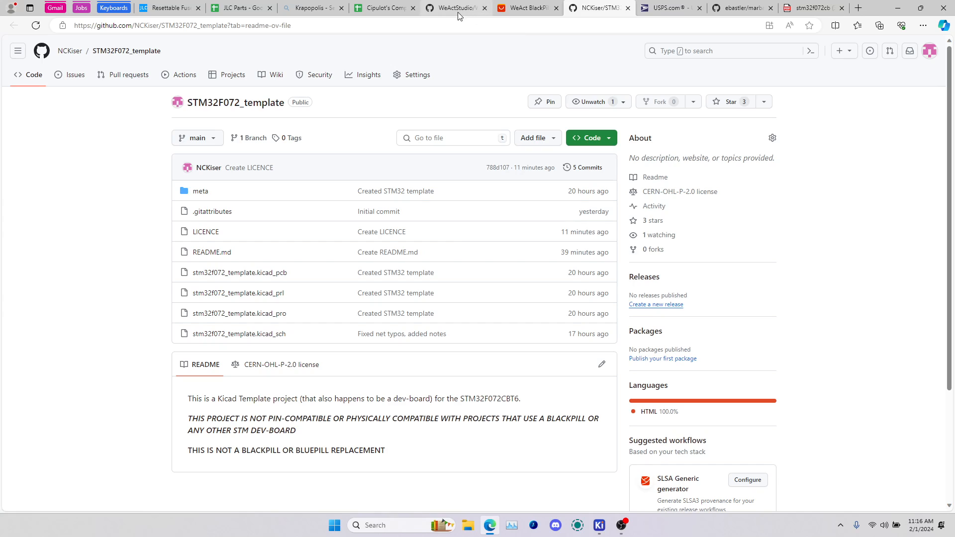
# - Open the WeAct Studio MiniSTM32F4x1 repository page and review the board models named in its README
pyautogui.moveTo(448, 12)
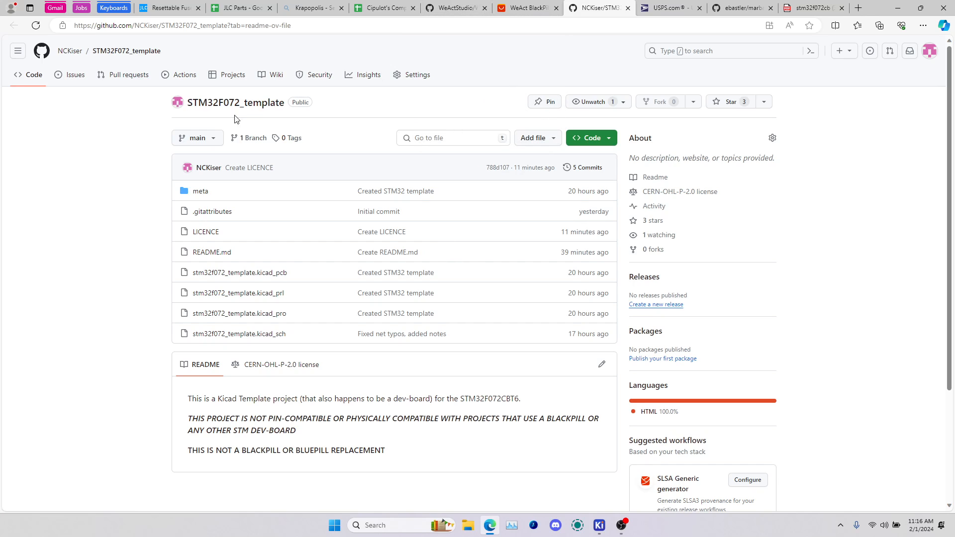
pyautogui.click(447, 12)
pyautogui.moveTo(242, 165); pyautogui.dragTo(267, 164)
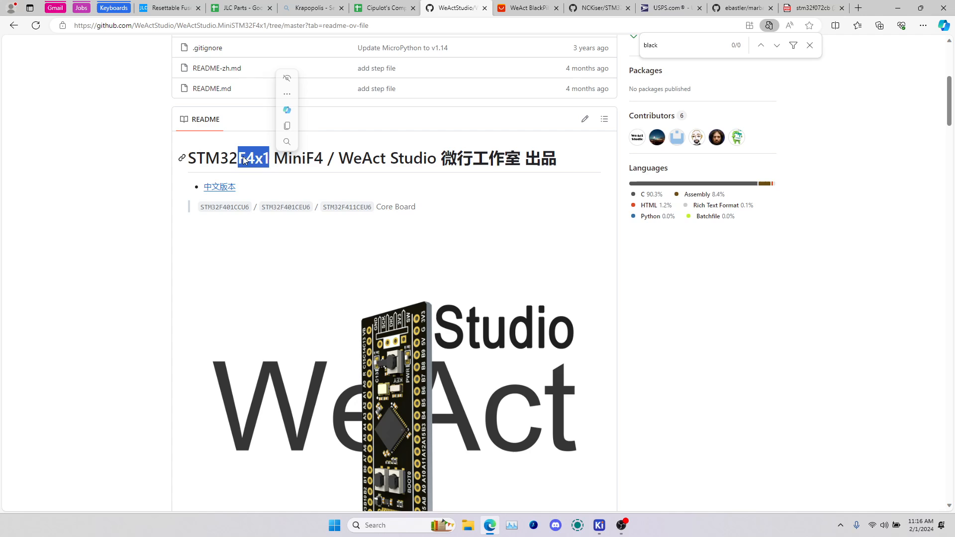
pyautogui.click(123, 174)
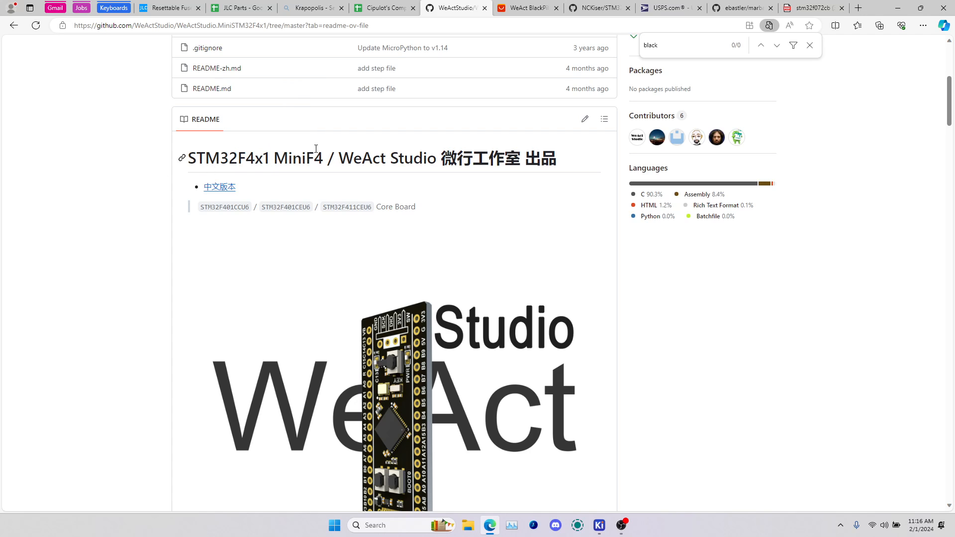
pyautogui.scroll(-1, 437, 219)
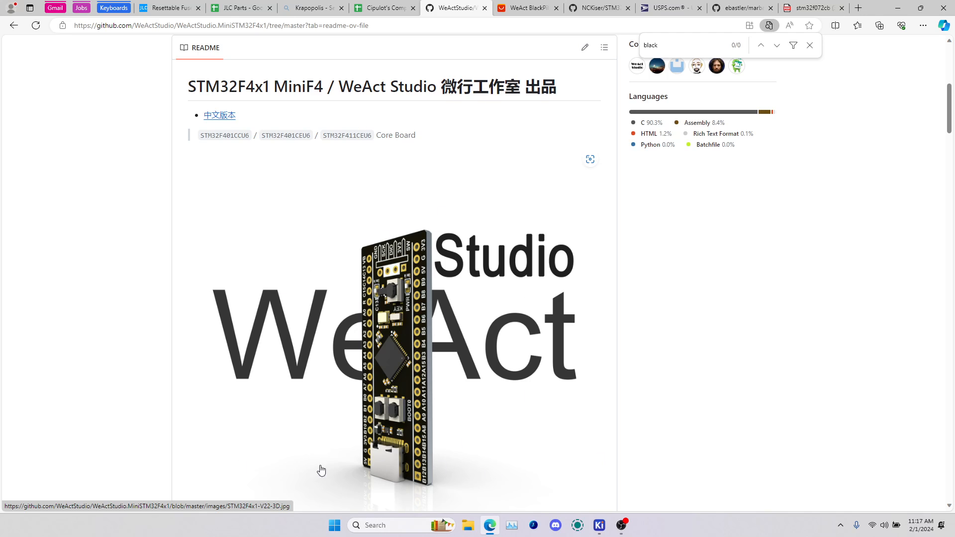
# - Switch to KiCad, start a new project from template, and set the template folder to the inner STM32F072_template-main folder in Downloads
pyautogui.click(599, 525)
pyautogui.click(8, 16)
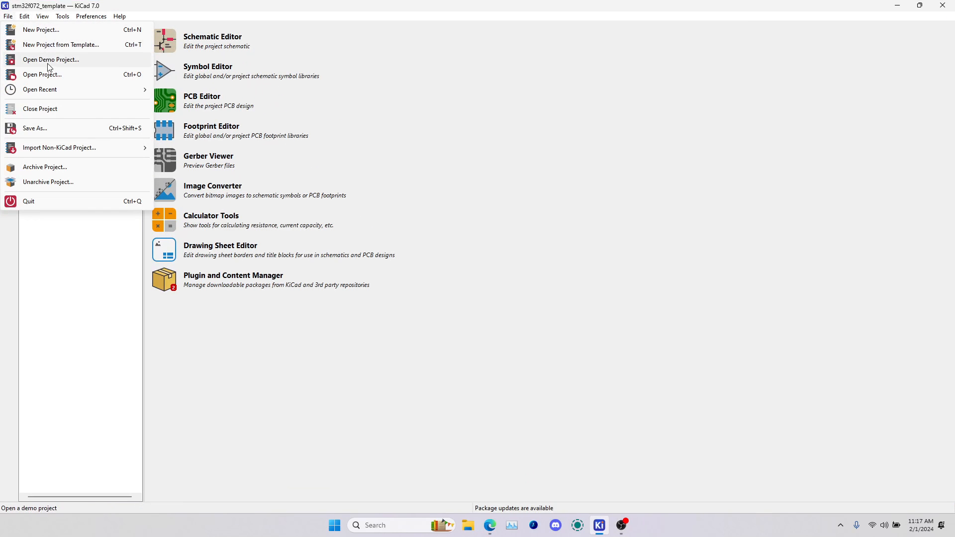
pyautogui.click(29, 44)
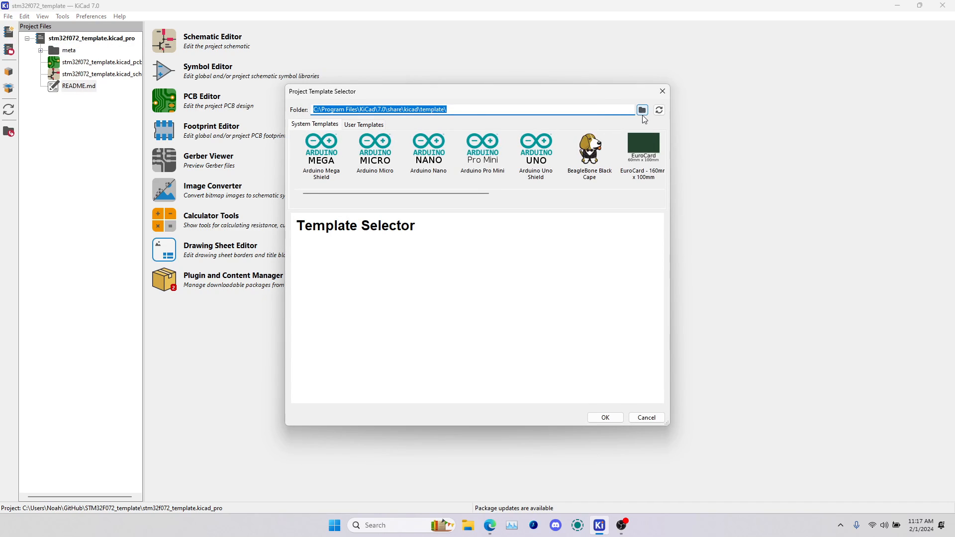
pyautogui.click(642, 111)
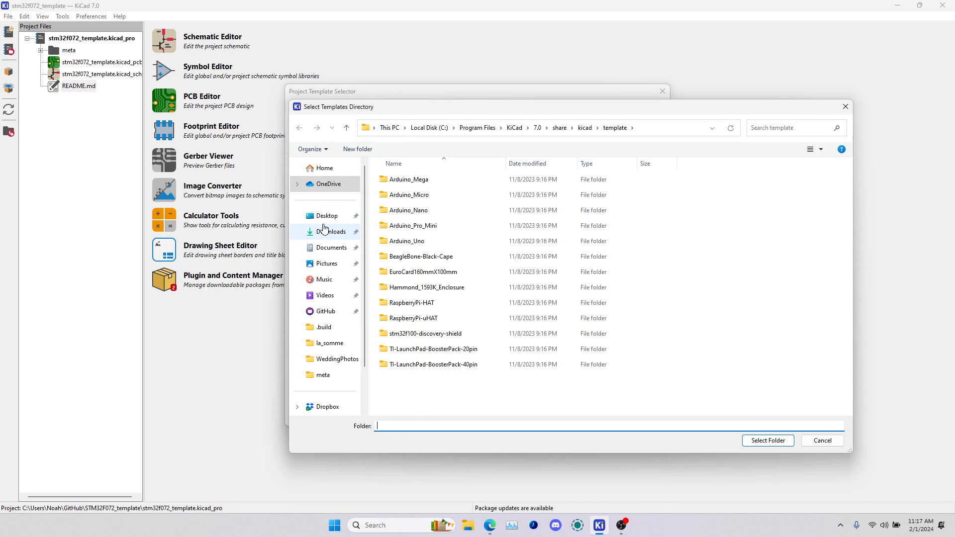
pyautogui.click(324, 230)
pyautogui.click(421, 213)
pyautogui.doubleClick(416, 210)
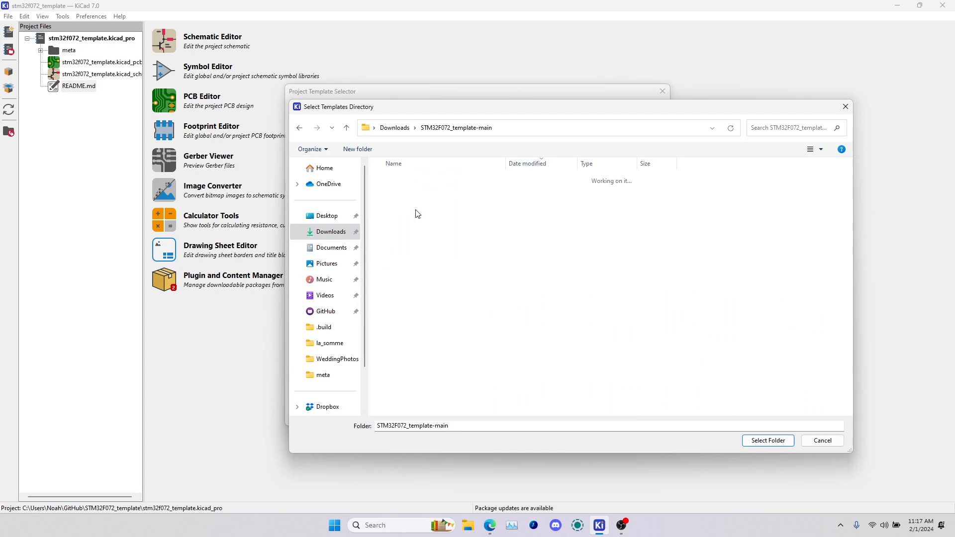
pyautogui.click(415, 198)
pyautogui.doubleClick(431, 195)
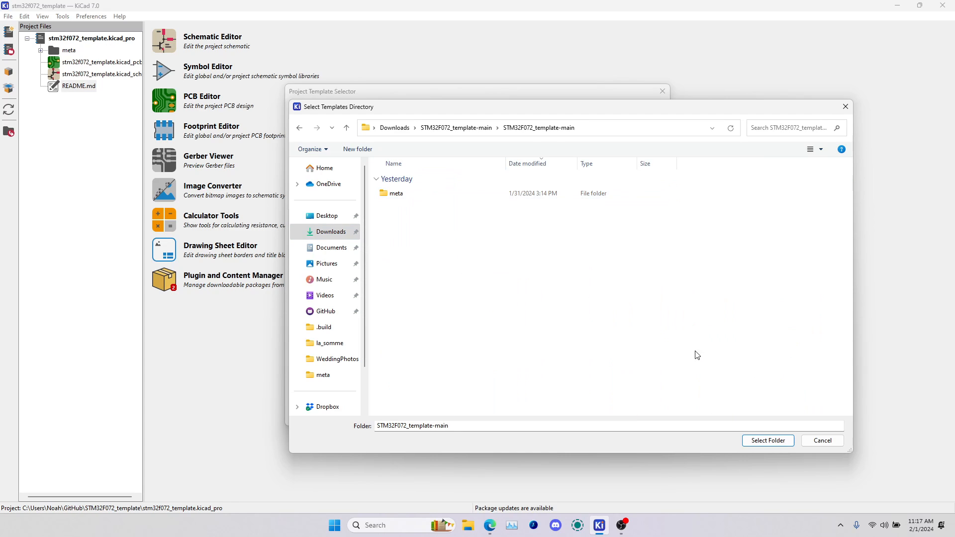
pyautogui.click(768, 441)
# - Choose the STM32F072CBT6 with USB-C template and save the new project as Black72 inside the GitHub Blue72 folder
pyautogui.click(322, 154)
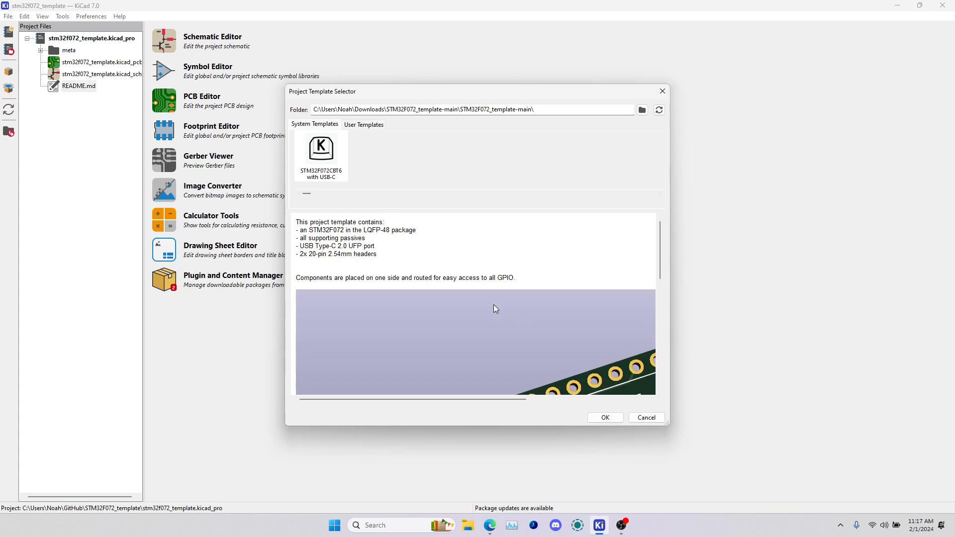
pyautogui.click(606, 418)
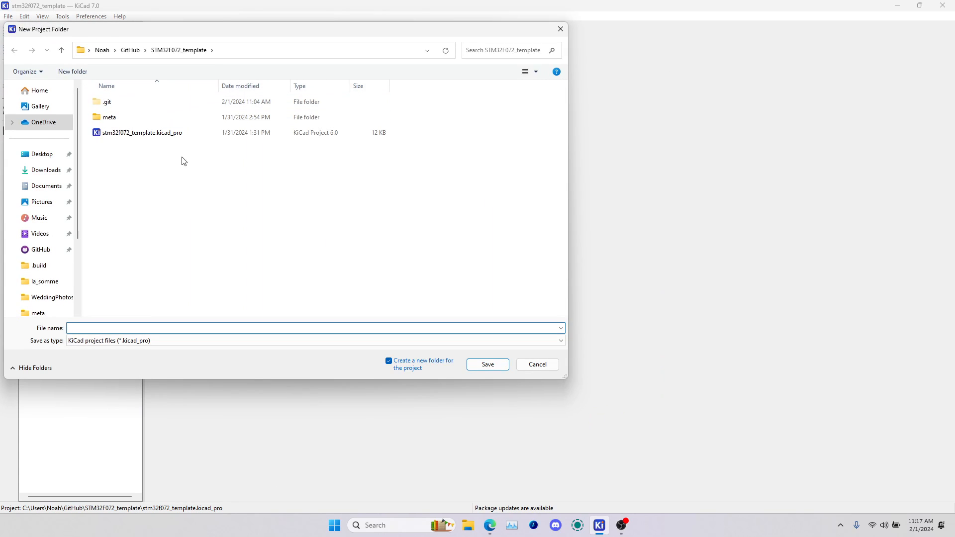
pyautogui.click(130, 50)
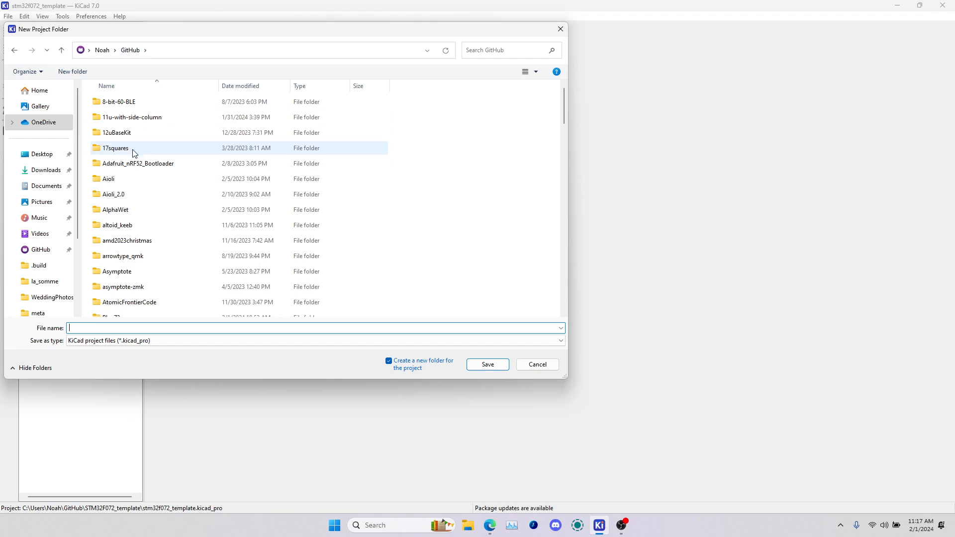
pyautogui.scroll(-1, 139, 194)
pyautogui.scroll(-1, 196, 191)
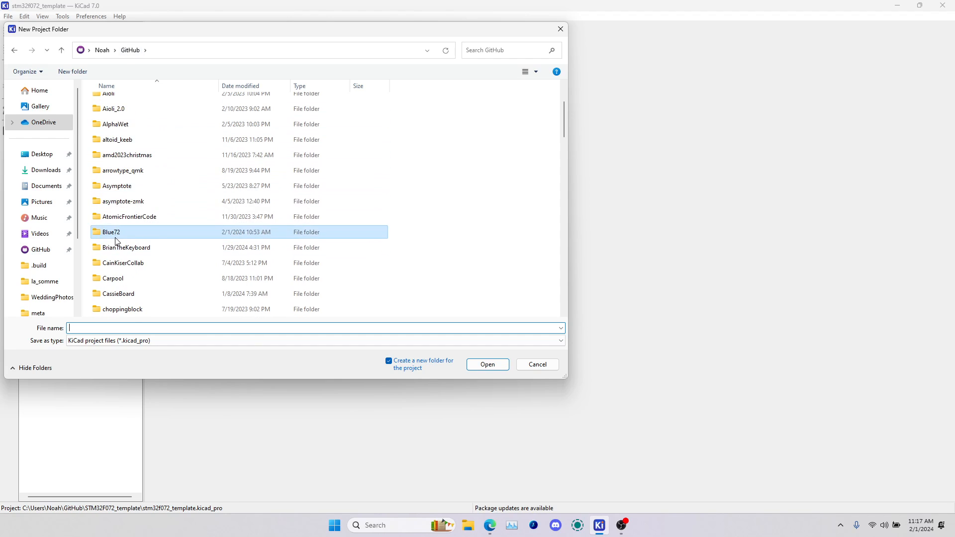
pyautogui.doubleClick(117, 232)
pyautogui.click(106, 329)
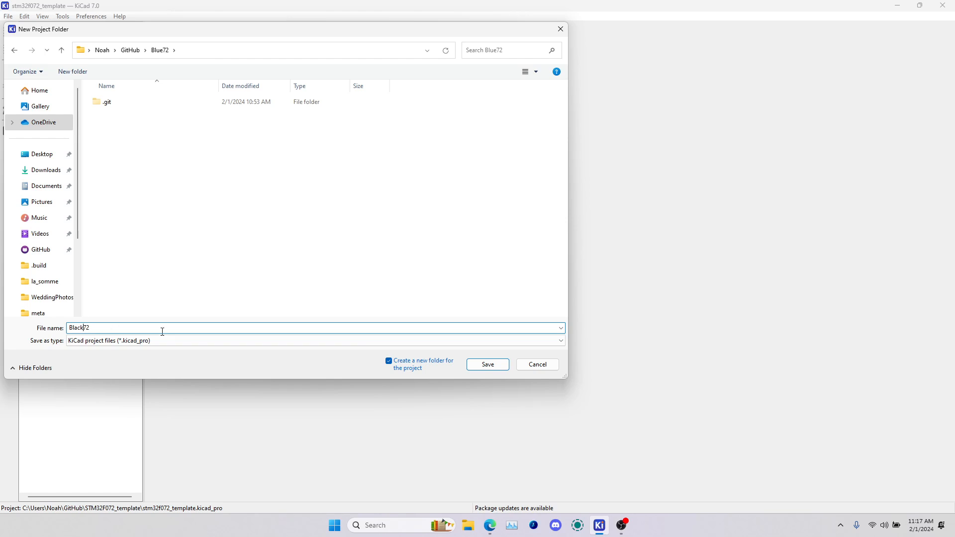
pyautogui.click(485, 365)
# - Open the Black72.kicad_sch schematic at its Pin Headers section
pyautogui.click(87, 63)
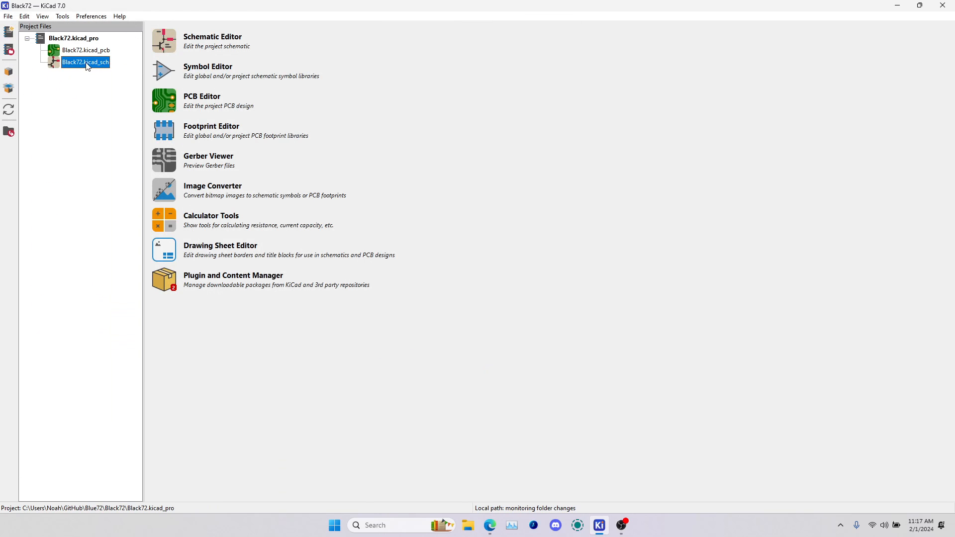
pyautogui.doubleClick(96, 64)
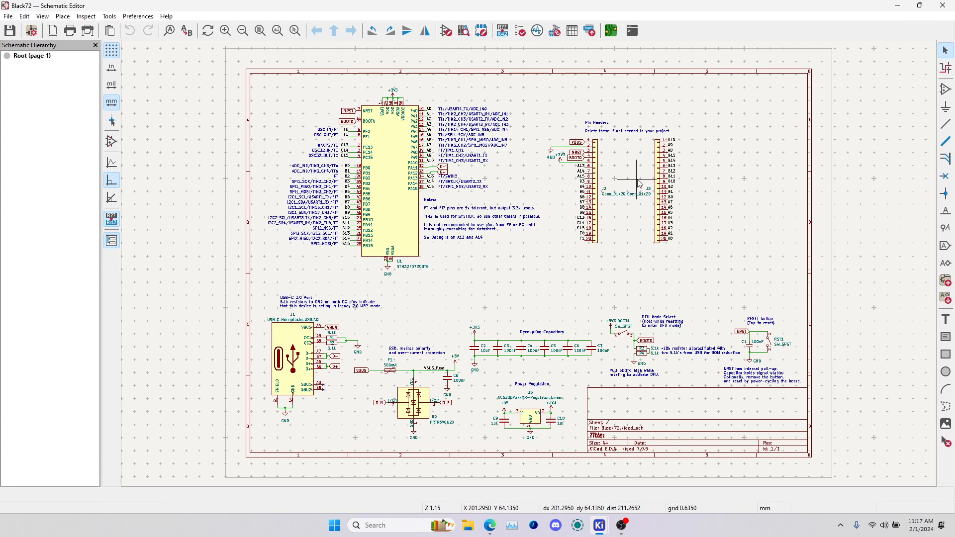
pyautogui.scroll(3, 640, 188)
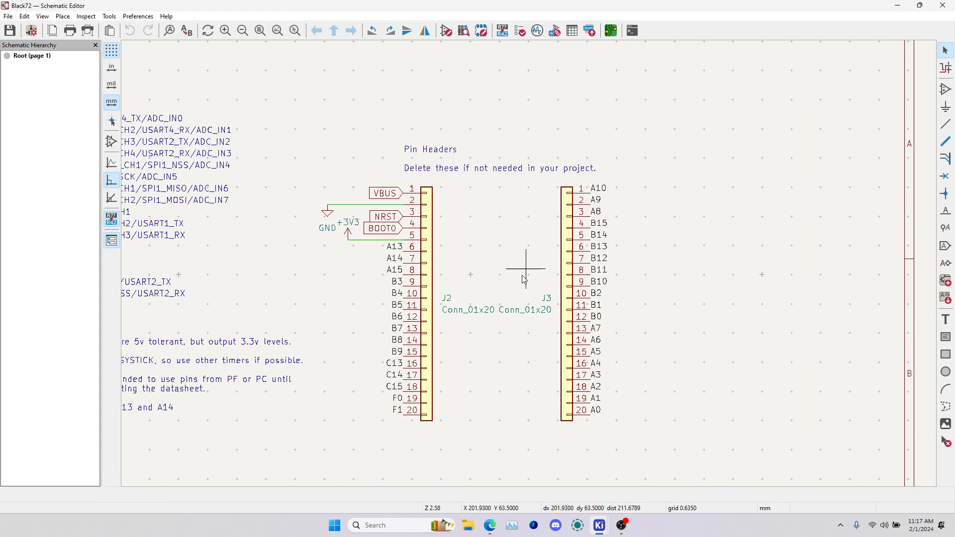
# - Find the board photo STM32F4x1_chip_display.png in the WeAct README and compare its pin labels with the schematic's pin headers
pyautogui.click(490, 525)
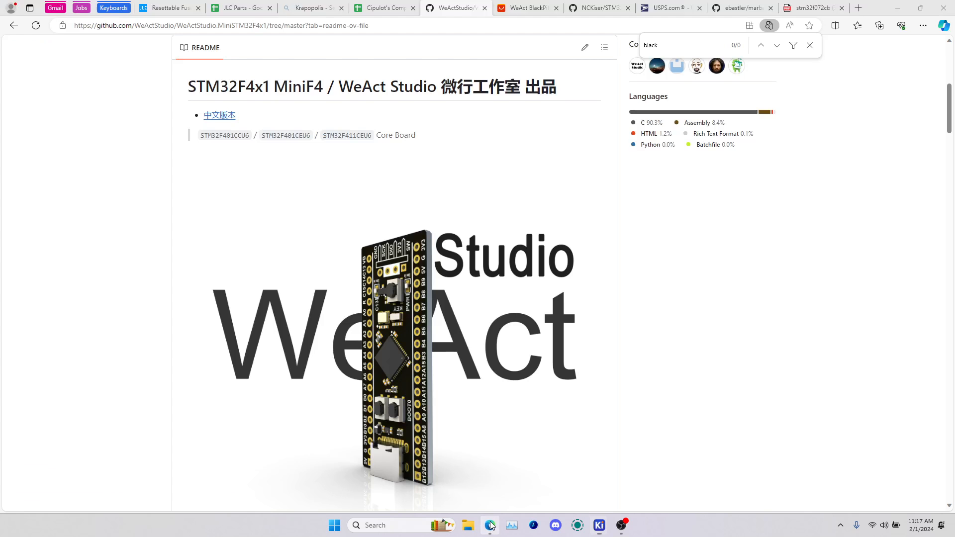
pyautogui.scroll(-10, 423, 208)
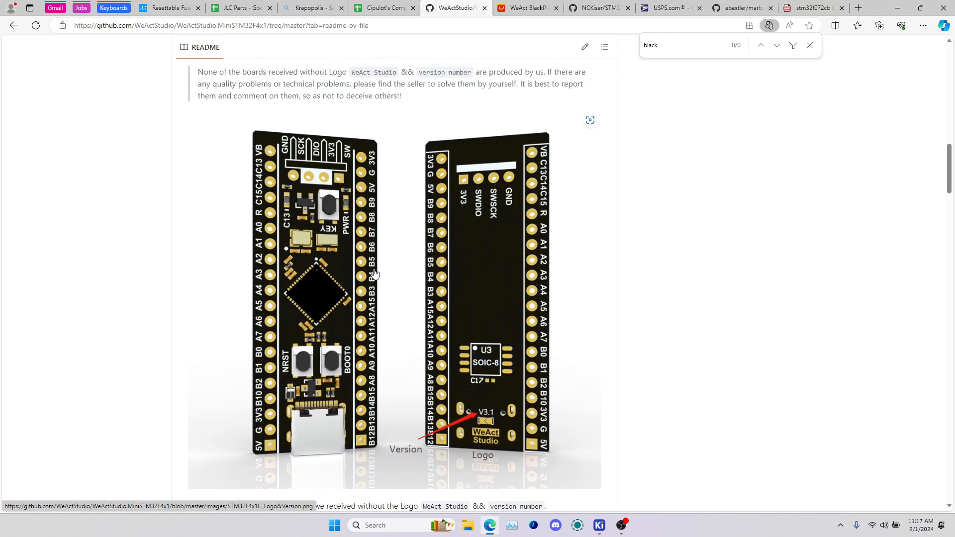
pyautogui.scroll(-12, 406, 216)
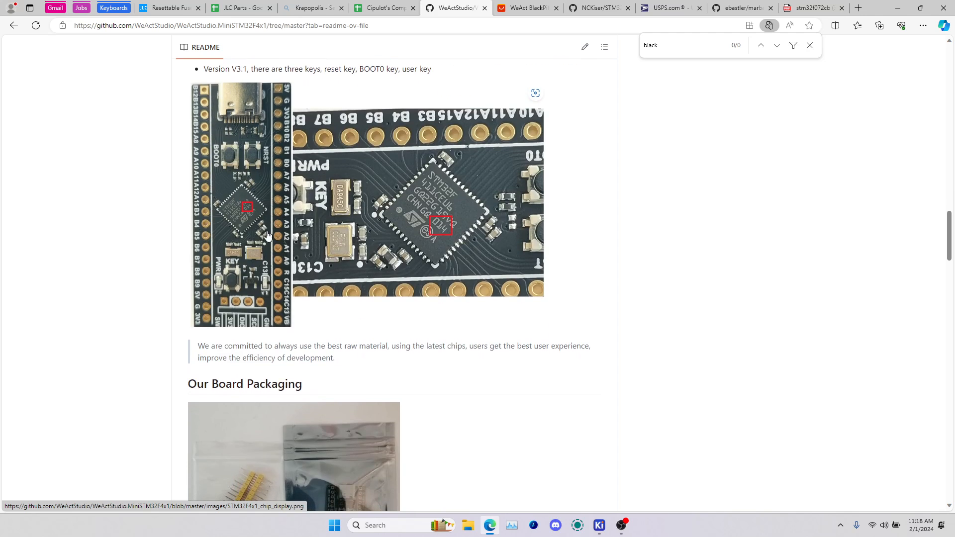
pyautogui.click(231, 205)
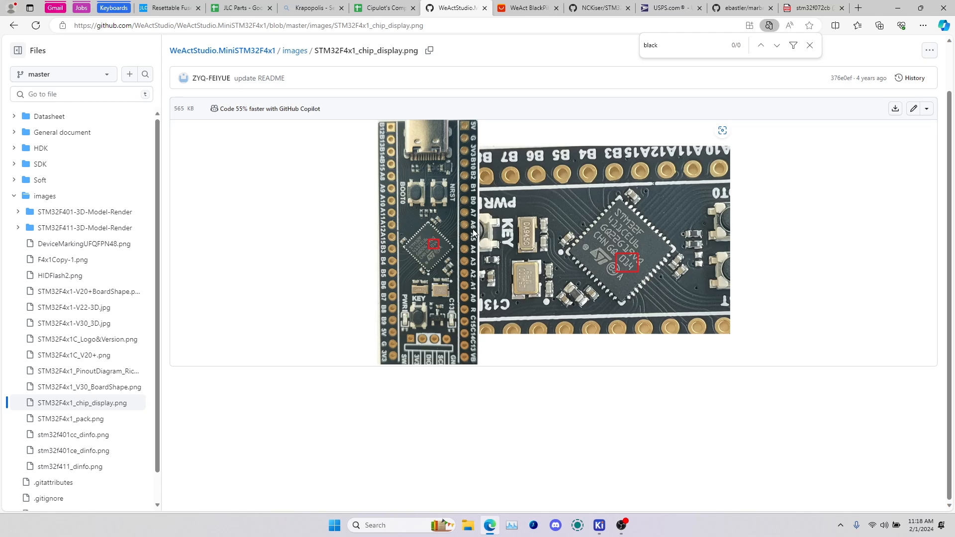
pyautogui.hotkey('alt', 'Tab')
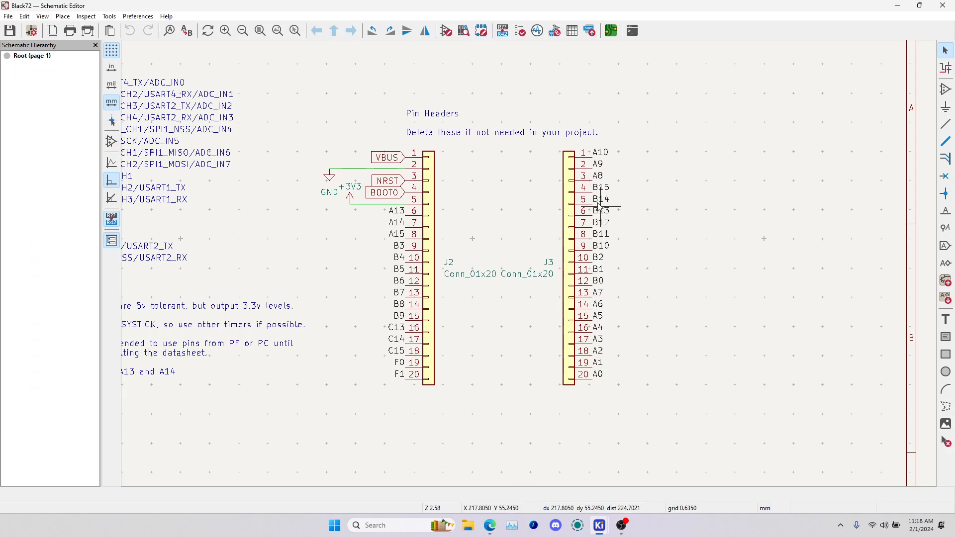
pyautogui.hotkey('alt', 'Tab')
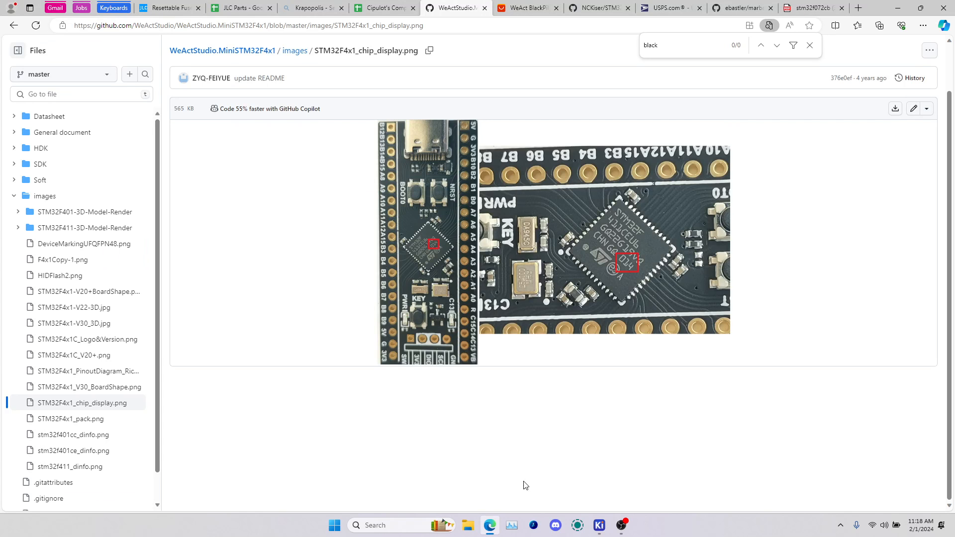
pyautogui.click(621, 525)
pyautogui.click(467, 421)
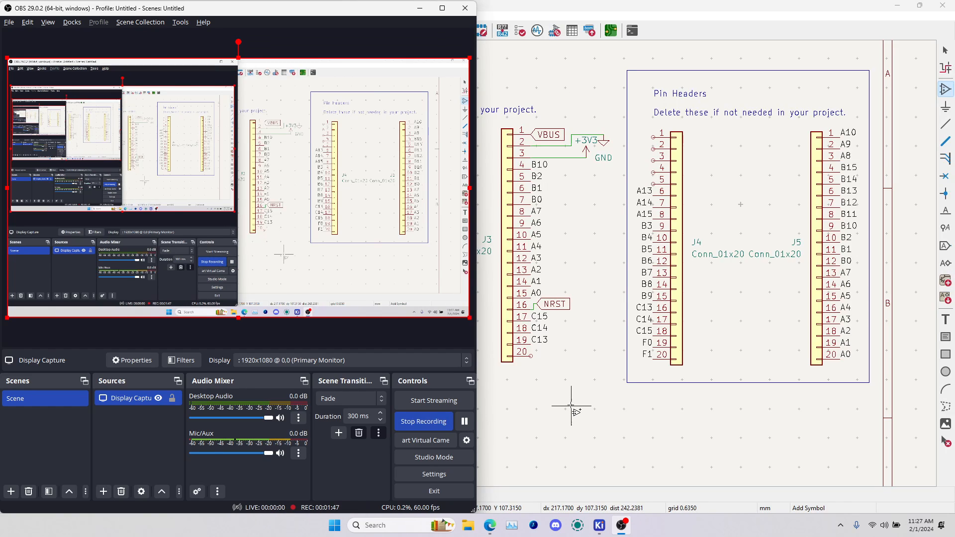
pyautogui.click(572, 404)
pyautogui.click(809, 52)
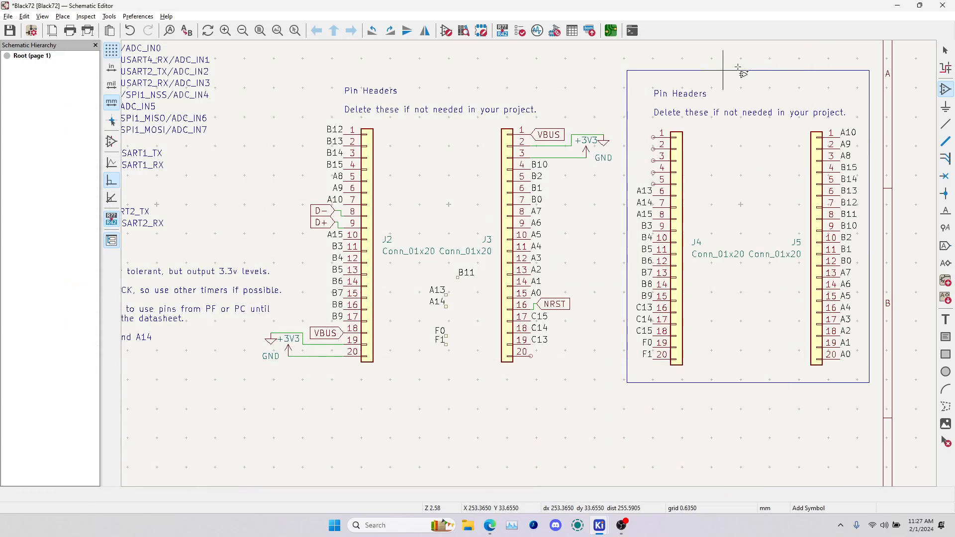
pyautogui.press('Escape')
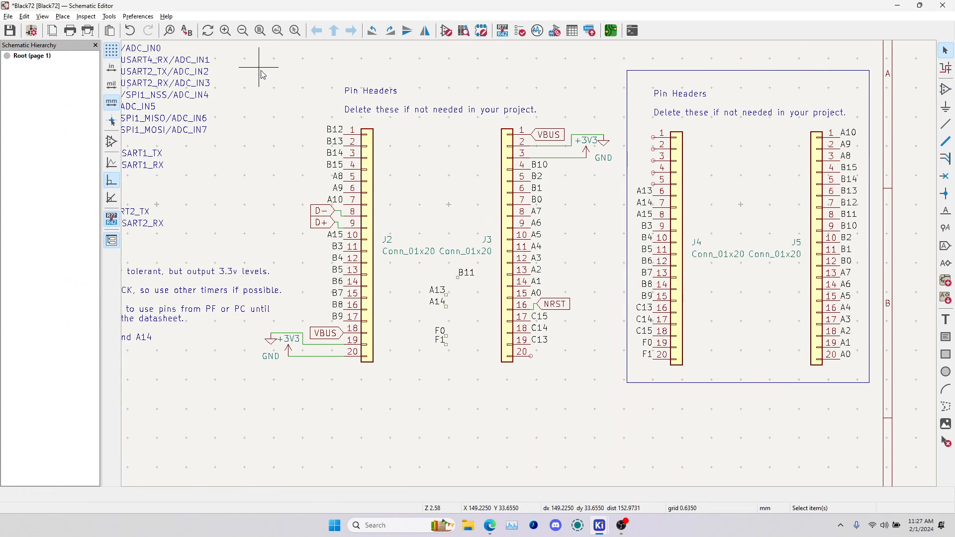
# - Select the rearranged pin header group and check its order against headers P1 and P2 in MiniF4x1Cx_V31.pdf
pyautogui.moveTo(260, 68); pyautogui.dragTo(629, 418)
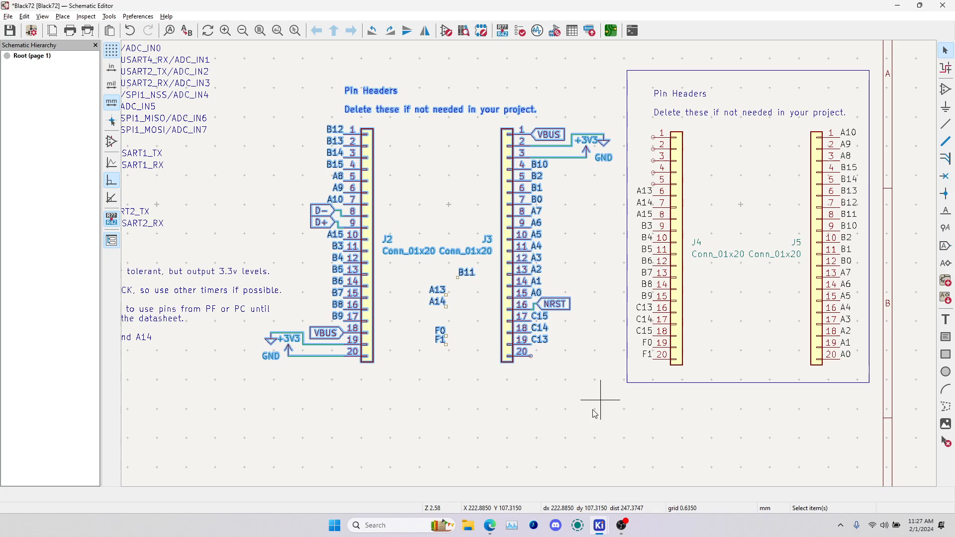
pyautogui.click(490, 525)
pyautogui.click(413, 5)
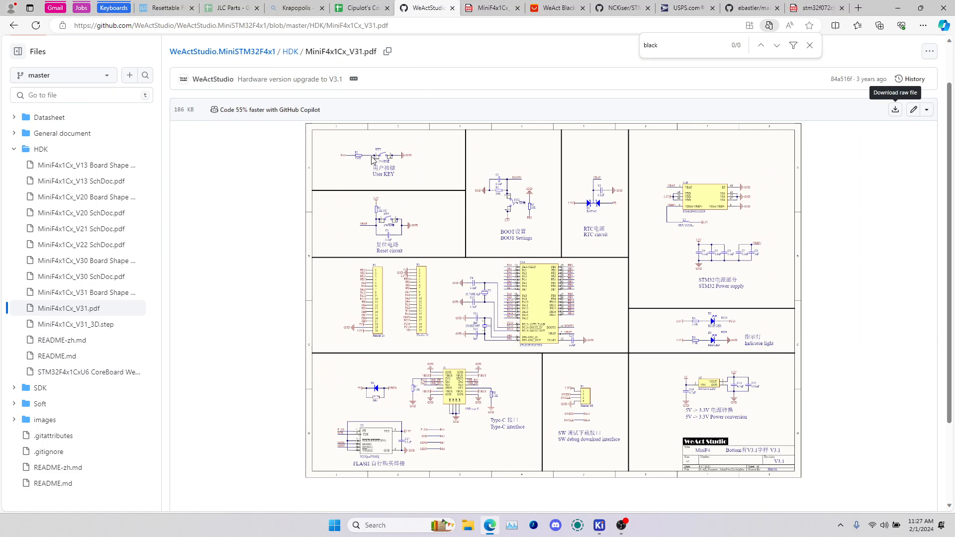
pyautogui.hotkey('ctrl', 'Tab')
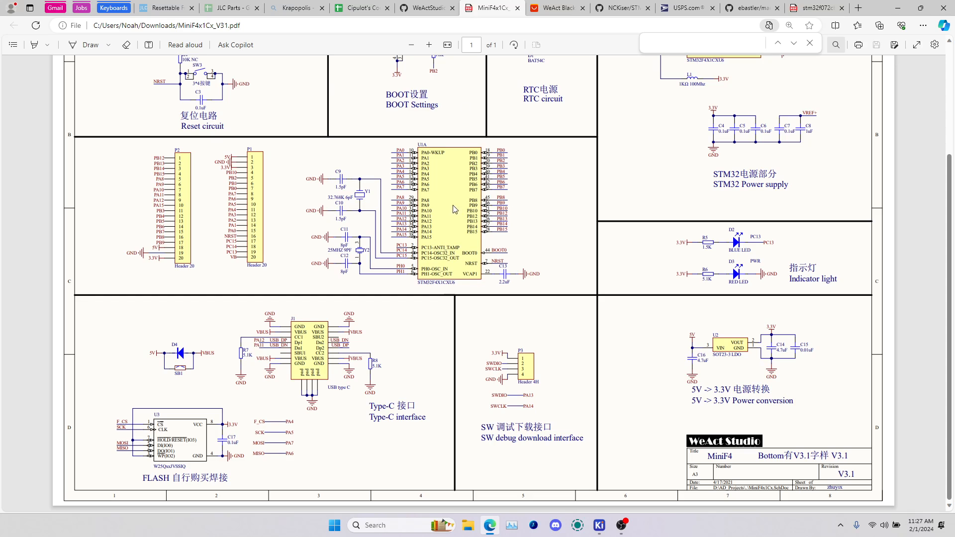
pyautogui.keyDown('ctrl'); pyautogui.scroll(5, 184, 192); pyautogui.keyUp('ctrl')
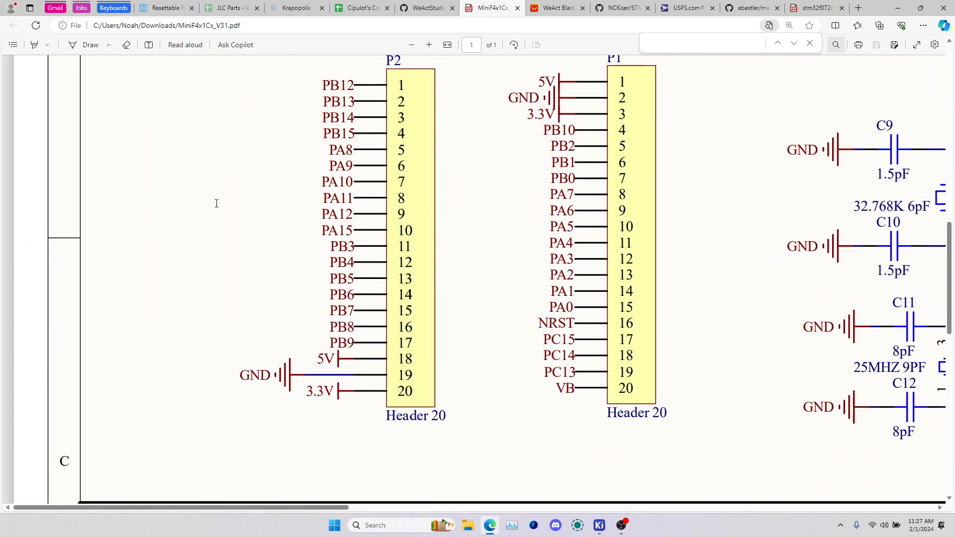
pyautogui.scroll(2, 401, 224)
pyautogui.moveTo(334, 149); pyautogui.dragTo(364, 159)
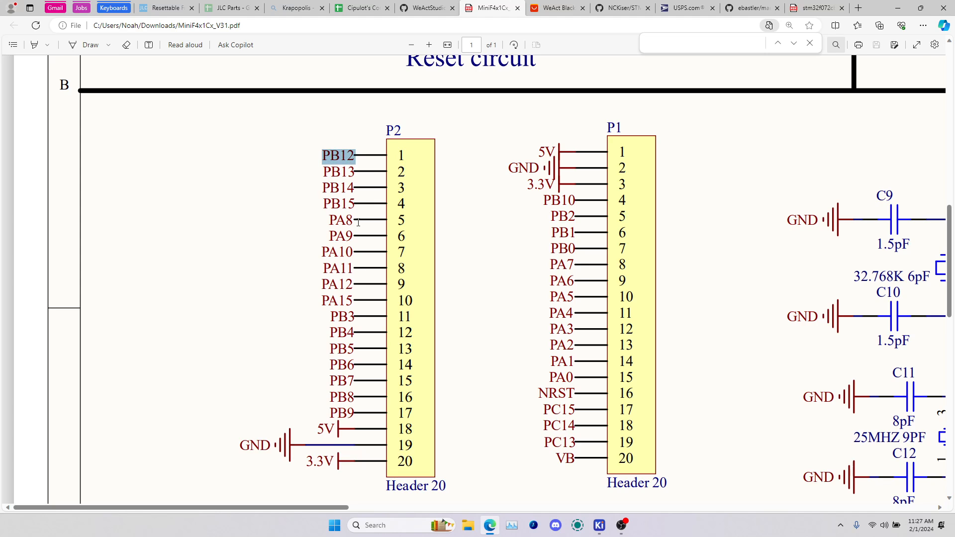
# - Return to the schematic and examine headers J2 and J3 beside the boxed copy of the original headers
pyautogui.hotkey('alt', 'Tab')
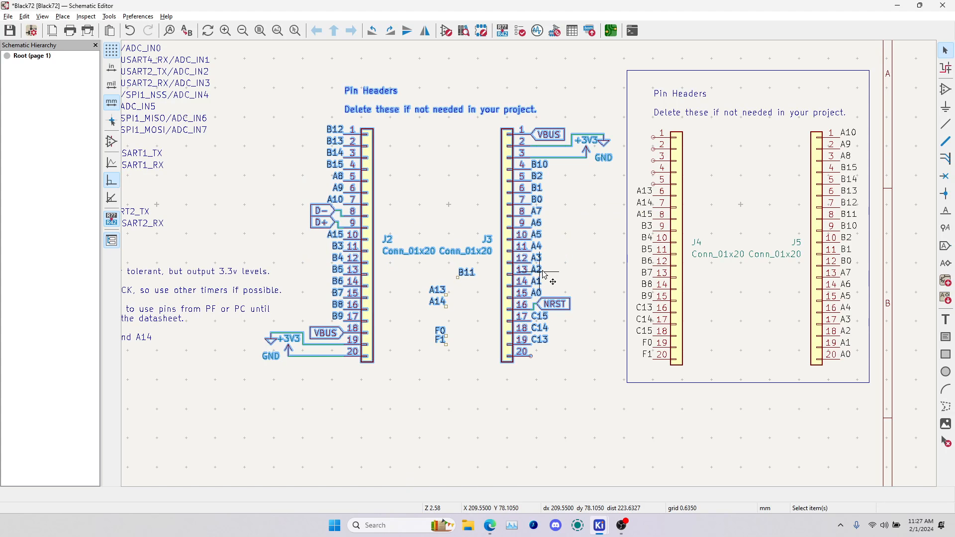
pyautogui.click(410, 227)
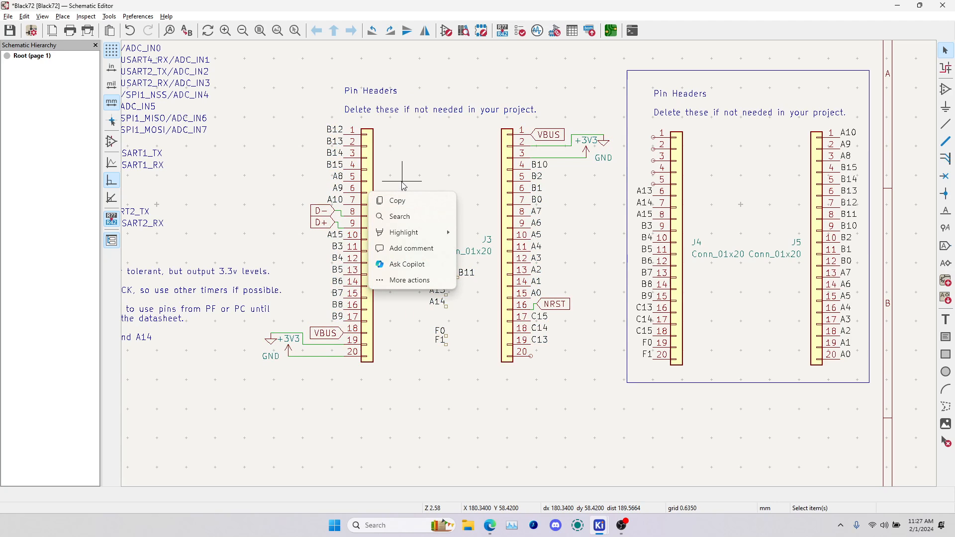
pyautogui.click(402, 281)
pyautogui.click(506, 262)
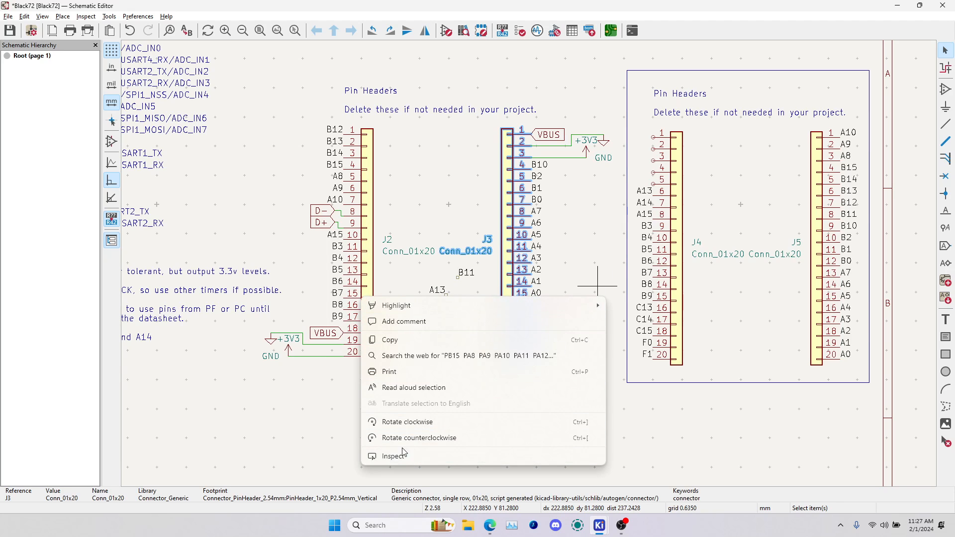
pyautogui.click(305, 387)
pyautogui.moveTo(570, 262); pyautogui.dragTo(564, 260, button='middle')
pyautogui.scroll(-3, 601, 239)
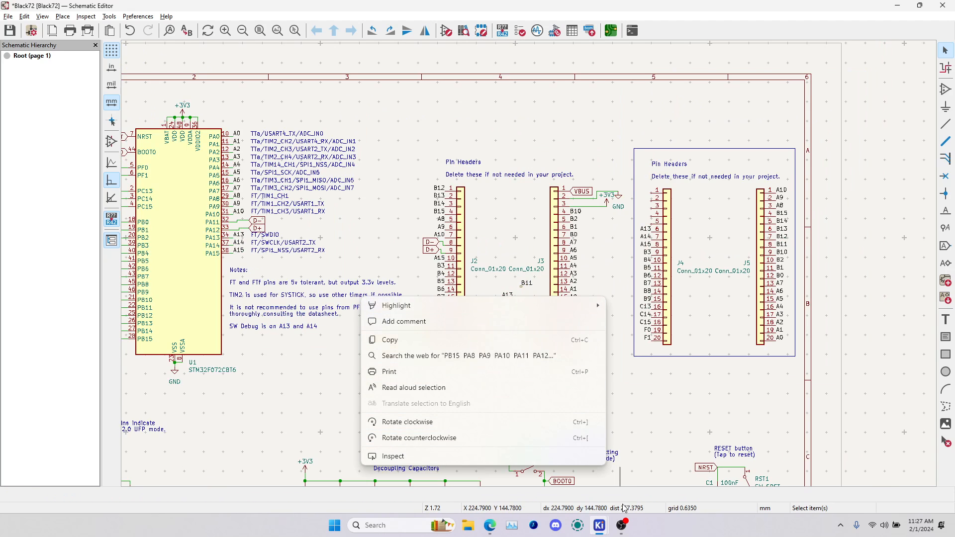
# - Close the PDF's search bar, return to the schematic and select the loose A13 and A14 labels between headers J2 and J3
pyautogui.hotkey('alt', 'Tab')
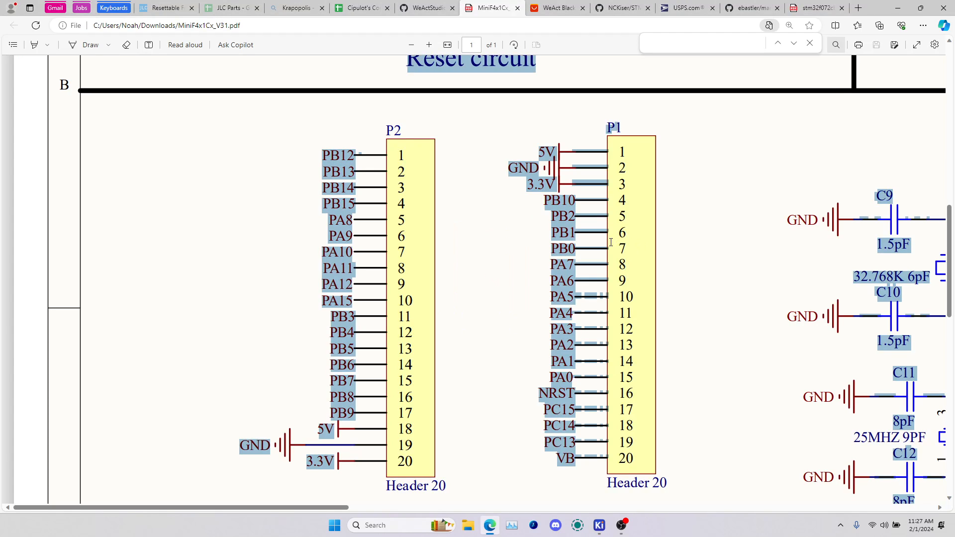
pyautogui.click(810, 43)
pyautogui.hotkey('alt', 'Tab')
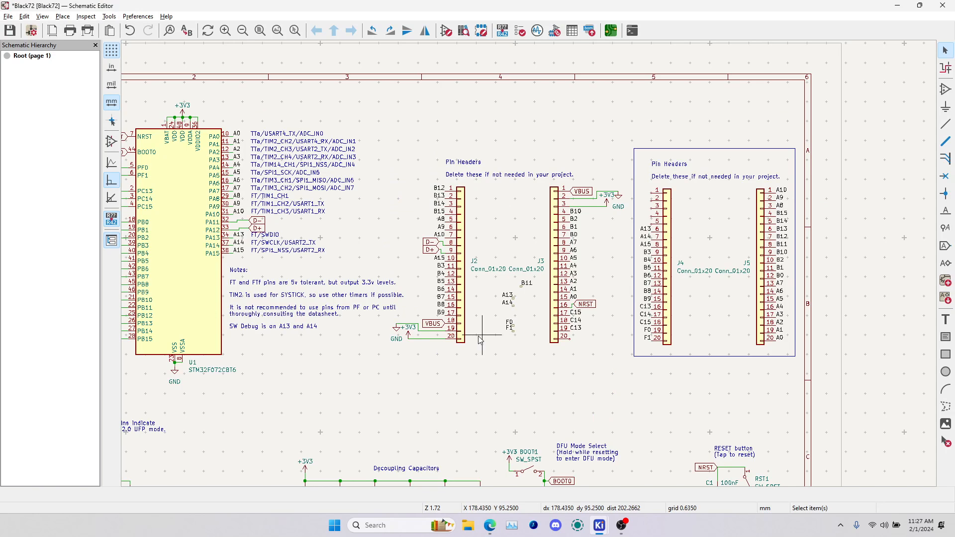
pyautogui.scroll(2, 482, 269)
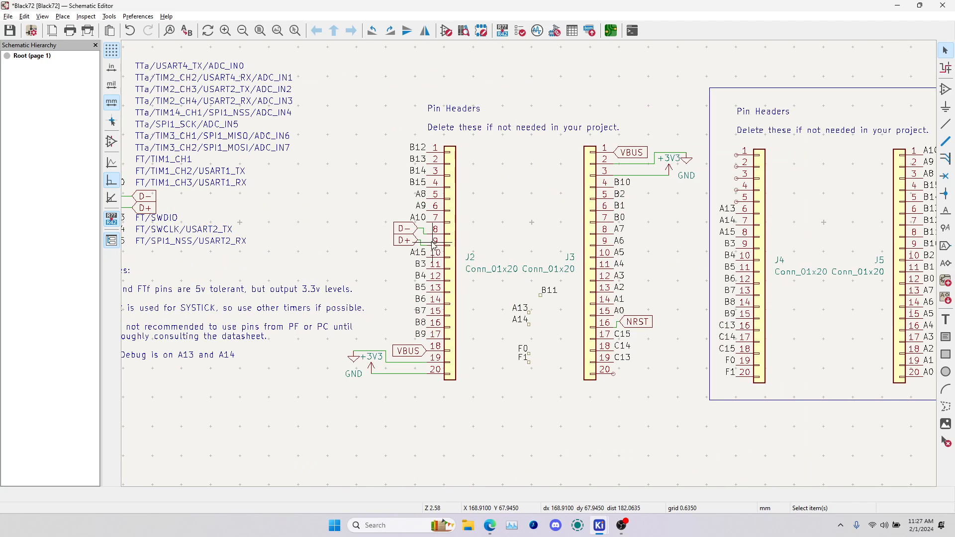
pyautogui.click(520, 309)
pyautogui.keyDown('shift'); pyautogui.click(520, 319); pyautogui.keyUp('shift')
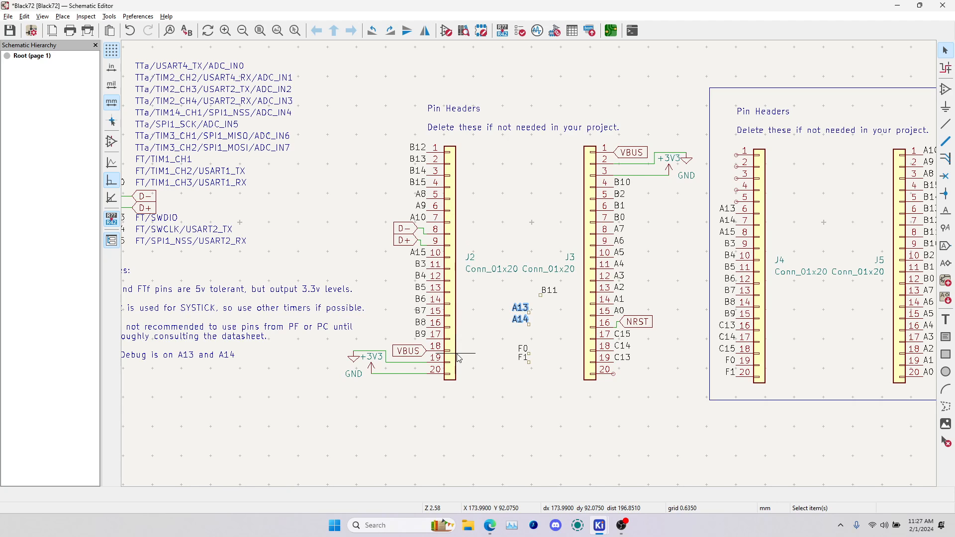
# - Find the SW debug download interface in MiniF4x1Cx_V31.pdf and examine how header P3 is wired
pyautogui.hotkey('alt', 'Tab')
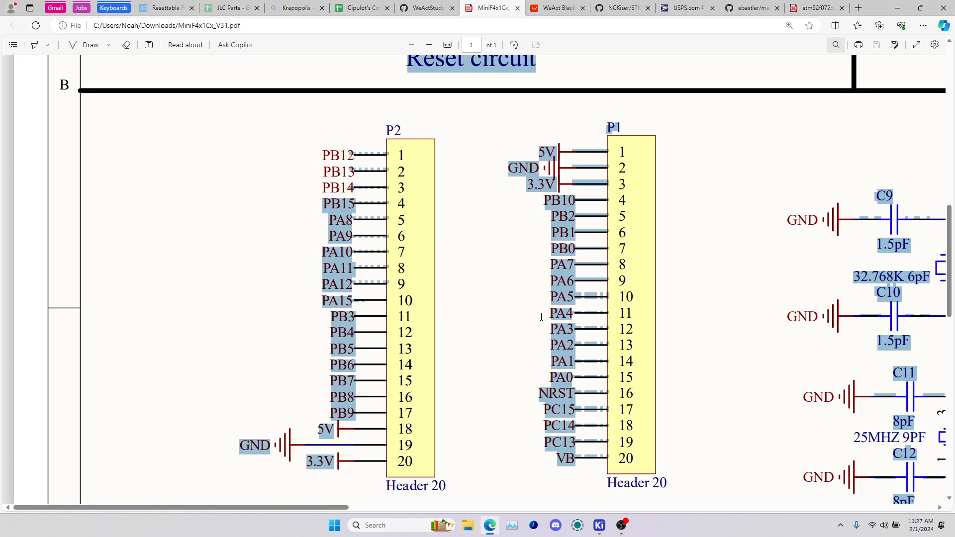
pyautogui.scroll(-4, 517, 362)
pyautogui.scroll(-10, 517, 362)
pyautogui.hscroll(3, 629, 339)
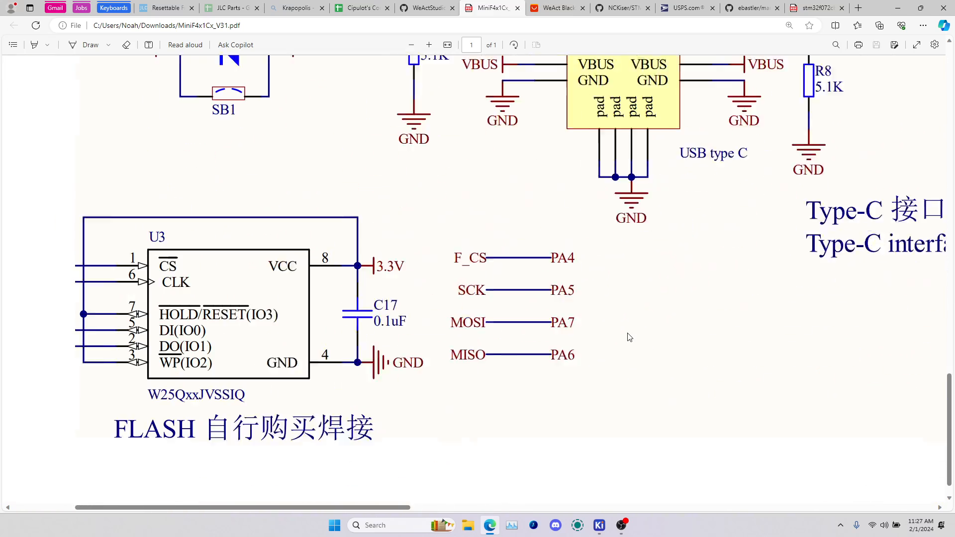
pyautogui.hscroll(15, 630, 341)
pyautogui.scroll(3, 630, 341)
pyautogui.hscroll(-5, 630, 341)
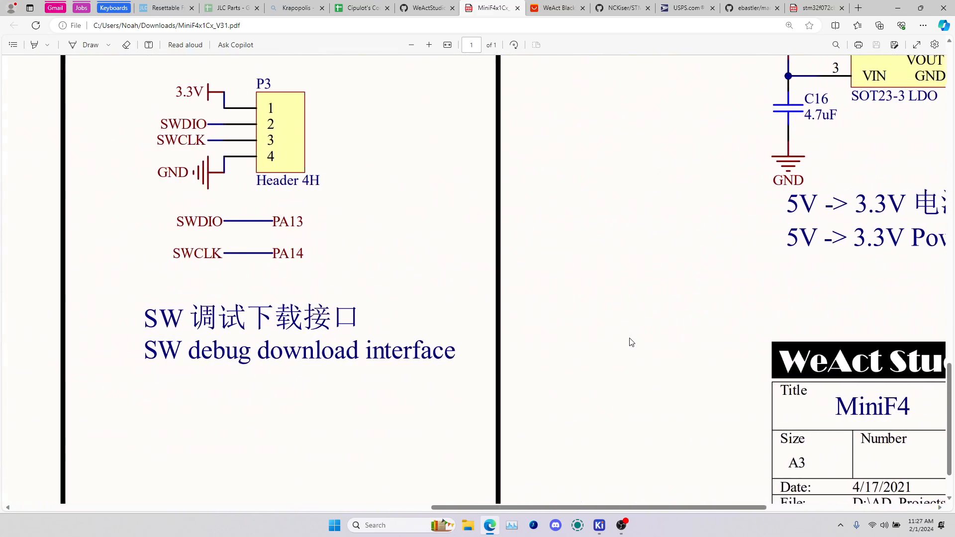
pyautogui.doubleClick(191, 164)
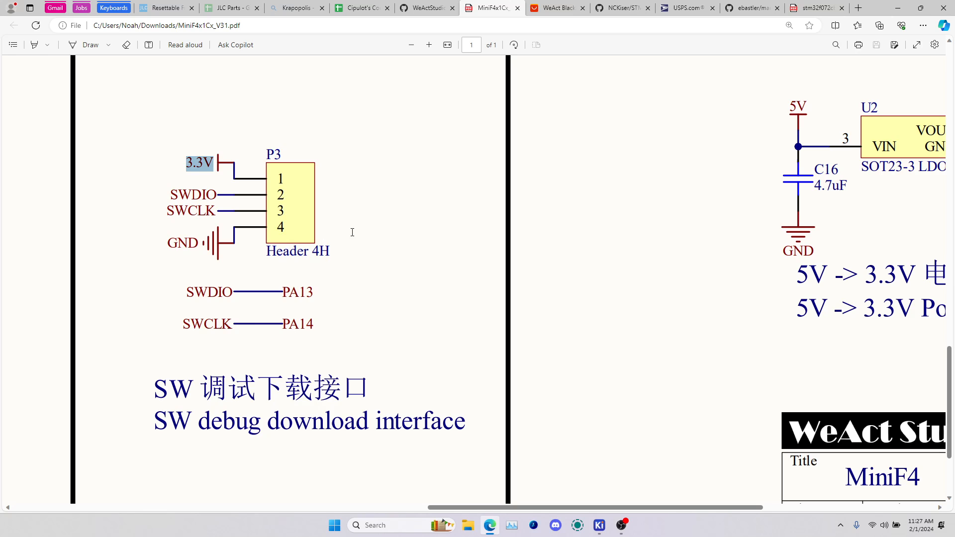
# - Duplicate the WeAct GitHub page and open MiniF4x1Cx_V31 Board Shape 外形.pdf from the HDK folder to view the board's pin layout
pyautogui.click(440, 6)
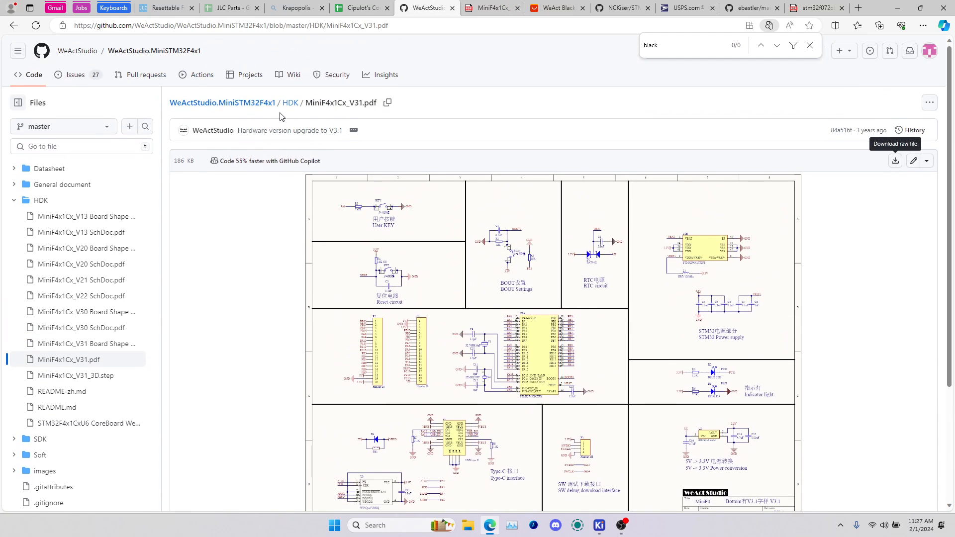
pyautogui.rightClick(436, 4)
pyautogui.click(457, 64)
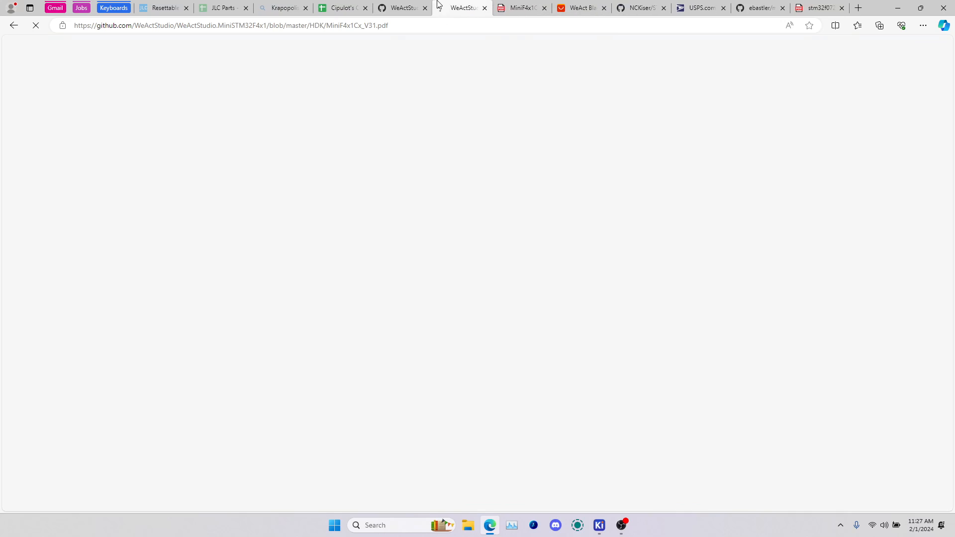
pyautogui.click(290, 102)
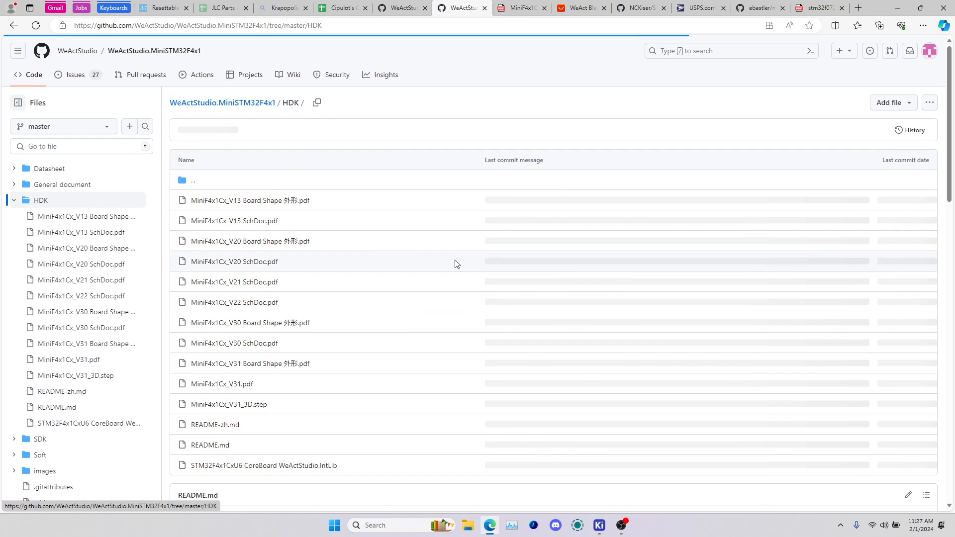
pyautogui.click(240, 384)
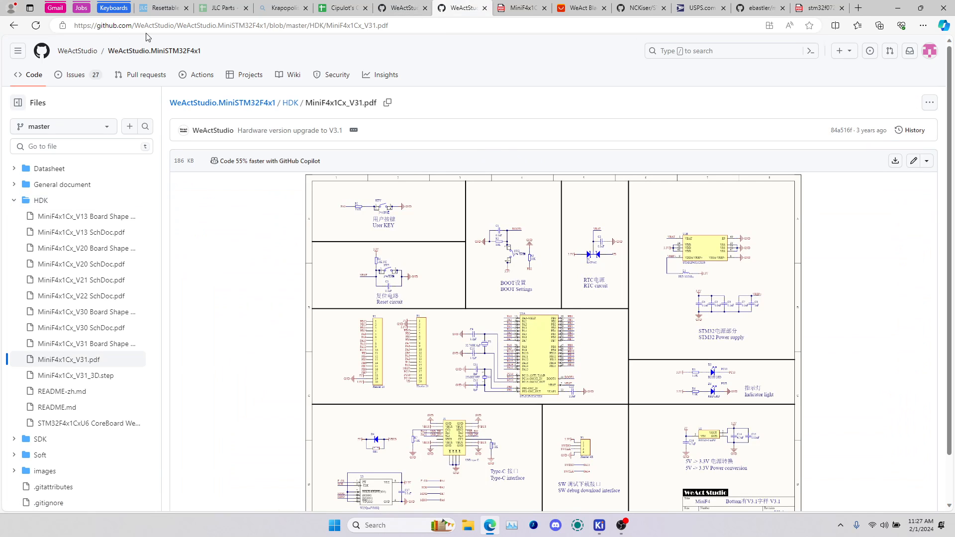
pyautogui.click(14, 25)
pyautogui.click(265, 363)
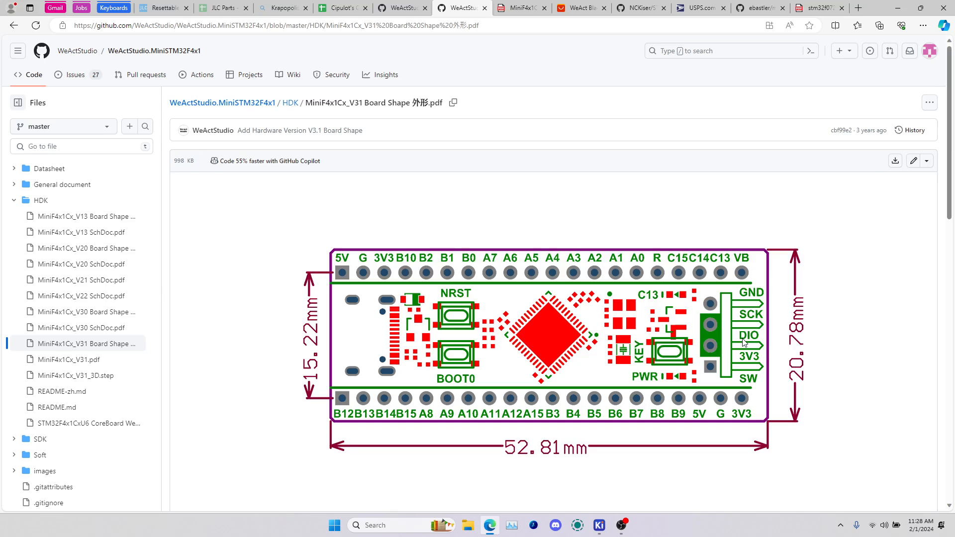
# - Return to the schematic and check the D- and D+ labels on pins 8 and 9 of header J2
pyautogui.hotkey('alt', 'Tab')
pyautogui.click(407, 235)
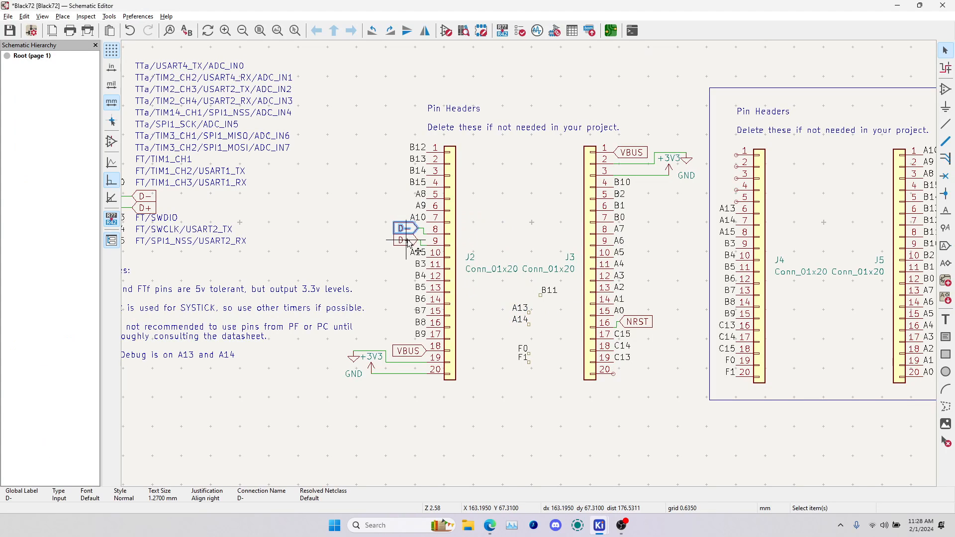
pyautogui.keyDown('shift'); pyautogui.click(406, 241); pyautogui.keyUp('shift')
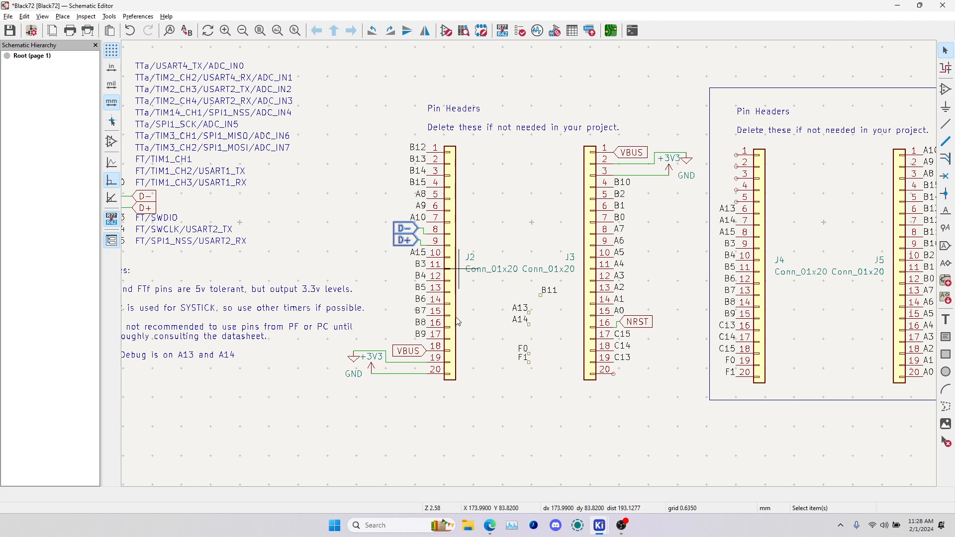
pyautogui.click(633, 302)
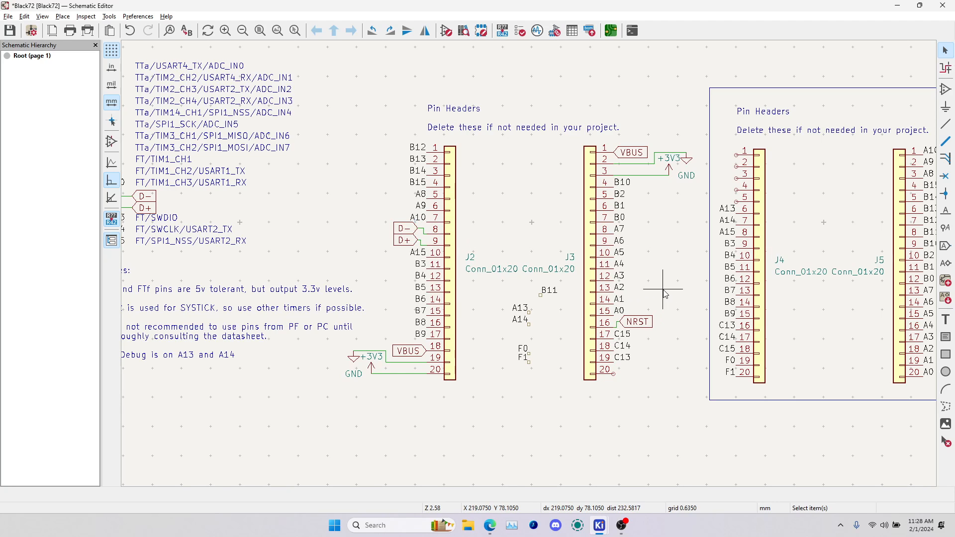
# - Review the boxed copy of the original pin headers J4 and J5 and save the schematic
pyautogui.scroll(-3, 694, 347)
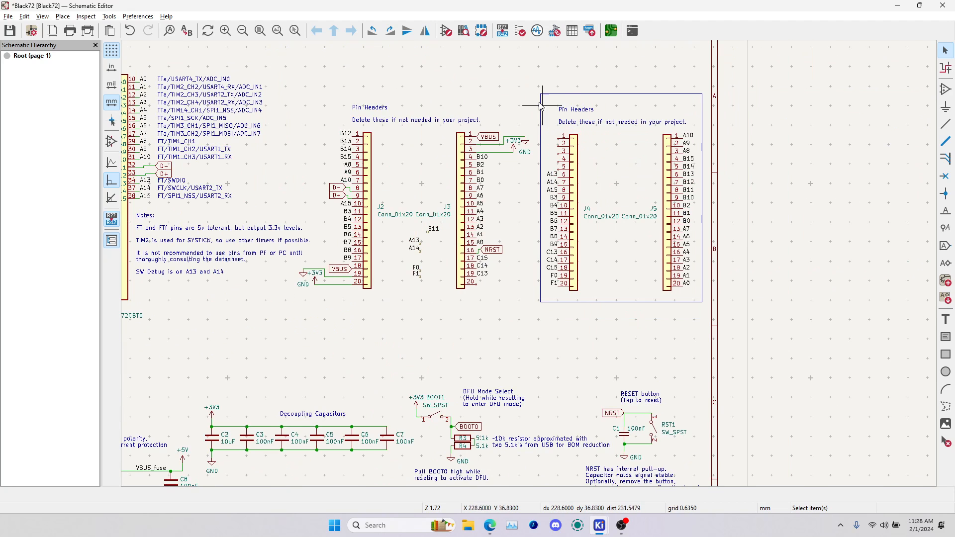
pyautogui.moveTo(528, 74); pyautogui.dragTo(766, 350)
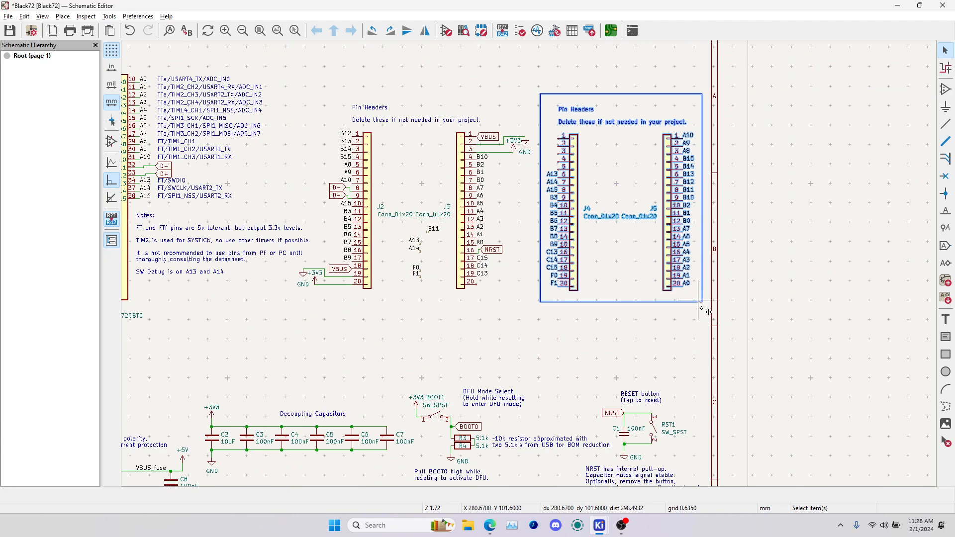
pyautogui.click(606, 324)
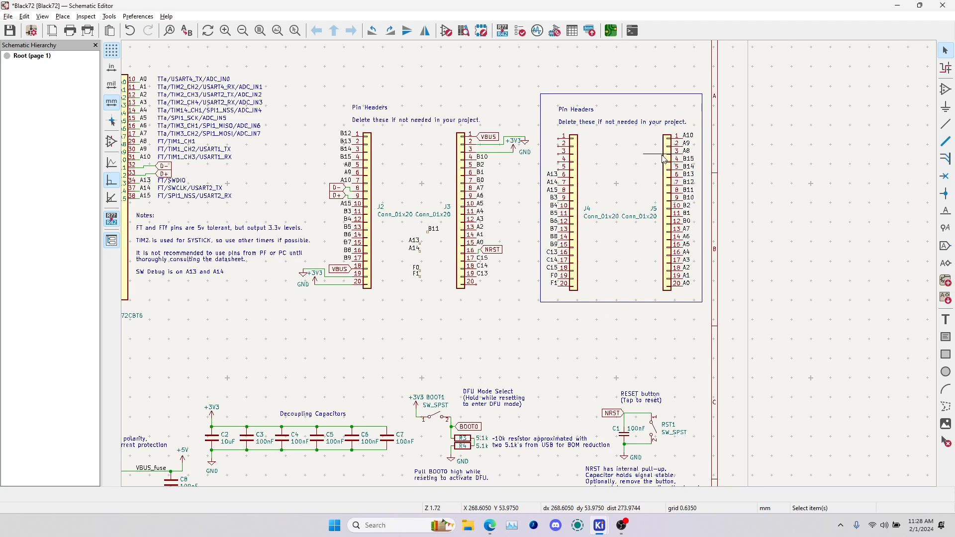
pyautogui.hotkey('ctrl', 's')
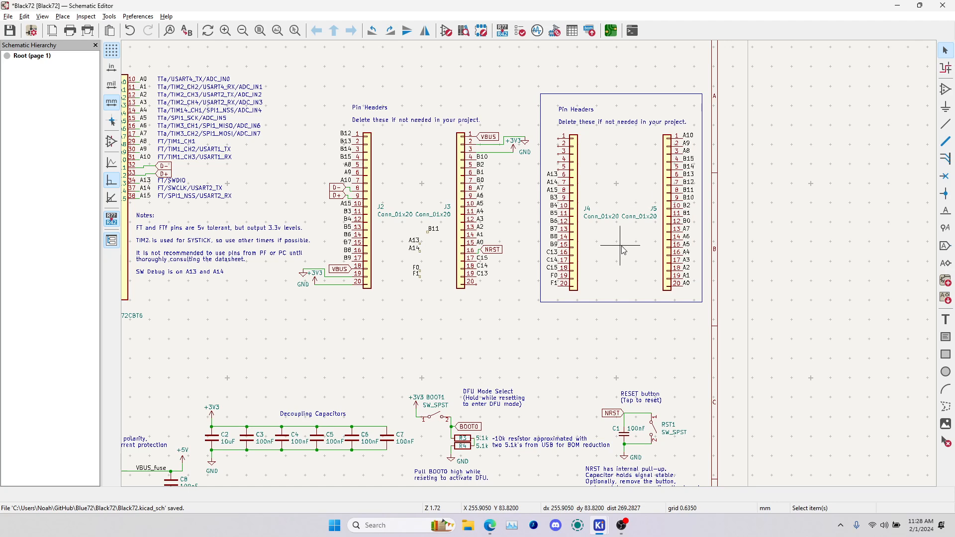
# - Compare the pin labels, such as B15, in the boxed original headers with those on the rearranged headers J2 and J3
pyautogui.moveTo(538, 91); pyautogui.dragTo(758, 318)
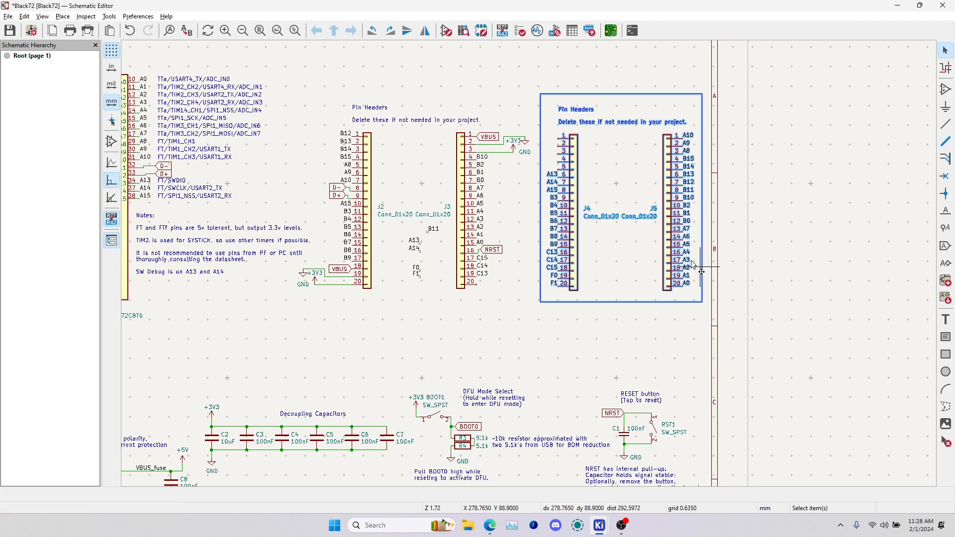
pyautogui.press('Escape')
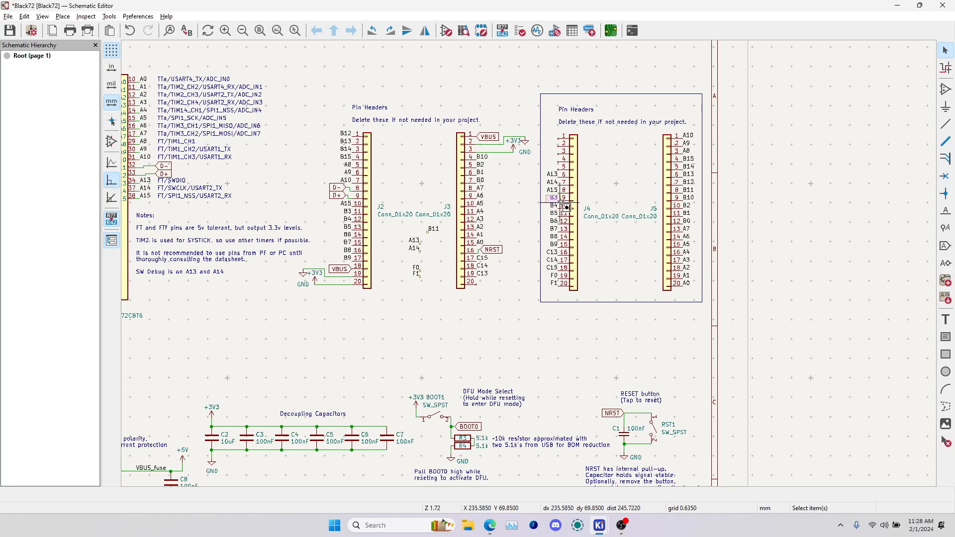
pyautogui.click(553, 197)
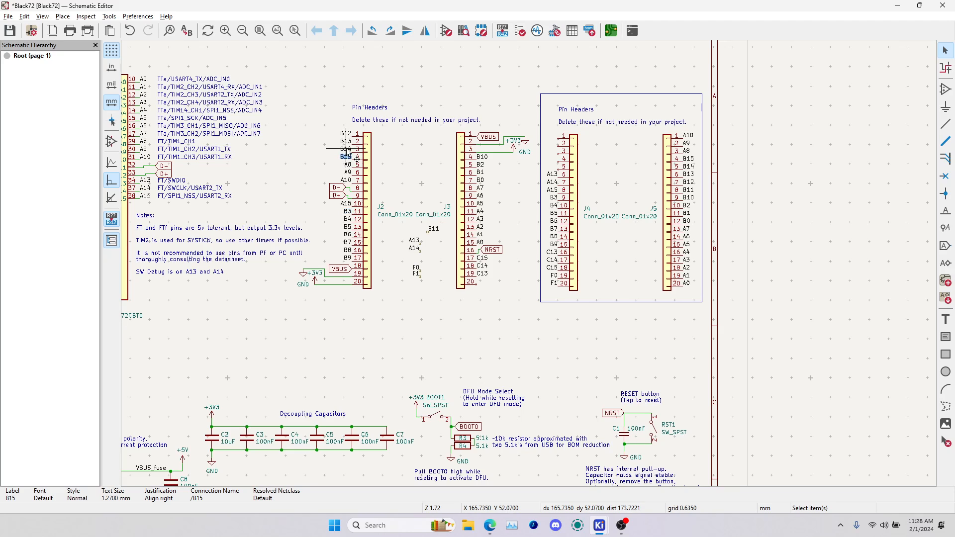
pyautogui.click(689, 158)
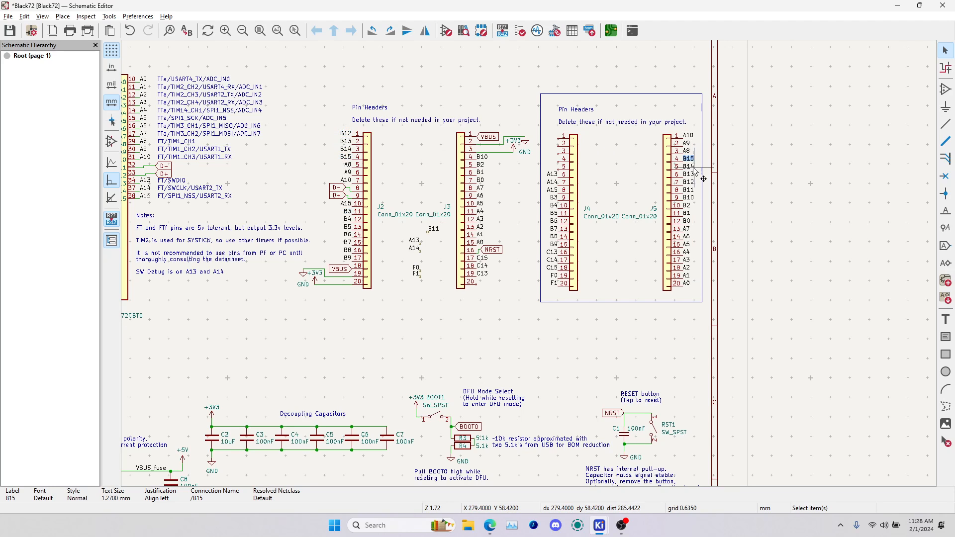
pyautogui.click(694, 168)
pyautogui.click(690, 181)
pyautogui.moveTo(689, 180)
pyautogui.mouseDown()
pyautogui.moveTo(570, 129)
pyautogui.moveTo(692, 198)
pyautogui.mouseUp()
# - Delete the boxed copy of the original pin headers and save the schematic
pyautogui.moveTo(726, 330); pyautogui.dragTo(727, 329)
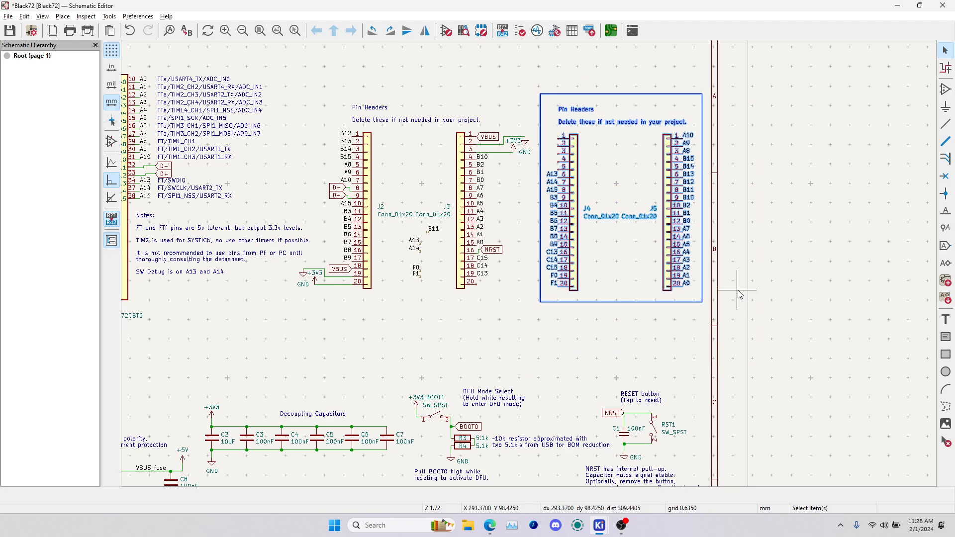
pyautogui.press('Delete')
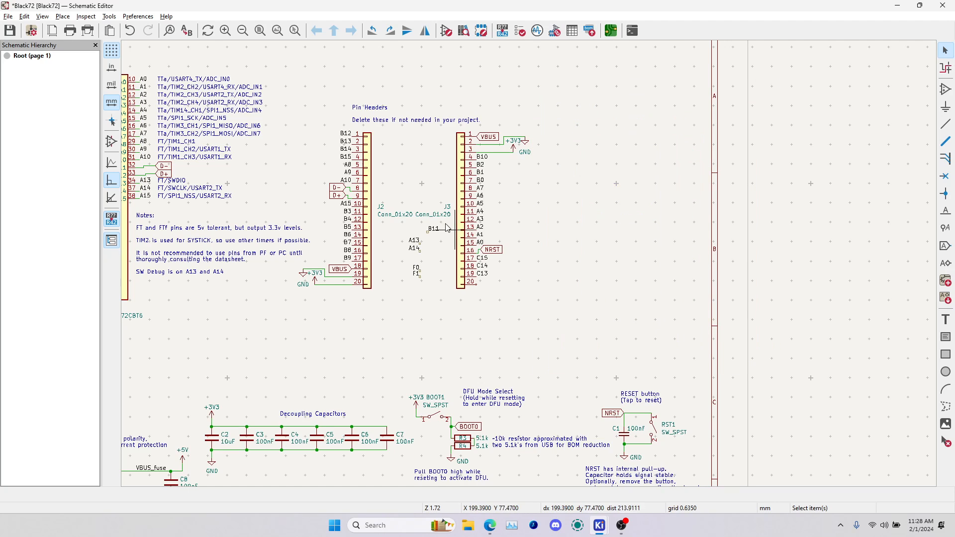
pyautogui.scroll(2, 414, 218)
pyautogui.hotkey('ctrl', 's')
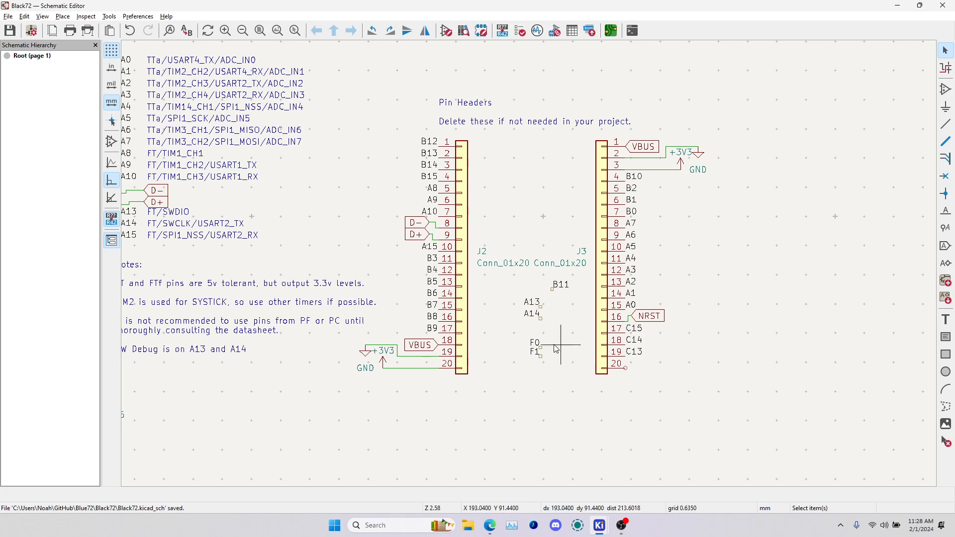
# - Shift the loose A13 and A14 labels together slightly toward header J2
pyautogui.moveTo(519, 294); pyautogui.dragTo(525, 324)
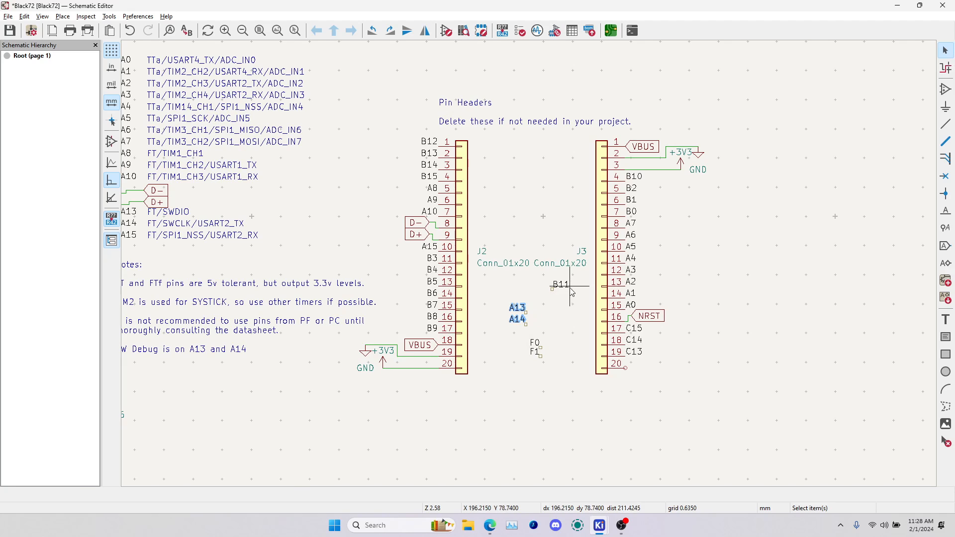
pyautogui.click(559, 297)
# - Switch to the browser and enlarge the GitHub preview of MiniF4x1Cx_V31.pdf to view the full WeAct schematic
pyautogui.hotkey('alt', 'Tab')
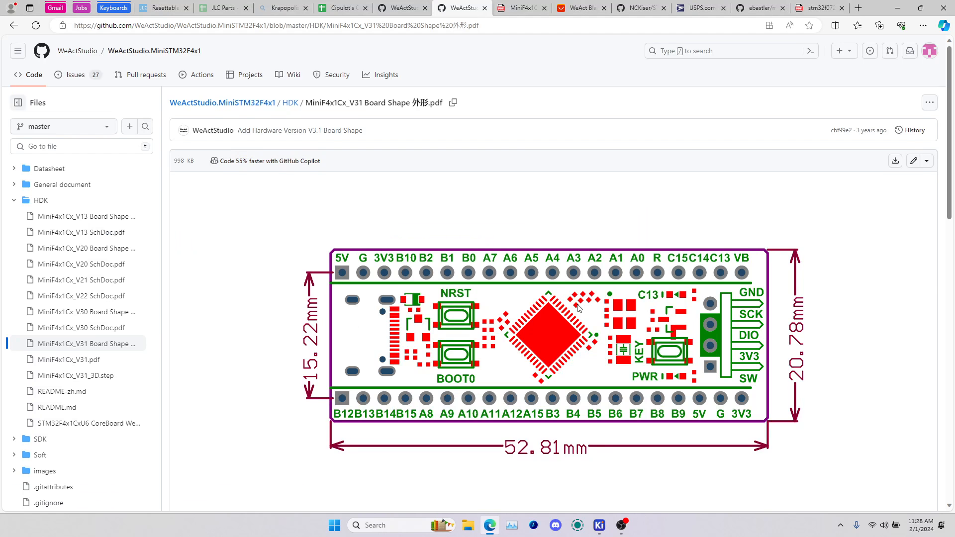
pyautogui.hotkey('ctrl', 'shift', 'Tab')
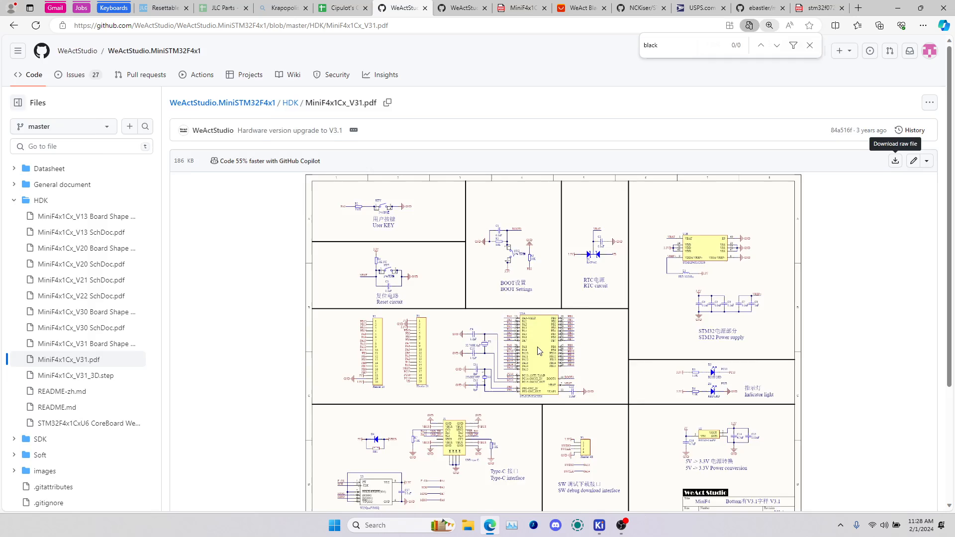
pyautogui.keyDown('ctrl'); pyautogui.scroll(3, 538, 351); pyautogui.keyUp('ctrl')
pyautogui.keyDown('ctrl'); pyautogui.scroll(-1, 542, 350); pyautogui.keyUp('ctrl')
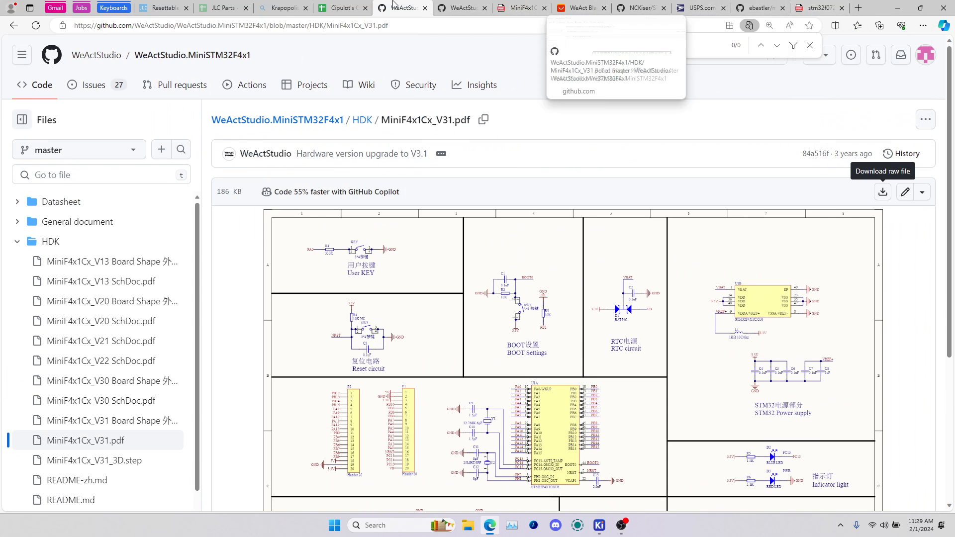
pyautogui.scroll(-3, 560, 321)
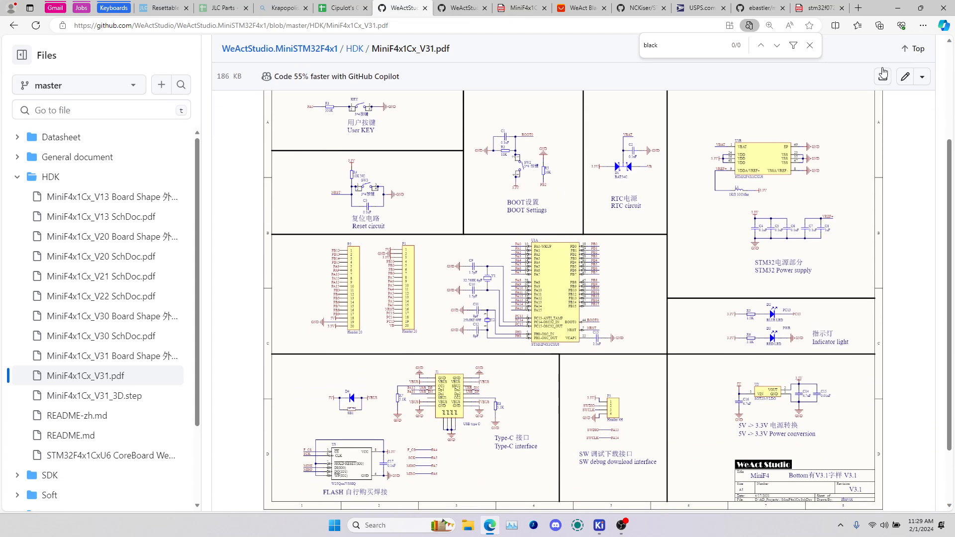
# - Download MiniF4x1Cx_V31.pdf and open the new copy, then return to header P3 in the copy that was already open
pyautogui.click(810, 45)
pyautogui.click(915, 28)
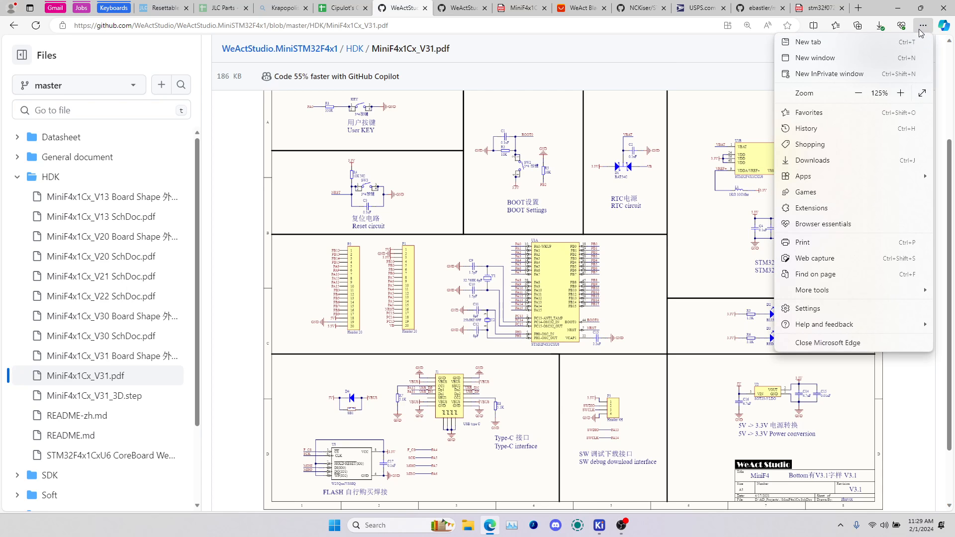
pyautogui.click(879, 27)
pyautogui.click(780, 68)
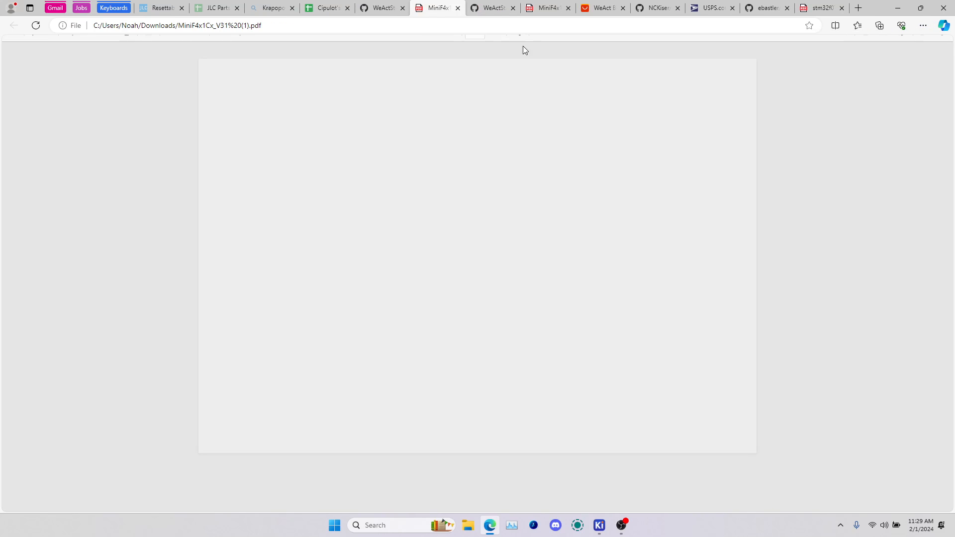
pyautogui.click(547, 7)
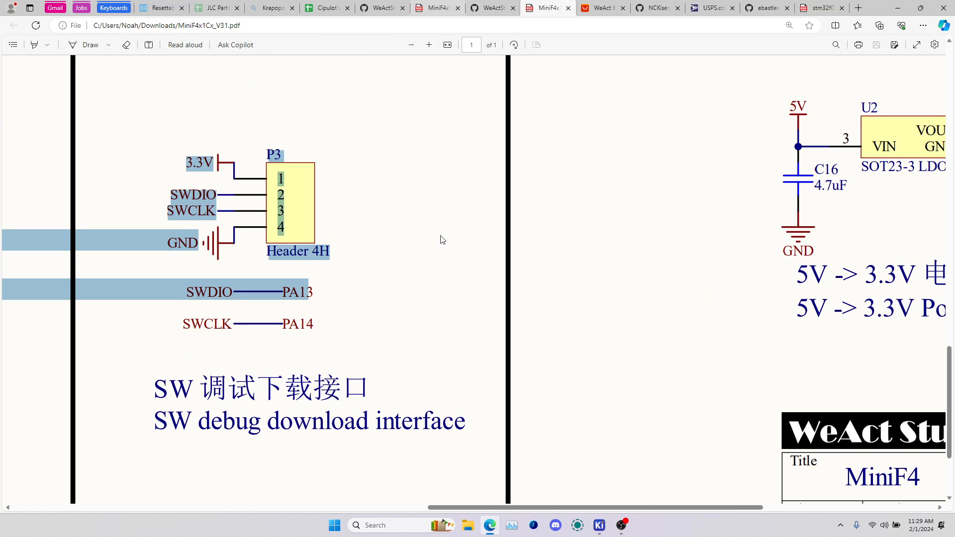
# - Examine the STM32F4X1CXU6 pin assignments on U1A and headers P1 and P2 in the WeAct schematic
pyautogui.keyDown('ctrl'); pyautogui.scroll(-2, 427, 260); pyautogui.keyUp('ctrl')
pyautogui.keyDown('ctrl'); pyautogui.scroll(-3, 427, 260); pyautogui.keyUp('ctrl')
pyautogui.scroll(5, 426, 258)
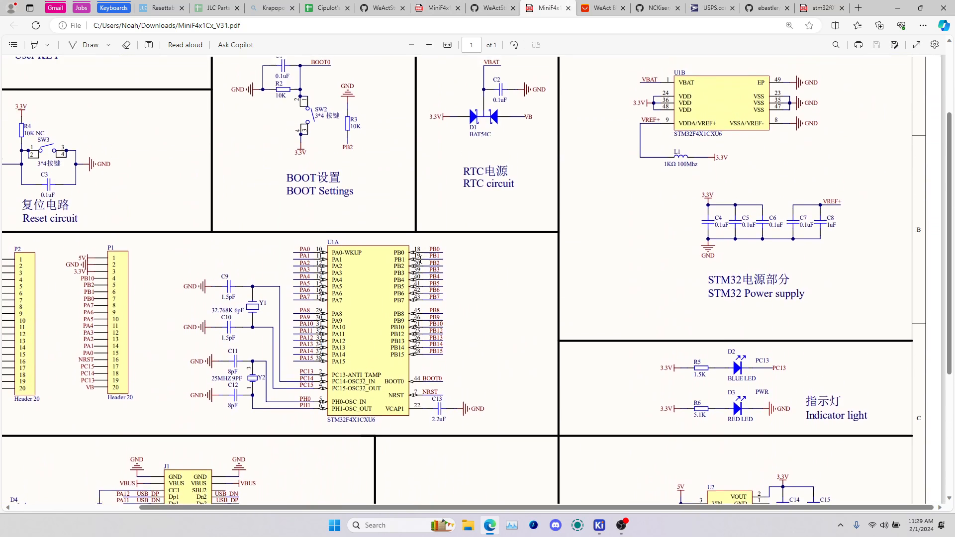
pyautogui.scroll(-1, 420, 343)
pyautogui.keyDown('ctrl'); pyautogui.scroll(1, 418, 351); pyautogui.keyUp('ctrl')
pyautogui.keyDown('ctrl'); pyautogui.scroll(1, 419, 351); pyautogui.keyUp('ctrl')
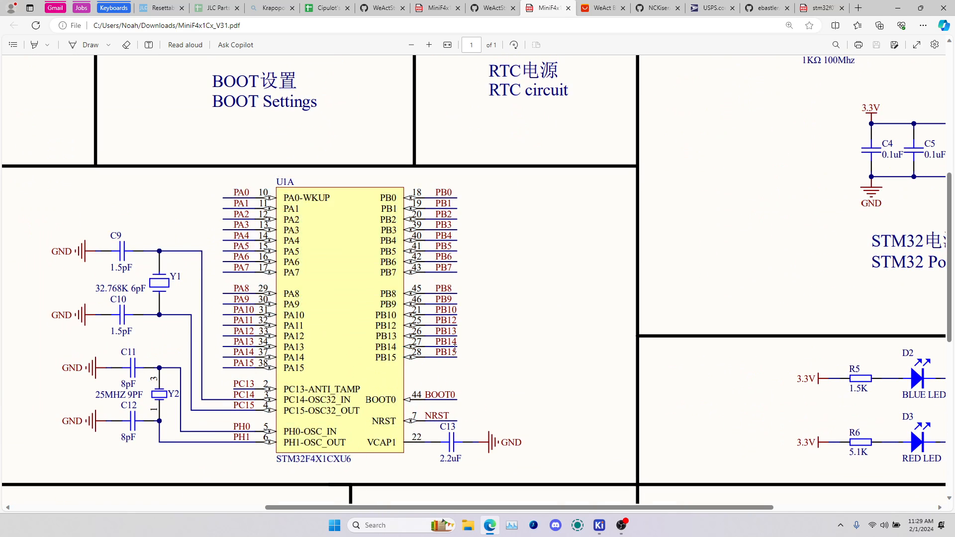
pyautogui.scroll(3, 436, 421)
pyautogui.scroll(-6, 436, 420)
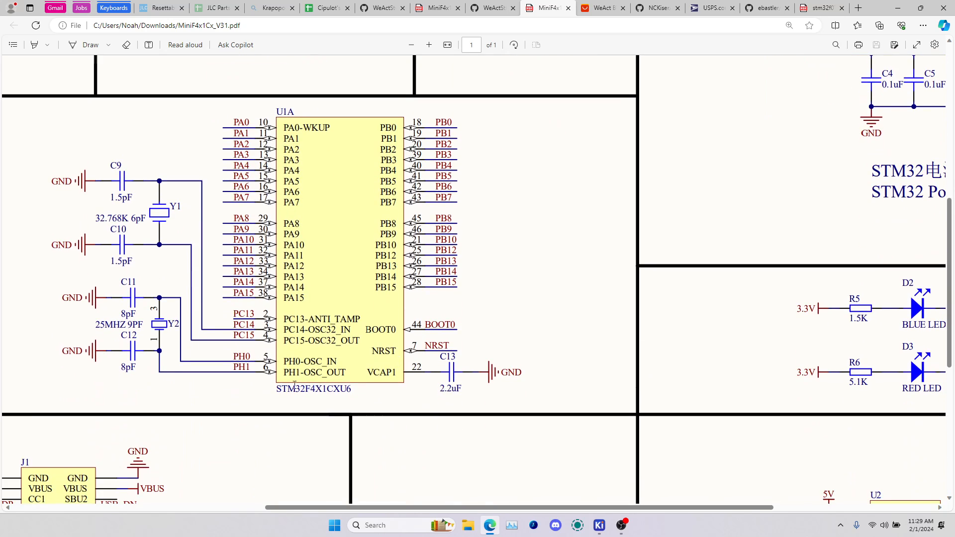
pyautogui.moveTo(273, 388); pyautogui.dragTo(351, 389)
pyautogui.rightClick(358, 284)
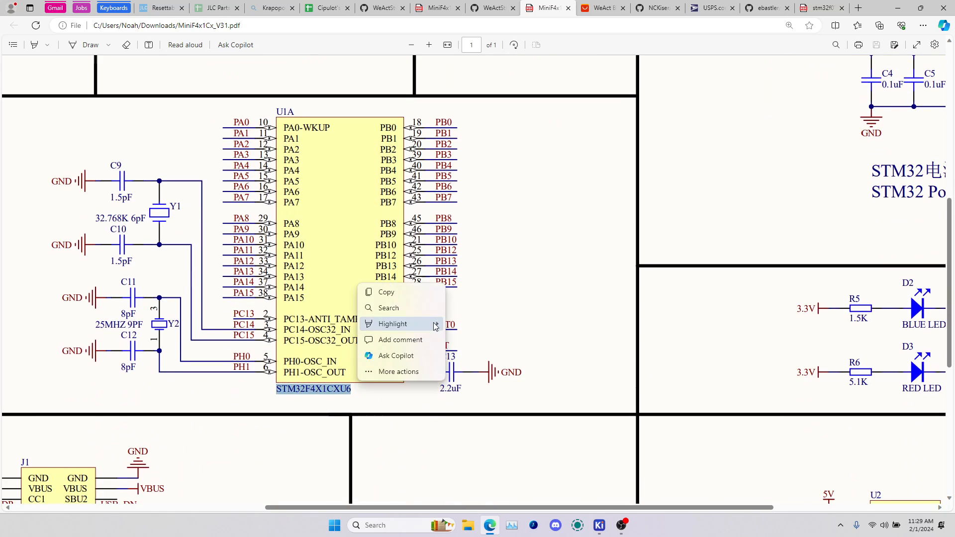
pyautogui.click(507, 288)
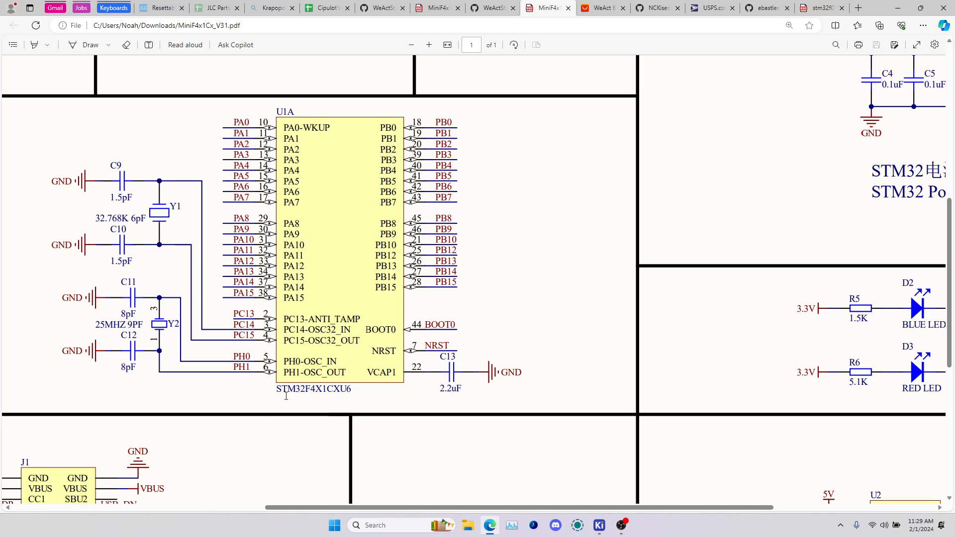
pyautogui.moveTo(292, 393); pyautogui.dragTo(354, 394)
pyautogui.click(354, 394)
pyautogui.hscroll(-10, 417, 287)
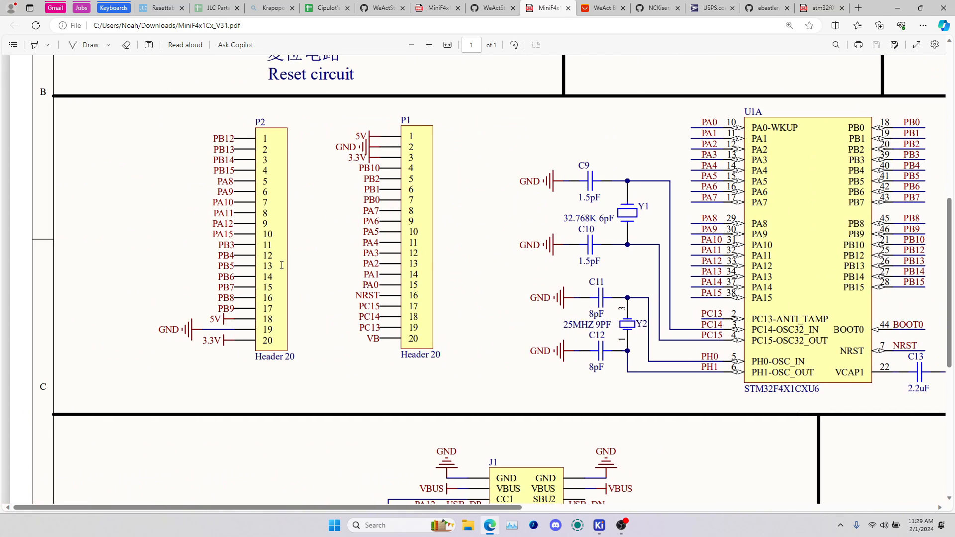
# - Switch to KiCad and examine the I2C2 and USART3 function notes beside pins B10 and B11 of U1
pyautogui.hotkey('alt', 'Tab')
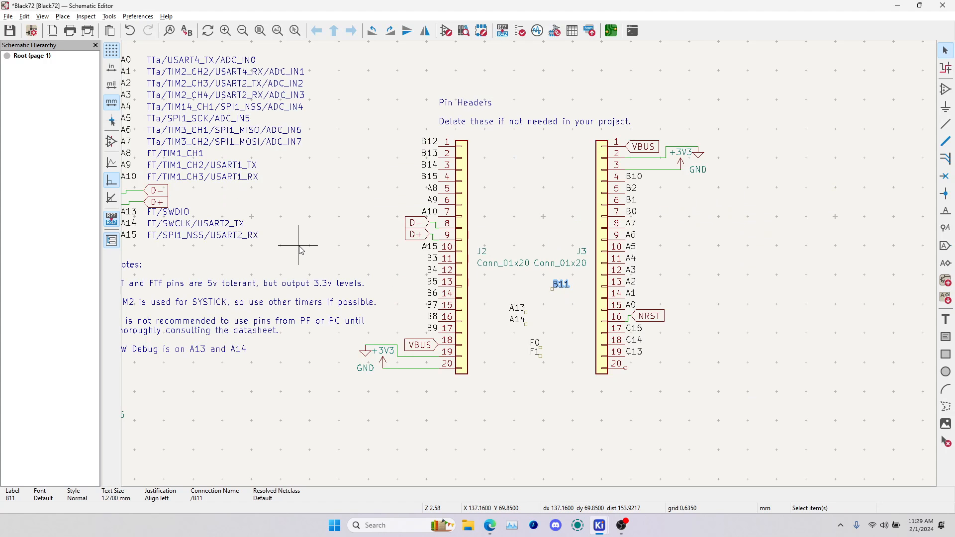
pyautogui.click(299, 246)
pyautogui.scroll(-1, 298, 245)
pyautogui.moveTo(529, 262); pyautogui.dragTo(637, 261, button='middle')
pyautogui.scroll(2, 393, 247)
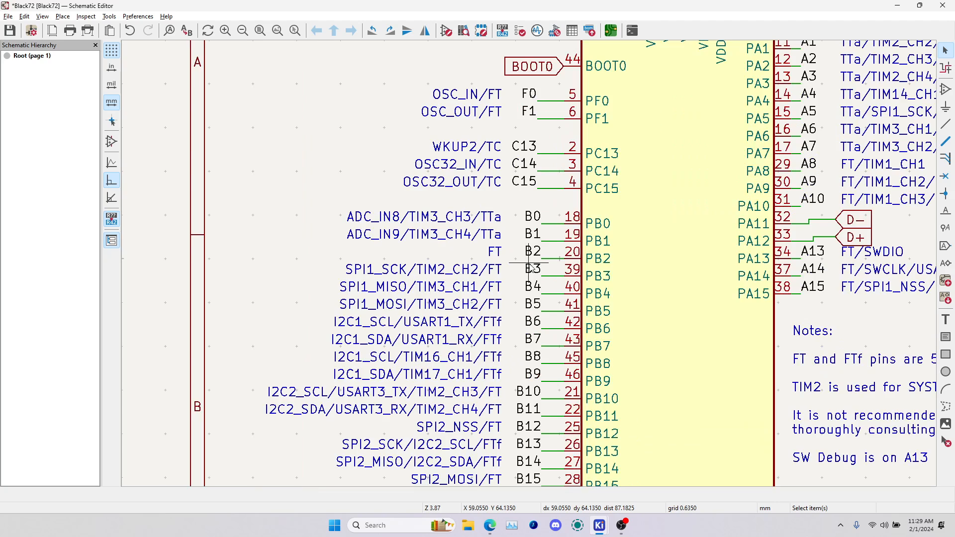
pyautogui.moveTo(603, 369); pyautogui.dragTo(585, 296, button='middle')
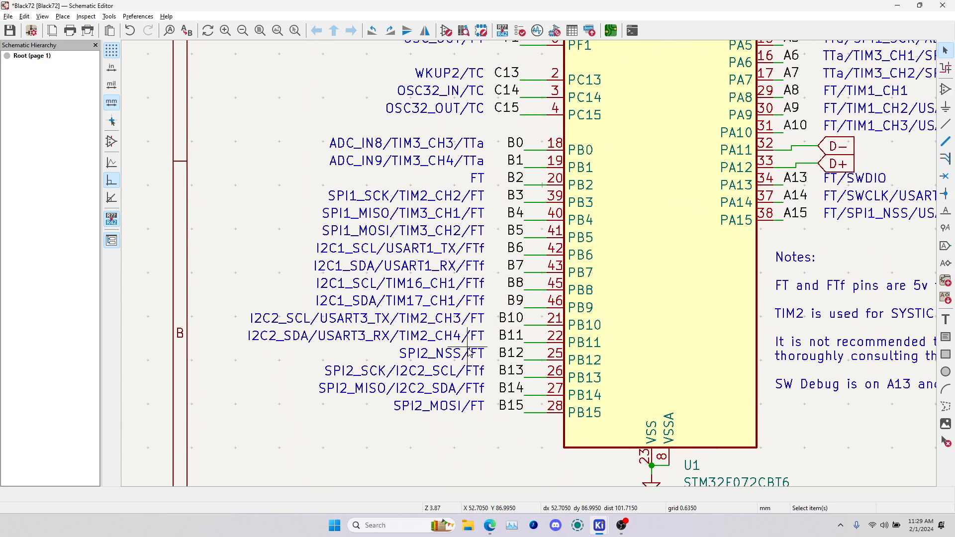
pyautogui.click(468, 352)
pyautogui.click(468, 336)
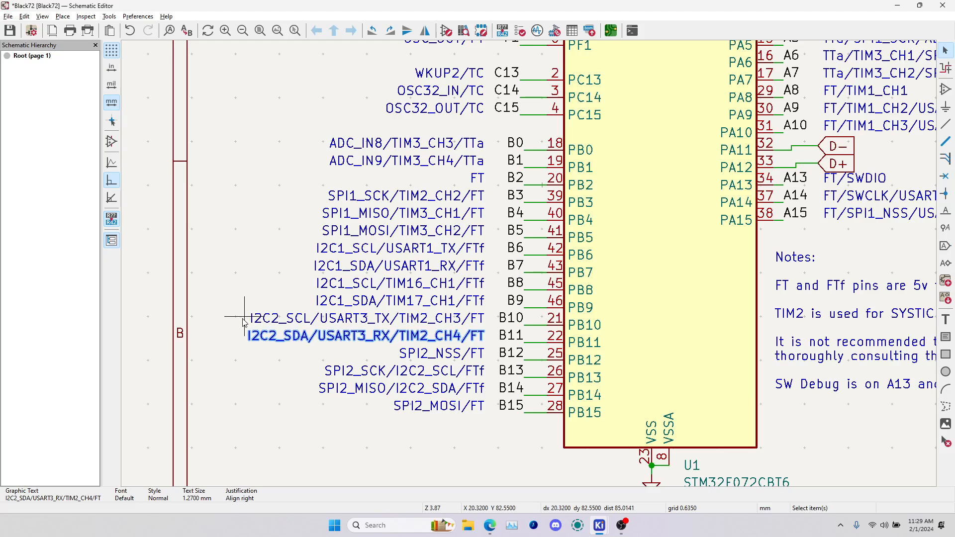
pyautogui.moveTo(236, 312); pyautogui.dragTo(485, 343)
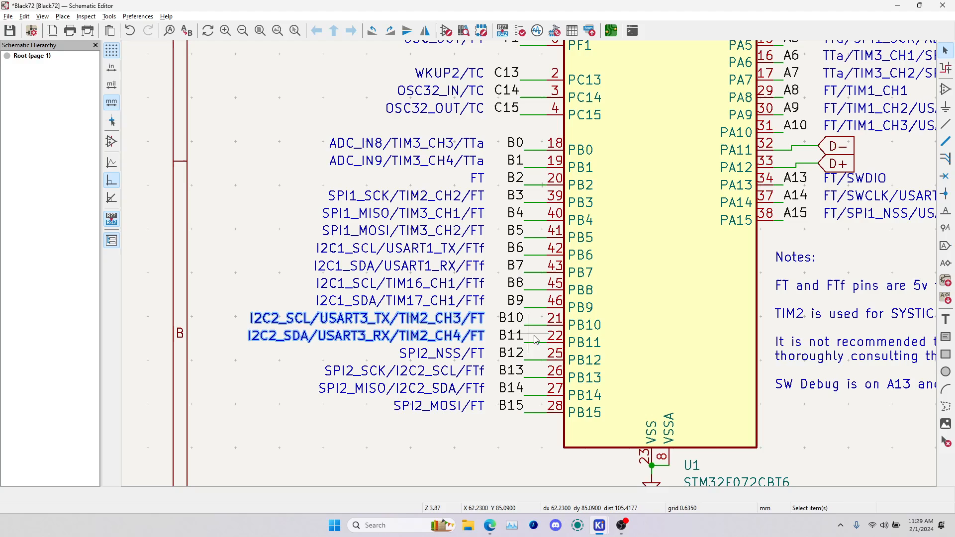
# - Delete the loose B11 label between headers J2 and J3
pyautogui.moveTo(669, 333); pyautogui.dragTo(343, 324, button='middle')
pyautogui.moveTo(808, 287); pyautogui.dragTo(377, 332, button='middle')
pyautogui.moveTo(697, 305); pyautogui.dragTo(572, 310, button='middle')
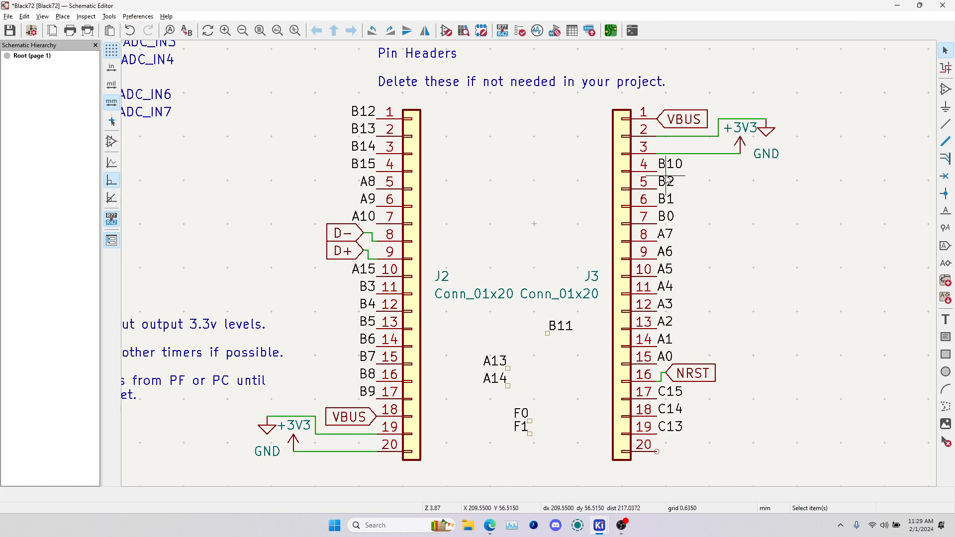
pyautogui.click(676, 164)
pyautogui.moveTo(752, 219); pyautogui.dragTo(516, 186, button='middle')
pyautogui.click(334, 289)
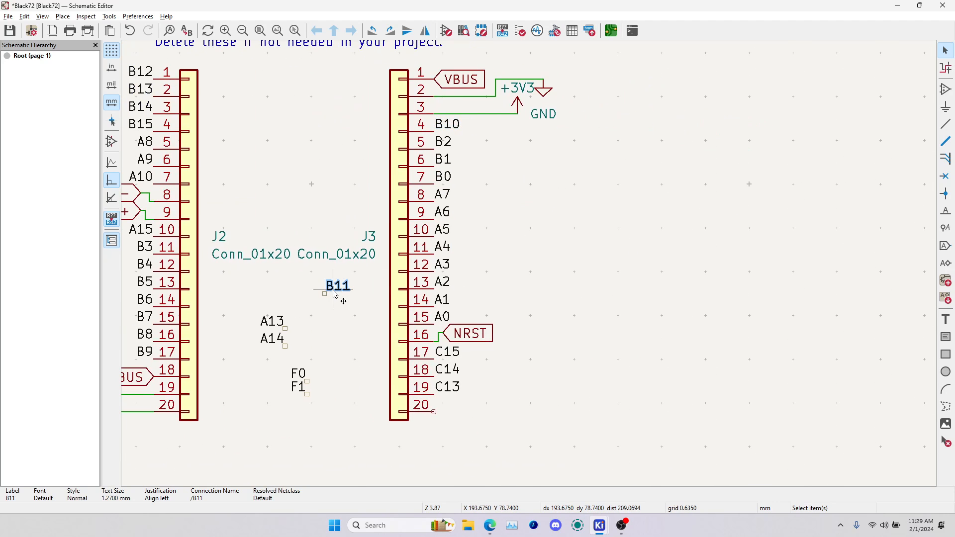
pyautogui.press('Delete')
# - Move the loose A13 and A14 labels together slightly upward, away from F0 and F1
pyautogui.moveTo(306, 342); pyautogui.dragTo(357, 286, button='middle')
pyautogui.moveTo(298, 253); pyautogui.dragTo(362, 313)
pyautogui.press('m')
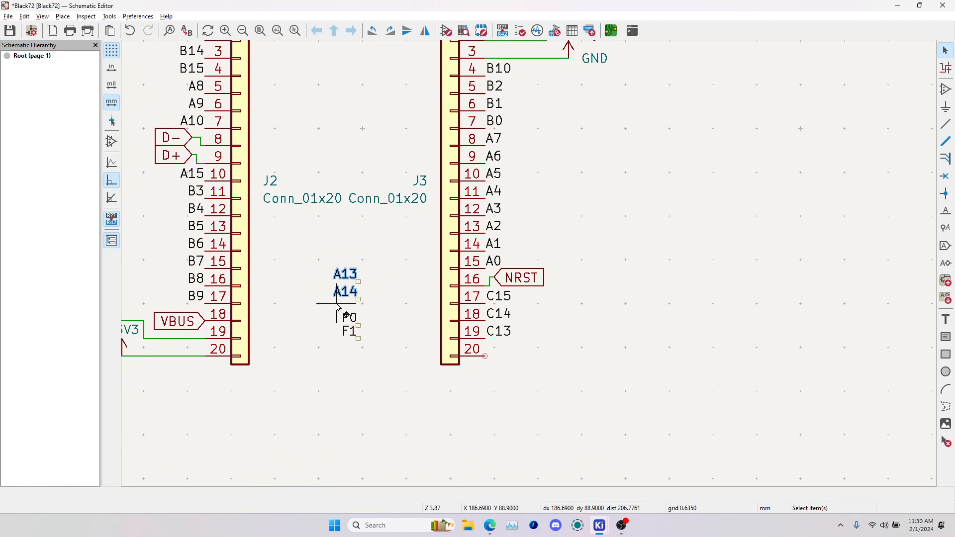
pyautogui.click(355, 292)
# - Trace the loose F0 and F1 labels to U1, and examine PH0, PH1 and the 25 MHz crystal Y2 in the WeAct PDF
pyautogui.moveTo(321, 301); pyautogui.dragTo(361, 342)
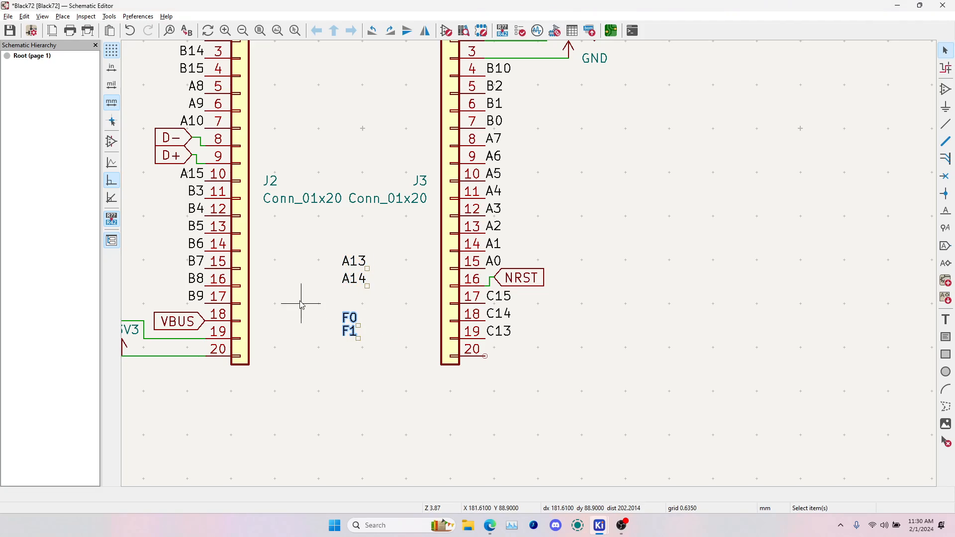
pyautogui.moveTo(296, 267); pyautogui.dragTo(630, 351, button='middle')
pyautogui.moveTo(357, 255); pyautogui.dragTo(592, 275, button='middle')
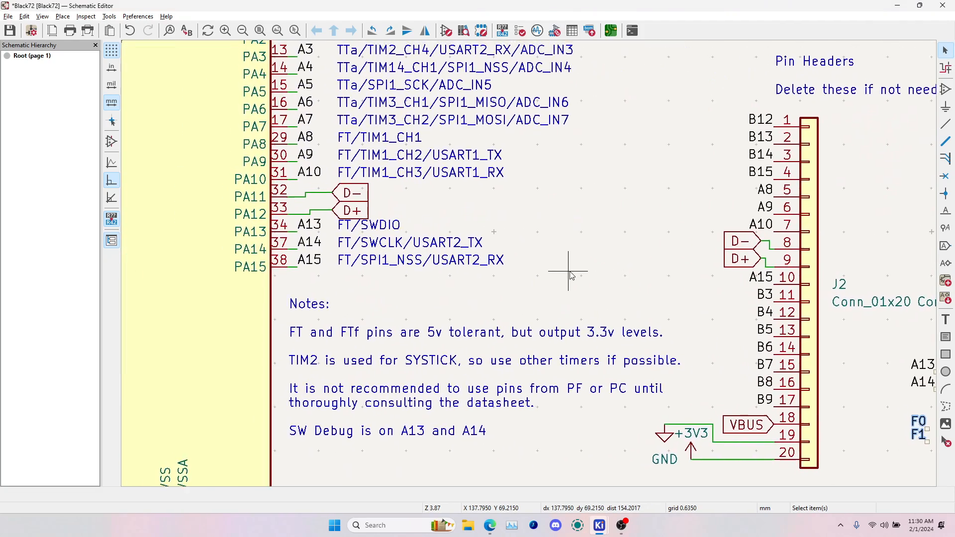
pyautogui.moveTo(149, 204)
pyautogui.mouseDown(button='middle')
pyautogui.moveTo(394, 231)
pyautogui.moveTo(529, 310)
pyautogui.mouseUp(button='middle')
pyautogui.hotkey('alt', 'Tab')
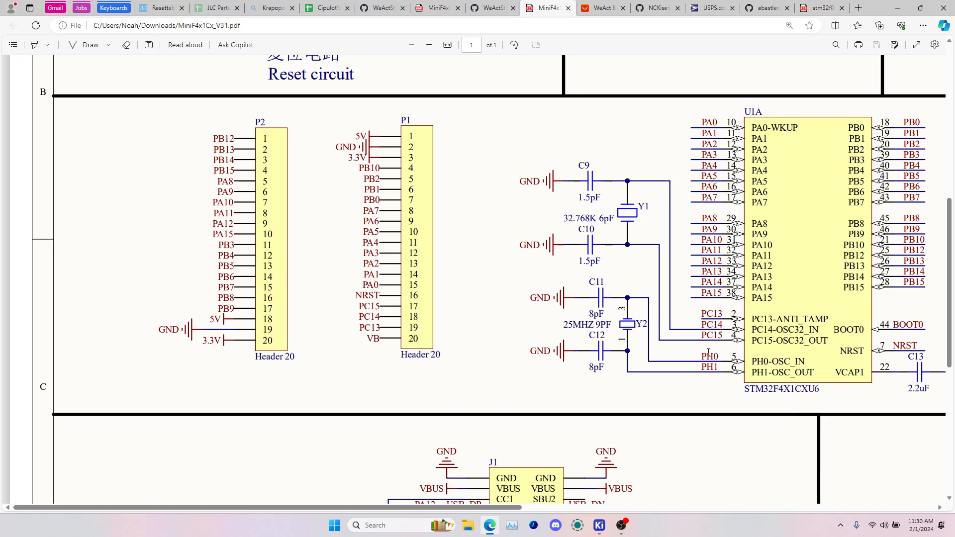
pyautogui.moveTo(720, 358); pyautogui.dragTo(719, 371)
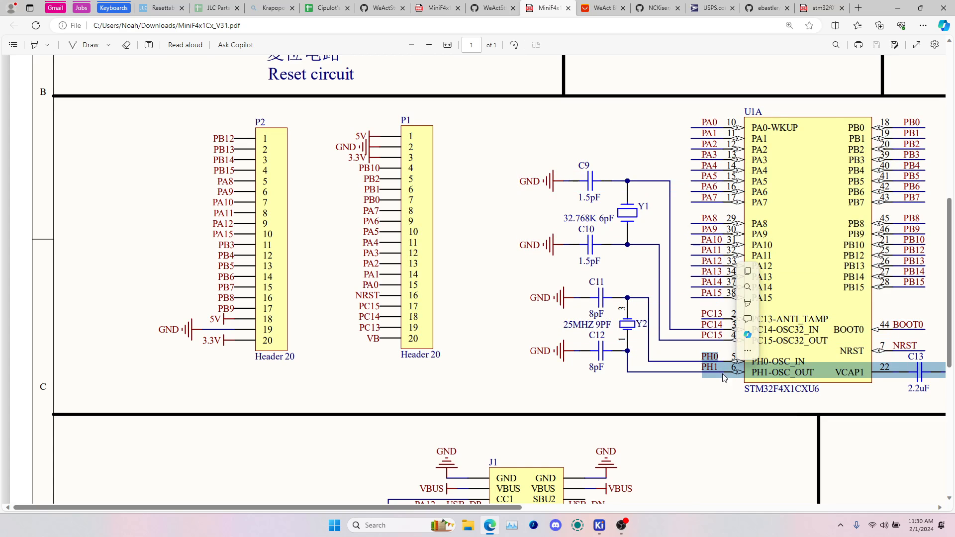
pyautogui.moveTo(565, 325); pyautogui.dragTo(625, 324)
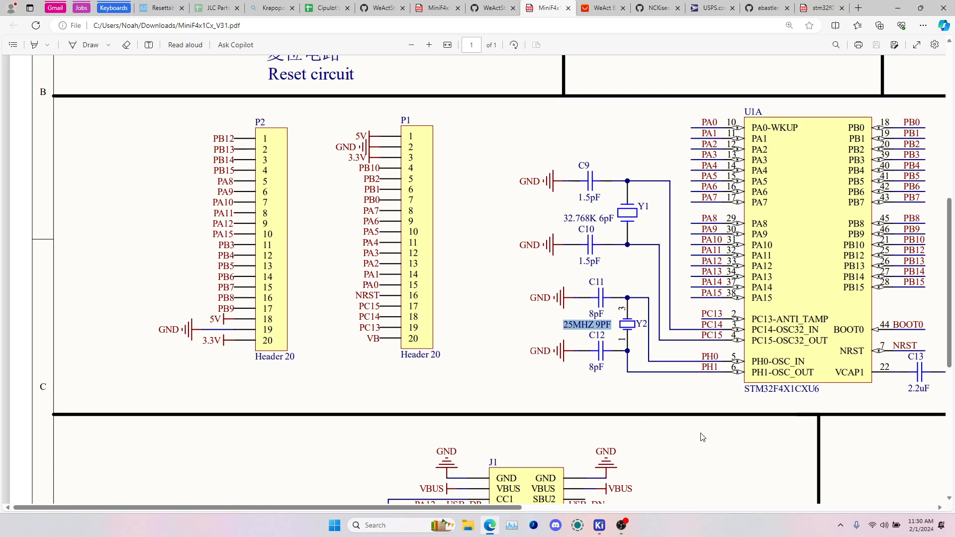
# - Return to KiCad and examine the OSC_IN and OSC_OUT notes beside pins F0 and F1 of U1
pyautogui.hotkey('alt', 'Tab')
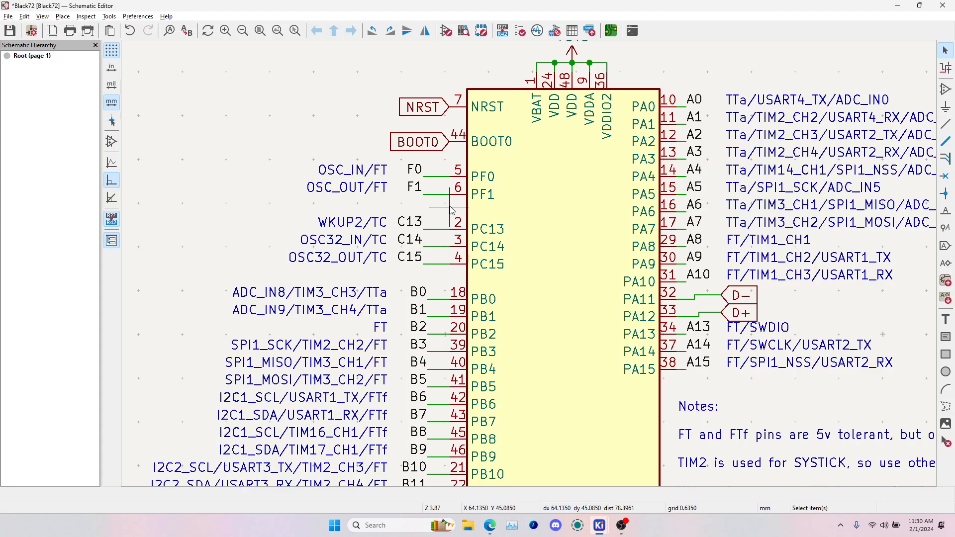
pyautogui.scroll(-2, 585, 226)
pyautogui.click(530, 264)
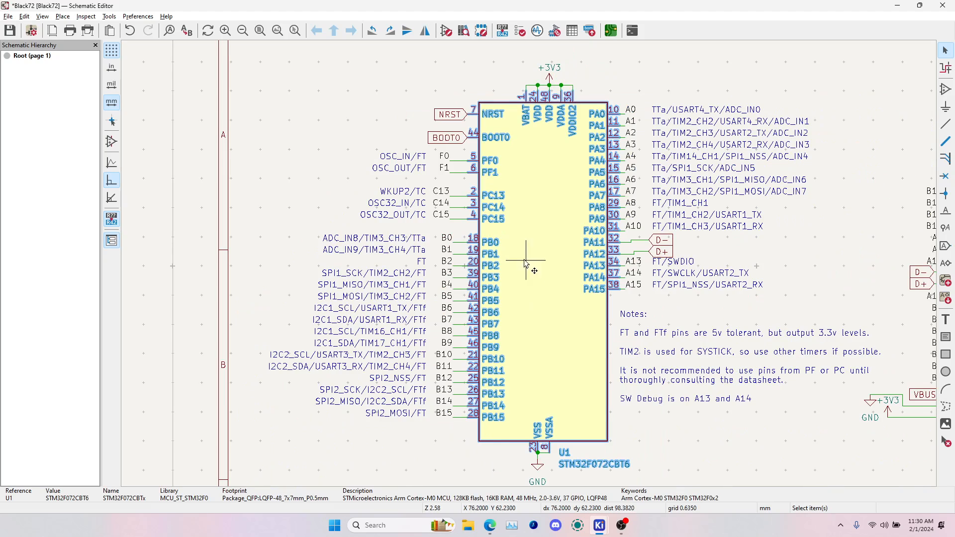
pyautogui.click(422, 156)
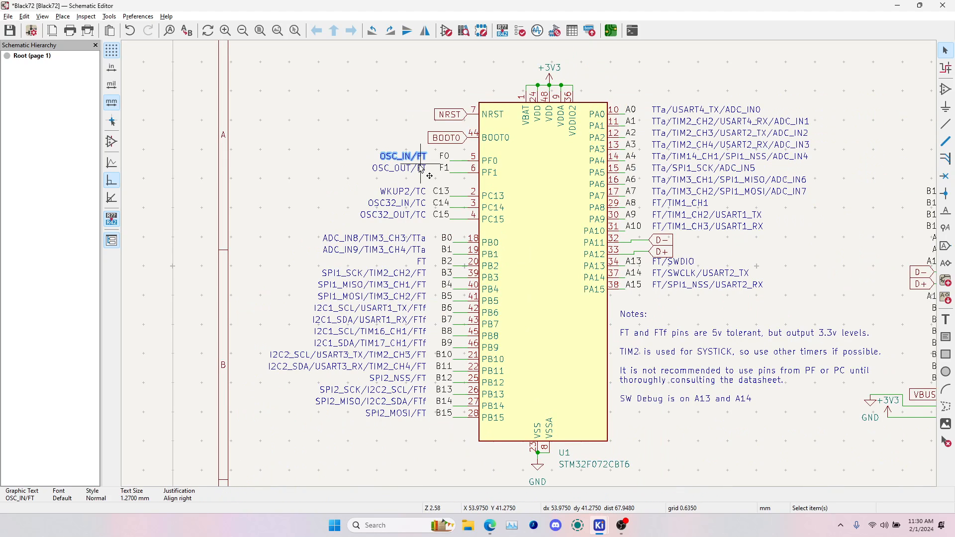
pyautogui.keyDown('shift'); pyautogui.click(420, 167); pyautogui.keyUp('shift')
pyautogui.click(360, 137)
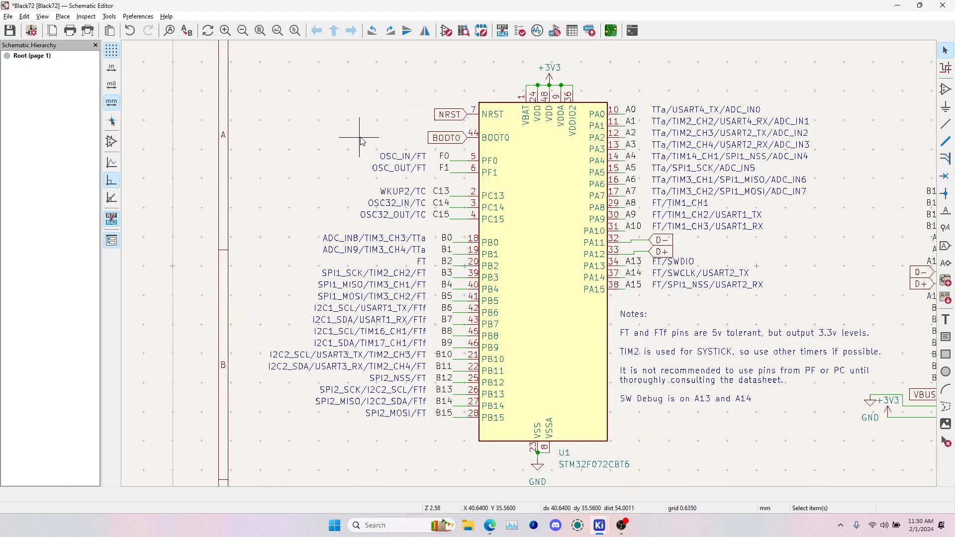
pyautogui.click(402, 156)
pyautogui.keyDown('shift'); pyautogui.click(400, 168); pyautogui.keyUp('shift')
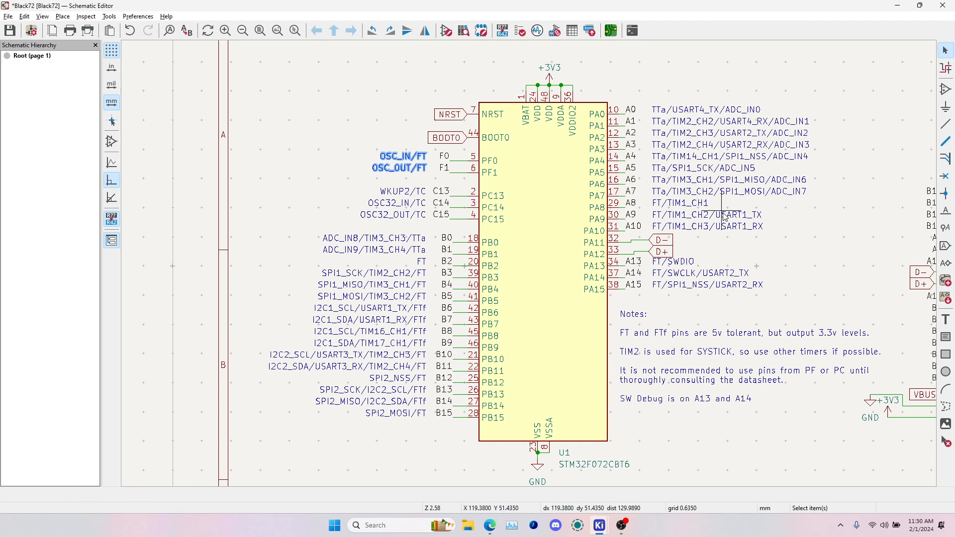
# - Move the loose F0 and F1 labels together to just above A13 and A14 between the headers
pyautogui.moveTo(775, 225); pyautogui.dragTo(428, 225, button='middle')
pyautogui.moveTo(648, 273); pyautogui.dragTo(483, 235, button='middle')
pyautogui.scroll(3, 531, 348)
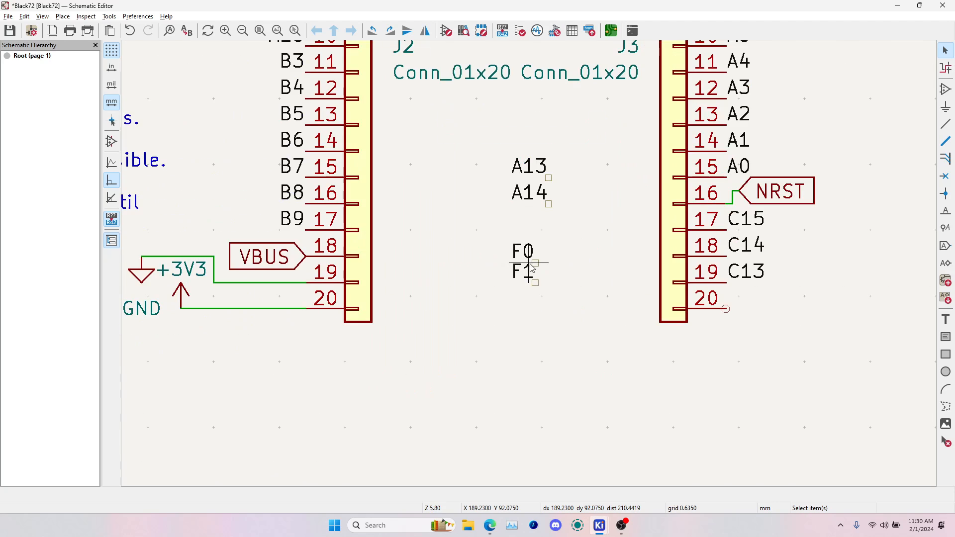
pyautogui.moveTo(512, 244); pyautogui.dragTo(550, 277)
pyautogui.press('m')
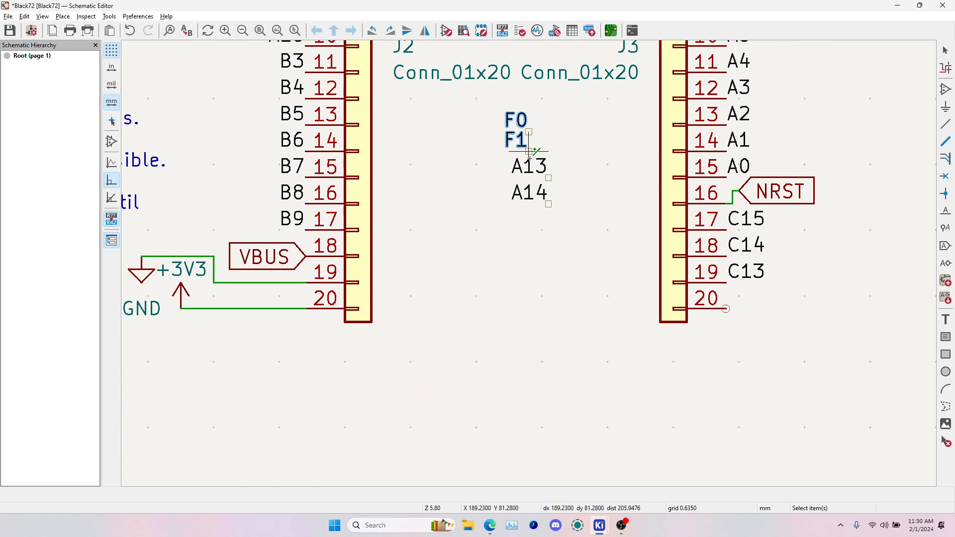
pyautogui.click(537, 157)
# - Move the loose A13 and A14 labels together well below F0 and F1, near the lower end of the headers
pyautogui.click(535, 169)
pyautogui.keyDown('shift'); pyautogui.click(547, 202); pyautogui.keyUp('shift')
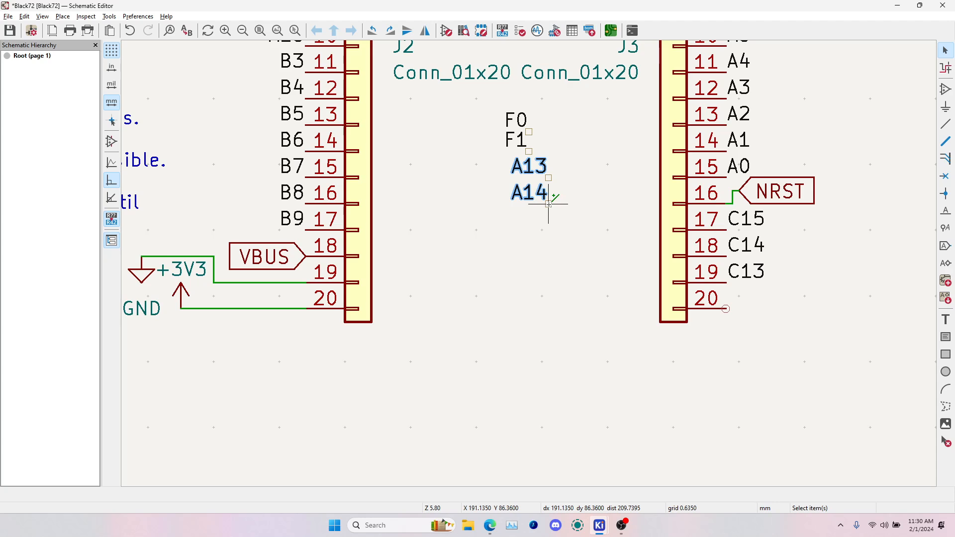
pyautogui.press('m')
pyautogui.click(530, 303)
# - Examine debug header P3's wiring in the WeAct PDF and the SWDIO note beside pin A13 in KiCad
pyautogui.hotkey('alt', 'Tab')
pyautogui.scroll(-4, 563, 297)
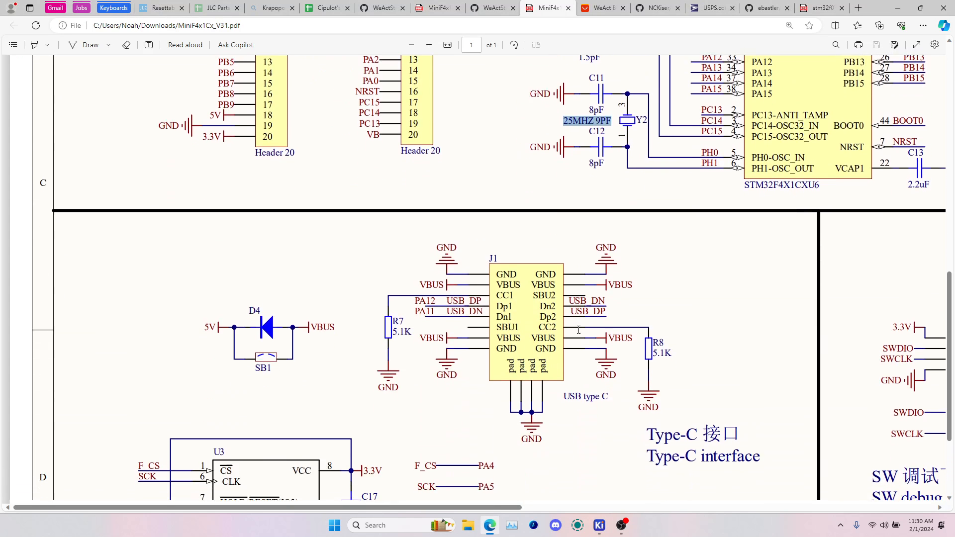
pyautogui.hscroll(10, 448, 309)
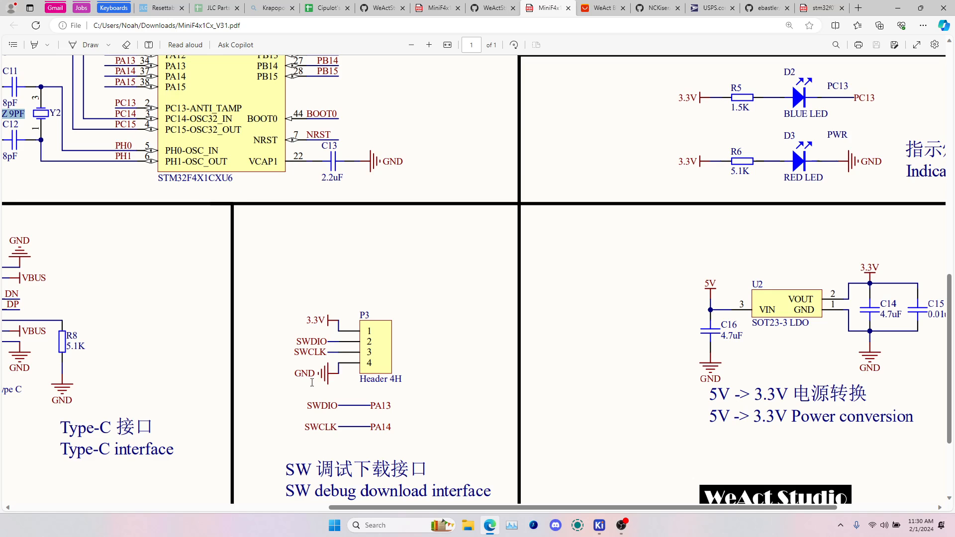
pyautogui.moveTo(295, 375); pyautogui.dragTo(342, 374)
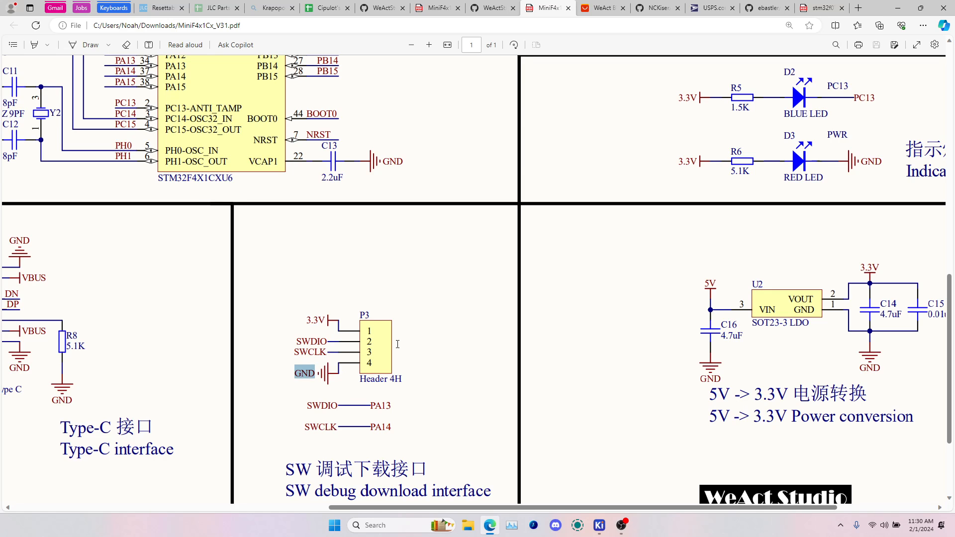
pyautogui.scroll(-2, 392, 339)
pyautogui.scroll(2, 384, 408)
pyautogui.hotkey('alt', 'Tab')
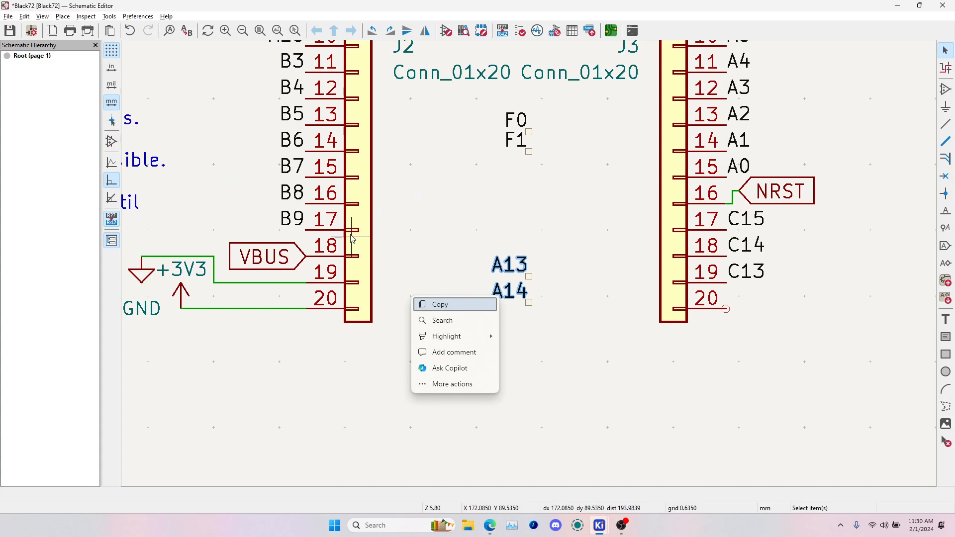
pyautogui.scroll(-4, 351, 230)
pyautogui.moveTo(352, 230); pyautogui.dragTo(529, 264, button='middle')
pyautogui.moveTo(396, 222); pyautogui.dragTo(515, 259, button='middle')
pyautogui.click(368, 175)
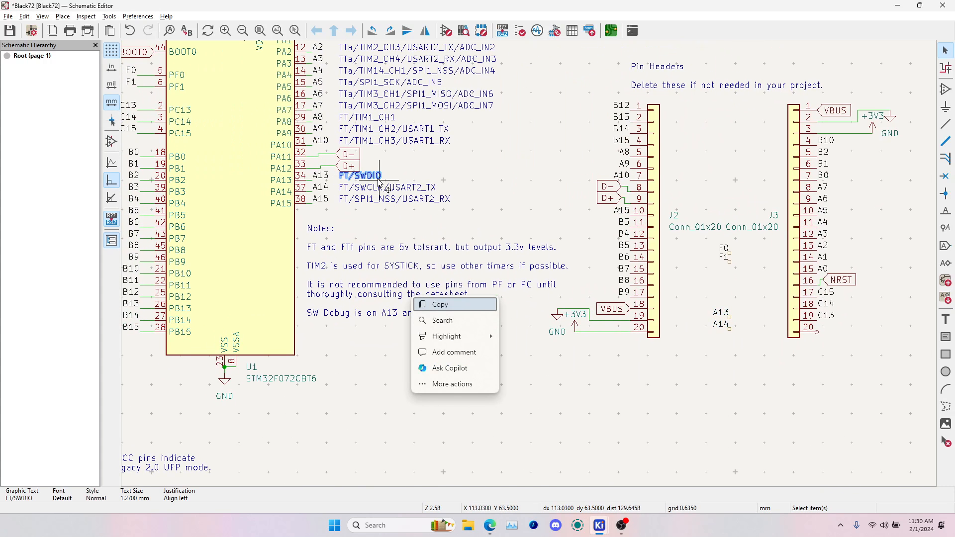
# - Insert a generic Conn_01x04 single-row connector symbol just below the loose A13 and A14 labels
pyautogui.click(736, 307)
pyautogui.press('a')
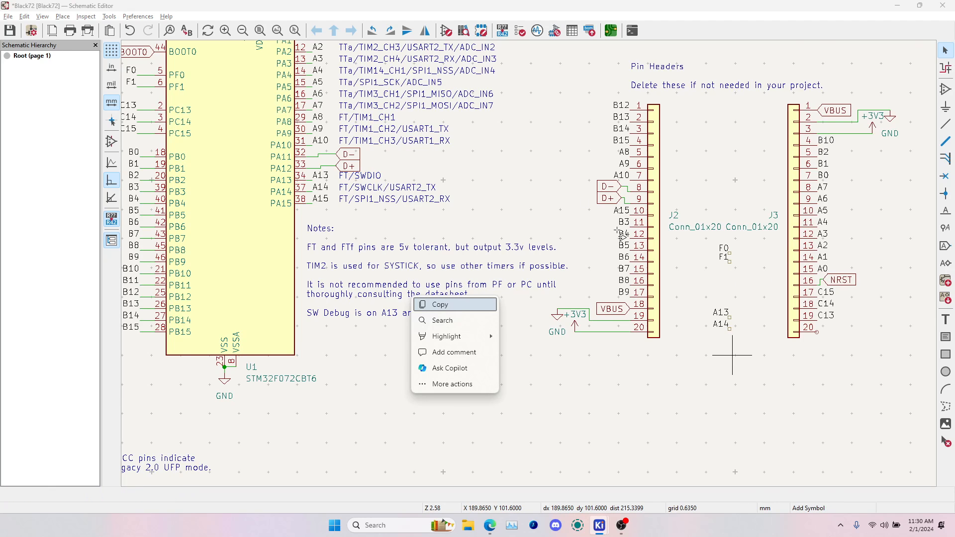
pyautogui.write('conn_')
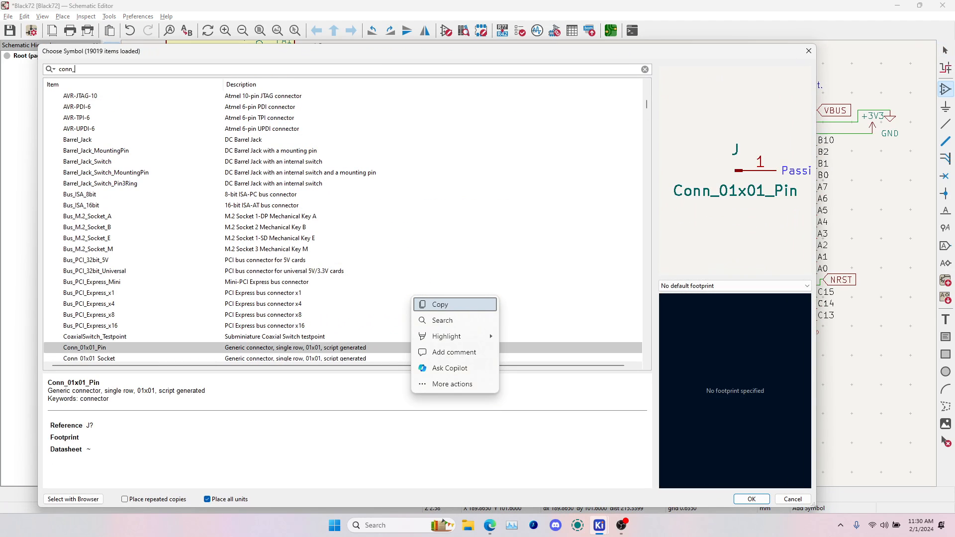
pyautogui.write('02-x')
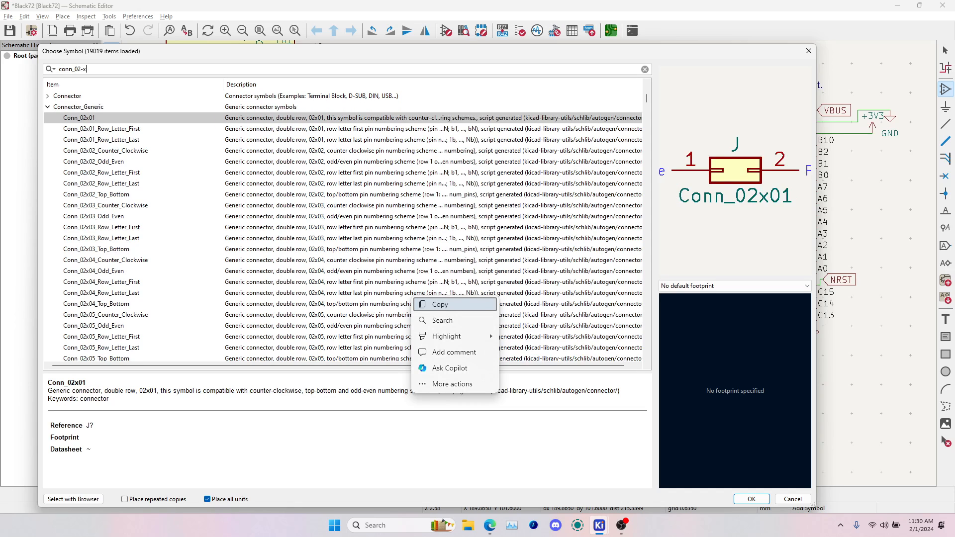
pyautogui.write('4')
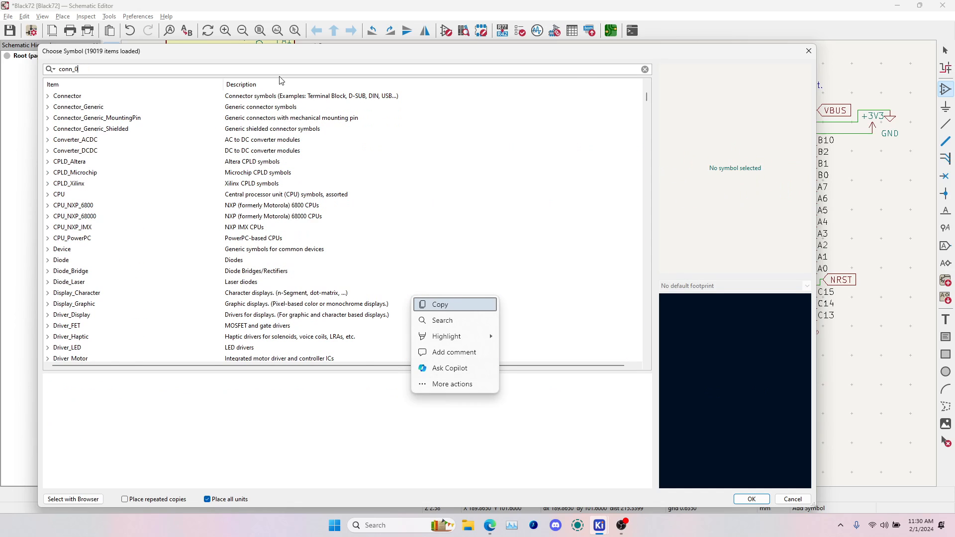
pyautogui.write('1x04')
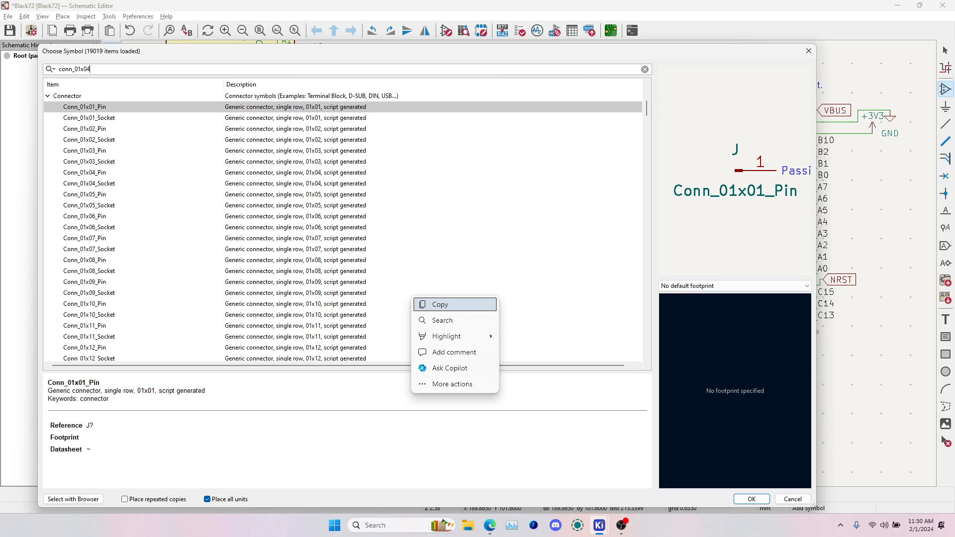
pyautogui.press('Return')
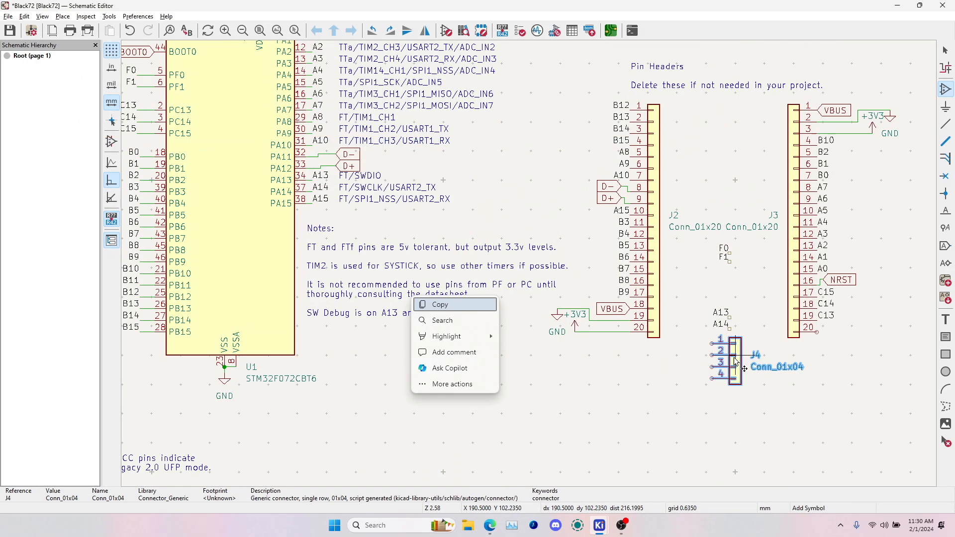
# - Check debug header P3 in the WeAct PDF and place the four-pin connector in KiCad rotated with its pins facing up
pyautogui.click(490, 526)
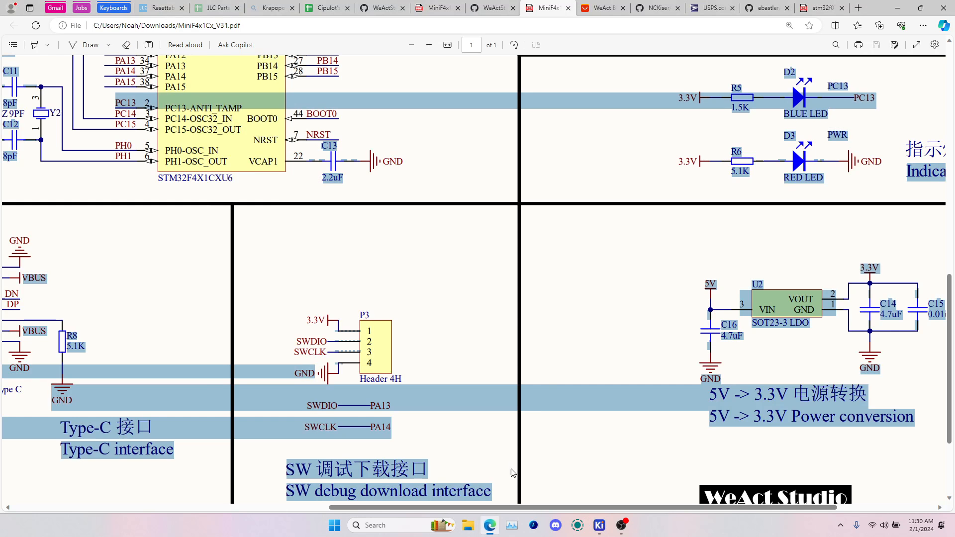
pyautogui.scroll(-2, 444, 360)
pyautogui.hotkey('alt', 'Tab')
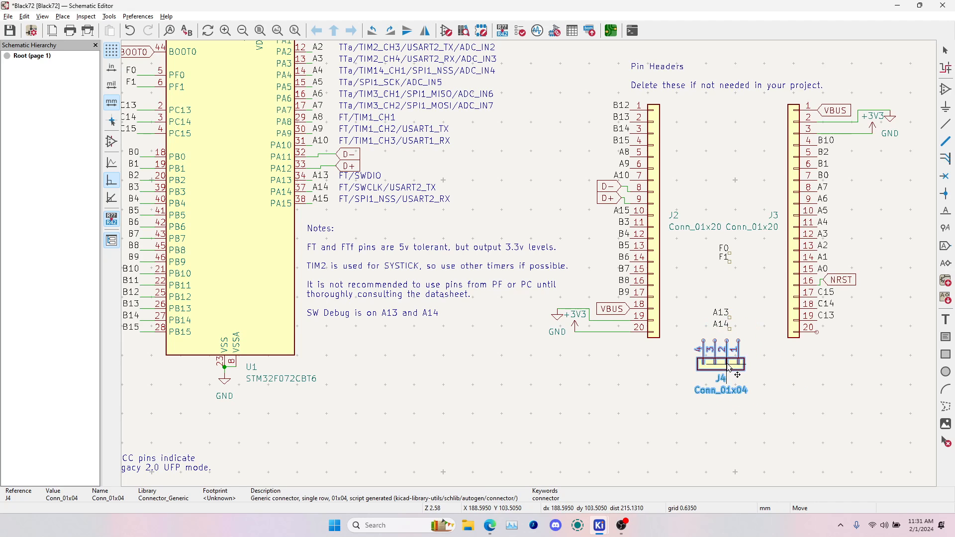
pyautogui.hotkey('alt', 'Tab')
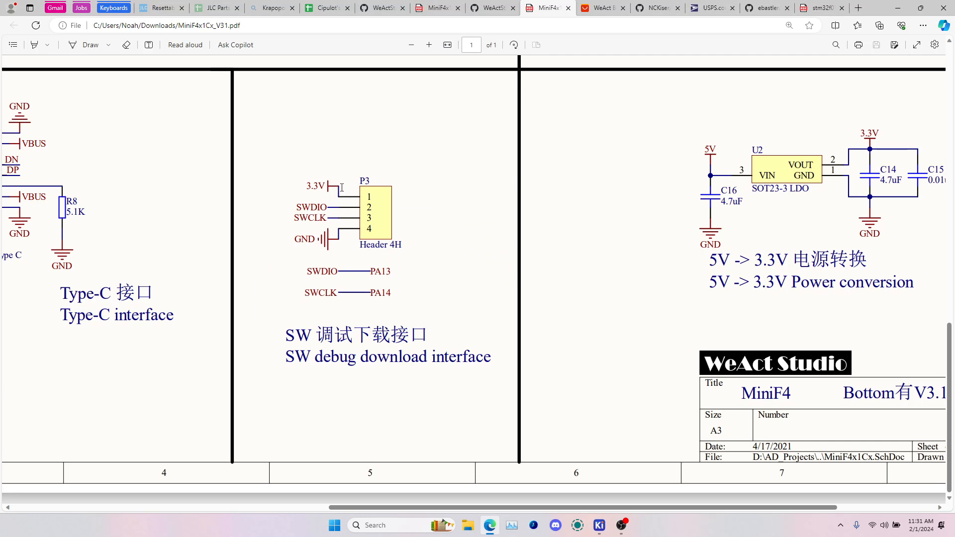
pyautogui.hotkey('alt', 'Tab')
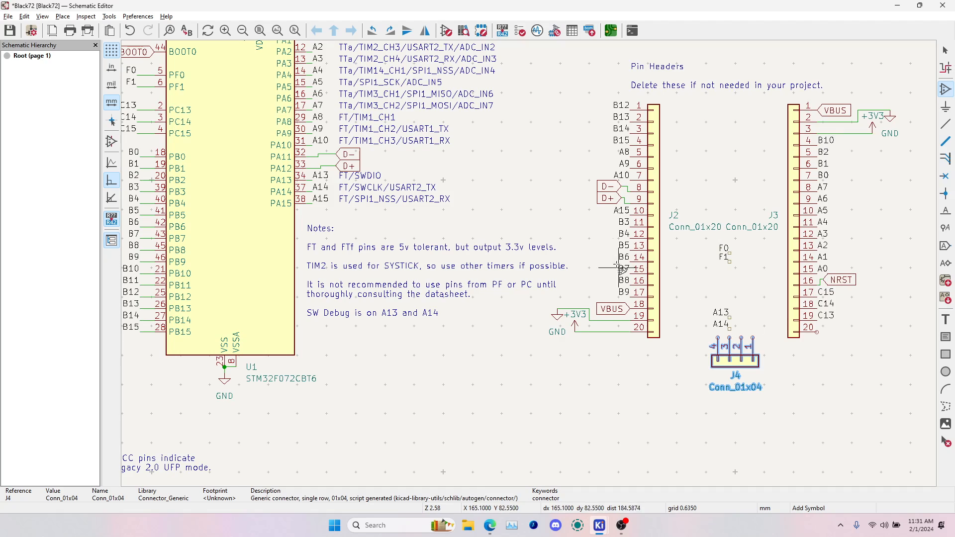
# - Duplicate the +3V3 power symbol near J2 and place the copy on pin 1 of J4
pyautogui.click(579, 329)
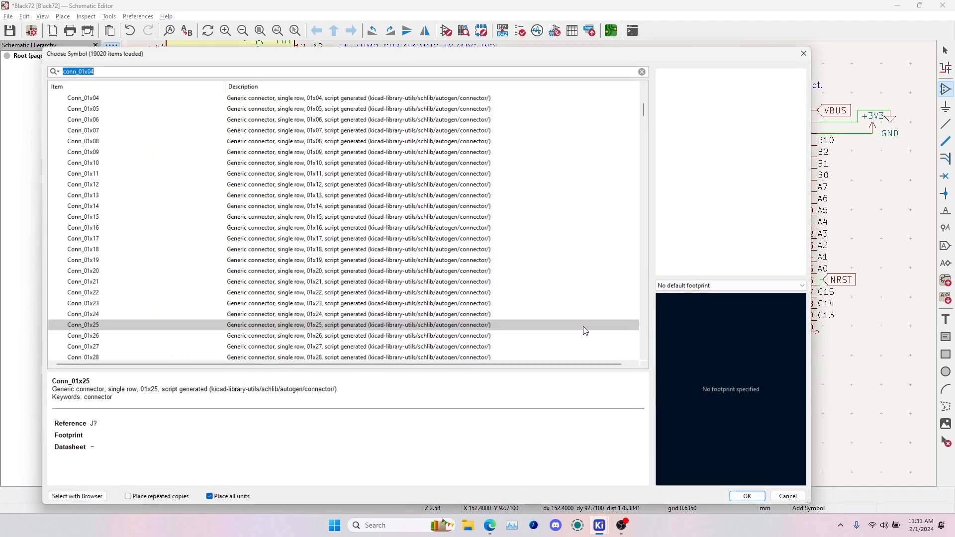
pyautogui.press('Escape')
pyautogui.click(577, 332)
pyautogui.press('m')
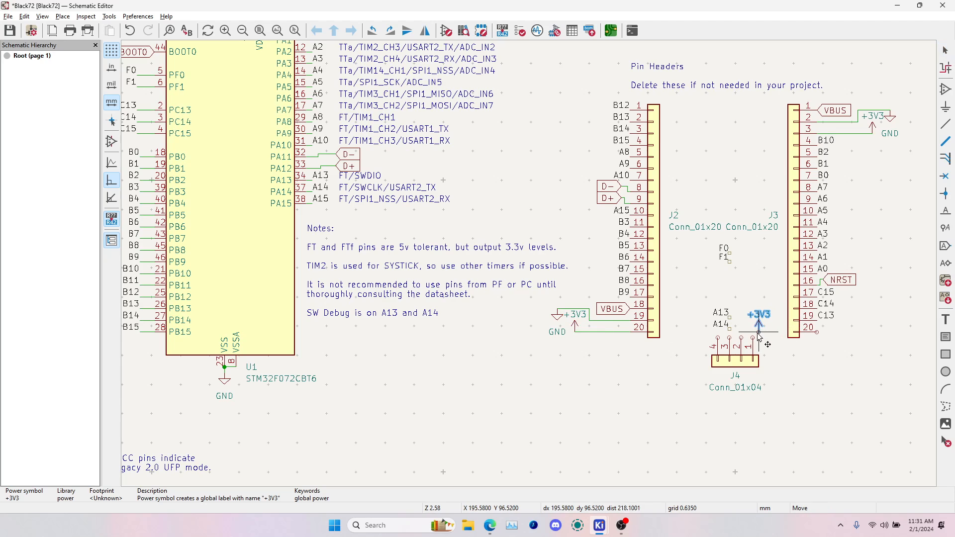
# - Check P3's SWDIO pin in the WeAct PDF and move the A13 label, rotated vertically, onto pin 2 of J4
pyautogui.hotkey('alt', 'Tab')
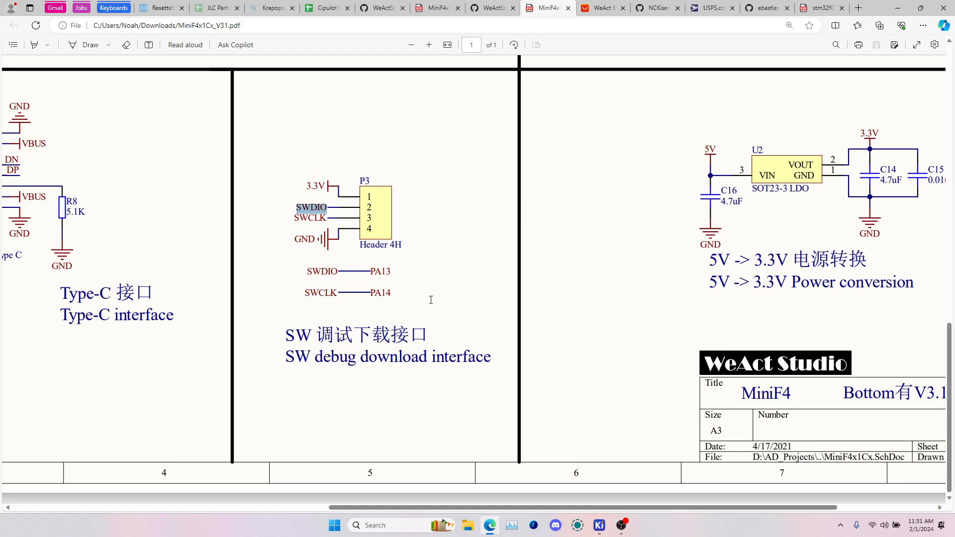
pyautogui.hotkey('alt', 'Tab')
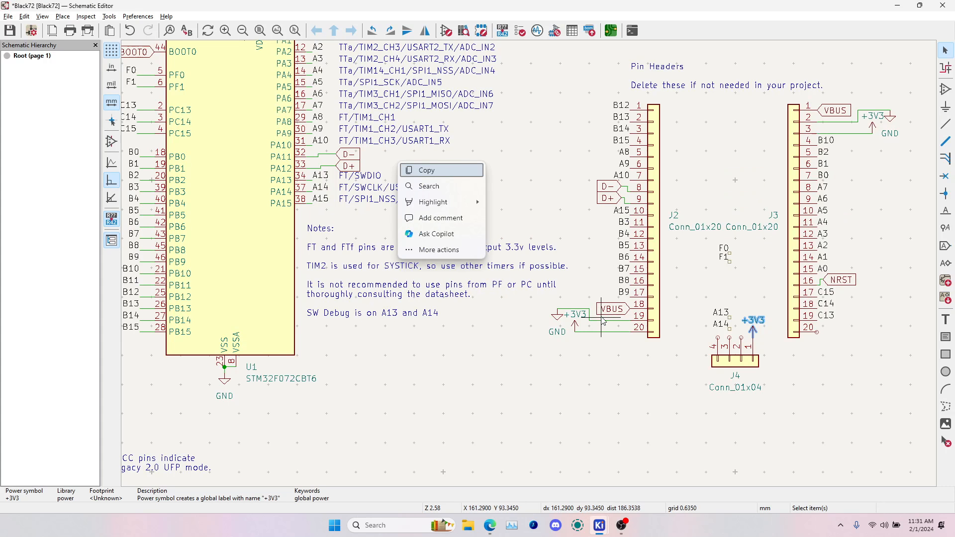
pyautogui.click(730, 316)
pyautogui.press('m')
pyautogui.press('r')
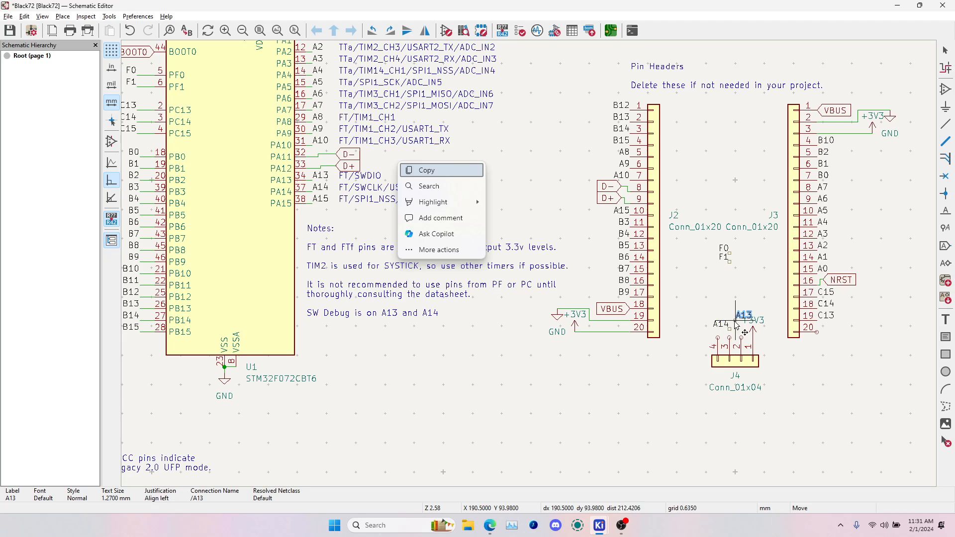
# - Check P3's SWCLK pin in the WeAct PDF and move the A14 label, rotated vertically, onto pin 3 of J4
pyautogui.hotkey('alt', 'Tab')
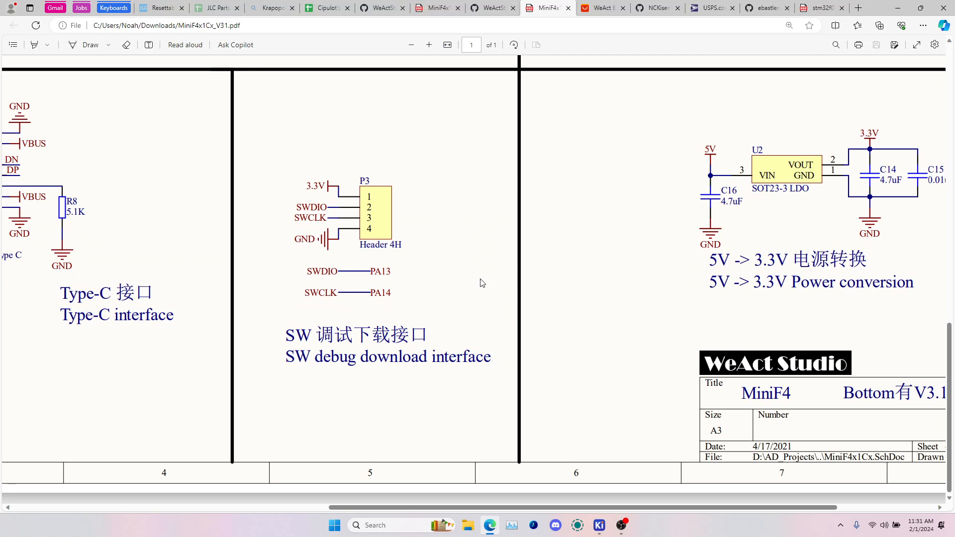
pyautogui.click(490, 7)
pyautogui.hotkey('alt', 'Tab')
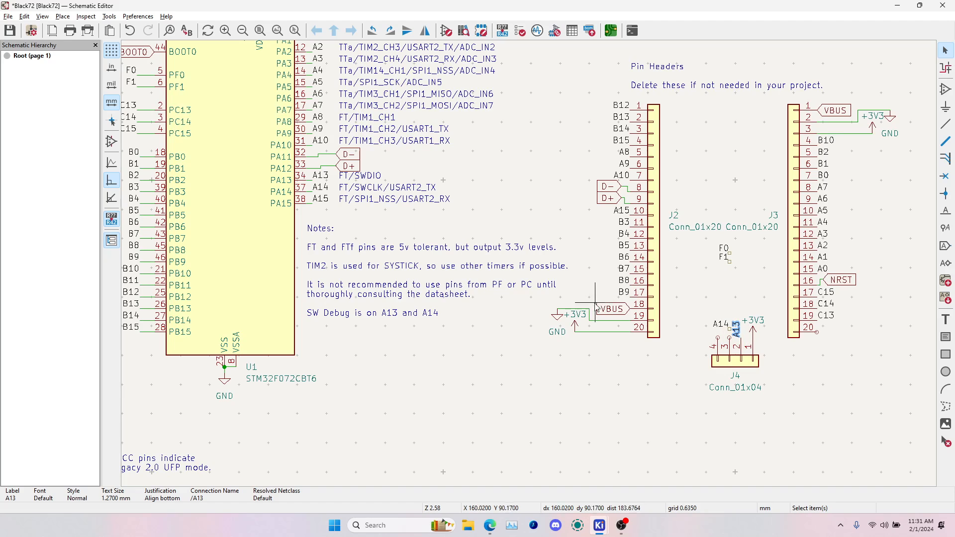
pyautogui.click(720, 325)
pyautogui.press('m')
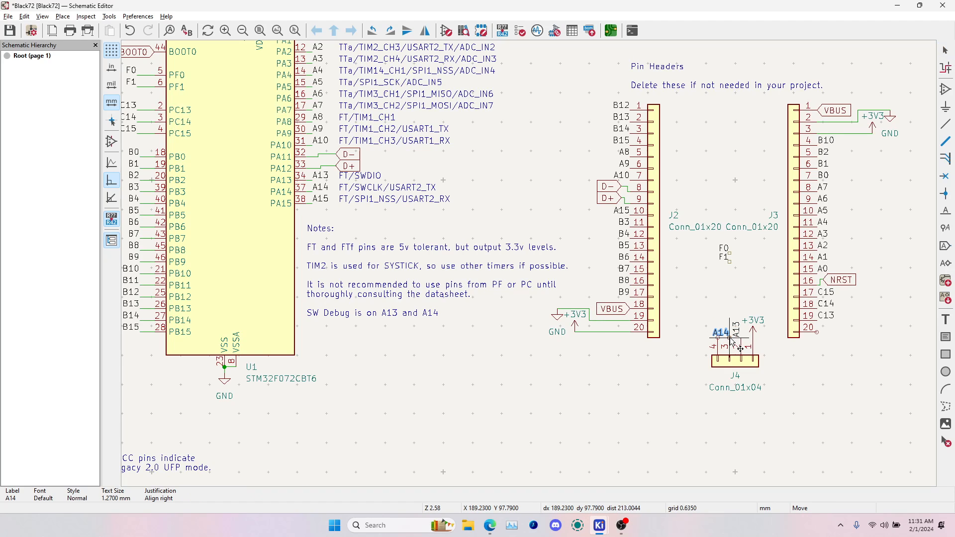
pyautogui.click(740, 348)
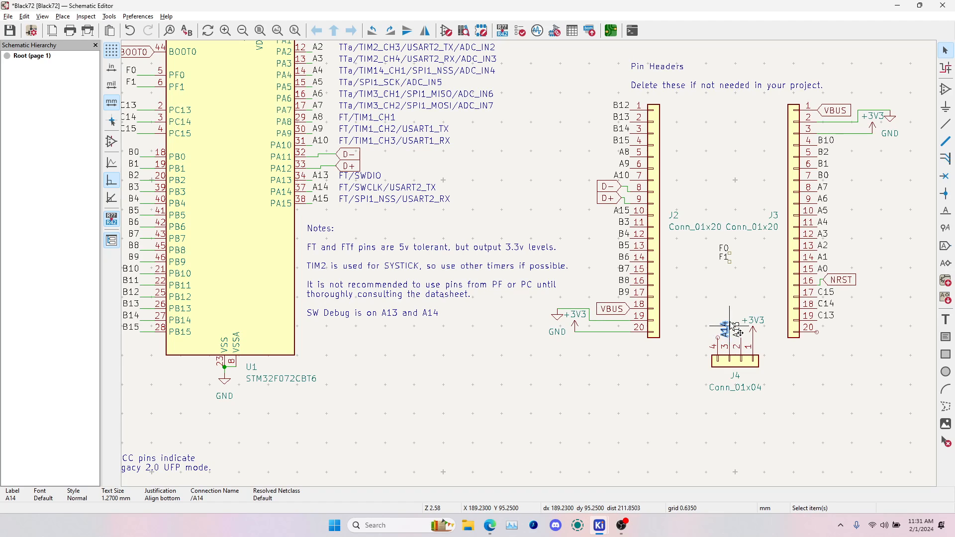
pyautogui.click(576, 332)
pyautogui.hotkey('ctrl', 'd')
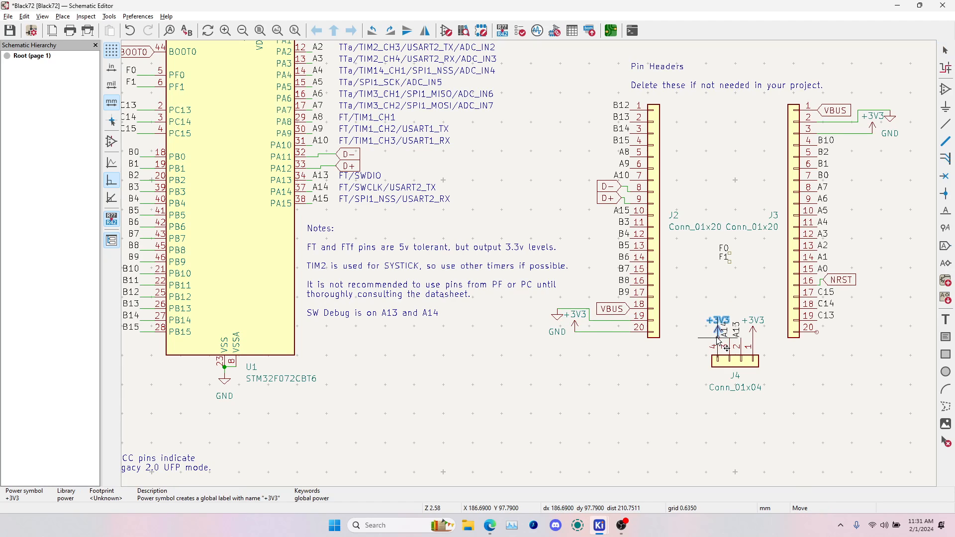
pyautogui.press('Escape')
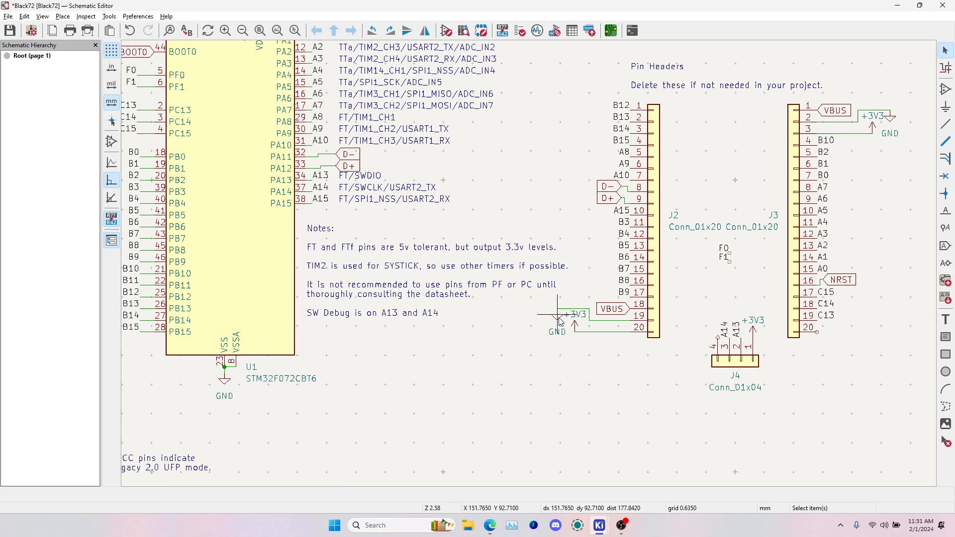
# - Duplicate the GND symbol near J2, rotate it to point up and position it at pin 4 of J4
pyautogui.click(560, 323)
pyautogui.hotkey('ctrl', 'd')
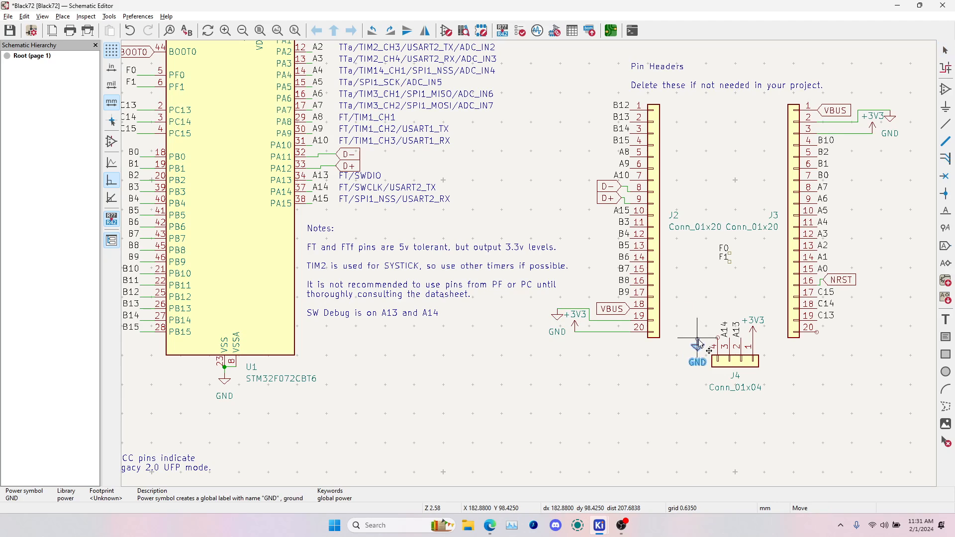
pyautogui.press('r')
pyautogui.click(727, 344)
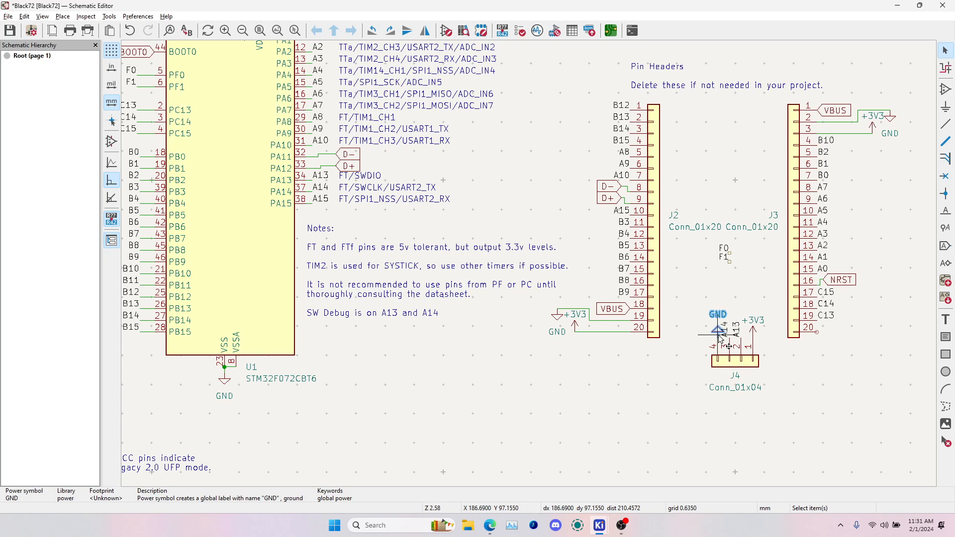
# - Raise the GND and +3V3 symbols above J4 with wires still connecting them to pins 4 and 1
pyautogui.press('g')
pyautogui.click(719, 325)
pyautogui.click(753, 332)
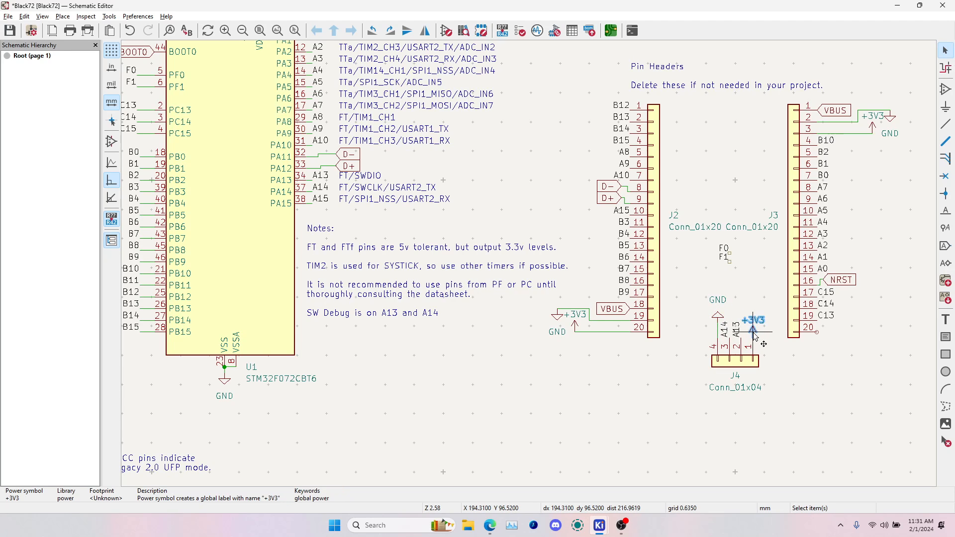
pyautogui.press('g')
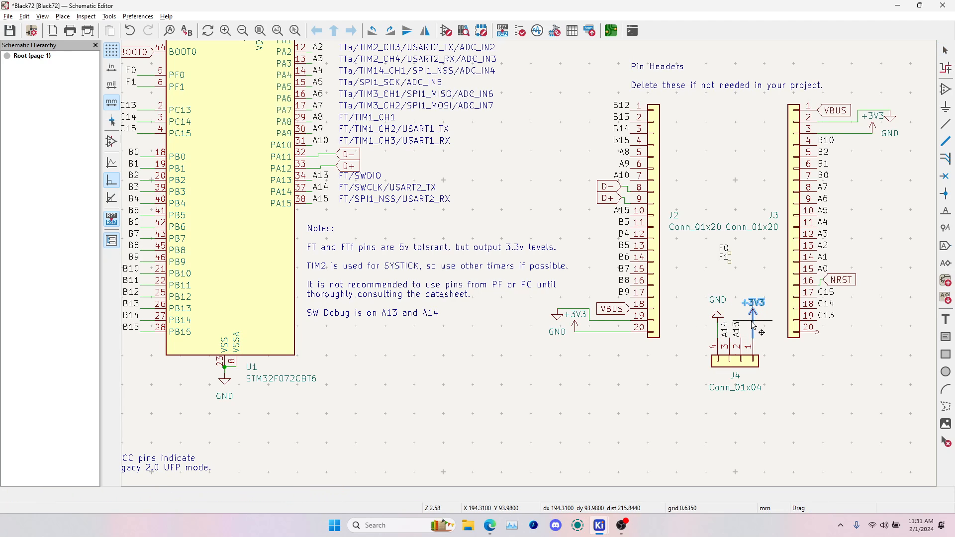
pyautogui.click(755, 330)
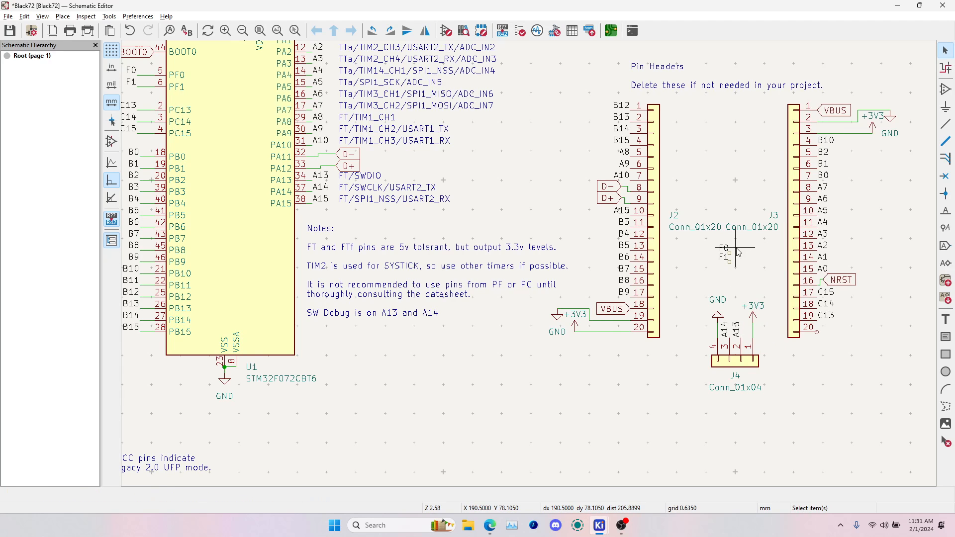
# - Place a horizontally rotated TestPoint symbol on each of the loose F0 and F1 labels between the headers
pyautogui.hscroll(2, 738, 252)
pyautogui.press('a')
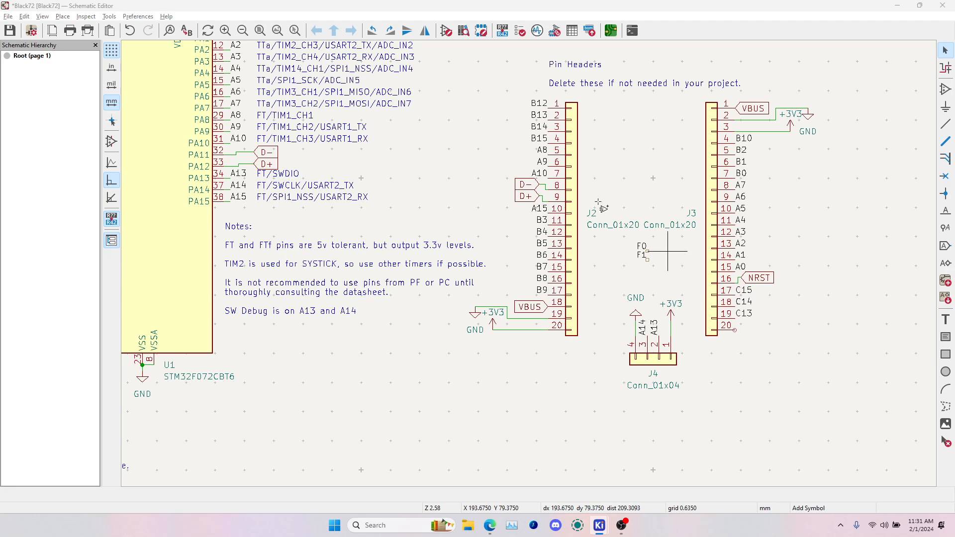
pyautogui.write('test')
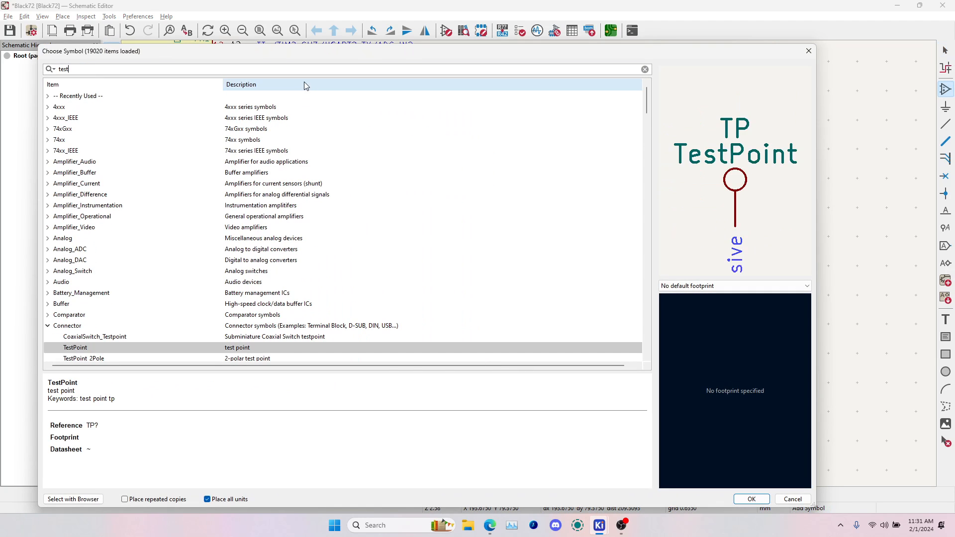
pyautogui.press('Return')
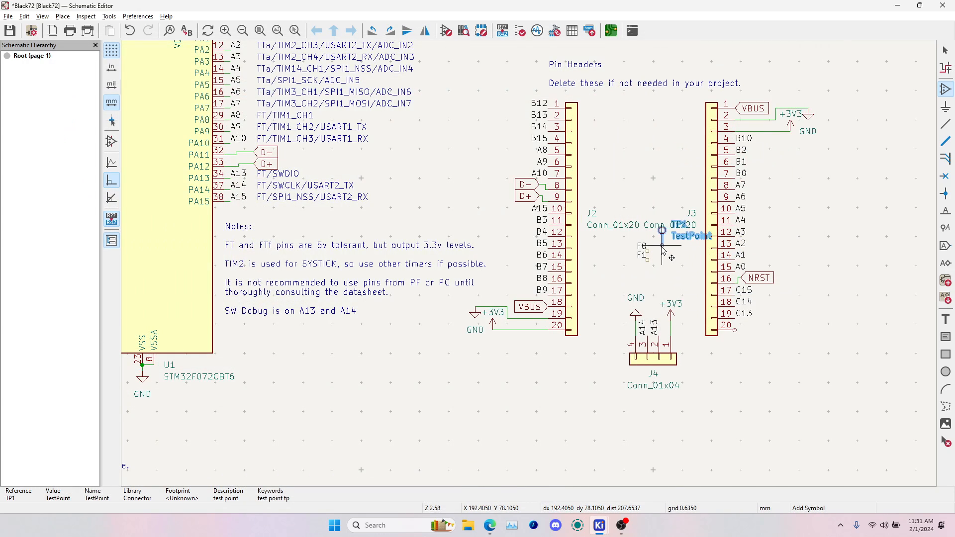
pyautogui.scroll(4, 671, 229)
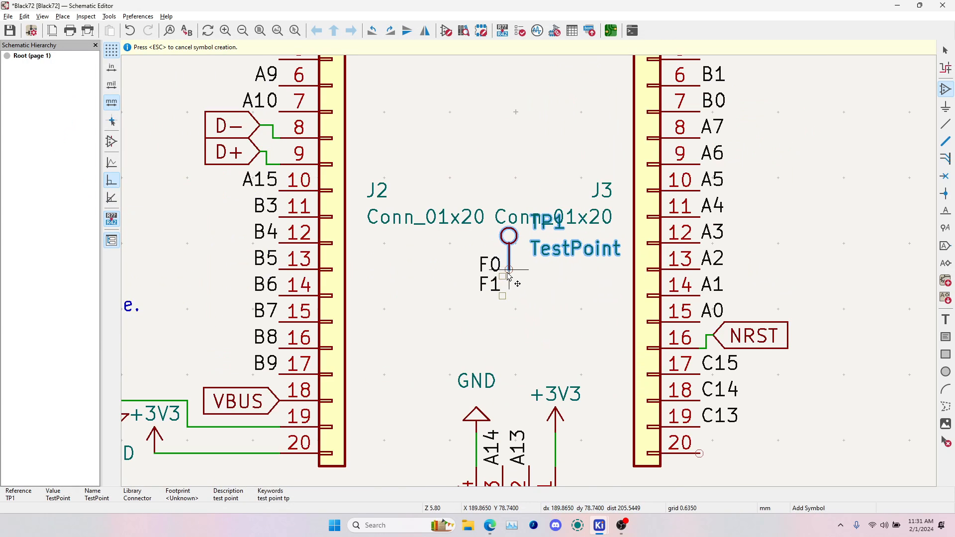
pyautogui.press('Escape')
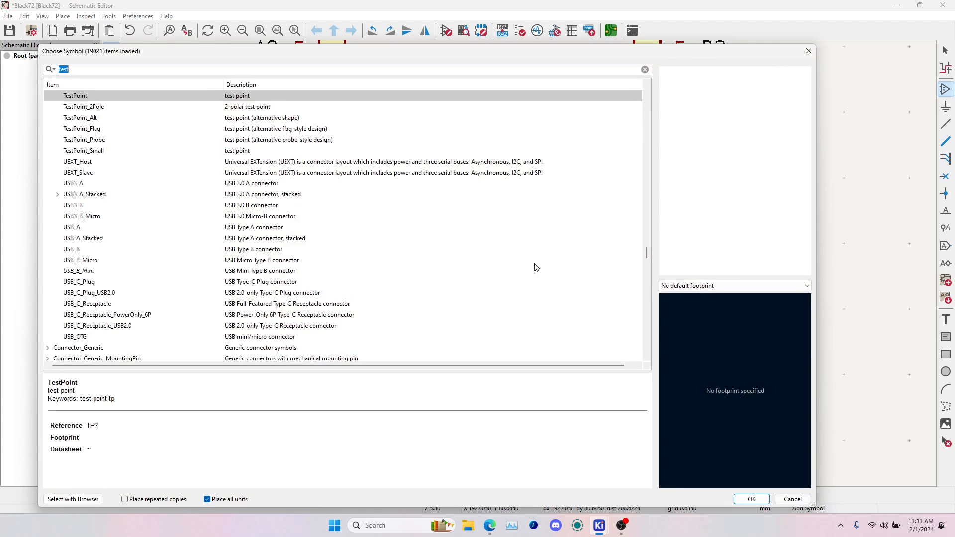
pyautogui.click(528, 272)
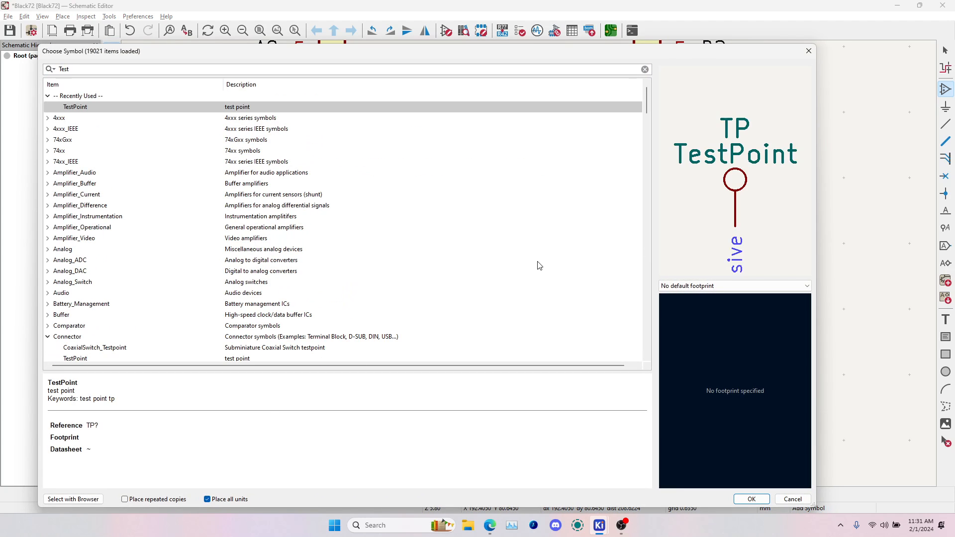
pyautogui.press('Return')
pyautogui.press('r')
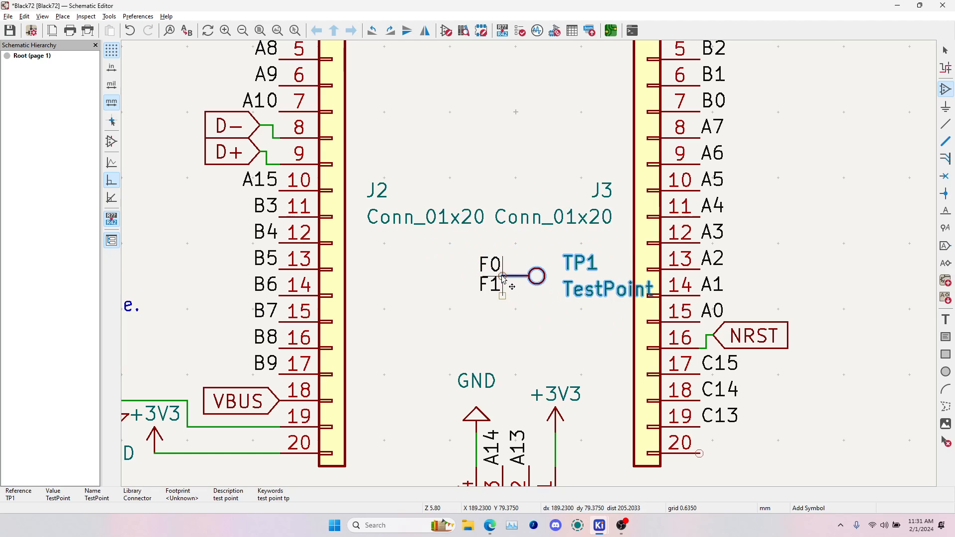
pyautogui.click(517, 298)
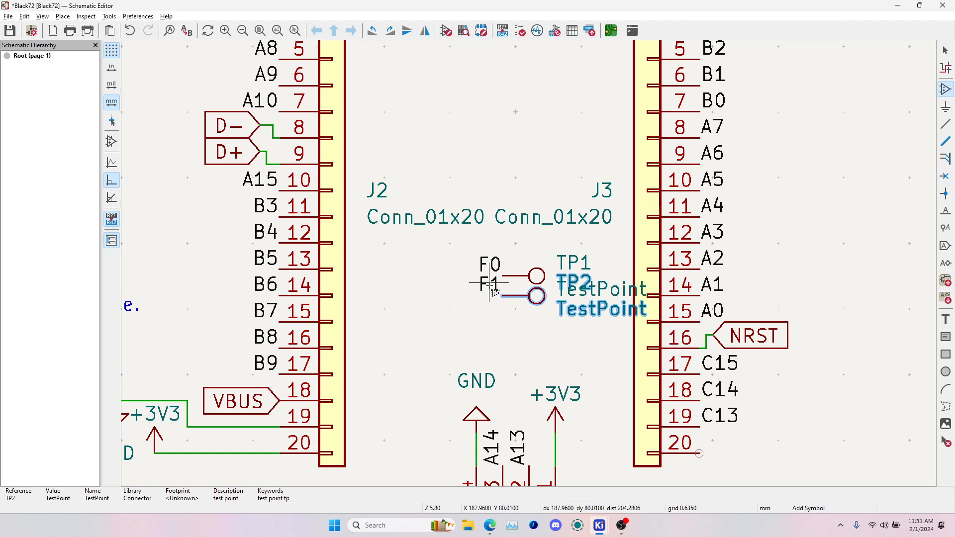
pyautogui.press('Escape')
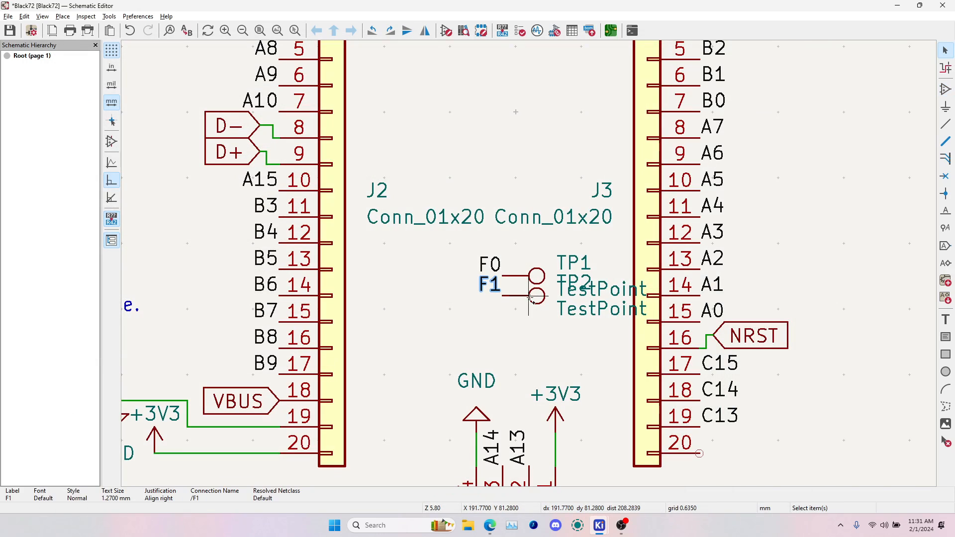
# - Move the F1 label with TP2 and the F0 label with TP1 further from J3, spacing the two test points apart
pyautogui.moveTo(508, 299); pyautogui.dragTo(462, 325)
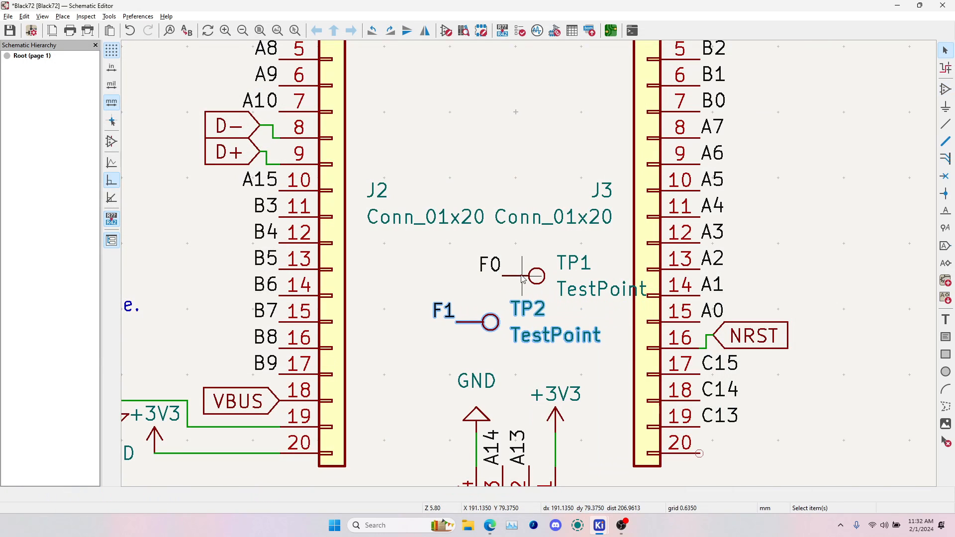
pyautogui.click(500, 277)
pyautogui.moveTo(500, 278); pyautogui.dragTo(454, 277)
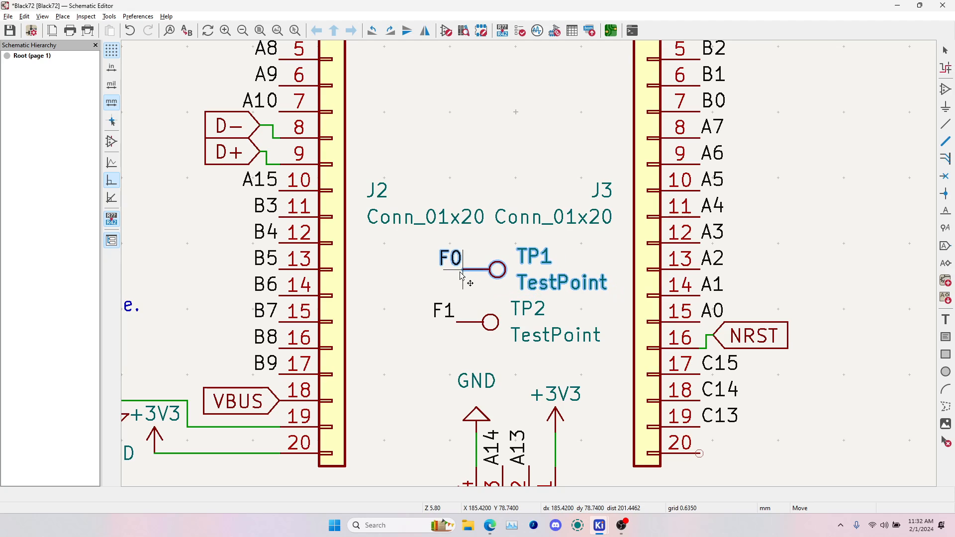
pyautogui.scroll(-3, 546, 260)
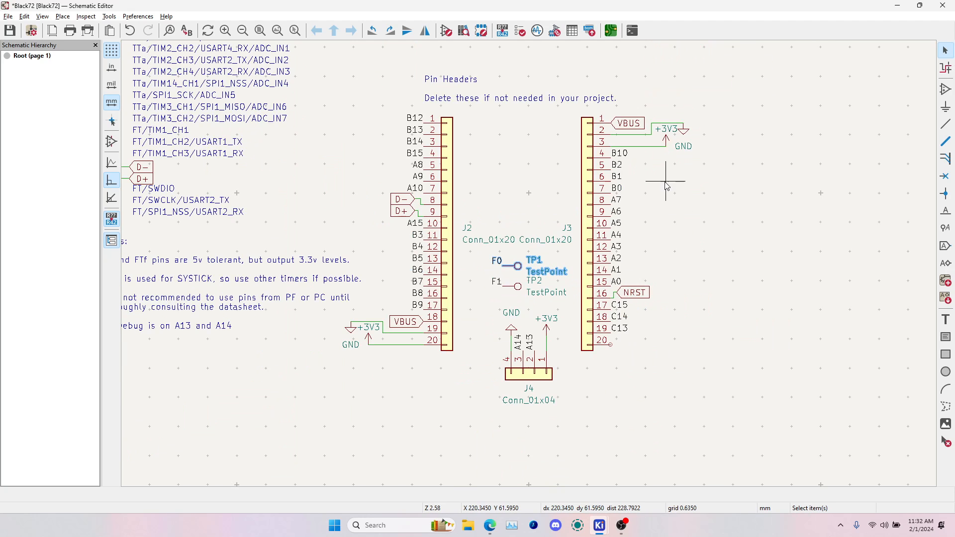
# - Duplicate the B10 label into the space between J2 and J3, rotate it to face the other way and rename it B11
pyautogui.click(622, 155)
pyautogui.hotkey('ctrl', 'v')
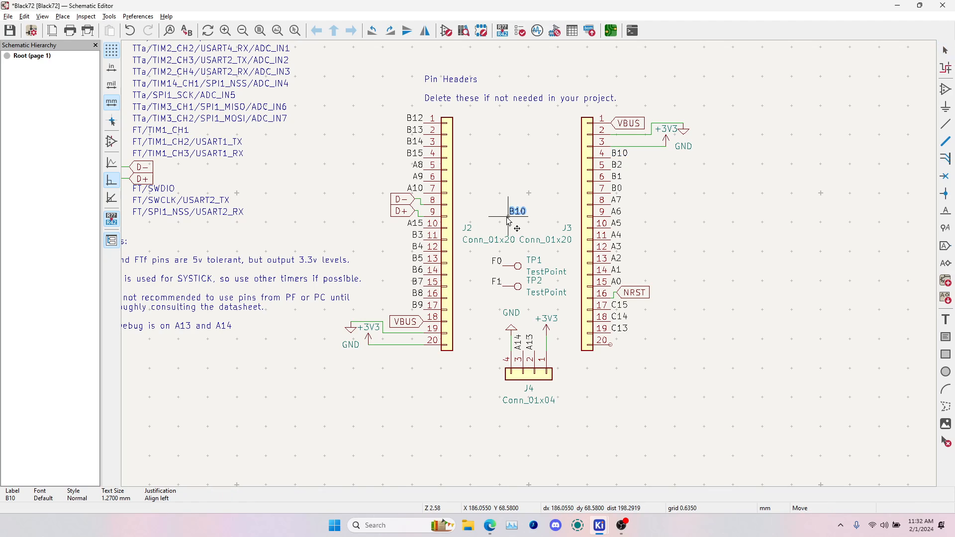
pyautogui.press('r')
pyautogui.press('r')
pyautogui.click(507, 221)
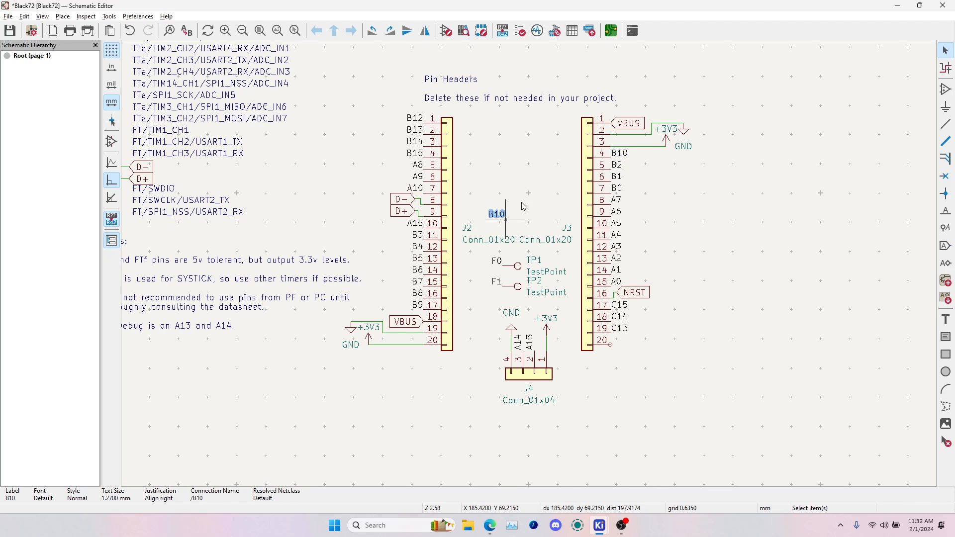
pyautogui.write('eB11')
pyautogui.press('Return')
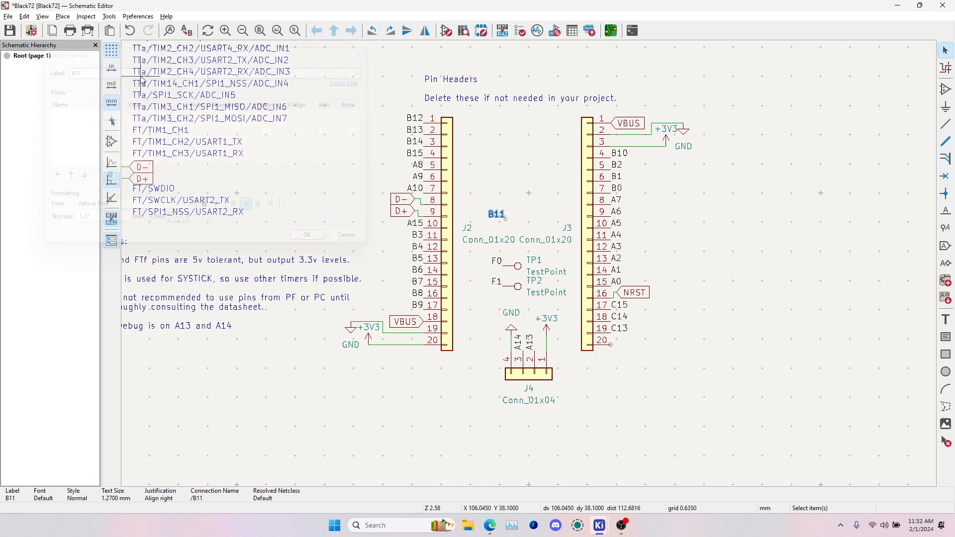
# - Duplicate the TP1 test point onto the B11 label and move both together above the J2 and J3 header names
pyautogui.click(523, 269)
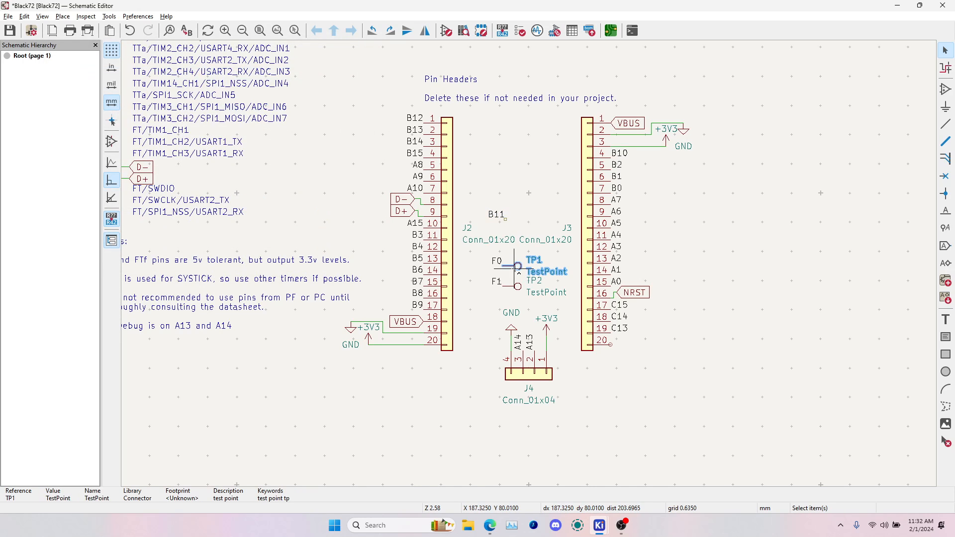
pyautogui.hotkey('ctrl', 'd')
pyautogui.click(506, 220)
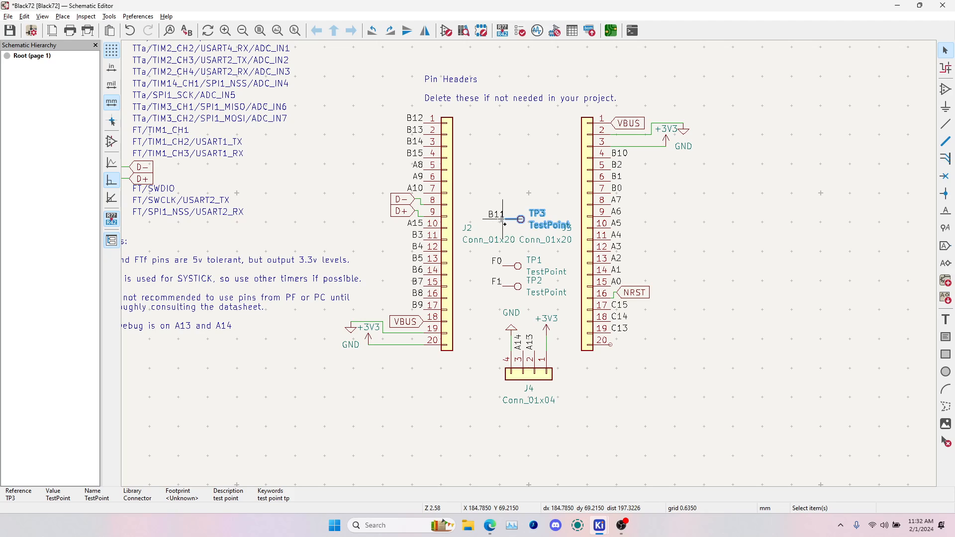
pyautogui.keyDown('shift'); pyautogui.click(500, 216); pyautogui.keyUp('shift')
pyautogui.press('m')
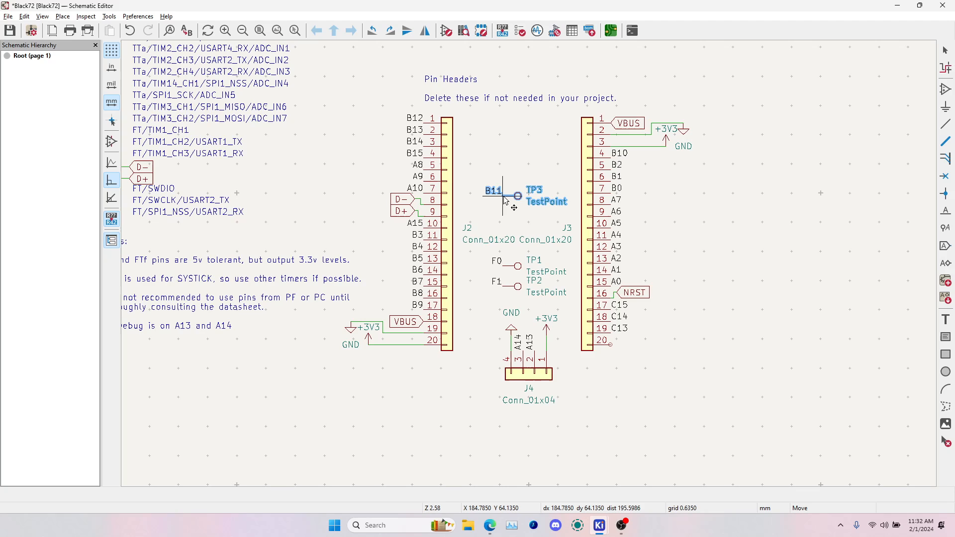
pyautogui.click(503, 199)
pyautogui.press('Escape')
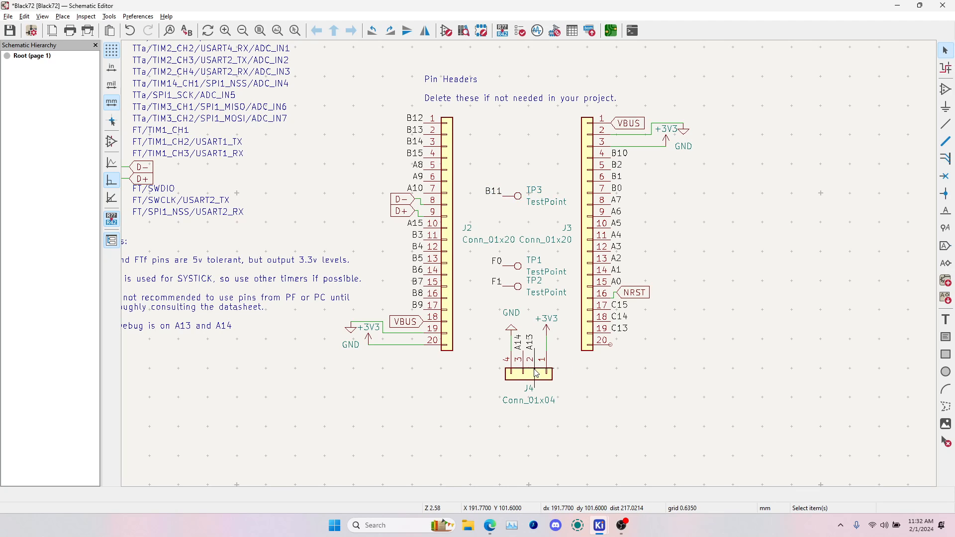
# - Open footprint assignment, select J4 and filter the footprints by the Connector_PinHeader_2.54mm library
pyautogui.click(555, 31)
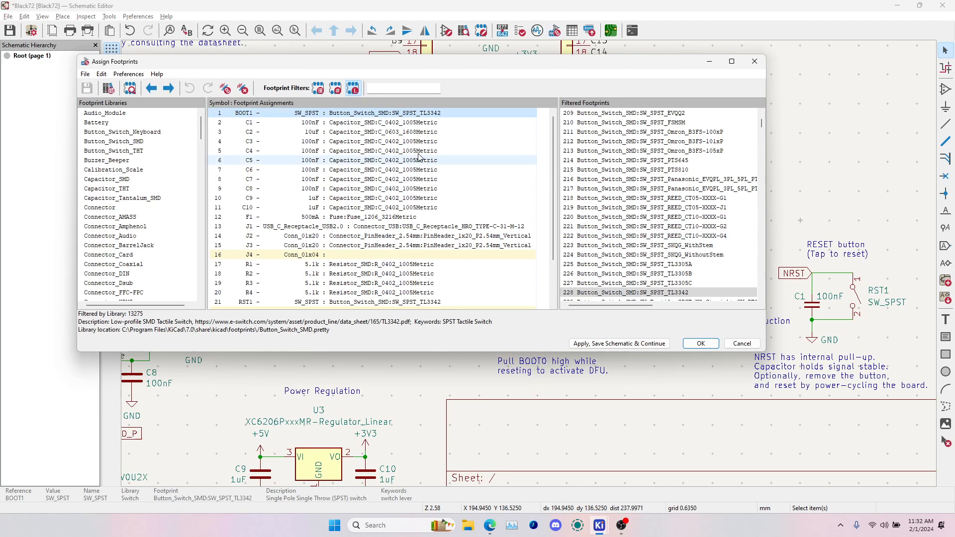
pyautogui.click(347, 254)
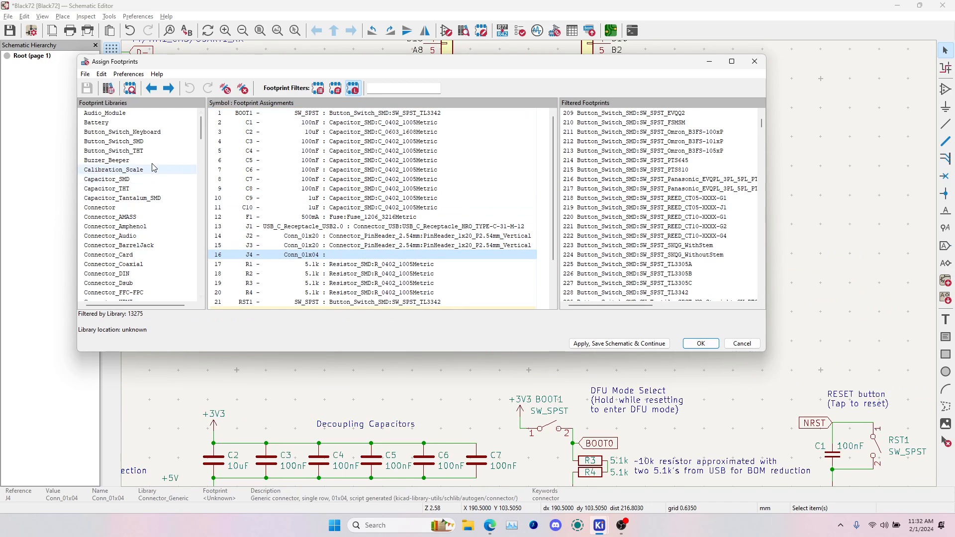
pyautogui.scroll(-20, 151, 196)
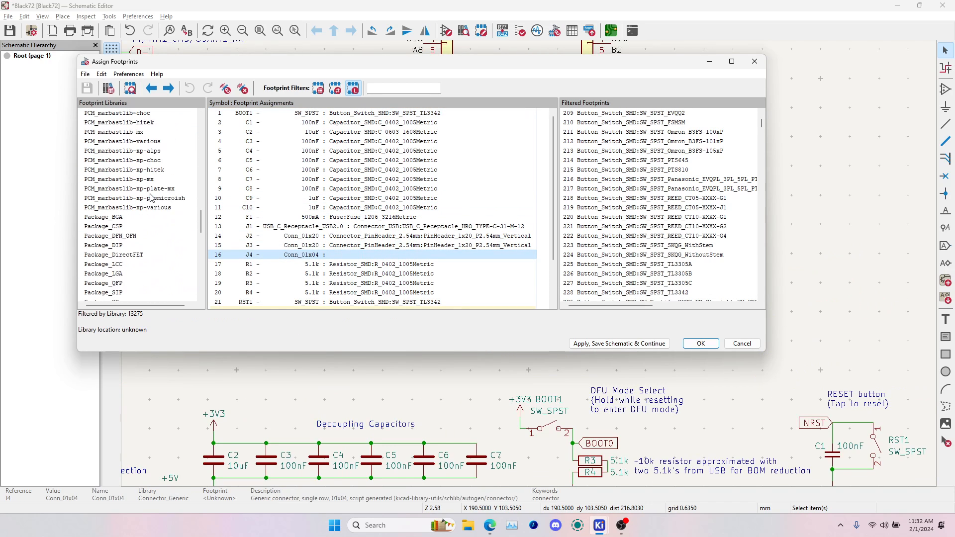
pyautogui.scroll(-4, 149, 199)
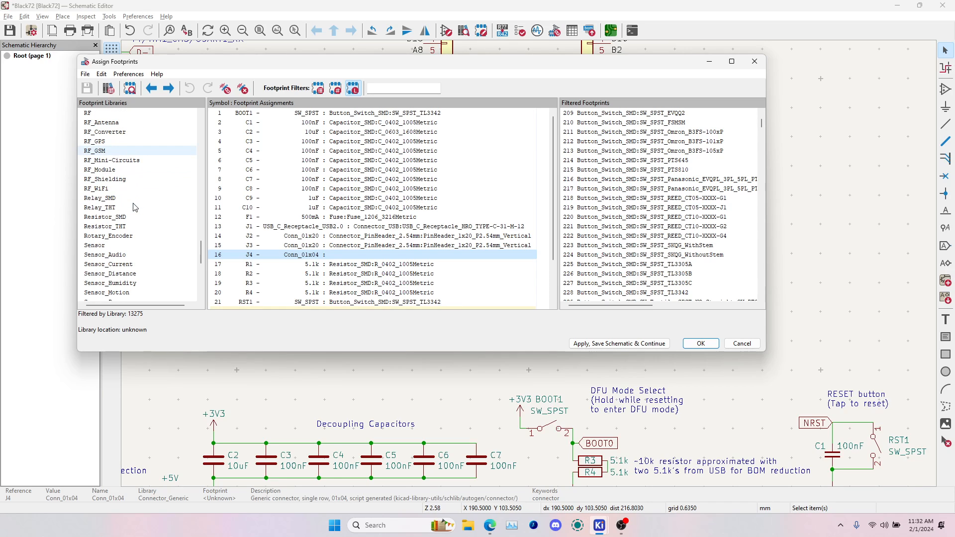
pyautogui.scroll(-5, 138, 205)
pyautogui.scroll(20, 138, 203)
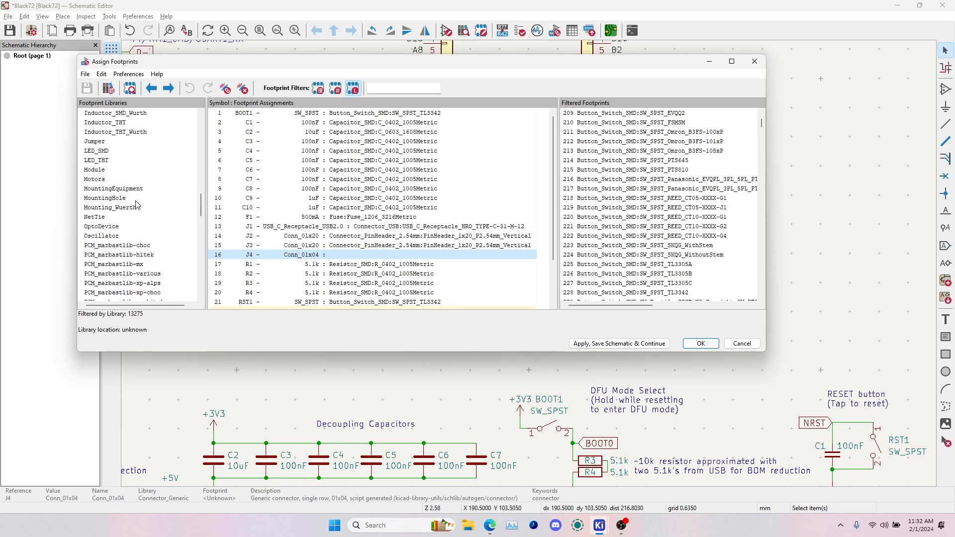
pyautogui.scroll(-3, 140, 214)
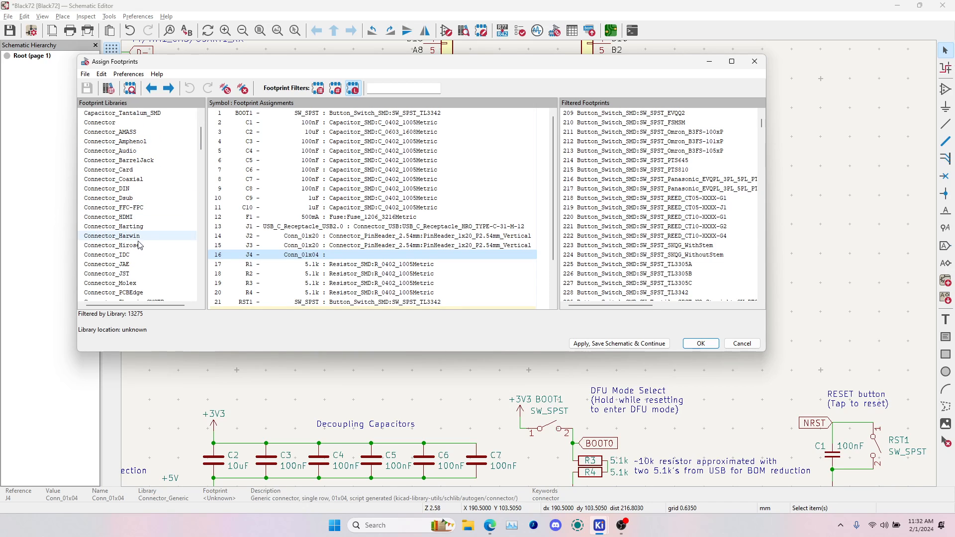
pyautogui.scroll(-4, 142, 284)
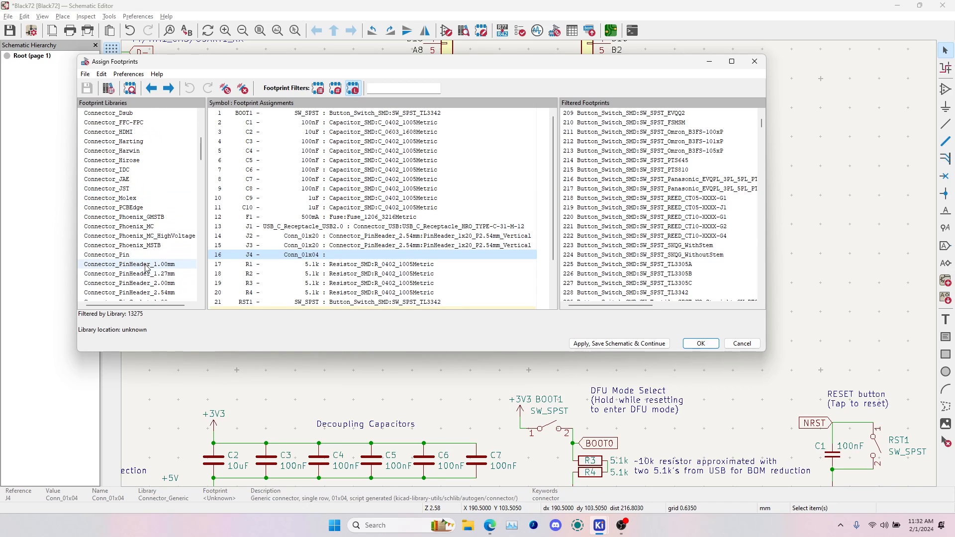
pyautogui.click(149, 264)
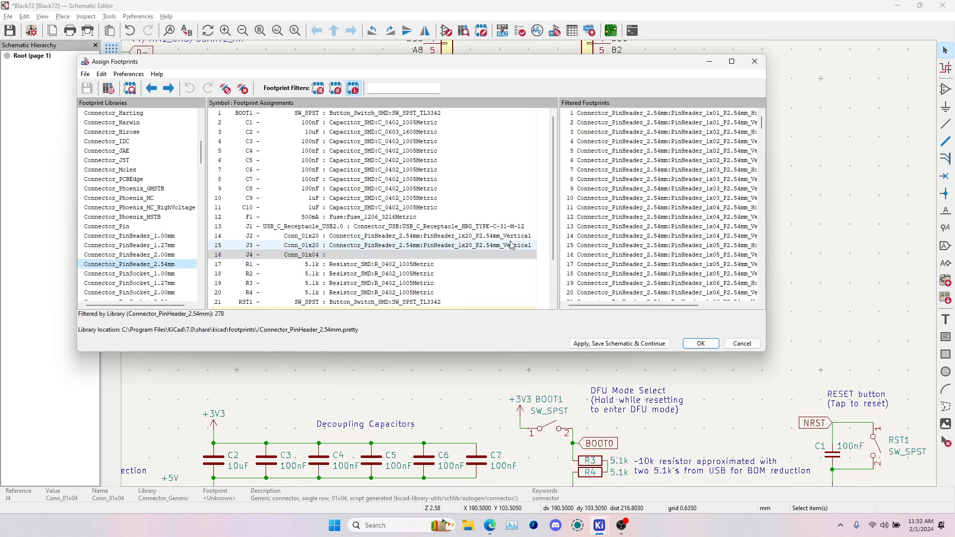
# - Widen the footprint assignment window, preview PinHeader_1x04_P2.54mm_Vertical and assign it to J4
pyautogui.click(724, 209)
pyautogui.moveTo(768, 209); pyautogui.dragTo(848, 209)
pyautogui.click(707, 218)
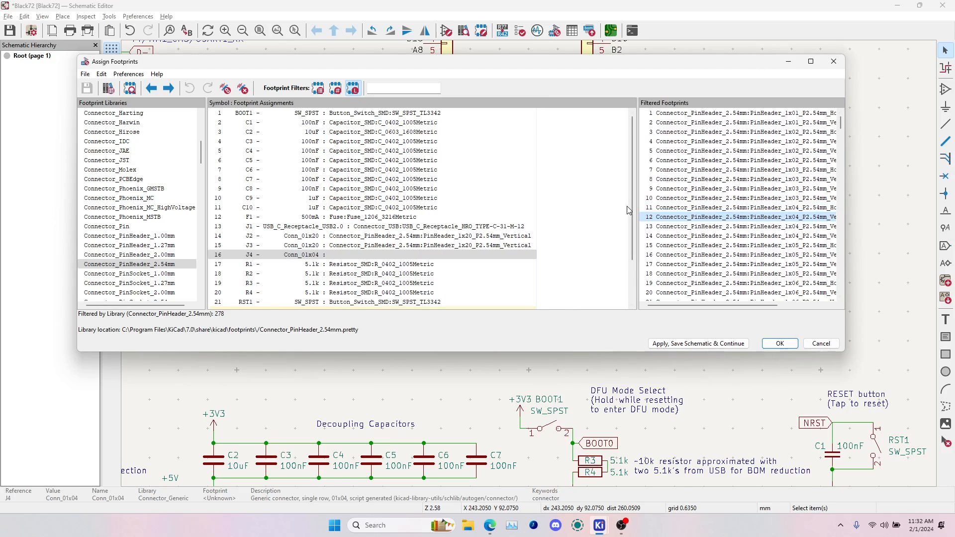
pyautogui.rightClick(725, 217)
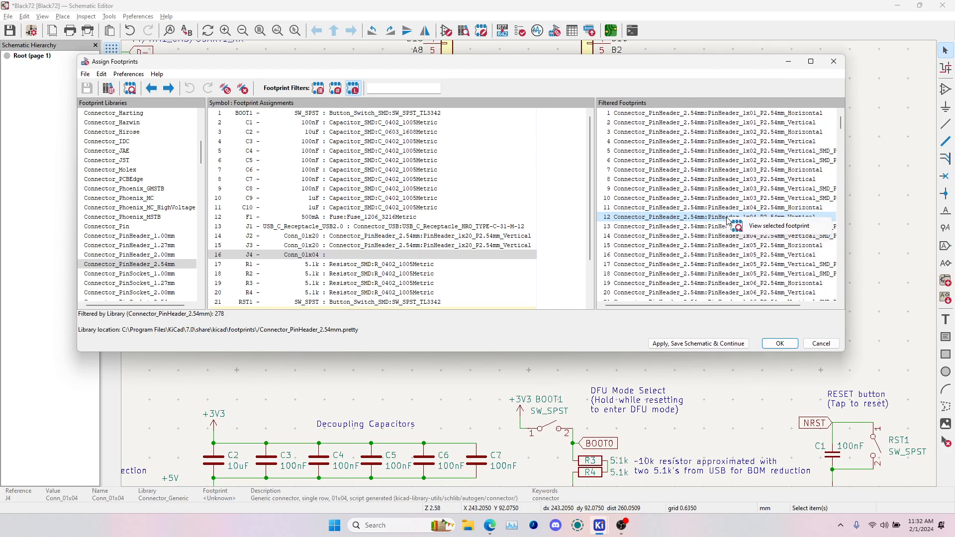
pyautogui.click(766, 226)
pyautogui.click(703, 57)
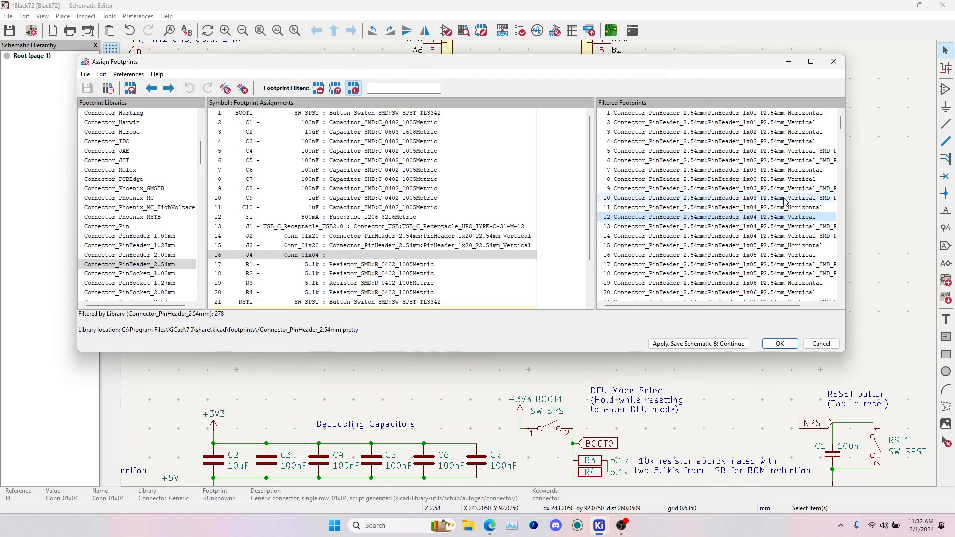
pyautogui.doubleClick(778, 217)
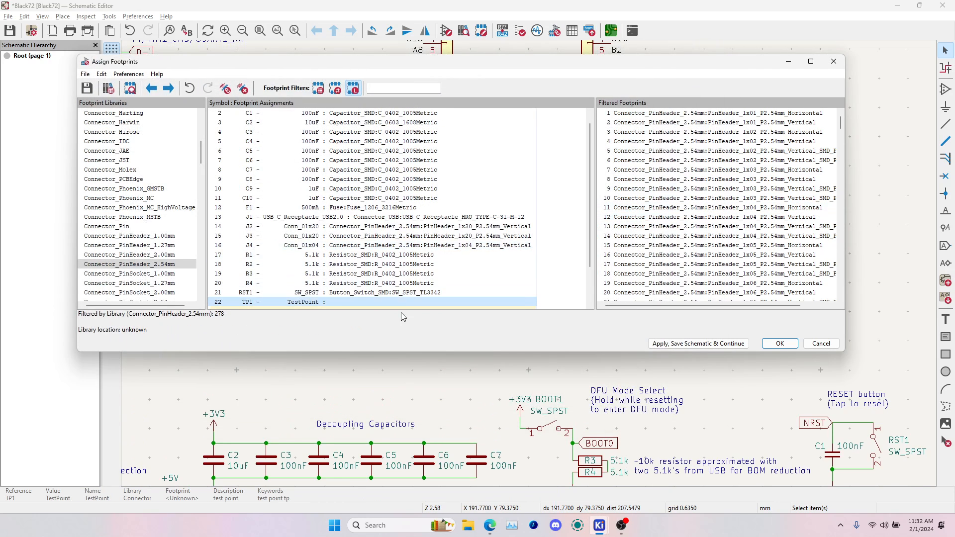
# - Select the symbols TP1 to TP3 together and filter the footprints by the TestPoint library
pyautogui.scroll(-2, 367, 256)
pyautogui.keyDown('shift'); pyautogui.click(362, 273); pyautogui.keyUp('shift')
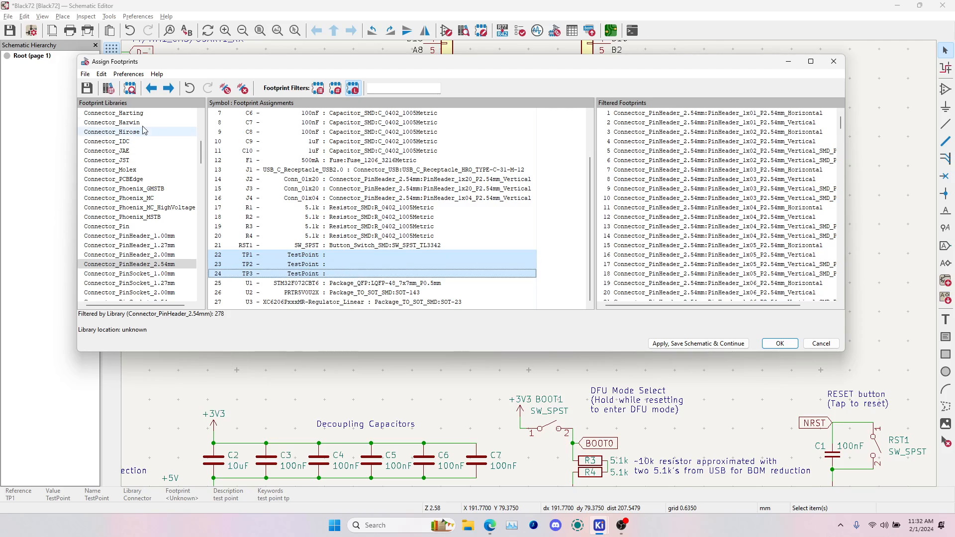
pyautogui.scroll(-15, 143, 187)
pyautogui.scroll(-10, 110, 211)
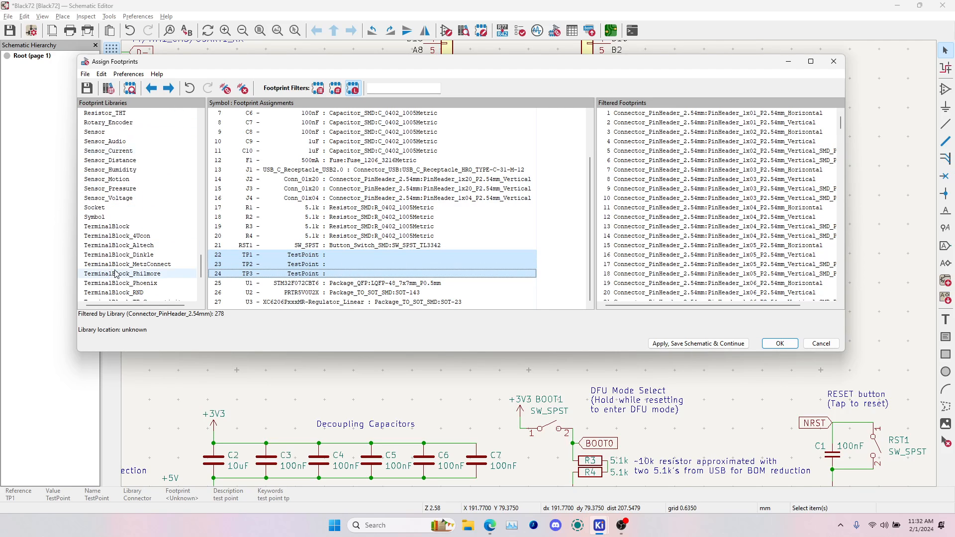
pyautogui.click(110, 208)
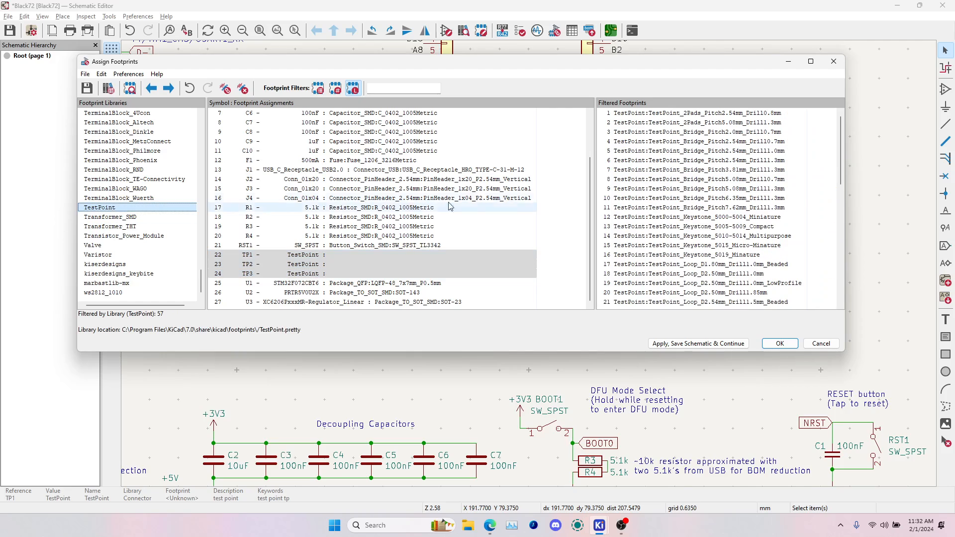
# - Preview the square TestPoint_Pad_1.5x1.5mm footprint from the TestPoint library
pyautogui.click(757, 142)
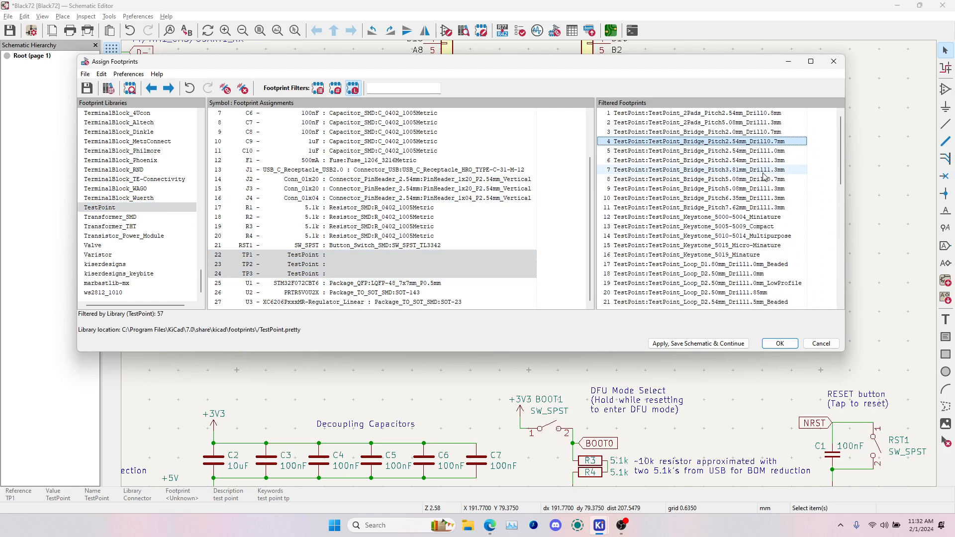
pyautogui.scroll(-5, 748, 266)
pyautogui.scroll(-3, 748, 269)
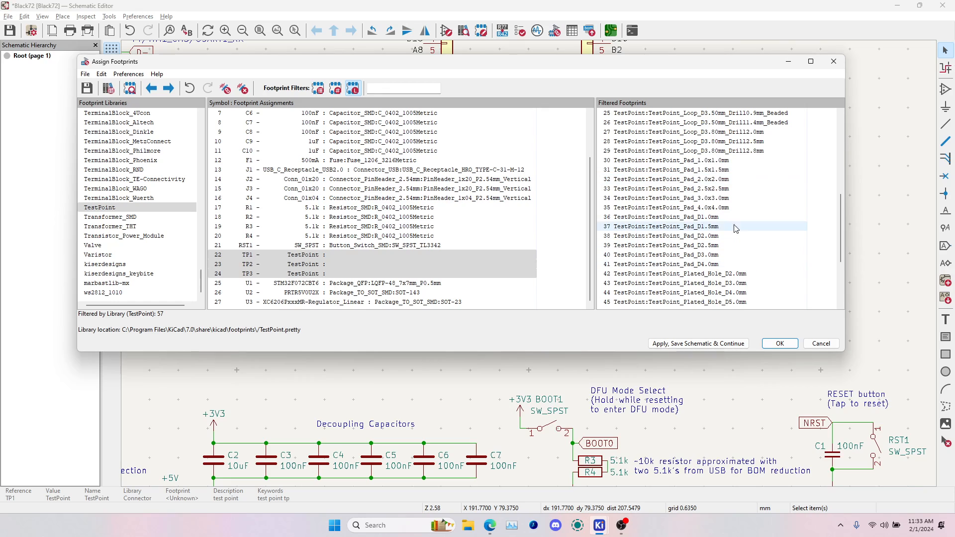
pyautogui.click(731, 170)
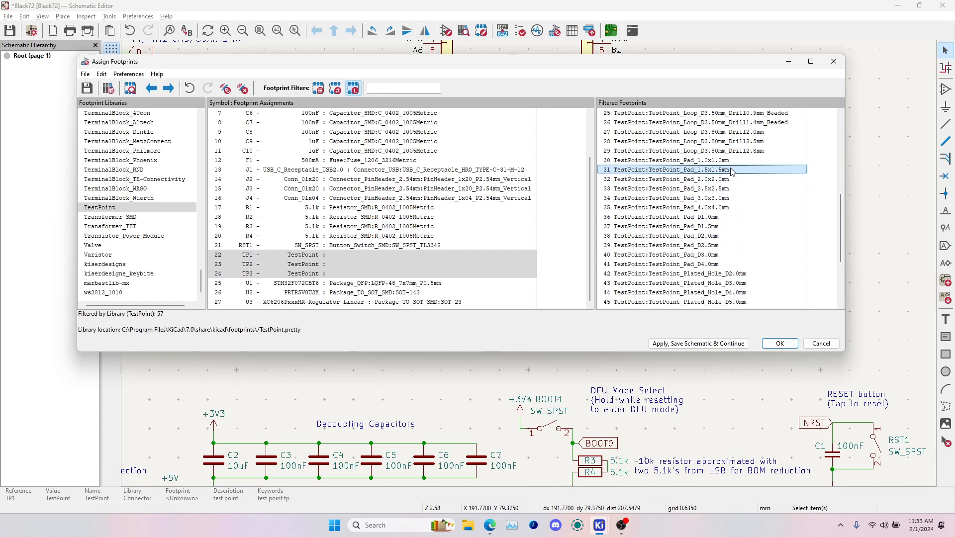
pyautogui.rightClick(731, 171)
pyautogui.click(766, 175)
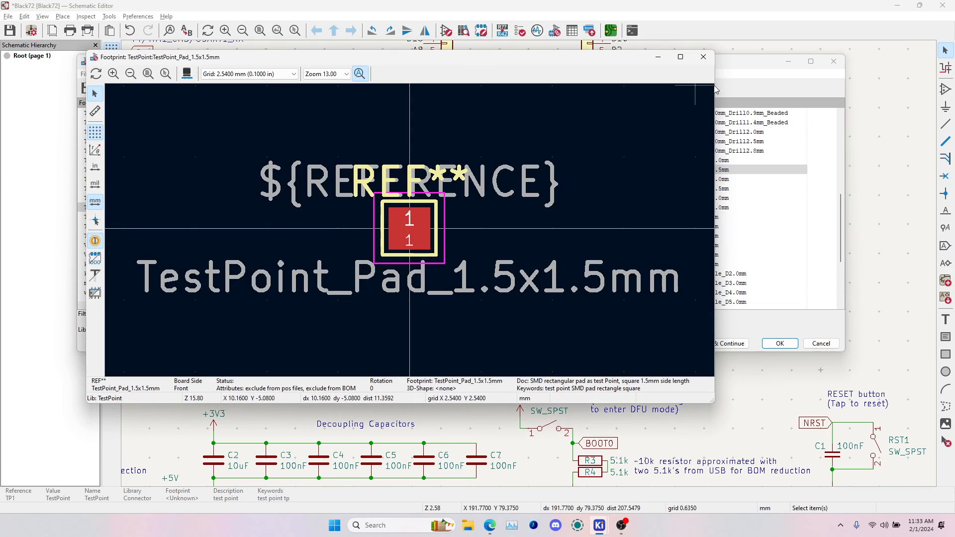
pyautogui.click(704, 56)
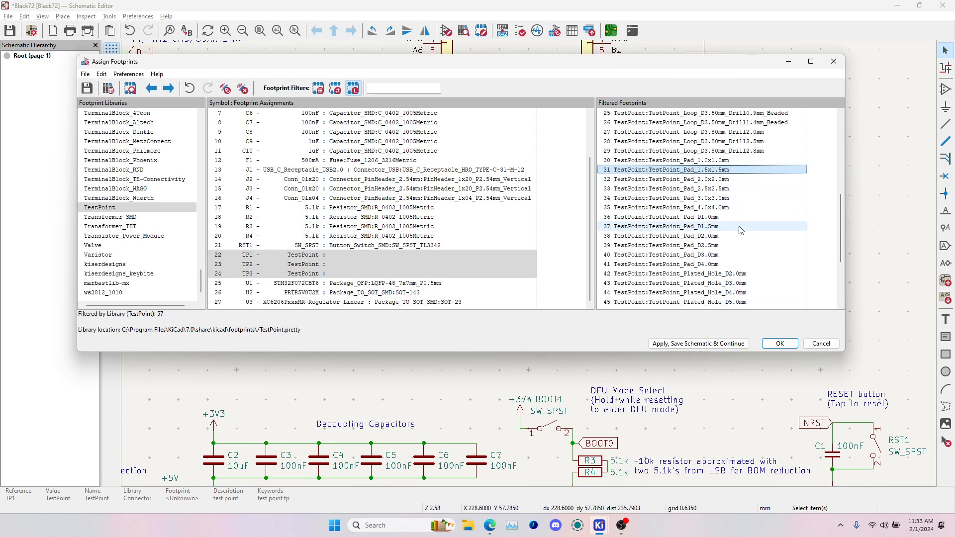
# - Preview the round TestPoint_Pad_D1.5mm footprint and assign it to TP1, TP2 and TP3
pyautogui.rightClick(741, 230)
pyautogui.click(766, 232)
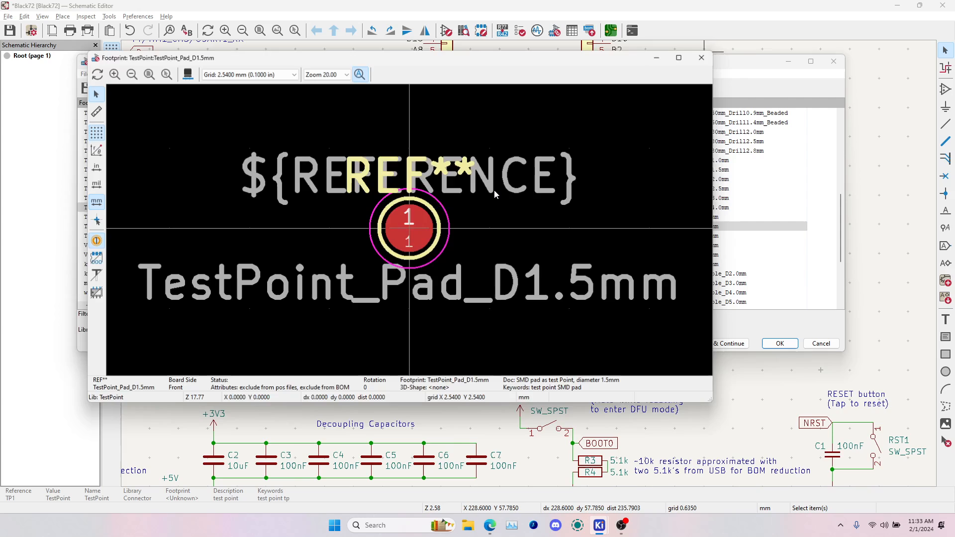
pyautogui.click(703, 57)
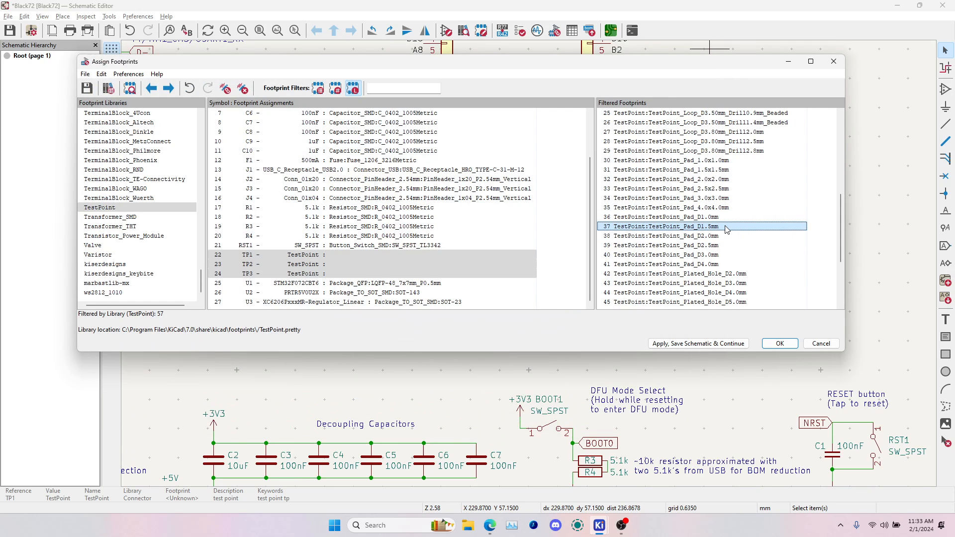
pyautogui.doubleClick(726, 227)
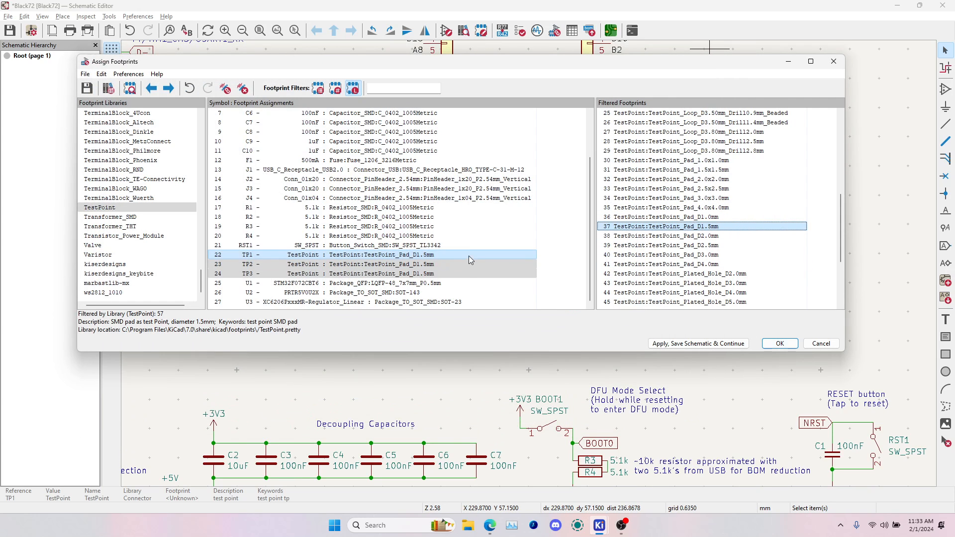
# - Accept the footprint assignments and save the schematic
pyautogui.click(788, 345)
pyautogui.scroll(-2, 531, 267)
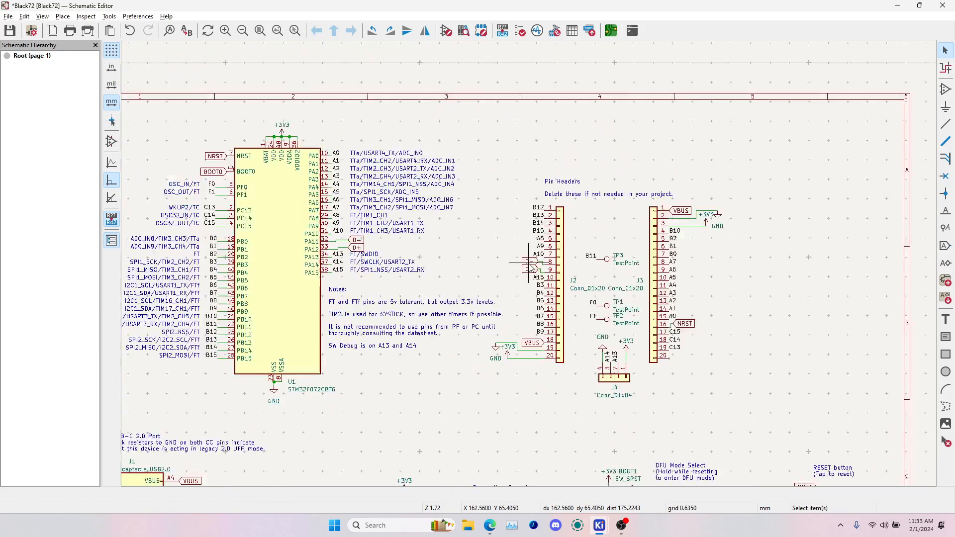
pyautogui.scroll(-2, 531, 267)
pyautogui.scroll(2, 527, 259)
pyautogui.hotkey('ctrl', 's')
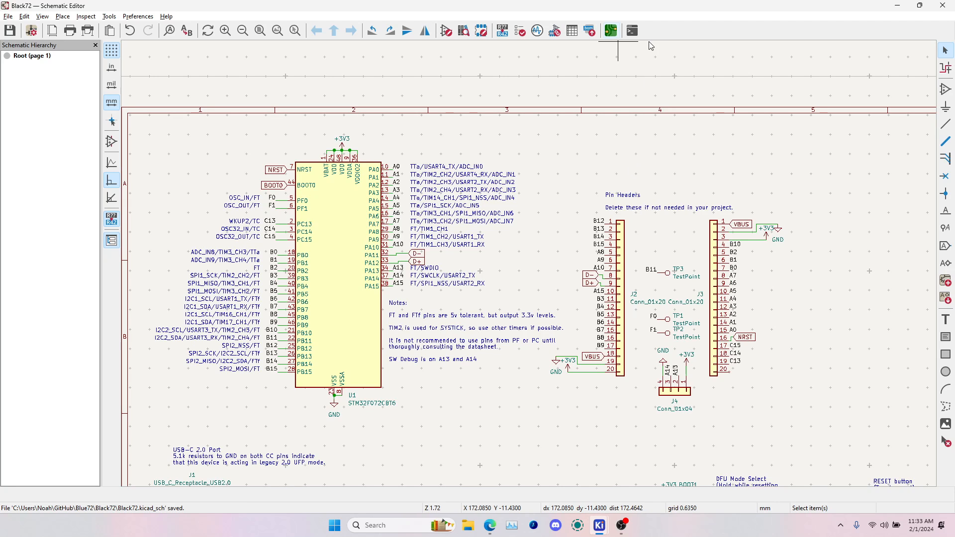
# - Open the board layout in the PCB Editor, limit the selection filter to tracks, and delete all tracks on the board
pyautogui.click(611, 30)
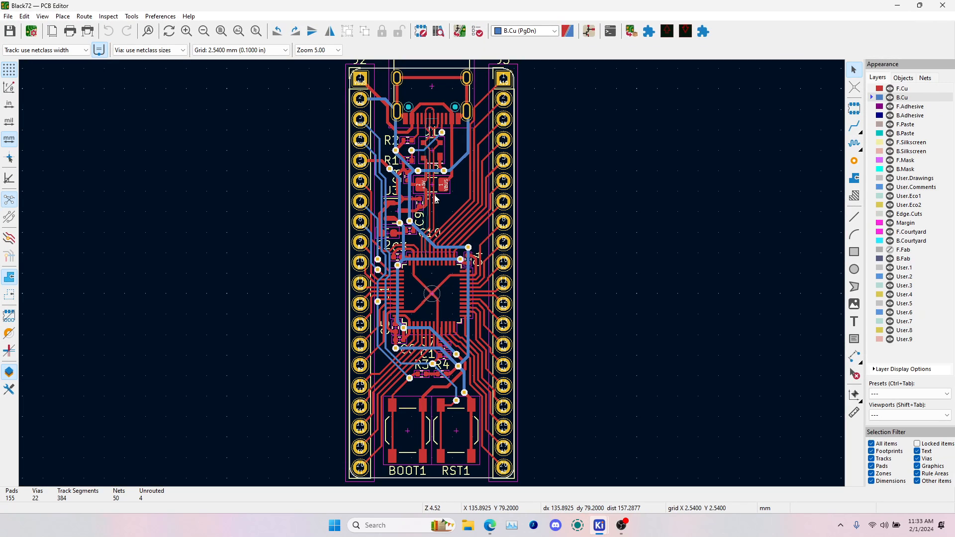
pyautogui.scroll(-1, 432, 276)
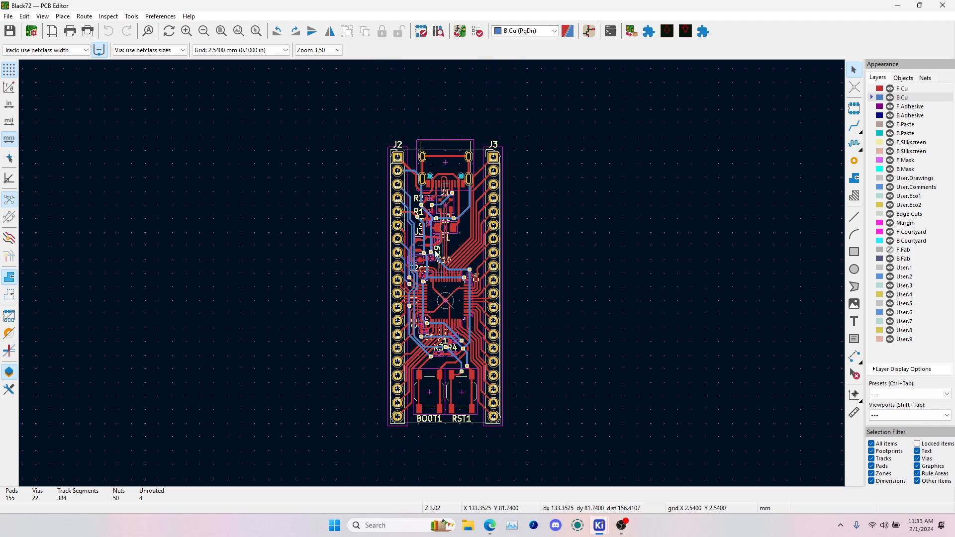
pyautogui.moveTo(373, 127); pyautogui.dragTo(552, 453)
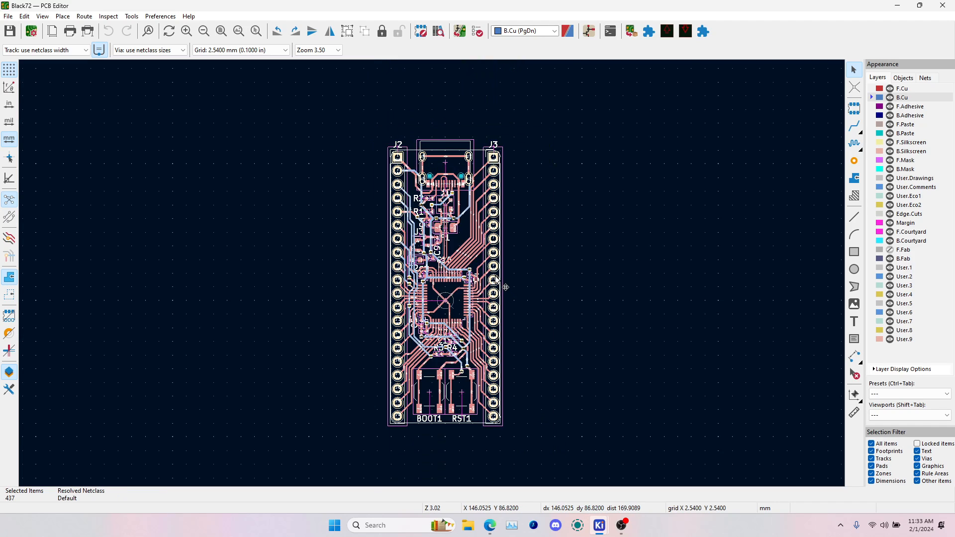
pyautogui.click(583, 240)
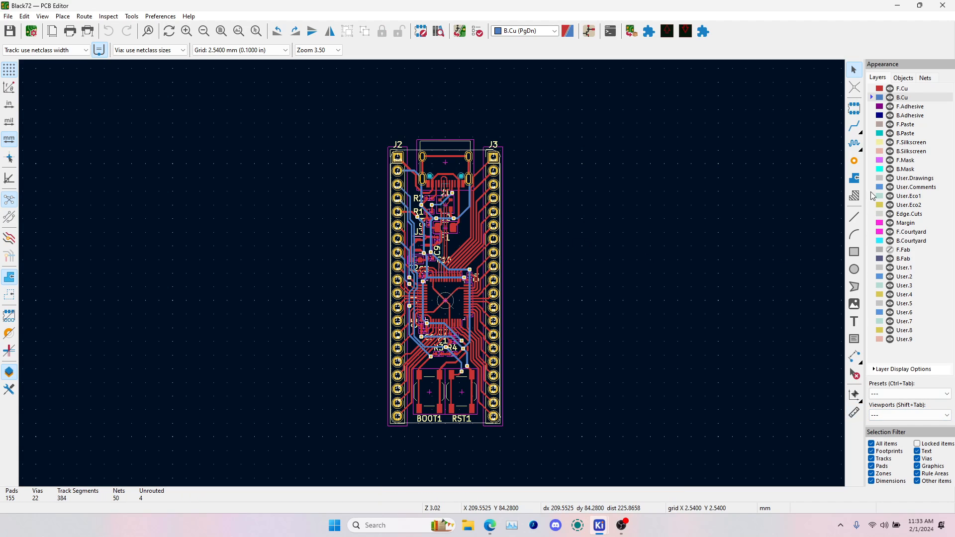
pyautogui.click(871, 444)
pyautogui.click(871, 458)
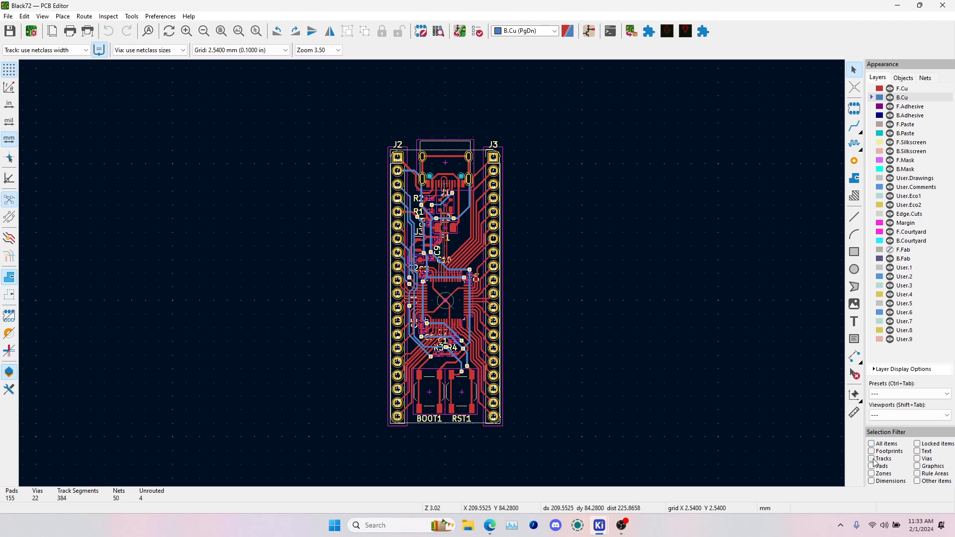
pyautogui.moveTo(360, 119); pyautogui.dragTo(523, 462)
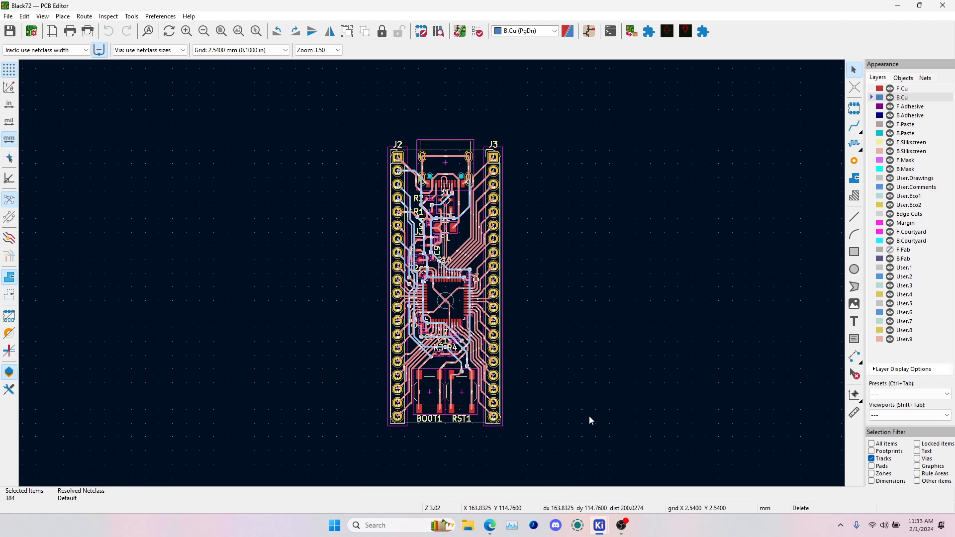
pyautogui.press('Delete')
# - Update the PCB from the schematic and place the new J4 and TP1 to TP3 footprints beside the board, outside the J3 header
pyautogui.scroll(2, 445, 300)
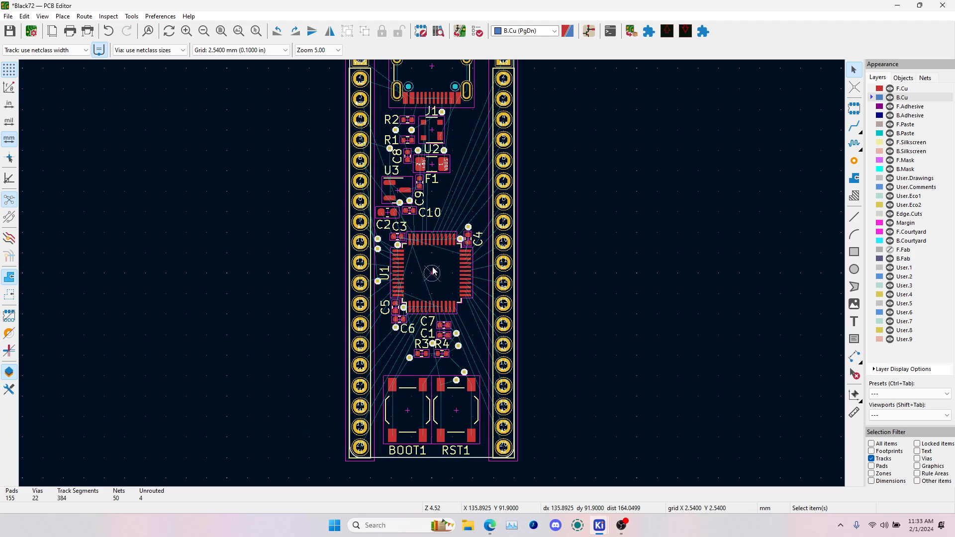
pyautogui.moveTo(433, 271); pyautogui.dragTo(468, 284, button='middle')
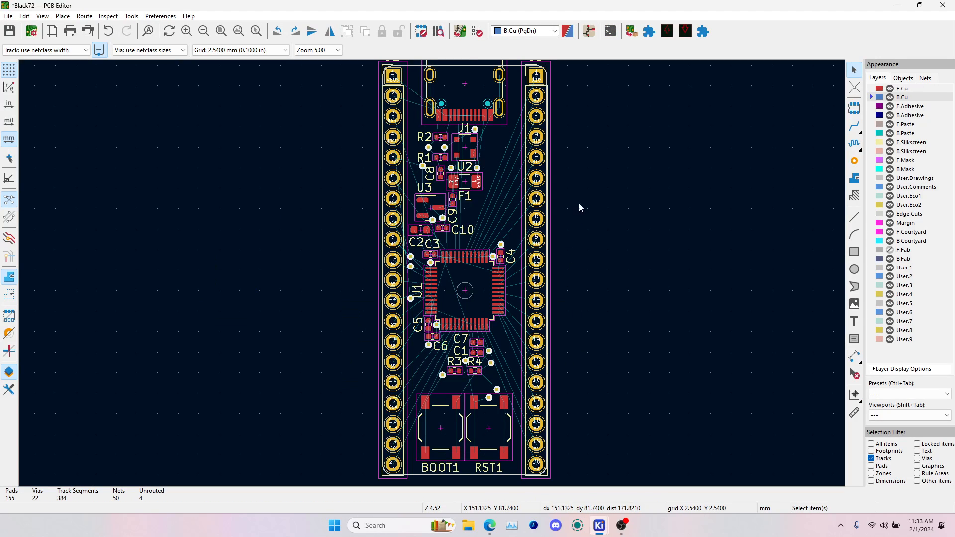
pyautogui.click(460, 30)
pyautogui.click(309, 267)
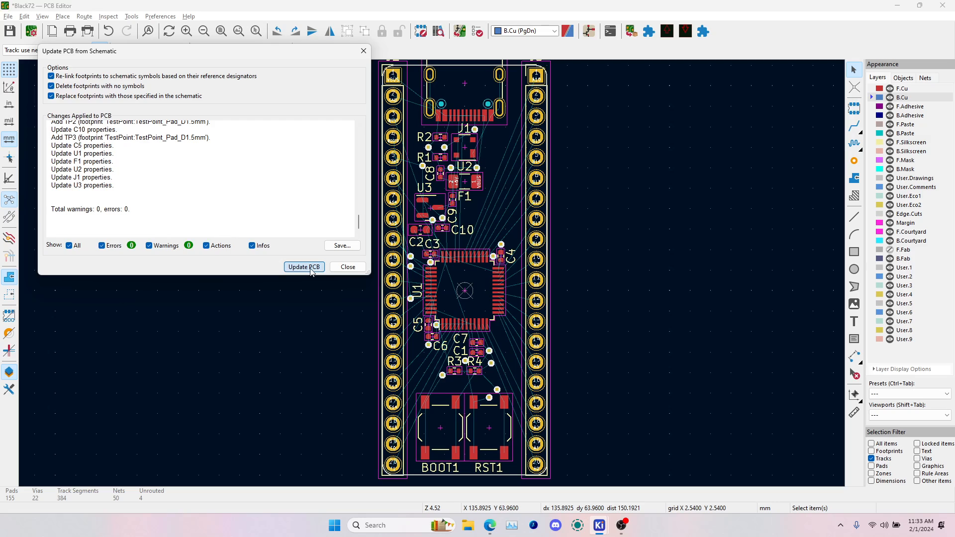
pyautogui.click(348, 267)
pyautogui.scroll(-5, 607, 331)
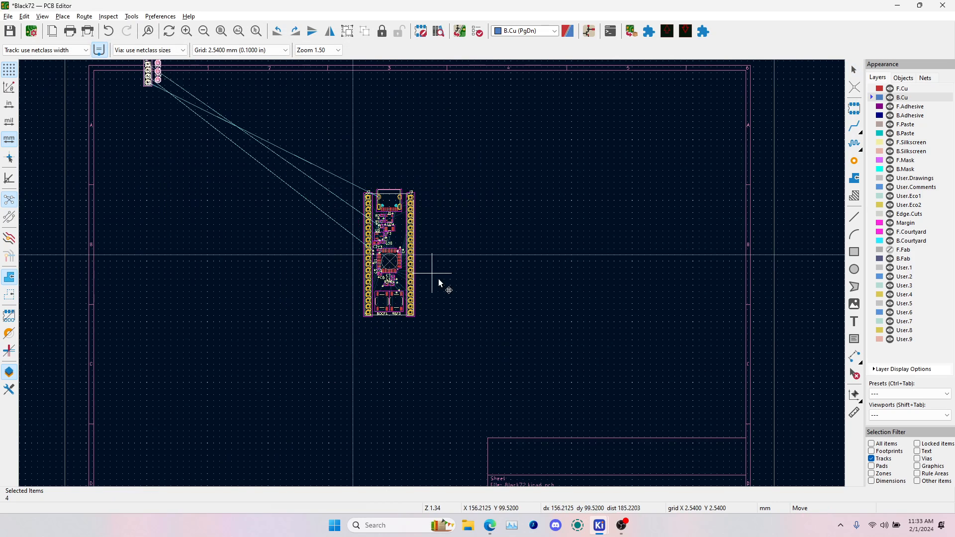
pyautogui.click(440, 238)
pyautogui.scroll(8, 475, 256)
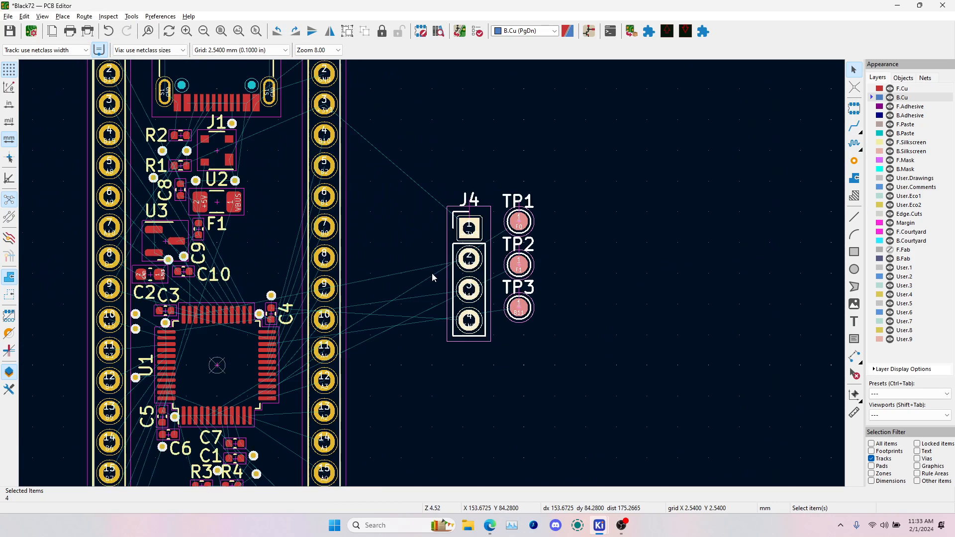
pyautogui.click(528, 342)
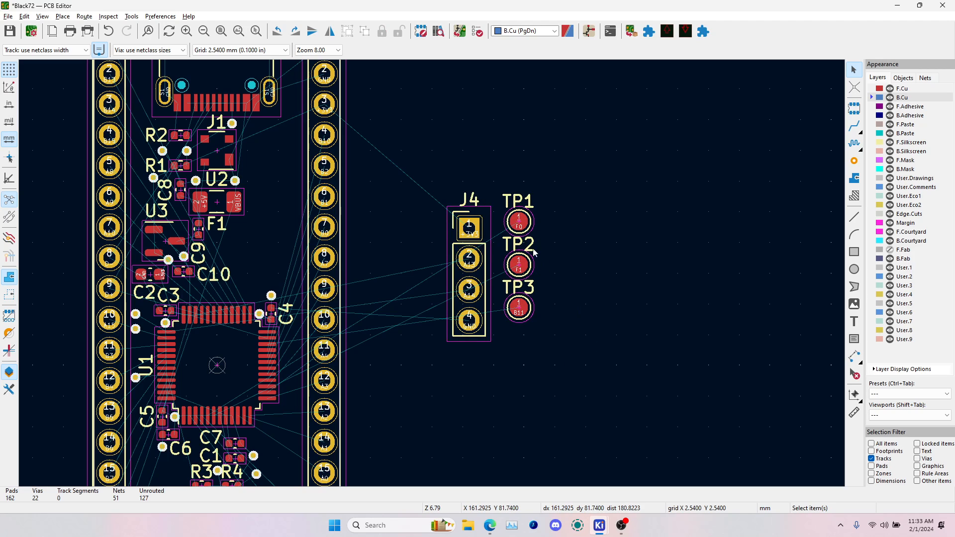
pyautogui.moveTo(490, 188); pyautogui.dragTo(587, 384)
pyautogui.scroll(-3, 432, 278)
pyautogui.scroll(3, 432, 278)
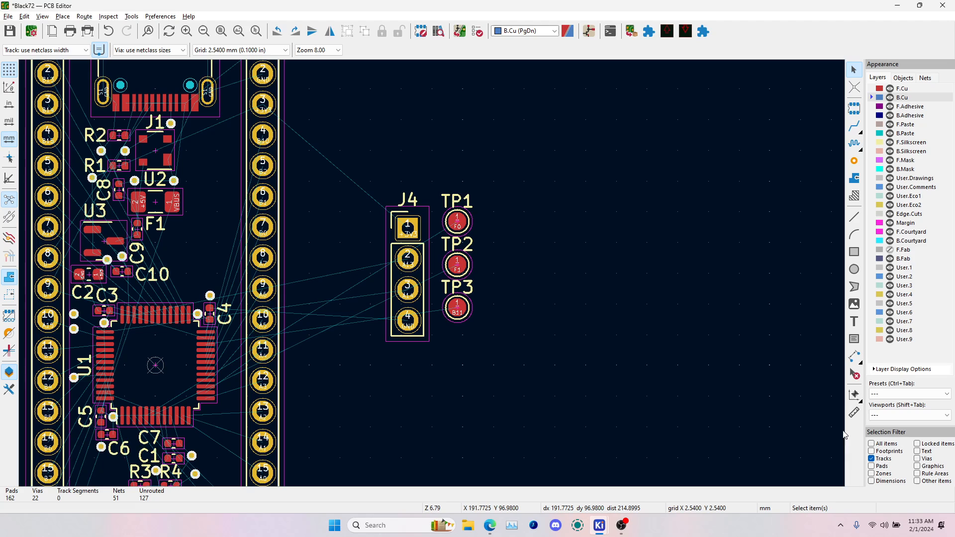
# - Switch to the Schematic Editor, assign the TestPoint_Pad_D1.0mm footprint to TP1, TP2 and TP3, and save the schematic
pyautogui.hotkey('alt', 'Tab')
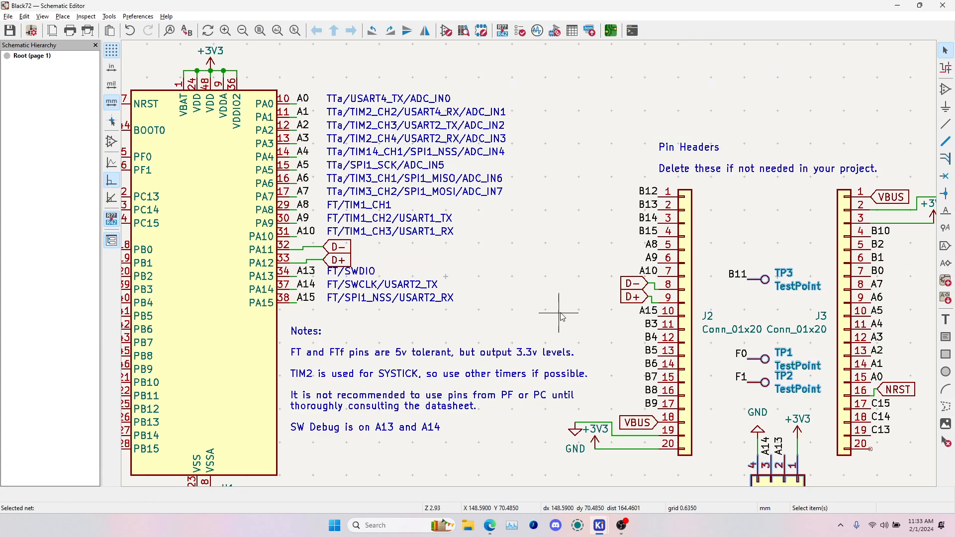
pyautogui.click(554, 30)
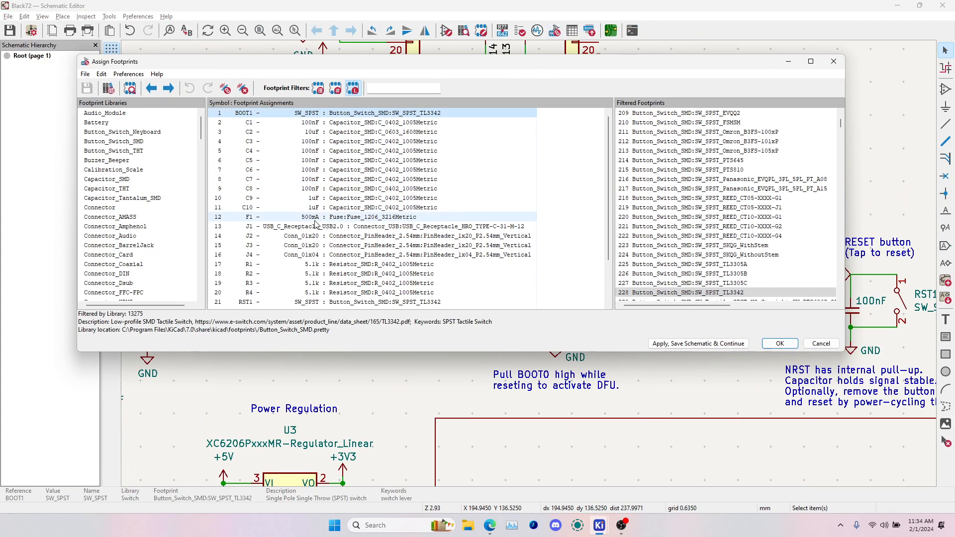
pyautogui.scroll(-2, 340, 238)
pyautogui.moveTo(394, 259); pyautogui.dragTo(394, 274)
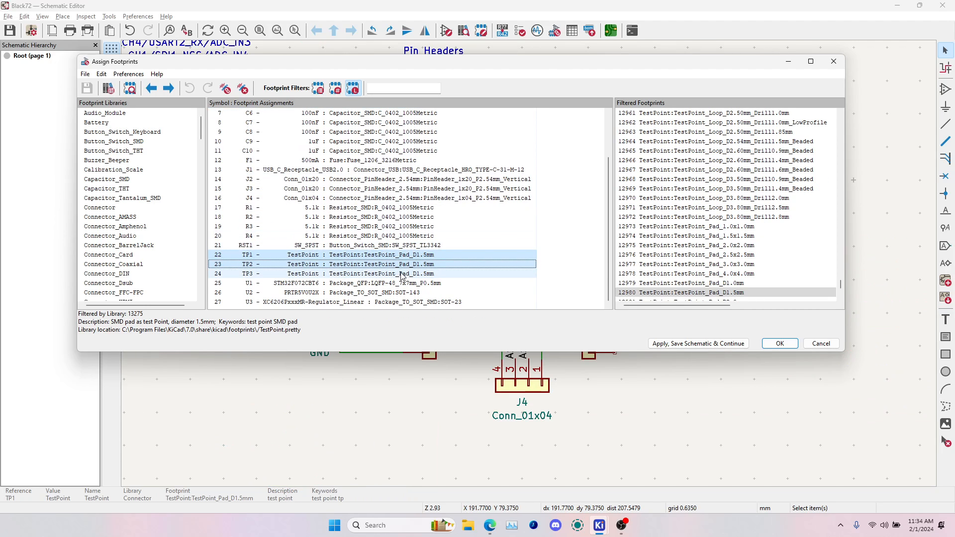
pyautogui.doubleClick(727, 284)
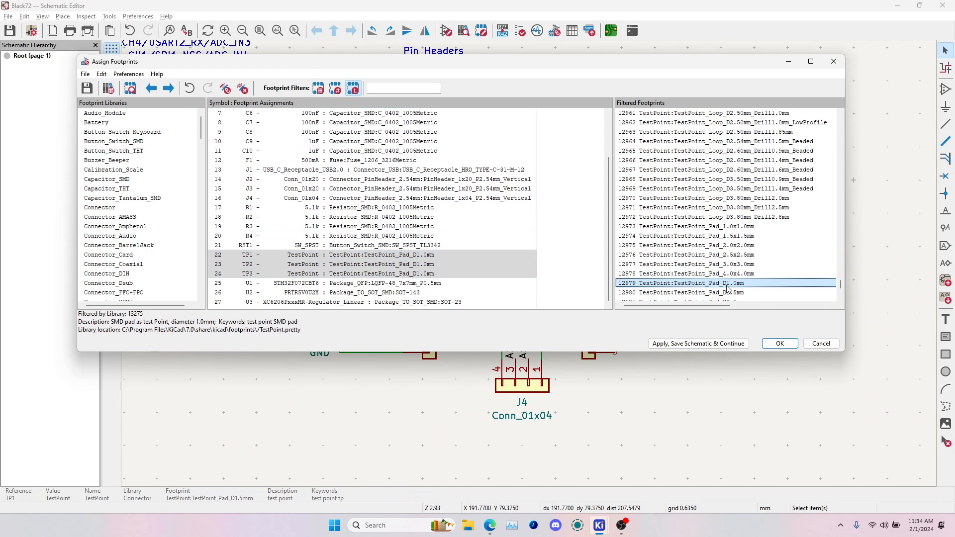
pyautogui.click(782, 343)
pyautogui.hotkey('ctrl', 's')
# - Return to the PCB Editor, enable all items in the selection filter, and update the PCB from the schematic
pyautogui.hotkey('alt', 'Tab')
pyautogui.click(438, 31)
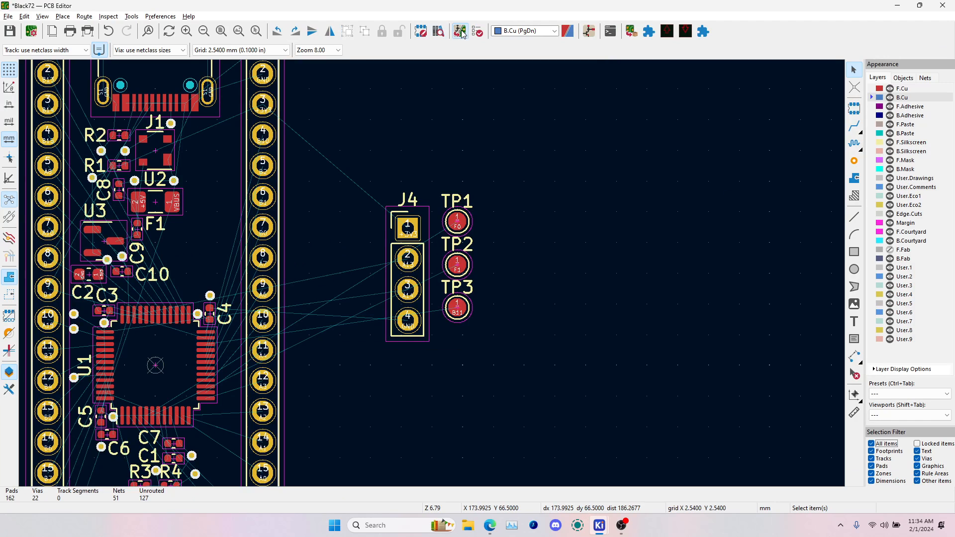
pyautogui.click(304, 267)
pyautogui.click(347, 267)
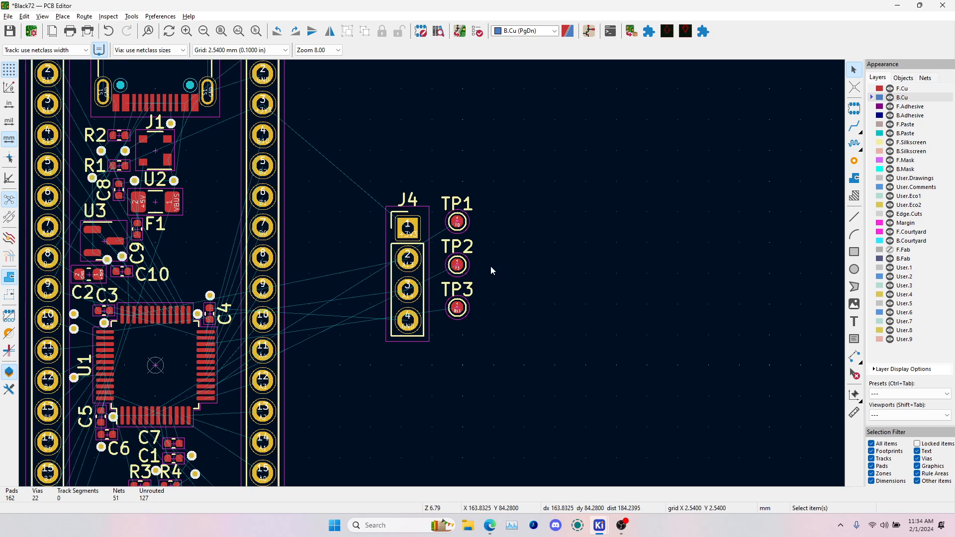
pyautogui.moveTo(350, 282); pyautogui.dragTo(516, 250, button='middle')
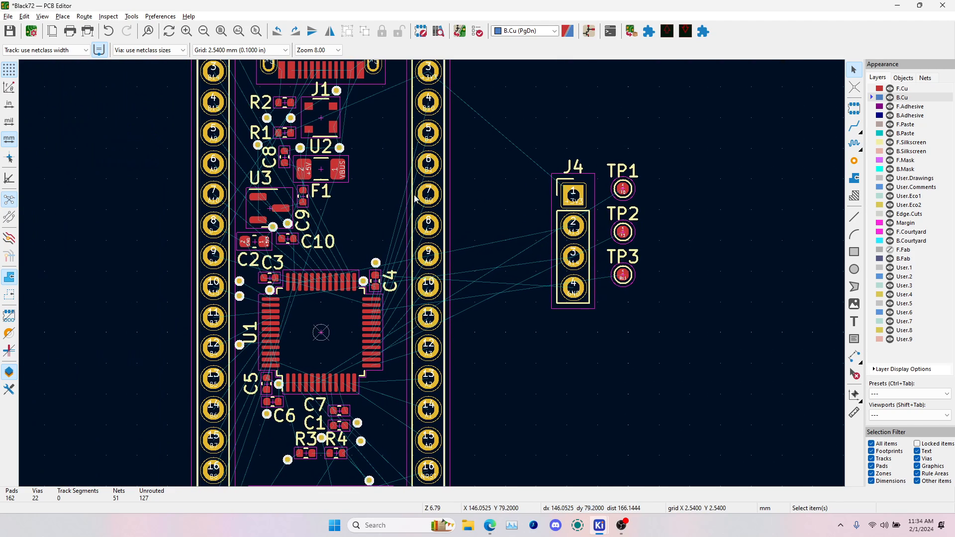
pyautogui.scroll(-2, 533, 252)
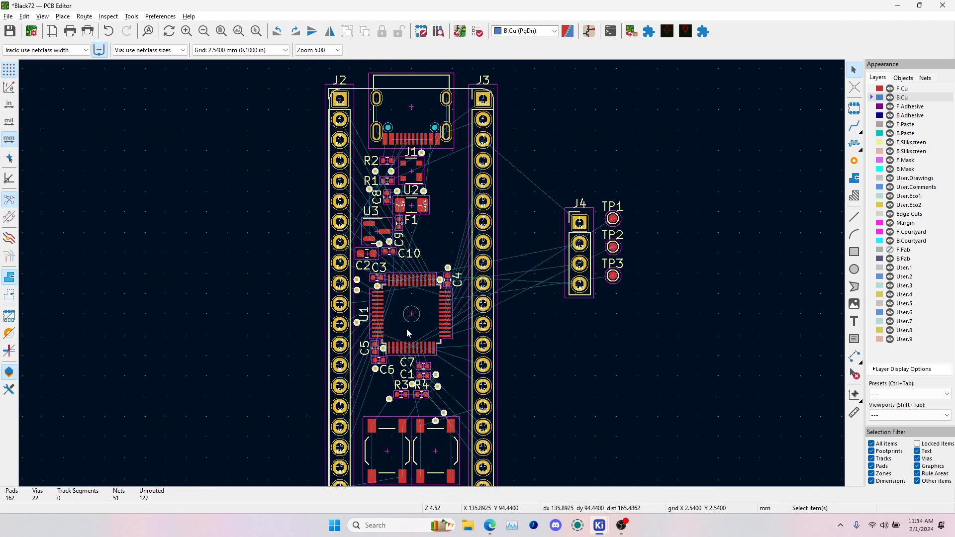
pyautogui.scroll(2, 433, 277)
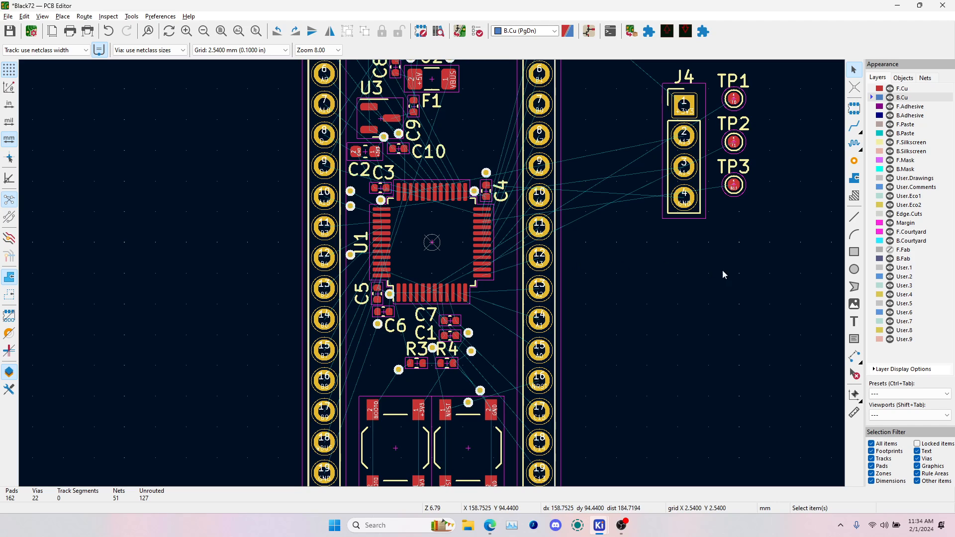
pyautogui.scroll(3, 526, 176)
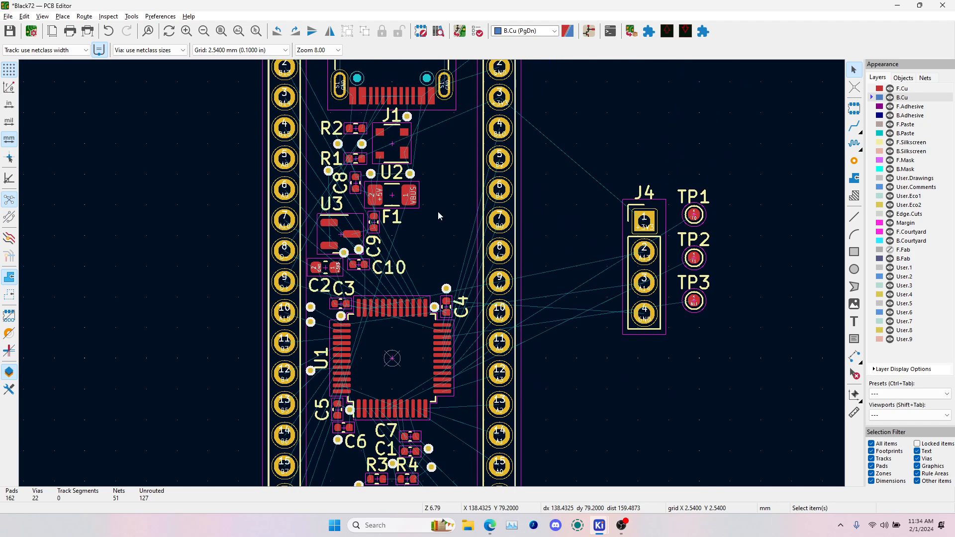
pyautogui.scroll(-2, 437, 211)
# - Switch to the WeAct board shape drawing in the browser and open Calculator beside it, keeping the drawing's dimensions in view
pyautogui.click(490, 528)
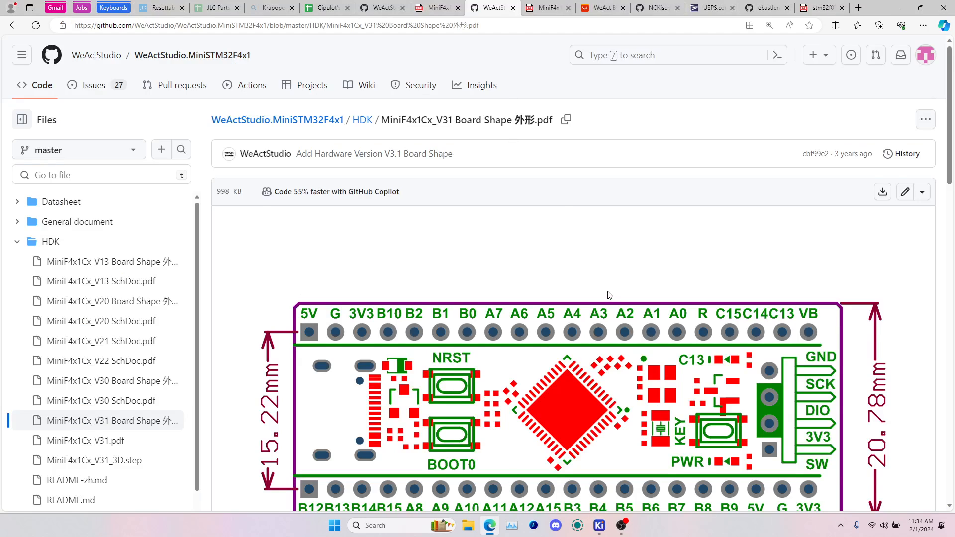
pyautogui.scroll(-3, 609, 296)
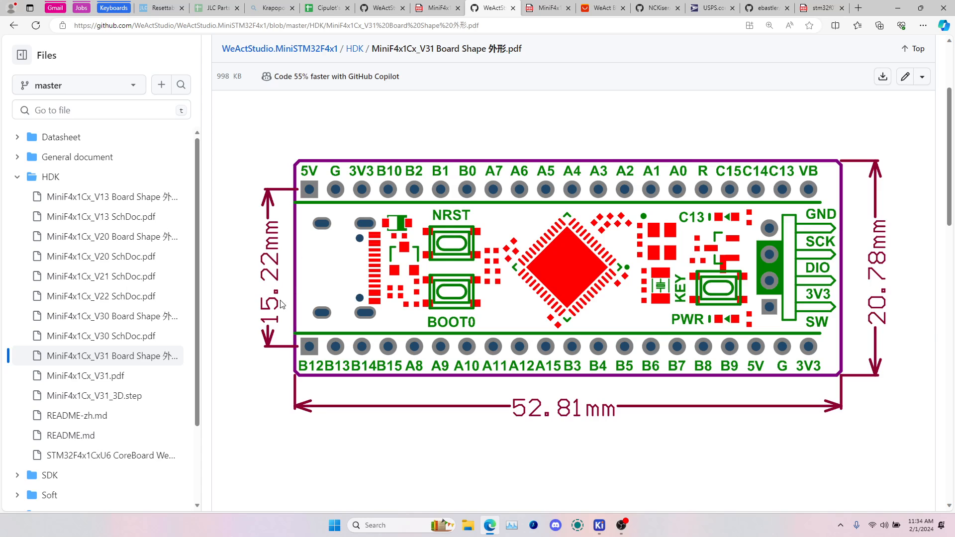
pyautogui.press('super')
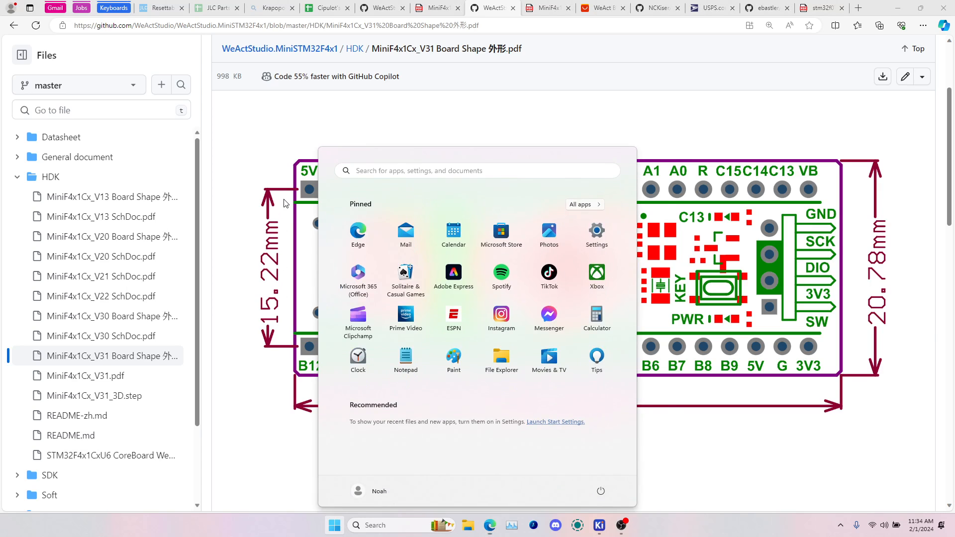
pyautogui.write('calc')
pyautogui.press('Return')
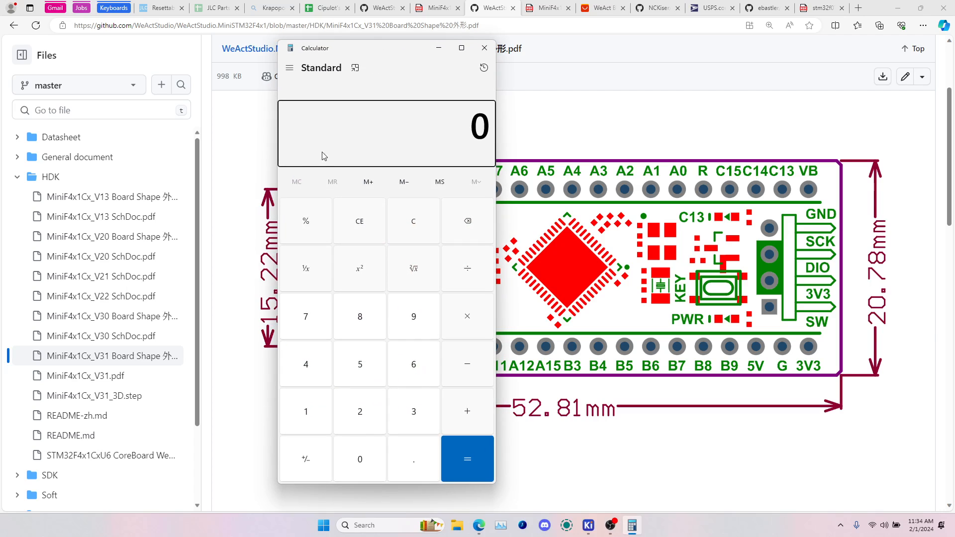
pyautogui.moveTo(417, 44)
pyautogui.mouseDown()
pyautogui.moveTo(195, 39)
pyautogui.moveTo(153, 58)
pyautogui.mouseUp()
# - Convert the drawing's 15.22 mm header spacing to inches by dividing 15.22 by 25.4 in Calculator
pyautogui.write('15.22')
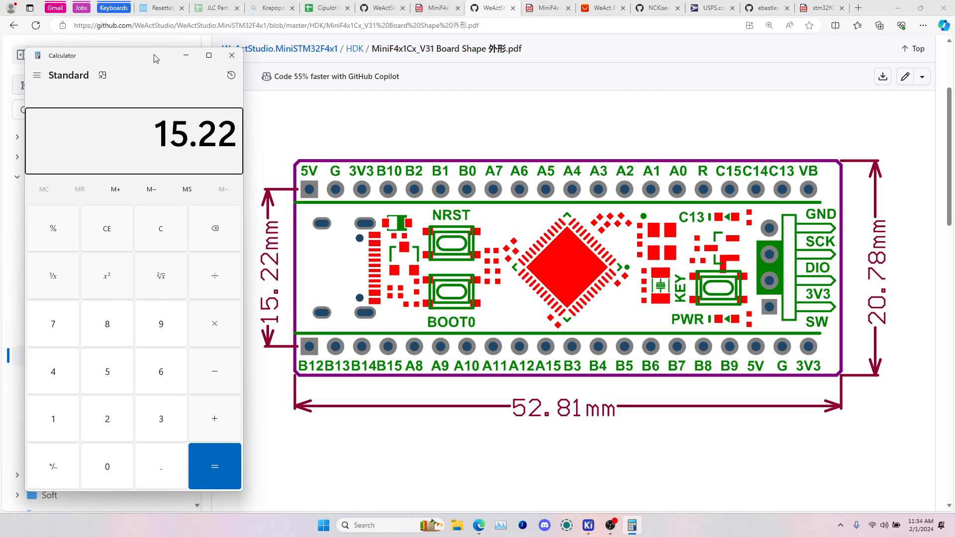
pyautogui.press('/')
pyautogui.write('25.4')
pyautogui.press('Return')
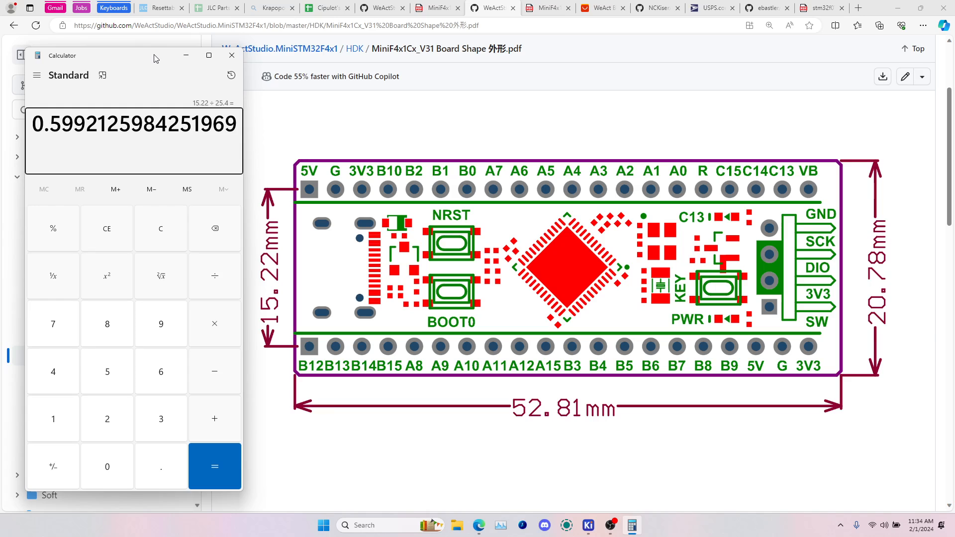
pyautogui.click(85, 125)
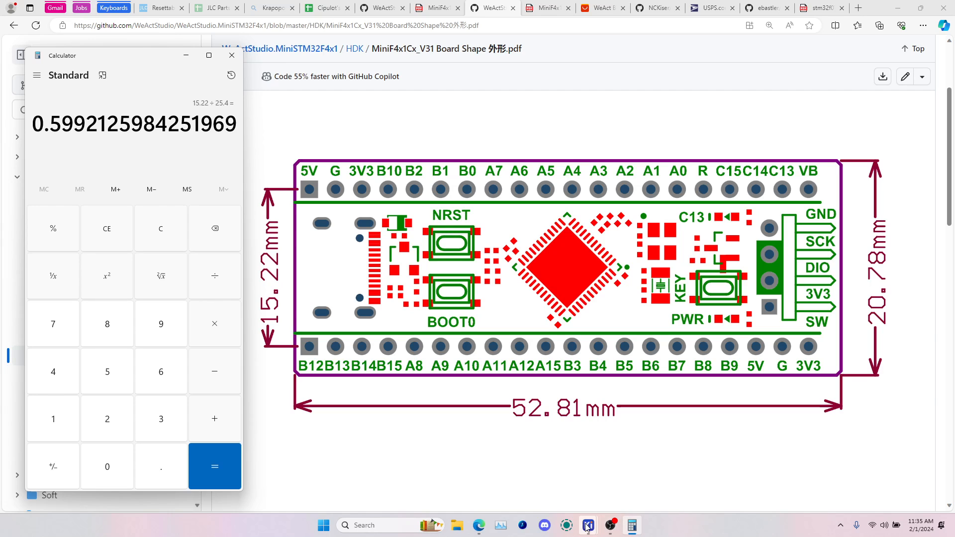
# - Switch to the PCB Editor and measure the horizontal distance between the J2 and J3 headers near their first pins
pyautogui.moveTo(589, 525)
pyautogui.click(687, 486)
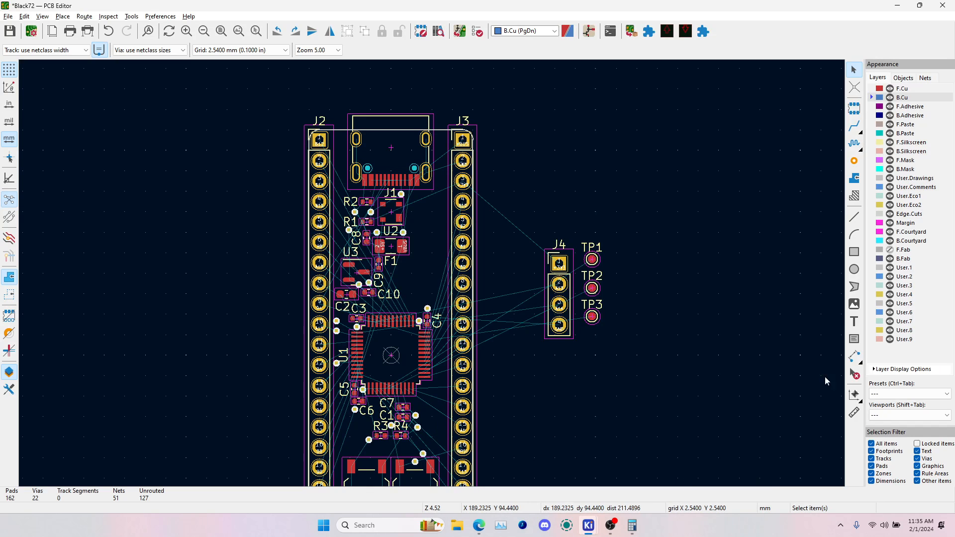
pyautogui.click(854, 414)
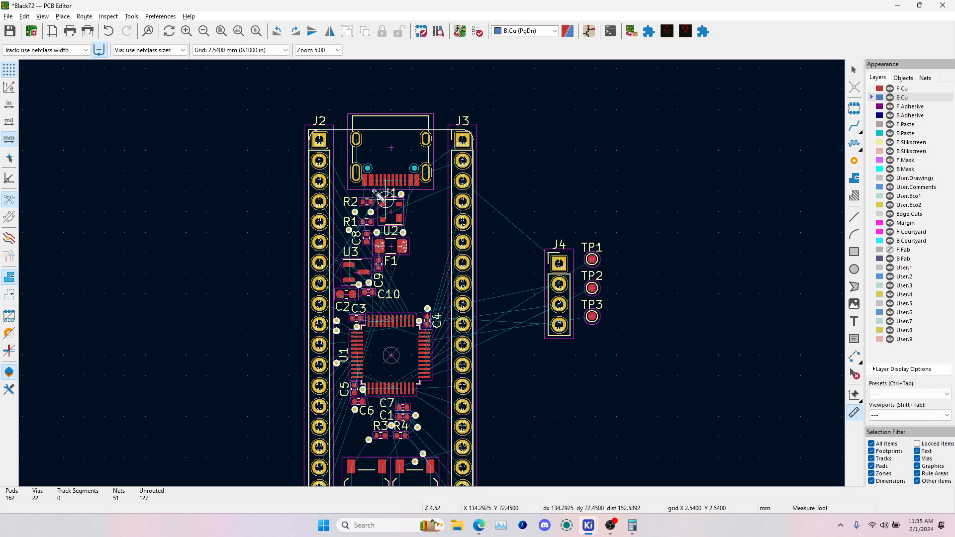
pyautogui.click(320, 149)
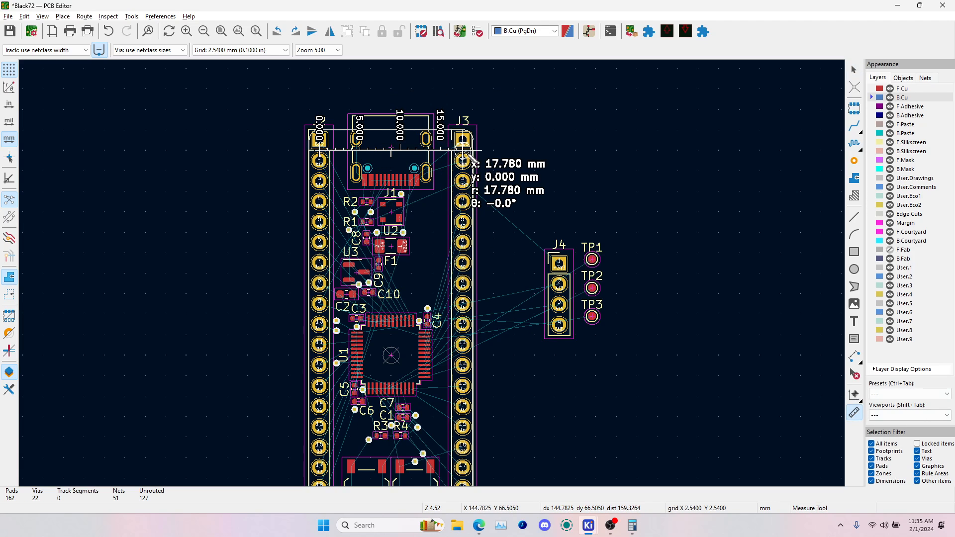
pyautogui.click(469, 156)
# - Compare the measured J2–J3 spacing with the inch conversion in Calculator, and end the measurement in the PCB Editor
pyautogui.press('super')
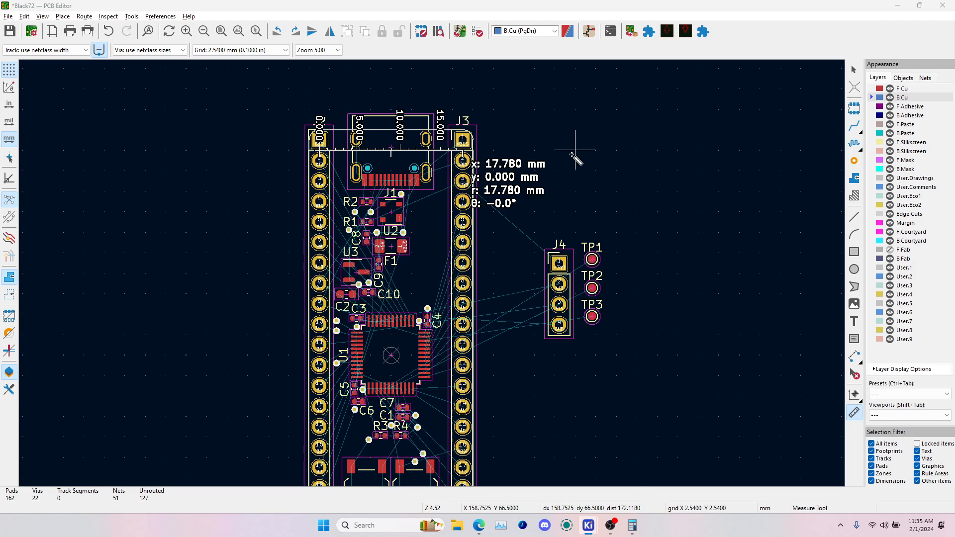
pyautogui.press('super')
pyautogui.hotkey('alt', 'Tab')
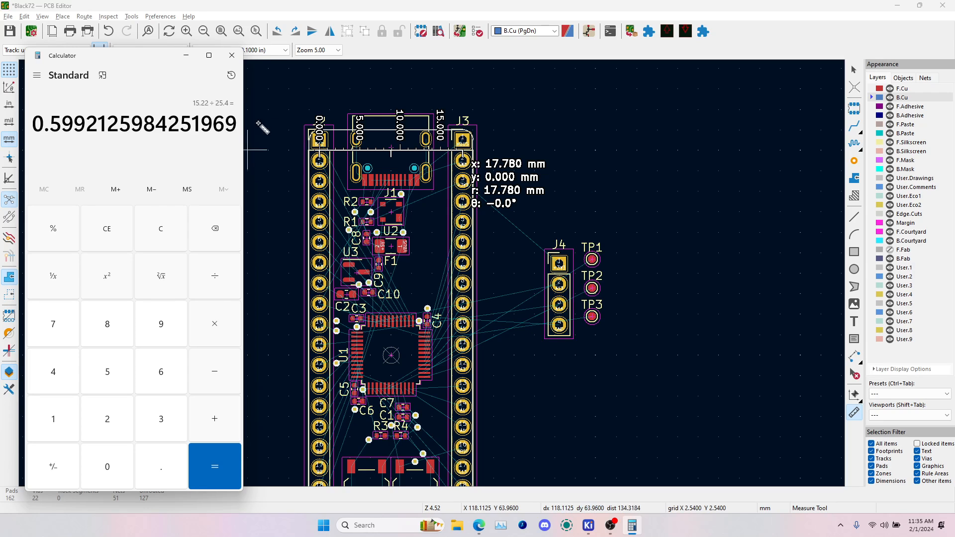
pyautogui.hotkey('alt', 'Tab')
pyautogui.press('Escape')
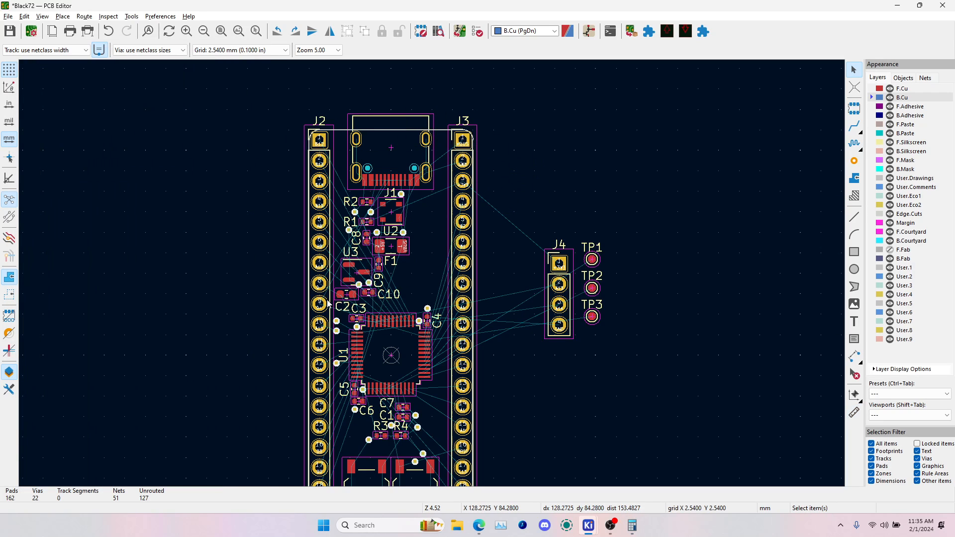
pyautogui.click(328, 316)
pyautogui.click(239, 49)
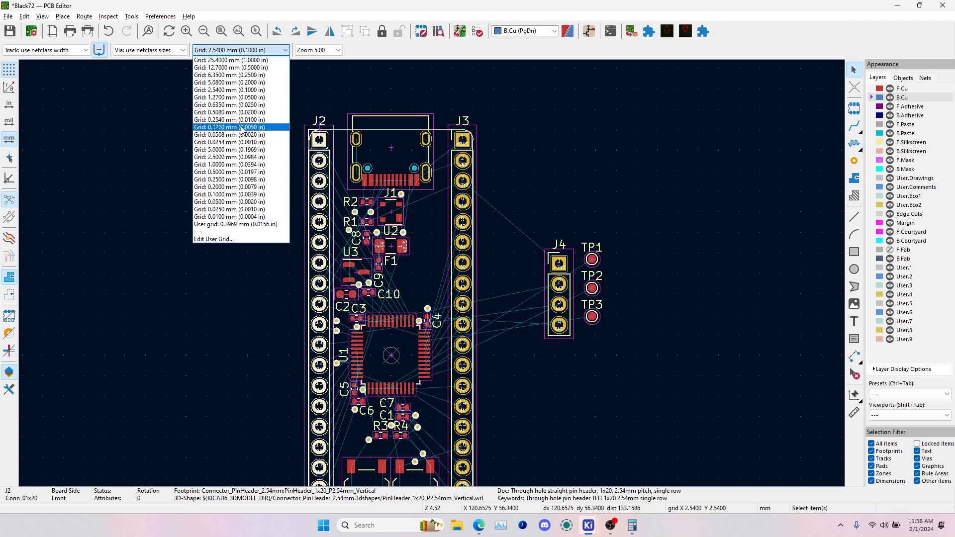
pyautogui.click(240, 127)
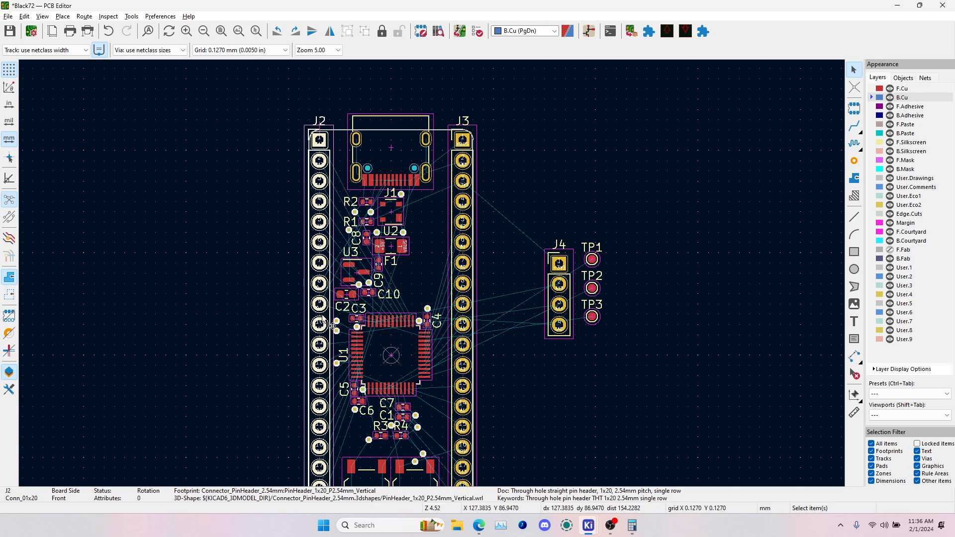
pyautogui.scroll(3, 319, 325)
pyautogui.press('m')
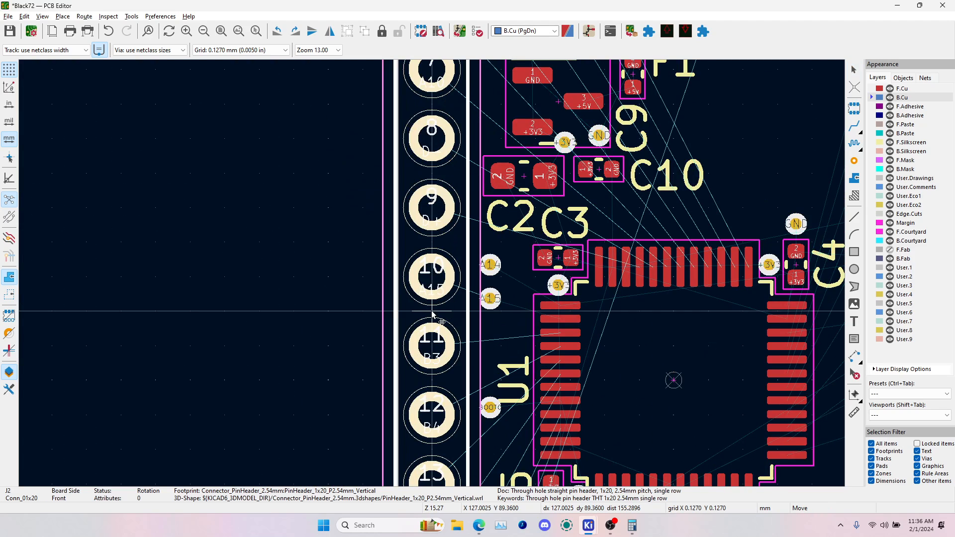
pyautogui.scroll(-2, 431, 311)
pyautogui.scroll(-2, 433, 277)
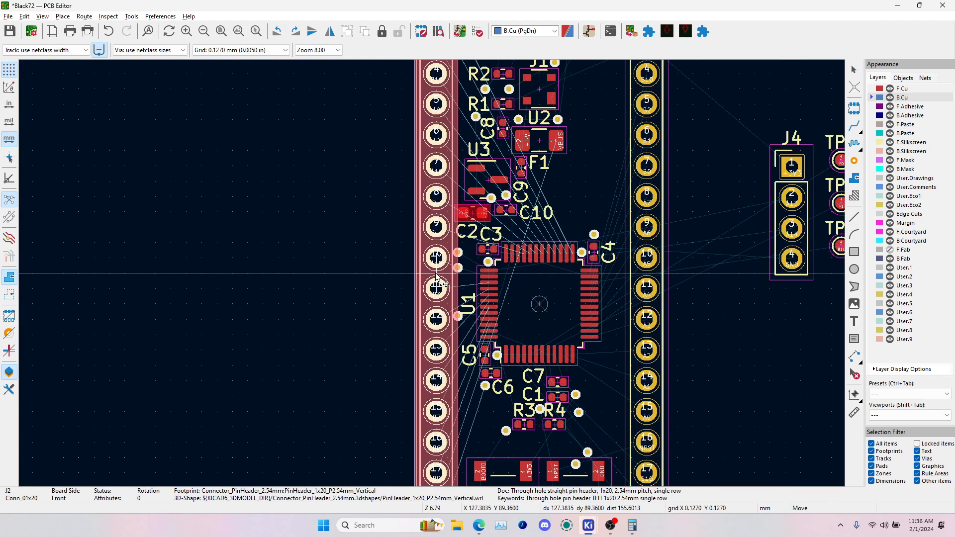
pyautogui.click(432, 277)
# - Set the grid to 1.2700 mm and move headers J2 and J3 each one grid step inward toward U1
pyautogui.click(253, 51)
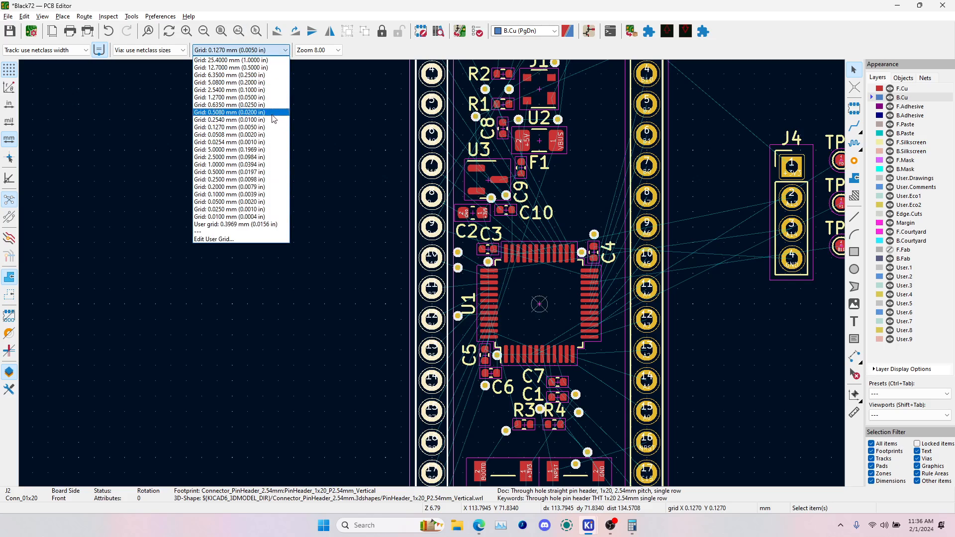
pyautogui.click(249, 99)
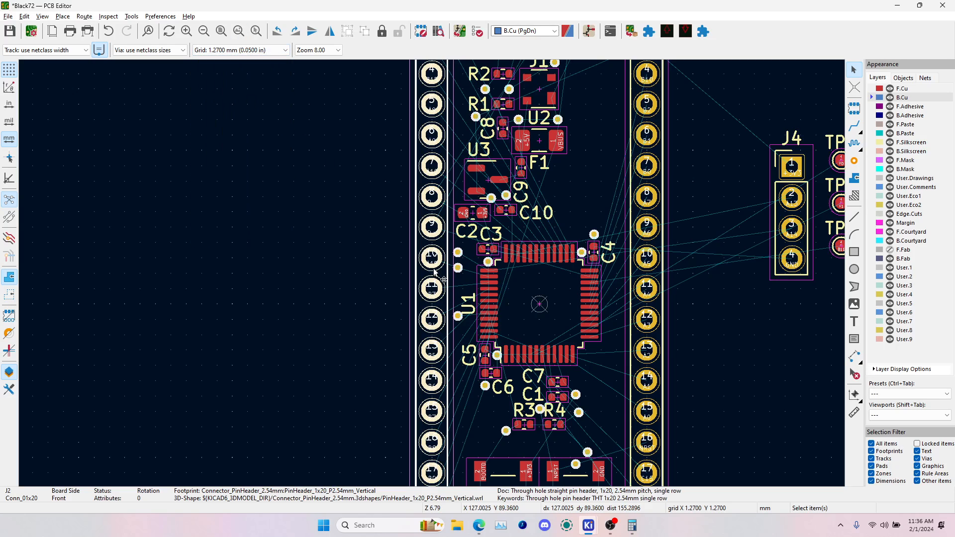
pyautogui.moveTo(436, 278); pyautogui.dragTo(451, 278)
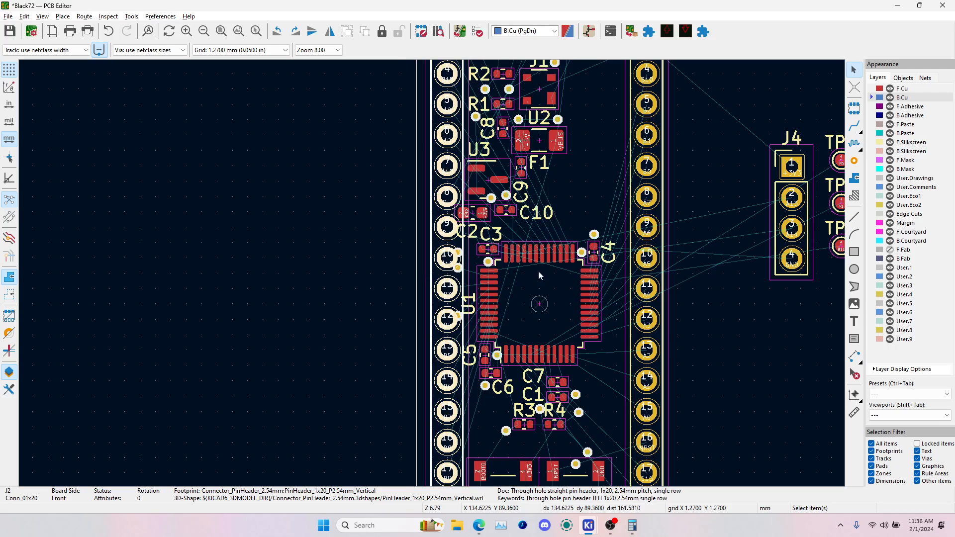
pyautogui.moveTo(658, 281); pyautogui.dragTo(636, 279)
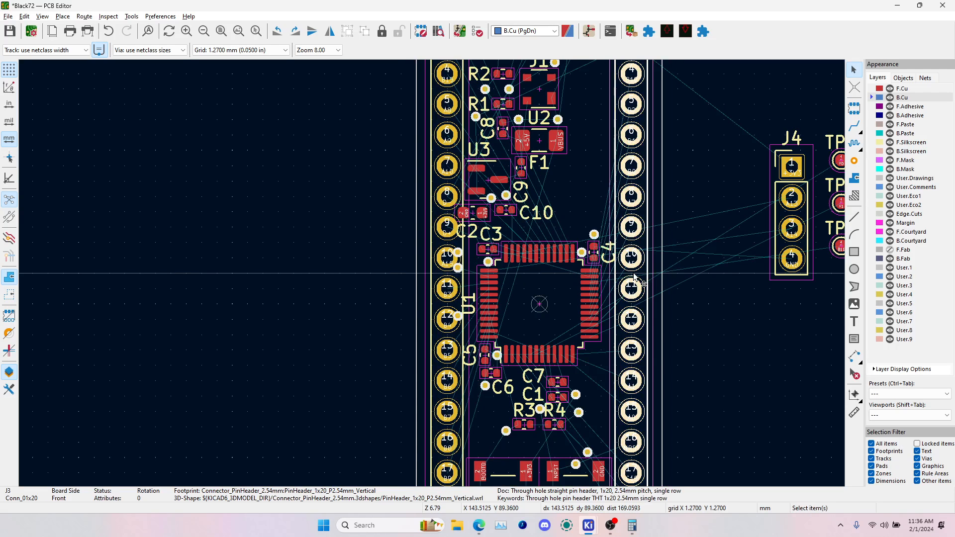
pyautogui.scroll(-5, 635, 280)
pyautogui.scroll(4, 617, 125)
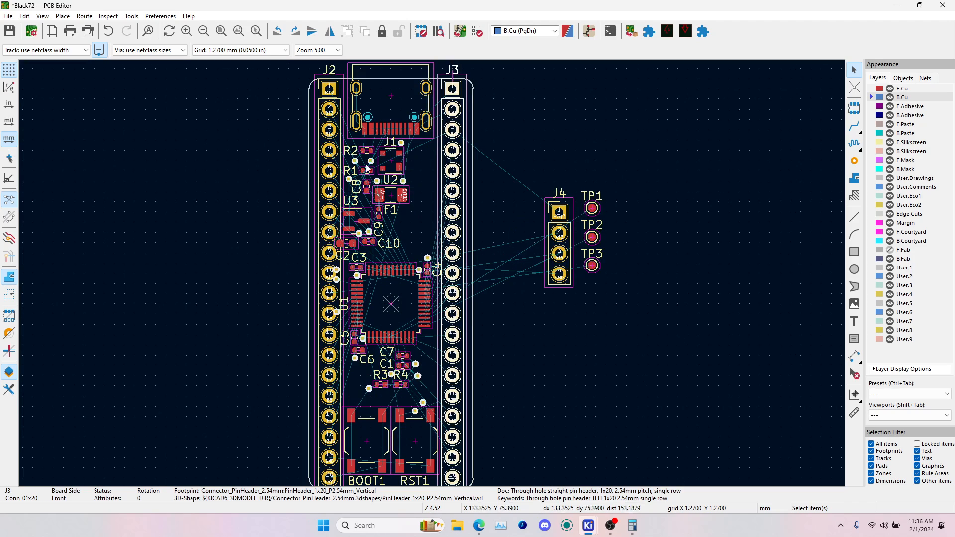
pyautogui.click(617, 126)
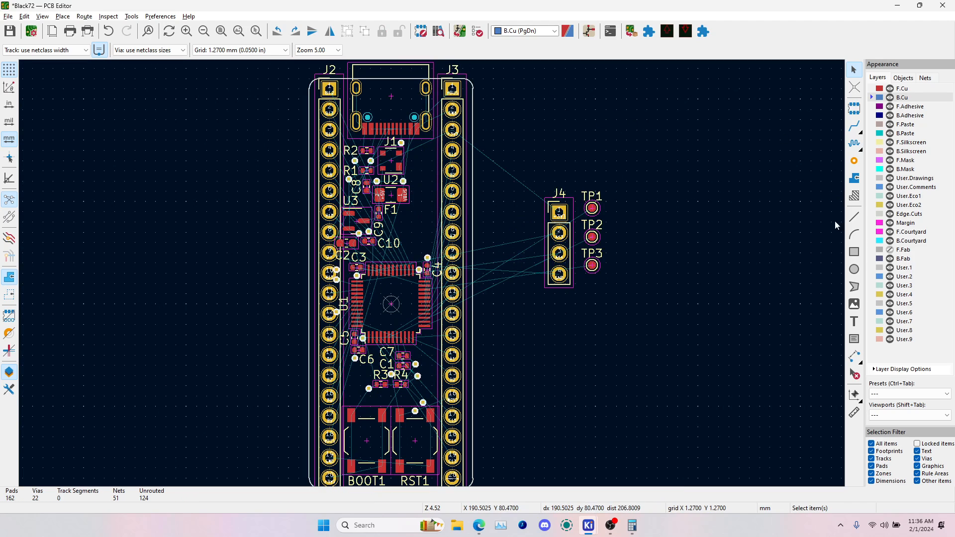
# - Measure the horizontal distance between the second pins of headers J2 and J3
pyautogui.click(854, 412)
pyautogui.click(329, 108)
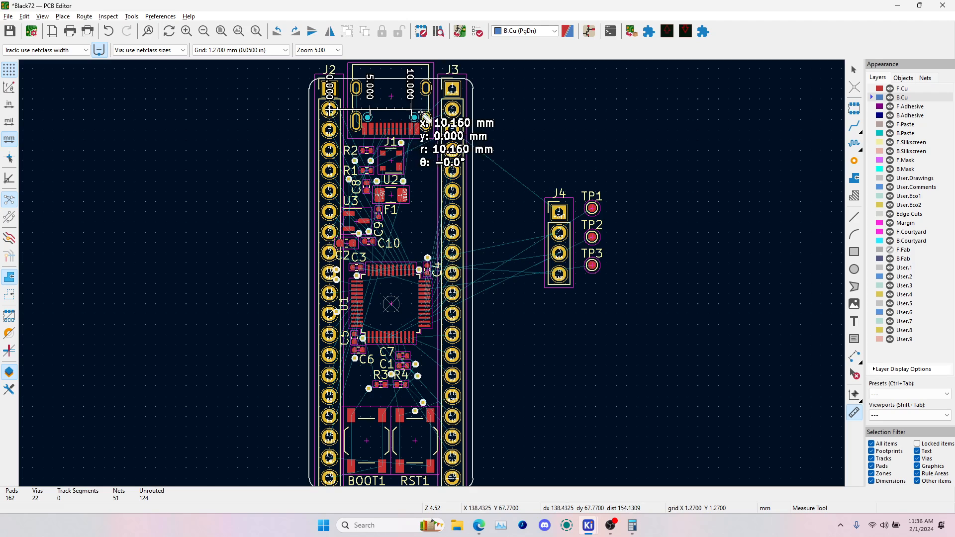
pyautogui.click(452, 109)
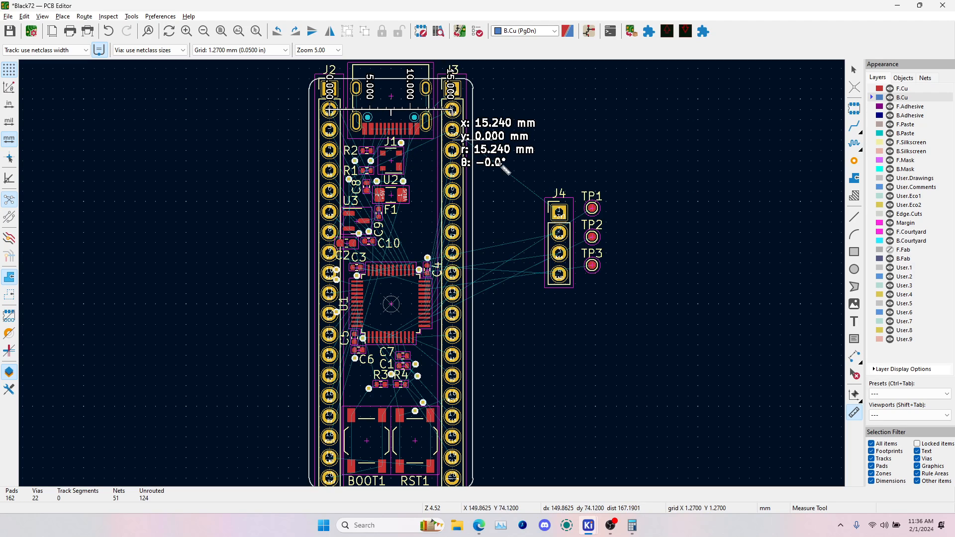
# - Convert the new header spacing to inches in Calculator by dividing 15.24 by 25.4, and close Calculator and the PCB measurement
pyautogui.hotkey('alt', 'Tab')
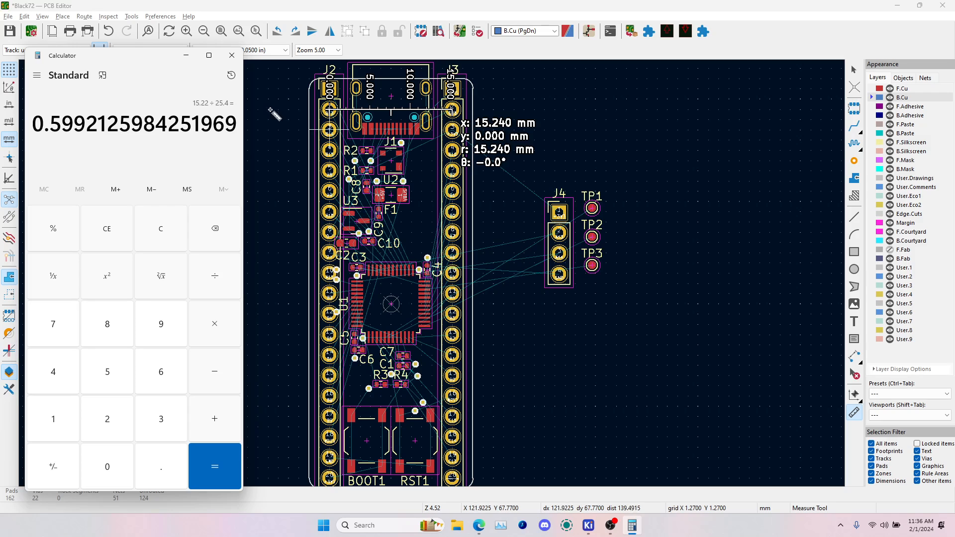
pyautogui.click(162, 228)
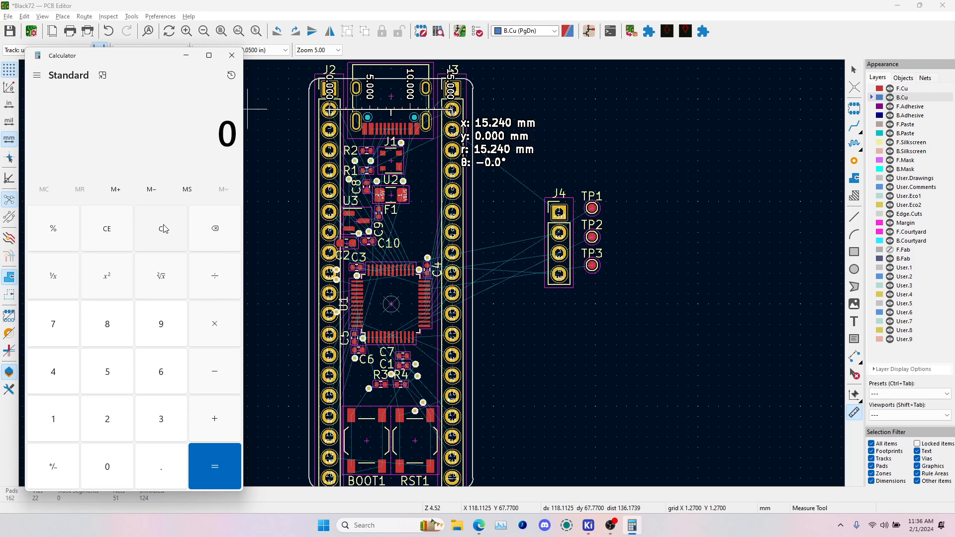
pyautogui.write('15.2')
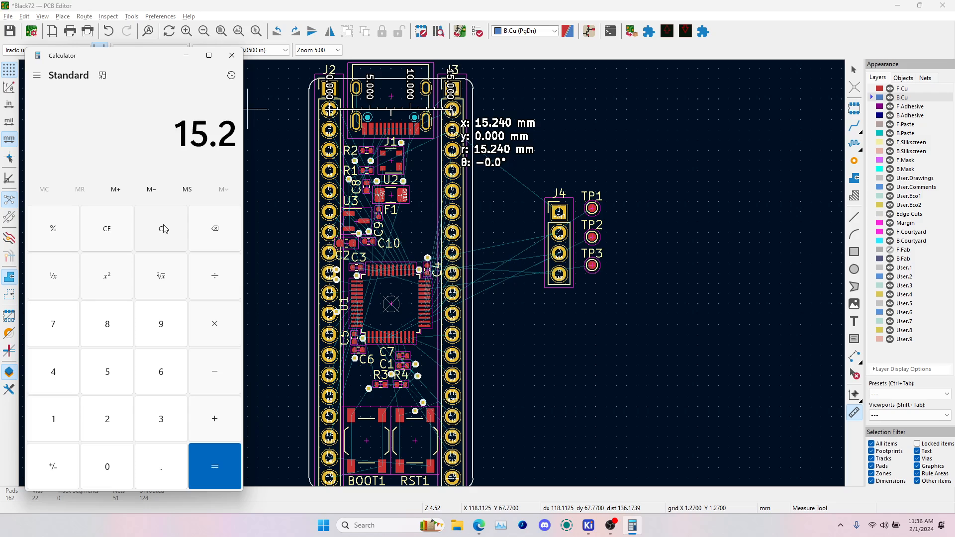
pyautogui.write('4/25.4')
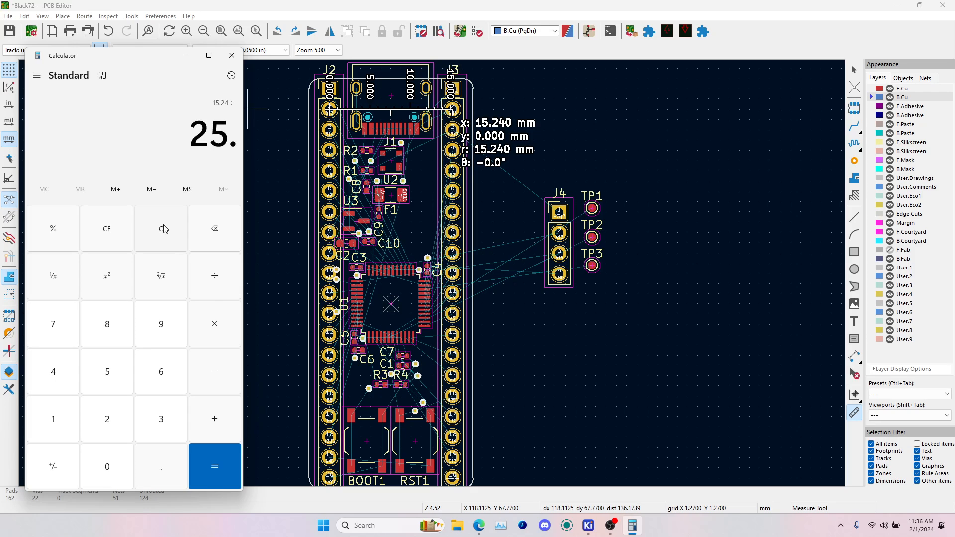
pyautogui.press('Return')
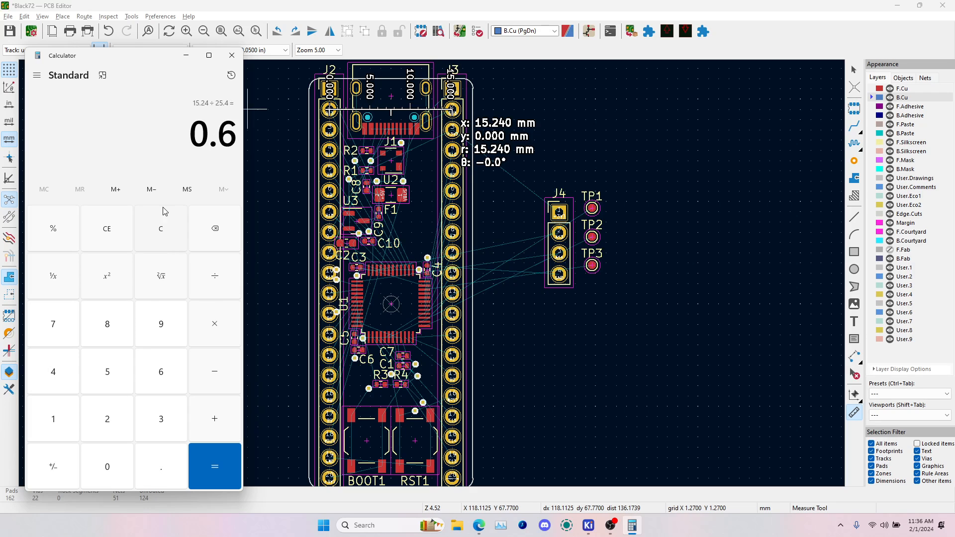
pyautogui.click(231, 55)
pyautogui.scroll(2, 452, 130)
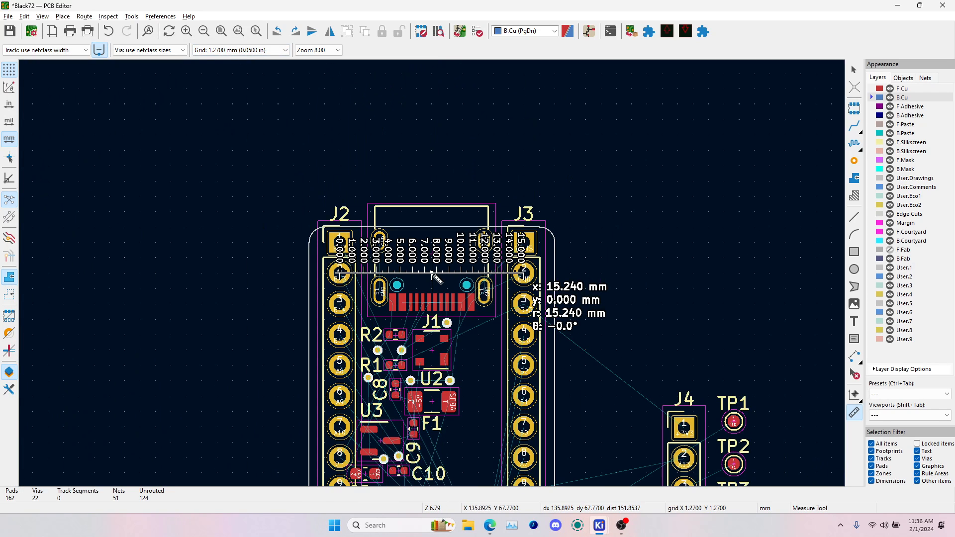
pyautogui.press('Escape')
# - Compare the USB-C connector's position in the browser's WeAct board shape drawing with J1 in the PCB Editor
pyautogui.hotkey('alt', 'Tab')
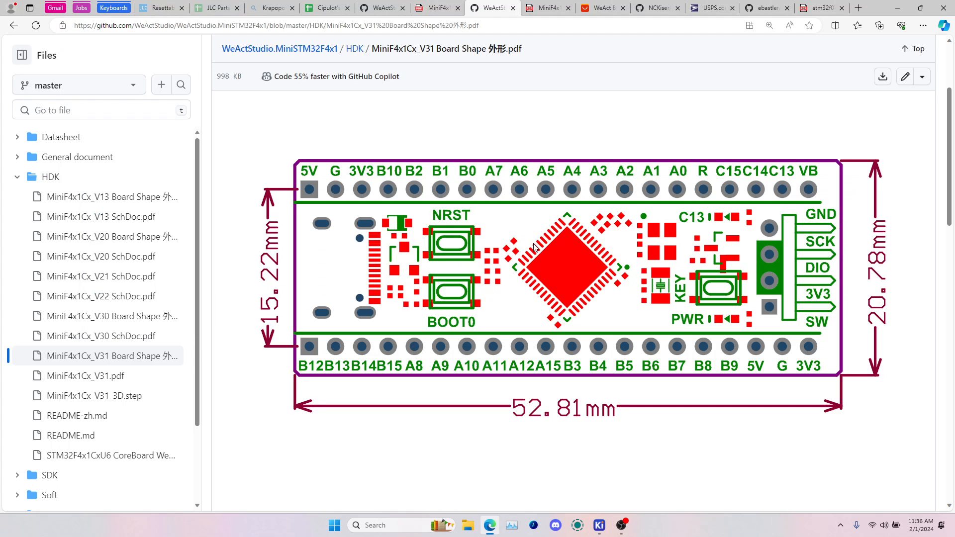
pyautogui.hotkey('alt', 'Tab')
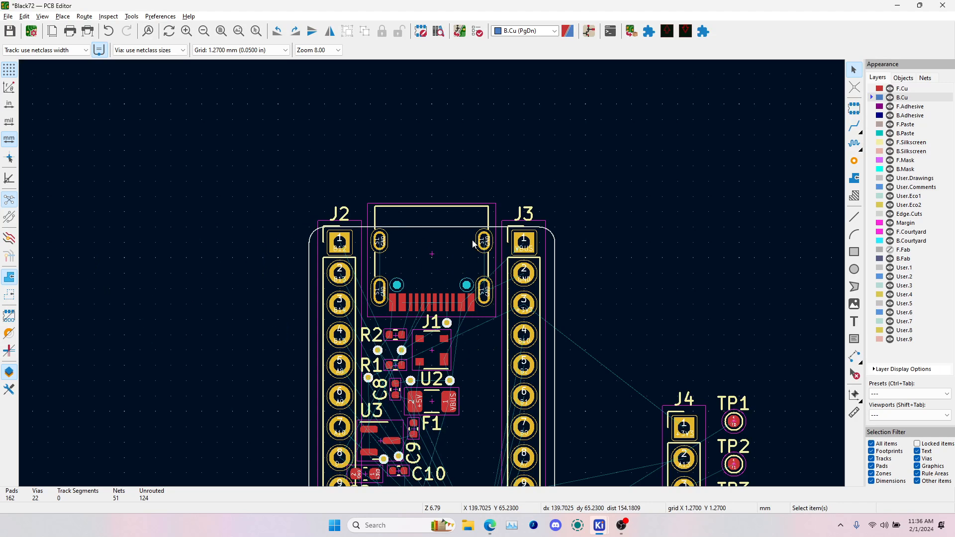
pyautogui.scroll(2, 432, 273)
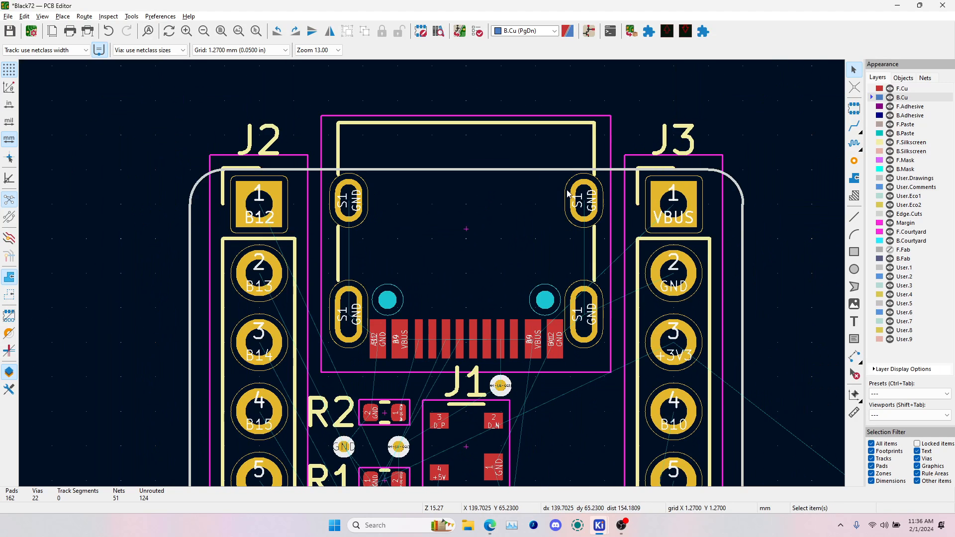
pyautogui.hotkey('alt', 'Tab')
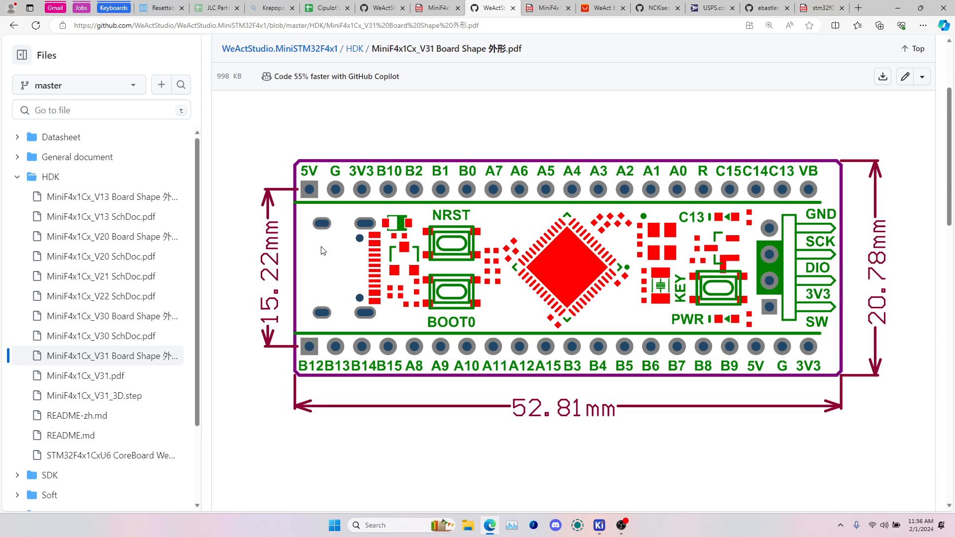
pyautogui.hotkey('alt', 'Tab')
# - Move the USB-C connector J1 straight inward so its front outline lines up with the board's upper edge
pyautogui.click(577, 207)
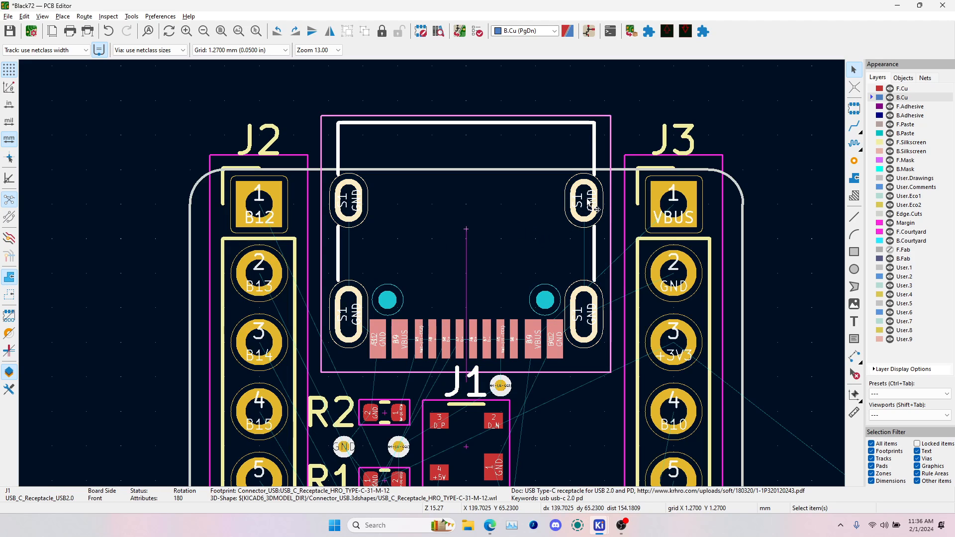
pyautogui.moveTo(591, 204); pyautogui.dragTo(585, 240)
pyautogui.moveTo(467, 268)
pyautogui.mouseDown()
pyautogui.moveTo(453, 257)
pyautogui.moveTo(534, 265)
pyautogui.moveTo(422, 274)
pyautogui.moveTo(468, 282)
pyautogui.mouseUp()
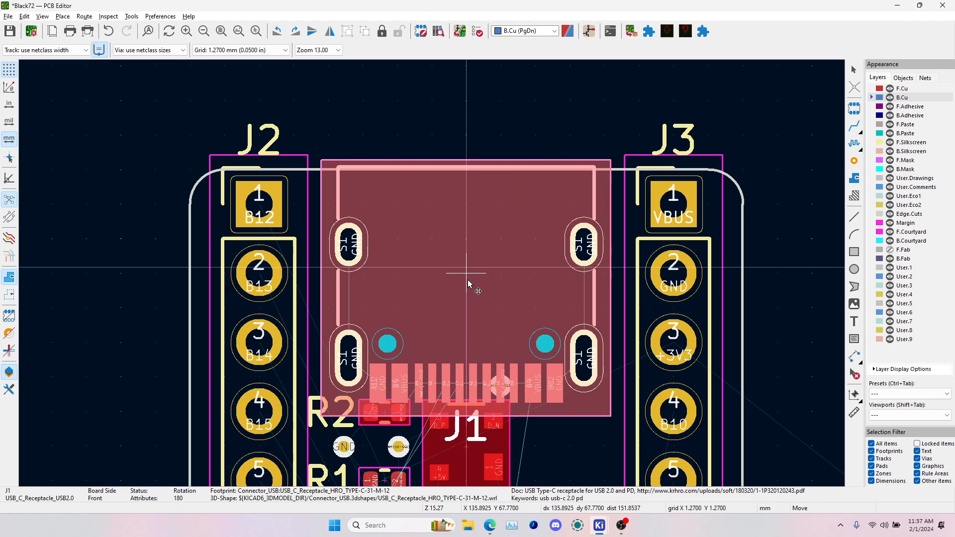
pyautogui.click(468, 284)
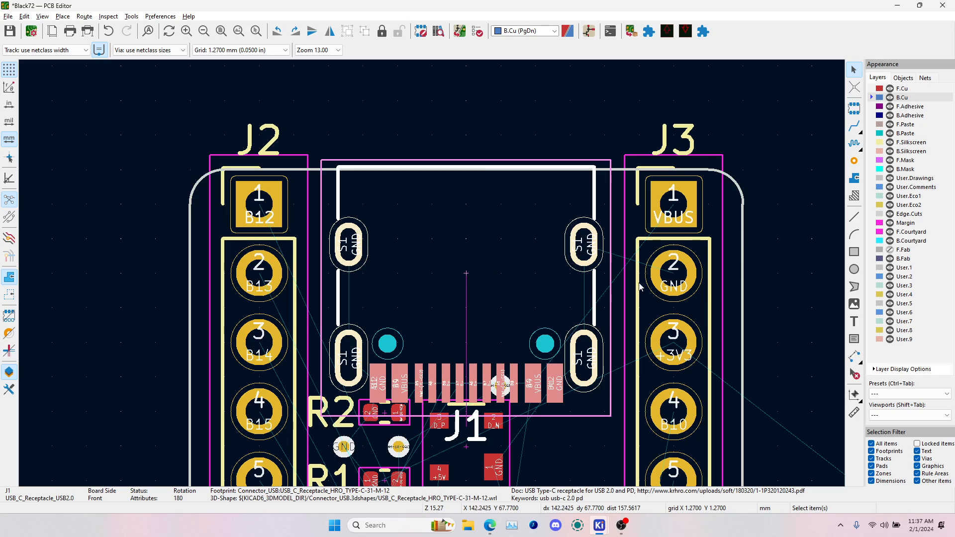
pyautogui.scroll(-2, 467, 279)
pyautogui.click(628, 247)
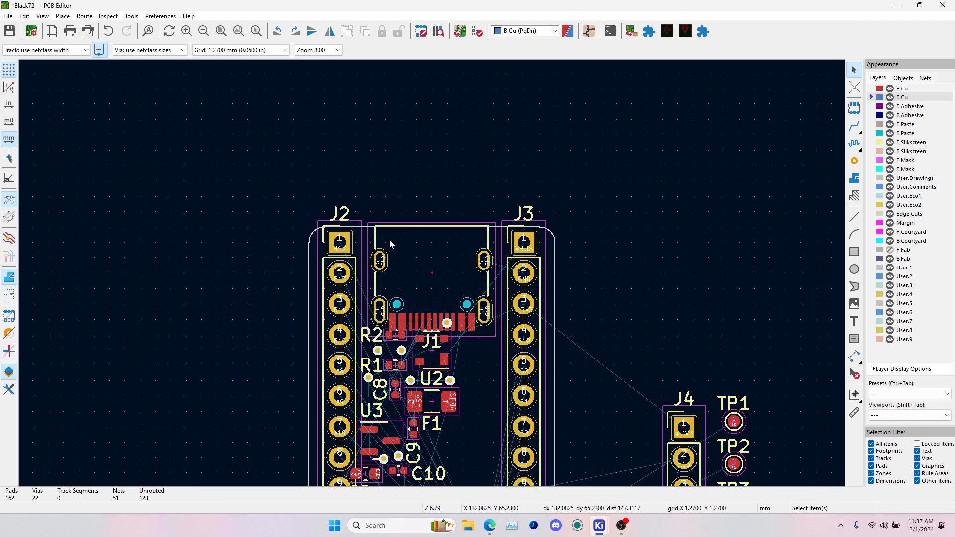
# - Switch to the browser and close the downloaded copy of the MiniF4x1Cx_V31 schematic PDF
pyautogui.hotkey('alt', 'Tab')
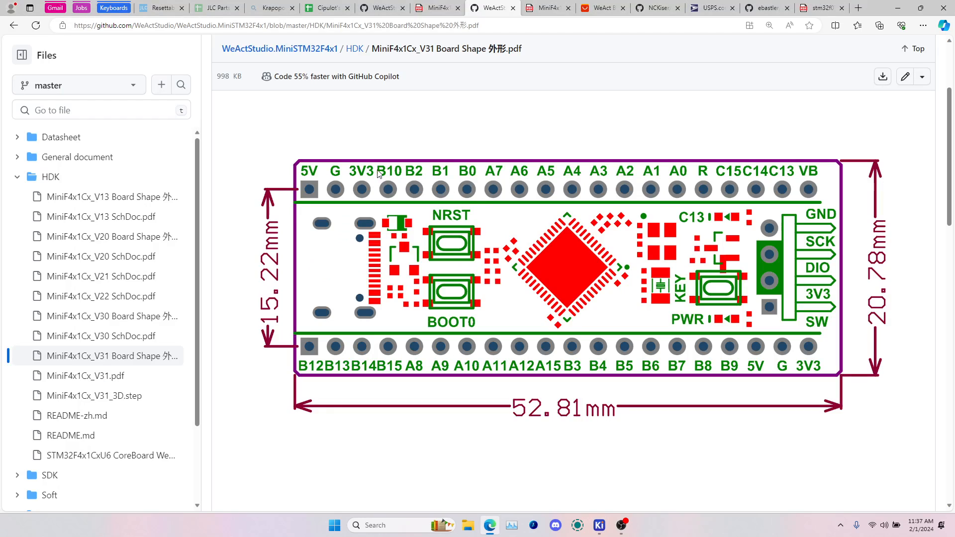
pyautogui.click(371, 4)
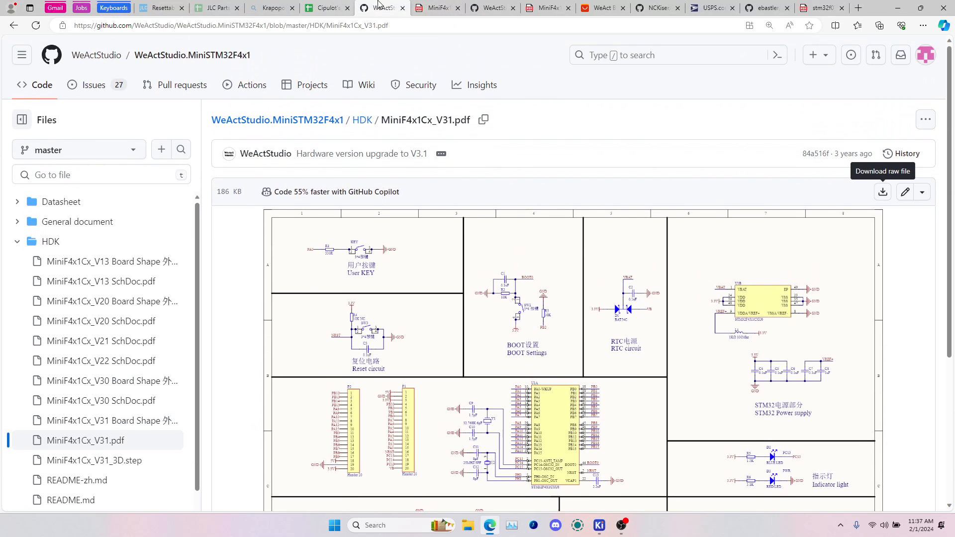
pyautogui.click(448, 8)
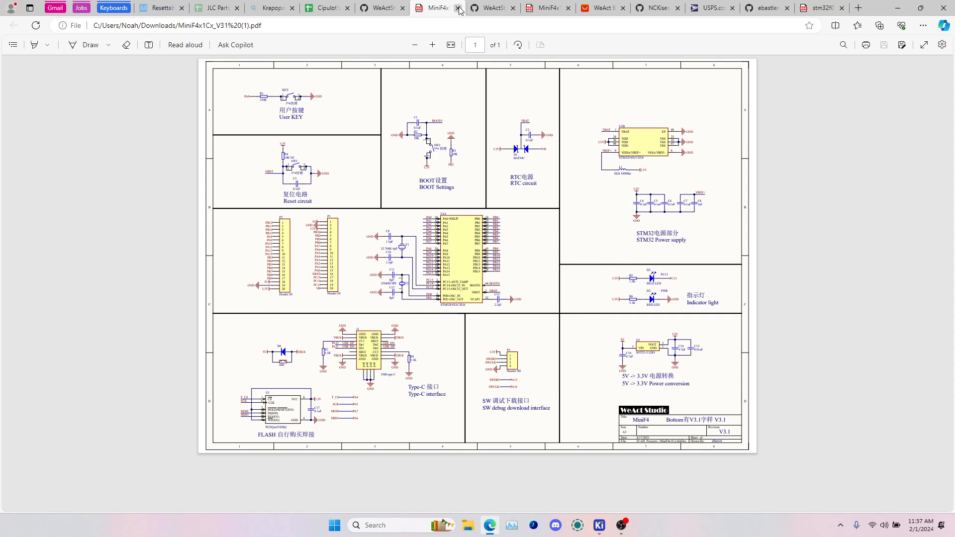
pyautogui.click(458, 8)
# - Duplicate the GitHub tab that shows WeAct's MiniF4x1Cx_V31.pdf
pyautogui.click(376, 8)
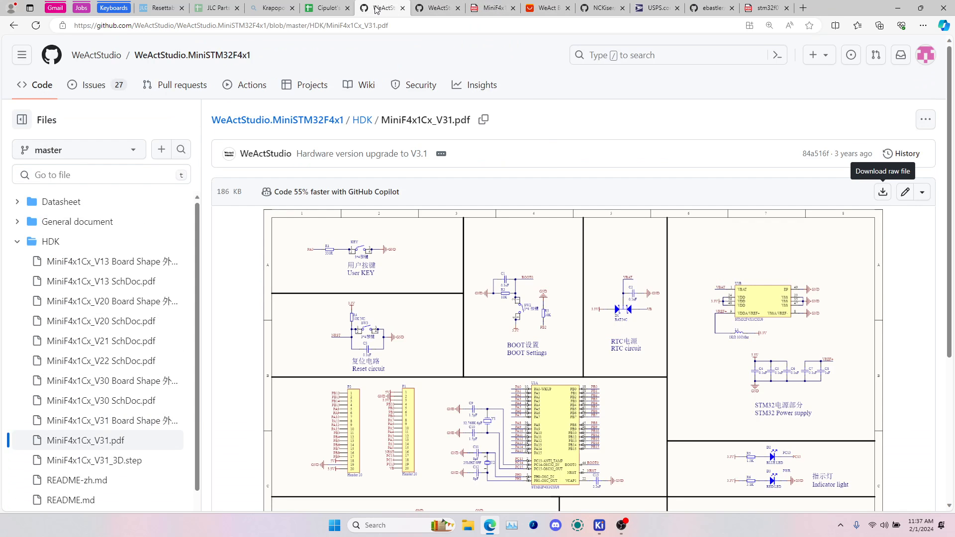
pyautogui.rightClick(376, 9)
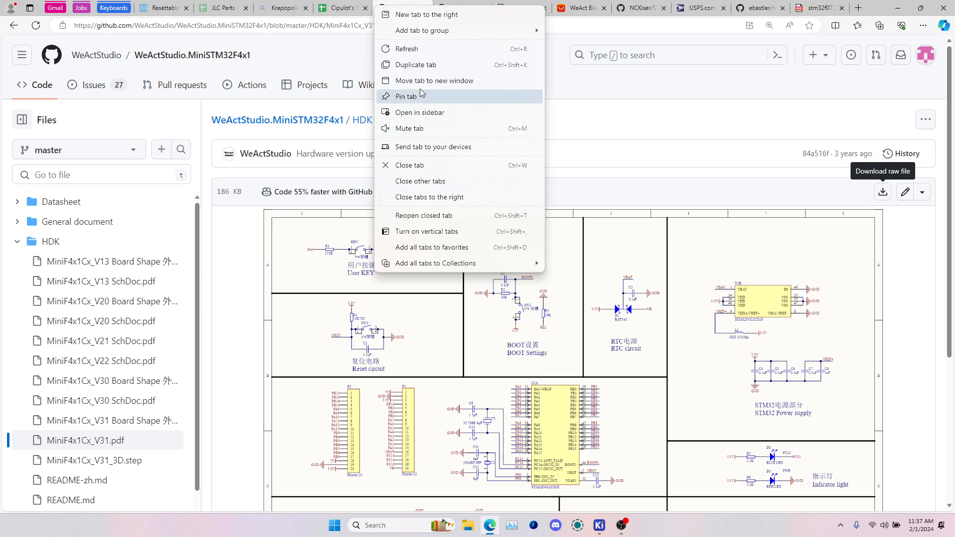
pyautogui.click(417, 65)
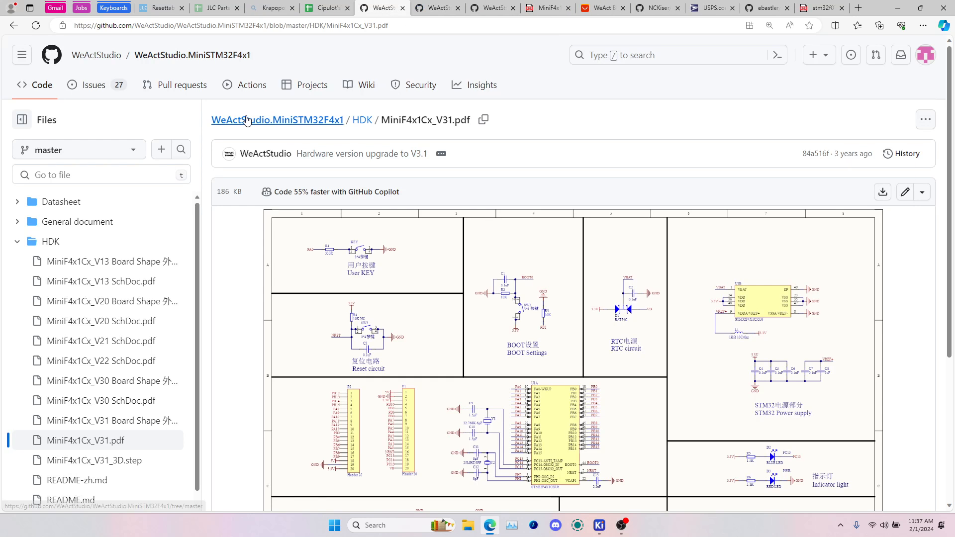
# - Open the main page of the WeActStudio.MiniSTM32F4x1 repository and look through its README for pictures of the board
pyautogui.click(246, 121)
pyautogui.scroll(-15, 382, 268)
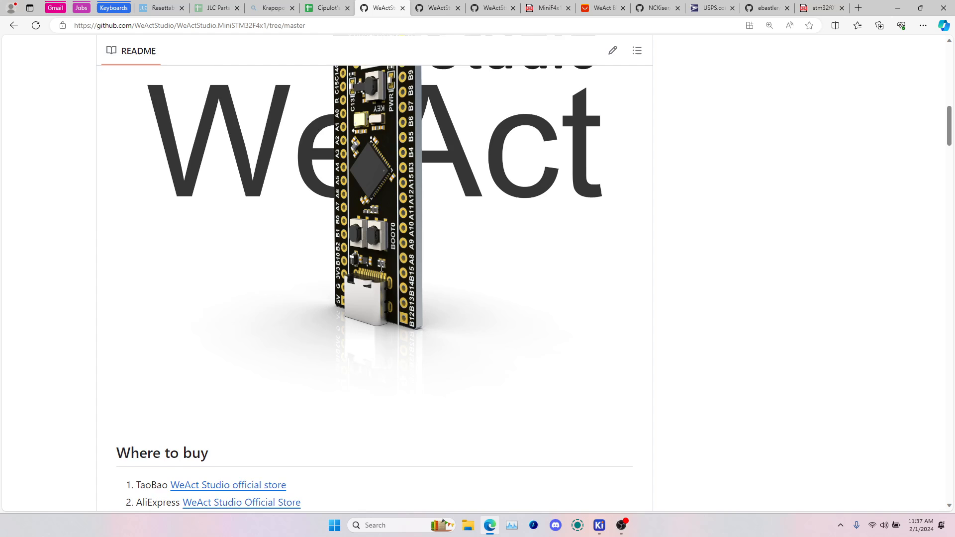
pyautogui.scroll(-2, 381, 268)
pyautogui.scroll(-10, 385, 258)
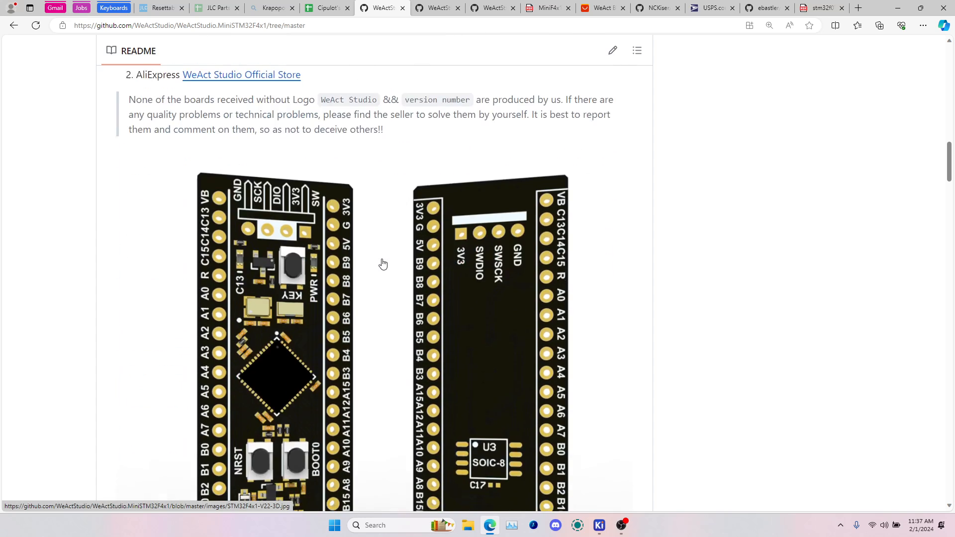
pyautogui.scroll(-20, 275, 367)
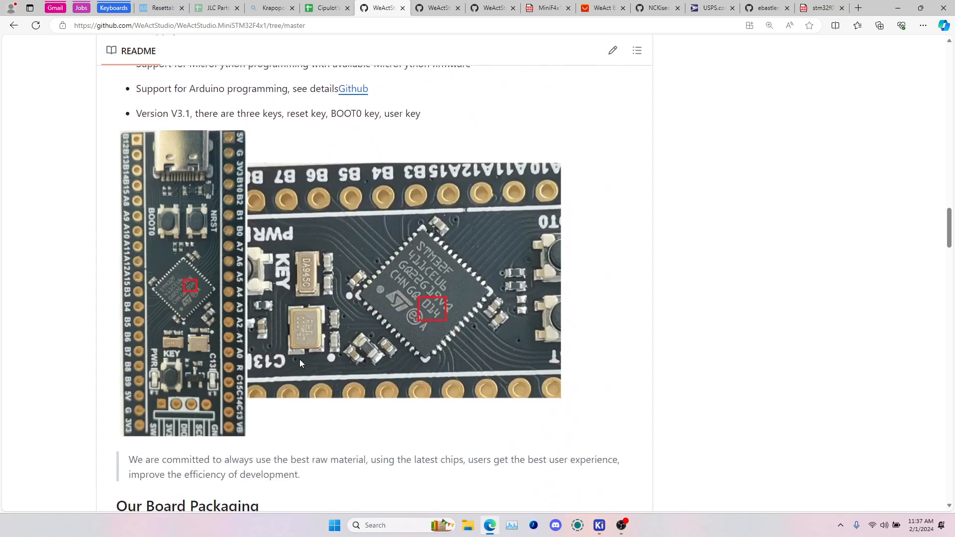
pyautogui.scroll(-20, 300, 342)
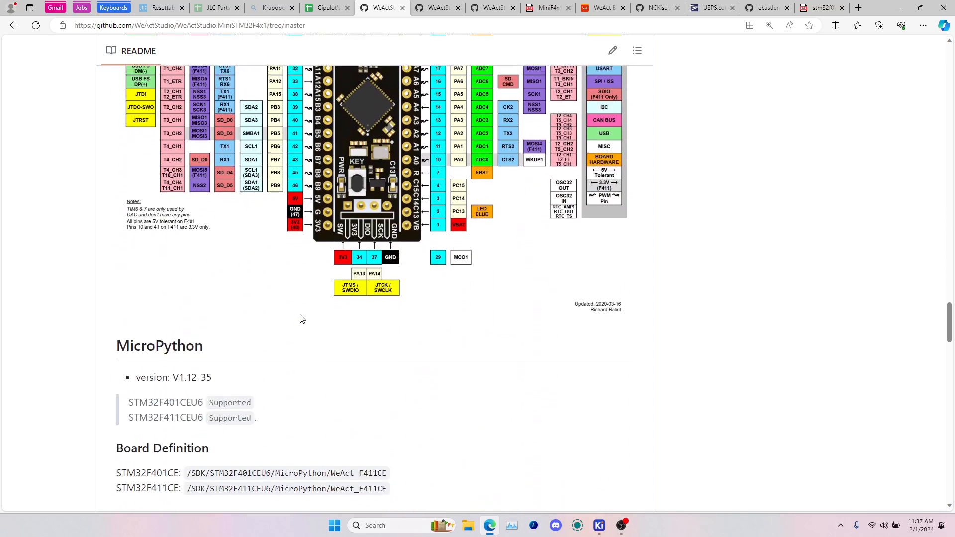
pyautogui.scroll(-20, 300, 318)
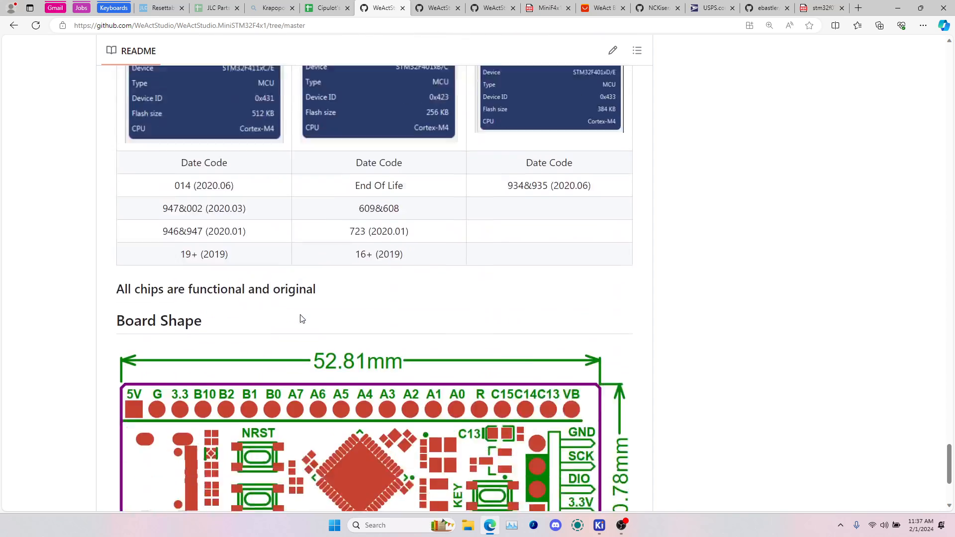
pyautogui.scroll(4, 319, 329)
pyautogui.press('Home')
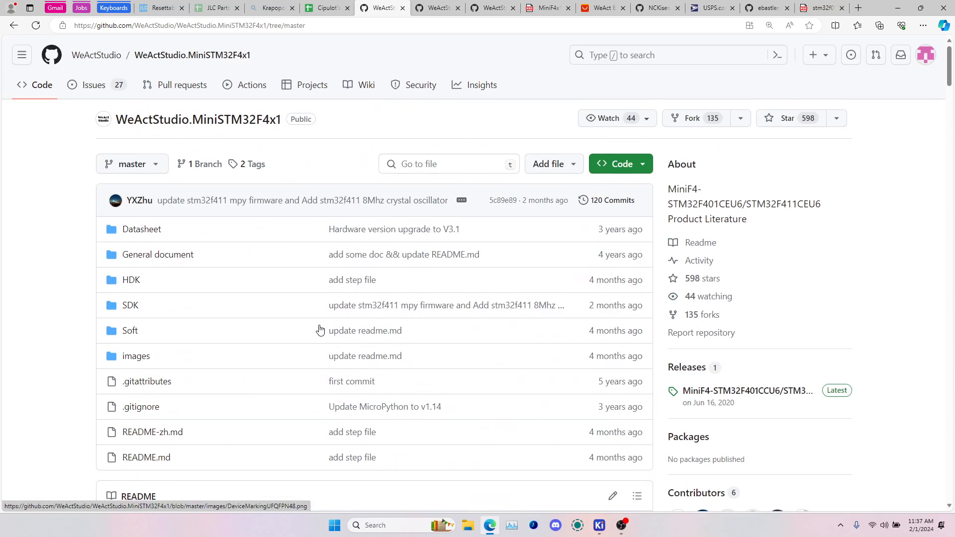
# - Compare the USB-C connector's edge position in the AliExpress BlackPill product photos with J1 at the board's edge in the PCB Editor
pyautogui.click(601, 7)
pyautogui.click(123, 436)
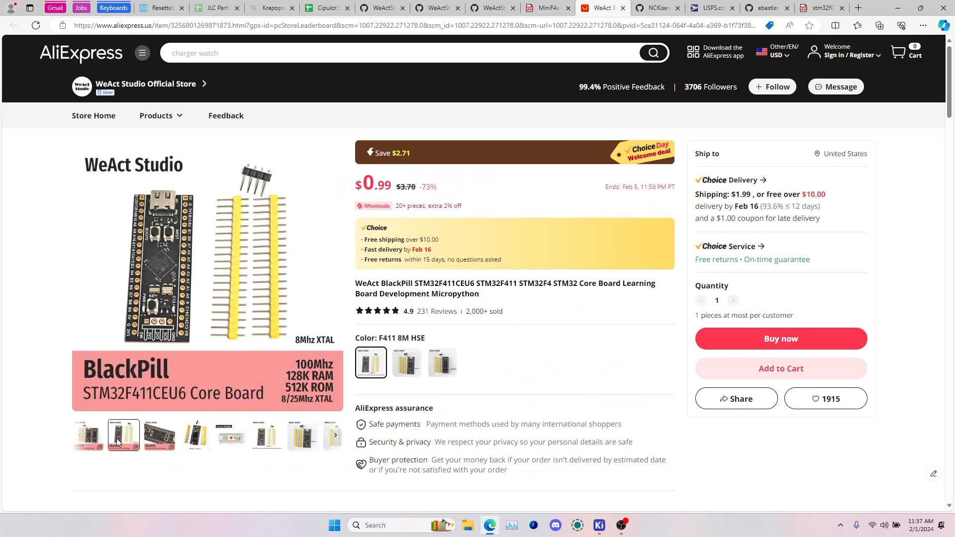
pyautogui.click(150, 435)
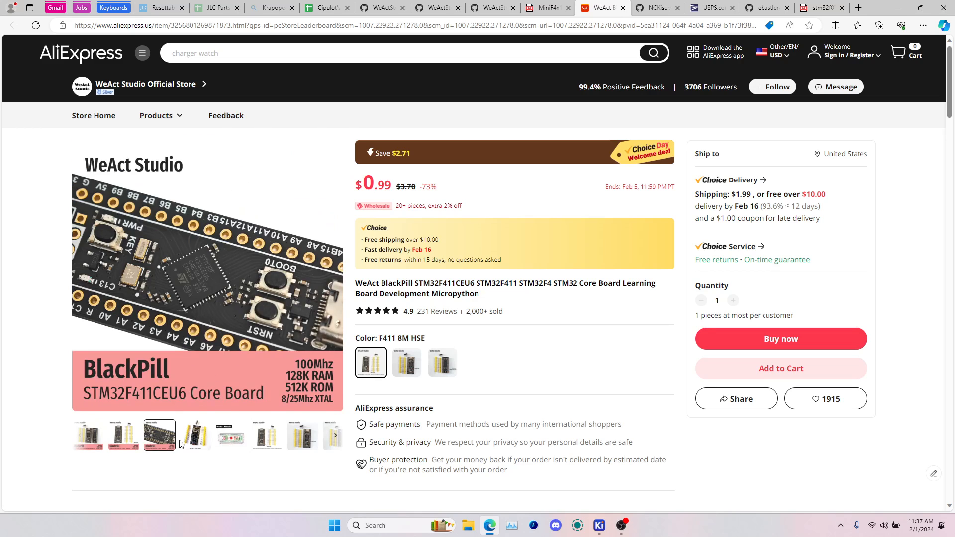
pyautogui.click(205, 437)
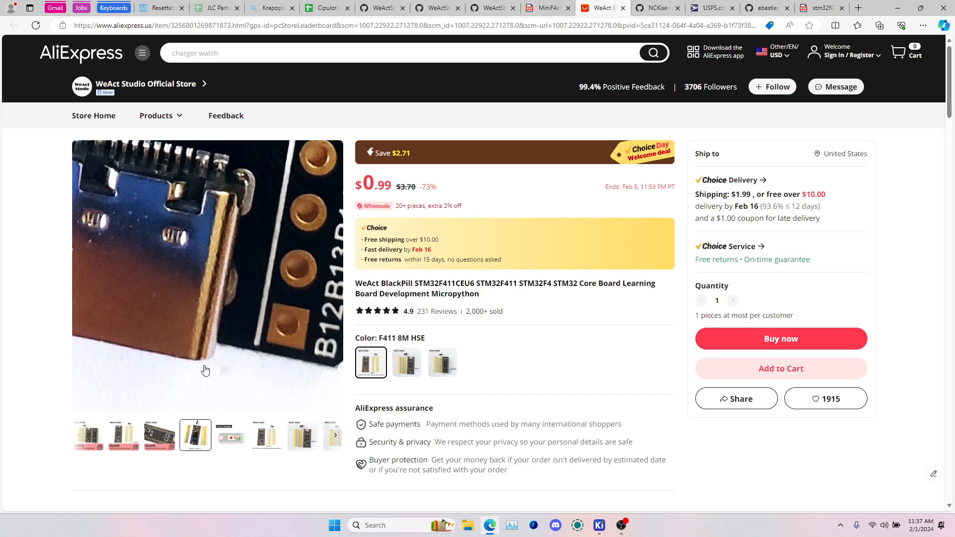
pyautogui.moveTo(619, 526)
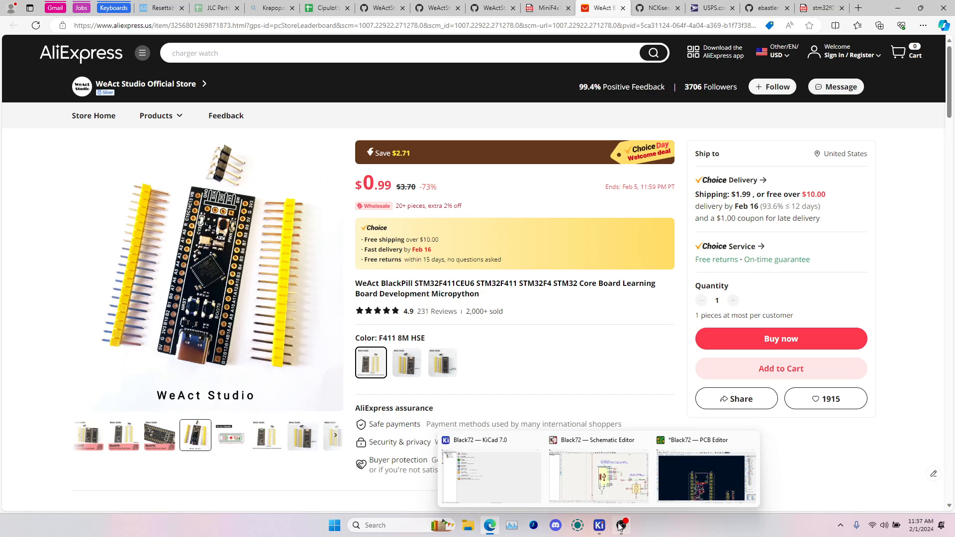
pyautogui.click(685, 460)
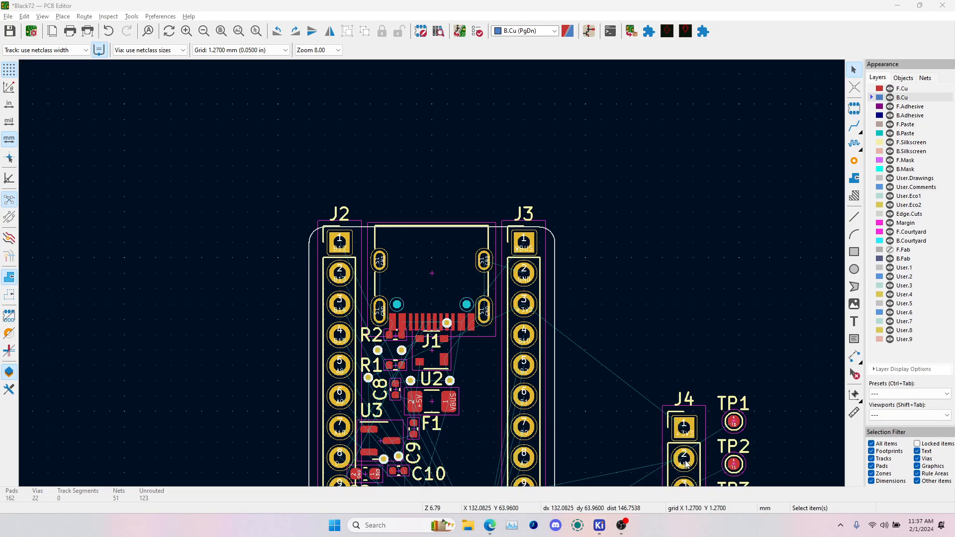
pyautogui.scroll(4, 387, 228)
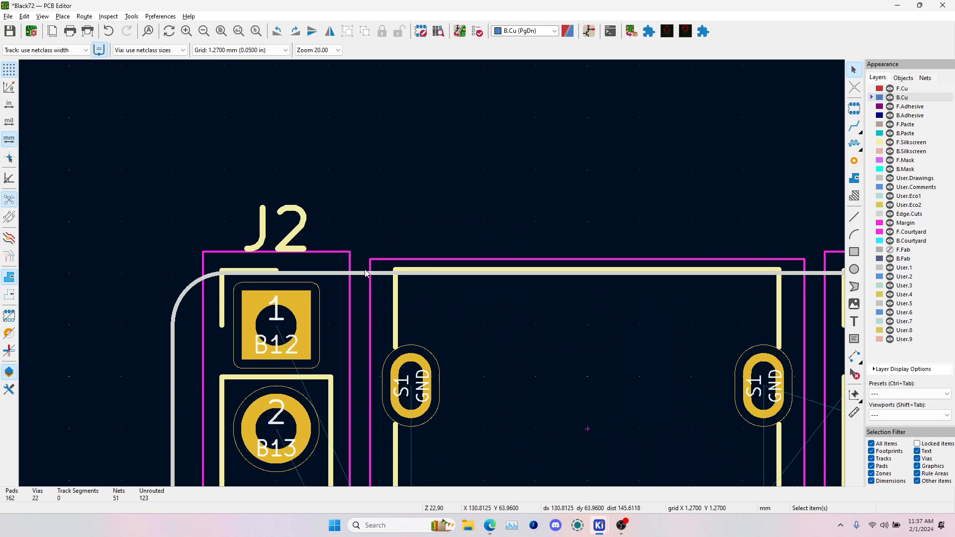
pyautogui.scroll(-7, 438, 272)
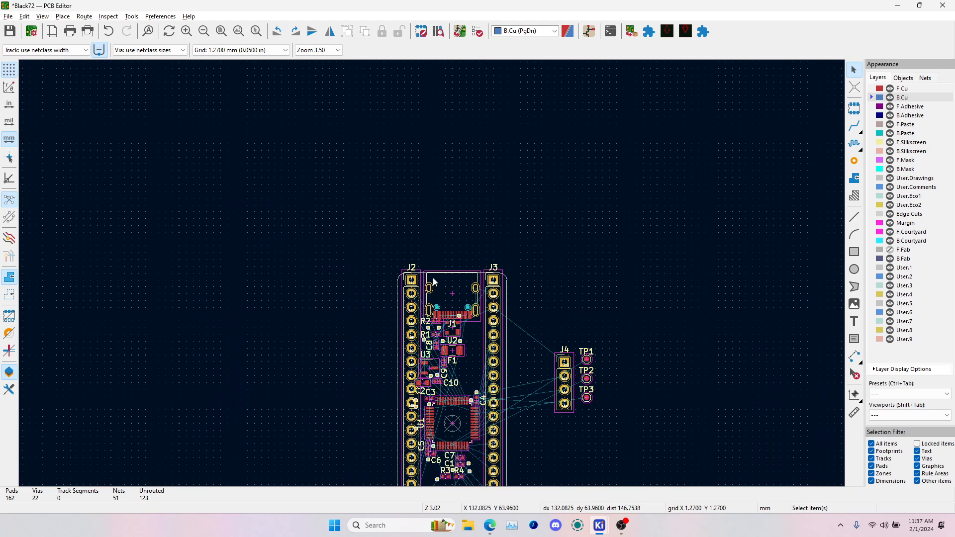
pyautogui.scroll(-2, 480, 408)
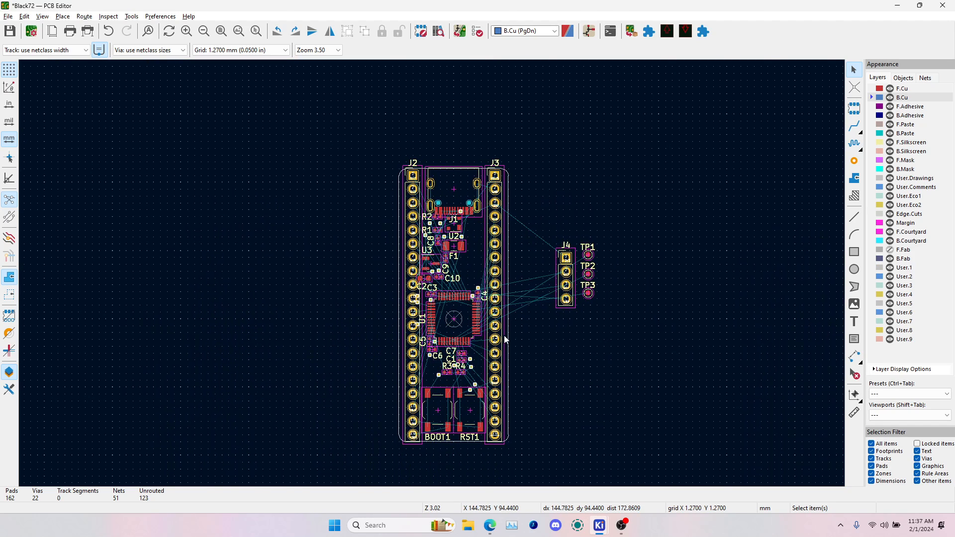
# - Examine the four-pin SW header's position in the AliExpress photo and in WeAct's V31 board shape drawing
pyautogui.hotkey('alt', 'Tab')
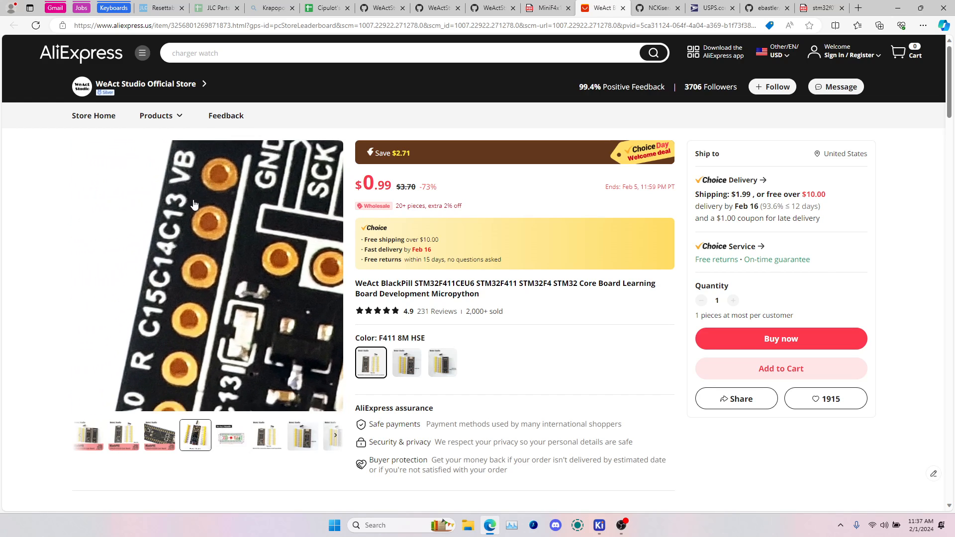
pyautogui.scroll(-4, 248, 174)
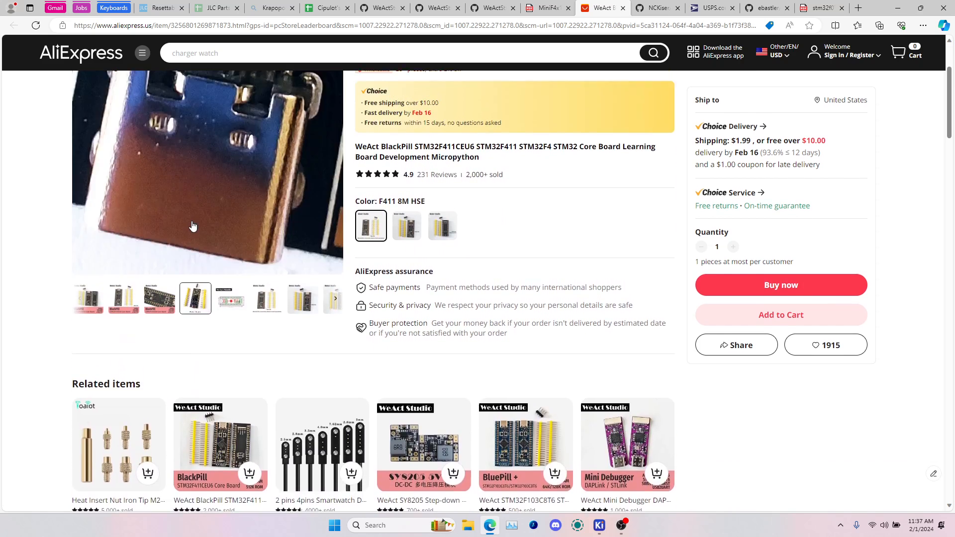
pyautogui.scroll(2, 501, 143)
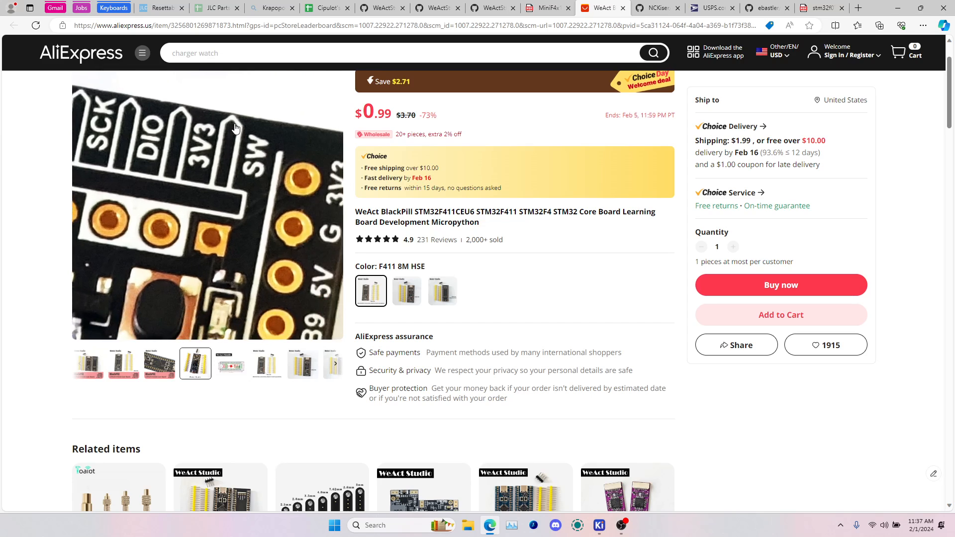
pyautogui.click(492, 8)
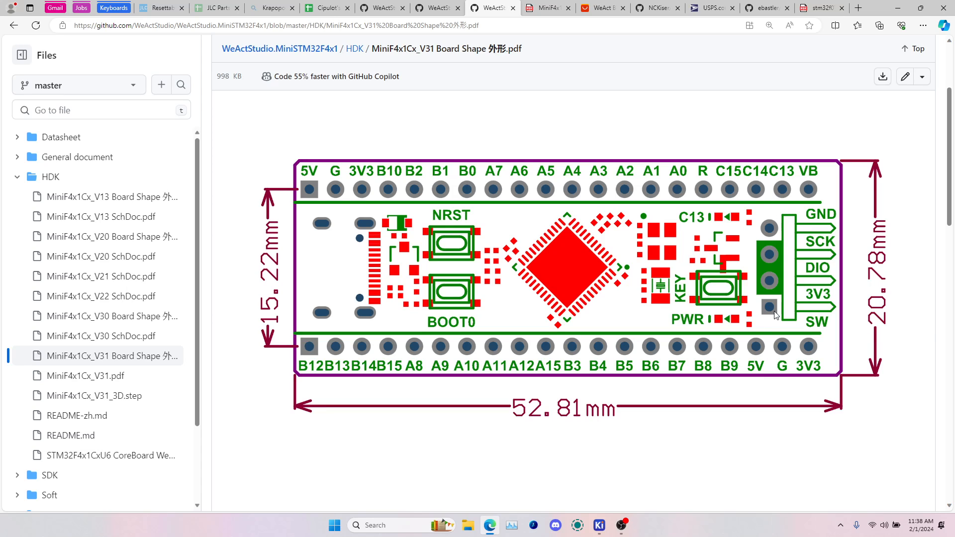
# - In the PCB Editor, rotate header J4 by 90° and place it centered between J2 and J3, over the upper half of BOOT1 and RST1
pyautogui.hotkey('alt', 'Tab')
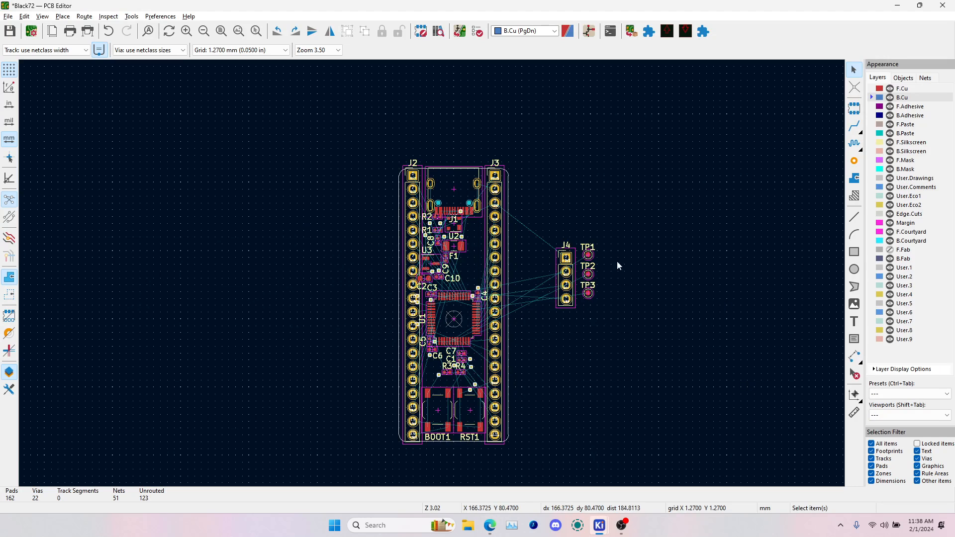
pyautogui.scroll(5, 617, 262)
pyautogui.click(446, 325)
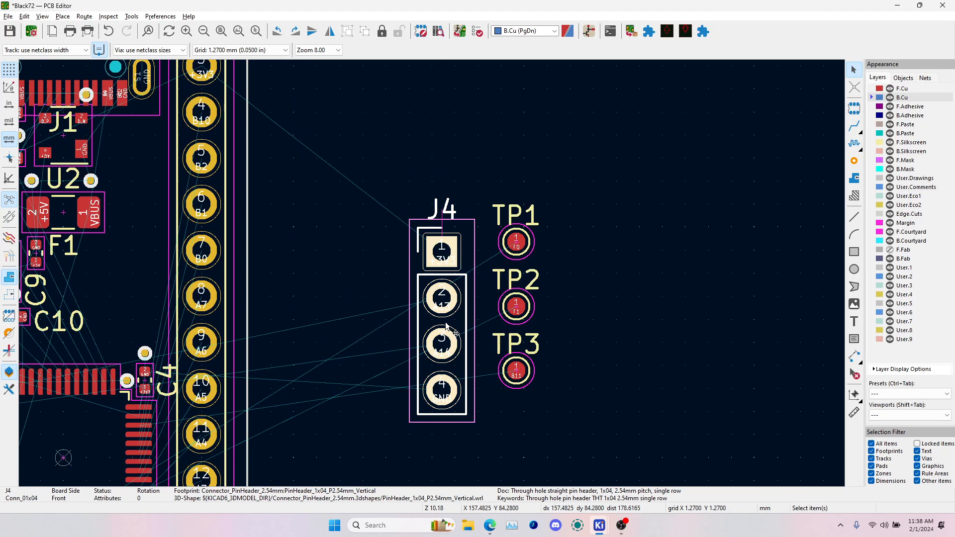
pyautogui.press('m')
pyautogui.press('r')
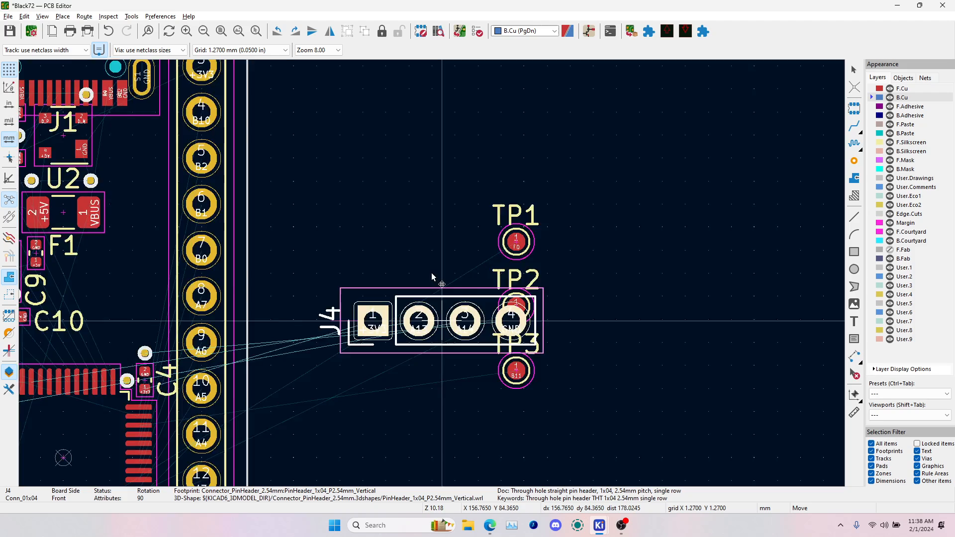
pyautogui.scroll(-2, 432, 274)
pyautogui.moveTo(387, 343); pyautogui.dragTo(578, 238, button='middle')
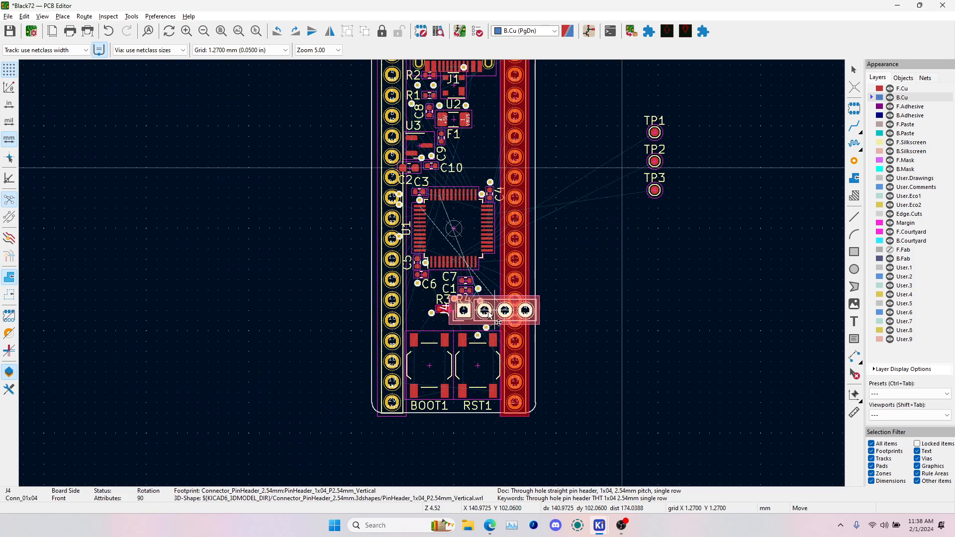
pyautogui.scroll(3, 461, 341)
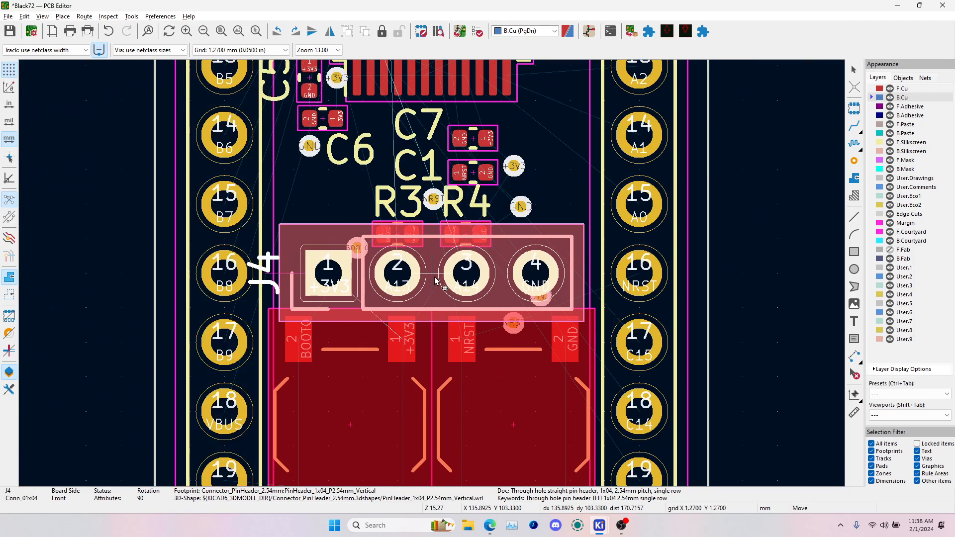
pyautogui.scroll(-4, 434, 278)
pyautogui.click(431, 305)
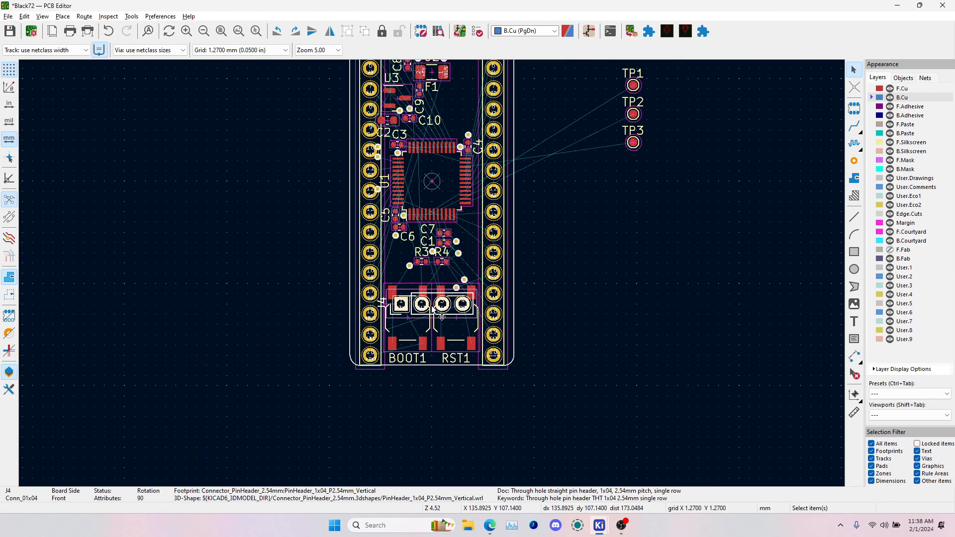
# - Check WeAct's drawing and move J4 straight toward the board's lower edge so its pins sit midway between pins 18 and 19 of J2 and J3
pyautogui.hotkey('alt', 'Tab')
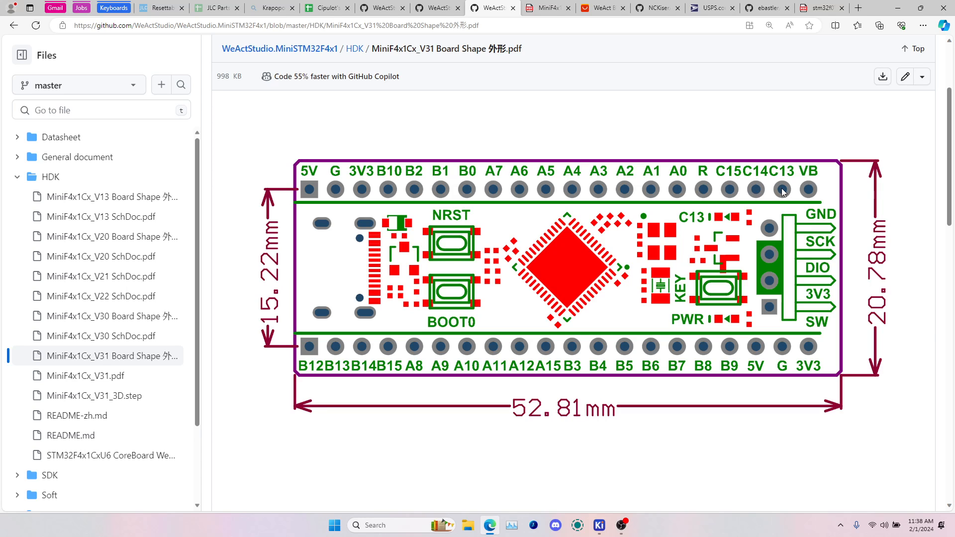
pyautogui.hotkey('alt', 'Tab')
pyautogui.scroll(5, 576, 287)
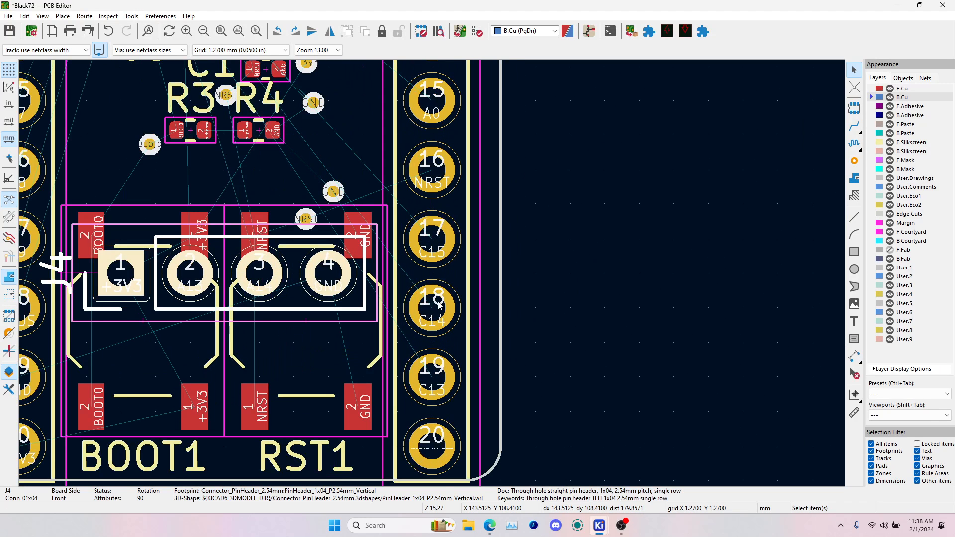
pyautogui.click(222, 274)
pyautogui.press('m')
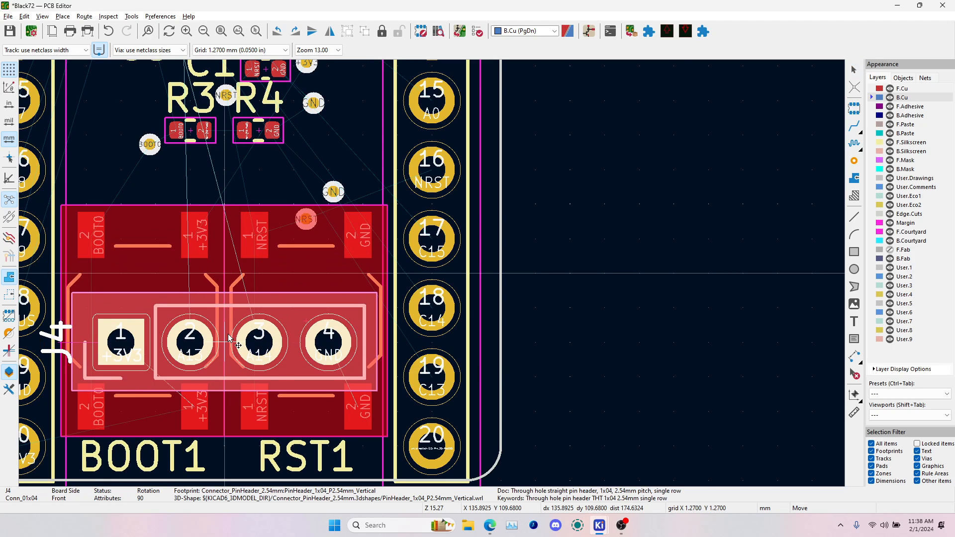
pyautogui.click(229, 334)
pyautogui.scroll(-3, 432, 278)
pyautogui.scroll(3, 441, 282)
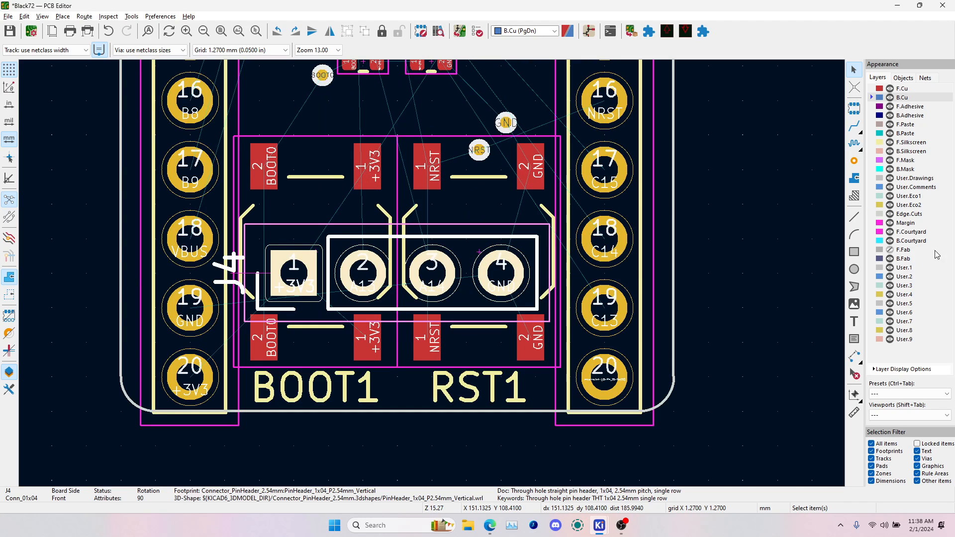
pyautogui.press('m')
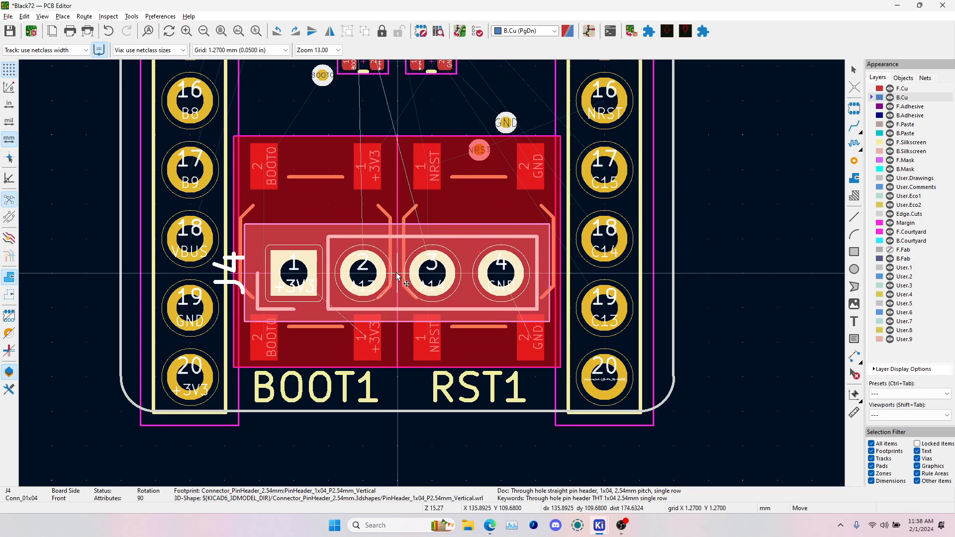
pyautogui.click(377, 274)
pyautogui.scroll(-3, 377, 274)
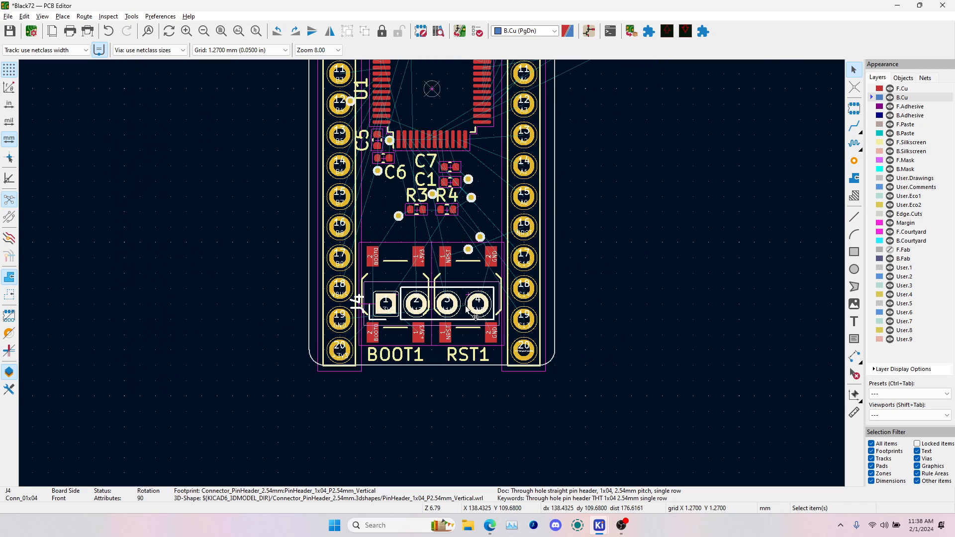
pyautogui.click(571, 285)
# - Update the PCB from the schematic and close the update dialog
pyautogui.scroll(-5, 471, 297)
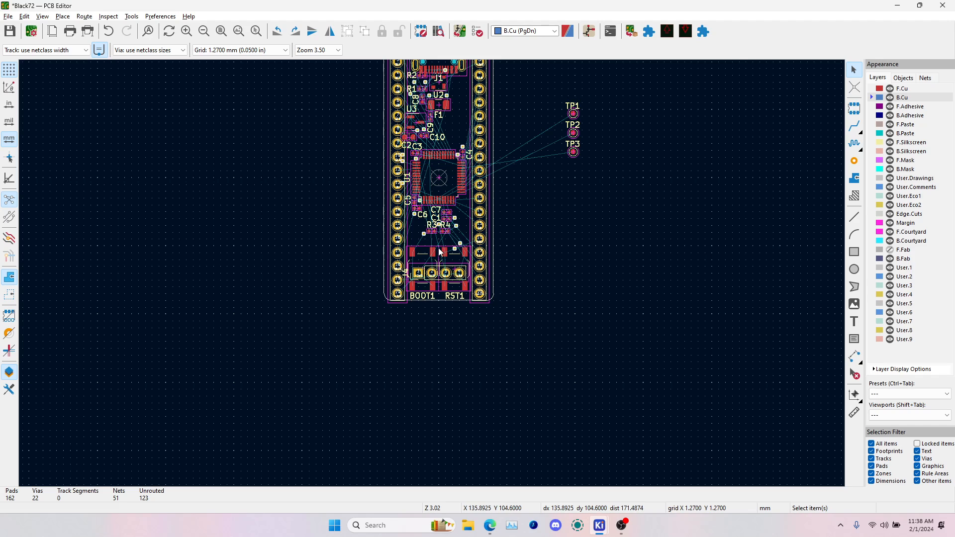
pyautogui.scroll(5, 433, 277)
pyautogui.scroll(-2, 425, 241)
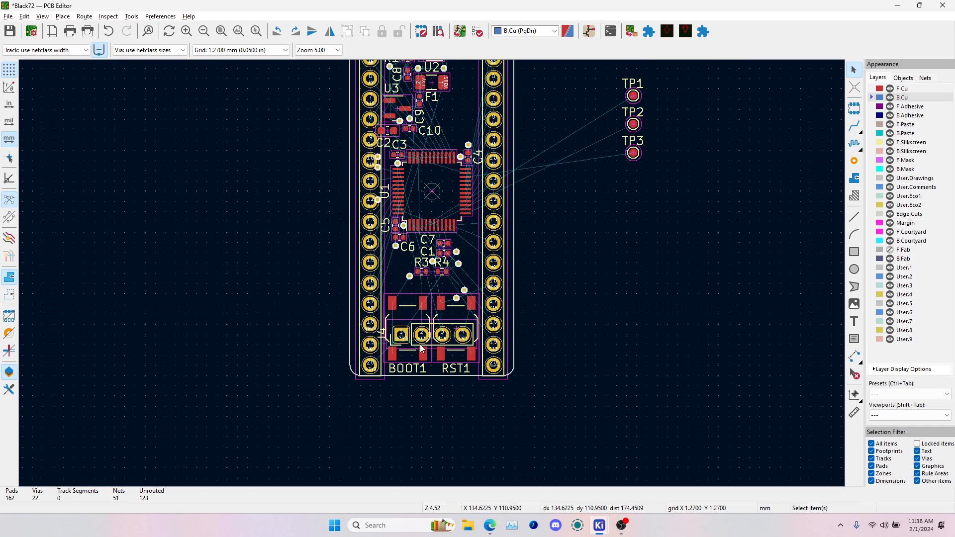
pyautogui.scroll(3, 421, 348)
pyautogui.scroll(-3, 432, 276)
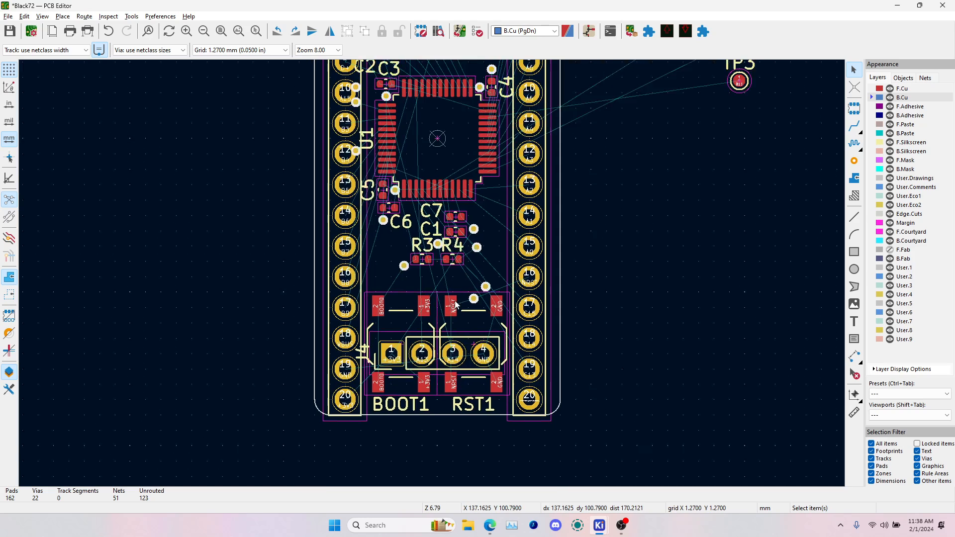
pyautogui.click(459, 31)
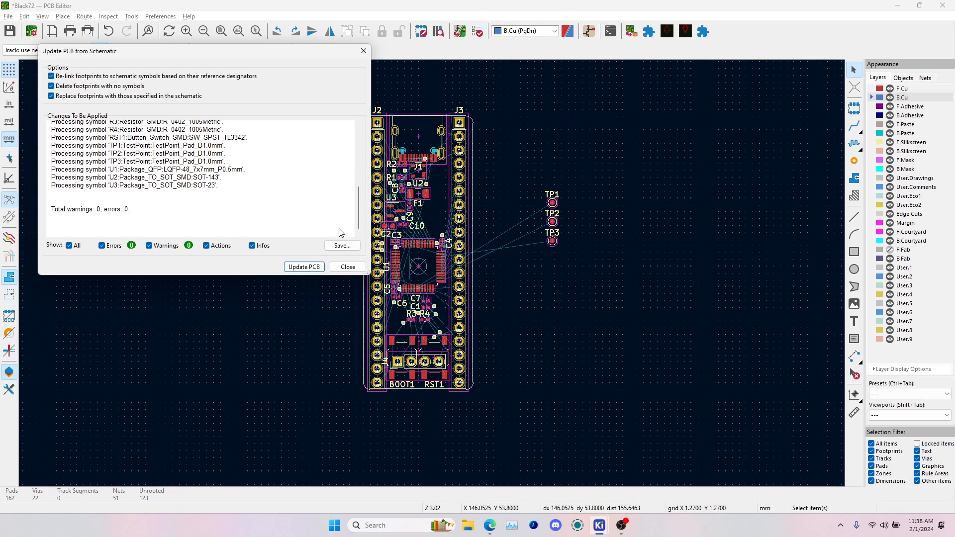
pyautogui.click(304, 267)
pyautogui.click(344, 267)
pyautogui.scroll(5, 432, 273)
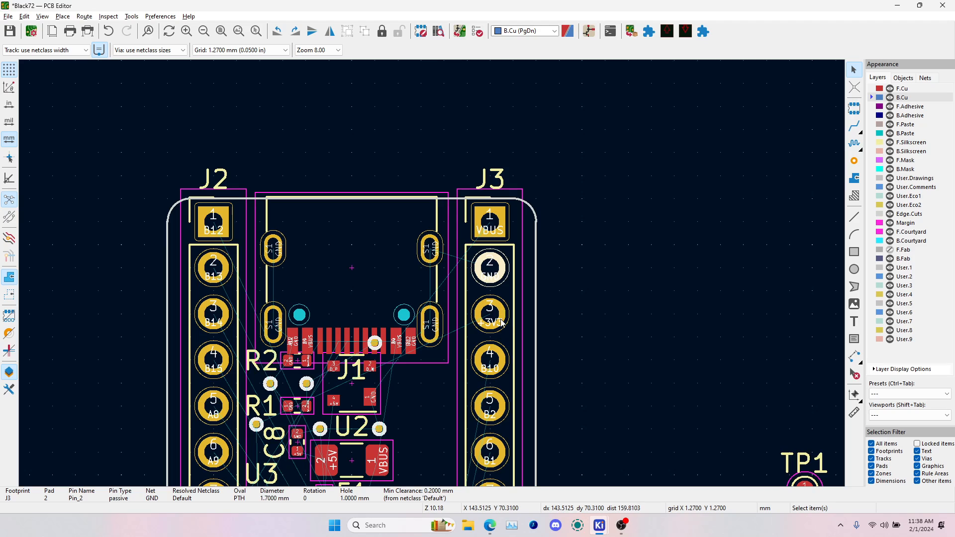
# - Compare the pin order of J2, J3 and J4 near the board's lower edge with WeAct's V31 board shape drawing
pyautogui.scroll(-8, 500, 318)
pyautogui.scroll(10, 430, 339)
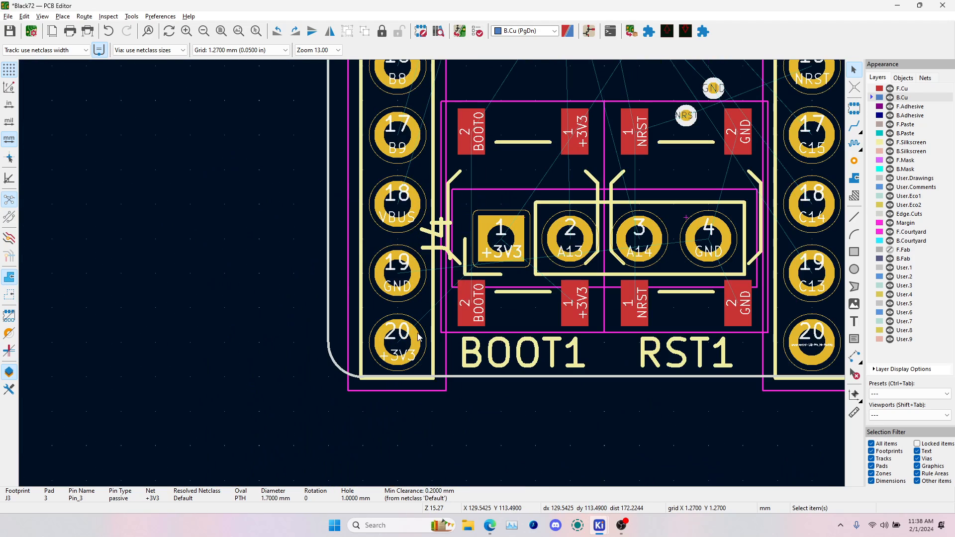
pyautogui.hotkey('alt', 'Tab')
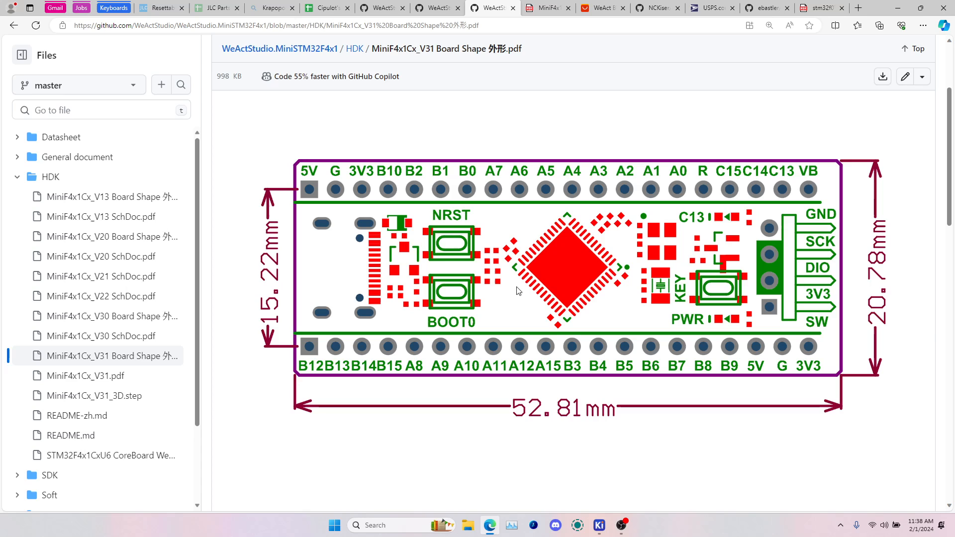
pyautogui.hotkey('alt', 'Tab')
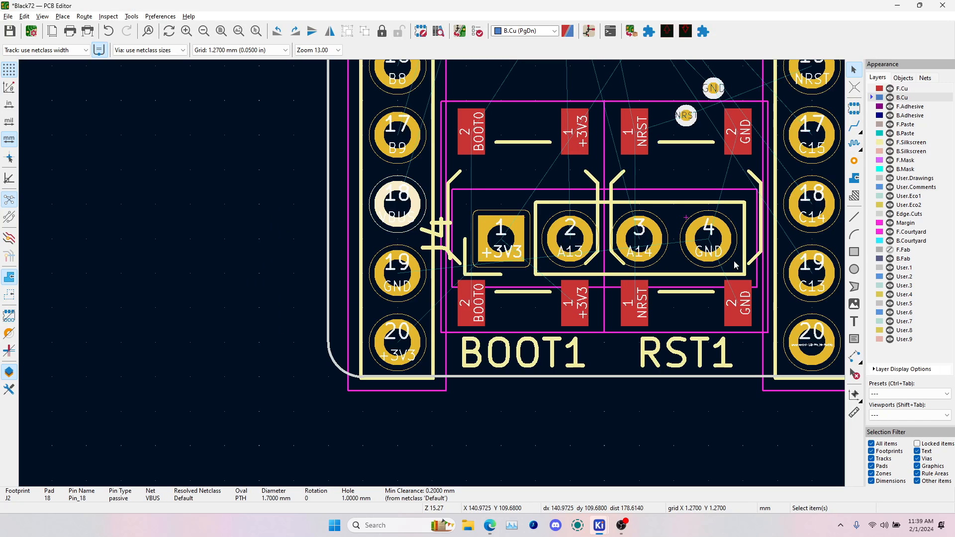
# - Inspect fuse F1 and U1 on the board and highlight the VBUS net from J3 pin 1
pyautogui.scroll(-5, 401, 202)
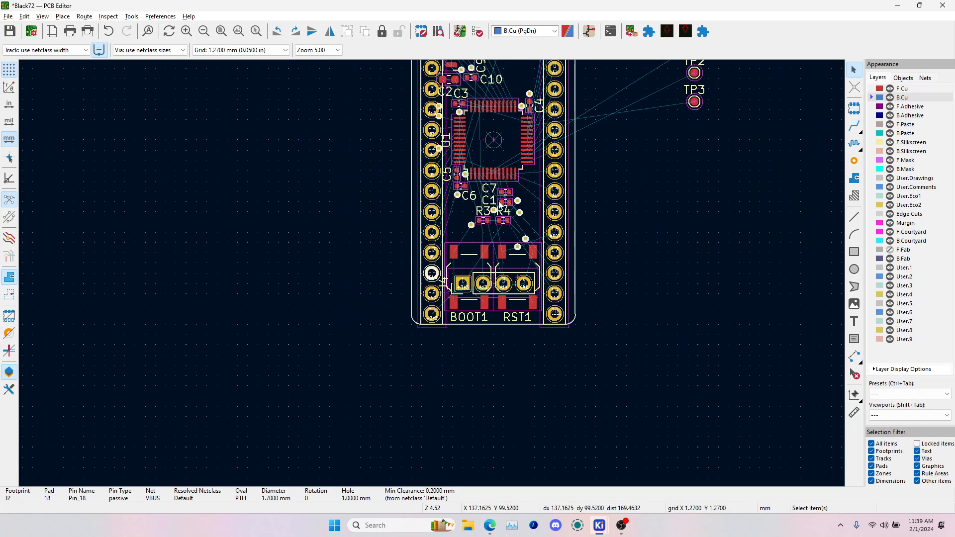
pyautogui.moveTo(432, 273); pyautogui.dragTo(387, 394, button='middle')
pyautogui.moveTo(449, 100); pyautogui.dragTo(427, 240, button='middle')
pyautogui.scroll(5, 428, 252)
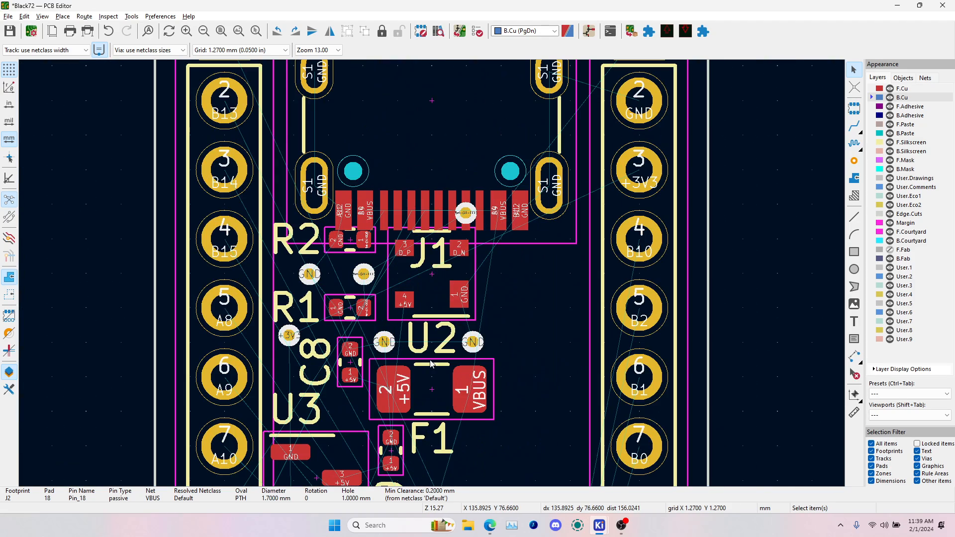
pyautogui.click(433, 400)
pyautogui.scroll(-5, 447, 229)
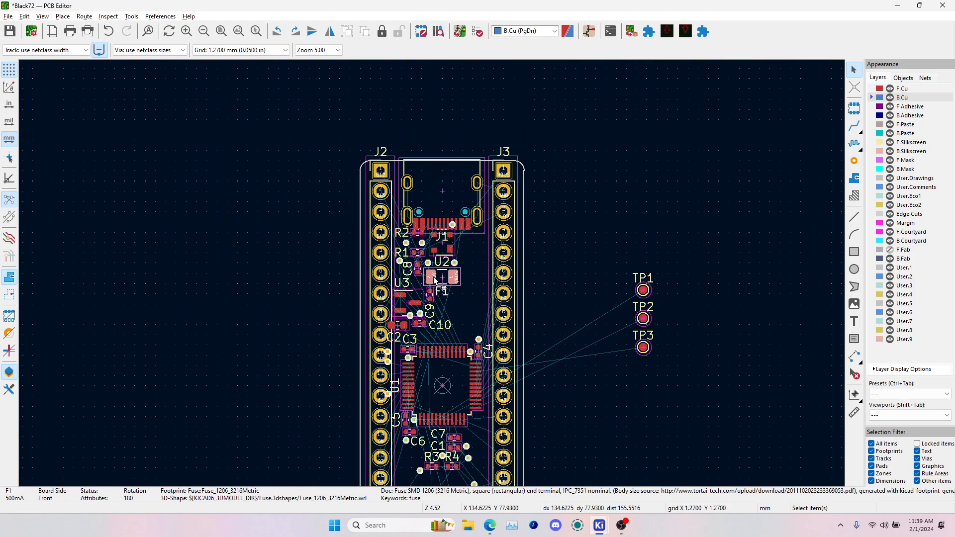
pyautogui.click(459, 375)
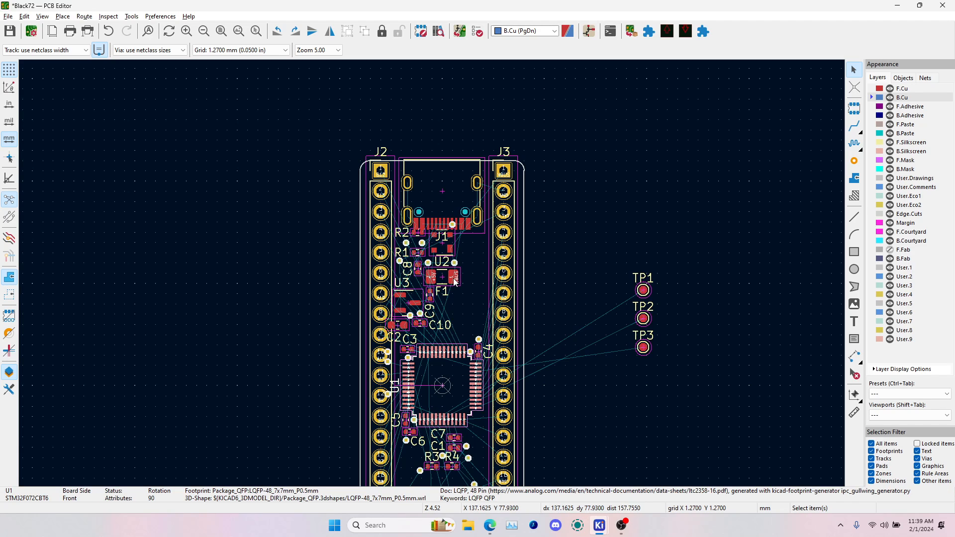
pyautogui.click(504, 173)
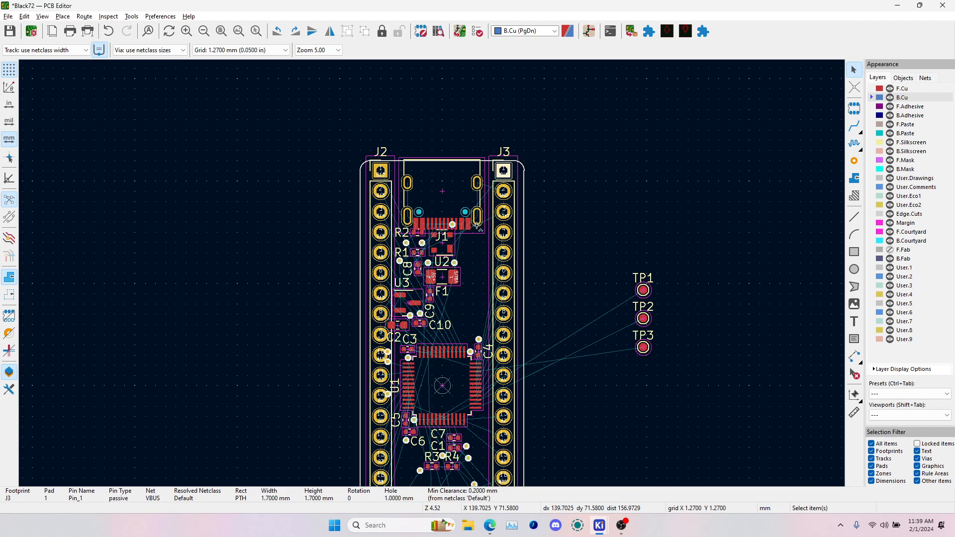
pyautogui.press('`')
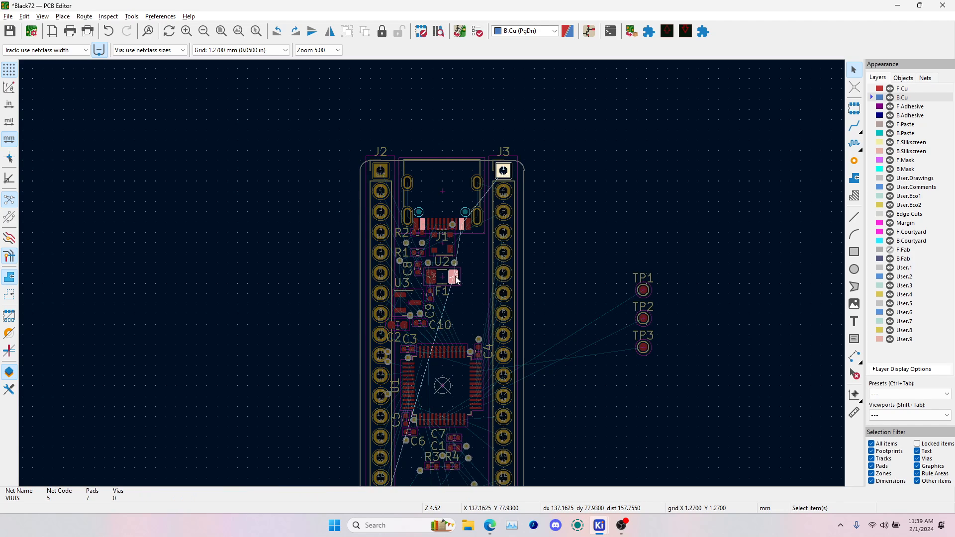
# - Highlight the +5V net at fuse F1 and the +3V3 net at regulator U3, and clear the highlighting
pyautogui.click(434, 279)
pyautogui.press('`')
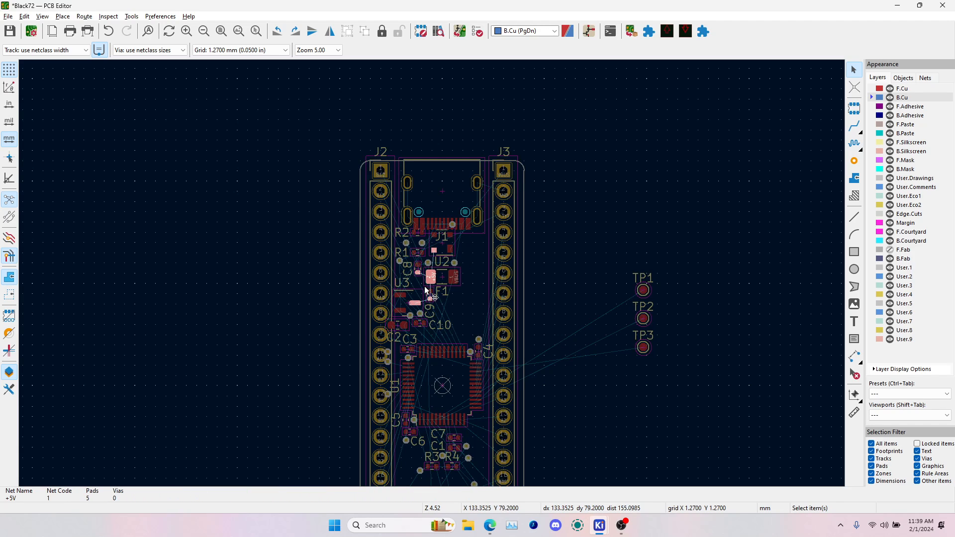
pyautogui.click(400, 313)
pyautogui.press('`')
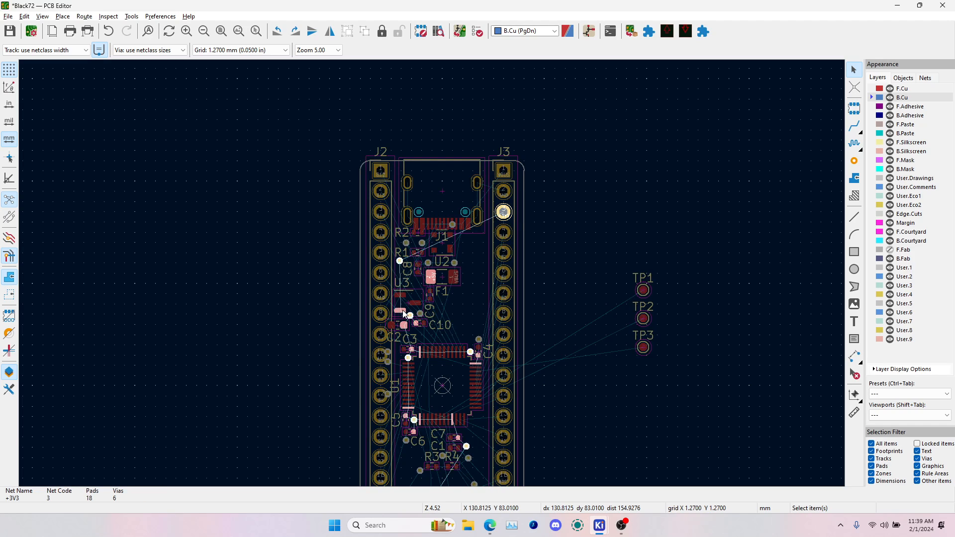
pyautogui.press('`')
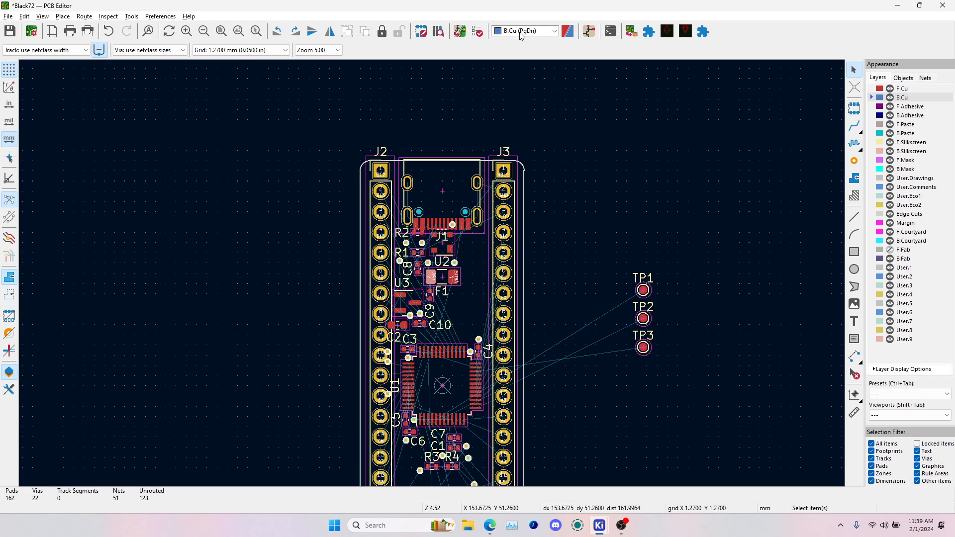
# - Switch to the Schematic Editor and select the VBUS labels at the USB connector and at the fuse input
pyautogui.click(589, 30)
pyautogui.scroll(-2, 497, 219)
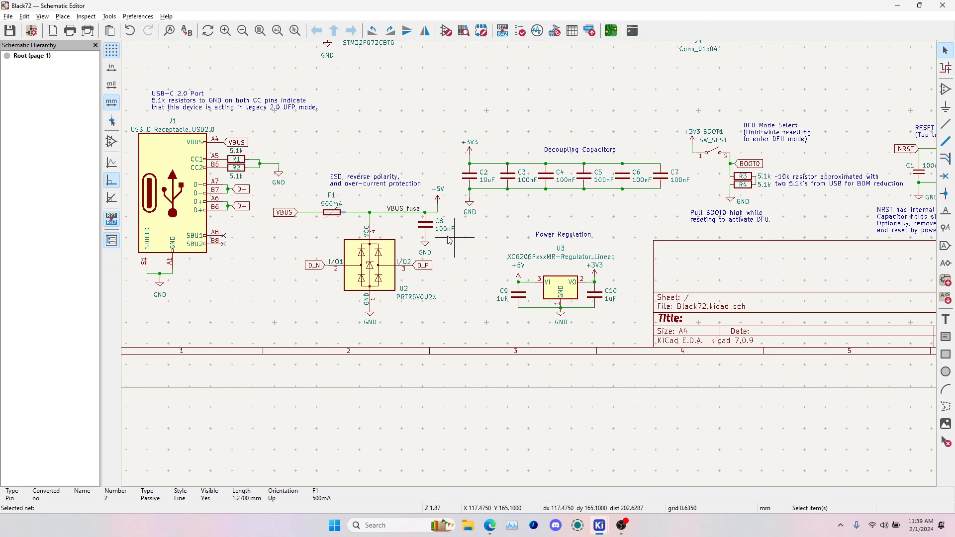
pyautogui.click(242, 146)
pyautogui.keyDown('shift'); pyautogui.click(282, 213); pyautogui.keyUp('shift')
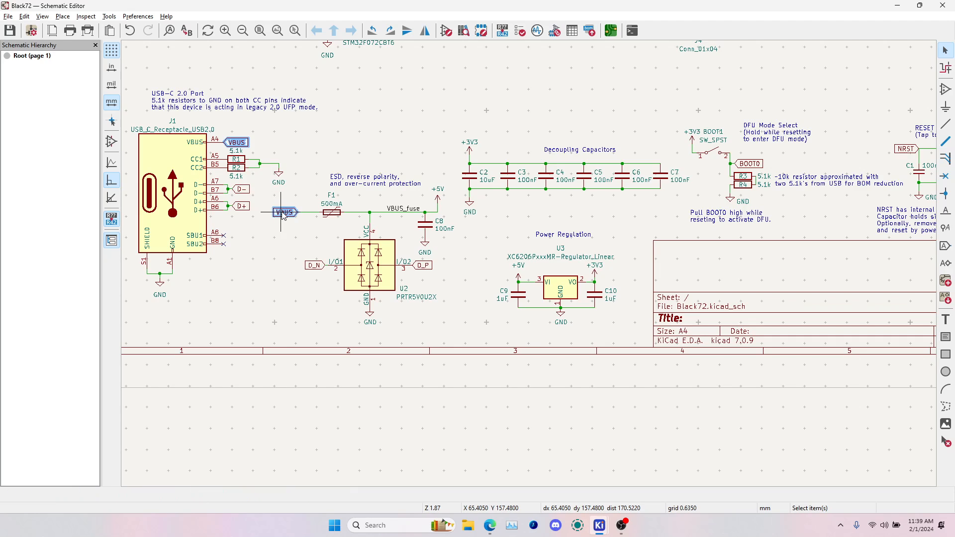
# - Select the power path parts F1, C8, C9, U3 and C10 together in the schematic and return to the PCB Editor
pyautogui.click(332, 212)
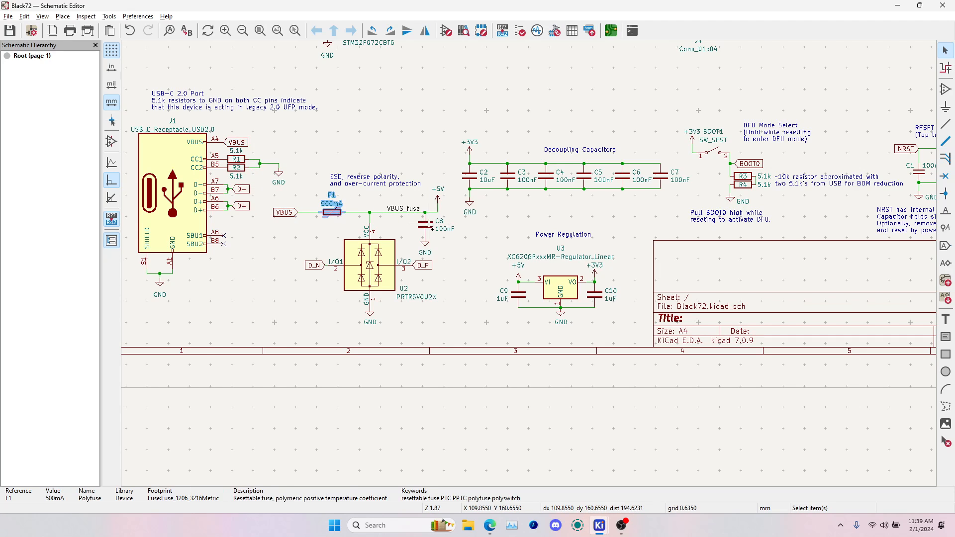
pyautogui.keyDown('shift'); pyautogui.click(430, 226); pyautogui.keyUp('shift')
pyautogui.keyDown('shift'); pyautogui.click(518, 294); pyautogui.keyUp('shift')
pyautogui.keyDown('shift'); pyautogui.click(562, 286); pyautogui.keyUp('shift')
pyautogui.keyDown('shift'); pyautogui.click(605, 297); pyautogui.keyUp('shift')
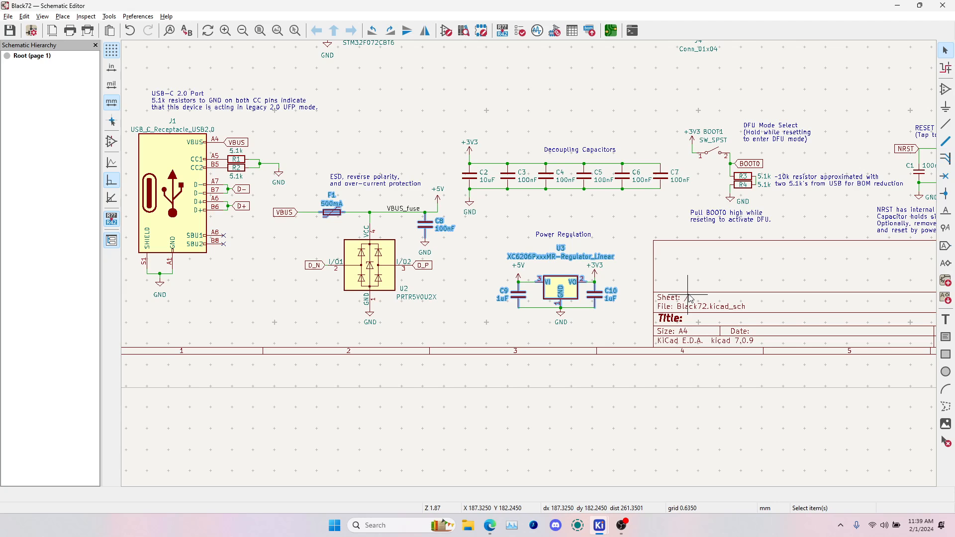
pyautogui.hotkey('alt', 'Tab')
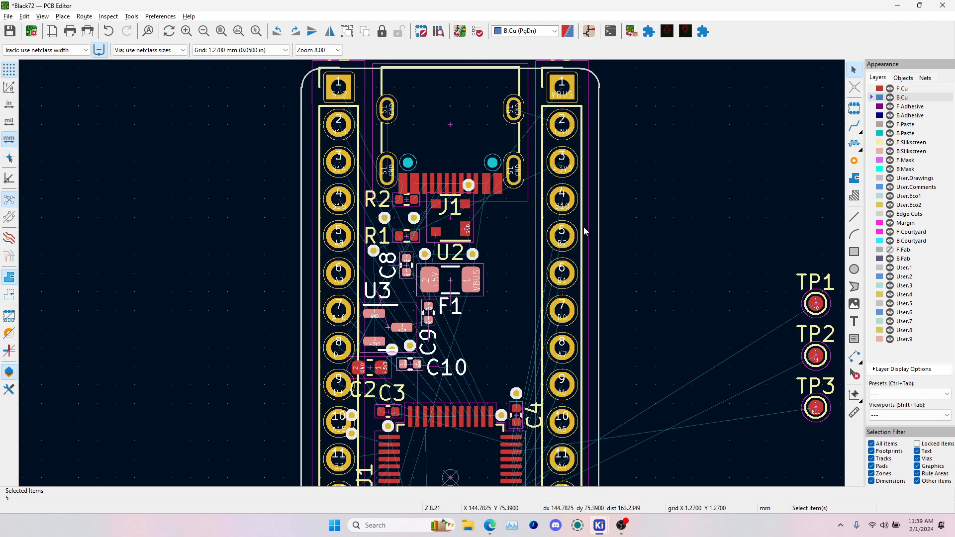
# - Trace the power path on the board from J3 pin 1 through fuse F1 and regulator U3 to J3 pin 3
pyautogui.click(563, 87)
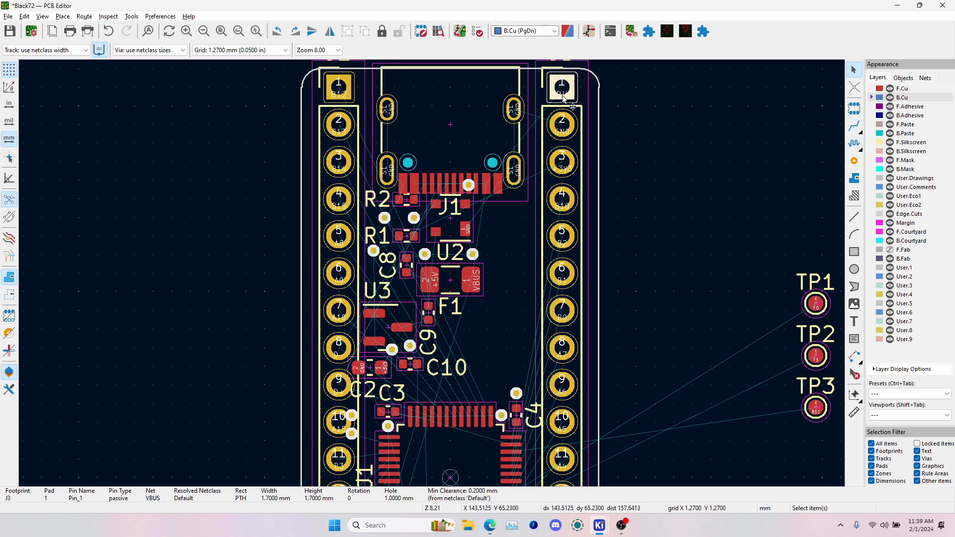
pyautogui.scroll(-2, 469, 217)
pyautogui.moveTo(410, 328); pyautogui.dragTo(444, 244, button='middle')
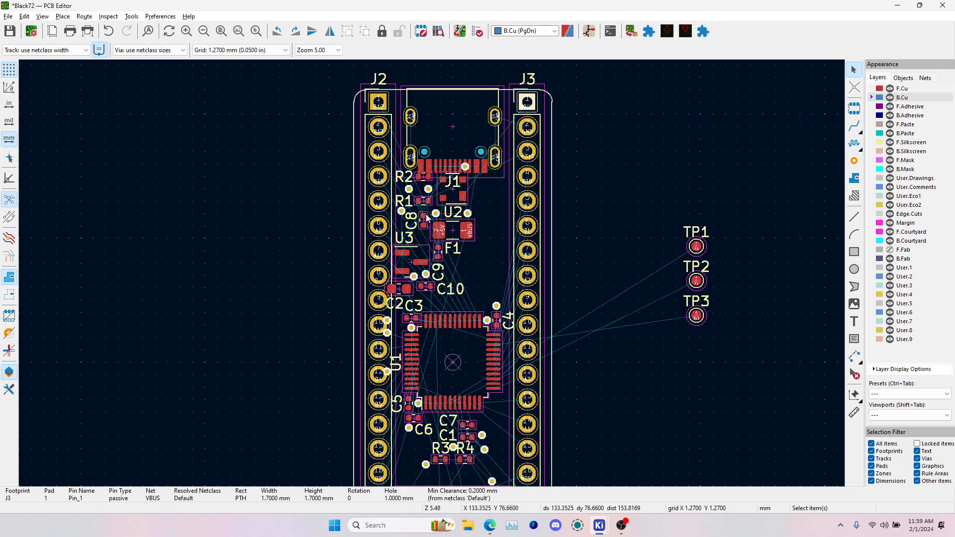
pyautogui.click(455, 237)
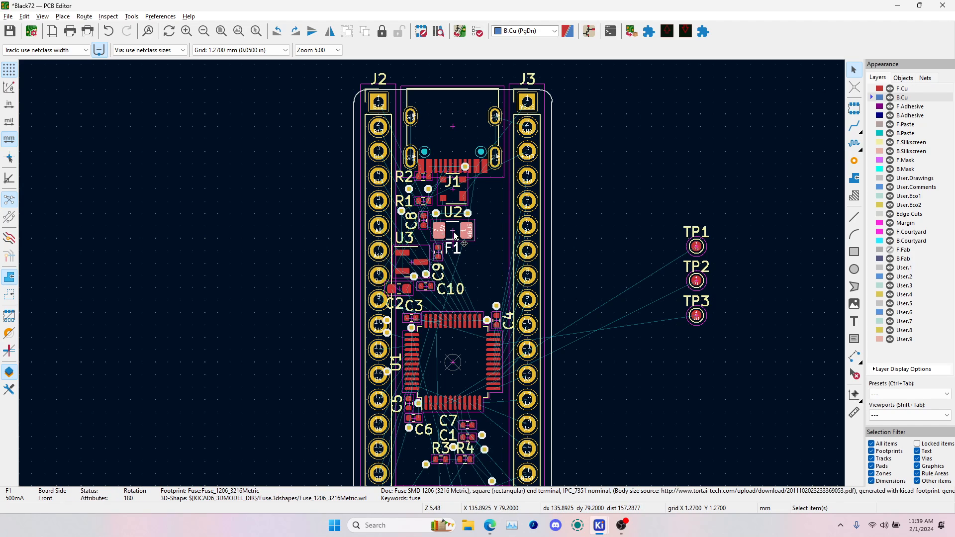
pyautogui.click(528, 104)
pyautogui.click(458, 232)
pyautogui.click(423, 256)
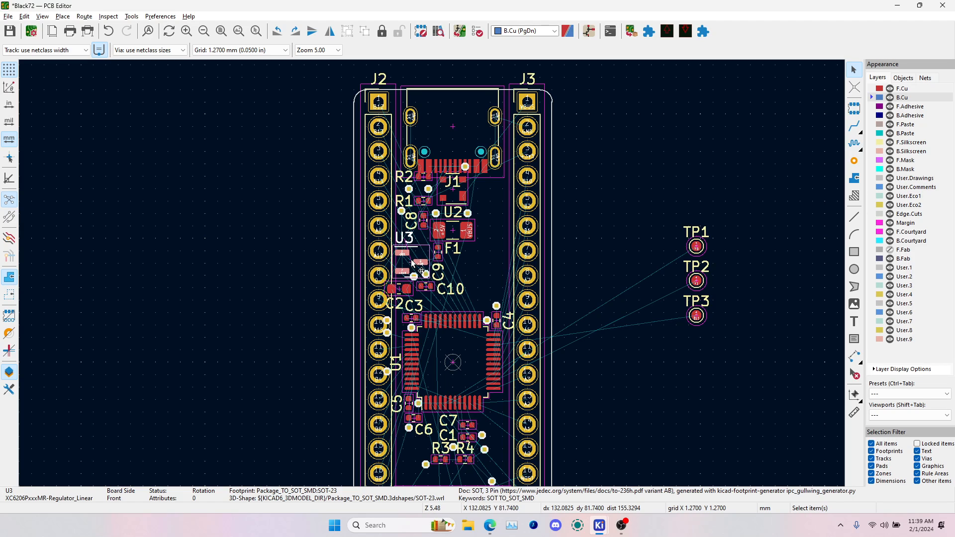
pyautogui.click(528, 102)
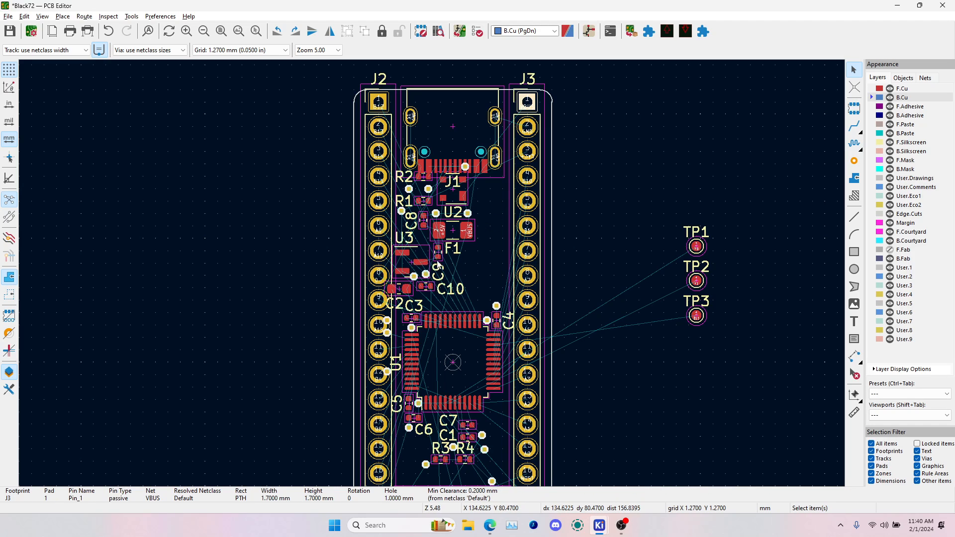
pyautogui.click(528, 152)
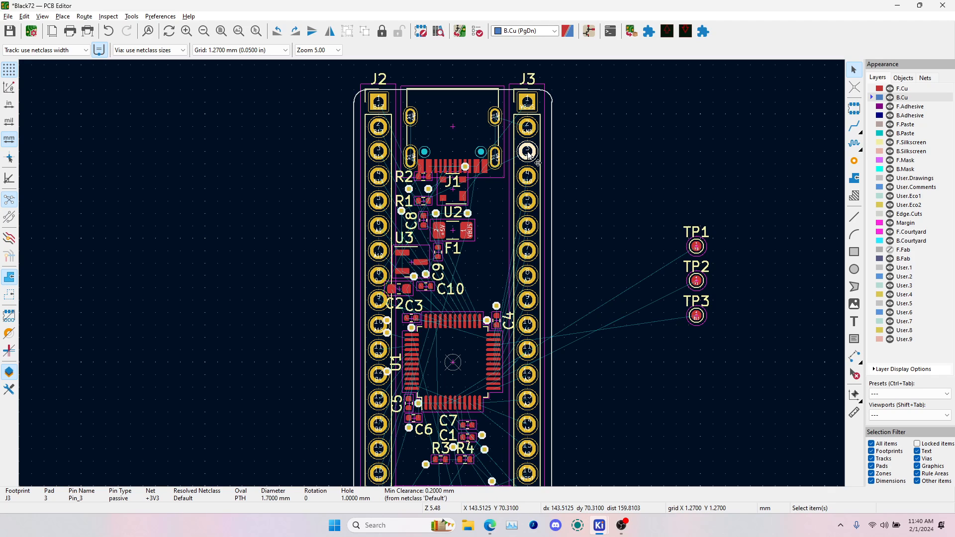
# - Switch to WeAct's MiniF4x1Cx_V31 schematic in the browser and examine the SOT23-3 LDO and its capacitors in the power conversion section
pyautogui.hotkey('alt', 'Tab')
pyautogui.hotkey('alt', 'Tab')
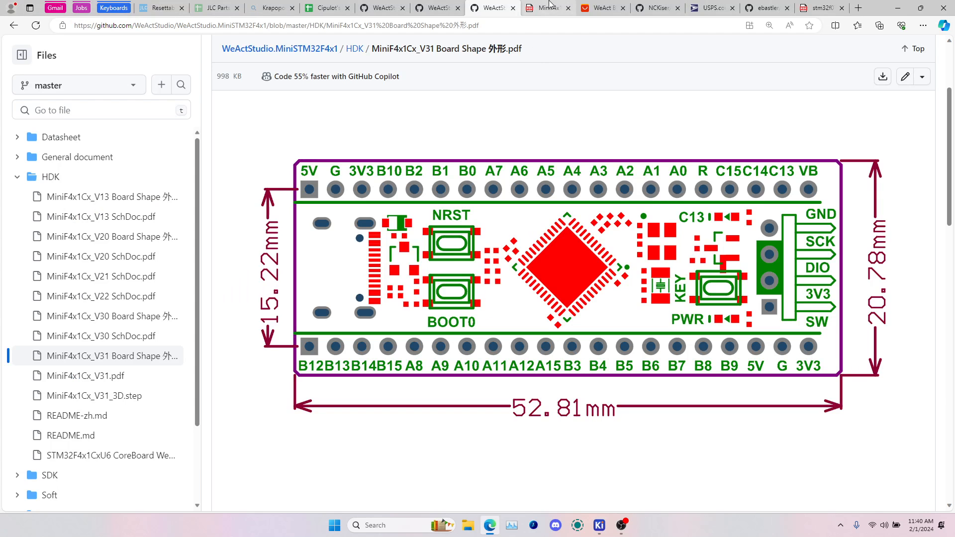
pyautogui.click(547, 7)
pyautogui.scroll(3, 512, 197)
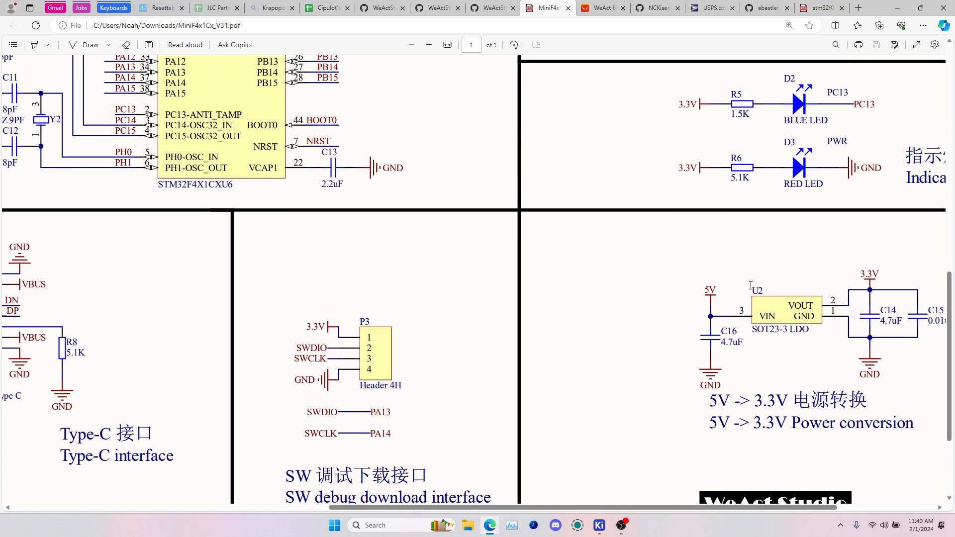
pyautogui.hscroll(4, 739, 290)
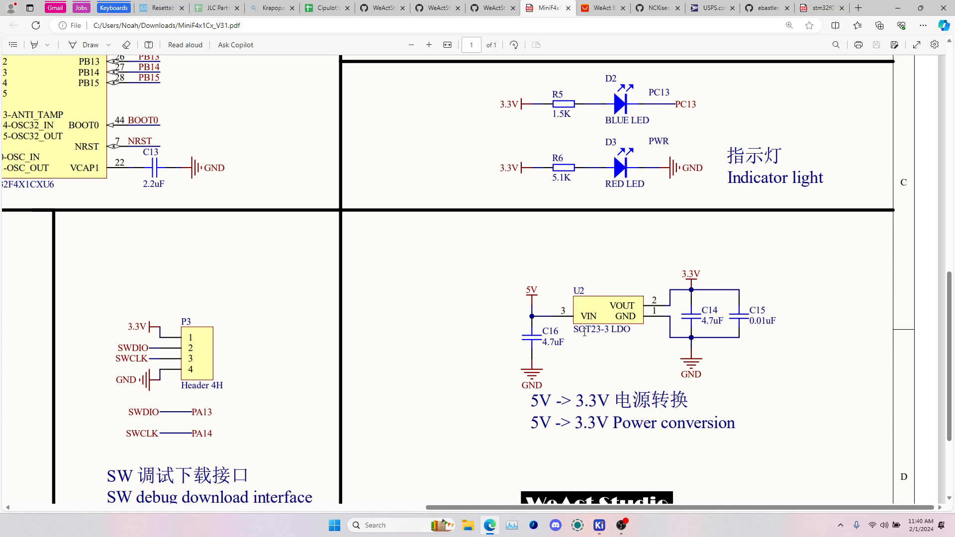
pyautogui.moveTo(574, 330); pyautogui.dragTo(631, 329)
pyautogui.click(612, 329)
pyautogui.click(683, 317)
# - Reload the MiniF4x1Cx_V31.pdf schematic to restore its blank page display and close the browser menu
pyautogui.scroll(5, 444, 294)
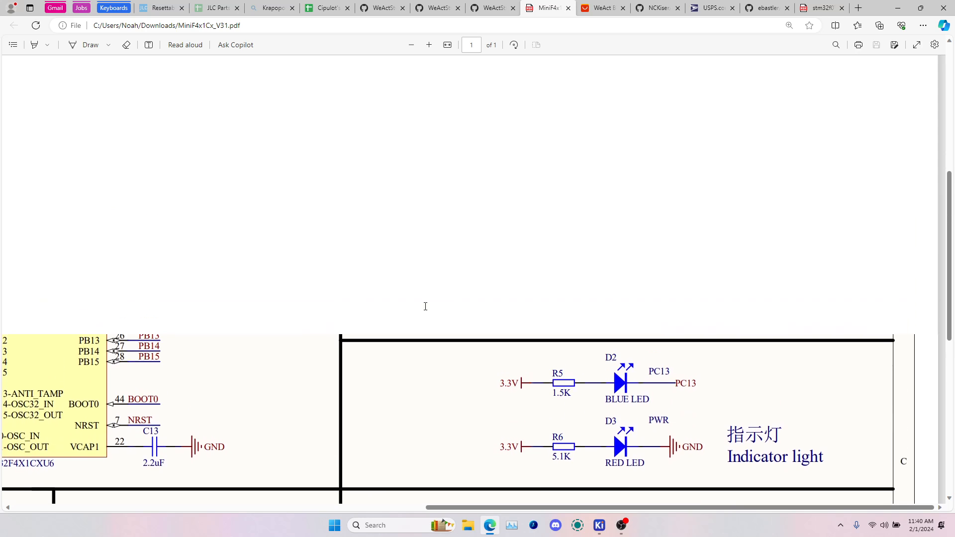
pyautogui.hscroll(-10, 429, 305)
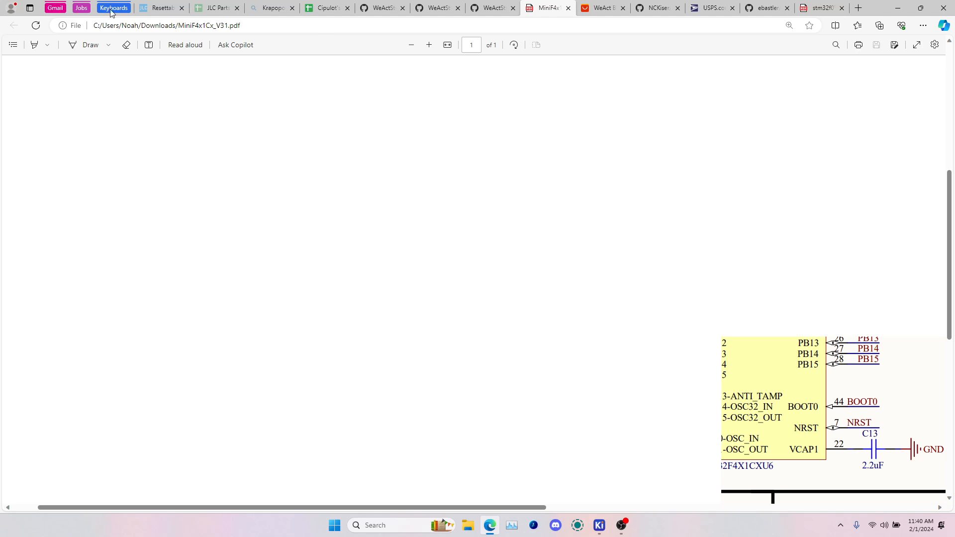
pyautogui.click(39, 27)
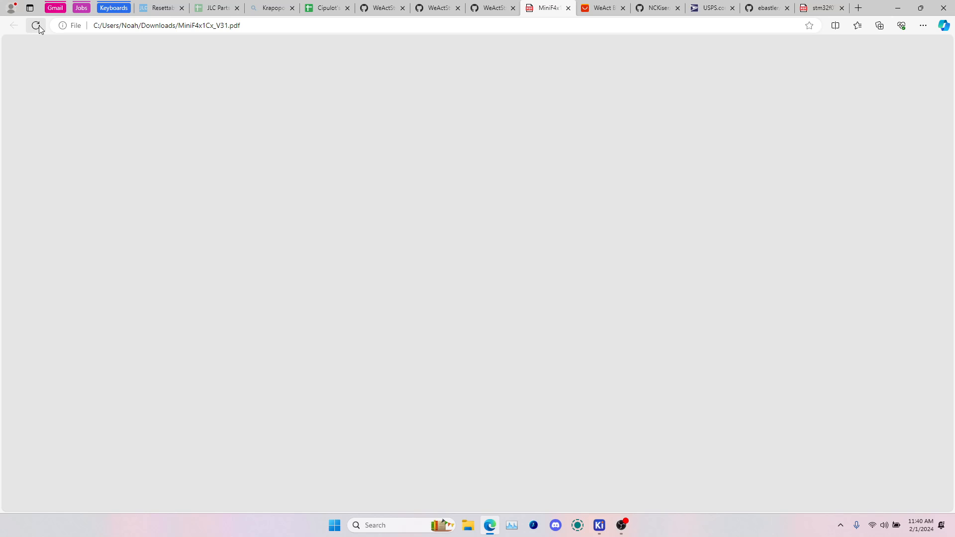
pyautogui.click(251, 24)
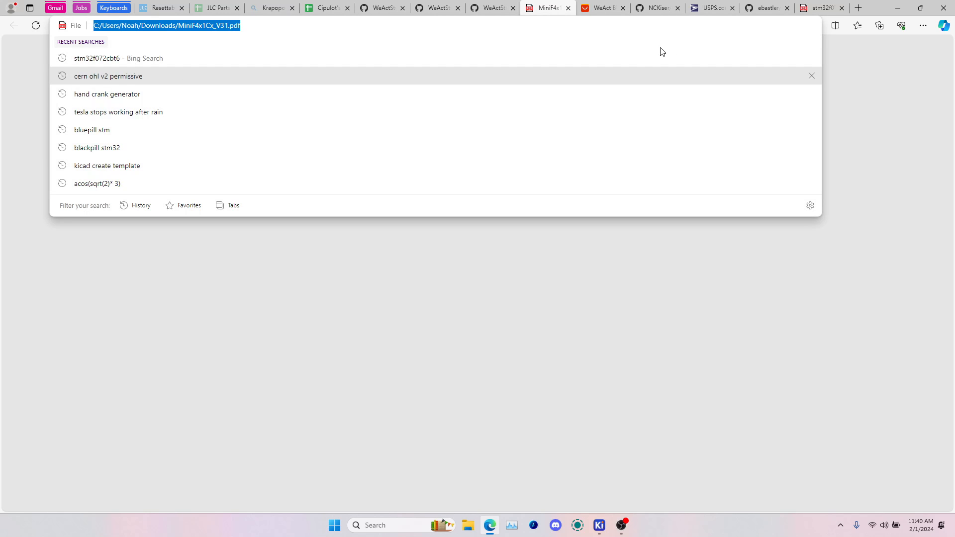
pyautogui.click(923, 25)
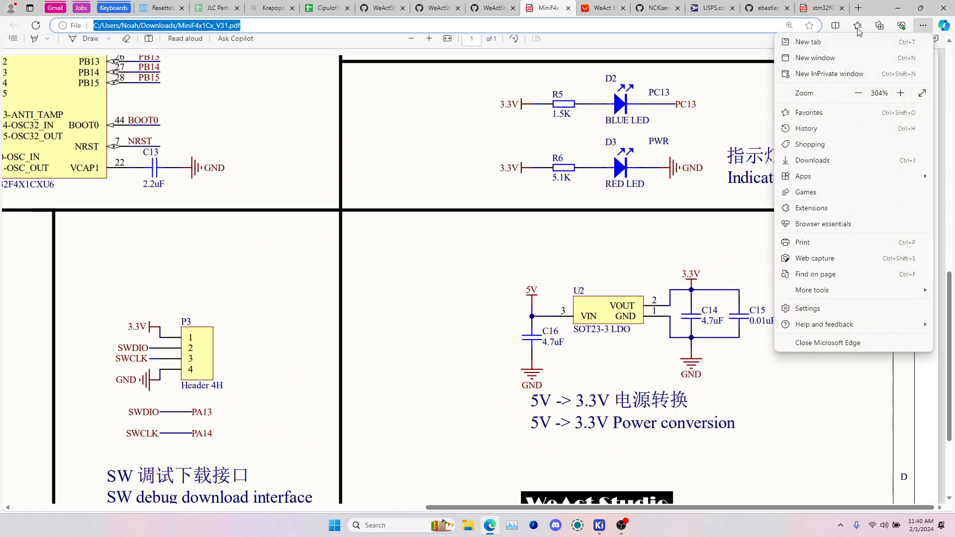
pyautogui.click(617, 194)
# - Examine the pin assignments of WeAct's 20-pin headers P1 and P2, including the VB pin, in the schematic
pyautogui.scroll(-1, 605, 210)
pyautogui.scroll(4, 604, 210)
pyautogui.keyDown('ctrl'); pyautogui.scroll(-3, 605, 210); pyautogui.keyUp('ctrl')
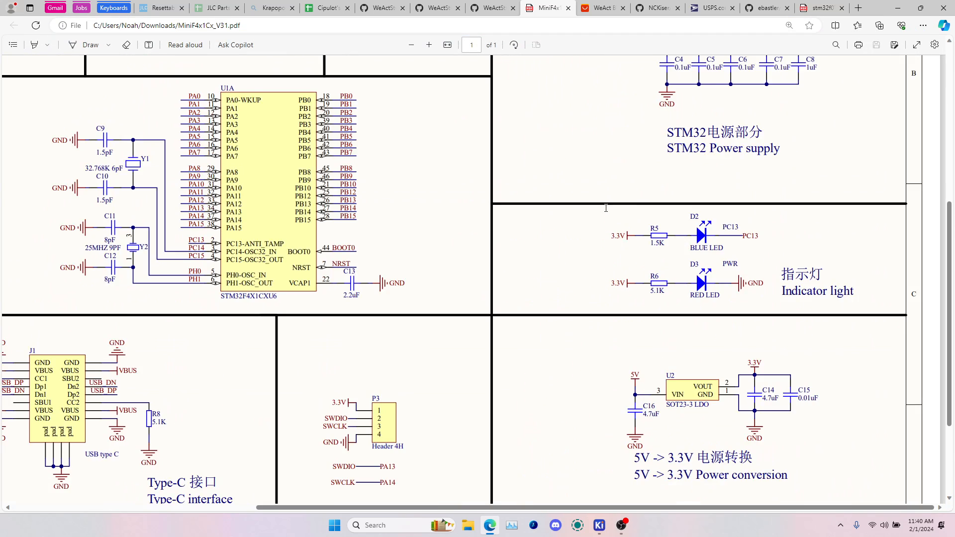
pyautogui.scroll(3, 401, 203)
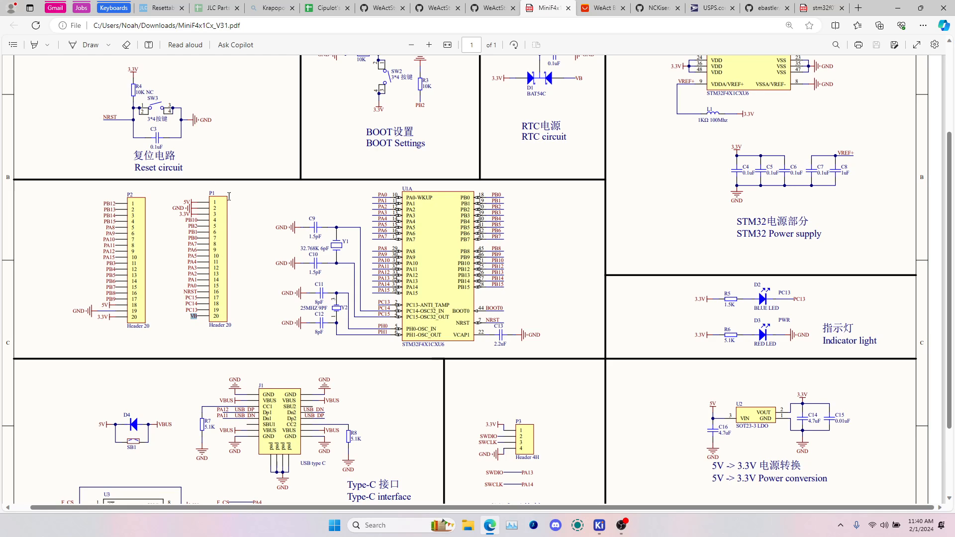
# - Return to the PCB Editor and select J3 pin 20 at the board's lower corner to check its net
pyautogui.hotkey('alt', 'Tab')
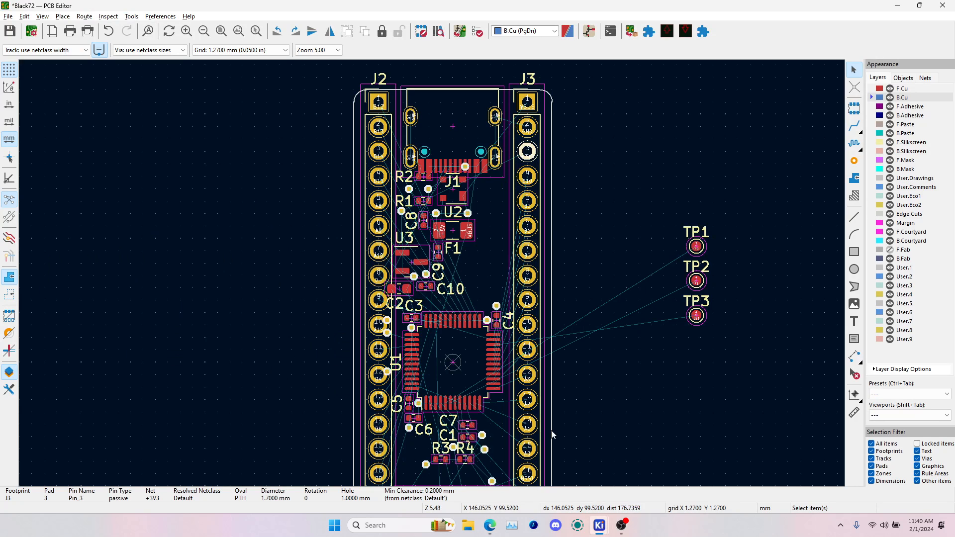
pyautogui.scroll(-2, 552, 433)
pyautogui.scroll(3, 422, 327)
pyautogui.scroll(2, 440, 320)
pyautogui.click(435, 222)
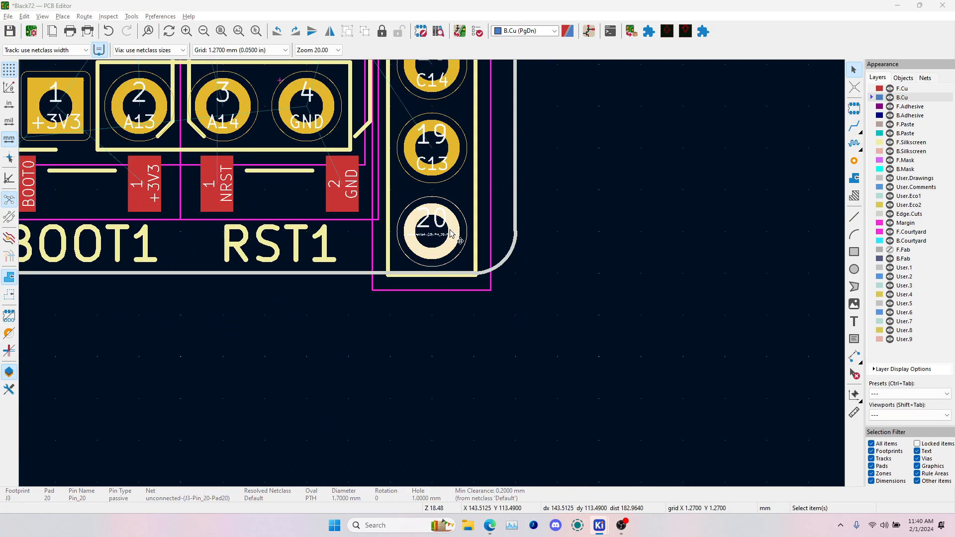
# - Switch back to WeAct's MiniF4x1Cx_V31 schematic in the browser and check the VB label on header P1's pin 20
pyautogui.hotkey('alt', 'Tab')
pyautogui.press('Tab')
pyautogui.hotkey('alt', 'Tab')
pyautogui.press('Tab')
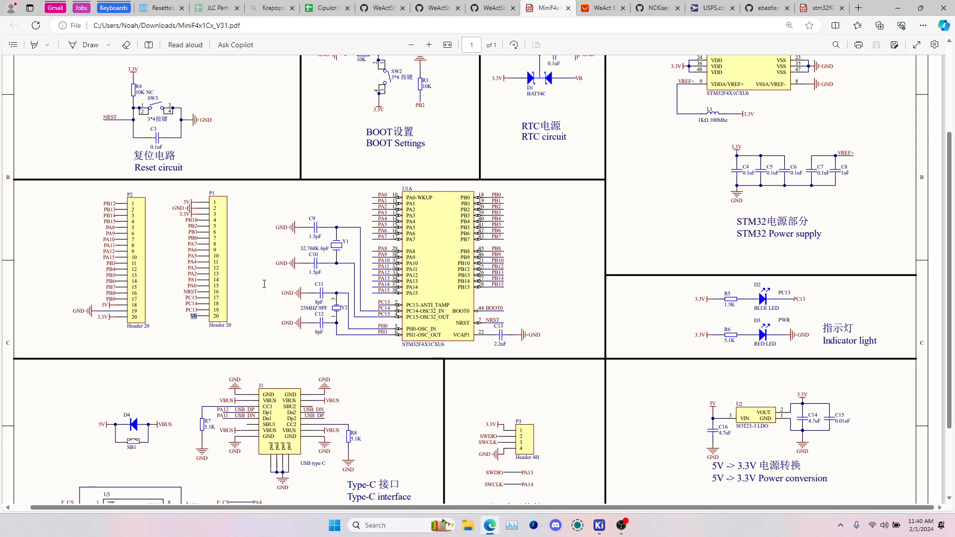
pyautogui.moveTo(188, 313); pyautogui.dragTo(201, 318)
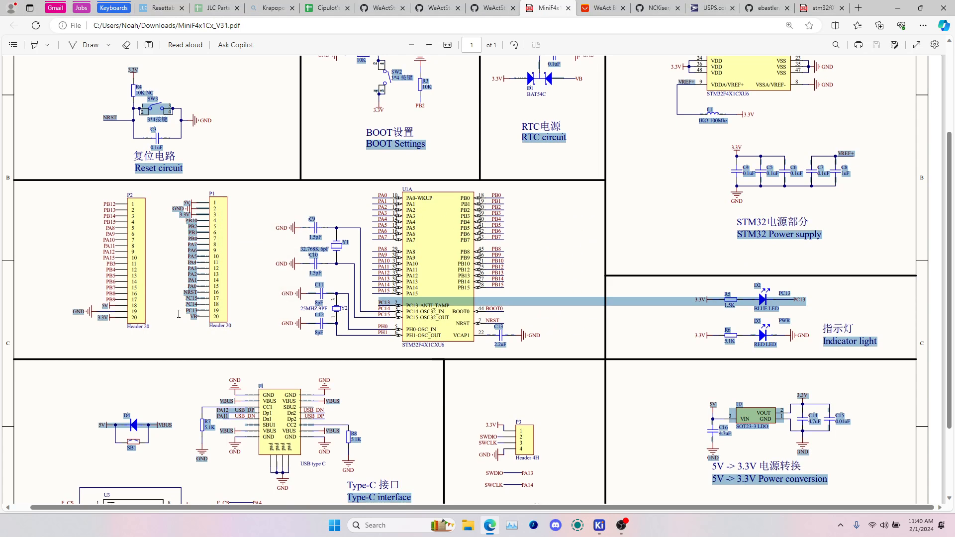
pyautogui.scroll(2, 178, 316)
pyautogui.scroll(-2, 178, 315)
pyautogui.click(211, 317)
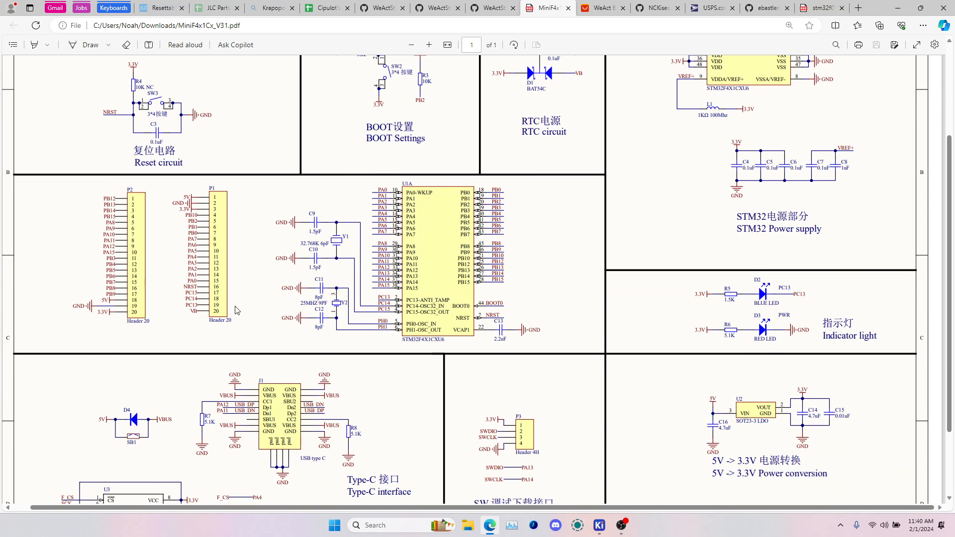
# - Examine how diode D1 in the RTC circuit links the 3.3V and VB nets to VBAT
pyautogui.keyDown('ctrl'); pyautogui.scroll(-3, 279, 268); pyautogui.keyUp('ctrl')
pyautogui.keyDown('ctrl'); pyautogui.scroll(3, 393, 246); pyautogui.keyUp('ctrl')
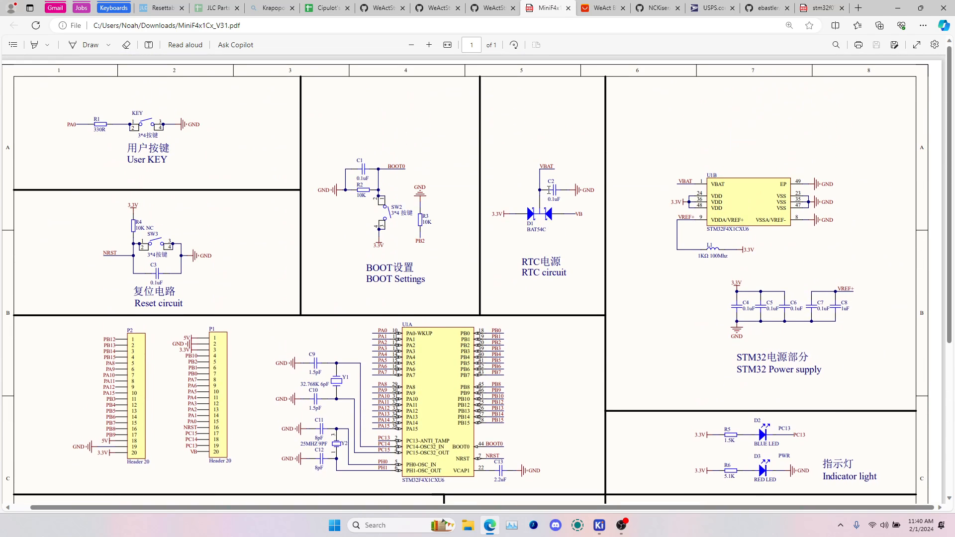
pyautogui.keyDown('ctrl'); pyautogui.scroll(3, 573, 208); pyautogui.keyUp('ctrl')
pyautogui.moveTo(576, 224); pyautogui.dragTo(599, 225)
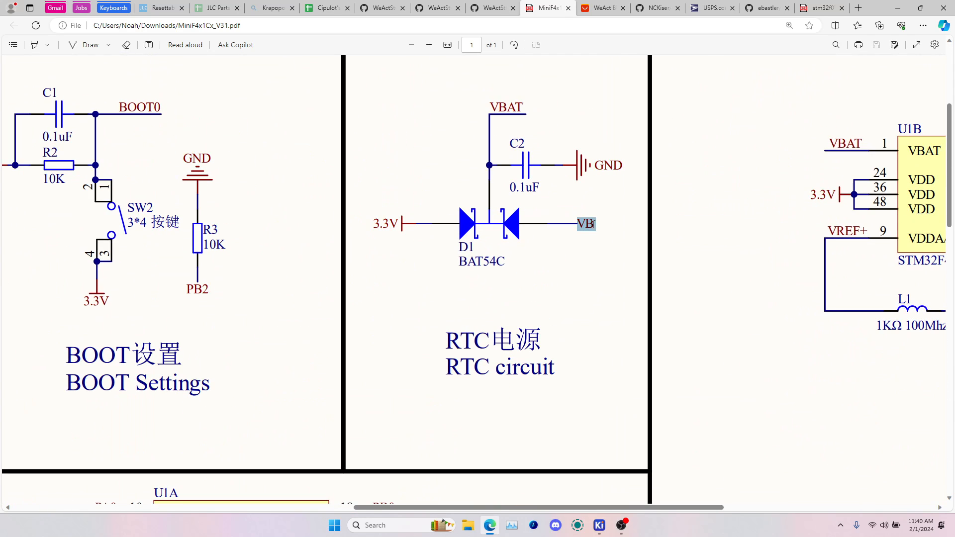
pyautogui.doubleClick(380, 223)
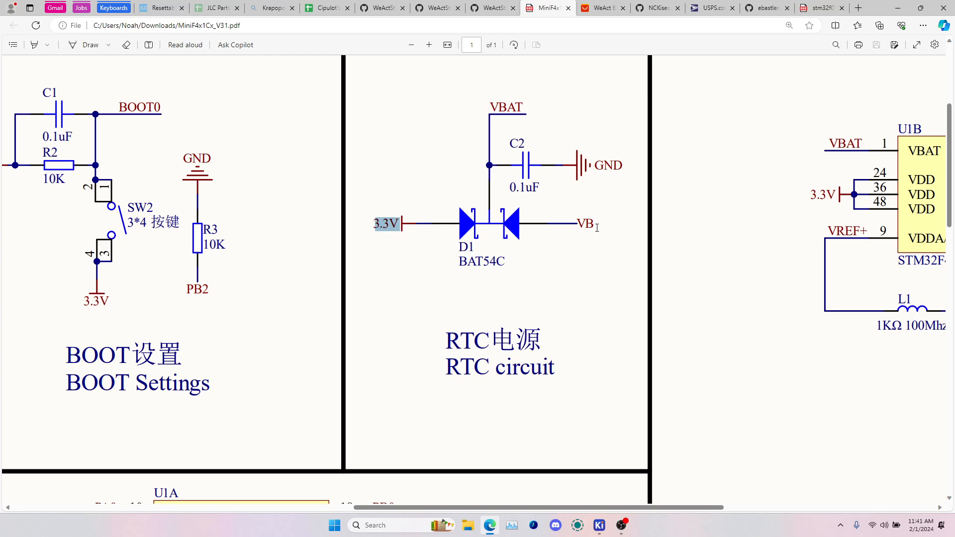
pyautogui.click(577, 224)
pyautogui.moveTo(374, 223); pyautogui.dragTo(401, 224)
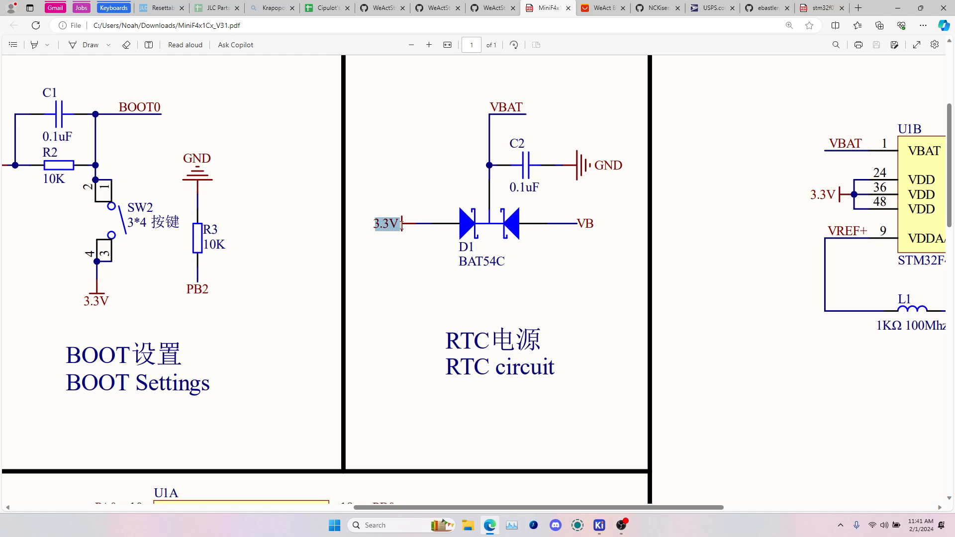
pyautogui.click(594, 224)
pyautogui.moveTo(491, 106); pyautogui.dragTo(525, 107)
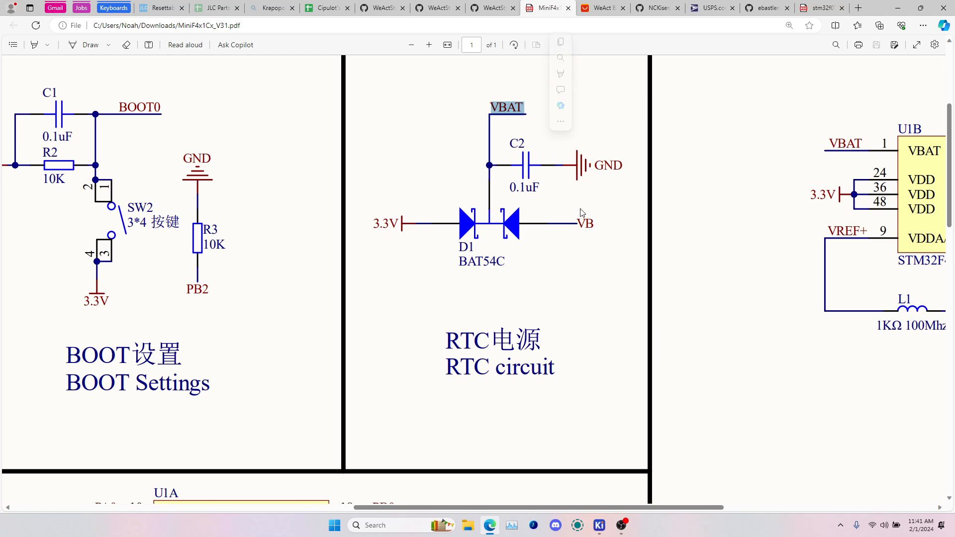
pyautogui.scroll(-3, 551, 219)
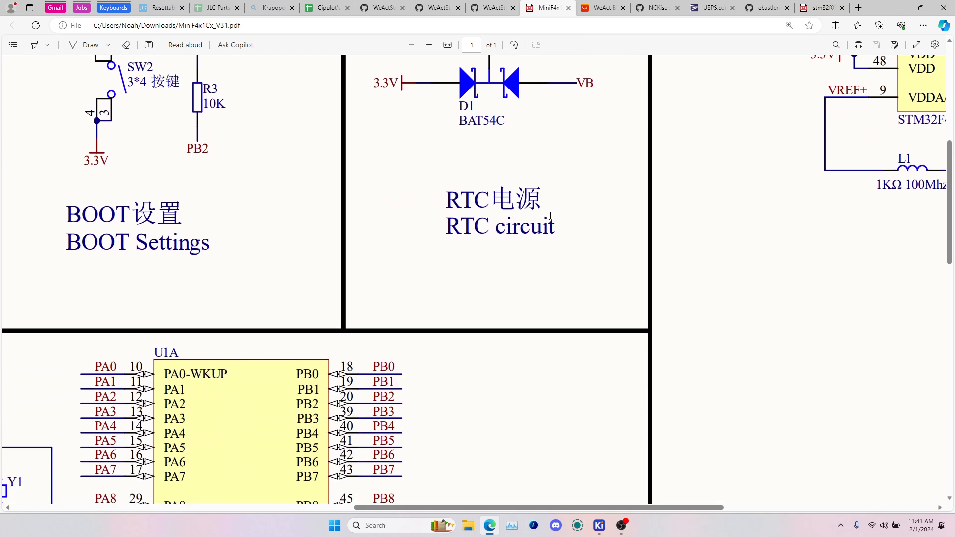
pyautogui.scroll(3, 551, 218)
# - Examine the VBAT pin and part name of microcontroller block U1B in the STM32 power supply section
pyautogui.keyDown('ctrl'); pyautogui.scroll(-1, 552, 214); pyautogui.keyUp('ctrl')
pyautogui.scroll(-2, 766, 182)
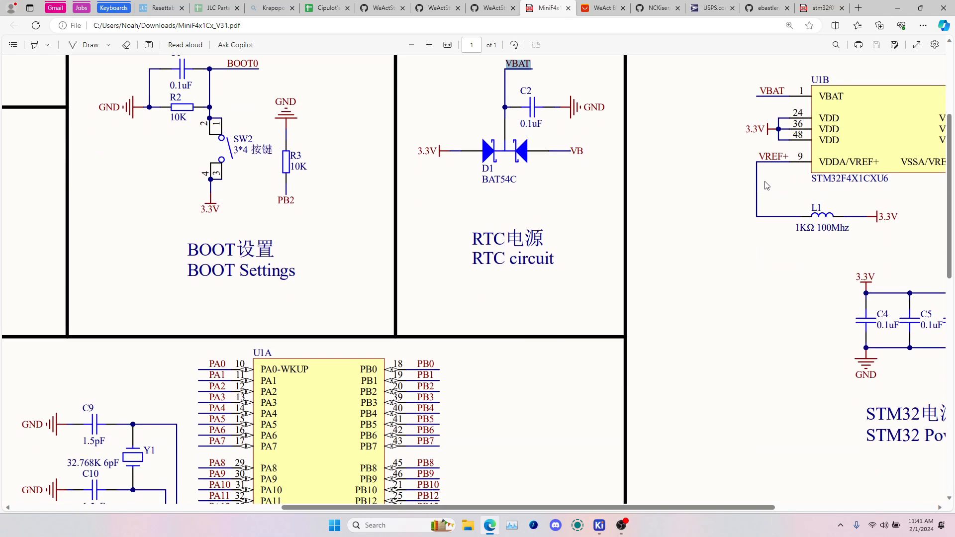
pyautogui.scroll(2, 766, 182)
pyautogui.hscroll(5, 724, 188)
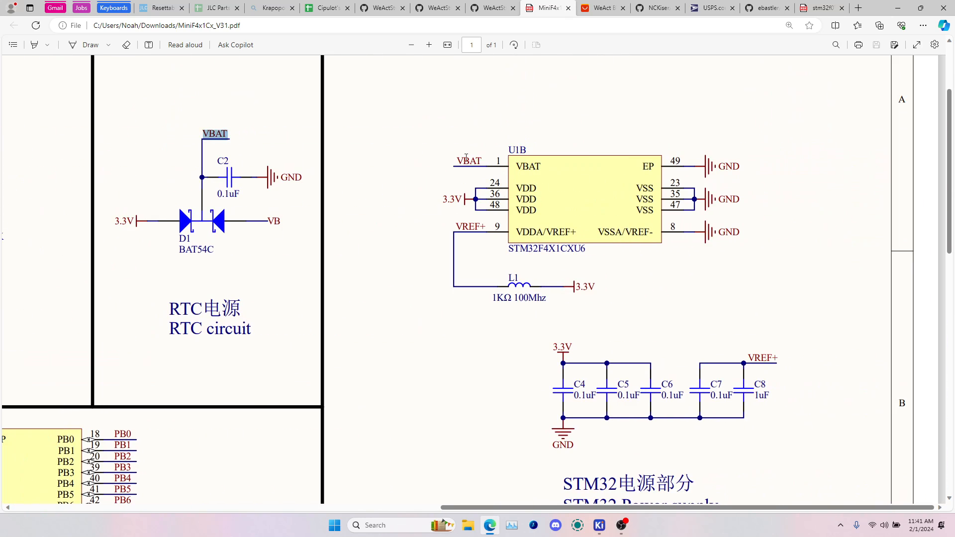
pyautogui.moveTo(509, 246); pyautogui.dragTo(605, 249)
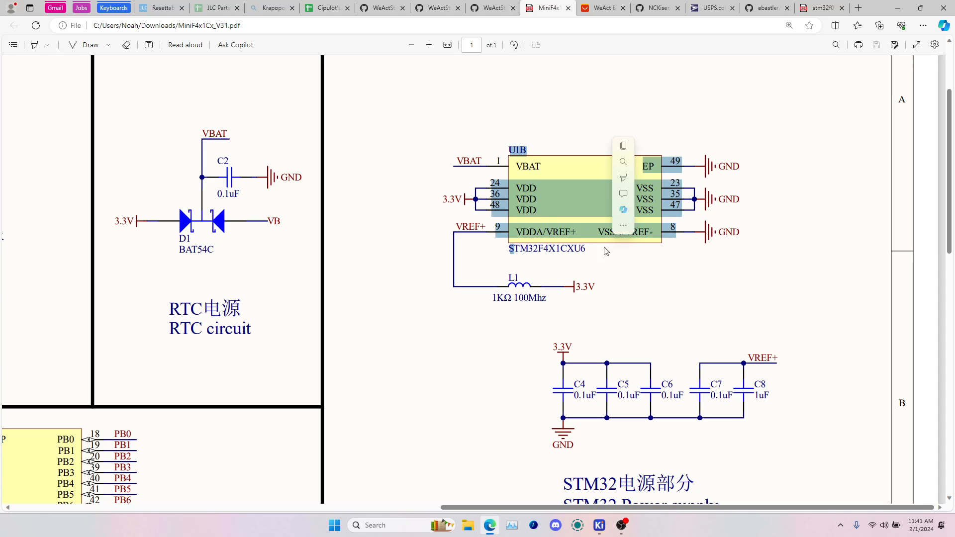
pyautogui.click(604, 249)
pyautogui.moveTo(509, 249); pyautogui.dragTo(586, 251)
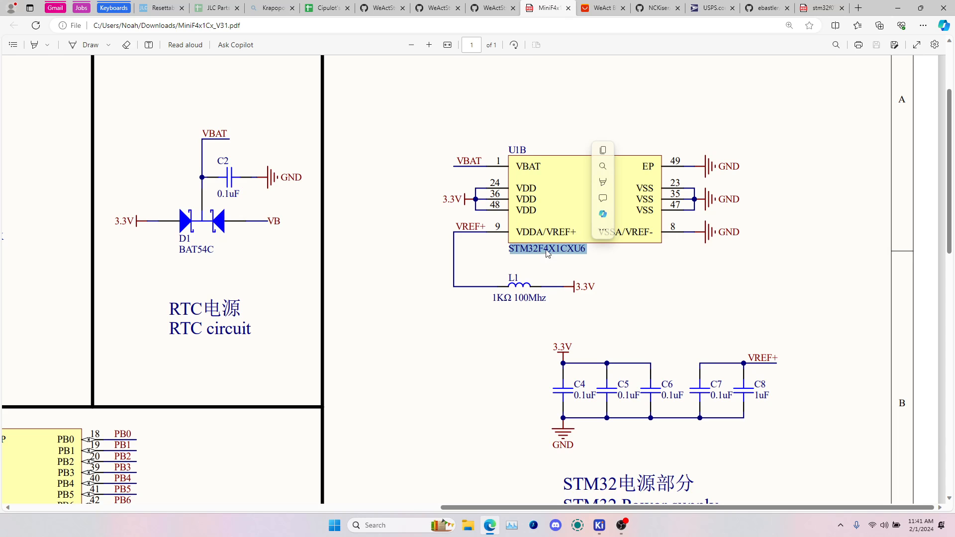
pyautogui.moveTo(456, 163); pyautogui.dragTo(496, 182)
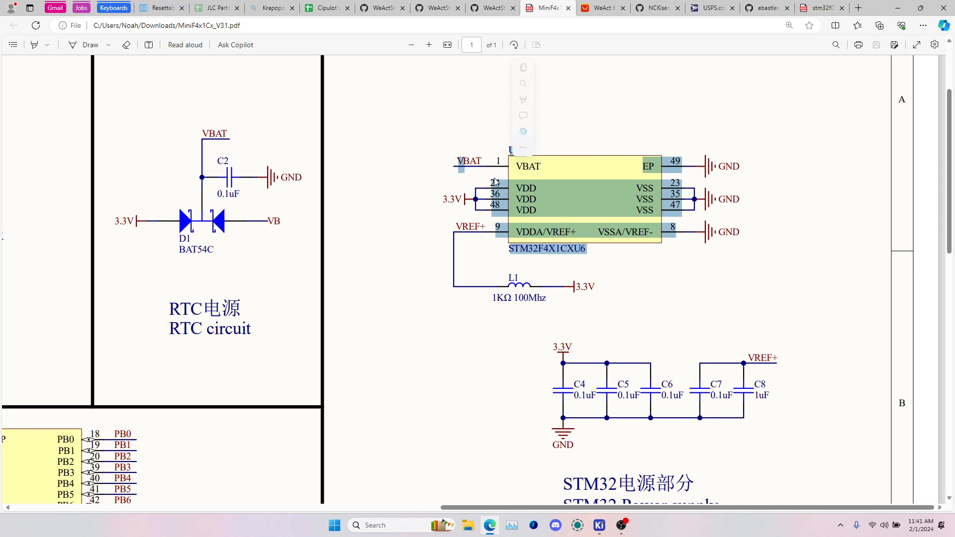
pyautogui.click(495, 182)
# - Compare the RTC circuit with the 3.3V supply on U1B's VDD pins
pyautogui.scroll(-3, 497, 219)
pyautogui.hscroll(-2, 390, 251)
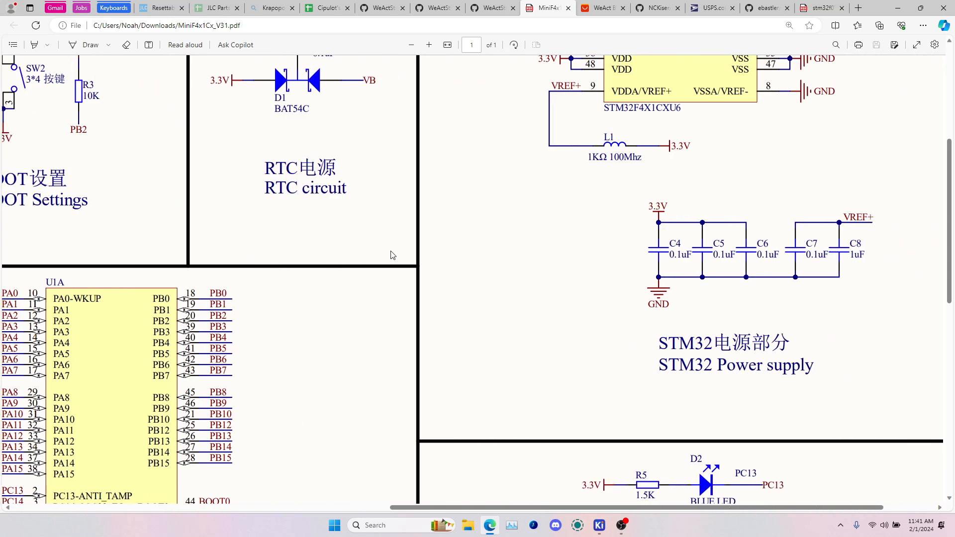
pyautogui.scroll(2, 523, 244)
pyautogui.hscroll(1, 522, 243)
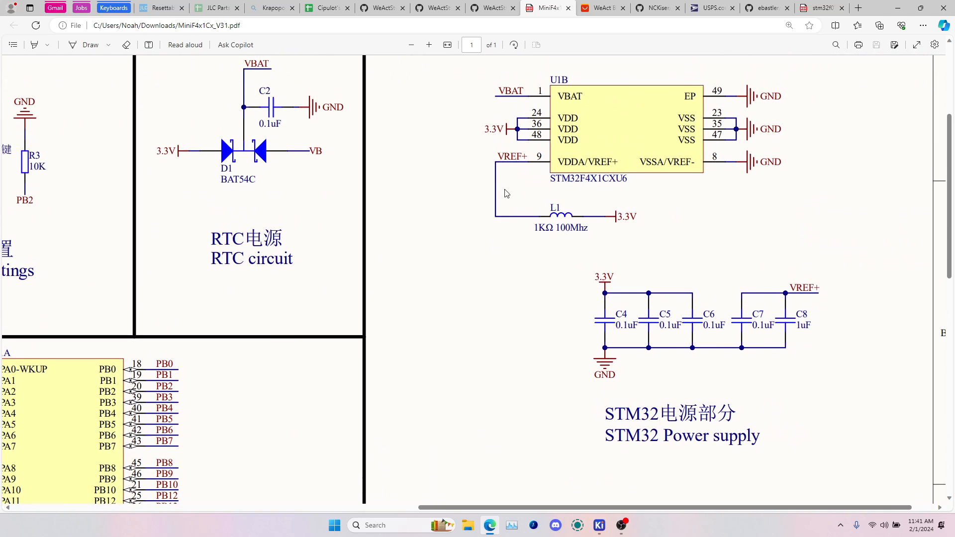
pyautogui.doubleClick(486, 130)
pyautogui.scroll(-3, 456, 258)
pyautogui.hscroll(-10, 456, 258)
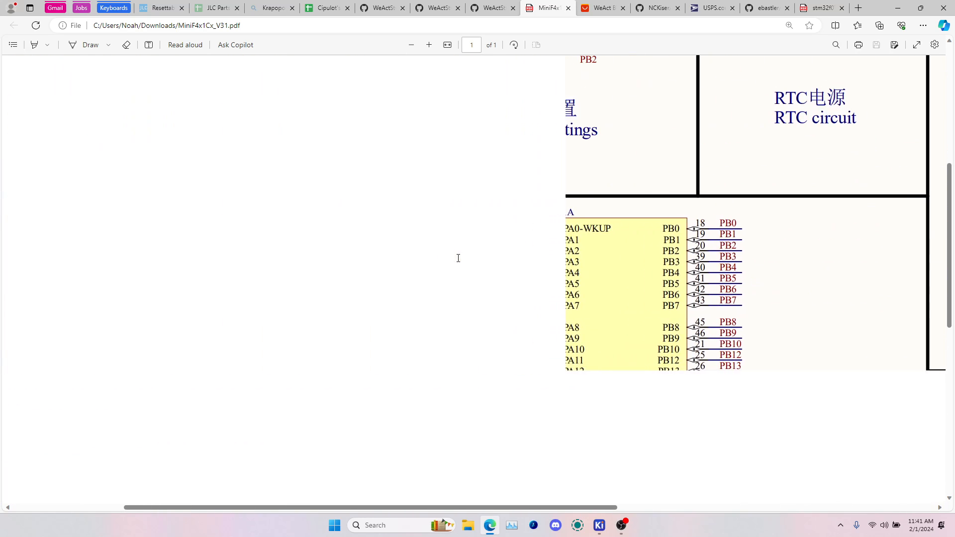
# - Switch to KiCad's Schematic Editor and delete the wire segment joining the microcontroller's VBAT pin 1 to the +3V3 net
pyautogui.click(492, 8)
pyautogui.click(605, 527)
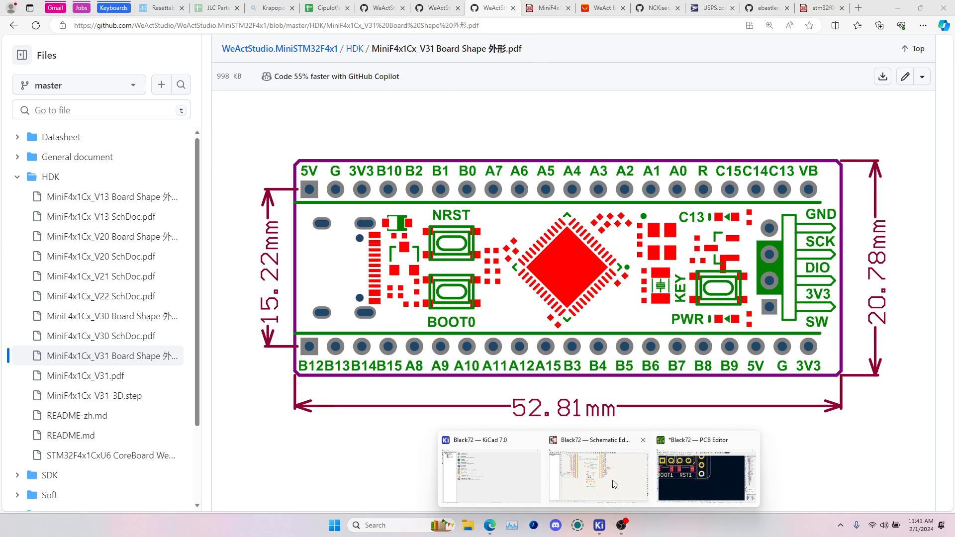
pyautogui.click(614, 483)
pyautogui.scroll(-5, 562, 277)
pyautogui.moveTo(392, 228); pyautogui.dragTo(504, 273, button='middle')
pyautogui.scroll(3, 503, 272)
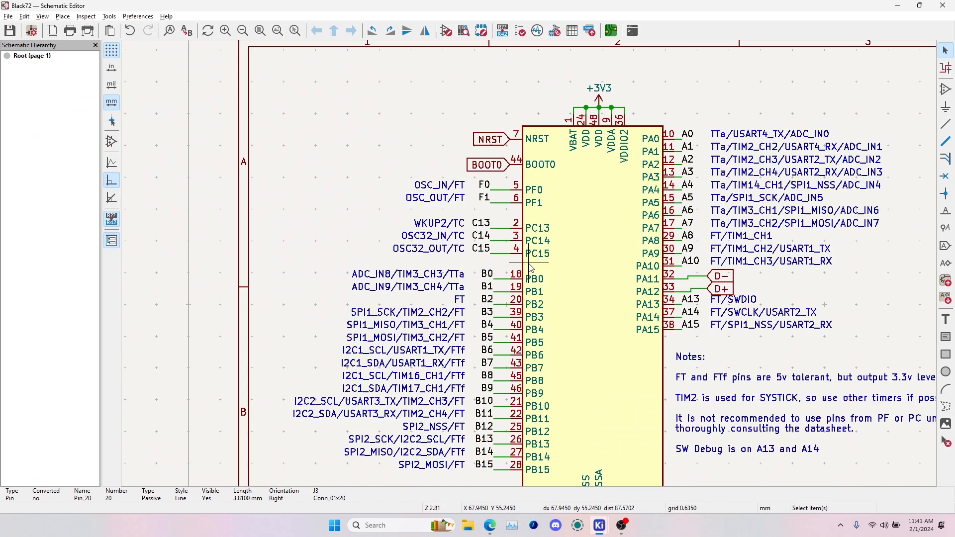
pyautogui.scroll(4, 531, 268)
pyautogui.scroll(2, 530, 268)
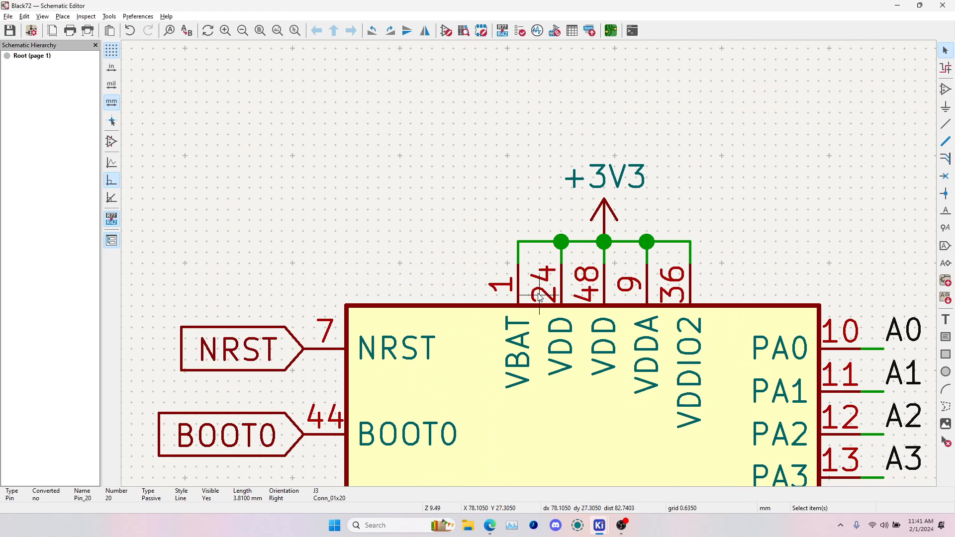
pyautogui.click(531, 244)
pyautogui.press('Delete')
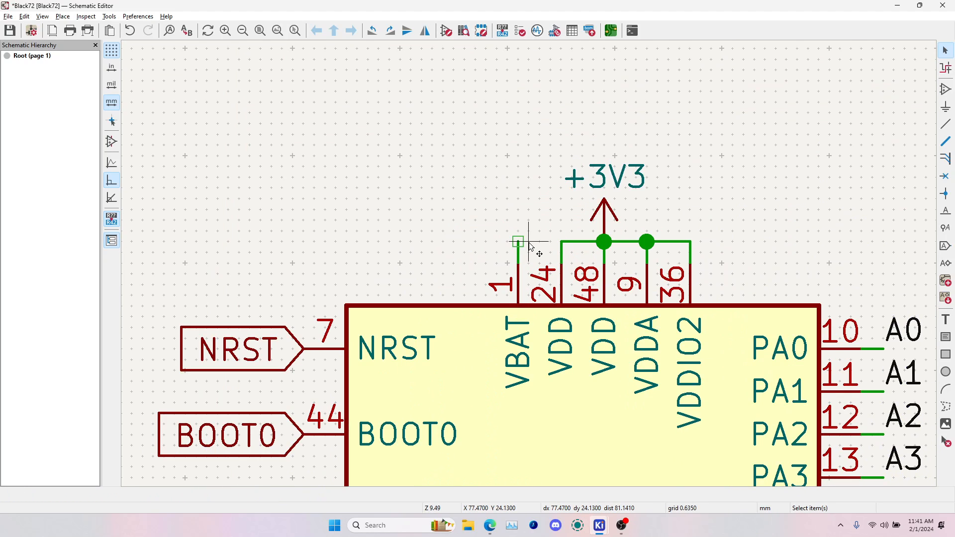
# - Return to the WeAct PDF schematic in the browser and check the part number of the RTC circuit's diode D1
pyautogui.hotkey('alt', 'Tab')
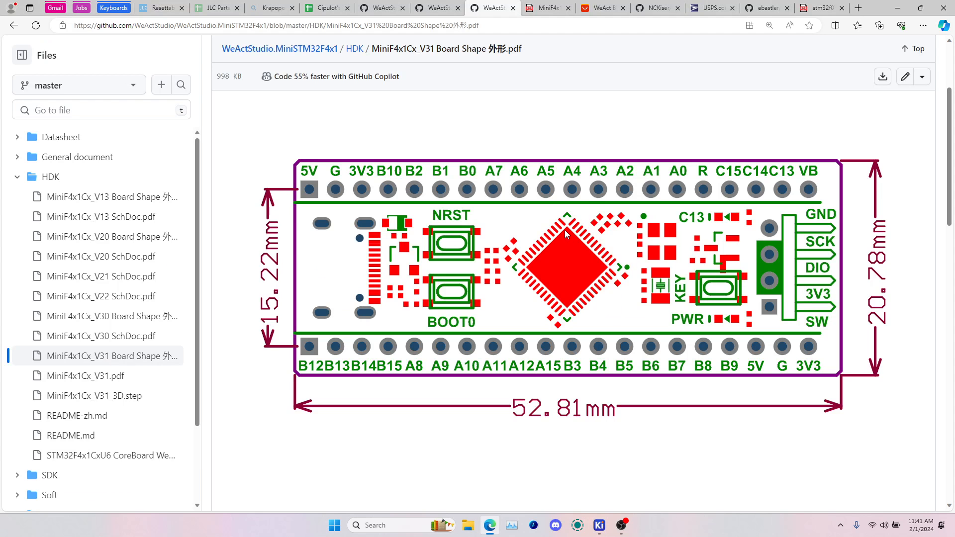
pyautogui.click(547, 8)
pyautogui.scroll(-5, 613, 316)
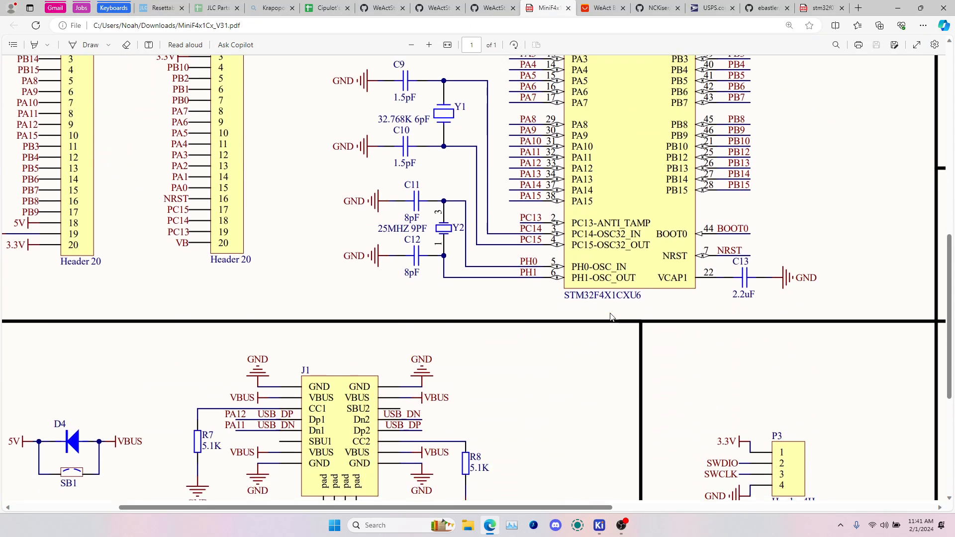
pyautogui.scroll(5, 613, 316)
pyautogui.scroll(2, 613, 316)
pyautogui.hscroll(4, 622, 306)
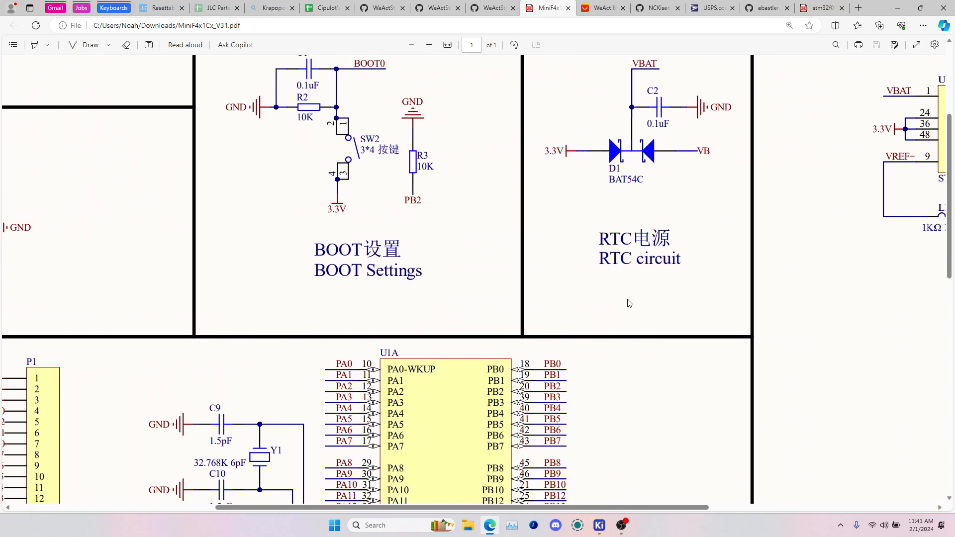
pyautogui.moveTo(622, 251); pyautogui.dragTo(639, 251)
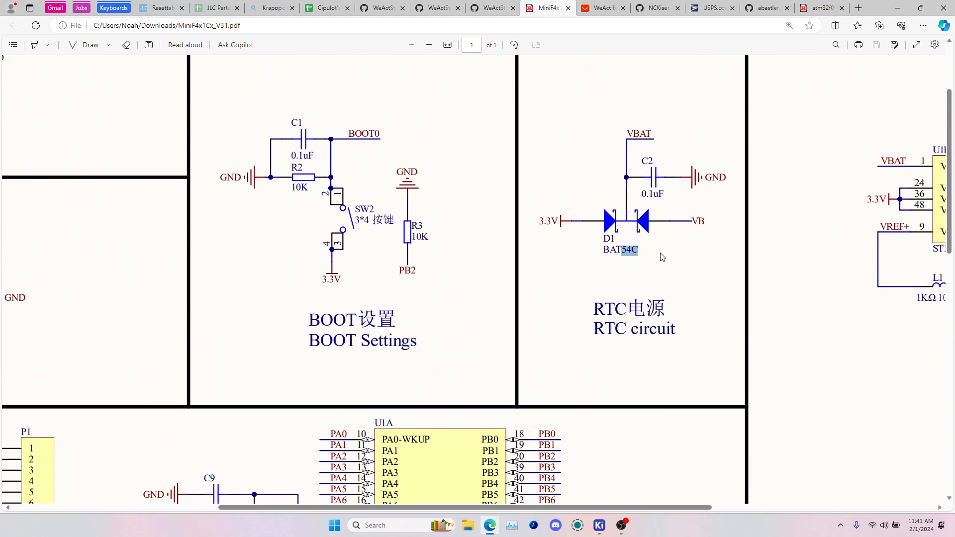
pyautogui.hotkey('alt', 'Tab')
pyautogui.hotkey('alt', 'Tab')
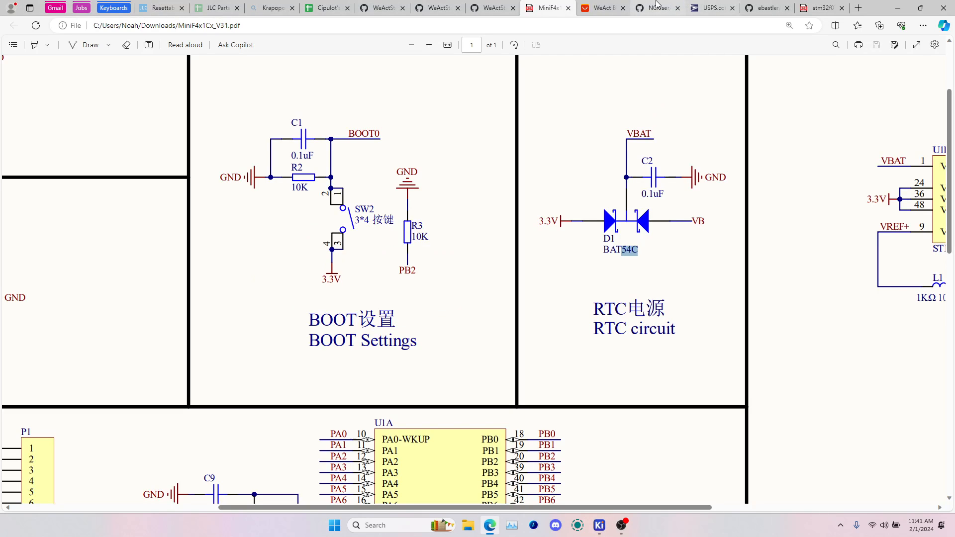
# - Search the web for bat54c, reusing the browser page that shows the STM32F072_template repository
pyautogui.click(598, 6)
pyautogui.click(602, 25)
pyautogui.click(657, 8)
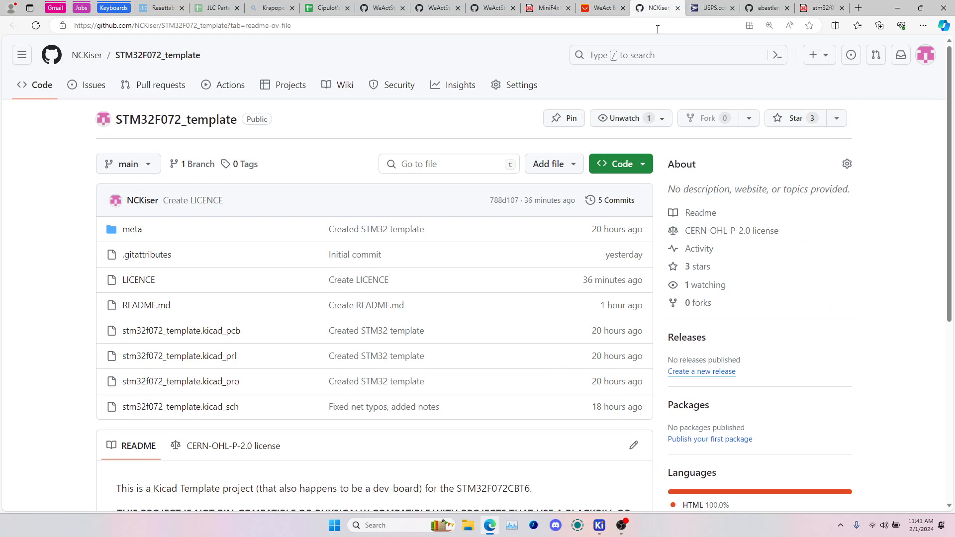
pyautogui.click(656, 29)
pyautogui.write('bat54c')
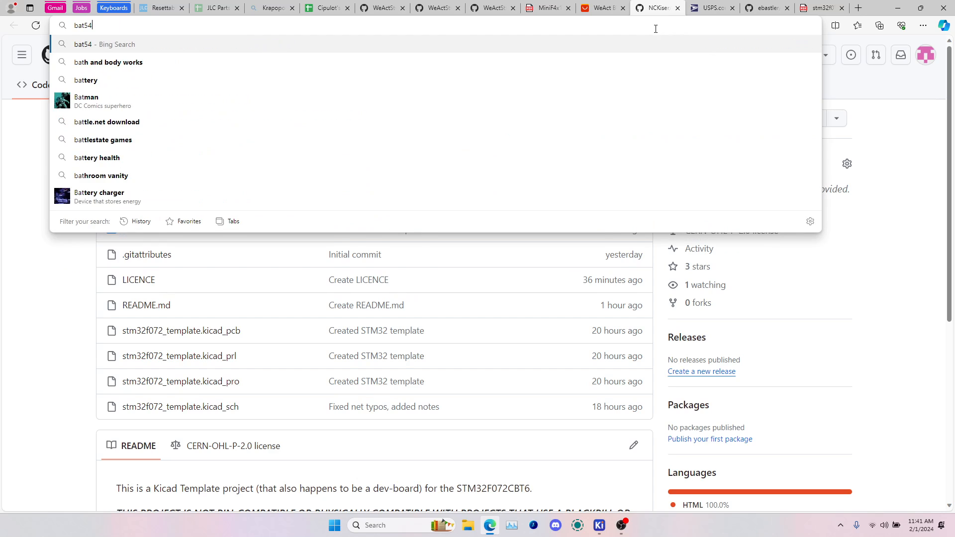
pyautogui.press('Return')
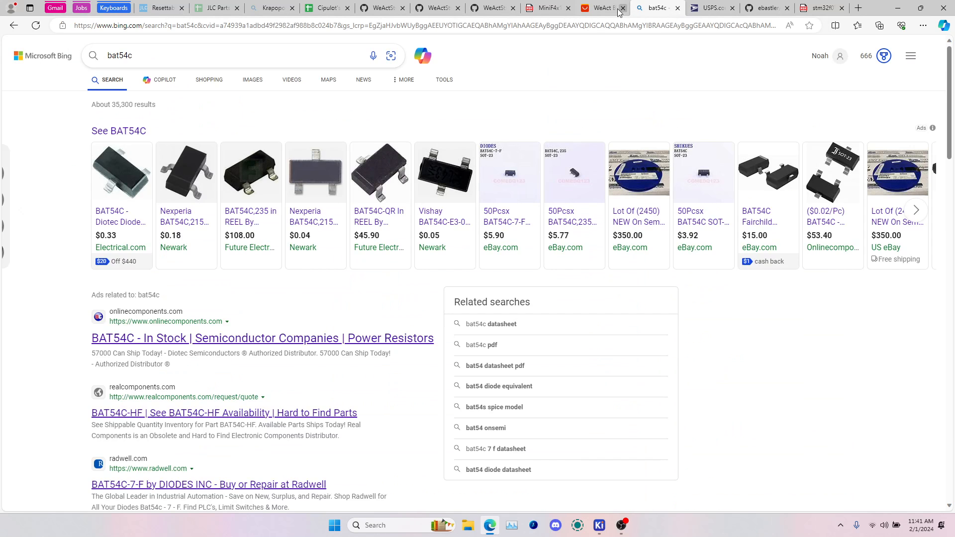
# - Look through the BAT54C search results for the diode's type and datasheets, and return to the RTC circuit in the WeAct schematic
pyautogui.scroll(-4, 248, 298)
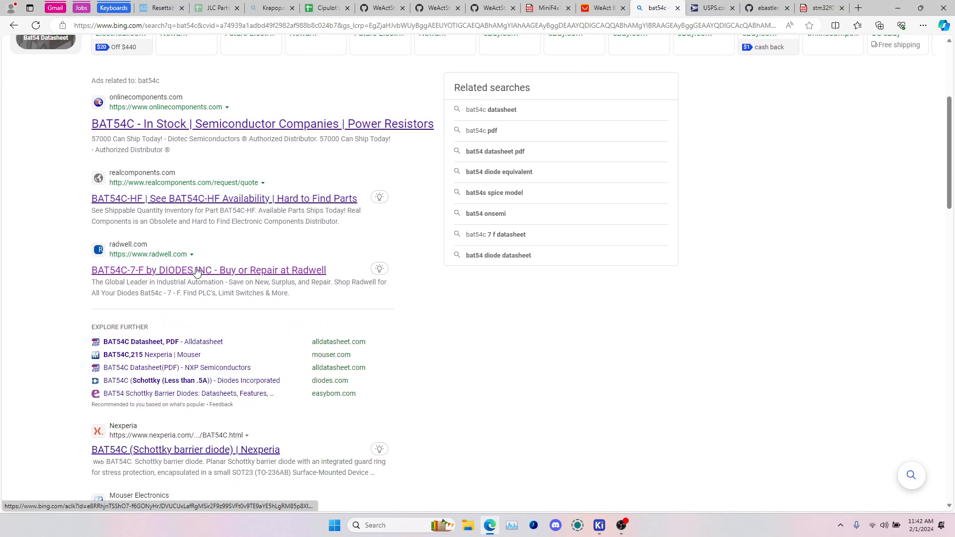
pyautogui.scroll(-3, 189, 293)
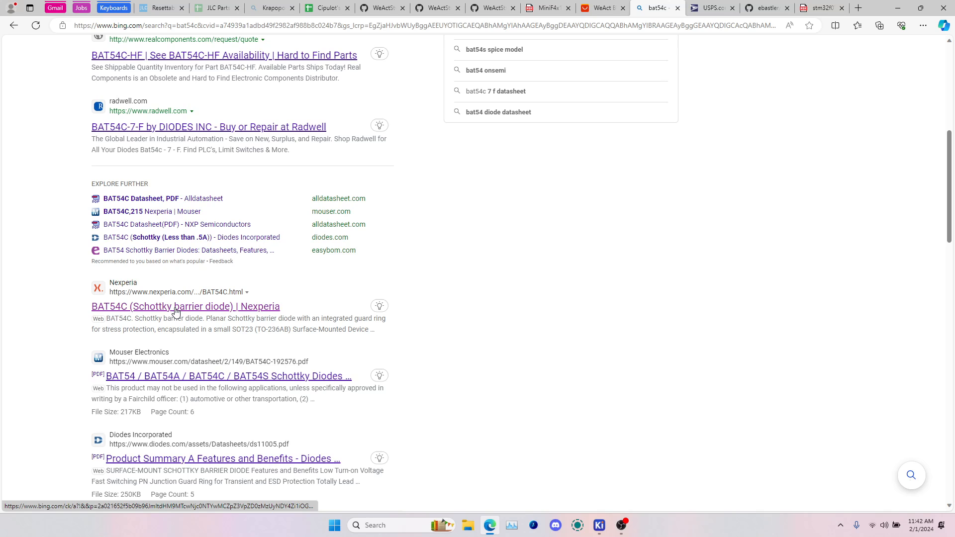
pyautogui.scroll(7, 206, 298)
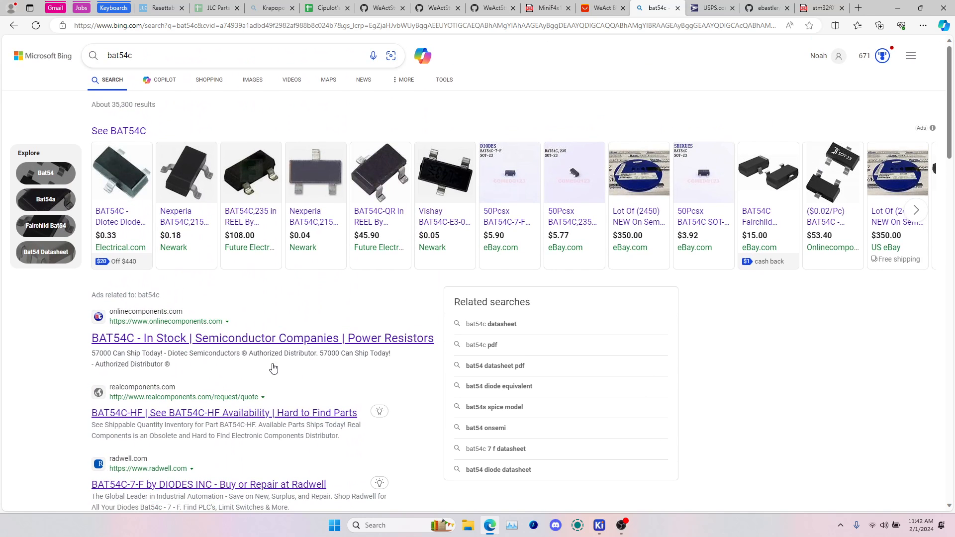
pyautogui.scroll(-1, 329, 374)
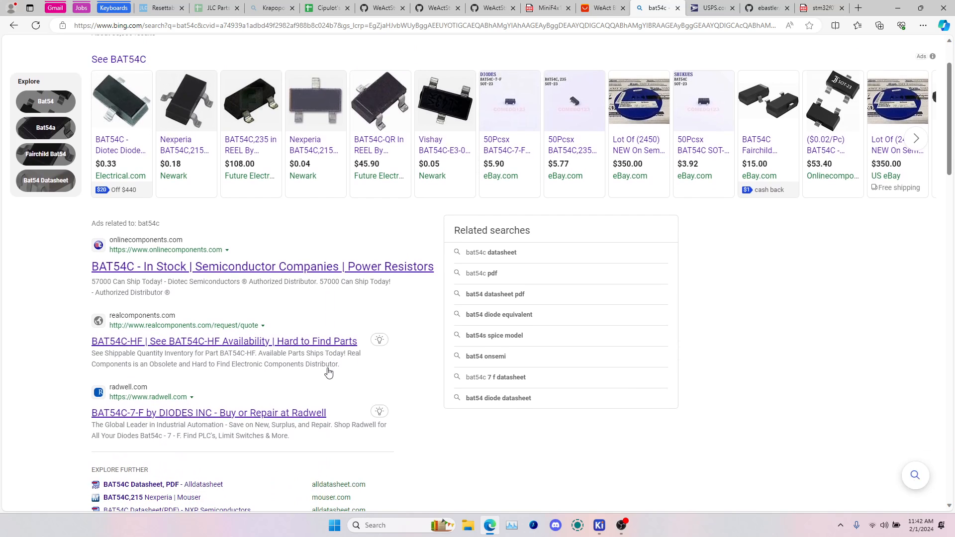
pyautogui.scroll(-4, 328, 370)
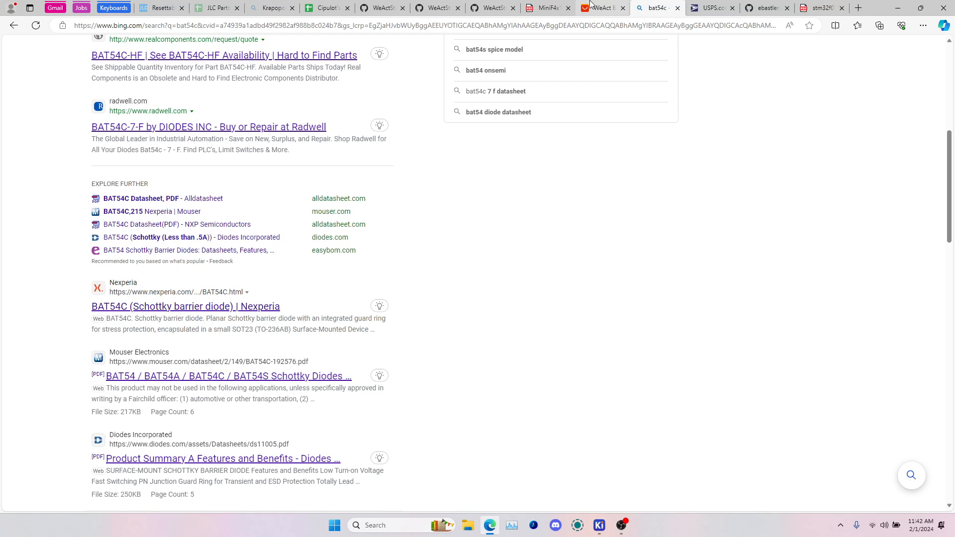
pyautogui.click(602, 8)
pyautogui.click(549, 7)
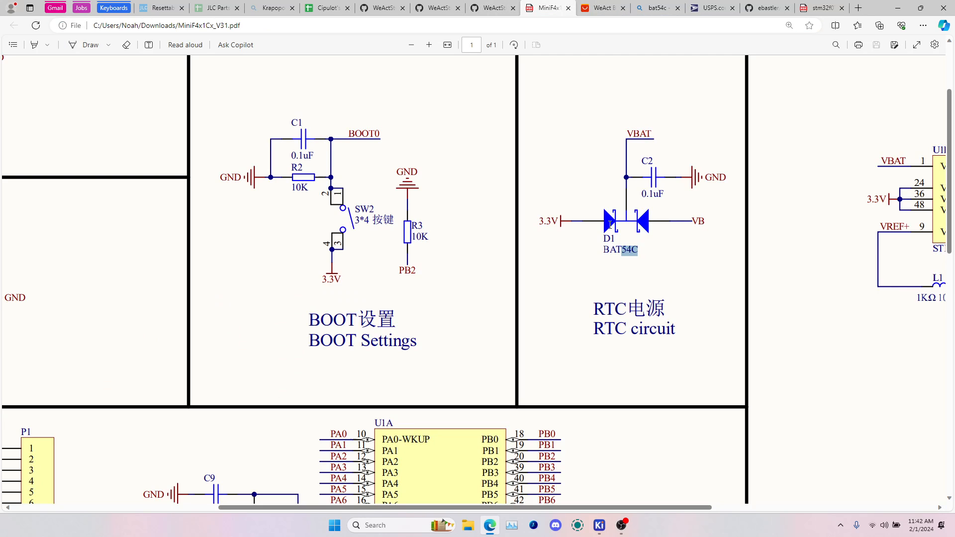
# - Trace the WeAct RTC circuit from 3.3V and VB through diode D1 to the microcontroller's VBAT pin 1
pyautogui.moveTo(546, 222); pyautogui.dragTo(601, 220)
pyautogui.moveTo(718, 221); pyautogui.dragTo(701, 242)
pyautogui.hscroll(8, 663, 241)
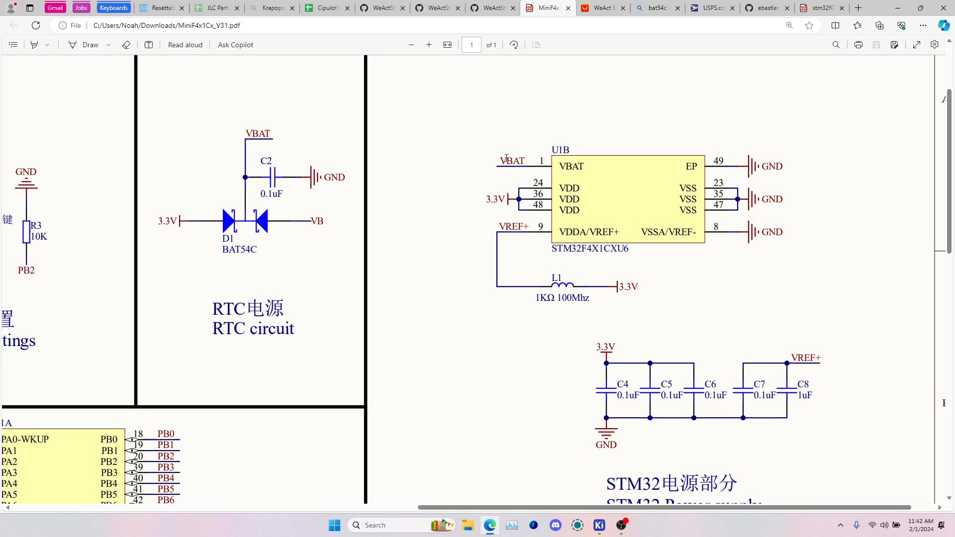
pyautogui.moveTo(506, 158); pyautogui.dragTo(525, 155)
pyautogui.scroll(-5, 454, 221)
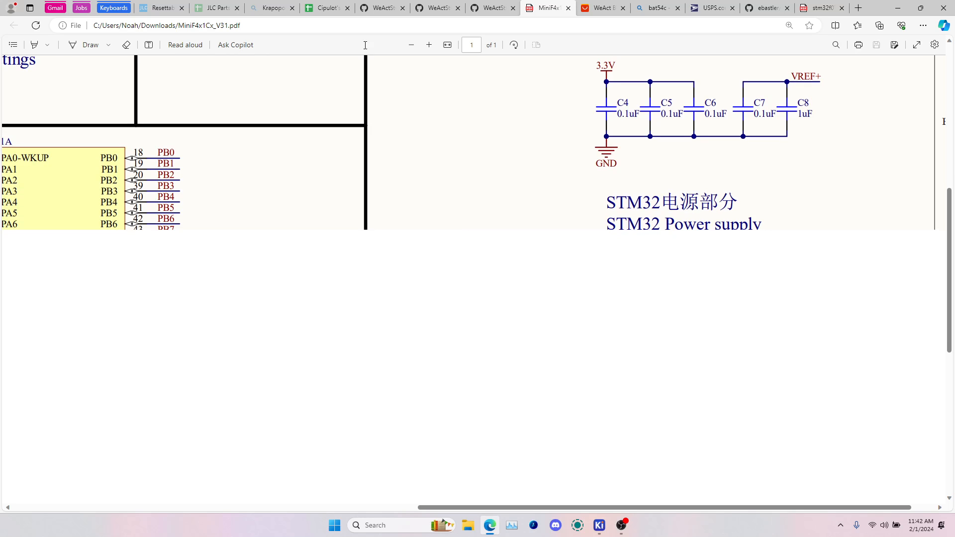
# - Examine the other WeAct schematic sections, including headers P1 and P2 and diode D4 between 5V and VBUS, and compare them with the RTC circuit
pyautogui.keyDown('ctrl'); pyautogui.scroll(-3, 715, 287); pyautogui.keyUp('ctrl')
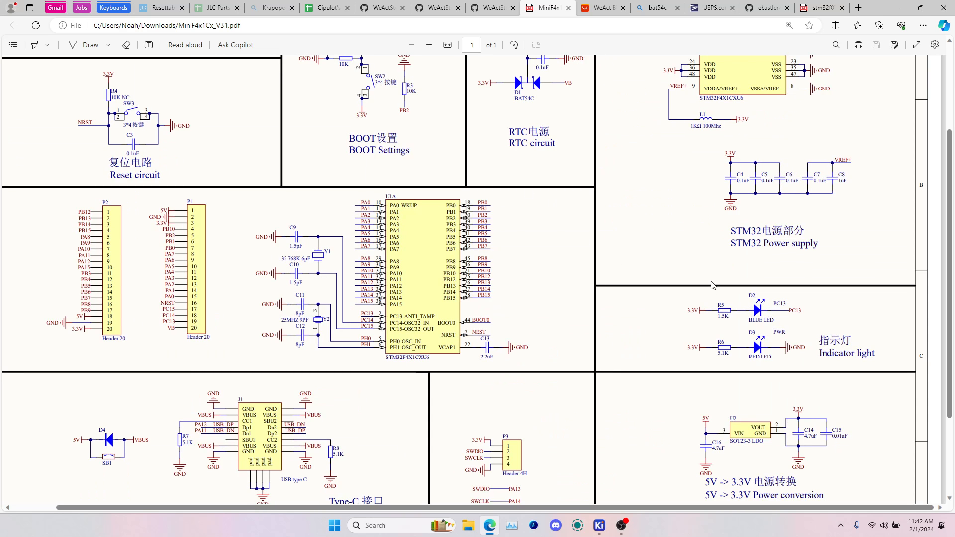
pyautogui.scroll(-1, 713, 285)
pyautogui.scroll(-1, 696, 293)
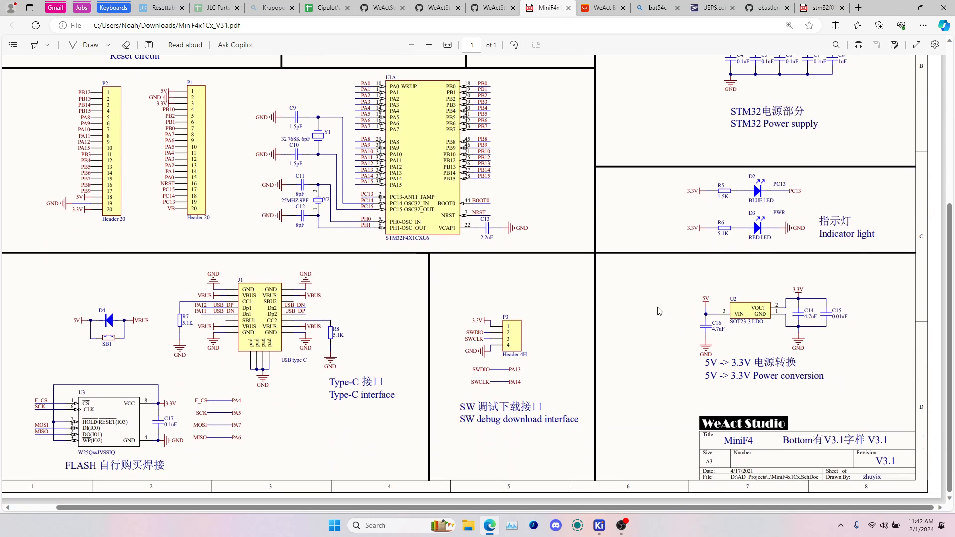
pyautogui.keyDown('shift'); pyautogui.hscroll(-1, 517, 310); pyautogui.keyUp('shift')
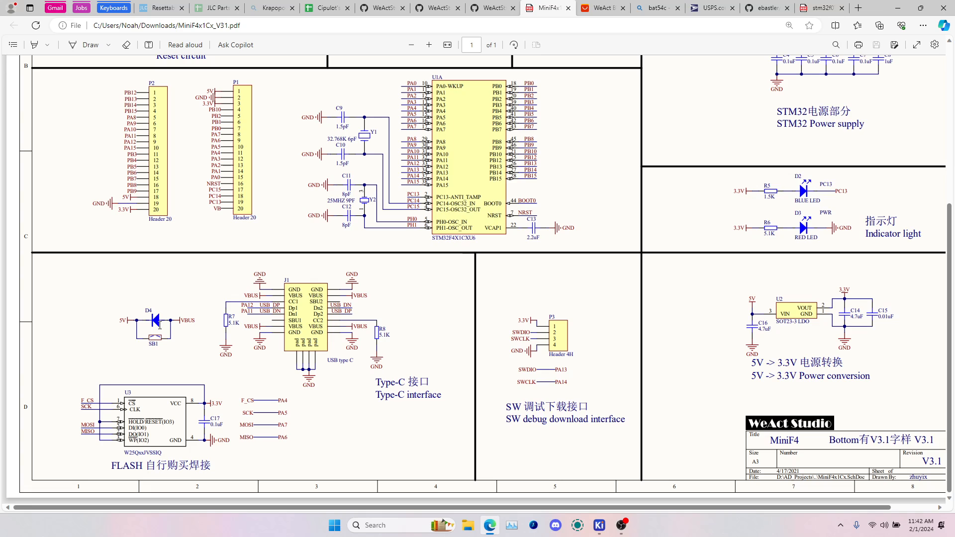
pyautogui.scroll(3, 365, 332)
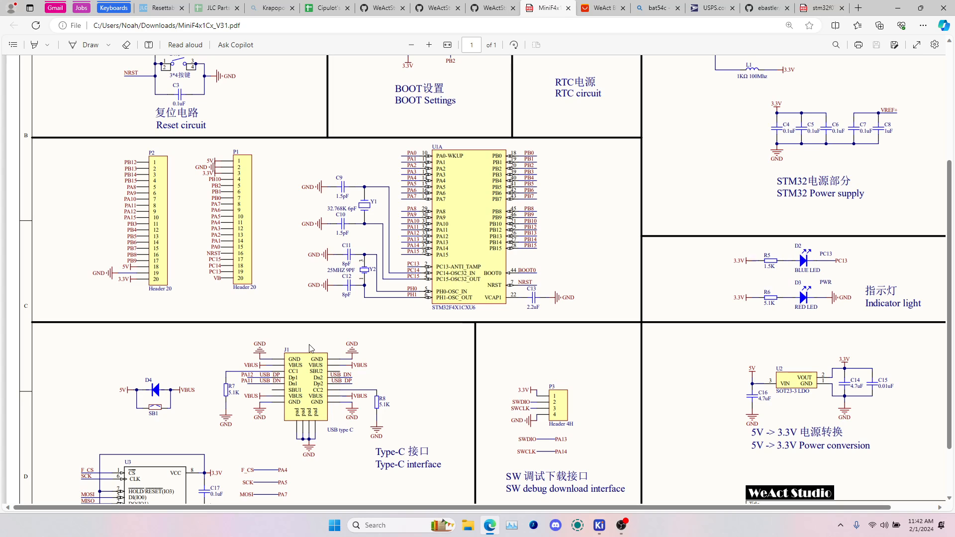
pyautogui.scroll(3, 310, 348)
pyautogui.scroll(5, 309, 347)
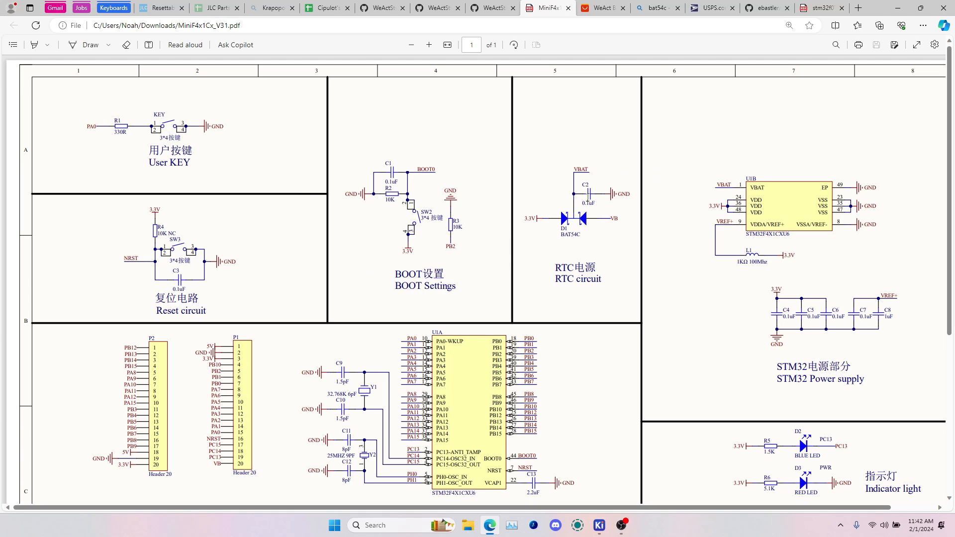
pyautogui.click(607, 202)
pyautogui.scroll(-3, 595, 206)
pyautogui.scroll(-5, 595, 205)
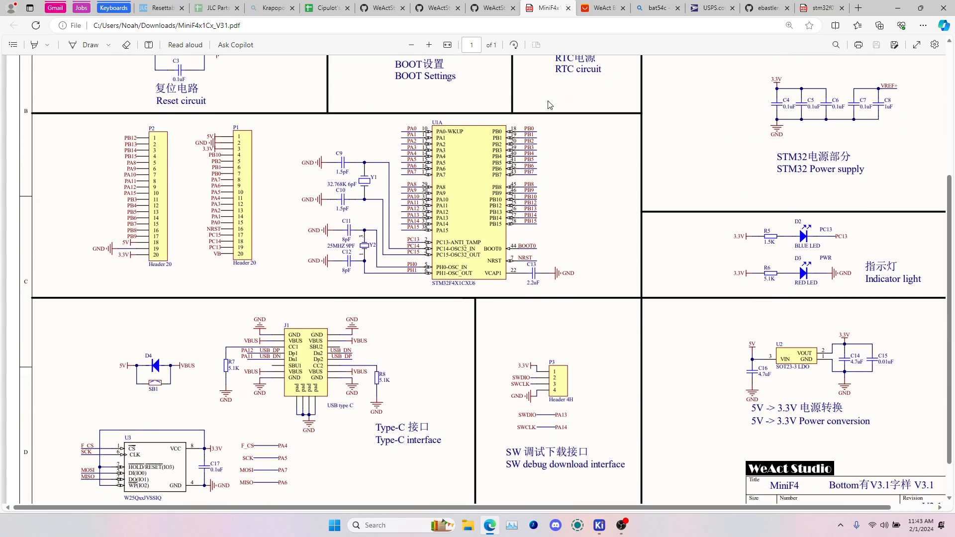
# - Review WeAct's MiniF4x1Cx_V31 board shape drawing and the BAT54C search results, and switch back to KiCad's Schematic Editor
pyautogui.click(495, 6)
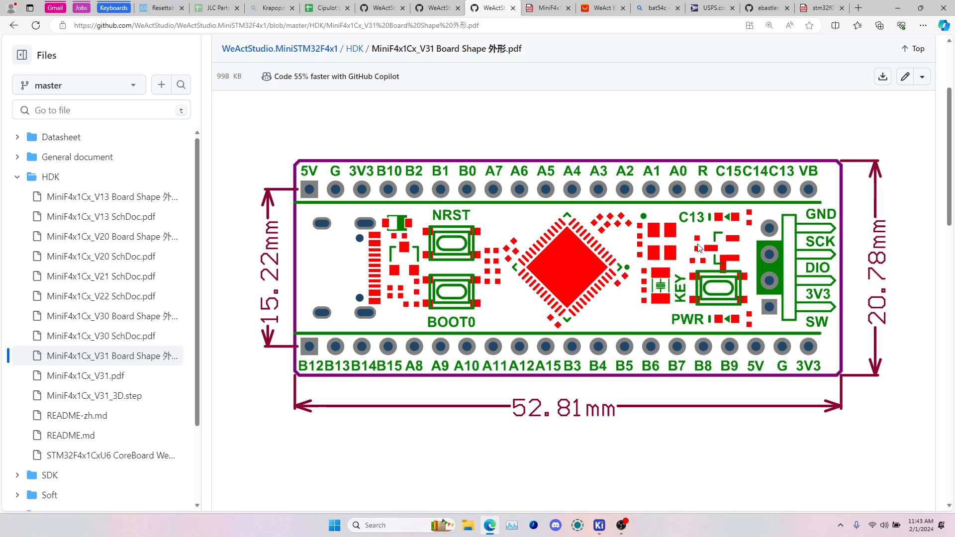
pyautogui.click(816, 6)
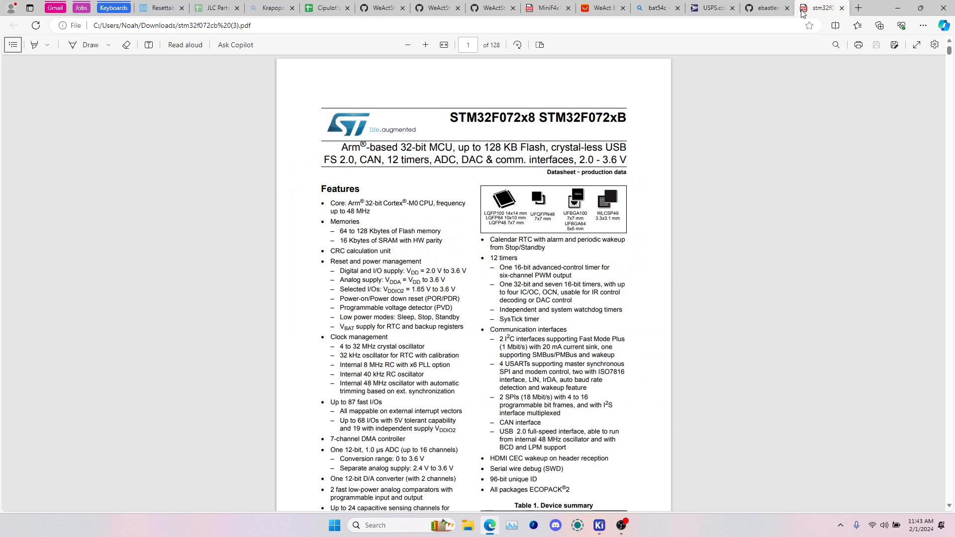
pyautogui.click(611, 7)
pyautogui.click(644, 7)
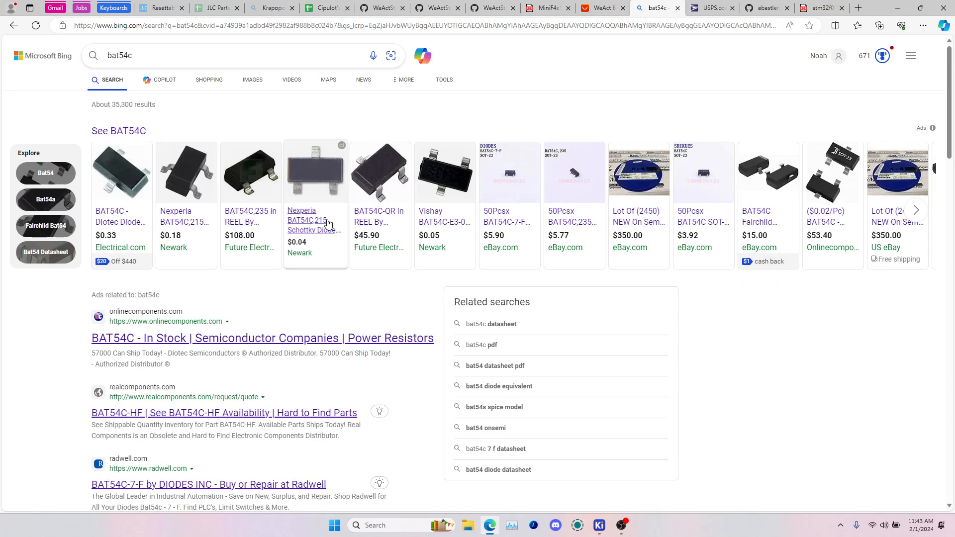
pyautogui.moveTo(622, 527)
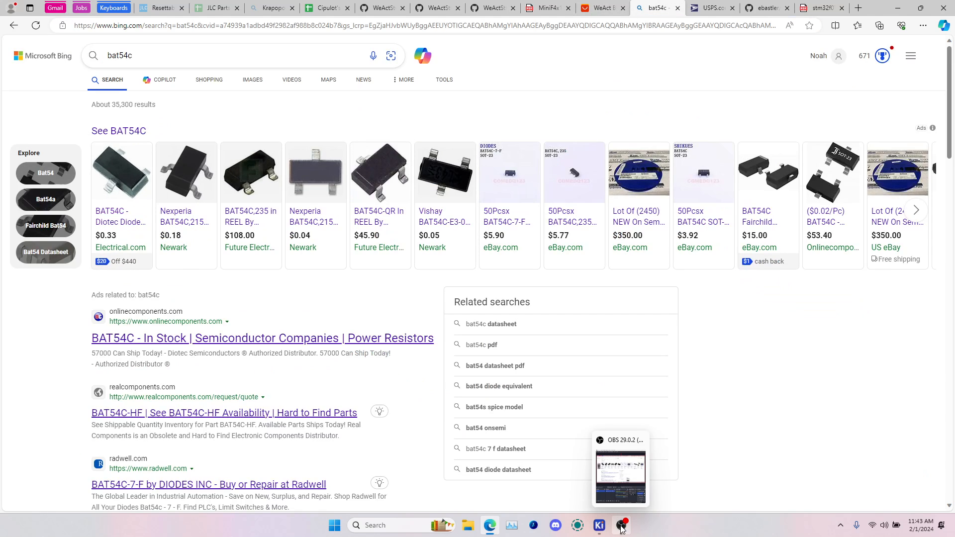
pyautogui.click(590, 473)
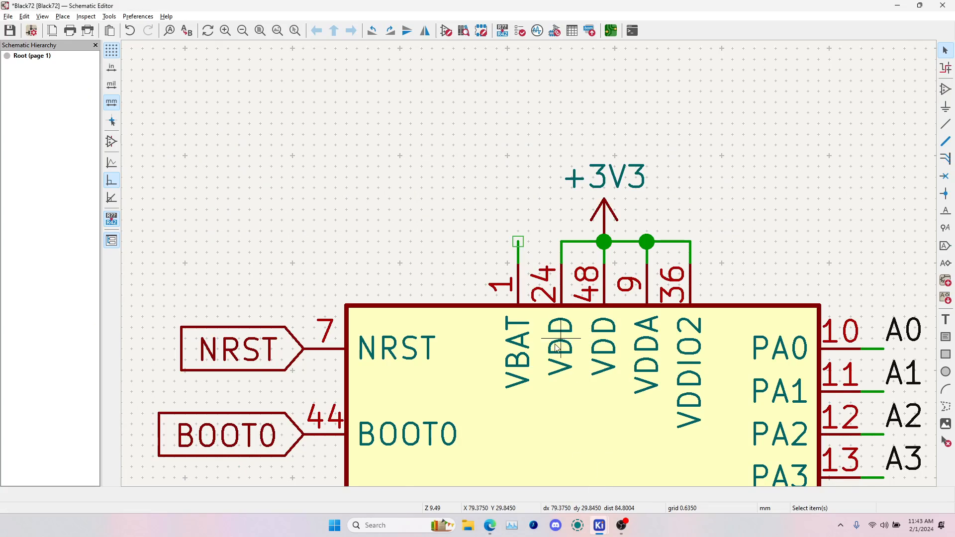
pyautogui.scroll(-3, 557, 349)
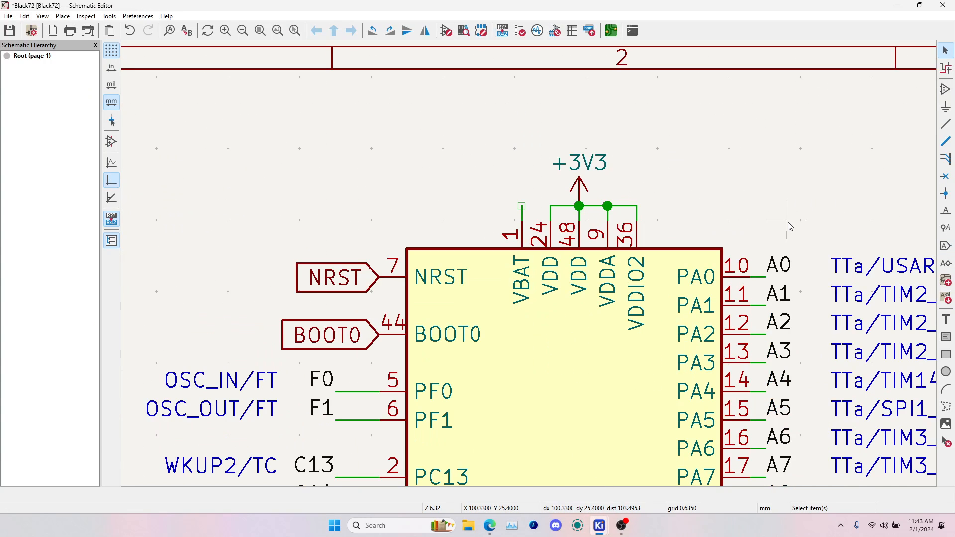
pyautogui.write('a')
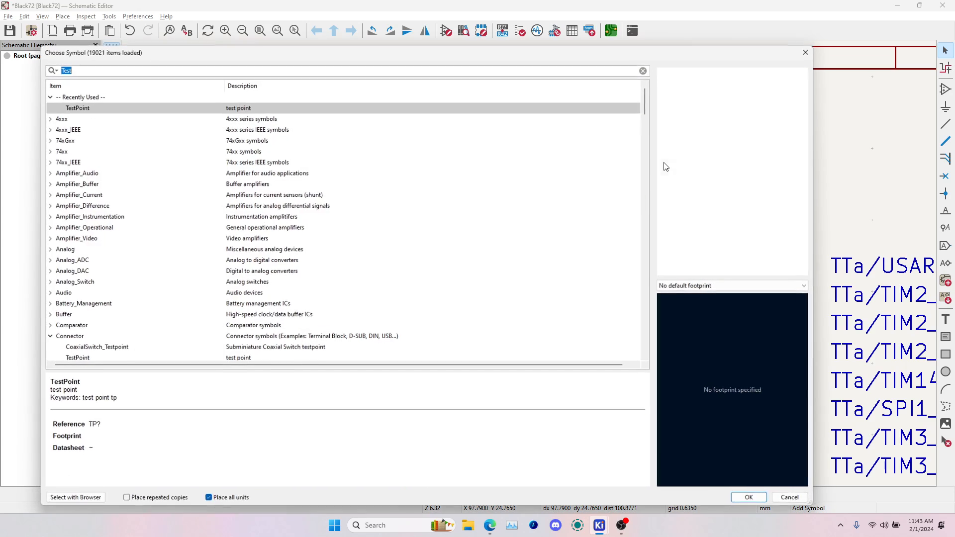
pyautogui.write('Vbatt')
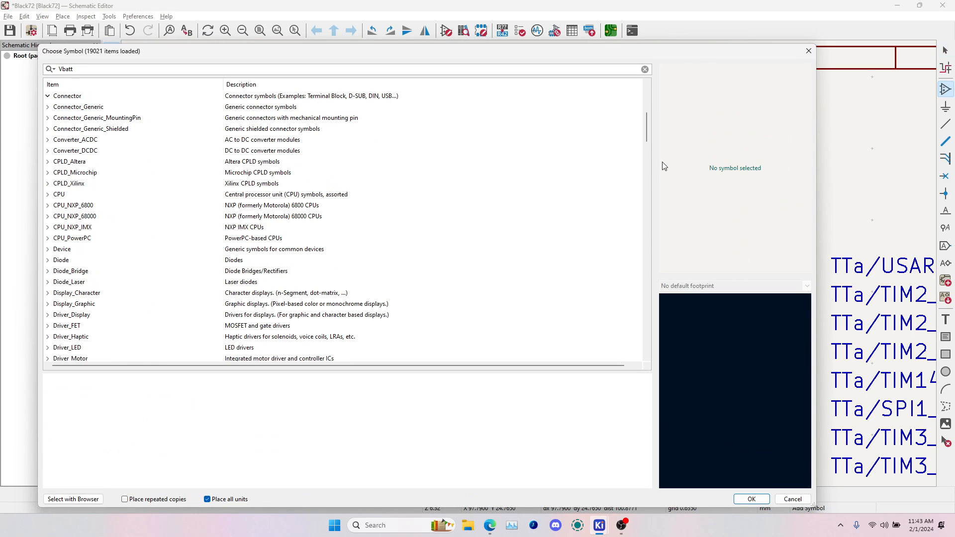
pyautogui.press('BackSpace')
pyautogui.press('BackSpace')
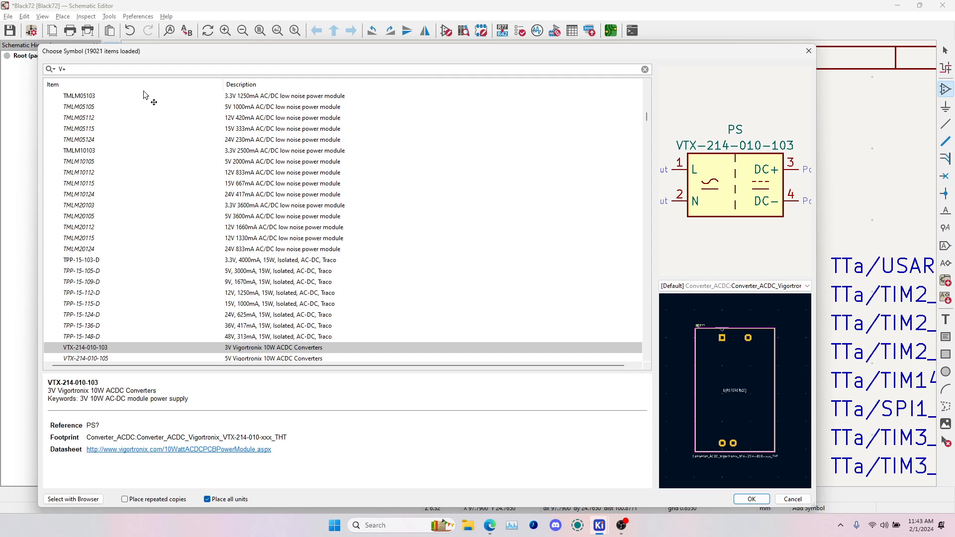
pyautogui.click(809, 51)
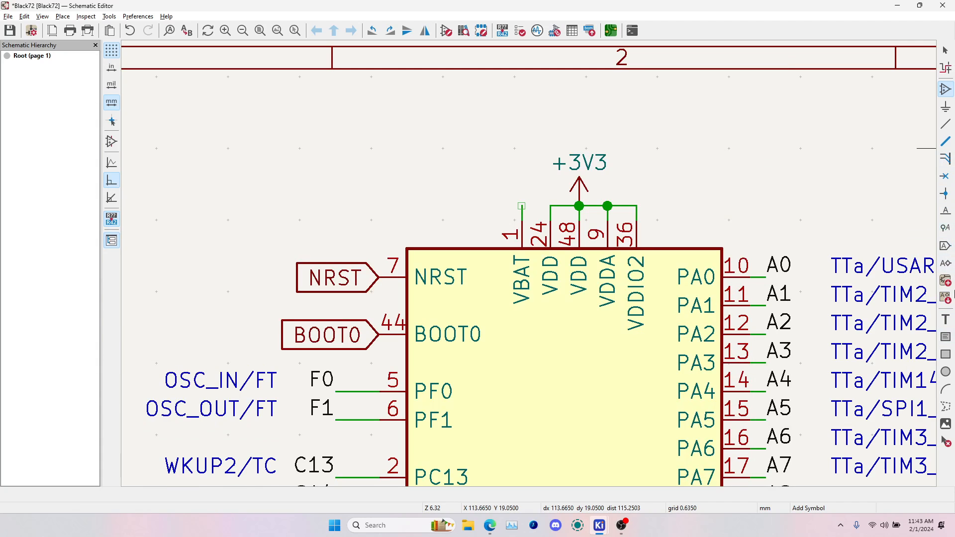
# - Find the +BATT power symbol in the power library and place it on the wire end of the VBAT pin
pyautogui.click(945, 107)
pyautogui.click(898, 167)
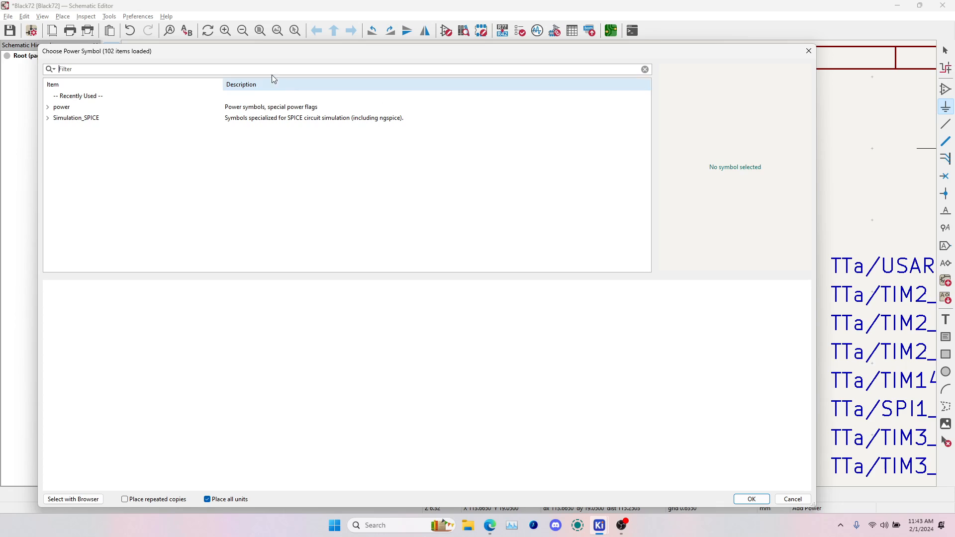
pyautogui.click(47, 107)
pyautogui.scroll(-6, 103, 192)
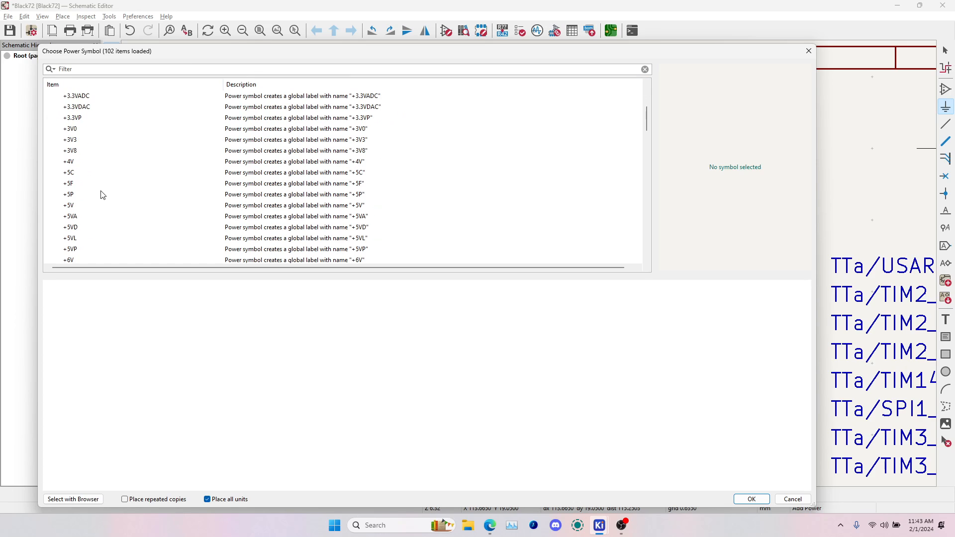
pyautogui.scroll(-8, 104, 192)
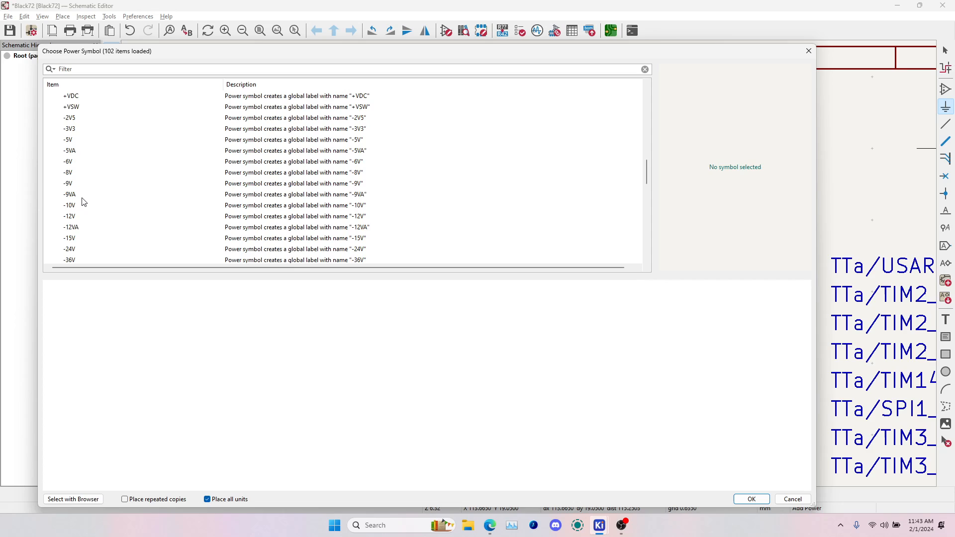
pyautogui.scroll(10, 83, 201)
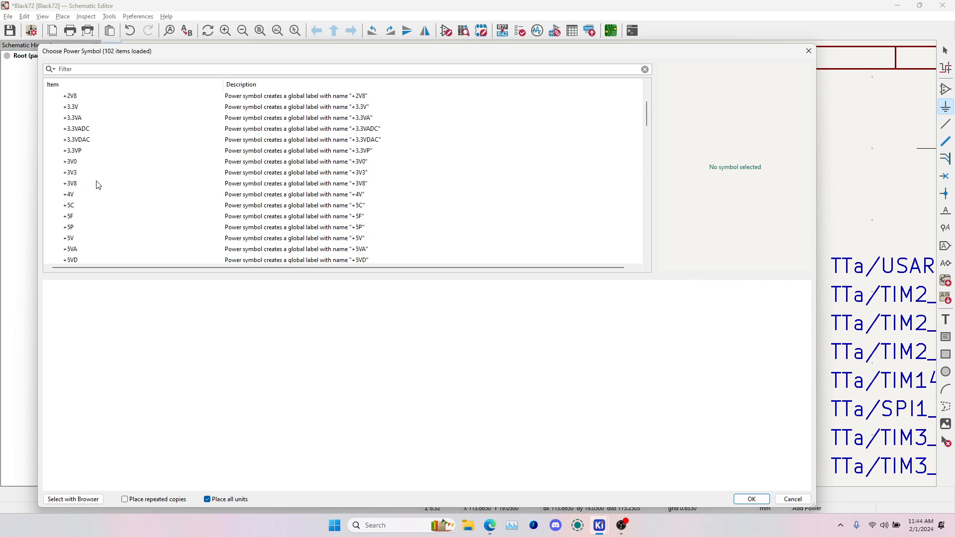
pyautogui.scroll(-15, 98, 185)
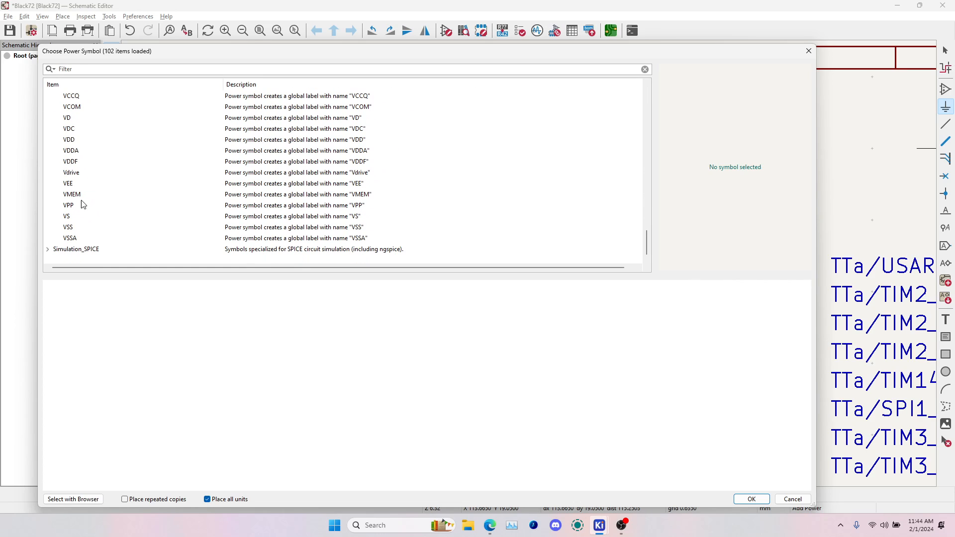
pyautogui.scroll(2, 84, 194)
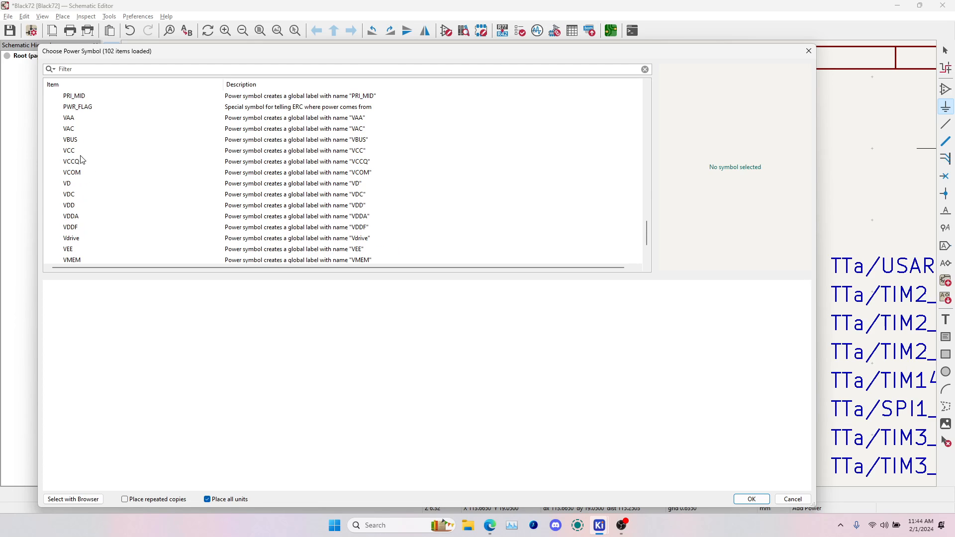
pyautogui.click(81, 195)
pyautogui.click(84, 205)
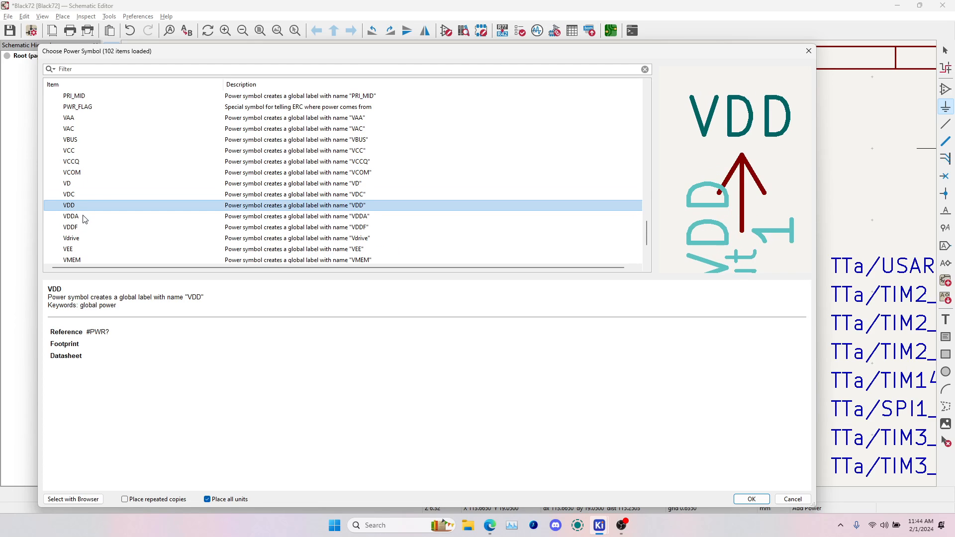
pyautogui.scroll(-1, 90, 226)
pyautogui.scroll(-1, 87, 213)
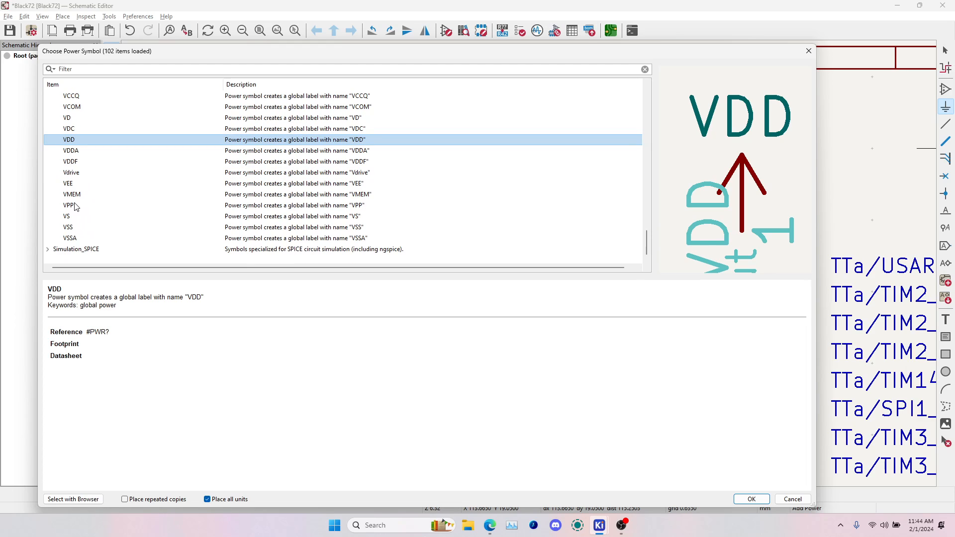
pyautogui.click(75, 206)
pyautogui.scroll(5, 99, 231)
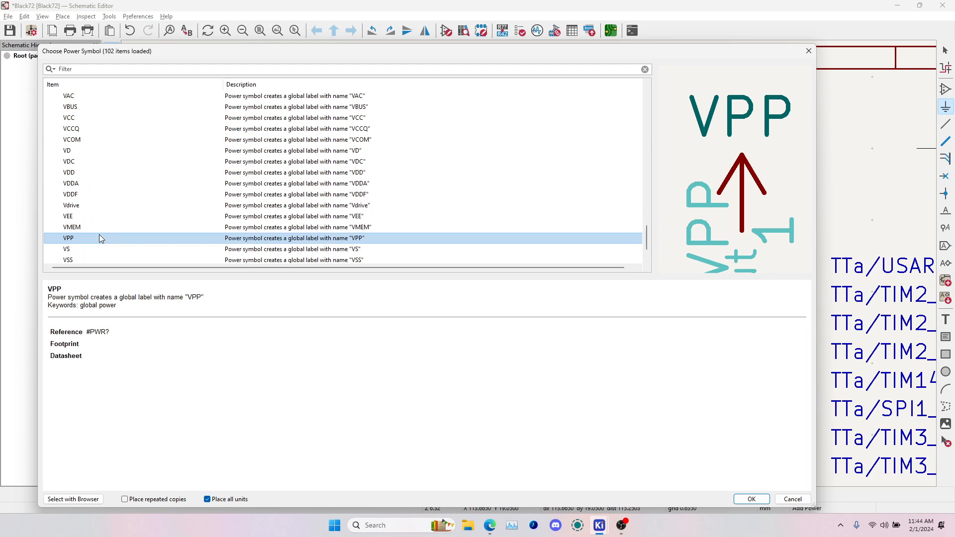
pyautogui.scroll(5, 98, 204)
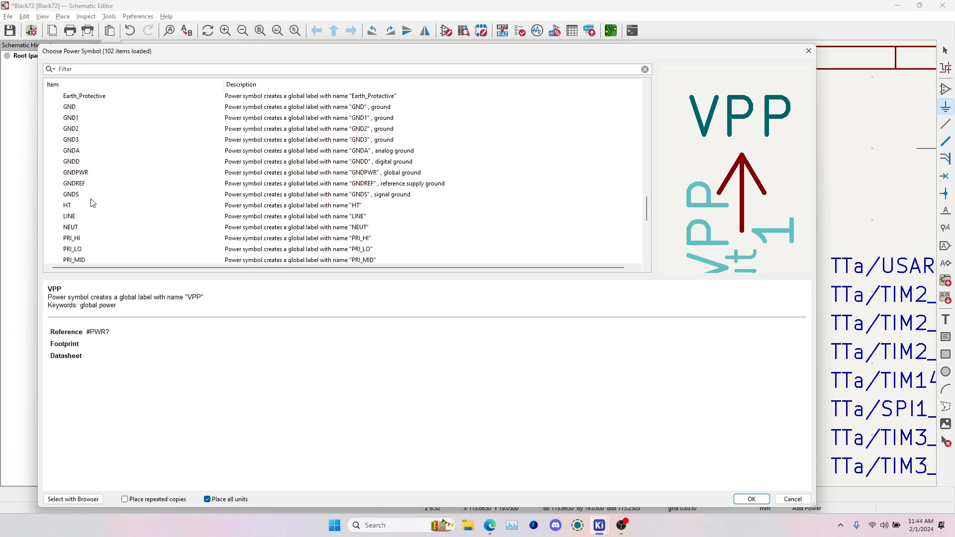
pyautogui.click(82, 128)
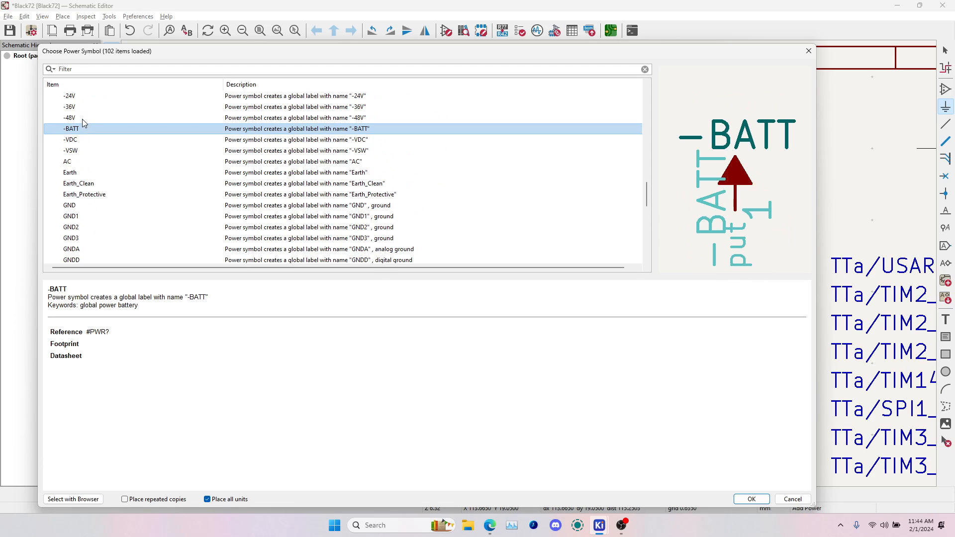
pyautogui.scroll(8, 83, 199)
pyautogui.click(91, 195)
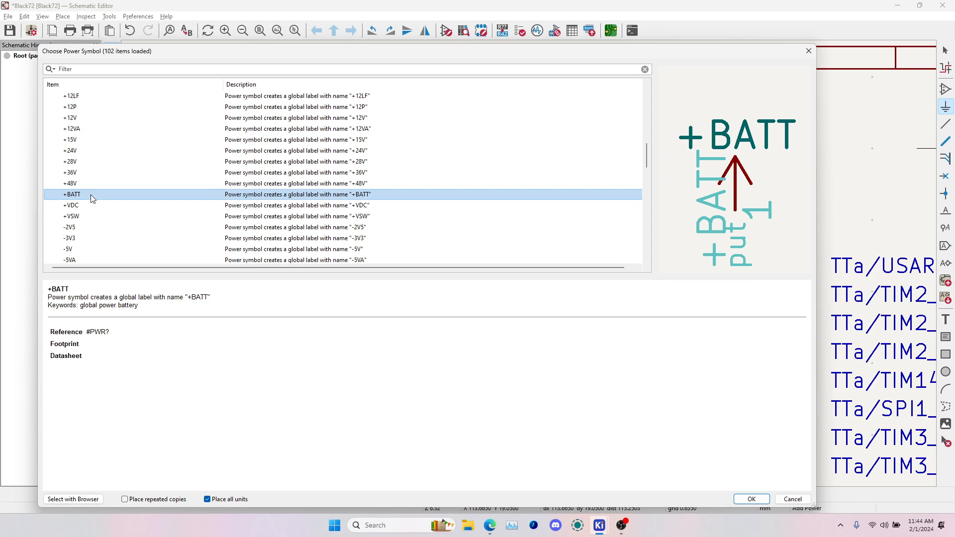
pyautogui.doubleClick(91, 195)
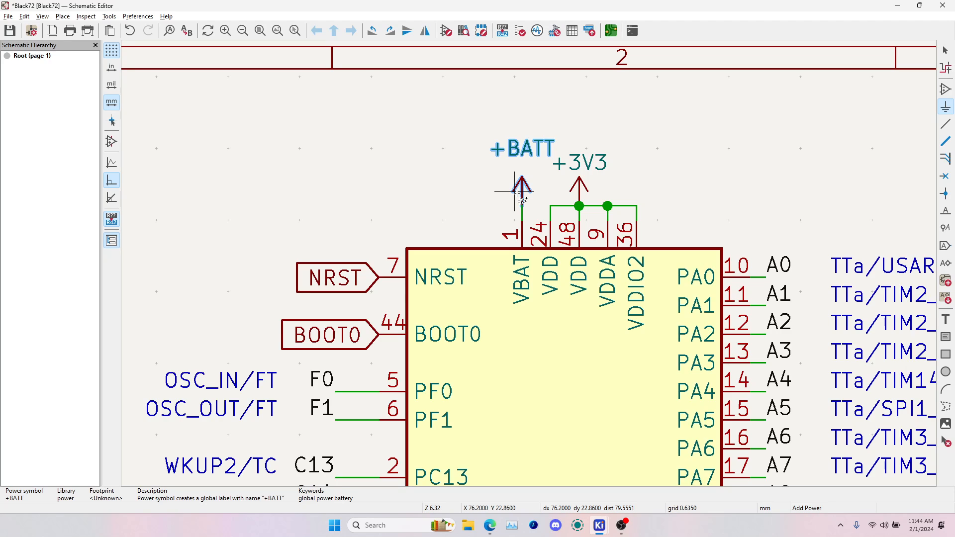
pyautogui.click(521, 199)
pyautogui.press('Escape')
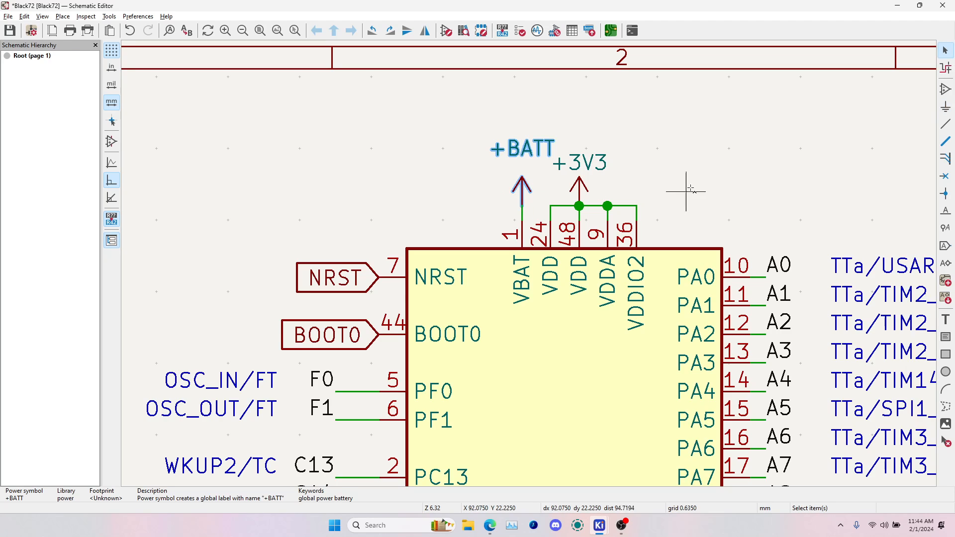
# - Duplicate the +BATT and +3V3 power symbols and place the copies in the free area beside pin 20 of the pin header
pyautogui.keyDown('shift'); pyautogui.click(581, 186); pyautogui.keyUp('shift')
pyautogui.hotkey('ctrl', 'd')
pyautogui.scroll(-5, 503, 288)
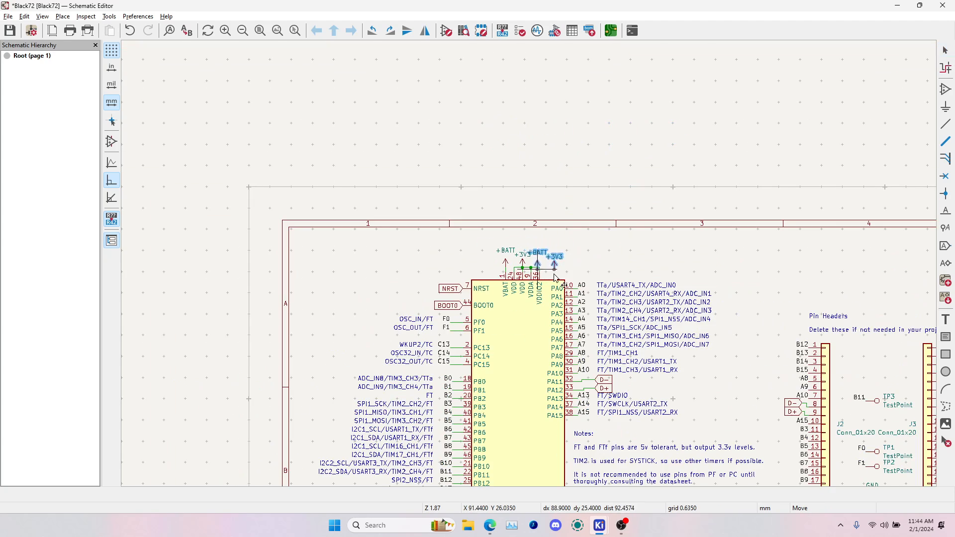
pyautogui.scroll(-4, 553, 263)
pyautogui.scroll(9, 564, 266)
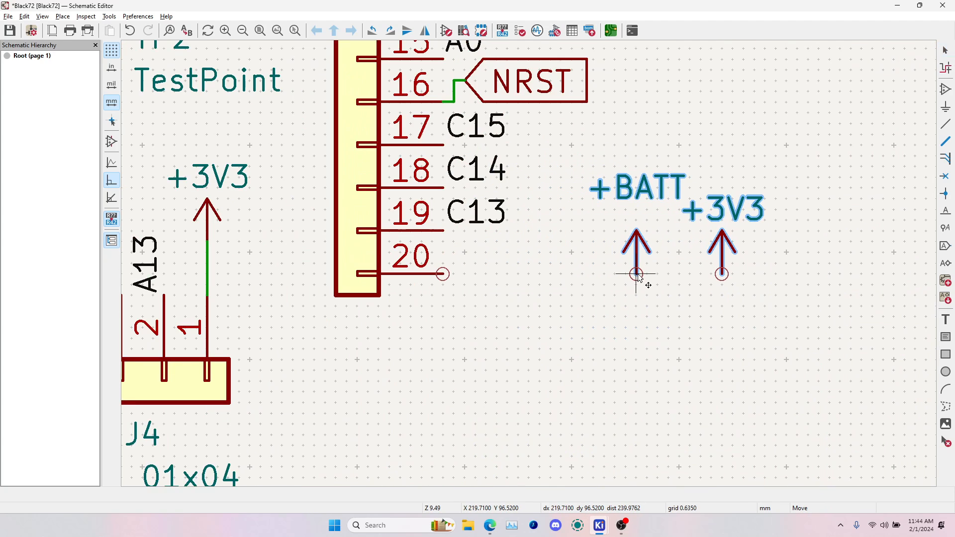
pyautogui.click(648, 254)
# - Shift the copied +BATT symbol slightly and move the copied +3V3 symbol farther away from it to make room between them
pyautogui.click(647, 254)
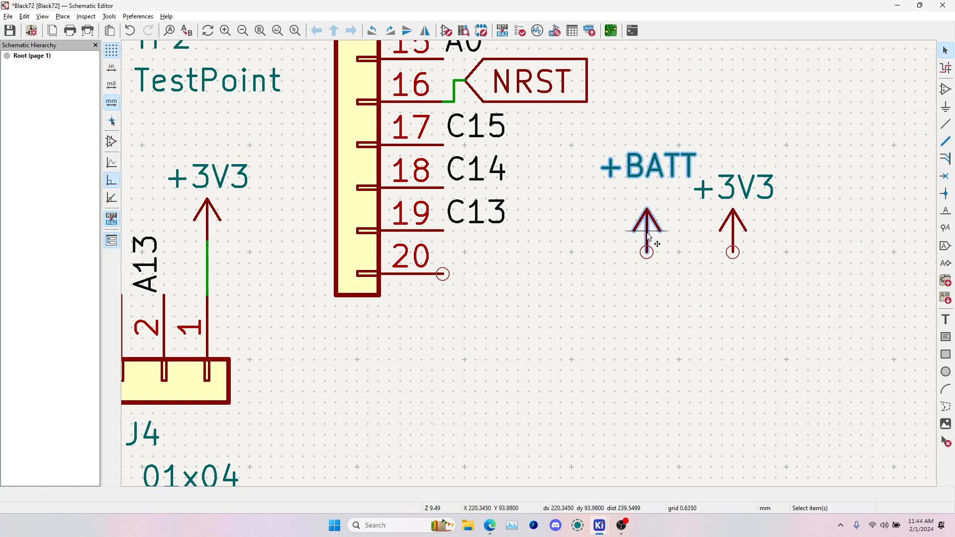
pyautogui.moveTo(645, 252); pyautogui.dragTo(654, 244)
pyautogui.click(451, 275)
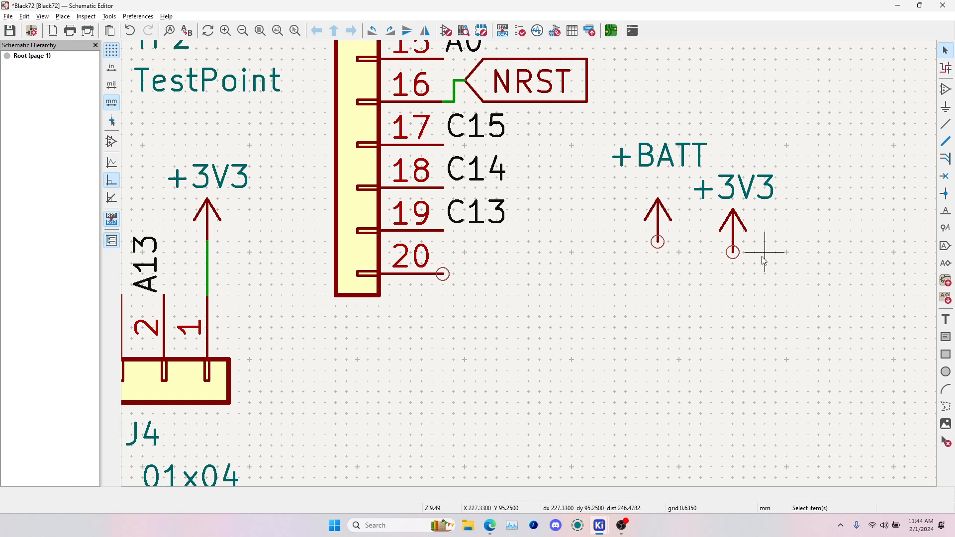
pyautogui.click(734, 243)
pyautogui.moveTo(753, 247); pyautogui.dragTo(884, 275)
pyautogui.click(561, 315)
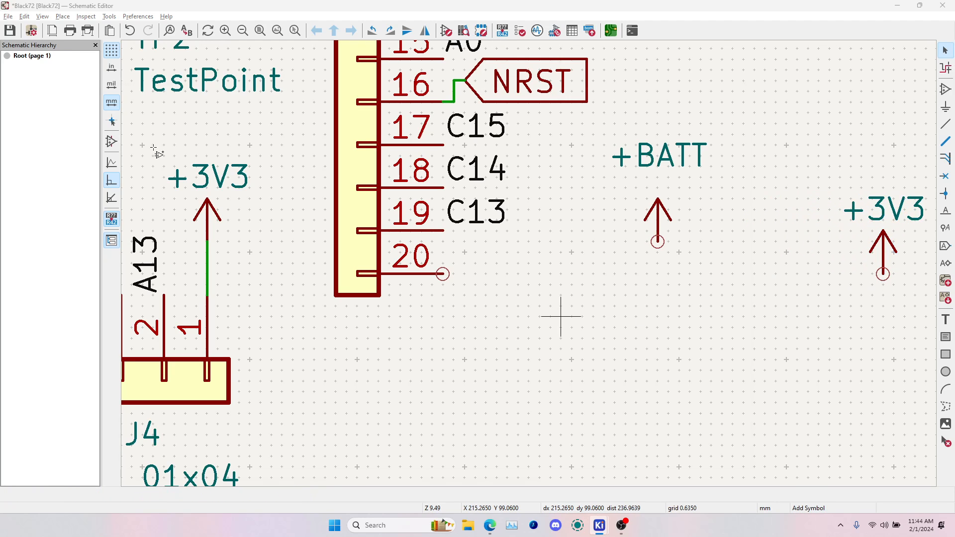
# - Search the symbol library for "diode" and look through the rectifier, Zener and Schottky entries for a suitable part
pyautogui.write('a')
pyautogui.write('diode')
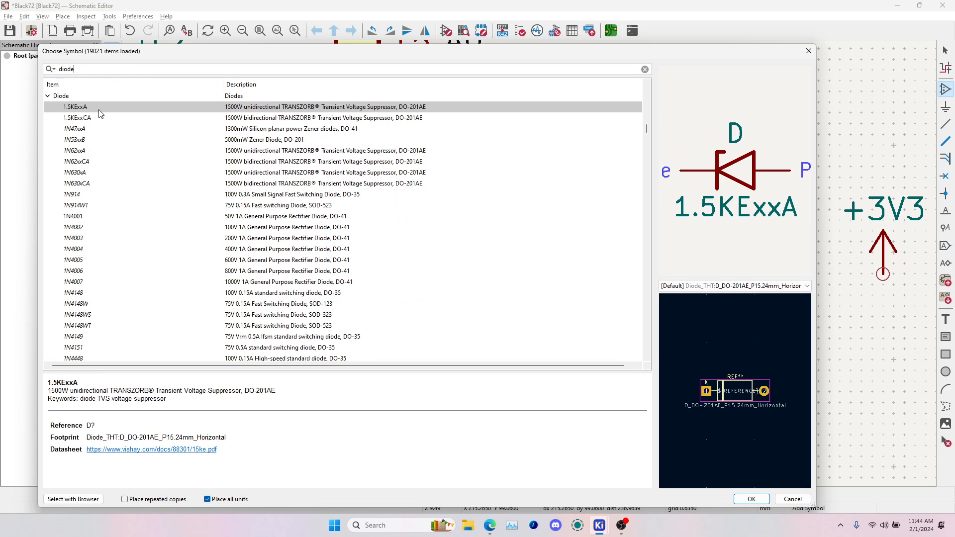
pyautogui.press('Down')
pyautogui.press('Down')
pyautogui.press('Down')
pyautogui.press('Up')
pyautogui.press('Up')
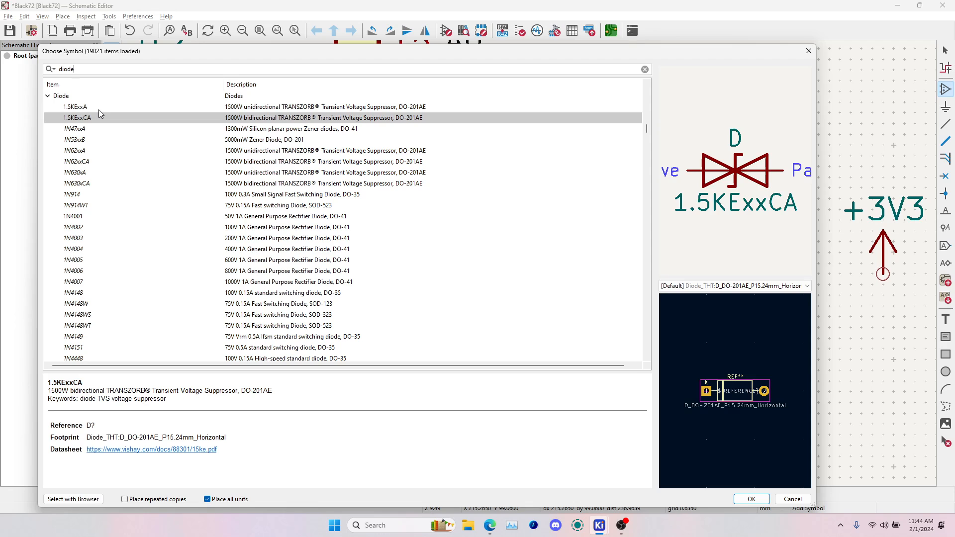
pyautogui.press('Down')
pyautogui.press('Down')
pyautogui.press('Down')
pyautogui.press('Down')
pyautogui.press('Down')
pyautogui.press('Down')
pyautogui.press('Down')
pyautogui.press('Down')
pyautogui.press('Down')
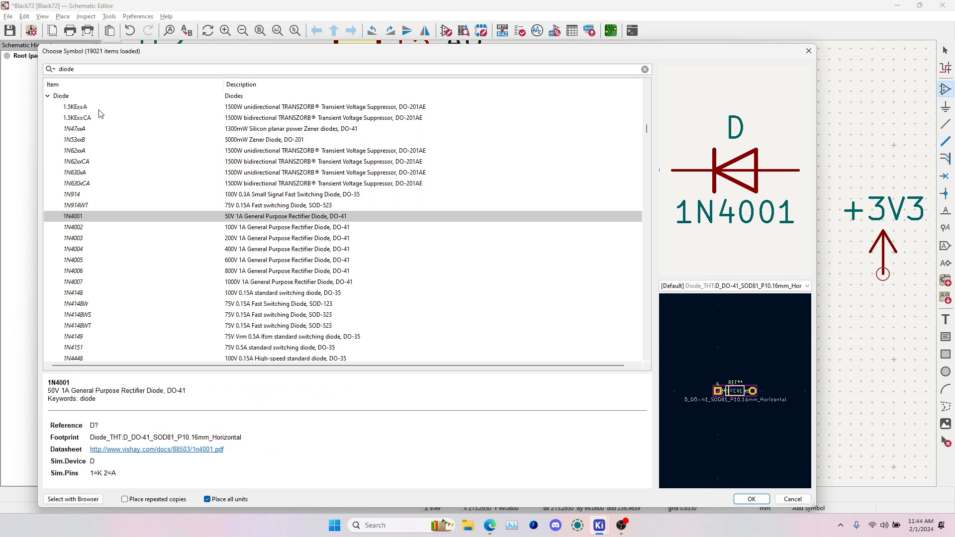
pyautogui.press('Down')
pyautogui.press('Down')
pyautogui.press('Down')
pyautogui.press('Down')
pyautogui.press('Down')
pyautogui.press('Down')
pyautogui.press('Down')
pyautogui.press('Down')
pyautogui.press('Down')
pyautogui.press('Down')
pyautogui.press('Down')
pyautogui.press('Down')
pyautogui.press('Down')
pyautogui.press('Down')
pyautogui.press('Down')
pyautogui.press('Down')
pyautogui.press('Down')
pyautogui.press('Down')
pyautogui.press('Down')
pyautogui.press('Down')
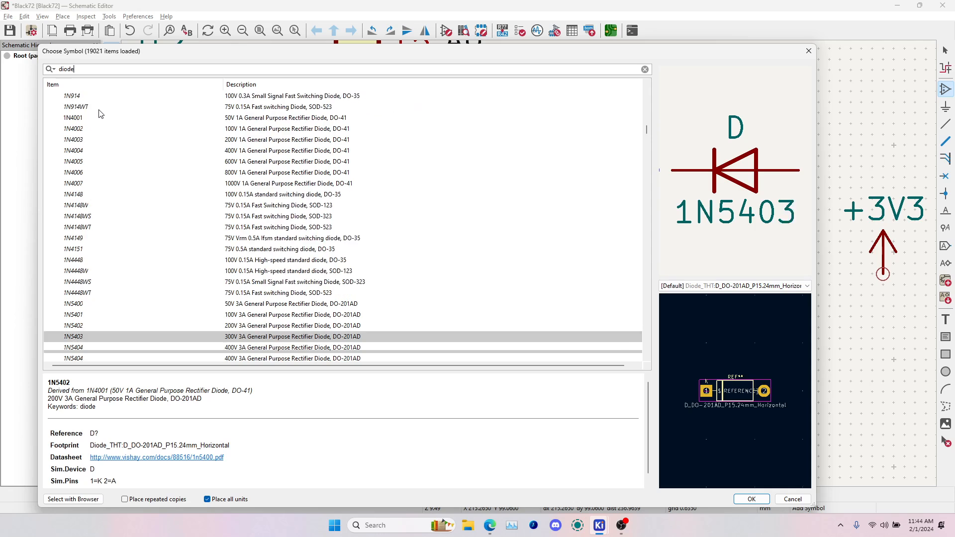
pyautogui.press('Down')
pyautogui.press('Down')
pyautogui.press('Down')
pyautogui.press('Down')
pyautogui.press('Down')
pyautogui.press('Down')
pyautogui.press('Down')
pyautogui.press('Down')
pyautogui.press('Down')
pyautogui.press('Down')
pyautogui.press('Down')
pyautogui.press('Down')
pyautogui.press('Down')
pyautogui.press('Down')
pyautogui.press('Down')
pyautogui.press('Down')
pyautogui.press('Down')
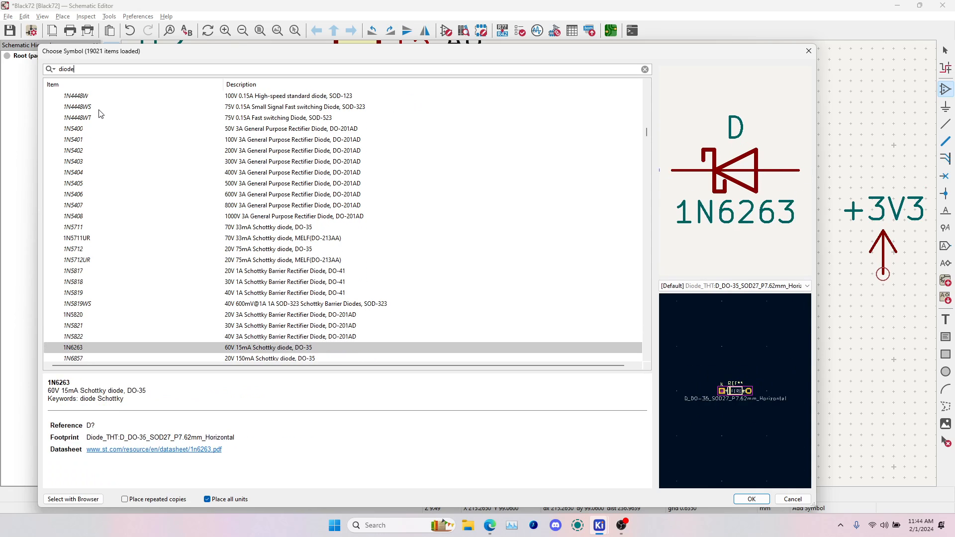
pyautogui.press('Down')
pyautogui.press('Down')
pyautogui.press('Down')
pyautogui.press('Down')
pyautogui.press('Down')
pyautogui.press('Down')
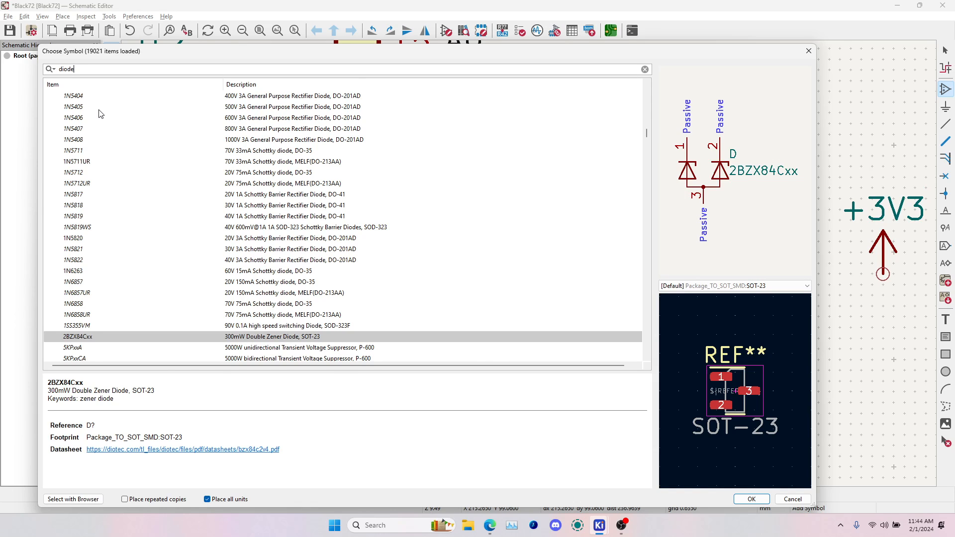
pyautogui.hotkey('alt', 'Tab')
pyautogui.hotkey('alt', 'Tab')
pyautogui.press('Down')
pyautogui.press('Down')
pyautogui.press('Down')
pyautogui.press('Down')
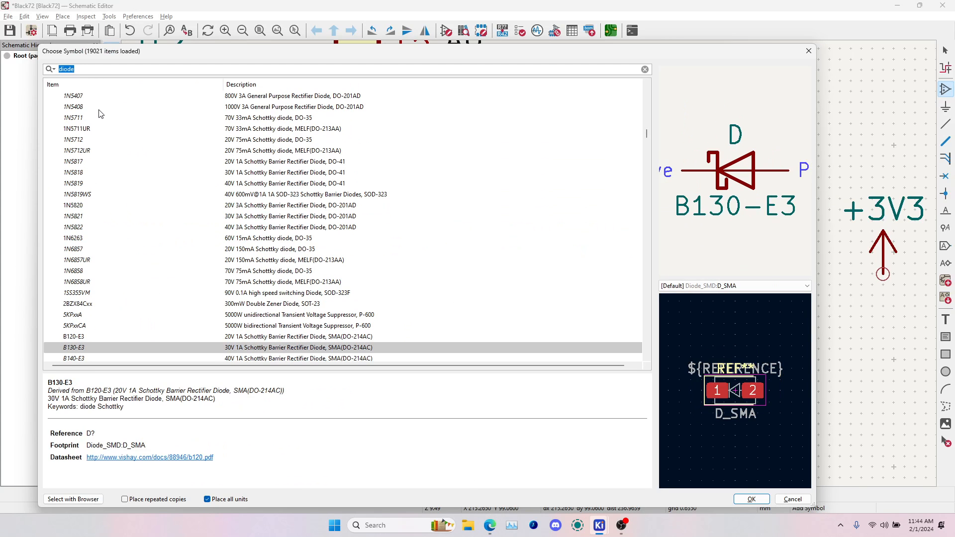
pyautogui.press('Up')
pyautogui.press('Up')
pyautogui.press('Down')
pyautogui.press('Down')
pyautogui.press('Down')
pyautogui.press('Down')
pyautogui.press('Down')
pyautogui.press('Down')
pyautogui.press('Down')
pyautogui.press('Down')
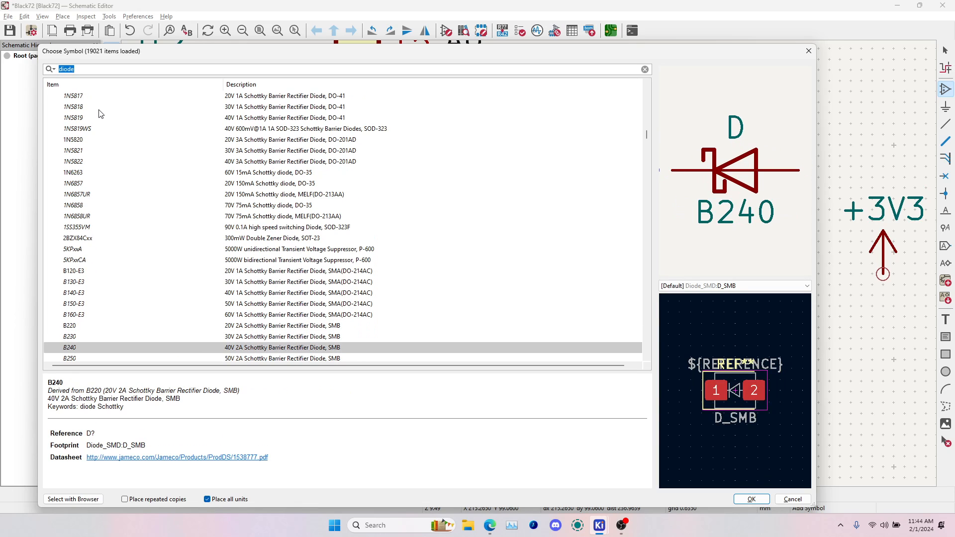
pyautogui.press('Down')
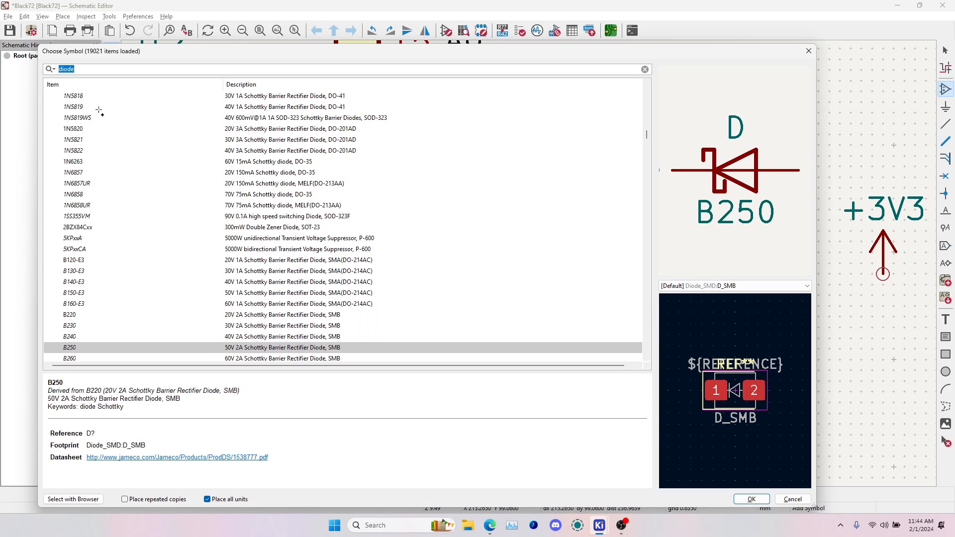
# - Find the BAT54C dual Schottky diode in the symbol library, rotate it 180 degrees and place it with pin 3 on the +BATT symbol
pyautogui.write('BAT')
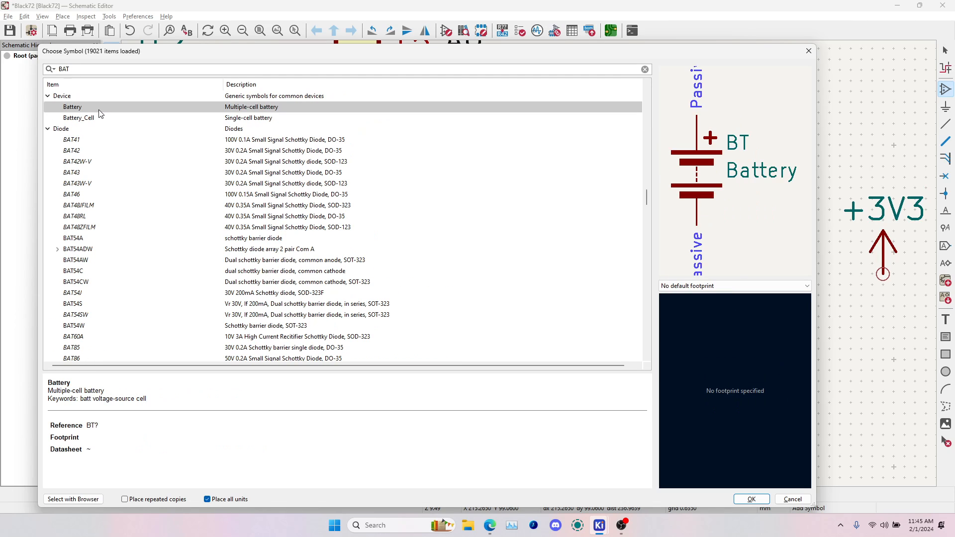
pyautogui.write('54')
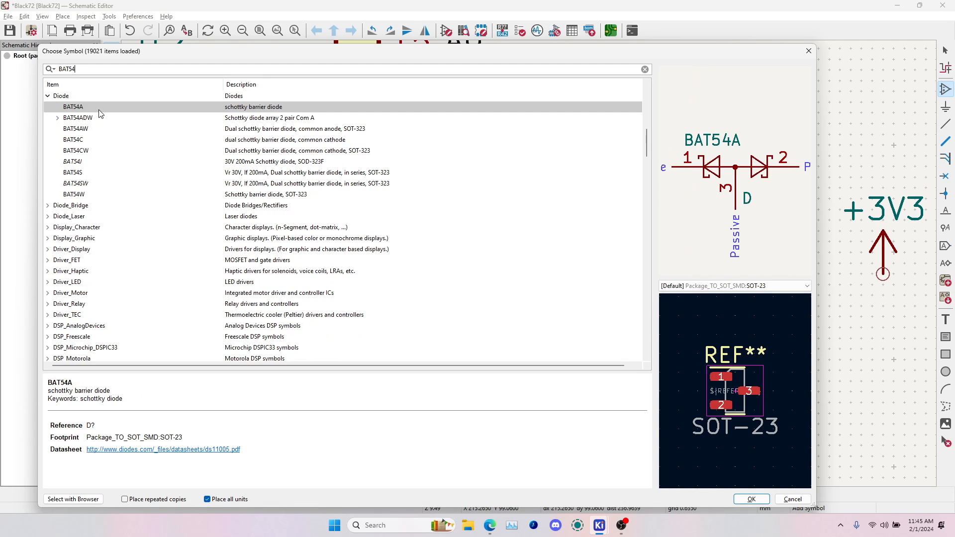
pyautogui.click(83, 141)
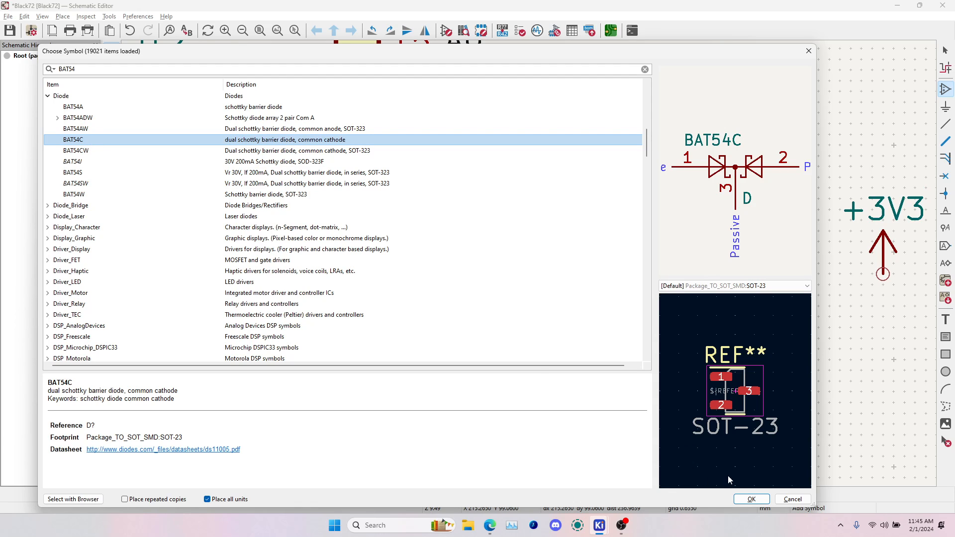
pyautogui.click(750, 498)
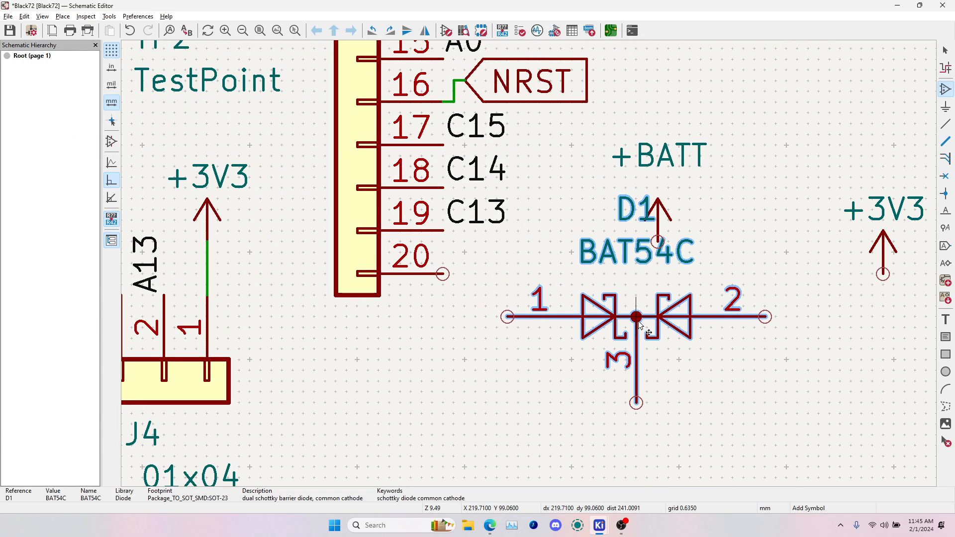
pyautogui.press('r')
pyautogui.press('r')
pyautogui.click(664, 328)
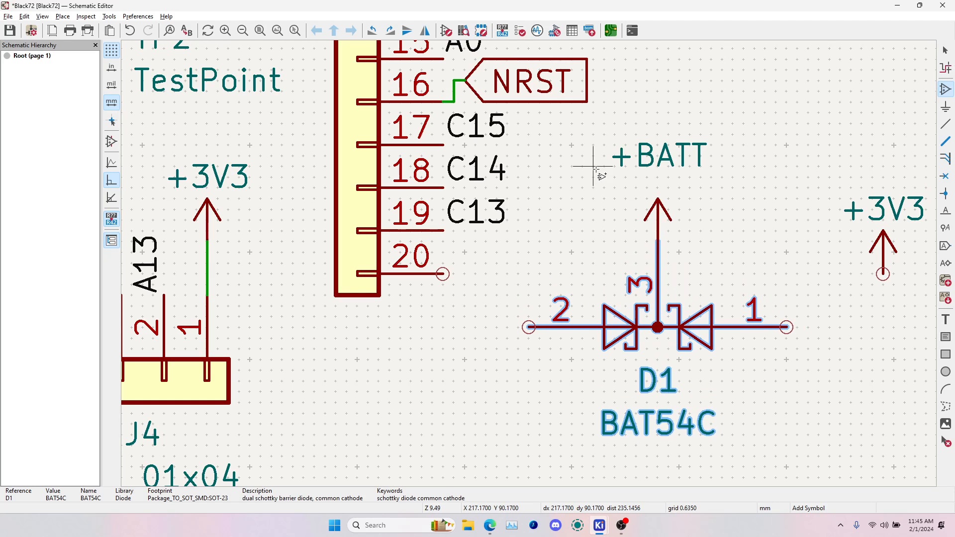
pyautogui.press('Escape')
# - Move the diode, the +BATT symbol and the +3V3 symbol together so the diode's end pins line up with header pin 20
pyautogui.click(608, 284)
pyautogui.keyDown('shift'); pyautogui.click(651, 211); pyautogui.keyUp('shift')
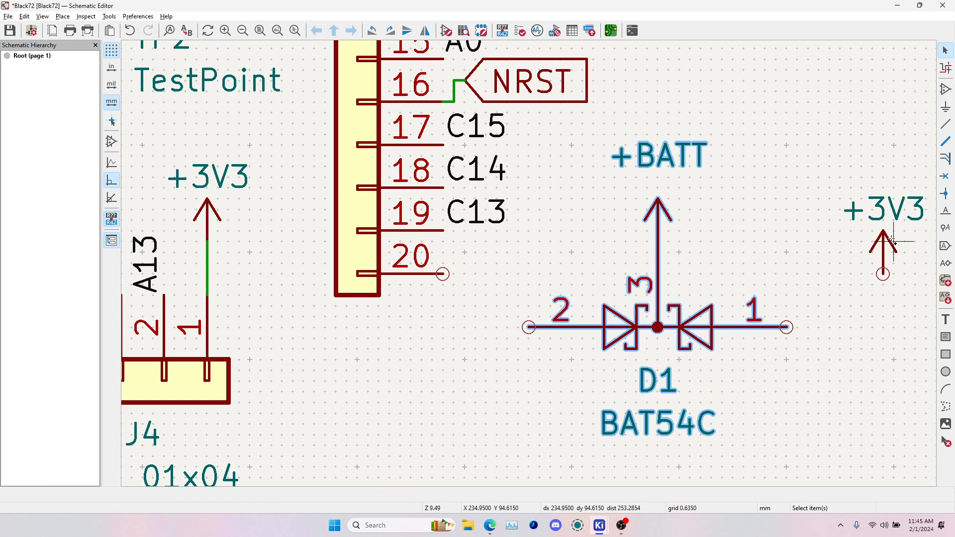
pyautogui.keyDown('shift'); pyautogui.click(880, 247); pyautogui.keyUp('shift')
pyautogui.press('m')
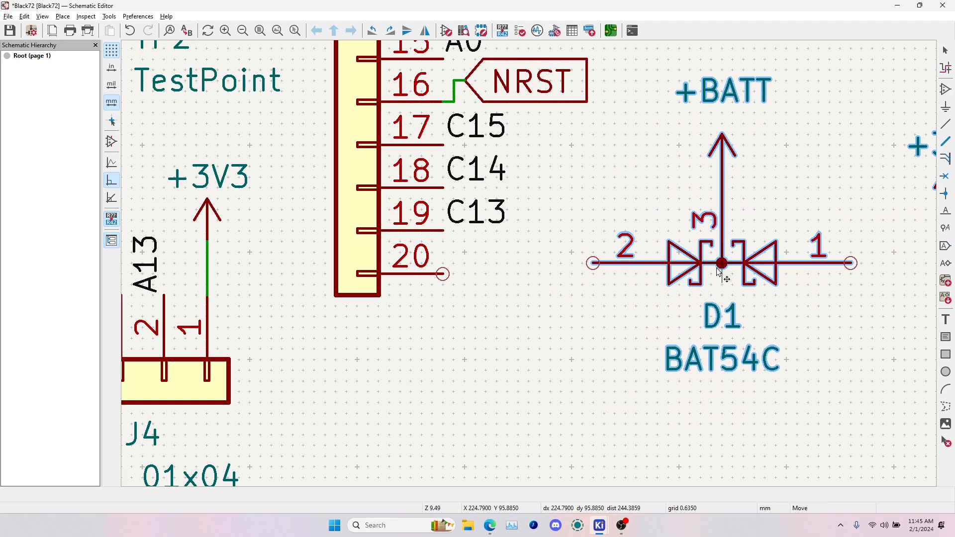
pyautogui.click(714, 274)
# - Wire header pin 20 to diode pin 2 and diode pin 1 to the +3V3 symbol, and save the schematic
pyautogui.scroll(-3, 715, 274)
pyautogui.click(945, 123)
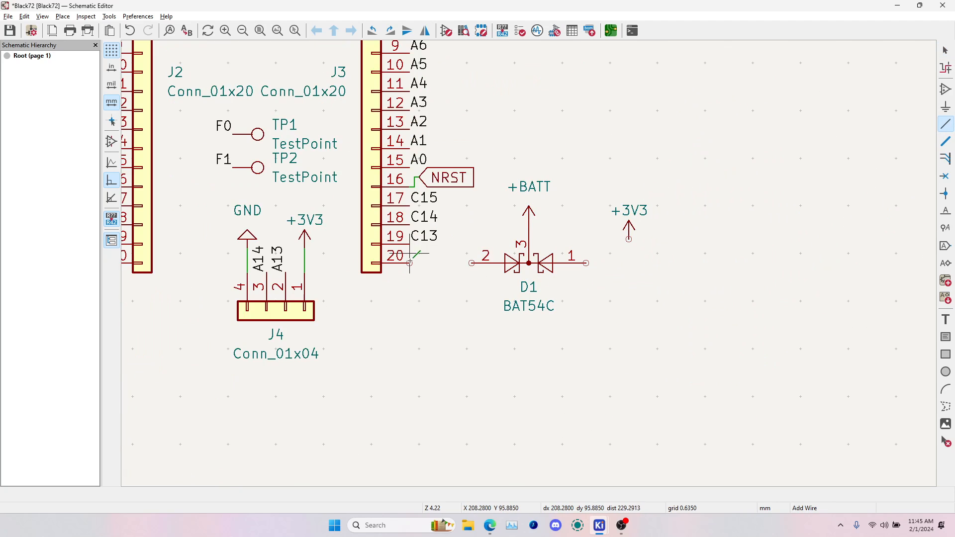
pyautogui.click(409, 262)
pyautogui.click(471, 263)
pyautogui.click(586, 262)
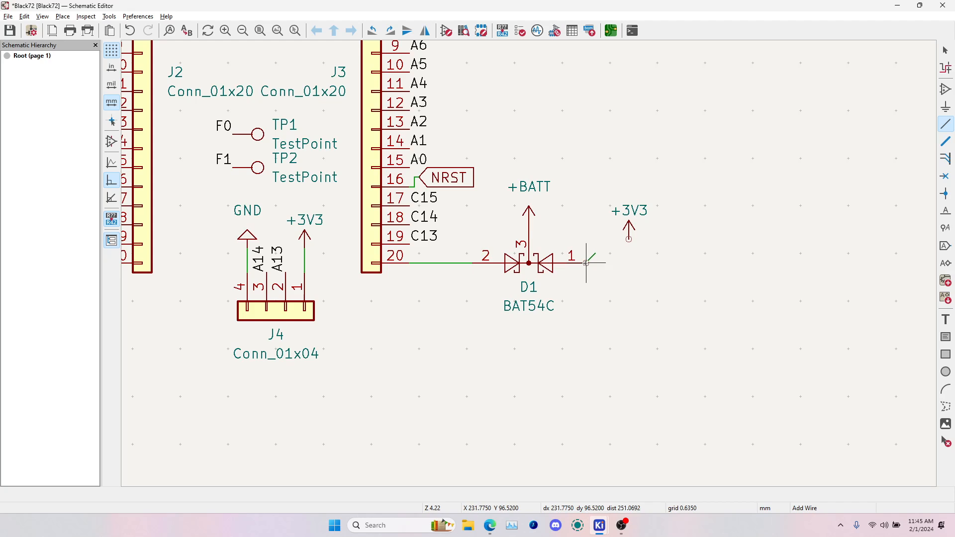
pyautogui.click(629, 240)
pyautogui.press('Escape')
pyautogui.hotkey('ctrl', 's')
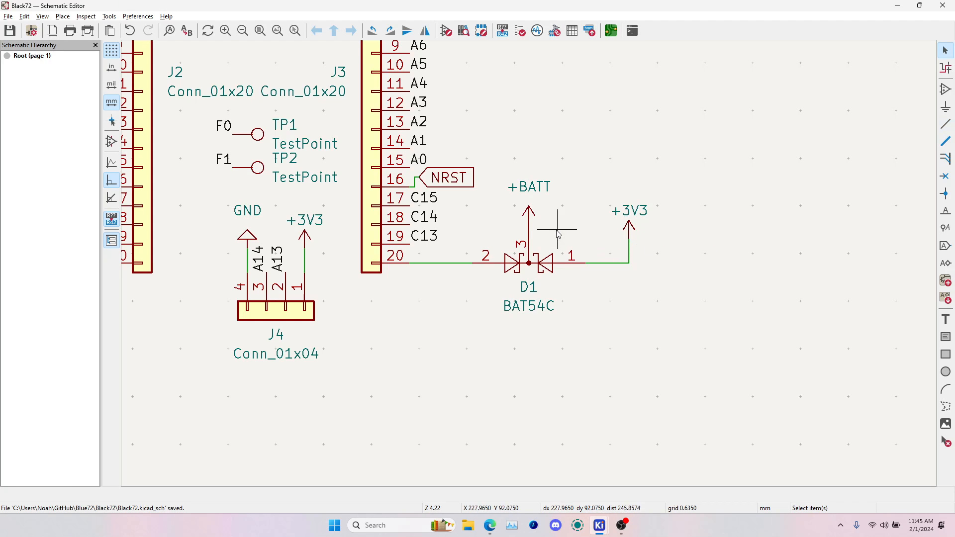
# - Pick up the +BATT symbol above the diode and set it back on pin 3
pyautogui.click(531, 221)
pyautogui.press('m')
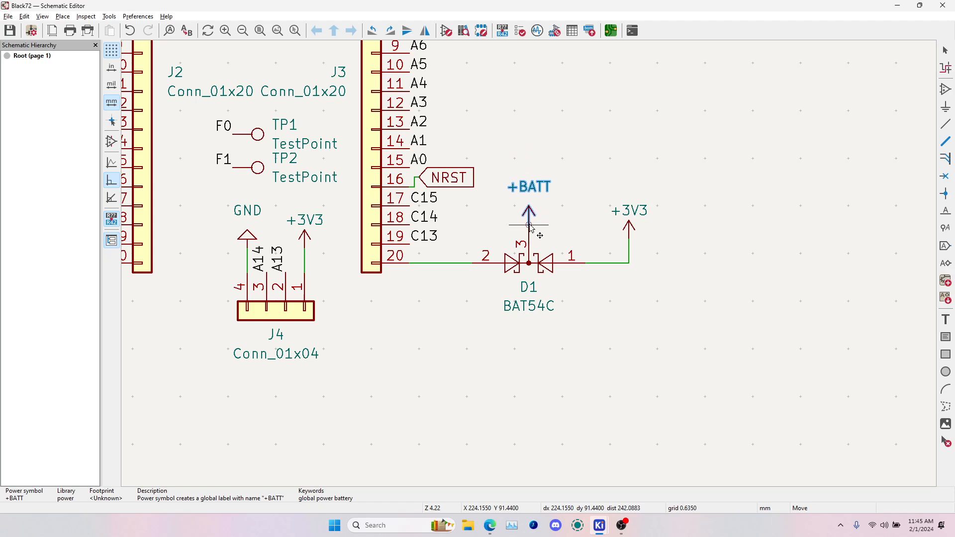
pyautogui.click(530, 225)
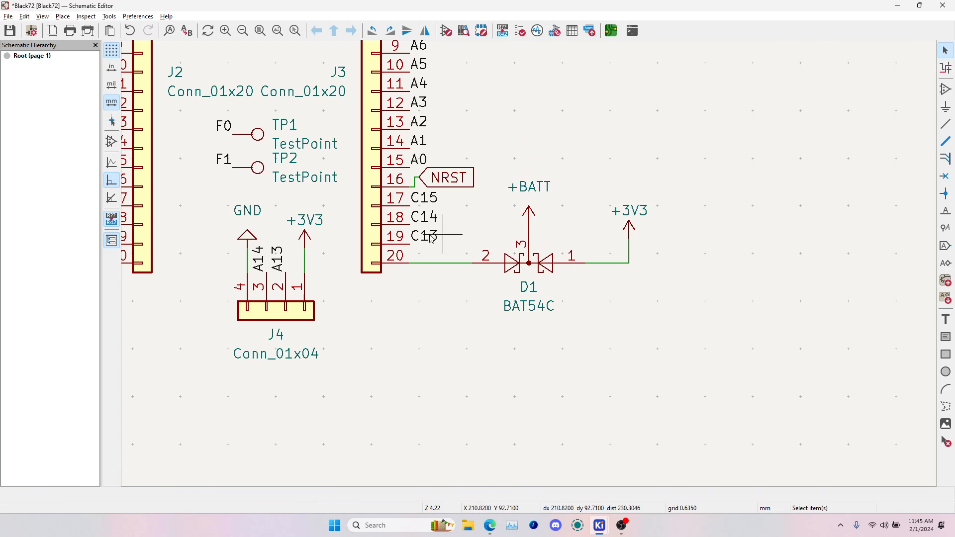
pyautogui.scroll(-3, 433, 235)
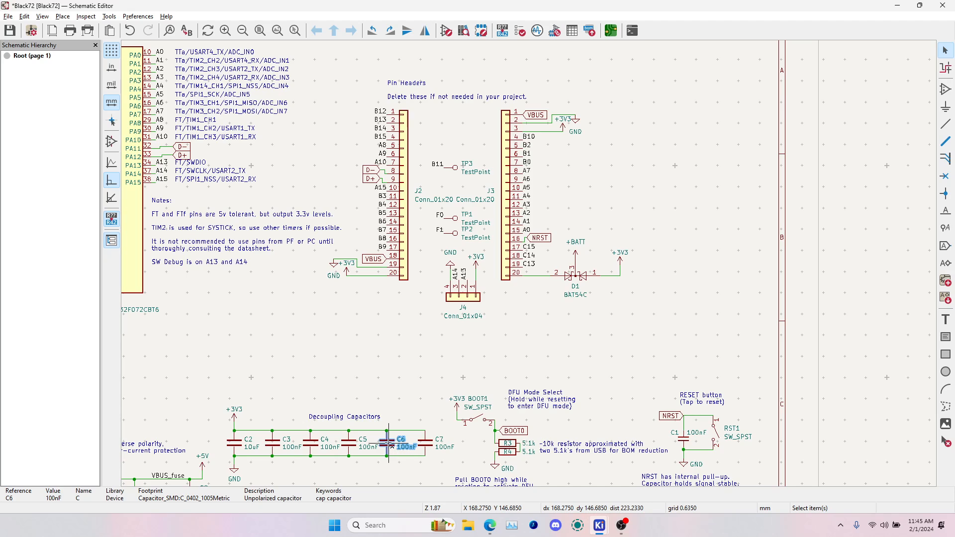
pyautogui.click(426, 446)
pyautogui.hotkey('ctrl', 'd')
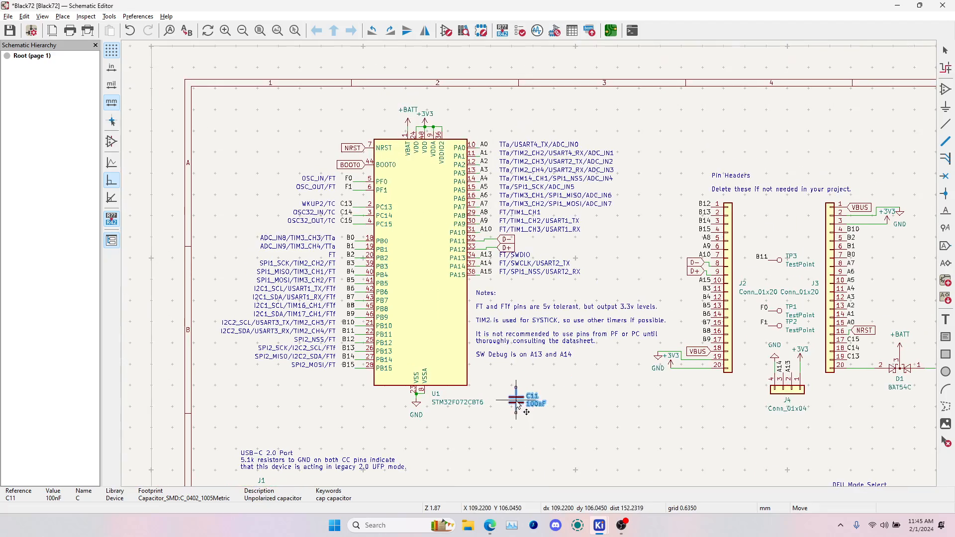
pyautogui.scroll(4, 395, 132)
pyautogui.press('Escape')
# - Take capacitor C7 out of the decoupling capacitor row and move it up to the microcontroller's +BATT supply
pyautogui.scroll(-8, 477, 260)
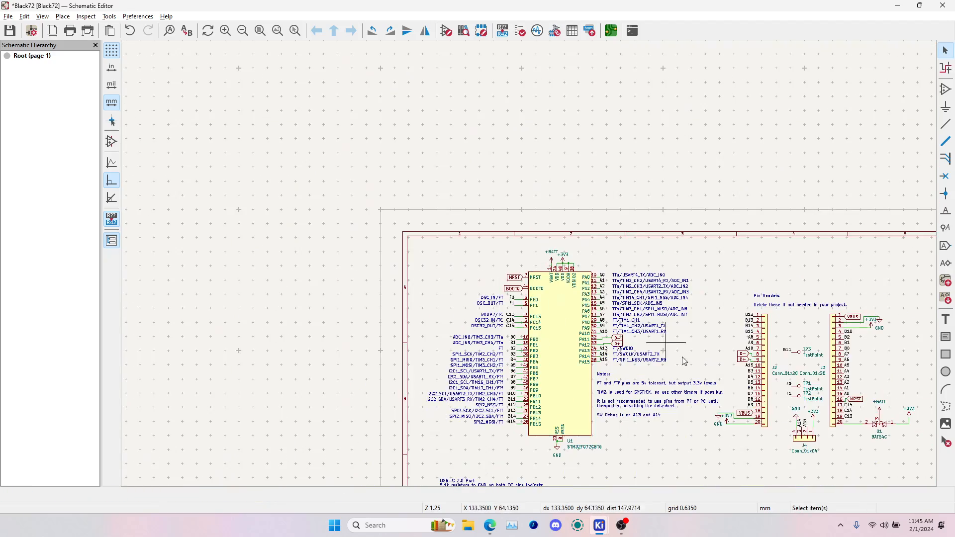
pyautogui.scroll(6, 419, 346)
pyautogui.click(418, 348)
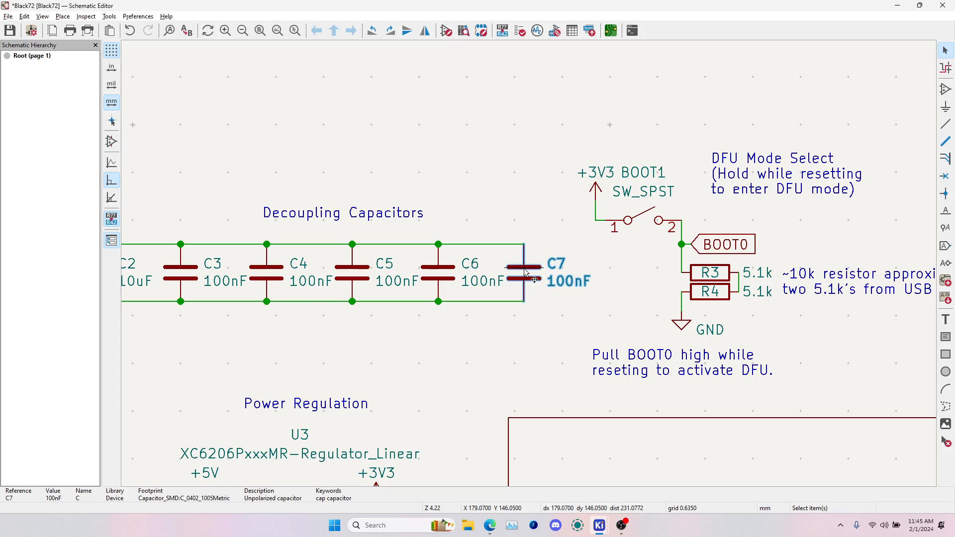
pyautogui.press('m')
pyautogui.scroll(-6, 525, 276)
pyautogui.scroll(2, 429, 214)
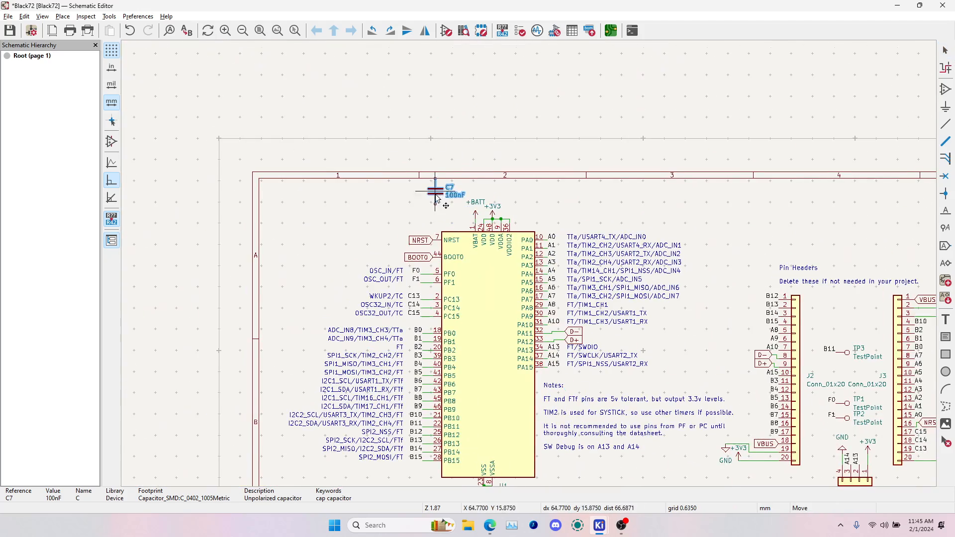
pyautogui.scroll(4, 428, 214)
# - Mirror C7 so its labels sit on its left with the reference above the value, and place it left of the +BATT symbol
pyautogui.rightClick(540, 269)
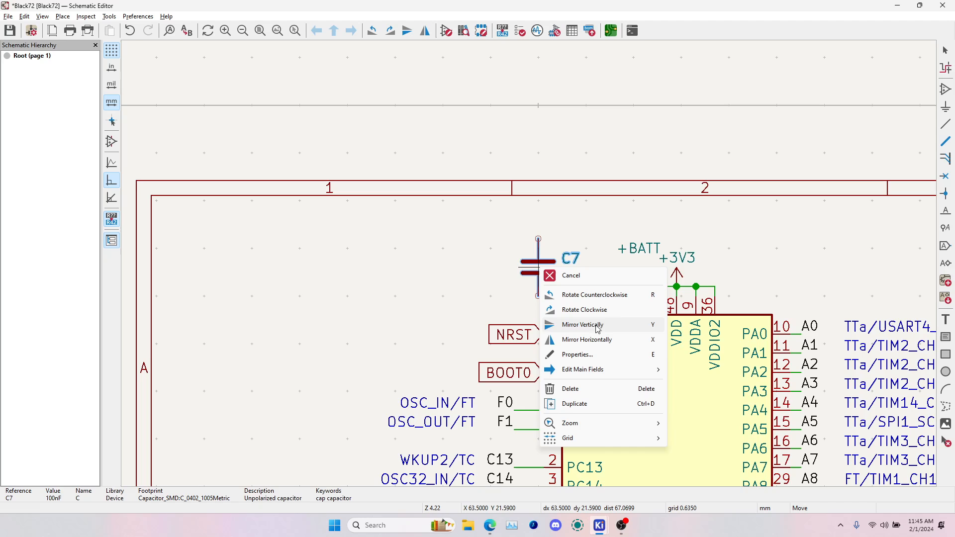
pyautogui.click(592, 323)
pyautogui.rightClick(559, 271)
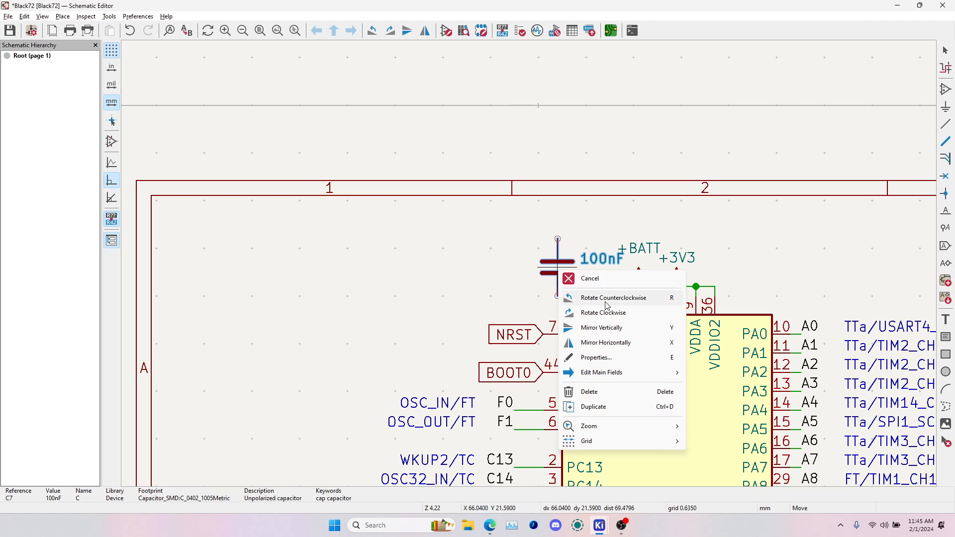
pyautogui.click(626, 342)
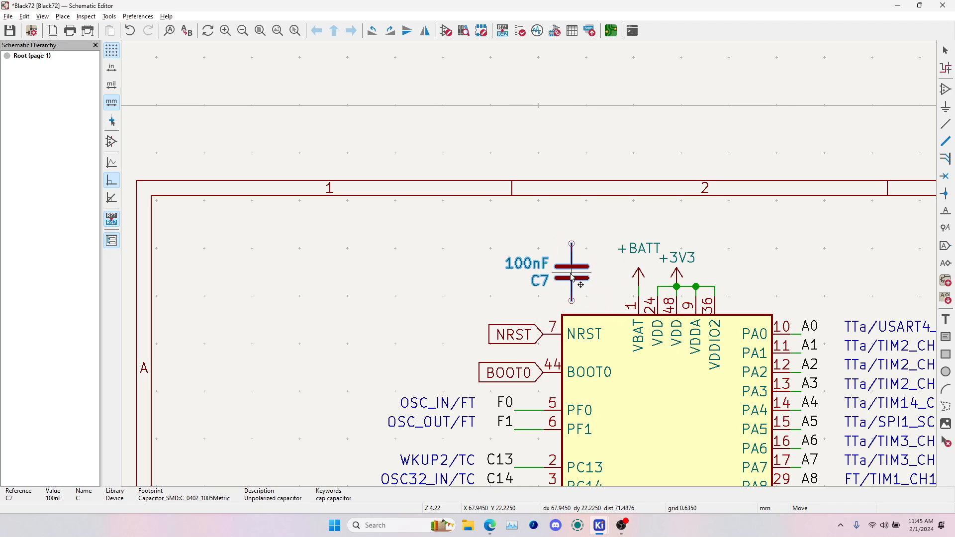
pyautogui.rightClick(572, 275)
pyautogui.click(628, 342)
pyautogui.click(577, 273)
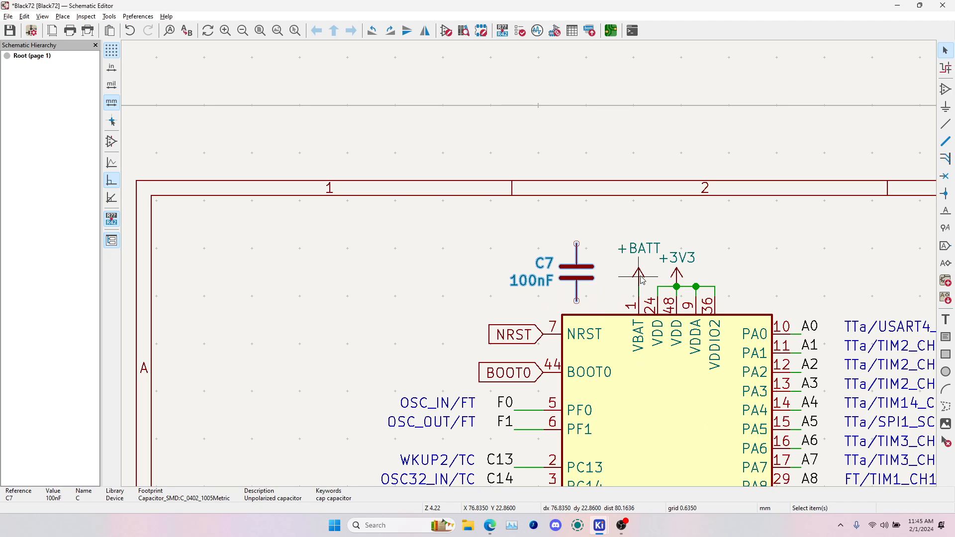
# - Raise the +BATT symbol level with C7's upper pin and wire C7 through it down to the VBAT pin
pyautogui.click(640, 282)
pyautogui.moveTo(640, 282); pyautogui.dragTo(639, 244)
pyautogui.press('w')
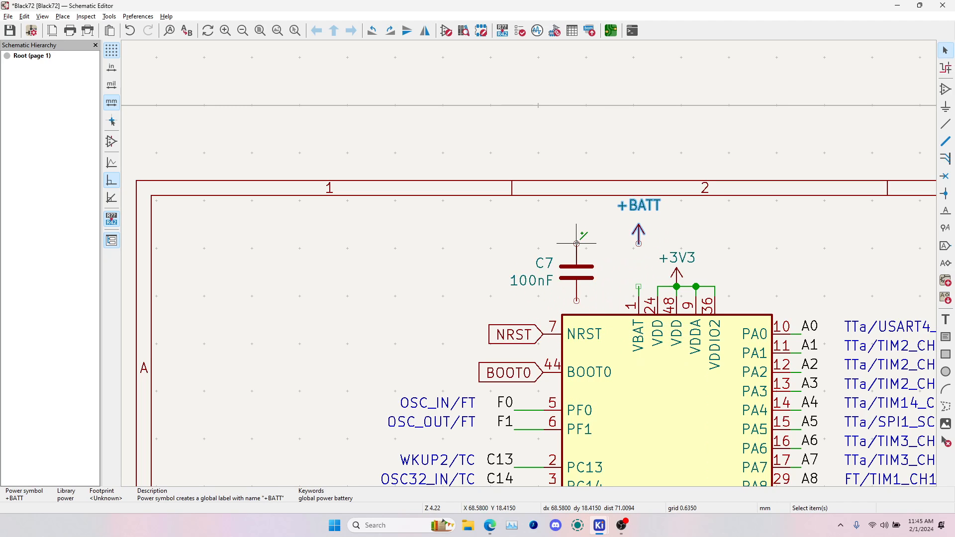
pyautogui.click(577, 243)
pyautogui.press('e')
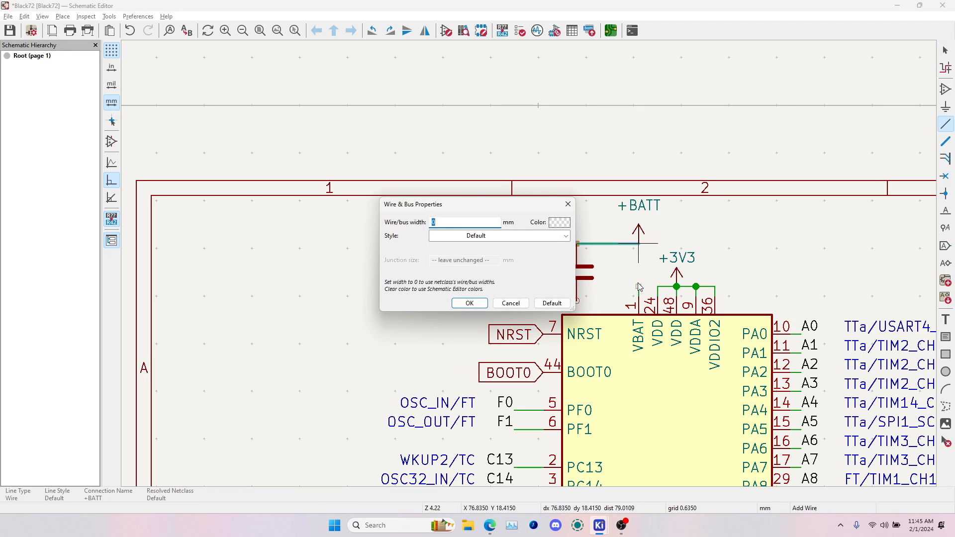
pyautogui.click(526, 304)
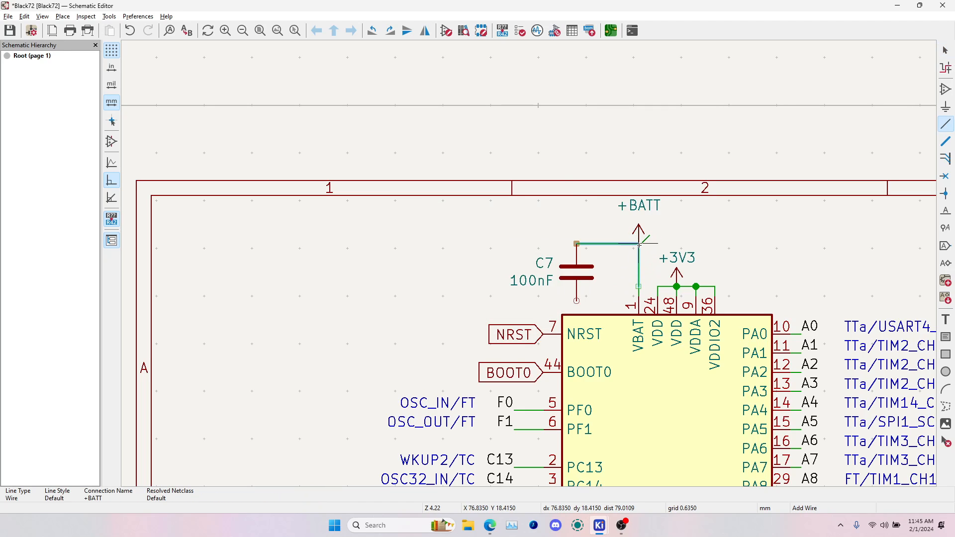
pyautogui.click(639, 298)
pyautogui.press('Escape')
# - Duplicate the GND symbol below the microcontroller and place the copy on C7's lower pin
pyautogui.scroll(-5, 537, 328)
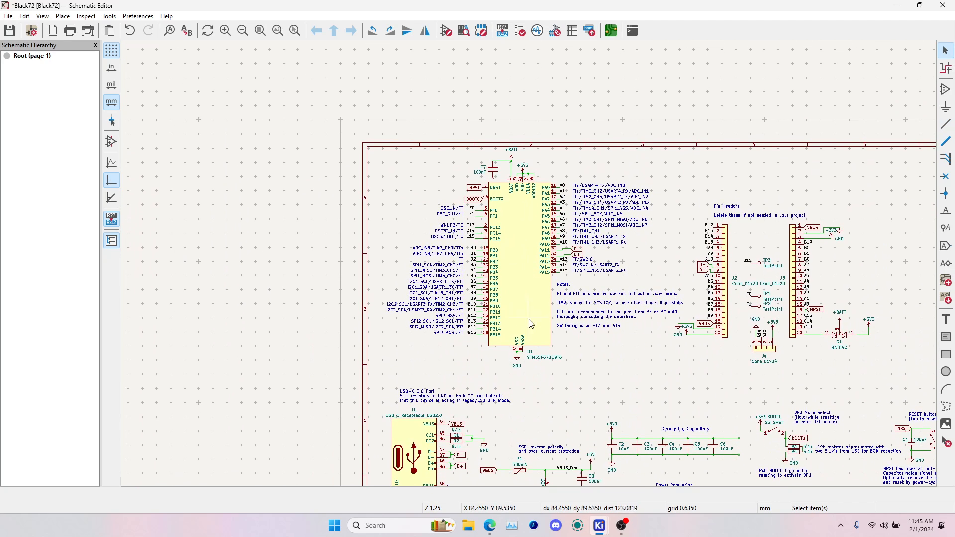
pyautogui.hotkey('ctrl', 'd')
pyautogui.scroll(5, 491, 162)
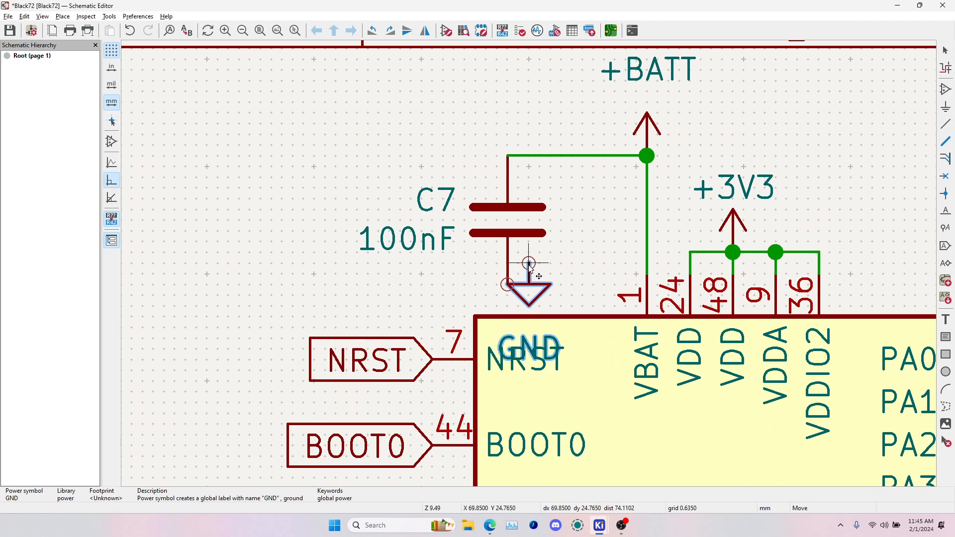
pyautogui.click(507, 289)
pyautogui.moveTo(507, 291)
pyautogui.mouseDown()
pyautogui.moveTo(414, 286)
pyautogui.moveTo(509, 287)
pyautogui.mouseUp()
# - Shift C7 and its GND symbol up and left, clear of the microcontroller, with the wire still attached, and save the schematic
pyautogui.keyDown('shift'); pyautogui.click(517, 239); pyautogui.keyUp('shift')
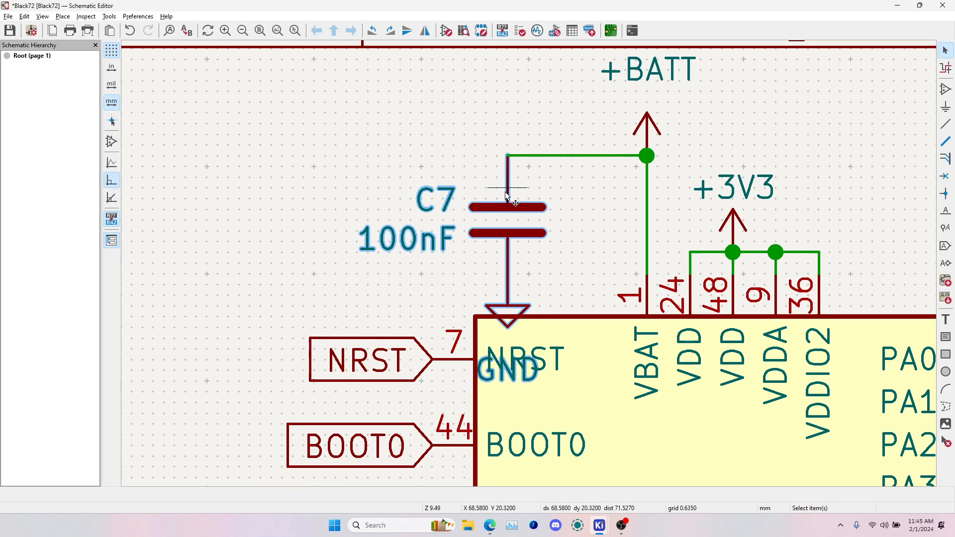
pyautogui.moveTo(511, 163); pyautogui.dragTo(427, 157)
pyautogui.click(512, 162)
pyautogui.press('g')
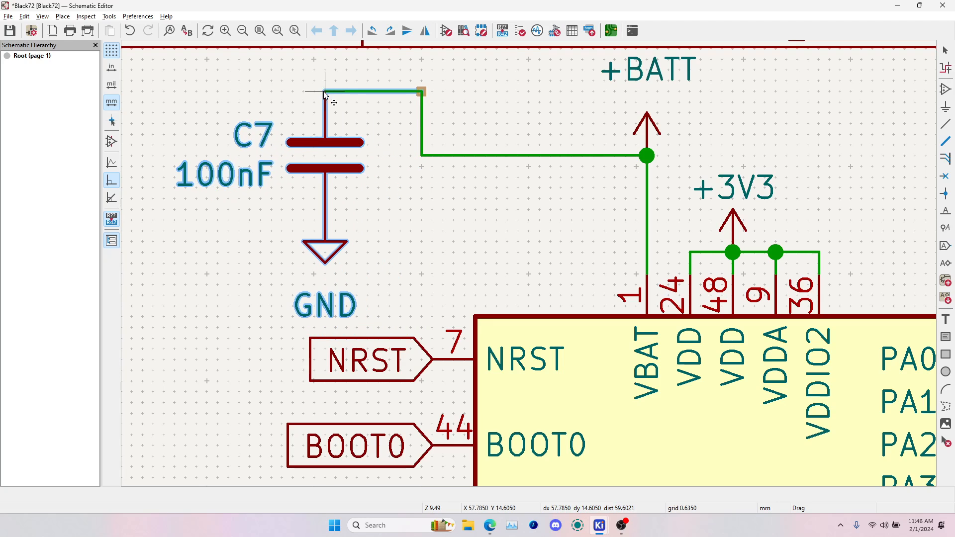
pyautogui.click(315, 92)
pyautogui.press('Escape')
pyautogui.scroll(-5, 406, 195)
pyautogui.hotkey('ctrl', 's')
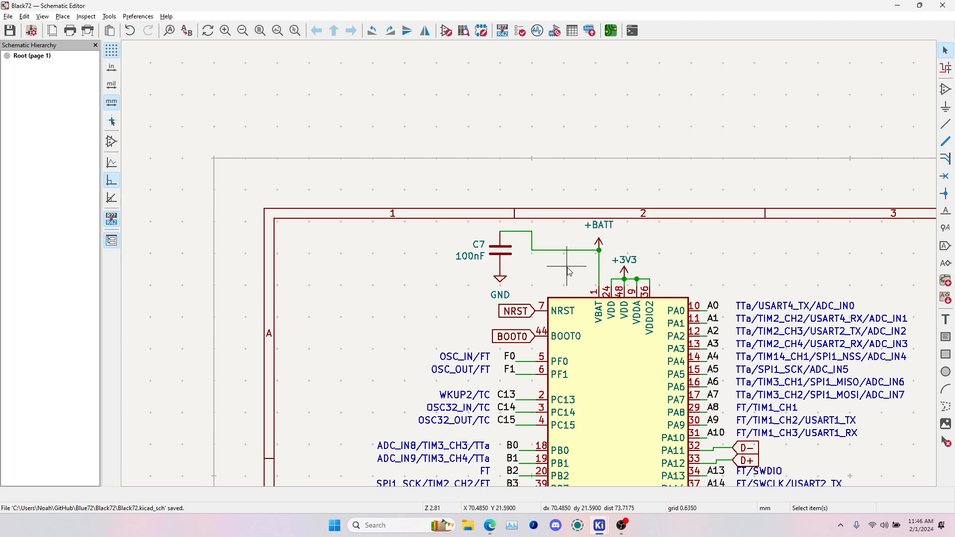
# - Switch to the PCB Editor and update the board from the schematic
pyautogui.scroll(-1, 567, 268)
pyautogui.moveTo(617, 385); pyautogui.dragTo(380, 244, button='middle')
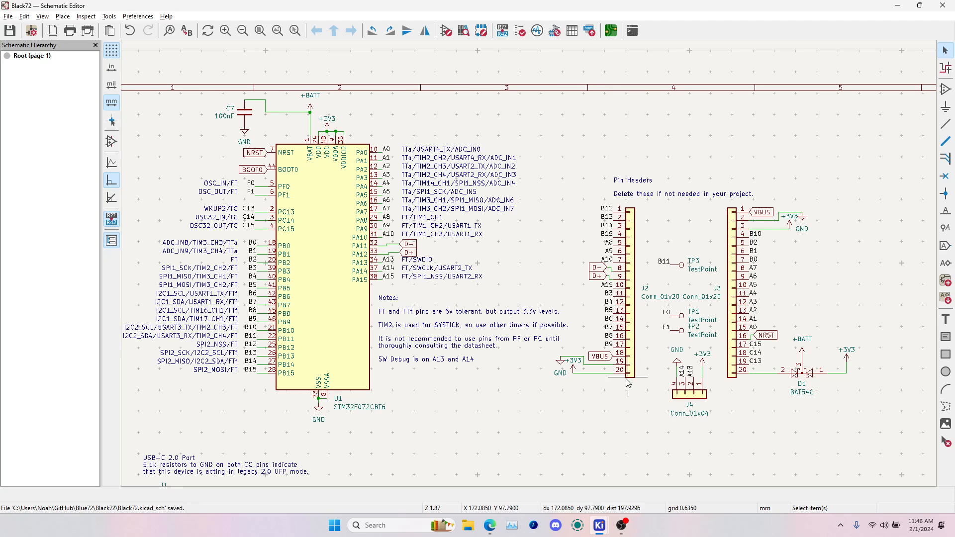
pyautogui.moveTo(625, 384); pyautogui.dragTo(641, 366, button='middle')
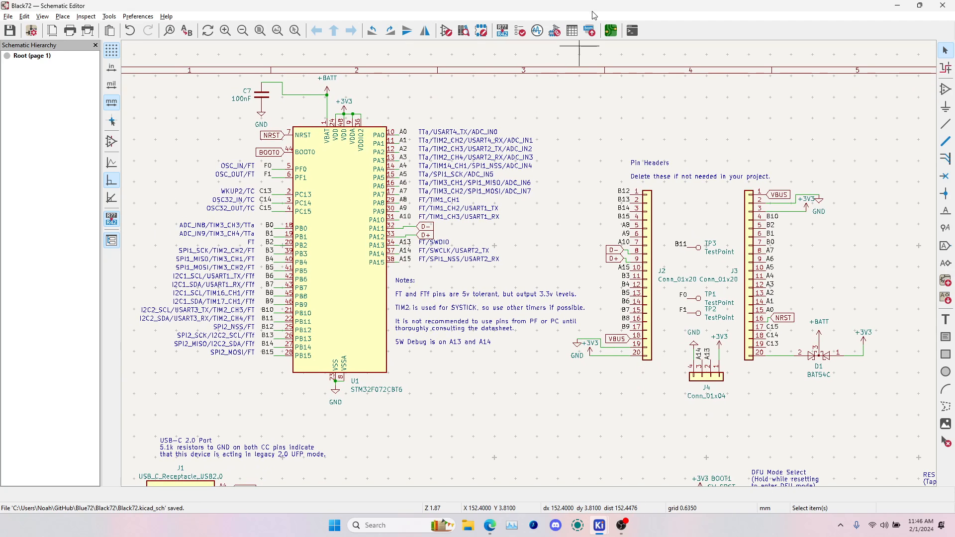
pyautogui.click(611, 30)
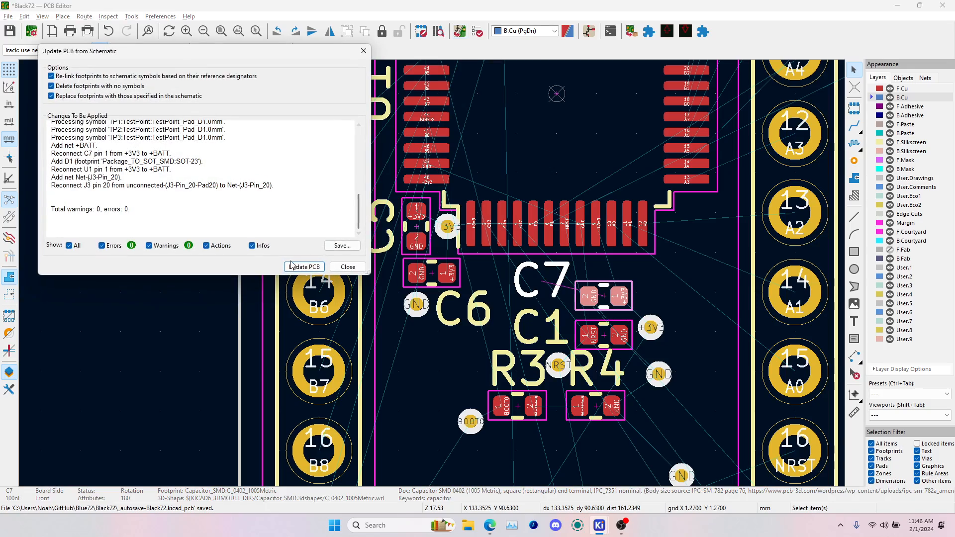
pyautogui.click(298, 267)
pyautogui.click(345, 267)
# - Place the new D1 SOT-23 footprint in the free area to the left of the board outline
pyautogui.scroll(-2, 522, 258)
pyautogui.scroll(-1, 381, 328)
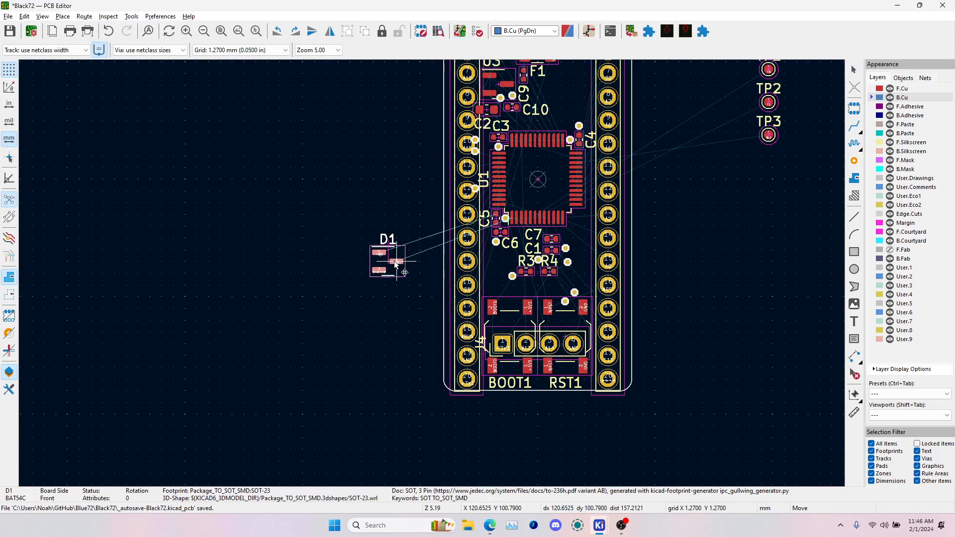
pyautogui.click(394, 264)
# - Switch to the Schematic Editor, select capacitor C7, and return to the PCB Editor to locate its footprint
pyautogui.hotkey('alt', 'Tab')
pyautogui.hotkey('alt', 'Tab')
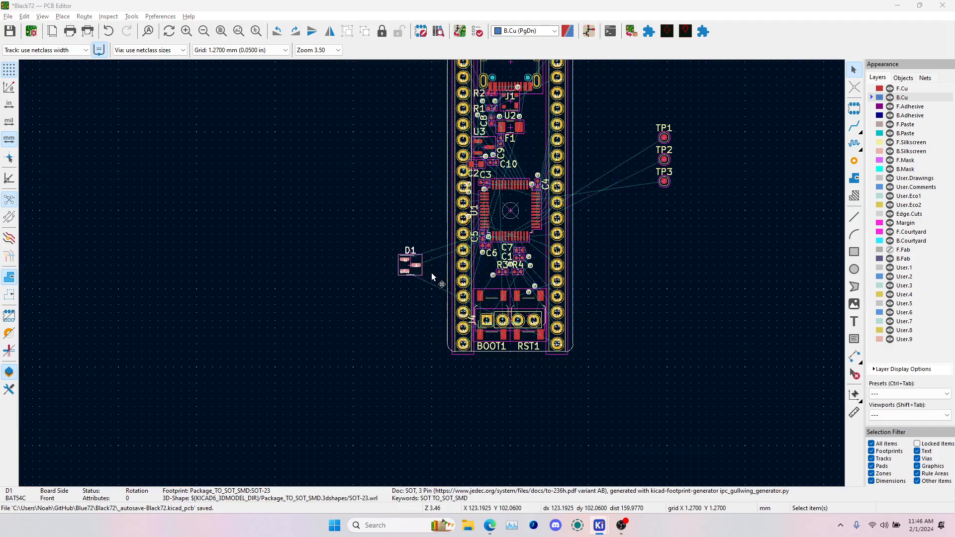
pyautogui.hotkey('alt', 'Tab')
pyautogui.scroll(-2, 419, 256)
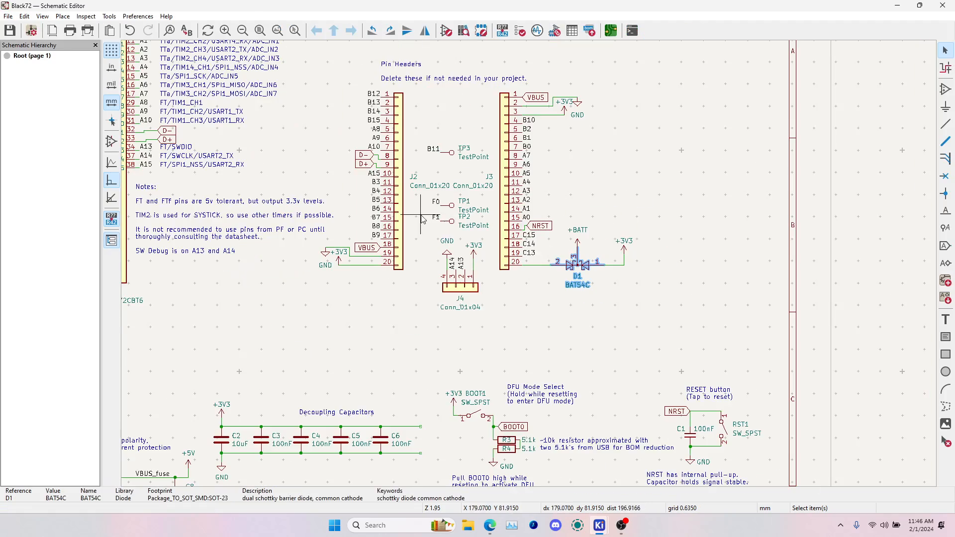
pyautogui.scroll(-2, 420, 214)
pyautogui.scroll(2, 445, 221)
pyautogui.click(295, 137)
pyautogui.hotkey('alt', 'Tab')
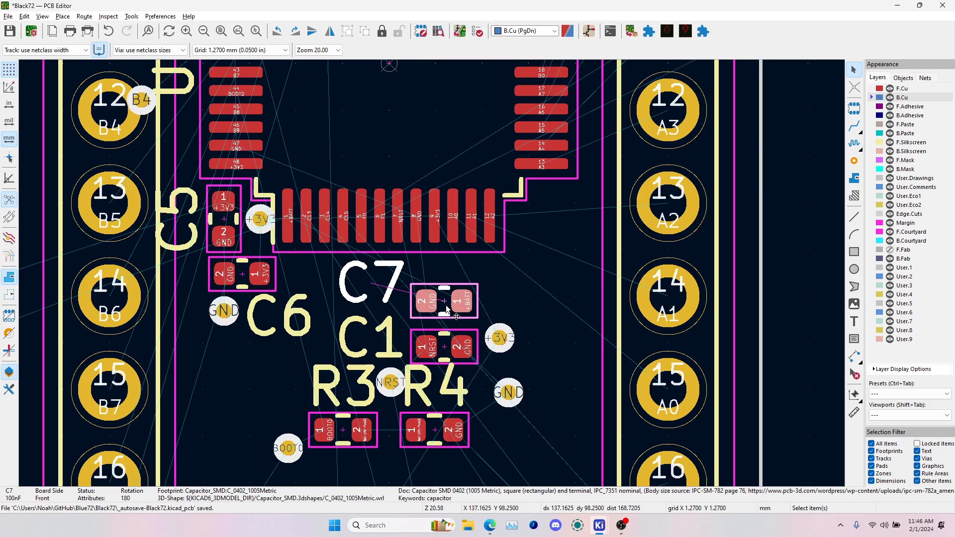
pyautogui.press('m')
pyautogui.scroll(-4, 447, 310)
pyautogui.scroll(5, 434, 274)
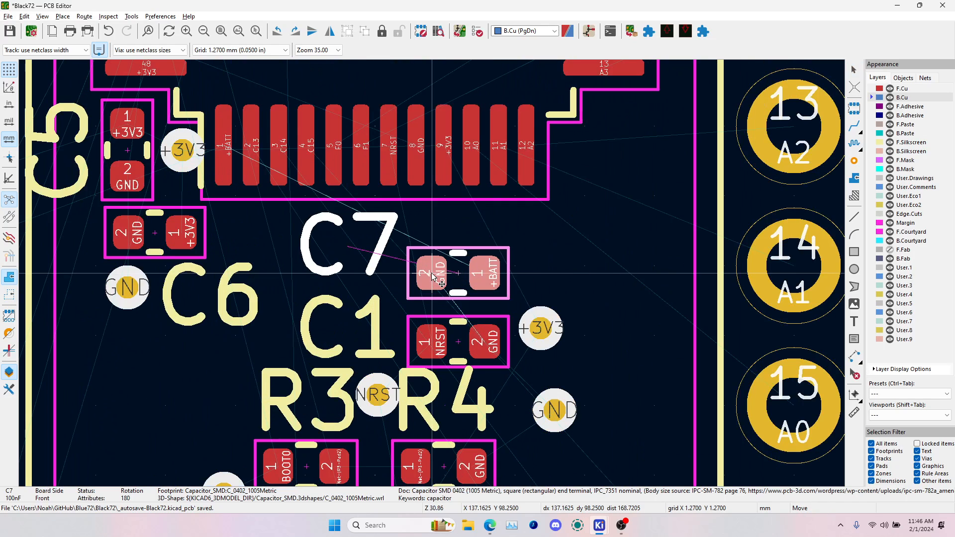
pyautogui.click(472, 272)
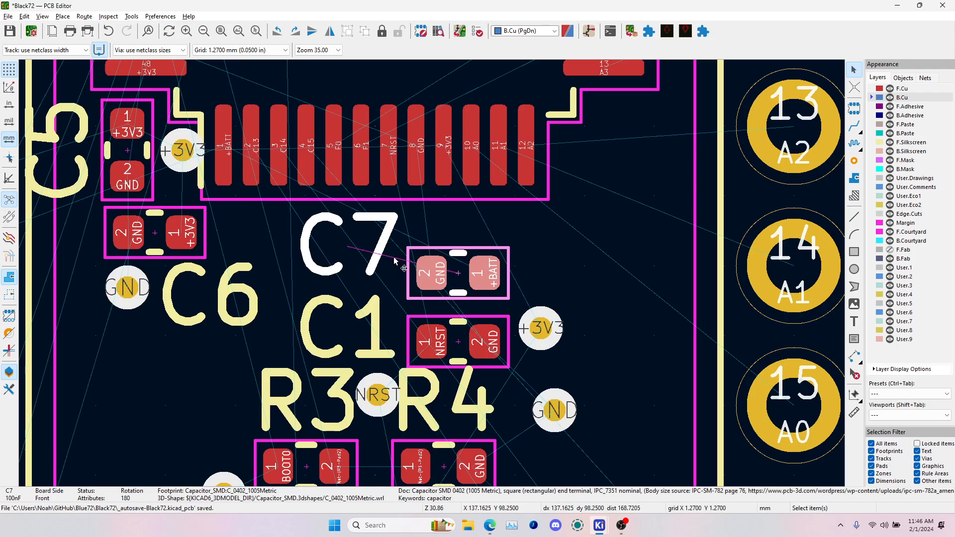
# - Move the C6 footprint out from below C5 to the free space right of C7, keeping its horizontal orientation
pyautogui.click(165, 239)
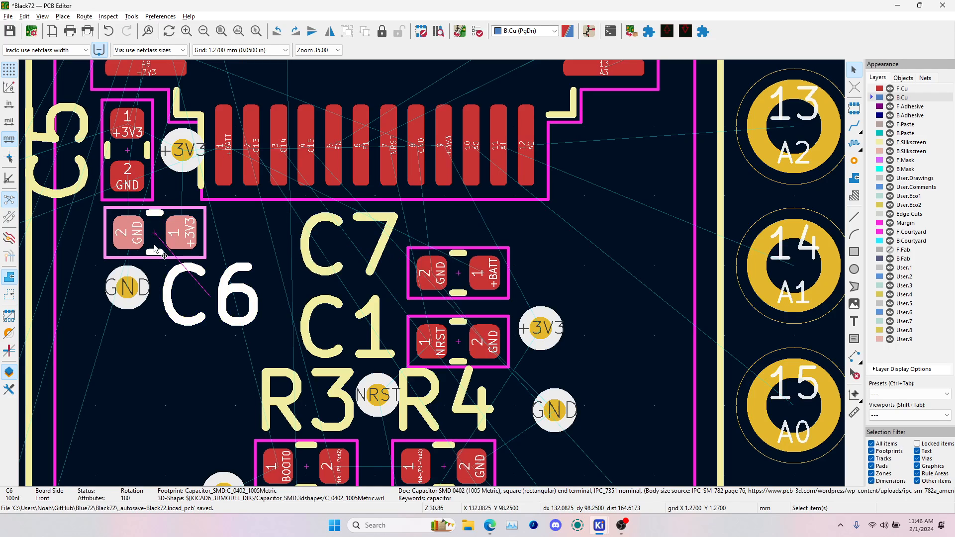
pyautogui.press('m')
pyautogui.press('r')
pyautogui.press('r')
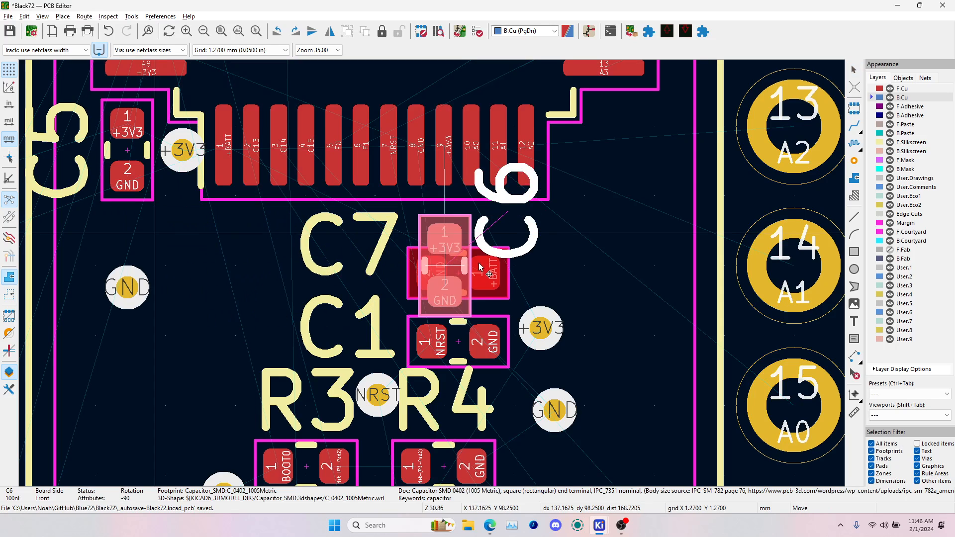
pyautogui.press('r')
pyautogui.press('r')
pyautogui.click(592, 268)
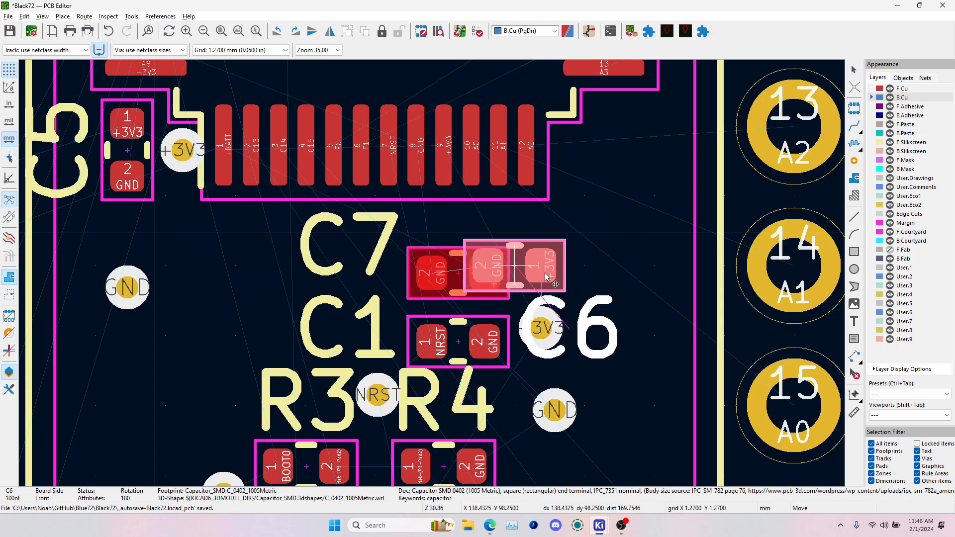
# - Set the grid to 0.2500 mm and move C7 to the spot below C5
pyautogui.click(207, 50)
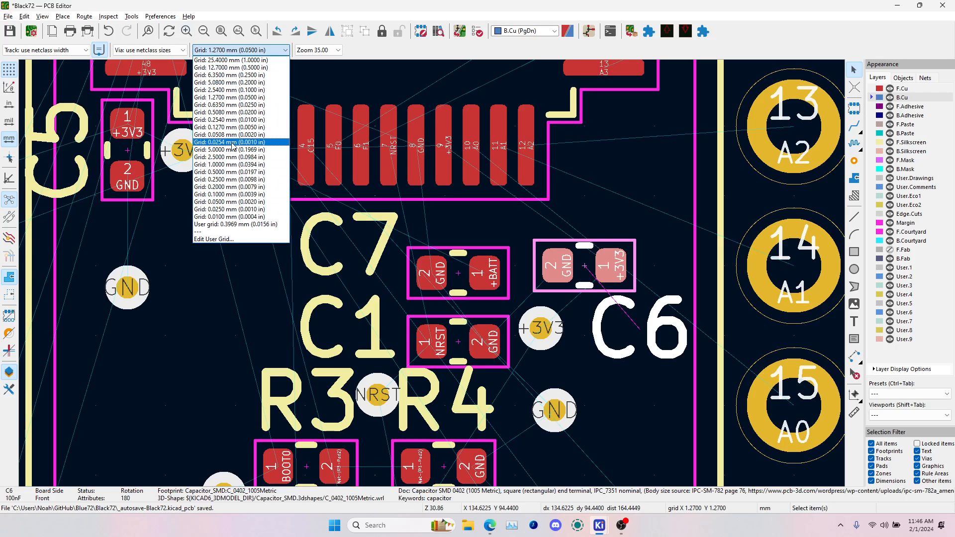
pyautogui.click(237, 179)
pyautogui.click(459, 278)
pyautogui.moveTo(459, 275); pyautogui.dragTo(183, 235)
# - Move C6 directly above C1, with its GND pad on the left and its +3V3 pad on the right
pyautogui.moveTo(584, 278); pyautogui.dragTo(452, 279)
pyautogui.press('r')
pyautogui.press('r')
pyautogui.press('r')
pyautogui.press('r')
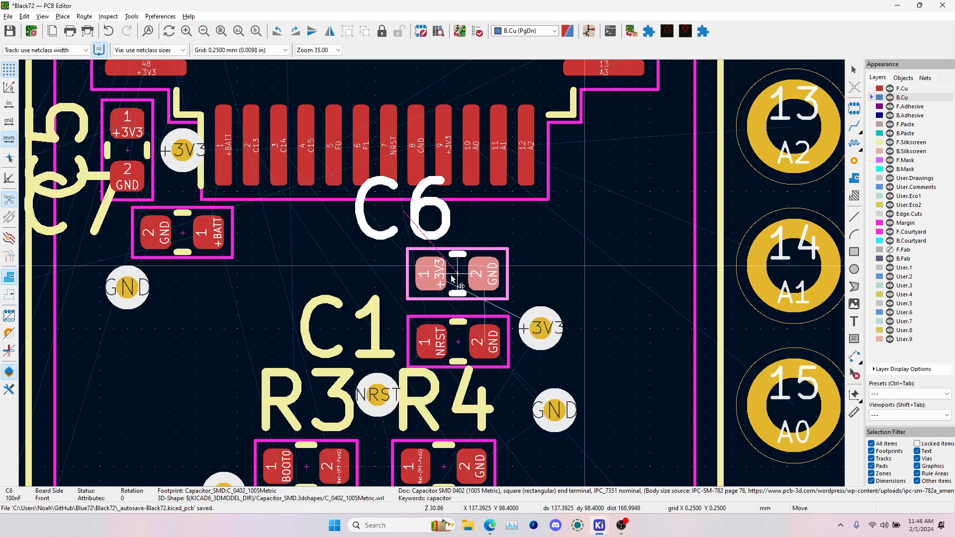
pyautogui.press('r')
pyautogui.press('r')
pyautogui.press('r')
pyautogui.press('r')
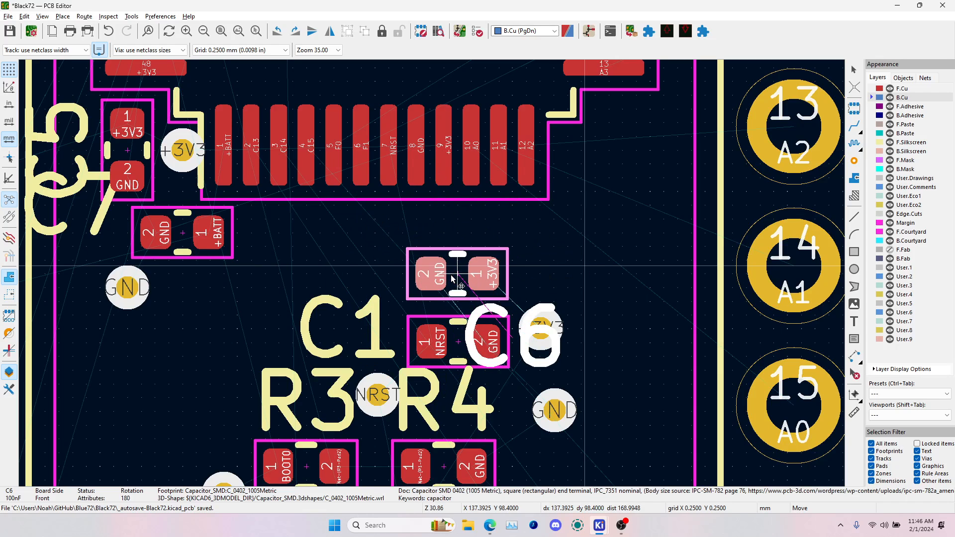
pyautogui.click(453, 278)
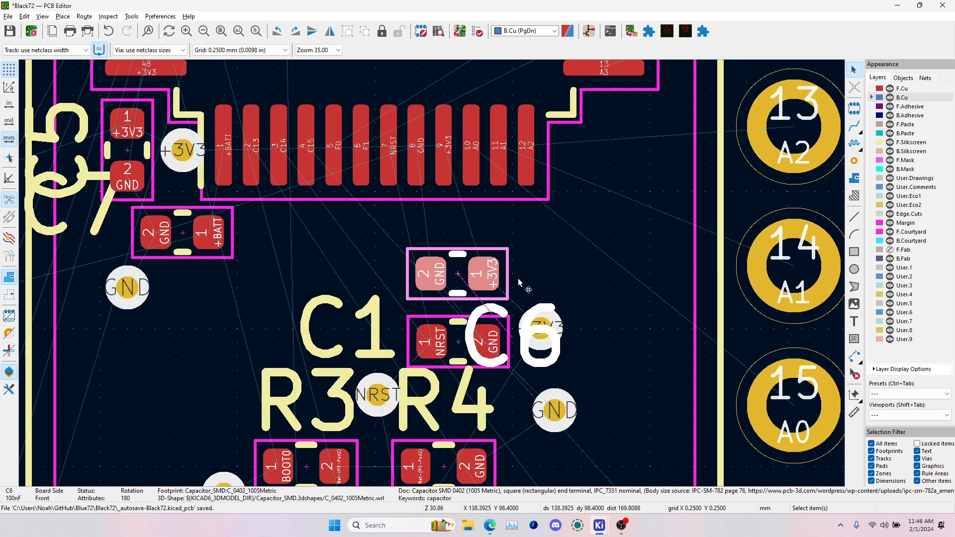
pyautogui.press('m')
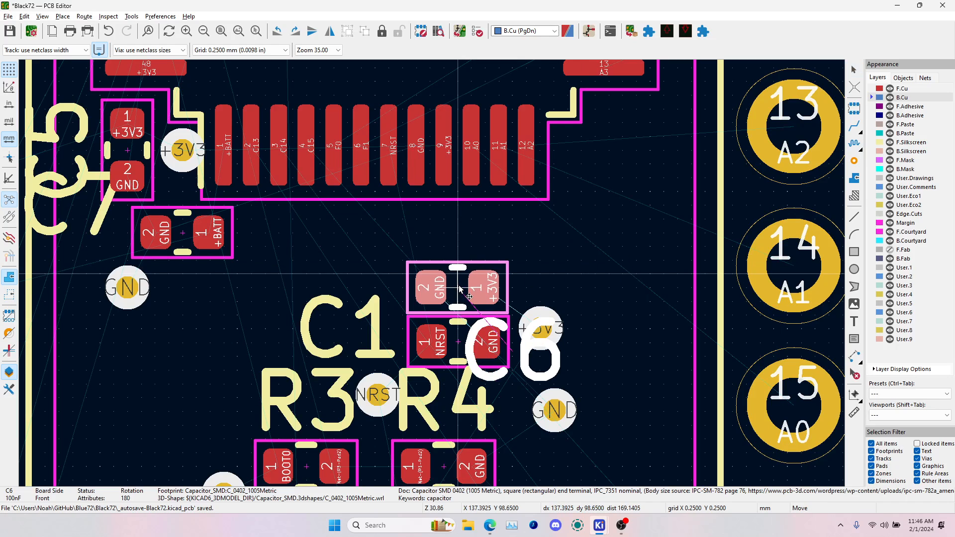
pyautogui.press('Escape')
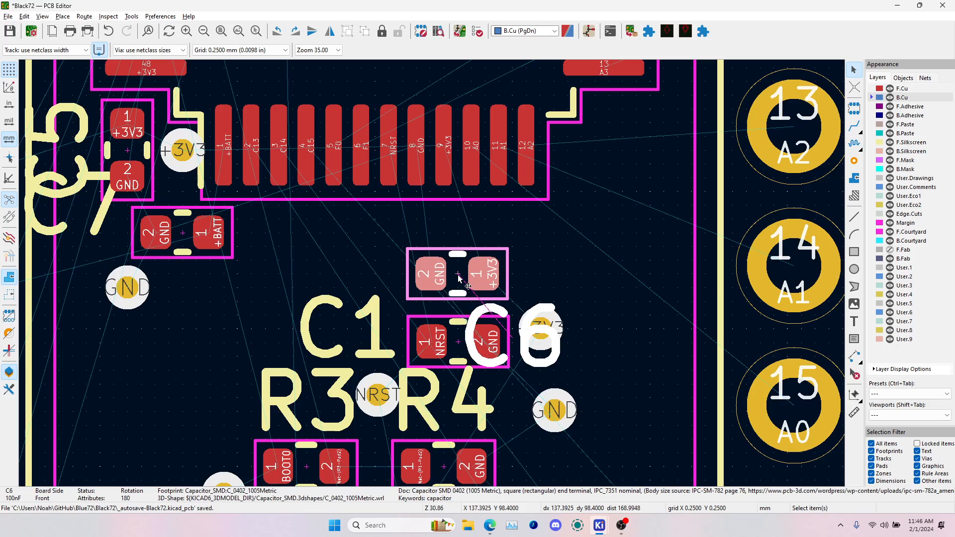
# - Reposition the C6 reference text above the C1 label and the C7 reference text just left of its footprint
pyautogui.click(547, 357)
pyautogui.moveTo(550, 360); pyautogui.dragTo(363, 267)
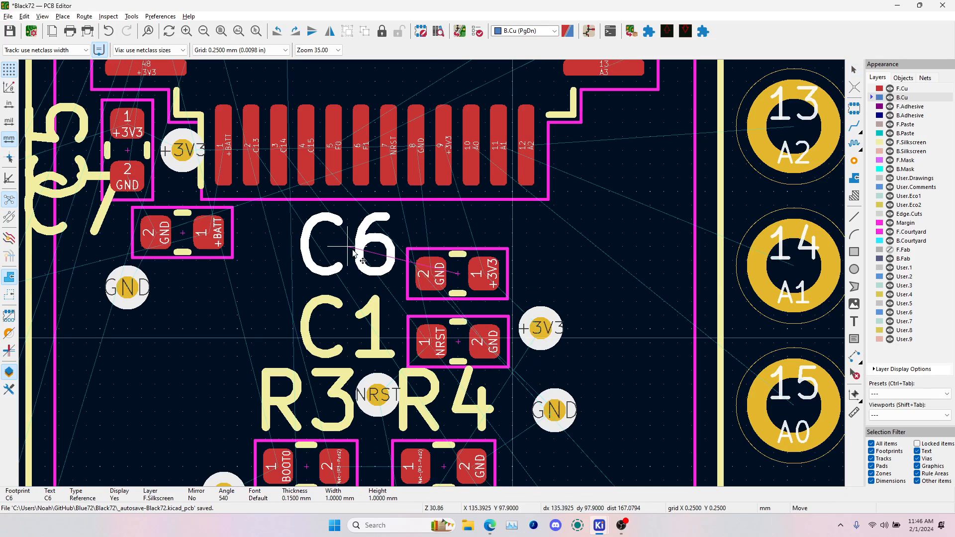
pyautogui.click(488, 224)
pyautogui.click(88, 223)
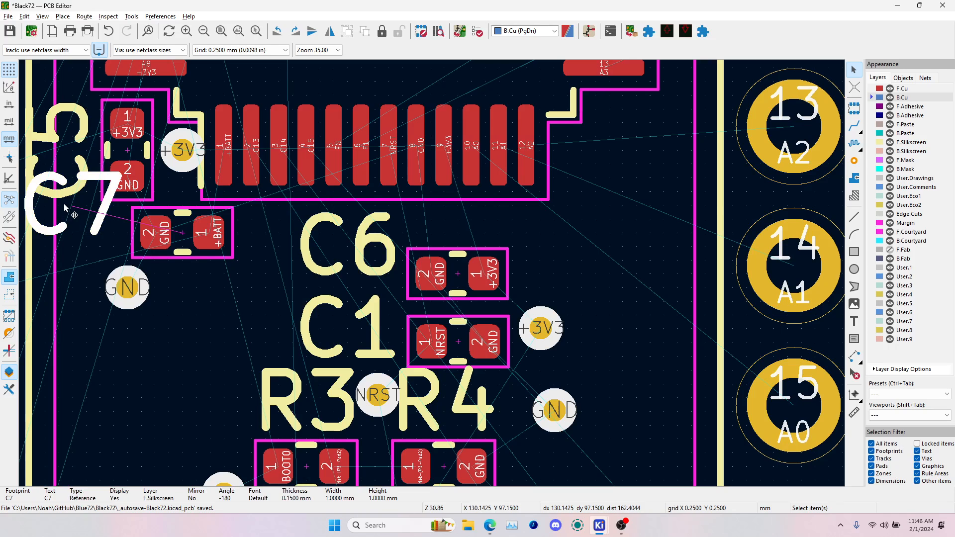
pyautogui.scroll(-3, 209, 287)
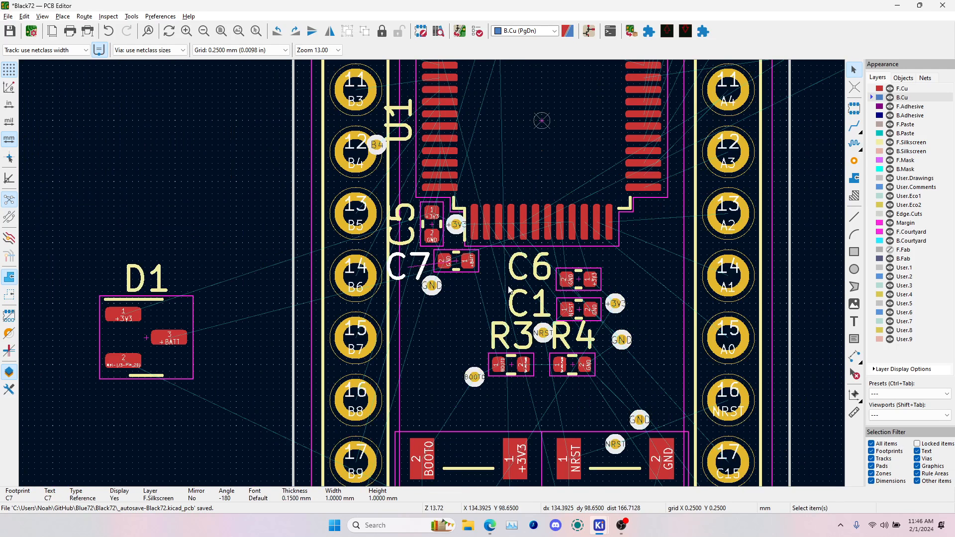
pyautogui.click(264, 228)
# - Move the D1 footprint across the board to the free area right of the outline, level with the BOOT1 and RST1 buttons
pyautogui.moveTo(243, 196); pyautogui.dragTo(359, 155, button='middle')
pyautogui.click(262, 300)
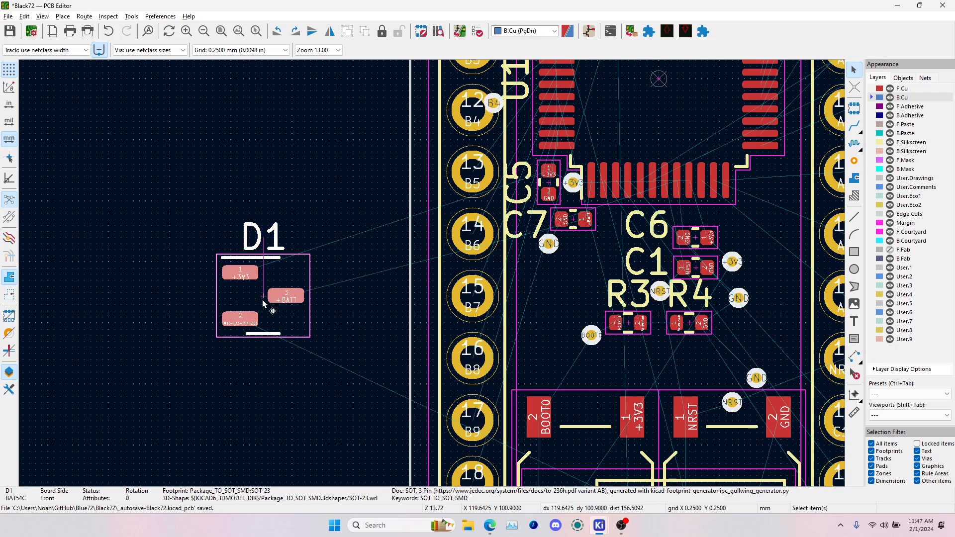
pyautogui.press('m')
pyautogui.scroll(-4, 478, 299)
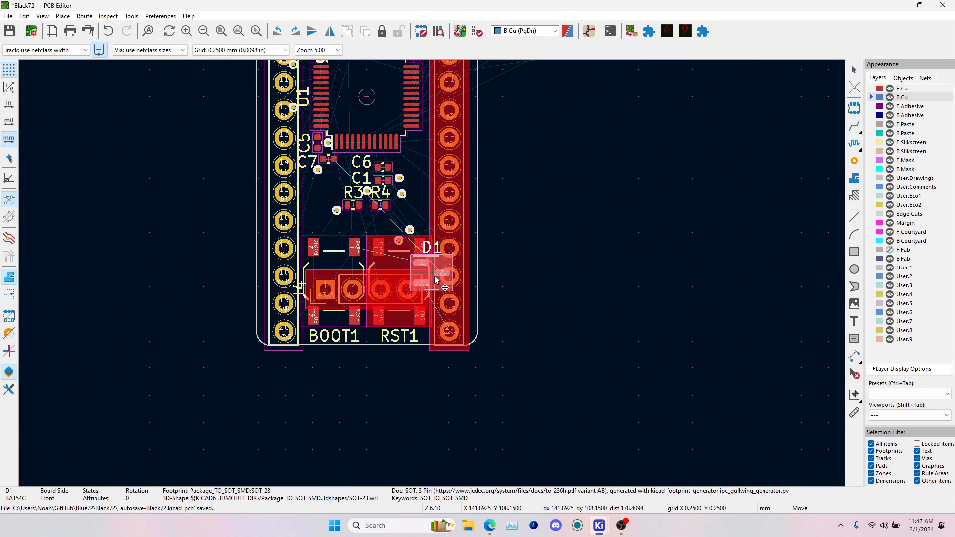
pyautogui.click(568, 280)
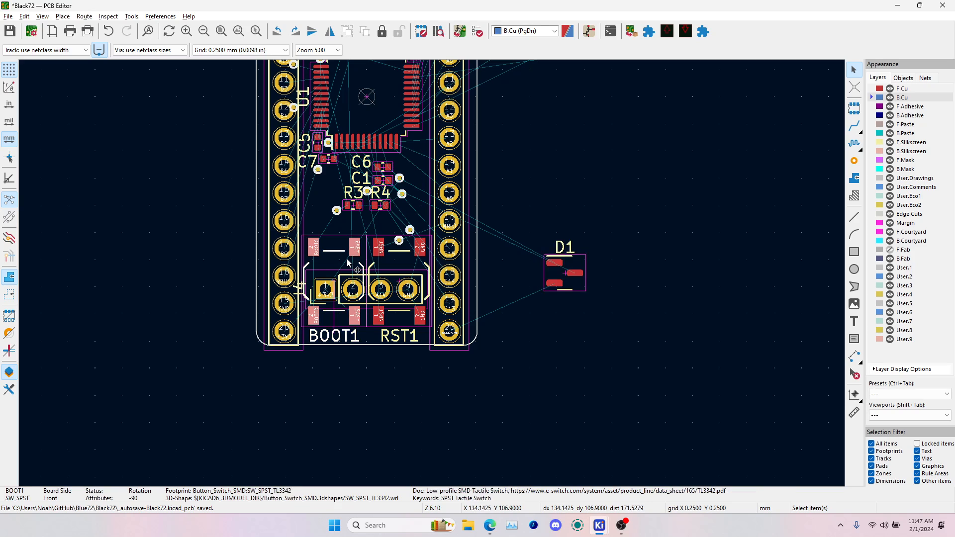
# - Try moving the BOOT1 switch up toward R3 and set it back in its original place
pyautogui.press('m')
pyautogui.scroll(-3, 336, 273)
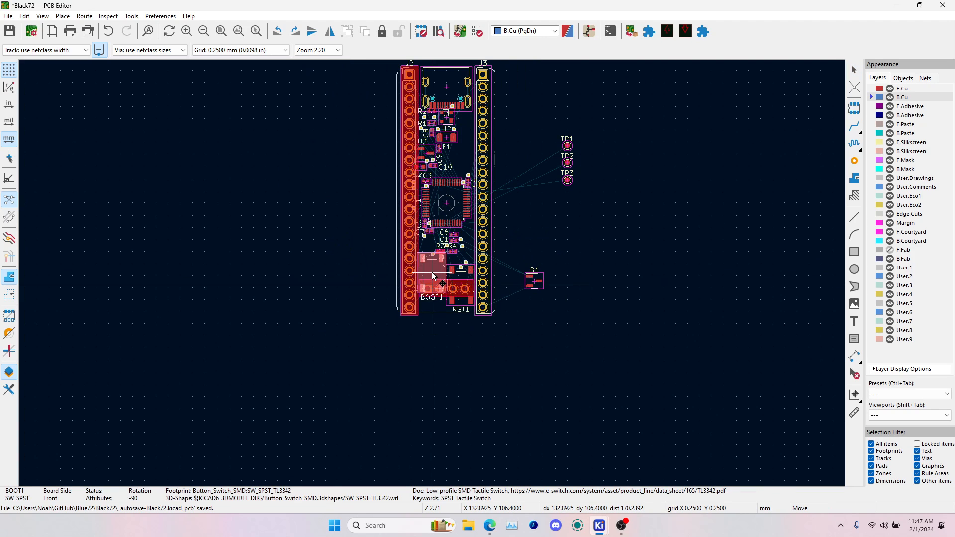
pyautogui.scroll(4, 432, 276)
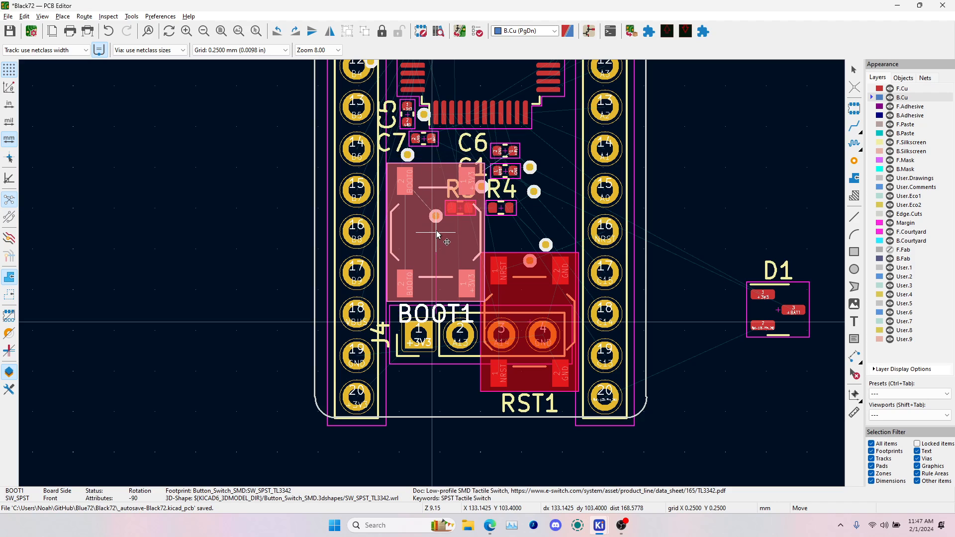
pyautogui.click(431, 325)
pyautogui.scroll(-3, 432, 279)
pyautogui.scroll(4, 432, 271)
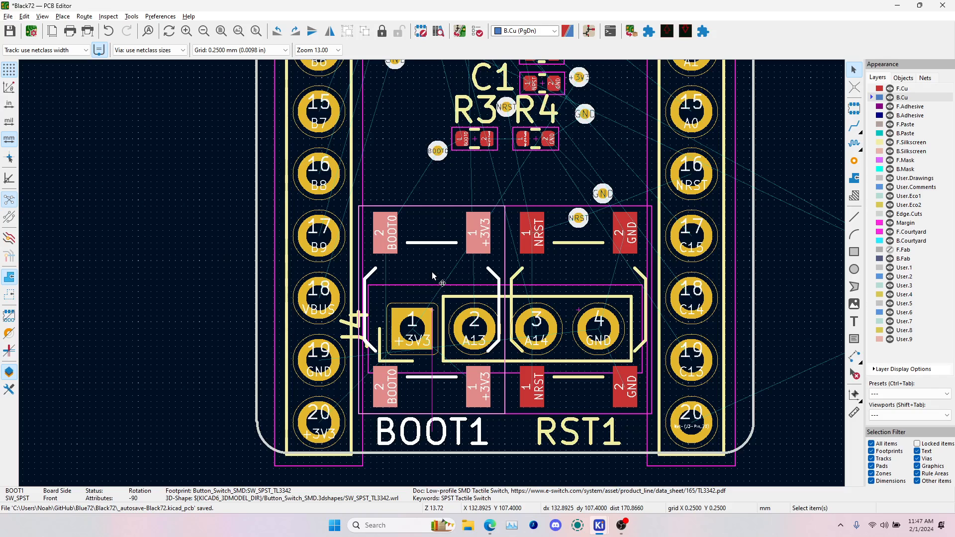
# - Open the 3D Viewer and examine the board from a tilted angle and from above
pyautogui.hotkey('alt', '3')
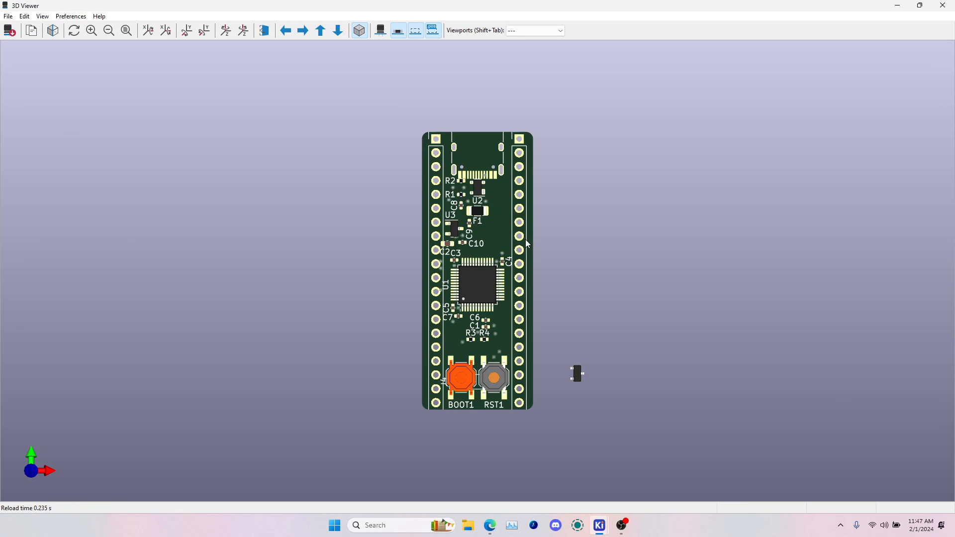
pyautogui.scroll(2, 473, 332)
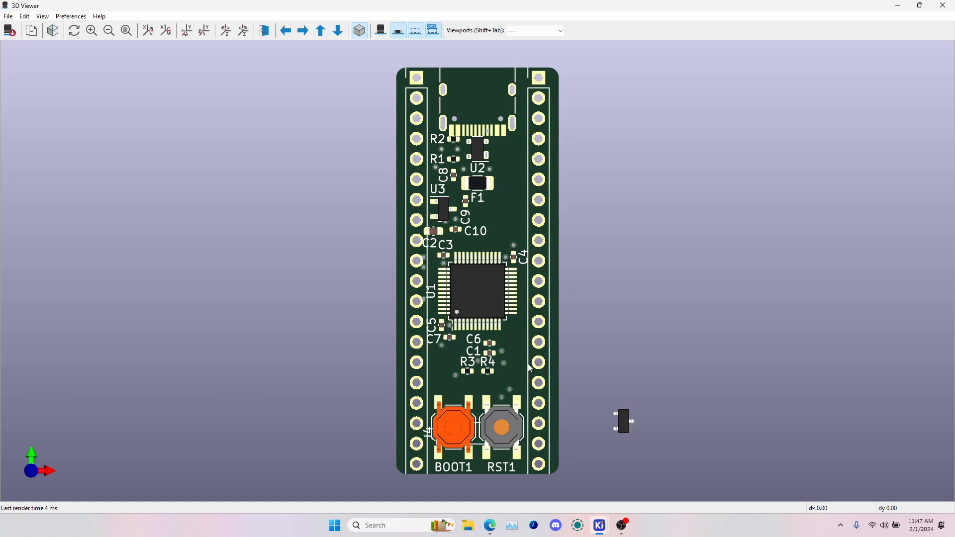
pyautogui.moveTo(515, 378); pyautogui.dragTo(437, 213)
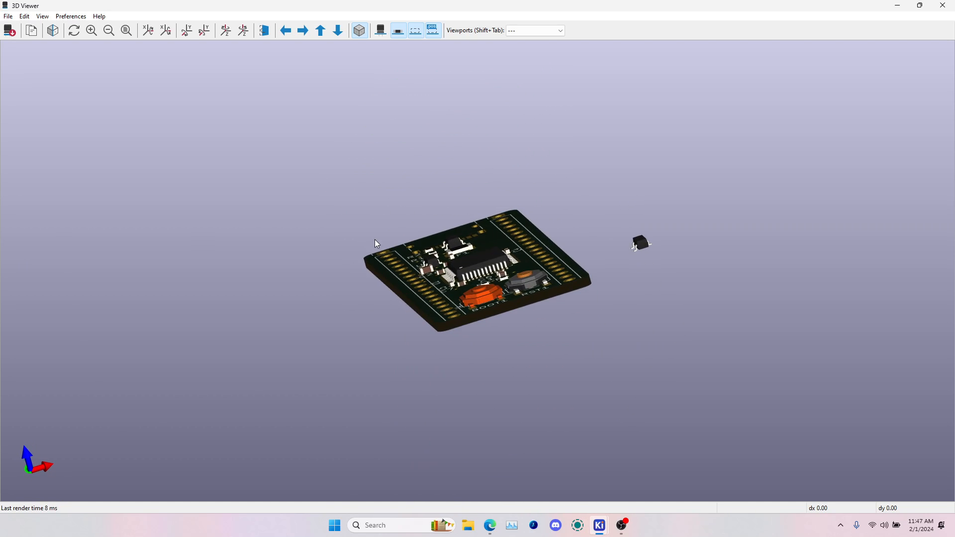
pyautogui.moveTo(470, 341); pyautogui.dragTo(469, 230)
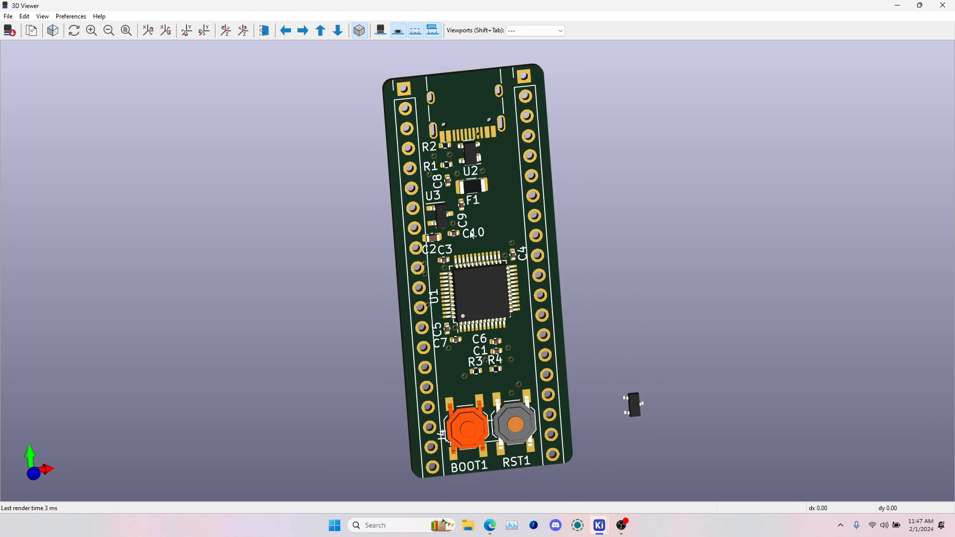
# - Return to the PCB Editor, delete all vias using a vias-only selection filter, and re-enable footprints and tracks in the filter
pyautogui.hotkey('alt', 'Tab')
pyautogui.scroll(-4, 393, 298)
pyautogui.moveTo(404, 82); pyautogui.dragTo(413, 238, button='middle')
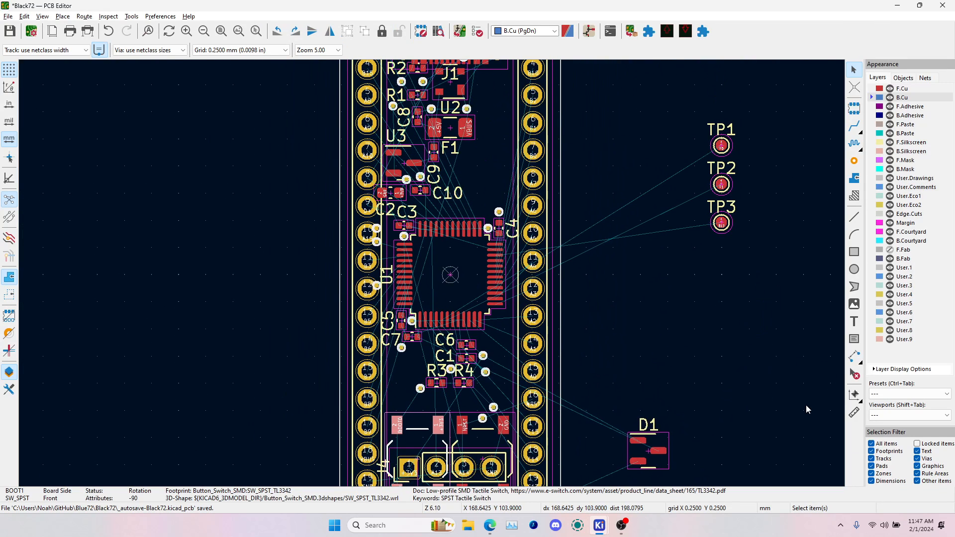
pyautogui.click(872, 444)
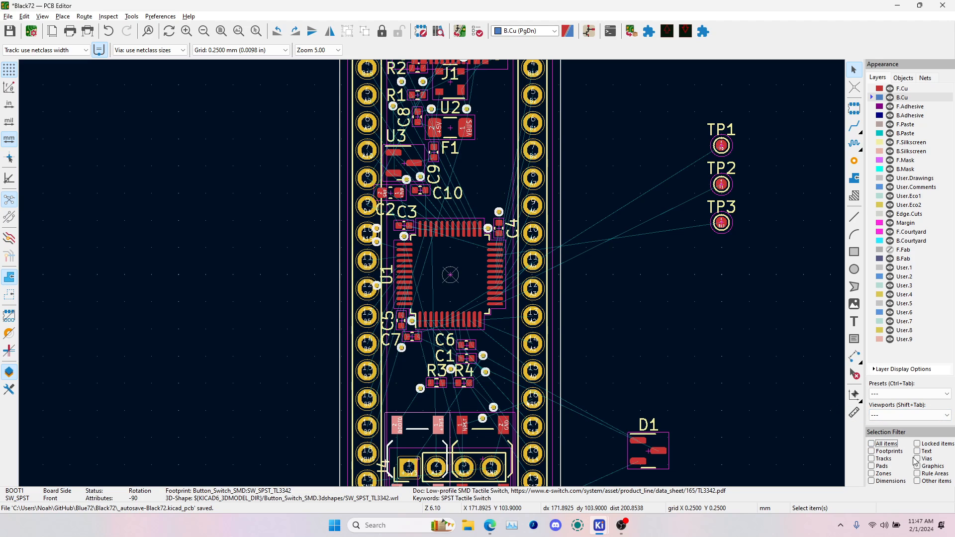
pyautogui.click(917, 458)
pyautogui.scroll(-1, 433, 278)
pyautogui.moveTo(386, 192); pyautogui.dragTo(415, 233, button='middle')
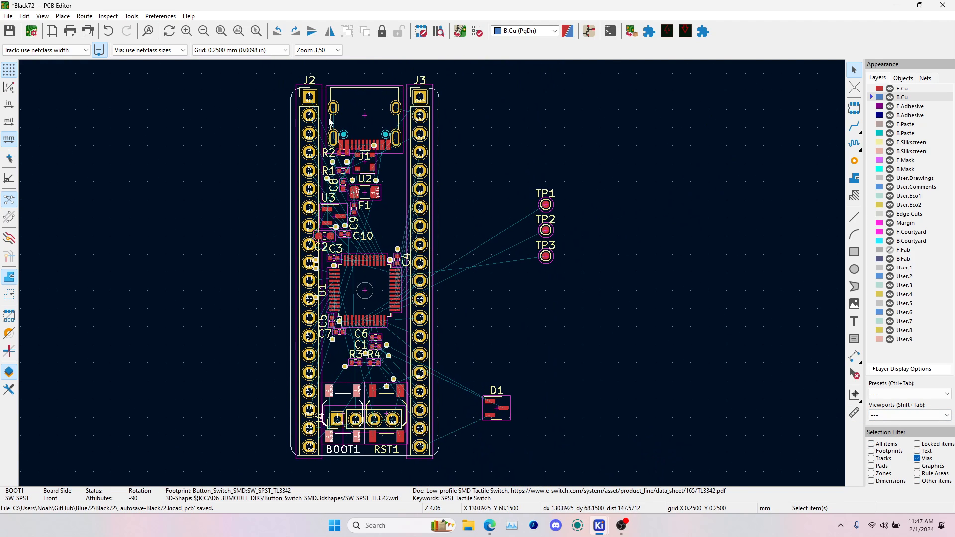
pyautogui.moveTo(278, 78)
pyautogui.mouseDown()
pyautogui.moveTo(474, 470)
pyautogui.moveTo(463, 470)
pyautogui.mouseUp()
pyautogui.click(462, 470)
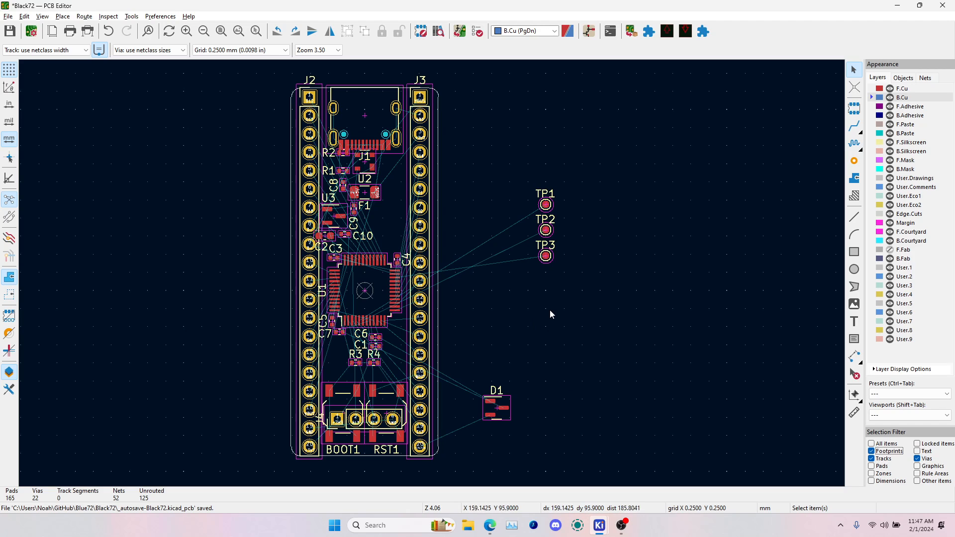
# - Hide the F.Silkscreen layer to leave the pads and ratsnest around the microcontroller uncluttered
pyautogui.click(890, 143)
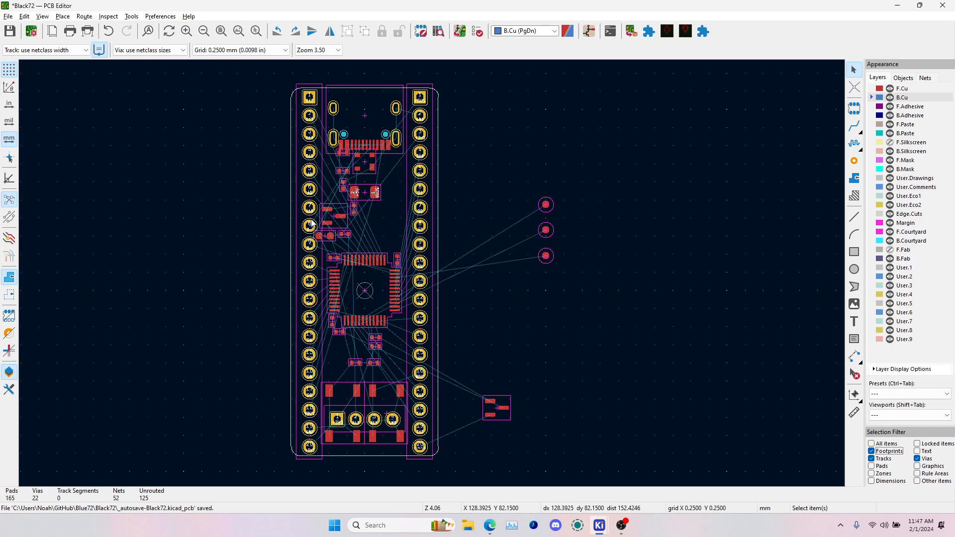
pyautogui.scroll(3, 380, 255)
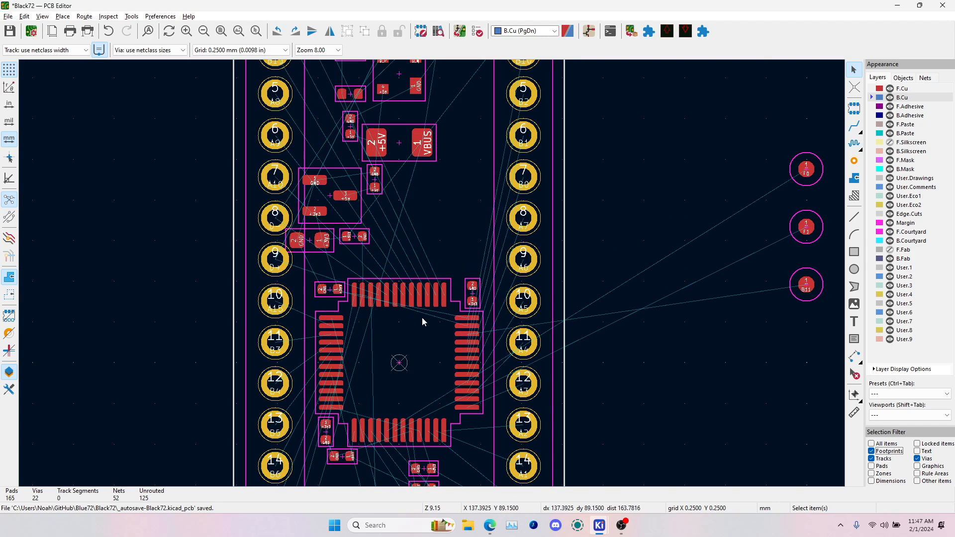
pyautogui.moveTo(422, 322); pyautogui.dragTo(508, 193, button='middle')
# - Check the board in the 3D Viewer and switch to the Schematic Editor
pyautogui.hotkey('alt', 'Tab')
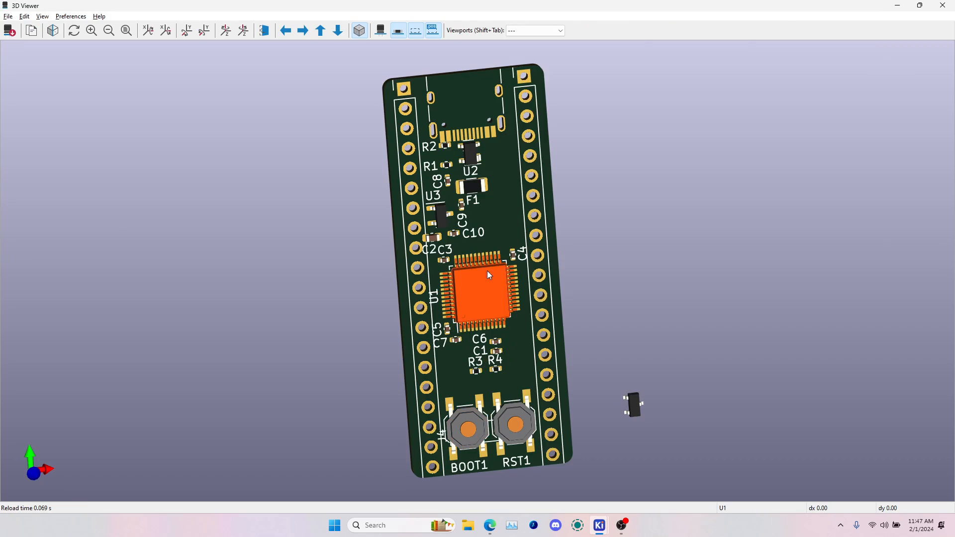
pyautogui.hotkey('alt', 'Tab')
pyautogui.hotkey('alt', 'Tab')
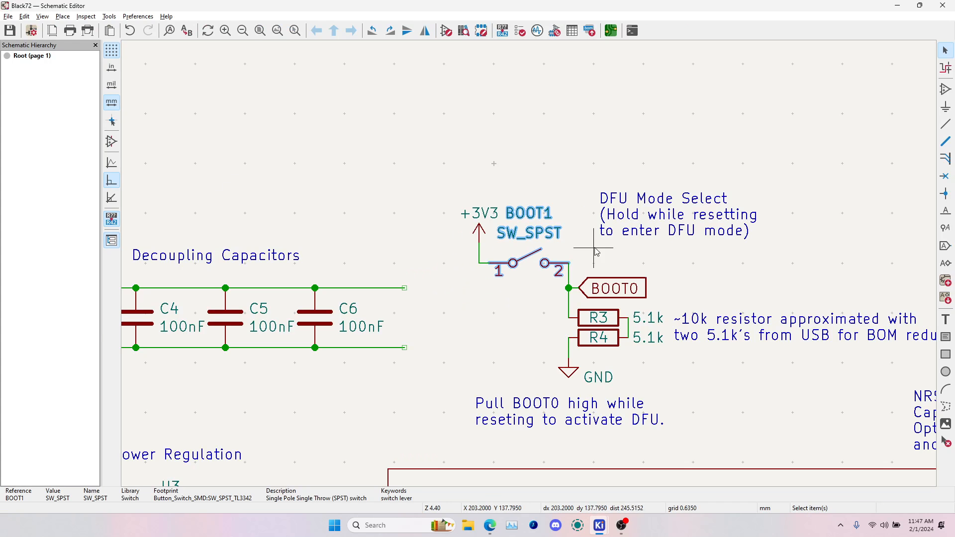
# - Examine the microcontroller's orientation in the MiniF4x1Cx_V31 board shape drawing in the browser and return to the PCB Editor
pyautogui.hotkey('alt', 'Tab')
pyautogui.hotkey('alt', 'Tab')
pyautogui.hotkey('alt', 'Tab')
pyautogui.click(442, 14)
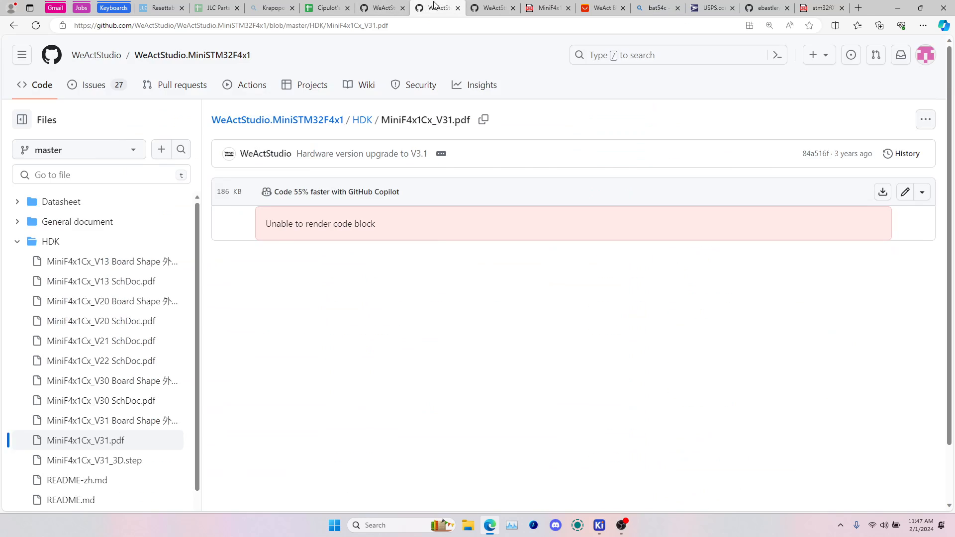
pyautogui.click(481, 6)
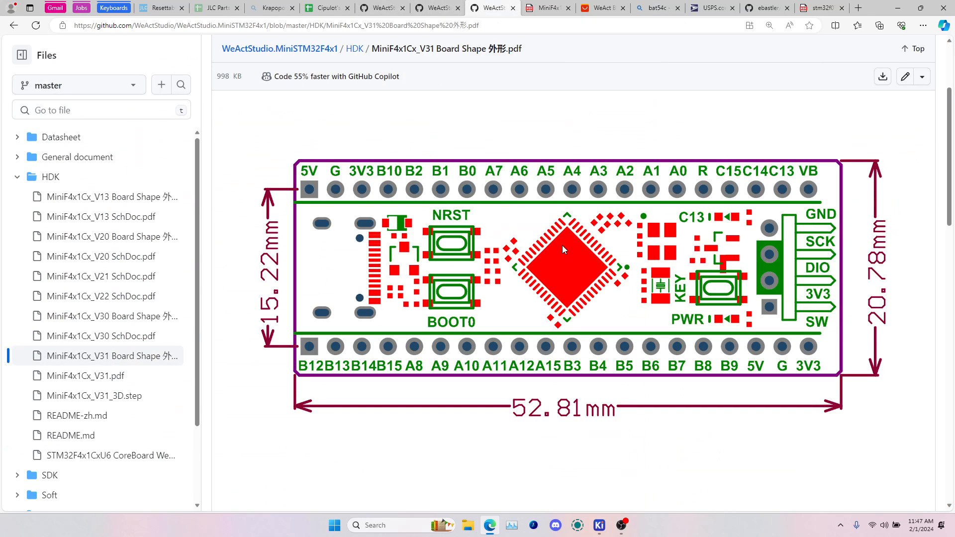
pyautogui.hotkey('alt', 'Tab')
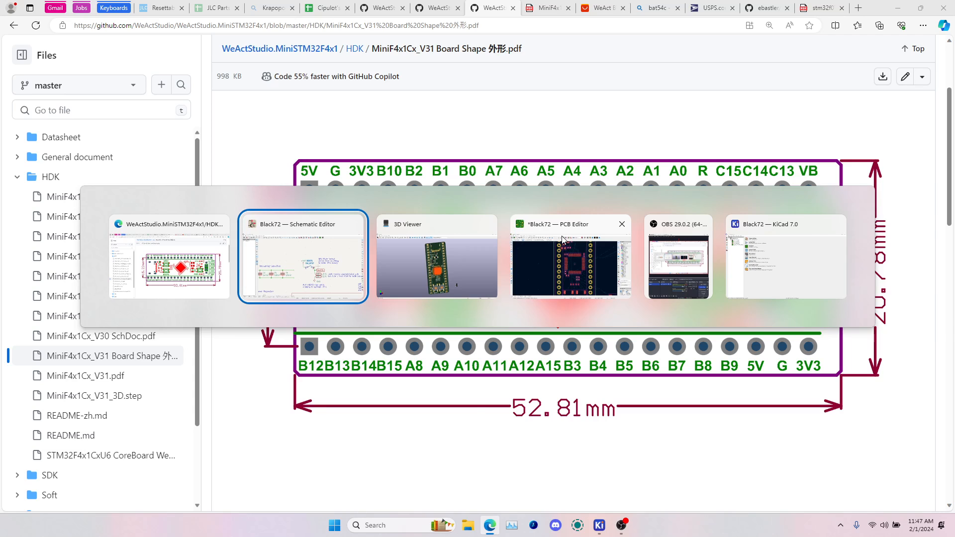
pyautogui.hotkey('alt', 'Tab')
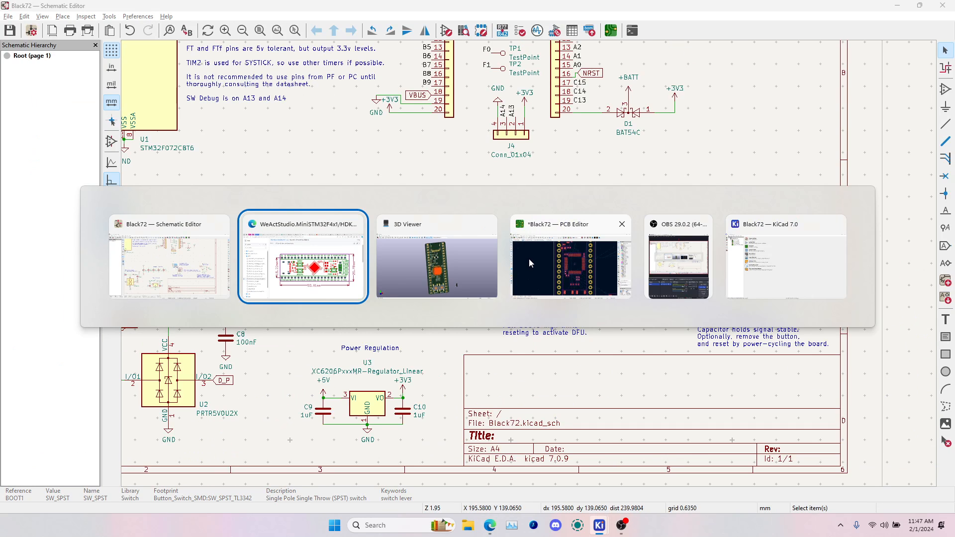
pyautogui.hotkey('alt', 'Tab')
pyautogui.hotkey('alt', 'Tab')
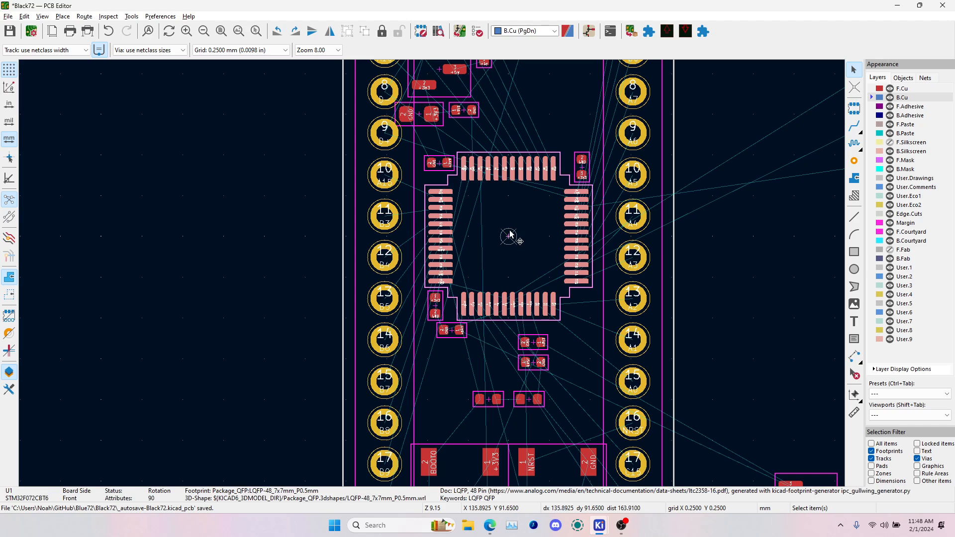
# - Rotate the microcontroller footprint U1 in place by 45° to an orientation of 135°
pyautogui.scroll(-3, 513, 235)
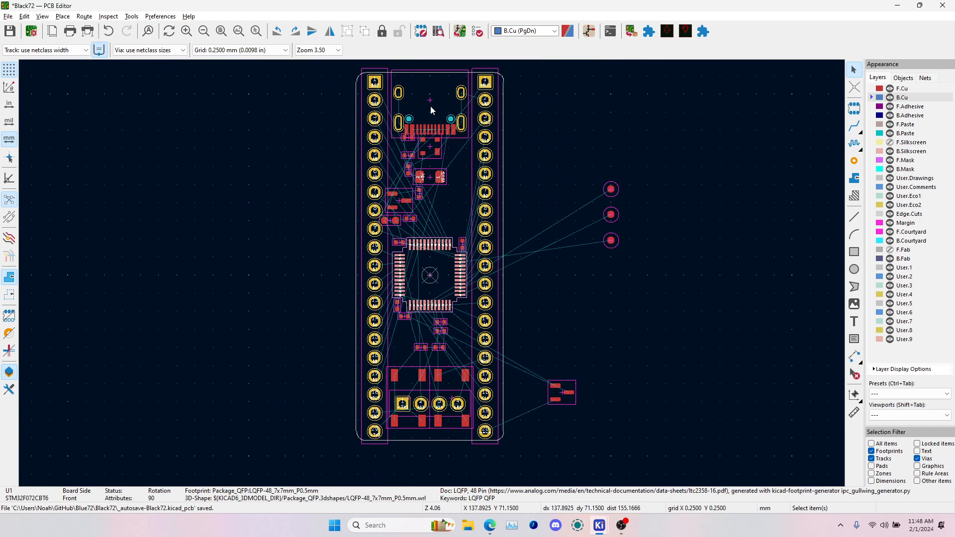
pyautogui.scroll(1, 432, 272)
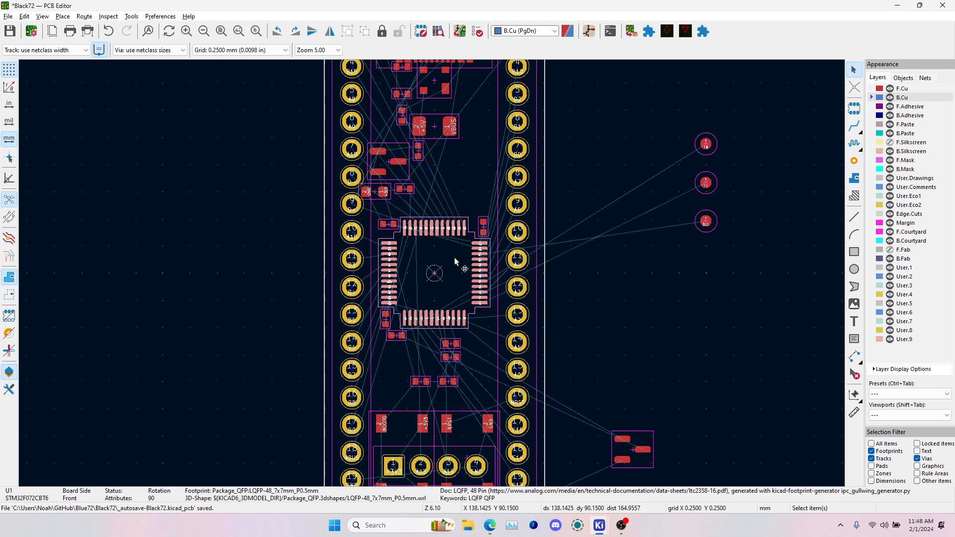
pyautogui.press('r')
pyautogui.click(434, 275)
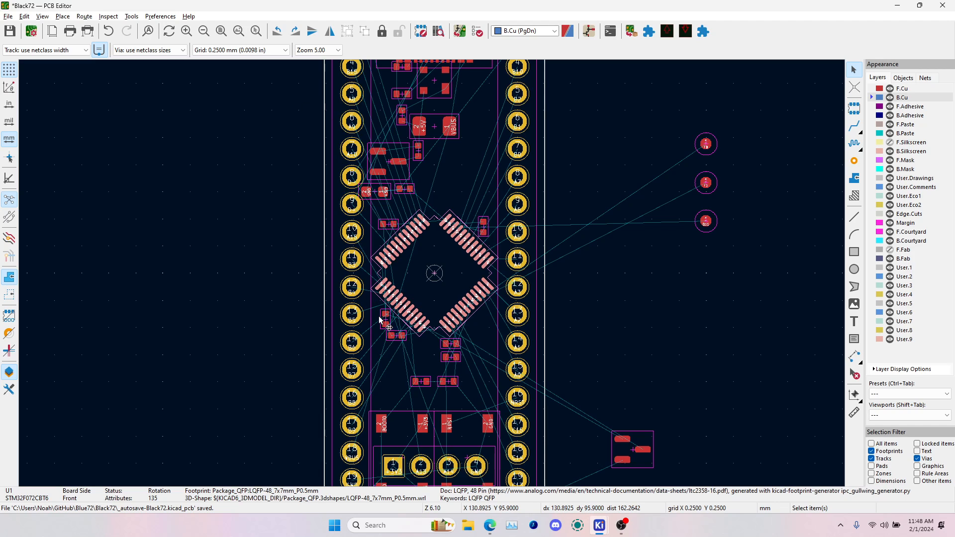
pyautogui.scroll(-3, 453, 276)
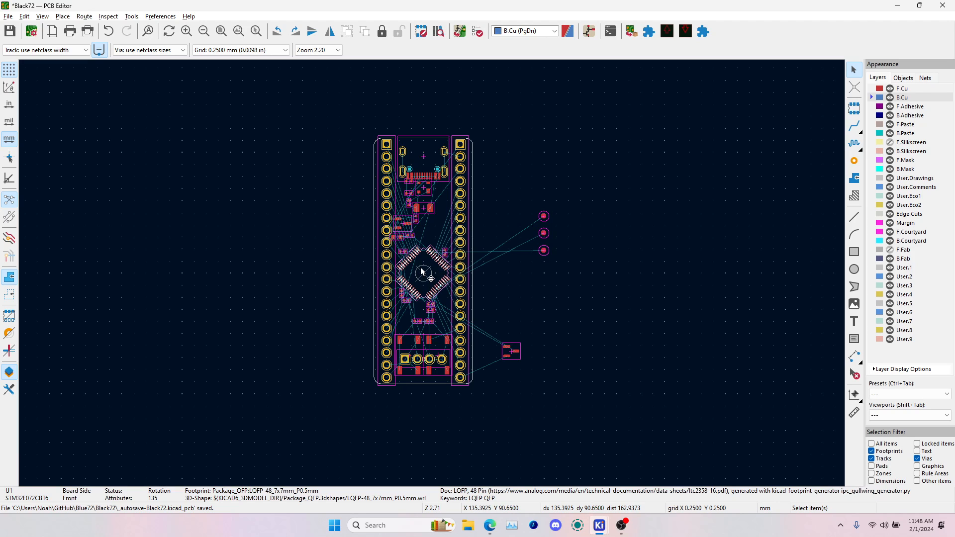
# - Compare the board layout with the dimensions and part placement in the reference board shape drawing in the browser
pyautogui.hotkey('alt', 'Tab')
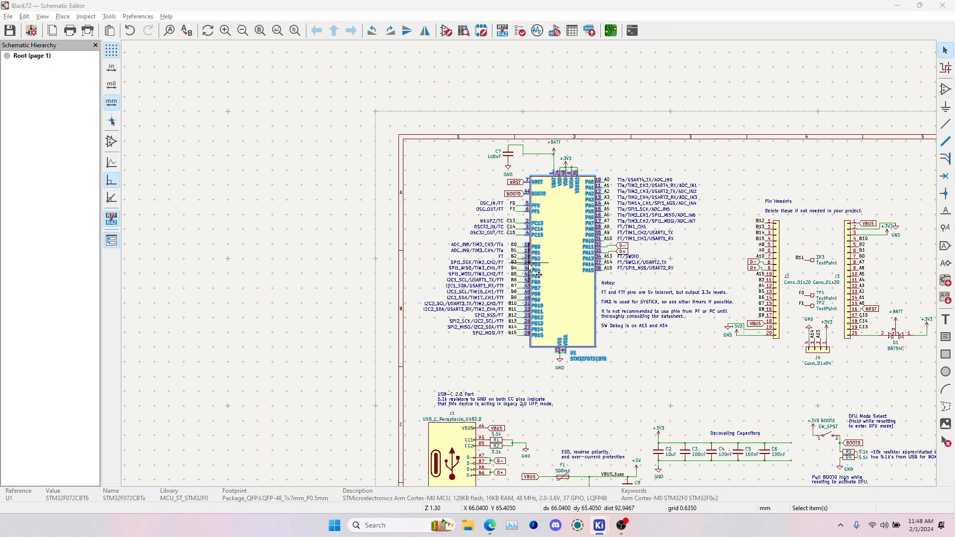
pyautogui.hotkey('alt', 'Tab')
pyautogui.hotkey('alt', 'Tab')
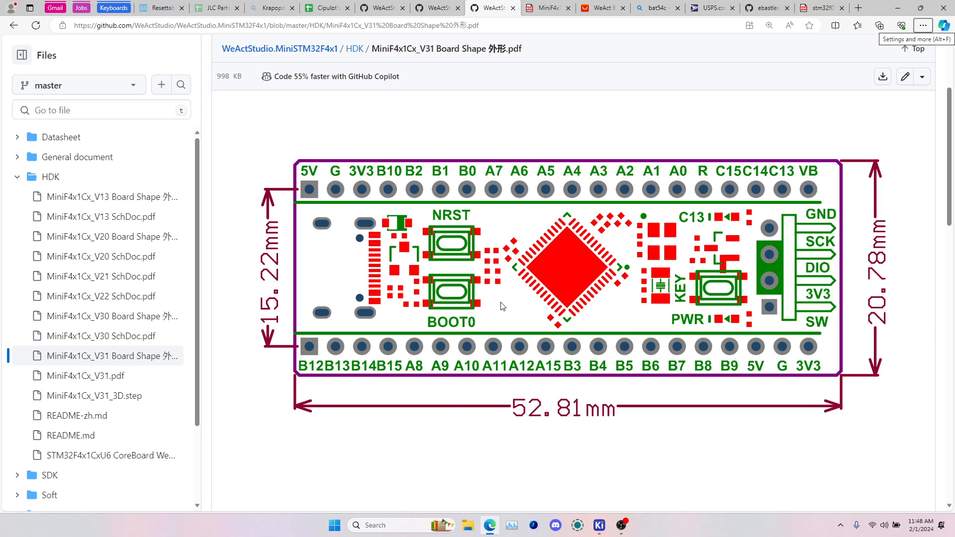
pyautogui.hotkey('alt', 'Tab')
pyautogui.hotkey('alt', 'Tab')
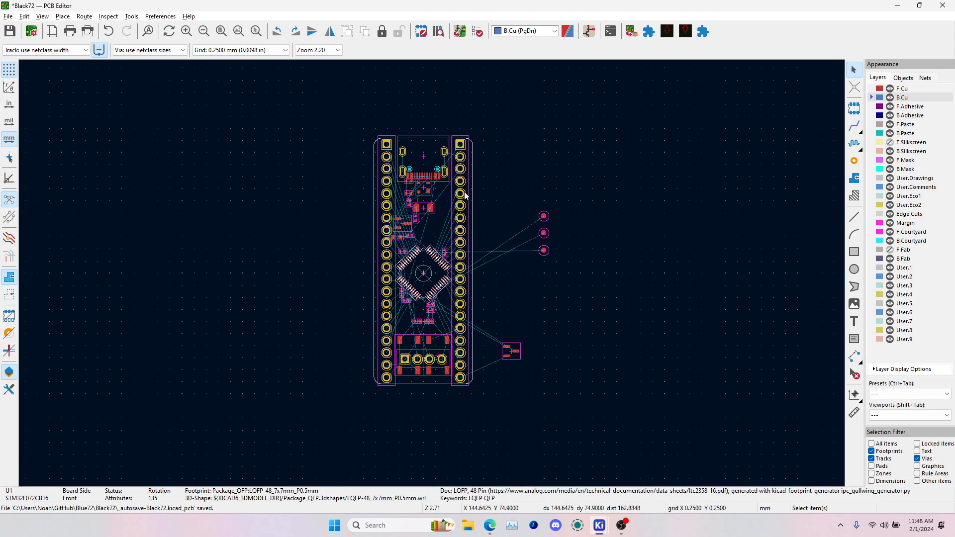
pyautogui.hotkey('alt', 'Tab')
pyautogui.hotkey('alt', 'Tab')
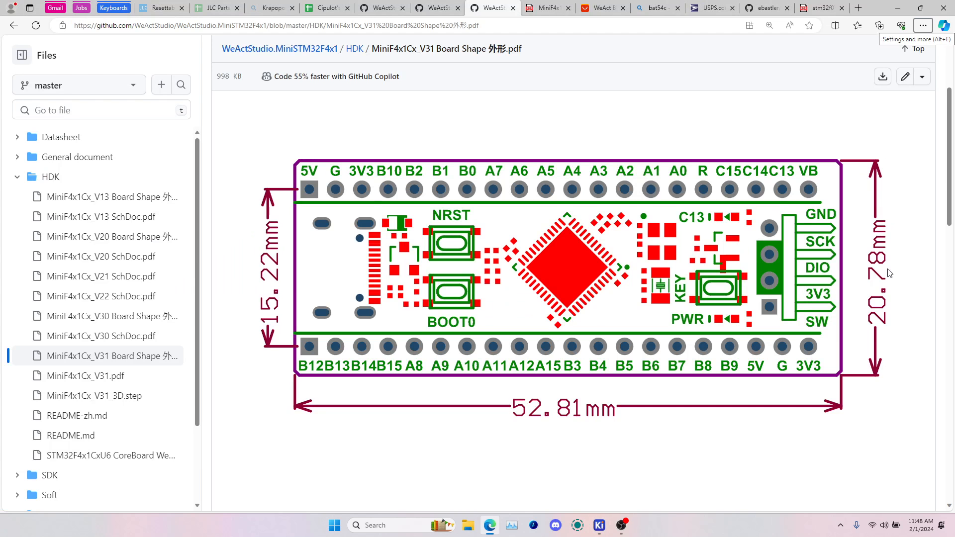
pyautogui.hotkey('alt', 'Tab')
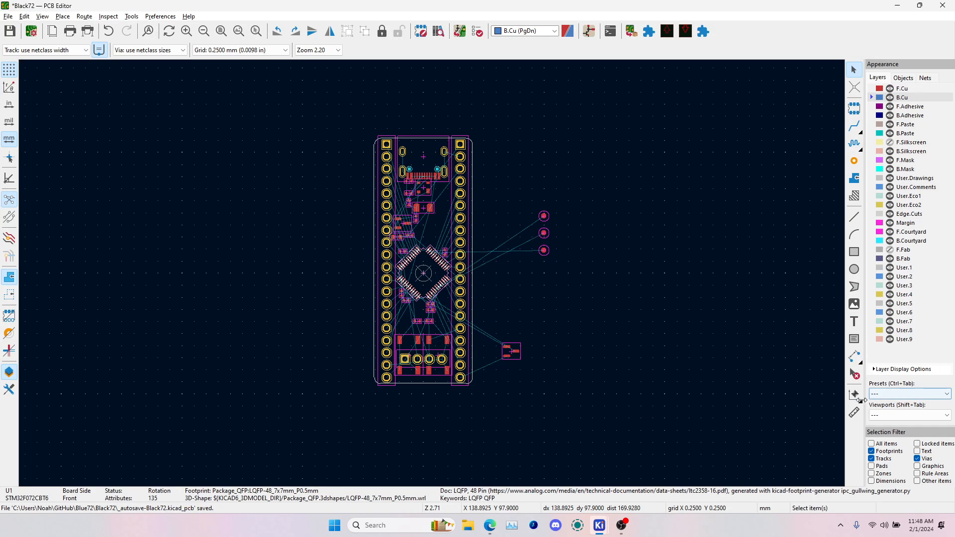
# - Measure the board's width between its two long edges near the button end
pyautogui.click(854, 412)
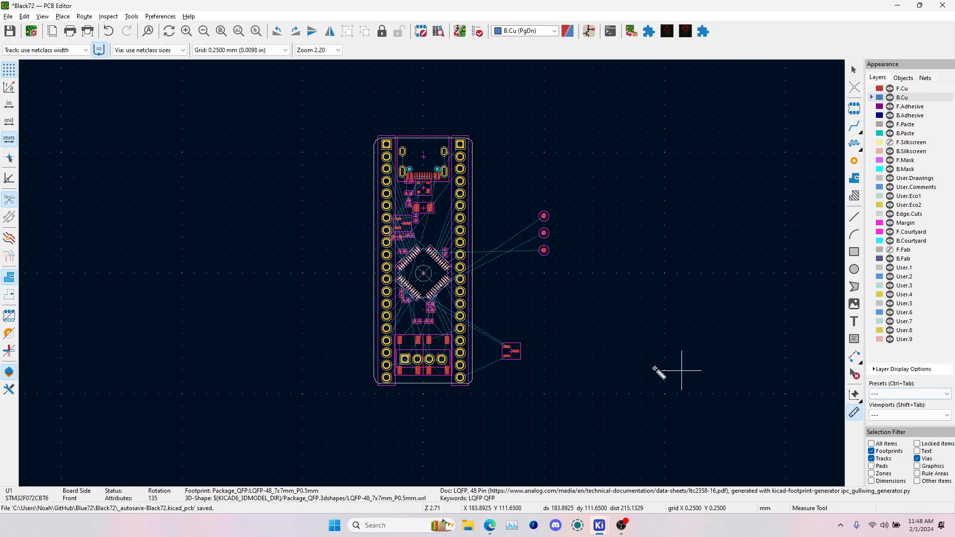
pyautogui.scroll(2, 432, 273)
pyautogui.scroll(1, 432, 274)
pyautogui.click(425, 381)
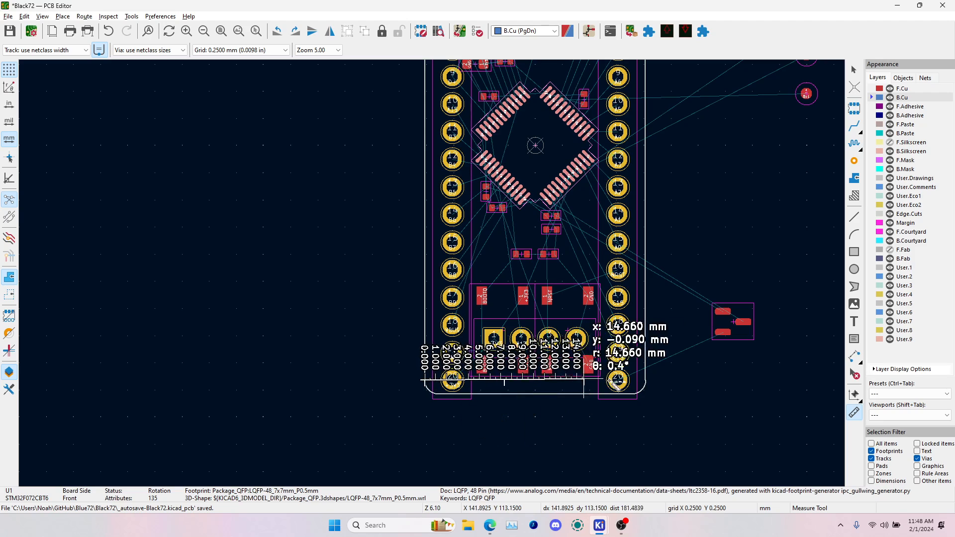
pyautogui.click(646, 381)
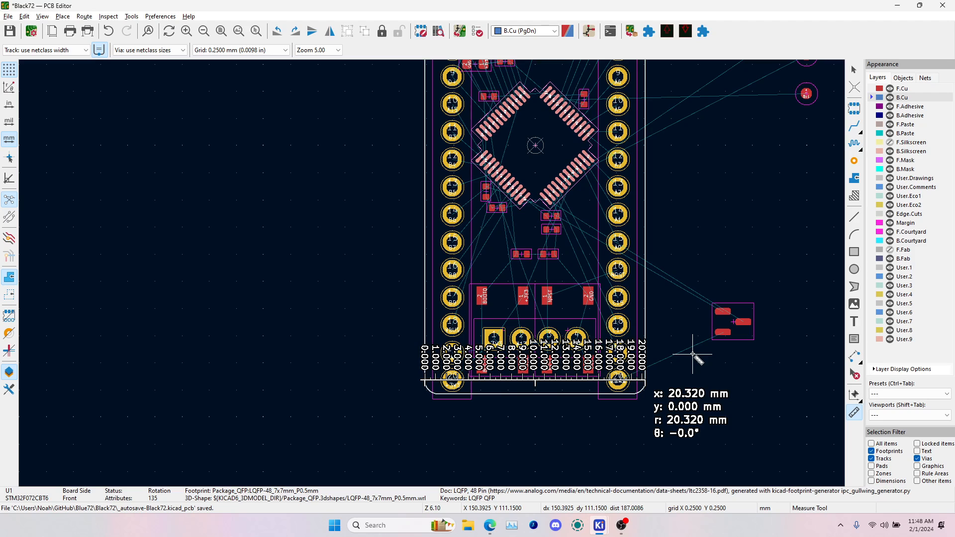
pyautogui.press('Escape')
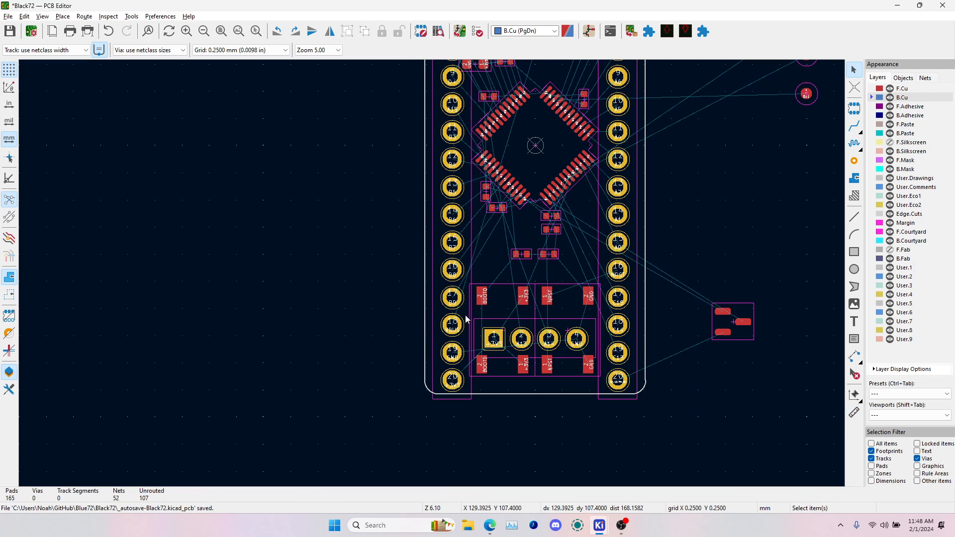
# - Check the diagonally placed microcontroller in the 3D Viewer and return to the PCB Editor
pyautogui.scroll(-4, 470, 209)
pyautogui.hotkey('alt', '3')
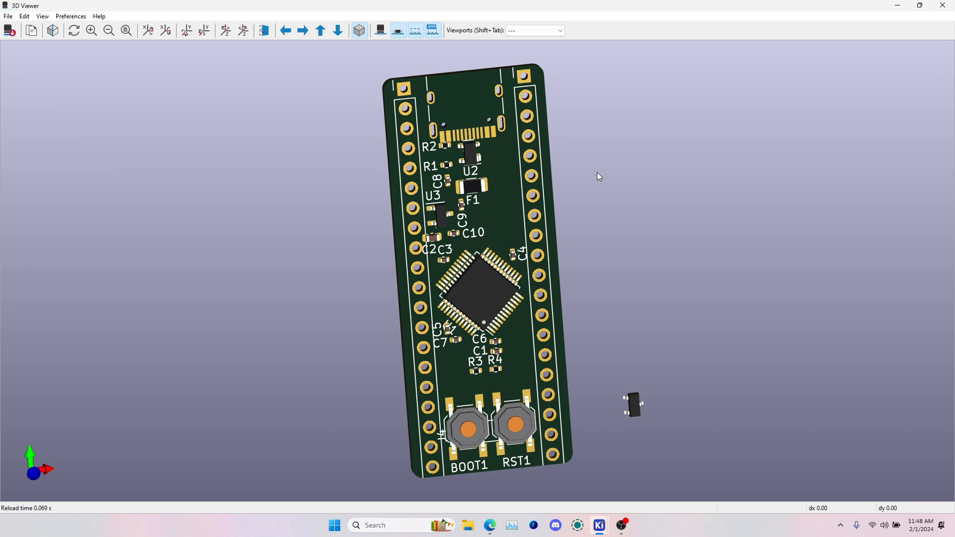
pyautogui.hotkey('alt', 'Tab')
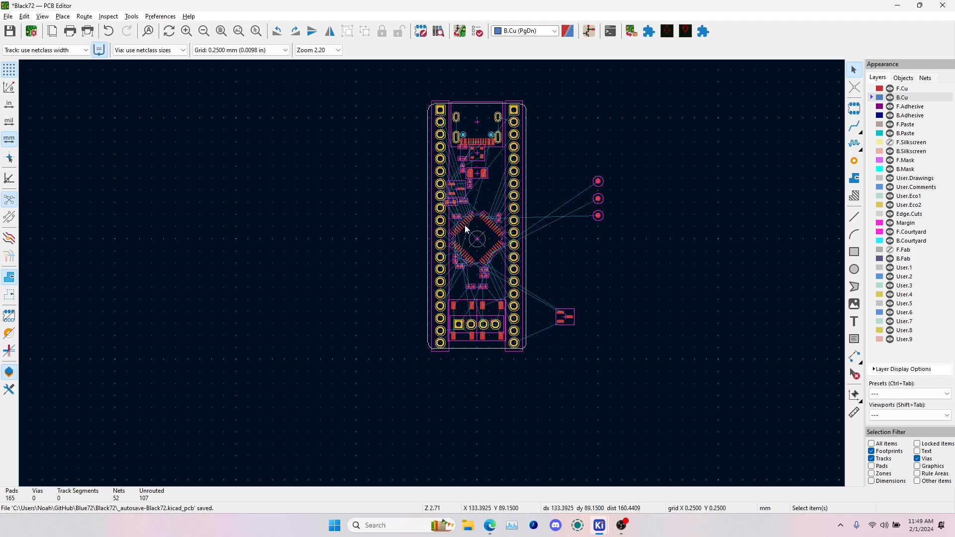
# - Undo the rotation of the microcontroller footprint
pyautogui.scroll(4, 437, 271)
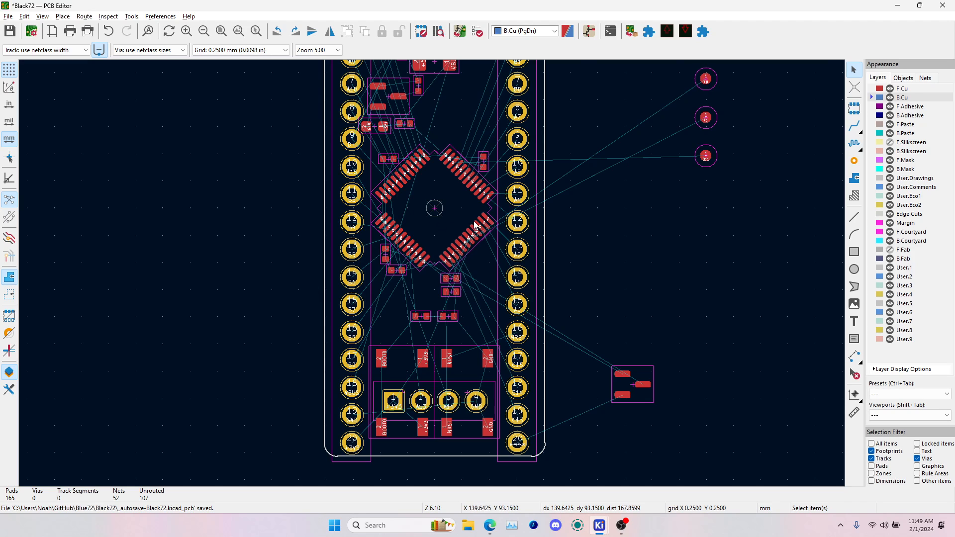
pyautogui.scroll(3, 436, 224)
pyautogui.scroll(-2, 432, 273)
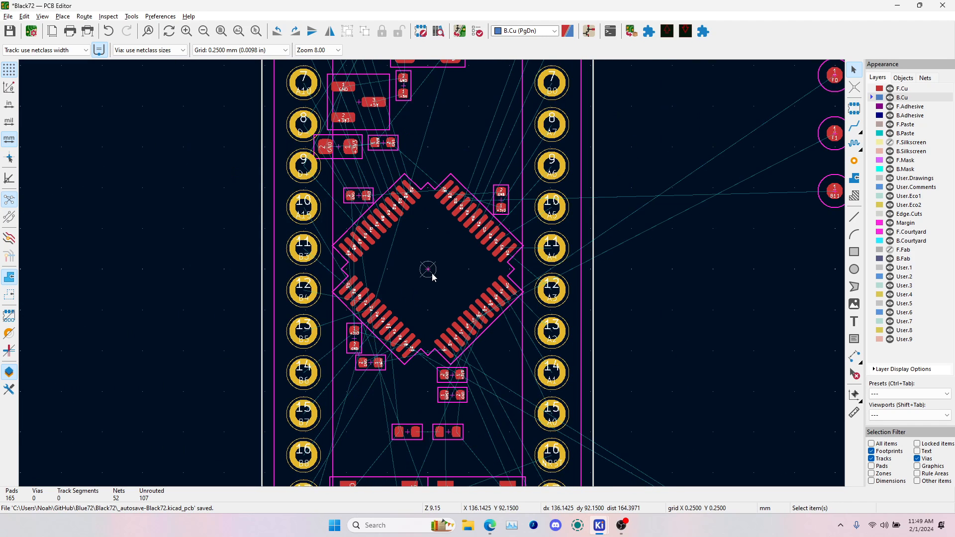
pyautogui.hotkey('ctrl', 'z')
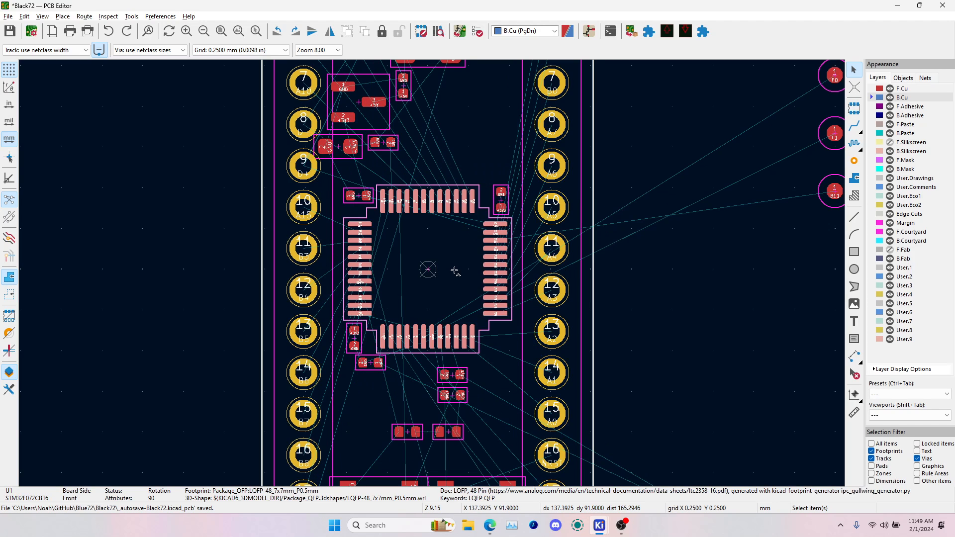
# - Rotate the microcontroller together with the six capacitors placed around it by 45° as one group, keeping the microcontroller's position
pyautogui.keyDown('shift'); pyautogui.click(363, 208); pyautogui.keyUp('shift')
pyautogui.keyDown('shift'); pyautogui.click(505, 200); pyautogui.keyUp('shift')
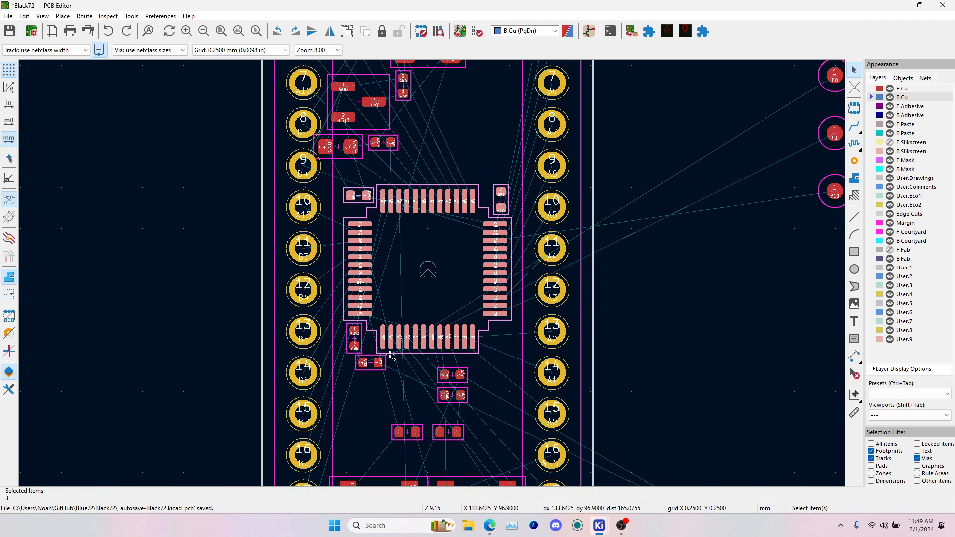
pyautogui.keyDown('shift'); pyautogui.click(372, 365); pyautogui.keyUp('shift')
pyautogui.keyDown('shift'); pyautogui.click(356, 341); pyautogui.keyUp('shift')
pyautogui.keyDown('shift'); pyautogui.click(453, 380); pyautogui.keyUp('shift')
pyautogui.keyDown('shift'); pyautogui.click(453, 396); pyautogui.keyUp('shift')
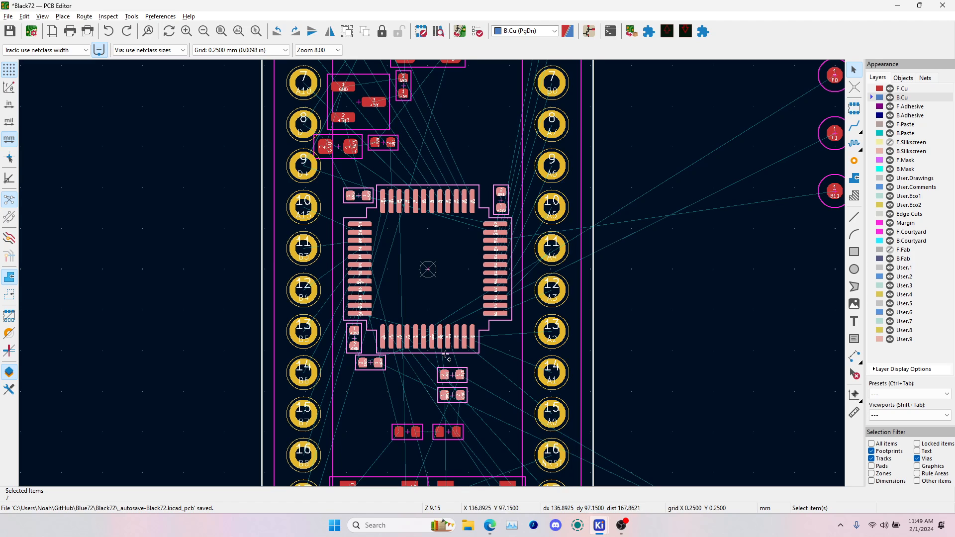
pyautogui.press('m')
pyautogui.press('r')
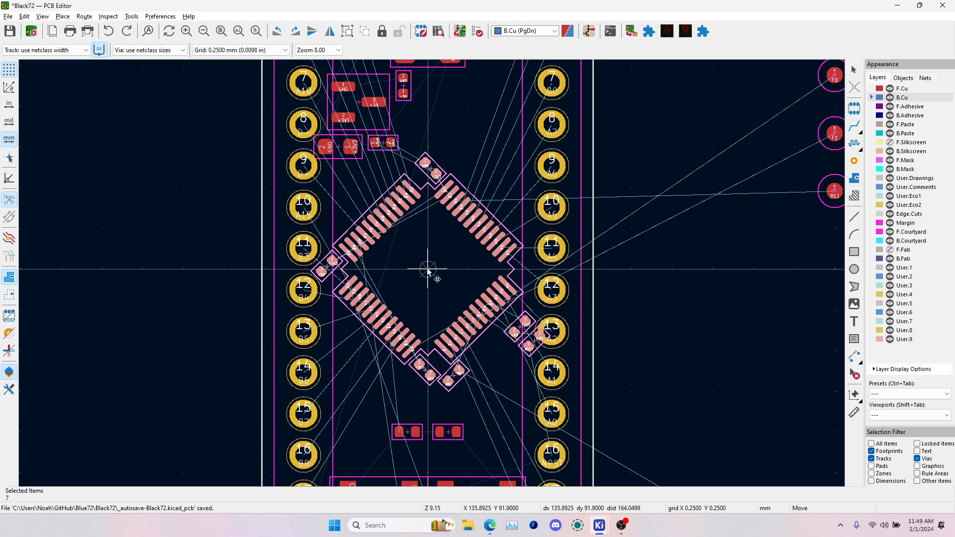
pyautogui.click(428, 271)
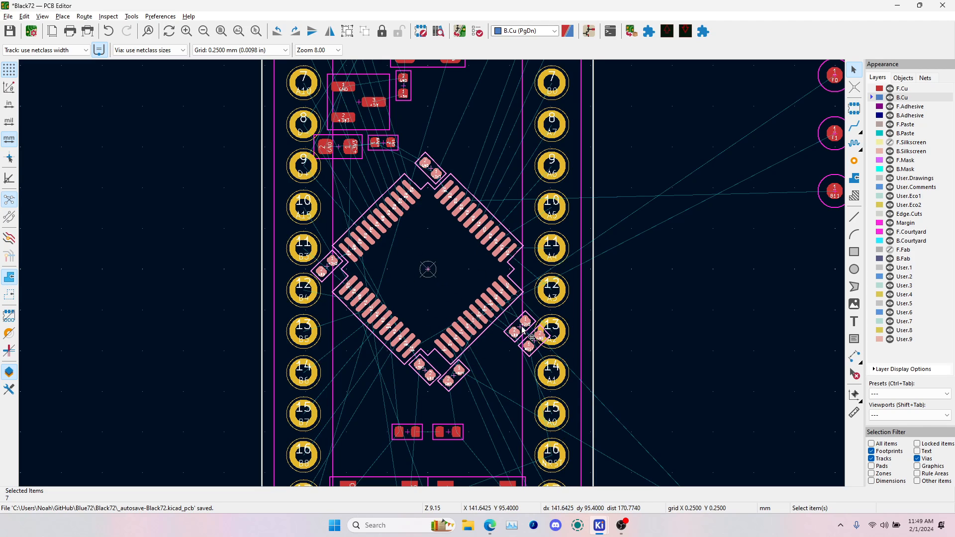
# - Compare the rotated capacitor arrangement with the reference board drawing and the 3D Viewer, returning to the PCB Editor
pyautogui.hotkey('alt', 'Tab')
pyautogui.hotkey('alt', 'Tab')
pyautogui.hotkey('alt', 'Tab')
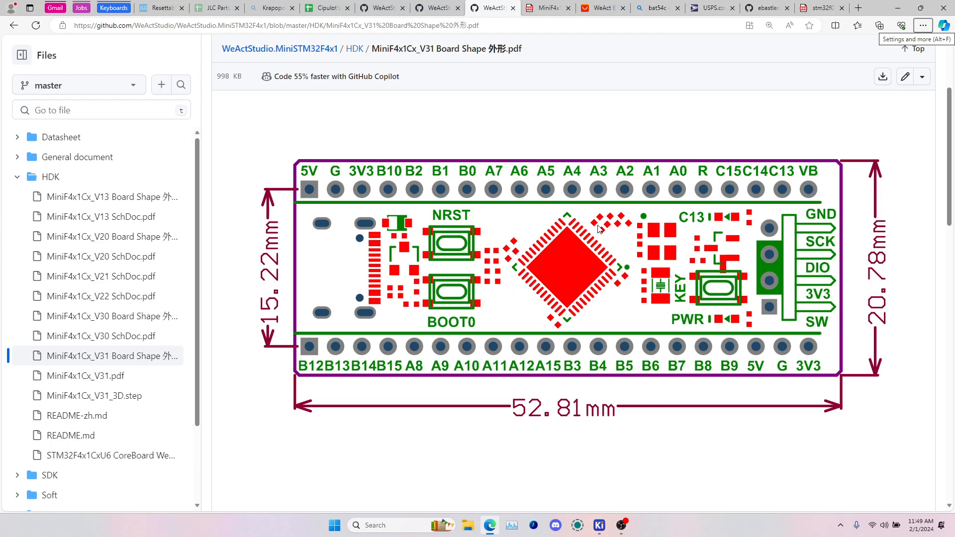
pyautogui.hotkey('alt', 'Tab')
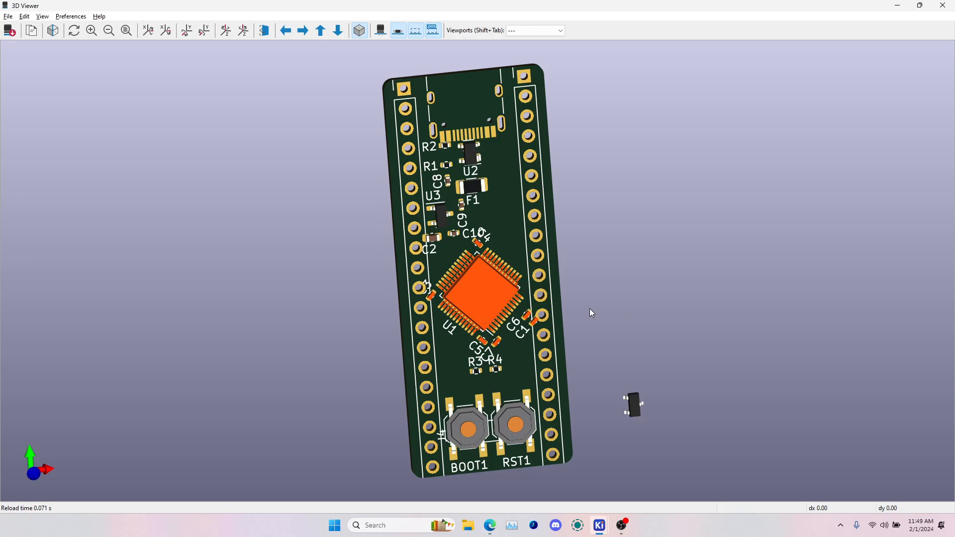
pyautogui.hotkey('alt', 'Tab')
pyautogui.hotkey('alt', 'Tab')
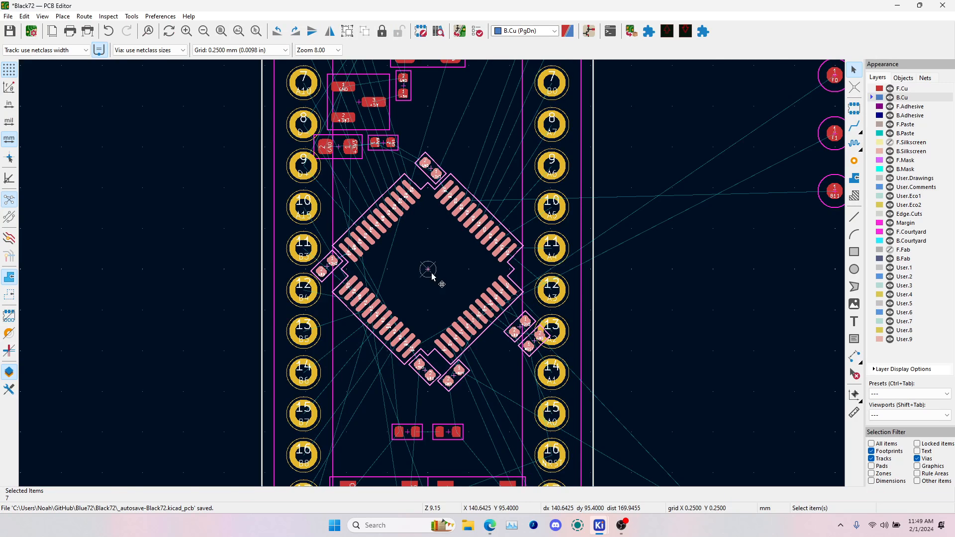
# - Move capacitors C6 and C1 away from the header pads toward the gap beside the microcontroller
pyautogui.scroll(3, 564, 369)
pyautogui.click(466, 283)
pyautogui.moveTo(467, 283); pyautogui.dragTo(455, 335)
# - Examine how the reference drawing places the capacitors around its diagonal microcontroller, check the 3D Viewer, and return to the PCB Editor
pyautogui.hotkey('alt', 'Tab')
pyautogui.hotkey('alt', 'Tab')
pyautogui.hotkey('alt', 'Tab')
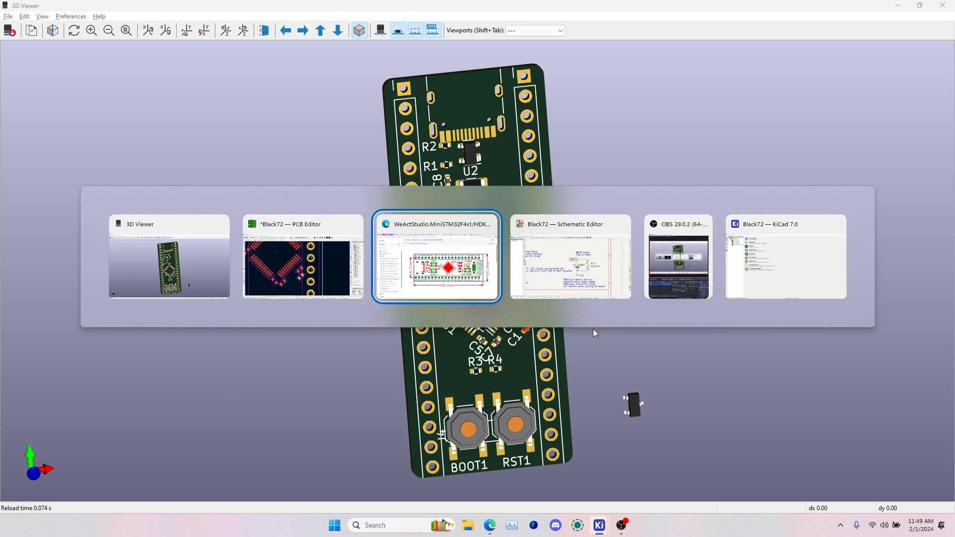
pyautogui.hotkey('alt', 'Tab')
pyautogui.hotkey('alt', 'Tab')
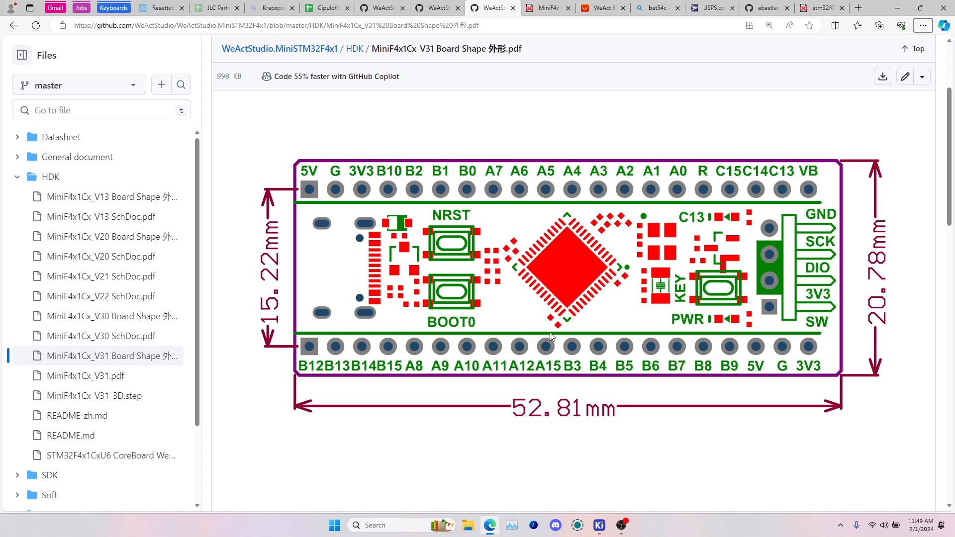
pyautogui.hotkey('alt', 'Tab')
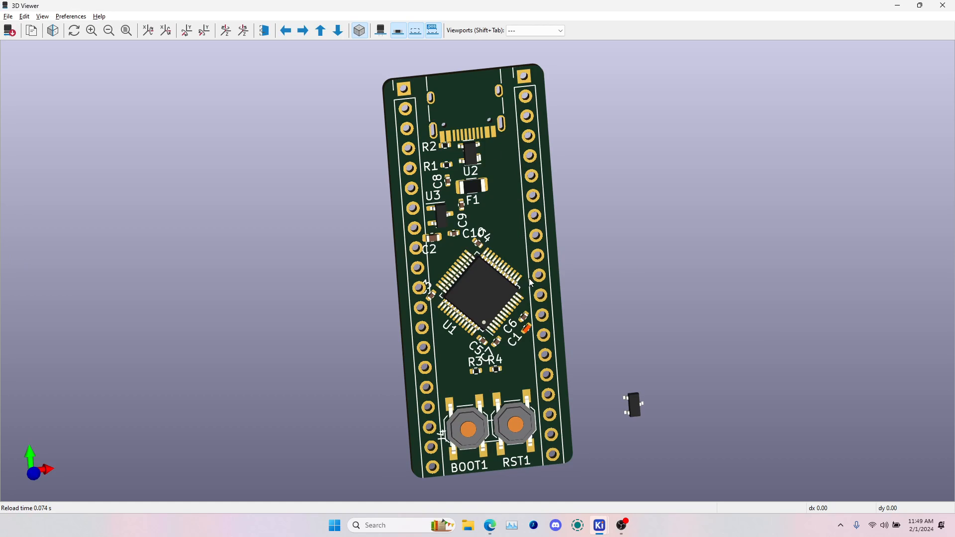
pyautogui.hotkey('alt', 'Tab')
pyautogui.hotkey('alt', 'Tab')
pyautogui.hotkey('alt', 'Tab')
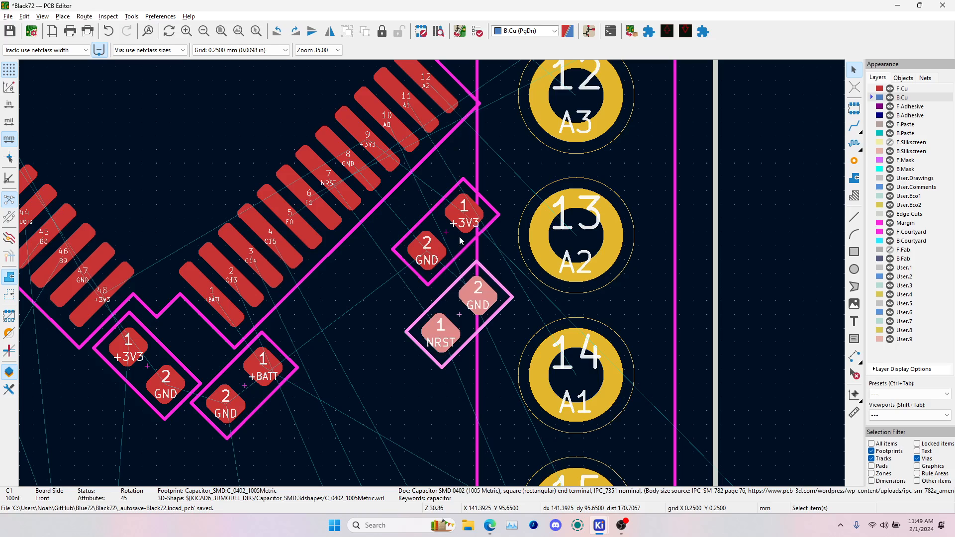
# - Move the +3V3 capacitor next to C1 one 0.25 mm grid step diagonally, away from the header pads and closer to C1
pyautogui.click(453, 236)
pyautogui.press('m')
pyautogui.click(436, 248)
pyautogui.click(461, 320)
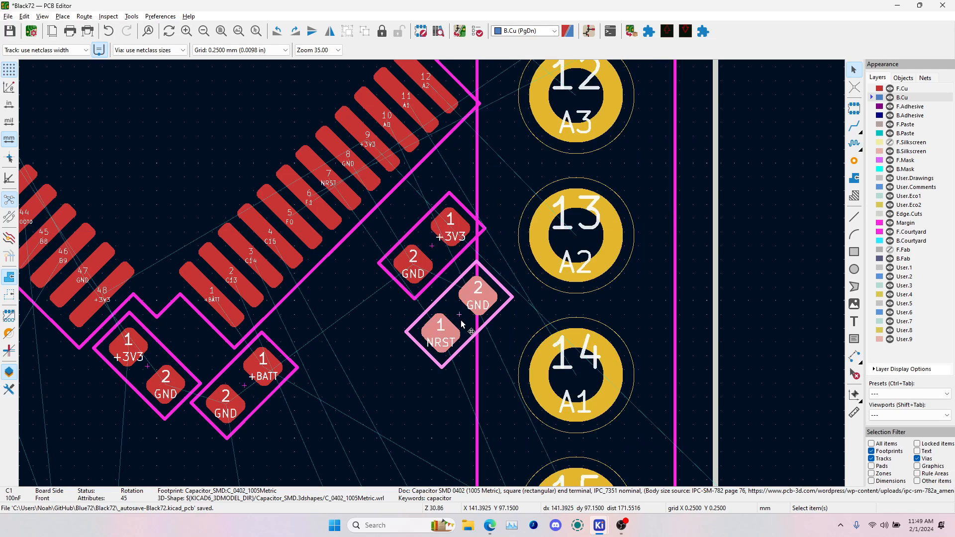
# - Compare the reference board drawing with the Black72 layout, examining the space between the regulator, microcontroller and buttons
pyautogui.hotkey('alt', 'Tab')
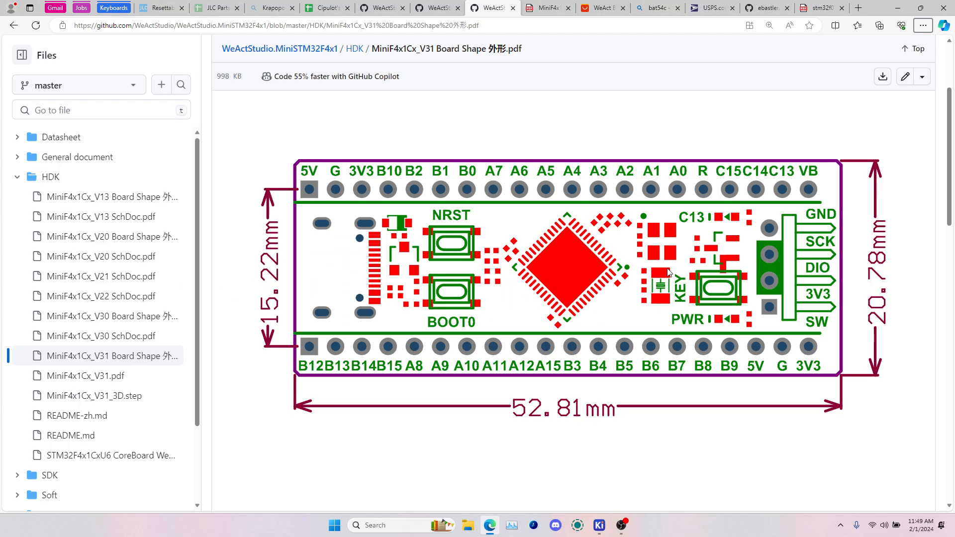
pyautogui.hotkey('alt', 'Tab')
pyautogui.hotkey('alt', 'Tab')
pyautogui.hotkey('alt', 'Tab')
pyautogui.scroll(-5, 410, 254)
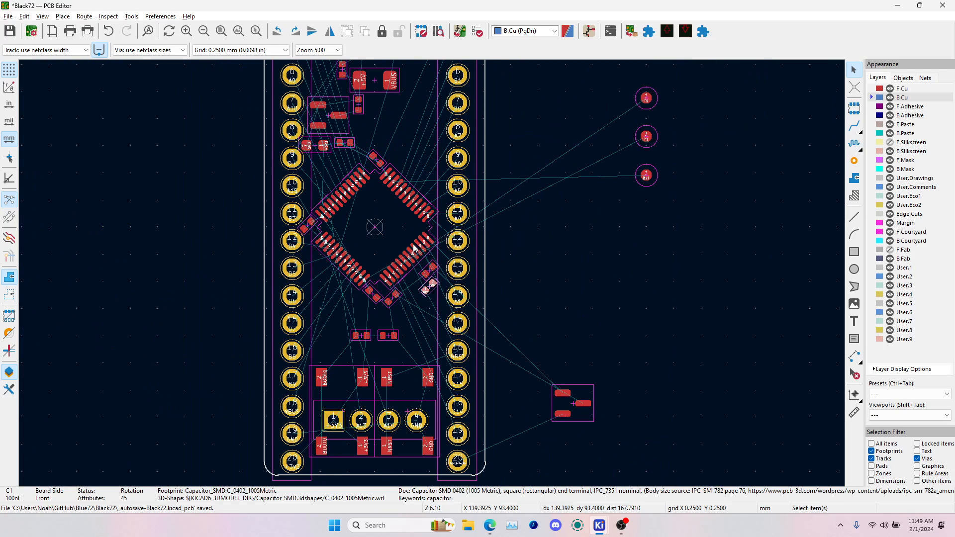
pyautogui.scroll(-3, 414, 246)
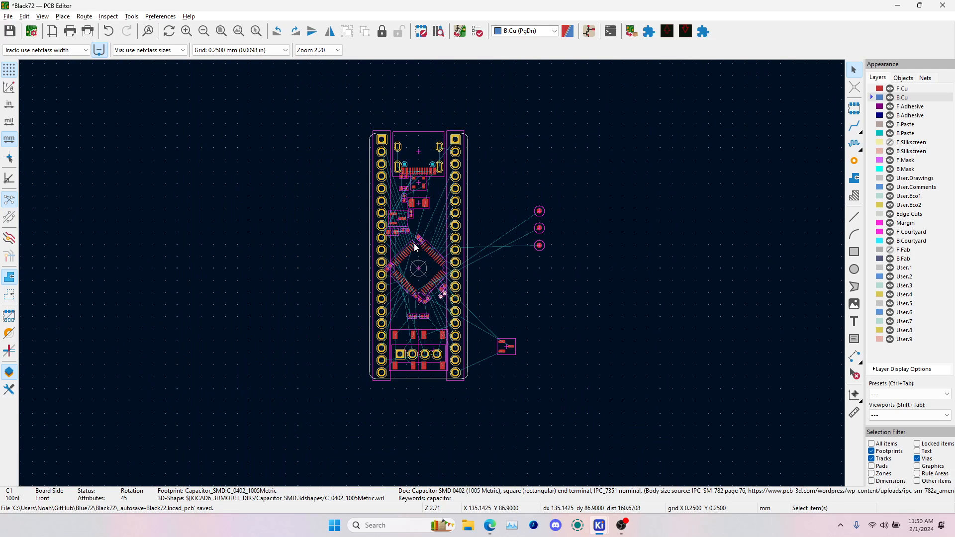
pyautogui.scroll(3, 404, 241)
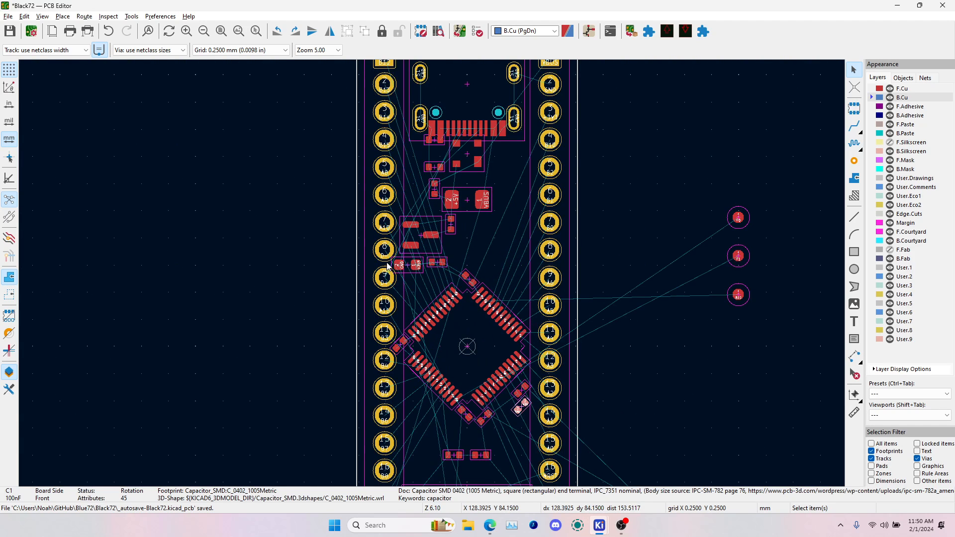
pyautogui.scroll(-2, 433, 276)
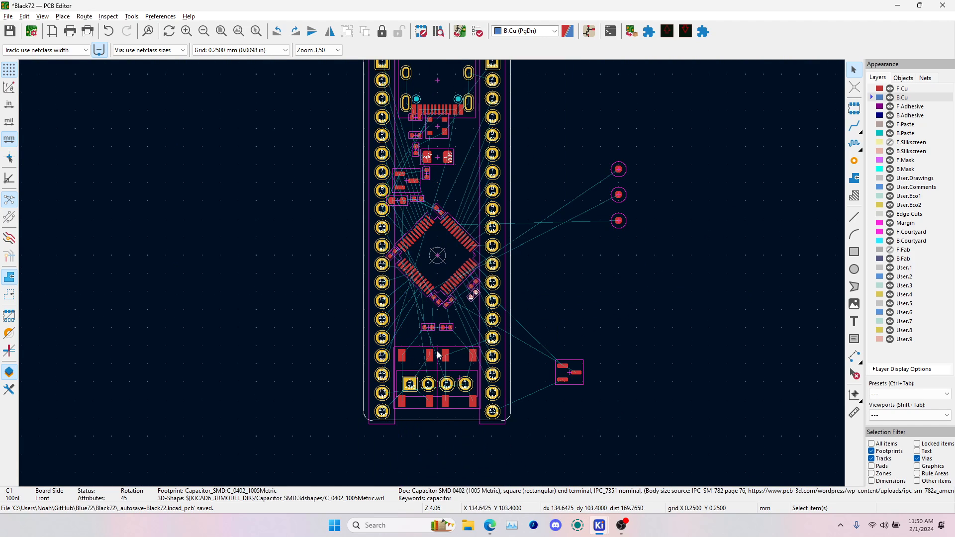
pyautogui.scroll(3, 415, 202)
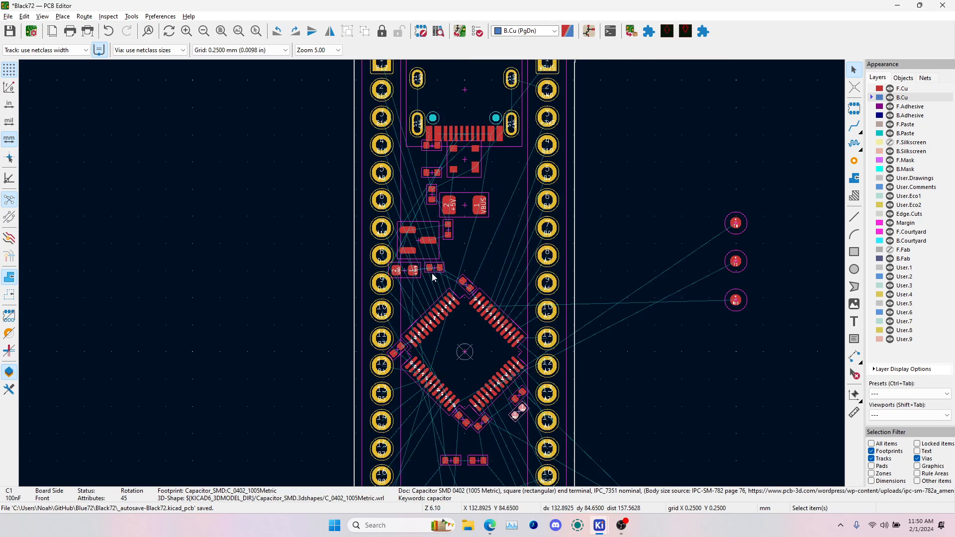
pyautogui.scroll(-1, 425, 276)
# - Move the microcontroller and its six surrounding capacitors together 2.54 mm toward the USB connector along the centre line, using a 1.27 mm grid
pyautogui.moveTo(463, 293); pyautogui.dragTo(363, 186, button='middle')
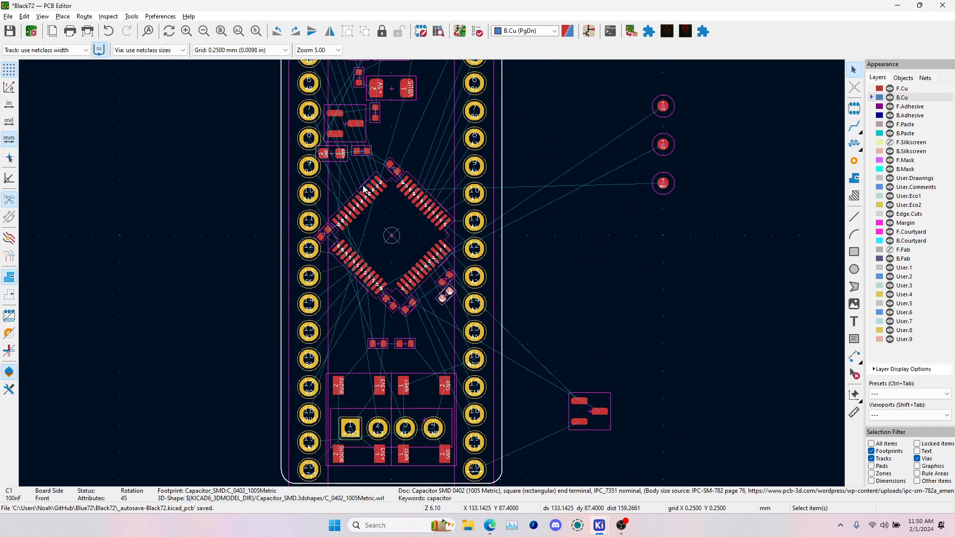
pyautogui.click(385, 209)
pyautogui.keyDown('shift'); pyautogui.click(327, 232); pyautogui.keyUp('shift')
pyautogui.keyDown('shift'); pyautogui.click(390, 302); pyautogui.keyUp('shift')
pyautogui.keyDown('shift'); pyautogui.click(413, 307); pyautogui.keyUp('shift')
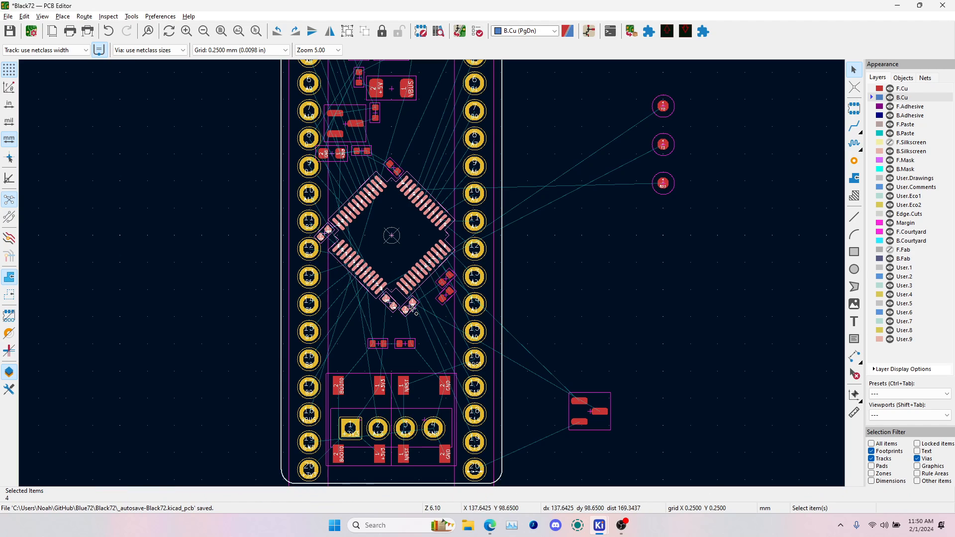
pyautogui.keyDown('shift'); pyautogui.click(445, 298); pyautogui.keyUp('shift')
pyautogui.keyDown('shift'); pyautogui.click(447, 277); pyautogui.keyUp('shift')
pyautogui.keyDown('shift'); pyautogui.click(397, 169); pyautogui.keyUp('shift')
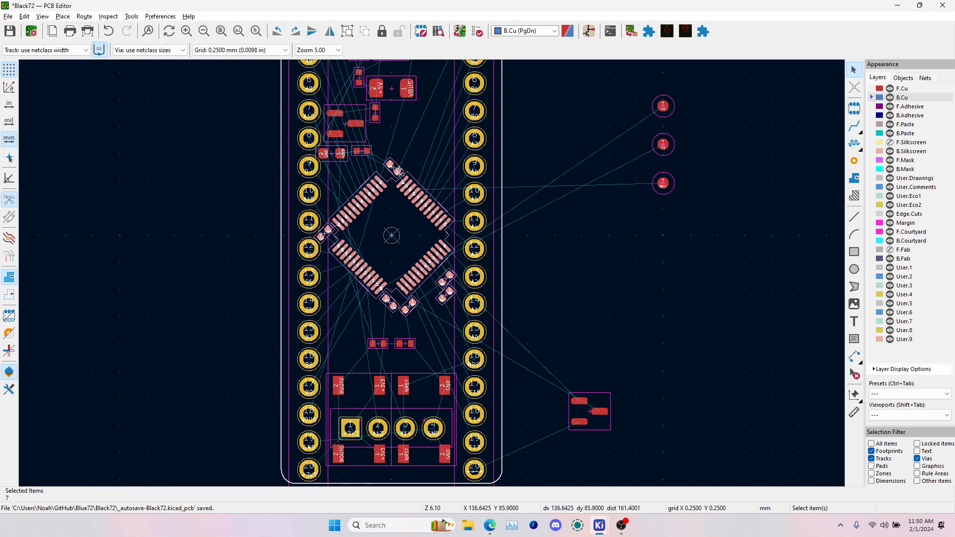
pyautogui.click(232, 50)
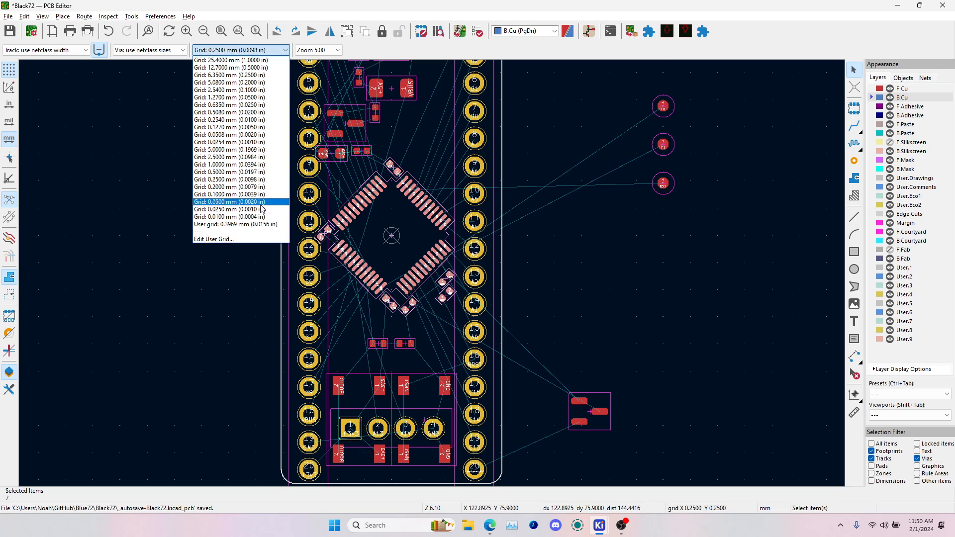
pyautogui.click(240, 97)
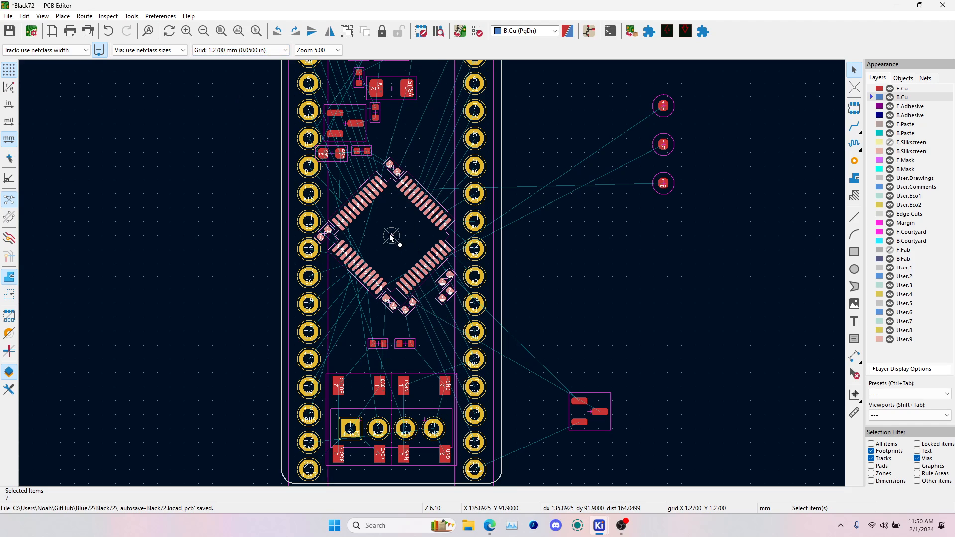
pyautogui.press('m')
pyautogui.scroll(-2, 391, 237)
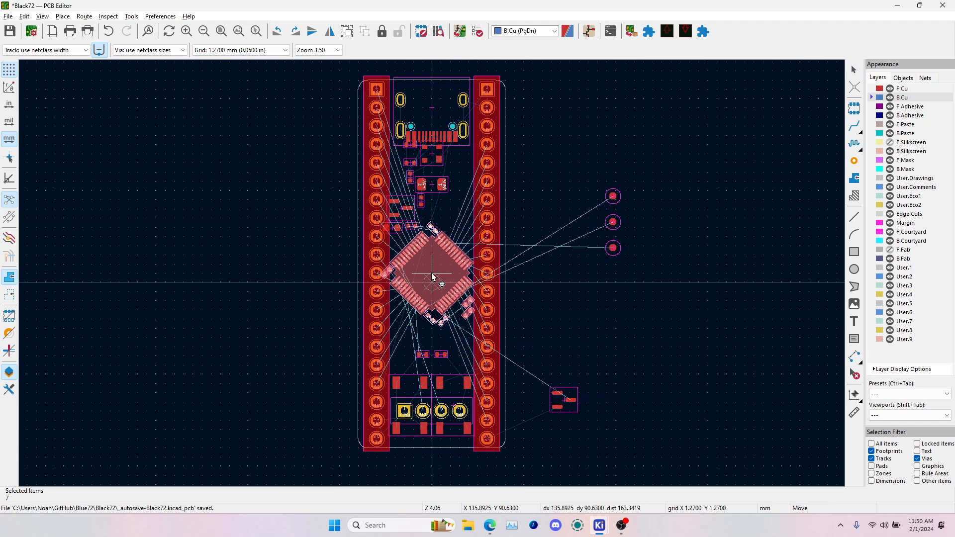
pyautogui.scroll(-2, 433, 275)
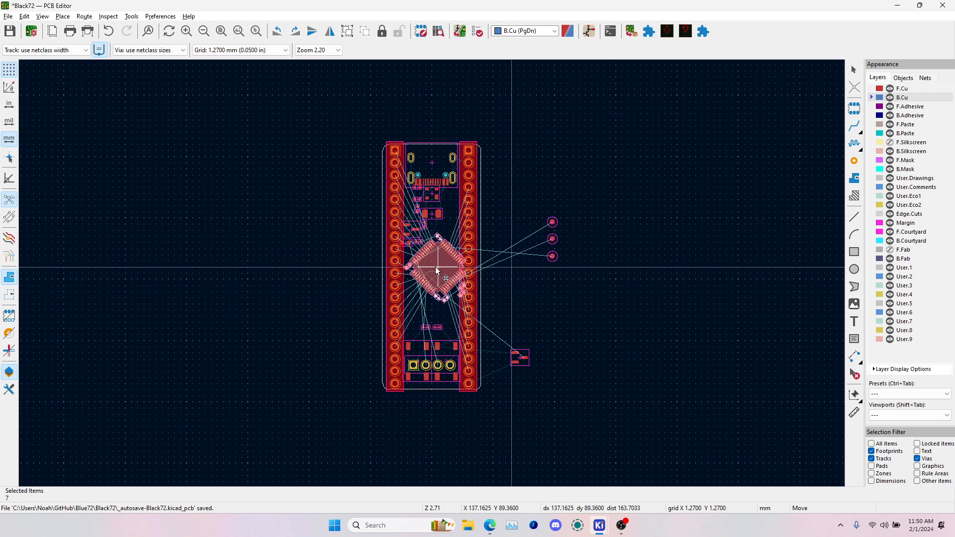
pyautogui.click(435, 272)
pyautogui.scroll(4, 433, 274)
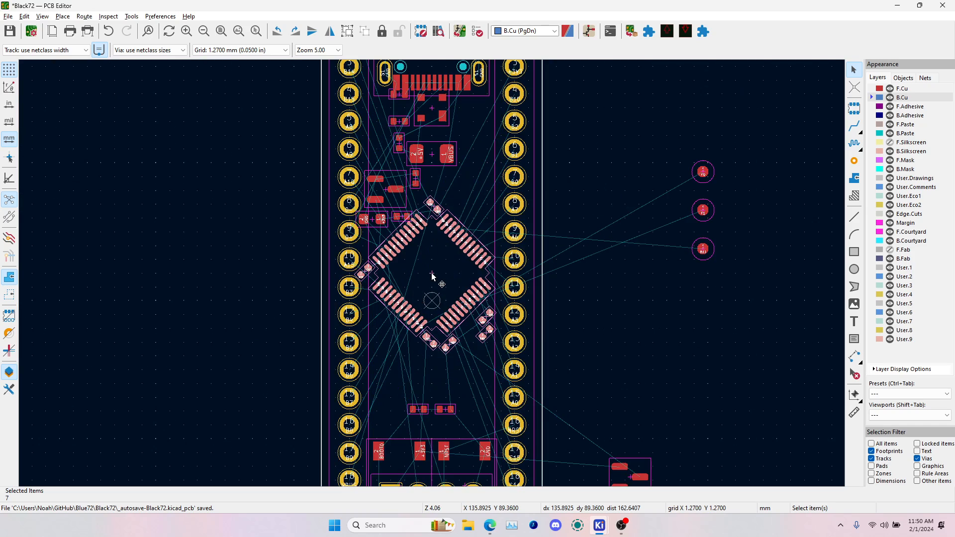
# - Measure along the board's centre line between its short edges and compare the microcontroller's position with the reference drawing
pyautogui.scroll(-4, 432, 277)
pyautogui.click(854, 413)
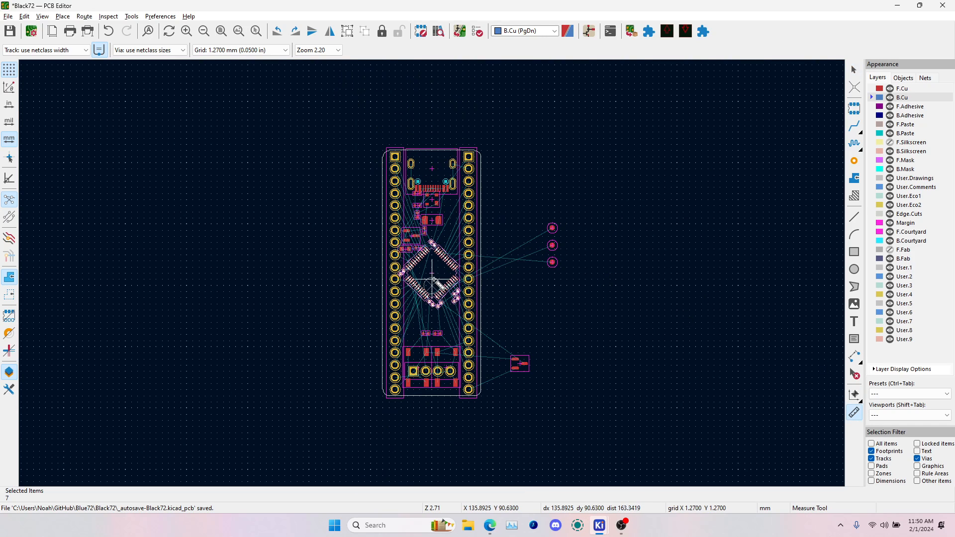
pyautogui.moveTo(431, 273)
pyautogui.mouseDown()
pyautogui.moveTo(432, 150)
pyautogui.moveTo(459, 296)
pyautogui.moveTo(432, 397)
pyautogui.moveTo(432, 272)
pyautogui.mouseUp()
pyautogui.scroll(4, 432, 273)
pyautogui.scroll(-4, 432, 272)
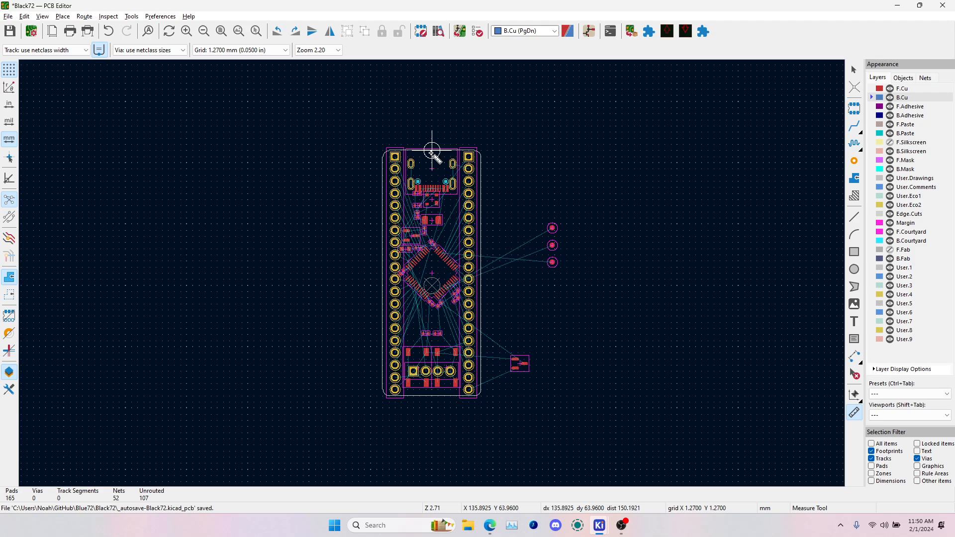
pyautogui.moveTo(432, 150); pyautogui.dragTo(433, 396)
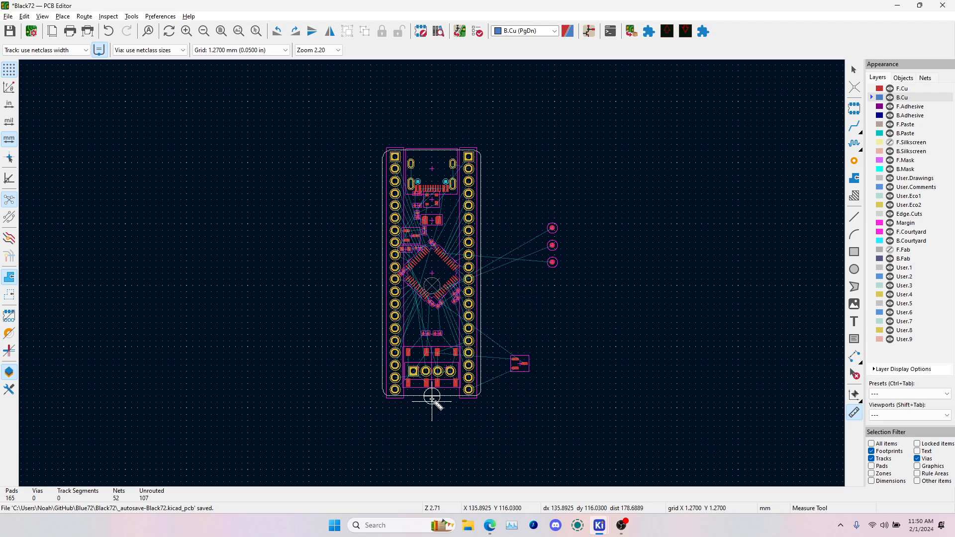
pyautogui.hotkey('alt', 'Tab')
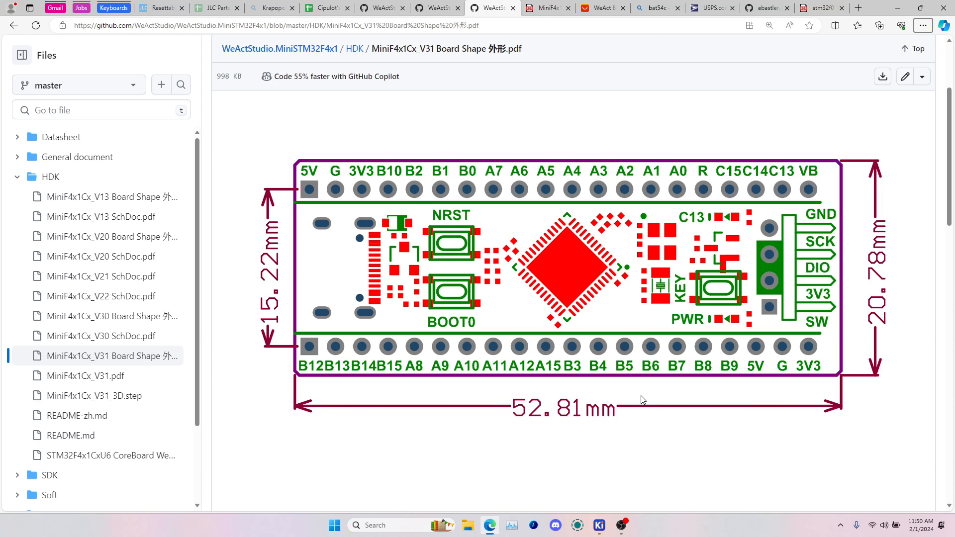
pyautogui.hotkey('alt', 'Tab')
pyautogui.scroll(1, 438, 279)
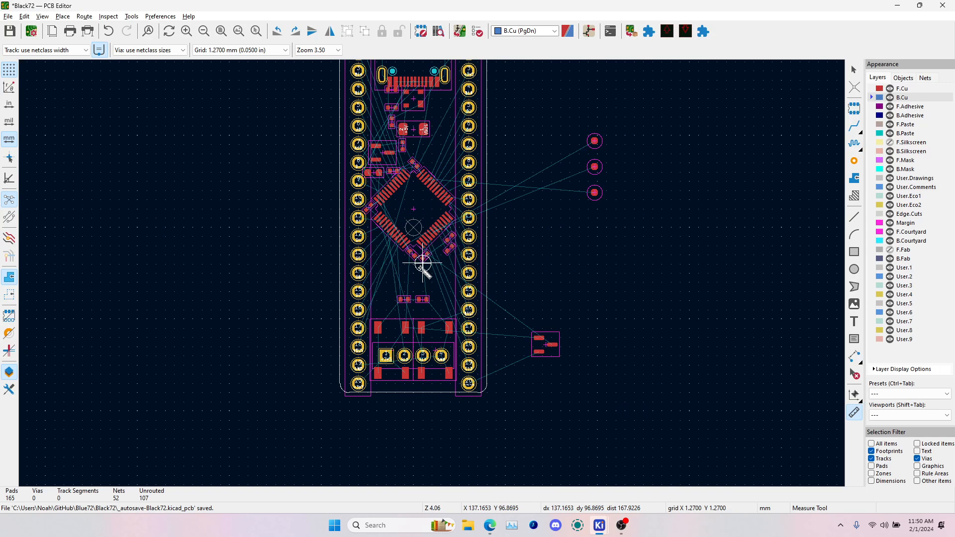
pyautogui.scroll(1, 430, 241)
pyautogui.scroll(4, 432, 272)
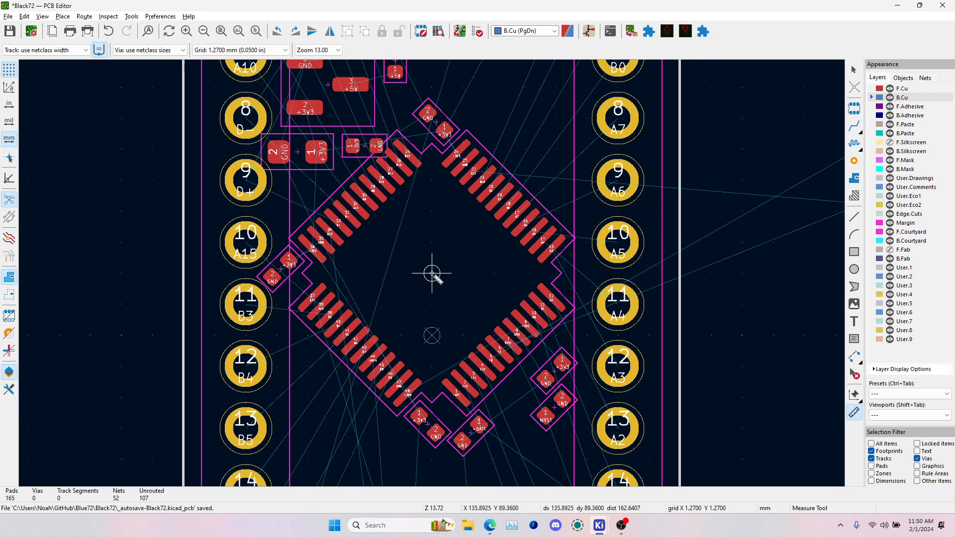
pyautogui.press('Escape')
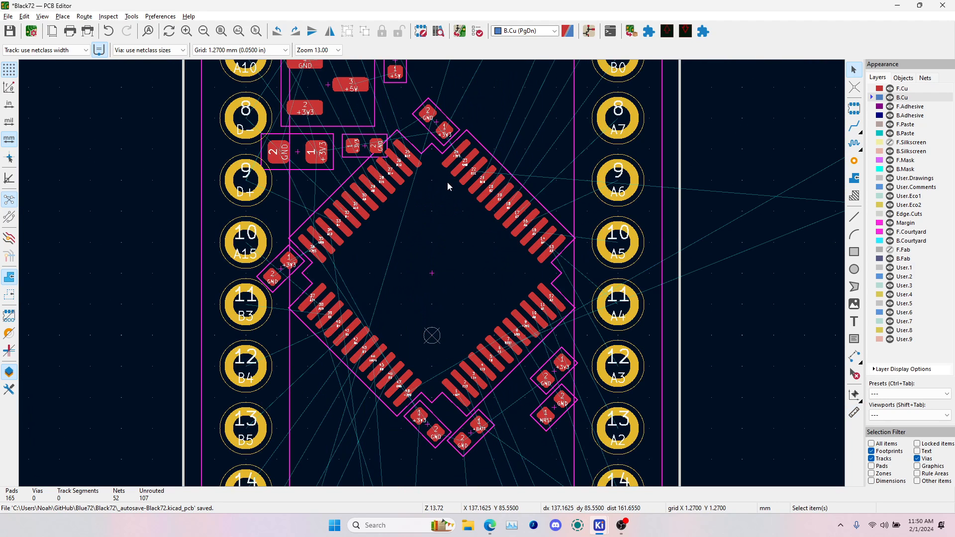
# - Inspect the parts between the regulator and microcontroller, and compare capacitor C3's placement with the reference drawing
pyautogui.scroll(4, 446, 182)
pyautogui.scroll(-3, 432, 277)
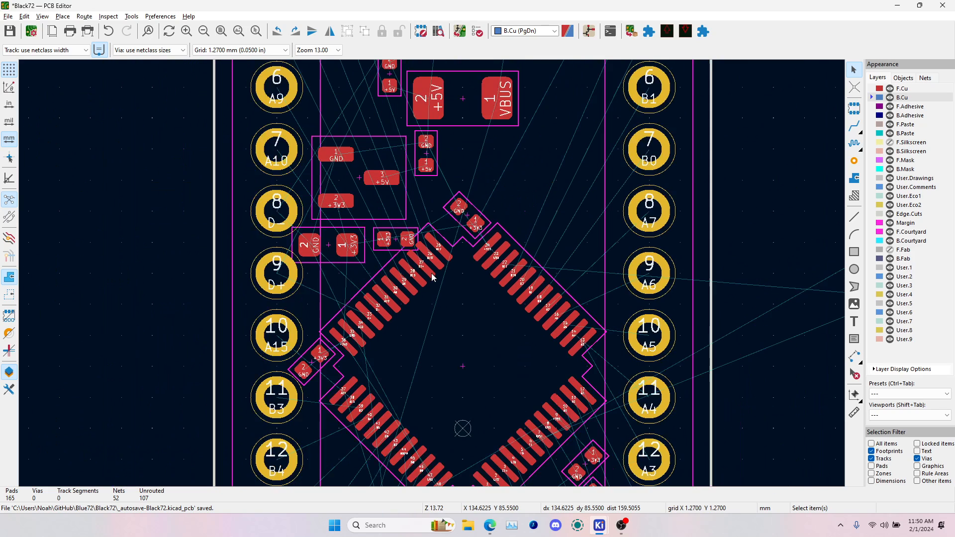
pyautogui.scroll(-1, 431, 277)
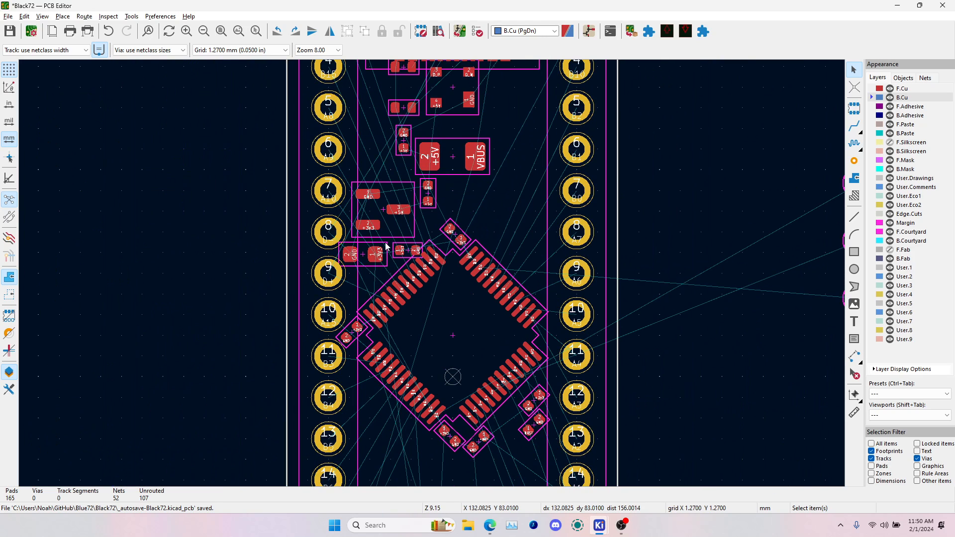
pyautogui.scroll(3, 432, 277)
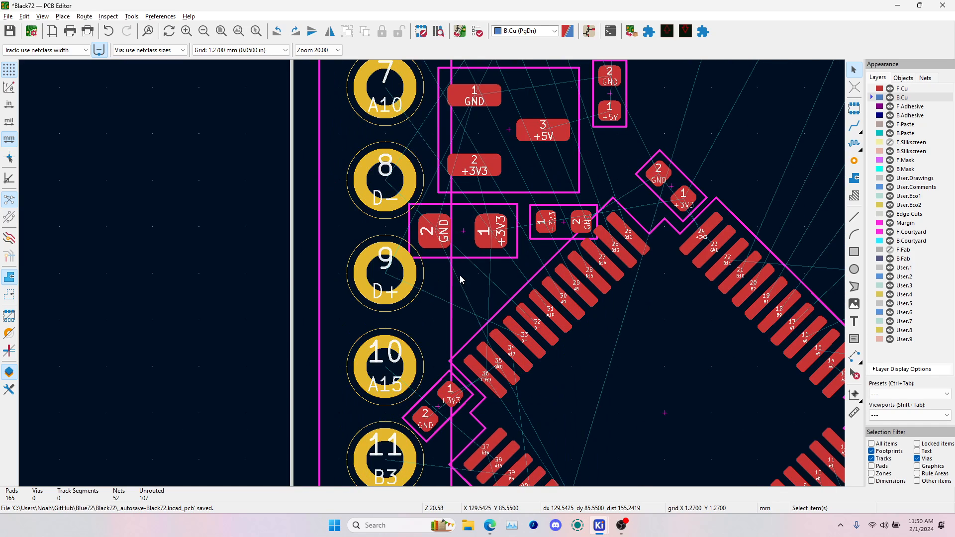
pyautogui.scroll(-3, 431, 274)
pyautogui.click(417, 339)
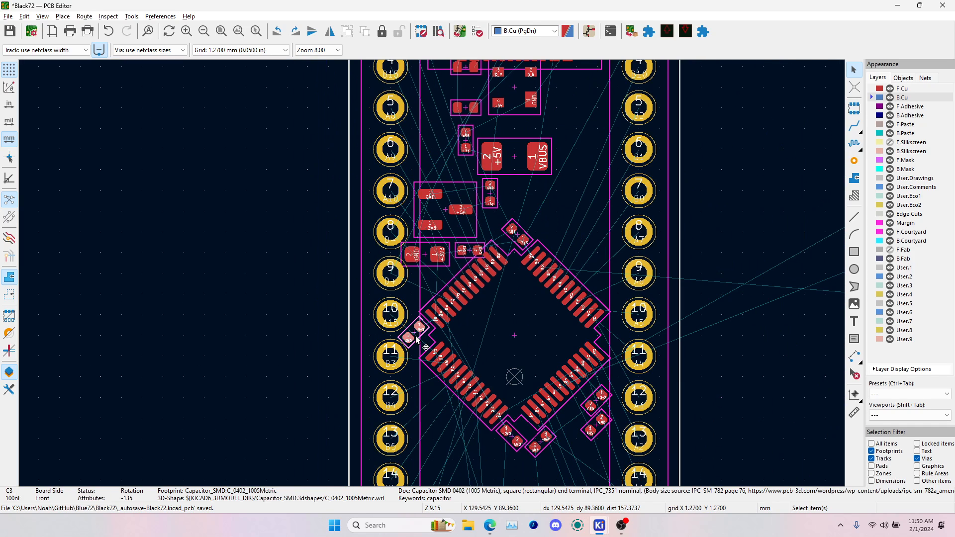
pyautogui.hotkey('alt', 'Tab')
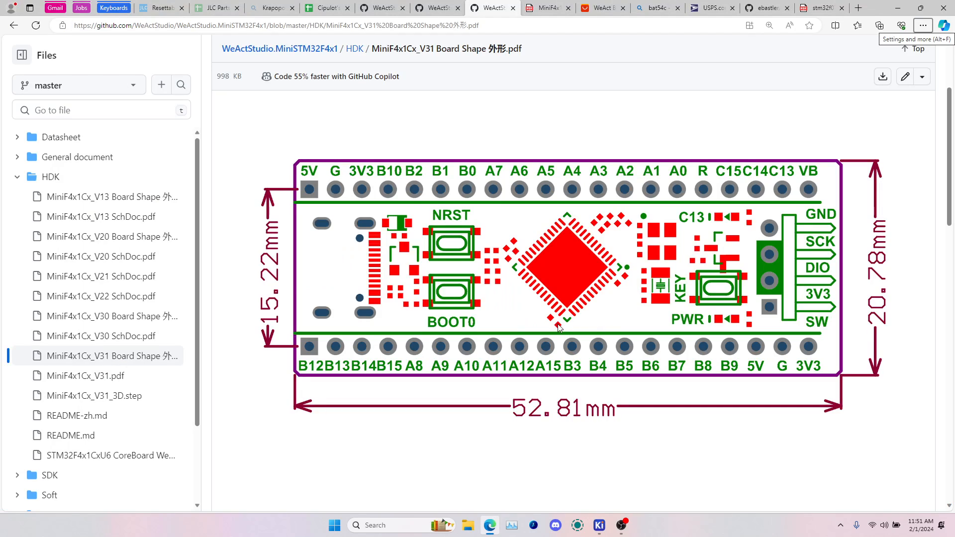
pyautogui.hotkey('alt', 'Tab')
pyautogui.scroll(5, 534, 317)
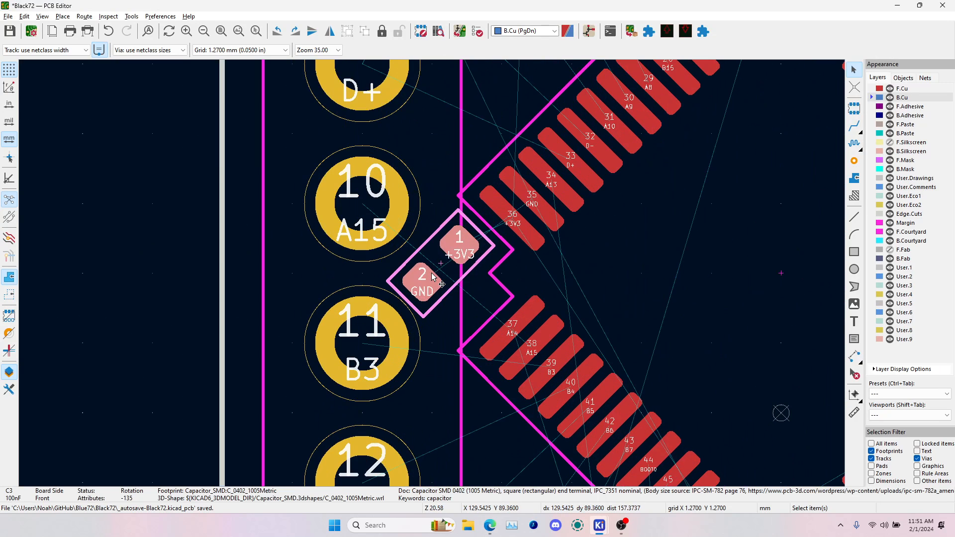
# - Rotate capacitor C3 to 45° and place it parallel to the microcontroller's edge near pins 33 to 36, using a 0.25 mm grid
pyautogui.press('m')
pyautogui.press('r')
pyautogui.press('r')
pyautogui.press('r')
pyautogui.press('r')
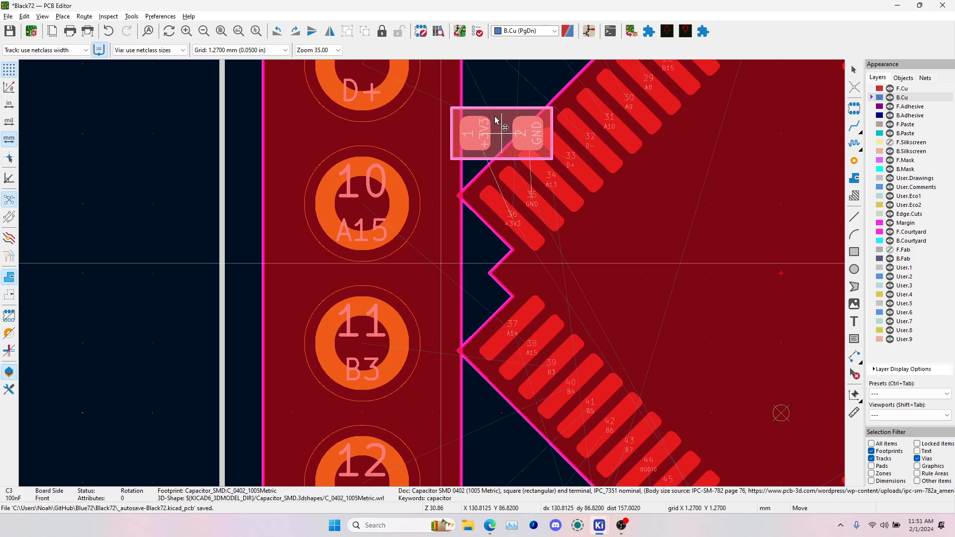
pyautogui.scroll(-2, 490, 109)
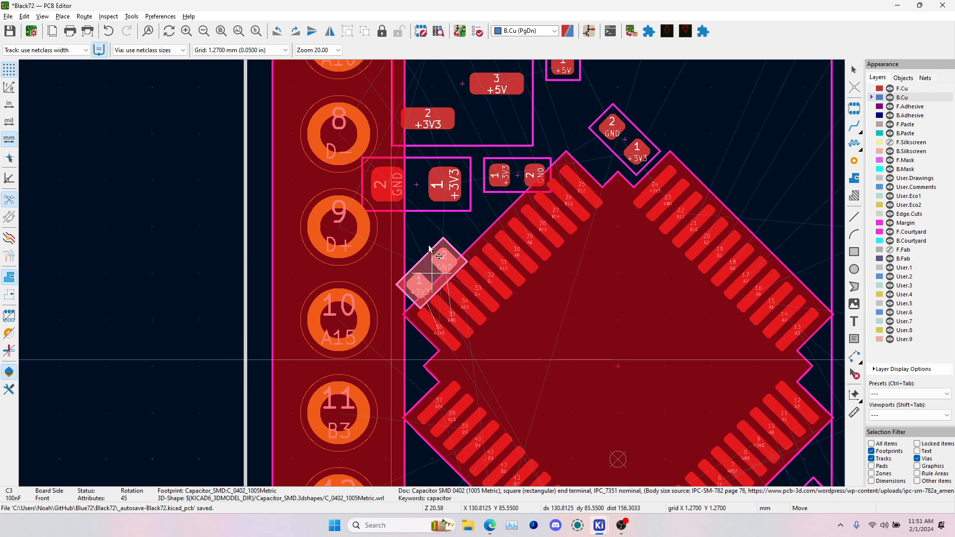
pyautogui.click(239, 49)
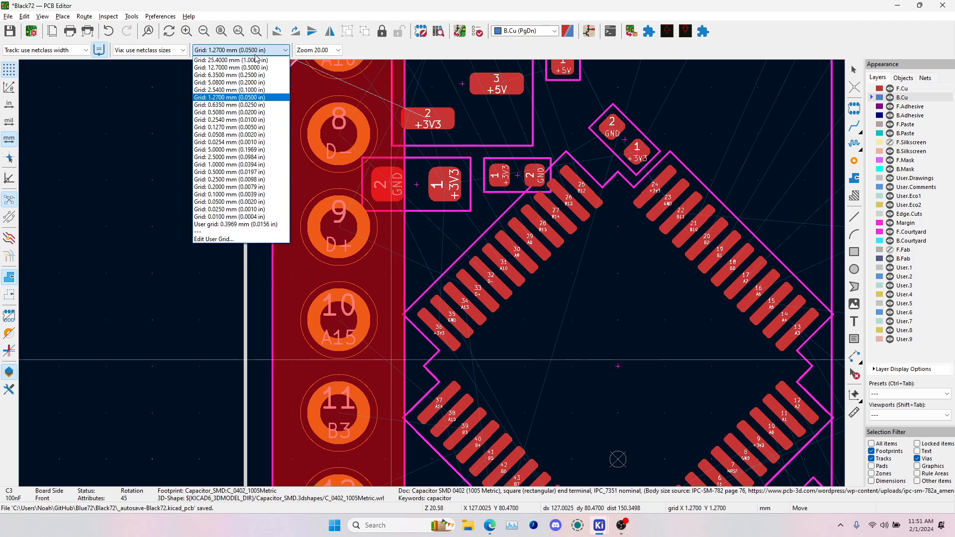
pyautogui.click(252, 179)
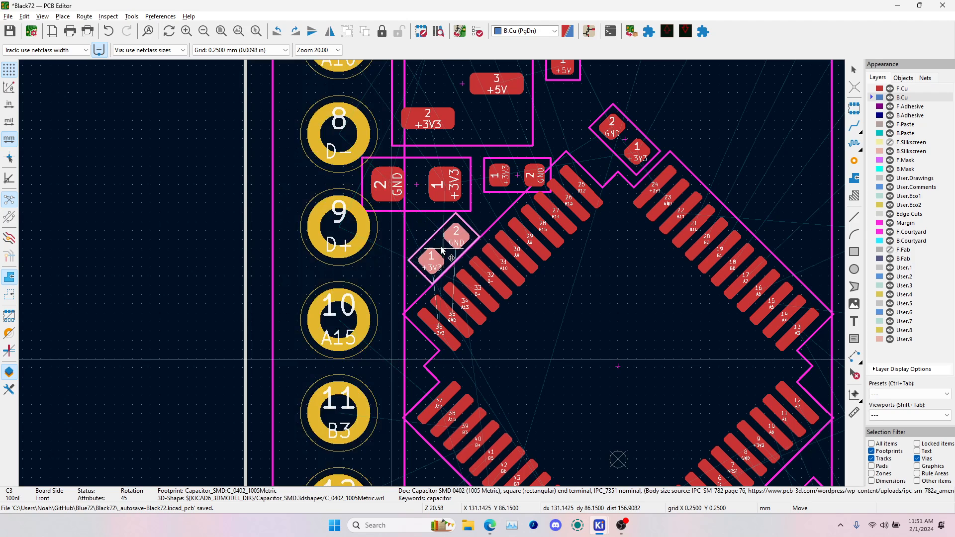
pyautogui.click(435, 253)
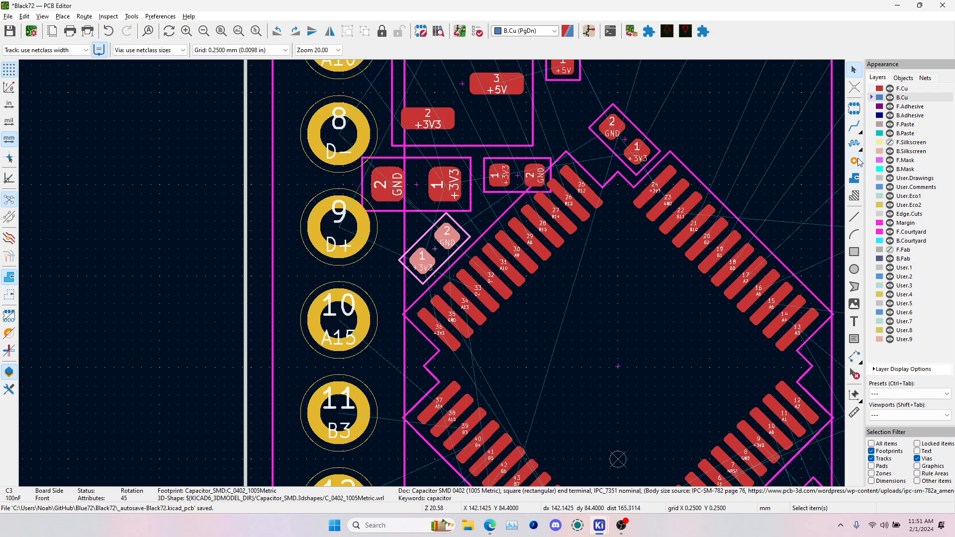
# - Try routing the A13 net from microcontroller pin 34 through a via under the chip toward the four-pin header
pyautogui.click(854, 126)
pyautogui.click(476, 286)
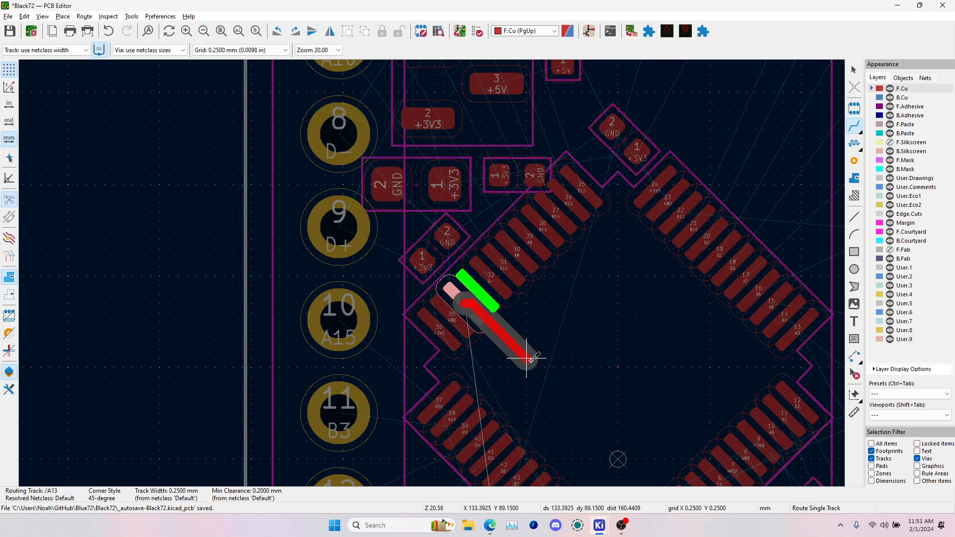
pyautogui.press('v')
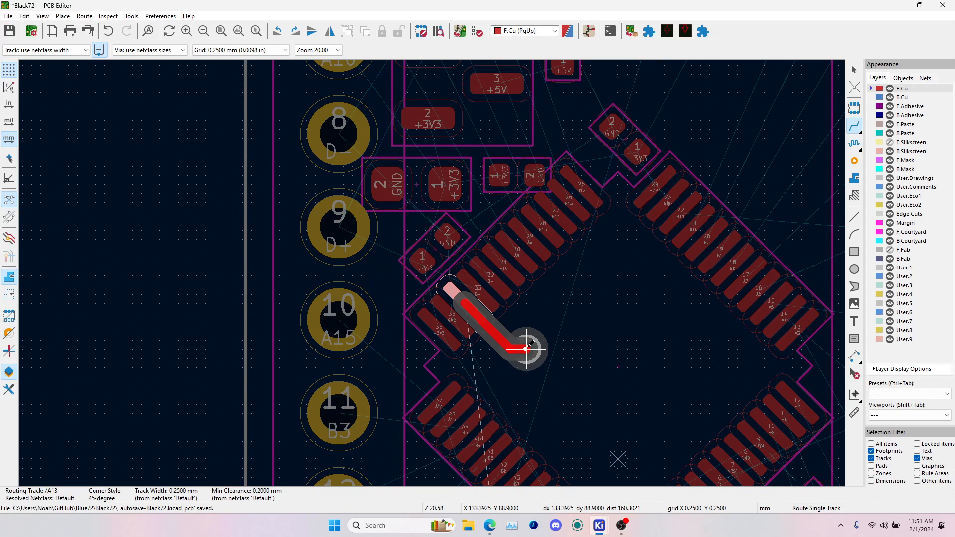
pyautogui.click(521, 352)
pyautogui.scroll(-3, 576, 411)
pyautogui.scroll(-5, 432, 272)
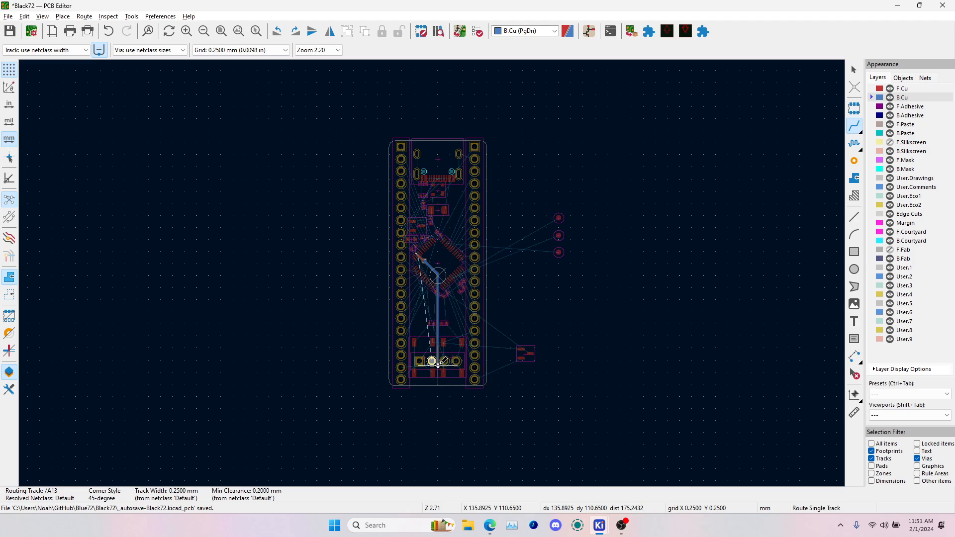
pyautogui.press('Escape')
pyautogui.scroll(5, 493, 285)
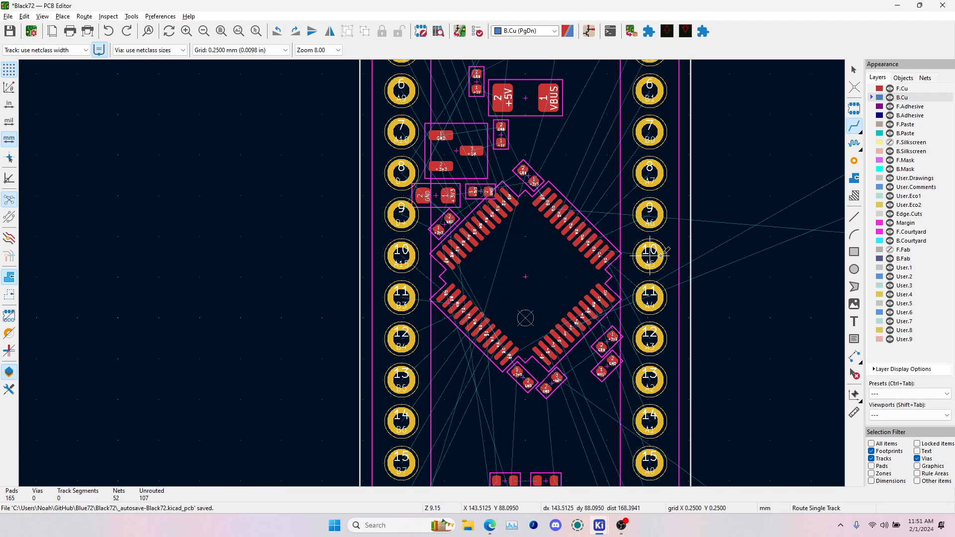
pyautogui.hotkey('ctrl', 'z')
pyautogui.scroll(3, 468, 184)
pyautogui.press('Escape')
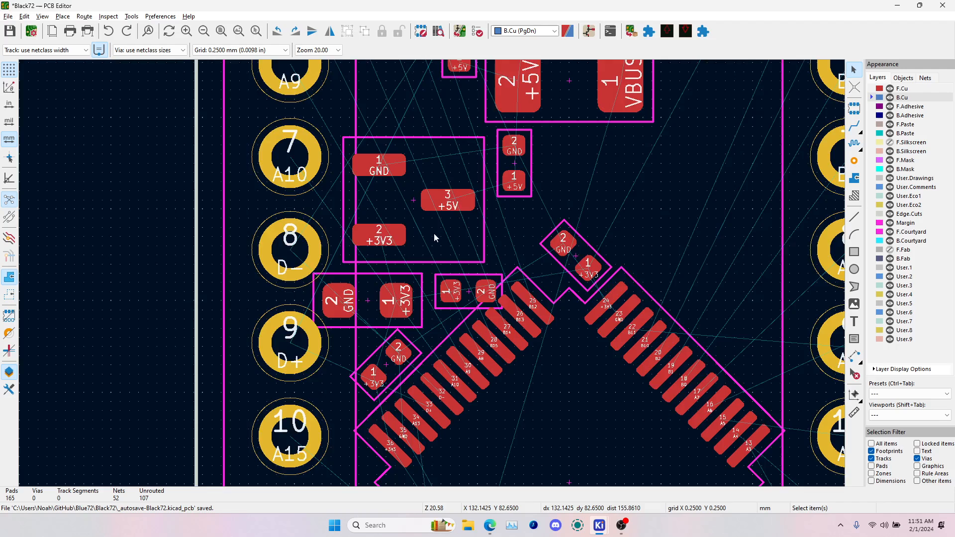
# - Stack resistors R2 and R1 beside U2, just below the USB connector's GND and VBUS pads near header pins B14 and B15
pyautogui.scroll(-3, 437, 230)
pyautogui.moveTo(503, 191); pyautogui.dragTo(515, 258, button='middle')
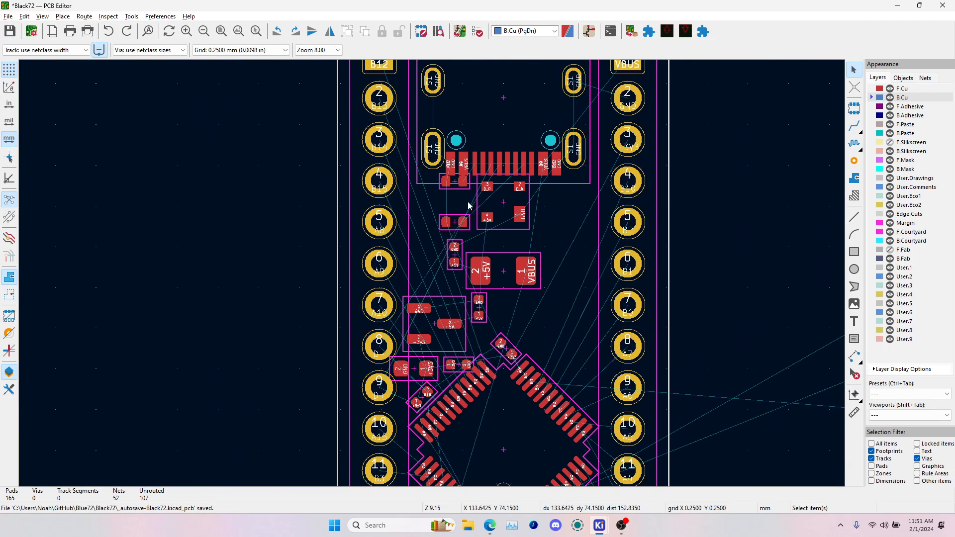
pyautogui.click(456, 187)
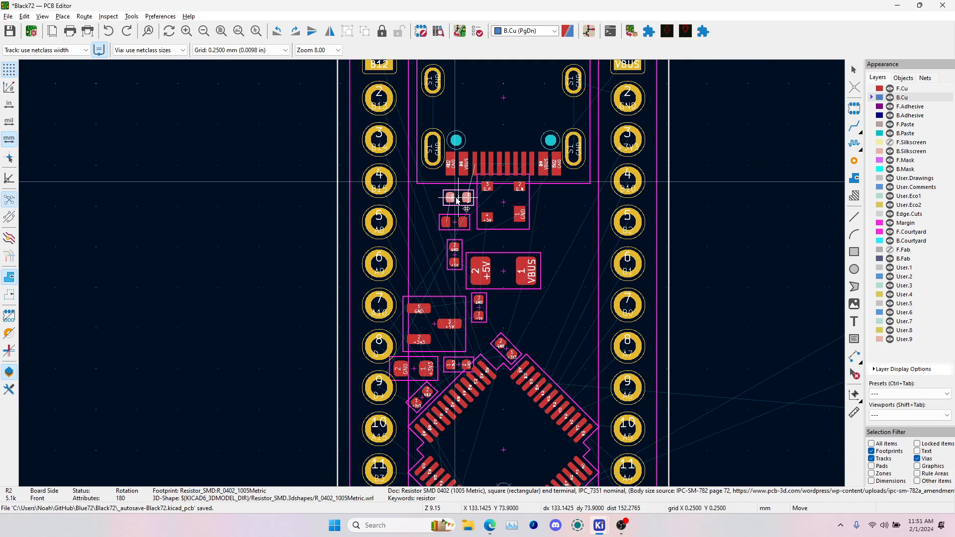
pyautogui.scroll(5, 456, 187)
pyautogui.press('m')
pyautogui.click(445, 275)
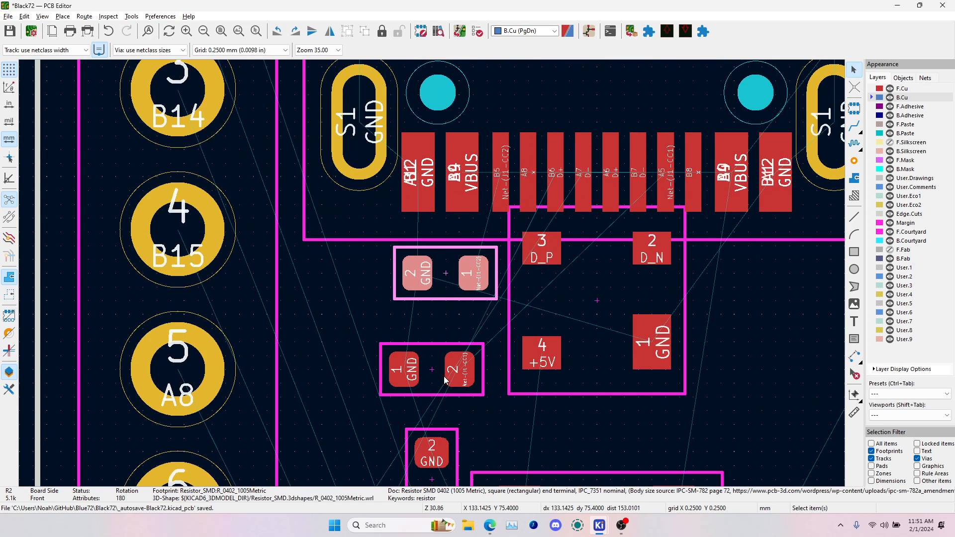
pyautogui.click(443, 375)
pyautogui.press('m')
pyautogui.click(446, 331)
# - Move U2 about 0.75 mm along the centre line to clear the USB connector's courtyard
pyautogui.click(601, 306)
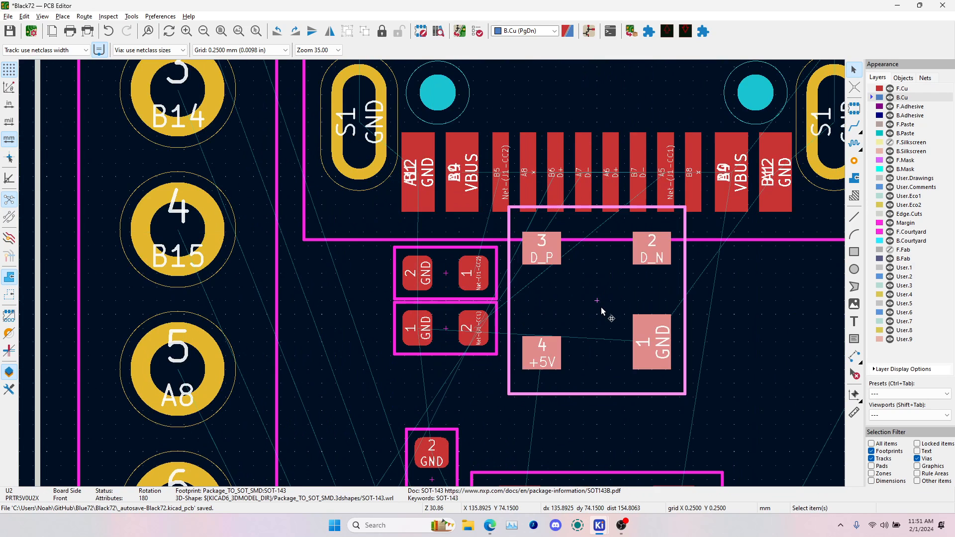
pyautogui.press('m')
pyautogui.click(600, 342)
pyautogui.scroll(-4, 600, 342)
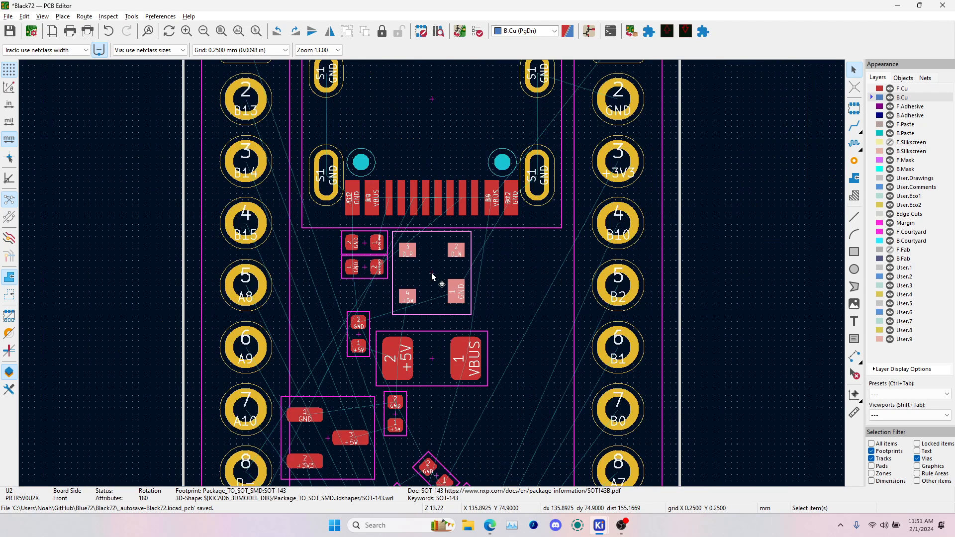
# - Rotate fuse F1 to -90° with its VBUS pad facing the USB connector, and place it beside header pins A8 and A9
pyautogui.click(428, 363)
pyautogui.press('m')
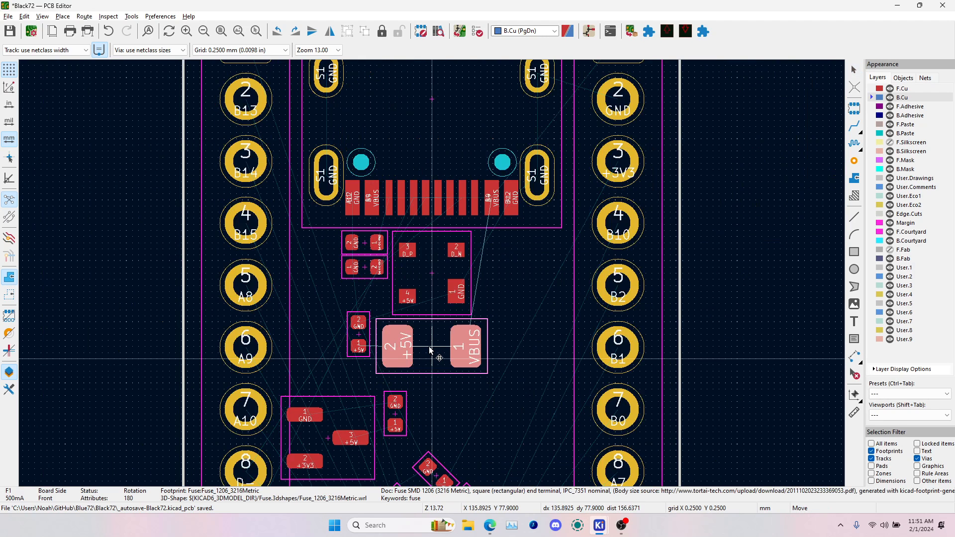
pyautogui.click(429, 347)
pyautogui.press('m')
pyautogui.press('r')
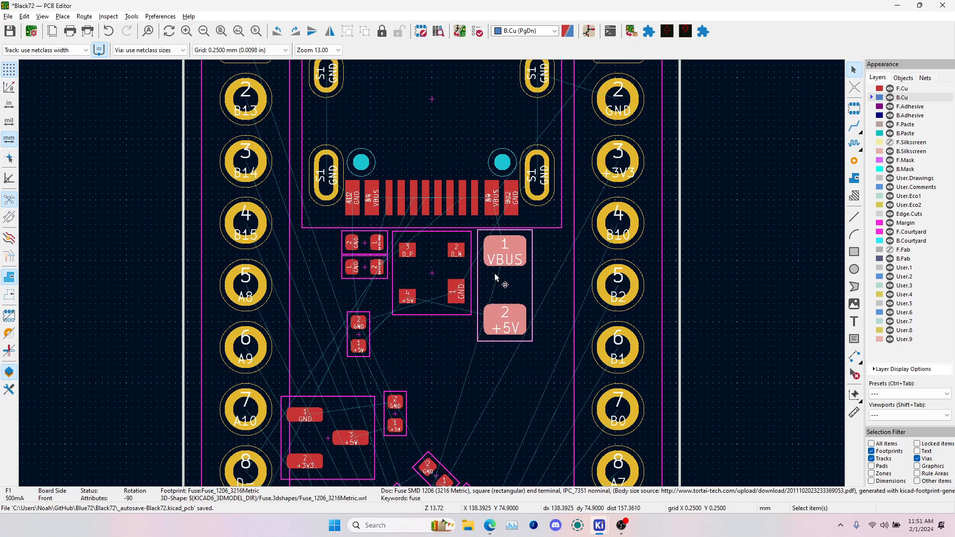
pyautogui.click(298, 297)
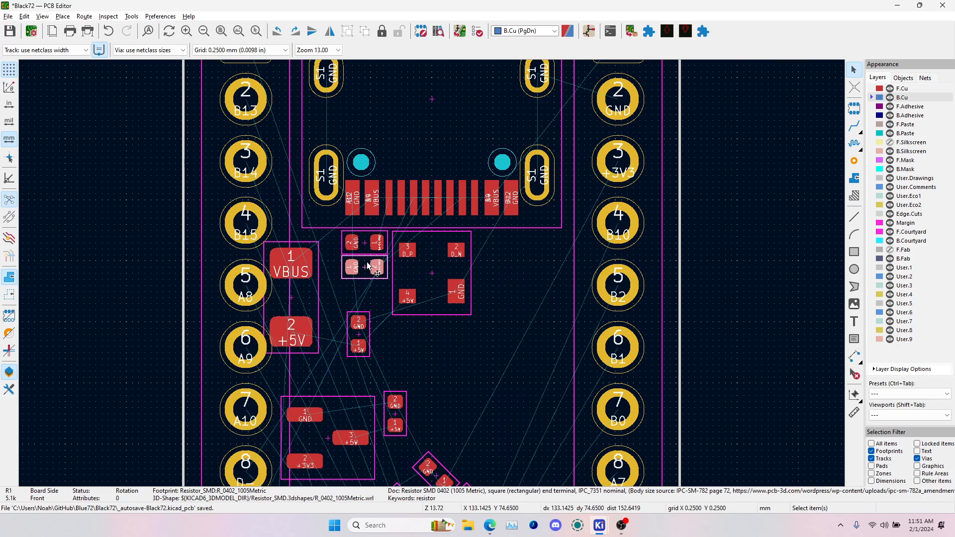
# - Rotate R1 to 180° and R2 to 0°, and stack them on U2's D_N side with R1 nearest the USB connector
pyautogui.click(365, 267)
pyautogui.press('m')
pyautogui.press('r')
pyautogui.press('r')
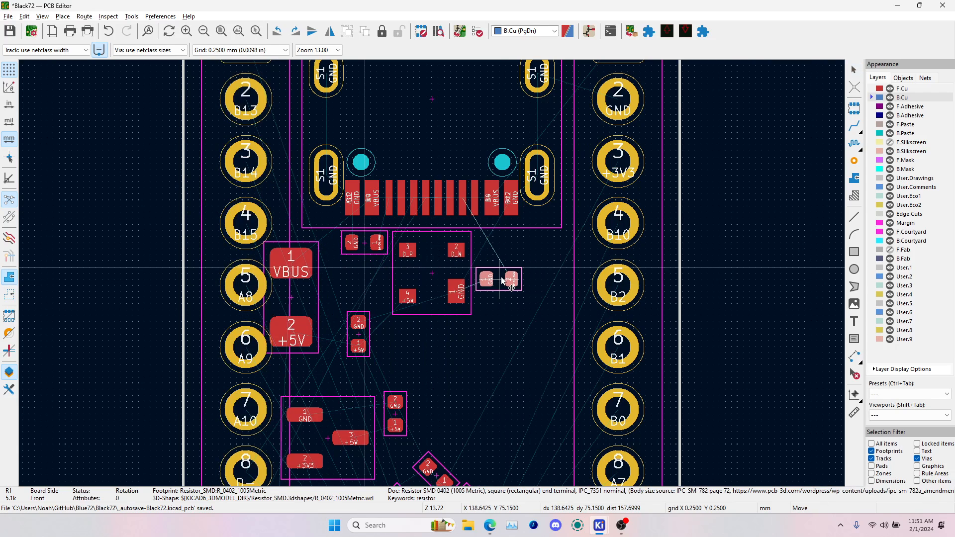
pyautogui.click(499, 245)
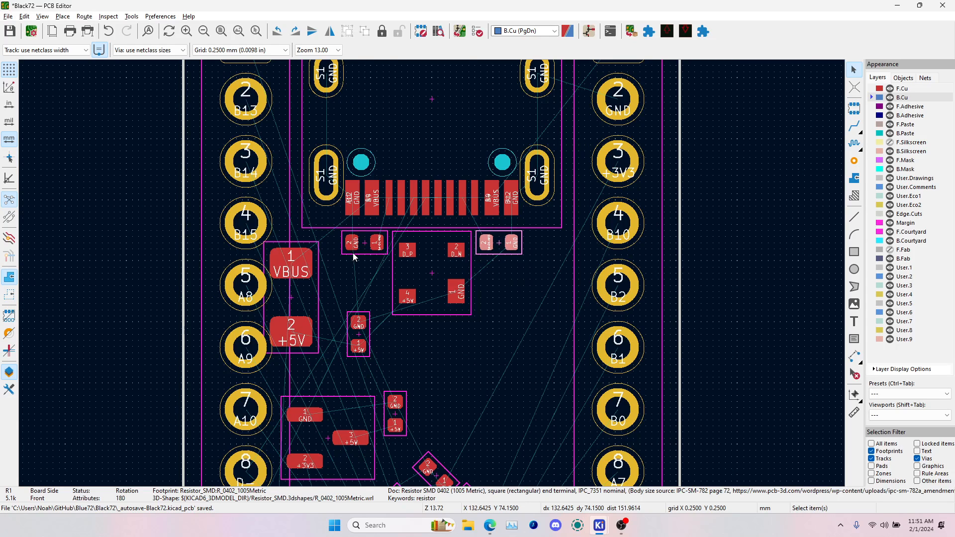
pyautogui.click(362, 245)
pyautogui.press('m')
pyautogui.press('r')
pyautogui.press('r')
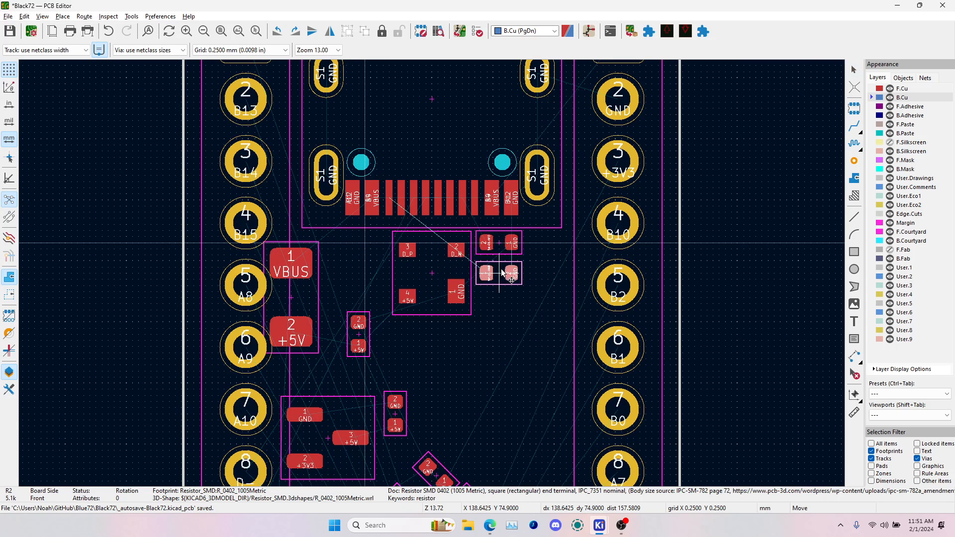
pyautogui.click(499, 268)
# - Place fuse F1 between U2 and header pins B15 and A8, and set capacitor C8 at -90° below U2's +5V pad
pyautogui.click(308, 297)
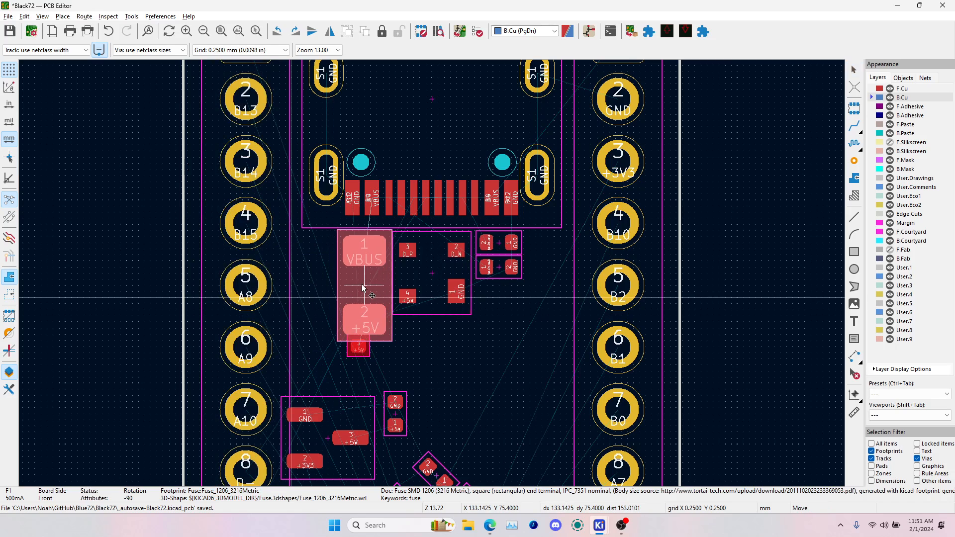
pyautogui.click(359, 285)
pyautogui.click(367, 345)
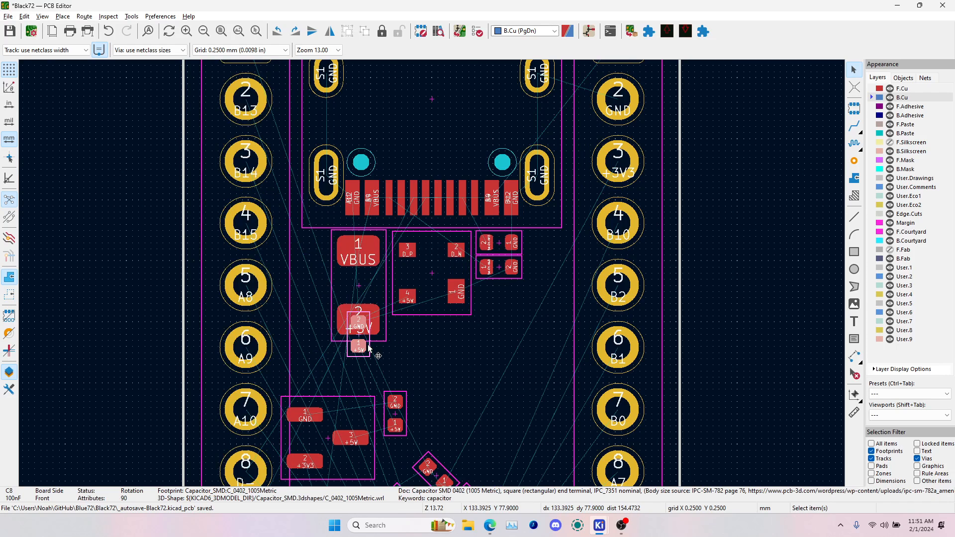
pyautogui.press('m')
pyautogui.press('r')
pyautogui.scroll(3, 454, 321)
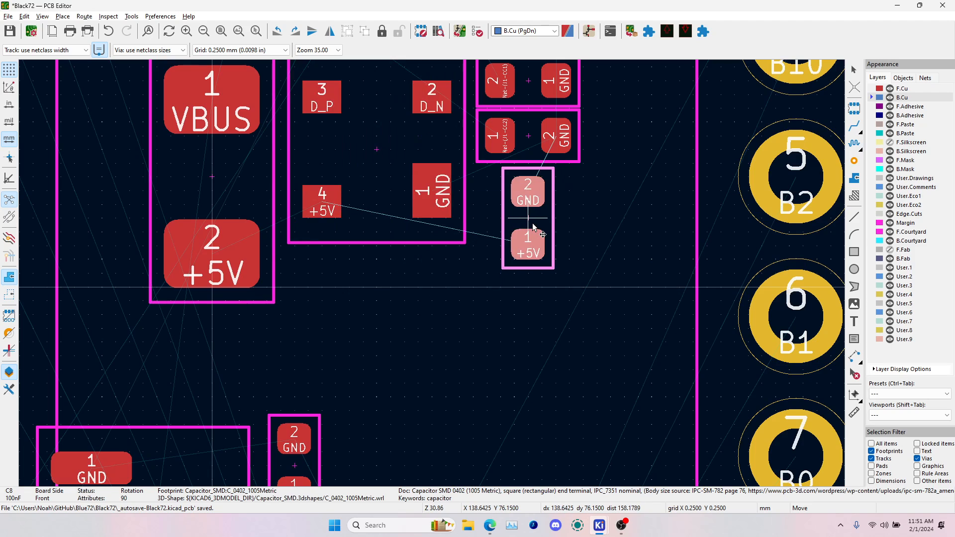
pyautogui.press('r')
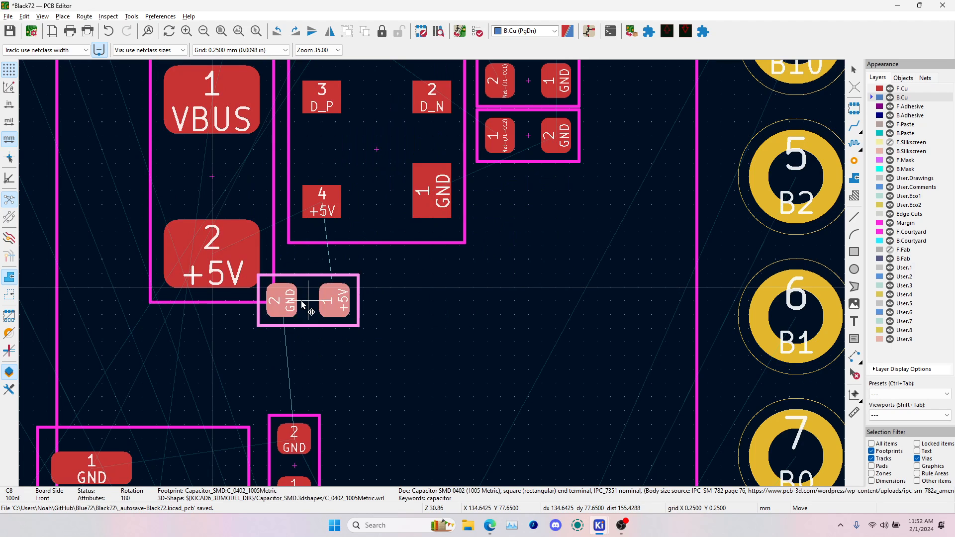
pyautogui.press('r')
pyautogui.click(302, 305)
# - Move regulator U3 up below fuse F1, and align capacitor C9 beneath C8 beside the regulator's +5V pad
pyautogui.scroll(-5, 468, 254)
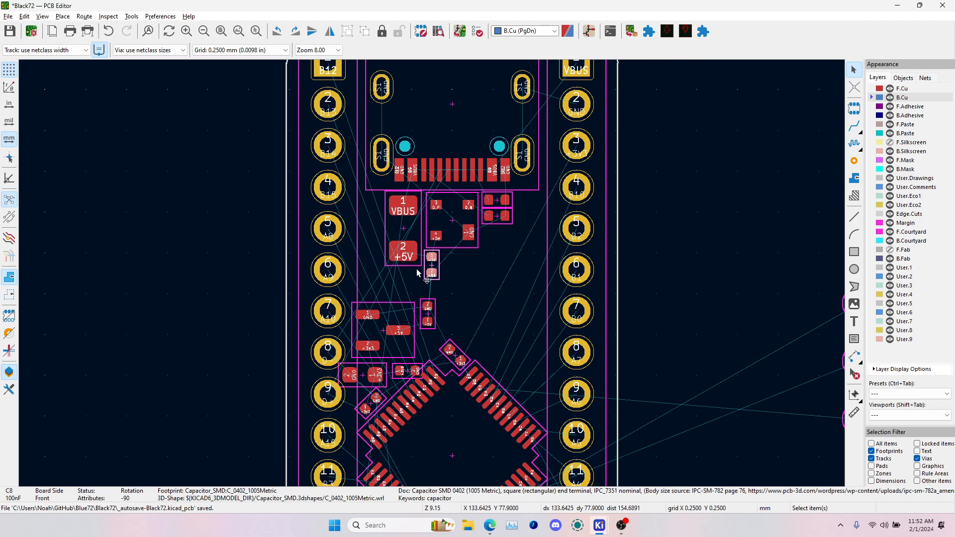
pyautogui.scroll(2, 417, 272)
pyautogui.click(416, 348)
pyautogui.press('m')
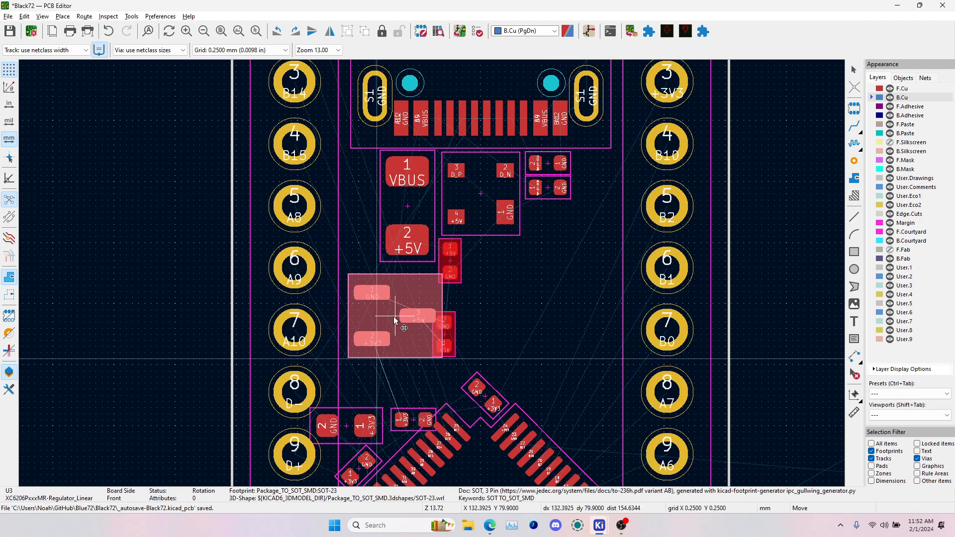
pyautogui.moveTo(388, 313); pyautogui.dragTo(388, 312)
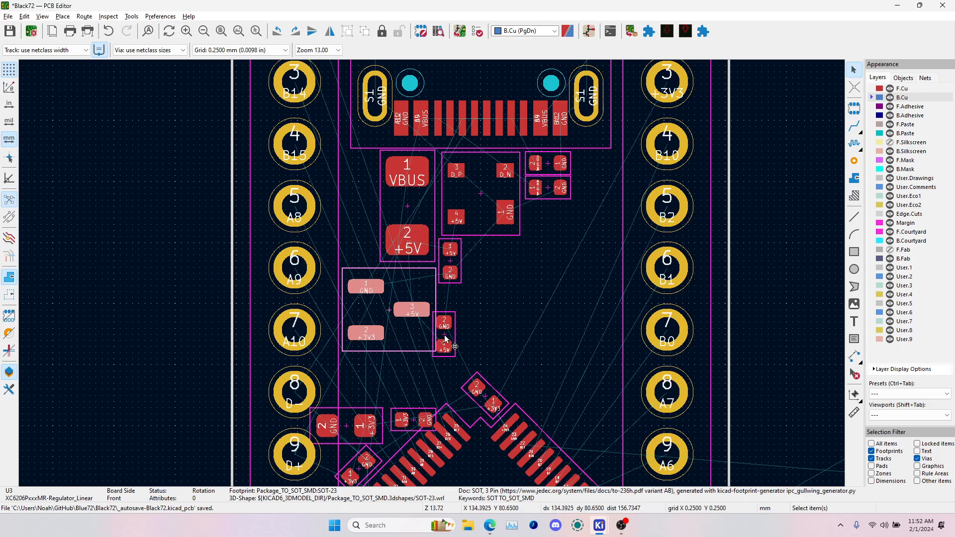
pyautogui.moveTo(444, 334); pyautogui.dragTo(452, 312)
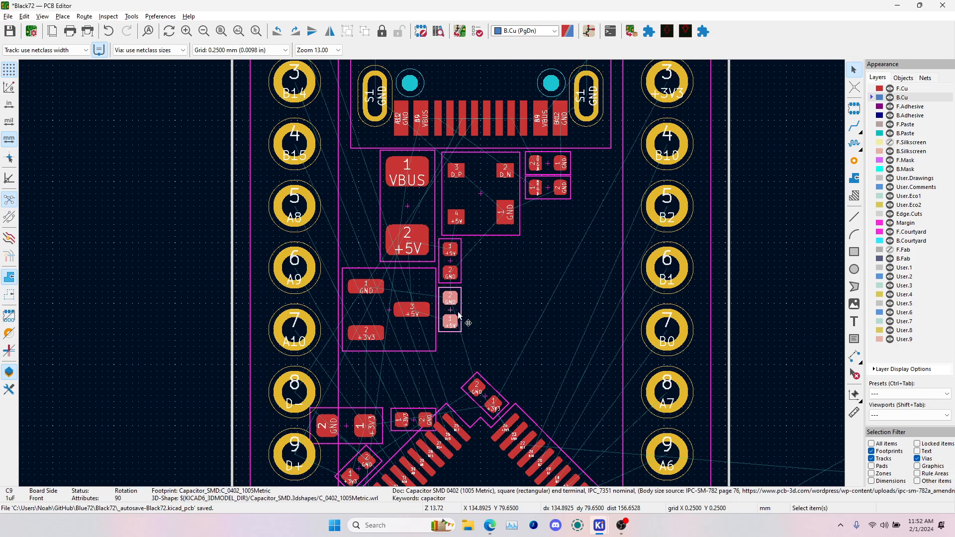
# - Place the larger +3V3 capacitor directly below regulator U3, and rotate C10 to 90° and align it beneath C9
pyautogui.scroll(2, 452, 312)
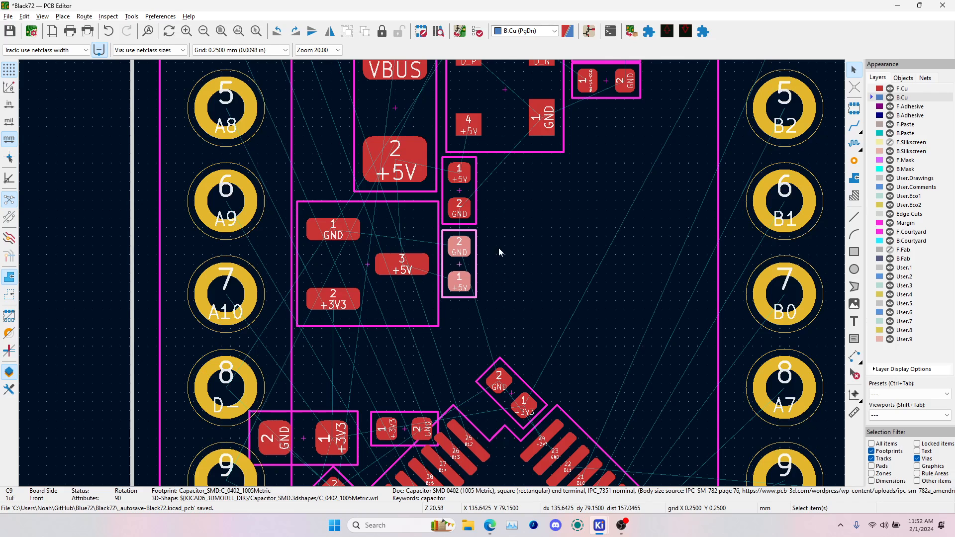
pyautogui.moveTo(313, 447); pyautogui.dragTo(376, 364)
pyautogui.moveTo(406, 437); pyautogui.dragTo(458, 340)
pyautogui.press('r')
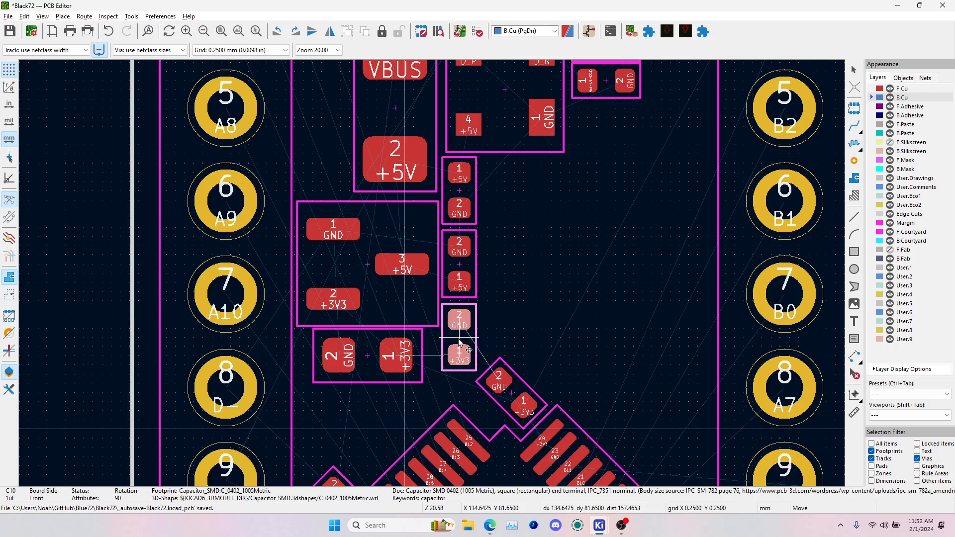
pyautogui.click(458, 339)
# - Try routing the D- net from microcontroller pin 32 past capacitor C3 toward the USB connector
pyautogui.scroll(-5, 417, 254)
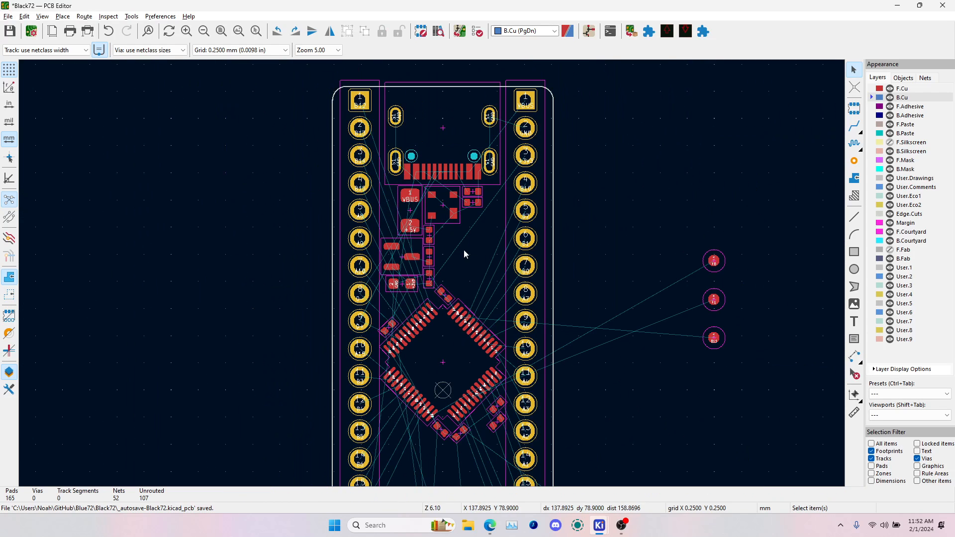
pyautogui.scroll(4, 400, 282)
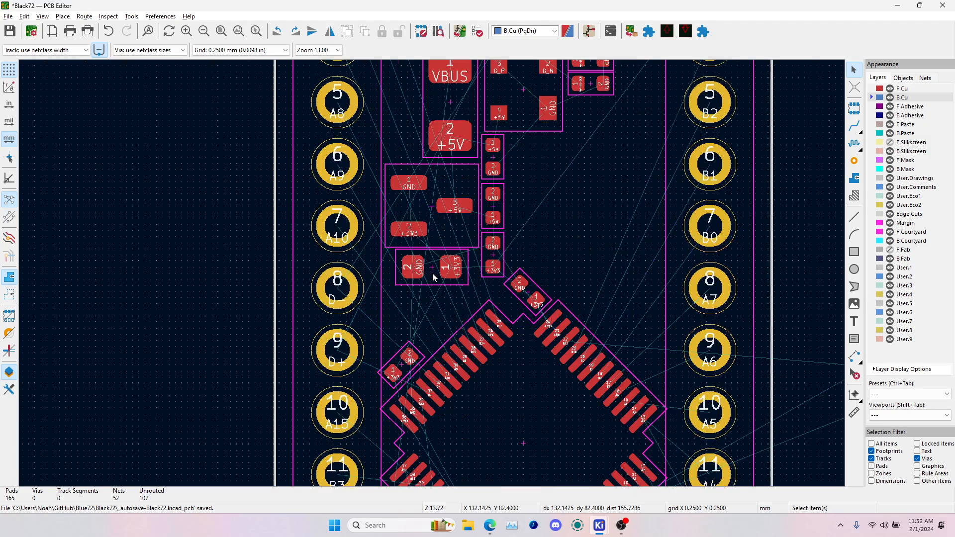
pyautogui.click(854, 126)
pyautogui.scroll(2, 441, 388)
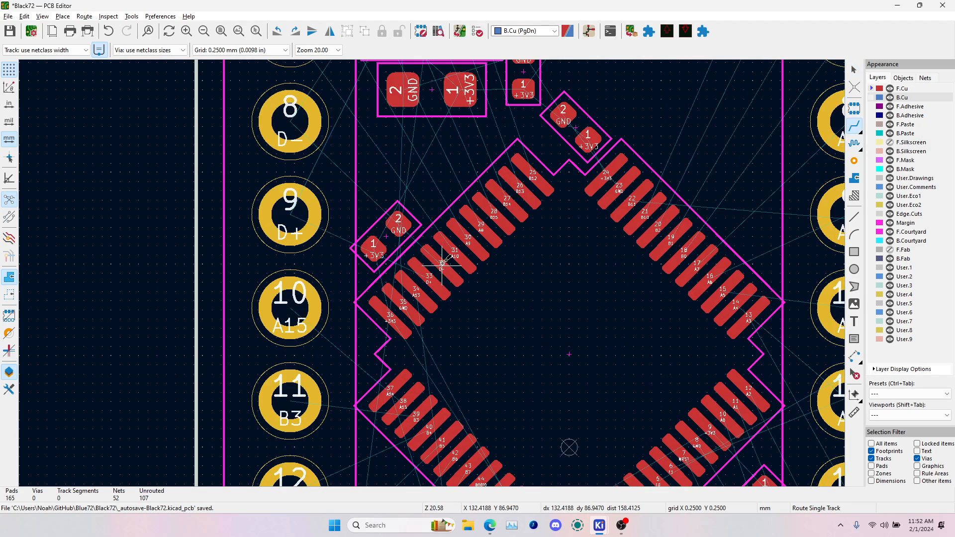
pyautogui.scroll(-4, 442, 264)
pyautogui.click(442, 263)
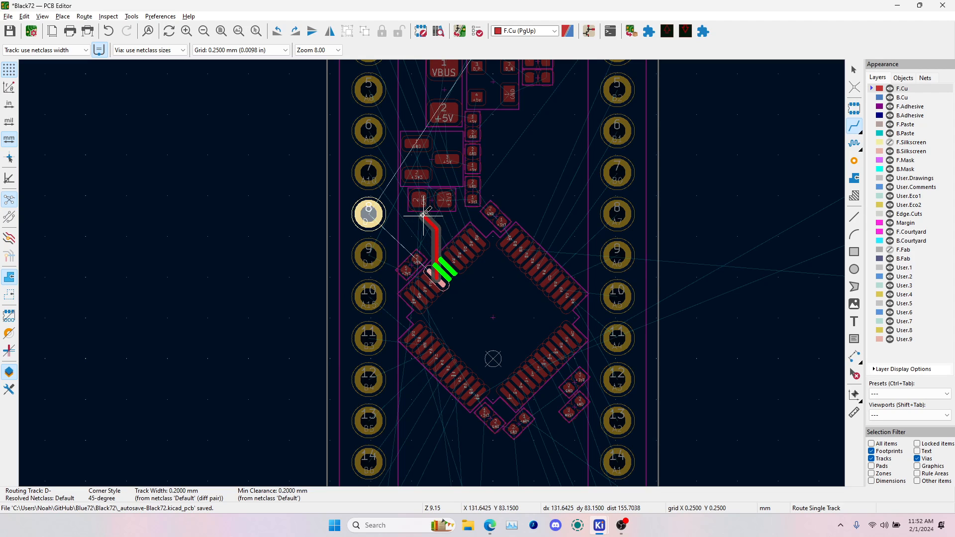
pyautogui.click(420, 232)
pyautogui.moveTo(484, 154); pyautogui.dragTo(465, 291, button='middle')
pyautogui.press('Escape')
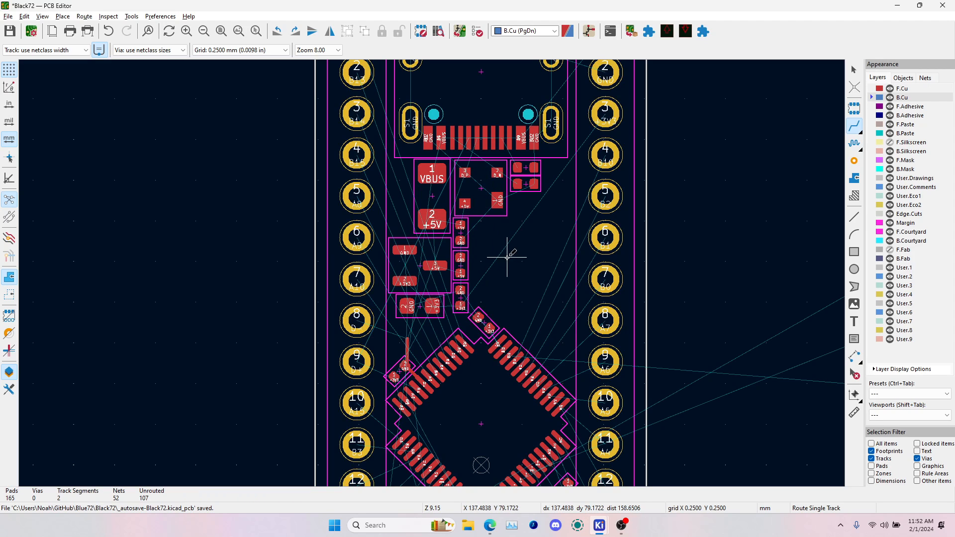
pyautogui.press('Escape')
# - Examine the rearranged parts between the USB connector and the microcontroller for spacing and free routing room
pyautogui.click(434, 271)
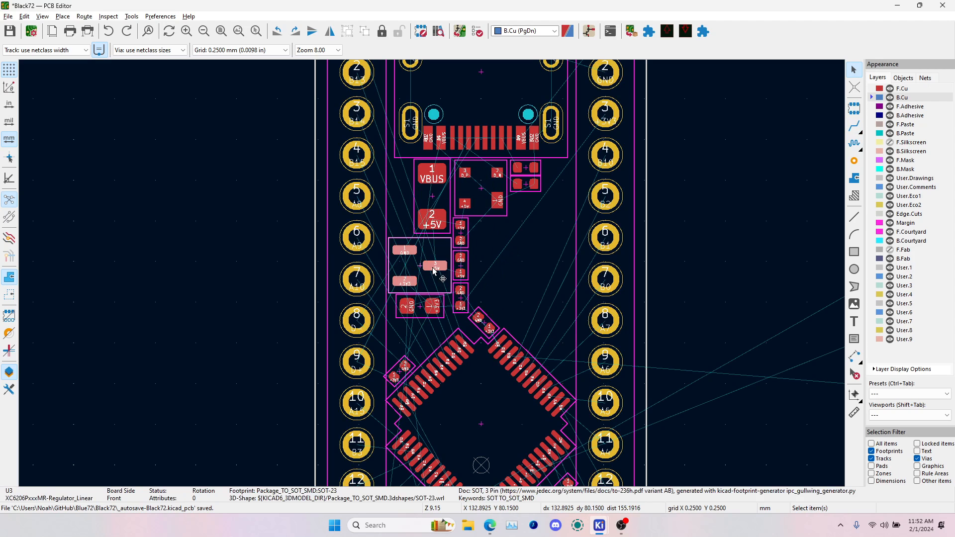
pyautogui.keyDown('shift'); pyautogui.click(442, 200); pyautogui.keyUp('shift')
pyautogui.keyDown('shift'); pyautogui.click(485, 203); pyautogui.keyUp('shift')
pyautogui.click(539, 225)
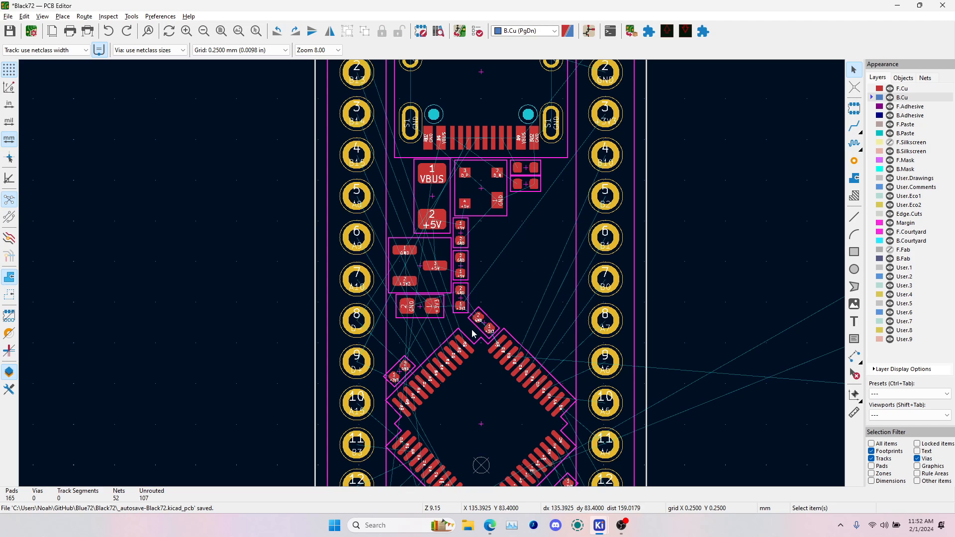
pyautogui.scroll(4, 432, 273)
pyautogui.scroll(-8, 432, 273)
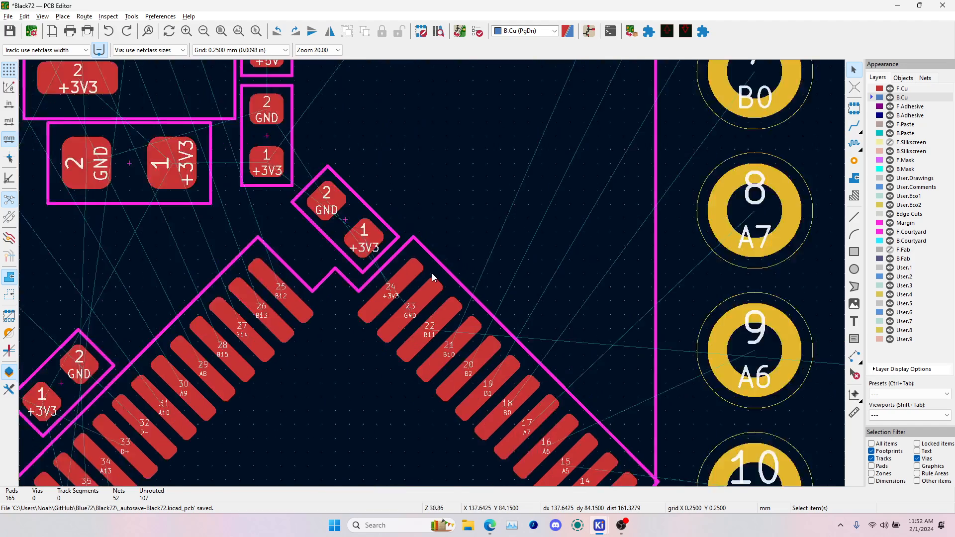
pyautogui.scroll(4, 421, 275)
pyautogui.scroll(2, 432, 277)
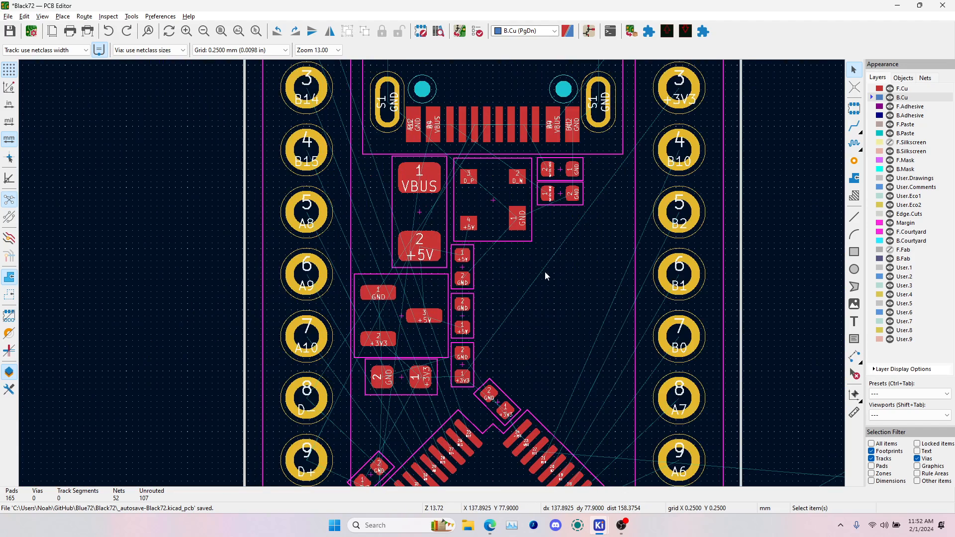
# - Move fuse F1 across to the opposite side of ESD chip U2, beneath the two CC resistors
pyautogui.click(428, 213)
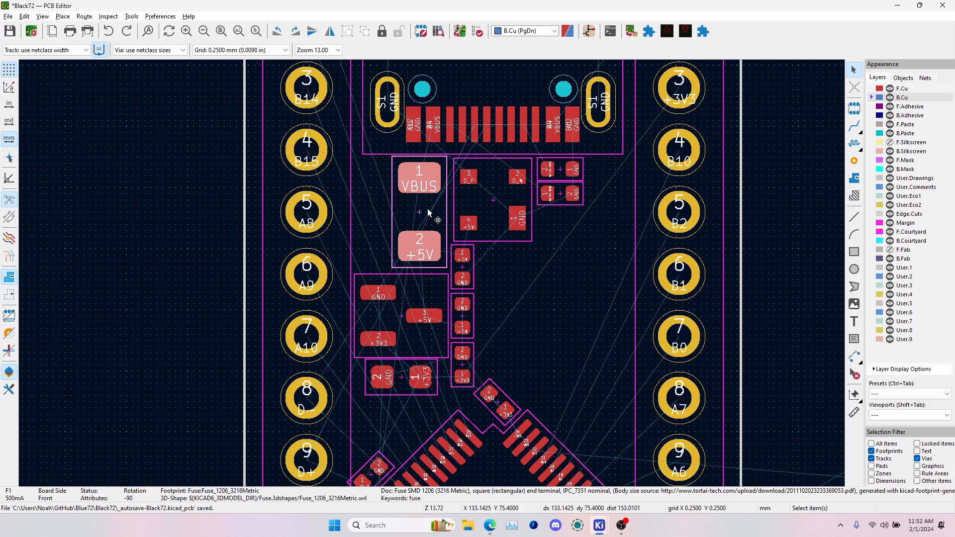
pyautogui.moveTo(418, 213); pyautogui.dragTo(565, 252)
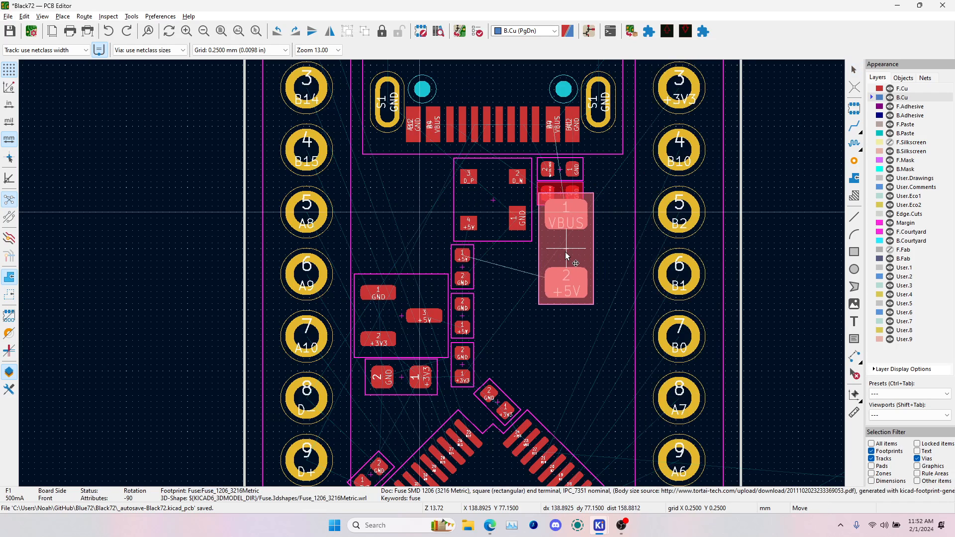
pyautogui.click(530, 219)
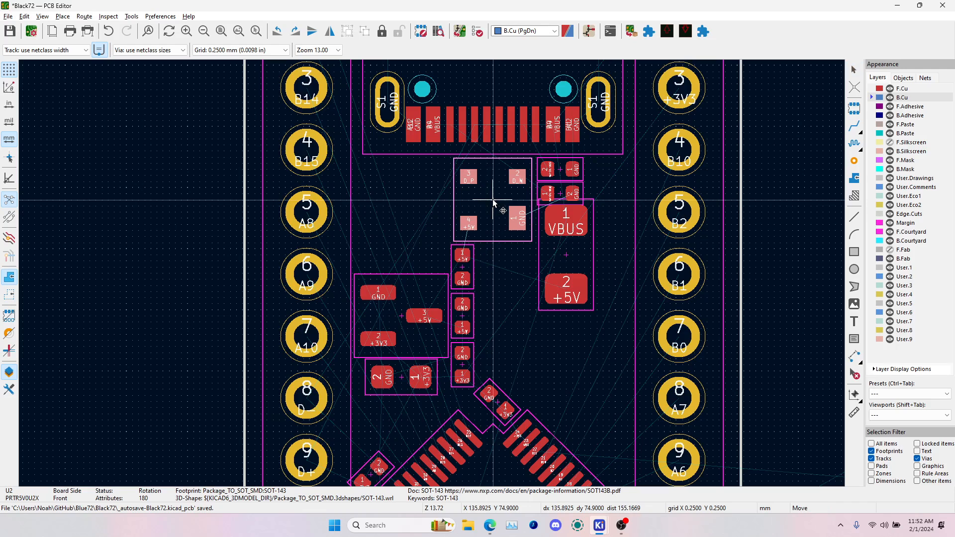
# - Rotate ESD protection chip U2 by 180° and switch to the Schematic Editor
pyautogui.press('r')
pyautogui.press('r')
pyautogui.hotkey('alt', 'Tab')
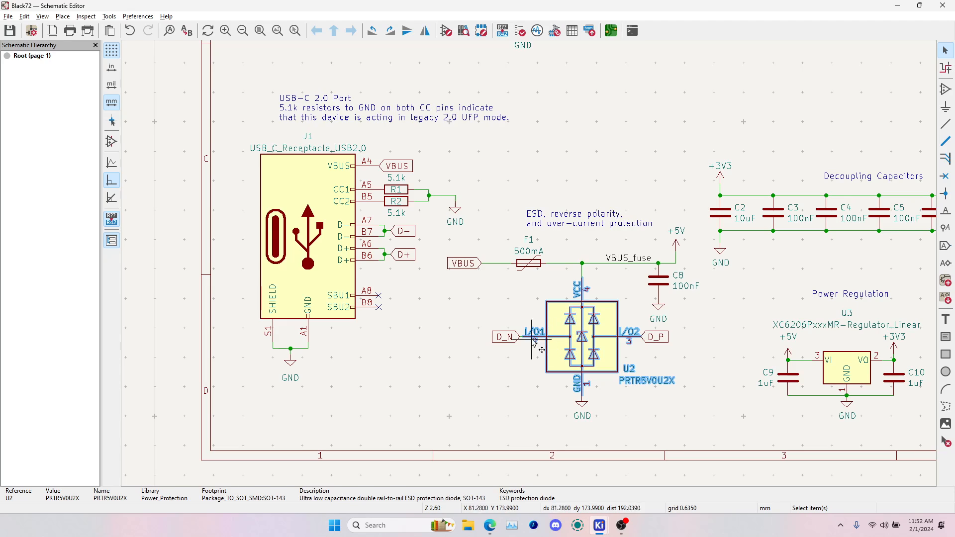
pyautogui.click(511, 338)
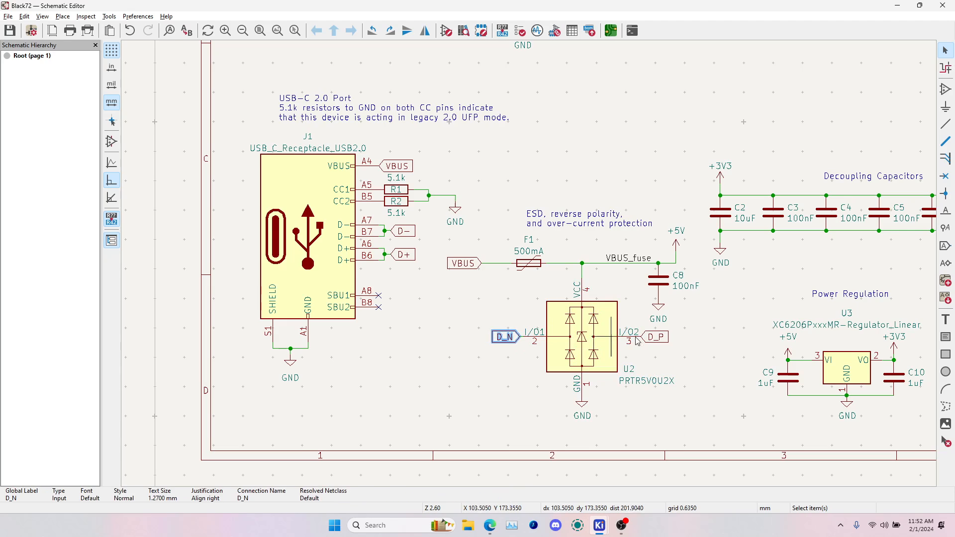
pyautogui.keyDown('shift'); pyautogui.click(661, 338); pyautogui.keyUp('shift')
pyautogui.press('m')
pyautogui.press('Escape')
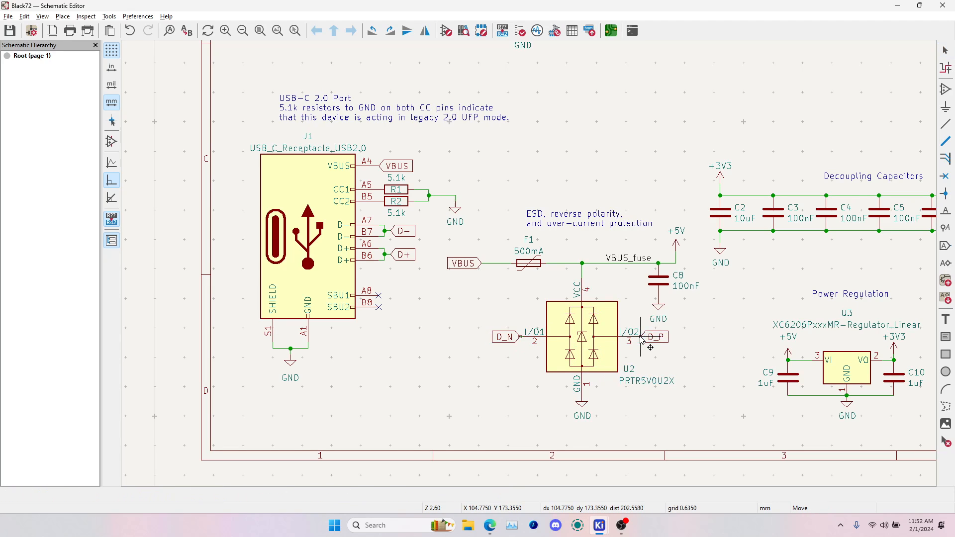
pyautogui.click(653, 340)
pyautogui.press('m')
pyautogui.press('r')
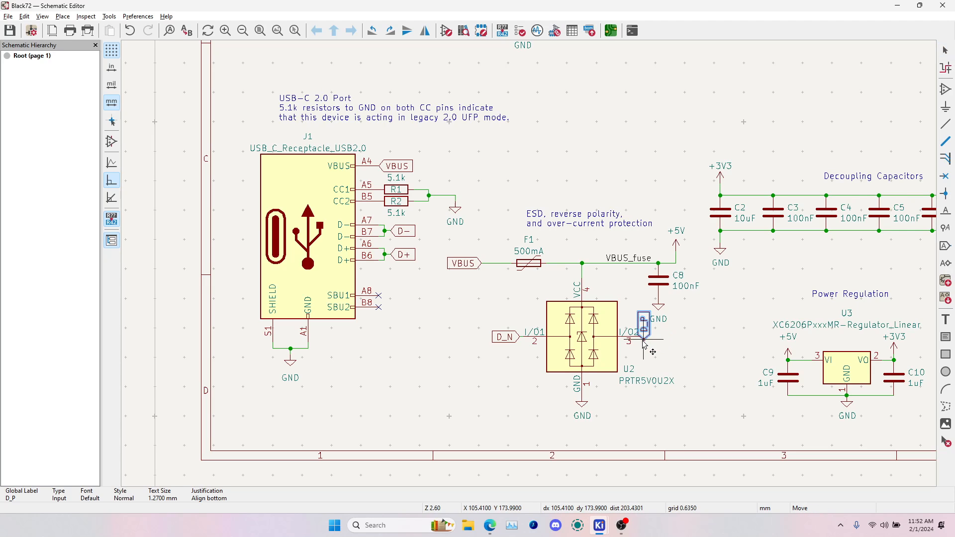
pyautogui.press('Escape')
pyautogui.hotkey('ctrl', 'z')
# - Swap the D_N and D_P labels on U2, putting D_P on I/O1 and D_N on I/O2
pyautogui.click(503, 340)
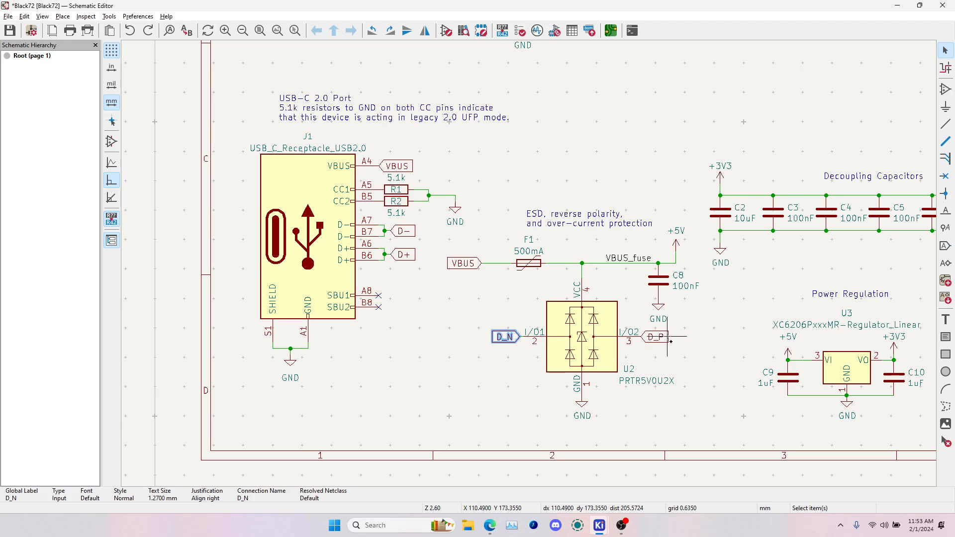
pyautogui.keyDown('shift'); pyautogui.click(660, 339); pyautogui.keyUp('shift')
pyautogui.press('m')
pyautogui.press('r')
pyautogui.press('r')
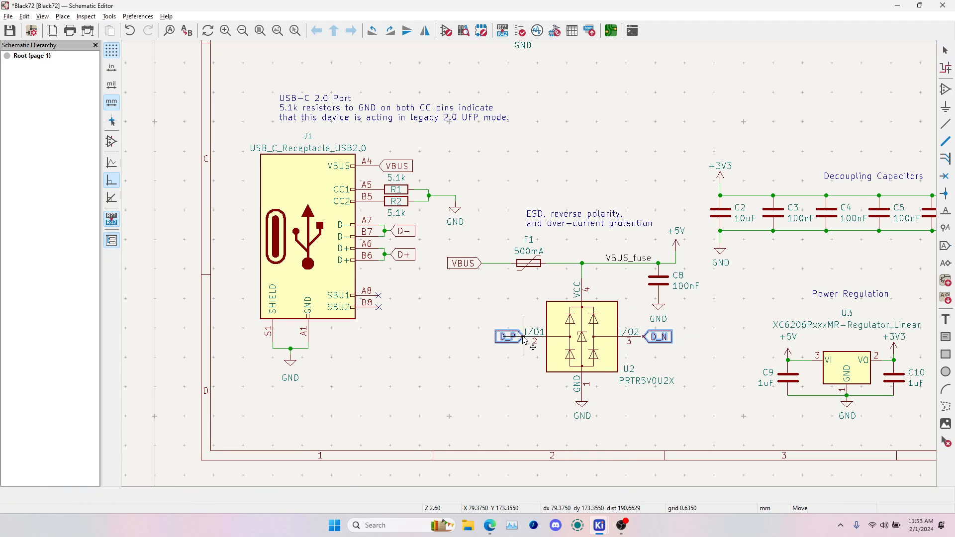
pyautogui.click(521, 337)
pyautogui.click(530, 364)
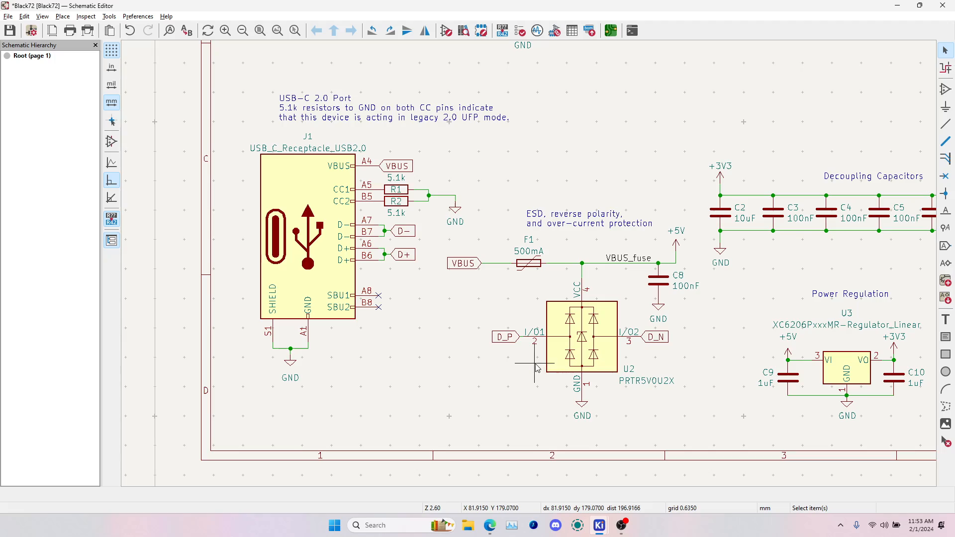
# - Save the schematic and update the PCB from it to apply U2's swapped data nets
pyautogui.hotkey('ctrl', 's')
pyautogui.hotkey('alt', 'Tab')
pyautogui.click(464, 35)
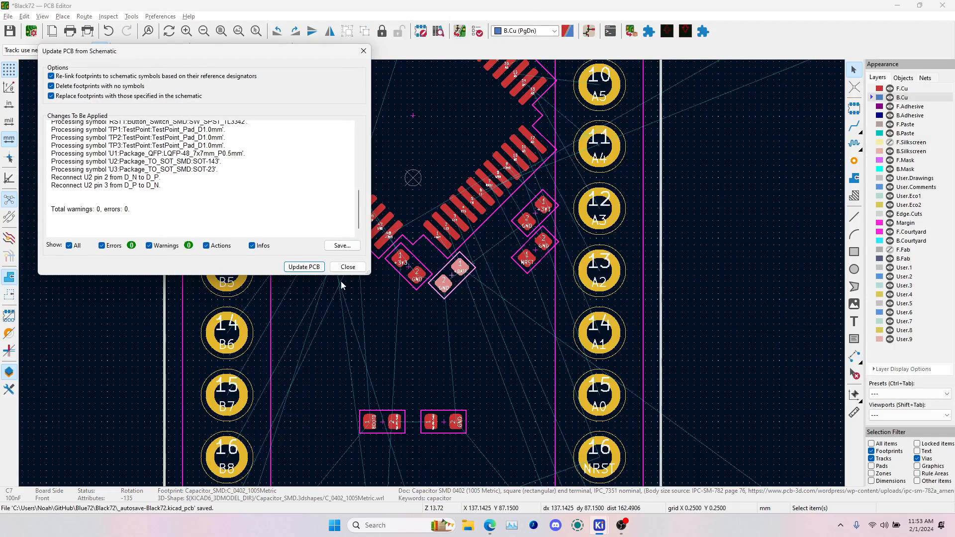
pyautogui.click(316, 266)
pyautogui.click(348, 267)
# - Move regulator U3 up beside U2, and shift fuse F1 down clear of the CC resistors
pyautogui.moveTo(469, 226); pyautogui.dragTo(553, 477, button='middle')
pyautogui.keyDown('shift'); pyautogui.scroll(3, 503, 212); pyautogui.keyUp('shift')
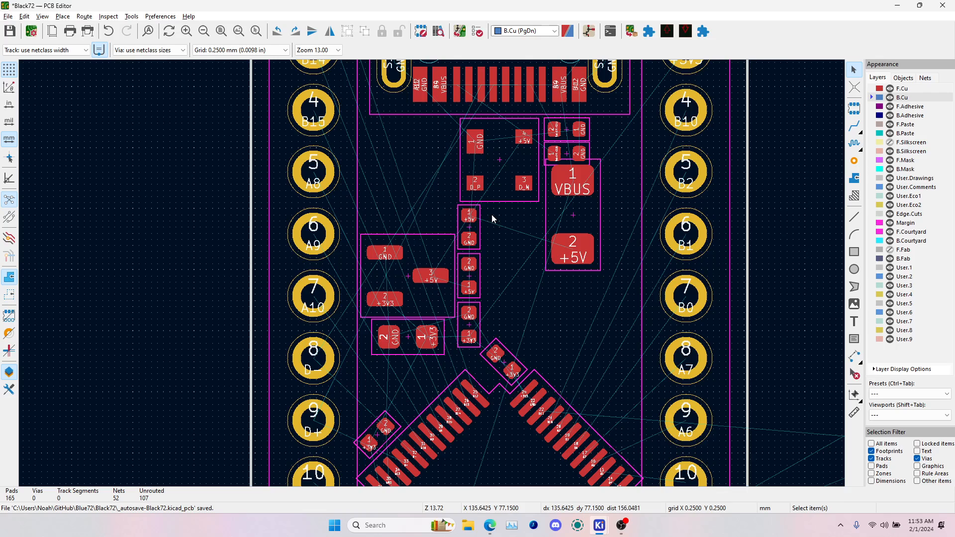
pyautogui.click(413, 291)
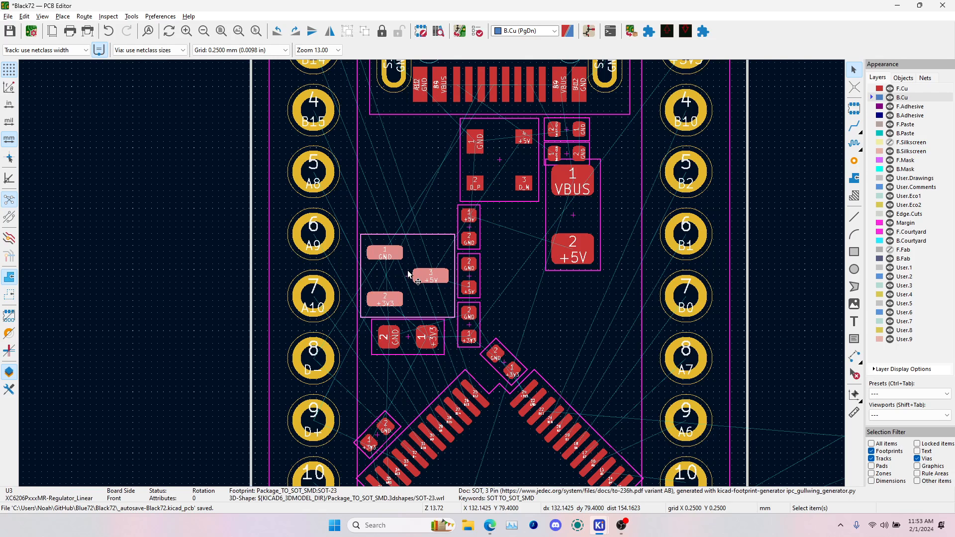
pyautogui.press('m')
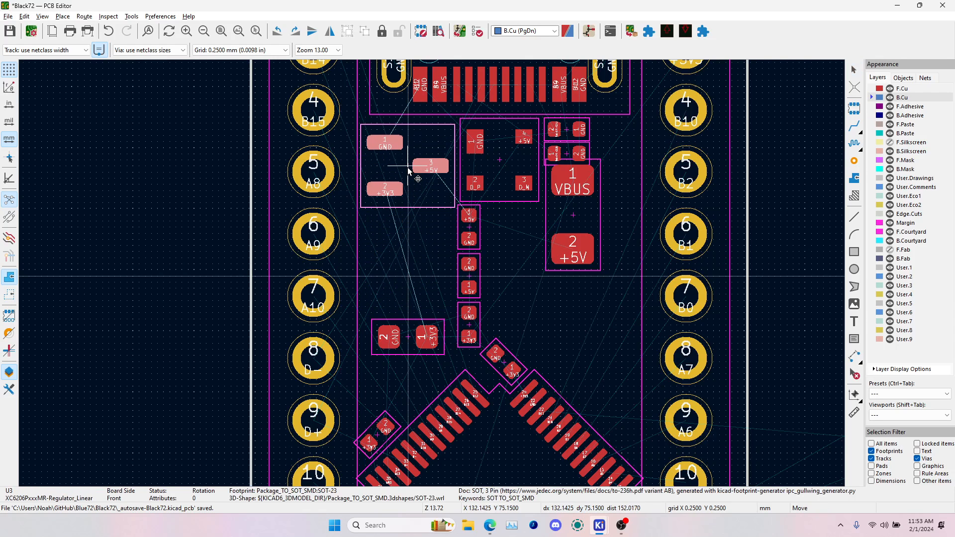
pyautogui.click(408, 170)
pyautogui.click(594, 226)
pyautogui.press('m')
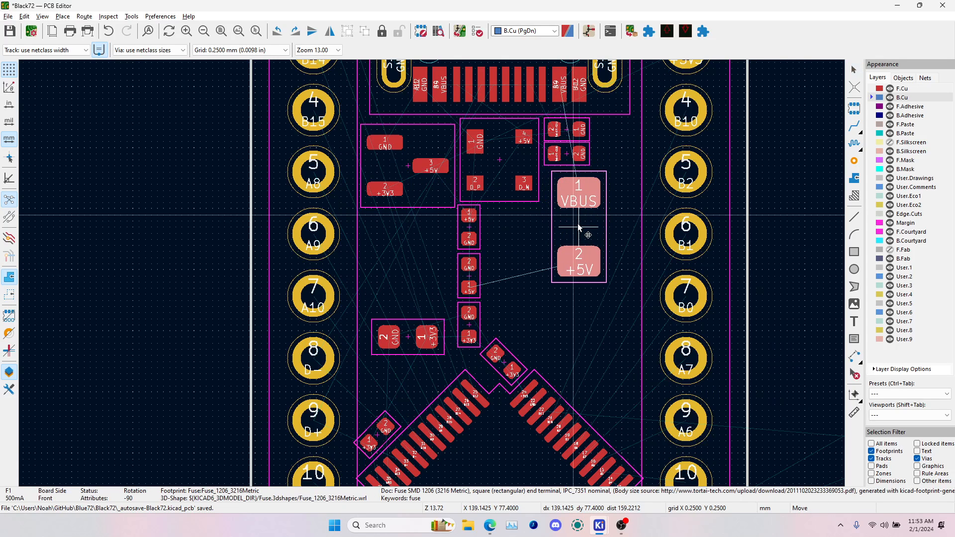
pyautogui.click(572, 228)
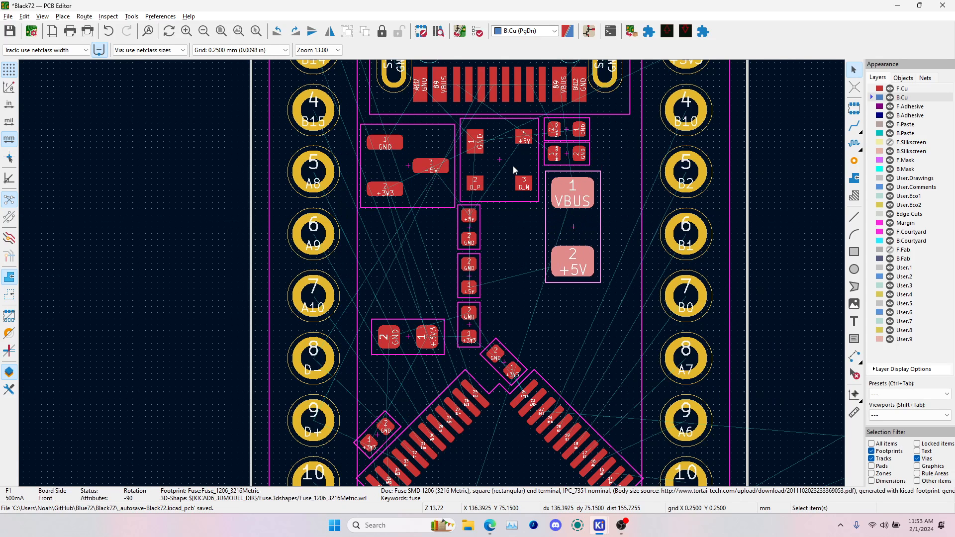
pyautogui.press('t')
pyautogui.click(566, 219)
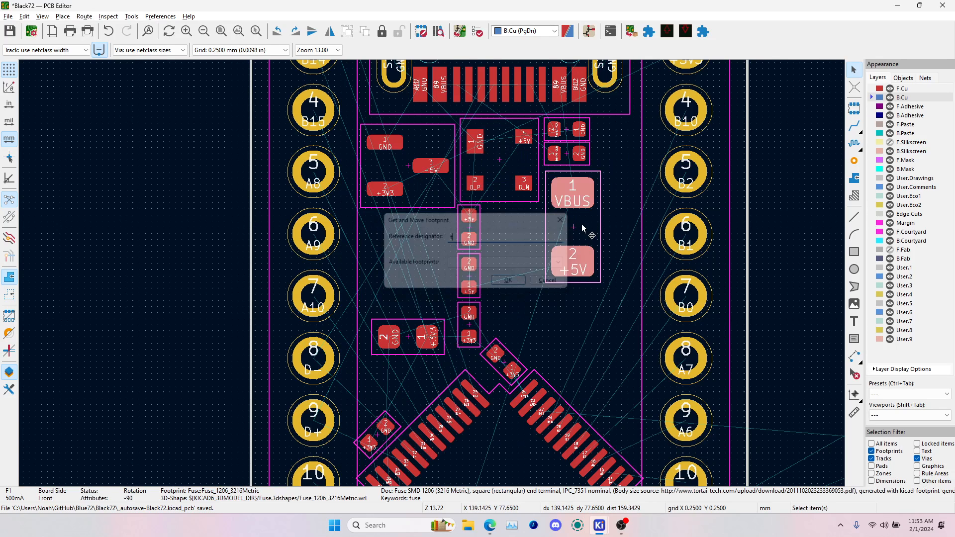
pyautogui.press('m')
pyautogui.press('t')
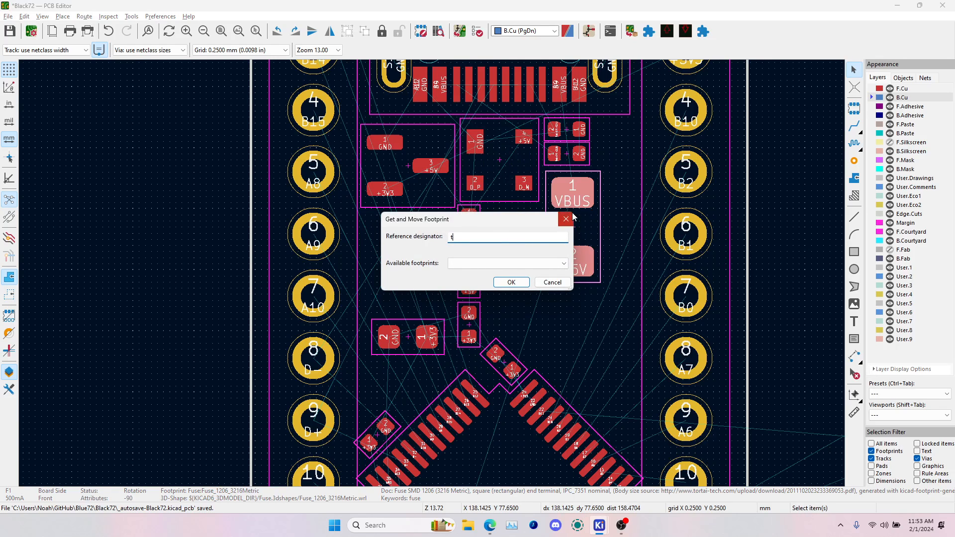
pyautogui.click(564, 219)
# - Rotate fuse F1 to 0° and place it centred directly below ESD chip U2
pyautogui.press('m')
pyautogui.press('r')
pyautogui.press('m')
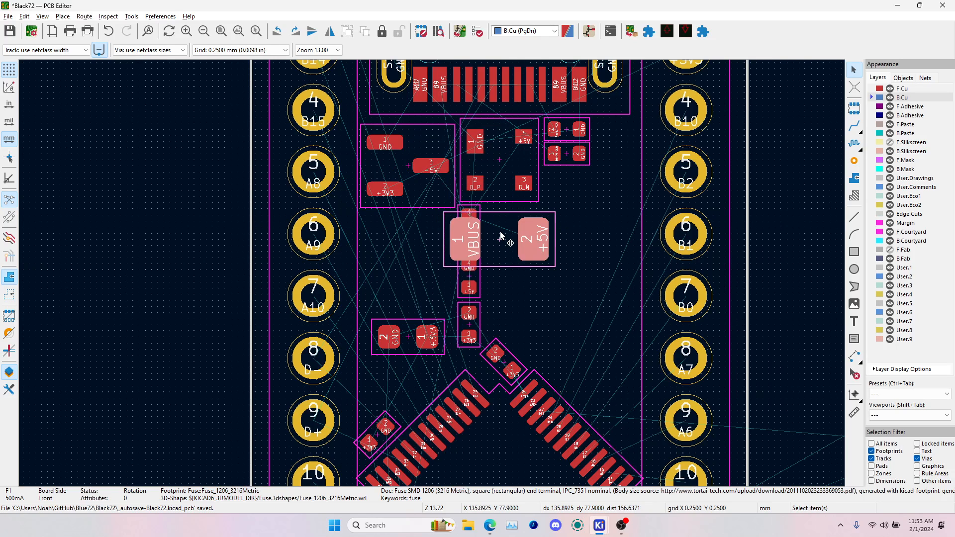
pyautogui.click(498, 232)
# - Rotate capacitor C8 to 0° and place it beneath the two CC resistors beside U2's D_N pad
pyautogui.click(471, 214)
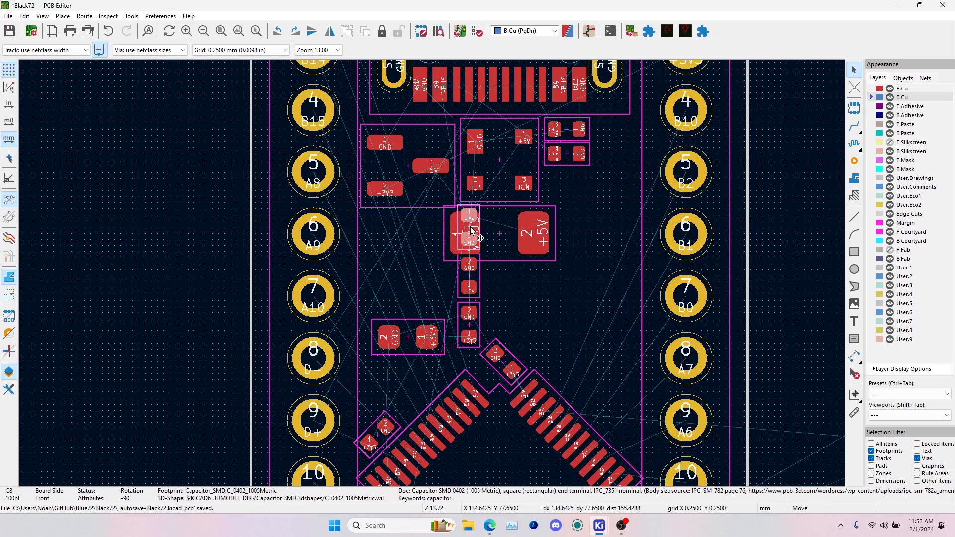
pyautogui.scroll(3, 573, 204)
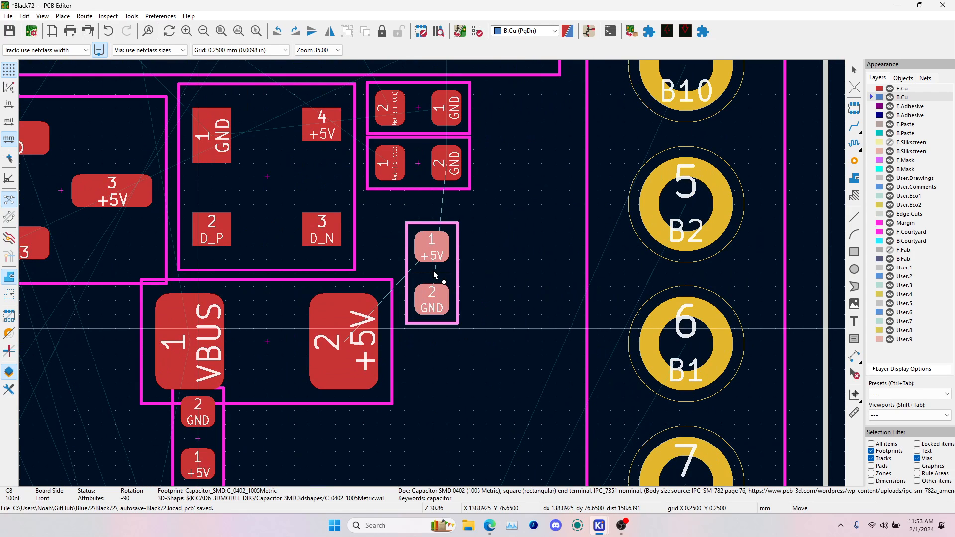
pyautogui.press('r')
pyautogui.click(420, 250)
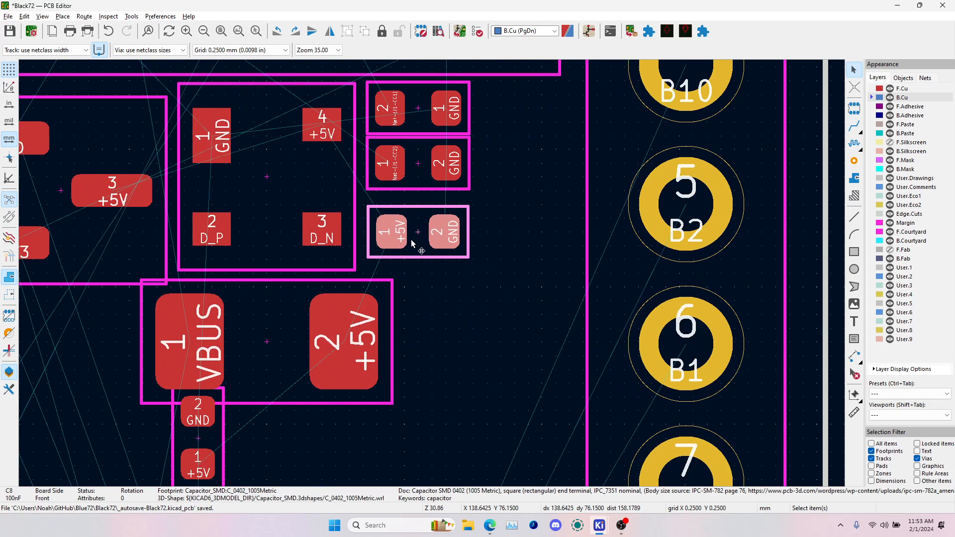
pyautogui.scroll(-2, 418, 244)
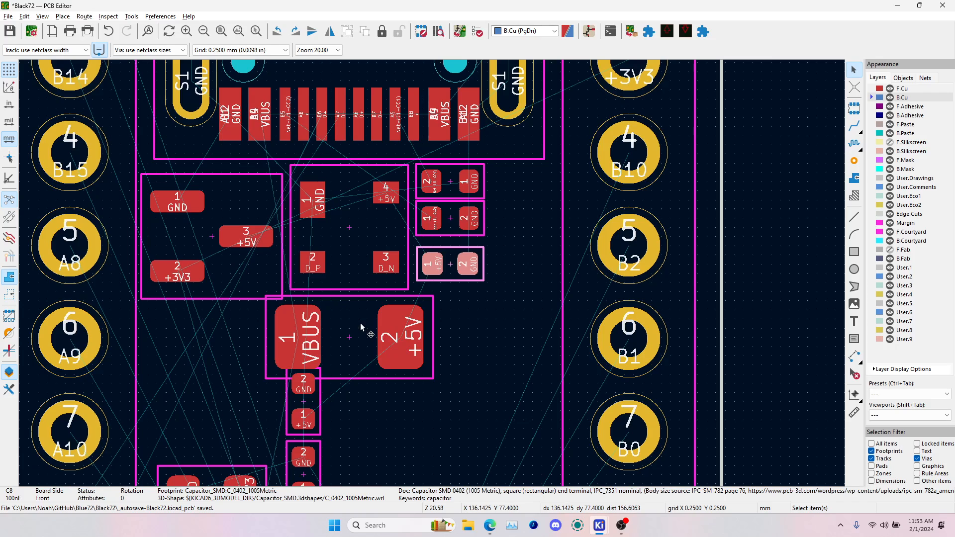
pyautogui.click(494, 319)
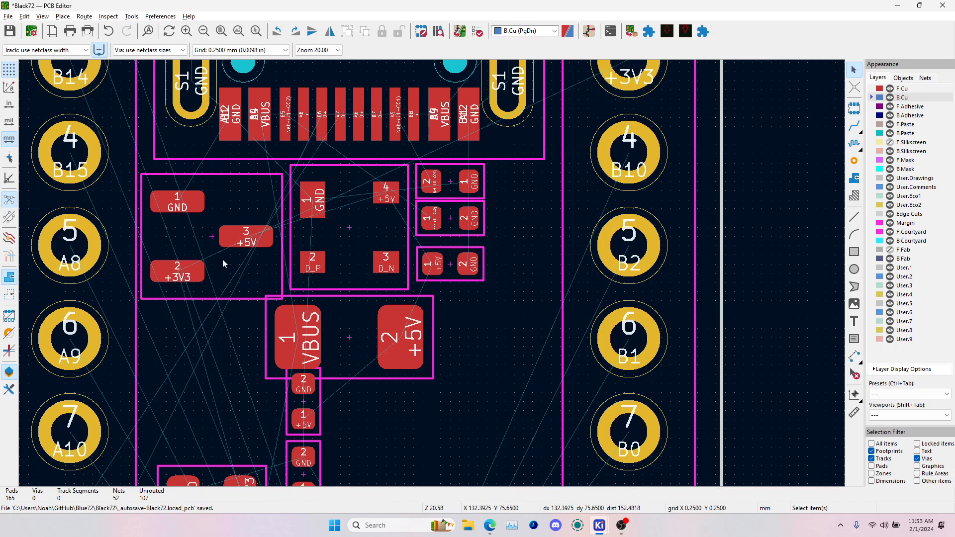
# - Rotate regulator U3 to 90° and place it alongside the +5V end of fuse F1
pyautogui.click(212, 233)
pyautogui.press('m')
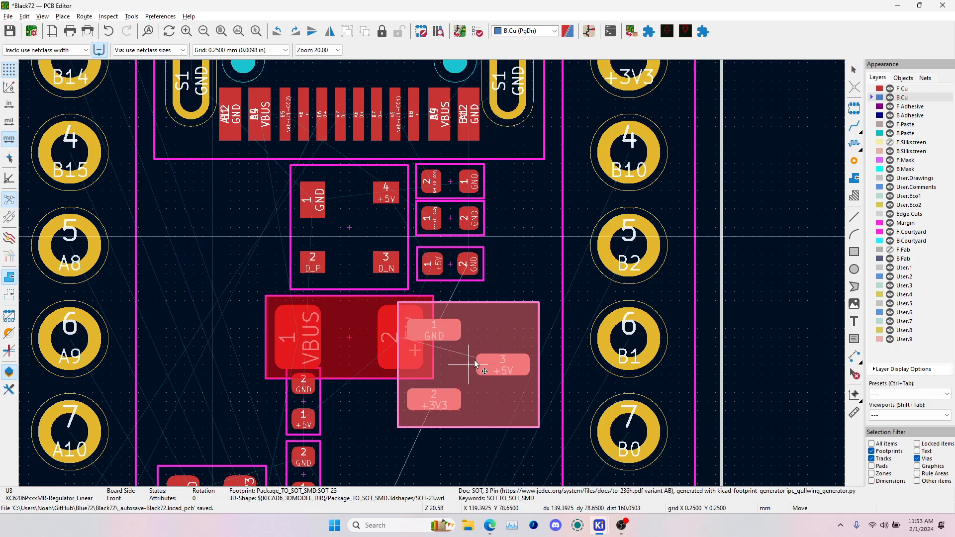
pyautogui.scroll(2, 469, 365)
pyautogui.scroll(-3, 431, 273)
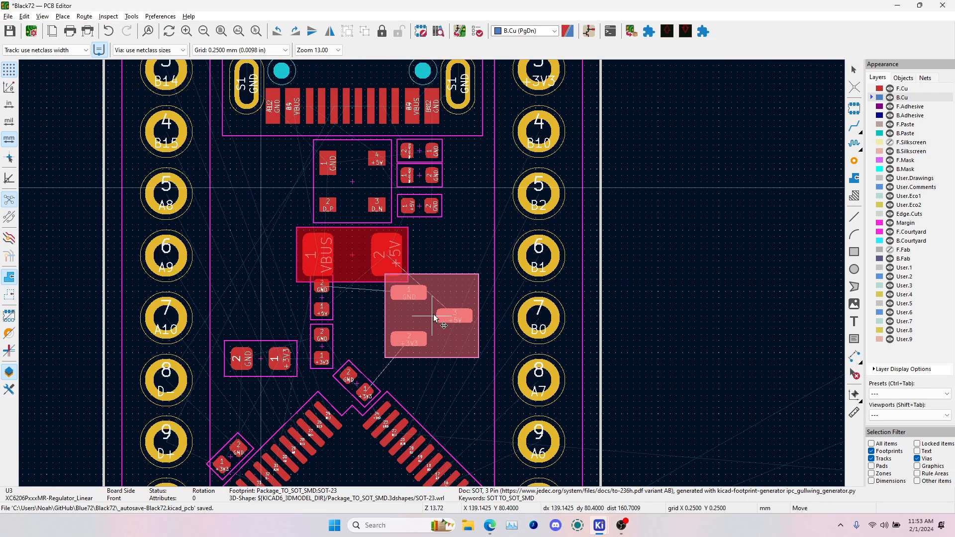
pyautogui.press('r')
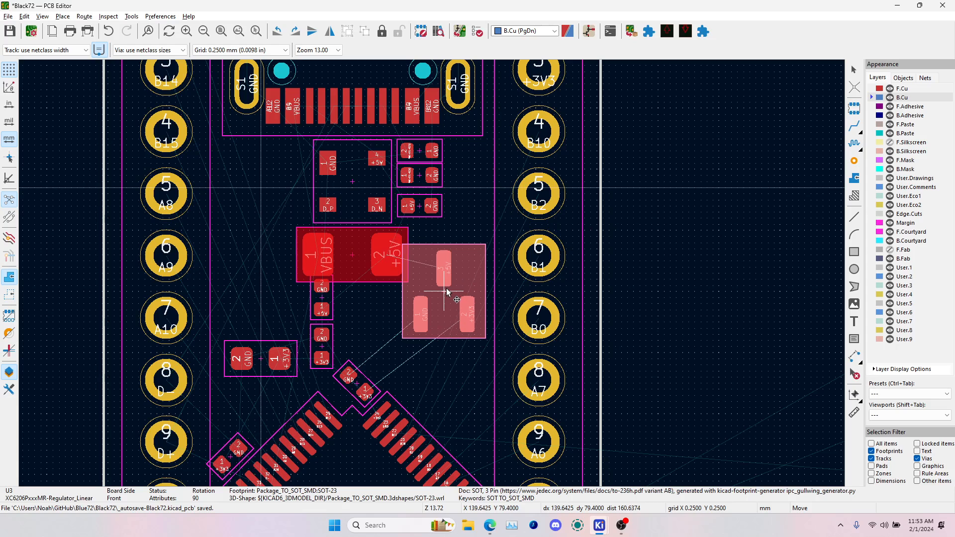
pyautogui.click(451, 275)
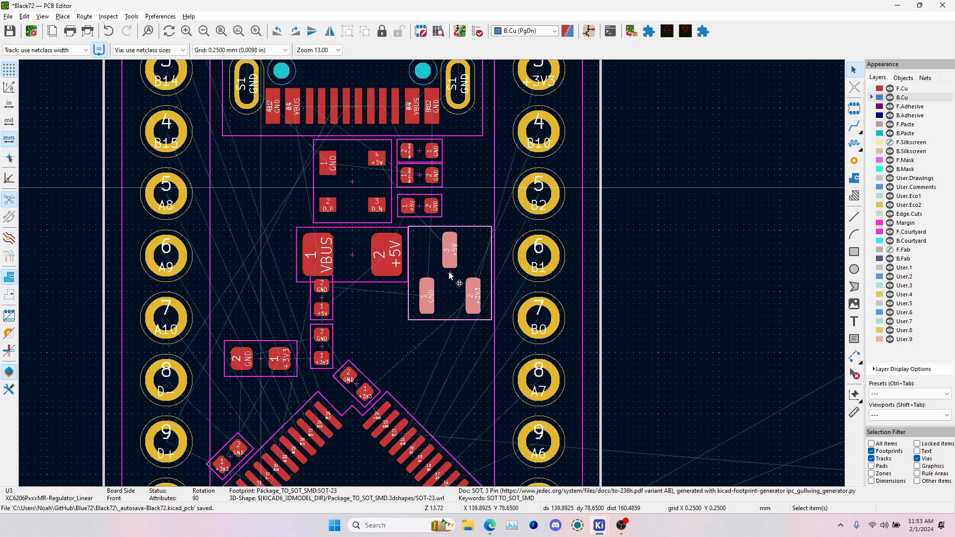
# - Rotate capacitor C9 to 0° and place it in line with C8, above regulator U3's +5V pad
pyautogui.click(331, 299)
pyautogui.press('m')
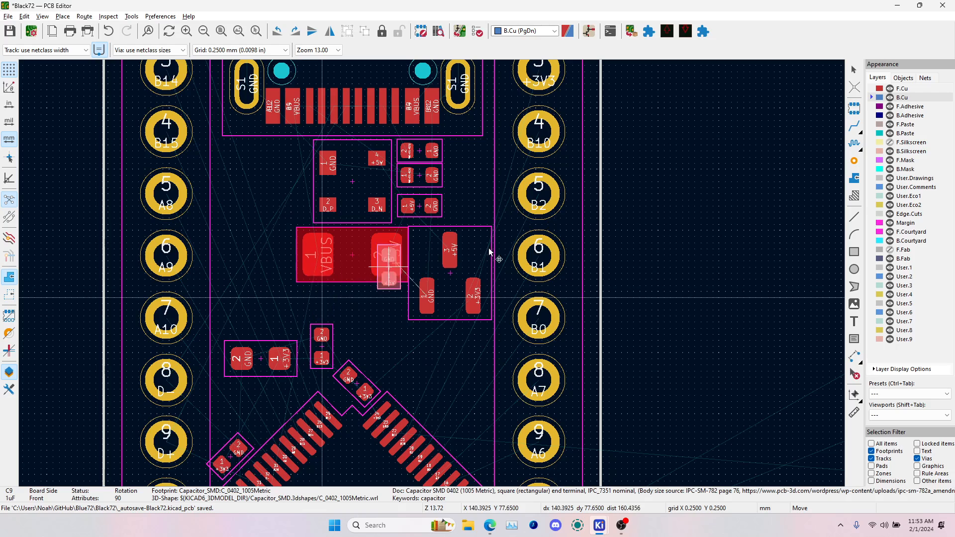
pyautogui.press('r')
pyautogui.press('r')
pyautogui.press('r')
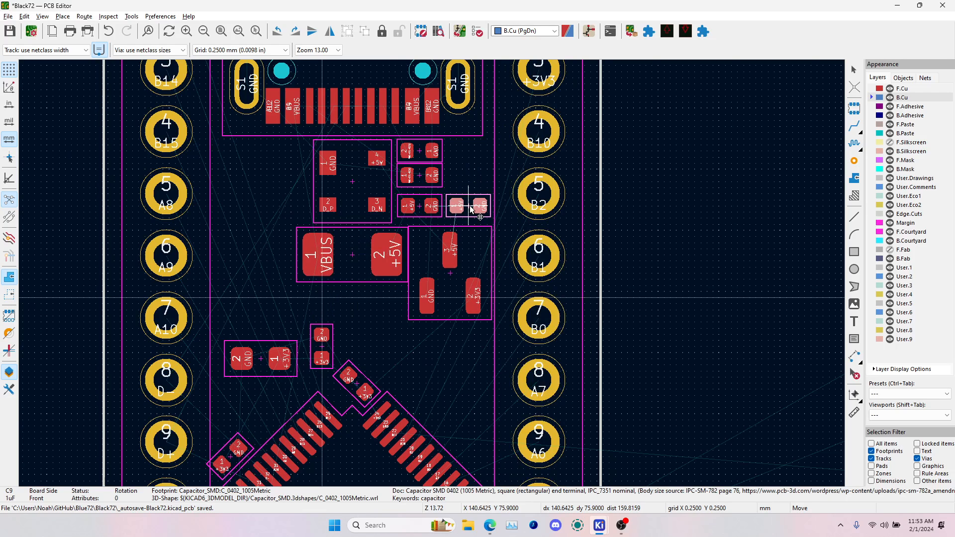
pyautogui.click(472, 209)
# - Rotate capacitor C10 to 180° and place it directly below regulator U3's +3V3 pad
pyautogui.click(325, 351)
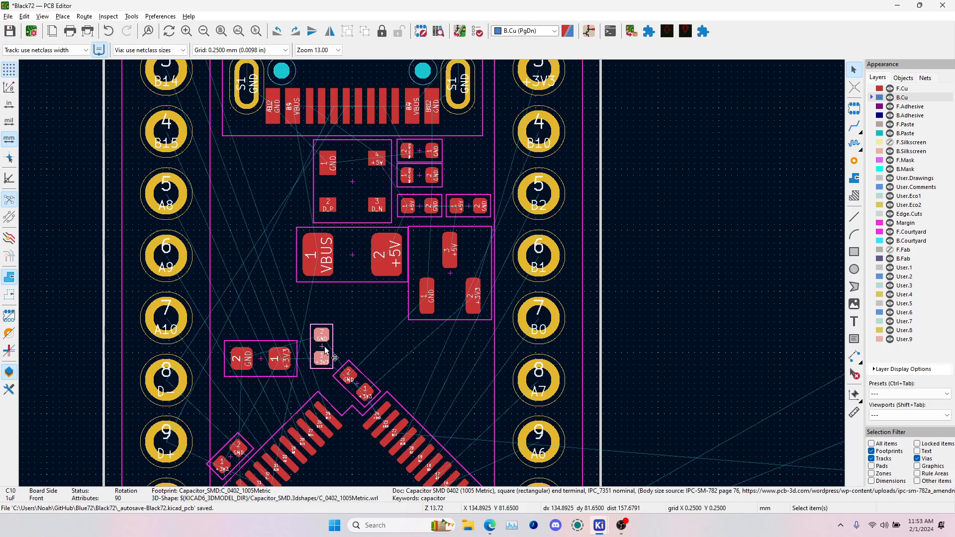
pyautogui.press('m')
pyautogui.press('r')
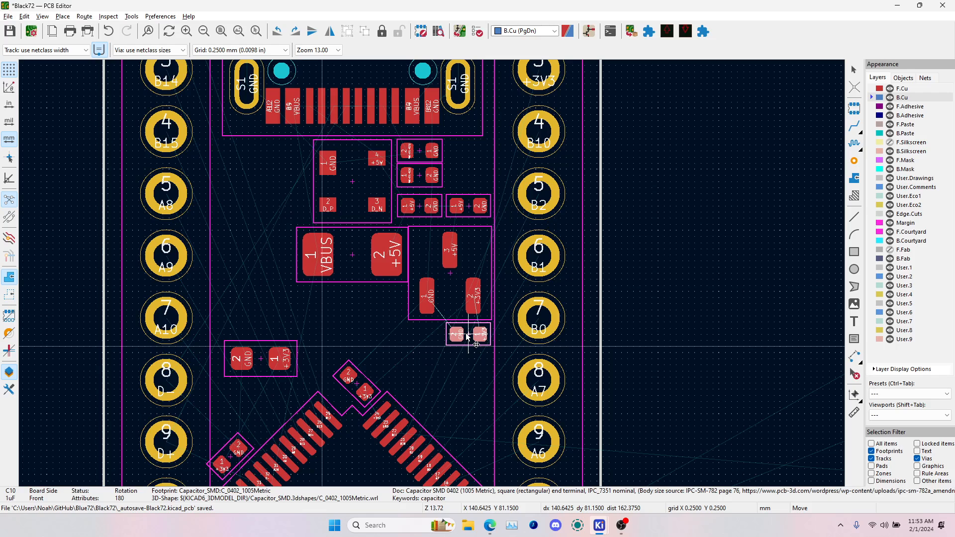
pyautogui.click(468, 336)
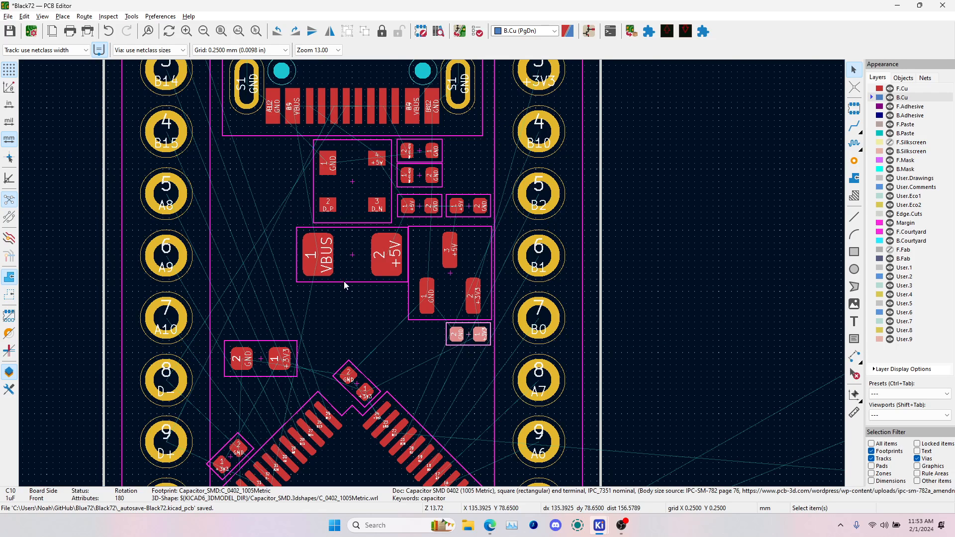
# - Rotate capacitor C2 to 135° and place it parallel to the small decoupling capacitor at the microcontroller's upper corner
pyautogui.click(245, 363)
pyautogui.press('m')
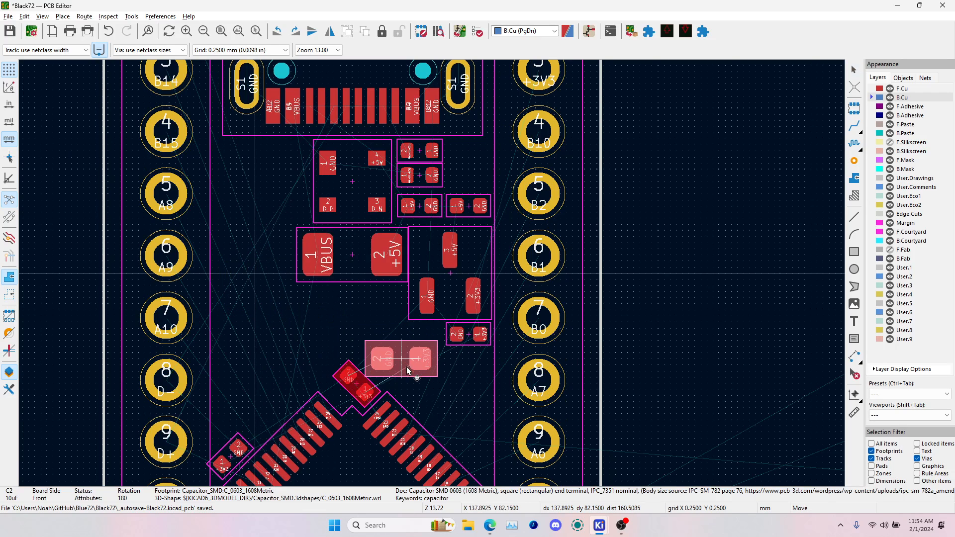
pyautogui.press('r')
pyautogui.press('r')
pyautogui.press('r')
pyautogui.press('r')
pyautogui.press('r')
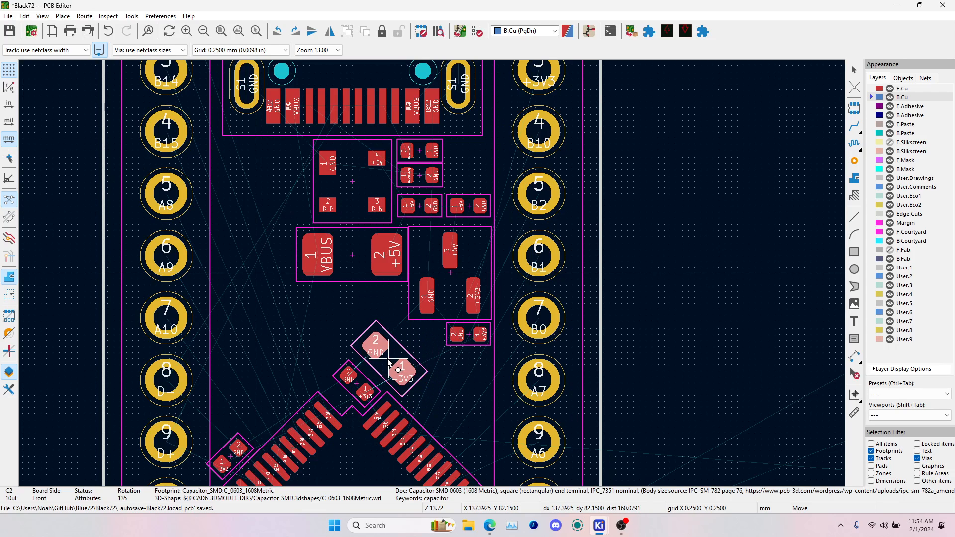
pyautogui.click(389, 363)
# - Nudge capacitors C6 and C1 slightly closer to the microcontroller's lower-right edge, keeping them stacked in line
pyautogui.scroll(-5, 436, 278)
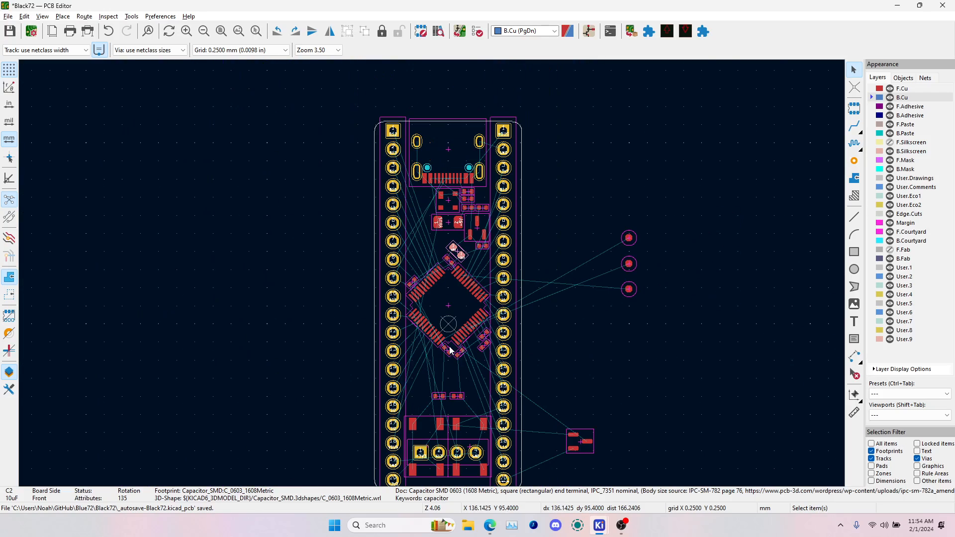
pyautogui.scroll(7, 449, 350)
pyautogui.click(620, 225)
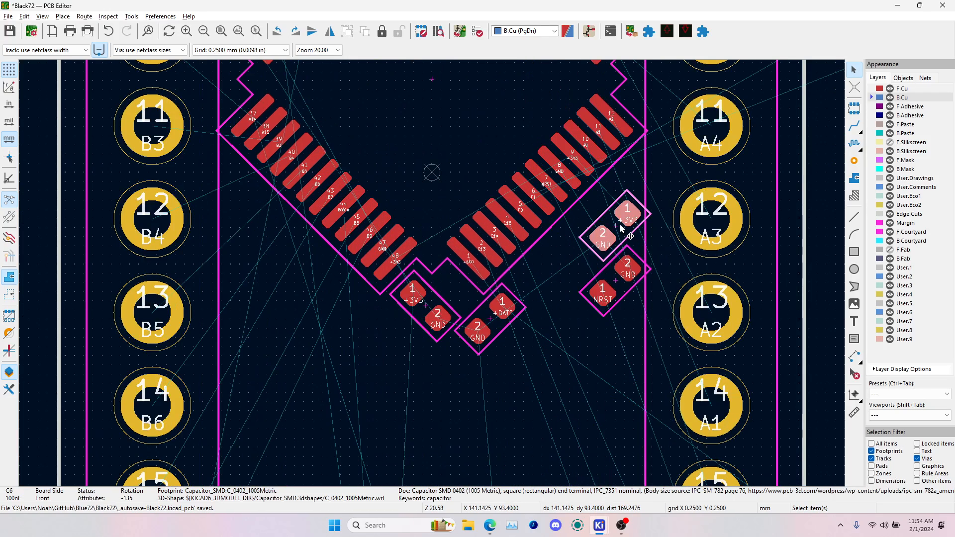
pyautogui.press('m')
pyautogui.click(609, 233)
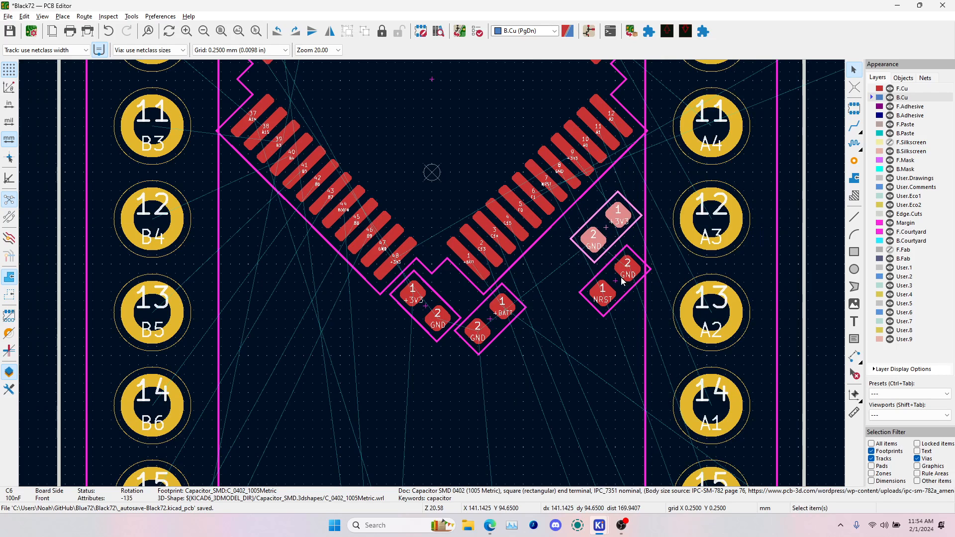
pyautogui.moveTo(620, 276); pyautogui.dragTo(611, 281)
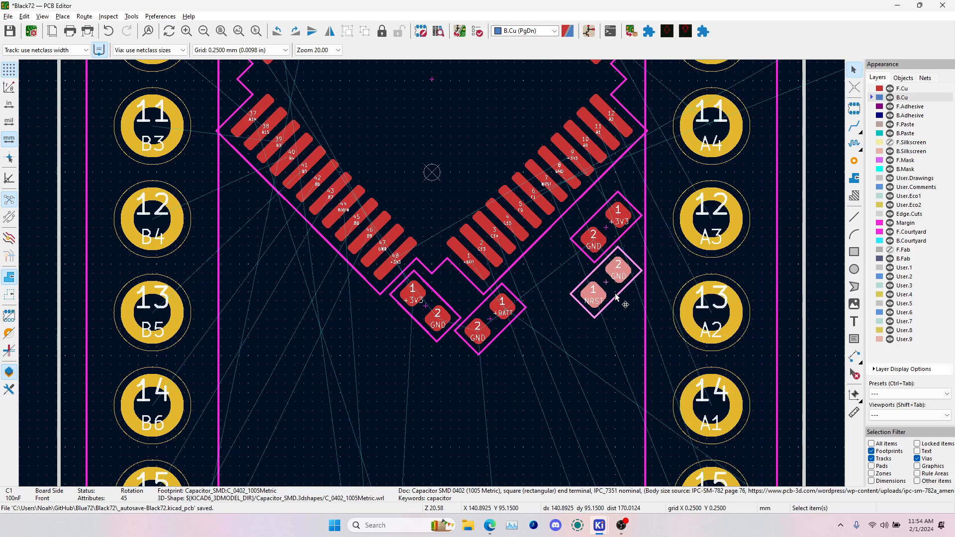
pyautogui.scroll(-4, 572, 284)
pyautogui.click(576, 280)
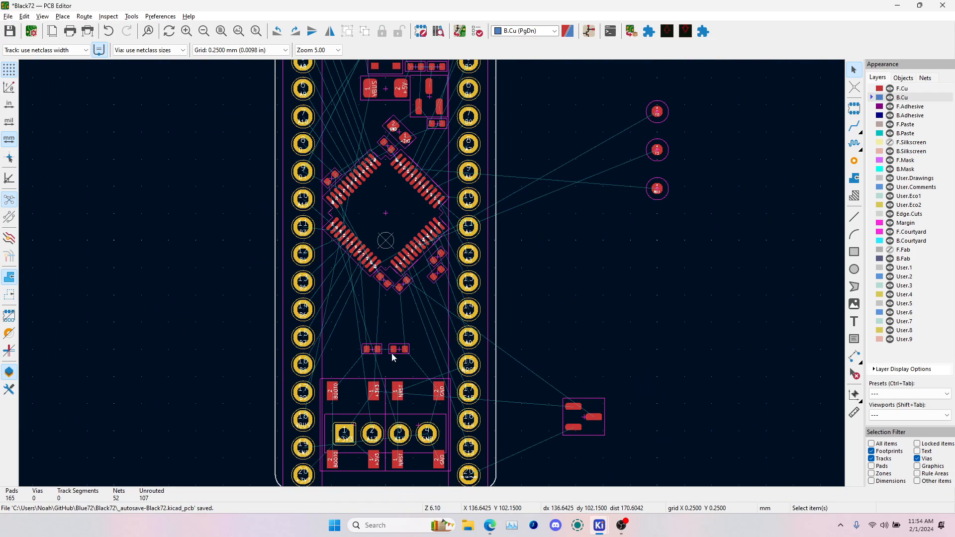
# - Move switches BOOT1 and RST1 up side by side so they sit just above the four-pin header
pyautogui.scroll(2, 390, 352)
pyautogui.click(428, 274)
pyautogui.keyDown('shift'); pyautogui.click(465, 279); pyautogui.keyUp('shift')
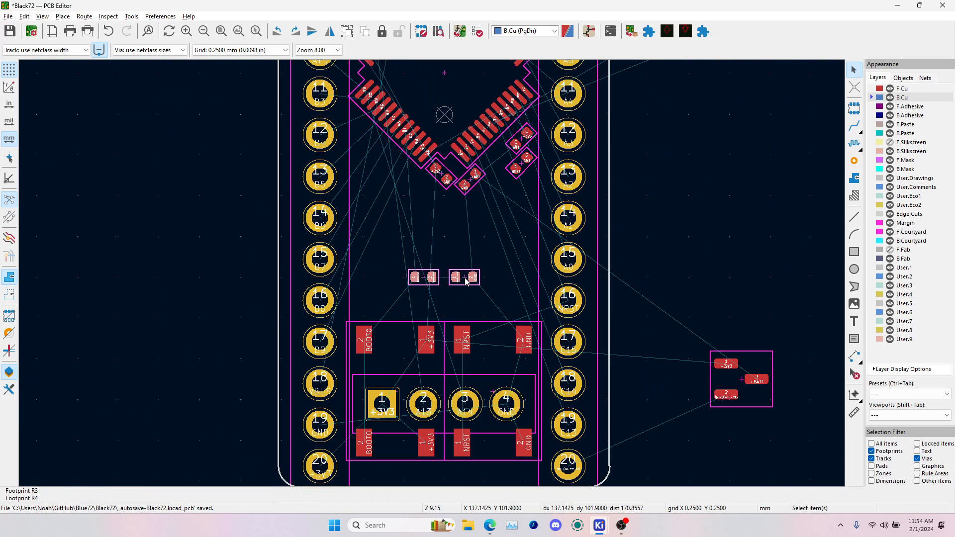
pyautogui.click(416, 367)
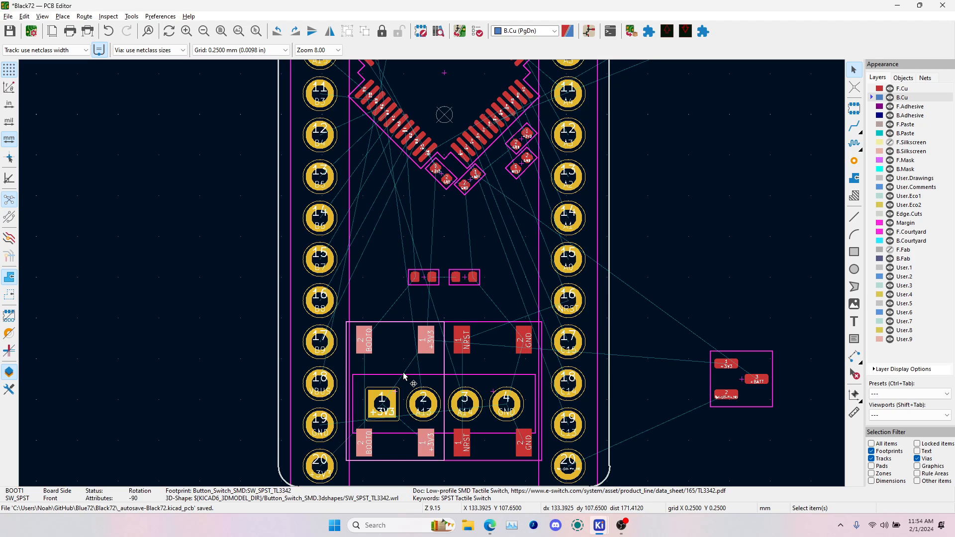
pyautogui.press('m')
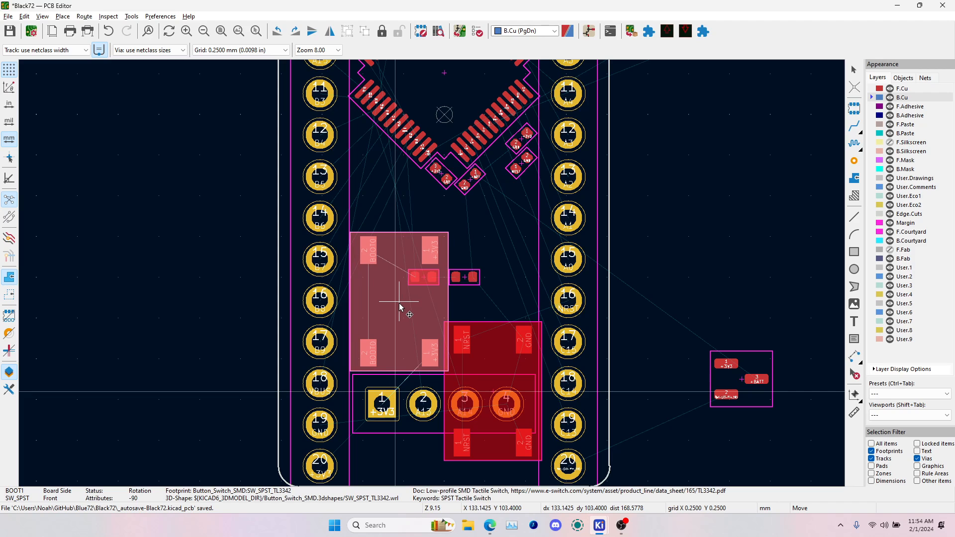
pyautogui.click(396, 307)
pyautogui.click(490, 373)
pyautogui.press('m')
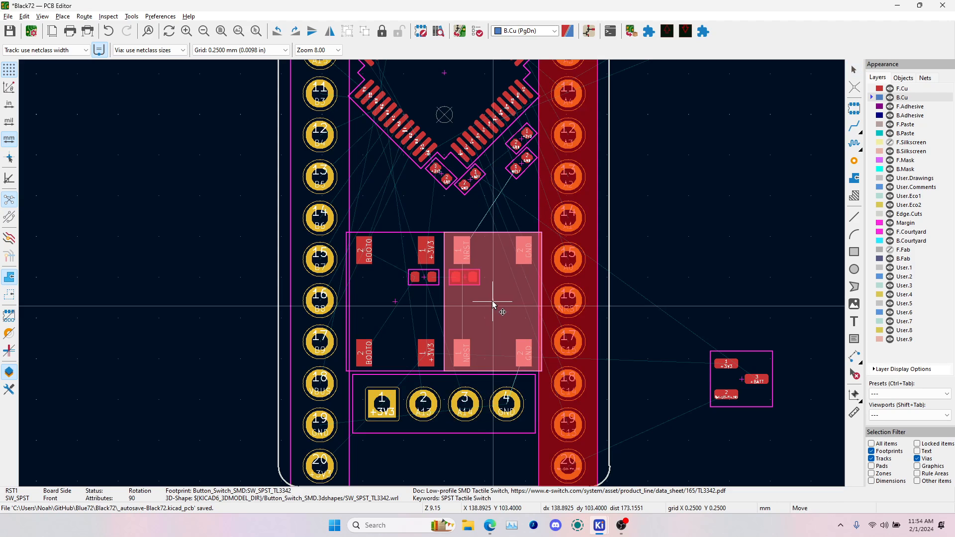
pyautogui.click(493, 302)
# - Rotate resistor R3 to 90° and place it between BOOT1's upper pads, next to the BOOT0 pad
pyautogui.scroll(5, 415, 276)
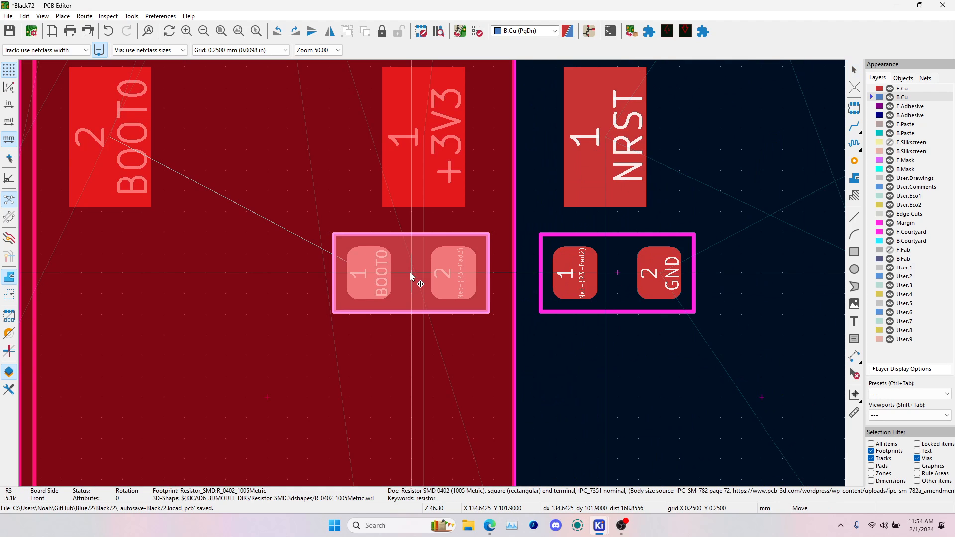
pyautogui.press('r')
pyautogui.scroll(-1, 378, 238)
pyautogui.press('r')
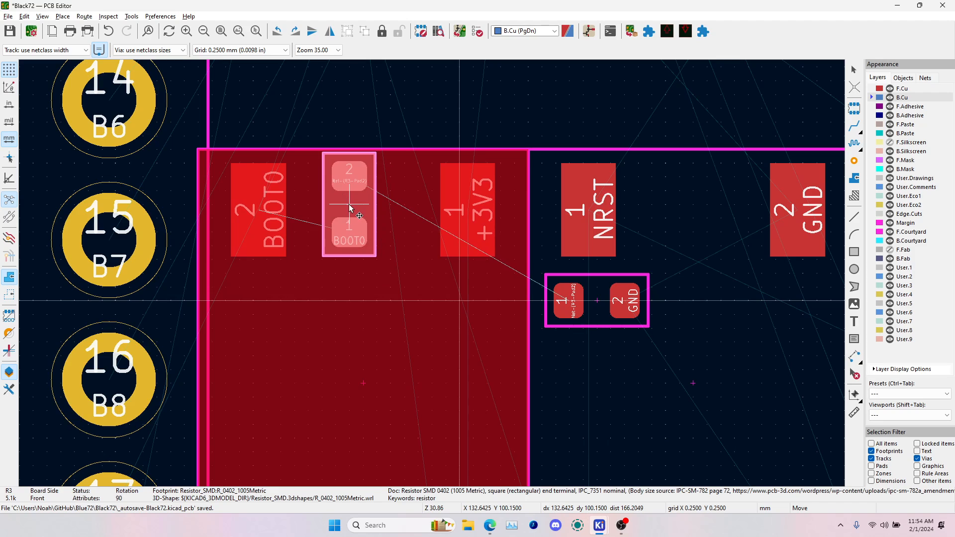
pyautogui.click(333, 203)
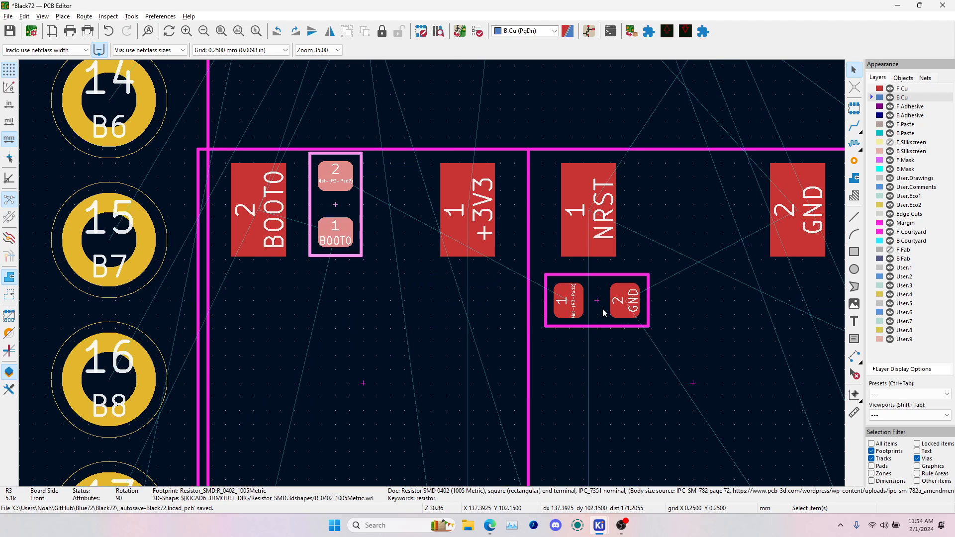
# - Rotate resistor R4 to -90° and place it directly beside R3, on the side facing BOOT1's +3V3 pad
pyautogui.press('m')
pyautogui.press('r')
pyautogui.press('r')
pyautogui.press('r')
pyautogui.press('r')
pyautogui.press('r')
pyautogui.press('r')
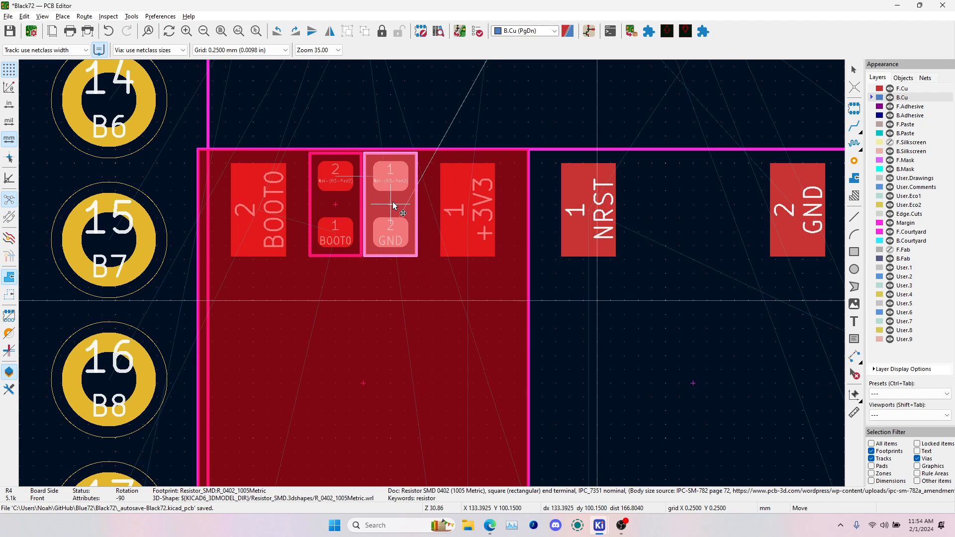
pyautogui.click(393, 205)
pyautogui.press('Escape')
# - Check the resistors' clearance in the 3D view and move R3 and R4 together upward, clear of the BOOT1 switch body
pyautogui.hotkey('alt', '3')
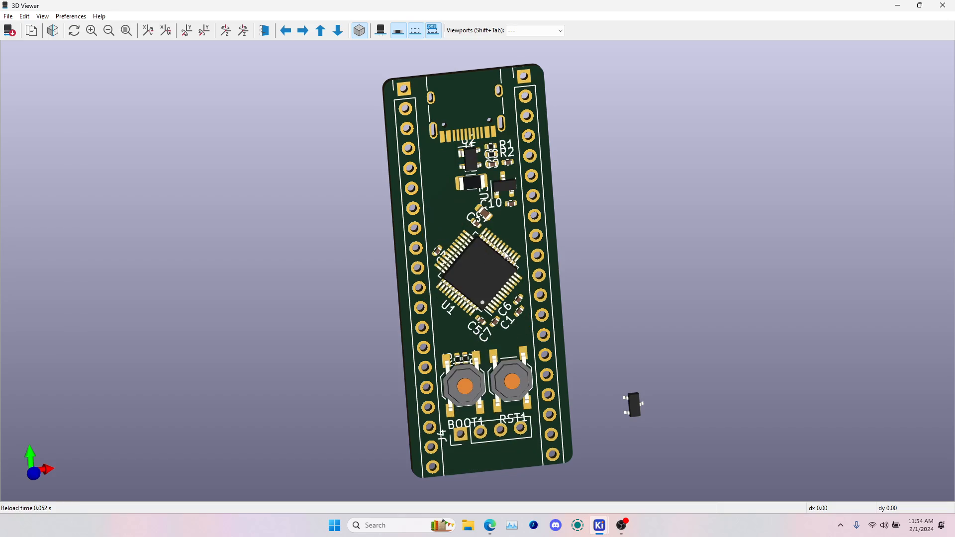
pyautogui.scroll(5, 506, 252)
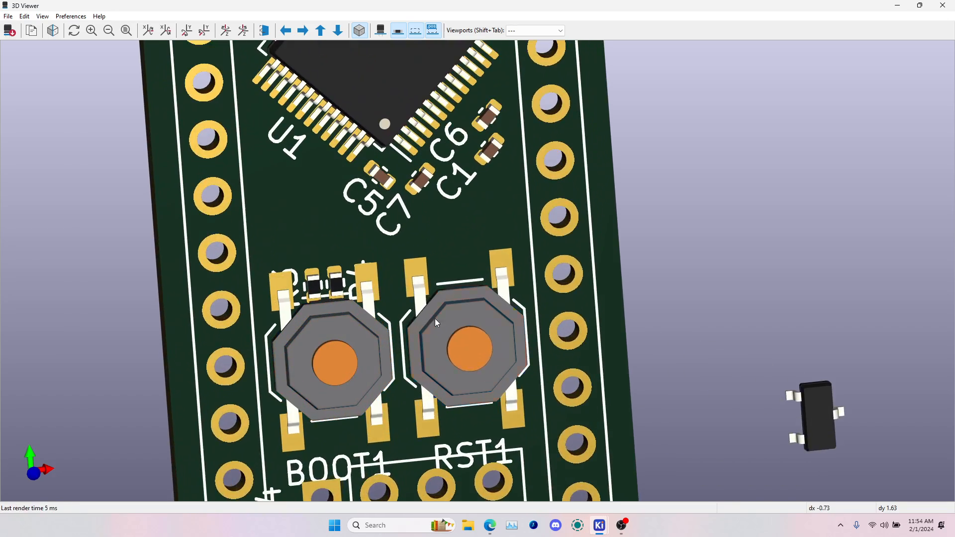
pyautogui.moveTo(435, 319); pyautogui.dragTo(516, 262, button='middle')
pyautogui.moveTo(515, 263)
pyautogui.mouseDown()
pyautogui.moveTo(508, 278)
pyautogui.moveTo(523, 263)
pyautogui.moveTo(498, 266)
pyautogui.mouseUp()
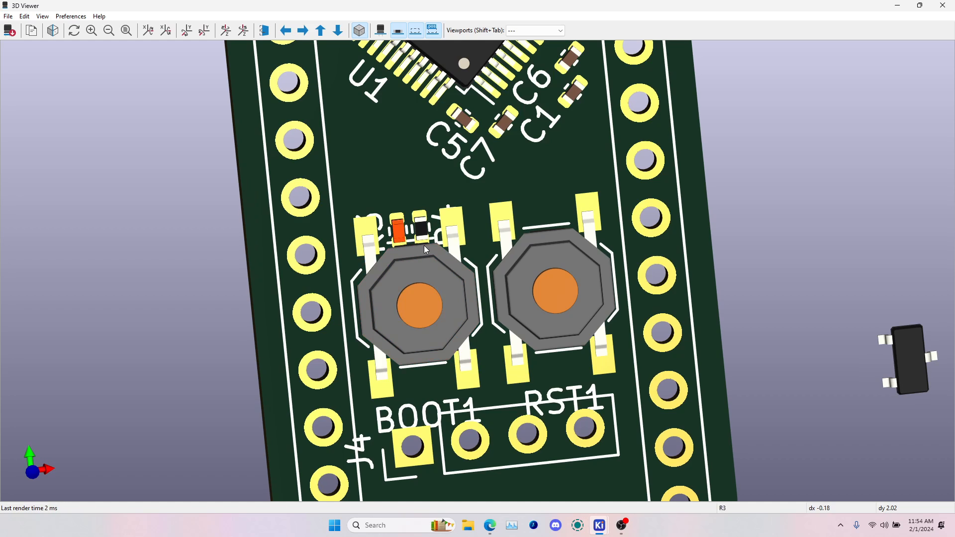
pyautogui.hotkey('alt', 'Tab')
pyautogui.click(350, 198)
pyautogui.keyDown('shift'); pyautogui.click(386, 204); pyautogui.keyUp('shift')
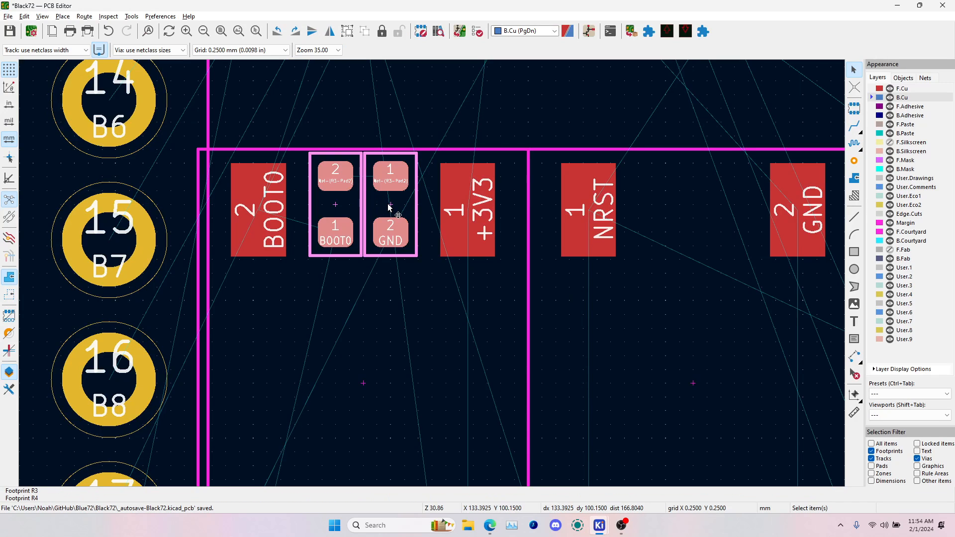
pyautogui.moveTo(389, 207); pyautogui.dragTo(390, 164)
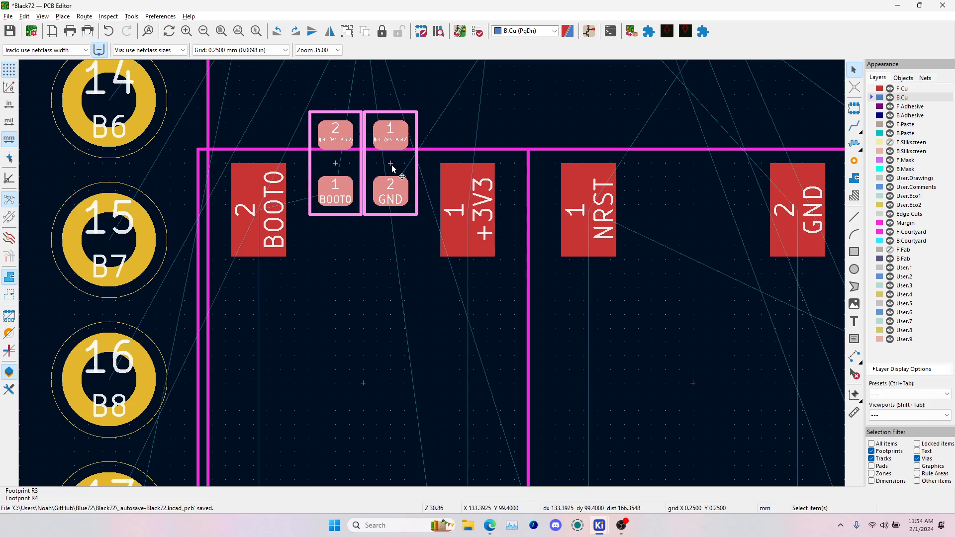
pyautogui.hotkey('alt', 'Tab')
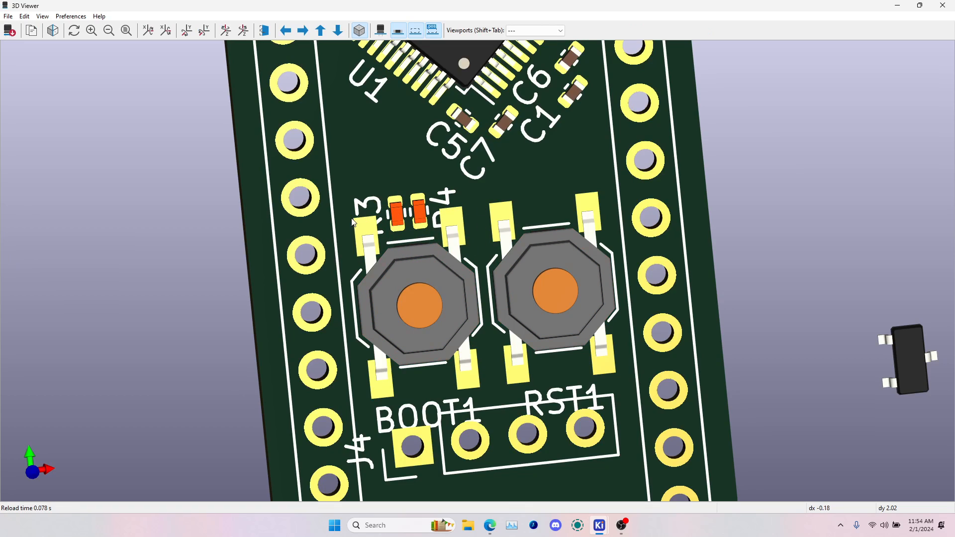
pyautogui.hotkey('alt', 'Tab')
# - Rotate diode D1 to 90°, place it directly above switch RST1, and check its fit in the 3D view
pyautogui.scroll(-5, 380, 213)
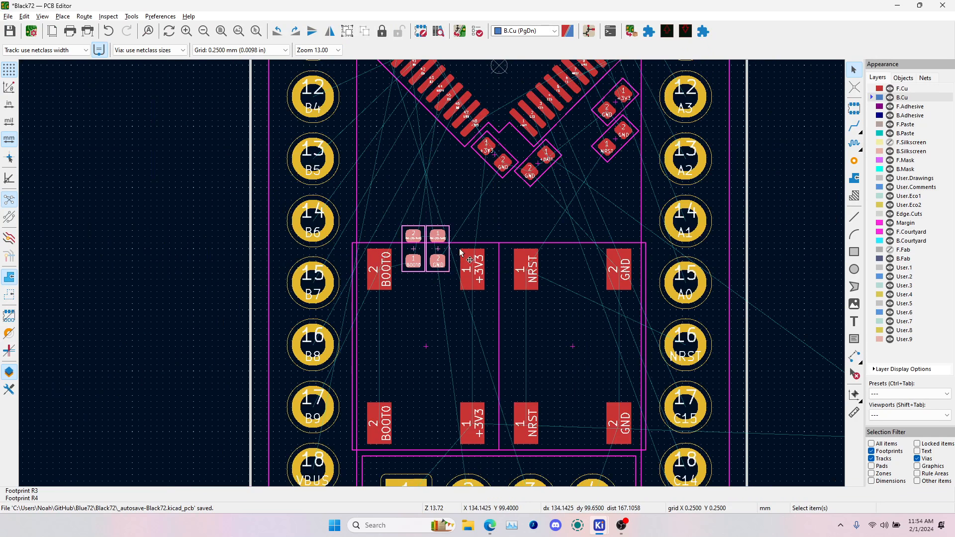
pyautogui.scroll(-3, 559, 298)
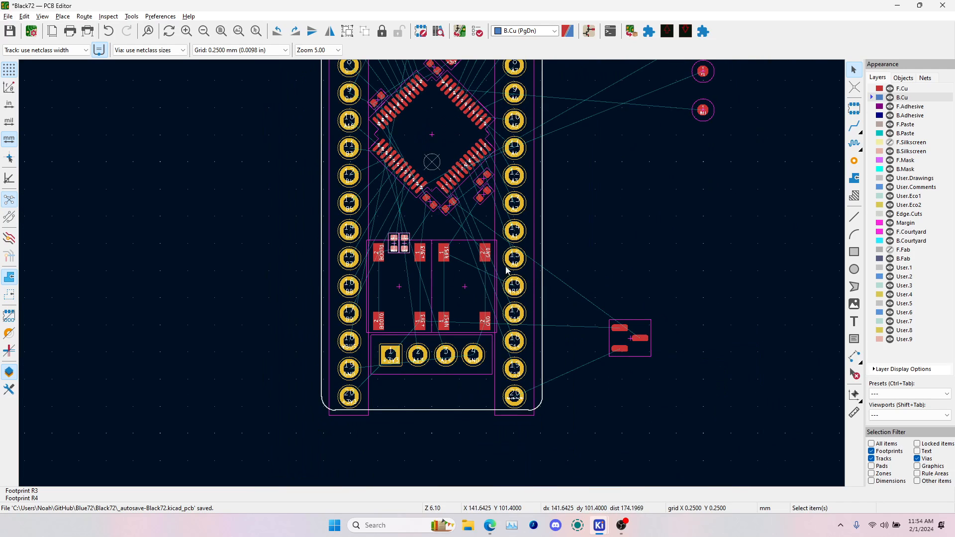
pyautogui.click(637, 354)
pyautogui.scroll(4, 636, 354)
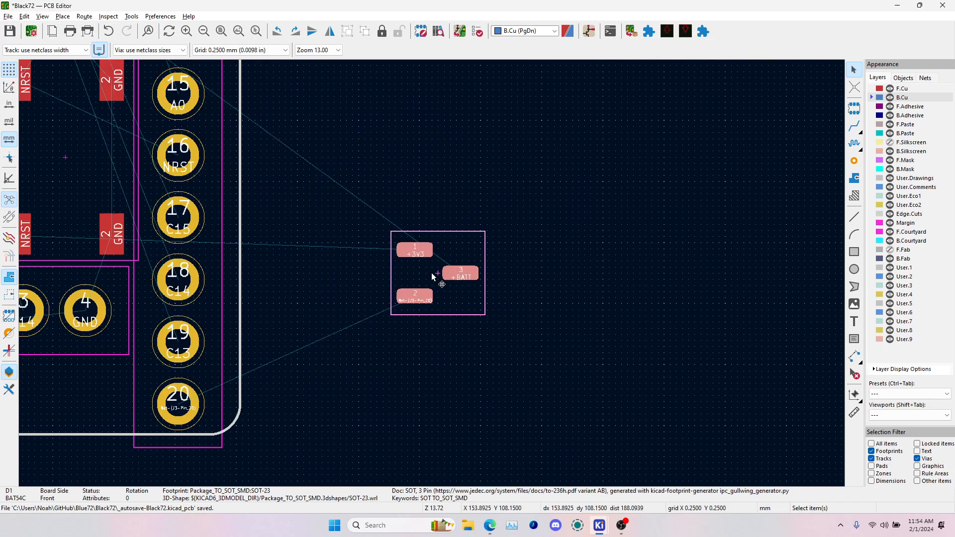
pyautogui.hotkey('alt', 'Tab')
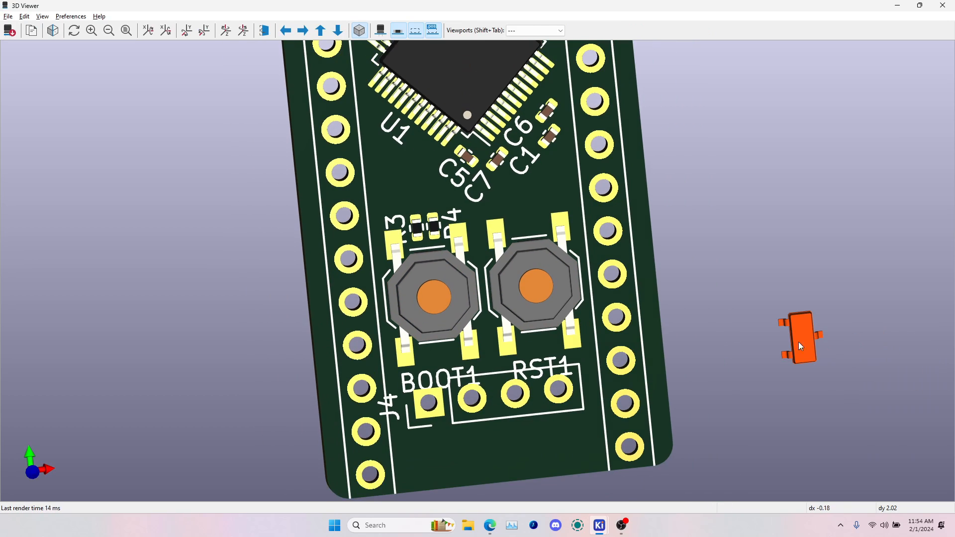
pyautogui.hotkey('alt', 'Tab')
pyautogui.press('m')
pyautogui.scroll(-2, 438, 273)
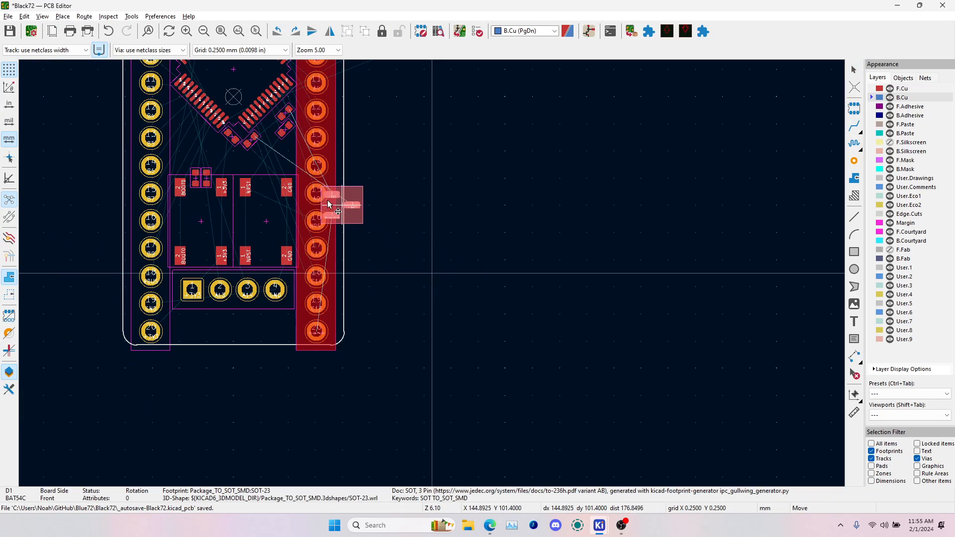
pyautogui.scroll(3, 267, 170)
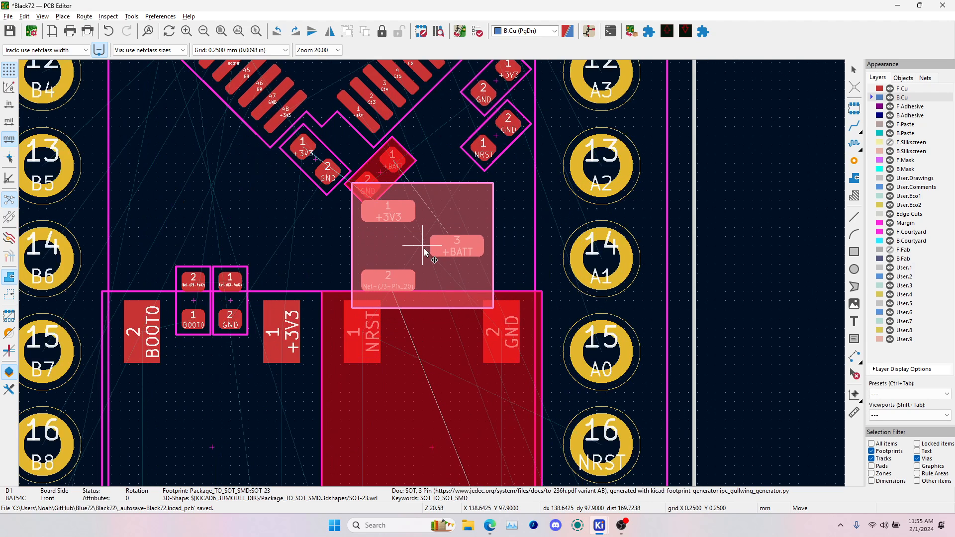
pyautogui.scroll(3, 451, 227)
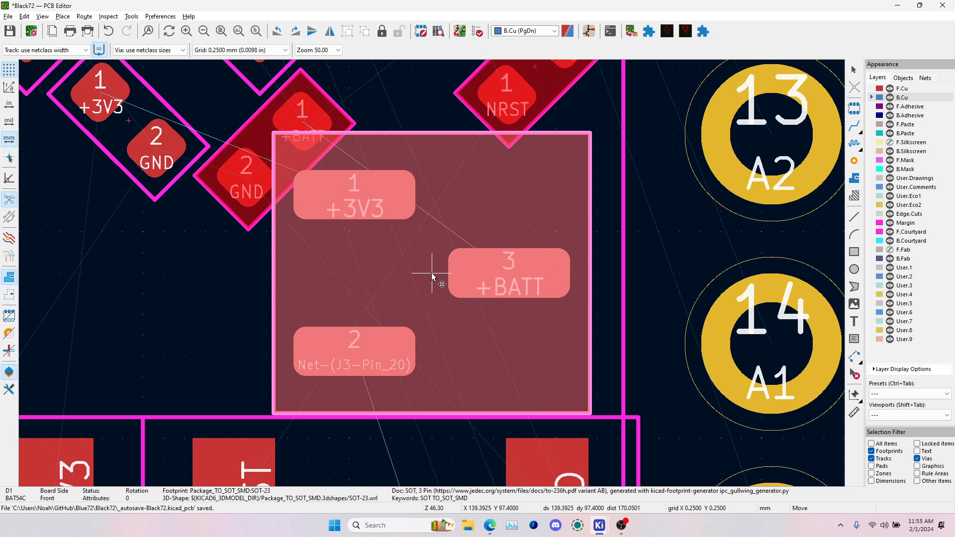
pyautogui.press('r')
pyautogui.press('r')
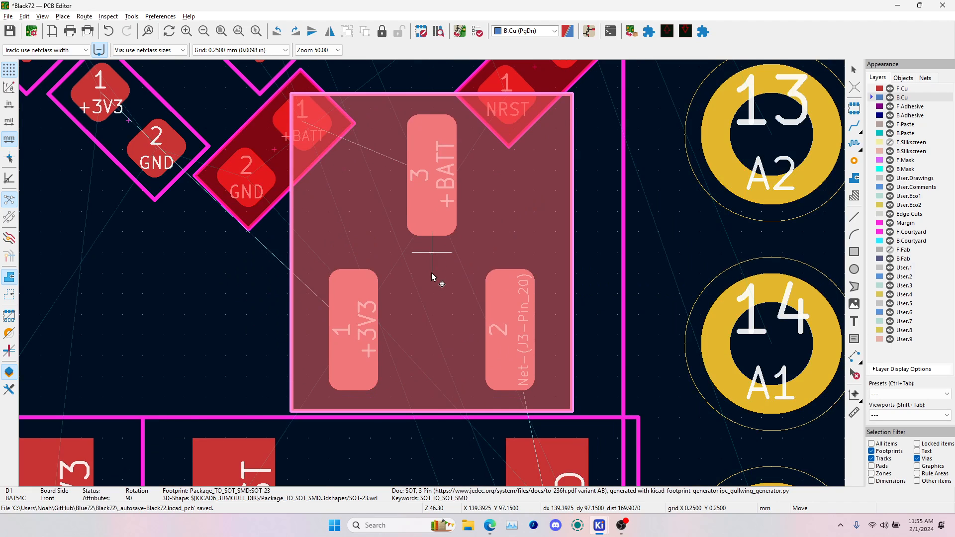
pyautogui.scroll(-3, 431, 273)
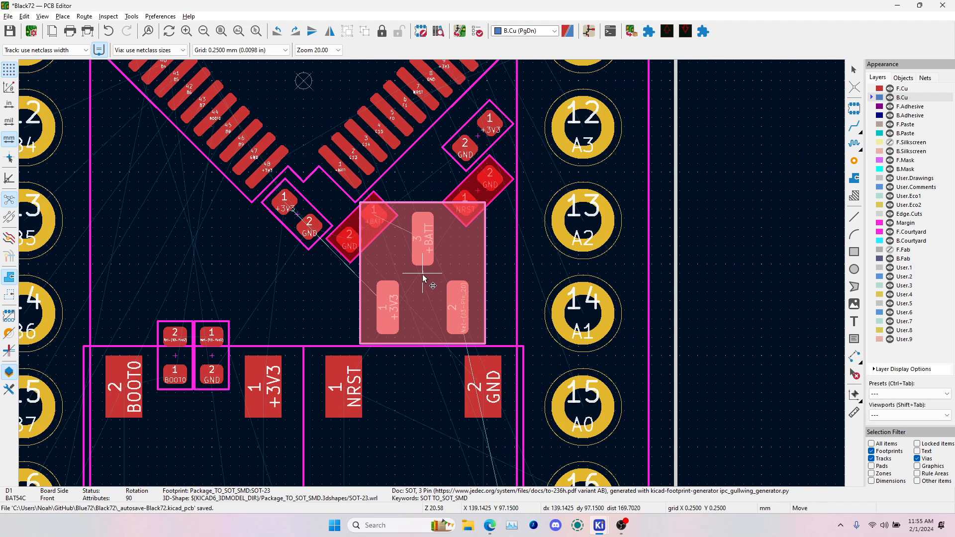
pyautogui.click(423, 278)
pyautogui.hotkey('alt', '3')
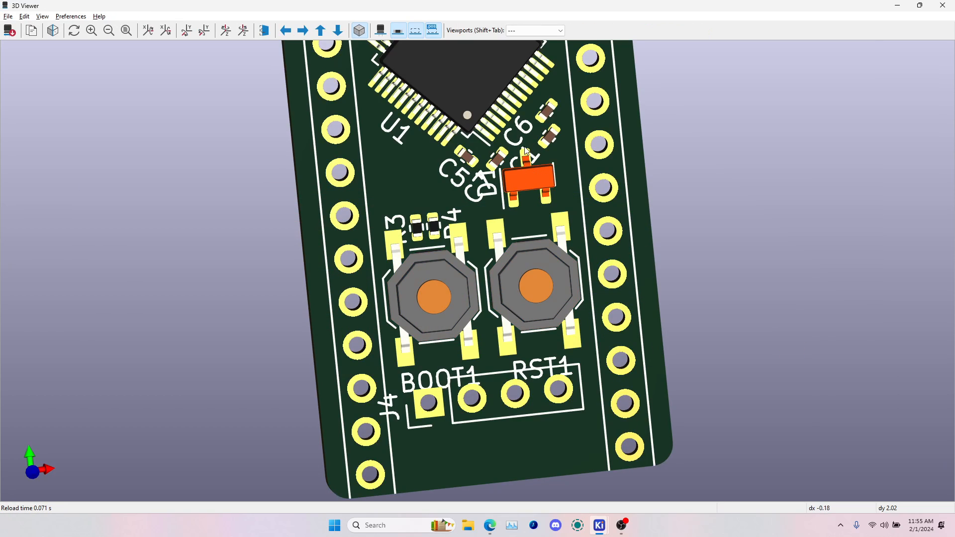
pyautogui.hotkey('alt', 'Tab')
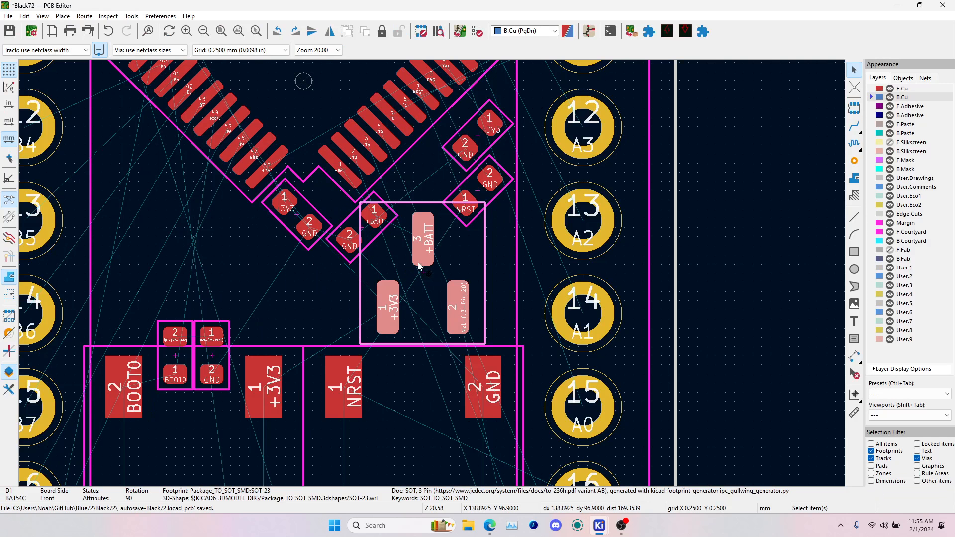
# - Move capacitor C5 away from U1's lower corner and place C7 close to pin 1's +BATT pad, leaving a gap between them
pyautogui.click(303, 215)
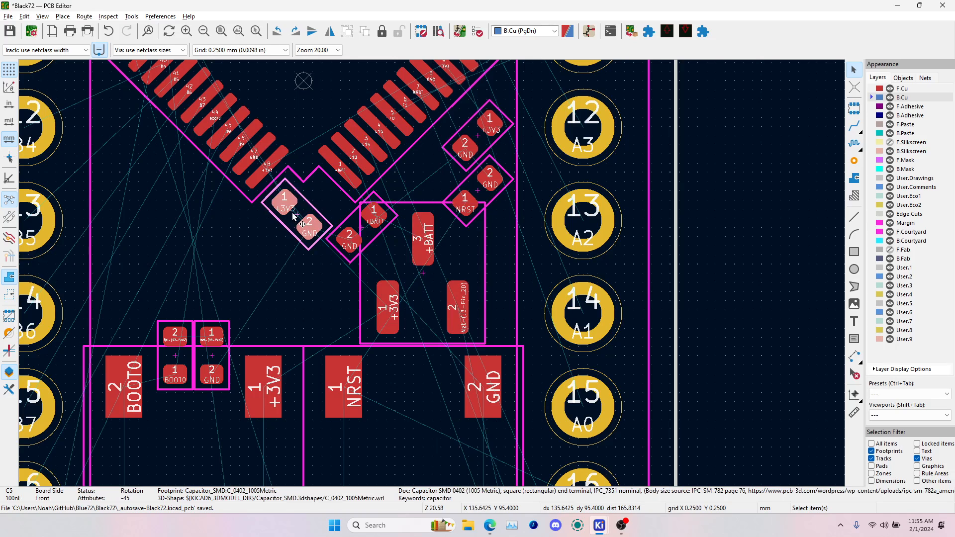
pyautogui.press('m')
pyautogui.click(247, 230)
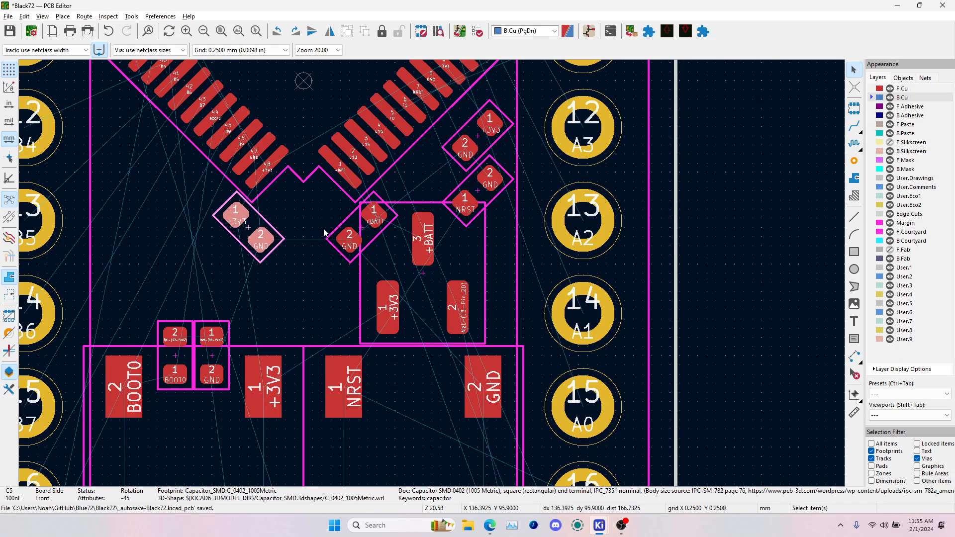
pyautogui.click(366, 233)
pyautogui.press('m')
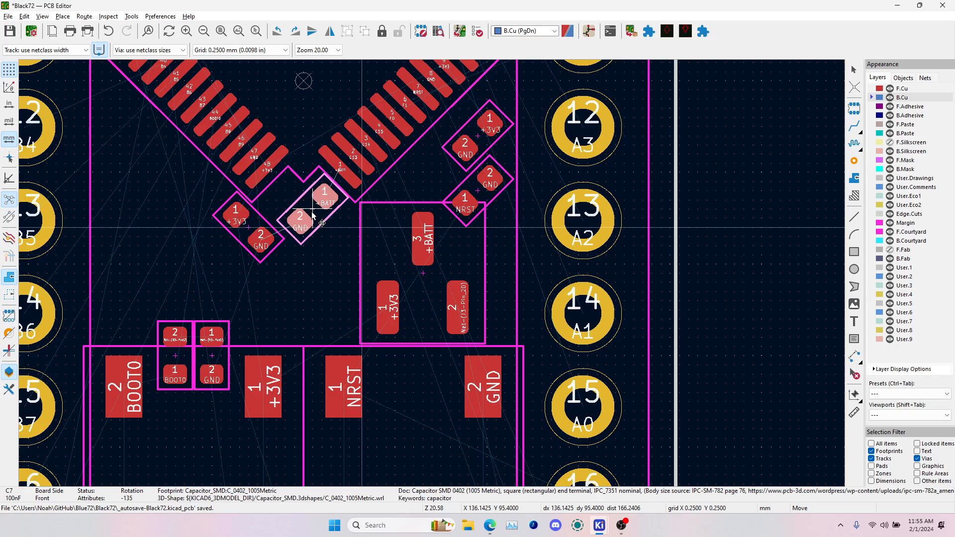
pyautogui.scroll(5, 311, 212)
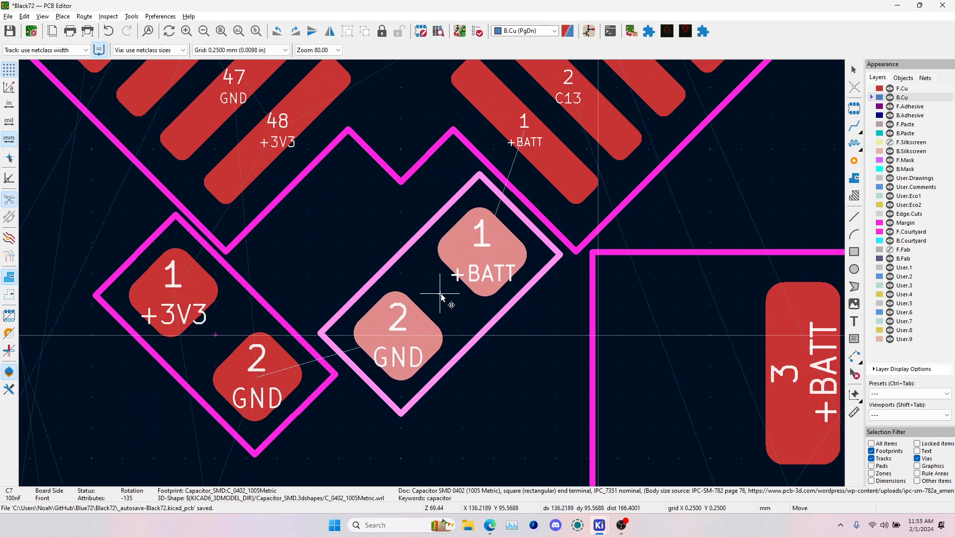
pyautogui.click(457, 301)
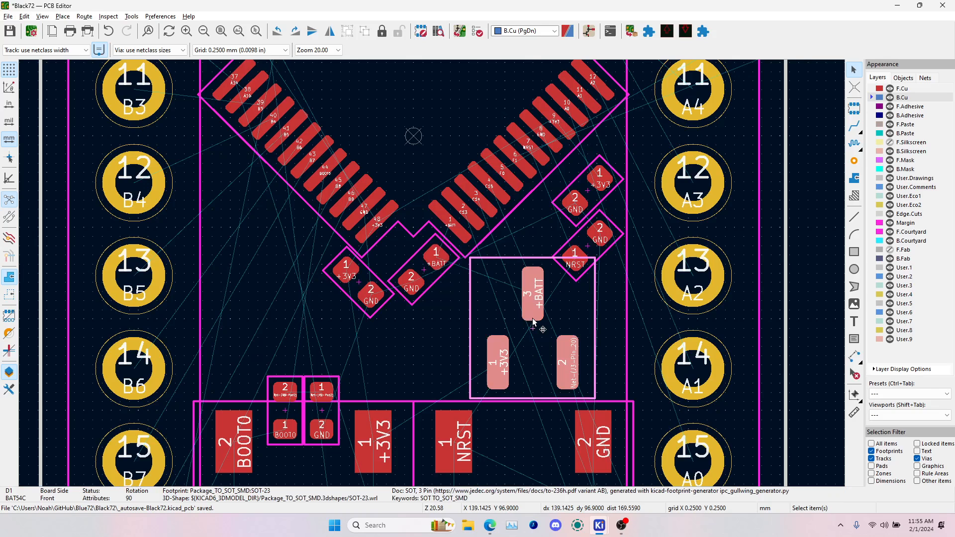
# - Shift diode D1 sideways toward C7, away from the NRST capacitor, and check the component layout in the 3D view
pyautogui.moveTo(536, 330); pyautogui.dragTo(505, 330)
pyautogui.hotkey('alt', '3')
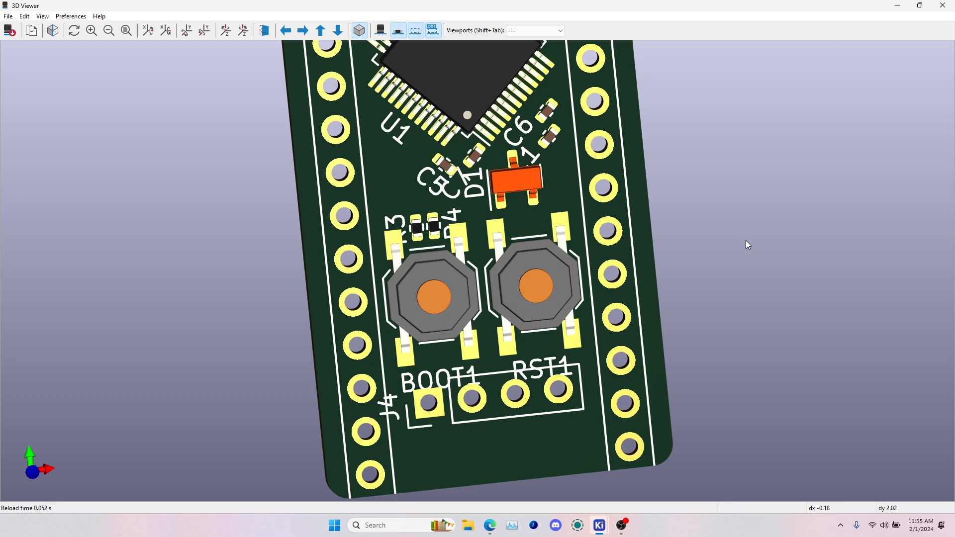
pyautogui.scroll(-1, 393, 186)
pyautogui.scroll(-2, 482, 211)
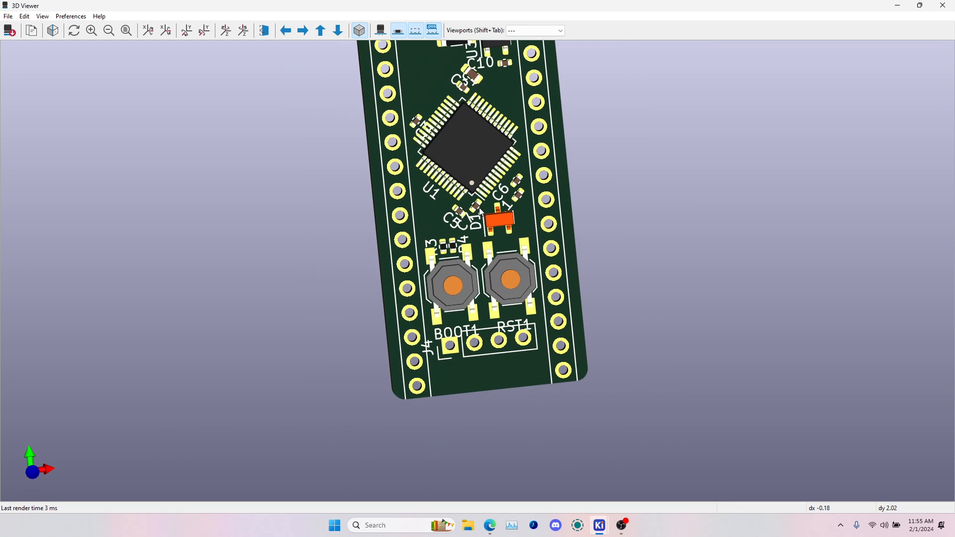
pyautogui.scroll(-1, 517, 218)
pyautogui.scroll(-1, 497, 201)
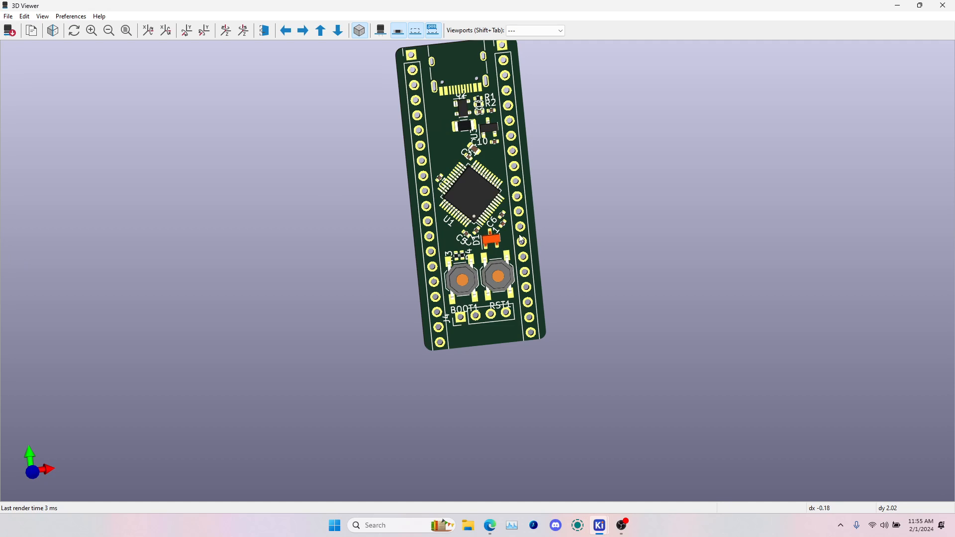
pyautogui.scroll(2, 522, 240)
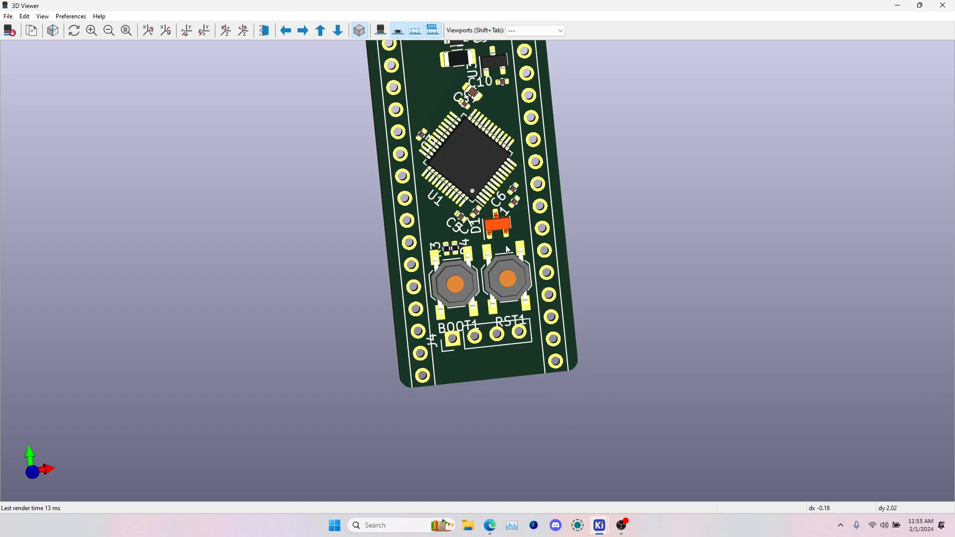
pyautogui.scroll(-2, 507, 250)
pyautogui.hotkey('alt', 'Tab')
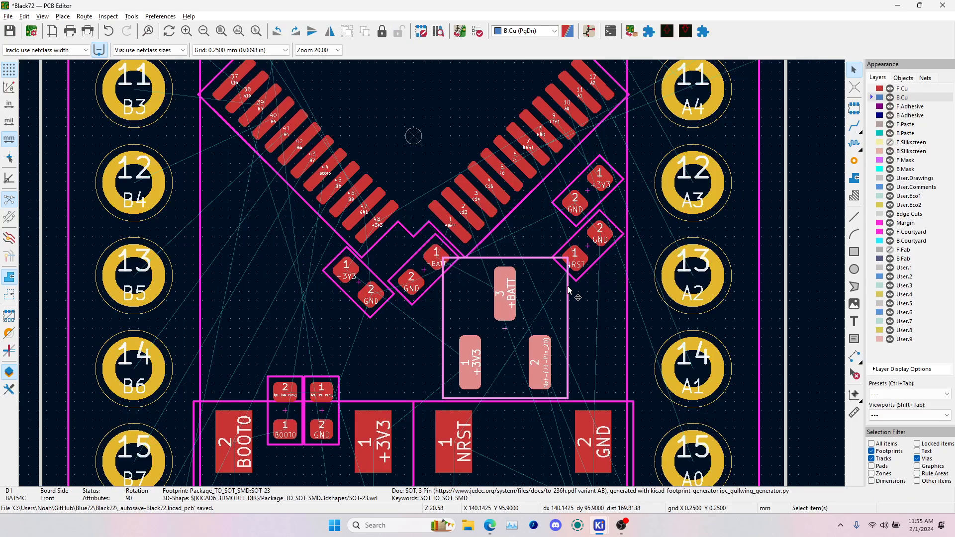
pyautogui.scroll(-5, 570, 290)
pyautogui.hotkey('alt', 'Tab')
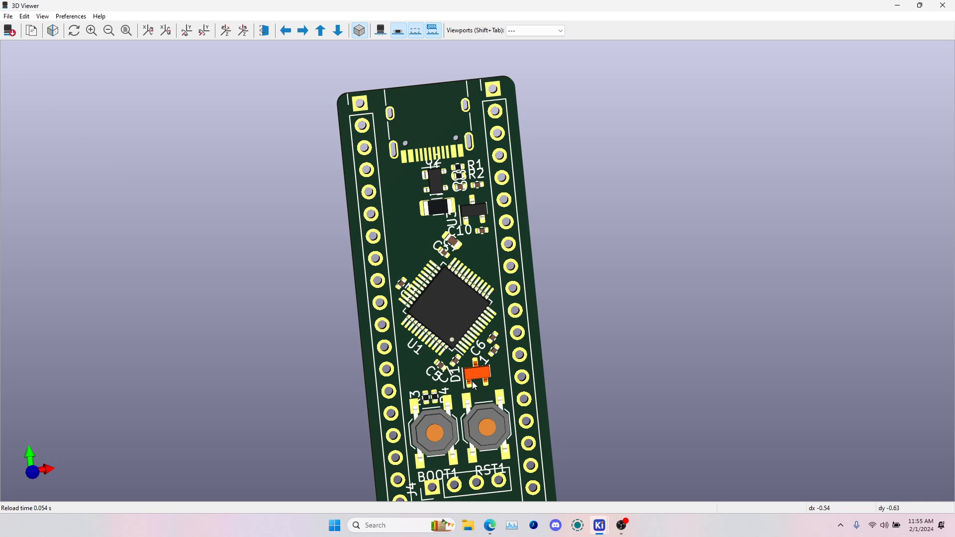
pyautogui.moveTo(607, 333); pyautogui.dragTo(606, 333)
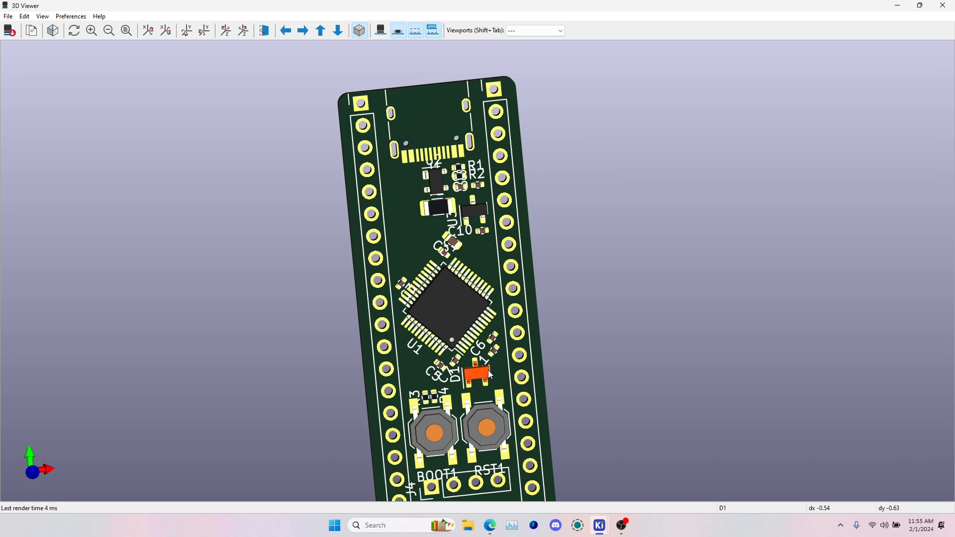
pyautogui.click(623, 526)
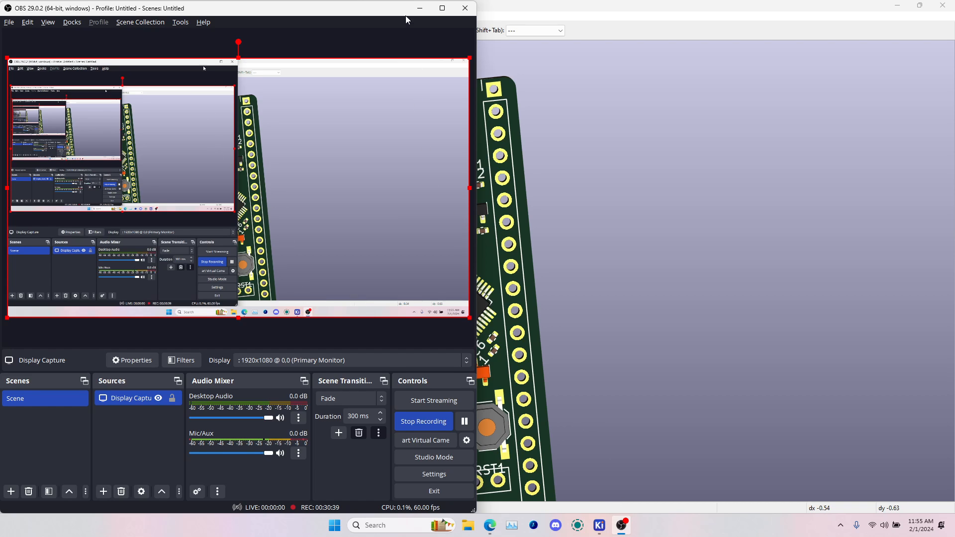
pyautogui.click(420, 8)
pyautogui.hotkey('alt', 'Tab')
pyautogui.hotkey('alt', 'Tab')
pyautogui.hotkey('alt', 'Tab')
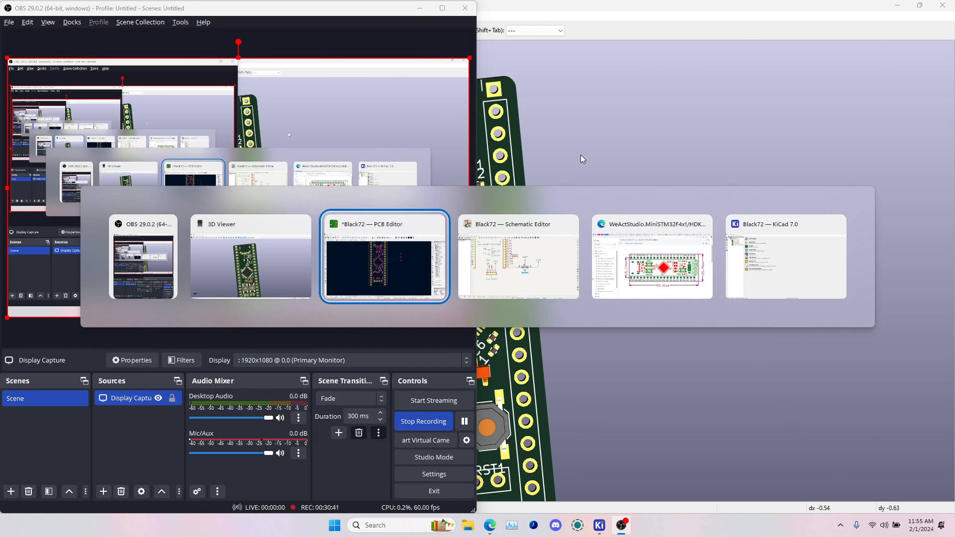
# - Try test point TP1 near U1's F0 pin, and park it just outside the board beside header pin 12
pyautogui.moveTo(454, 162); pyautogui.dragTo(561, 233, button='middle')
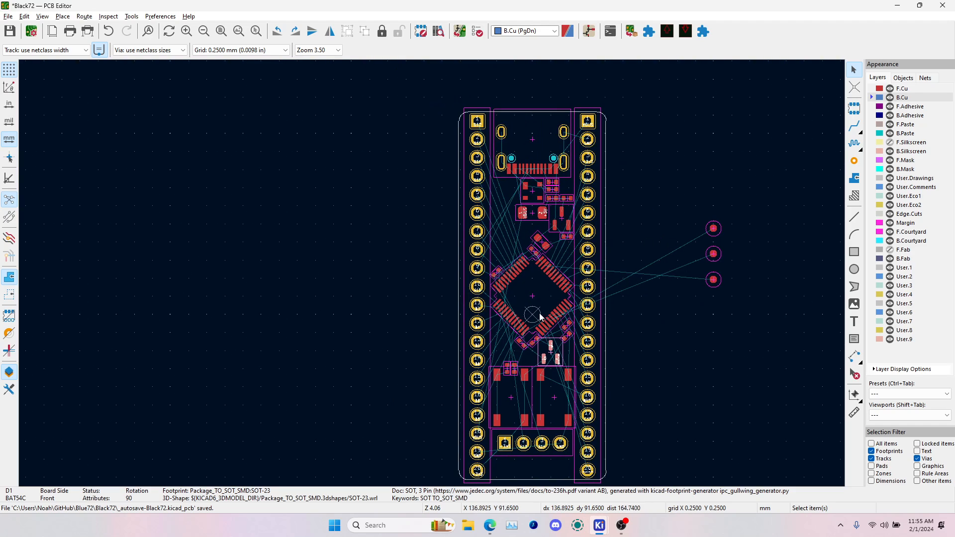
pyautogui.scroll(5, 540, 316)
pyautogui.scroll(-3, 527, 239)
pyautogui.click(553, 257)
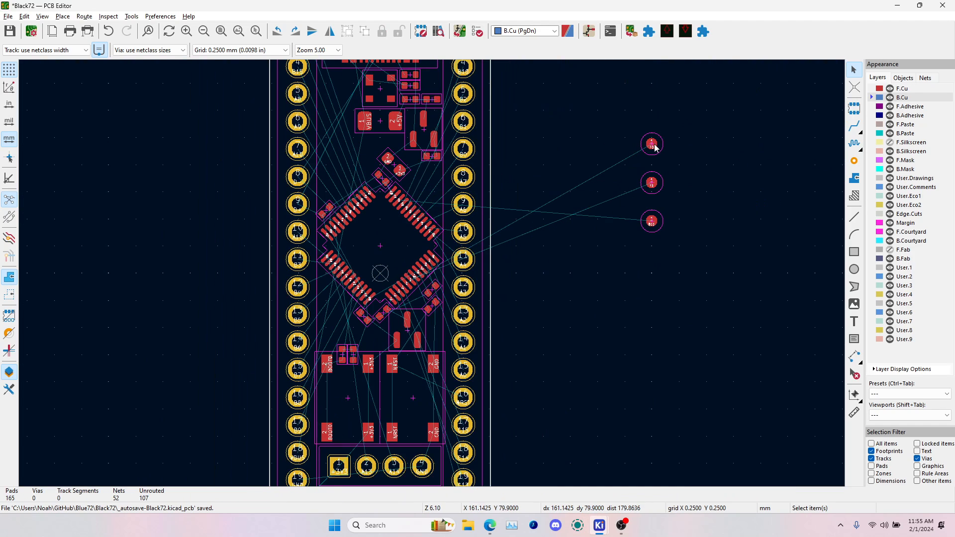
pyautogui.click(653, 144)
pyautogui.press('m')
pyautogui.scroll(6, 410, 303)
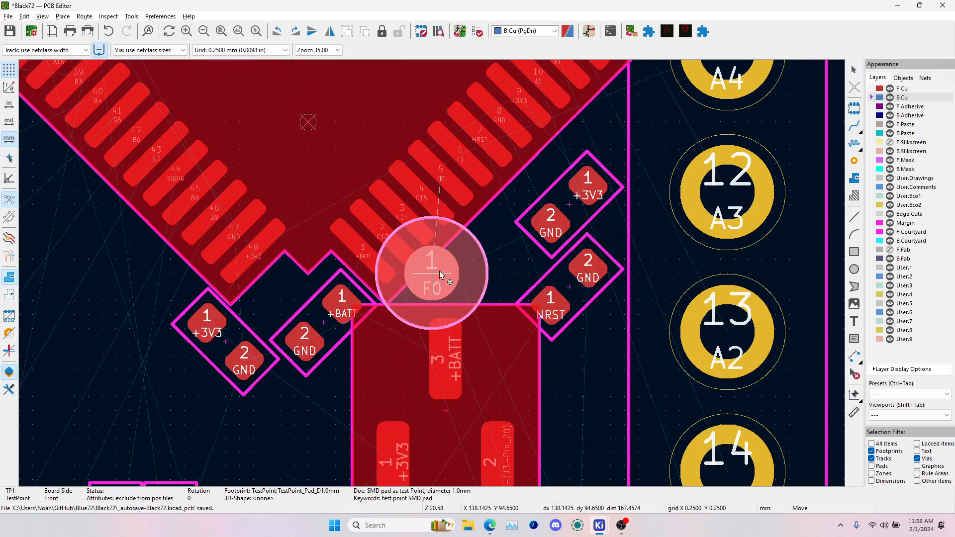
pyautogui.scroll(-3, 543, 266)
pyautogui.click(725, 258)
pyautogui.scroll(-3, 468, 258)
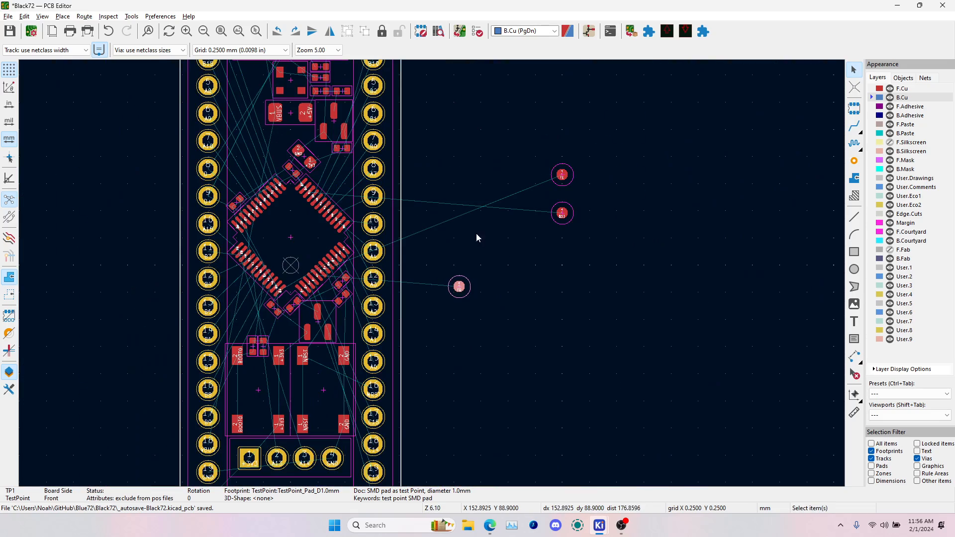
# - Bring test points TP2 and TP3 close to the board edge, near TP1
pyautogui.click(565, 181)
pyautogui.press('m')
pyautogui.click(478, 308)
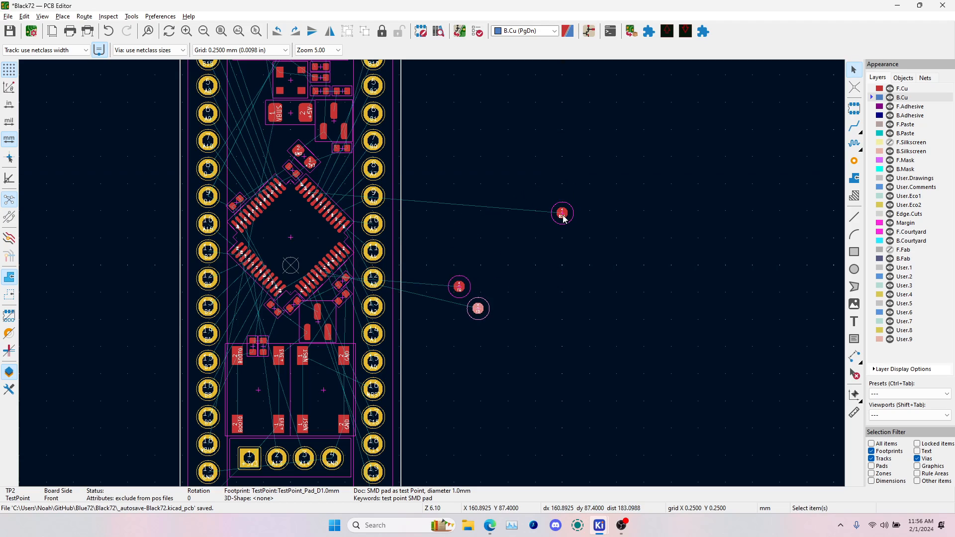
pyautogui.click(563, 214)
pyautogui.press('m')
pyautogui.scroll(6, 429, 221)
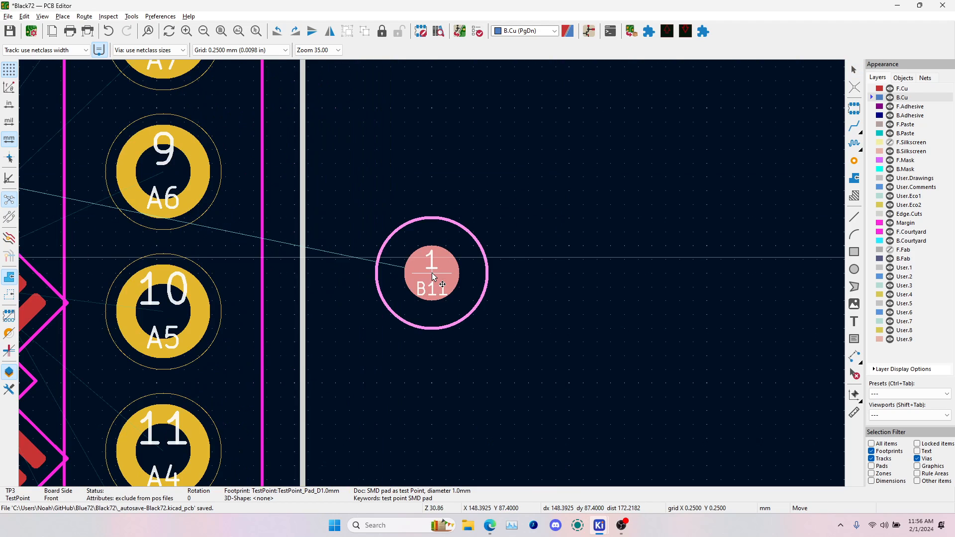
pyautogui.scroll(-6, 432, 276)
pyautogui.click(481, 298)
# - Flip test points TP1, TP2 and TP3 together to the back side and hide the B.Silkscreen layer
pyautogui.moveTo(432, 263); pyautogui.dragTo(536, 413)
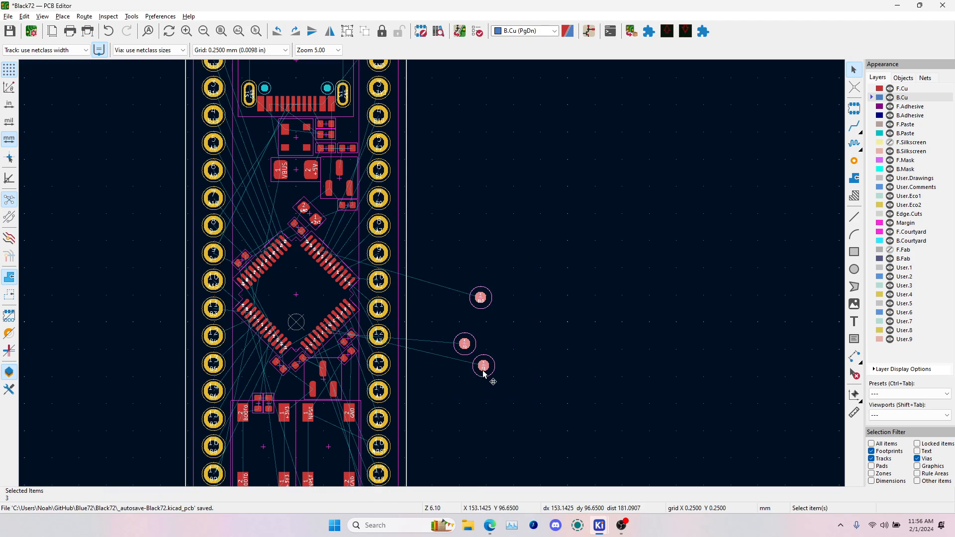
pyautogui.press('f')
pyautogui.click(484, 366)
pyautogui.scroll(2, 522, 398)
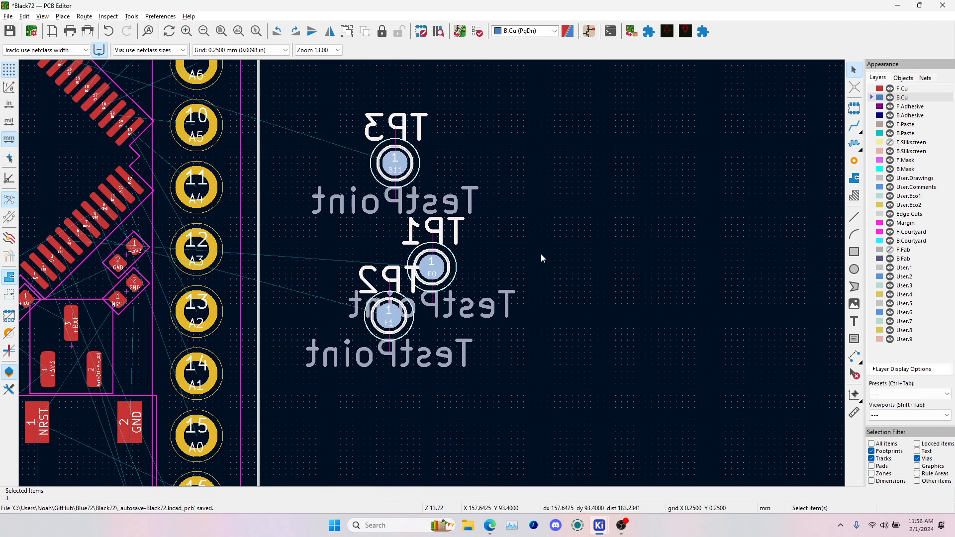
pyautogui.click(542, 258)
pyautogui.click(890, 153)
# - Place TP1 on the back beneath the microcontroller near its F0 pin, with TP2 diagonally beside it toward U1's lower corner
pyautogui.click(452, 272)
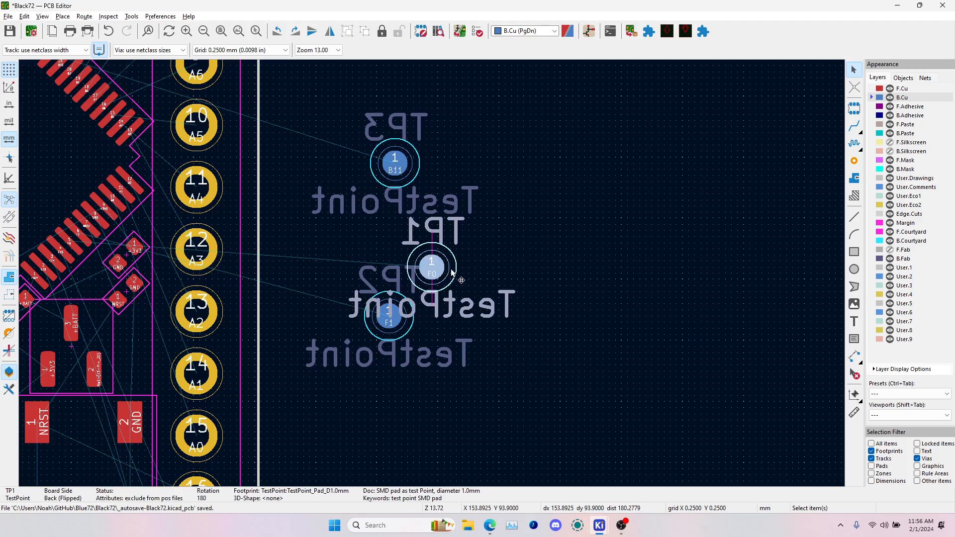
pyautogui.press('m')
pyautogui.scroll(5, 428, 268)
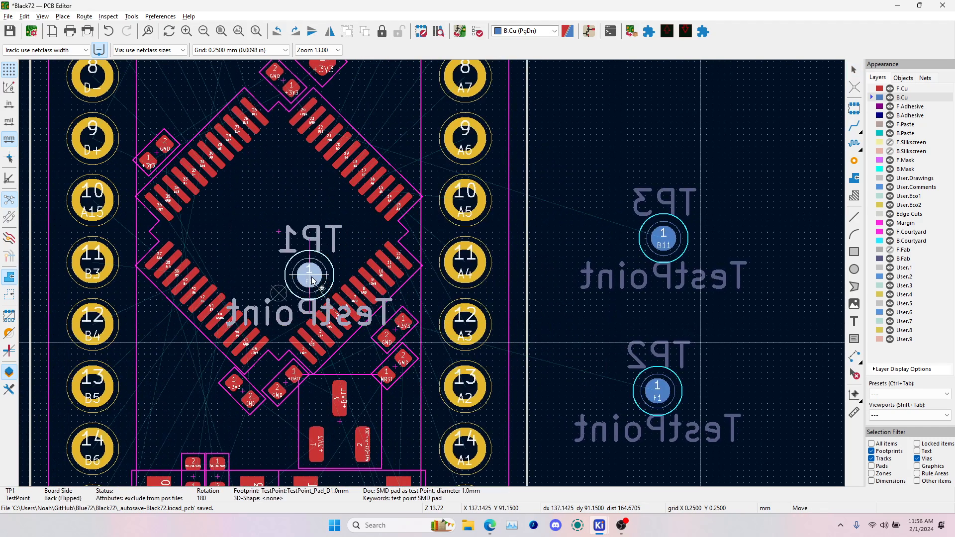
pyautogui.scroll(-2, 411, 293)
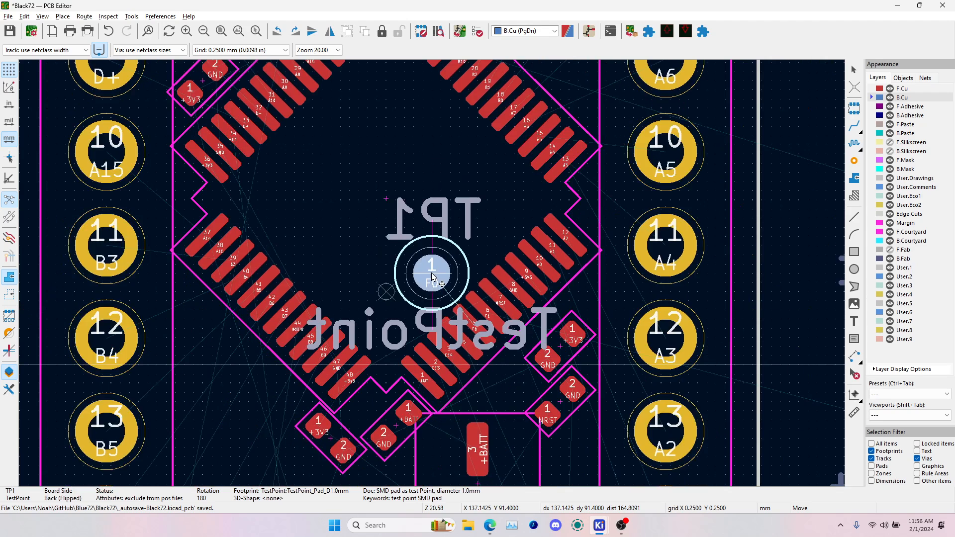
pyautogui.click(441, 265)
pyautogui.scroll(-3, 529, 277)
pyautogui.click(578, 344)
pyautogui.press('m')
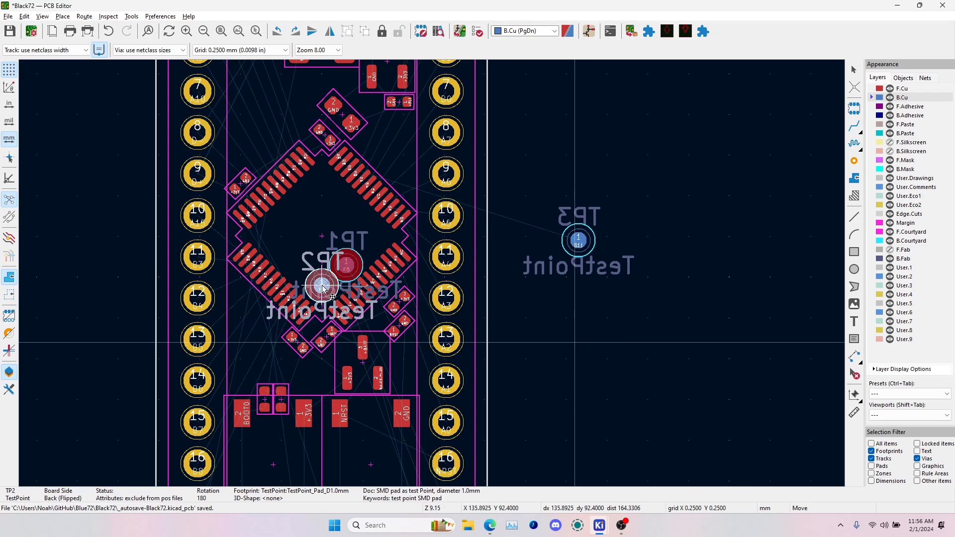
pyautogui.scroll(3, 323, 289)
pyautogui.click(429, 285)
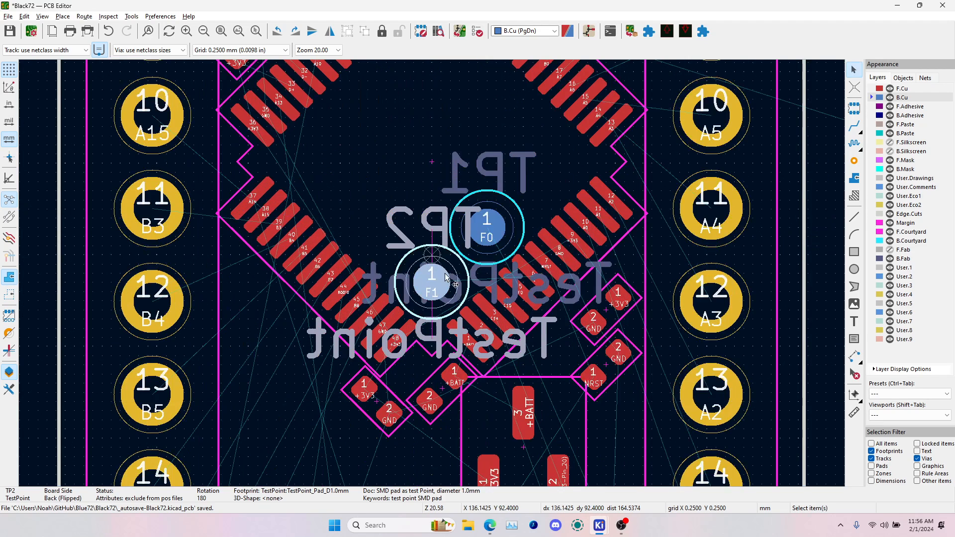
# - Place test point TP3 on the back just outside U1's upper pin row, near the +3V3 capacitors
pyautogui.scroll(-3, 418, 274)
pyautogui.click(685, 233)
pyautogui.press('m')
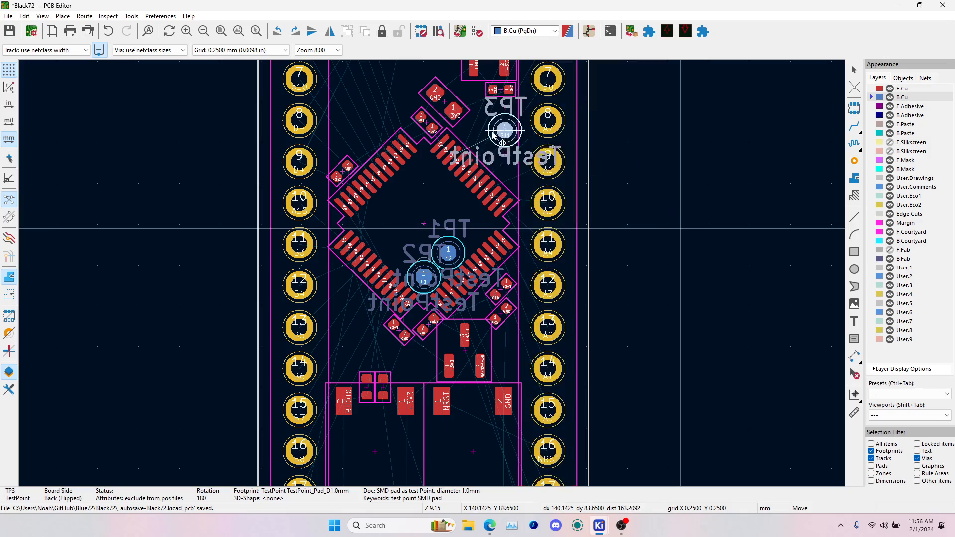
pyautogui.scroll(3, 485, 132)
pyautogui.click(403, 278)
# - Move TP1 and TP2 outside U1's lower pin row, with TP1 beside the NRST capacitor and TP2 diagonally adjacent over D1's +BATT pad
pyautogui.scroll(-4, 403, 279)
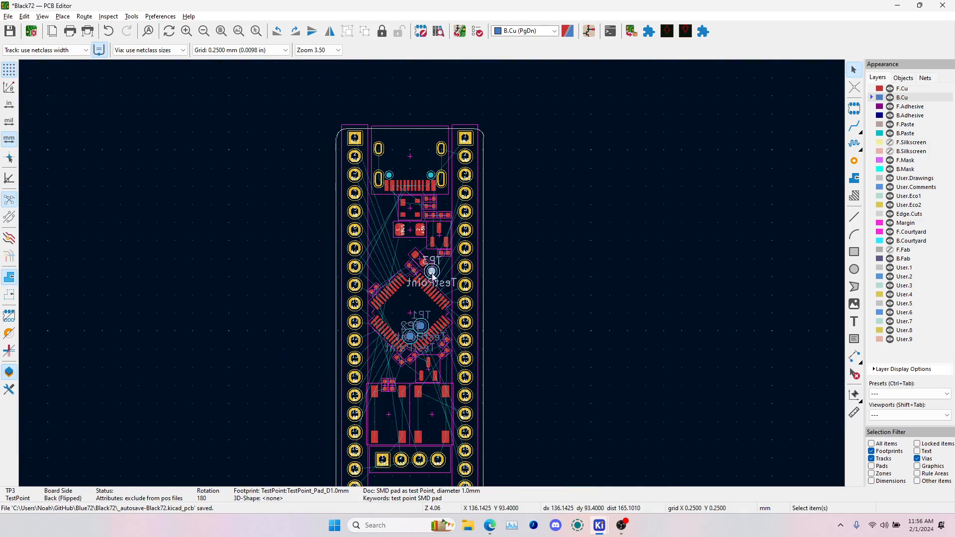
pyautogui.scroll(4, 415, 340)
pyautogui.click(483, 196)
pyautogui.press('m')
pyautogui.click(547, 307)
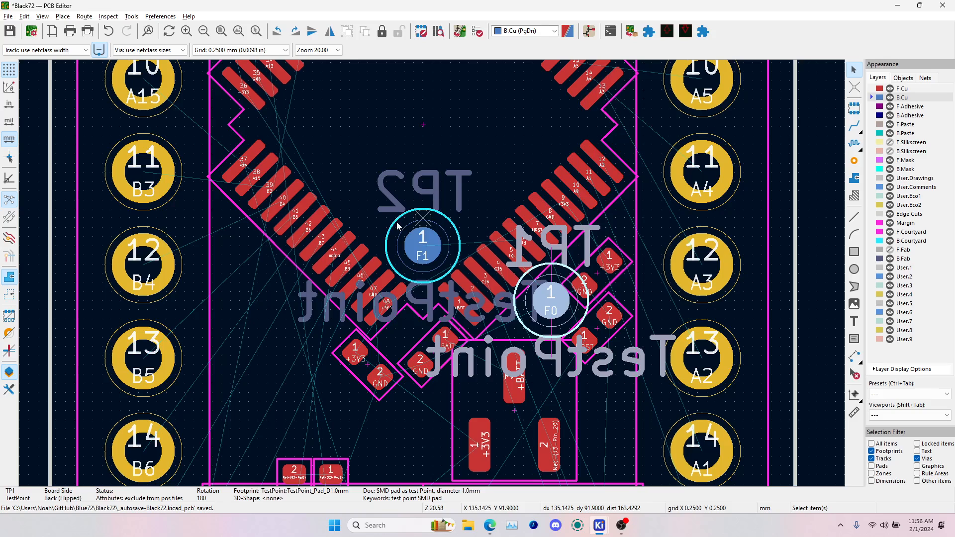
pyautogui.click(437, 245)
pyautogui.press('m')
pyautogui.click(488, 366)
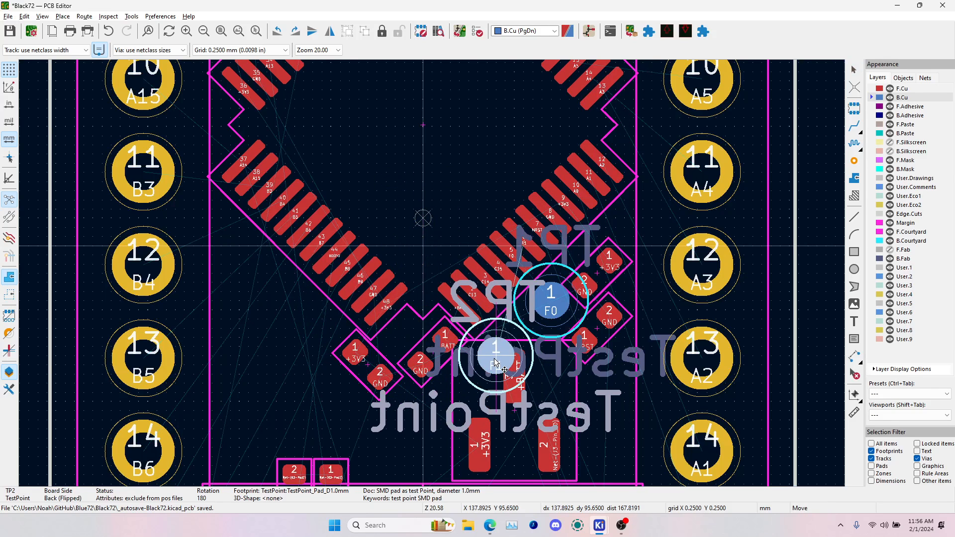
pyautogui.click(550, 301)
pyautogui.press('m')
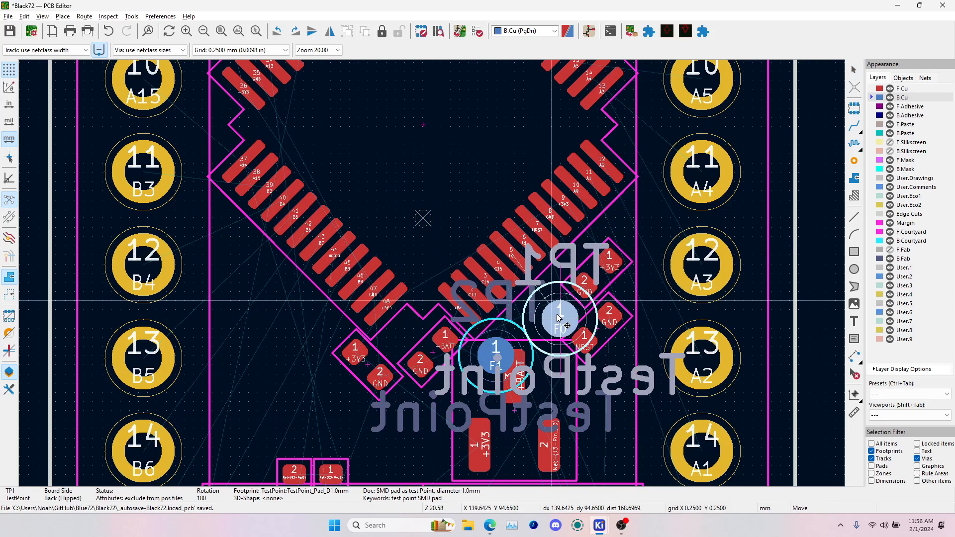
pyautogui.click(552, 308)
# - Select TP1, TP2 and TP3 together and move them off the board, beyond its right edge
pyautogui.scroll(-3, 552, 308)
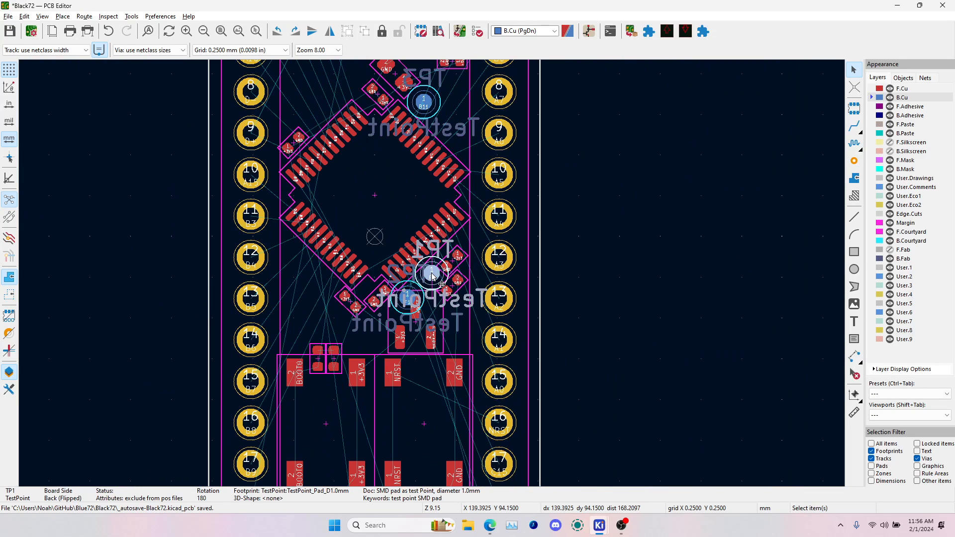
pyautogui.keyDown('shift'); pyautogui.click(407, 293); pyautogui.keyUp('shift')
pyautogui.keyDown('shift'); pyautogui.click(424, 105); pyautogui.keyUp('shift')
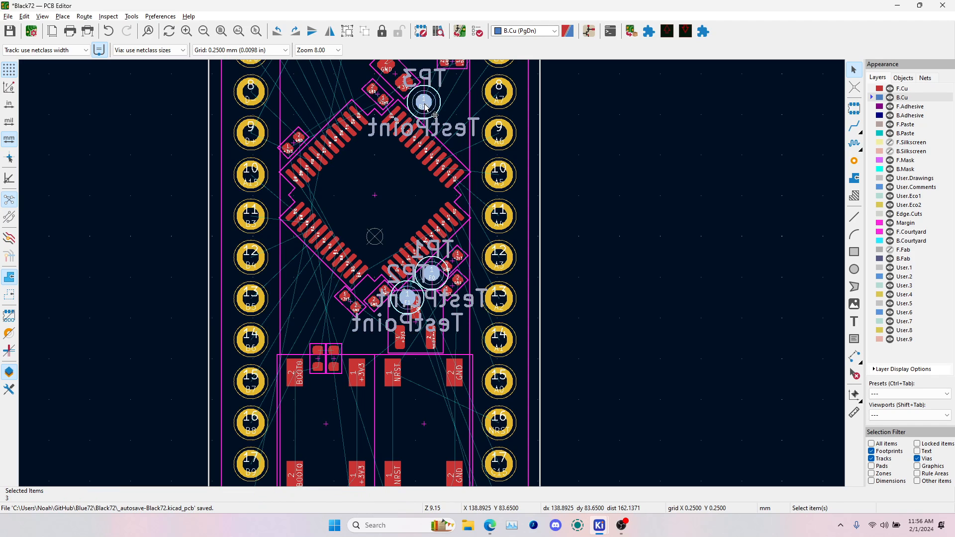
pyautogui.press('m')
pyautogui.click(648, 123)
pyautogui.scroll(-3, 575, 204)
pyautogui.click(561, 243)
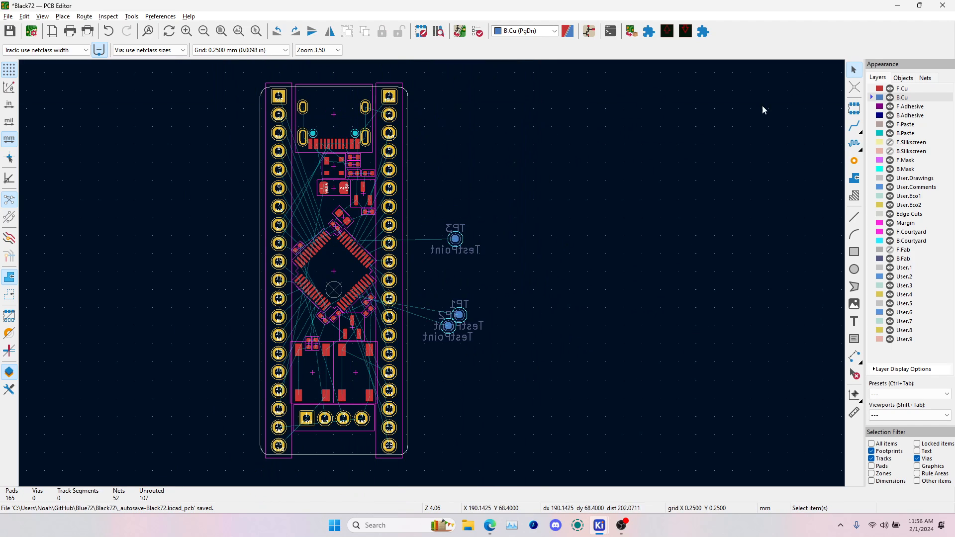
# - Set up single-track routing on the F.Cu layer with the track width following the netclass
pyautogui.click(854, 127)
pyautogui.press('pageup')
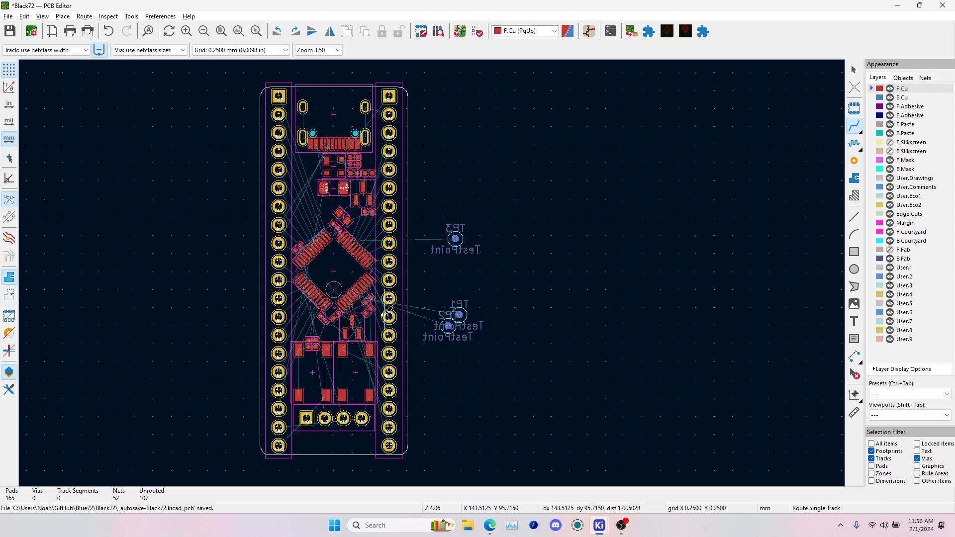
pyautogui.scroll(5, 333, 157)
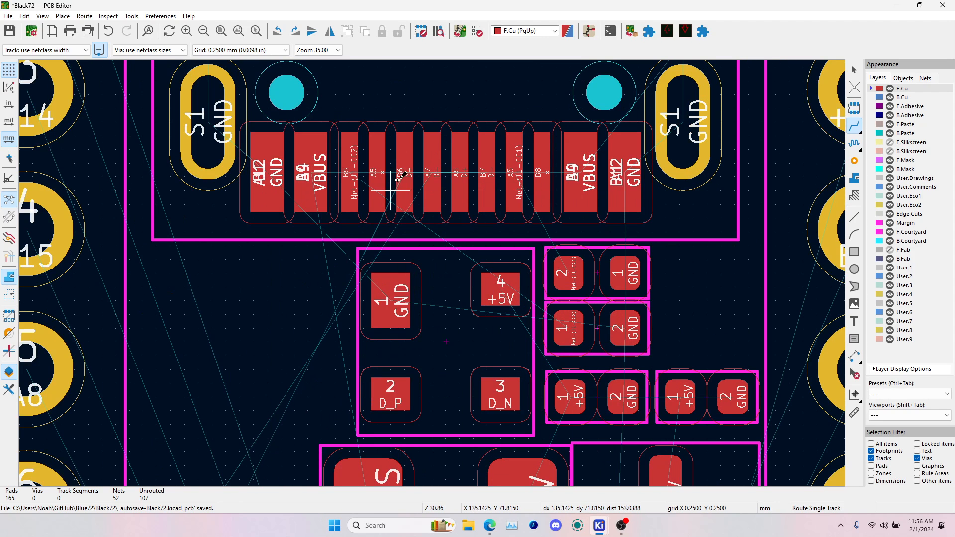
pyautogui.click(40, 50)
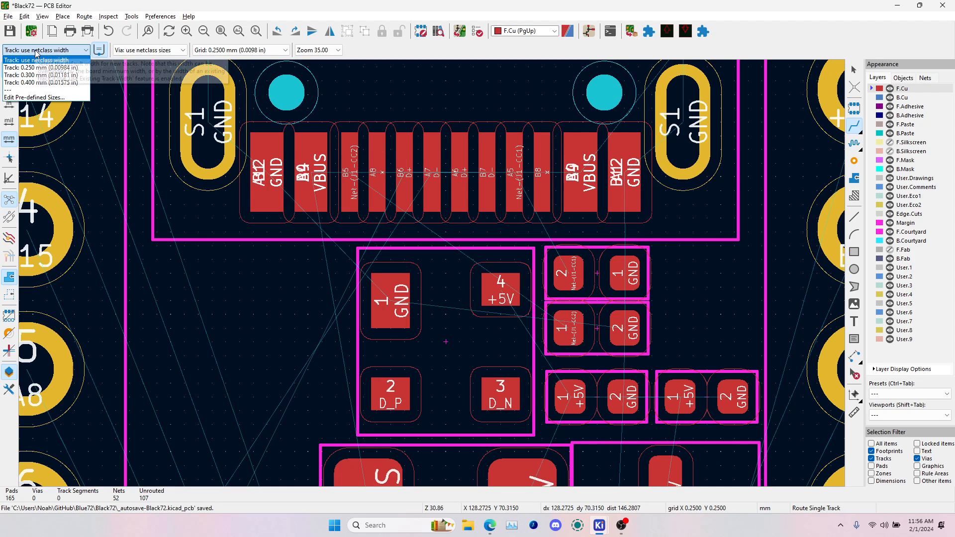
pyautogui.click(41, 59)
pyautogui.click(405, 179)
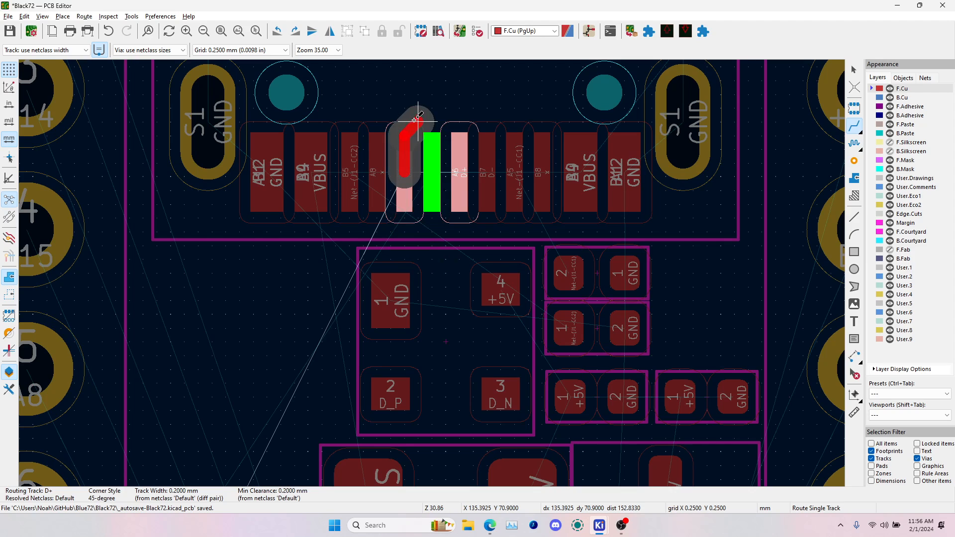
pyautogui.press('Escape')
# - Switch to the Schematic Editor and delete the D_P and D_N labels on ESD protector U2
pyautogui.hotkey('alt', 'Tab')
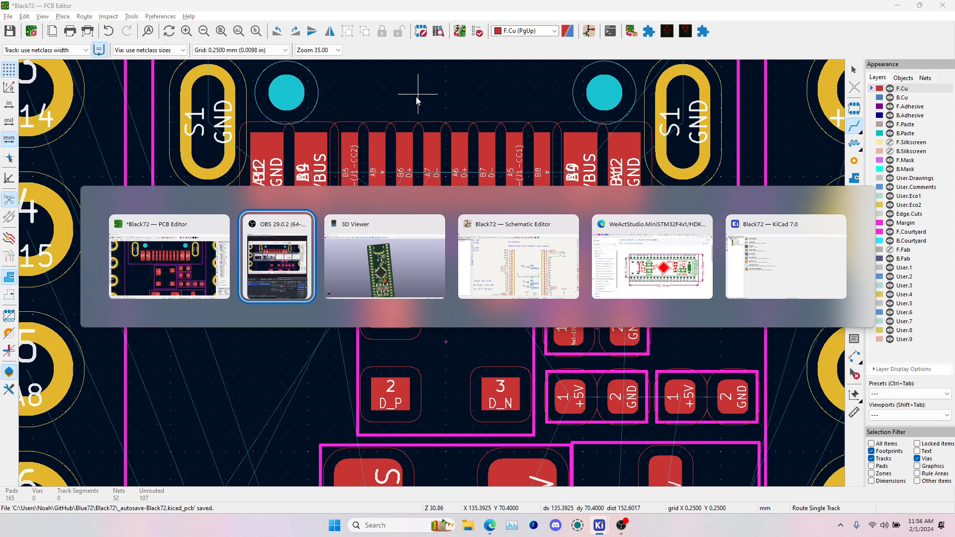
pyautogui.hotkey('alt', 'Tab')
pyautogui.hotkey('alt', 'Tab')
pyautogui.scroll(-5, 456, 266)
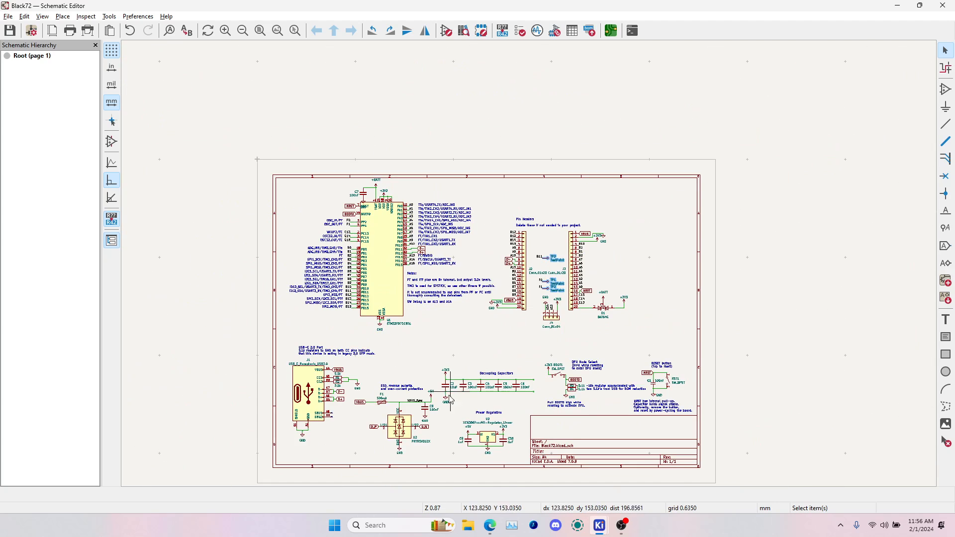
pyautogui.scroll(5, 393, 412)
pyautogui.scroll(4, 472, 302)
pyautogui.click(472, 301)
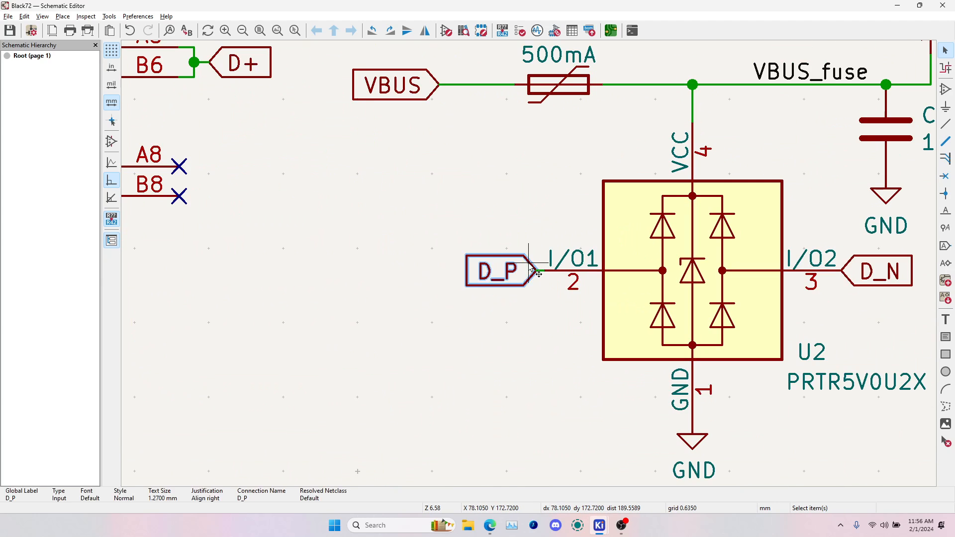
pyautogui.keyDown('shift'); pyautogui.click(866, 271); pyautogui.keyUp('shift')
pyautogui.press('Delete')
# - Duplicate the USB connector's D+ label, flip its orientation, and attach the copy to U2's I/O1 pin
pyautogui.scroll(-4, 250, 256)
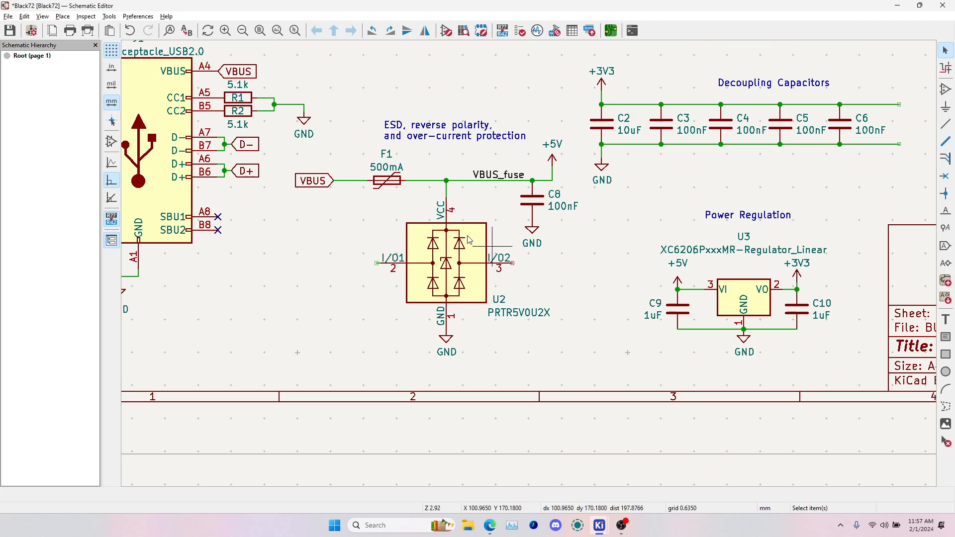
pyautogui.click(251, 173)
pyautogui.hotkey('ctrl', 'd')
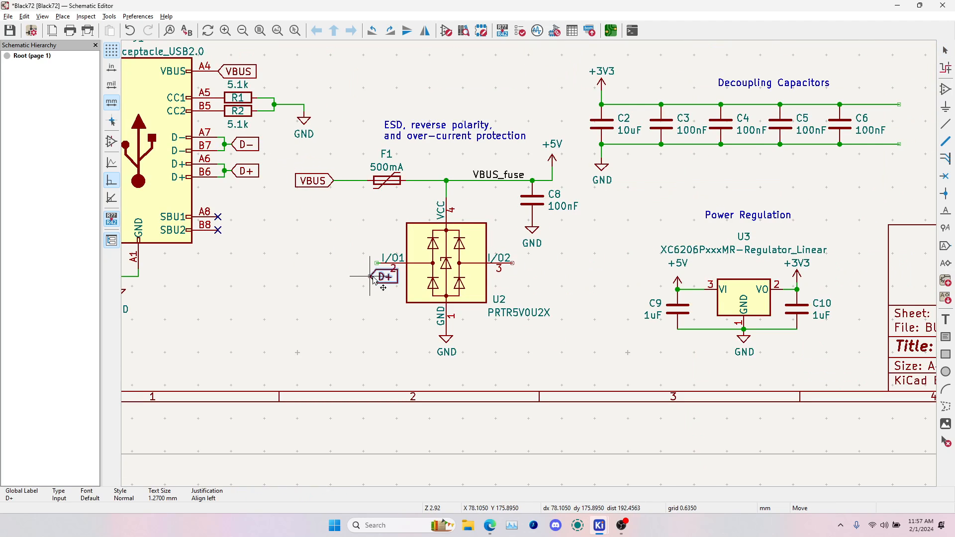
pyautogui.press('r')
pyautogui.press('r')
pyautogui.click(376, 264)
# - Attach a duplicate of the USB connector's D- label to U2's I/O2 pin and save the schematic
pyautogui.click(247, 147)
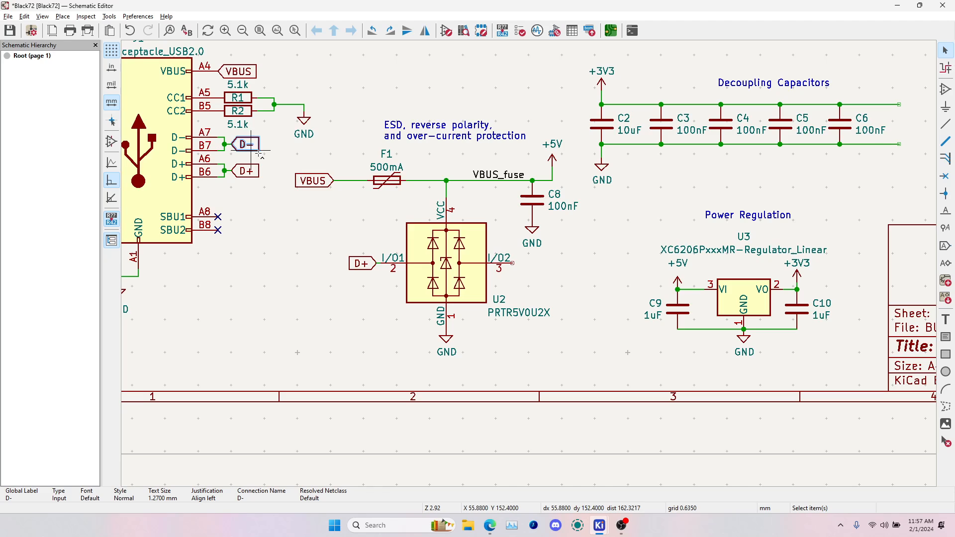
pyautogui.hotkey('ctrl', 'd')
pyautogui.click(513, 264)
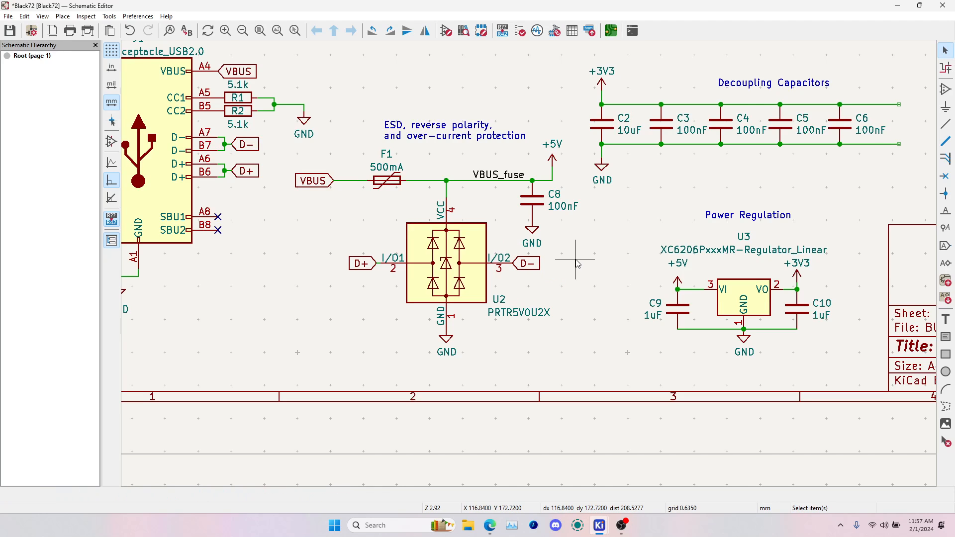
pyautogui.hotkey('ctrl', 's')
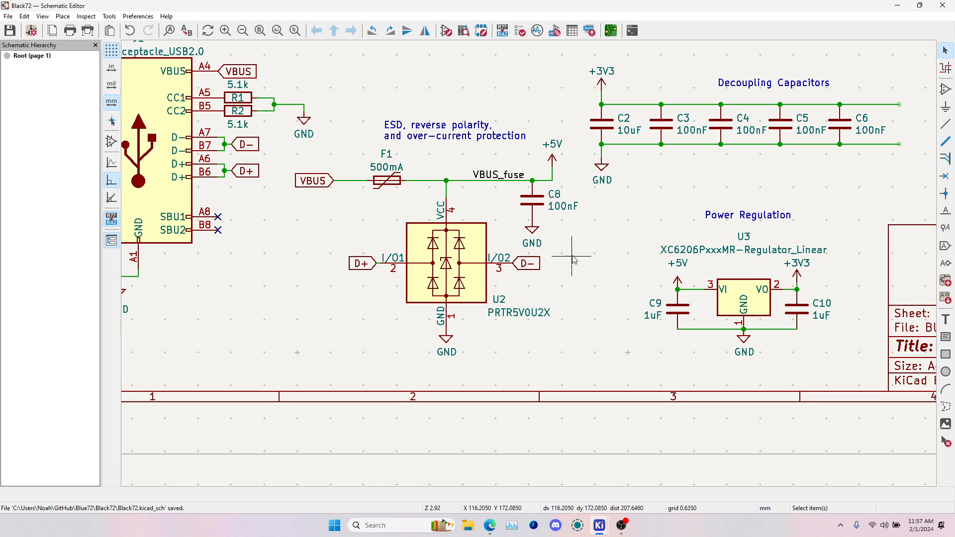
# - Switch to the PCB Editor and update the board from the schematic
pyautogui.click(611, 31)
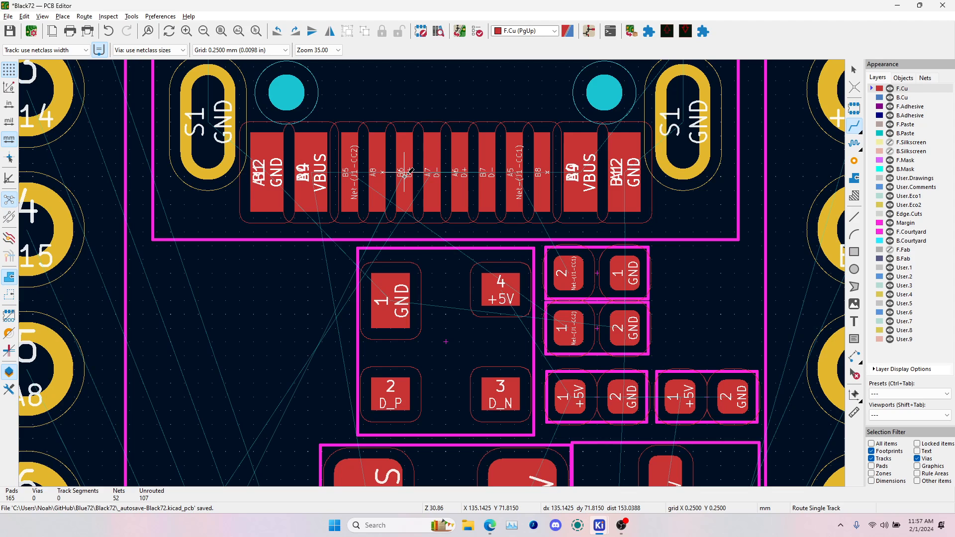
pyautogui.click(459, 31)
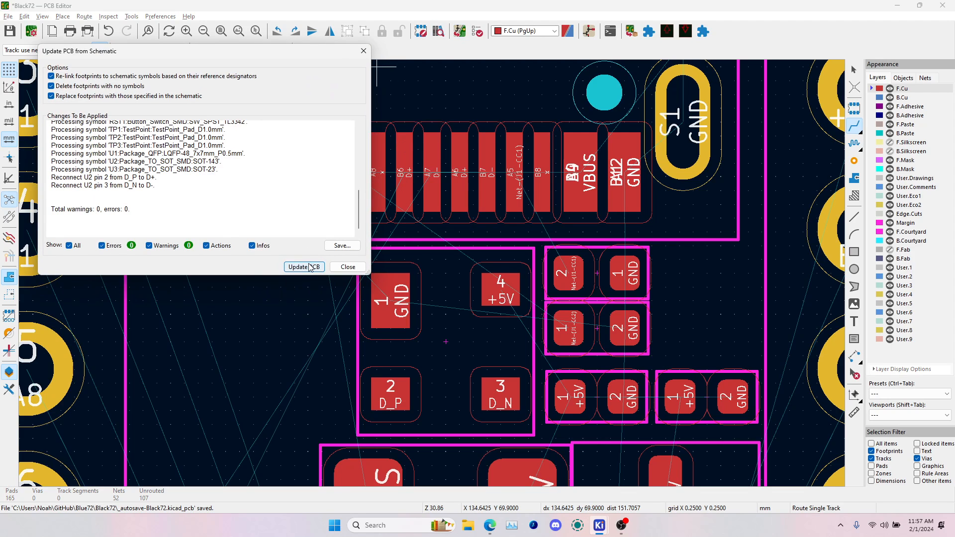
pyautogui.click(305, 268)
pyautogui.click(348, 267)
# - Move R2, C8 and the +5V capacitor beside C8 down by about 0.25 mm each
pyautogui.click(576, 334)
pyautogui.press('m')
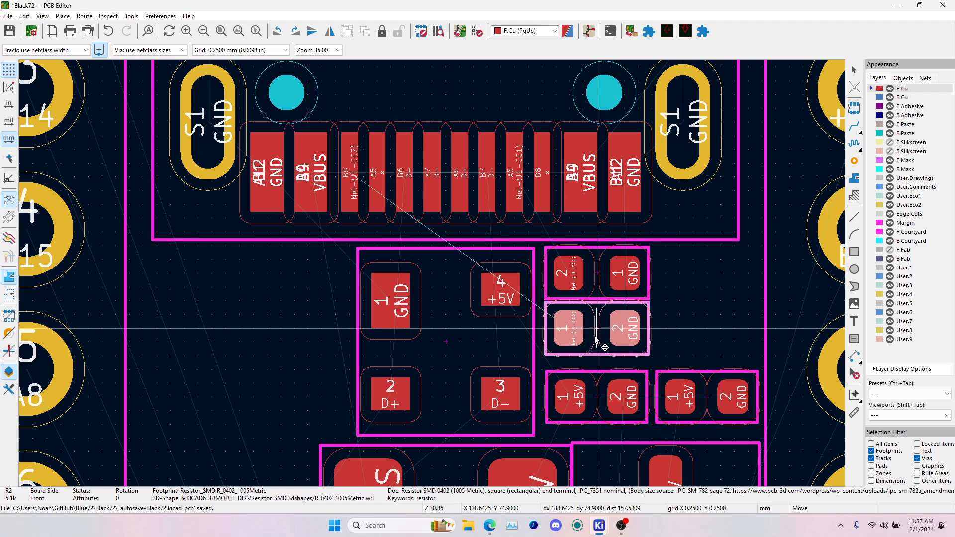
pyautogui.click(597, 342)
pyautogui.click(596, 402)
pyautogui.press('m')
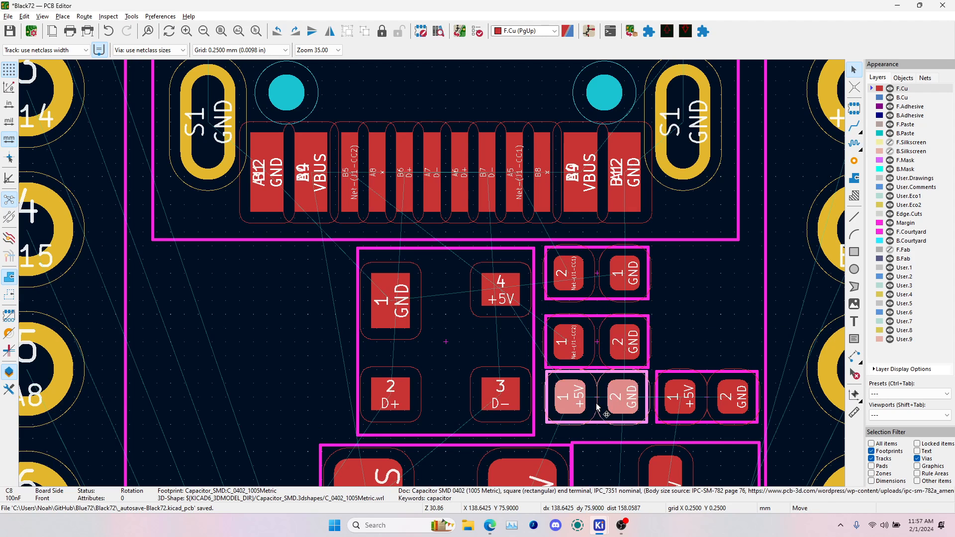
pyautogui.click(597, 411)
pyautogui.click(702, 405)
pyautogui.press('m')
pyautogui.click(707, 411)
# - Route F.Cu tracks joining the USB connector's two D+ pads above the pad row and its two D- pads below it
pyautogui.scroll(-4, 708, 411)
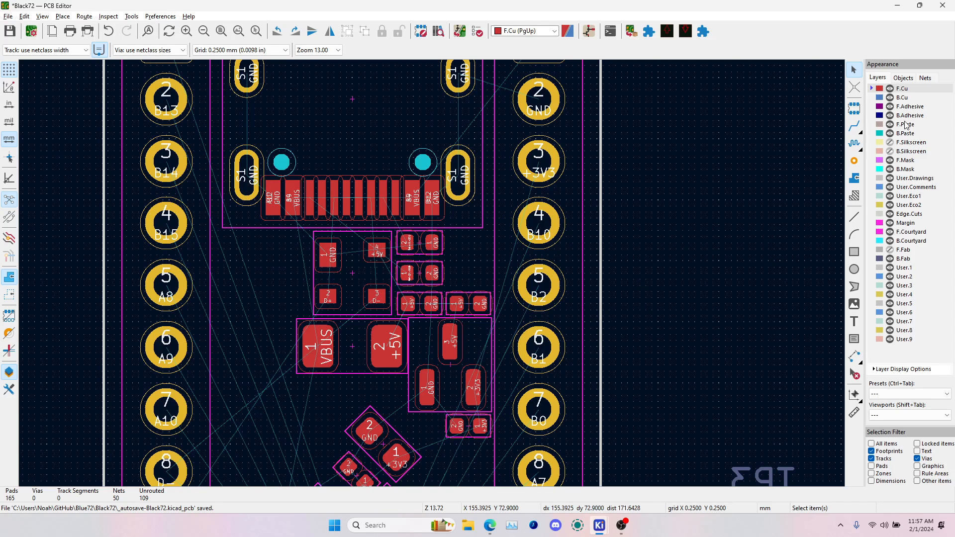
pyautogui.click(854, 126)
pyautogui.scroll(4, 300, 185)
pyautogui.click(380, 156)
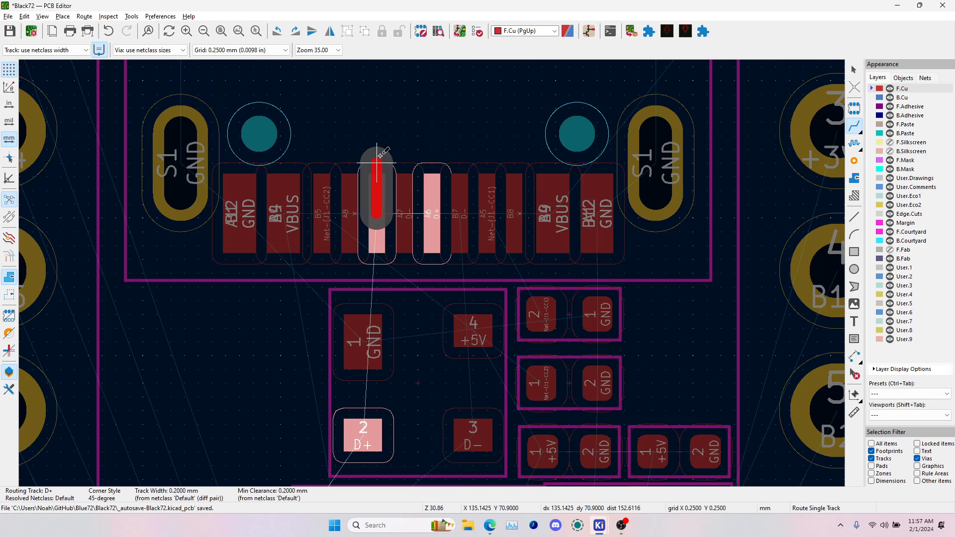
pyautogui.click(420, 150)
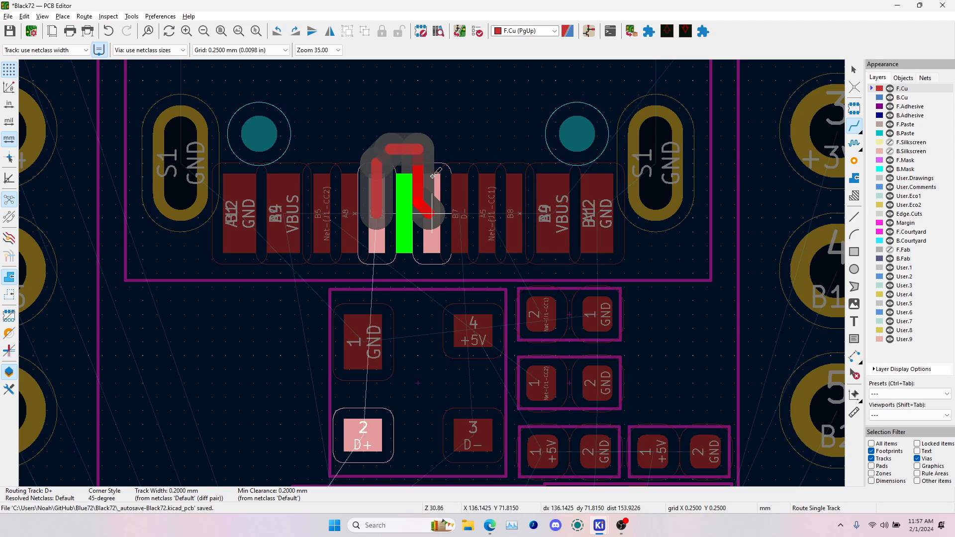
pyautogui.click(432, 162)
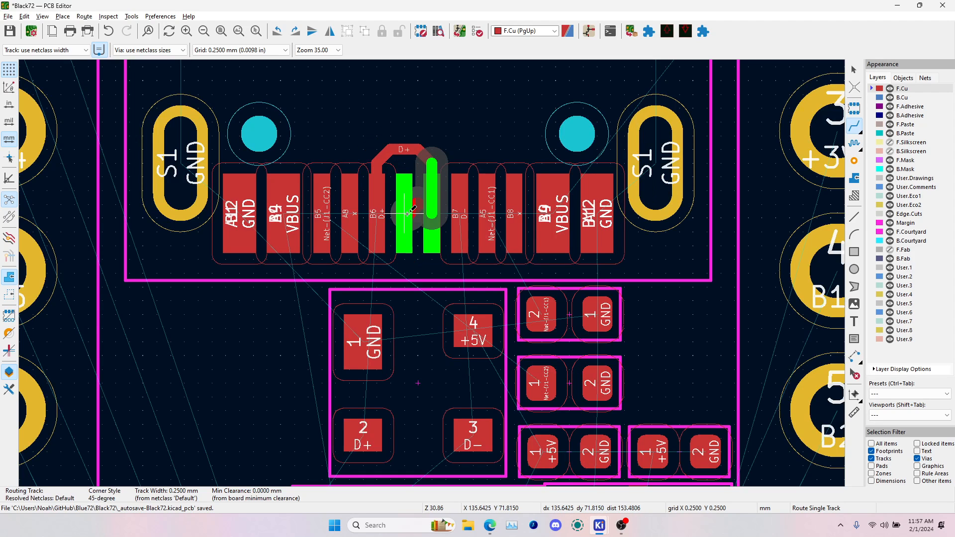
pyautogui.click(404, 213)
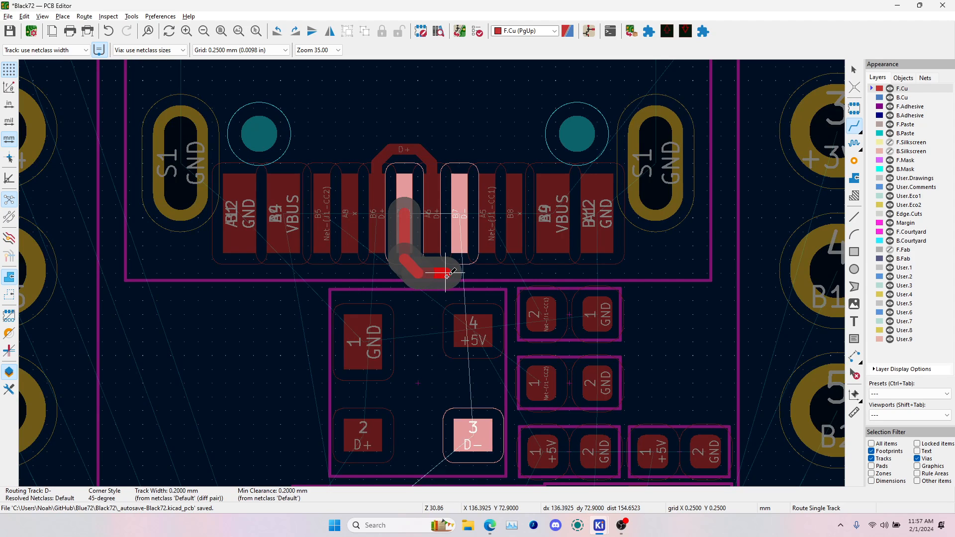
pyautogui.click(462, 234)
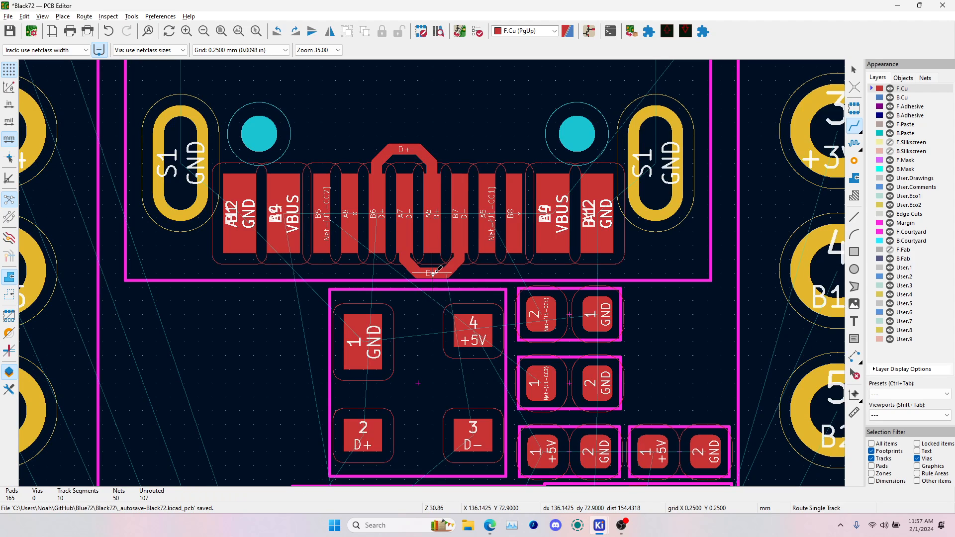
# - Route D+ from USB pad B6 to U2 pin 2, and D- from the joined USB pads to U2 pin 3
pyautogui.click(376, 217)
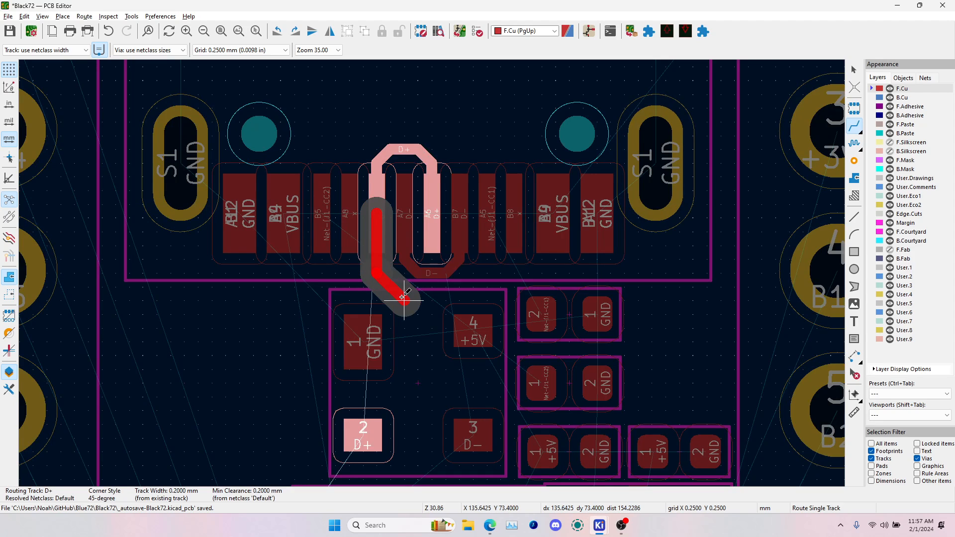
pyautogui.click(393, 416)
pyautogui.click(431, 277)
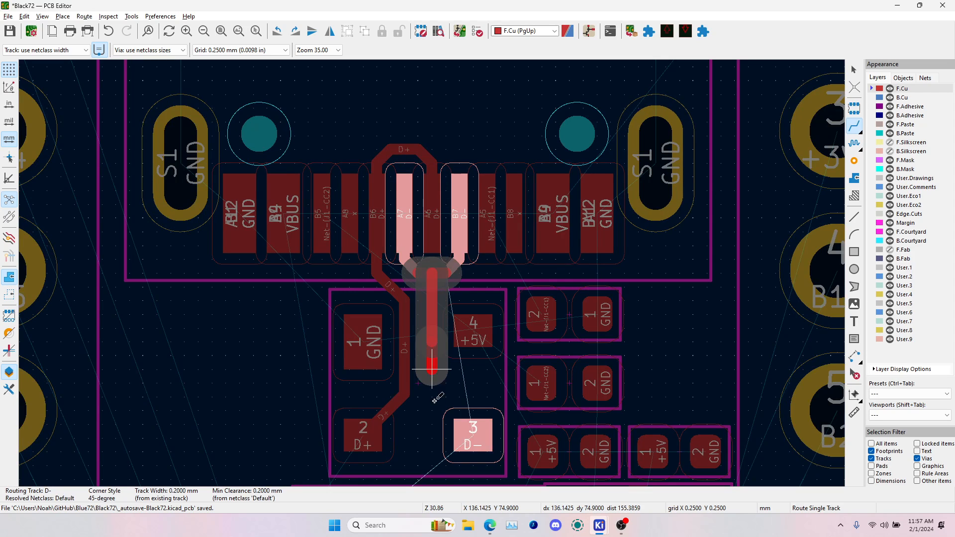
pyautogui.click(446, 411)
# - Route D+ from U2 pin 2 between the fuse pads and diagonally down, ending above C3 near header pin 9
pyautogui.keyDown('shift'); pyautogui.scroll(-5, 378, 239); pyautogui.keyUp('shift')
pyautogui.click(356, 206)
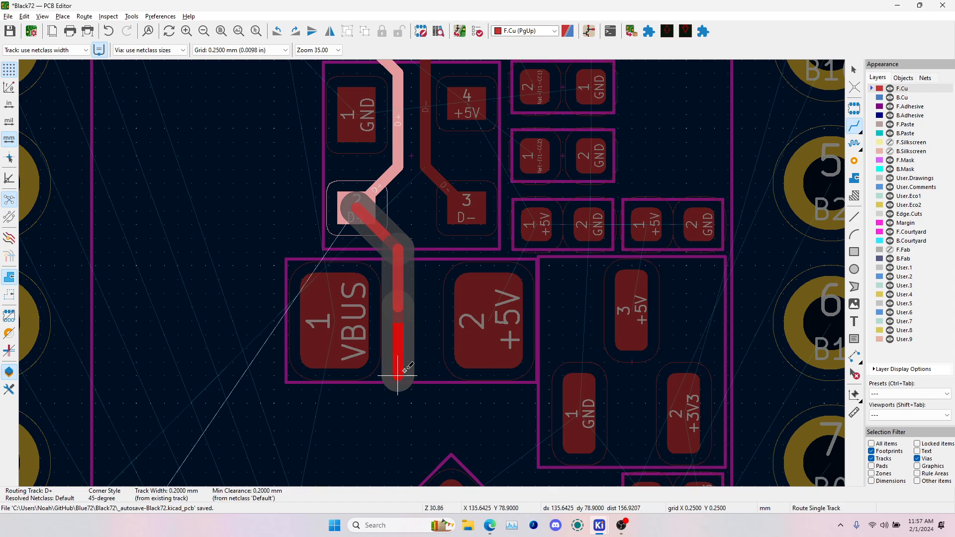
pyautogui.scroll(-5, 400, 354)
pyautogui.scroll(4, 432, 269)
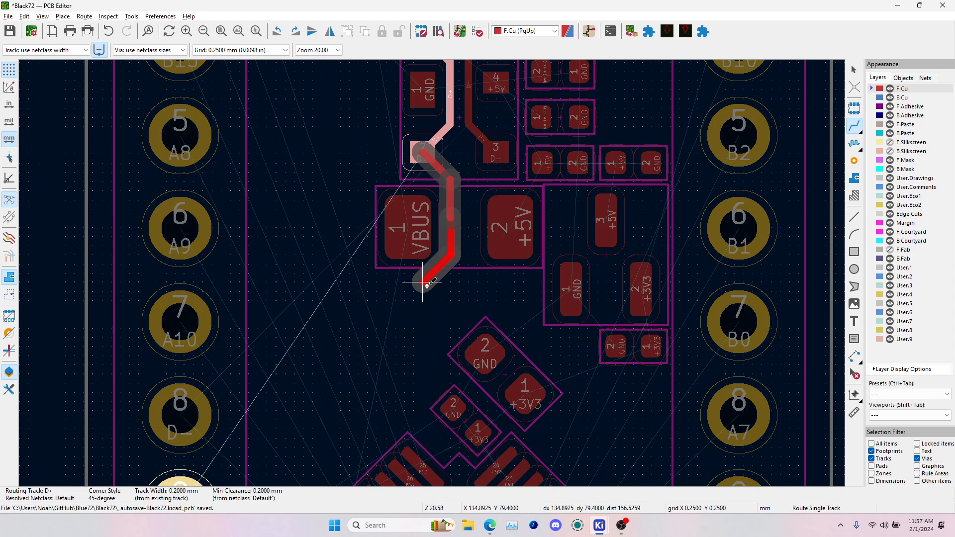
pyautogui.moveTo(331, 345); pyautogui.dragTo(422, 129, button='middle')
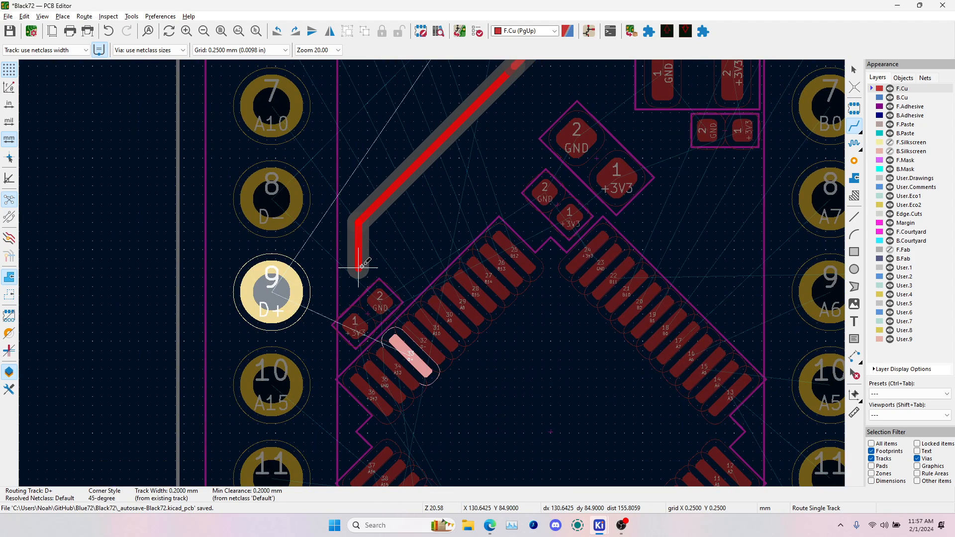
pyautogui.doubleClick(361, 266)
pyautogui.scroll(-2, 427, 273)
pyautogui.scroll(4, 433, 268)
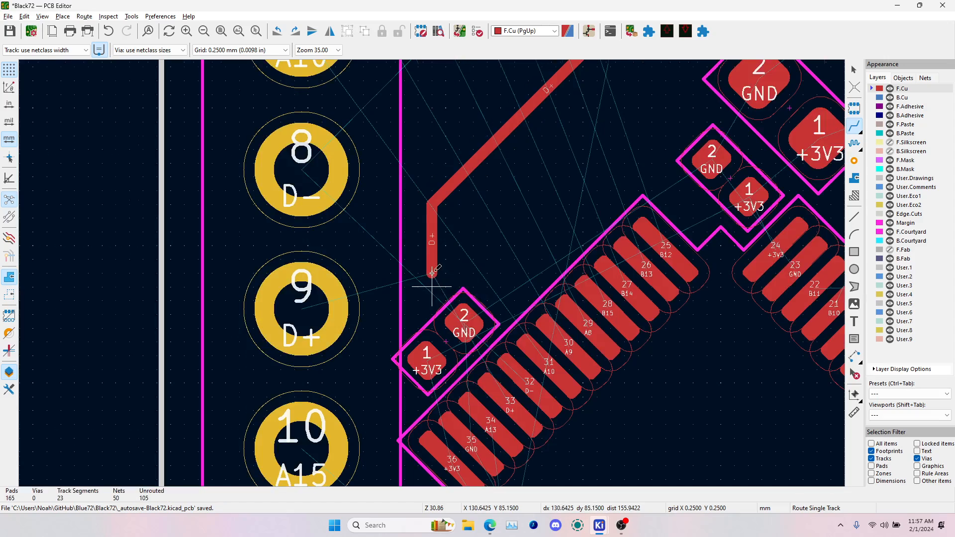
pyautogui.scroll(-3, 433, 271)
pyautogui.scroll(3, 448, 273)
pyautogui.press('Escape')
# - Rotate capacitor C3 to 90 degrees and place it beside header pin 9, just clear of the header's courtyard
pyautogui.click(481, 280)
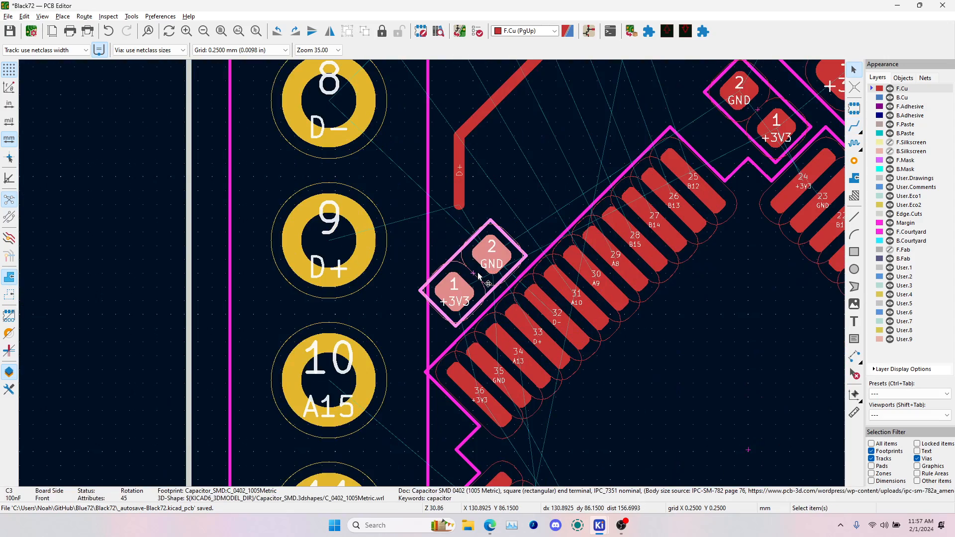
pyautogui.scroll(-4, 479, 276)
pyautogui.press('m')
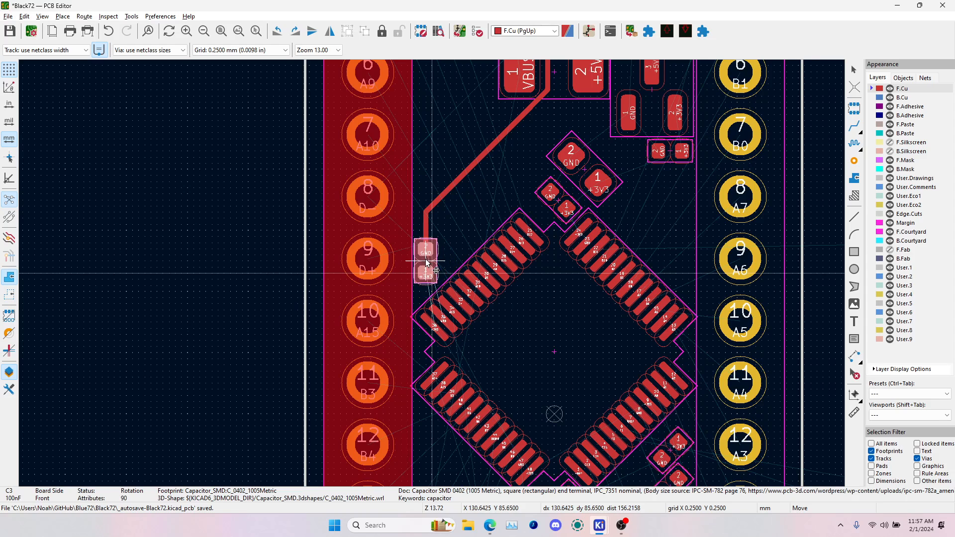
pyautogui.hotkey('shift', 'r')
pyautogui.press('r')
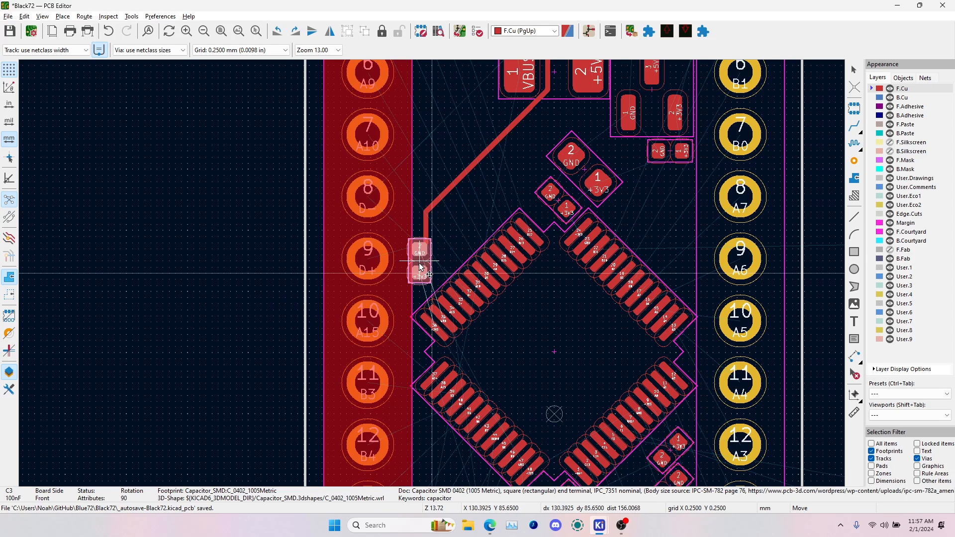
pyautogui.scroll(5, 423, 271)
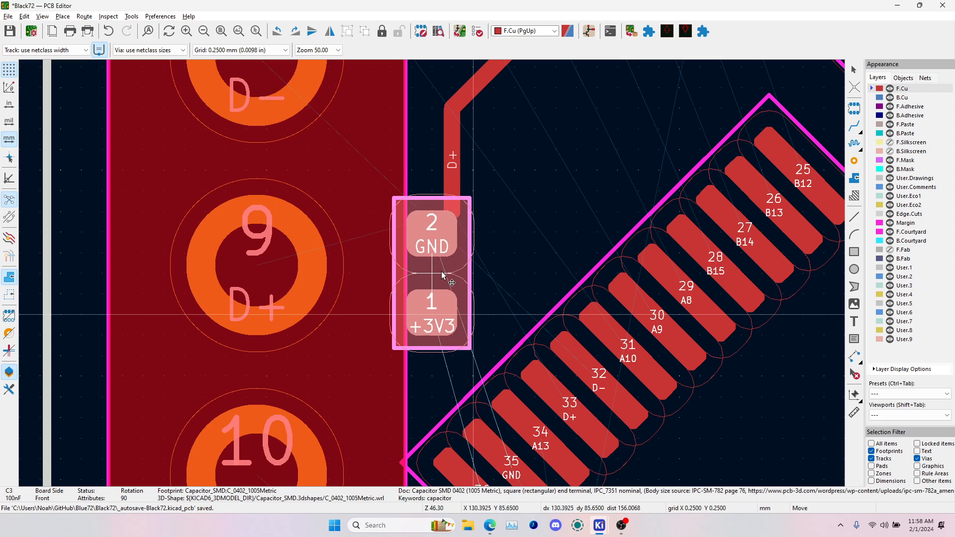
pyautogui.click(444, 258)
# - Switch to the web browser and open the AliExpress listing for the WeAct BlackPill STM32F411CEU6 board
pyautogui.hotkey('alt', 'Tab')
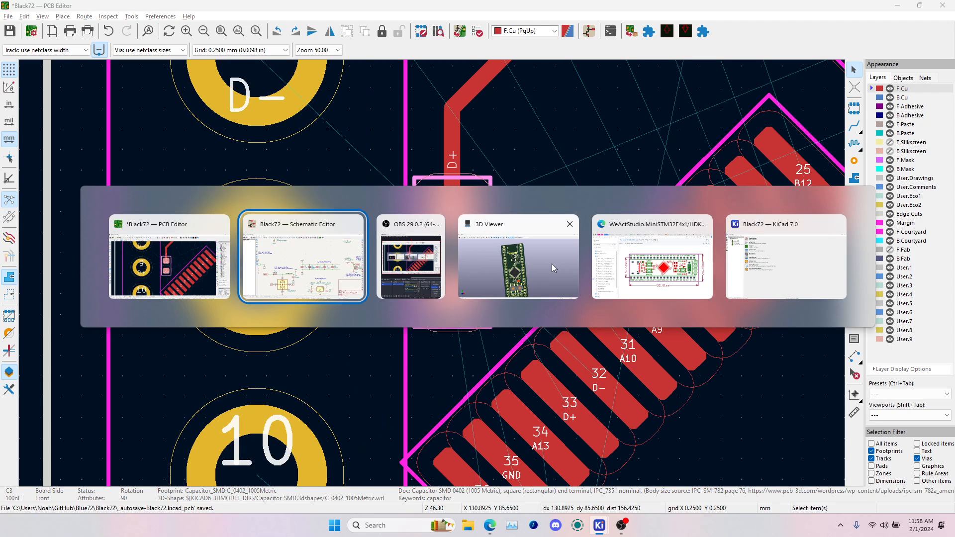
pyautogui.click(651, 259)
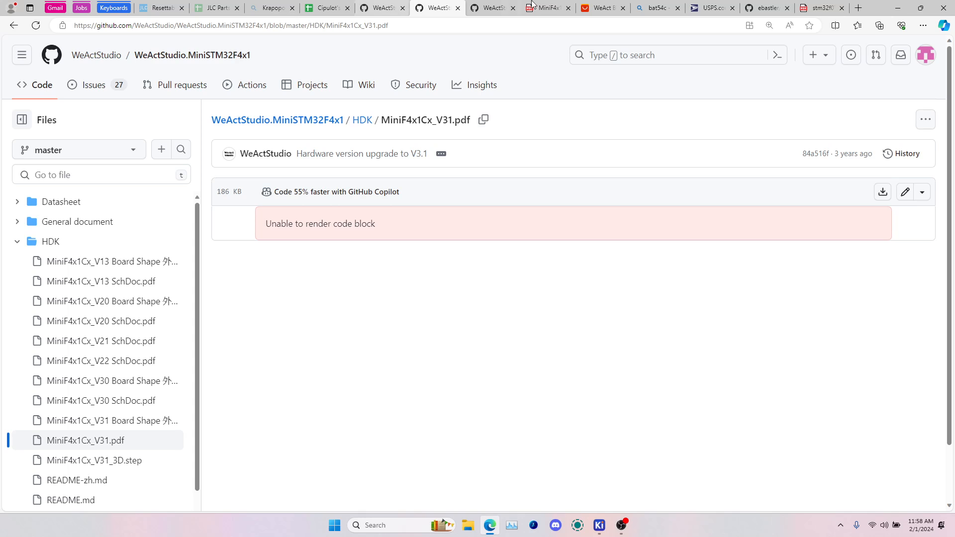
pyautogui.click(603, 8)
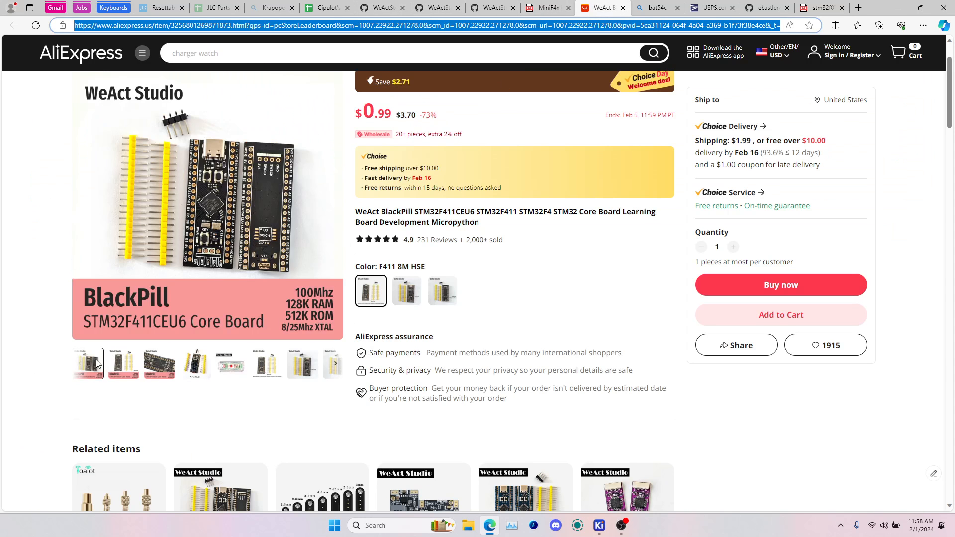
# - Examine the microcontroller area in the BlackPill product photo and compare it with the Black72 board in the PCB Editor's 3D view
pyautogui.click(93, 365)
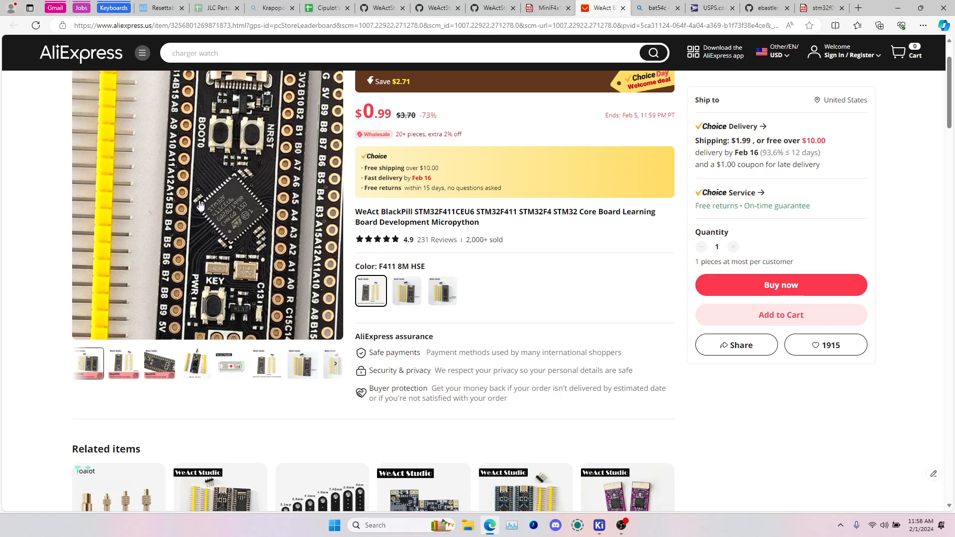
pyautogui.hotkey('alt', 'Tab')
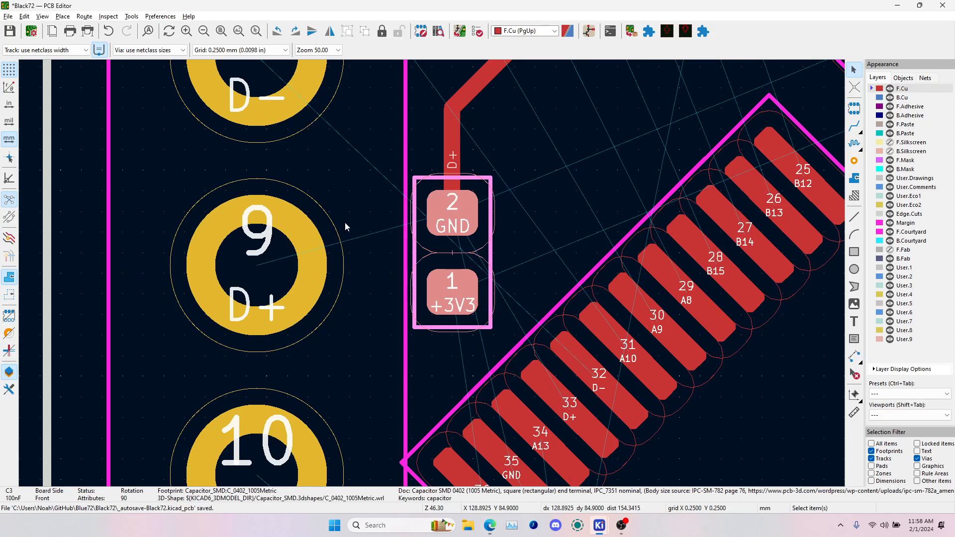
pyautogui.scroll(-5, 346, 226)
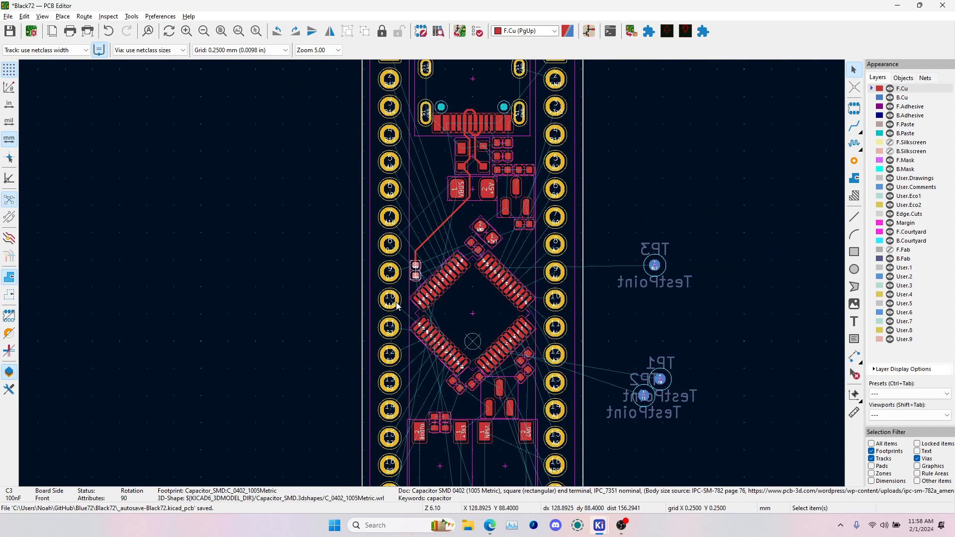
pyautogui.click(467, 324)
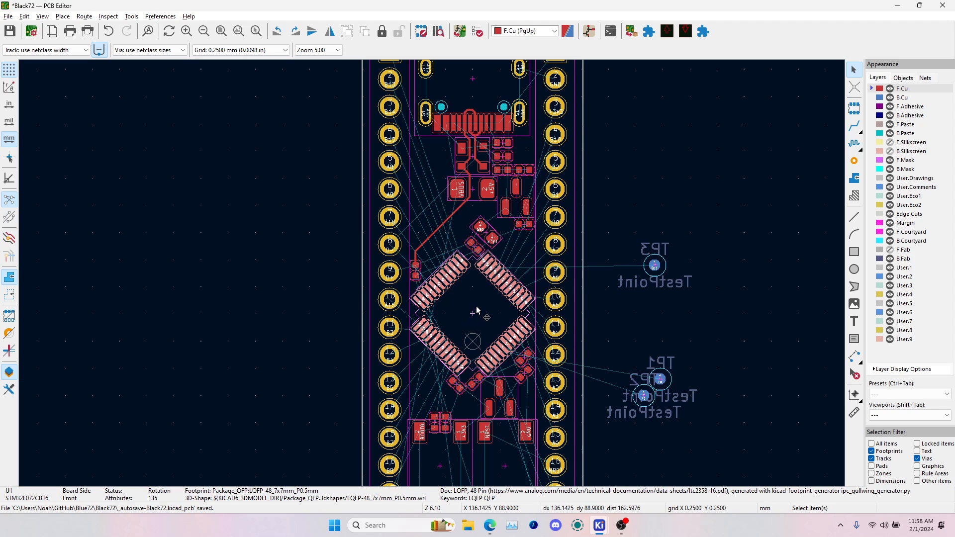
pyautogui.scroll(3, 400, 306)
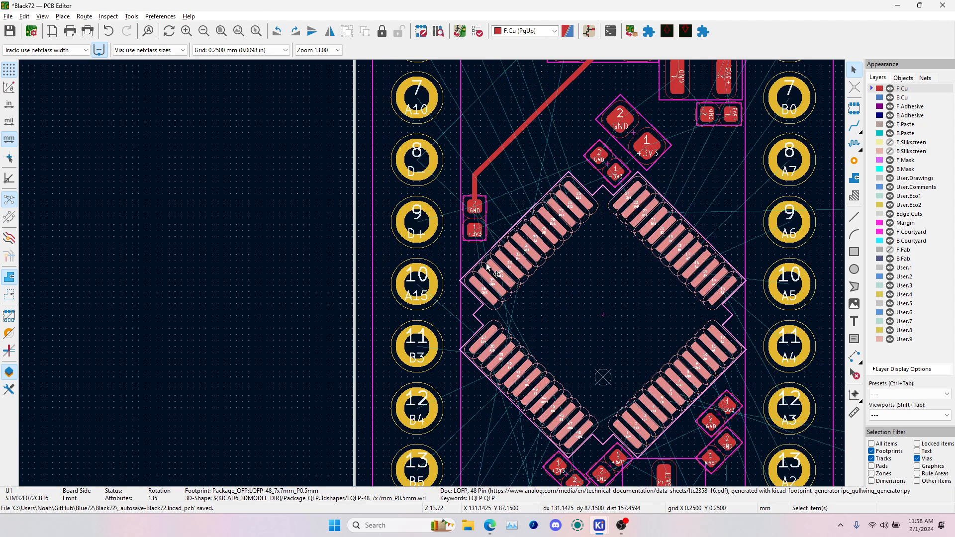
pyautogui.hotkey('alt', '3')
pyautogui.moveTo(595, 298); pyautogui.dragTo(408, 303)
pyautogui.moveTo(496, 280); pyautogui.dragTo(457, 368)
pyautogui.hotkey('alt', 'Tab')
# - Move capacitor C3 about 0.25 mm down, away from the bend in the D+ track
pyautogui.scroll(5, 473, 230)
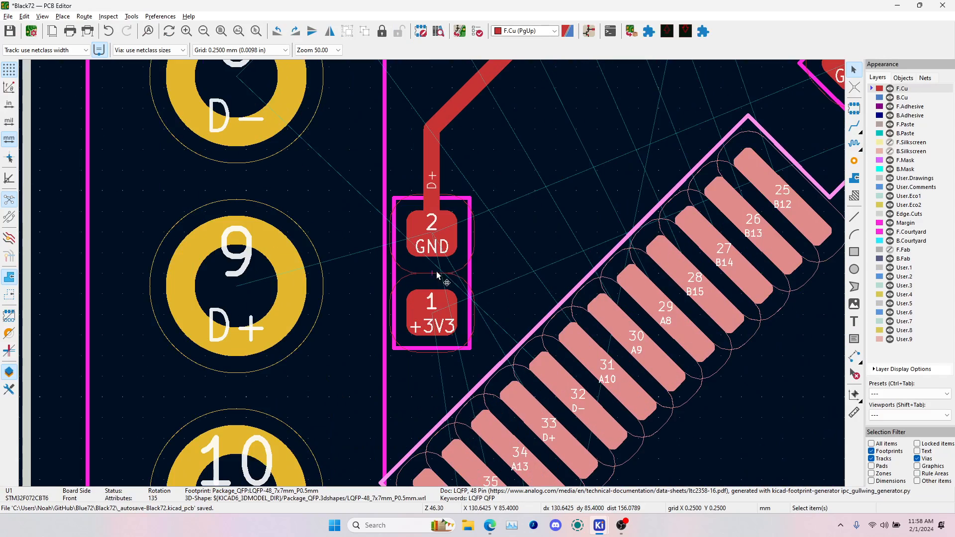
pyautogui.click(432, 274)
pyautogui.scroll(-1, 432, 275)
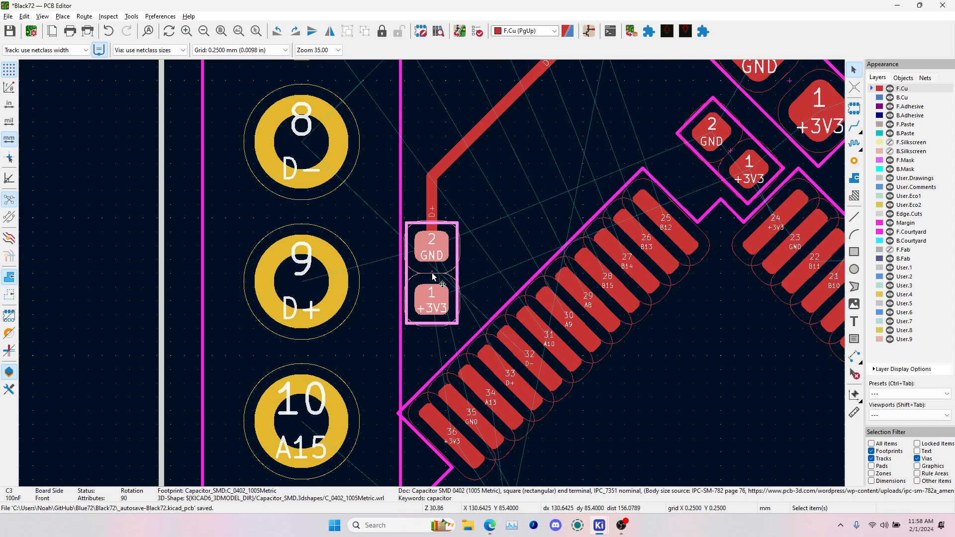
pyautogui.press('m')
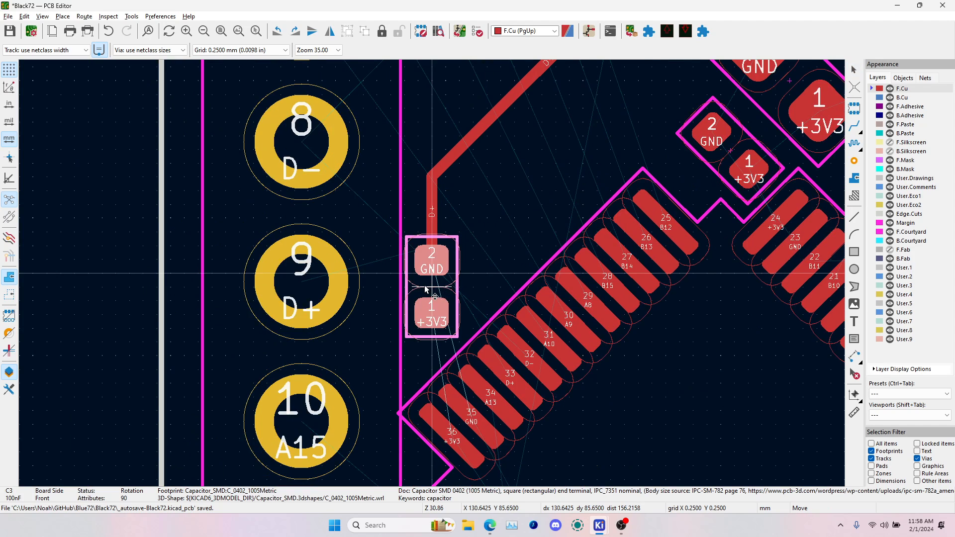
pyautogui.click(431, 293)
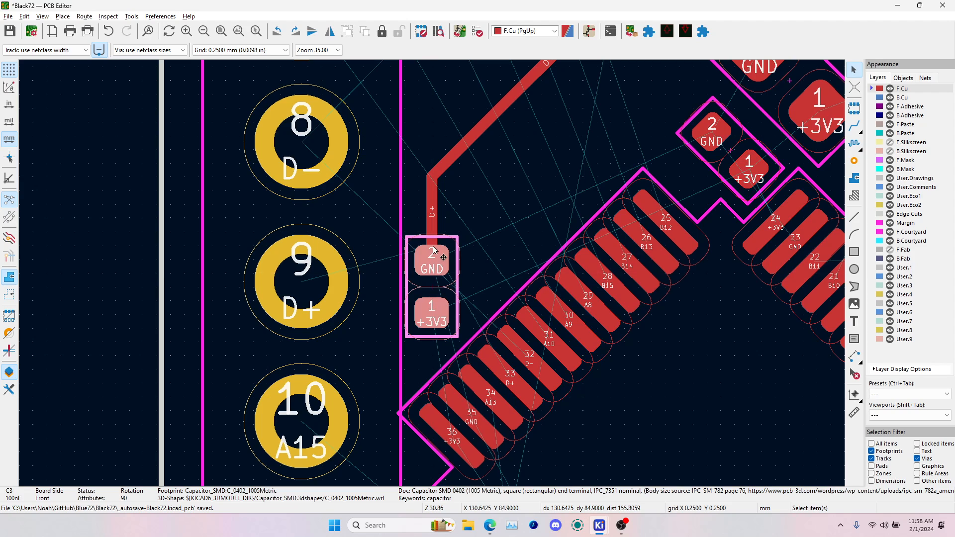
# - Route D+ from microcontroller pad 33 straight up between C3 and the chip to the existing diagonal D+ track
pyautogui.click(855, 128)
pyautogui.click(508, 374)
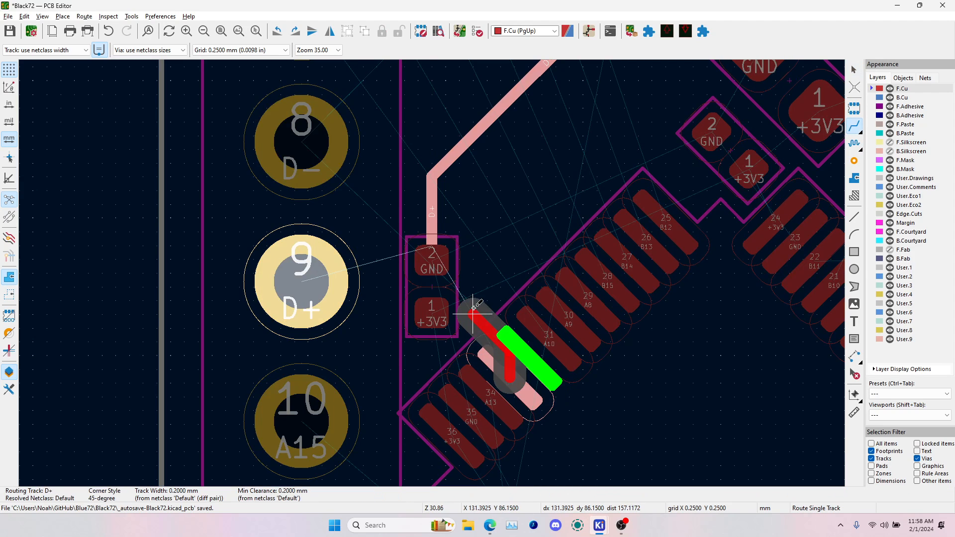
pyautogui.click(468, 273)
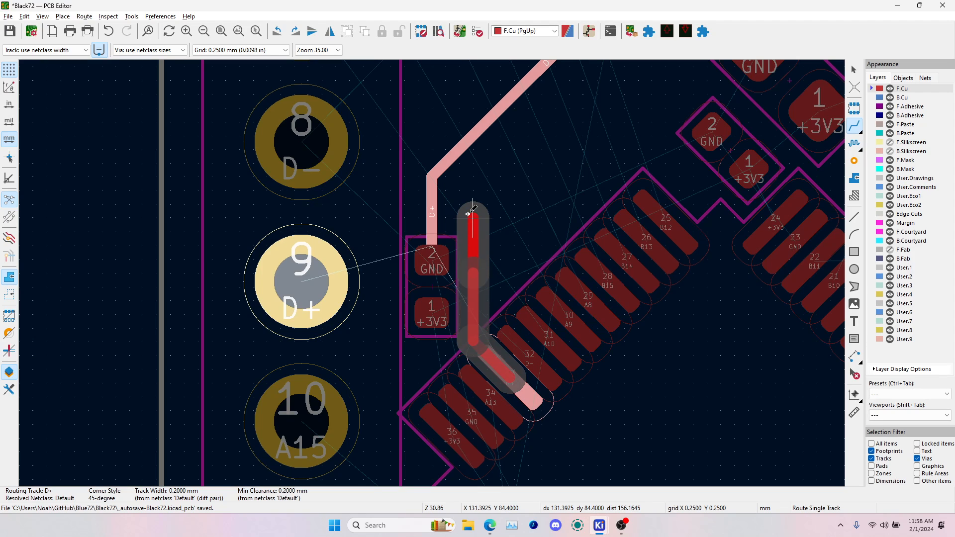
pyautogui.click(471, 141)
pyautogui.press('Escape')
# - Delete the leftover vertical D+ segment above C3 and the diagonal stub beyond the new junction
pyautogui.click(434, 208)
pyautogui.press('Delete')
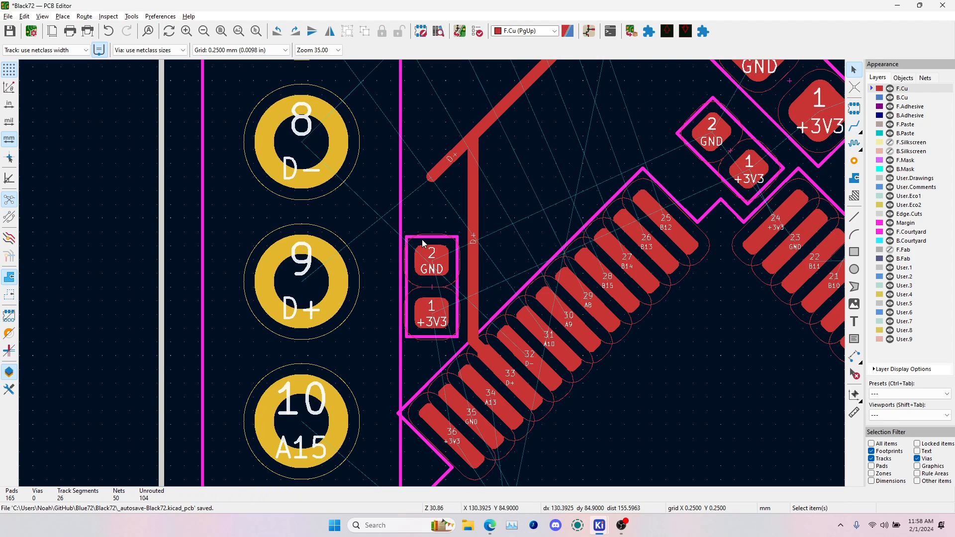
pyautogui.click(442, 176)
pyautogui.press('Delete')
# - Route D- from microcontroller pad 32 parallel to the D+ track, up between the fuse pads to U2 pin 3
pyautogui.click(852, 128)
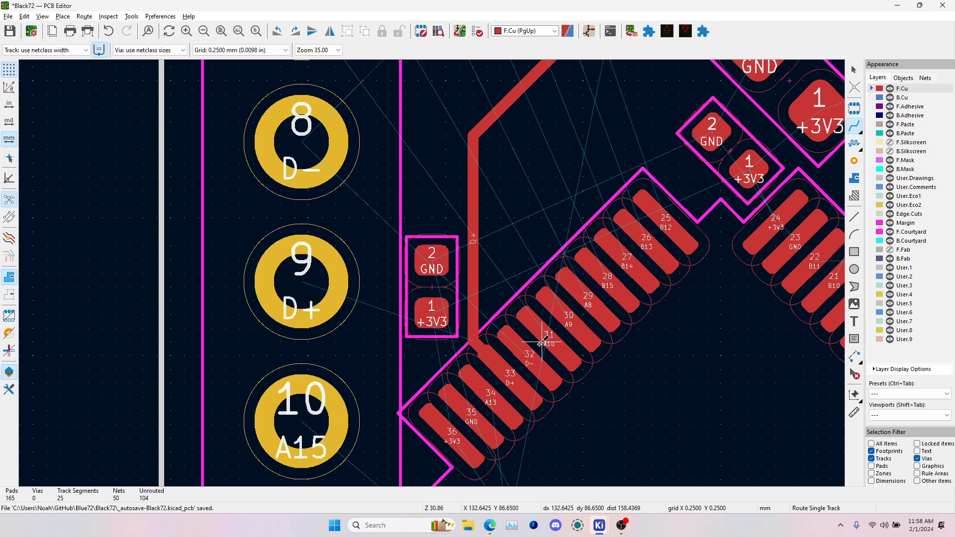
pyautogui.click(532, 348)
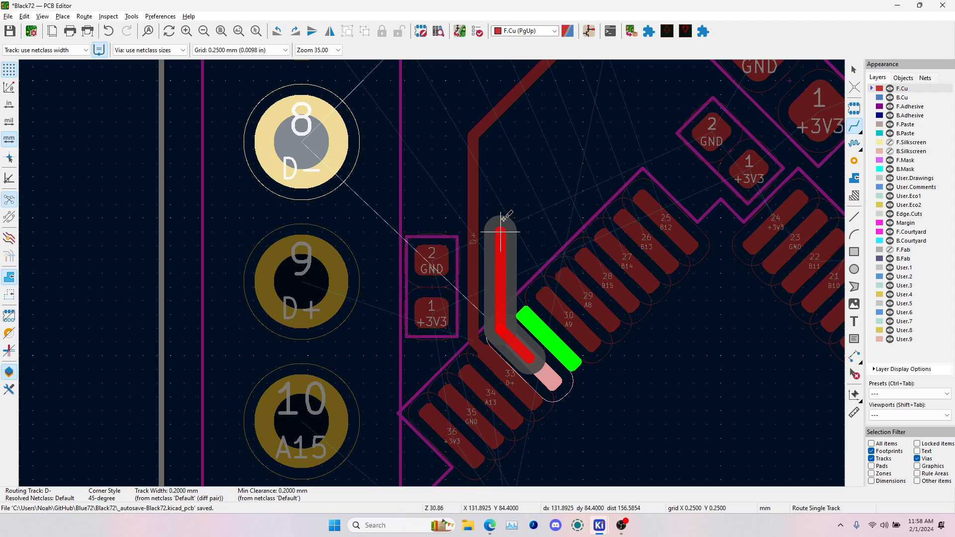
pyautogui.click(504, 215)
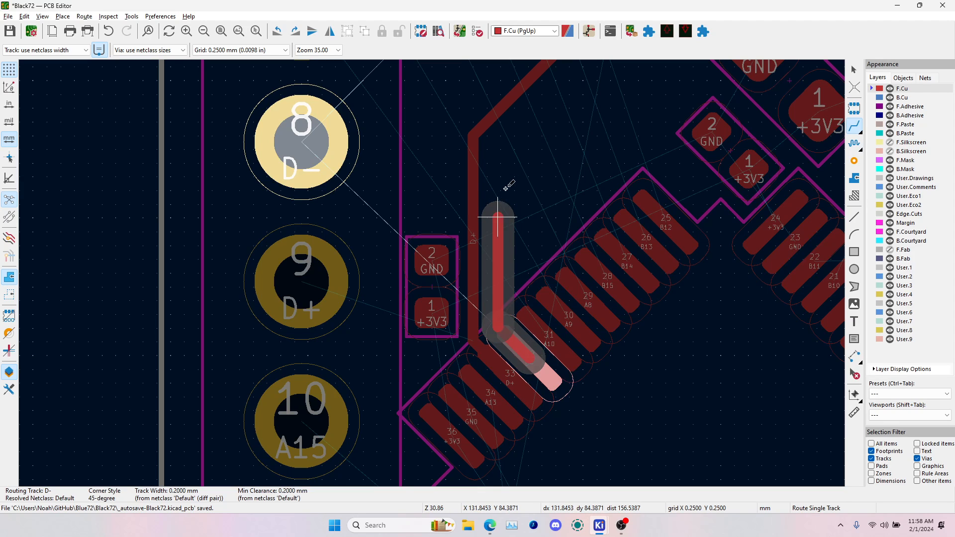
pyautogui.moveTo(531, 147); pyautogui.dragTo(457, 310, button='middle')
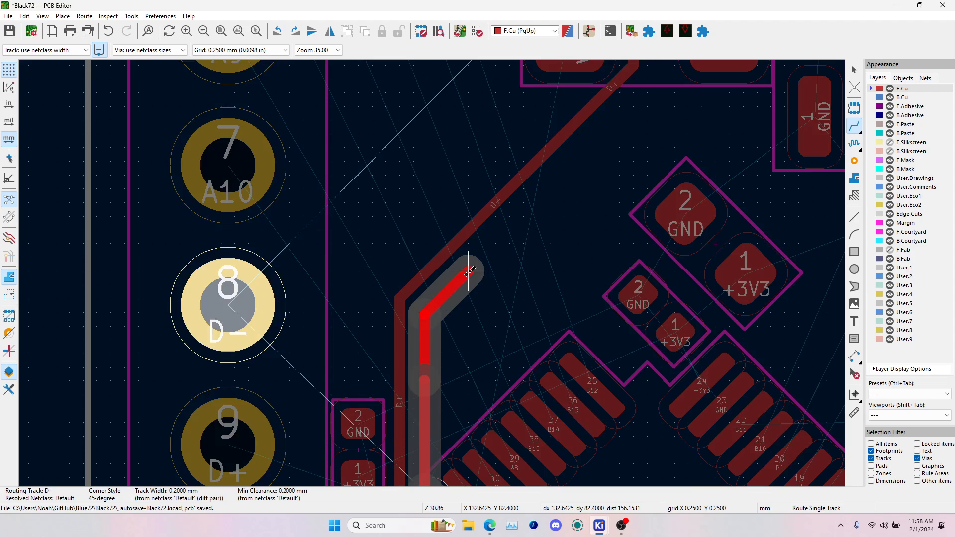
pyautogui.moveTo(467, 275); pyautogui.dragTo(431, 274, button='middle')
pyautogui.scroll(-2, 431, 274)
pyautogui.click(432, 273)
pyautogui.moveTo(513, 199); pyautogui.dragTo(492, 275, button='middle')
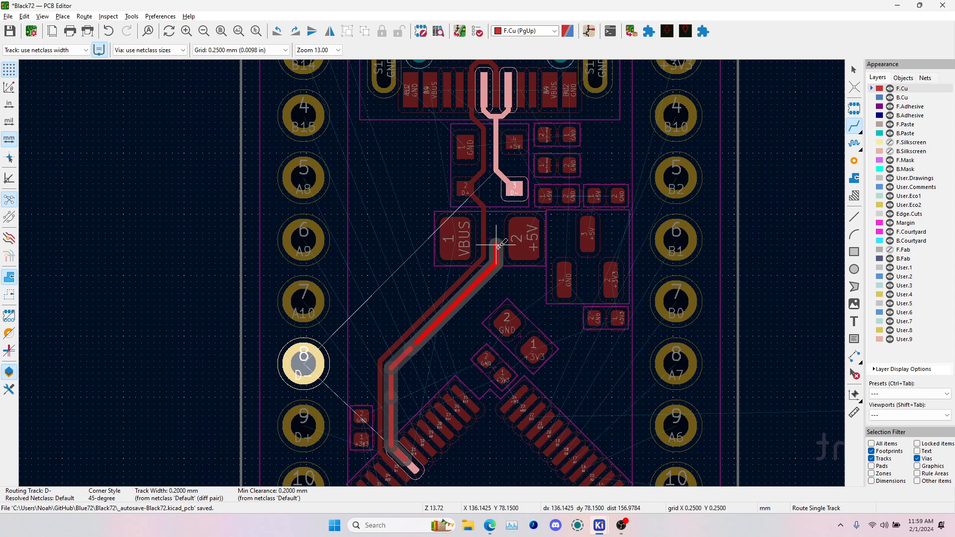
pyautogui.click(514, 188)
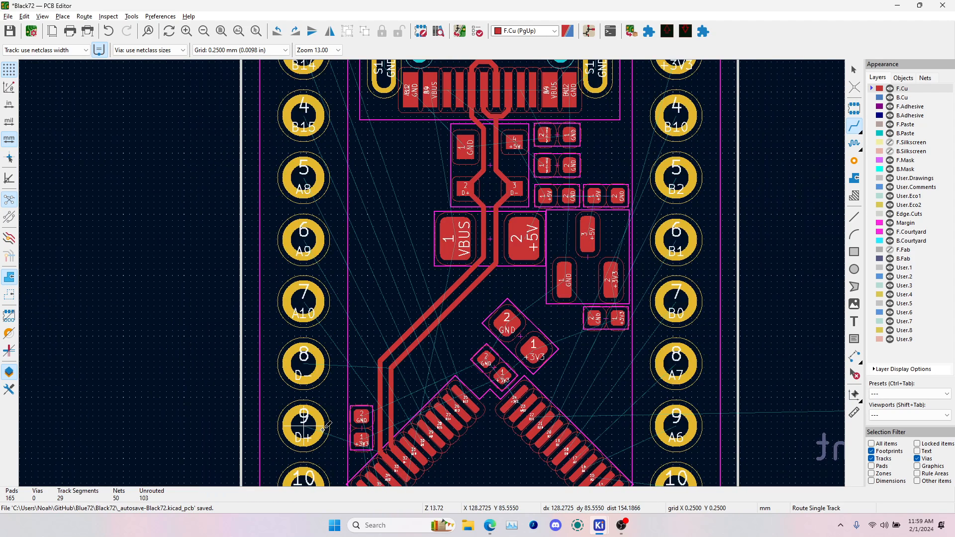
# - Check the routed USB pair in the 3D view against the BlackPill product photo and return to the PCB layout
pyautogui.hotkey('alt', '3')
pyautogui.hotkey('alt', 'Tab')
pyautogui.press('Tab')
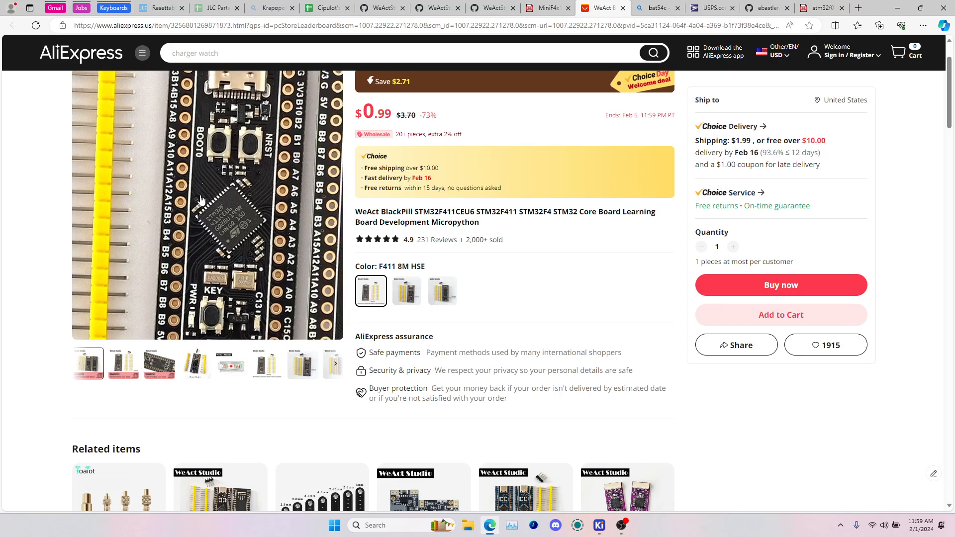
pyautogui.hotkey('alt', 'Tab')
pyautogui.hotkey('alt', 'Tab')
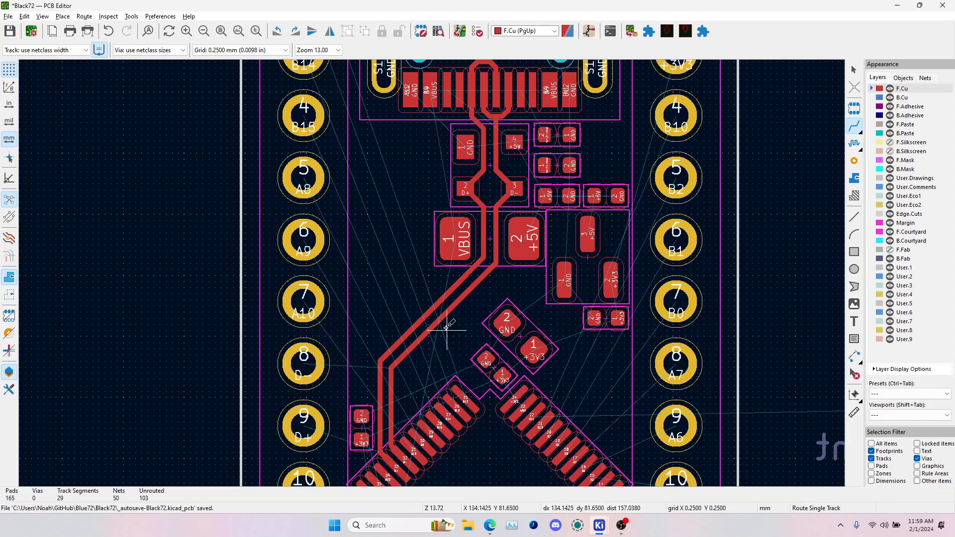
# - Route a 0.2 mm front-copper D+ track from header pin 9 to the vertical D+ trace above the microcontroller
pyautogui.moveTo(341, 384); pyautogui.dragTo(356, 264, button='middle')
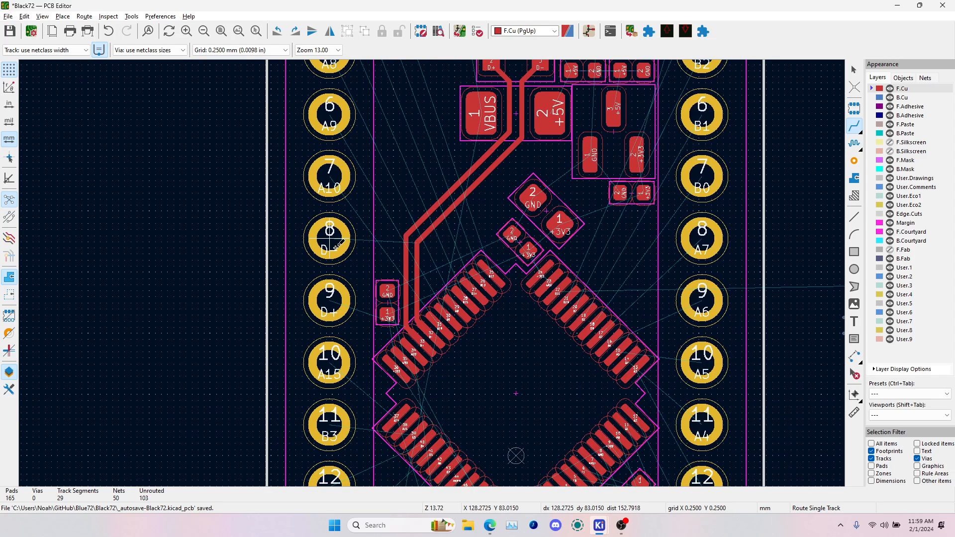
pyautogui.click(330, 300)
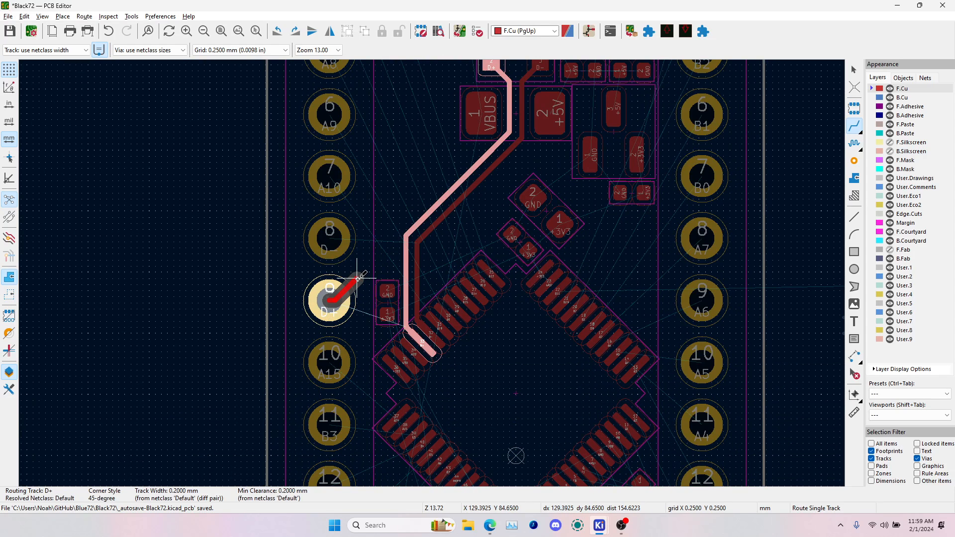
pyautogui.click(403, 264)
# - Branch D- off its trace corner to a via just beside it, and route it on B.Cu to header pin 8
pyautogui.click(418, 243)
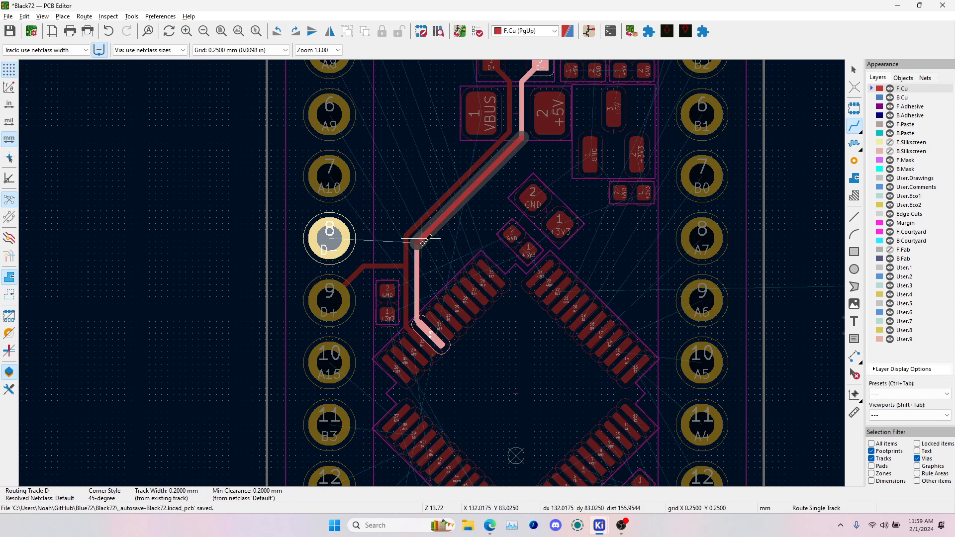
pyautogui.scroll(5, 423, 243)
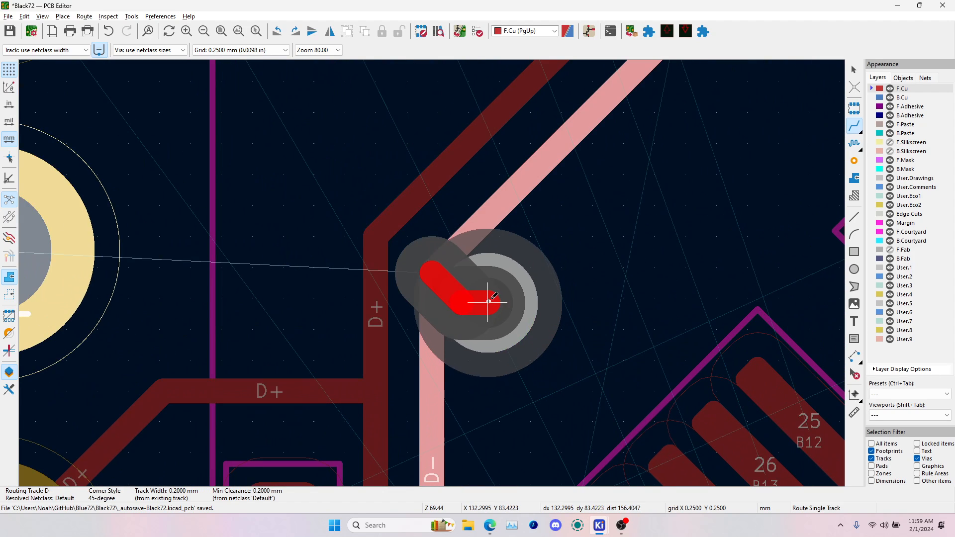
pyautogui.doubleClick(482, 287)
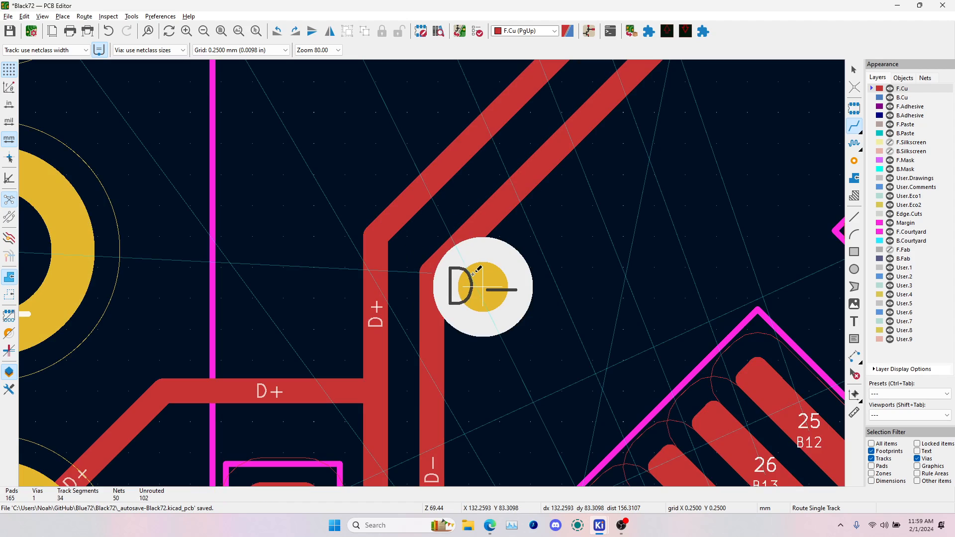
pyautogui.click(473, 273)
pyautogui.press('pagedown')
pyautogui.scroll(-3, 473, 273)
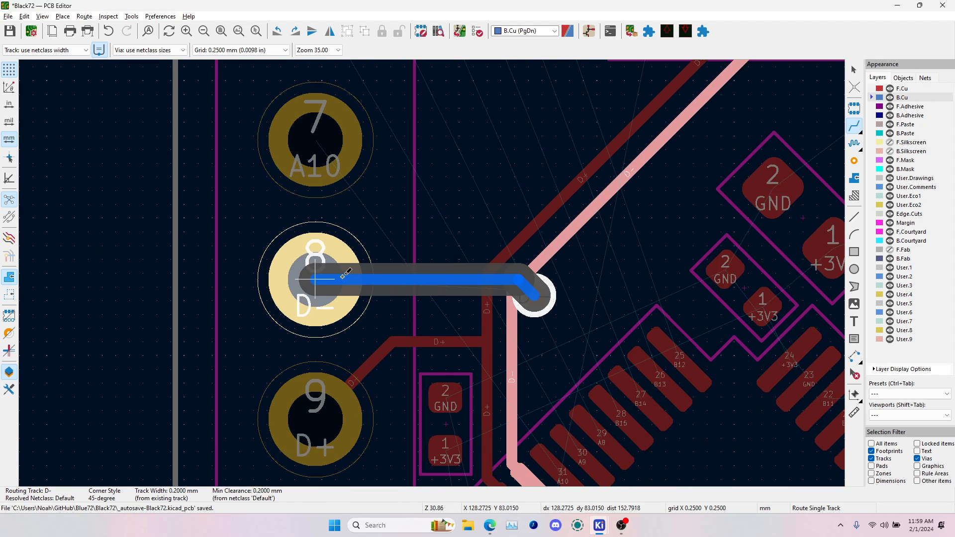
pyautogui.click(332, 277)
# - Switch to the browser to examine the WeAct BlackPill board photo on AliExpress, and return to the PCB Editor
pyautogui.scroll(-5, 408, 267)
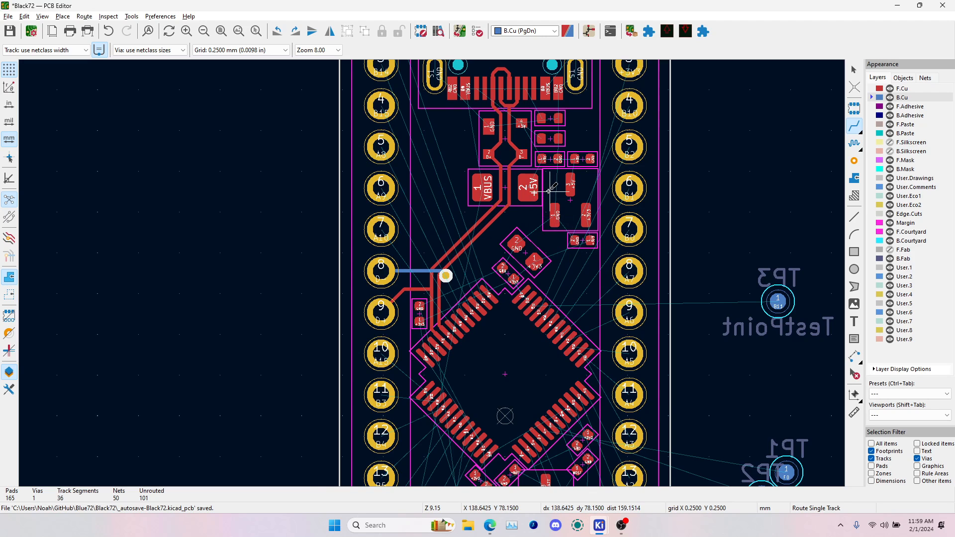
pyautogui.scroll(3, 527, 203)
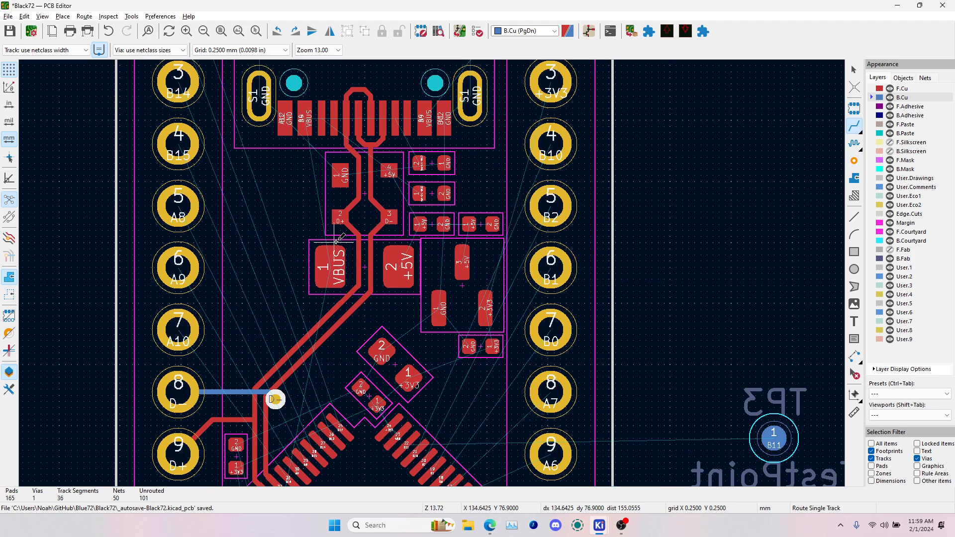
pyautogui.scroll(-3, 442, 284)
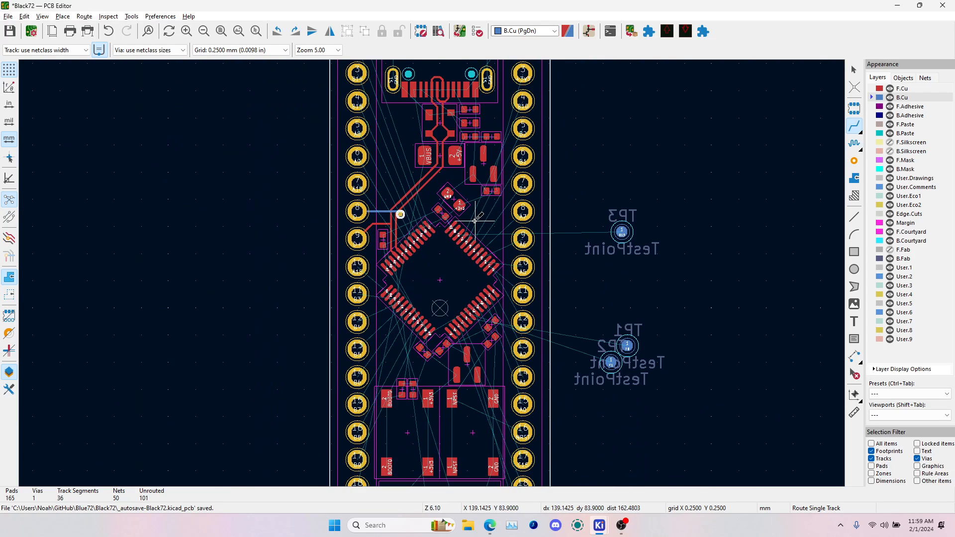
pyautogui.hotkey('alt', 'Tab')
pyautogui.hotkey('alt', 'Tab')
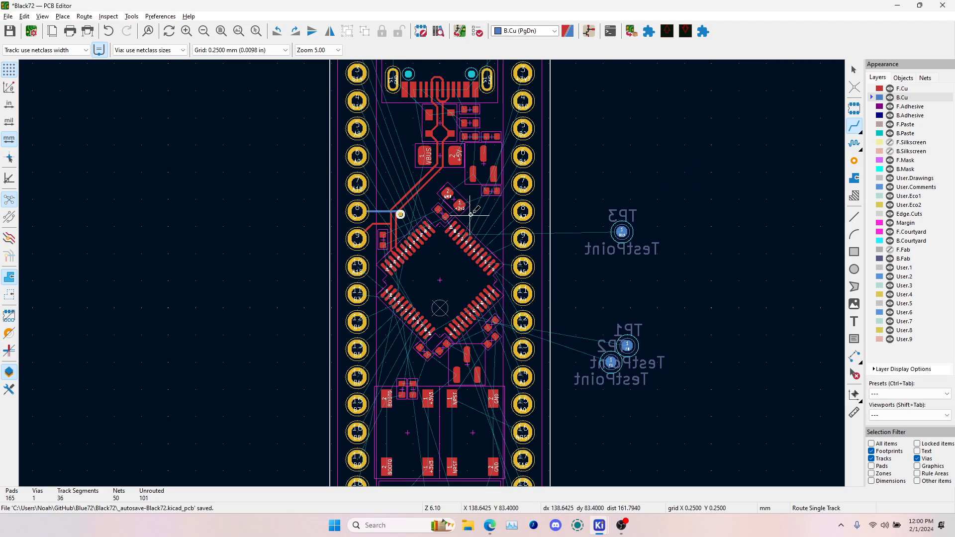
pyautogui.hotkey('alt', 'Tab')
pyautogui.hotkey('alt', 'Tab')
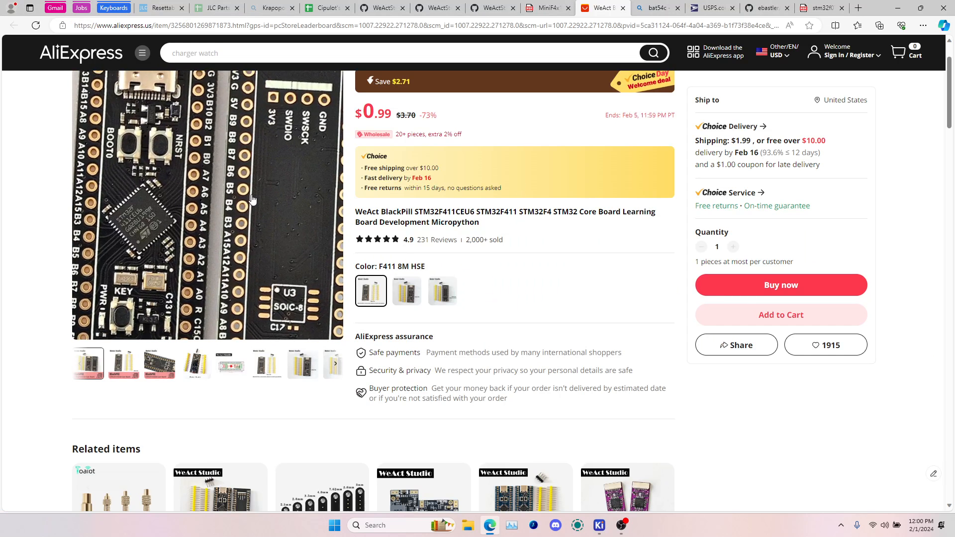
pyautogui.hotkey('alt', 'Tab')
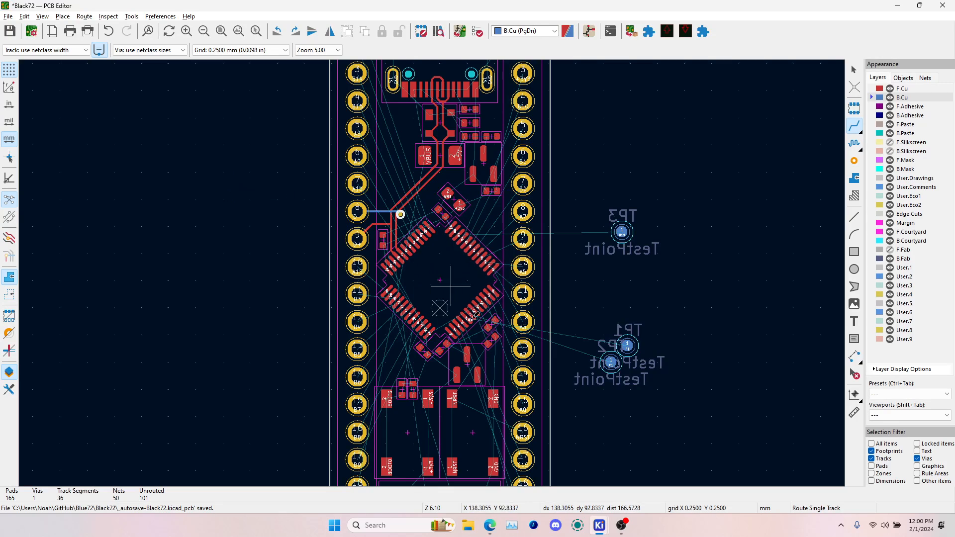
# - Route CC2 from USB connector pad B5 through two vias and a B.Cu bridge under the D+/D- pair to its resistor
pyautogui.scroll(6, 432, 272)
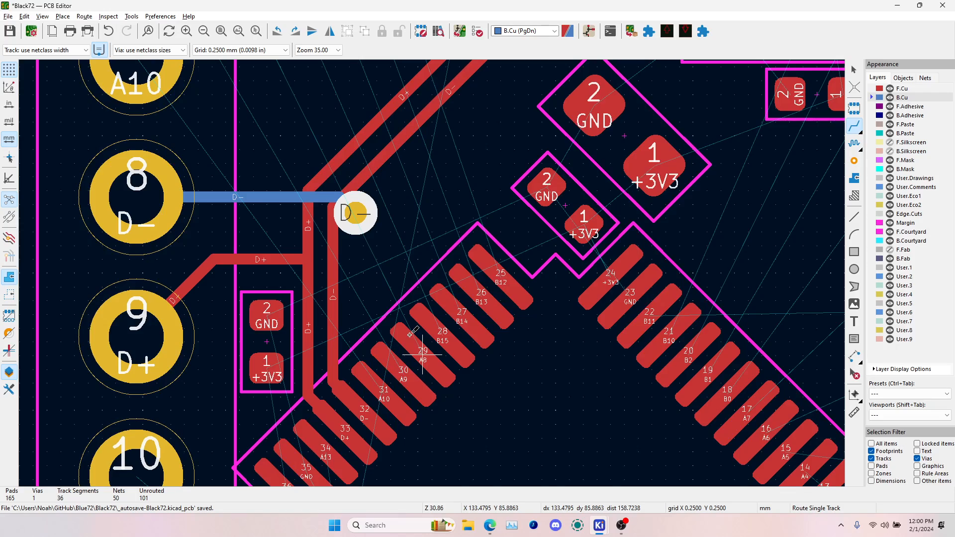
pyautogui.scroll(-4, 438, 277)
pyautogui.moveTo(415, 272); pyautogui.dragTo(440, 338, button='middle')
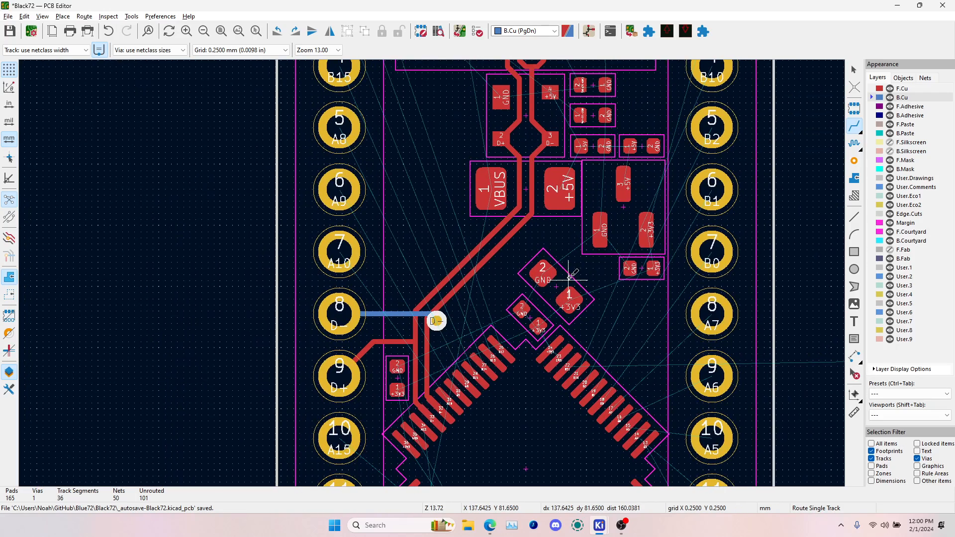
pyautogui.moveTo(534, 82); pyautogui.dragTo(499, 186, button='middle')
pyautogui.scroll(2, 491, 193)
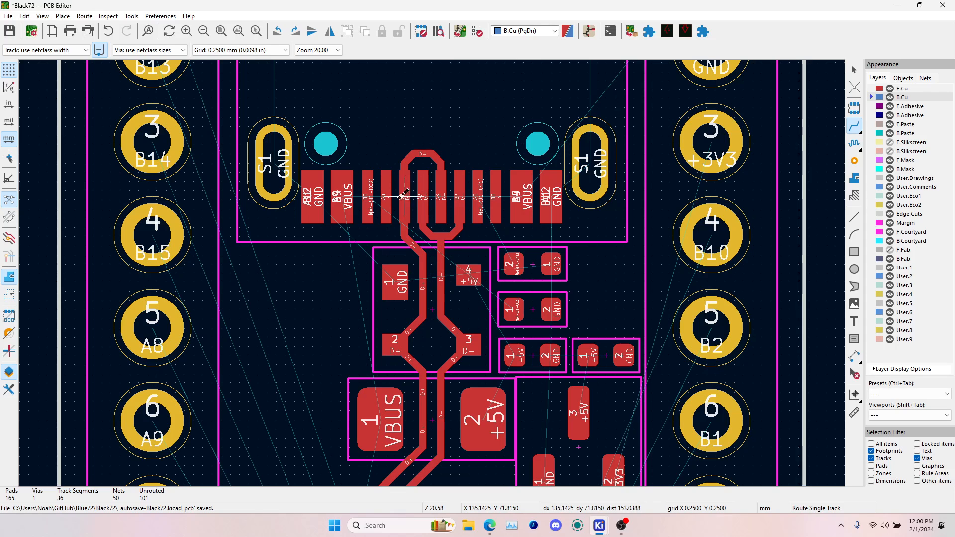
pyautogui.click(386, 194)
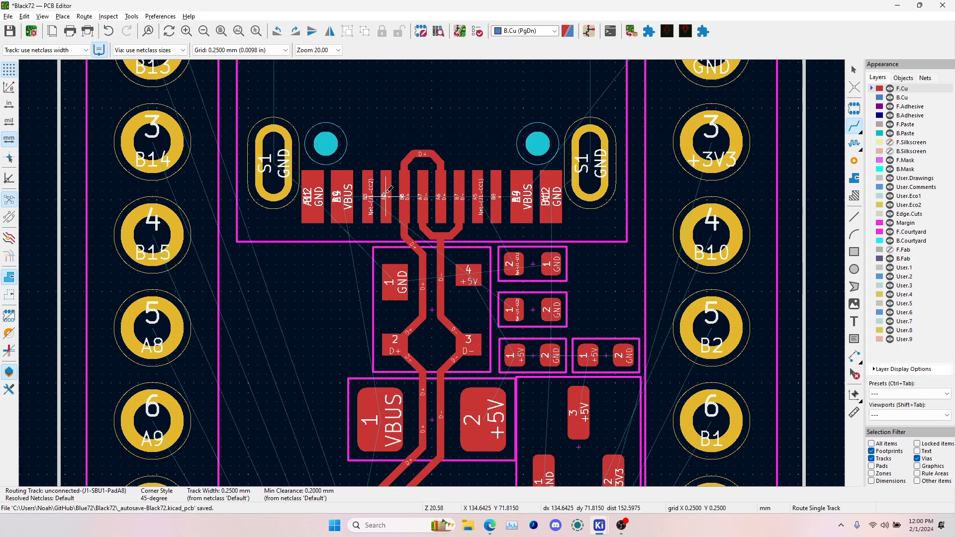
pyautogui.press('Escape')
pyautogui.click(369, 194)
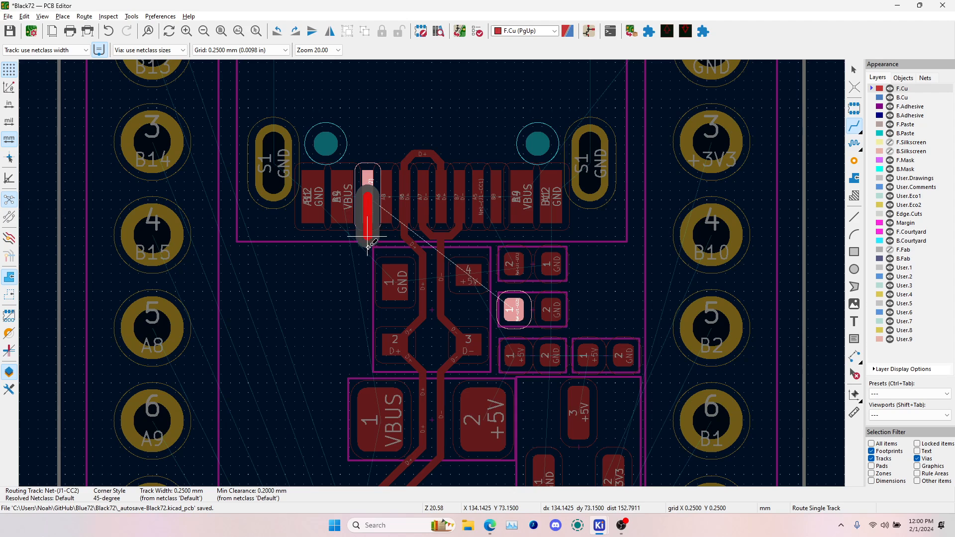
pyautogui.click(351, 309)
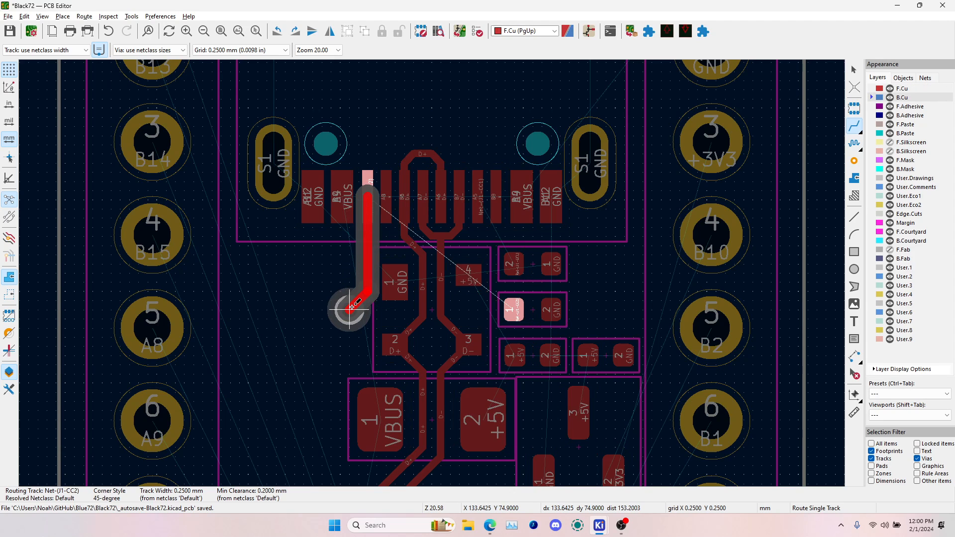
pyautogui.press('v')
pyautogui.click(478, 310)
pyautogui.click(515, 310)
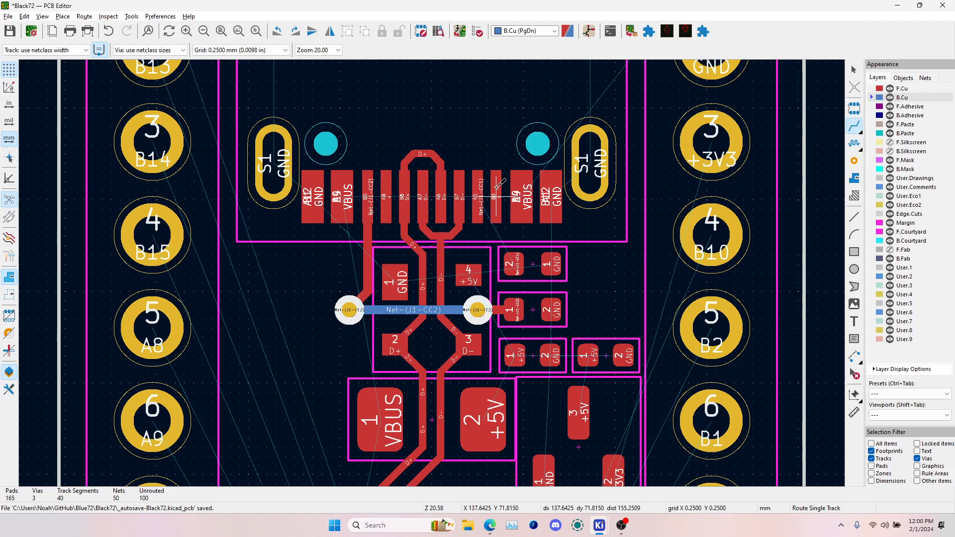
# - Route CC1 from USB connector pad A5 to its resistor, and chain the GND pads of the three stacked components below the connector
pyautogui.click(487, 198)
pyautogui.click(508, 263)
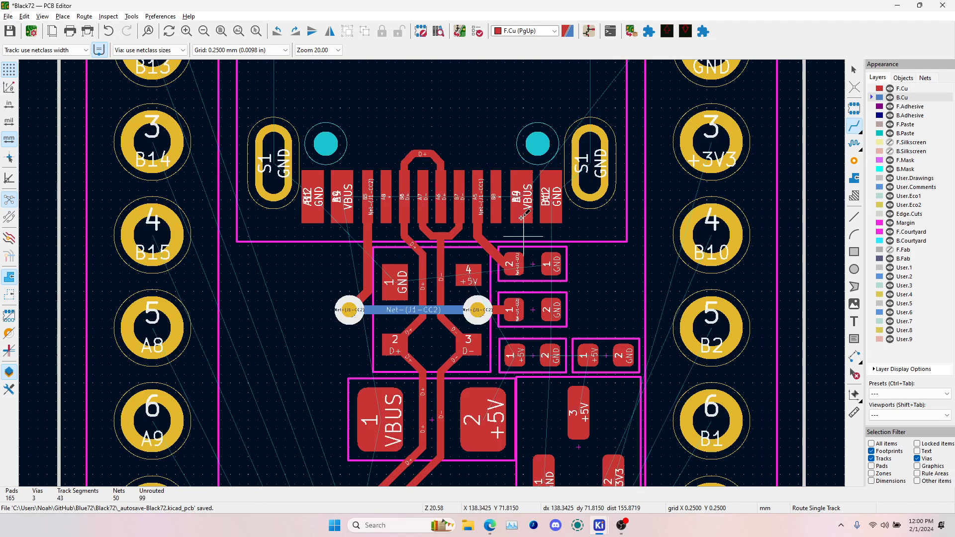
pyautogui.click(553, 265)
pyautogui.click(552, 310)
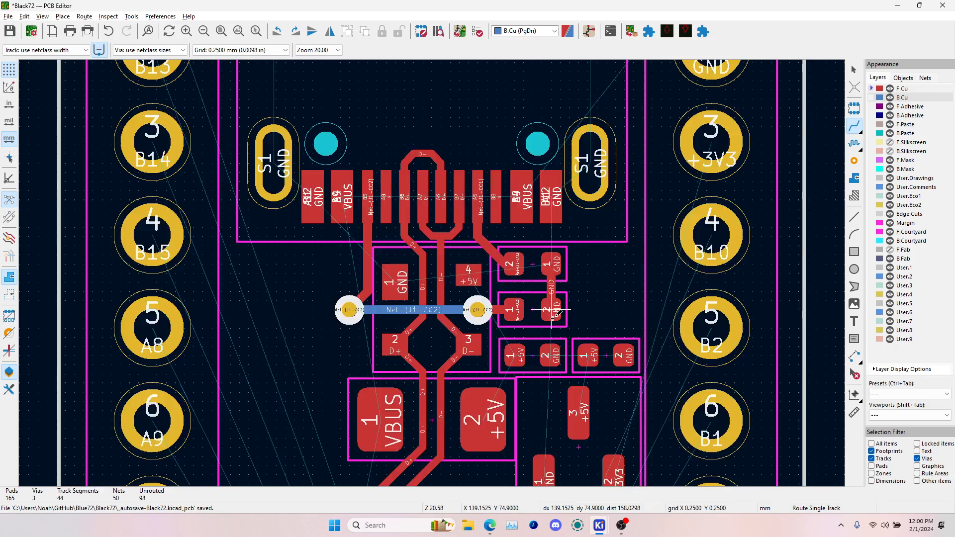
pyautogui.click(551, 310)
pyautogui.click(551, 356)
# - Extend the F.Cu GND chain to the neighbouring component's pad 2, connector pad B1/A12 and the lower-right shield tab
pyautogui.click(628, 354)
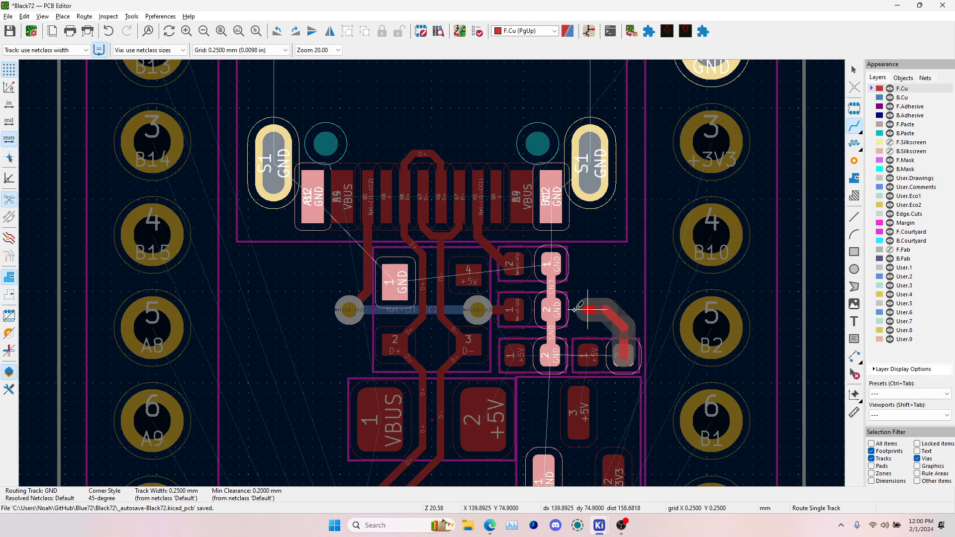
pyautogui.click(551, 310)
pyautogui.click(553, 260)
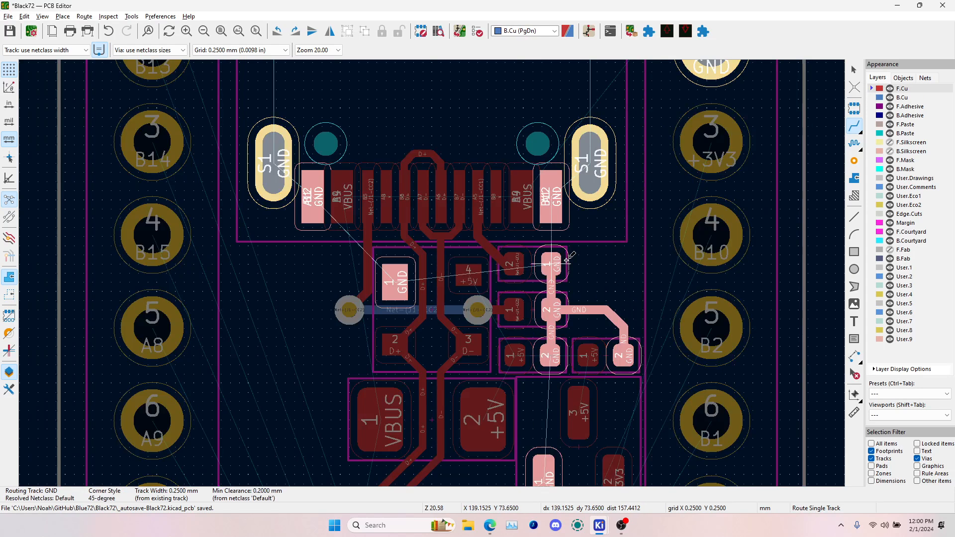
pyautogui.click(553, 204)
pyautogui.click(554, 263)
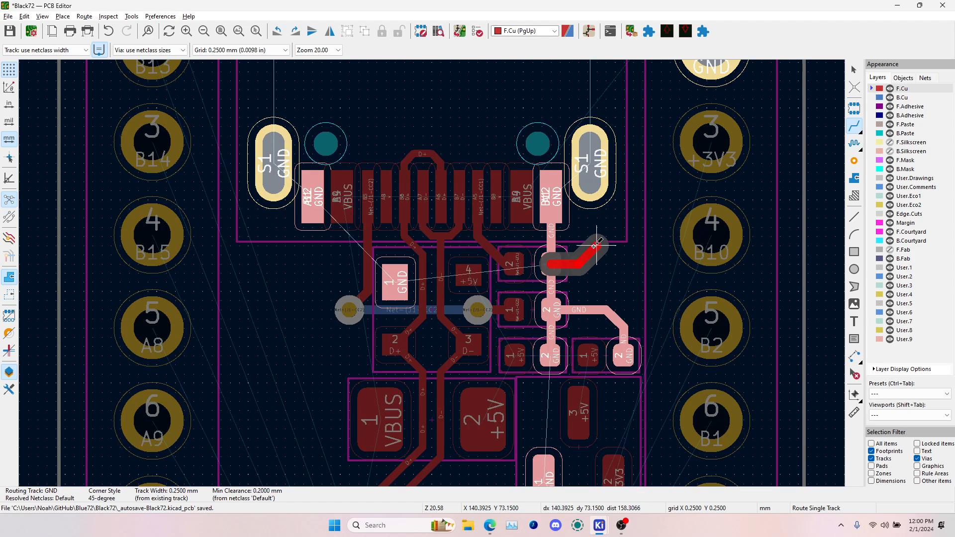
pyautogui.click(590, 179)
# - Connect the USB connector's left GND pad to the lower-left shield tab on F.Cu, replacing the B.Cu attempt
pyautogui.press('pagedown')
pyautogui.click(294, 170)
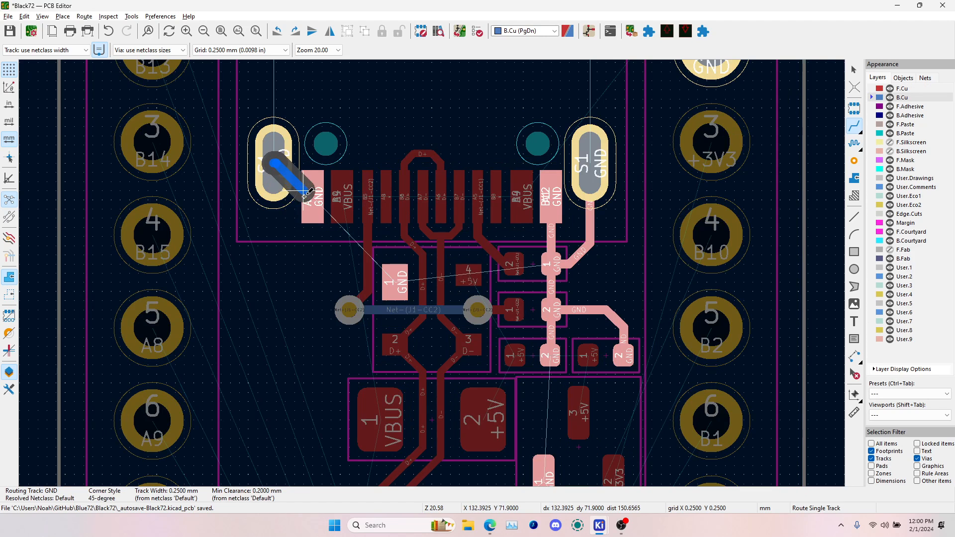
pyautogui.click(312, 195)
pyautogui.hotkey('ctrl', 'z')
pyautogui.click(312, 195)
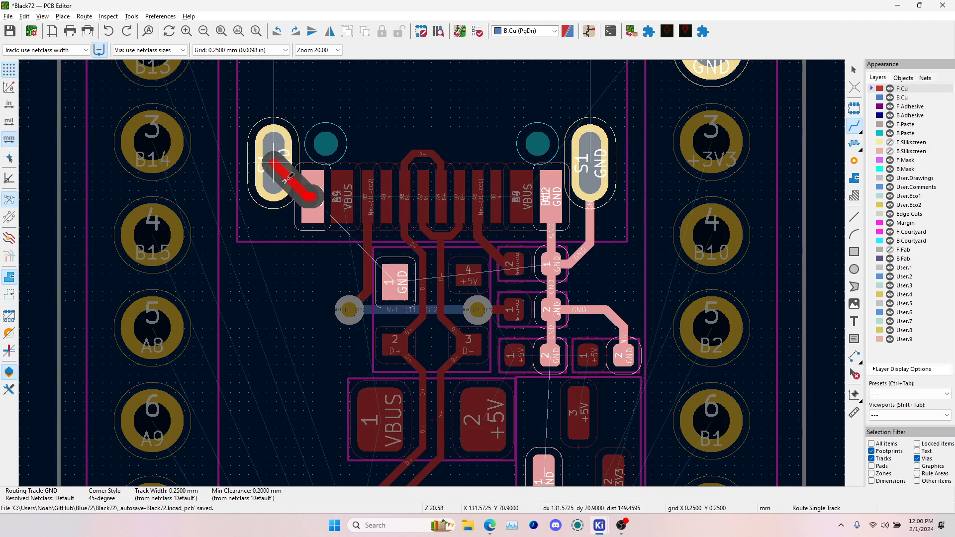
pyautogui.click(277, 164)
# - Link the connector's four GND shield tabs with B.Cu tracks along both sides and across the upper pair
pyautogui.click(277, 164)
pyautogui.moveTo(284, 144); pyautogui.dragTo(327, 337, button='middle')
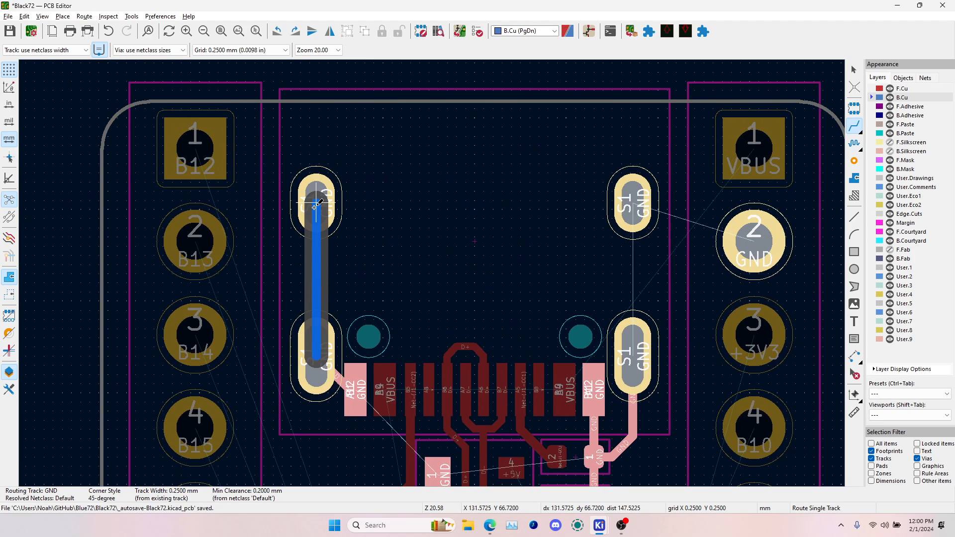
pyautogui.click(314, 205)
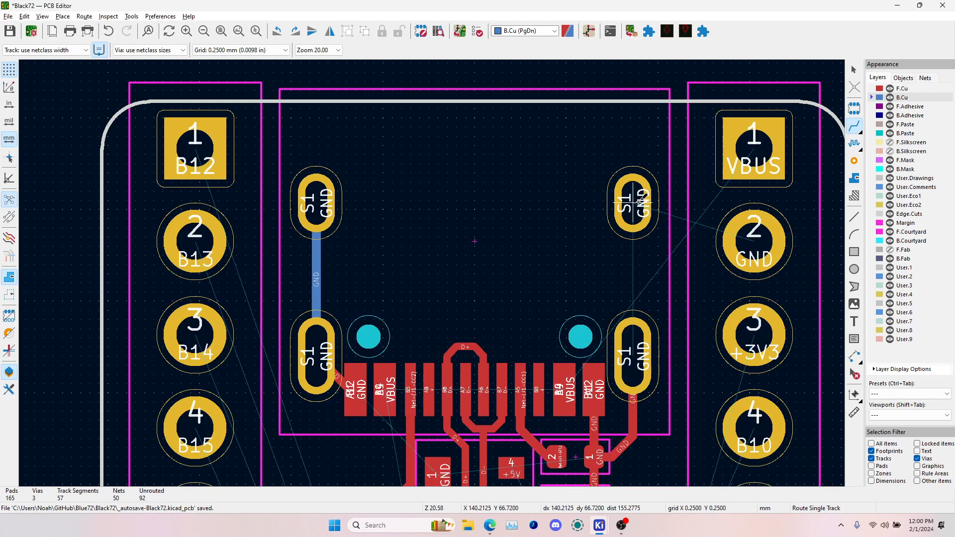
pyautogui.click(639, 203)
pyautogui.click(633, 348)
pyautogui.click(633, 201)
pyautogui.click(316, 202)
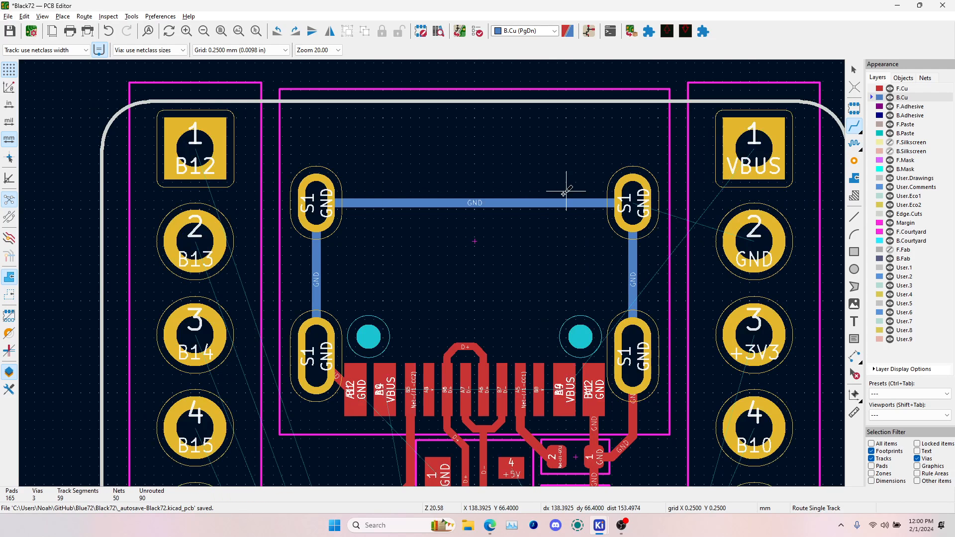
# - Route a 0.4 mm VBUS track on F.Cu between the connector's two VBUS pads, passing above the D+ loop
pyautogui.scroll(-1, 612, 376)
pyautogui.scroll(1, 390, 279)
pyautogui.press('pageup')
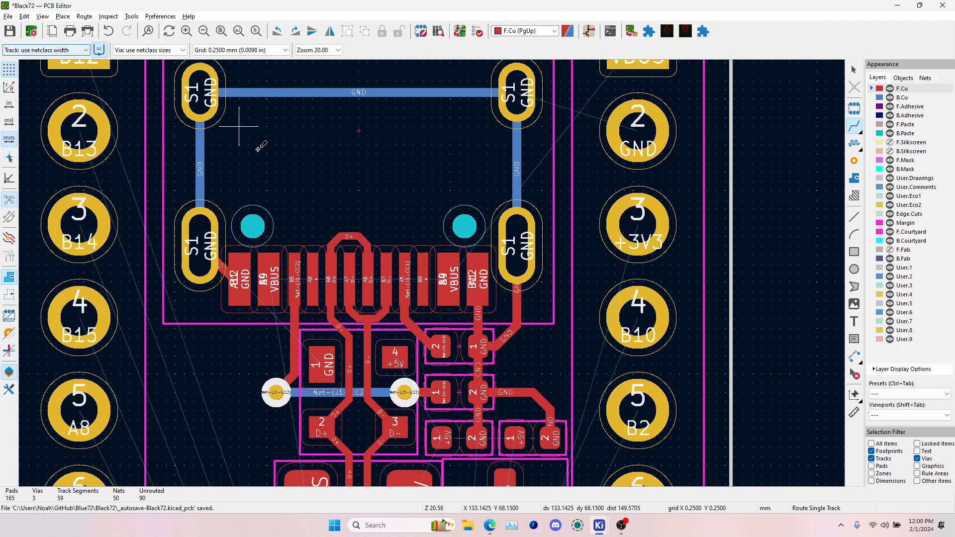
pyautogui.click(271, 261)
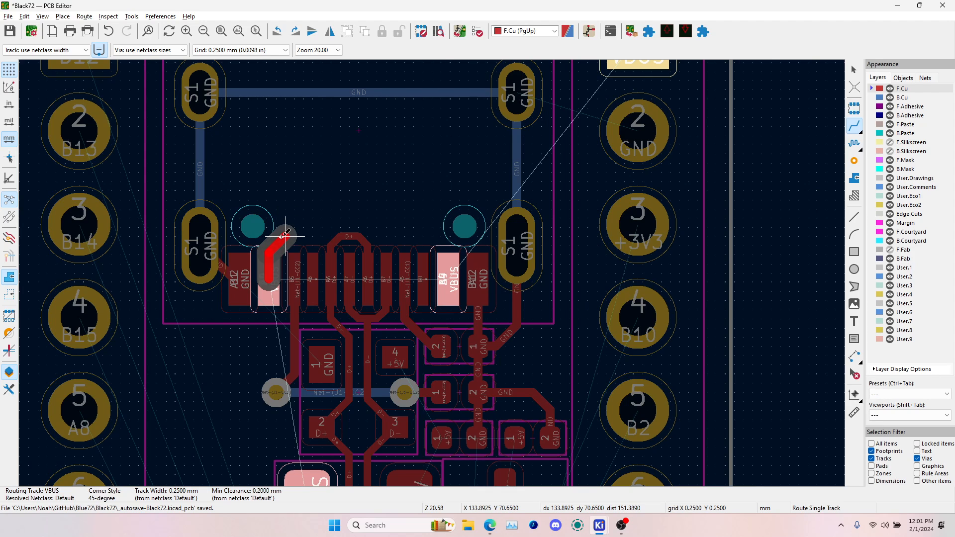
pyautogui.press('w')
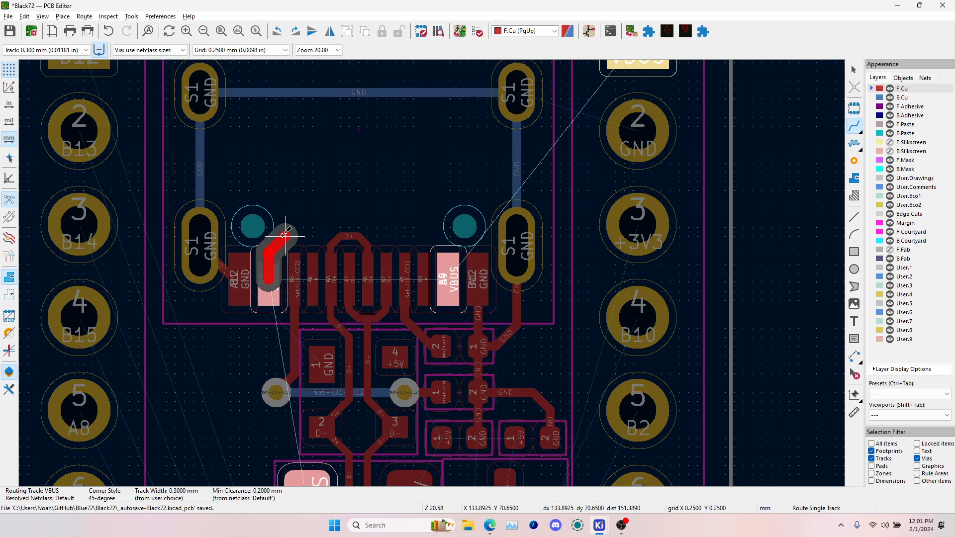
pyautogui.scroll(3, 283, 234)
pyautogui.press('w')
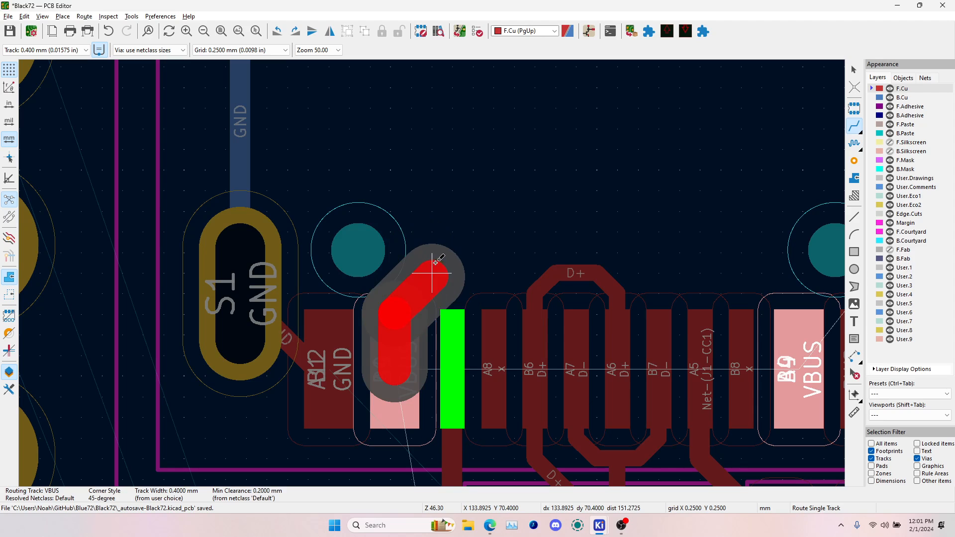
pyautogui.click(550, 224)
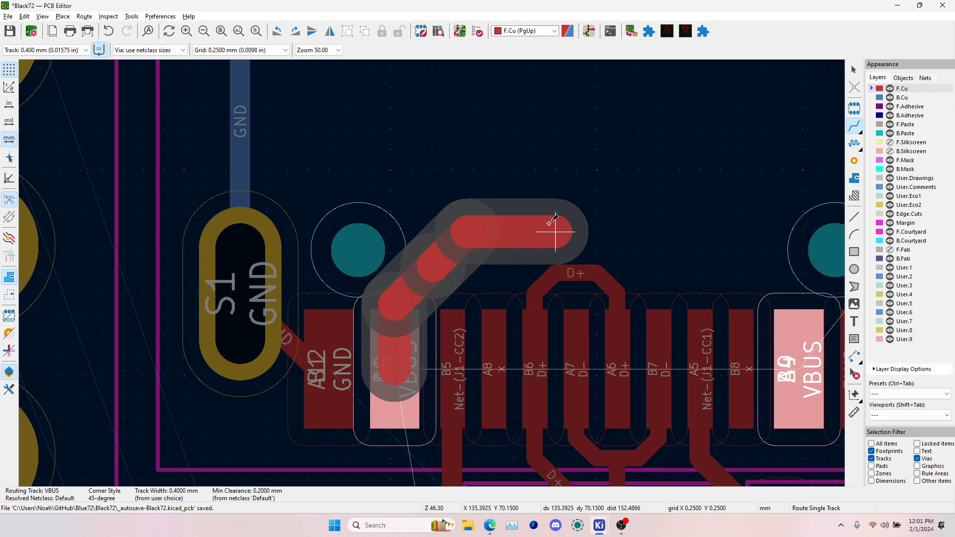
pyautogui.scroll(-3, 497, 294)
pyautogui.scroll(5, 432, 270)
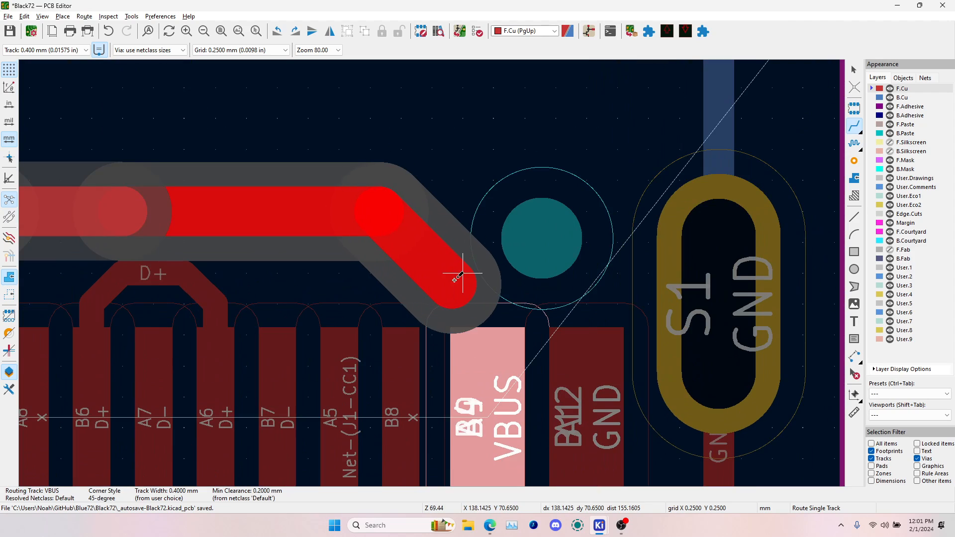
pyautogui.click(473, 290)
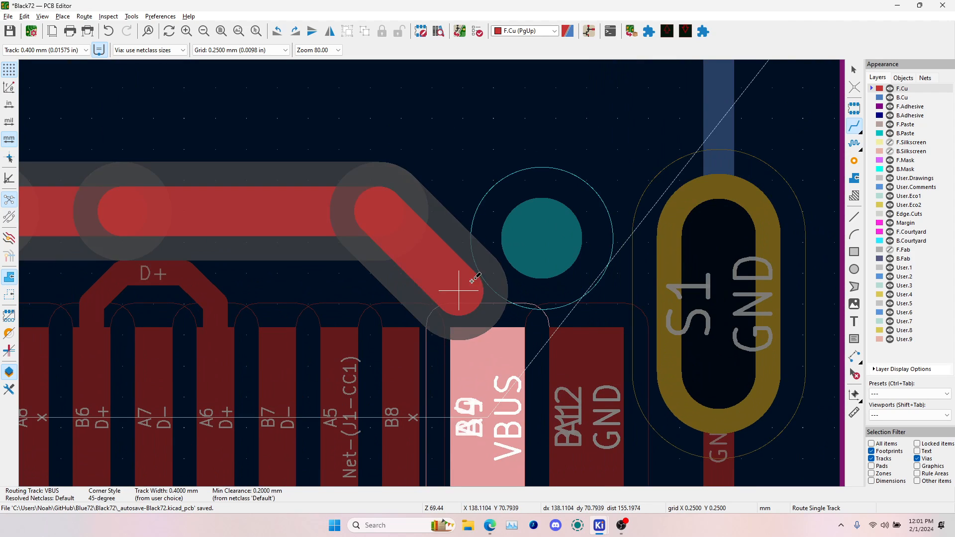
pyautogui.click(494, 387)
# - Reroute the GND chain at 0.4 mm from connector pad B1/A12 through the stacked components' GND pads and to the lower-right shield tab
pyautogui.scroll(-4, 494, 387)
pyautogui.scroll(2, 494, 329)
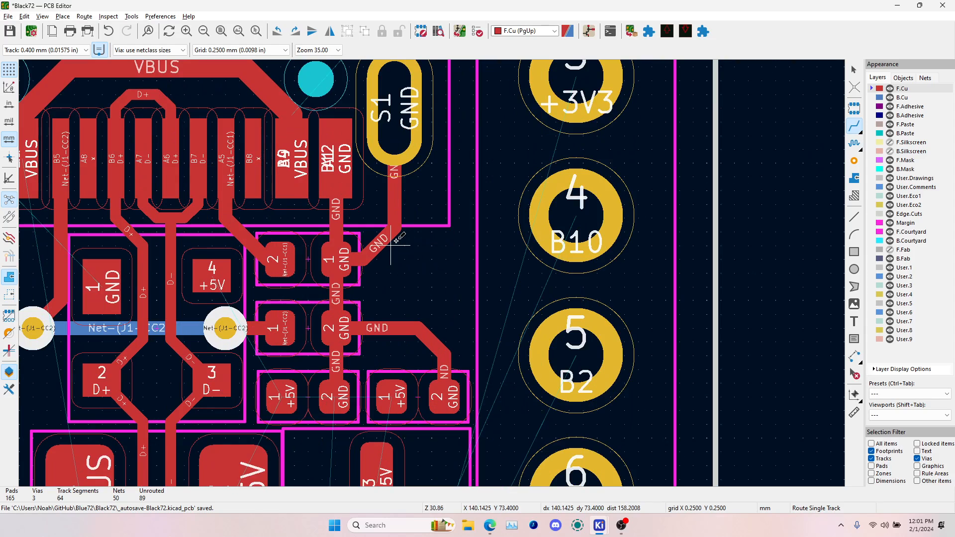
pyautogui.click(336, 258)
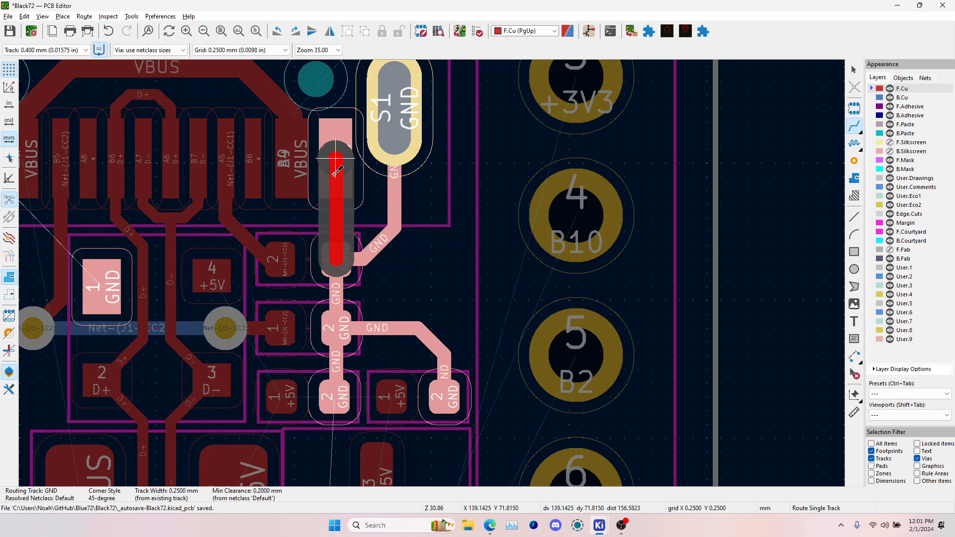
pyautogui.press('w')
pyautogui.click(336, 161)
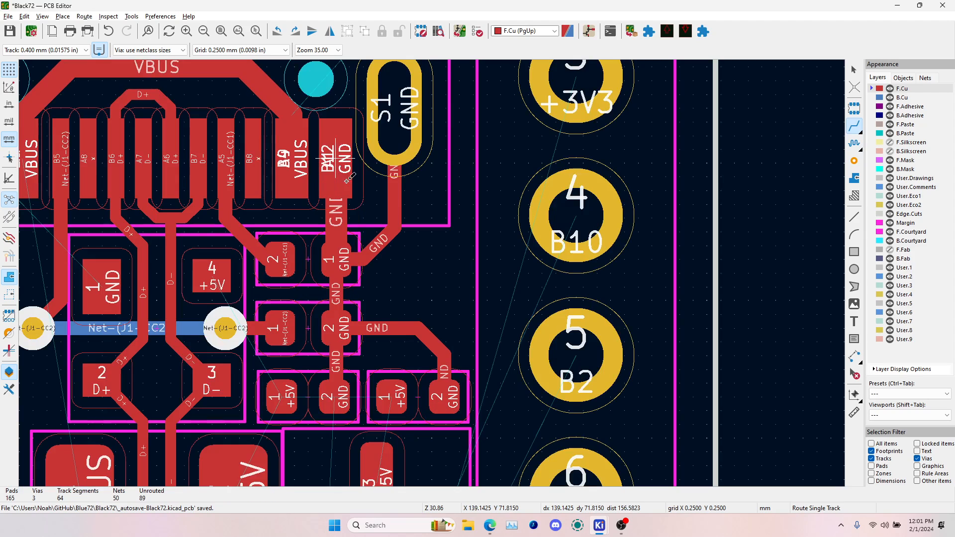
pyautogui.click(337, 258)
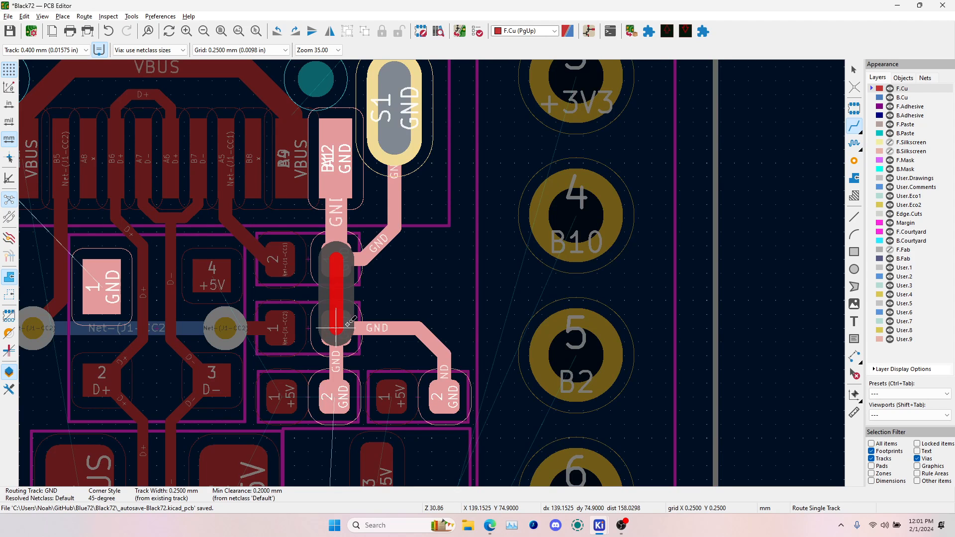
pyautogui.click(336, 393)
pyautogui.click(339, 259)
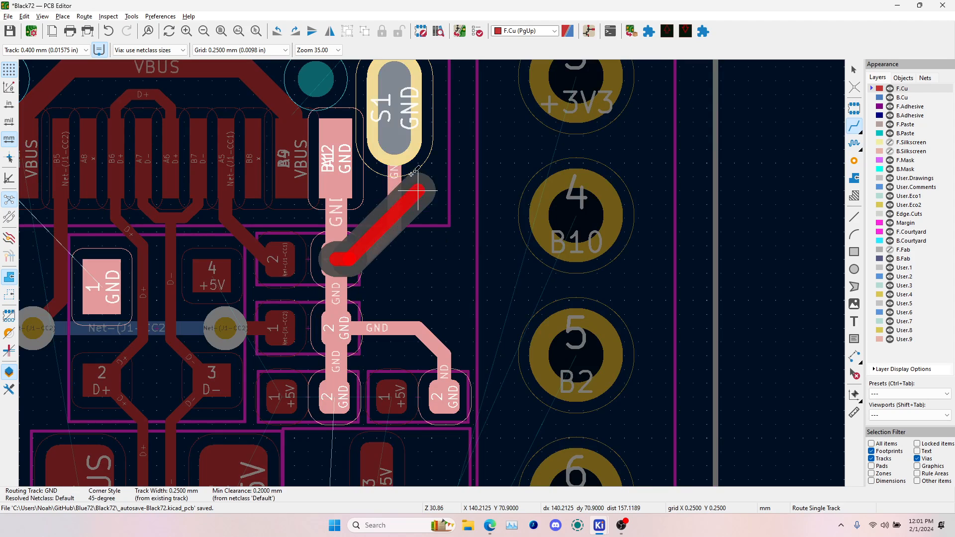
pyautogui.click(404, 135)
# - Widen the GND track from the connector's A1/B12 pad to the lower-left shield tab to 0.4 mm on F.Cu
pyautogui.keyDown('ctrl'); pyautogui.hscroll(-5, 300, 159); pyautogui.keyUp('ctrl')
pyautogui.click(304, 161)
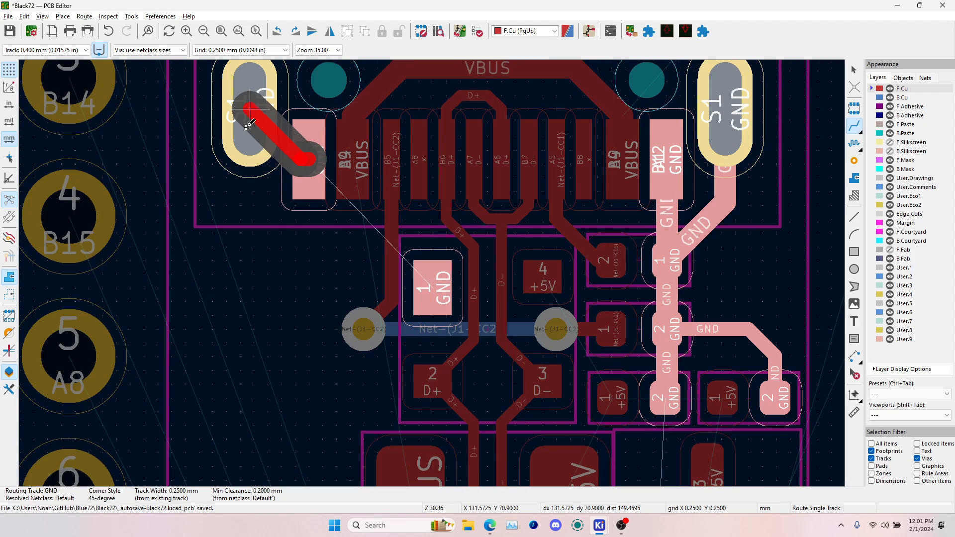
pyautogui.moveTo(249, 121); pyautogui.dragTo(331, 372, button='middle')
pyautogui.click(331, 135)
pyautogui.press('w')
pyautogui.press('w')
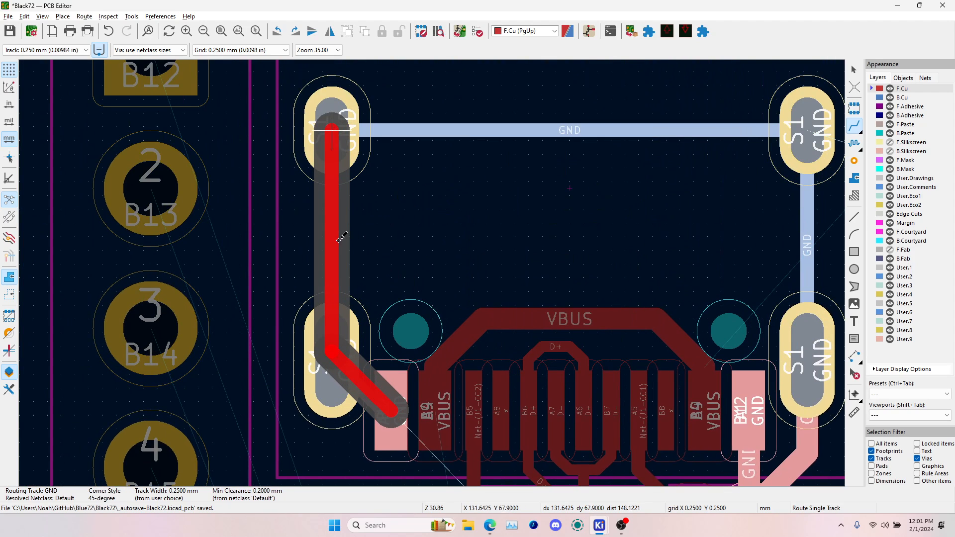
pyautogui.press('w')
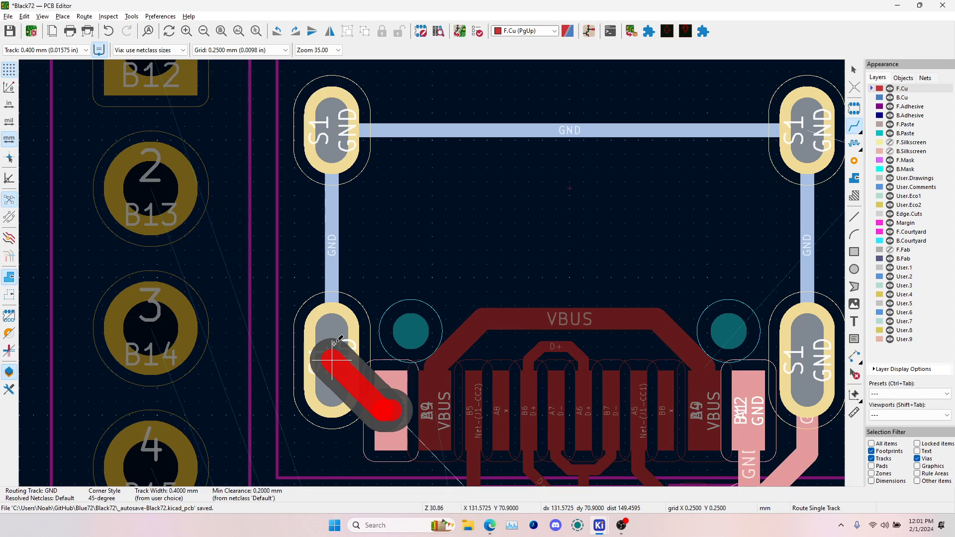
pyautogui.click(334, 343)
# - Reroute the GND branch at 0.4 mm from the CC2 resistor's pad 2 to the lower-right component's pad 2
pyautogui.scroll(-3, 334, 348)
pyautogui.scroll(3, 407, 226)
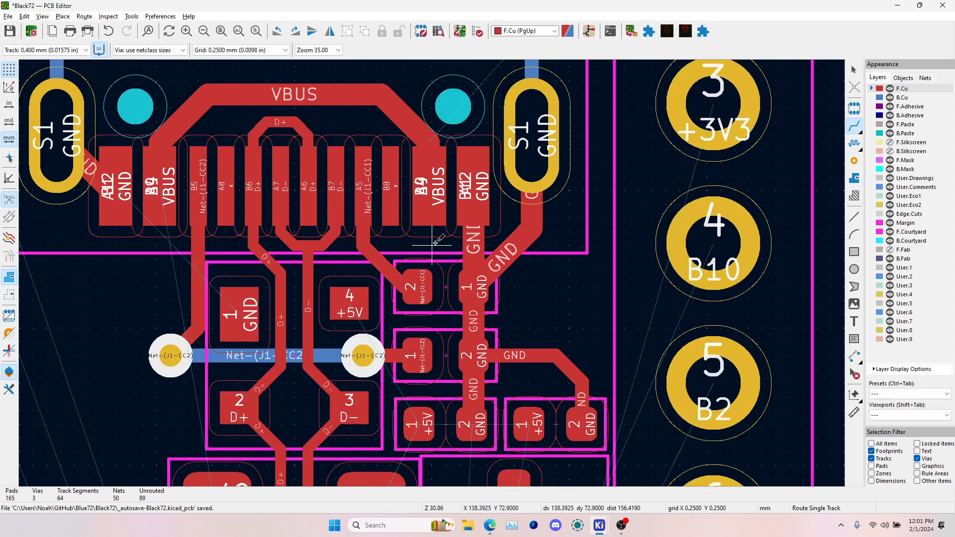
pyautogui.scroll(-2, 433, 266)
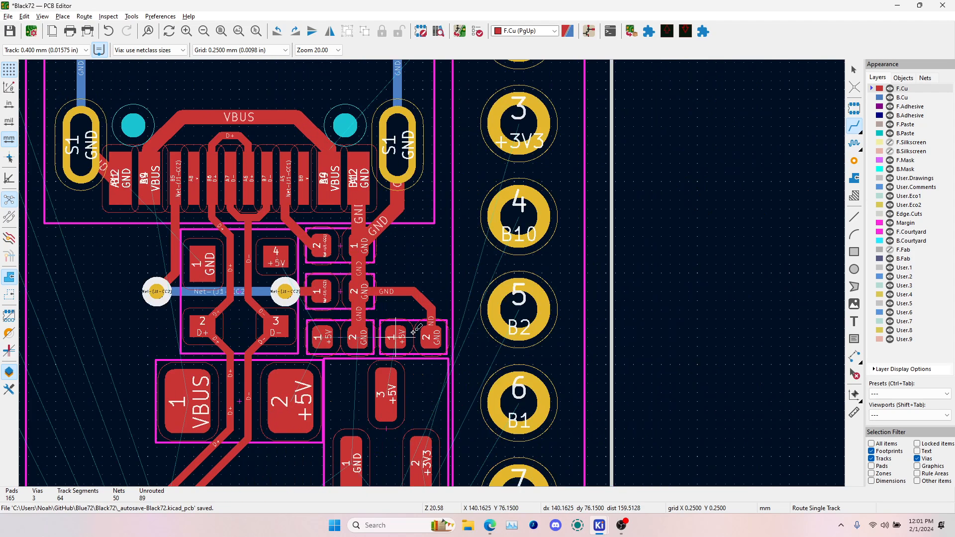
pyautogui.click(428, 309)
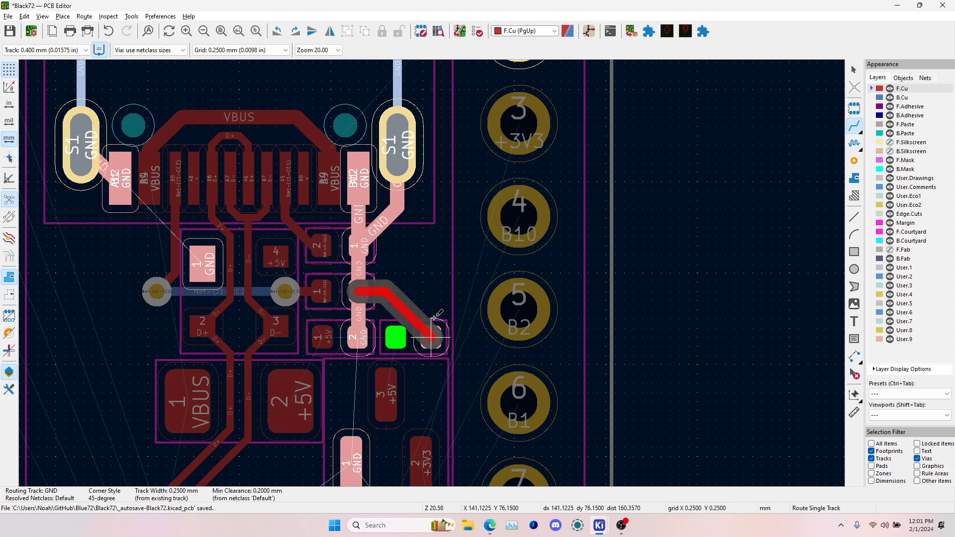
pyautogui.click(432, 306)
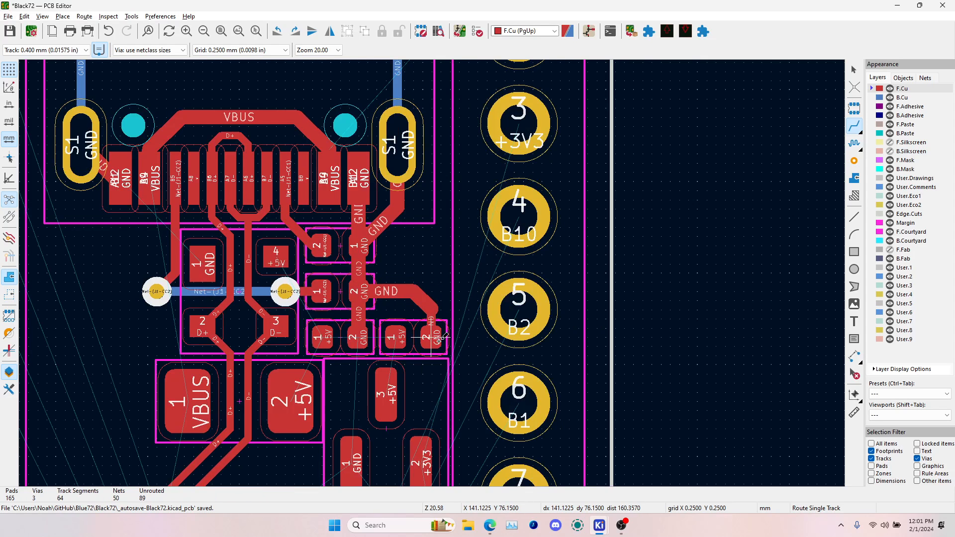
pyautogui.click(434, 304)
pyautogui.click(431, 337)
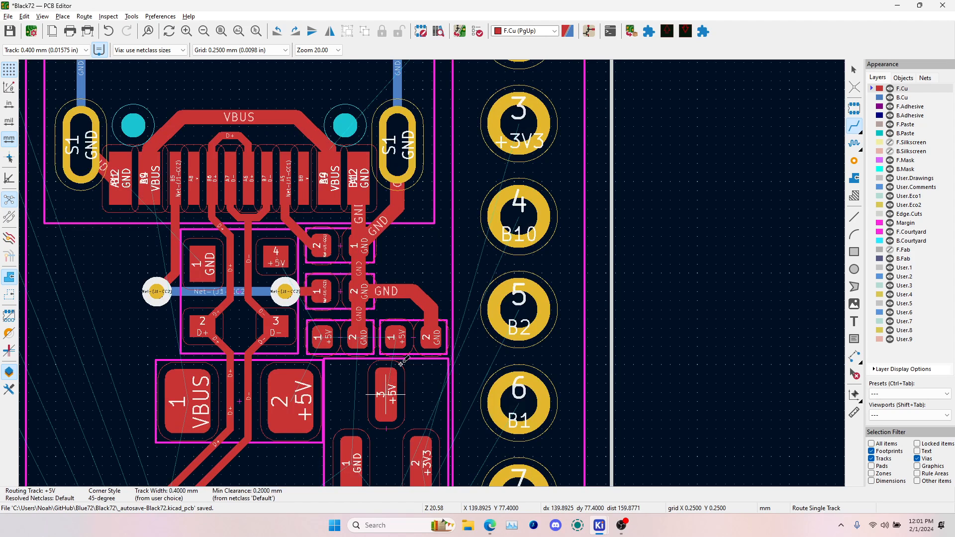
# - Connect the three-pad regulator's +5V, +3V3 and GND pads to the matching pads of its neighbouring two-pad components with 0.4 mm tracks
pyautogui.click(396, 336)
pyautogui.click(404, 335)
pyautogui.moveTo(403, 386); pyautogui.dragTo(448, 264, button='middle')
pyautogui.click(466, 343)
pyautogui.click(477, 391)
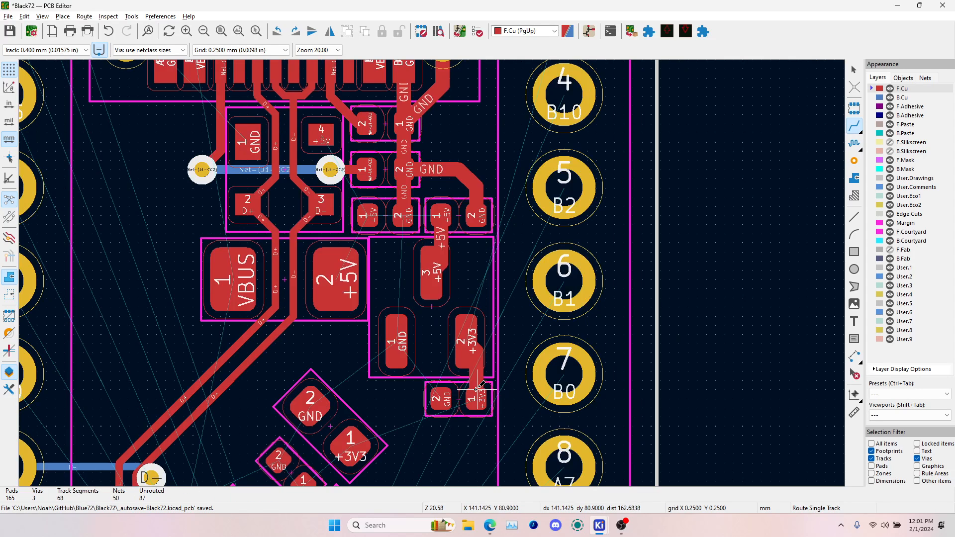
pyautogui.click(437, 378)
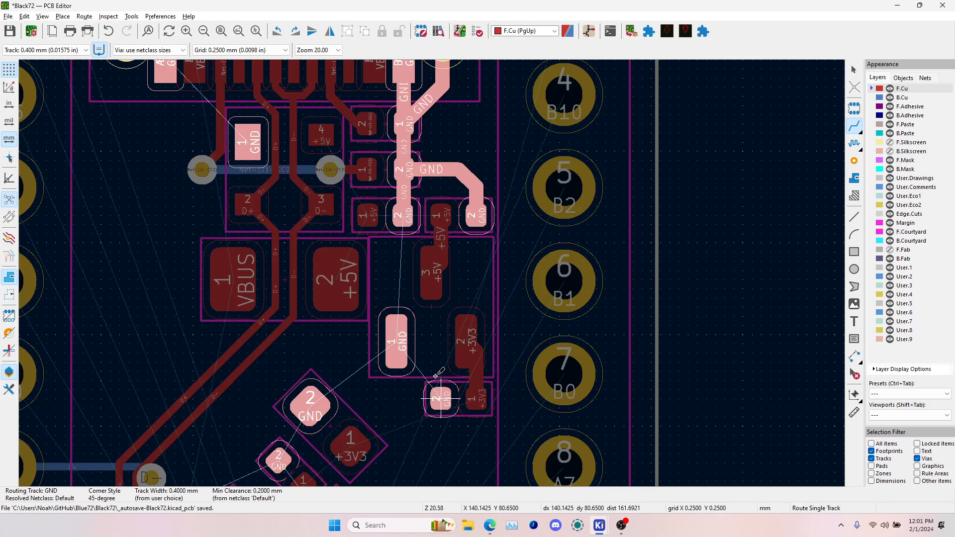
pyautogui.click(401, 335)
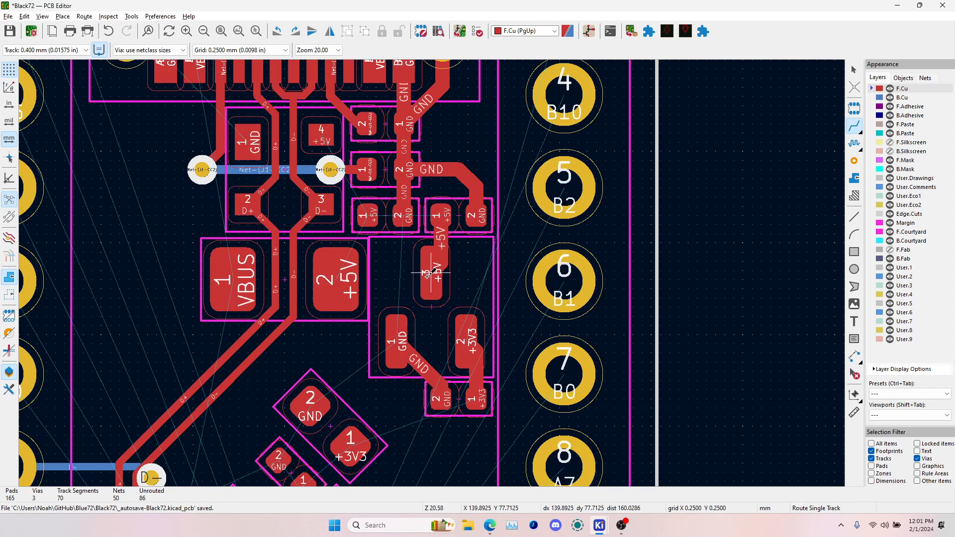
# - Route +5V at 0.4 mm from the large VBUS/+5V component's pad 2 to the regulator's pad 3 and the nearby component's pad 1
pyautogui.click(349, 275)
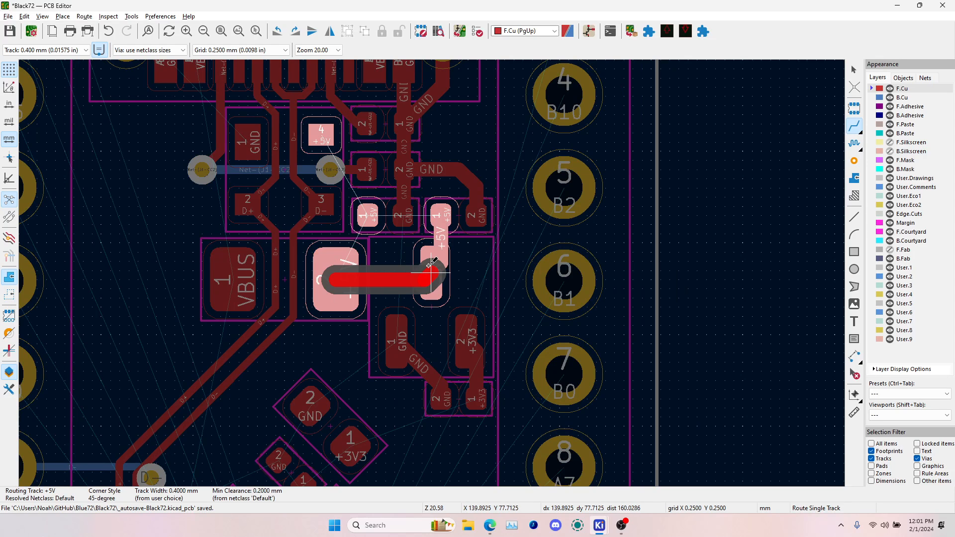
pyautogui.press('/')
pyautogui.click(430, 266)
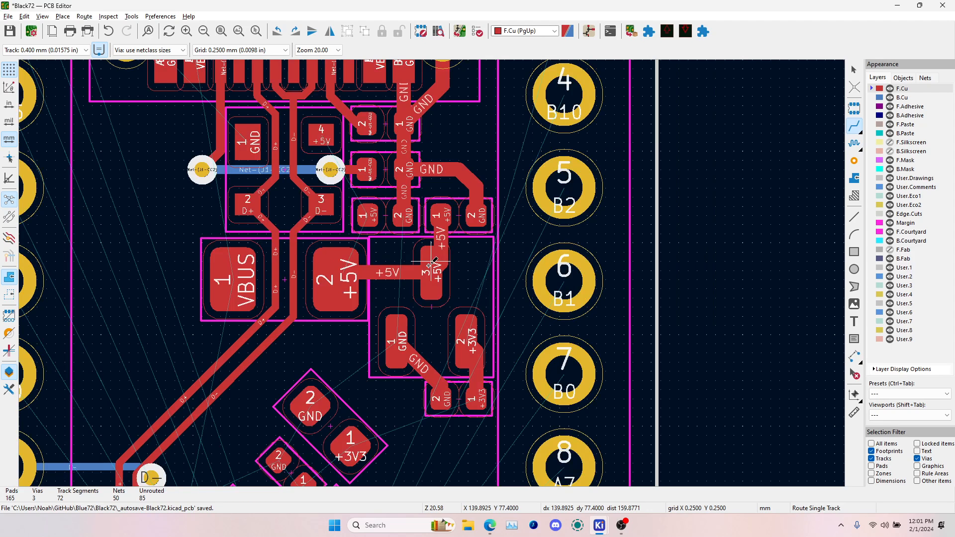
pyautogui.click(368, 212)
pyautogui.click(348, 262)
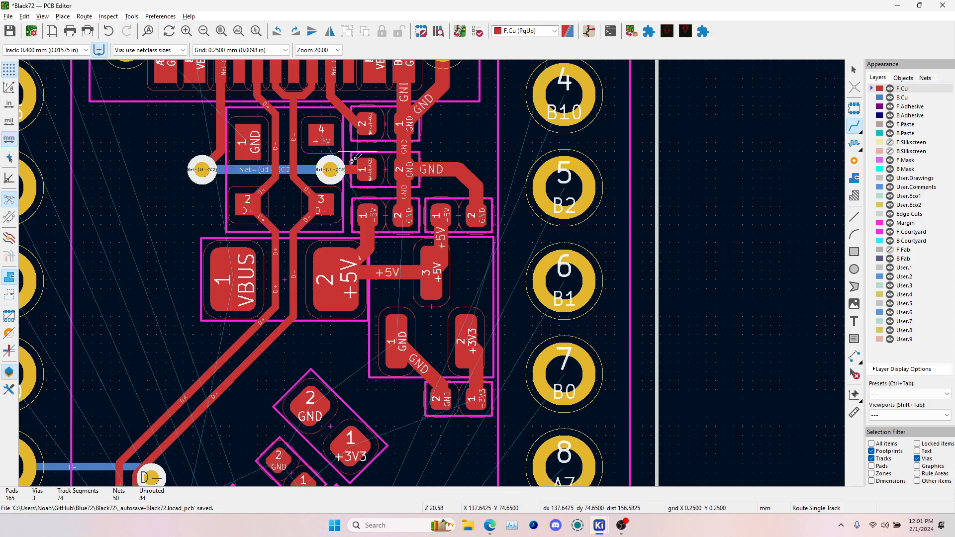
pyautogui.scroll(3, 352, 160)
pyautogui.press('Escape')
pyautogui.click(443, 348)
pyautogui.scroll(-5, 442, 348)
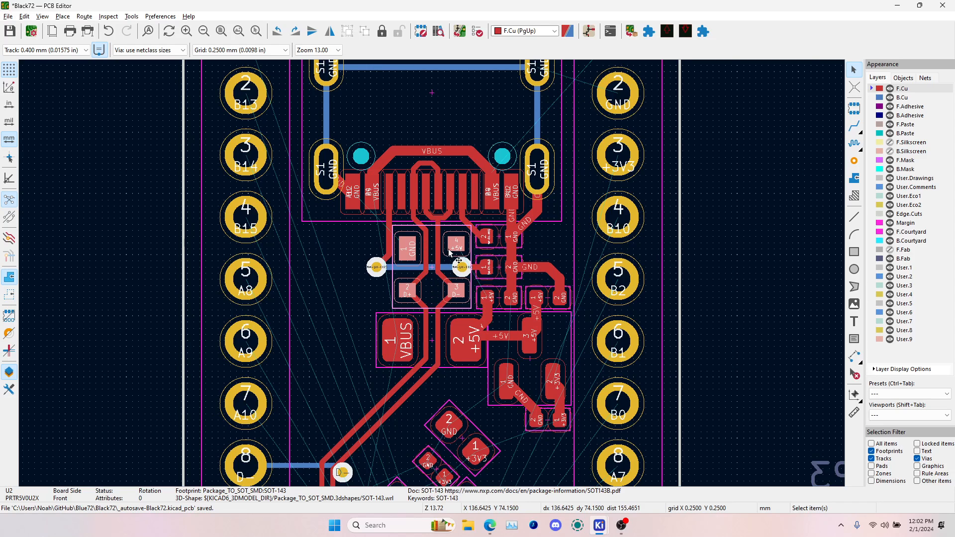
pyautogui.scroll(3, 421, 252)
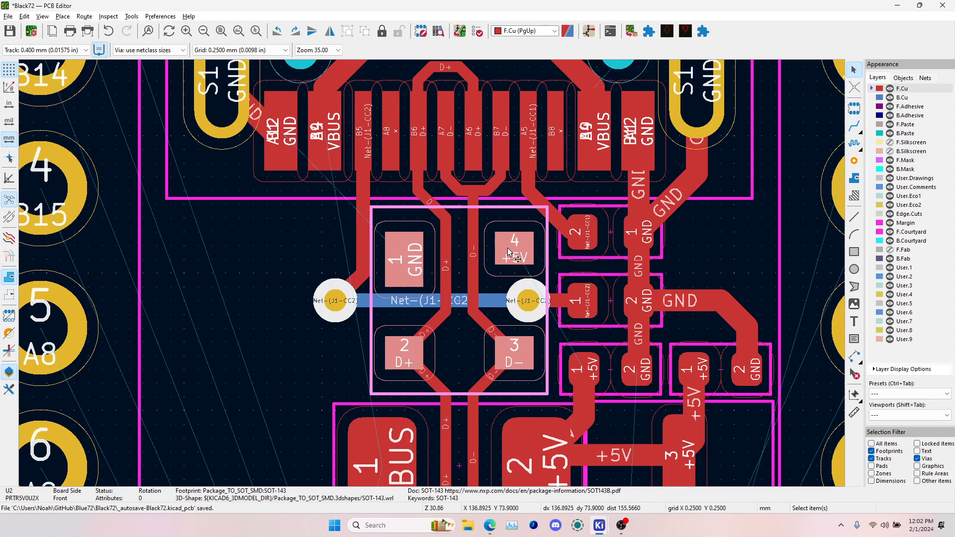
pyautogui.click(858, 127)
pyautogui.click(523, 247)
pyautogui.scroll(-2, 524, 247)
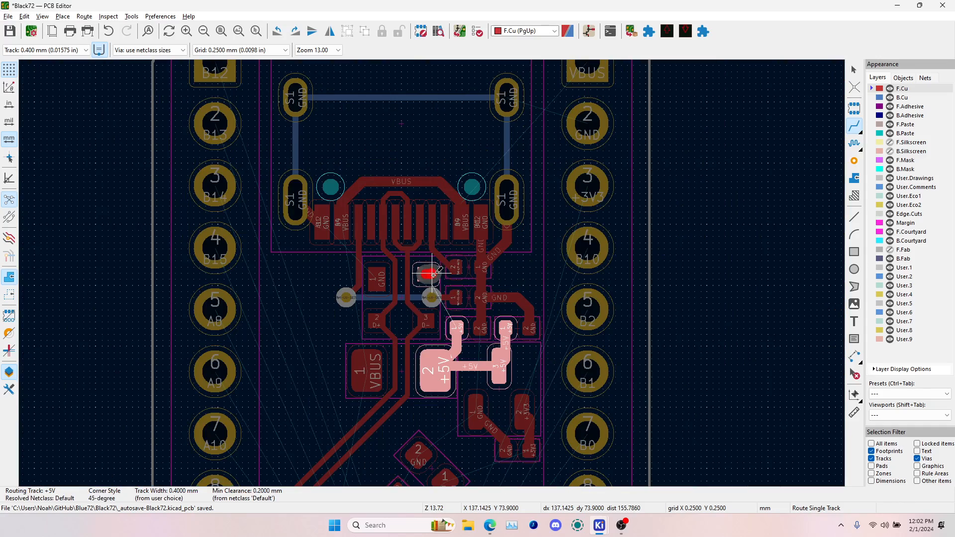
pyautogui.press('Escape')
pyautogui.scroll(2, 457, 285)
pyautogui.press('Escape')
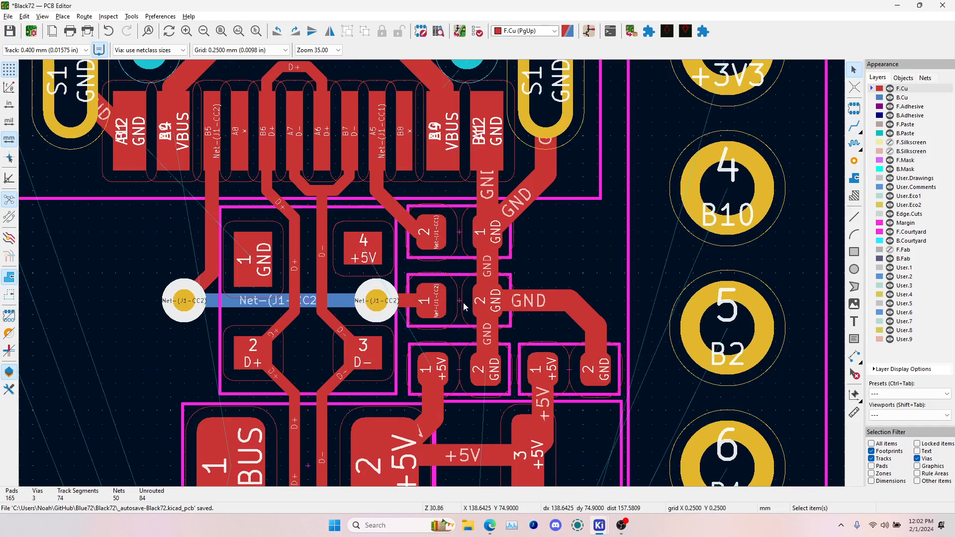
# - Move the 5.1k CC2 resistor R2 beneath the connector's A1/B12 GND and adjacent VBUS pads, rotated to 180 degrees
pyautogui.click(466, 305)
pyautogui.scroll(-3, 450, 303)
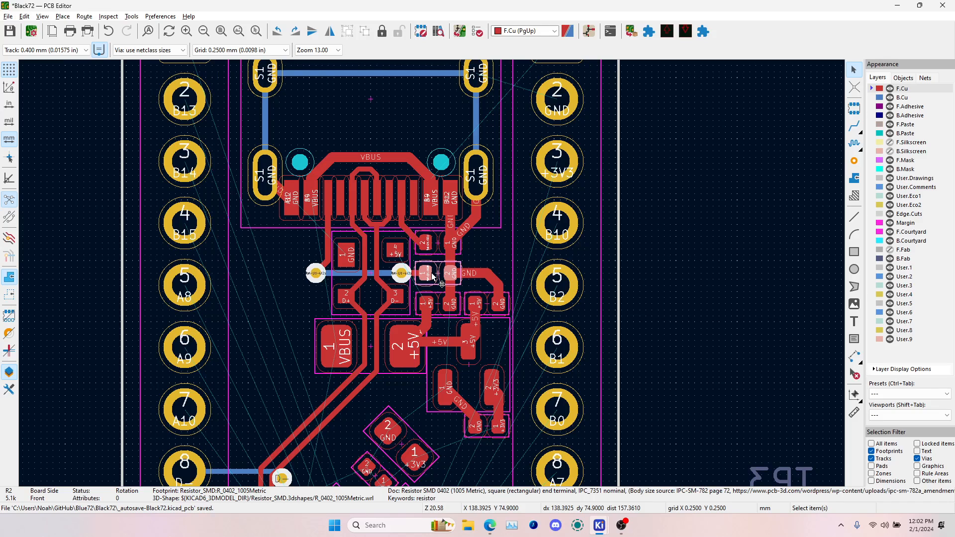
pyautogui.scroll(3, 433, 277)
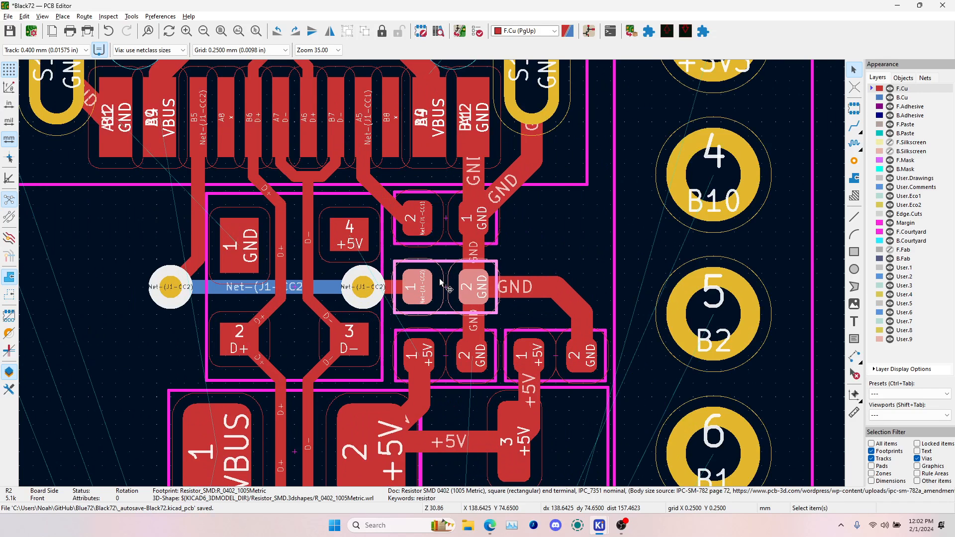
pyautogui.press('m')
pyautogui.press('r')
pyautogui.press('r')
pyautogui.press('r')
pyautogui.press('r')
pyautogui.scroll(-2, 103, 217)
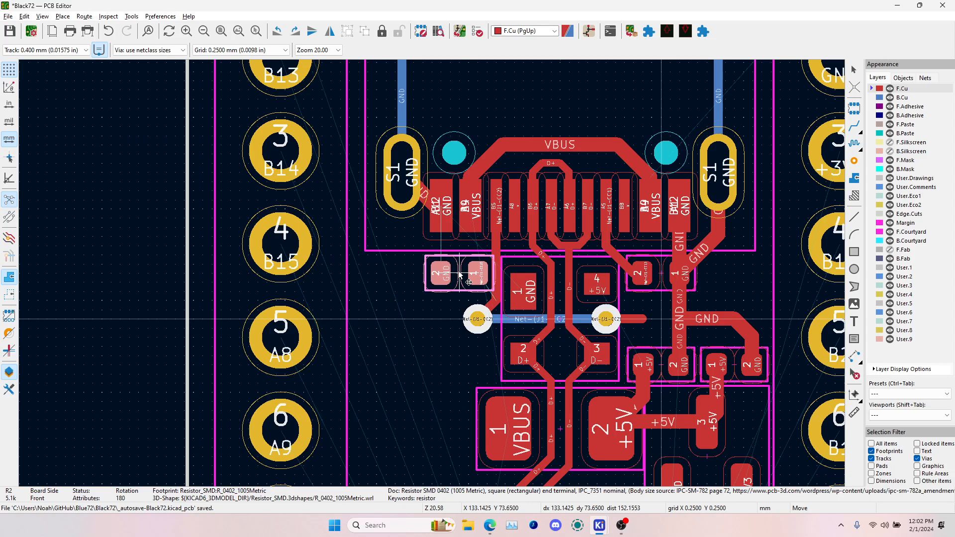
pyautogui.click(459, 274)
# - Delete the old CC2 B.Cu track under U2, along with its right-hand via and leftover F.Cu stub
pyautogui.click(512, 318)
pyautogui.press('Delete')
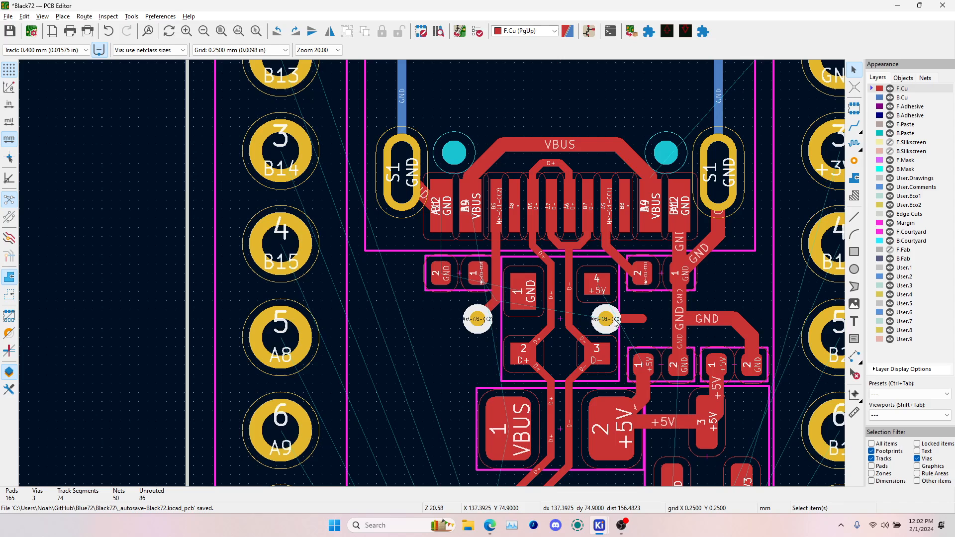
pyautogui.click(616, 322)
pyautogui.click(630, 322)
pyautogui.press('Delete')
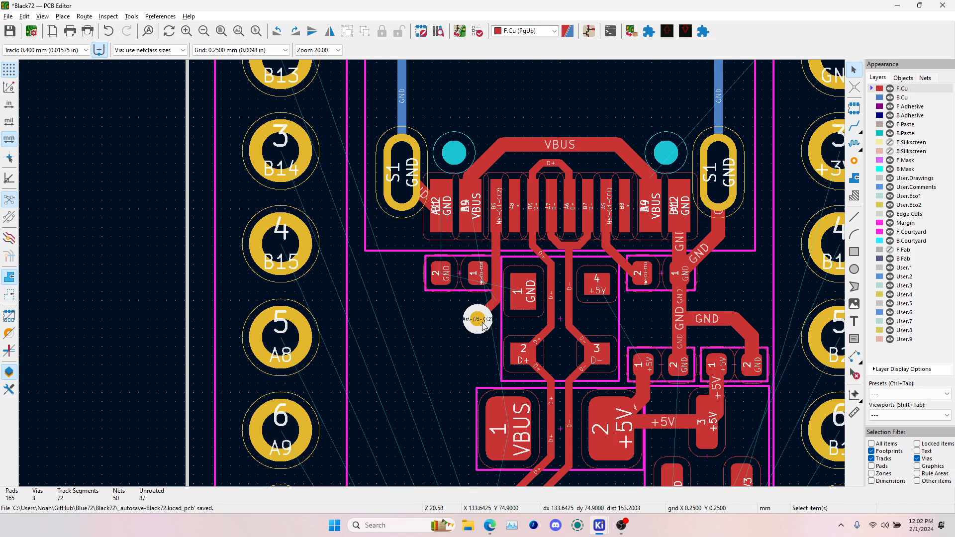
# - Delete the leftover CC2 via and the F.Cu tracks running down to it from connector pad B5
pyautogui.click(483, 324)
pyautogui.click(497, 366)
pyautogui.press('Delete')
pyautogui.click(497, 298)
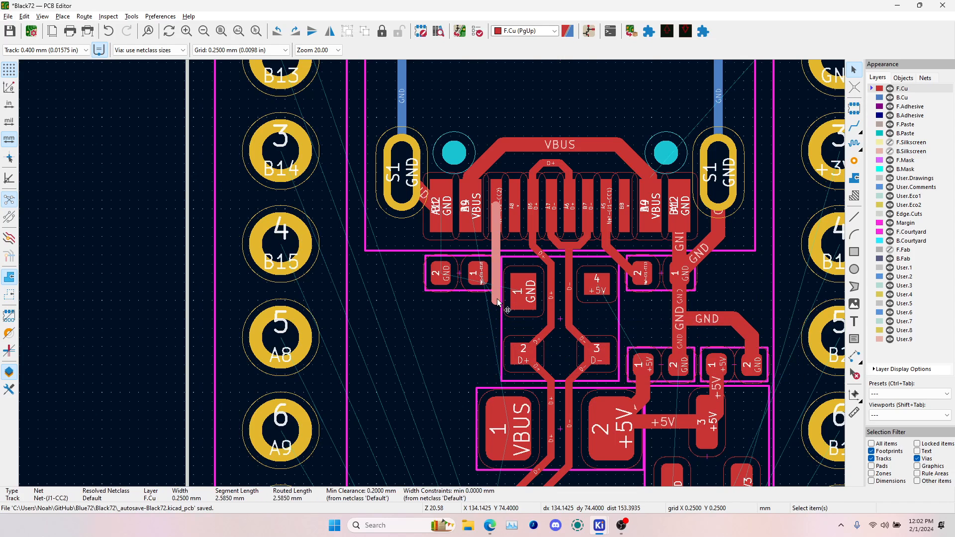
pyautogui.press('Delete')
pyautogui.click(854, 127)
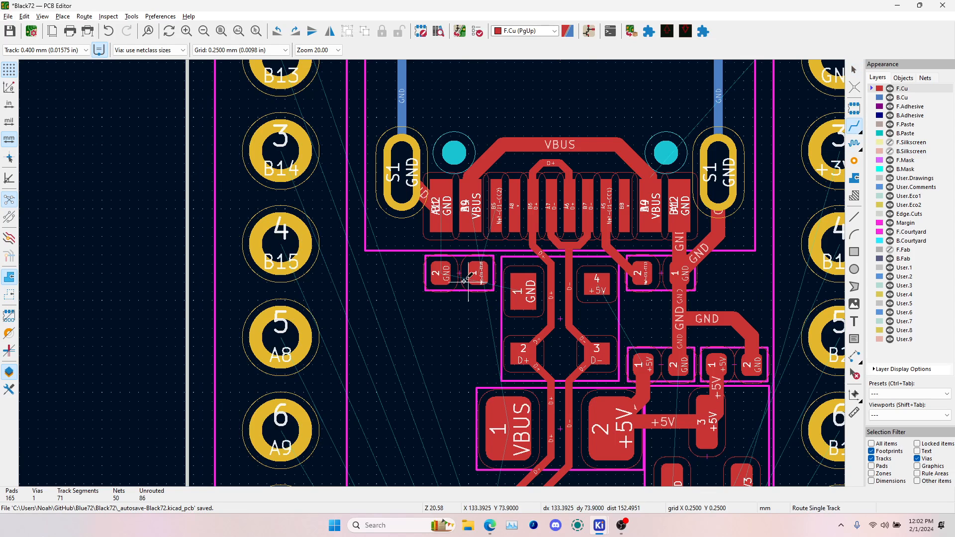
pyautogui.click(477, 273)
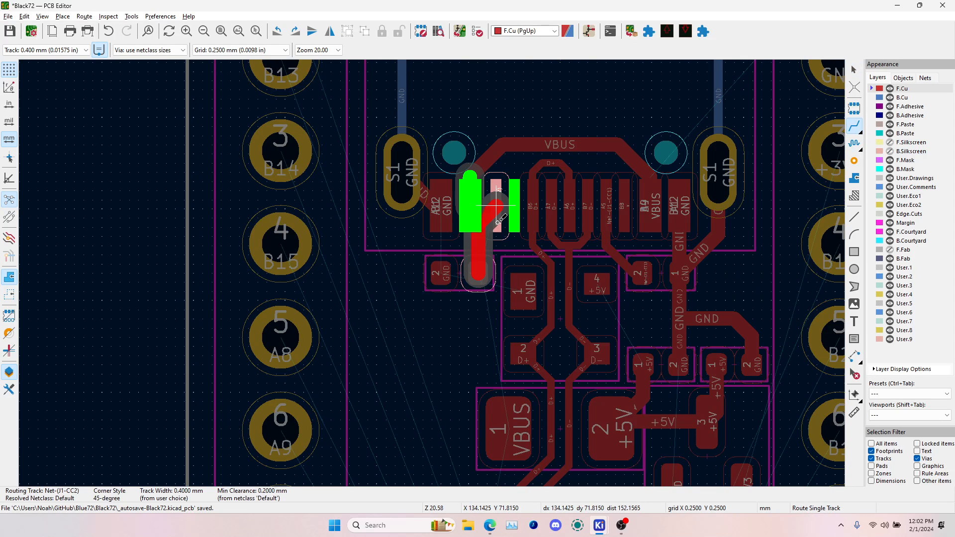
pyautogui.press('Escape')
pyautogui.click(470, 197)
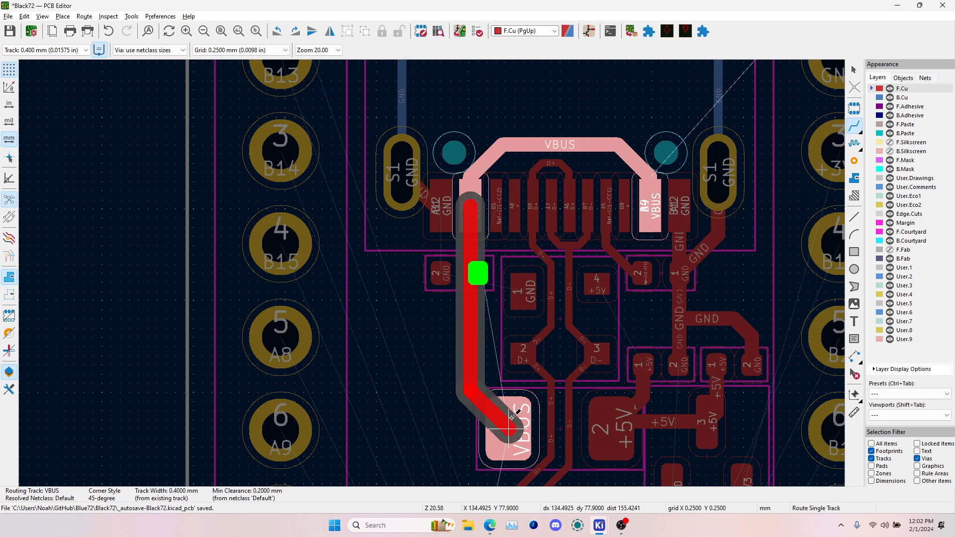
pyautogui.press('Escape')
pyautogui.press('Escape')
# - Place R2 vertically beside U2's GND pad with pad 1 uppermost and route CC2 to it from connector pad B5 at 0.25 mm
pyautogui.moveTo(459, 275); pyautogui.dragTo(487, 319)
pyautogui.press('r')
pyautogui.click(854, 126)
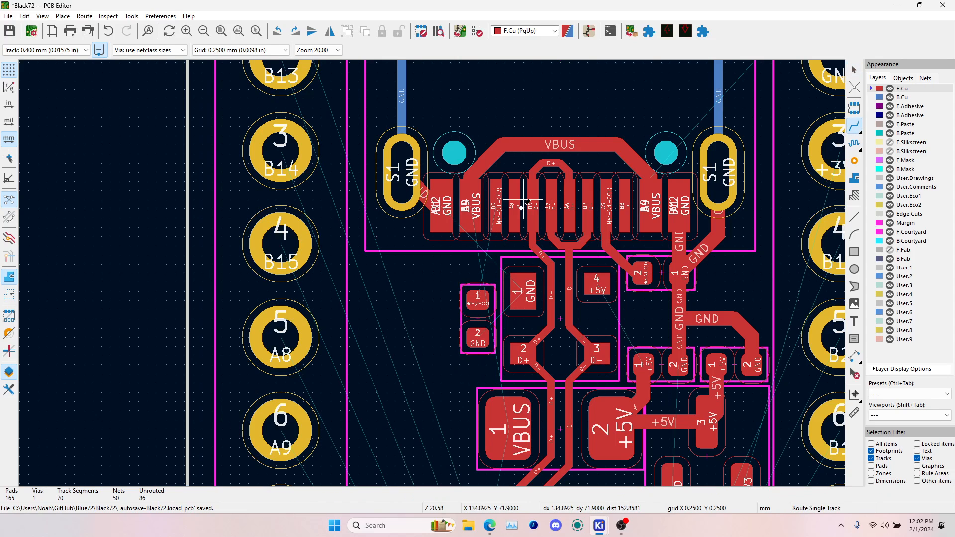
pyautogui.click(496, 217)
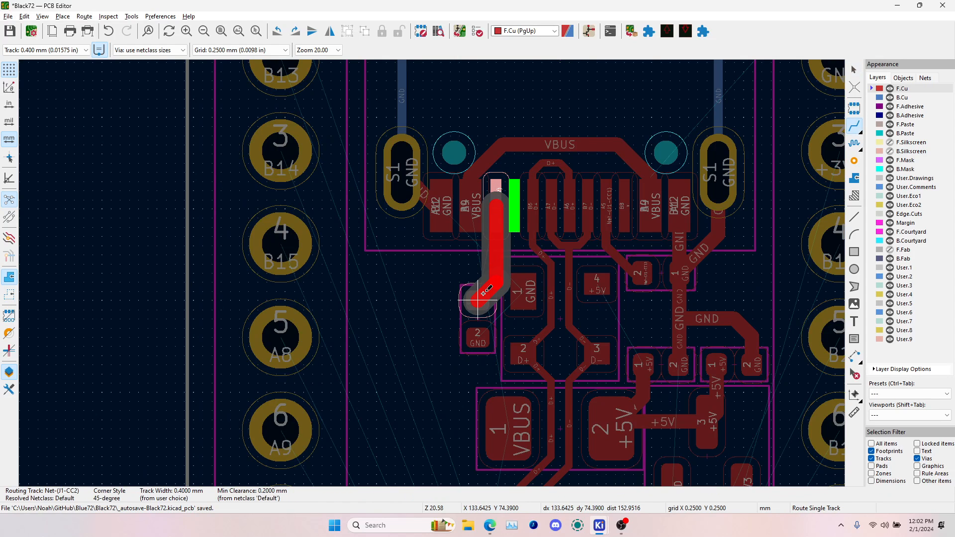
pyautogui.hotkey('shift', 'w')
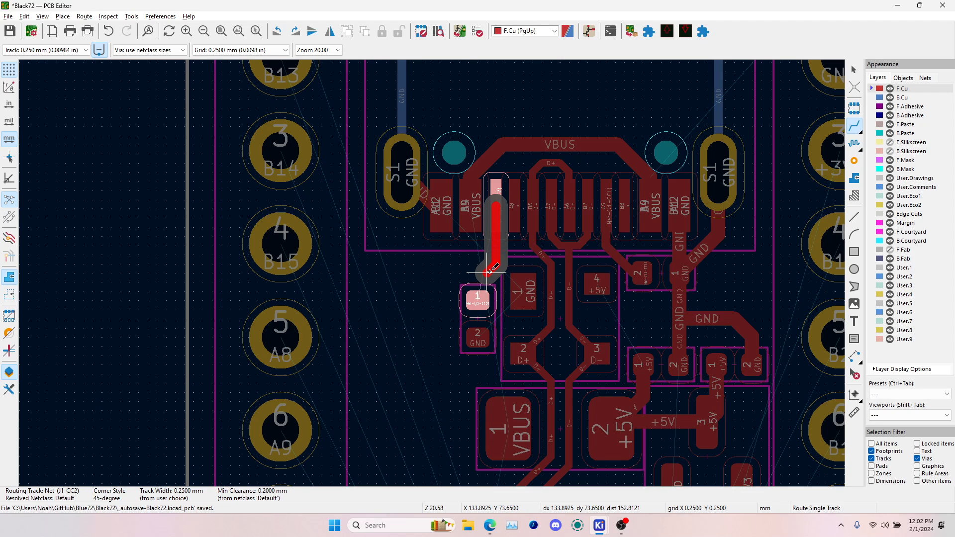
pyautogui.click(477, 300)
# - Route GND at 0.25 mm from R2's pad 2 to U2's pad 1, and down to a new via just below R2
pyautogui.click(477, 337)
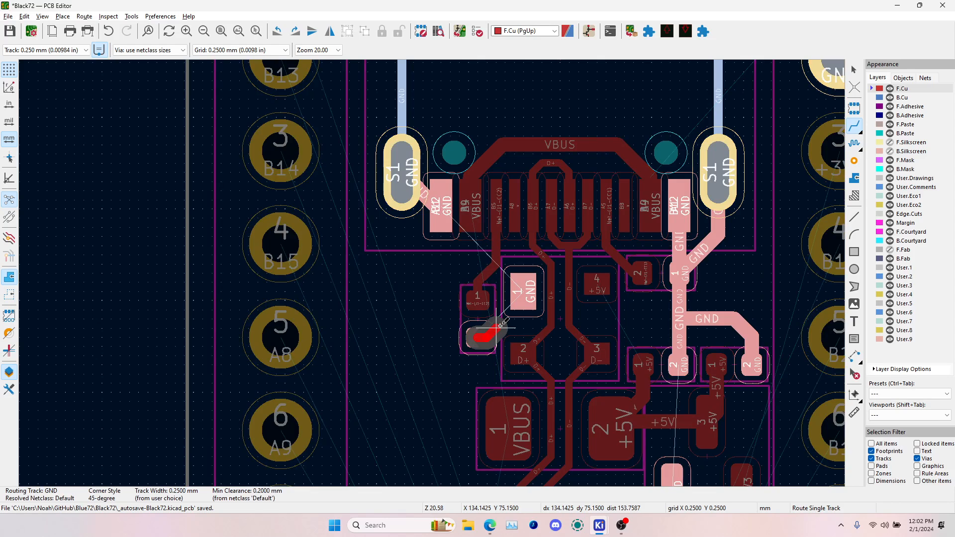
pyautogui.scroll(3, 501, 326)
pyautogui.click(492, 194)
pyautogui.click(391, 294)
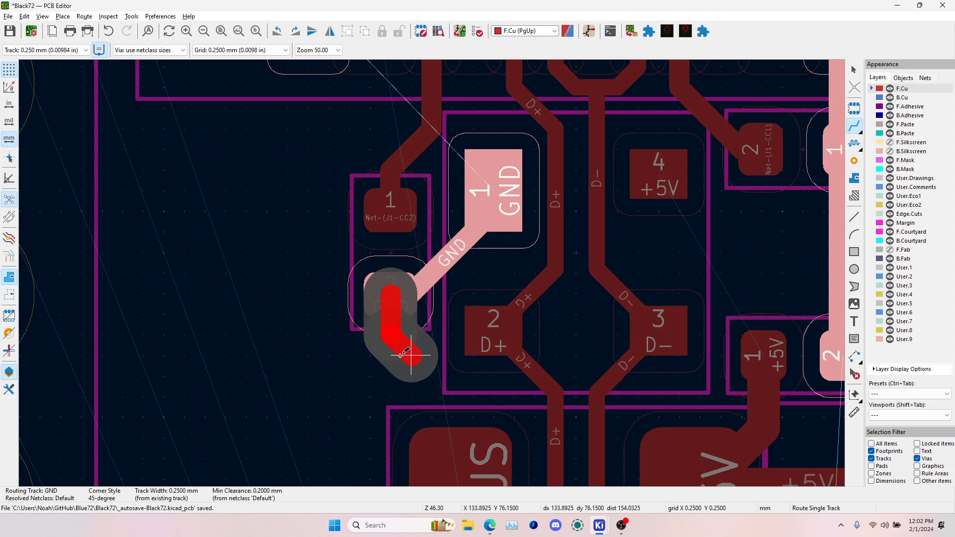
pyautogui.press('v')
pyautogui.doubleClick(392, 373)
pyautogui.scroll(-3, 392, 373)
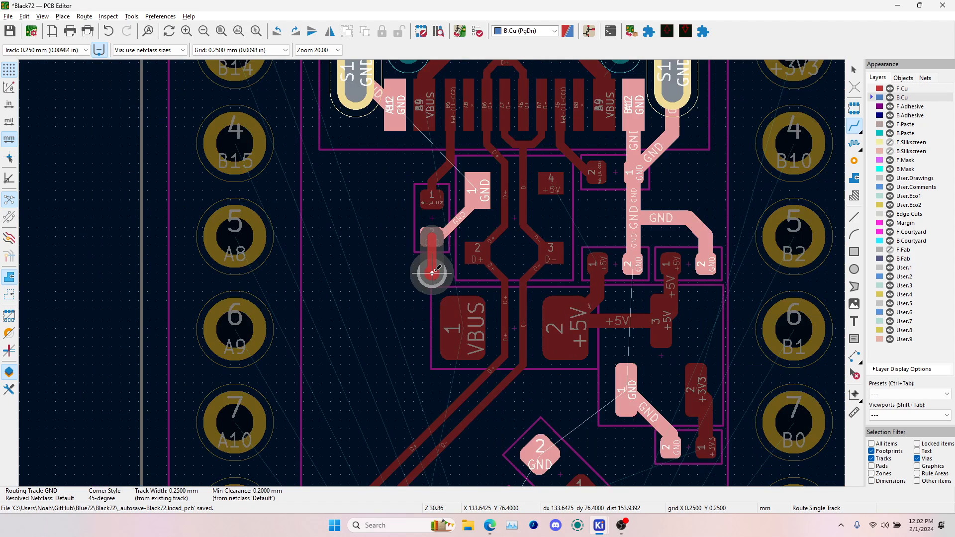
# - Route VBUS at 0.4 mm from the large VBUS/+5V component's pad 1 around R2's outer side to the connector's nearest VBUS pad
pyautogui.click(464, 329)
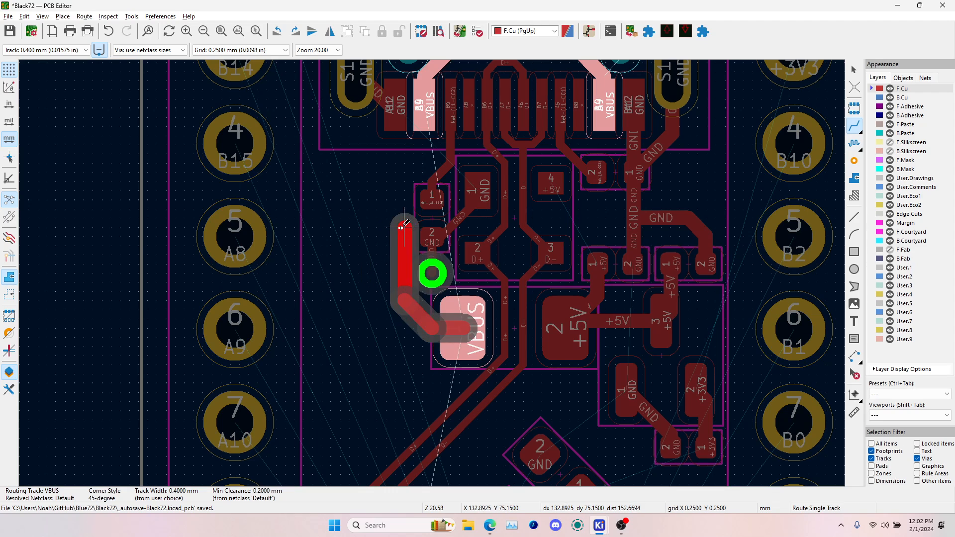
pyautogui.click(398, 227)
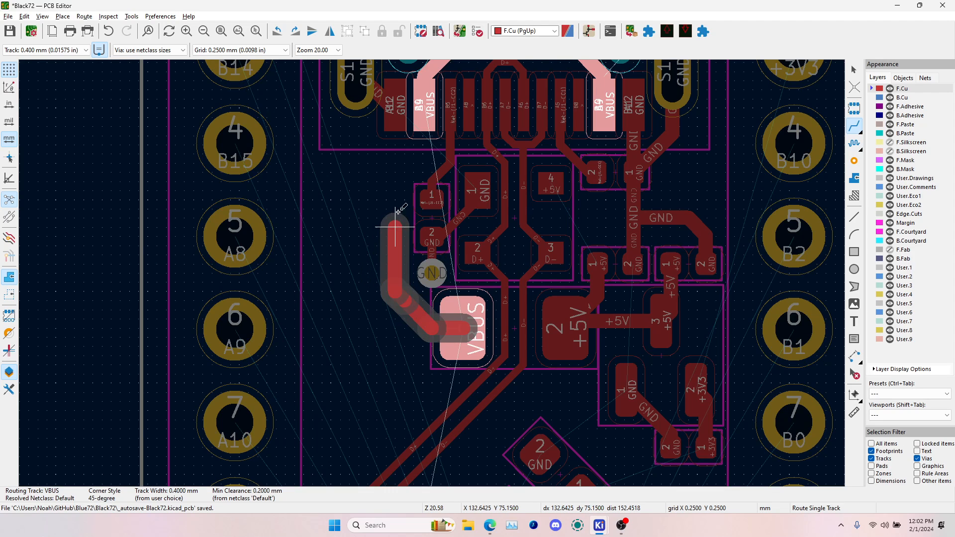
pyautogui.click(408, 163)
pyautogui.scroll(1, 411, 165)
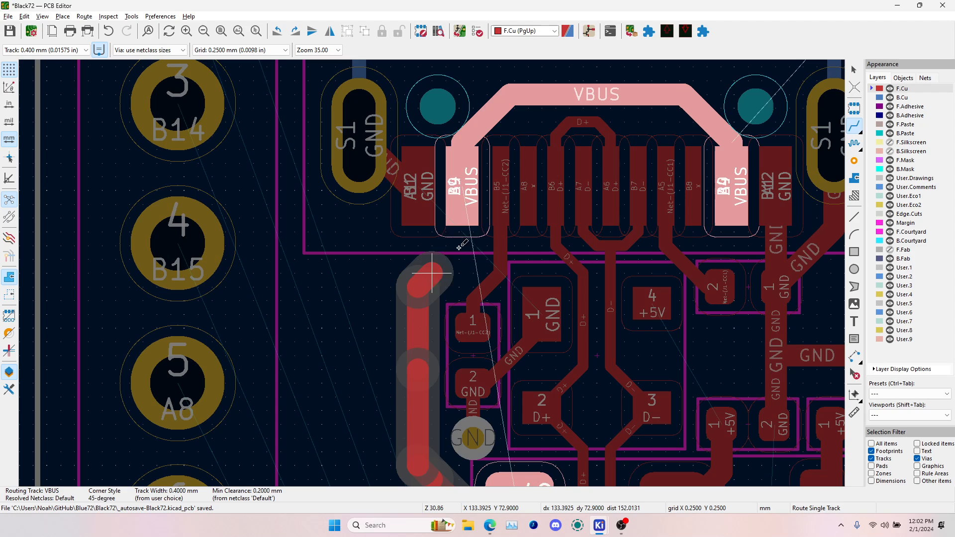
pyautogui.click(463, 199)
pyautogui.scroll(-2, 463, 199)
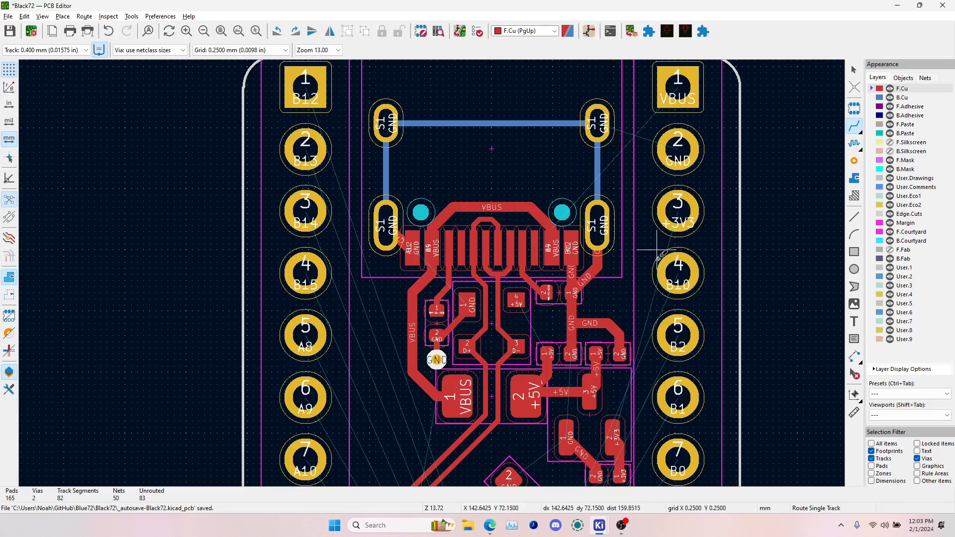
# - Move the three-pad regulator, its three neighbouring capacitors and their connecting +5V, GND and +3V3 tracks about 1.25 mm up towards the connector
pyautogui.scroll(1, 587, 371)
pyautogui.scroll(-1, 442, 278)
pyautogui.scroll(3, 441, 278)
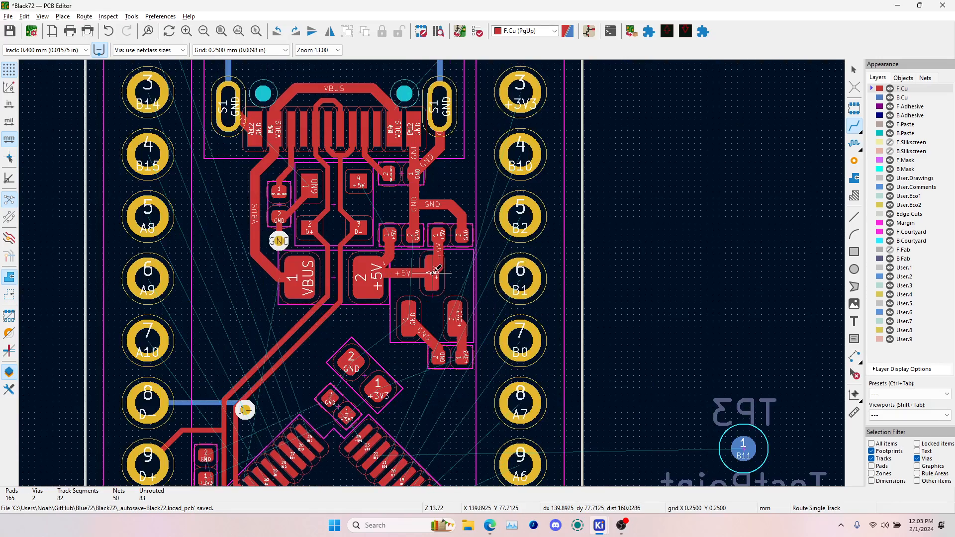
pyautogui.press('Escape')
pyautogui.click(390, 212)
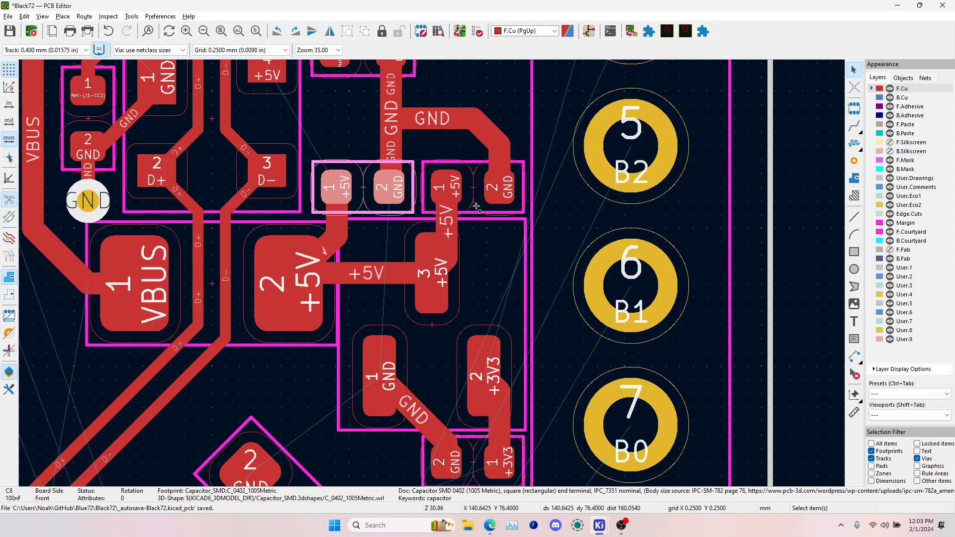
pyautogui.keyDown('shift'); pyautogui.click(476, 207); pyautogui.keyUp('shift')
pyautogui.keyDown('shift'); pyautogui.click(341, 224); pyautogui.keyUp('shift')
pyautogui.keyDown('shift'); pyautogui.click(348, 239); pyautogui.keyUp('shift')
pyautogui.keyDown('shift'); pyautogui.click(394, 374); pyautogui.keyUp('shift')
pyautogui.keyDown('shift'); pyautogui.click(444, 374); pyautogui.keyUp('shift')
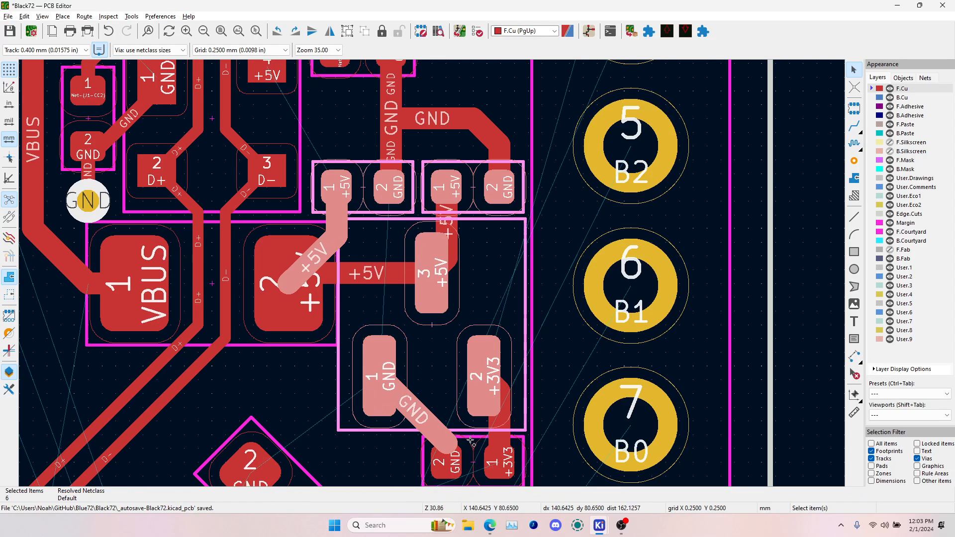
pyautogui.keyDown('shift'); pyautogui.click(471, 442); pyautogui.keyUp('shift')
pyautogui.keyDown('shift'); pyautogui.click(501, 379); pyautogui.keyUp('shift')
pyautogui.click(506, 388)
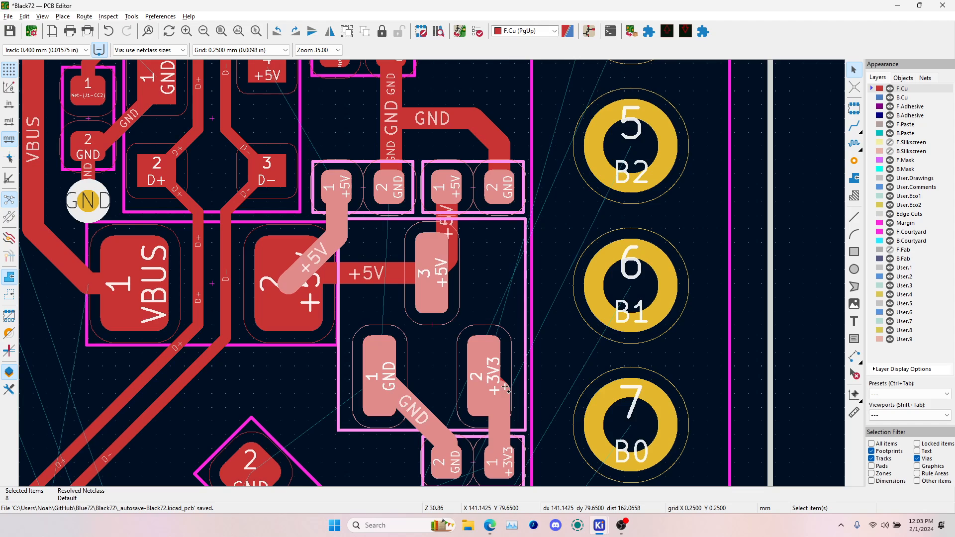
pyautogui.keyDown('shift'); pyautogui.click(506, 388); pyautogui.keyUp('shift')
pyautogui.keyDown('shift'); pyautogui.click(379, 274); pyautogui.keyUp('shift')
pyautogui.keyDown('shift'); pyautogui.click(440, 228); pyautogui.keyUp('shift')
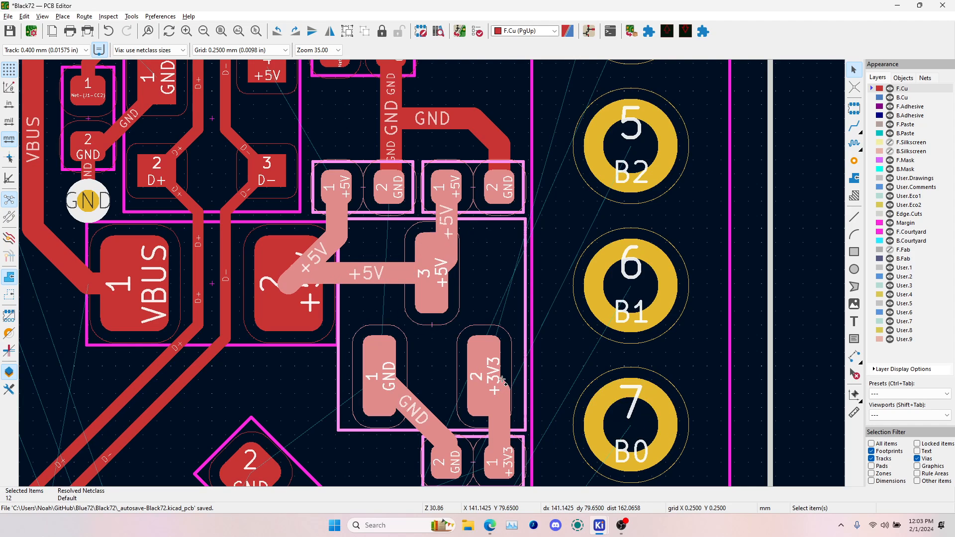
pyautogui.scroll(-4, 347, 174)
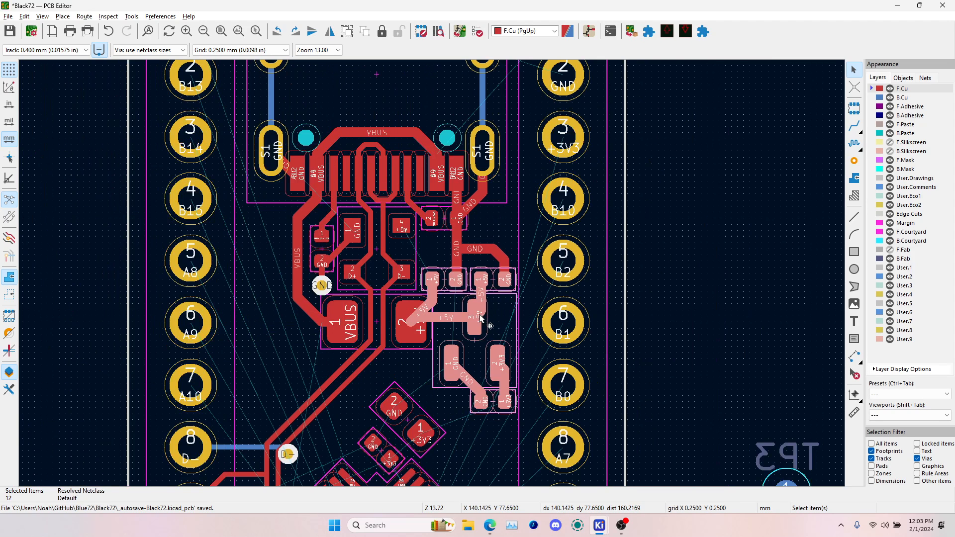
pyautogui.press('m')
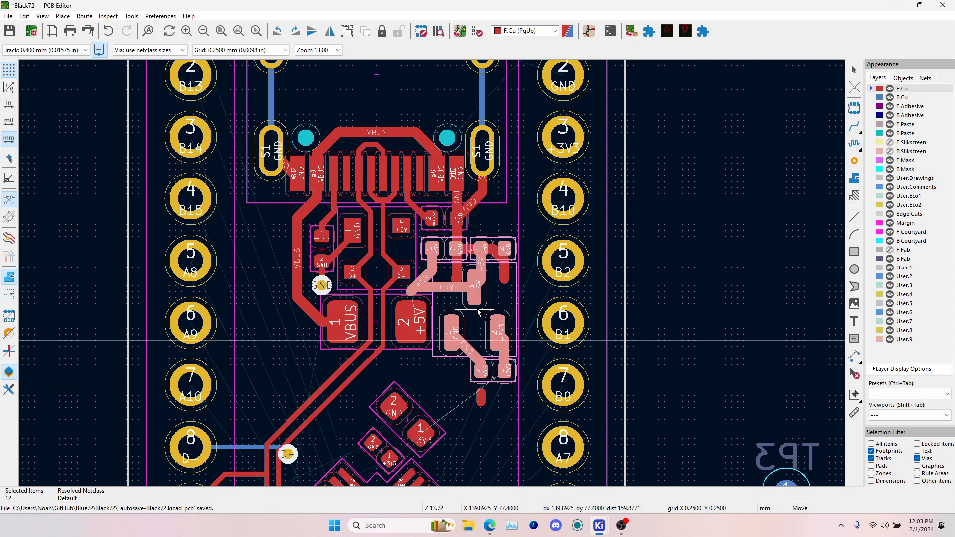
pyautogui.click(477, 312)
# - Delete the displaced diagonal +5V track and the horizontal +5V track between capacitor C8 and the regulator
pyautogui.moveTo(396, 374); pyautogui.dragTo(372, 297, button='middle')
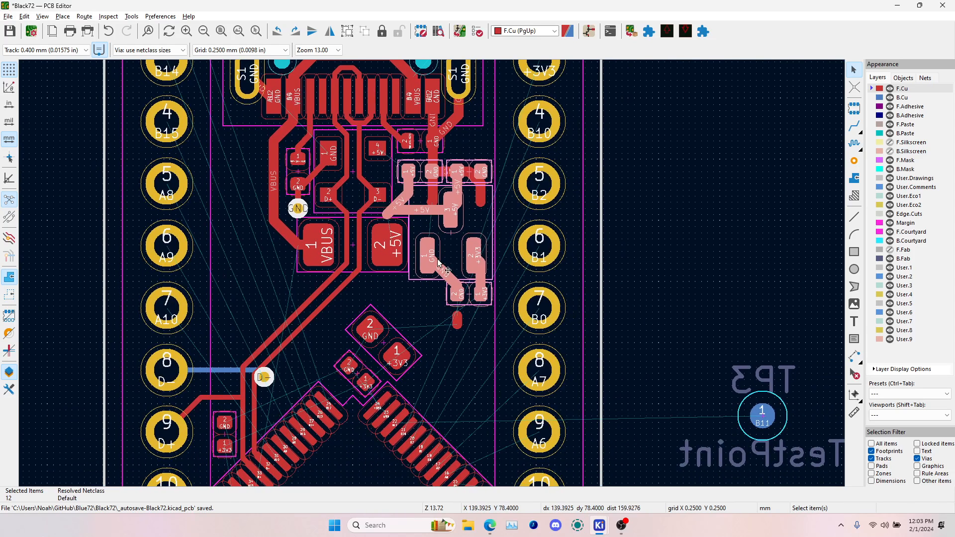
pyautogui.moveTo(454, 238); pyautogui.dragTo(491, 375, button='middle')
pyautogui.scroll(3, 426, 340)
pyautogui.press('Escape')
pyautogui.click(436, 297)
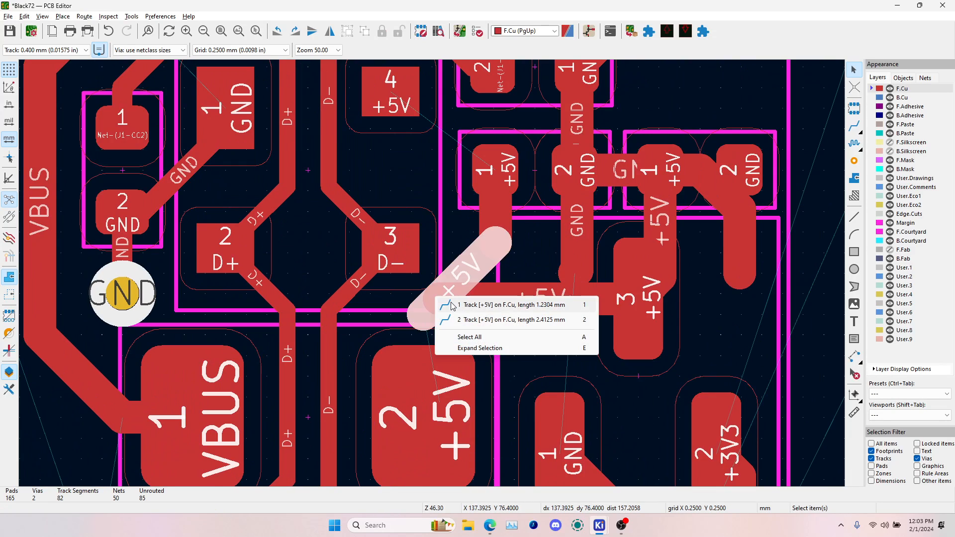
pyautogui.click(446, 304)
pyautogui.press('Delete')
pyautogui.click(461, 297)
pyautogui.press('Delete')
# - Delete the old GND tracks below C8's pad 2 and across the neighbouring capacitor's pads
pyautogui.click(490, 248)
pyautogui.click(586, 261)
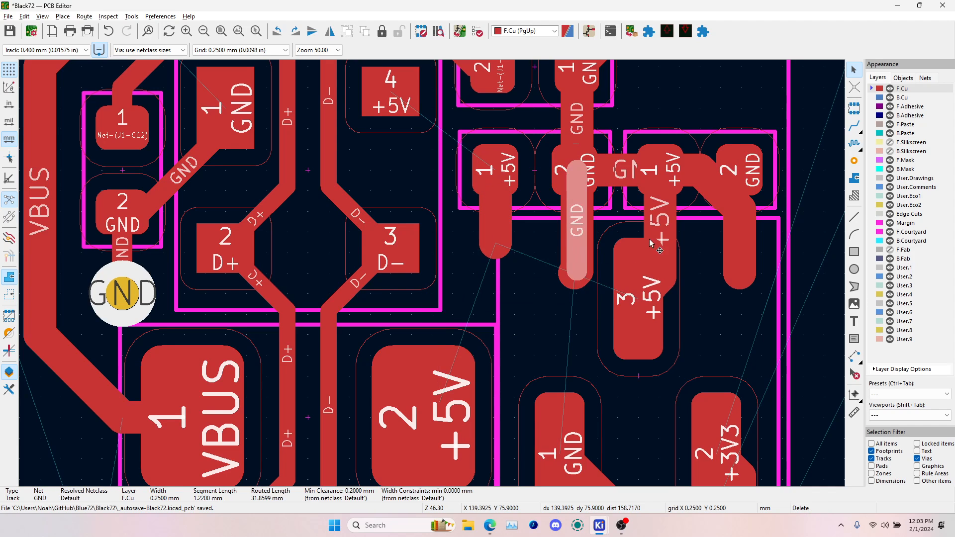
pyautogui.press('Delete')
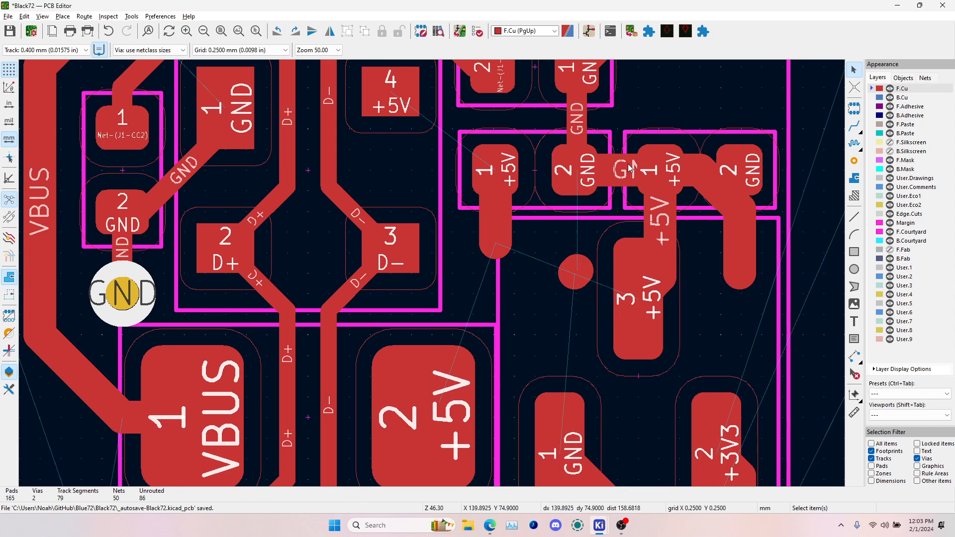
pyautogui.click(576, 272)
pyautogui.press('Delete')
pyautogui.click(723, 194)
pyautogui.press('Delete')
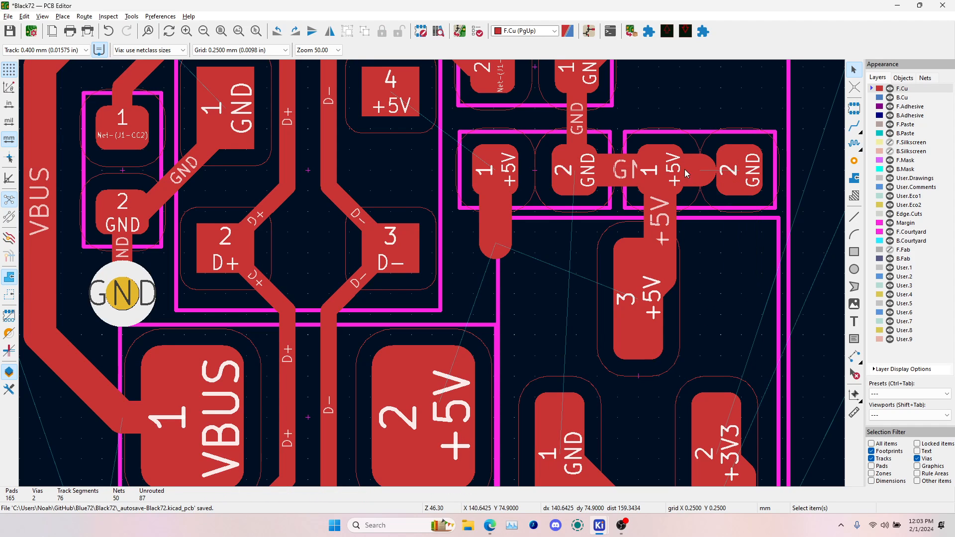
pyautogui.click(625, 174)
pyautogui.press('Delete')
# - Route +5V at 0.4 mm from C8's pad 1 to the large component's pad 2, the regulator's pad 3 and U2's pad 4
pyautogui.moveTo(617, 183); pyautogui.dragTo(609, 305, button='middle')
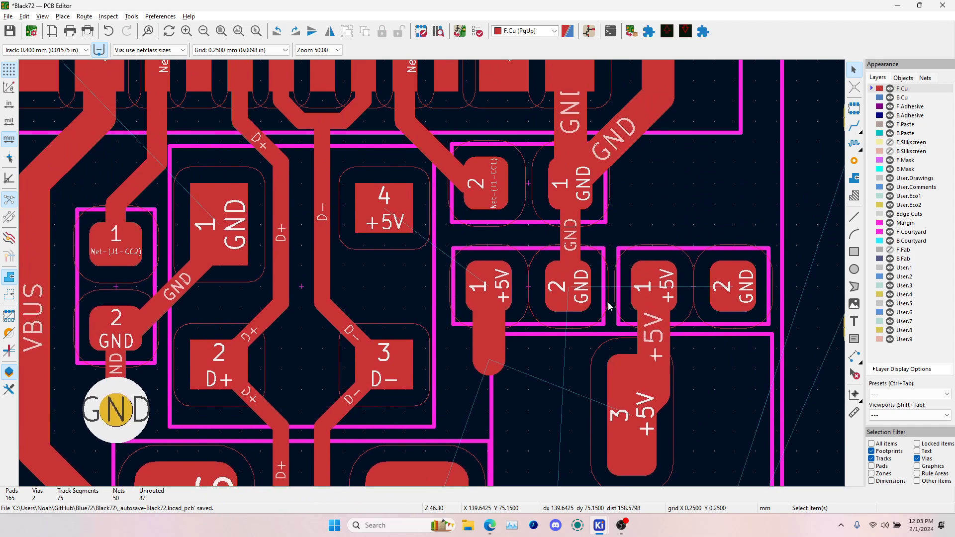
pyautogui.click(851, 131)
pyautogui.click(487, 354)
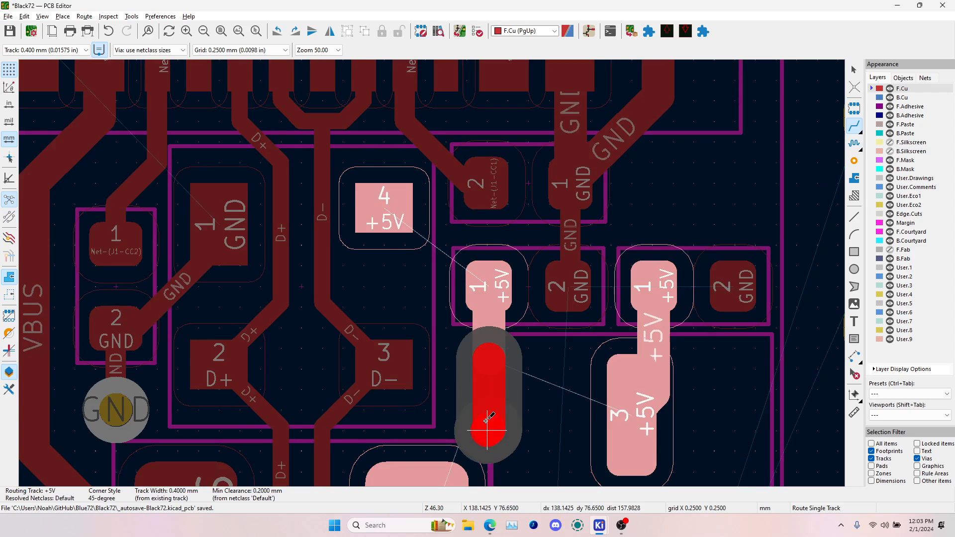
pyautogui.click(458, 398)
pyautogui.click(651, 312)
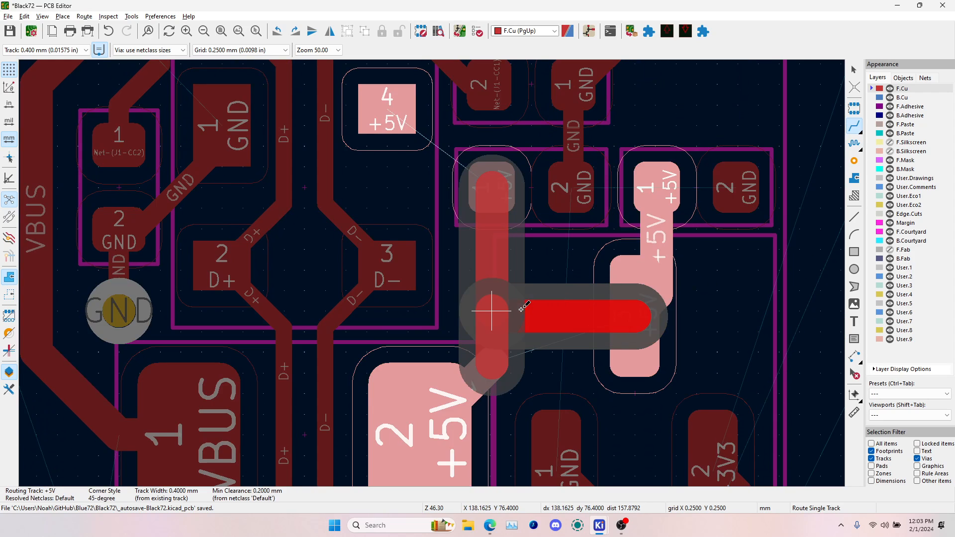
pyautogui.click(502, 309)
pyautogui.click(387, 109)
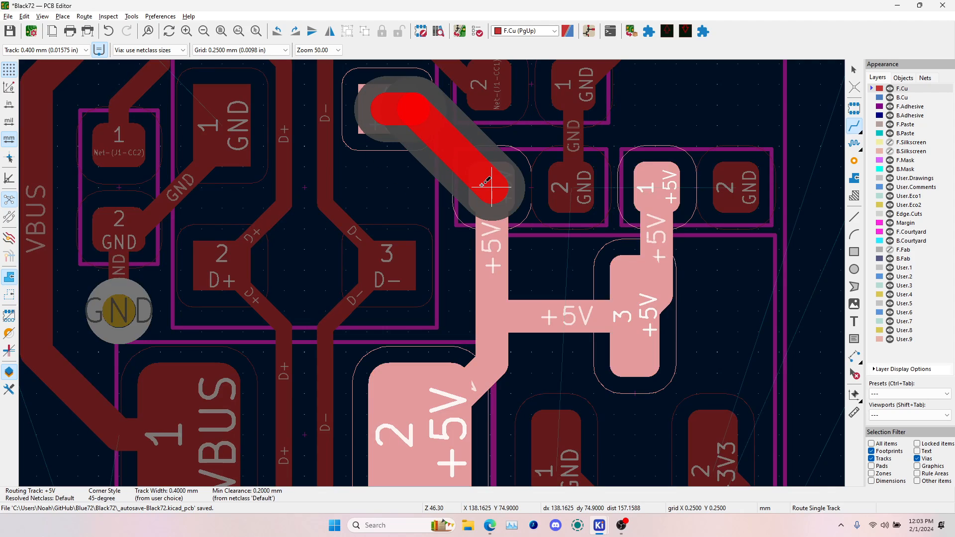
pyautogui.click(486, 184)
pyautogui.scroll(-3, 484, 368)
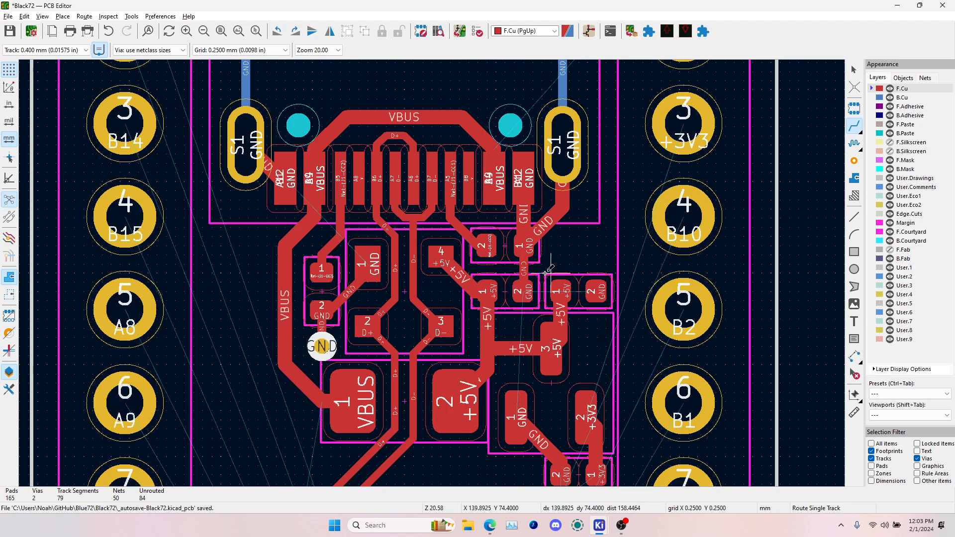
# - Route GND at 0.4 mm from pad 2 of the capacitor beside C8 up to the GND track below the connector's nearby S1 pad
pyautogui.scroll(2, 598, 294)
pyautogui.click(456, 258)
pyautogui.scroll(-1, 434, 191)
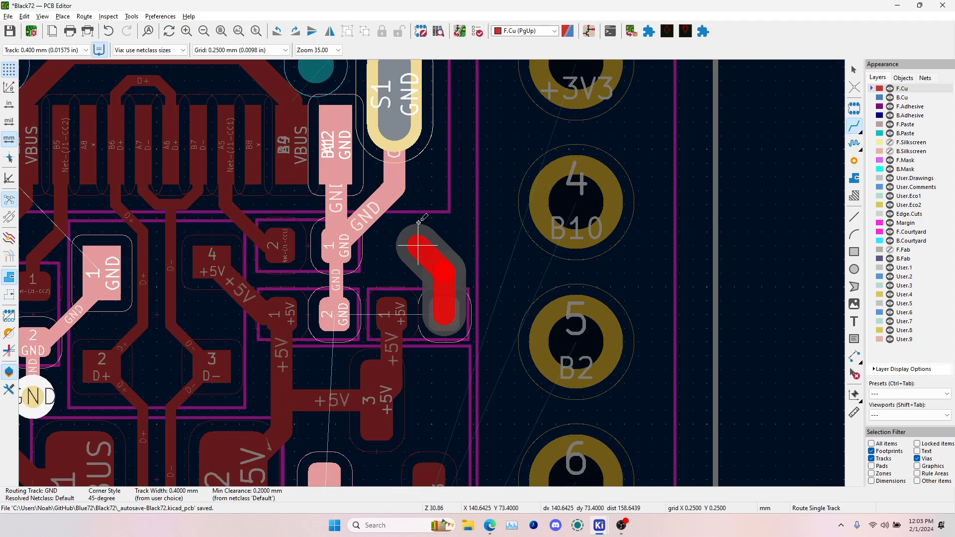
pyautogui.click(392, 186)
pyautogui.scroll(-3, 432, 272)
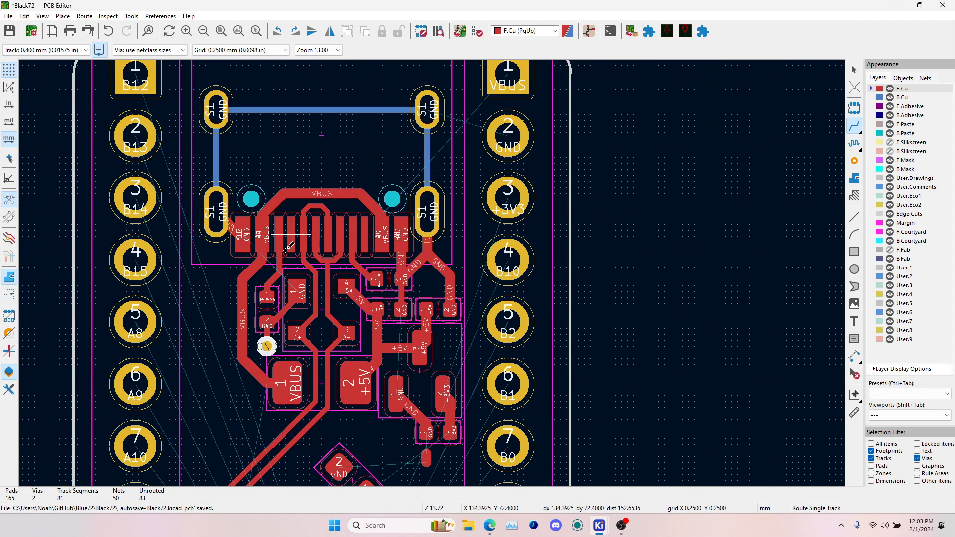
# - Route a GND track on B.Cu from the via below R2 to the connector's nearest S1 shield pad
pyautogui.press('pagedown')
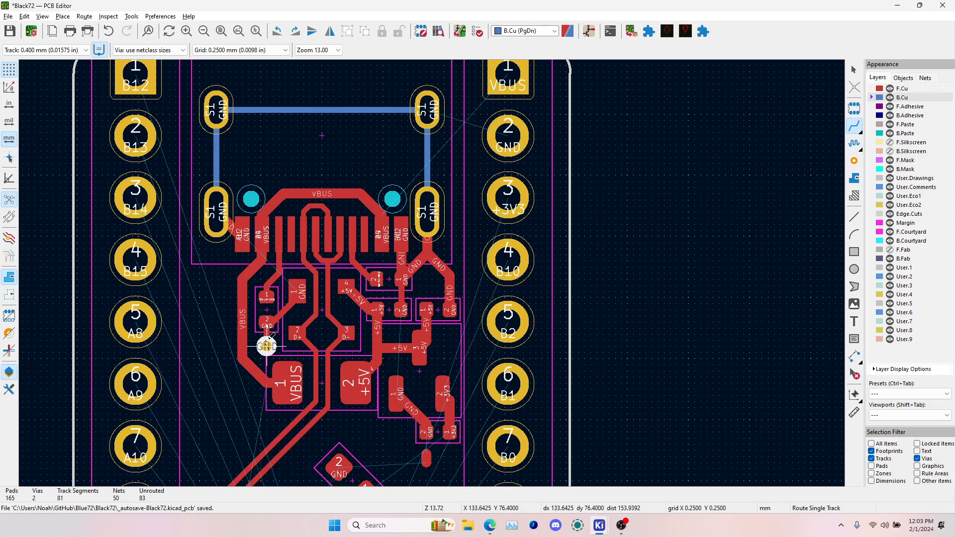
pyautogui.click(267, 346)
pyautogui.click(223, 210)
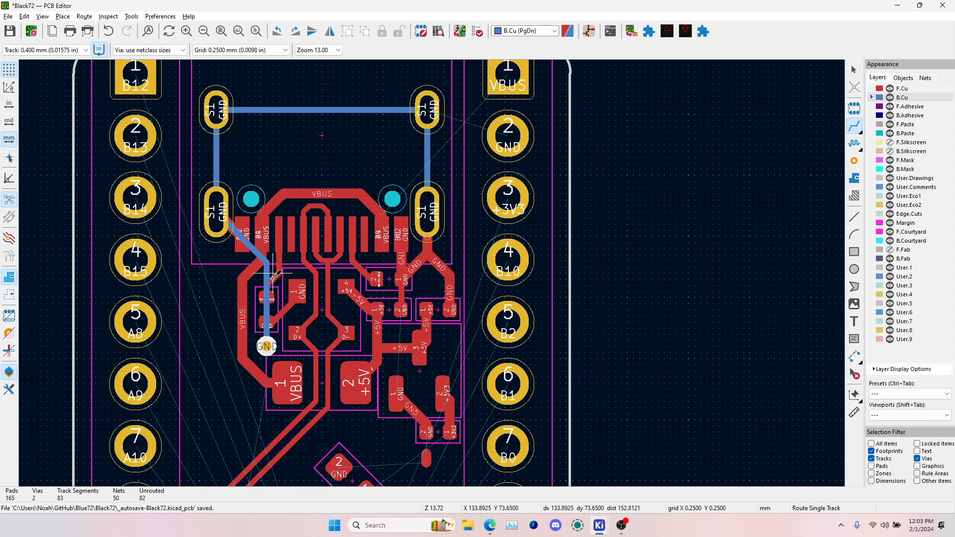
# - Reroute the B.Cu GND track from the via below R2 to the connector's nearest S1 pad at 0.4 mm width
pyautogui.scroll(-3, 272, 273)
pyautogui.scroll(3, 436, 277)
pyautogui.press('Escape')
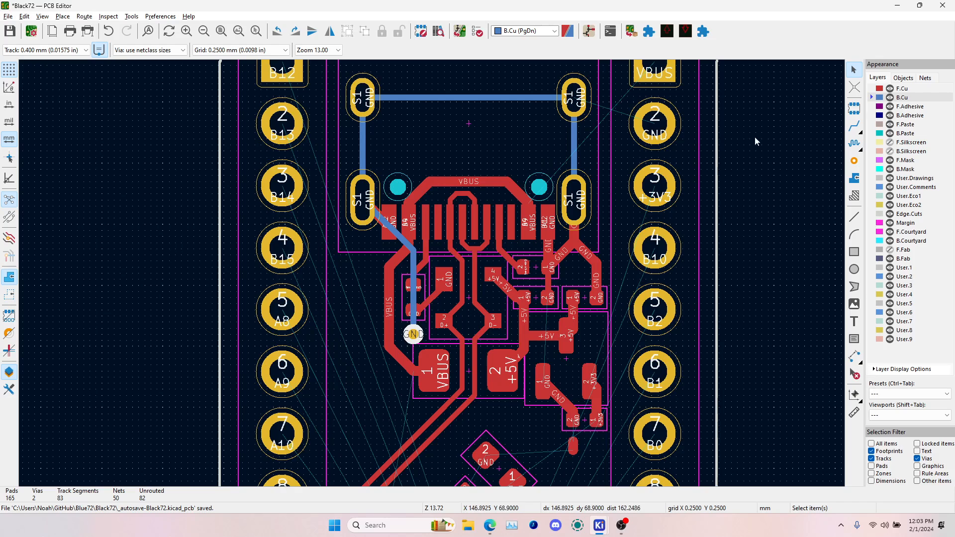
pyautogui.click(860, 128)
pyautogui.click(414, 333)
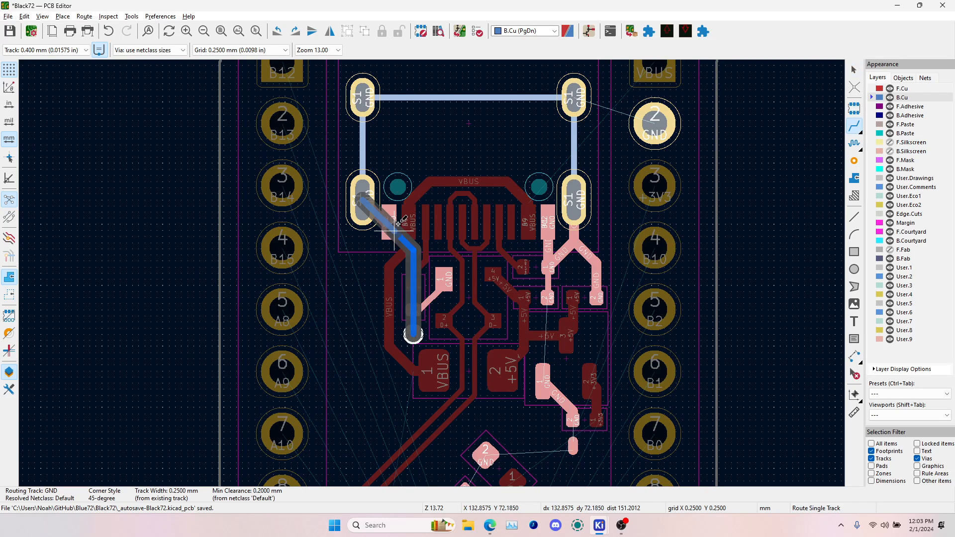
pyautogui.click(369, 201)
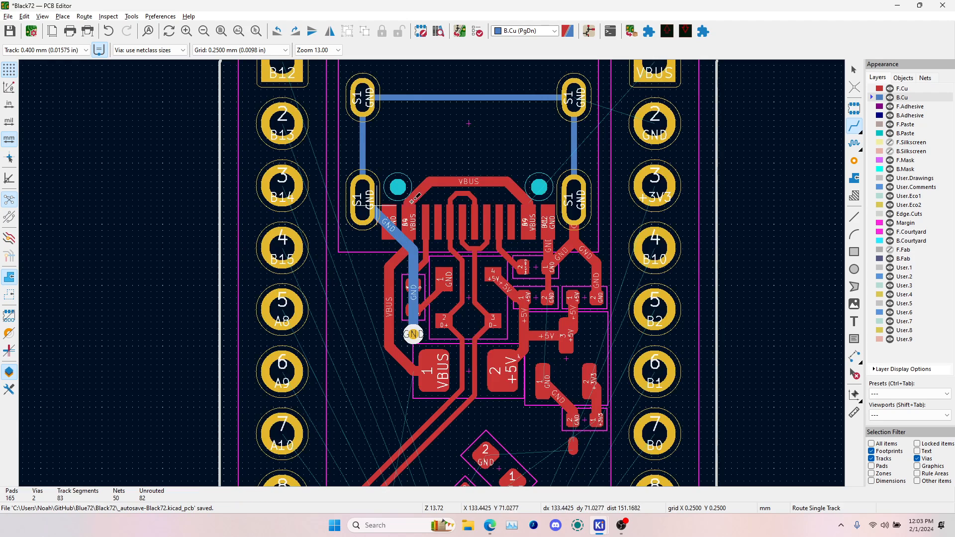
pyautogui.click(373, 201)
pyautogui.click(364, 94)
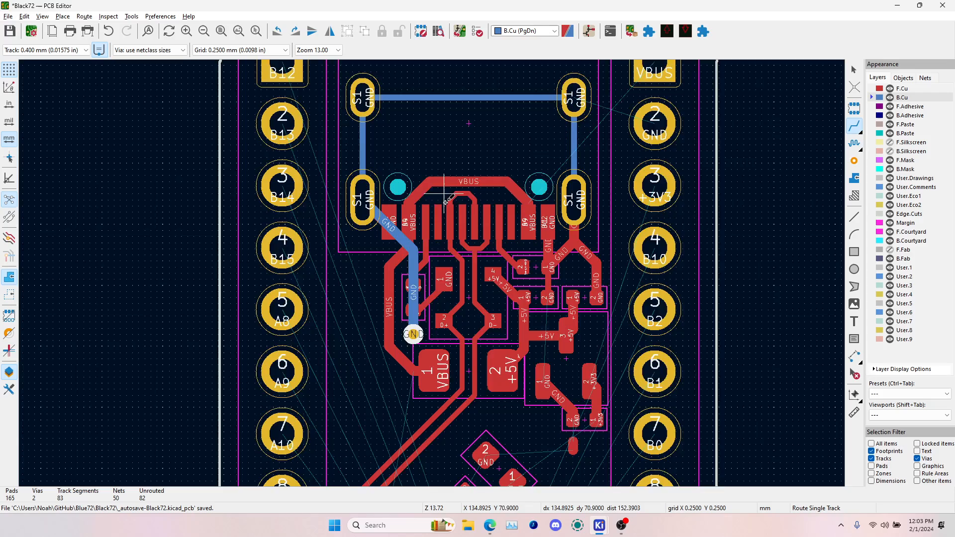
# - Place a GND via on the track between the regulator's pad 1 and pad 2 of the capacitor below it
pyautogui.scroll(-2, 432, 268)
pyautogui.scroll(4, 433, 269)
pyautogui.scroll(-2, 363, 334)
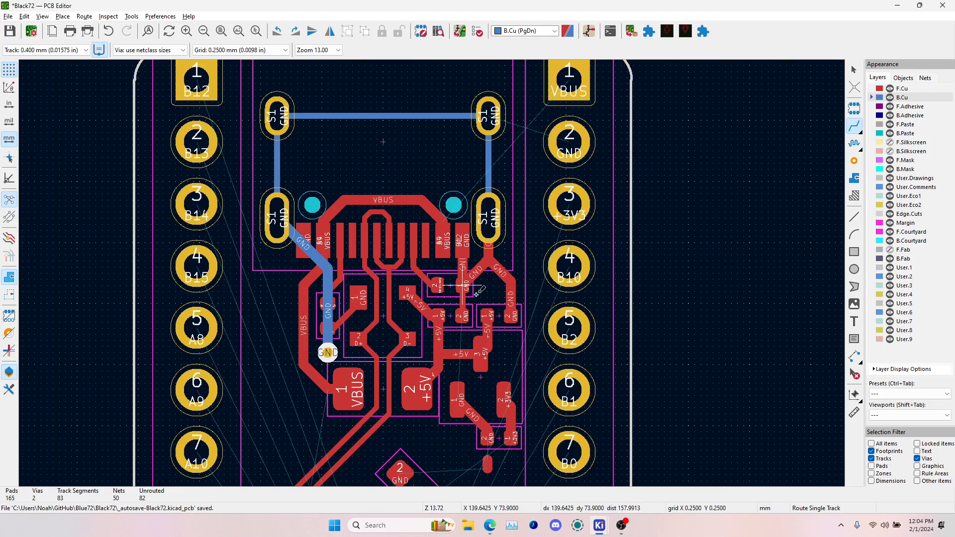
pyautogui.scroll(2, 455, 348)
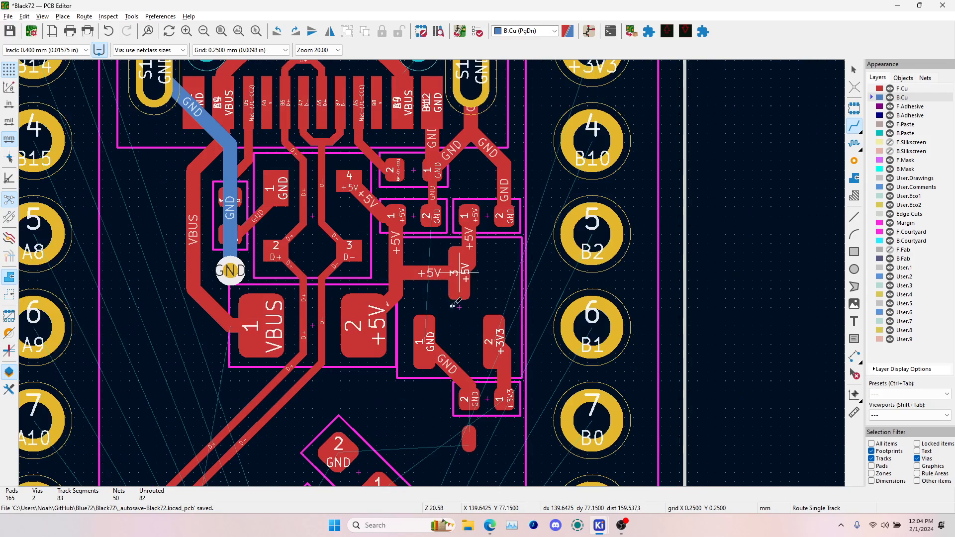
pyautogui.click(424, 342)
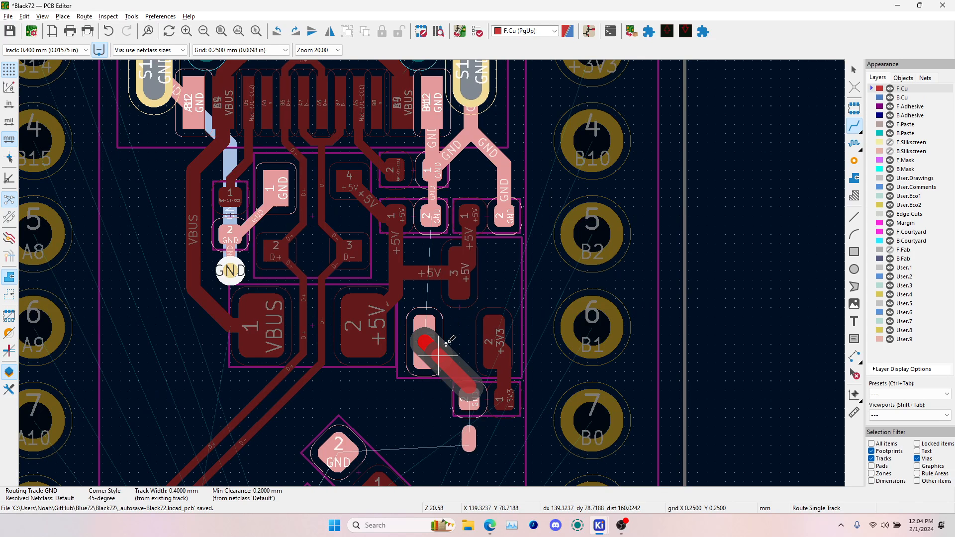
pyautogui.click(472, 388)
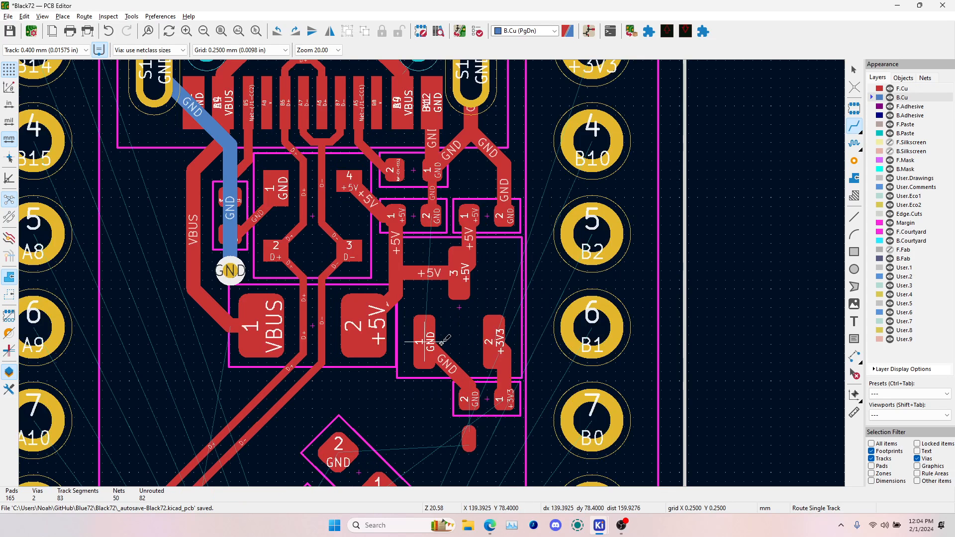
pyautogui.press('pageup')
pyautogui.click(426, 340)
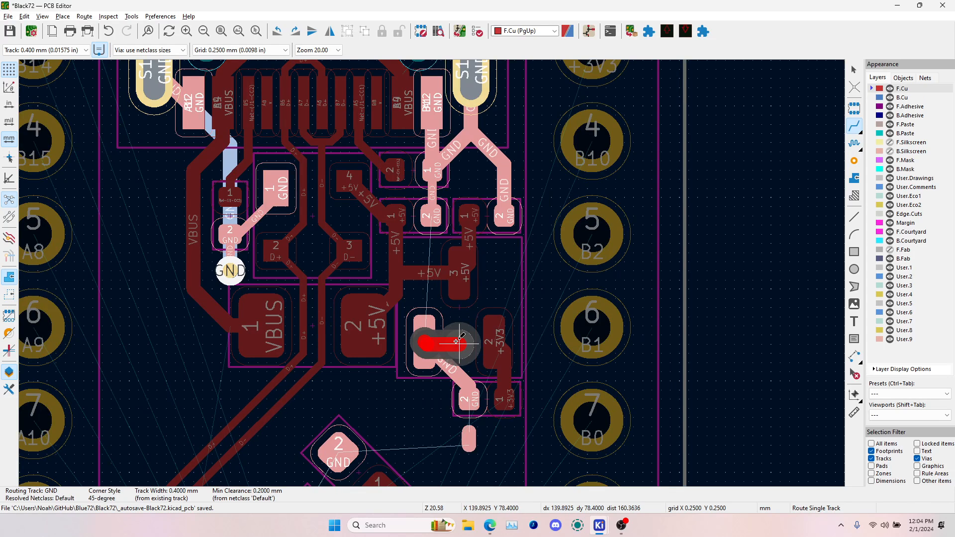
pyautogui.scroll(4, 451, 367)
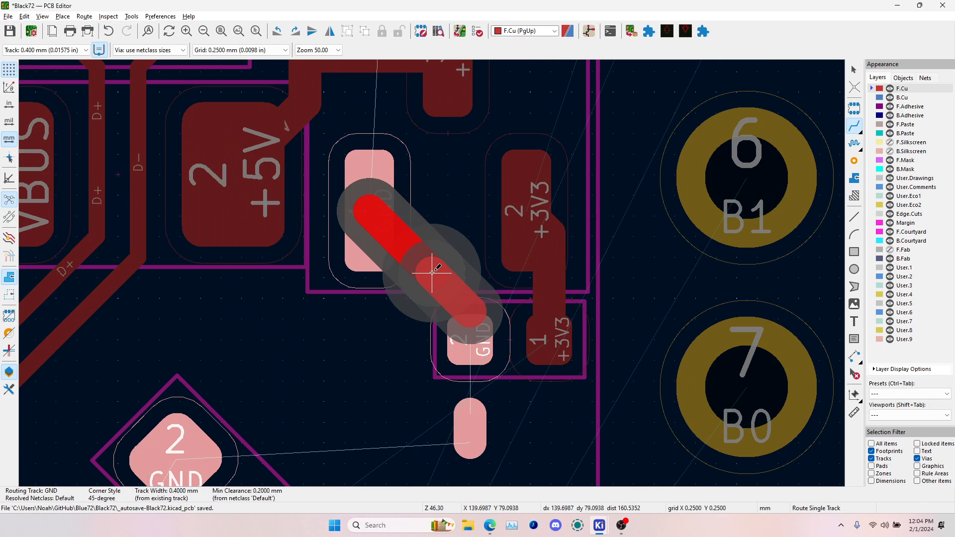
pyautogui.click(432, 273)
pyautogui.scroll(-3, 432, 273)
pyautogui.click(432, 272)
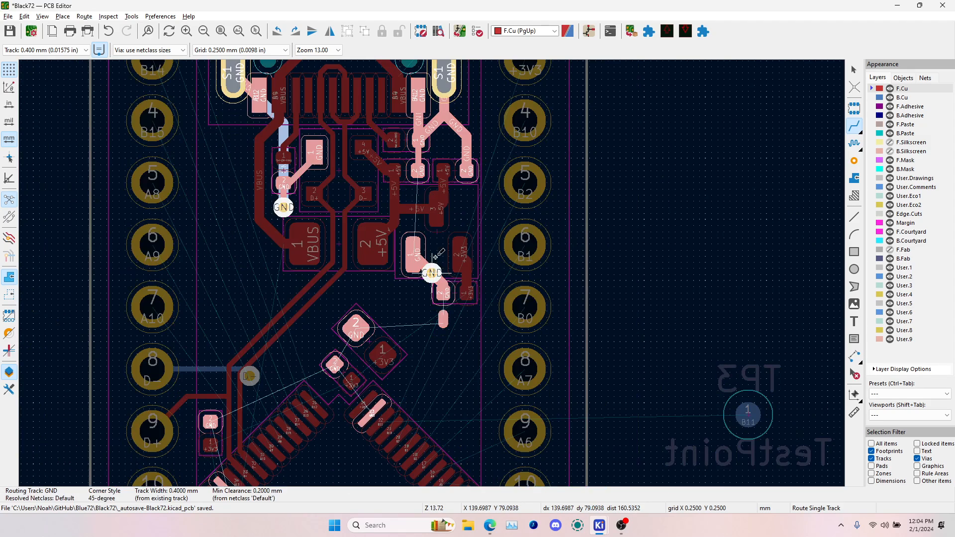
pyautogui.press('Escape')
pyautogui.press('pagedown')
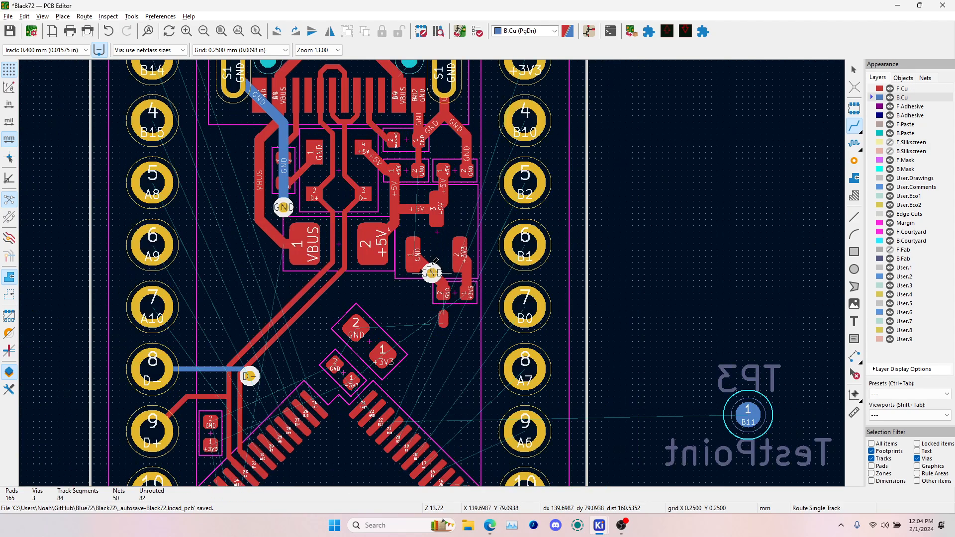
# - Delete the new GND via between the regulator's pad 1 and the capacitor below it
pyautogui.click(431, 273)
pyautogui.scroll(-2, 432, 273)
pyautogui.scroll(-2, 432, 272)
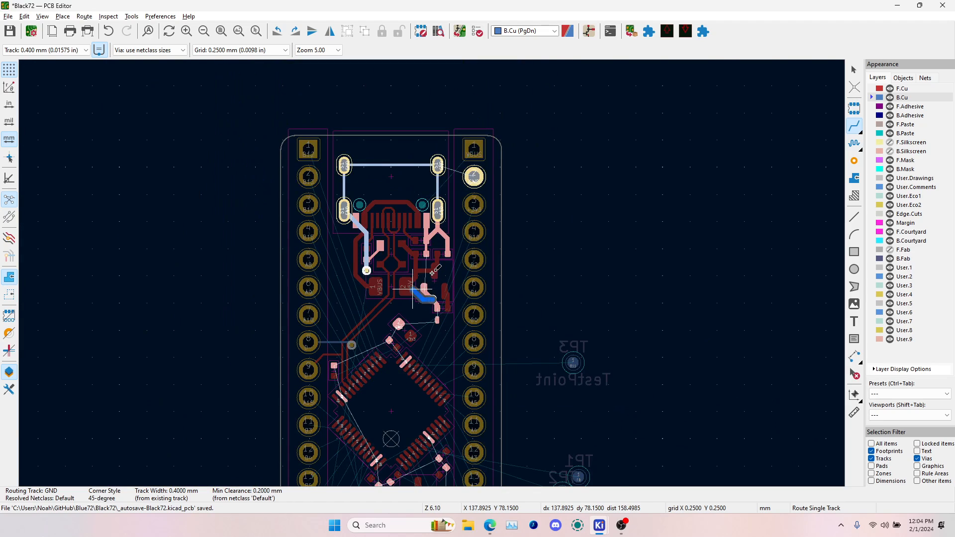
pyautogui.scroll(4, 432, 273)
pyautogui.press('Escape')
pyautogui.press('Escape')
pyautogui.click(502, 309)
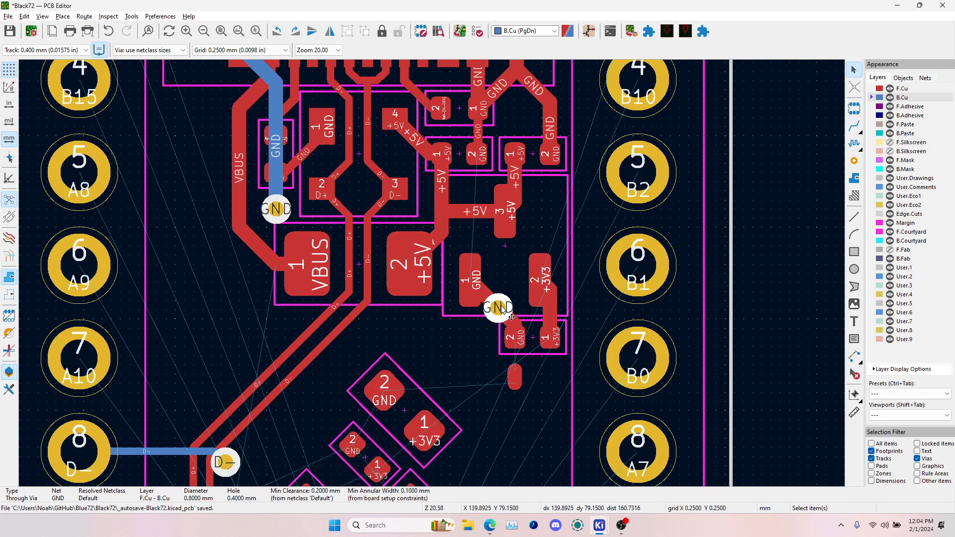
pyautogui.press('Delete')
# - Delete the leftover GND track stub below pad 2 of the capacitor under the regulator
pyautogui.click(497, 307)
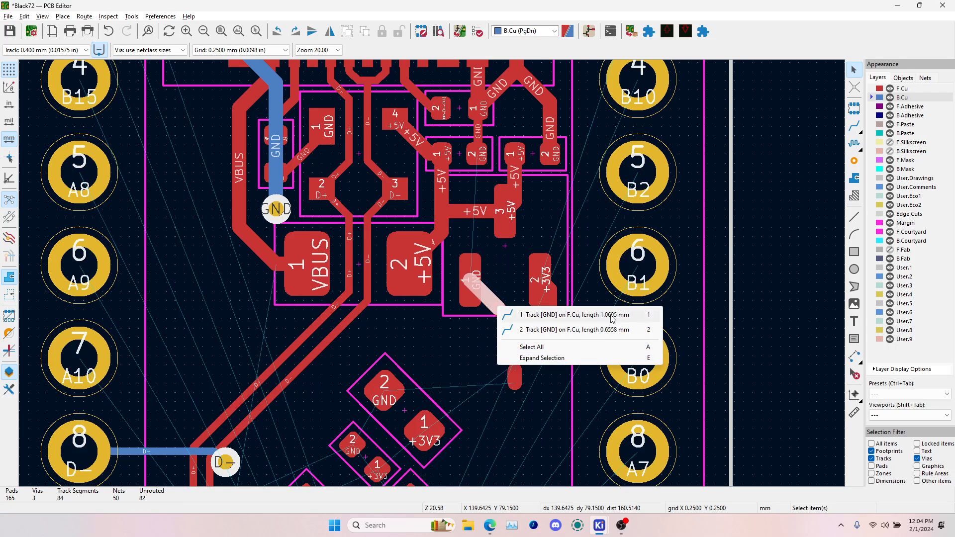
pyautogui.click(509, 367)
pyautogui.click(511, 372)
pyautogui.press('Delete')
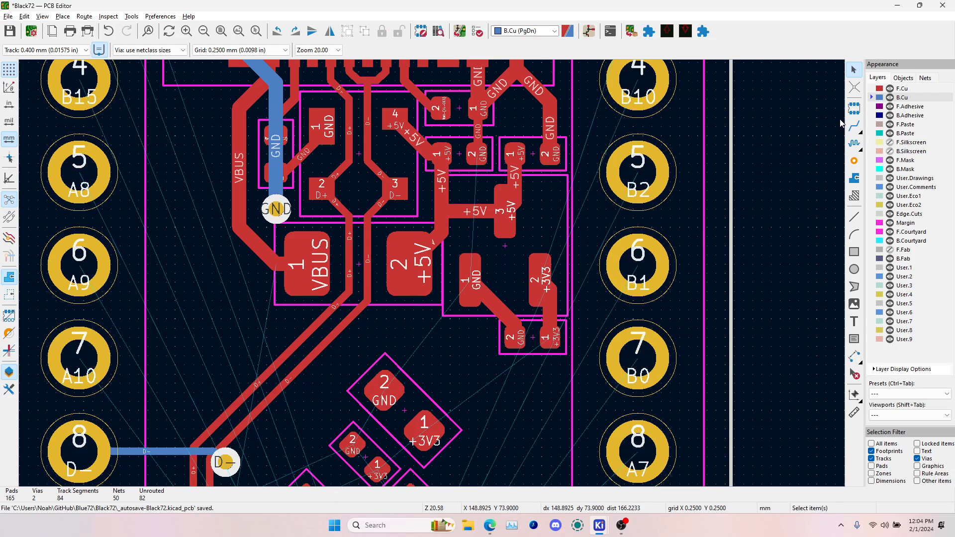
pyautogui.click(853, 125)
pyautogui.click(551, 155)
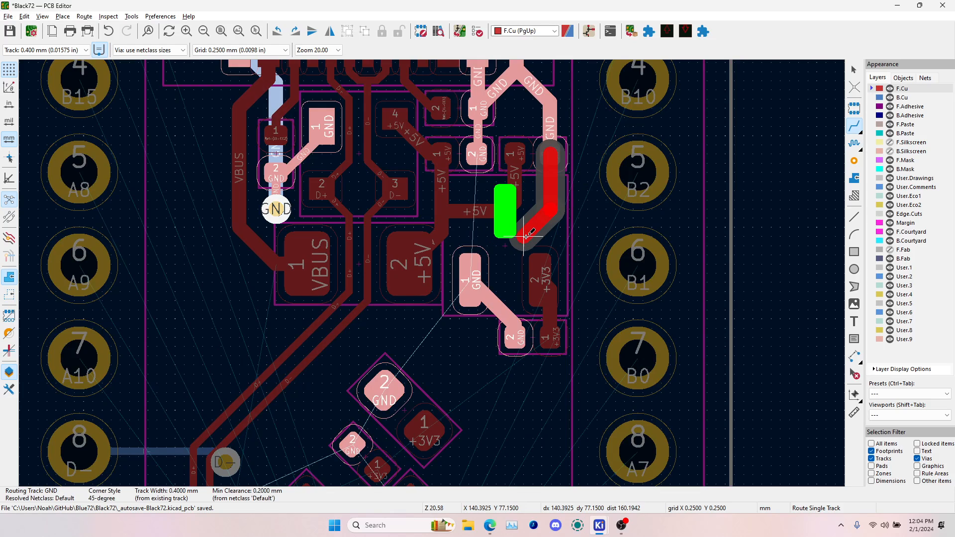
pyautogui.scroll(3, 521, 243)
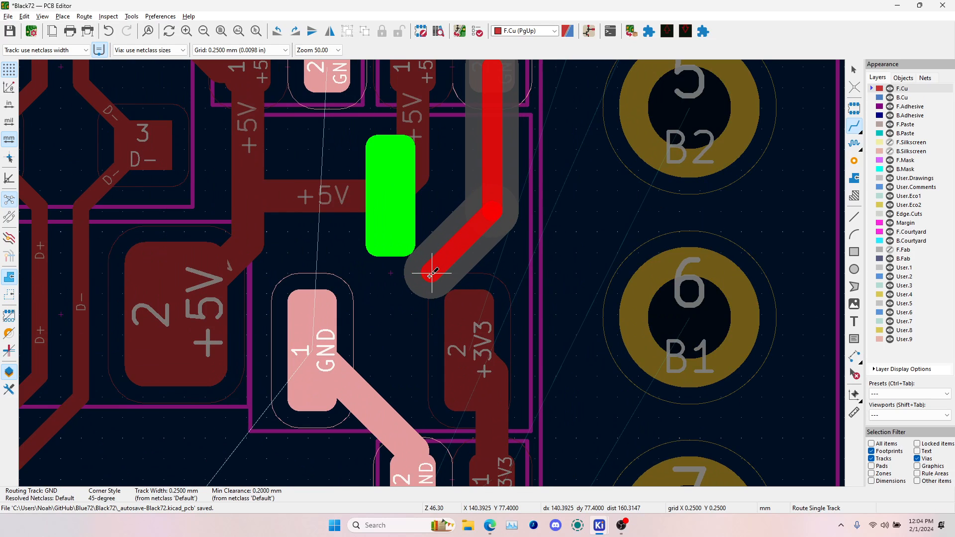
pyautogui.press('w')
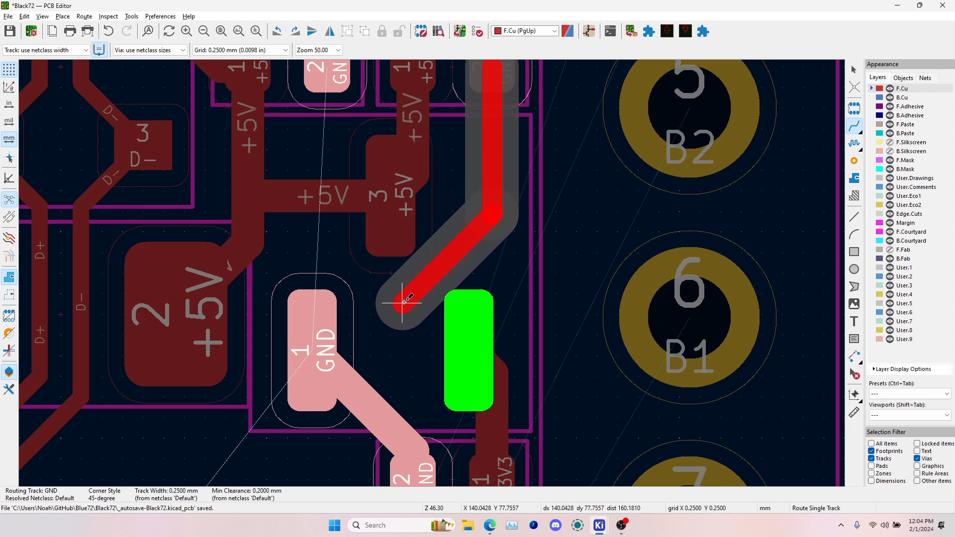
pyautogui.scroll(-5, 417, 285)
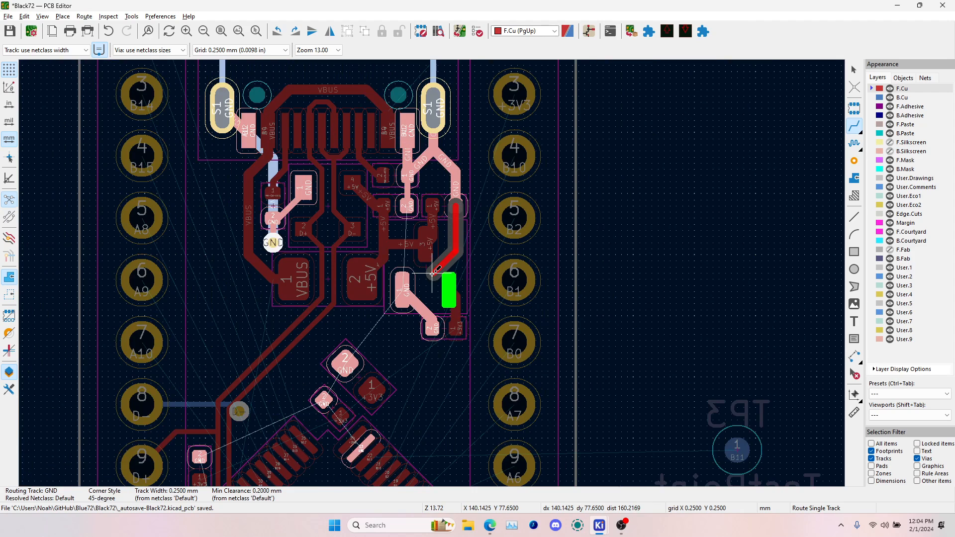
pyautogui.scroll(2, 422, 283)
pyautogui.press('Escape')
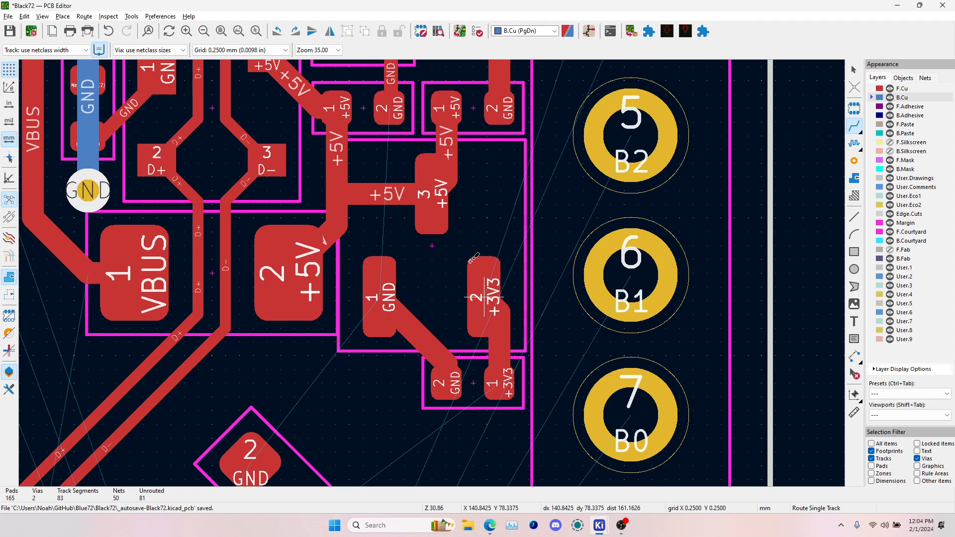
pyautogui.click(445, 393)
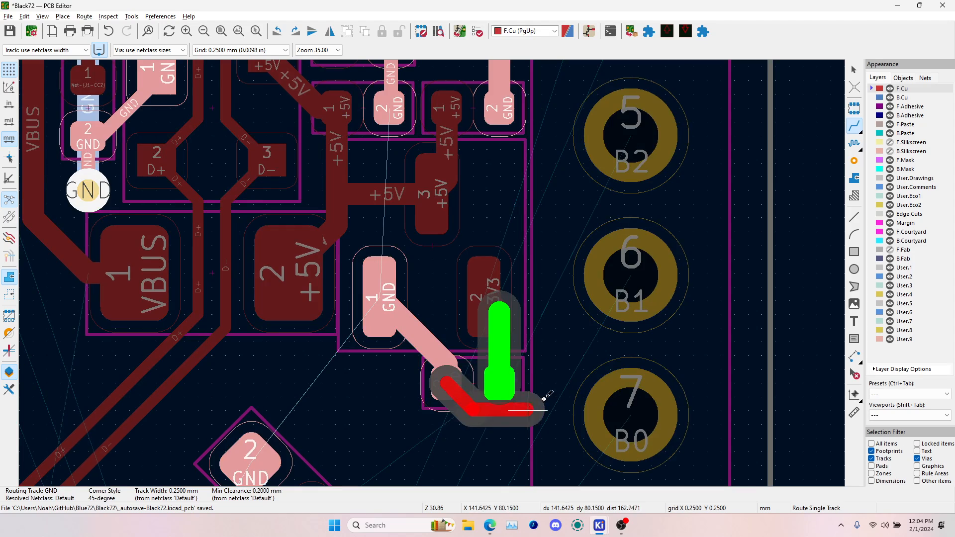
pyautogui.scroll(-5, 425, 268)
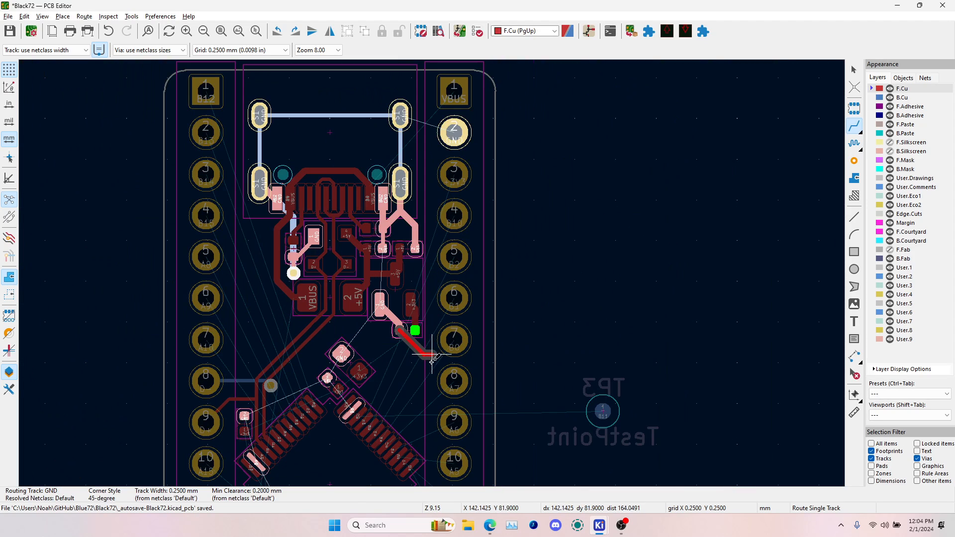
pyautogui.scroll(5, 423, 333)
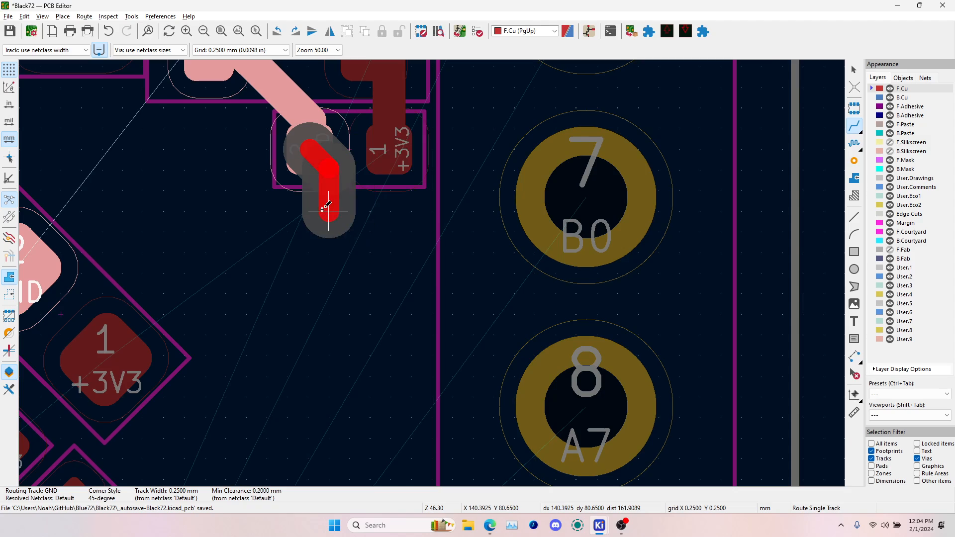
pyautogui.scroll(-3, 425, 266)
pyautogui.press('Escape')
pyautogui.scroll(-1, 422, 263)
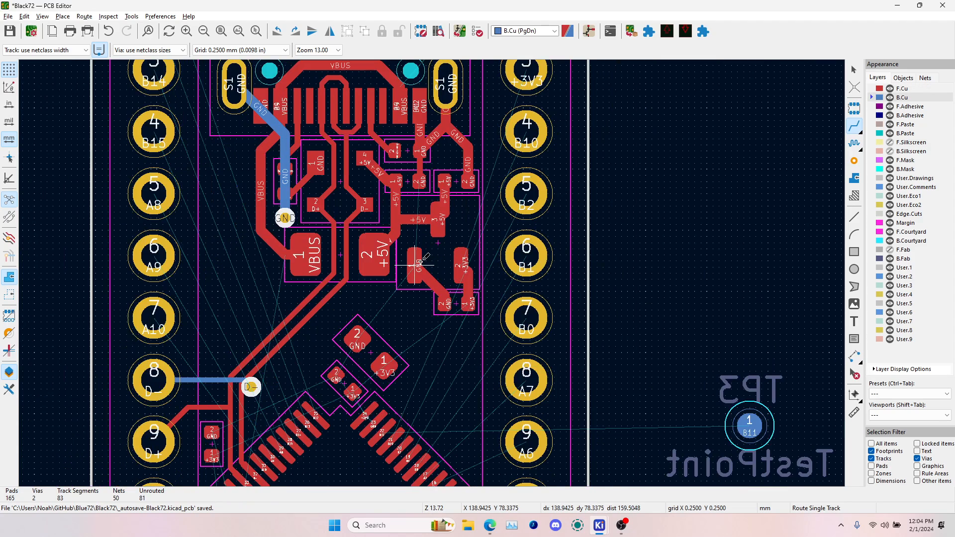
pyautogui.click(422, 184)
pyautogui.scroll(3, 422, 184)
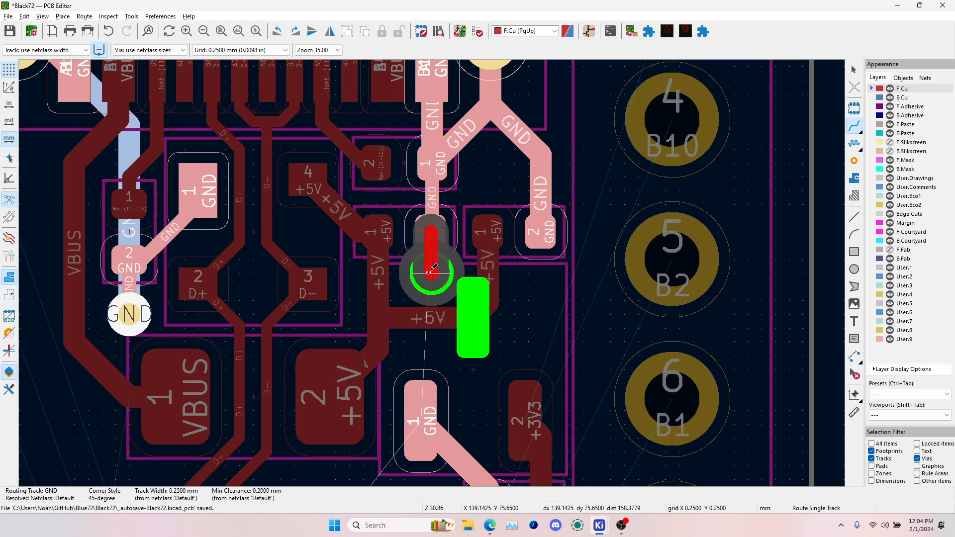
pyautogui.press('Escape')
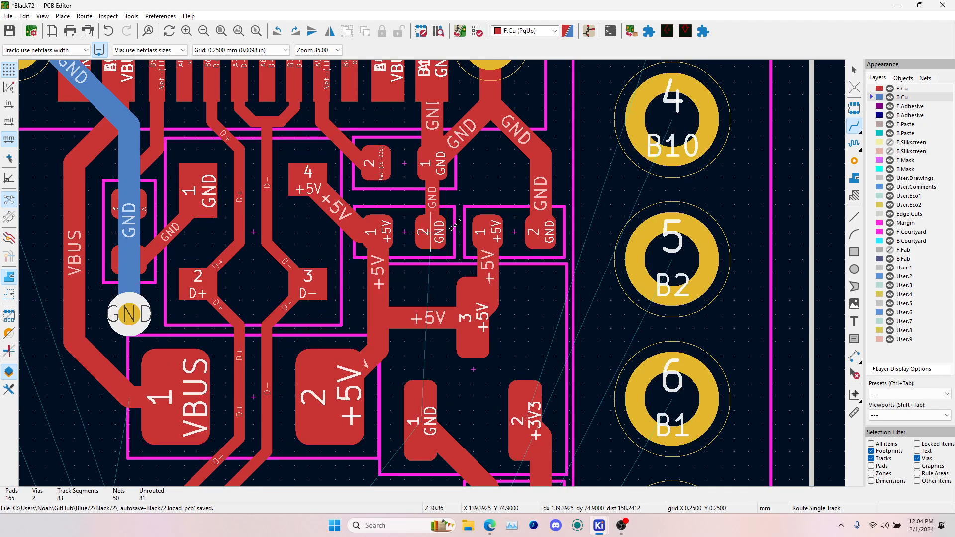
# - Route VBUS at 0.4 mm on F.Cu from the pin header's VBUS pad 1 to the VBUS track above the USB connector's pads
pyautogui.scroll(-3, 466, 195)
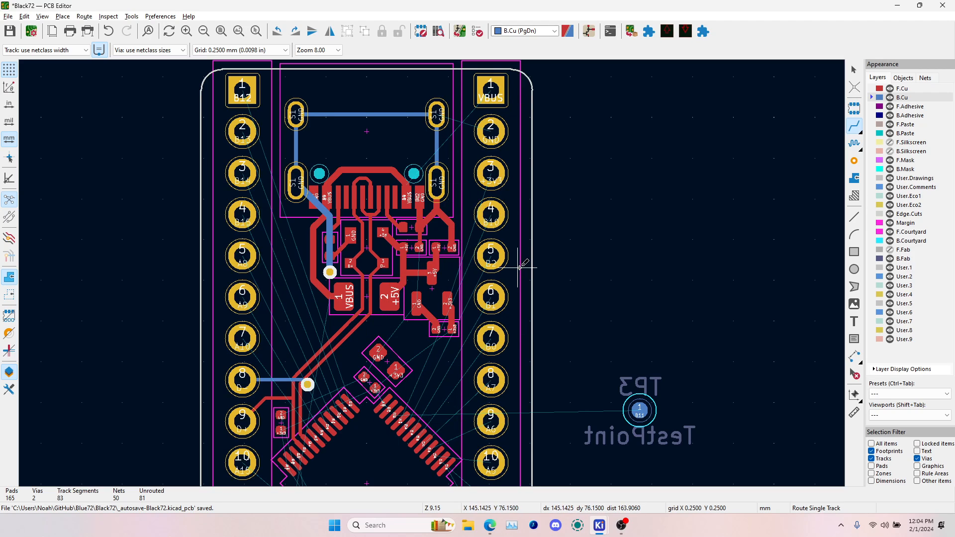
pyautogui.scroll(4, 398, 172)
pyautogui.scroll(-2, 425, 267)
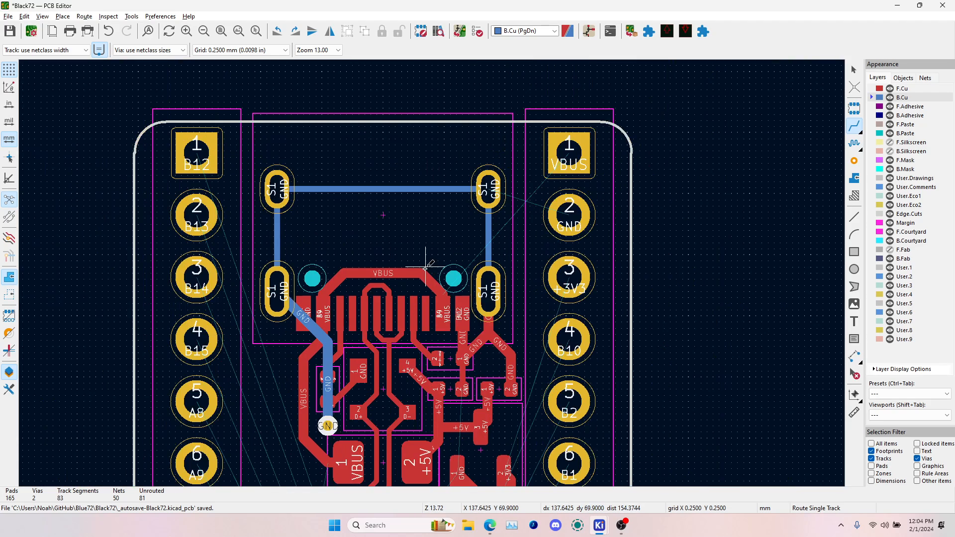
pyautogui.click(571, 150)
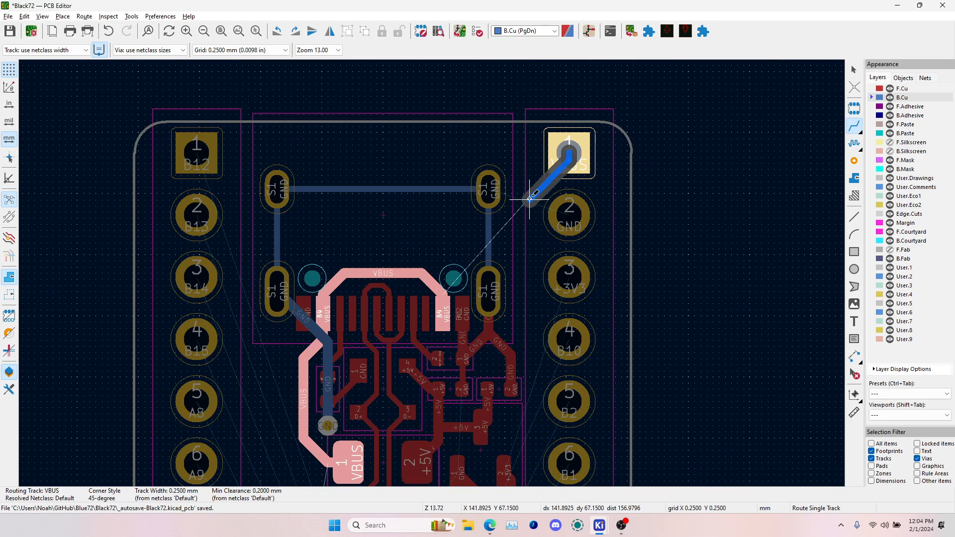
pyautogui.press('Escape')
pyautogui.press('pageup')
pyautogui.click(569, 154)
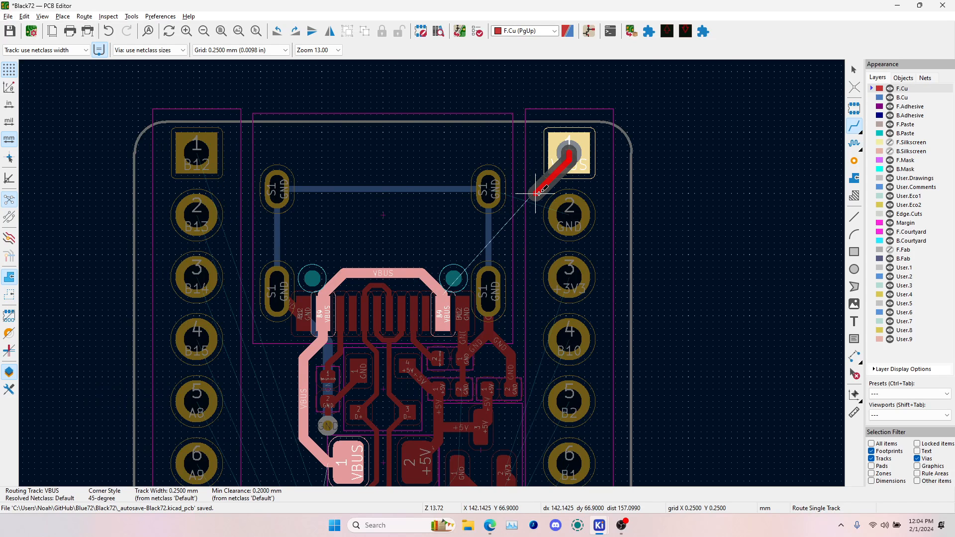
pyautogui.press('w')
pyautogui.press('w')
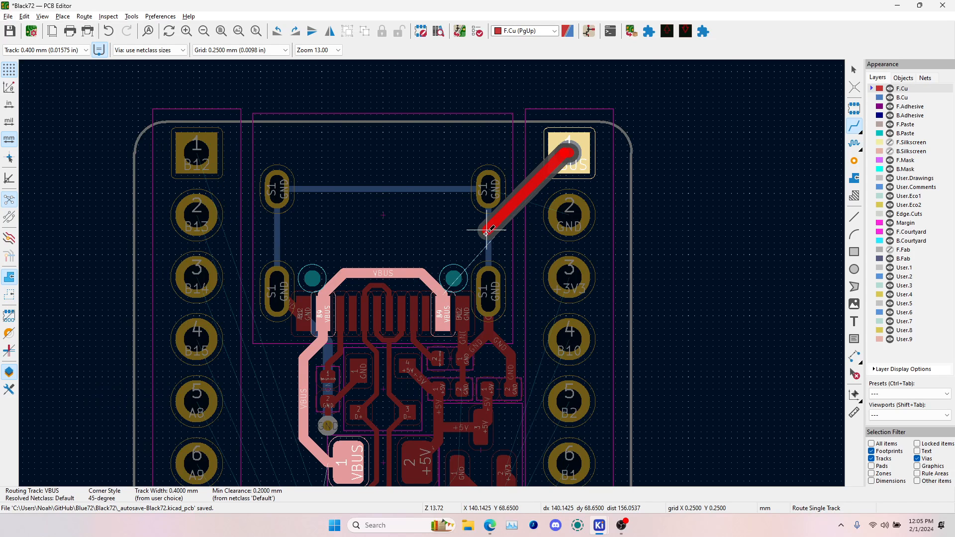
pyautogui.click(463, 242)
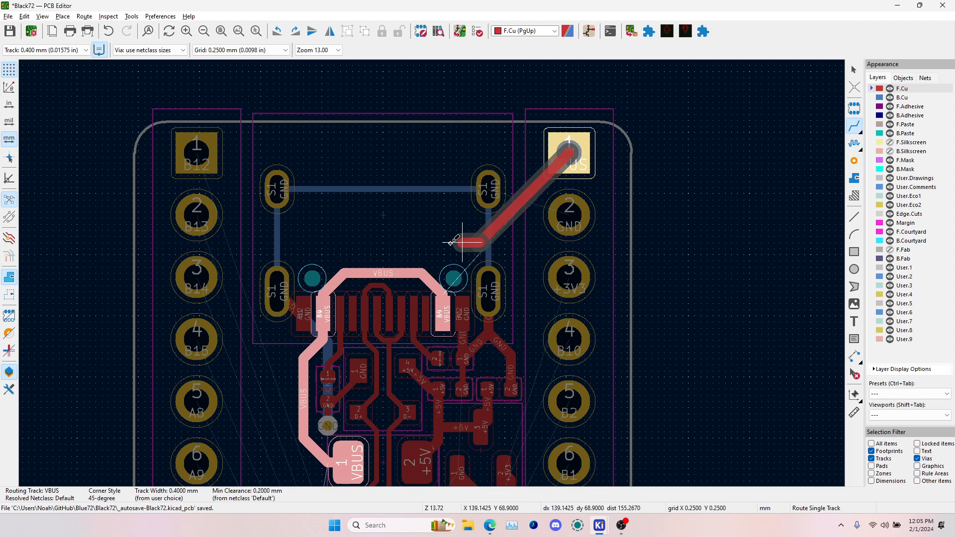
pyautogui.click(422, 269)
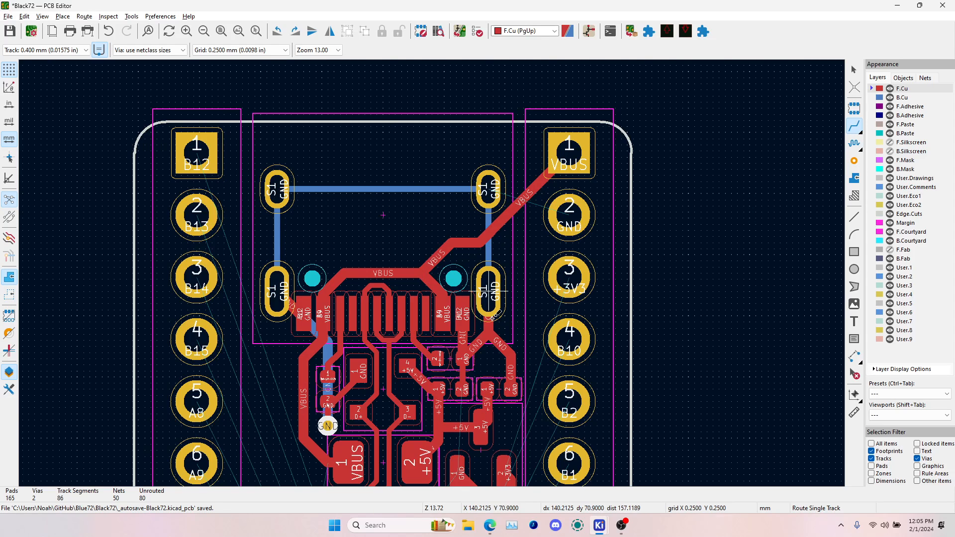
pyautogui.scroll(-2, 423, 249)
pyautogui.scroll(4, 433, 277)
pyautogui.press('Escape')
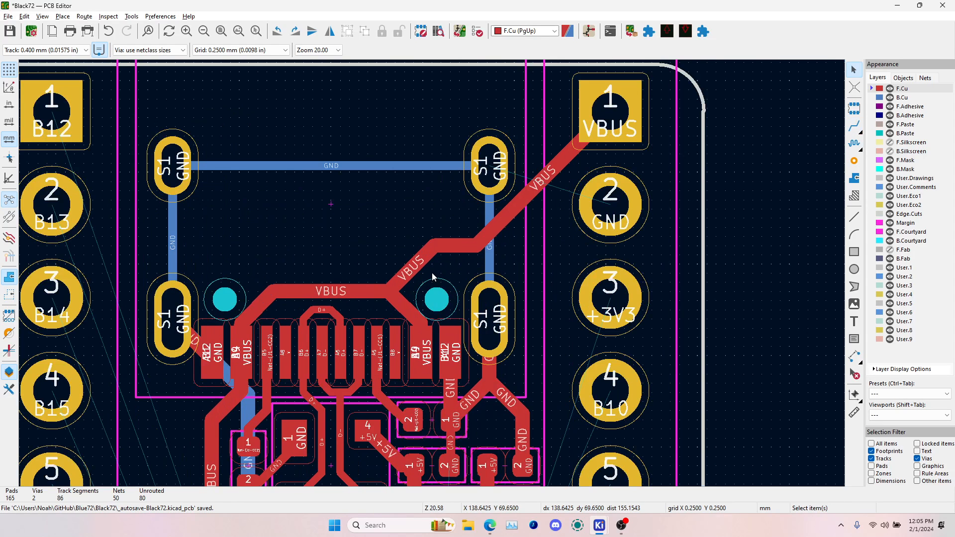
# - Route GND at 0.4 mm on B.Cu from the pin header's GND pad 2 to the USB connector's nearest lower S1 pad
pyautogui.click(854, 126)
pyautogui.press('pagedown')
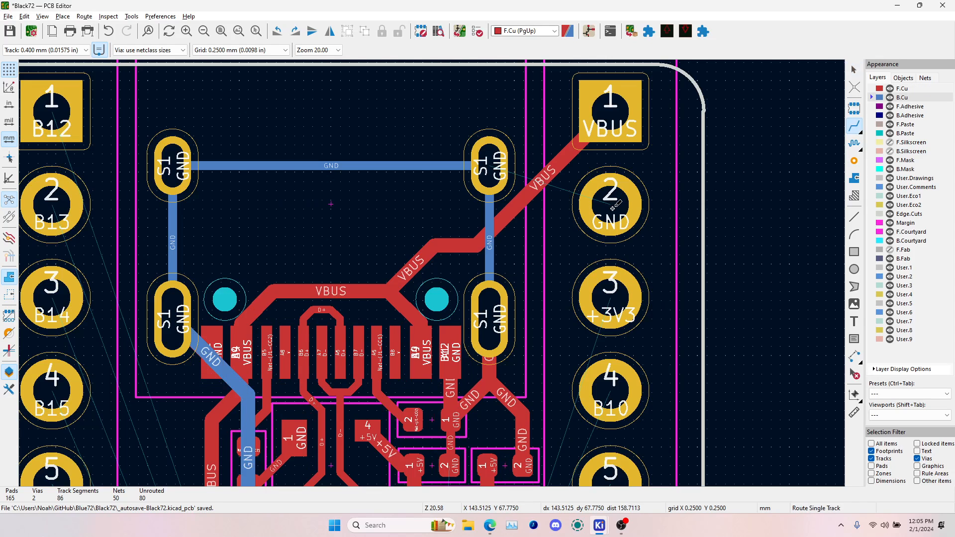
pyautogui.click(613, 205)
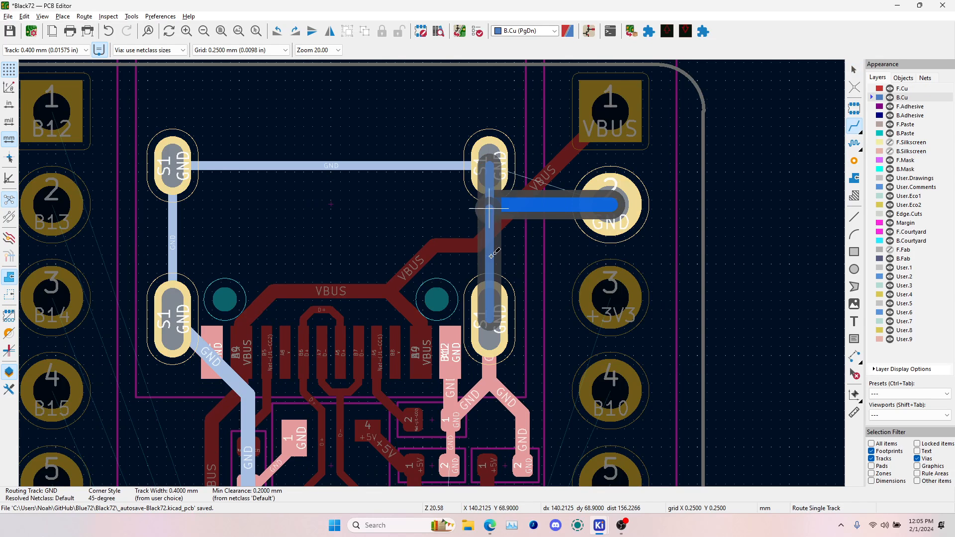
pyautogui.click(490, 298)
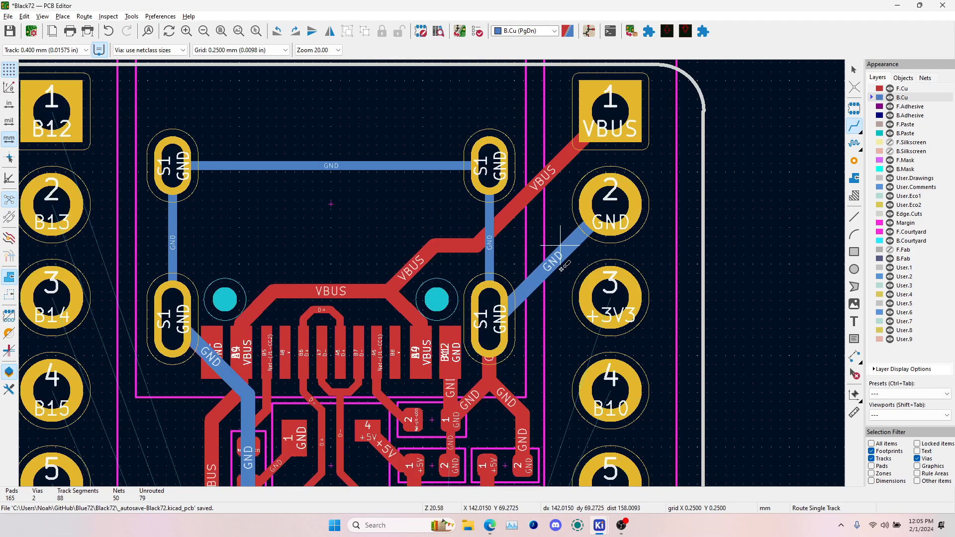
pyautogui.click(603, 291)
pyautogui.scroll(-2, 551, 323)
pyautogui.press('Escape')
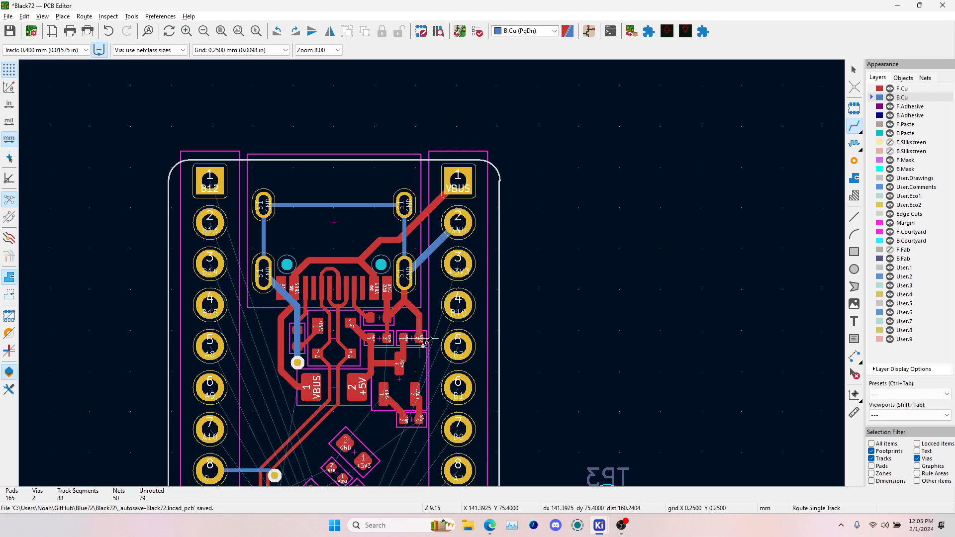
# - Route +3V3 at 0.4 mm on F.Cu from the regulator's pad 2 to the pin header's +3V3 pad 3
pyautogui.scroll(3, 415, 393)
pyautogui.click(434, 271)
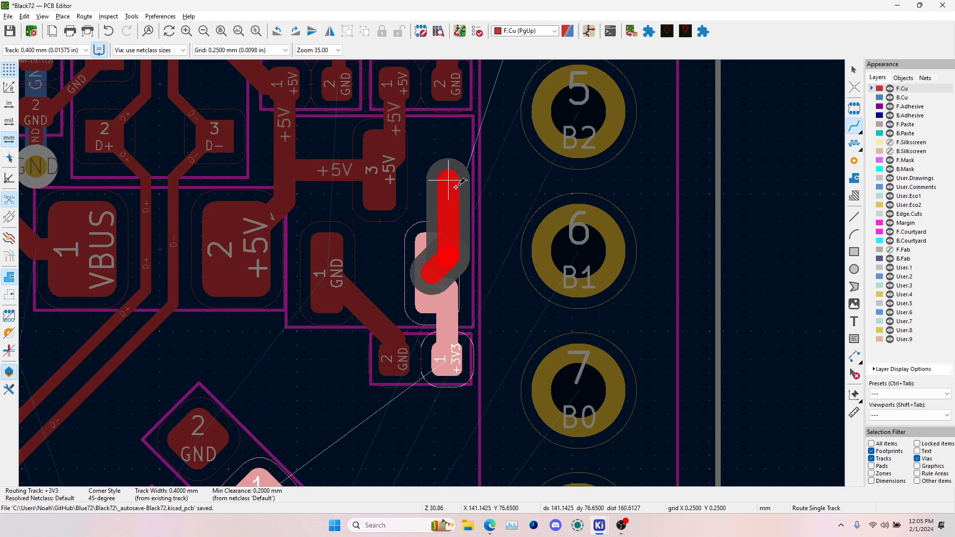
pyautogui.scroll(-2, 437, 261)
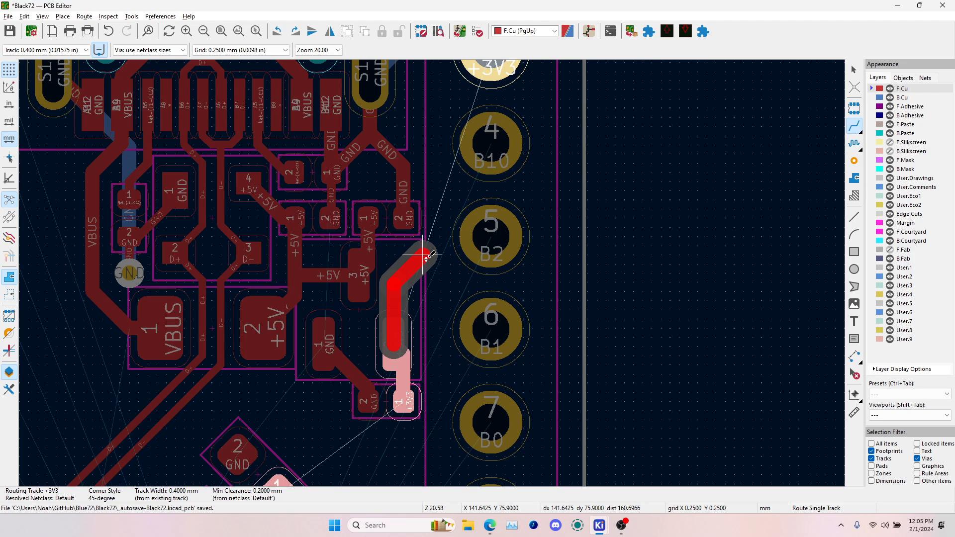
pyautogui.click(429, 255)
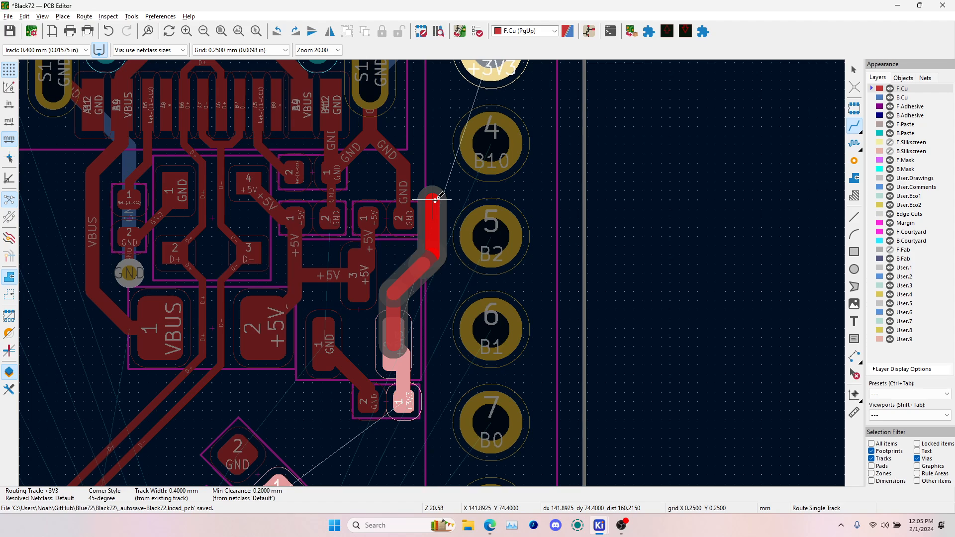
pyautogui.scroll(-2, 462, 174)
pyautogui.press('pagedown')
pyautogui.scroll(-2, 464, 250)
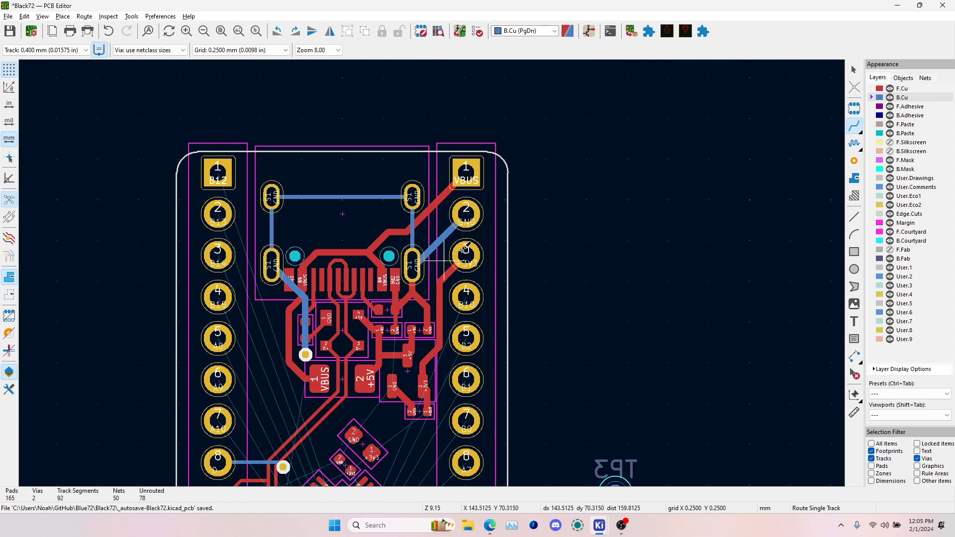
# - Route +3V3 at 0.4 mm on F.Cu from pad 1 of the larger diagonal capacitor to pad 1 of the capacitor below the regulator
pyautogui.scroll(-5, 463, 250)
pyautogui.scroll(3, 433, 273)
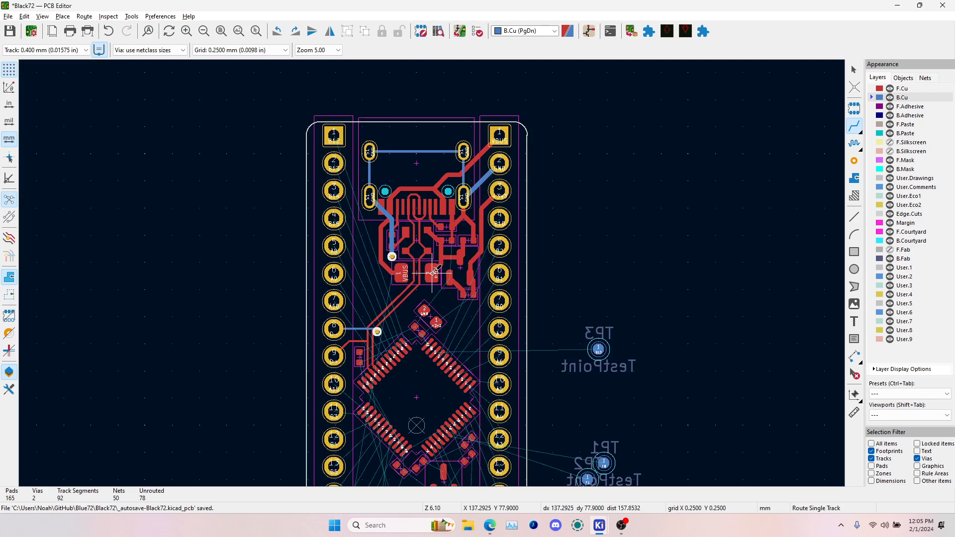
pyautogui.moveTo(417, 388); pyautogui.dragTo(413, 197, button='middle')
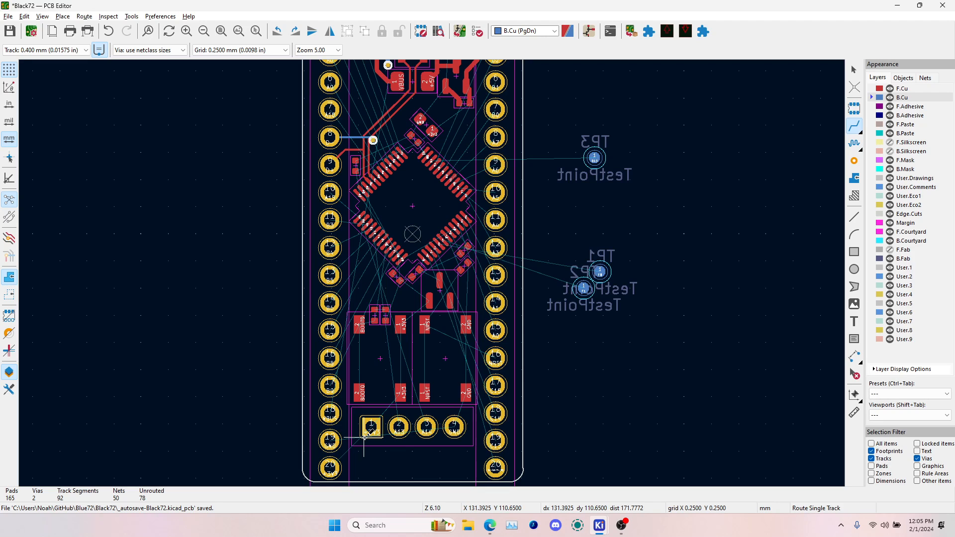
pyautogui.scroll(4, 373, 141)
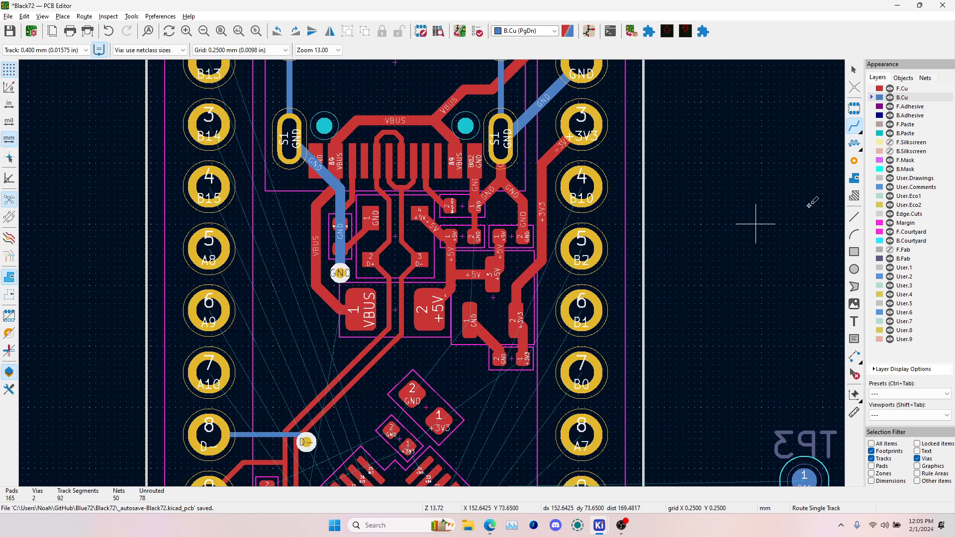
pyautogui.scroll(3, 412, 393)
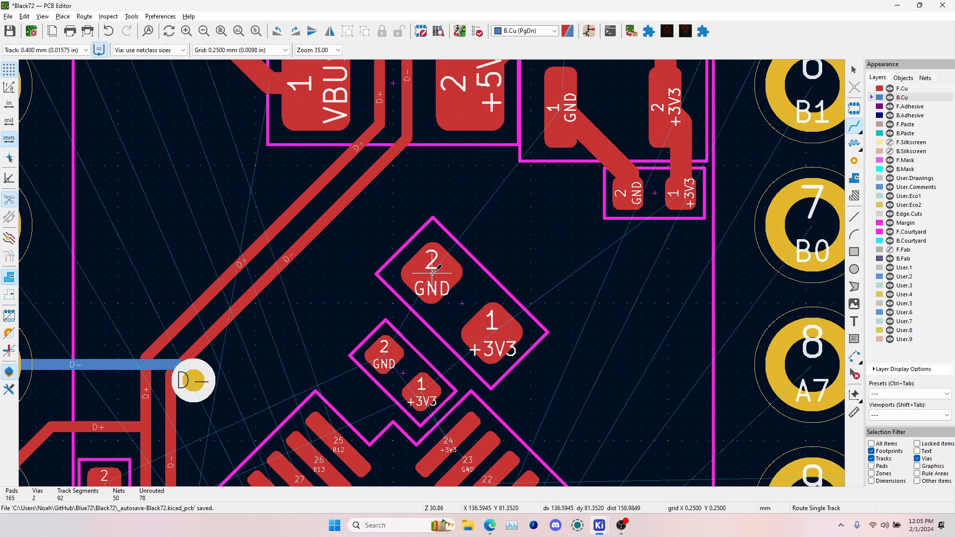
pyautogui.scroll(-3, 432, 272)
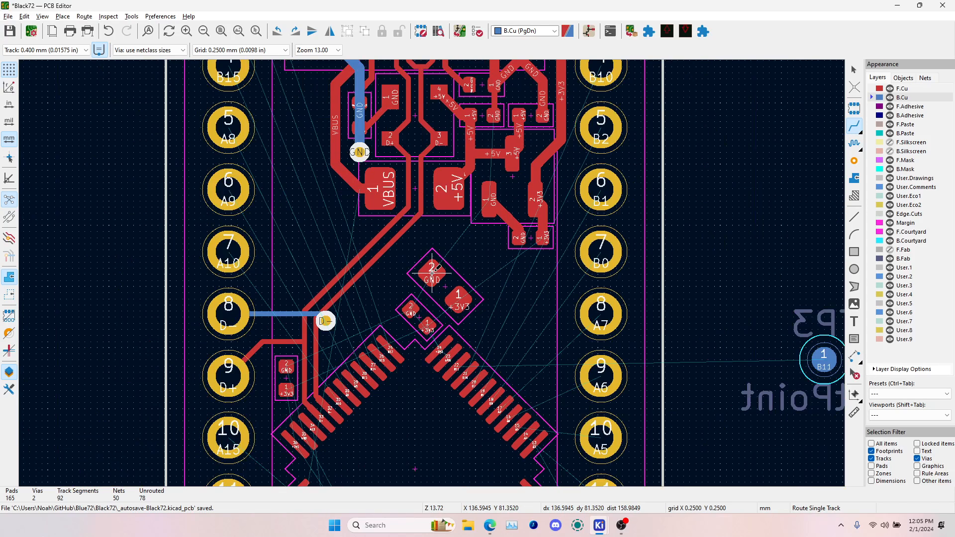
pyautogui.click(458, 300)
pyautogui.scroll(4, 490, 260)
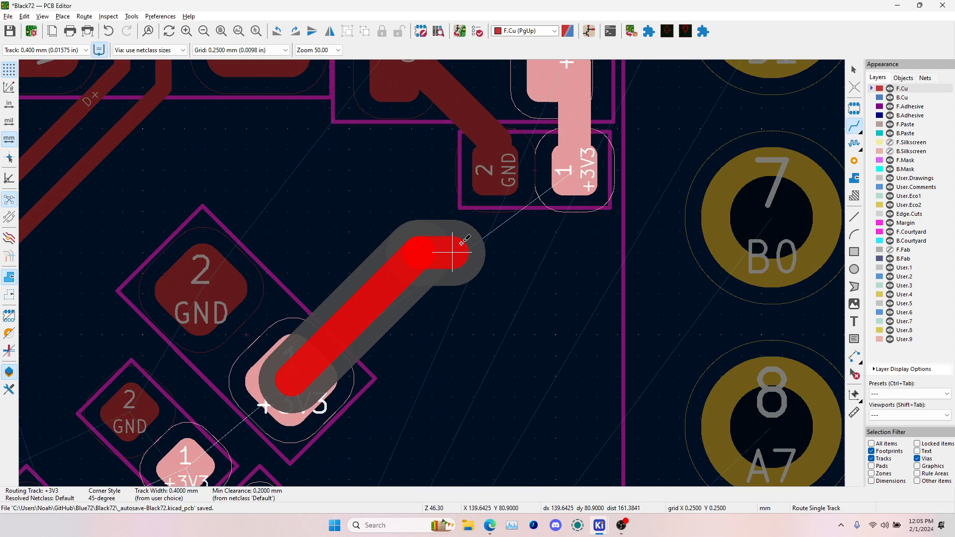
pyautogui.press('f')
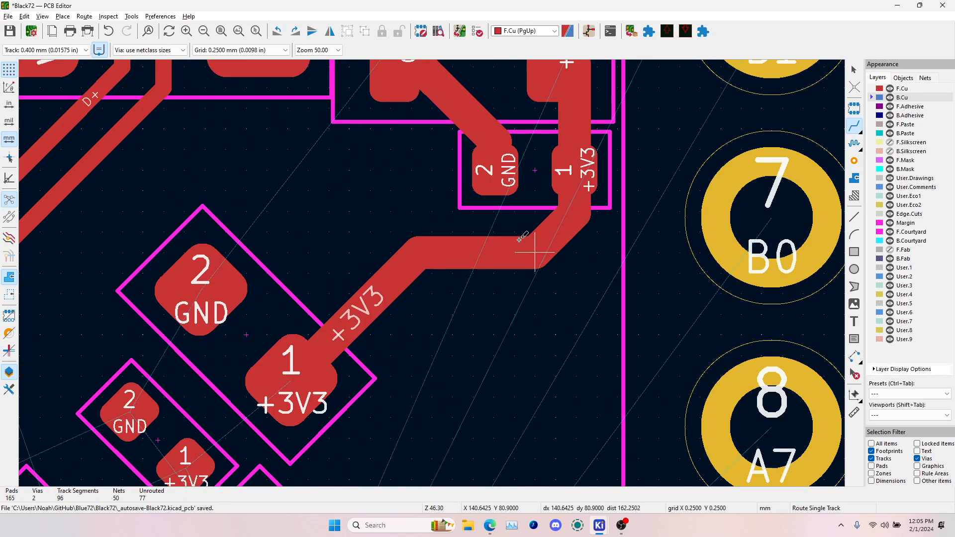
# - Route GND at 0.4 mm on F.Cu from pad 2 of the larger diagonal capacitor to the regulator's pad 1
pyautogui.scroll(-1, 534, 252)
pyautogui.click(287, 298)
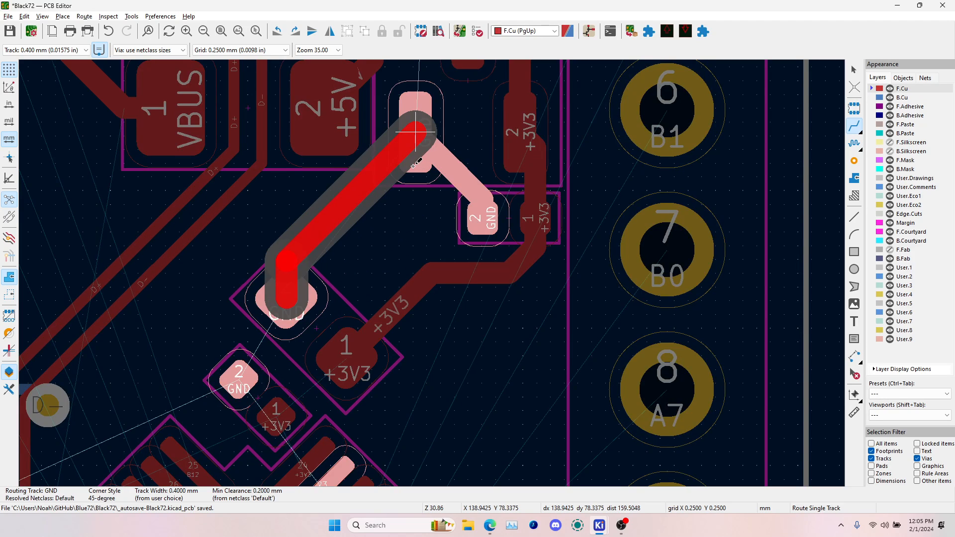
pyautogui.click(415, 132)
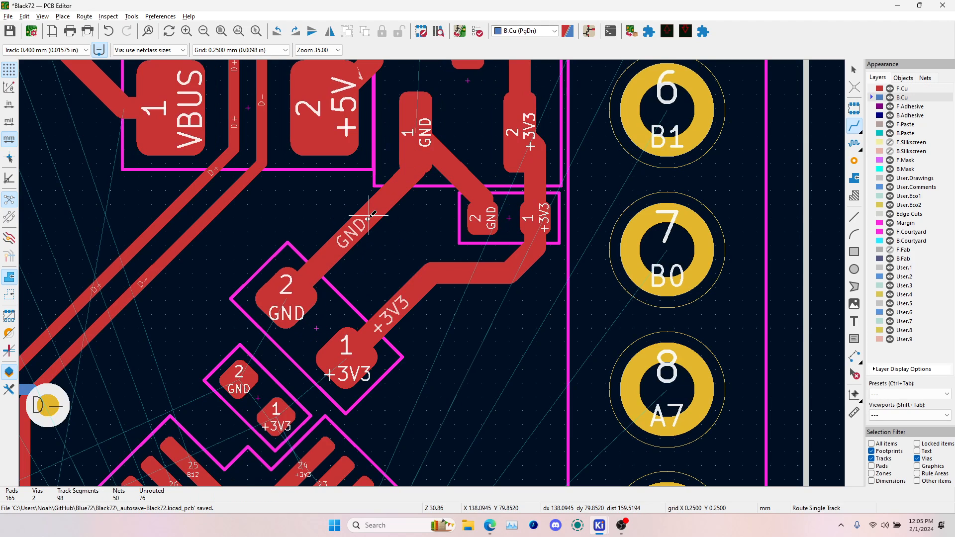
# - Place a via on the new diagonal GND track and connect it on B.Cu to the GND via beside the VBUS pad
pyautogui.click(368, 215)
pyautogui.press('v')
pyautogui.click(361, 224)
pyautogui.scroll(-3, 361, 223)
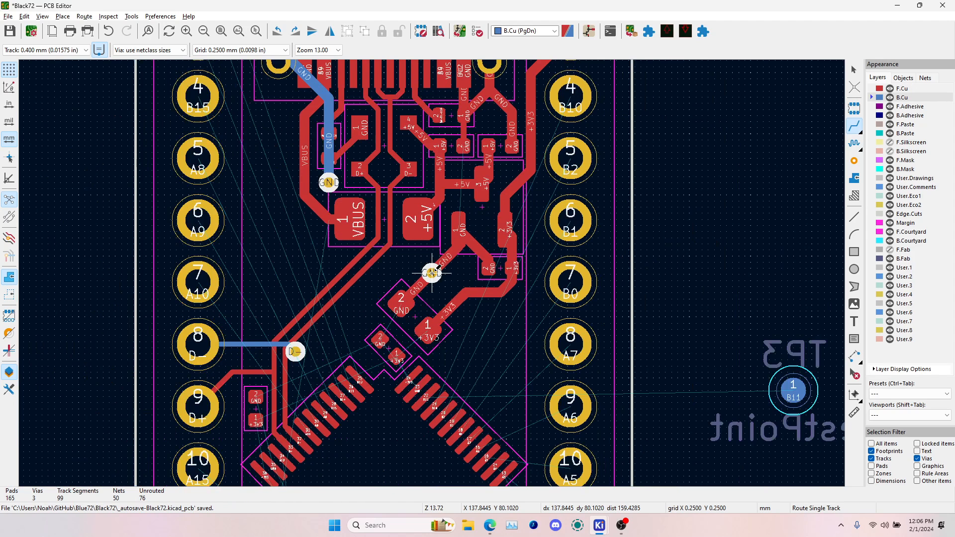
pyautogui.click(432, 273)
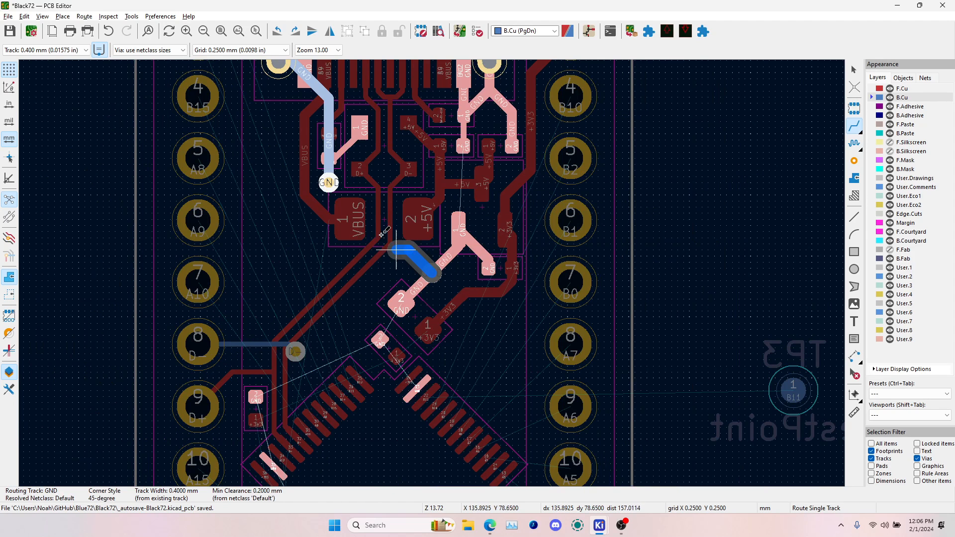
pyautogui.click(330, 183)
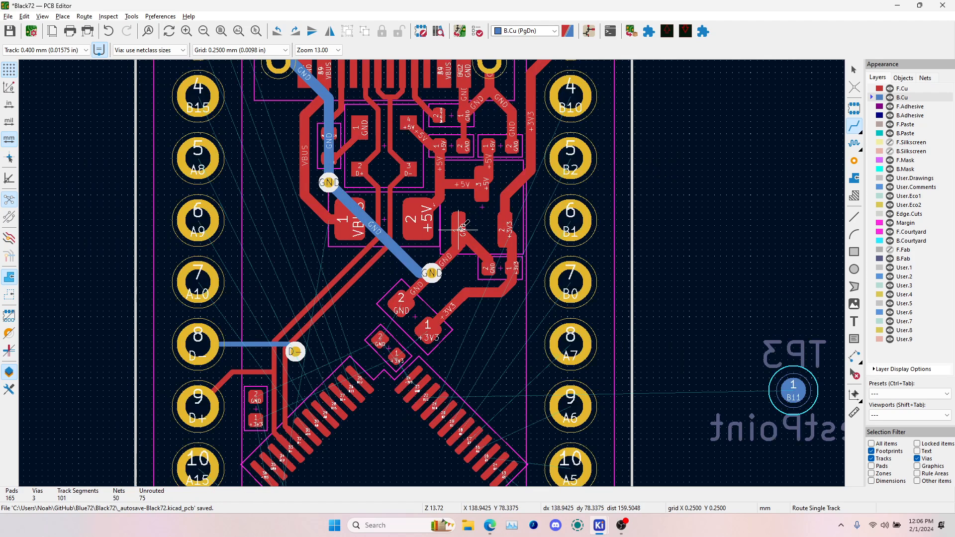
# - Route +3V3 at 0.3 mm on F.Cu from microcontroller pad 24 to pad 1 of the small diagonal capacitor above it
pyautogui.scroll(-3, 329, 232)
pyautogui.scroll(3, 454, 293)
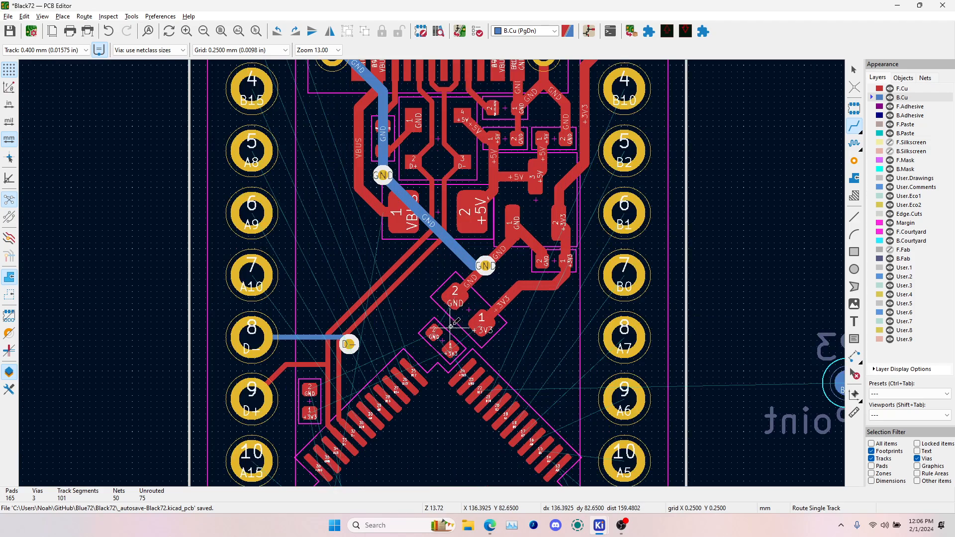
pyautogui.scroll(3, 455, 353)
pyautogui.click(451, 348)
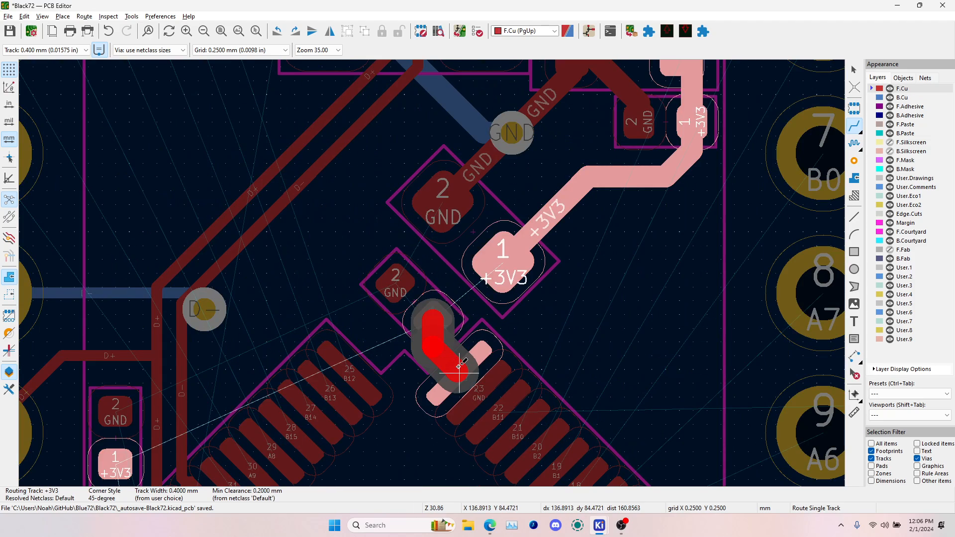
pyautogui.scroll(3, 459, 366)
pyautogui.hotkey('shift', 'w')
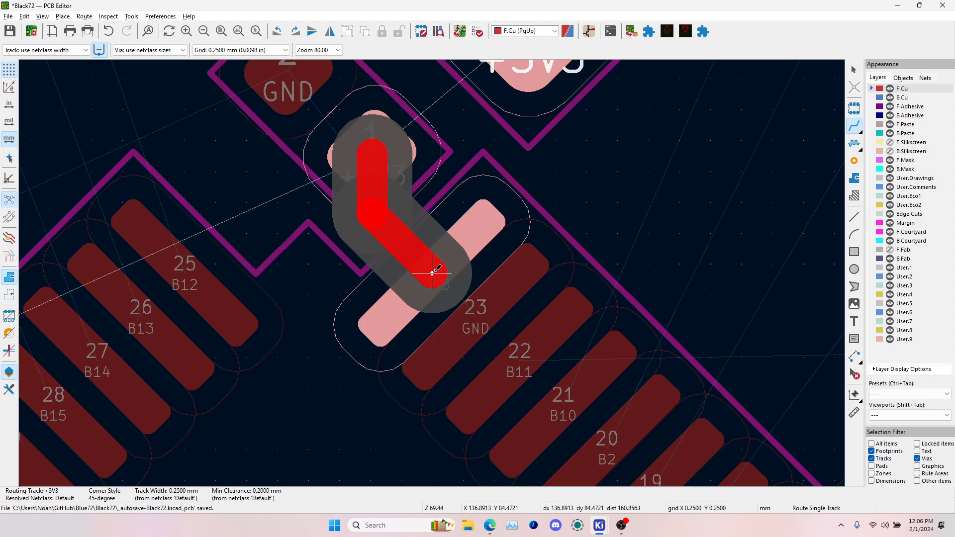
pyautogui.press('/')
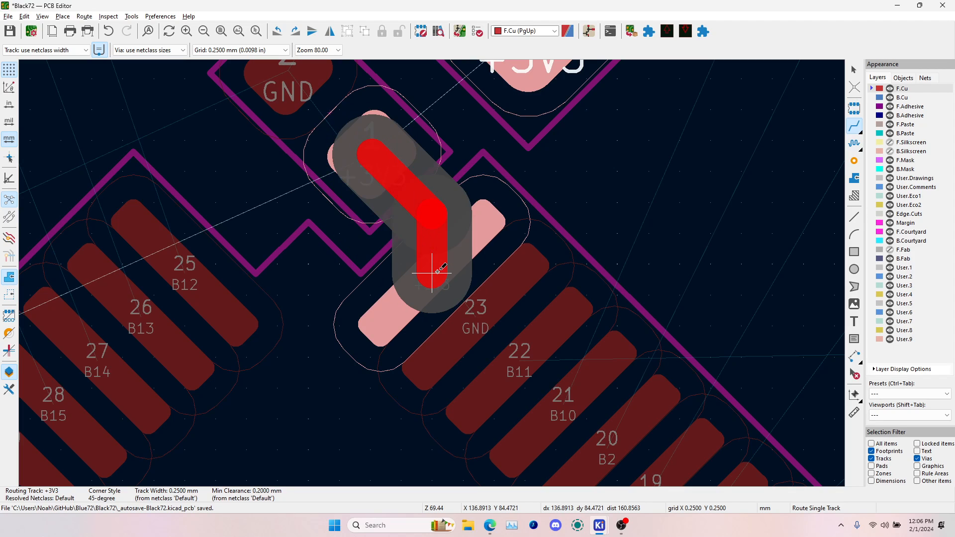
pyautogui.press('w')
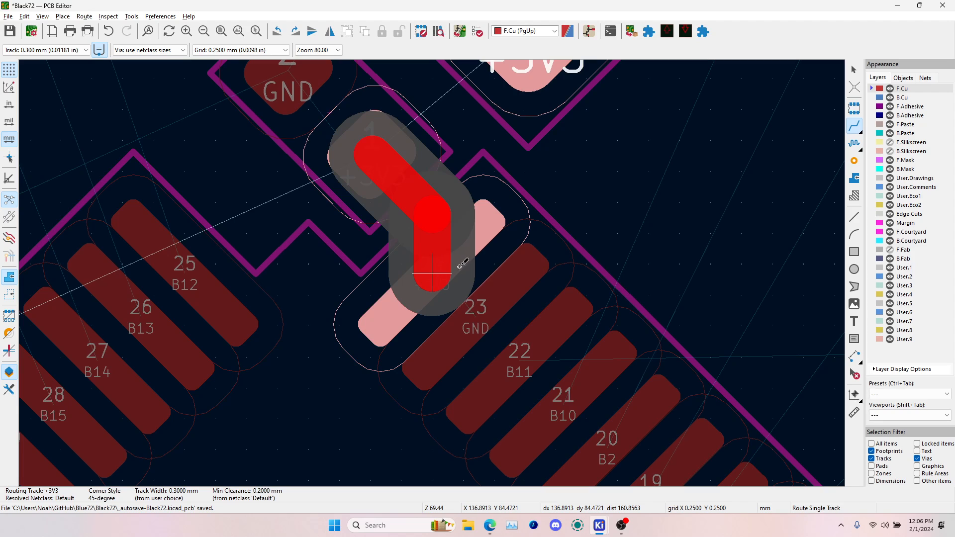
pyautogui.press('Escape')
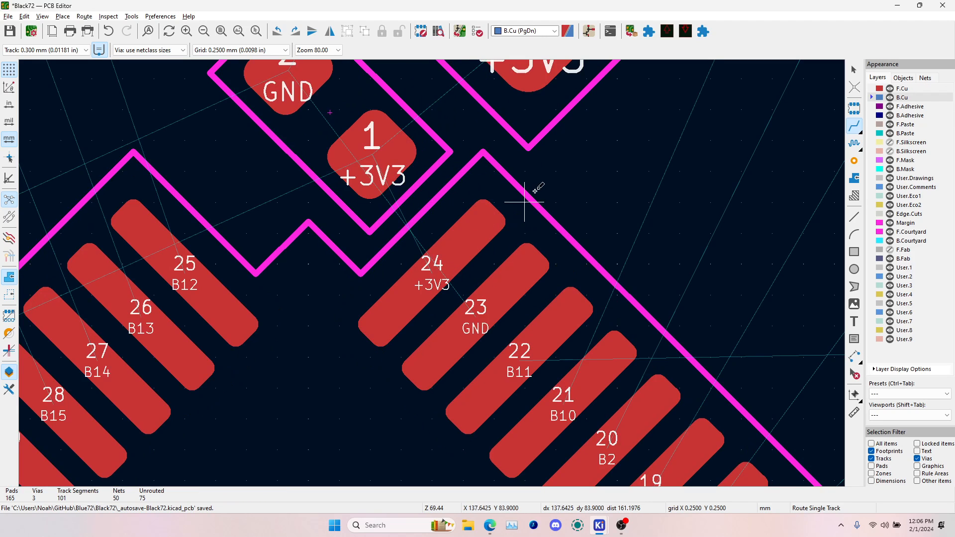
pyautogui.click(431, 269)
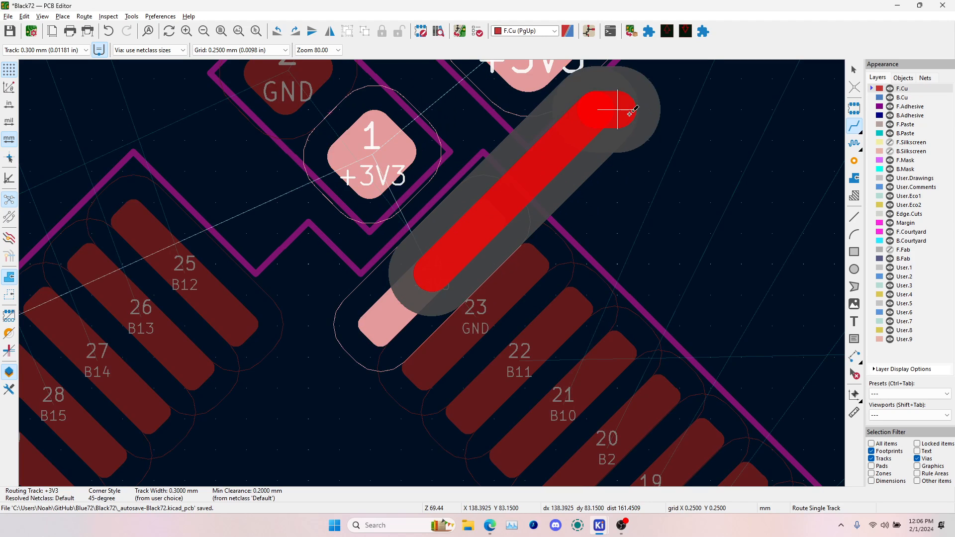
pyautogui.click(372, 172)
# - Route +3V3 at 0.3 mm on F.Cu from pad 1 of the capacitor beside header pad 9 to microcontroller pad 36
pyautogui.scroll(-5, 421, 289)
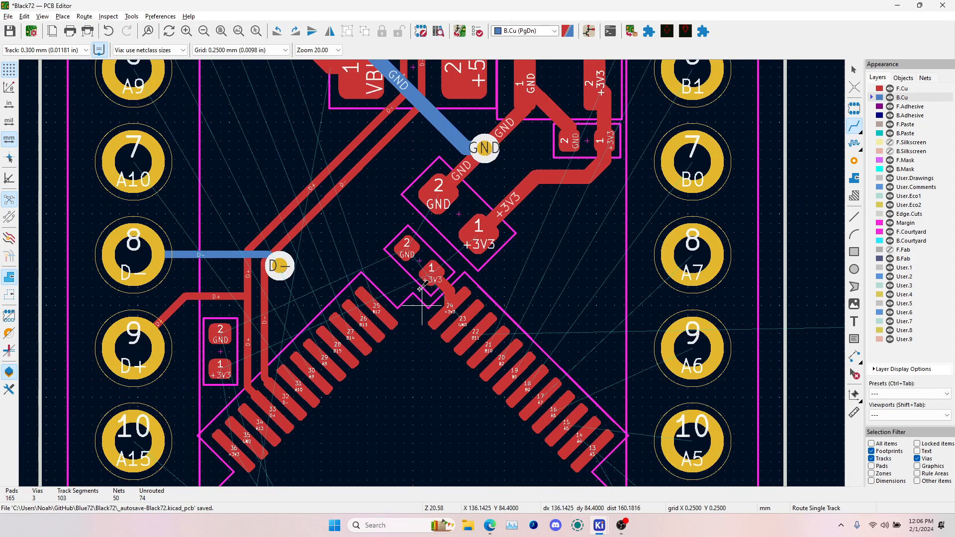
pyautogui.moveTo(420, 289); pyautogui.dragTo(389, 169, button='middle')
pyautogui.click(188, 248)
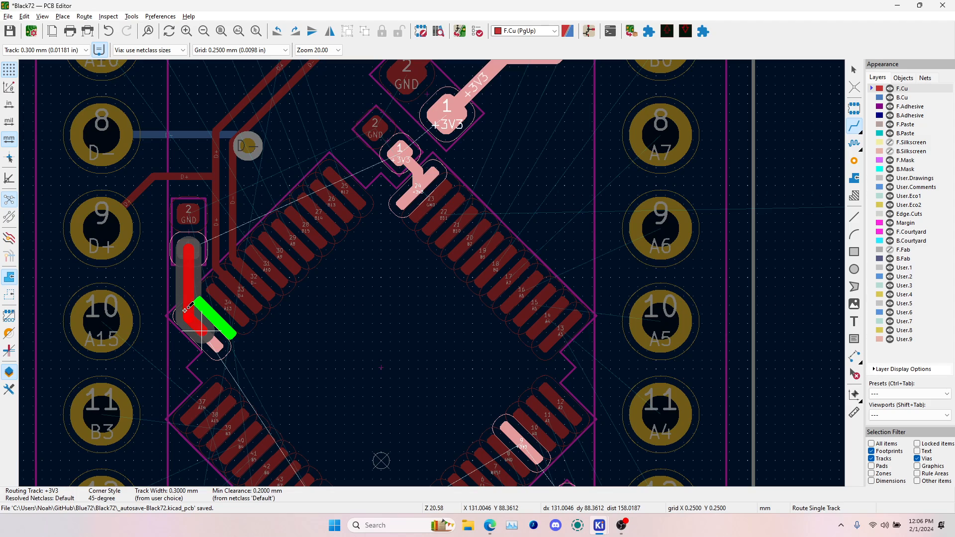
pyautogui.scroll(5, 192, 273)
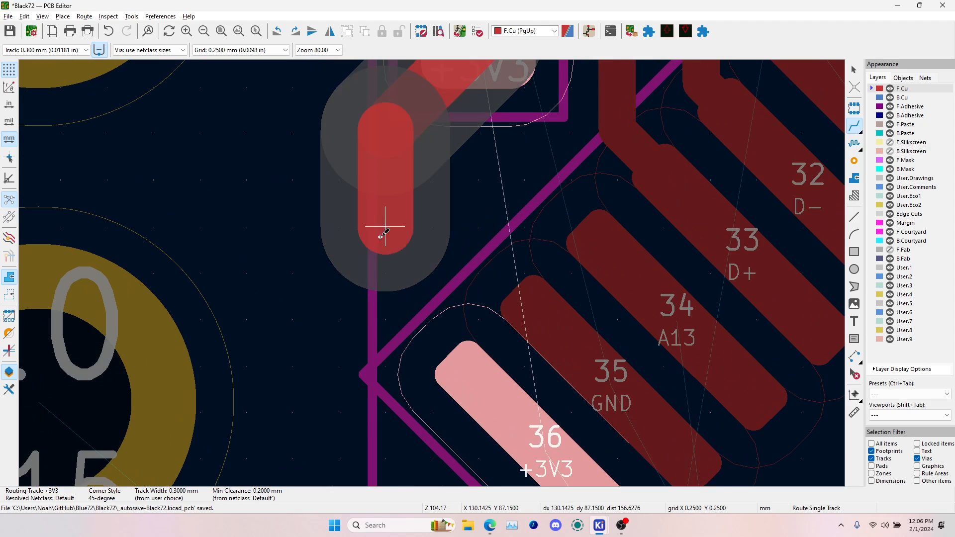
pyautogui.click(513, 413)
# - Route +3V3 at 0.3 mm on F.Cu between microcontroller pad 48 and pad 1 of the adjacent capacitor
pyautogui.scroll(-3, 514, 413)
pyautogui.moveTo(514, 413); pyautogui.dragTo(419, 263, button='middle')
pyautogui.scroll(1, 431, 375)
pyautogui.moveTo(431, 374); pyautogui.dragTo(431, 144, button='middle')
pyautogui.scroll(-1, 709, 438)
pyautogui.moveTo(709, 438); pyautogui.dragTo(464, 140, button='middle')
pyautogui.click(469, 229)
pyautogui.click(456, 293)
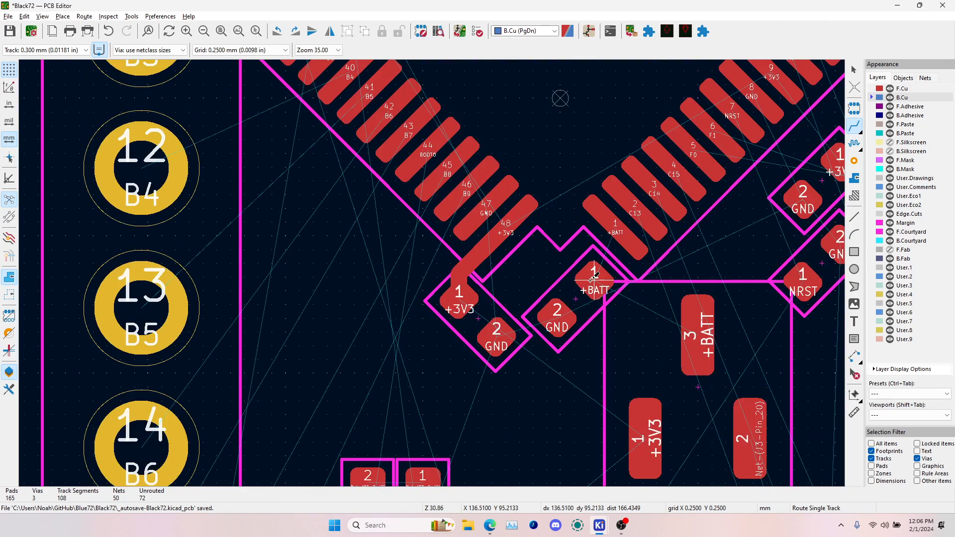
# - Route +BATT at 0.3 mm on F.Cu from the capacitor's pad 1 to microcontroller pad 1 and on to the three-pad component's pad 3
pyautogui.click(594, 277)
pyautogui.click(622, 233)
pyautogui.press('pagedown')
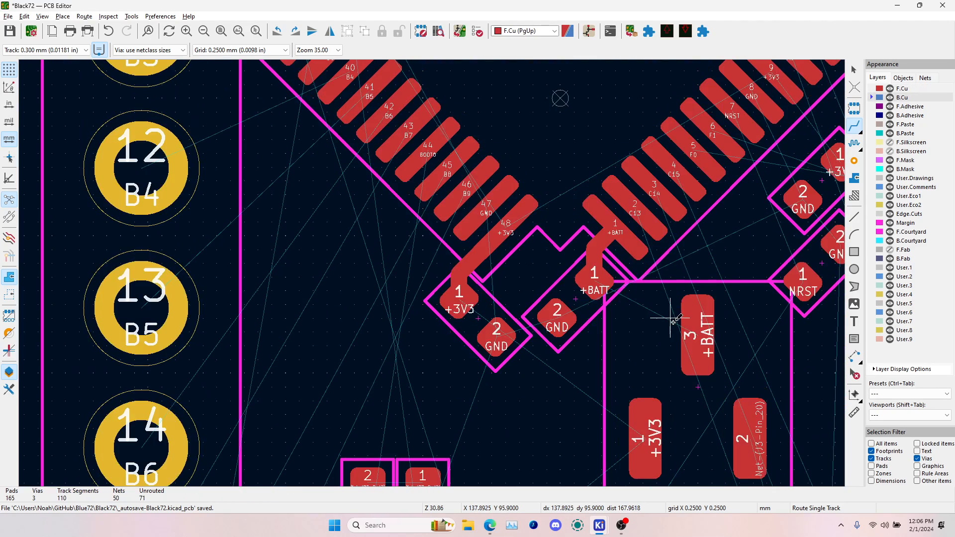
pyautogui.click(637, 246)
pyautogui.click(696, 329)
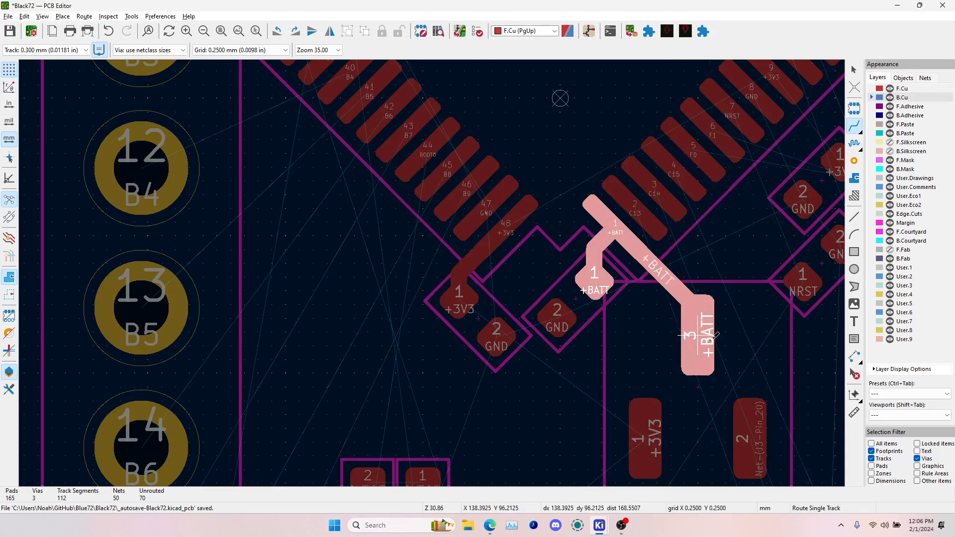
pyautogui.press('F4')
pyautogui.scroll(-4, 433, 272)
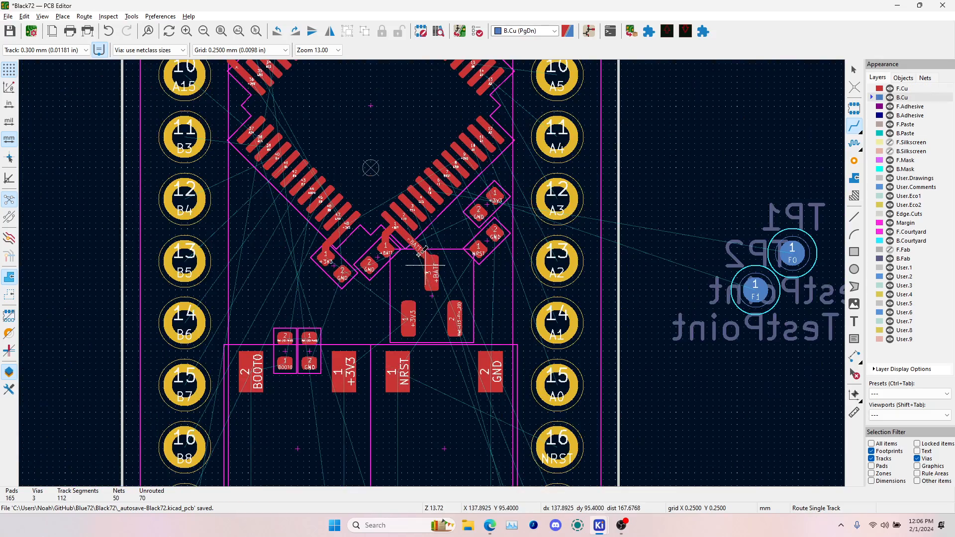
pyautogui.scroll(5, 469, 288)
pyautogui.scroll(5, 519, 343)
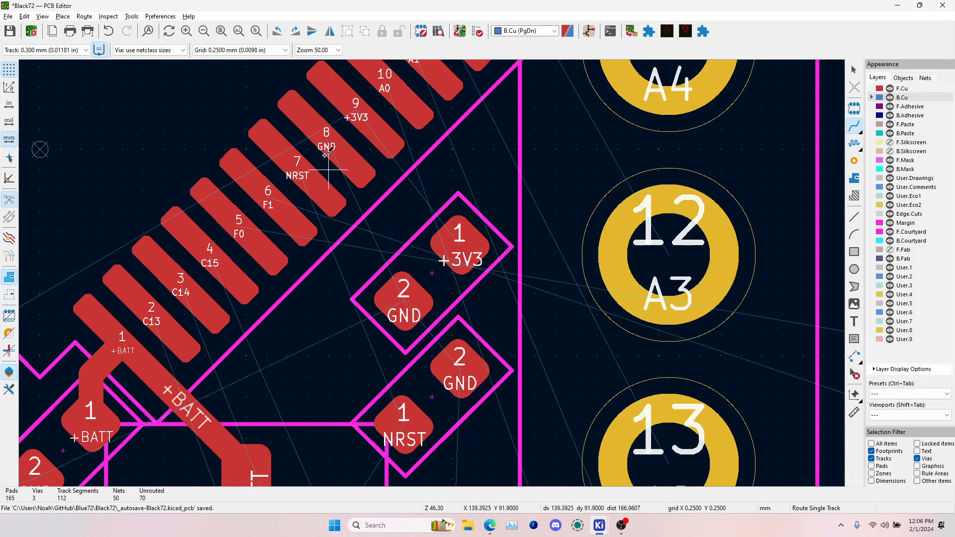
# - Route +3V3 from microcontroller pad 9 and GND from pad 8 at 0.3 mm on F.Cu to the adjacent capacitor's pads 1 and 2
pyautogui.click(356, 117)
pyautogui.click(450, 238)
pyautogui.click(348, 156)
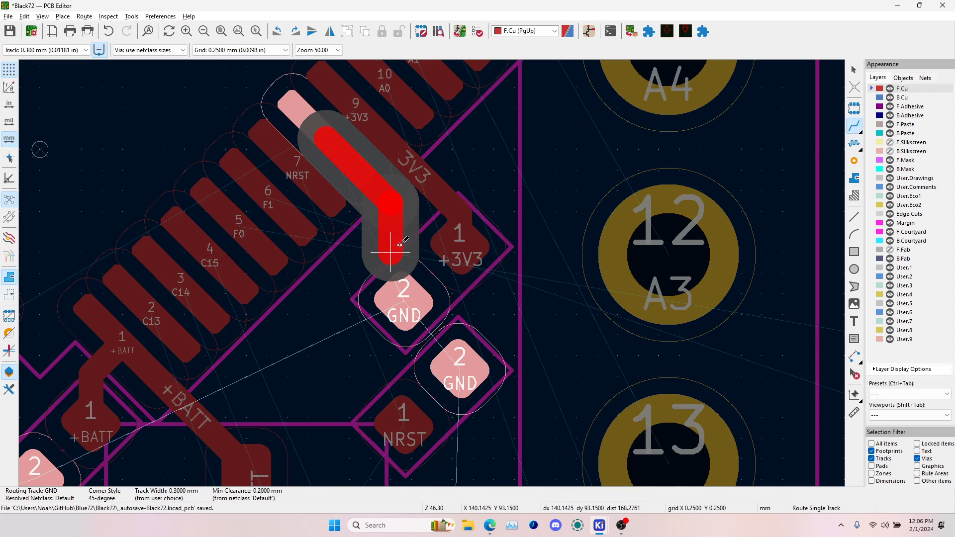
pyautogui.scroll(2, 397, 231)
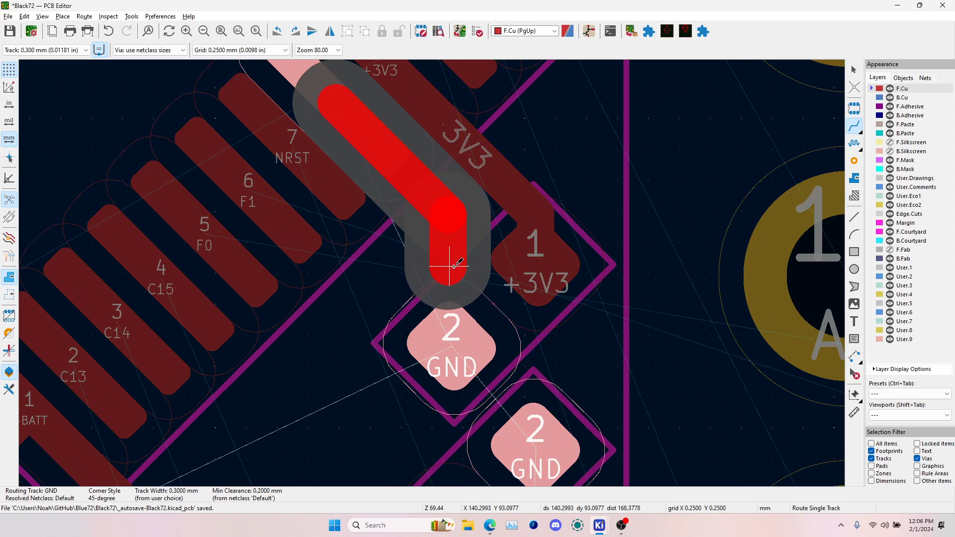
pyautogui.click(443, 254)
pyautogui.click(445, 298)
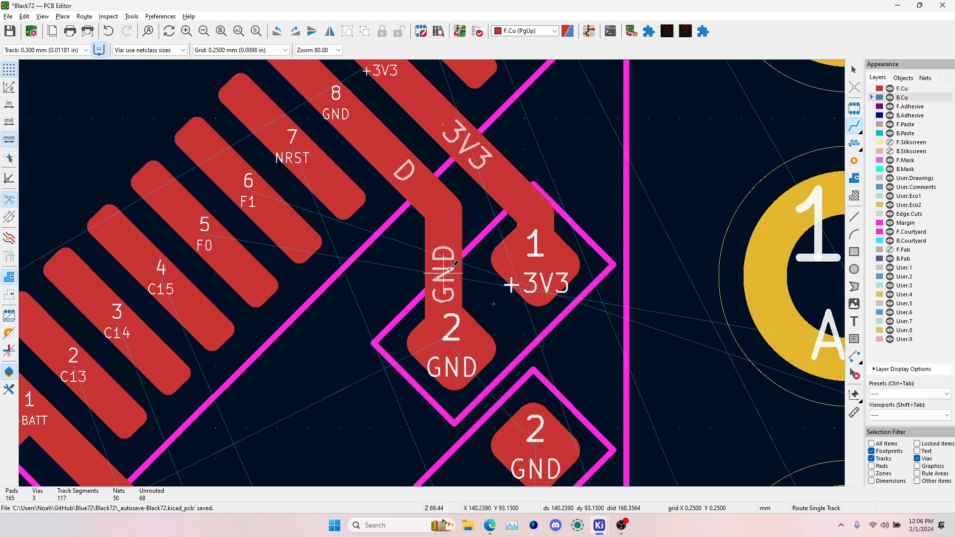
# - Route NRST at 0.3 mm on F.Cu from microcontroller pad 7 around the +3V3 capacitor to pad 1 of the NRST capacitor
pyautogui.click(292, 148)
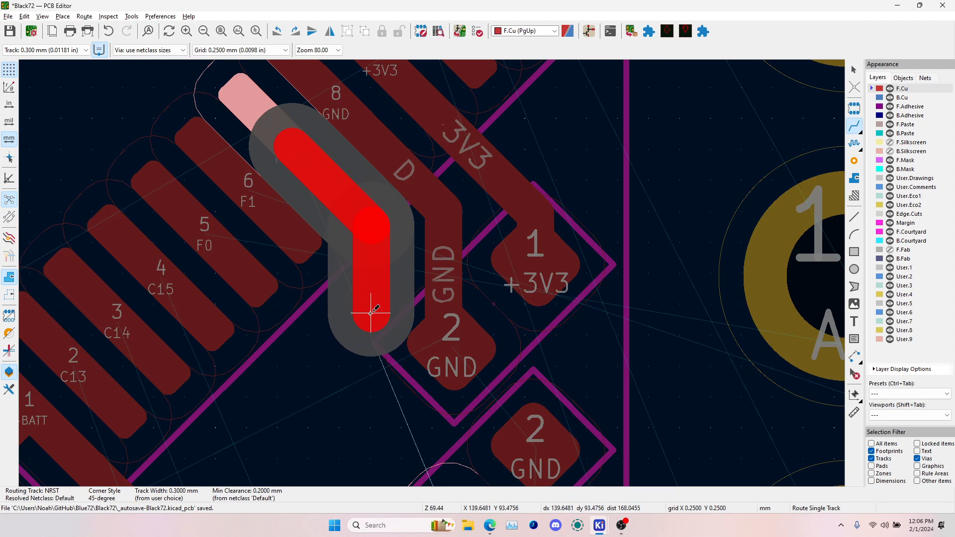
pyautogui.click(376, 286)
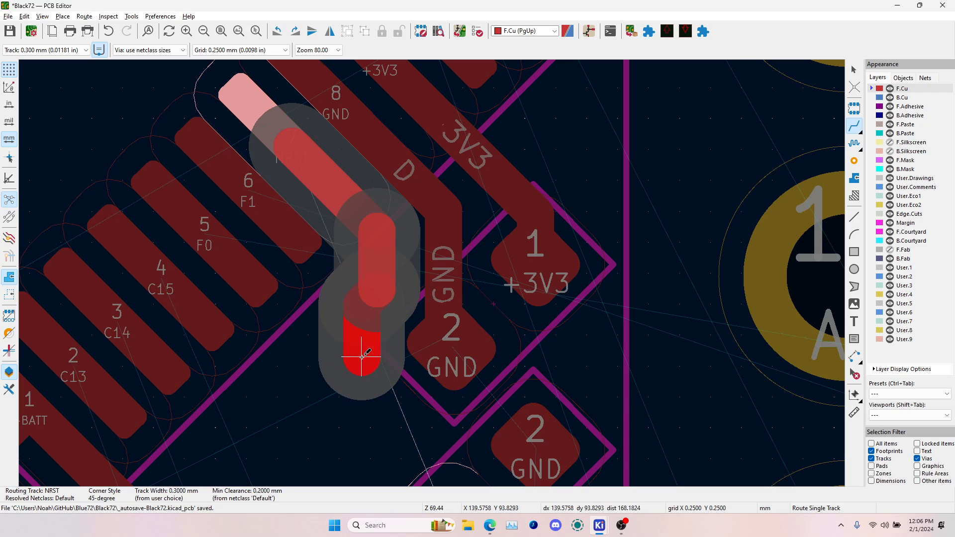
pyautogui.click(364, 354)
pyautogui.scroll(-2, 413, 290)
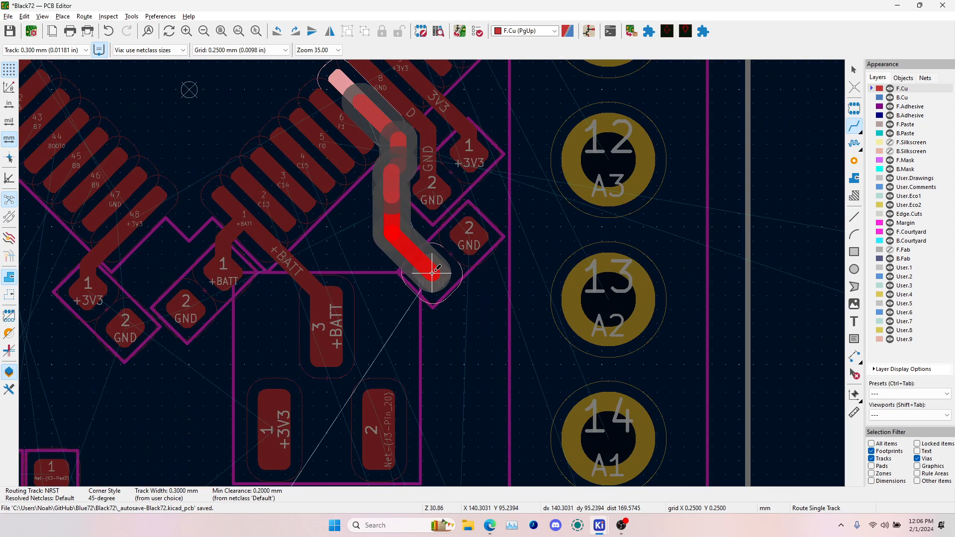
pyautogui.click(432, 273)
pyautogui.press('Escape')
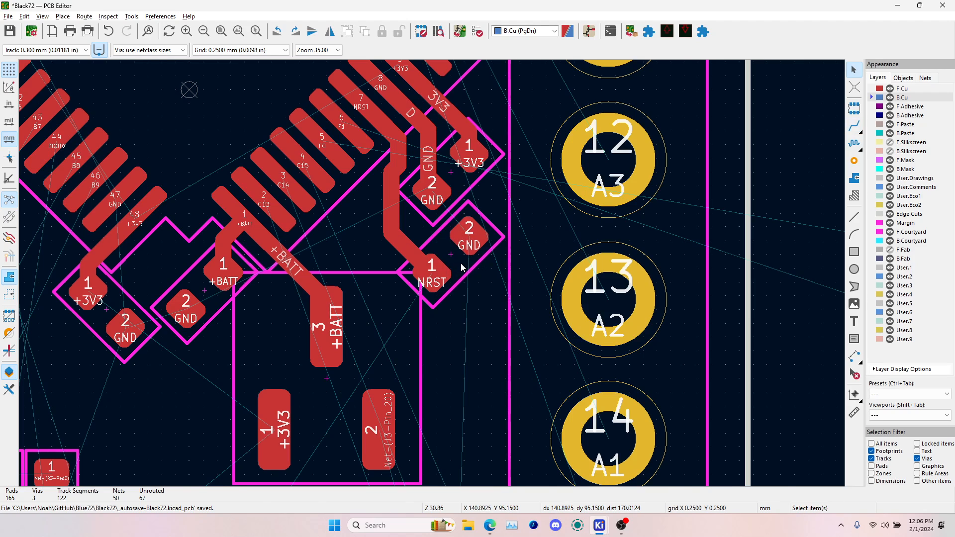
pyautogui.click(463, 268)
pyautogui.press('m')
pyautogui.press('Escape')
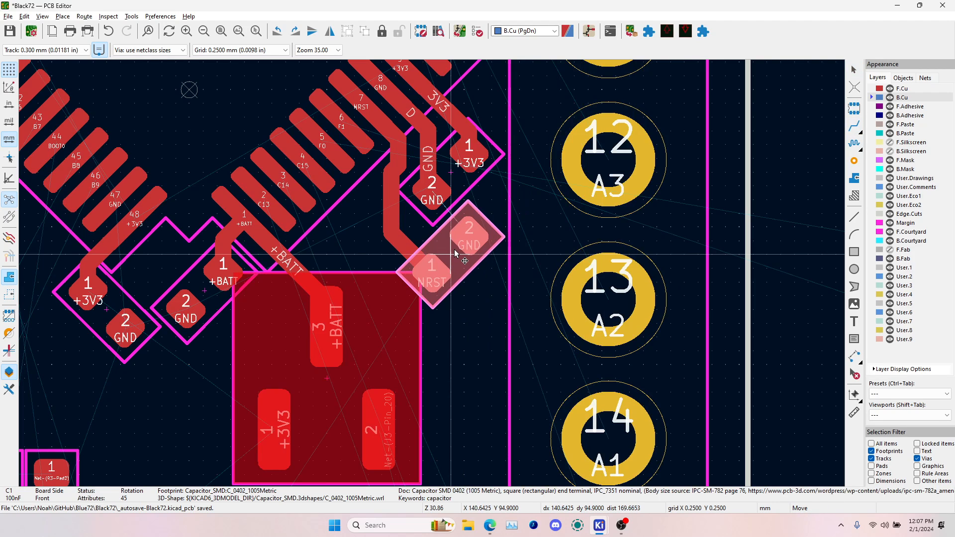
# - Route GND at 0.3 mm on F.Cu from pad 2 of the +3V3 capacitor near microcontroller pad 9 to pad 2 of the NRST capacitor
pyautogui.click(854, 127)
pyautogui.click(438, 200)
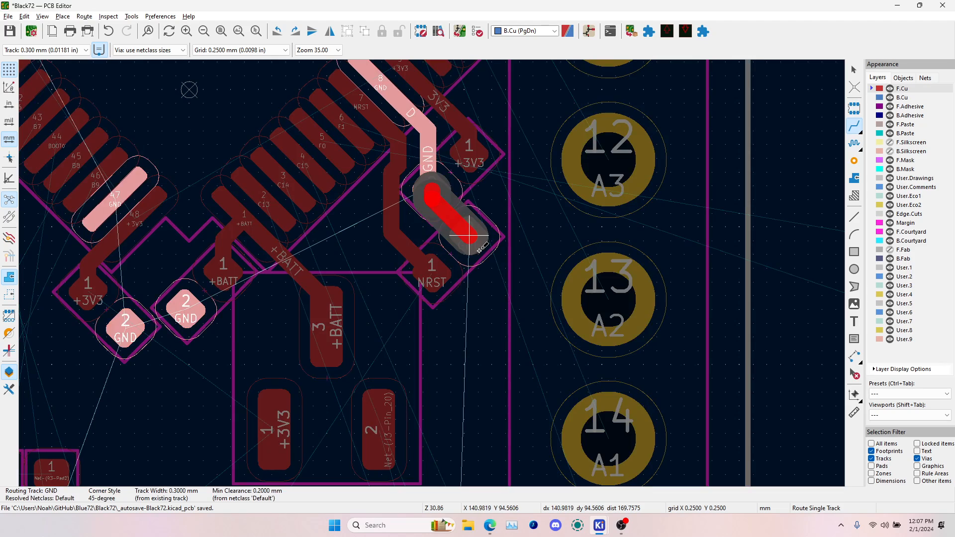
pyautogui.scroll(-3, 448, 212)
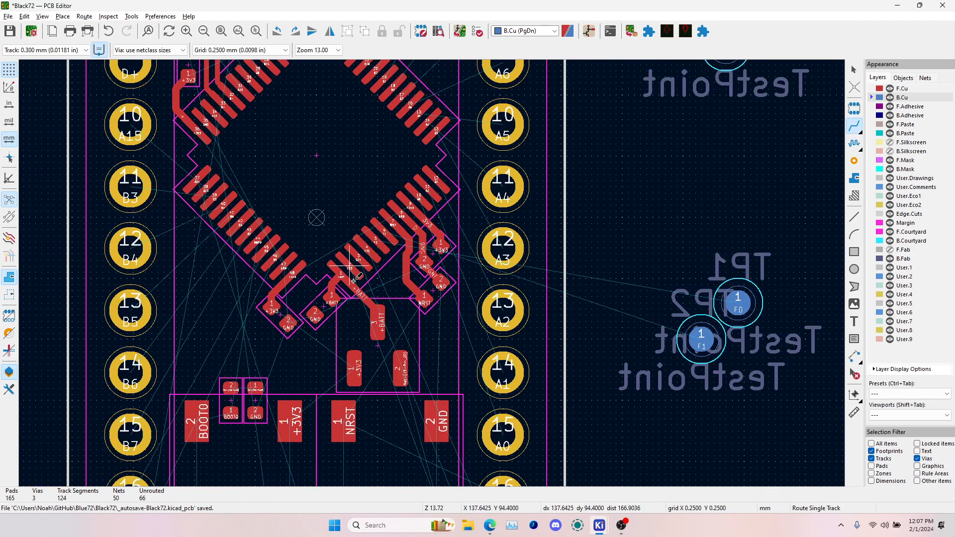
# - Route GND at 0.3 mm on F.Cu to join microcontroller pad 47 with pad 2 of the adjacent +3V3 and +BATT capacitors, passing around the +3V3 pad
pyautogui.click(289, 321)
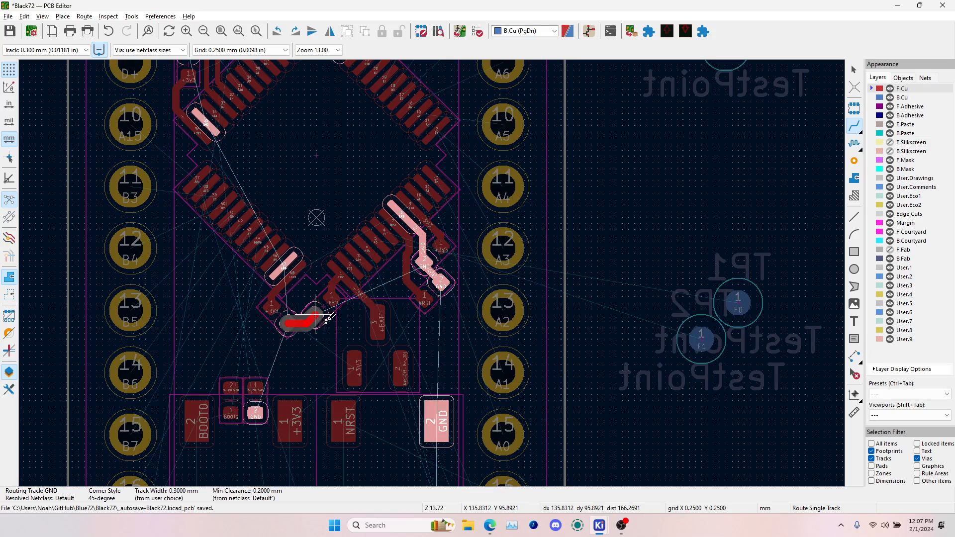
pyautogui.click(315, 315)
pyautogui.click(283, 267)
pyautogui.scroll(4, 278, 271)
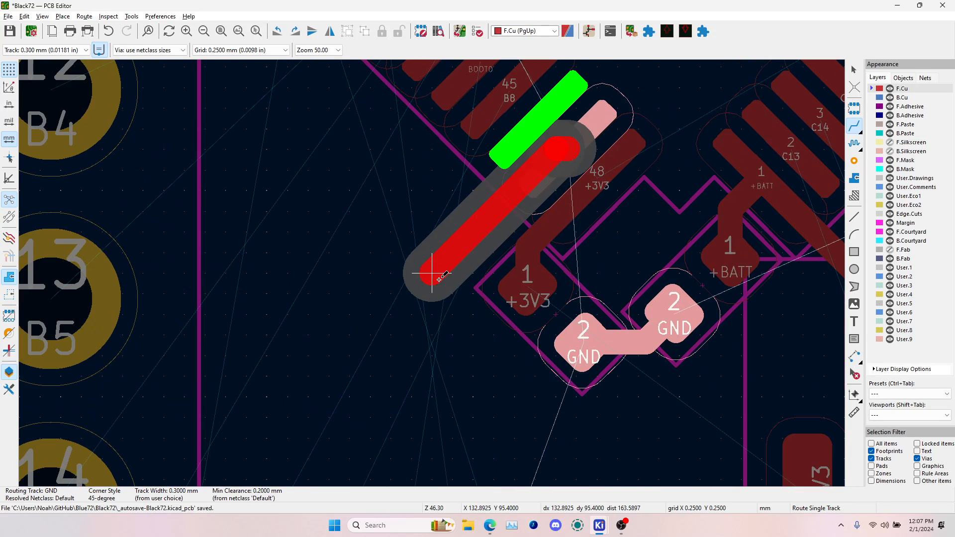
pyautogui.click(470, 299)
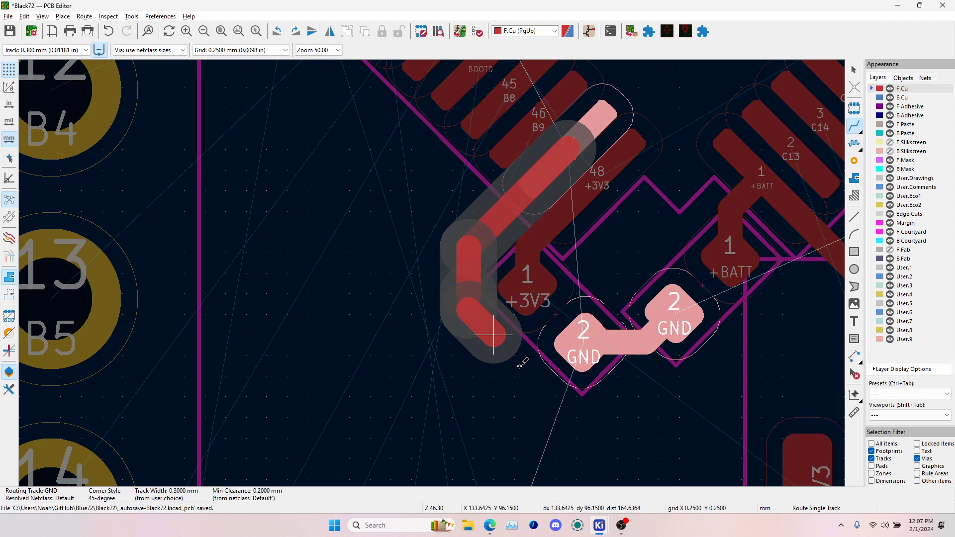
pyautogui.click(514, 356)
pyautogui.press('pagedown')
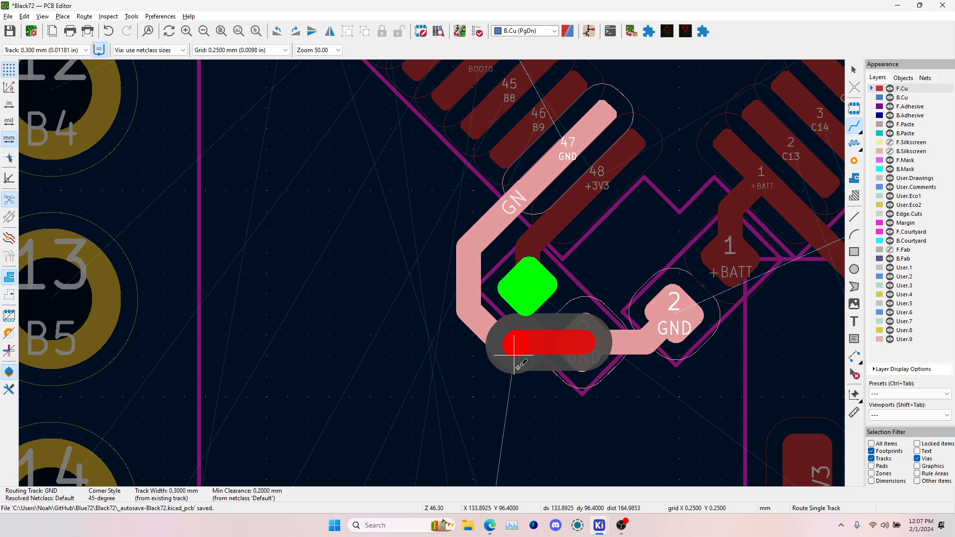
pyautogui.click(516, 365)
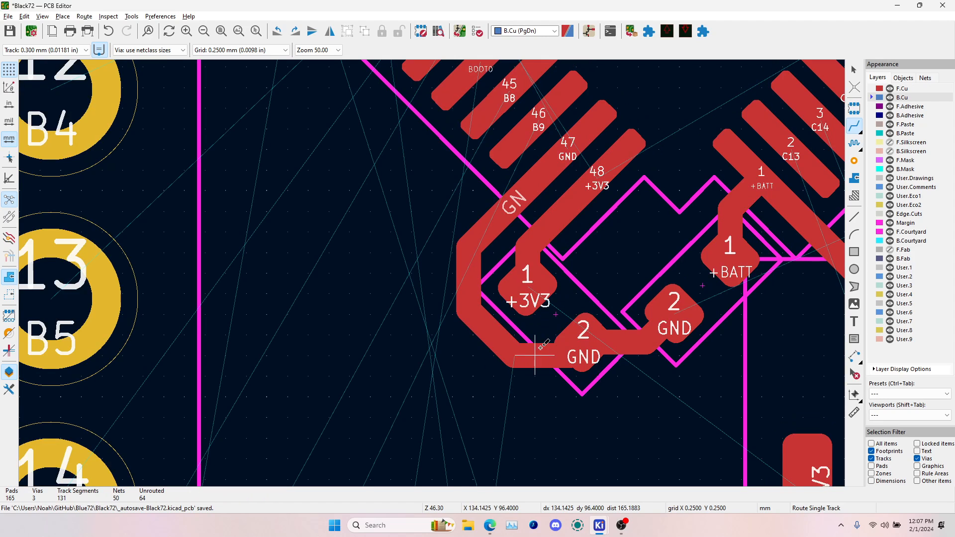
# - Reroute the GND track between microcontroller pad 47 and the capacitor's pad 2 so it bends farther out around the +3V3 pad
pyautogui.click(472, 324)
pyautogui.press('pageup')
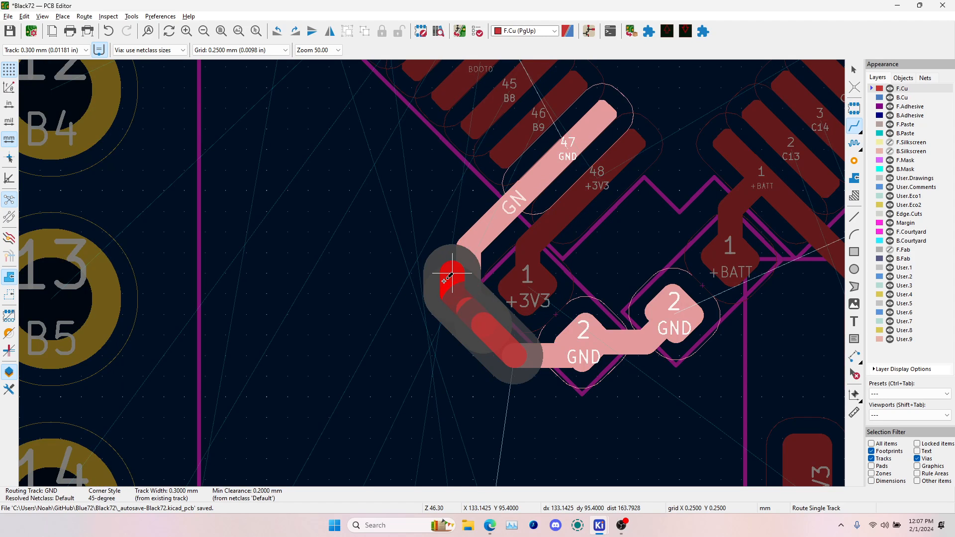
pyautogui.click(452, 273)
pyautogui.click(452, 273)
pyautogui.click(567, 151)
pyautogui.scroll(-3, 473, 273)
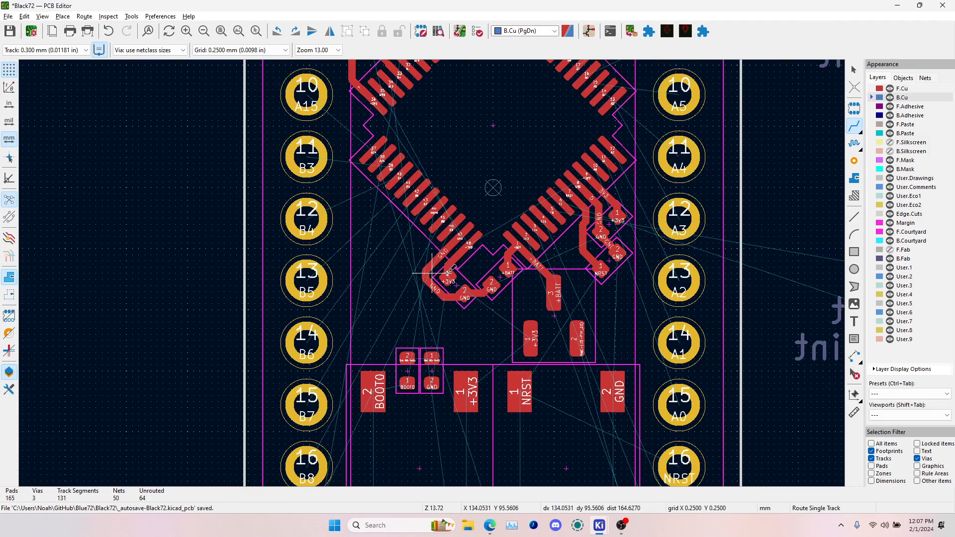
# - Route +3V3 at 0.3 mm on F.Cu from the three-pad component's pad 1 to the BOOT0 button's upper and lower +3V3 pads
pyautogui.scroll(3, 541, 310)
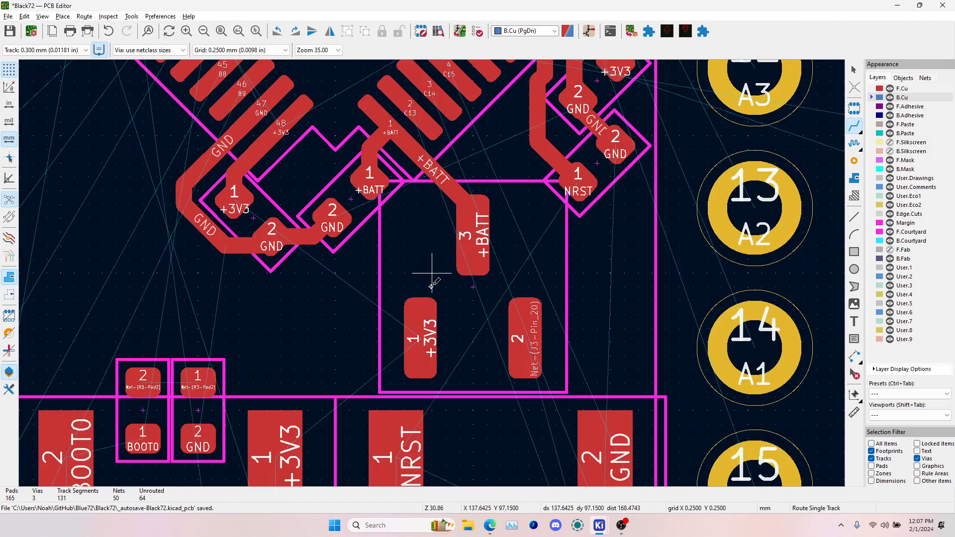
pyautogui.click(408, 329)
pyautogui.scroll(-3, 413, 310)
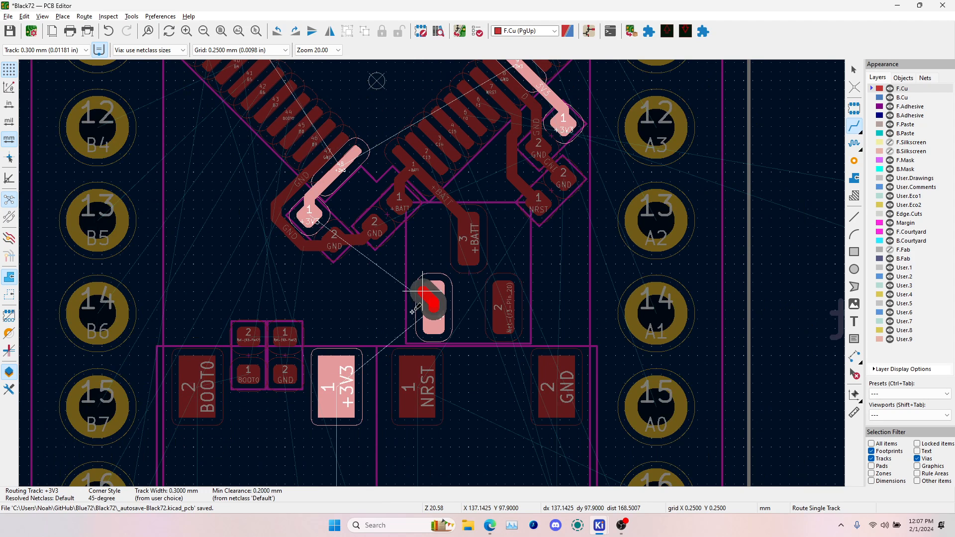
pyautogui.click(337, 386)
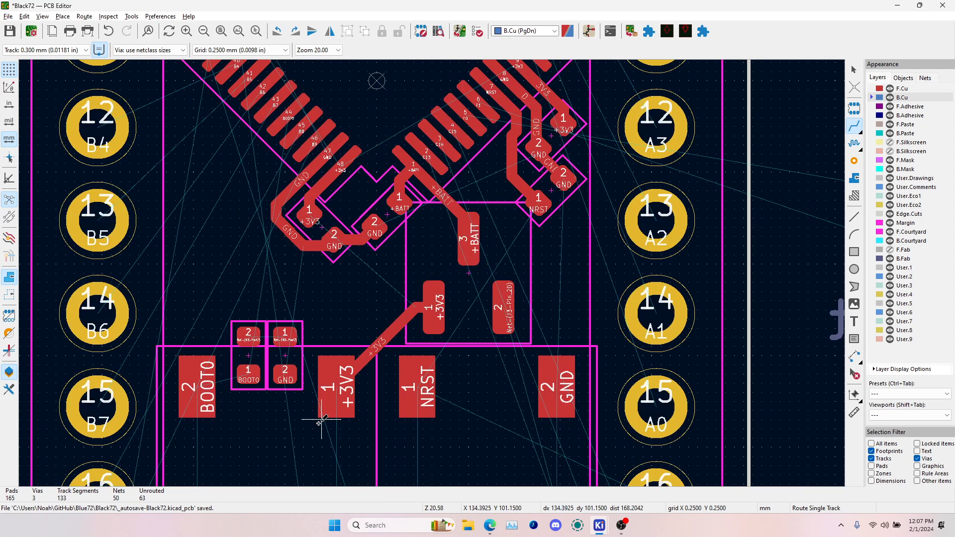
pyautogui.moveTo(340, 327); pyautogui.dragTo(375, 168, button='middle')
pyautogui.click(373, 228)
pyautogui.click(372, 458)
# - Connect the upper and lower button pads of the NRST, BOOT0 and GND nets with vertical 0.3 mm F.Cu tracks
pyautogui.click(452, 229)
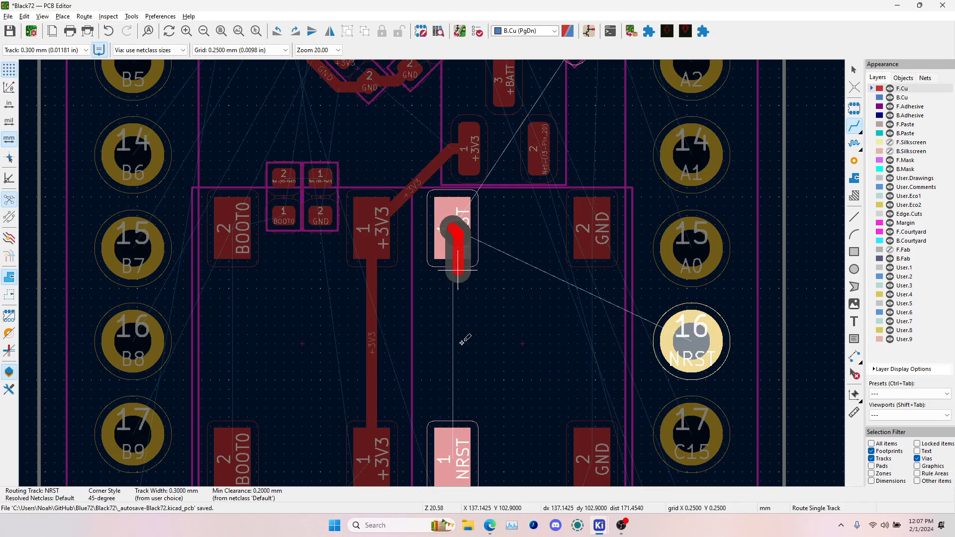
pyautogui.click(453, 455)
pyautogui.click(228, 231)
pyautogui.click(248, 449)
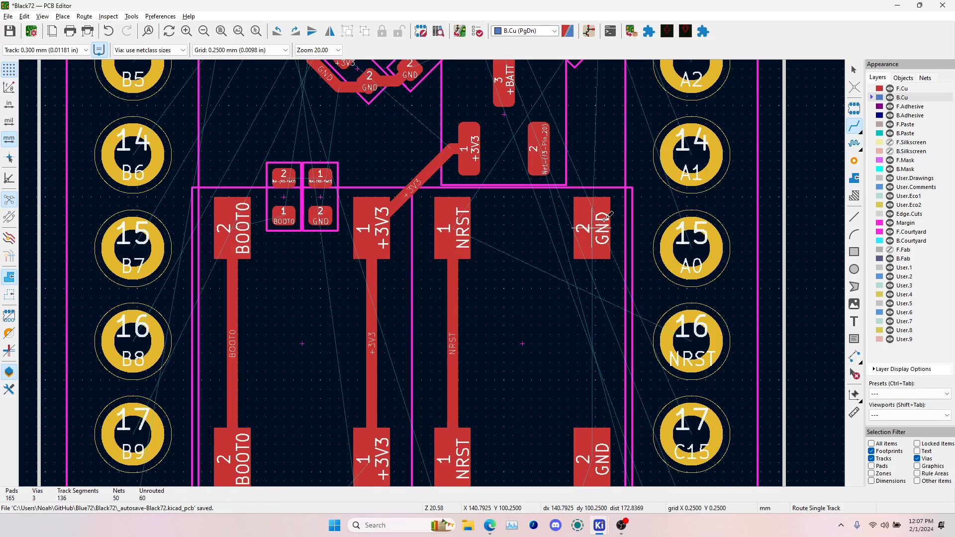
pyautogui.click(592, 228)
pyautogui.click(592, 457)
pyautogui.press('pagedown')
# - Route +3V3 and GND at 0.3 mm on F.Cu from the lower button pads to pads 1 and 4 of the four-pin header
pyautogui.scroll(-3, 532, 301)
pyautogui.scroll(-2, 431, 273)
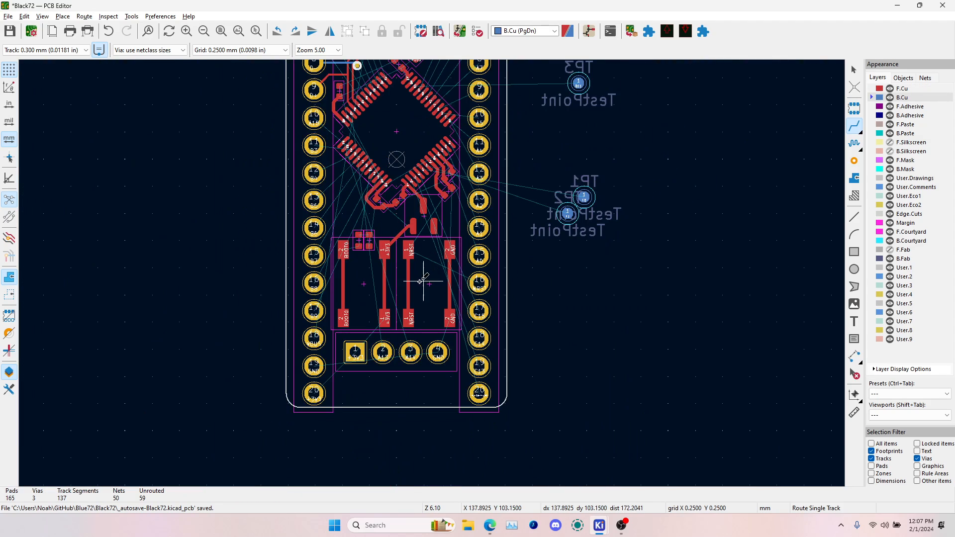
pyautogui.scroll(3, 438, 285)
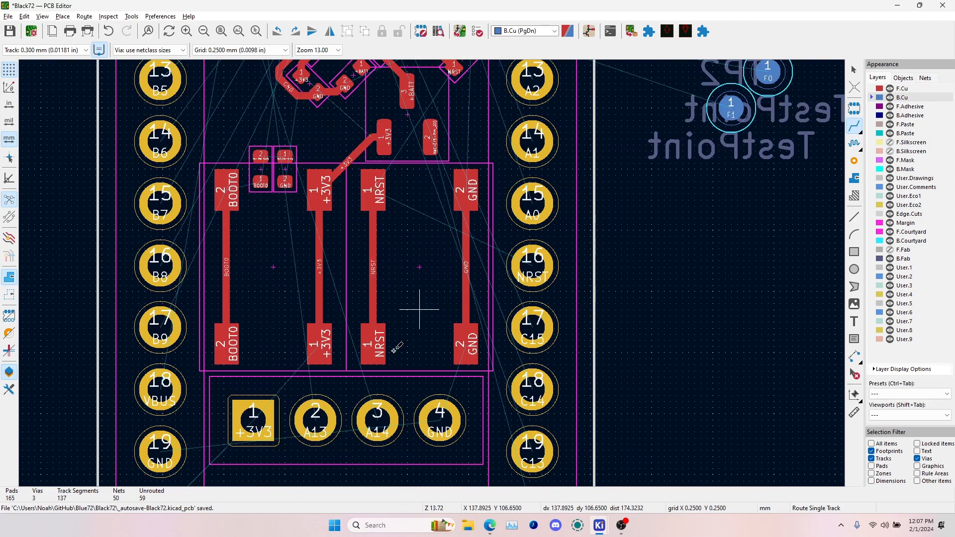
pyautogui.click(332, 344)
pyautogui.click(253, 422)
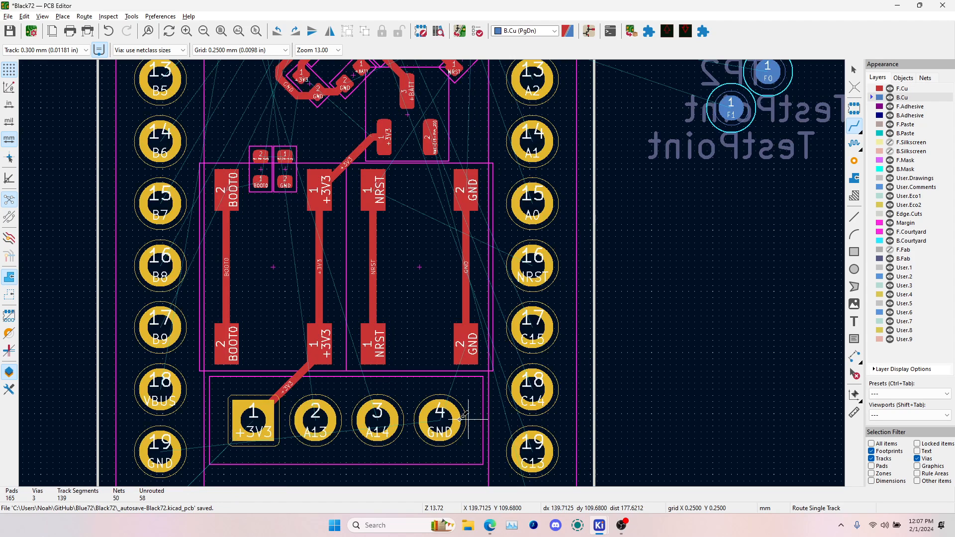
pyautogui.click(473, 348)
pyautogui.click(453, 408)
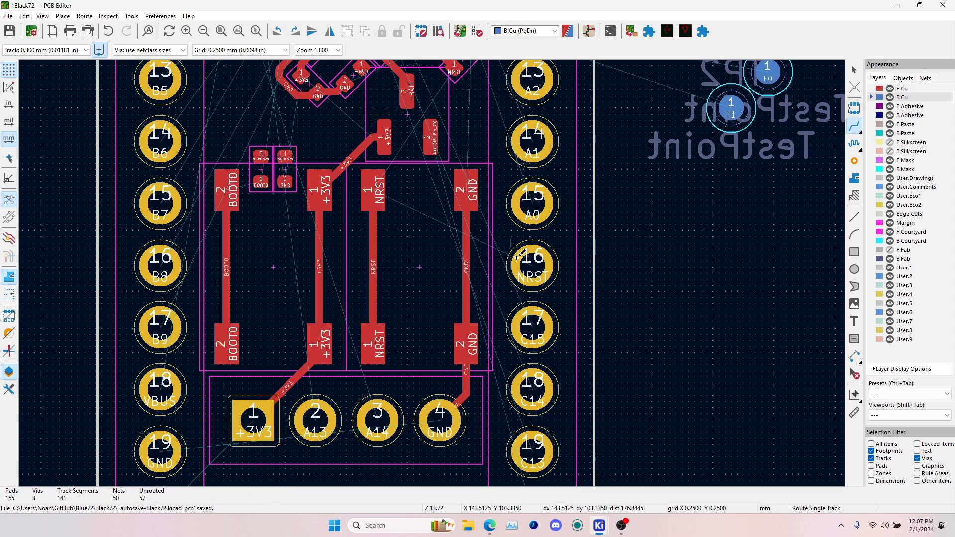
# - Route NRST at 0.3 mm on B.Cu from header pad 16 to a via on the reset button's vertical NRST track
pyautogui.click(532, 263)
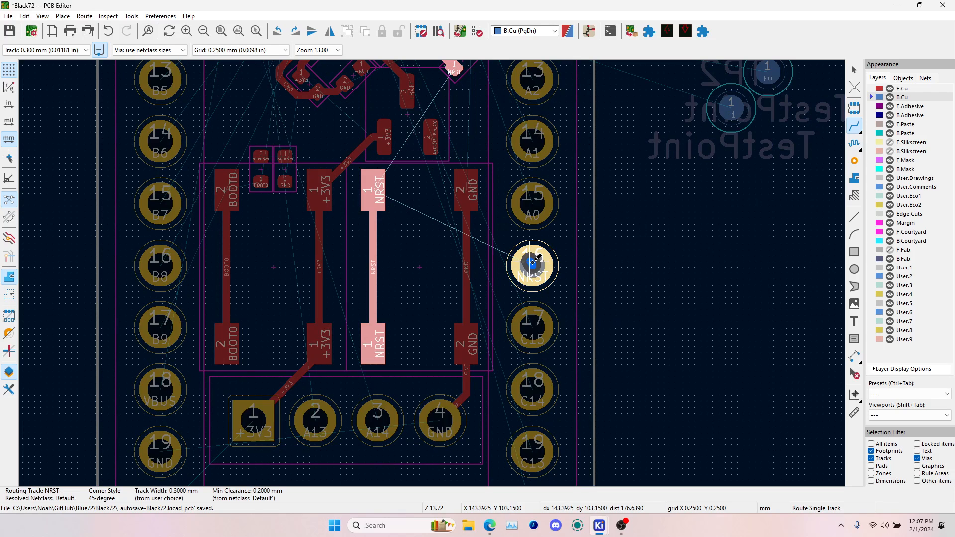
pyautogui.click(374, 265)
pyautogui.scroll(-6, 397, 266)
pyautogui.scroll(3, 432, 271)
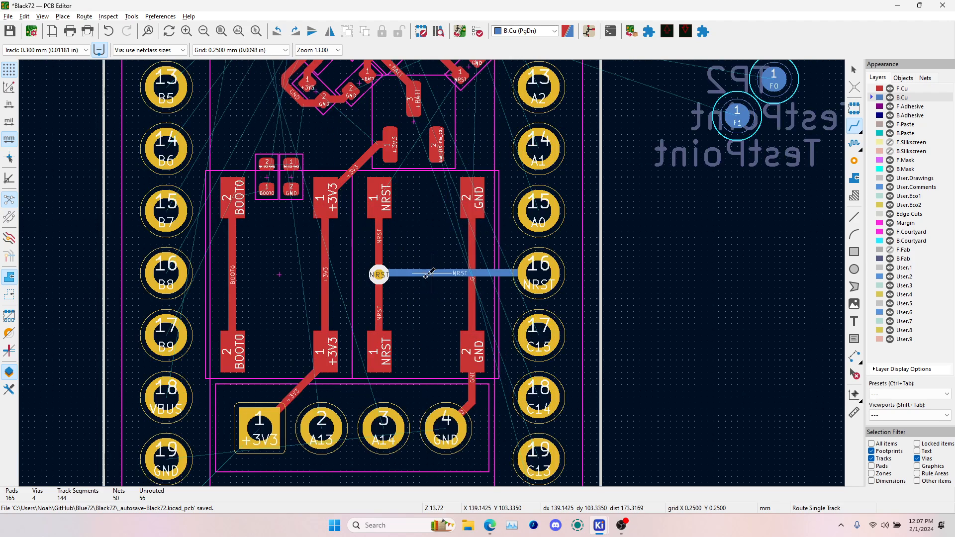
pyautogui.press('Escape')
pyautogui.click(854, 126)
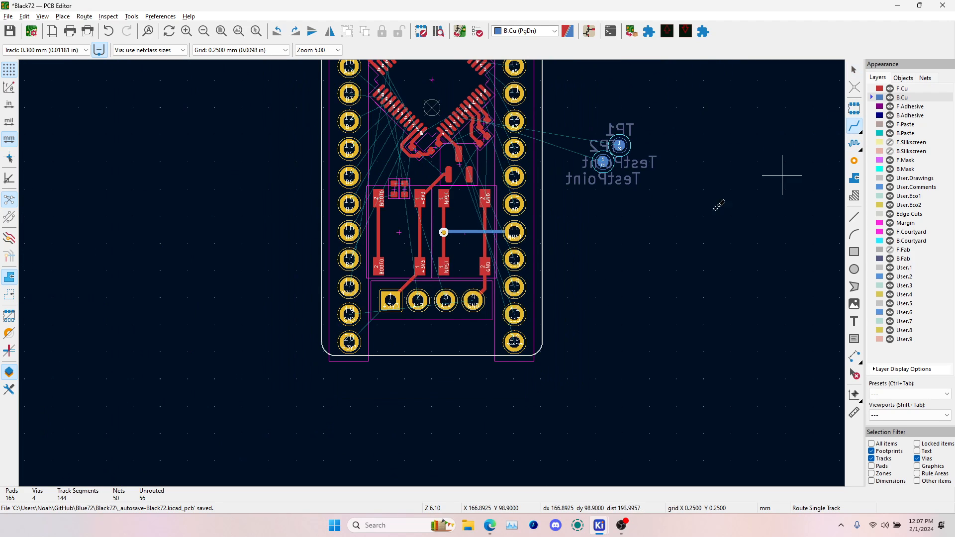
pyautogui.click(349, 342)
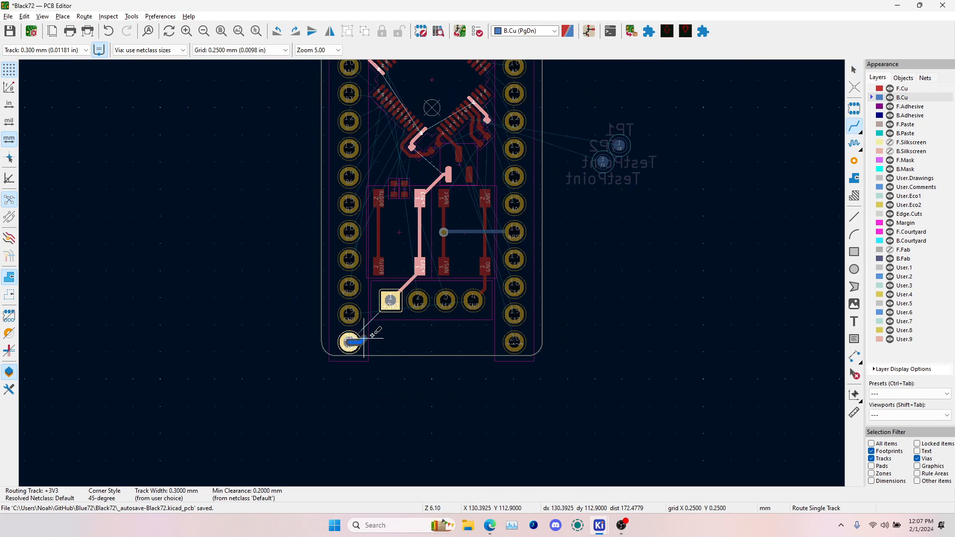
pyautogui.press('Escape')
pyautogui.click(391, 301)
pyautogui.scroll(3, 349, 342)
pyautogui.press('Escape')
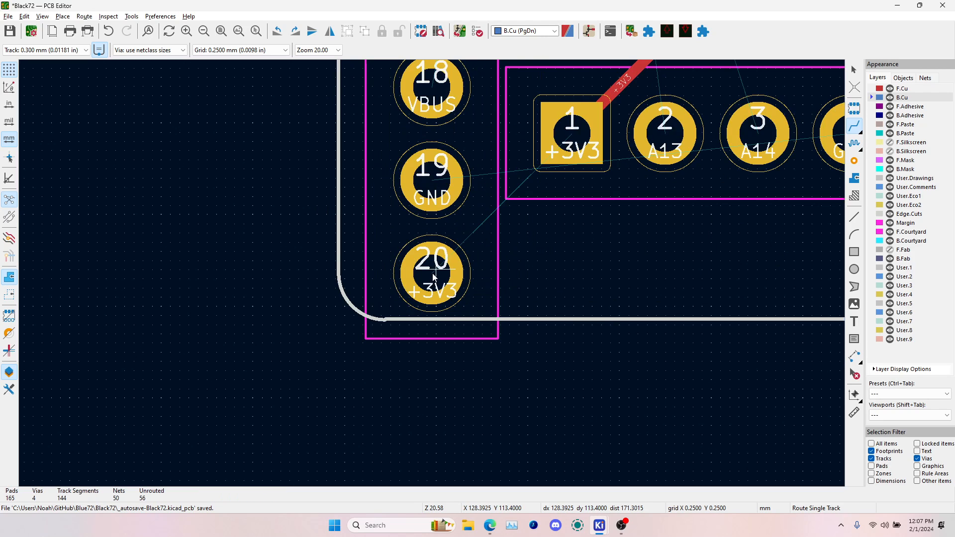
# - Route +3V3 on F.Cu from side header pad 20 to pad 1 of the four-pin header
pyautogui.press('pageup')
pyautogui.click(435, 271)
pyautogui.click(572, 133)
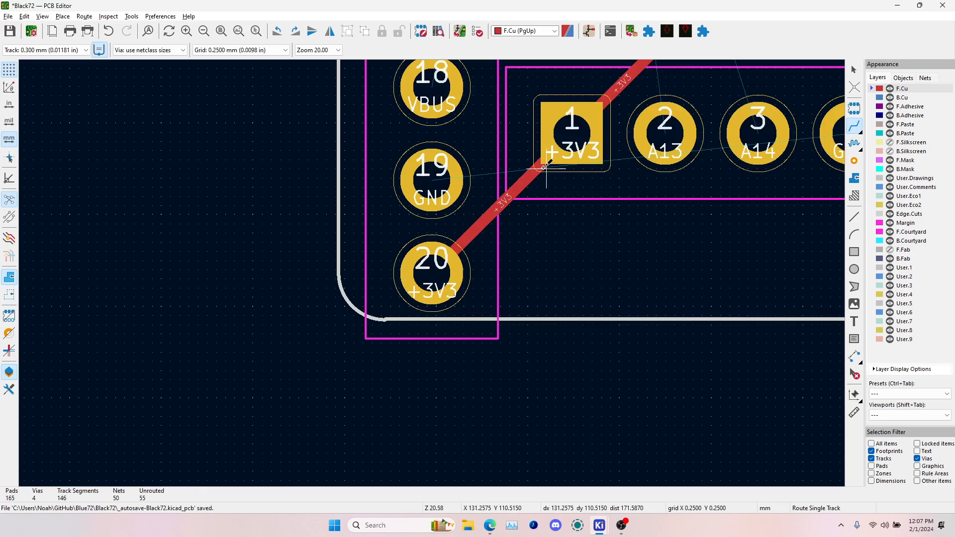
pyautogui.scroll(-3, 387, 318)
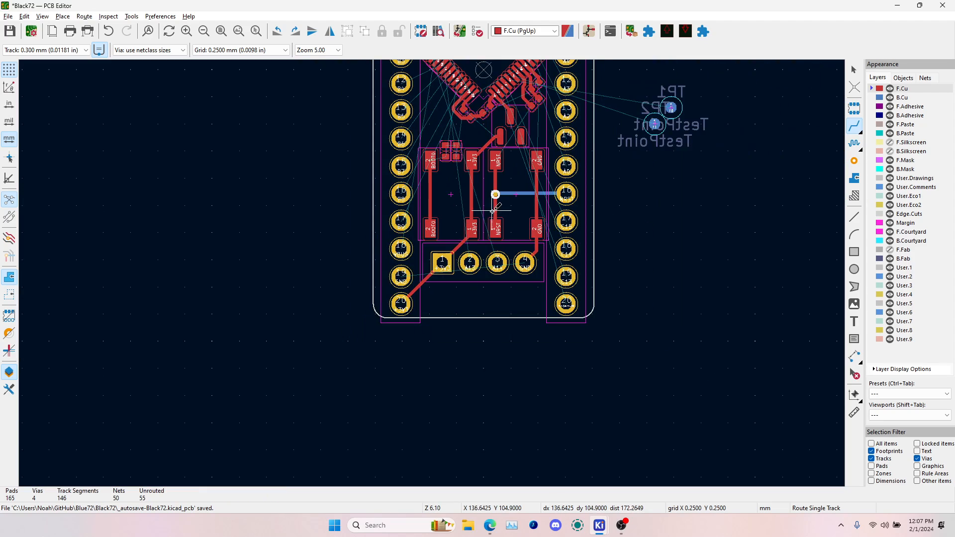
pyautogui.click(500, 135)
pyautogui.scroll(4, 499, 135)
pyautogui.scroll(-6, 432, 272)
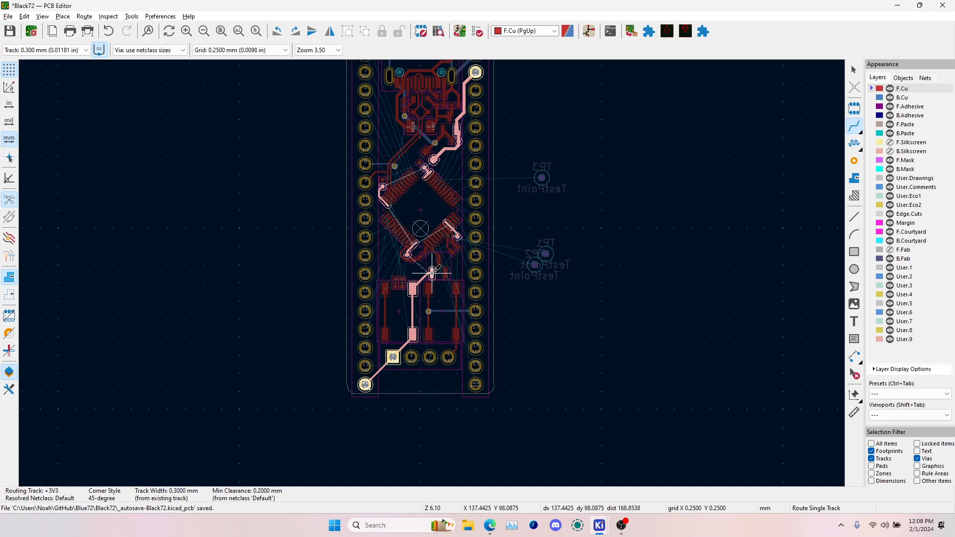
pyautogui.press('Escape')
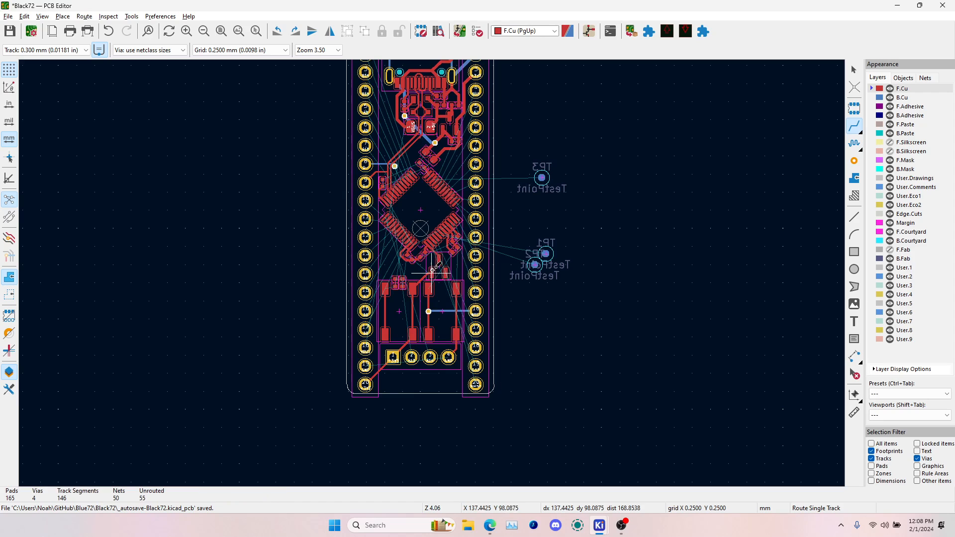
pyautogui.click(365, 384)
pyautogui.scroll(-2, 365, 385)
pyautogui.moveTo(432, 277); pyautogui.dragTo(392, 383, button='middle')
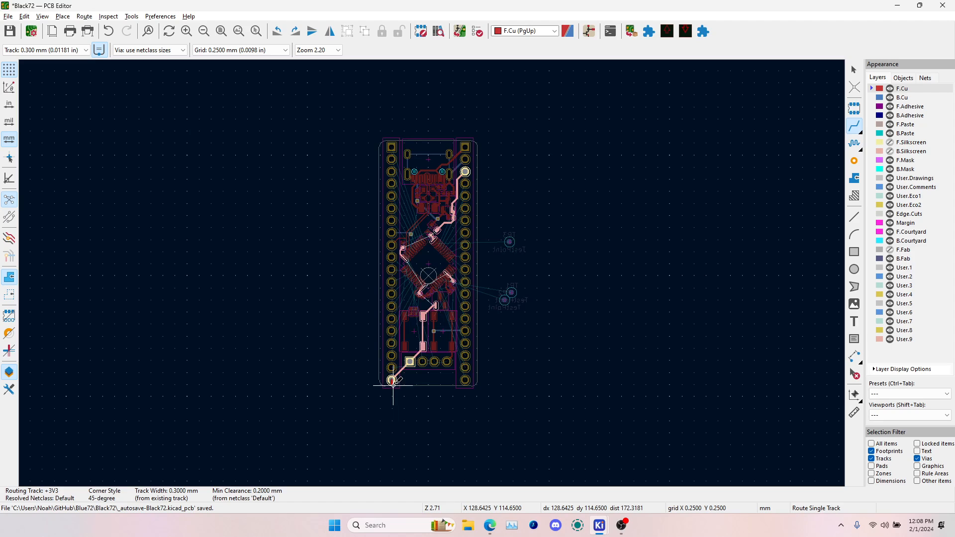
pyautogui.press('Escape')
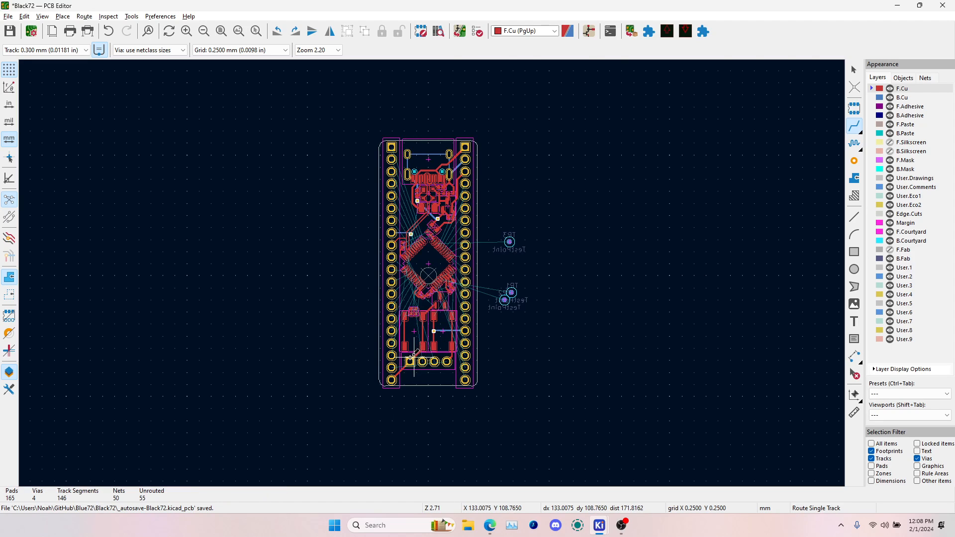
# - Route GND at 0.3 mm on B.Cu from side header pad 19 to pad 4 of the four-pin header
pyautogui.scroll(5, 413, 355)
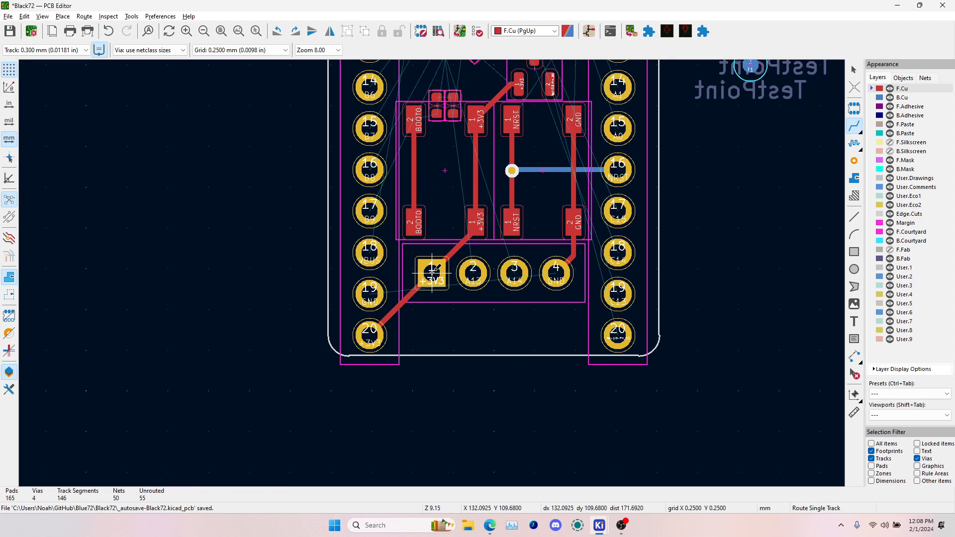
pyautogui.press('pagedown')
pyautogui.click(373, 294)
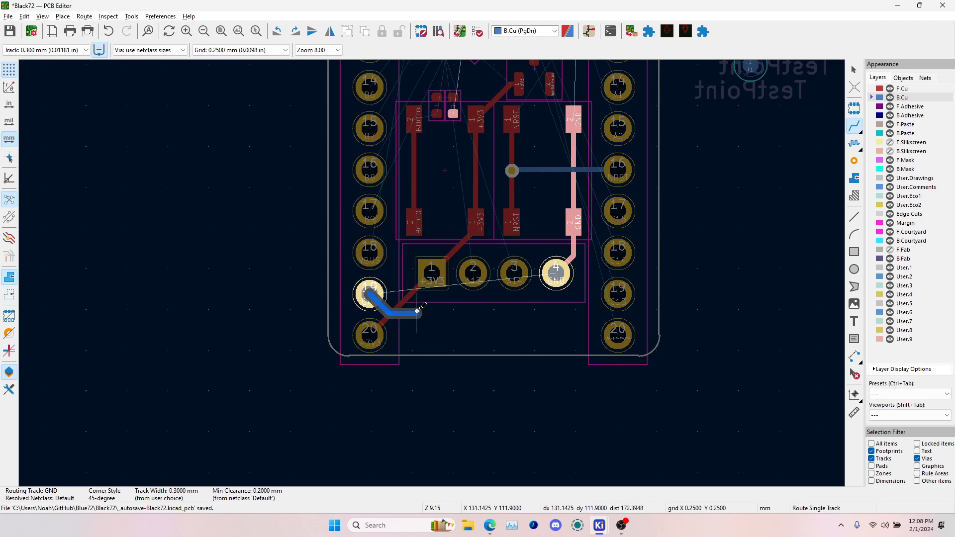
pyautogui.click(555, 289)
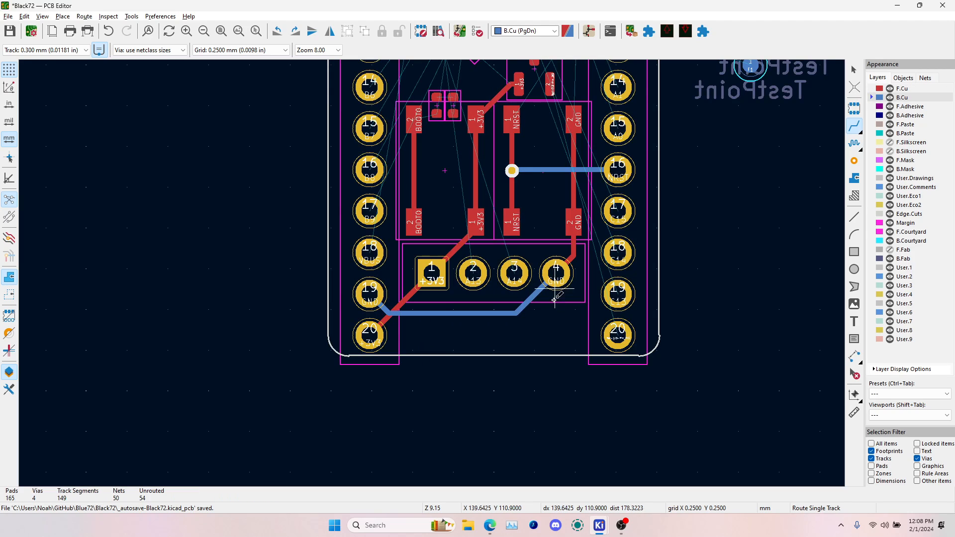
# - Route GND at 0.3 mm from pad 2 of the capacitor beside header pad 9 to microcontroller pad 35, crossing on B.Cu between two vias
pyautogui.scroll(-2, 555, 298)
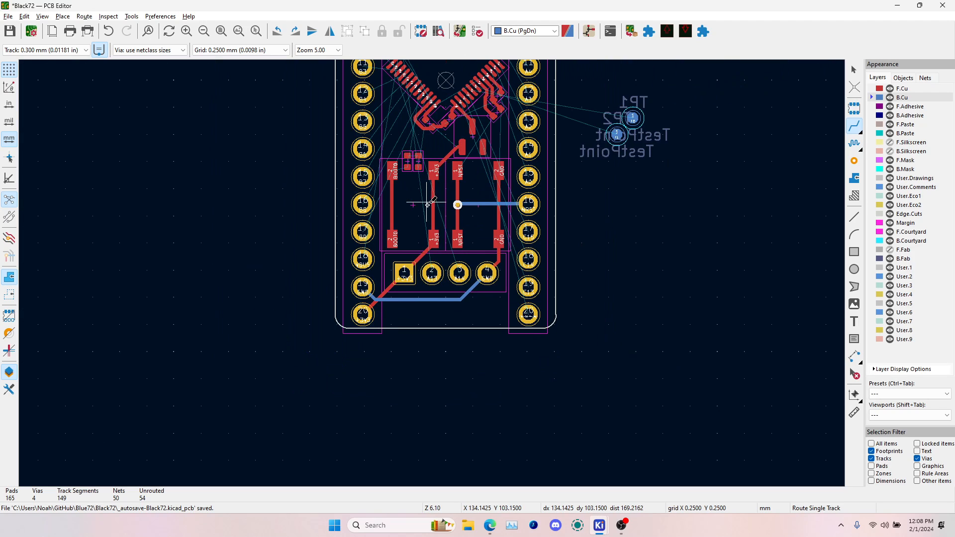
pyautogui.moveTo(428, 204); pyautogui.dragTo(440, 229, button='middle')
pyautogui.scroll(4, 445, 230)
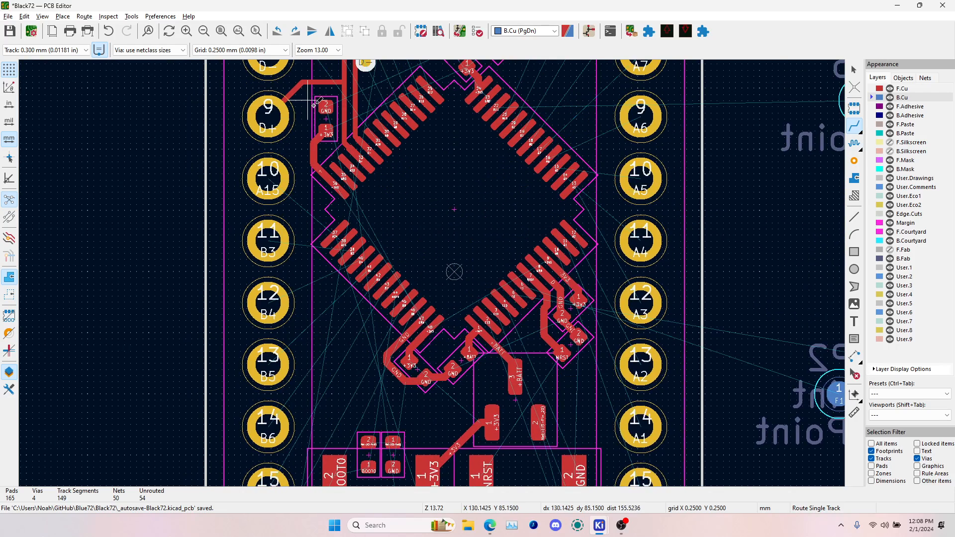
pyautogui.scroll(3, 332, 126)
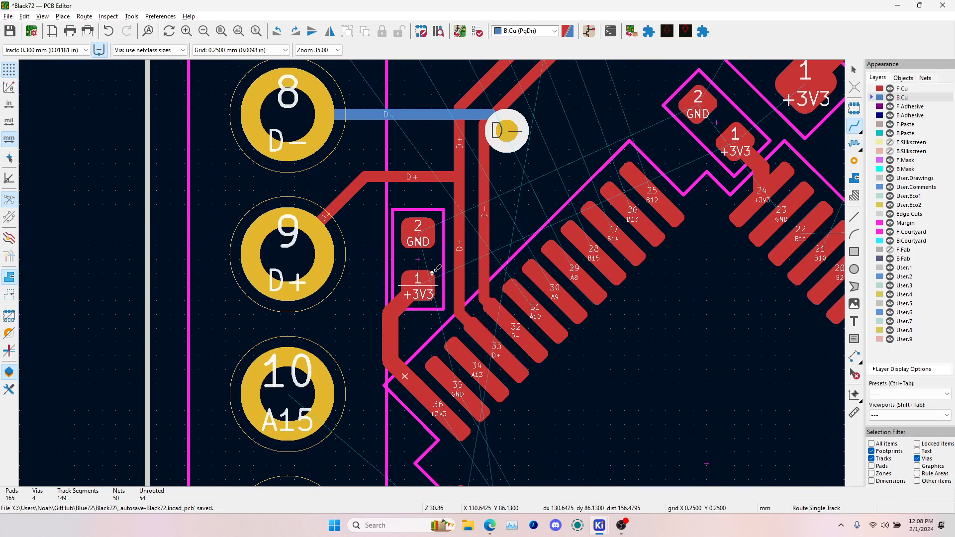
pyautogui.click(454, 385)
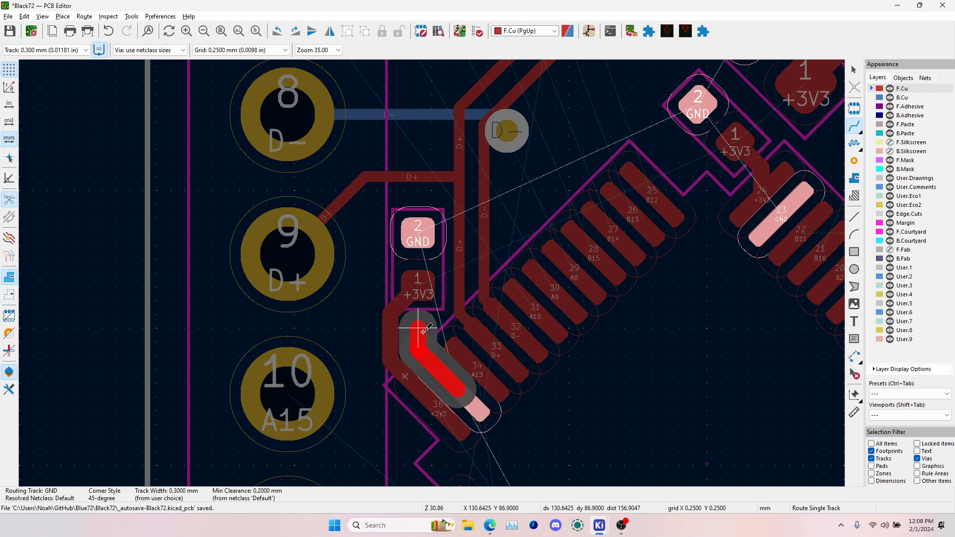
pyautogui.press('Escape')
pyautogui.click(412, 232)
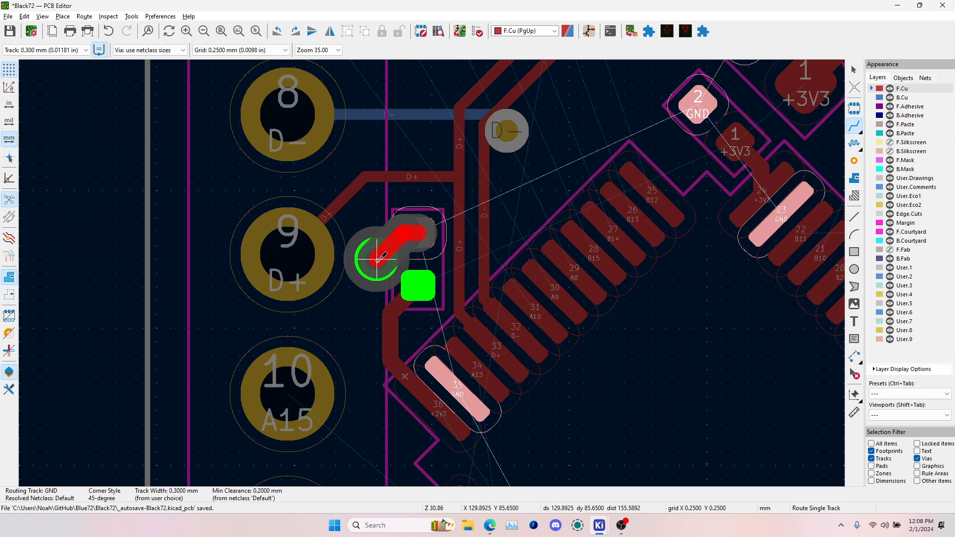
pyautogui.click(381, 239)
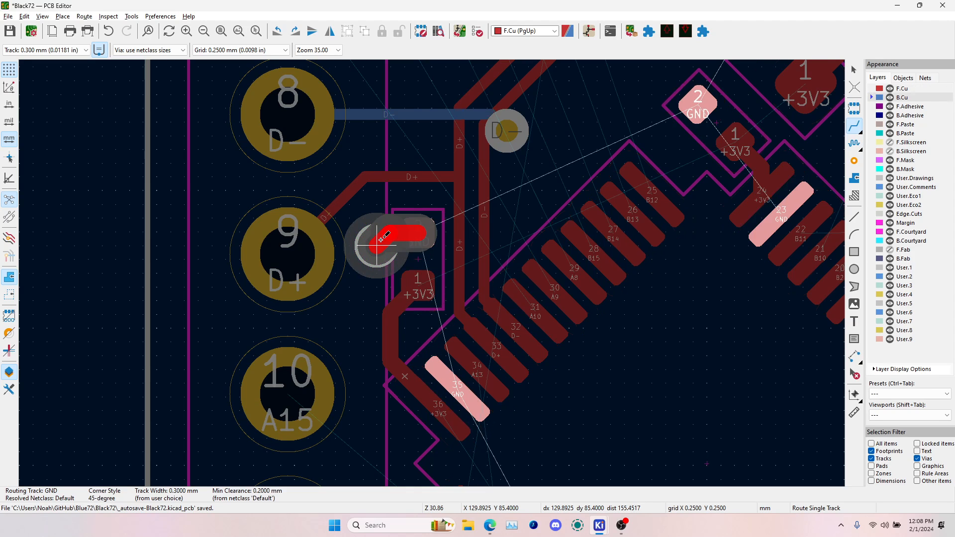
pyautogui.scroll(-2, 512, 440)
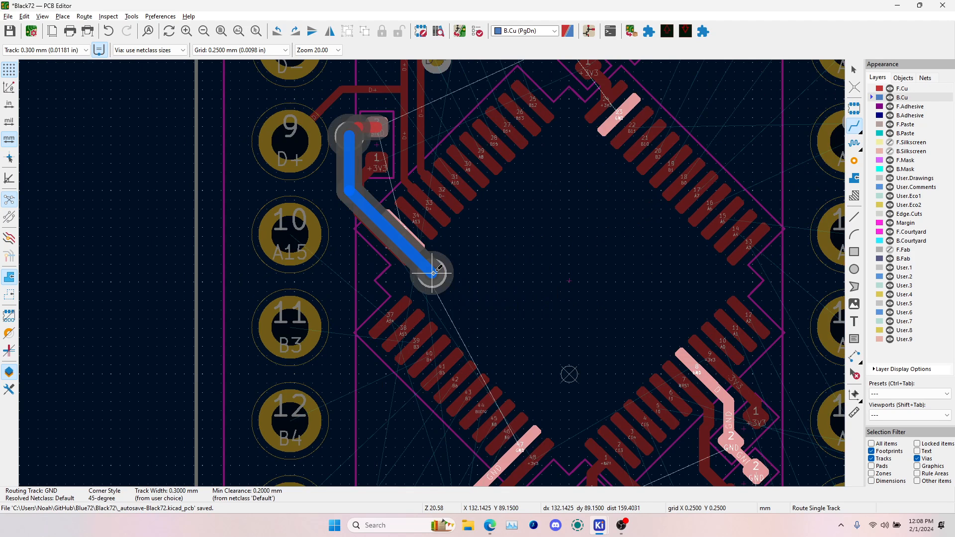
pyautogui.scroll(3, 432, 272)
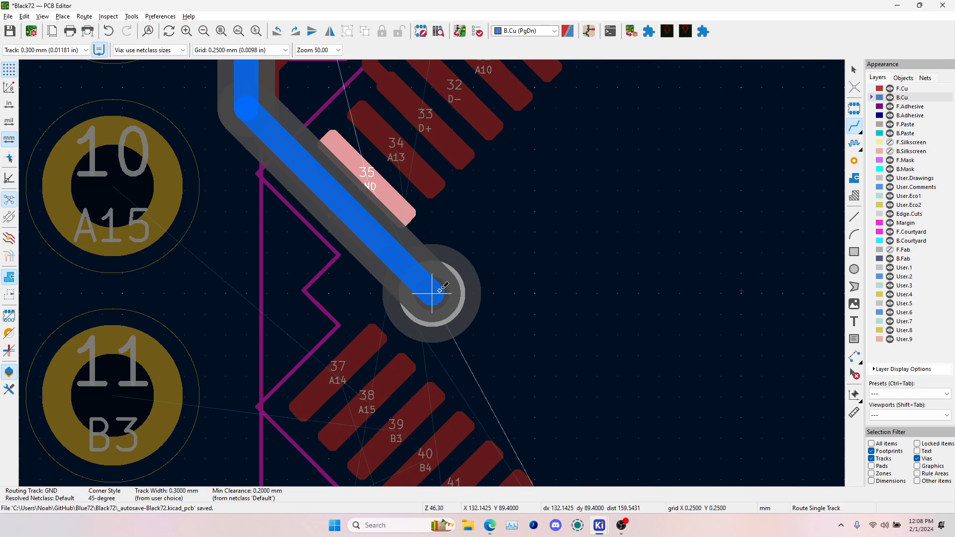
pyautogui.click(441, 290)
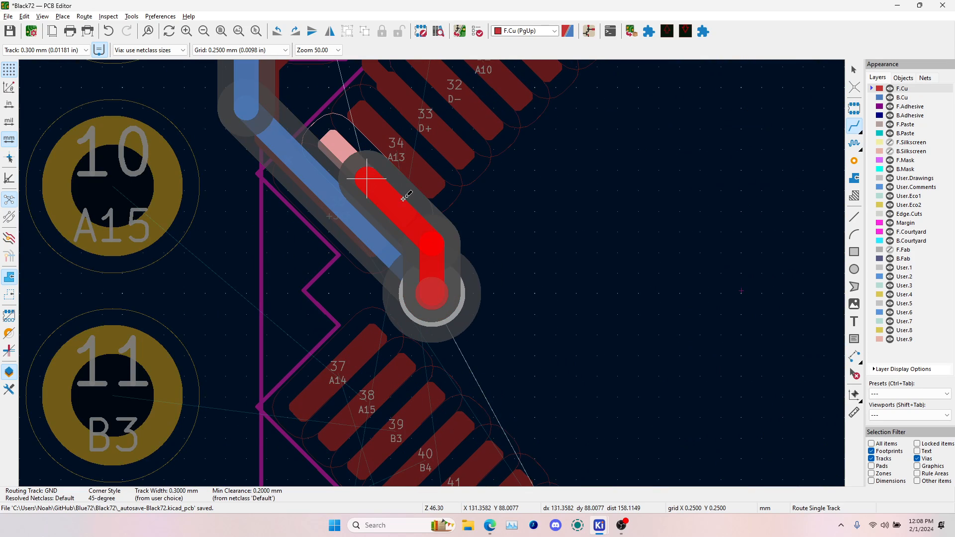
pyautogui.click(385, 182)
# - Route GND at 0.3 mm on F.Cu from microcontroller pad 23 around pad 24 to pad 2 of the adjacent small capacitor
pyautogui.scroll(-2, 385, 182)
pyautogui.moveTo(600, 159); pyautogui.dragTo(457, 293, button='middle')
pyautogui.click(499, 292)
pyautogui.scroll(3, 519, 269)
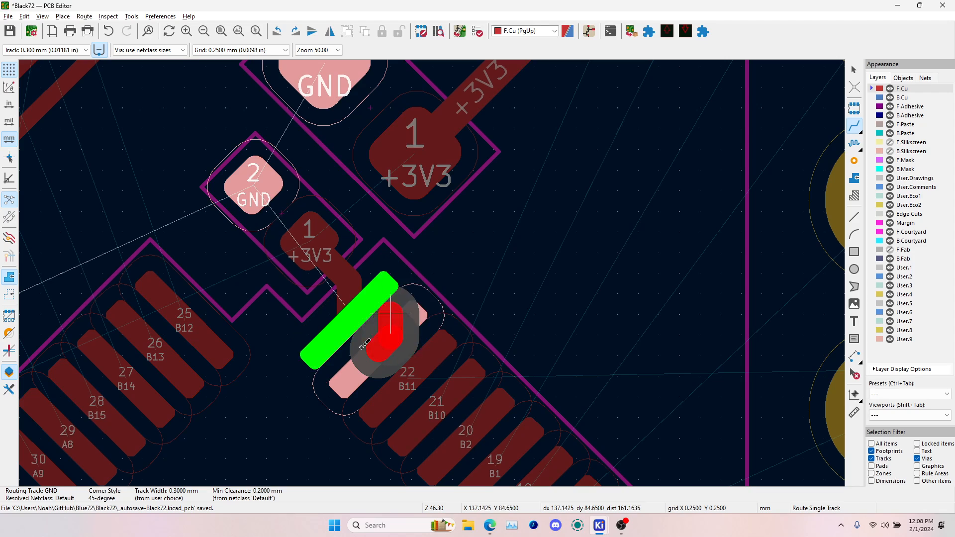
pyautogui.click(286, 415)
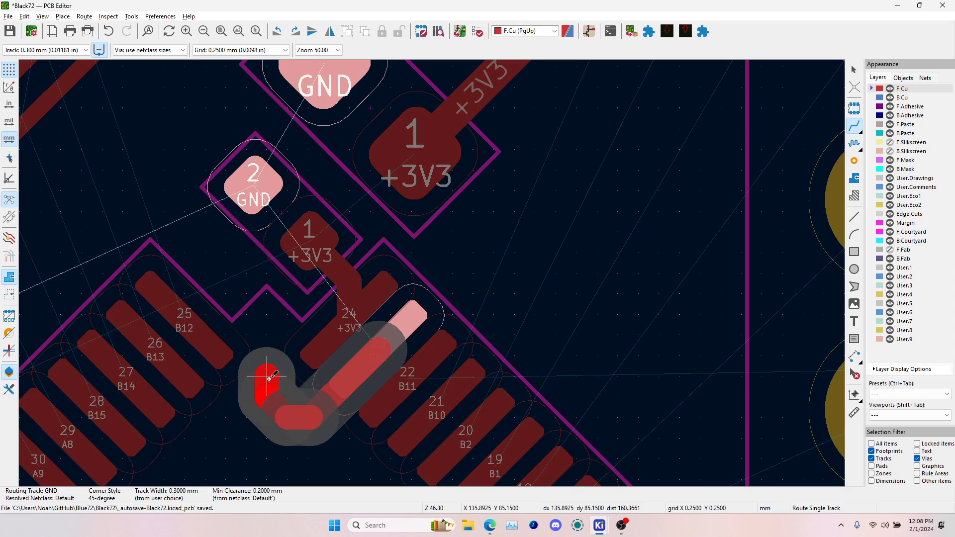
pyautogui.click(246, 274)
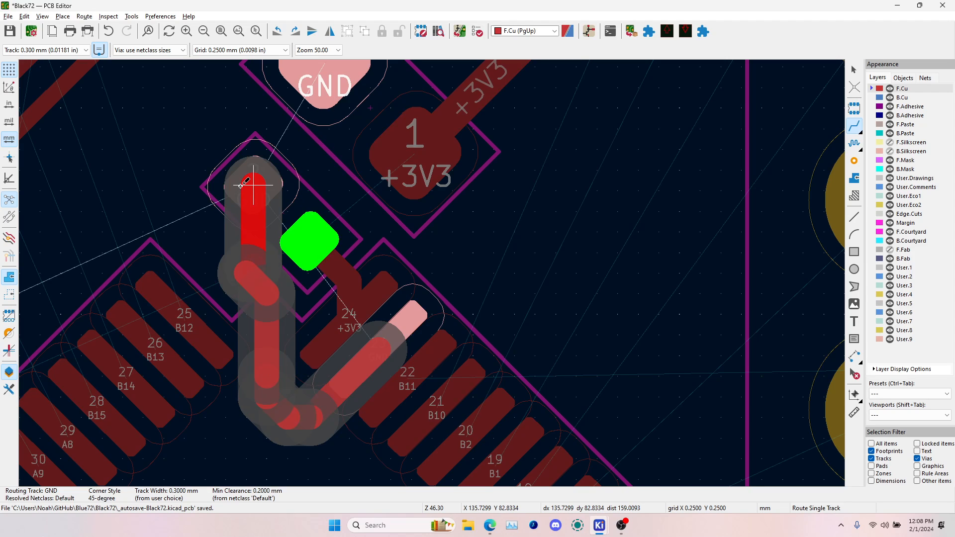
pyautogui.doubleClick(232, 249)
pyautogui.click(222, 250)
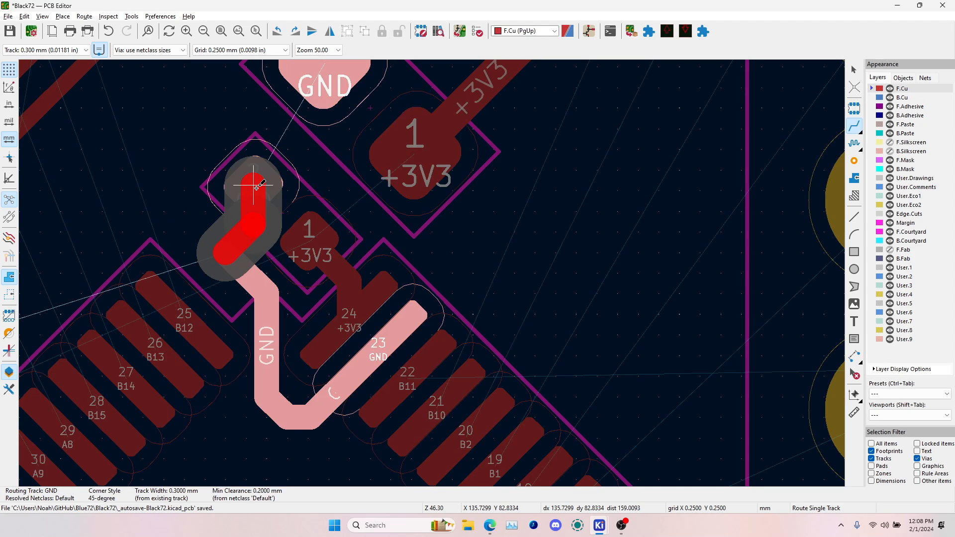
pyautogui.click(254, 187)
pyautogui.press('v')
pyautogui.scroll(-2, 253, 186)
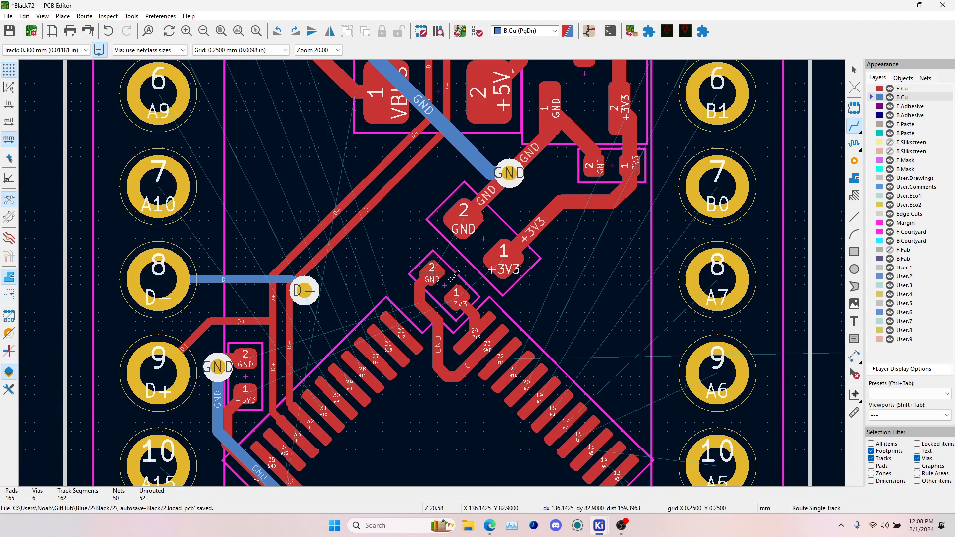
# - Link the GND pads and the +3V3 pads of the two diagonal capacitors above the microcontroller with 0.4 mm F.Cu tracks
pyautogui.click(465, 213)
pyautogui.press('Escape')
pyautogui.click(501, 256)
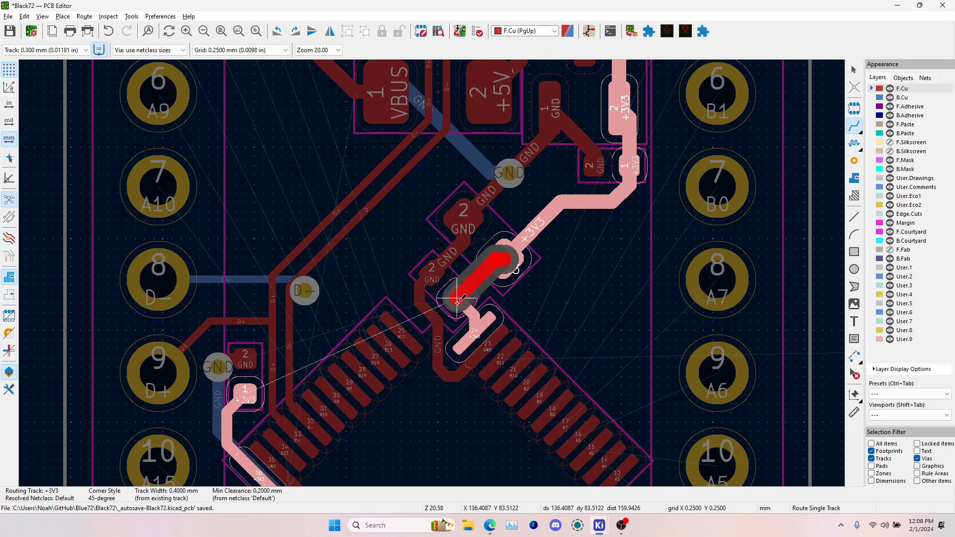
pyautogui.press('Escape')
pyautogui.click(512, 258)
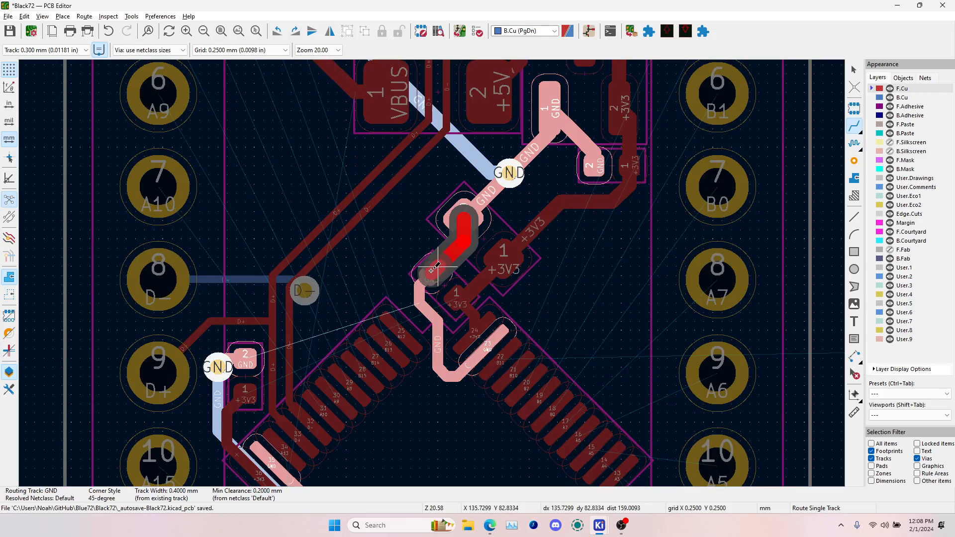
pyautogui.press('Escape')
pyautogui.scroll(-2, 515, 260)
pyautogui.press('pagedown')
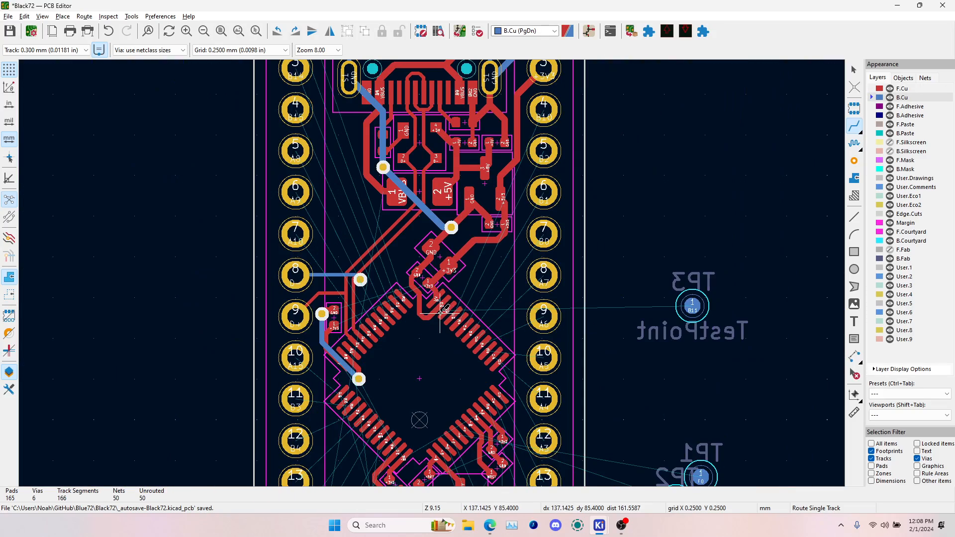
# - Highlight the GND net and examine its routed and remaining connections around the microcontroller
pyautogui.scroll(3, 423, 302)
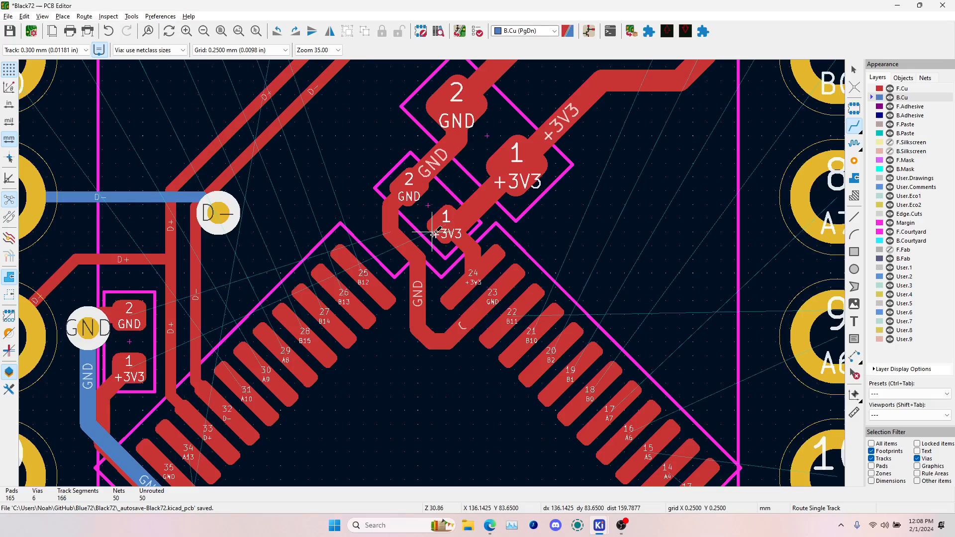
pyautogui.scroll(-3, 432, 206)
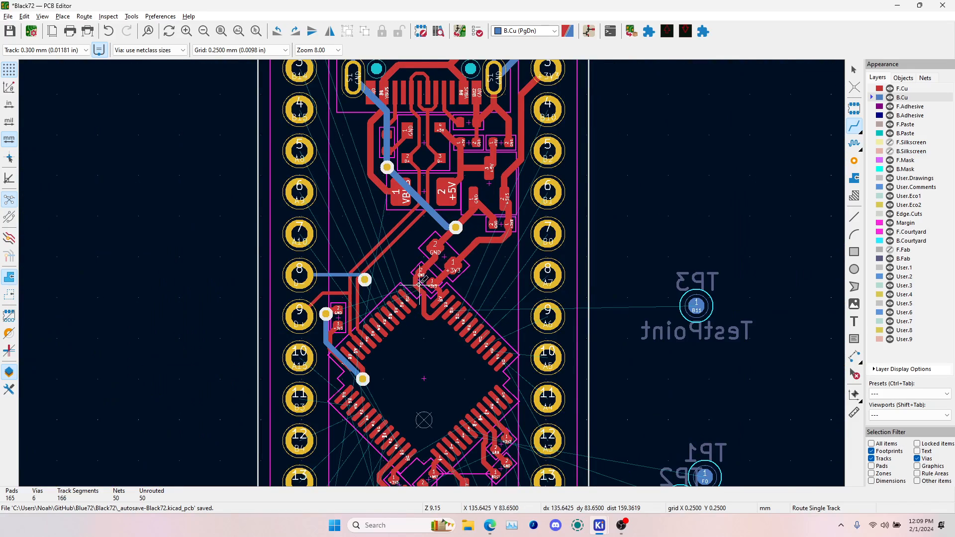
pyautogui.scroll(2, 419, 286)
pyautogui.press('Escape')
pyautogui.click(431, 278)
pyautogui.press('`')
pyautogui.scroll(-3, 432, 277)
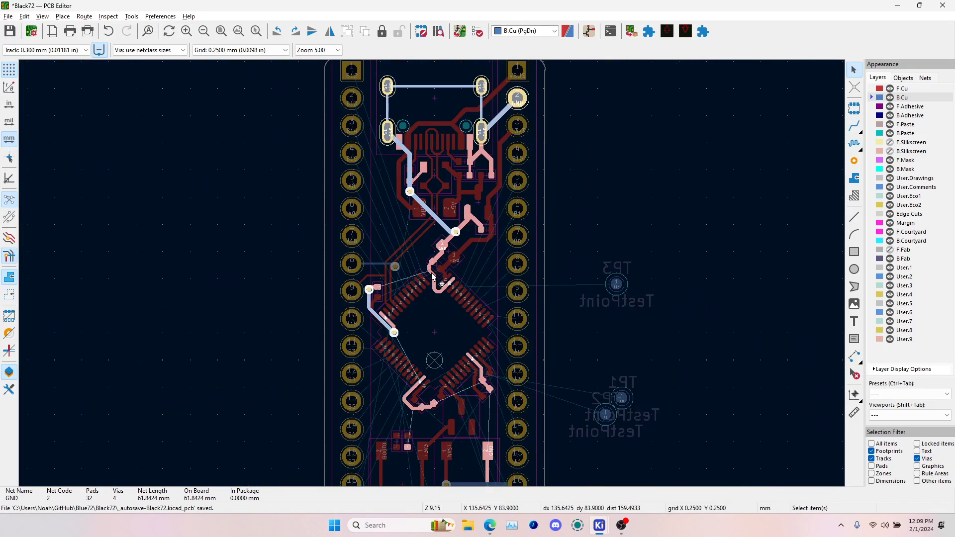
pyautogui.press('Escape')
# - Route GND at 0.3 mm on F.Cu from microcontroller pad 47 through the chip's centre to the via near pad 35
pyautogui.click(853, 126)
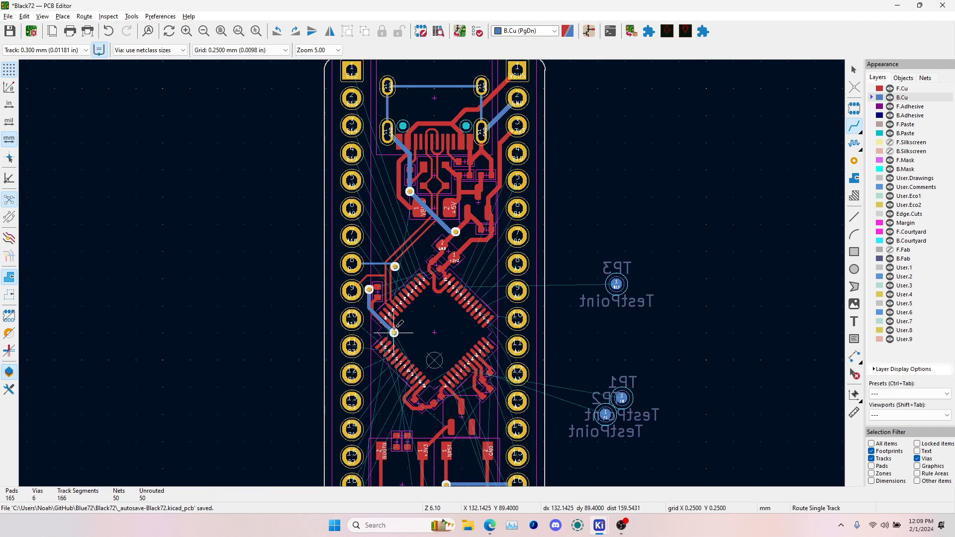
pyautogui.scroll(4, 396, 326)
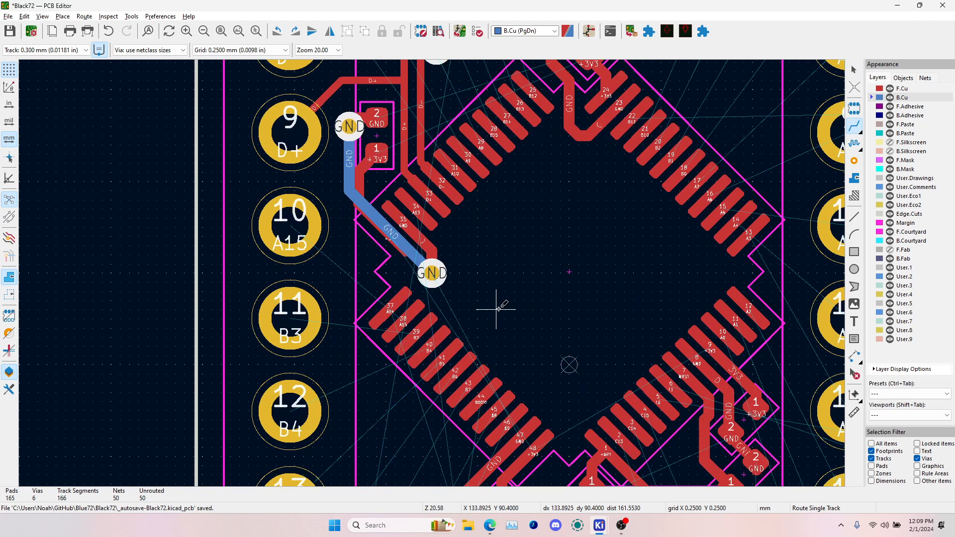
pyautogui.click(520, 437)
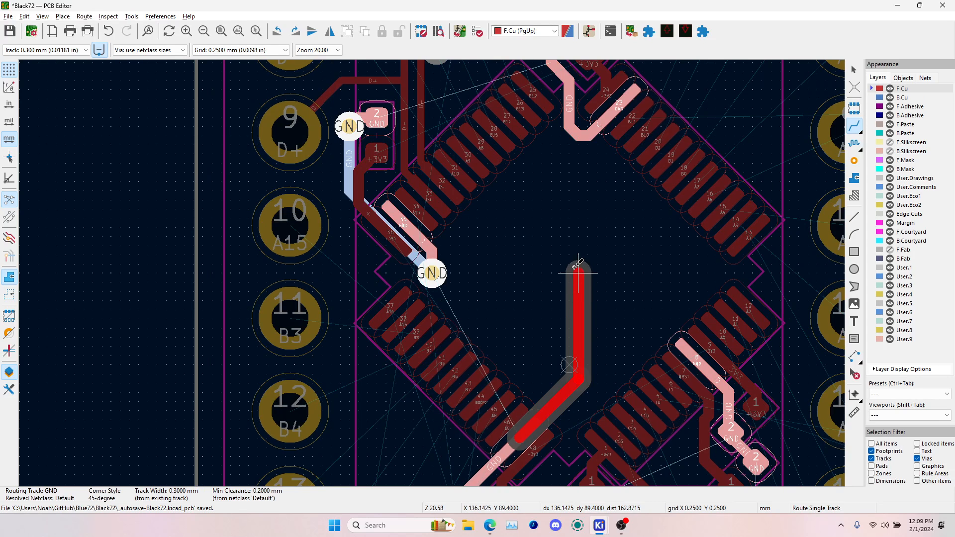
pyautogui.click(430, 272)
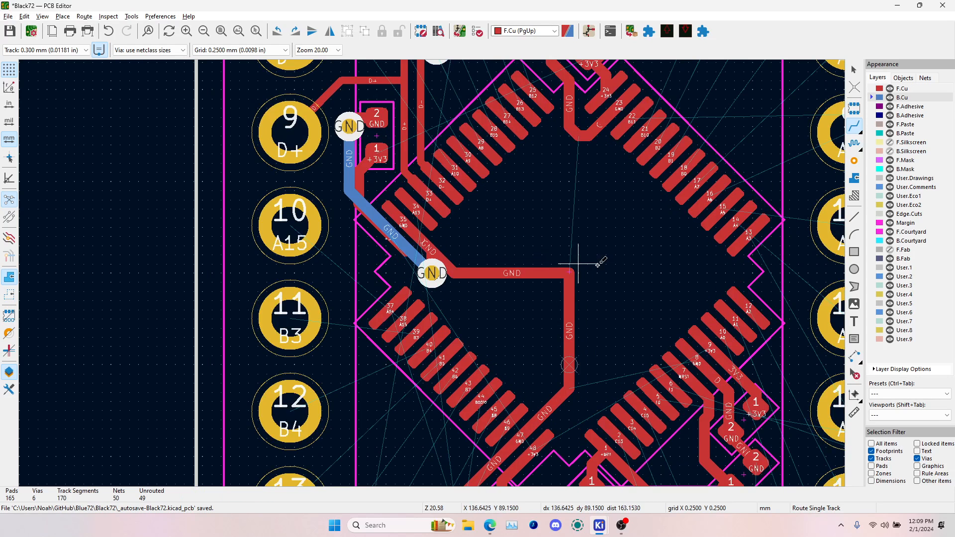
# - Branch the GND track at the chip's centre to microcontroller pads 23 and 8 with 0.3 mm F.Cu tracks
pyautogui.click(569, 272)
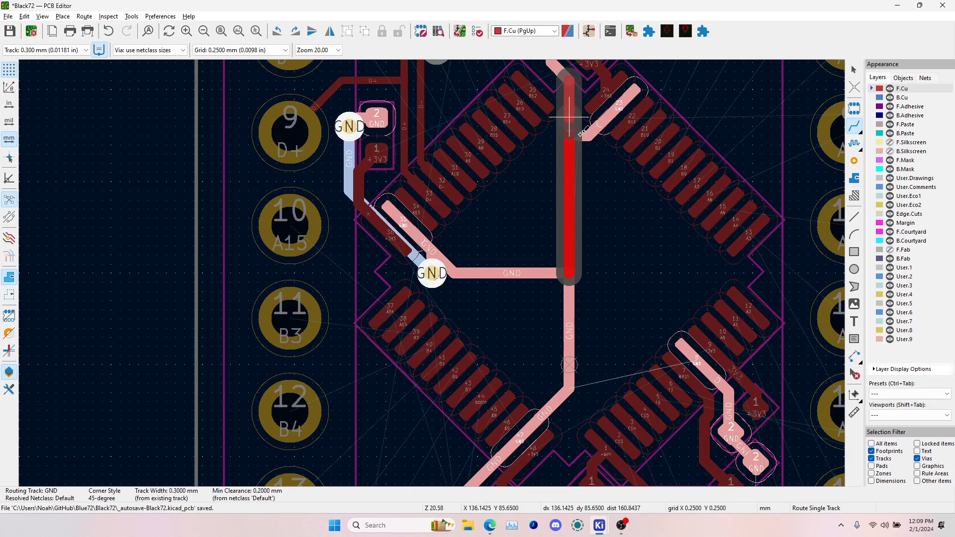
pyautogui.click(610, 117)
pyautogui.click(570, 273)
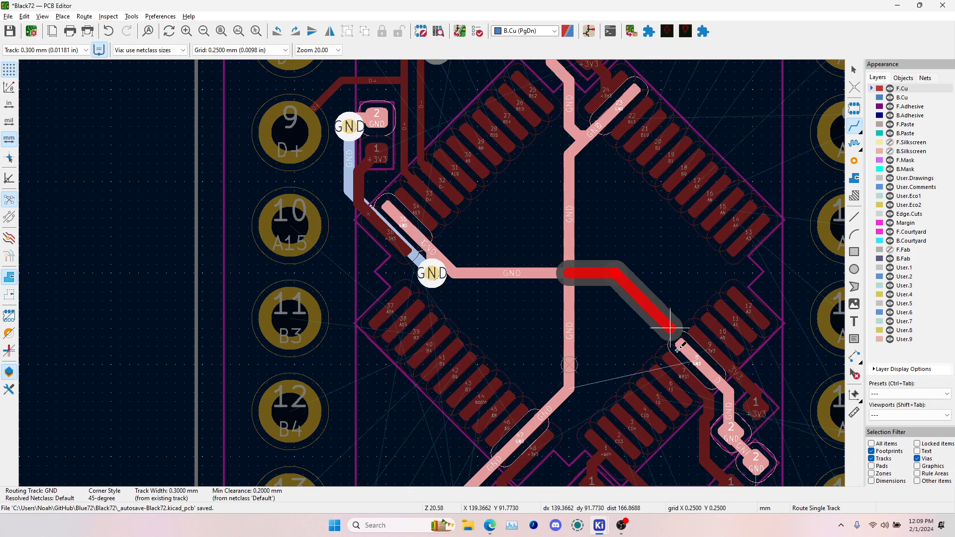
pyautogui.click(696, 357)
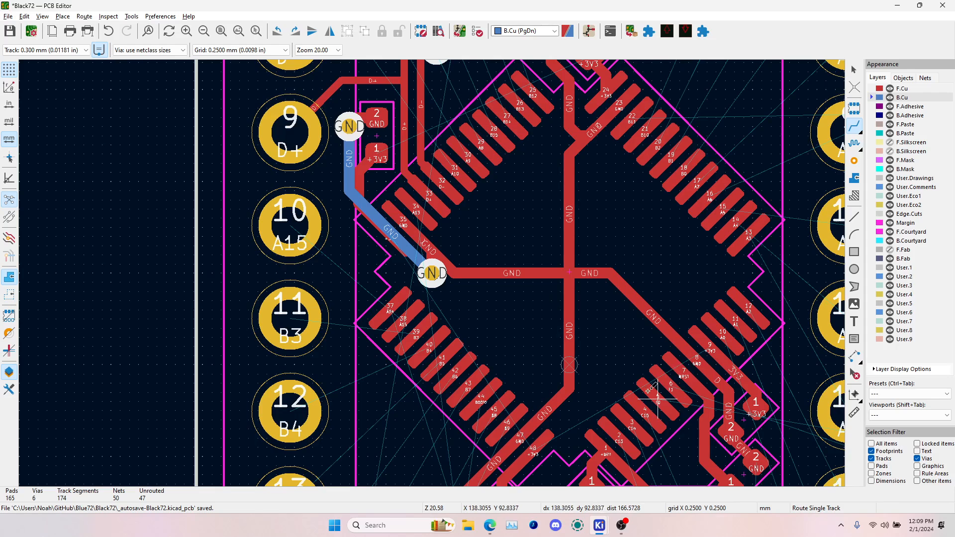
# - Route +3V3 at 0.3 mm on F.Cu from microcontroller pad 9 to a new via beside the central GND crossing
pyautogui.click(713, 347)
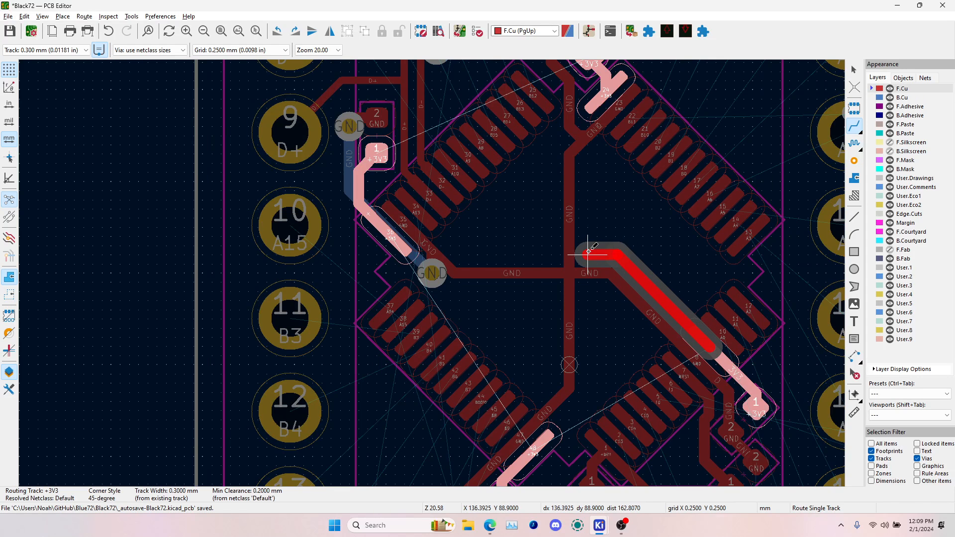
pyautogui.scroll(3, 595, 246)
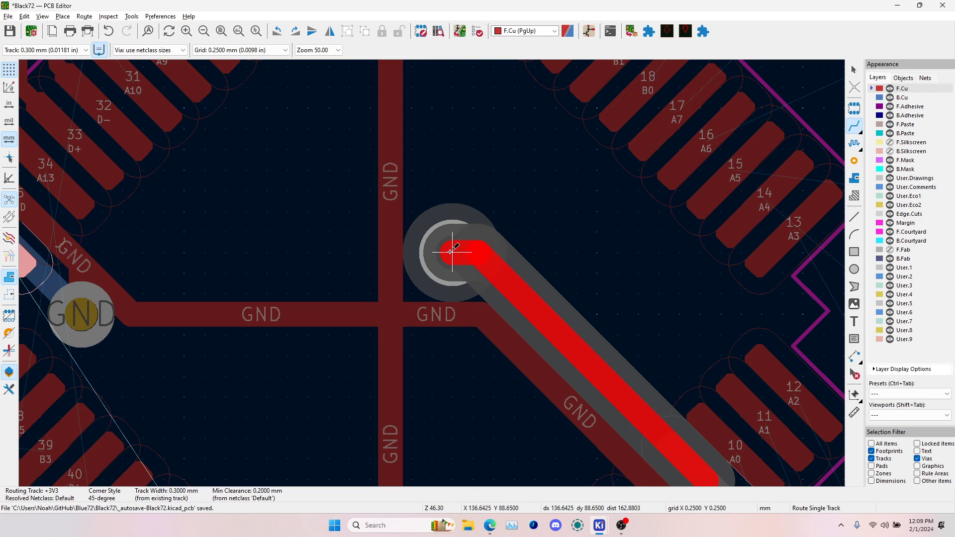
pyautogui.click(453, 266)
pyautogui.scroll(-4, 453, 266)
# - Extend +3V3 on B.Cu from the new via straight across the vertical GND track to a second via
pyautogui.press('v')
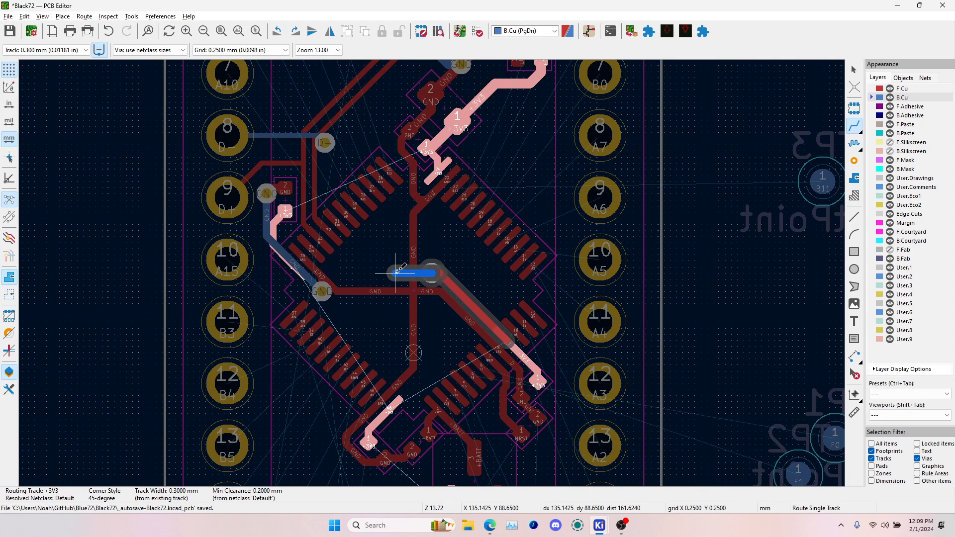
pyautogui.scroll(2, 396, 273)
pyautogui.click(432, 274)
pyautogui.press('v')
pyautogui.press('Escape')
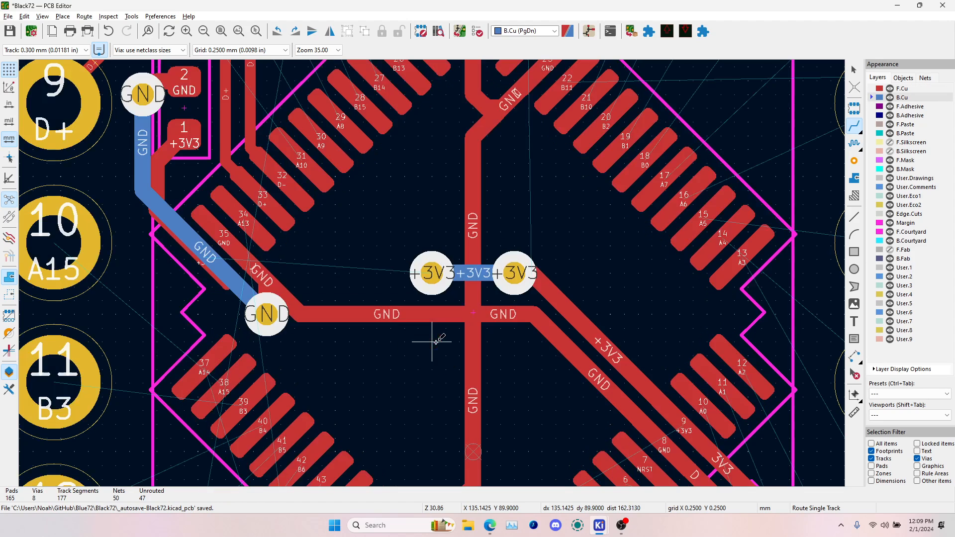
pyautogui.click(438, 274)
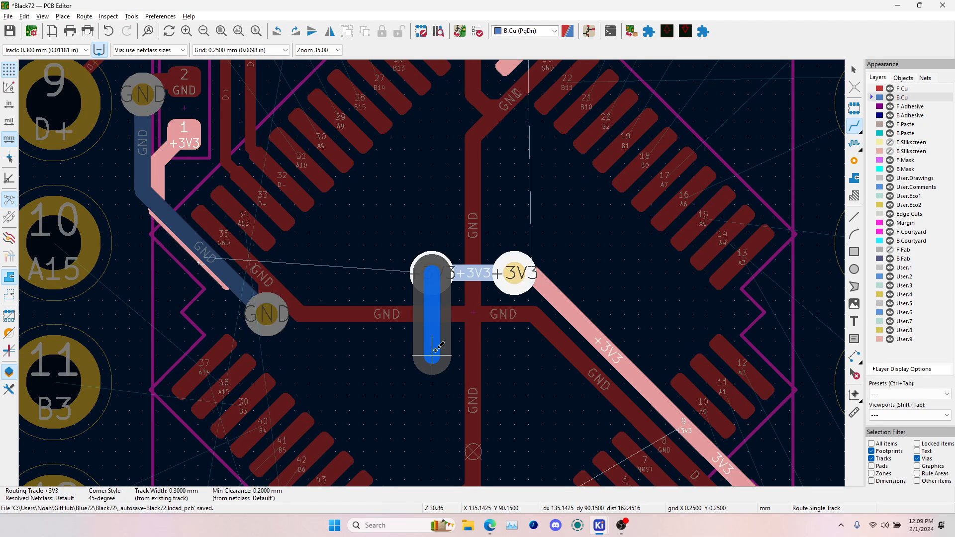
pyautogui.press('Escape')
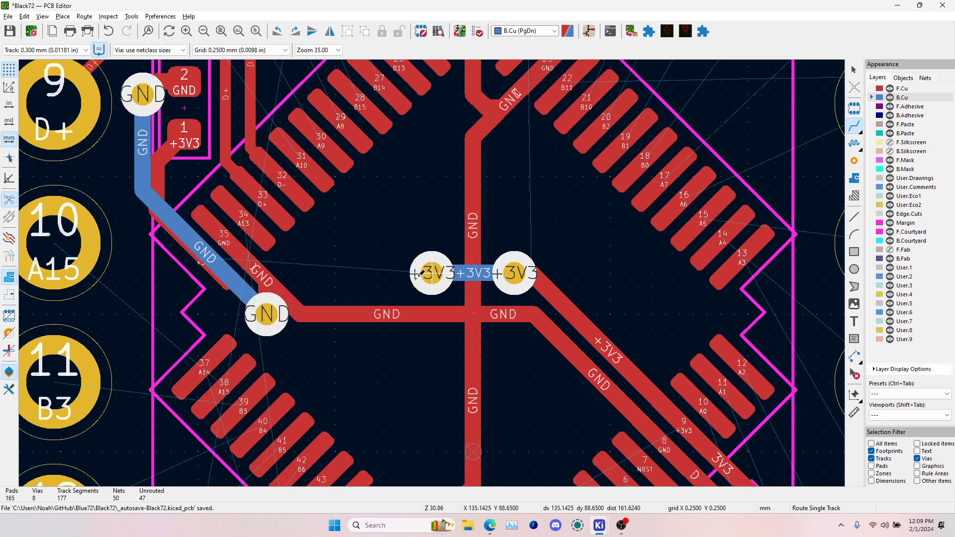
pyautogui.click(438, 272)
pyautogui.scroll(-3, 437, 272)
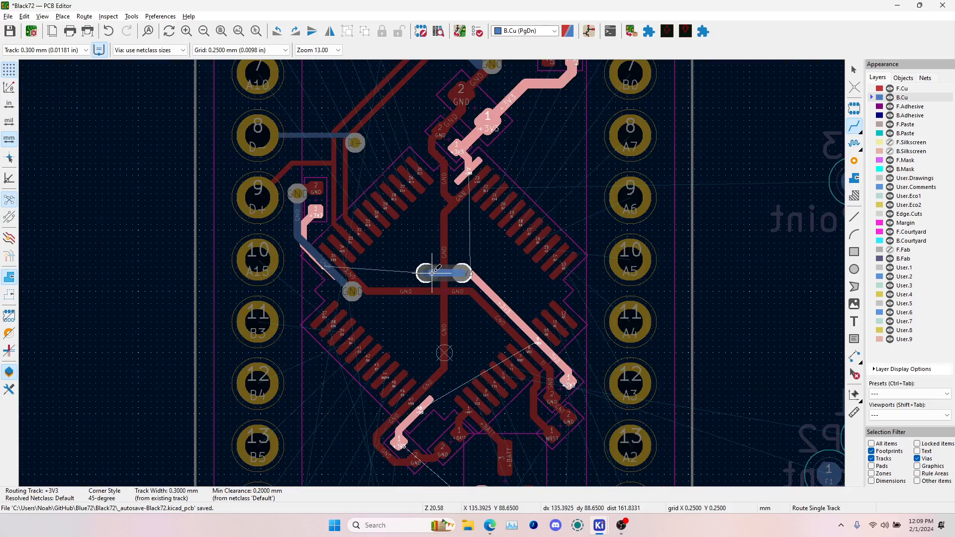
pyautogui.scroll(-2, 433, 272)
pyautogui.scroll(3, 432, 272)
pyautogui.press('Escape')
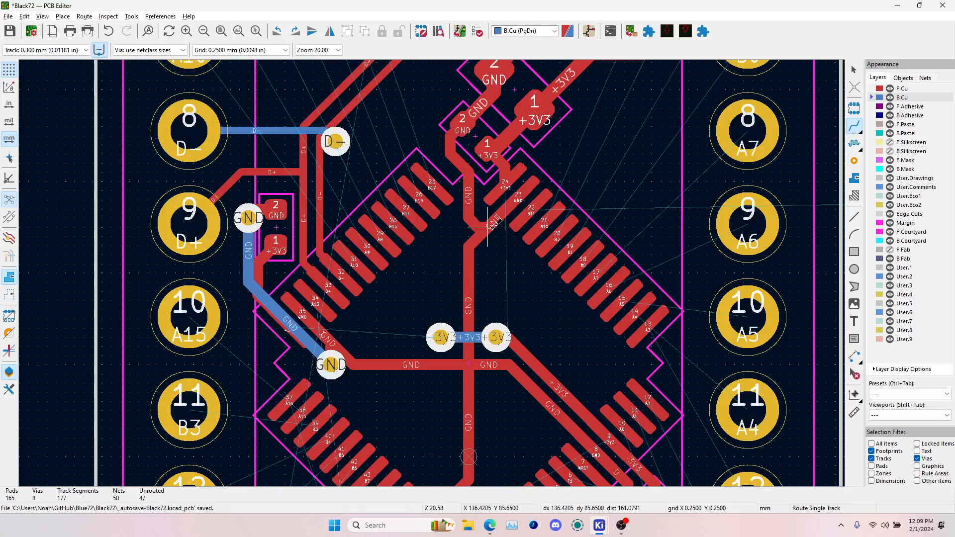
# - Delete the B.Cu +3V3 segment crossing the vertical GND track and the second +3V3 via at its end
pyautogui.scroll(3, 432, 272)
pyautogui.scroll(-4, 431, 269)
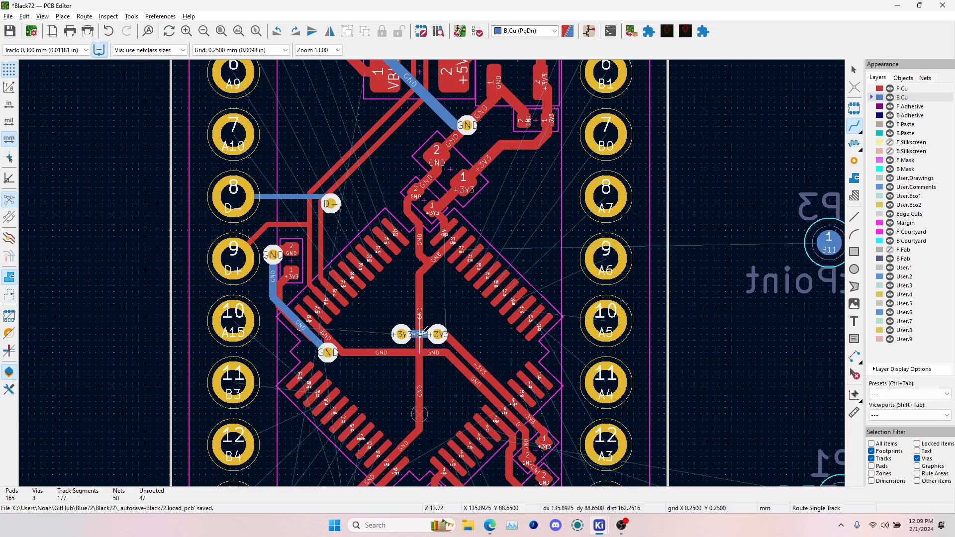
pyautogui.scroll(2, 432, 272)
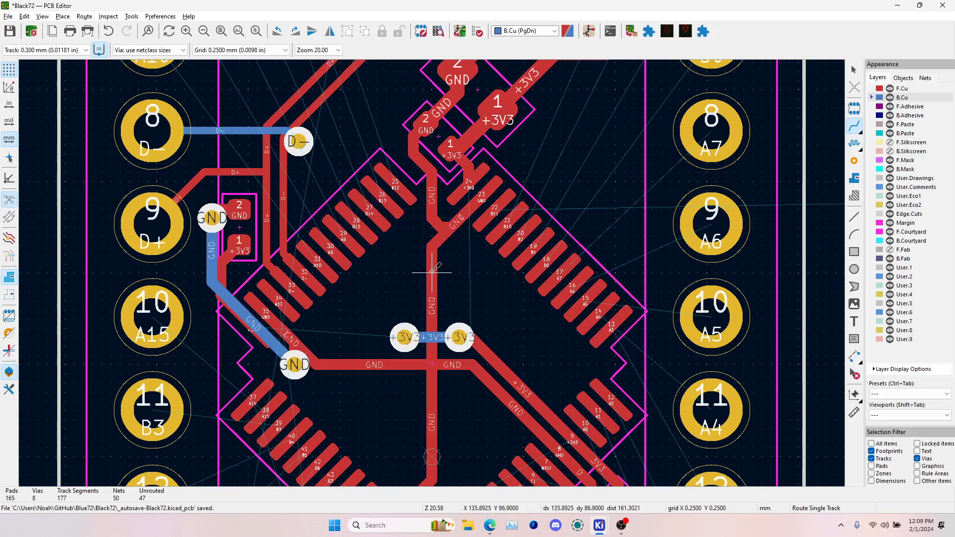
pyautogui.press('Escape')
pyautogui.click(402, 341)
pyautogui.click(412, 349)
pyautogui.press('Delete')
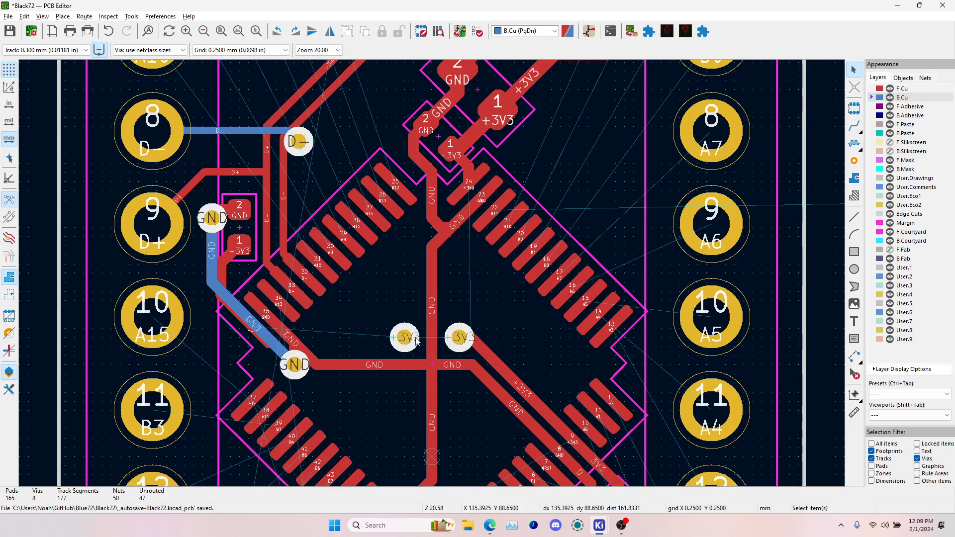
pyautogui.click(407, 342)
pyautogui.press('Delete')
pyautogui.click(855, 126)
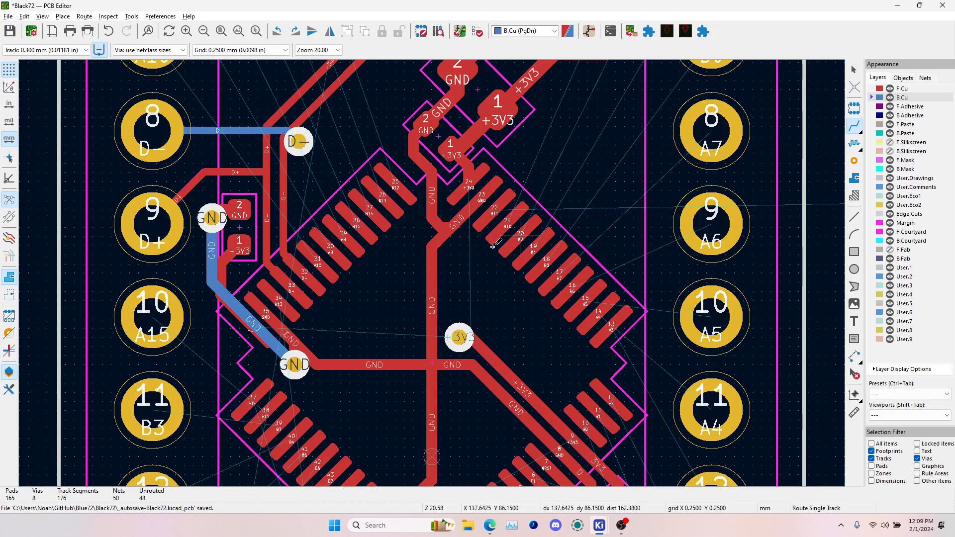
pyautogui.click(239, 244)
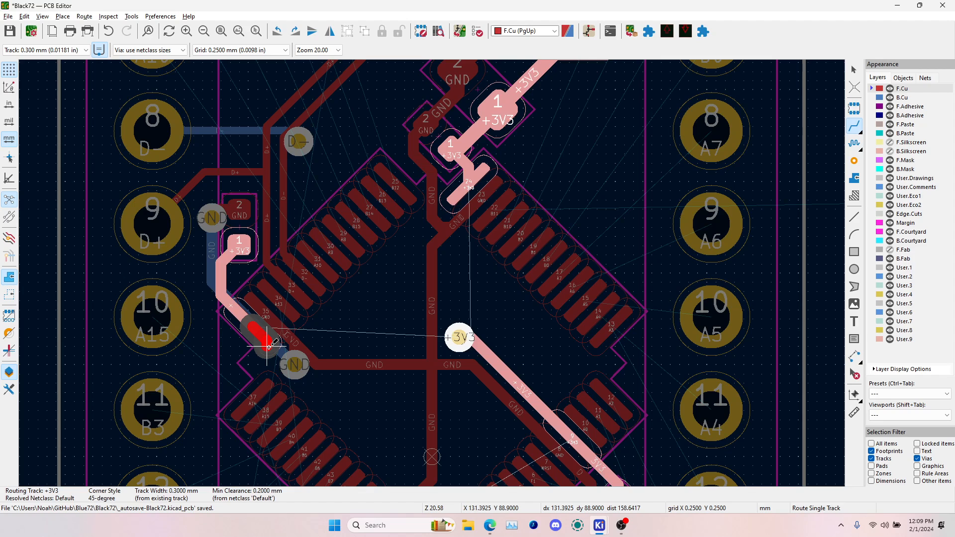
pyautogui.press('Escape')
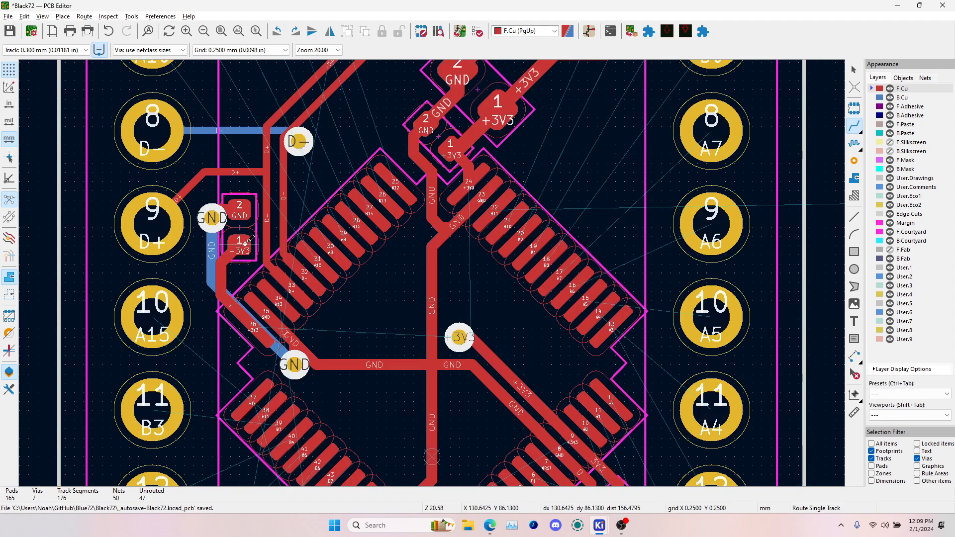
pyautogui.click(269, 343)
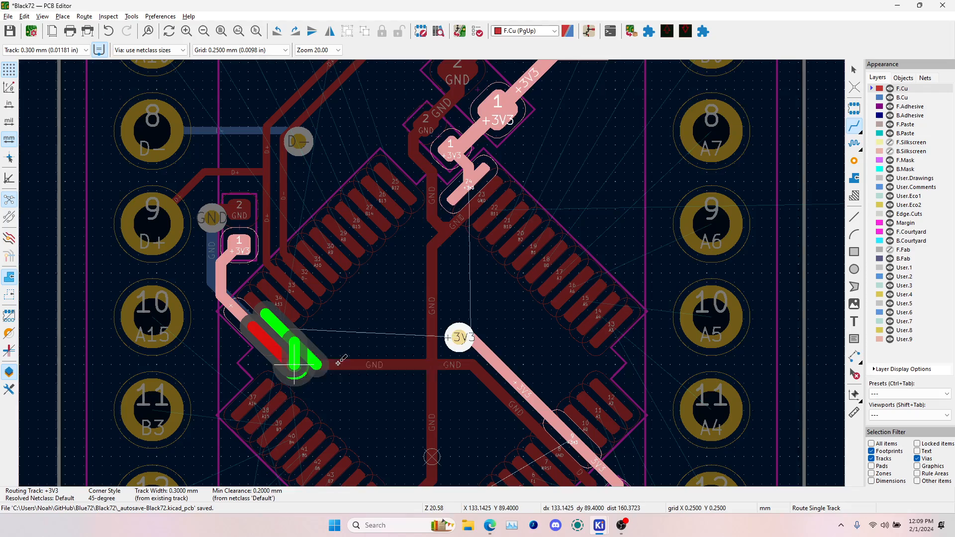
pyautogui.scroll(-3, 313, 367)
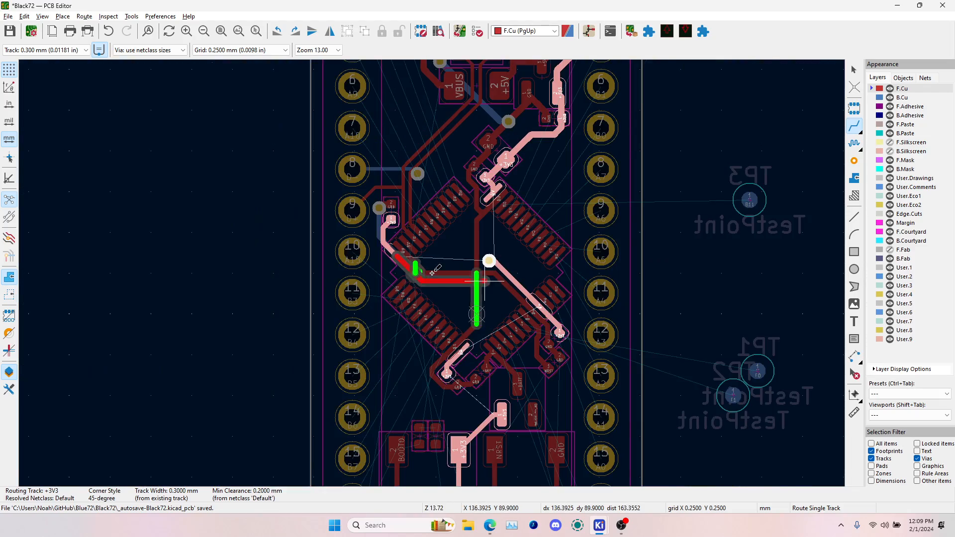
pyautogui.scroll(3, 482, 280)
pyautogui.scroll(-1, 348, 253)
pyautogui.press('Escape')
pyautogui.scroll(4, 383, 258)
pyautogui.press('Escape')
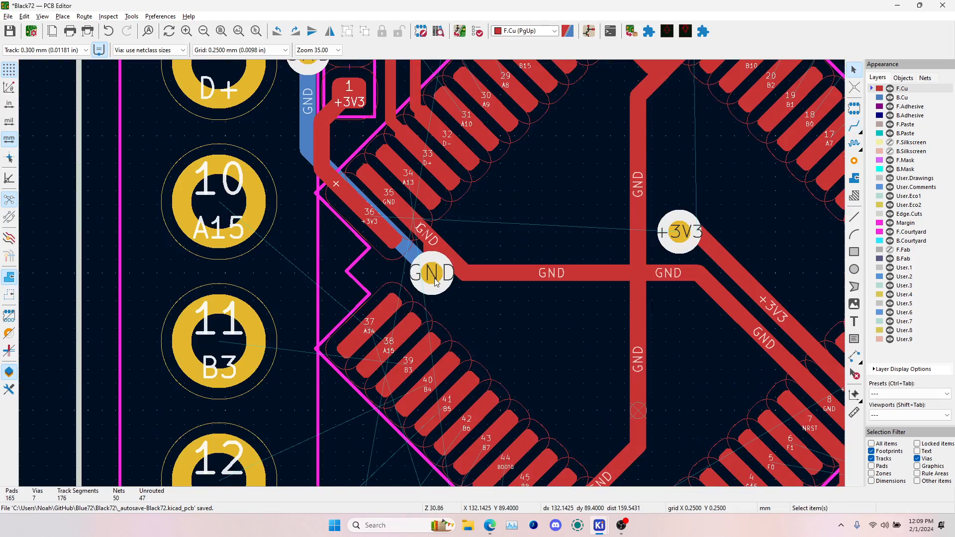
# - Delete the GND via near microcontroller pad 35 and the diagonal B.Cu segment leading to it
pyautogui.click(436, 276)
pyautogui.click(462, 302)
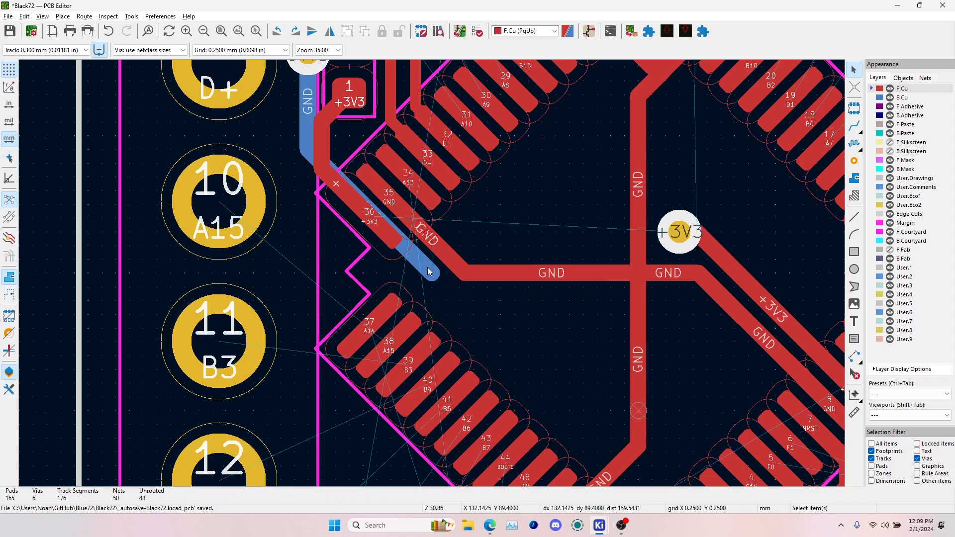
pyautogui.press('Delete')
# - Route +3V3 at 0.3 mm from microcontroller pad 36 on F.Cu to a new via, linking it on B.Cu to pad 9's via
pyautogui.click(855, 125)
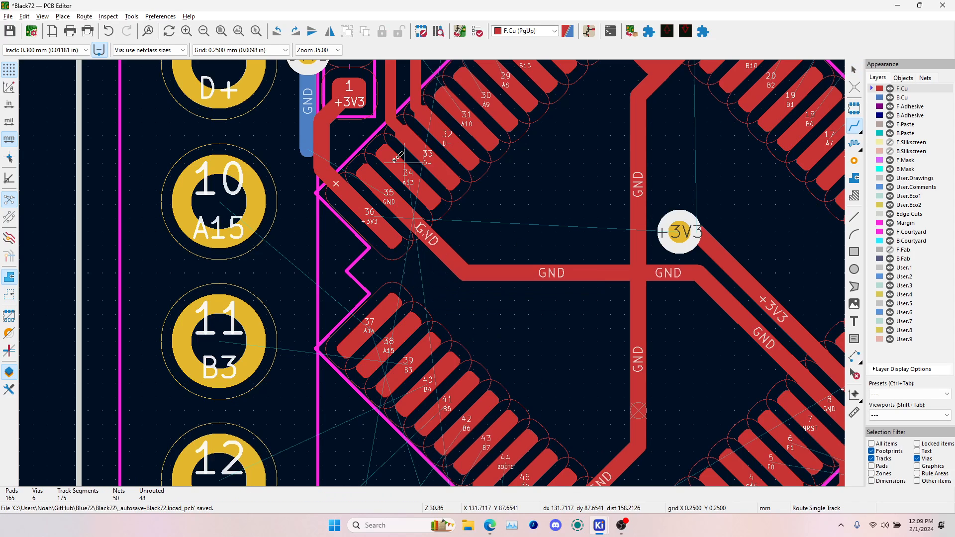
pyautogui.click(368, 214)
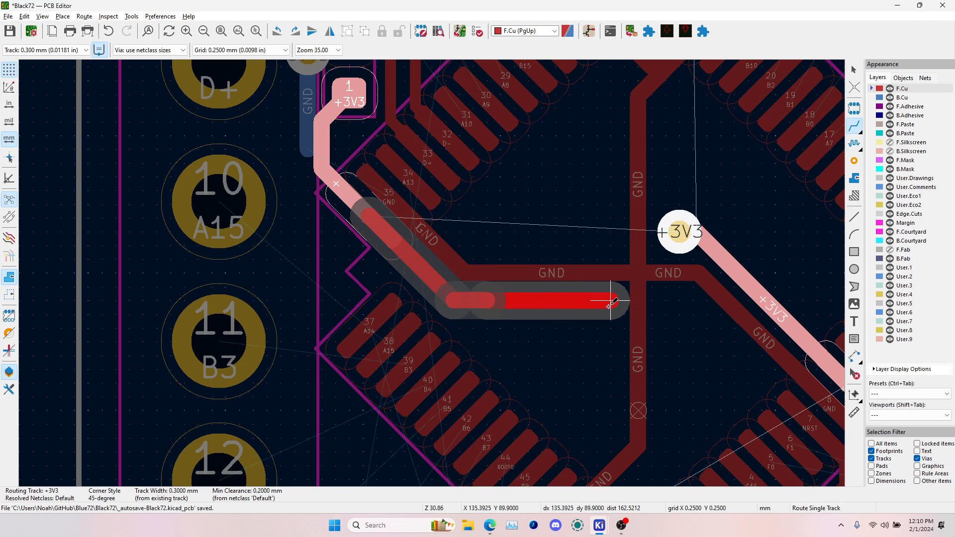
pyautogui.scroll(2, 612, 305)
pyautogui.scroll(2, 432, 273)
pyautogui.press('v')
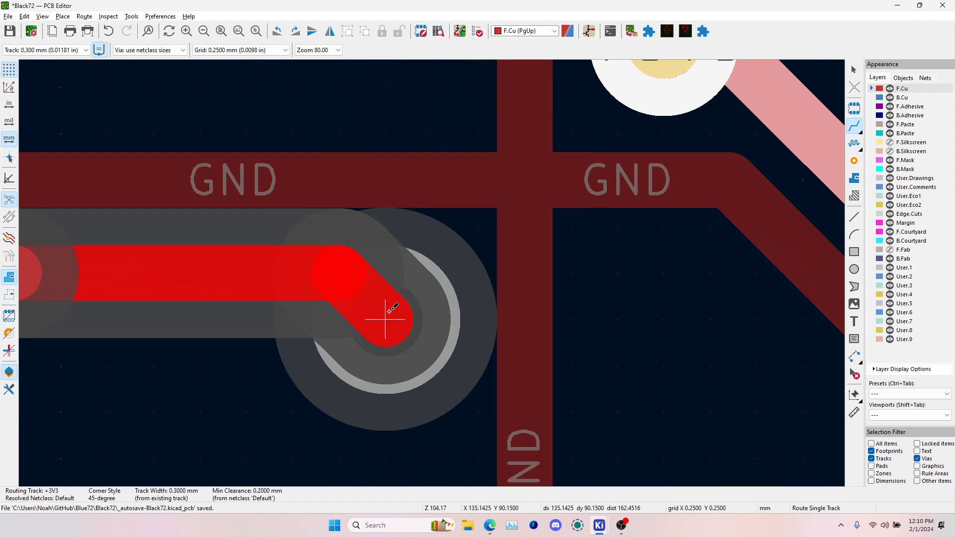
pyautogui.scroll(-2, 386, 319)
pyautogui.click(432, 273)
pyautogui.scroll(-3, 431, 273)
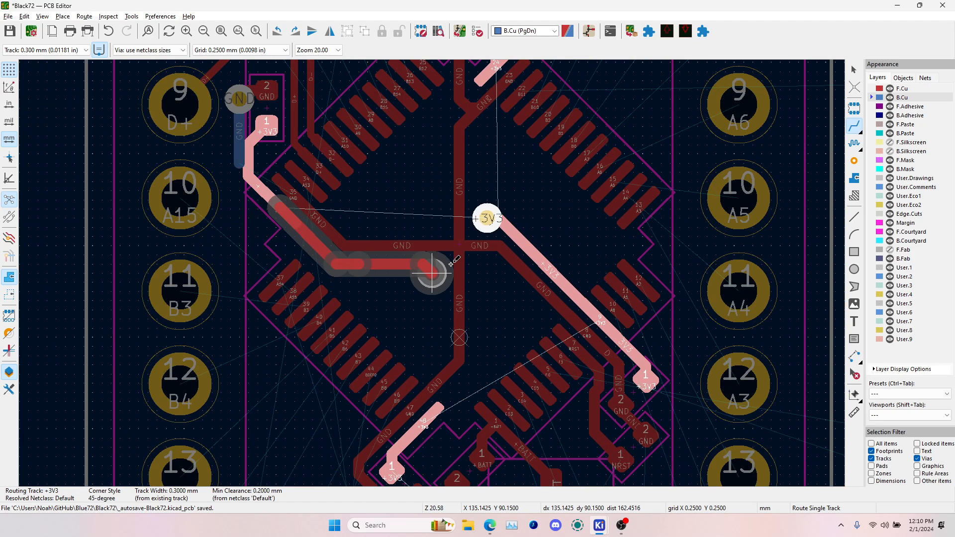
pyautogui.click(486, 218)
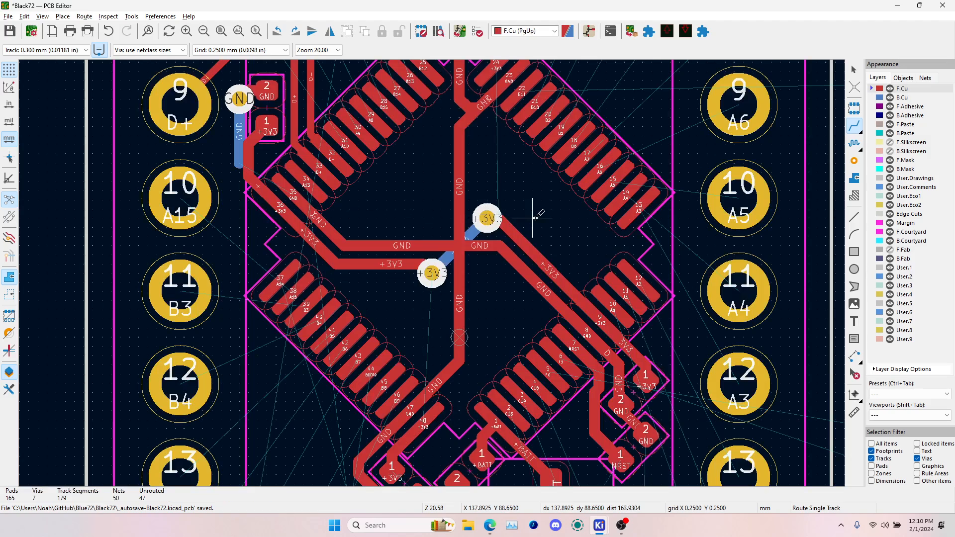
pyautogui.press('Escape')
# - Route +3V3 at 0.3 mm from microcontroller pad 48 on F.Cu to a new via and join it to the diagonal B.Cu link
pyautogui.click(526, 246)
pyautogui.scroll(-3, 526, 246)
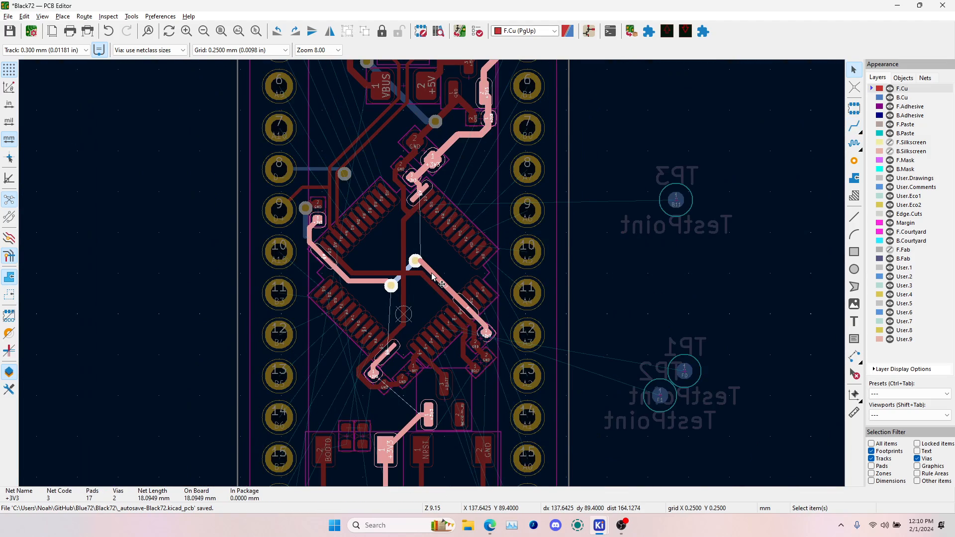
pyautogui.scroll(2, 431, 277)
pyautogui.click(854, 125)
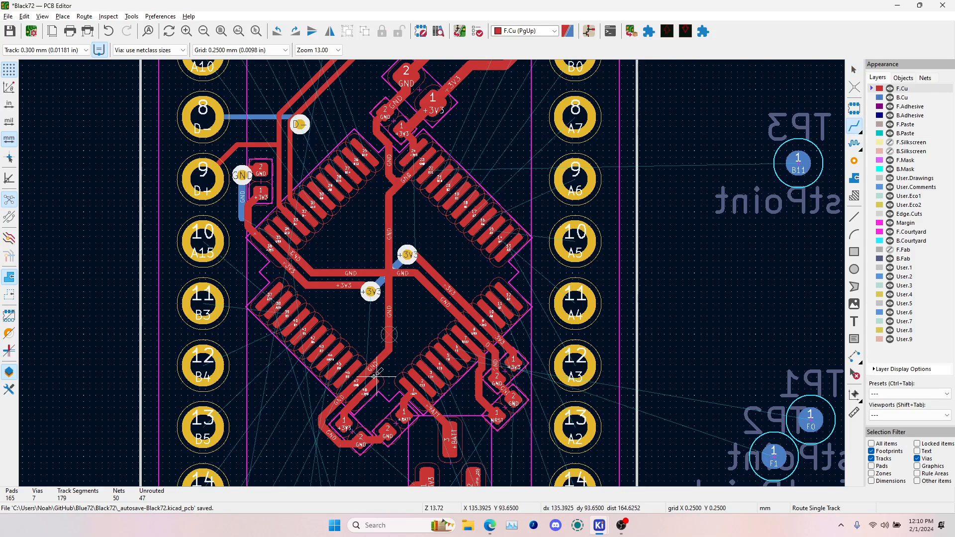
pyautogui.scroll(4, 376, 376)
pyautogui.click(449, 294)
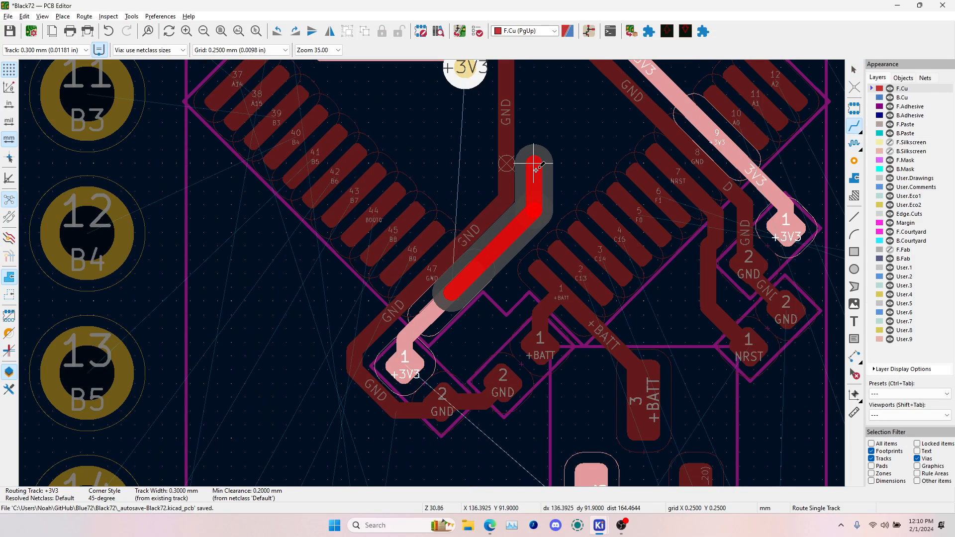
pyautogui.scroll(-2, 534, 154)
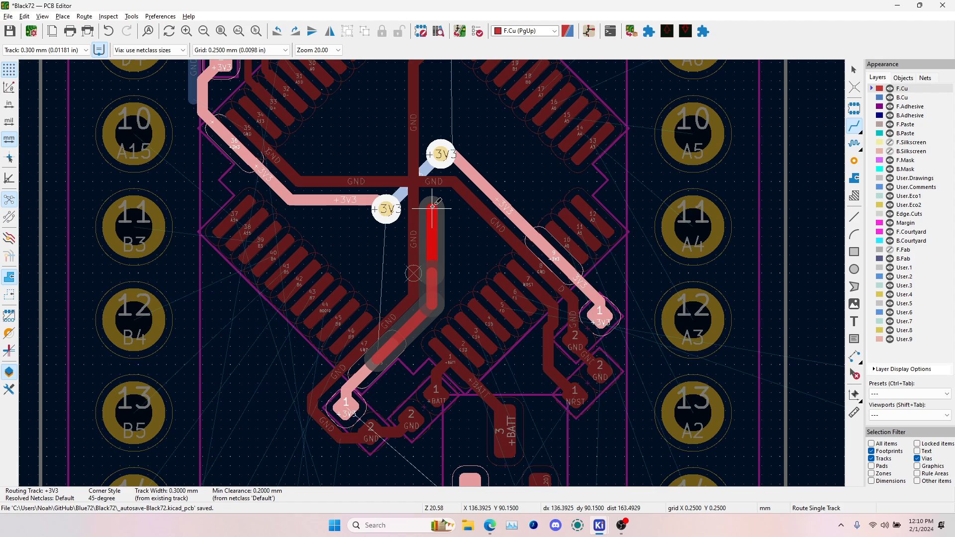
pyautogui.scroll(4, 432, 206)
pyautogui.press('v')
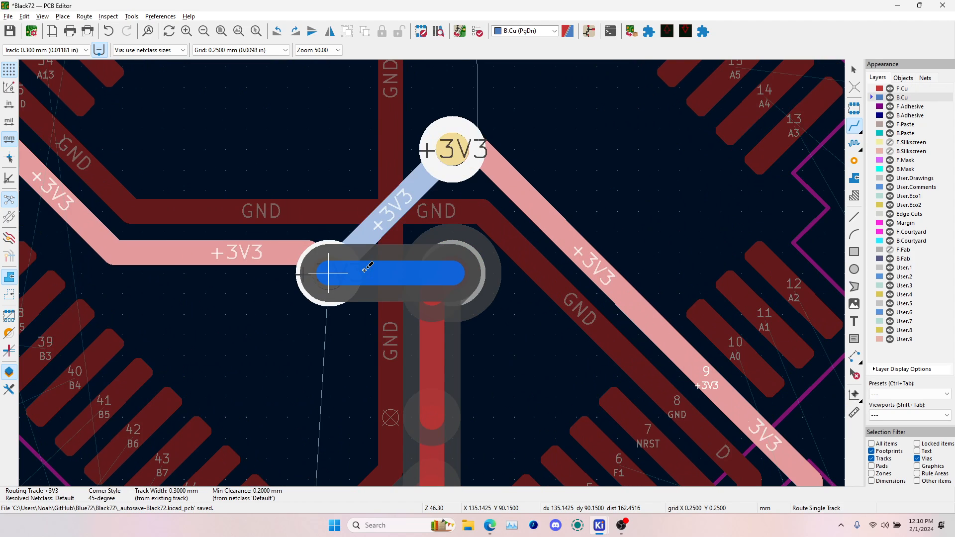
pyautogui.click(393, 211)
pyautogui.scroll(-6, 393, 213)
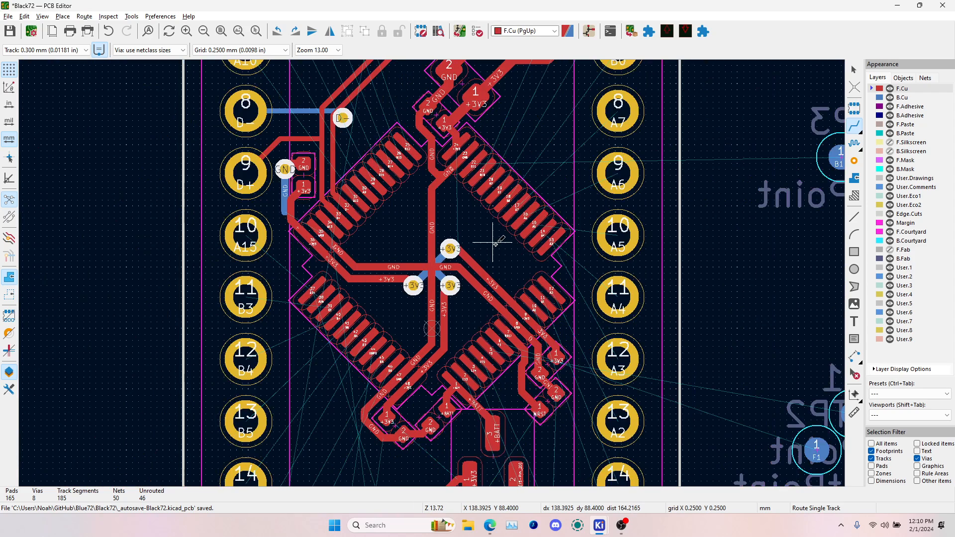
# - Delete the F.Cu GND segments joining the upper capacitor's ground track to the pad 23 branch, including the leftover stub
pyautogui.press('pagedown')
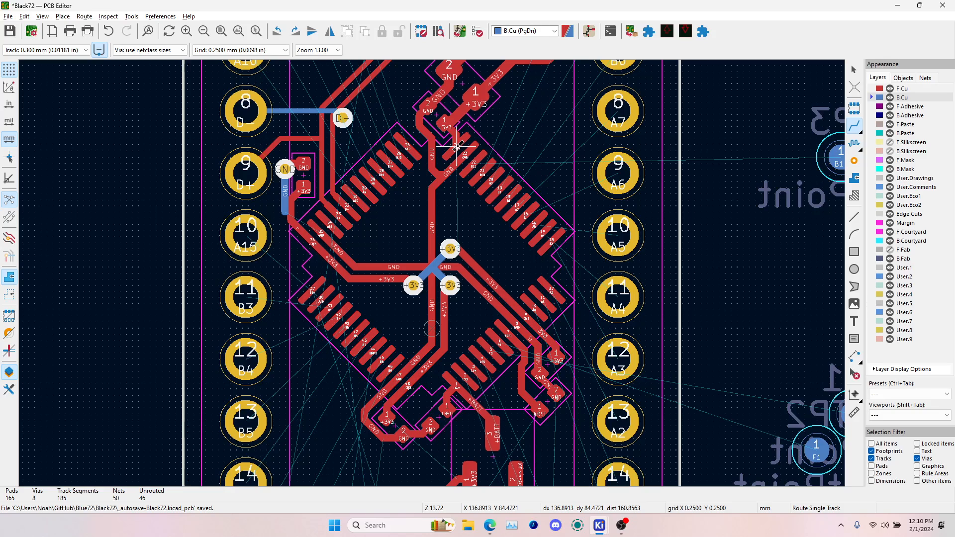
pyautogui.scroll(5, 456, 147)
pyautogui.press('Delete')
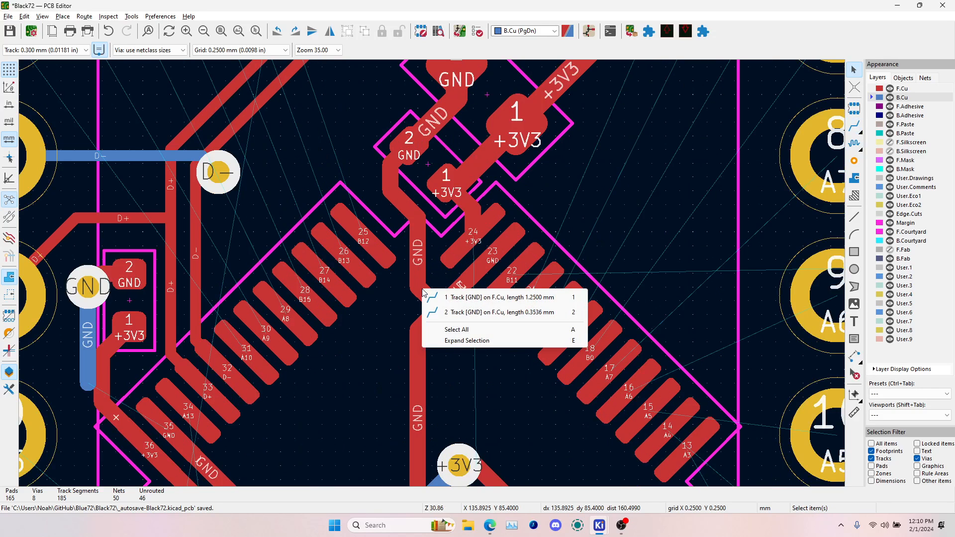
pyautogui.click(444, 297)
pyautogui.click(445, 297)
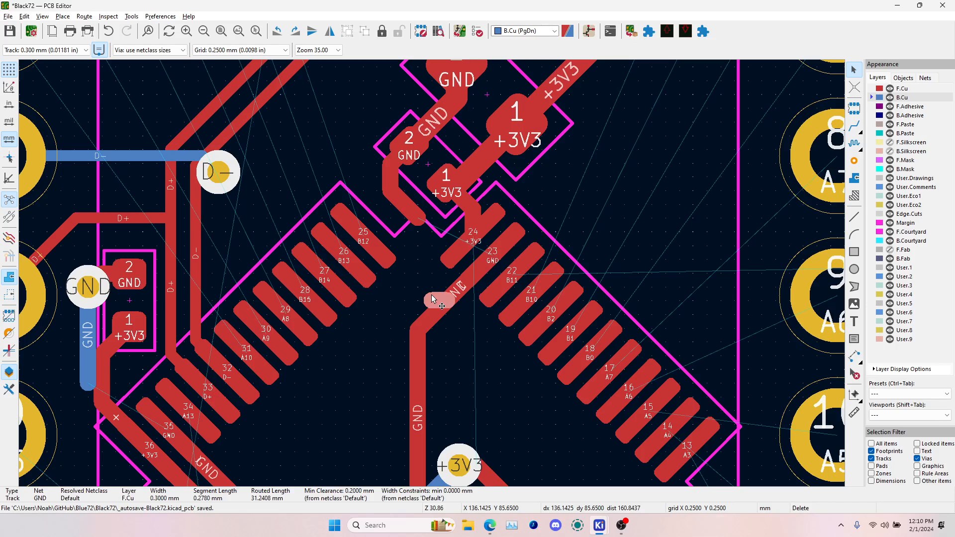
pyautogui.press('Delete')
# - Route +3V3 at 0.3 mm from microcontroller pad 24 on F.Cu to a new via, linking it on B.Cu to the neighbouring via and central crossing
pyautogui.click(851, 129)
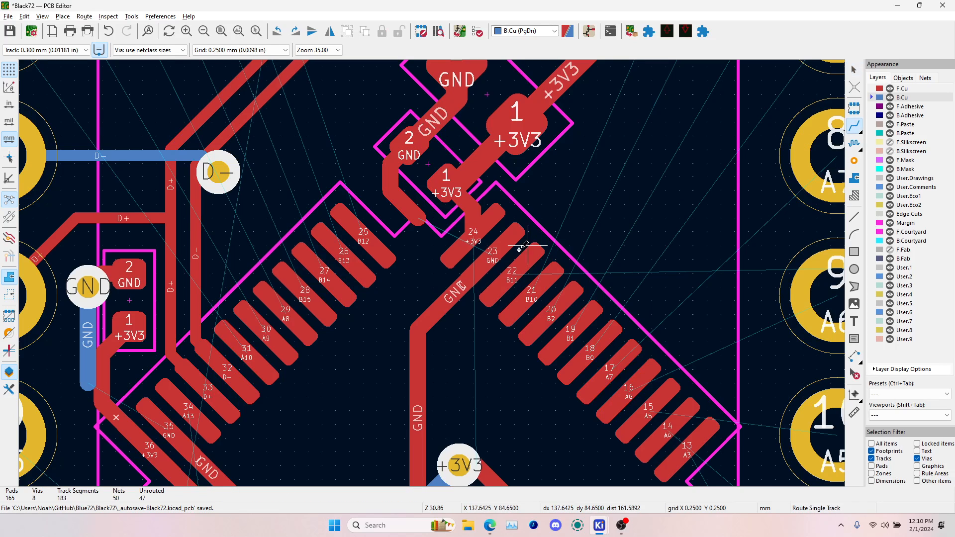
pyautogui.click(474, 236)
pyautogui.scroll(-2, 391, 366)
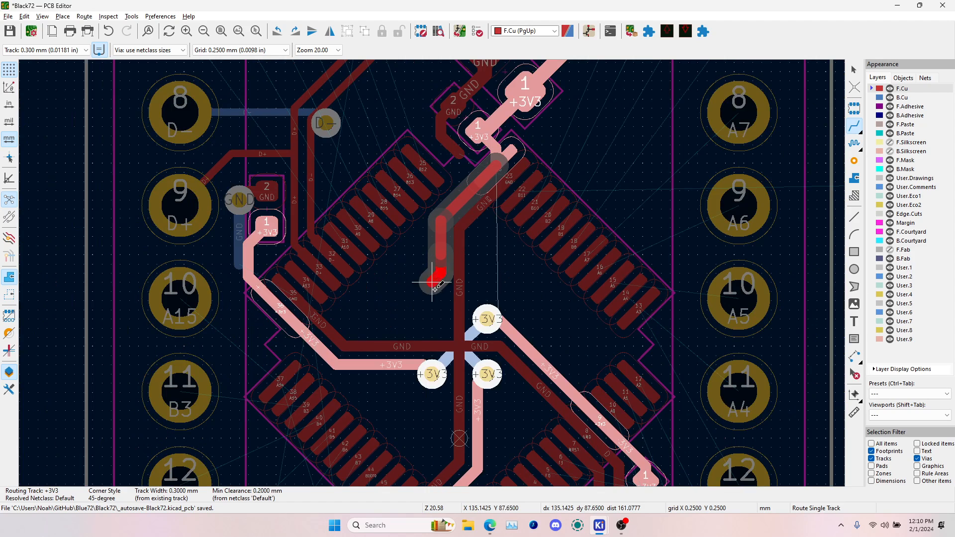
pyautogui.click(431, 321)
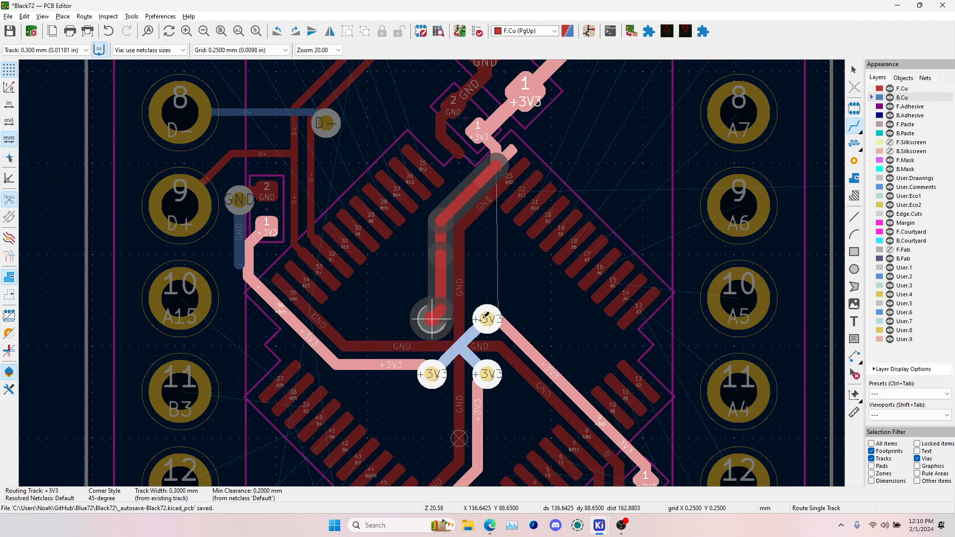
pyautogui.click(487, 320)
pyautogui.click(438, 323)
pyautogui.click(461, 346)
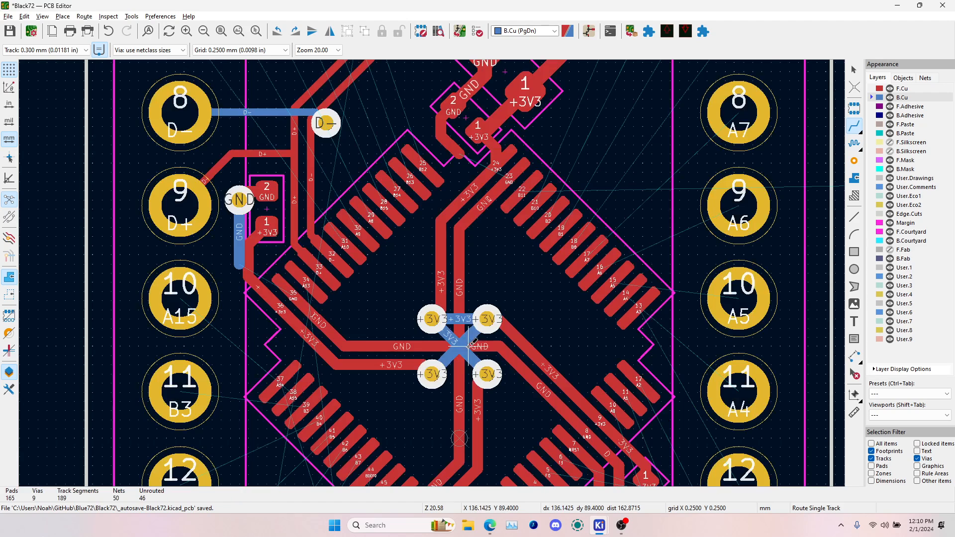
# - Delete the horizontal B.Cu +3V3 segment between the two upper central vias
pyautogui.press('Escape')
pyautogui.click(470, 319)
pyautogui.press('Delete')
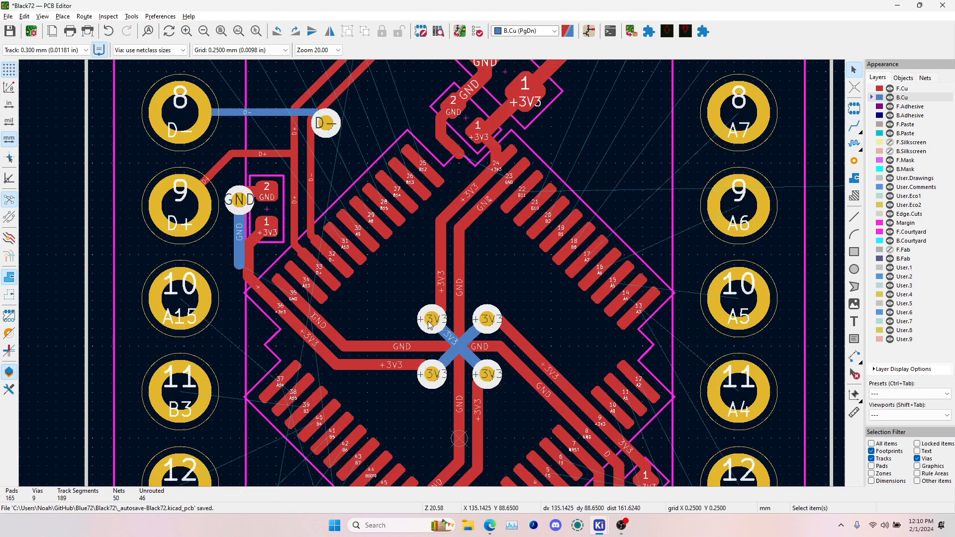
# - Highlight the whole +3V3 net to examine its routing across the board, then clear the highlight
pyautogui.click(442, 280)
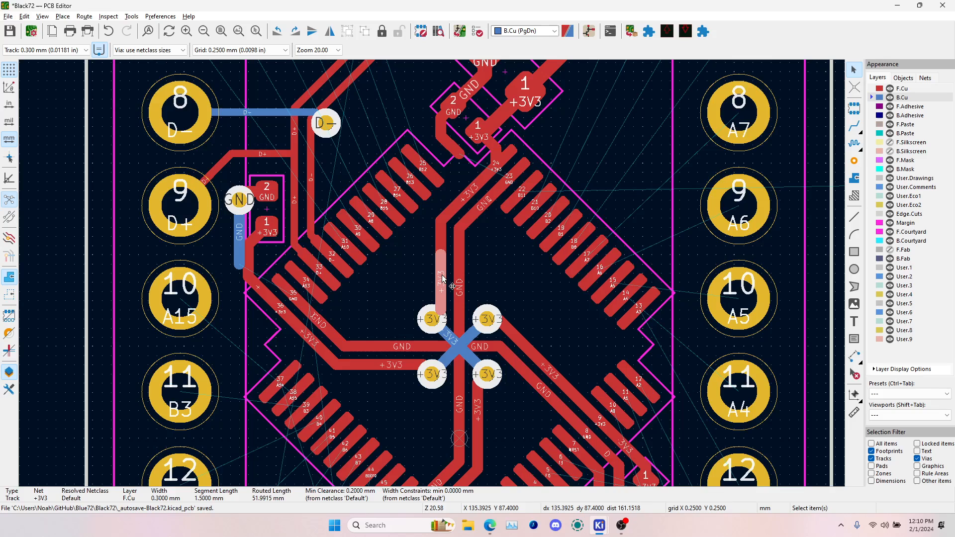
pyautogui.press('`')
pyautogui.scroll(-3, 432, 275)
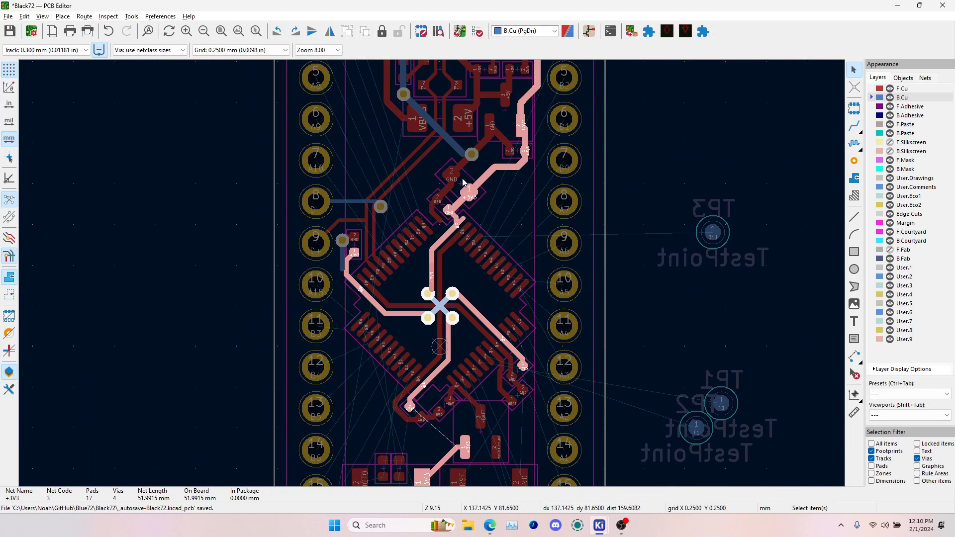
pyautogui.scroll(-3, 436, 272)
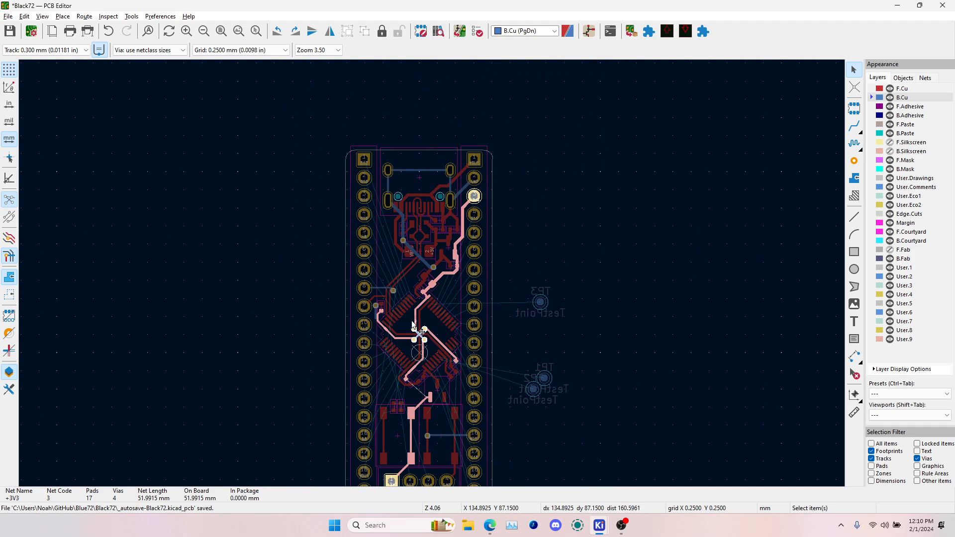
pyautogui.click(667, 281)
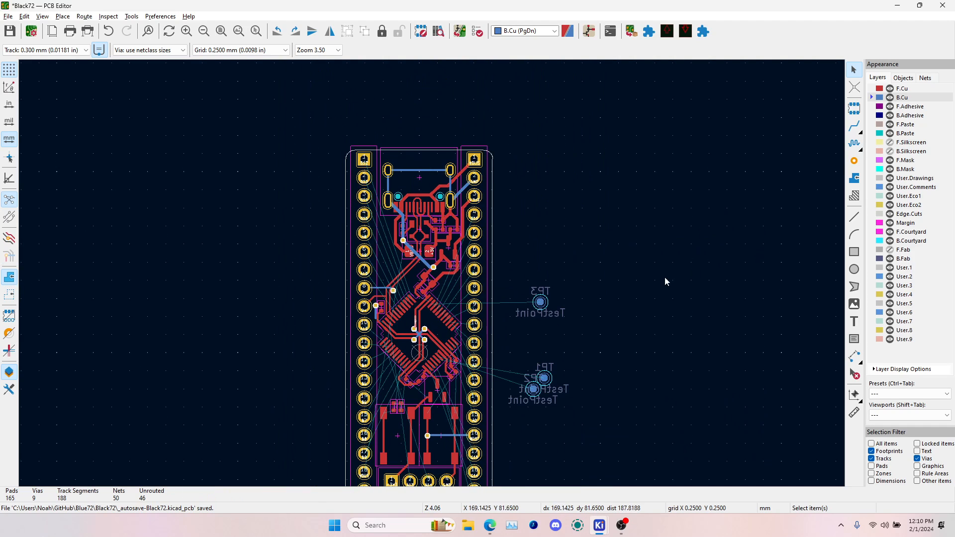
pyautogui.click(855, 126)
pyautogui.scroll(5, 392, 343)
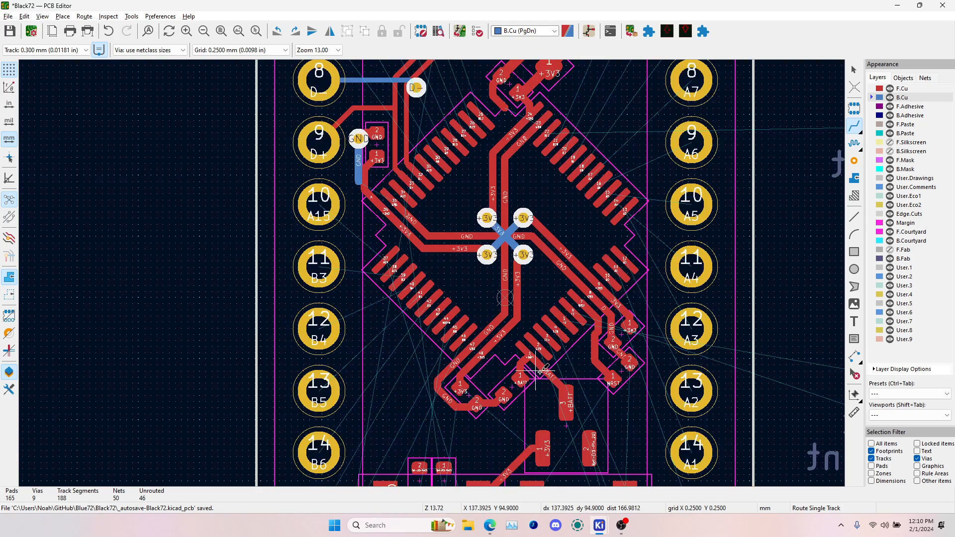
pyautogui.scroll(4, 529, 120)
pyautogui.click(538, 125)
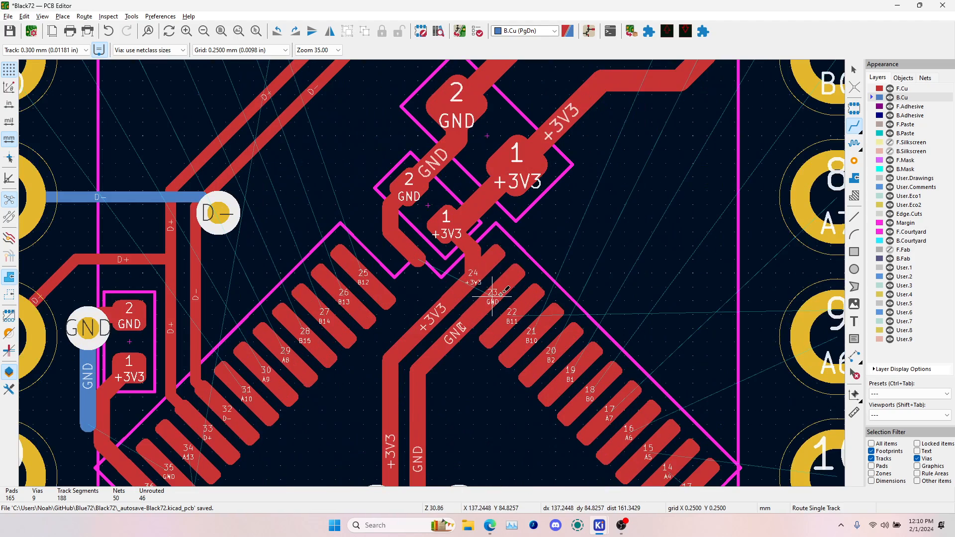
pyautogui.scroll(-5, 529, 256)
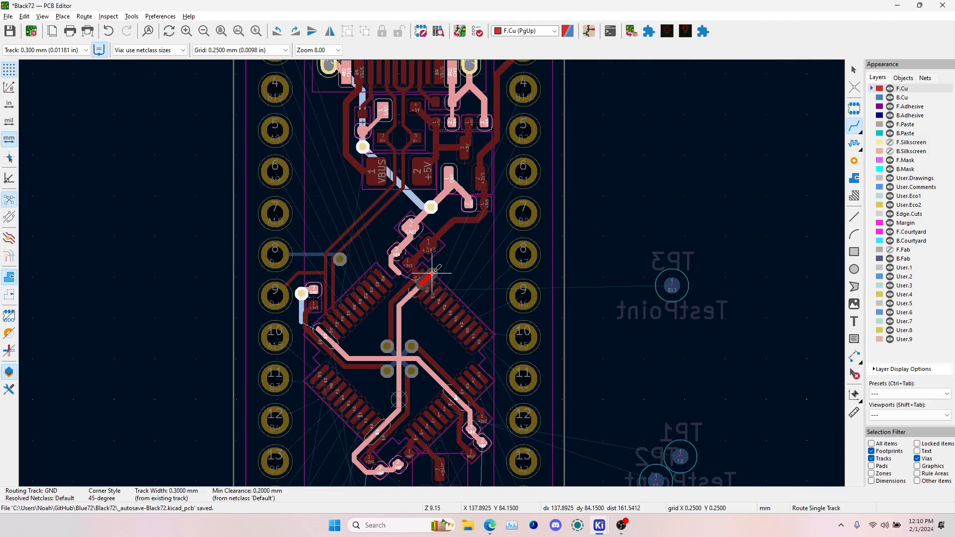
pyautogui.press('Escape')
pyautogui.press('pagedown')
# - Delete the GND via beside capacitor C3 together with its B.Cu segment and the F.Cu stub to C3's GND pad
pyautogui.scroll(5, 433, 271)
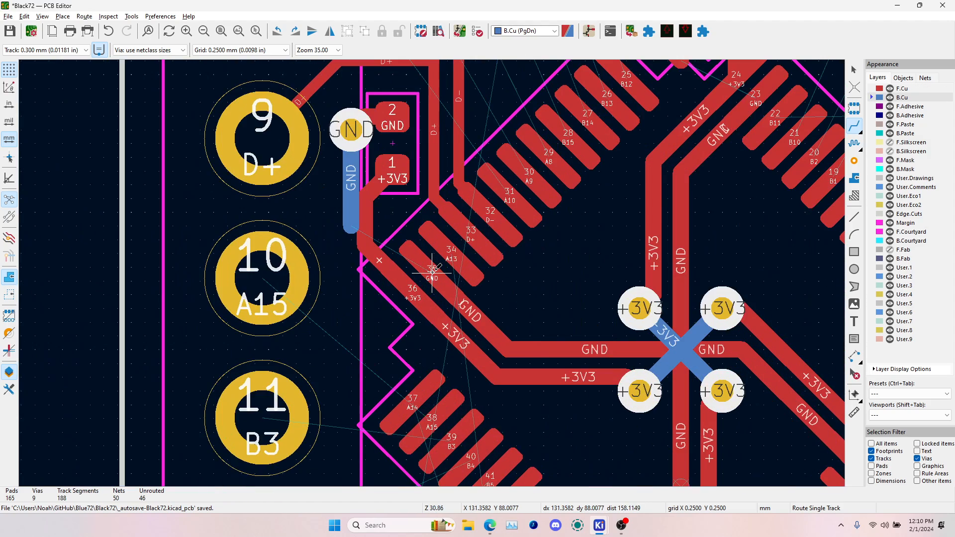
pyautogui.press('Escape')
pyautogui.click(398, 144)
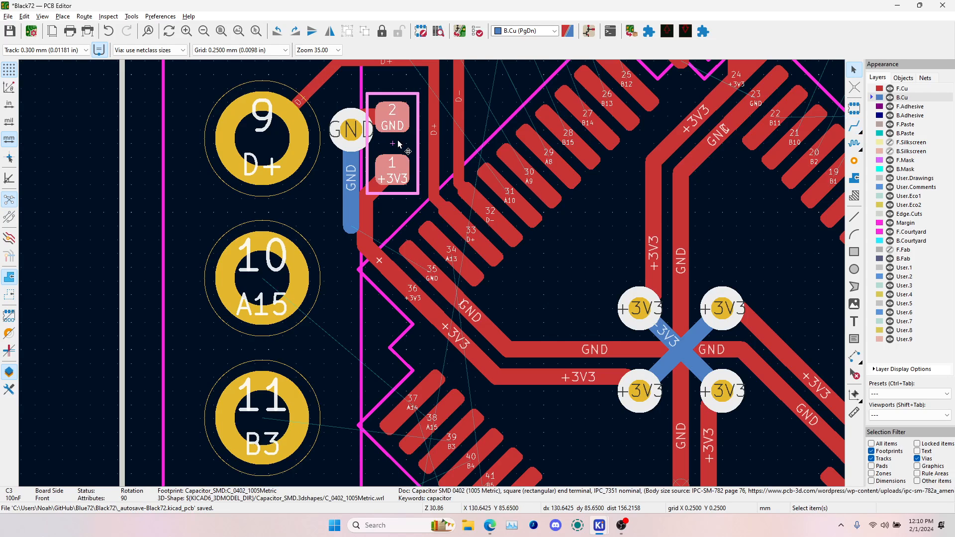
pyautogui.click(362, 137)
pyautogui.click(369, 159)
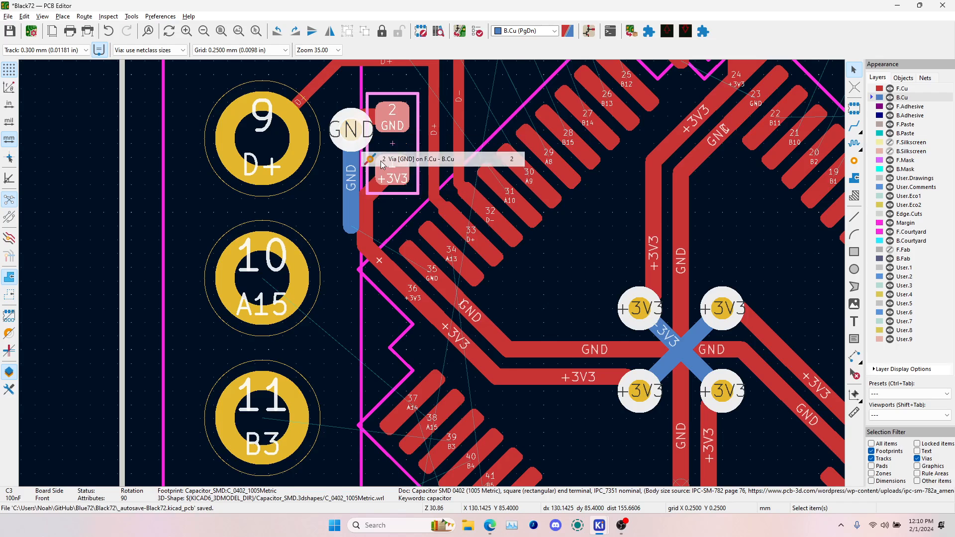
pyautogui.press('Delete')
pyautogui.click(351, 153)
pyautogui.press('Delete')
pyautogui.click(359, 125)
pyautogui.press('Delete')
pyautogui.click(371, 120)
pyautogui.press('Delete')
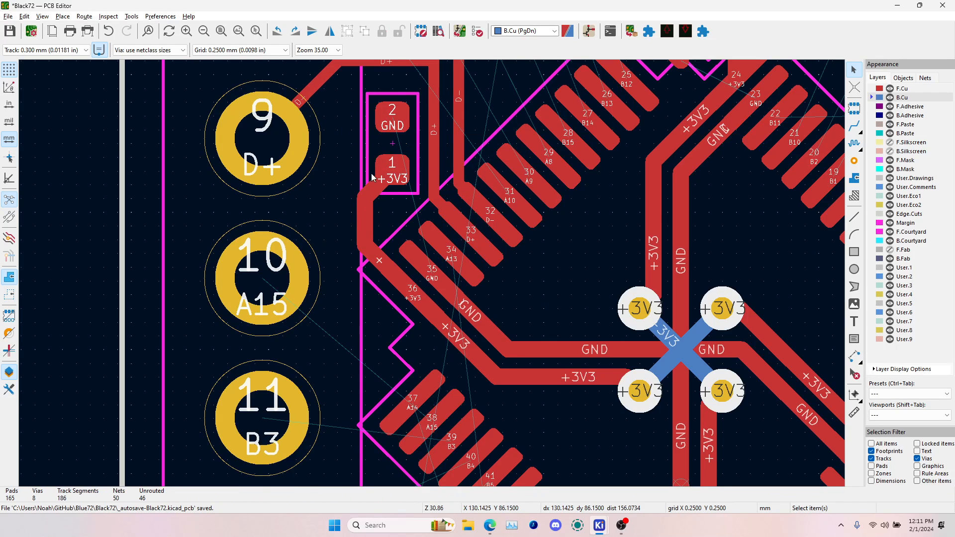
# - Delete the F.Cu +3V3 segments between capacitor C3 and the pad 36 track, and rotate C3 by 180 degrees
pyautogui.click(373, 188)
pyautogui.press('Delete')
pyautogui.click(368, 209)
pyautogui.press('Delete')
pyautogui.click(393, 152)
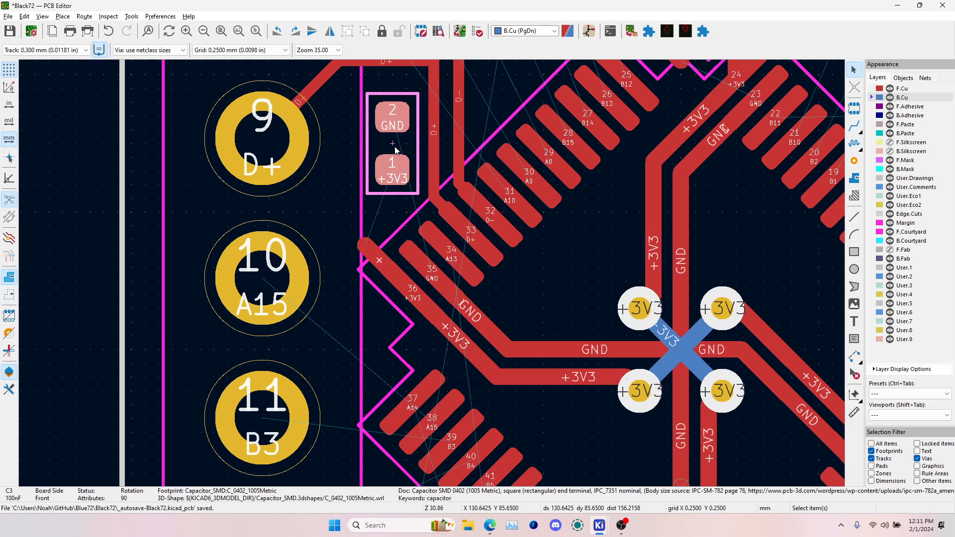
pyautogui.press('r')
pyautogui.press('r')
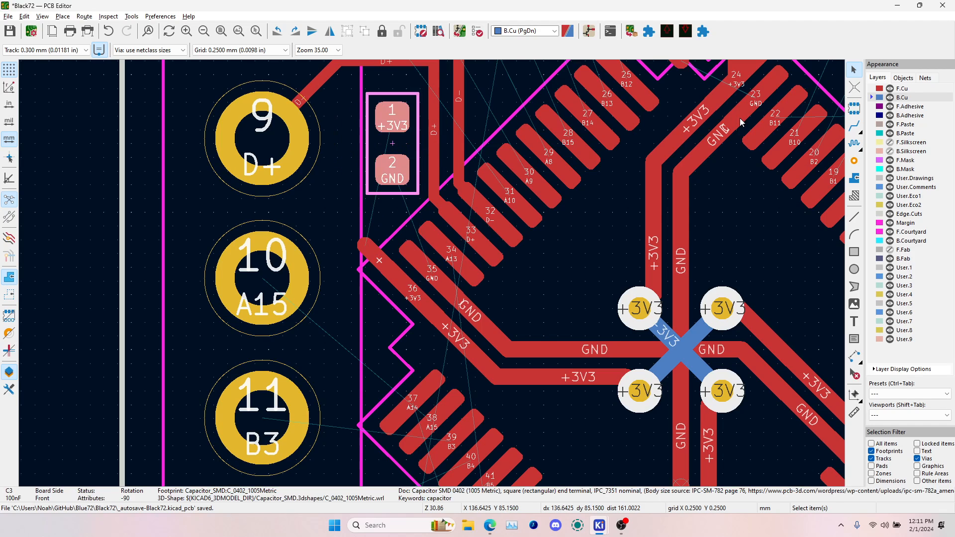
# - Route C3's GND pad to microcontroller pad 35 and its +3V3 pad to the pad 36 track on F.Cu at 0.3 mm
pyautogui.click(854, 126)
pyautogui.click(392, 170)
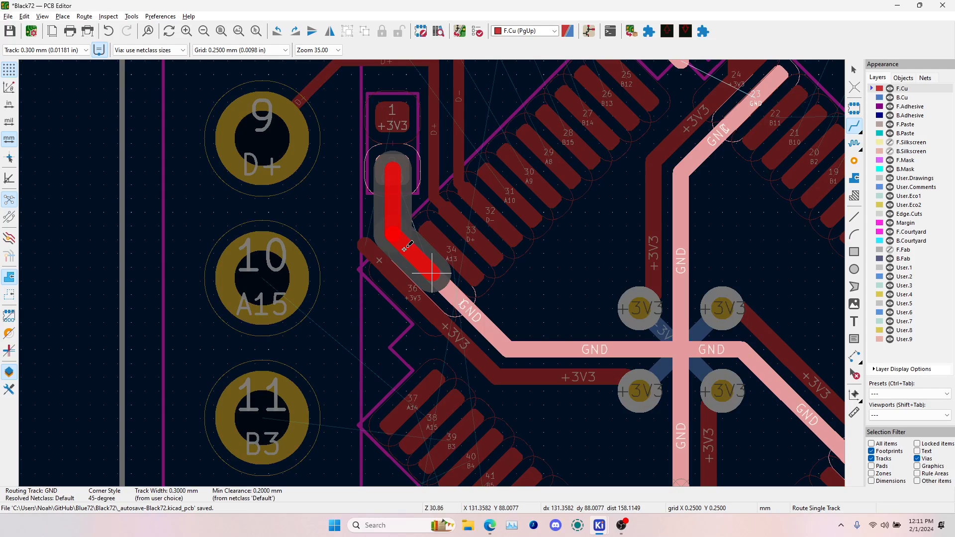
pyautogui.click(432, 273)
pyautogui.click(392, 118)
pyautogui.press('v')
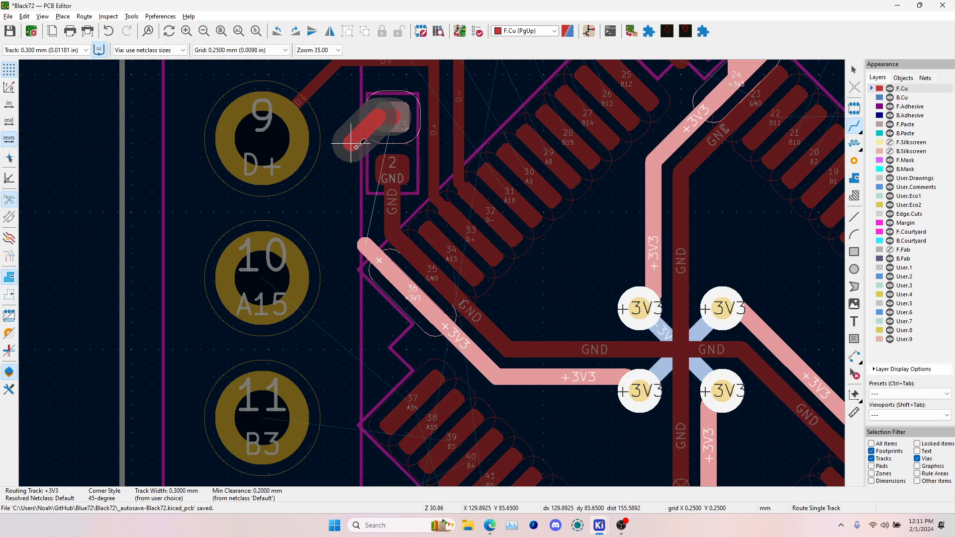
pyautogui.click(366, 232)
pyautogui.scroll(-2, 408, 211)
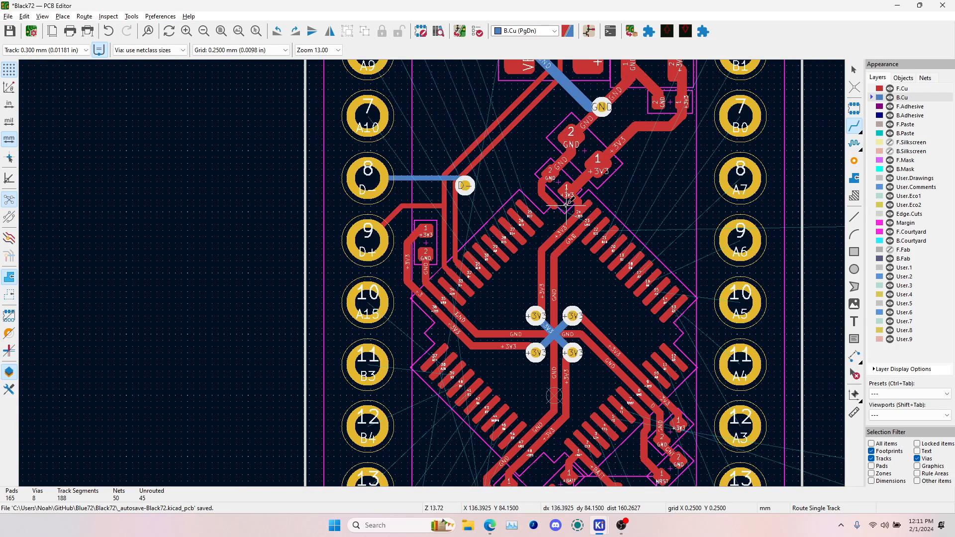
pyautogui.scroll(3, 567, 203)
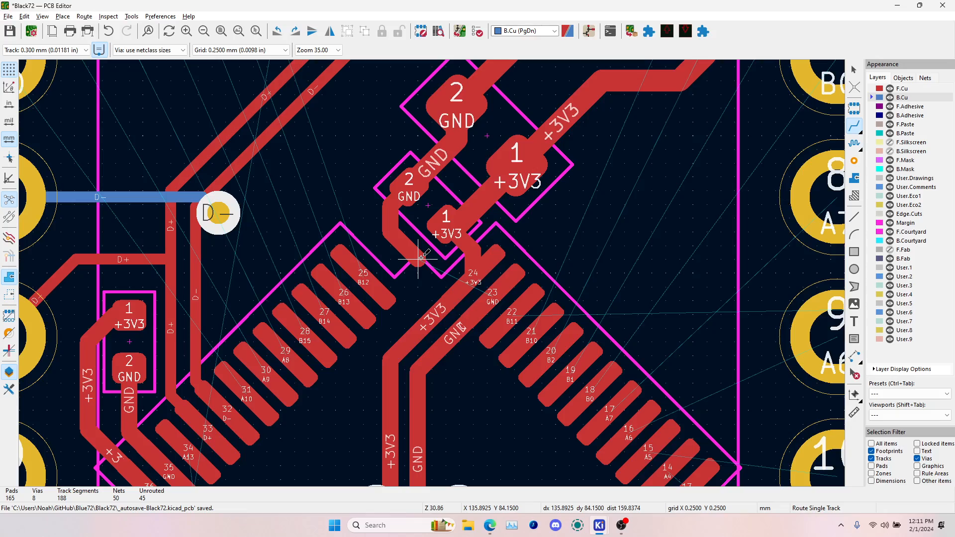
pyautogui.scroll(-2, 419, 257)
pyautogui.click(432, 274)
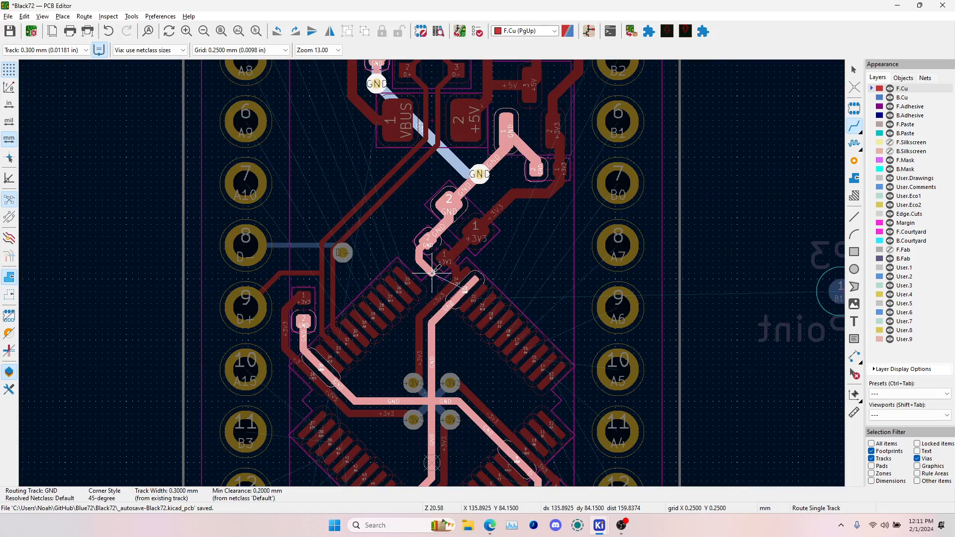
pyautogui.scroll(-1, 432, 273)
pyautogui.scroll(2, 432, 273)
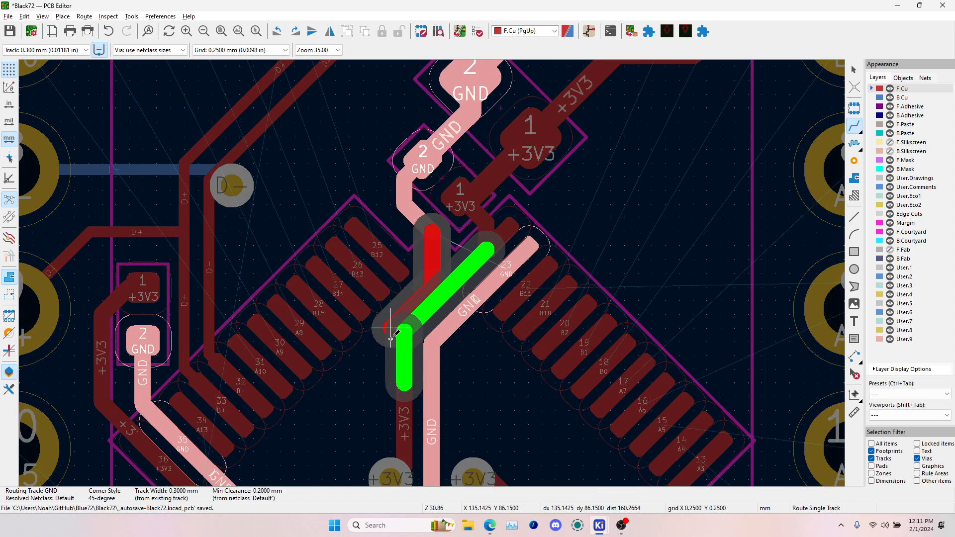
pyautogui.scroll(-1, 432, 273)
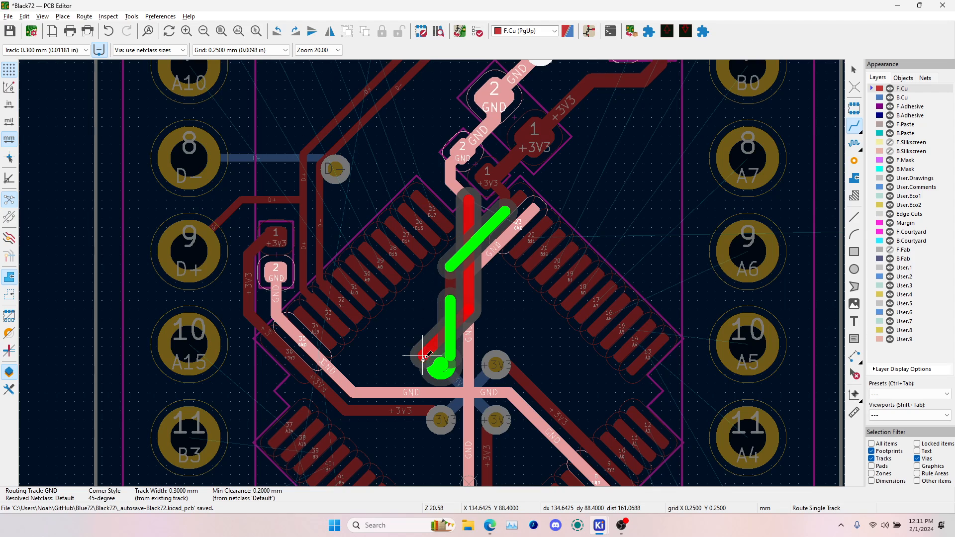
pyautogui.press('Escape')
pyautogui.press('pagedown')
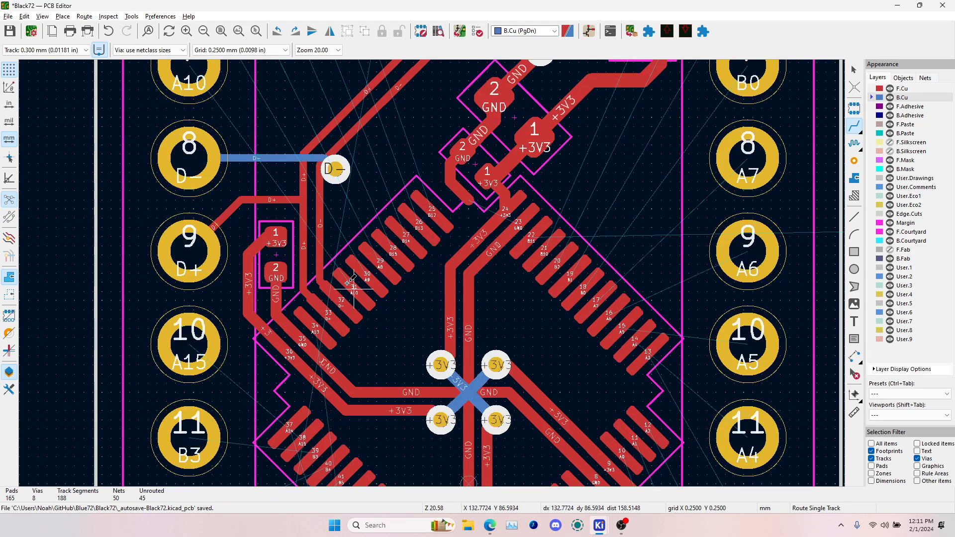
# - Examine where the A13 and A14 nets from microcontroller pads 34 and 37 need to connect
pyautogui.click(305, 323)
pyautogui.scroll(-5, 432, 279)
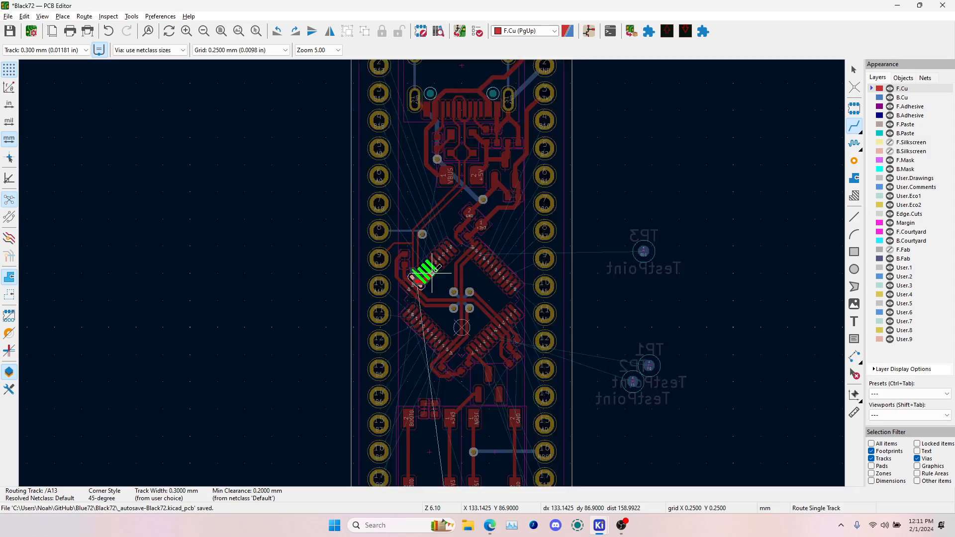
pyautogui.scroll(5, 433, 272)
pyautogui.press('Escape')
pyautogui.press('pagedown')
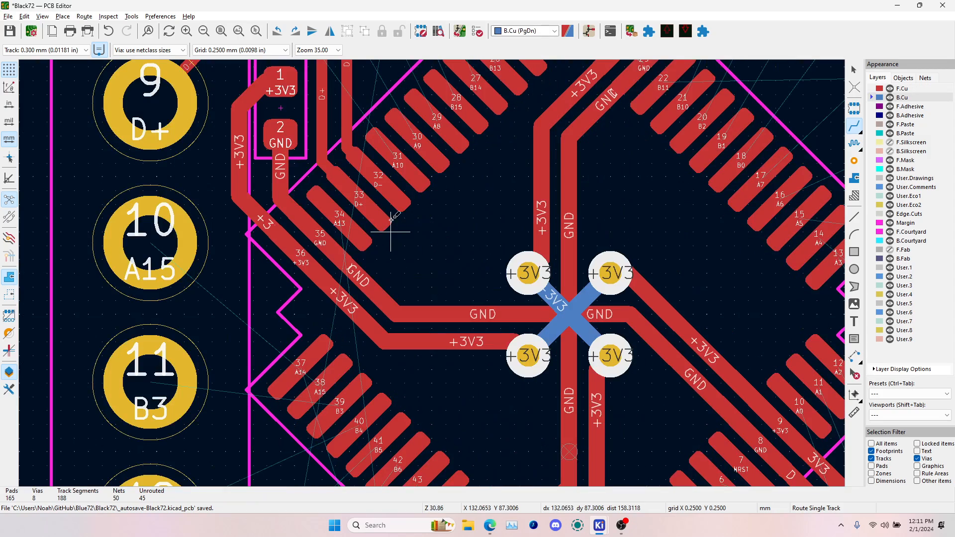
pyautogui.click(300, 366)
pyautogui.scroll(-5, 299, 366)
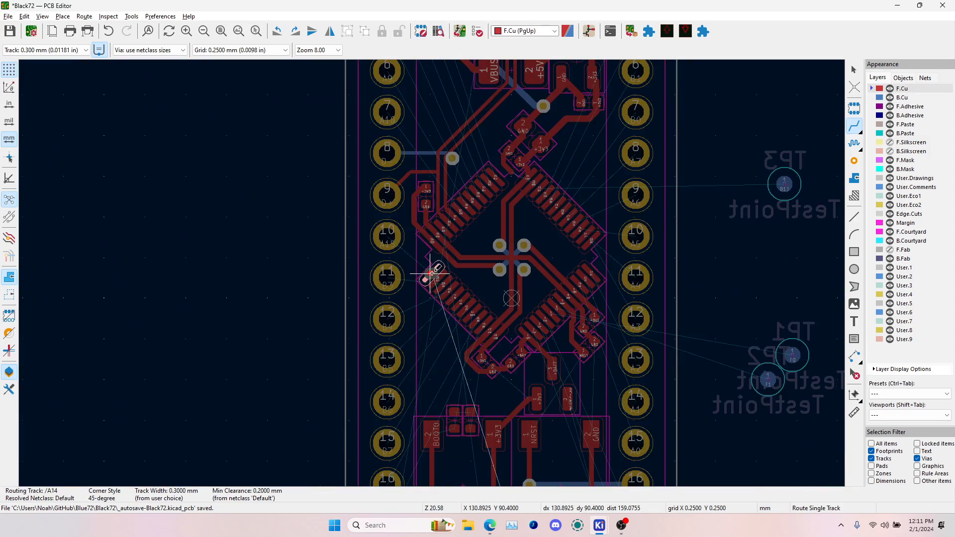
pyautogui.press('Escape')
pyautogui.press('pagedown')
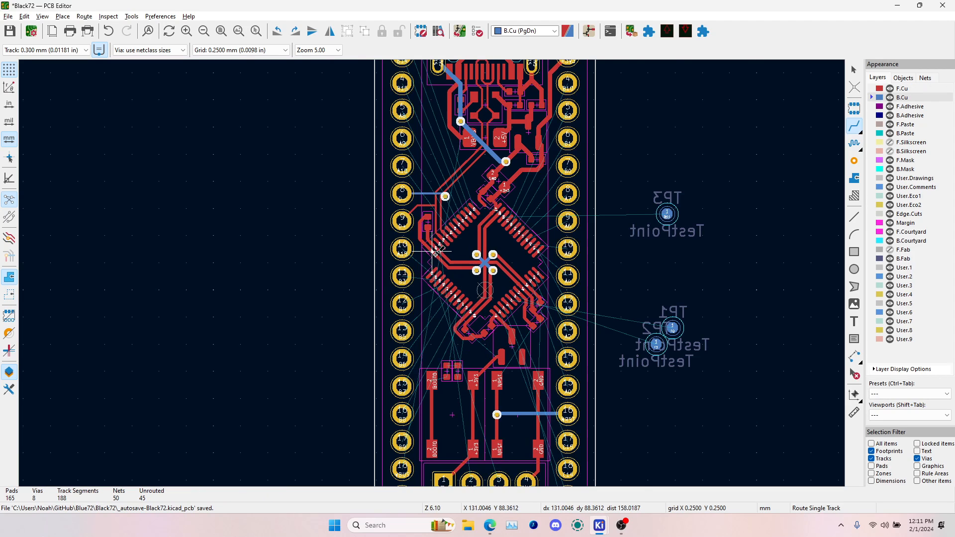
# - Reroute the F.Cu GND track from microcontroller pad 23 with a jog away from the adjacent +3V3 track, rejoining the central vertical GND track
pyautogui.scroll(5, 431, 273)
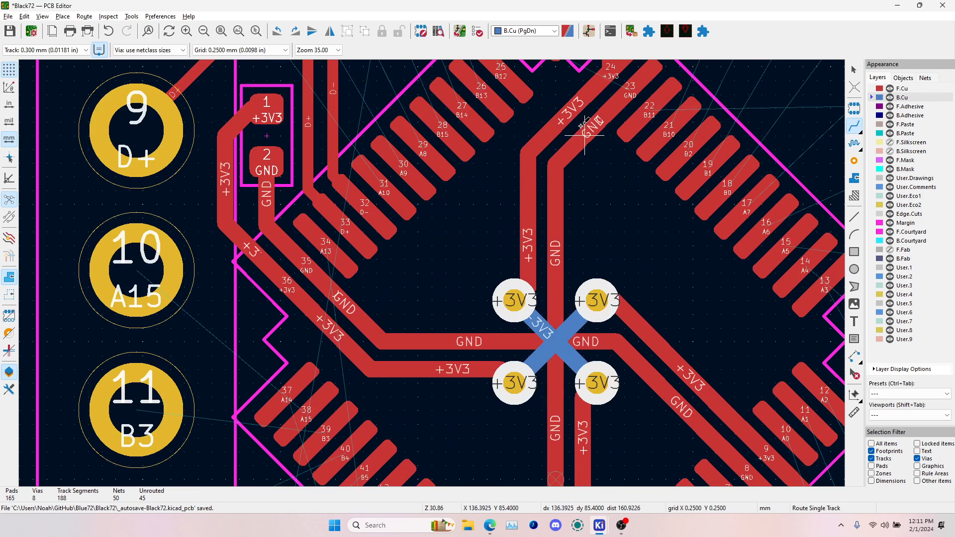
pyautogui.click(607, 113)
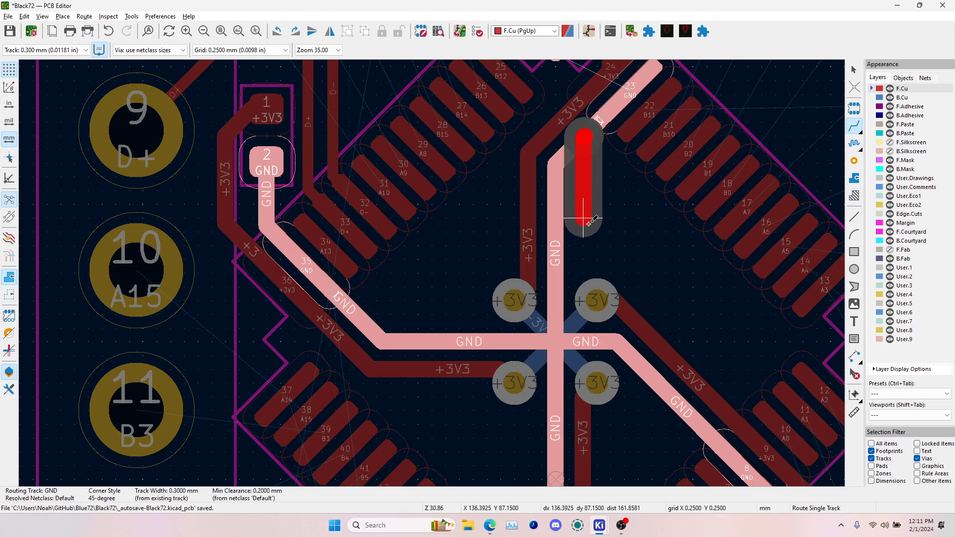
pyautogui.click(583, 217)
pyautogui.click(555, 273)
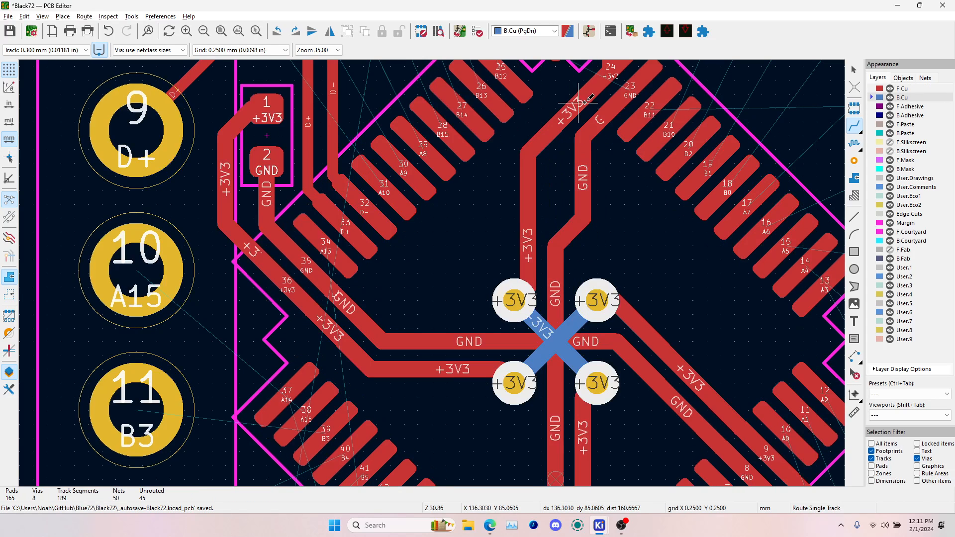
# - Reroute the F.Cu GND track from microcontroller pad 23 with a wider vertical jog farther from the +3V3 track, rejoining the central GND track
pyautogui.click(585, 100)
pyautogui.click(571, 110)
pyautogui.click(621, 97)
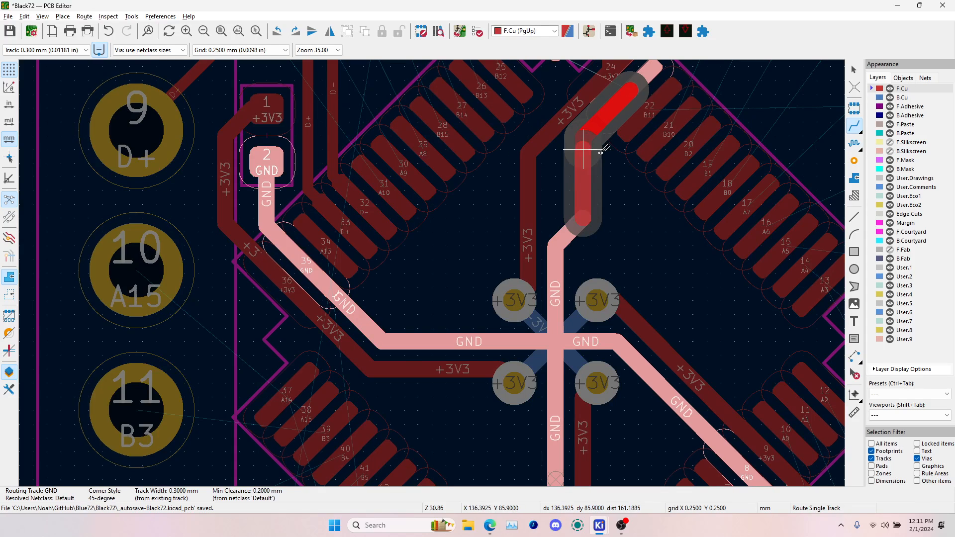
pyautogui.scroll(1, 583, 161)
pyautogui.scroll(-1, 432, 273)
pyautogui.click(445, 314)
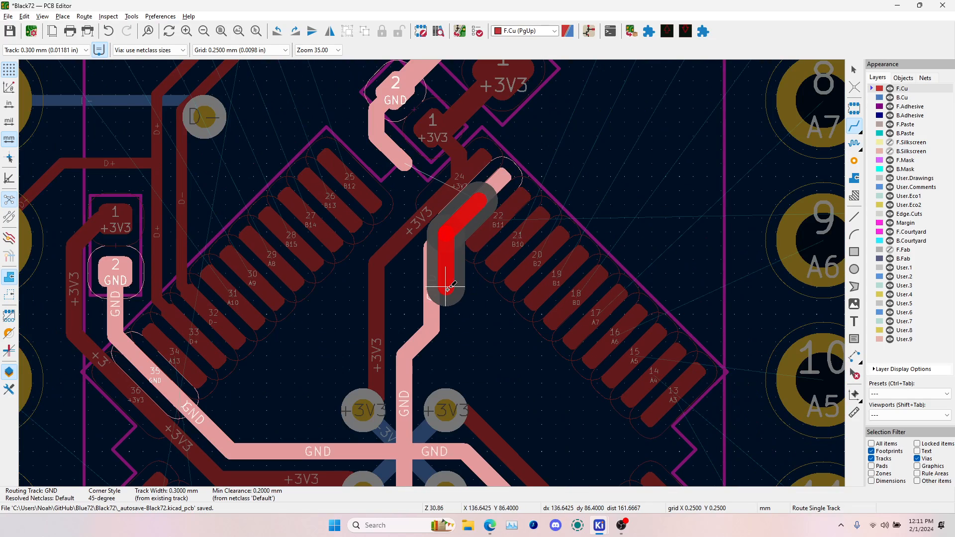
pyautogui.click(445, 287)
pyautogui.click(431, 328)
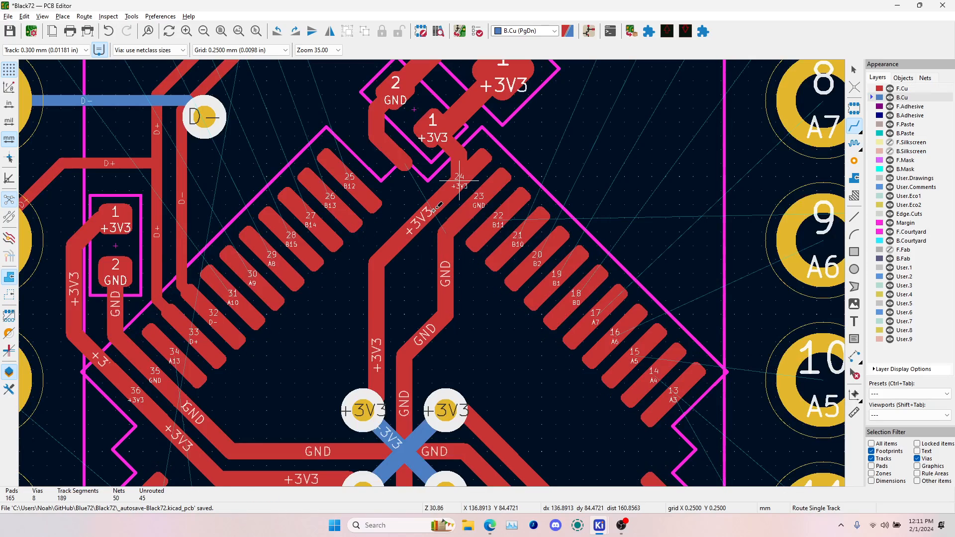
# - Reroute the F.Cu +3V3 track from microcontroller pad 24 alongside the GND jog, and try extending the nearby capacitor's GND track beside pad 25
pyautogui.click(459, 181)
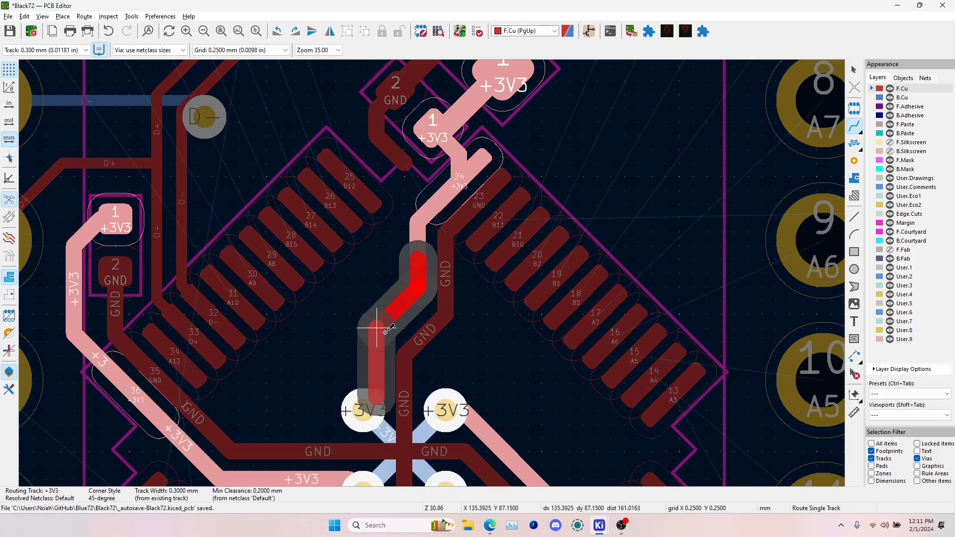
pyautogui.click(389, 324)
pyautogui.click(405, 160)
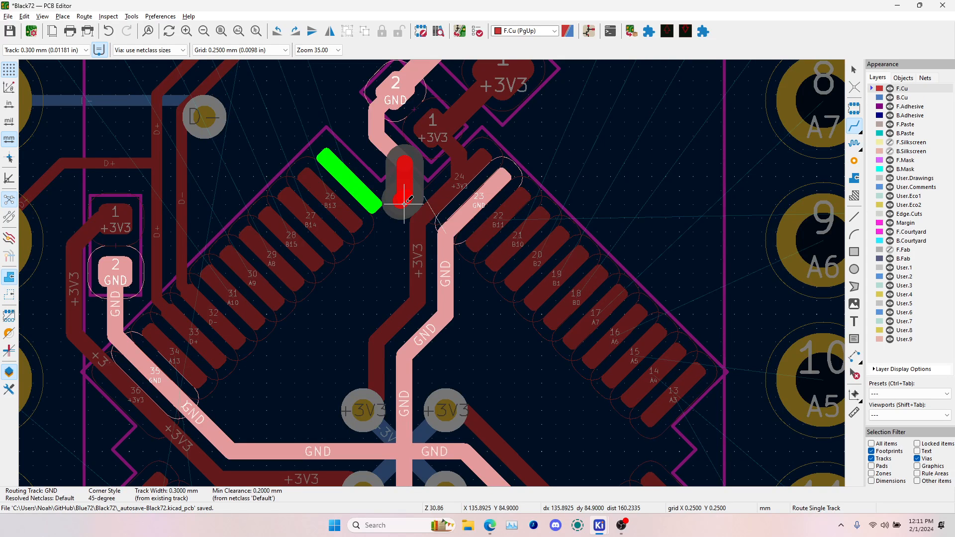
pyautogui.press('Escape')
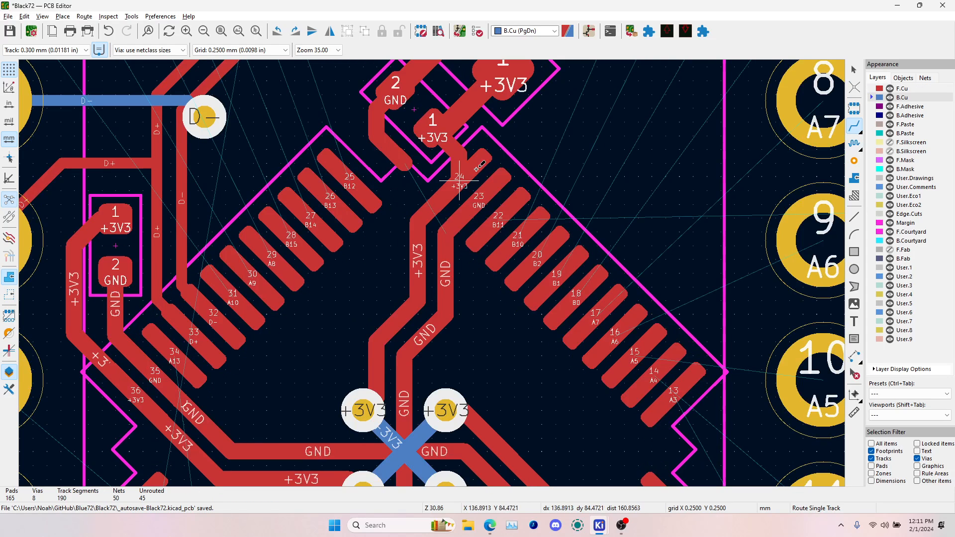
# - Undo the F.Cu track reroutes from microcontroller pads 23 and 24
pyautogui.hotkey('ctrl', 'z')
pyautogui.hotkey('ctrl', 'z')
pyautogui.hotkey('ctrl', 'z')
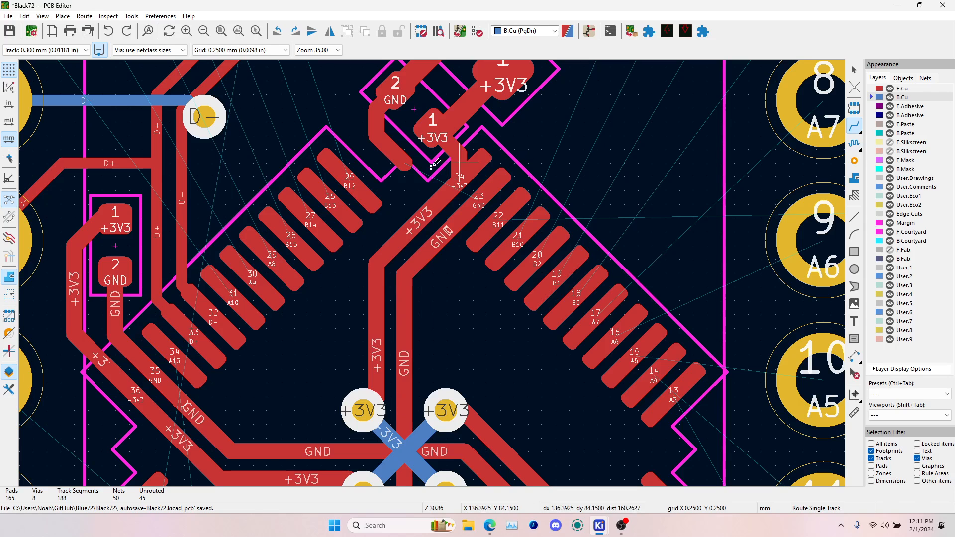
# - Delete the two F.Cu GND segments that run from the small capacitor's pad 2 toward microcontroller pad 25
pyautogui.moveTo(405, 142); pyautogui.dragTo(433, 273, button='middle')
pyautogui.press('Escape')
pyautogui.click(427, 285)
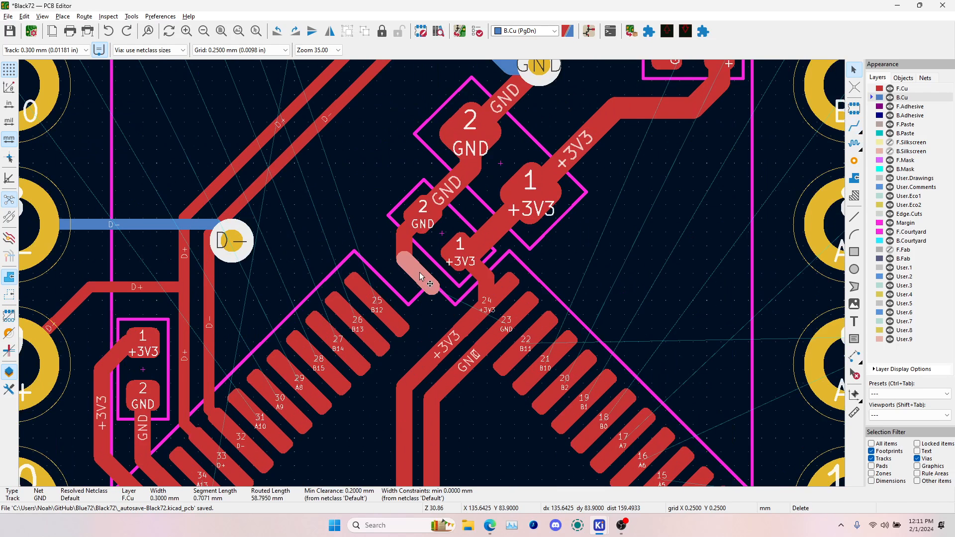
pyautogui.click(420, 277)
pyautogui.click(404, 247)
pyautogui.click(413, 226)
# - Route GND from the small capacitor's pad 2 to microcontroller pad 23 at 0.4 mm, crossing +3V3 on B.Cu between two vias
pyautogui.click(853, 126)
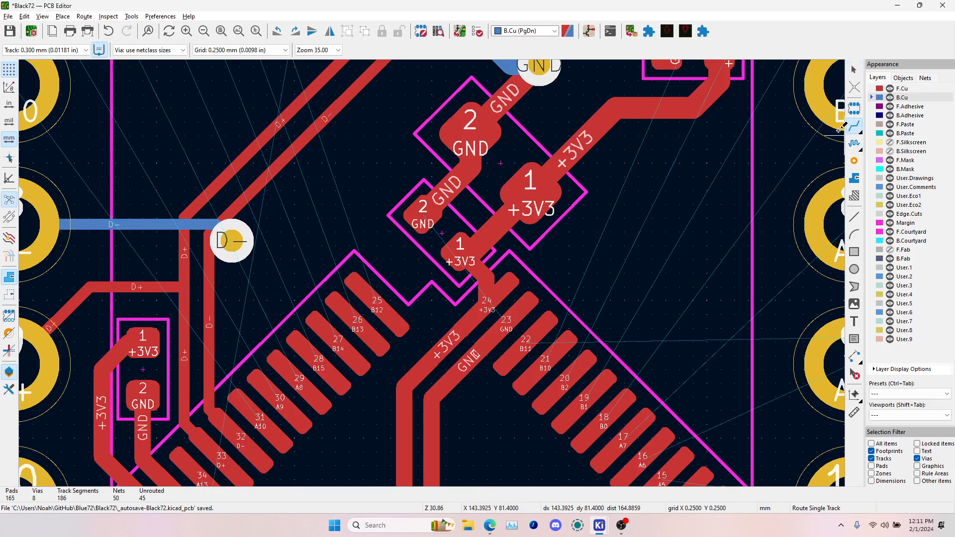
pyautogui.click(426, 209)
pyautogui.press('/')
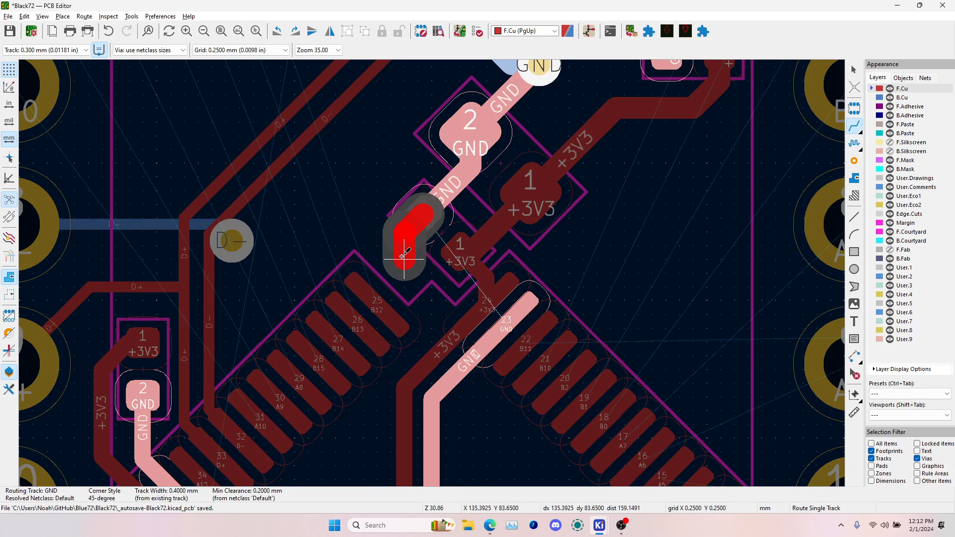
pyautogui.press('v')
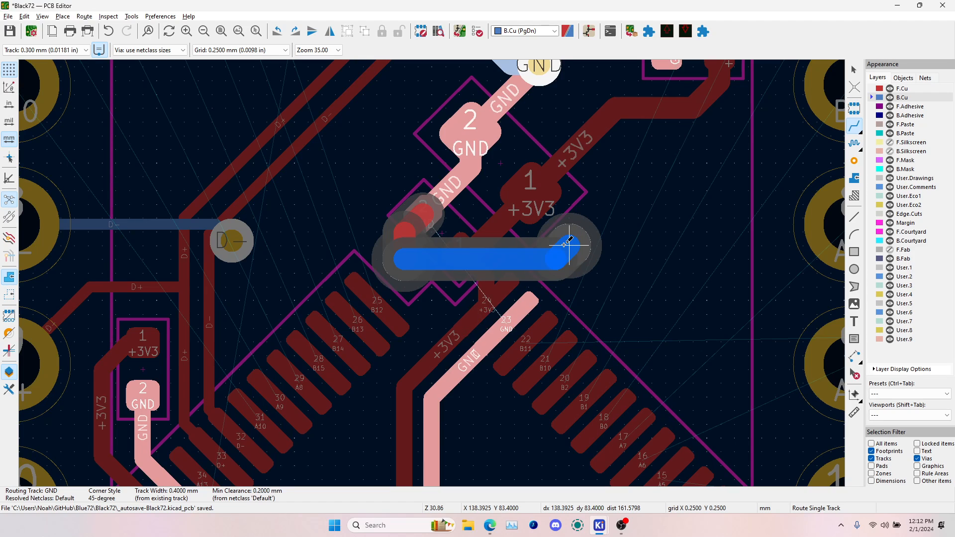
pyautogui.press('v')
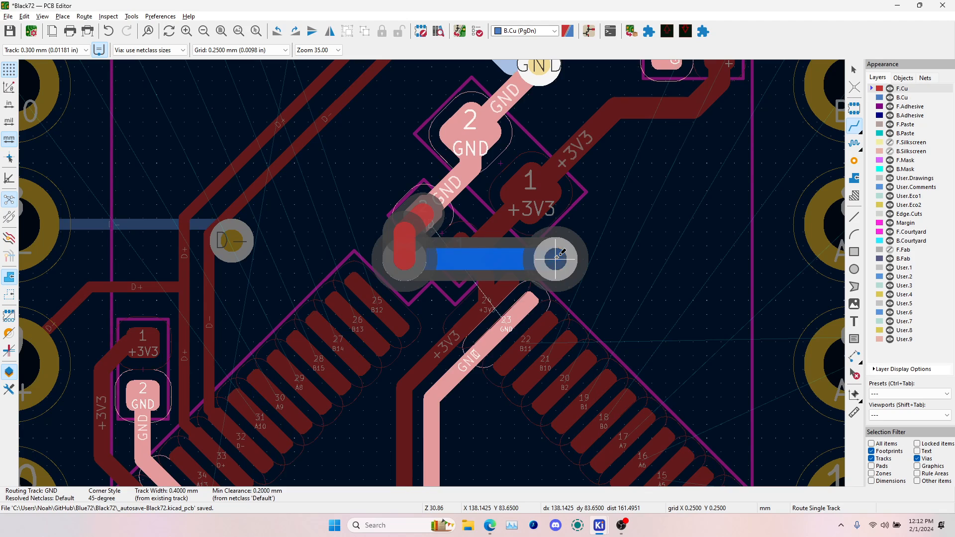
pyautogui.click(516, 316)
pyautogui.scroll(-3, 506, 323)
pyautogui.press('pagedown')
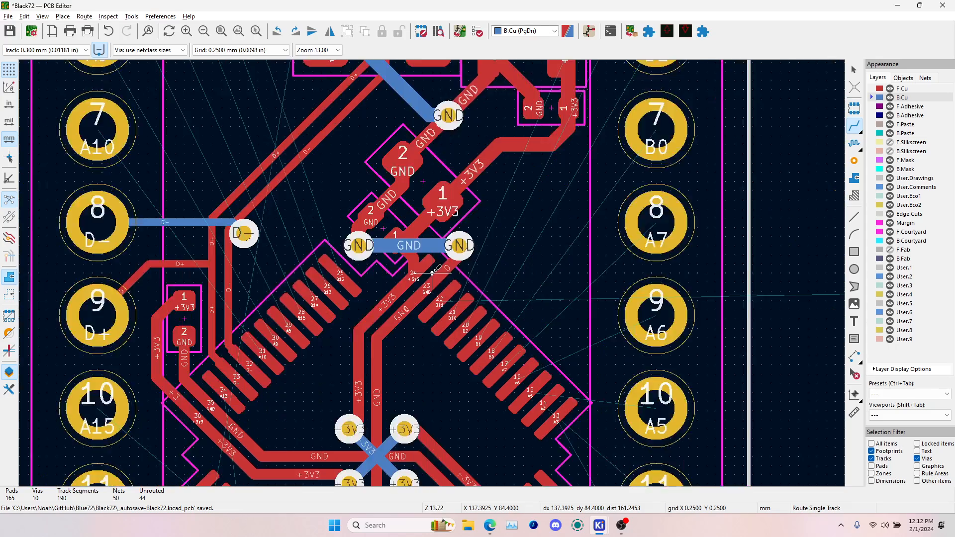
pyautogui.press('Escape')
pyautogui.scroll(-2, 507, 278)
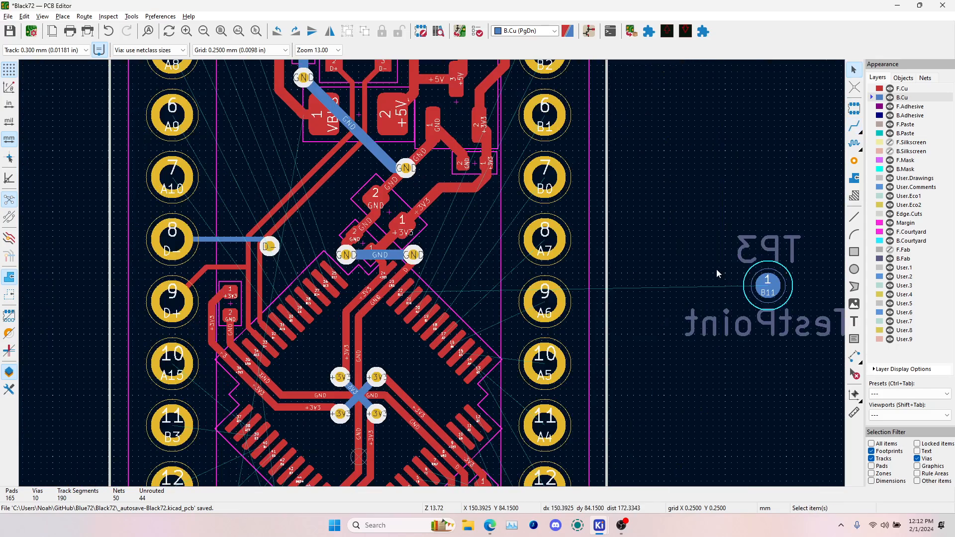
pyautogui.click(398, 282)
pyautogui.scroll(6, 399, 283)
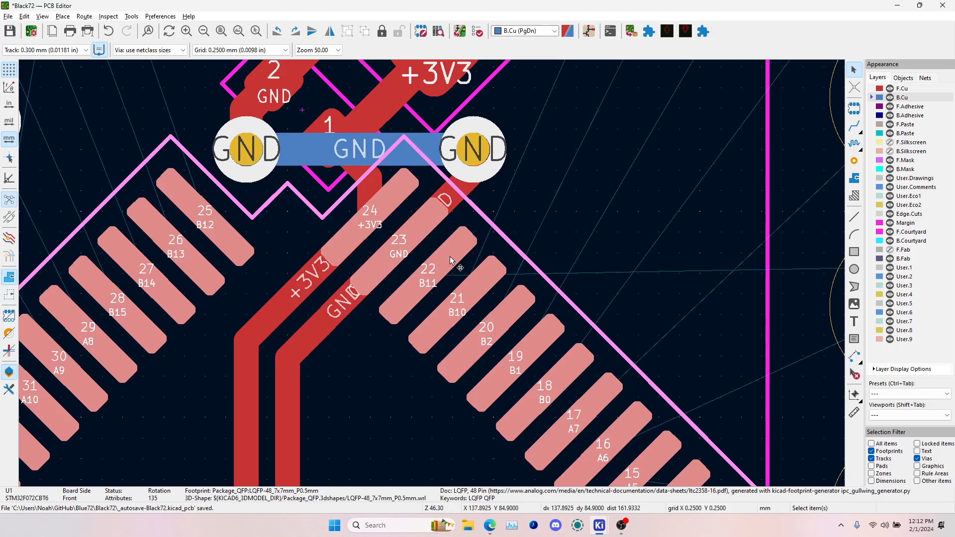
pyautogui.click(859, 121)
pyautogui.click(428, 274)
pyautogui.scroll(-2, 430, 274)
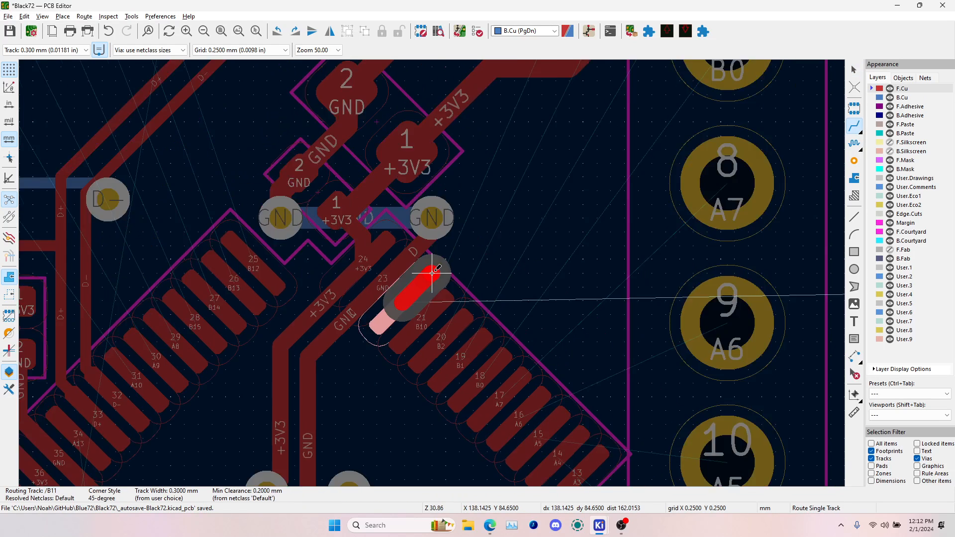
pyautogui.press('Escape')
pyautogui.press('pagedown')
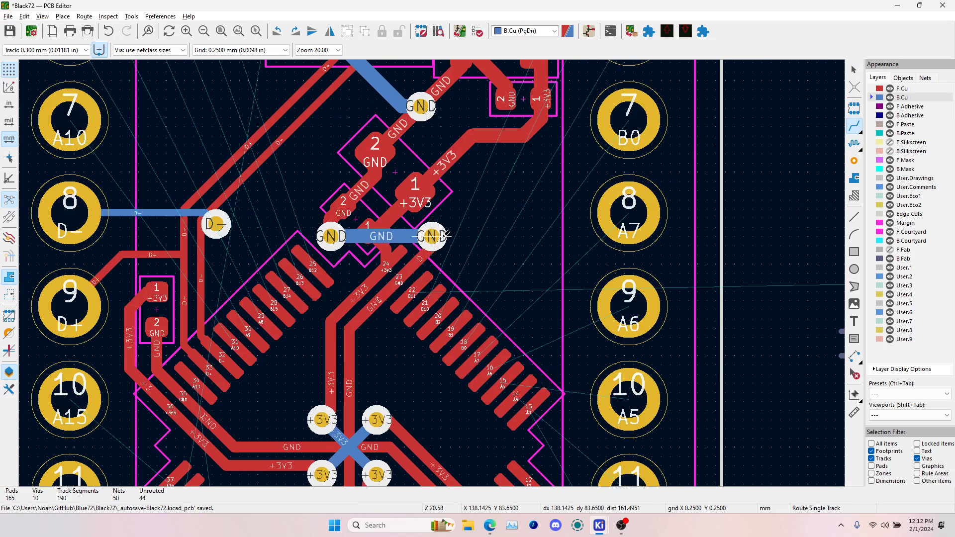
pyautogui.scroll(-4, 360, 282)
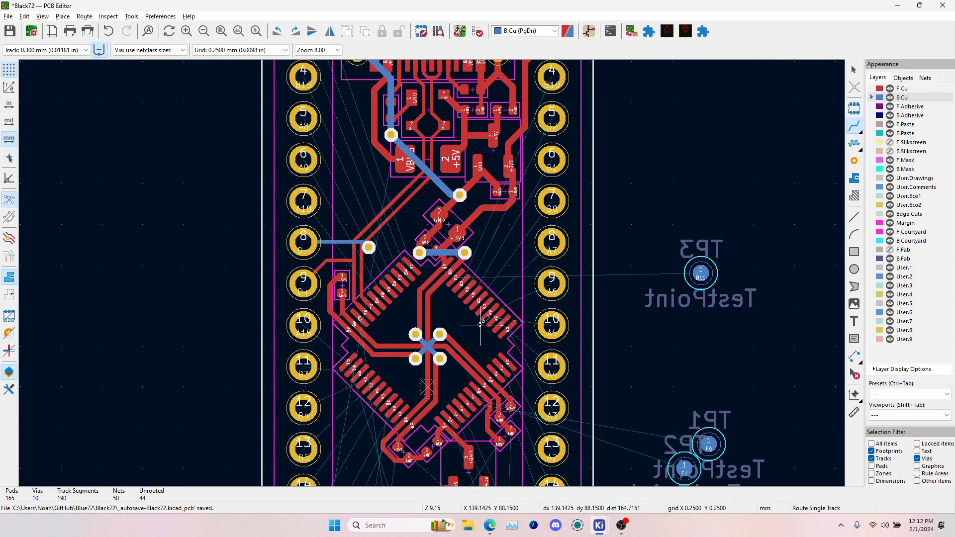
pyautogui.press('Escape')
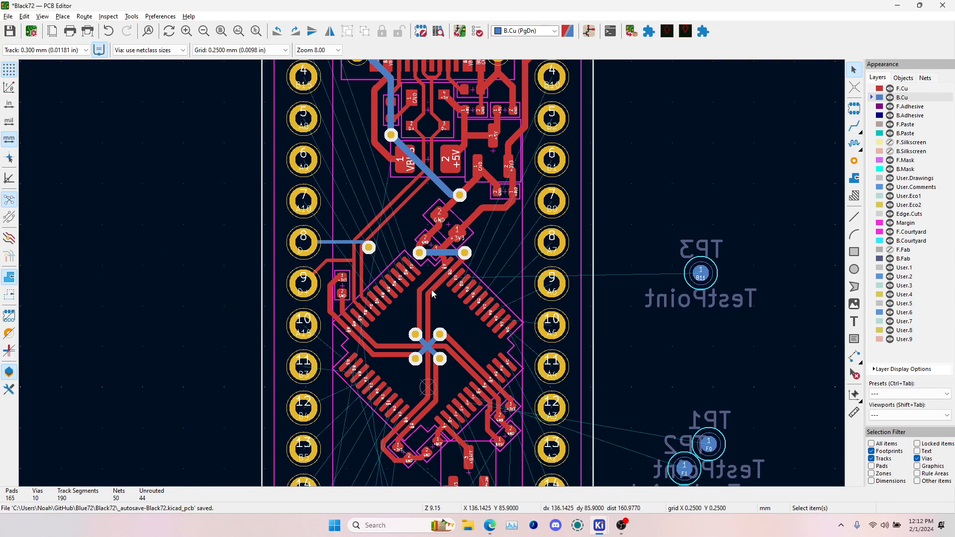
# - Highlight the GND net and examine its remaining unrouted connections below the microcontroller
pyautogui.click(434, 255)
pyautogui.press('`')
pyautogui.scroll(-2, 431, 314)
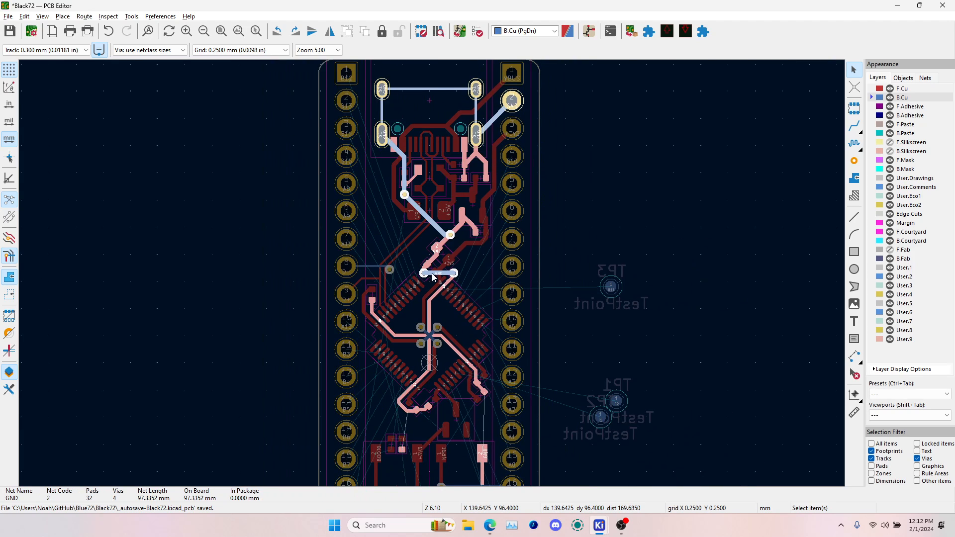
pyautogui.scroll(3, 431, 273)
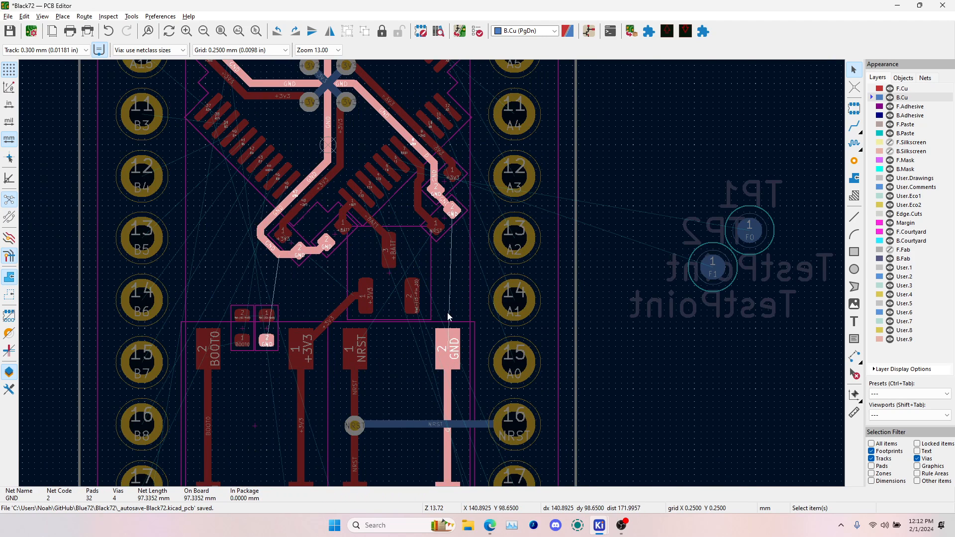
pyautogui.press('Escape')
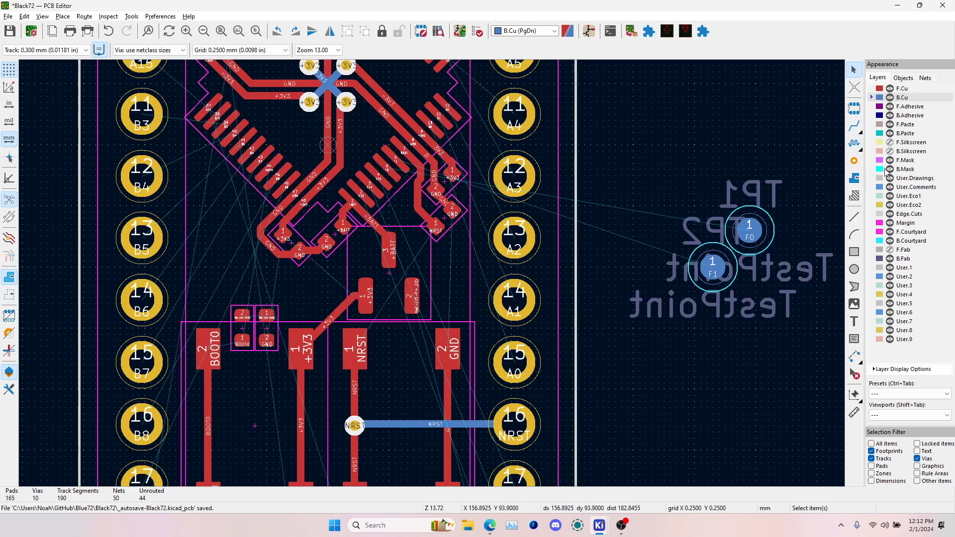
pyautogui.click(856, 125)
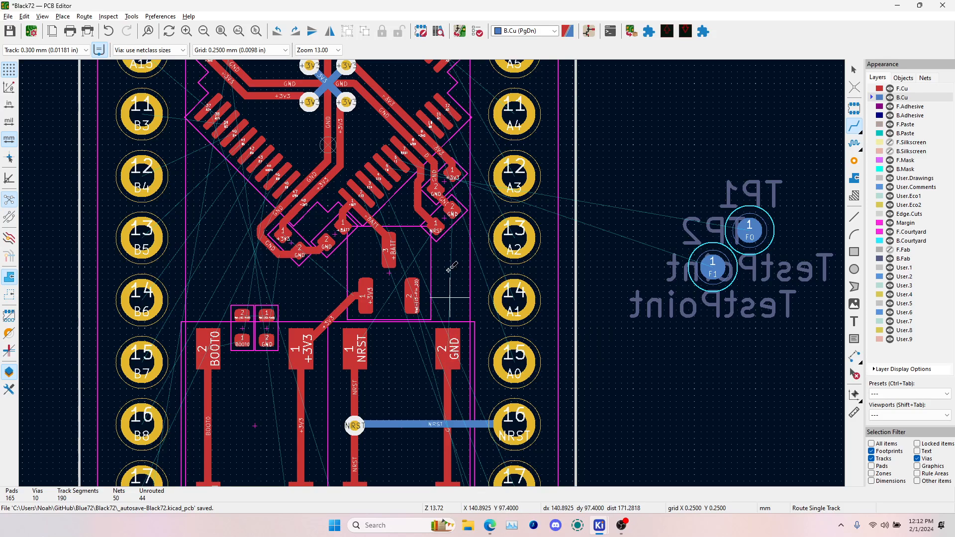
pyautogui.click(450, 349)
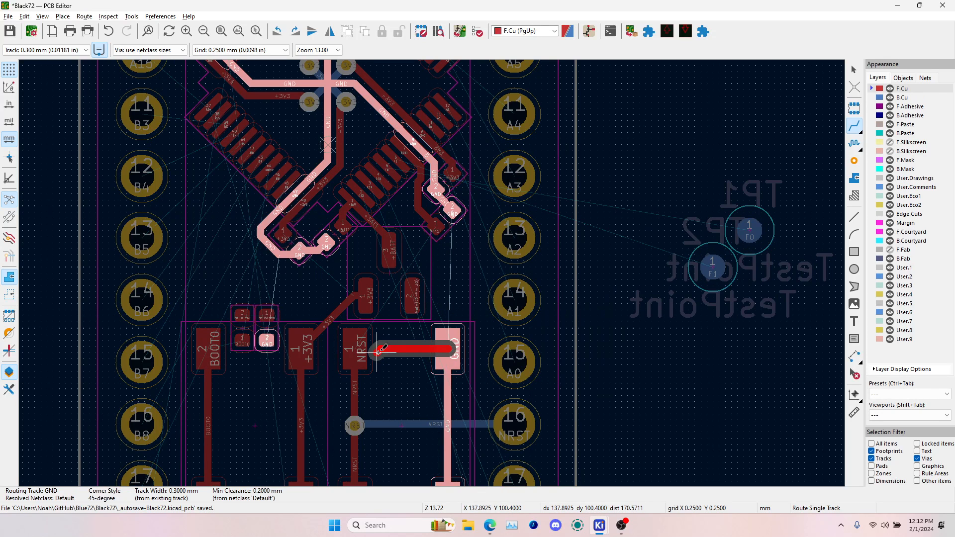
pyautogui.scroll(3, 383, 348)
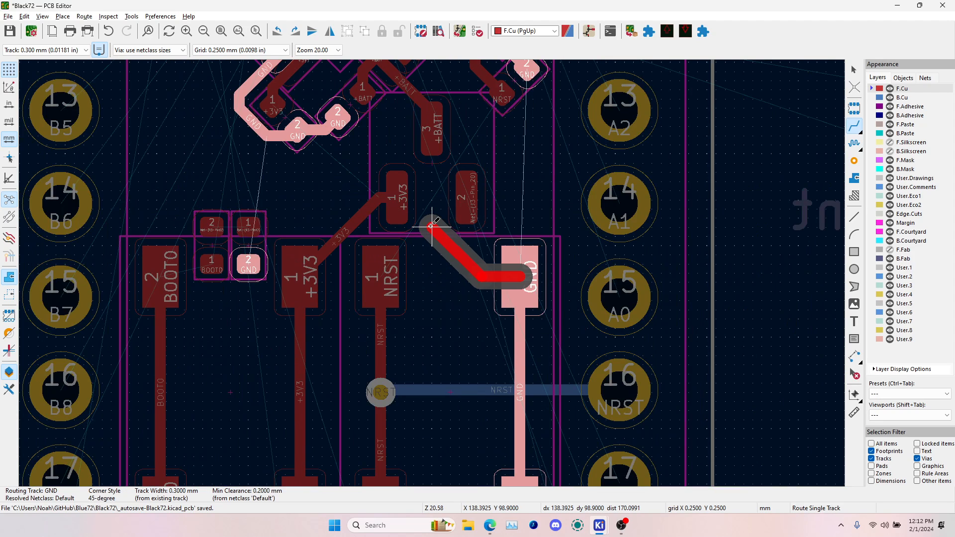
pyautogui.press('v')
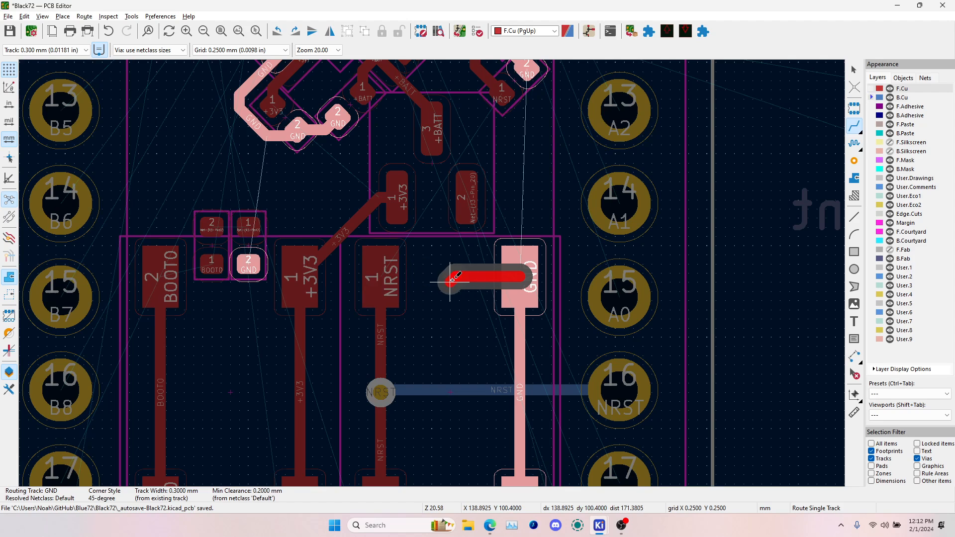
pyautogui.press('Escape')
pyautogui.click(258, 264)
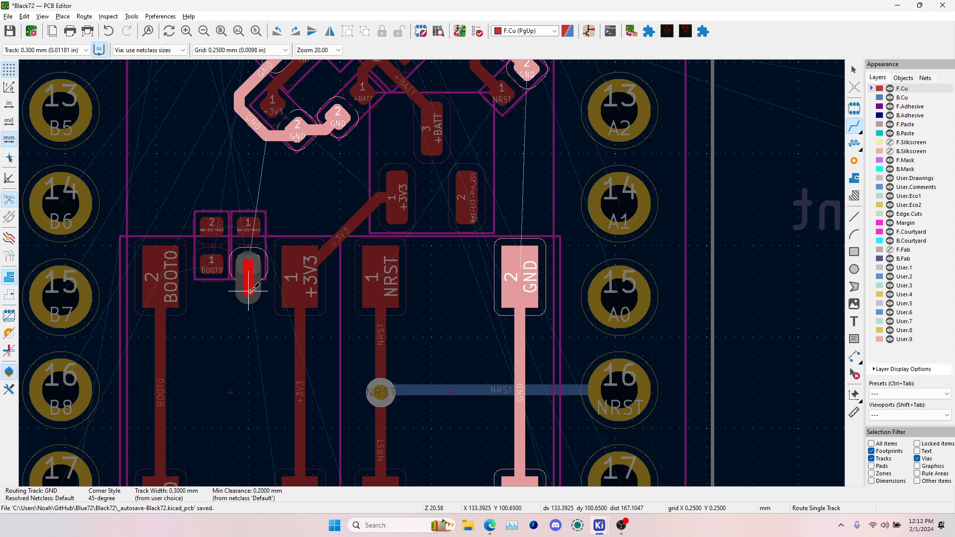
pyautogui.scroll(-3, 249, 379)
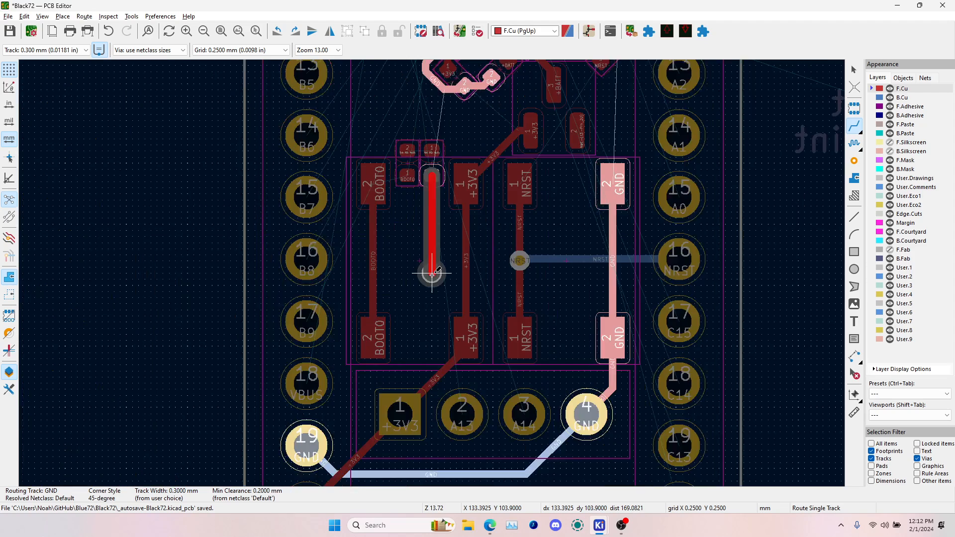
pyautogui.scroll(3, 432, 297)
pyautogui.press('Escape')
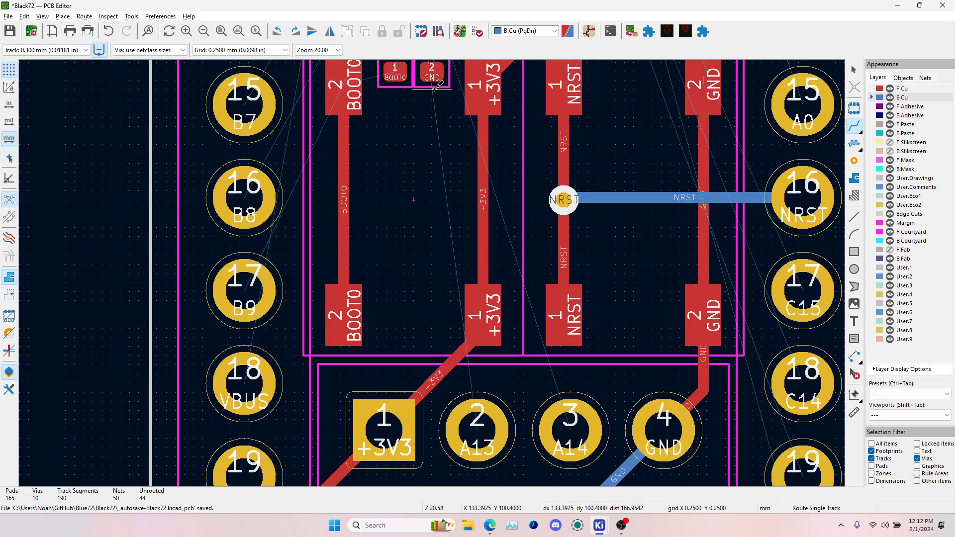
# - Route GND at 0.4 mm from the pad beside the BOOT0 resistor on F.Cu, through a via, to pin 4 of the four-pin header on B.Cu
pyautogui.click(432, 87)
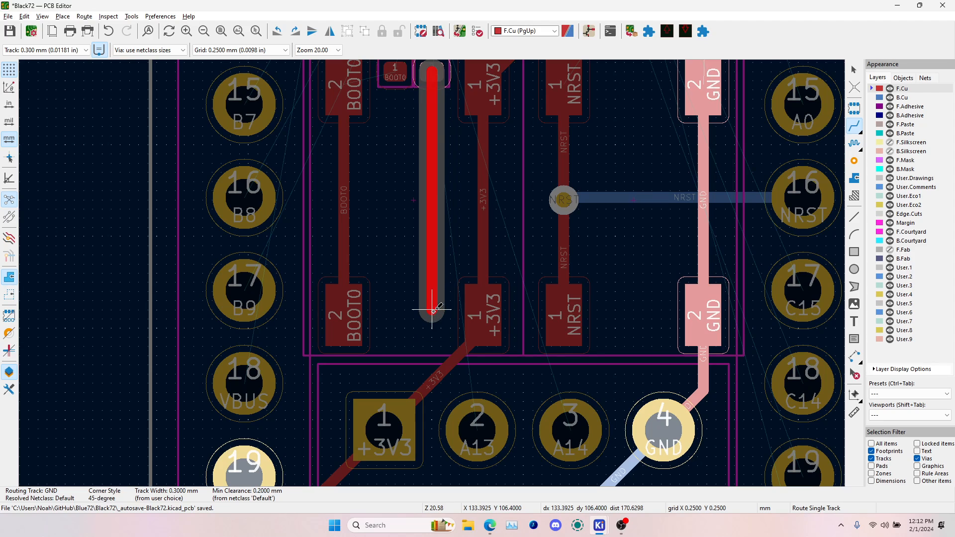
pyautogui.press('w')
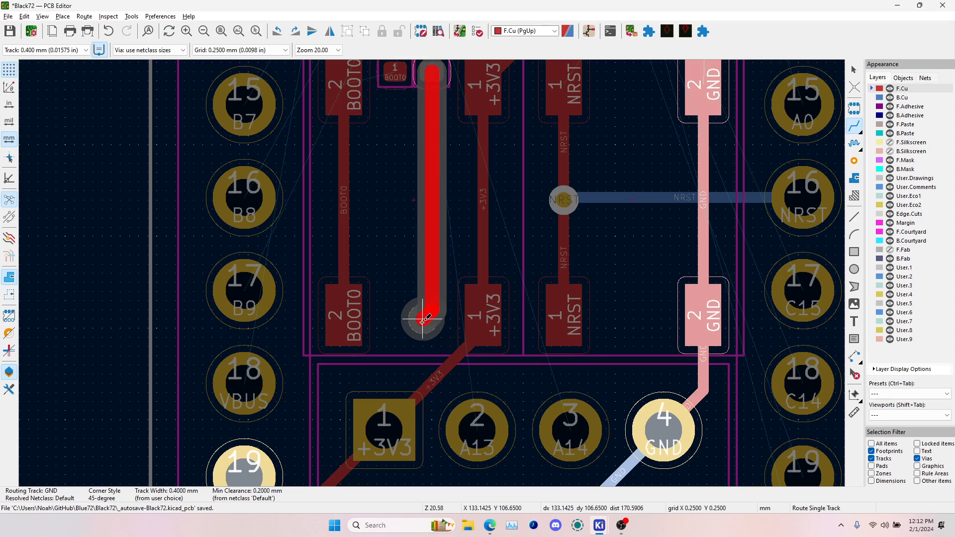
pyautogui.press('v')
pyautogui.click(414, 321)
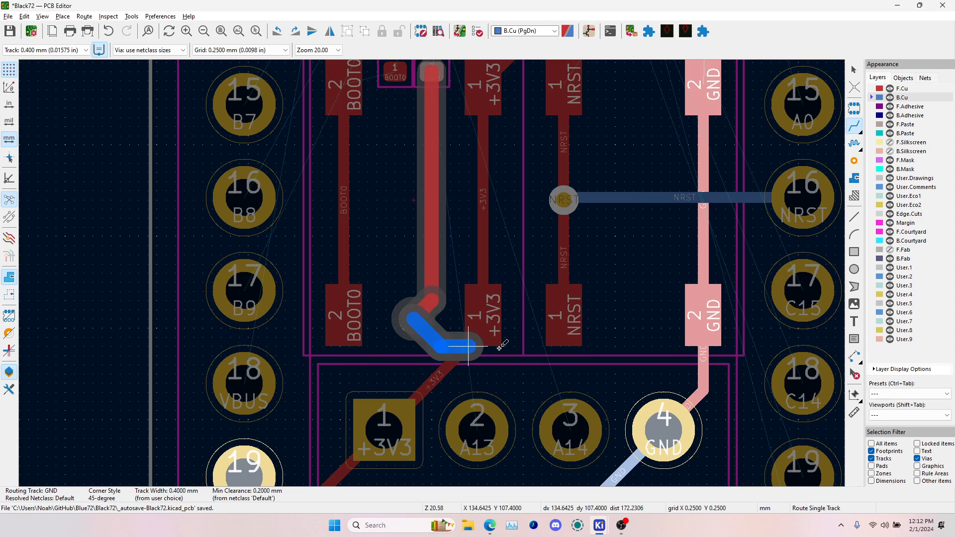
pyautogui.click(659, 386)
pyautogui.scroll(-4, 659, 385)
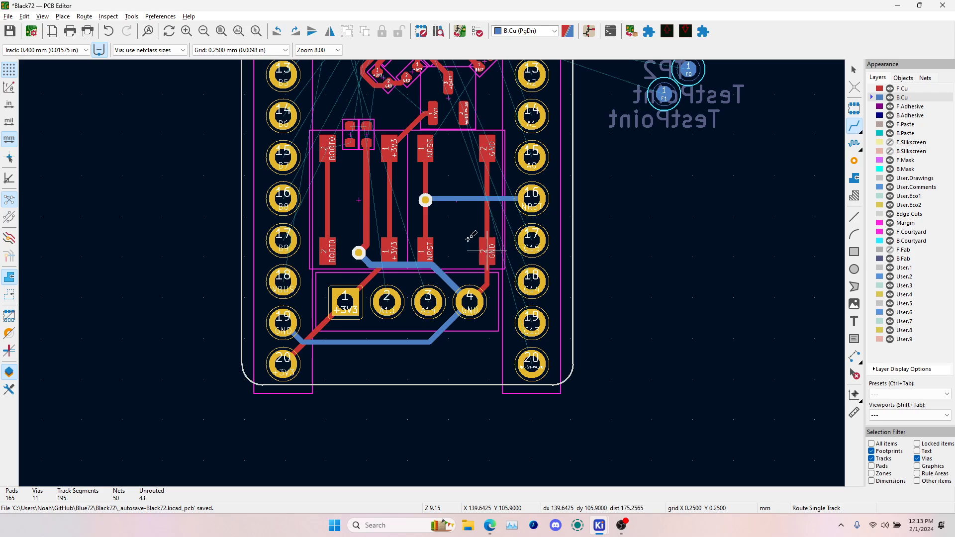
pyautogui.scroll(4, 470, 236)
pyautogui.press('Escape')
# - Delete the B.Cu NRST track between the button and header pin 16, along with its via on the button's track
pyautogui.click(360, 296)
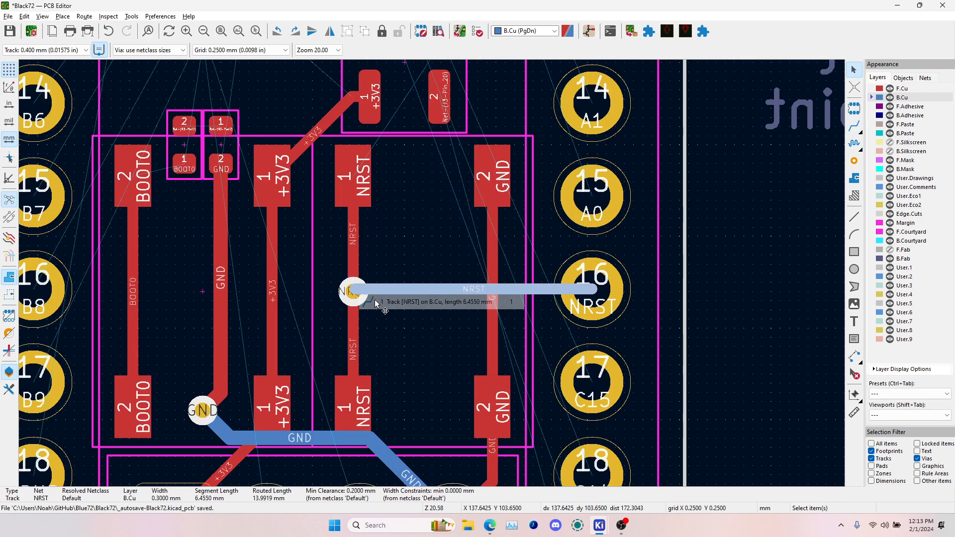
pyautogui.click(377, 302)
pyautogui.press('Delete')
pyautogui.click(352, 294)
pyautogui.click(372, 317)
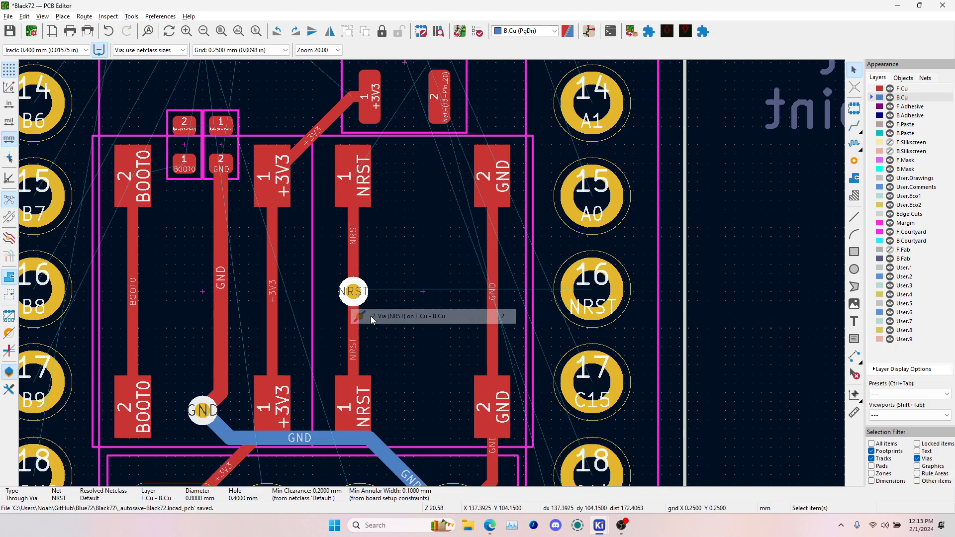
pyautogui.press('Delete')
pyautogui.click(354, 291)
pyautogui.press('Delete')
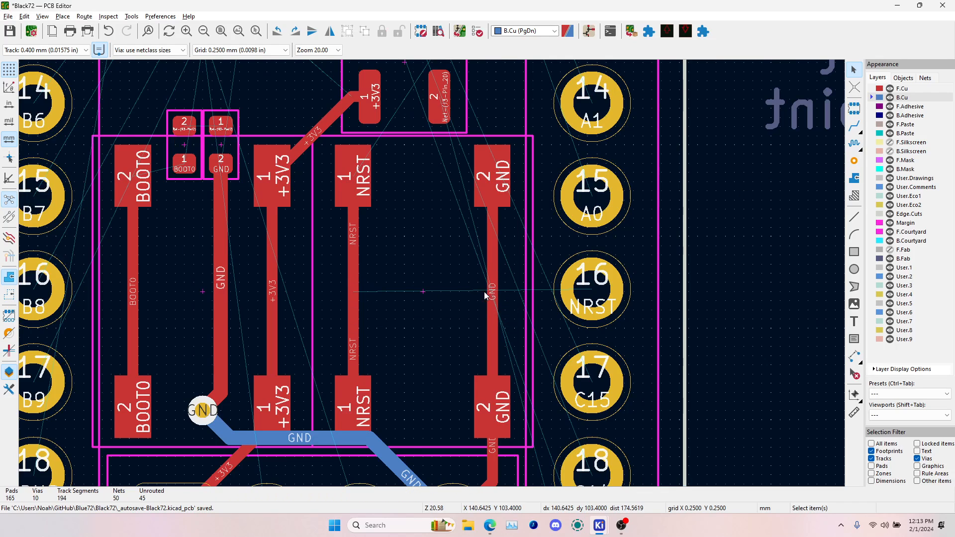
# - Route NRST at 0.3 mm on F.Cu from the button's NRST track to header pin 16 and delete the GND track it crosses
pyautogui.click(854, 126)
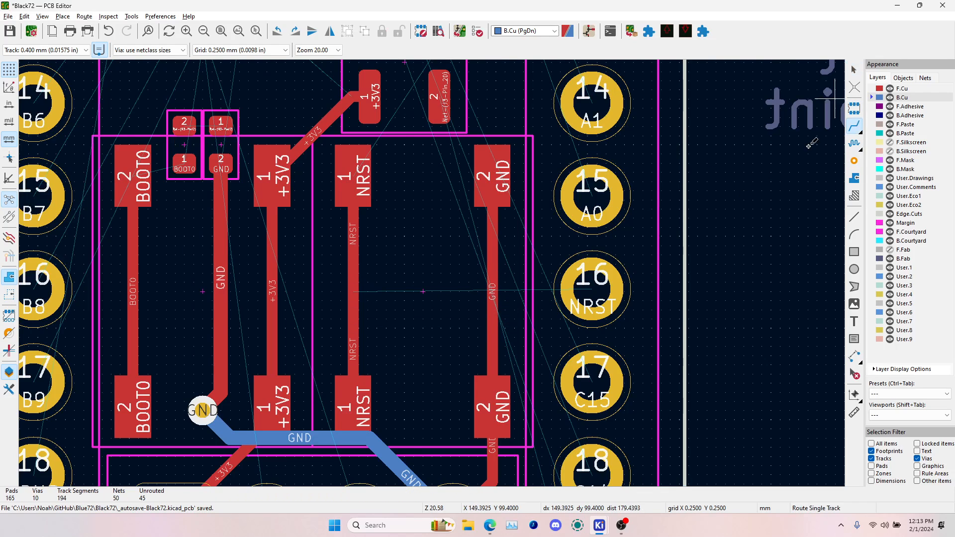
pyautogui.click(355, 291)
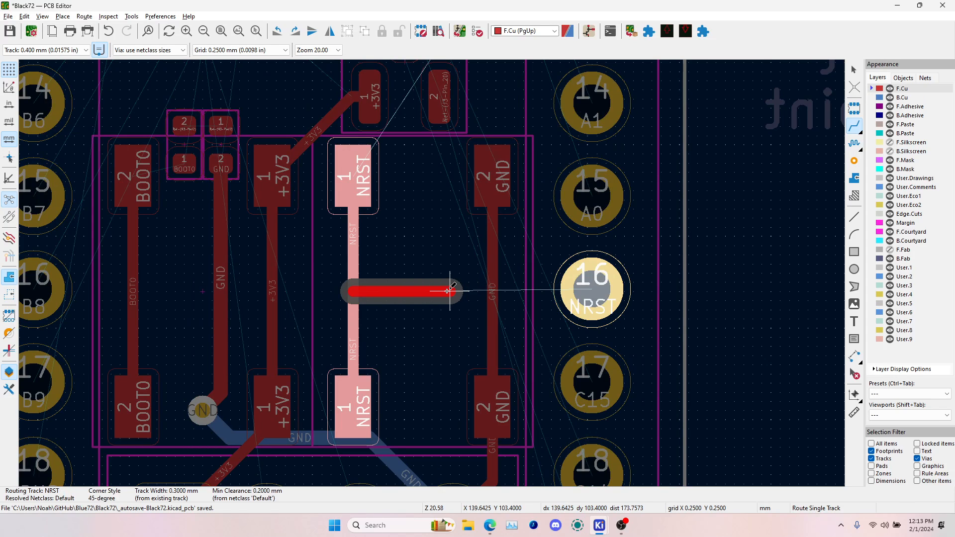
pyautogui.click(592, 290)
pyautogui.press('Escape')
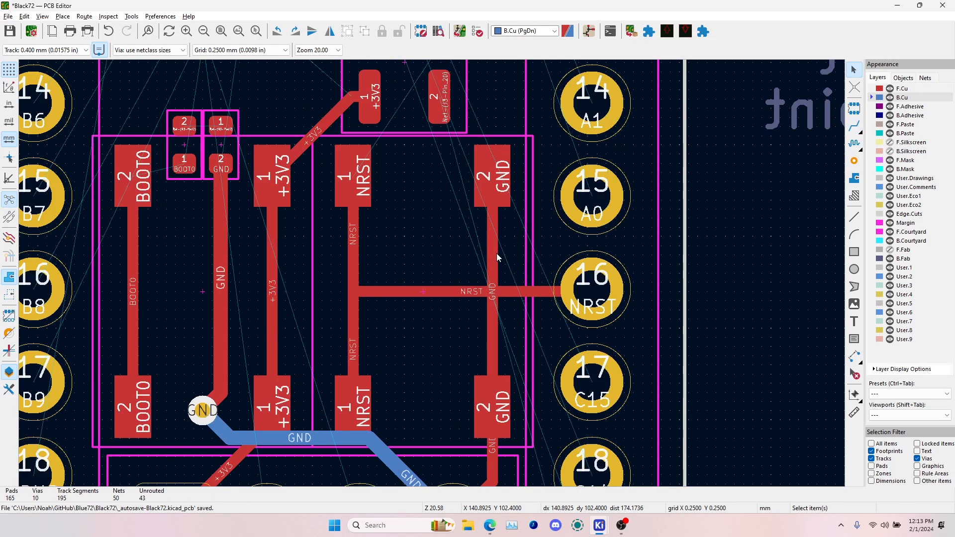
pyautogui.click(496, 253)
pyautogui.press('Delete')
pyautogui.click(854, 126)
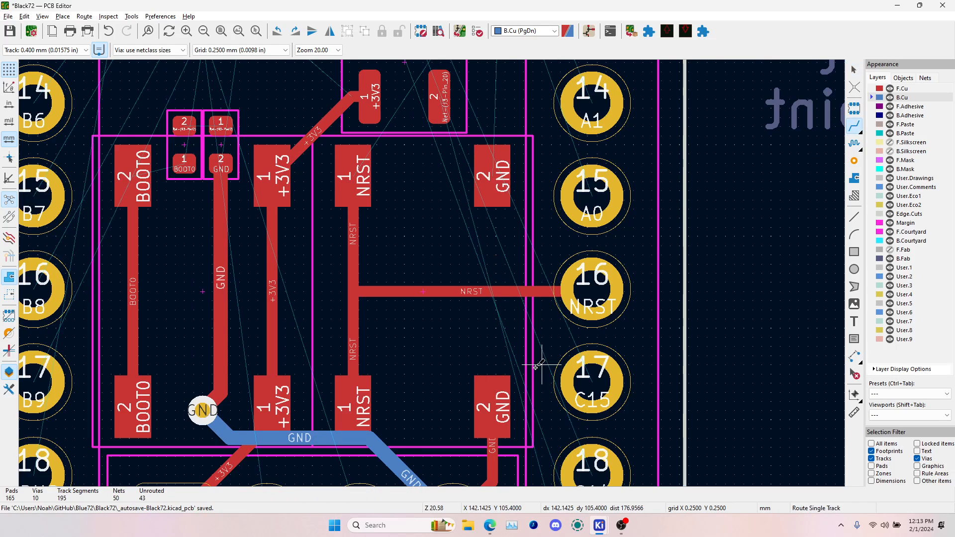
pyautogui.click(493, 403)
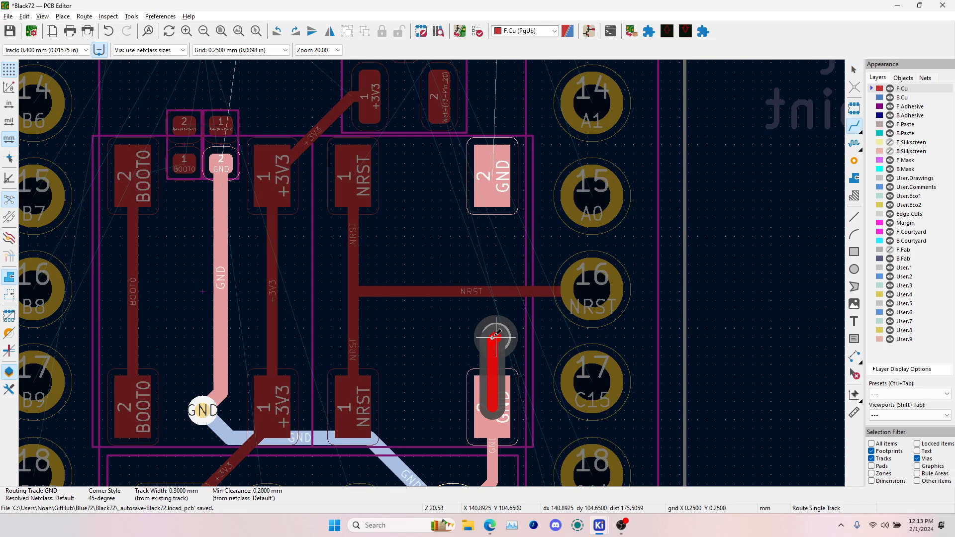
pyautogui.scroll(-2, 496, 336)
pyautogui.press('Escape')
pyautogui.click(442, 174)
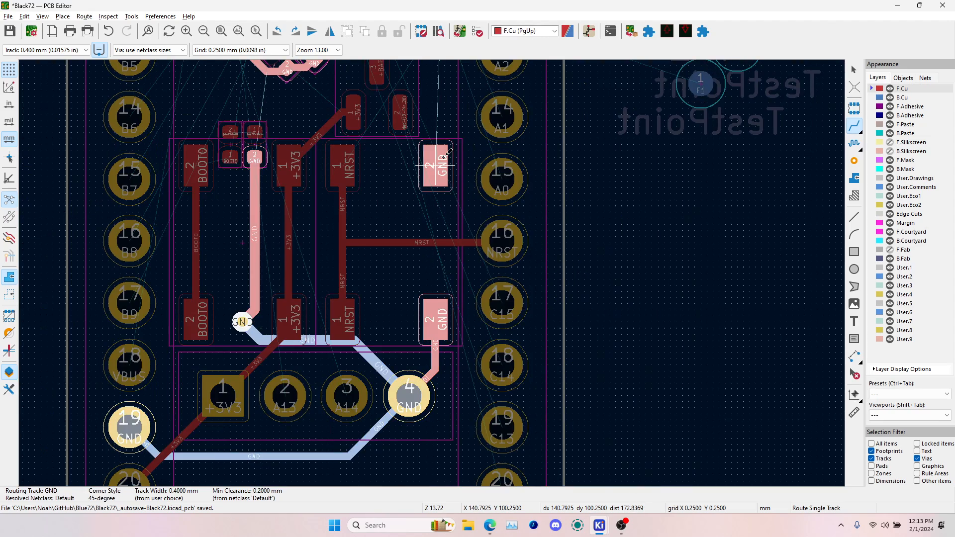
pyautogui.scroll(2, 443, 174)
pyautogui.scroll(-2, 432, 270)
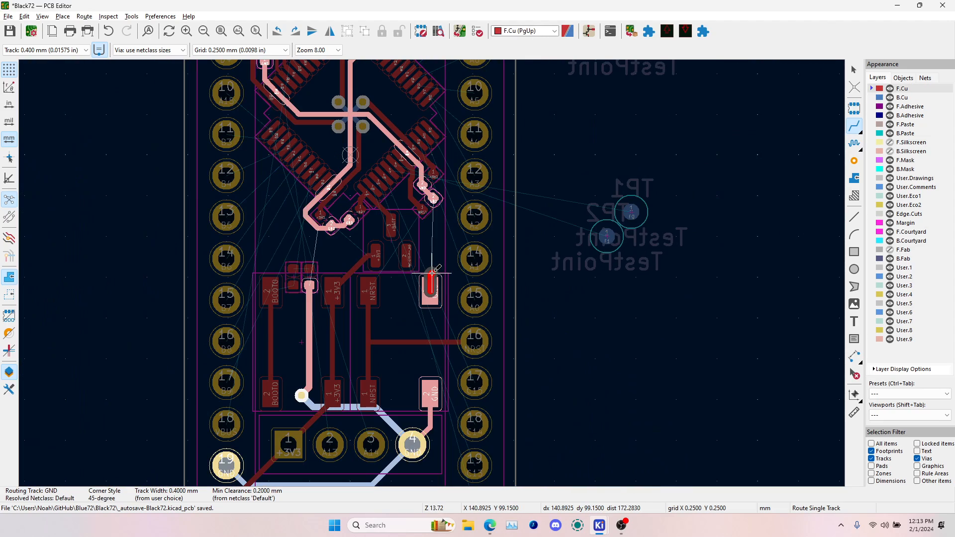
pyautogui.press('Escape')
pyautogui.press('pagedown')
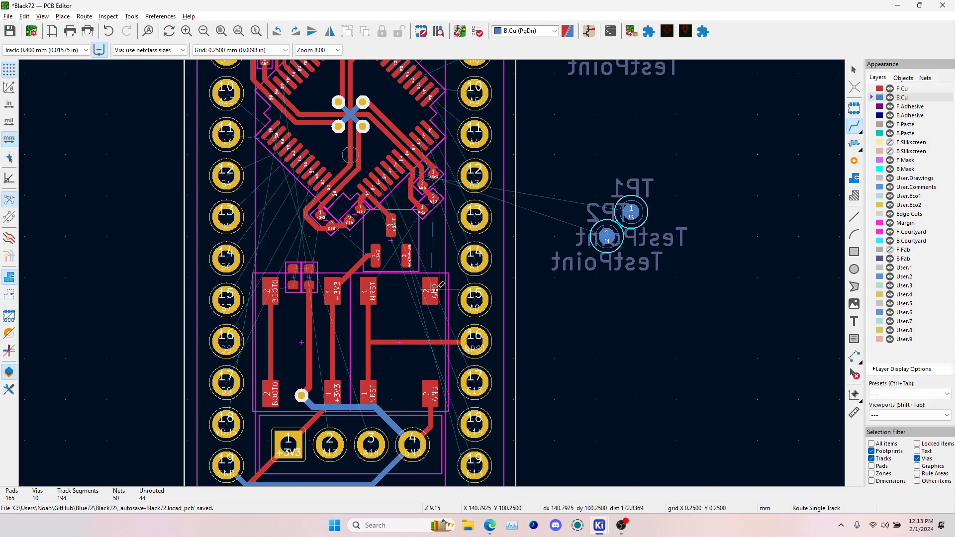
pyautogui.click(430, 289)
pyautogui.scroll(2, 433, 273)
pyautogui.press('Escape')
pyautogui.scroll(-3, 435, 275)
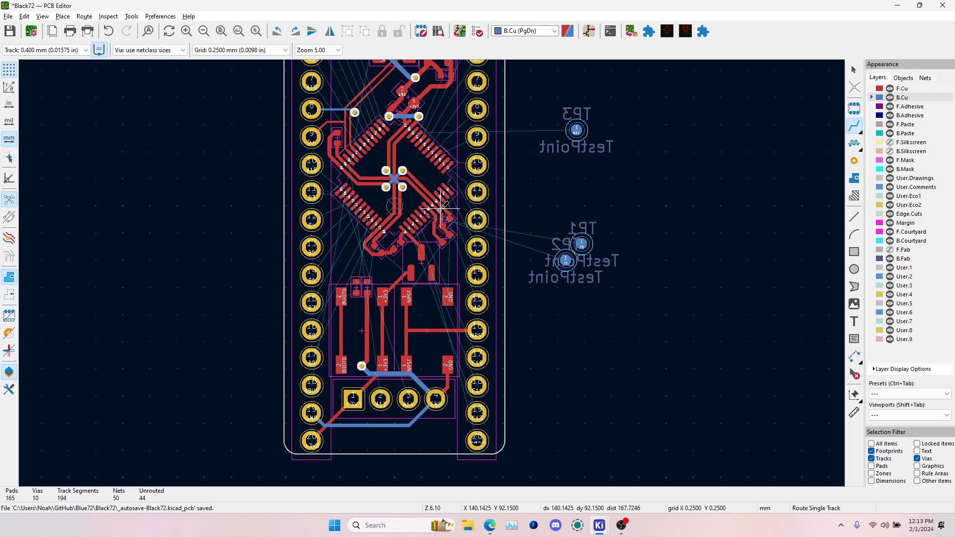
# - Route BOOT0 on F.Cu from the button's upper pad 2 to the resistor's pad 1, and join the resistor's pad 2 to the neighbouring pad 1
pyautogui.scroll(3, 348, 282)
pyautogui.click(327, 332)
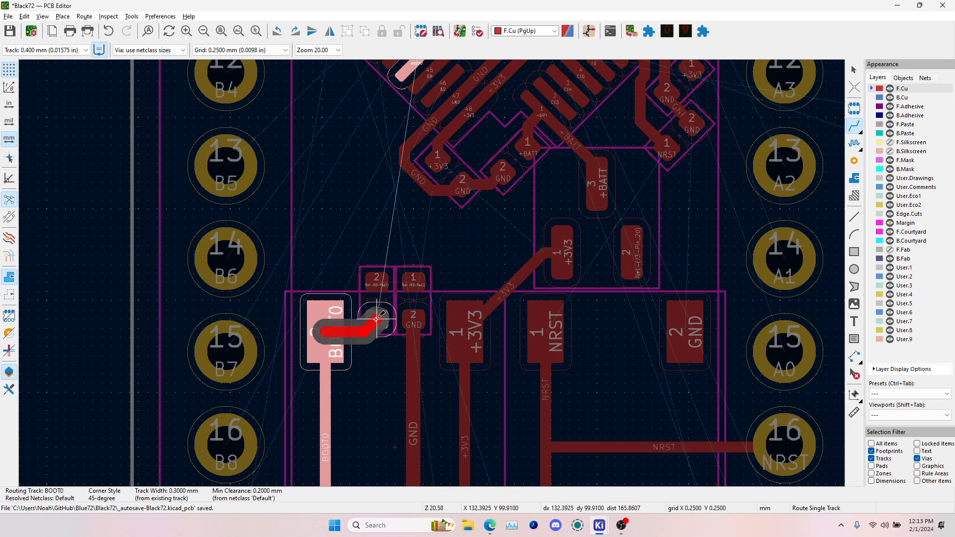
pyautogui.click(377, 320)
pyautogui.click(381, 283)
pyautogui.click(412, 281)
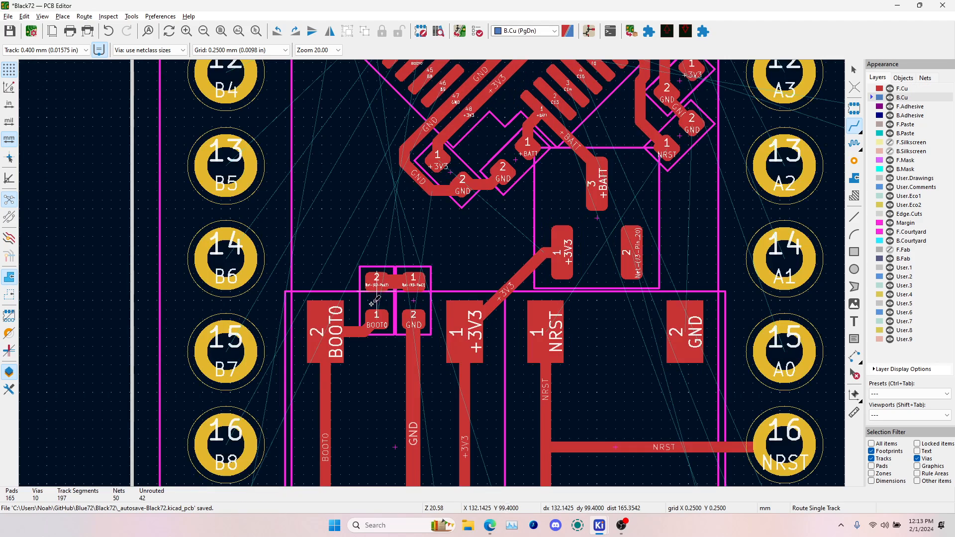
# - Route BOOT0 at 0.3 mm on F.Cu from the button's upper pad 2 to microcontroller pad 44
pyautogui.click(332, 329)
pyautogui.scroll(-4, 332, 328)
pyautogui.press('pageup')
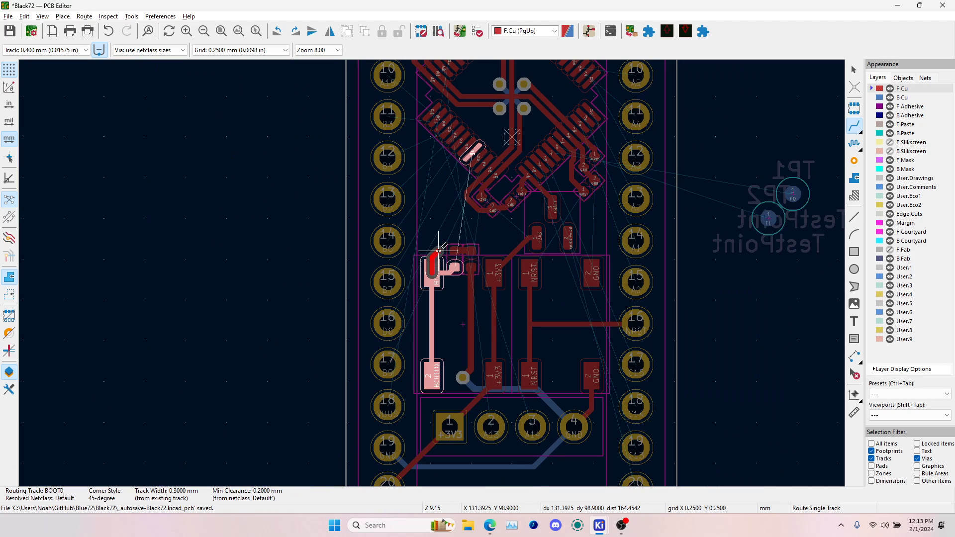
pyautogui.scroll(4, 440, 247)
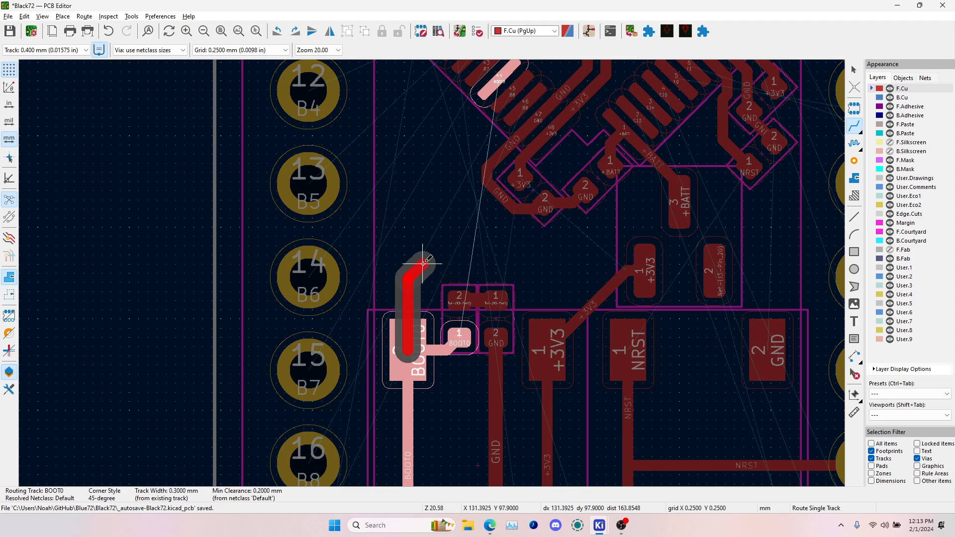
pyautogui.scroll(-2, 432, 273)
pyautogui.click(481, 157)
# - Set the track width to 0.25 mm and route B7 on F.Cu from microcontroller pad 43 to header pin 15
pyautogui.press('pagedown')
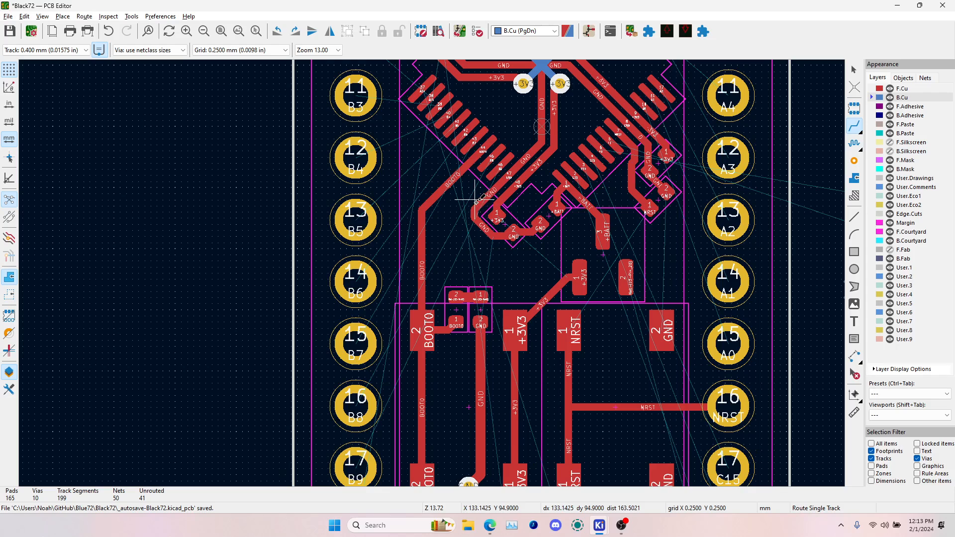
pyautogui.click(474, 141)
pyautogui.hotkey('shift', 'w')
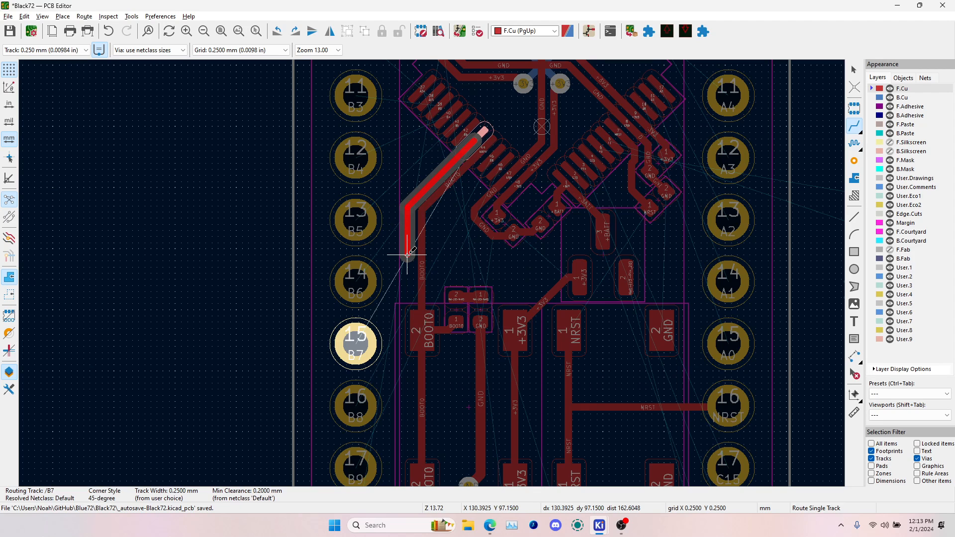
pyautogui.press('Escape')
# - Route B6 at 0.25 mm on F.Cu from header pin 14 to microcontroller pad 42, alongside the B7 track
pyautogui.press('pagedown')
pyautogui.click(357, 279)
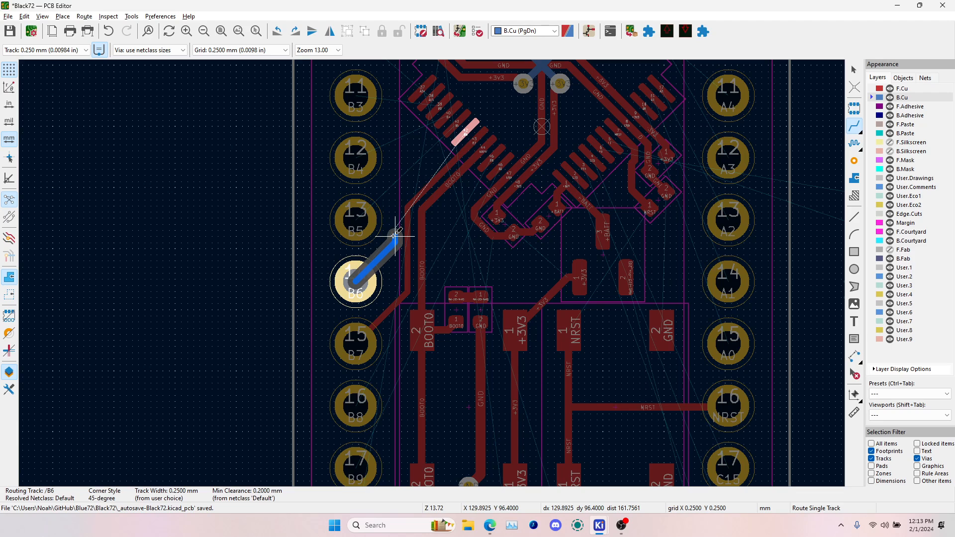
pyautogui.press('pageup')
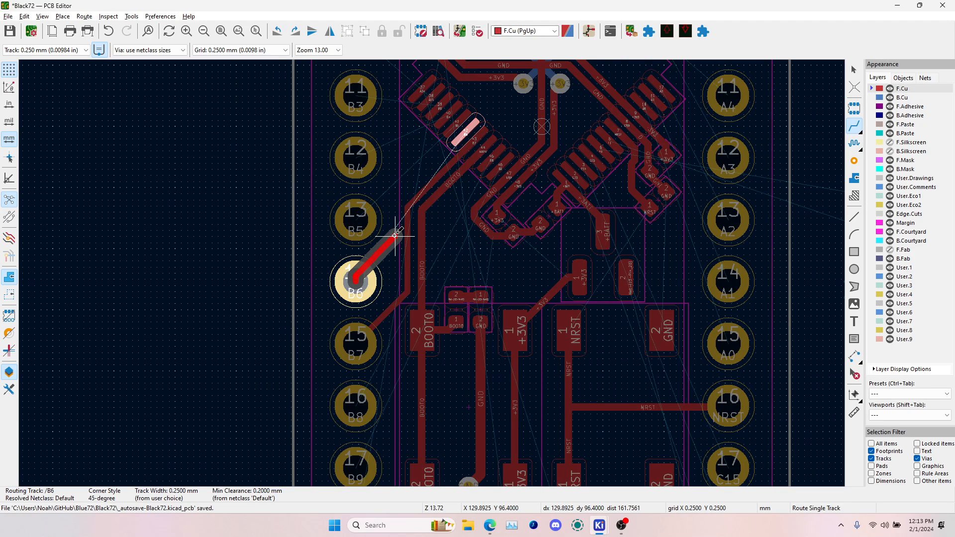
pyautogui.scroll(6, 395, 234)
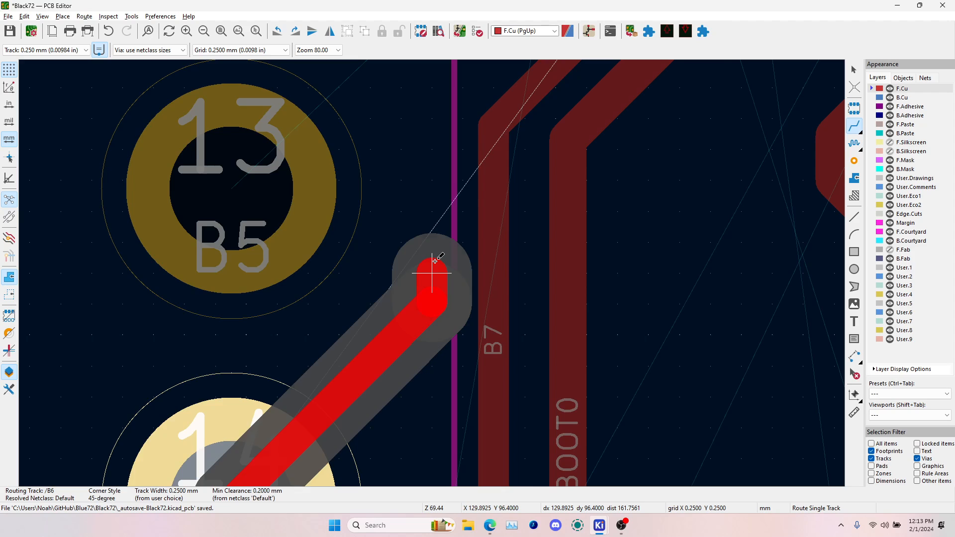
pyautogui.scroll(-4, 436, 259)
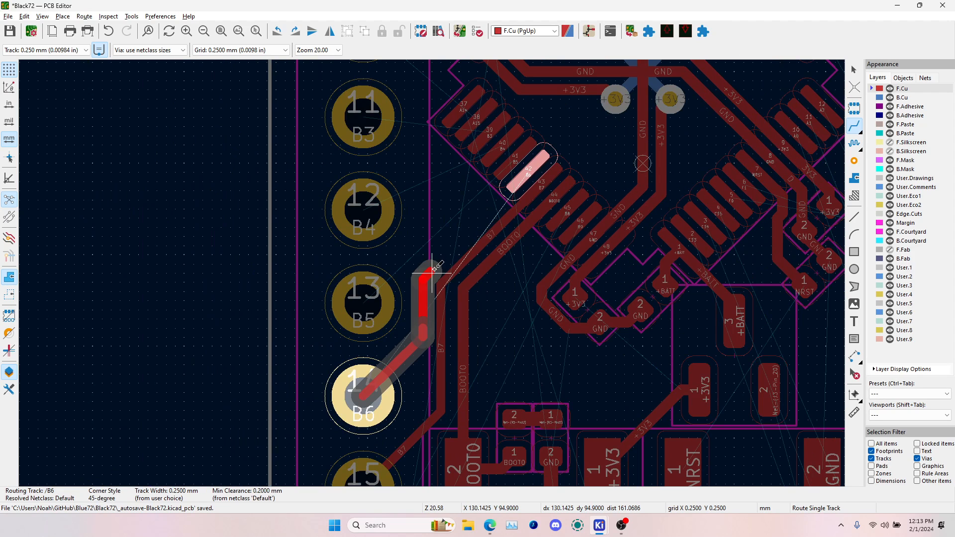
pyautogui.click(523, 180)
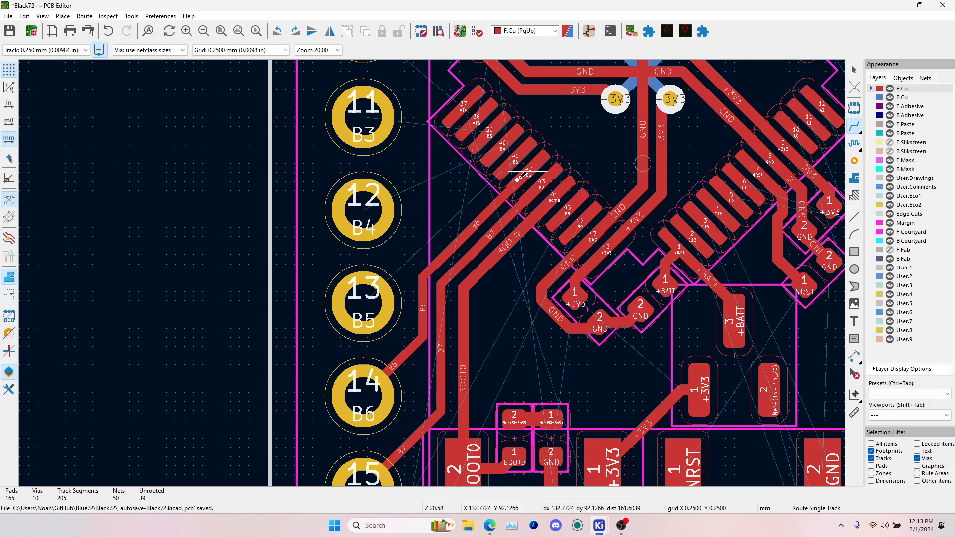
# - Route B5 at 0.25 mm on F.Cu from microcontroller pad 41 toward header pin 13
pyautogui.click(517, 155)
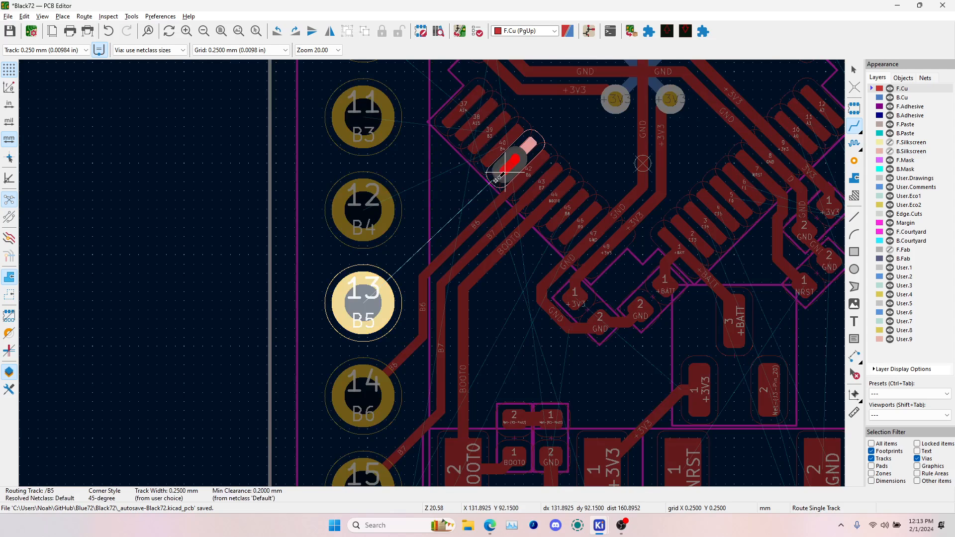
# - Finish the B5 track at header pad 13 and route B4 from the chip to header pad 12
pyautogui.click(366, 298)
pyautogui.click(499, 144)
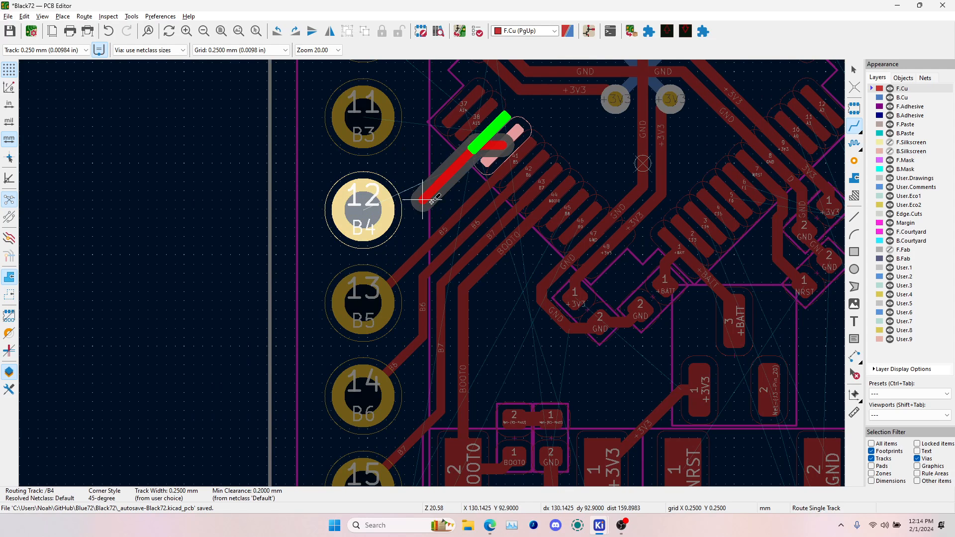
pyautogui.click(371, 209)
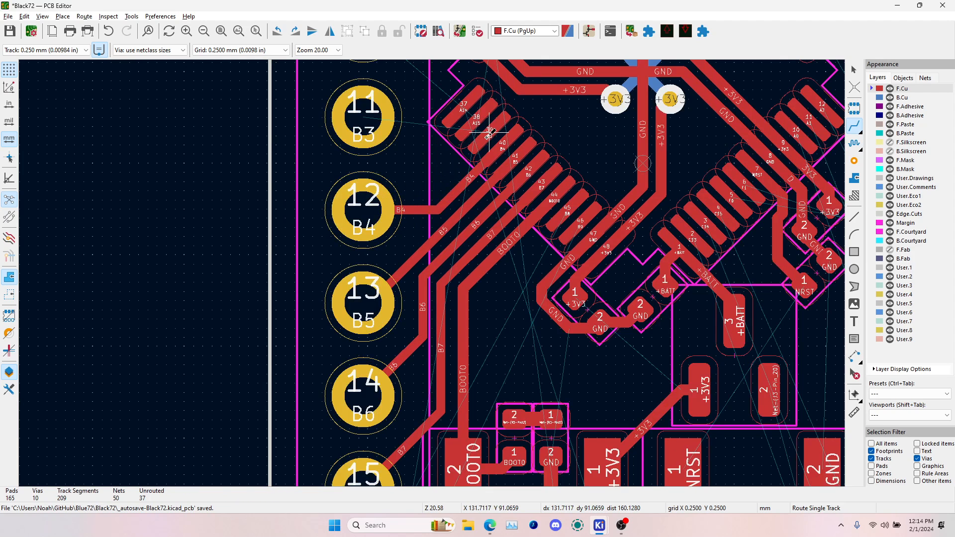
# - Route B3 from chip pad 39 to header pad 11 and A15 from chip pad 38 to header pad 10 on F.Cu
pyautogui.click(485, 131)
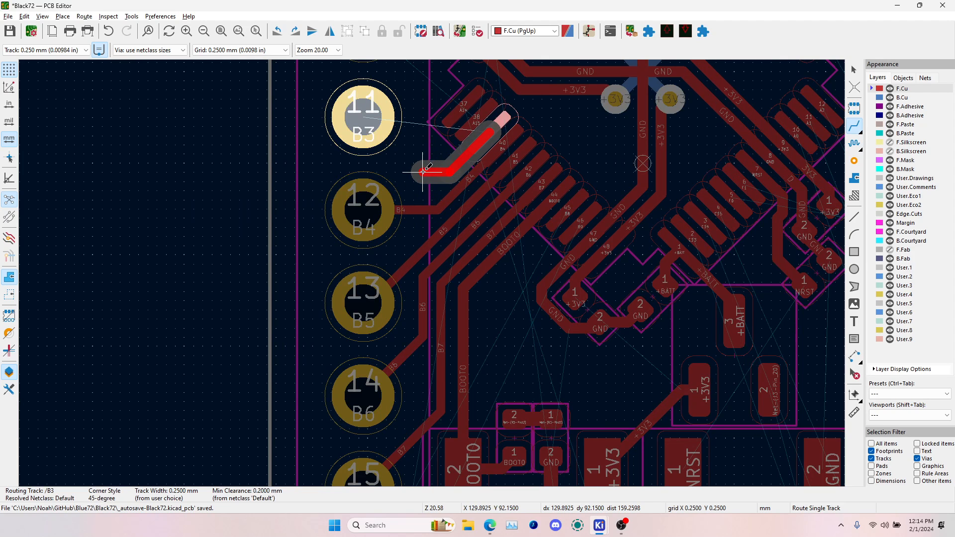
pyautogui.click(367, 121)
pyautogui.scroll(-3, 423, 143)
pyautogui.scroll(4, 438, 260)
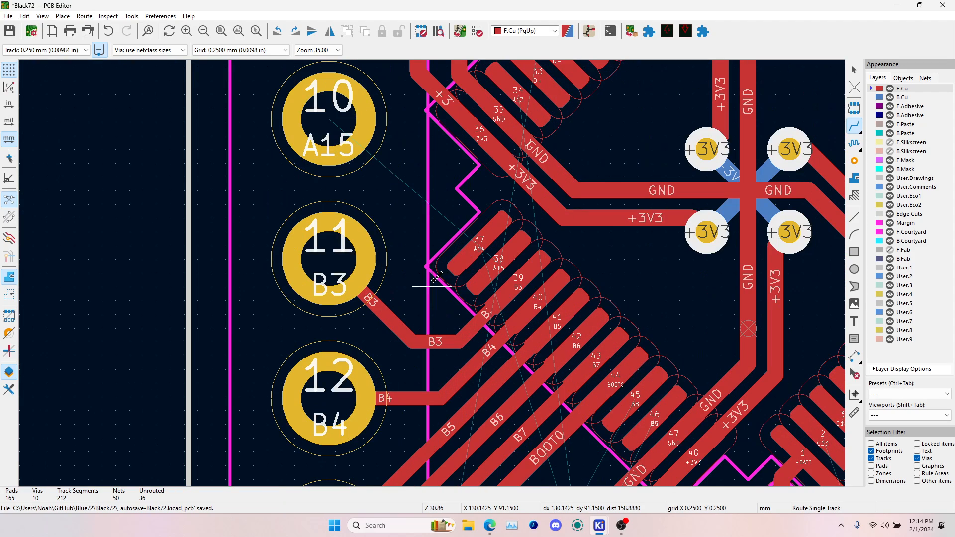
pyautogui.click(495, 264)
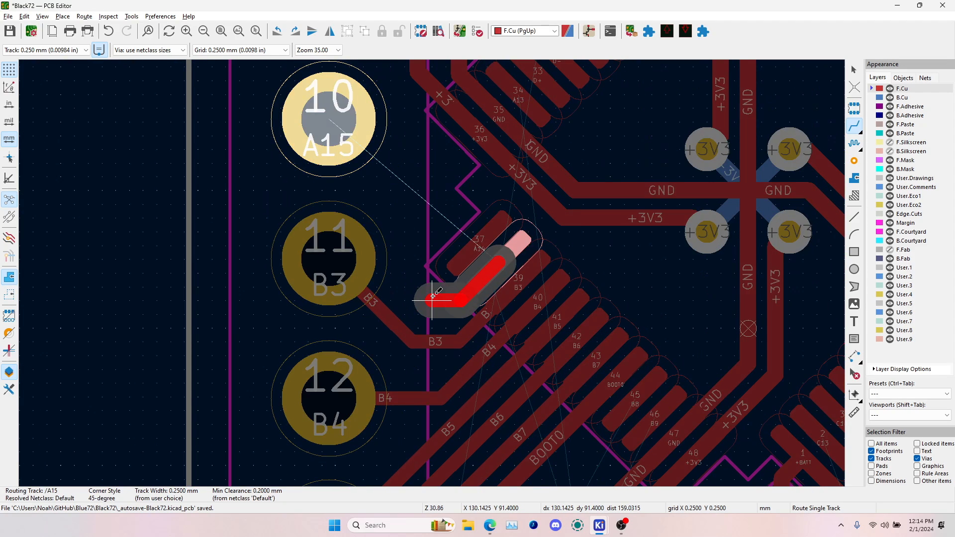
pyautogui.click(330, 118)
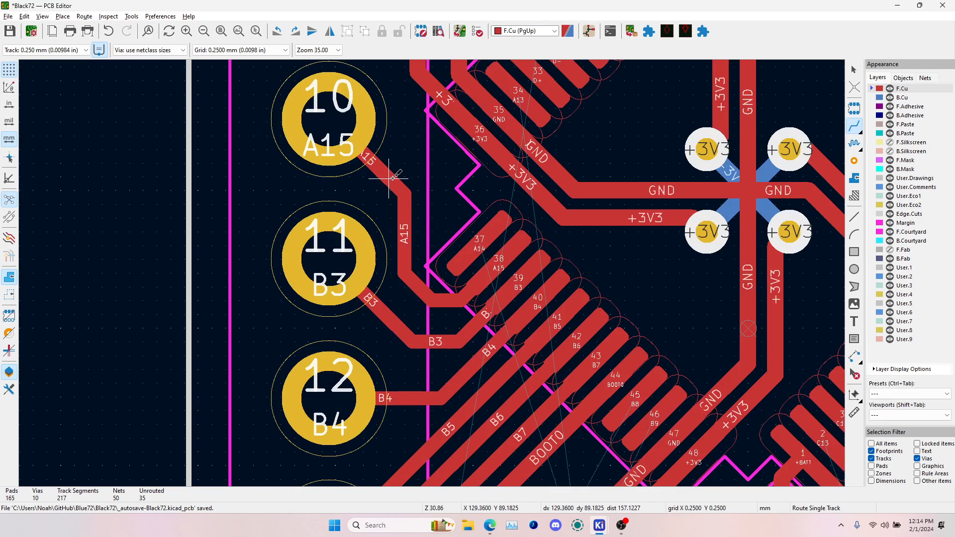
# - Switch to the browser to examine the WeAct BlackPill product photo against the board layout, and return to the PCB Editor
pyautogui.scroll(-5, 450, 314)
pyautogui.hotkey('alt', 'Tab')
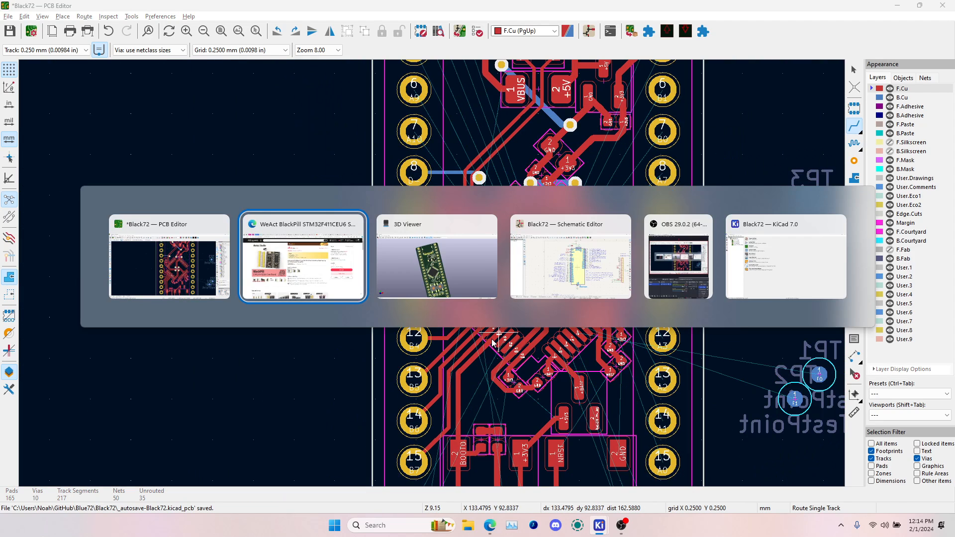
pyautogui.press('Tab')
pyautogui.hotkey('alt', 'Tab')
pyautogui.press('Tab')
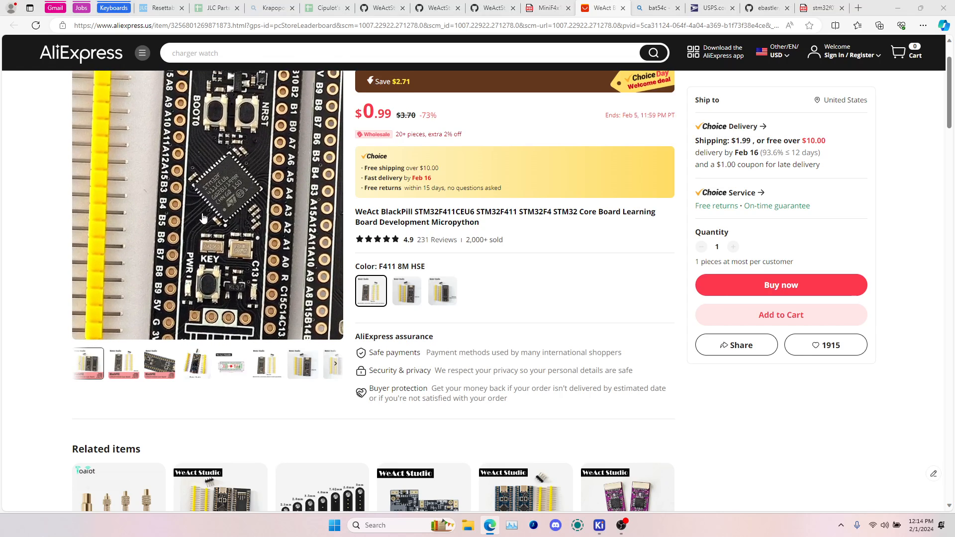
pyautogui.hotkey('alt', 'Tab')
pyautogui.press('Tab')
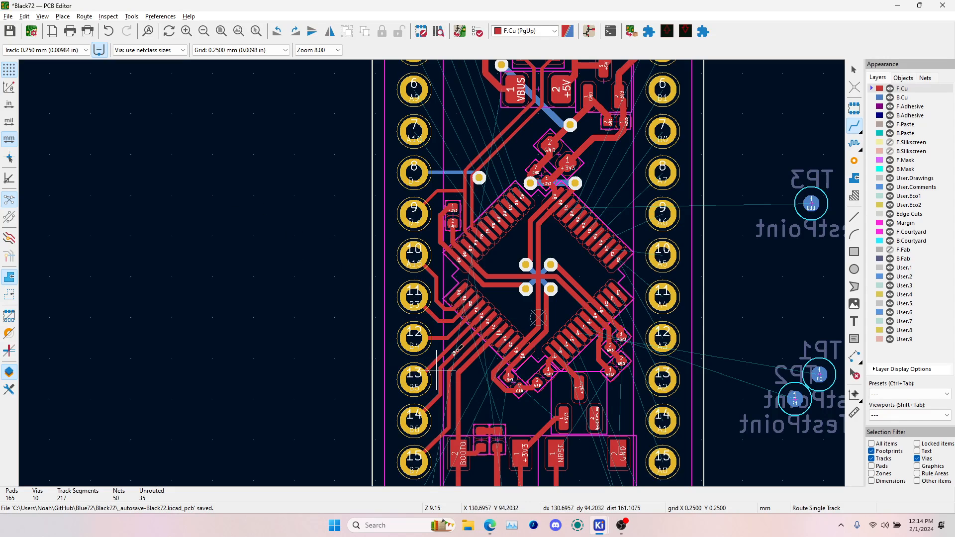
pyautogui.hotkey('alt', 'Tab')
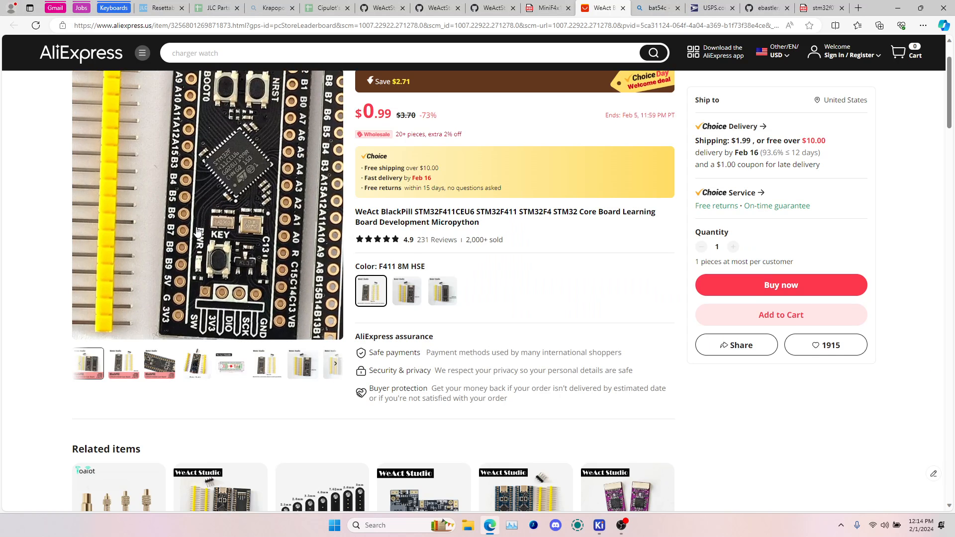
pyautogui.hotkey('alt', 'Tab')
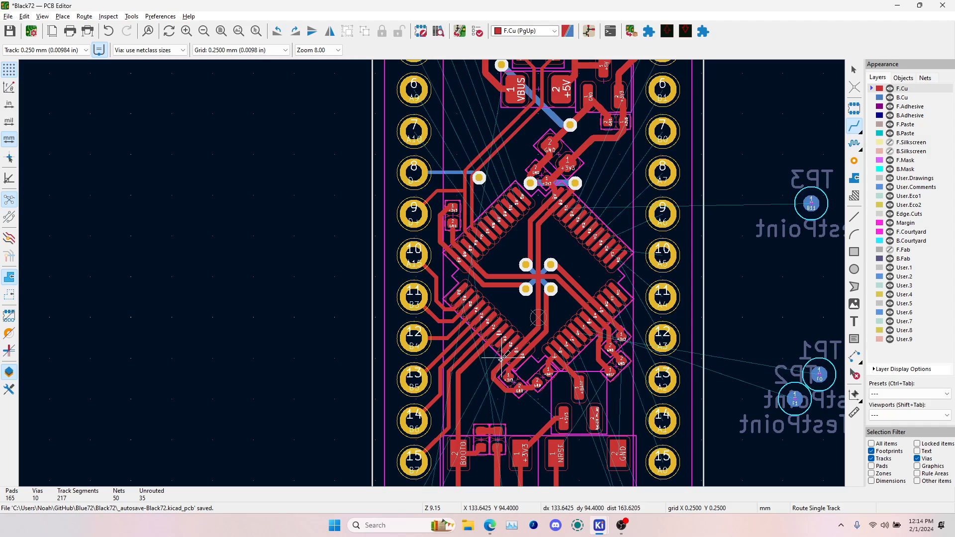
# - Examine header pads 16 to 20 and the chip's B8 and B9 pads for the remaining connections
pyautogui.scroll(3, 485, 382)
pyautogui.scroll(-5, 476, 176)
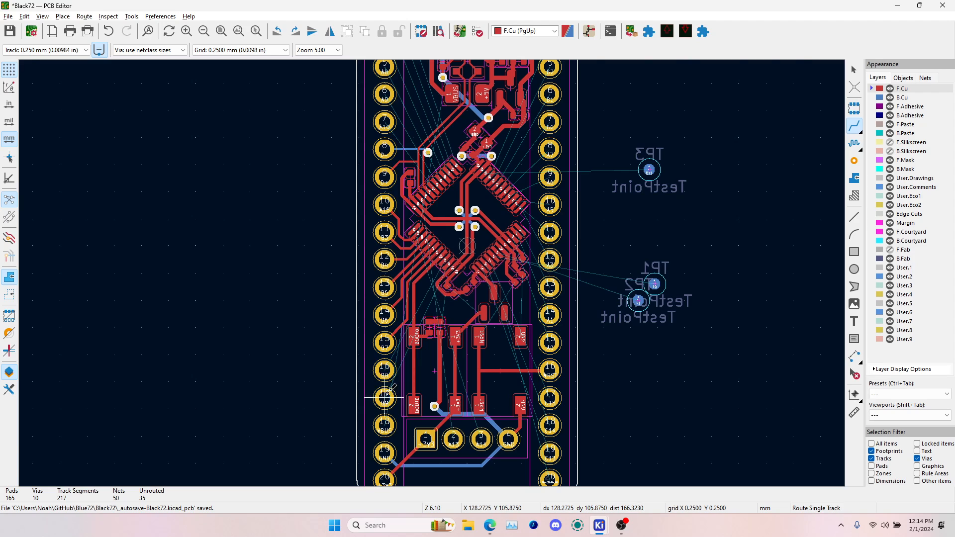
pyautogui.scroll(2, 386, 396)
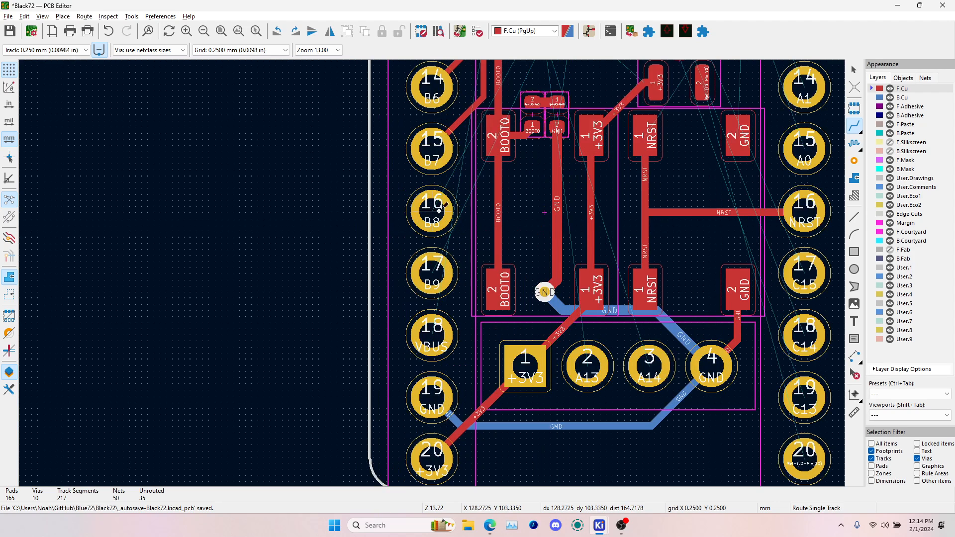
pyautogui.scroll(-2, 438, 228)
pyautogui.scroll(2, 432, 269)
pyautogui.scroll(-2, 433, 303)
pyautogui.scroll(1, 439, 323)
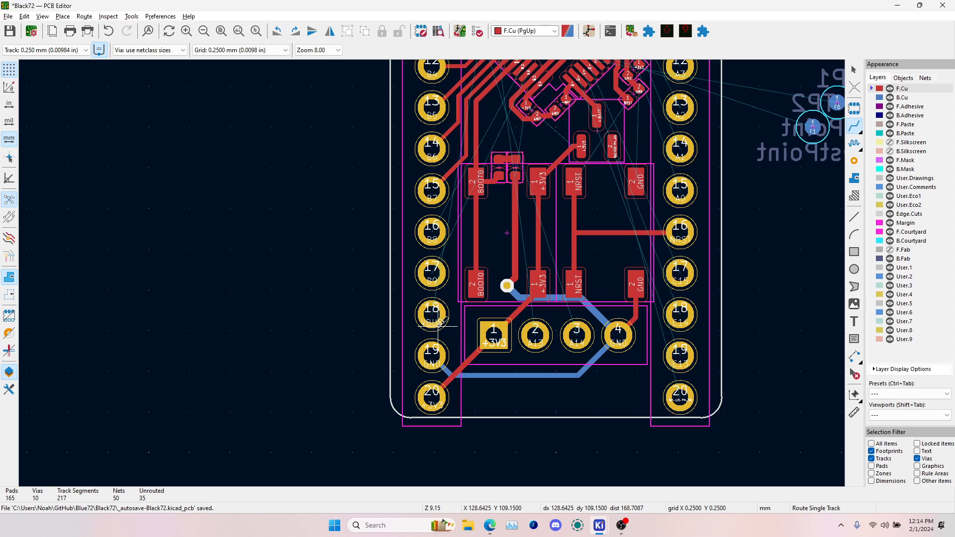
pyautogui.scroll(-2, 435, 264)
pyautogui.scroll(5, 453, 224)
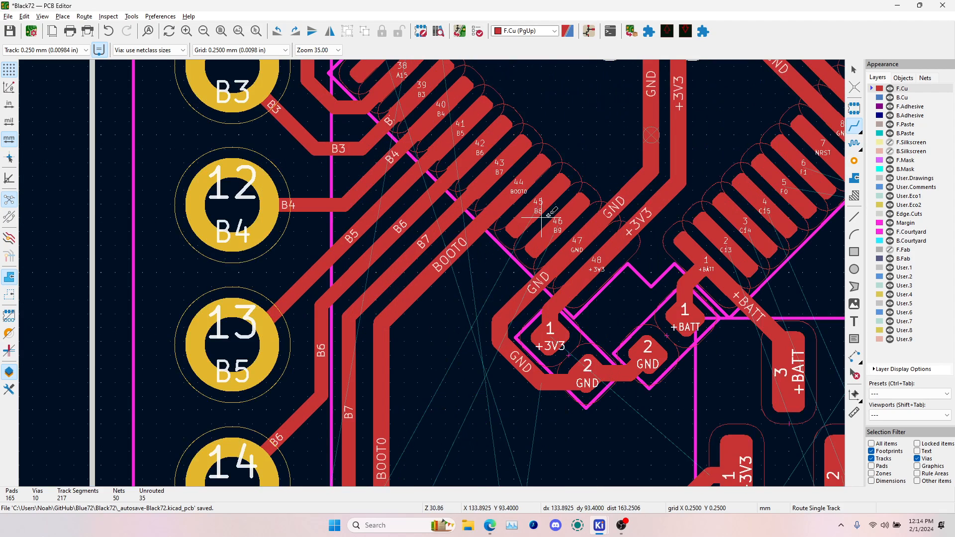
# - Route B8 from chip pad 45 on F.Cu, through a via above the BOOT0 resistor, to header pad 16 on B.Cu
pyautogui.click(538, 205)
pyautogui.scroll(-3, 433, 324)
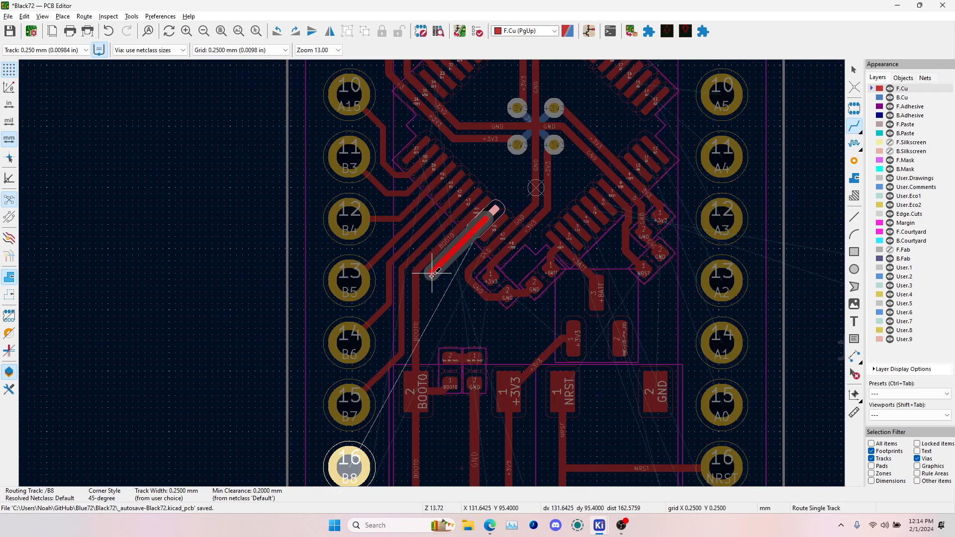
pyautogui.scroll(3, 428, 307)
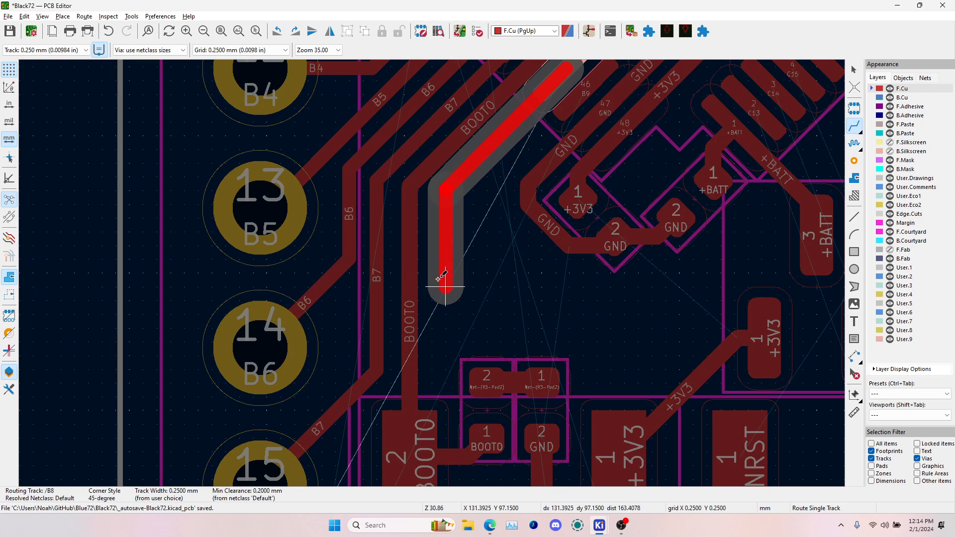
pyautogui.click(436, 274)
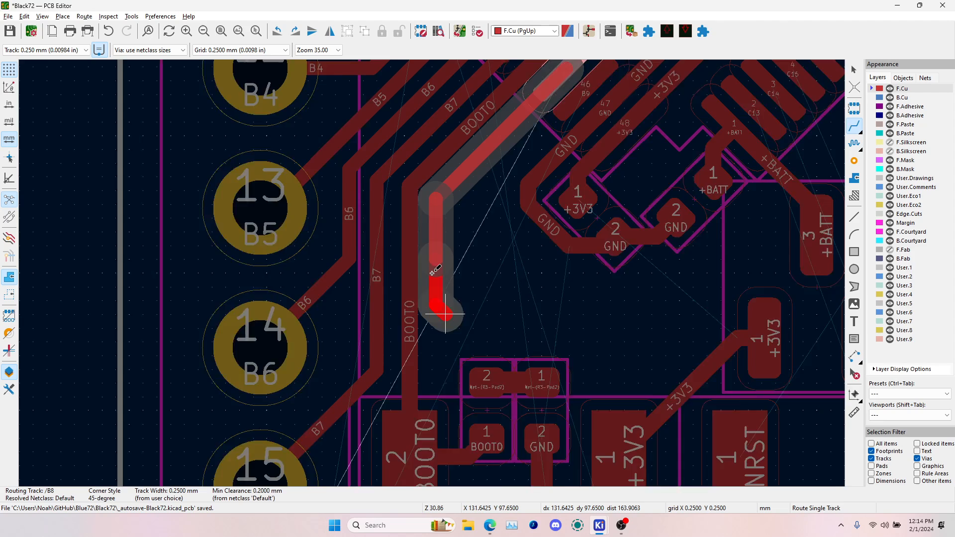
pyautogui.scroll(-2, 432, 273)
pyautogui.press('v')
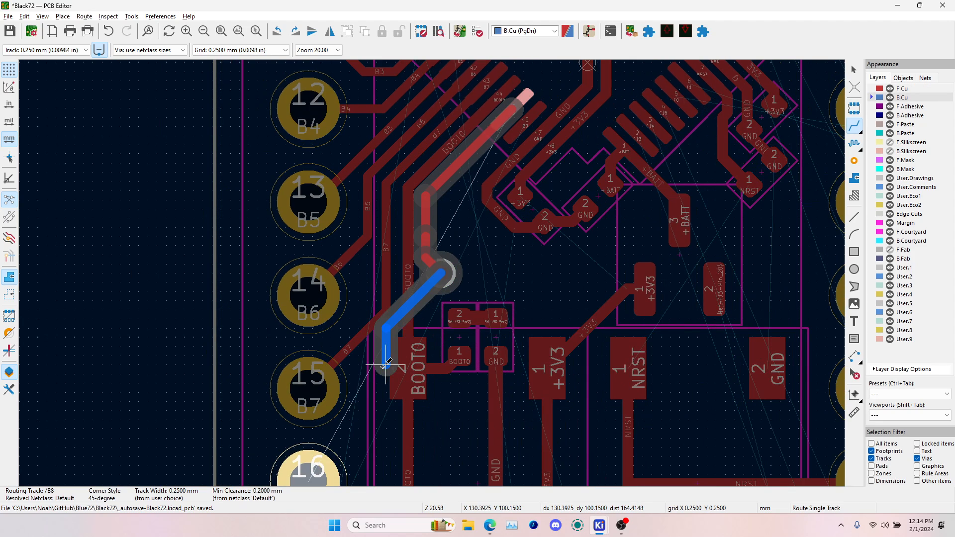
pyautogui.click(368, 393)
pyautogui.click(309, 479)
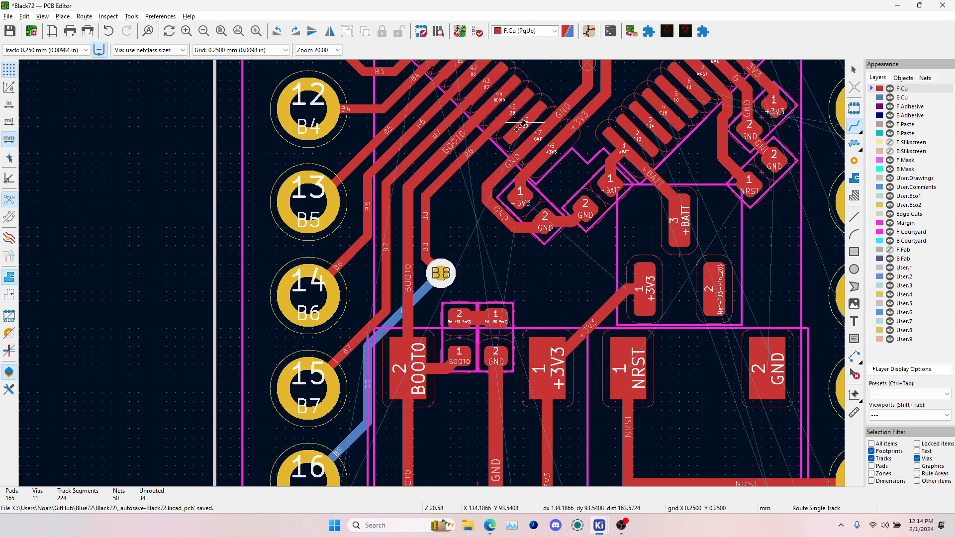
# - Route B9 from chip pad 46 through a via beside the B8 via to header pad 17 on B.Cu, and return to F.Cu
pyautogui.click(525, 122)
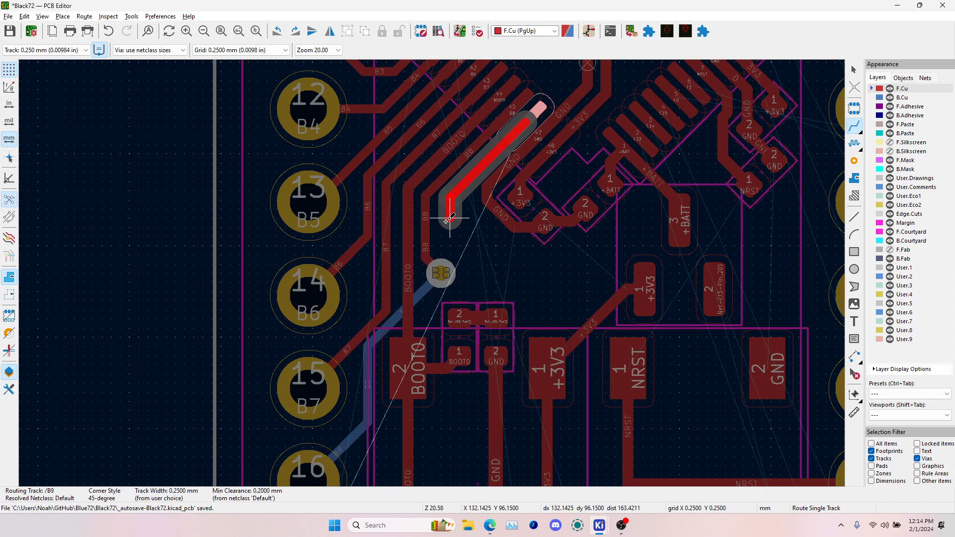
pyautogui.press('v')
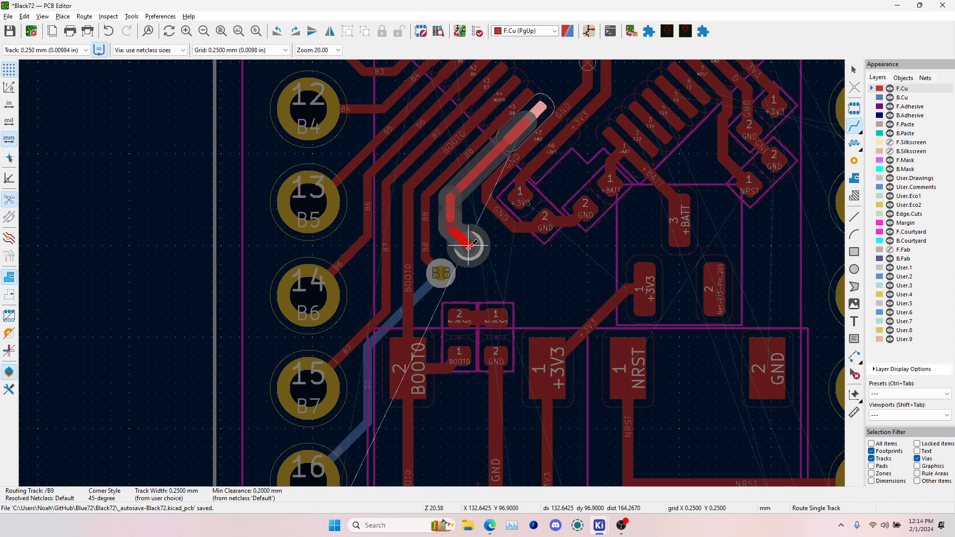
pyautogui.click(468, 247)
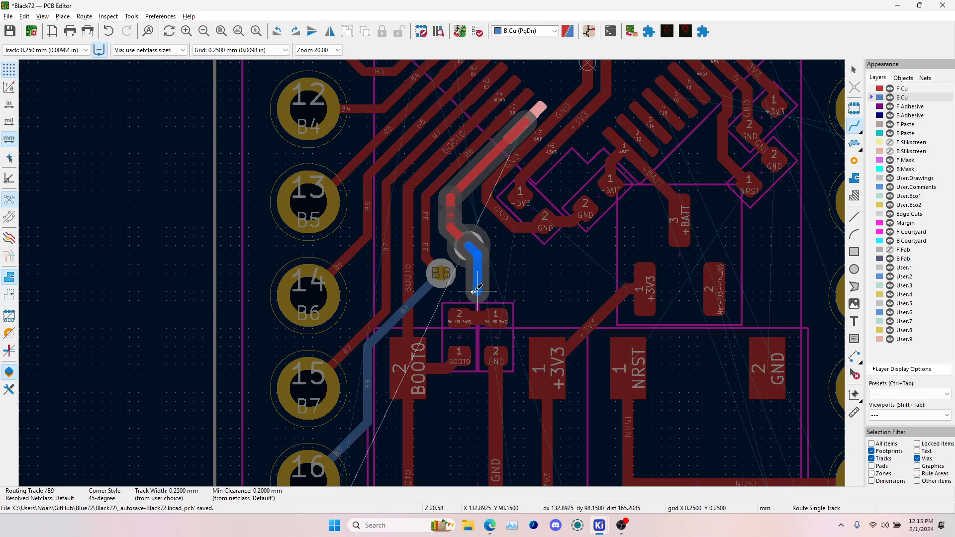
pyautogui.scroll(-2, 472, 309)
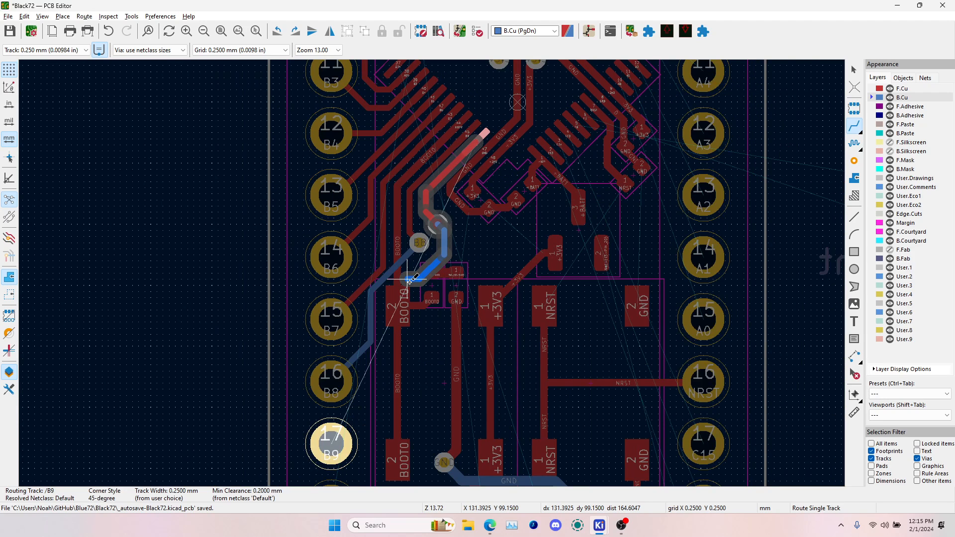
pyautogui.click(331, 444)
pyautogui.press('pageup')
pyautogui.scroll(-3, 462, 219)
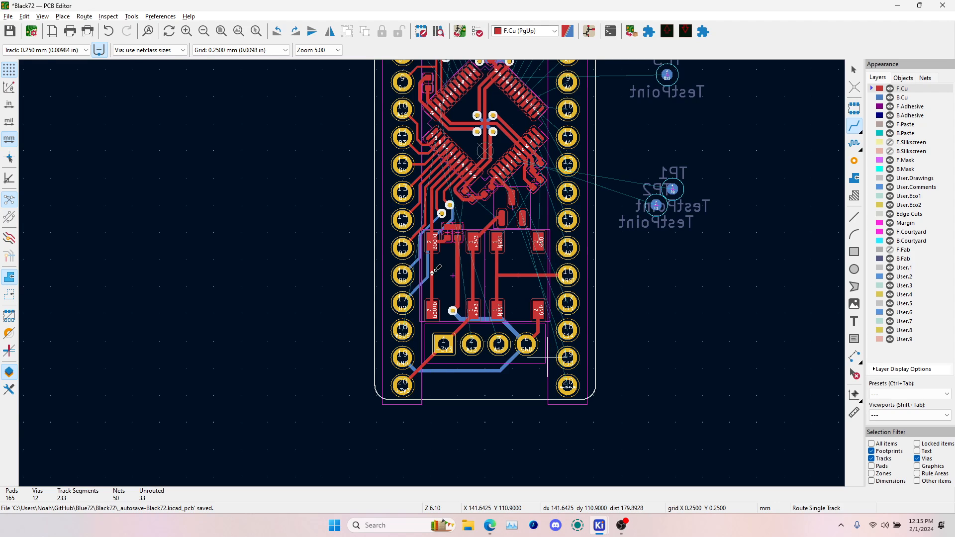
pyautogui.scroll(3, 572, 383)
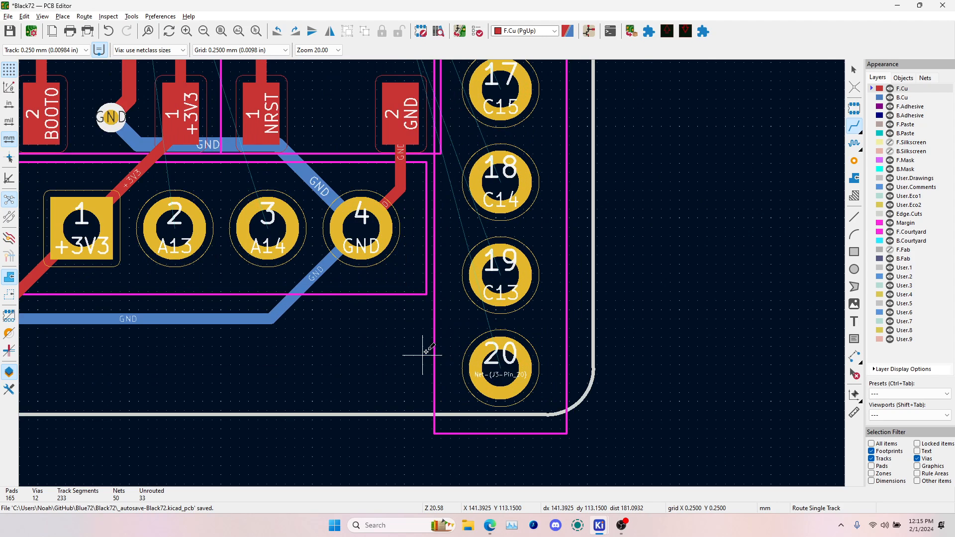
pyautogui.click(505, 361)
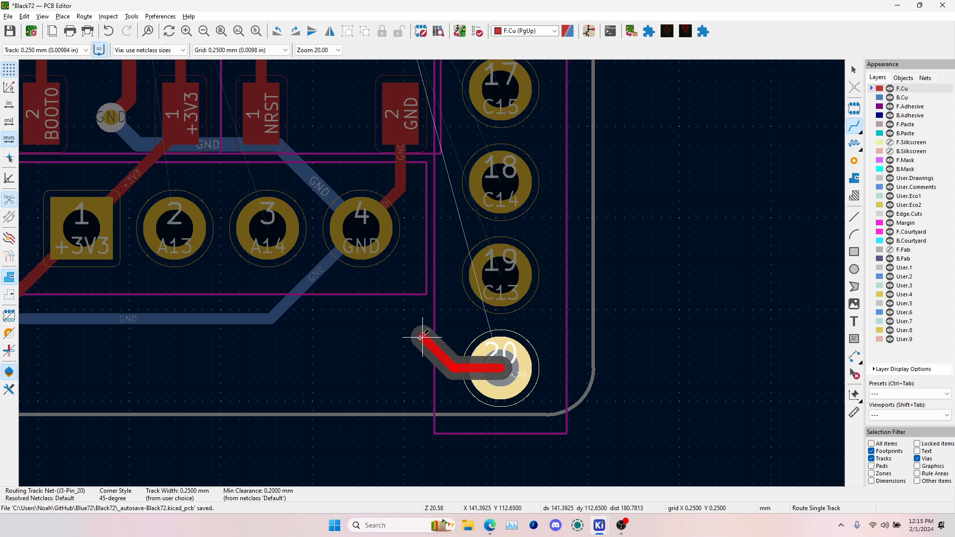
pyautogui.press('Escape')
pyautogui.scroll(-5, 428, 328)
pyautogui.scroll(2, 432, 273)
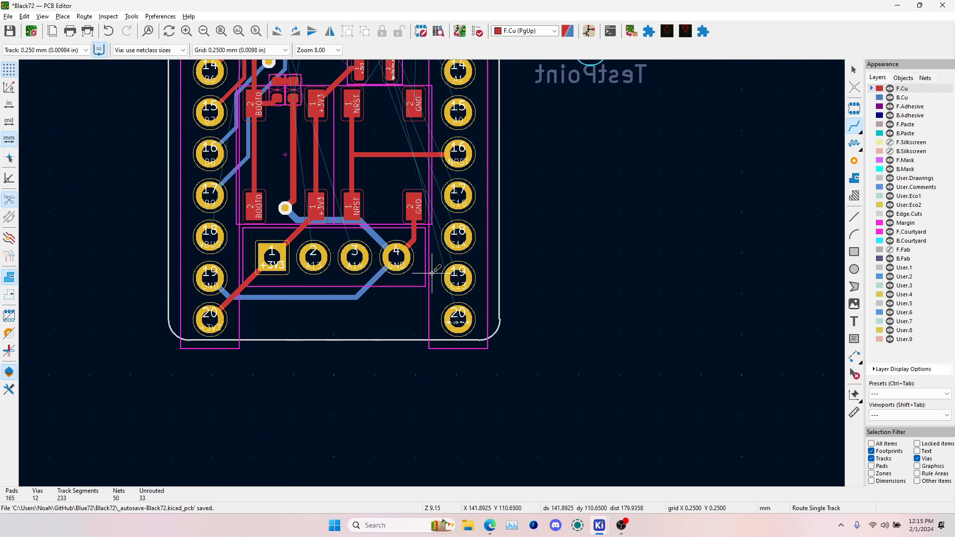
pyautogui.scroll(-2, 432, 272)
pyautogui.scroll(4, 432, 272)
pyautogui.scroll(-4, 432, 273)
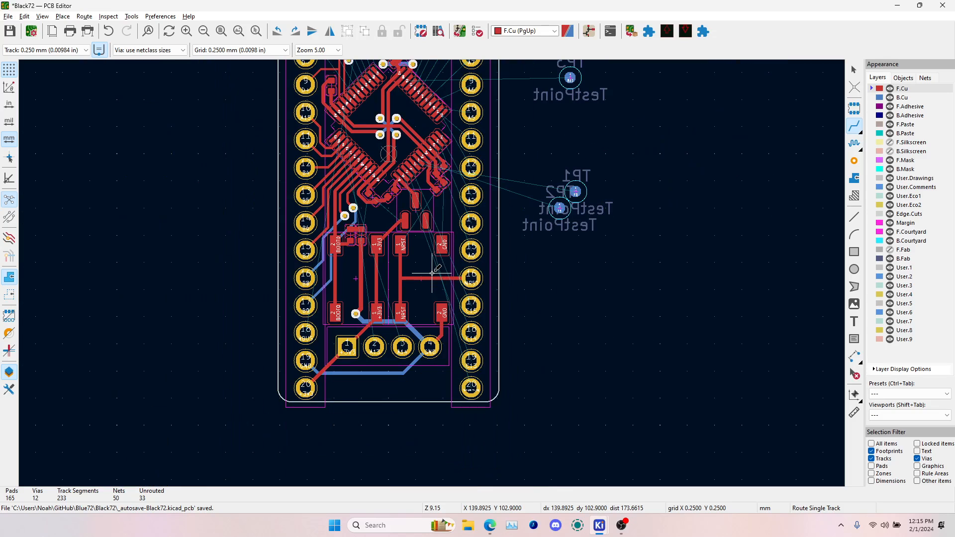
# - Route a 0.4 mm F.Cu track from header pad 20 up between the GND pads and the header to pad 2 of the +BATT component
pyautogui.click(472, 388)
pyautogui.scroll(4, 471, 388)
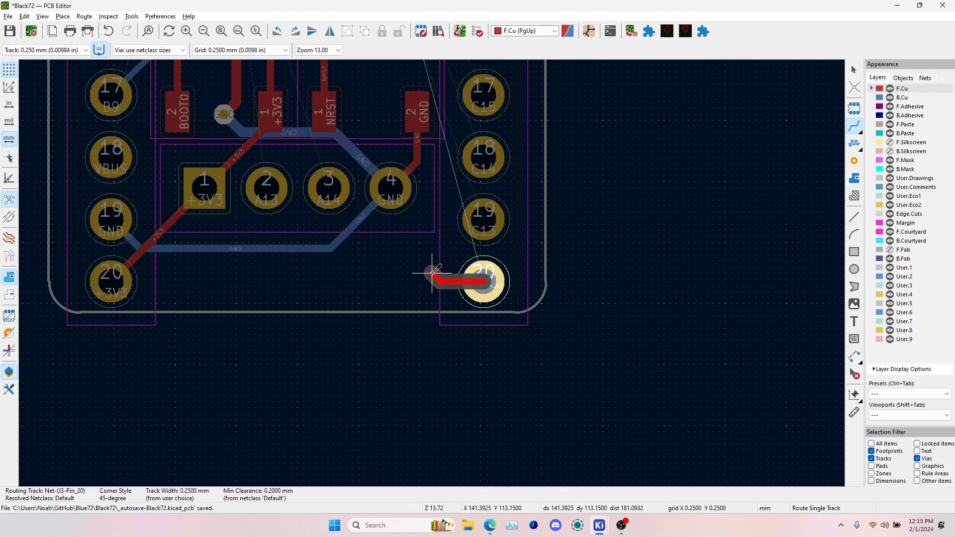
pyautogui.press('w')
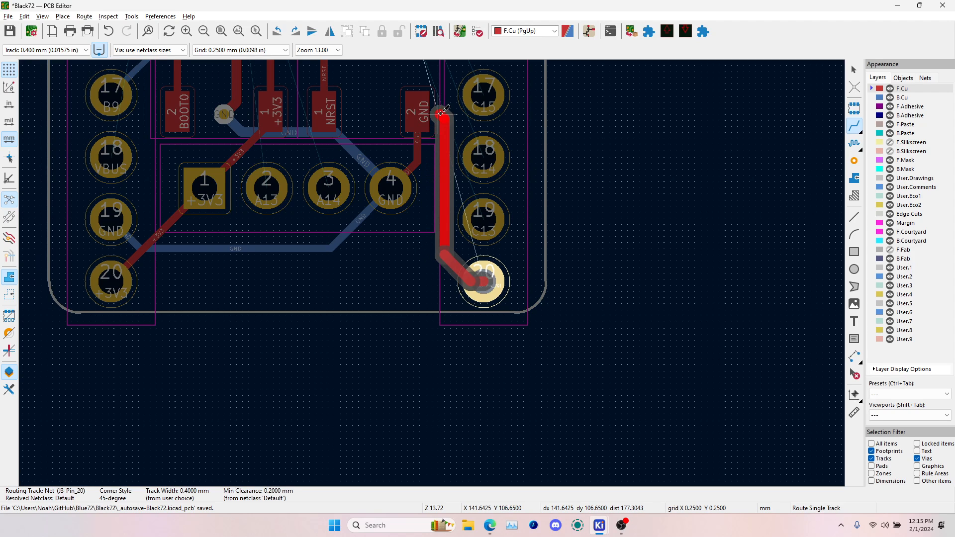
pyautogui.scroll(-4, 443, 100)
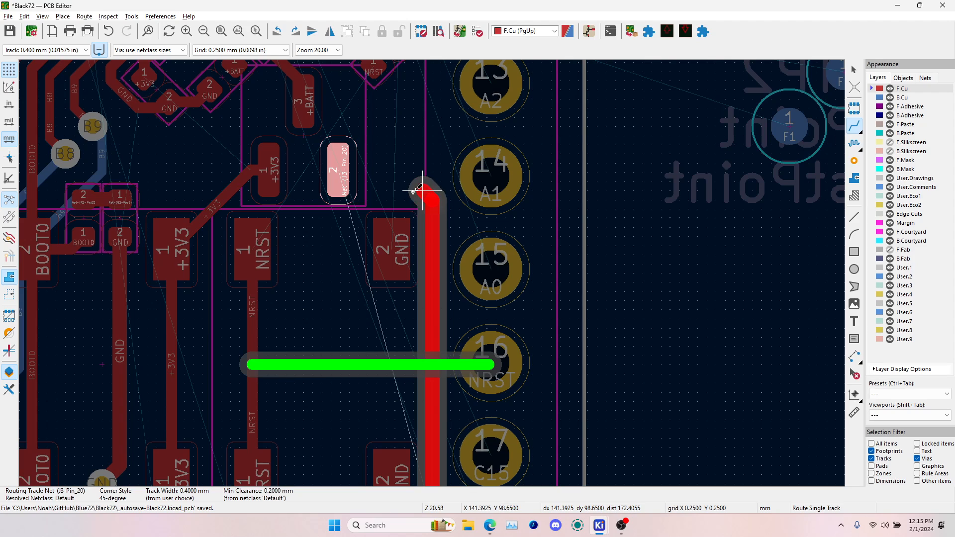
pyautogui.click(343, 169)
pyautogui.press('Escape')
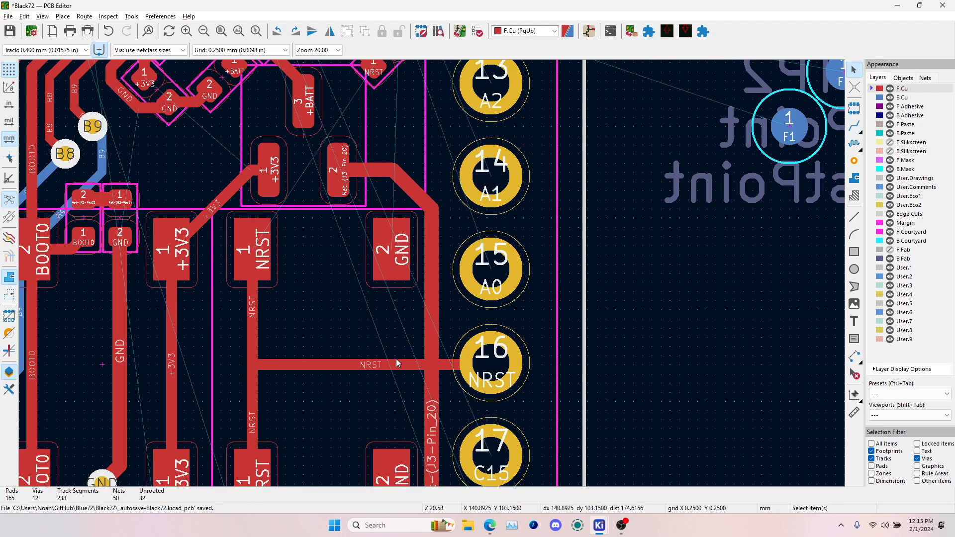
# - Delete the F.Cu NRST track between the reset switch track and header pad 16
pyautogui.click(396, 359)
pyautogui.press('Delete')
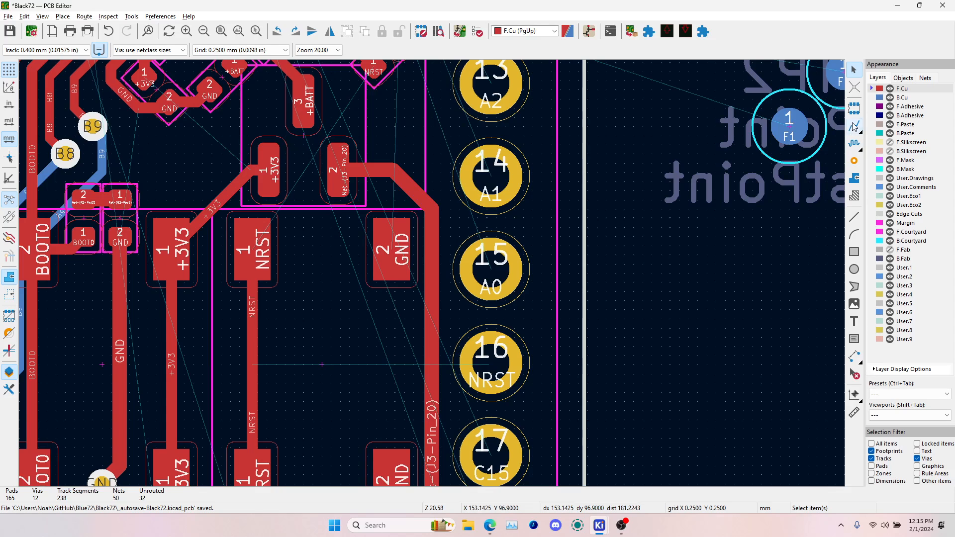
# - Try to route NRST from header pad 16 on B.Cu through a via to the reset switch track on F.Cu
pyautogui.press('x')
pyautogui.click(490, 364)
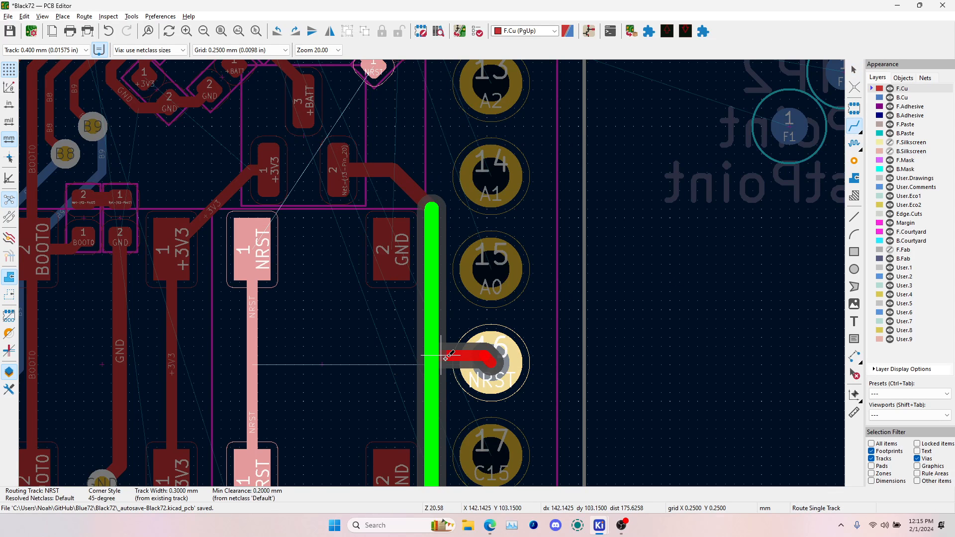
pyautogui.press('pagedown')
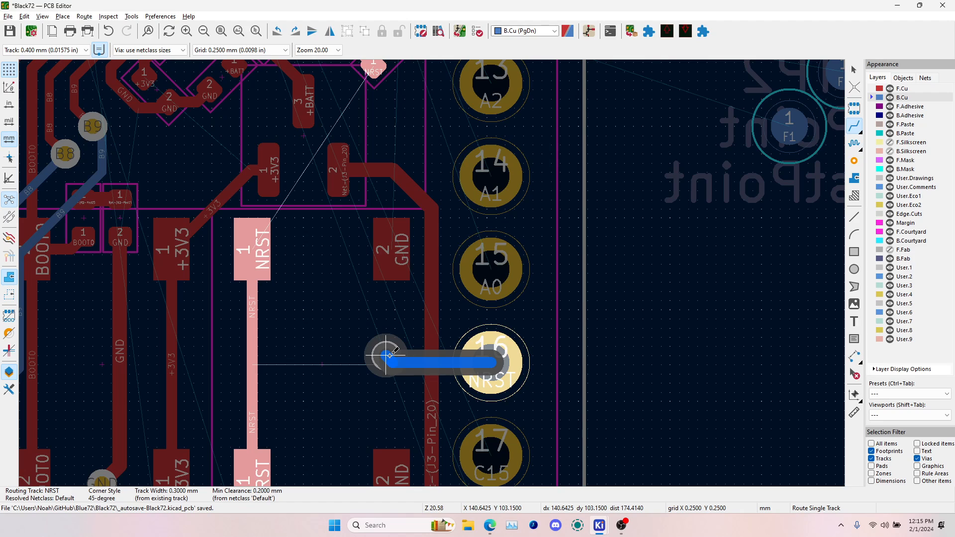
pyautogui.press('pageup')
pyautogui.click(258, 356)
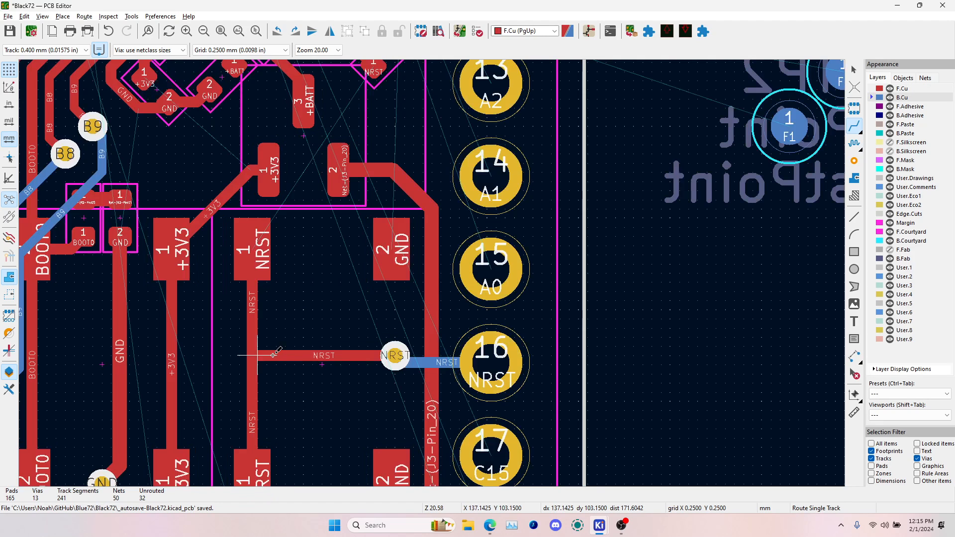
pyautogui.click(267, 363)
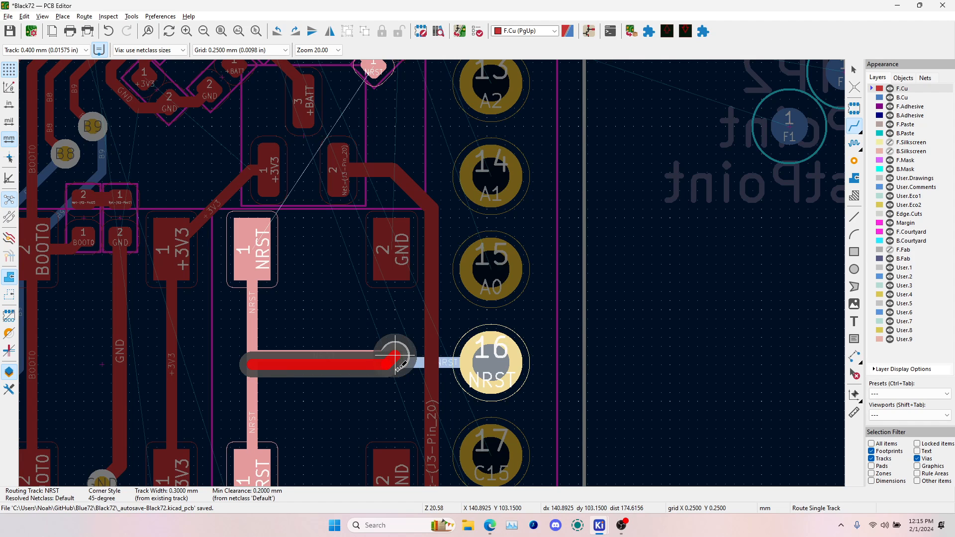
pyautogui.click(376, 363)
pyautogui.hotkey('ctrl', 'z')
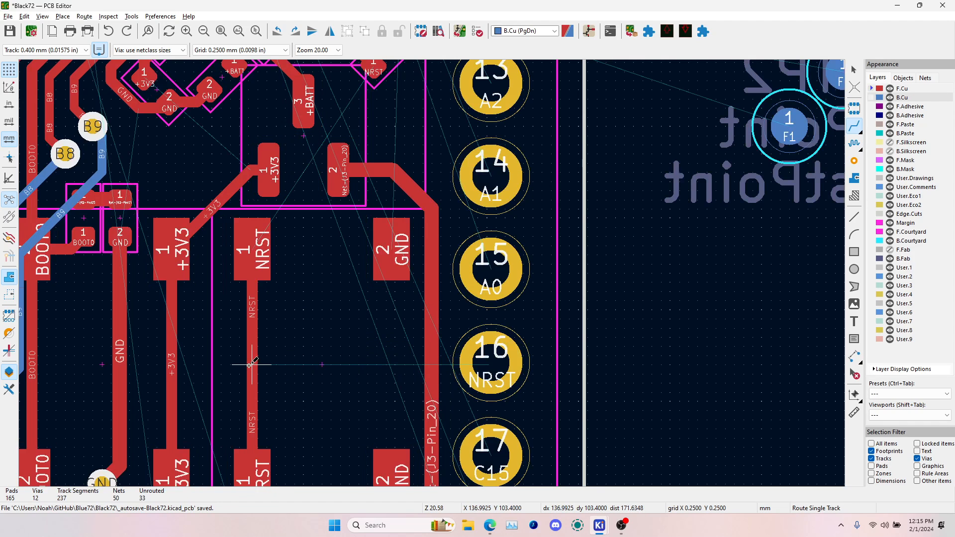
# - Route NRST from the reset switch track on F.Cu through a via before the battery track to header pad 16 on B.Cu
pyautogui.click(251, 364)
pyautogui.press('v')
pyautogui.click(386, 364)
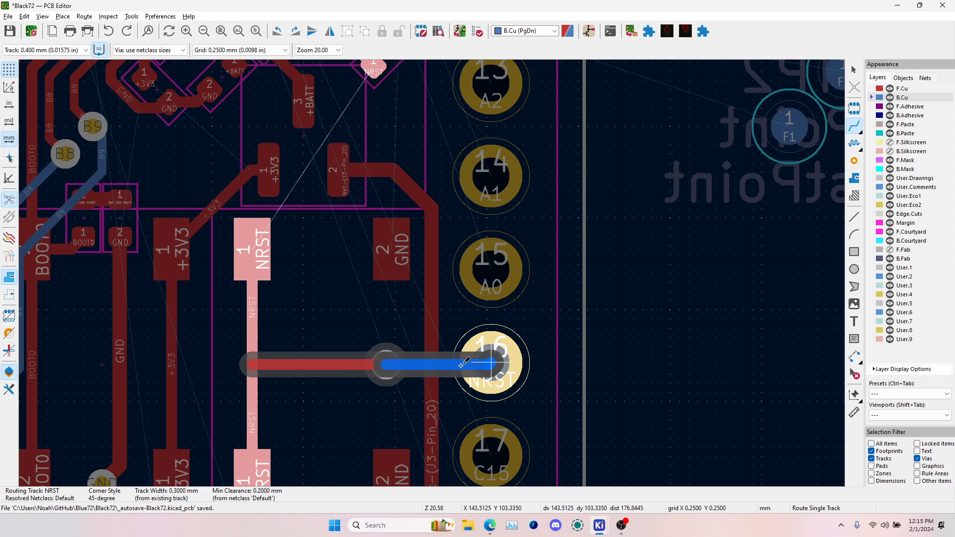
pyautogui.click(462, 363)
pyautogui.scroll(-5, 463, 364)
pyautogui.scroll(3, 451, 288)
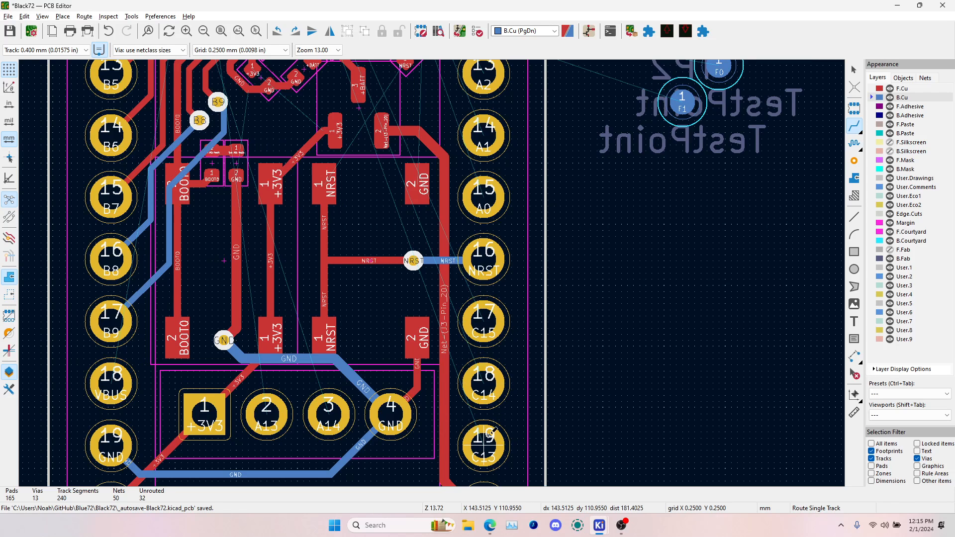
pyautogui.scroll(-3, 497, 441)
pyautogui.scroll(3, 421, 162)
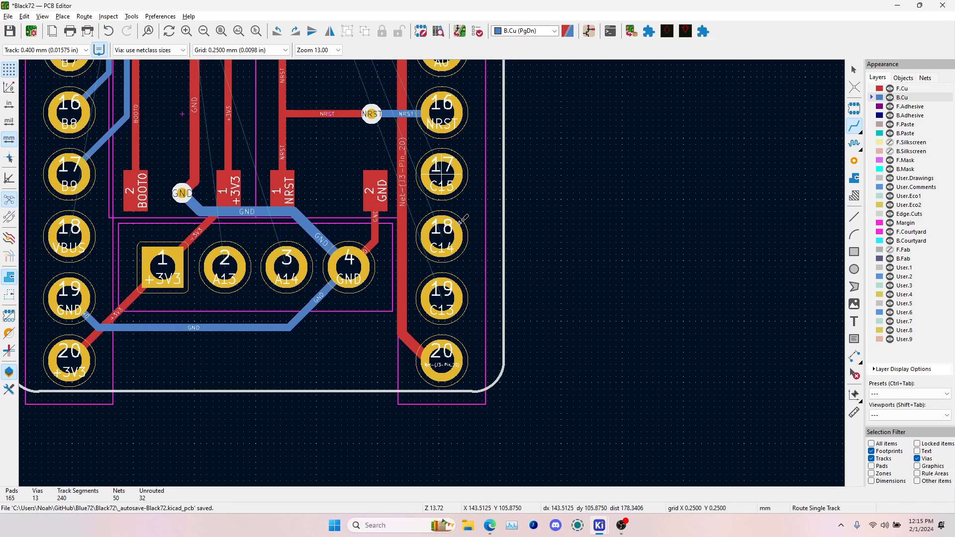
pyautogui.moveTo(420, 164); pyautogui.dragTo(455, 313, button='middle')
pyautogui.scroll(4, 357, 159)
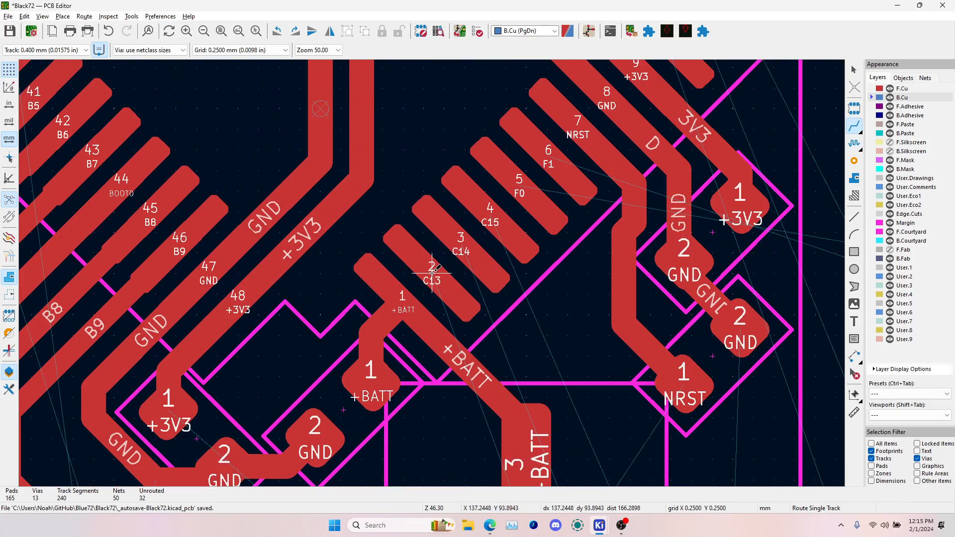
pyautogui.click(431, 273)
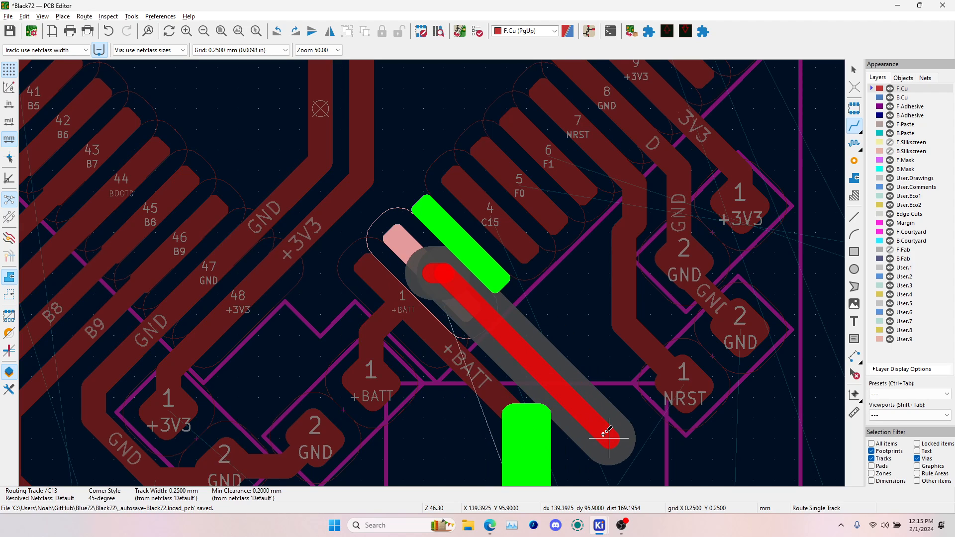
pyautogui.scroll(-3, 513, 351)
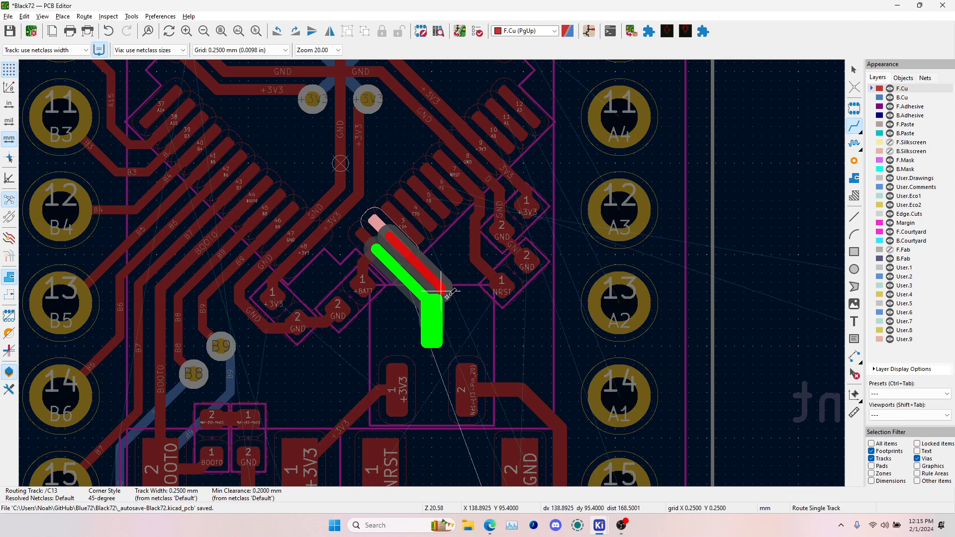
pyautogui.scroll(3, 467, 327)
pyautogui.scroll(-2, 404, 208)
pyautogui.press('Escape')
pyautogui.scroll(-2, 432, 273)
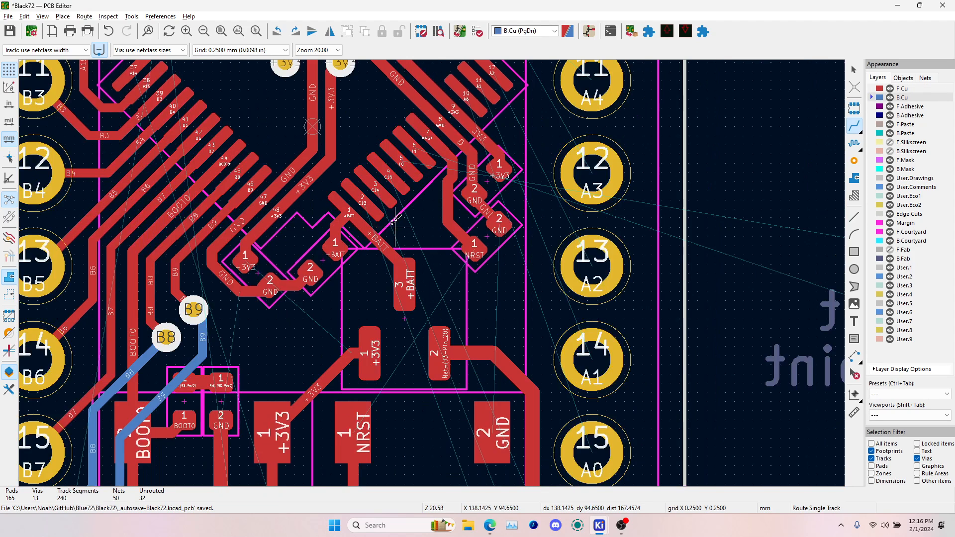
pyautogui.click(358, 191)
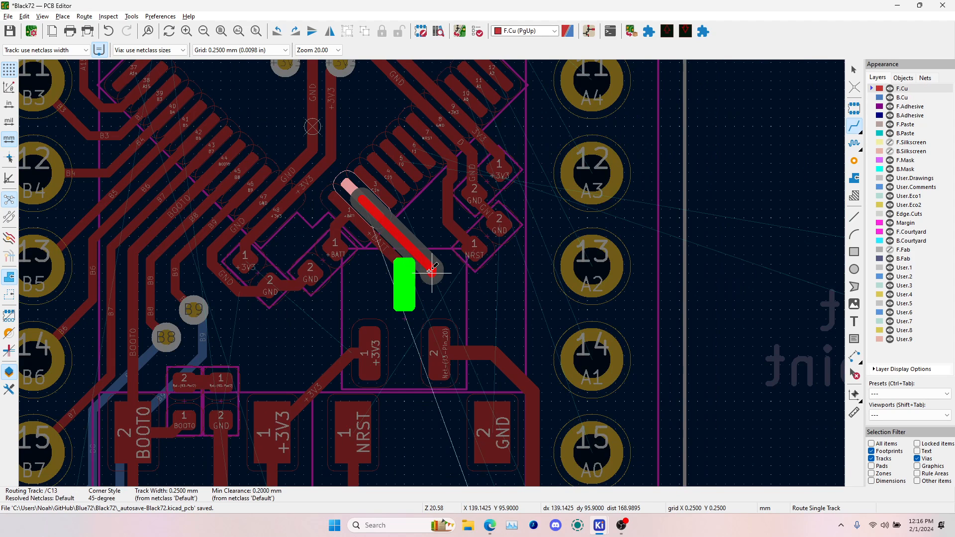
pyautogui.scroll(3, 440, 268)
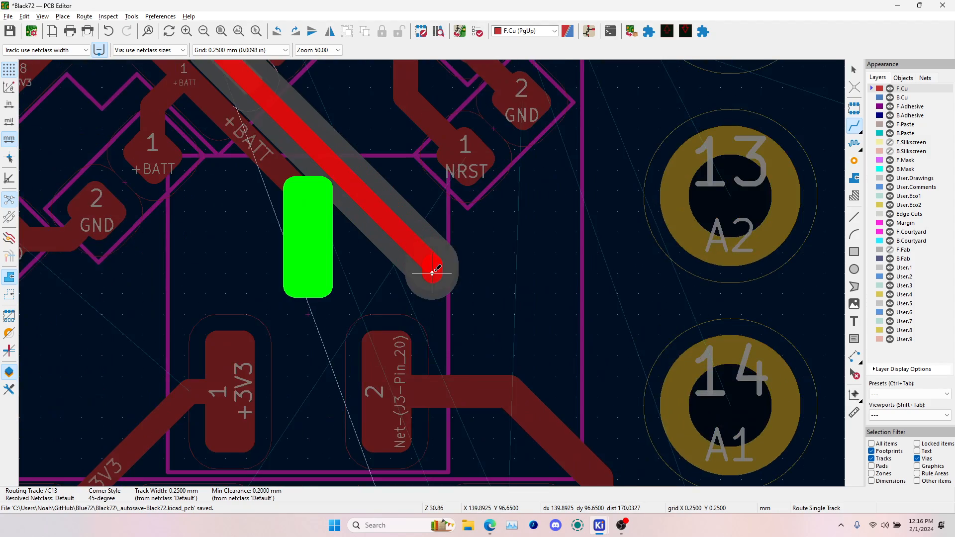
pyautogui.scroll(-4, 437, 271)
pyautogui.press('Escape')
pyautogui.scroll(3, 436, 271)
pyautogui.press('Escape')
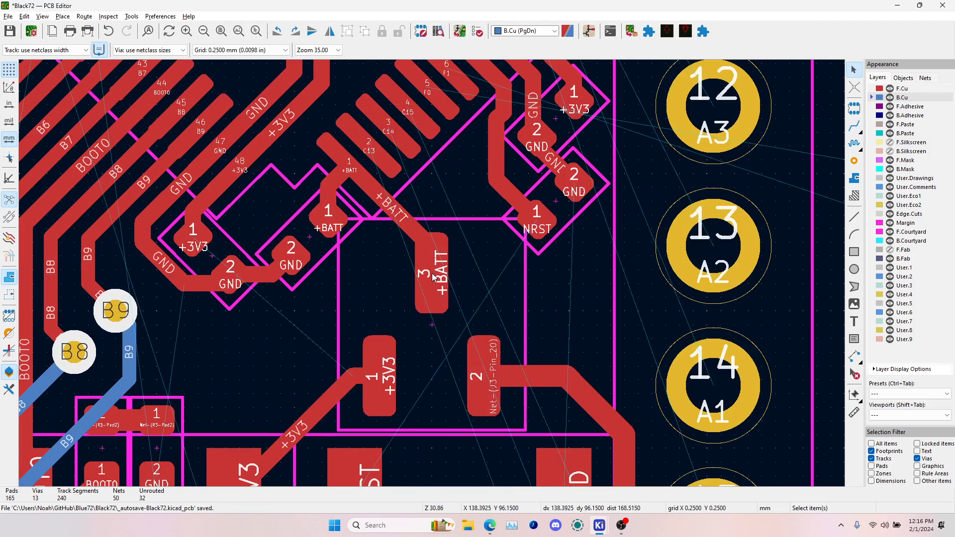
# - Inspect diode D1 beside the chip in the 3D viewer, and move it 0.25 mm left on the board
pyautogui.hotkey('alt', '3')
pyautogui.scroll(5, 491, 295)
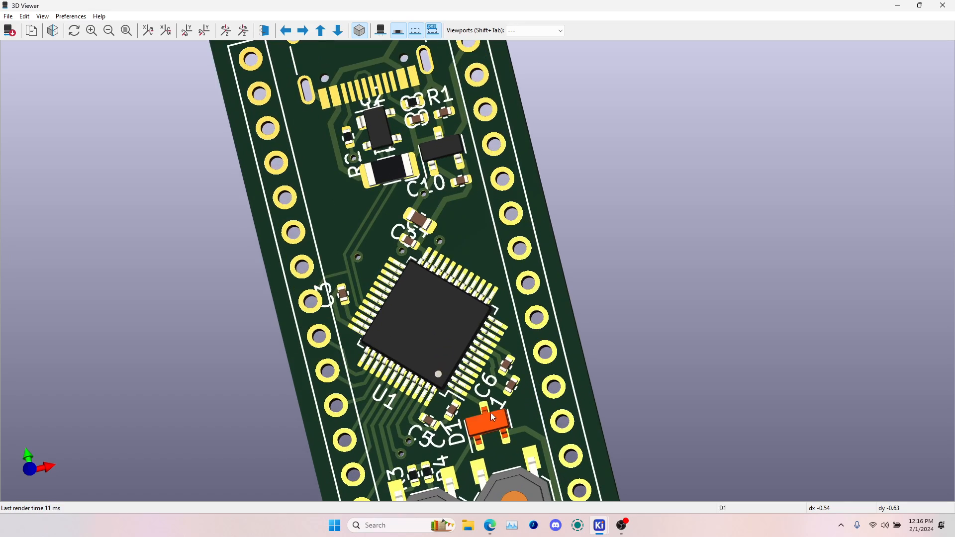
pyautogui.scroll(5, 491, 295)
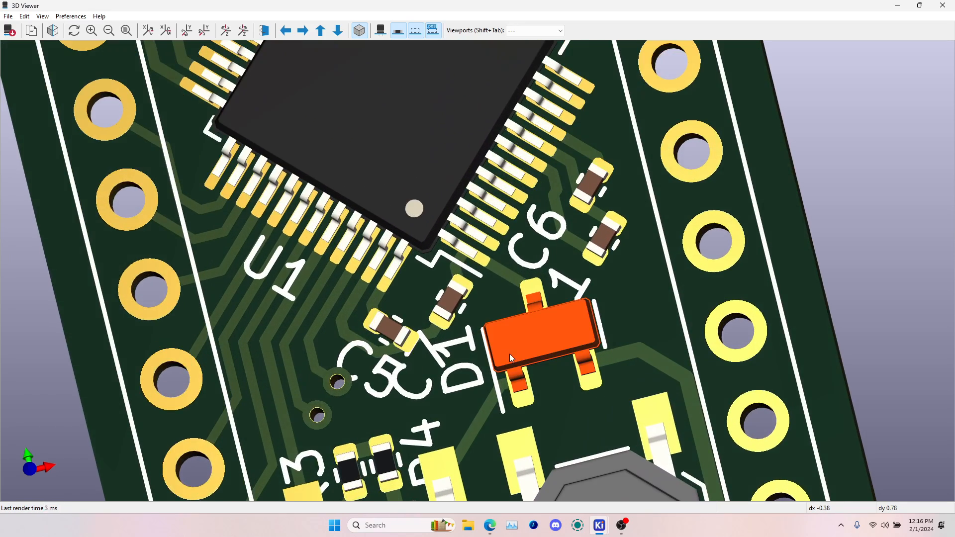
pyautogui.hotkey('alt', 'Tab')
pyautogui.click(436, 332)
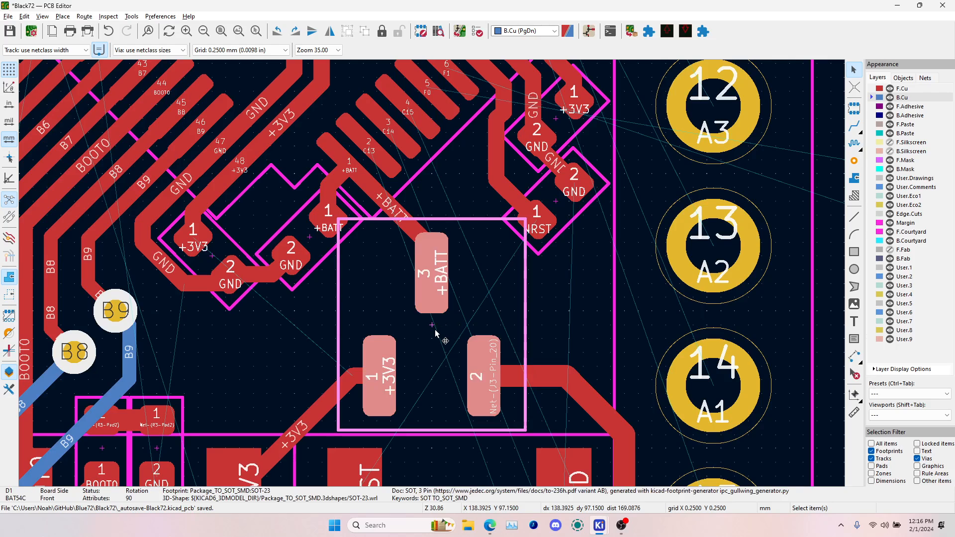
pyautogui.press('m')
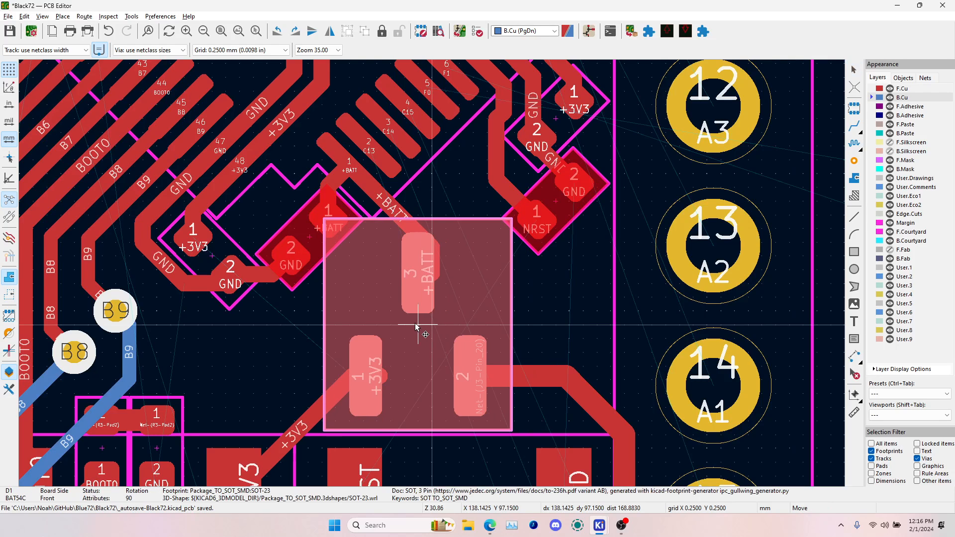
pyautogui.click(415, 323)
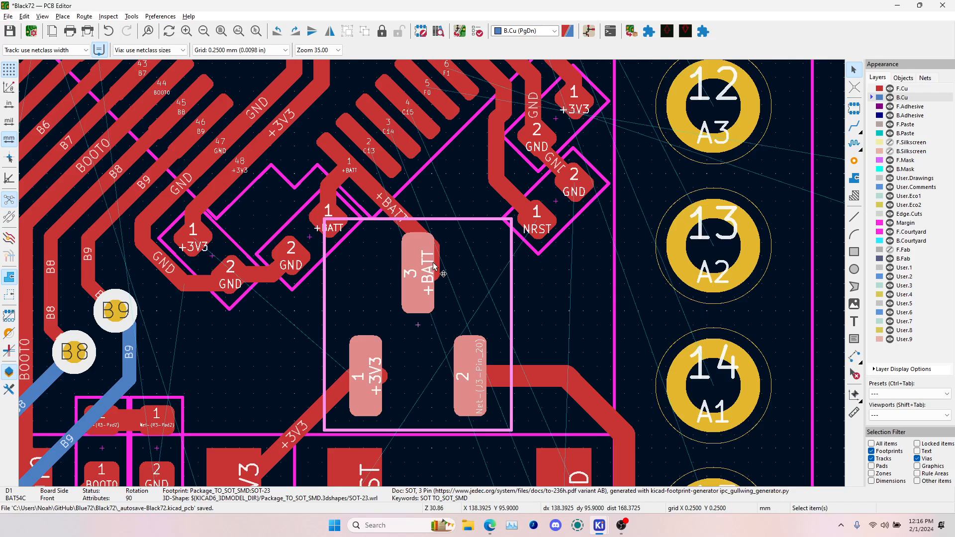
pyautogui.press('Escape')
# - Delete the old +BATT track between chip pad 1 and D1 and the leftover track stub at D1's +3V3 pad
pyautogui.click(437, 248)
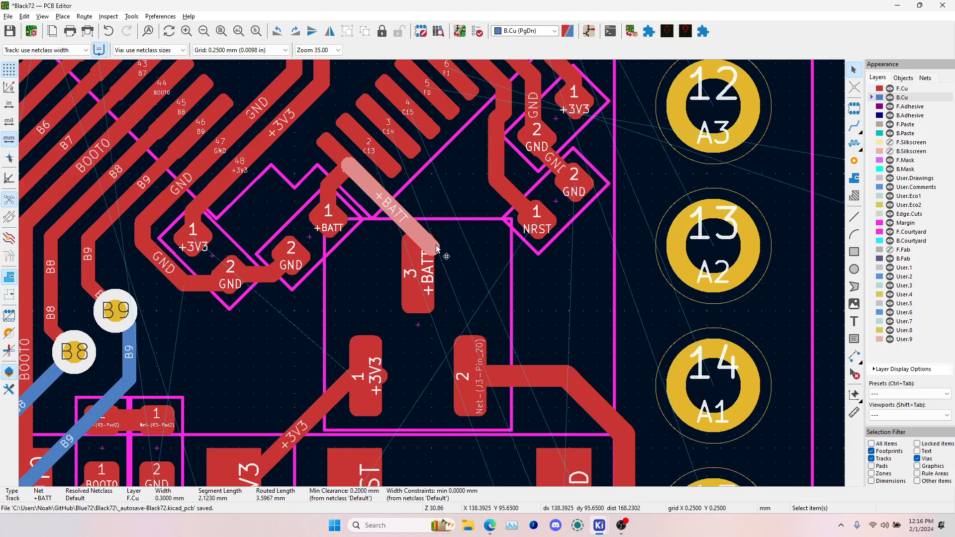
pyautogui.press('Delete')
pyautogui.click(526, 378)
pyautogui.click(386, 377)
pyautogui.press('Delete')
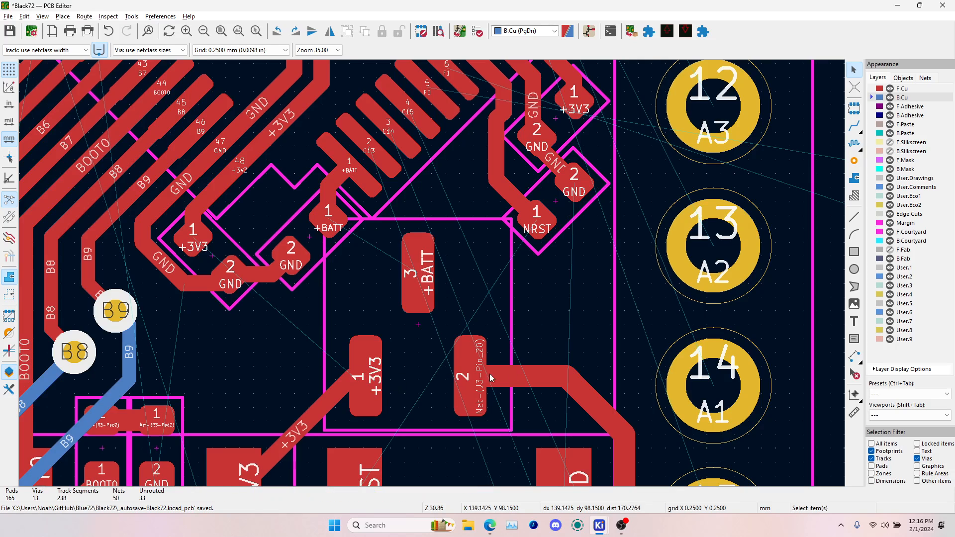
# - Route +BATT on F.Cu from chip pad 1 to D1's pad 3
pyautogui.click(855, 128)
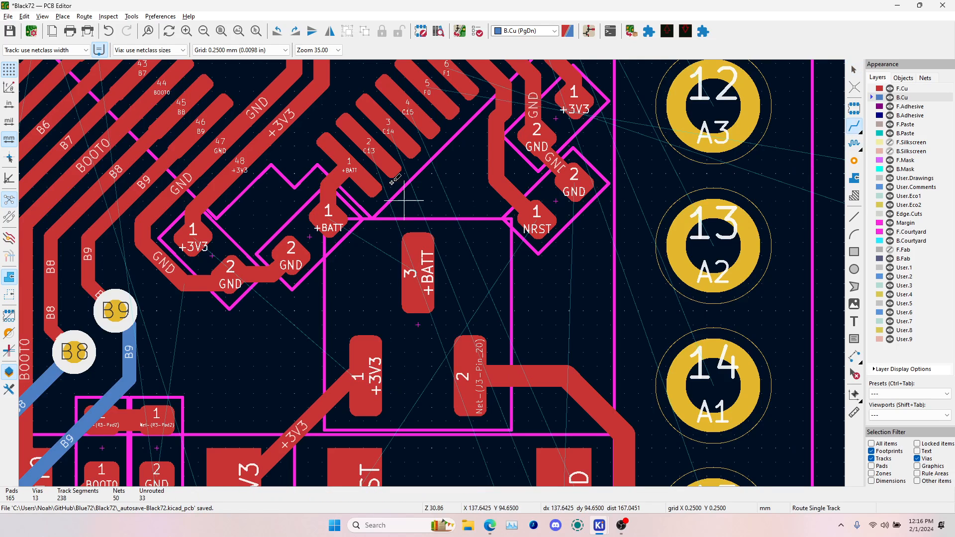
pyautogui.click(348, 165)
pyautogui.click(404, 258)
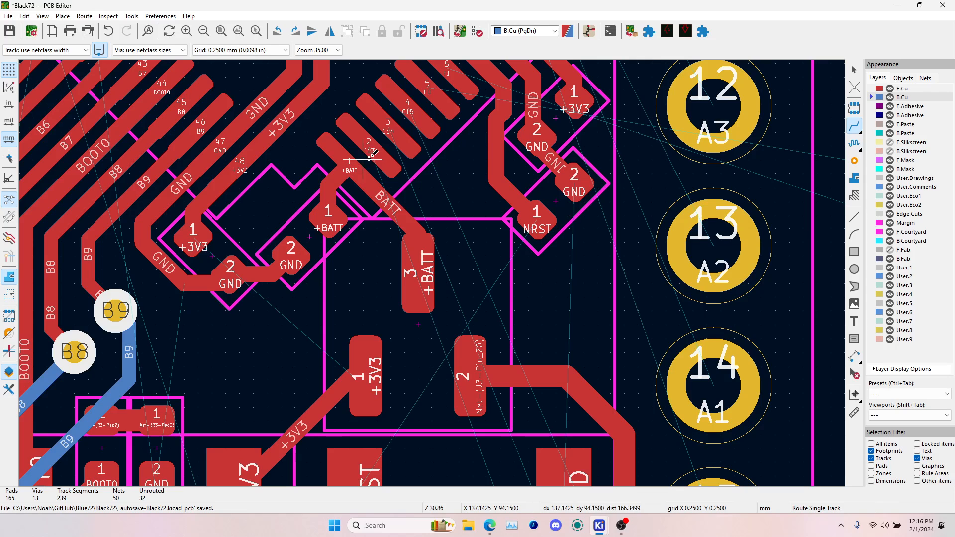
# - Route C13 on F.Cu from chip pad 2 past D1's +BATT pad to a via just above D1's pad 2
pyautogui.click(371, 152)
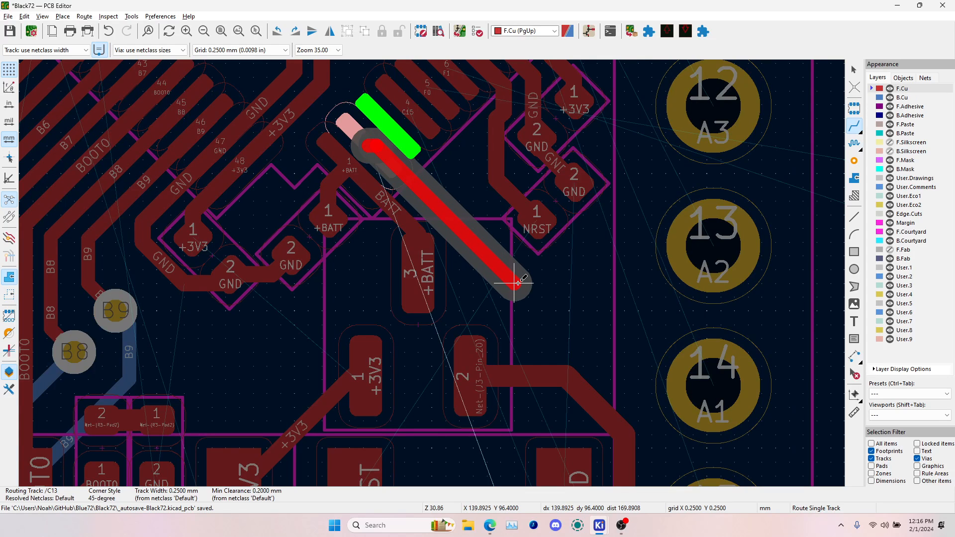
pyautogui.scroll(-2, 480, 278)
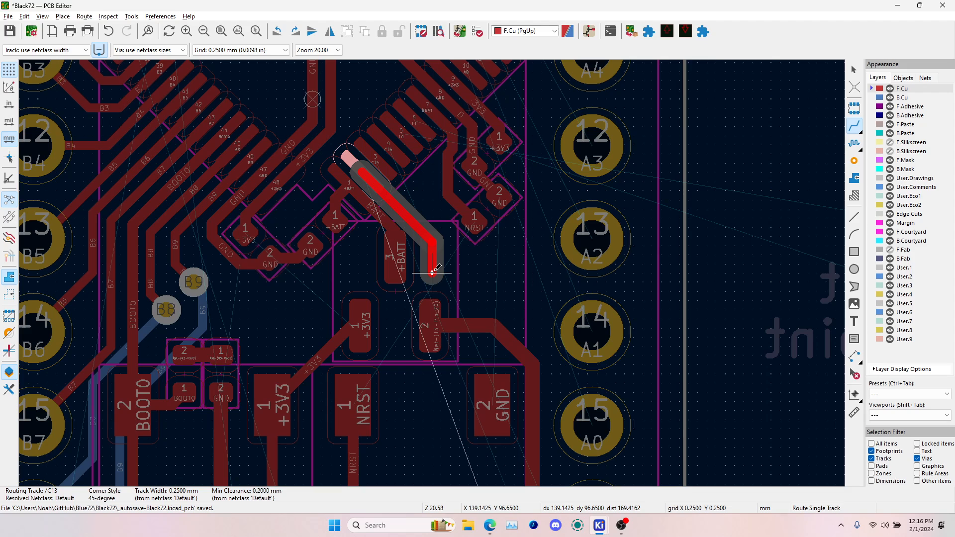
pyautogui.scroll(2, 431, 273)
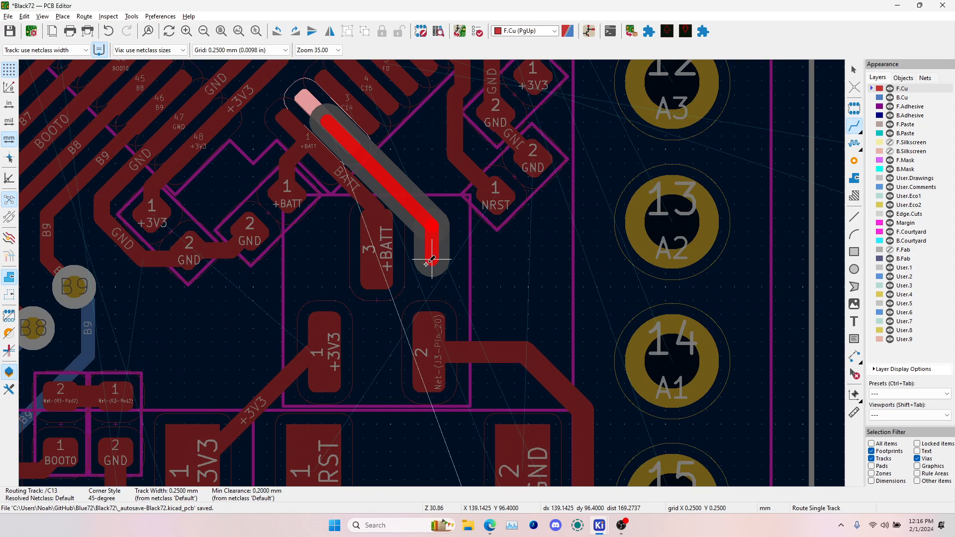
pyautogui.scroll(-2, 433, 272)
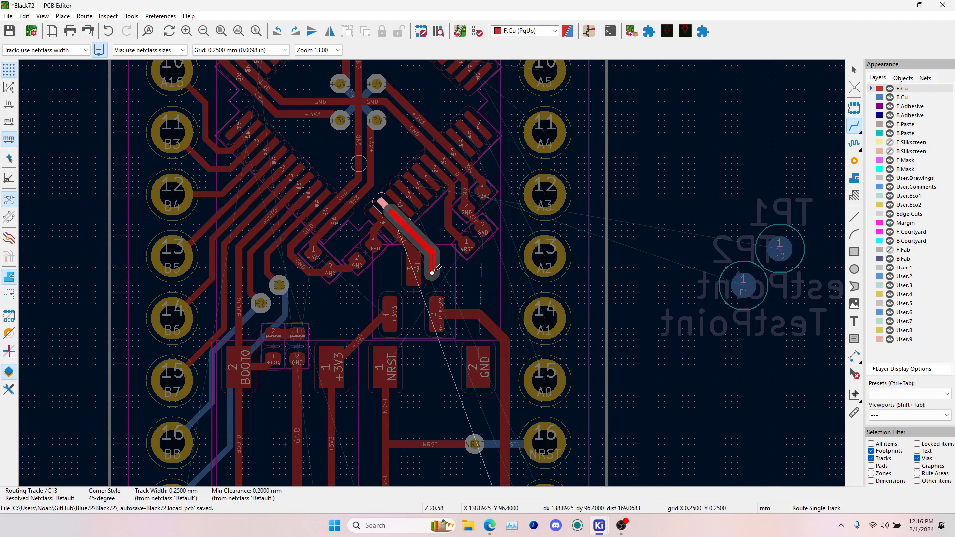
pyautogui.scroll(3, 432, 273)
pyautogui.scroll(-2, 437, 274)
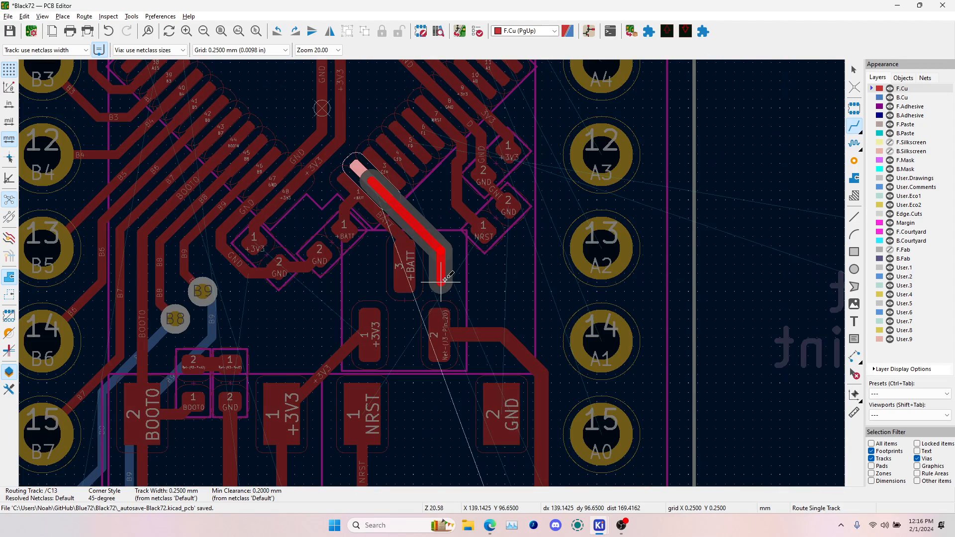
pyautogui.scroll(1, 445, 280)
pyautogui.scroll(-3, 433, 274)
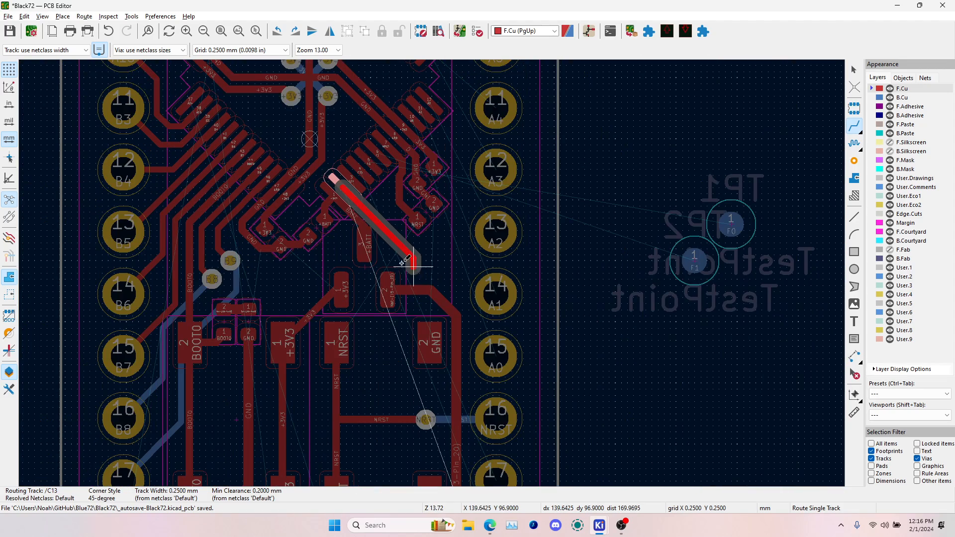
pyautogui.scroll(3, 405, 261)
pyautogui.press('v')
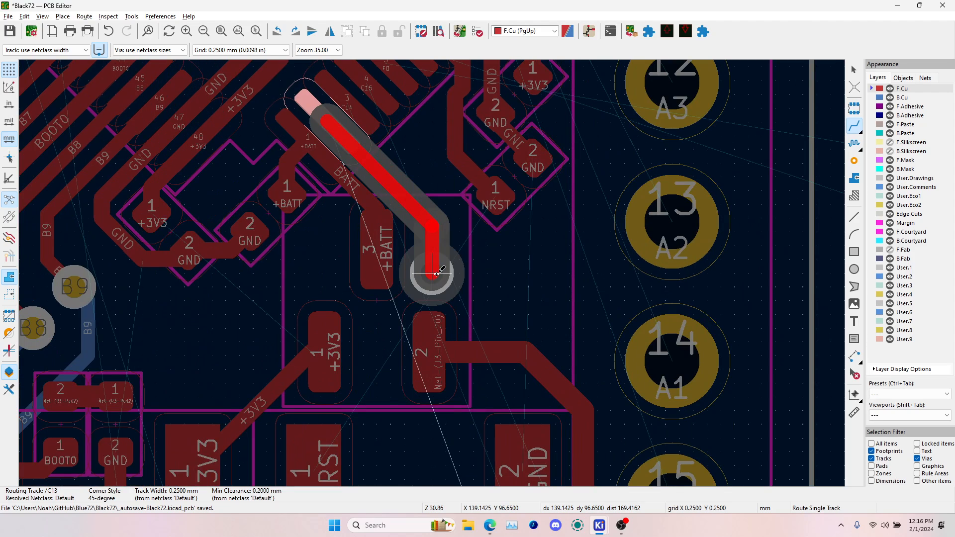
pyautogui.click(432, 273)
# - Continue C13 on B.Cu from its via down beneath the reset switch to header pad 19
pyautogui.scroll(-3, 432, 274)
pyautogui.scroll(-2, 420, 276)
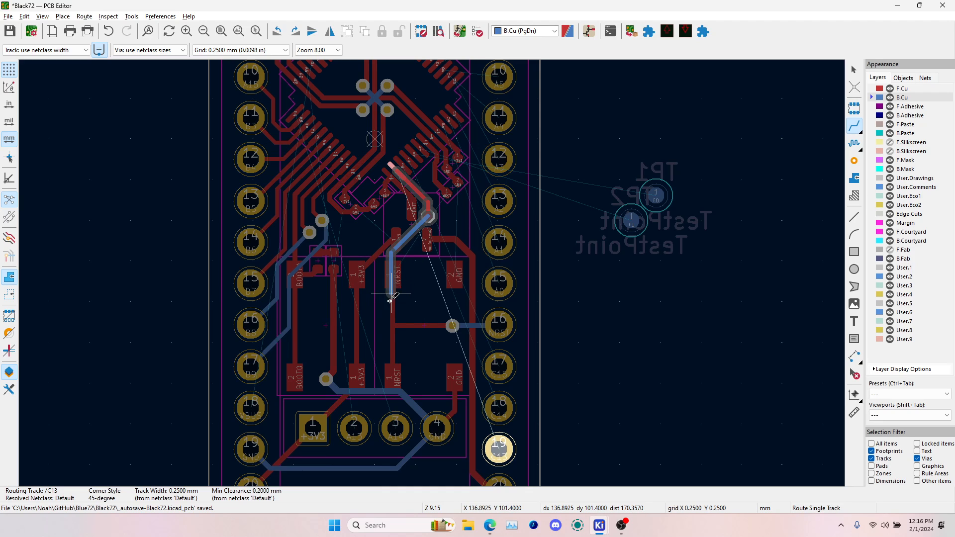
pyautogui.click(495, 447)
# - Route C14 on B.Cu from header pad 18 up alongside the C13 track to a via just beside C13's via
pyautogui.click(499, 408)
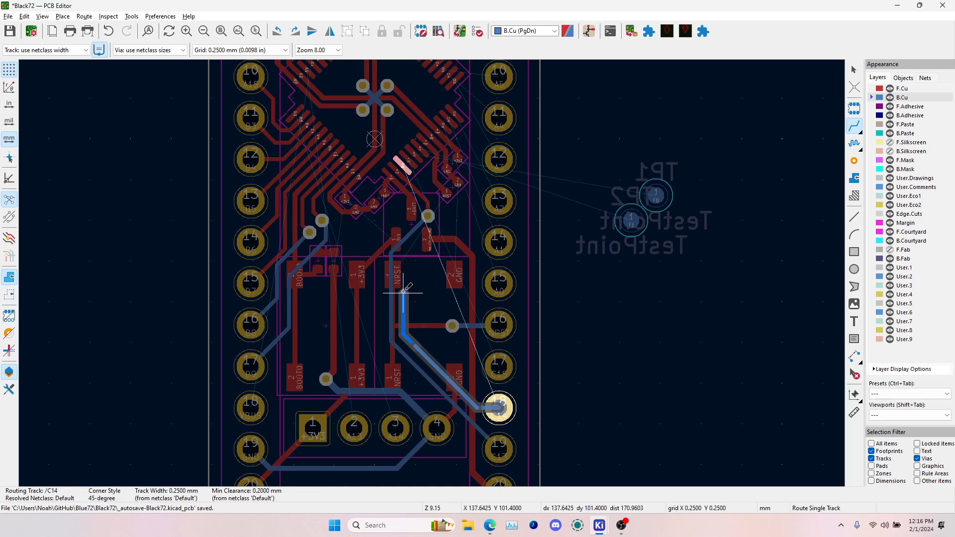
pyautogui.click(404, 288)
pyautogui.scroll(3, 426, 240)
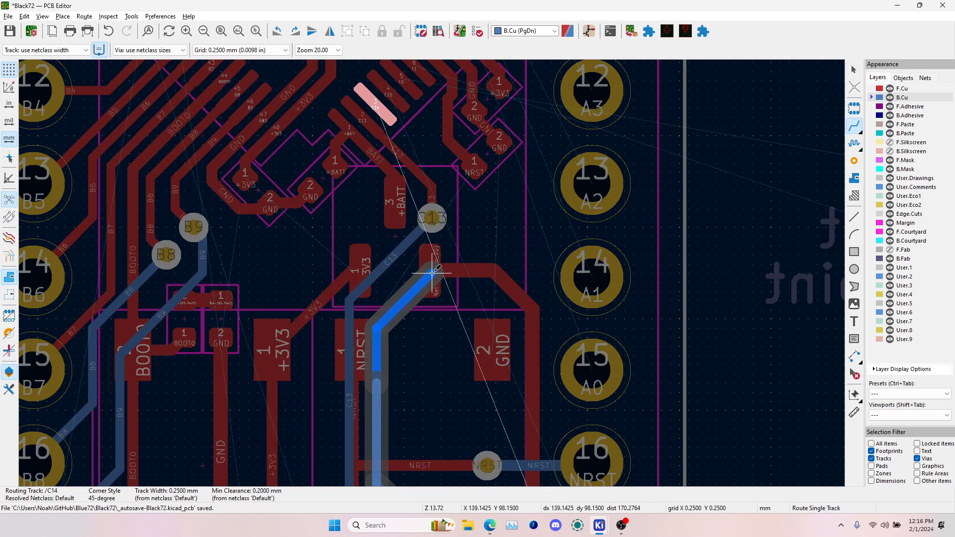
pyautogui.click(427, 267)
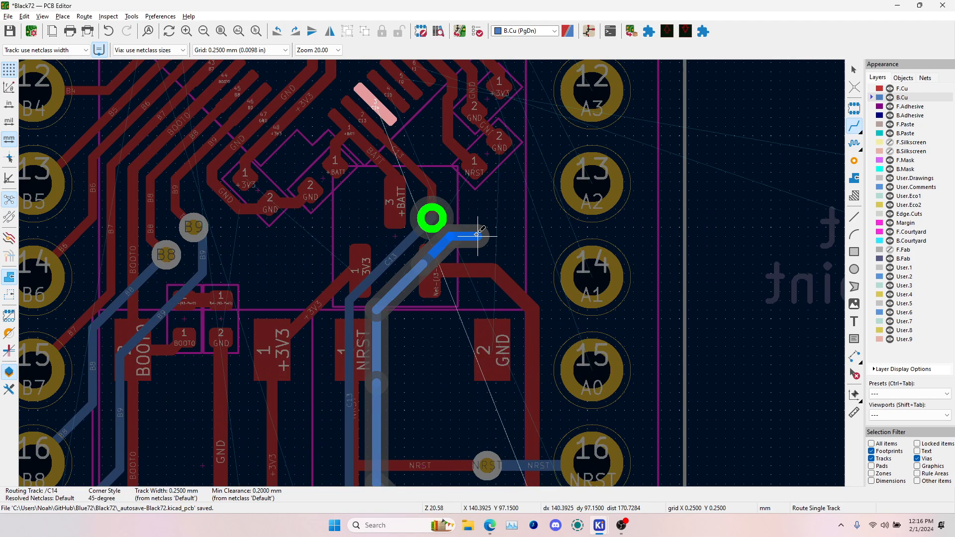
pyautogui.press('v')
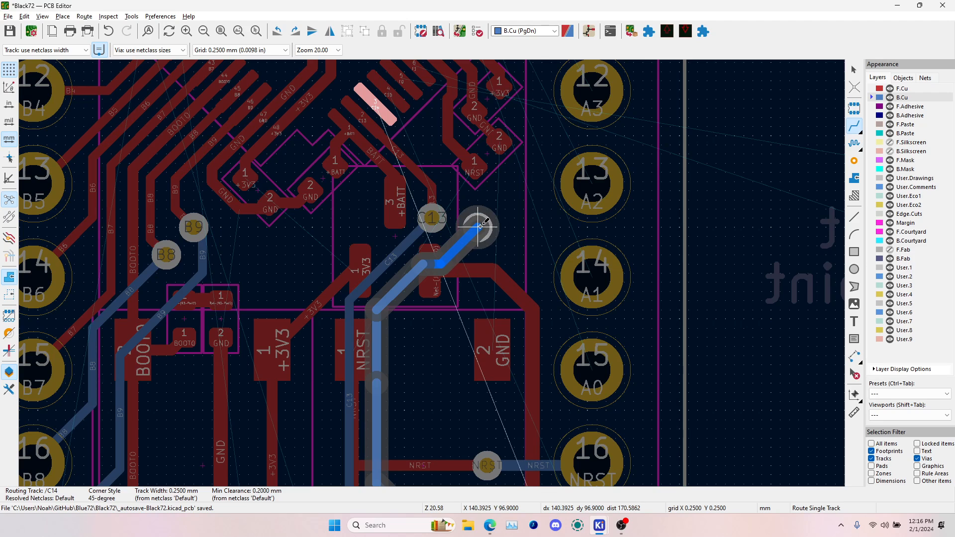
pyautogui.click(478, 227)
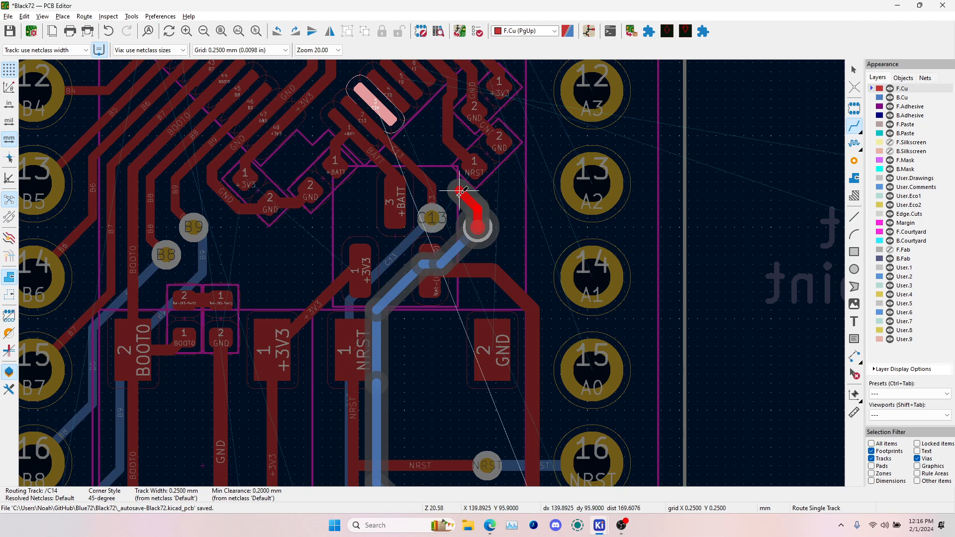
# - Continue C14 on F.Cu from its new via diagonally up to chip pad 3
pyautogui.scroll(3, 460, 194)
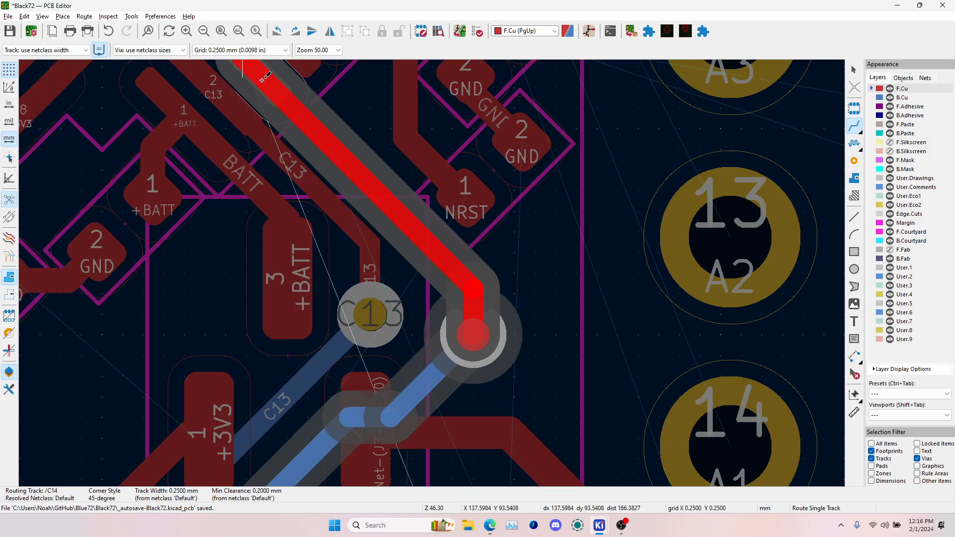
pyautogui.click(262, 80)
pyautogui.scroll(-3, 466, 194)
pyautogui.click(431, 273)
pyautogui.scroll(-3, 431, 273)
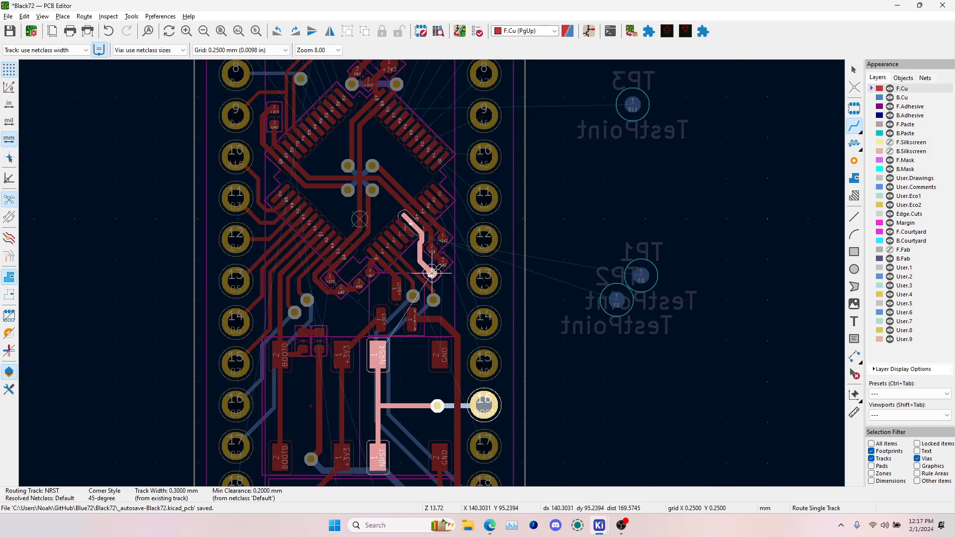
pyautogui.scroll(1, 446, 287)
pyautogui.scroll(-1, 438, 279)
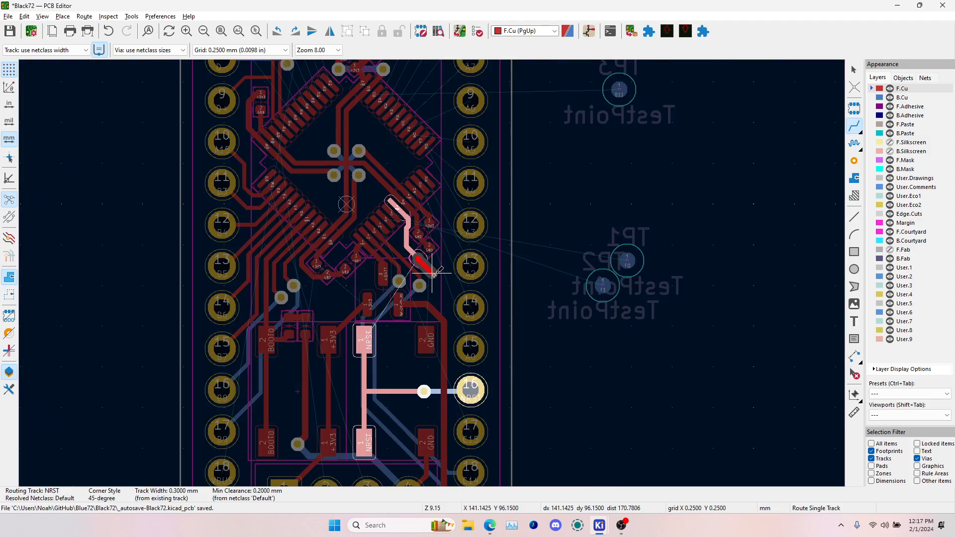
pyautogui.scroll(3, 433, 273)
pyautogui.press('Escape')
# - Route C15 on B.Cu from header pad 17 up alongside the C14 track and around the outside of C14's via toward the chip
pyautogui.scroll(-2, 431, 273)
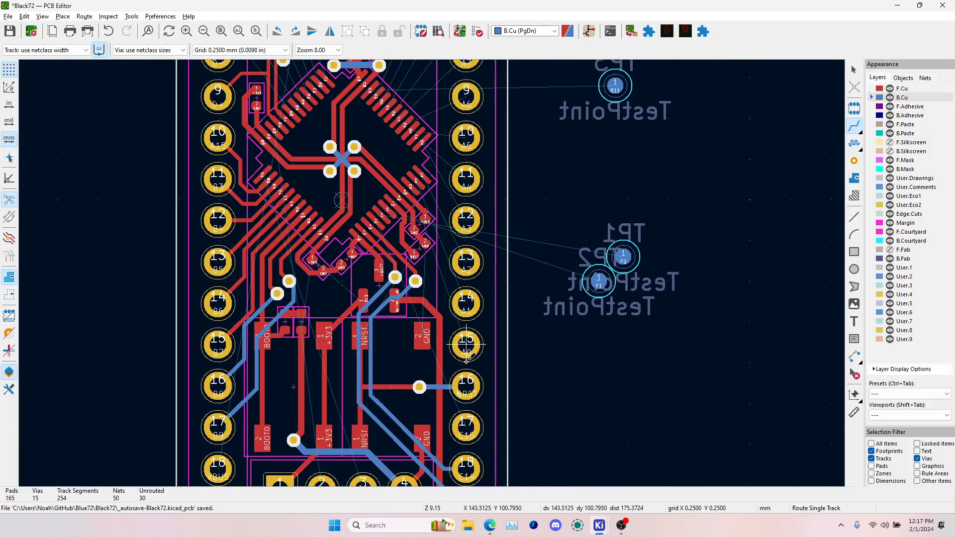
pyautogui.scroll(3, 468, 424)
pyautogui.click(435, 272)
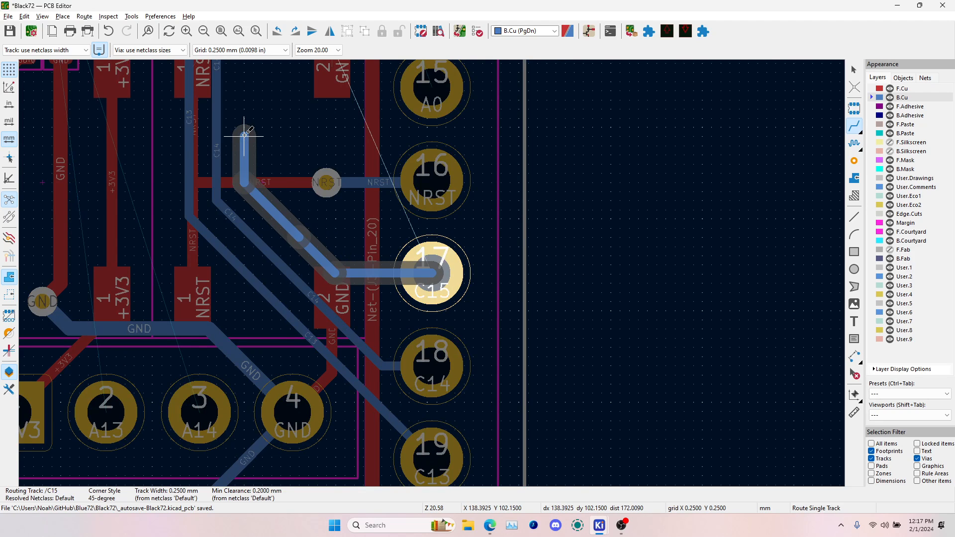
pyautogui.scroll(-1, 244, 141)
pyautogui.moveTo(444, 212); pyautogui.dragTo(456, 266, button='middle')
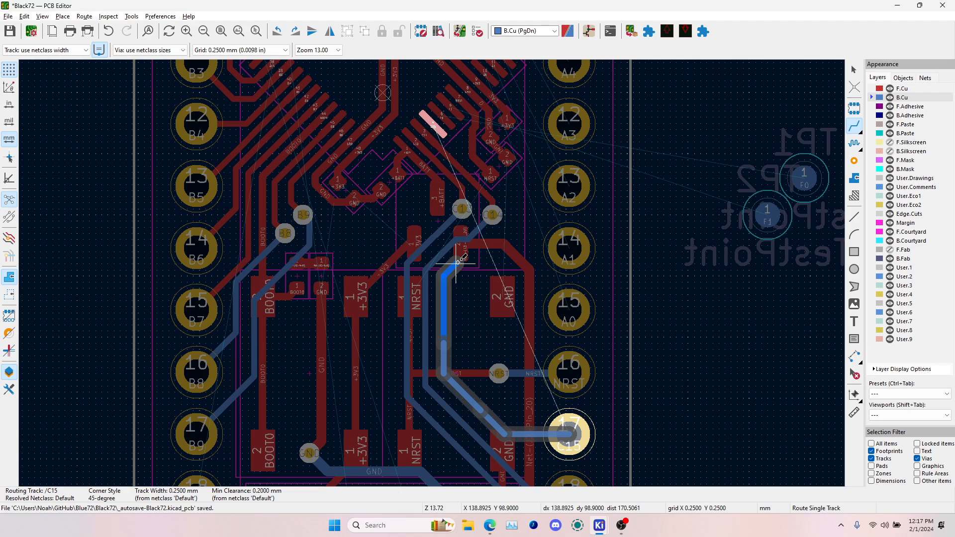
pyautogui.click(458, 262)
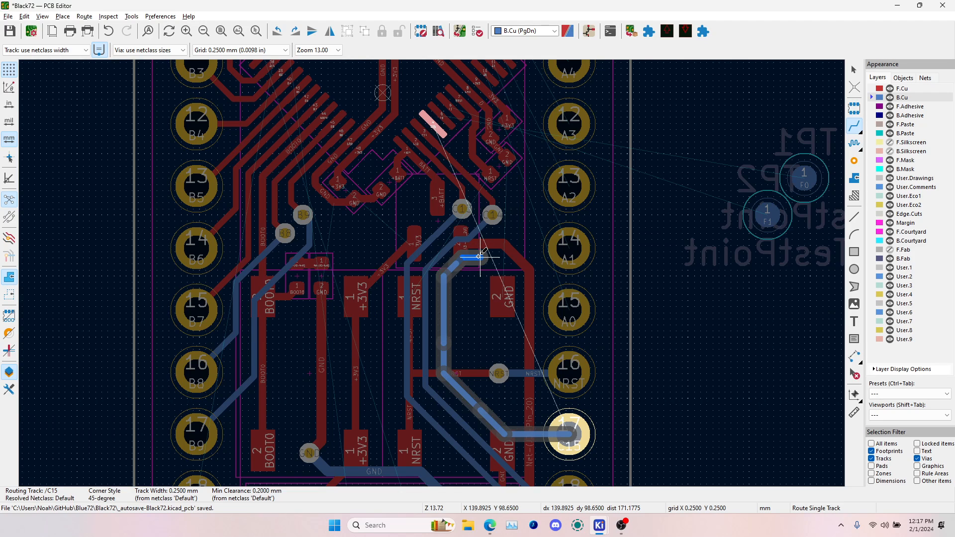
pyautogui.click(480, 257)
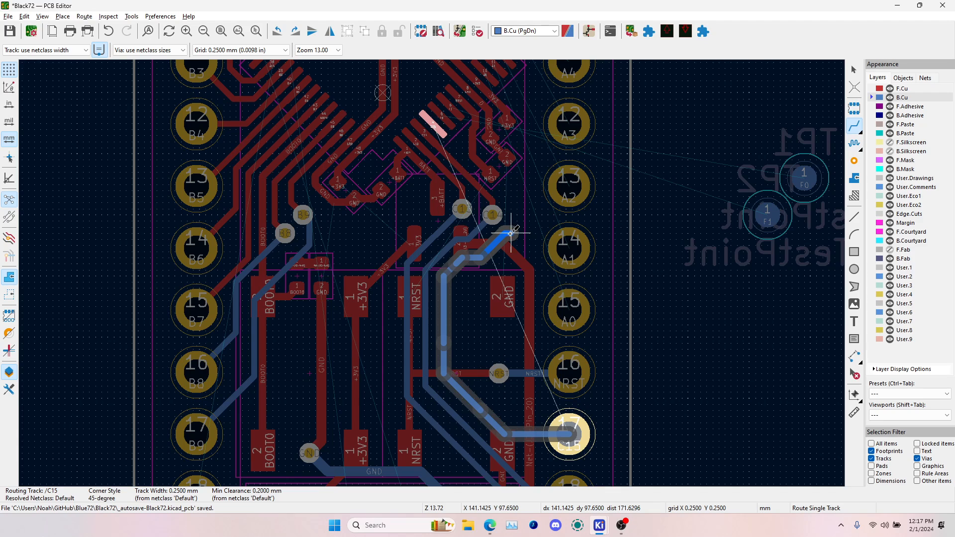
pyautogui.click(518, 208)
pyautogui.moveTo(470, 177); pyautogui.dragTo(523, 249, button='middle')
pyautogui.click(521, 250)
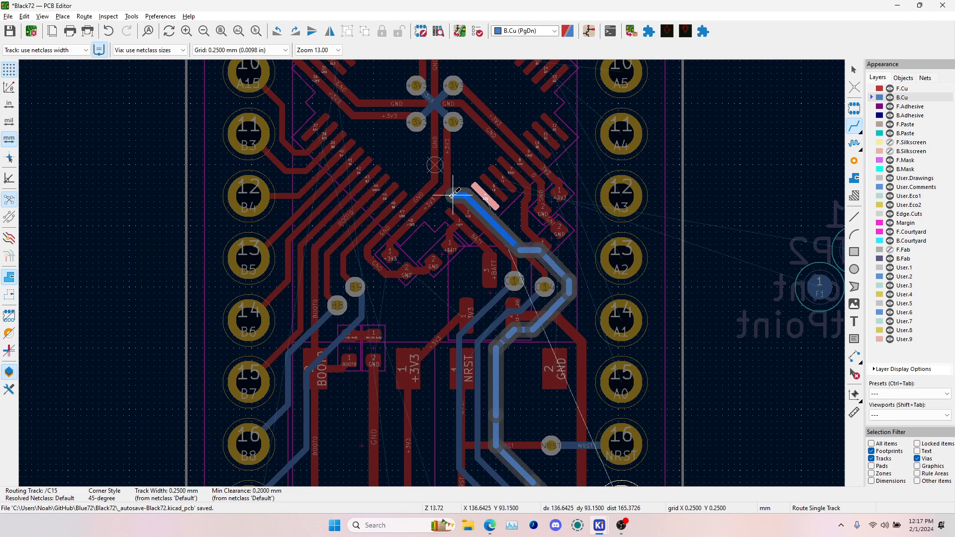
# - Extend C15 on B.Cu to a via inside the chip outline above pad 4 and connect it to that pad on F.Cu
pyautogui.scroll(4, 432, 272)
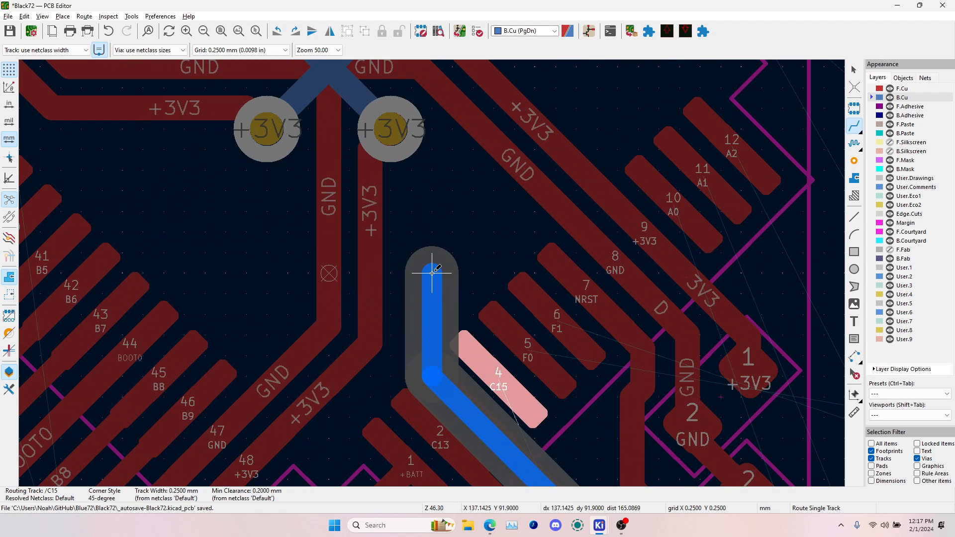
pyautogui.scroll(-3, 432, 273)
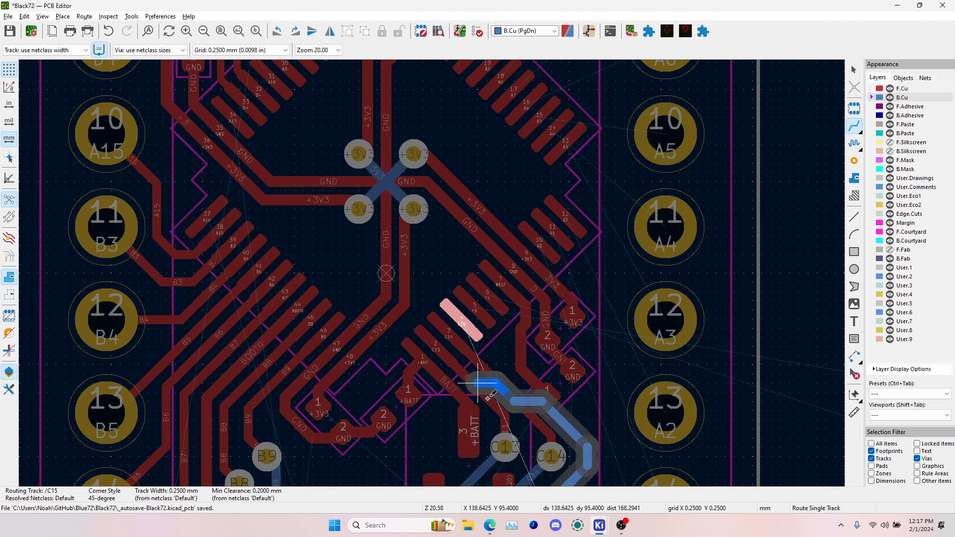
pyautogui.scroll(1, 432, 273)
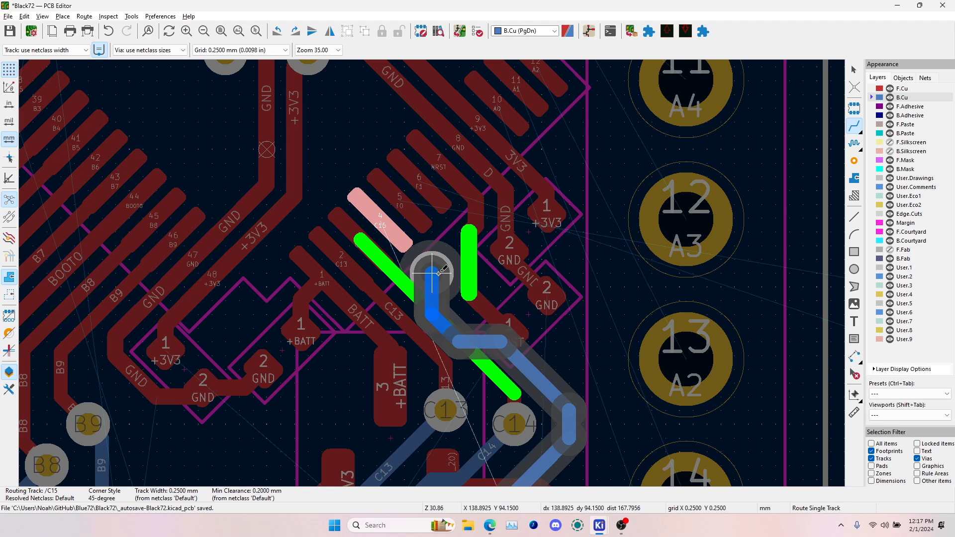
pyautogui.scroll(-2, 434, 264)
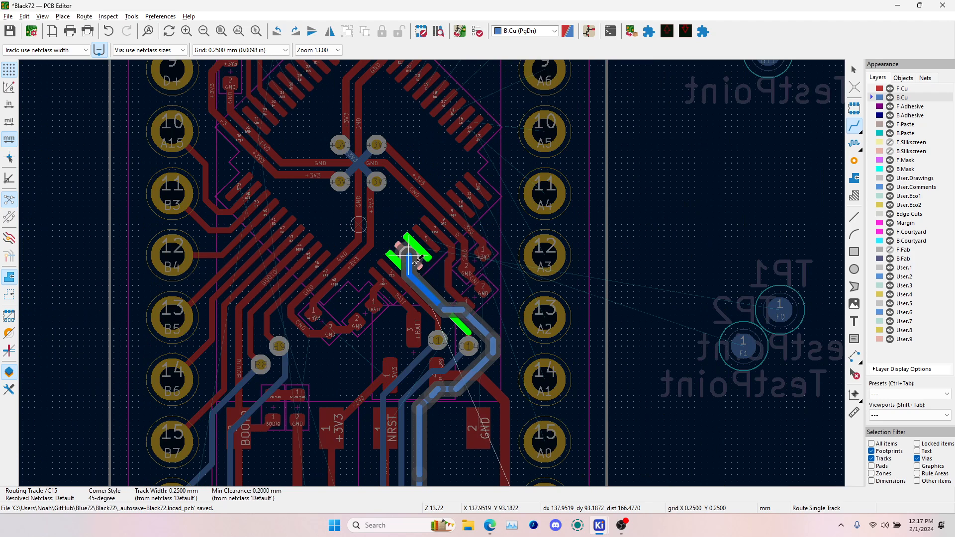
pyautogui.scroll(1, 390, 217)
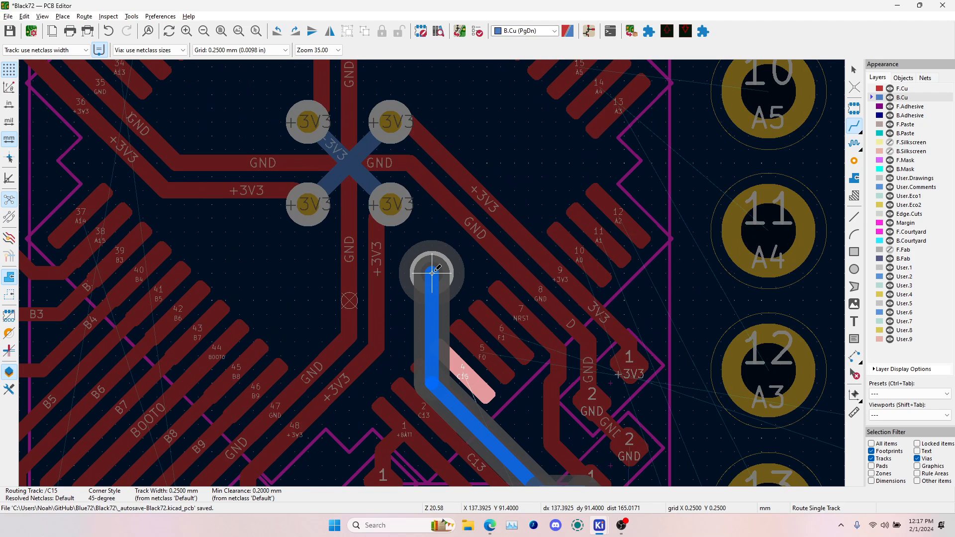
pyautogui.click(432, 272)
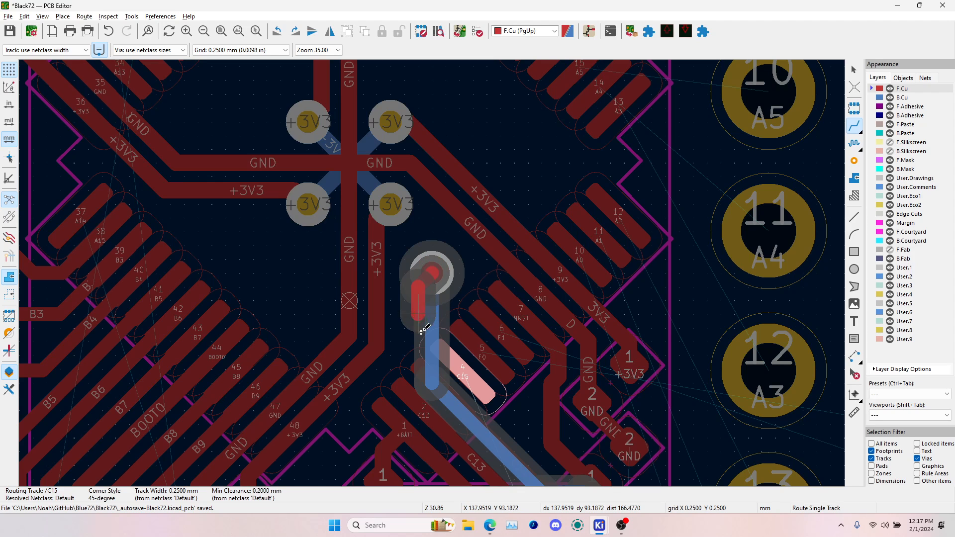
pyautogui.press('Escape')
pyautogui.scroll(-2, 432, 272)
pyautogui.scroll(-1, 432, 272)
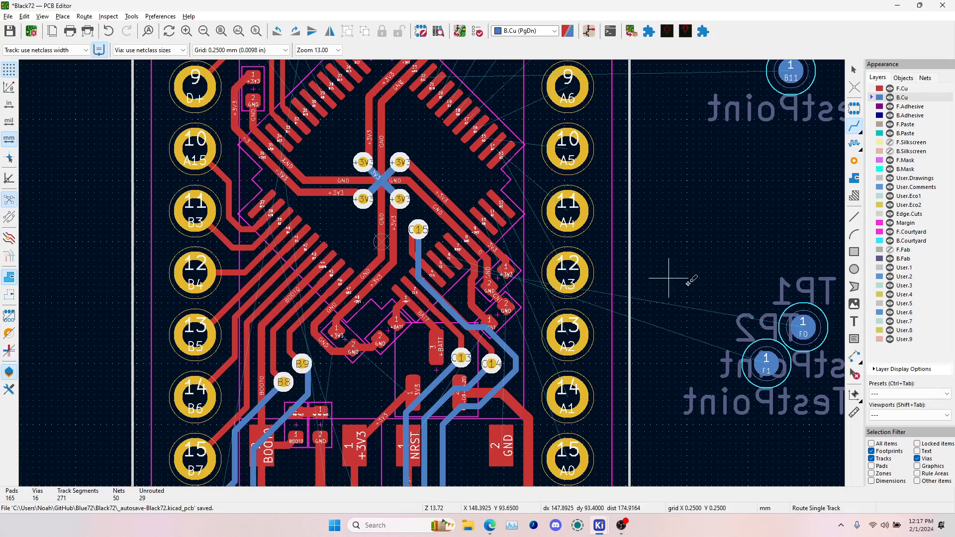
pyautogui.press('F4')
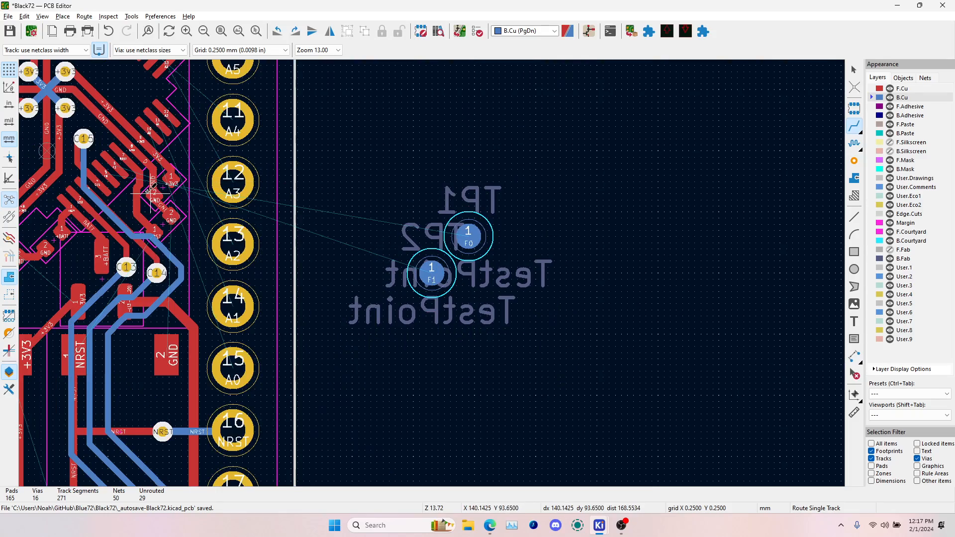
pyautogui.scroll(4, 148, 191)
pyautogui.click(421, 320)
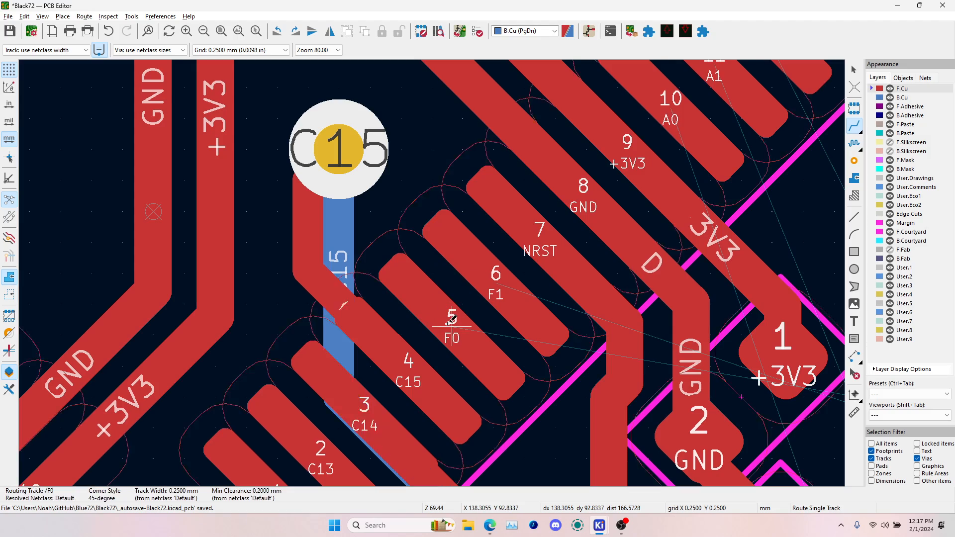
pyautogui.scroll(-3, 420, 320)
pyautogui.press('Escape')
pyautogui.click(439, 274)
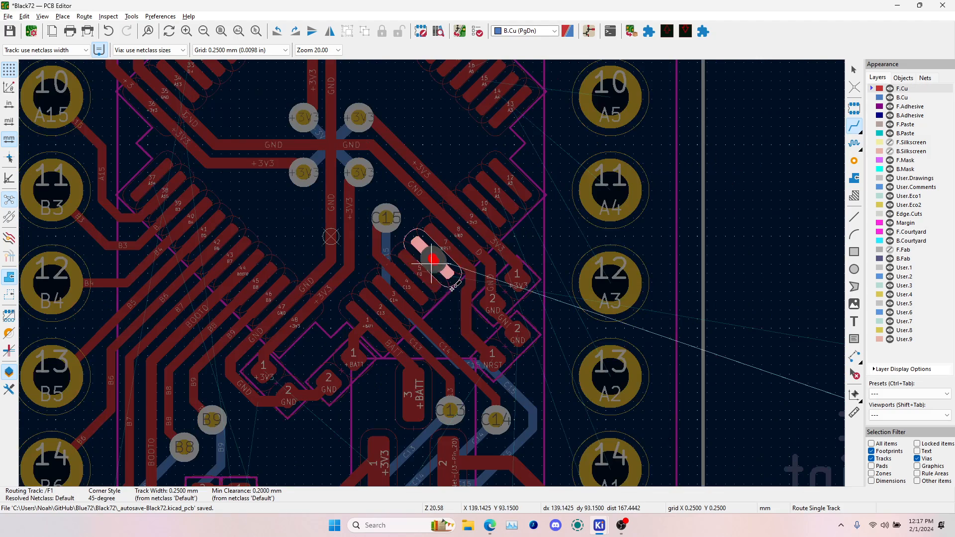
pyautogui.press('Escape')
pyautogui.click(431, 281)
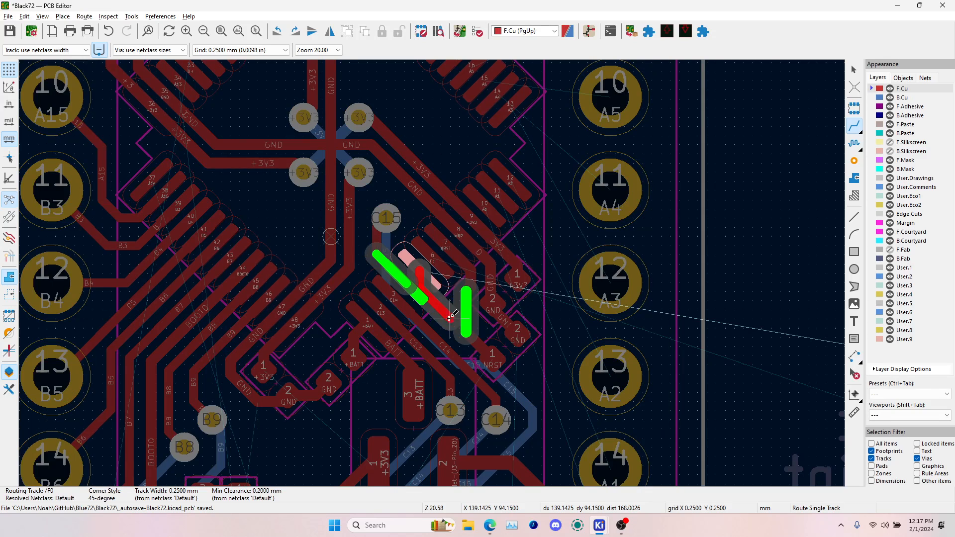
pyautogui.press('Escape')
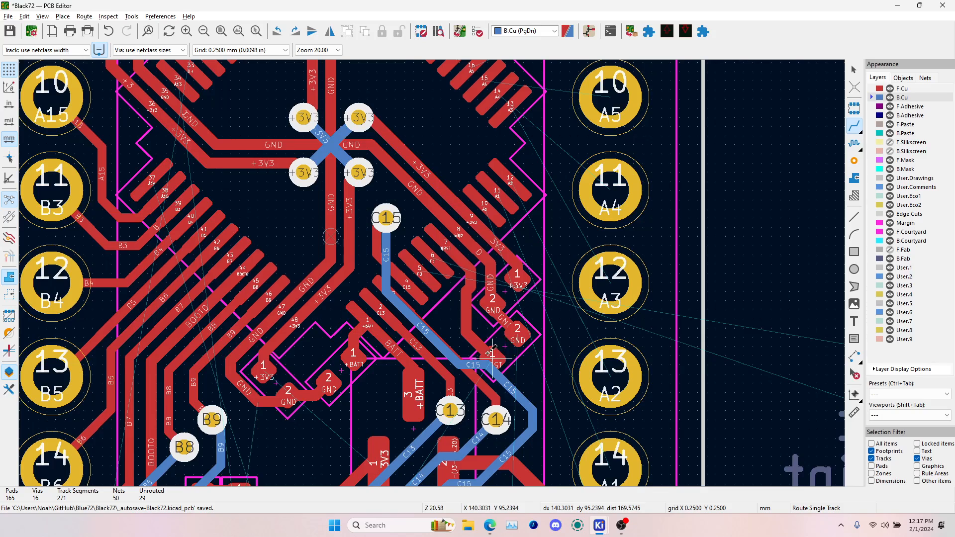
# - Shift the vertical C15 segment on B.Cu beside C14's via closer to that via
pyautogui.scroll(-3, 492, 354)
pyautogui.scroll(4, 433, 273)
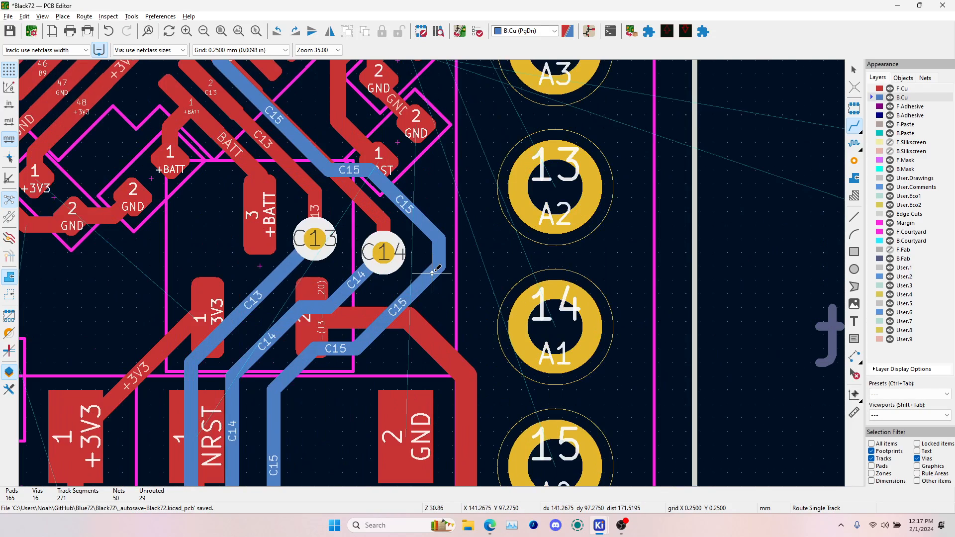
pyautogui.click(425, 224)
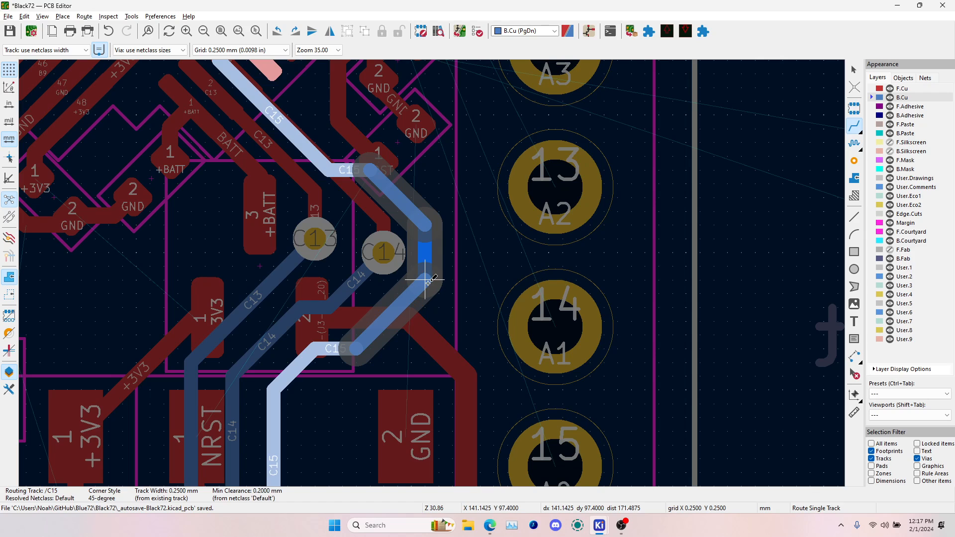
pyautogui.click(429, 280)
pyautogui.press('Escape')
pyautogui.scroll(-4, 440, 259)
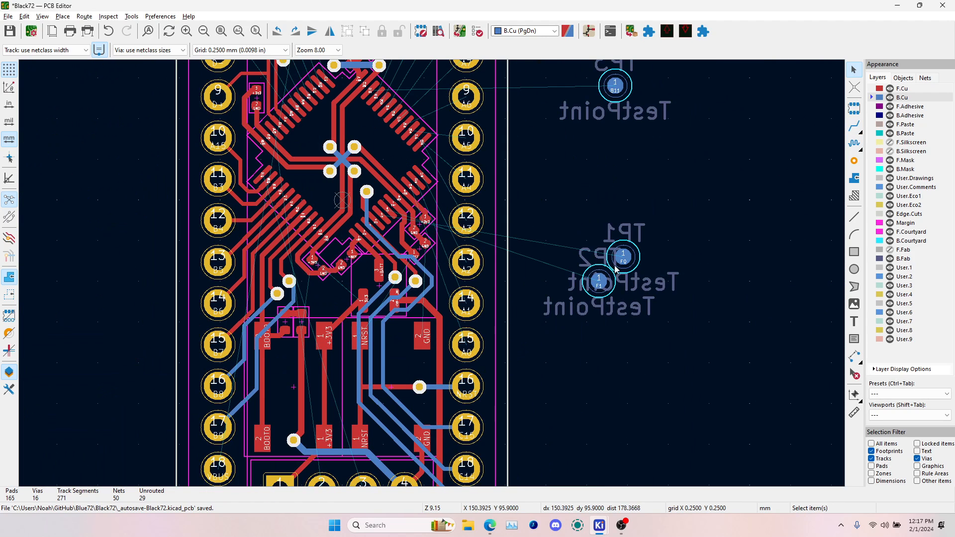
# - Switch to the Schematic Editor and delete test points TP1 and TP2 together with their F0 and F1 labels
pyautogui.hotkey('alt', 'Tab')
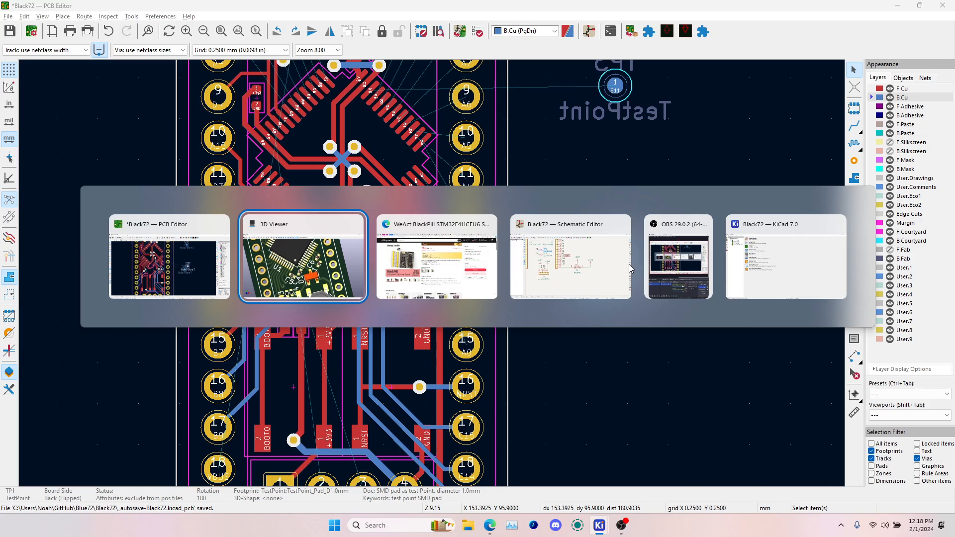
pyautogui.hotkey('alt', 'Tab')
pyautogui.hotkey('alt', 'Tab')
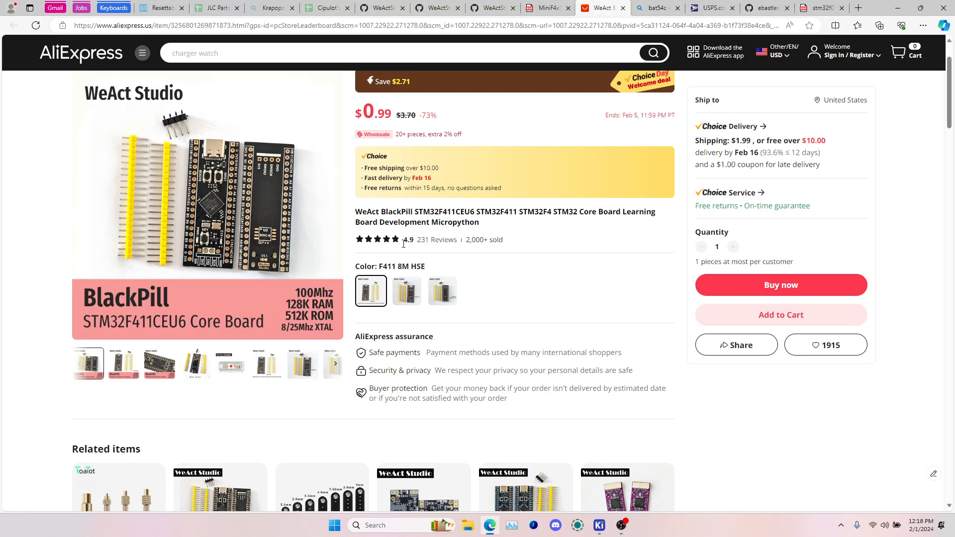
pyautogui.hotkey('alt', 'Tab')
pyautogui.hotkey('alt', 'Tab')
pyautogui.hotkey('alt', 'Tab')
pyautogui.hotkey('alt', 'Tab')
pyautogui.hotkey('alt', 'Tab')
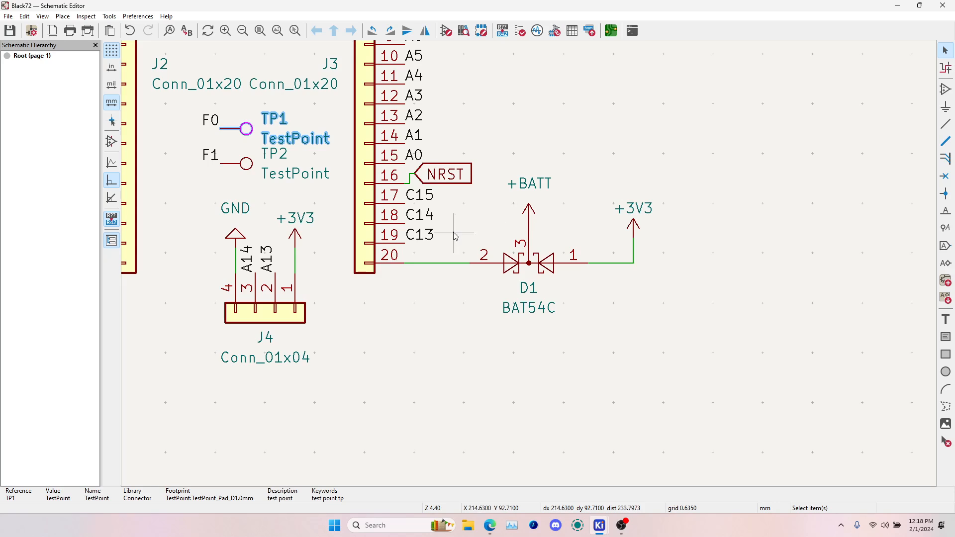
pyautogui.press('Delete')
pyautogui.press('w')
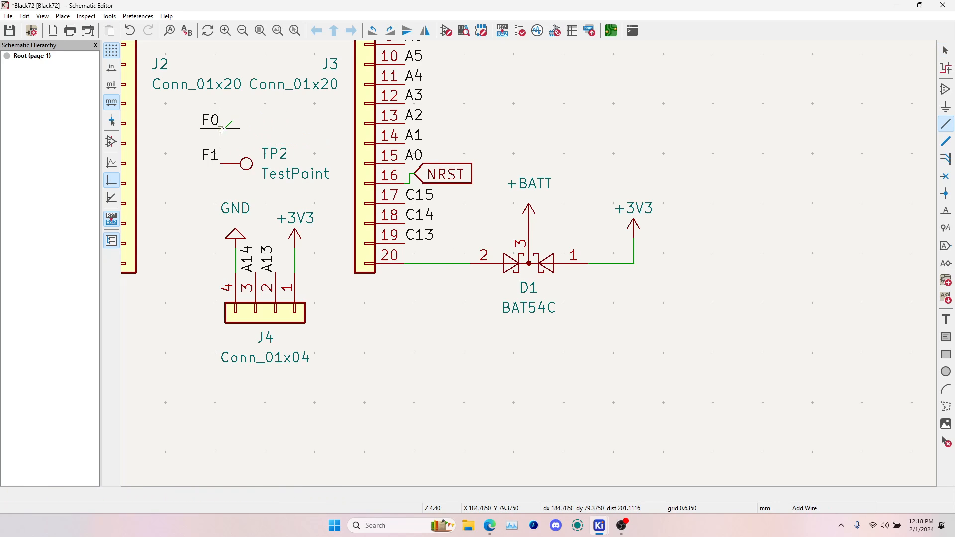
pyautogui.press('Delete')
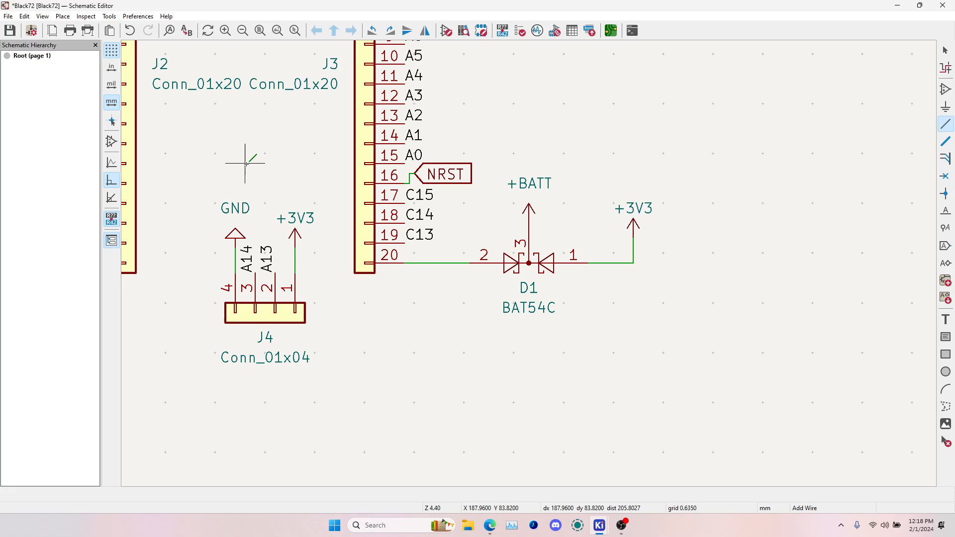
pyautogui.press('Escape')
# - Save the schematic and switch back to the PCB Editor
pyautogui.hotkey('ctrl', 's')
pyautogui.hotkey('alt', 'Tab')
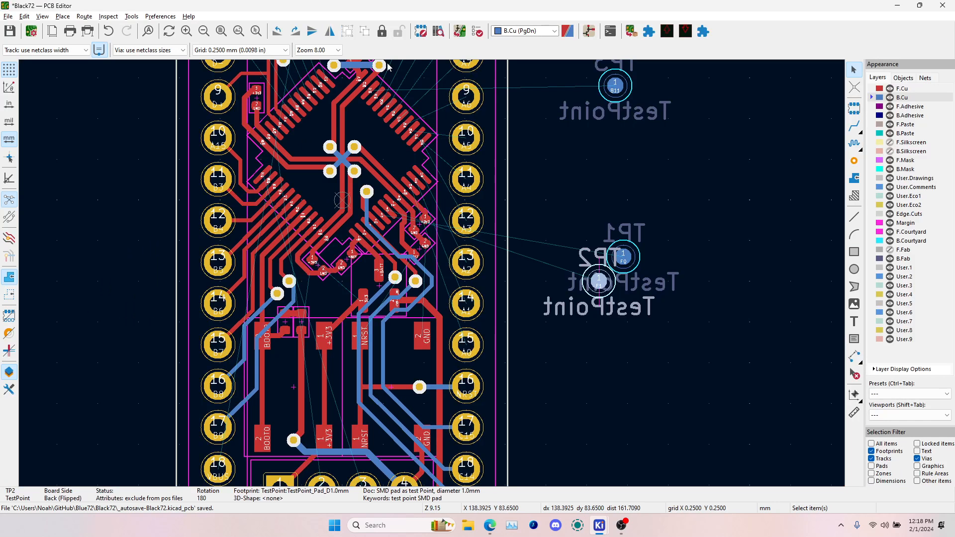
# - Update the PCB from the schematic, deleting the footprints that no longer have symbols
pyautogui.click(459, 31)
pyautogui.click(304, 268)
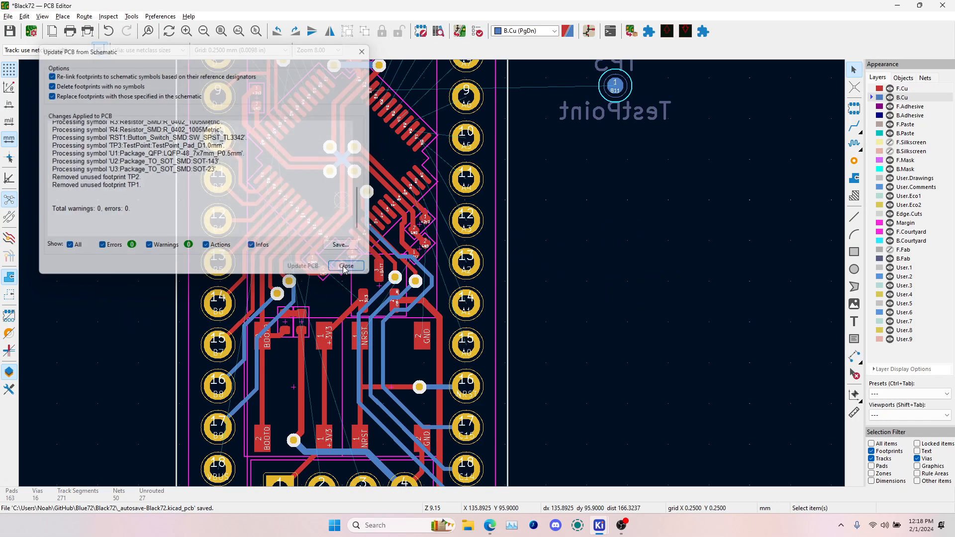
pyautogui.click(343, 265)
# - Delete the GND route between R4's pad 2 and the diagonal segment at the four-pin header's pad 4, including its via
pyautogui.scroll(5, 431, 273)
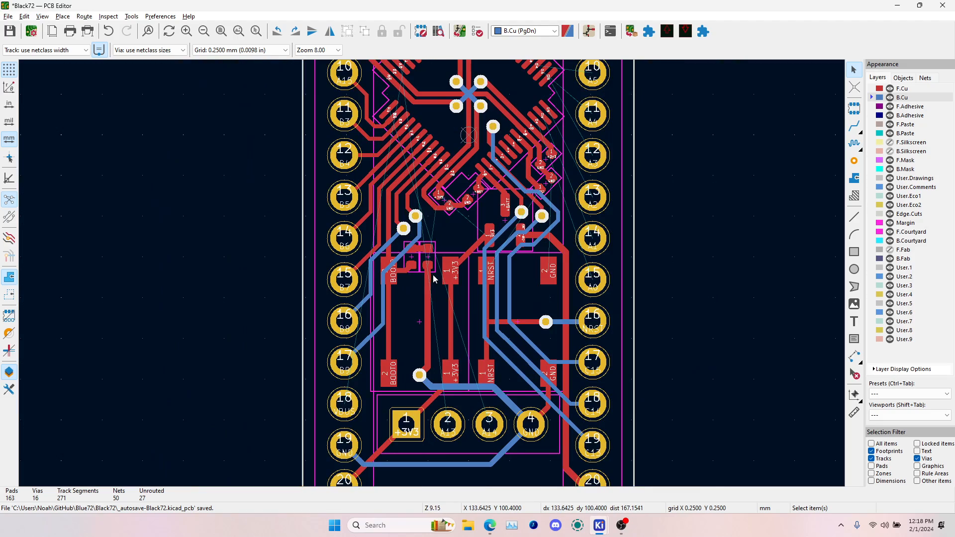
pyautogui.click(422, 292)
pyautogui.click(449, 299)
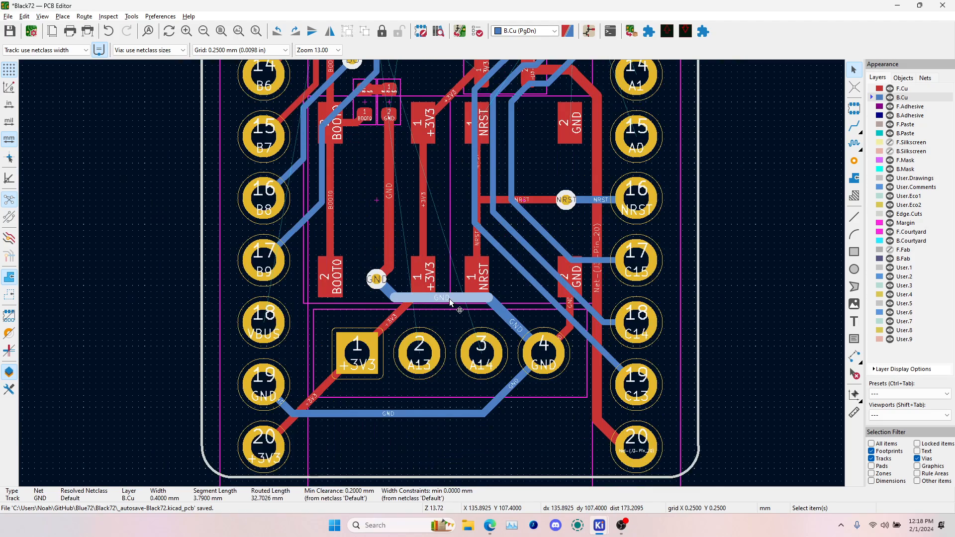
pyautogui.press('Delete')
pyautogui.click(393, 295)
pyautogui.press('Delete')
pyautogui.click(378, 280)
pyautogui.press('Delete')
pyautogui.click(383, 273)
pyautogui.press('Delete')
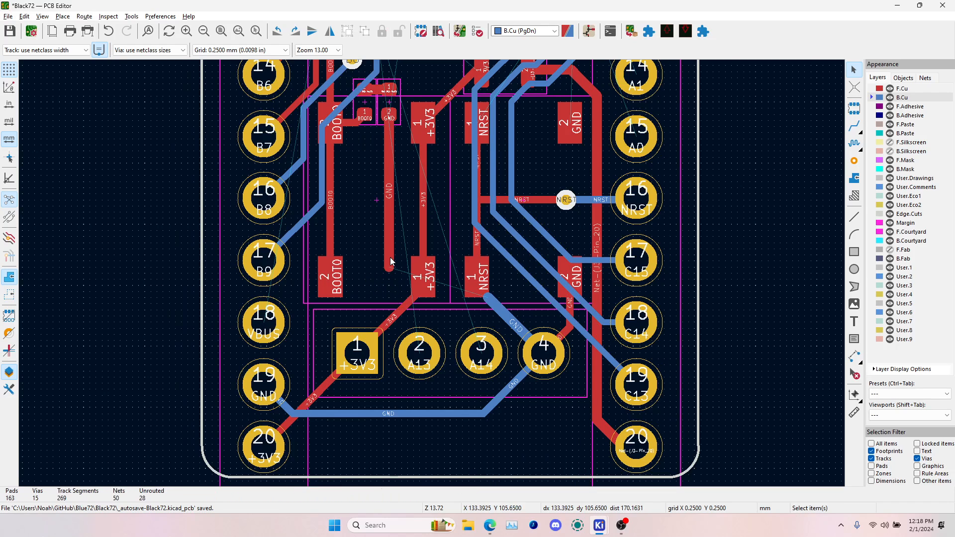
pyautogui.click(390, 256)
pyautogui.press('Delete')
# - Route GND on B.Cu from the diagonal segment at header pad 4 up to a via below the chip and connect it on F.Cu to the nearest GND pad
pyautogui.press('x')
pyautogui.click(488, 297)
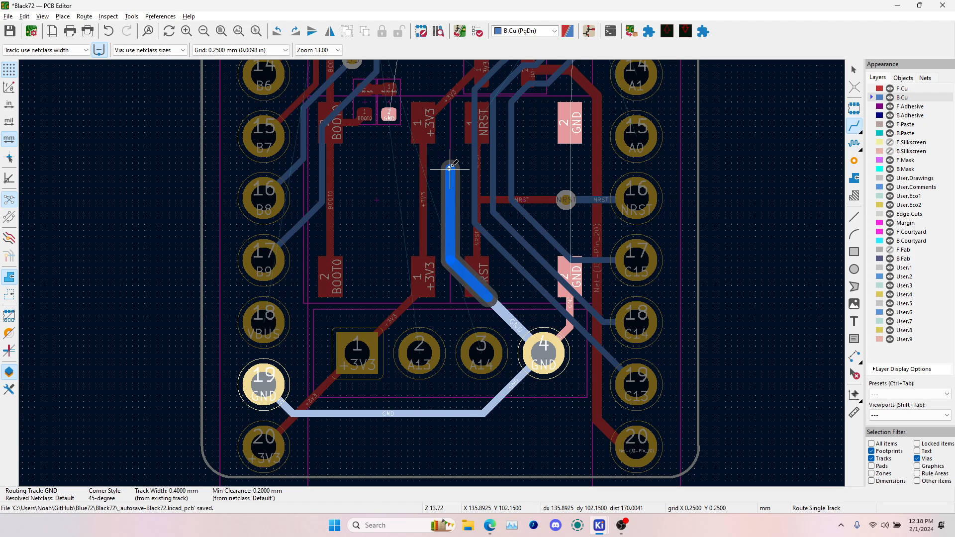
pyautogui.click(449, 175)
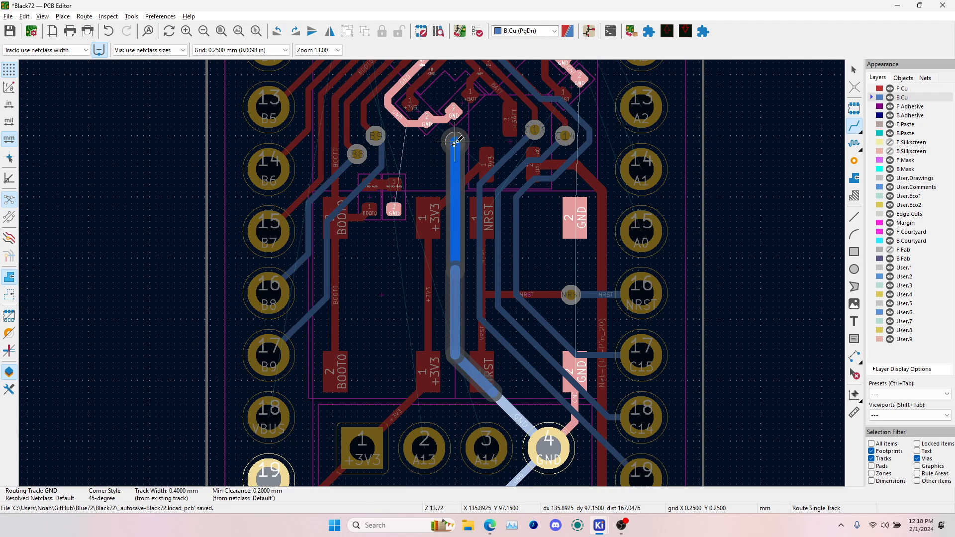
pyautogui.scroll(4, 446, 153)
pyautogui.press('v')
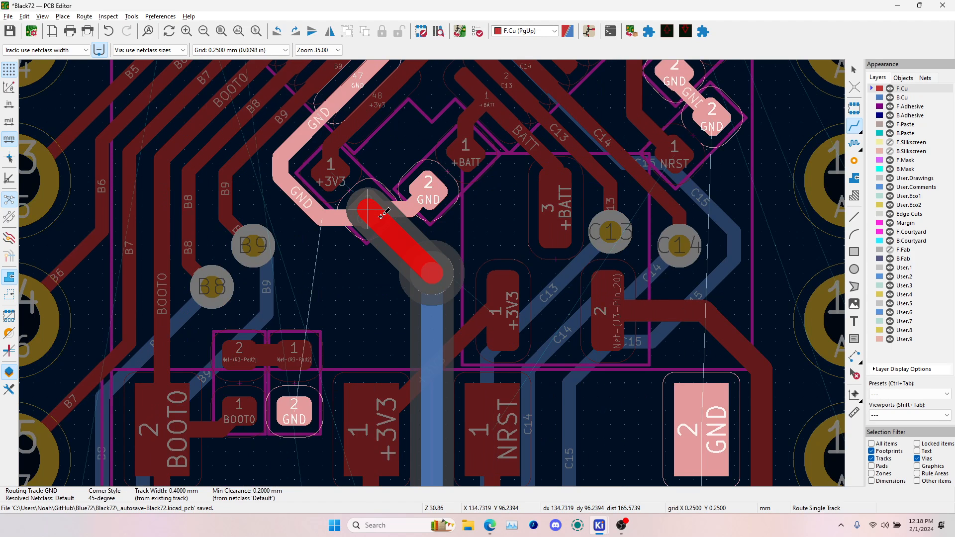
pyautogui.click(381, 216)
pyautogui.click(293, 408)
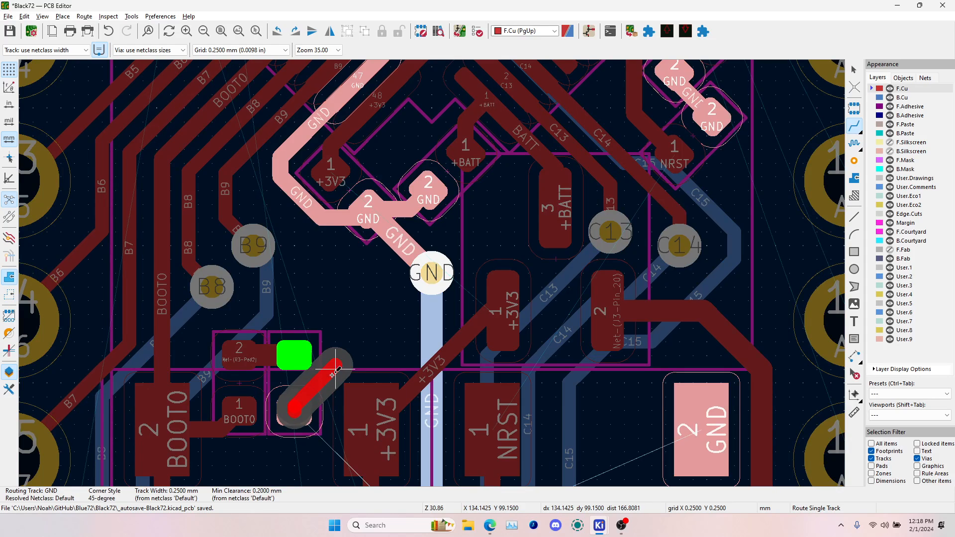
pyautogui.scroll(2, 330, 373)
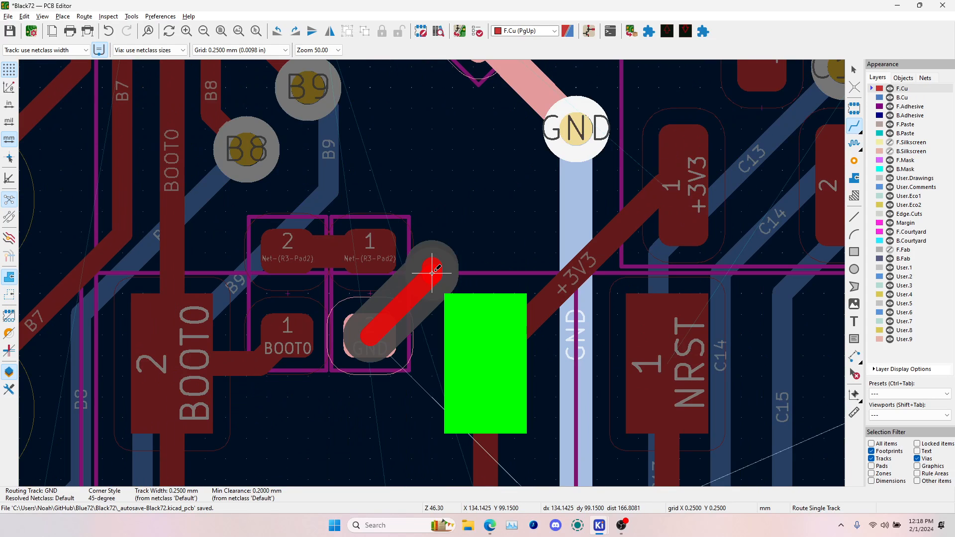
pyautogui.press('Escape')
pyautogui.press('Escape')
# - Move resistors R3 and R4 together about 0.25 mm upward
pyautogui.click(387, 294)
pyautogui.keyDown('shift'); pyautogui.click(326, 293); pyautogui.keyUp('shift')
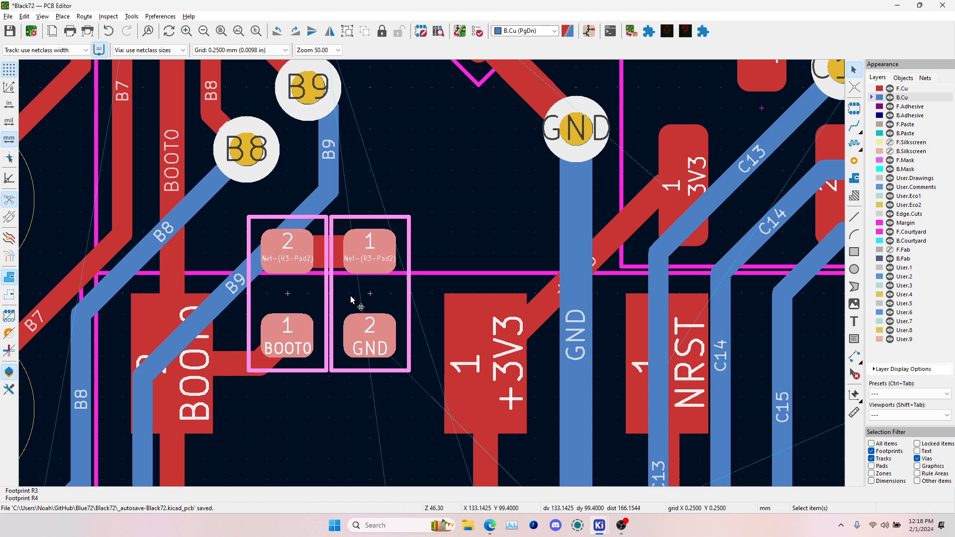
pyautogui.moveTo(351, 300); pyautogui.dragTo(351, 279)
pyautogui.click(259, 360)
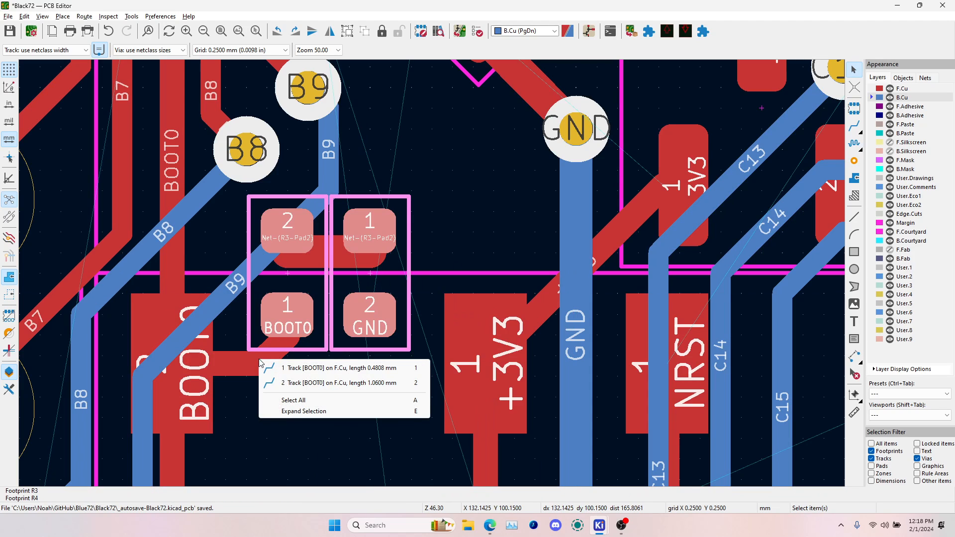
pyautogui.press('Escape')
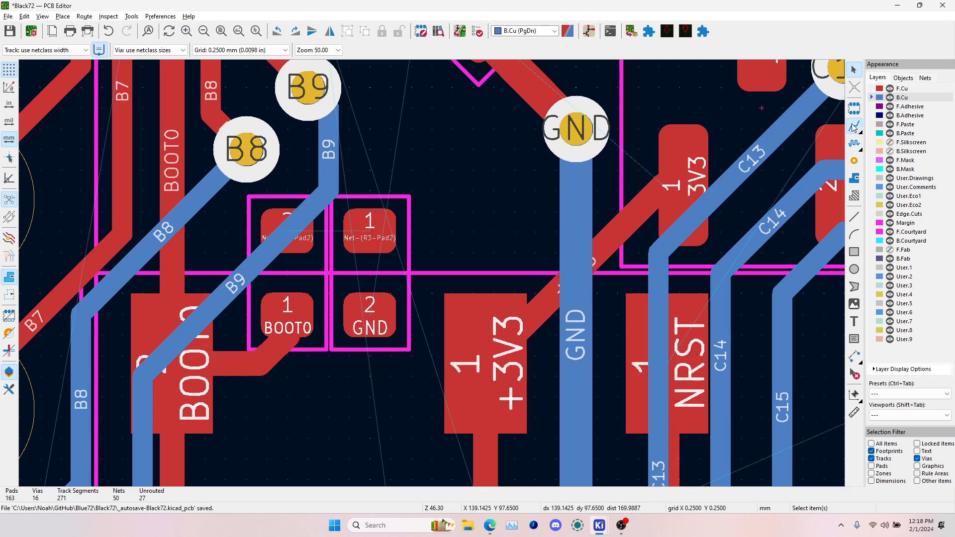
# - Reroute the short F.Cu track between R4's pad 1 and R3's pad 2 straight across the moved resistors
pyautogui.click(854, 127)
pyautogui.click(369, 230)
pyautogui.click(298, 231)
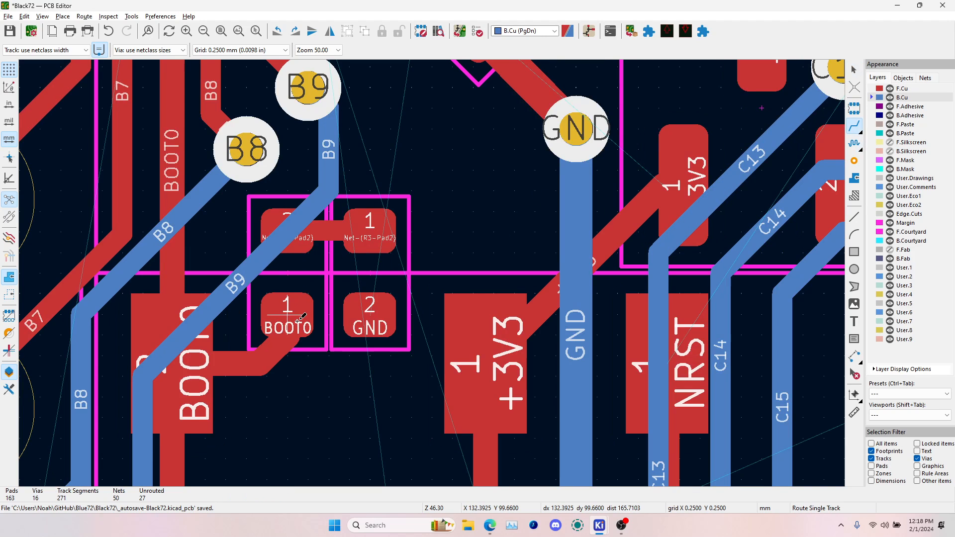
pyautogui.click(286, 321)
# - Route GND on F.Cu from R4's pad 2 diagonally up to the new GND via
pyautogui.click(359, 316)
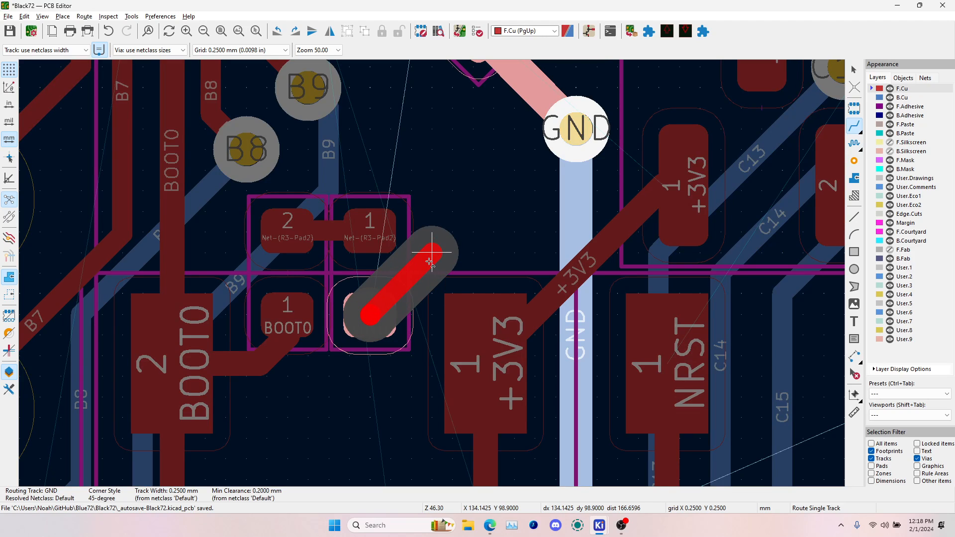
pyautogui.moveTo(521, 180); pyautogui.dragTo(515, 217, button='middle')
pyautogui.click(570, 166)
pyautogui.scroll(-5, 487, 247)
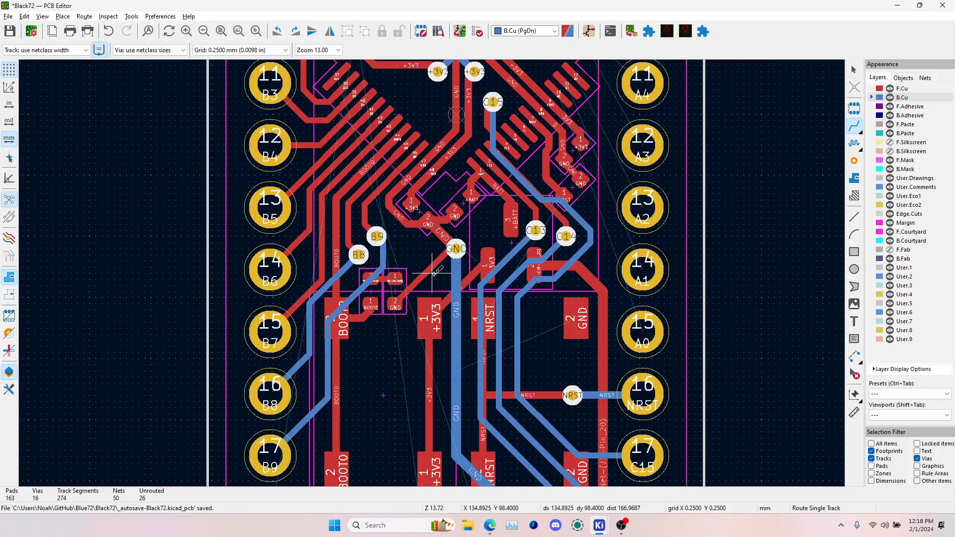
pyautogui.scroll(-3, 434, 273)
pyautogui.scroll(5, 434, 273)
pyautogui.click(431, 273)
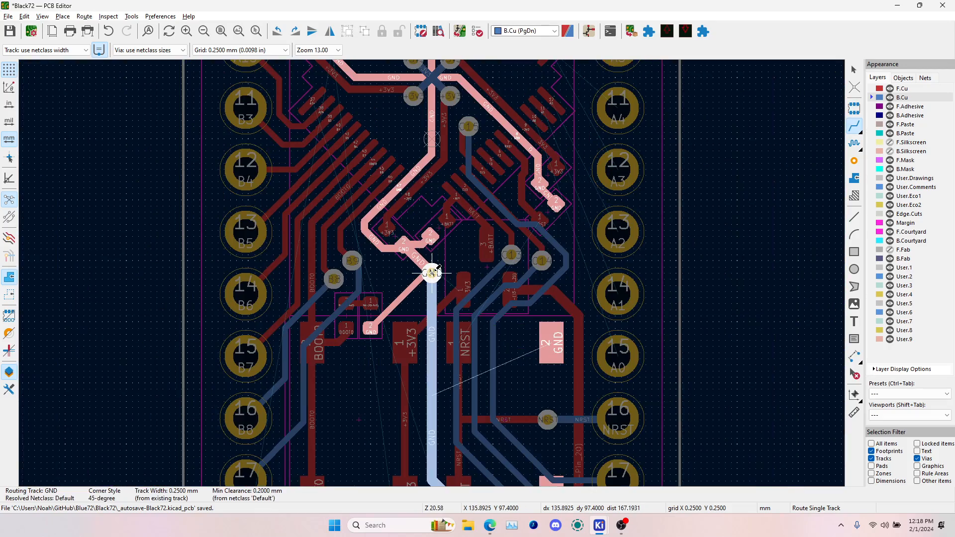
pyautogui.press('Escape')
pyautogui.click(548, 343)
pyautogui.scroll(-2, 548, 342)
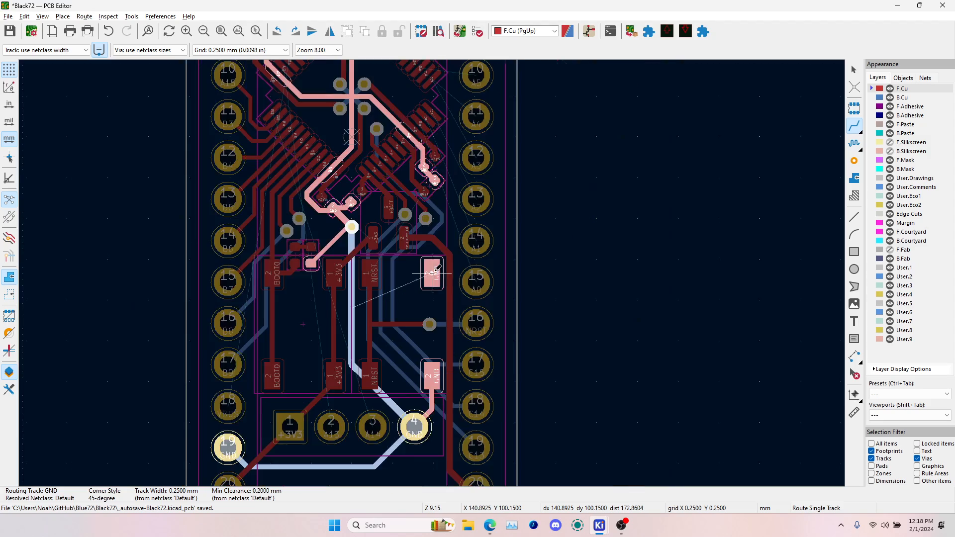
pyautogui.scroll(2, 431, 274)
pyautogui.press('Escape')
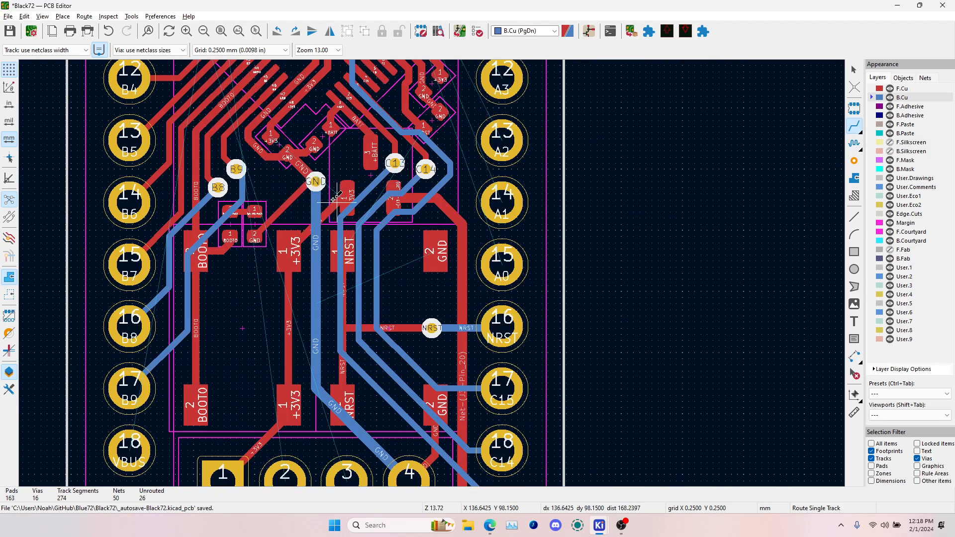
# - Add a short +3V3 track piece on F.Cu at pad 1 of the three-pad footprint that holds +BATT
pyautogui.scroll(4, 337, 204)
pyautogui.press('pageup')
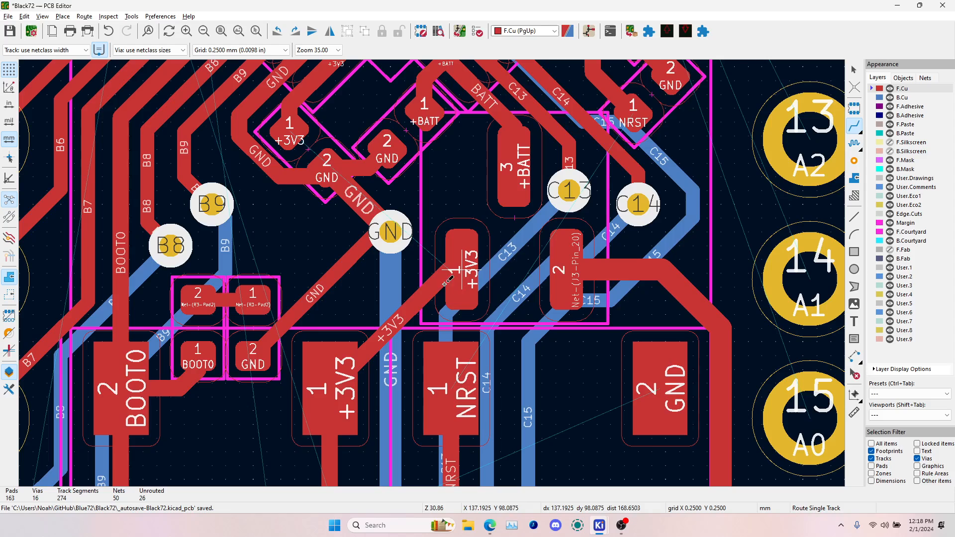
pyautogui.click(463, 271)
pyautogui.click(464, 270)
pyautogui.click(465, 268)
pyautogui.scroll(-5, 465, 269)
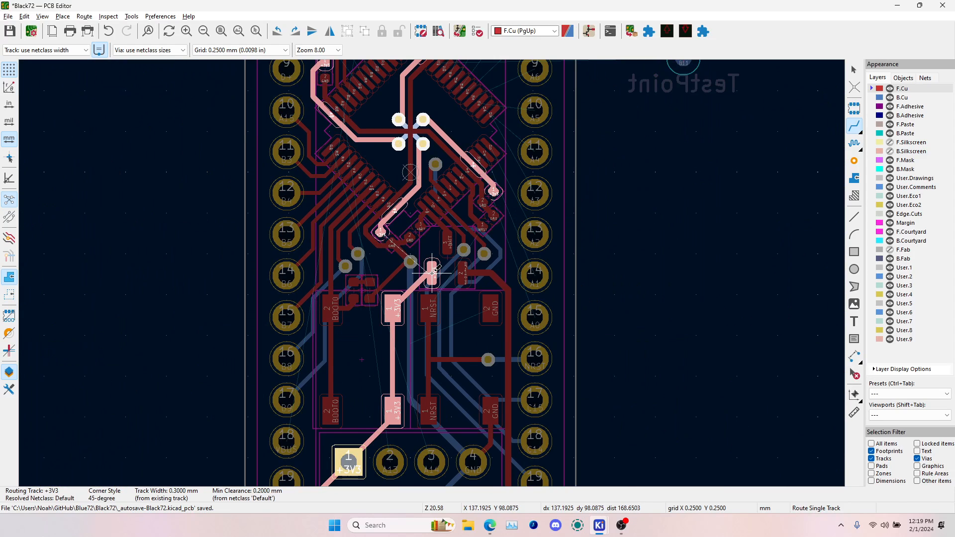
pyautogui.scroll(-1, 432, 273)
pyautogui.scroll(4, 431, 273)
pyautogui.press('Escape')
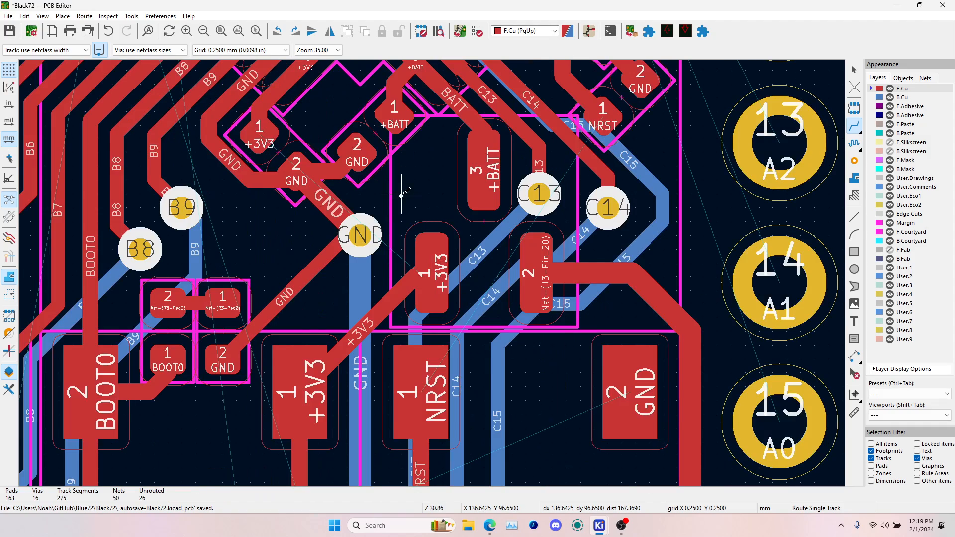
pyautogui.scroll(-2, 402, 194)
pyautogui.click(577, 402)
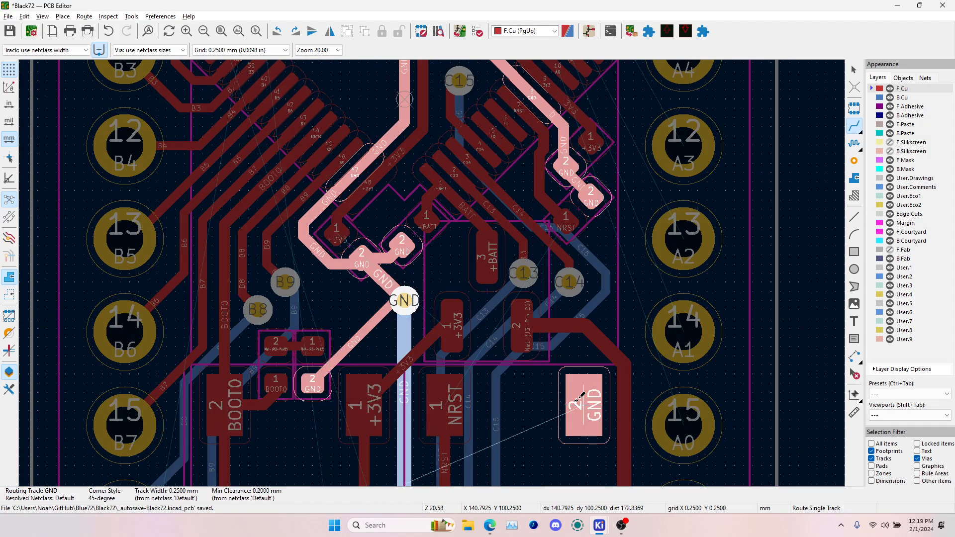
pyautogui.scroll(-3, 577, 405)
pyautogui.press('Escape')
pyautogui.press('pagedown')
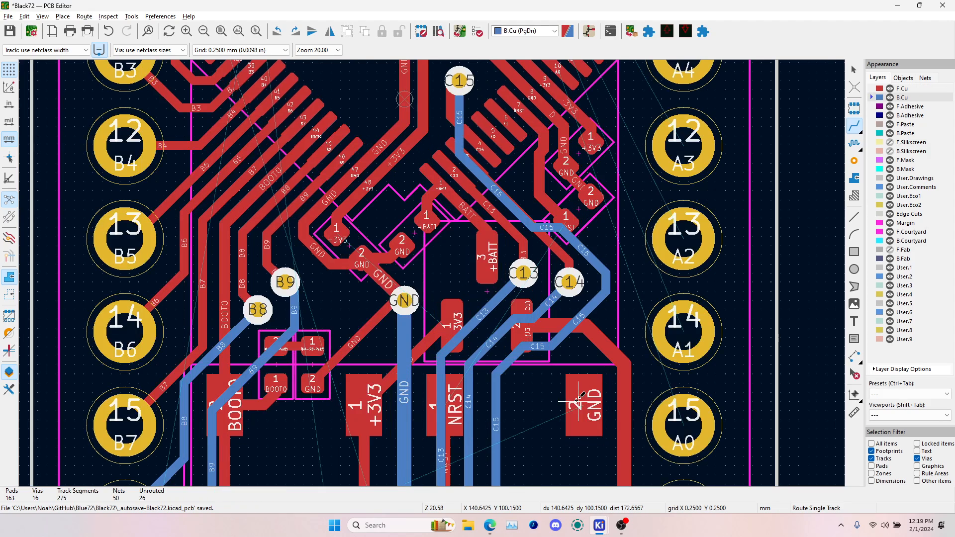
pyautogui.scroll(3, 442, 271)
pyautogui.click(442, 272)
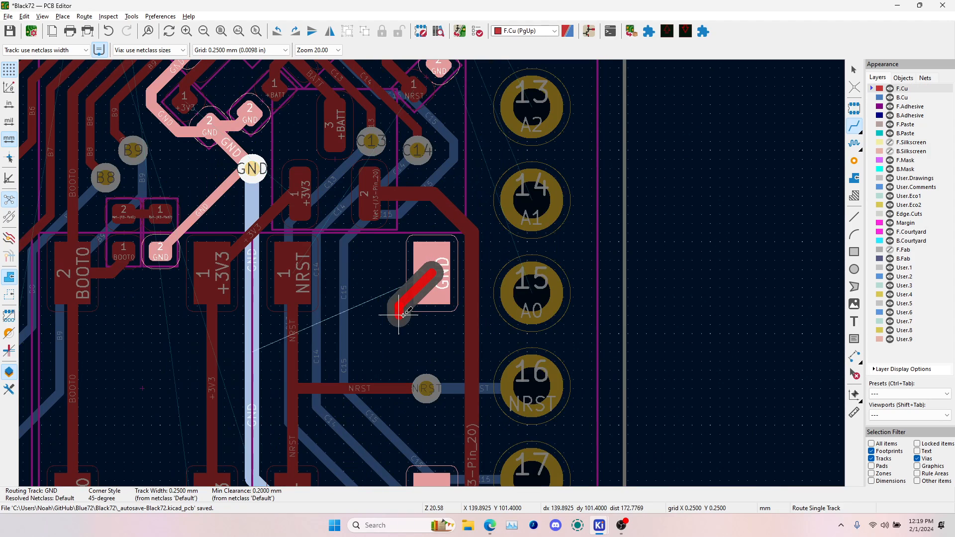
pyautogui.press('Escape')
pyautogui.press('Escape')
# - Move the NRST via about 1.25 mm left and 0.75 mm up, clear of the space between the reset switch's GND pads
pyautogui.click(427, 388)
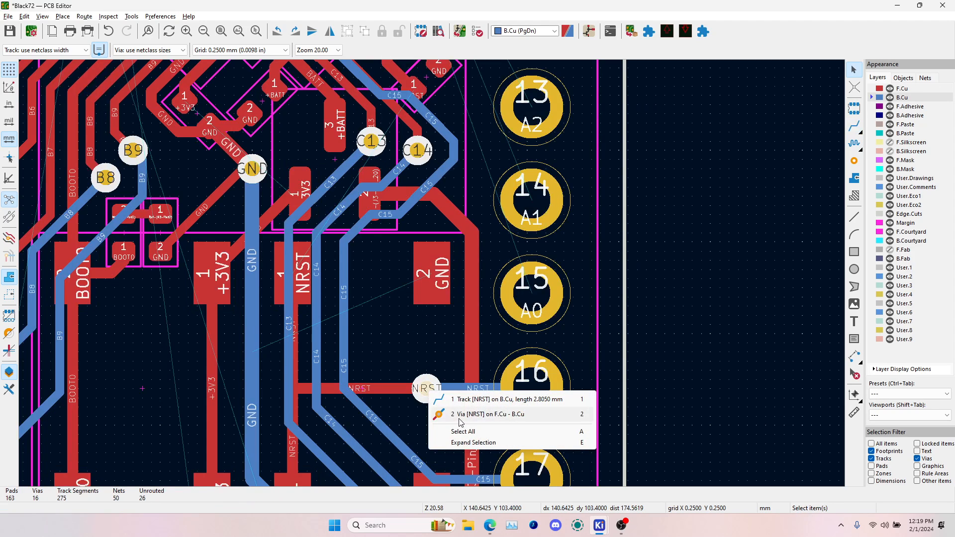
pyautogui.click(429, 395)
pyautogui.moveTo(429, 393); pyautogui.dragTo(380, 362)
# - Route a straight vertical GND track on F.Cu between the reset switch's two GND pads
pyautogui.press('x')
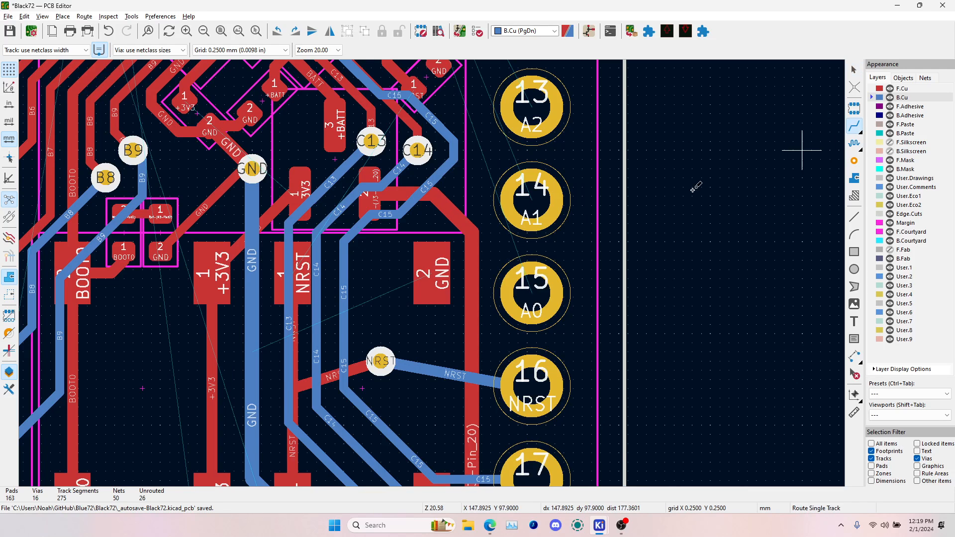
pyautogui.click(432, 275)
pyautogui.scroll(-2, 431, 276)
pyautogui.click(432, 321)
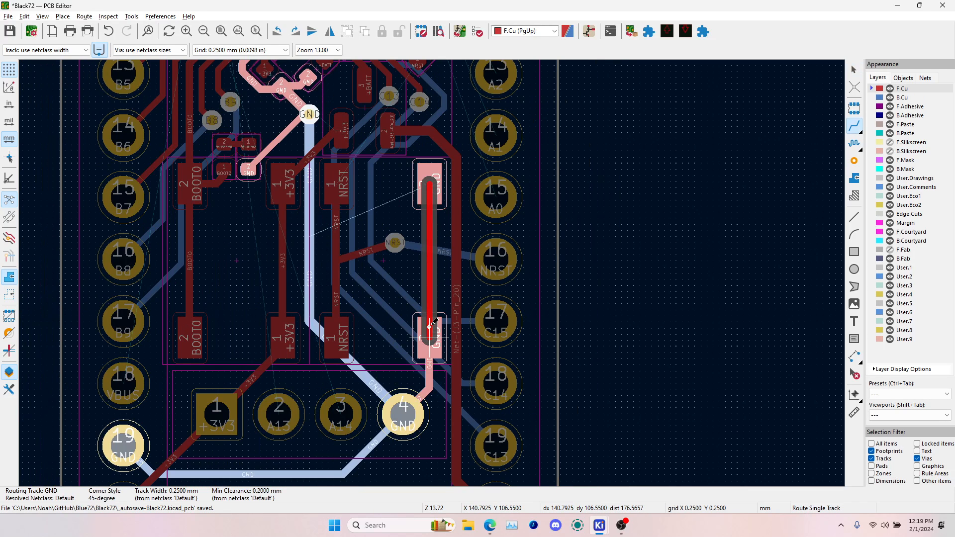
pyautogui.press('pagedown')
pyautogui.click(431, 183)
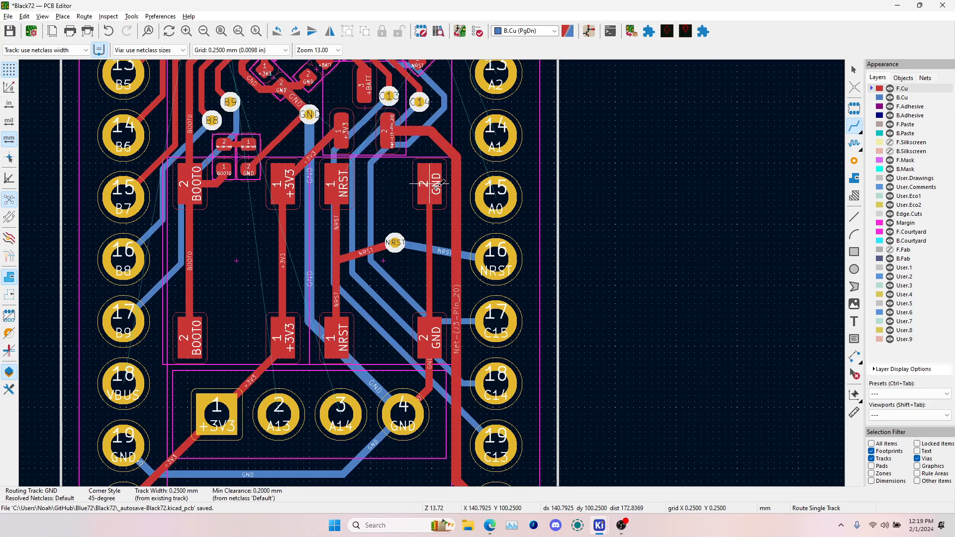
pyautogui.scroll(-2, 431, 183)
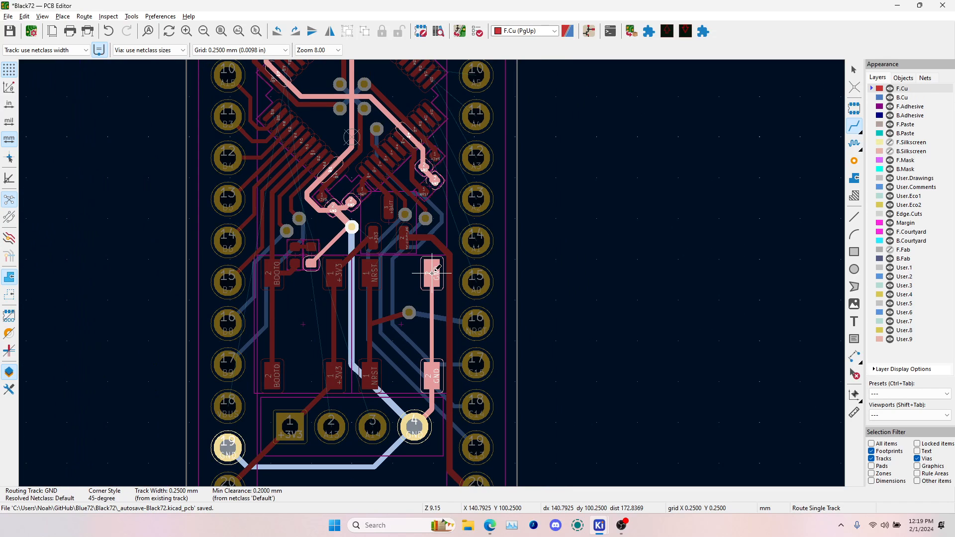
pyautogui.scroll(-2, 431, 273)
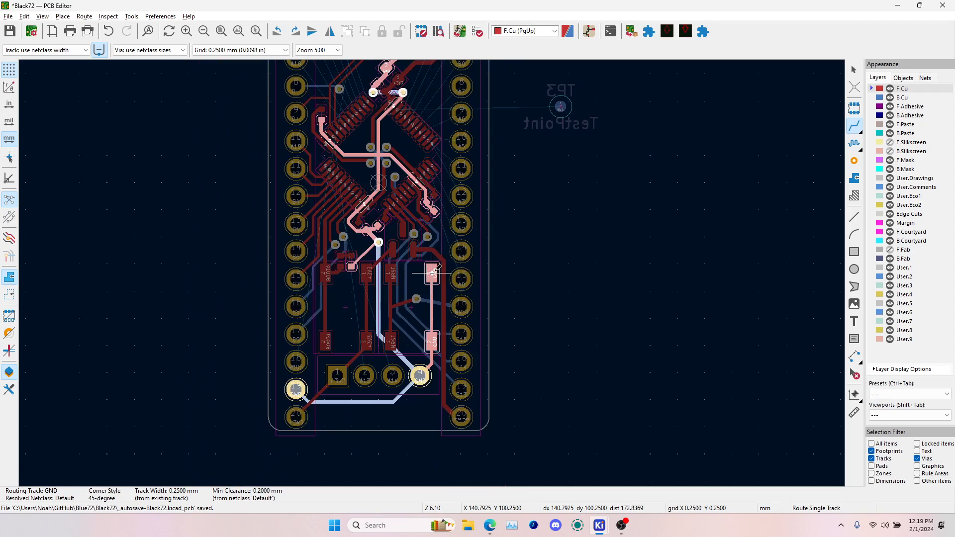
pyautogui.press('Escape')
# - Reroute NRST with 45-degree corners from the moved via to header pad 16 on B.Cu and to the vertical NRST track on F.Cu
pyautogui.scroll(5, 432, 272)
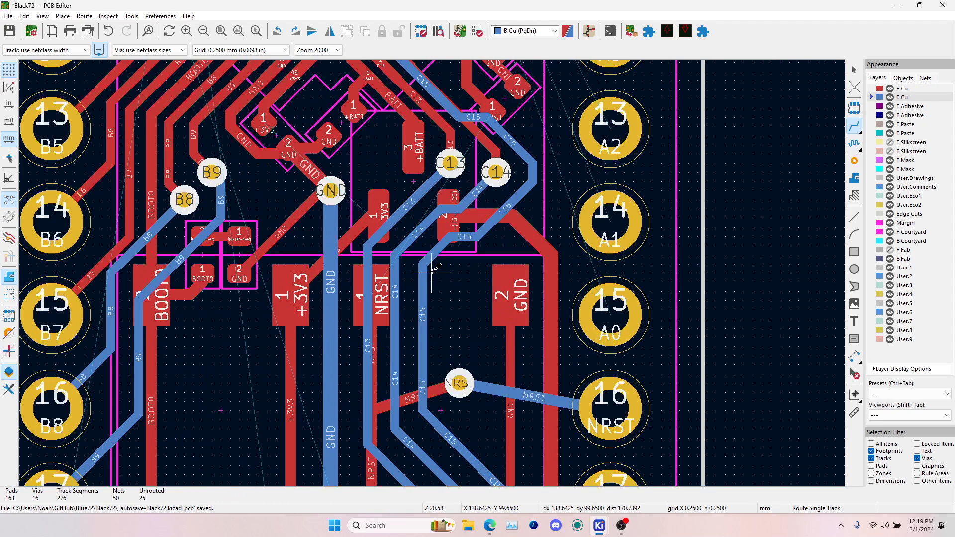
pyautogui.click(460, 381)
pyautogui.click(625, 414)
pyautogui.press('pageup')
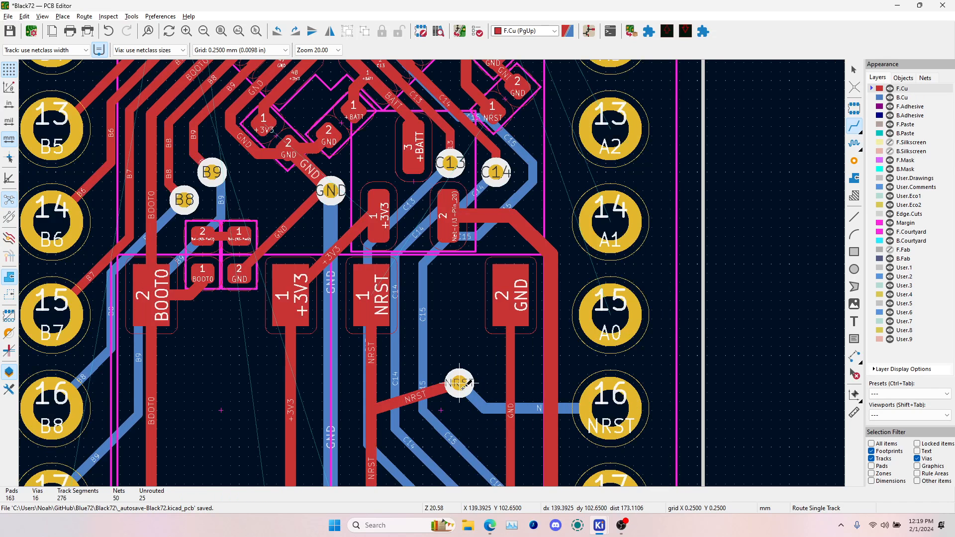
pyautogui.click(460, 383)
pyautogui.click(368, 413)
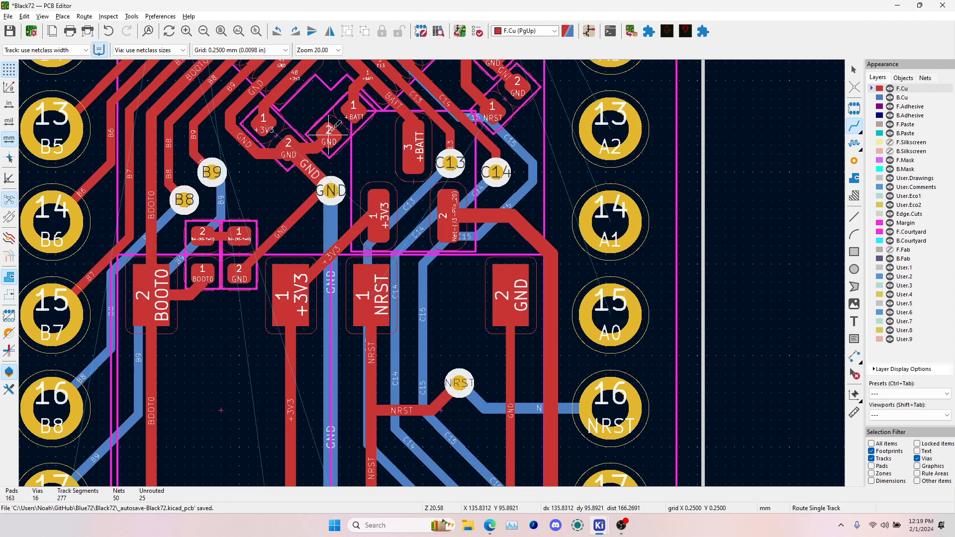
# - Route a short +3V3 track with 0.4 mm width on F.Cu upward from pad 1 of the three-pad footprint
pyautogui.click(379, 217)
pyautogui.moveTo(375, 178); pyautogui.dragTo(417, 282, button='middle')
pyautogui.scroll(4, 413, 267)
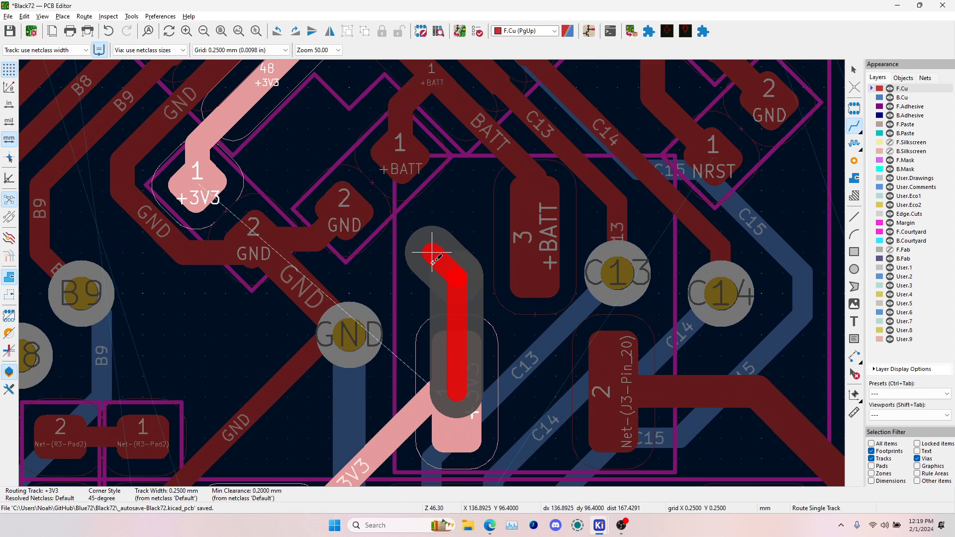
pyautogui.press('w')
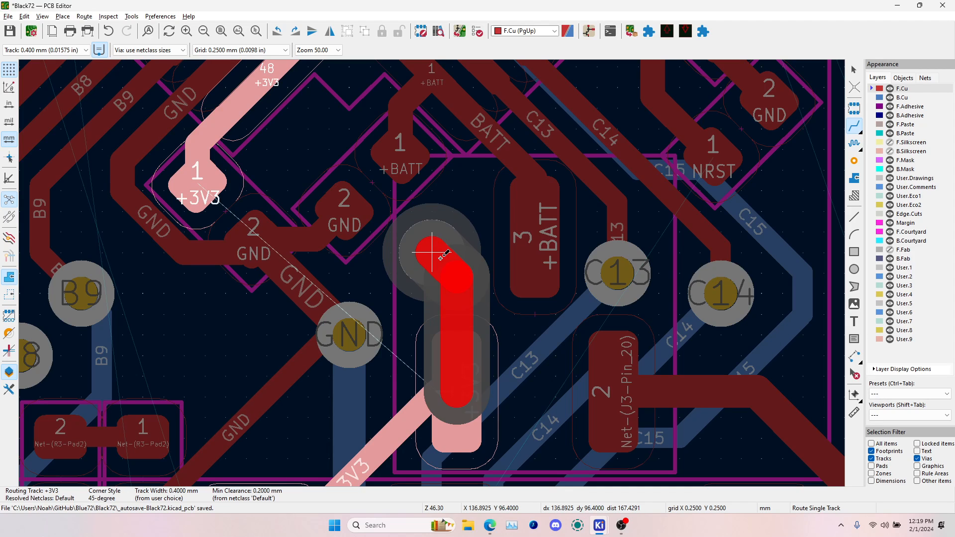
pyautogui.click(441, 257)
# - Carry +3V3 on B.Cu between two vias, past the capacitor GND pad to the microcontroller's pin 48 track, and save the board
pyautogui.click(309, 128)
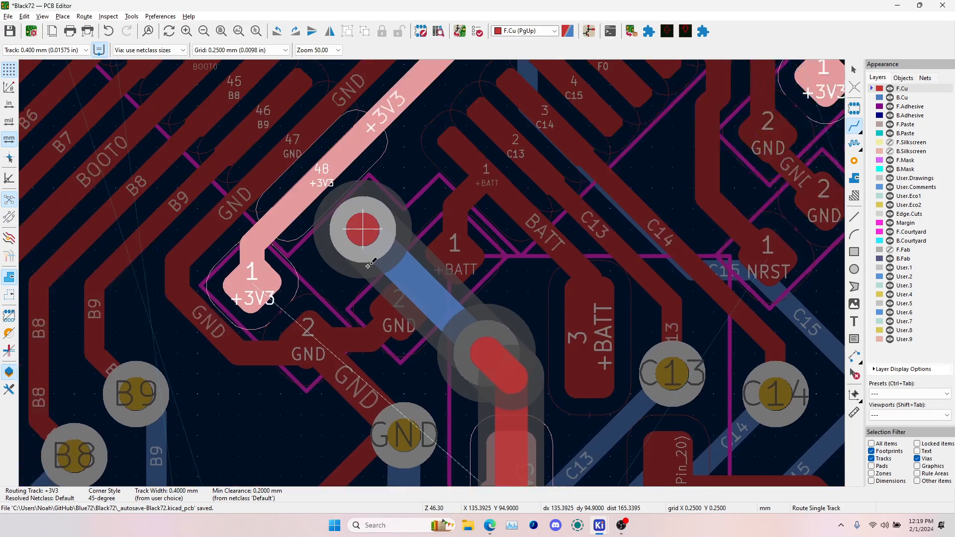
pyautogui.click(375, 224)
pyautogui.scroll(-5, 375, 223)
pyautogui.scroll(2, 437, 282)
pyautogui.press('Escape')
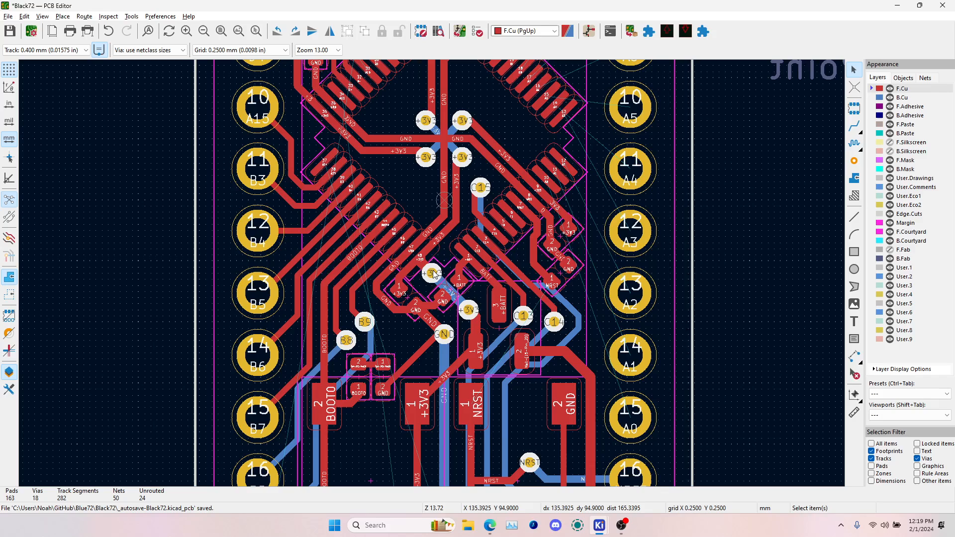
pyautogui.hotkey('ctrl', 's')
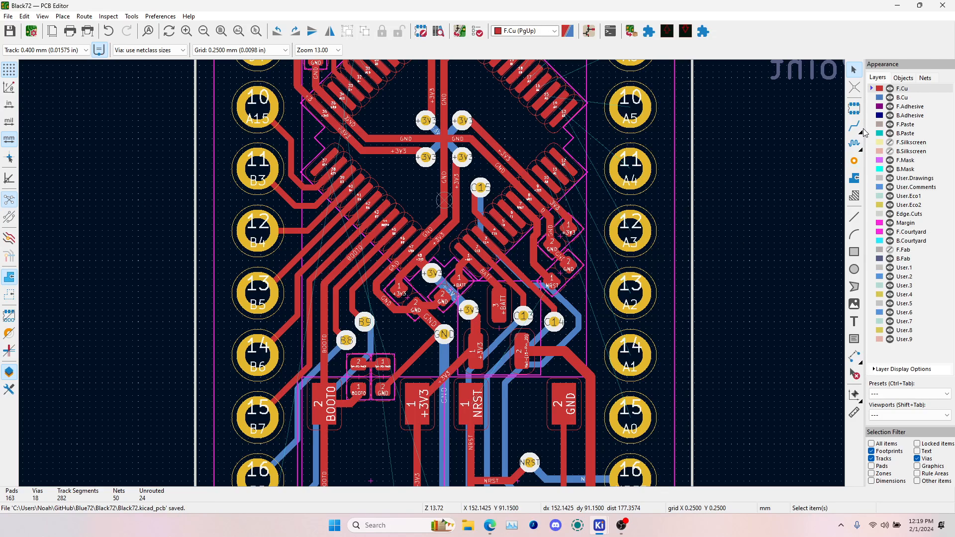
pyautogui.press('x')
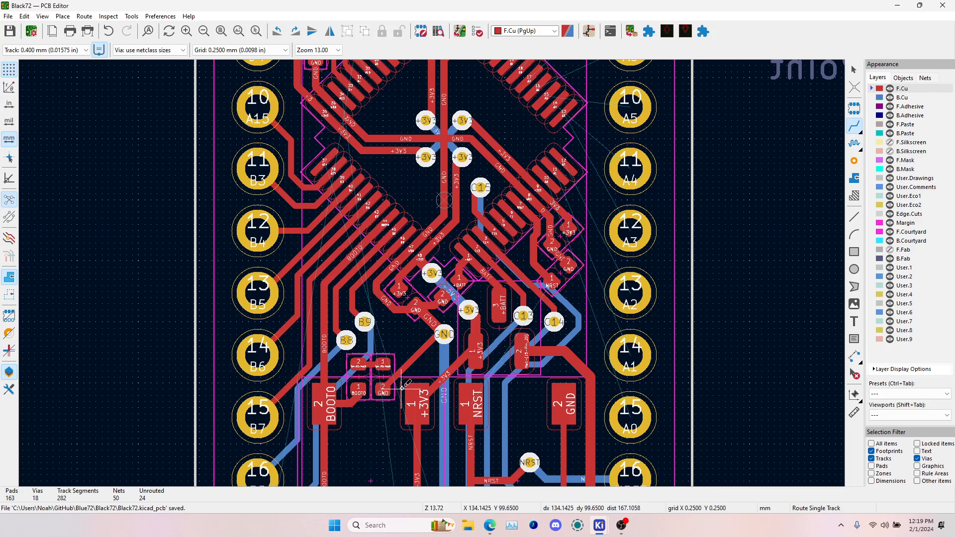
pyautogui.moveTo(415, 434); pyautogui.dragTo(326, 209, button='middle')
pyautogui.click(326, 410)
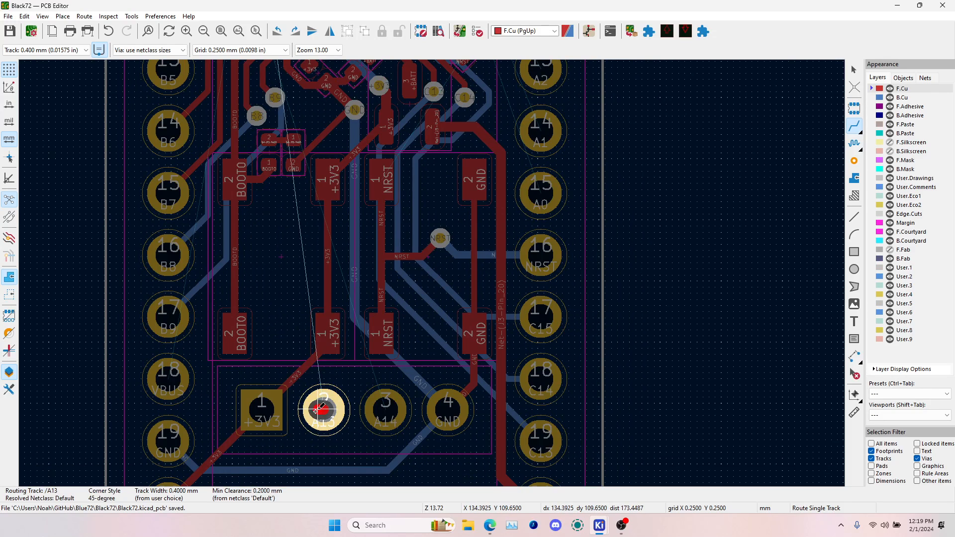
pyautogui.press('Escape')
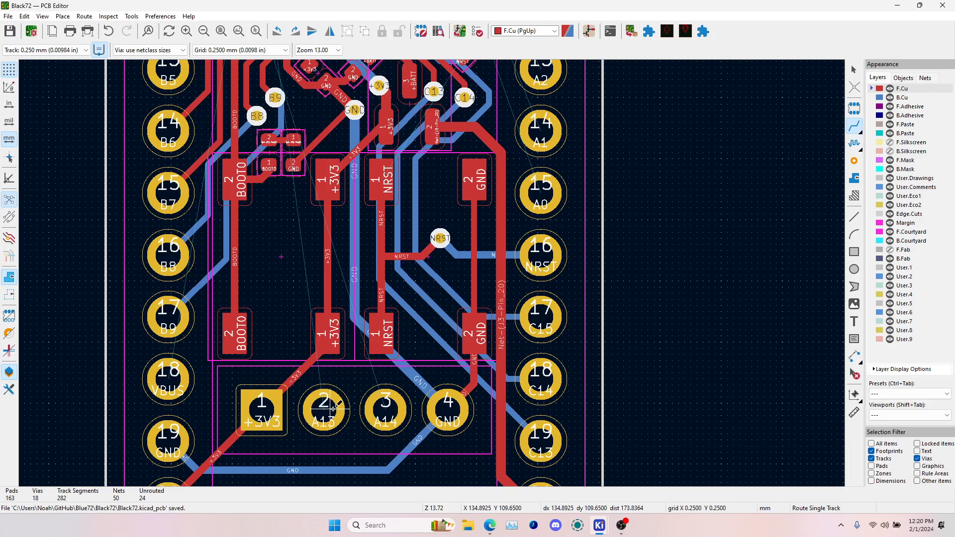
pyautogui.click(330, 409)
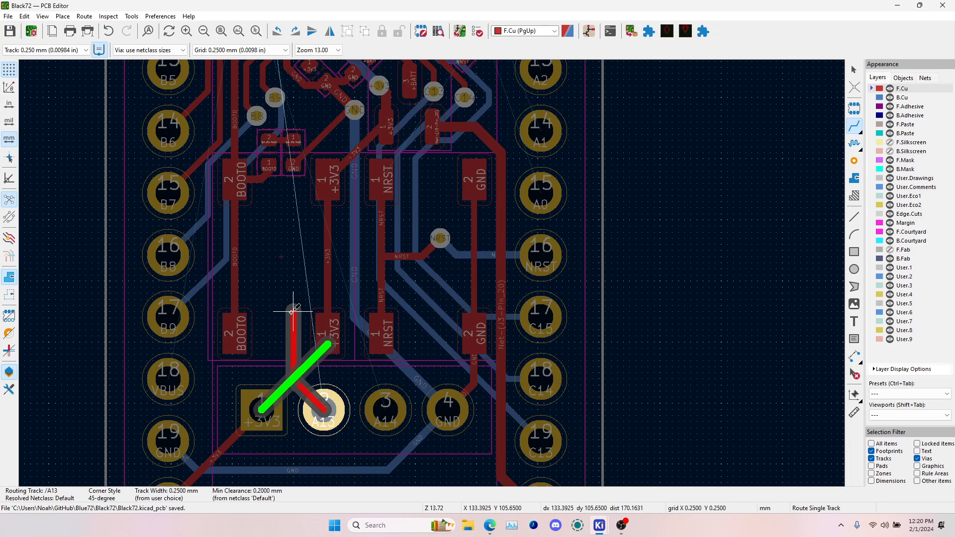
pyautogui.press('Escape')
# - Run a 0.25 mm A13 track on B.Cu from pad 2 of the four-pin header up between the B9 and GND vias
pyautogui.press('pagedown')
pyautogui.click(323, 410)
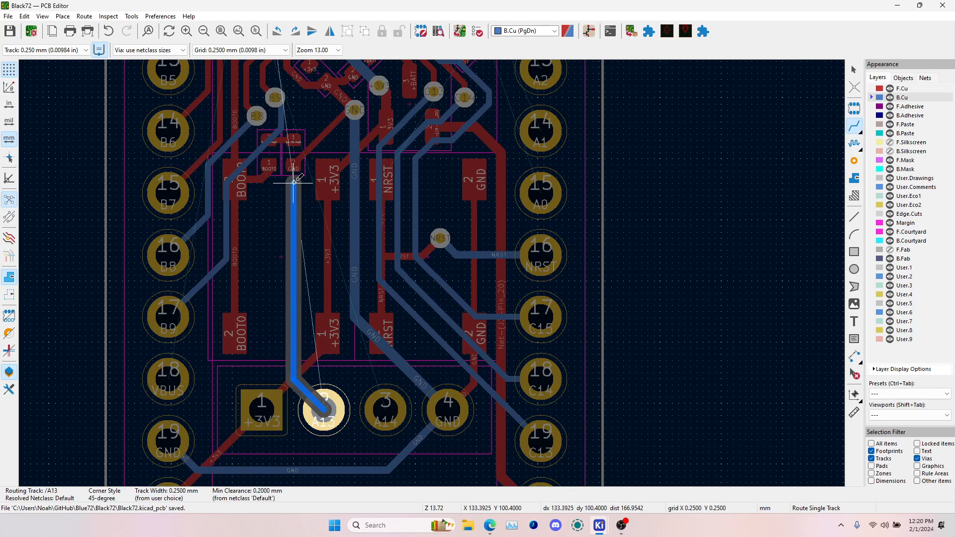
pyautogui.scroll(3, 326, 231)
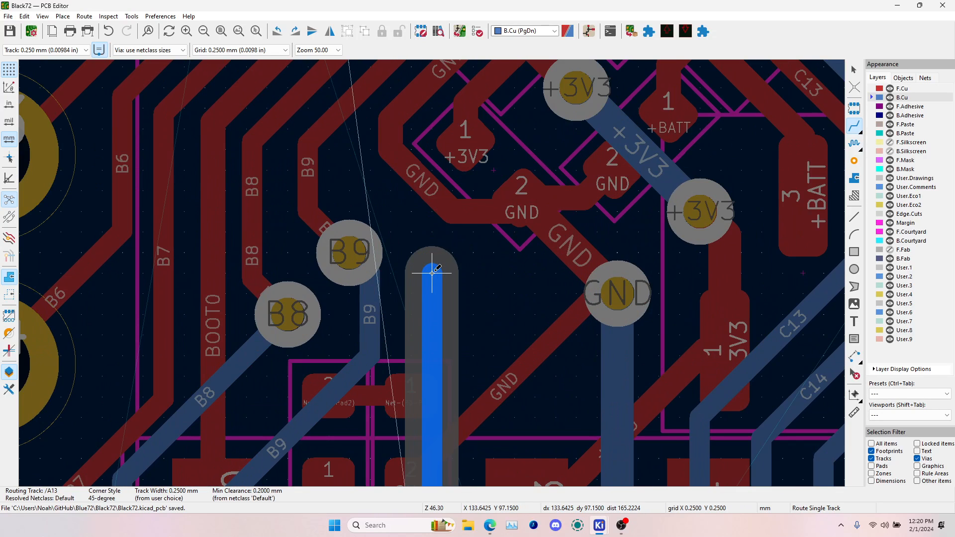
pyautogui.click(412, 254)
pyautogui.scroll(-3, 411, 253)
pyautogui.scroll(-3, 413, 226)
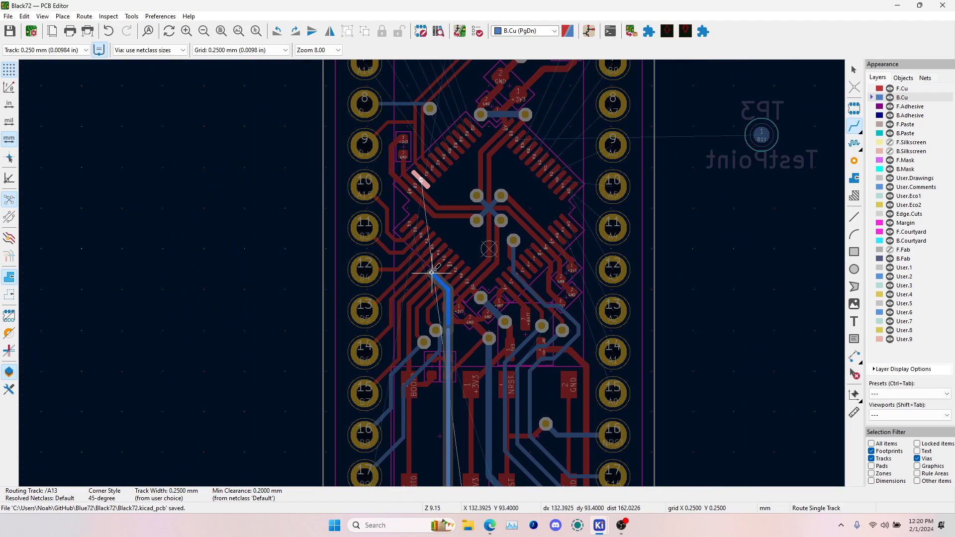
# - Continue A13 on B.Cu around the microcontroller's left corner to a via inside its outline, and connect it to pin 34 on F.Cu
pyautogui.scroll(5, 433, 272)
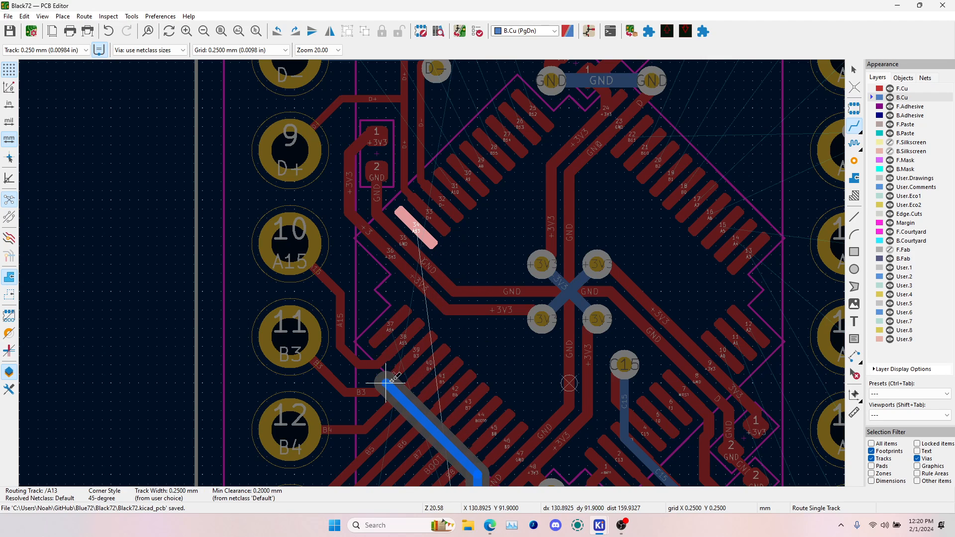
pyautogui.click(386, 392)
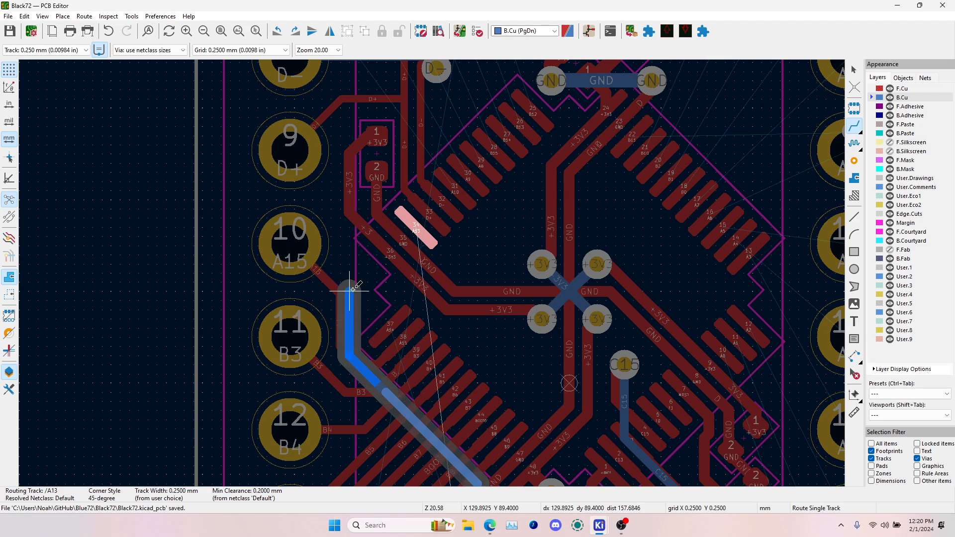
pyautogui.click(359, 290)
pyautogui.click(378, 215)
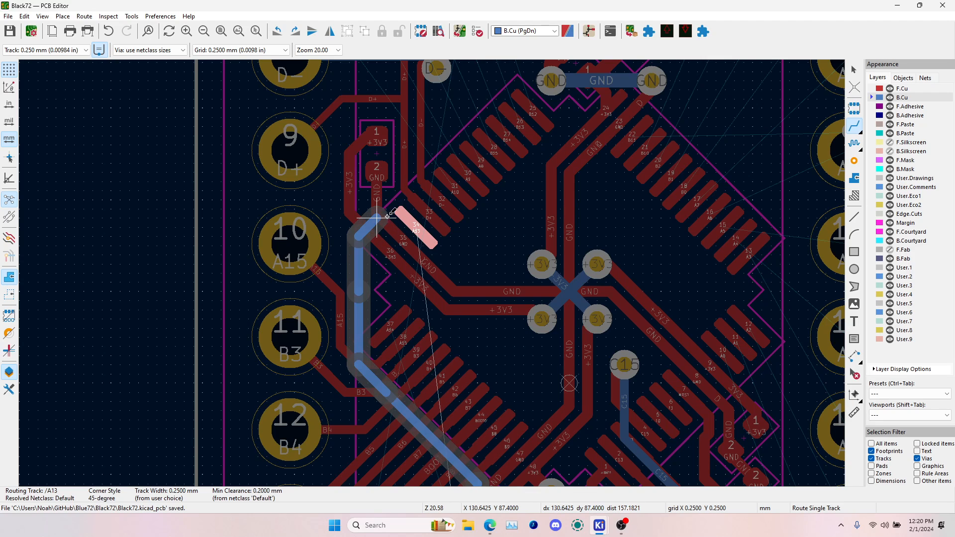
pyautogui.press('v')
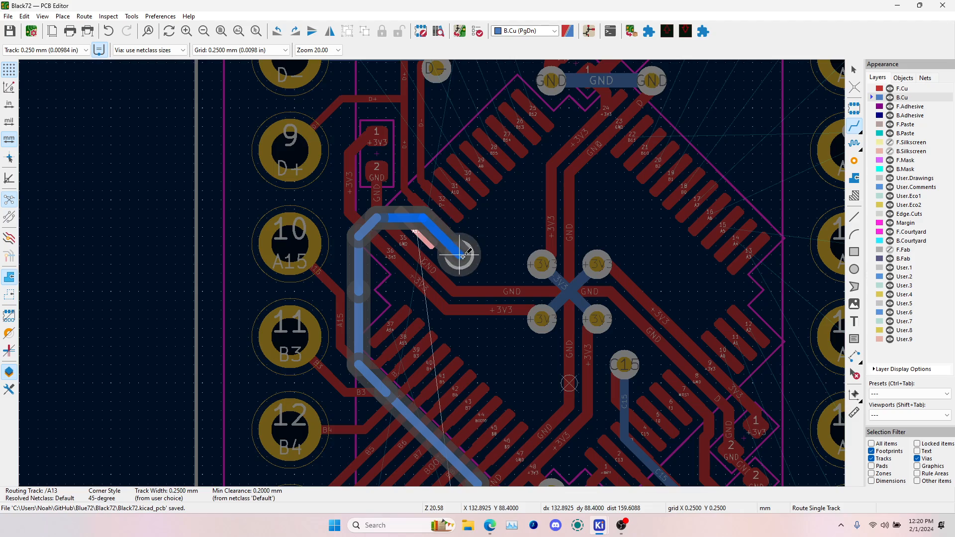
pyautogui.scroll(5, 460, 247)
pyautogui.doubleClick(432, 272)
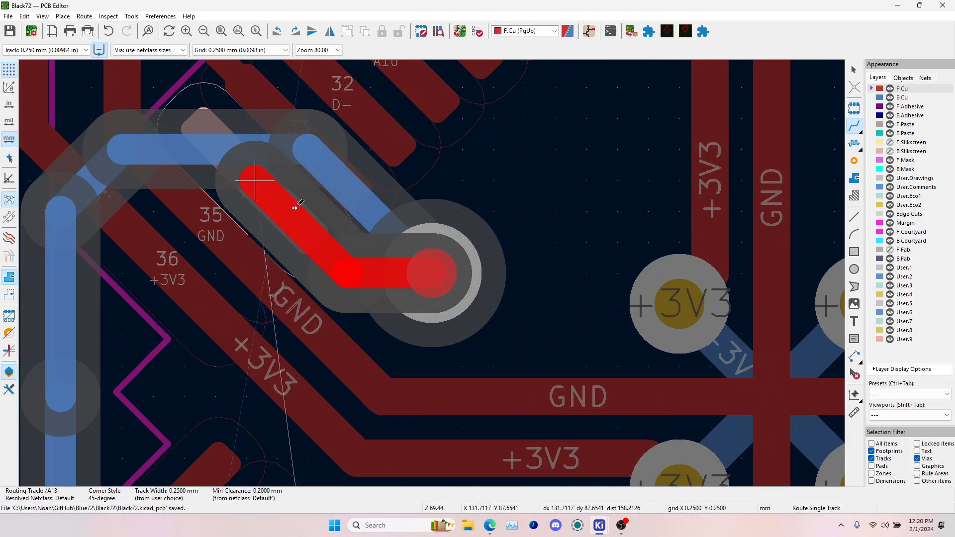
# - Run a 0.25 mm A14 track on B.Cu from pad 3 of the four-pin header up alongside A13 to the microcontroller's lower-left pin row
pyautogui.scroll(-8, 433, 272)
pyautogui.scroll(-4, 480, 426)
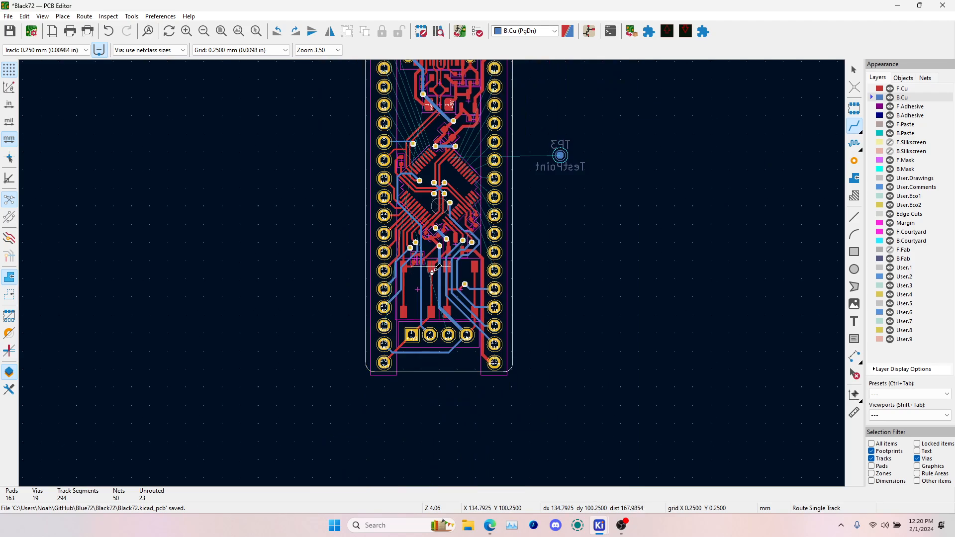
pyautogui.scroll(7, 498, 393)
pyautogui.click(517, 385)
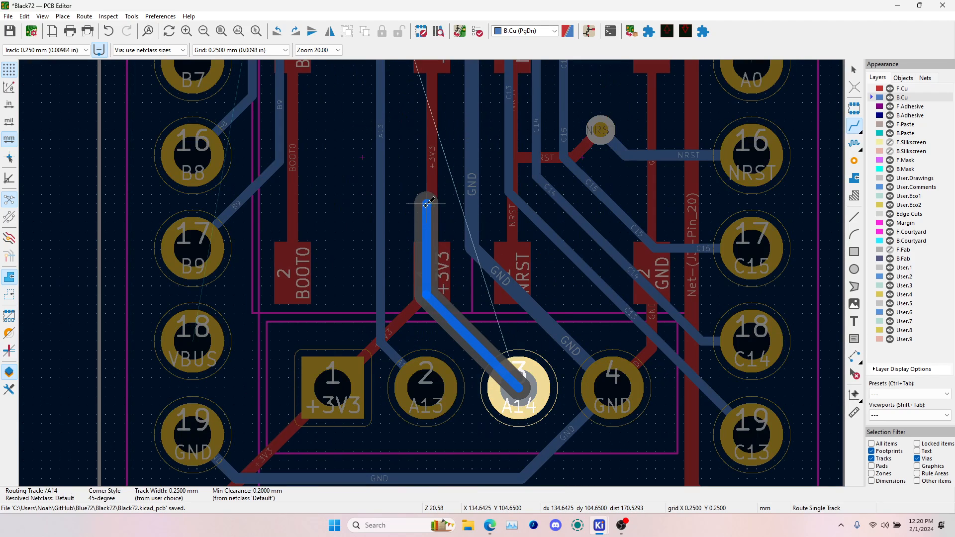
pyautogui.scroll(-2, 418, 197)
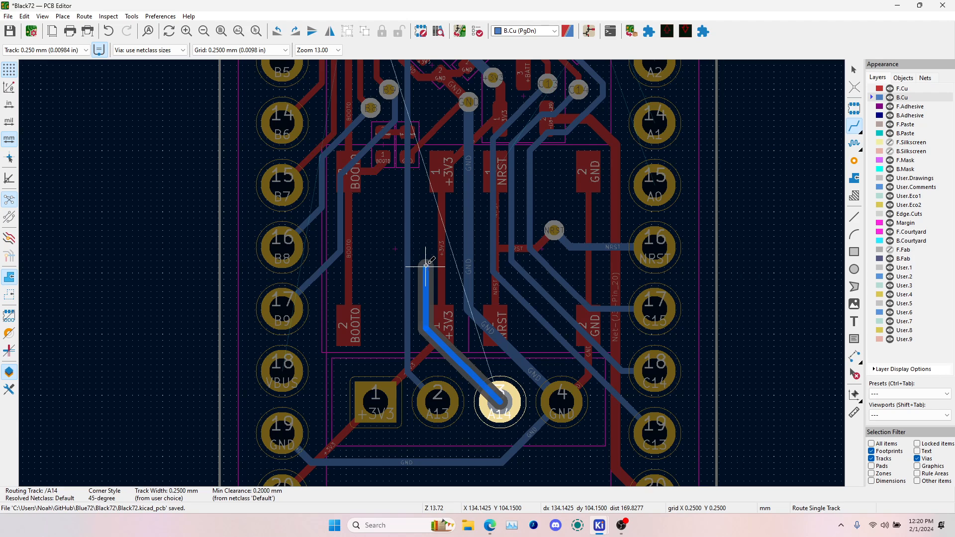
pyautogui.moveTo(432, 144); pyautogui.dragTo(480, 400, button='middle')
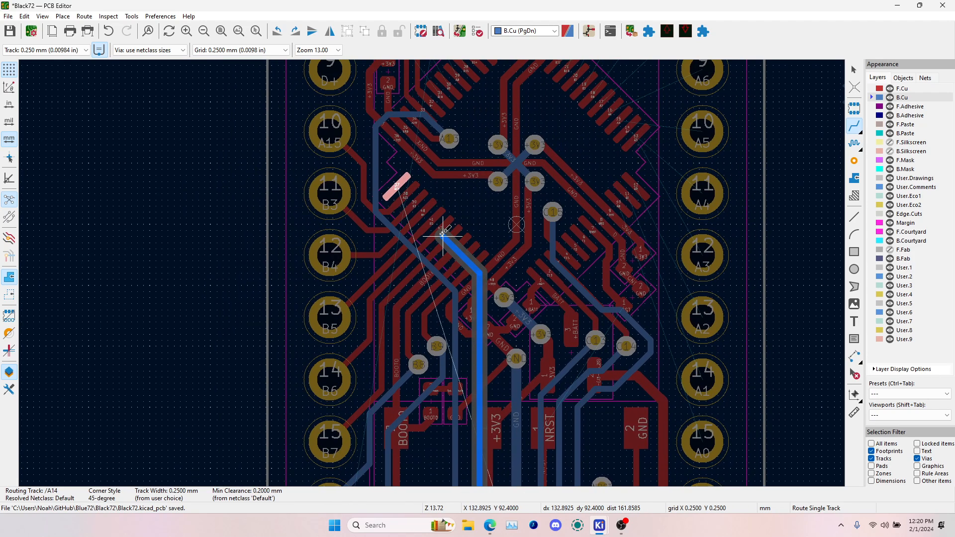
pyautogui.scroll(2, 443, 234)
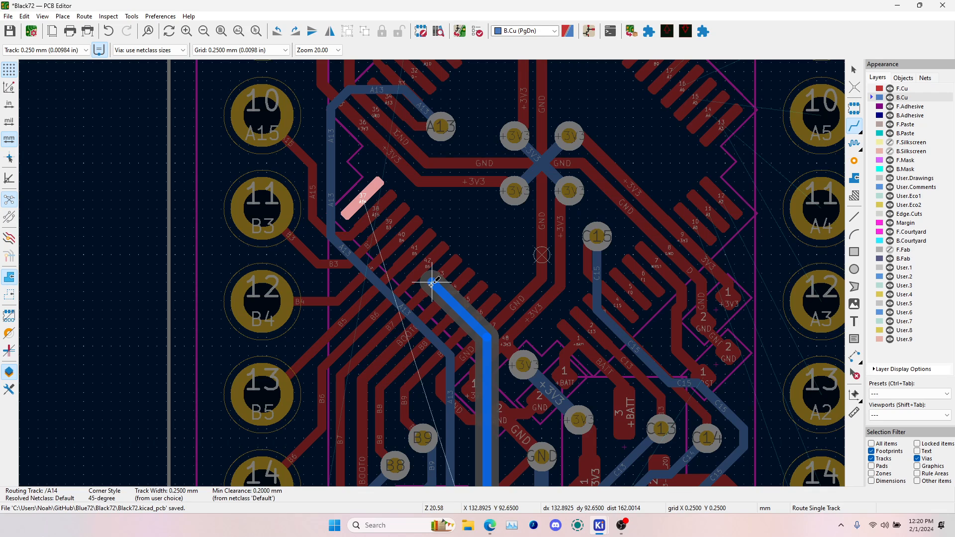
# - Extend A14 along the pin row to a via beside the vertical A13 track, and connect it to pin 37 on F.Cu
pyautogui.press('v')
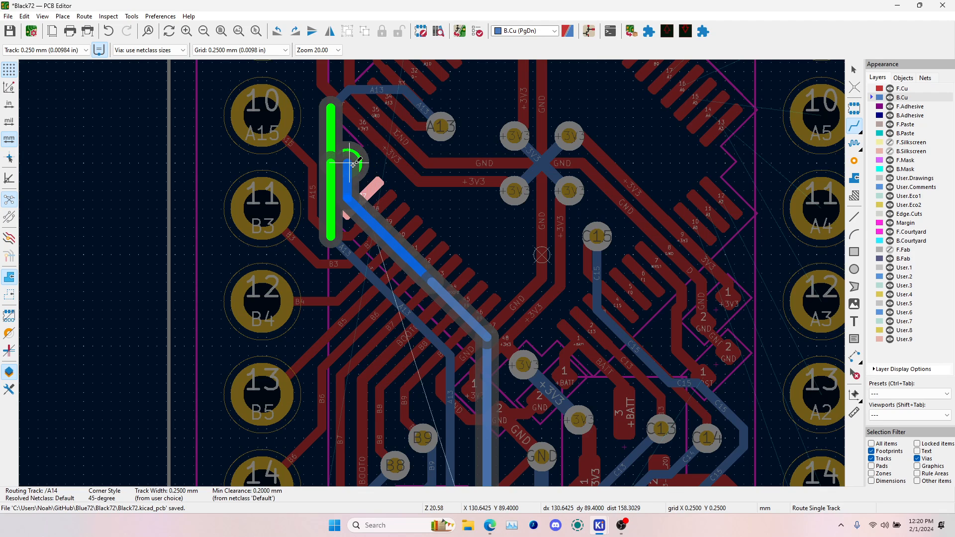
pyautogui.scroll(3, 357, 165)
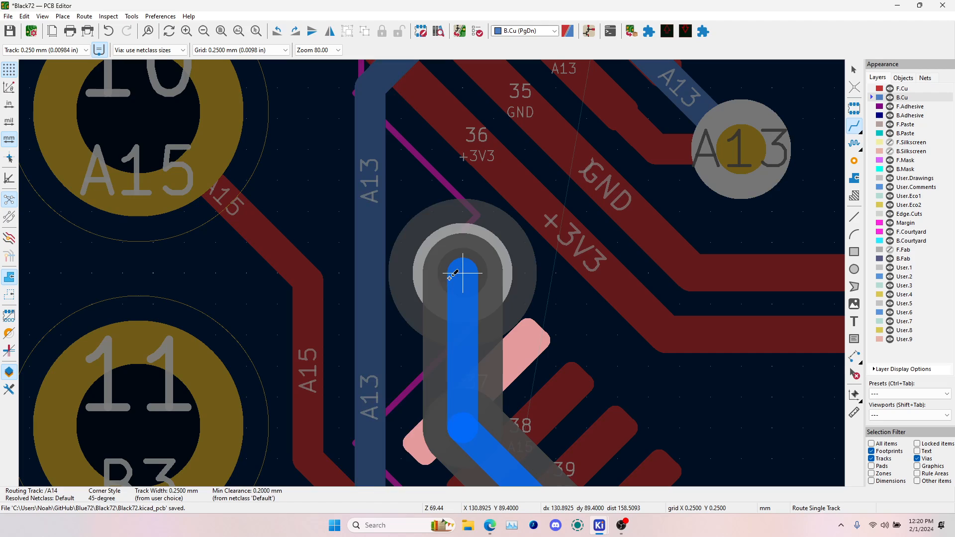
pyautogui.click(428, 274)
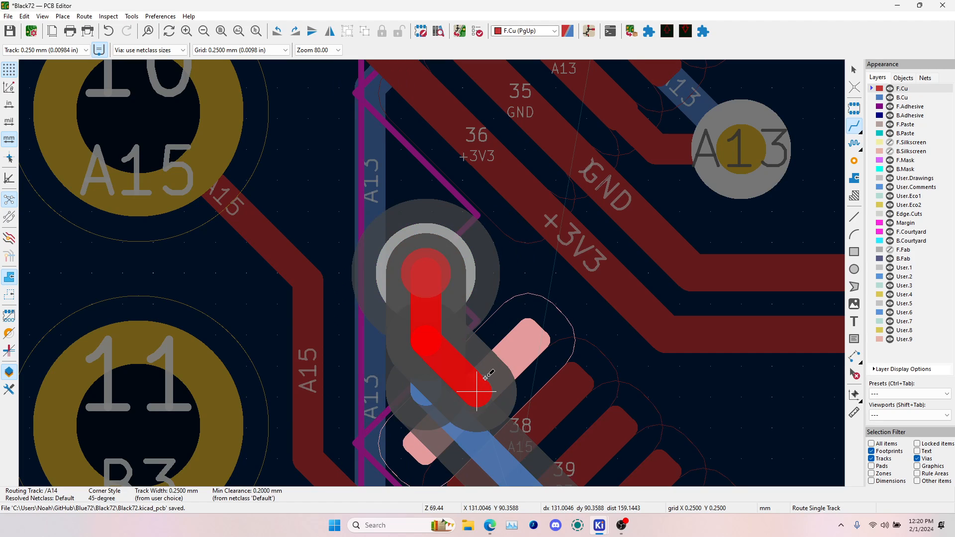
pyautogui.press('/')
pyautogui.press('Escape')
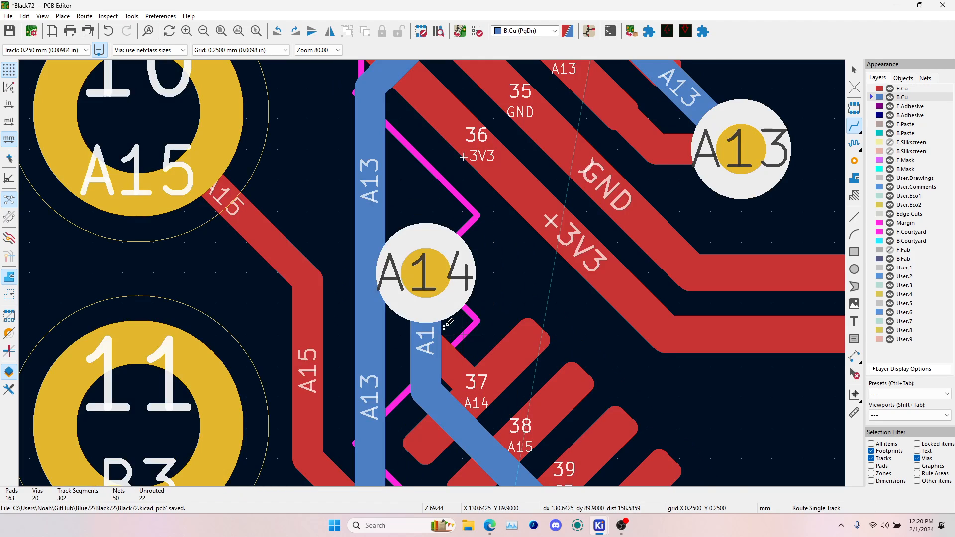
# - Reroute the vertical A13 section on B.Cu about 0.5 mm farther left, away from the A14 via, and save the board
pyautogui.scroll(-2, 436, 272)
pyautogui.click(407, 194)
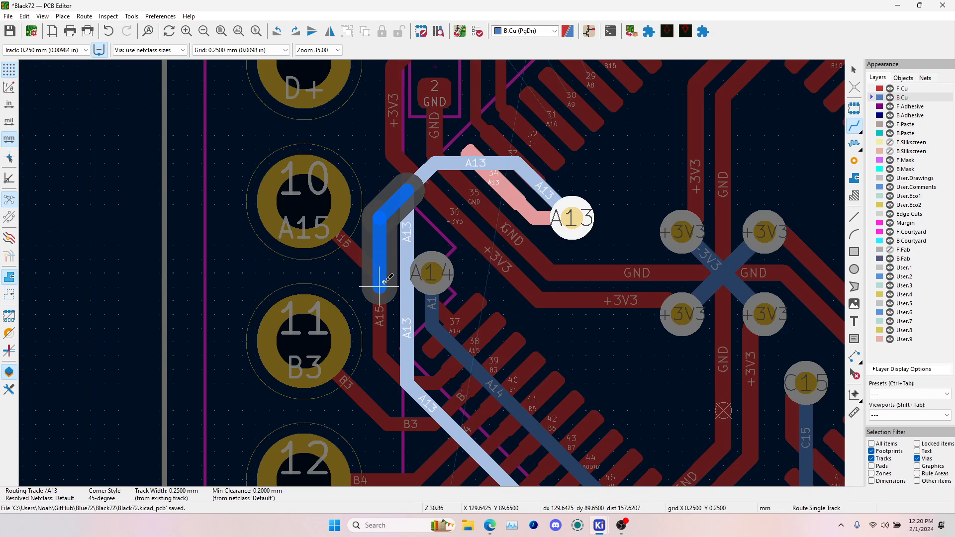
pyautogui.press('Escape')
pyautogui.scroll(-3, 446, 261)
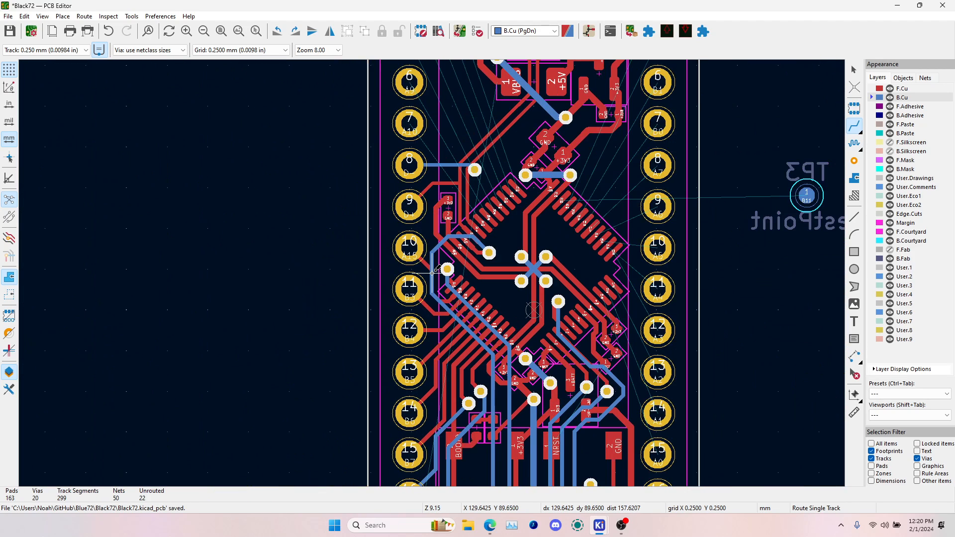
pyautogui.press('Escape')
pyautogui.scroll(-3, 485, 274)
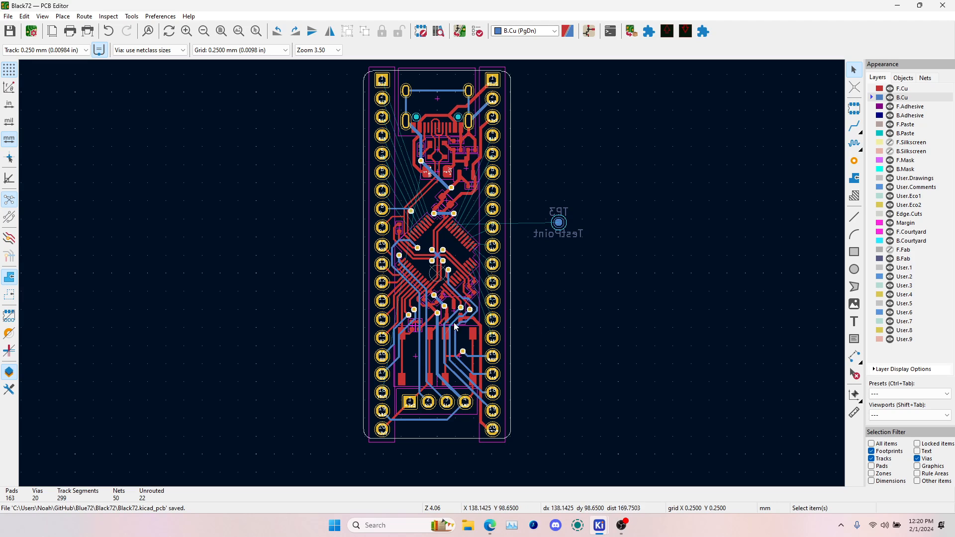
pyautogui.scroll(3, 434, 277)
pyautogui.click(417, 333)
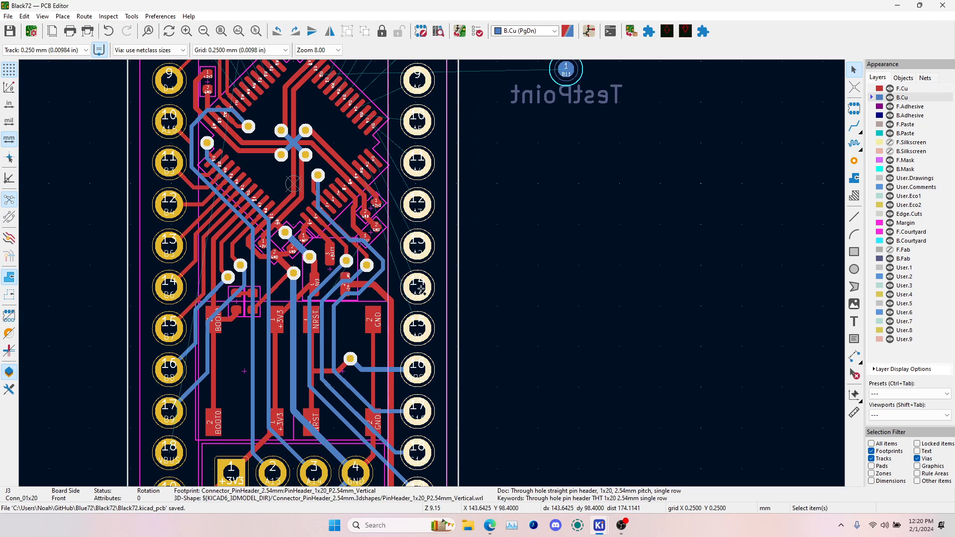
pyautogui.press('Escape')
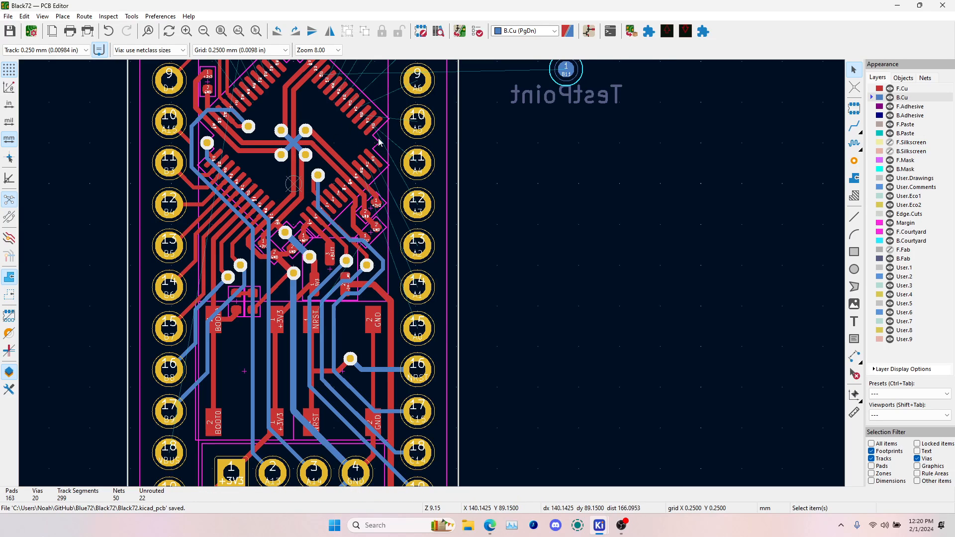
# - Start a 0.25 mm A0 track on F.Cu from microcontroller pin 10 diagonally outward, turning down alongside the A3 header pad
pyautogui.click(854, 126)
pyautogui.scroll(5, 370, 143)
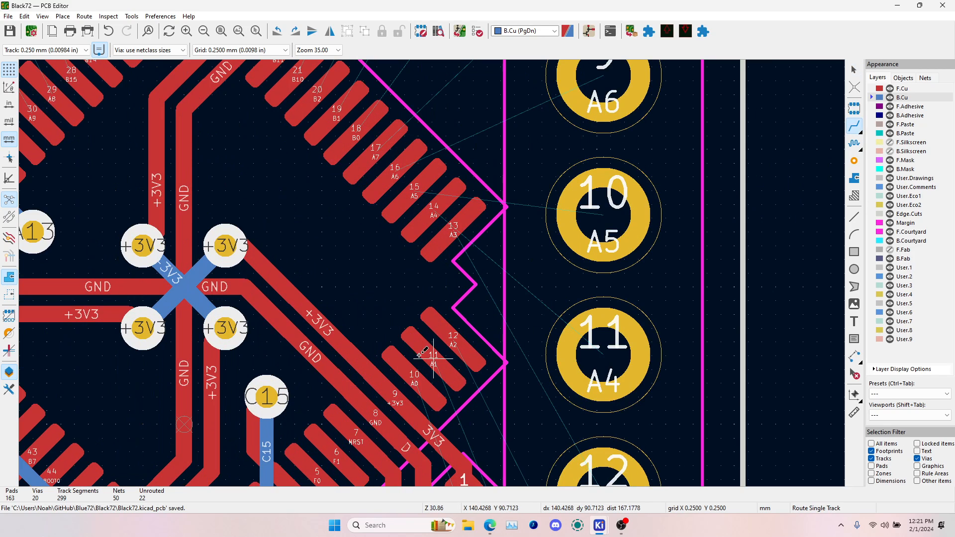
pyautogui.press('pageup')
pyautogui.click(379, 353)
pyautogui.scroll(-3, 454, 425)
pyautogui.scroll(-2, 431, 272)
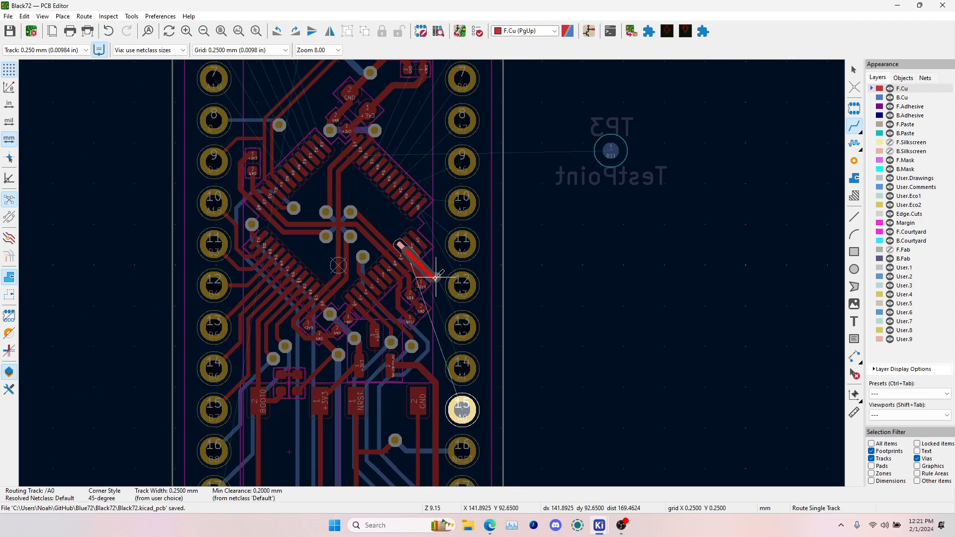
pyautogui.scroll(2, 437, 292)
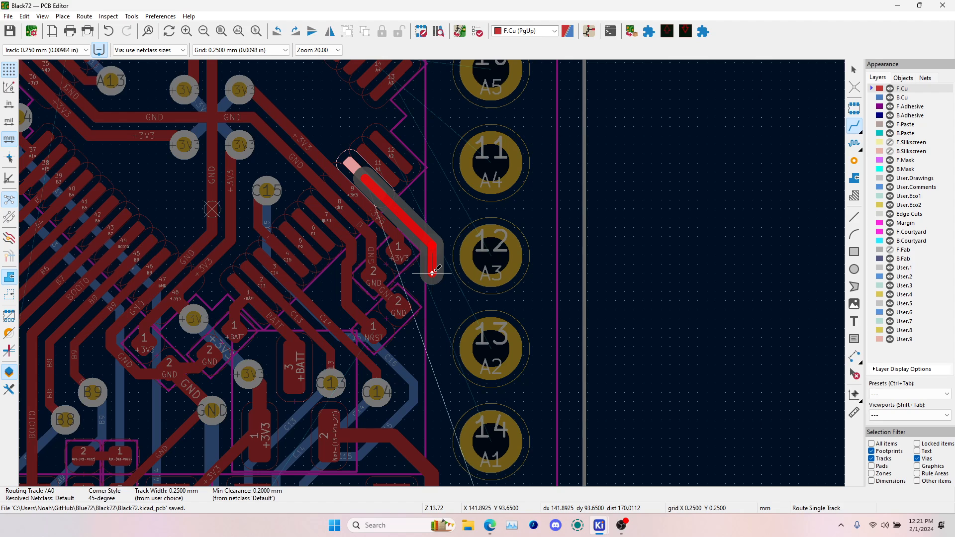
pyautogui.click(432, 273)
# - Continue the A0 track straight down past the header pads and diagonally into header pad 15
pyautogui.moveTo(436, 421); pyautogui.dragTo(444, 261, button='middle')
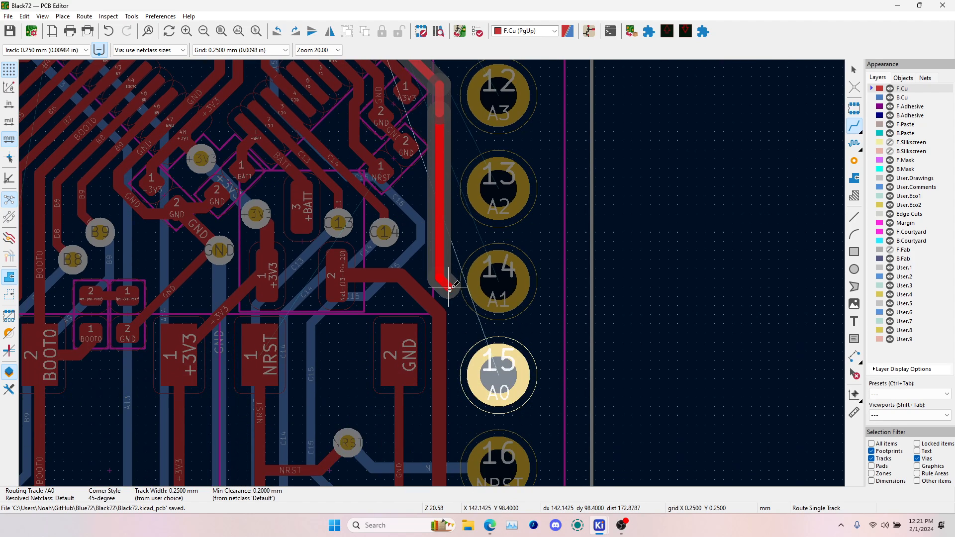
pyautogui.scroll(6, 450, 296)
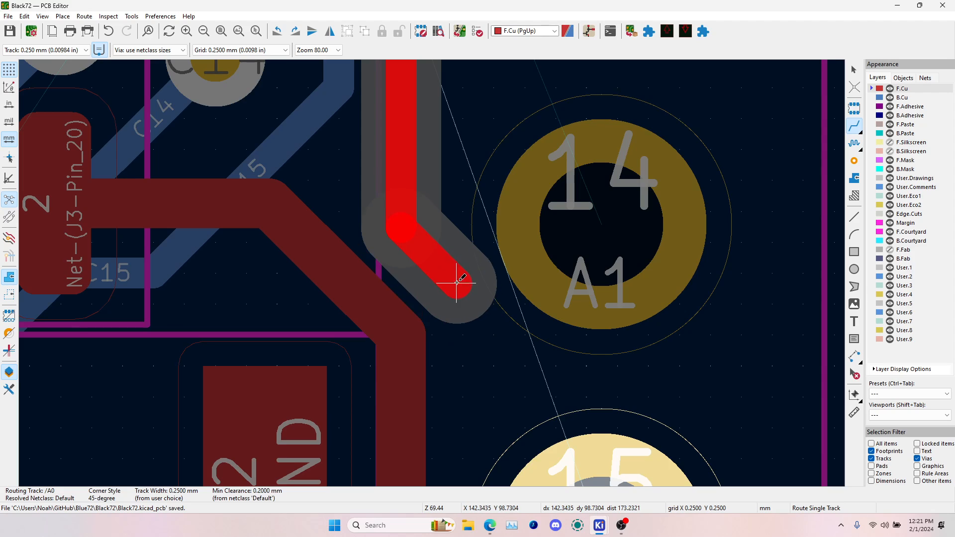
pyautogui.click(509, 338)
pyautogui.scroll(-2, 513, 338)
pyautogui.click(467, 362)
pyautogui.press('pagedown')
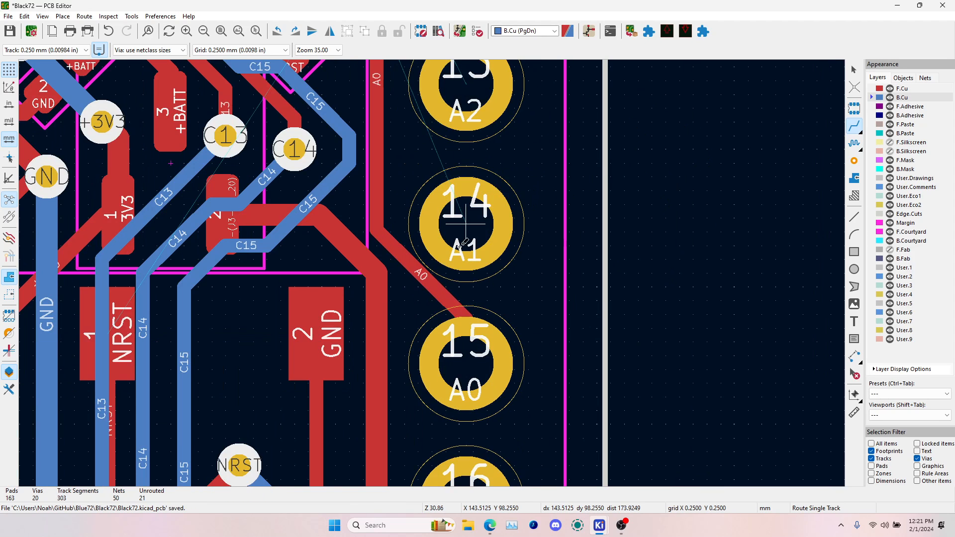
pyautogui.click(461, 229)
pyautogui.press('pageup')
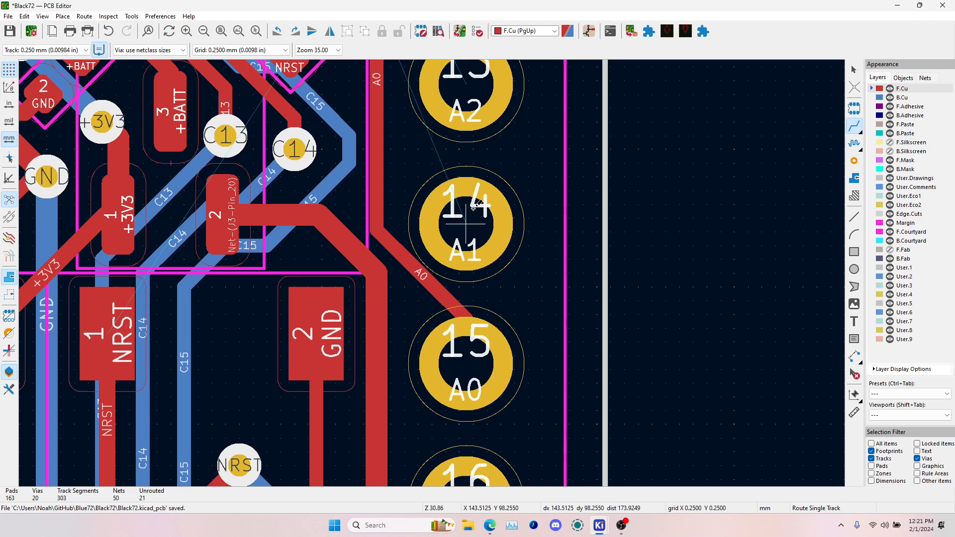
pyautogui.scroll(-3, 432, 273)
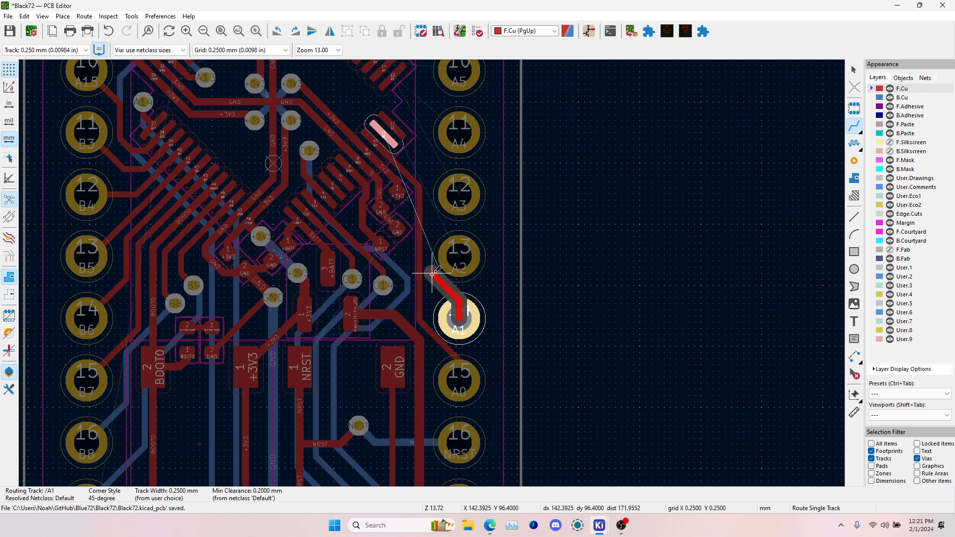
pyautogui.scroll(4, 431, 273)
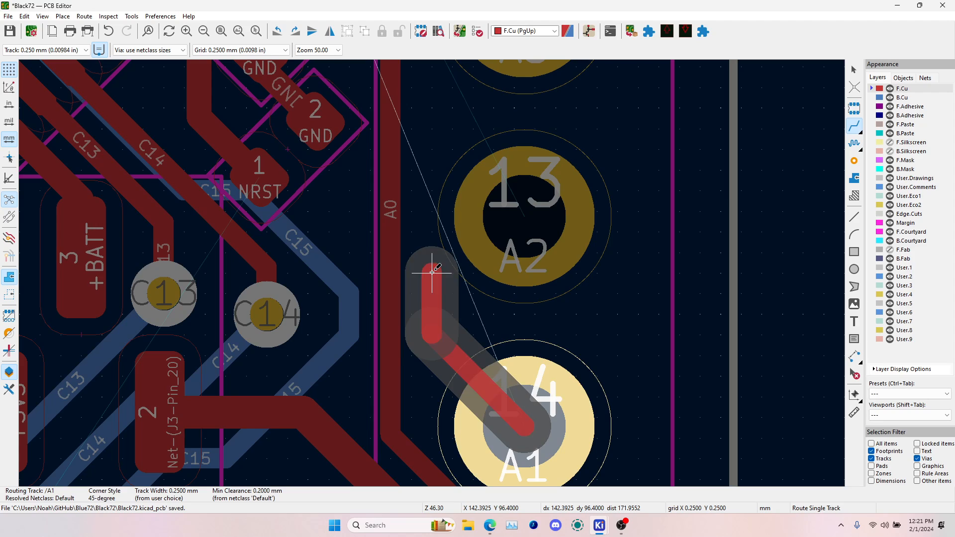
pyautogui.doubleClick(438, 264)
pyautogui.hotkey('ctrl', 'z')
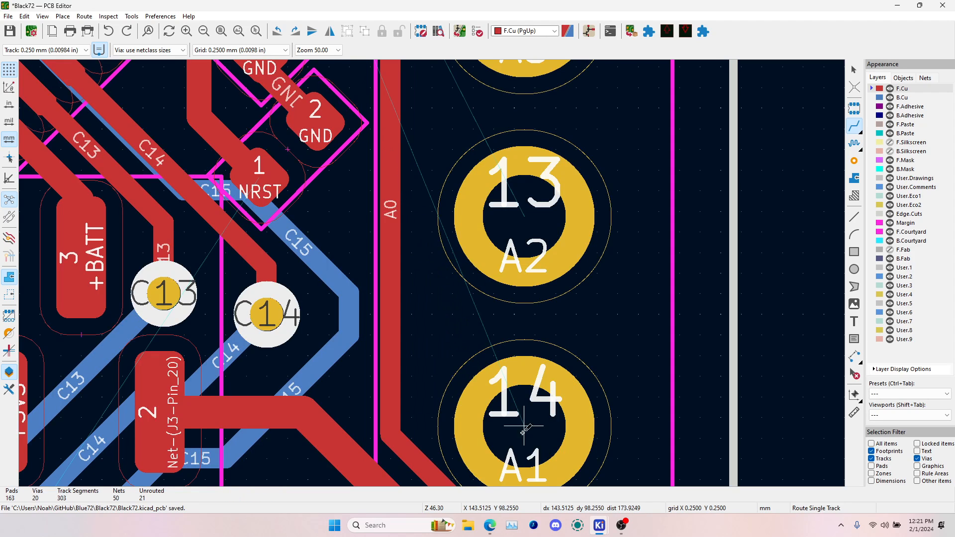
pyautogui.click(523, 430)
pyautogui.scroll(-2, 430, 398)
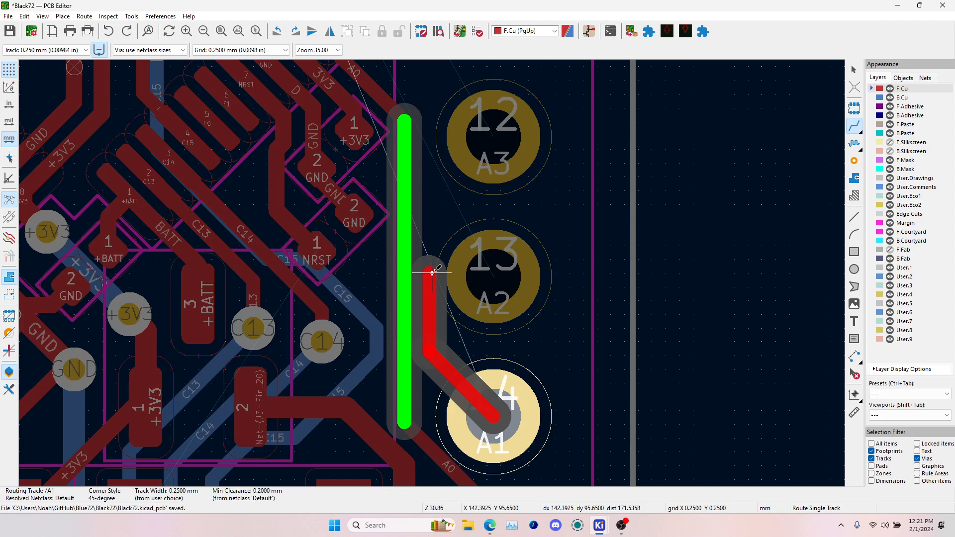
pyautogui.press('Escape')
# - Reroute the vertical A0 section on F.Cu about 0.1 mm farther left, away from the header pads
pyautogui.click(405, 422)
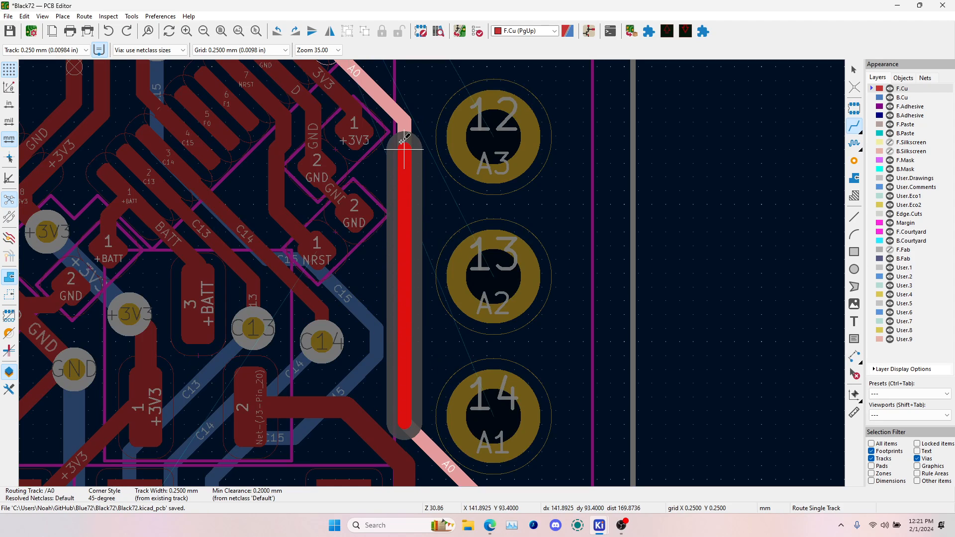
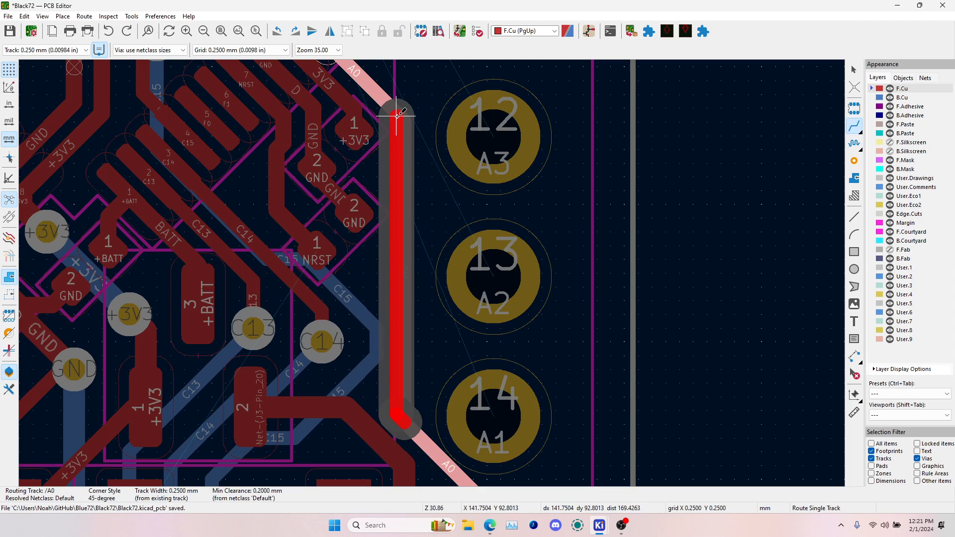
pyautogui.click(399, 118)
pyautogui.click(398, 117)
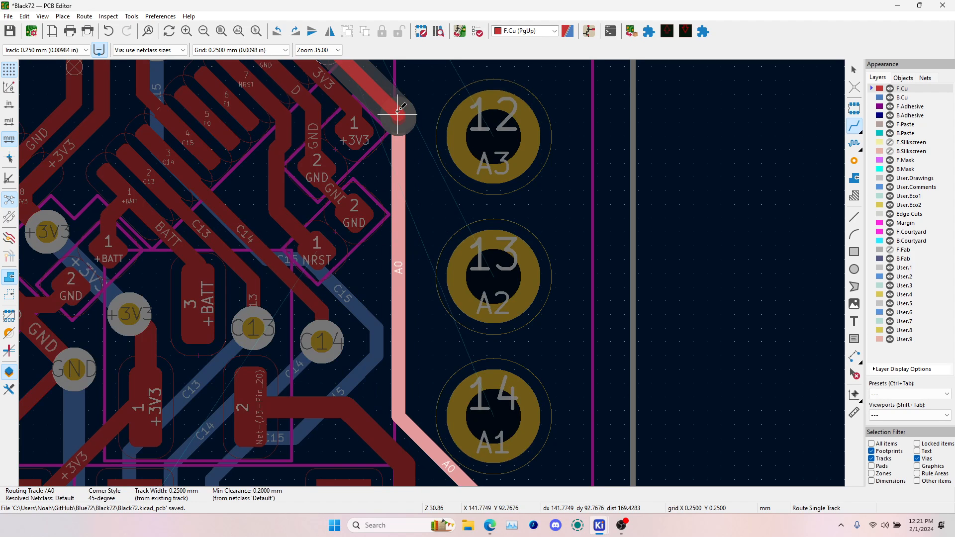
pyautogui.click(391, 108)
# - Route a 0.25 mm A1 track on F.Cu from header pad 14 up between A0 and the header pads to microcontroller pin 11
pyautogui.click(486, 391)
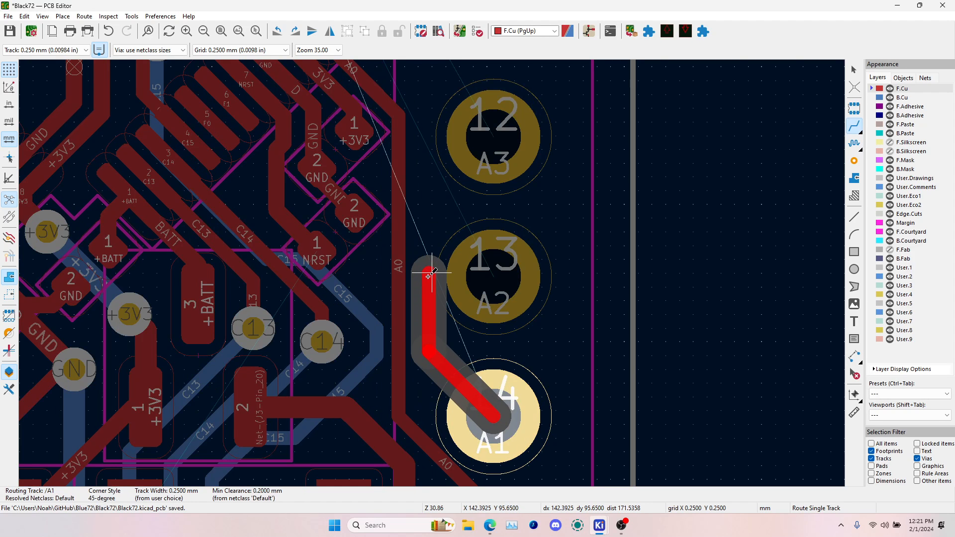
pyautogui.scroll(4, 424, 267)
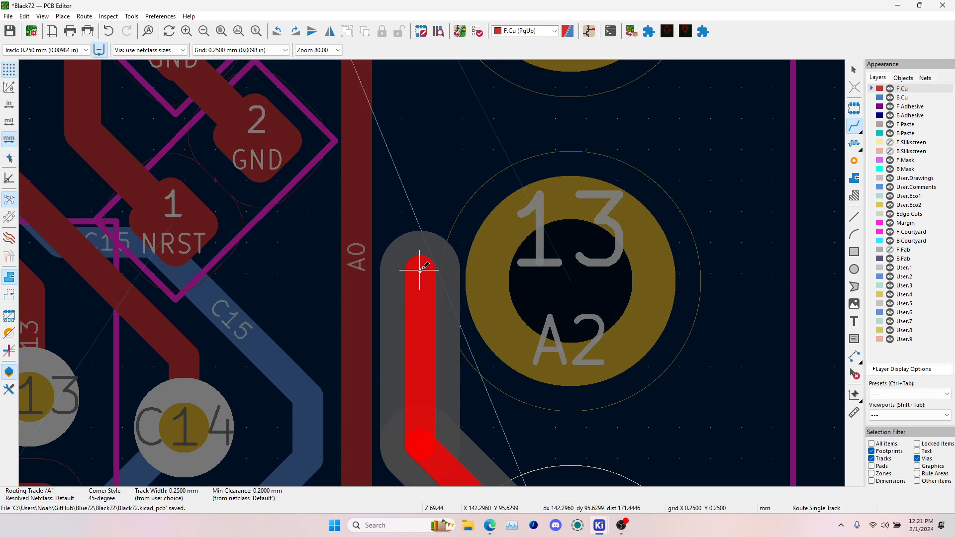
pyautogui.scroll(-5, 421, 269)
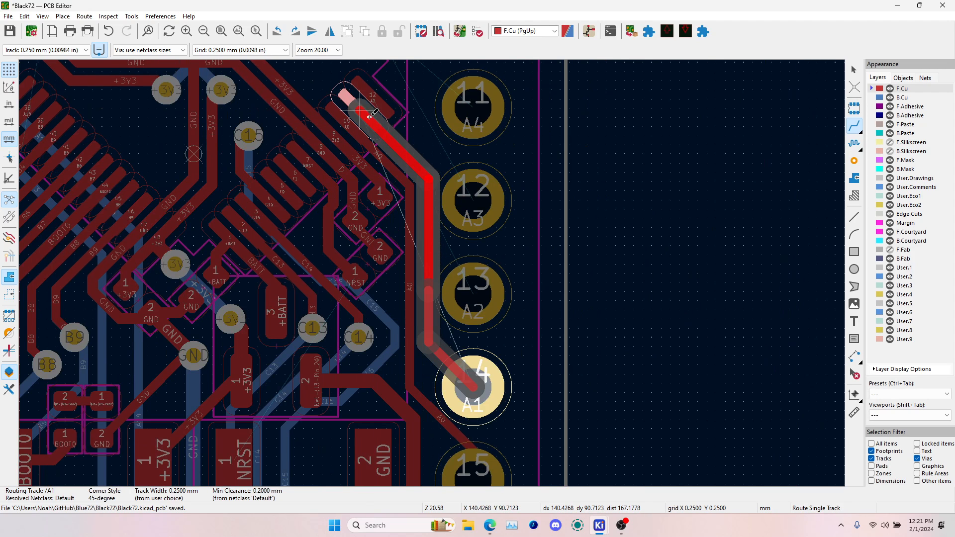
pyautogui.click(362, 110)
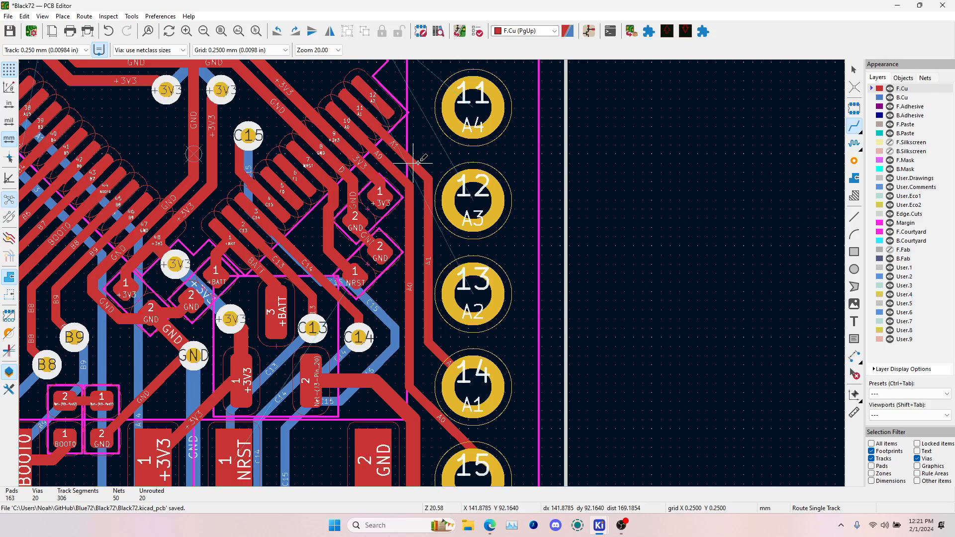
# - Route A2 on F.Cu from microcontroller pin 12 to a via inside its outline, and on B.Cu to header pad 13
pyautogui.scroll(-2, 413, 163)
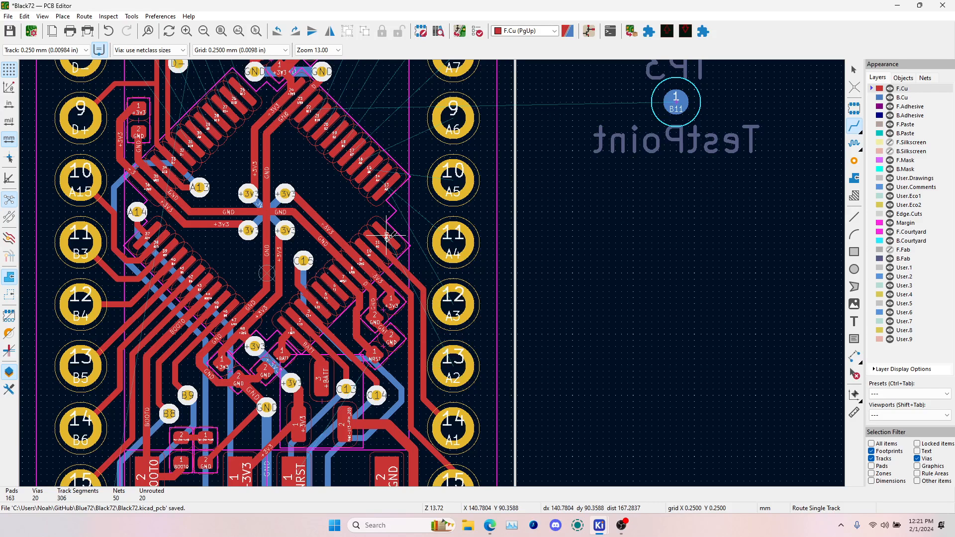
pyautogui.scroll(2, 387, 237)
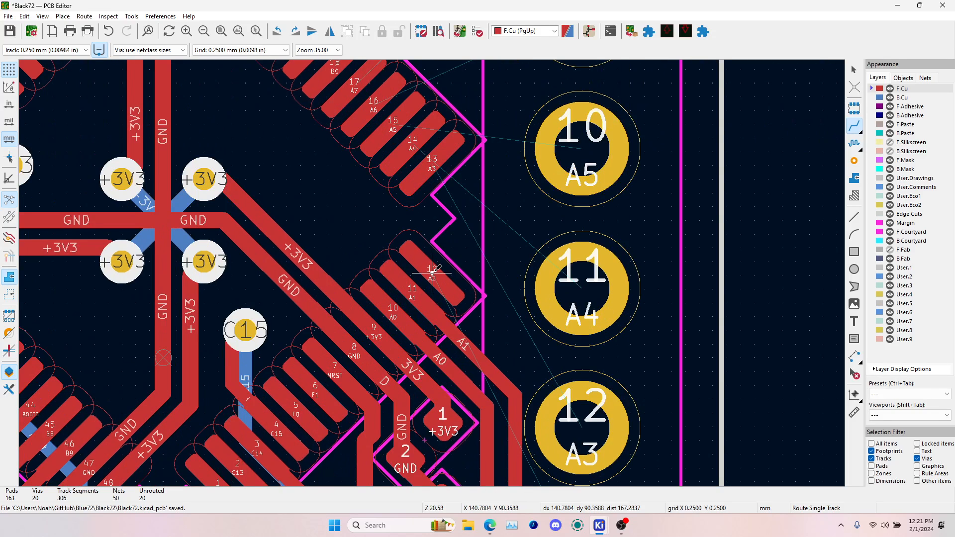
pyautogui.click(431, 271)
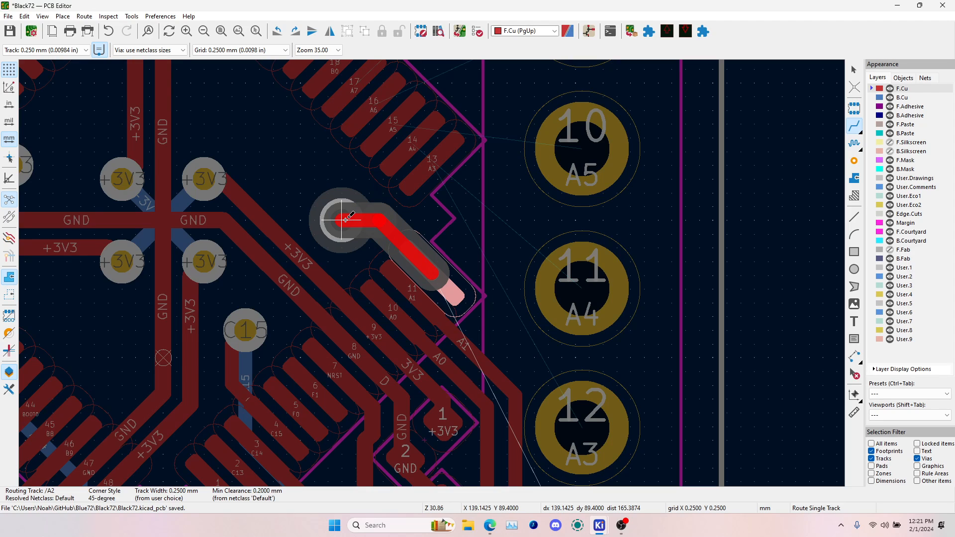
pyautogui.click(346, 223)
pyautogui.scroll(-3, 477, 293)
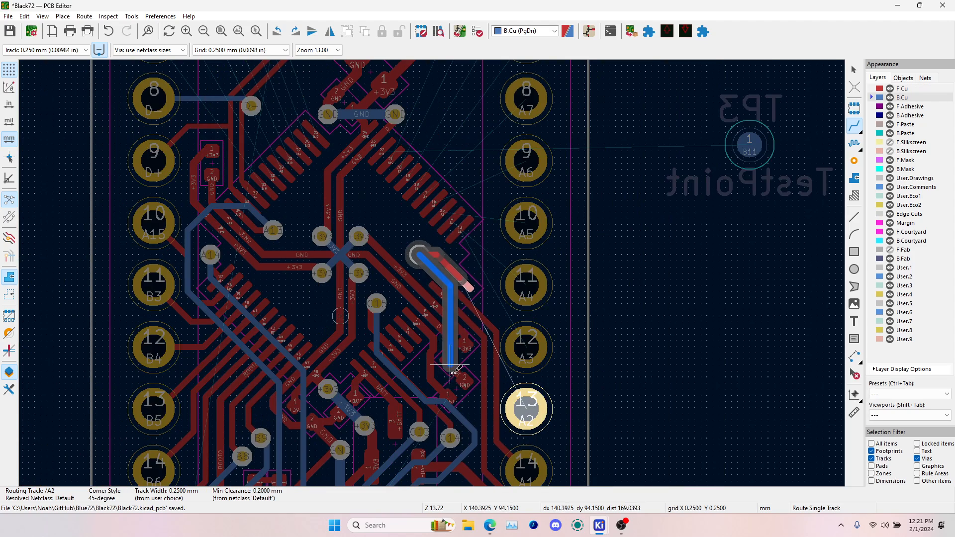
pyautogui.click(518, 401)
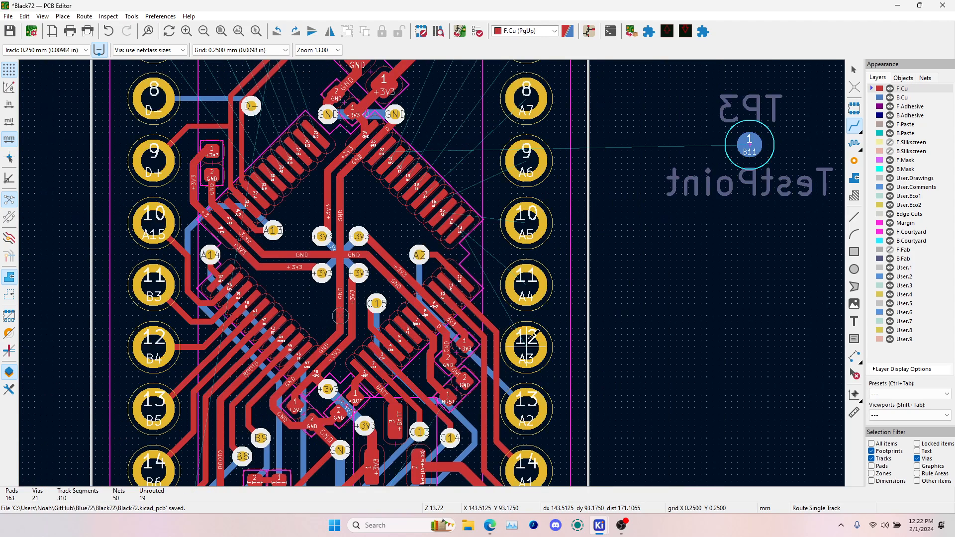
pyautogui.press('pagedown')
pyautogui.click(528, 342)
pyautogui.scroll(5, 442, 278)
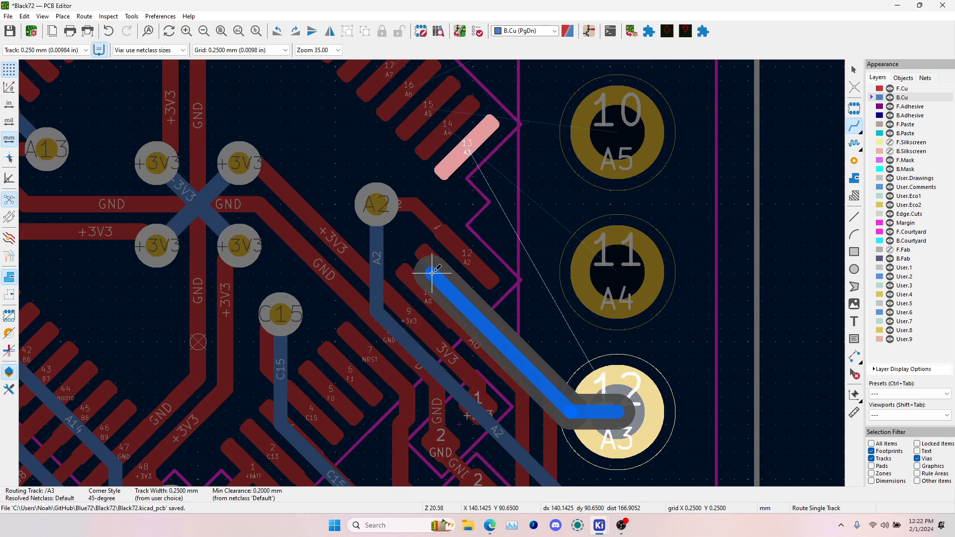
pyautogui.click(473, 299)
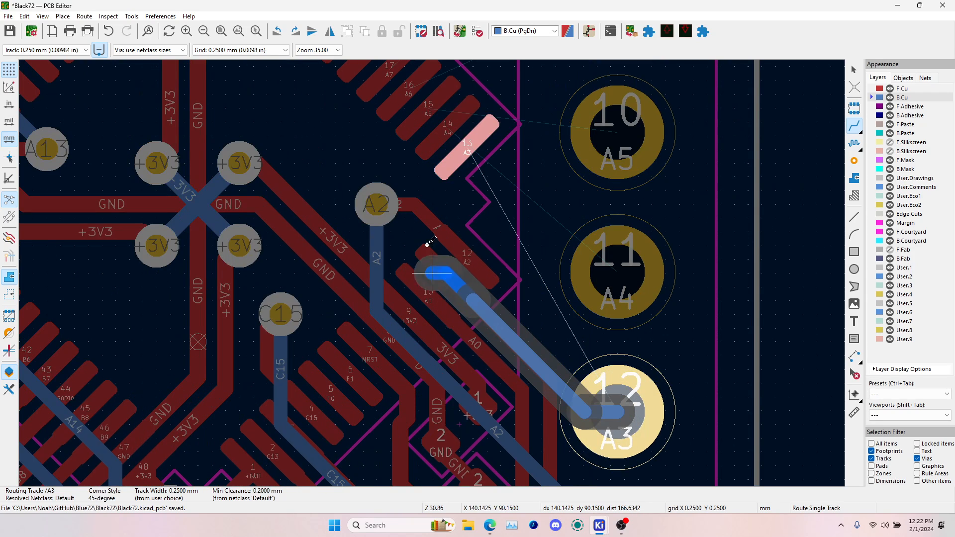
pyautogui.press('v')
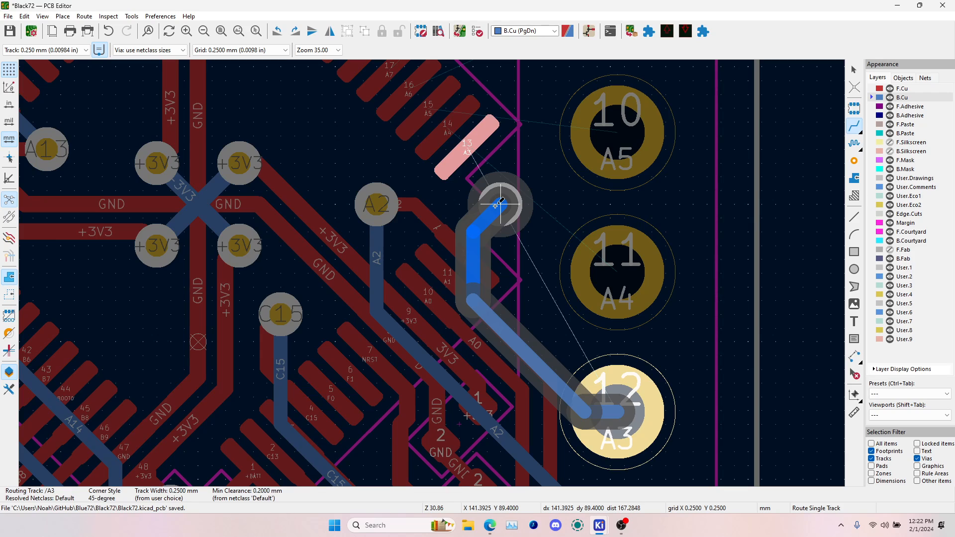
pyautogui.press('Escape')
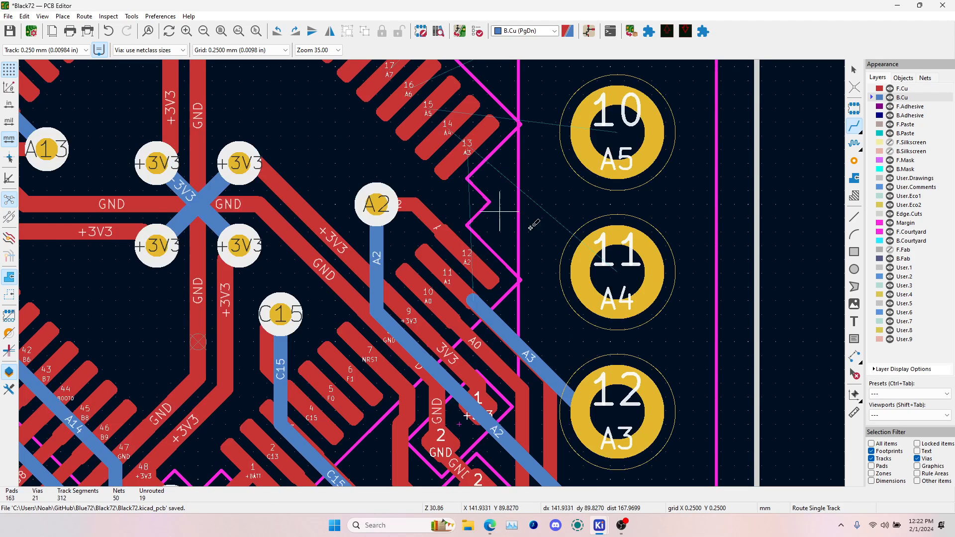
pyautogui.hotkey('ctrl', 'z')
# - Route a 0.25 mm A4 track on F.Cu from microcontroller pin 14 around the end of pin 13 to header pad 11
pyautogui.click(873, 91)
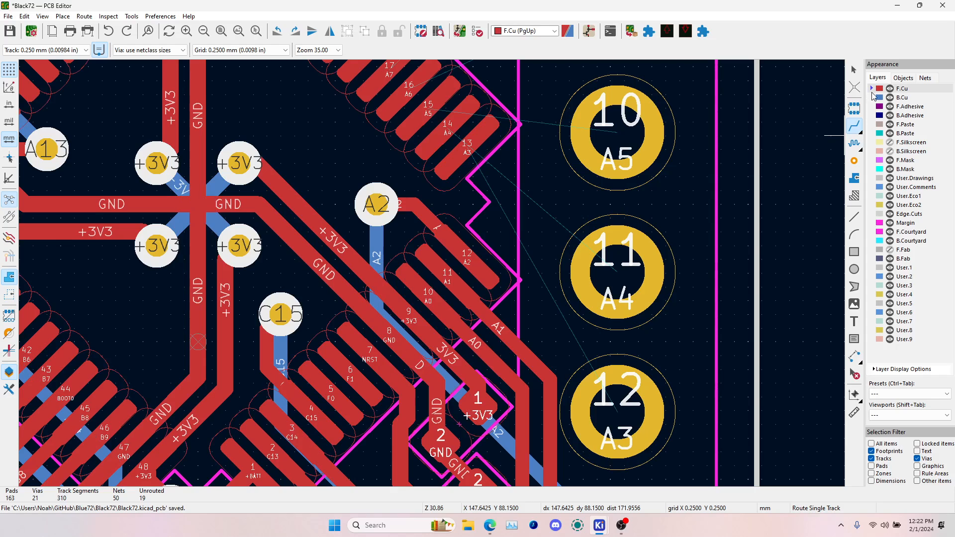
pyautogui.click(444, 128)
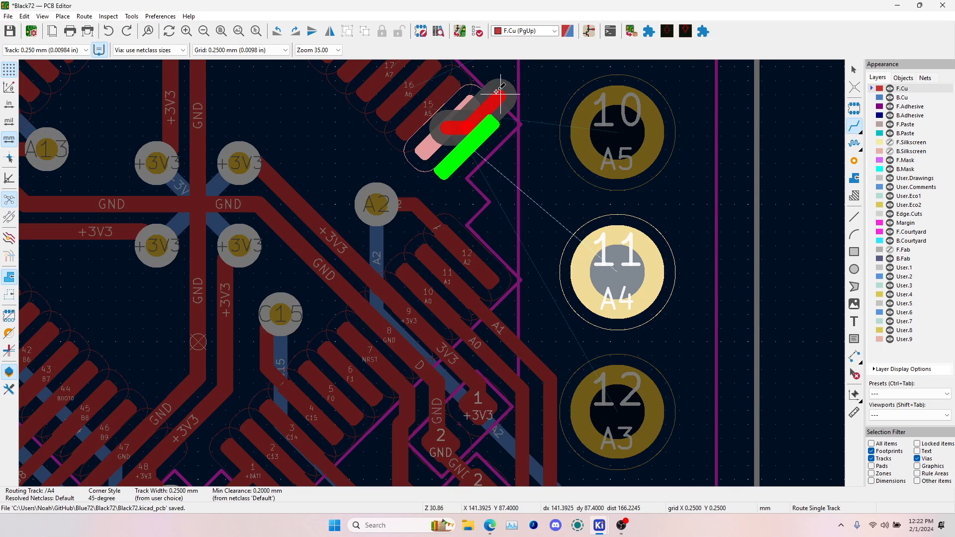
pyautogui.scroll(3, 500, 92)
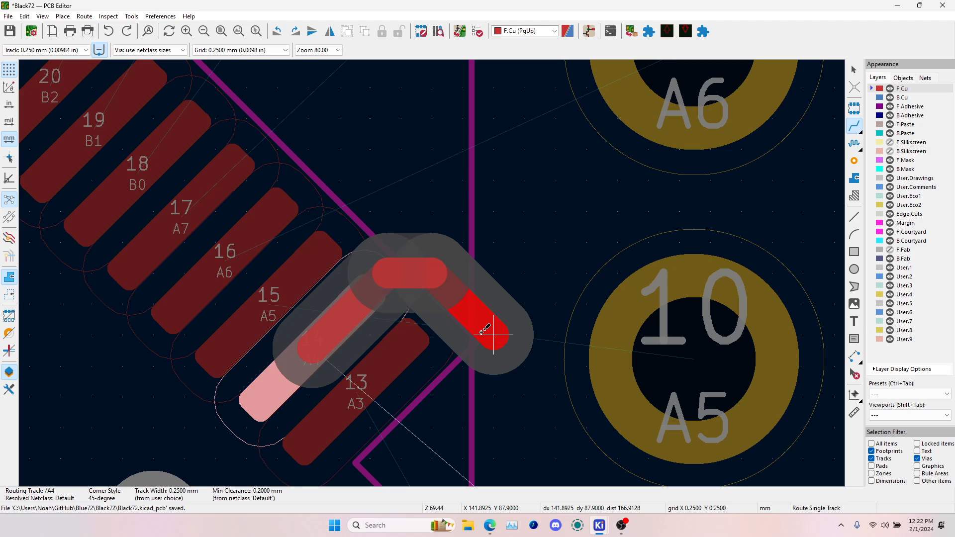
pyautogui.scroll(-3, 494, 330)
pyautogui.click(521, 398)
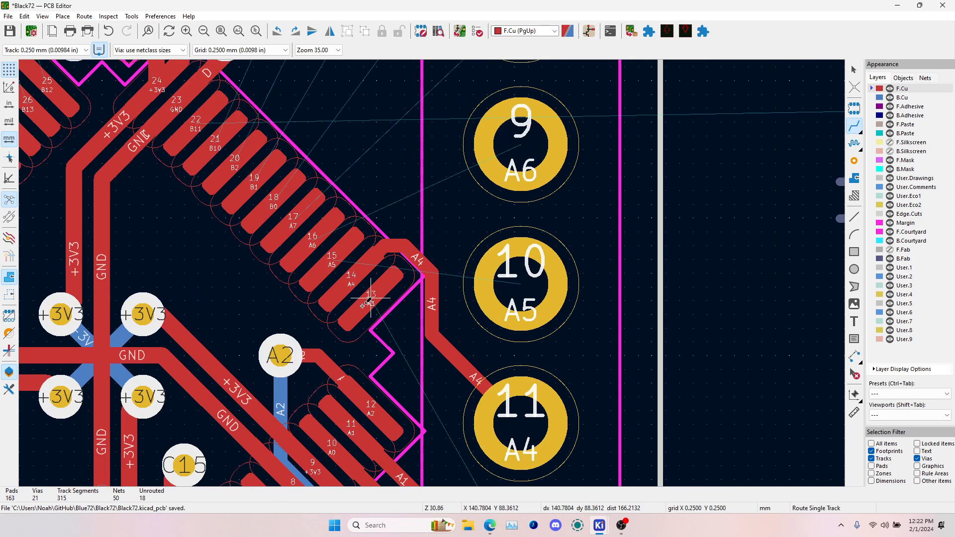
# - Route a 0.25 mm A3 track on F.Cu from microcontroller pin 13 past pin 12 and the A4 pad to header pad 12
pyautogui.click(370, 299)
pyautogui.scroll(-2, 417, 377)
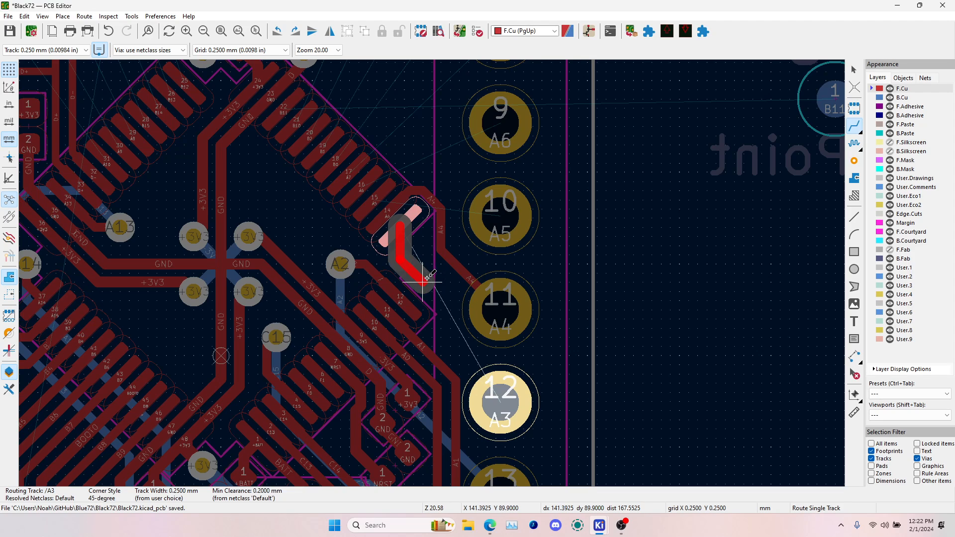
pyautogui.click(426, 278)
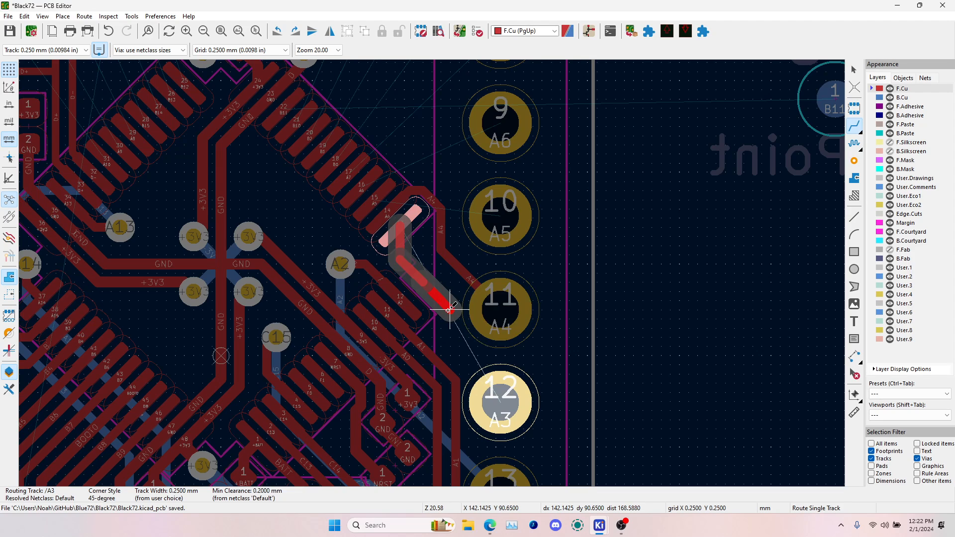
pyautogui.click(449, 310)
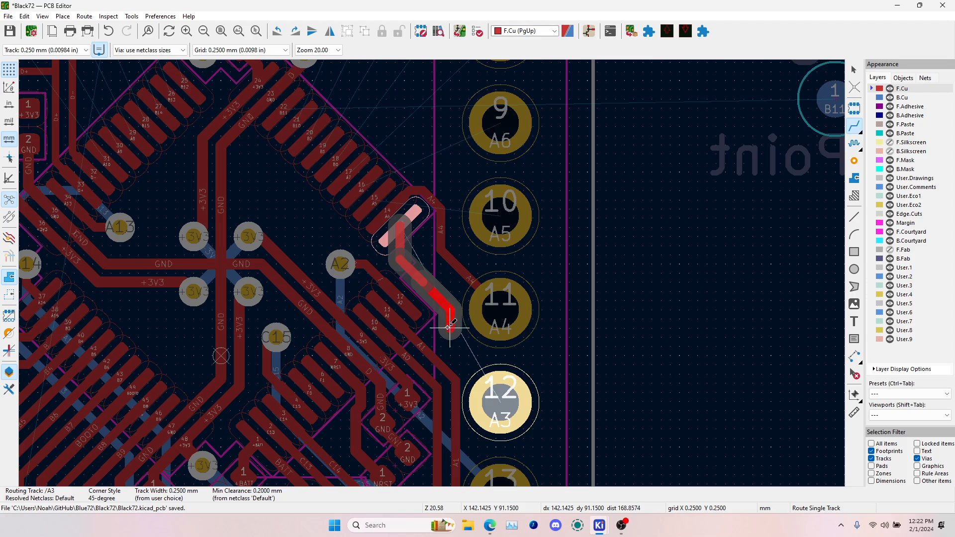
pyautogui.click(490, 375)
pyautogui.scroll(-5, 490, 376)
pyautogui.scroll(5, 423, 248)
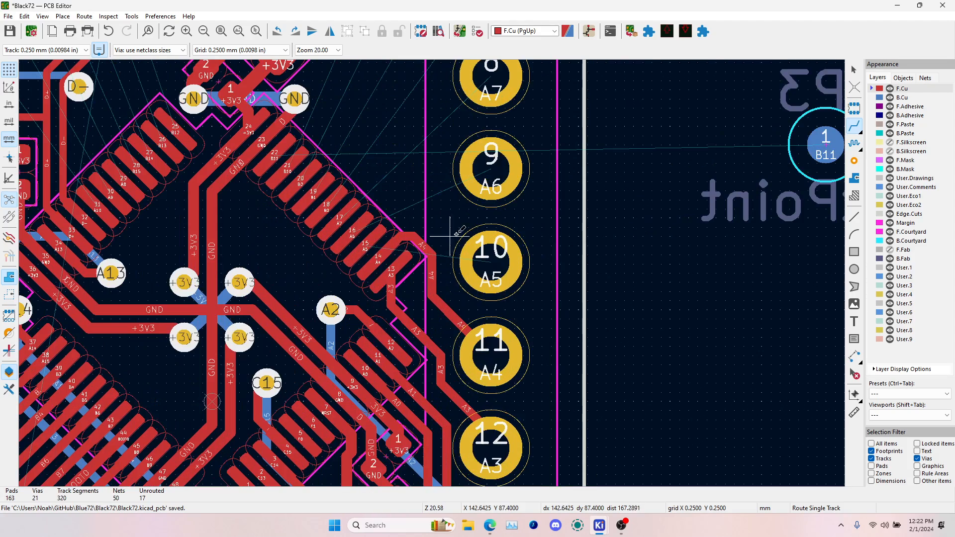
# - Route a 0.25 mm A5 track on F.Cu from microcontroller pin 15 to header pad 10
pyautogui.click(366, 245)
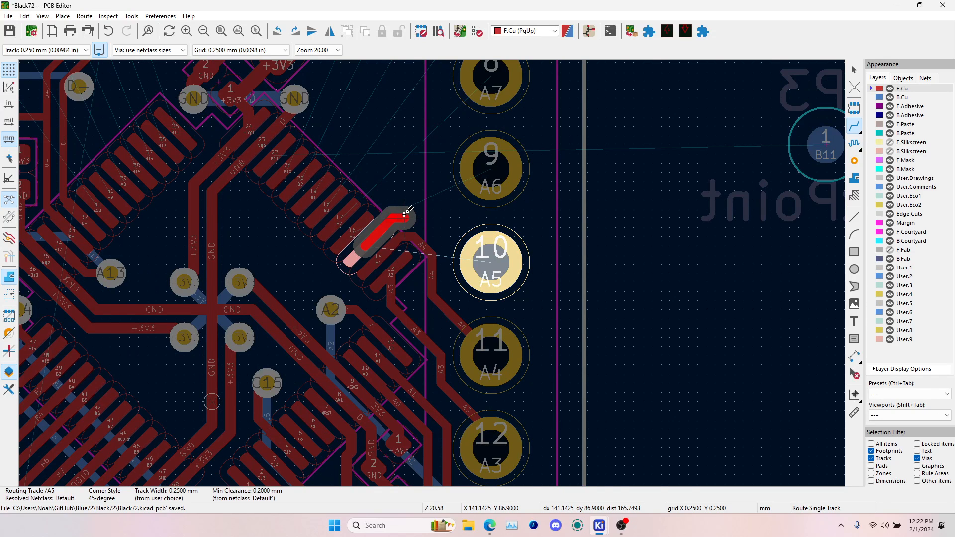
pyautogui.scroll(1, 404, 215)
pyautogui.click(434, 273)
pyautogui.click(558, 335)
# - Route 0.25 mm F.Cu tracks for A6 from microcontroller pin 16 to header pad 9 and A7 from pin 17 to pad 8
pyautogui.click(353, 293)
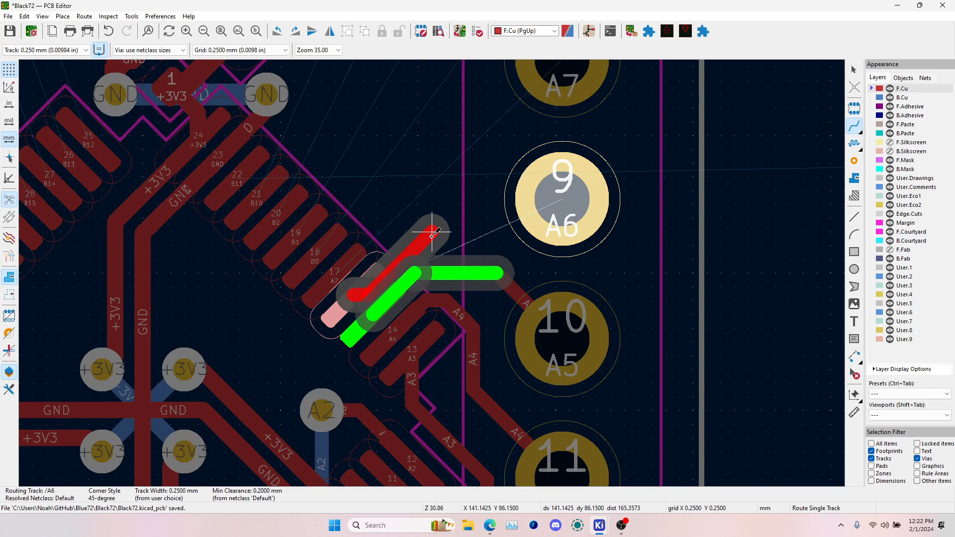
pyautogui.click(559, 199)
pyautogui.click(337, 271)
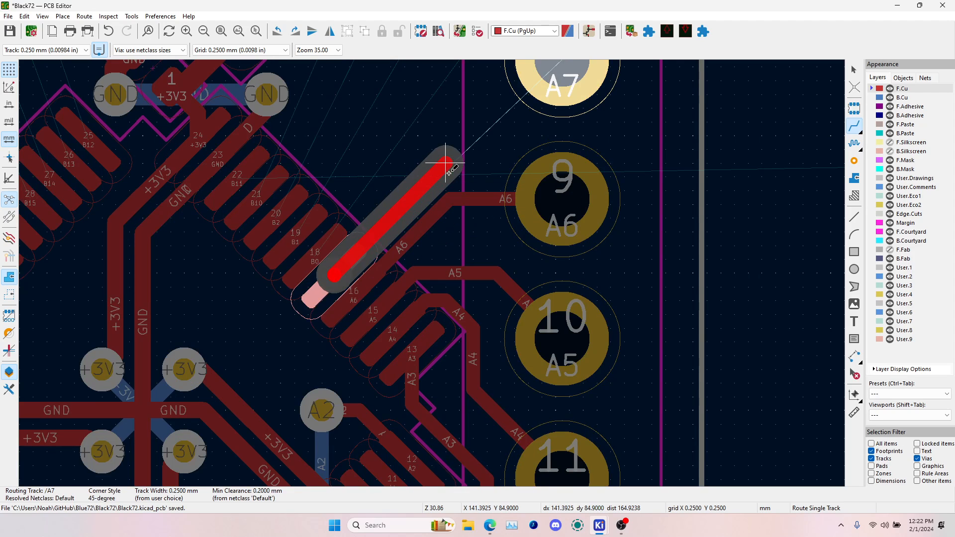
pyautogui.click(520, 212)
# - Route a 0.25 mm B0 track on F.Cu from microcontroller pin 18 past the A7 pad to header pad 7
pyautogui.click(300, 383)
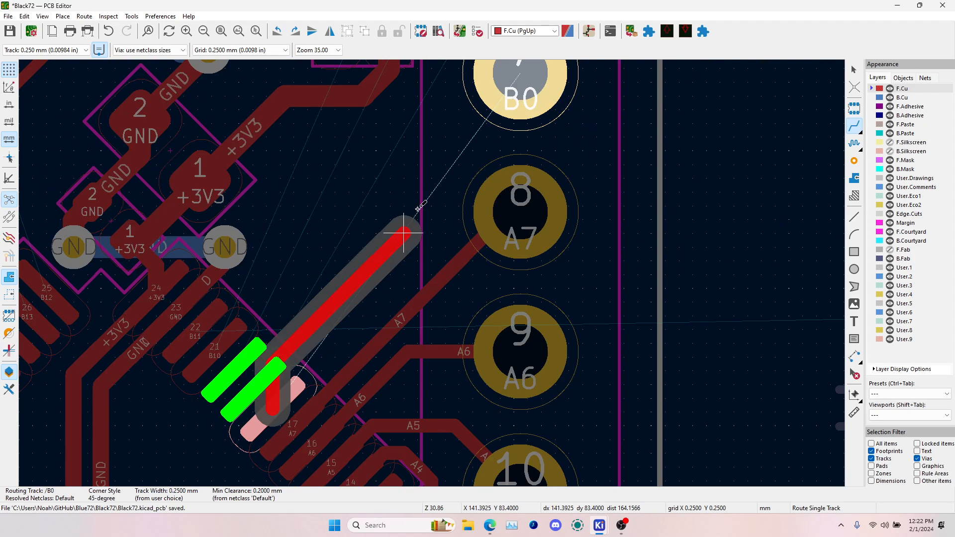
pyautogui.click(445, 178)
pyautogui.moveTo(457, 141); pyautogui.dragTo(458, 183, button='middle')
pyautogui.click(514, 128)
# - Route a 0.25 mm B1 track on F.Cu from microcontroller pin 19 alongside the B0 track to header pad 6
pyautogui.click(254, 430)
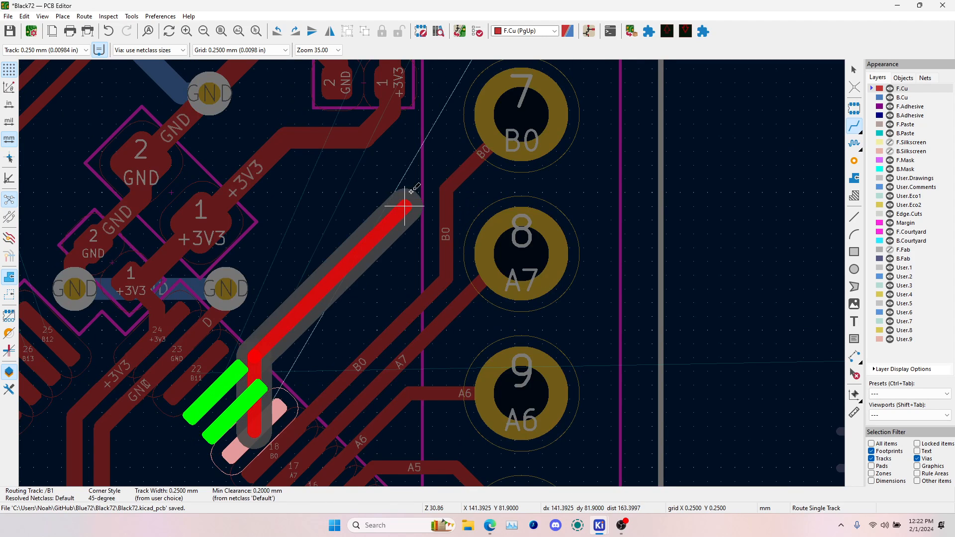
pyautogui.click(419, 218)
pyautogui.moveTo(419, 218); pyautogui.dragTo(393, 389, button='middle')
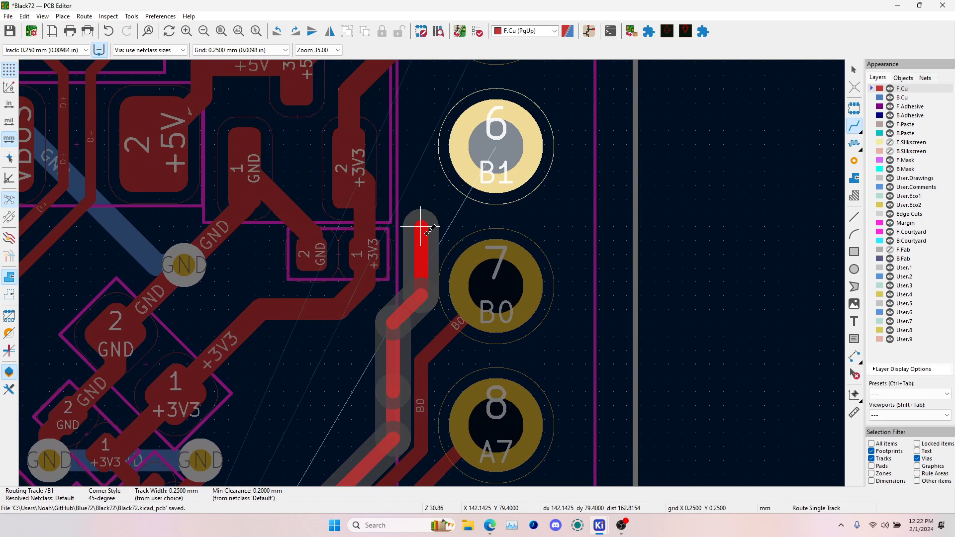
pyautogui.click(500, 169)
pyautogui.click(479, 164)
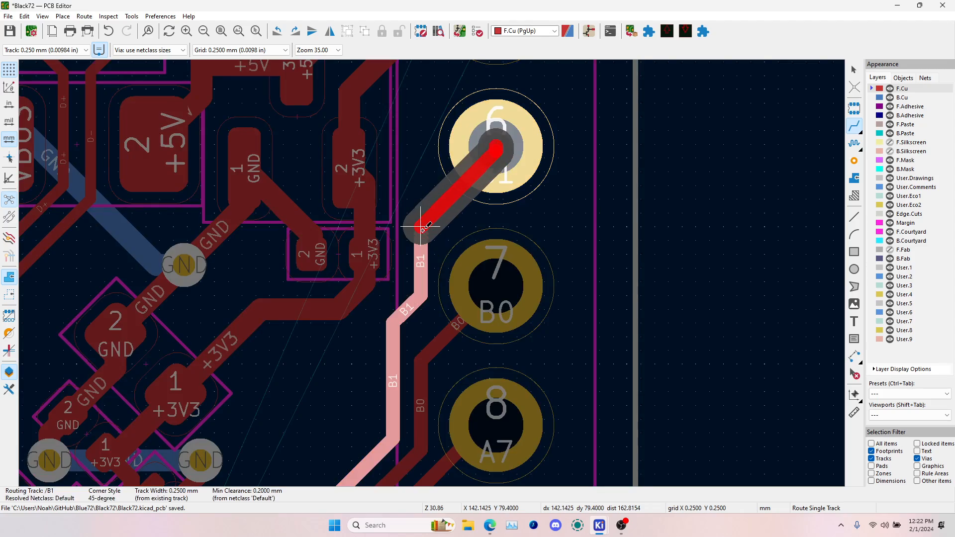
pyautogui.click(421, 224)
# - Route a 0.25 mm B2 track on F.Cu from microcontroller pin 20 to a via beside the B1 track
pyautogui.scroll(-5, 421, 224)
pyautogui.scroll(4, 454, 208)
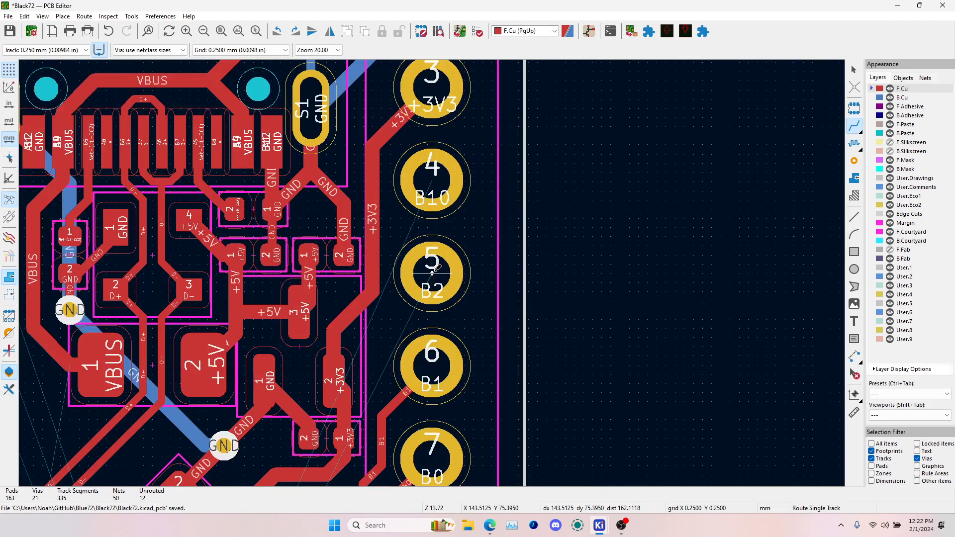
pyautogui.scroll(-4, 432, 273)
pyautogui.scroll(5, 393, 381)
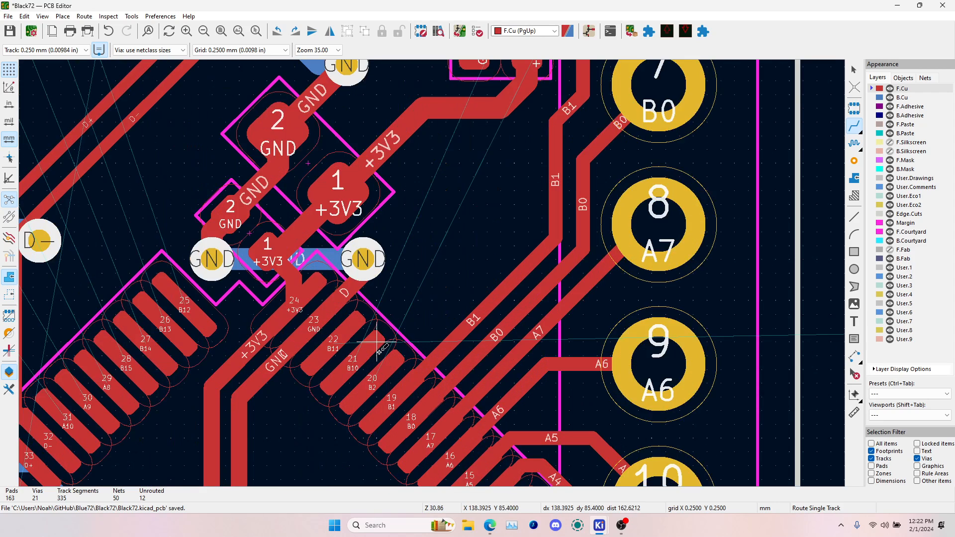
pyautogui.click(360, 419)
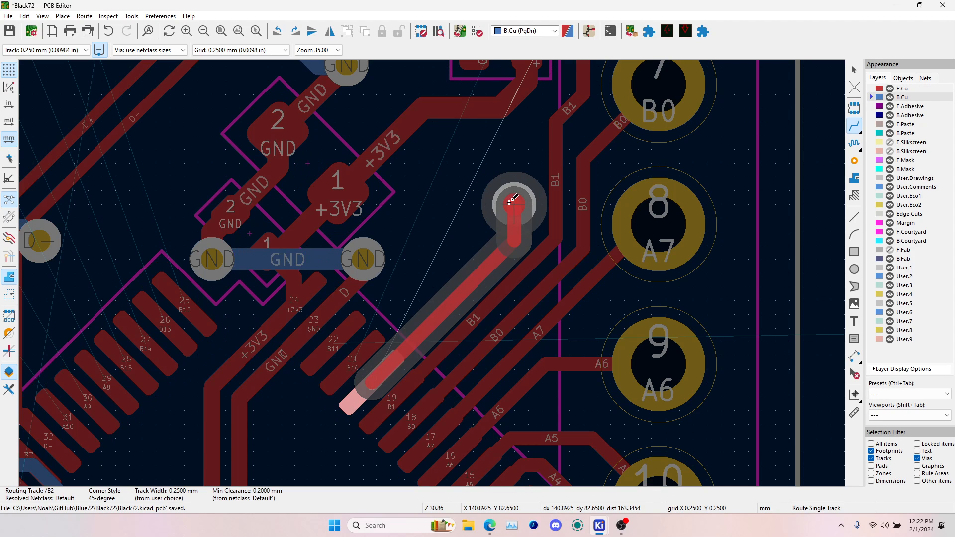
pyautogui.doubleClick(514, 204)
# - Route a 0.25 mm B10 track on F.Cu from microcontroller pin 21 to a via next to the B2 via
pyautogui.click(352, 367)
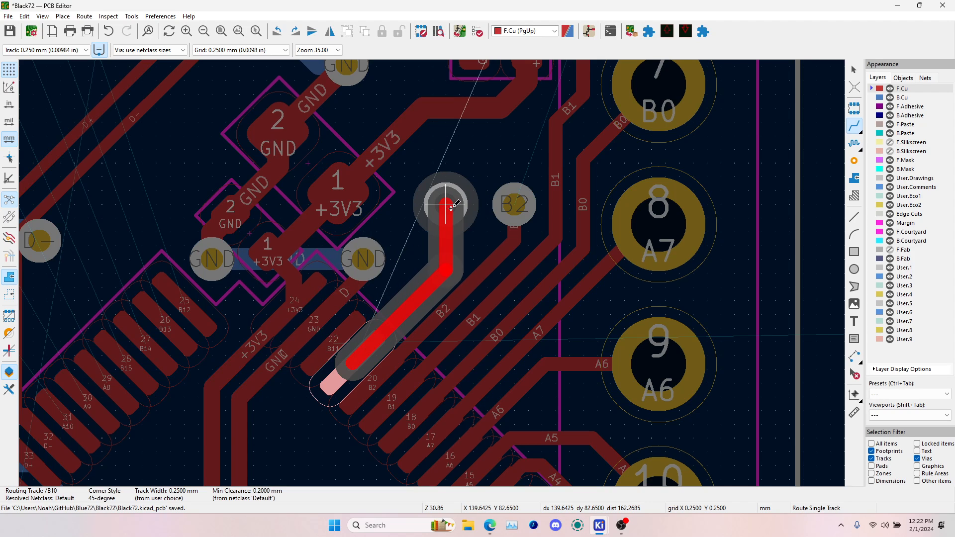
pyautogui.doubleClick(445, 204)
pyautogui.scroll(-2, 514, 193)
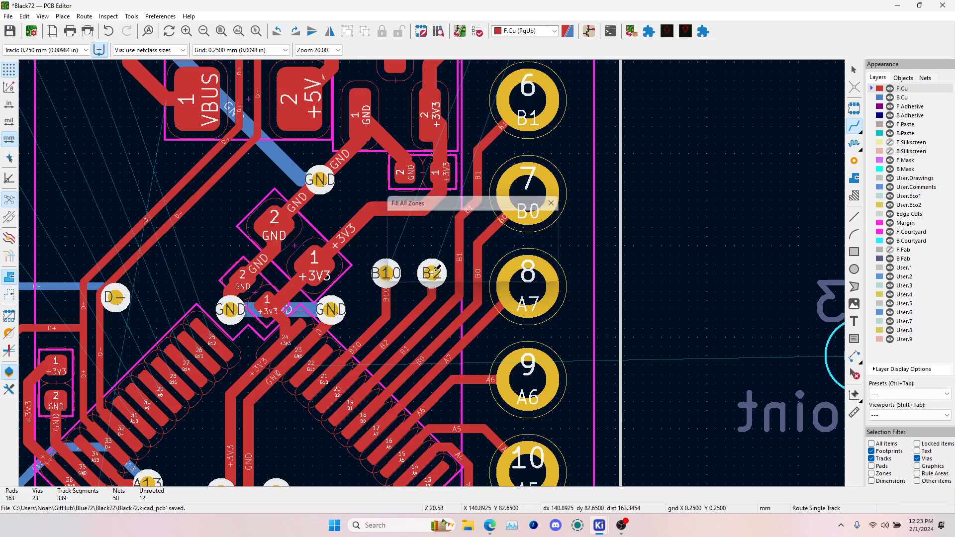
# - Route 0.25 mm B.Cu tracks from the B2 via to header pad 5 and from the B10 via to header pad 4
pyautogui.press('pagedown')
pyautogui.click(432, 273)
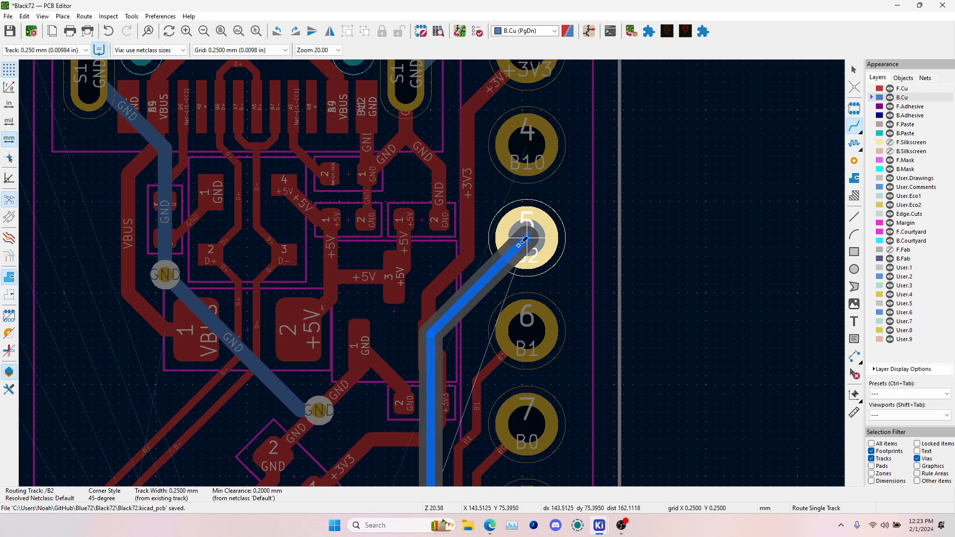
pyautogui.scroll(-5, 416, 252)
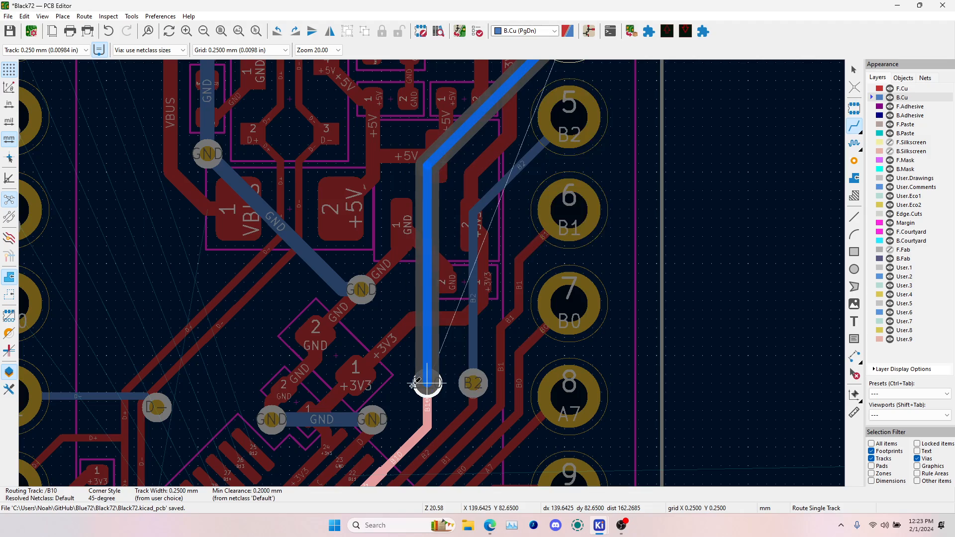
pyautogui.scroll(4, 377, 311)
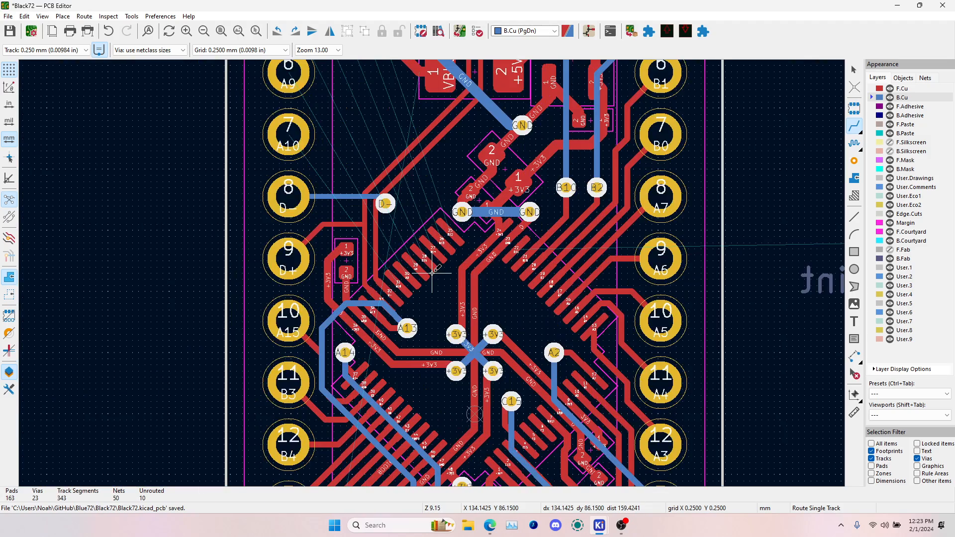
# - Look over the board for the remaining unrouted connections between the microcontroller, header pads and test point TP3
pyautogui.scroll(-2, 362, 194)
pyautogui.moveTo(358, 183); pyautogui.dragTo(378, 295, button='middle')
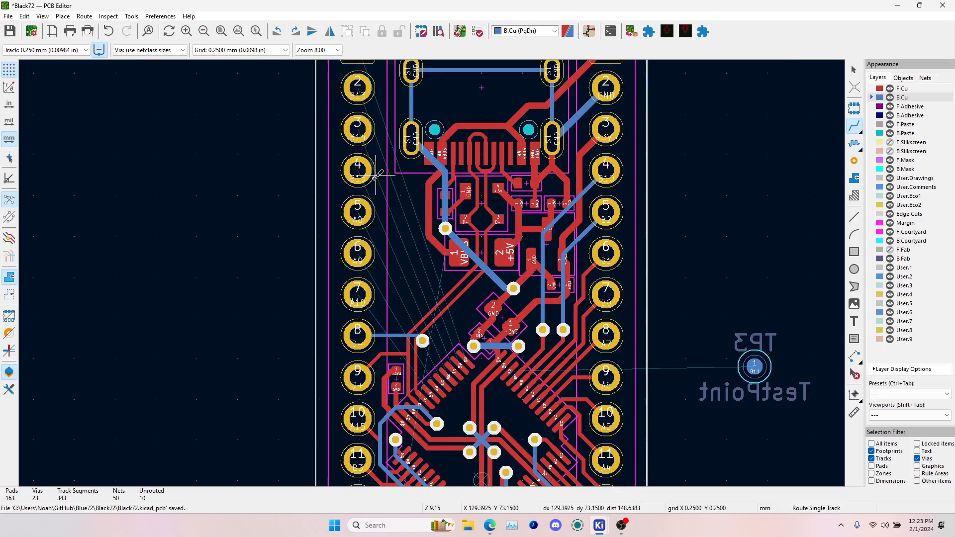
pyautogui.scroll(-2, 477, 345)
pyautogui.scroll(1, 512, 368)
pyautogui.moveTo(513, 368); pyautogui.dragTo(468, 264, button='middle')
pyautogui.scroll(-1, 467, 264)
pyautogui.scroll(3, 432, 272)
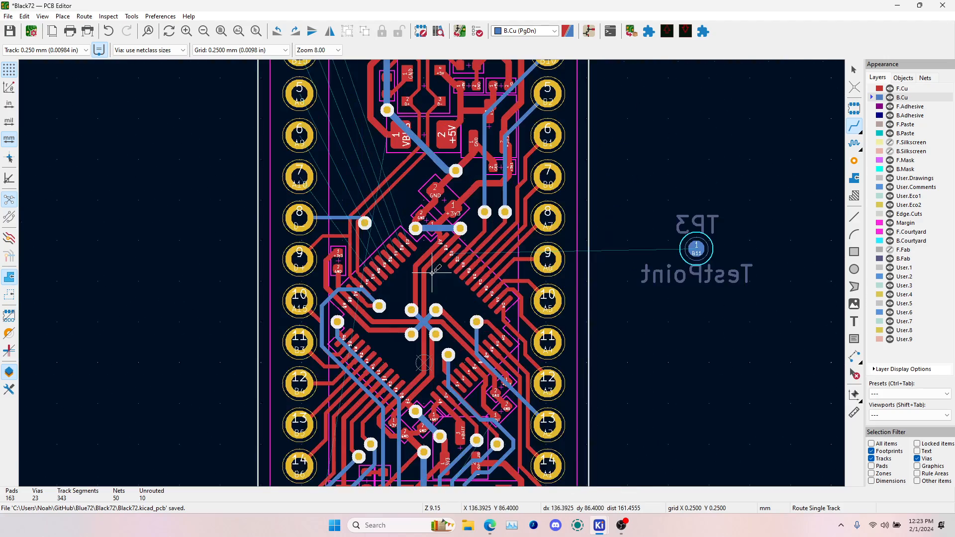
pyautogui.scroll(2, 441, 274)
pyautogui.press('Escape')
pyautogui.scroll(-2, 435, 277)
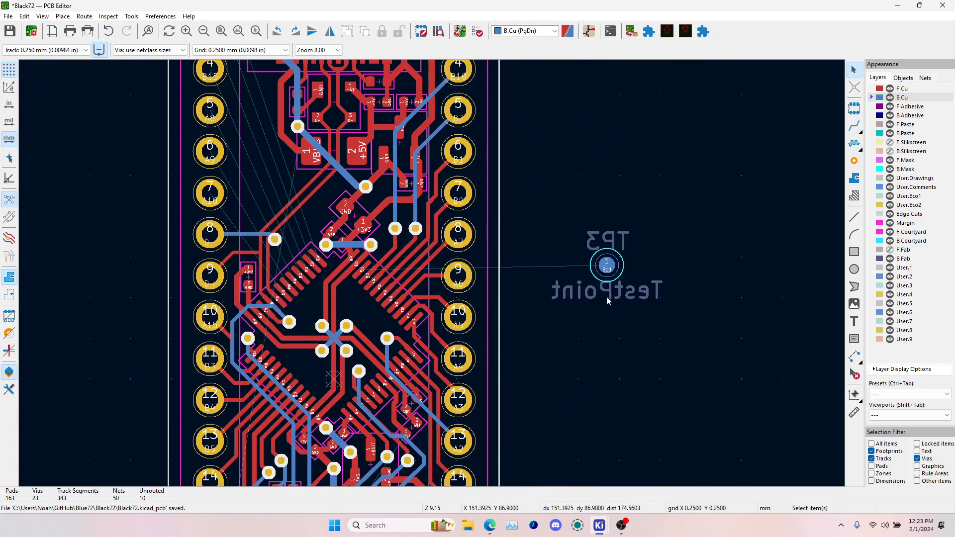
# - Flip test point TP3 to the front side and place it on the board just above the B10 via
pyautogui.click(607, 269)
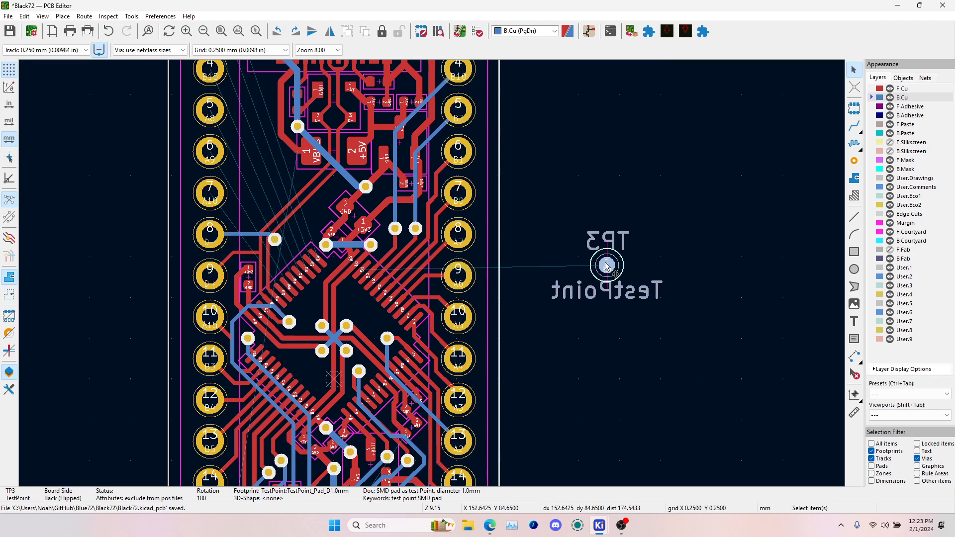
pyautogui.press('m')
pyautogui.scroll(5, 442, 274)
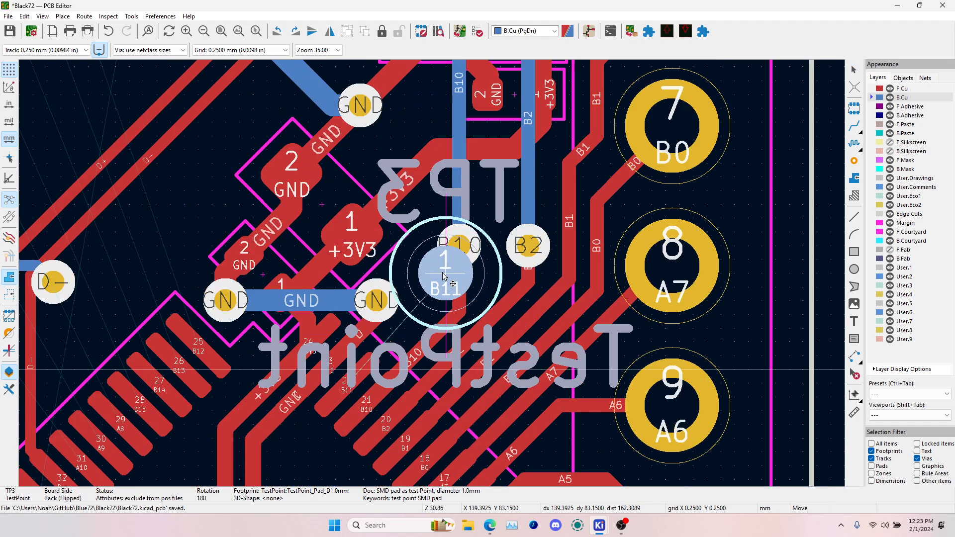
pyautogui.press('f')
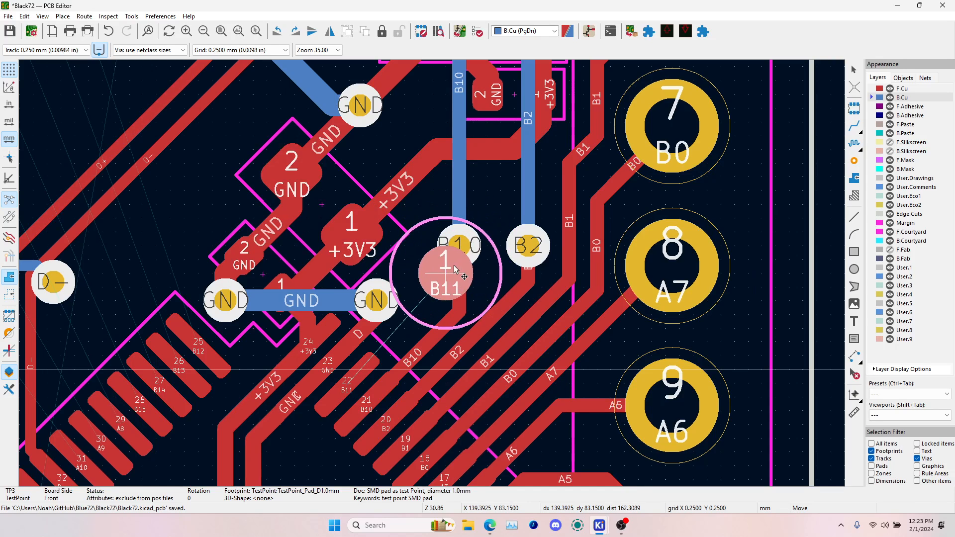
pyautogui.scroll(-3, 443, 254)
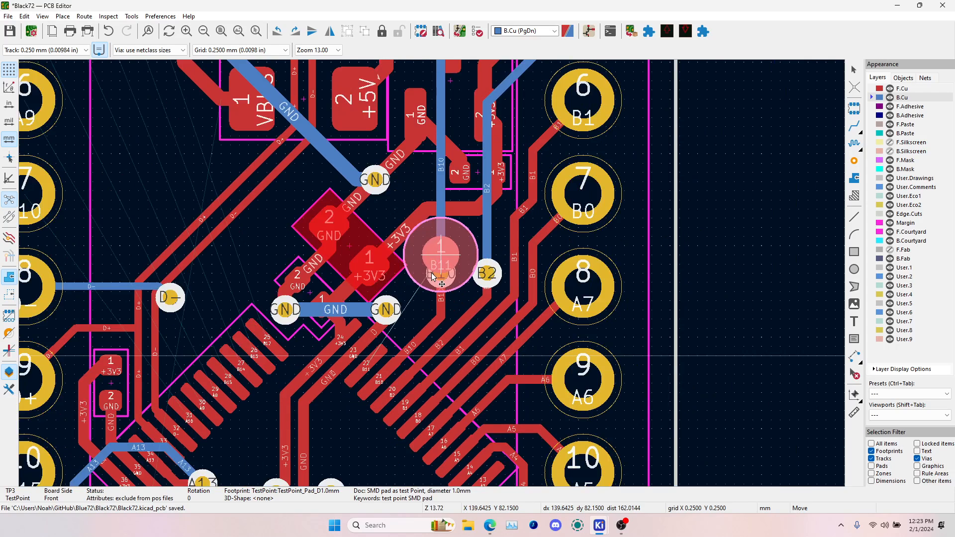
pyautogui.scroll(-2, 432, 273)
pyautogui.scroll(4, 431, 272)
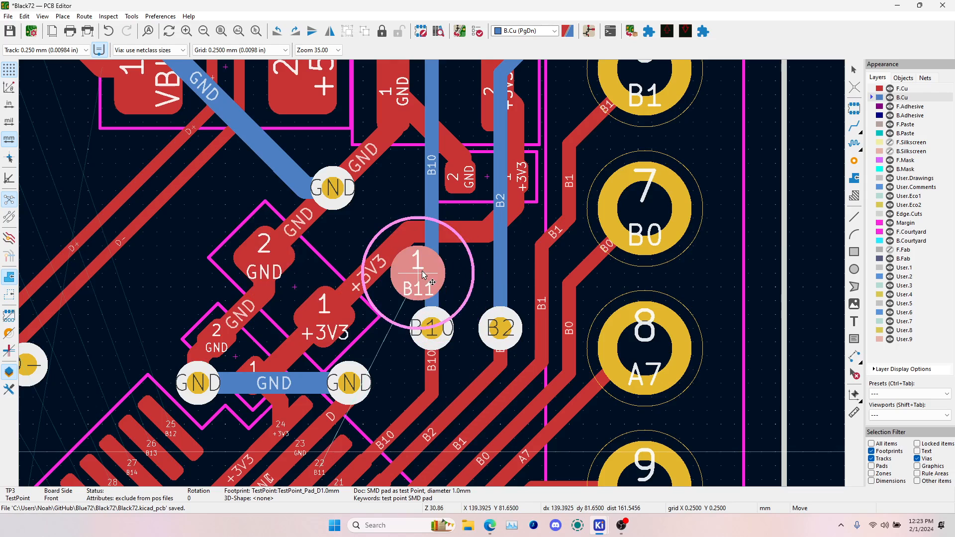
pyautogui.click(438, 287)
pyautogui.press('x')
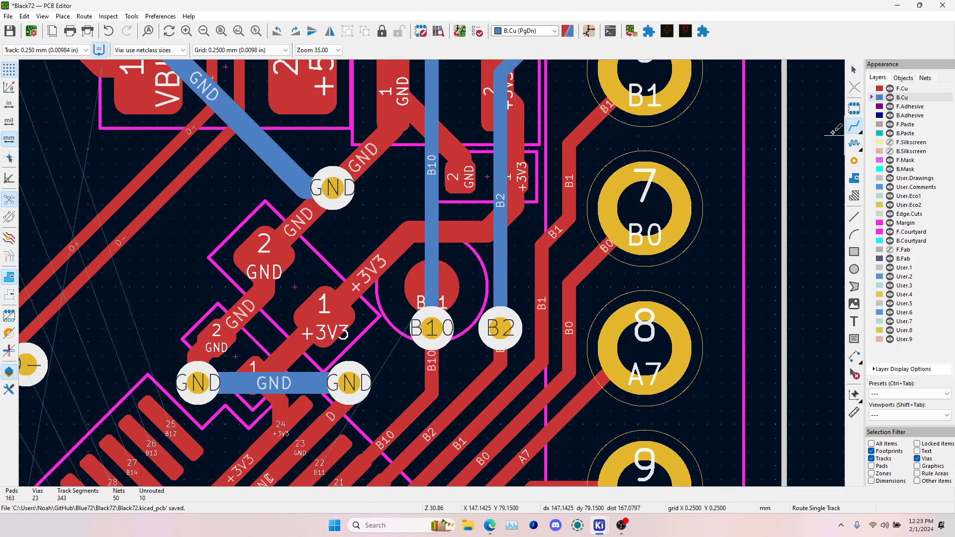
pyautogui.click(327, 310)
pyautogui.press('Escape')
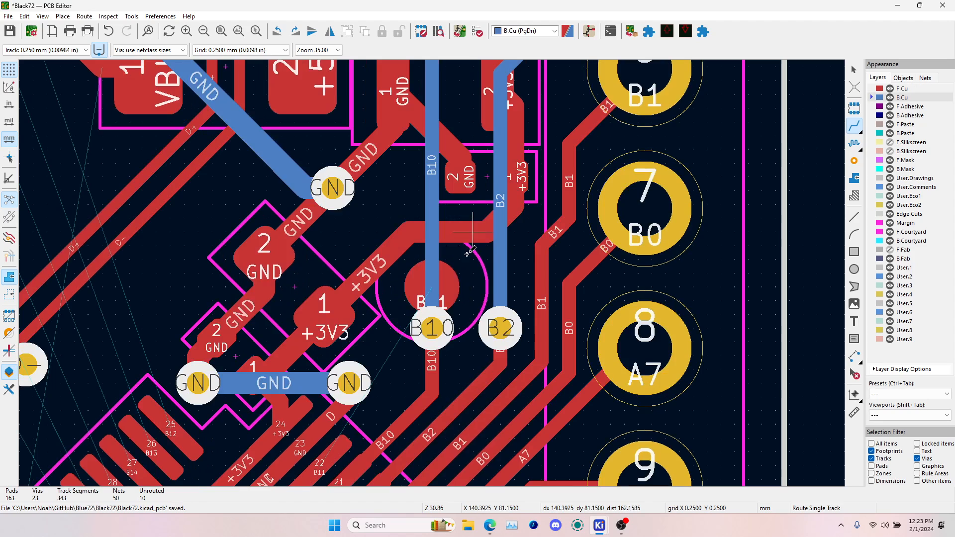
pyautogui.scroll(4, 429, 302)
pyautogui.press('Escape')
# - Delete the B10 via, the vertical B.Cu segment above it and the vertical F.Cu segment below it
pyautogui.click(434, 284)
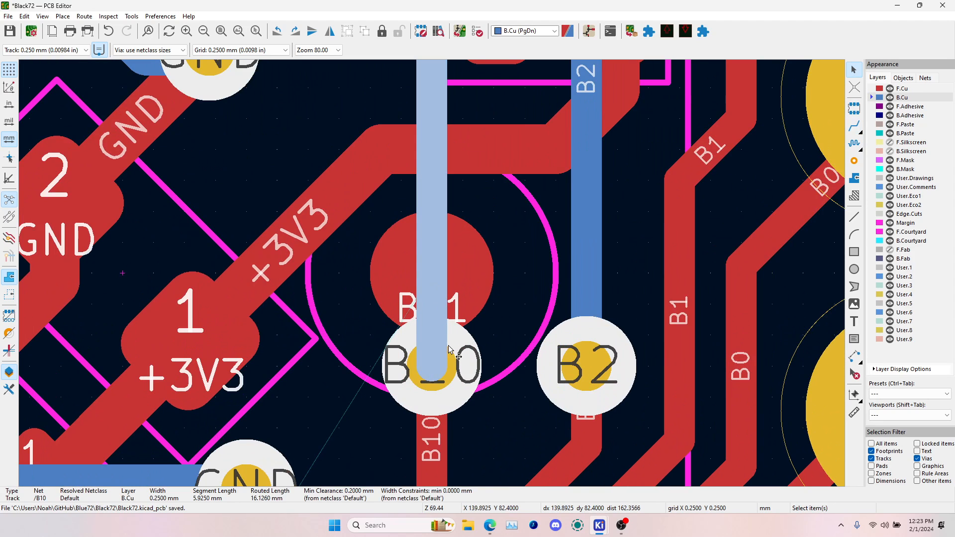
pyautogui.scroll(-4, 435, 284)
pyautogui.press('Delete')
pyautogui.click(418, 272)
pyautogui.press('Delete')
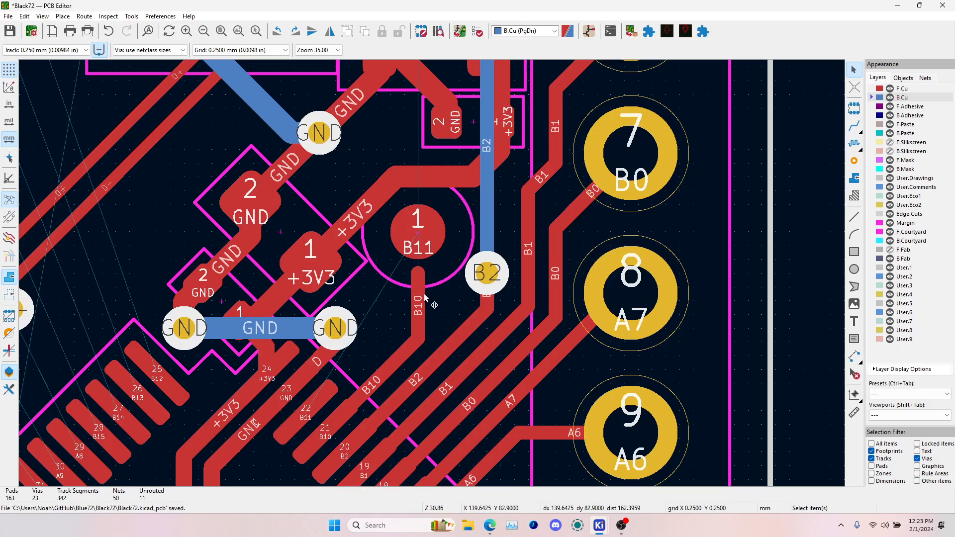
pyautogui.click(417, 318)
pyautogui.press('Delete')
# - Try to route a 0.25 mm B11 track on F.Cu from microcontroller pin 22 towards test point TP3
pyautogui.click(854, 126)
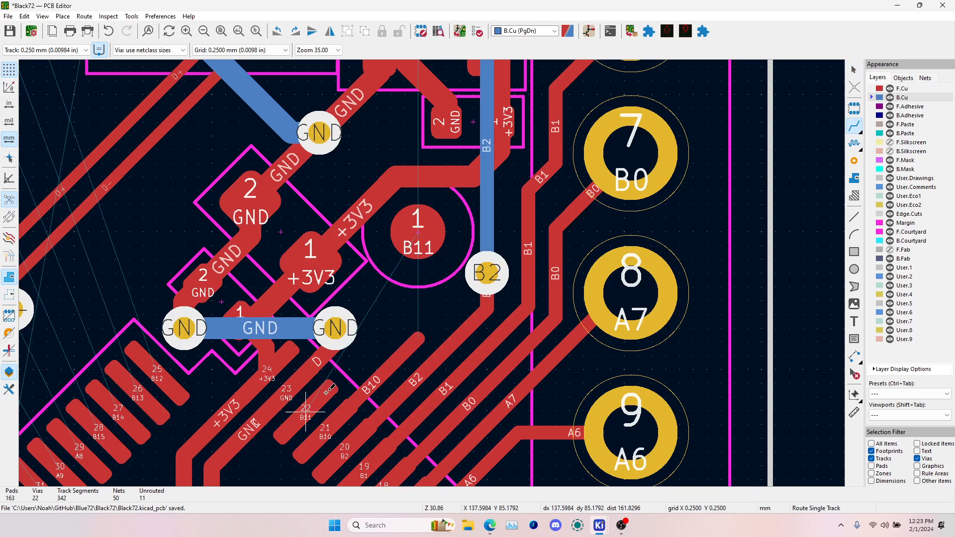
pyautogui.click(310, 404)
pyautogui.scroll(3, 381, 328)
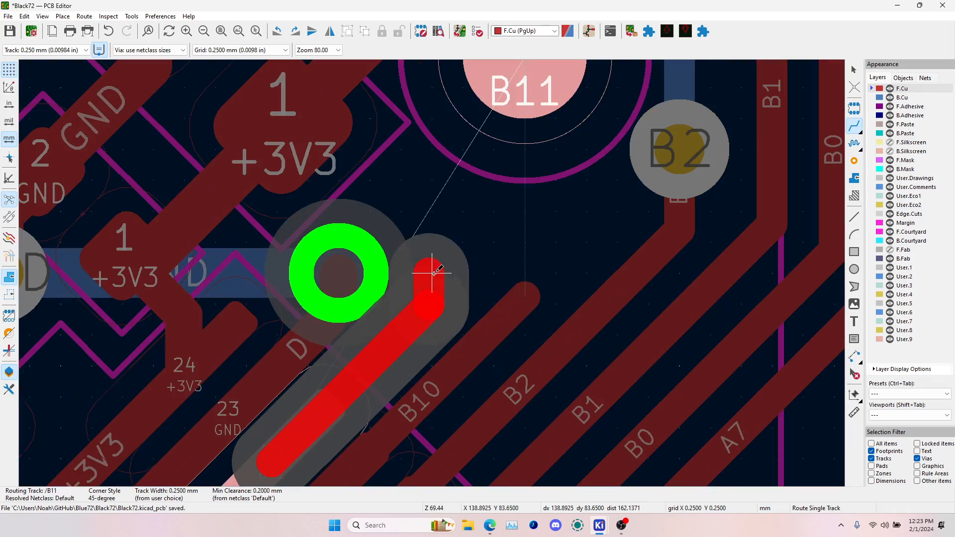
pyautogui.scroll(-3, 433, 305)
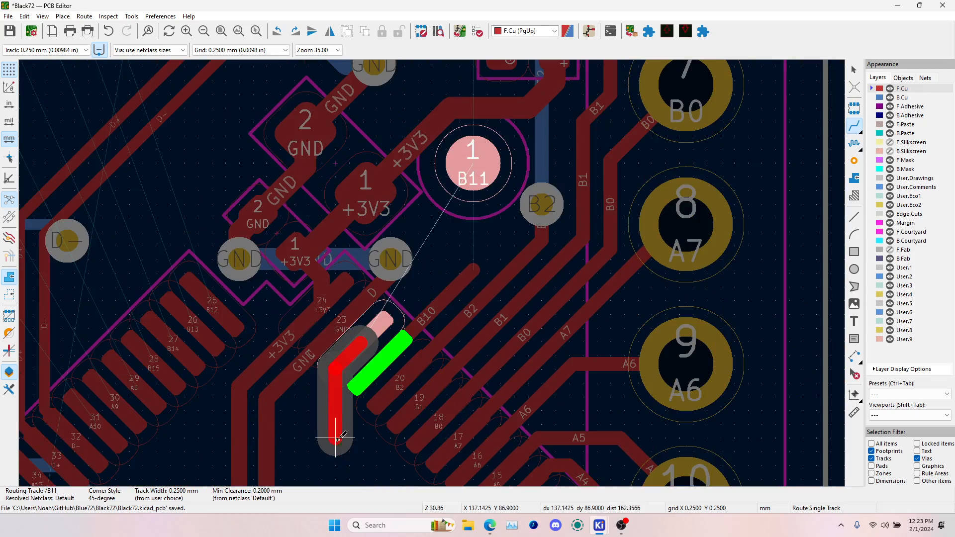
pyautogui.scroll(-3, 324, 426)
pyautogui.scroll(3, 432, 273)
pyautogui.press('Escape')
pyautogui.scroll(-2, 473, 204)
pyautogui.press('Escape')
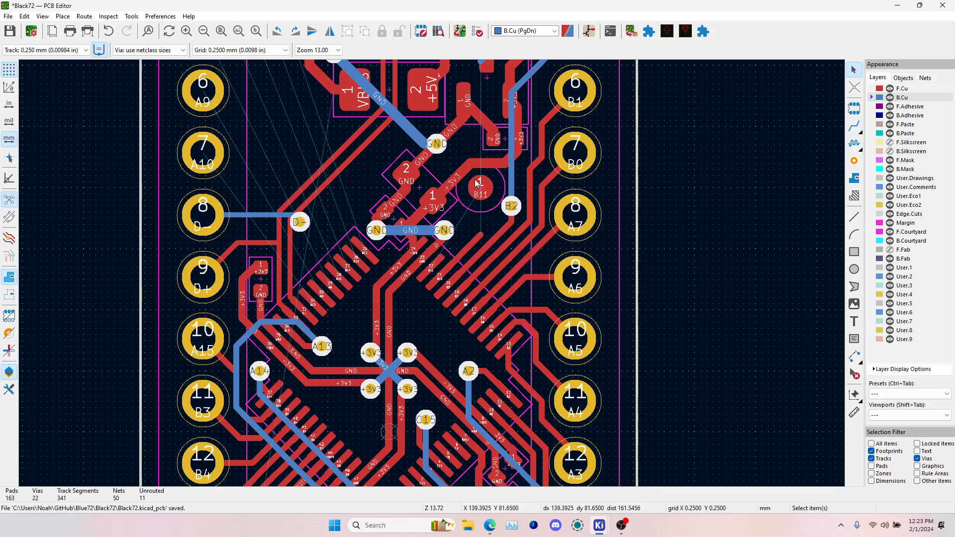
pyautogui.click(489, 196)
pyautogui.scroll(3, 438, 240)
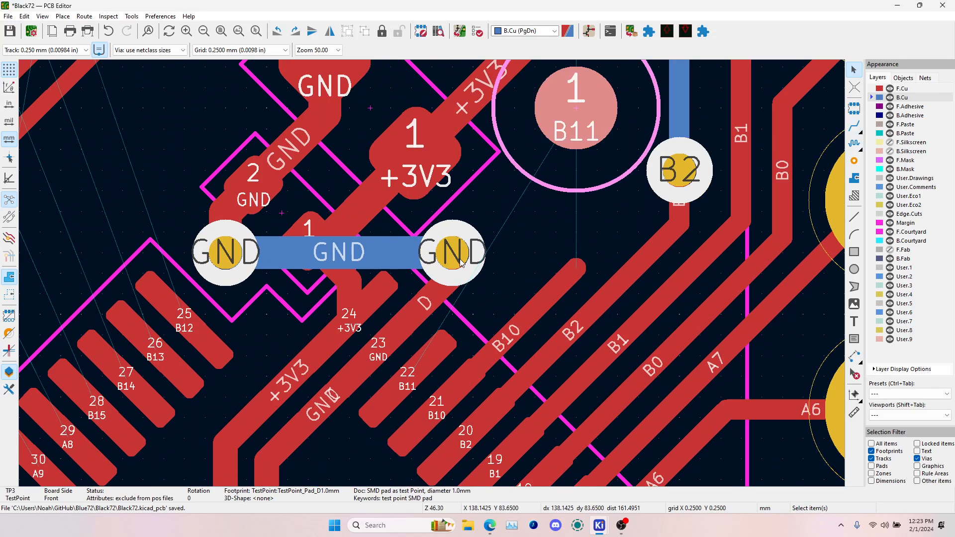
pyautogui.click(475, 250)
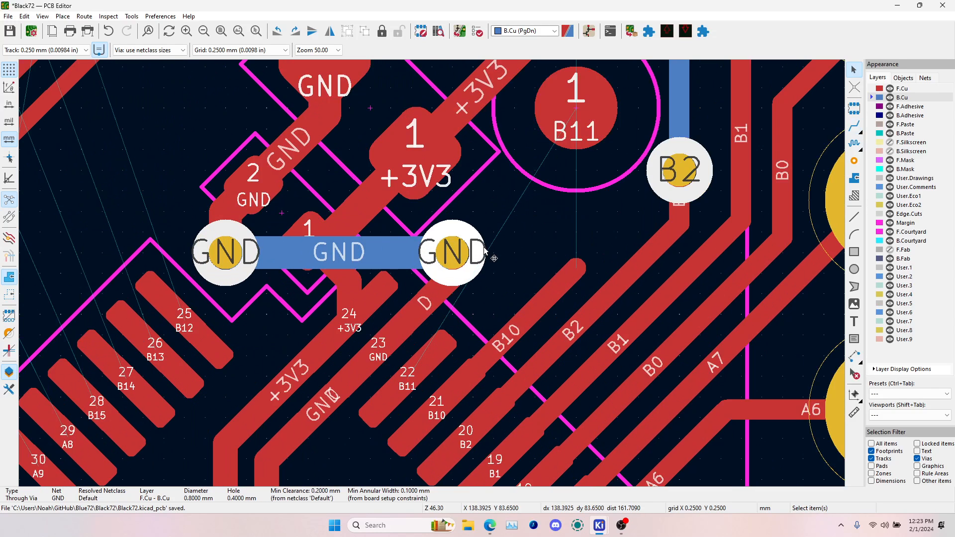
pyautogui.click(856, 129)
pyautogui.scroll(-3, 411, 320)
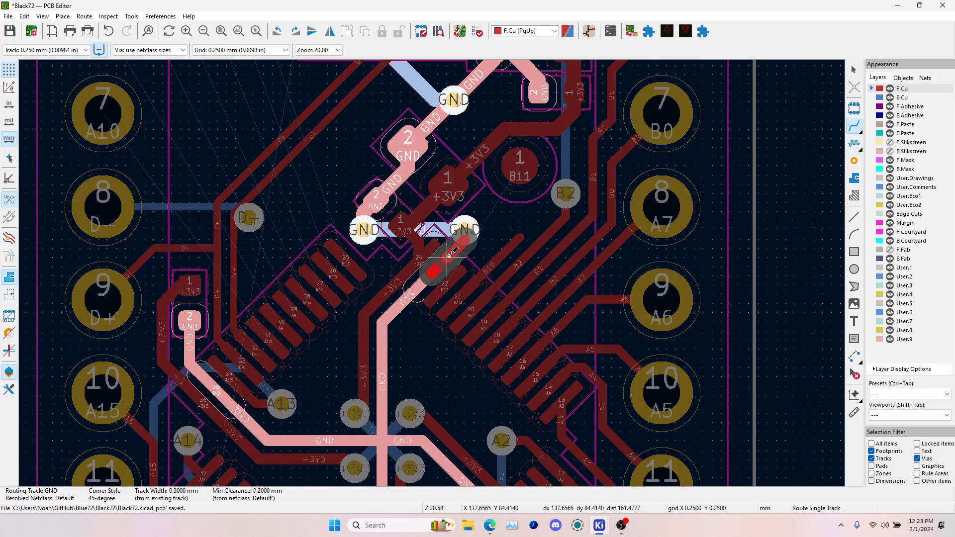
pyautogui.scroll(1, 377, 319)
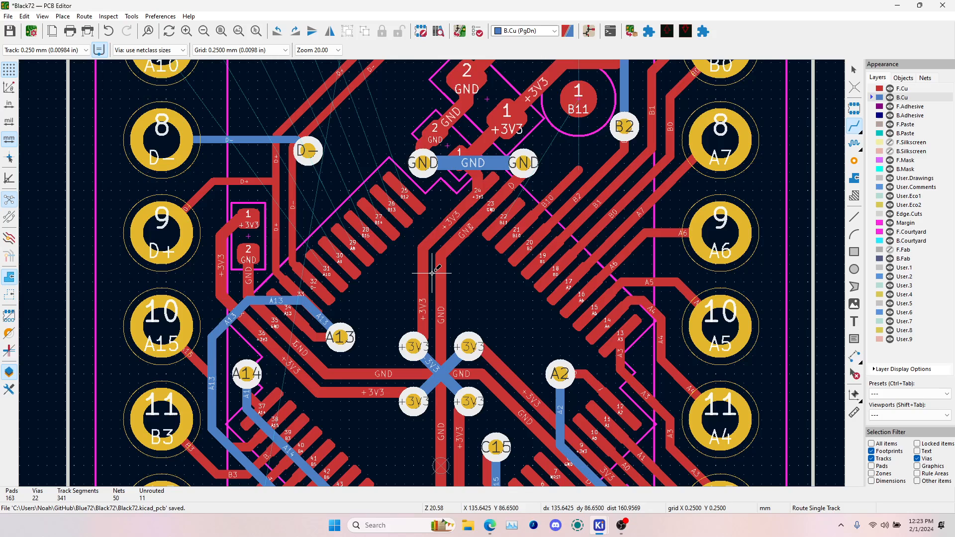
# - Delete the horizontal GND segment on B.Cu, the GND via above microcontroller pin 23 and the short F.Cu track joining them to the pin
pyautogui.press('Escape')
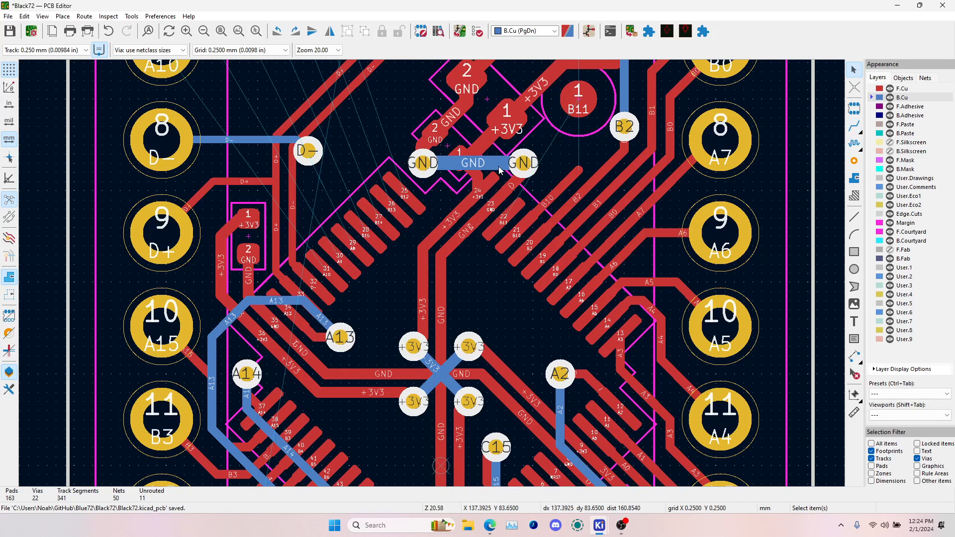
pyautogui.click(500, 168)
pyautogui.press('Delete')
pyautogui.click(521, 161)
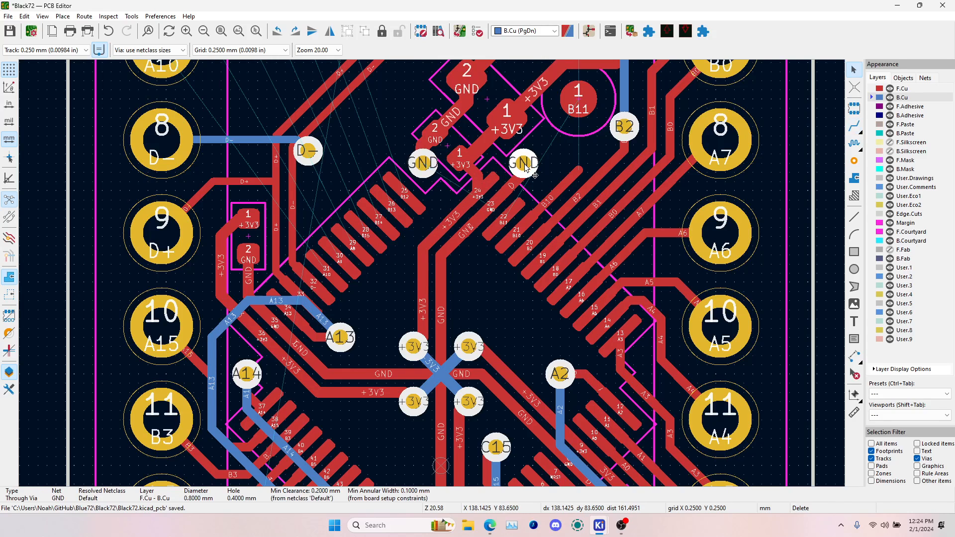
pyautogui.press('Delete')
pyautogui.click(522, 170)
pyautogui.click(529, 181)
pyautogui.press('Delete')
pyautogui.click(522, 169)
pyautogui.press('Delete')
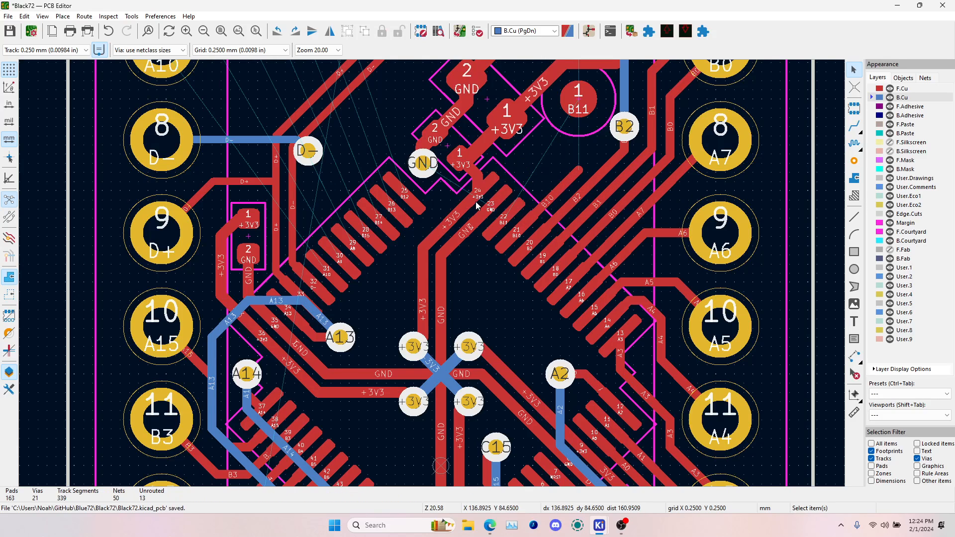
# - Delete the +3V3 track on F.Cu between microcontroller pin 24 and the upper-left +3V3 via in the chip's centre
pyautogui.click(444, 234)
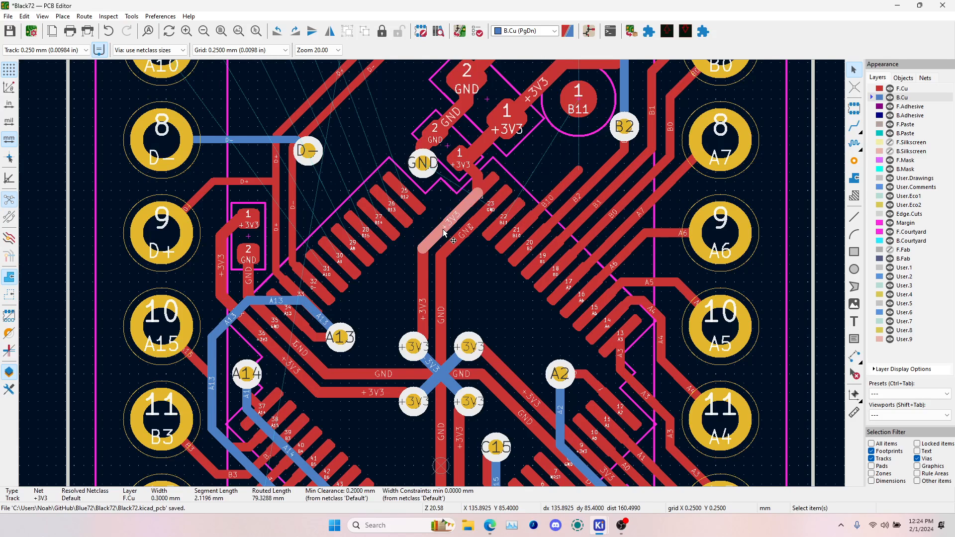
pyautogui.press('Delete')
pyautogui.click(422, 280)
pyautogui.click(433, 290)
pyautogui.press('Delete')
pyautogui.click(426, 271)
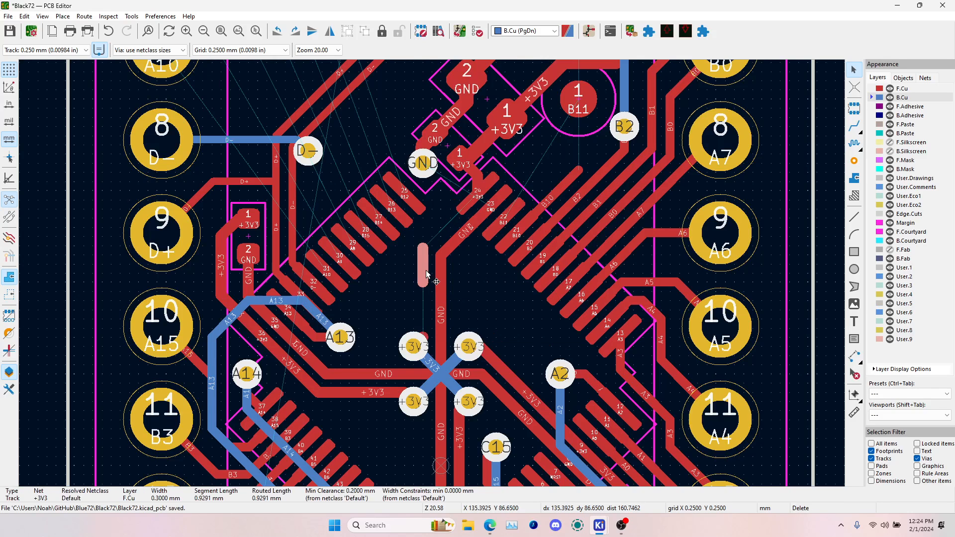
pyautogui.press('Delete')
pyautogui.click(428, 336)
pyautogui.press('Delete')
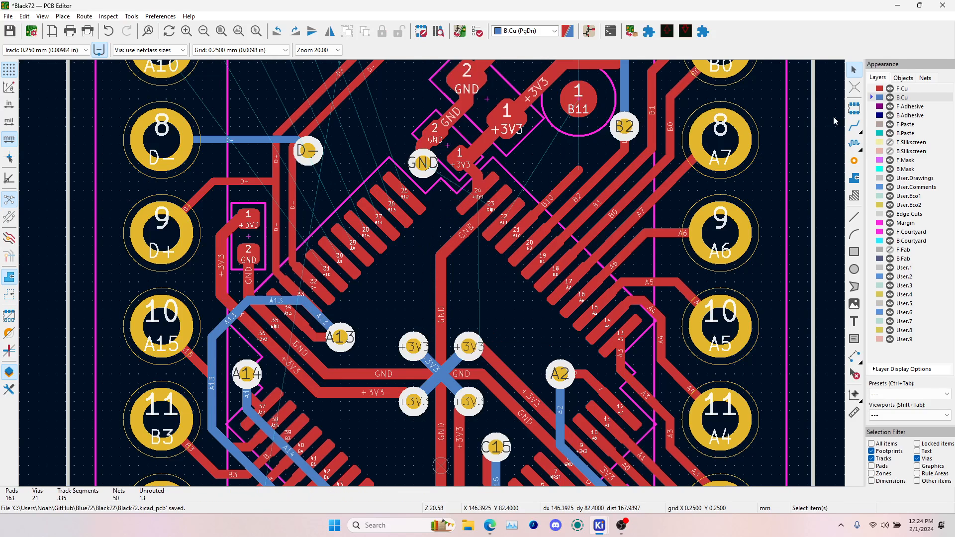
# - Route a 0.4 mm GND track on F.Cu from the GND via near pin 25 straight down to the existing central GND track
pyautogui.press('x')
pyautogui.click(422, 164)
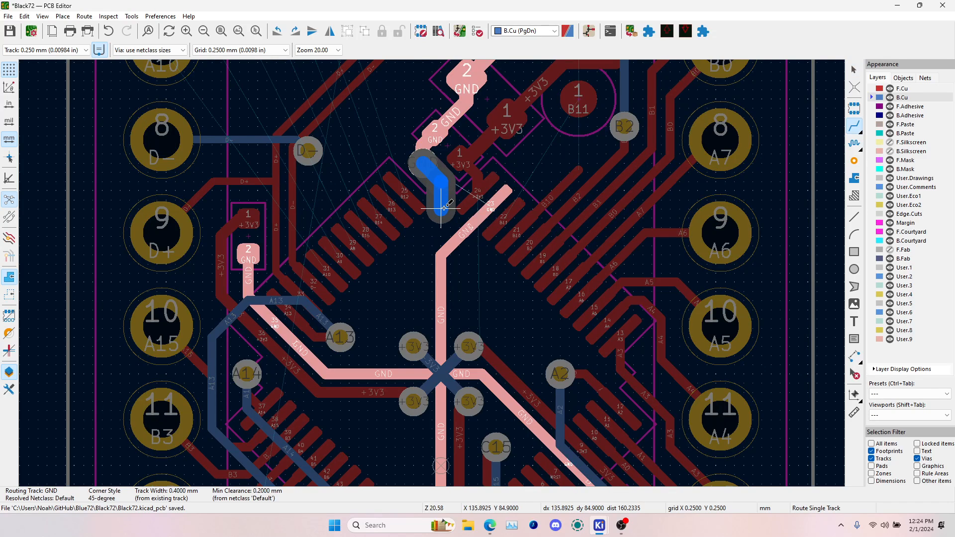
pyautogui.press('pageup')
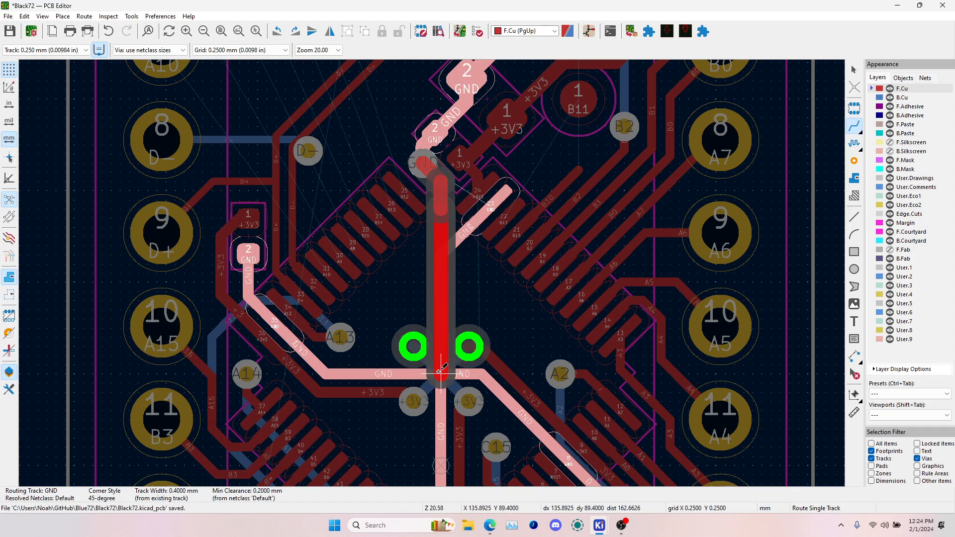
pyautogui.click(442, 259)
# - Place a +3V3 via on the 0.4 mm diagonal F.Cu track between the large capacitor's +3V3 pad and test point B11
pyautogui.scroll(-3, 442, 259)
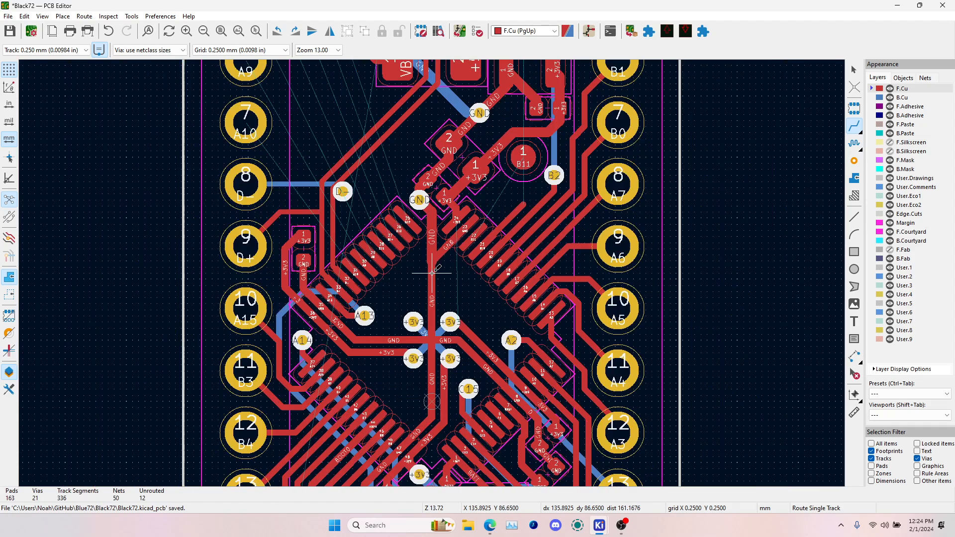
pyautogui.scroll(6, 432, 271)
pyautogui.scroll(-2, 433, 270)
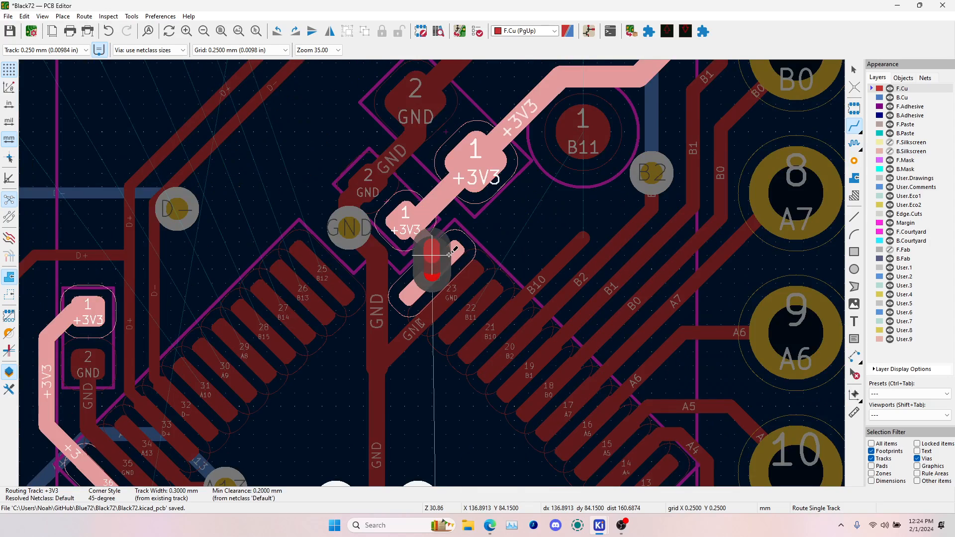
pyautogui.scroll(-2, 435, 268)
pyautogui.click(461, 204)
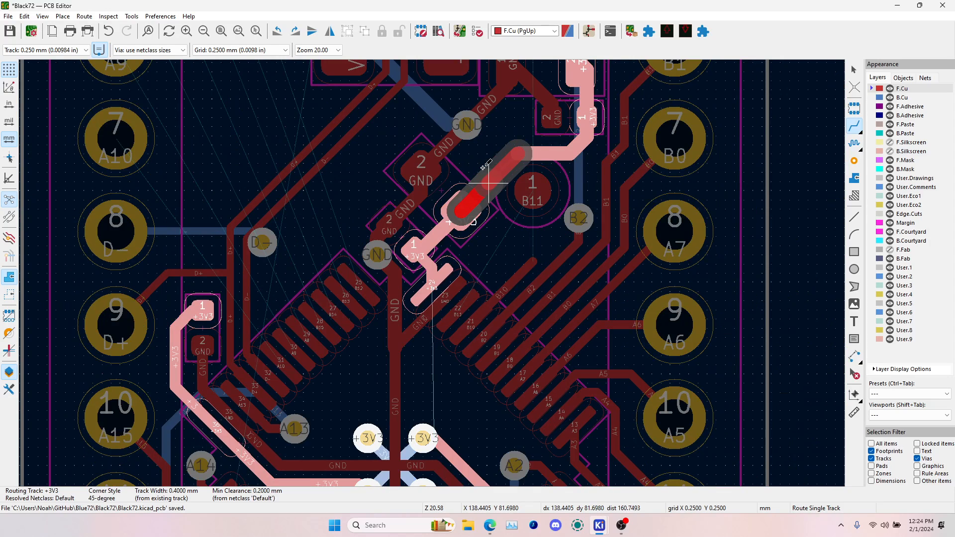
pyautogui.scroll(3, 474, 162)
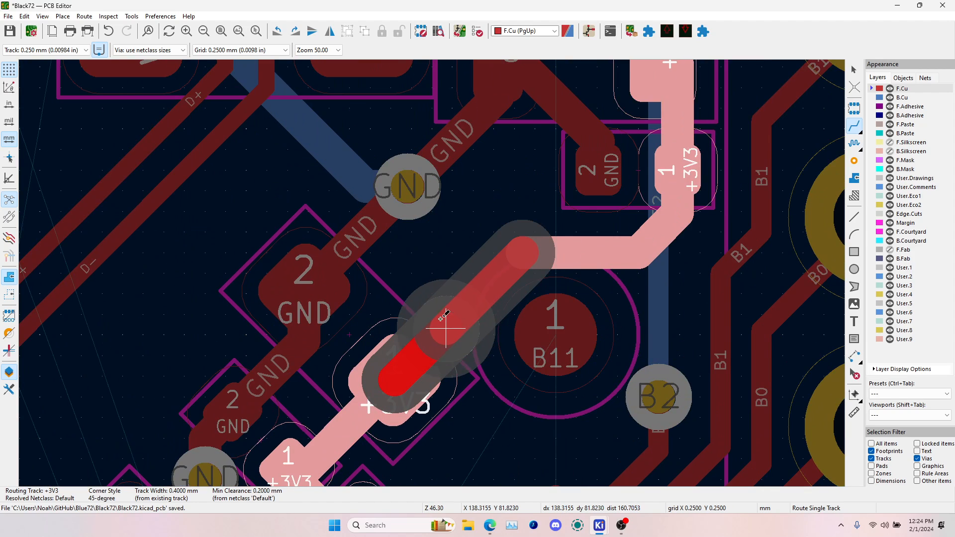
pyautogui.click(451, 286)
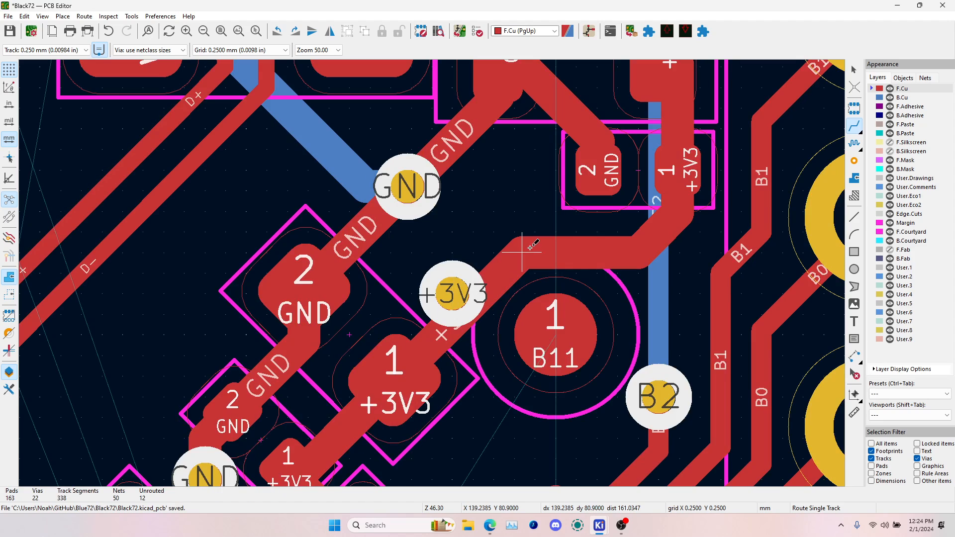
# - Reroute the 0.4 mm +3V3 track on F.Cu above test point B11 to the new +3V3 via, replacing the old diagonal segment
pyautogui.click(525, 251)
pyautogui.click(461, 277)
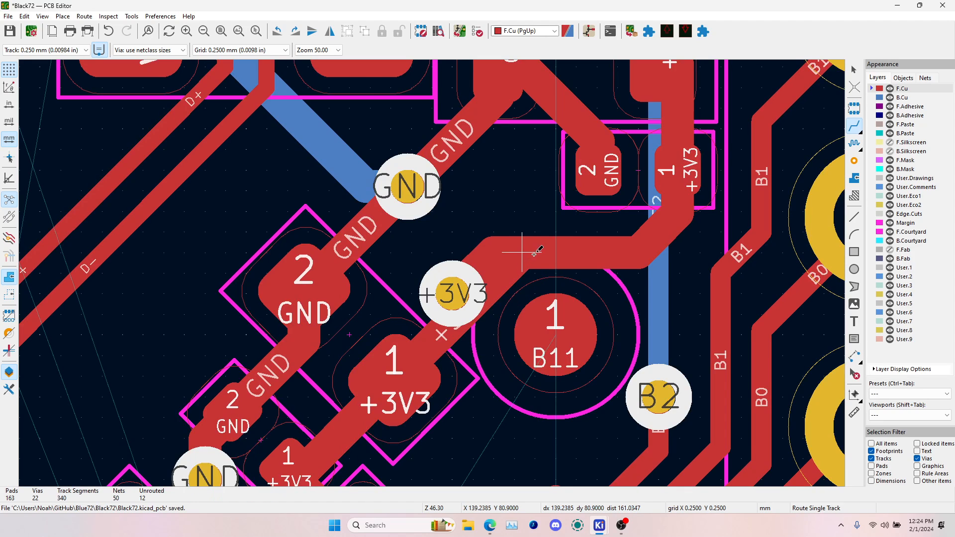
pyautogui.press('Escape')
pyautogui.click(511, 276)
pyautogui.press('Delete')
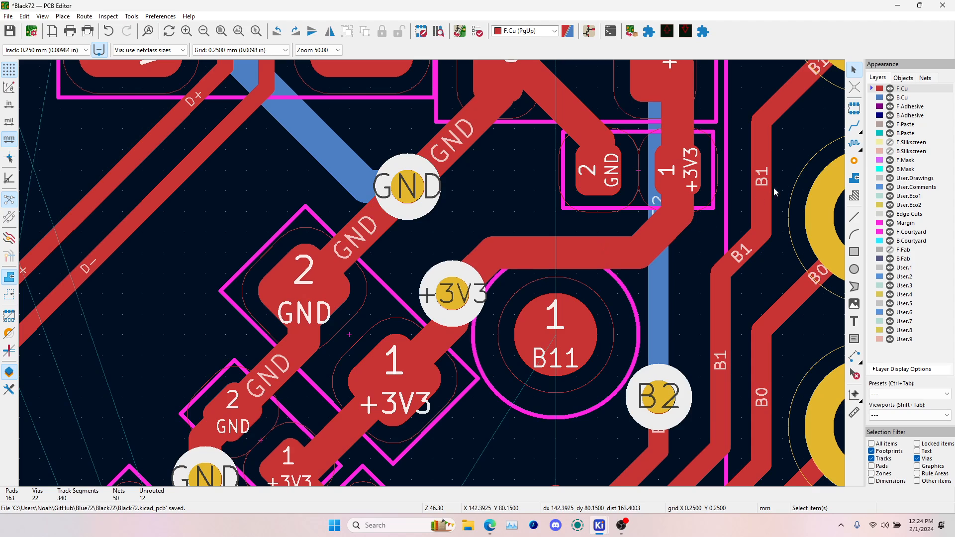
pyautogui.click(854, 126)
pyautogui.click(664, 234)
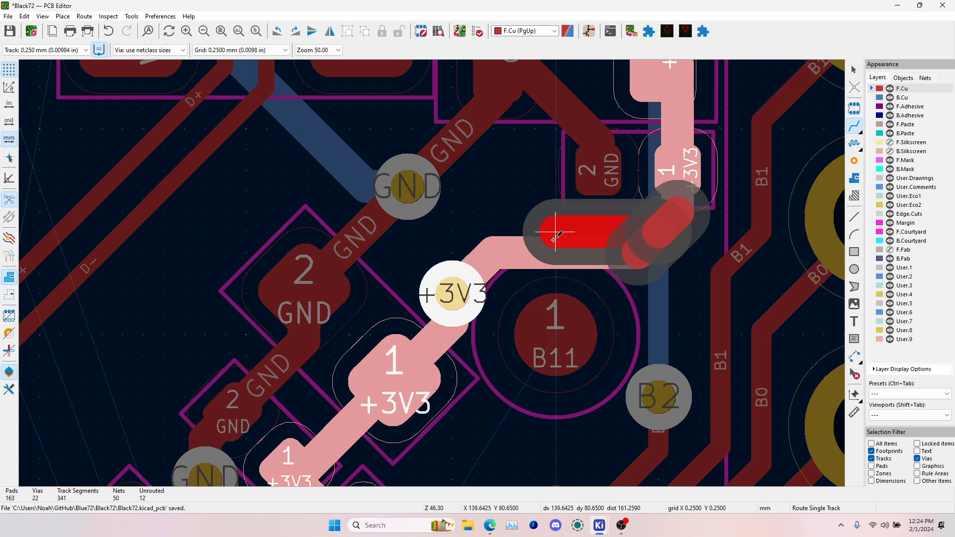
pyautogui.click(554, 233)
pyautogui.click(530, 244)
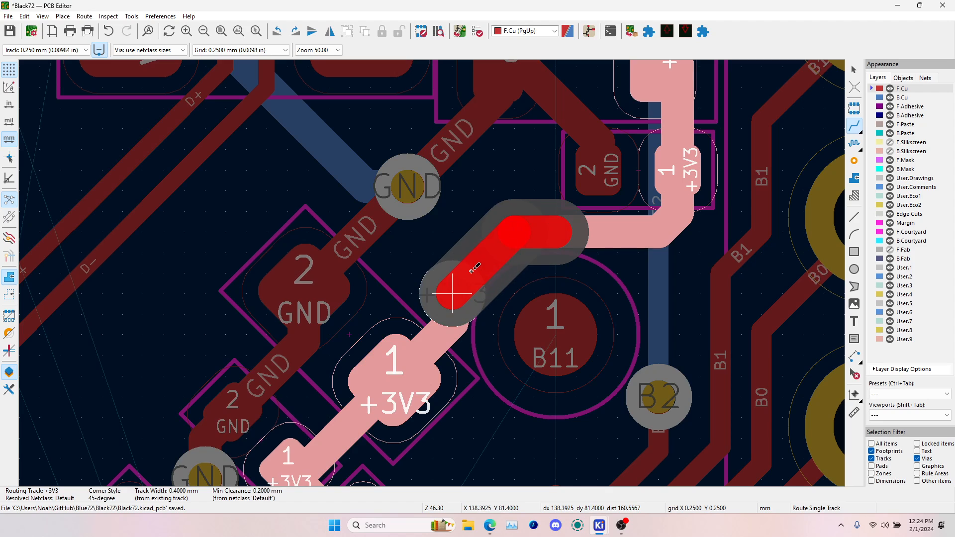
pyautogui.click(451, 296)
# - Route a 0.4 mm +3V3 track on B.Cu from the new via down to the upper-right +3V3 via in the microcontroller's centre
pyautogui.press('pagedown')
pyautogui.click(450, 296)
pyautogui.scroll(-6, 451, 296)
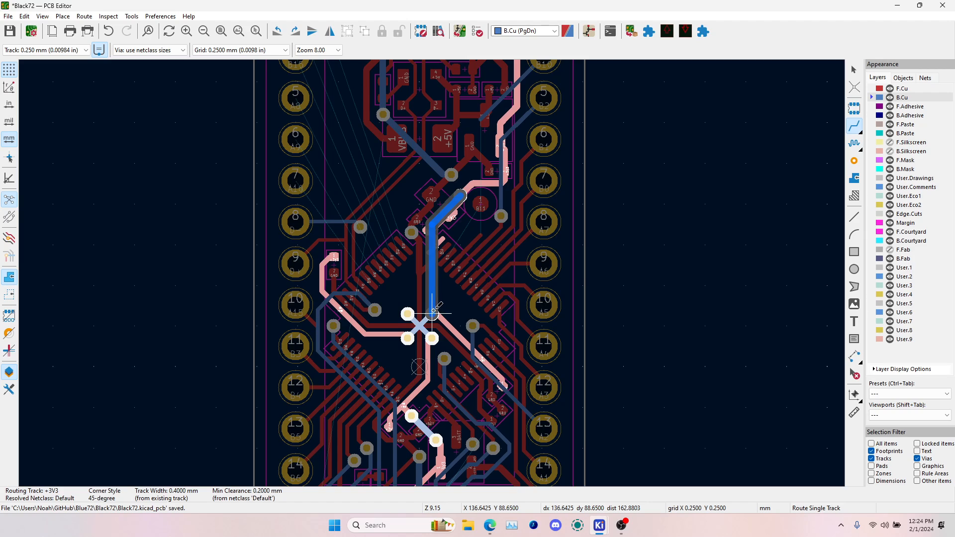
pyautogui.click(433, 315)
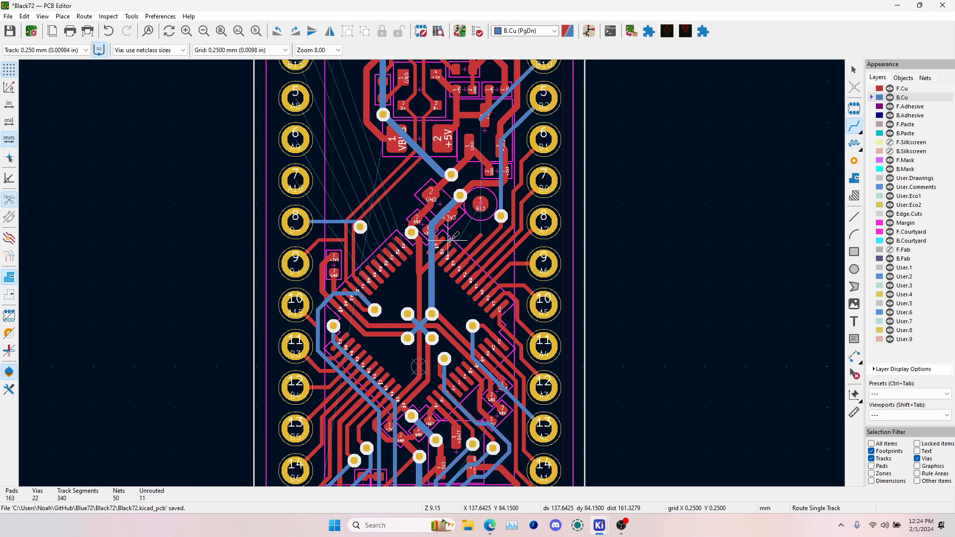
# - Route a 0.25 mm B11 track on F.Cu from microcontroller pin 22 to the B11 test point pad
pyautogui.scroll(3, 468, 217)
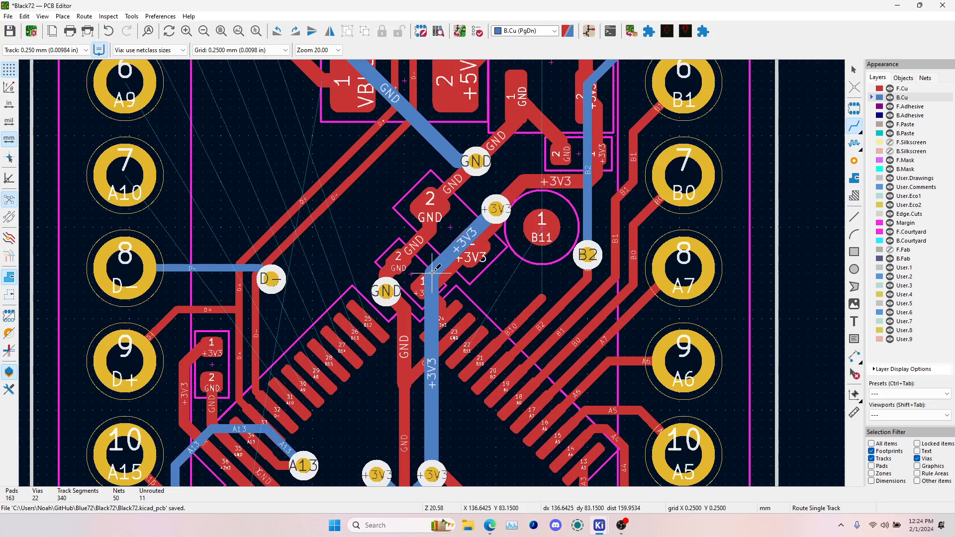
pyautogui.press('Escape')
pyautogui.click(855, 127)
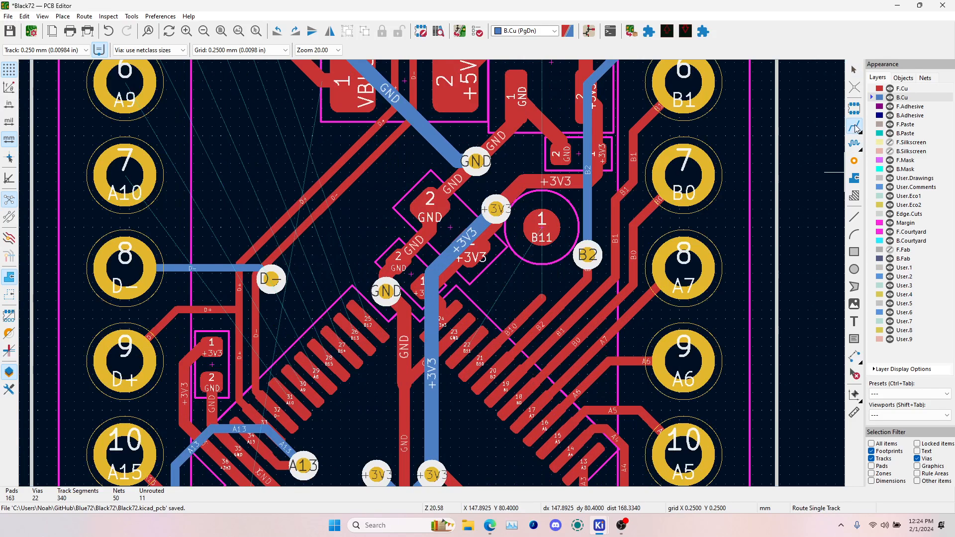
pyautogui.click(876, 89)
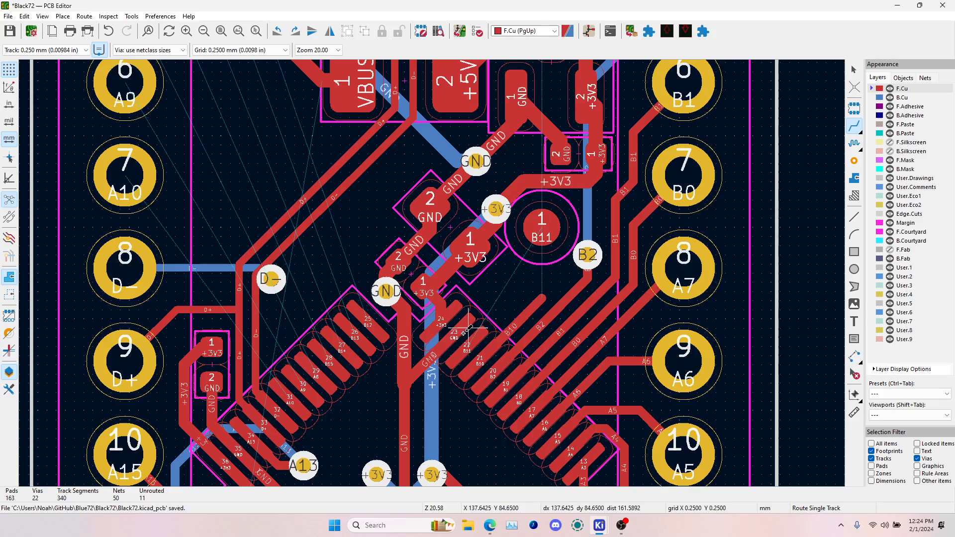
pyautogui.scroll(3, 479, 347)
pyautogui.click(443, 287)
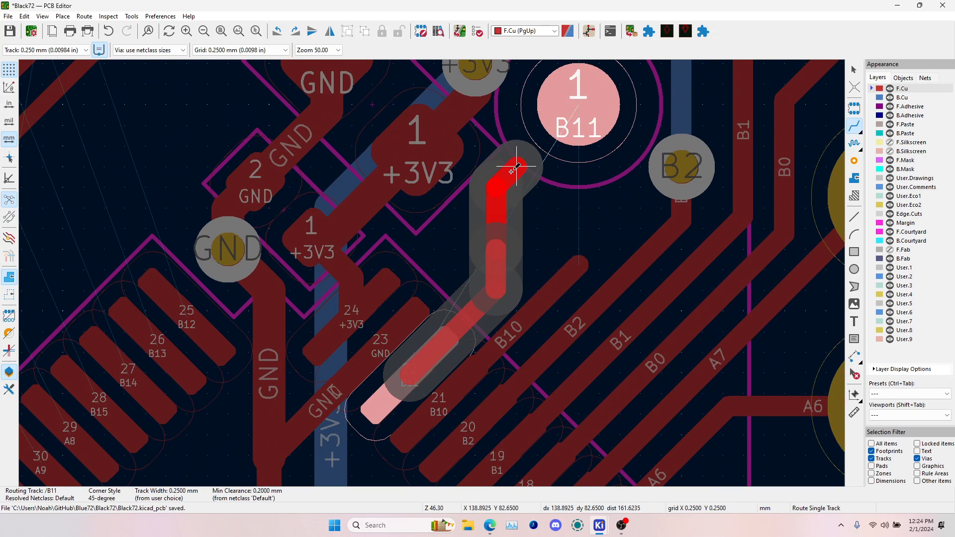
pyautogui.click(573, 98)
# - Extend the 0.25 mm B10 track to a via just below test point B11 and route it up on B.Cu to header pad 4's B10 track
pyautogui.click(572, 277)
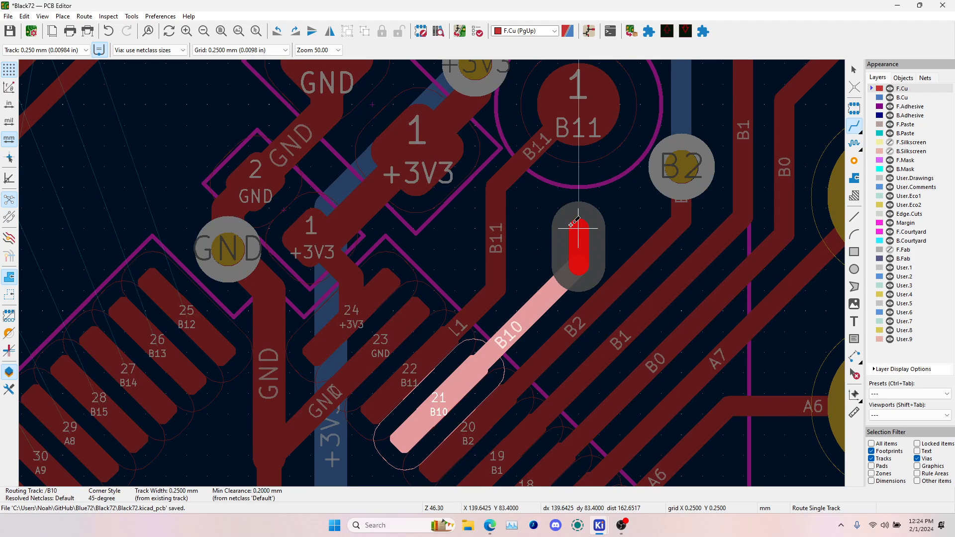
pyautogui.press('v')
pyautogui.scroll(-3, 577, 222)
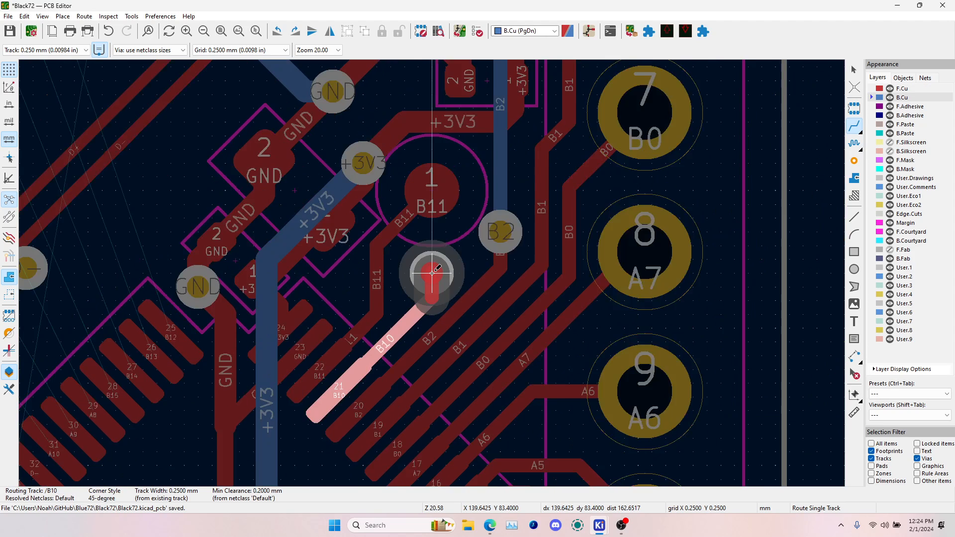
pyautogui.scroll(-1, 432, 273)
pyautogui.click(432, 273)
pyautogui.moveTo(451, 115); pyautogui.dragTo(462, 287, button='middle')
pyautogui.click(442, 202)
pyautogui.scroll(-1, 468, 235)
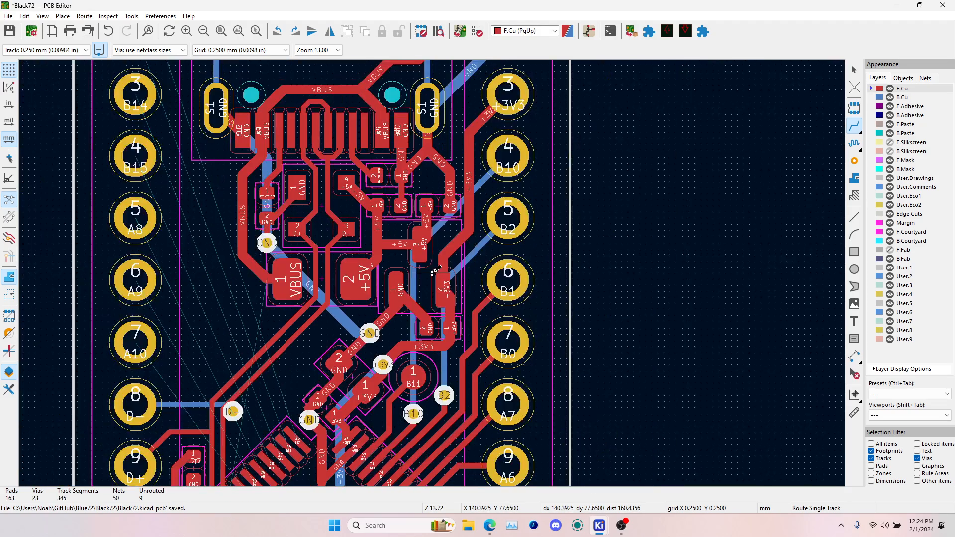
pyautogui.scroll(-1, 433, 273)
pyautogui.scroll(1, 369, 250)
pyautogui.press('Escape')
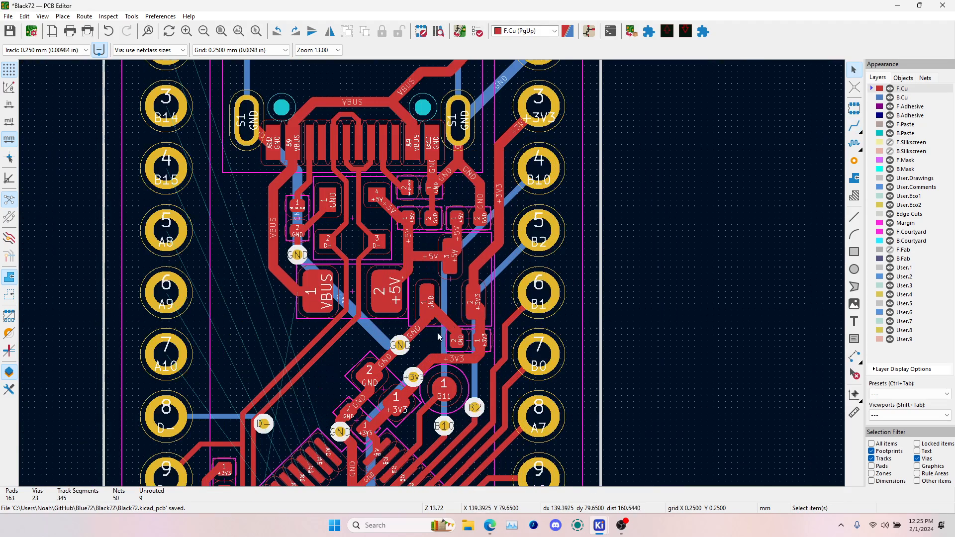
# - Examine the unrouted connections between microcontroller pins 25 to 31 and the left header pads, including the area around the D+ and D- tracks
pyautogui.click(854, 127)
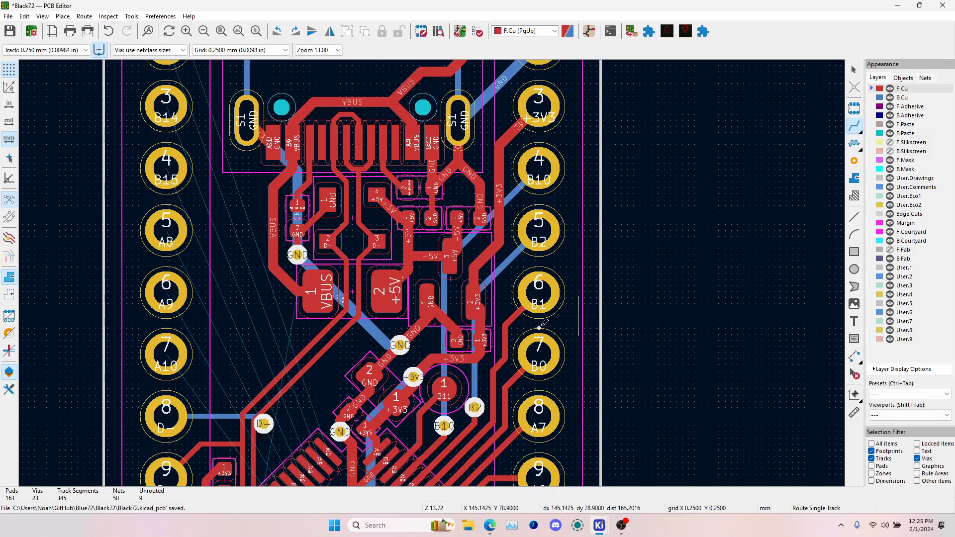
pyautogui.scroll(-2, 395, 369)
pyautogui.scroll(3, 433, 273)
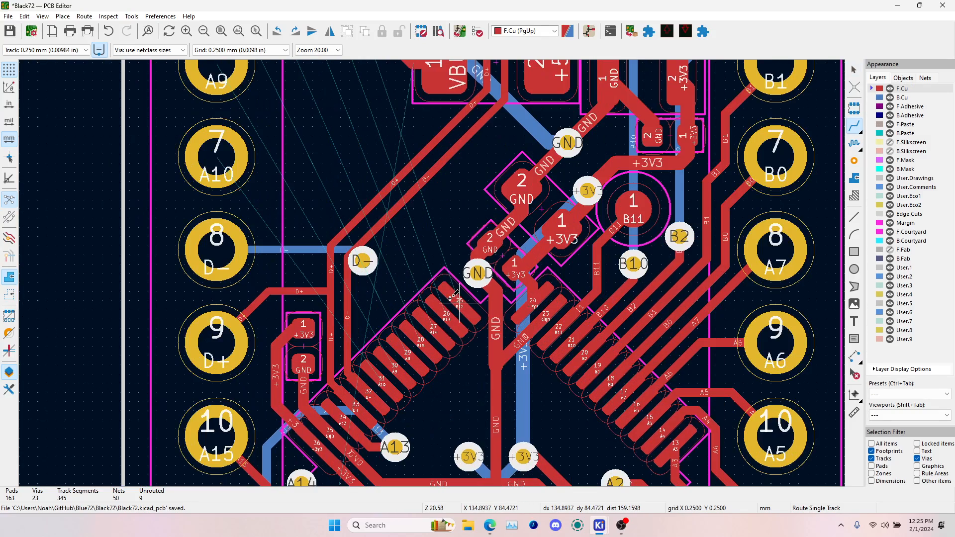
pyautogui.scroll(3, 451, 298)
pyautogui.scroll(-3, 429, 279)
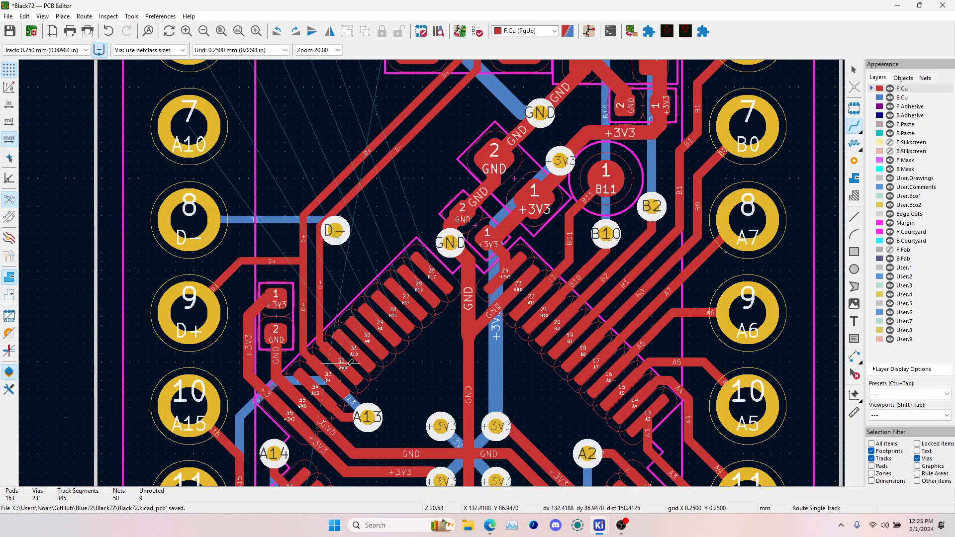
pyautogui.scroll(2, 305, 228)
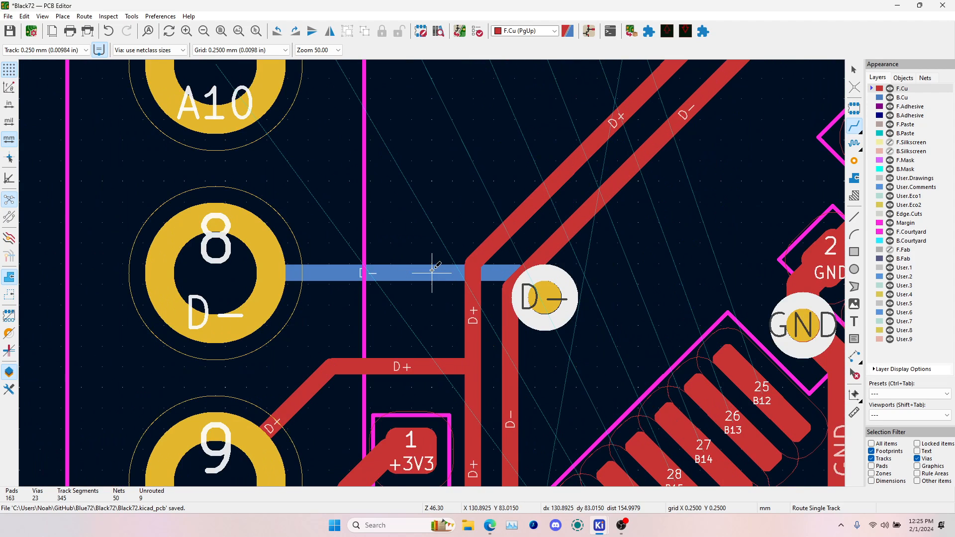
pyautogui.press('Escape')
pyautogui.scroll(-3, 433, 274)
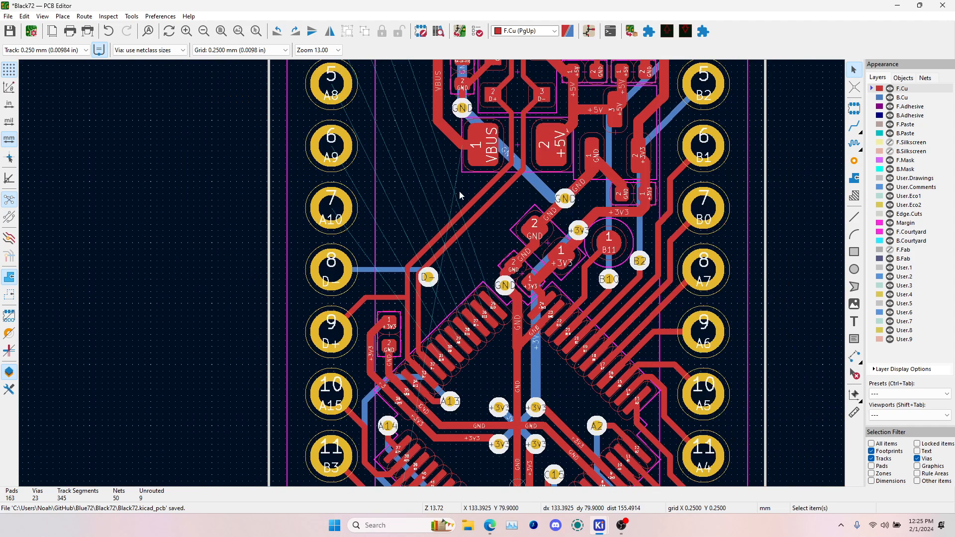
pyautogui.click(854, 126)
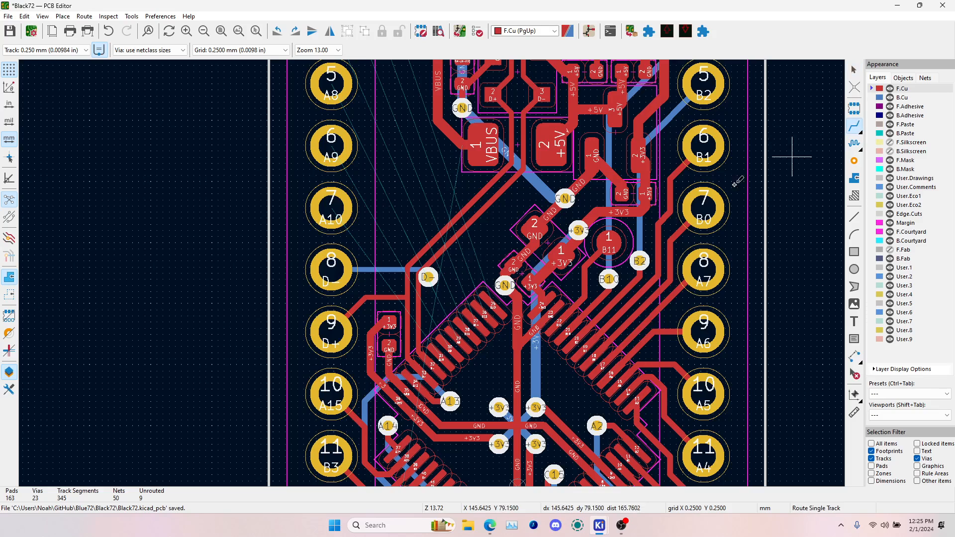
pyautogui.scroll(4, 396, 260)
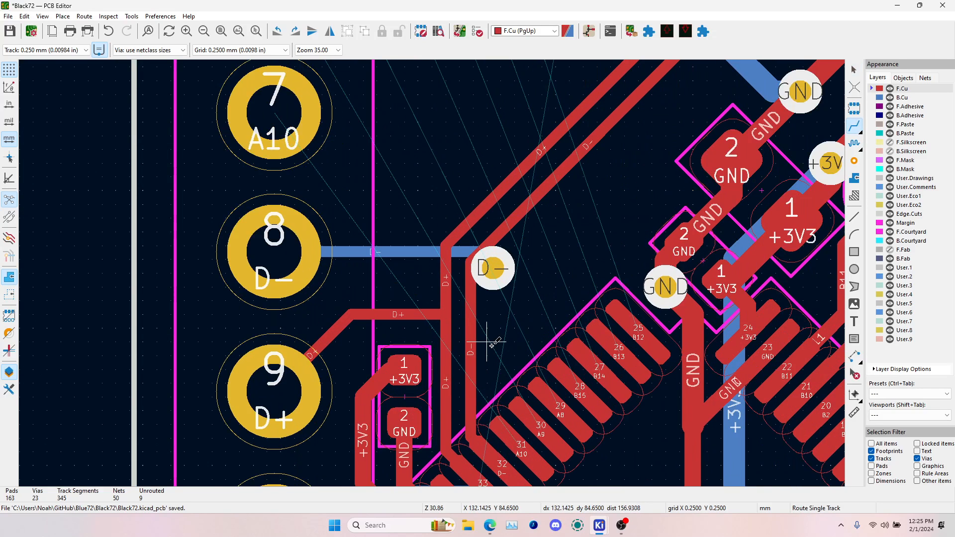
pyautogui.scroll(-2, 432, 273)
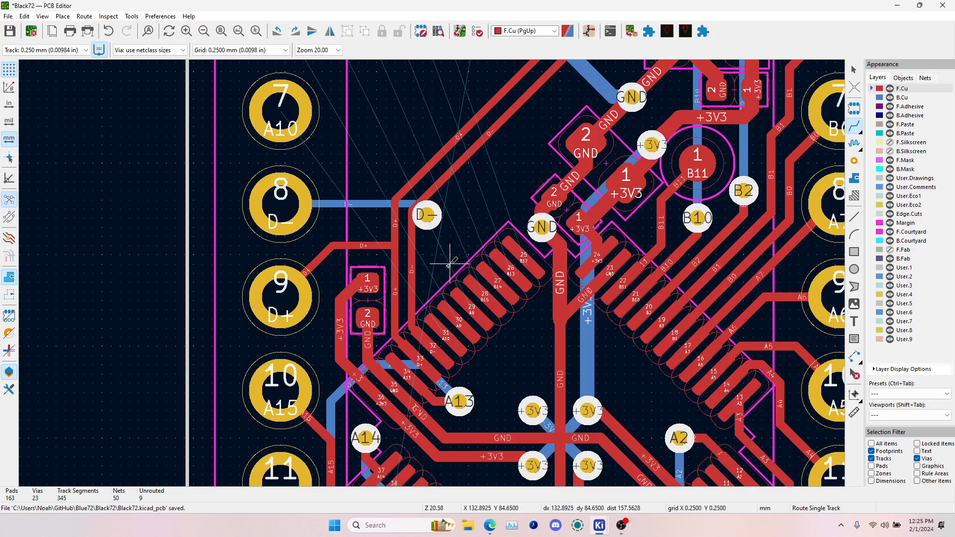
# - Route 0.25 mm F.Cu stubs upward from microcontroller pins 25, 26 and 27 for nets B12, B13 and B14
pyautogui.click(517, 248)
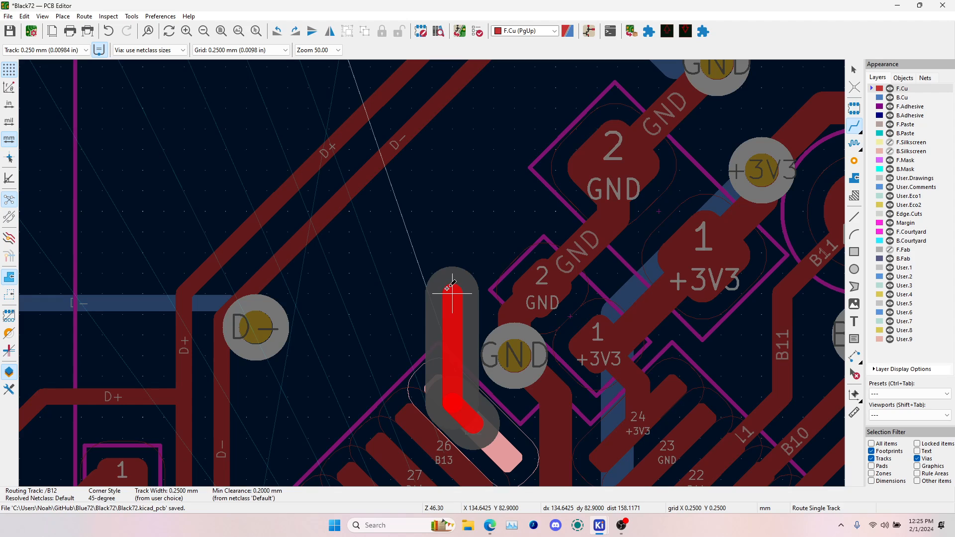
pyautogui.doubleClick(432, 211)
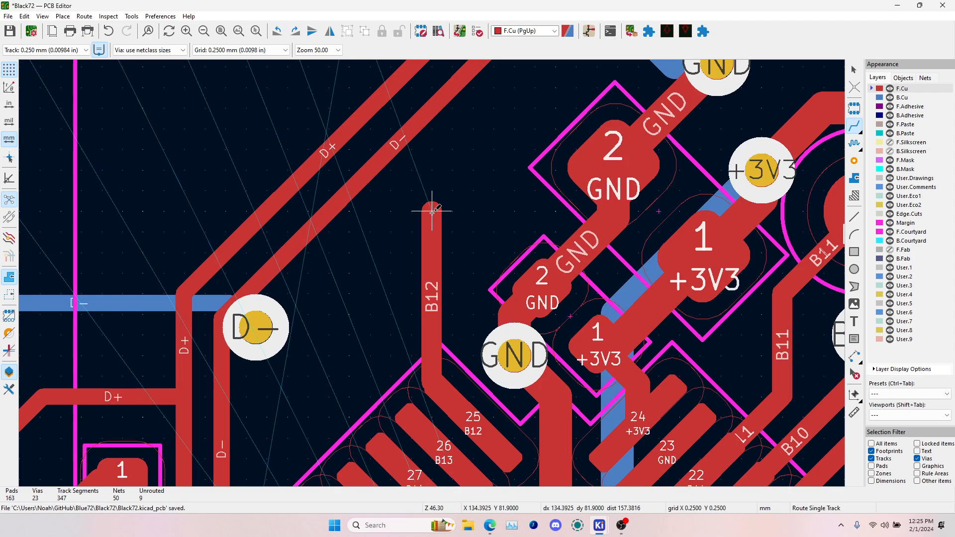
pyautogui.press('Escape')
pyautogui.click(433, 429)
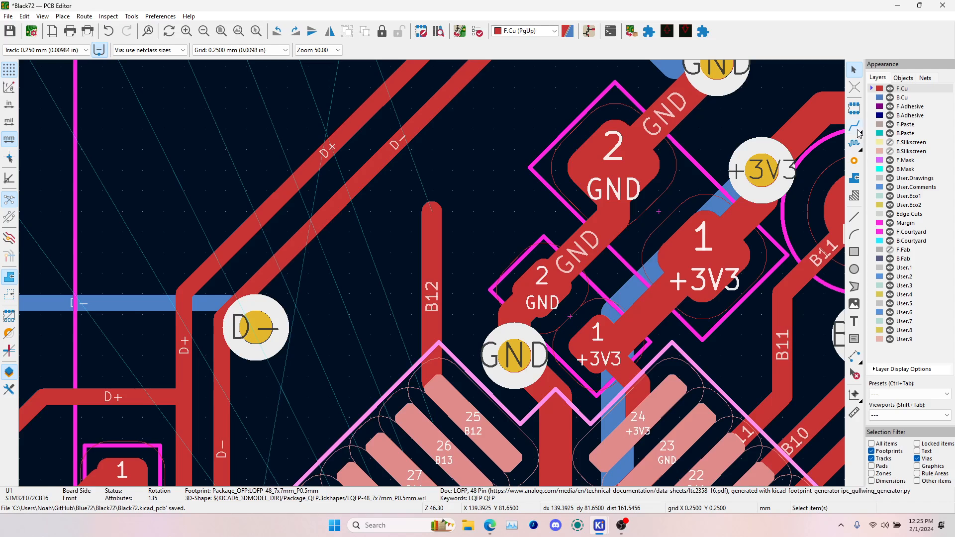
pyautogui.click(854, 126)
pyautogui.click(443, 448)
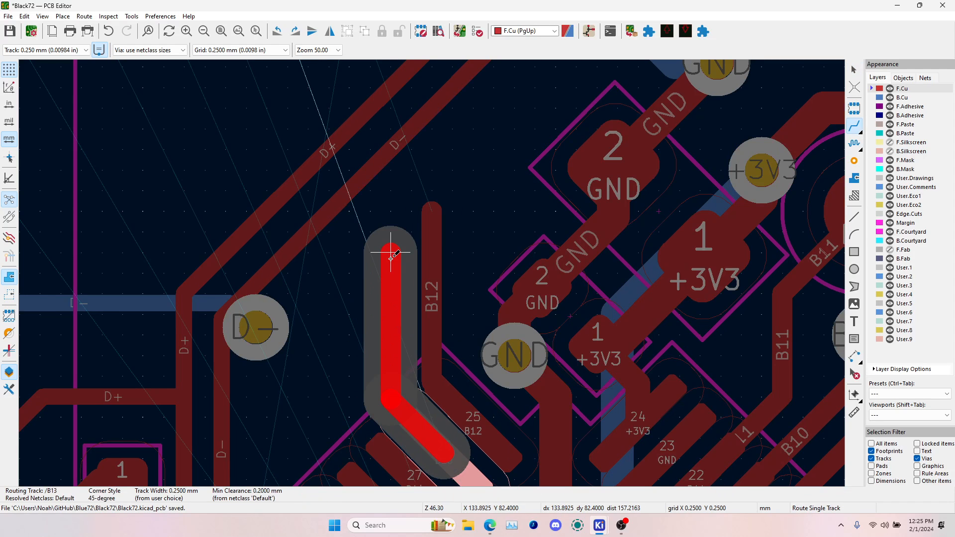
pyautogui.doubleClick(391, 253)
pyautogui.click(418, 475)
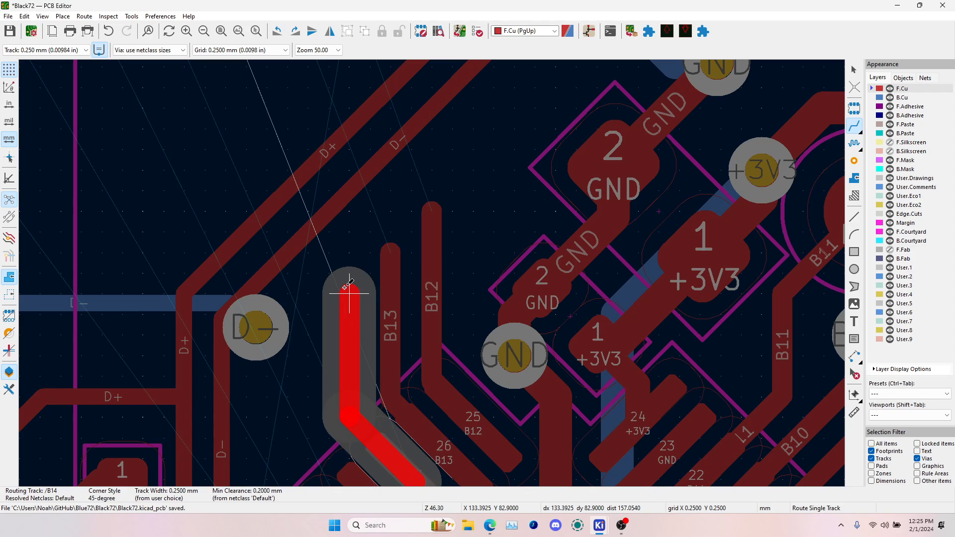
pyautogui.doubleClick(350, 251)
# - Route parallel 0.25 mm F.Cu stubs upward from microcontroller pins 28 and 29 for nets B15 and A8, across the D- via
pyautogui.moveTo(386, 343); pyautogui.dragTo(568, 256, button='middle')
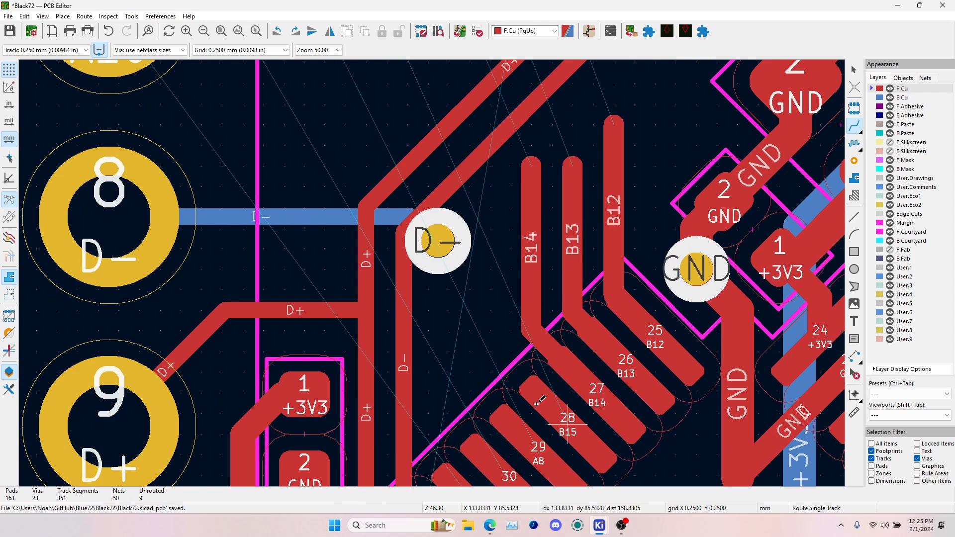
pyautogui.click(536, 404)
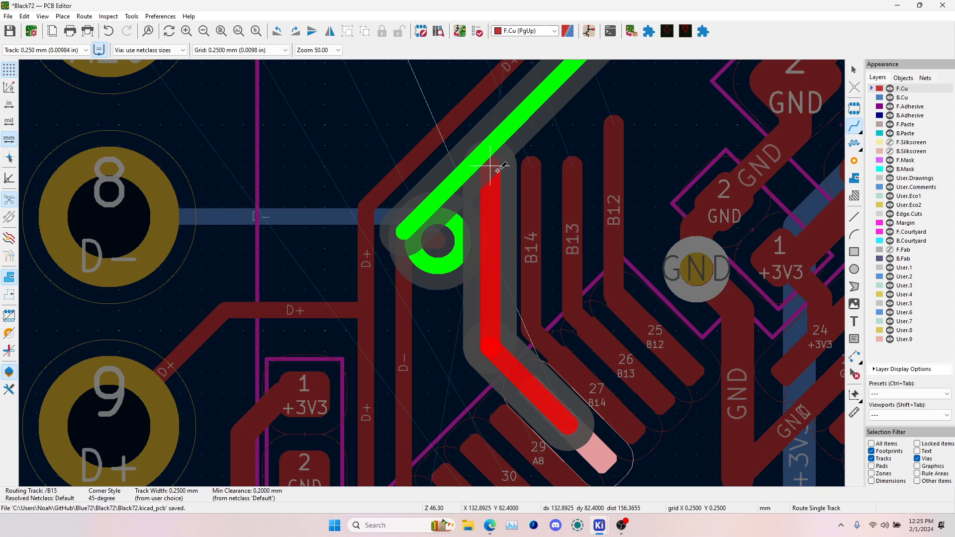
pyautogui.doubleClick(498, 169)
pyautogui.click(515, 415)
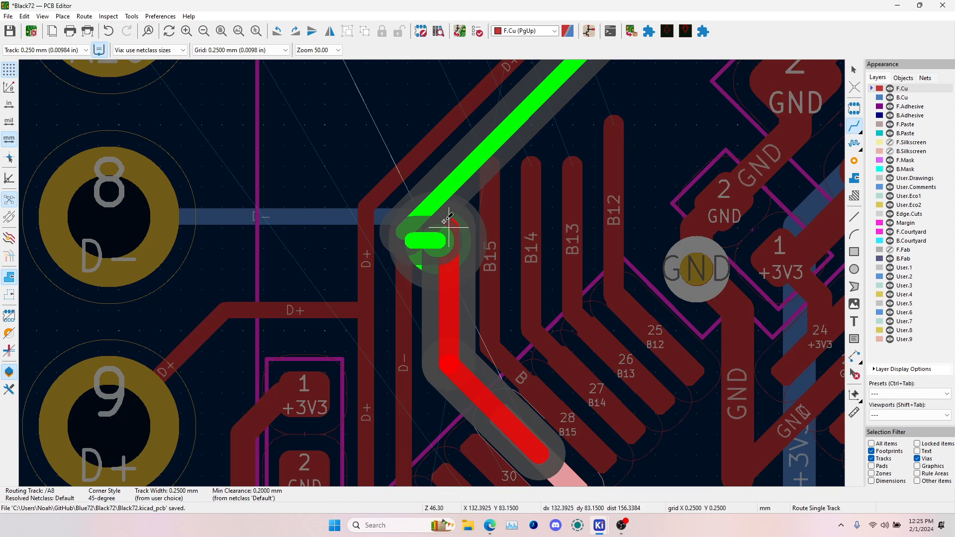
pyautogui.click(451, 195)
pyautogui.scroll(-1, 453, 344)
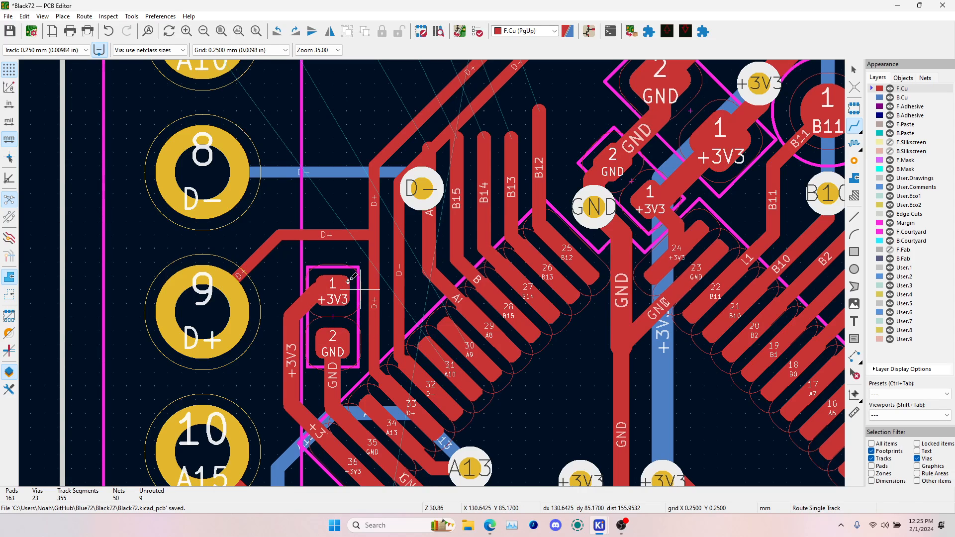
pyautogui.press('Escape')
# - Delete the D- via beside the A8 stub and the short diagonal D- segment on B.Cu
pyautogui.click(429, 189)
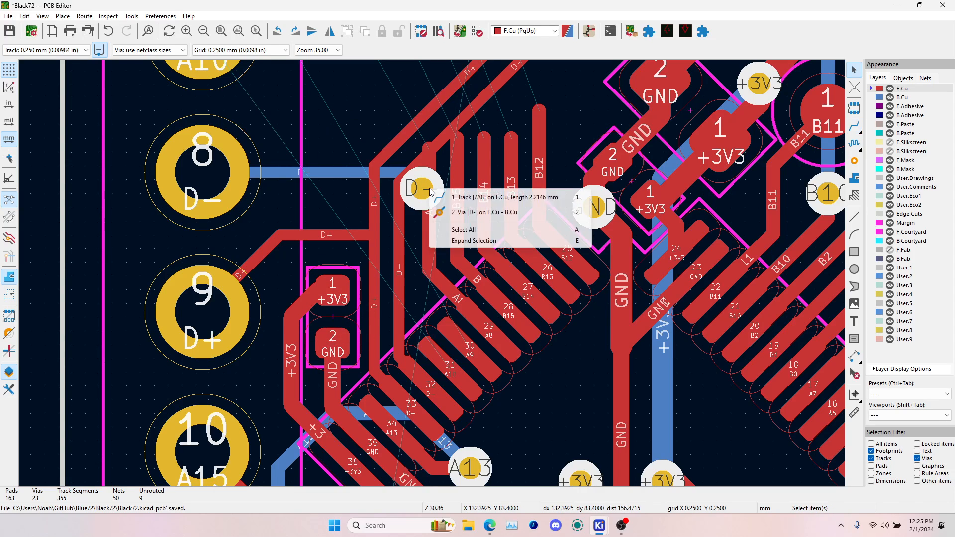
pyautogui.click(455, 213)
pyautogui.press('Delete')
pyautogui.click(418, 185)
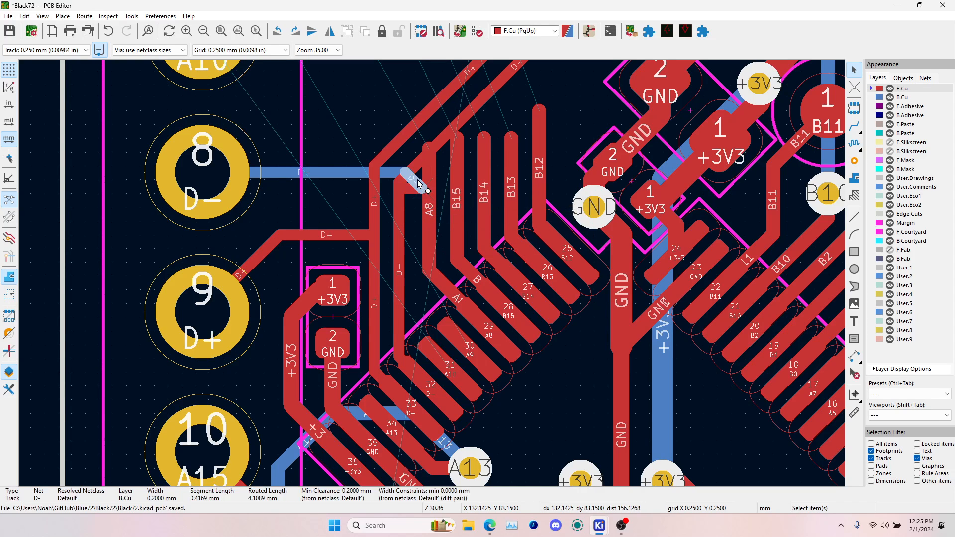
pyautogui.press('Delete')
# - Delete the diagonal and vertical D+ and D- tracks, the horizontal D+ segment, and the B.Cu D- track to header pad 8
pyautogui.click(416, 172)
pyautogui.scroll(-4, 416, 172)
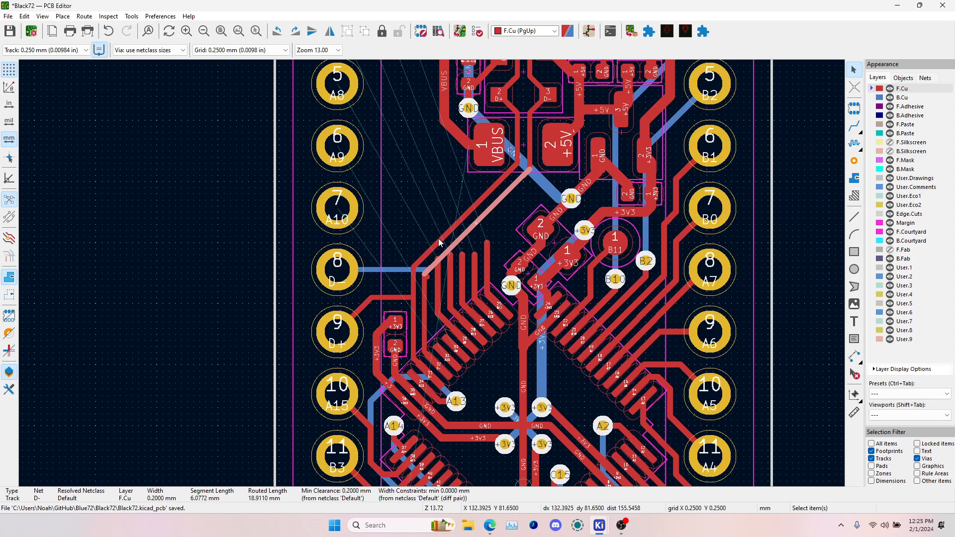
pyautogui.press('Delete')
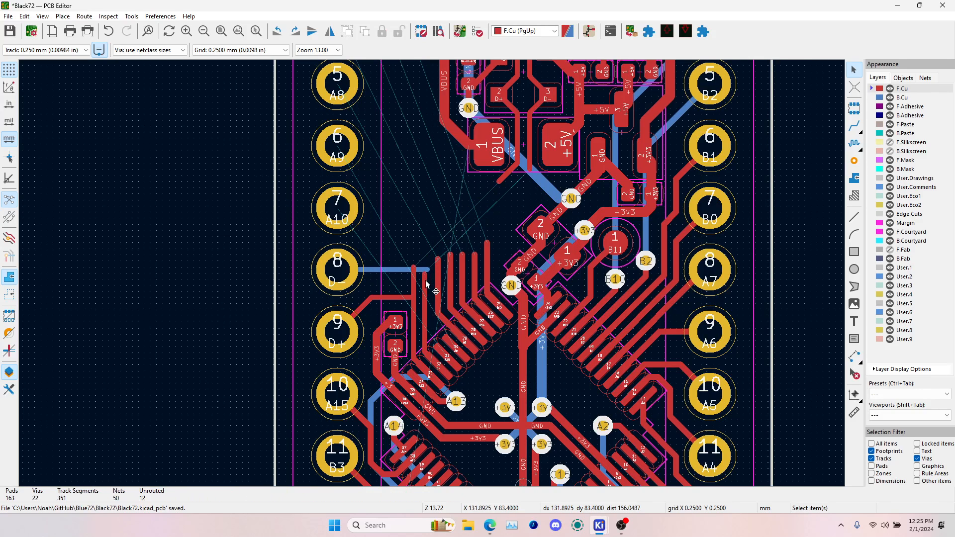
pyautogui.click(409, 297)
pyautogui.press('Delete')
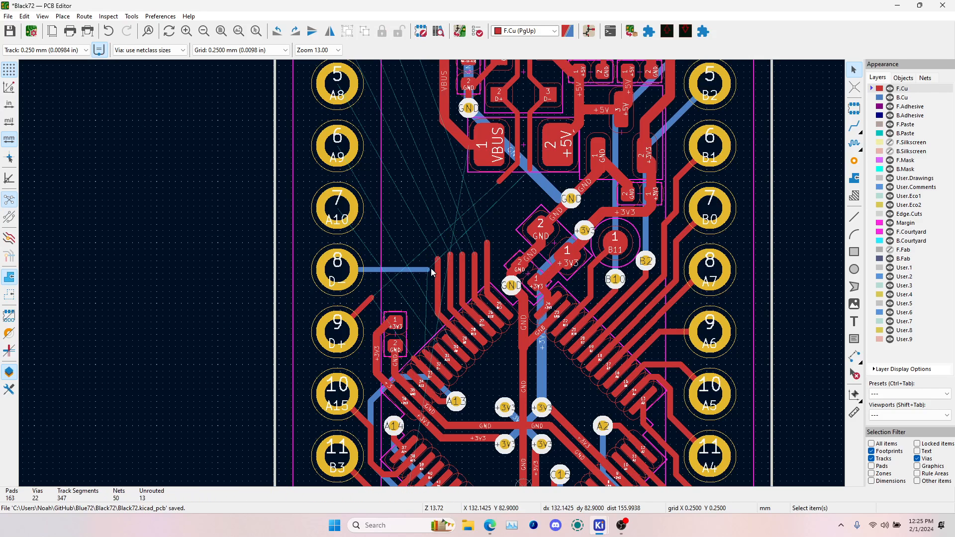
pyautogui.click(421, 270)
pyautogui.press('Delete')
# - Route a 0.25 mm A10 track on F.Cu from microcontroller pin 31 inward to a via beside the A13 via
pyautogui.click(854, 125)
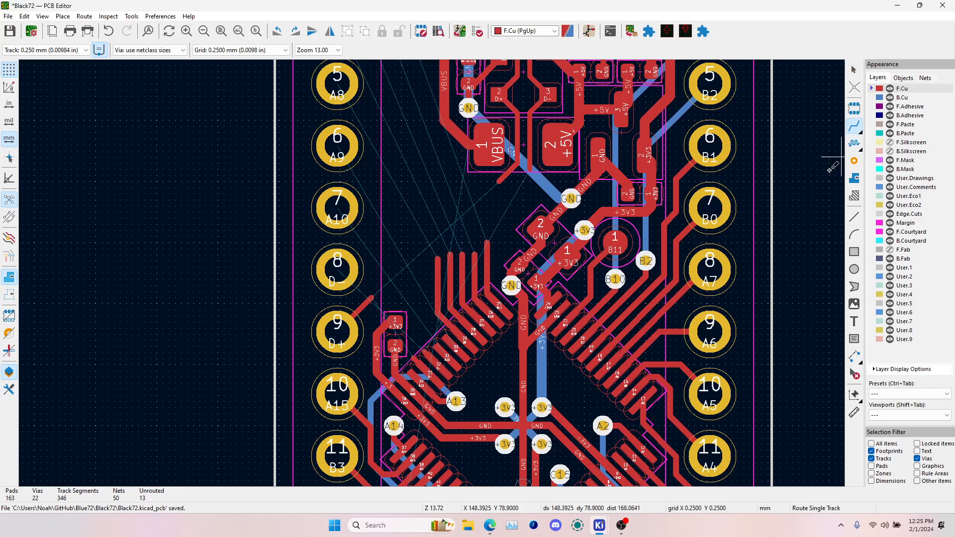
pyautogui.scroll(4, 458, 420)
pyautogui.click(432, 274)
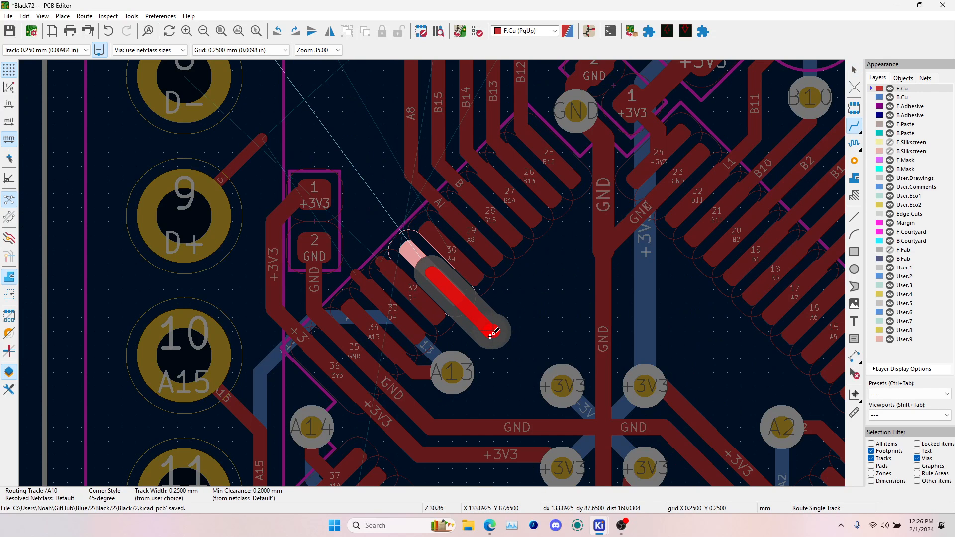
pyautogui.press('v')
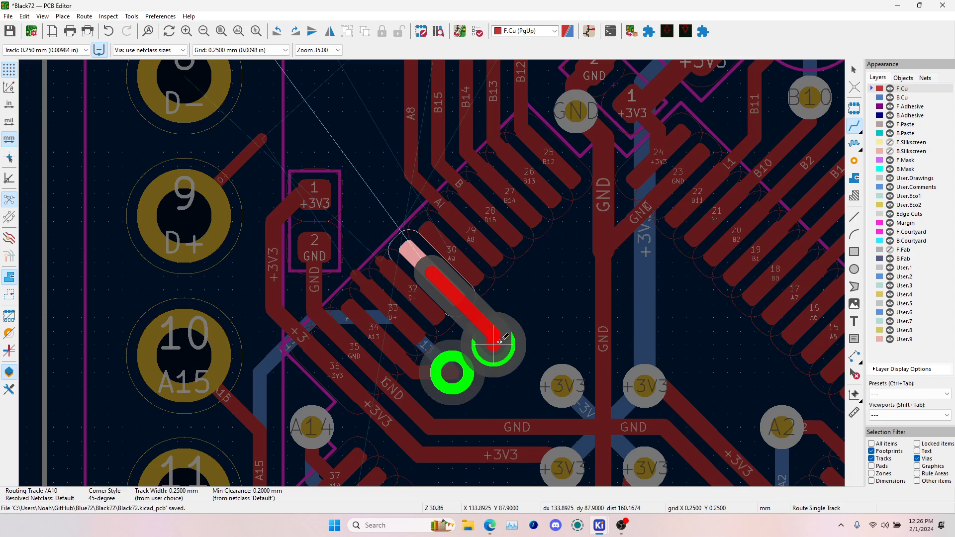
pyautogui.click(507, 341)
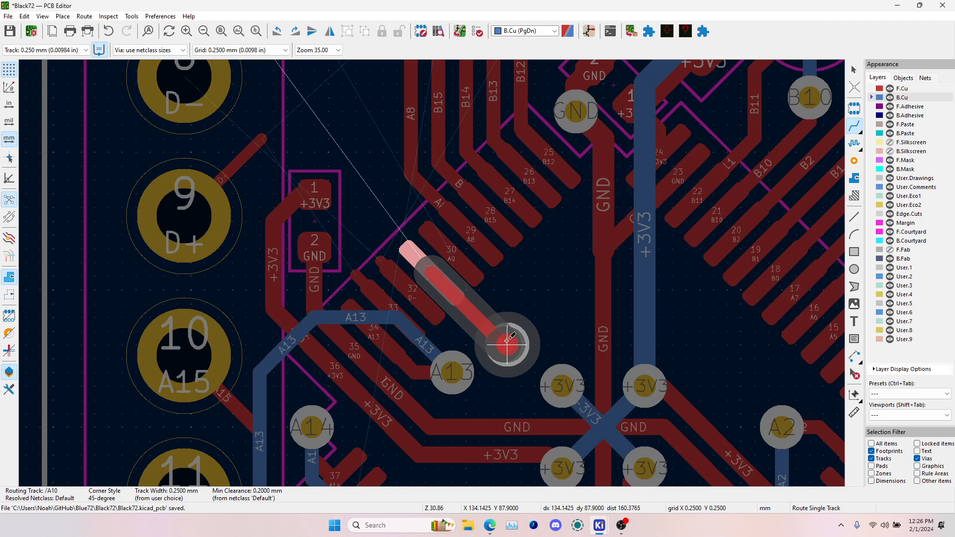
pyautogui.press('Escape')
# - Route a 0.25 mm A9 track on F.Cu from microcontroller pin 30 inward to a via above the A10 via
pyautogui.click(452, 252)
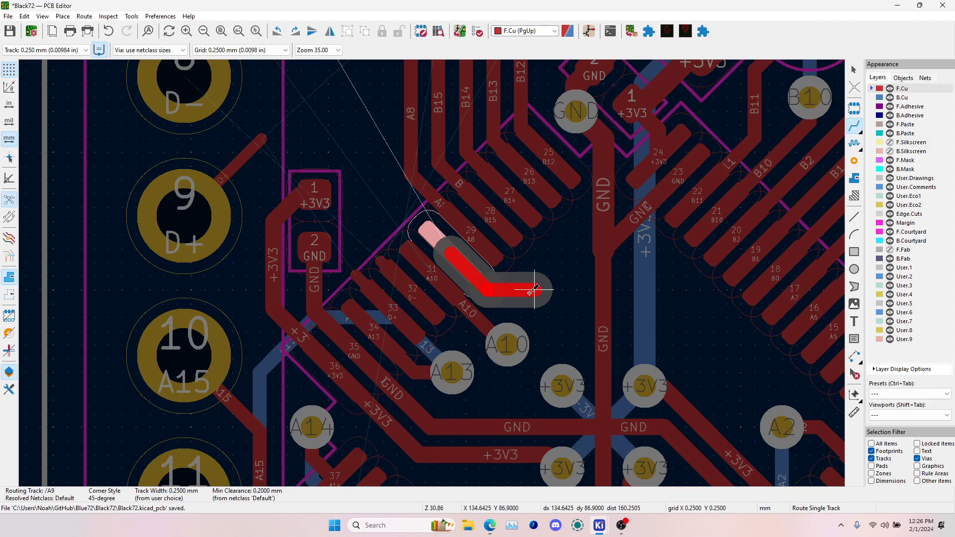
pyautogui.press('v')
pyautogui.scroll(-4, 604, 285)
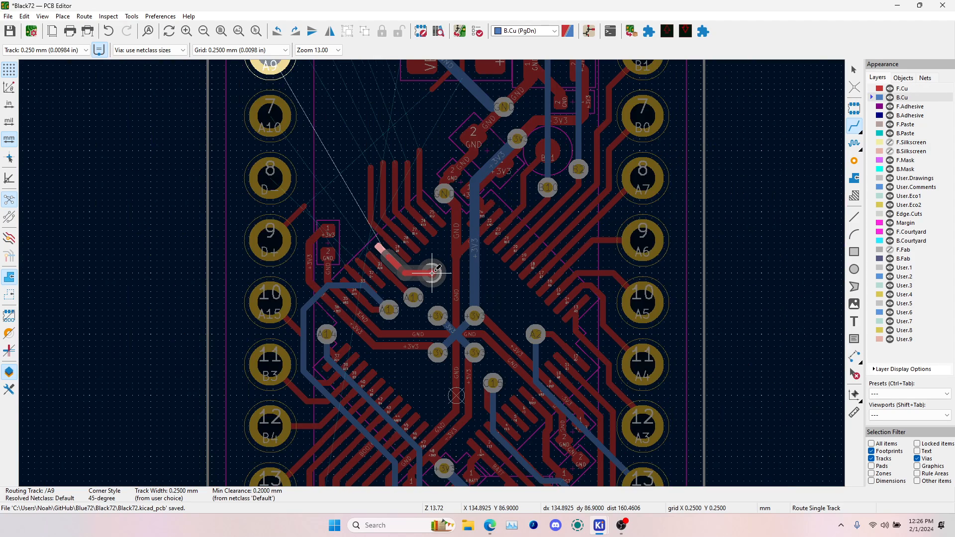
pyautogui.click(432, 273)
pyautogui.press('Escape')
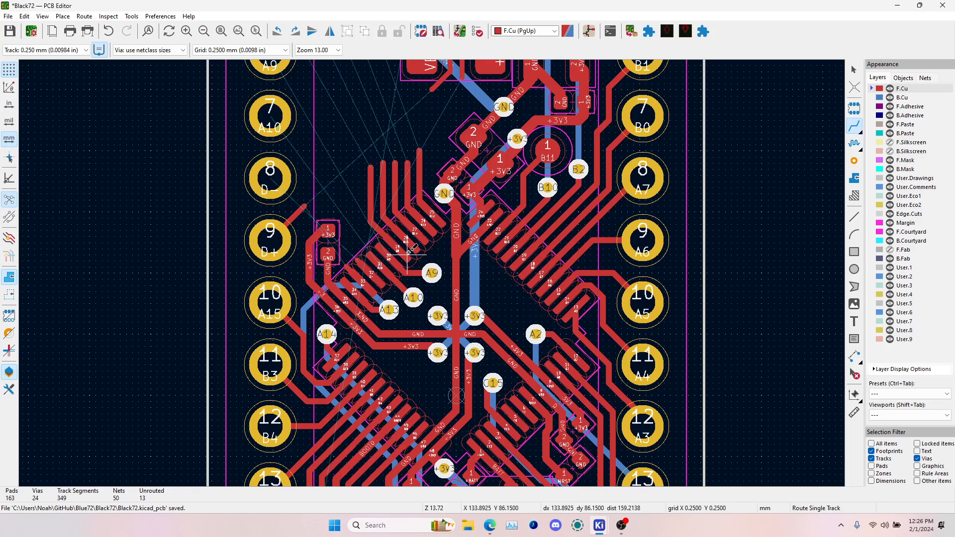
# - Route 0.25 mm B.Cu tracks from the A10 and A9 vias to header pads 7 and 6
pyautogui.scroll(2, 381, 238)
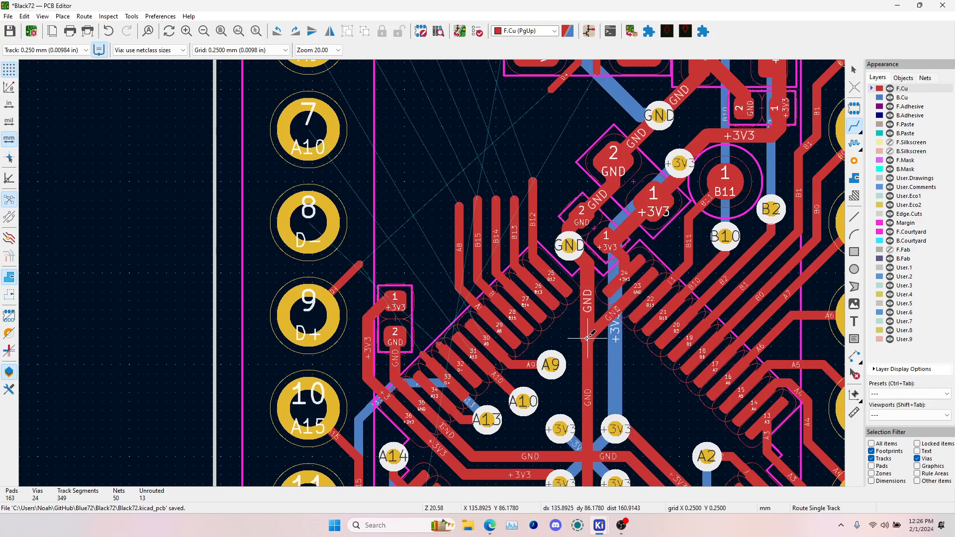
pyautogui.click(523, 401)
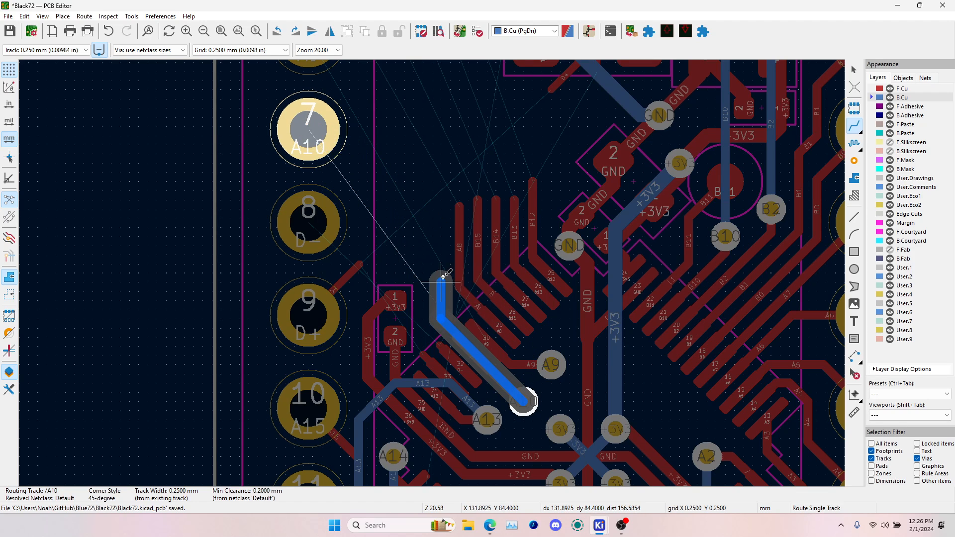
pyautogui.doubleClick(442, 275)
pyautogui.click(551, 365)
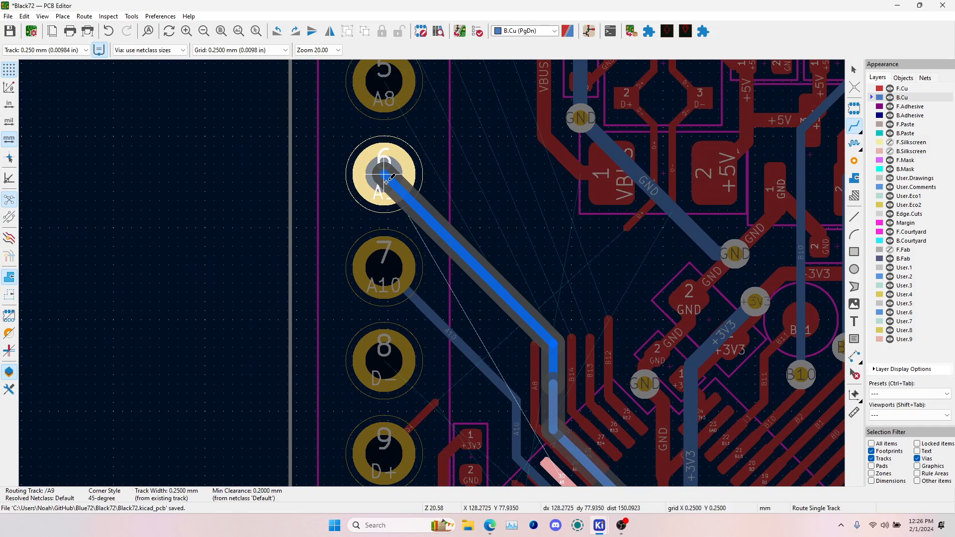
pyautogui.click(391, 171)
pyautogui.scroll(-4, 432, 273)
pyautogui.scroll(5, 453, 297)
pyautogui.press('Escape')
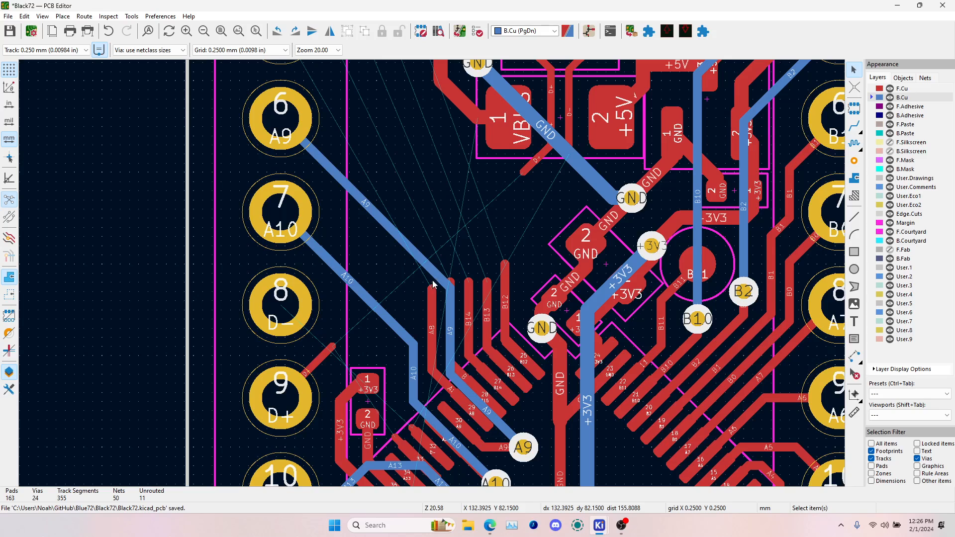
# - Reroute the B.Cu A10 and A9 tracks farther outward, running side by side near the header to pads 7 and 6
pyautogui.press('pageup')
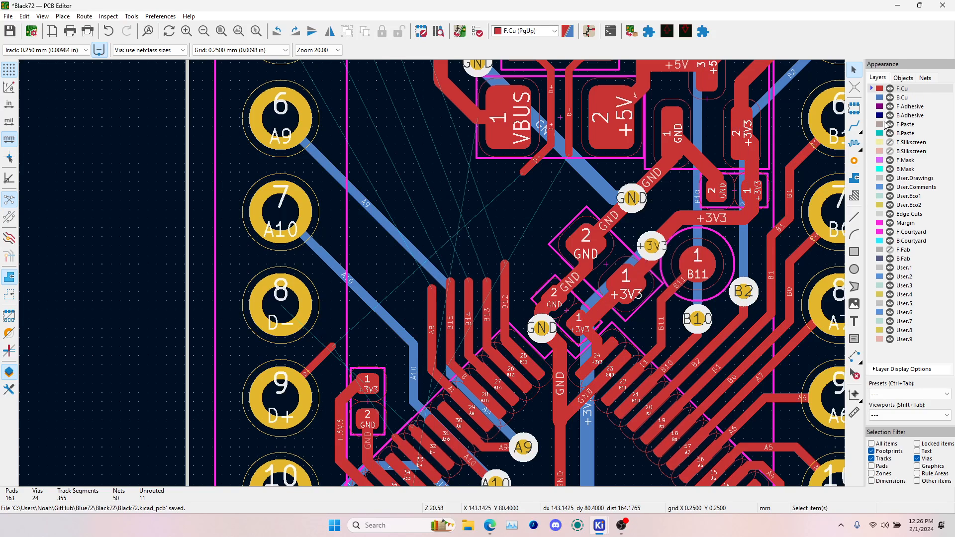
pyautogui.click(860, 127)
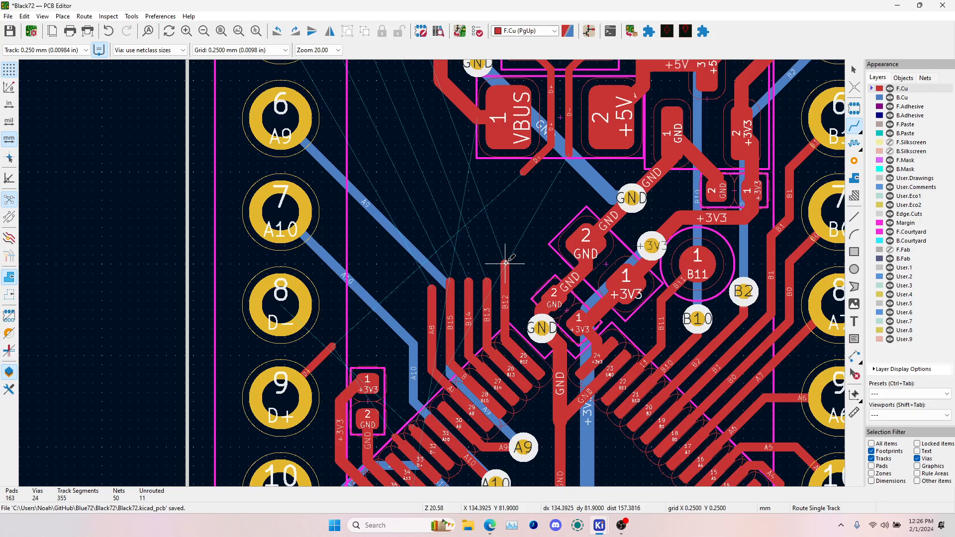
pyautogui.press('pagedown')
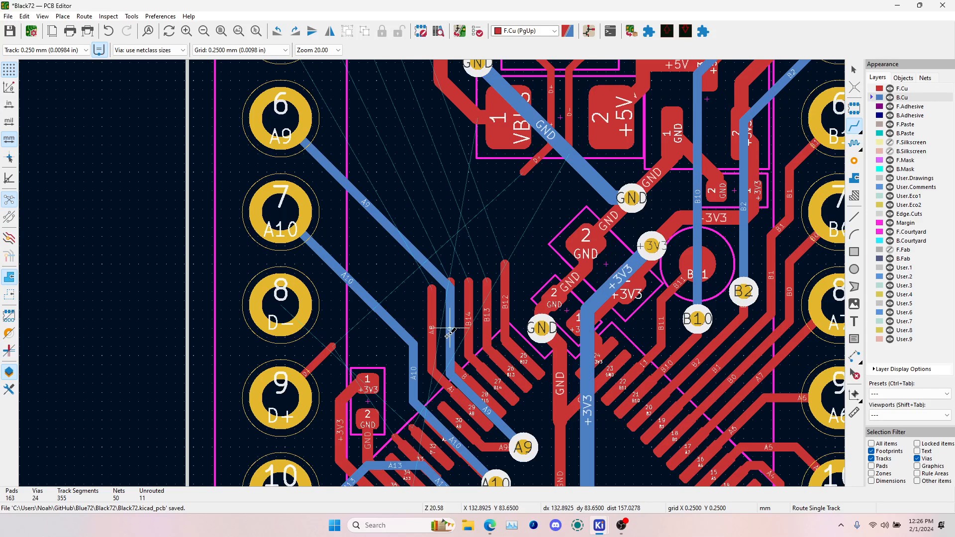
pyautogui.click(415, 405)
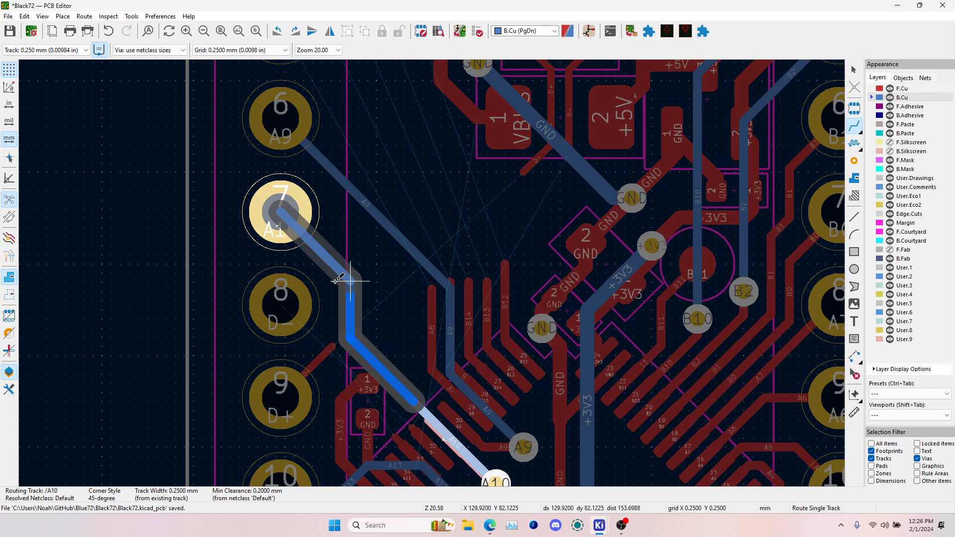
pyautogui.click(296, 246)
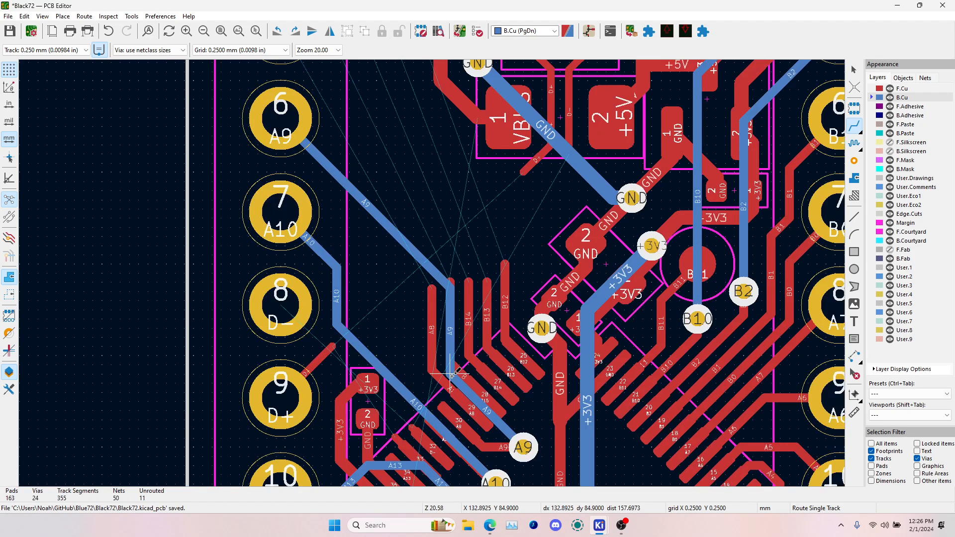
pyautogui.click(522, 447)
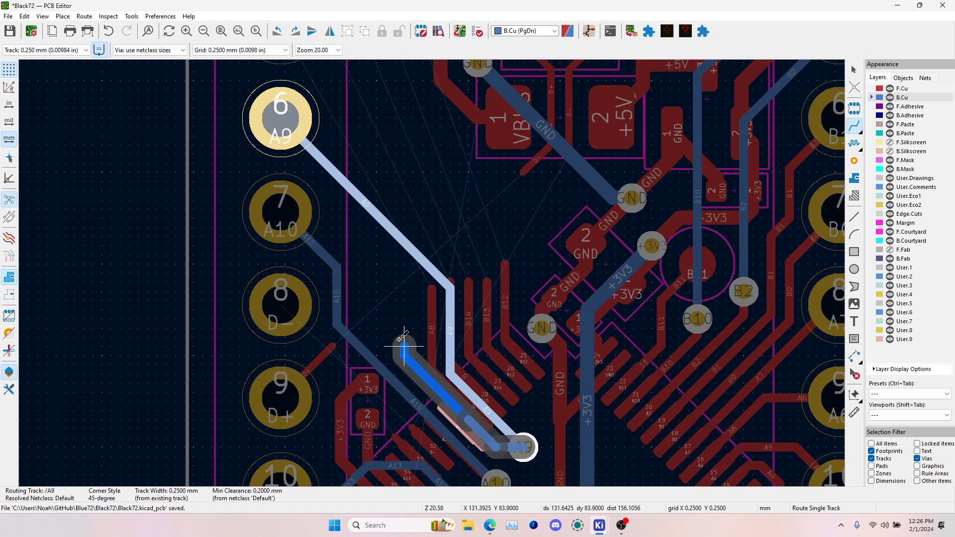
pyautogui.click(284, 123)
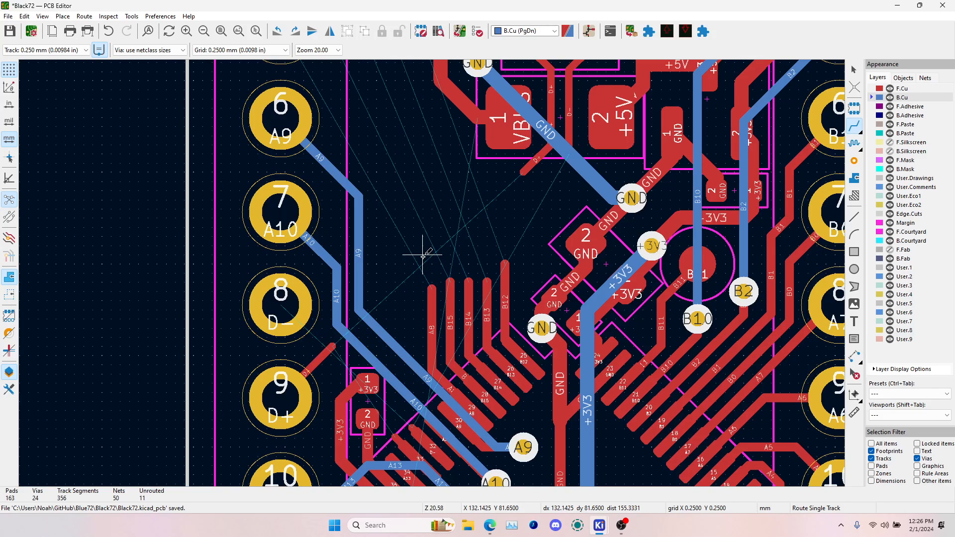
pyautogui.press('Escape')
# - Delete the B.Cu A10 and A9 tracks running between their vias and header pads 7 and 6
pyautogui.click(337, 296)
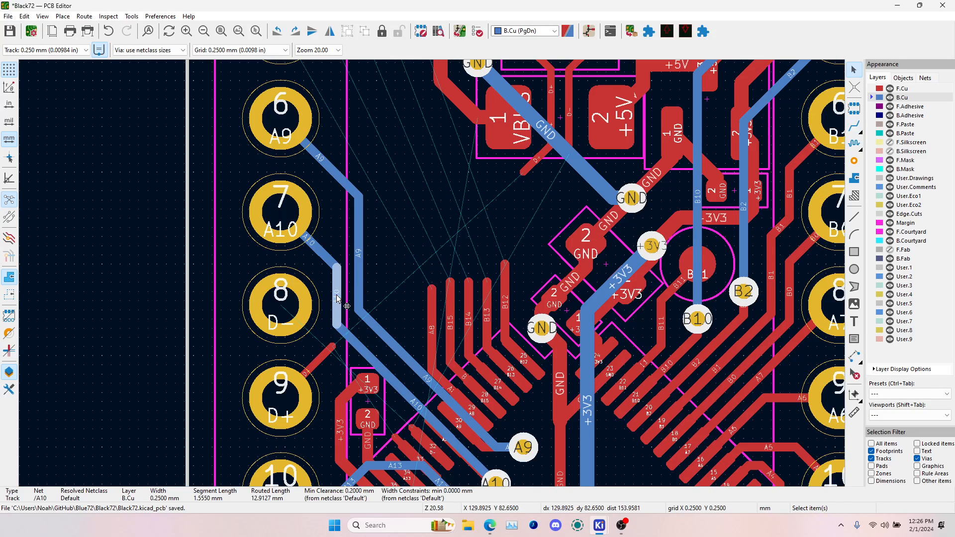
pyautogui.press('Delete')
pyautogui.click(357, 287)
pyautogui.press('Delete')
pyautogui.click(348, 328)
pyautogui.press('Delete')
pyautogui.click(360, 312)
pyautogui.press('Delete')
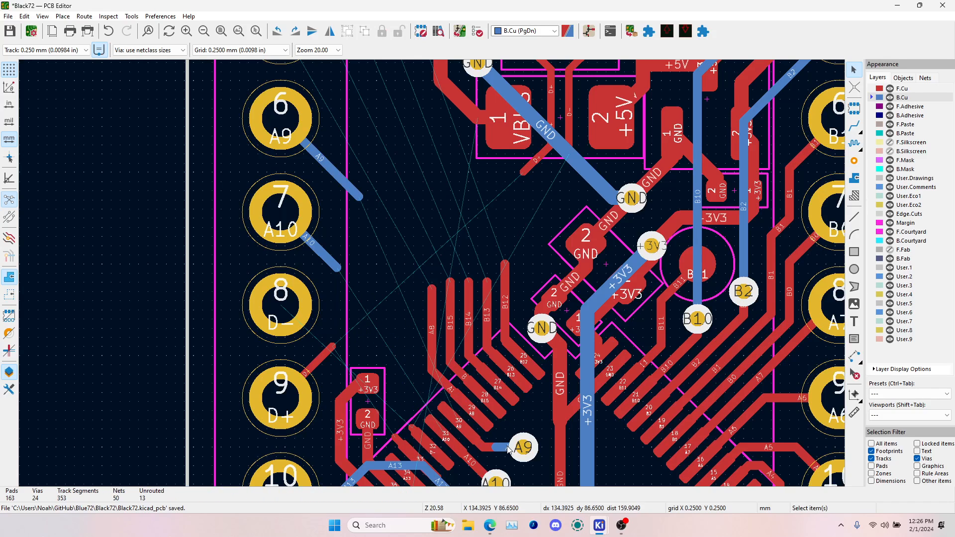
pyautogui.click(324, 260)
pyautogui.press('Delete')
pyautogui.click(340, 177)
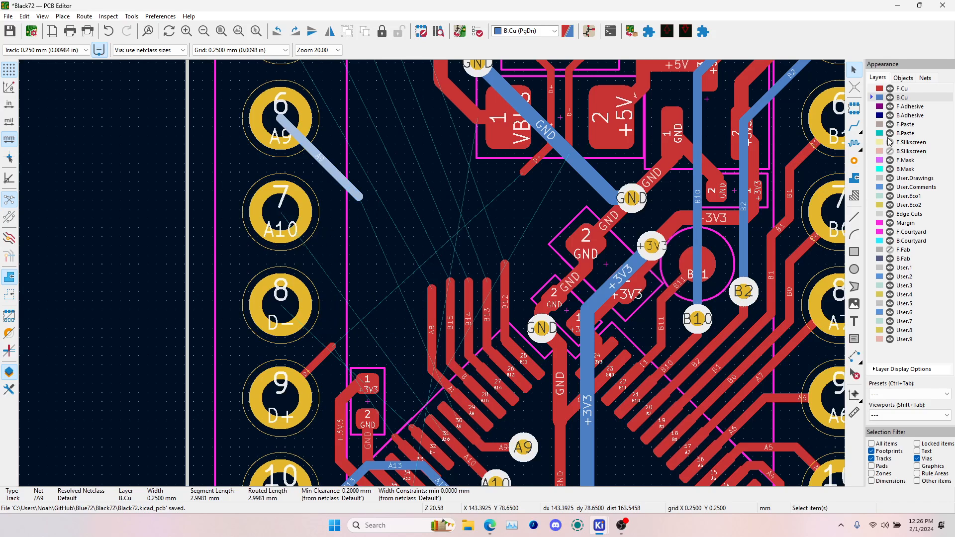
pyautogui.press('Delete')
# - Route a 0.2 mm D+ track on F.Cu from the stub below the VBUS pad to the stub at header pad 9
pyautogui.click(854, 125)
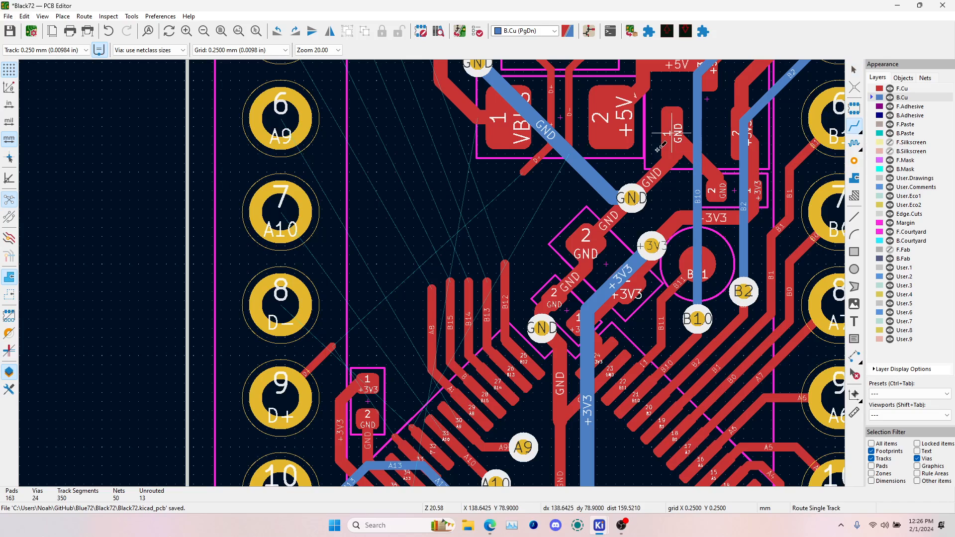
pyautogui.click(528, 168)
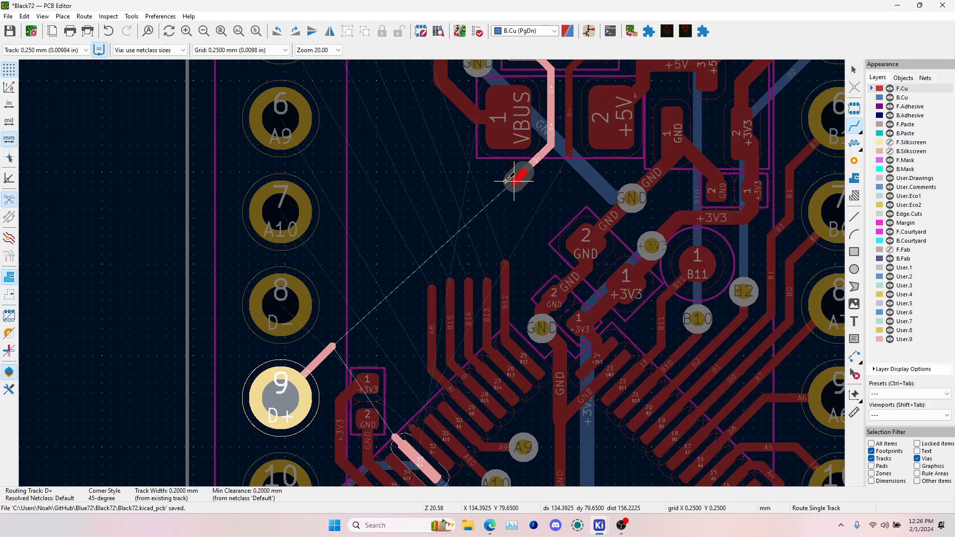
pyautogui.click(478, 182)
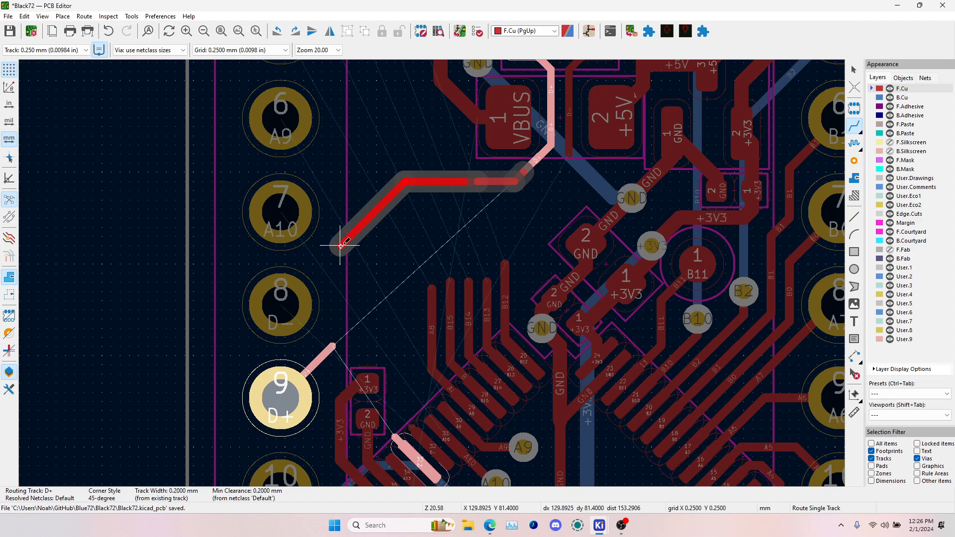
pyautogui.click(341, 246)
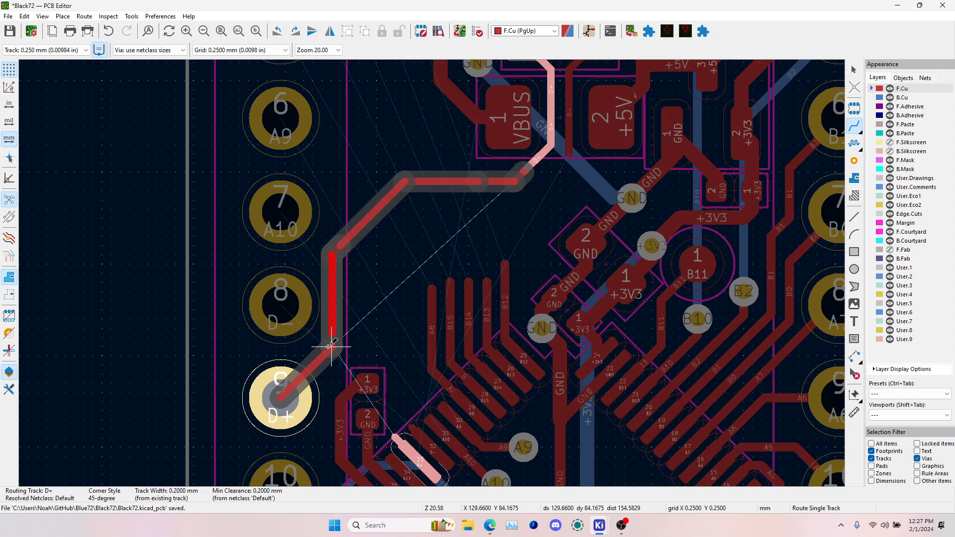
pyautogui.click(331, 345)
pyautogui.press('pagedown')
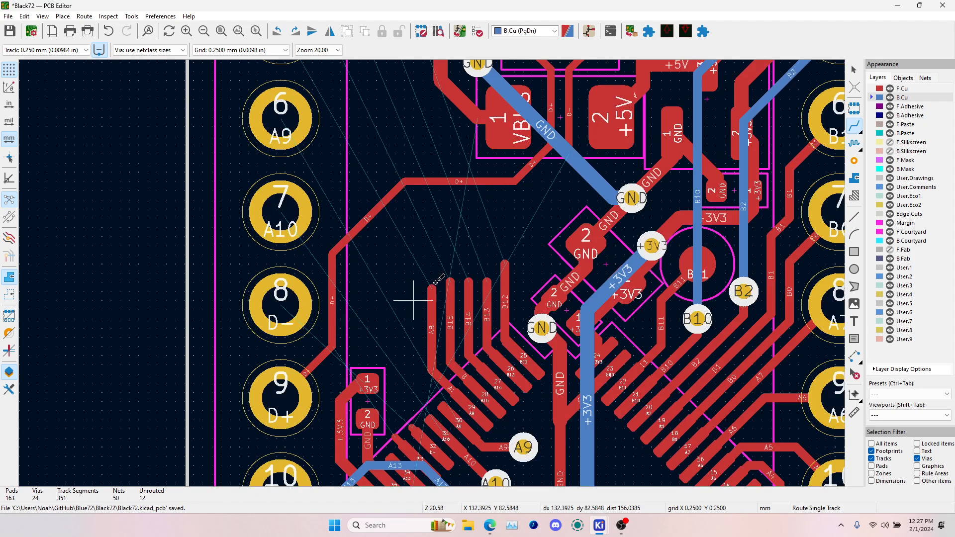
# - Route a 0.2 mm D- track on F.Cu inside the D+ track to beside header pad 8, and delete the leftover parallel segment
pyautogui.press('pageup')
pyautogui.click(569, 154)
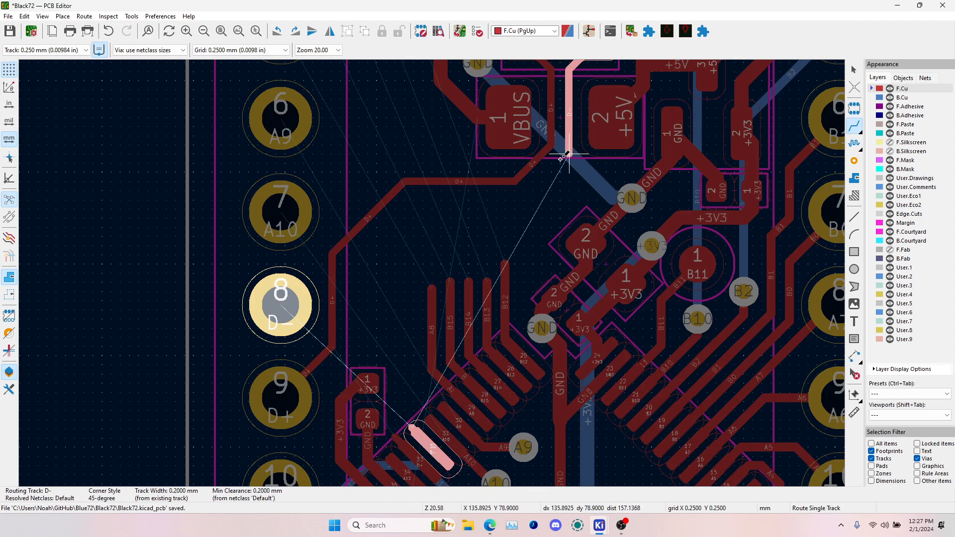
pyautogui.click(504, 199)
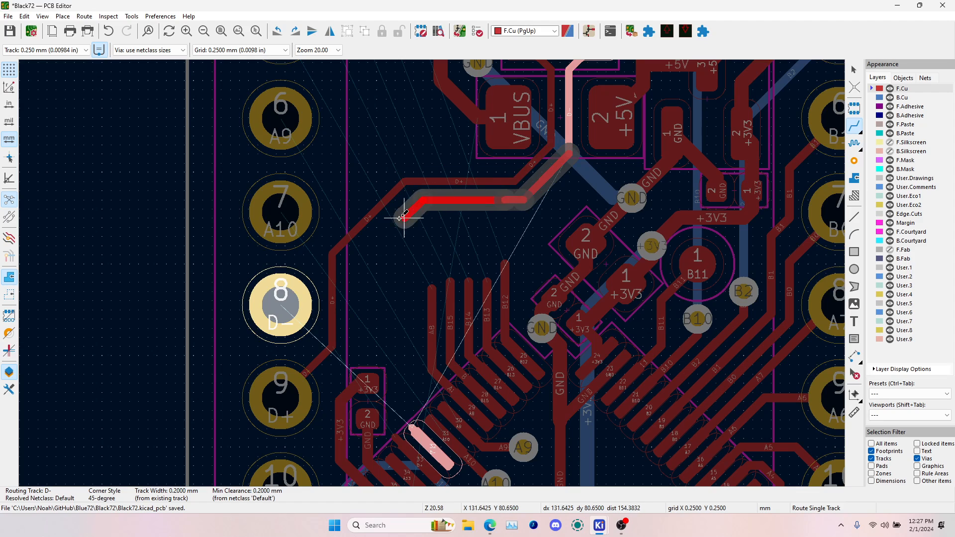
pyautogui.click(377, 235)
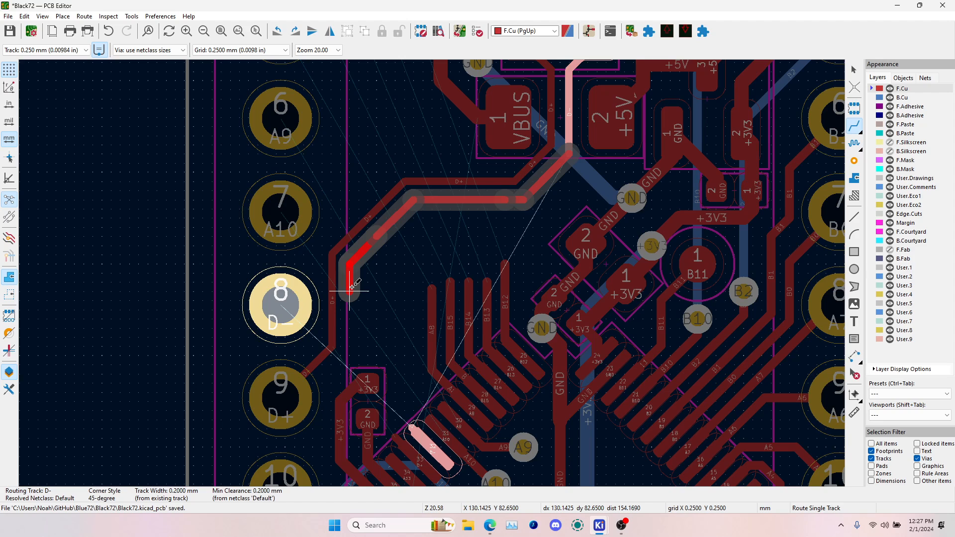
pyautogui.click(357, 291)
pyautogui.click(357, 292)
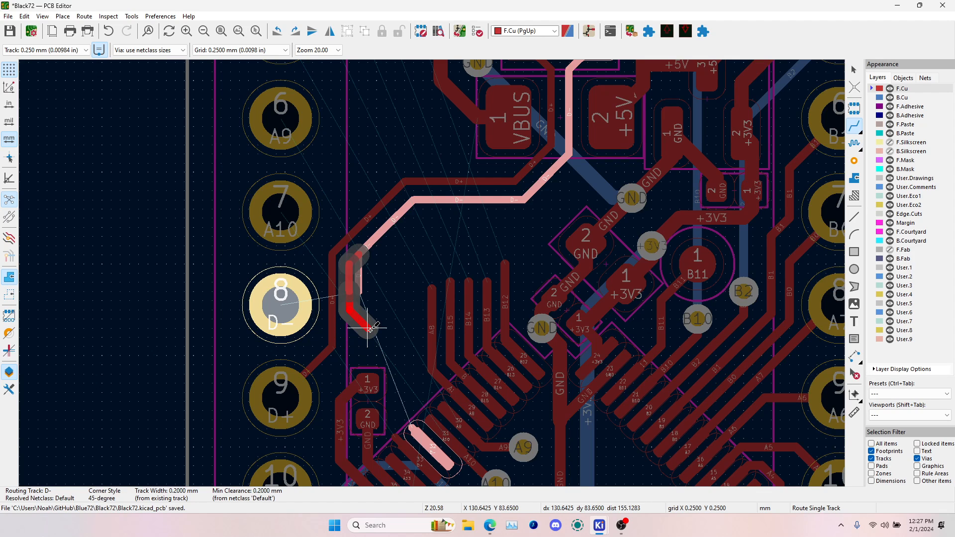
pyautogui.click(367, 328)
pyautogui.press('Escape')
pyautogui.press('Escape')
pyautogui.click(359, 291)
pyautogui.press('Delete')
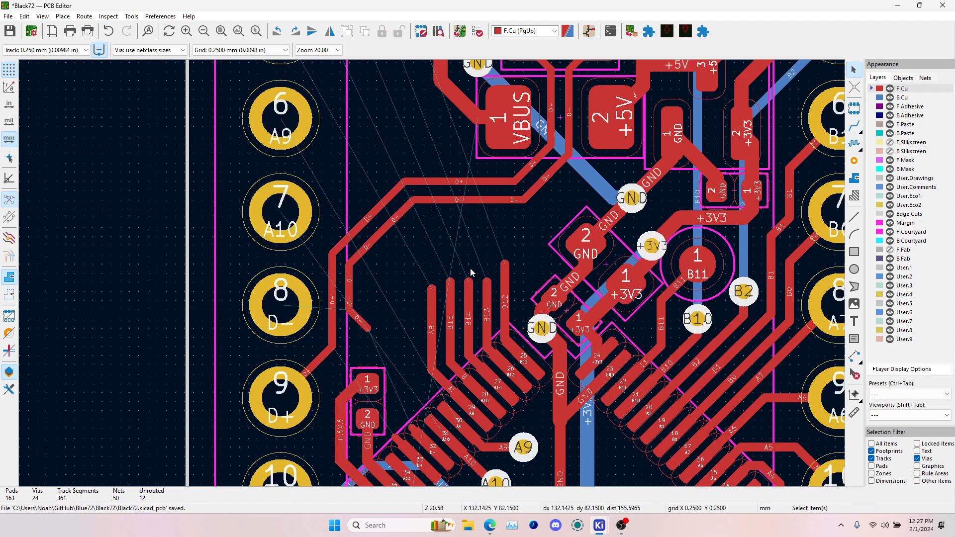
pyautogui.click(854, 125)
pyautogui.click(332, 346)
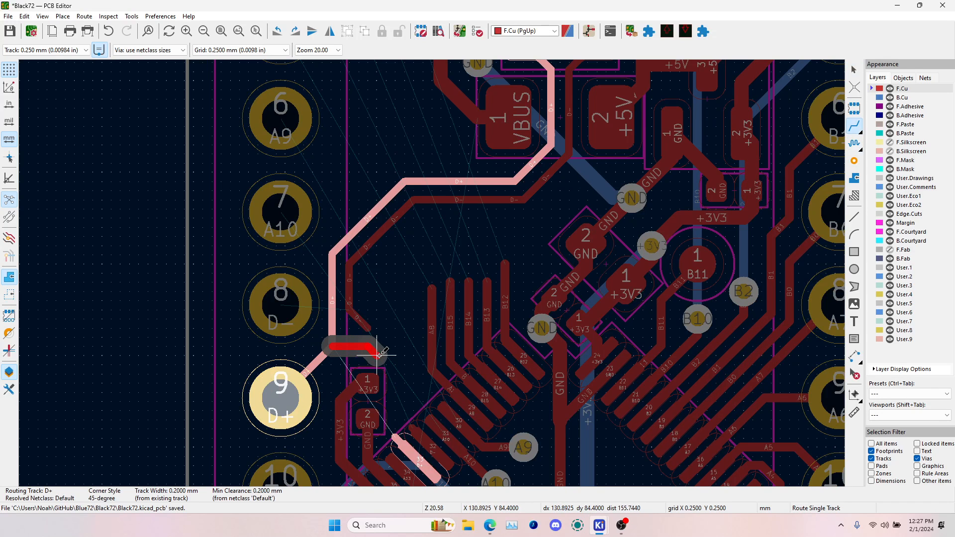
pyautogui.scroll(4, 379, 354)
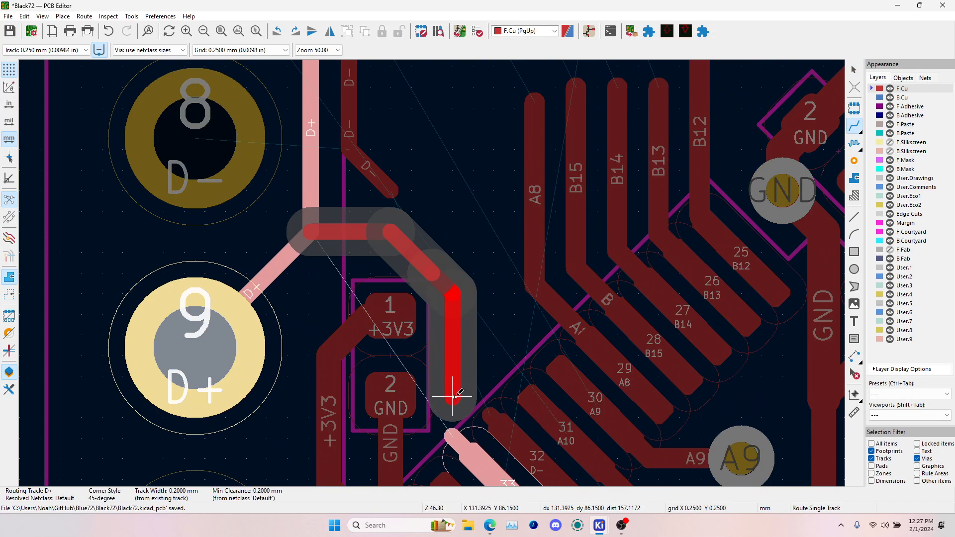
pyautogui.click(473, 396)
pyautogui.hotkey('ctrl', 'z')
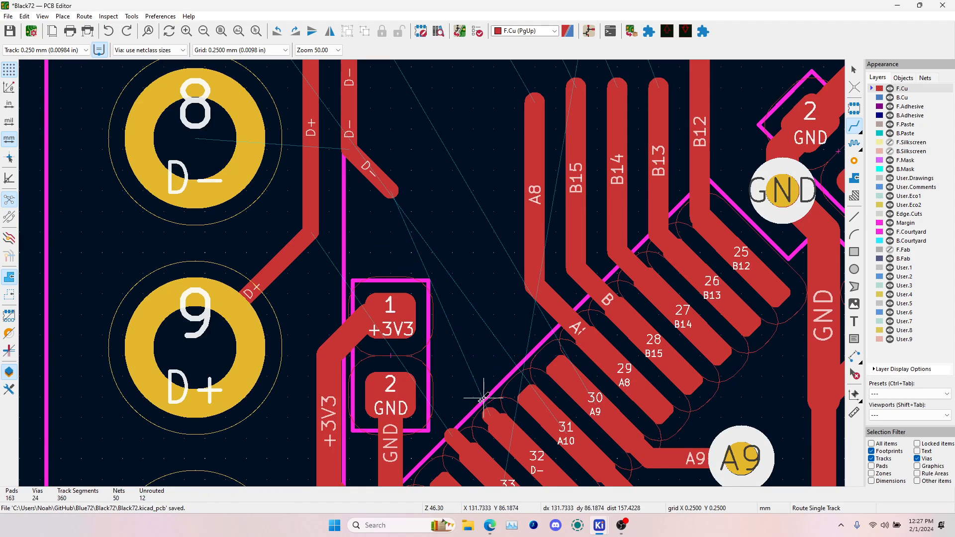
# - Route a 0.2 mm D+ track on F.Cu from microcontroller pin 33 past the +3V3/GND capacitor to the D+ bend above header pad 9
pyautogui.click(453, 436)
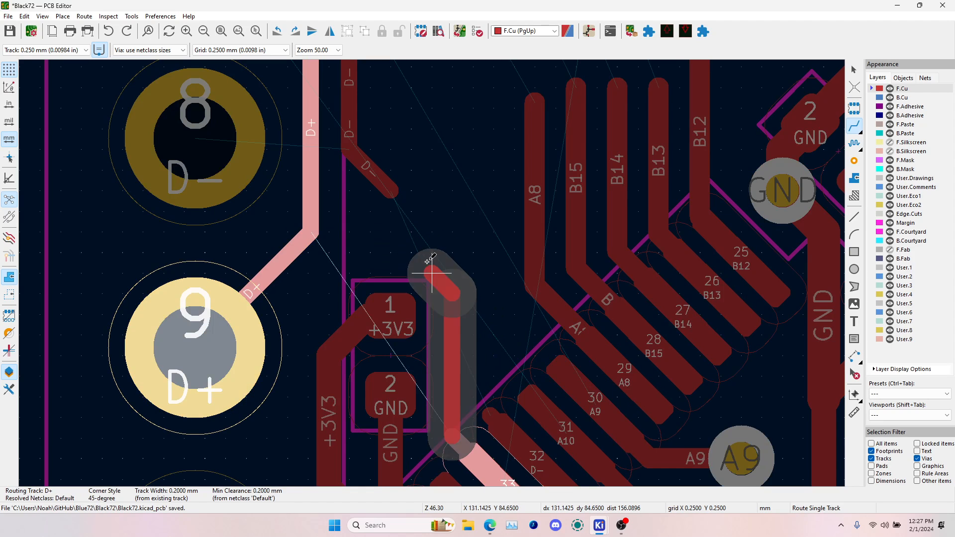
pyautogui.click(320, 228)
pyautogui.click(393, 205)
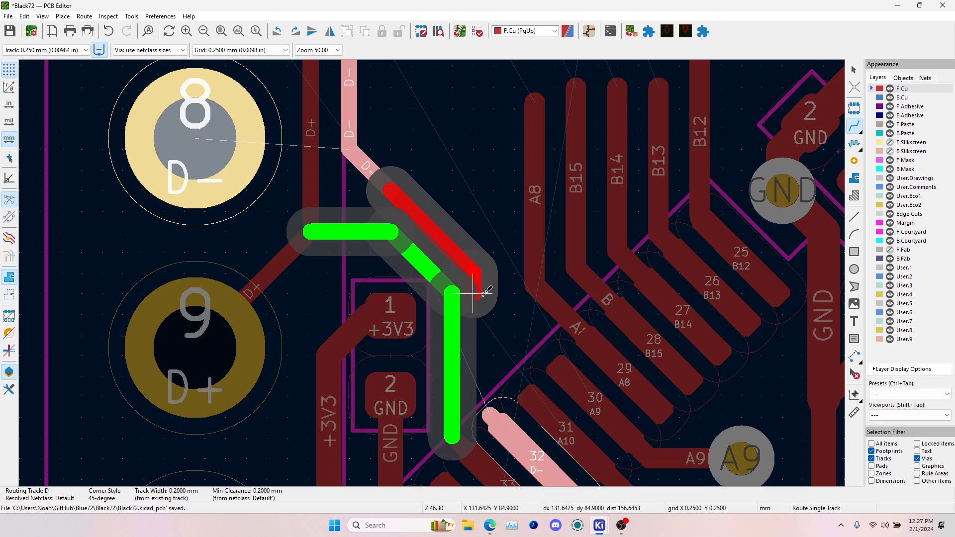
pyautogui.press('Escape')
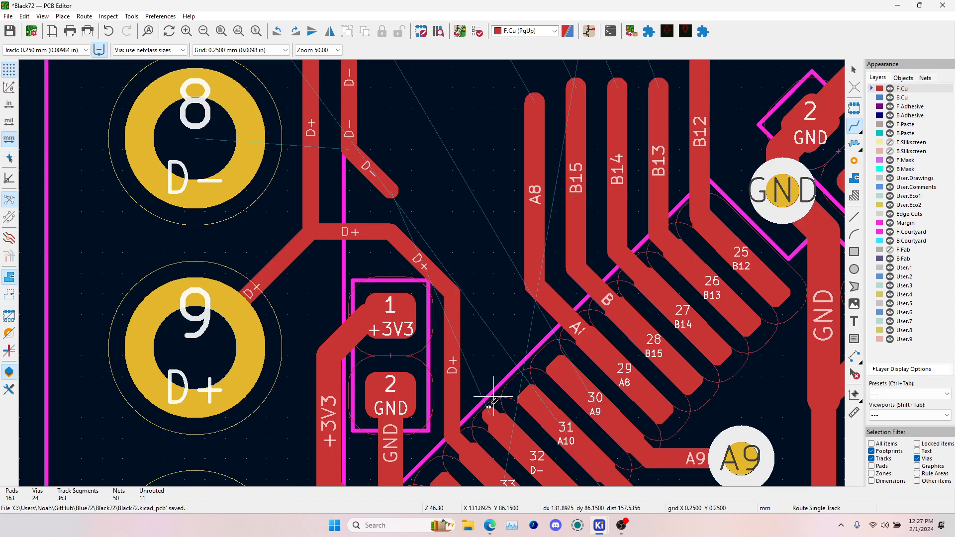
# - Route a 0.2 mm D- track on F.Cu from microcontroller pin 32 alongside D+ to the existing D- track, and delete the leftover stub
pyautogui.click(490, 416)
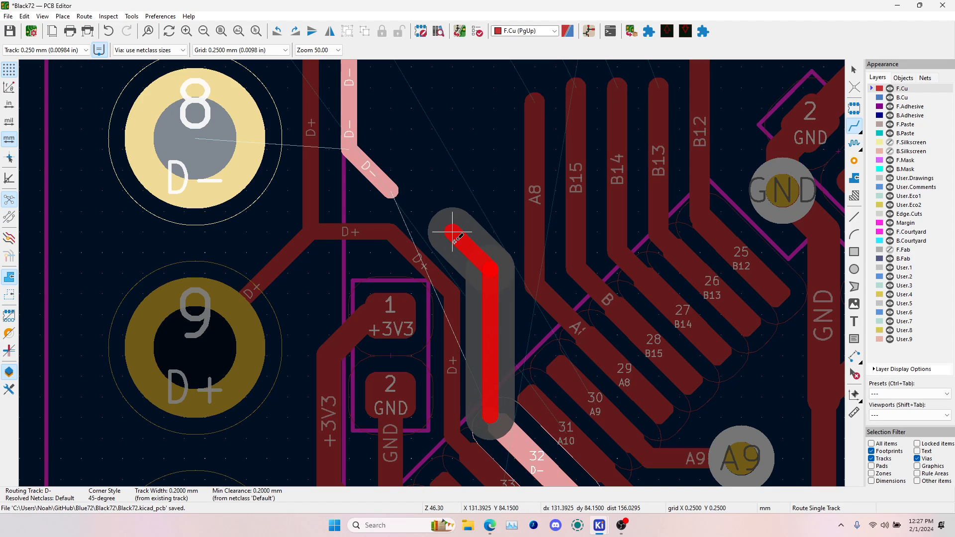
pyautogui.click(453, 232)
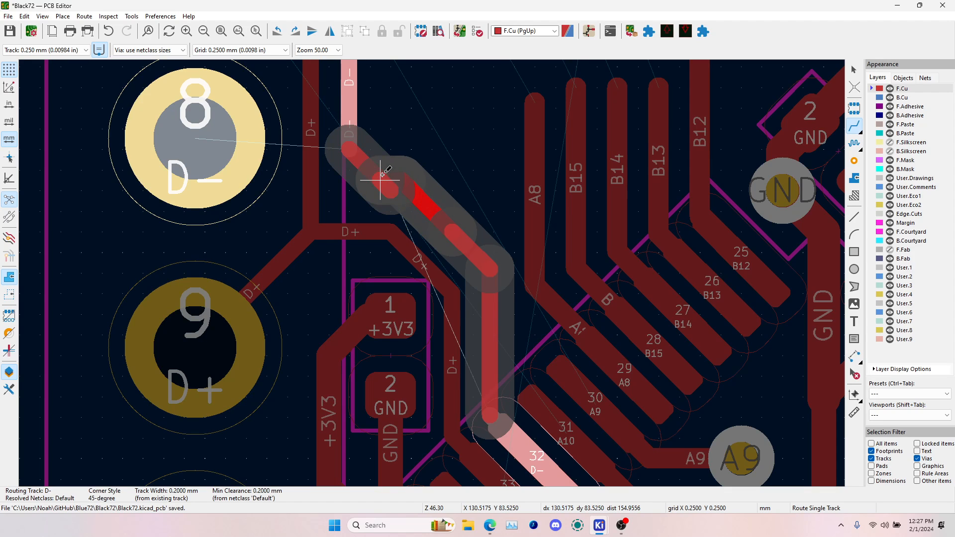
pyautogui.click(349, 147)
pyautogui.press('Escape')
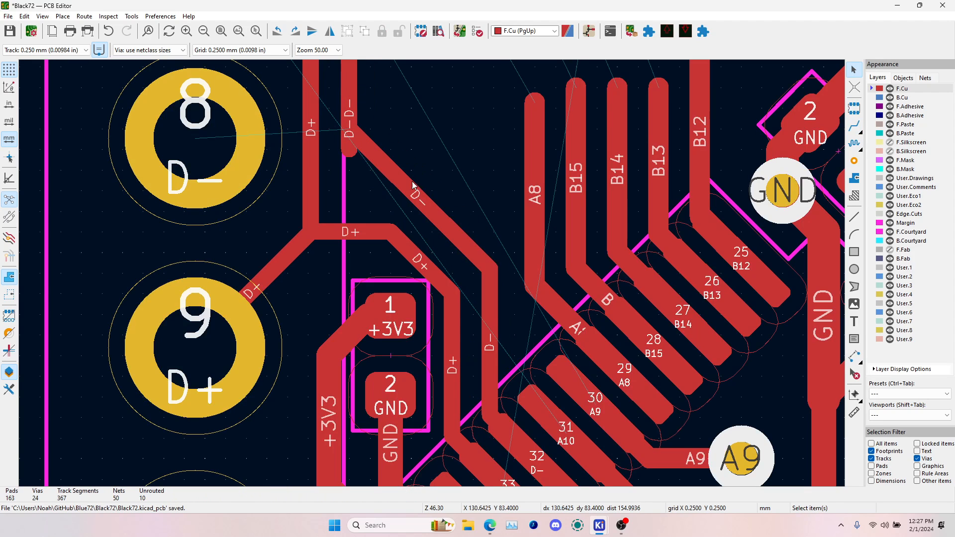
pyautogui.click(349, 151)
pyautogui.press('Delete')
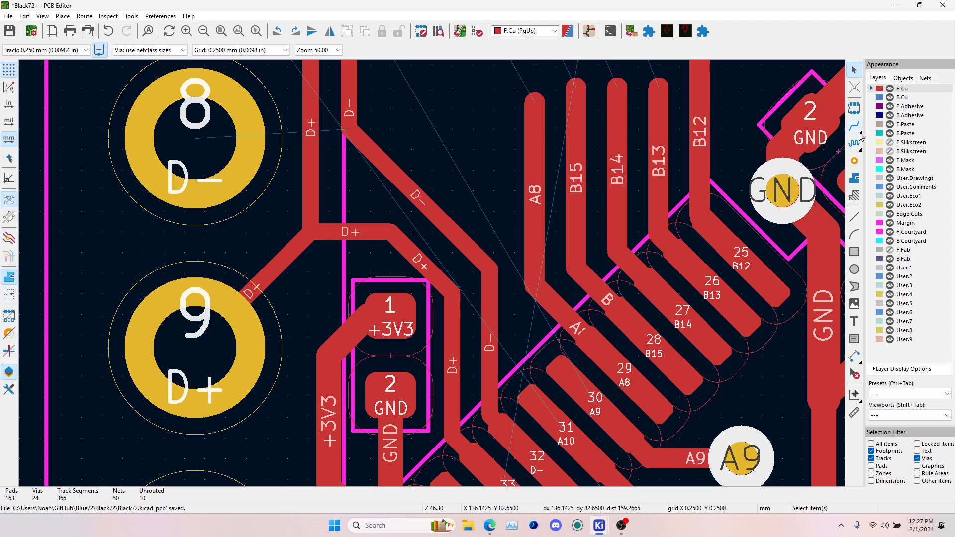
# - Place a D- via inward of the D- track bend and route a 0.2 mm B.Cu track from it to header pad 8
pyautogui.click(854, 126)
pyautogui.click(349, 128)
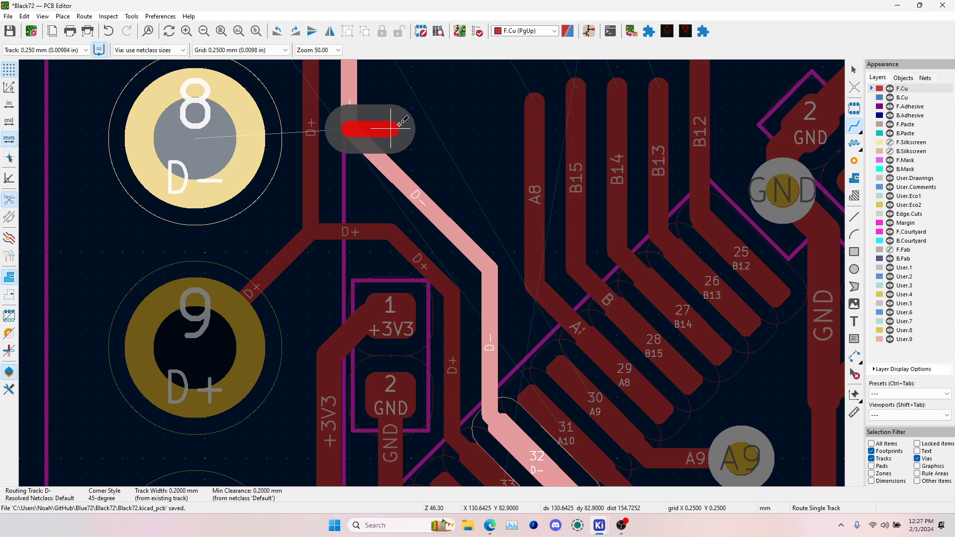
pyautogui.scroll(2, 400, 128)
pyautogui.press('v')
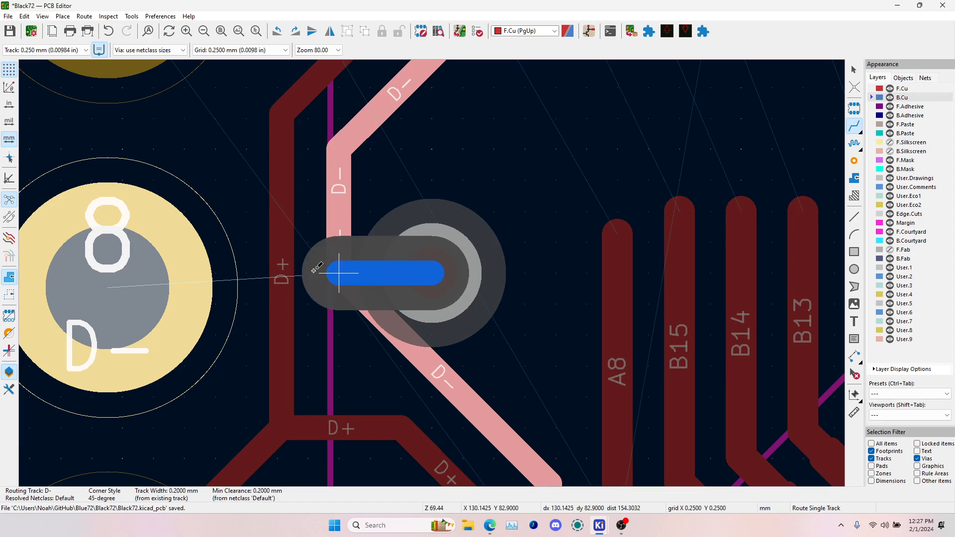
pyautogui.click(145, 271)
pyautogui.press('Escape')
# - Delete the F.Cu D- diagonal and vertical segments beside the new D- via
pyautogui.click(375, 309)
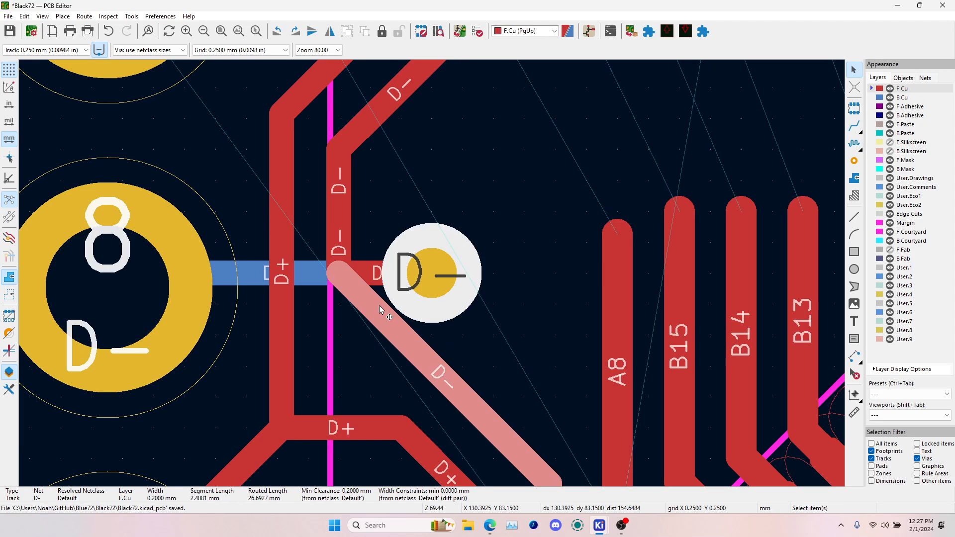
pyautogui.press('Delete')
pyautogui.click(334, 242)
pyautogui.click(349, 247)
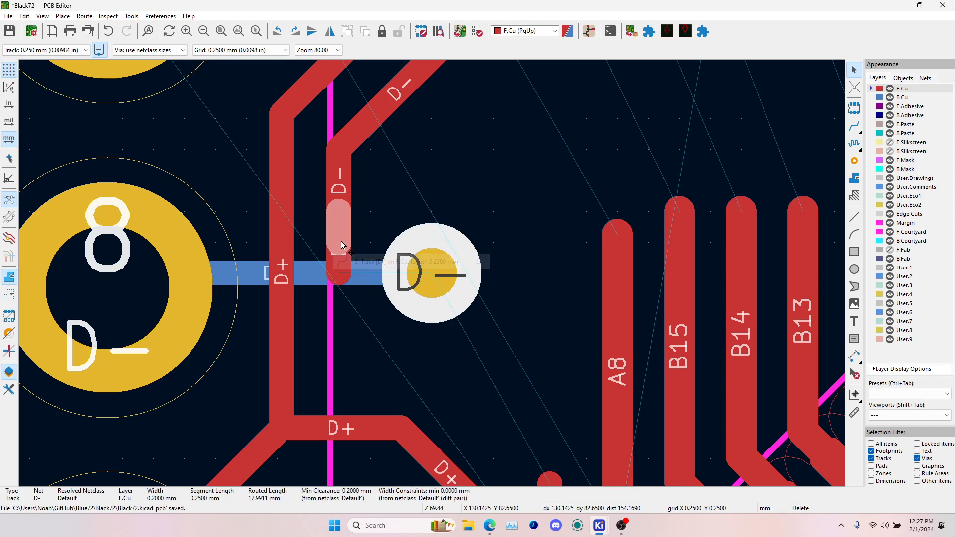
pyautogui.press('Delete')
# - Route F.Cu D- tracks from the new via to the pin 32 track and to the D- diagonal on the connector side
pyautogui.click(856, 123)
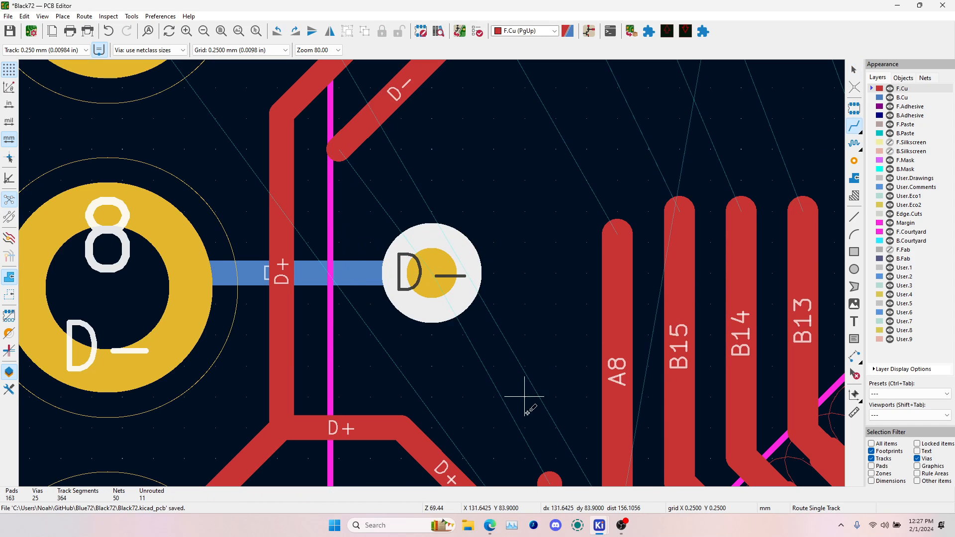
pyautogui.scroll(-3, 522, 394)
pyautogui.click(430, 280)
pyautogui.click(377, 190)
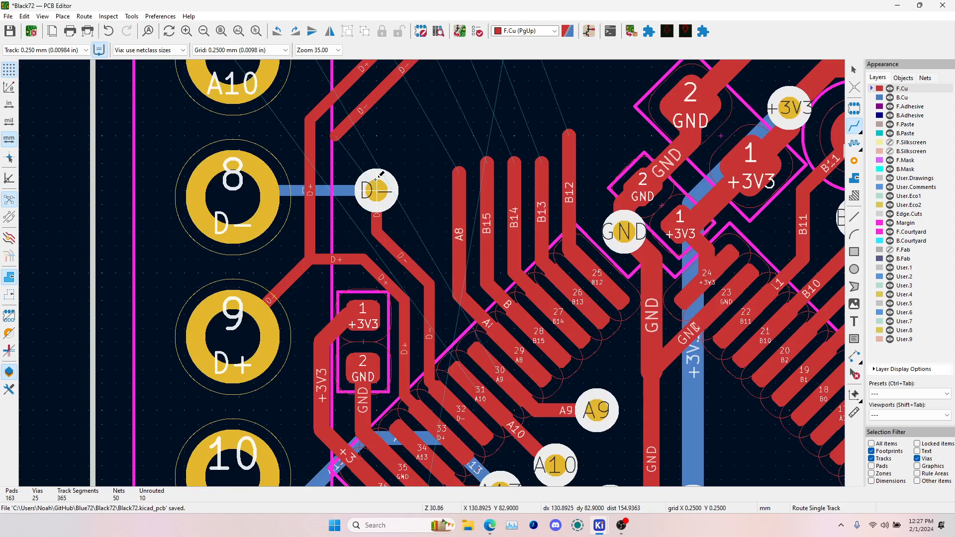
pyautogui.click(377, 188)
pyautogui.moveTo(396, 87); pyautogui.dragTo(393, 130, button='middle')
pyautogui.click(391, 129)
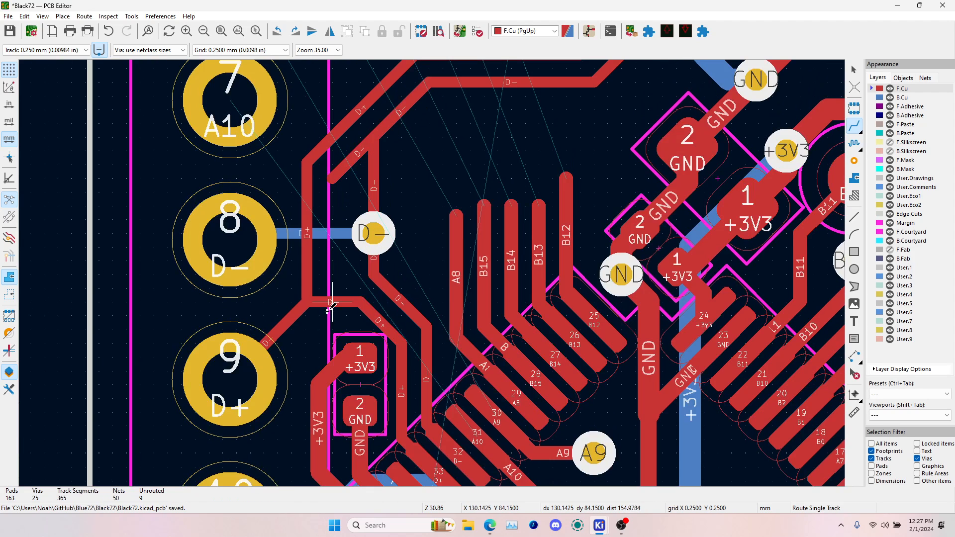
# - Delete the vertical D+ segment beside header pad 8 and the leftover D- diagonal stub
pyautogui.press('Escape')
pyautogui.click(308, 201)
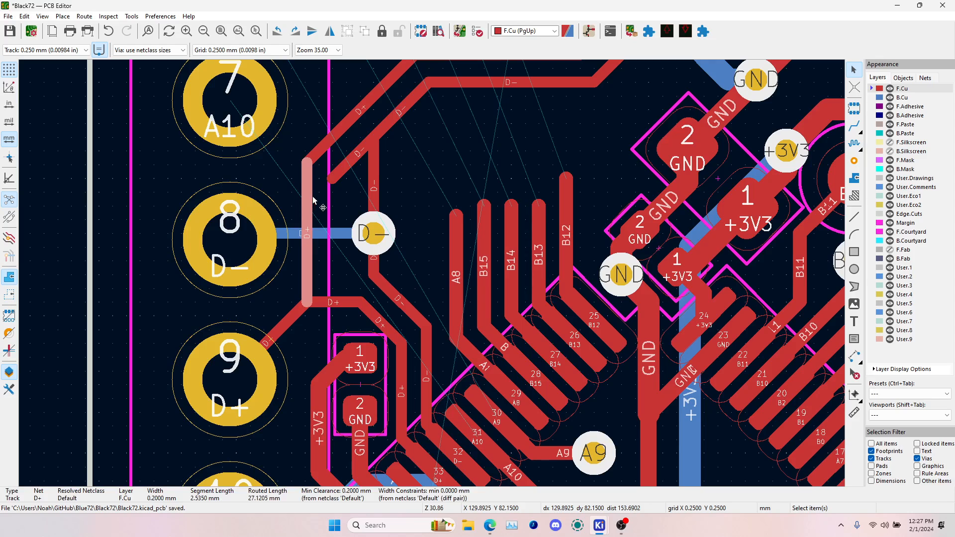
pyautogui.press('Delete')
pyautogui.click(342, 168)
pyautogui.press('Delete')
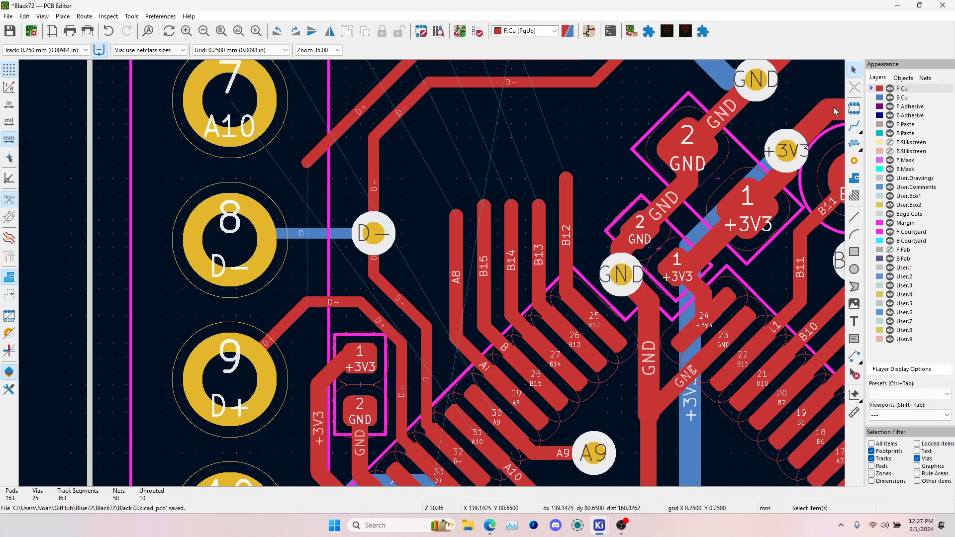
# - Reroute the vertical D+ track on F.Cu closer to the D- via, down to the D+ track above pad 9, and remove the leftover stub
pyautogui.click(853, 127)
pyautogui.click(324, 147)
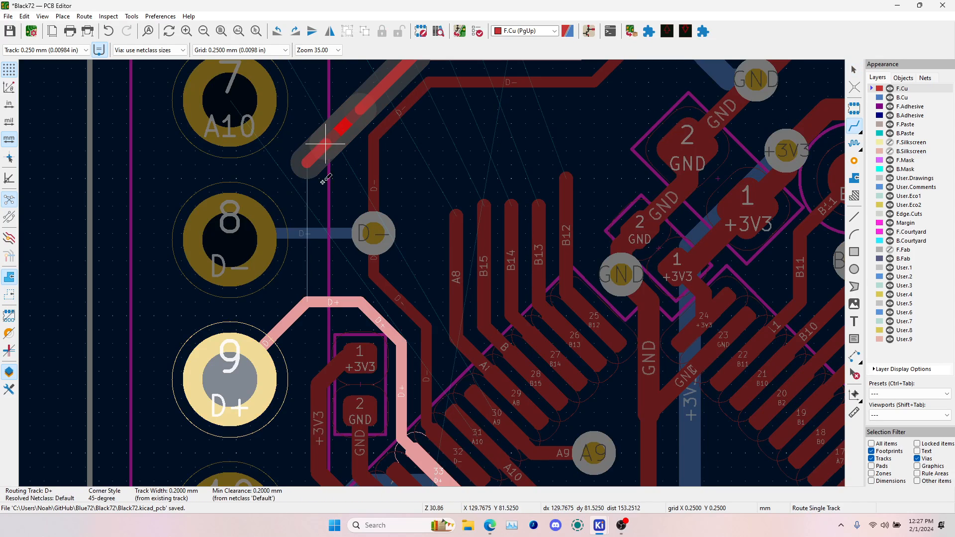
pyautogui.click(333, 299)
pyautogui.press('Escape')
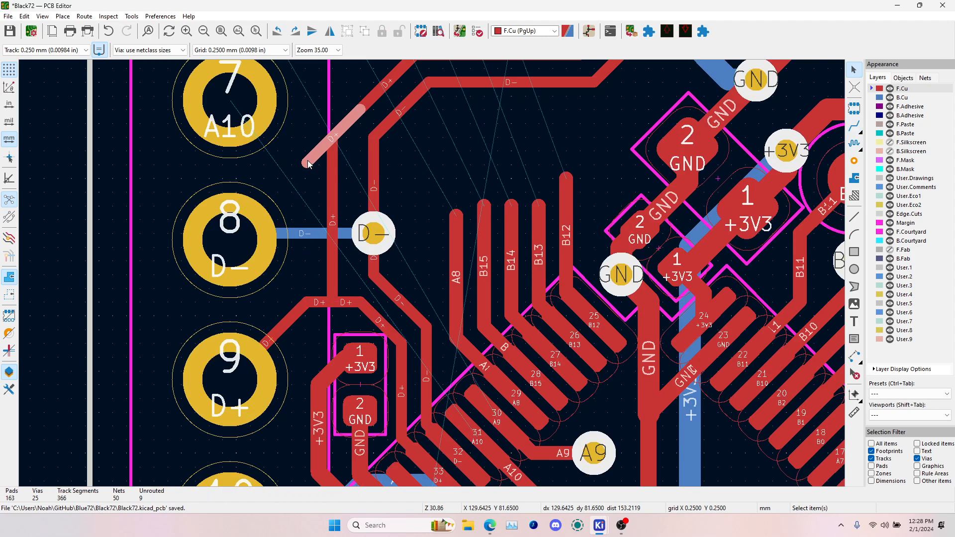
pyautogui.scroll(-4, 432, 273)
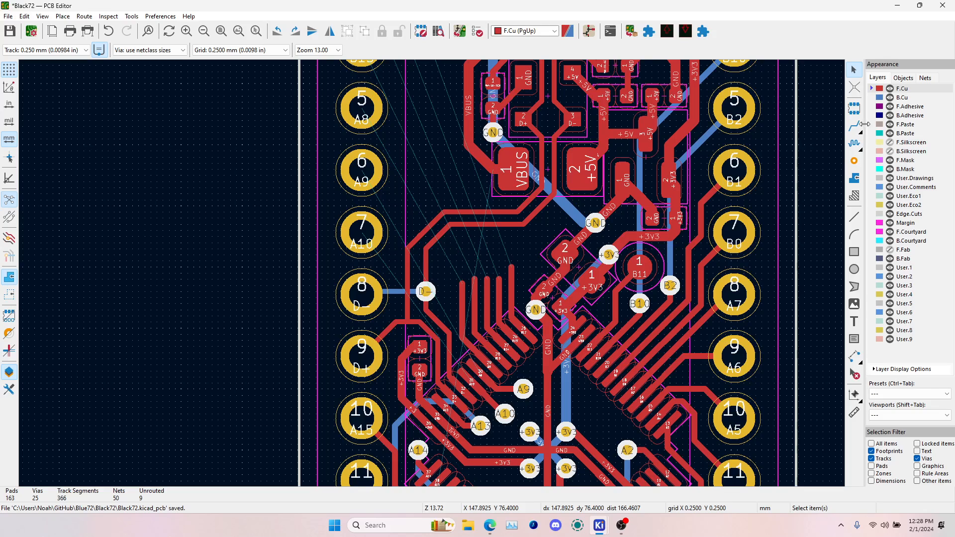
# - Delete the vertical F.Cu stubs of A8, B15, B14, B13 and B12 above microcontroller pins 25 to 29
pyautogui.scroll(3, 457, 339)
pyautogui.click(447, 196)
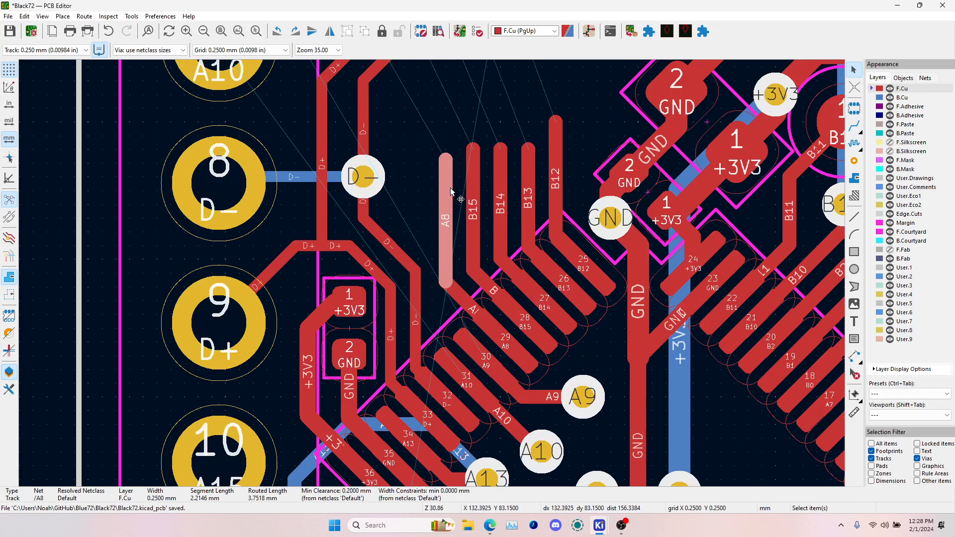
pyautogui.click(478, 187)
pyautogui.press('Delete')
pyautogui.click(499, 183)
pyautogui.press('Delete')
pyautogui.click(527, 173)
pyautogui.press('Delete')
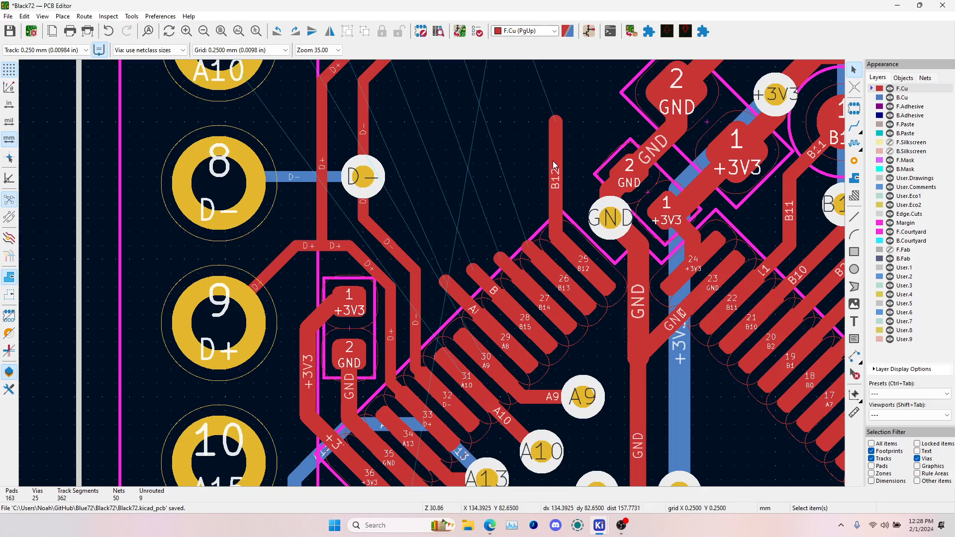
pyautogui.click(553, 163)
pyautogui.press('Delete')
# - Route A8 on F.Cu from the pin 29 track up to a new via beside the D- via
pyautogui.click(854, 126)
pyautogui.click(444, 278)
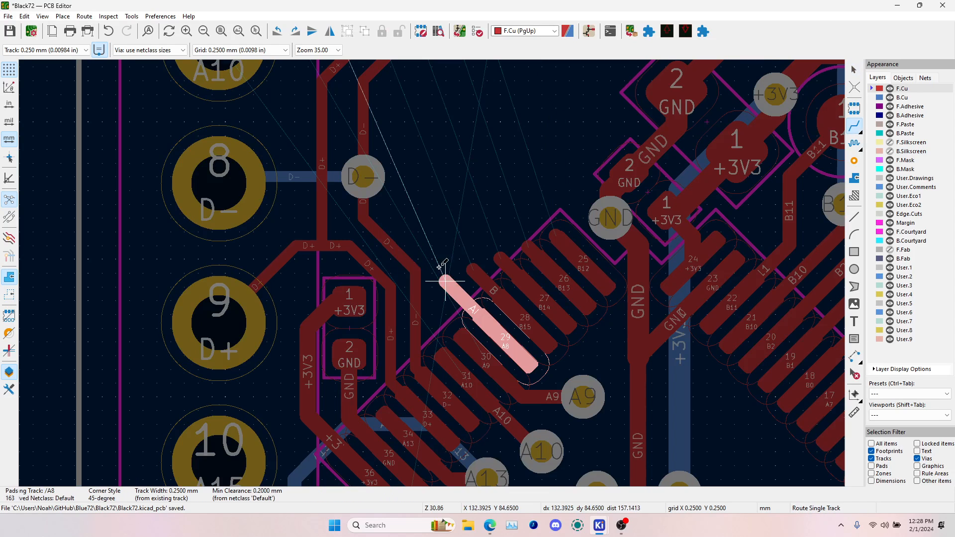
pyautogui.press('v')
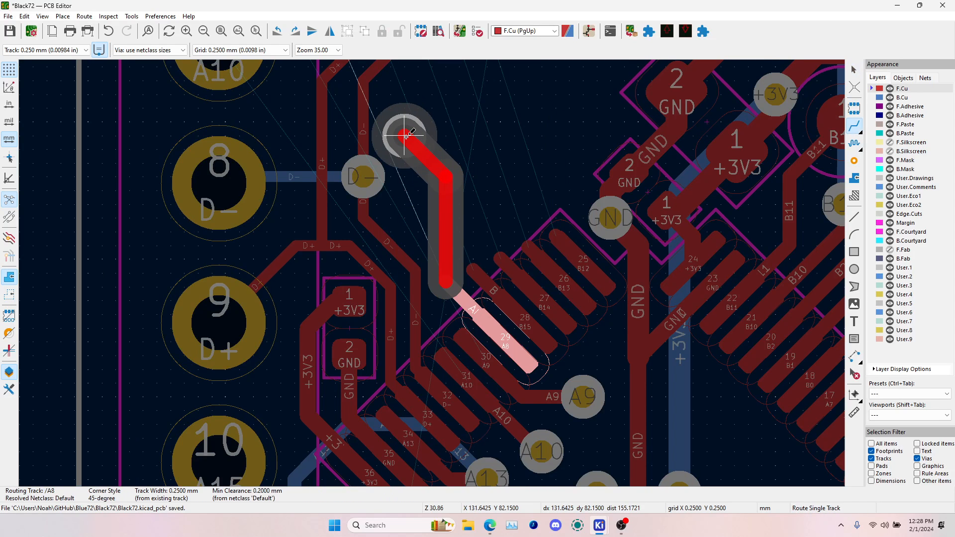
pyautogui.scroll(-3, 411, 140)
pyautogui.scroll(3, 438, 279)
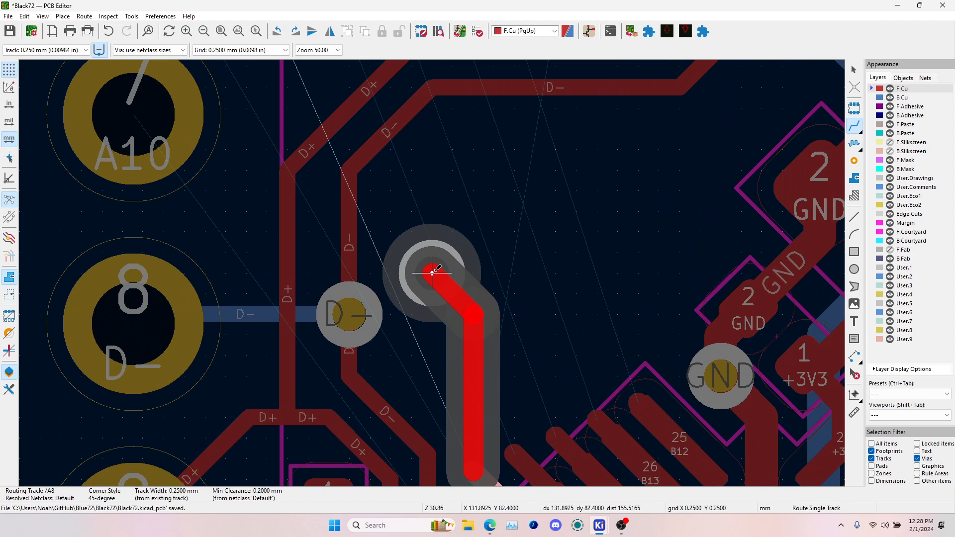
pyautogui.click(431, 273)
pyautogui.press('Escape')
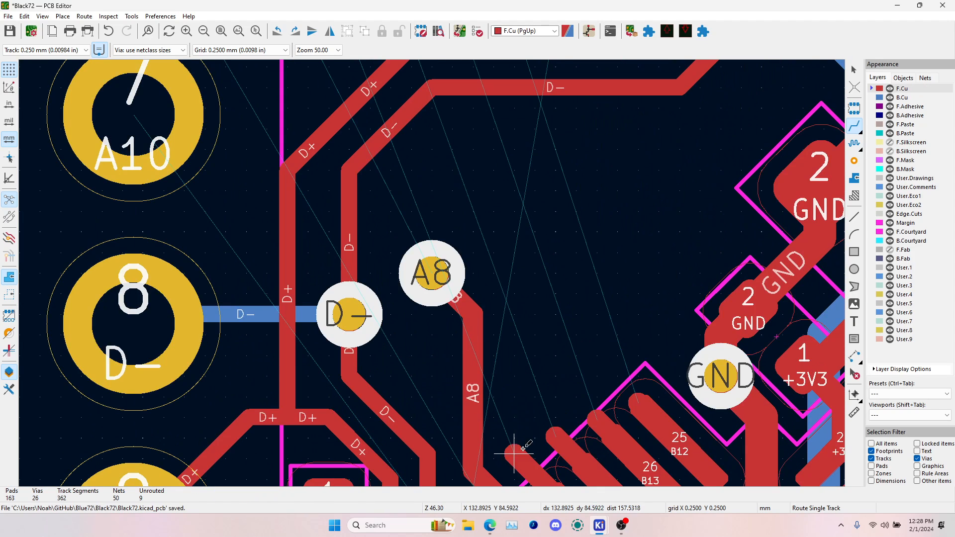
# - Route B15 and B14 on F.Cu from their pin tracks to new vias stepped diagonally upward from the A8 via
pyautogui.click(514, 454)
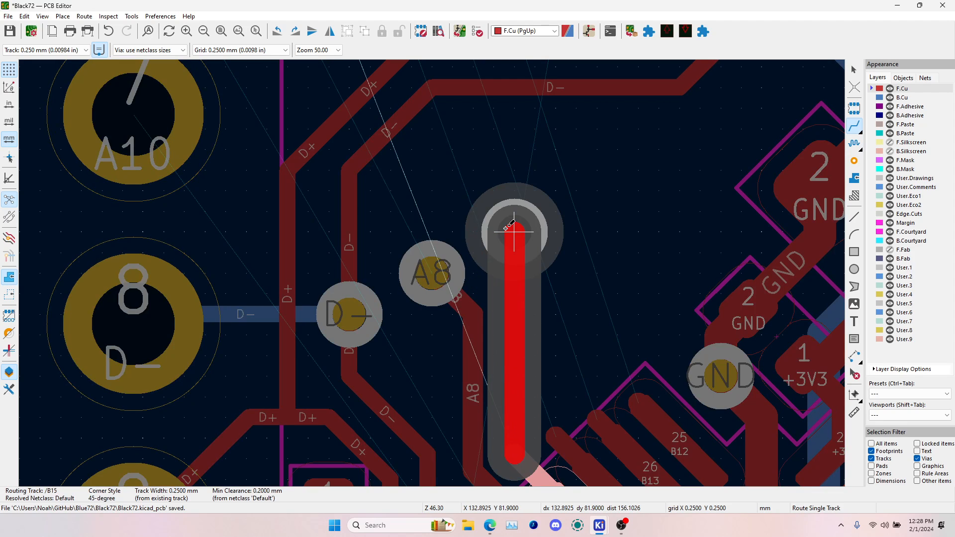
pyautogui.click(513, 230)
pyautogui.click(556, 437)
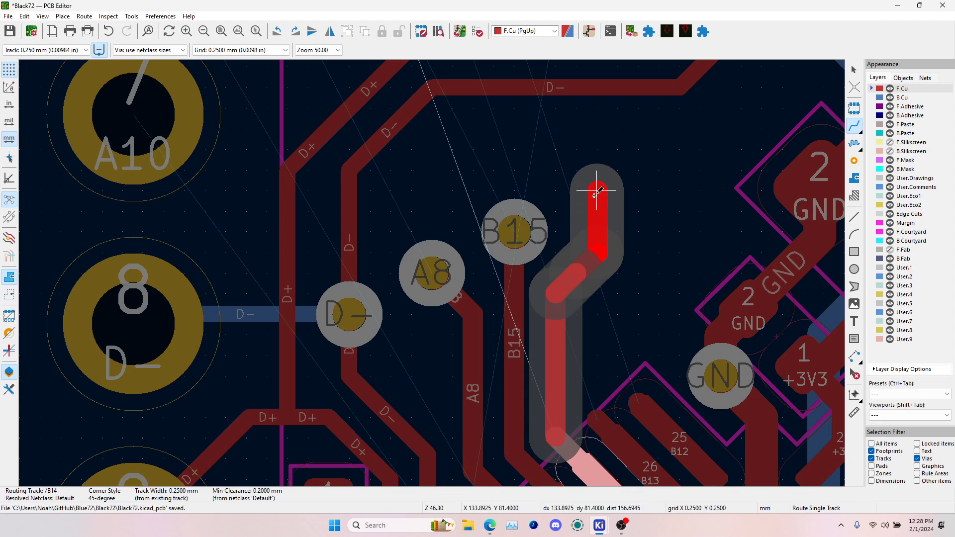
pyautogui.click(597, 190)
# - Route B13 and B12 on F.Cu from their pin tracks to new vias continuing the diagonal via row
pyautogui.click(600, 405)
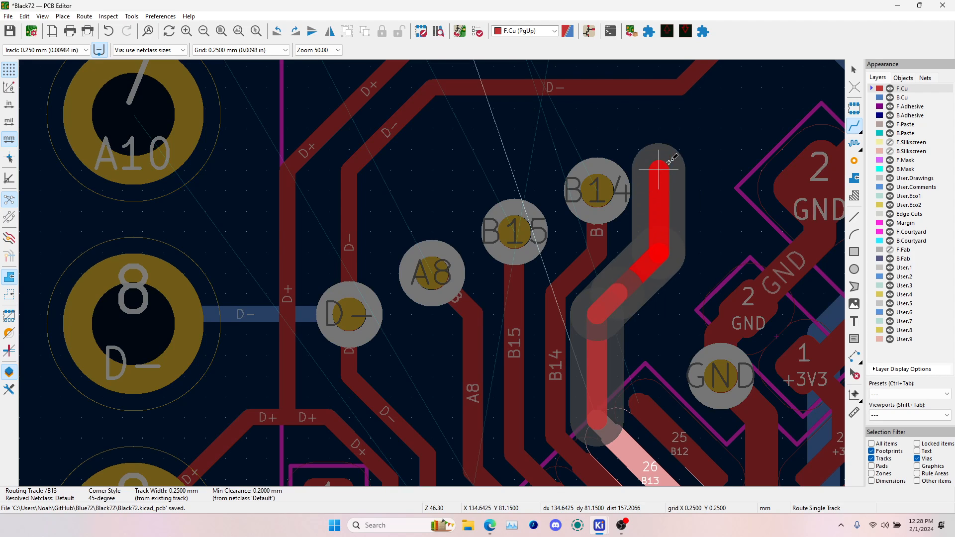
pyautogui.press('v')
pyautogui.click(679, 151)
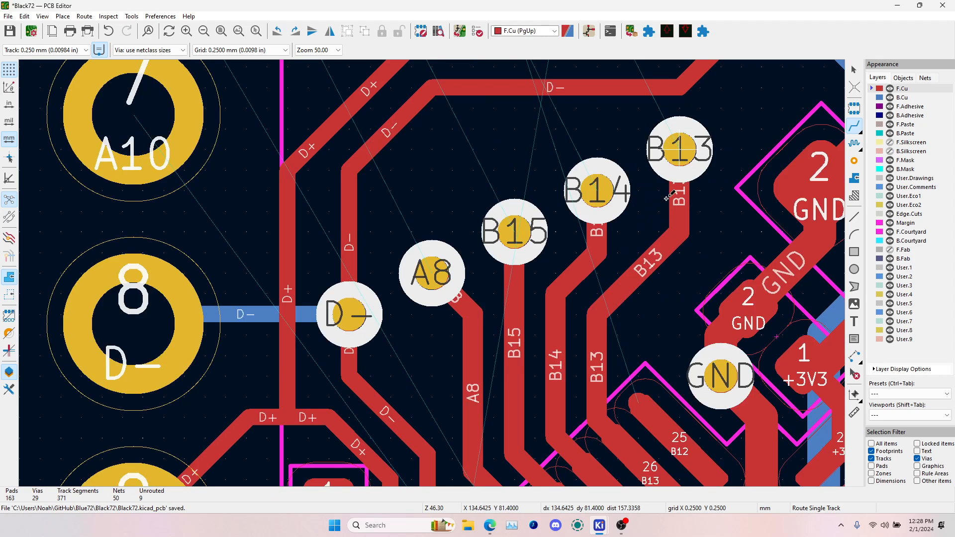
pyautogui.click(640, 396)
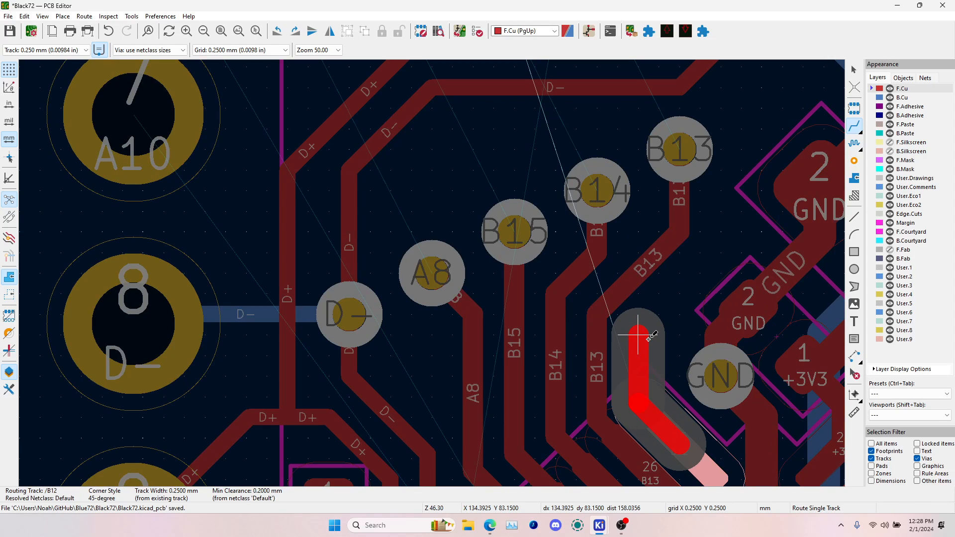
pyautogui.click(638, 334)
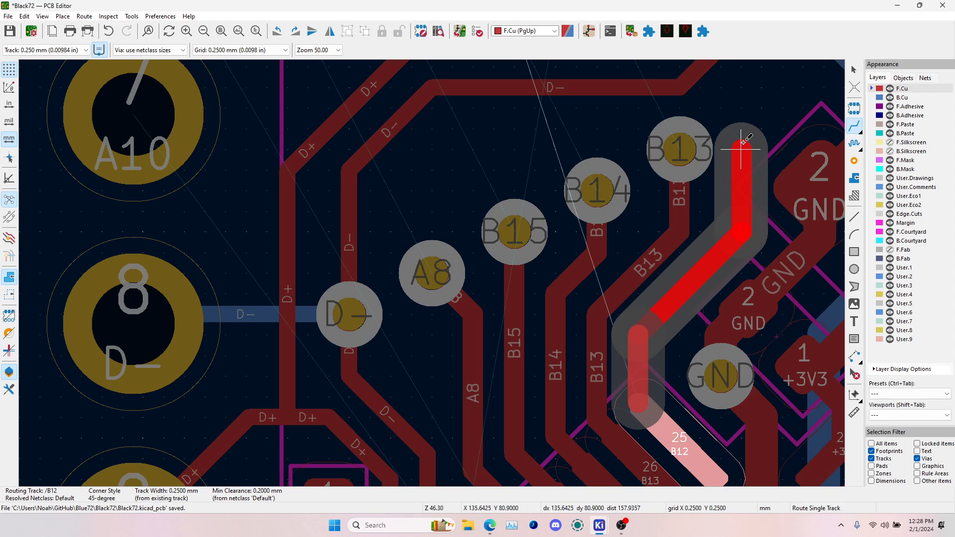
pyautogui.click(758, 108)
pyautogui.scroll(-3, 758, 109)
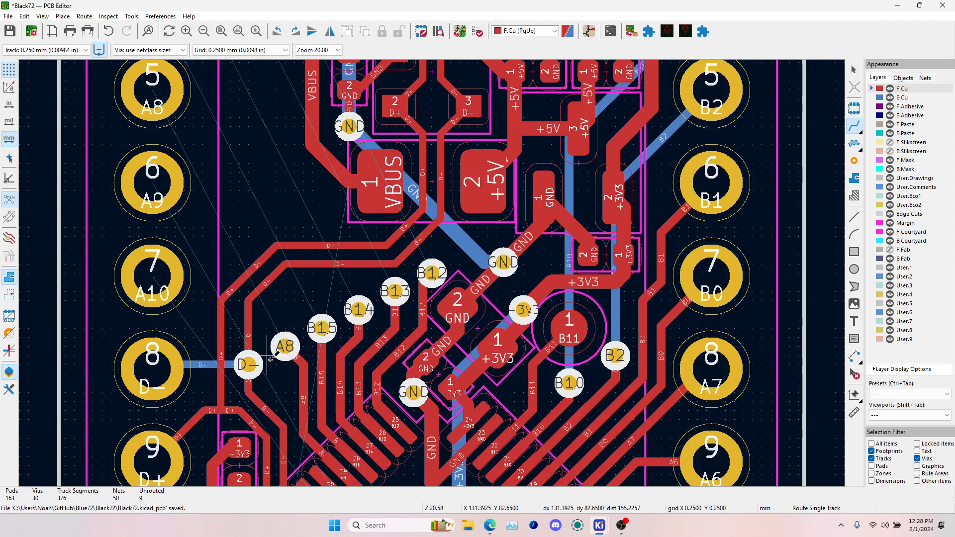
pyautogui.scroll(-3, 270, 360)
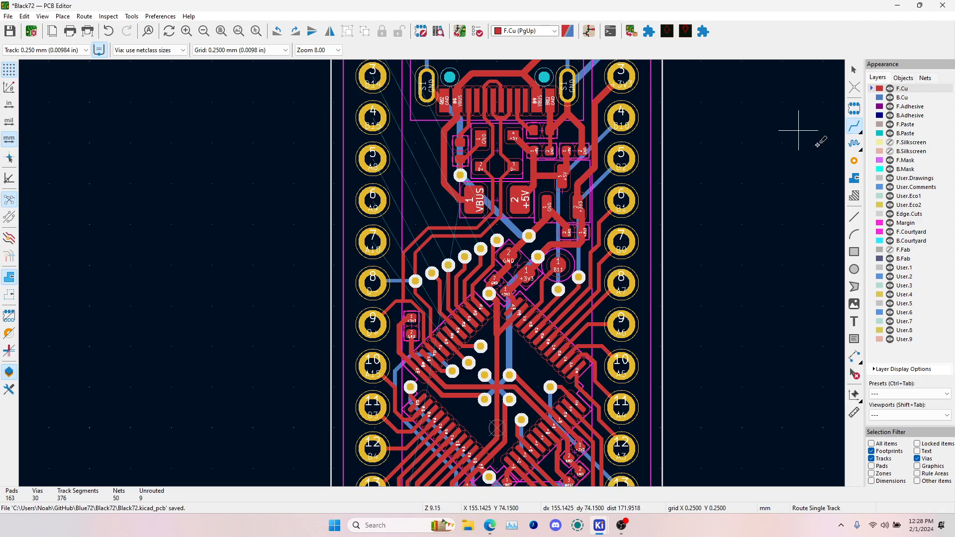
pyautogui.click(432, 273)
pyautogui.press('pagedown')
pyautogui.scroll(3, 432, 272)
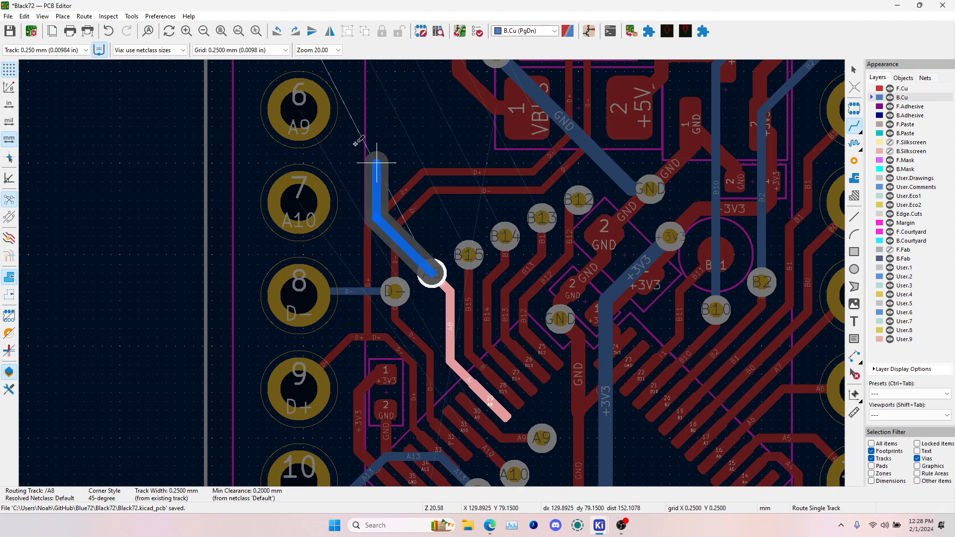
pyautogui.scroll(-2, 433, 274)
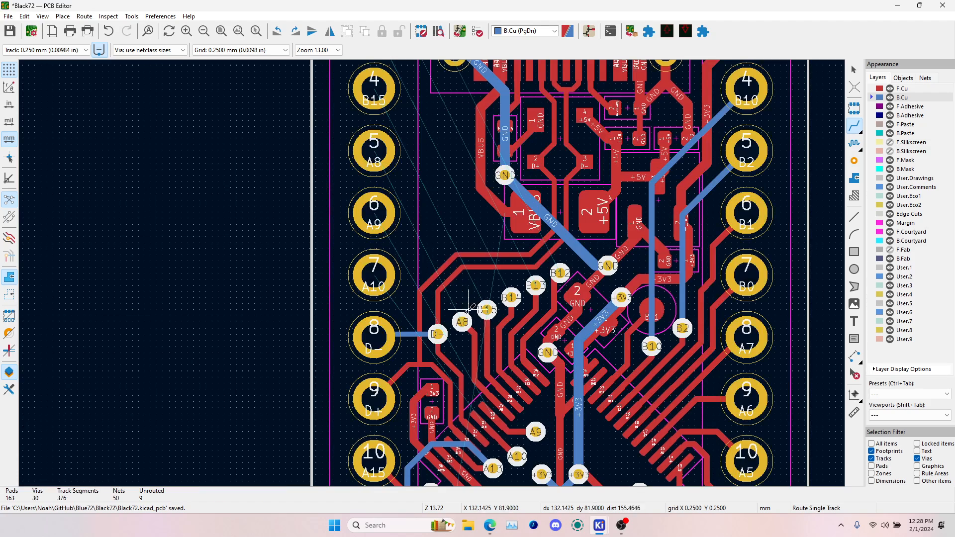
pyautogui.press('Escape')
pyautogui.scroll(4, 433, 274)
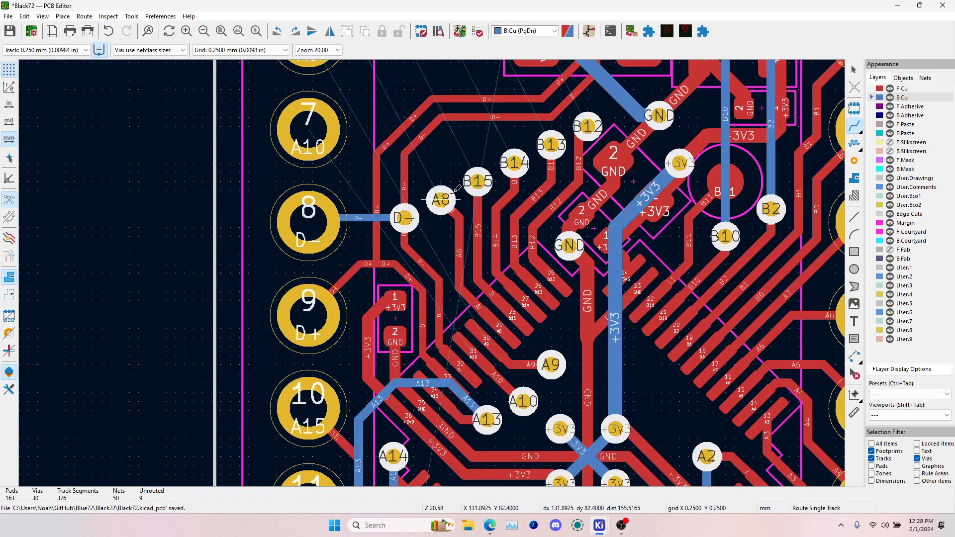
pyautogui.click(523, 401)
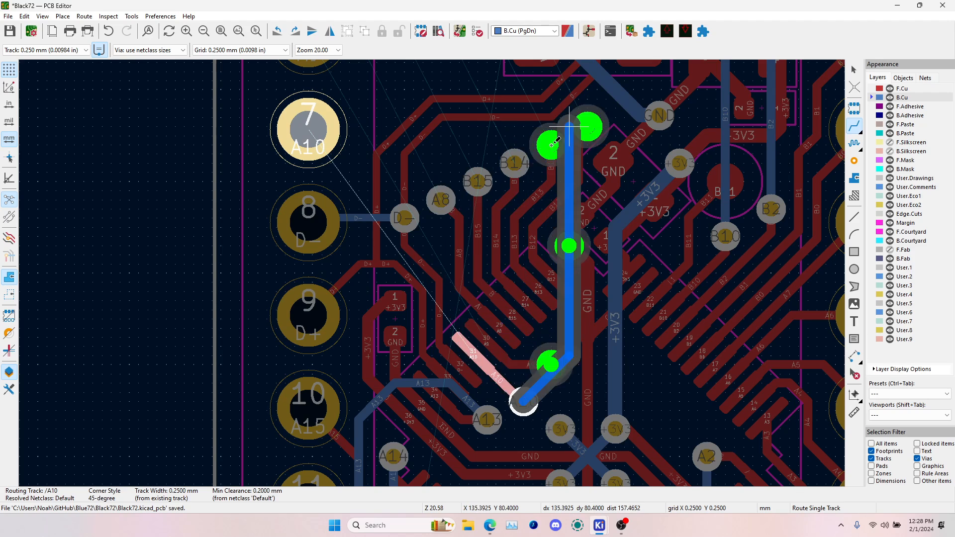
pyautogui.press('Escape')
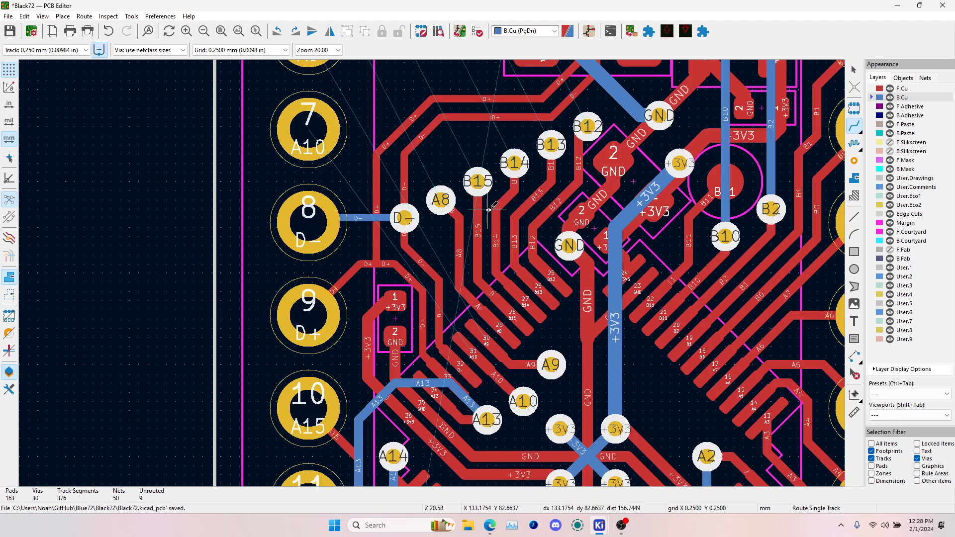
# - Undo the new F.Cu tracks and vias of A8, B15, B14, B13 and B12
pyautogui.hotkey('ctrl', 'z')
pyautogui.hotkey('ctrl', 'z')
pyautogui.hotkey('ctrl', 'z')
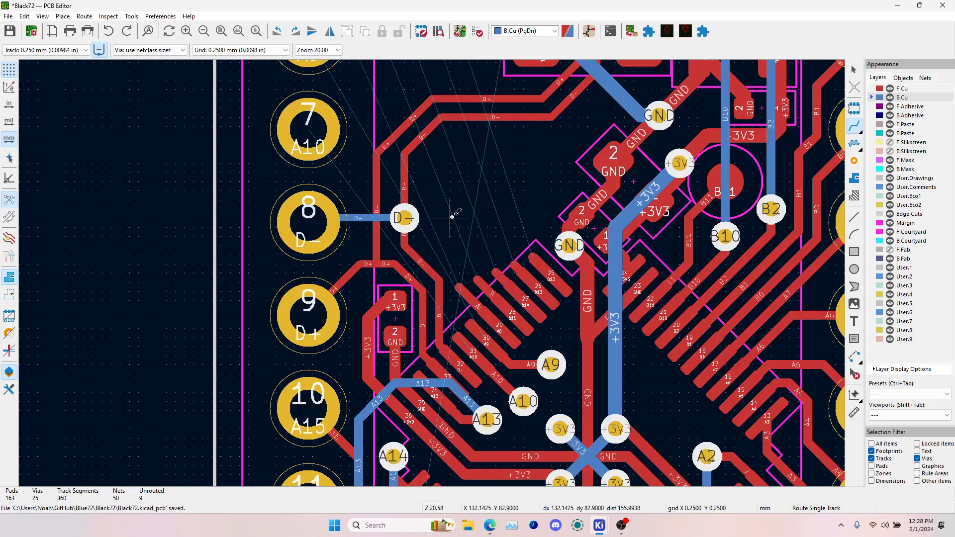
# - Select the vertical F.Cu D+ segment beside header pad 8 and the short D- segment just below the D- via
pyautogui.scroll(3, 452, 217)
pyautogui.press('Escape')
pyautogui.click(376, 242)
pyautogui.keyDown('shift'); pyautogui.click(405, 234); pyautogui.keyUp('shift')
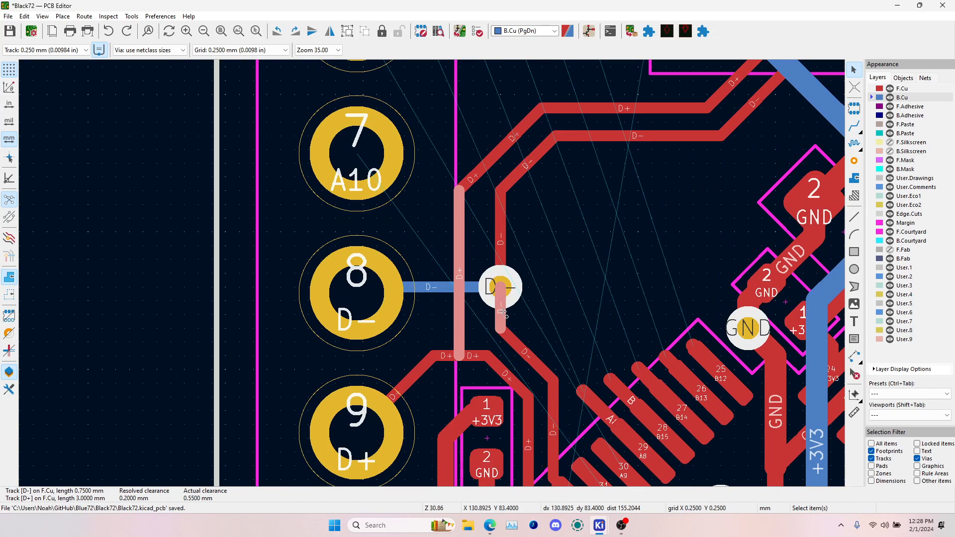
# - Move the vertical D+ and D- segments, the D- via and its B.Cu track about 0.5 mm toward header pad 8
pyautogui.keyDown('shift'); pyautogui.click(504, 259); pyautogui.keyUp('shift')
pyautogui.keyDown('shift'); pyautogui.click(471, 288); pyautogui.keyUp('shift')
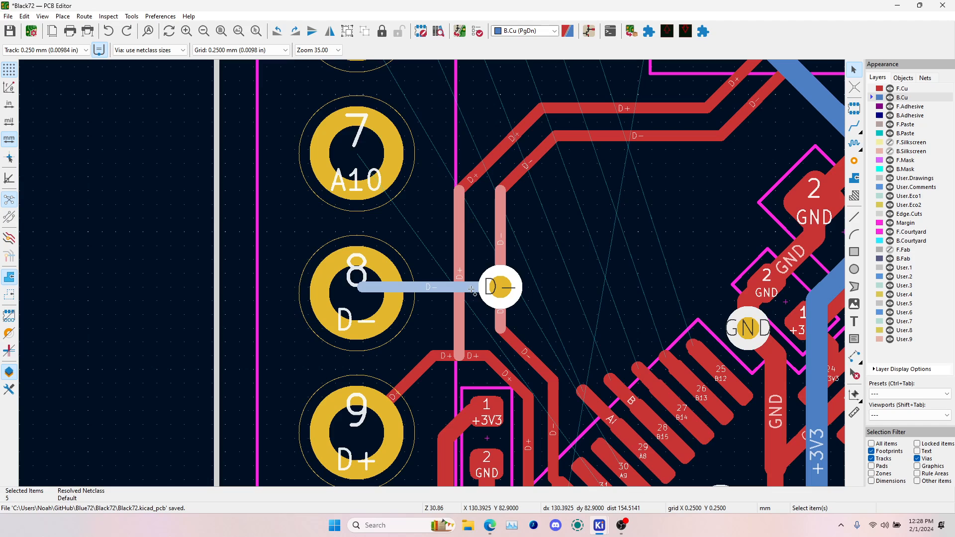
pyautogui.moveTo(497, 291); pyautogui.dragTo(475, 291)
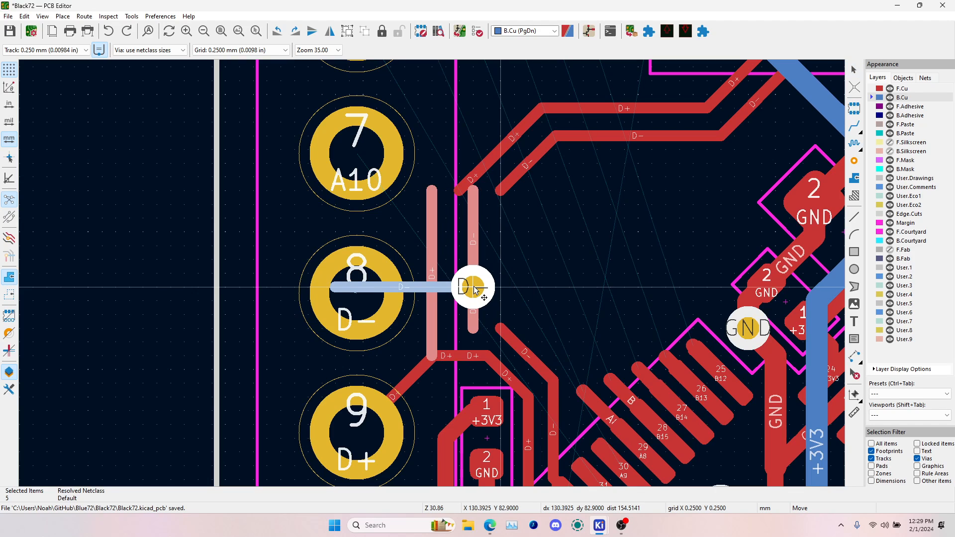
pyautogui.press('Escape')
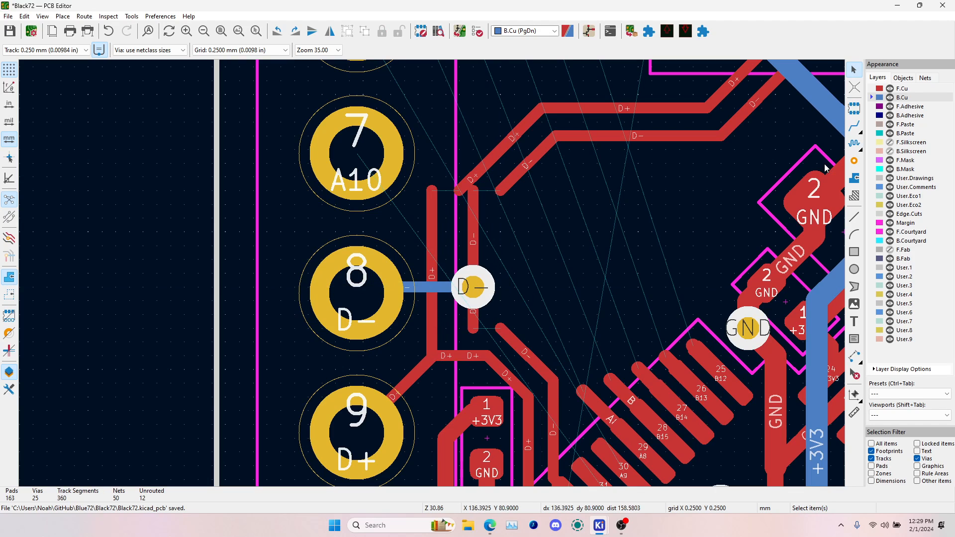
# - Reconnect the D+ diagonal to the shifted vertical D+ segment on F.Cu and delete the leftover stub above the junction
pyautogui.click(854, 126)
pyautogui.click(436, 348)
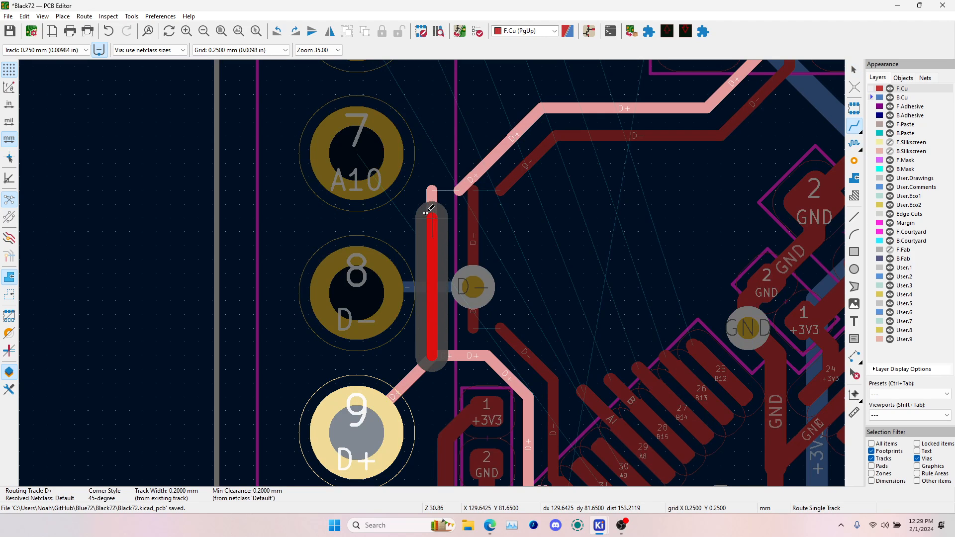
pyautogui.press('Escape')
pyautogui.click(458, 190)
pyautogui.click(432, 217)
pyautogui.press('Escape')
pyautogui.click(432, 229)
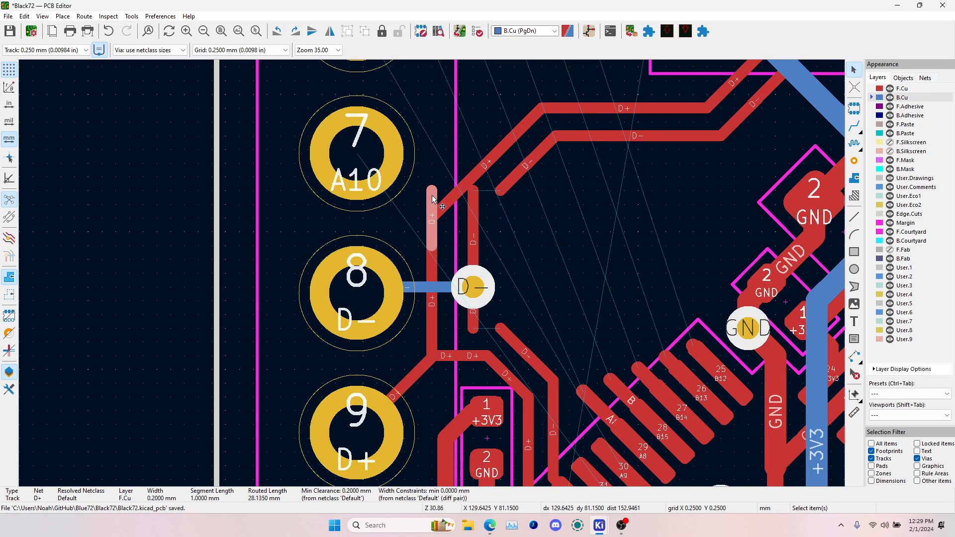
pyautogui.press('Escape')
# - Delete the shifted vertical D- segments and route the lower D- diagonal to the D- via on F.Cu
pyautogui.click(473, 208)
pyautogui.press('Delete')
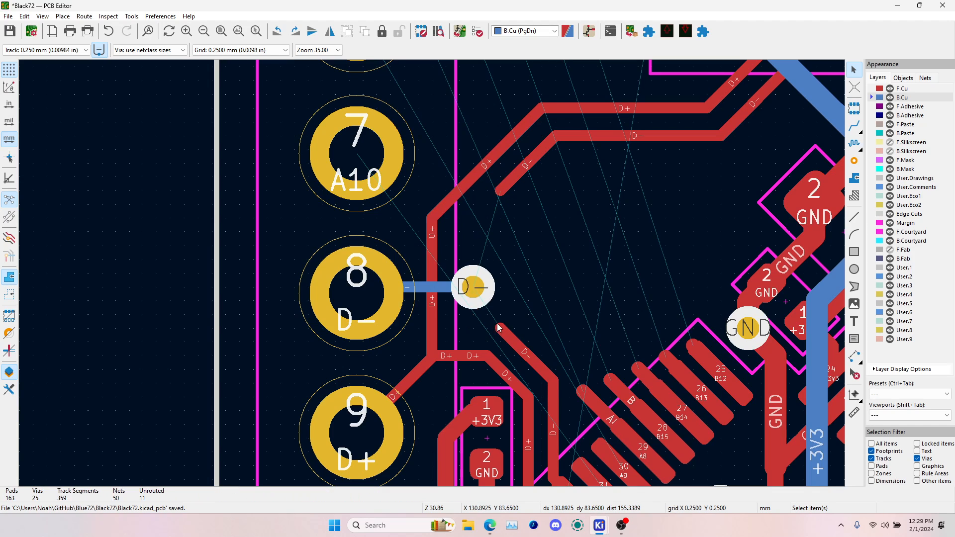
pyautogui.click(853, 127)
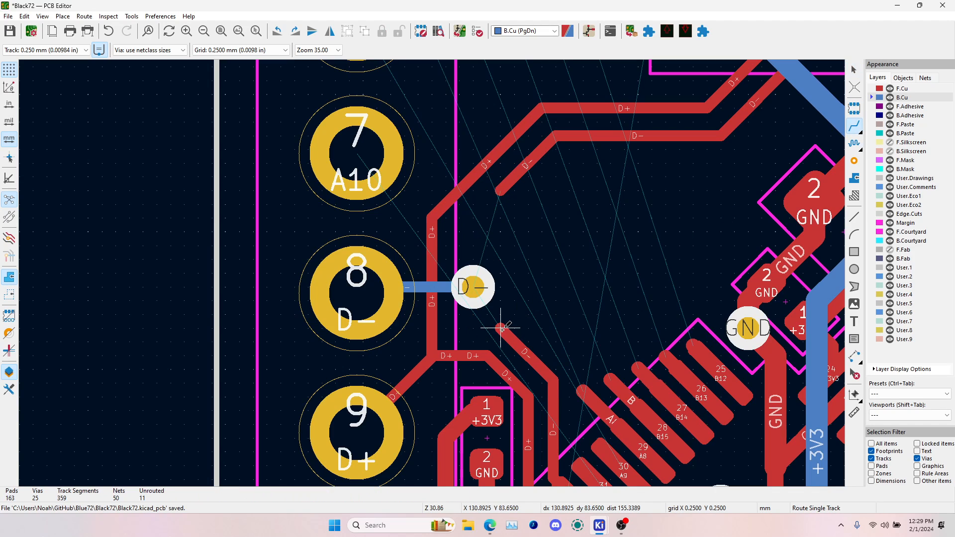
pyautogui.click(495, 310)
pyautogui.click(466, 288)
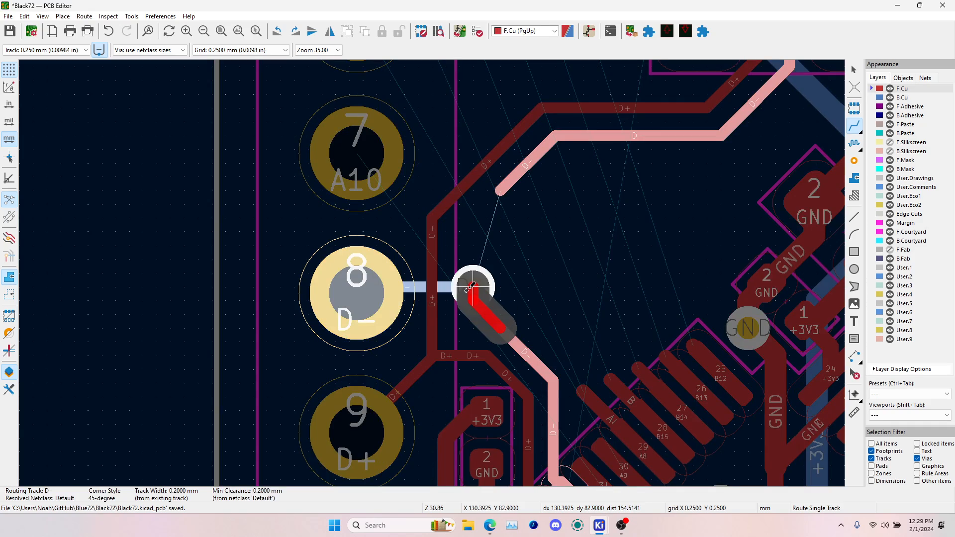
# - Route a 0.25 mm A10 track on B.Cu from the A10 via around the D- via to header pad 7
pyautogui.scroll(-5, 470, 308)
pyautogui.scroll(3, 485, 338)
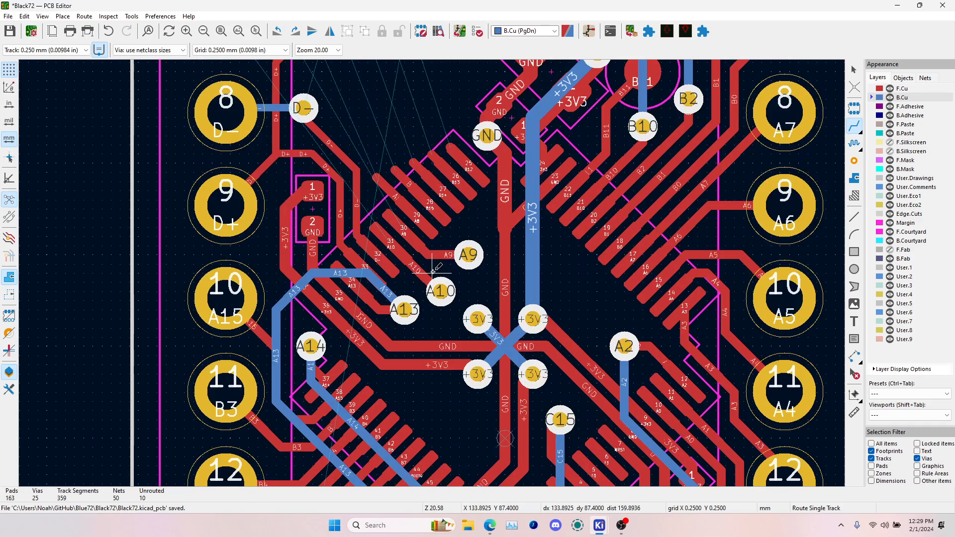
pyautogui.click(441, 291)
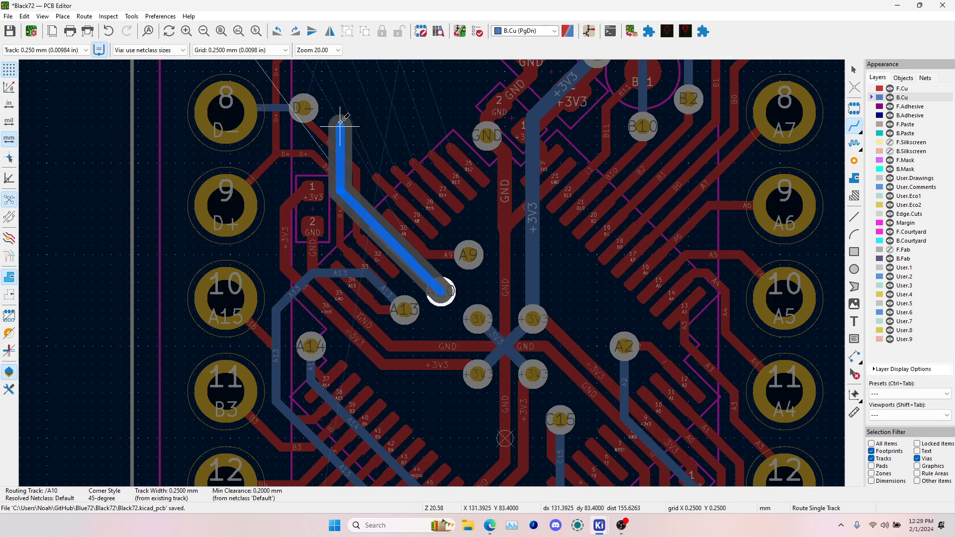
pyautogui.scroll(3, 340, 116)
pyautogui.click(431, 273)
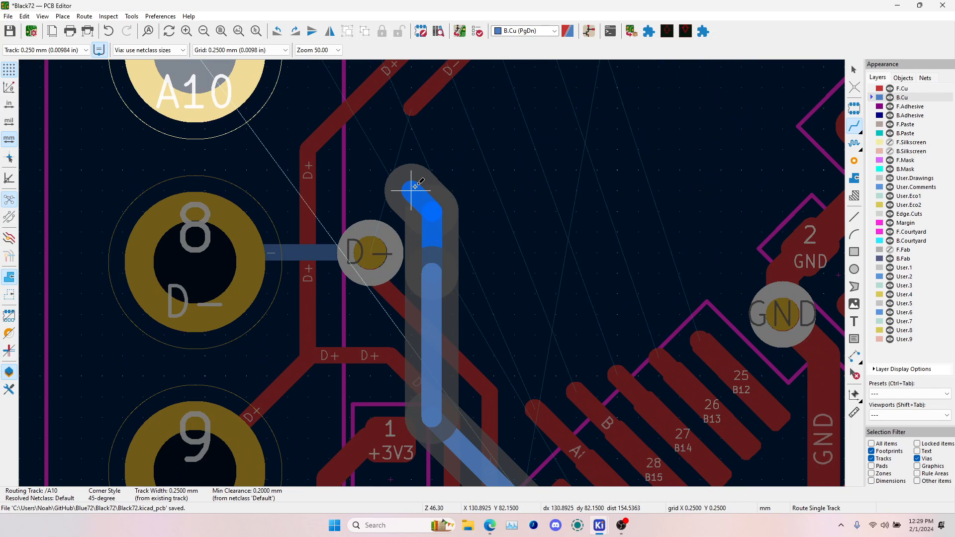
pyautogui.click(411, 190)
pyautogui.moveTo(220, 66); pyautogui.dragTo(355, 177, button='middle')
pyautogui.click(345, 168)
pyautogui.scroll(-2, 483, 260)
pyautogui.scroll(-2, 432, 273)
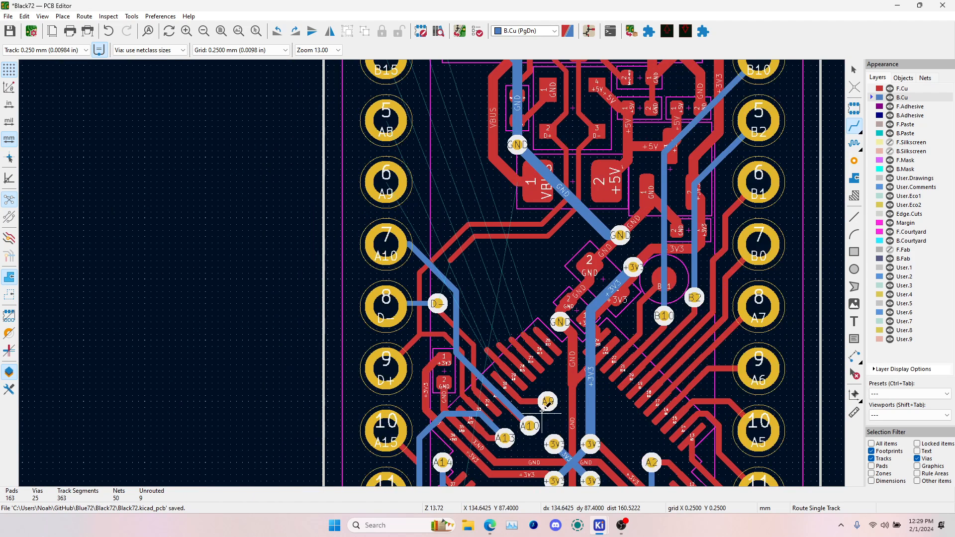
# - Route a 0.25 mm A9 track on B.Cu from the A9 via alongside the A10 track to header pad 6
pyautogui.click(548, 401)
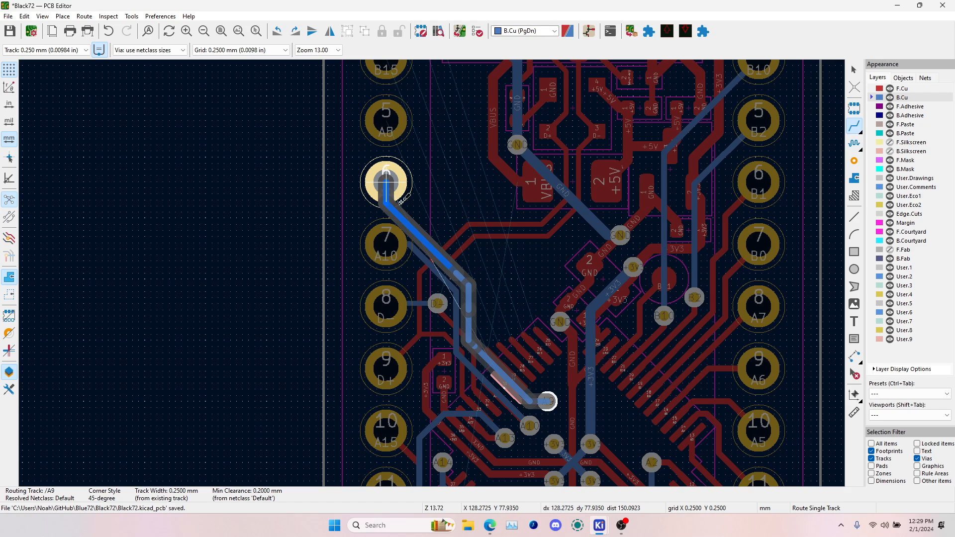
pyautogui.scroll(4, 392, 183)
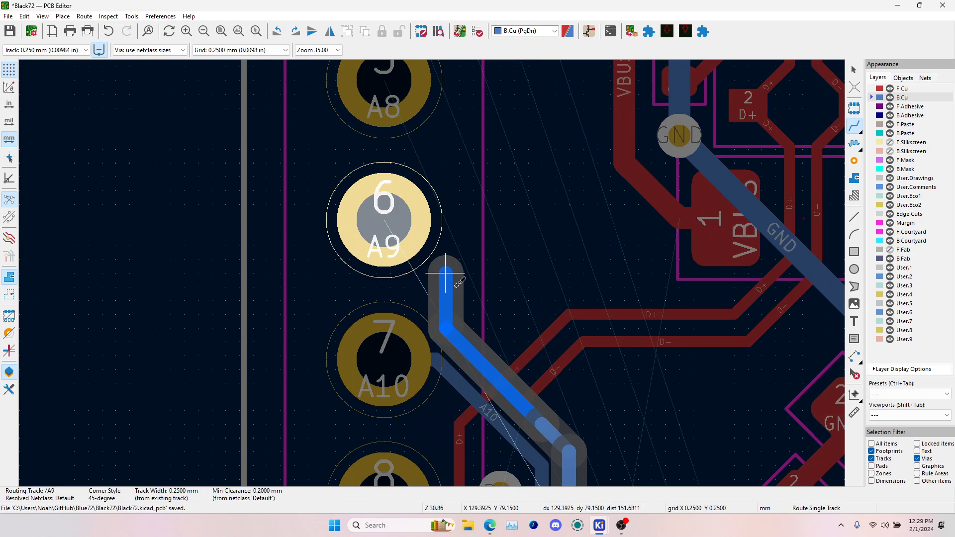
pyautogui.click(406, 234)
pyautogui.click(393, 227)
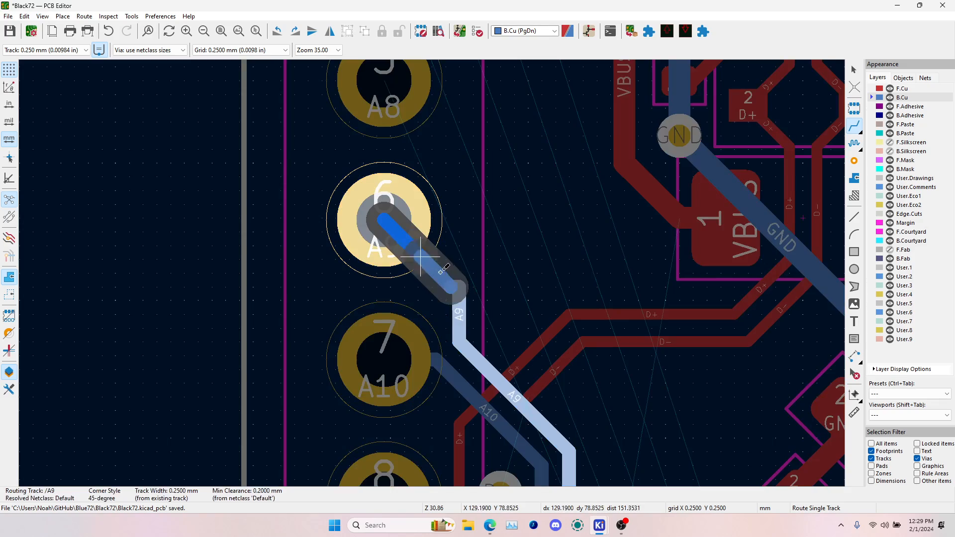
pyautogui.click(460, 330)
# - Route the open end of the upper D- diagonal to the D- via on F.Cu
pyautogui.scroll(-3, 499, 354)
pyautogui.scroll(4, 432, 273)
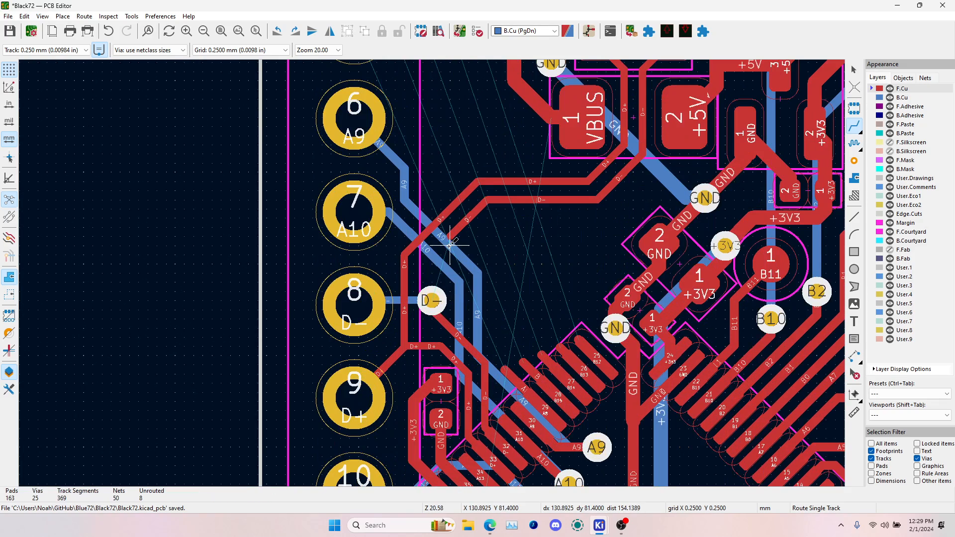
pyautogui.click(450, 235)
pyautogui.click(431, 300)
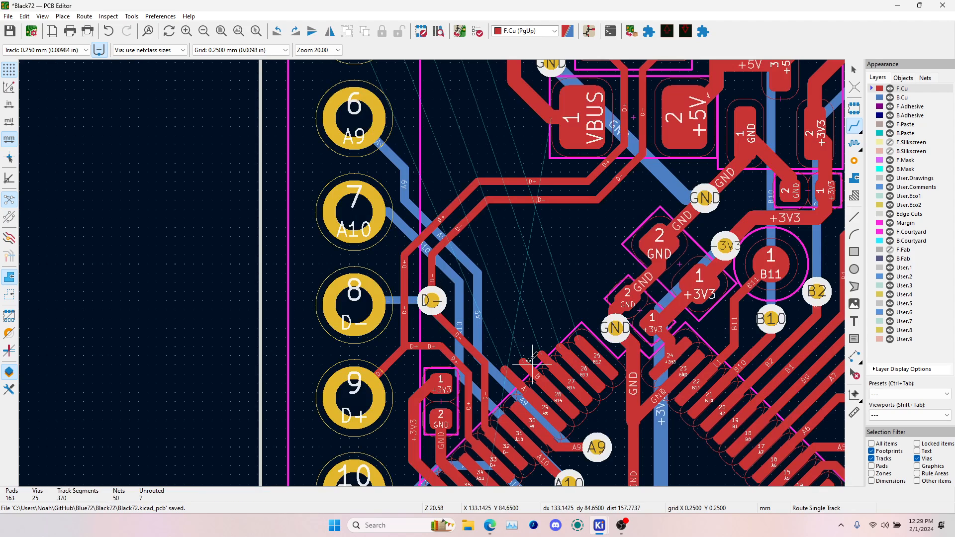
# - Route A8 from chip pin 29 to header pad 5, switching from F.Cu to B.Cu through a via
pyautogui.click(505, 368)
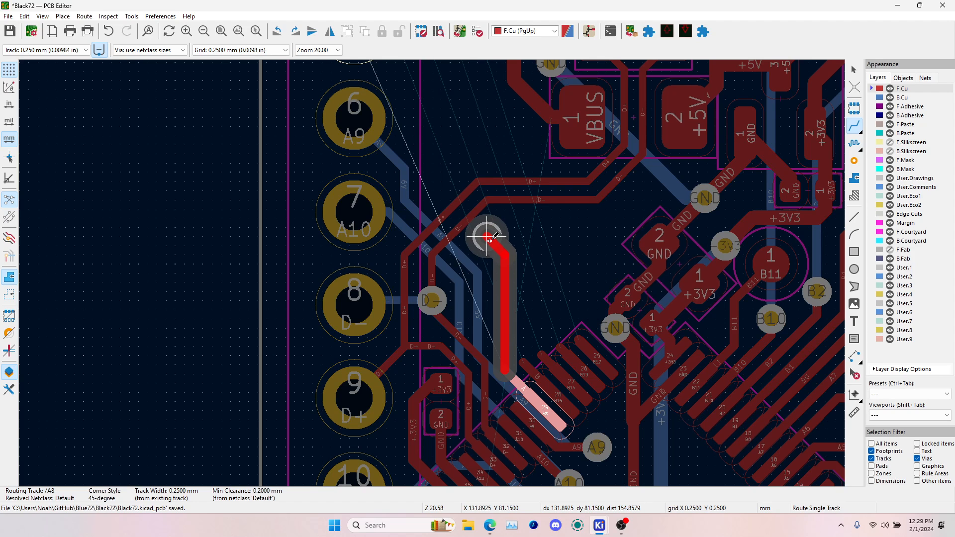
pyautogui.scroll(5, 490, 240)
pyautogui.scroll(-5, 437, 274)
pyautogui.press('pagedown')
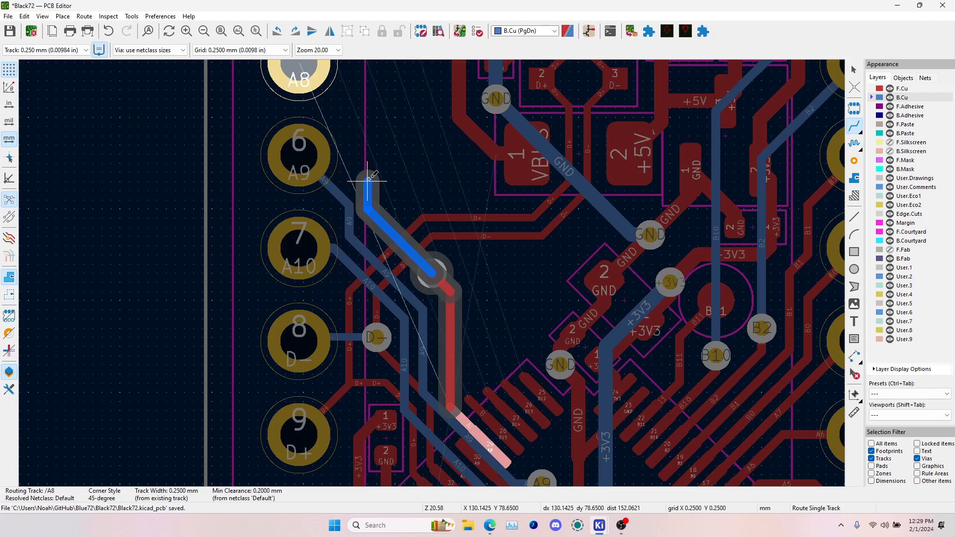
pyautogui.moveTo(364, 126); pyautogui.dragTo(393, 237, button='middle')
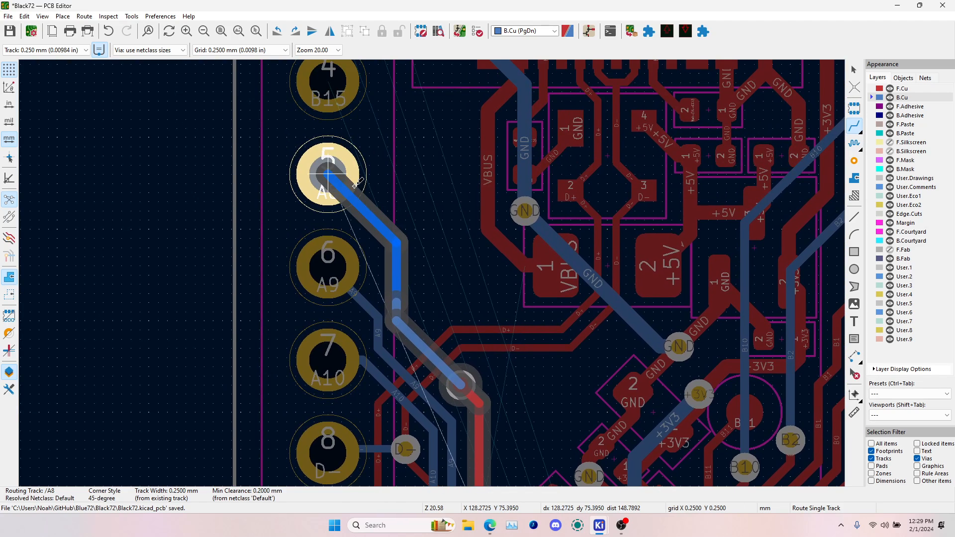
pyautogui.click(327, 175)
# - Route B15 from chip pin 28 to header pad 4, switching from F.Cu to B.Cu through a via beside the A8 via
pyautogui.scroll(-2, 366, 142)
pyautogui.scroll(3, 442, 321)
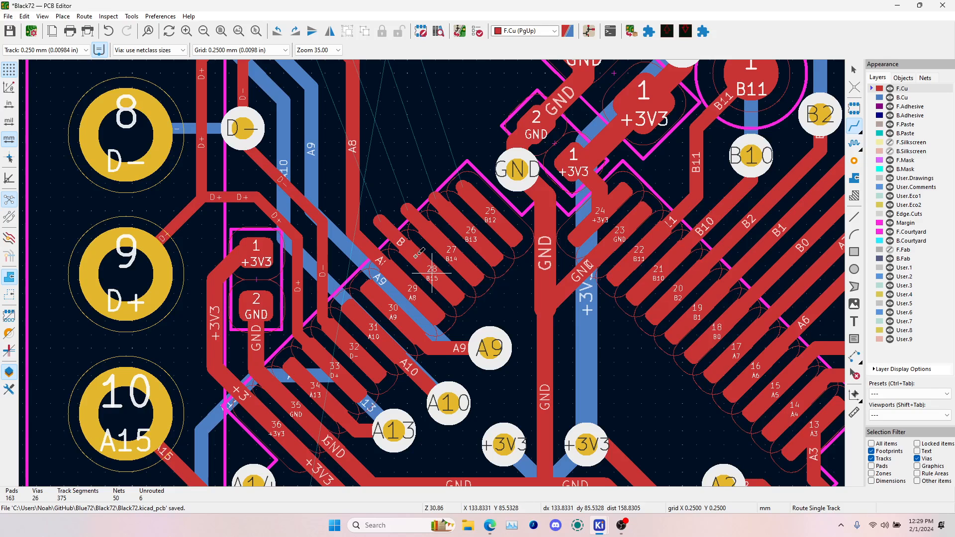
pyautogui.click(380, 222)
pyautogui.moveTo(380, 170); pyautogui.dragTo(403, 314, button='middle')
pyautogui.press('v')
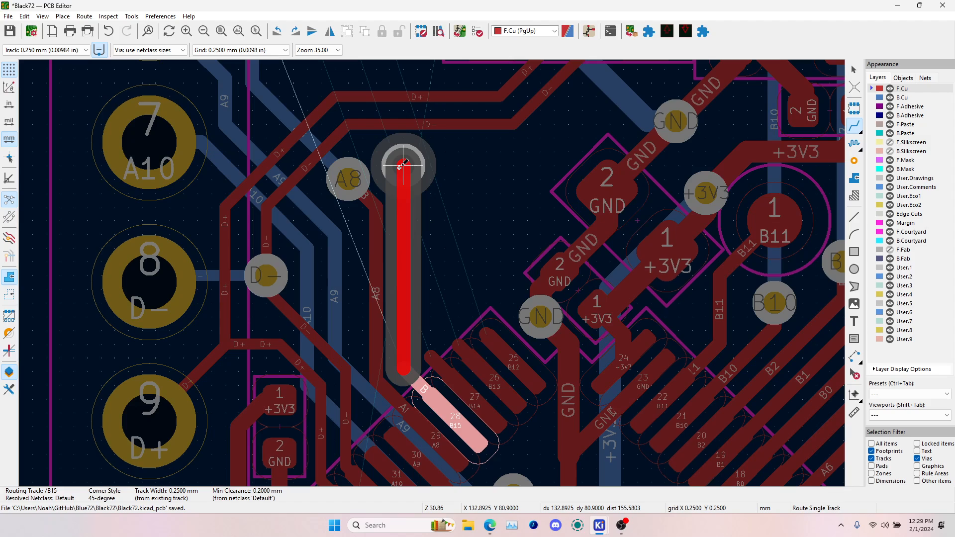
pyautogui.click(401, 165)
pyautogui.moveTo(401, 165); pyautogui.dragTo(565, 372, button='middle')
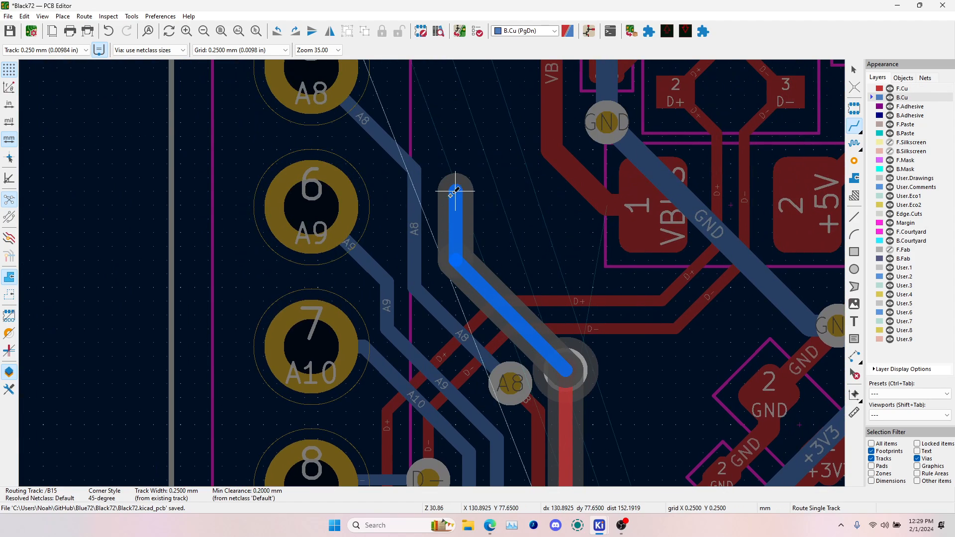
pyautogui.click(442, 134)
pyautogui.moveTo(442, 135); pyautogui.dragTo(495, 344, button='middle')
pyautogui.click(386, 145)
# - Route B14 from chip pin 27 to header pad 3, using a via near the B15 via to switch from F.Cu to B.Cu
pyautogui.scroll(-3, 423, 197)
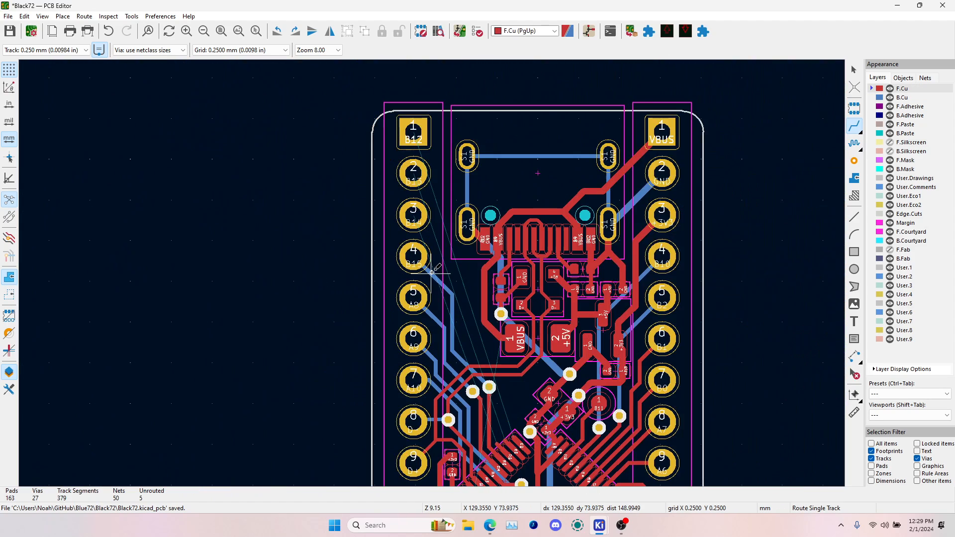
pyautogui.scroll(-1, 432, 272)
pyautogui.scroll(4, 433, 271)
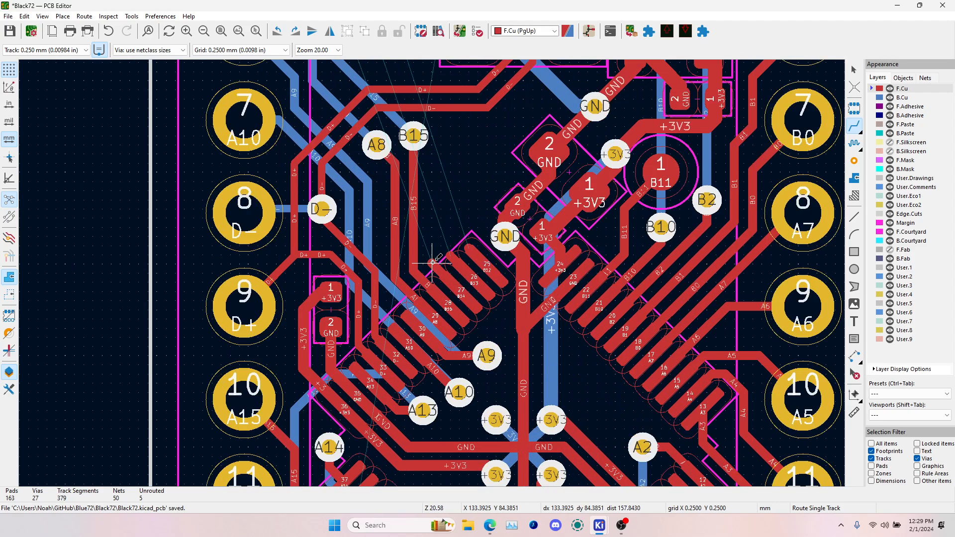
pyautogui.click(433, 262)
pyautogui.press('v')
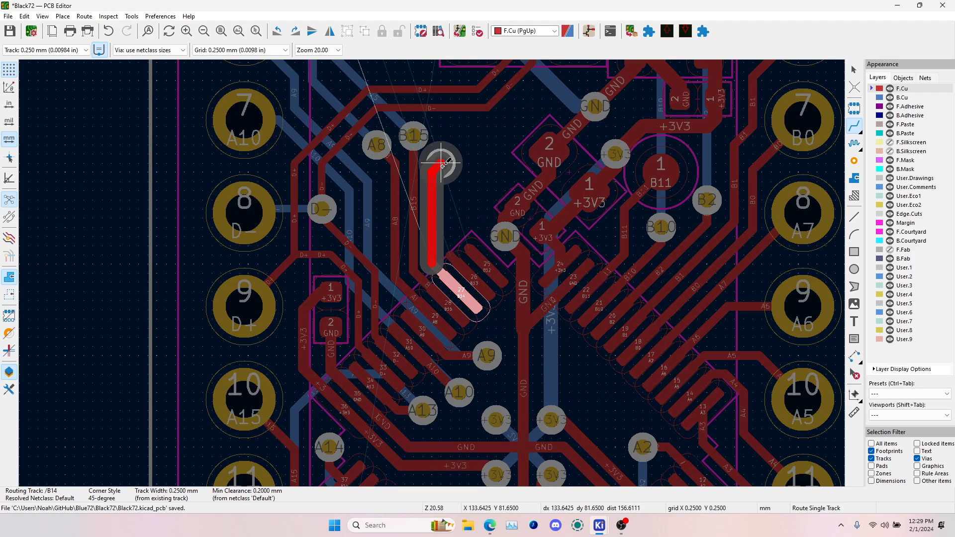
pyautogui.click(442, 164)
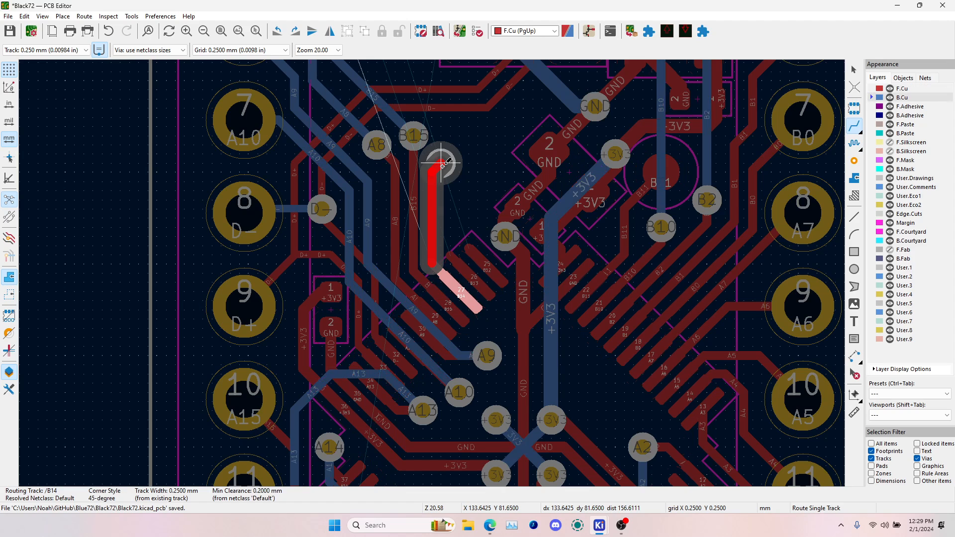
pyautogui.click(422, 98)
pyautogui.moveTo(404, 99); pyautogui.dragTo(516, 361, button='middle')
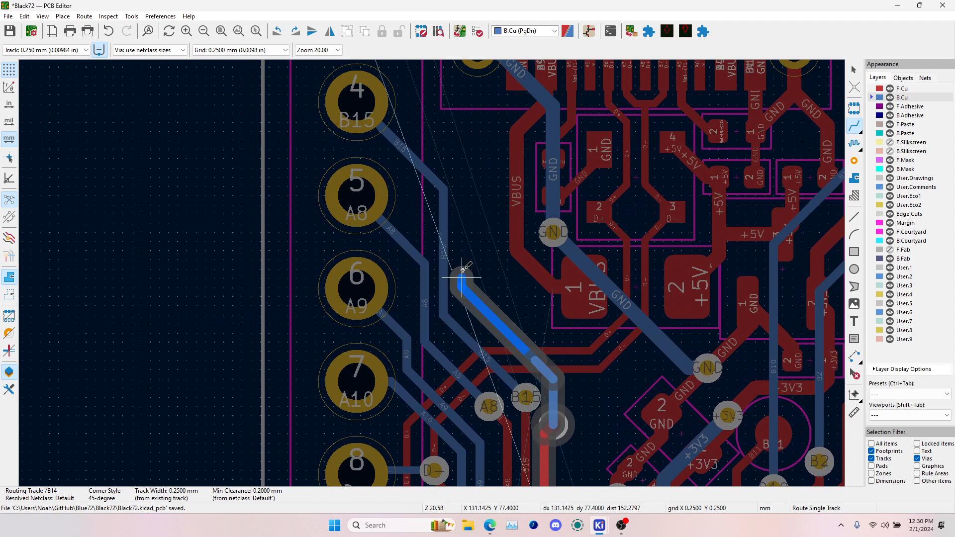
pyautogui.click(427, 131)
pyautogui.moveTo(408, 76); pyautogui.dragTo(446, 252, button='middle')
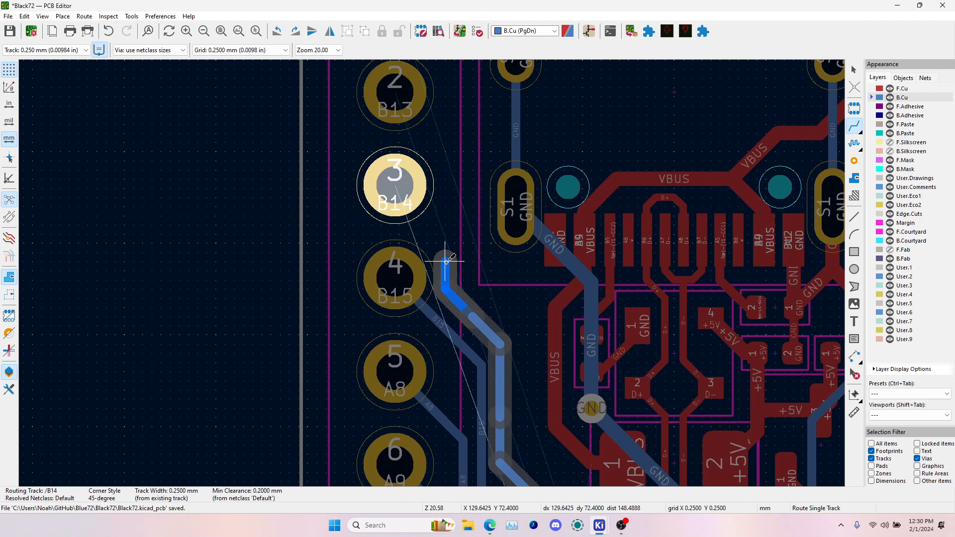
pyautogui.click(404, 188)
# - Route B13 on F.Cu from chip pin 26 to a new via just up and right of the B14 via
pyautogui.scroll(-5, 427, 276)
pyautogui.scroll(5, 464, 354)
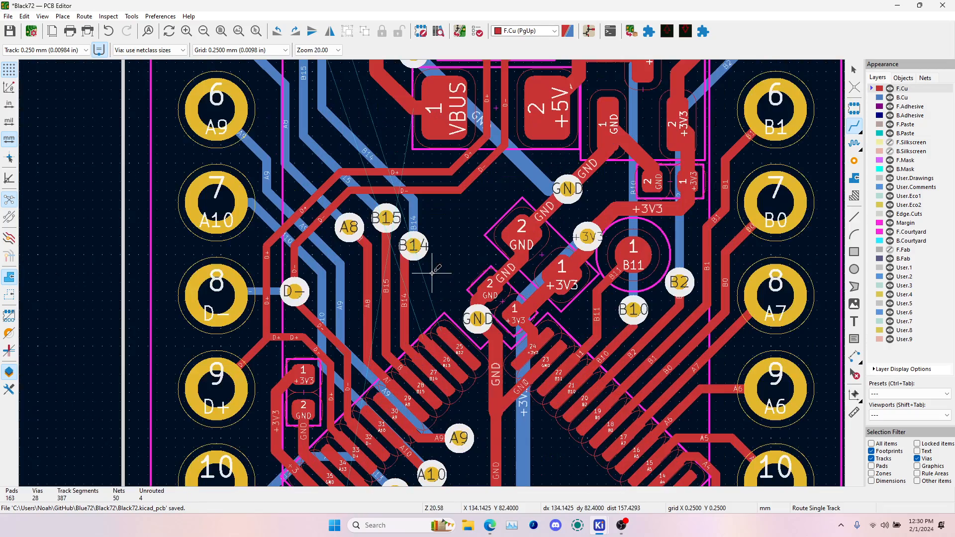
pyautogui.click(423, 339)
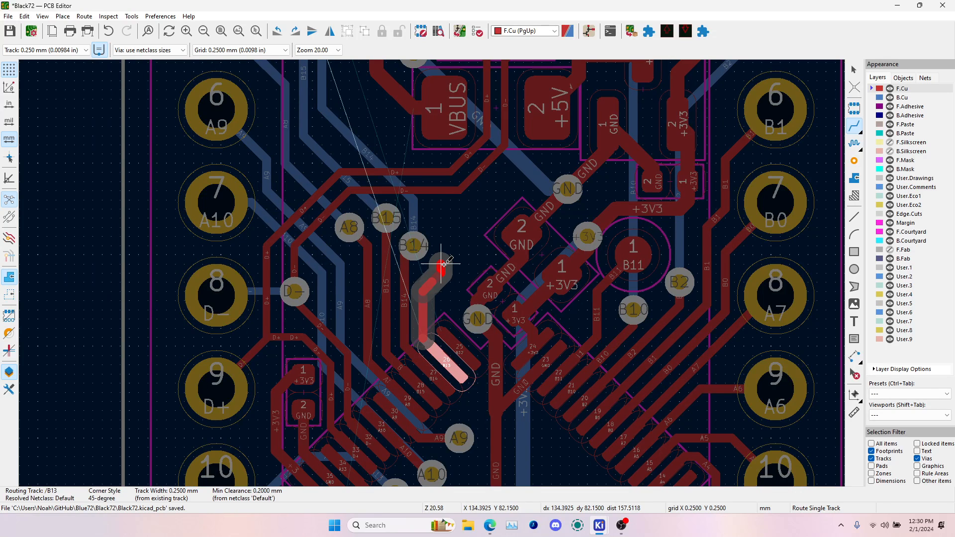
pyautogui.press('v')
pyautogui.click(441, 217)
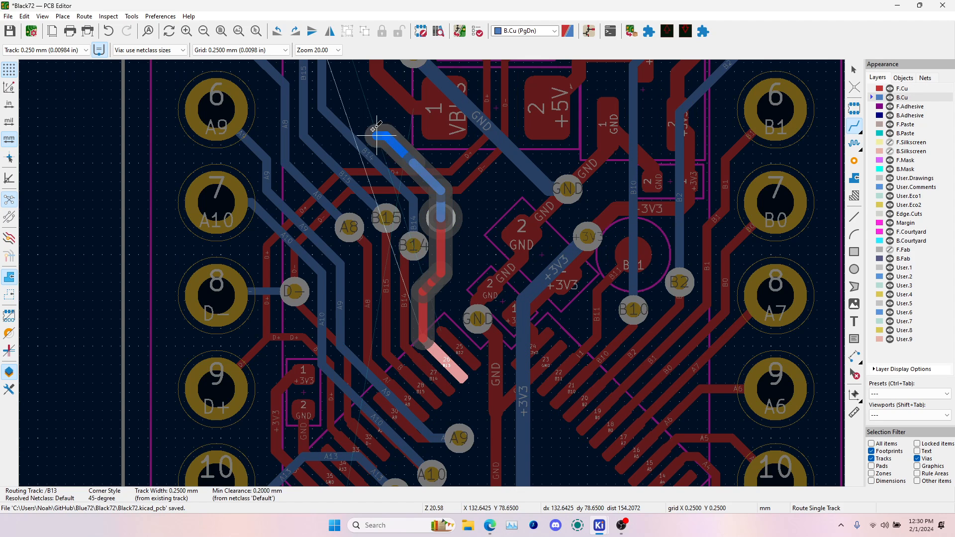
# - Route B13 on B.Cu from its via alongside the B14 track to header pad 2
pyautogui.moveTo(347, 88); pyautogui.dragTo(461, 319, button='middle')
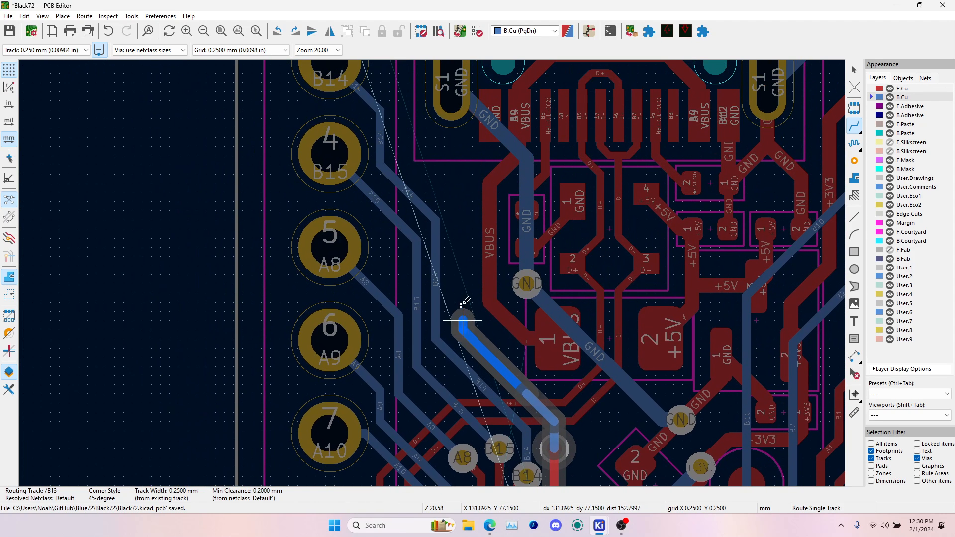
pyautogui.click(453, 252)
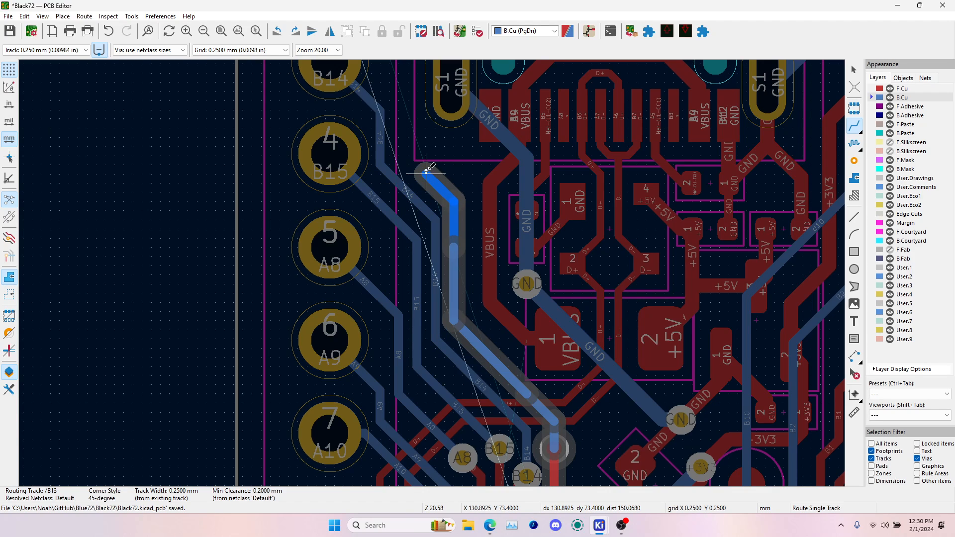
pyautogui.click(426, 173)
pyautogui.moveTo(426, 173); pyautogui.dragTo(485, 368, button='middle')
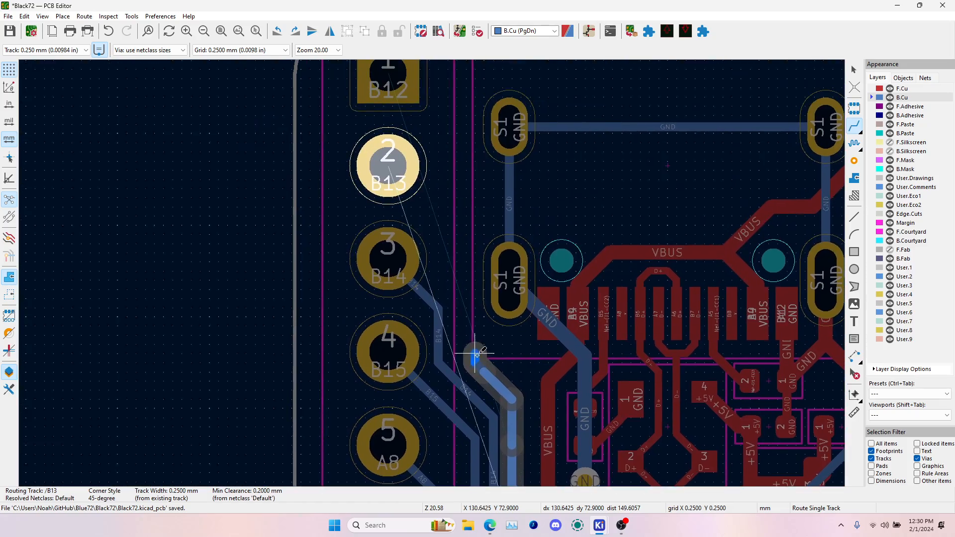
pyautogui.click(458, 306)
pyautogui.moveTo(456, 287); pyautogui.dragTo(503, 467, button='middle')
pyautogui.click(437, 346)
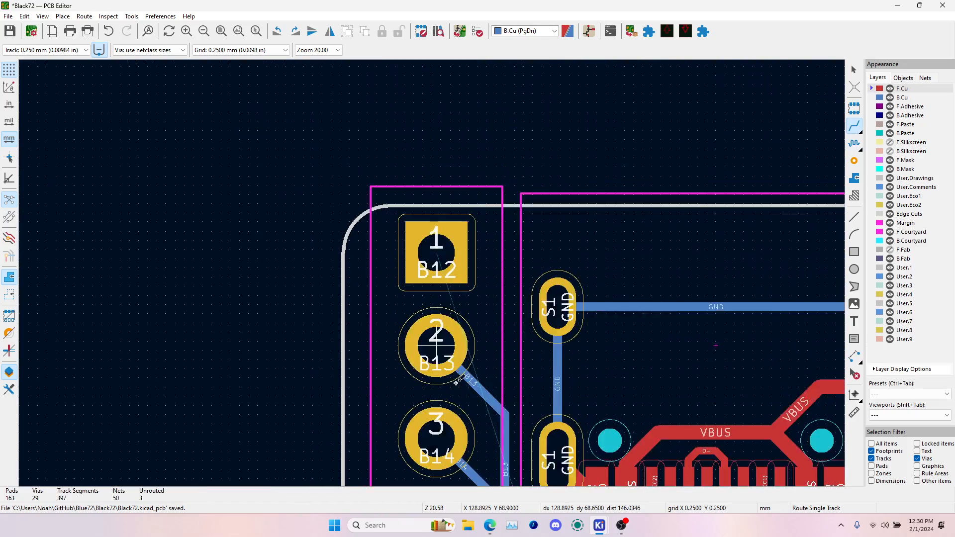
# - Route B12 on F.Cu from chip pin 25 to a new via to the right of the B13 via
pyautogui.scroll(-4, 461, 386)
pyautogui.scroll(5, 452, 333)
pyautogui.scroll(-2, 551, 411)
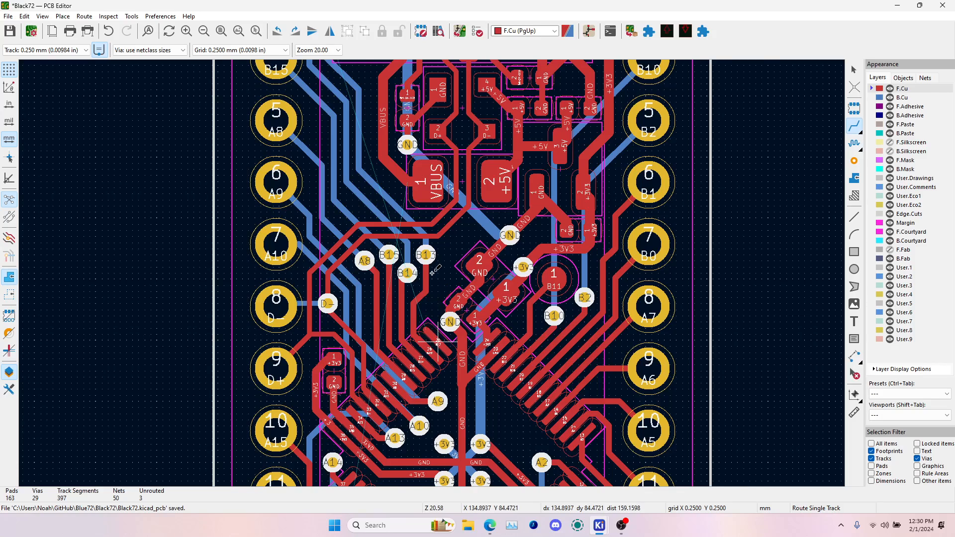
pyautogui.scroll(3, 433, 272)
pyautogui.click(432, 274)
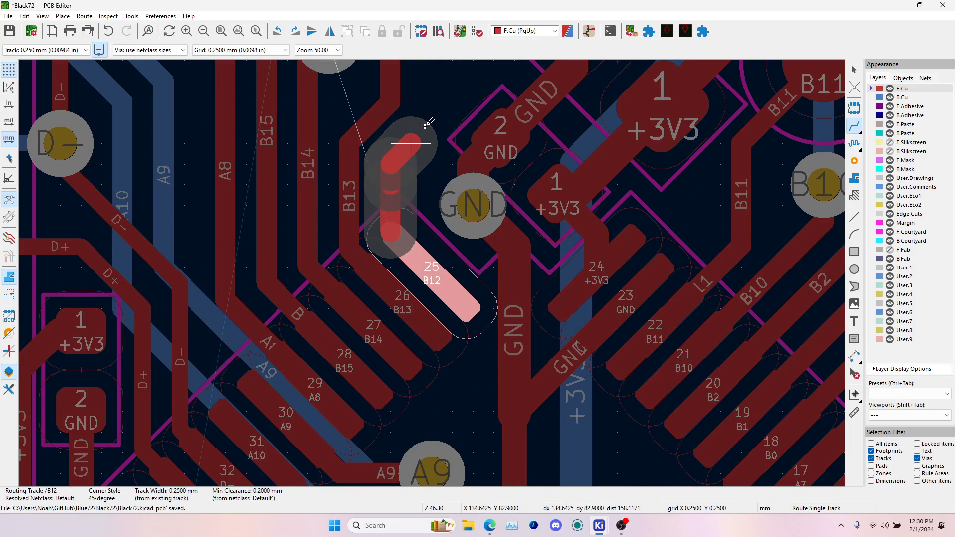
pyautogui.moveTo(426, 124); pyautogui.dragTo(427, 273, button='middle')
pyautogui.press('v')
pyautogui.click(448, 207)
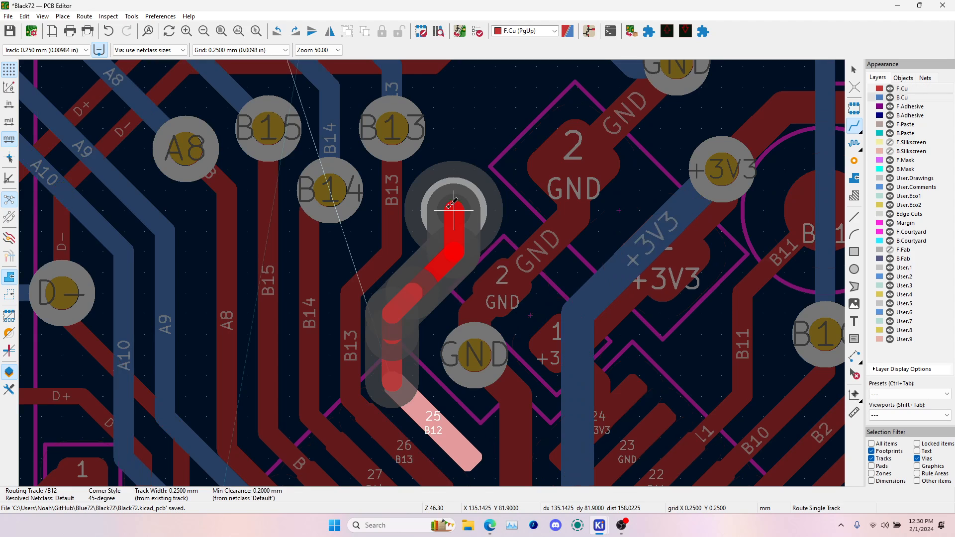
# - Route B12 on B.Cu from its via alongside the B13 track to header pad 1 and end track routing
pyautogui.moveTo(452, 128); pyautogui.dragTo(477, 269, button='middle')
pyautogui.click(438, 164)
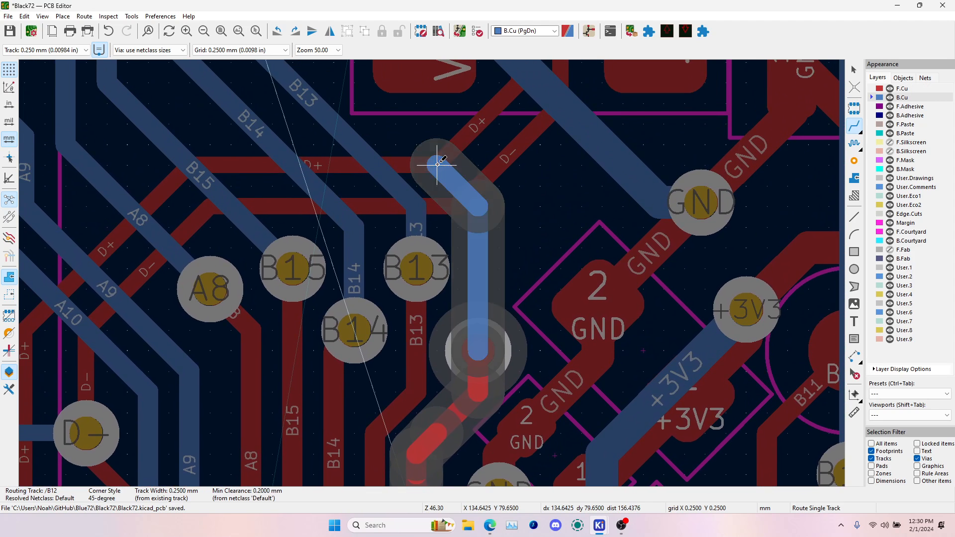
pyautogui.scroll(-5, 438, 164)
pyautogui.scroll(2, 373, 316)
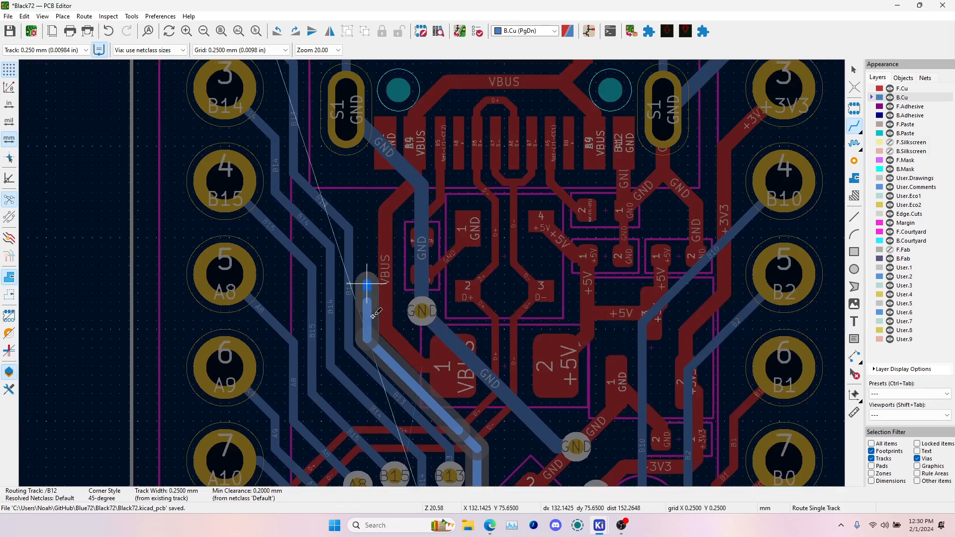
pyautogui.moveTo(373, 316); pyautogui.dragTo(379, 379, button='middle')
pyautogui.click(353, 286)
pyautogui.click(325, 203)
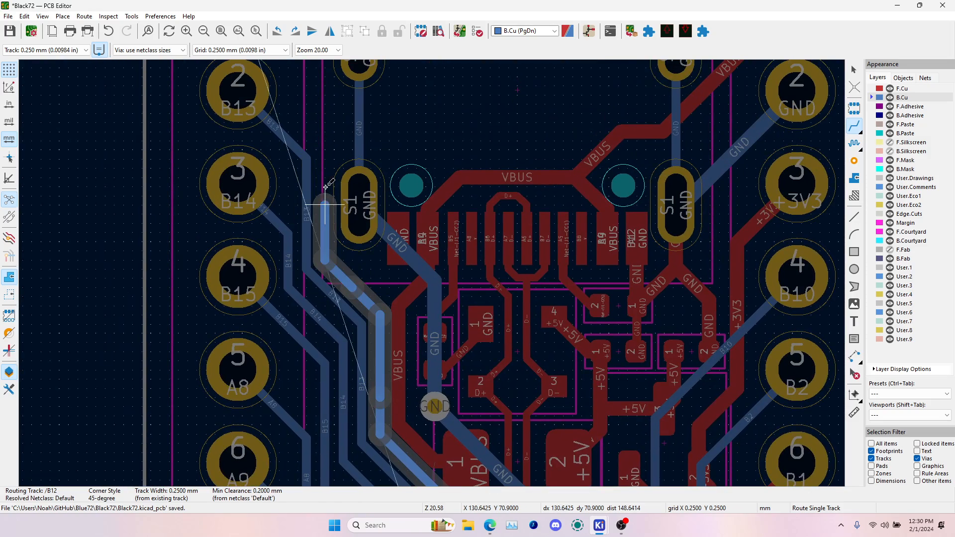
pyautogui.moveTo(320, 95); pyautogui.dragTo(352, 343, button='middle')
pyautogui.click(269, 251)
pyautogui.scroll(-4, 328, 313)
pyautogui.scroll(3, 439, 339)
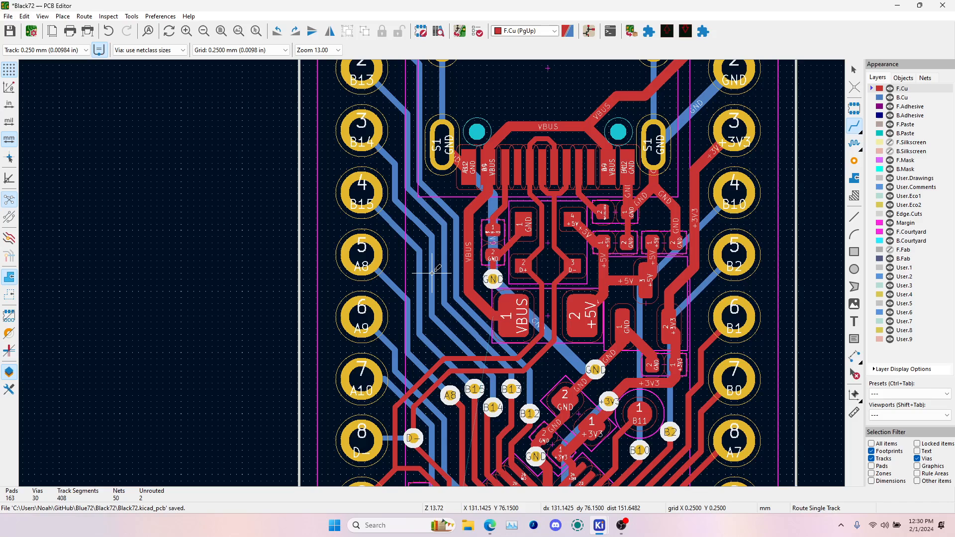
pyautogui.press('Escape')
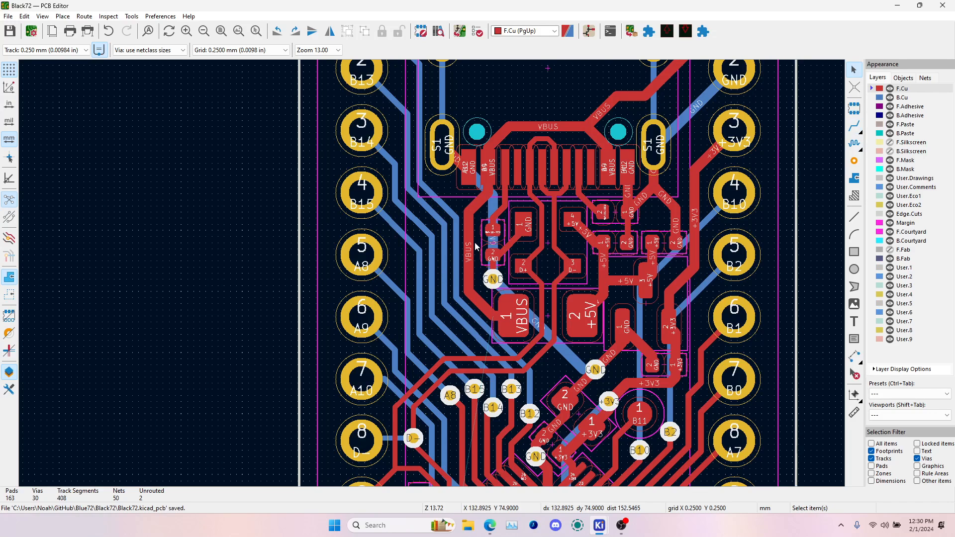
# - Try to route VBUS on F.Cu from left header pad 18 up toward the USB connector
pyautogui.scroll(-3, 516, 321)
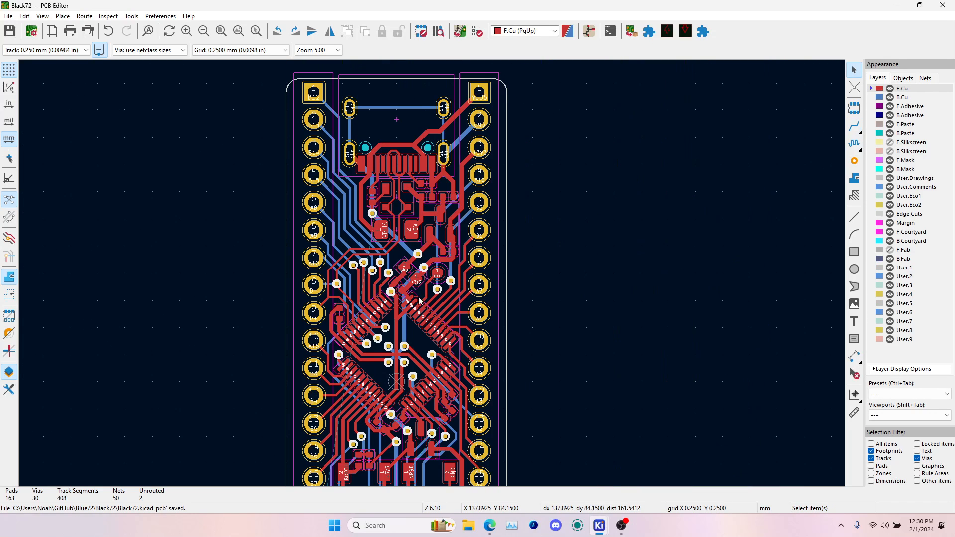
pyautogui.scroll(-2, 420, 300)
pyautogui.scroll(2, 434, 274)
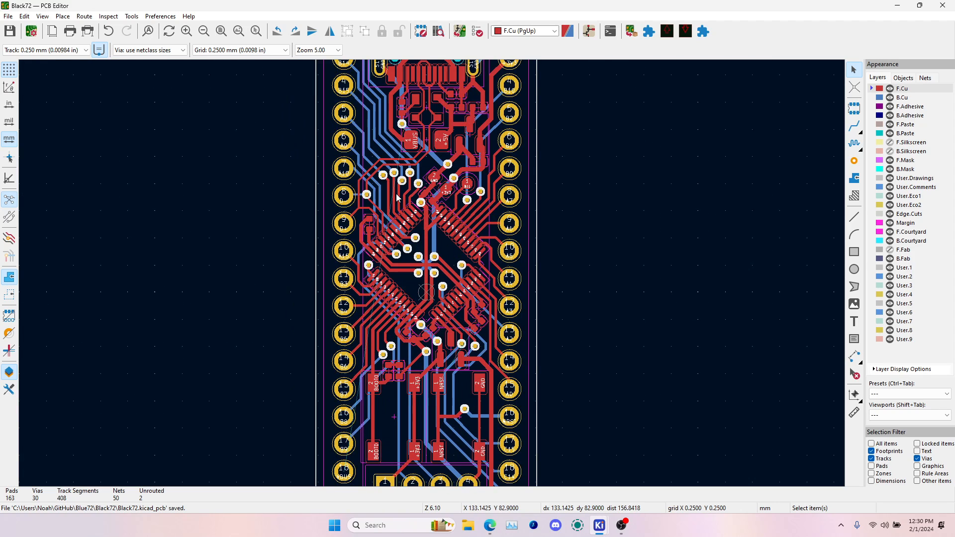
pyautogui.click(858, 129)
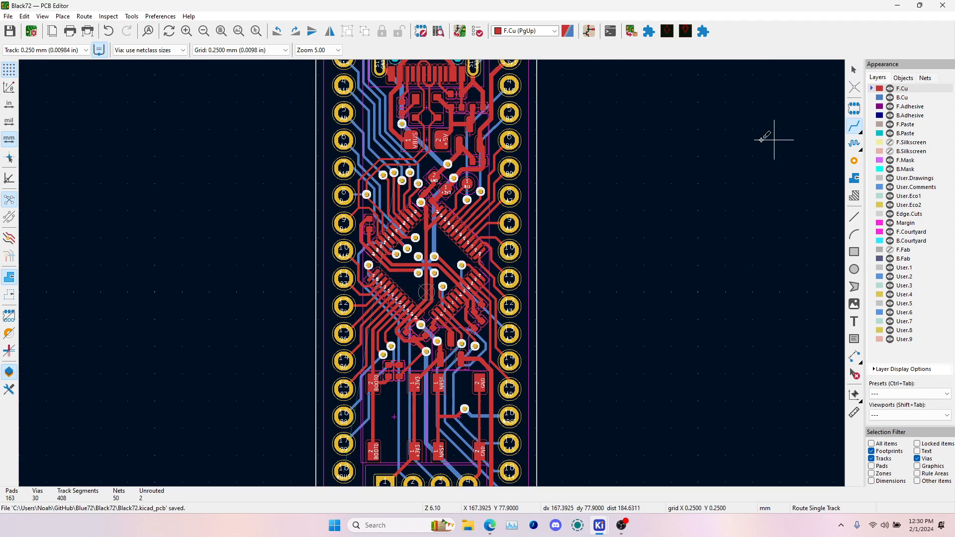
pyautogui.scroll(-2, 407, 372)
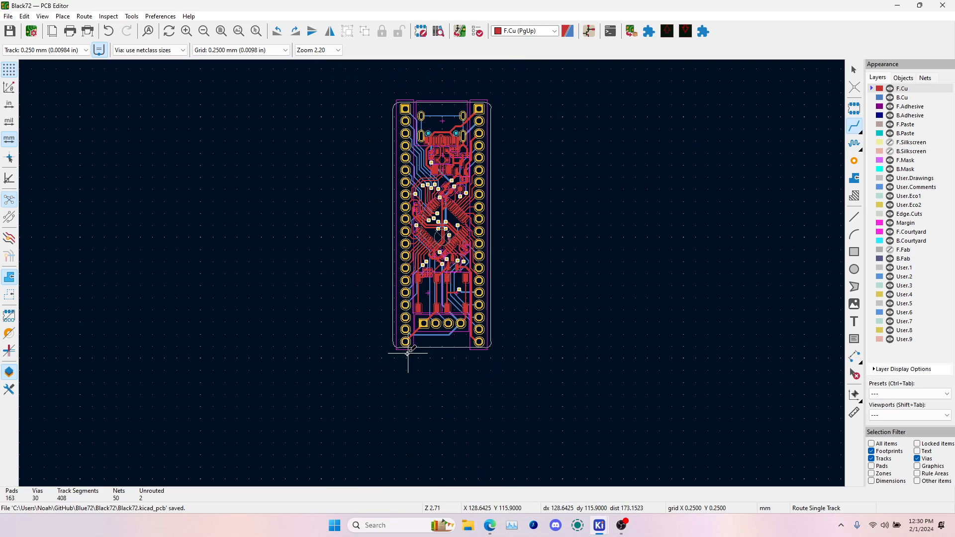
pyautogui.scroll(5, 403, 343)
pyautogui.scroll(-5, 440, 99)
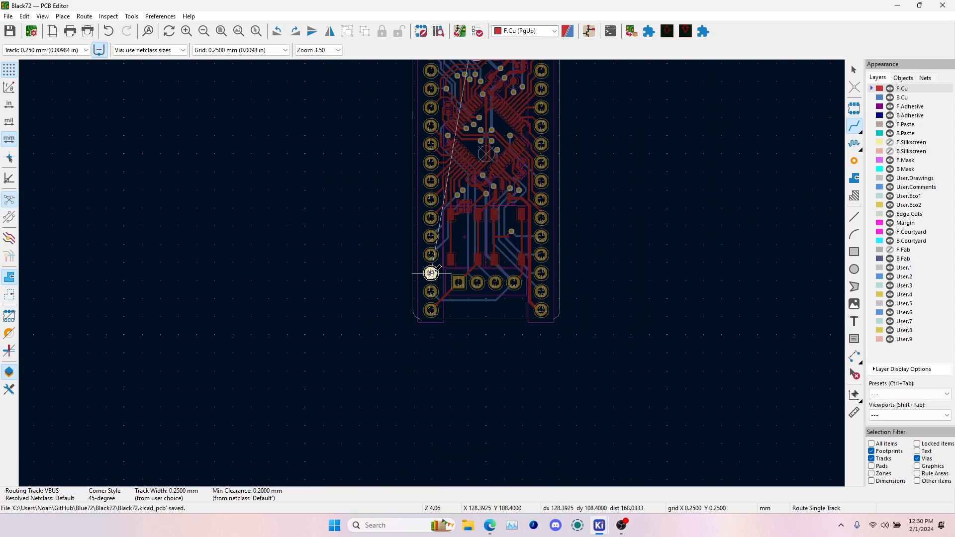
pyautogui.click(432, 89)
pyautogui.scroll(1, 447, 231)
pyautogui.click(459, 233)
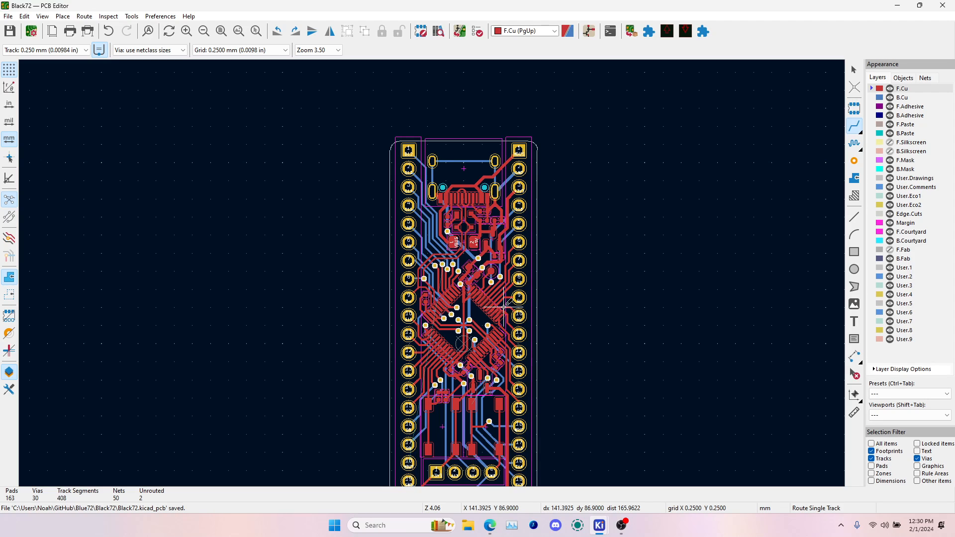
# - Make B.Cu the active layer and examine the back-side tracks from the lower header up to the USB area
pyautogui.press('pagedown')
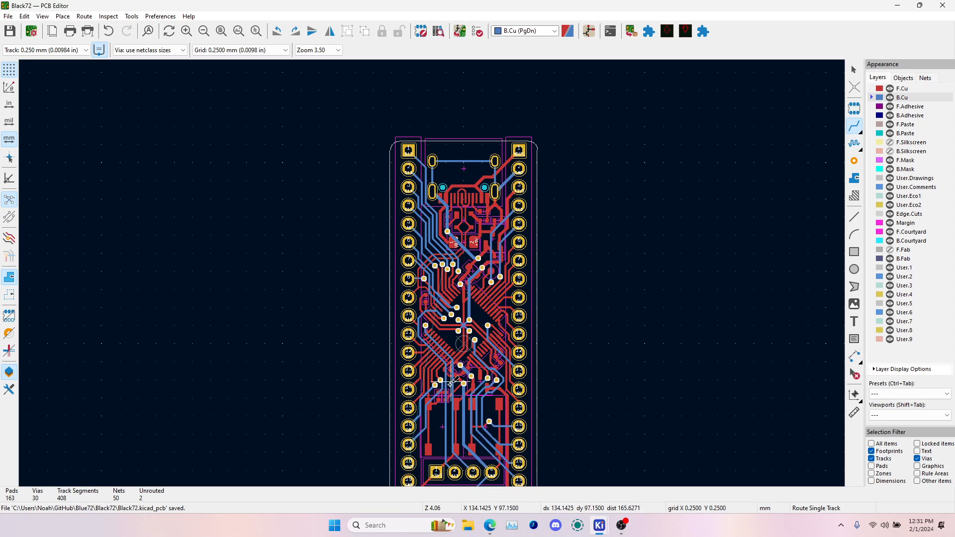
pyautogui.scroll(3, 455, 408)
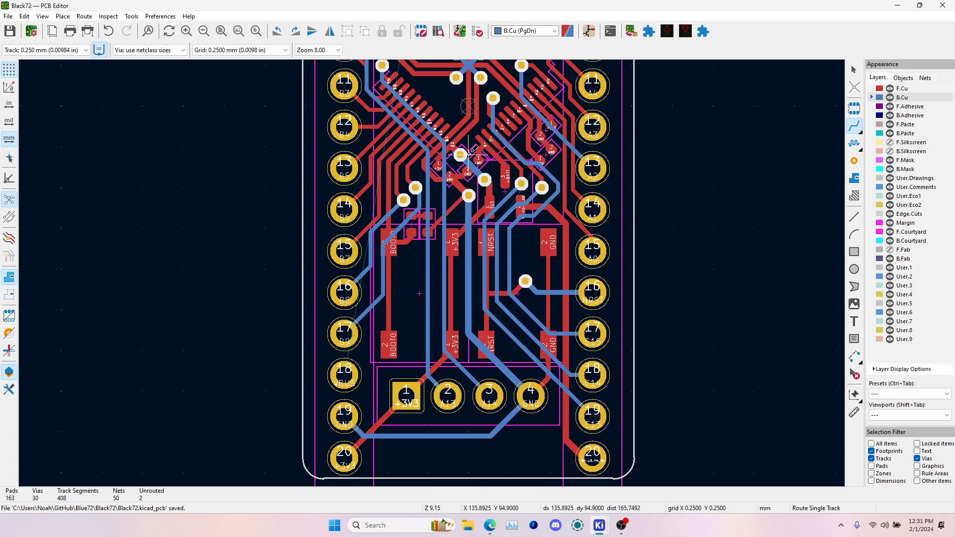
pyautogui.scroll(3, 468, 156)
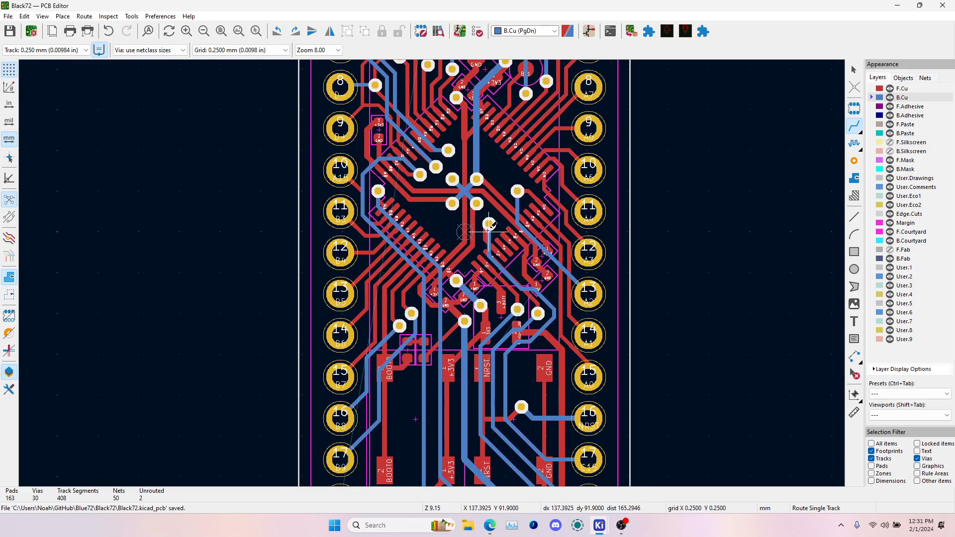
pyautogui.scroll(3, 490, 232)
pyautogui.scroll(-3, 432, 273)
pyautogui.moveTo(441, 90); pyautogui.dragTo(433, 291, button='middle')
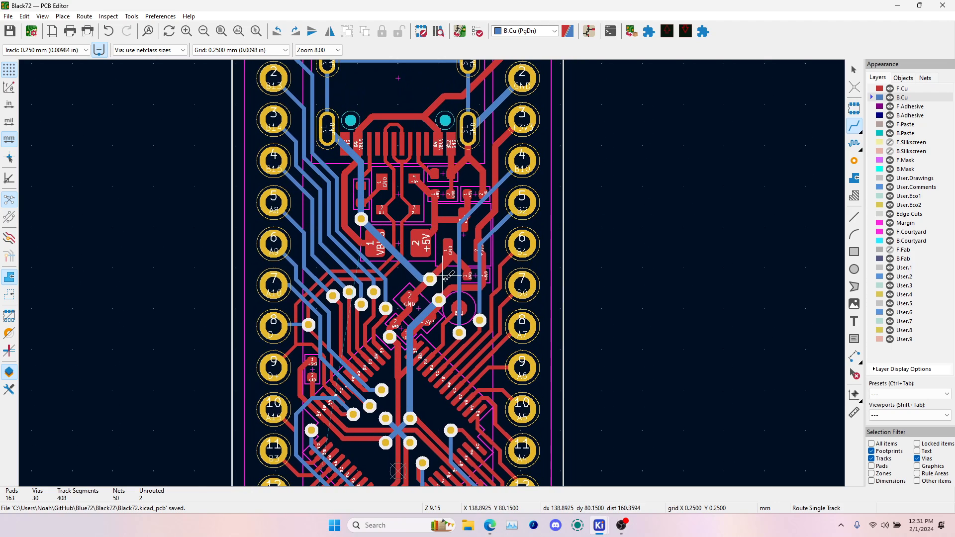
pyautogui.click(392, 221)
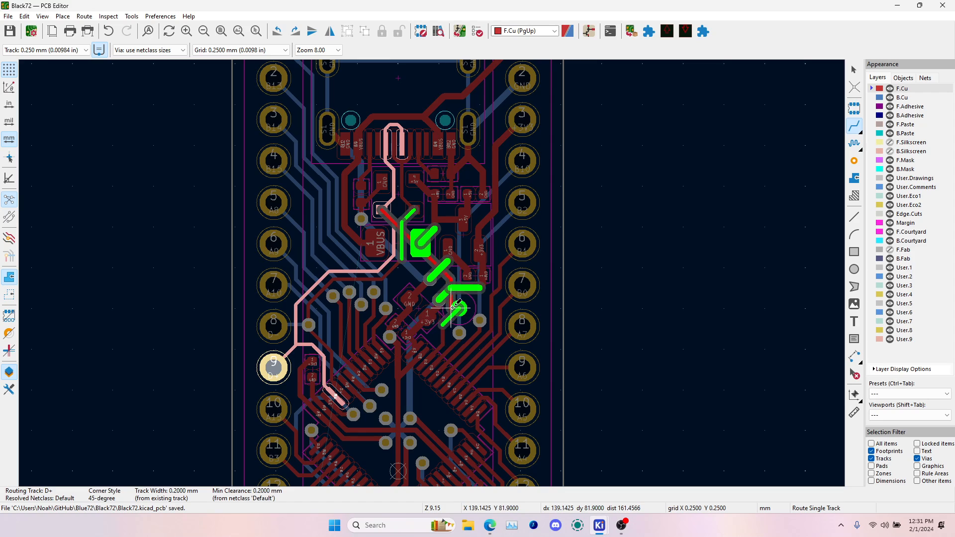
pyautogui.press('Escape')
pyautogui.scroll(2, 422, 254)
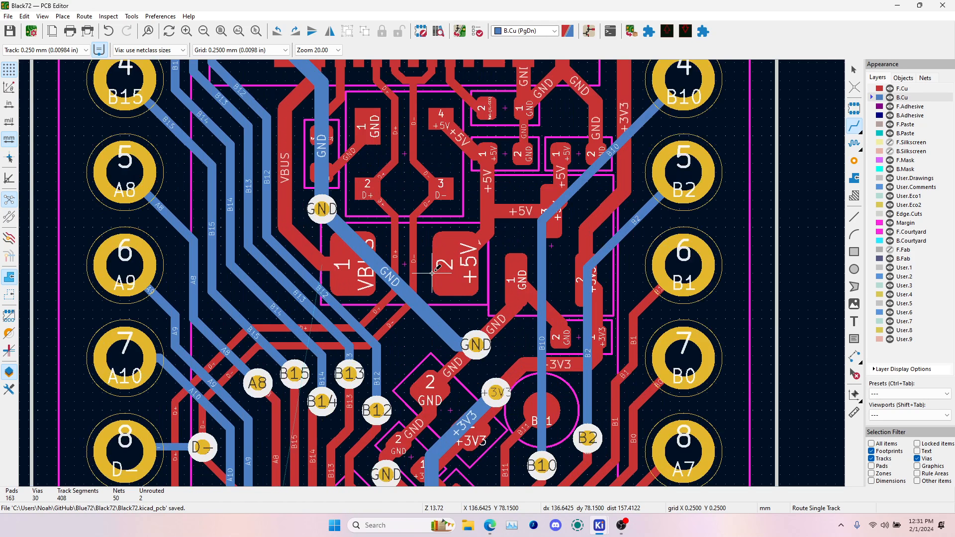
# - Reroute GND on B.Cu between the two GND vias around the VBUS and +5V pads as a 0.25 mm diagonal track
pyautogui.click(470, 343)
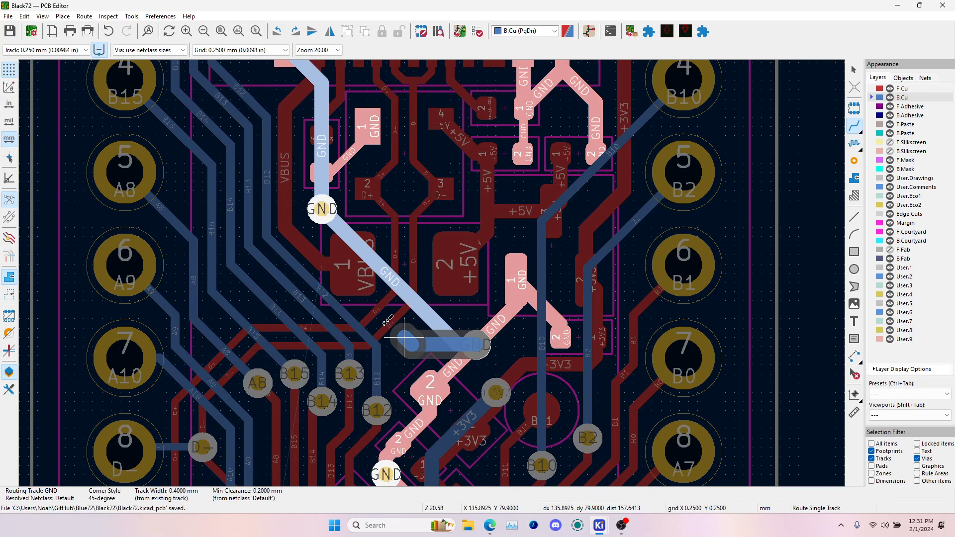
pyautogui.click(322, 210)
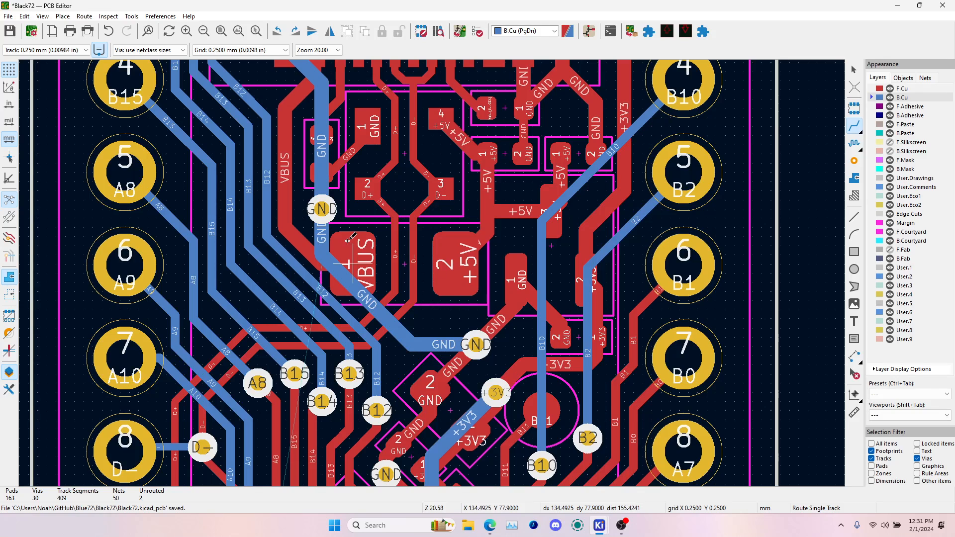
pyautogui.click(322, 209)
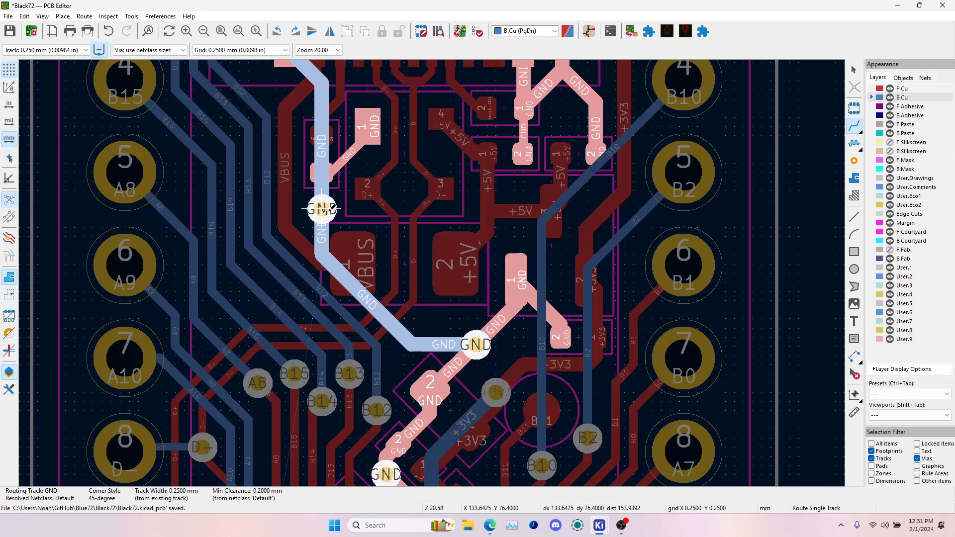
pyautogui.click(479, 341)
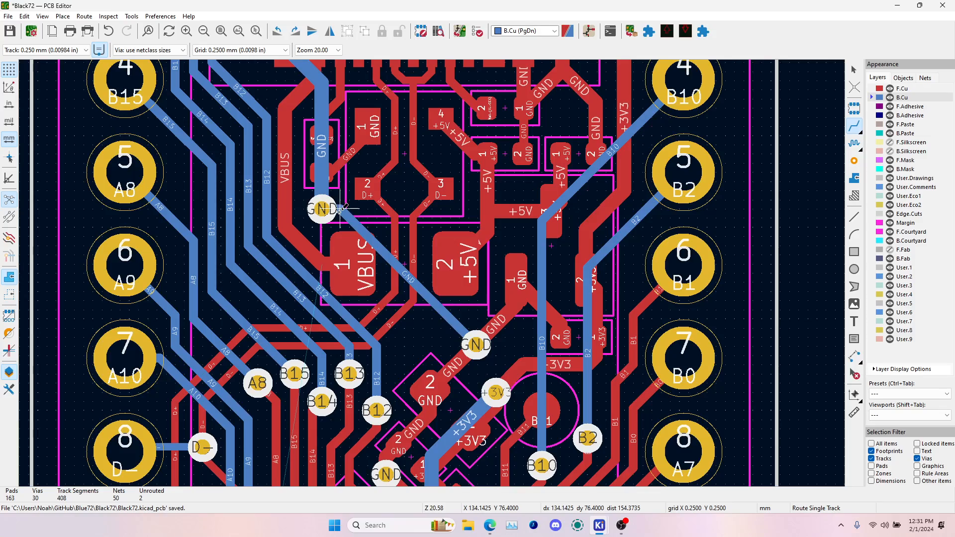
pyautogui.scroll(2, 322, 209)
pyautogui.scroll(-5, 431, 273)
pyautogui.scroll(5, 405, 309)
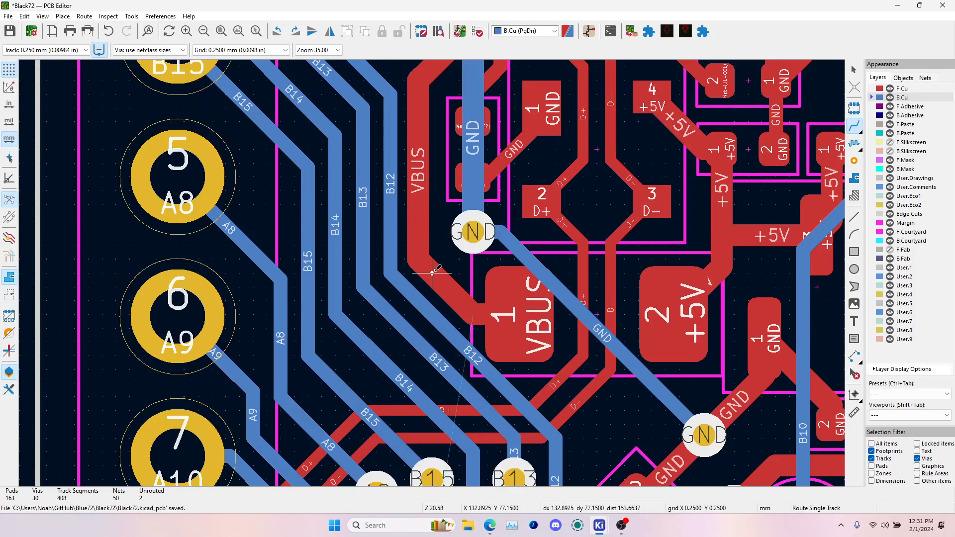
pyautogui.scroll(-2, 431, 273)
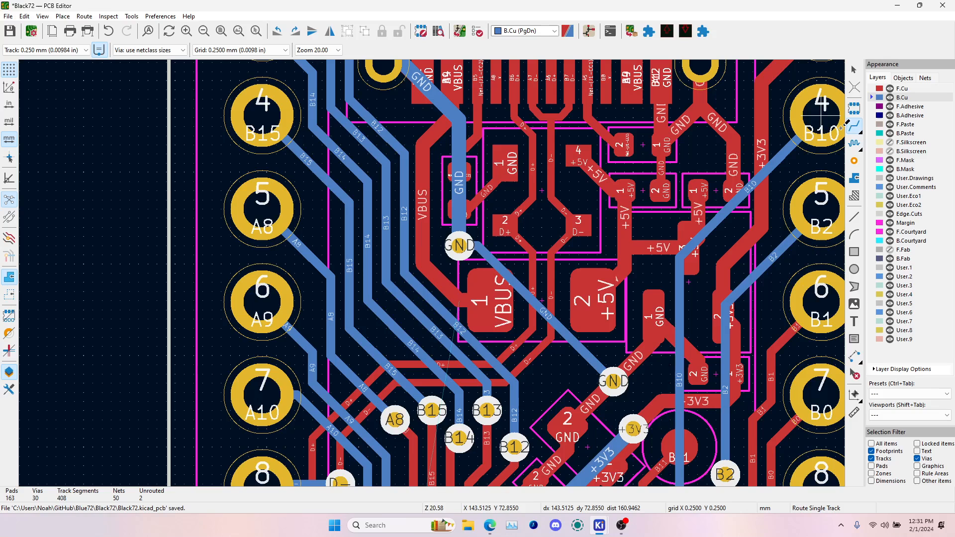
pyautogui.click(350, 316)
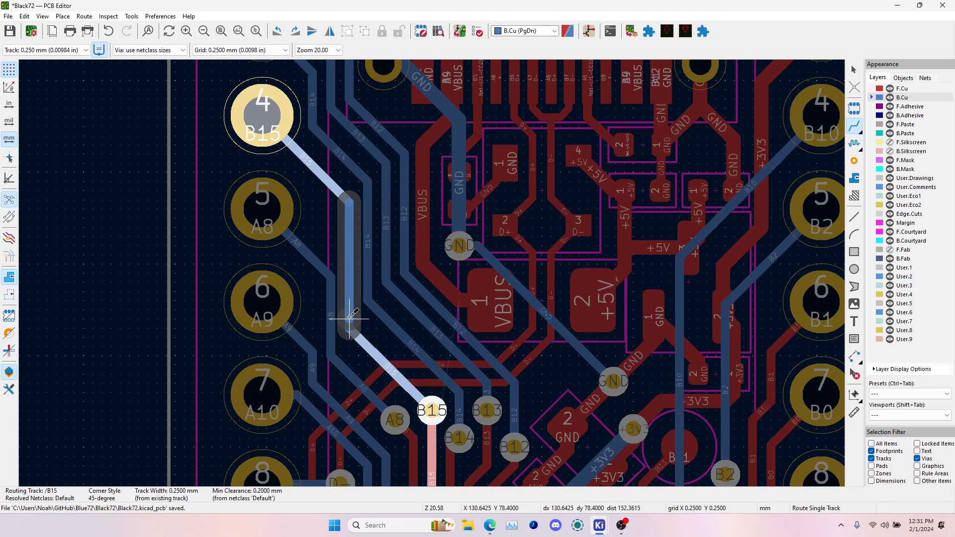
pyautogui.press('Escape')
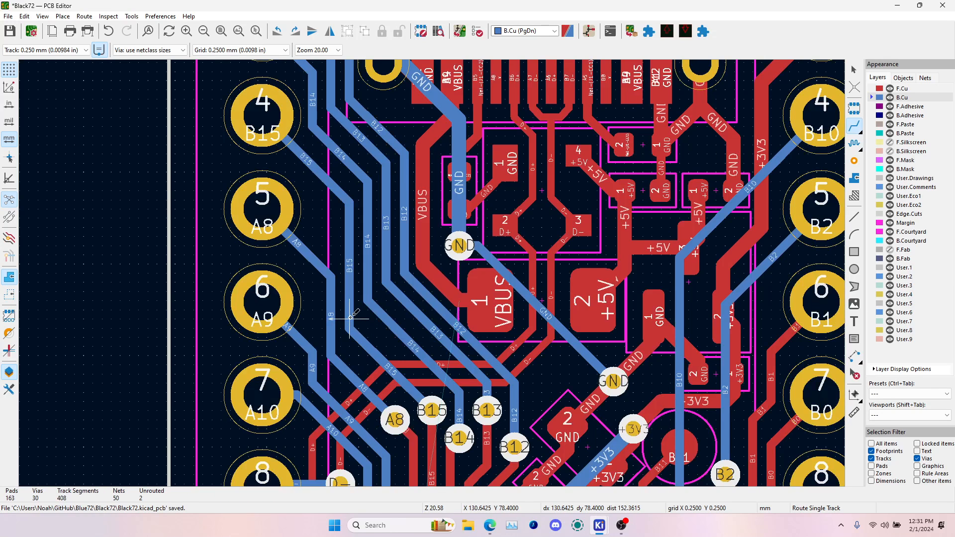
# - Reroute B15 on B.Cu from its vertical section beside the A8 track, with a short horizontal jog before its via
pyautogui.click(444, 375)
pyautogui.press('Escape')
pyautogui.click(350, 321)
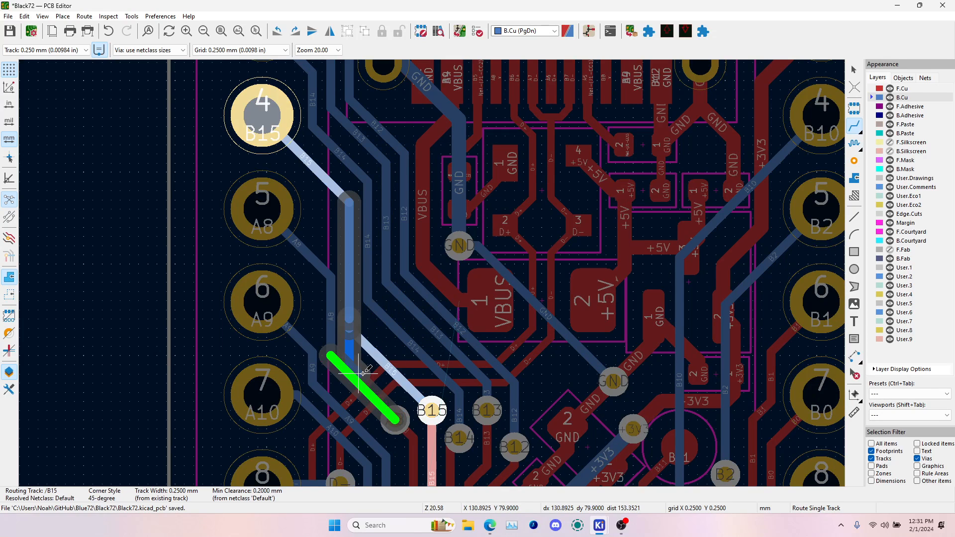
pyautogui.scroll(5, 363, 373)
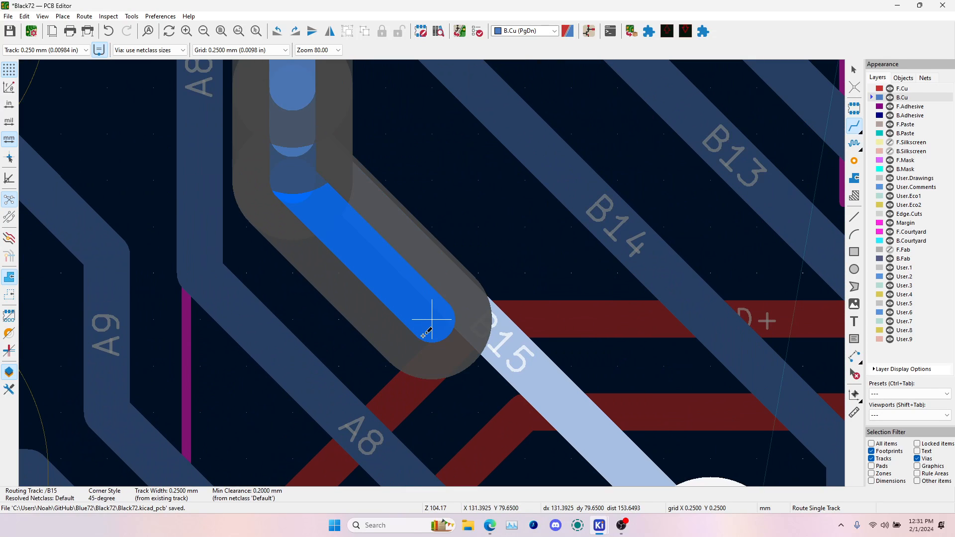
pyautogui.scroll(-4, 427, 332)
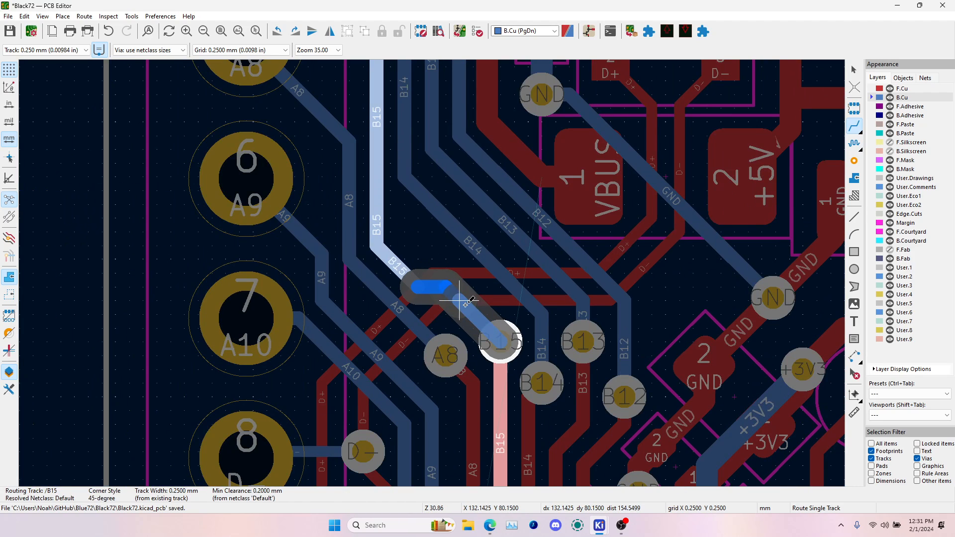
pyautogui.click(469, 314)
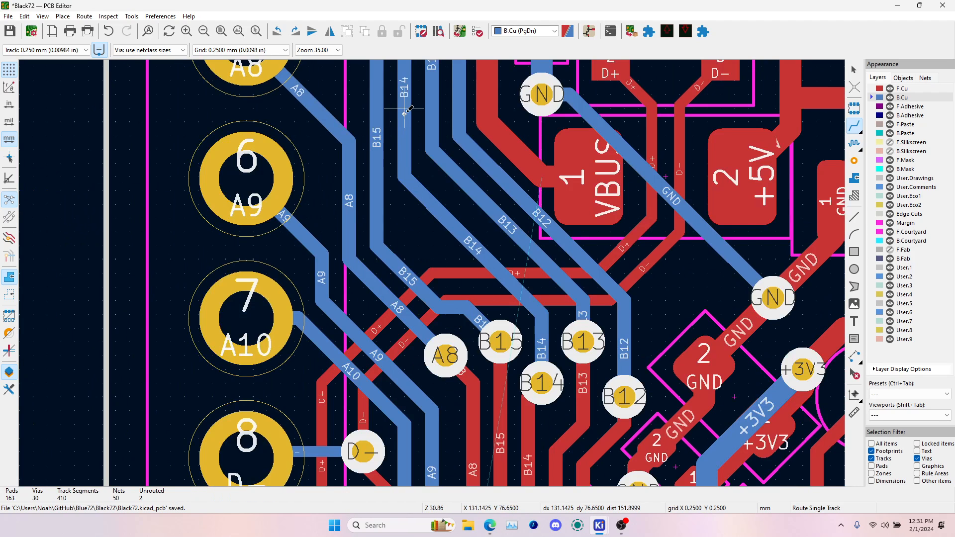
# - Reroute B14, B13 and B12 on B.Cu parallel to B15, lowering their diagonals with horizontal jogs to clear space beside the VBUS pad
pyautogui.click(404, 113)
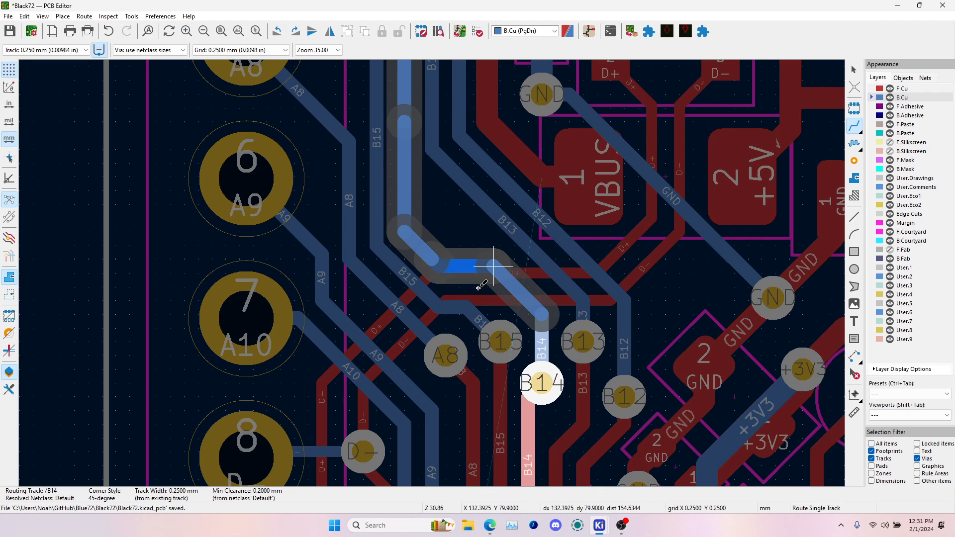
pyautogui.click(507, 277)
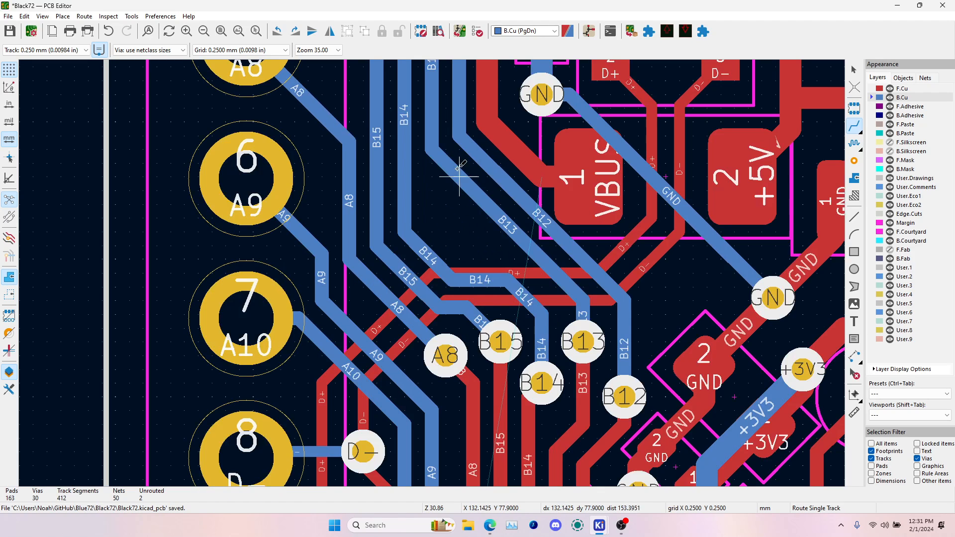
pyautogui.click(431, 121)
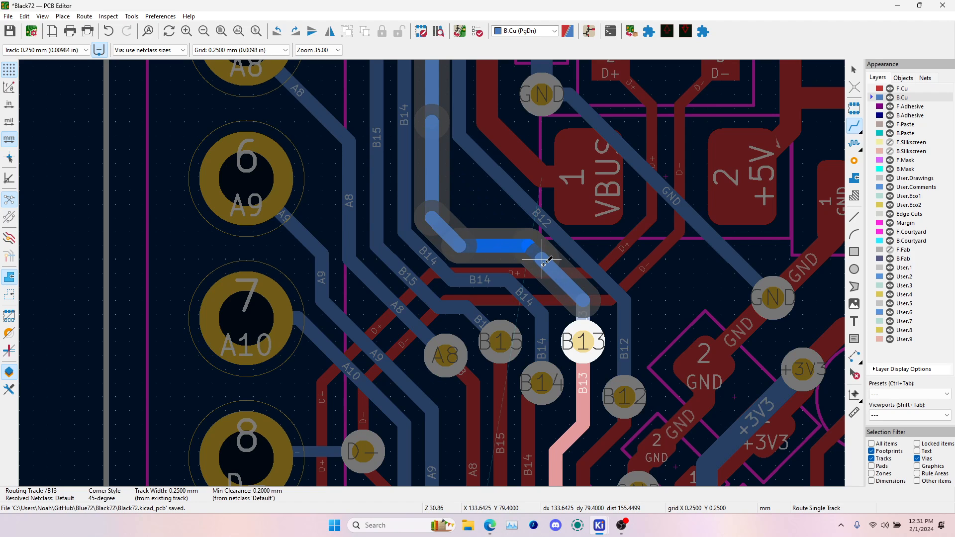
pyautogui.click(563, 280)
pyautogui.click(459, 109)
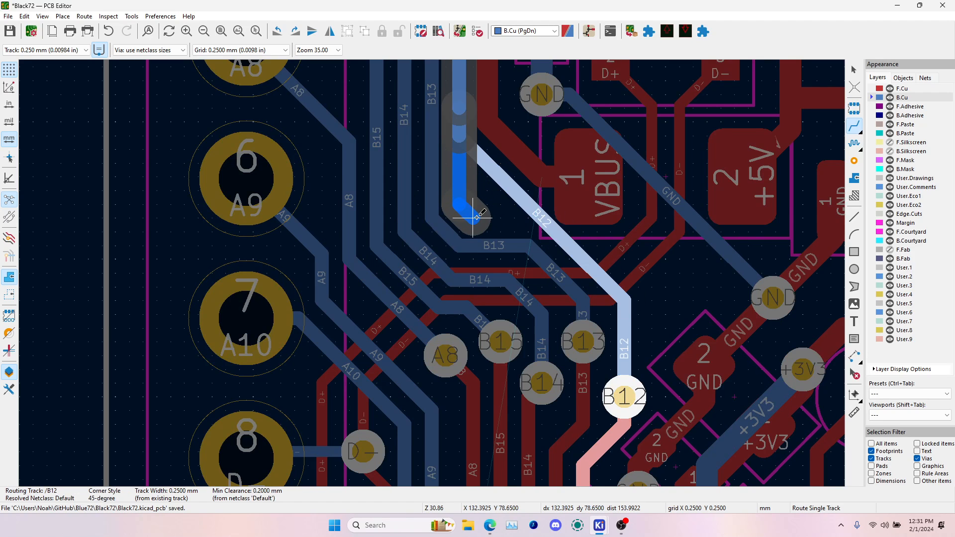
pyautogui.click(576, 246)
# - Place a through via on the VBUS track beside VBUS pad 1 and shift it 0.25 mm toward the pad
pyautogui.click(515, 152)
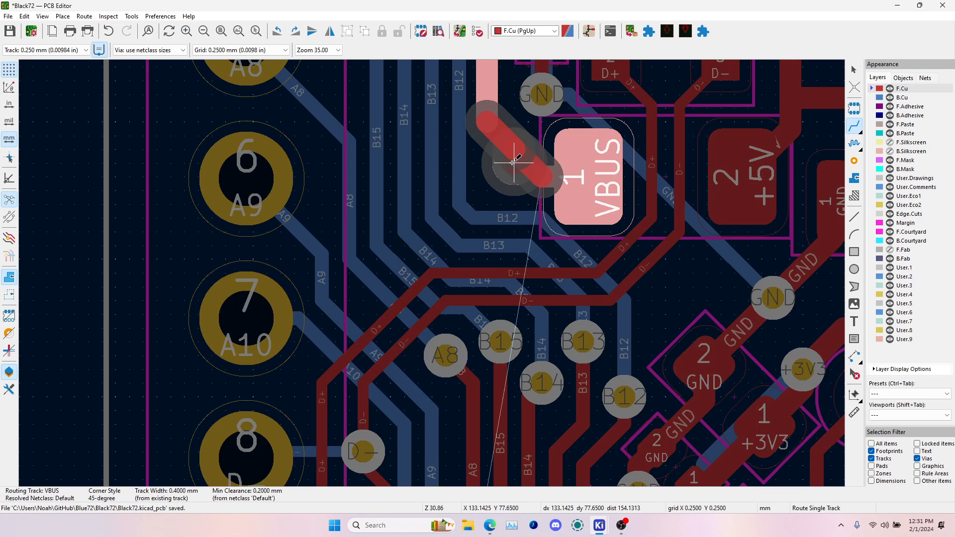
pyautogui.click(506, 164)
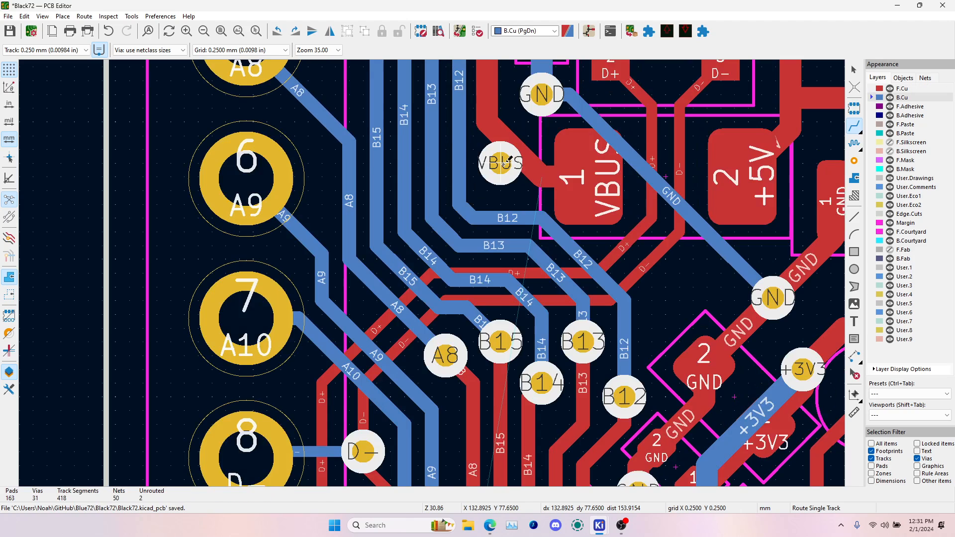
pyautogui.press('Escape')
pyautogui.click(506, 163)
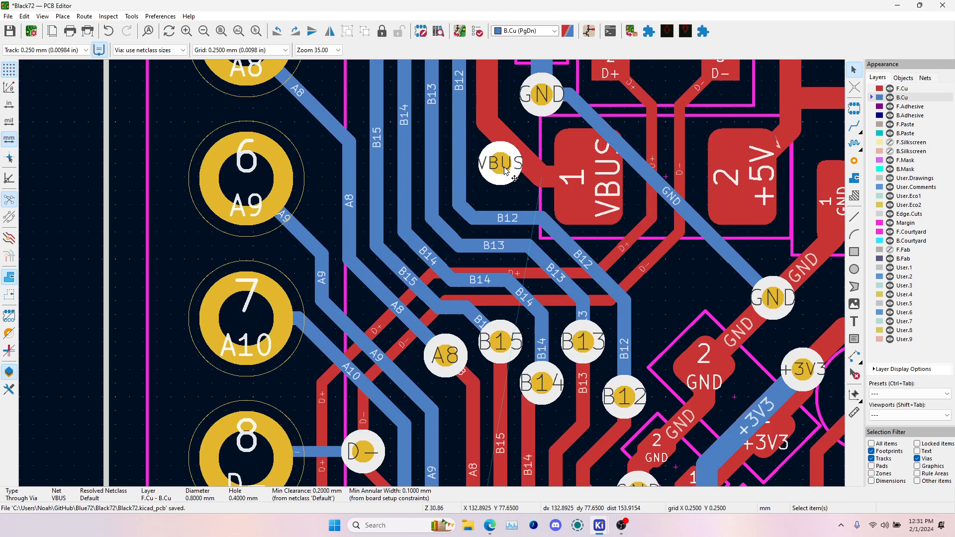
pyautogui.press('m')
pyautogui.click(503, 163)
pyautogui.press('m')
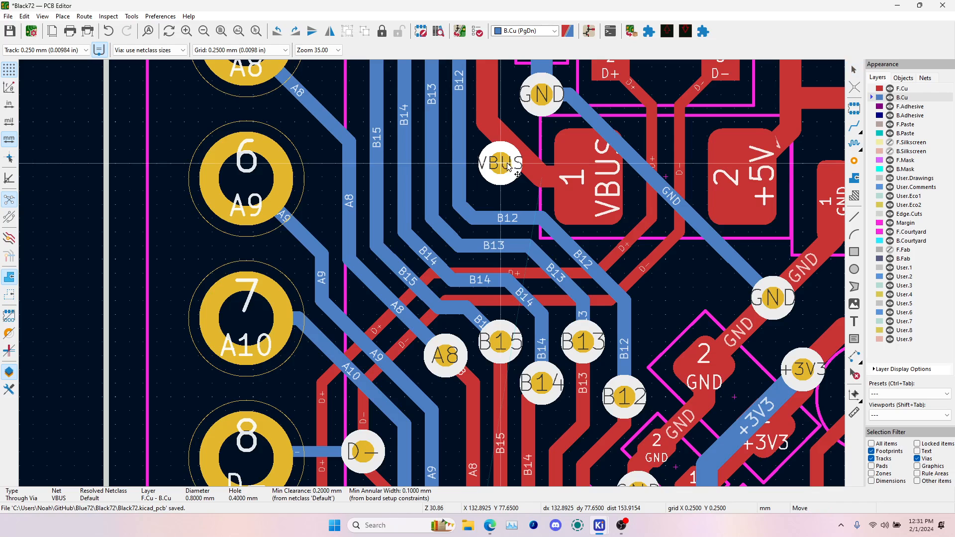
pyautogui.click(514, 164)
# - Delete the old F.Cu VBUS track segments around the new via, up to VBUS pad 1
pyautogui.press('`')
pyautogui.click(502, 135)
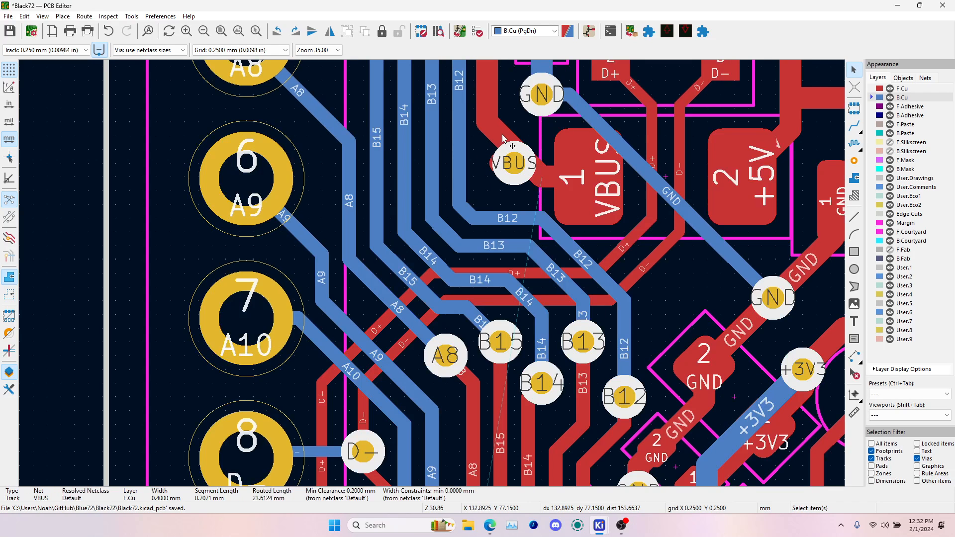
pyautogui.press('Delete')
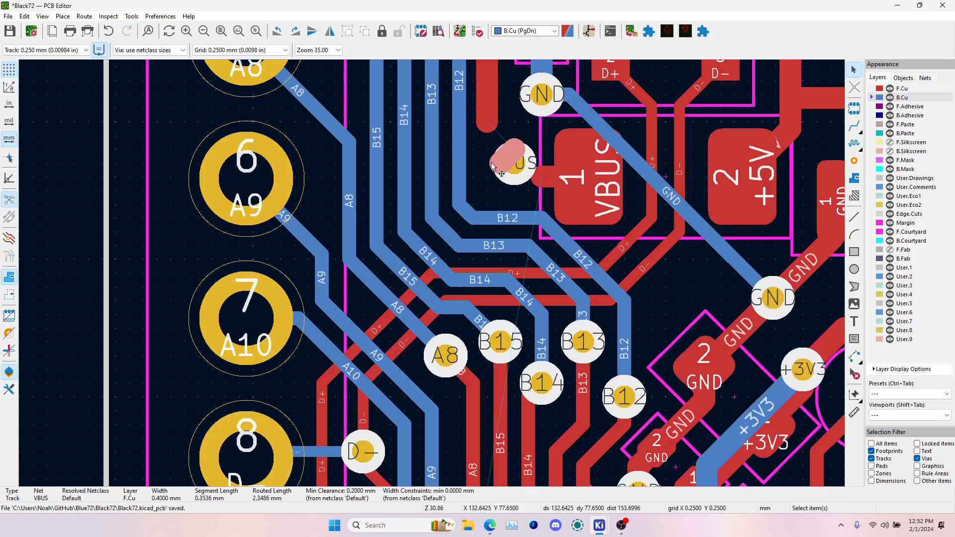
pyautogui.click(541, 177)
pyautogui.press('Delete')
# - Route VBUS on F.Cu from the open track end to the via and on into VBUS pad 1, at 0.4 mm width
pyautogui.click(854, 126)
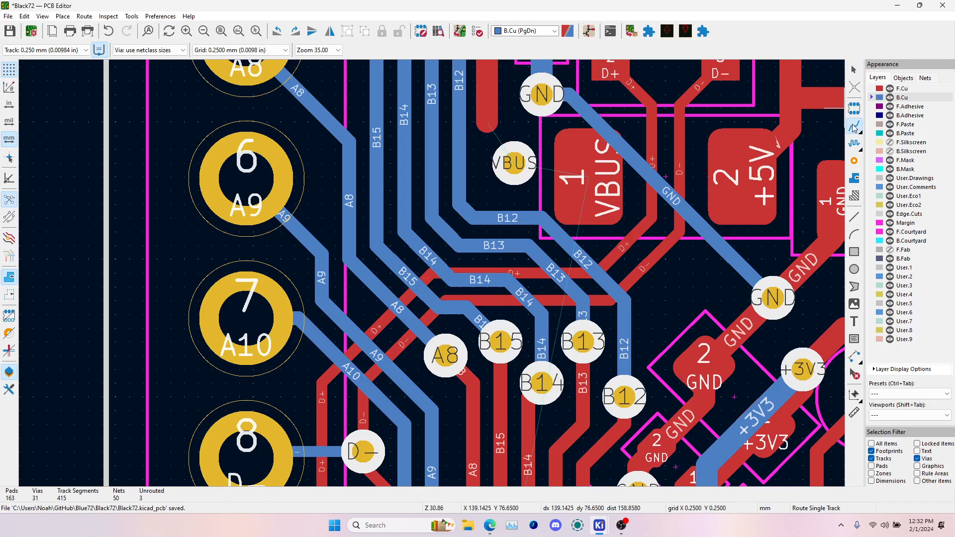
pyautogui.click(872, 89)
pyautogui.click(487, 119)
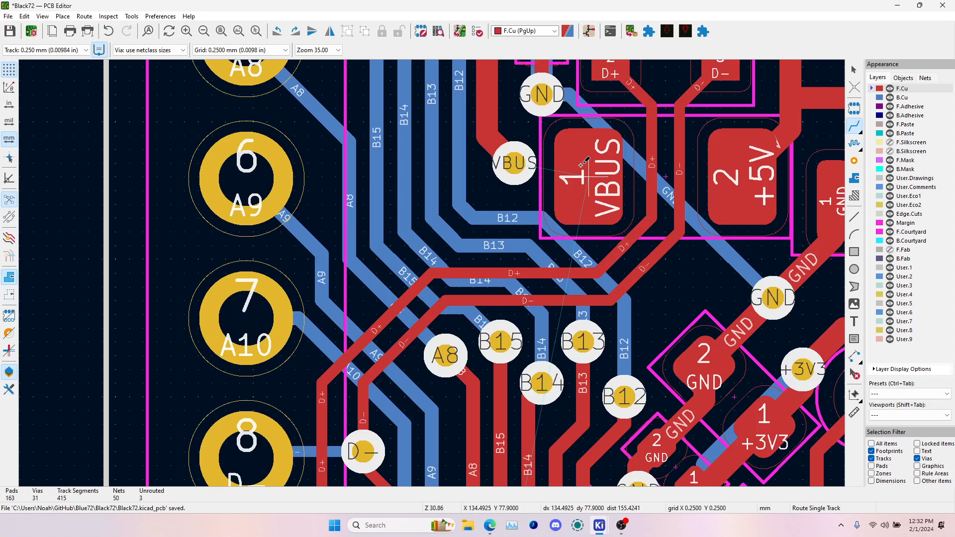
pyautogui.click(549, 174)
pyautogui.click(518, 161)
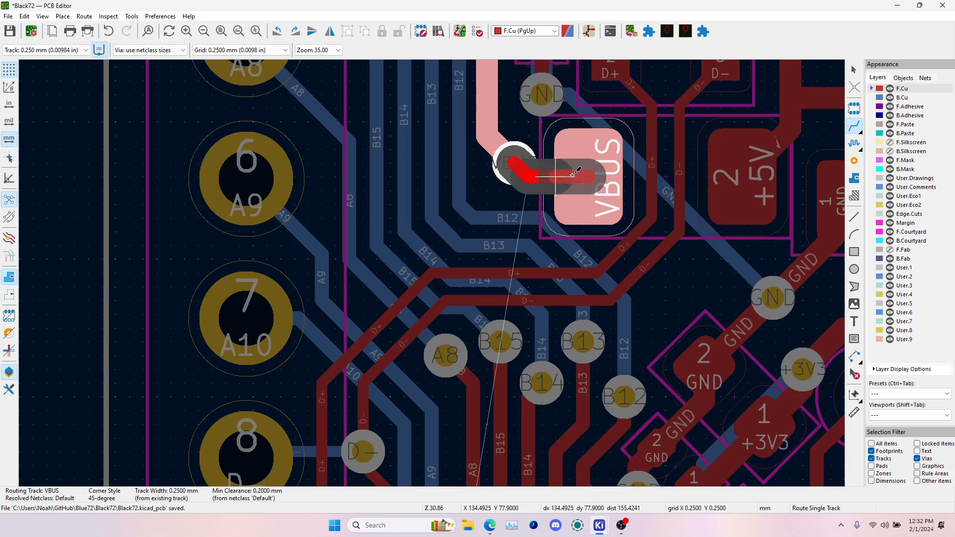
pyautogui.press('w')
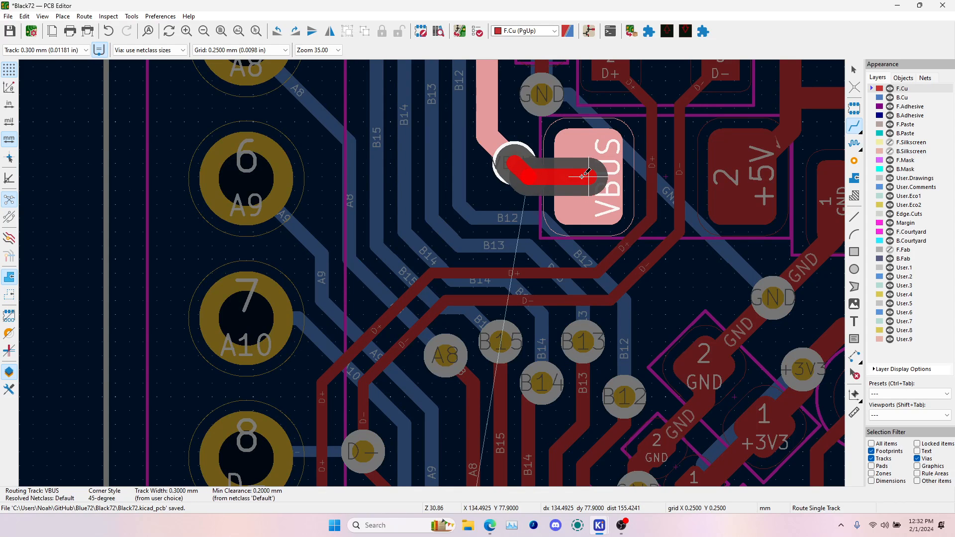
pyautogui.click(586, 175)
# - Route a 0.4 mm VBUS track on B.Cu from the via diagonally beneath VBUS pad 1 toward the microcontroller
pyautogui.press('pagedown')
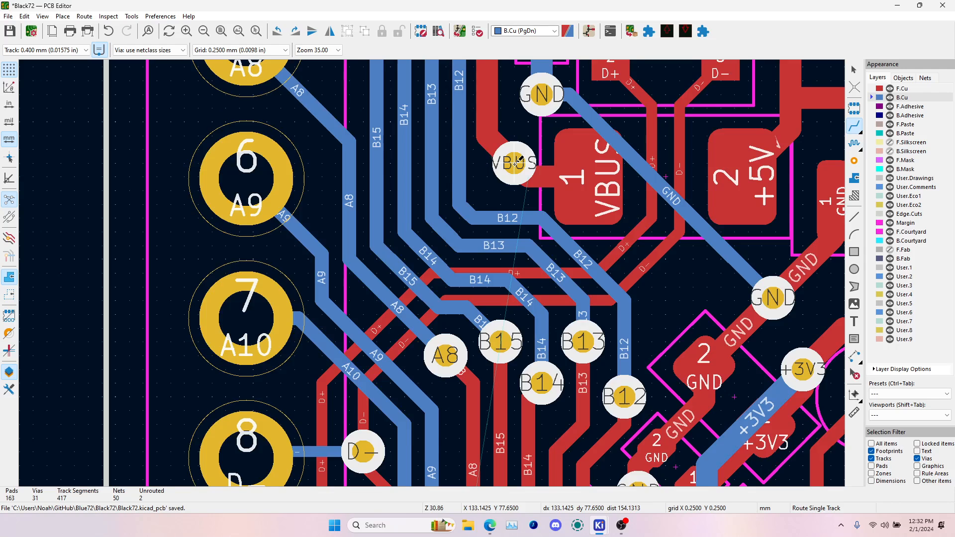
pyautogui.click(518, 161)
pyautogui.scroll(2, 619, 214)
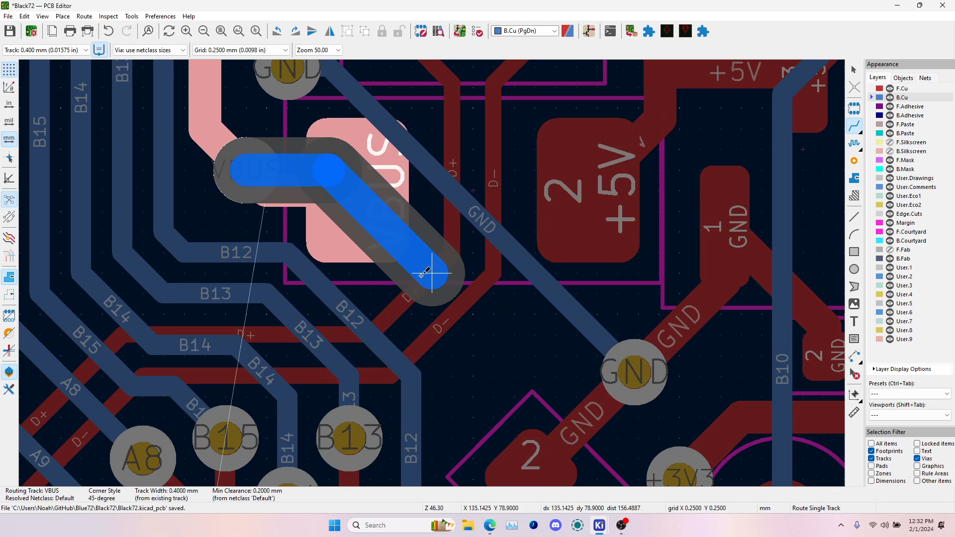
pyautogui.scroll(-3, 422, 268)
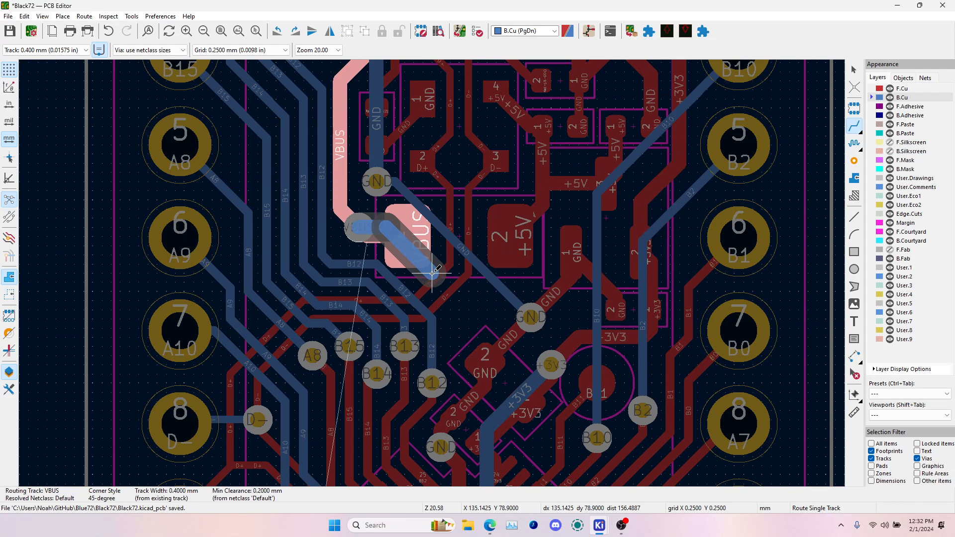
pyautogui.doubleClick(460, 294)
# - Reroute the diagonal GND track on B.Cu between the two GND vias at 0.4 mm width
pyautogui.click(377, 182)
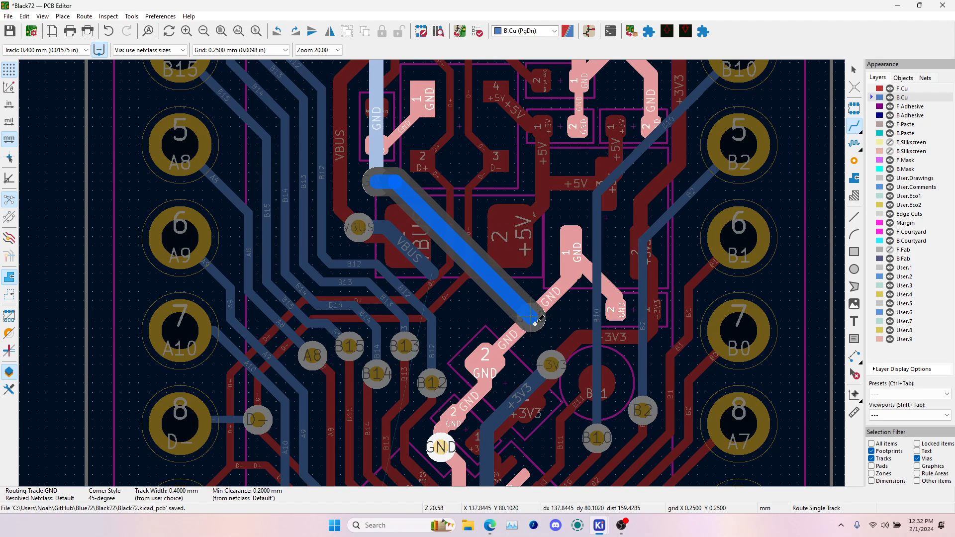
pyautogui.hotkey('shift', 'w')
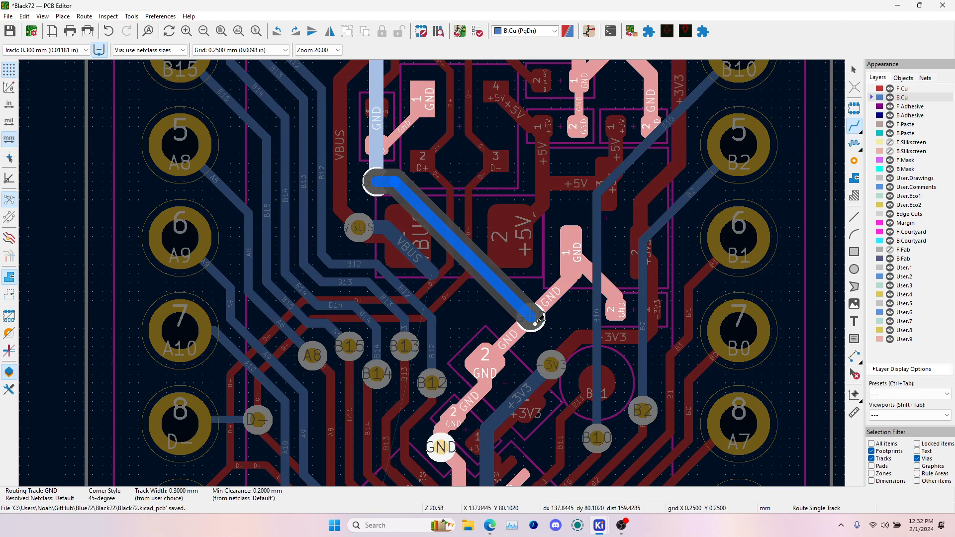
pyautogui.press('w')
pyautogui.click(531, 317)
pyautogui.click(432, 273)
pyautogui.scroll(-1, 478, 344)
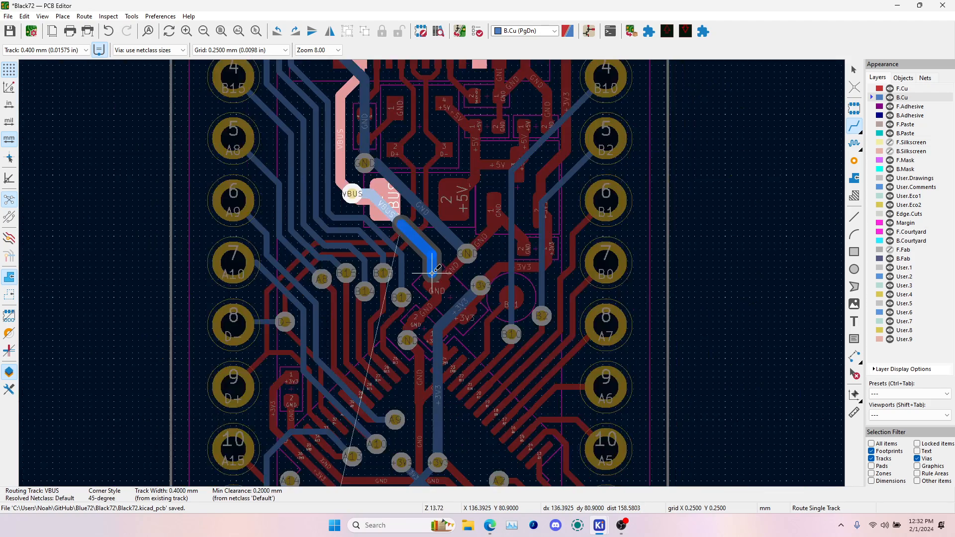
pyautogui.scroll(-3, 432, 273)
pyautogui.scroll(3, 432, 273)
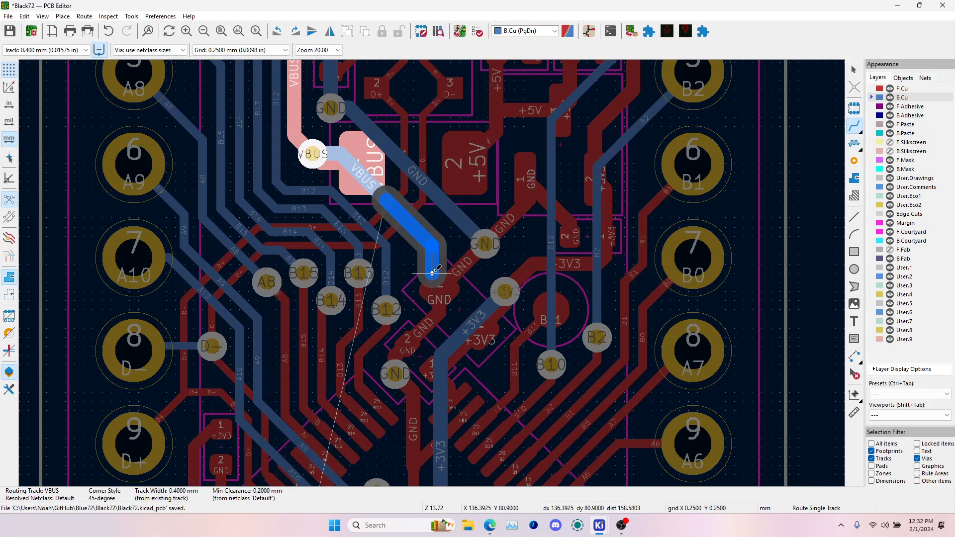
pyautogui.press('Escape')
pyautogui.press('Escape')
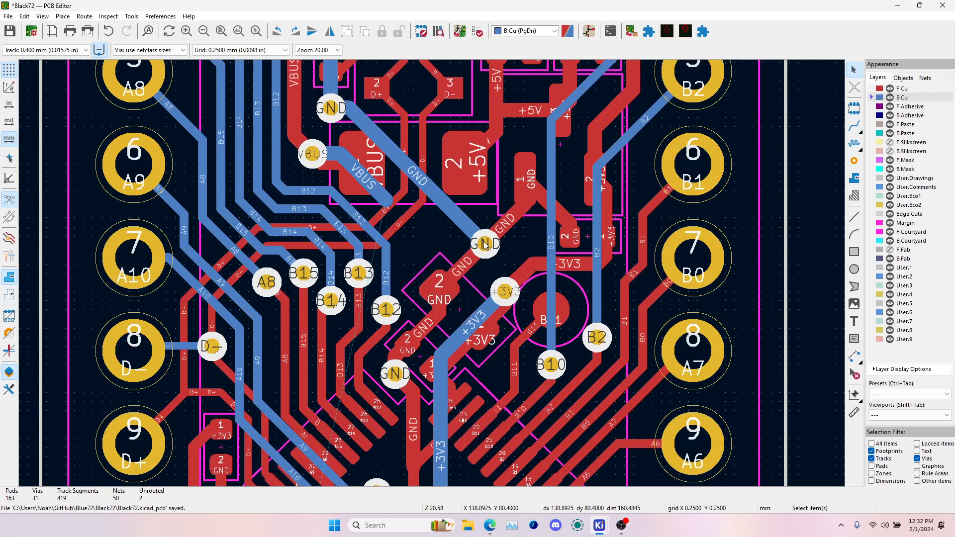
# - Examine the board from the VBUS stub past the microcontroller to left header pad 18 for a free VBUS path
pyautogui.moveTo(510, 346); pyautogui.dragTo(520, 116, button='middle')
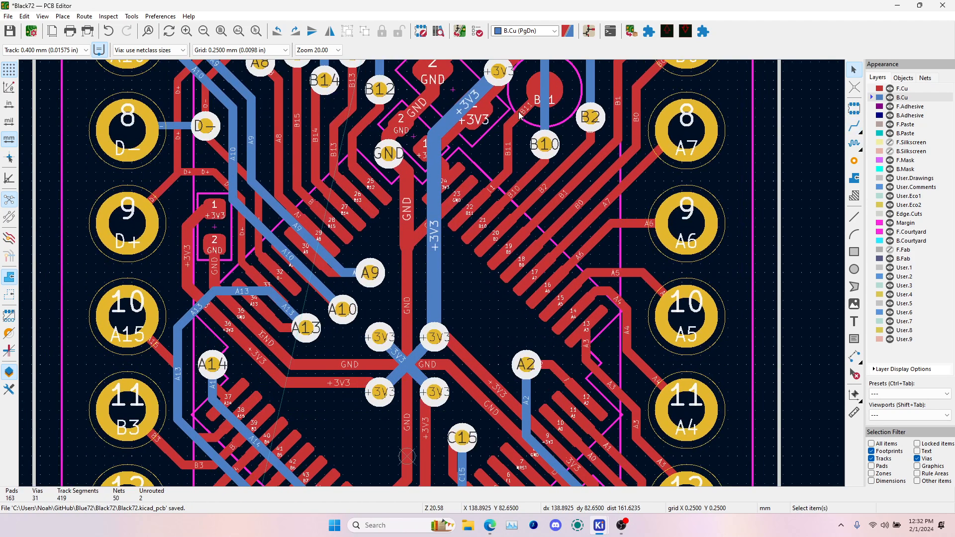
pyautogui.moveTo(480, 312); pyautogui.dragTo(475, 142, button='middle')
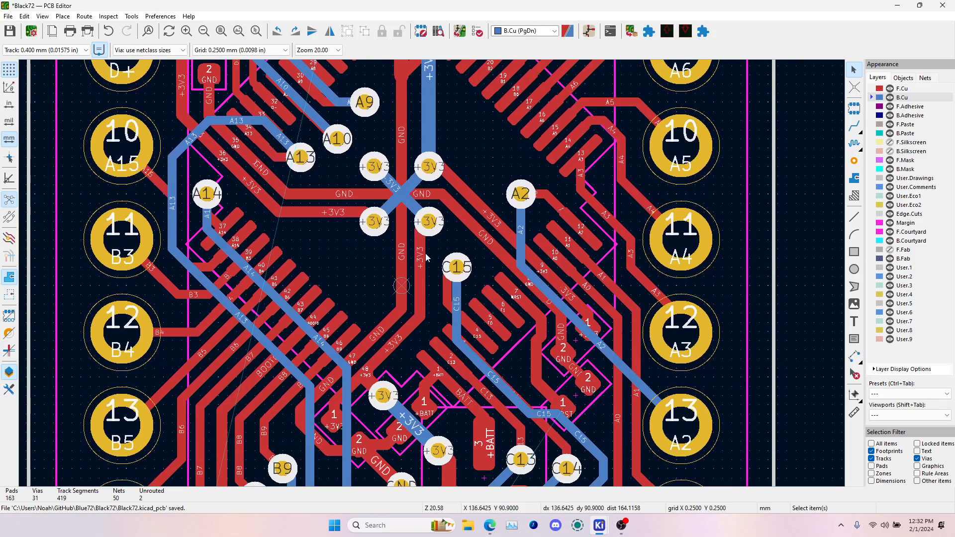
pyautogui.moveTo(422, 263); pyautogui.dragTo(497, 136, button='middle')
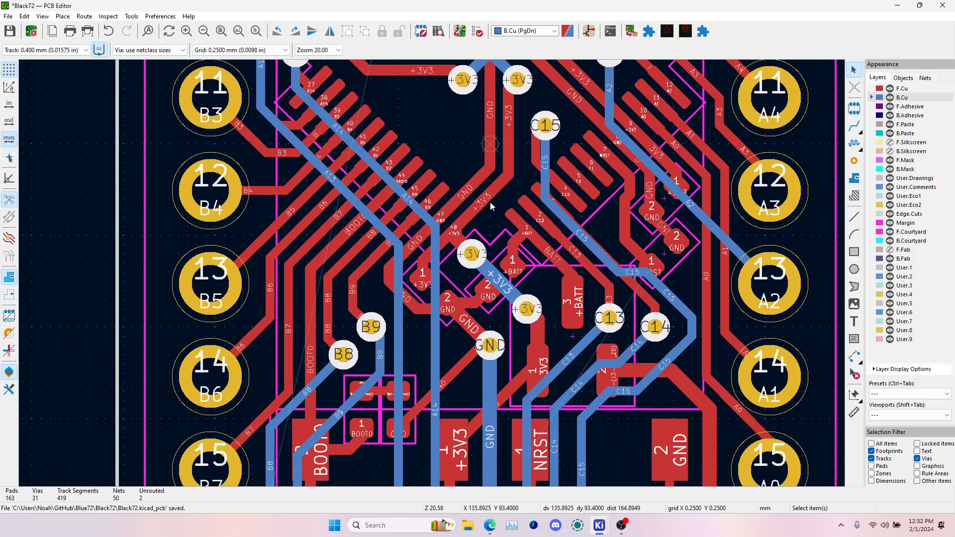
pyautogui.moveTo(497, 208); pyautogui.dragTo(495, 100, button='middle')
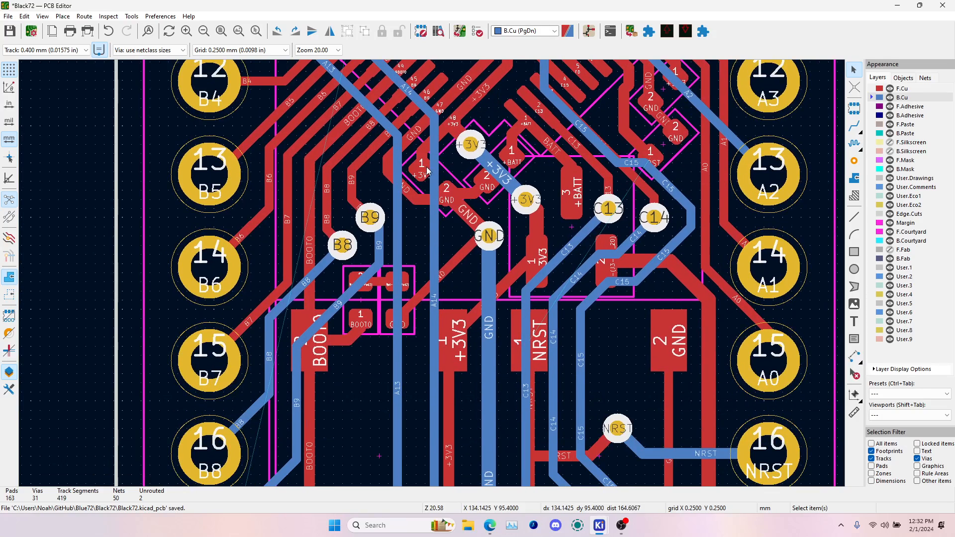
pyautogui.moveTo(427, 254); pyautogui.dragTo(432, 116, button='middle')
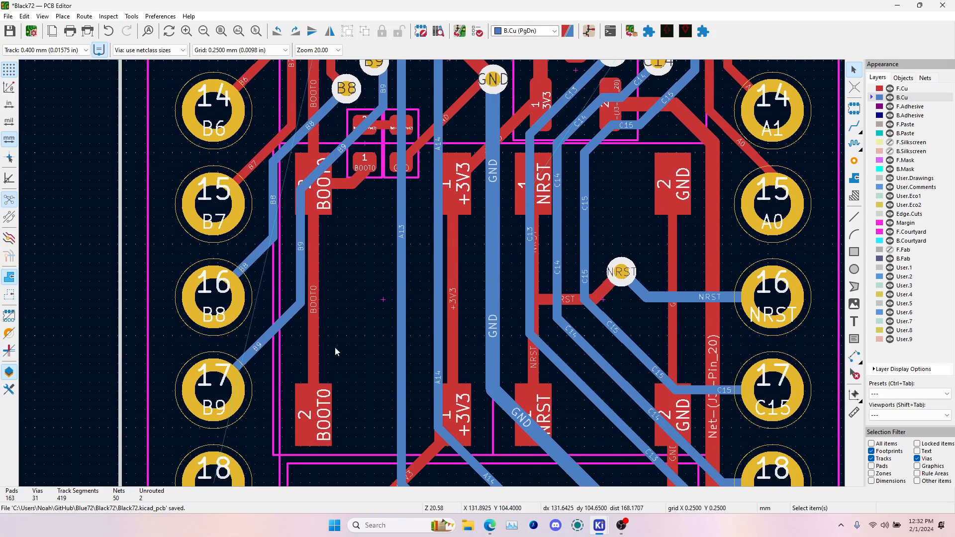
pyautogui.moveTo(335, 348); pyautogui.dragTo(402, 150, button='middle')
pyautogui.scroll(-5, 467, 148)
pyautogui.scroll(2, 470, 213)
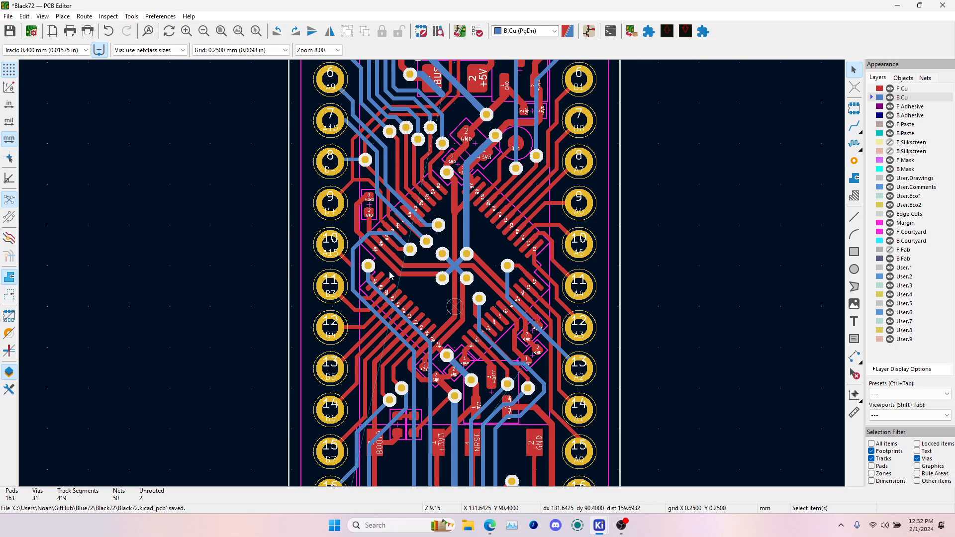
pyautogui.scroll(-2, 433, 278)
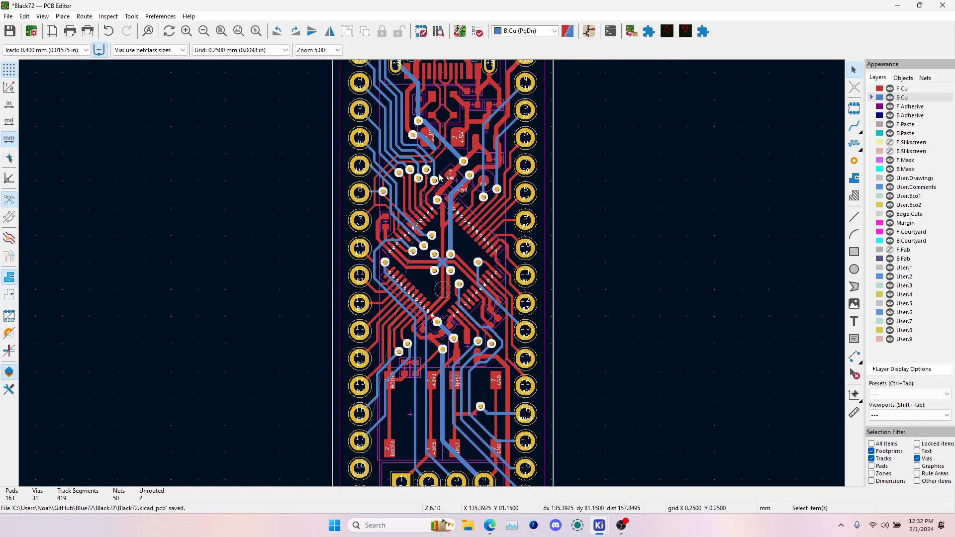
pyautogui.scroll(4, 440, 178)
# - Move the GND via below +5V pad 2 diagonally up toward that pad to free space for VBUS
pyautogui.click(854, 126)
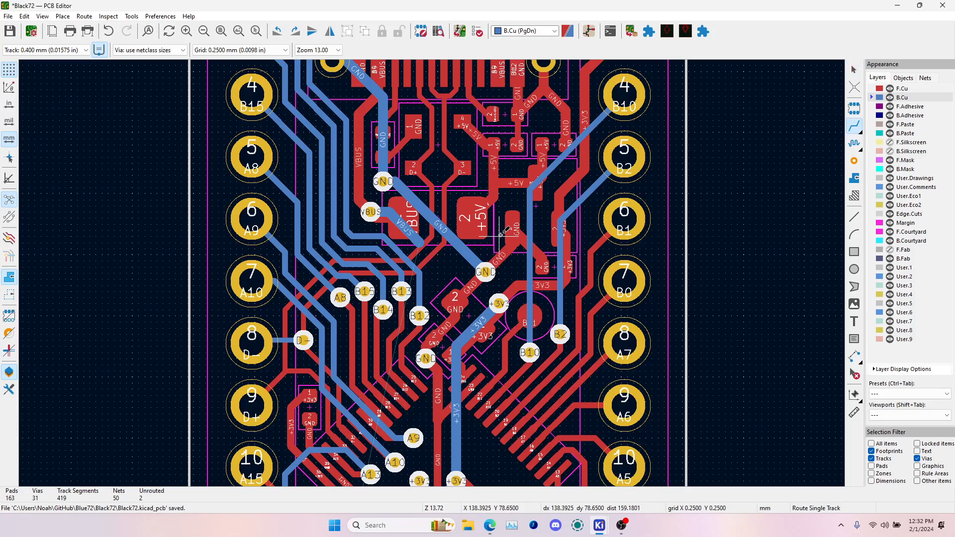
pyautogui.scroll(-1, 443, 299)
pyautogui.scroll(3, 438, 286)
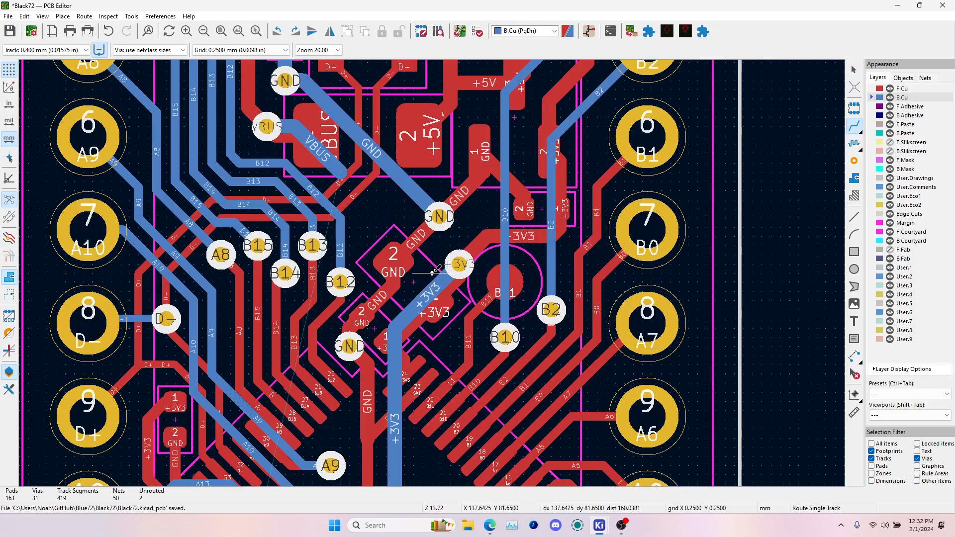
pyautogui.press('Escape')
pyautogui.click(438, 219)
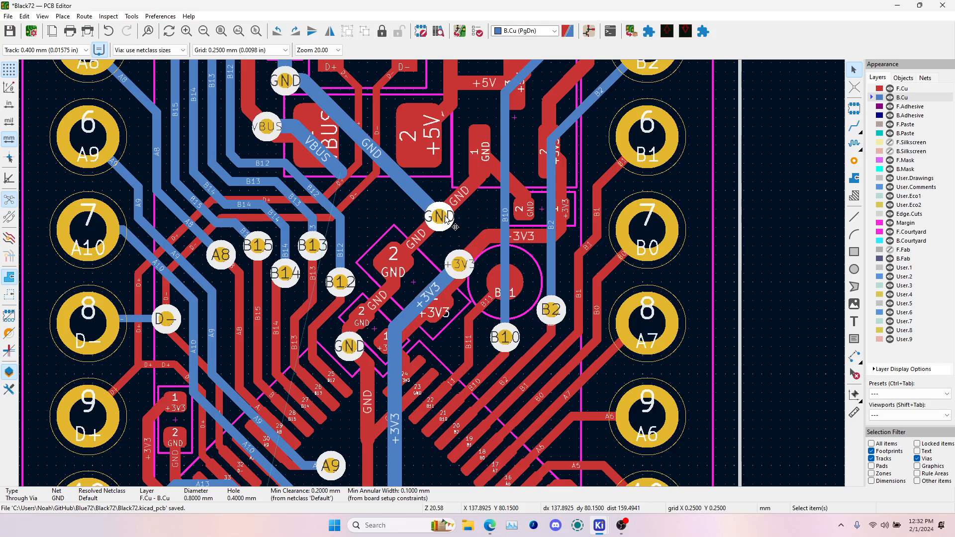
pyautogui.moveTo(445, 221); pyautogui.dragTo(425, 200)
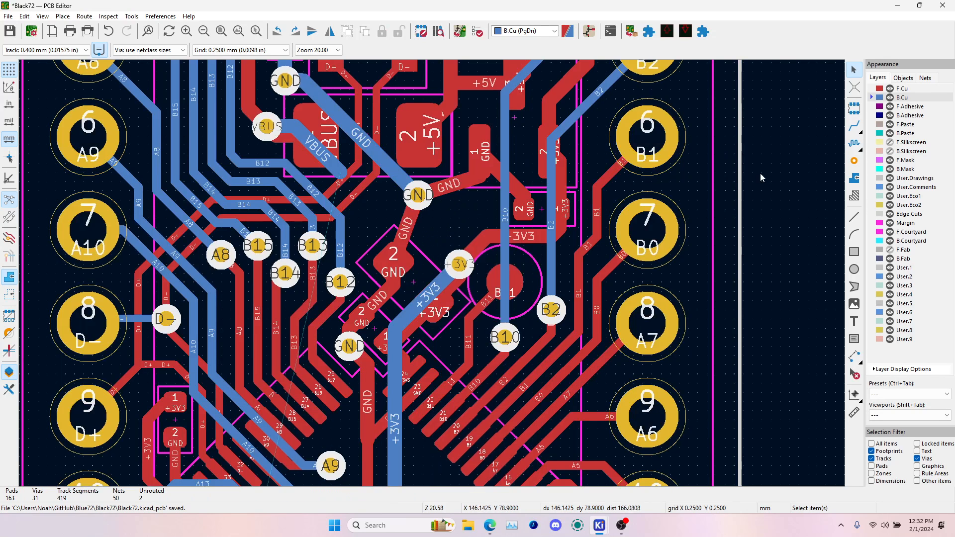
# - Reroute the GND tracks from the moved via to the neighbouring GND pads 2 and 1 on F.Cu with 45-degree corners at 0.4 mm width
pyautogui.click(854, 126)
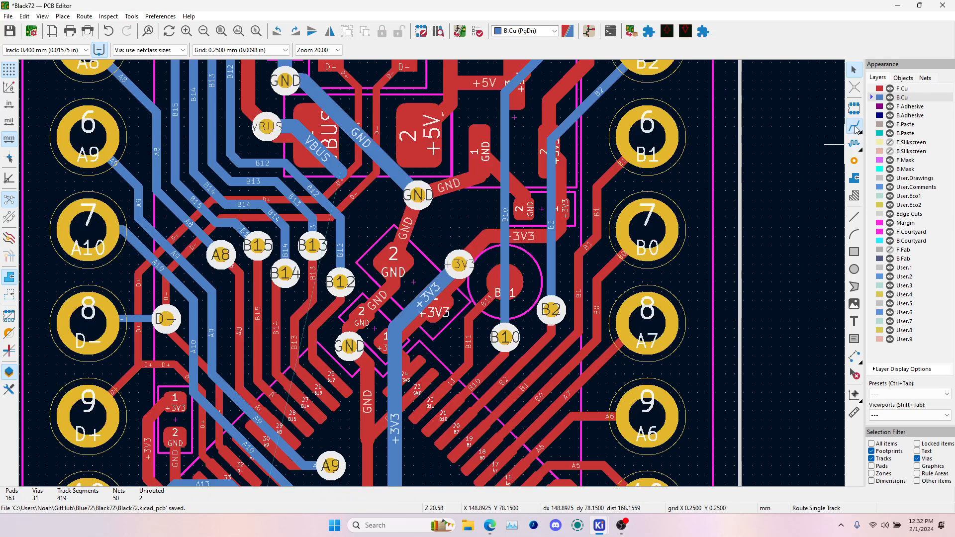
pyautogui.click(381, 157)
pyautogui.press('v')
pyautogui.click(419, 192)
pyautogui.scroll(3, 419, 192)
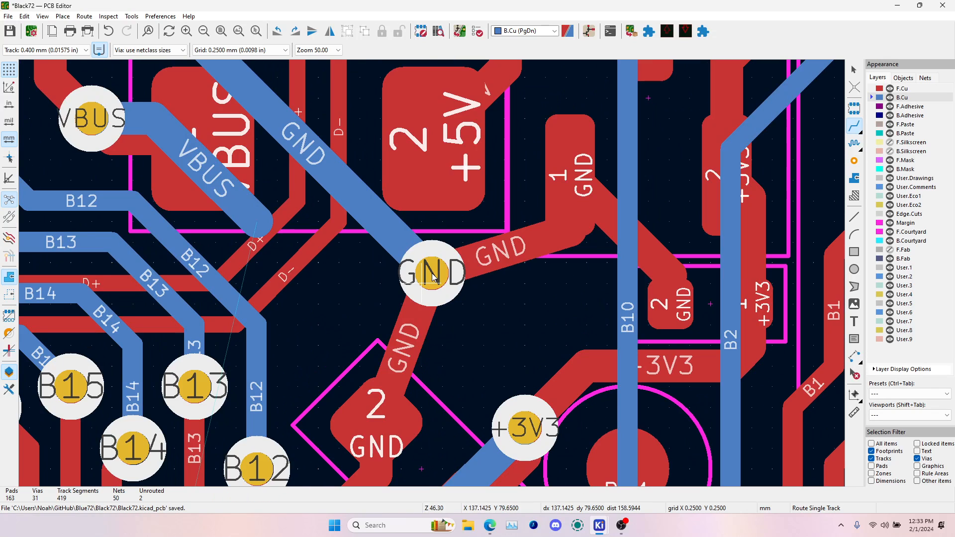
pyautogui.click(404, 408)
pyautogui.click(428, 272)
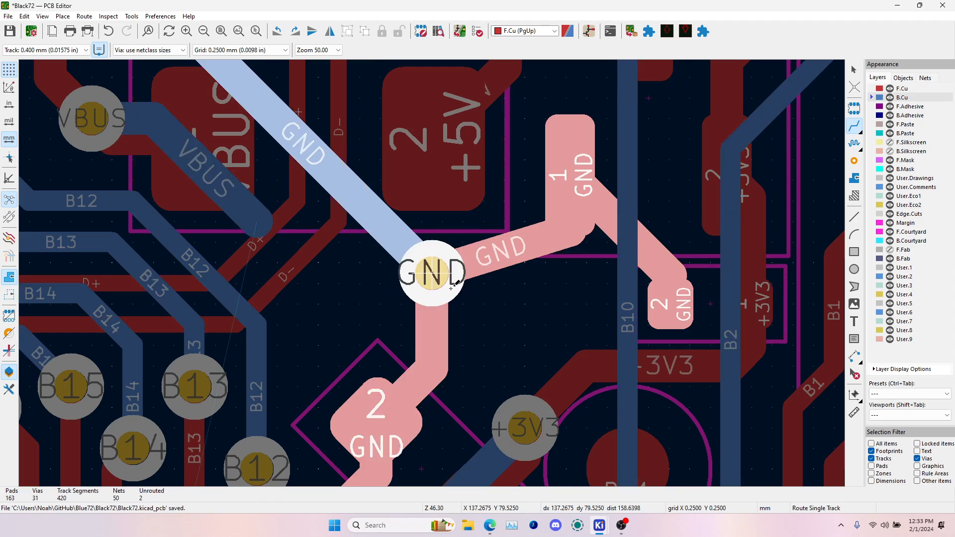
pyautogui.click(575, 198)
pyautogui.scroll(-2, 431, 273)
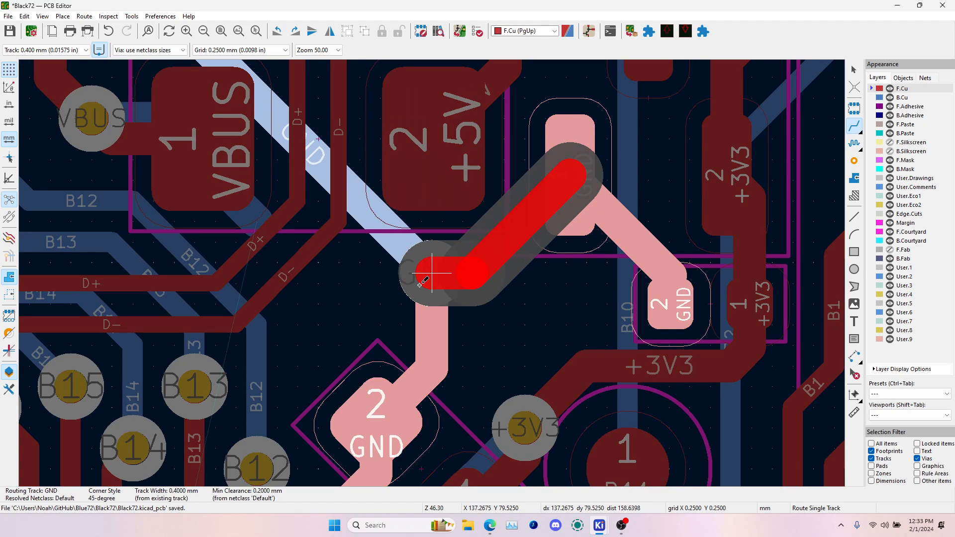
pyautogui.click(432, 272)
# - Reroute the B10 track on B.Cu from its via closer to the B2 track at 0.25 mm width
pyautogui.scroll(-3, 432, 272)
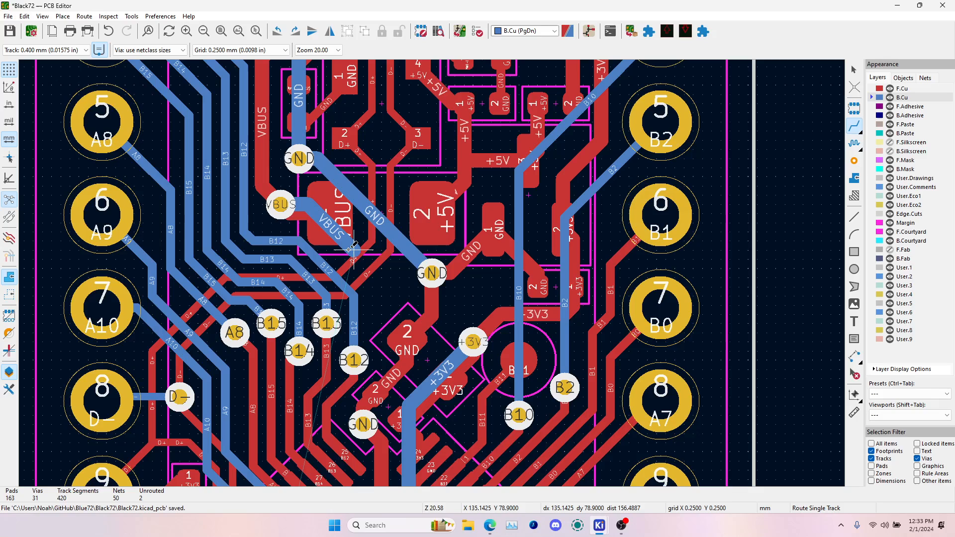
pyautogui.click(520, 415)
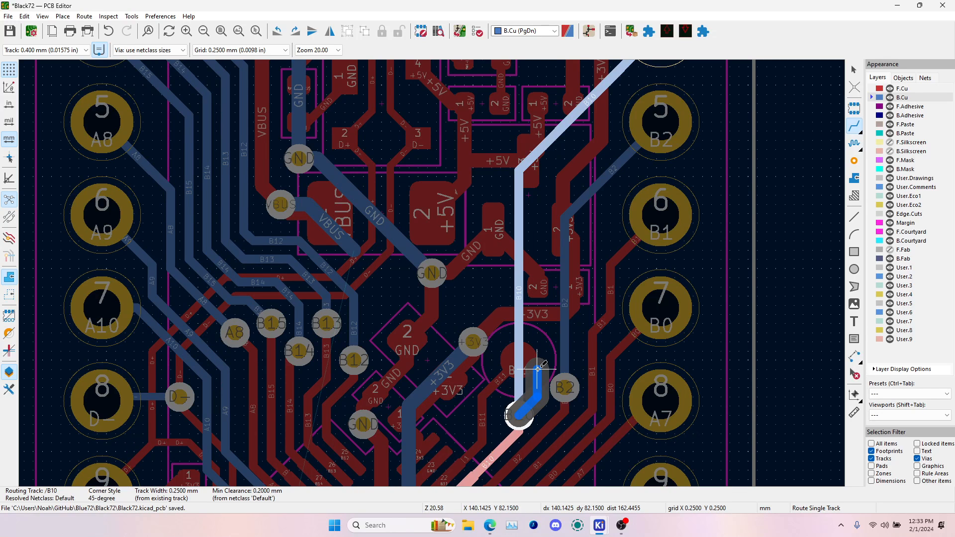
pyautogui.click(537, 369)
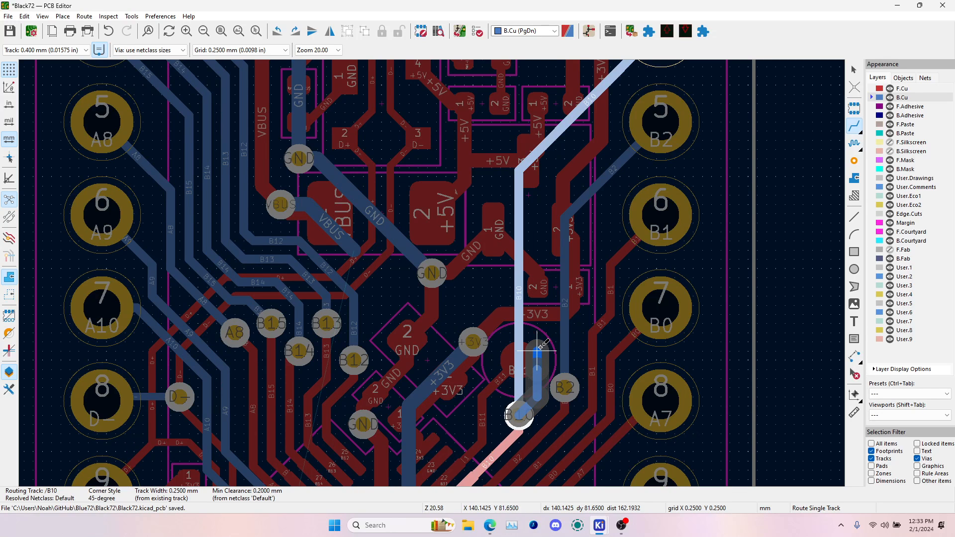
pyautogui.click(546, 331)
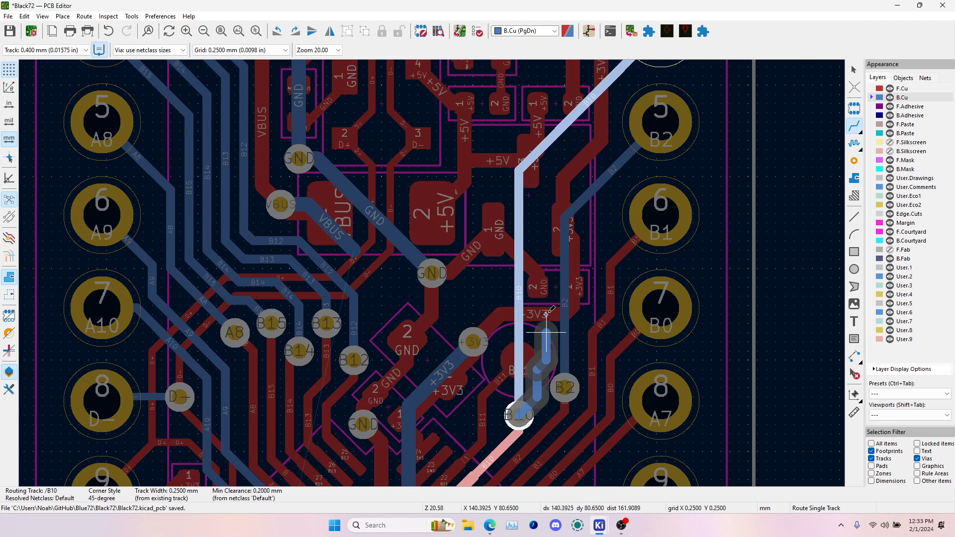
pyautogui.click(576, 135)
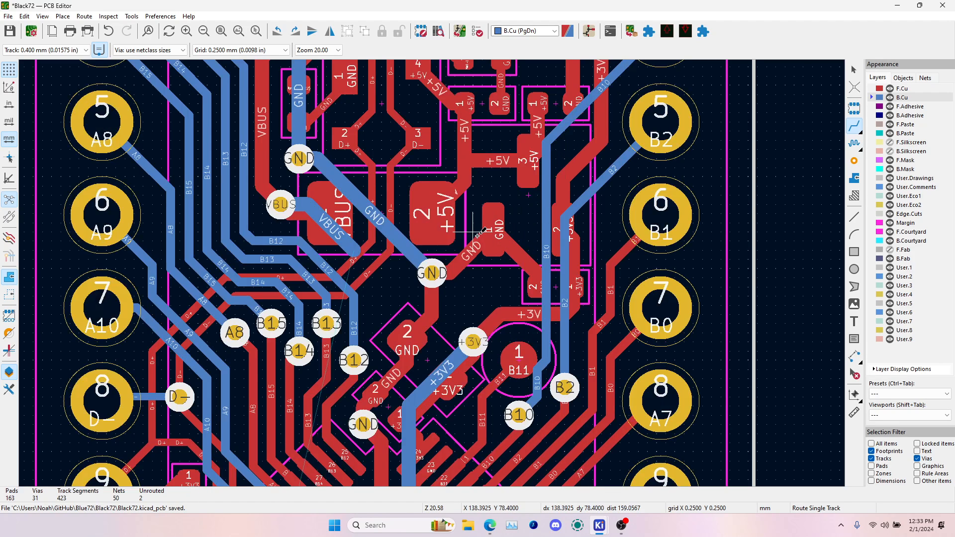
# - Extend VBUS on B.Cu at 0.4 mm around the +3V3 via toward the microcontroller, and straighten the B10 track beside it
pyautogui.click(355, 250)
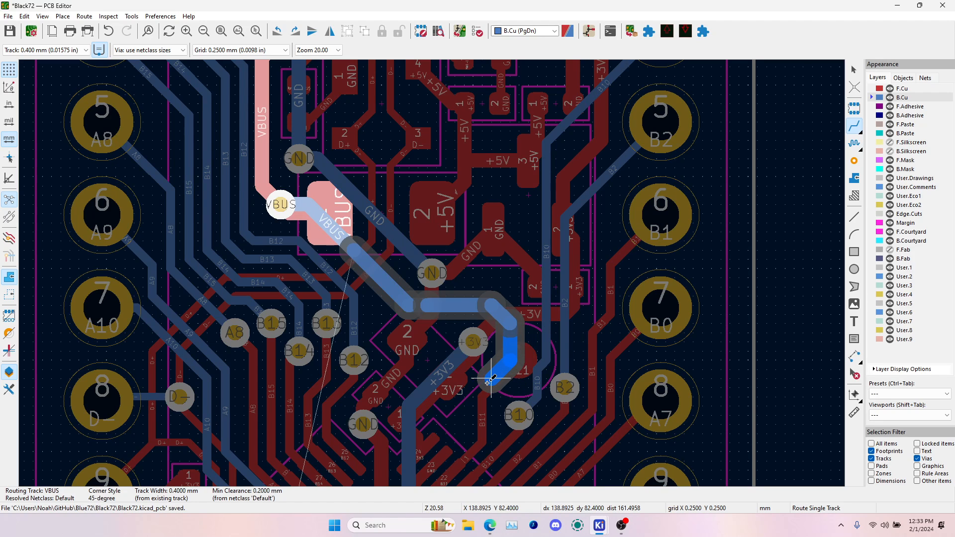
pyautogui.doubleClick(472, 434)
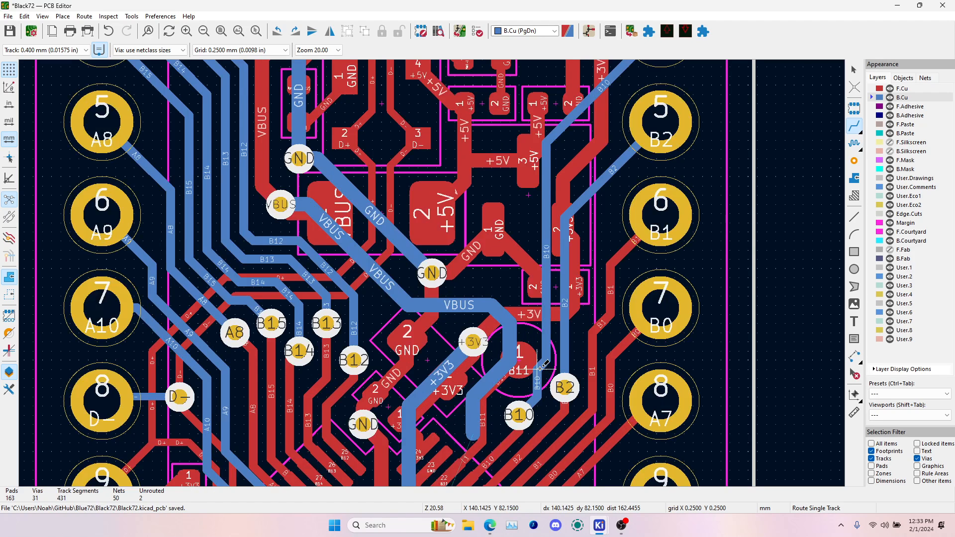
pyautogui.click(538, 369)
pyautogui.click(562, 125)
pyautogui.click(475, 432)
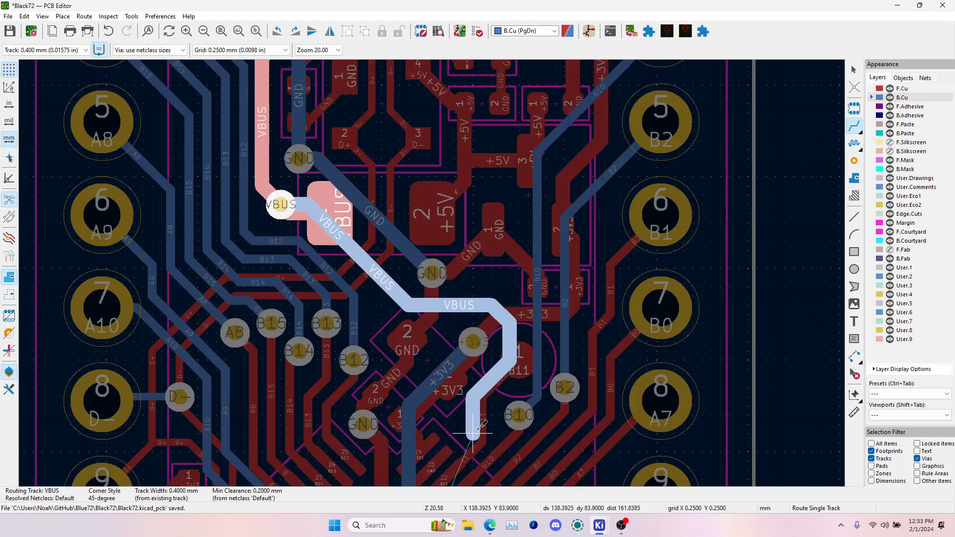
pyautogui.scroll(-5, 480, 427)
pyautogui.scroll(-5, 517, 320)
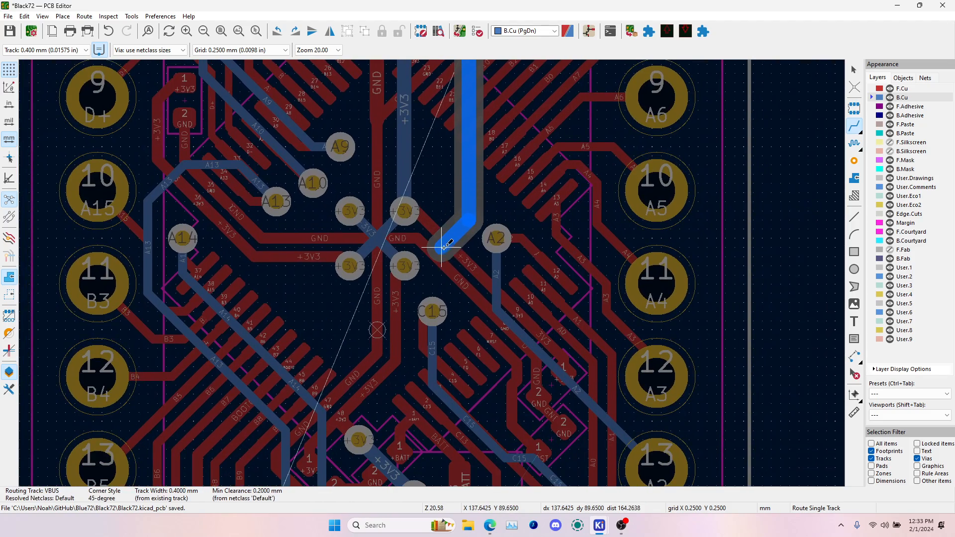
pyautogui.scroll(-3, 438, 235)
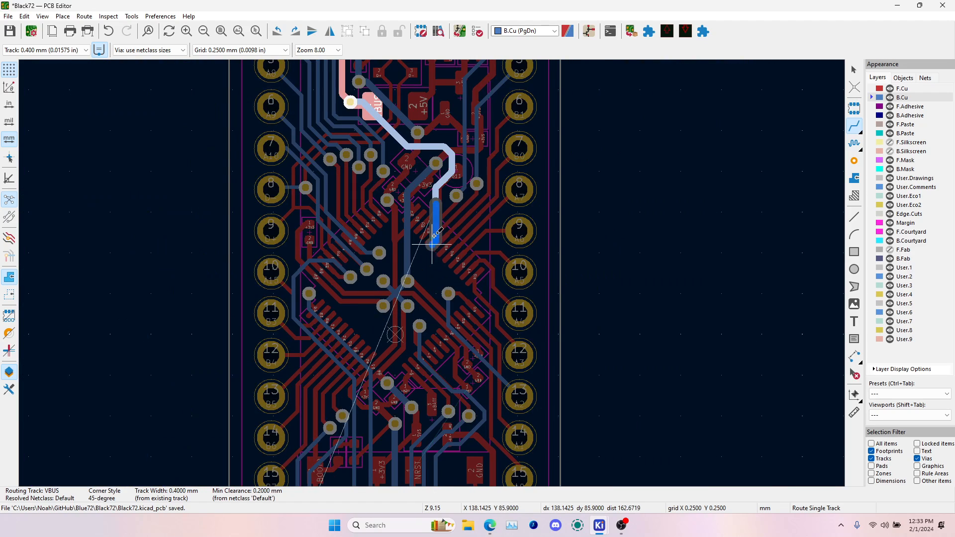
pyautogui.scroll(5, 433, 196)
pyautogui.press('Escape')
pyautogui.press('Escape')
# - Replace the vertical end of VBUS with a 0.4 mm B.Cu track across the microcontroller, running diagonally between the lower +3V3 via and the C15 via
pyautogui.click(444, 277)
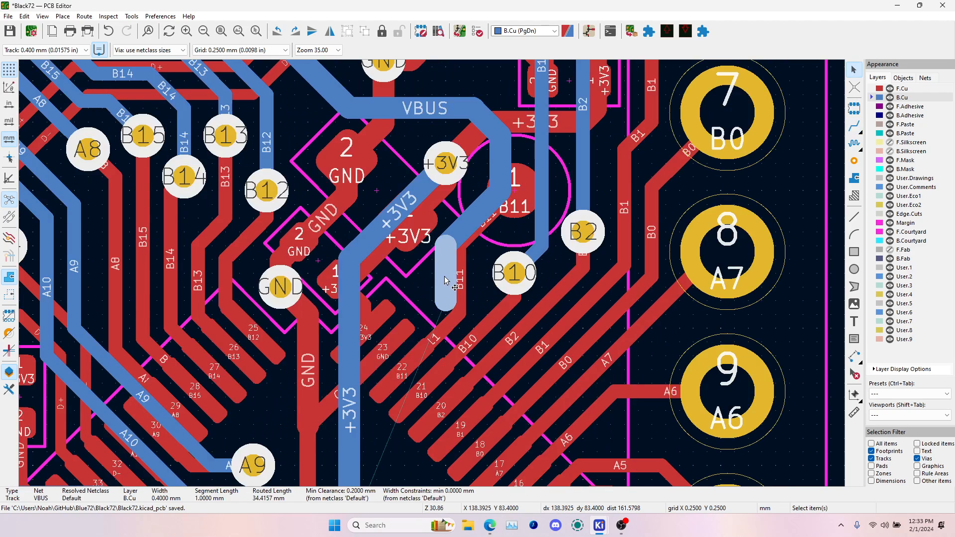
pyautogui.press('Delete')
pyautogui.click(856, 128)
pyautogui.click(443, 247)
pyautogui.scroll(-2, 433, 278)
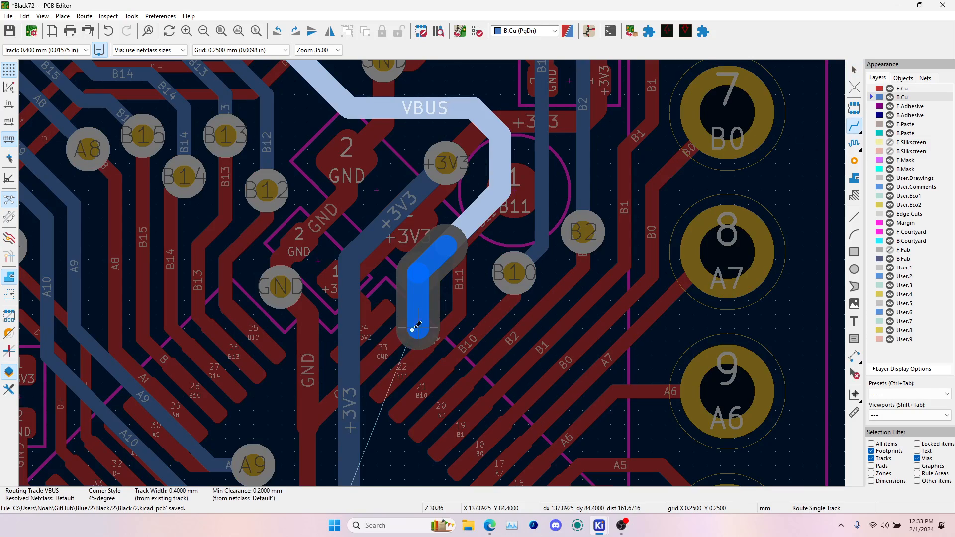
pyautogui.scroll(-2, 432, 368)
pyautogui.scroll(4, 421, 392)
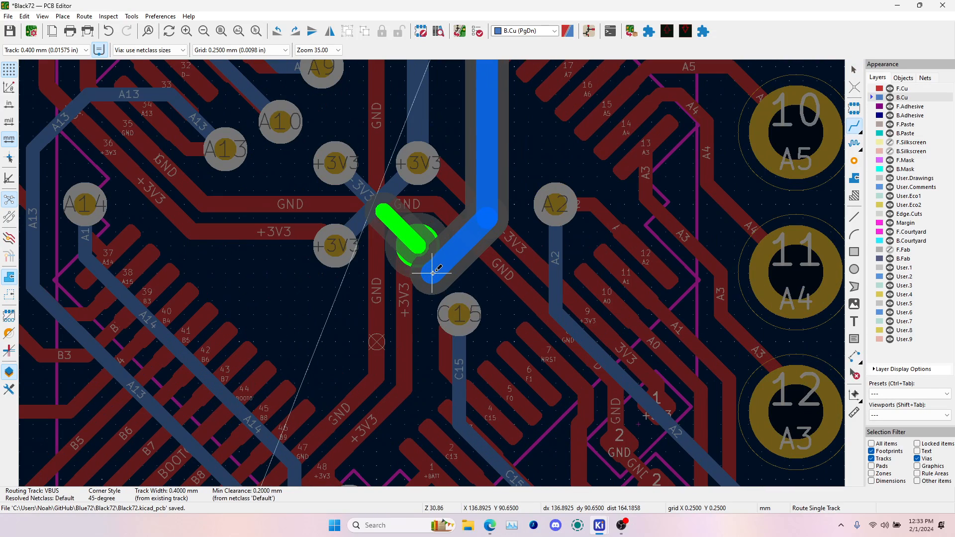
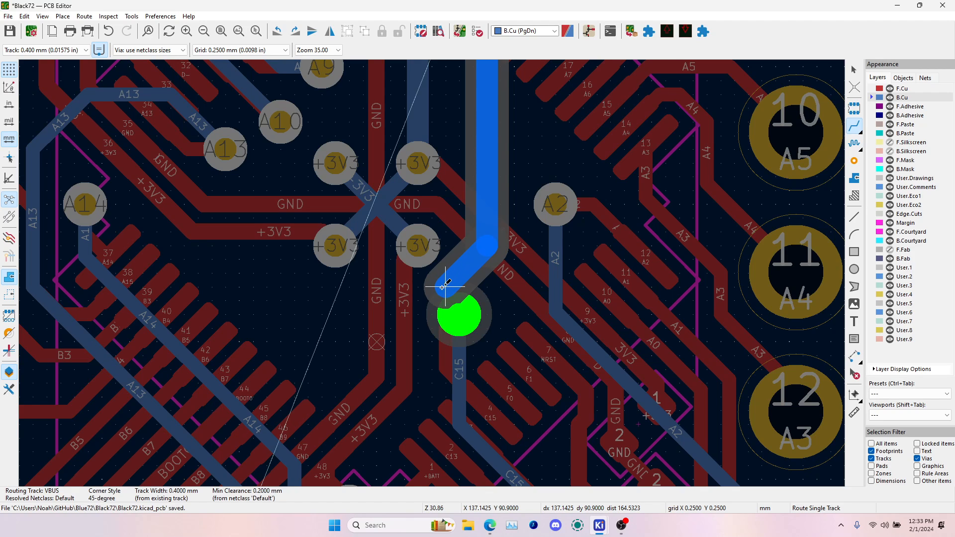
pyautogui.scroll(-4, 433, 269)
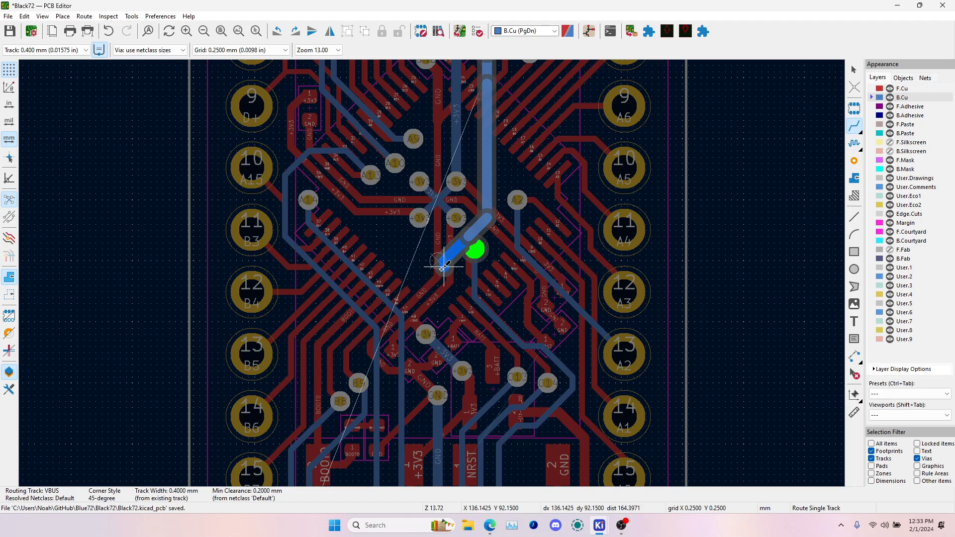
pyautogui.scroll(5, 428, 269)
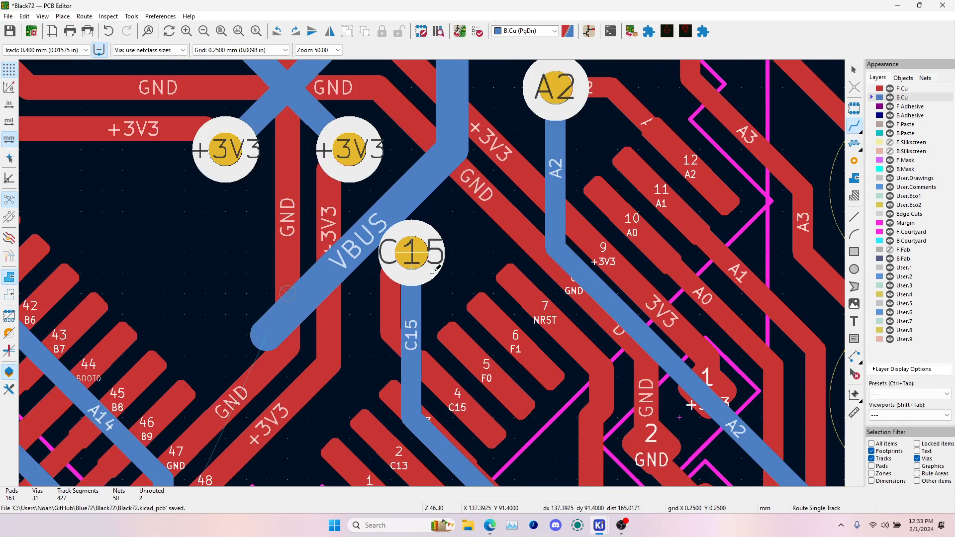
# - Delete the C15 via, its vertical B.Cu segment and the F.Cu segments linking it to microcontroller pad 4
pyautogui.press('Escape')
pyautogui.click(411, 313)
pyautogui.press('Delete')
pyautogui.click(393, 324)
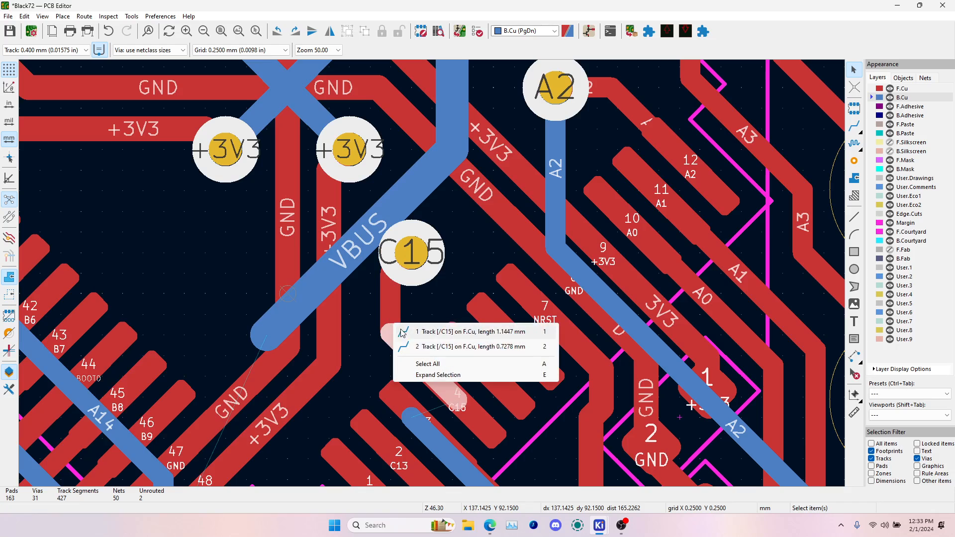
pyautogui.click(400, 332)
pyautogui.press('Delete')
pyautogui.click(395, 304)
pyautogui.press('Delete')
pyautogui.click(407, 271)
pyautogui.press('Delete')
pyautogui.click(402, 269)
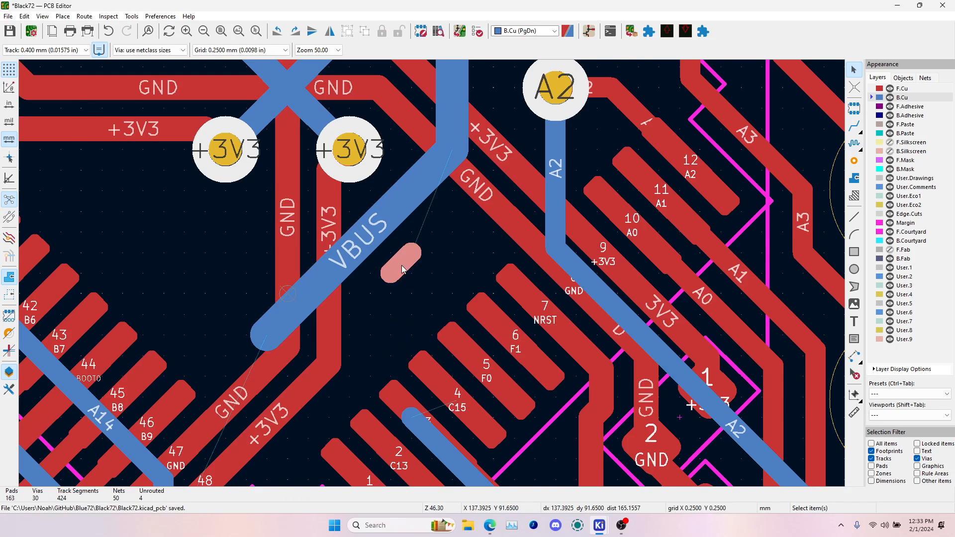
pyautogui.press('Delete')
# - Route C15 from microcontroller pad 4 on F.Cu at 0.3 mm width and place a via between the pads and the VBUS track
pyautogui.scroll(-3, 446, 272)
pyautogui.scroll(2, 432, 274)
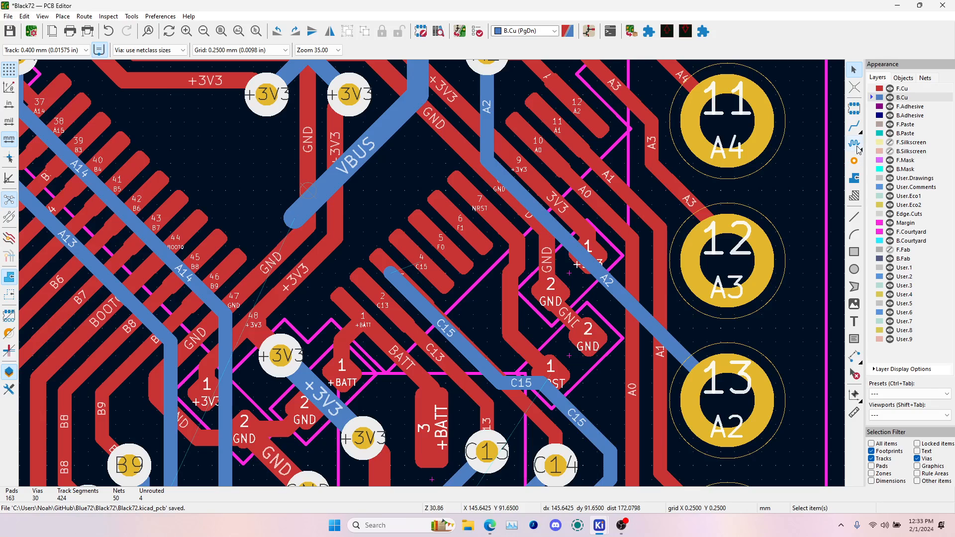
pyautogui.click(854, 126)
pyautogui.click(421, 263)
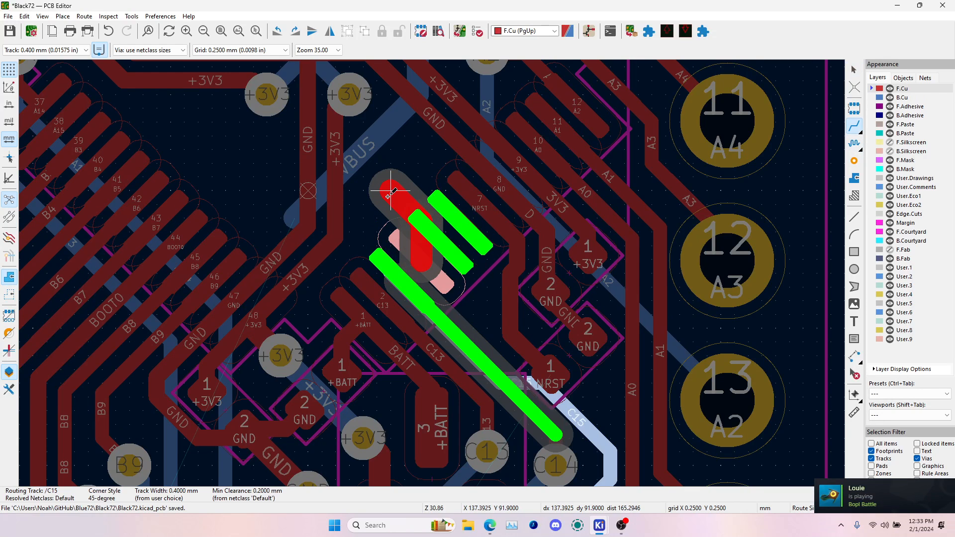
pyautogui.press('/')
pyautogui.press('w')
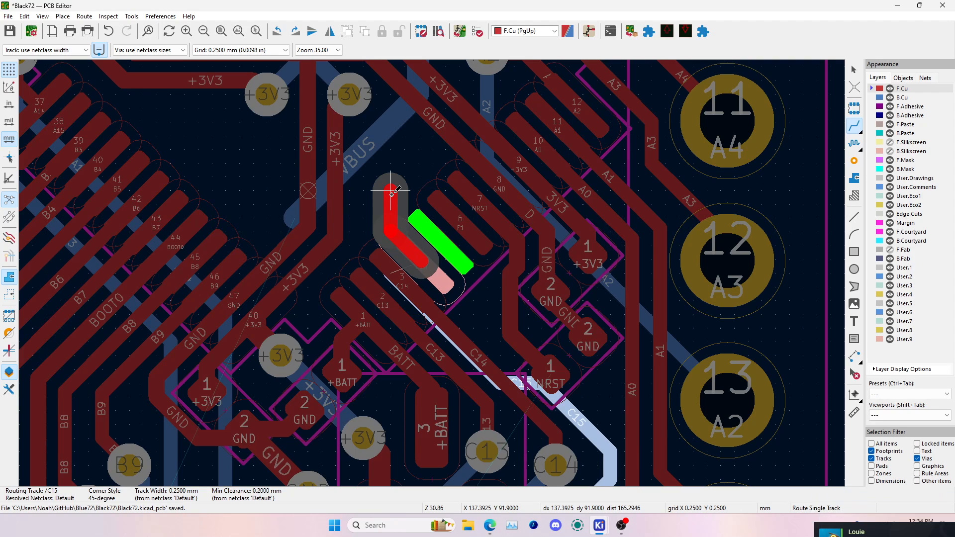
pyautogui.press('w')
pyautogui.scroll(2, 392, 193)
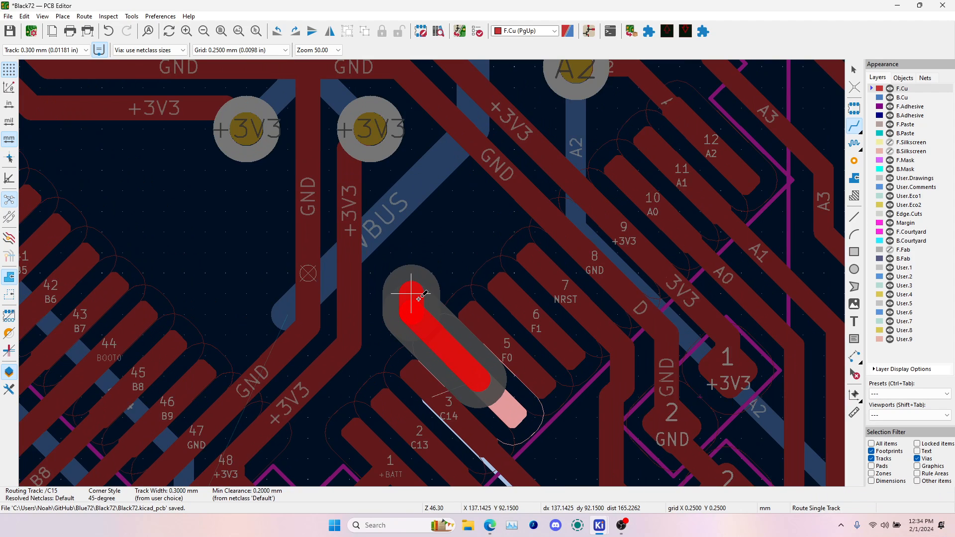
pyautogui.click(416, 295)
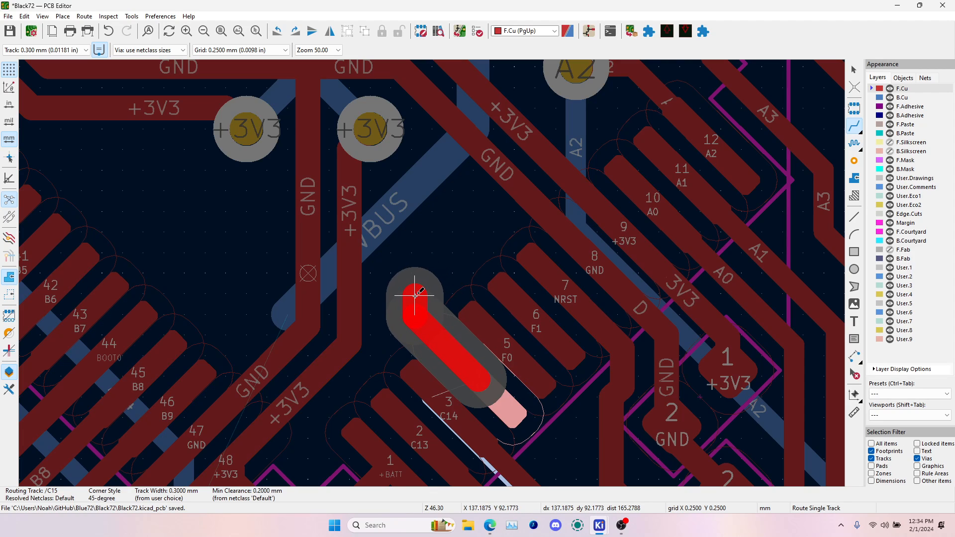
pyautogui.press('v')
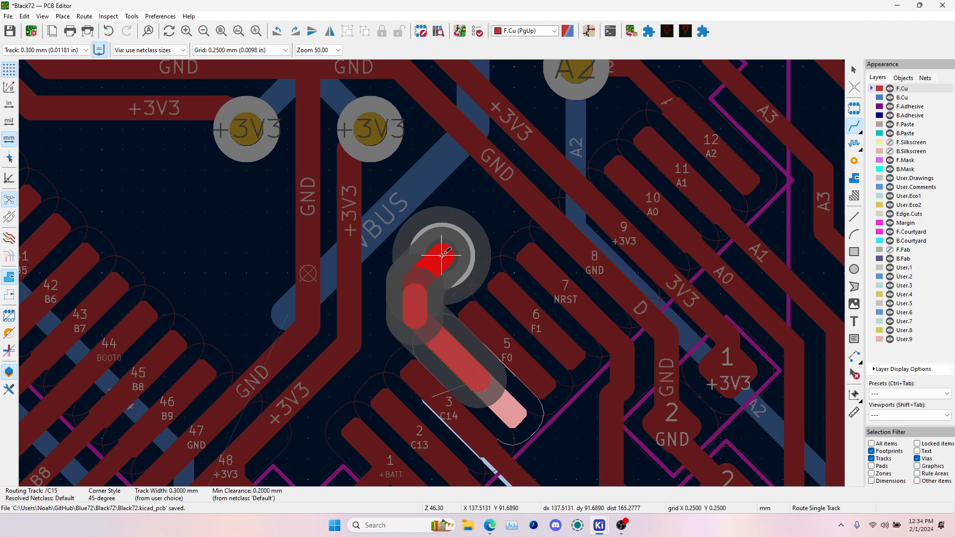
pyautogui.click(441, 255)
# - Route C15 on B.Cu at 0.25 mm width from the new via down onto the existing diagonal C15 track
pyautogui.scroll(-3, 452, 356)
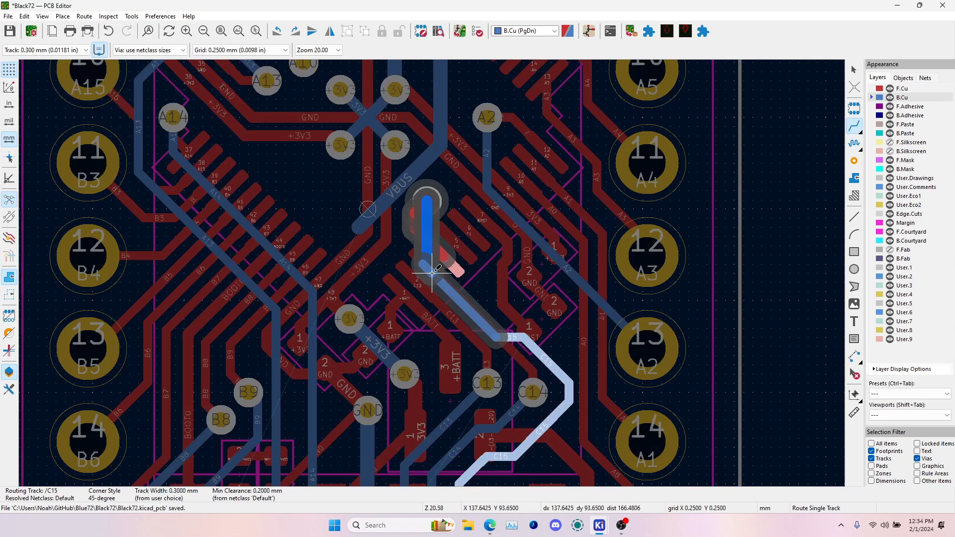
pyautogui.hotkey('shift', 'w')
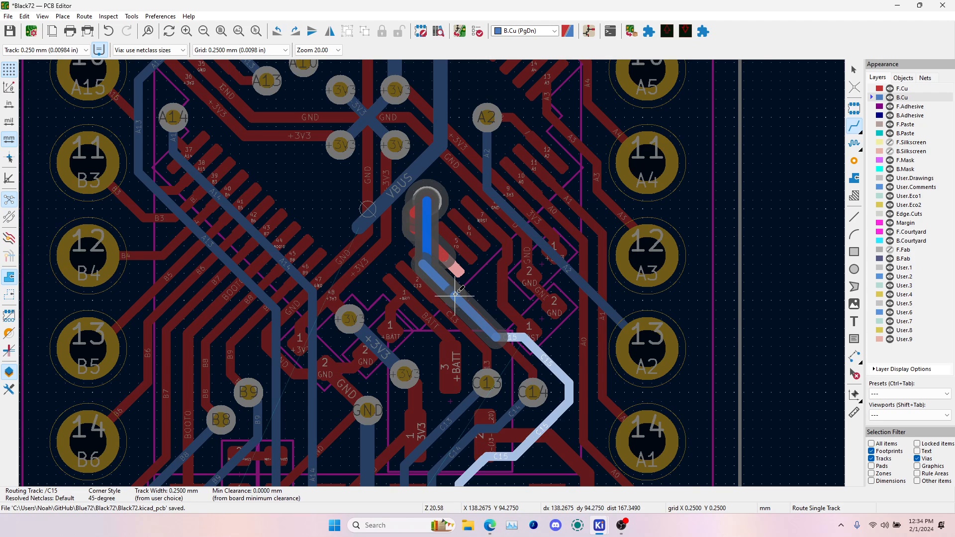
pyautogui.scroll(3, 455, 294)
pyautogui.hotkey('shift', 'w')
pyautogui.scroll(-3, 432, 273)
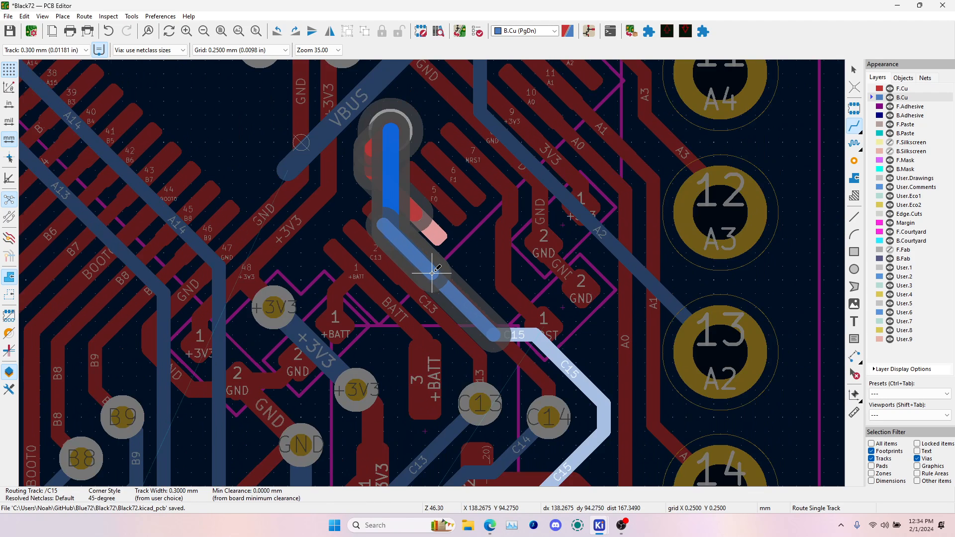
pyautogui.press('w')
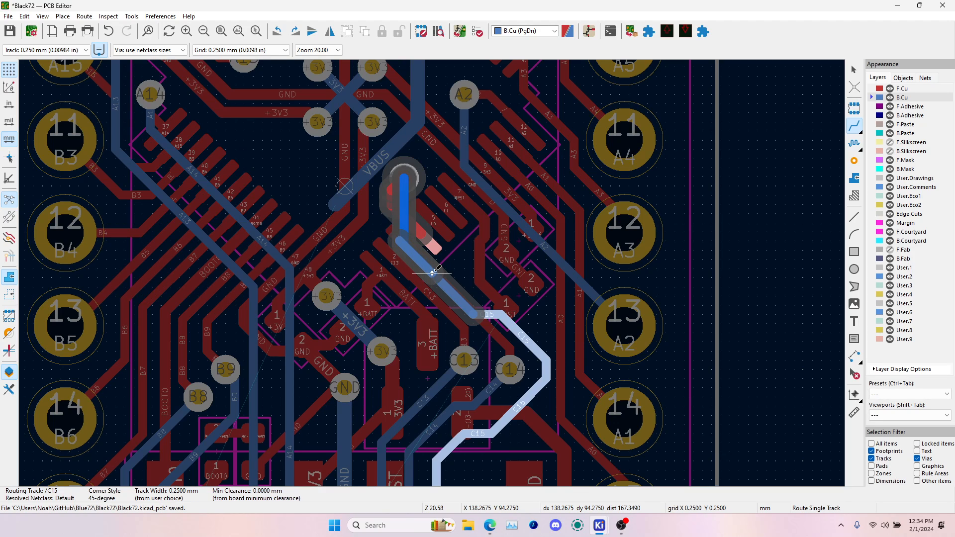
pyautogui.scroll(3, 431, 273)
pyautogui.scroll(-2, 430, 272)
pyautogui.click(427, 267)
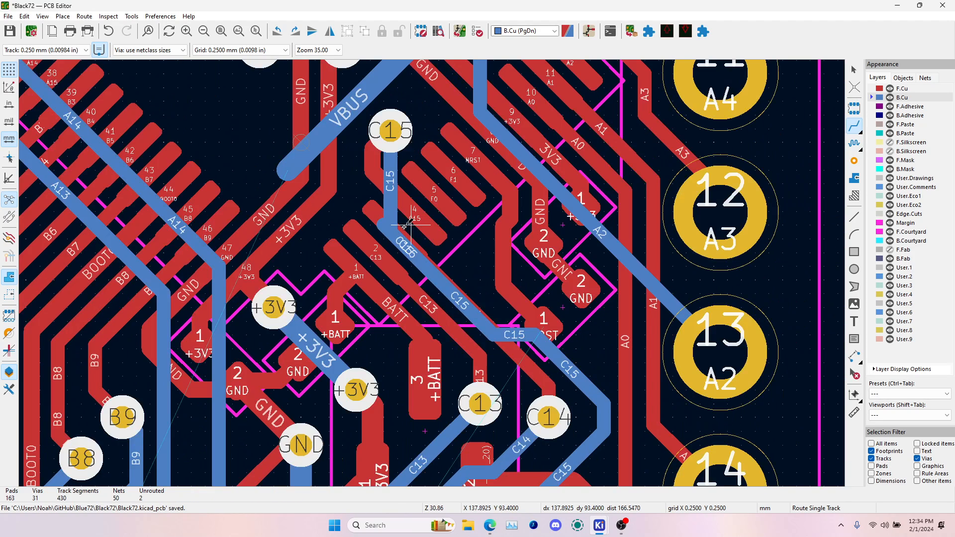
# - Delete the leftover short diagonal C15 segment on B.Cu next to microcontroller pad 4
pyautogui.press('Escape')
pyautogui.click(383, 229)
pyautogui.click(407, 250)
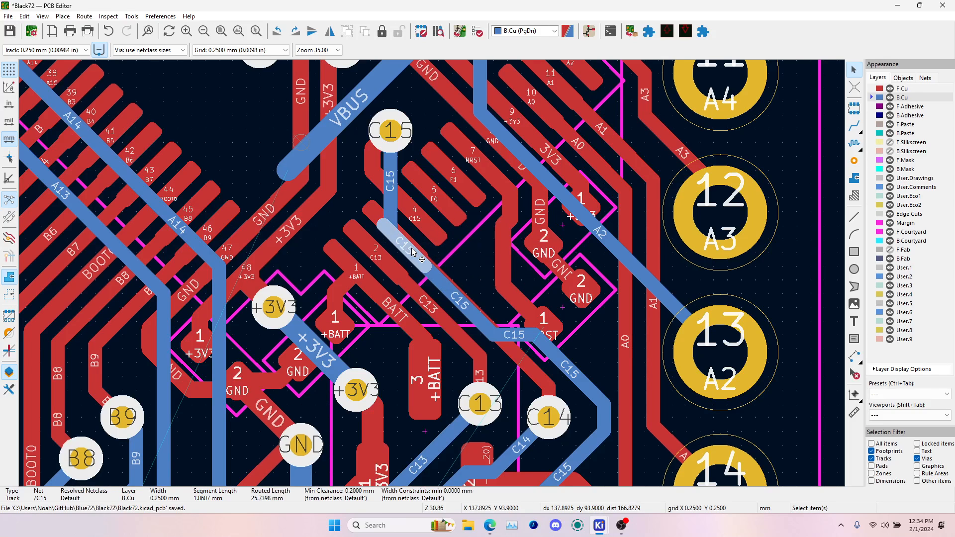
pyautogui.press('Delete')
pyautogui.scroll(-3, 432, 277)
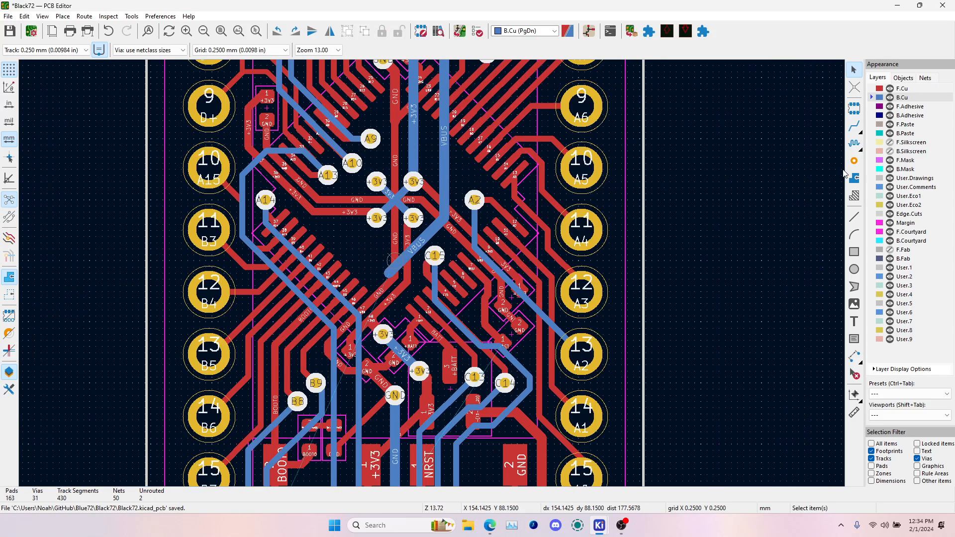
# - Reroute A14 on B.Cu at 0.25 mm width from header pad 3 to its via, running close alongside A13
pyautogui.click(854, 127)
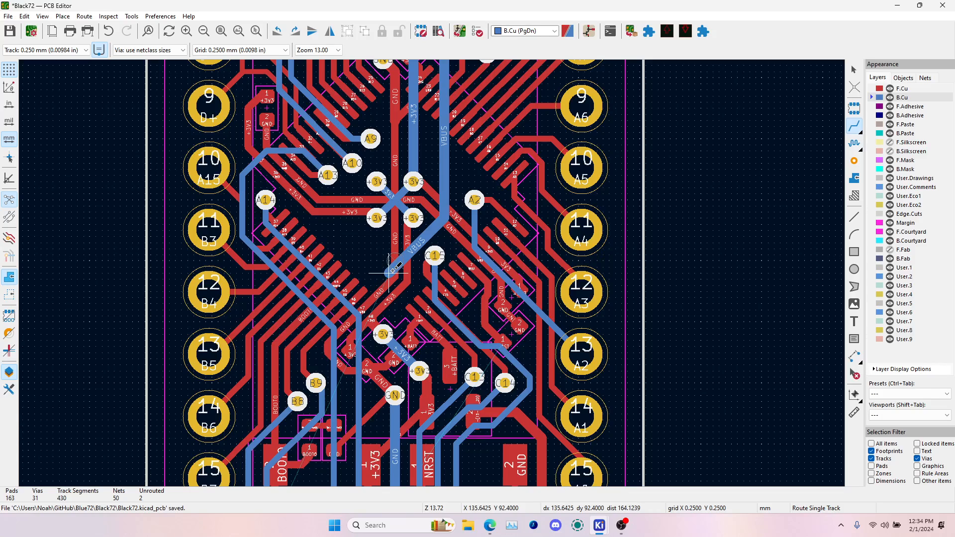
pyautogui.scroll(-2, 340, 323)
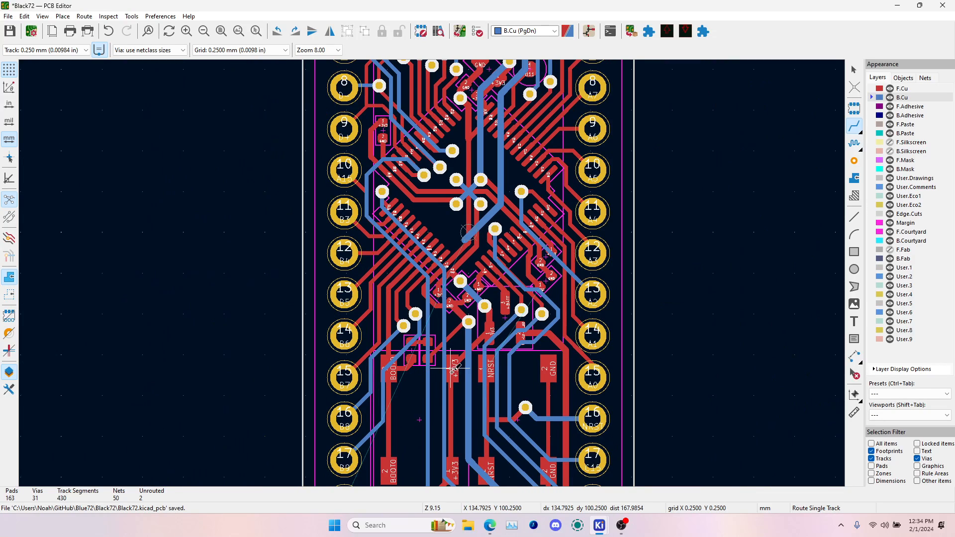
pyautogui.moveTo(439, 286); pyautogui.dragTo(442, 206, button='middle')
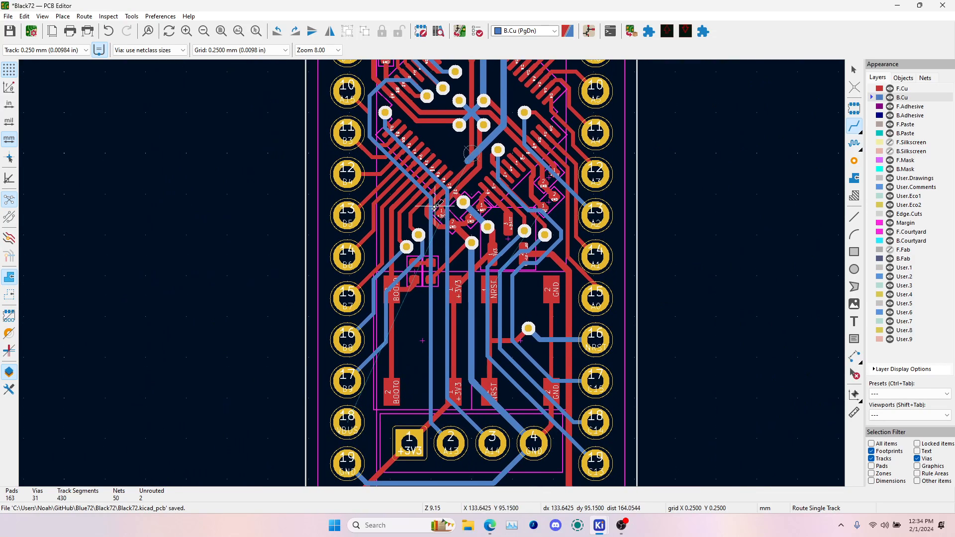
pyautogui.click(468, 418)
pyautogui.scroll(2, 433, 386)
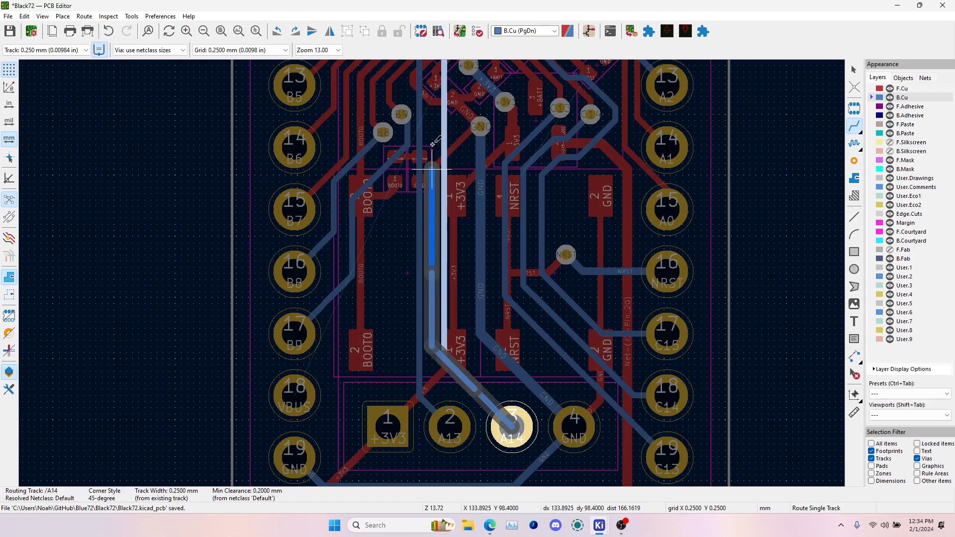
pyautogui.moveTo(433, 125); pyautogui.dragTo(490, 379, button='middle')
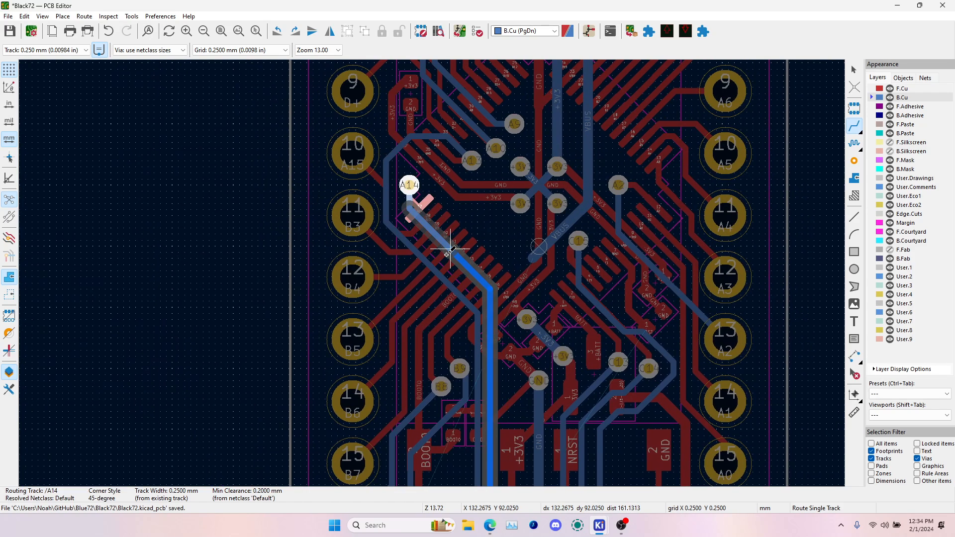
pyautogui.press('Escape')
# - Extend VBUS on B.Cu at 0.4 mm width diagonally and straight down between A14 and GND, ending midway between the +3V3 button pads
pyautogui.click(537, 247)
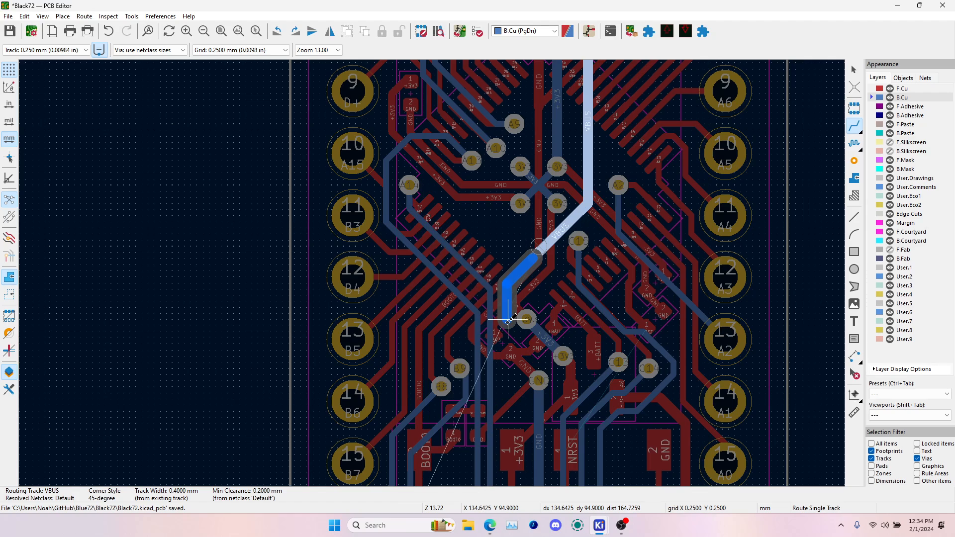
pyautogui.scroll(5, 508, 322)
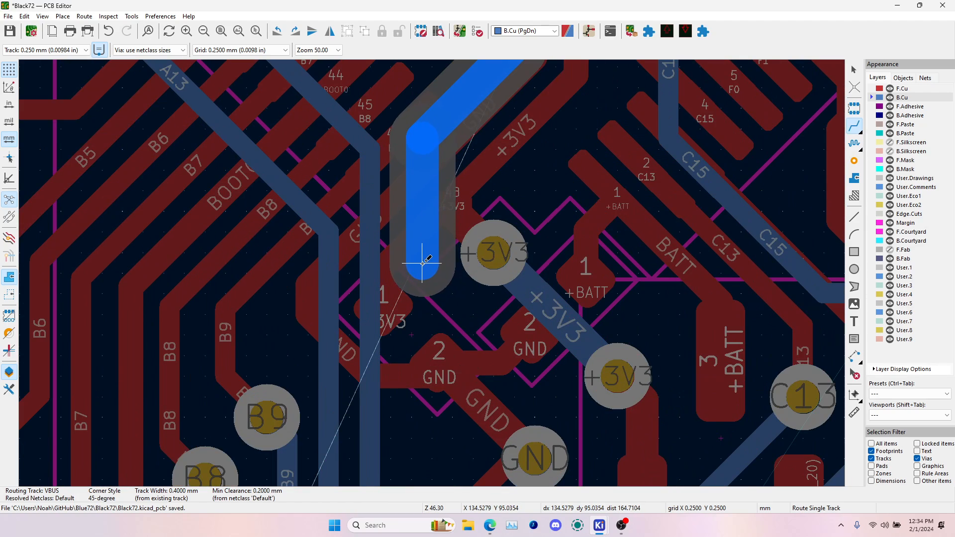
pyautogui.scroll(-5, 422, 263)
pyautogui.scroll(-2, 432, 350)
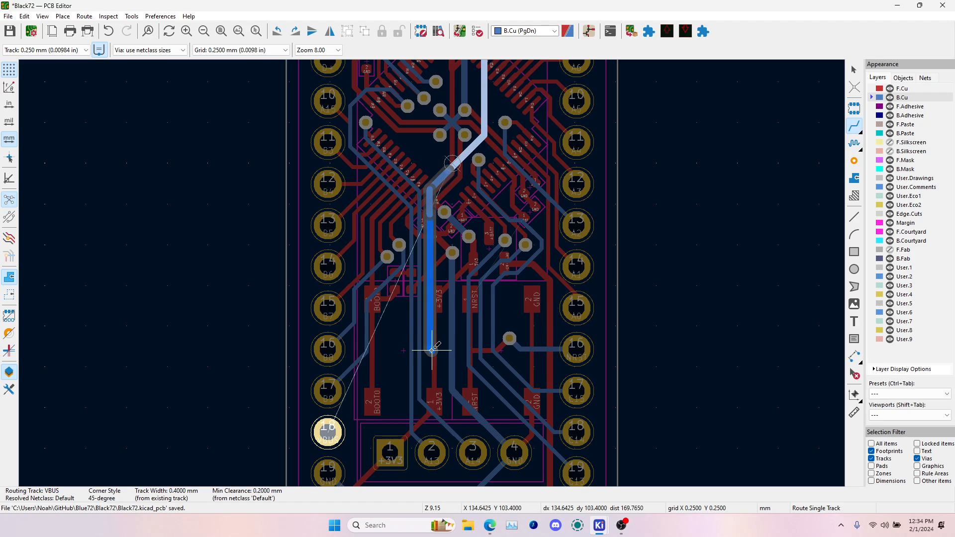
pyautogui.scroll(3, 432, 350)
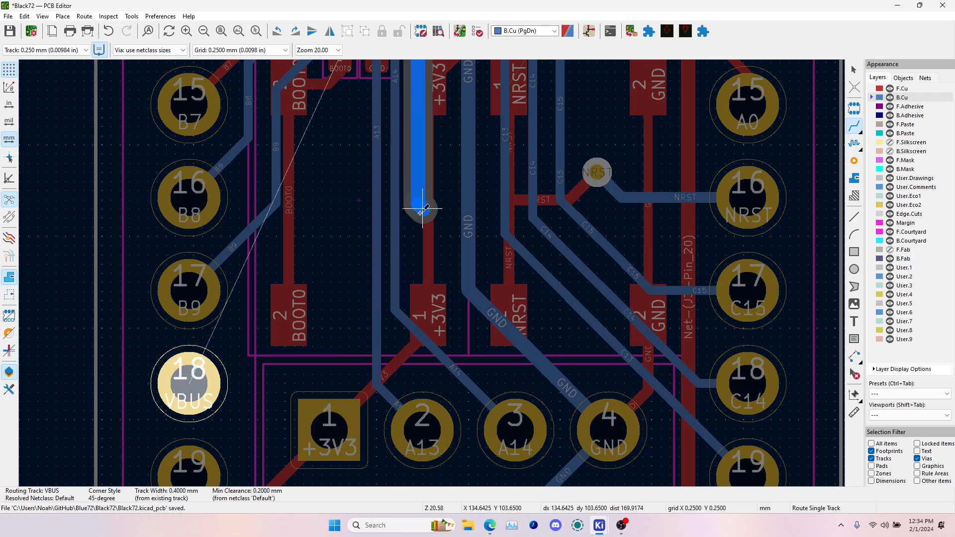
pyautogui.doubleClick(422, 209)
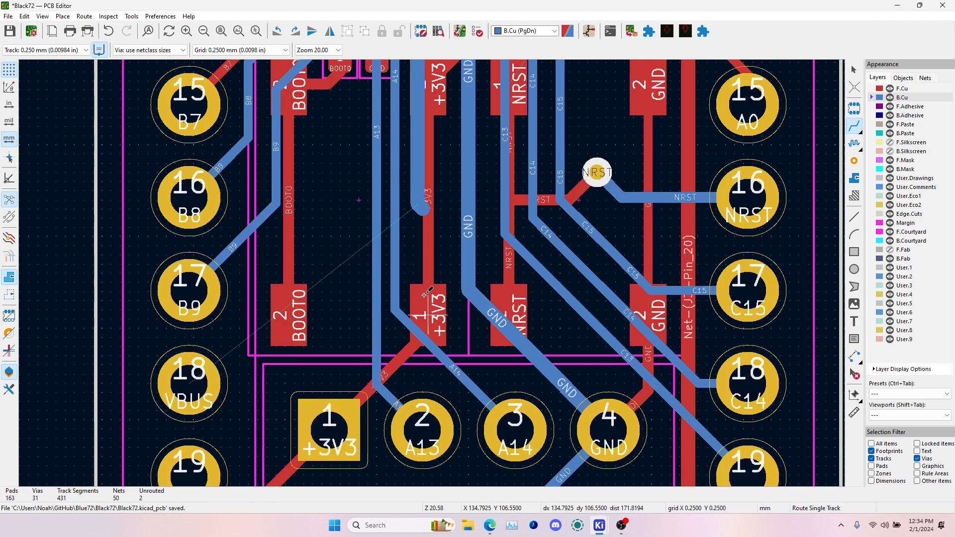
# - Reroute the lower A13 track on B.Cu at 0.25 mm width from header pad 2, running alongside B9
pyautogui.click(377, 384)
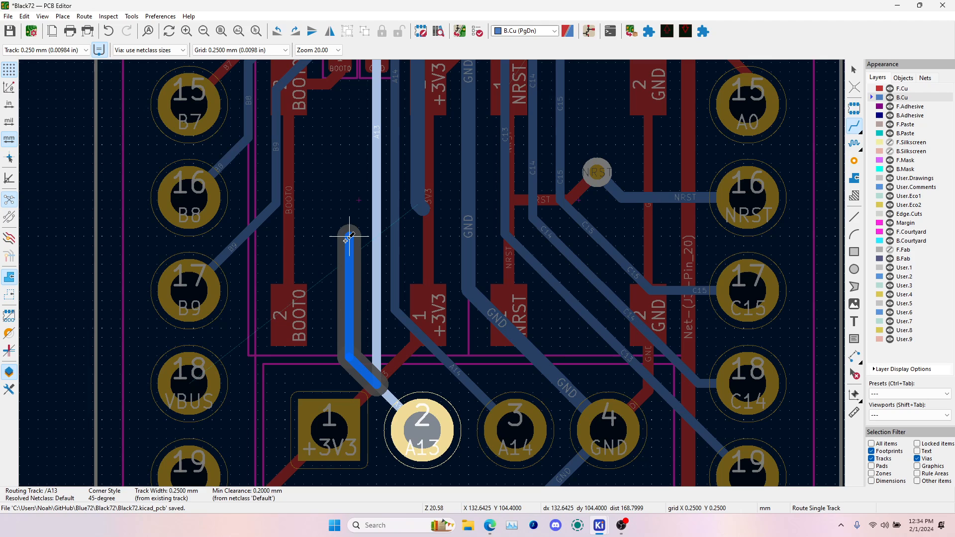
pyautogui.scroll(-5, 331, 225)
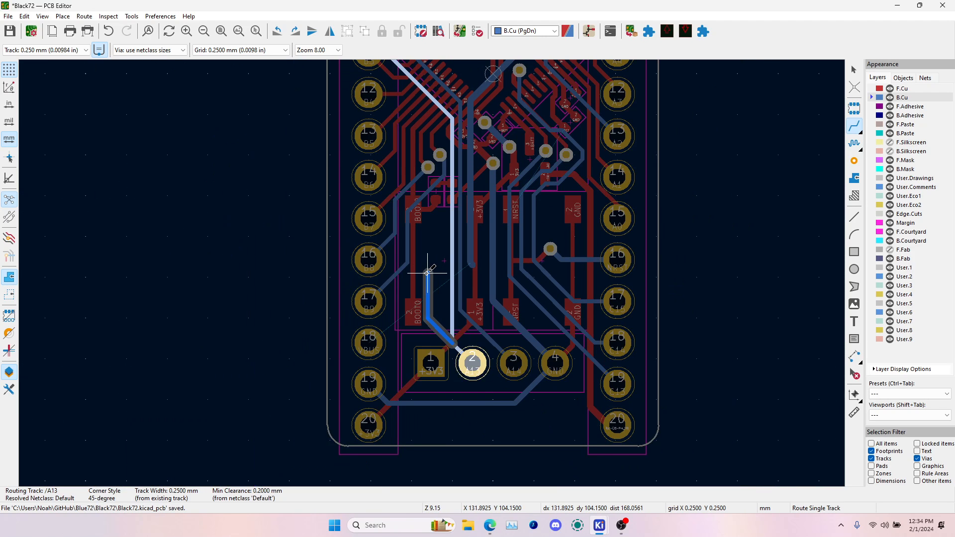
pyautogui.scroll(6, 432, 273)
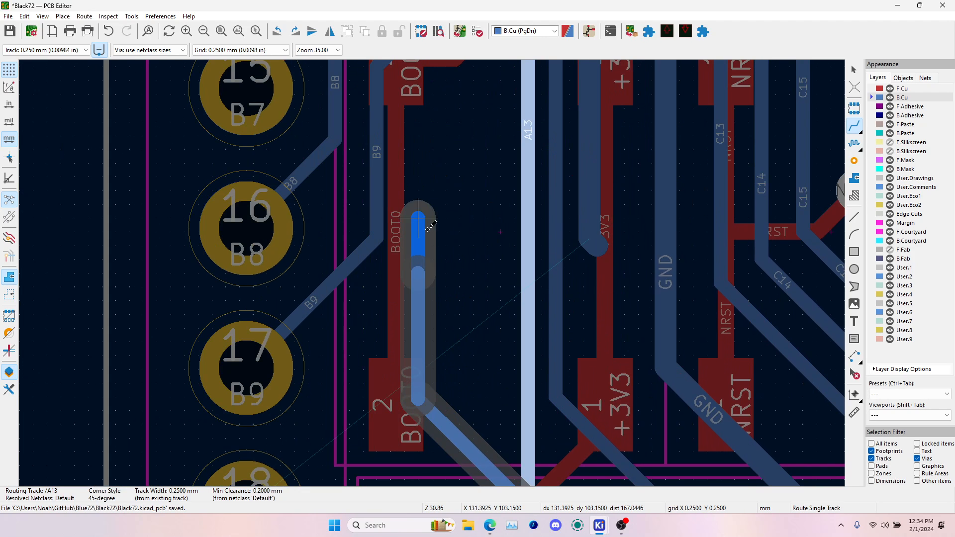
pyautogui.scroll(-2, 422, 214)
pyautogui.click(480, 211)
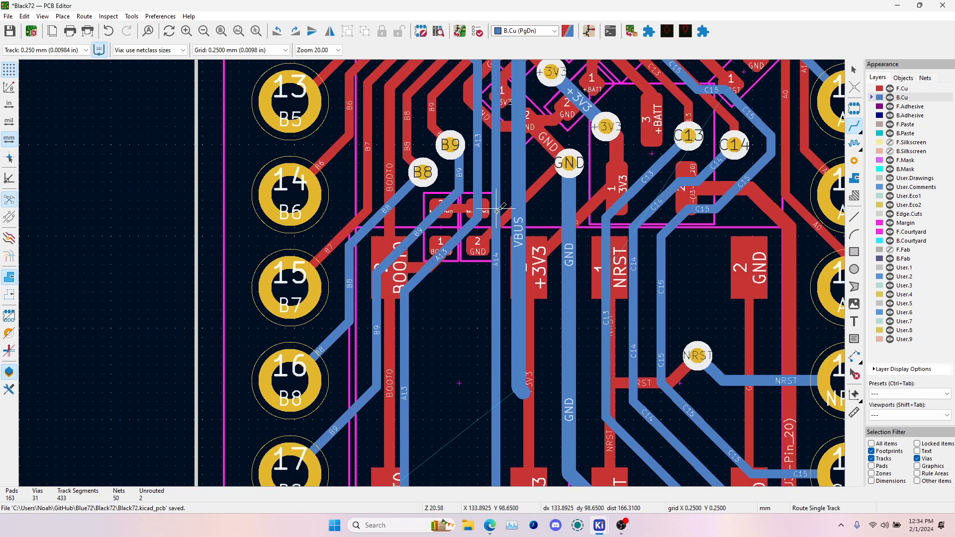
# - Reroute the lower A14 track on B.Cu at 0.25 mm width so it bends out and runs alongside A13
pyautogui.click(496, 214)
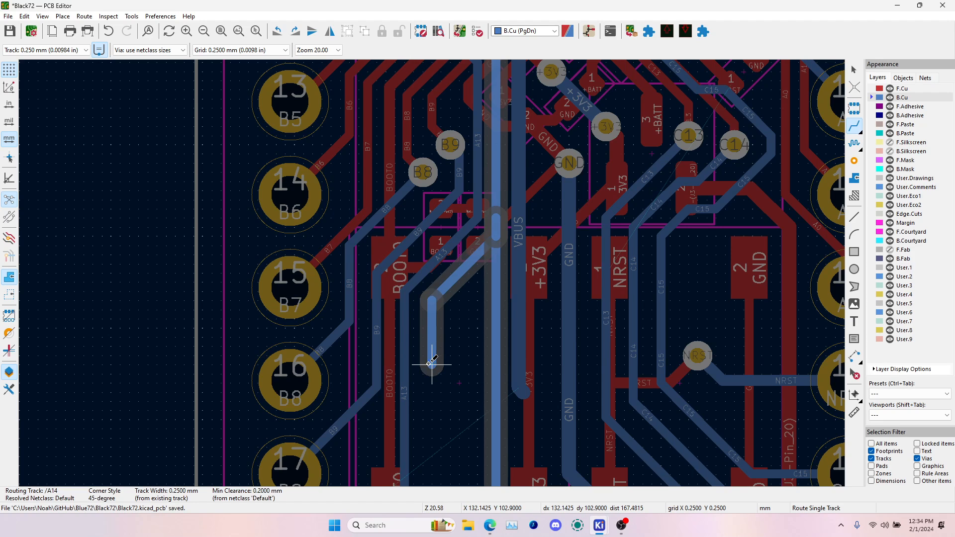
pyautogui.scroll(-3, 433, 363)
pyautogui.press('f')
pyautogui.scroll(3, 465, 273)
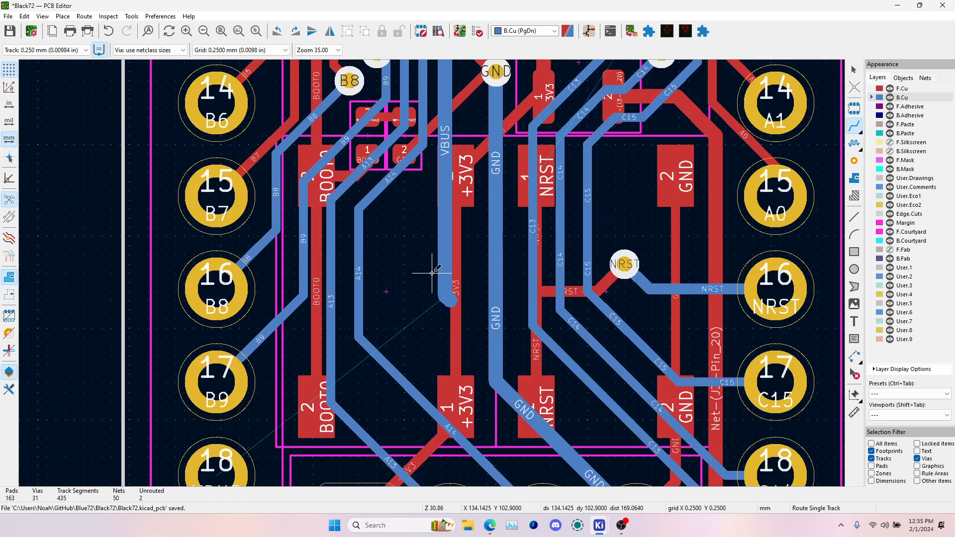
pyautogui.press('Escape')
# - Branch VBUS diagonally at 0.4 mm on B.Cu to a via, and continue it on F.Cu to left header pad 18
pyautogui.click(463, 315)
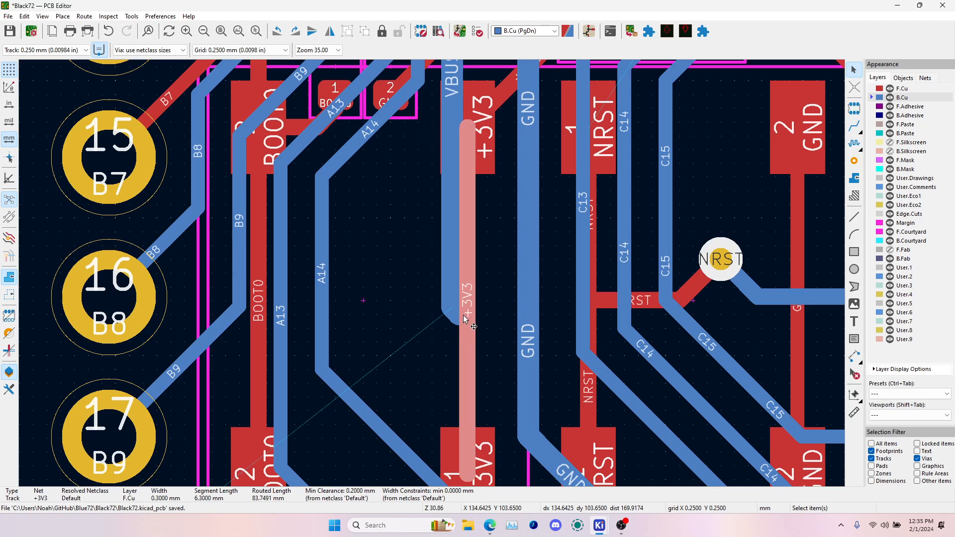
pyautogui.click(853, 125)
pyautogui.click(449, 199)
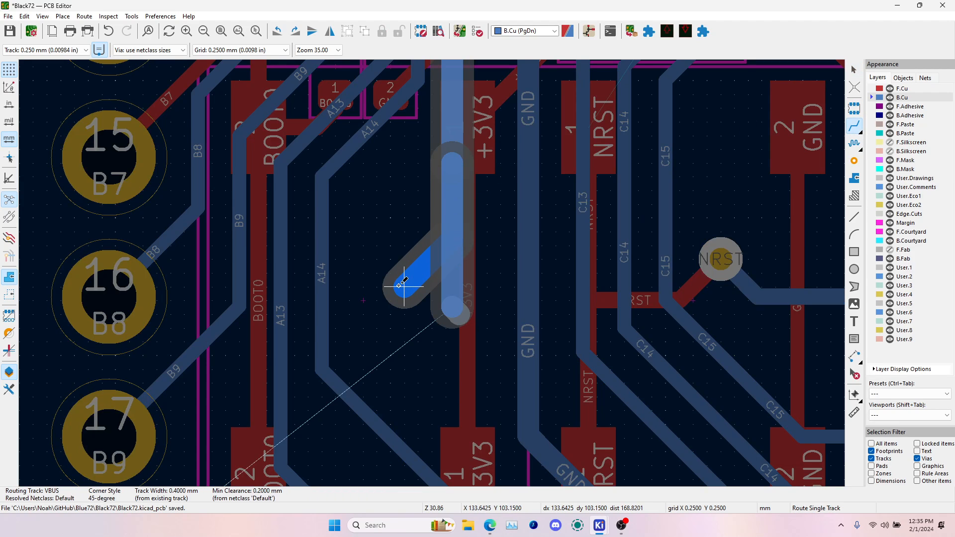
pyautogui.scroll(-3, 404, 285)
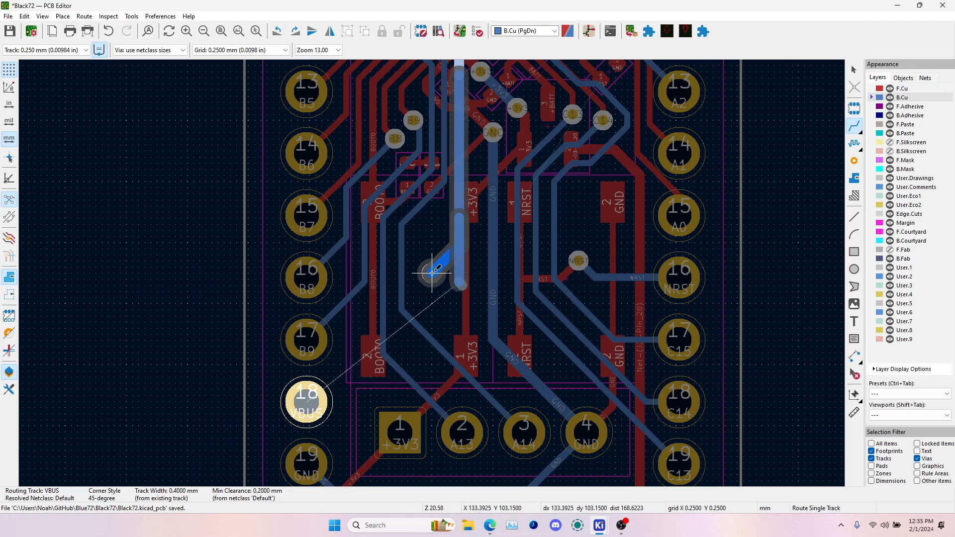
pyautogui.click(431, 272)
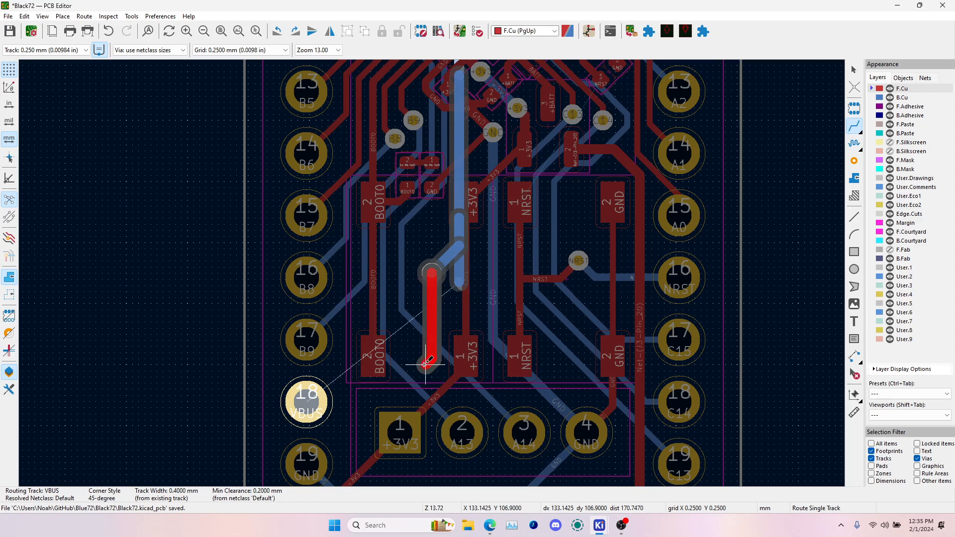
pyautogui.click(419, 364)
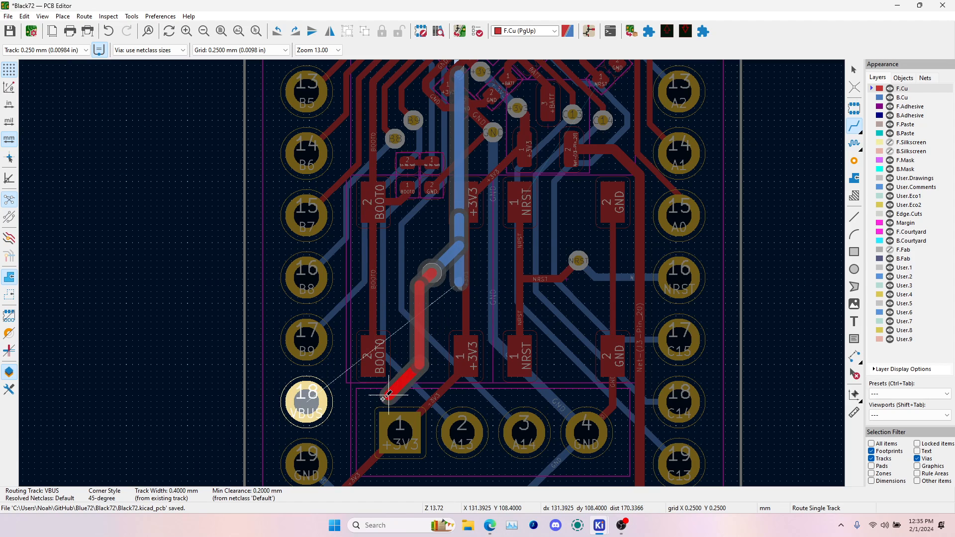
pyautogui.click(331, 394)
pyautogui.press('pagedown')
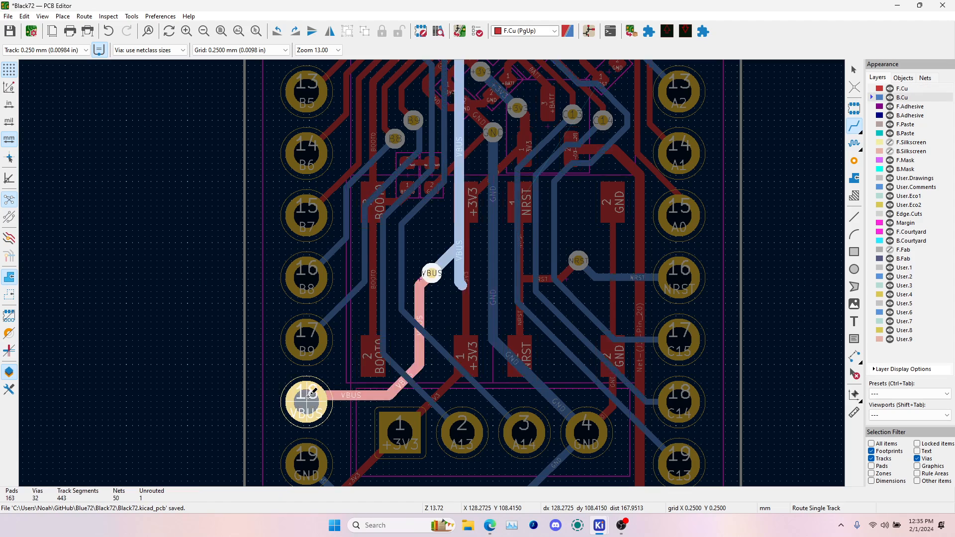
# - Delete the leftover vertical VBUS stub on B.Cu below the branch to the new via
pyautogui.scroll(1, 459, 273)
pyautogui.press('Escape')
pyautogui.click(431, 268)
pyautogui.press('Delete')
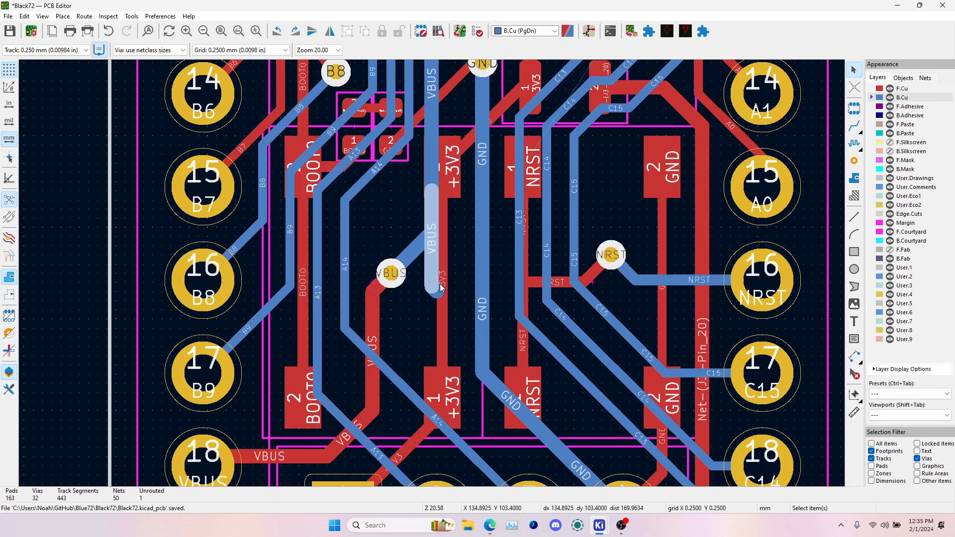
pyautogui.click(432, 286)
pyautogui.scroll(-6, 432, 286)
pyautogui.press('Escape')
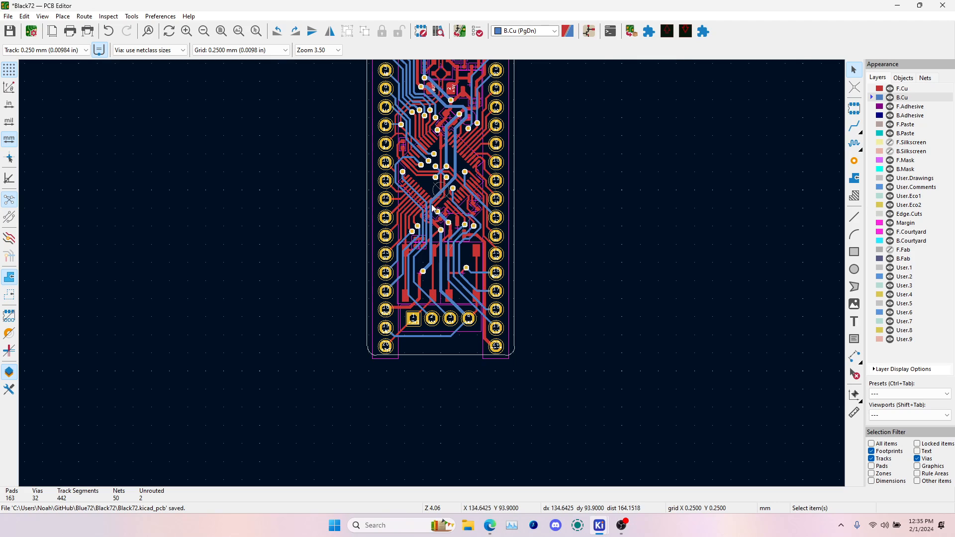
pyautogui.scroll(4, 434, 277)
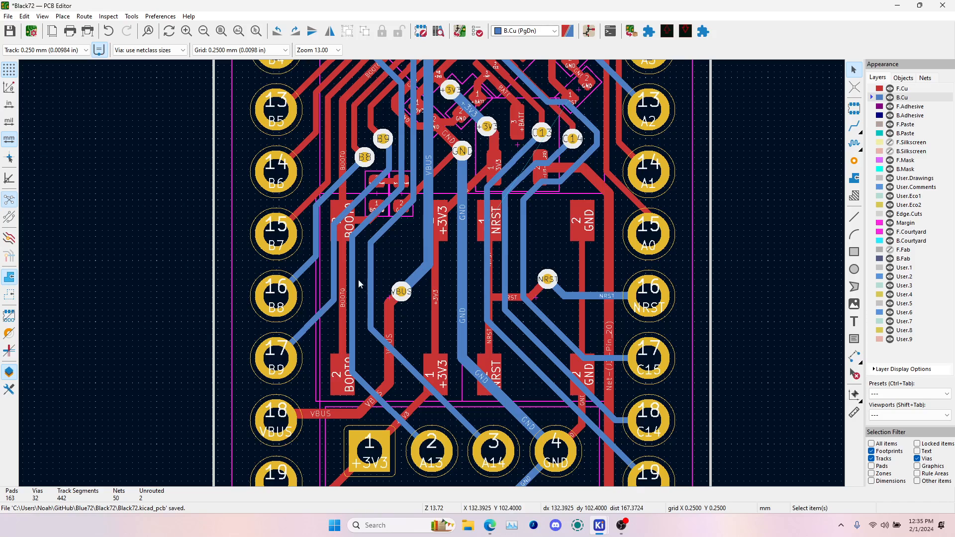
pyautogui.click(387, 314)
pyautogui.click(405, 297)
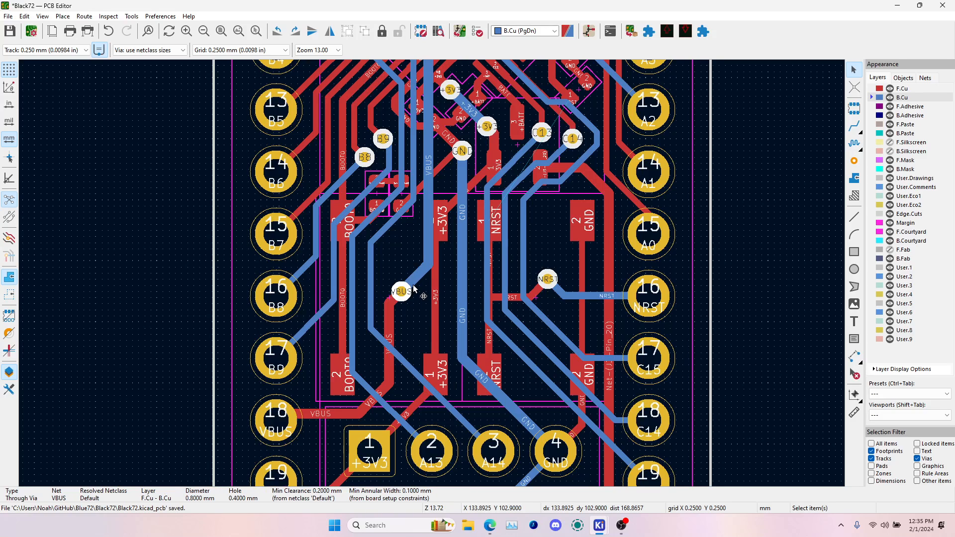
pyautogui.click(343, 156)
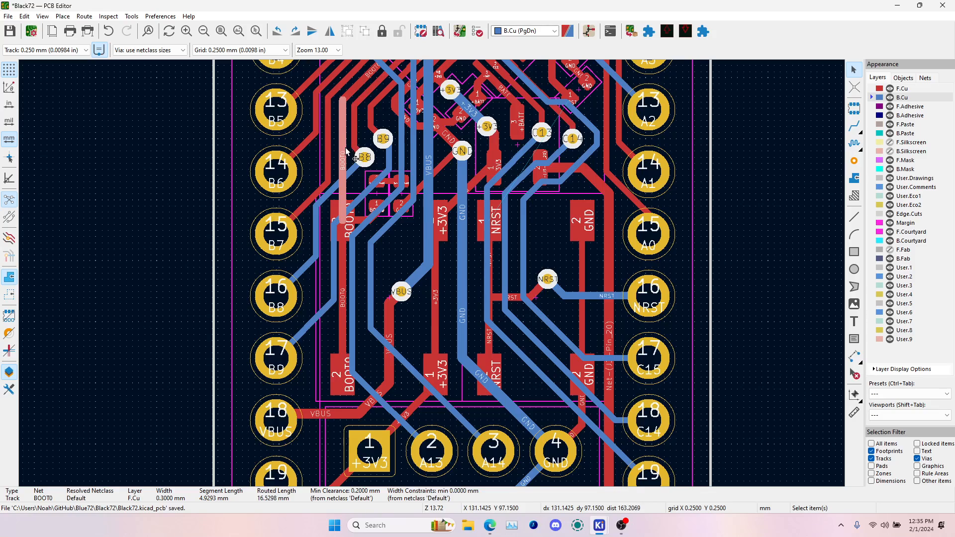
pyautogui.click(355, 90)
pyautogui.click(342, 120)
pyautogui.click(622, 525)
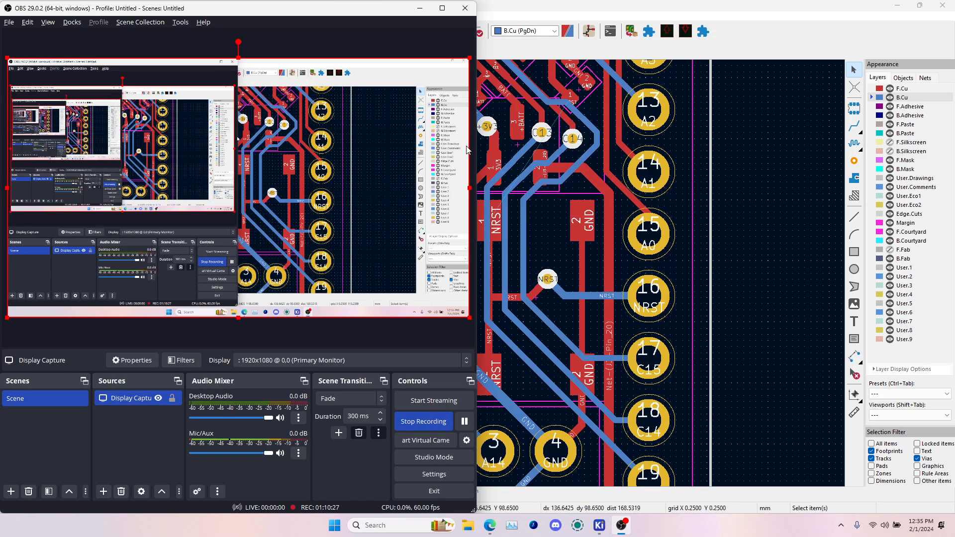
# - Return to the PCB Editor and reroute A13 on B.Cu at 0.25 mm width, down outside header pad 1 and into pad 2 from below
pyautogui.click(420, 8)
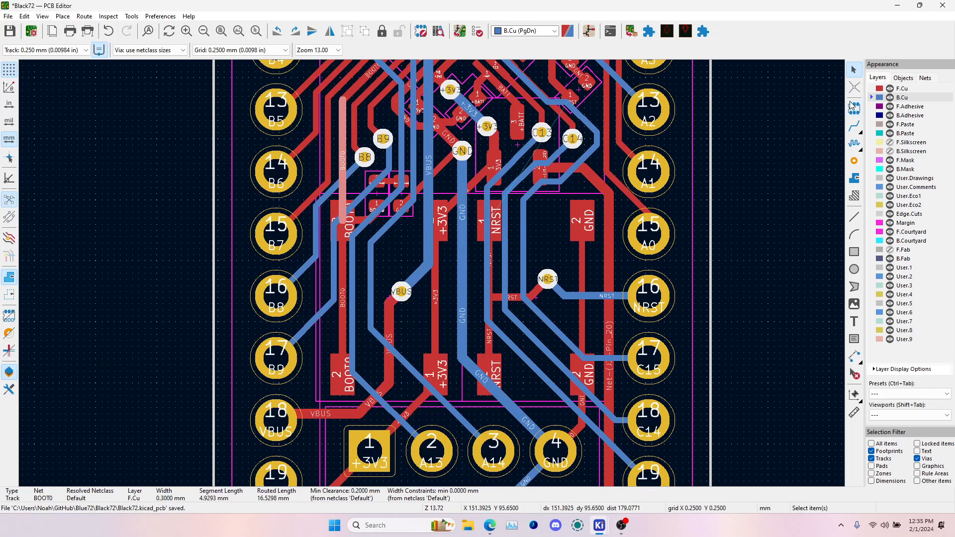
pyautogui.press('x')
pyautogui.scroll(-1, 401, 291)
pyautogui.scroll(2, 455, 329)
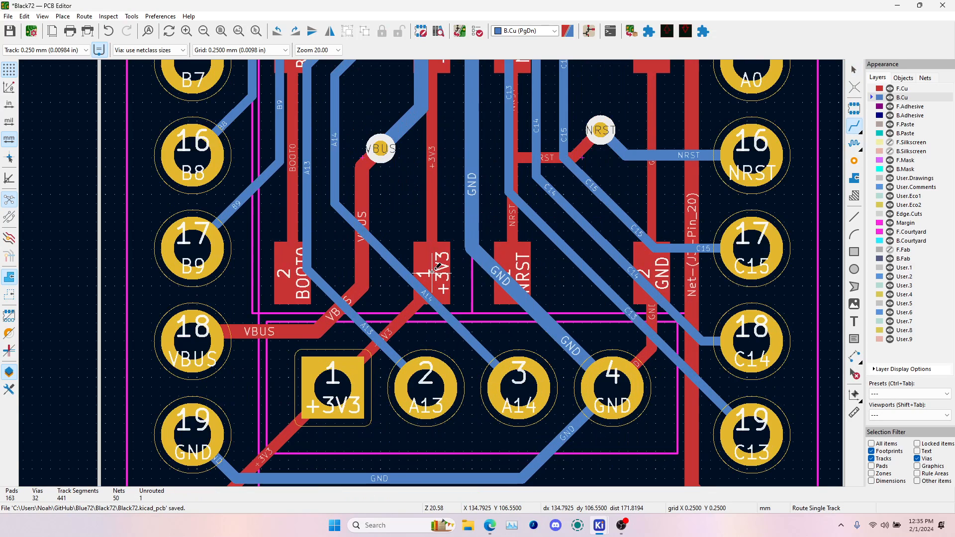
pyautogui.scroll(-1, 430, 273)
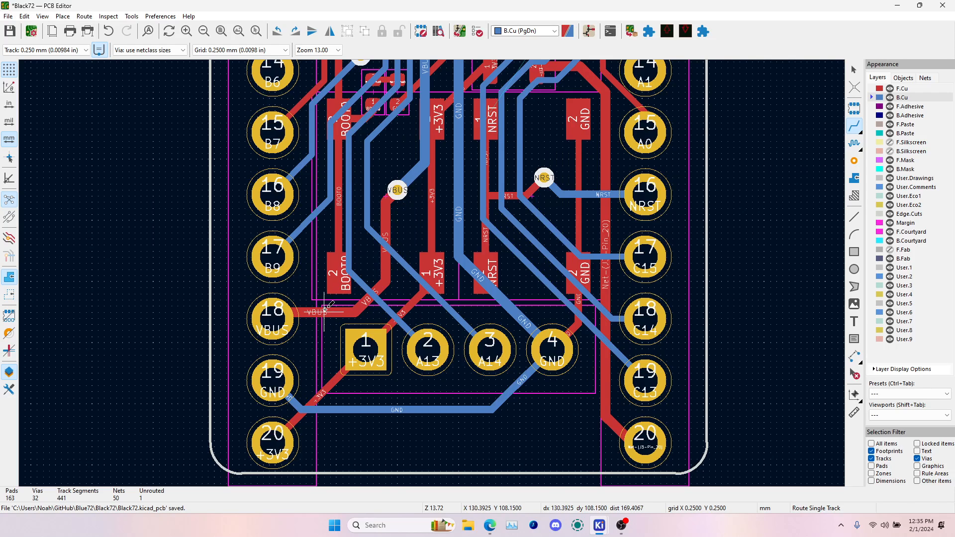
pyautogui.press('Escape')
pyautogui.click(860, 129)
pyautogui.click(350, 182)
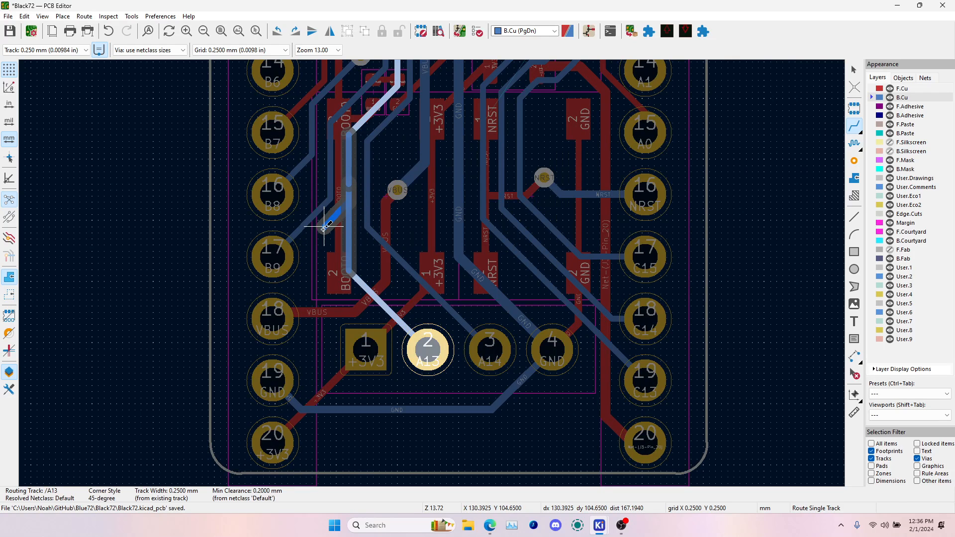
pyautogui.click(313, 300)
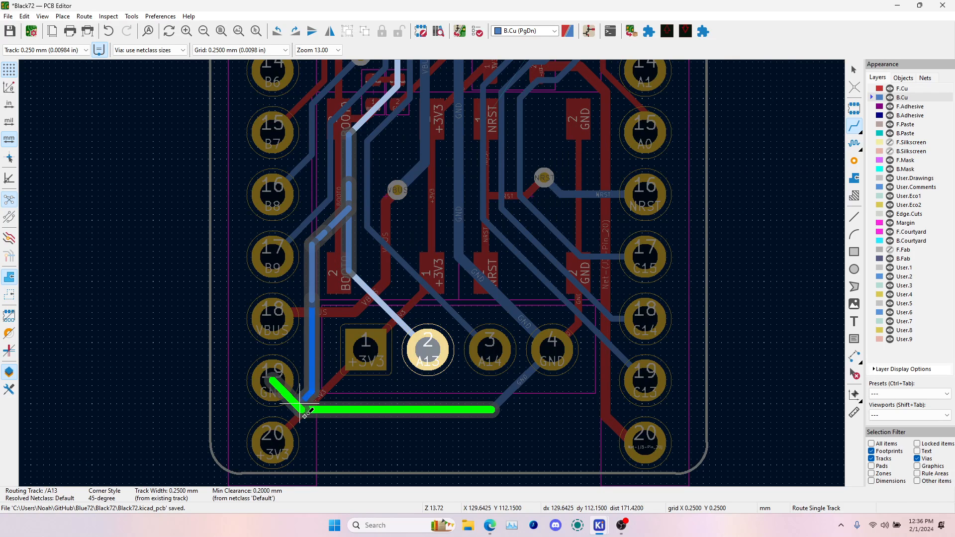
pyautogui.click(320, 392)
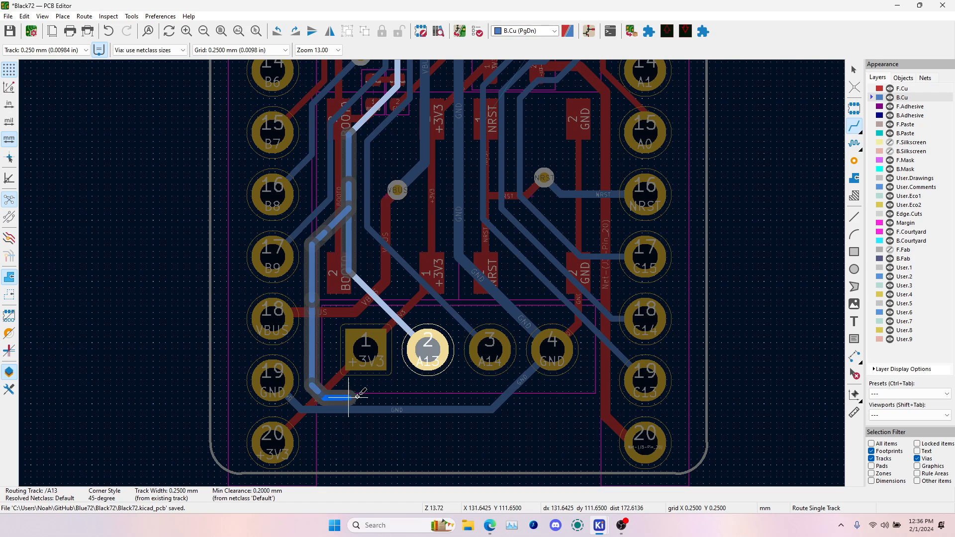
pyautogui.click(369, 392)
pyautogui.click(426, 362)
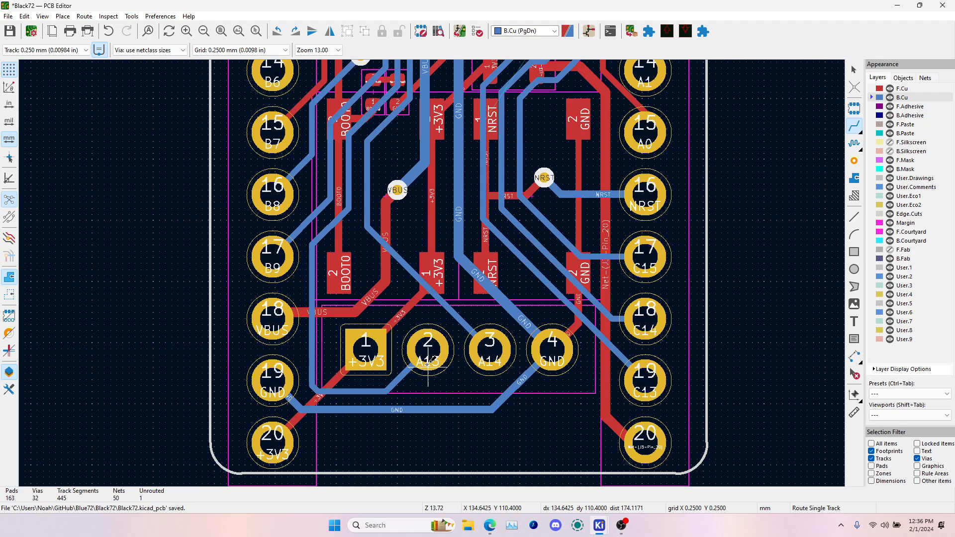
# - Reroute A14 on B.Cu at 0.25 mm width, running down alongside A13 and across above header pads 1 and 2 to pad 3
pyautogui.click(367, 187)
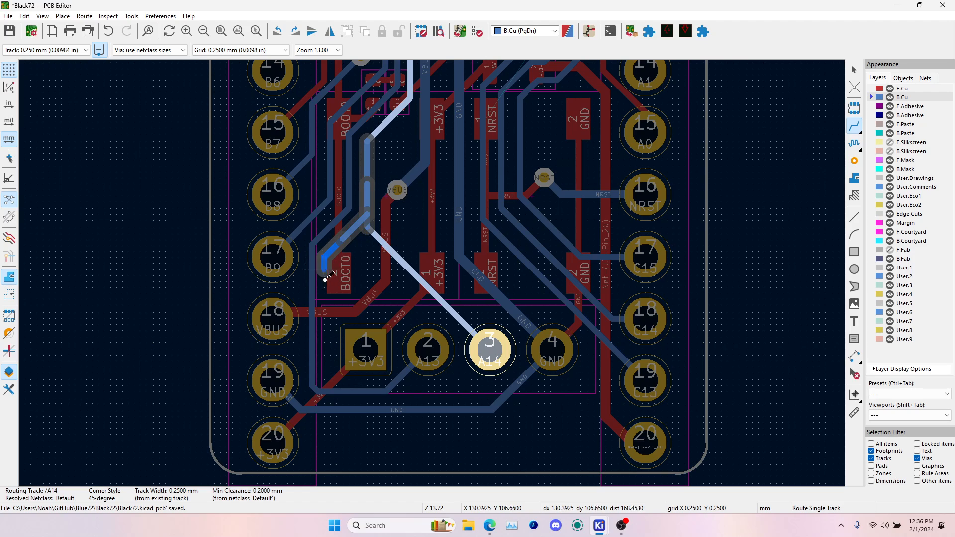
pyautogui.click(374, 312)
pyautogui.click(480, 328)
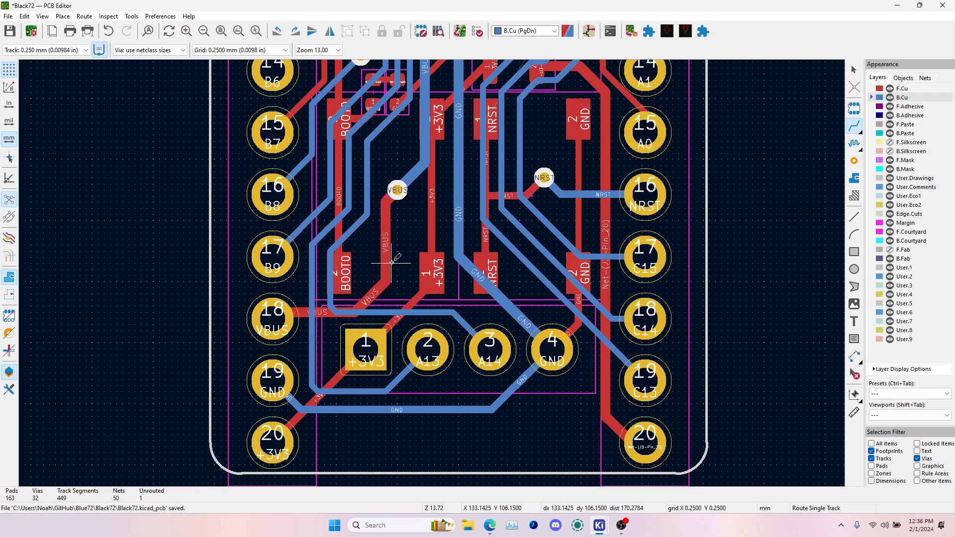
# - Delete the vertical VBUS segment on F.Cu below the VBUS via
pyautogui.press('Escape')
pyautogui.click(386, 264)
pyautogui.press('Delete')
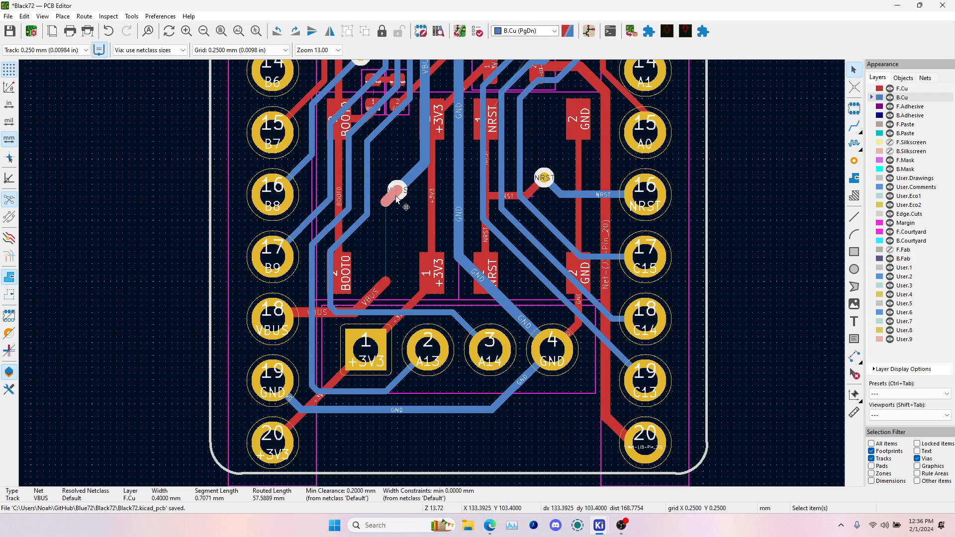
# - Reroute the GND track on B.Cu between left header pad 19 and bottom header pad 4 at 0.4 mm width
pyautogui.click(854, 125)
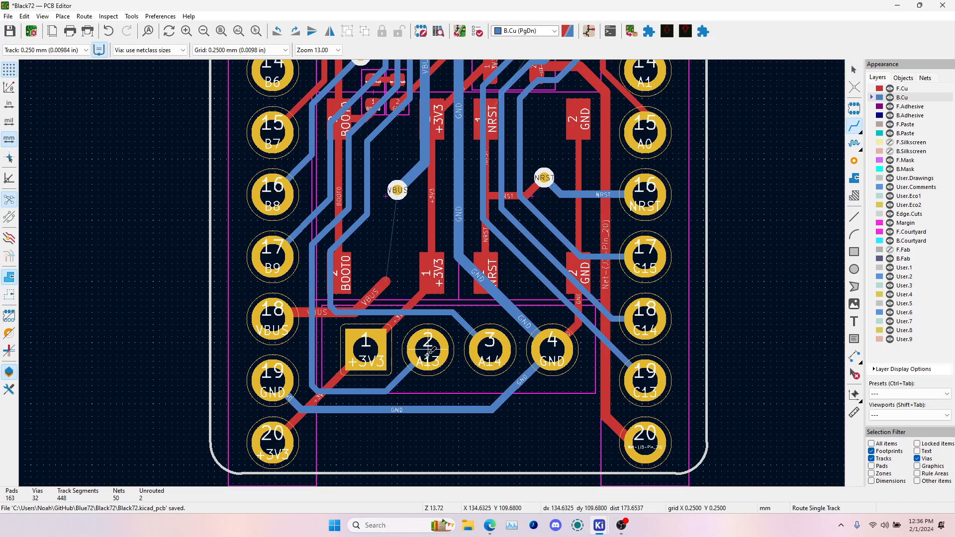
pyautogui.click(273, 378)
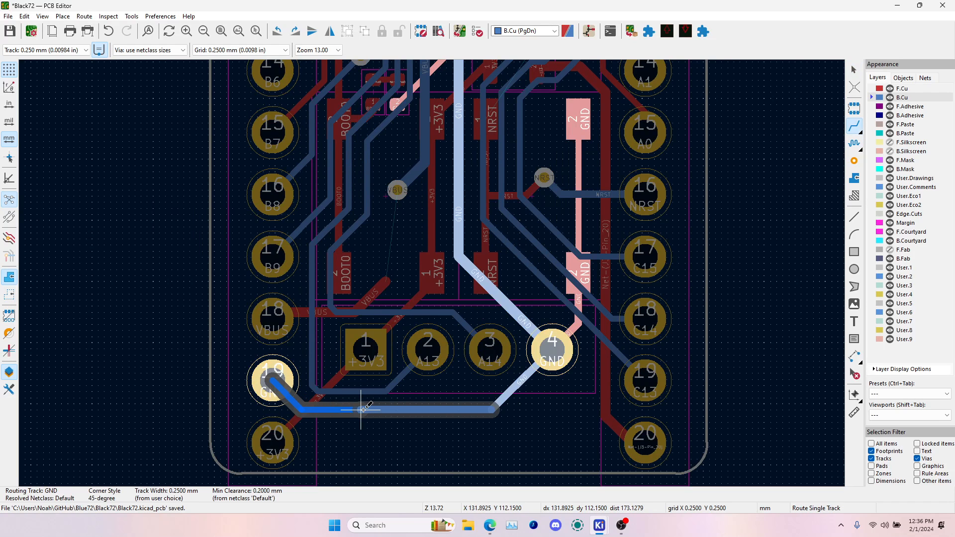
pyautogui.doubleClick(362, 409)
pyautogui.click(362, 409)
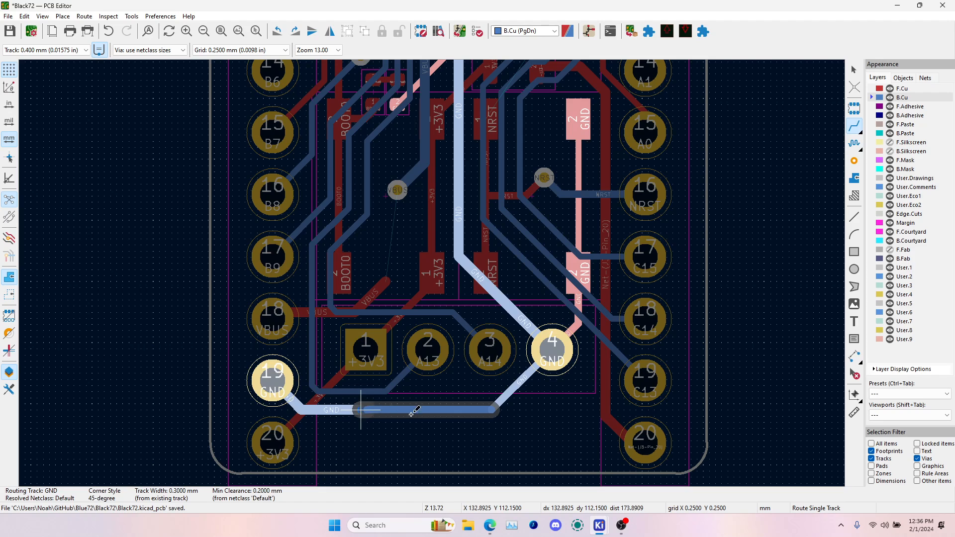
pyautogui.press('w')
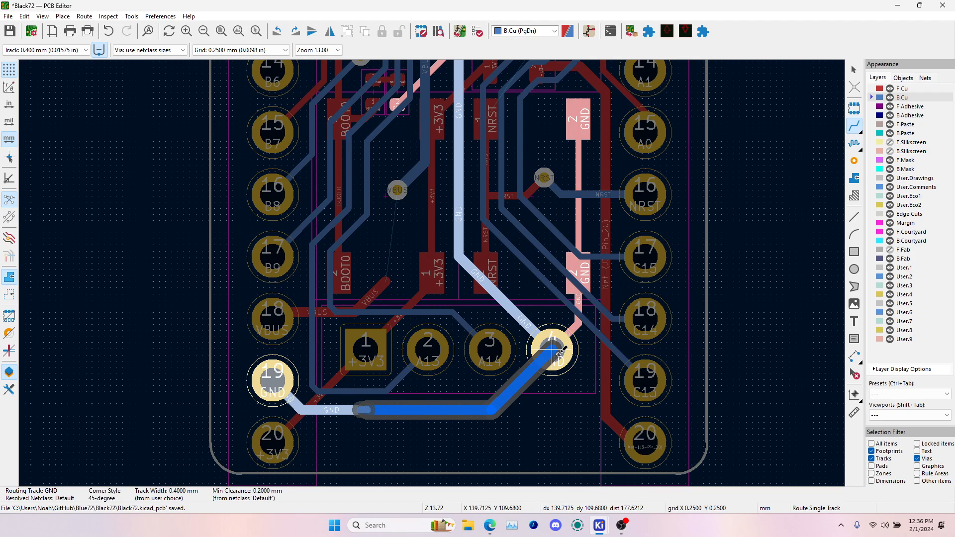
pyautogui.click(558, 352)
pyautogui.click(388, 409)
pyautogui.press('Escape')
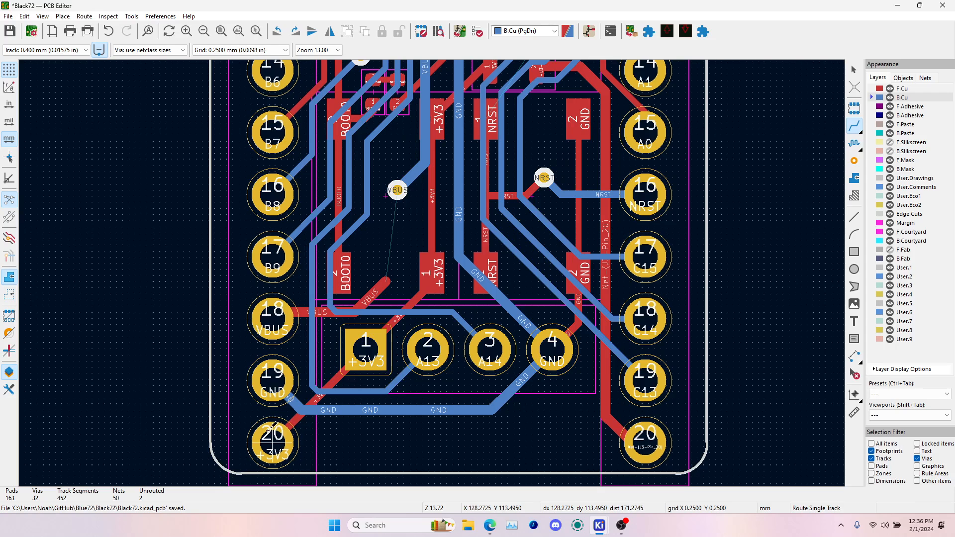
# - Redraw +3V3 on F.Cu at 0.4 mm width from left header pad 20 through bottom header pad 1 to the lower +3V3 switch pad
pyautogui.press('pageup')
pyautogui.click(288, 428)
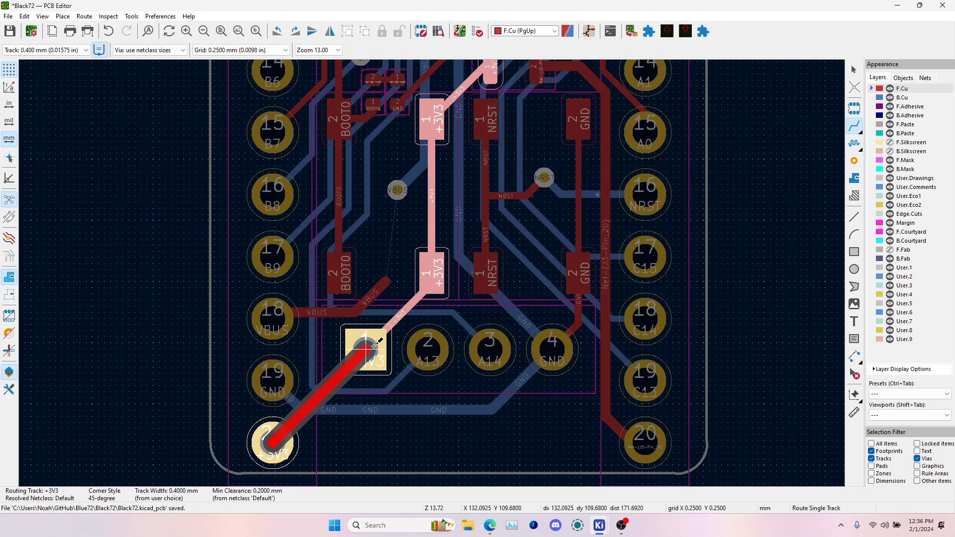
pyautogui.hotkey('shift', 'w')
pyautogui.click(369, 348)
pyautogui.click(368, 348)
pyautogui.press('w')
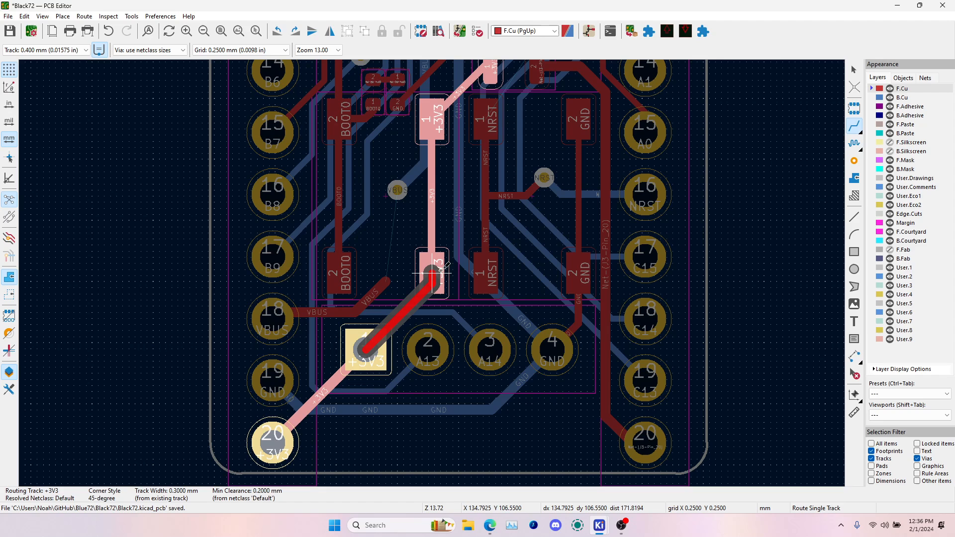
pyautogui.click(434, 271)
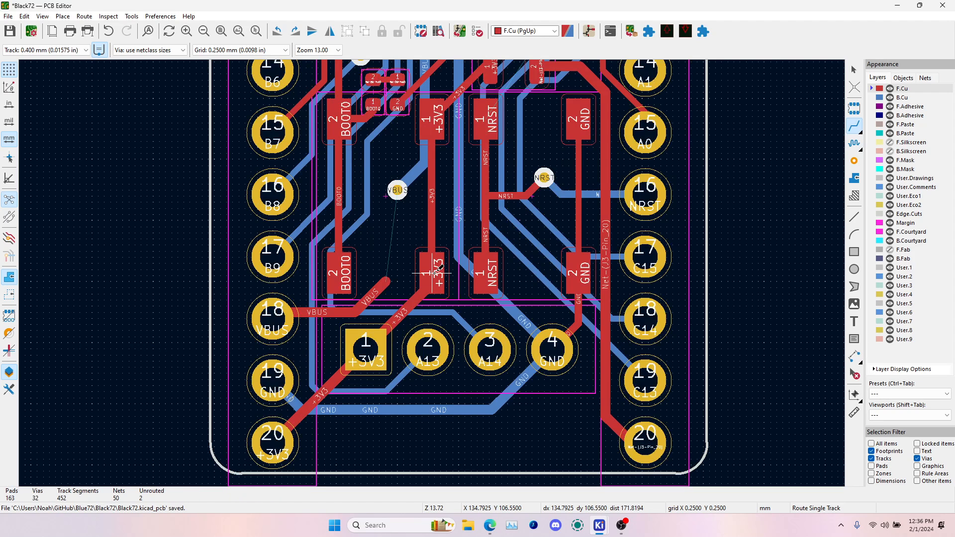
# - Redraw the vertical +3V3 track on F.Cu at 0.4 mm width between the lower and upper switch pads
pyautogui.click(435, 271)
pyautogui.press('w')
pyautogui.press('w')
pyautogui.press('w')
pyautogui.press('w')
pyautogui.press('w')
pyautogui.click(427, 123)
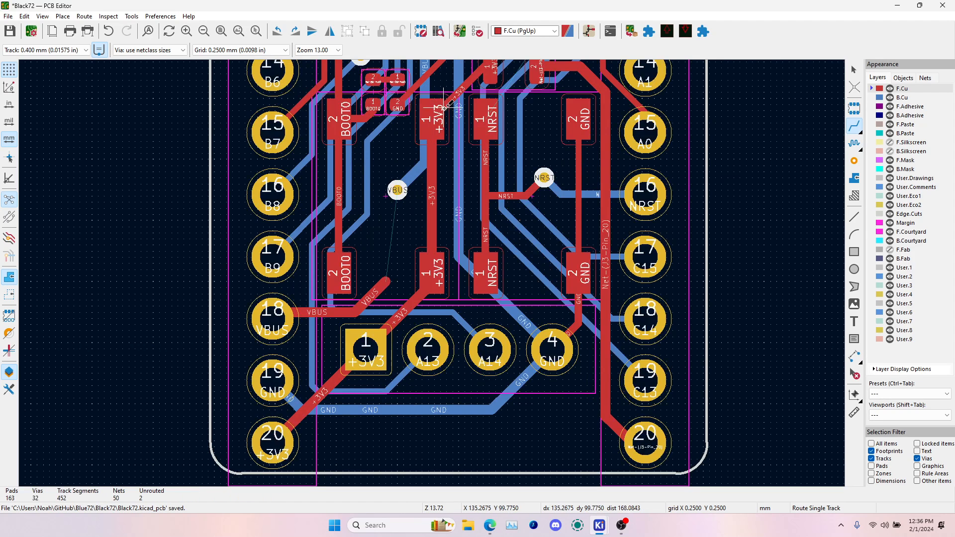
# - Redraw the diagonal +3V3 track on F.Cu at 0.4 mm width from the upper switch pad to the +3V3 pad above NRST
pyautogui.moveTo(427, 123); pyautogui.dragTo(434, 253, button='middle')
pyautogui.click(438, 251)
pyautogui.press('w')
pyautogui.press('w')
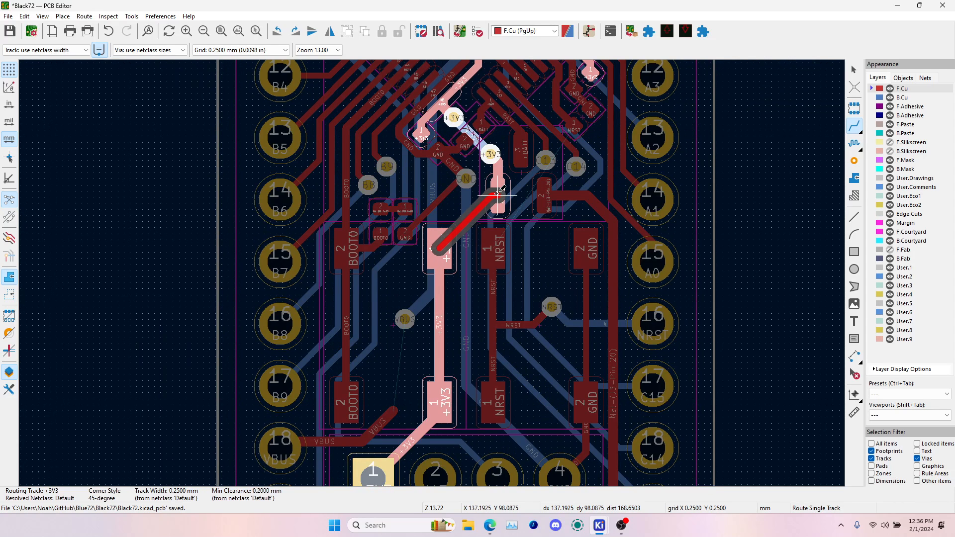
pyautogui.click(498, 194)
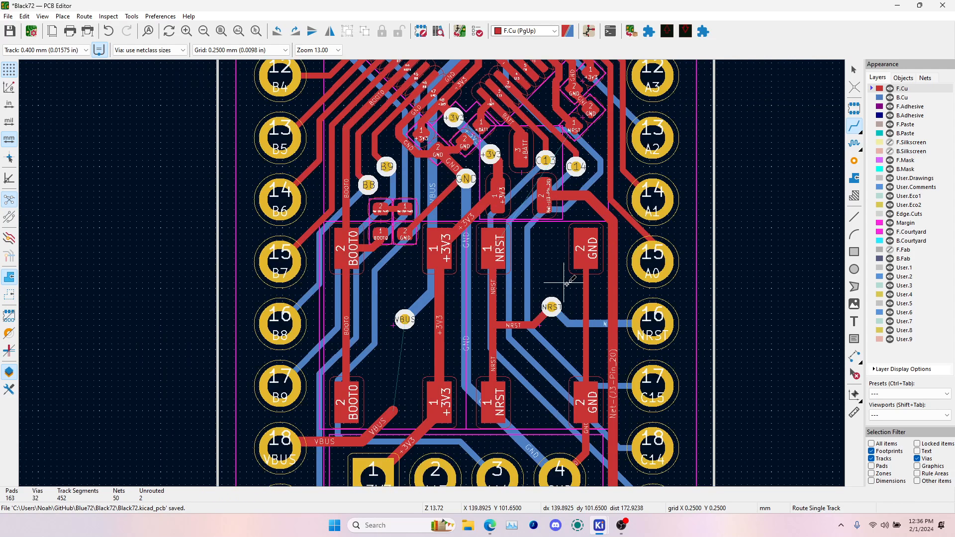
# - Delete the leftover diagonal VBUS segment on F.Cu at the end of the track from left header pad 18
pyautogui.scroll(-3, 595, 243)
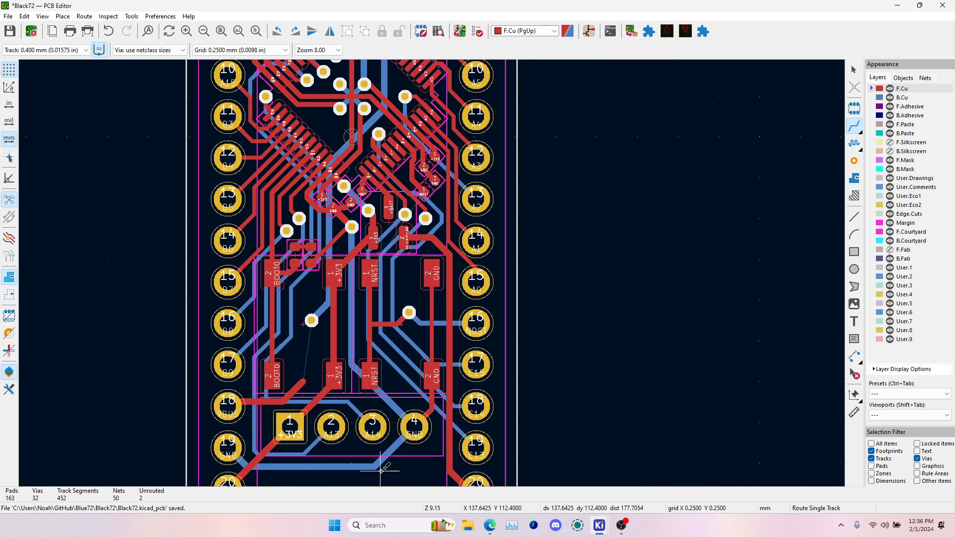
pyautogui.scroll(3, 322, 293)
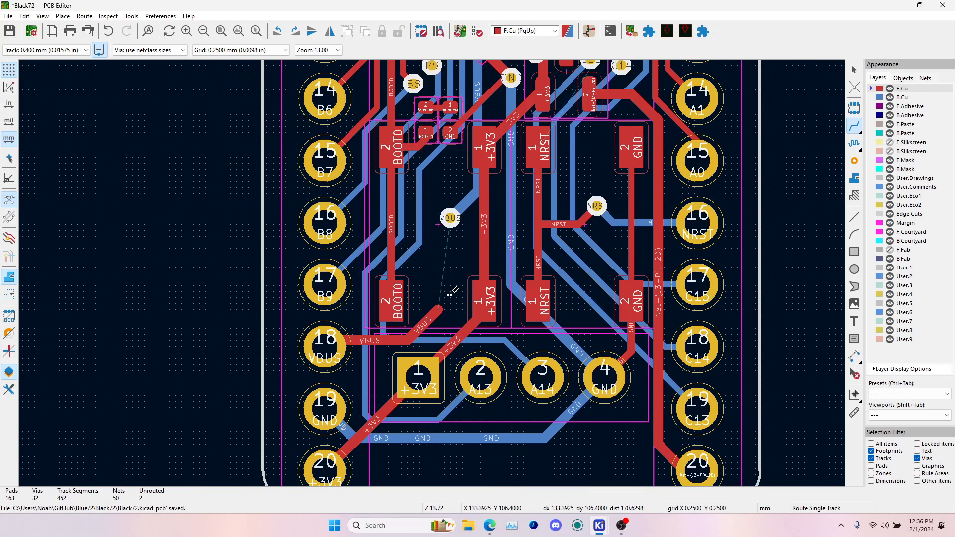
pyautogui.press('Escape')
pyautogui.click(433, 316)
pyautogui.press('Delete')
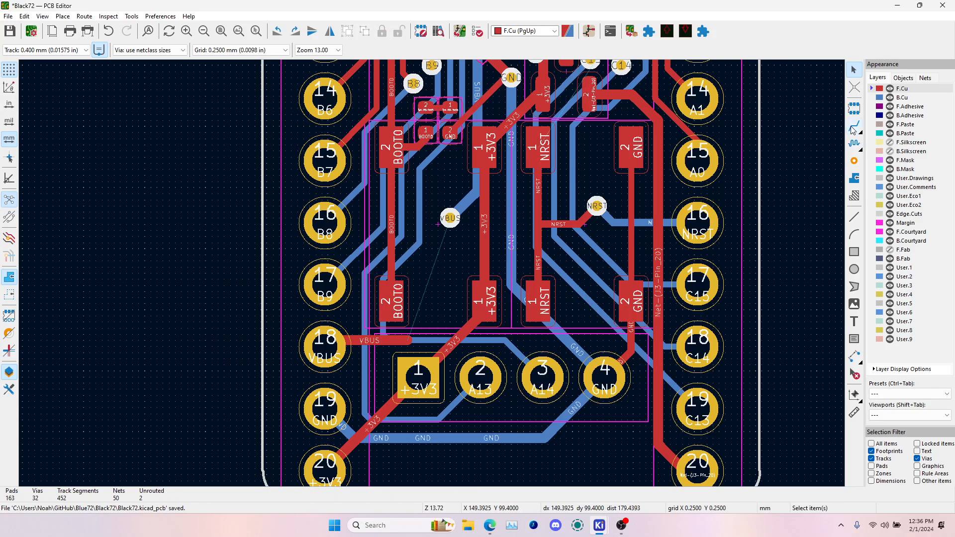
# - Extend the pad 18 VBUS track diagonally at 0.4 mm on F.Cu to a new via, and connect it on B.Cu to the vertical VBUS track
pyautogui.press('x')
pyautogui.click(408, 342)
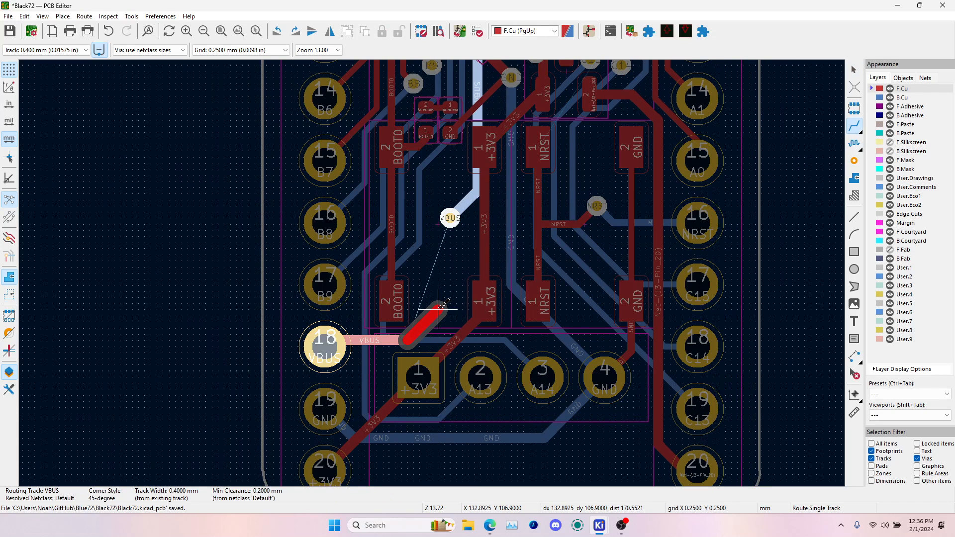
pyautogui.press('v')
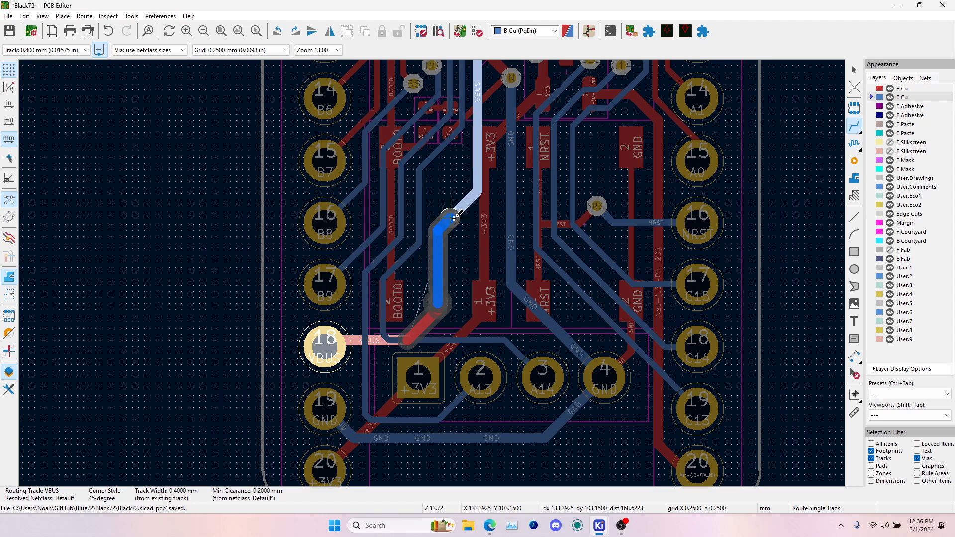
pyautogui.click(454, 217)
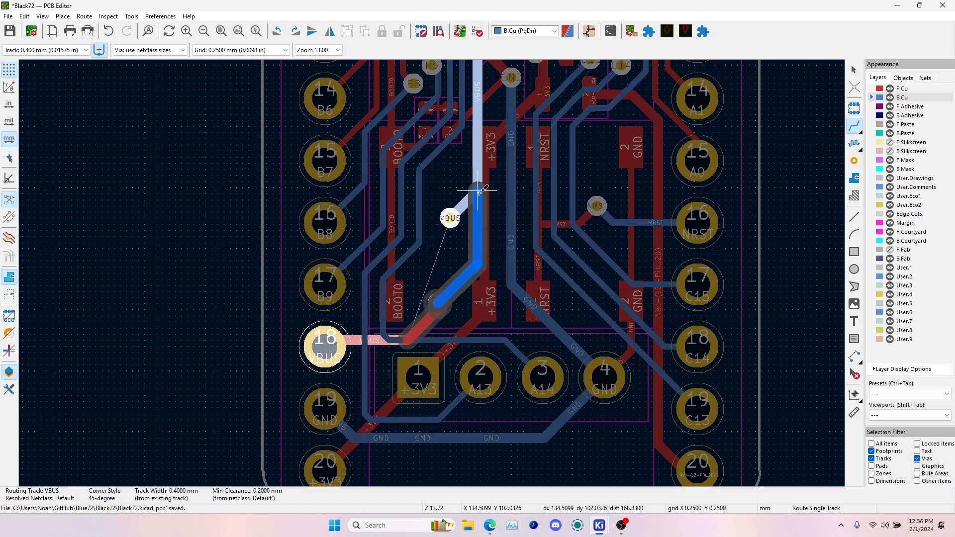
pyautogui.press('Escape')
pyautogui.hotkey('ctrl', 'z')
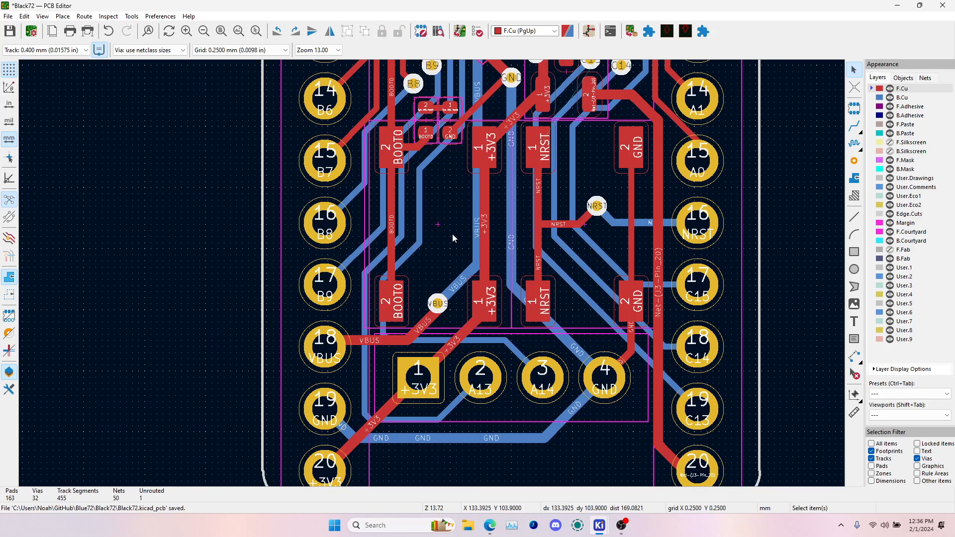
# - Reroute A14 on B.Cu at 0.25 mm width from its horizontal run above header pad 1 up beside the vertical VBUS track
pyautogui.press('pagedown')
pyautogui.press('x')
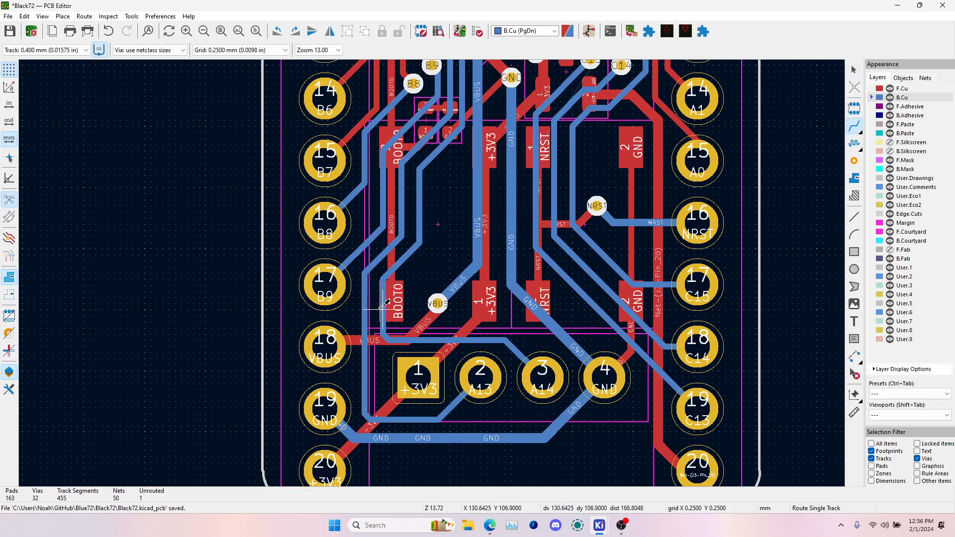
pyautogui.click(413, 340)
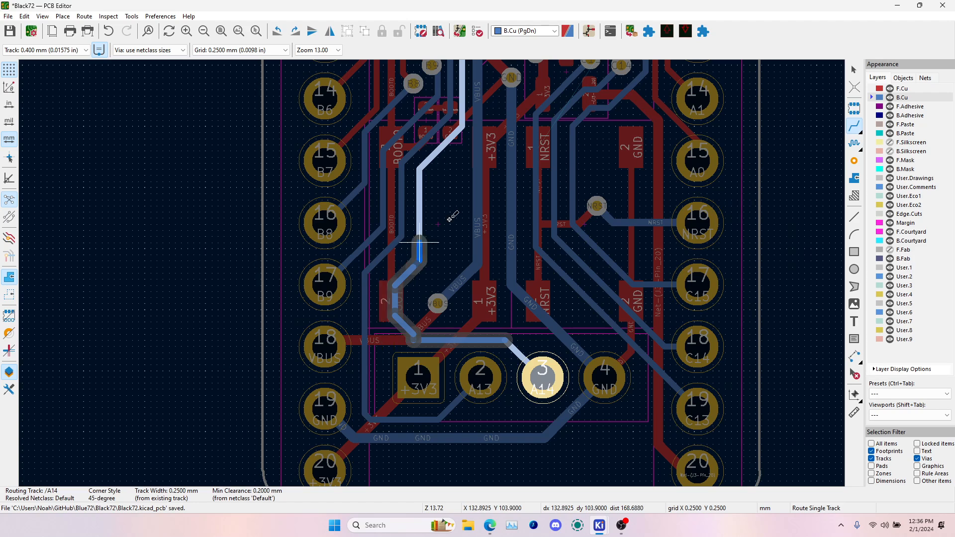
pyautogui.click(460, 126)
# - Reroute A13 on B.Cu at 0.25 mm width alongside A14, cut its lower corner beside header pad 1 diagonally, and save the board
pyautogui.click(450, 110)
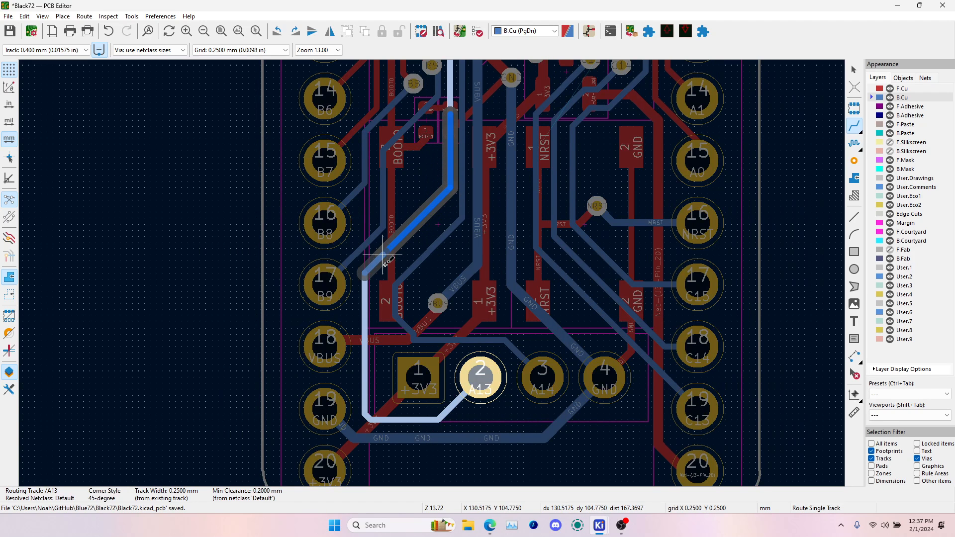
pyautogui.click(365, 275)
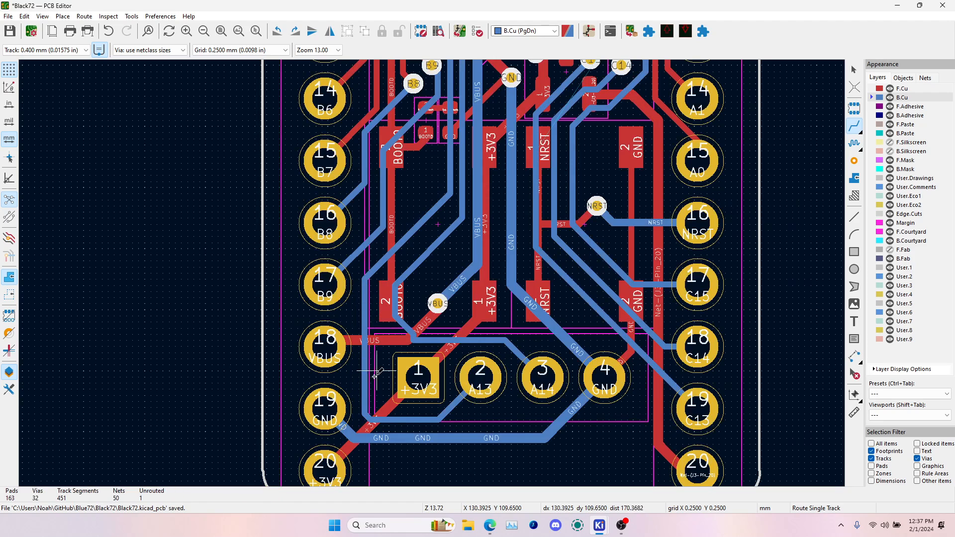
pyautogui.click(366, 380)
pyautogui.click(384, 420)
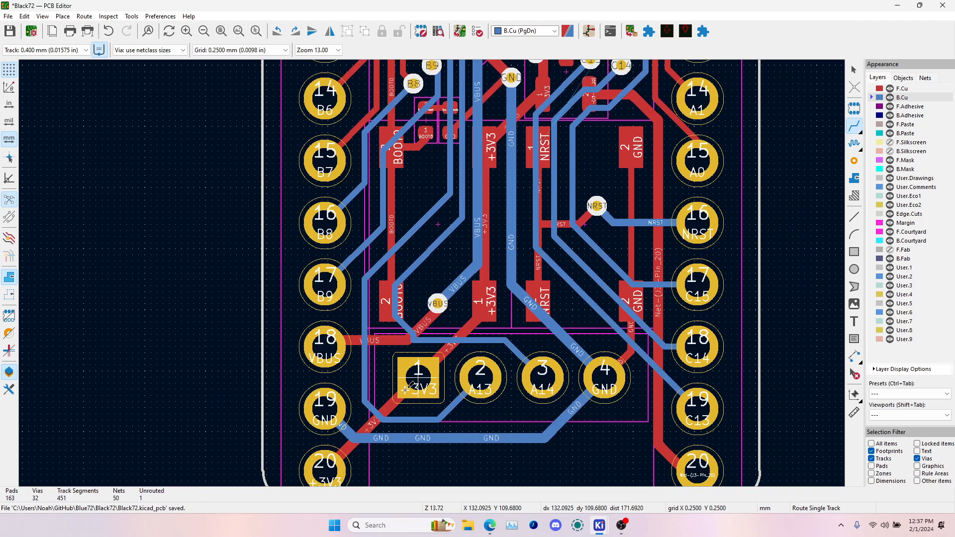
pyautogui.press('Escape')
pyautogui.hotkey('ctrl', 's')
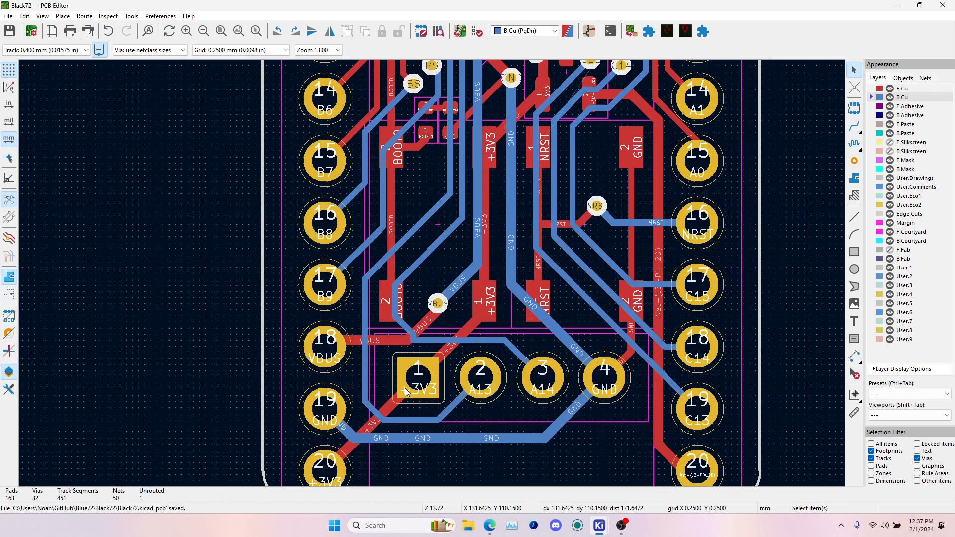
# - Highlight the VBUS net to inspect its full route across the board
pyautogui.click(458, 288)
pyautogui.press('`')
pyautogui.scroll(-3, 458, 286)
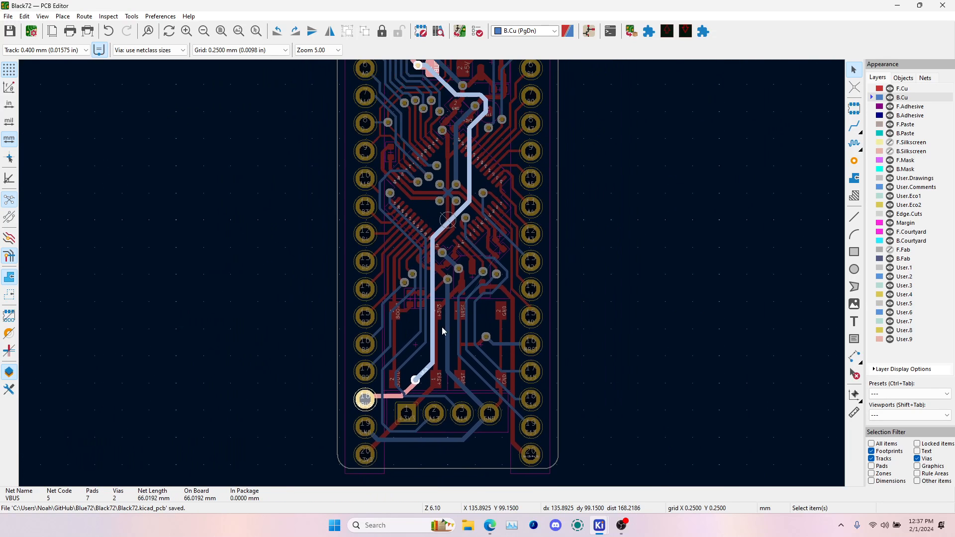
# - Follow the highlighted VBUS route between the USB connector and pad 18, and clear the net highlight
pyautogui.moveTo(442, 327); pyautogui.dragTo(431, 378, button='middle')
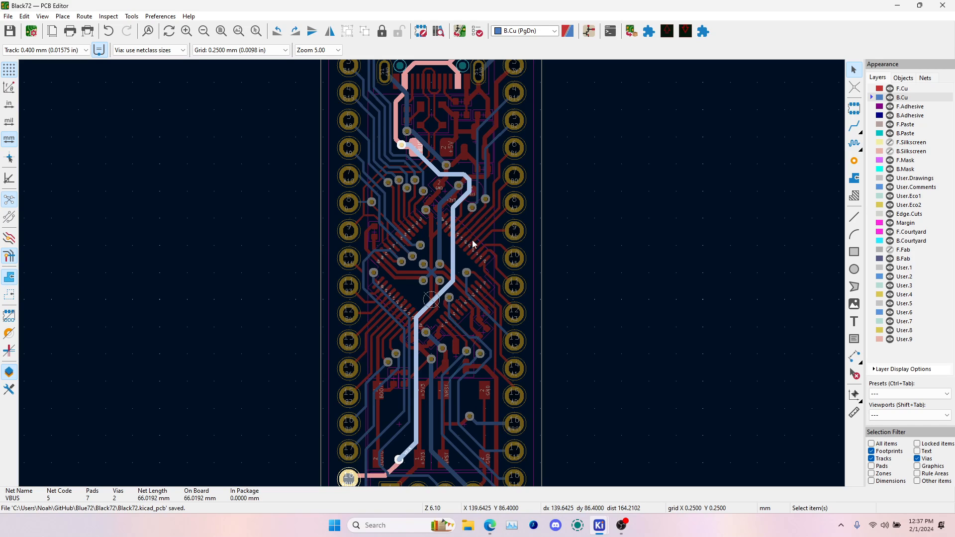
pyautogui.moveTo(456, 243); pyautogui.dragTo(439, 169, button='middle')
pyautogui.press('`')
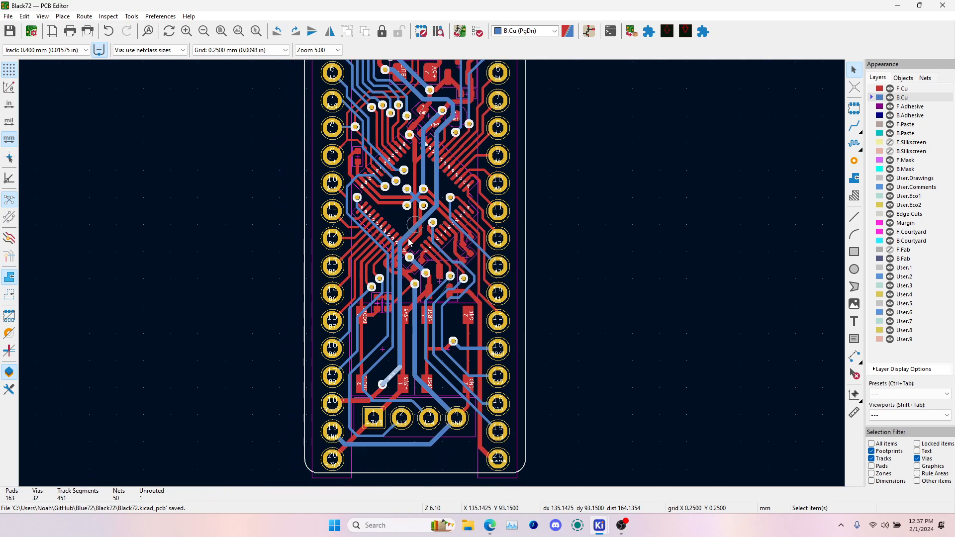
# - Examine the BOOT1 and RST1 buttons, the four-pin J4 header and the area up to U1 in the 3D Viewer
pyautogui.hotkey('alt', '3')
pyautogui.scroll(5, 392, 355)
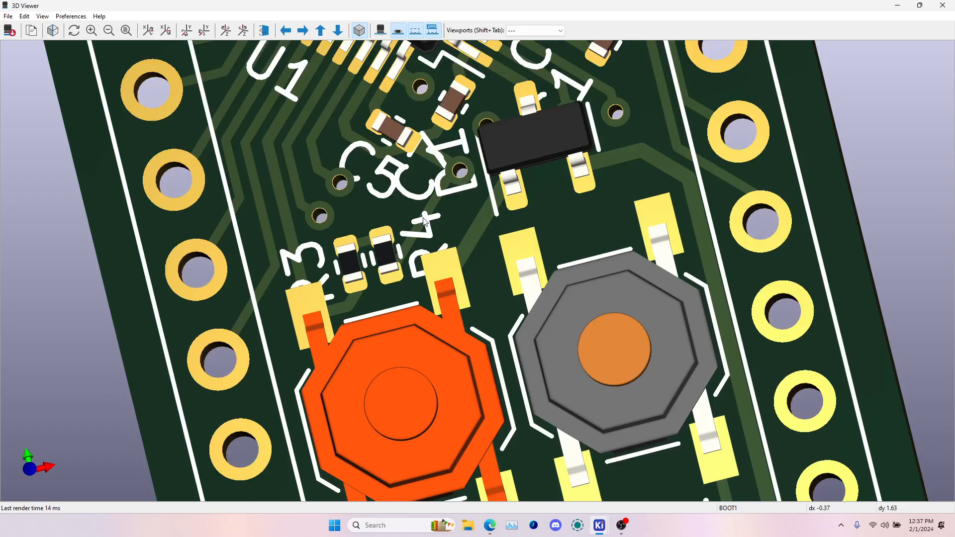
pyautogui.scroll(-3, 396, 338)
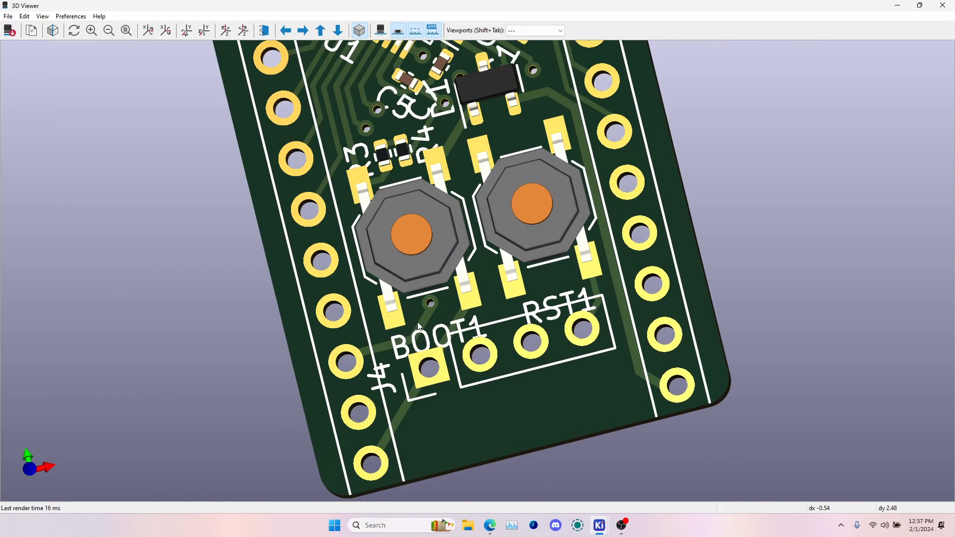
pyautogui.moveTo(434, 308); pyautogui.dragTo(540, 323)
pyautogui.scroll(-5, 492, 272)
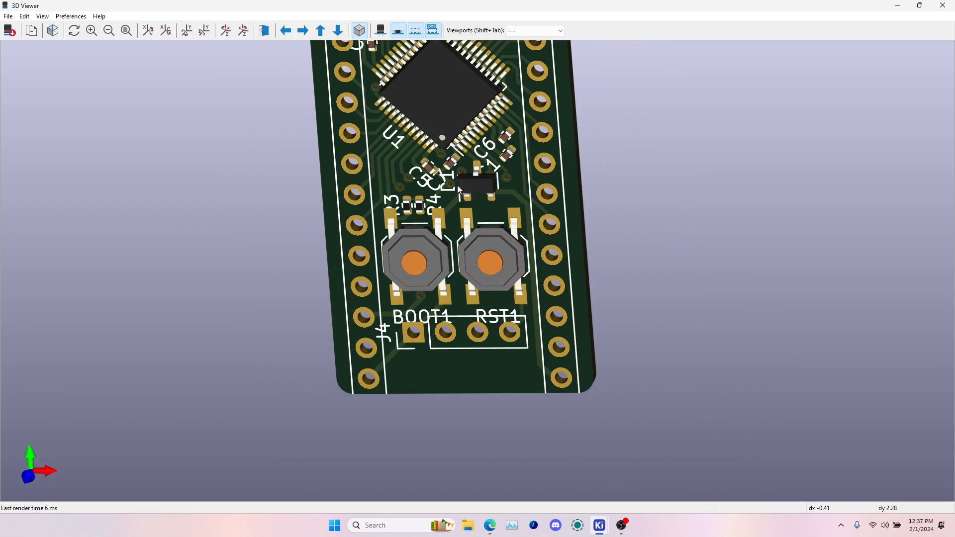
pyautogui.moveTo(463, 217); pyautogui.dragTo(508, 424, button='middle')
pyautogui.moveTo(495, 201); pyautogui.dragTo(496, 354, button='middle')
pyautogui.moveTo(499, 357)
pyautogui.mouseDown()
pyautogui.moveTo(518, 333)
pyautogui.moveTo(490, 364)
pyautogui.mouseUp()
pyautogui.scroll(-2, 499, 333)
# - Return to the PCB Editor and review the track routing from the USB connector down to the microcontroller
pyautogui.hotkey('alt', 'Tab')
pyautogui.scroll(-2, 453, 323)
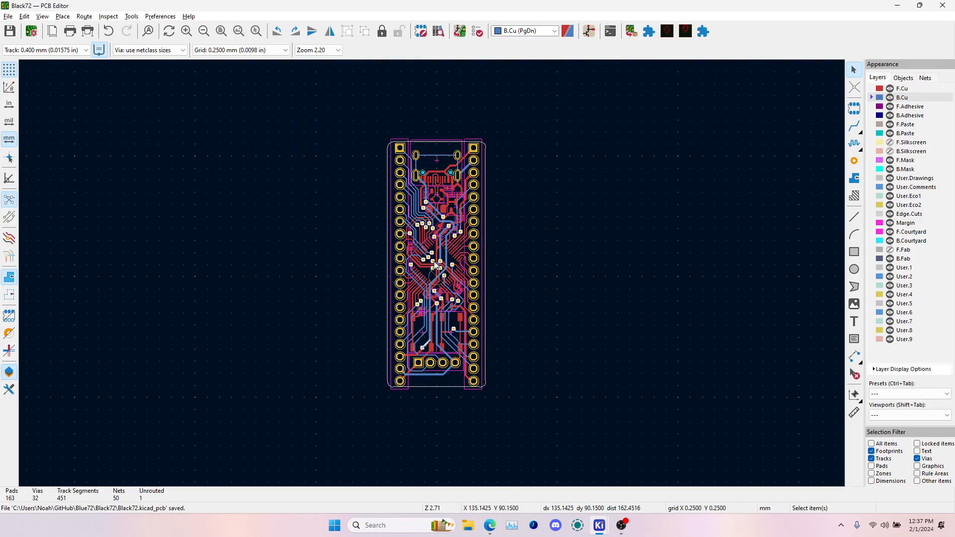
pyautogui.scroll(5, 416, 204)
pyautogui.scroll(-2, 431, 274)
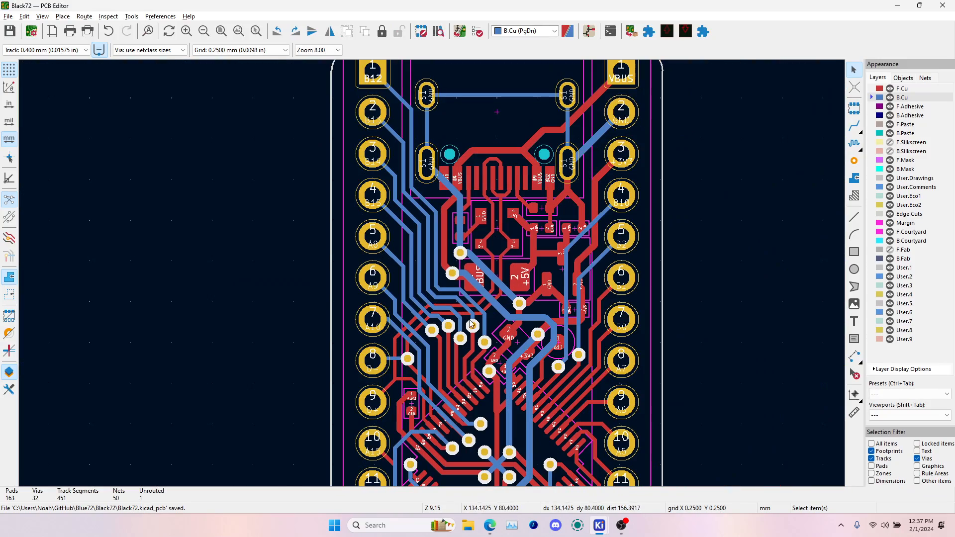
pyautogui.hotkey('alt', 'Tab')
pyautogui.hotkey('alt', 'Tab')
pyautogui.scroll(3, 432, 276)
pyautogui.scroll(-5, 434, 276)
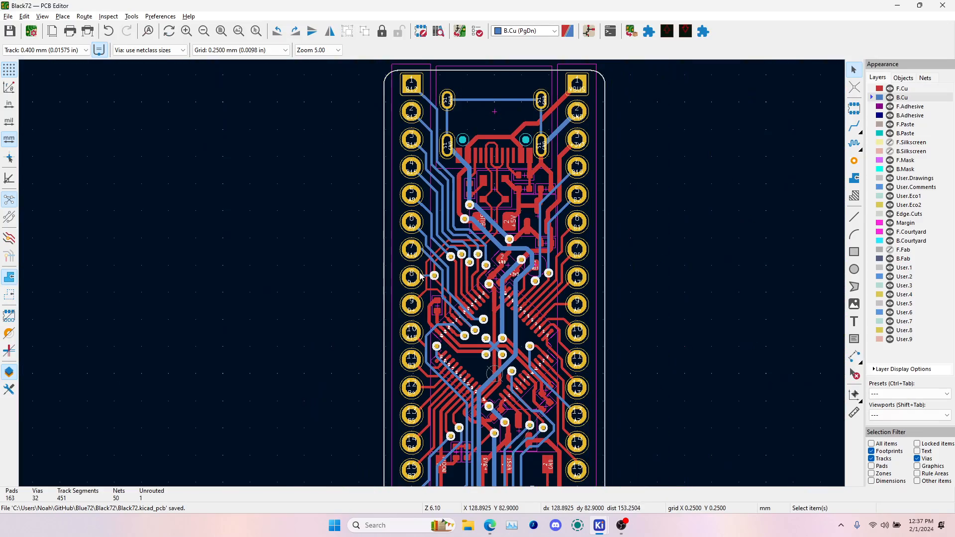
pyautogui.moveTo(606, 297); pyautogui.dragTo(579, 211, button='middle')
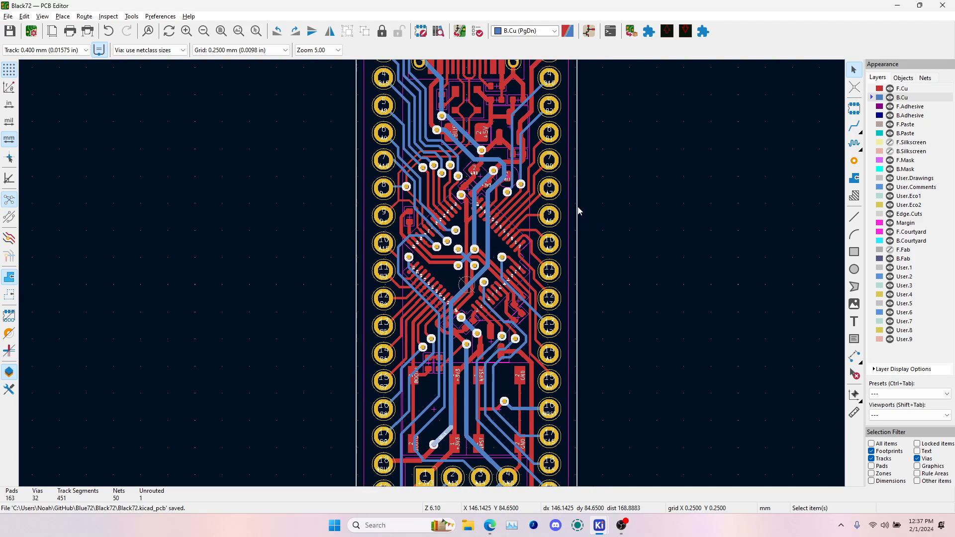
# - Select the B11 test point TP3 and locate it on the board in the 3D Viewer
pyautogui.scroll(5, 508, 183)
pyautogui.click(434, 277)
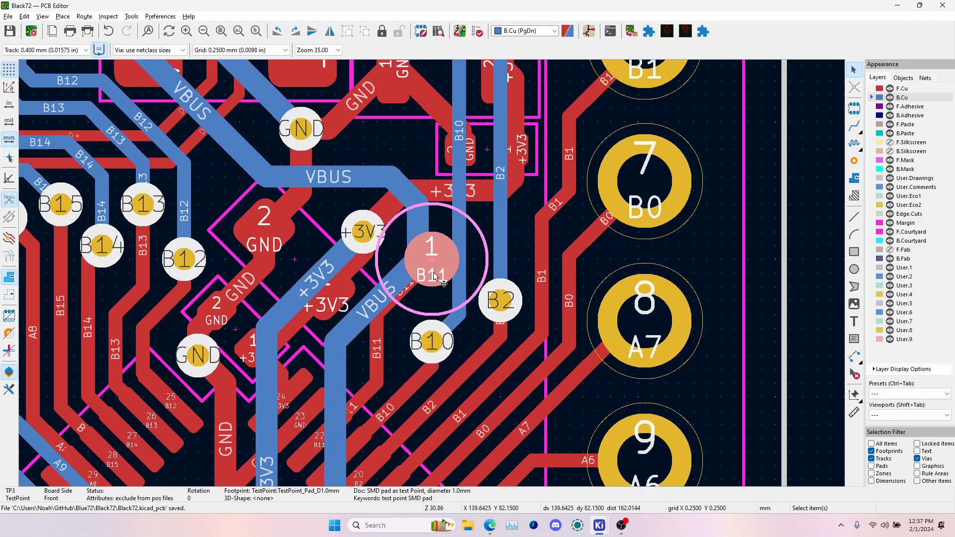
pyautogui.hotkey('alt', '3')
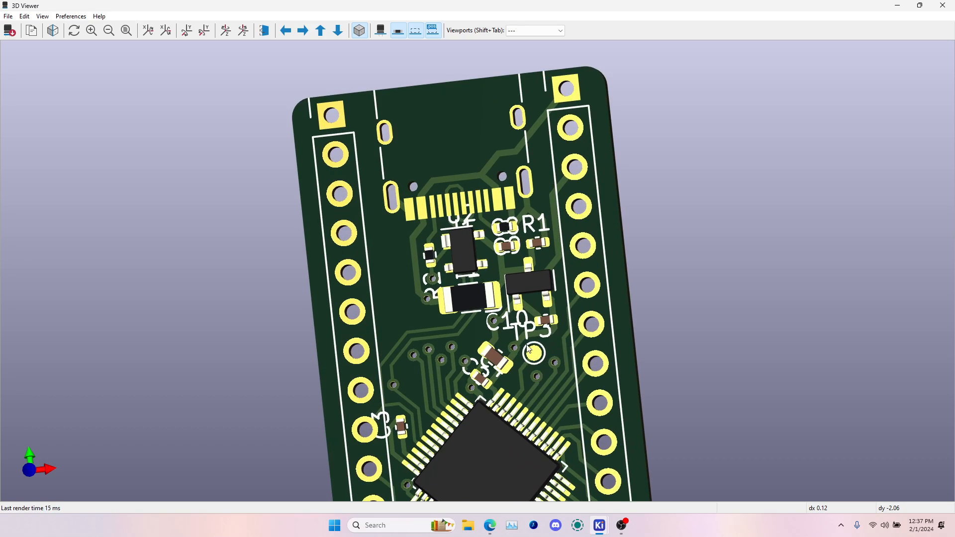
pyautogui.scroll(-3, 624, 342)
pyautogui.hotkey('alt', 'Tab')
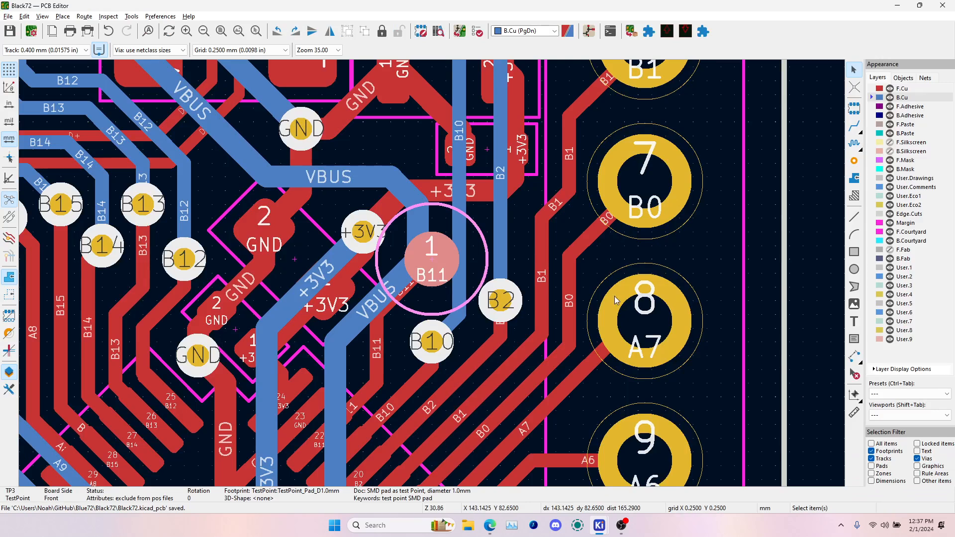
# - Deselect the test point and check the tracks and vias around the microcontroller's lower pins
pyautogui.scroll(-5, 560, 269)
pyautogui.click(560, 266)
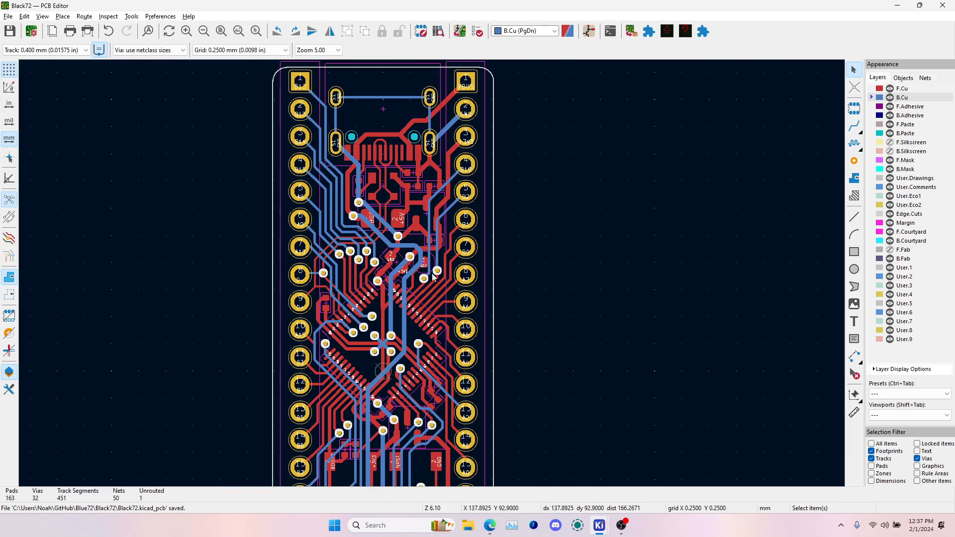
pyautogui.scroll(6, 433, 277)
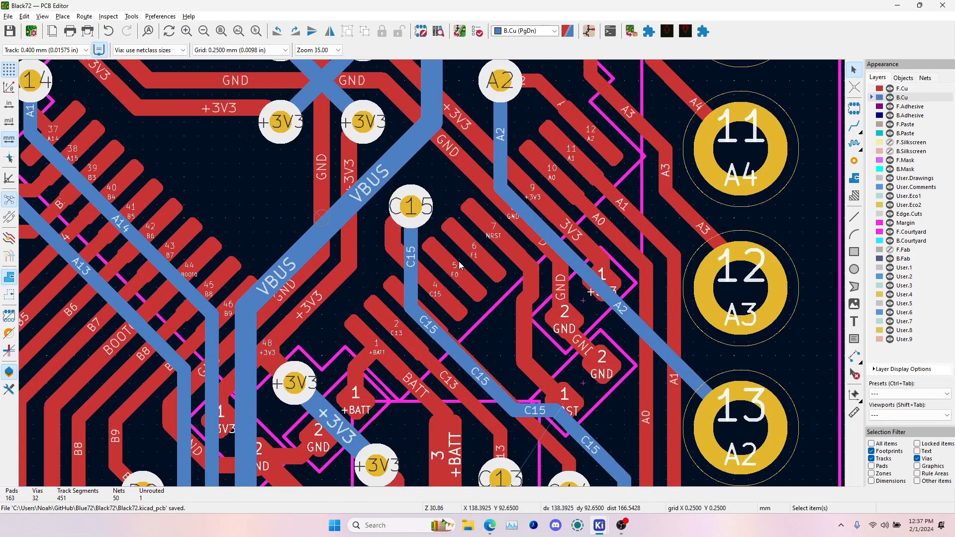
pyautogui.scroll(-5, 432, 278)
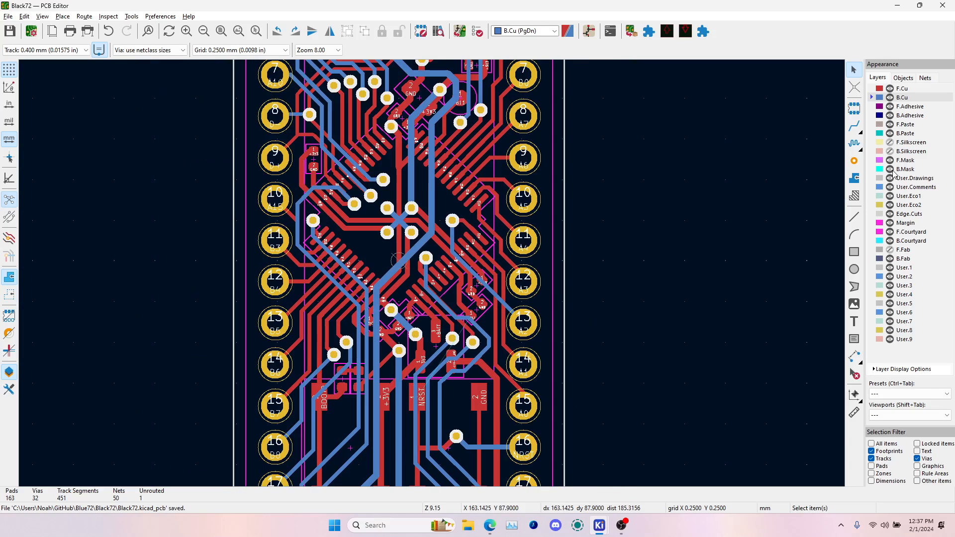
pyautogui.click(860, 127)
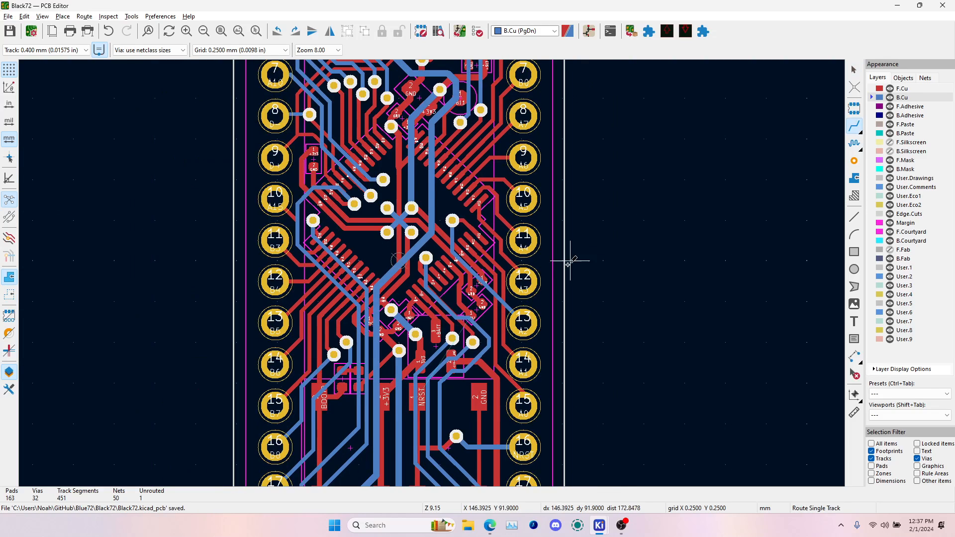
pyautogui.scroll(-2, 460, 326)
pyautogui.press('Escape')
# - Switch to the browser and examine the WeAct BlackPill STM32F411CEU6 product photo for its board layout
pyautogui.hotkey('alt', 'Tab')
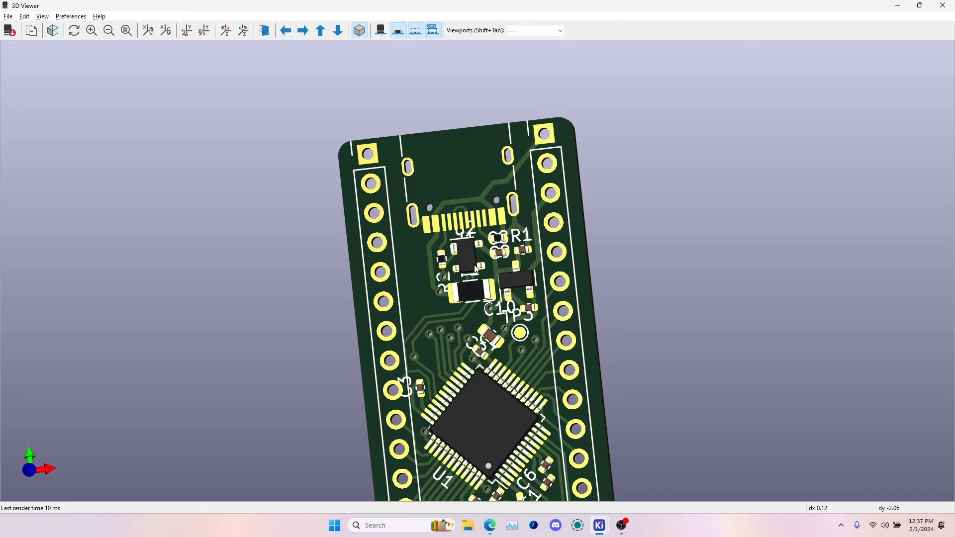
pyautogui.hotkey('alt', 'Tab')
pyautogui.press('Tab')
pyautogui.press('Tab')
pyautogui.hotkey('alt', 'Tab')
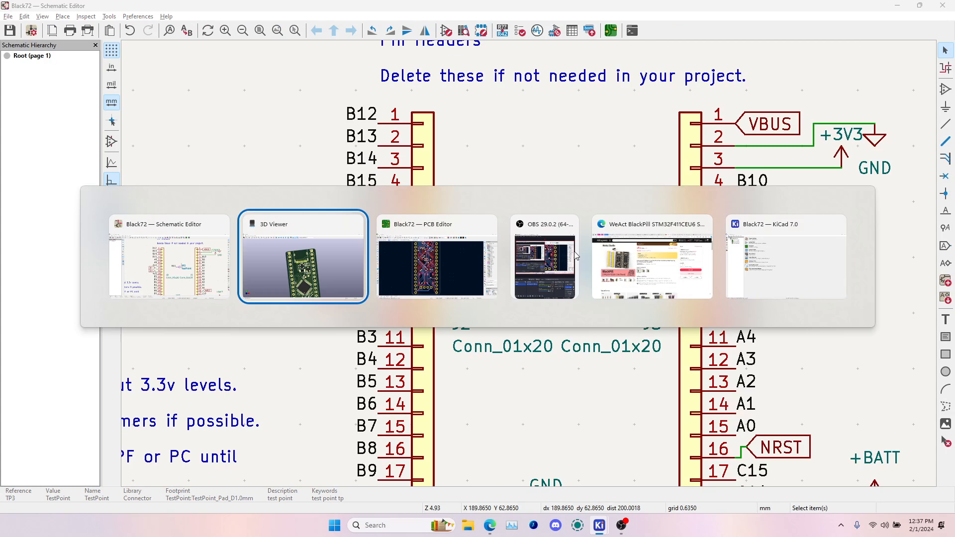
pyautogui.press('Tab')
pyautogui.press('Tab')
pyautogui.press('Tab')
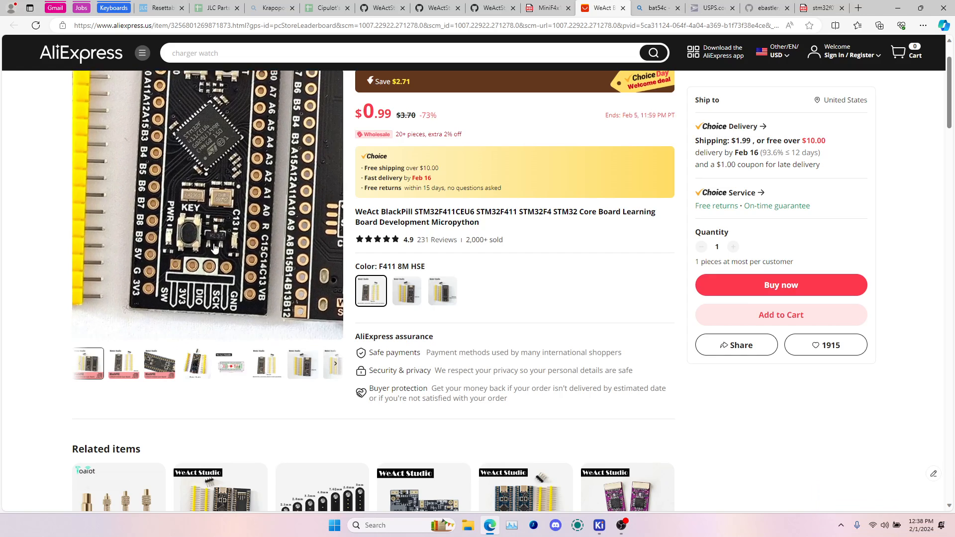
# - Review the user key and indicator light circuits in the MiniF4x1Cx_V31.pdf reference schematic
pyautogui.click(540, 10)
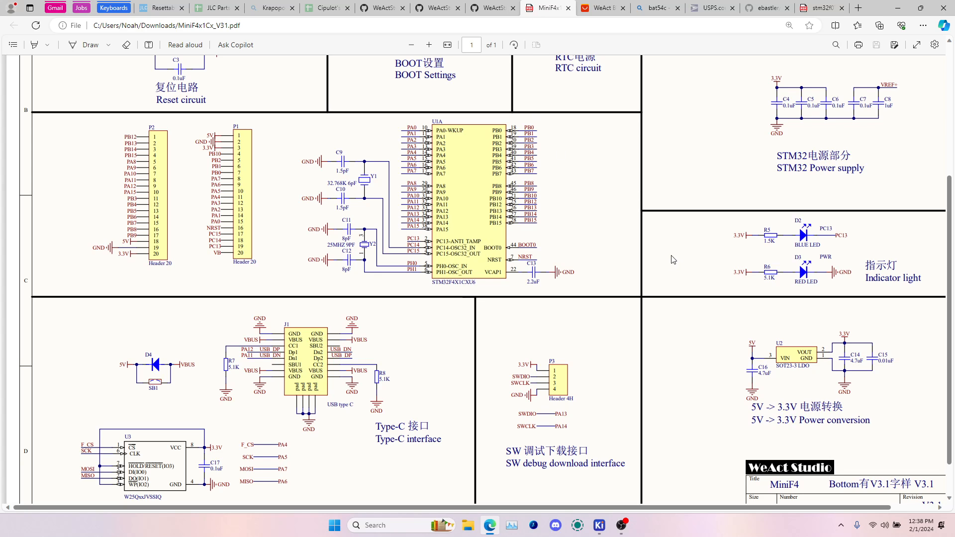
pyautogui.scroll(4, 673, 259)
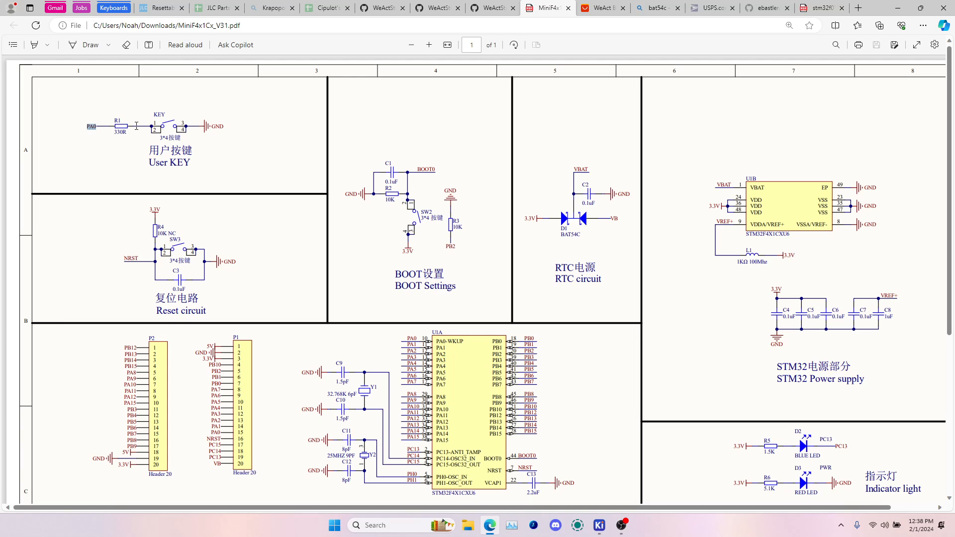
pyautogui.scroll(-4, 344, 205)
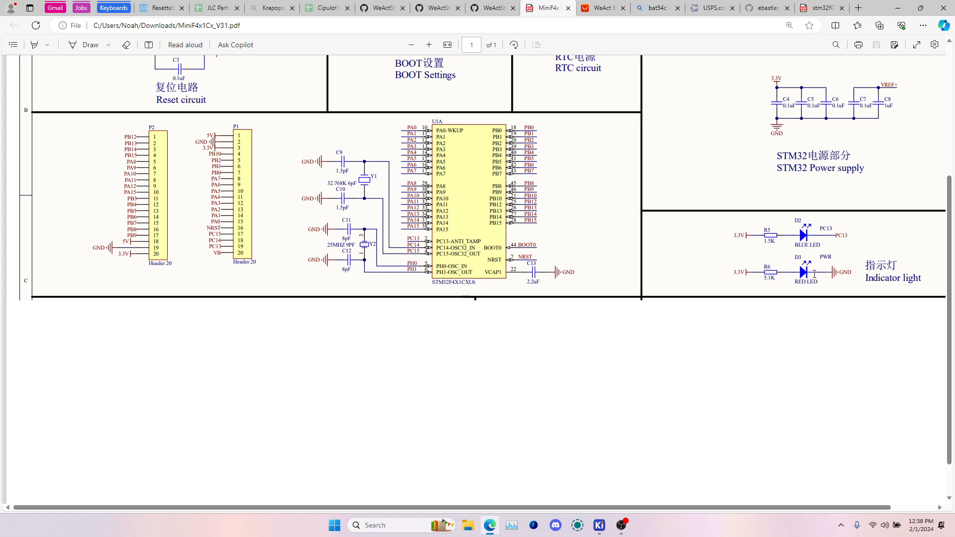
# - Switch back to the PCB Editor and inspect the routing from the bottom header up to the USB connector
pyautogui.hotkey('alt', 'Tab')
pyautogui.hotkey('alt', 'Tab')
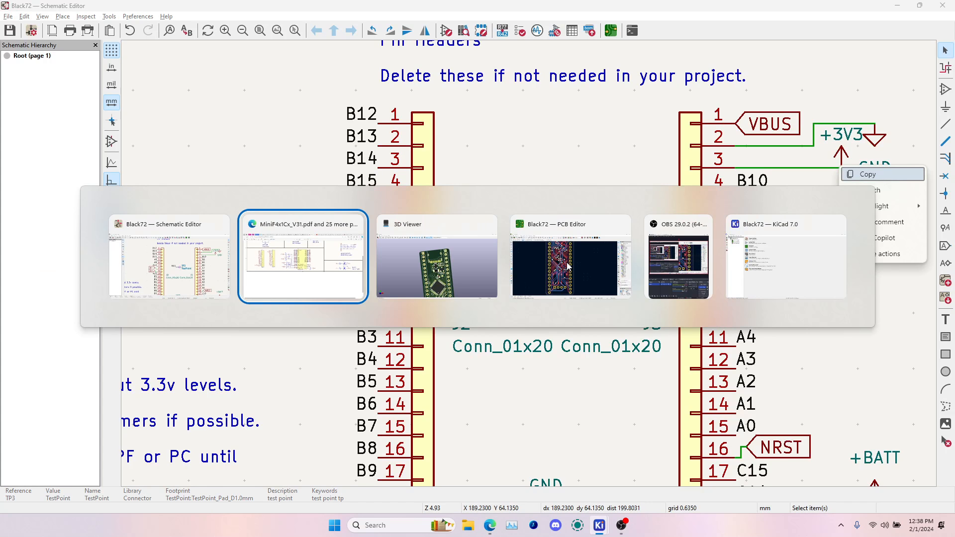
pyautogui.click(455, 284)
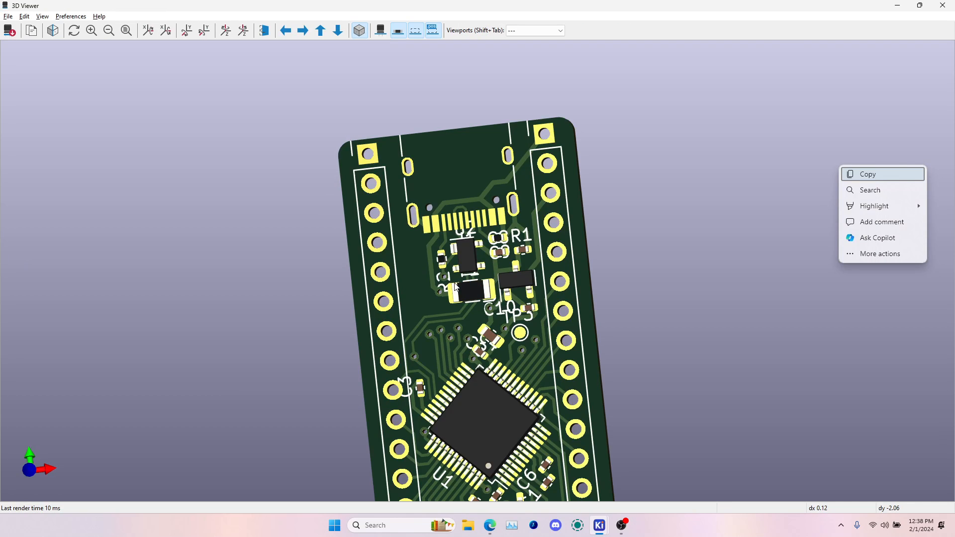
pyautogui.hotkey('alt', 'Tab')
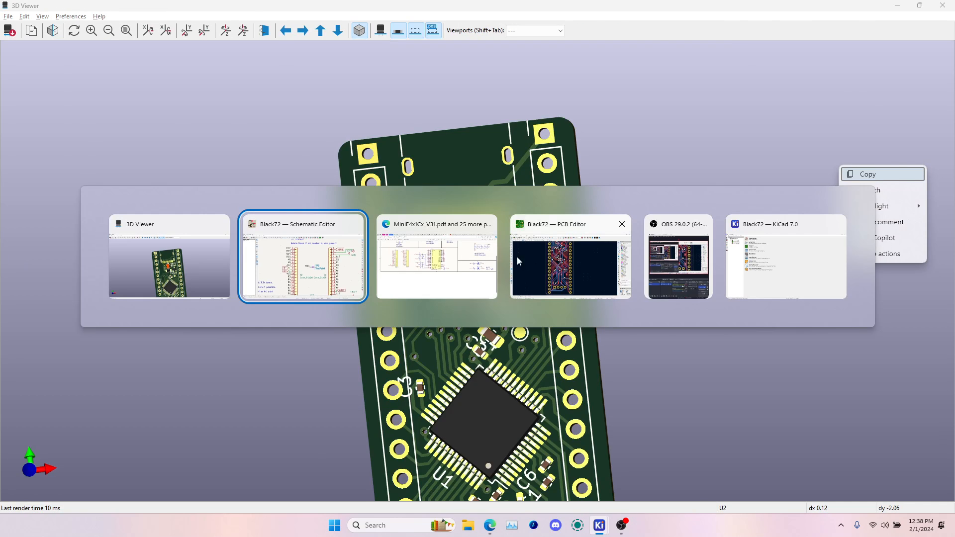
pyautogui.click(527, 264)
pyautogui.scroll(7, 432, 273)
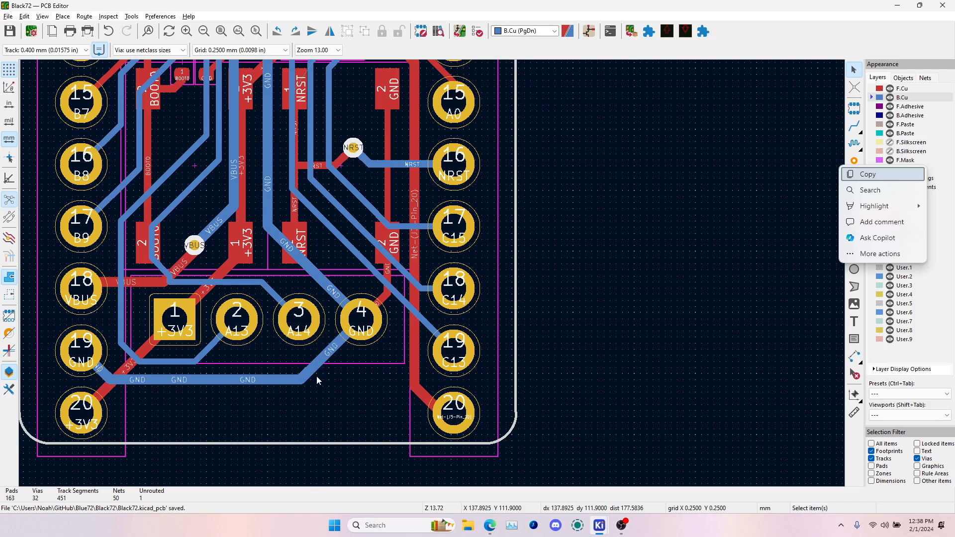
pyautogui.scroll(-2, 316, 376)
pyautogui.moveTo(412, 176); pyautogui.dragTo(405, 347, button='middle')
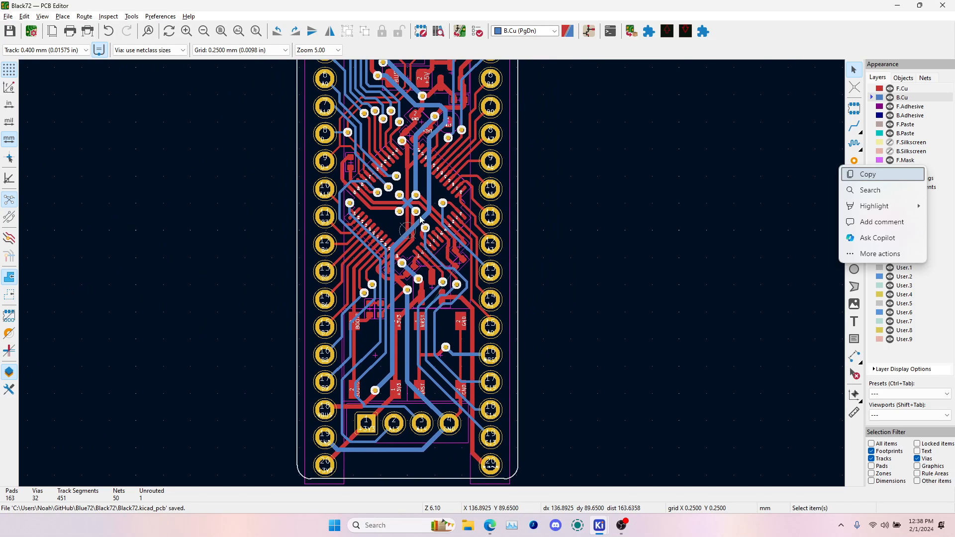
pyautogui.moveTo(420, 219); pyautogui.dragTo(422, 345, button='middle')
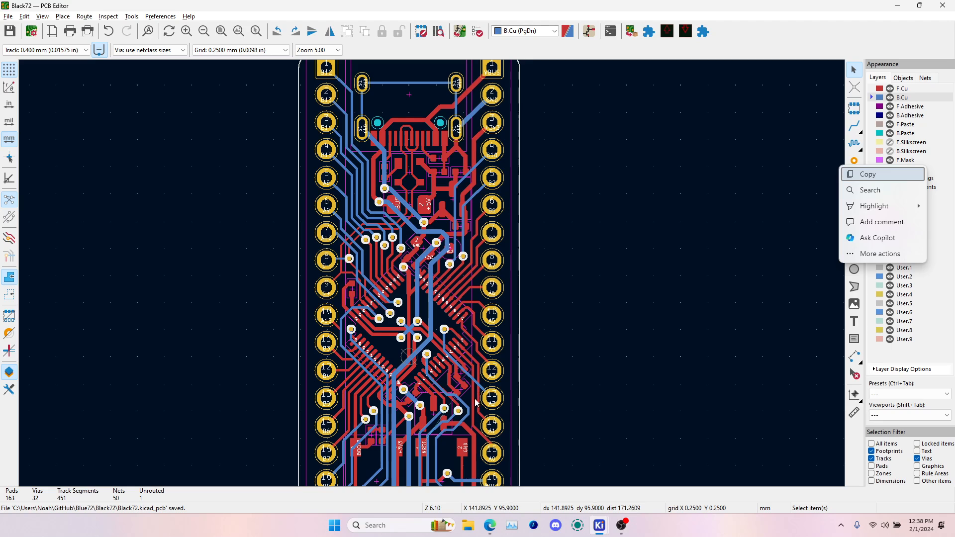
# - Inspect the component placement of the whole board in the 3D Viewer, turning it lengthwise and comparing it with the PCB layout
pyautogui.hotkey('alt', '3')
pyautogui.scroll(4, 430, 347)
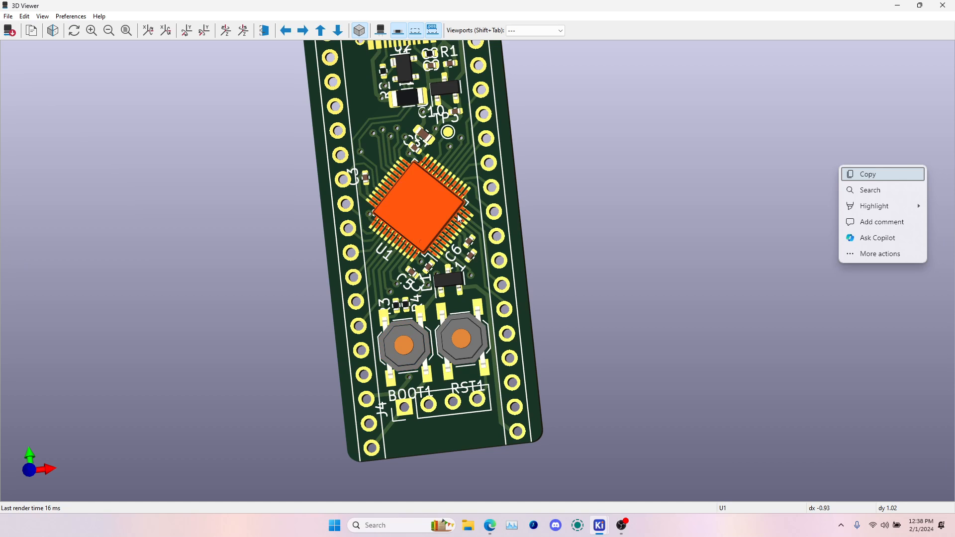
pyautogui.moveTo(472, 177); pyautogui.dragTo(515, 304, button='middle')
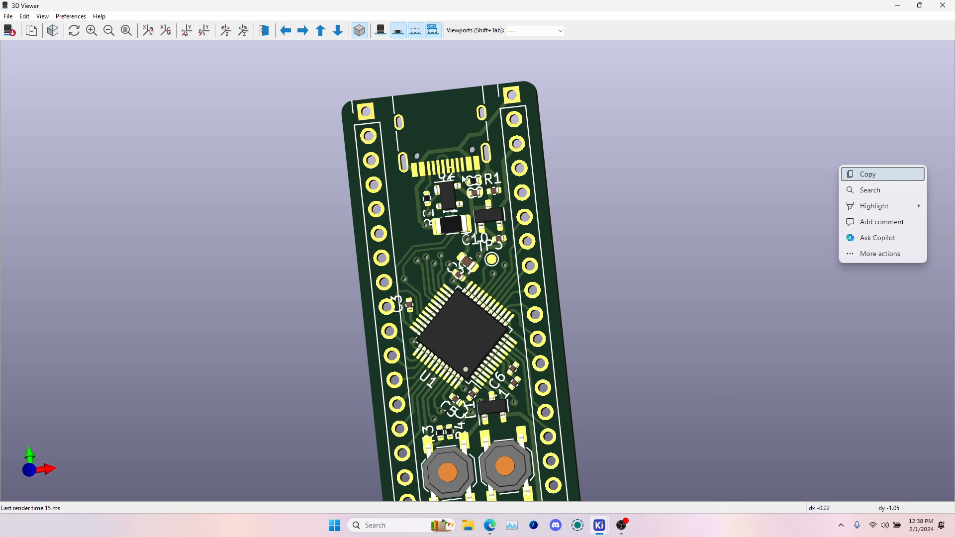
pyautogui.hotkey('alt', 'Tab')
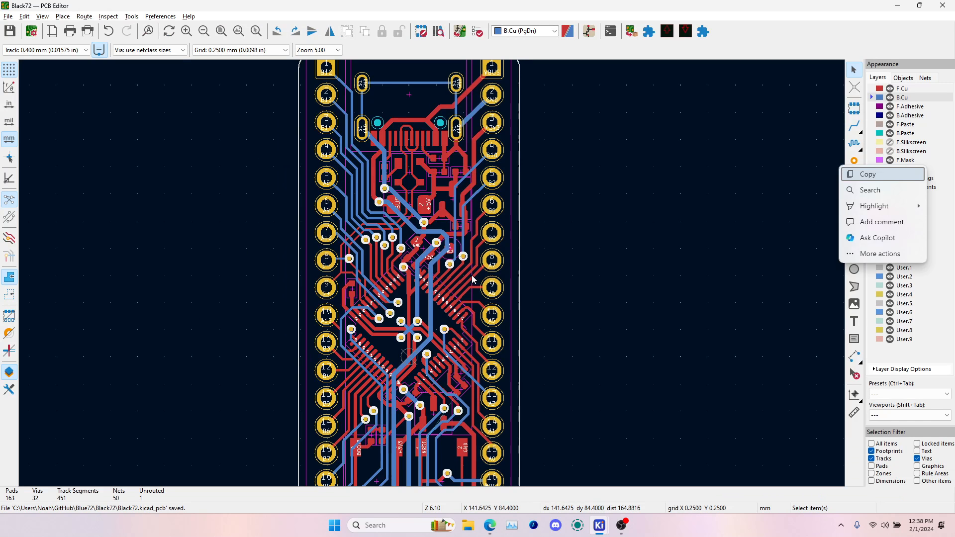
pyautogui.hotkey('alt', 'Tab')
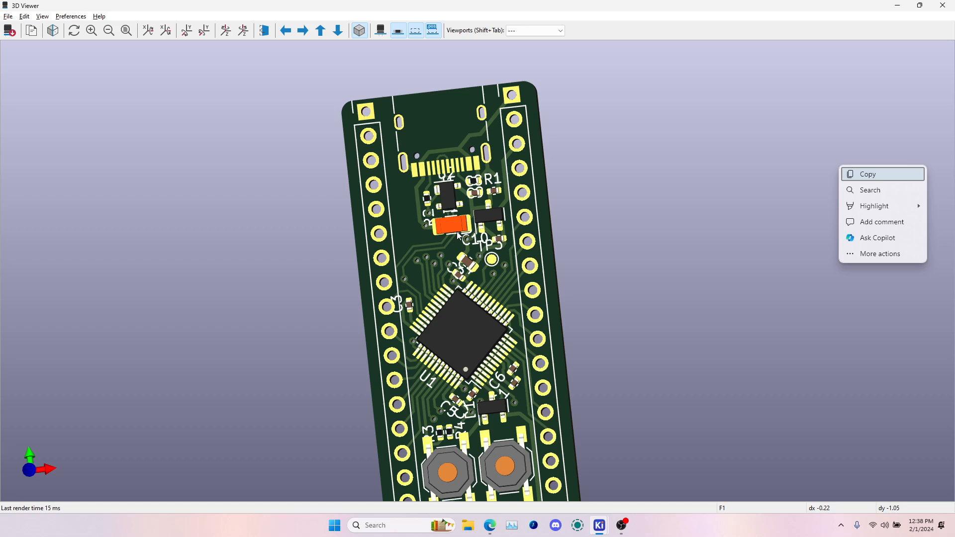
pyautogui.scroll(1, 466, 246)
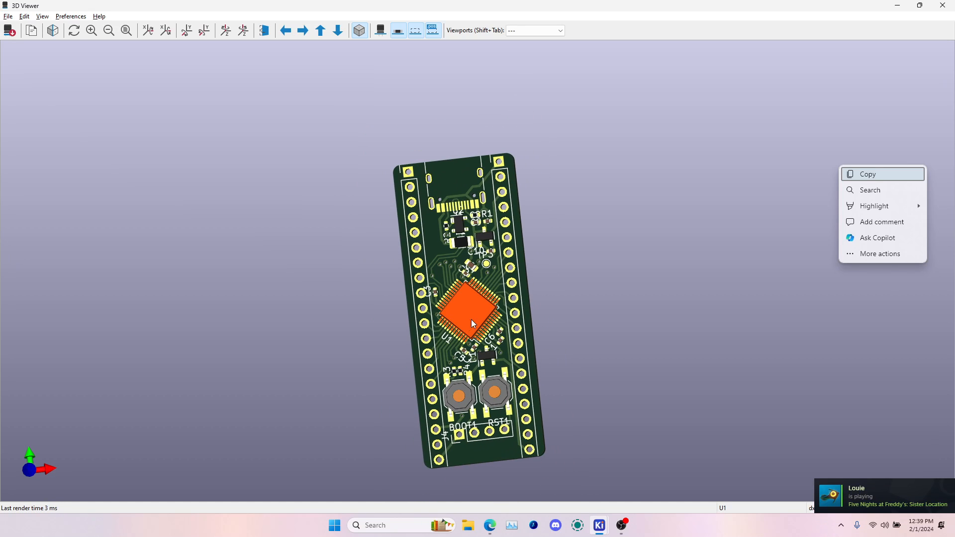
pyautogui.scroll(1, 469, 343)
pyautogui.moveTo(469, 343); pyautogui.dragTo(462, 226, button='middle')
pyautogui.moveTo(592, 339); pyautogui.dragTo(365, 413)
pyautogui.hotkey('alt', 'Tab')
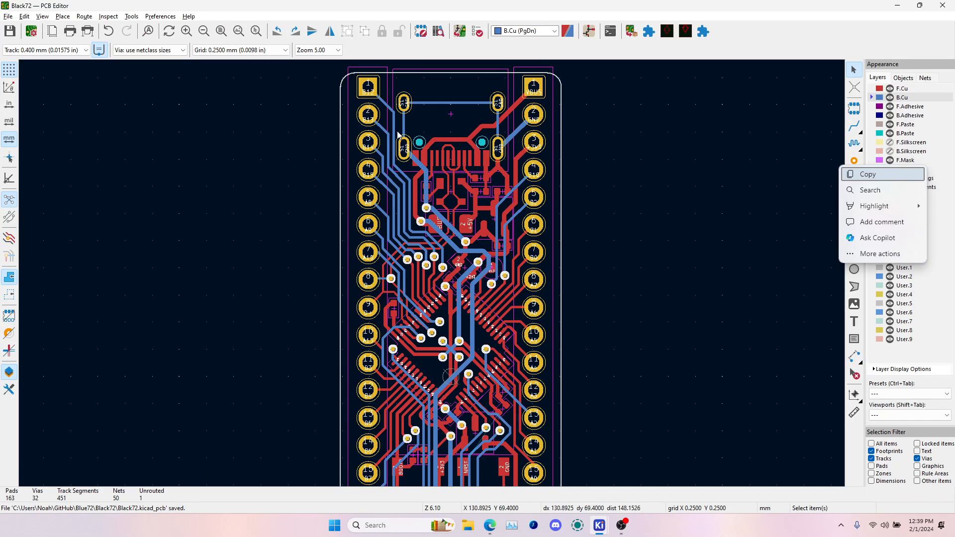
pyautogui.hotkey('alt', 'Tab')
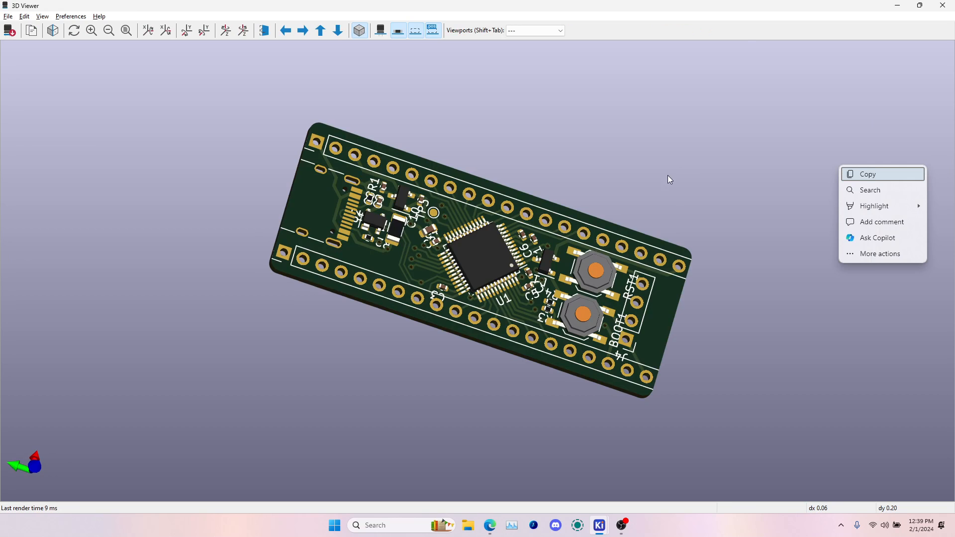
# - Switch past the WeAct reference pages to the Schematic Editor, save the Black72 schematic, and return to the PCB Editor
pyautogui.hotkey('alt', 'Tab')
pyautogui.press('Tab')
pyautogui.hotkey('alt', 'Tab')
pyautogui.press('Tab')
pyautogui.press('Tab')
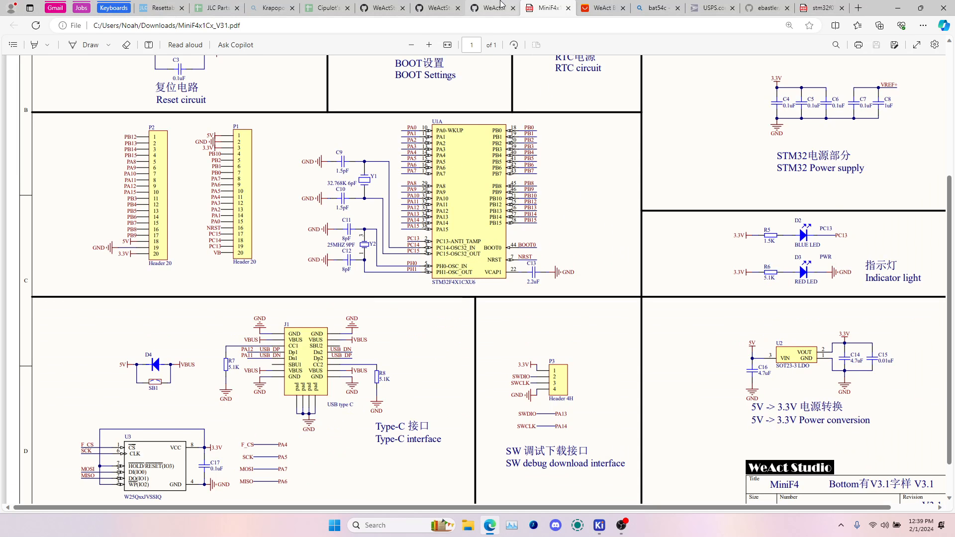
pyautogui.click(492, 8)
pyautogui.hotkey('alt', 'Tab')
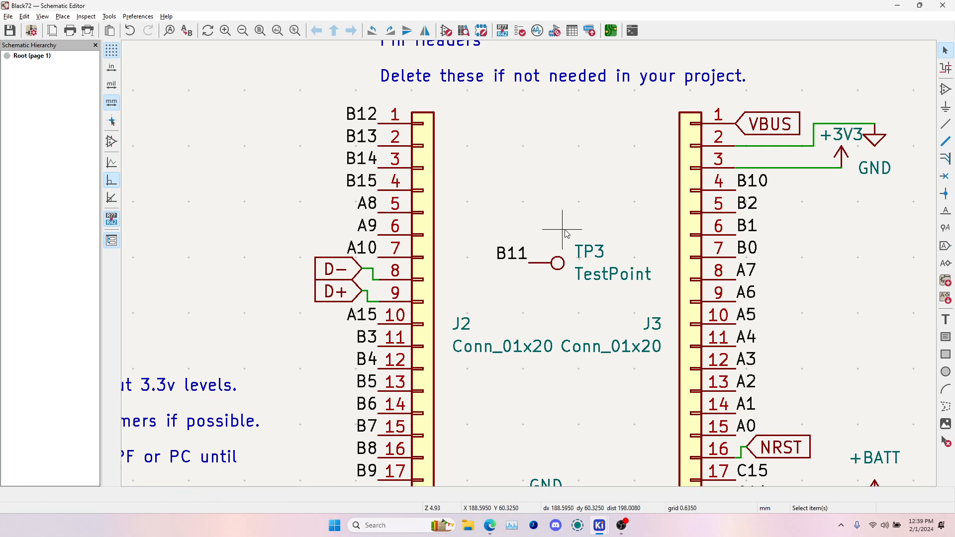
pyautogui.hotkey('ctrl', 's')
pyautogui.hotkey('alt', 'Tab')
pyautogui.press('Tab')
pyautogui.click(566, 228)
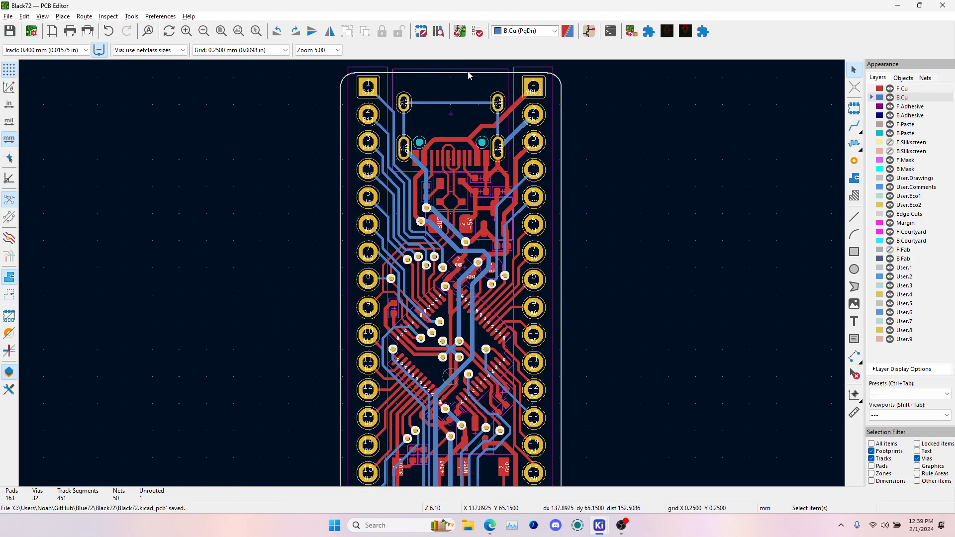
# - Run the design rules check on the board and locate the GND via flagged as connected on only one layer
pyautogui.click(479, 31)
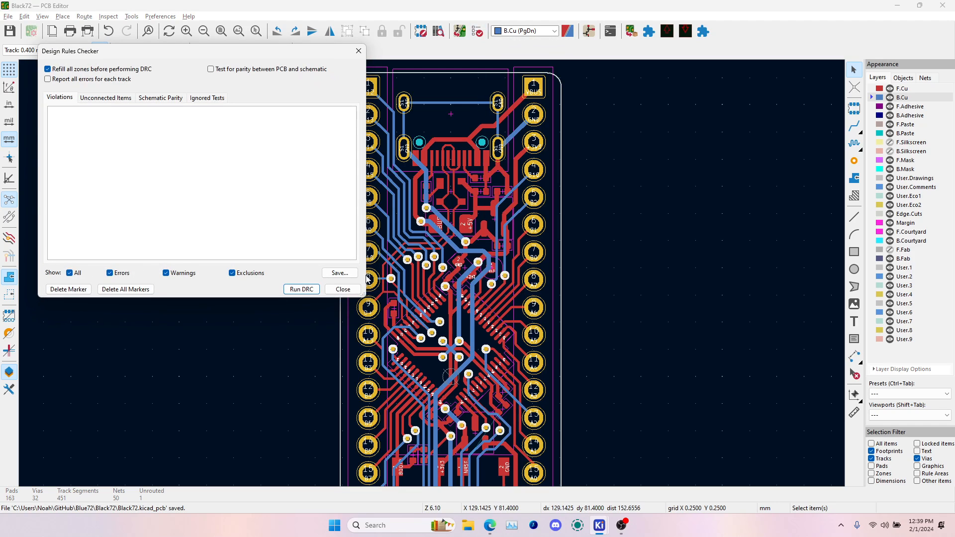
pyautogui.click(296, 290)
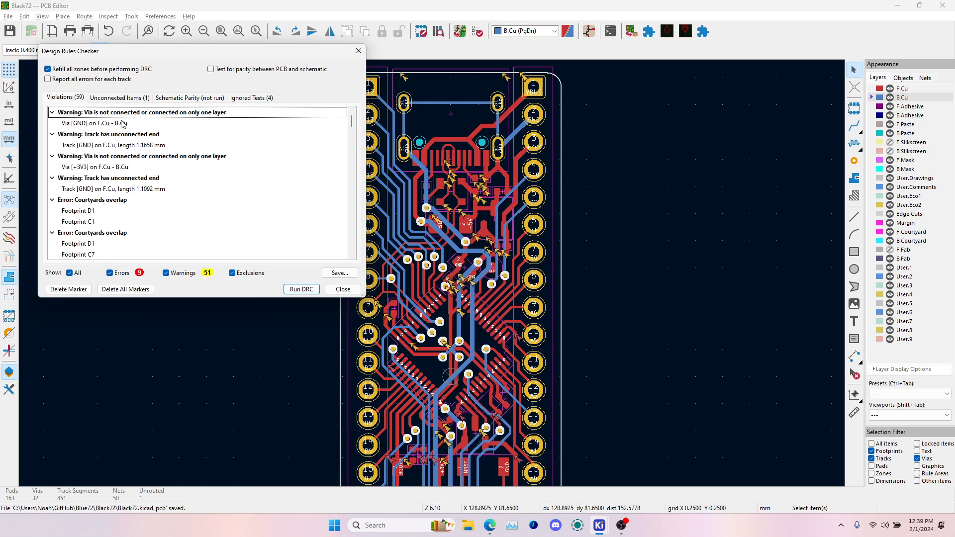
pyautogui.click(121, 124)
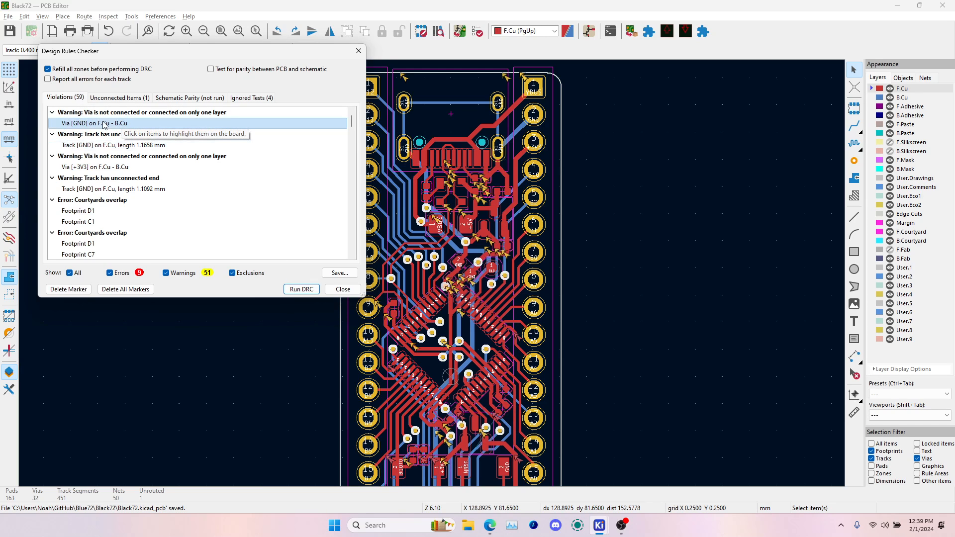
pyautogui.scroll(10, 441, 289)
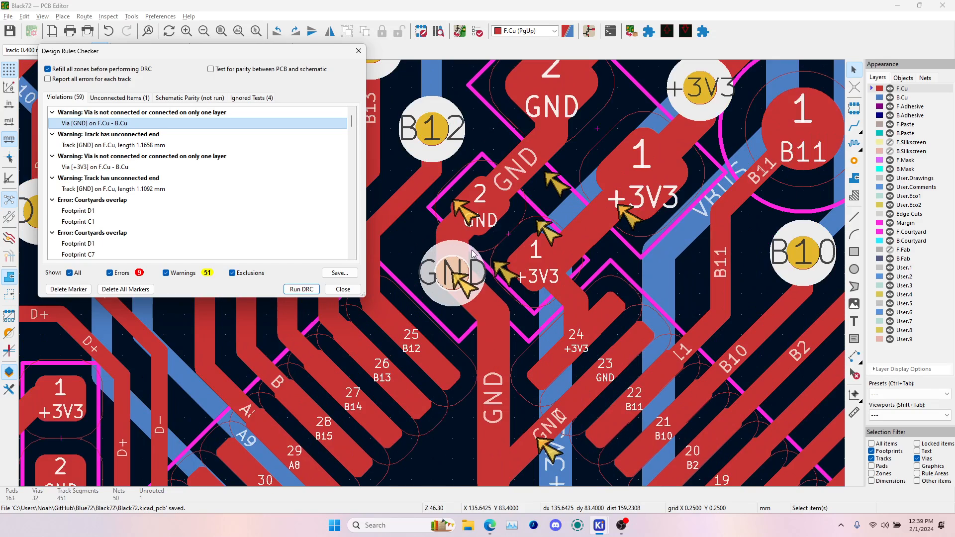
pyautogui.click(854, 126)
pyautogui.click(450, 271)
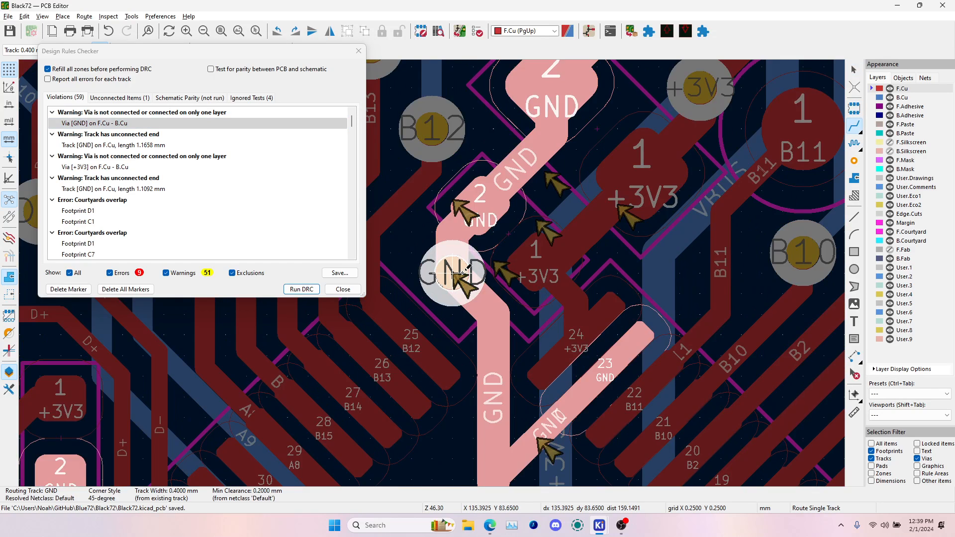
pyautogui.scroll(-3, 450, 271)
pyautogui.press('Escape')
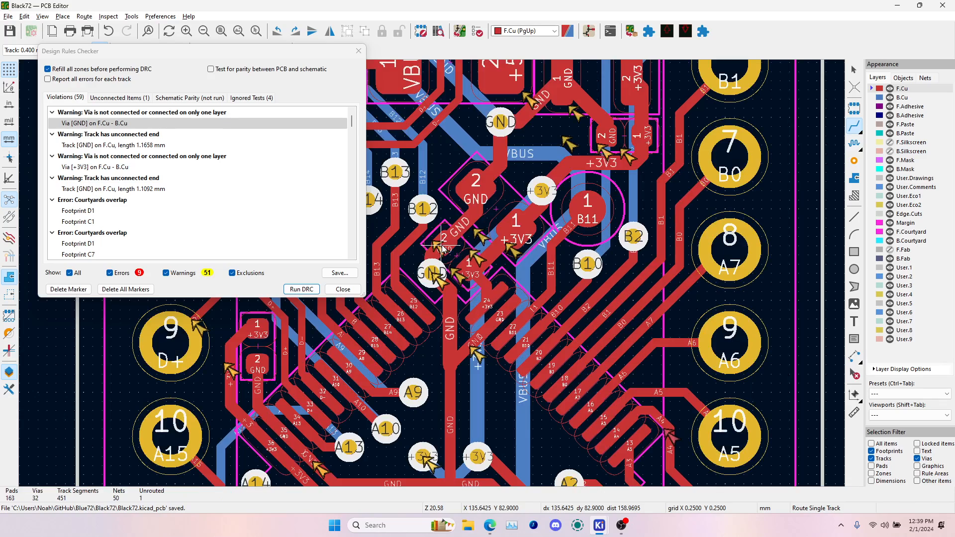
pyautogui.press('pagedown')
pyautogui.click(433, 273)
pyautogui.scroll(-2, 433, 273)
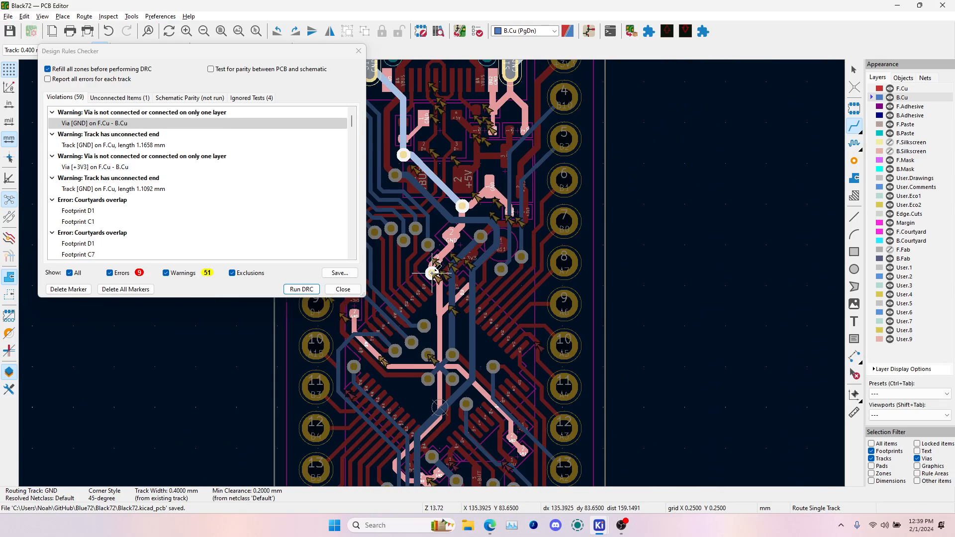
pyautogui.scroll(4, 433, 273)
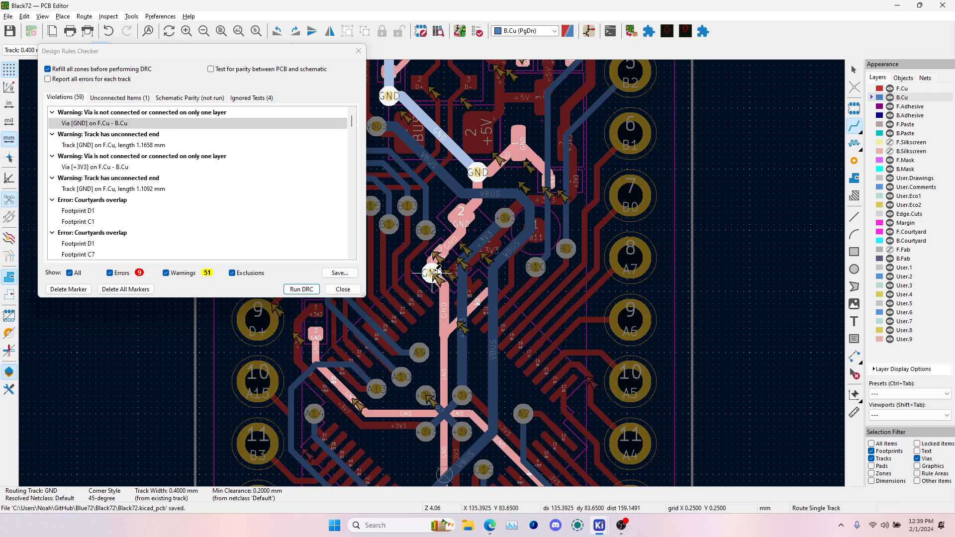
pyautogui.scroll(-4, 432, 273)
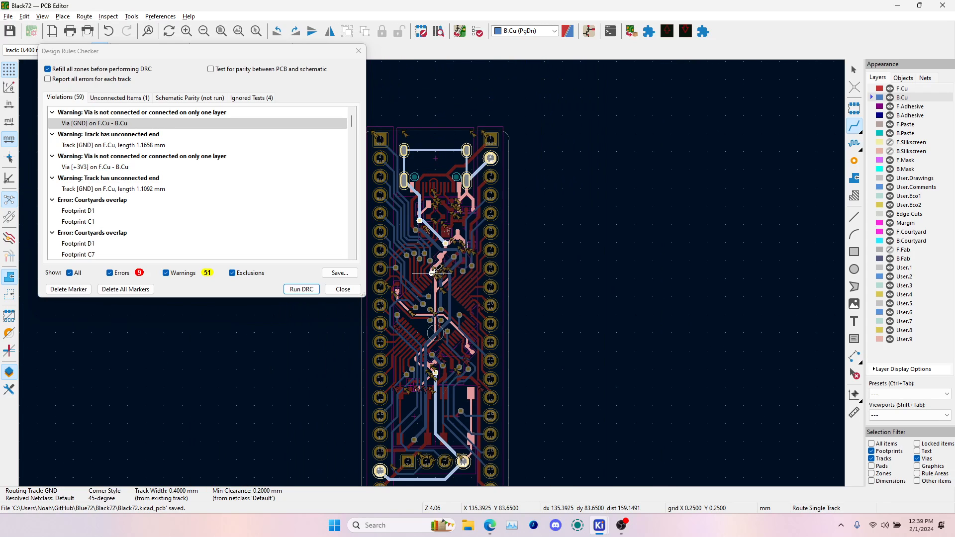
pyautogui.scroll(5, 432, 273)
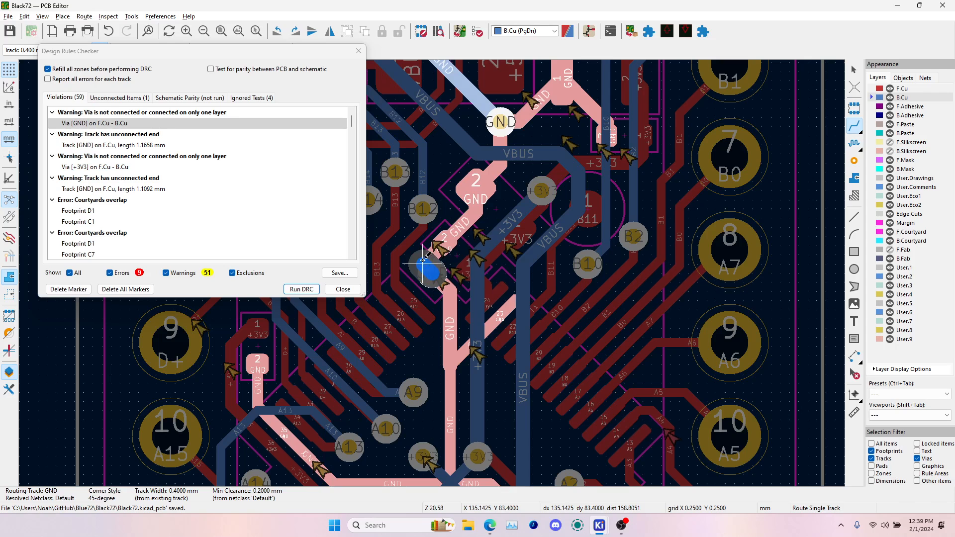
pyautogui.scroll(-2, 449, 248)
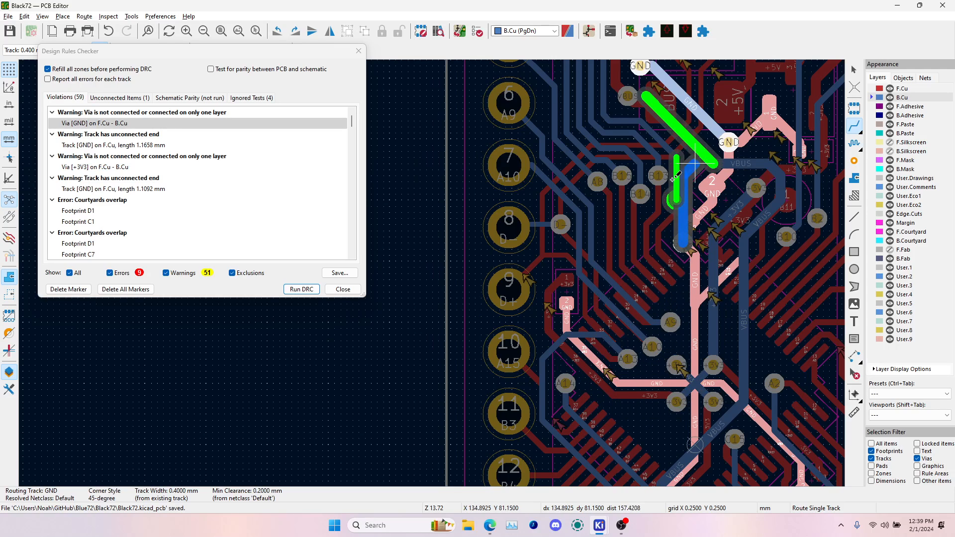
pyautogui.press('Escape')
pyautogui.press('Escape')
# - Delete the flagged GND via and review the flagged GND track ends and +3V3 via in the check results
pyautogui.scroll(6, 786, 232)
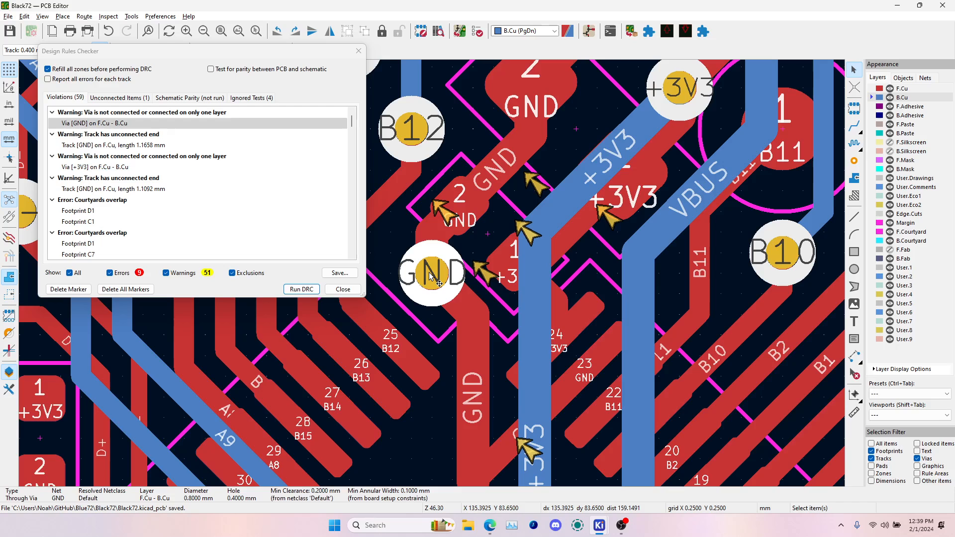
pyautogui.click(114, 145)
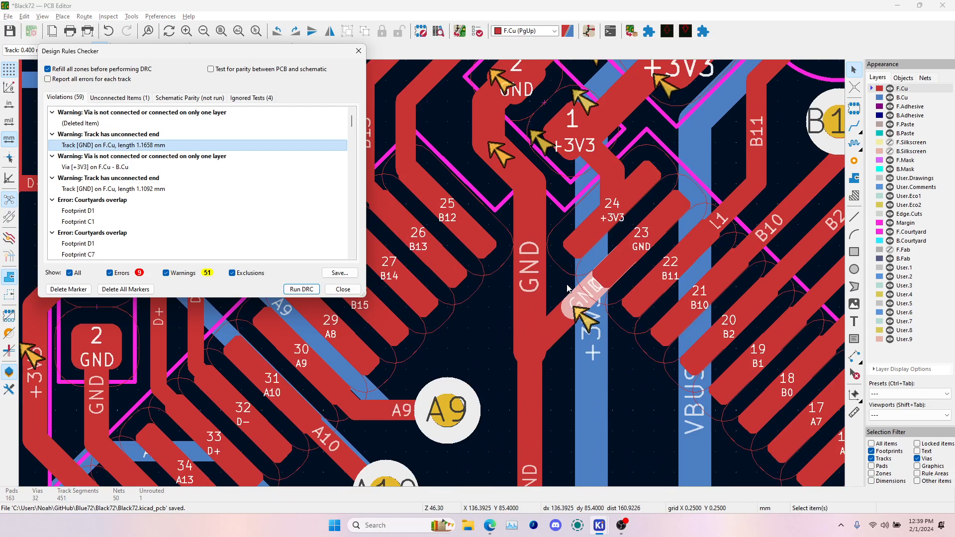
pyautogui.scroll(-2, 569, 288)
pyautogui.click(120, 168)
pyautogui.click(119, 189)
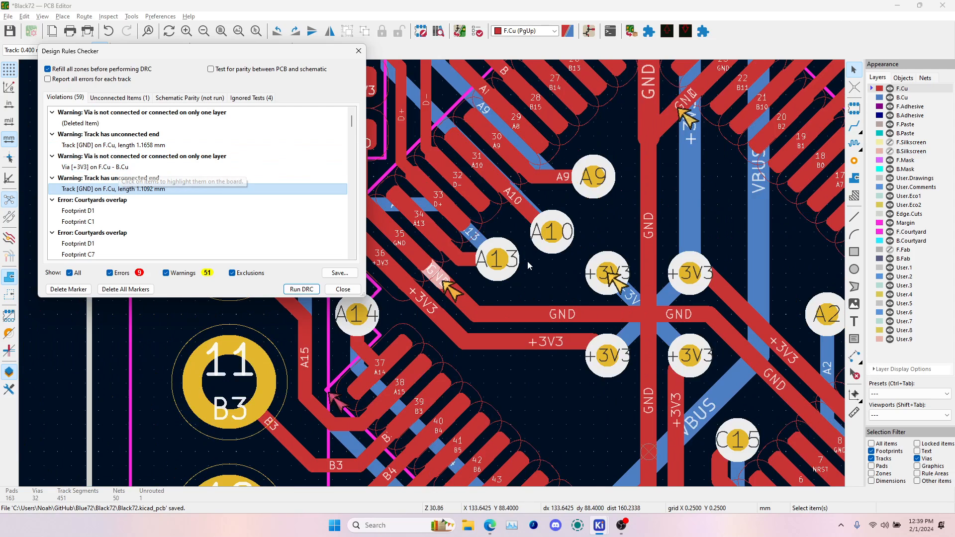
pyautogui.click(343, 289)
pyautogui.click(604, 276)
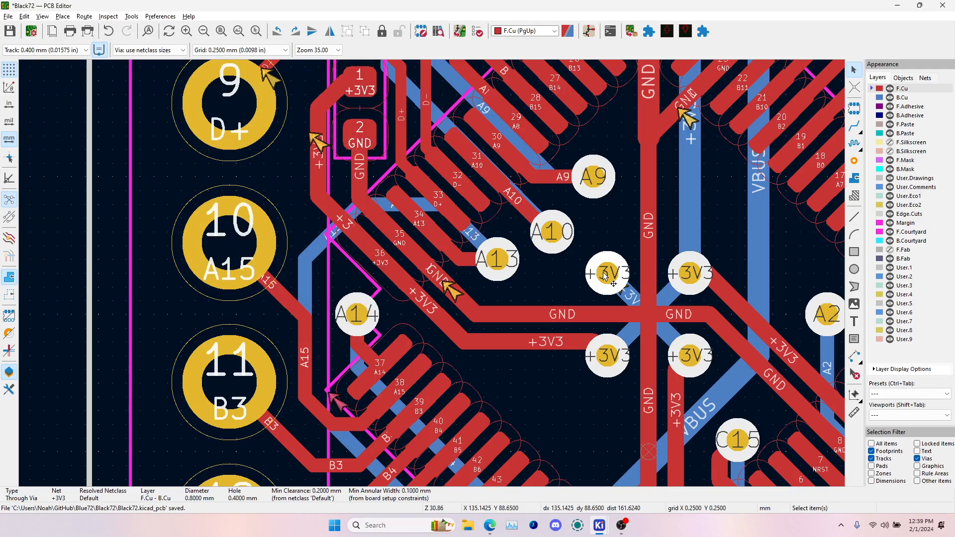
pyautogui.scroll(-3, 607, 275)
pyautogui.scroll(3, 432, 275)
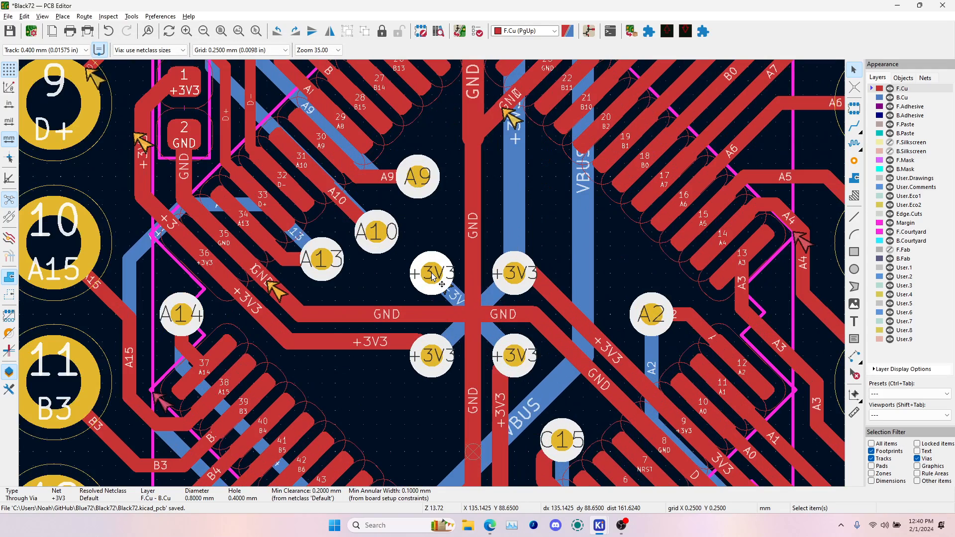
pyautogui.press('x')
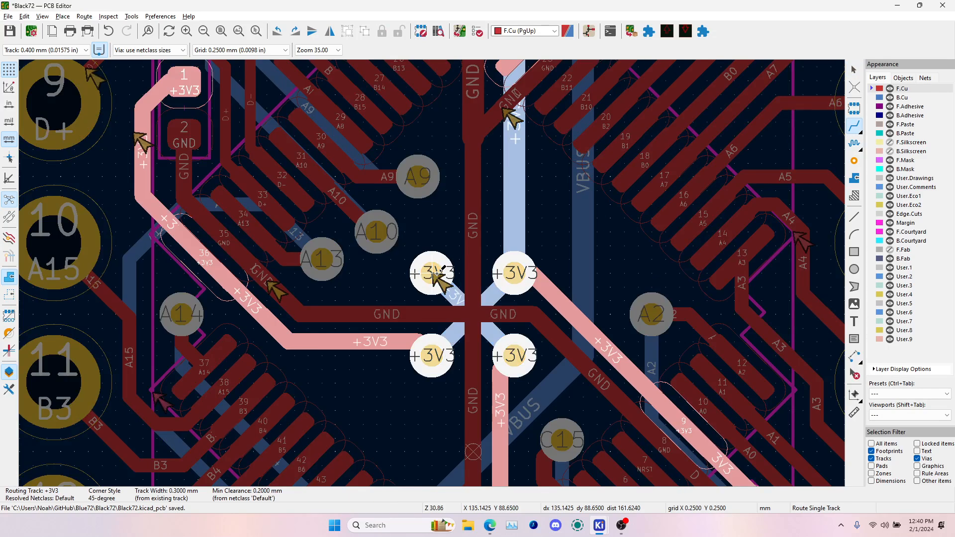
pyautogui.scroll(-4, 432, 275)
pyautogui.scroll(2, 432, 274)
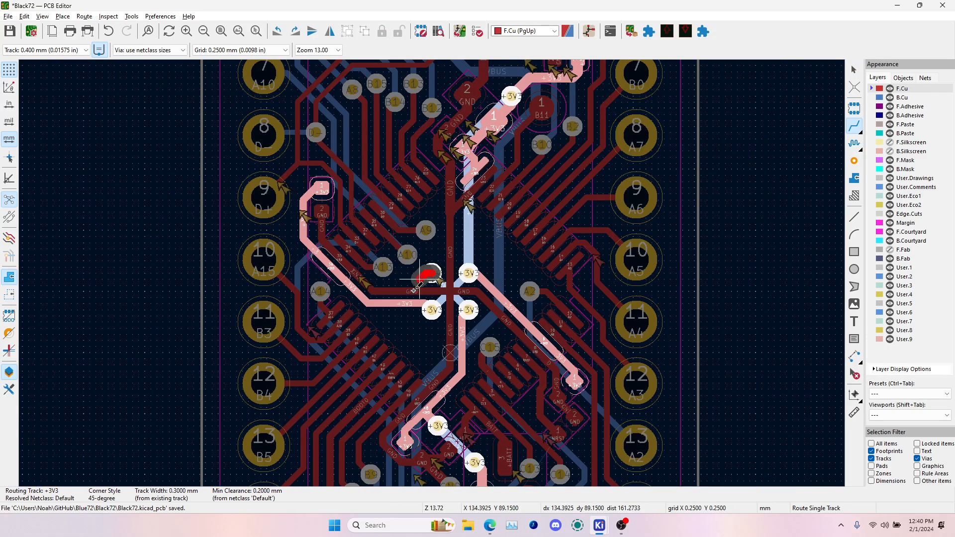
pyautogui.scroll(3, 468, 225)
pyautogui.scroll(-3, 440, 245)
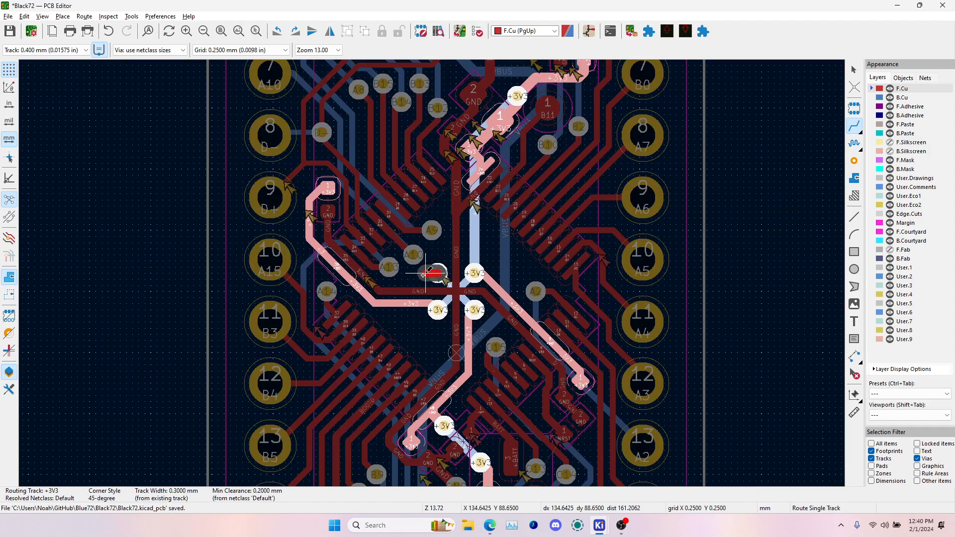
pyautogui.scroll(5, 438, 269)
pyautogui.press('Escape')
pyautogui.press('Escape')
# - Delete the flagged +3V3 via inside the U1 footprint and save the board
pyautogui.click(444, 287)
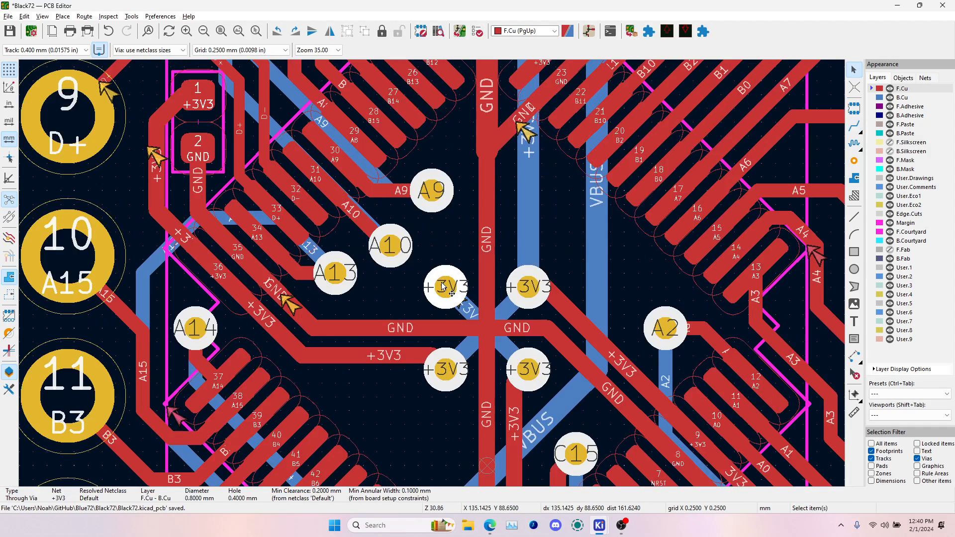
pyautogui.press('Delete')
pyautogui.hotkey('ctrl', 's')
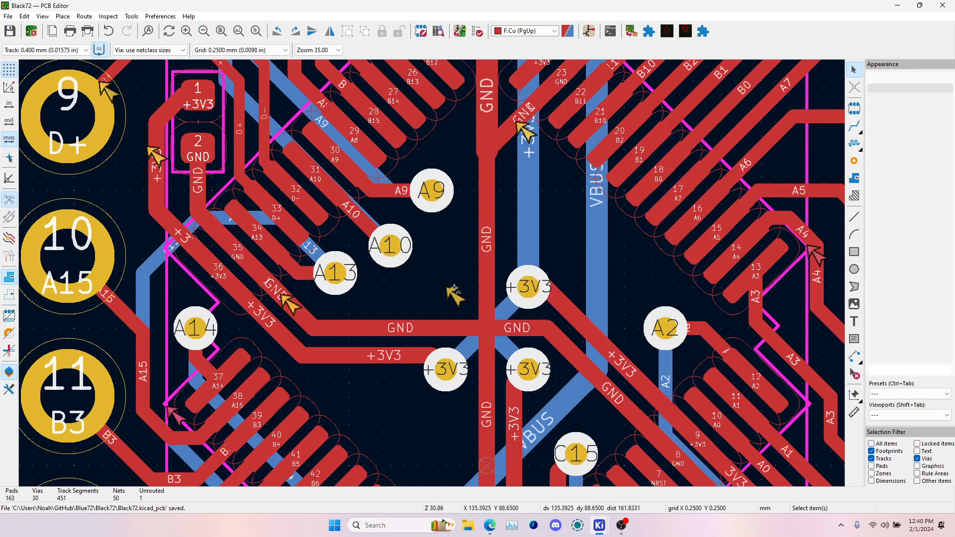
# - Clean up tracks and vias with all cleanup options enabled and apply the changes to the board
pyautogui.click(142, 18)
pyautogui.click(188, 133)
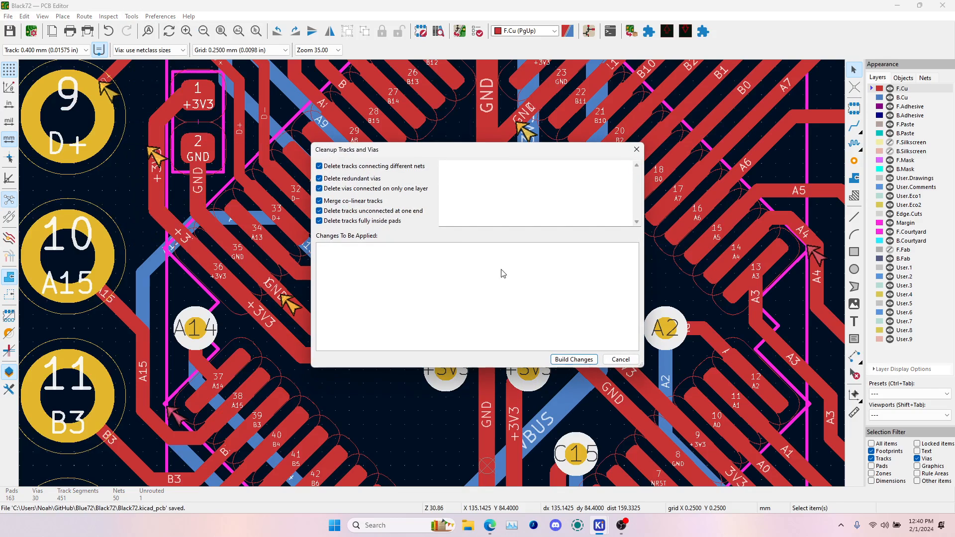
pyautogui.click(565, 360)
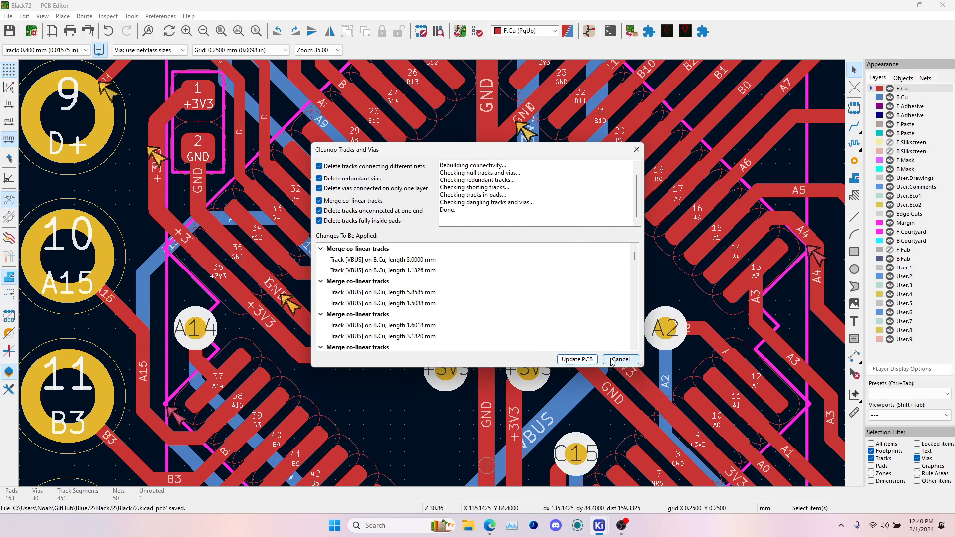
pyautogui.click(577, 359)
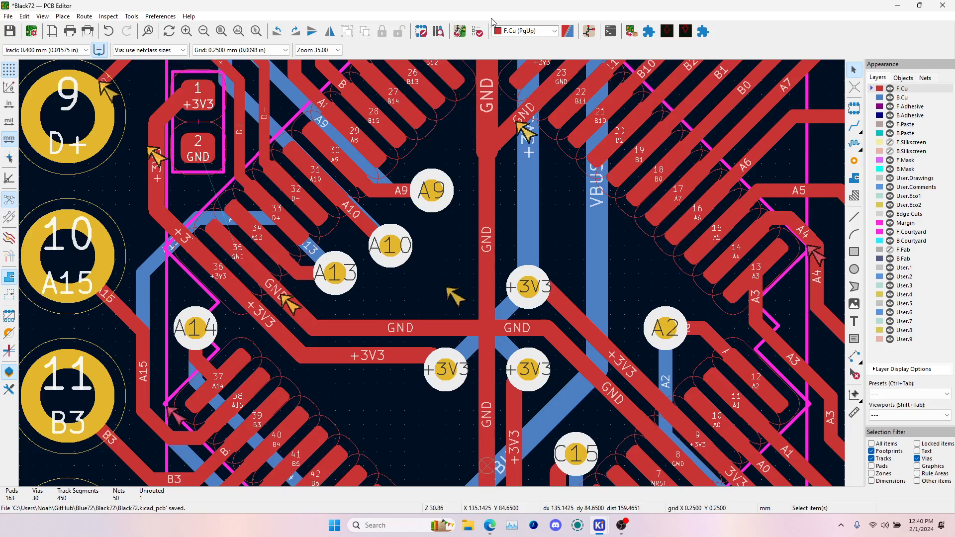
# - Rerun the design rules check and locate the unconnected items, including pad 2 of C3 and pad 1 of C1
pyautogui.click(478, 31)
pyautogui.click(296, 290)
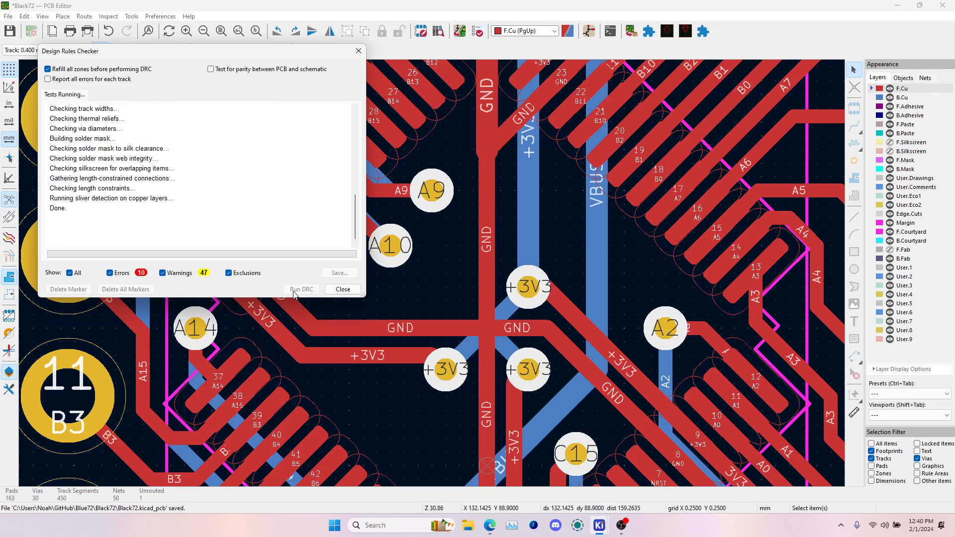
pyautogui.click(115, 97)
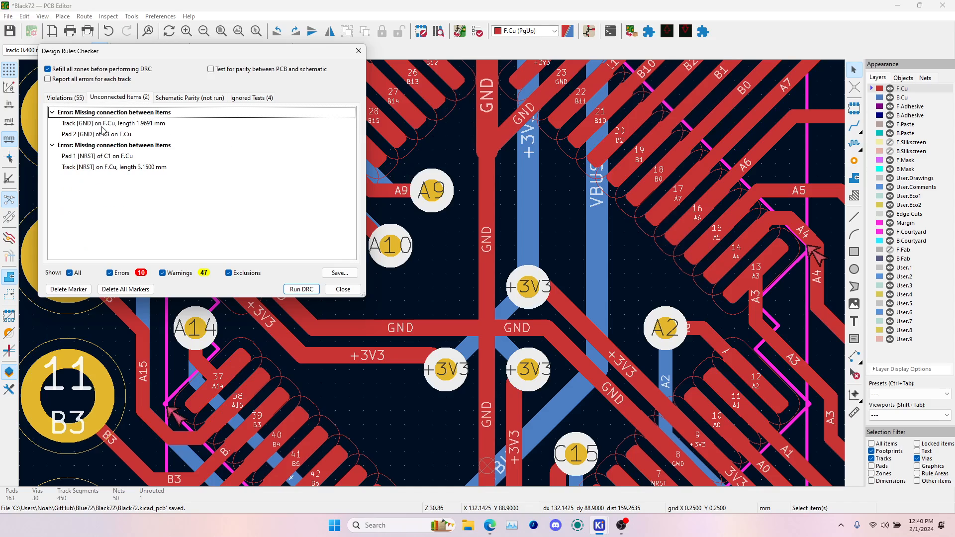
pyautogui.click(102, 126)
pyautogui.click(103, 134)
pyautogui.click(107, 124)
pyautogui.click(107, 136)
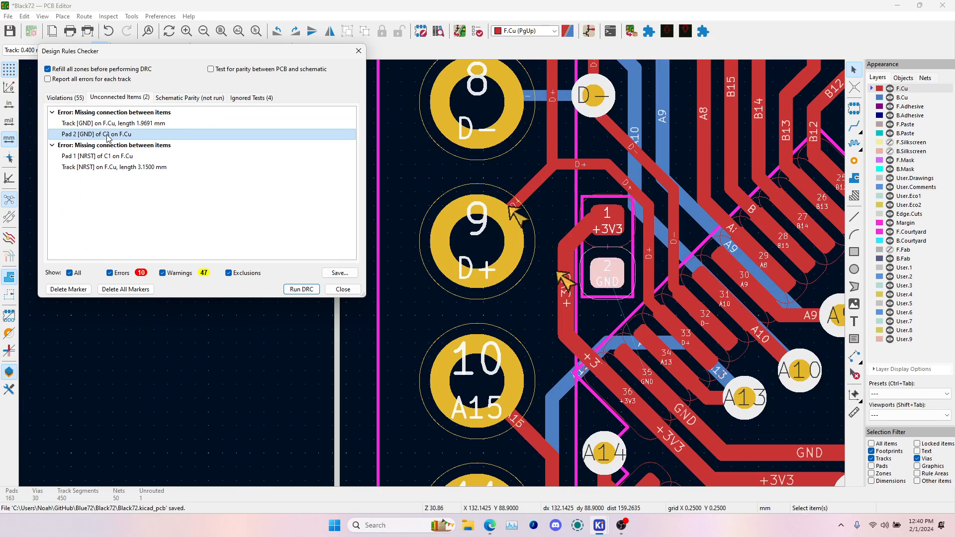
pyautogui.click(108, 157)
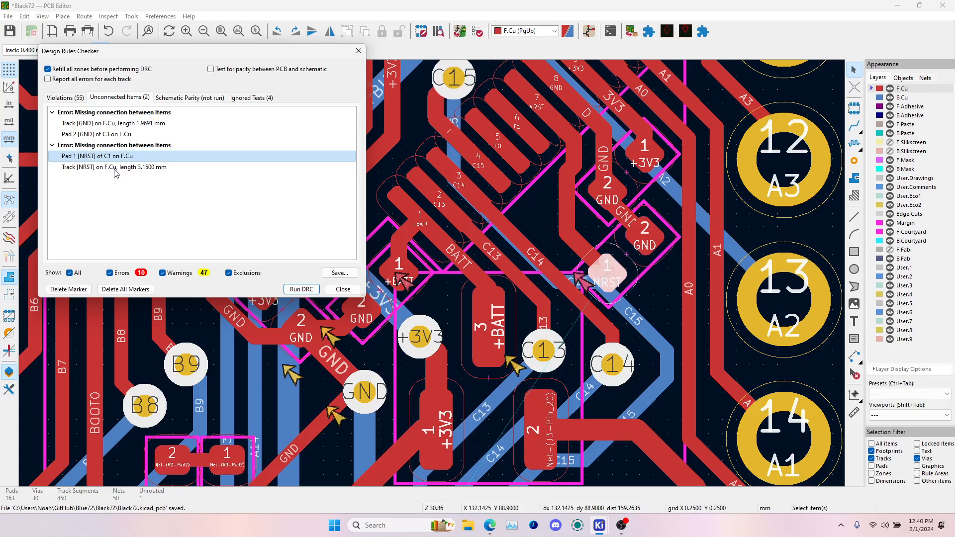
pyautogui.click(343, 289)
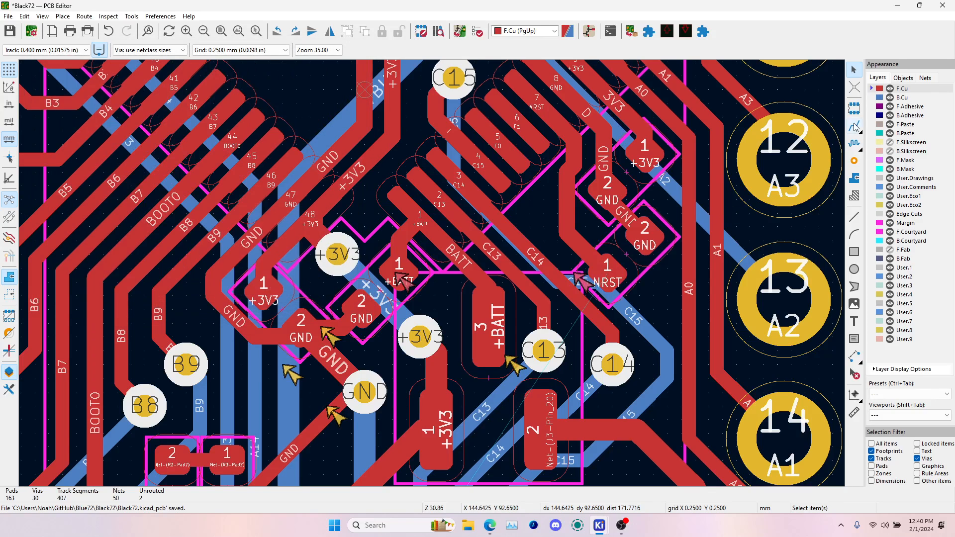
# - Route pad 2 of C3 to the GND track beside U1 on the front copper, reducing the track width to 0.3 mm
pyautogui.click(855, 127)
pyautogui.scroll(-4, 429, 331)
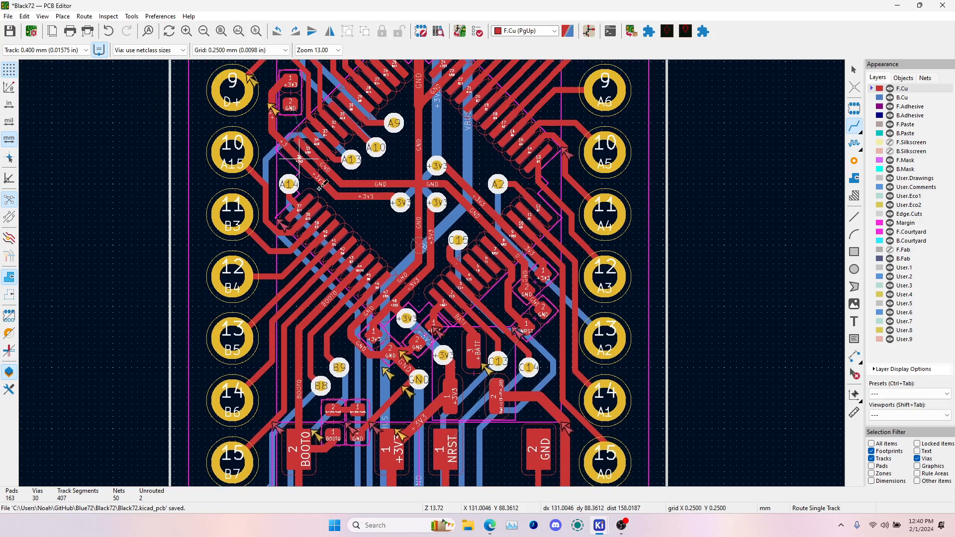
pyautogui.scroll(4, 322, 185)
pyautogui.click(432, 261)
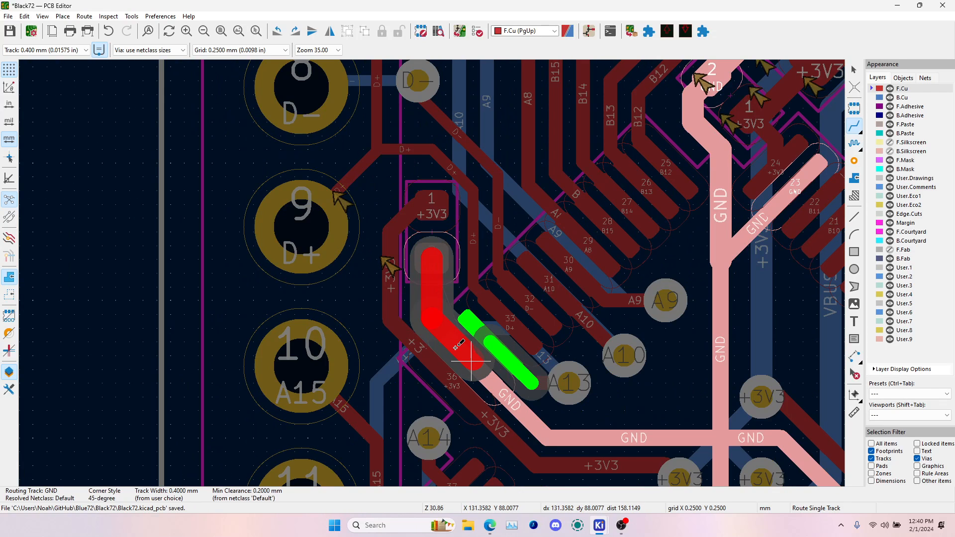
pyautogui.click(458, 345)
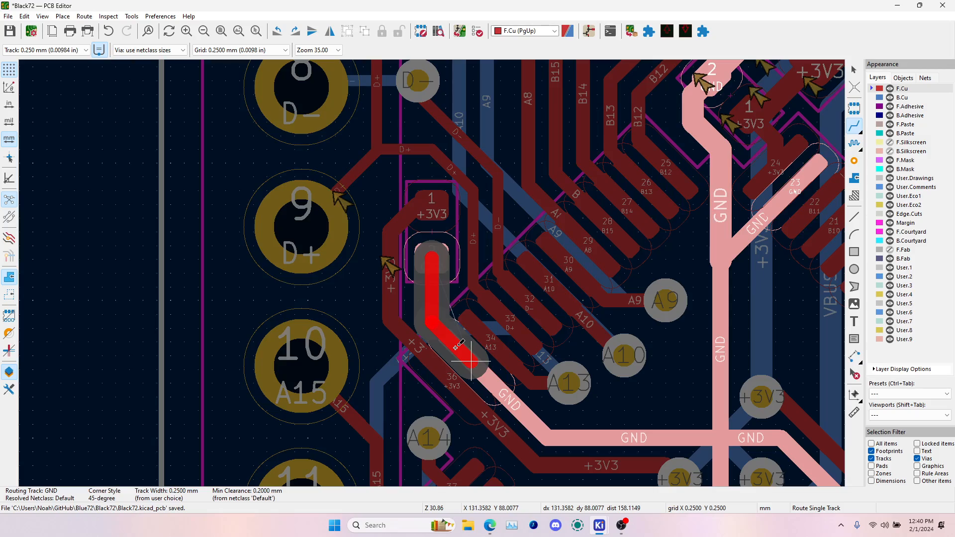
pyautogui.scroll(-4, 458, 345)
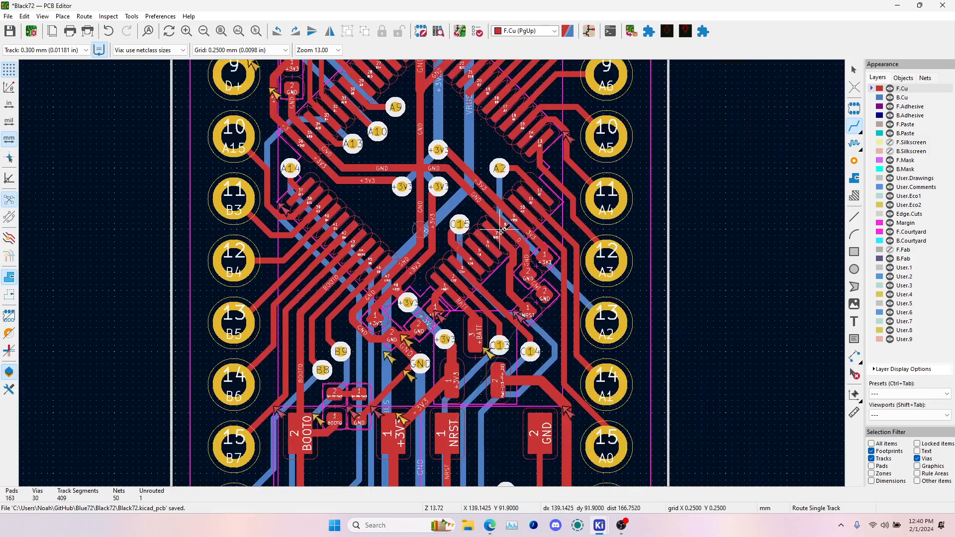
pyautogui.scroll(2, 432, 272)
pyautogui.scroll(2, 431, 271)
pyautogui.click(432, 218)
pyautogui.scroll(-4, 432, 219)
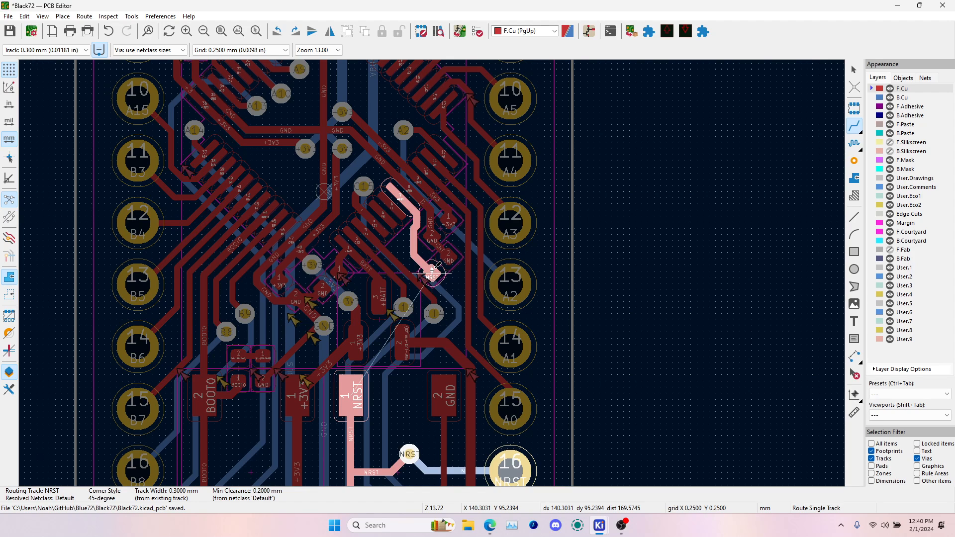
pyautogui.press('Escape')
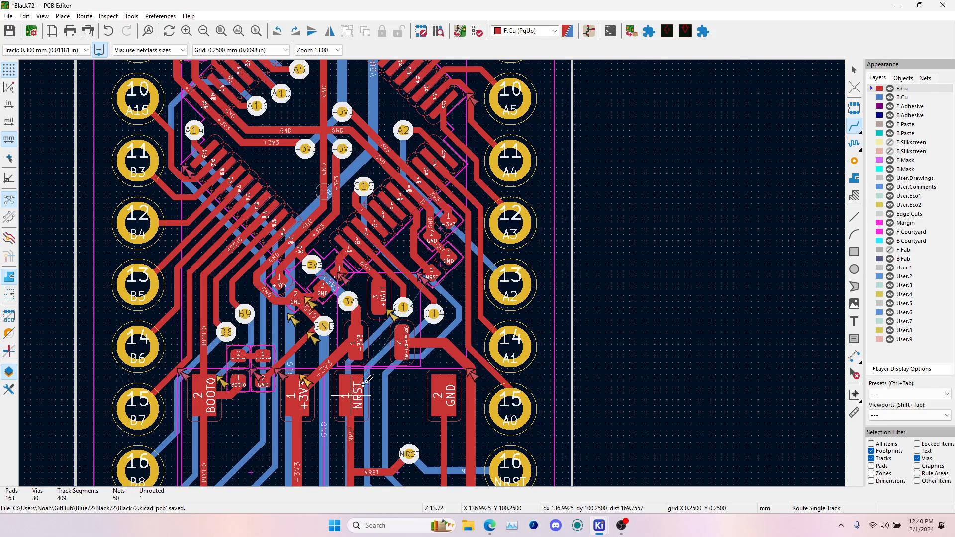
# - Delete the vertical NRST track segment between U1 pin 7 and pad 1 of C1
pyautogui.scroll(4, 432, 268)
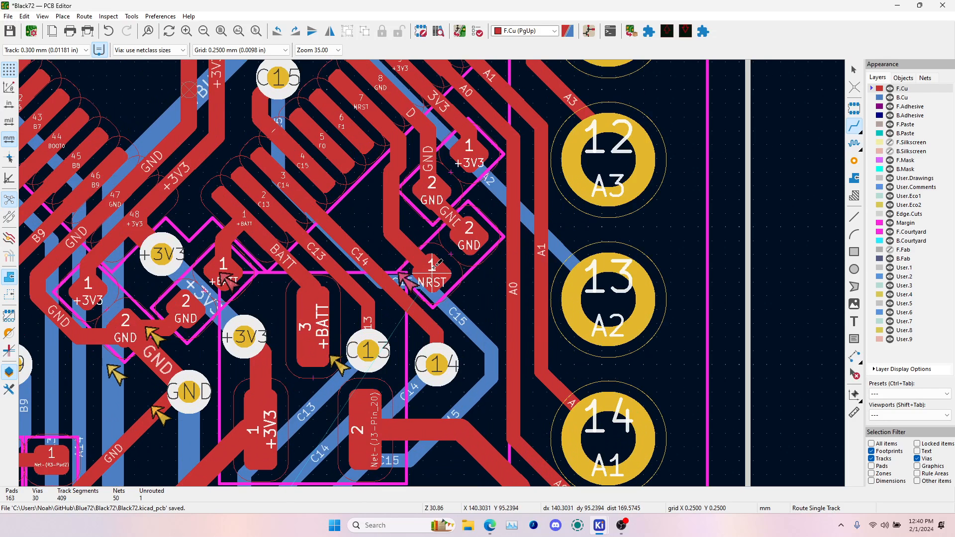
pyautogui.press('Escape')
pyautogui.click(397, 224)
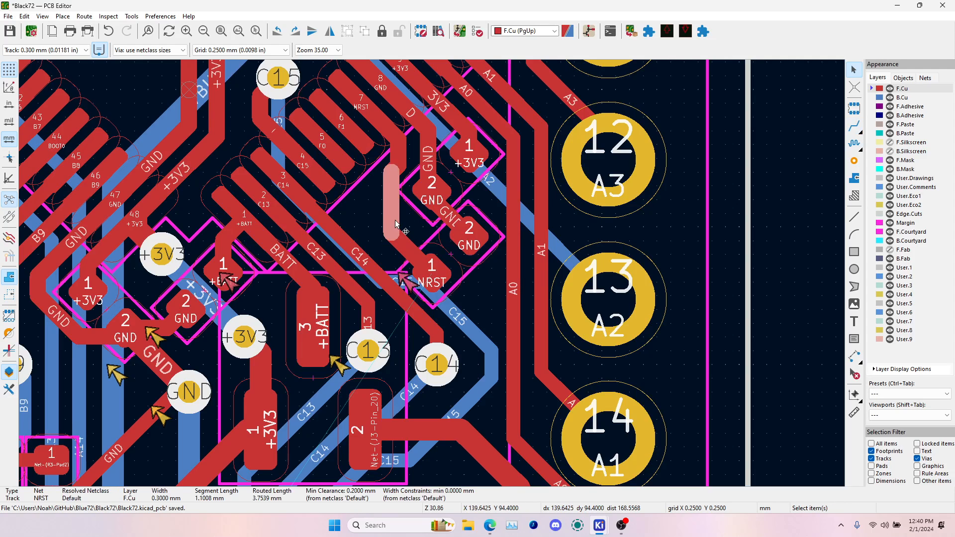
pyautogui.press('Delete')
# - Route a 0.3 mm NRST track from pad 1 of C1 toward the cut track and place a via with a short back-copper stub
pyautogui.click(854, 126)
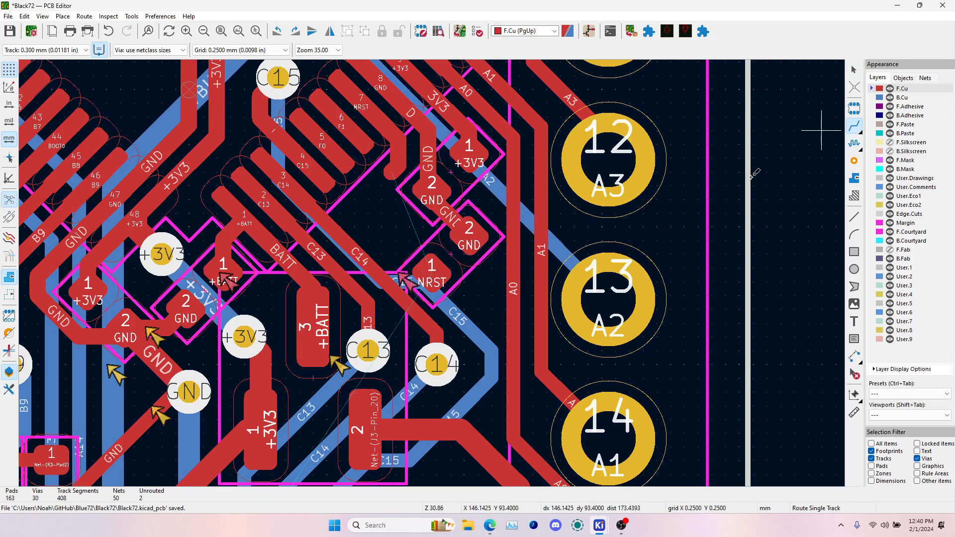
pyautogui.click(430, 273)
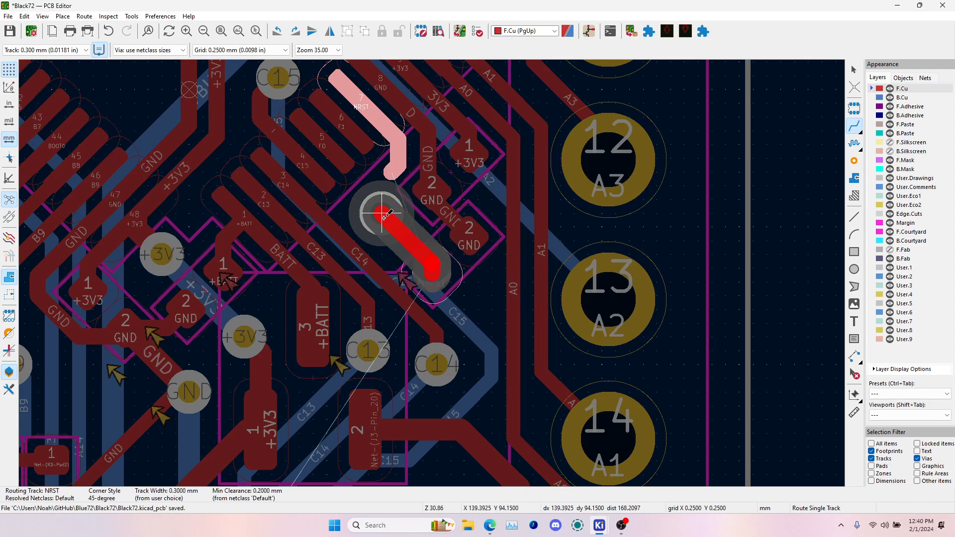
pyautogui.scroll(3, 384, 224)
pyautogui.press('v')
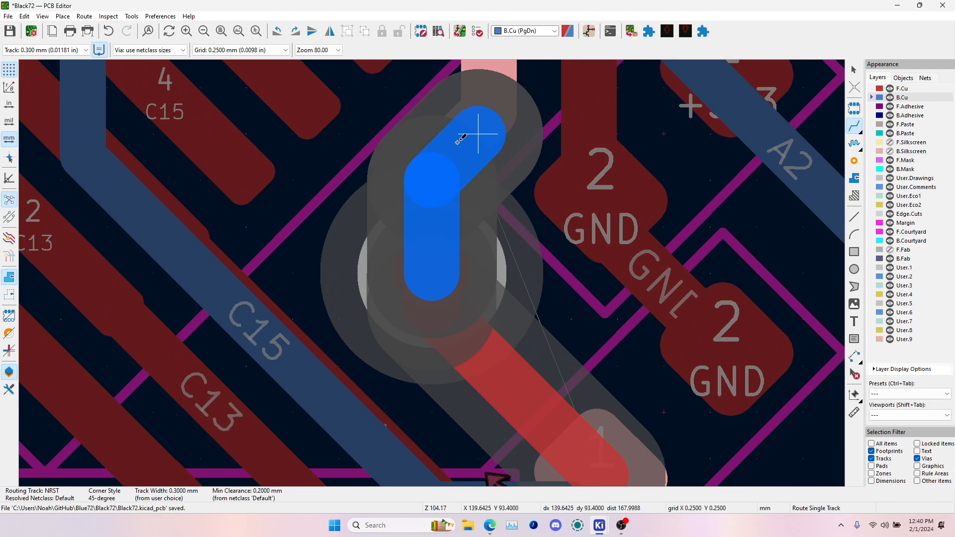
pyautogui.doubleClick(454, 175)
pyautogui.click(442, 179)
pyautogui.press('Escape')
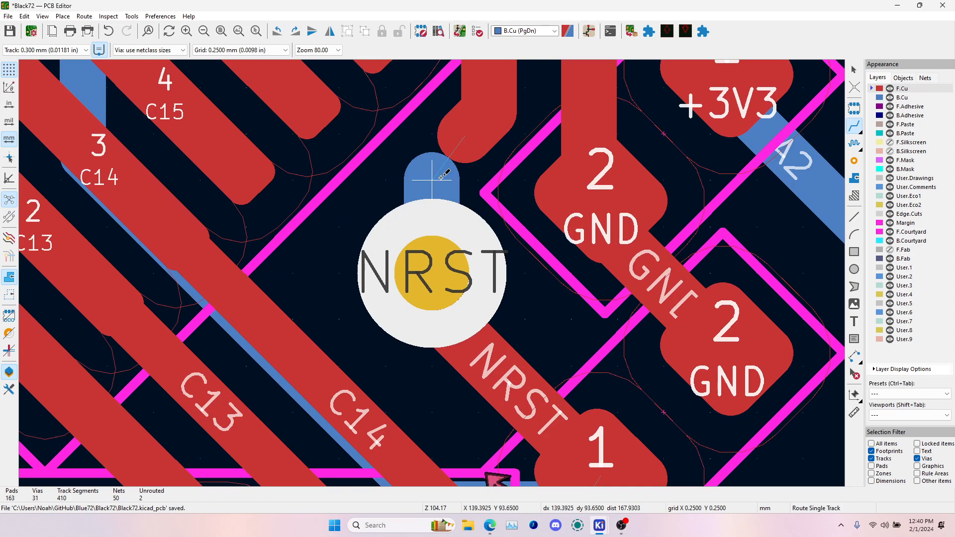
# - Delete the back-copper NRST stub above the new via and join the via to the front-copper NRST track from U1
pyautogui.press('Escape')
pyautogui.click(441, 179)
pyautogui.press('Delete')
pyautogui.click(855, 126)
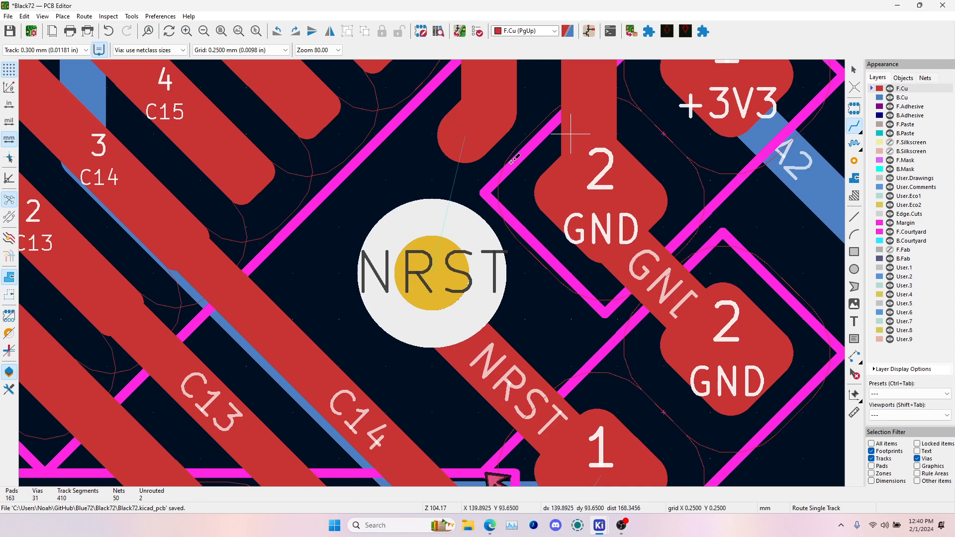
pyautogui.click(432, 273)
pyautogui.press('Escape')
# - Route a 0.3 mm NRST track on B.Cu from the new via around the C15 track to the NRST via near header pin 16
pyautogui.scroll(-3, 432, 273)
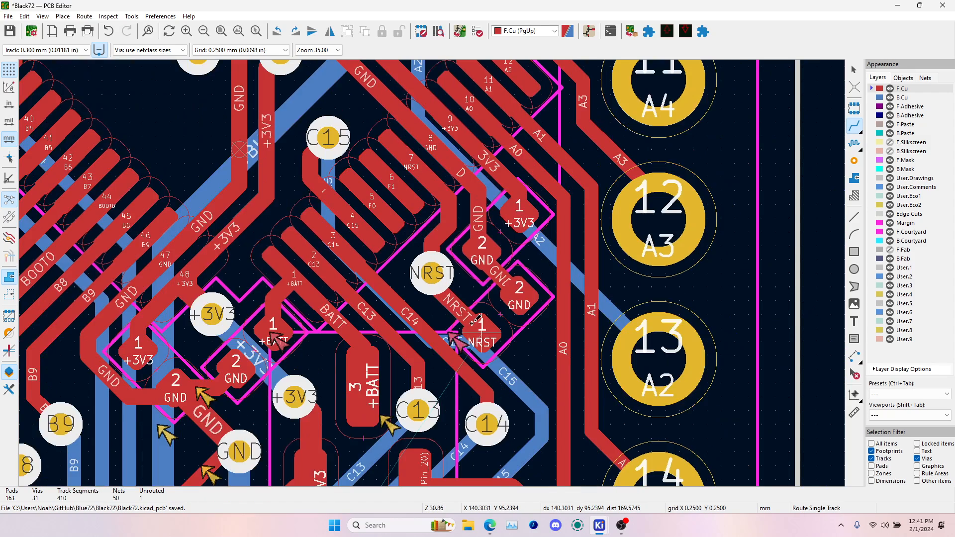
pyautogui.press('pagedown')
pyautogui.scroll(-5, 475, 328)
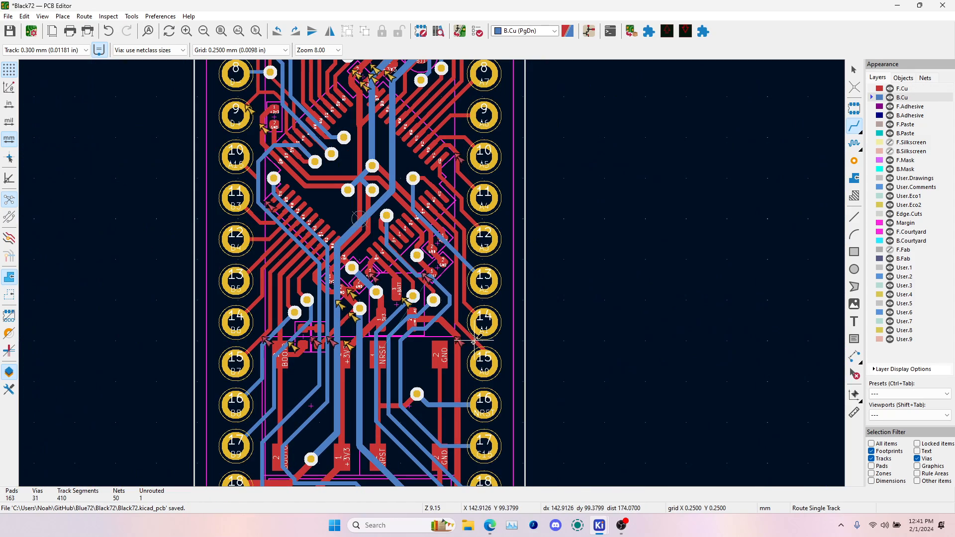
pyautogui.scroll(3, 444, 288)
pyautogui.press('pageup')
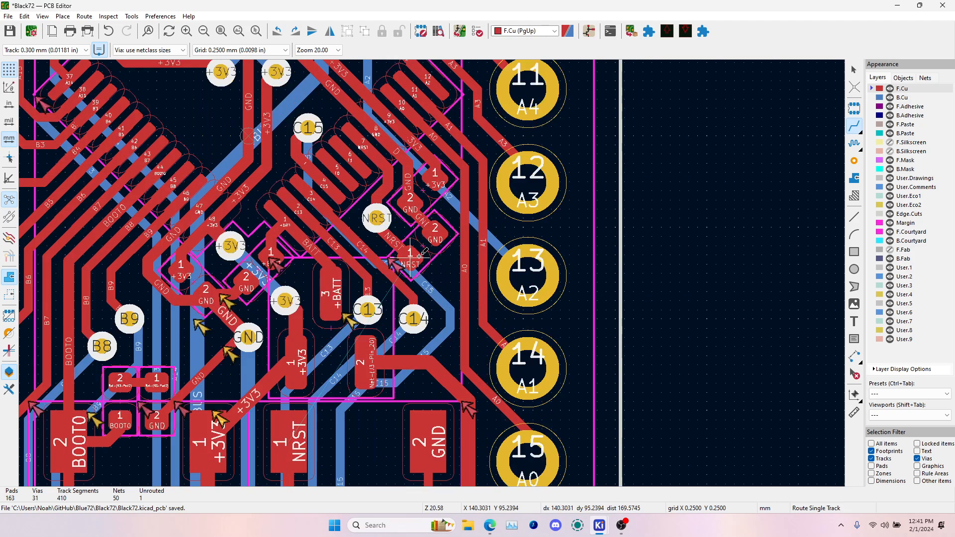
pyautogui.press('pagedown')
pyautogui.click(376, 217)
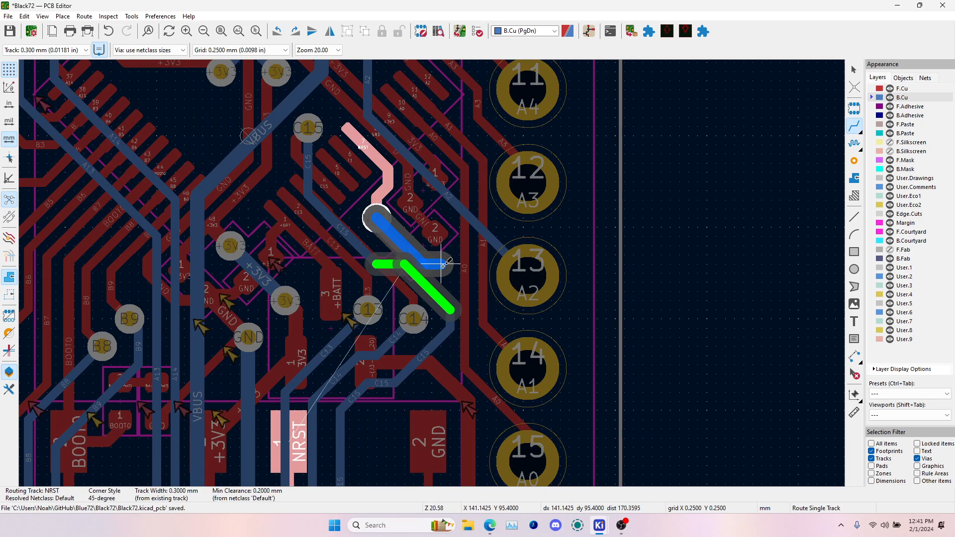
pyautogui.click(441, 260)
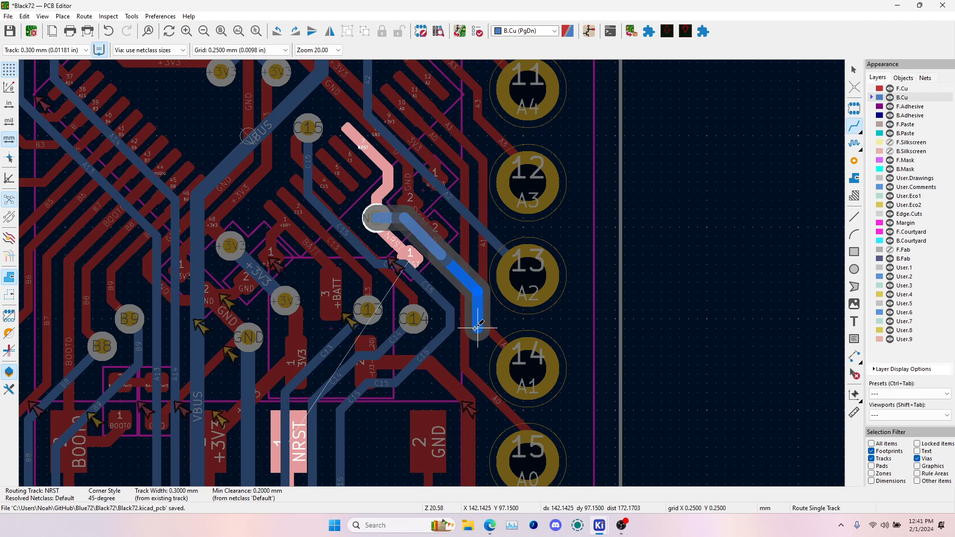
pyautogui.click(478, 329)
pyautogui.moveTo(473, 377); pyautogui.dragTo(479, 235, button='middle')
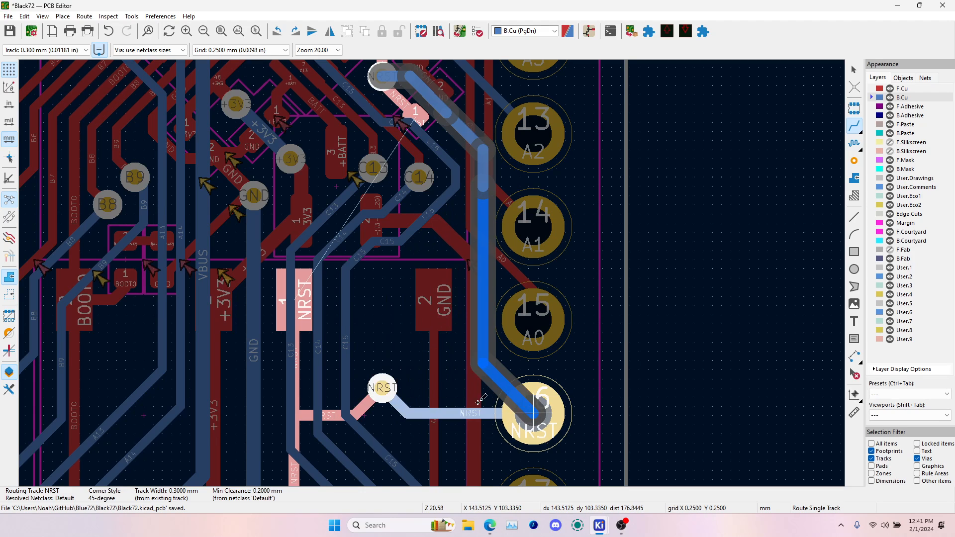
pyautogui.click(382, 387)
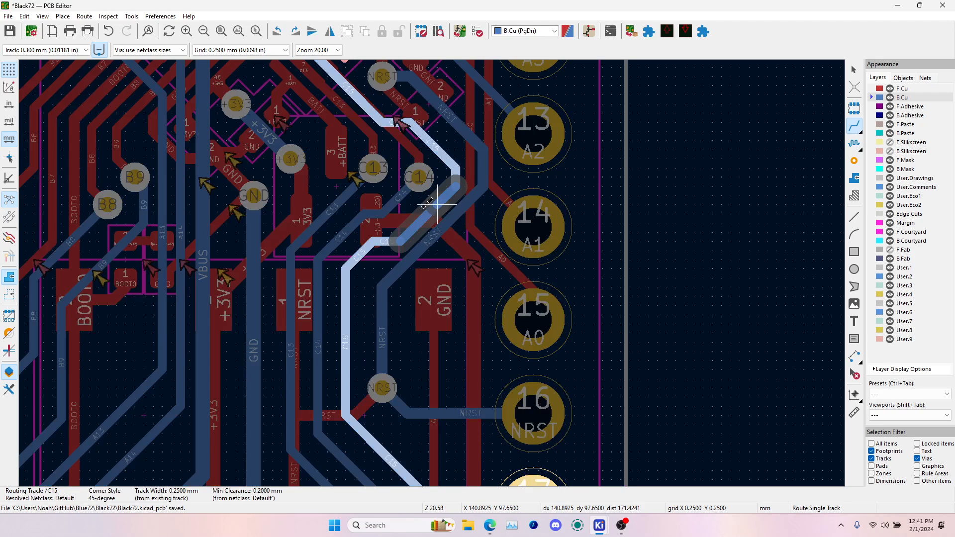
pyautogui.click(455, 186)
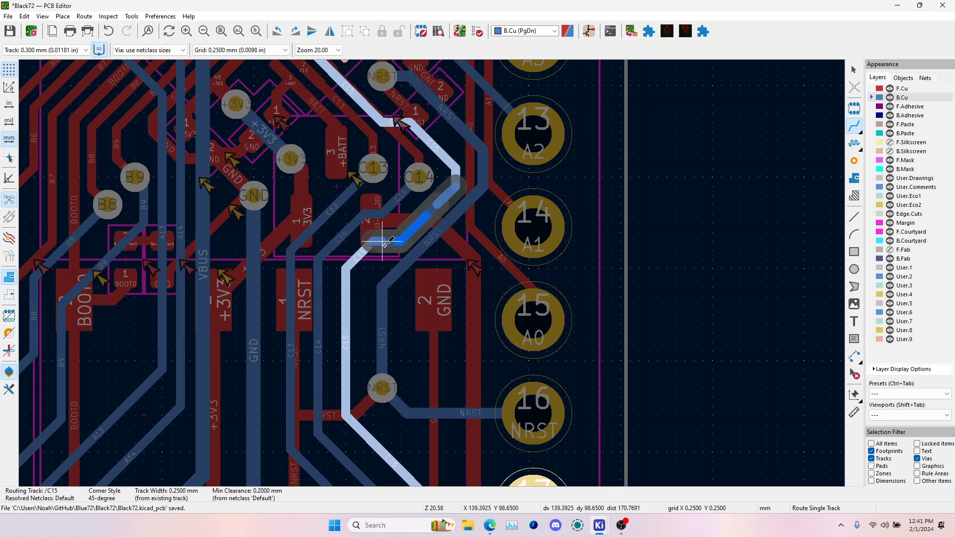
pyautogui.press('Escape')
pyautogui.press('Escape')
# - Save the board, rerun the design rules check and move its results window clear of the board
pyautogui.scroll(-5, 439, 271)
pyautogui.hotkey('alt', '3')
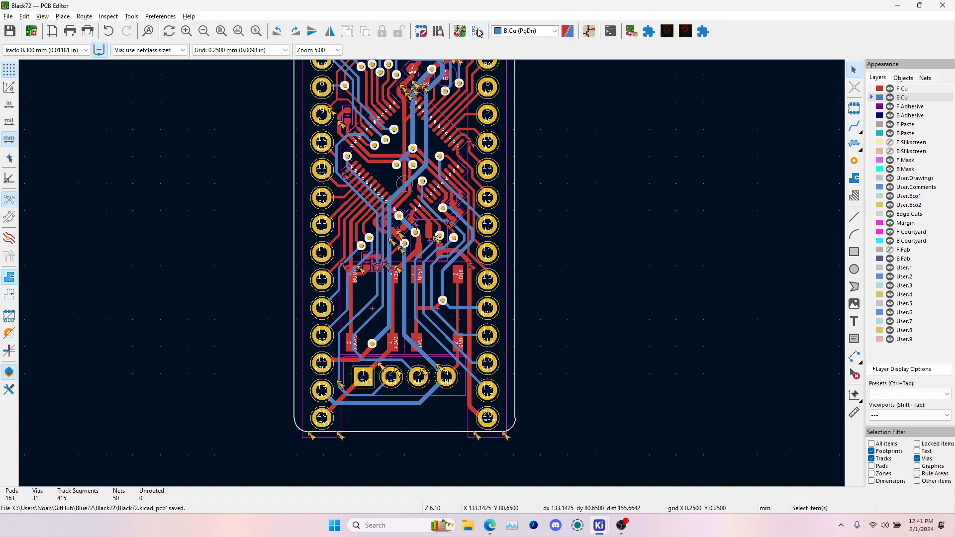
pyautogui.click(477, 32)
pyautogui.click(301, 290)
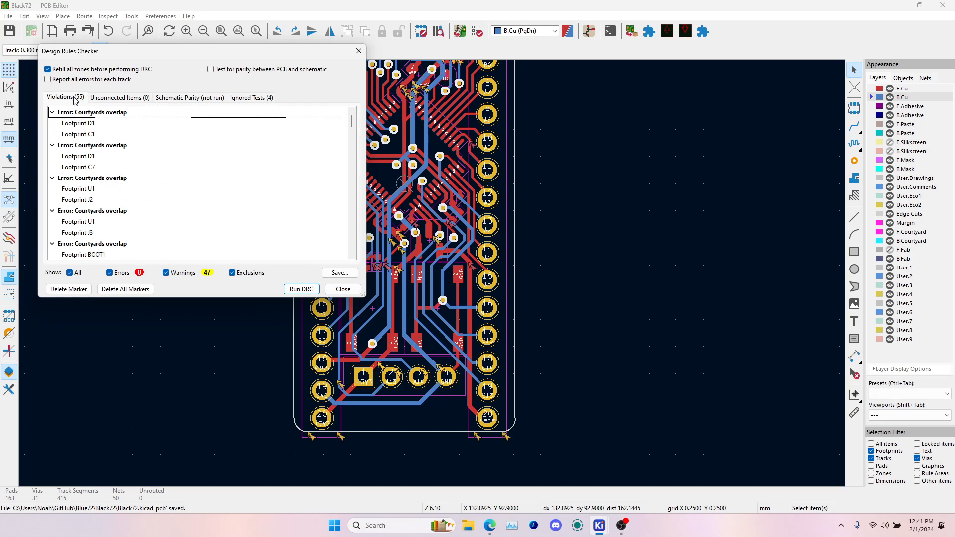
pyautogui.moveTo(184, 57); pyautogui.dragTo(698, 135)
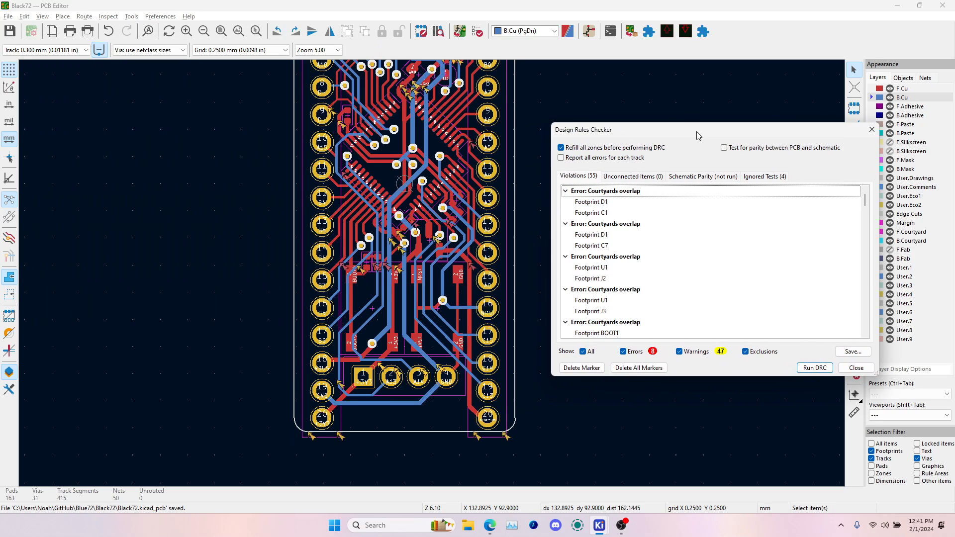
# - Examine the courtyard overlap errors of D1 with C1 and C7, and of U1 with J2, on the board
pyautogui.click(601, 202)
pyautogui.click(603, 213)
pyautogui.click(600, 195)
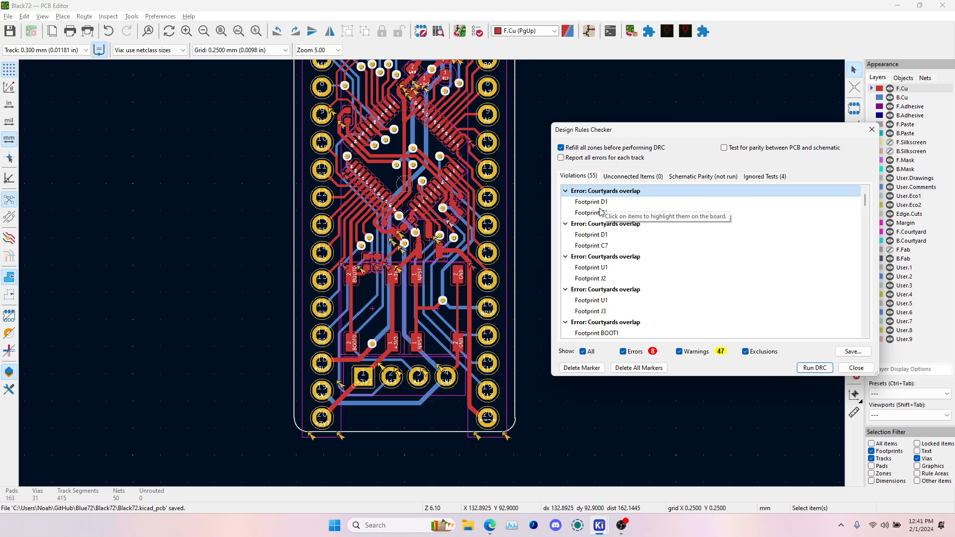
pyautogui.click(601, 213)
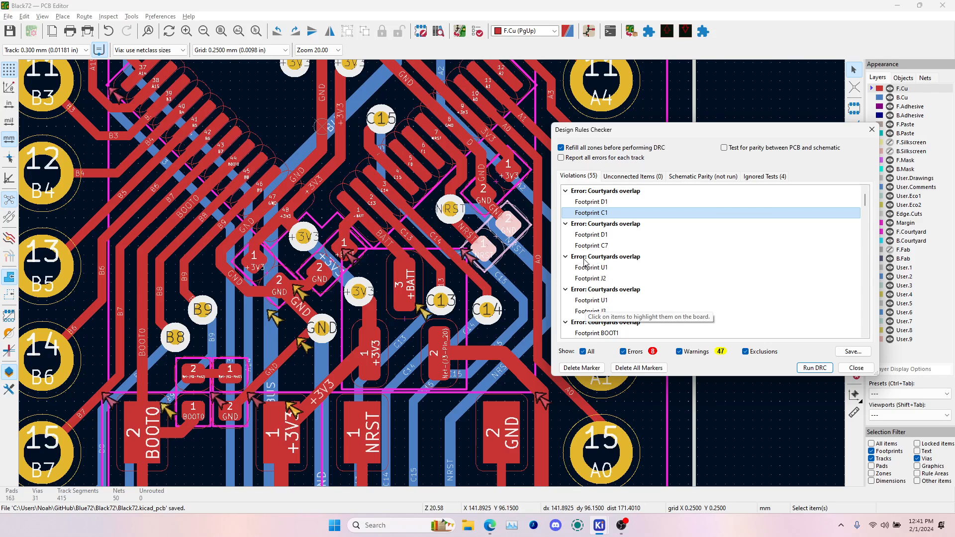
pyautogui.click(601, 245)
pyautogui.click(602, 268)
pyautogui.click(602, 279)
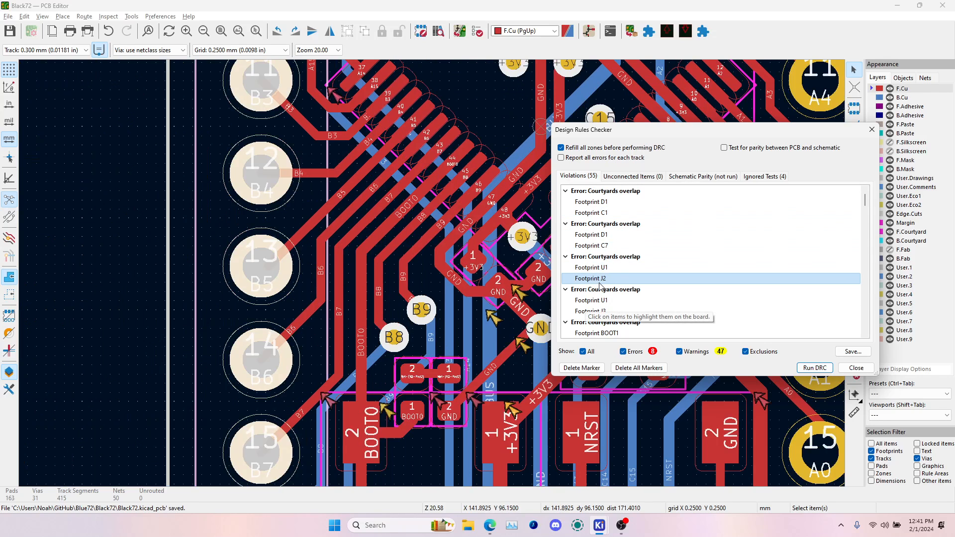
pyautogui.click(598, 267)
pyautogui.click(599, 278)
pyautogui.scroll(-2, 263, 172)
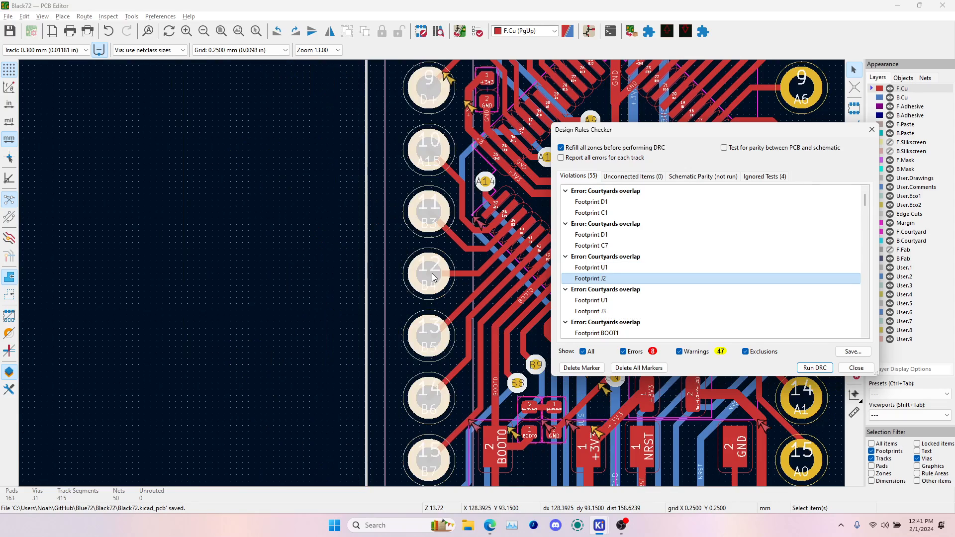
pyautogui.scroll(-3, 454, 261)
pyautogui.scroll(5, 438, 274)
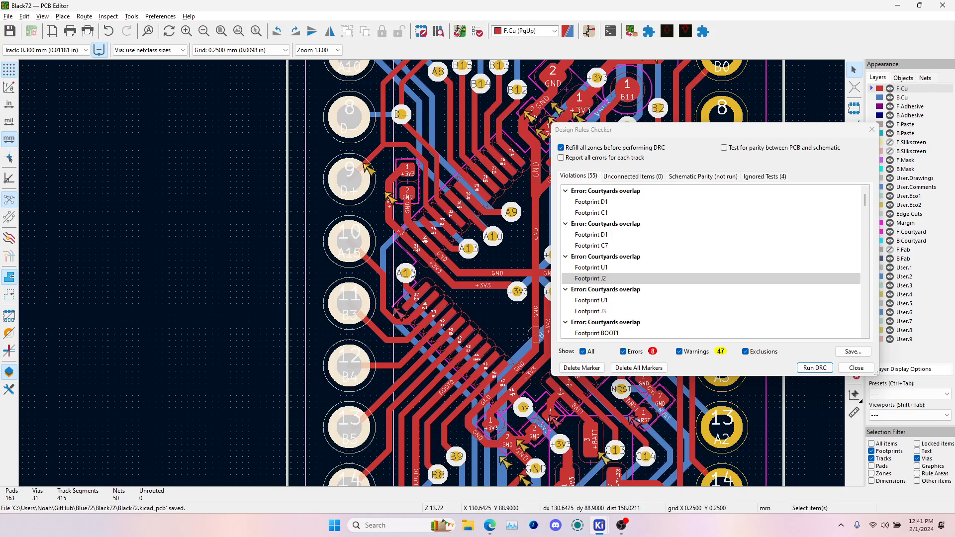
pyautogui.scroll(5, 394, 244)
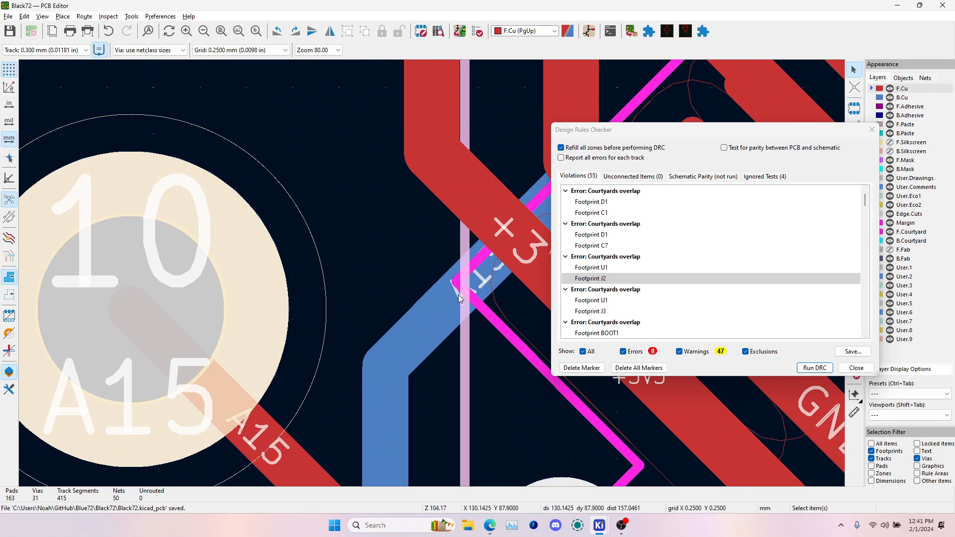
pyautogui.scroll(-5, 459, 298)
# - Examine the remaining courtyard overlaps: U1 with J3, BOOT1 with J2, R4 and R3, and RST1 with J3
pyautogui.click(602, 311)
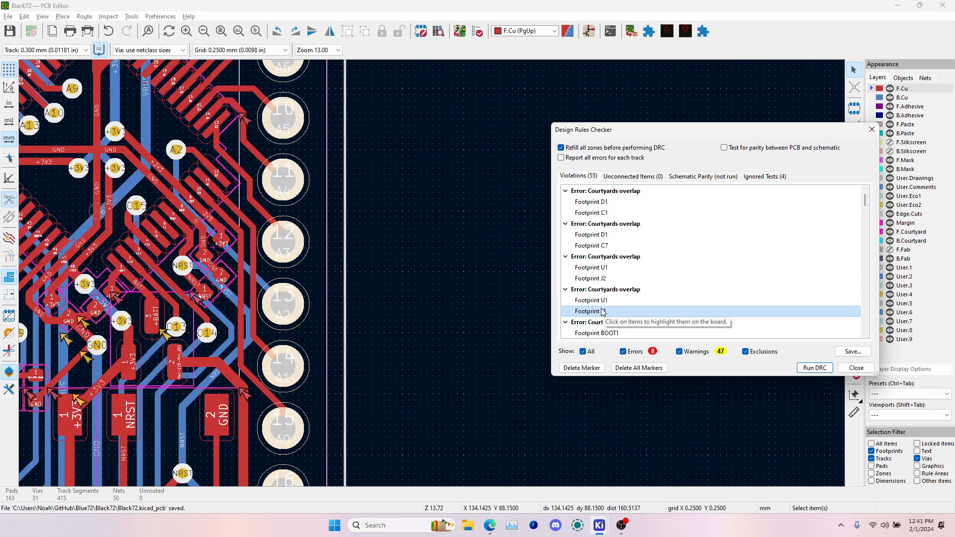
pyautogui.scroll(-2, 602, 321)
pyautogui.click(602, 279)
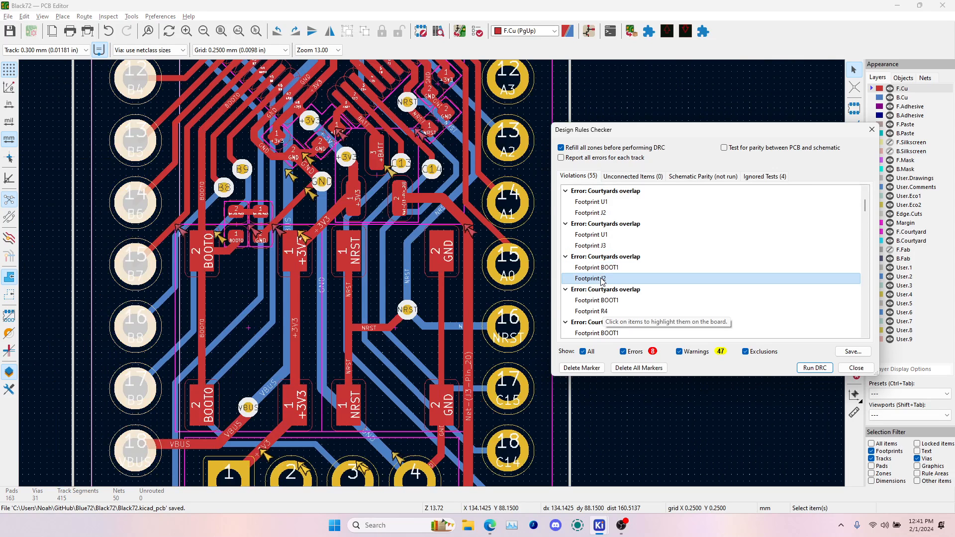
pyautogui.click(611, 301)
pyautogui.click(599, 310)
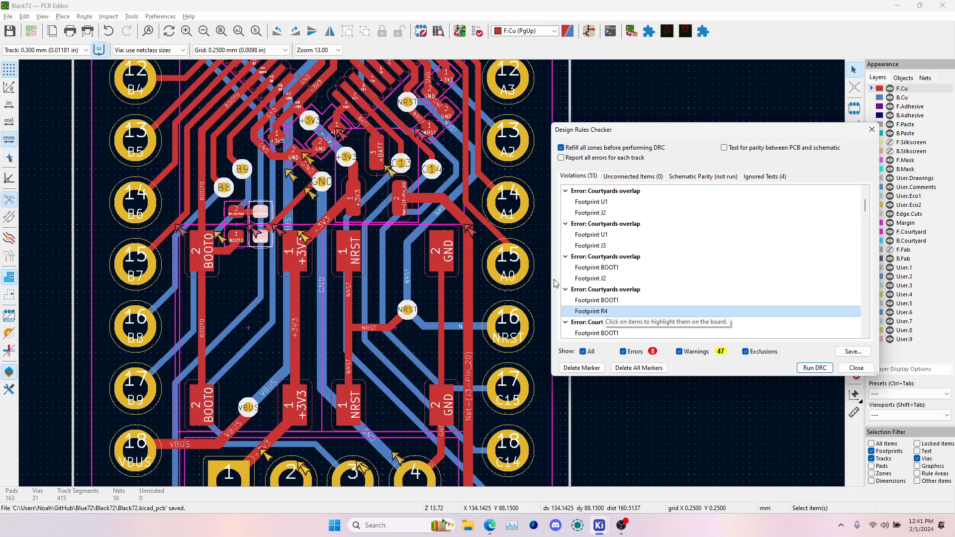
pyautogui.scroll(-1, 607, 282)
pyautogui.click(600, 302)
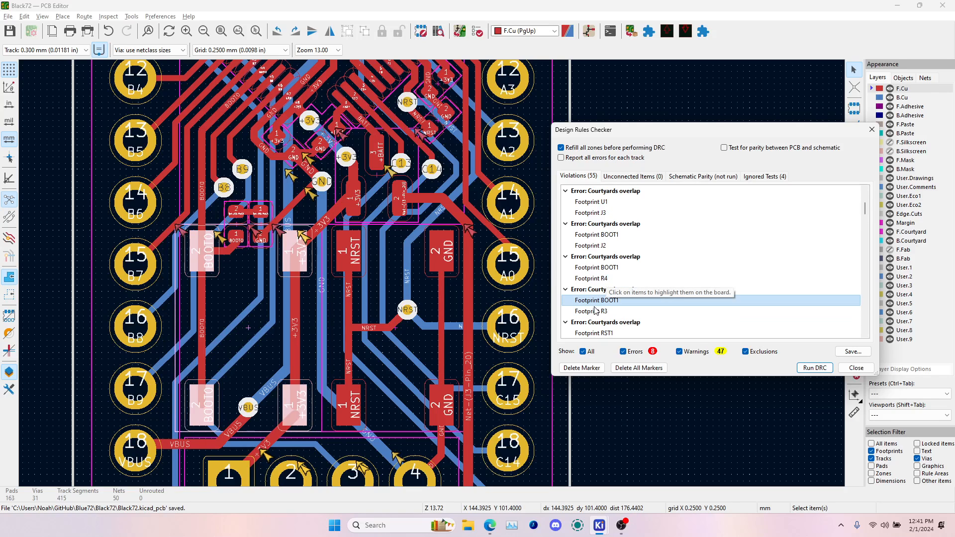
pyautogui.click(592, 312)
pyautogui.scroll(-1, 601, 331)
pyautogui.click(593, 312)
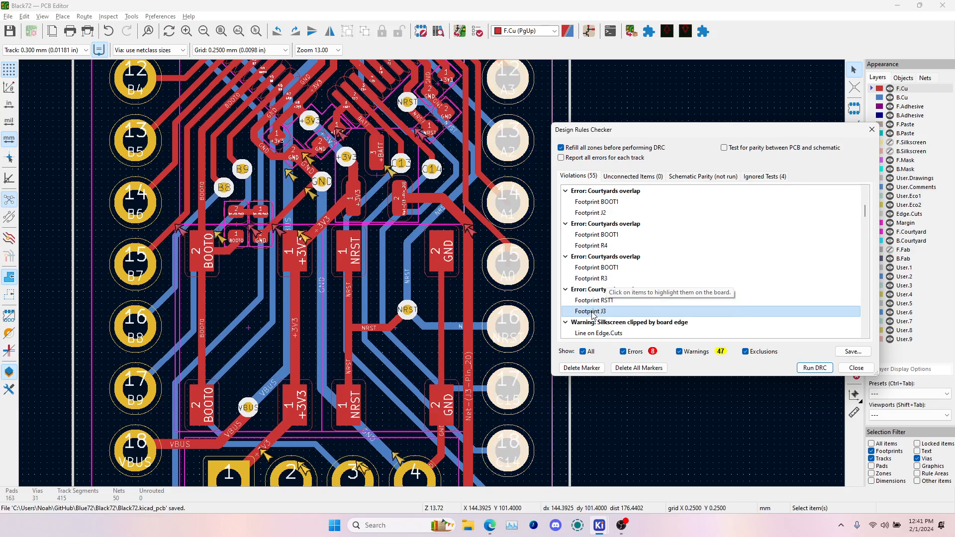
# - Review the silkscreen clipped by board edge and silkscreen overlap warnings, and close the design rules checker
pyautogui.scroll(-1, 595, 324)
pyautogui.click(591, 301)
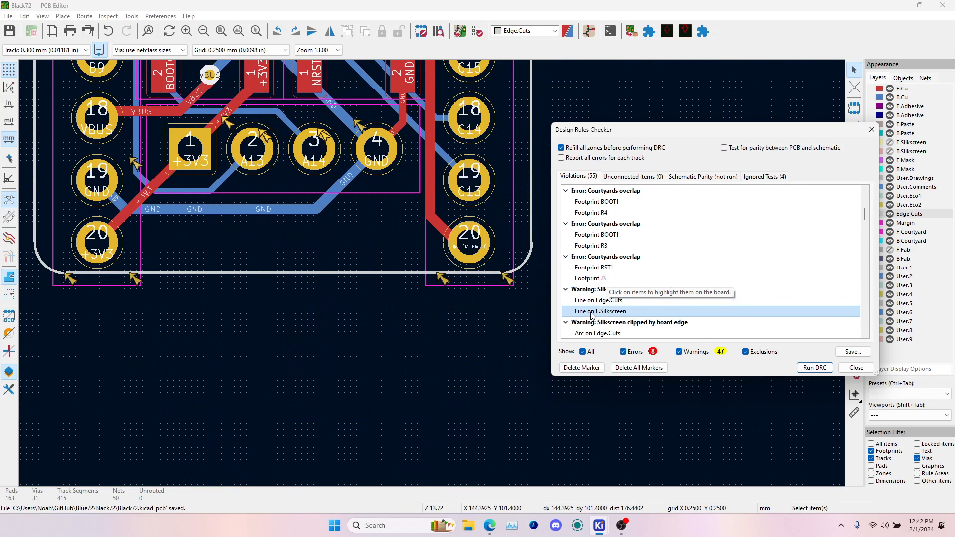
pyautogui.scroll(-10, 594, 304)
pyautogui.scroll(20, 597, 306)
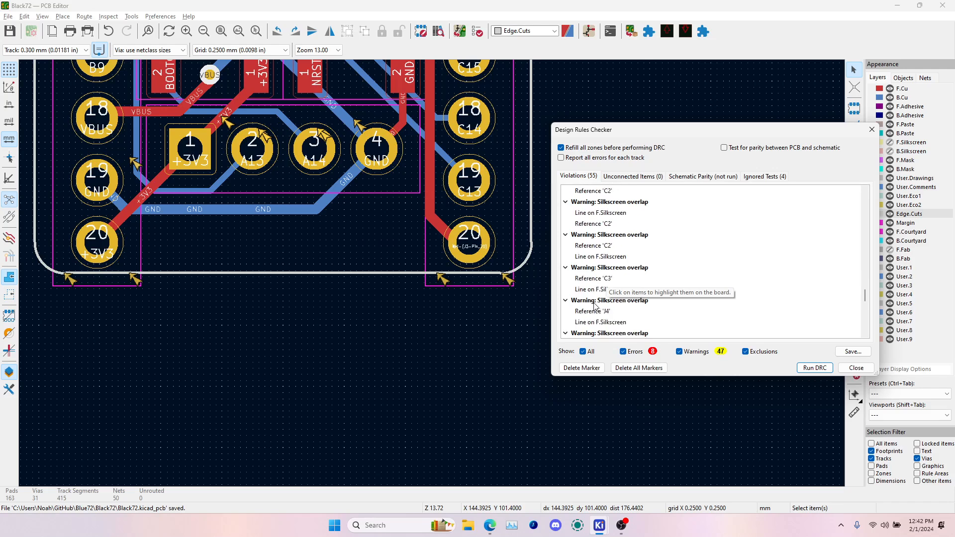
pyautogui.click(856, 367)
# - Open the 3D view of the board and examine the whole assembly from several angles
pyautogui.hotkey('alt', '3')
pyautogui.scroll(3, 539, 288)
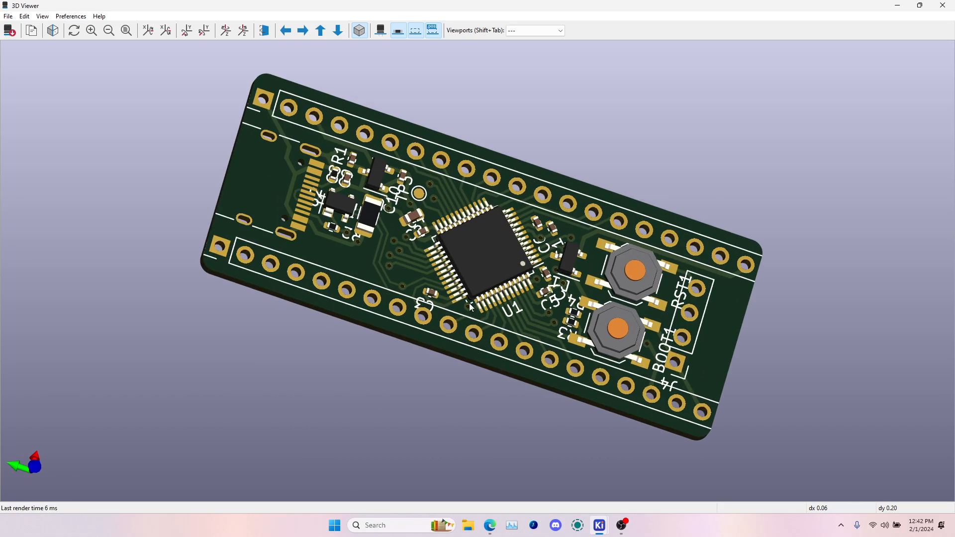
pyautogui.moveTo(469, 303); pyautogui.dragTo(639, 391)
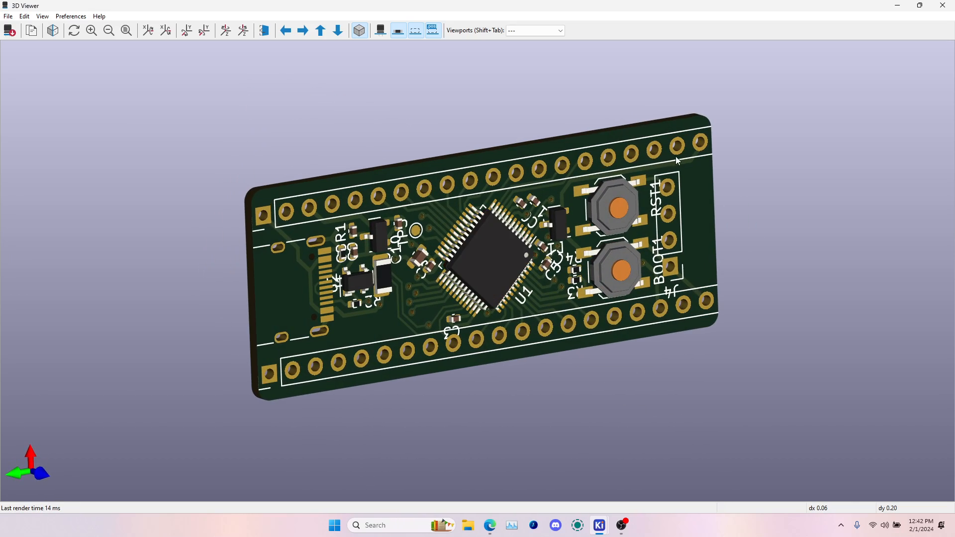
pyautogui.scroll(3, 535, 230)
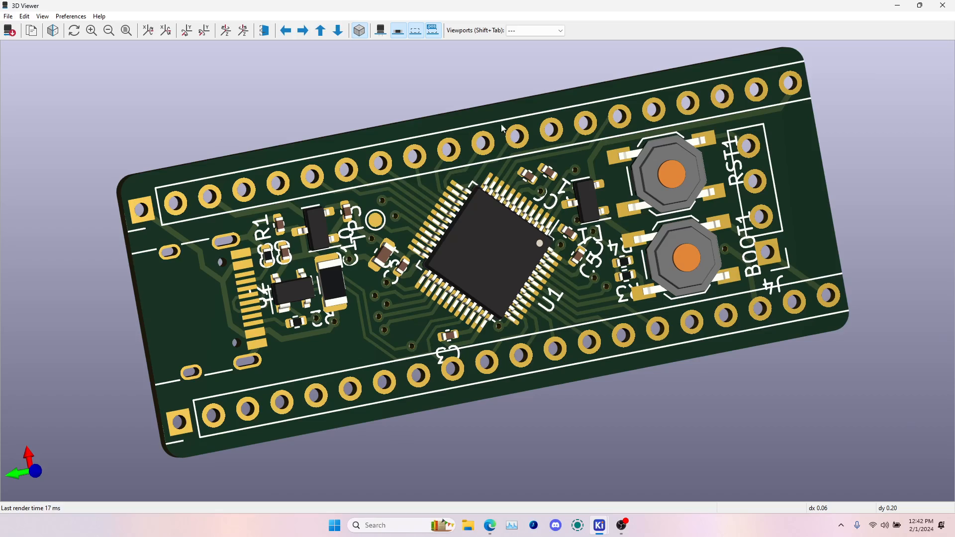
pyautogui.moveTo(426, 168); pyautogui.dragTo(729, 244)
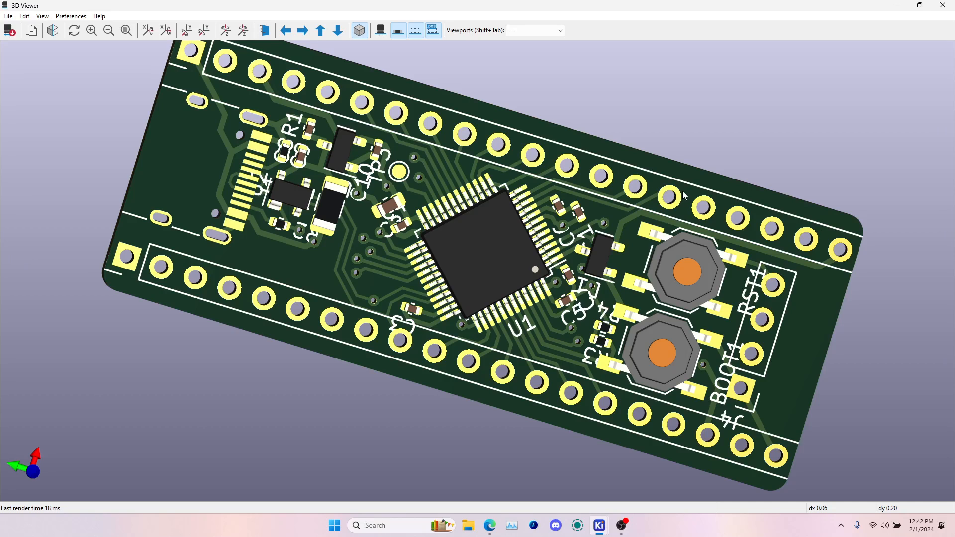
pyautogui.scroll(-1, 722, 259)
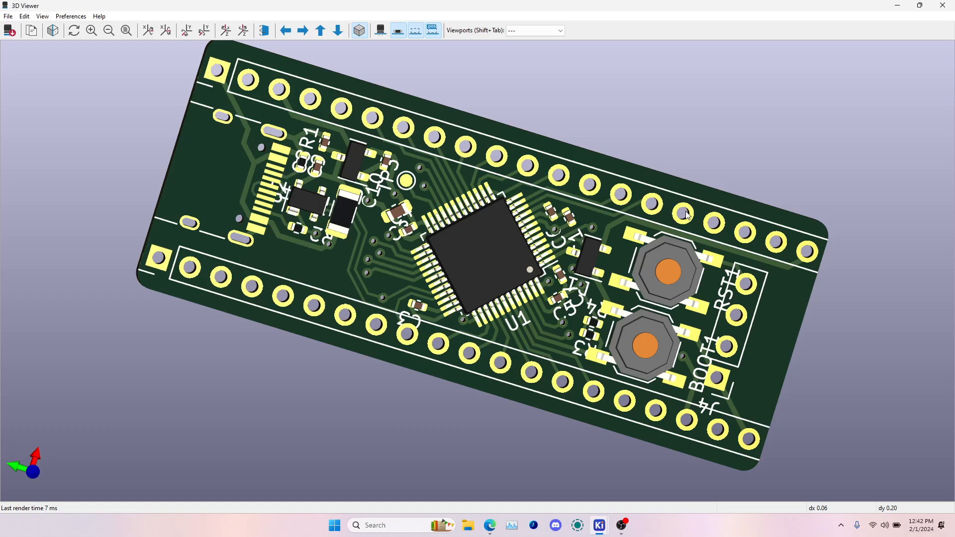
pyautogui.moveTo(640, 341); pyautogui.dragTo(601, 296)
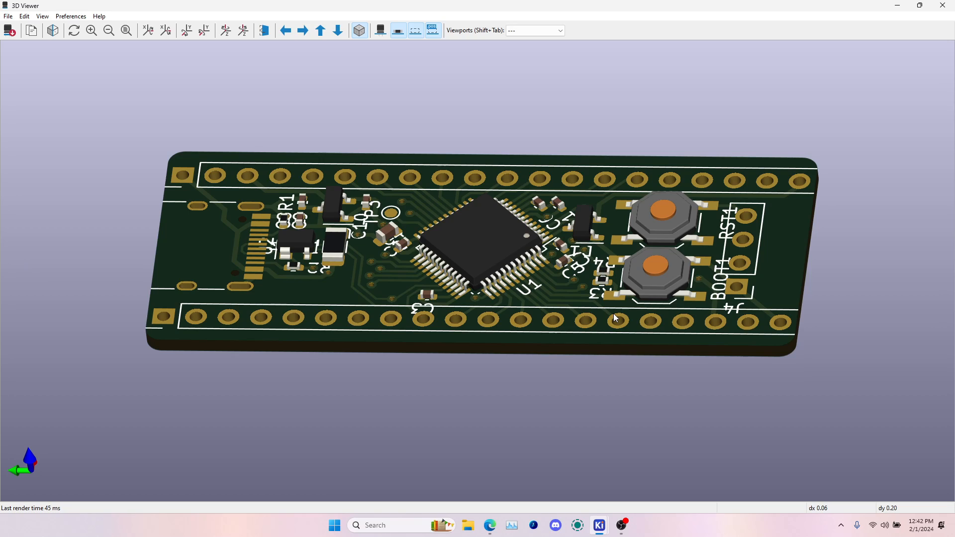
pyautogui.moveTo(637, 302); pyautogui.dragTo(659, 345)
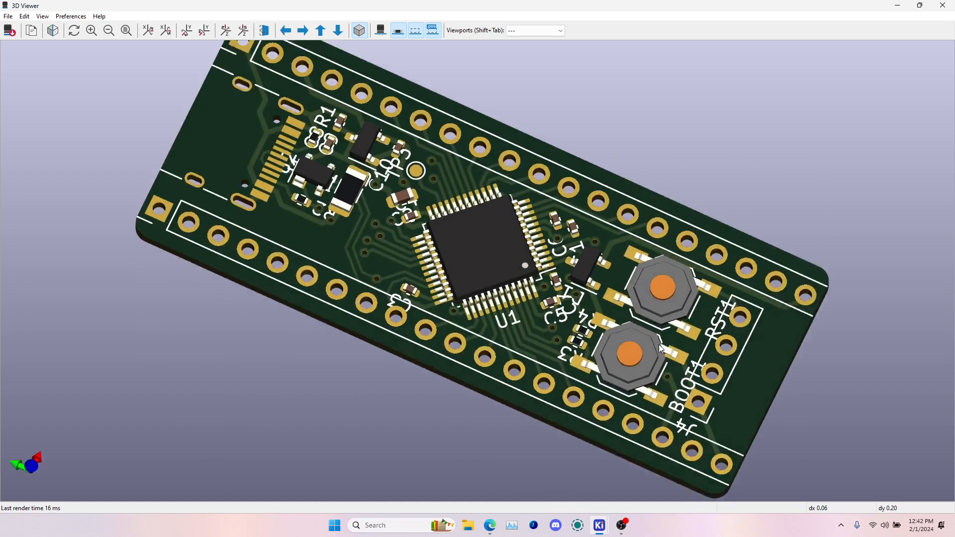
# - Examine the BOOT1 and RST1 buttons and the neighbouring R3 and R4 resistors up close in 3D
pyautogui.scroll(1, 477, 261)
pyautogui.scroll(3, 562, 376)
pyautogui.moveTo(563, 376); pyautogui.dragTo(359, 189, button='middle')
pyautogui.scroll(1, 368, 199)
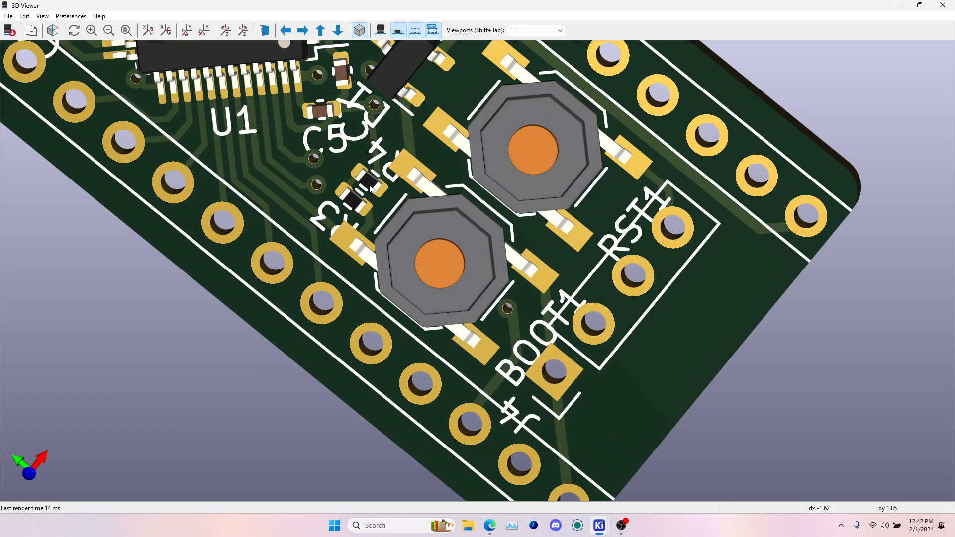
pyautogui.moveTo(416, 203); pyautogui.dragTo(430, 156)
pyautogui.scroll(-5, 431, 160)
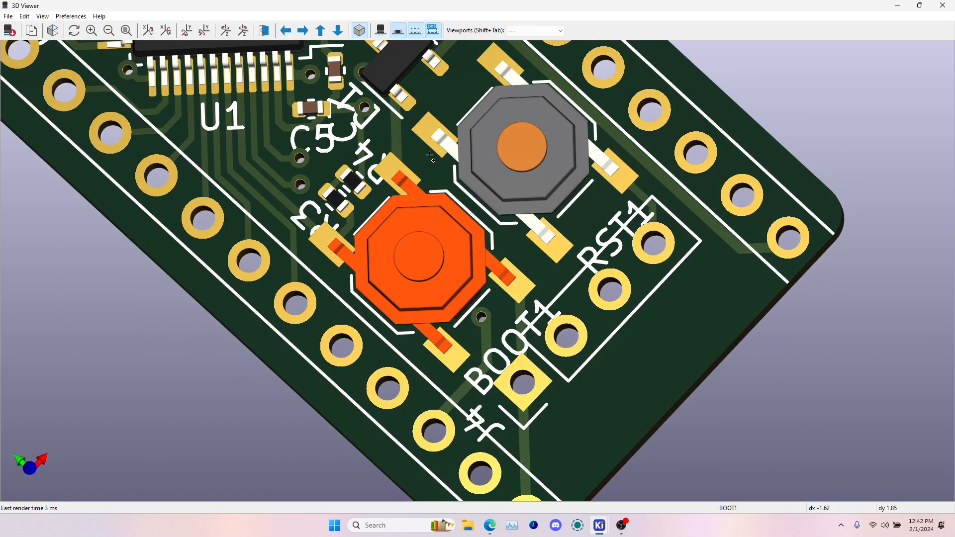
# - View the board straight from above in 3D and examine the spacing between R3, R4 and the BOOT1 button
pyautogui.press('z')
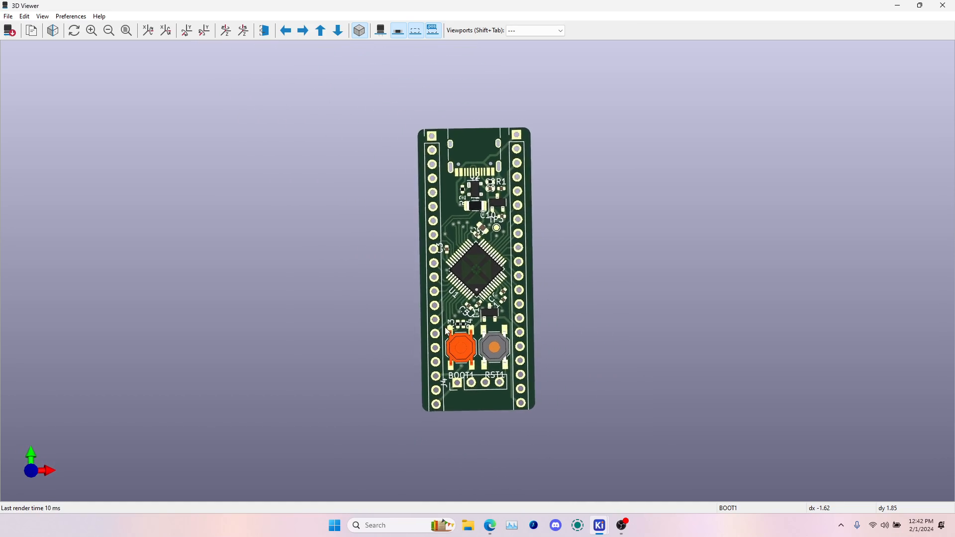
pyautogui.scroll(10, 476, 277)
pyautogui.moveTo(493, 455); pyautogui.dragTo(559, 226, button='middle')
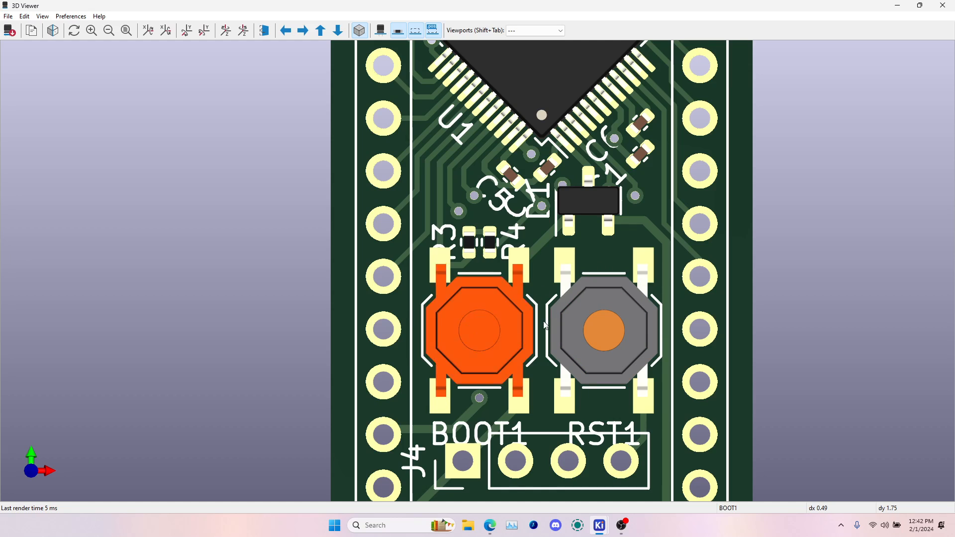
pyautogui.hotkey('alt', 'Tab')
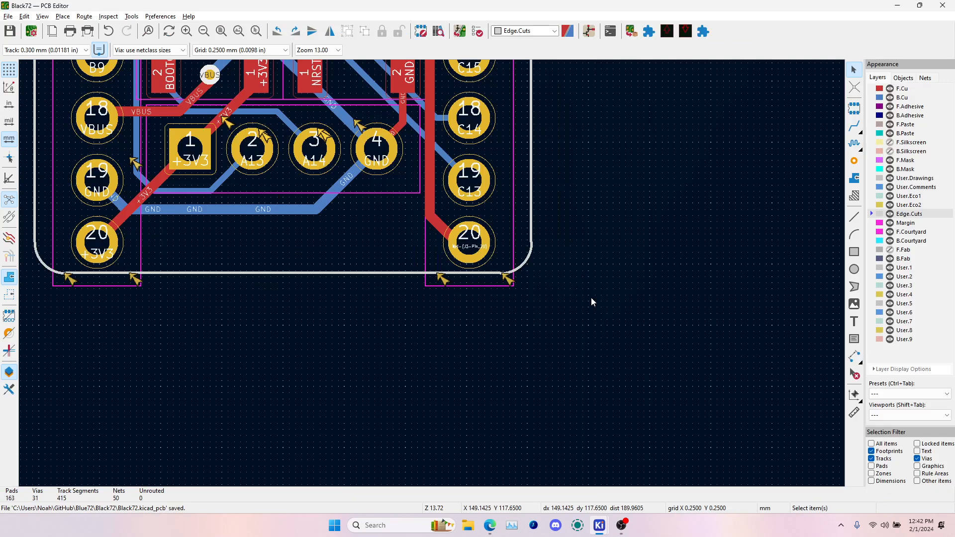
pyautogui.hotkey('alt', 'Tab')
pyautogui.scroll(-1, 479, 254)
pyautogui.scroll(-2, 481, 258)
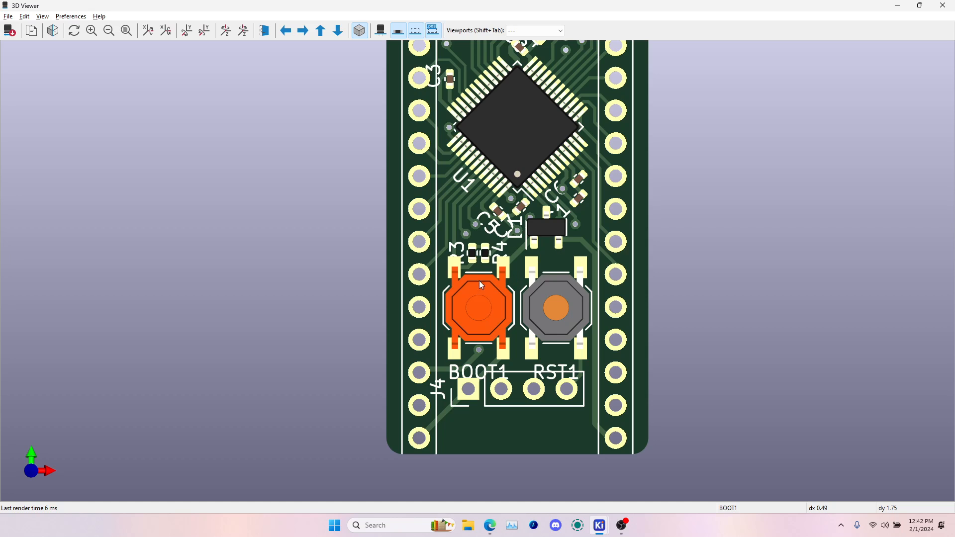
# - Back in the PCB editor, move the B8 and B9 vias above R3 with their adjoining diagonal and B.Cu track segments up about 0.5 mm
pyautogui.hotkey('alt', 'Tab')
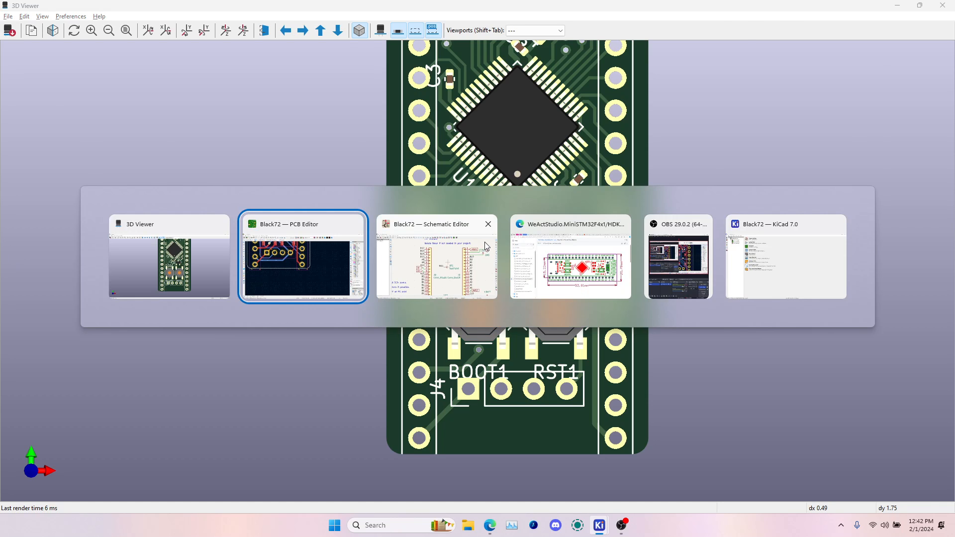
pyautogui.scroll(8, 431, 277)
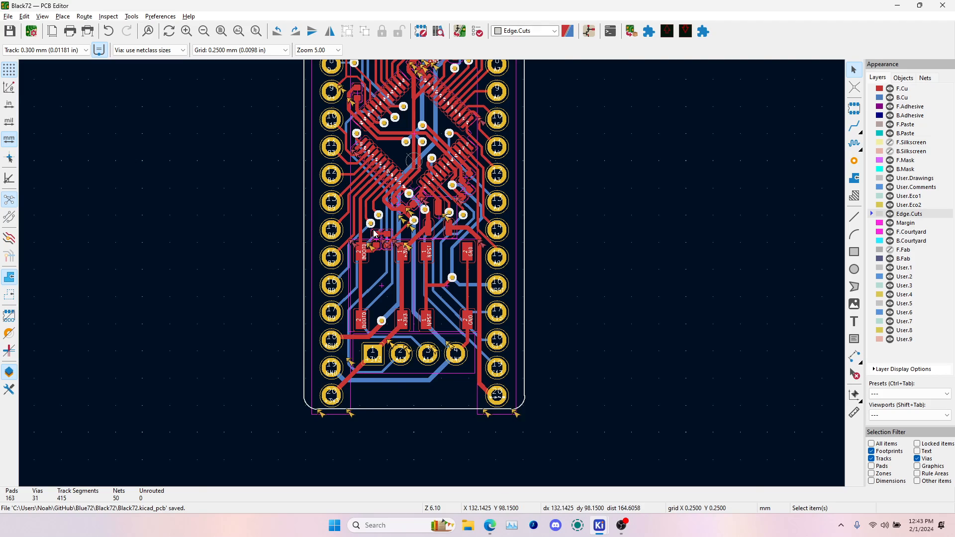
pyautogui.scroll(-3, 471, 324)
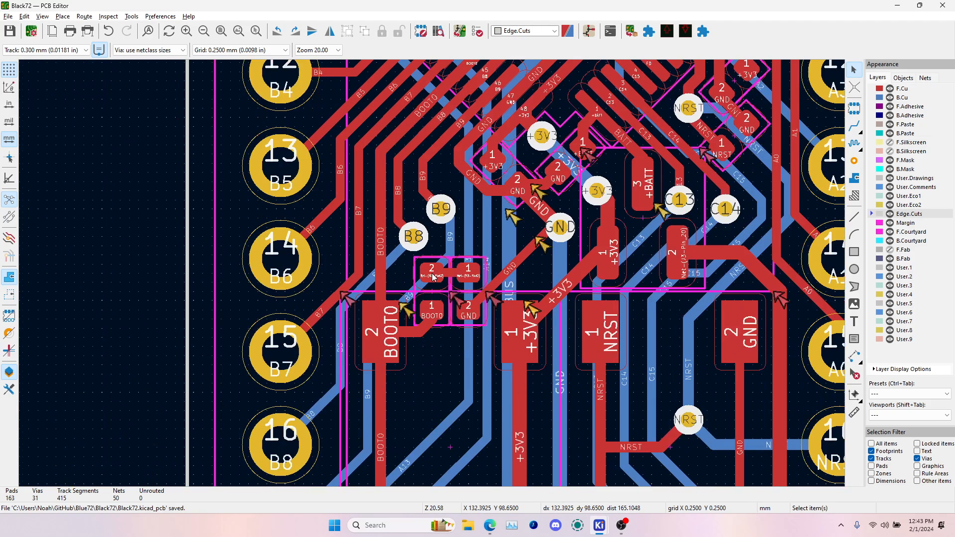
pyautogui.scroll(-1, 433, 277)
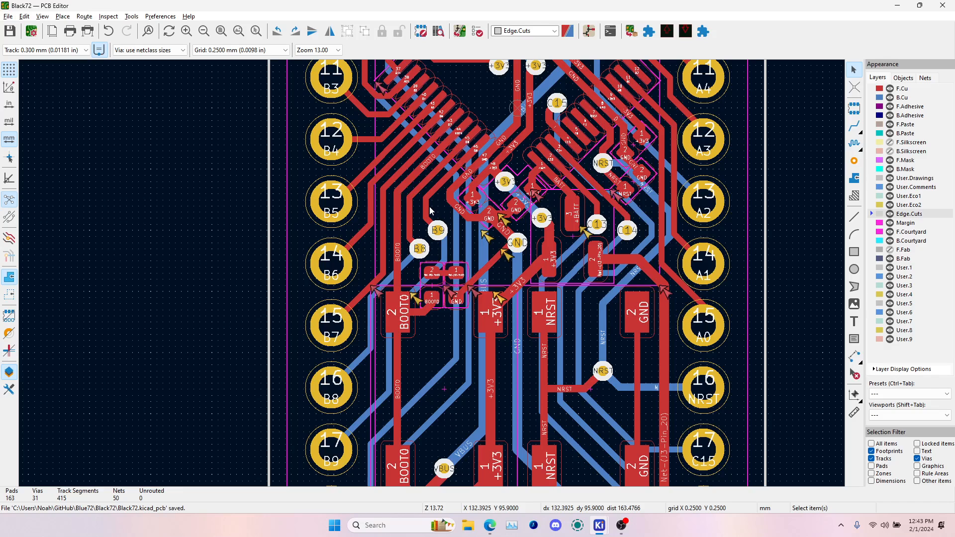
pyautogui.scroll(3, 409, 229)
pyautogui.click(400, 306)
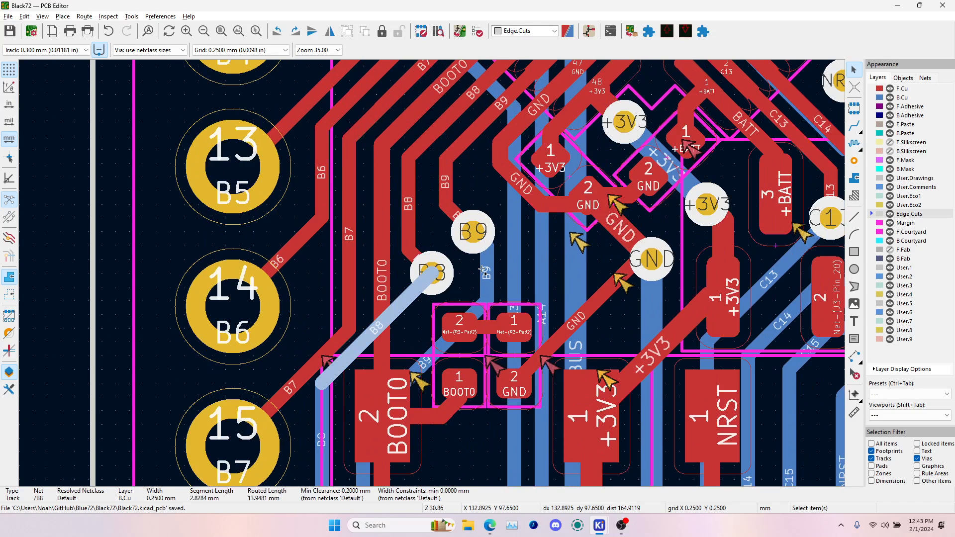
pyautogui.keyDown('shift'); pyautogui.click(485, 272); pyautogui.keyUp('shift')
pyautogui.keyDown('shift'); pyautogui.click(446, 269); pyautogui.keyUp('shift')
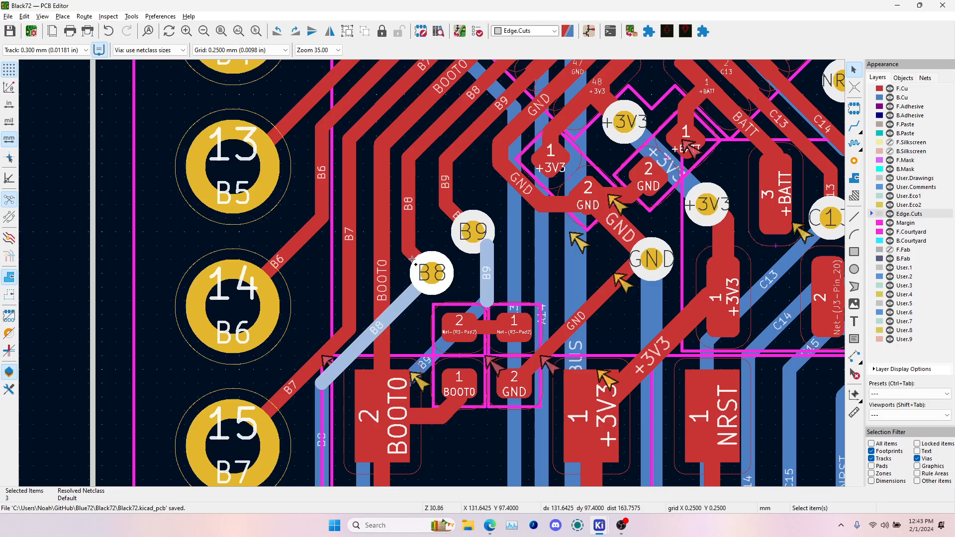
pyautogui.keyDown('shift'); pyautogui.click(412, 258); pyautogui.keyUp('shift')
pyautogui.keyDown('shift'); pyautogui.click(454, 213); pyautogui.keyUp('shift')
pyautogui.keyDown('shift'); pyautogui.click(476, 239); pyautogui.keyUp('shift')
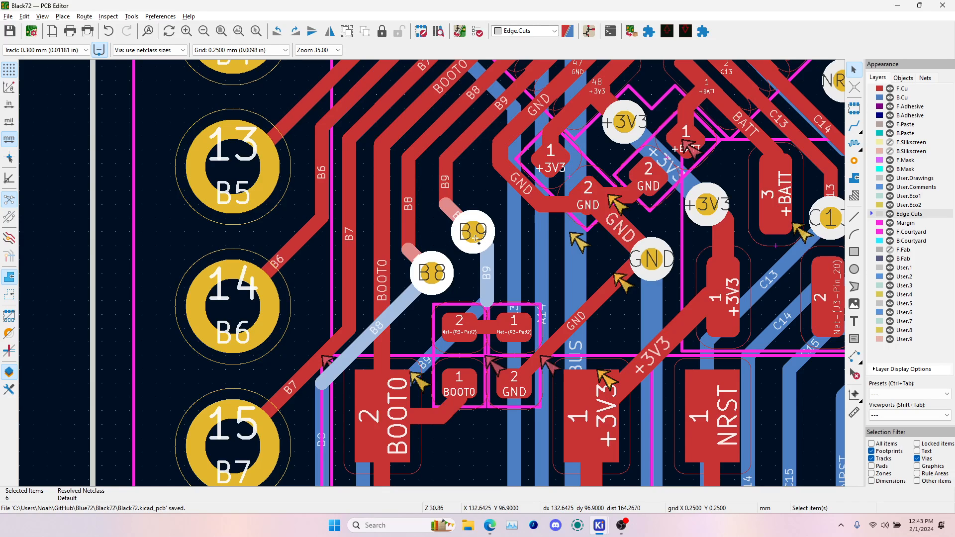
pyautogui.keyDown('shift'); pyautogui.click(429, 358); pyautogui.keyUp('shift')
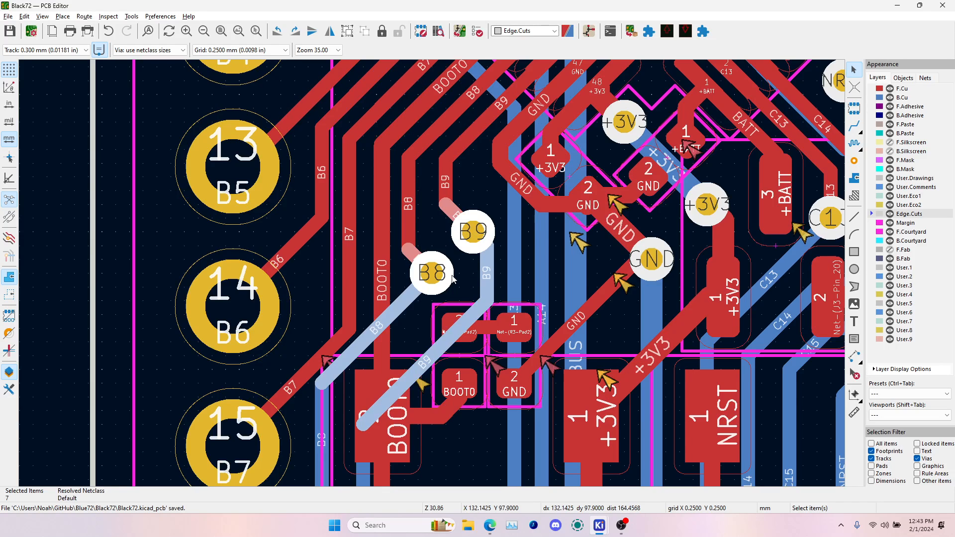
pyautogui.press('m')
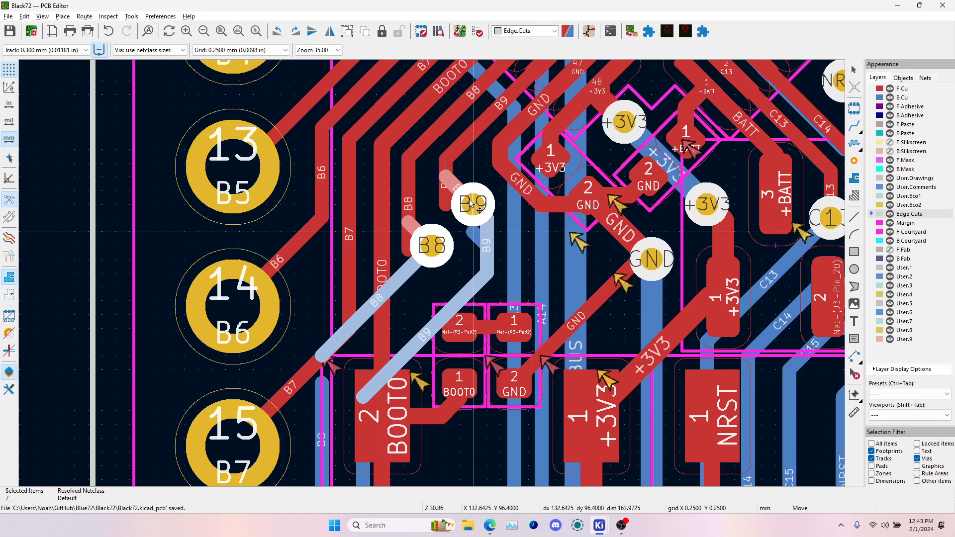
pyautogui.click(470, 208)
pyautogui.click(854, 125)
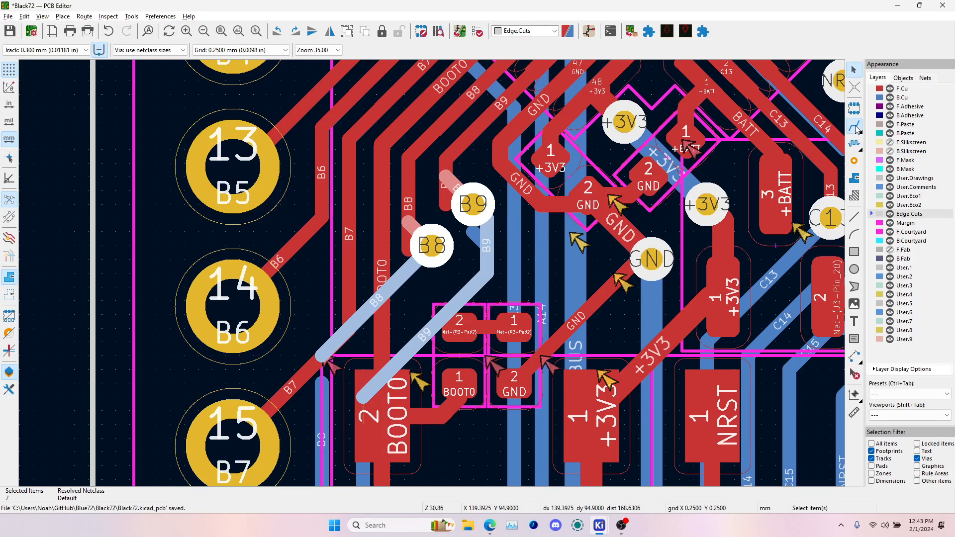
pyautogui.click(499, 149)
pyautogui.press('Escape')
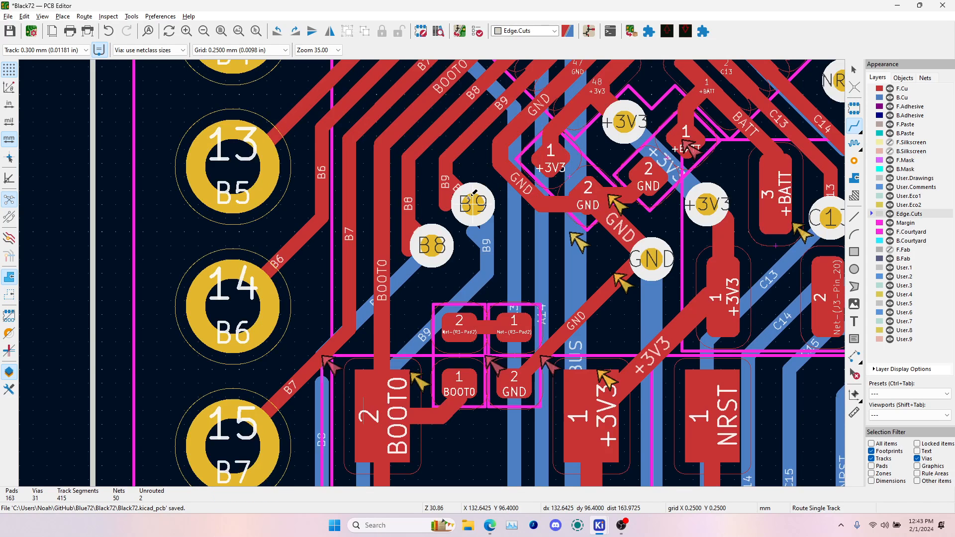
pyautogui.press('Escape')
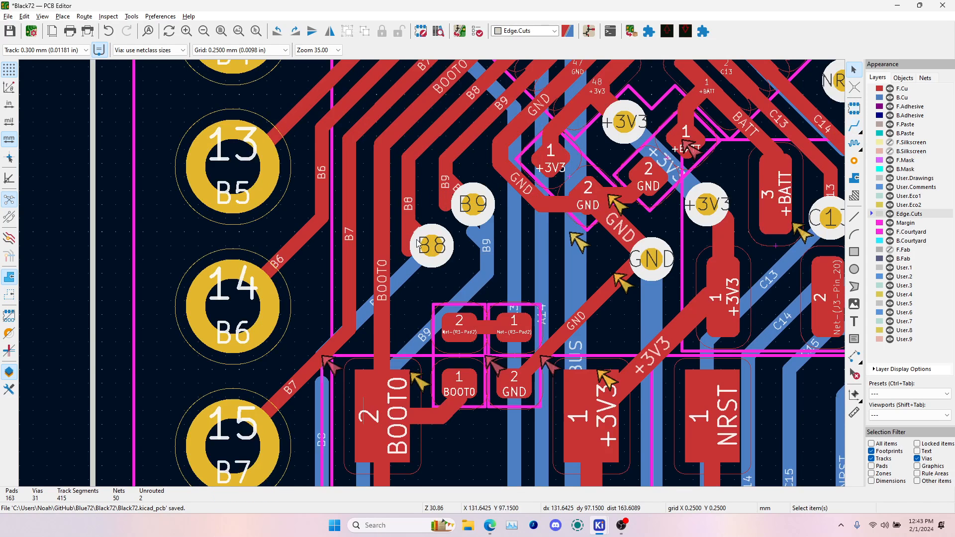
# - Delete the vertical B8 and B9 F.Cu segments above the moved vias and the leftover short B9 segment below its via
pyautogui.click(409, 243)
pyautogui.press('Delete')
pyautogui.click(446, 210)
pyautogui.press('Delete')
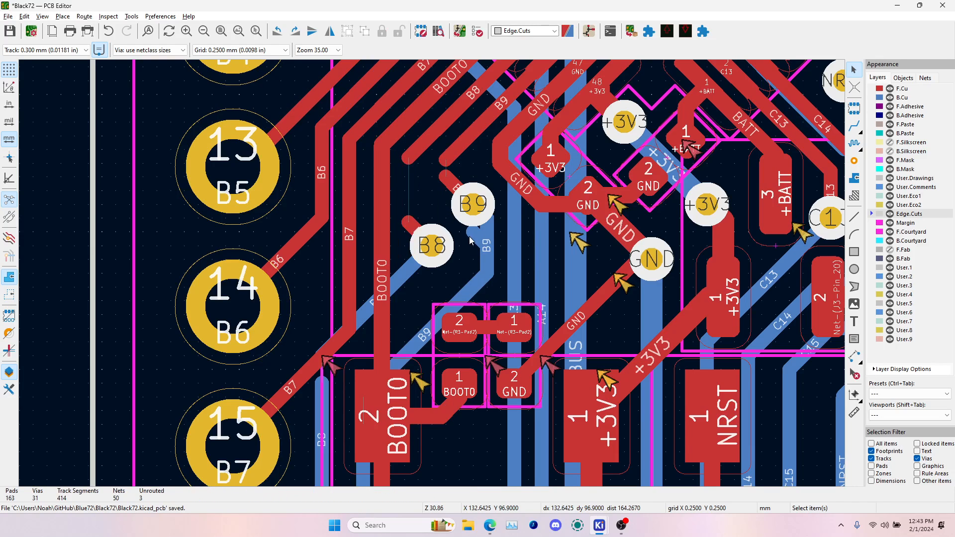
pyautogui.click(471, 234)
pyautogui.press('Delete')
# - Route short vertical tracks on F.Cu reconnecting the B8 and B9 via stubs to their tracks above
pyautogui.click(854, 126)
pyautogui.click(409, 220)
pyautogui.click(409, 159)
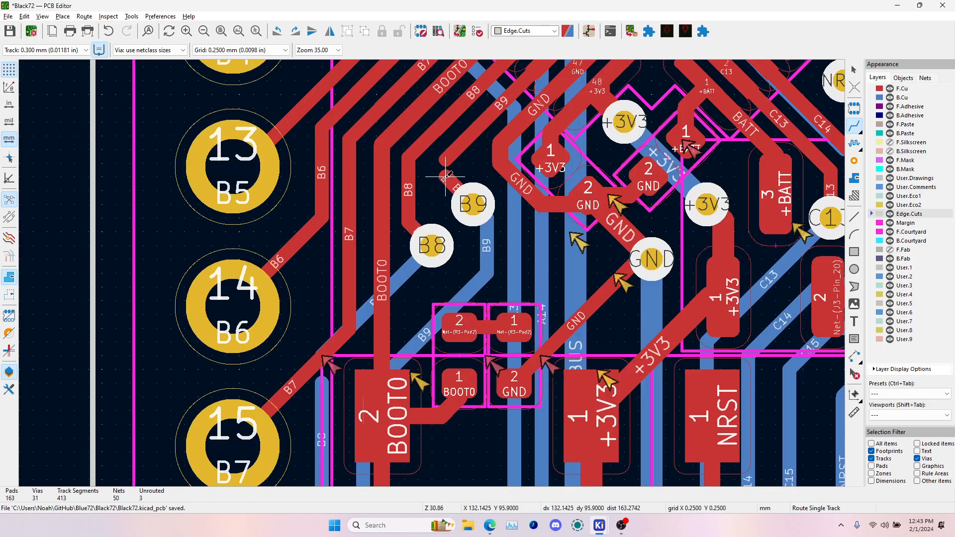
pyautogui.click(445, 176)
pyautogui.click(446, 160)
pyautogui.scroll(2, 432, 224)
pyautogui.press('Escape')
# - Move only the B8 via up 0.25 mm
pyautogui.click(437, 276)
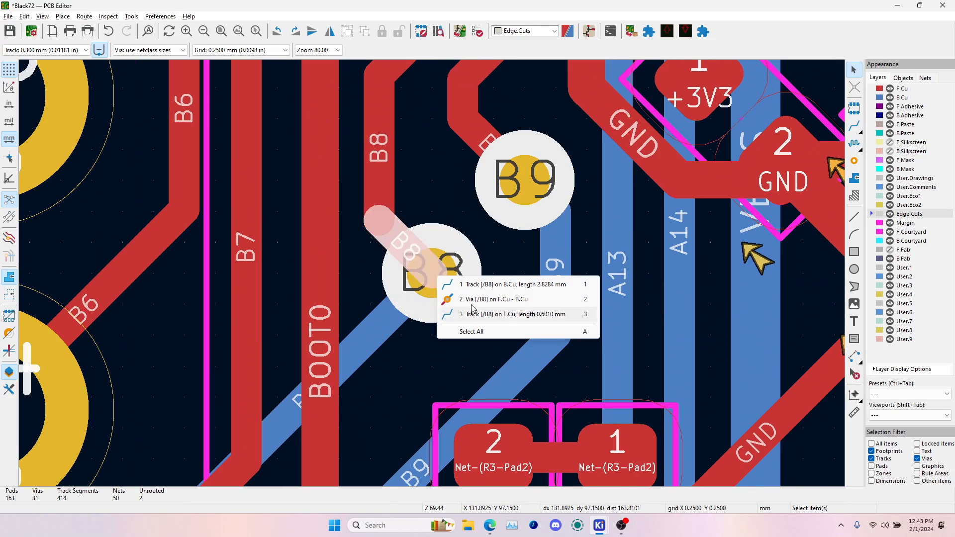
pyautogui.click(471, 301)
pyautogui.hotkey('ctrl', 's')
pyautogui.press('m')
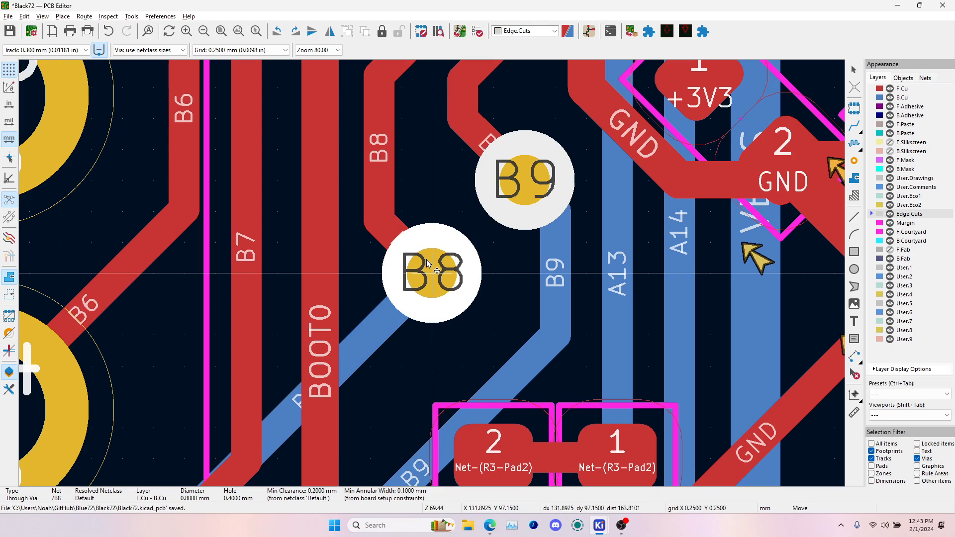
pyautogui.click(430, 246)
pyautogui.click(854, 126)
pyautogui.click(431, 241)
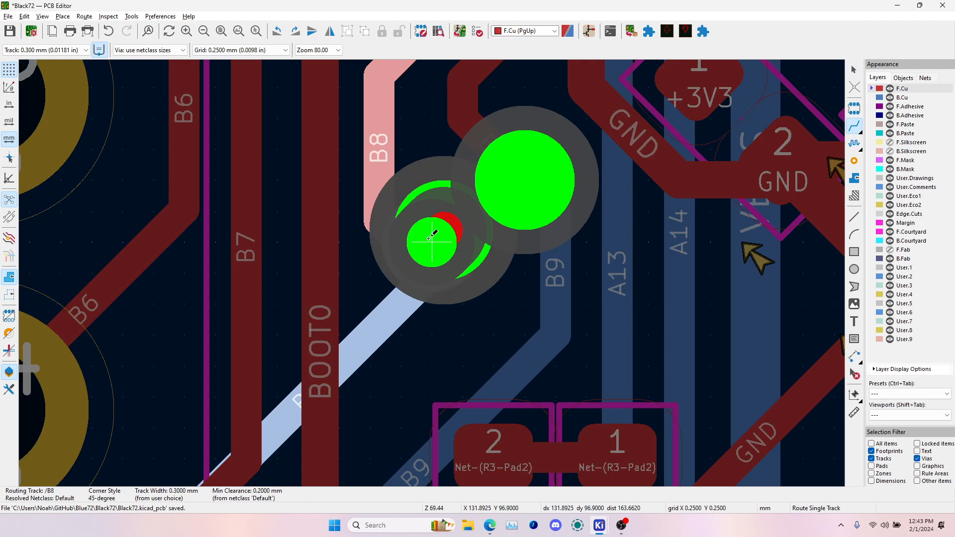
pyautogui.press('Escape')
pyautogui.click(429, 244)
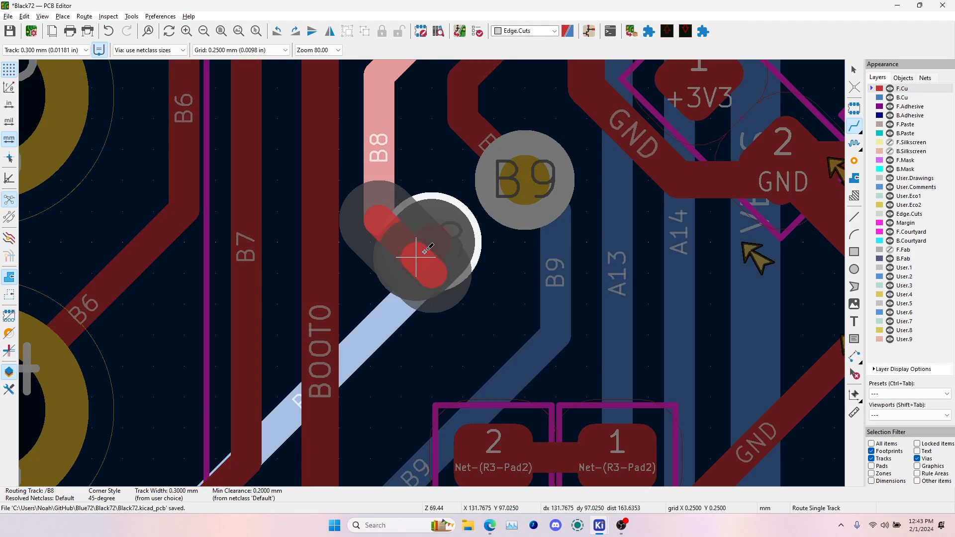
pyautogui.press('Escape')
pyautogui.press('Escape')
# - Undo the last move of the B8 via and clear the selection
pyautogui.click(441, 247)
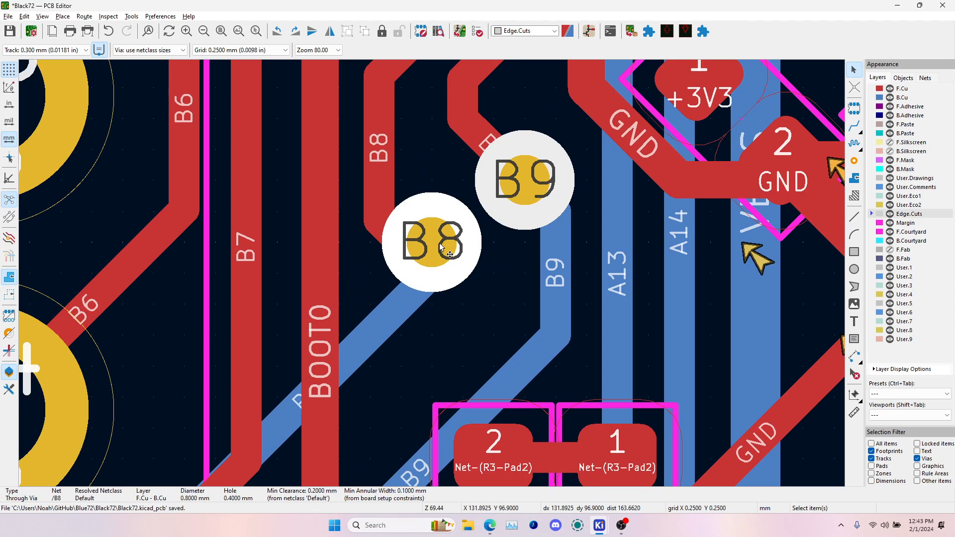
pyautogui.hotkey('ctrl', 'z')
pyautogui.scroll(-3, 443, 286)
pyautogui.press('Escape')
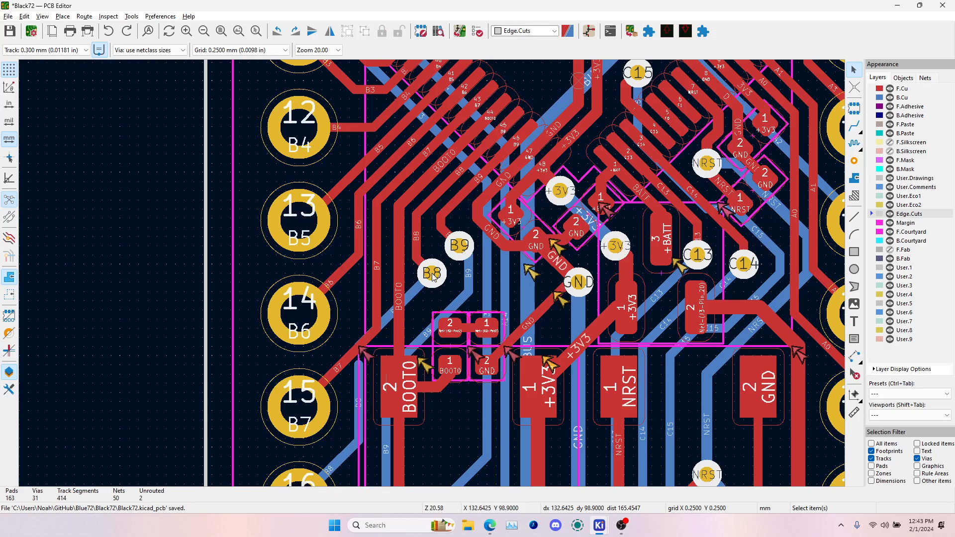
# - Move R3 and R4 together about 0.75 mm right and 1 mm up, and delete the leftover GND track and old R3–R4 link
pyautogui.scroll(2, 456, 334)
pyautogui.click(445, 282)
pyautogui.keyDown('shift'); pyautogui.click(500, 278); pyautogui.keyUp('shift')
pyautogui.keyDown('shift'); pyautogui.click(485, 289); pyautogui.keyUp('shift')
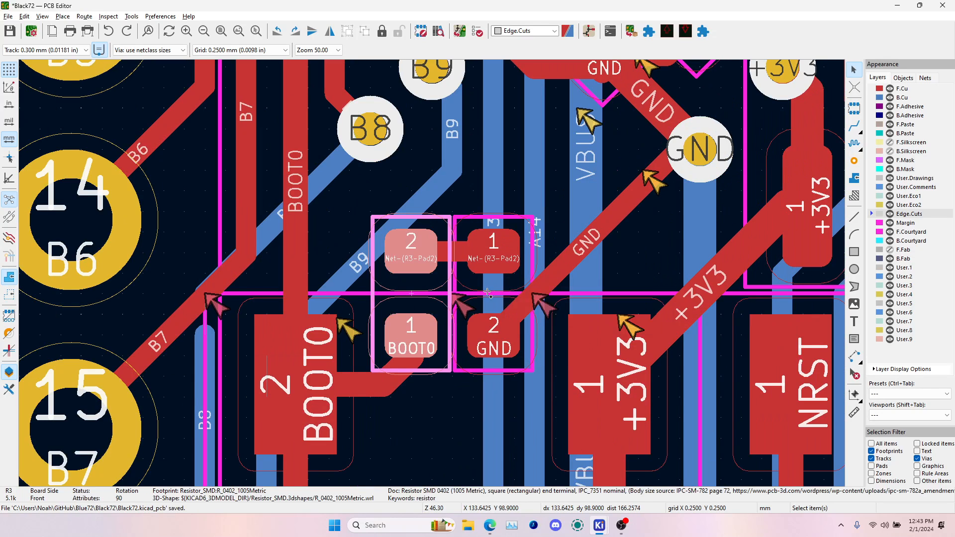
pyautogui.keyDown('shift'); pyautogui.click(467, 292); pyautogui.keyUp('shift')
pyautogui.press('m')
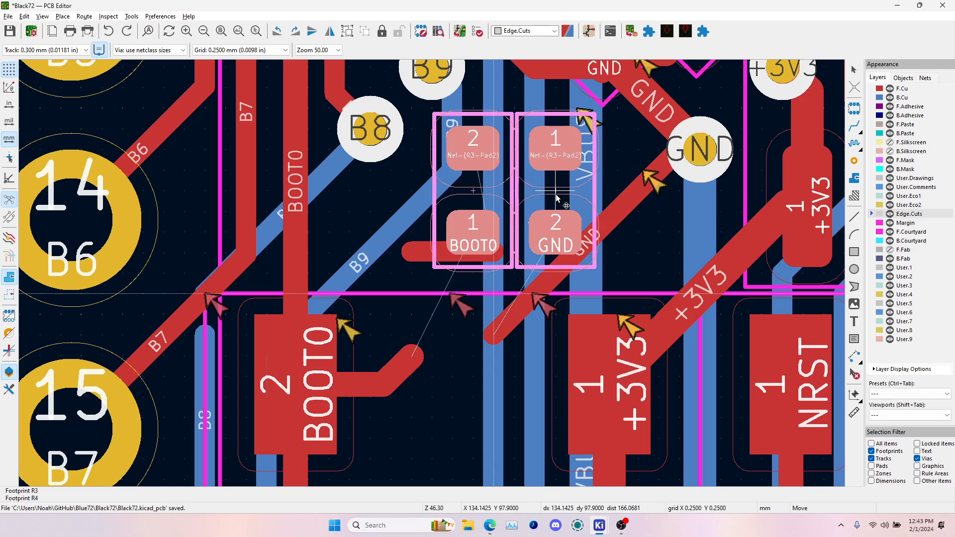
pyautogui.click(558, 219)
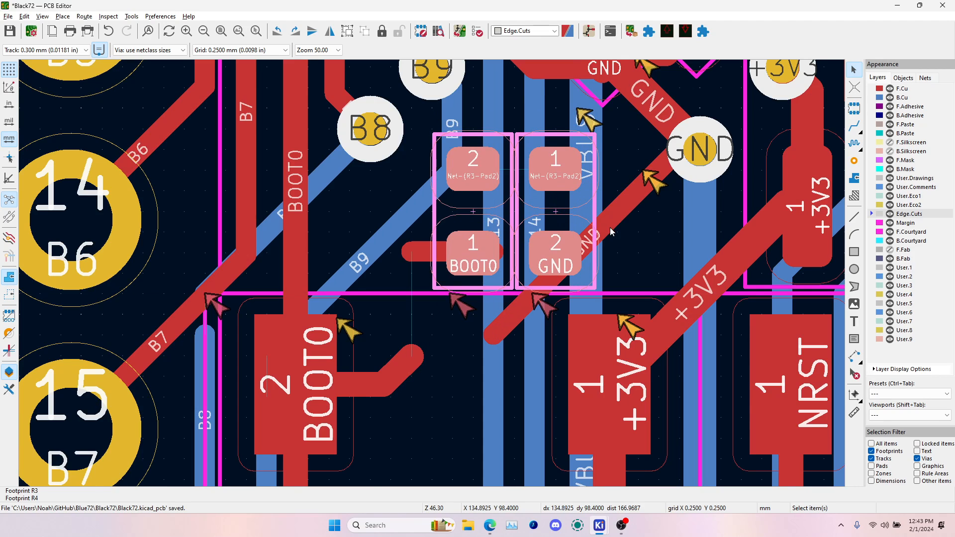
pyautogui.click(610, 219)
pyautogui.press('Delete')
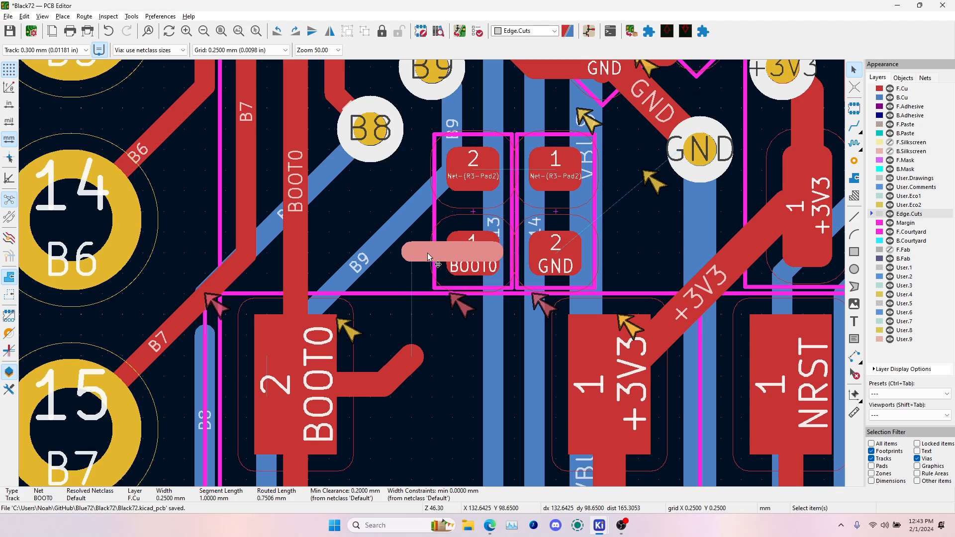
# - Route F.Cu tracks from the BOOT0 stub to R3, between the upper pads of R3 and R4, and from R4 to the GND via
pyautogui.click(853, 126)
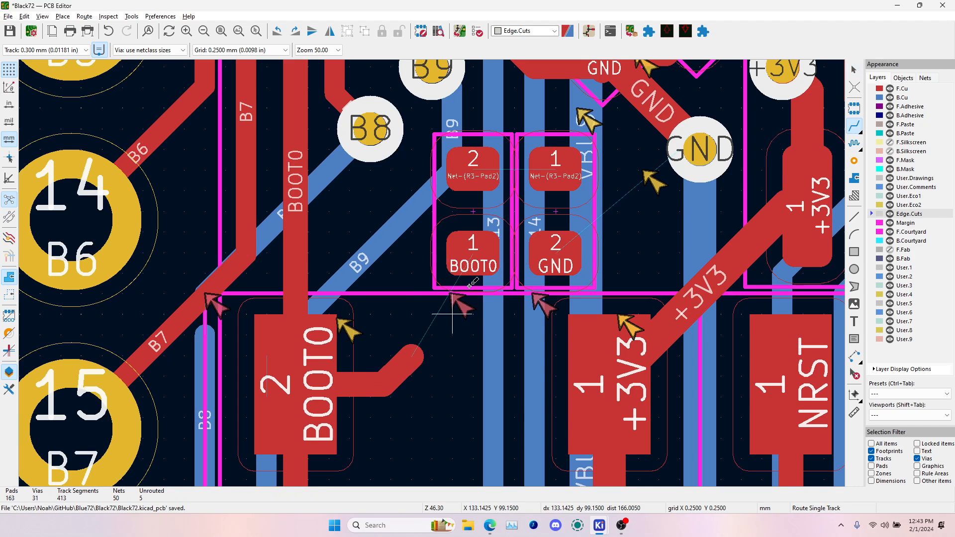
pyautogui.click(436, 328)
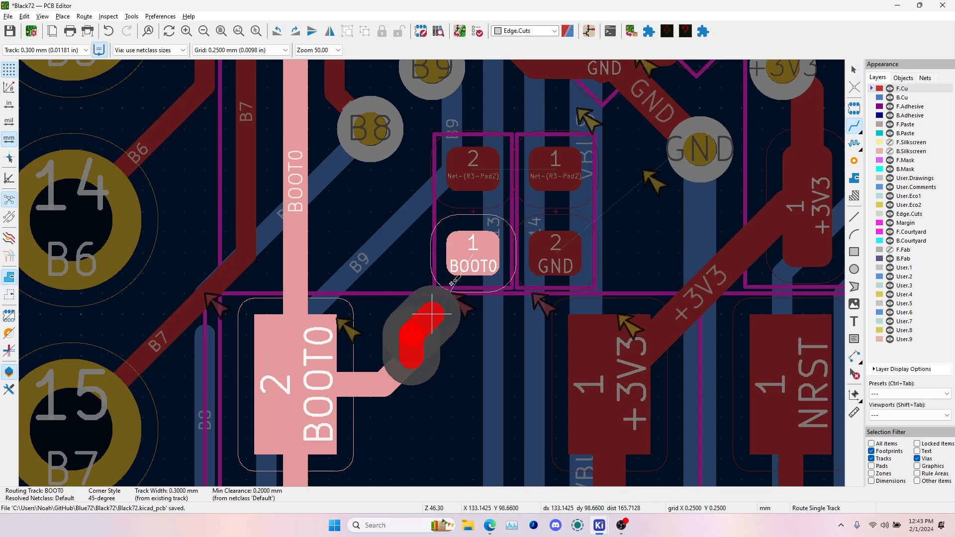
pyautogui.click(470, 252)
pyautogui.click(552, 245)
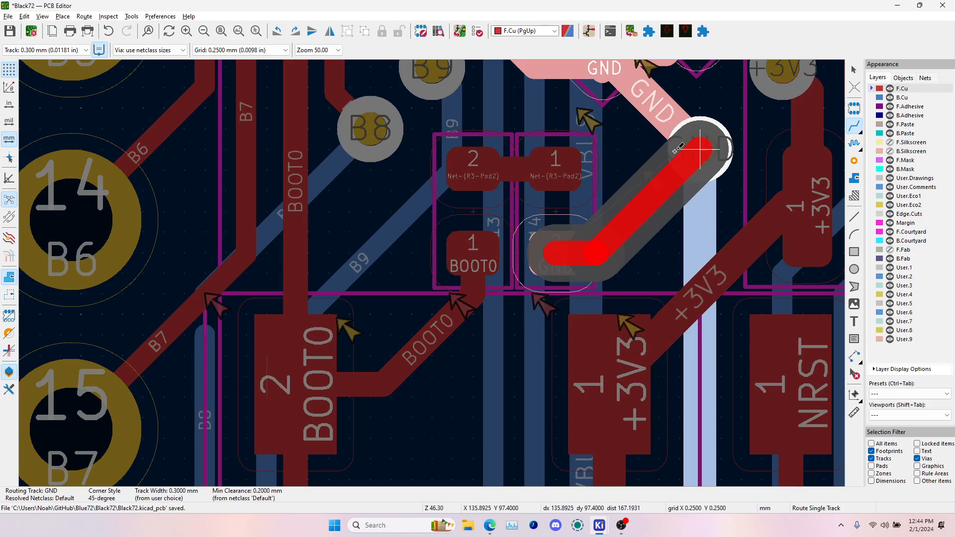
pyautogui.click(701, 149)
pyautogui.scroll(-4, 553, 251)
pyautogui.press('Escape')
# - Inspect the whole board in the 3D Viewer, then return to the PCB Editor
pyautogui.hotkey('alt', '3')
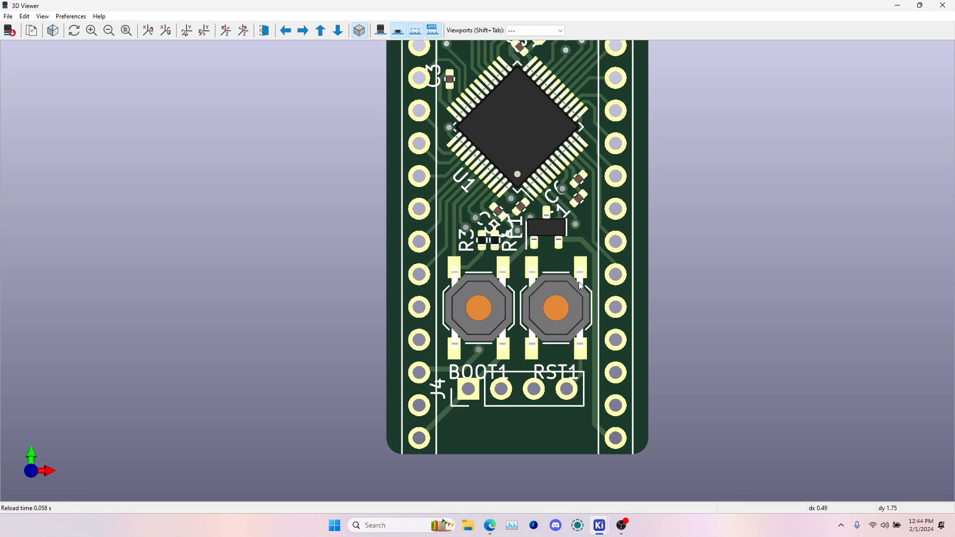
pyautogui.moveTo(580, 288); pyautogui.dragTo(407, 263)
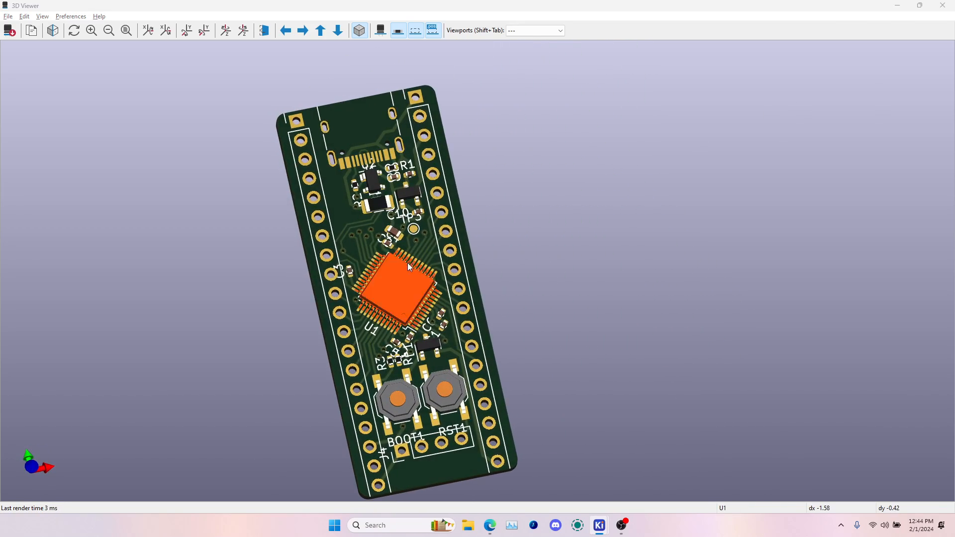
pyautogui.hotkey('alt', 'Tab')
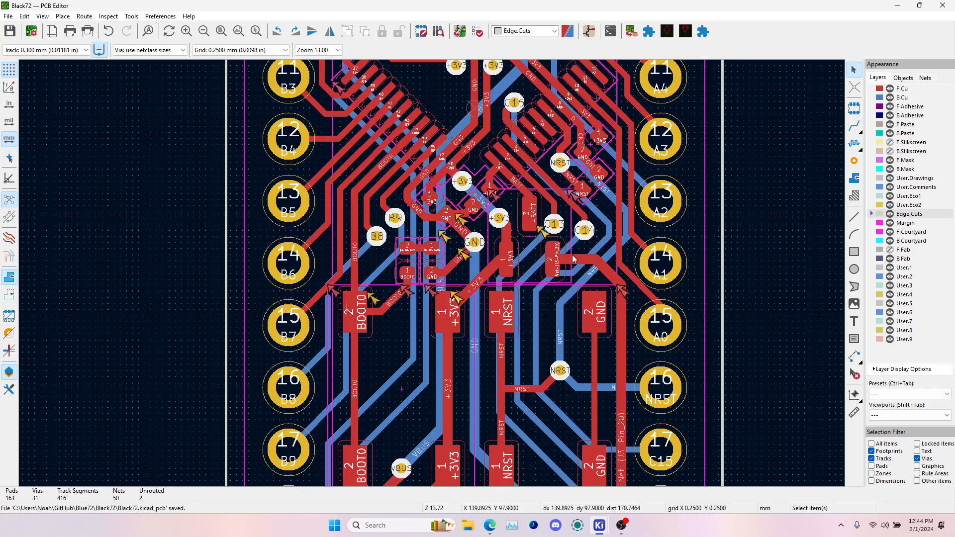
# - Run the design rules check and locate the reported B9 track ends and the D1/C1 courtyard overlap on the board
pyautogui.click(477, 31)
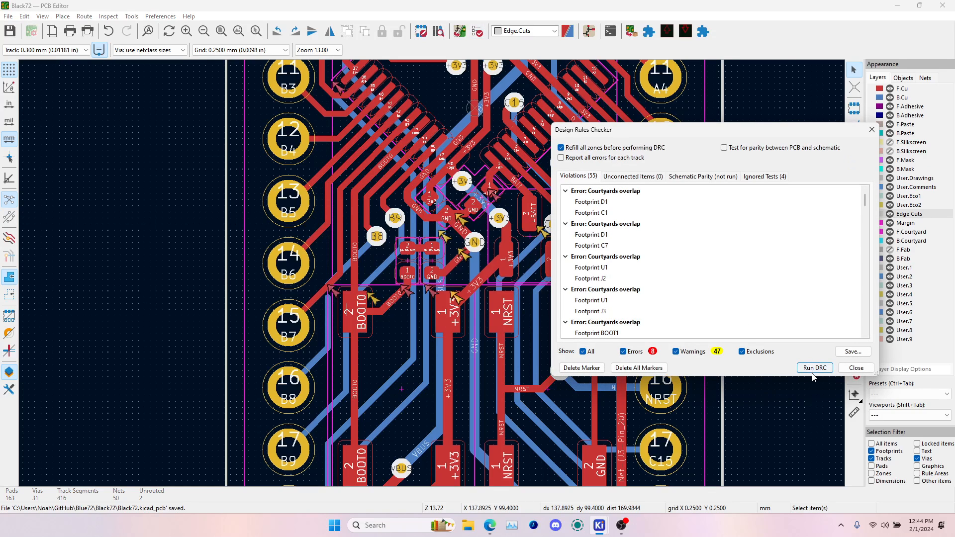
pyautogui.click(812, 371)
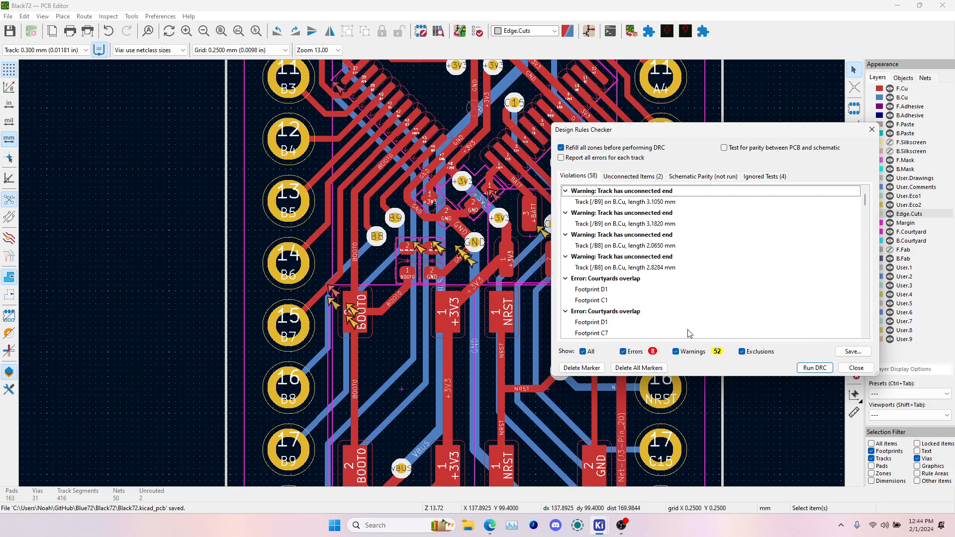
pyautogui.click(624, 203)
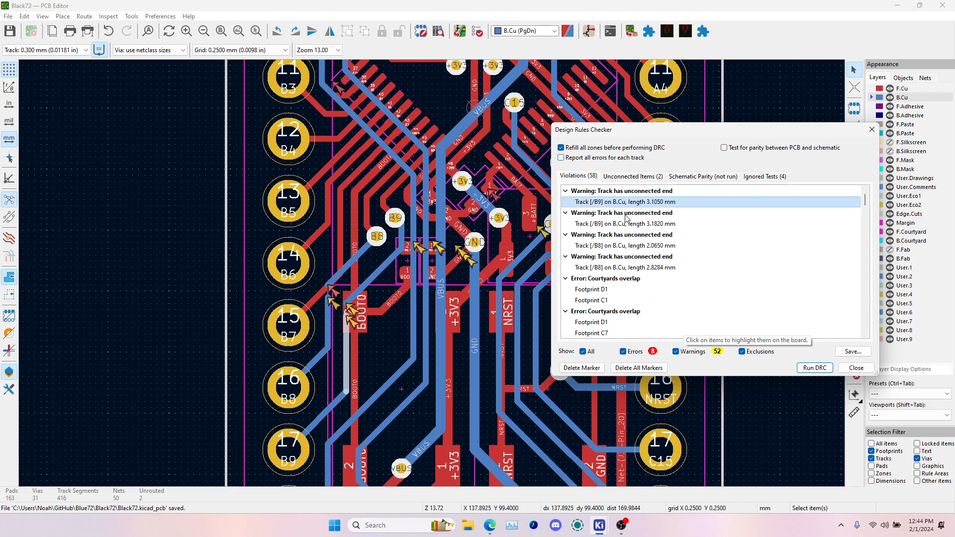
pyautogui.click(629, 224)
pyautogui.click(618, 298)
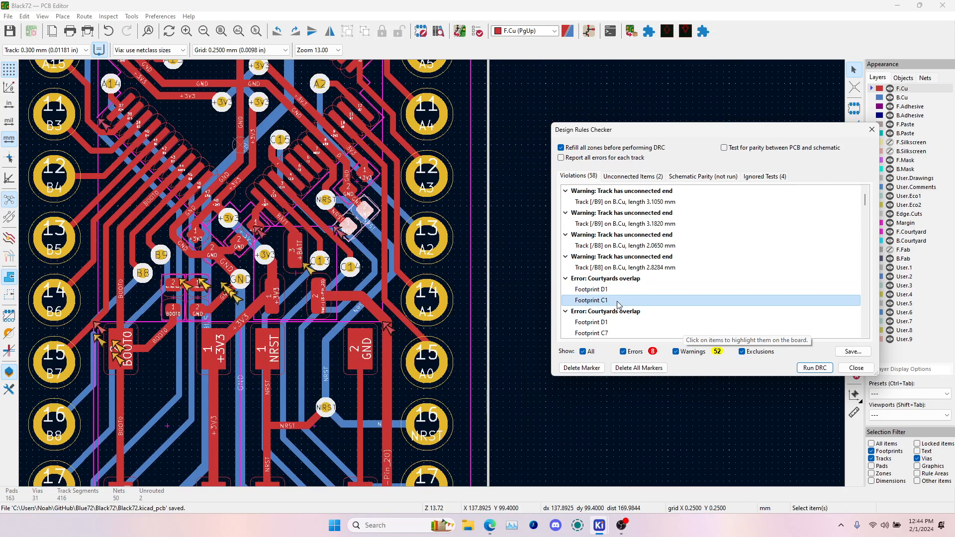
pyautogui.click(856, 367)
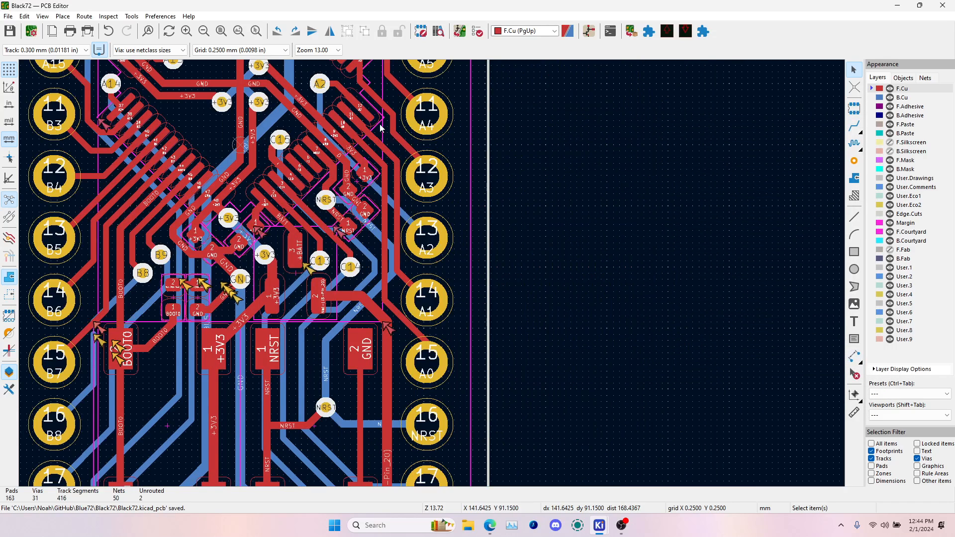
# - Try to remove unconnected and redundant tracks and vias with Cleanup Tracks and Vias, and undo the cleanup
pyautogui.click(132, 16)
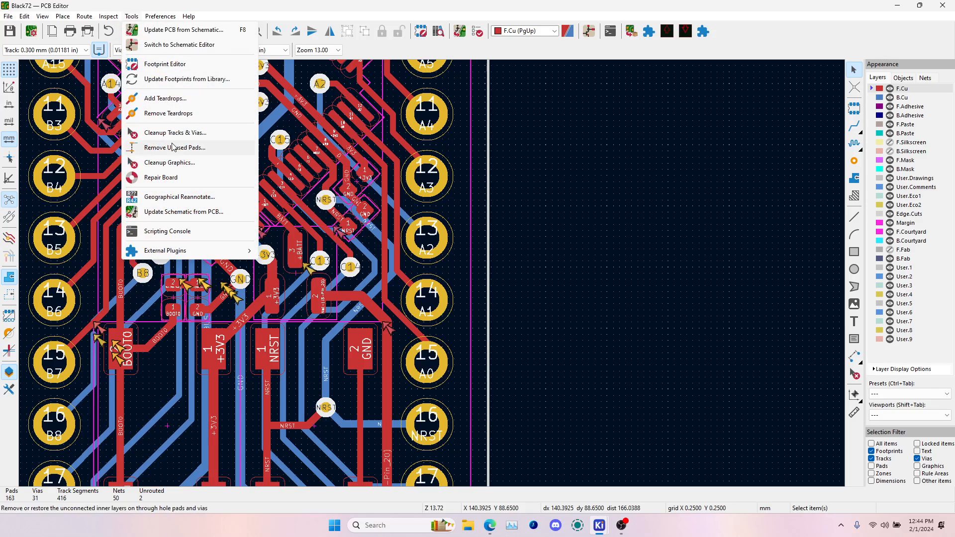
pyautogui.click(175, 133)
pyautogui.click(574, 359)
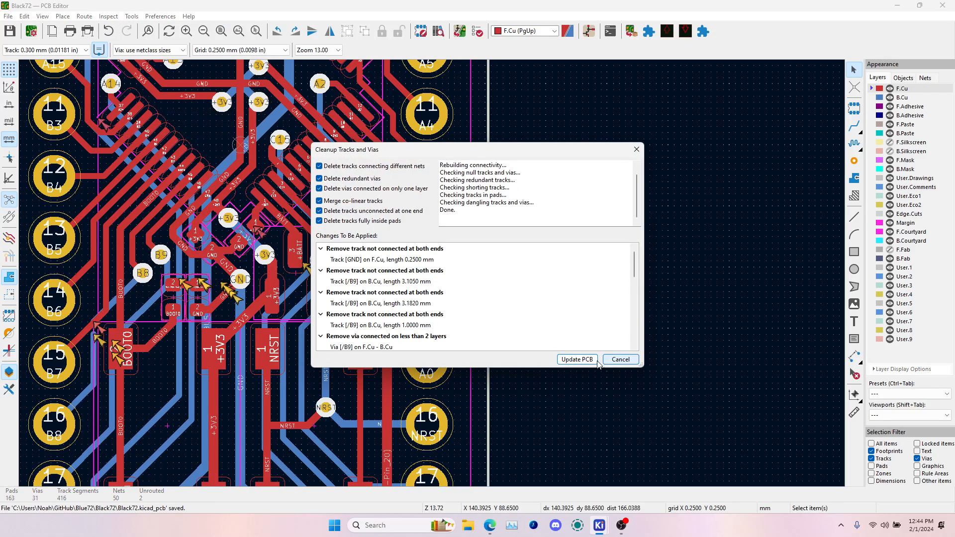
pyautogui.click(597, 361)
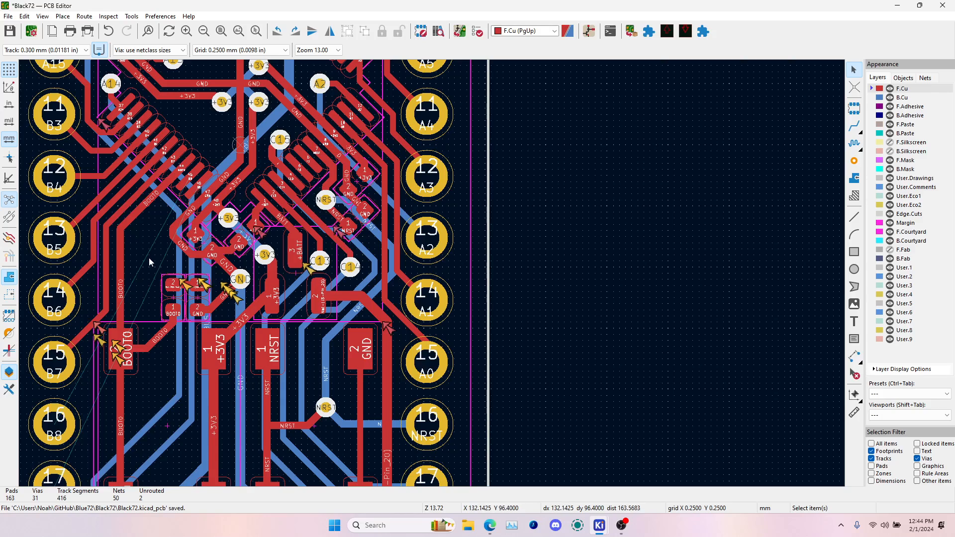
pyautogui.hotkey('ctrl', 'z')
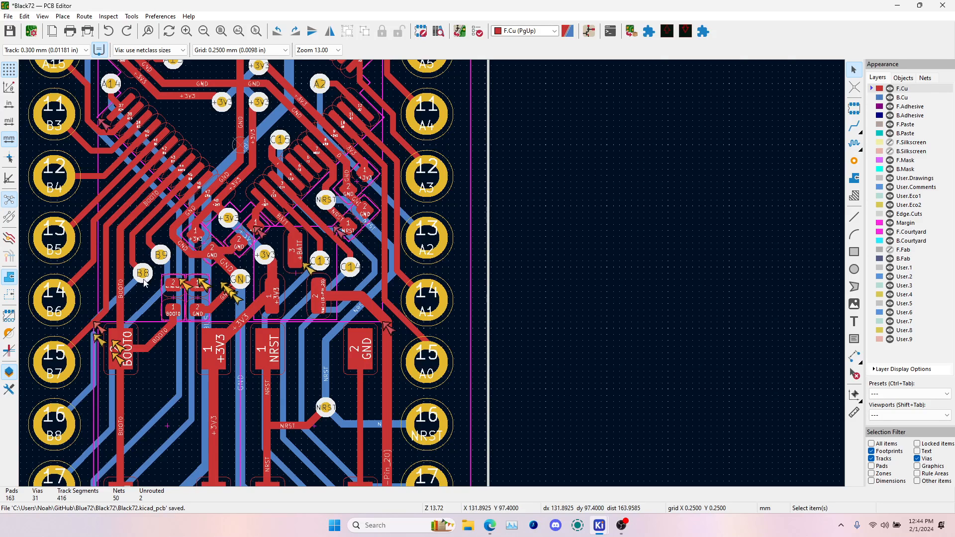
# - Route short B.Cu tracks closing the gaps in the B8 and B9 tracks near the upper BOOT0 button pad, and save the board
pyautogui.press('pagedown')
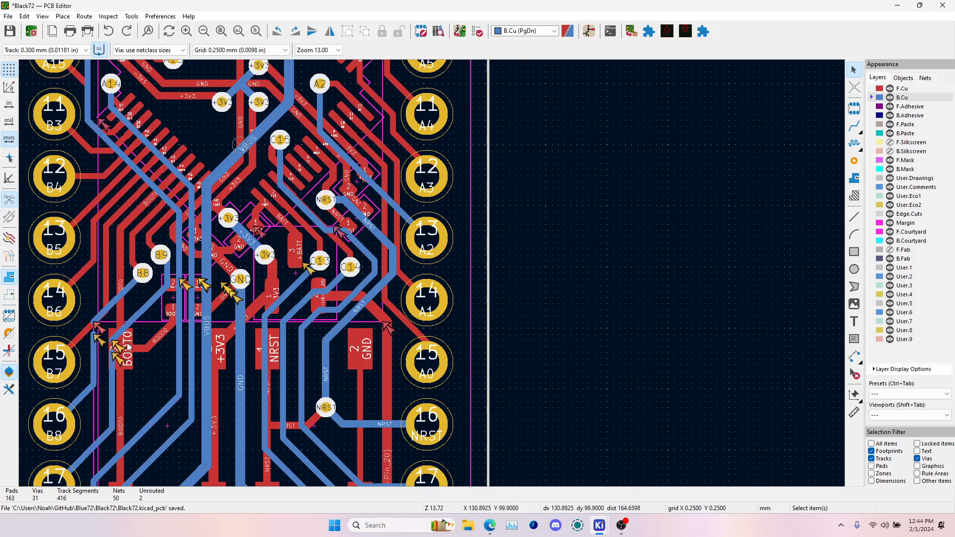
pyautogui.click(860, 131)
pyautogui.scroll(5, 99, 327)
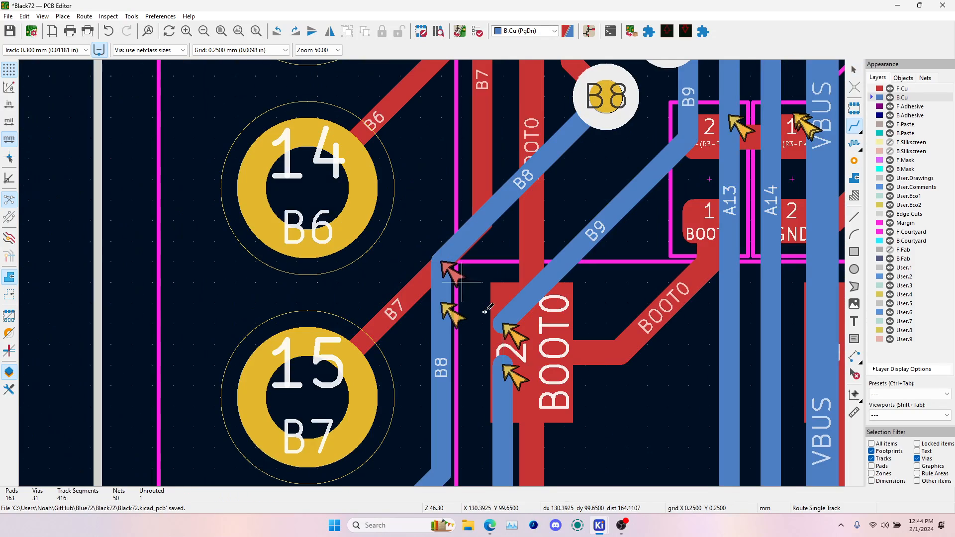
pyautogui.click(502, 365)
pyautogui.click(504, 325)
pyautogui.scroll(-5, 527, 351)
pyautogui.press('Escape')
pyautogui.hotkey('ctrl', 's')
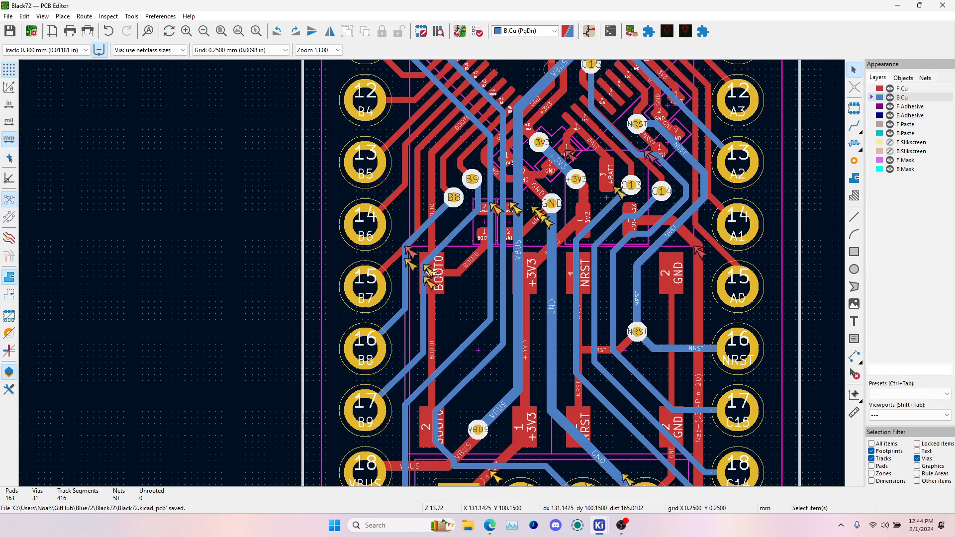
# - Run the track and via cleanup with all cleanup options enabled and apply the proposed changes to the PCB
pyautogui.click(131, 16)
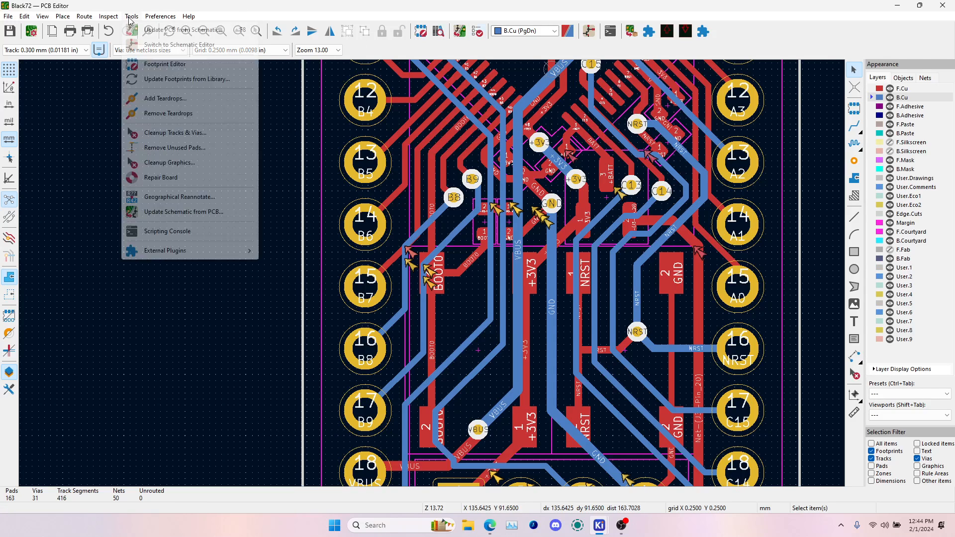
pyautogui.click(167, 133)
pyautogui.click(587, 364)
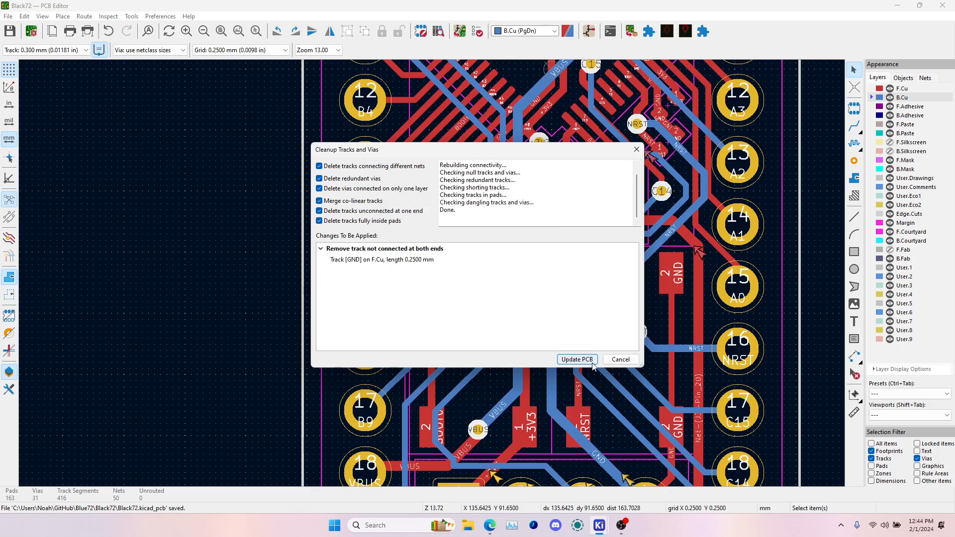
pyautogui.click(585, 360)
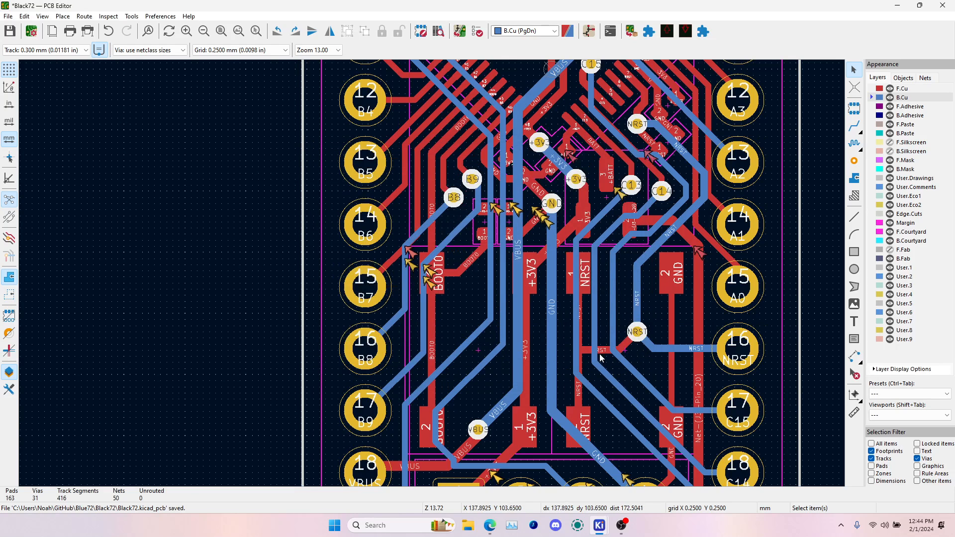
# - Rerun the design rules check with zones refilled and review the unconnected items and violations lists
pyautogui.click(468, 33)
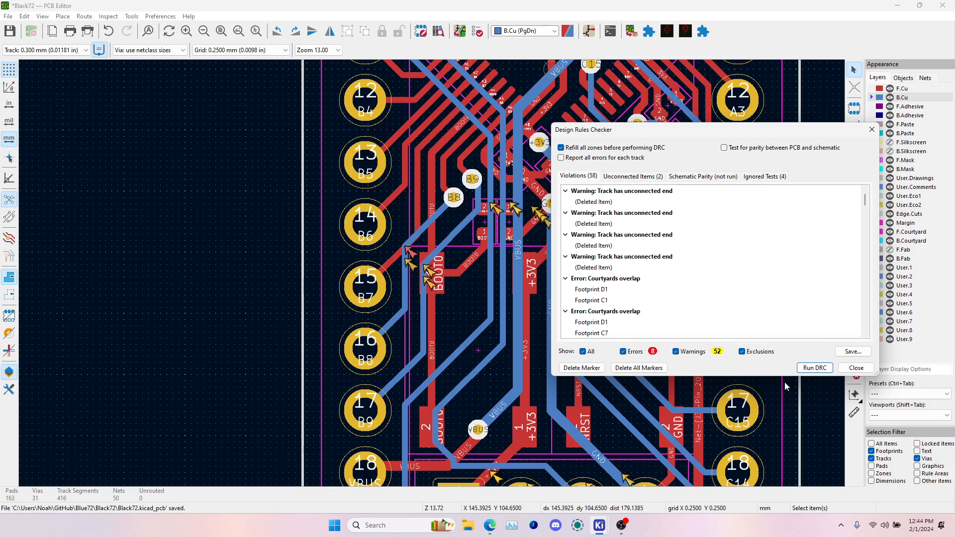
pyautogui.click(816, 368)
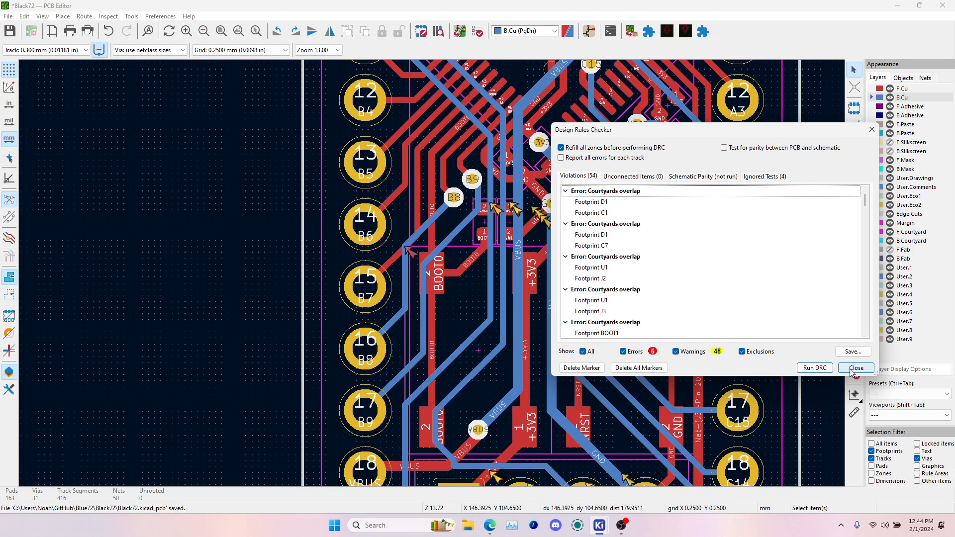
pyautogui.click(626, 180)
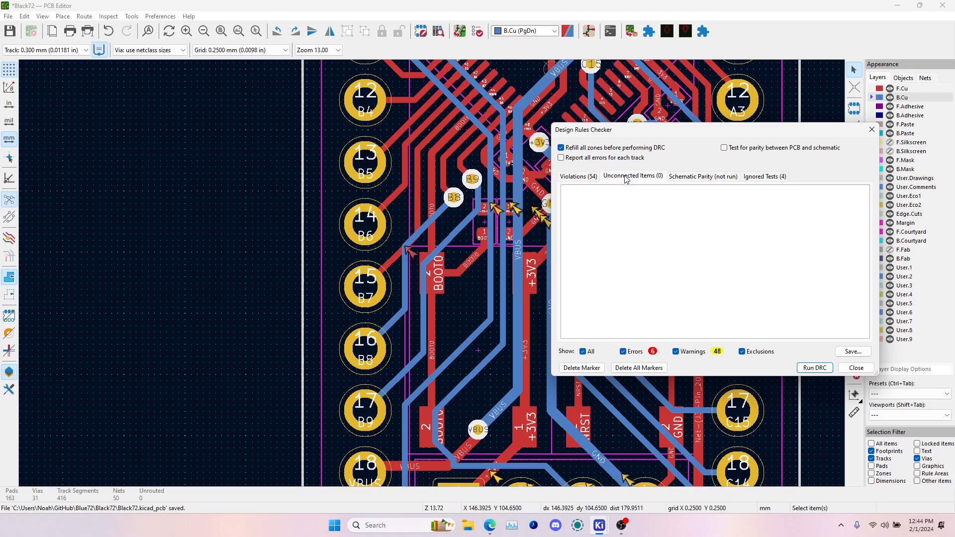
pyautogui.click(577, 176)
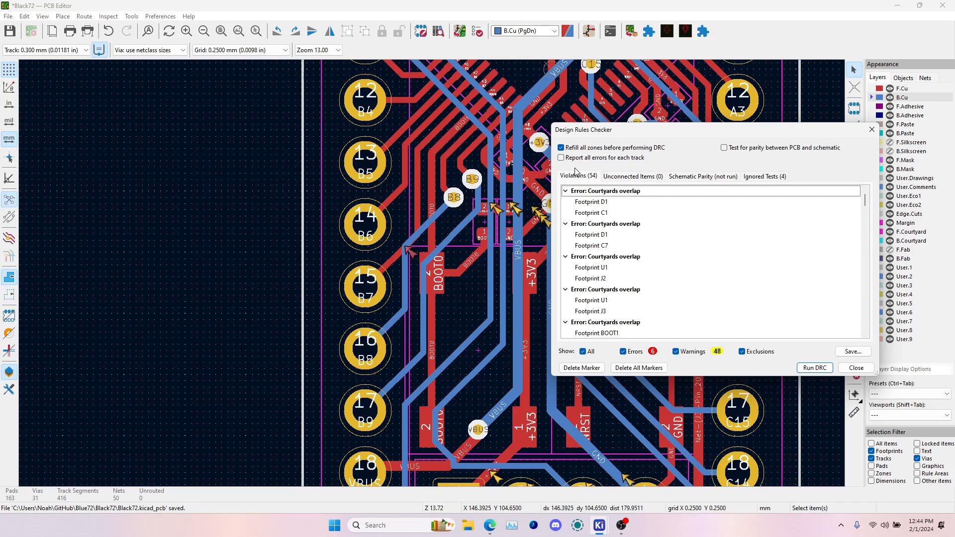
# - Examine on the board each footprint pair reported for courtyard overlap, including D1, C7, U1, J2, J3, BOOT1 and RST1
pyautogui.click(617, 204)
pyautogui.click(611, 213)
pyautogui.click(611, 245)
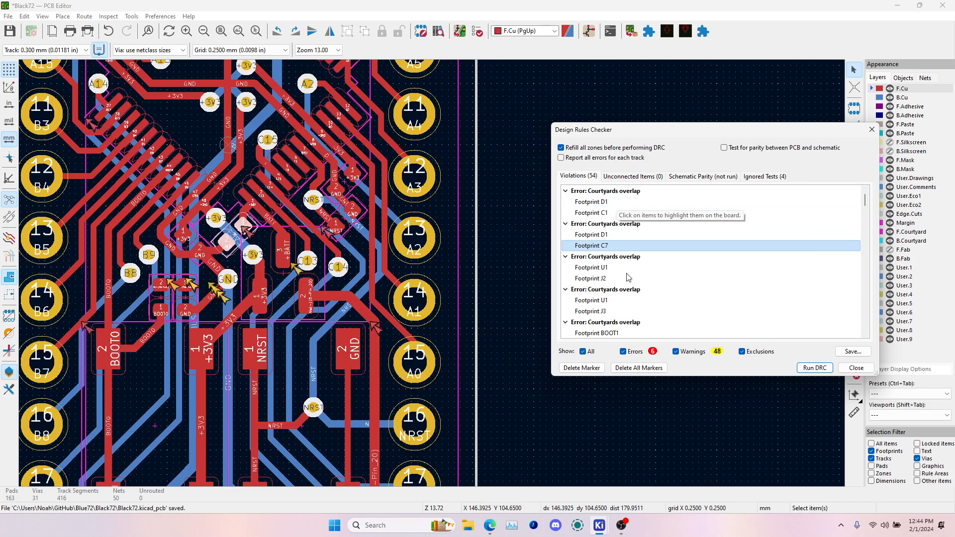
pyautogui.click(607, 267)
pyautogui.click(607, 279)
pyautogui.click(617, 300)
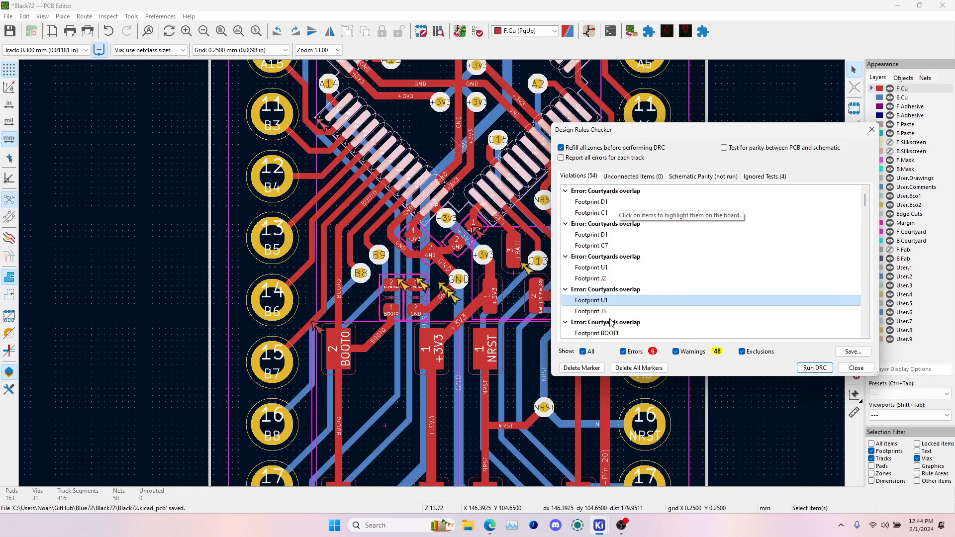
pyautogui.click(613, 311)
pyautogui.scroll(-3, 619, 301)
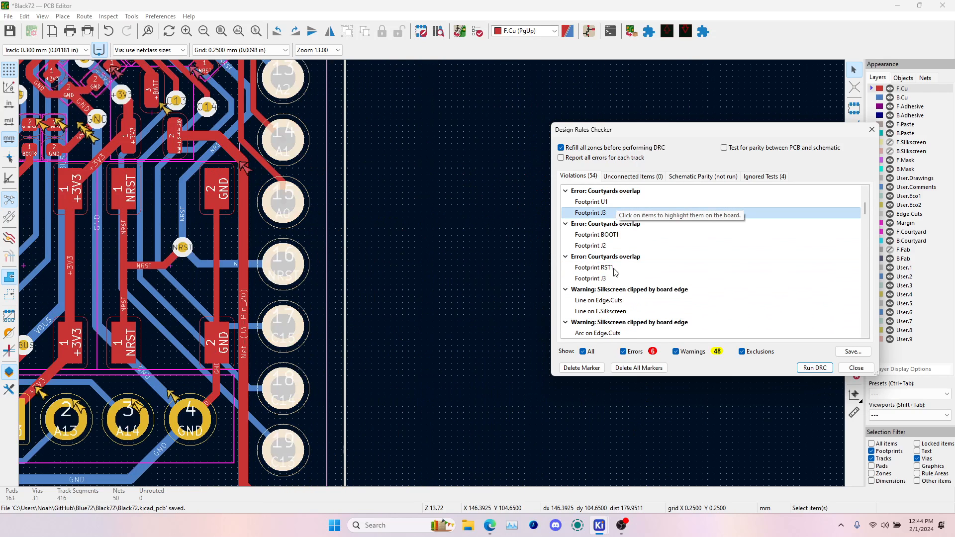
pyautogui.click(596, 224)
pyautogui.click(601, 246)
pyautogui.click(608, 268)
pyautogui.click(605, 278)
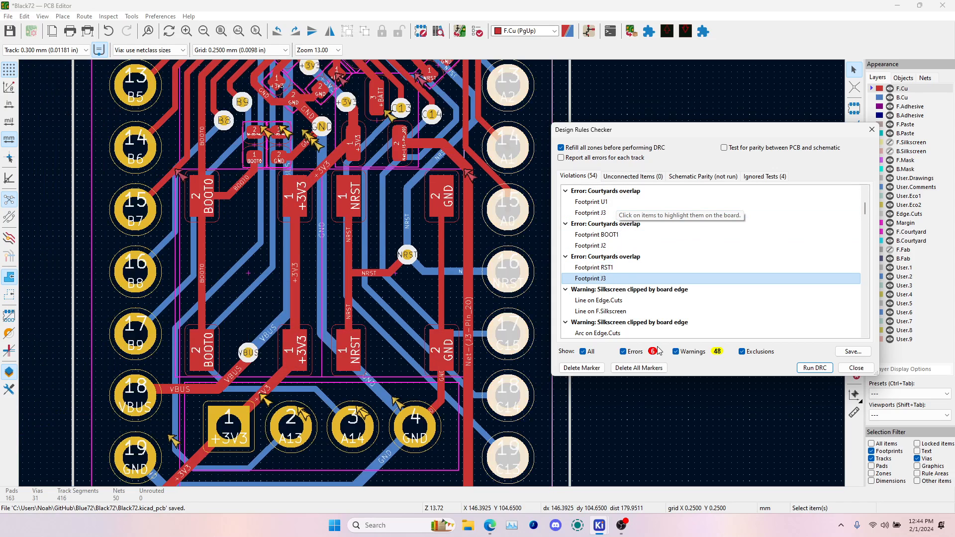
# - Hide the errors in the DRC results, read through the silkscreen warnings and close the checker
pyautogui.click(625, 352)
pyautogui.scroll(-5, 661, 253)
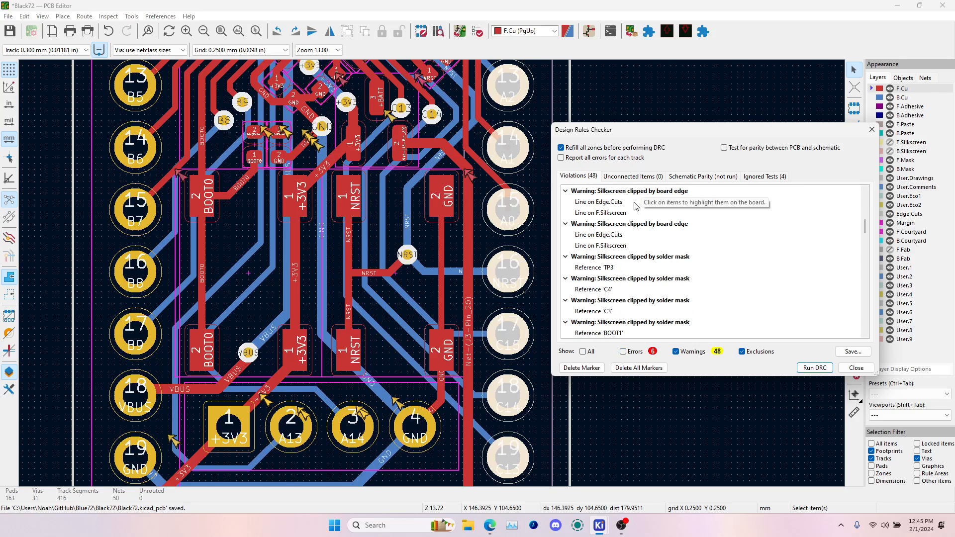
pyautogui.scroll(-5, 651, 239)
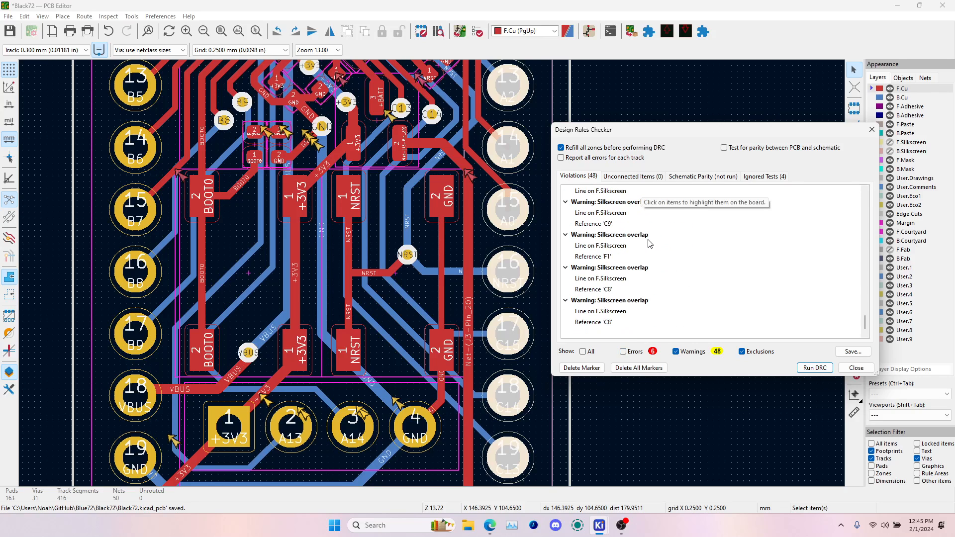
pyautogui.scroll(1, 649, 240)
pyautogui.scroll(-1, 648, 239)
pyautogui.click(856, 368)
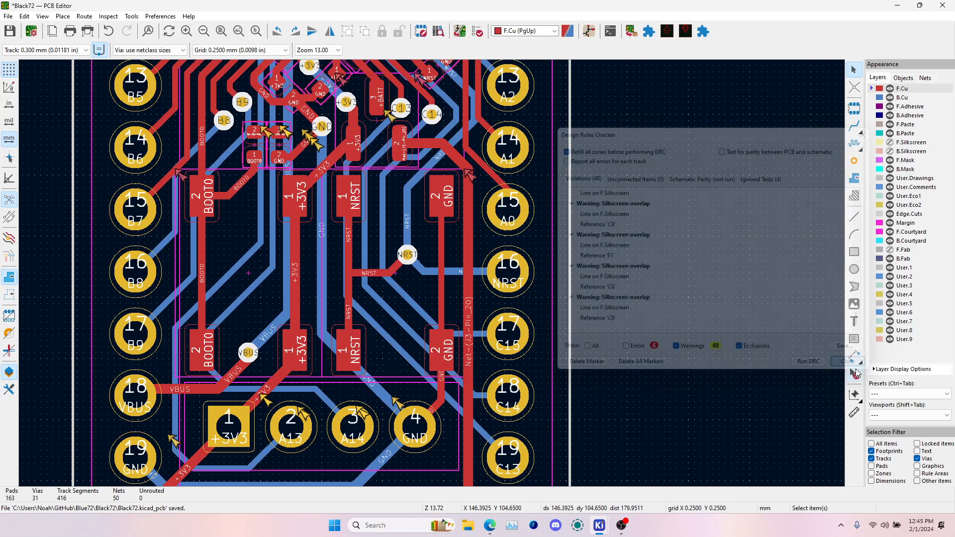
# - View the board in 3D, switch to the browser and examine the WeAct BlackPill product photo on AliExpress
pyautogui.hotkey('alt', '3')
pyautogui.hotkey('alt', 'Tab')
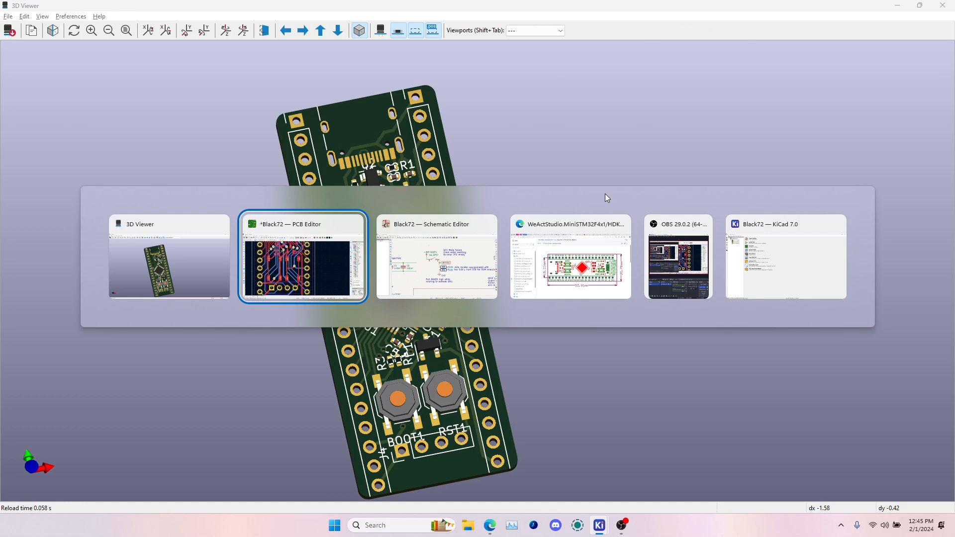
pyautogui.hotkey('alt', 'Tab')
pyautogui.hotkey('alt', 'Tab')
pyautogui.hotkey('alt', 'Tab')
pyautogui.hotkey('alt', 'Tab')
pyautogui.hotkey('alt', 'Tab')
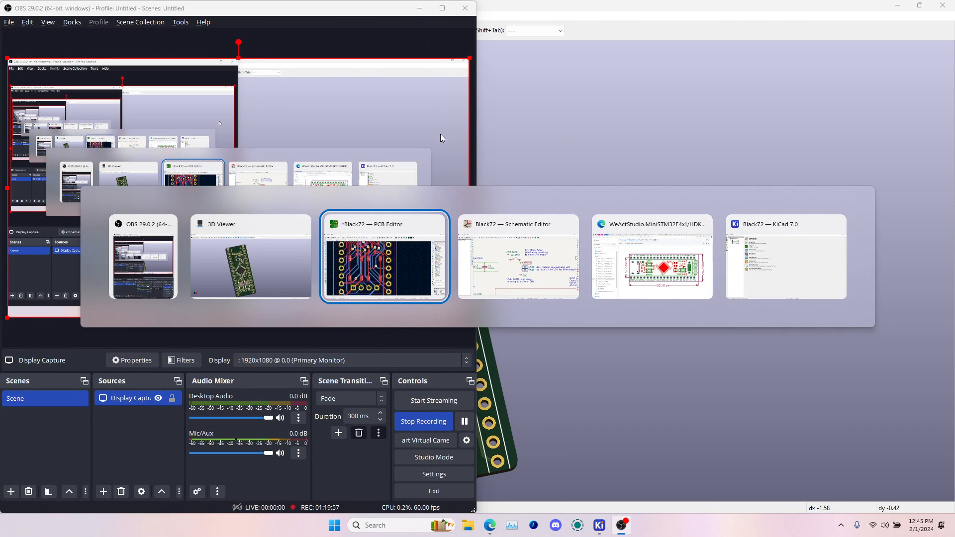
pyautogui.hotkey('alt', 'Tab')
pyautogui.hotkey('alt', 'Tab')
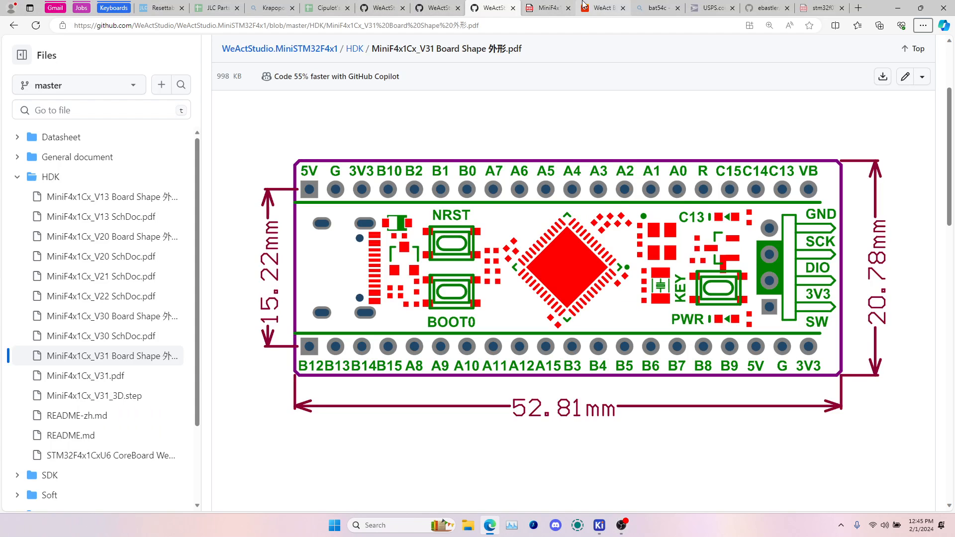
pyautogui.click(584, 6)
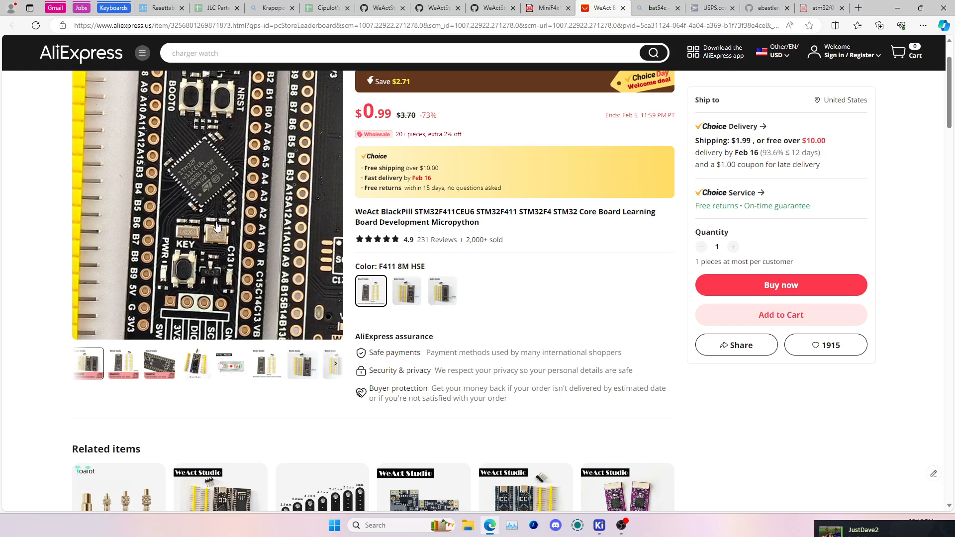
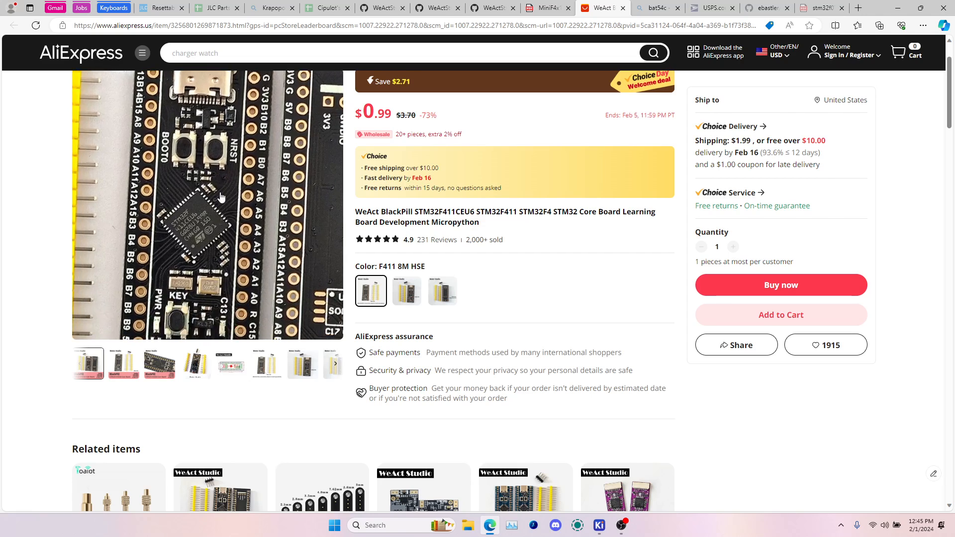
pyautogui.hotkey('alt', 'Tab')
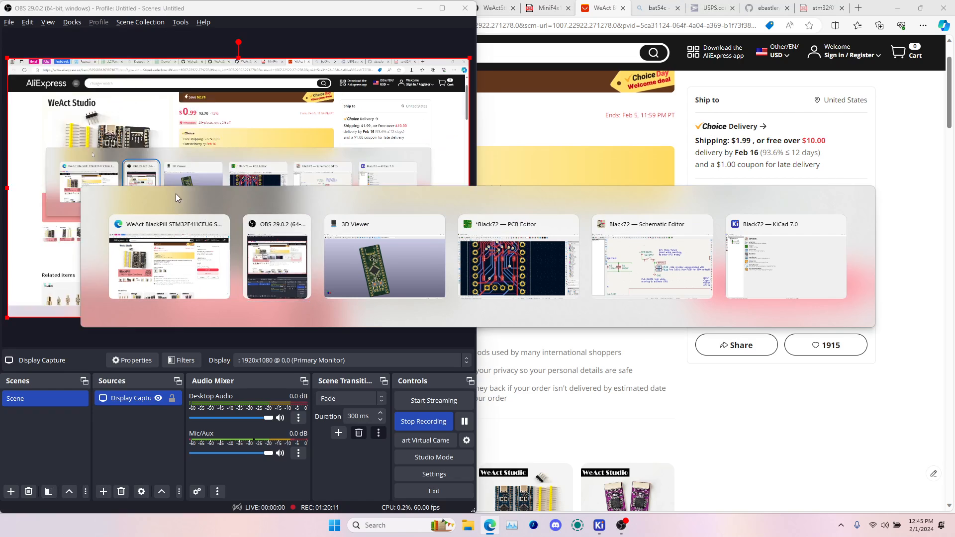
pyautogui.hotkey('alt', 'Tab')
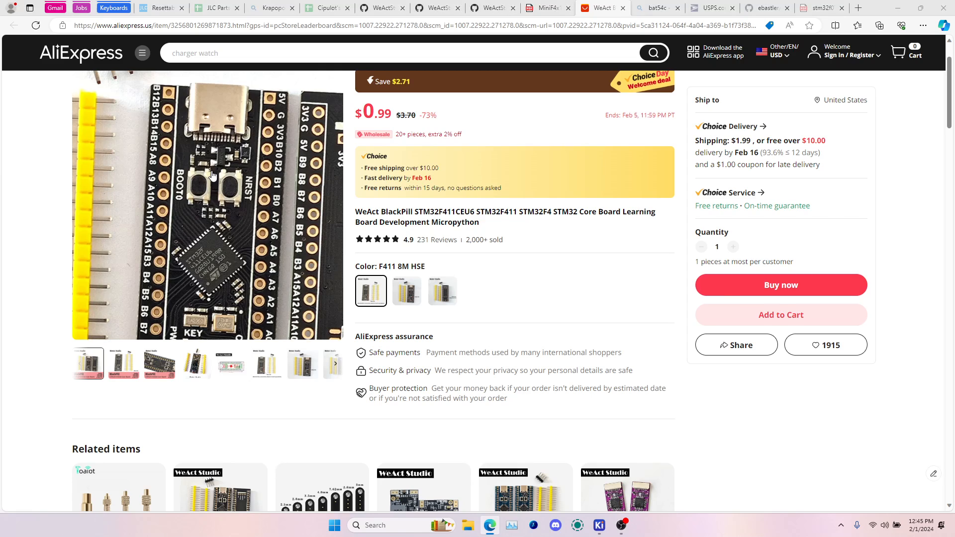
# - Return to the PCB Editor, check the whole board in the 3D Viewer and come back to the layout
pyautogui.hotkey('alt', 'Tab')
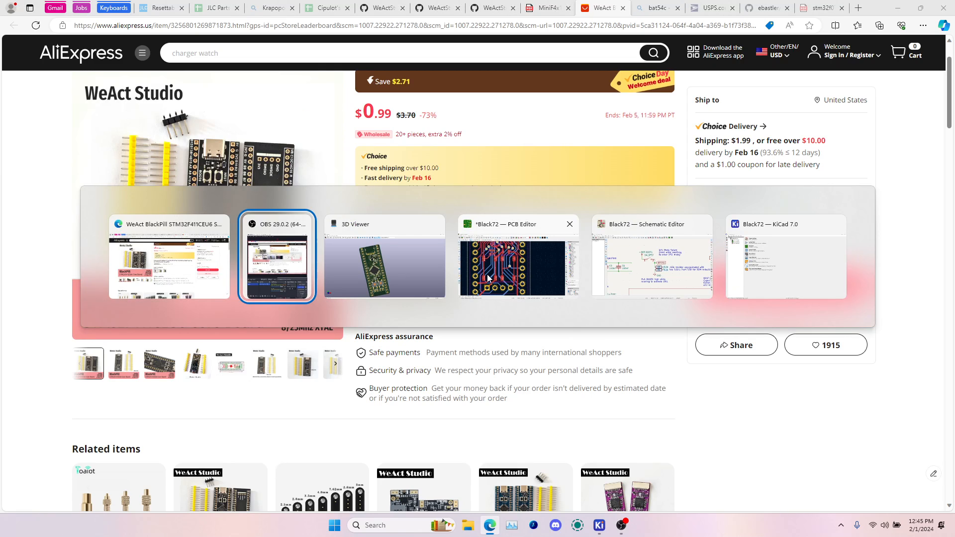
pyautogui.click(485, 276)
pyautogui.scroll(-3, 515, 295)
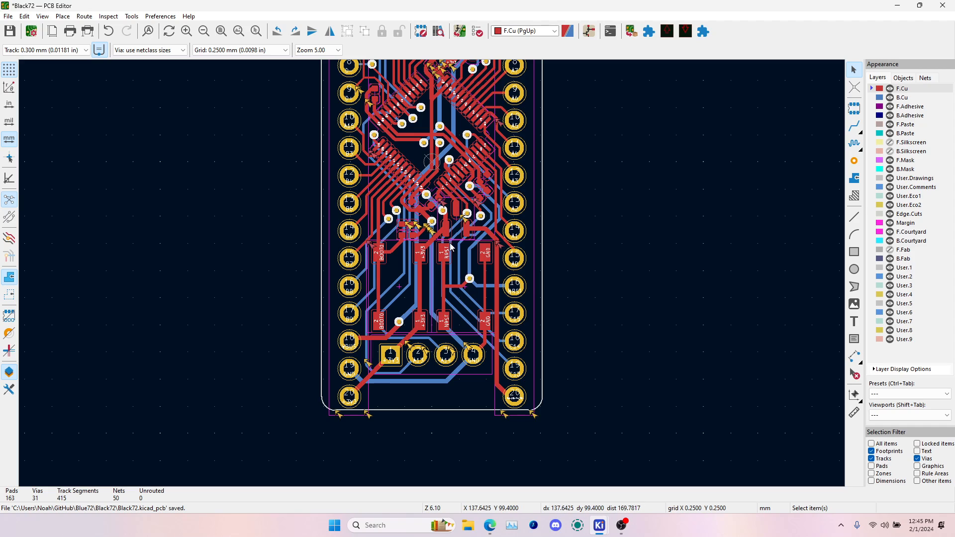
pyautogui.hotkey('alt', '3')
pyautogui.hotkey('alt', 'Tab')
pyautogui.scroll(1, 474, 296)
pyautogui.hotkey('alt', 'Tab')
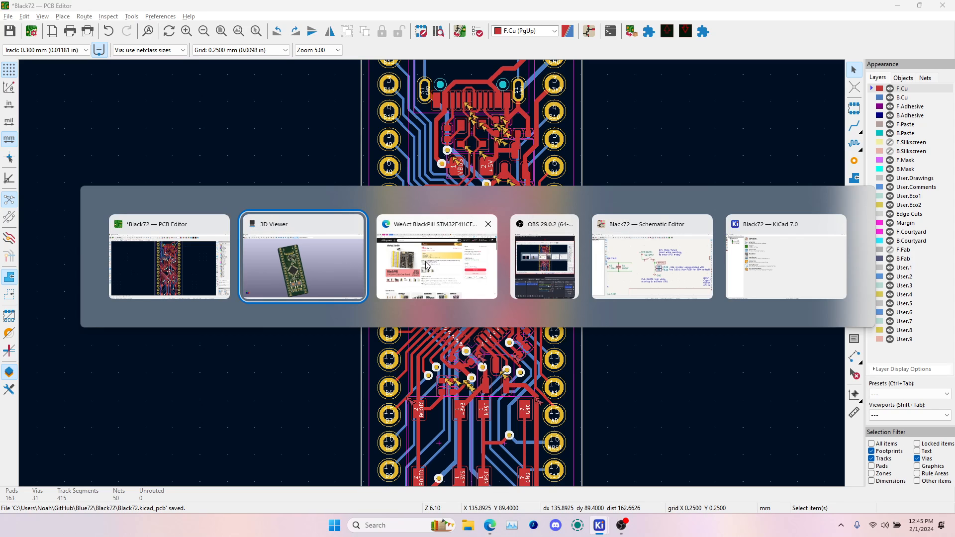
pyautogui.click(214, 272)
# - Show the F.Silkscreen layer with inactive layers dimmed, and delete all DRC markers from the board
pyautogui.click(890, 143)
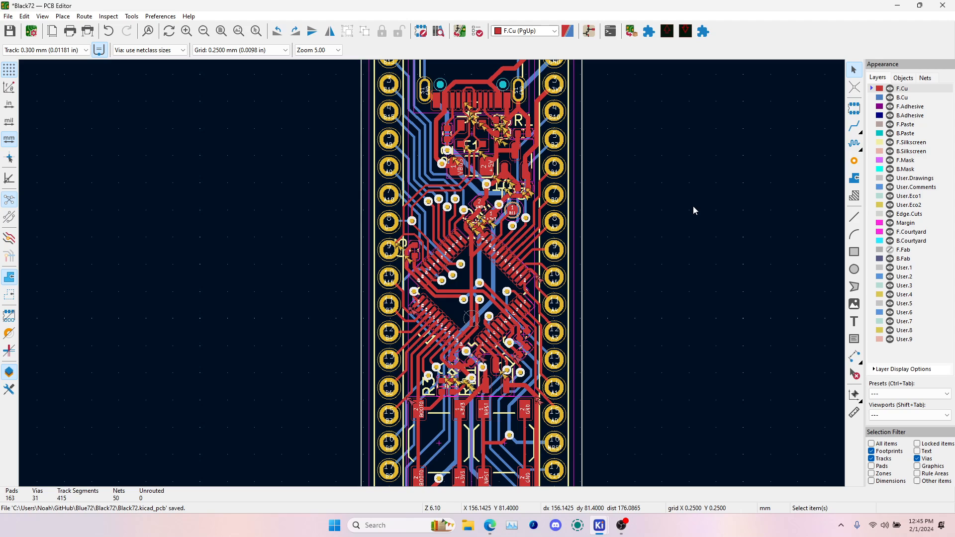
pyautogui.hotkey('ctrl', 'h')
pyautogui.click(477, 31)
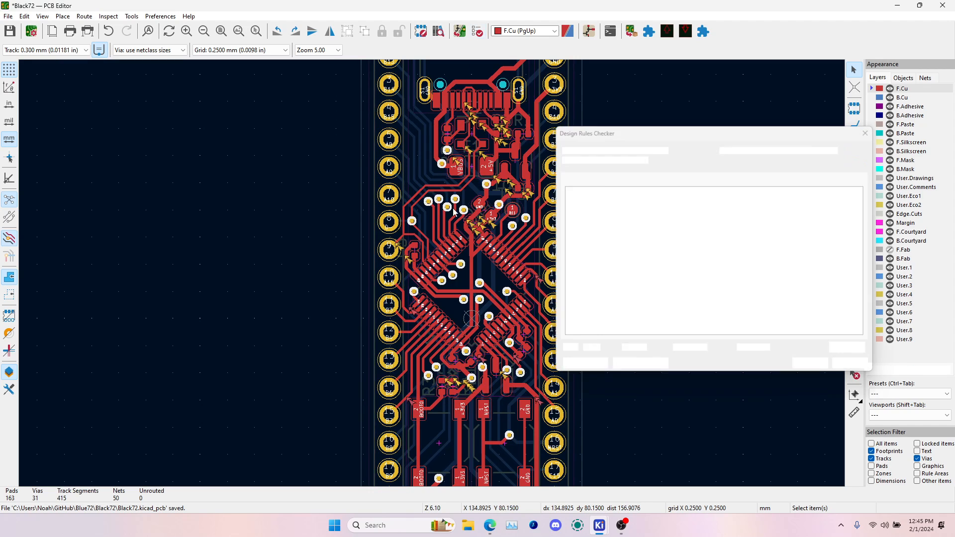
pyautogui.click(641, 368)
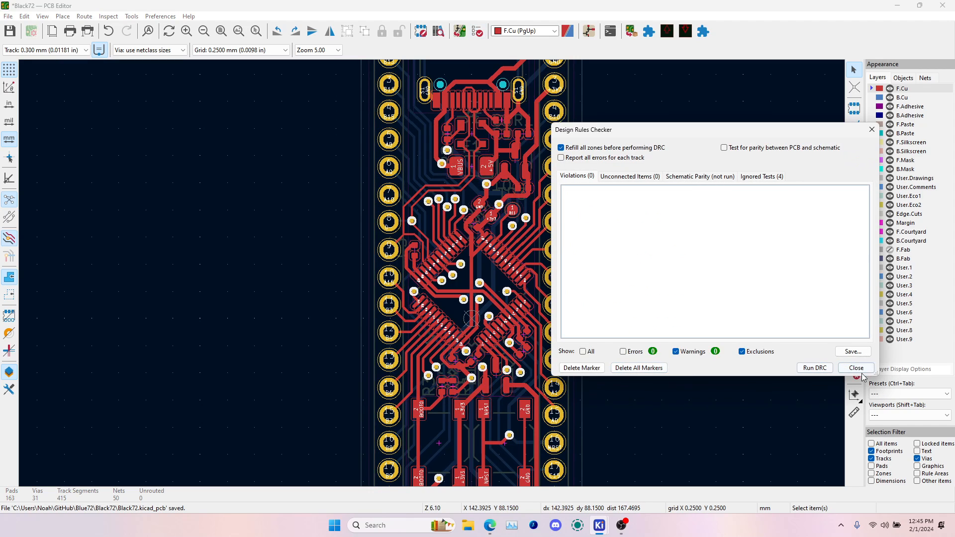
pyautogui.click(856, 368)
# - Make F.Silkscreen the active layer and restrict the selection filter to text only
pyautogui.click(913, 143)
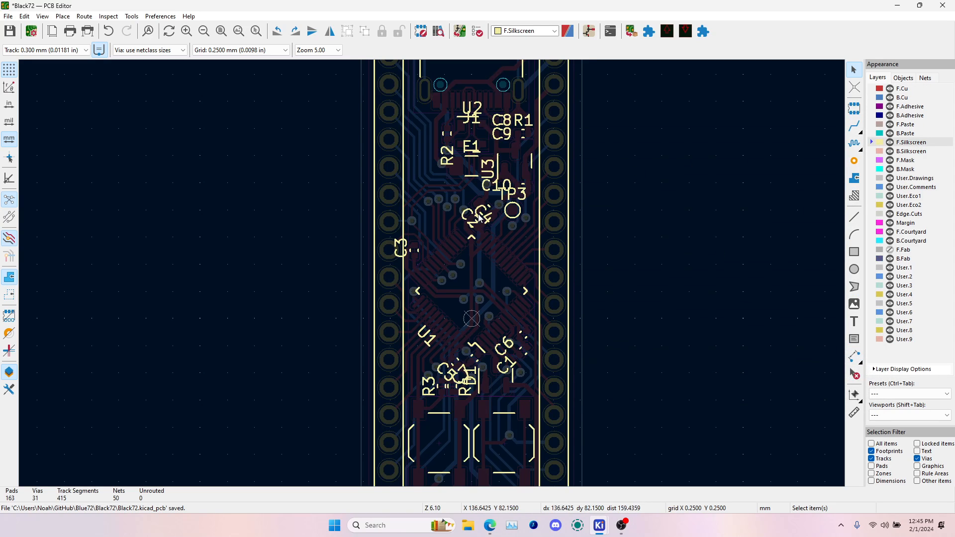
pyautogui.moveTo(502, 240); pyautogui.dragTo(523, 342, button='middle')
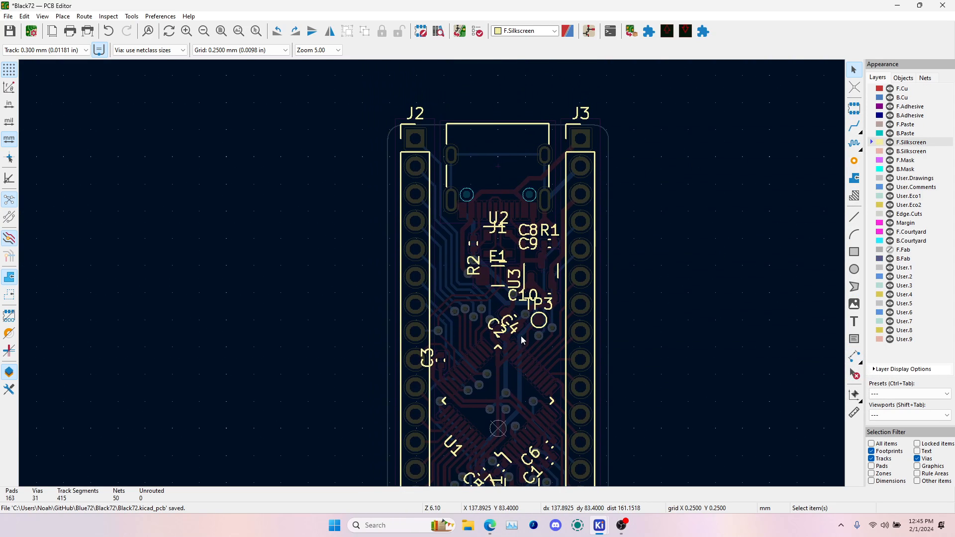
pyautogui.click(871, 444)
pyautogui.click(871, 444)
pyautogui.click(917, 451)
# - Delete the J2, J3, U2 and J1 reference texts around the USB connector end of the board
pyautogui.click(416, 115)
pyautogui.press('Delete')
pyautogui.click(586, 115)
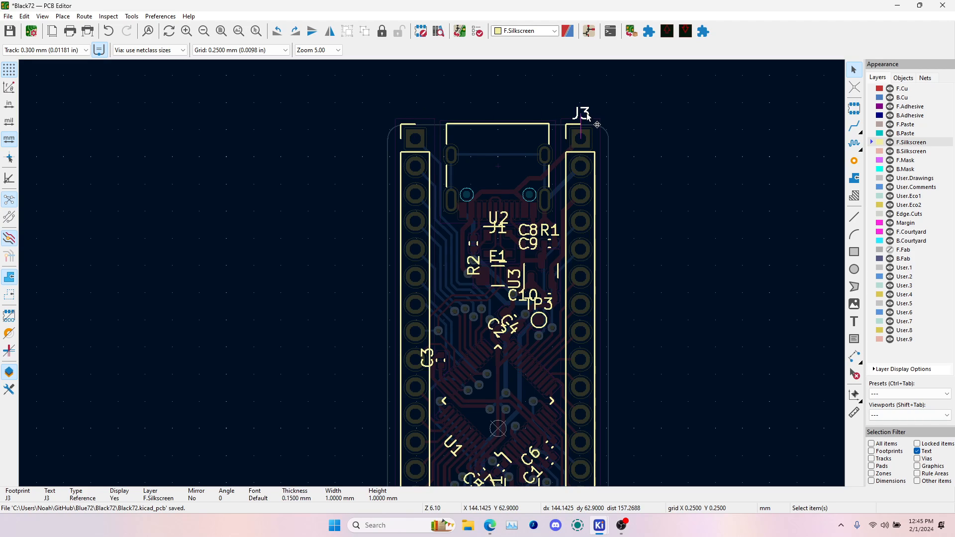
pyautogui.press('Delete')
pyautogui.click(503, 219)
pyautogui.press('Delete')
pyautogui.click(504, 229)
pyautogui.press('Delete')
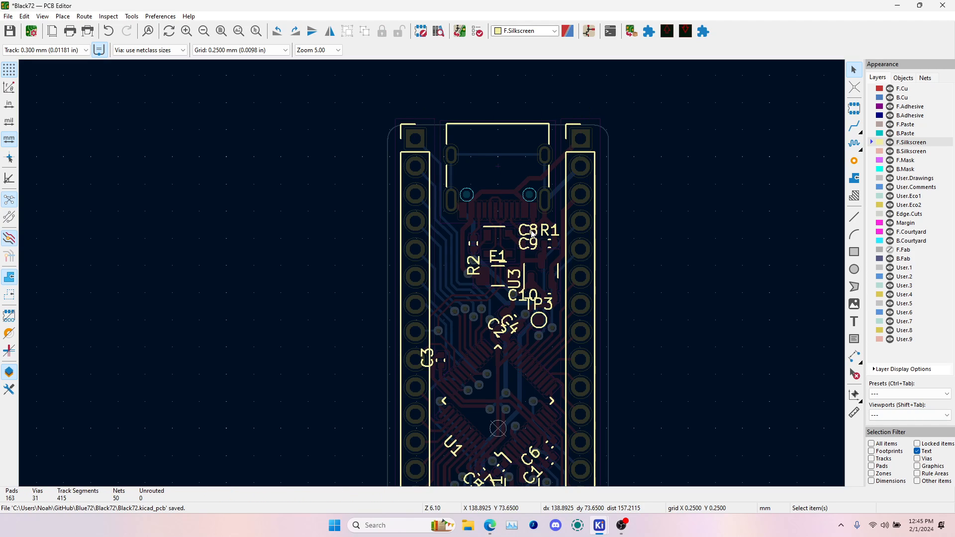
# - Delete the C8, C9, R1 and F1 reference texts below the USB connector
pyautogui.click(529, 231)
pyautogui.press('Delete')
pyautogui.click(529, 244)
pyautogui.press('Delete')
pyautogui.click(549, 231)
pyautogui.press('Delete')
pyautogui.click(499, 257)
pyautogui.press('Delete')
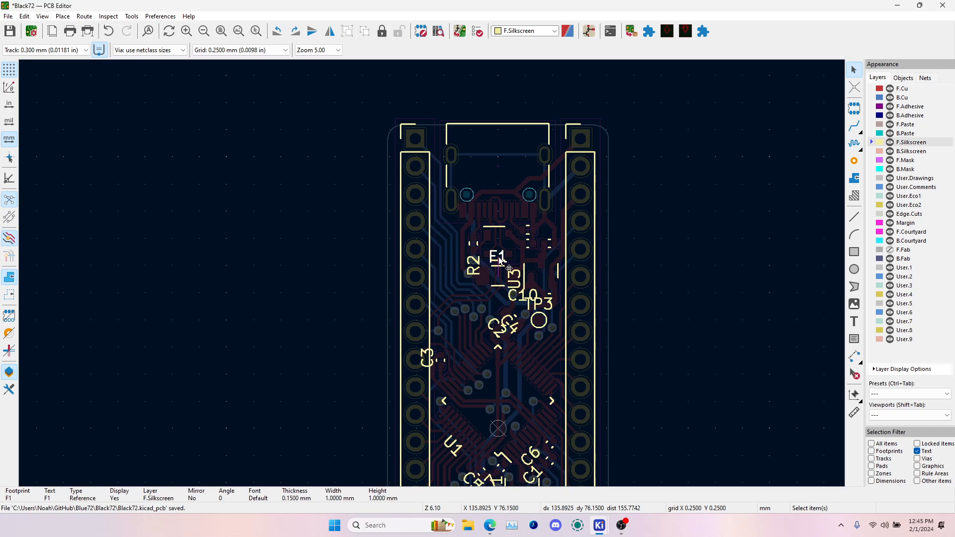
# - Delete the R2, U3, C10 and TP3 reference texts from the front silkscreen
pyautogui.click(474, 265)
pyautogui.press('Delete')
pyautogui.click(514, 279)
pyautogui.press('Delete')
pyautogui.click(524, 300)
pyautogui.press('Delete')
pyautogui.click(540, 303)
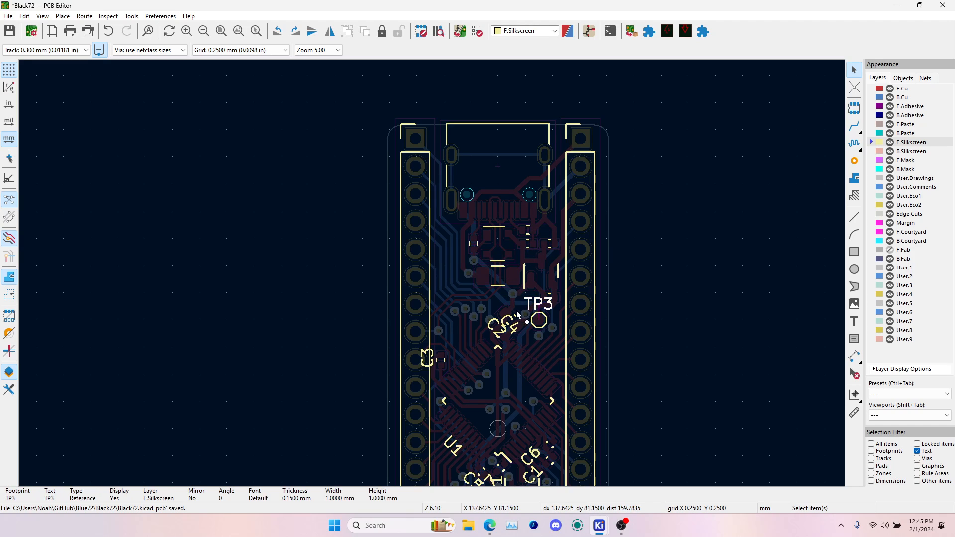
pyautogui.press('Delete')
# - Delete the C2, C4, C3, U1, C5 and R3 reference texts around the microcontroller
pyautogui.click(503, 325)
pyautogui.press('Delete')
pyautogui.click(427, 362)
pyautogui.press('Delete')
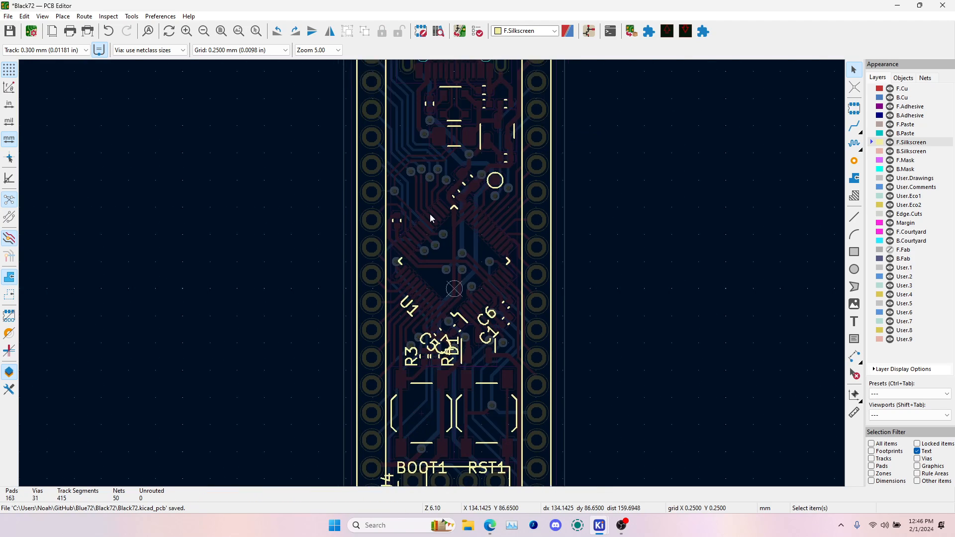
pyautogui.scroll(-3, 418, 348)
pyautogui.click(412, 338)
pyautogui.press('Delete')
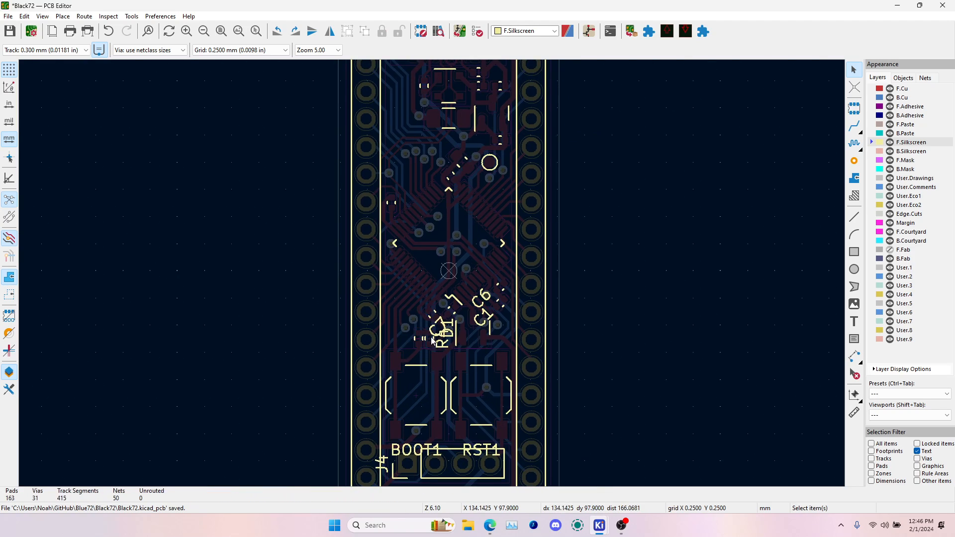
# - Delete the C1, C6, C7 and remaining overlapping reference texts between the microcontroller and the buttons
pyautogui.click(444, 332)
pyautogui.press('Delete')
pyautogui.click(486, 317)
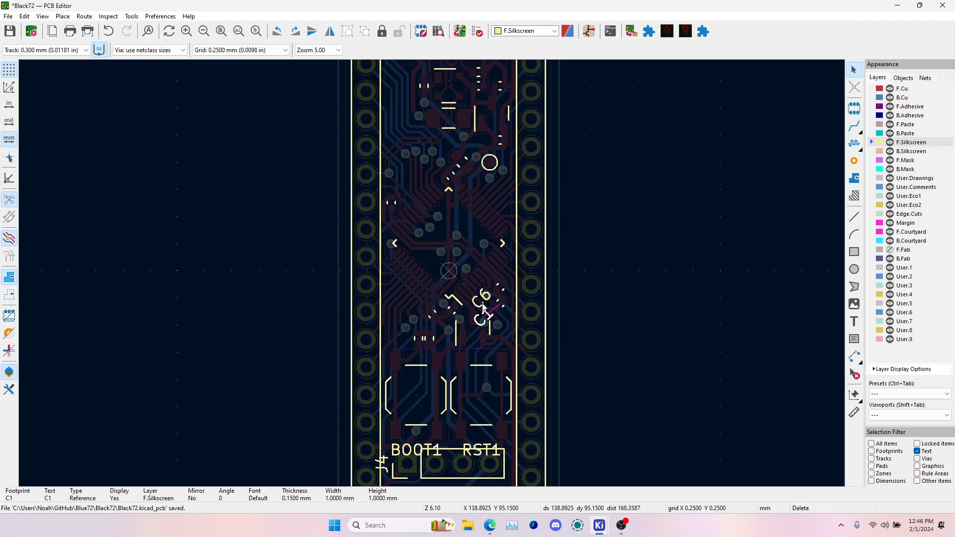
pyautogui.press('Delete')
pyautogui.click(486, 305)
pyautogui.press('Delete')
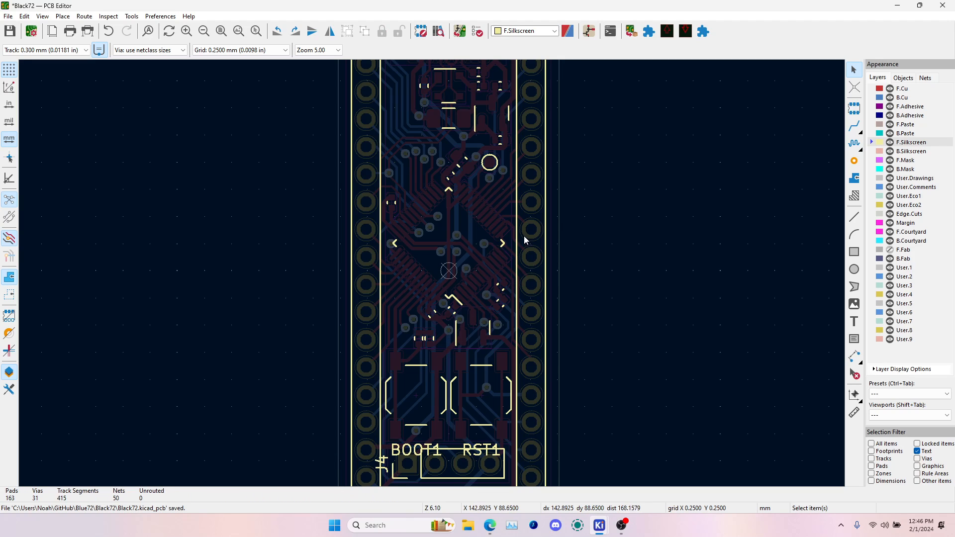
# - Delete the J4, BOOT1 and RST1 reference texts around the four-pin header
pyautogui.moveTo(478, 370); pyautogui.dragTo(487, 235, button='middle')
pyautogui.click(418, 318)
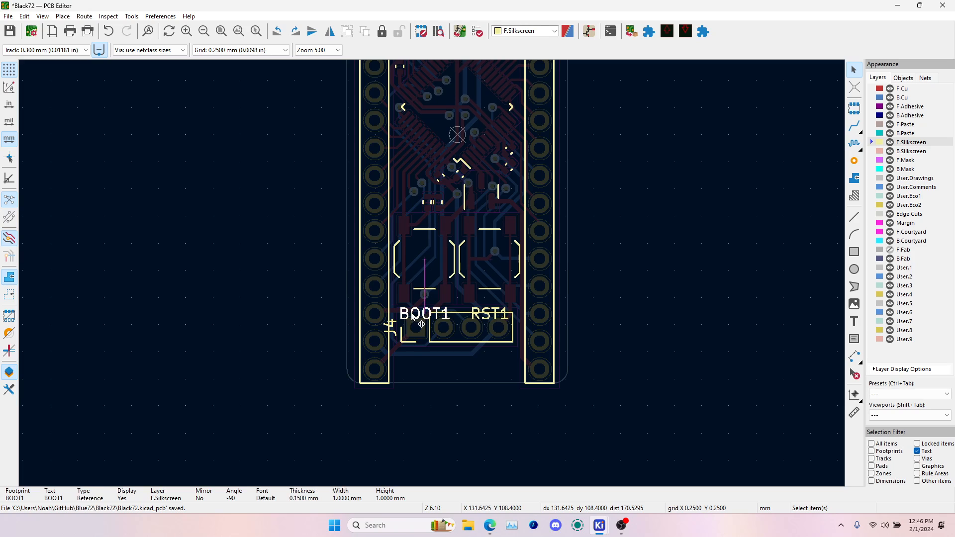
pyautogui.click(388, 333)
pyautogui.press('Delete')
pyautogui.scroll(-1, 426, 286)
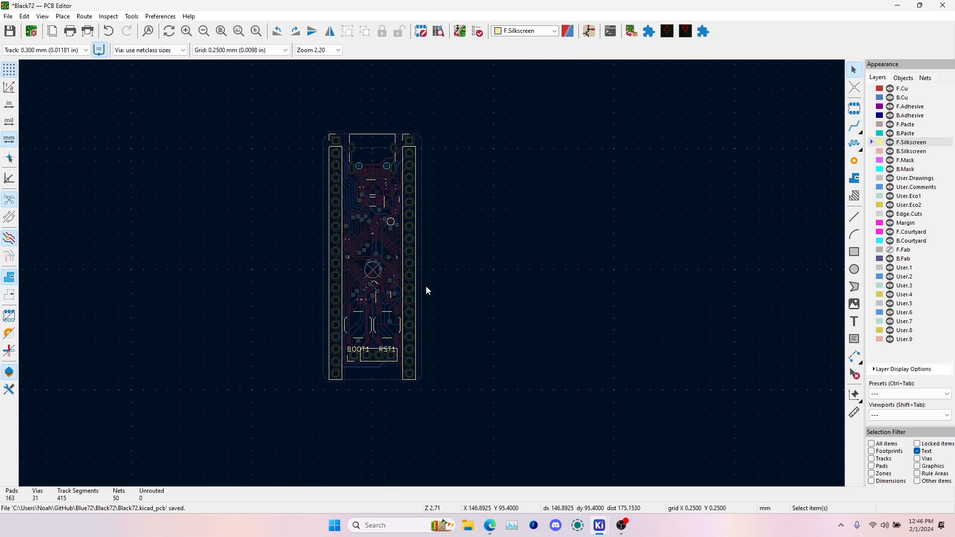
pyautogui.scroll(5, 427, 348)
pyautogui.click(291, 387)
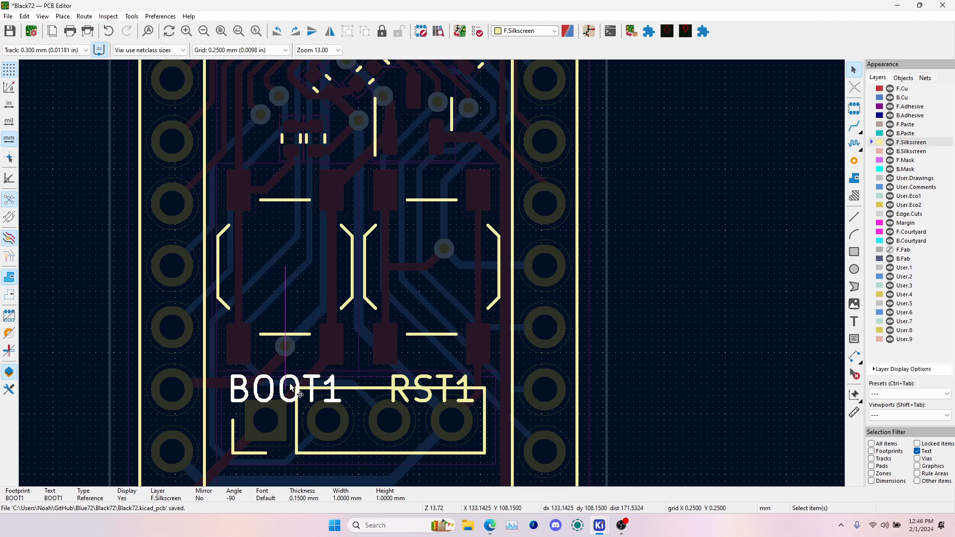
pyautogui.press('Delete')
pyautogui.click(404, 377)
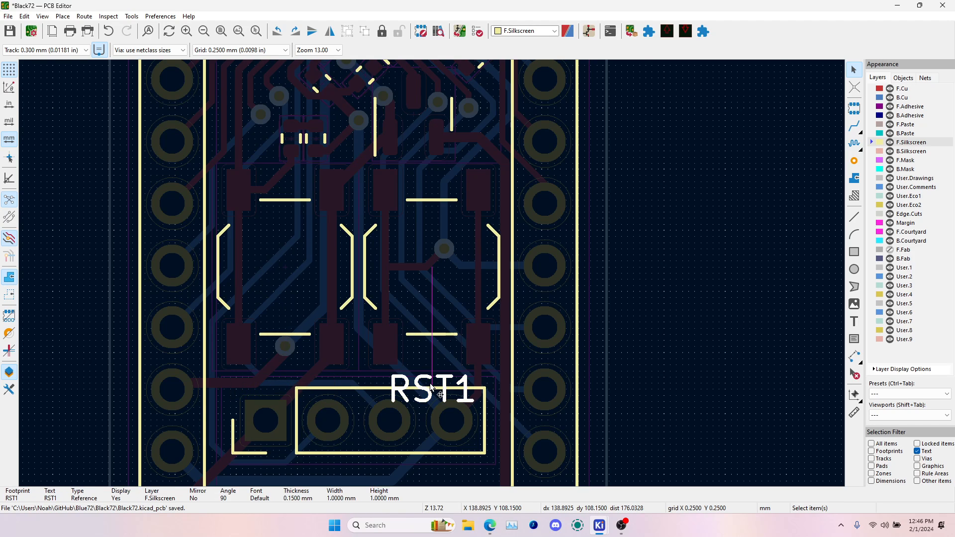
pyautogui.press('Delete')
# - Inspect the cleaned board in the 3D viewer and compare it with the WeAct BlackPill product photo in the browser
pyautogui.scroll(-4, 433, 276)
pyautogui.hotkey('alt', '3')
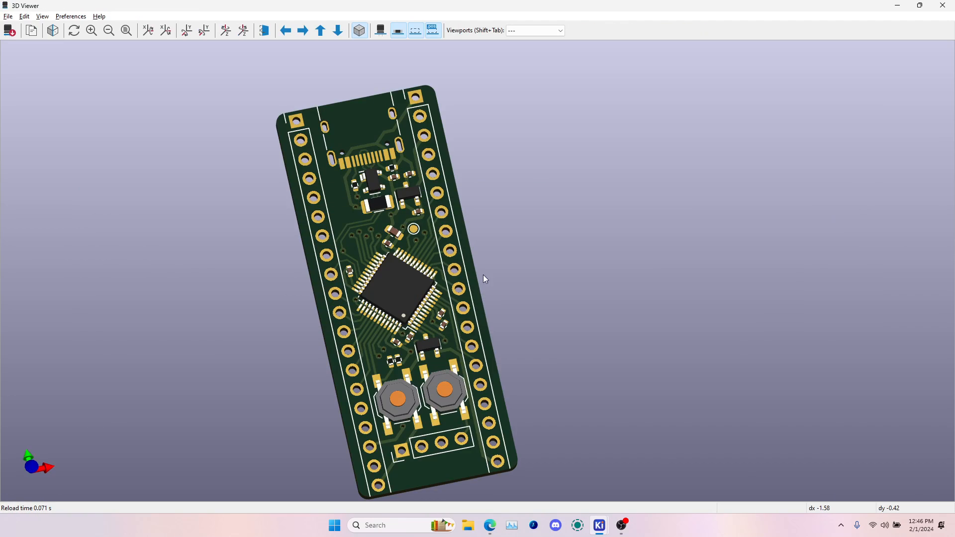
pyautogui.hotkey('alt', 'Tab')
pyautogui.press('Tab')
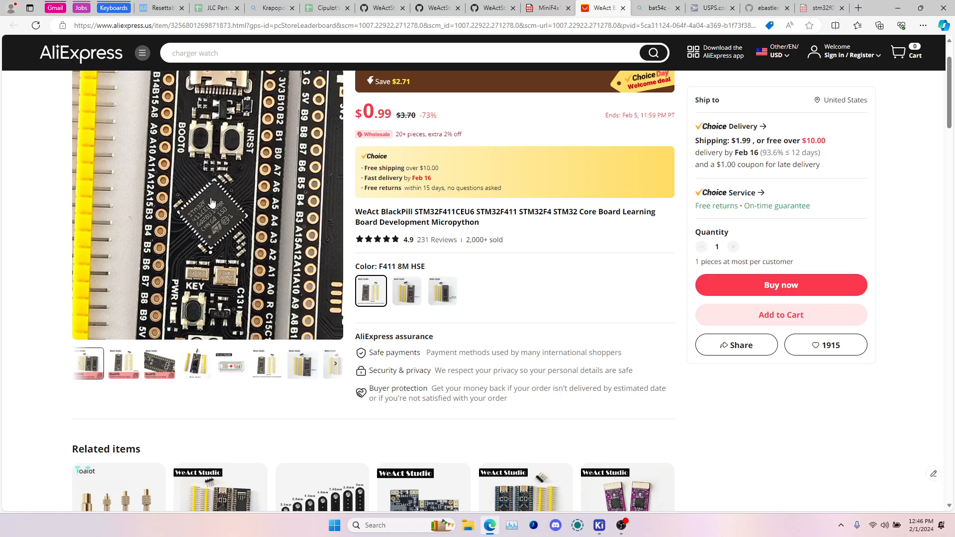
pyautogui.hotkey('alt', 'Tab')
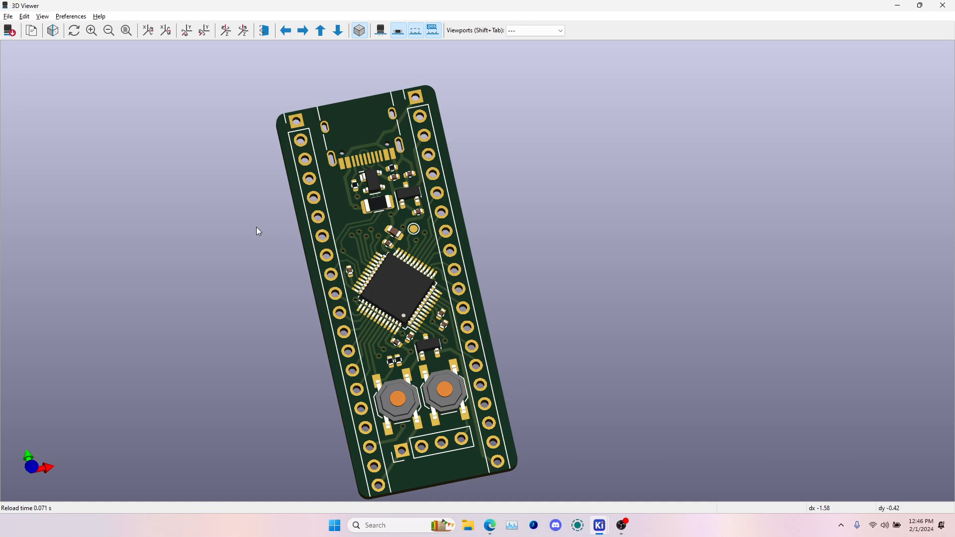
pyautogui.hotkey('alt', 'Tab')
pyautogui.press('Tab')
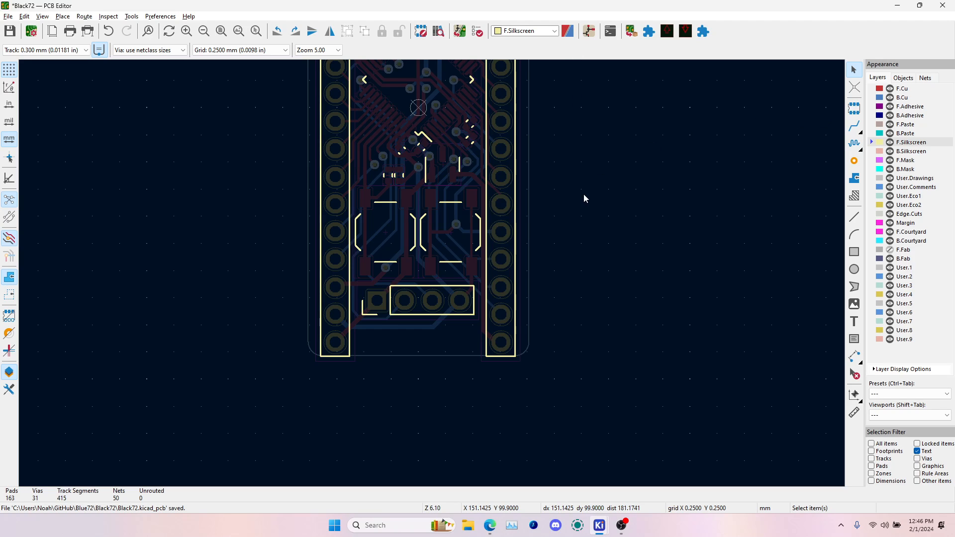
# - Review the cleaned front silkscreen and save the board
pyautogui.scroll(6, 409, 327)
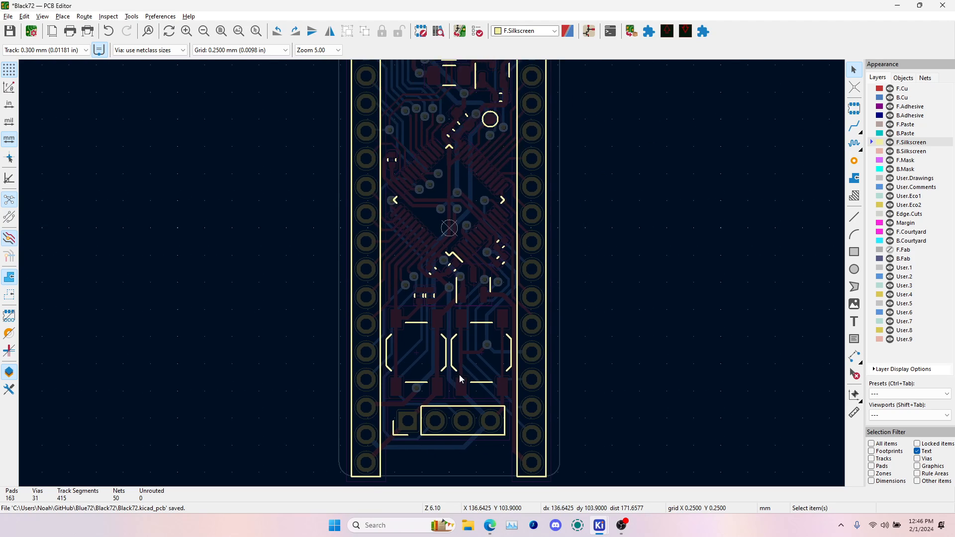
pyautogui.scroll(-5, 385, 311)
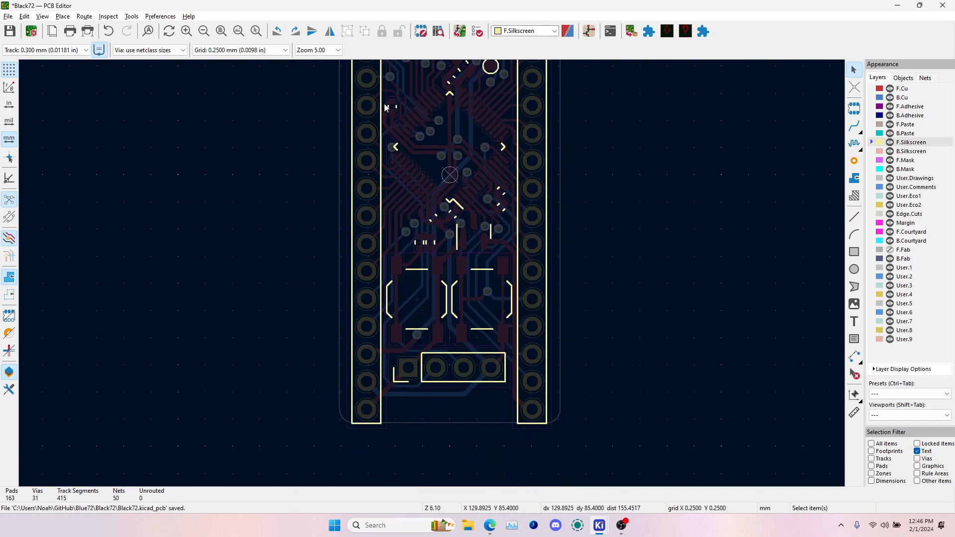
pyautogui.keyDown('ctrl'); pyautogui.scroll(-3, 432, 275); pyautogui.keyUp('ctrl')
pyautogui.keyDown('ctrl'); pyautogui.scroll(2, 432, 277); pyautogui.keyUp('ctrl')
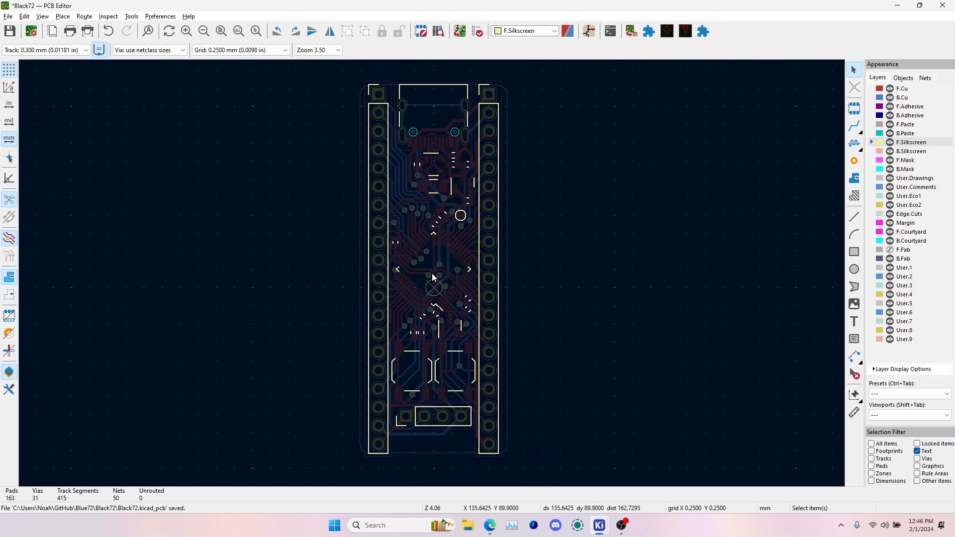
pyautogui.hotkey('ctrl', 's')
# - Add a BOOT text label on F.Silkscreen between the boot button and the four-pin header, at about X 132.89, Y 107.15
pyautogui.click(854, 329)
pyautogui.click(380, 190)
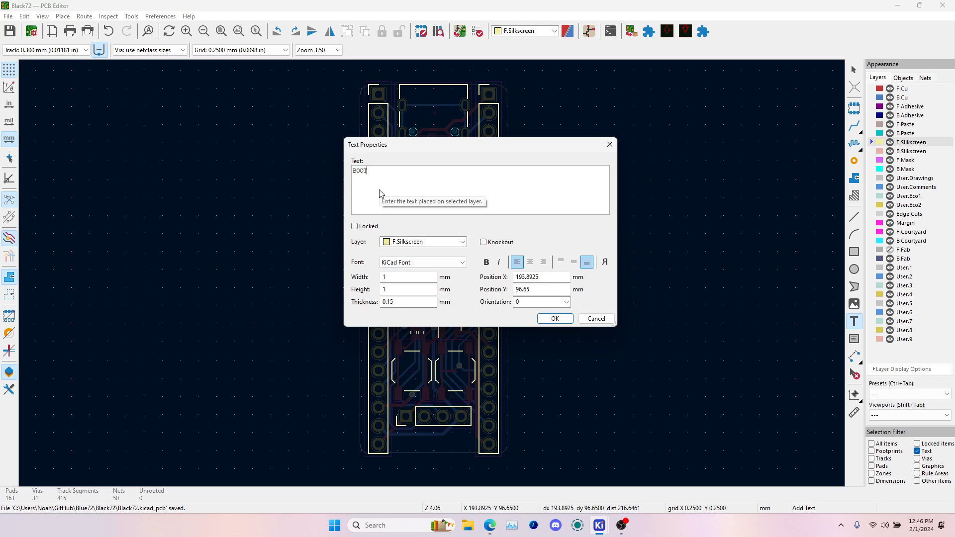
pyautogui.press('Return')
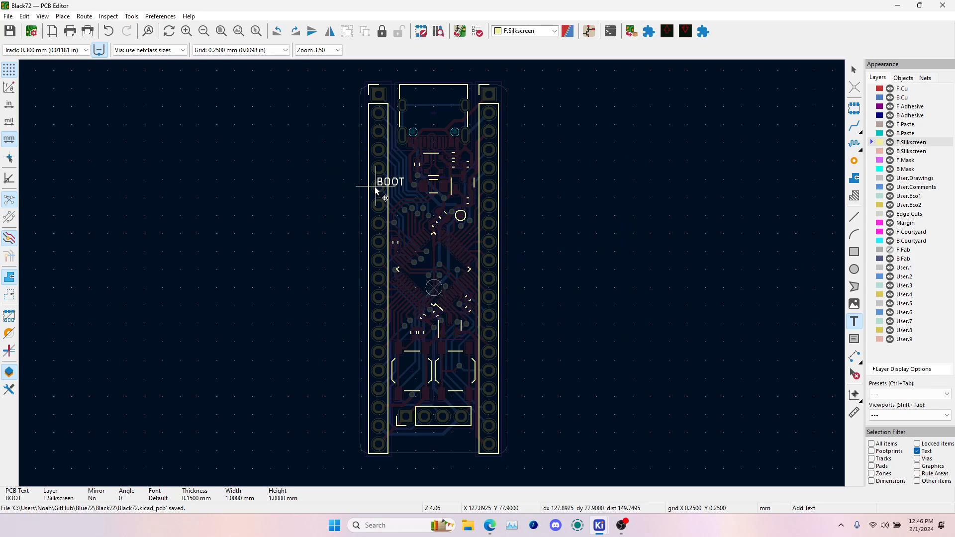
pyautogui.click(375, 190)
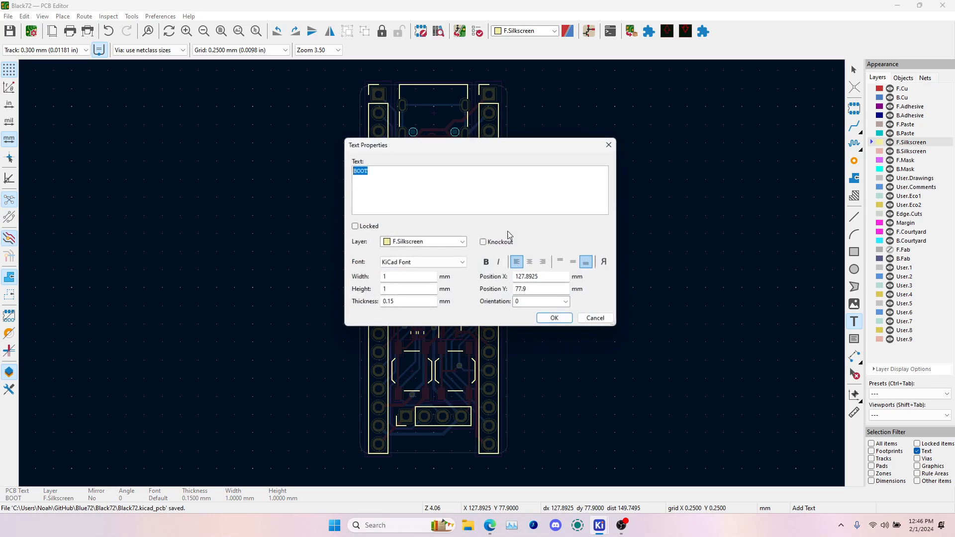
pyautogui.click(567, 319)
pyautogui.scroll(6, 411, 386)
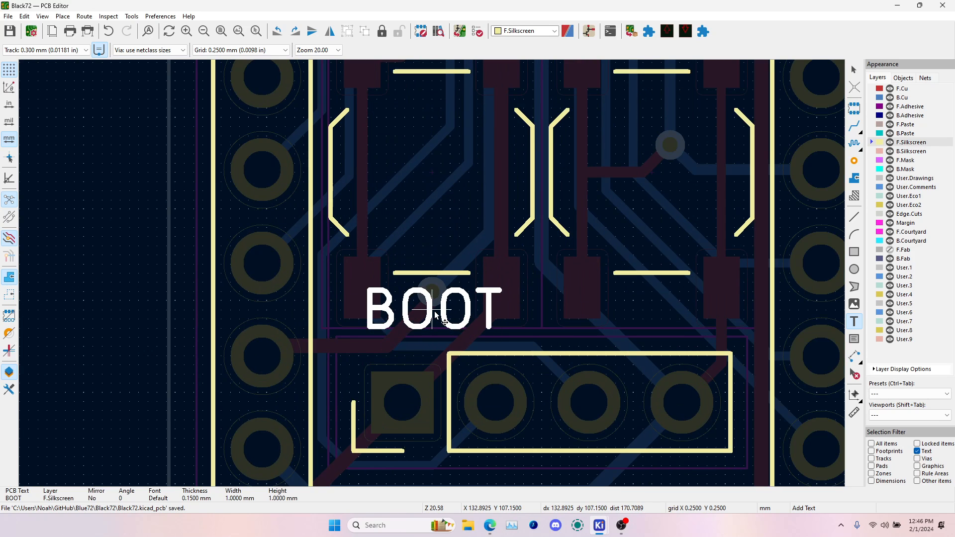
pyautogui.click(434, 315)
pyautogui.press('Escape')
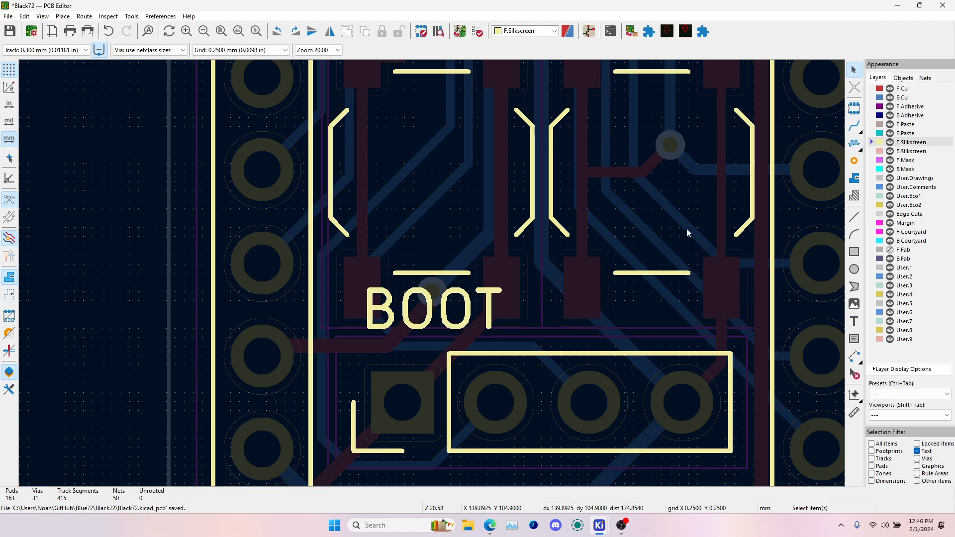
# - Turn off layer dimming and move the BOOT label down to X 132.8925, Y 107.65 mm
pyautogui.press('h')
pyautogui.press('h')
pyautogui.click(434, 313)
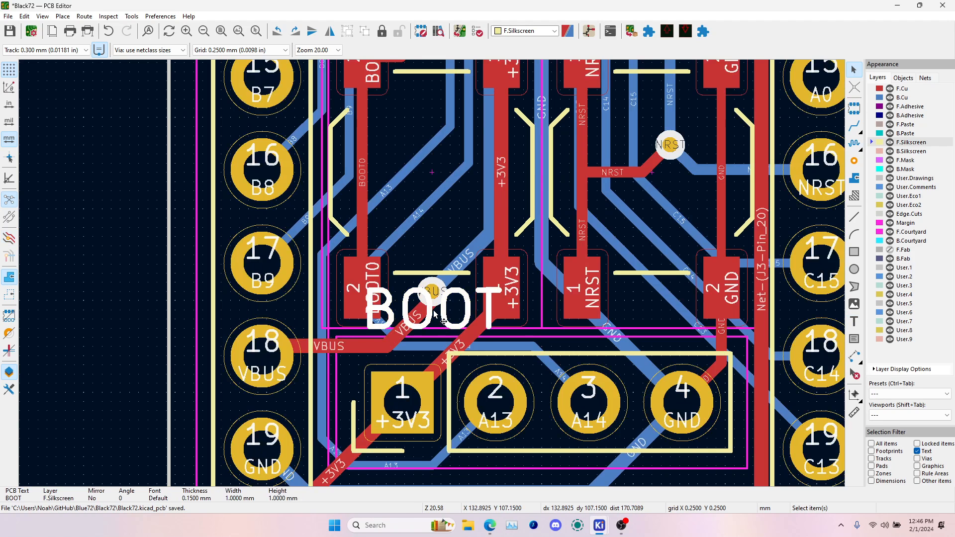
pyautogui.press('h')
pyautogui.press('h')
pyautogui.press('m')
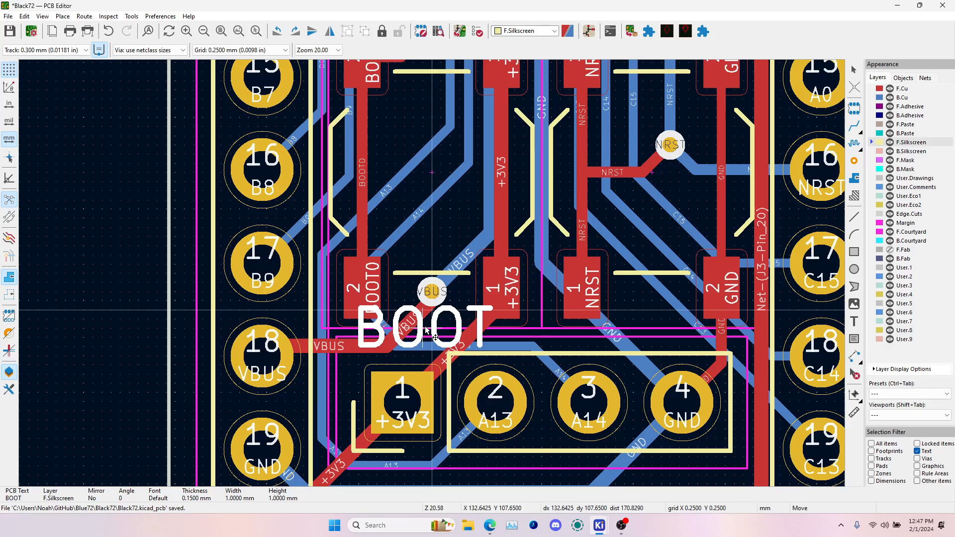
pyautogui.click(435, 329)
# - Copy the BOOT label below the reset button at X 138.8925, Y 107.65 mm and change its text to RST
pyautogui.hotkey('ctrl', 'c')
pyautogui.hotkey('ctrl', 'v')
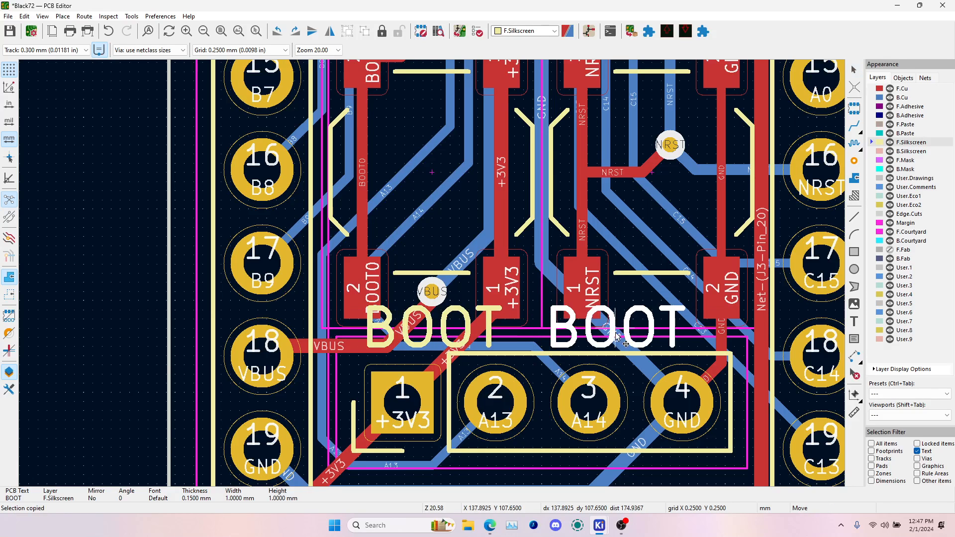
pyautogui.click(656, 330)
pyautogui.doubleClick(659, 331)
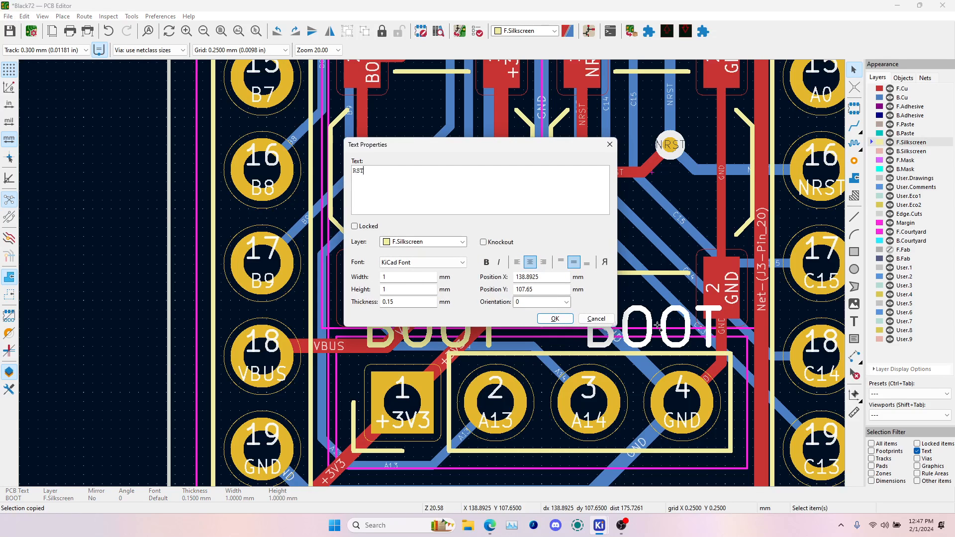
pyautogui.press('Return')
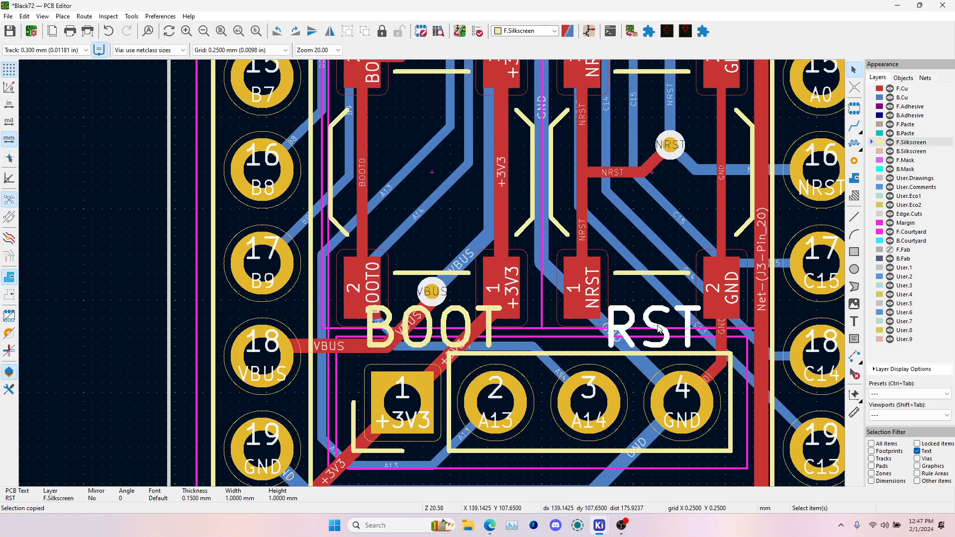
# - Try BUT and lowercase boot as shorter wording for the BOOT label
pyautogui.doubleClick(438, 332)
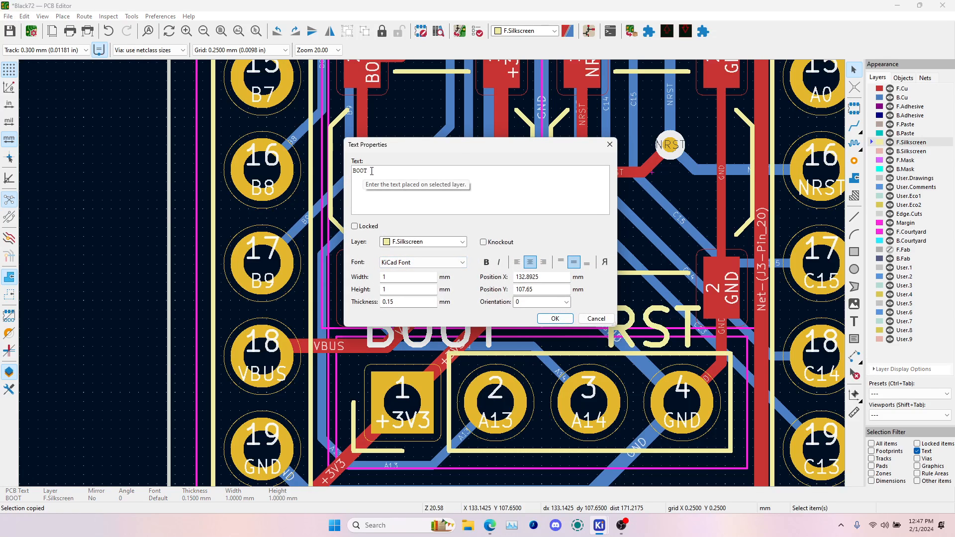
pyautogui.press('Return')
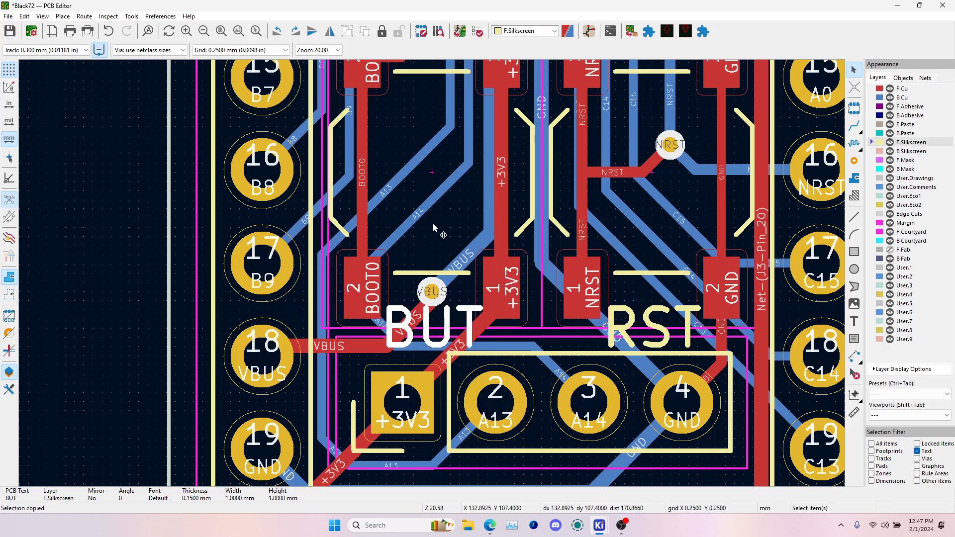
pyautogui.press('e')
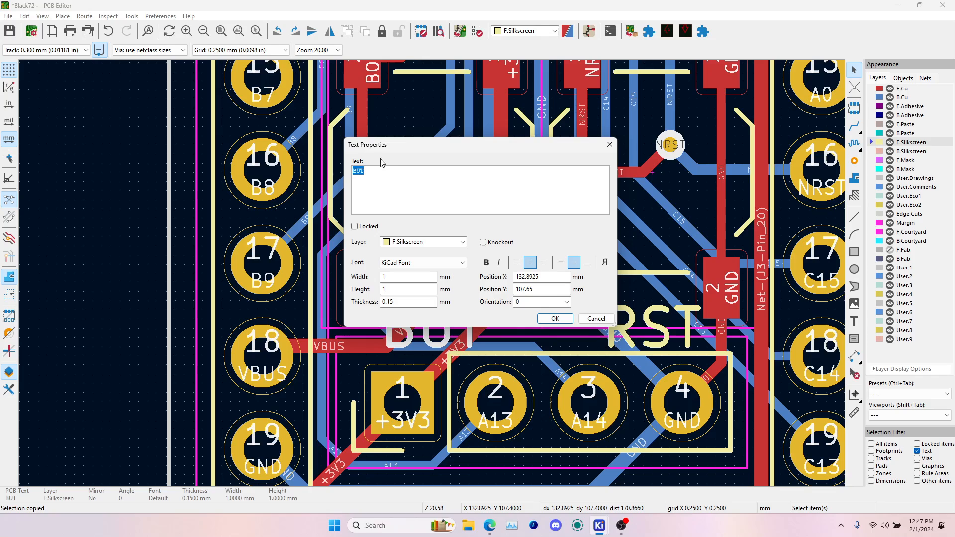
pyautogui.moveTo(406, 144); pyautogui.dragTo(599, 151)
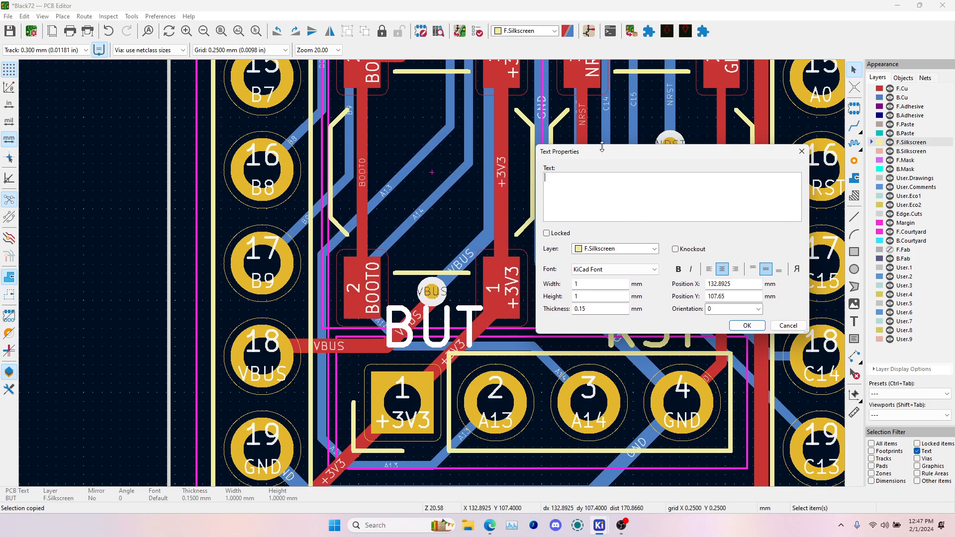
pyautogui.press('Return')
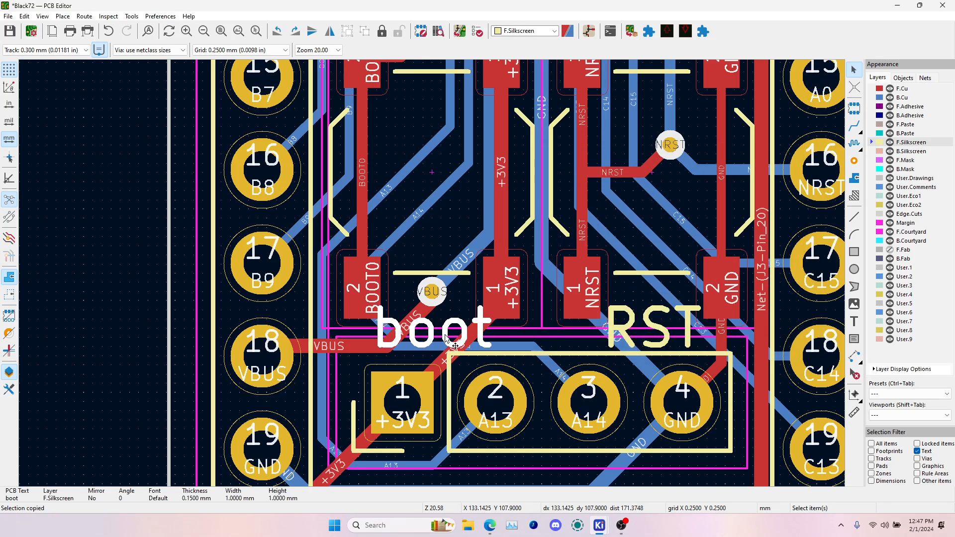
# - Try repositioning the boot label between the boot button and the four-pin header
pyautogui.press('m')
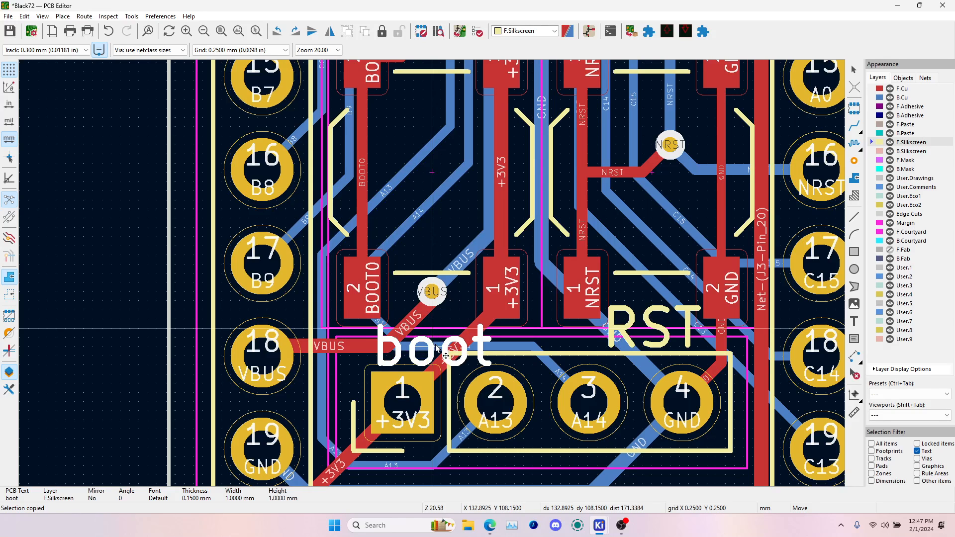
pyautogui.scroll(-3, 437, 348)
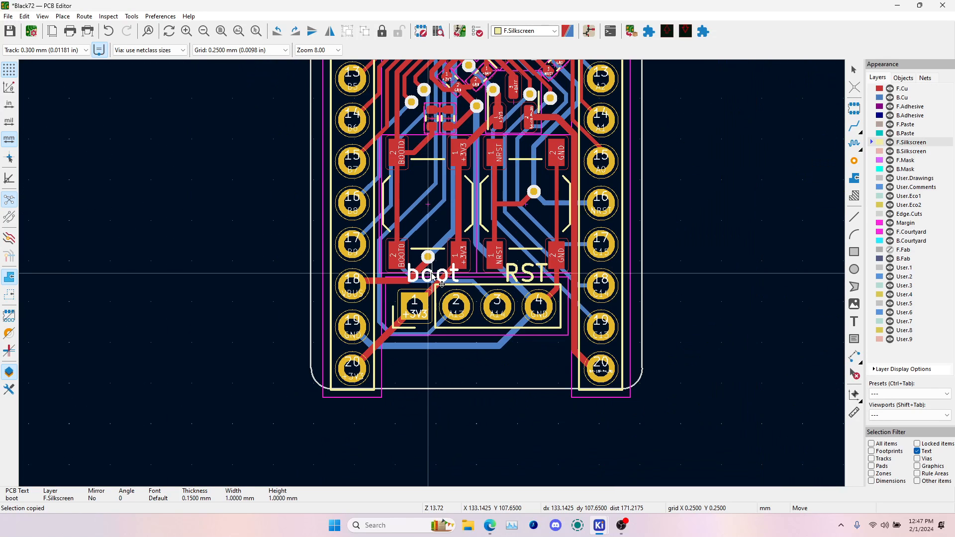
pyautogui.scroll(3, 431, 286)
pyautogui.click(432, 300)
# - Examine the boot and RST labels up close in the 3D viewer
pyautogui.hotkey('alt', '3')
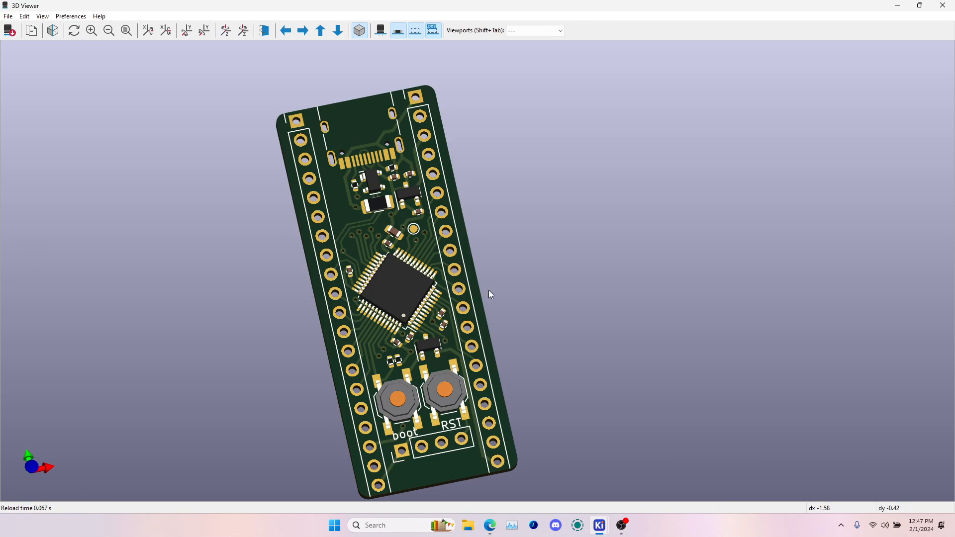
pyautogui.scroll(6, 418, 446)
pyautogui.moveTo(413, 431); pyautogui.dragTo(558, 209, button='middle')
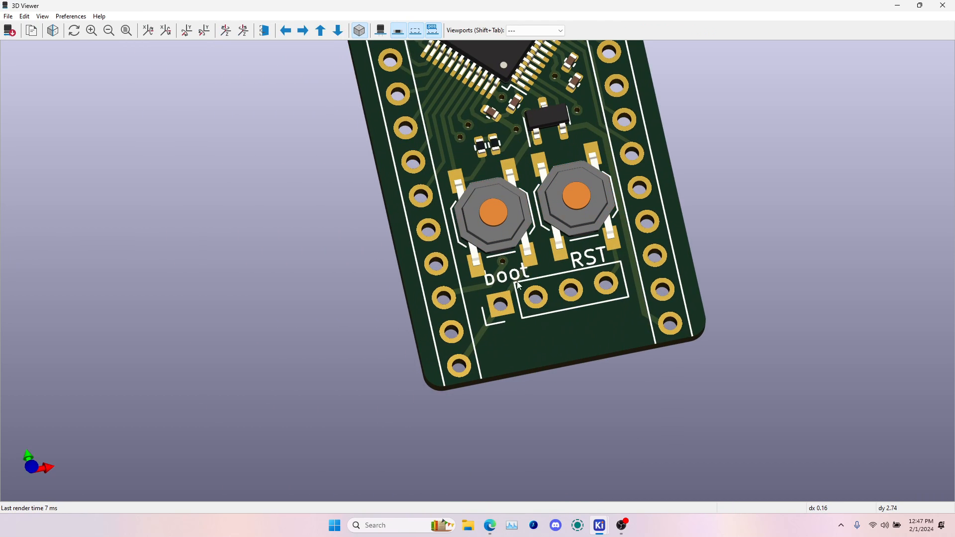
pyautogui.hotkey('alt', 'Tab')
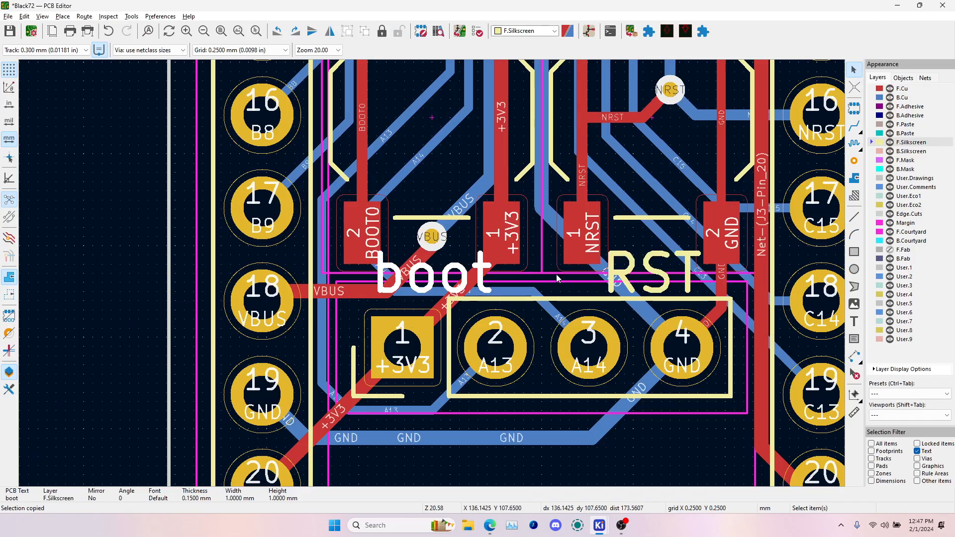
# - Shorten the boot button label's text to B
pyautogui.doubleClick(432, 284)
pyautogui.write('B')
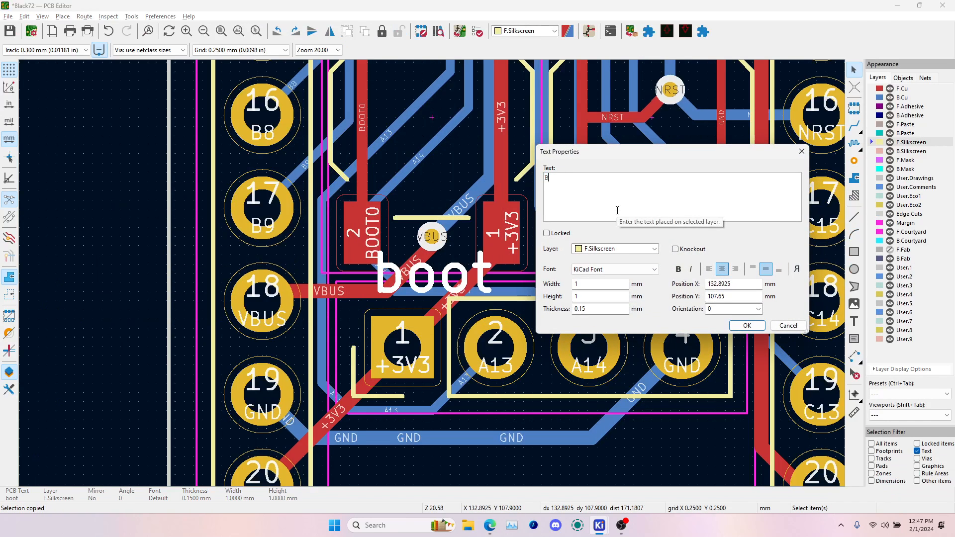
pyautogui.click(747, 325)
# - Shorten the reset button label's text to R and check both button labels in the 3D viewer
pyautogui.click(664, 276)
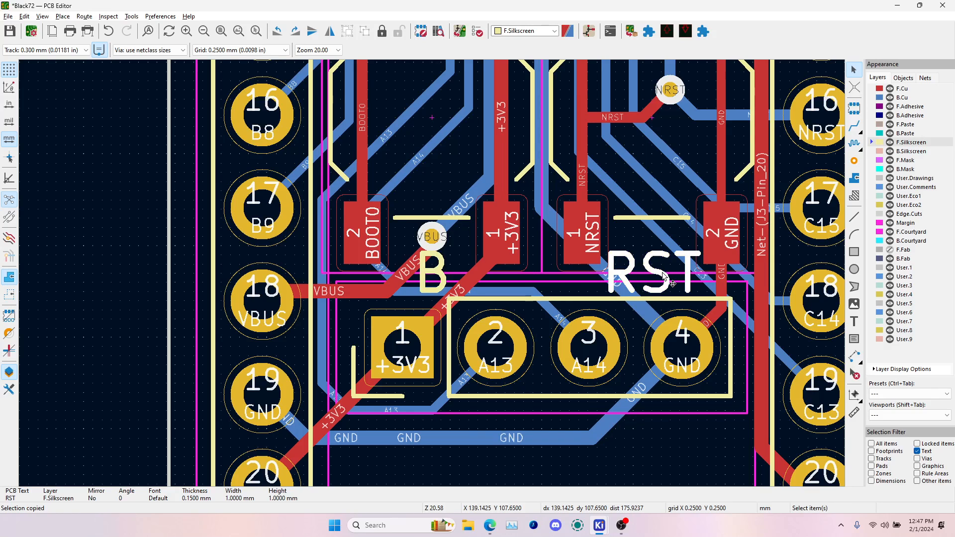
pyautogui.doubleClick(664, 276)
pyautogui.press('BackSpace')
pyautogui.write('R')
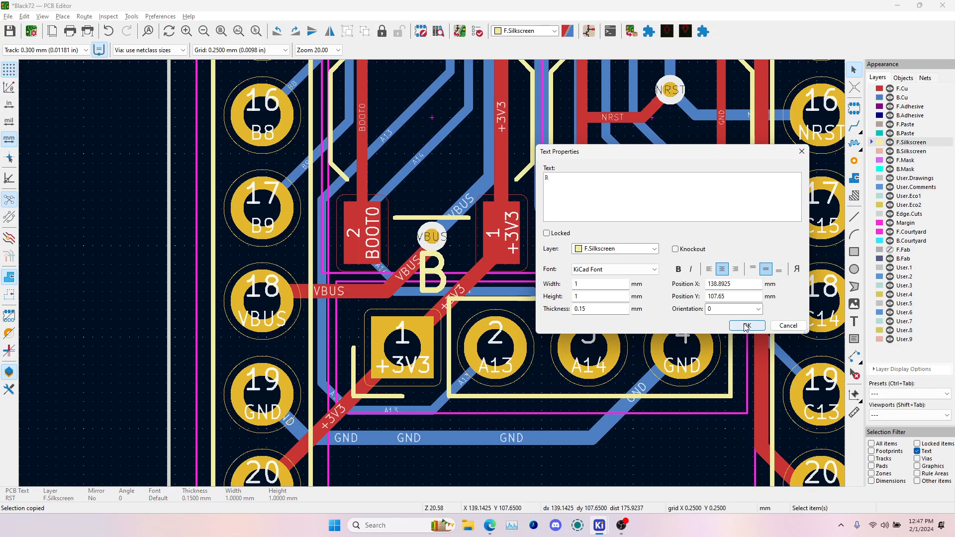
pyautogui.click(747, 325)
pyautogui.hotkey('alt', '3')
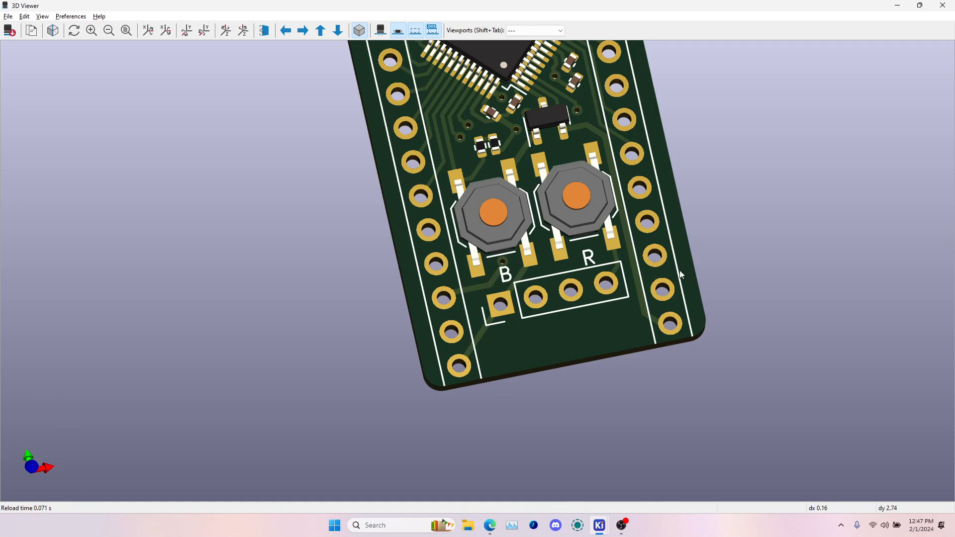
pyautogui.scroll(-4, 587, 241)
pyautogui.scroll(3, 552, 219)
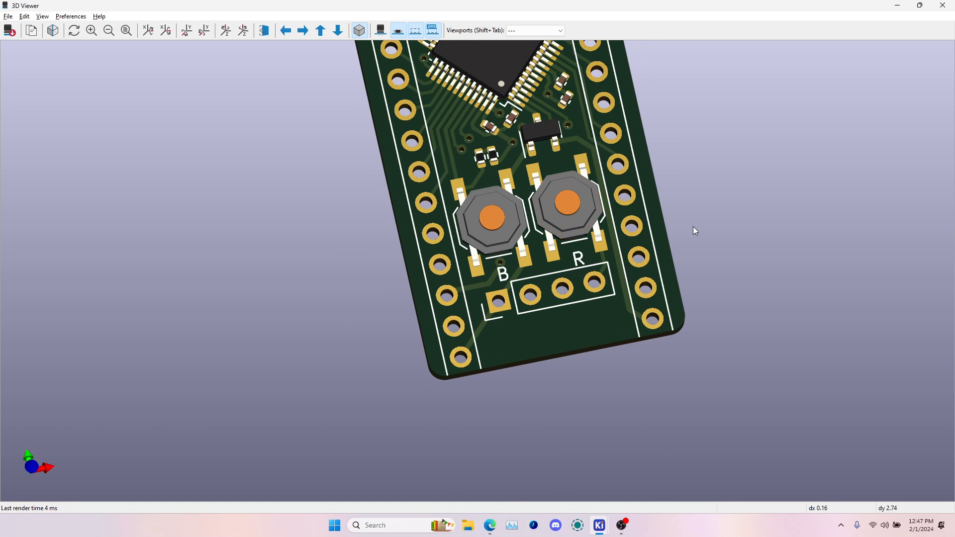
pyautogui.hotkey('alt', 'Tab')
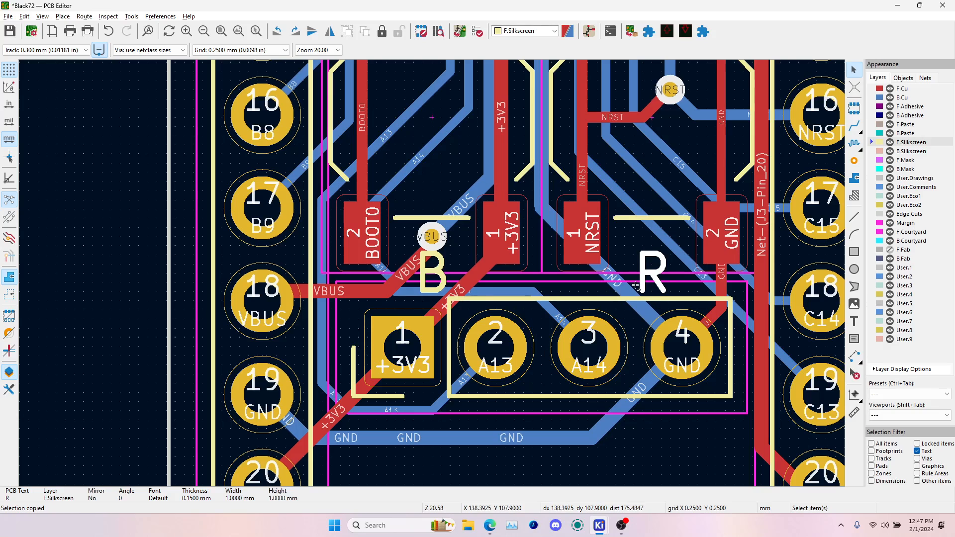
# - Paste a copy of the BOOT label below the four-pin header and open its text for editing
pyautogui.hotkey('ctrl', 'v')
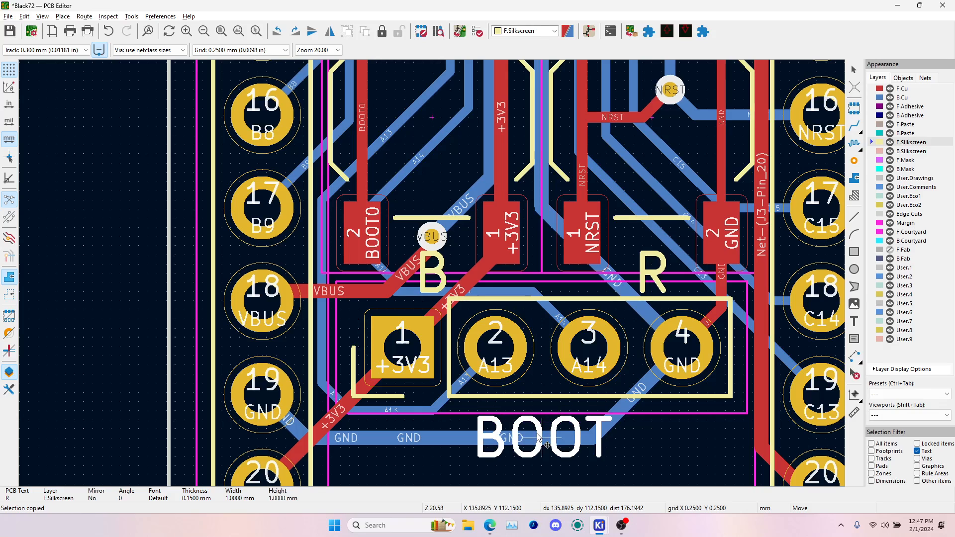
pyautogui.click(561, 422)
pyautogui.doubleClick(561, 422)
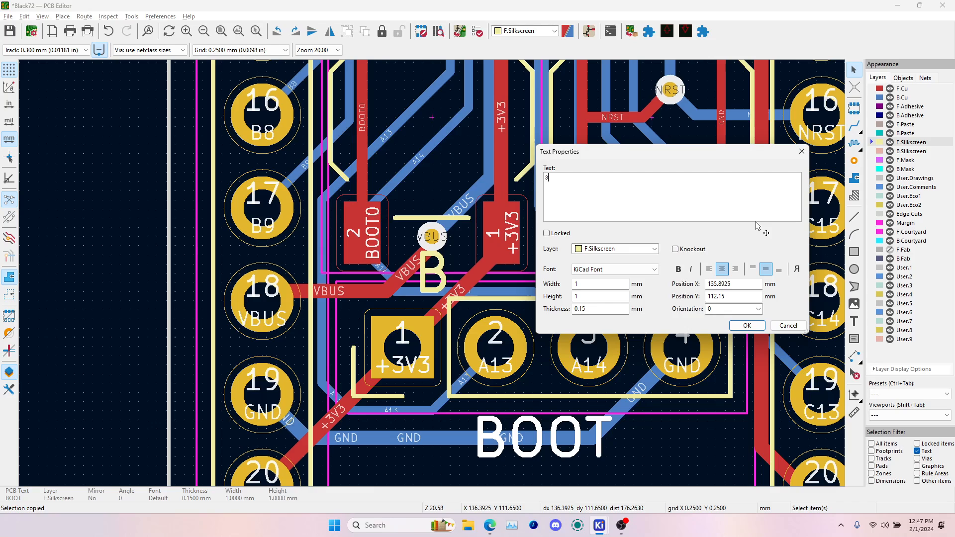
# - Switch to the schematic and examine the four-pin connector J4 and the notes about the debug pins
pyautogui.hotkey('alt', 'Tab')
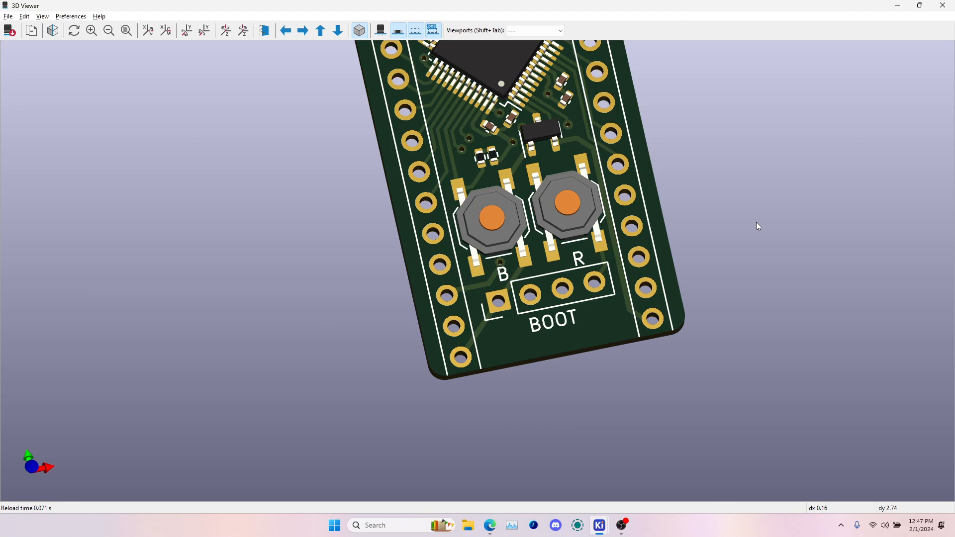
pyautogui.hotkey('alt', 'Tab')
pyautogui.hotkey('alt', 'Tab')
pyautogui.hotkey('alt', 'Tab')
pyautogui.hotkey('alt', 'Tab')
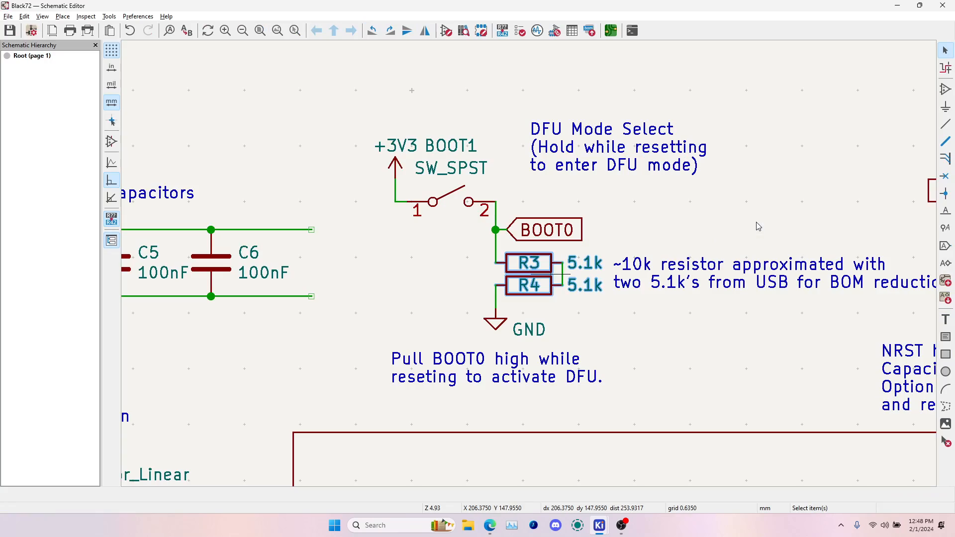
pyautogui.scroll(-2, 583, 276)
pyautogui.moveTo(458, 92); pyautogui.dragTo(492, 174, button='middle')
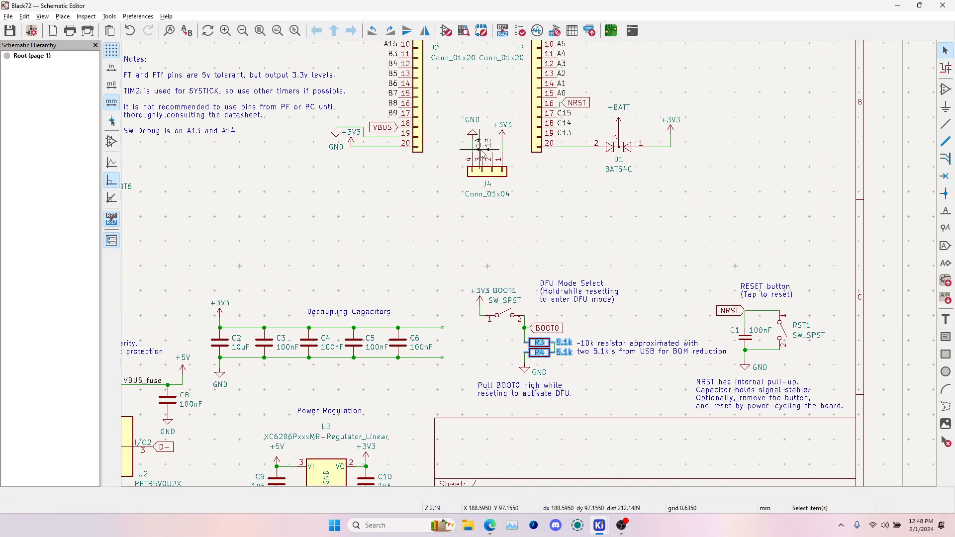
pyautogui.moveTo(181, 125); pyautogui.dragTo(411, 183, button='middle')
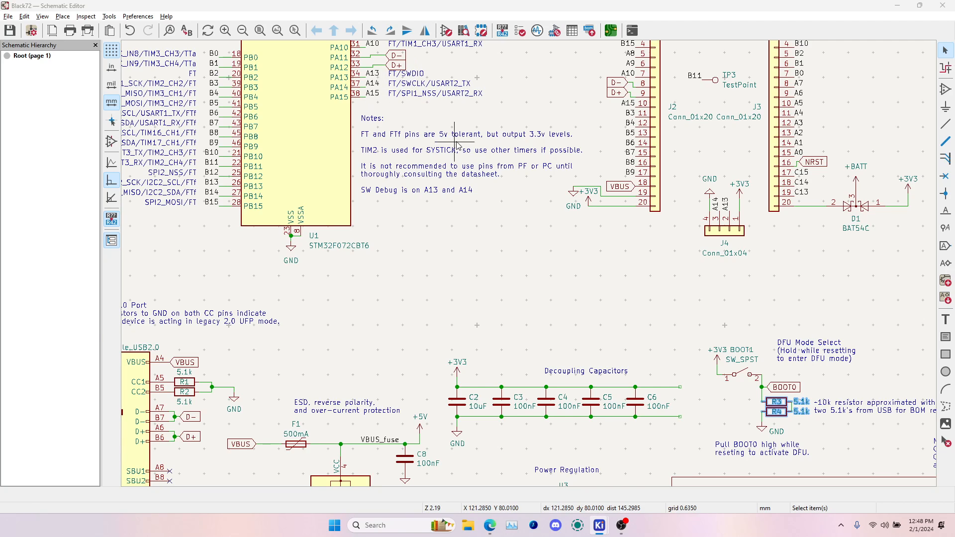
# - Examine the debug header labels on the WeAct BlackPill product page in the browser and return to the schematic
pyautogui.hotkey('alt', 'Tab')
pyautogui.hotkey('alt', 'Tab')
pyautogui.hotkey('alt', 'Tab')
pyautogui.hotkey('alt', 'Tab')
pyautogui.hotkey('alt', 'Tab')
pyautogui.click(569, 248)
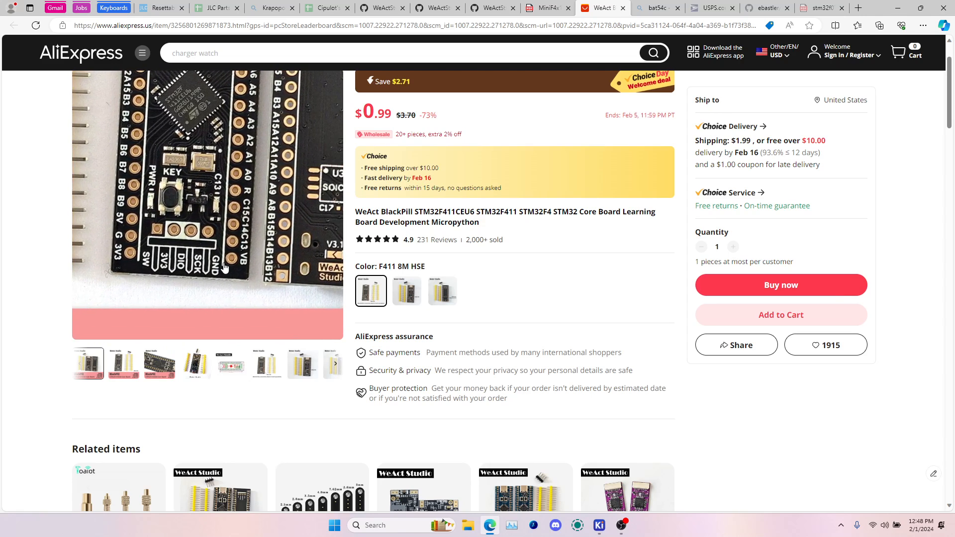
pyautogui.hotkey('alt', 'Tab')
pyautogui.hotkey('alt', 'Tab')
pyautogui.hotkey('alt', 'Tab')
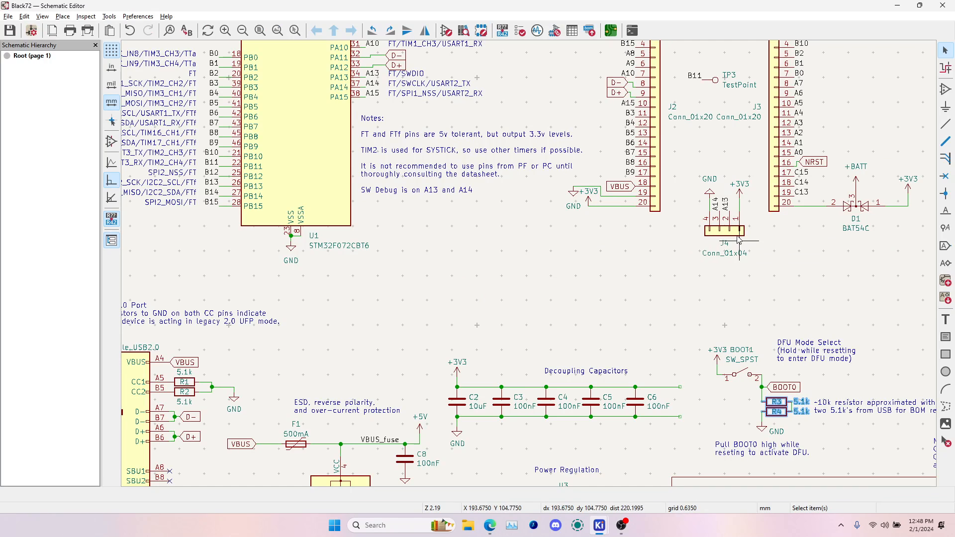
# - Rotate connector J4 180° in the schematic together with its A13 and A14 labels and power symbols
pyautogui.click(723, 206)
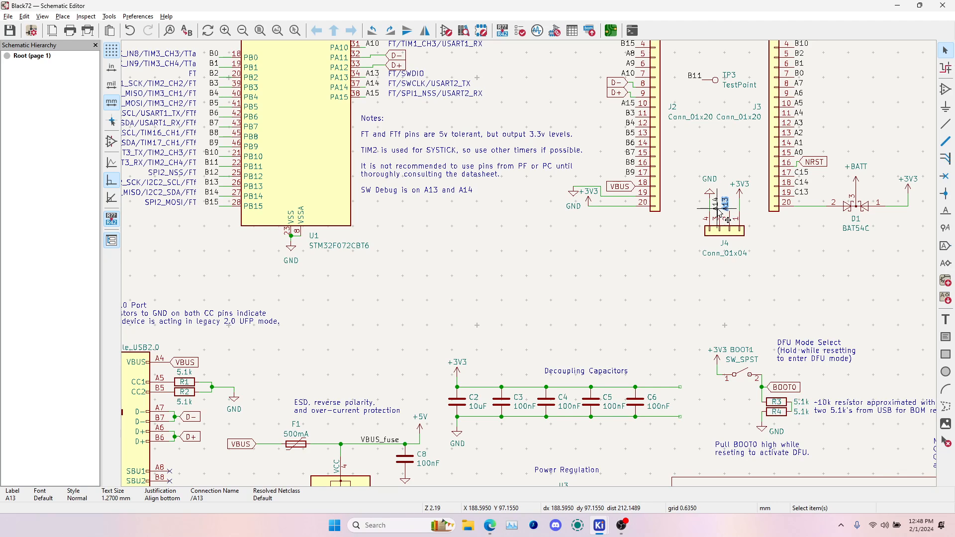
pyautogui.click(704, 199)
pyautogui.moveTo(687, 170); pyautogui.dragTo(758, 274)
pyautogui.press('m')
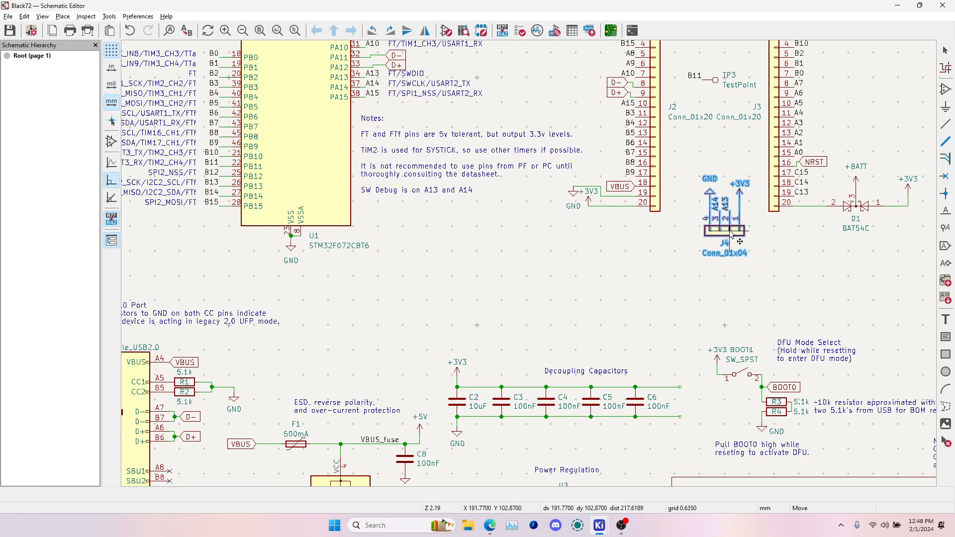
pyautogui.press('r')
pyautogui.press('r')
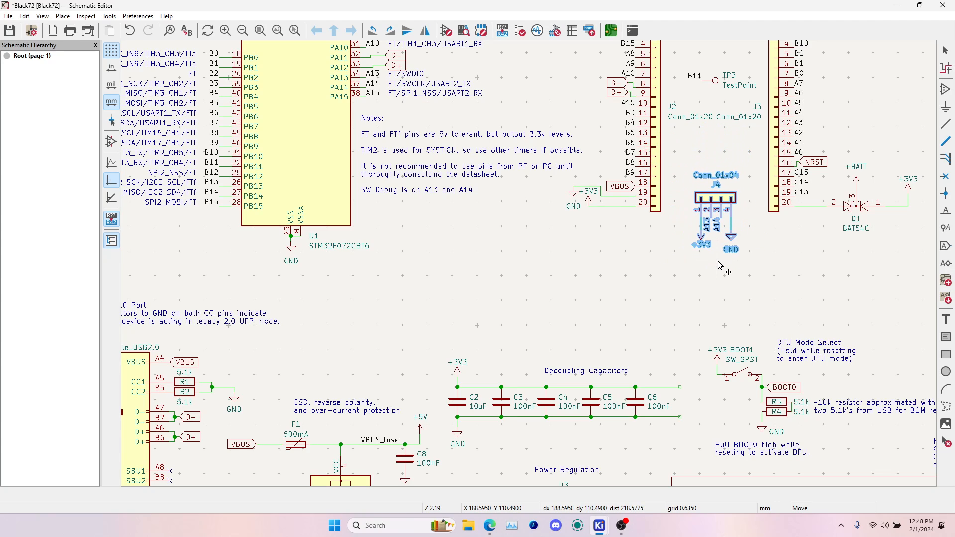
pyautogui.click(718, 264)
pyautogui.click(700, 276)
pyautogui.click(700, 244)
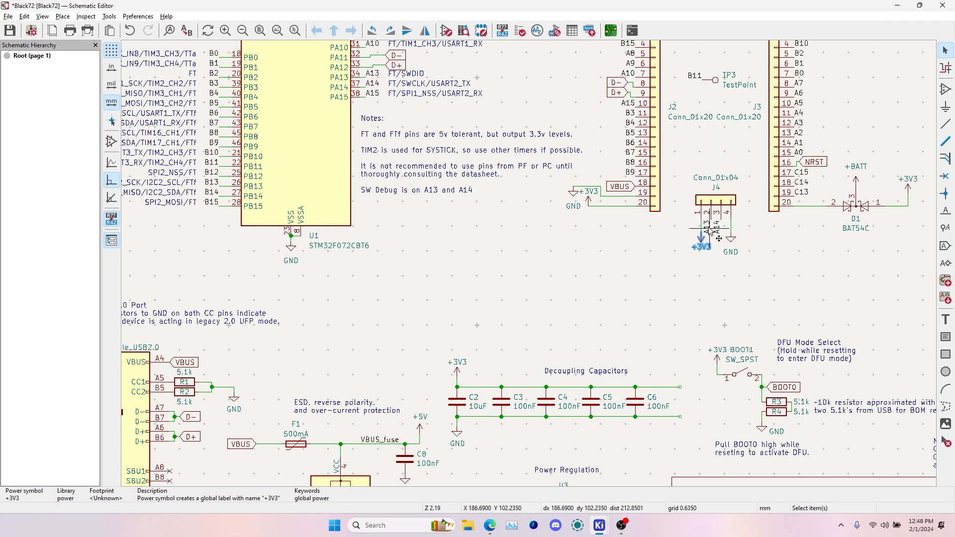
pyautogui.press('Escape')
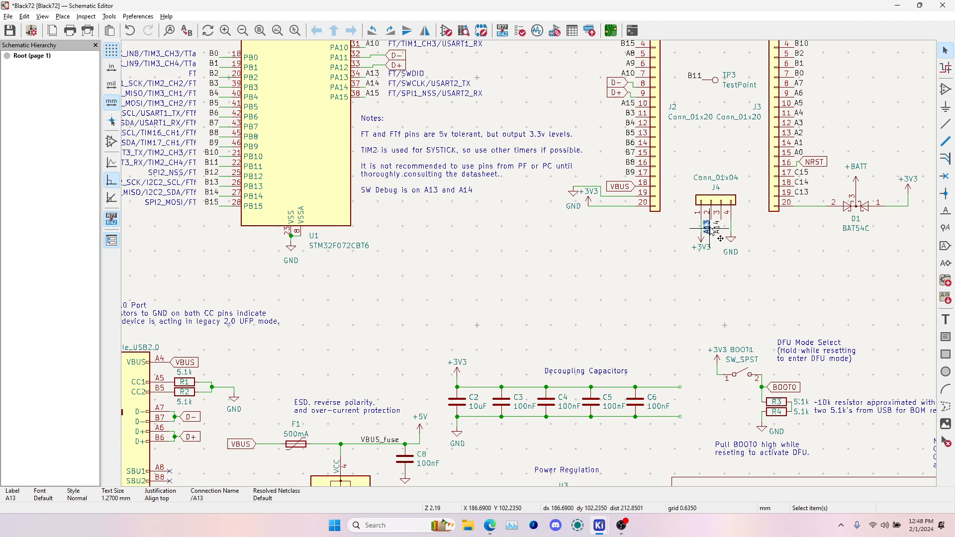
# - Switch back to the PCB Editor and replace the pasted BOOT label's text with 3.3 DIO SCK GND
pyautogui.hotkey('alt', 'Tab')
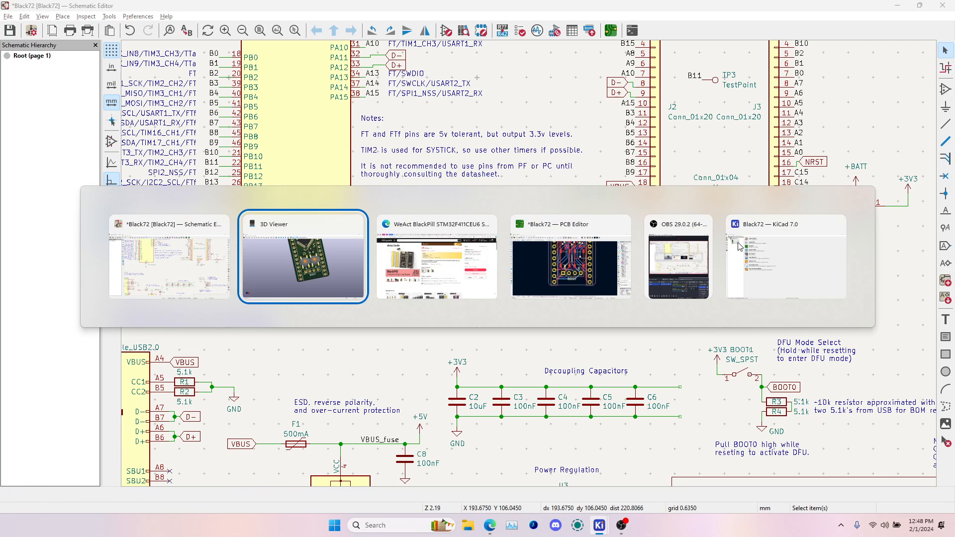
pyautogui.hotkey('alt', 'Tab')
pyautogui.hotkey('alt', 'Tab')
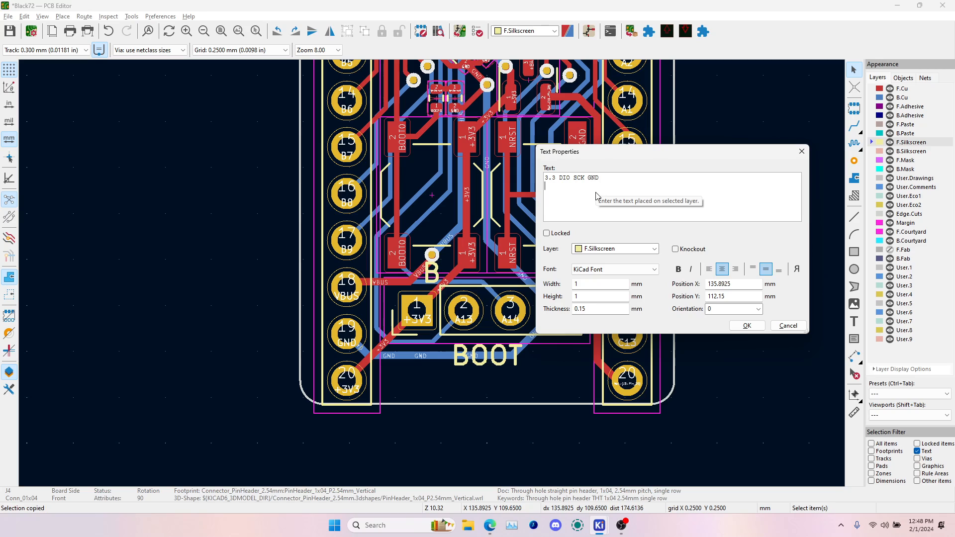
pyautogui.press('Return')
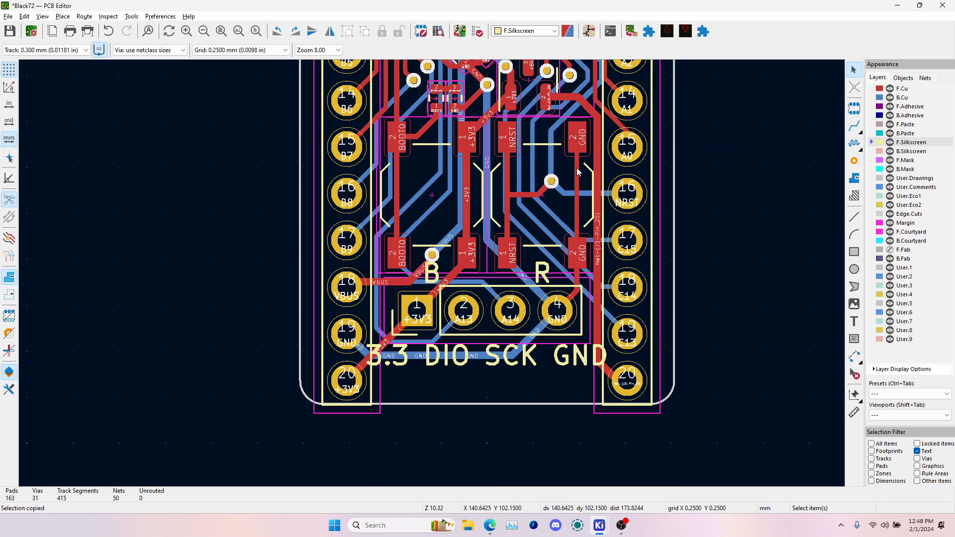
# - Split the 3.3 DIO SCK GND label into four lines, one pin name per line
pyautogui.click(488, 360)
pyautogui.doubleClick(495, 363)
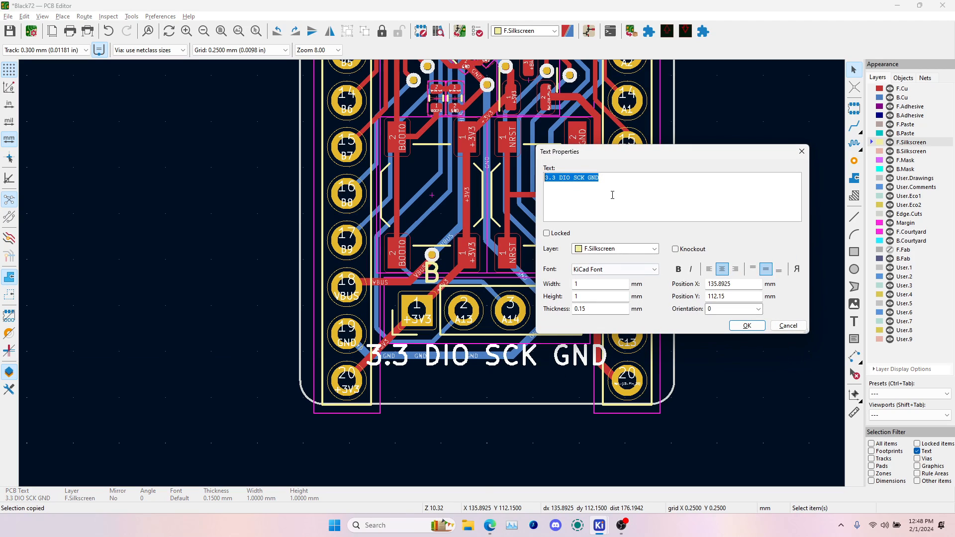
pyautogui.click(559, 178)
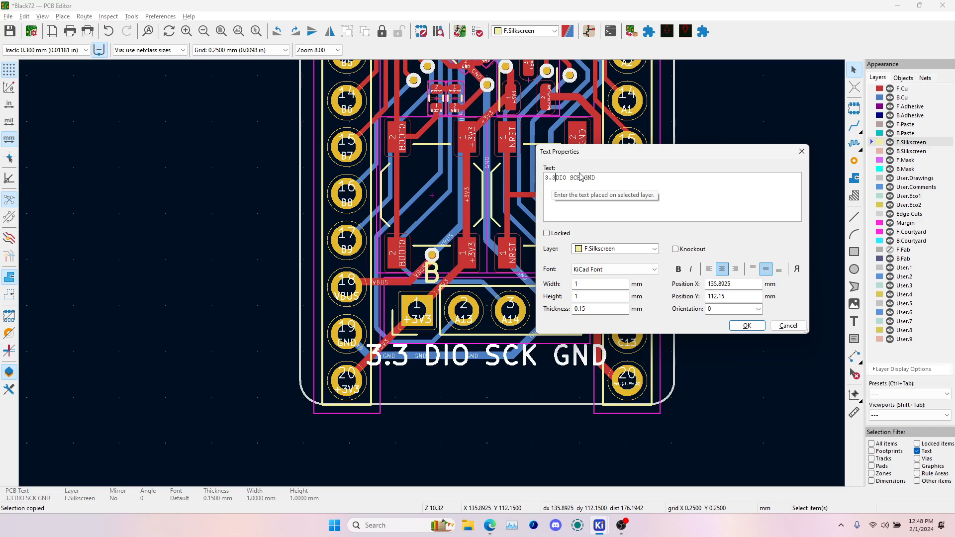
pyautogui.press('Return')
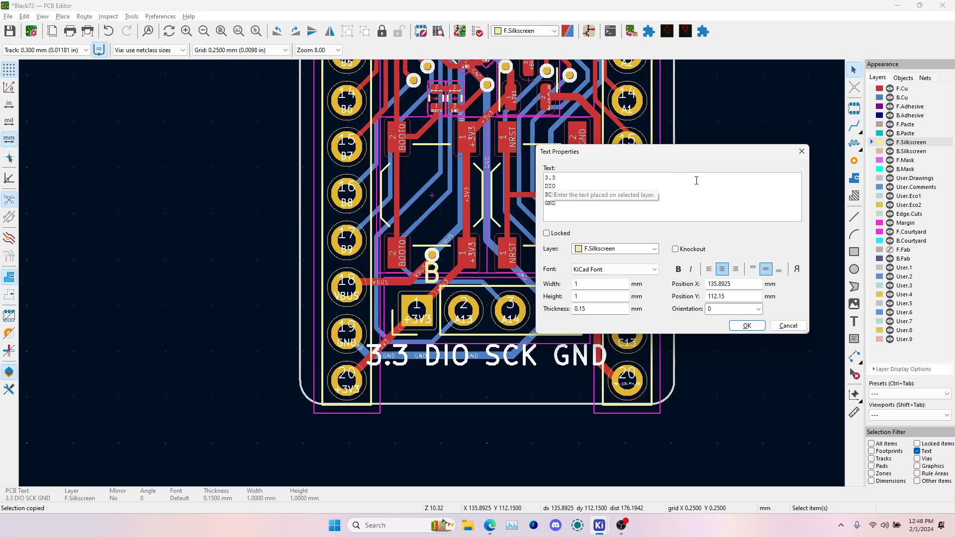
pyautogui.moveTo(668, 157); pyautogui.dragTo(653, 159)
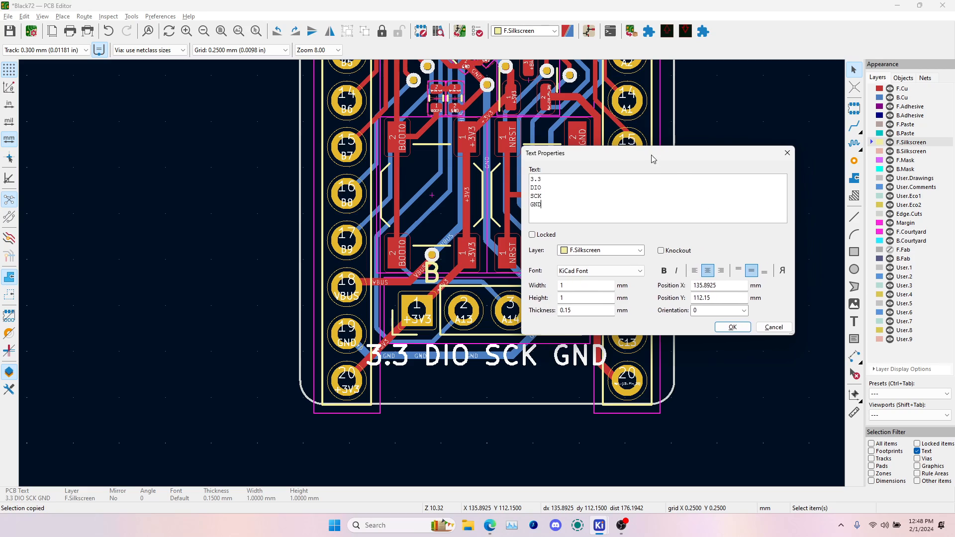
pyautogui.click(732, 327)
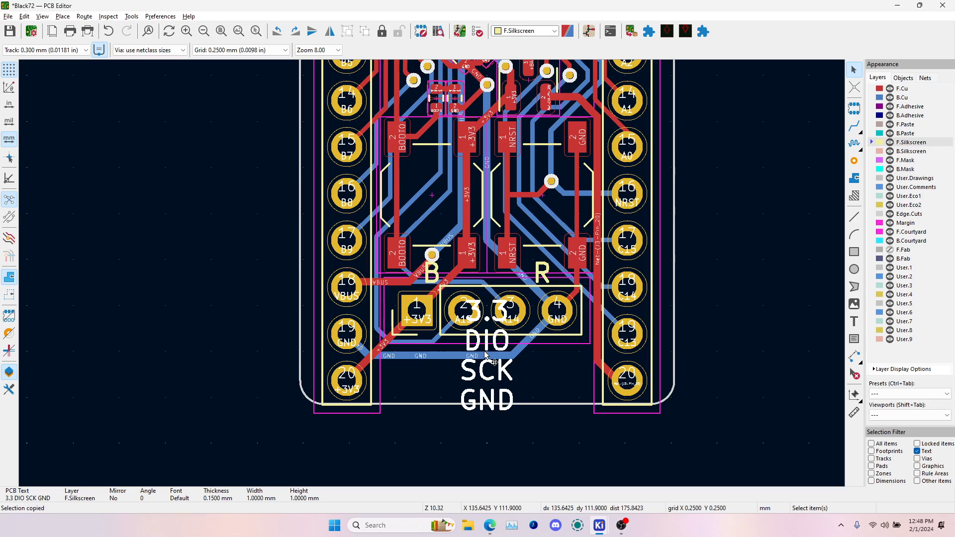
# - Rotate the four-line pin label to 90° and place it just below the four-pin header
pyautogui.press('m')
pyautogui.press('r')
pyautogui.press('r')
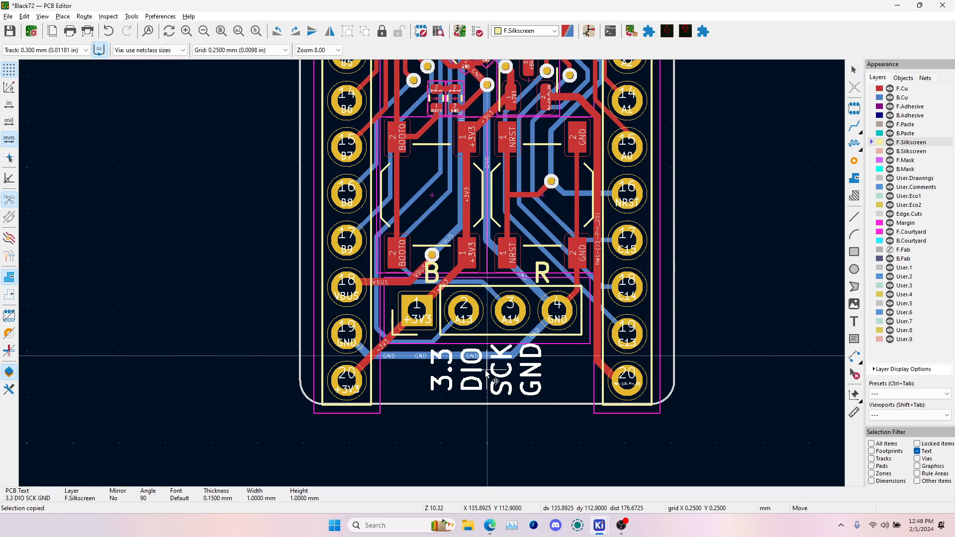
pyautogui.click(506, 324)
pyautogui.press('r')
pyautogui.hotkey('ctrl', 'z')
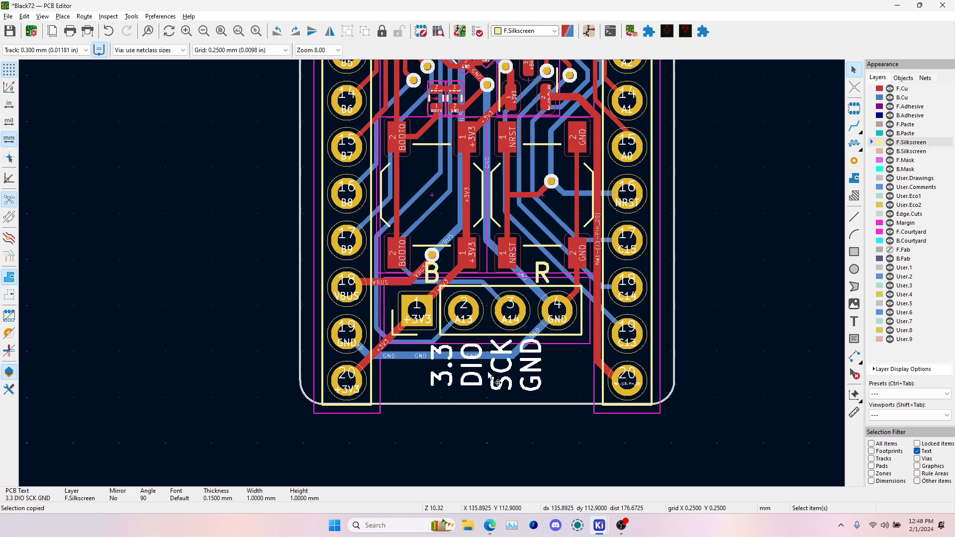
# - Right-align the pin label and insert a blank line between each of its four pin names
pyautogui.press('e')
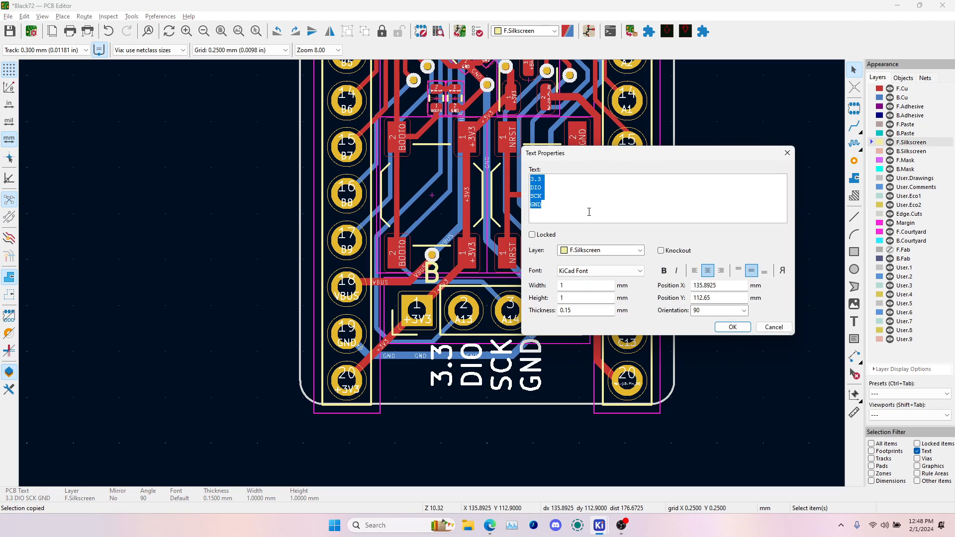
pyautogui.click(721, 270)
pyautogui.click(550, 180)
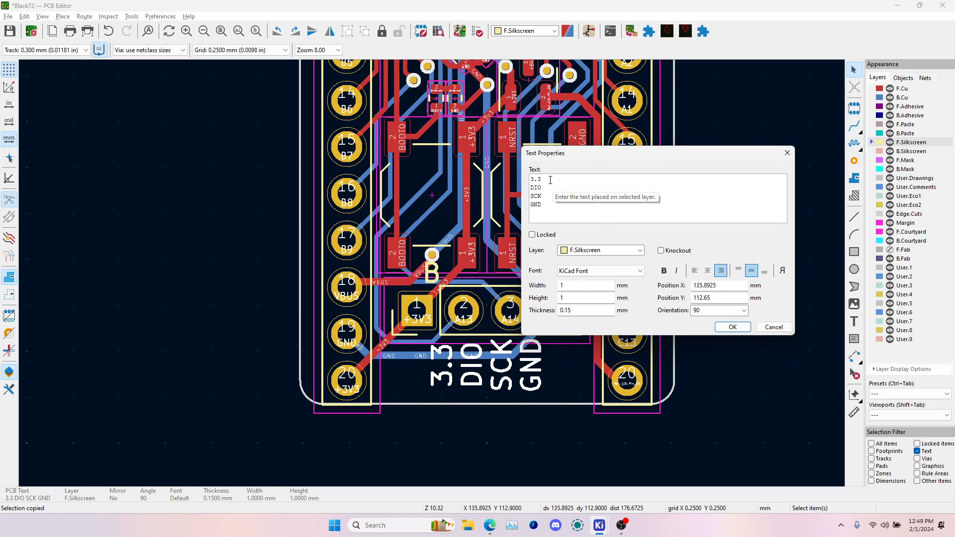
pyautogui.press('Return')
pyautogui.press('Return')
pyautogui.press('Down')
pyautogui.press('Return')
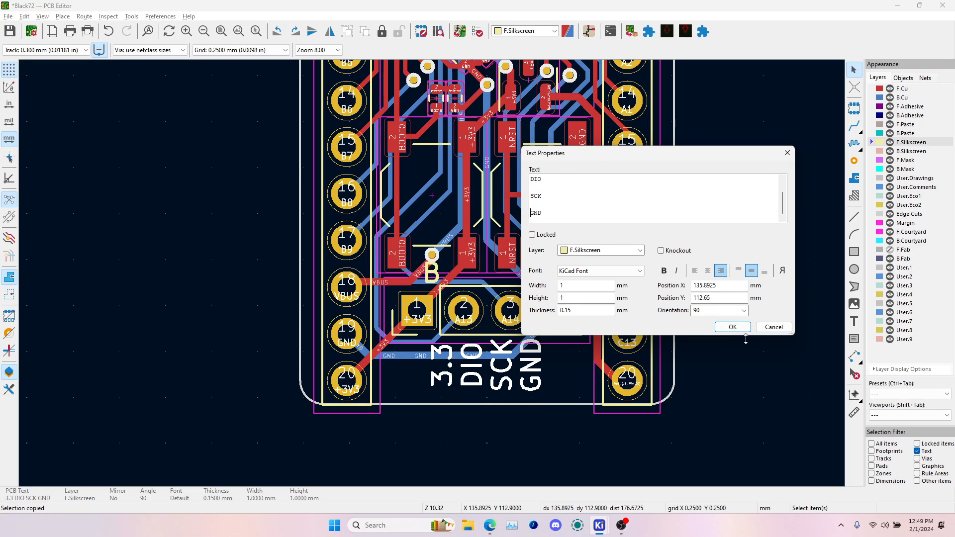
pyautogui.click(732, 327)
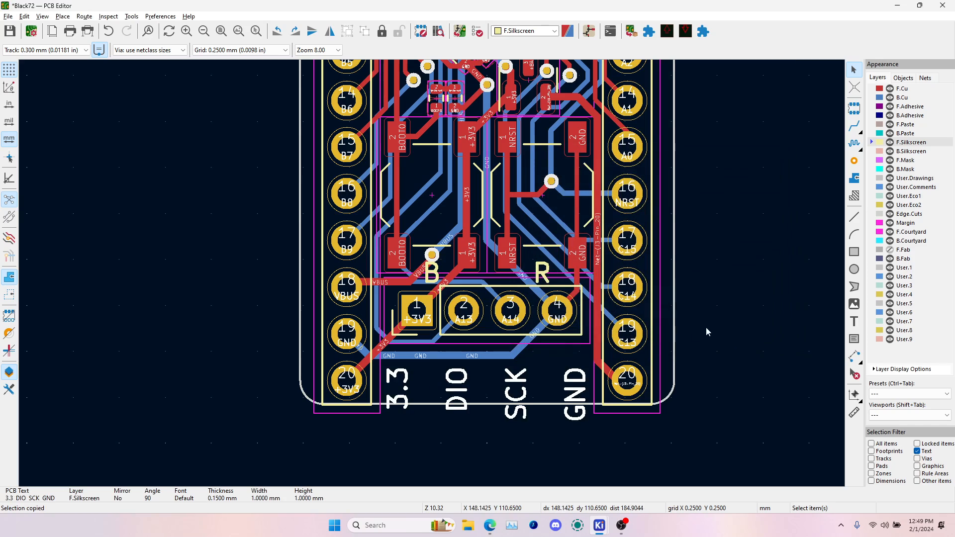
# - Reduce the four-line pin label's text to 3.3 and place it just below header pin 1
pyautogui.doubleClick(487, 388)
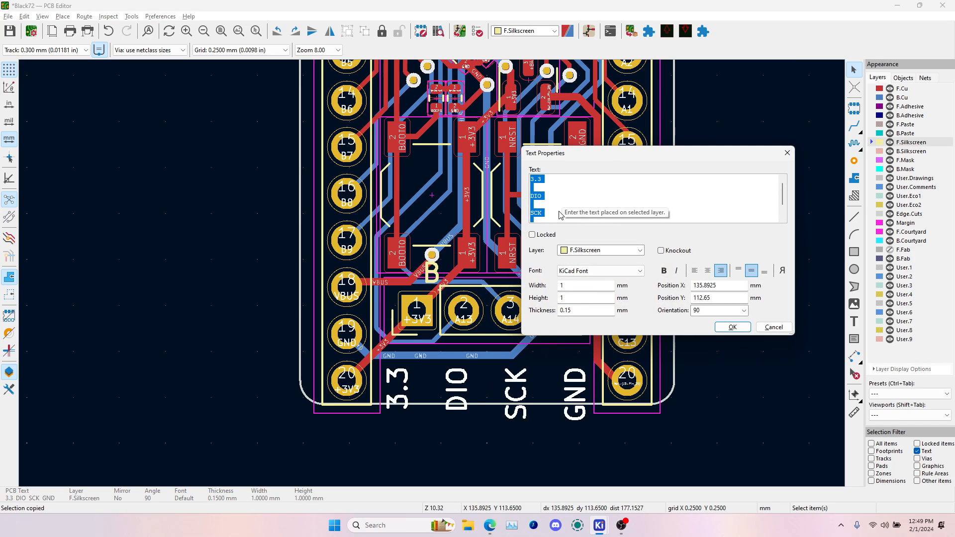
pyautogui.scroll(-1, 557, 221)
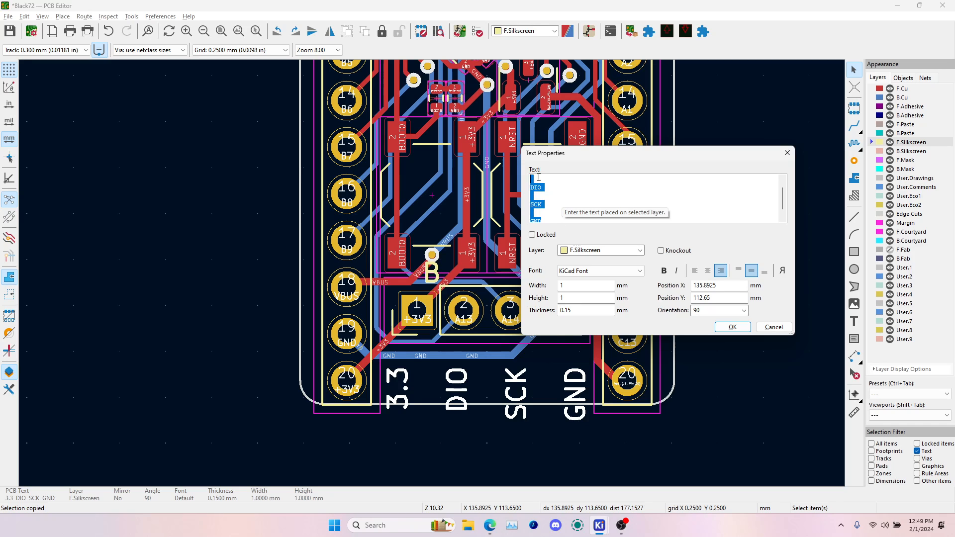
pyautogui.scroll(1, 536, 180)
pyautogui.press('Delete')
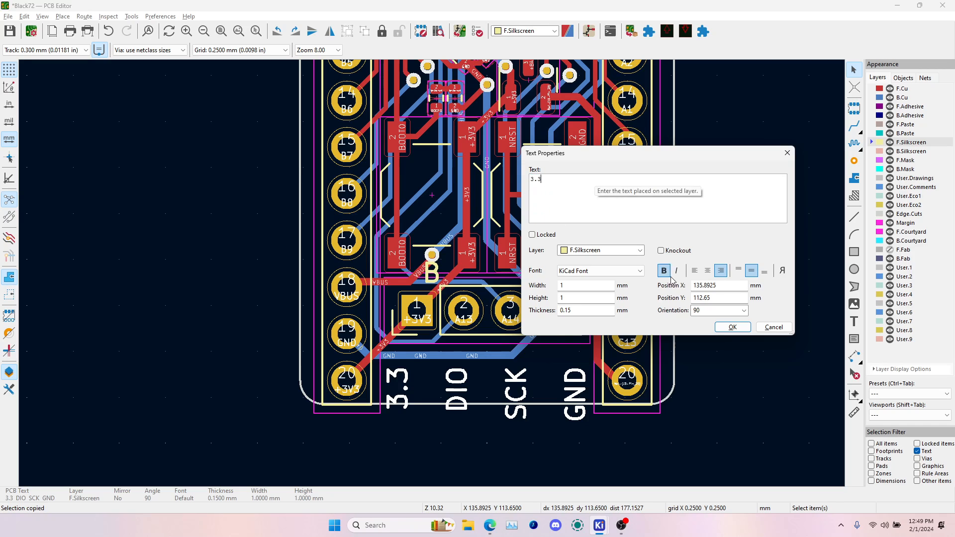
pyautogui.click(732, 327)
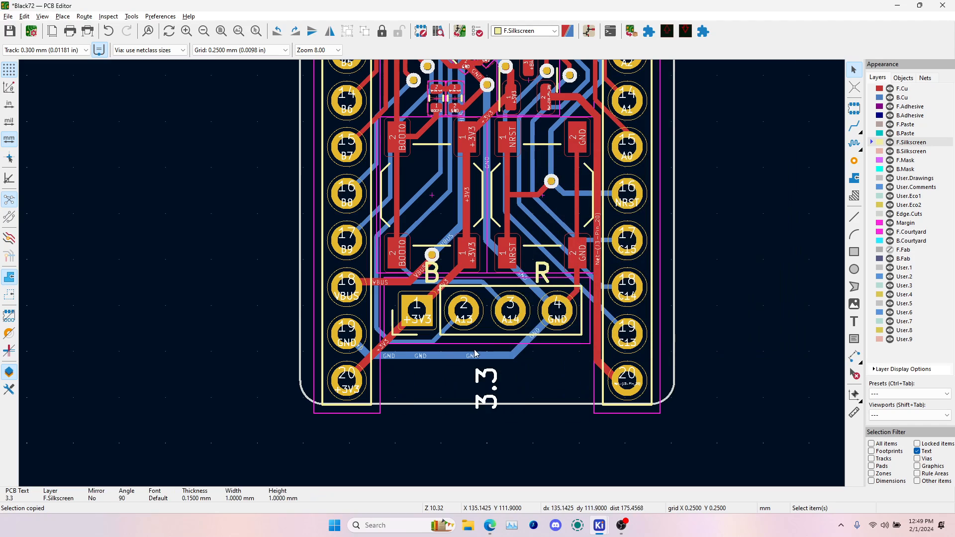
pyautogui.click(422, 338)
# - Place a copy of the 3.3 label below header pin 2 and change its text to DIO
pyautogui.write('3.3')
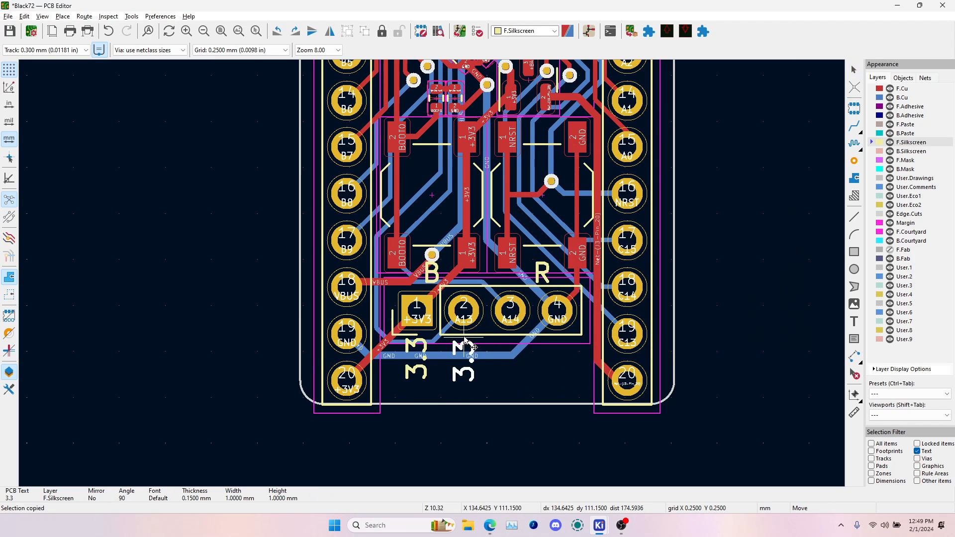
pyautogui.click(472, 348)
pyautogui.doubleClick(470, 346)
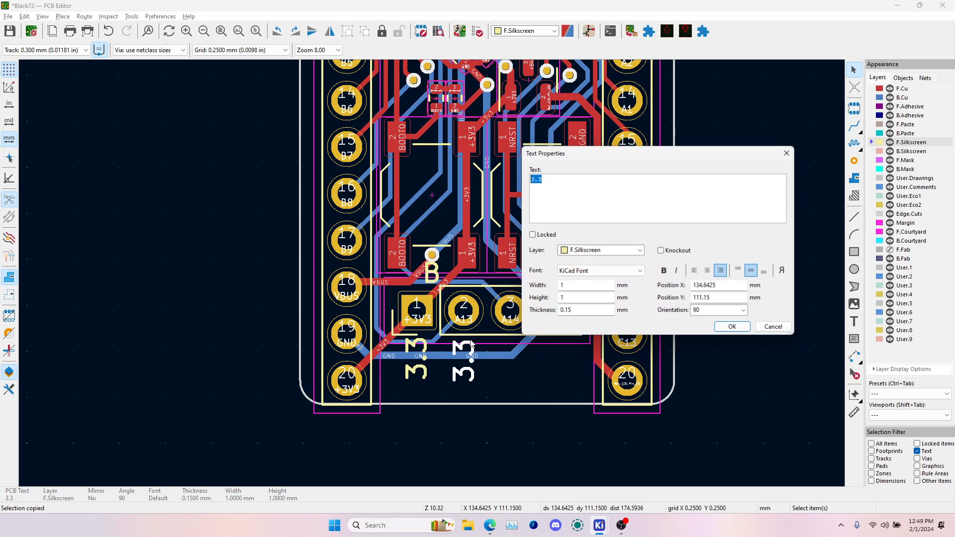
pyautogui.press('Return')
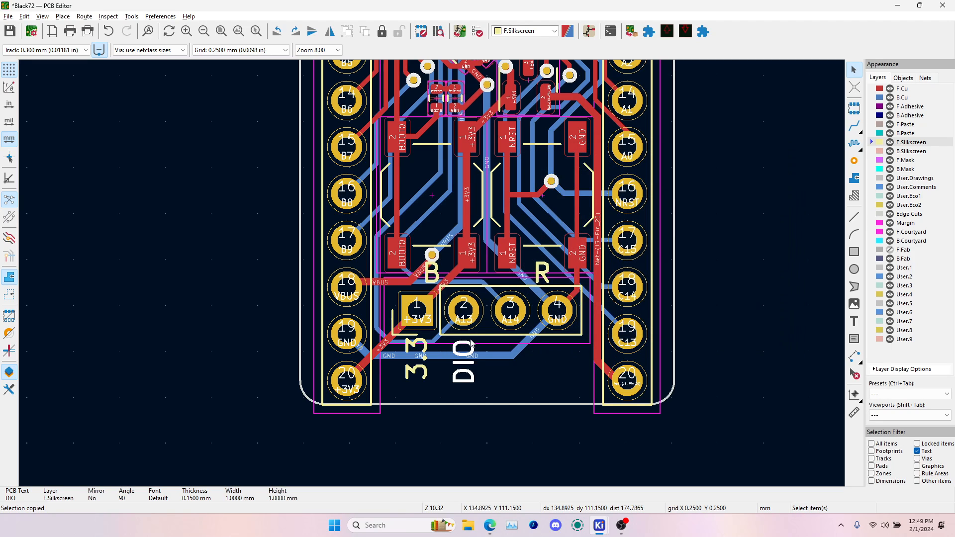
# - Nudge the 3.3 label so that it lines up with the DIO label below header pin 1
pyautogui.doubleClick(415, 351)
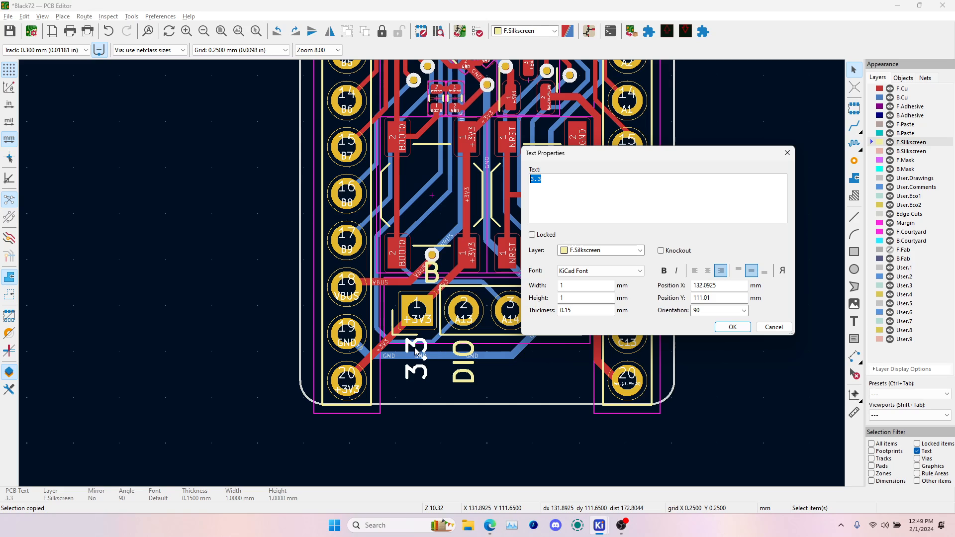
pyautogui.press('Escape')
pyautogui.press('m')
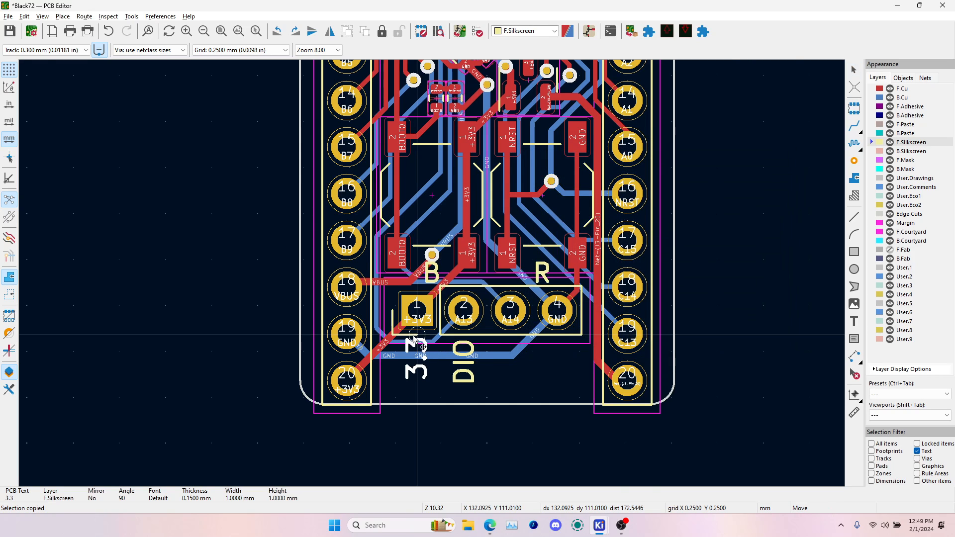
pyautogui.scroll(6, 414, 338)
pyautogui.click(416, 340)
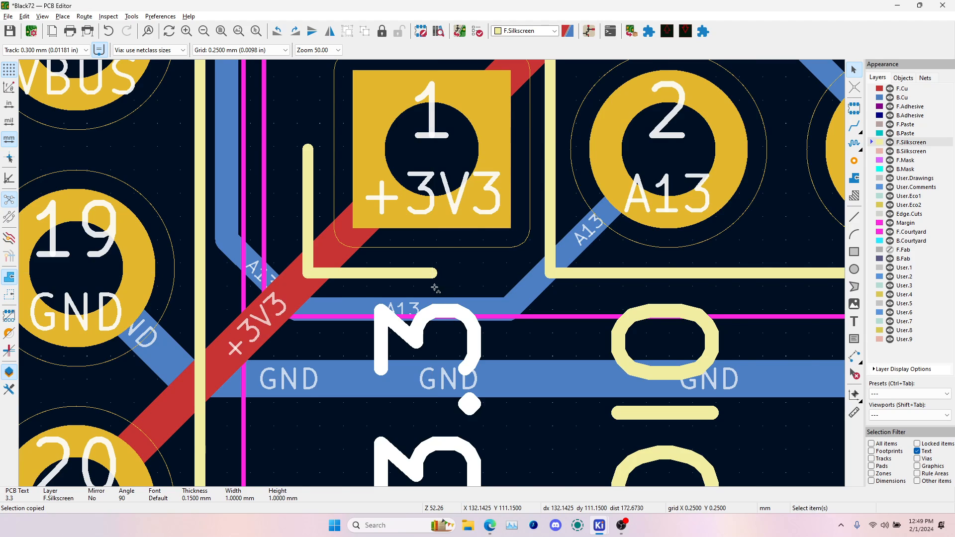
# - Paste another 3.3 label below header pin 3 and change its text to CLK
pyautogui.scroll(-5, 436, 288)
pyautogui.hotkey('ctrl', 'v')
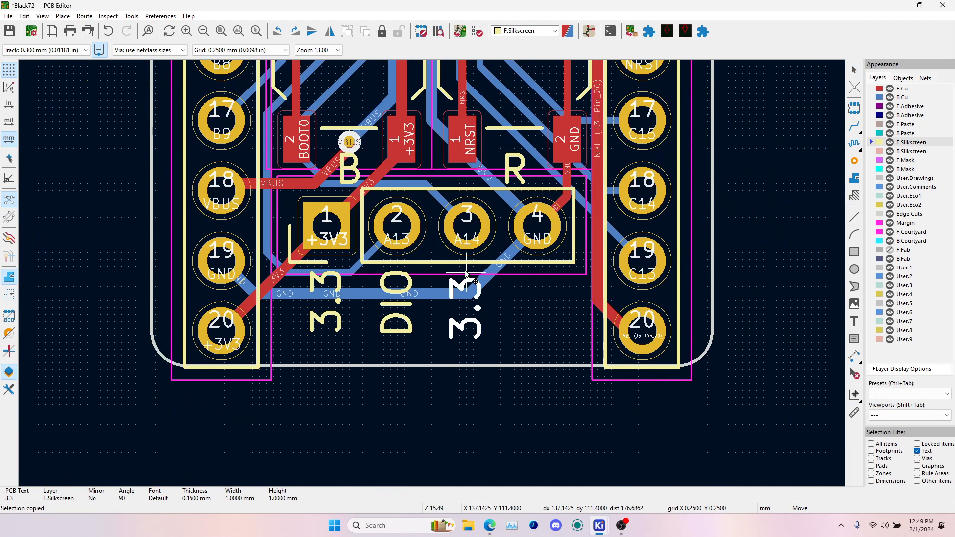
pyautogui.scroll(2, 466, 276)
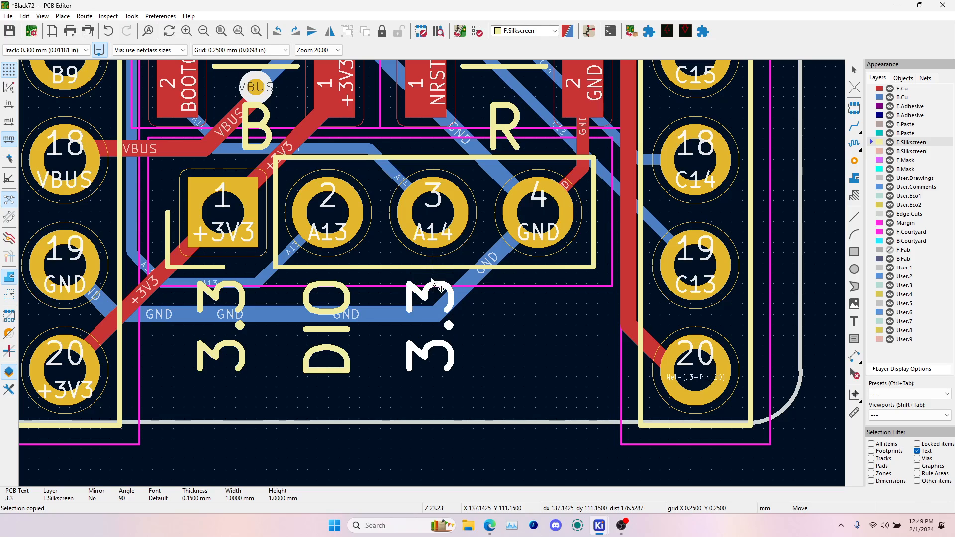
pyautogui.click(432, 283)
pyautogui.press('m')
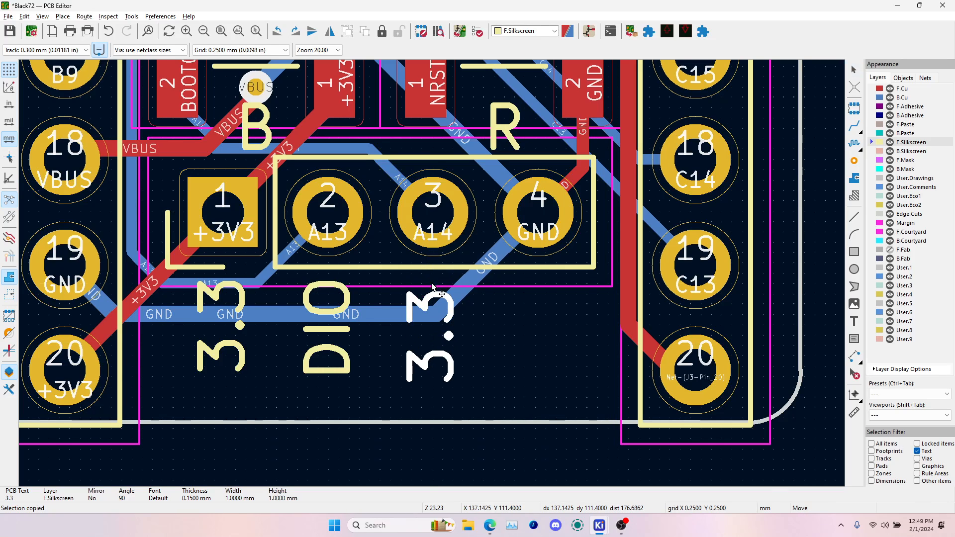
pyautogui.click(431, 282)
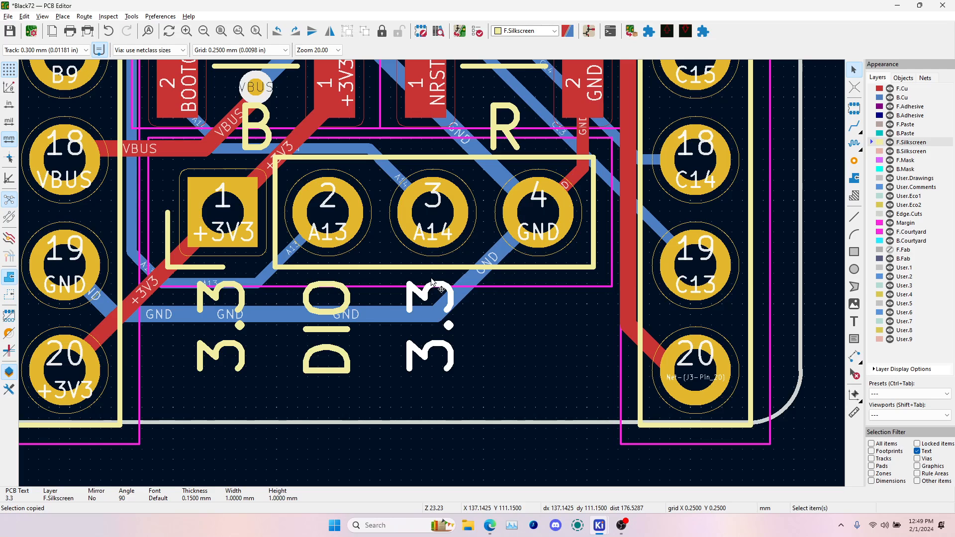
pyautogui.write('eC')
pyautogui.write('LK')
pyautogui.press('Return')
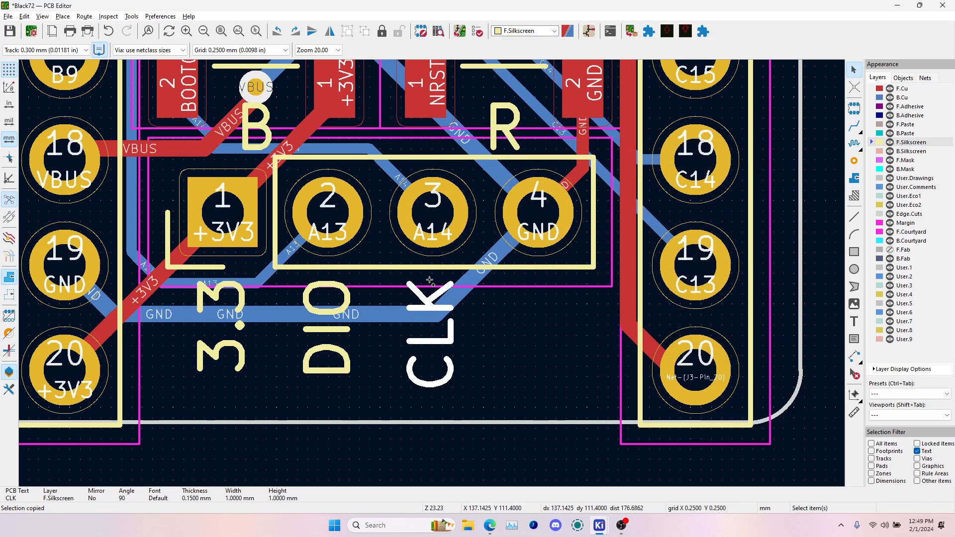
# - Paste a further label below header pin 4 and change its text to GND
pyautogui.hotkey('ctrl', 'v')
pyautogui.scroll(4, 535, 278)
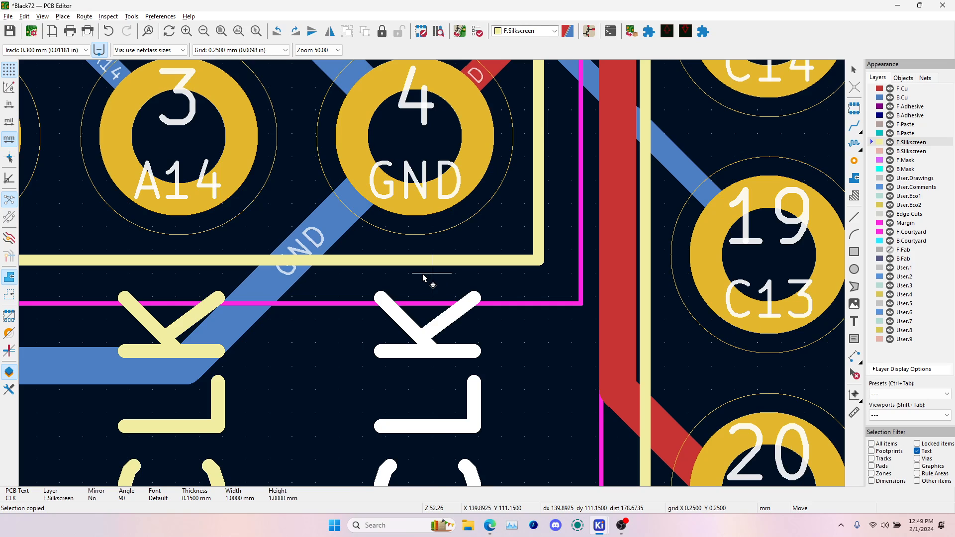
pyautogui.click(413, 276)
pyautogui.write('e')
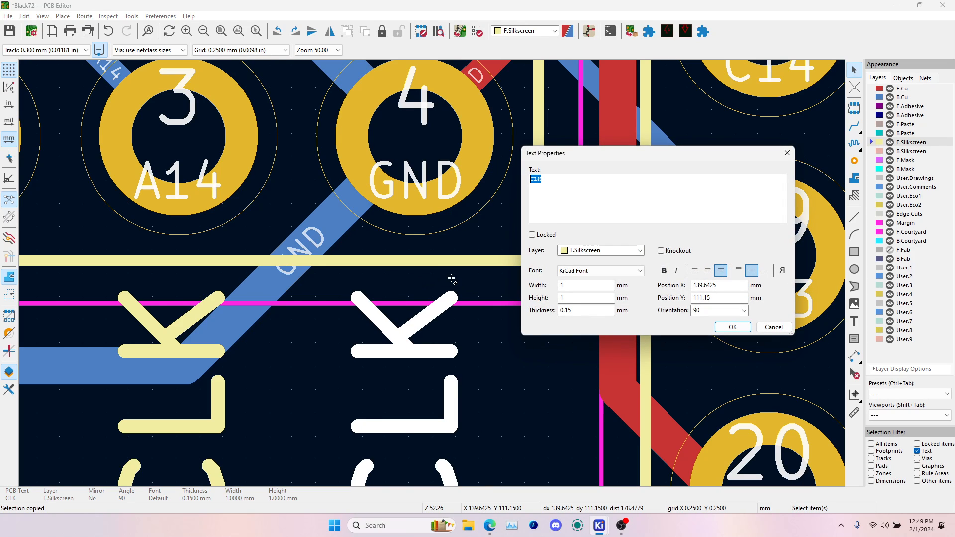
pyautogui.write('GND')
pyautogui.press('Return')
pyautogui.scroll(-6, 452, 279)
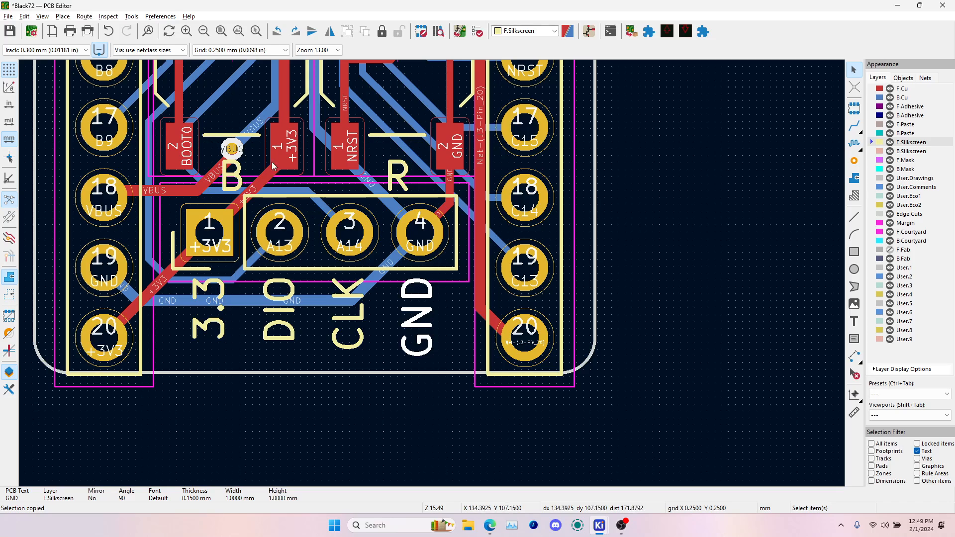
# - Set the grid to 1.2700 mm and move the 3.3 label closer to the header, centered below pin 1
pyautogui.click(233, 50)
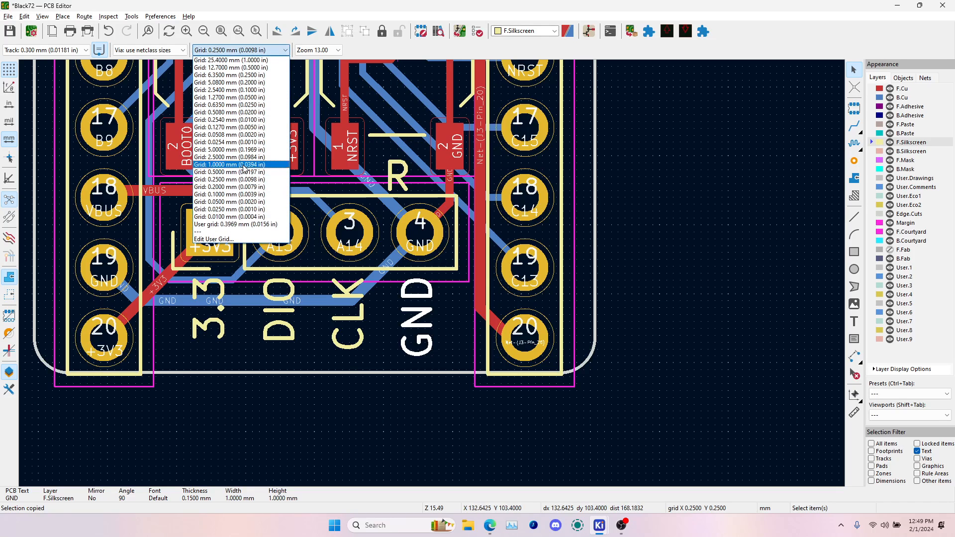
pyautogui.click(228, 127)
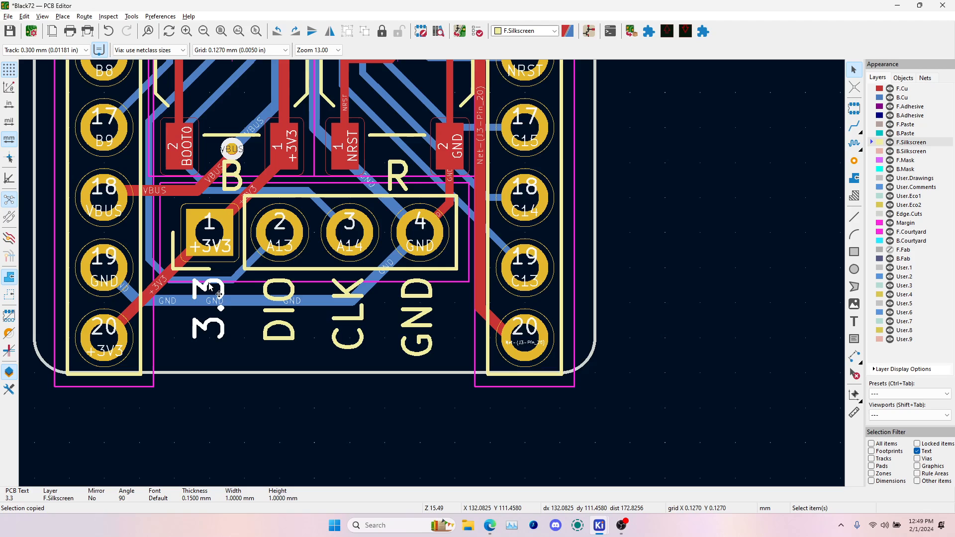
pyautogui.scroll(4, 211, 291)
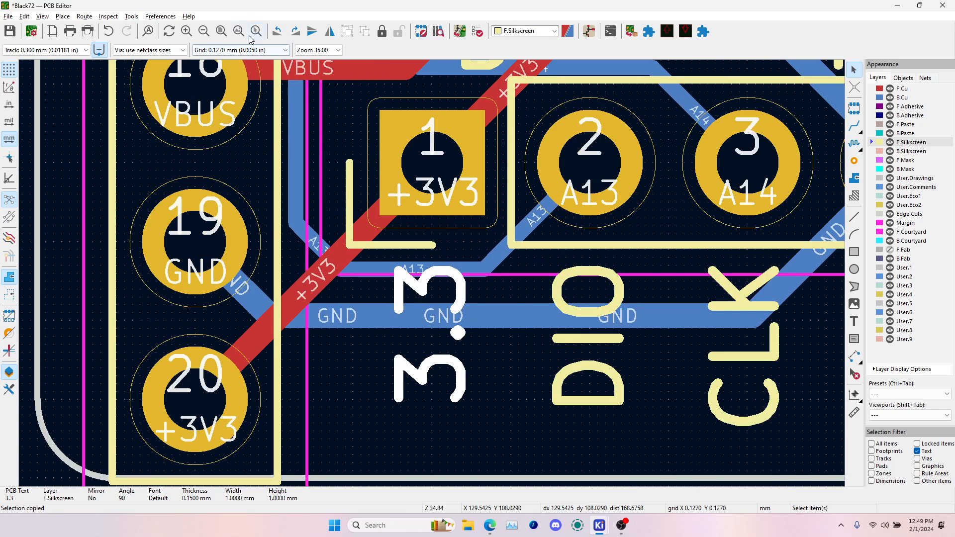
pyautogui.click(233, 49)
pyautogui.click(228, 97)
pyautogui.press('m')
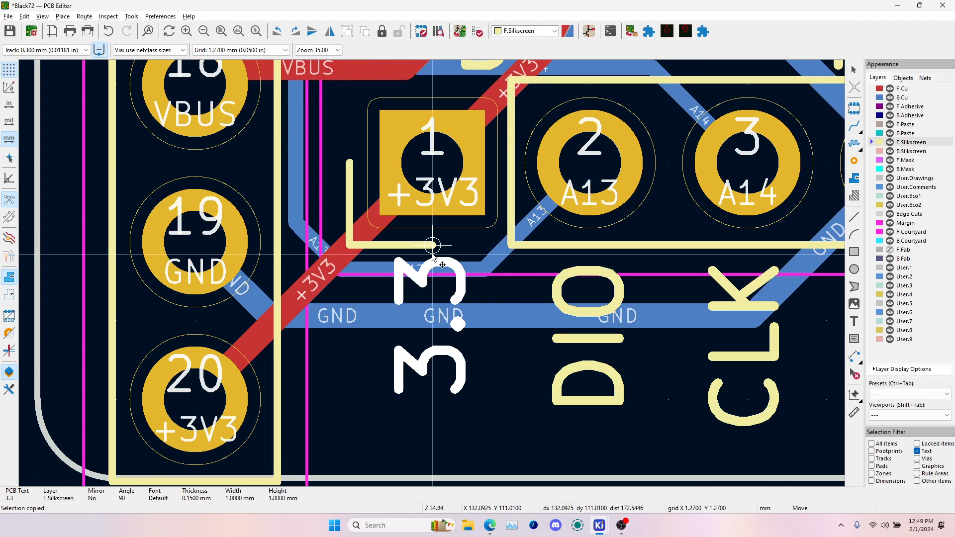
pyautogui.click(433, 320)
pyautogui.press('m')
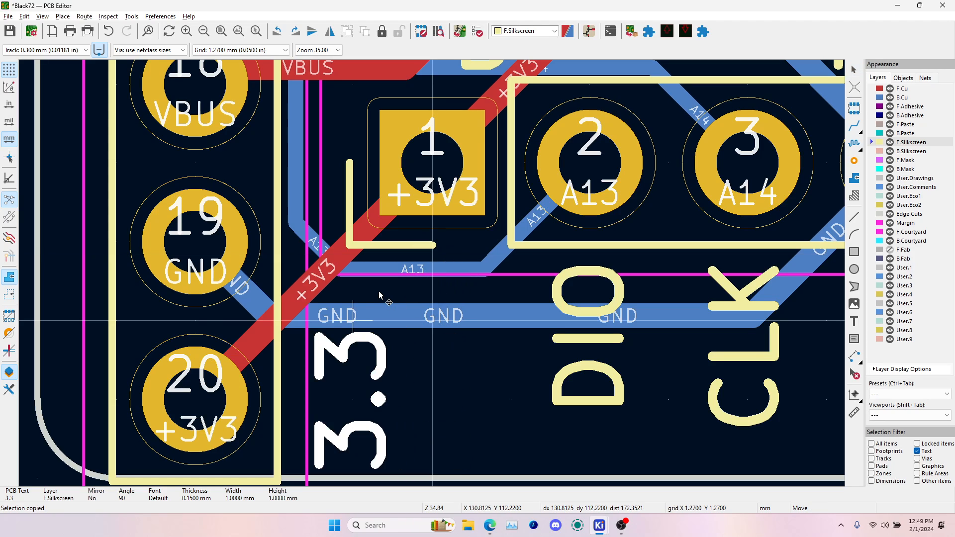
pyautogui.click(457, 275)
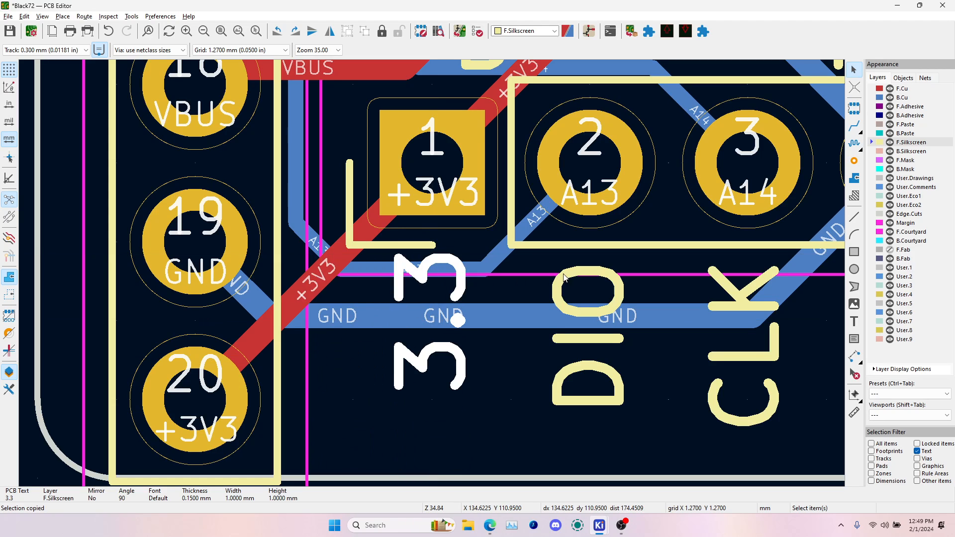
# - Move the DIO and CLK labels up in line with the 3.3 label, centered below header pins 2 and 3
pyautogui.click(588, 294)
pyautogui.press('m')
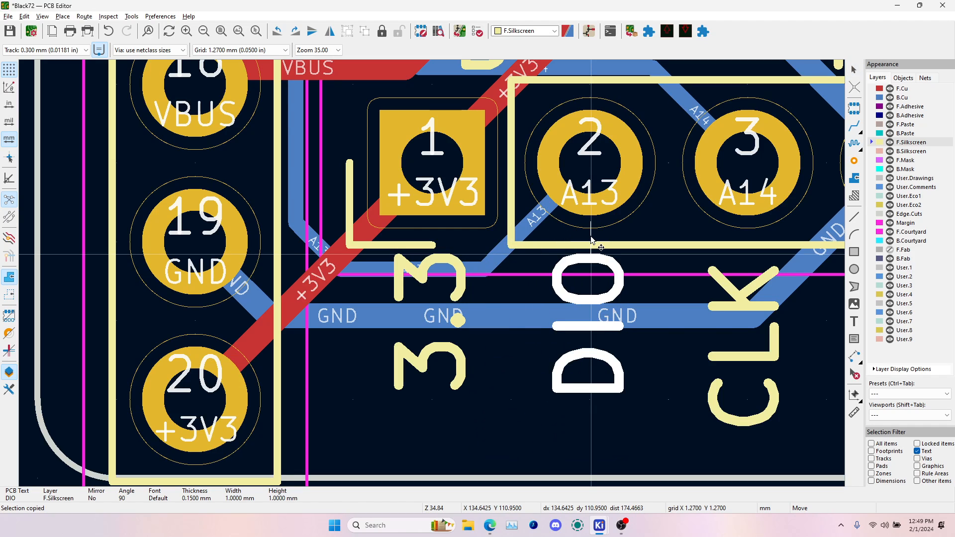
pyautogui.click(590, 243)
pyautogui.click(761, 258)
pyautogui.press('m')
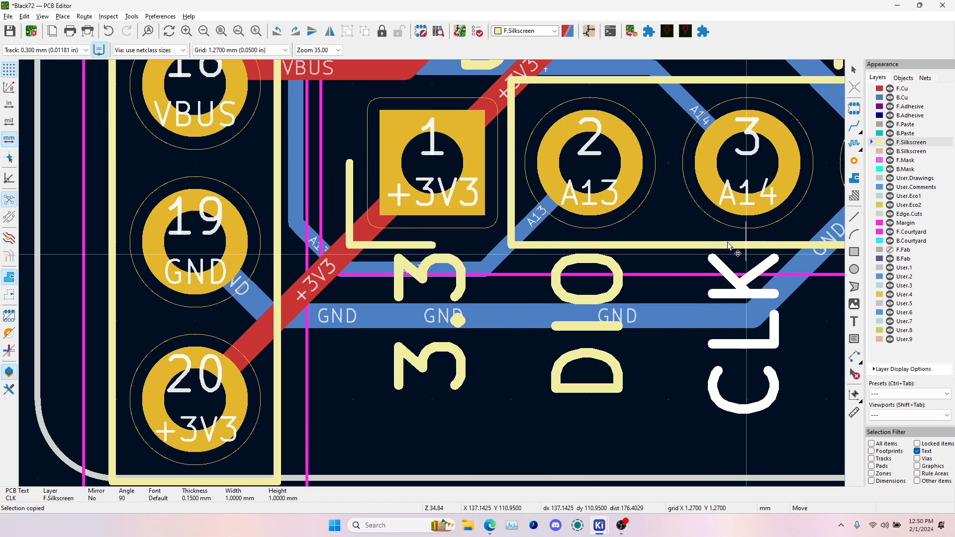
pyautogui.scroll(-3, 729, 246)
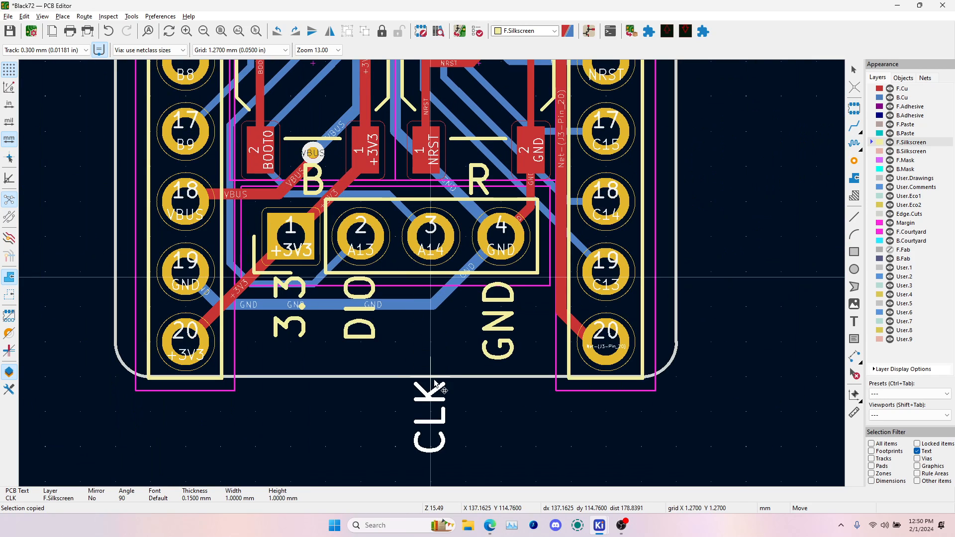
pyautogui.scroll(4, 432, 275)
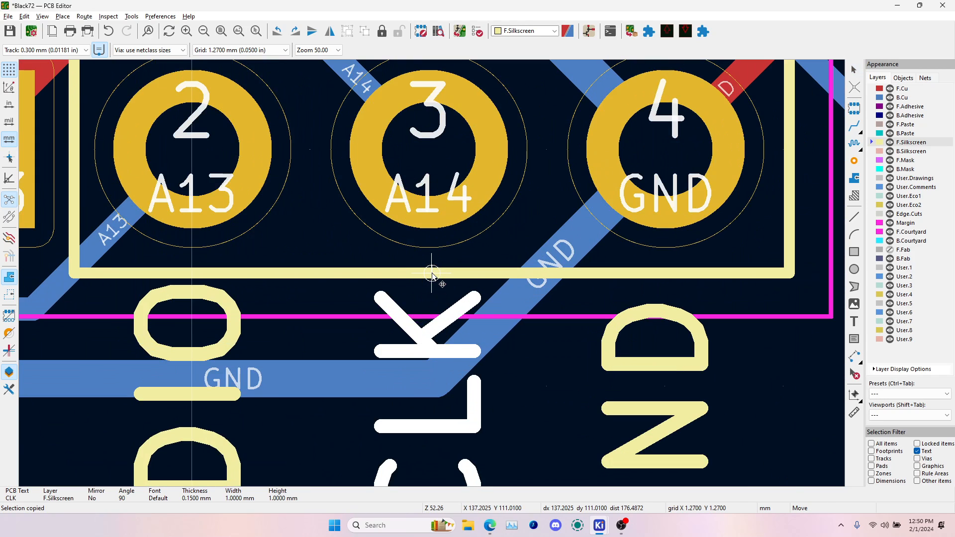
pyautogui.click(432, 275)
pyautogui.scroll(-4, 411, 235)
# - Move the GND label up in line with the other pin labels, centered below header pin 4
pyautogui.click(498, 295)
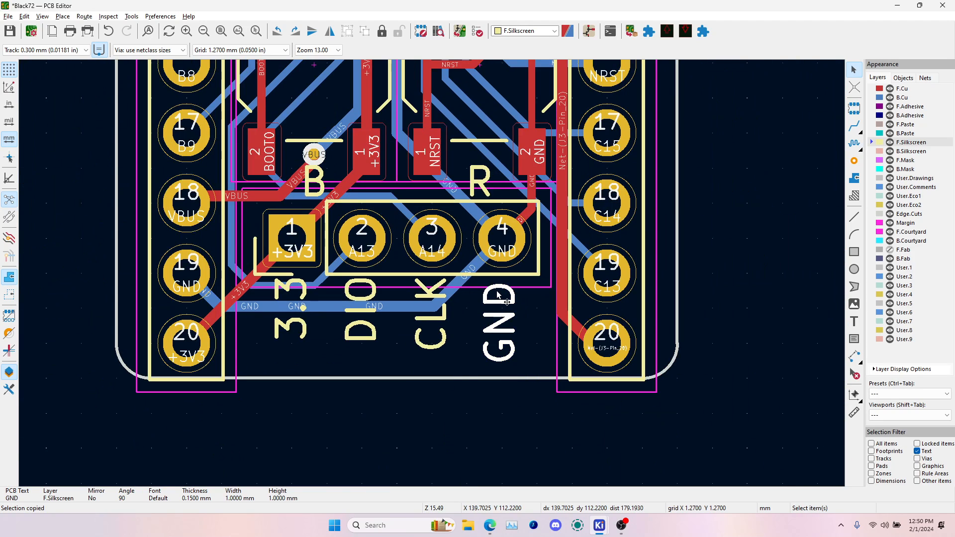
pyautogui.press('m')
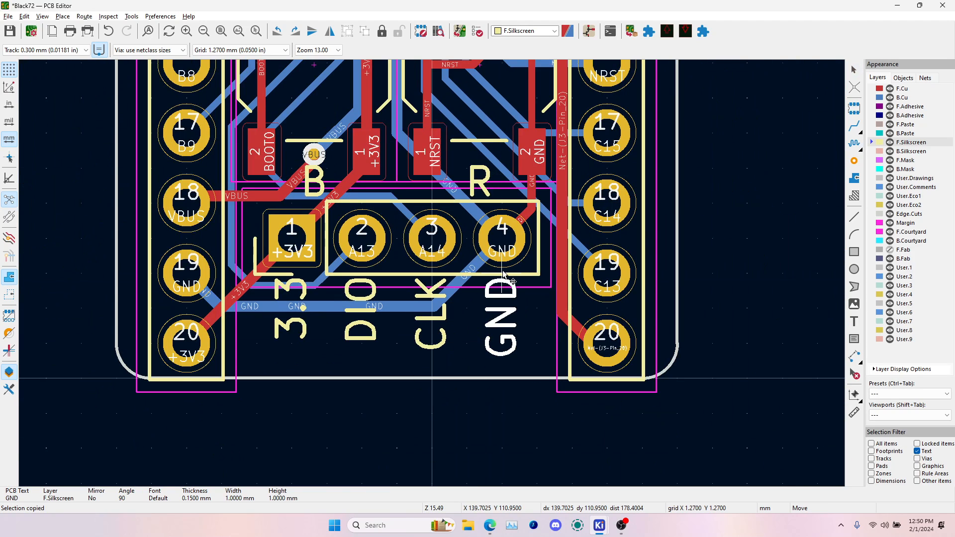
pyautogui.click(507, 273)
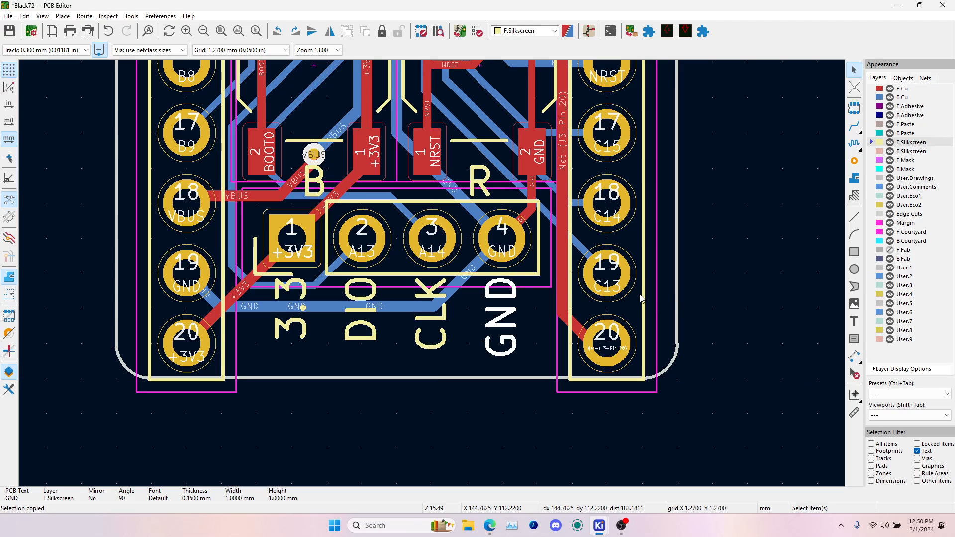
# - Inspect the header pin labels and button labels on the board in the 3D Viewer, then return to the PCB Editor
pyautogui.hotkey('alt', '3')
pyautogui.moveTo(699, 293); pyautogui.dragTo(352, 183)
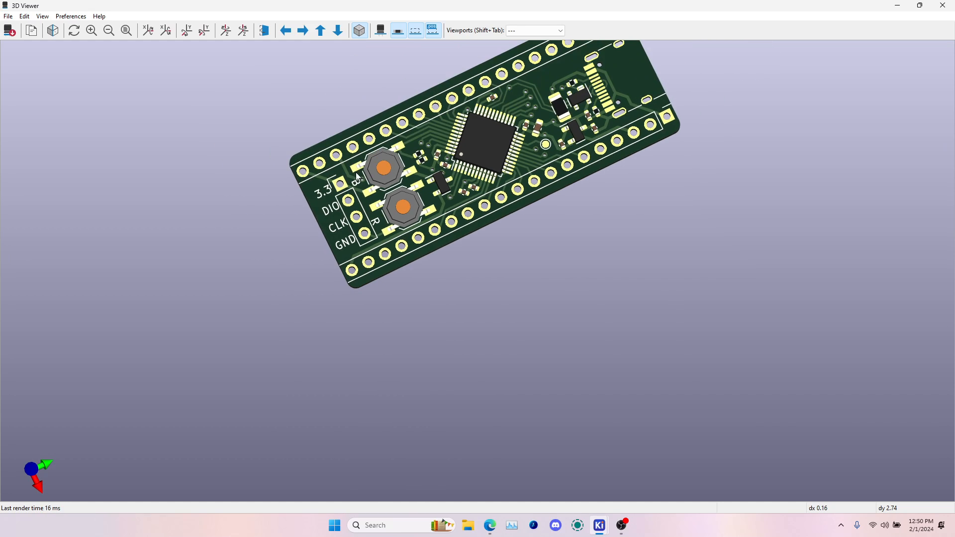
pyautogui.hotkey('alt', 'Tab')
pyautogui.hotkey('alt', 'Tab')
pyautogui.hotkey('alt', 'Tab')
# - Change the front silkscreen label B below the boot button to BOOT
pyautogui.scroll(-3, 393, 199)
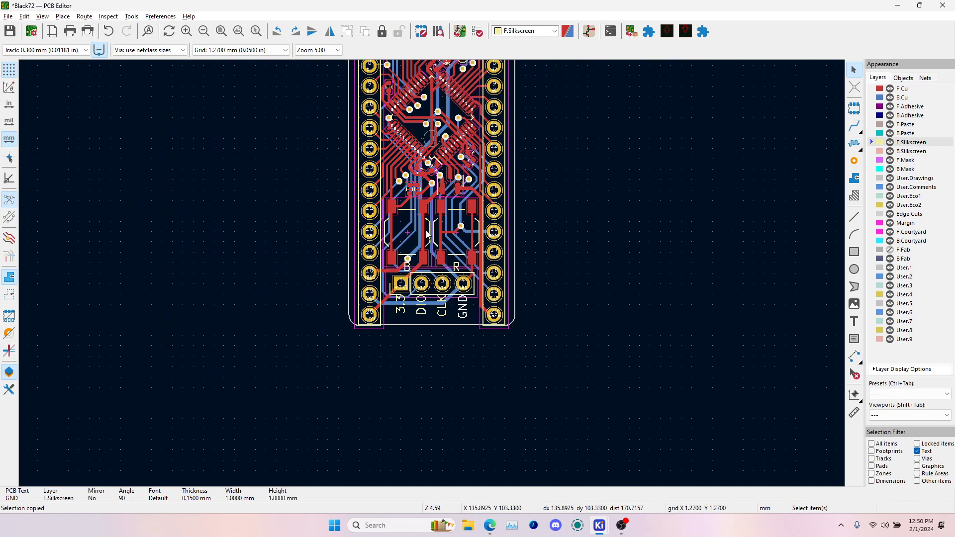
pyautogui.scroll(2, 433, 276)
pyautogui.scroll(4, 420, 325)
pyautogui.click(421, 295)
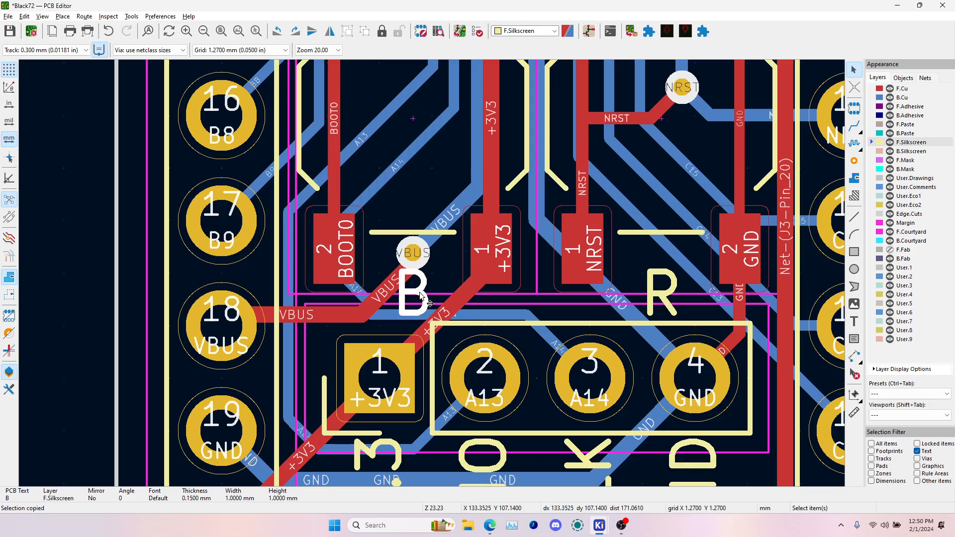
pyautogui.doubleClick(421, 295)
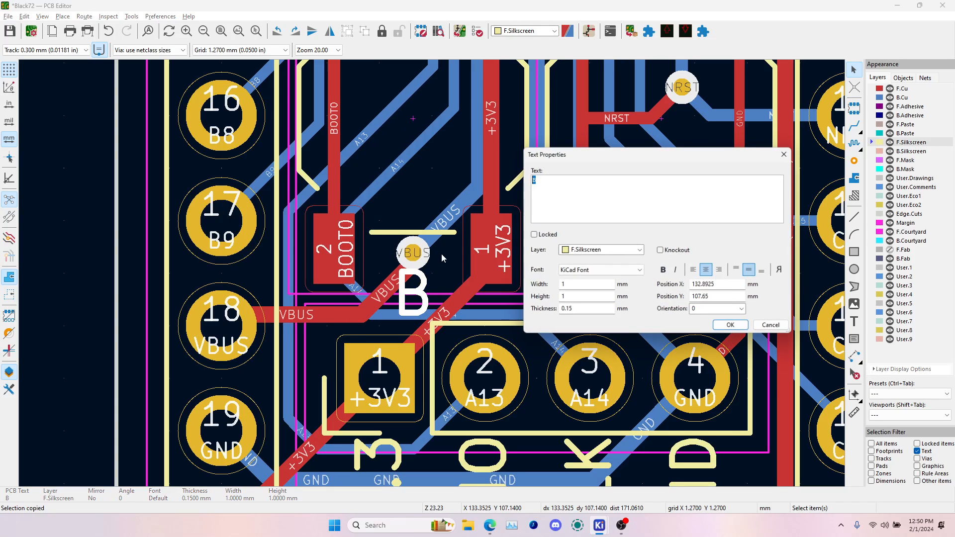
pyautogui.write('OOT')
pyautogui.press('Return')
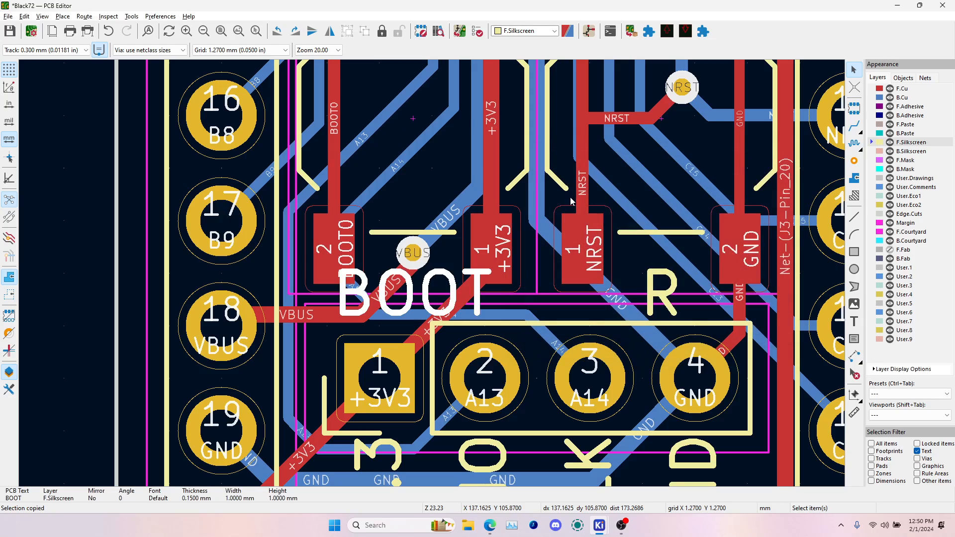
# - Change the front silkscreen label R below the reset button to RESET and rotate it back to horizontal
pyautogui.click(670, 292)
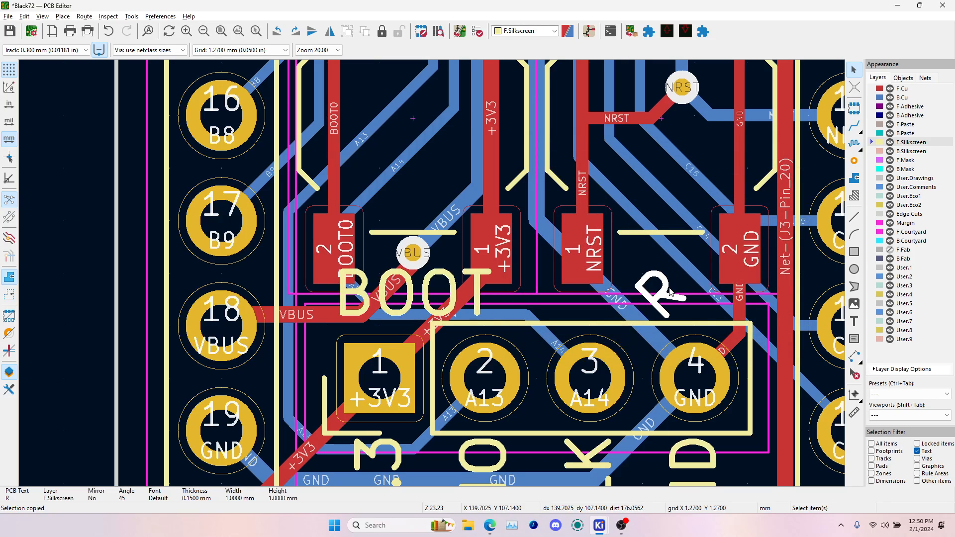
pyautogui.doubleClick(669, 292)
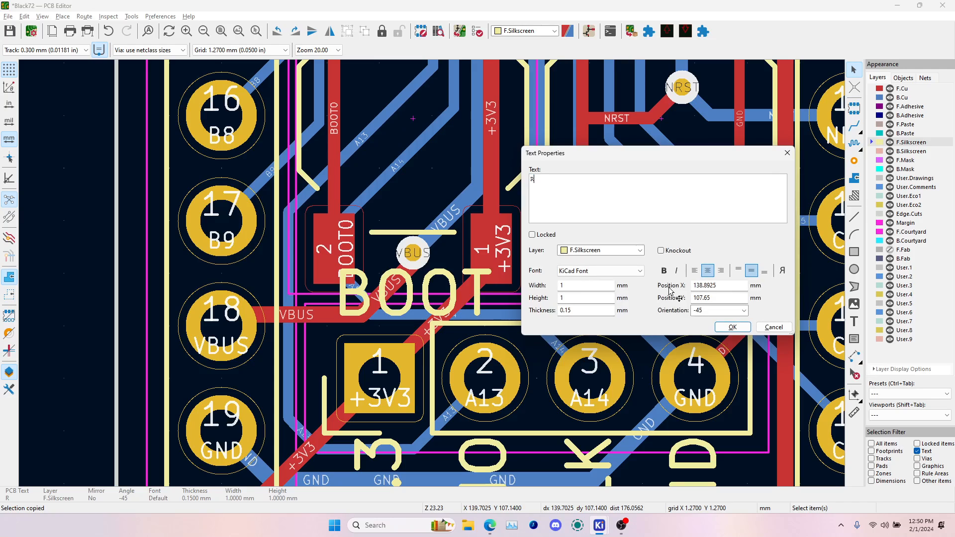
pyautogui.write('ESET')
pyautogui.press('Return')
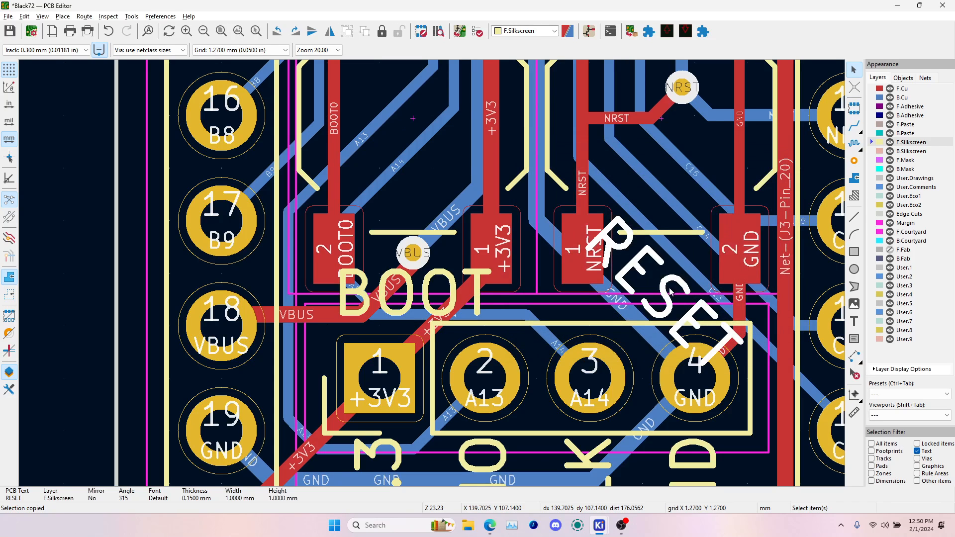
pyautogui.press('r')
pyautogui.hotkey('alt', '3')
pyautogui.moveTo(584, 260); pyautogui.dragTo(562, 204)
pyautogui.press('Escape')
# - Set the grid to 0.2500 mm and move the BOOT and RESET labels together slightly down toward the debug header
pyautogui.click(421, 297)
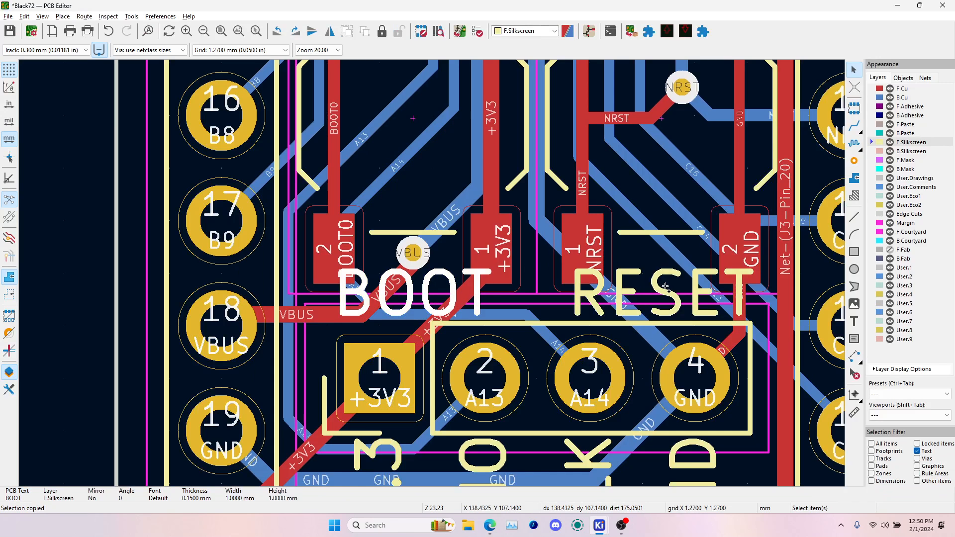
pyautogui.keyDown('shift'); pyautogui.click(583, 296); pyautogui.keyUp('shift')
pyautogui.moveTo(666, 291); pyautogui.dragTo(658, 321)
pyautogui.click(663, 328)
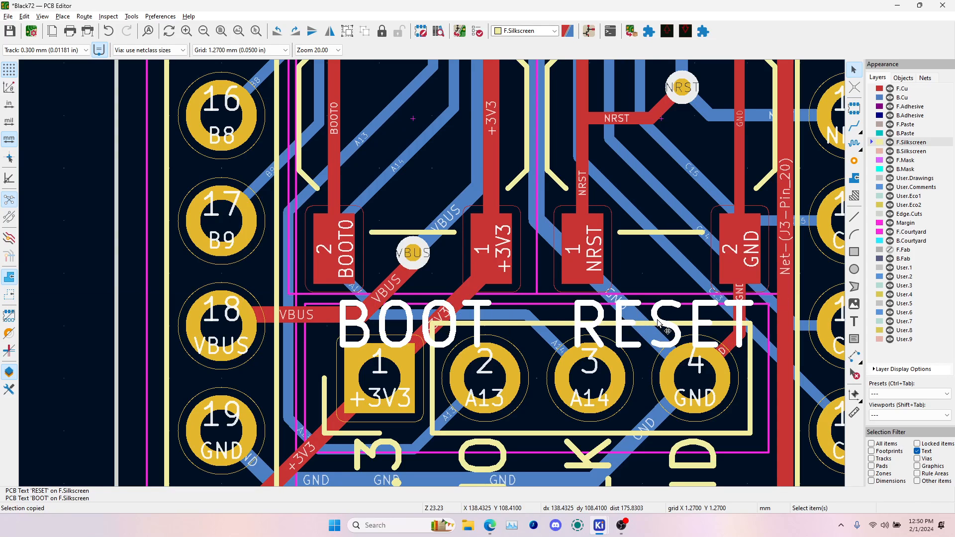
pyautogui.click(234, 50)
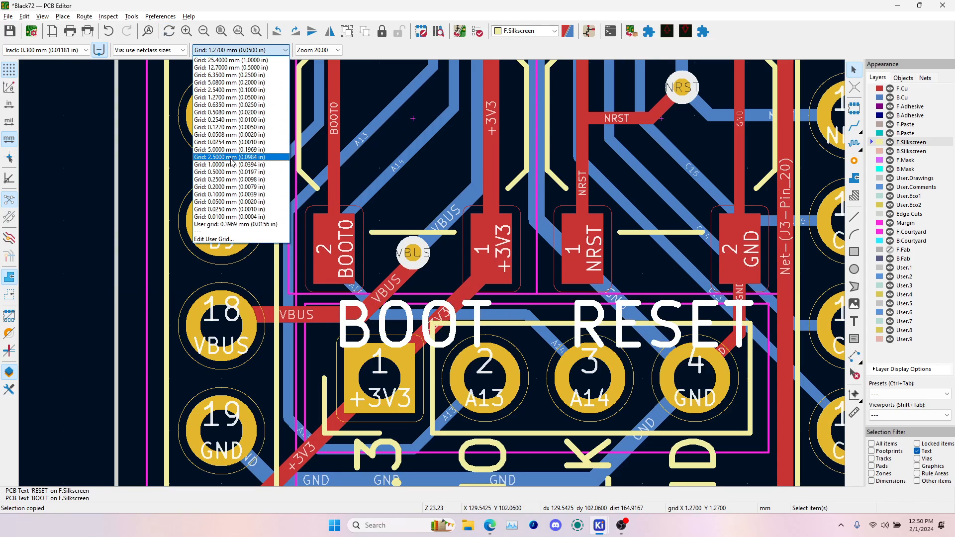
pyautogui.click(237, 179)
pyautogui.moveTo(668, 329); pyautogui.dragTo(660, 308)
pyautogui.click(661, 308)
# - Check the button labels in the 3D Viewer and move BOOT and RESET together slightly up toward the buttons
pyautogui.hotkey('alt', '3')
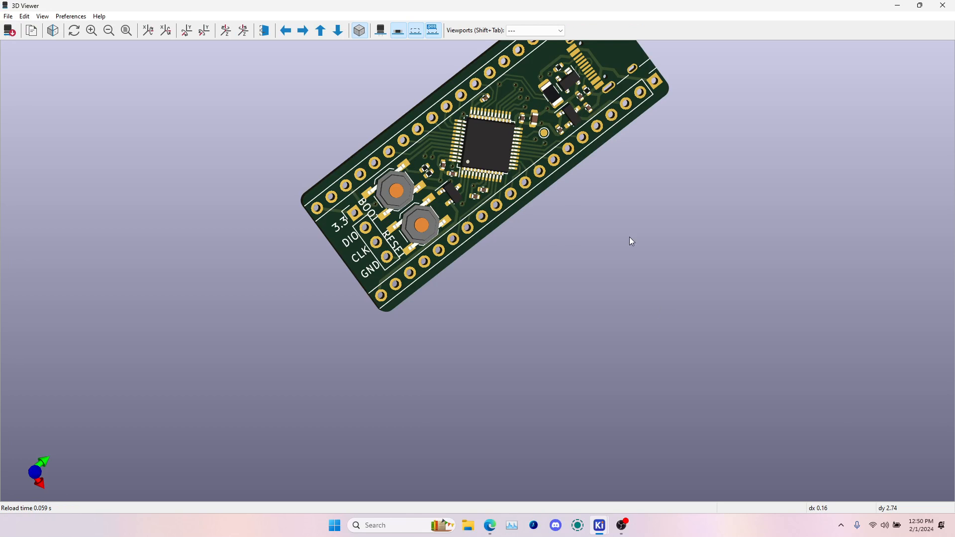
pyautogui.hotkey('alt', 'Tab')
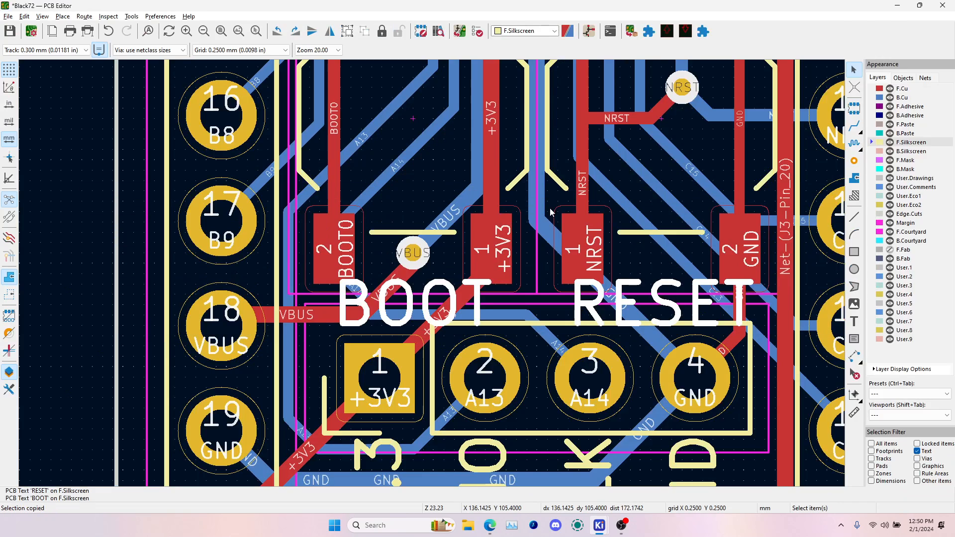
pyautogui.press('m')
pyautogui.scroll(-3, 654, 309)
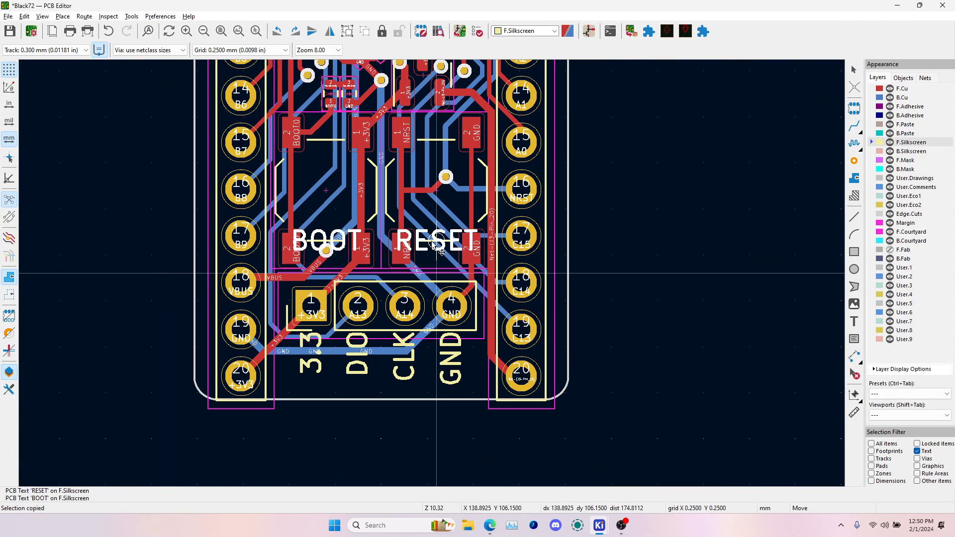
pyautogui.scroll(3, 436, 259)
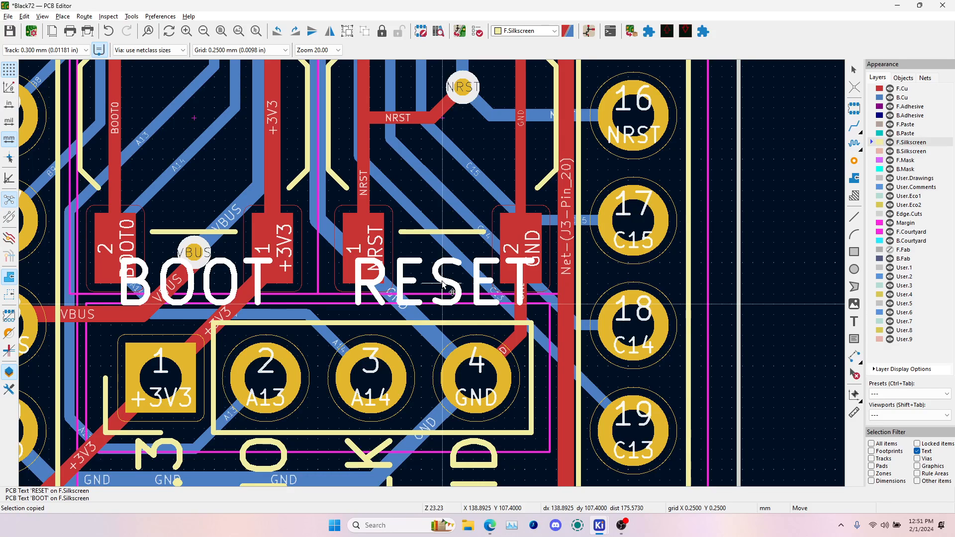
pyautogui.click(442, 283)
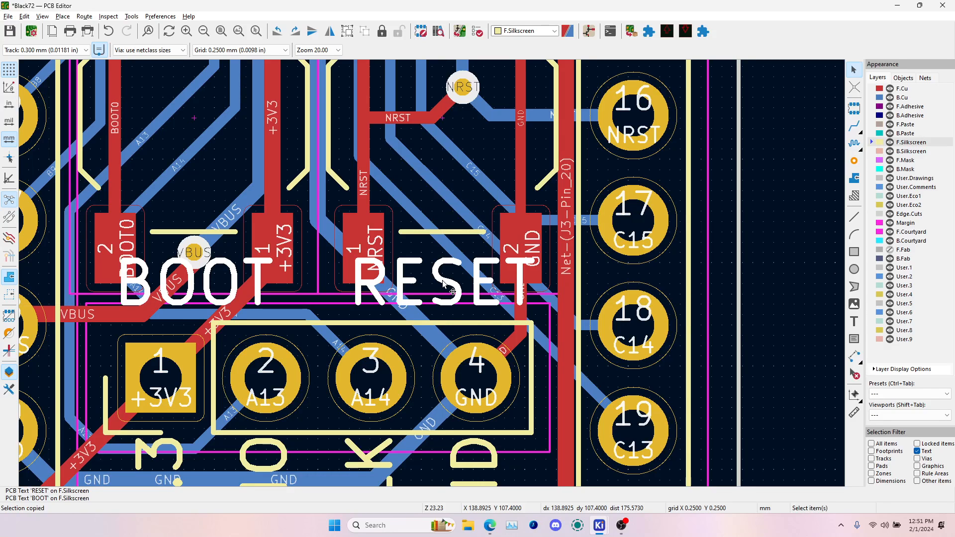
# - Shorten the RESET silkscreen label to RST and check it in the 3D Viewer
pyautogui.doubleClick(538, 280)
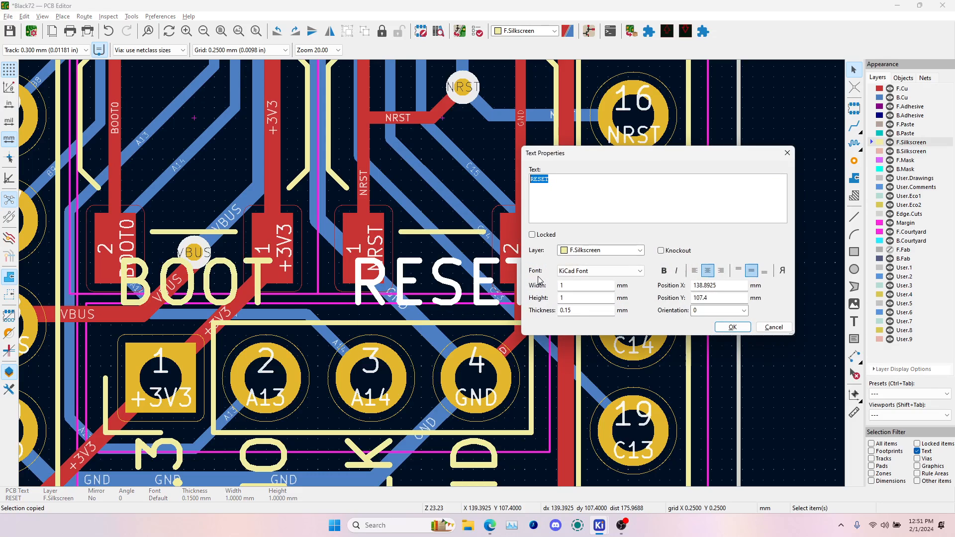
pyautogui.write('RST')
pyautogui.press('Return')
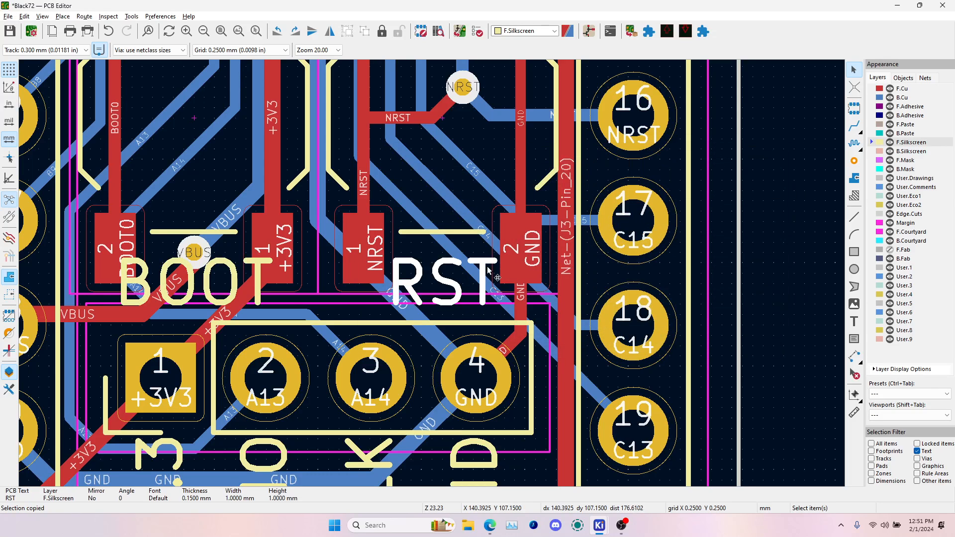
pyautogui.hotkey('alt', 'Tab')
pyautogui.hotkey('alt', 'Tab')
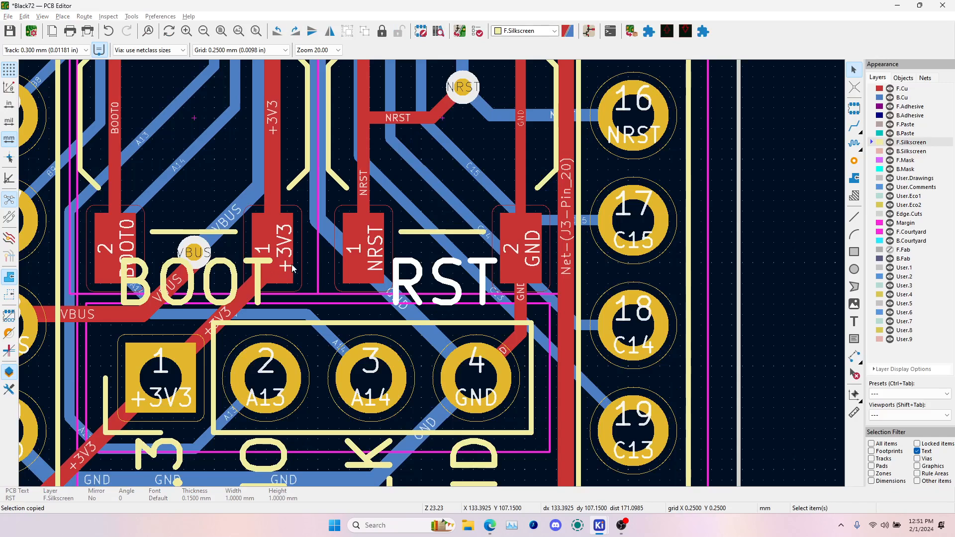
# - Replace the BOOT silkscreen label text with SEL
pyautogui.doubleClick(209, 290)
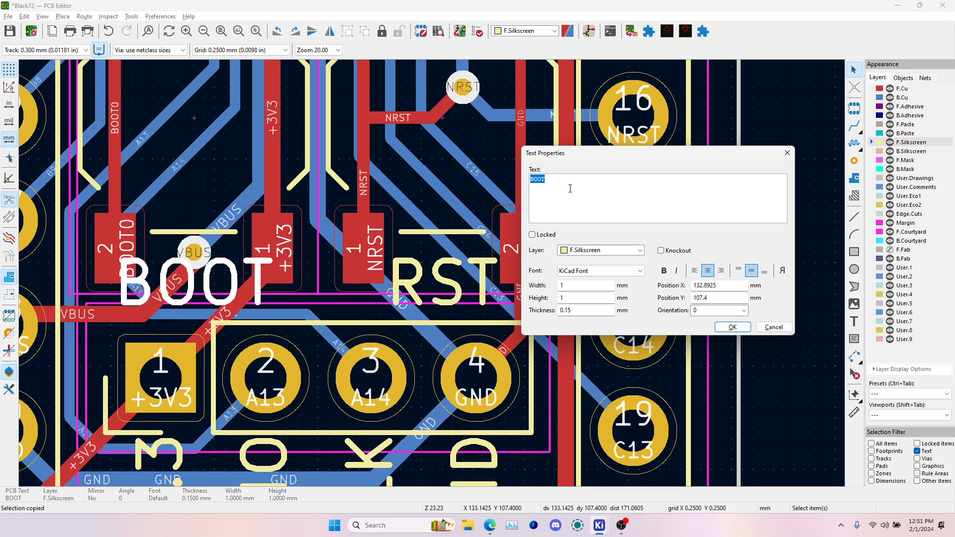
pyautogui.click(569, 180)
pyautogui.press('Left')
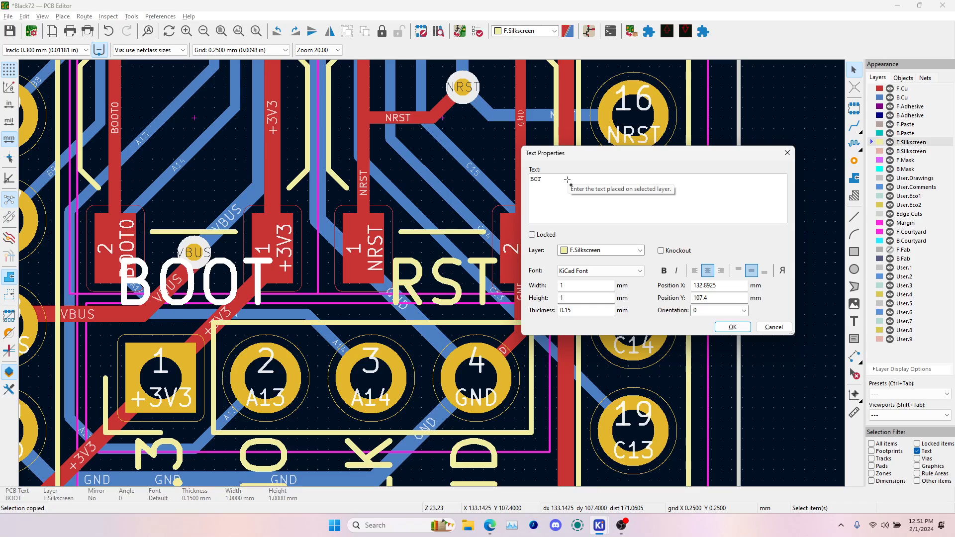
pyautogui.press('BackSpace')
pyautogui.press('BackSpace')
pyautogui.write('B')
pyautogui.press('Return')
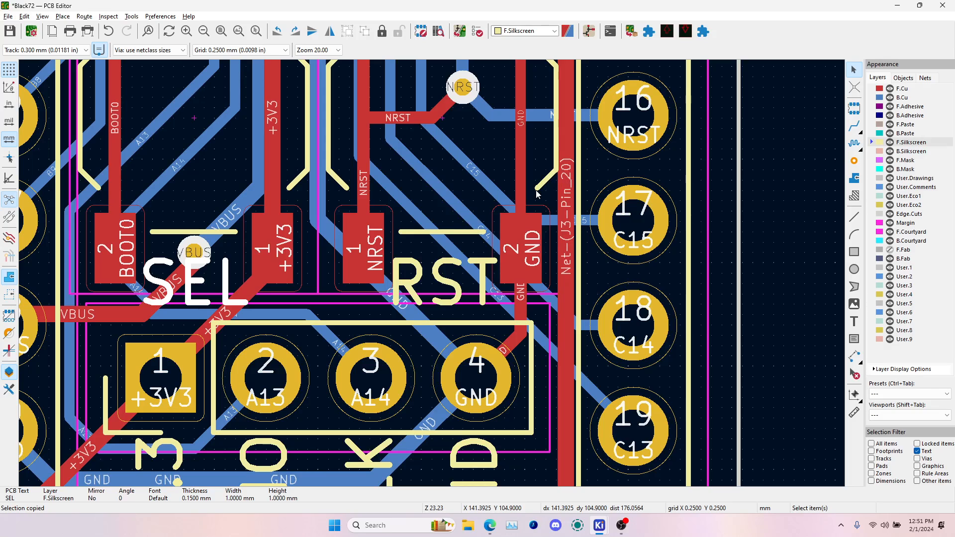
# - Check the new labels in the 3D Viewer and move SEL and RST together down 0.25 mm, just above the header outline
pyautogui.scroll(-1, 177, 278)
pyautogui.scroll(1, 431, 277)
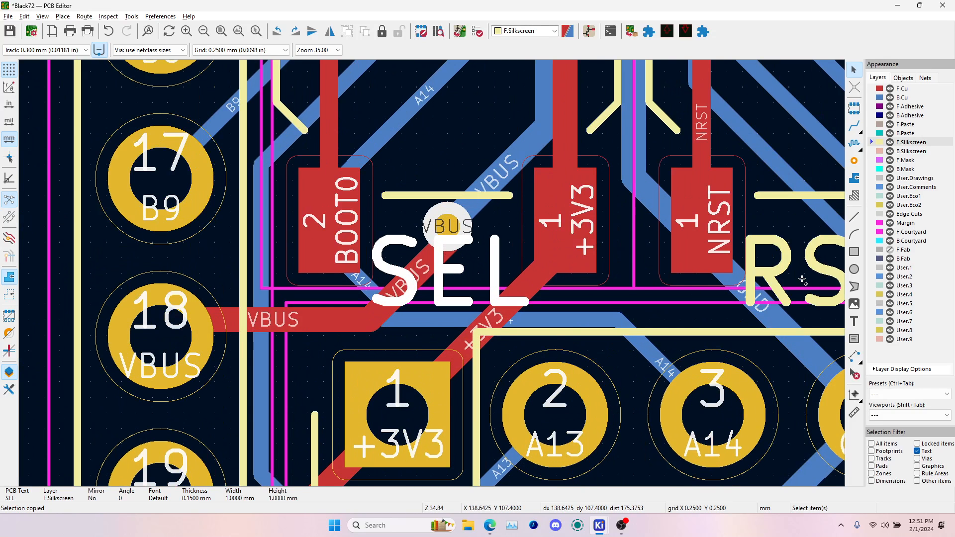
pyautogui.hotkey('alt', '3')
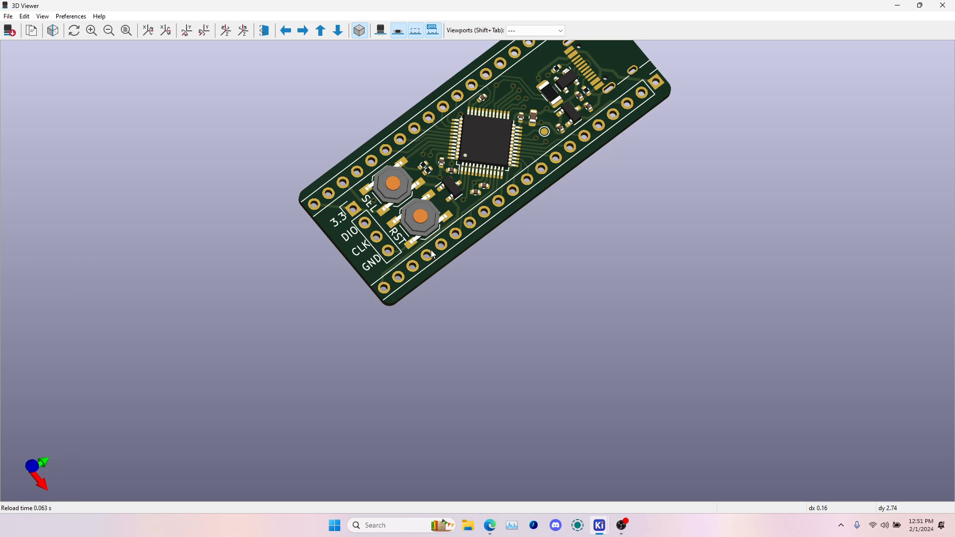
pyautogui.hotkey('alt', 'Tab')
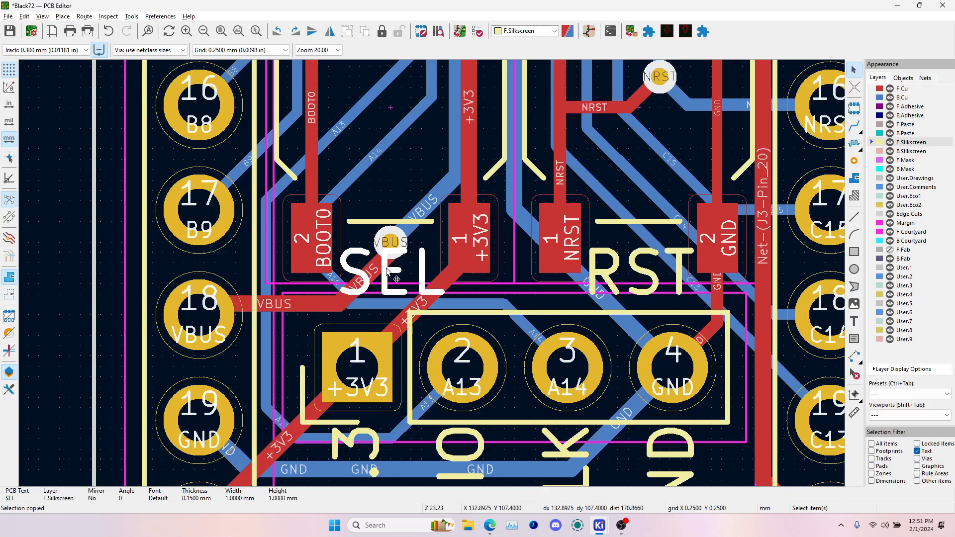
pyautogui.keyDown('shift'); pyautogui.click(647, 269); pyautogui.keyUp('shift')
pyautogui.moveTo(645, 273); pyautogui.dragTo(640, 289)
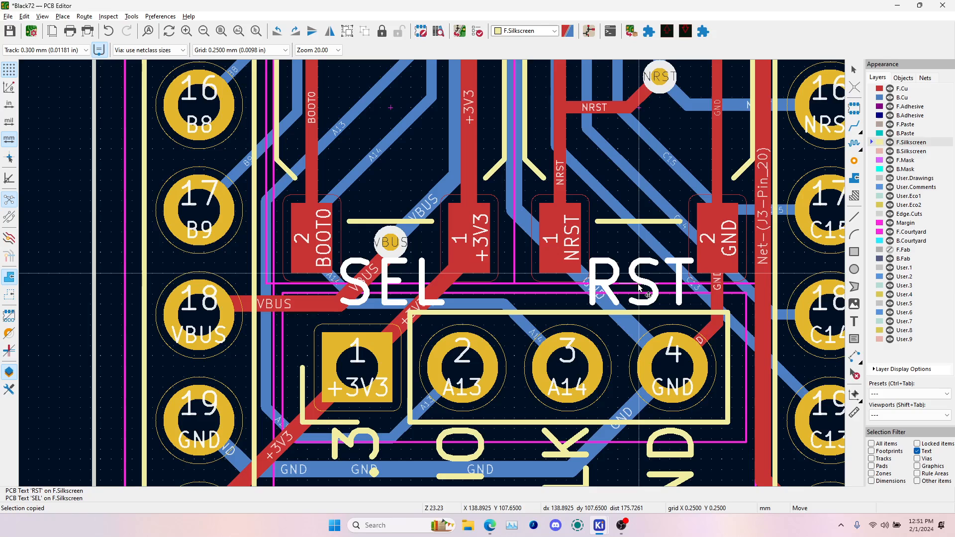
pyautogui.hotkey('alt', 'Tab')
pyautogui.hotkey('alt', 'Tab')
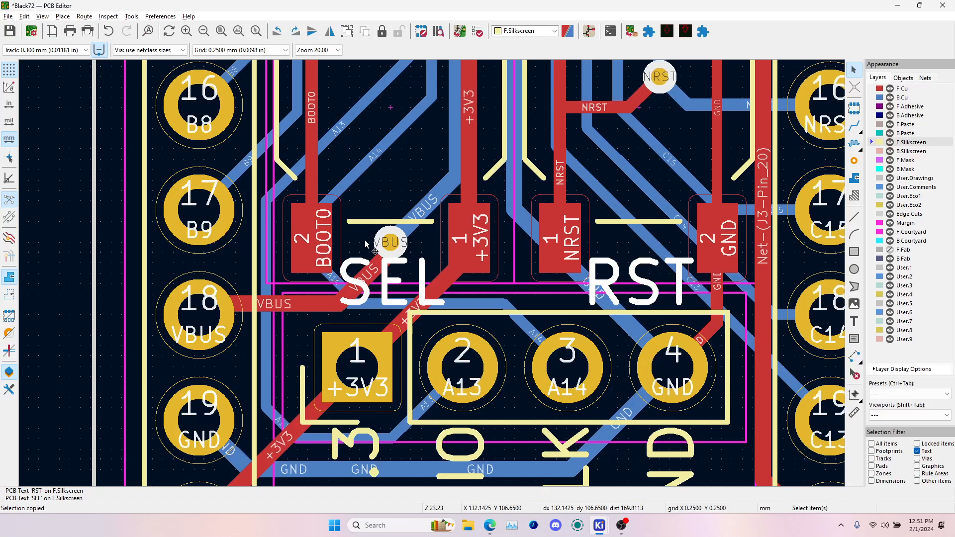
# - Limit the selection filter to vias and shift the VBUS via above the SEL label up, away from the text
pyautogui.scroll(3, 358, 219)
pyautogui.click(449, 277)
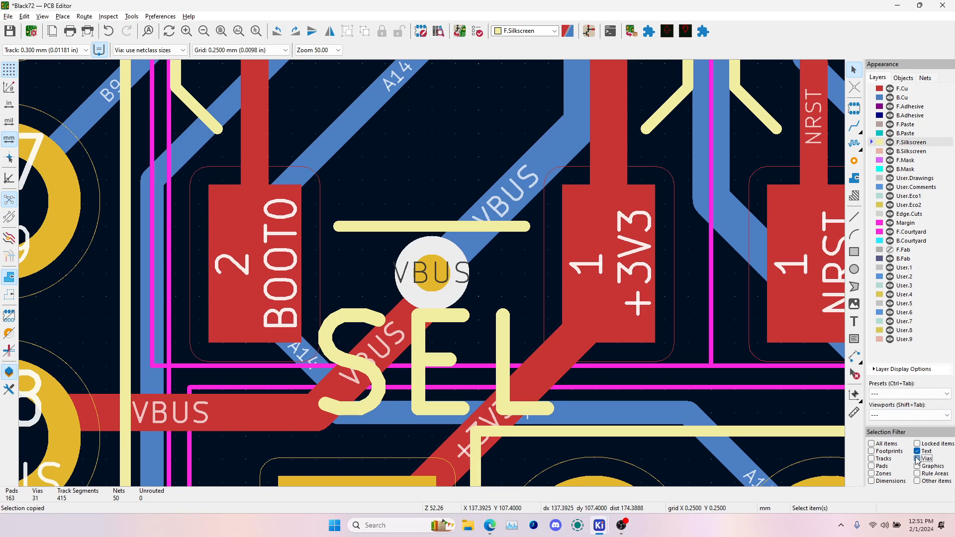
pyautogui.click(916, 451)
pyautogui.click(438, 270)
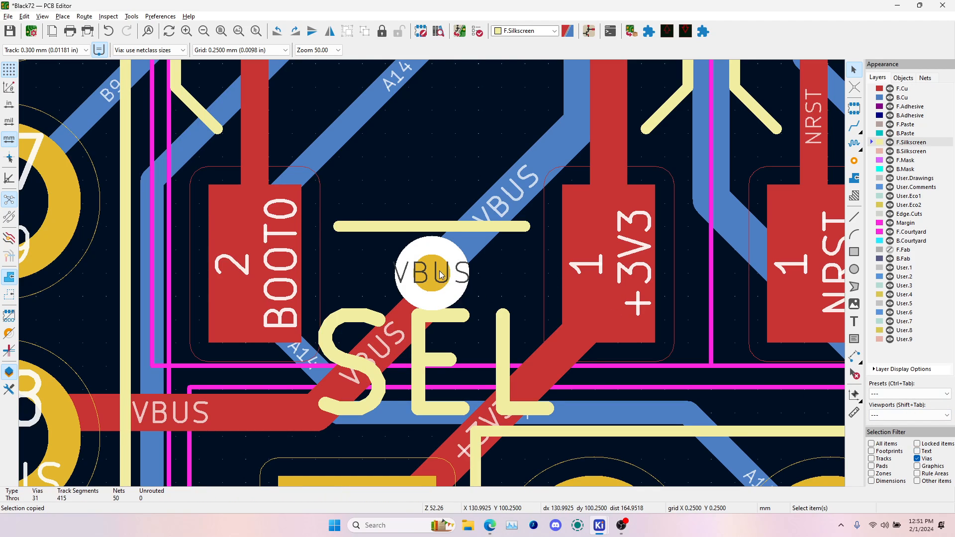
pyautogui.press('d')
pyautogui.click(427, 244)
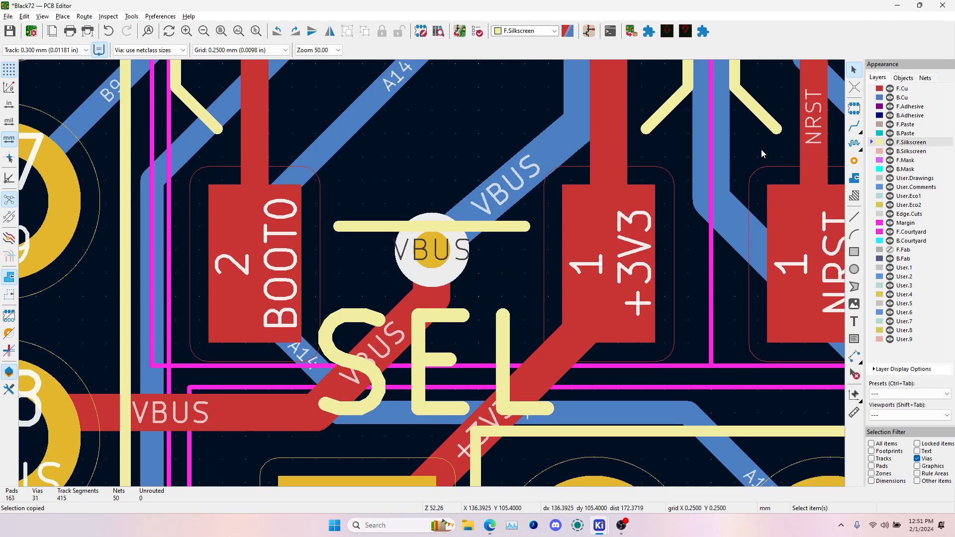
# - Reroute the VBUS track on B.Cu from the shifted via diagonally up to the vertical VBUS track
pyautogui.click(855, 126)
pyautogui.click(901, 97)
pyautogui.click(439, 249)
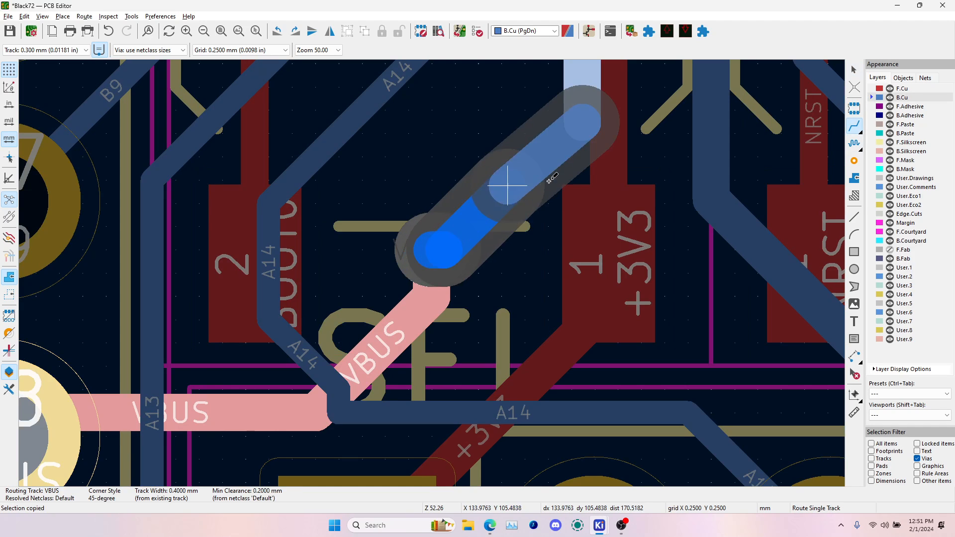
pyautogui.click(586, 86)
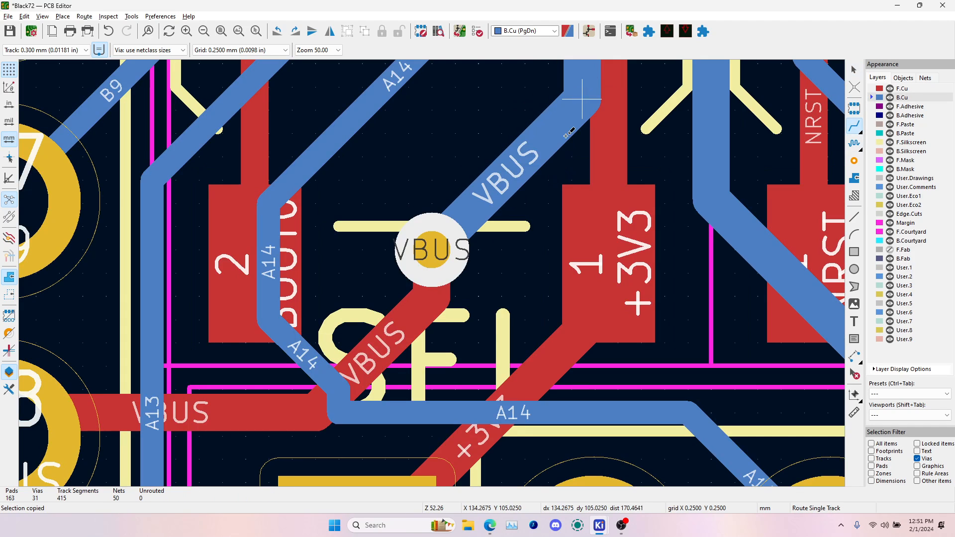
pyautogui.press('Escape')
# - Inspect the SEL and RST labels and the nearby VBUS via up close in the 3D Viewer
pyautogui.hotkey('alt', '3')
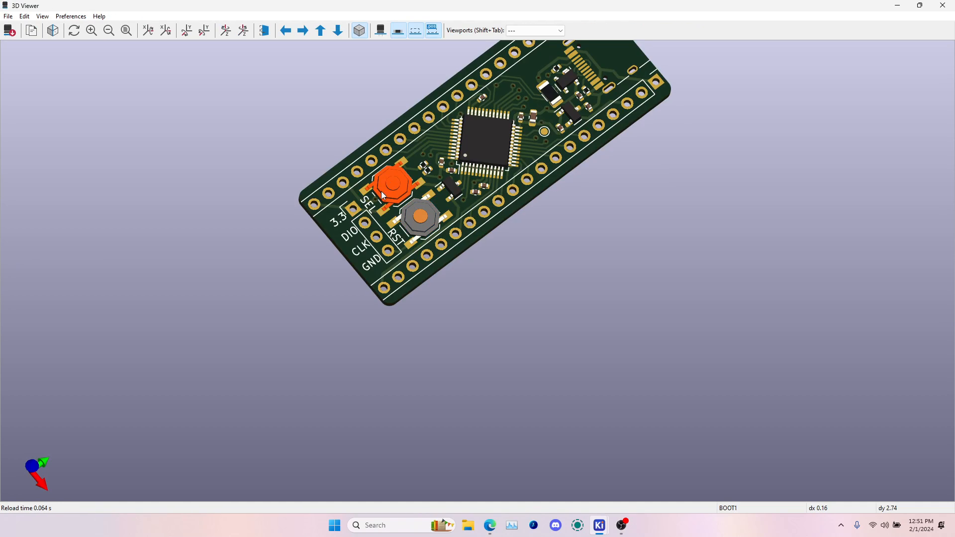
pyautogui.moveTo(406, 208); pyautogui.dragTo(378, 204)
pyautogui.scroll(5, 378, 204)
pyautogui.moveTo(378, 204); pyautogui.dragTo(577, 239, button='middle')
pyautogui.moveTo(577, 238); pyautogui.dragTo(523, 260)
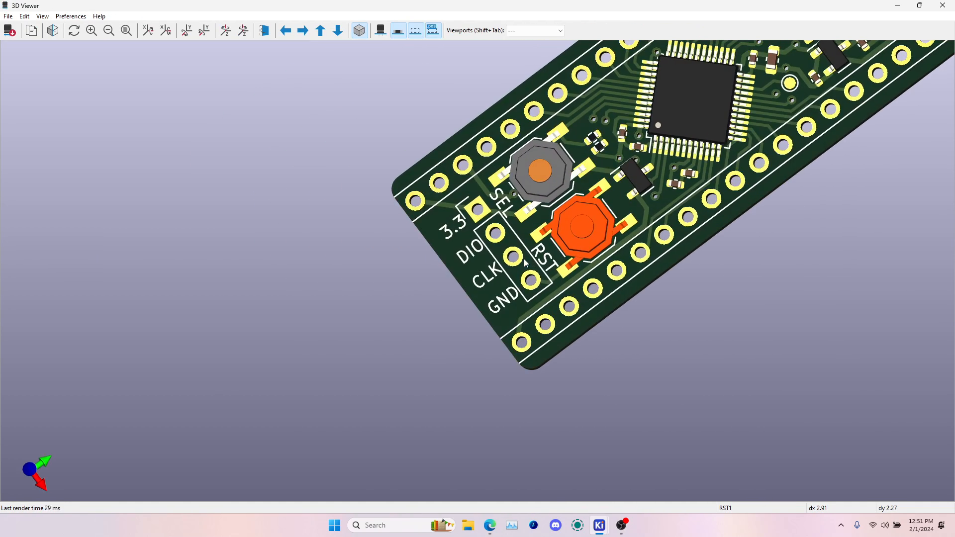
pyautogui.moveTo(682, 193); pyautogui.dragTo(608, 136)
# - Switch back to the PCB Editor and include tracks alongside vias in the selection filter
pyautogui.hotkey('alt', 'Tab')
pyautogui.scroll(-2, 407, 275)
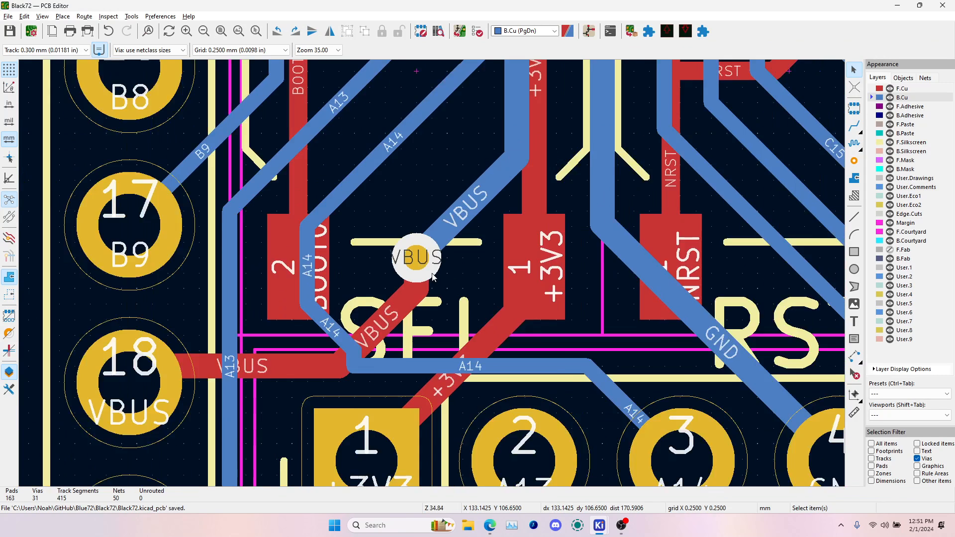
pyautogui.scroll(-3, 433, 277)
pyautogui.click(854, 126)
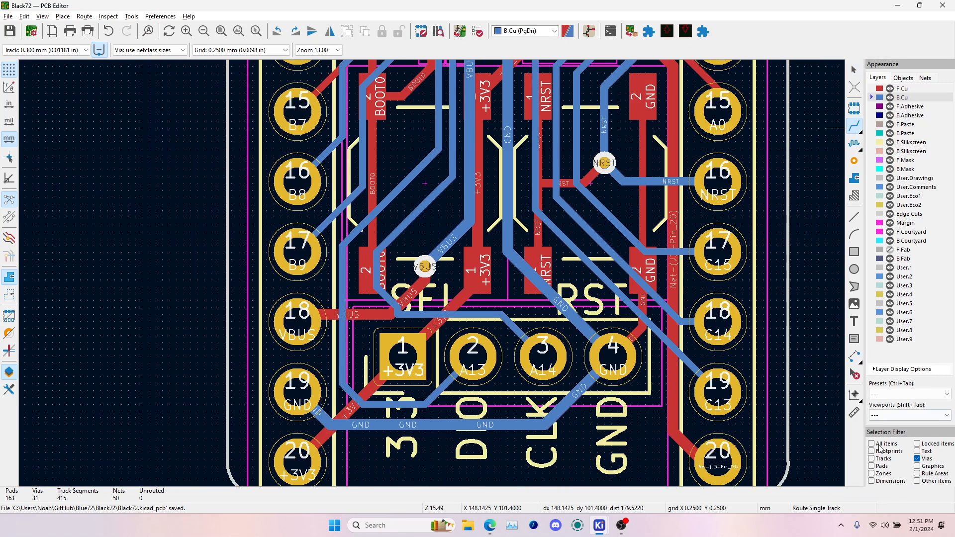
pyautogui.click(870, 458)
pyautogui.scroll(1, 385, 318)
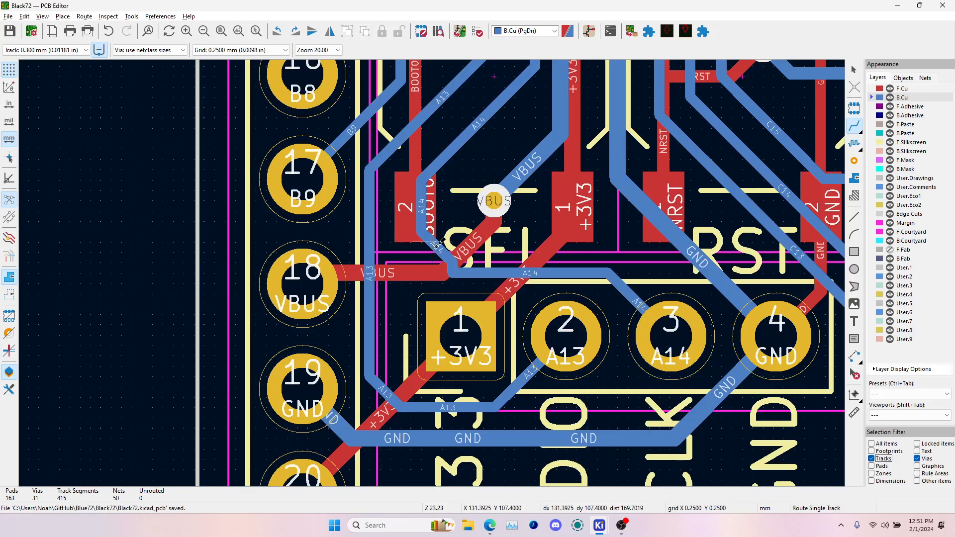
# - Reroute the A14 track's kinked corner near the SEL label on B.Cu as one diagonal joining the horizontal run
pyautogui.click(436, 246)
pyautogui.click(535, 273)
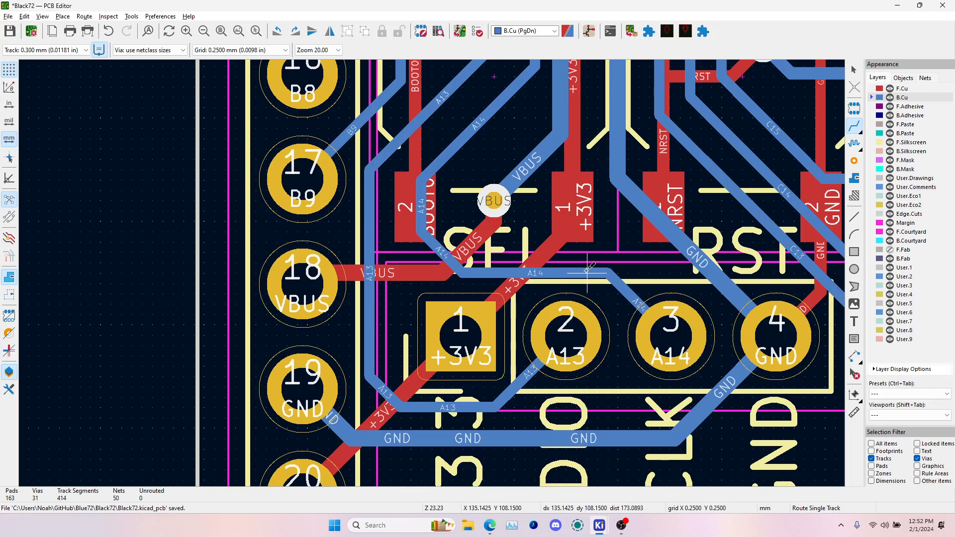
pyautogui.scroll(-3, 572, 259)
pyautogui.scroll(3, 411, 249)
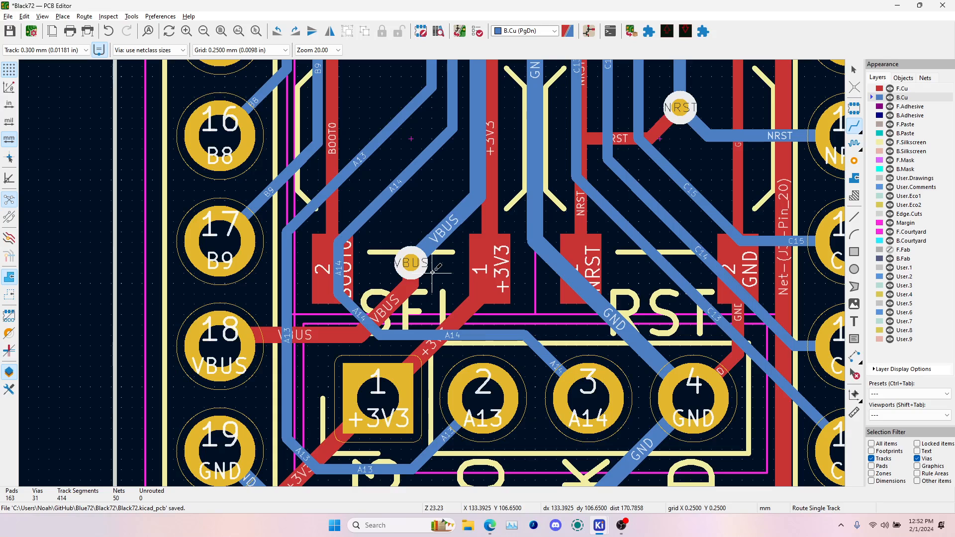
# - Route a second 0.4 mm GND track on B.Cu from pad 19 to debug header pin 4, running below the existing GND track
pyautogui.scroll(-4, 438, 269)
pyautogui.scroll(-3, 432, 273)
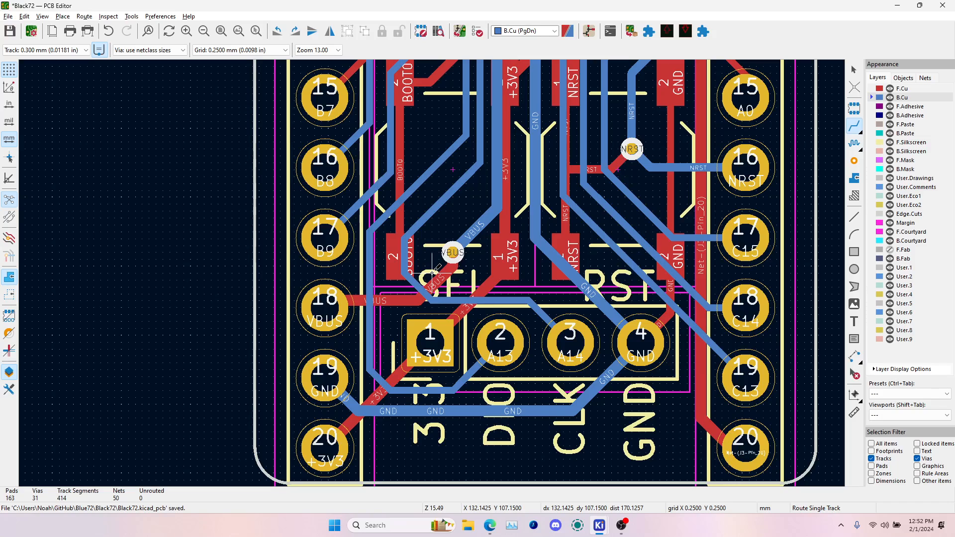
pyautogui.keyDown('shift'); pyautogui.scroll(5, 438, 278); pyautogui.keyUp('shift')
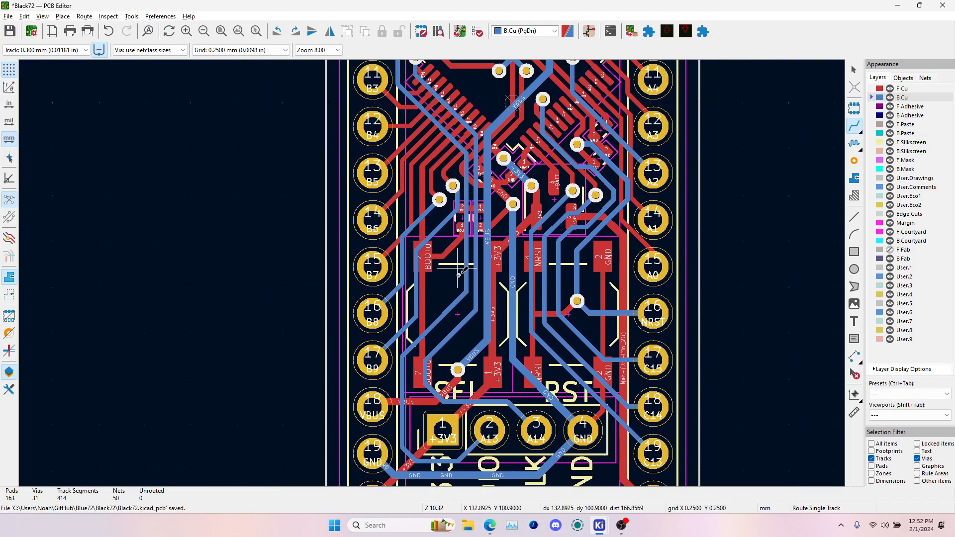
pyautogui.moveTo(451, 337); pyautogui.dragTo(468, 225, button='middle')
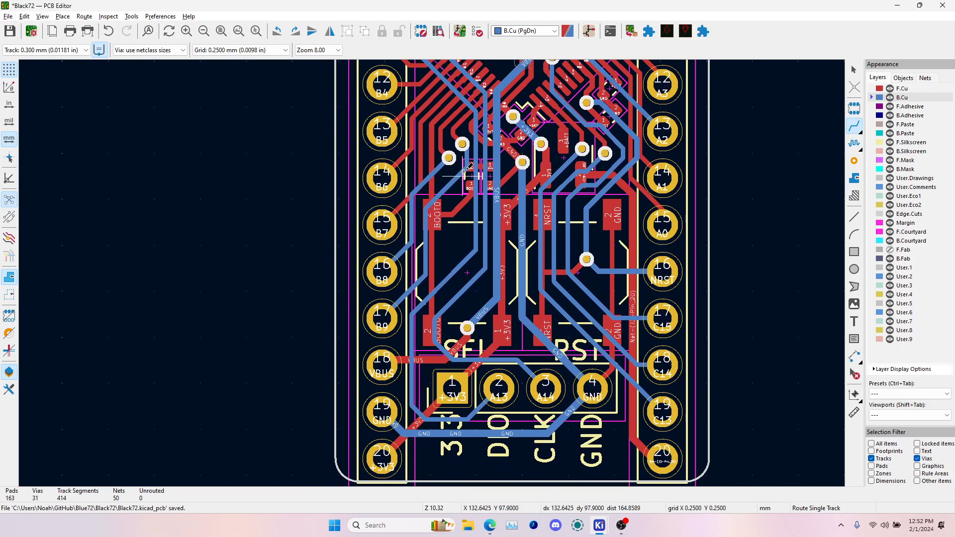
pyautogui.scroll(-2, 464, 174)
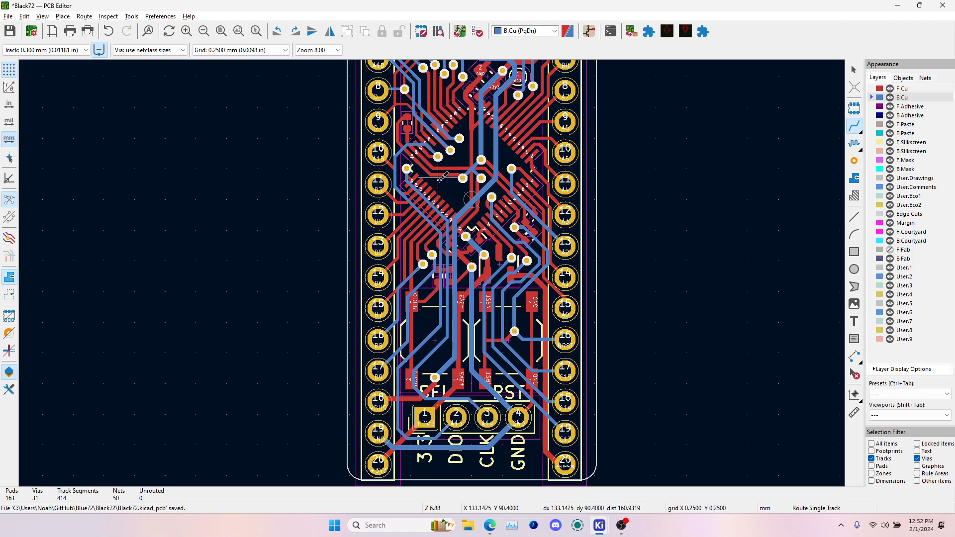
pyautogui.click(379, 437)
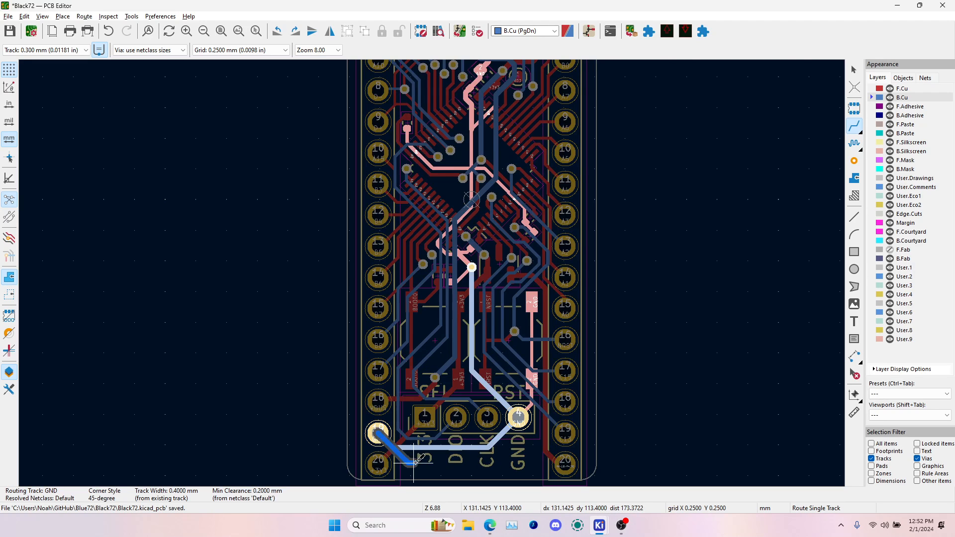
pyautogui.scroll(4, 408, 443)
pyautogui.click(470, 273)
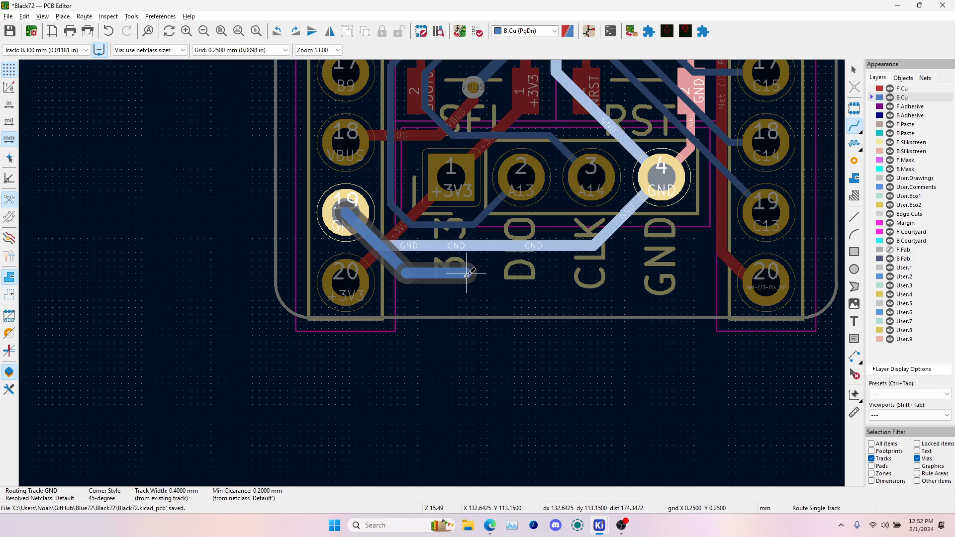
pyautogui.click(666, 180)
pyautogui.press('Escape')
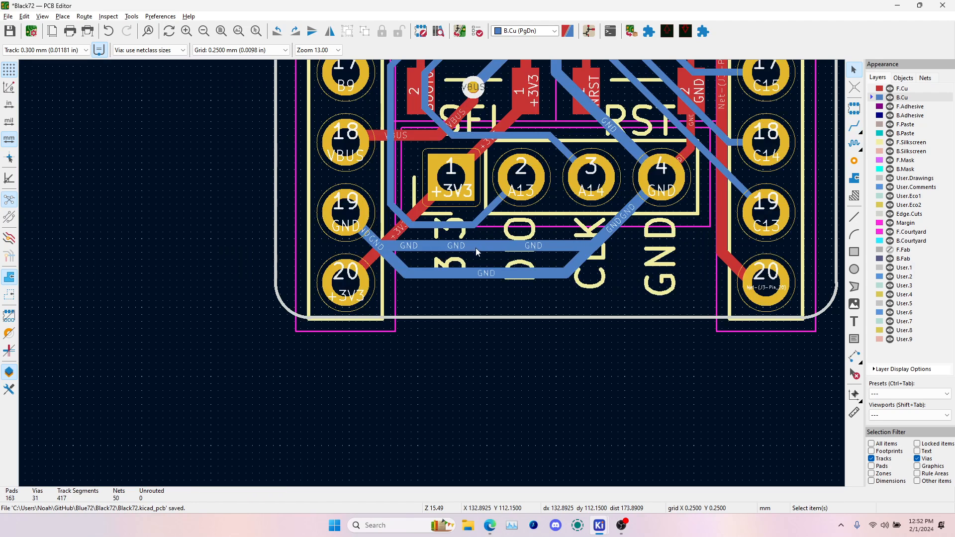
# - Delete the old upper horizontal GND track segments between pad 19 and debug header pin 4
pyautogui.click(475, 248)
pyautogui.click(511, 255)
pyautogui.press('Delete')
pyautogui.click(488, 245)
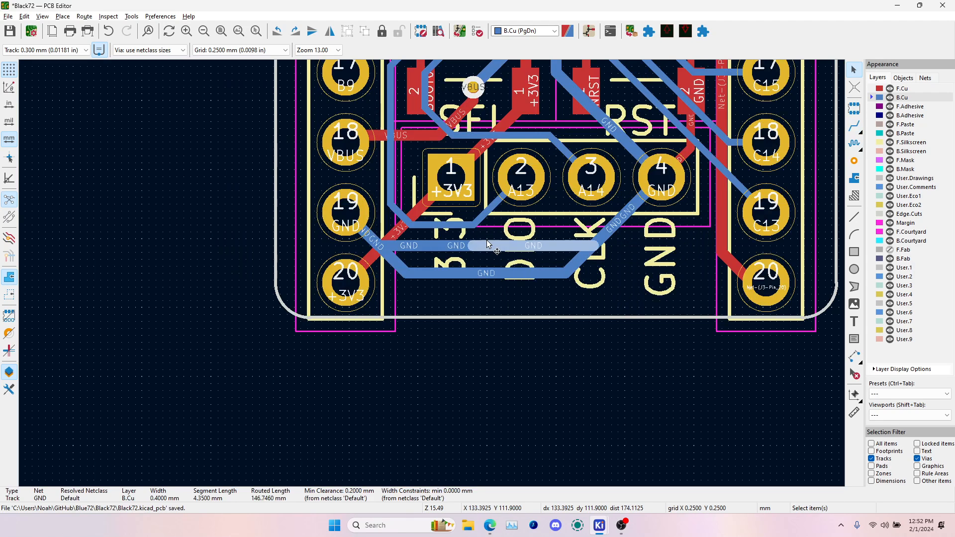
pyautogui.press('Delete')
pyautogui.click(465, 247)
pyautogui.press('Delete')
pyautogui.click(432, 248)
pyautogui.press('Delete')
pyautogui.click(453, 247)
pyautogui.press('Delete')
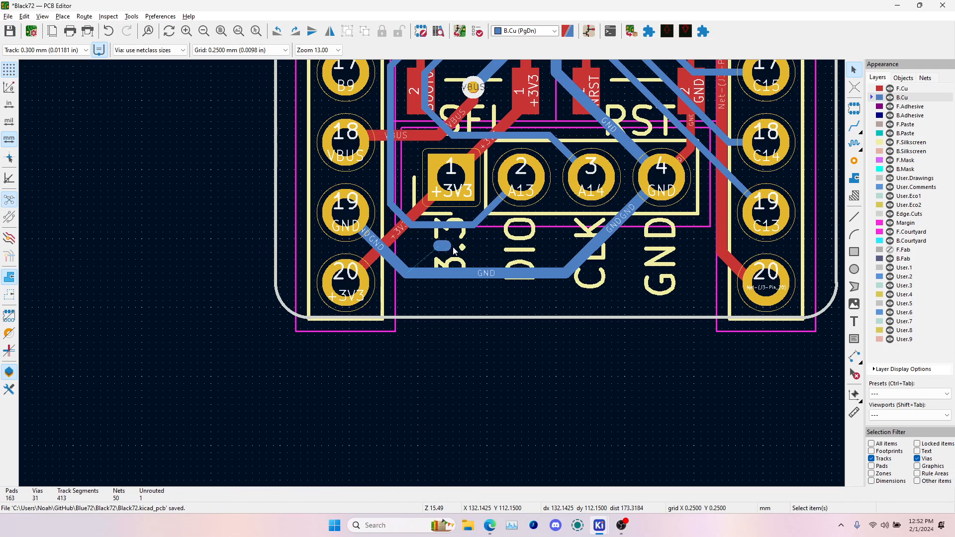
# - Delete the A14 track segments on B.Cu from debug header pin 3 back past the SEL label and the BOOT0 pad
pyautogui.moveTo(471, 239); pyautogui.dragTo(514, 337, button='middle')
pyautogui.click(571, 235)
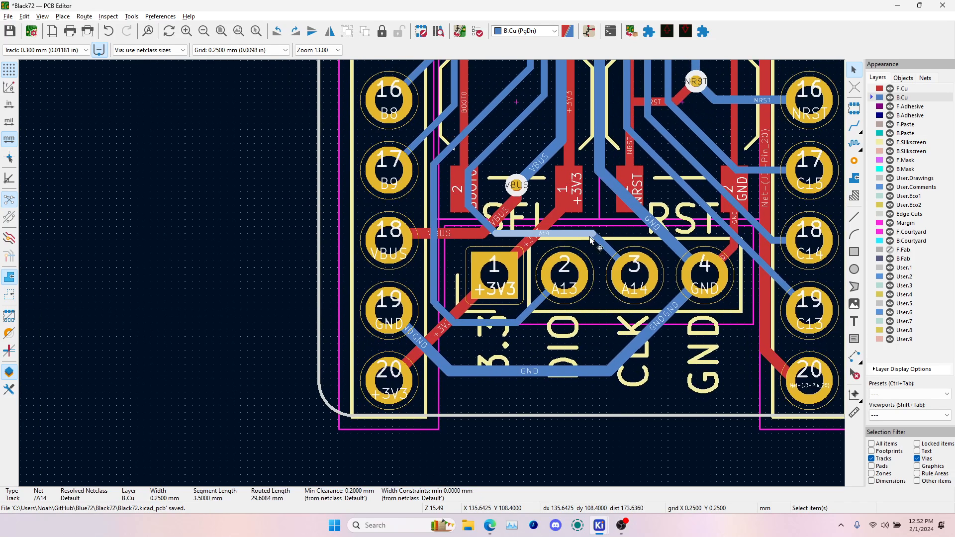
pyautogui.press('Delete')
pyautogui.click(596, 238)
pyautogui.press('Delete')
pyautogui.click(481, 219)
pyautogui.press('Delete')
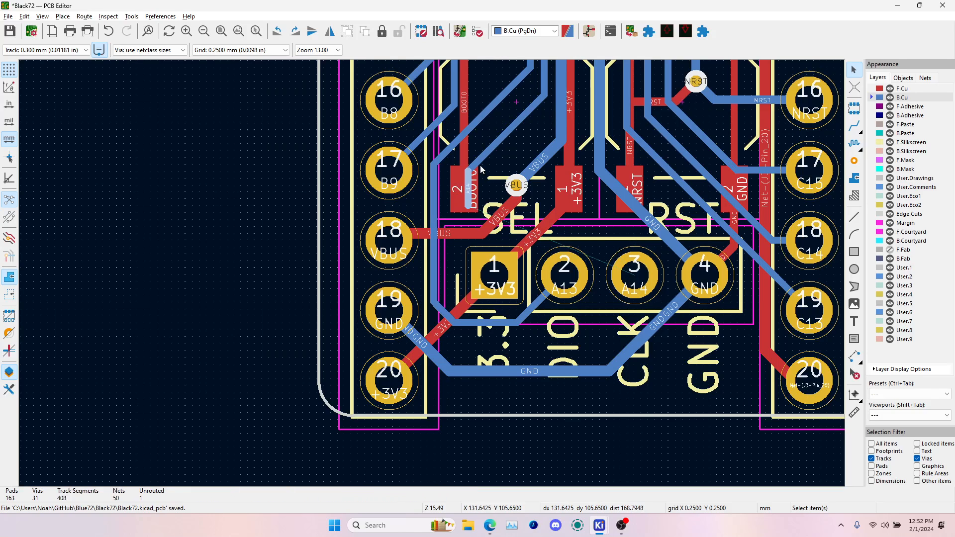
pyautogui.press('Delete')
pyautogui.click(479, 162)
pyautogui.press('Delete')
# - Delete the VBUS via above the SEL label and the F.Cu VBUS segments leading to pad 18
pyautogui.click(520, 183)
pyautogui.press('Delete')
pyautogui.click(522, 181)
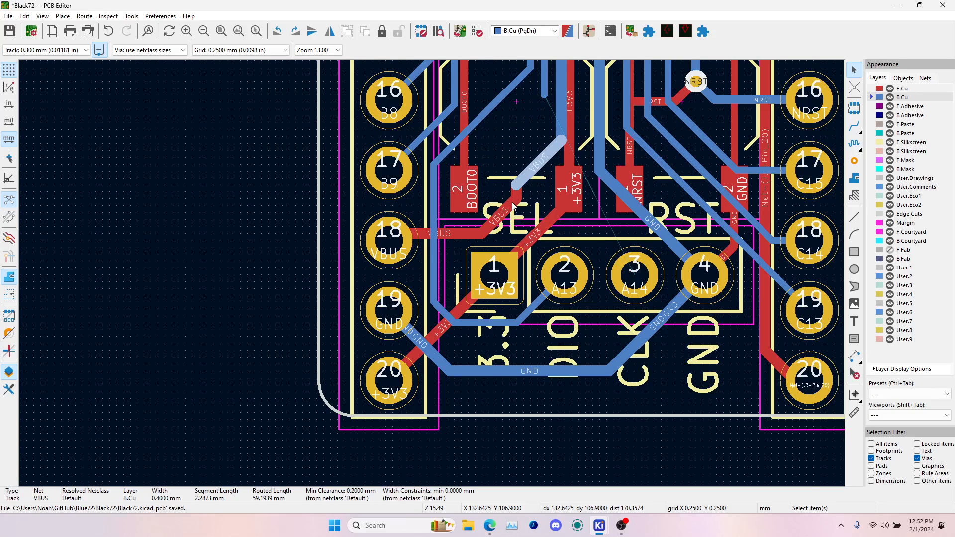
pyautogui.click(517, 197)
pyautogui.click(516, 199)
pyautogui.press('Delete')
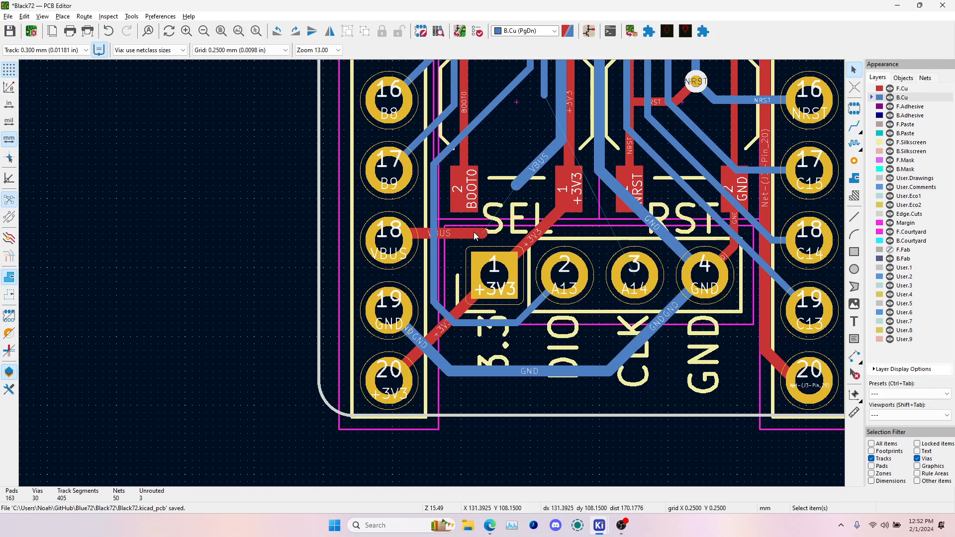
pyautogui.click(475, 236)
pyautogui.press('Delete')
# - Delete the A13 track segments on B.Cu from debug header pin 2 around the +3V3 pin and up through the SEL button footprint
pyautogui.click(437, 239)
pyautogui.press('Delete')
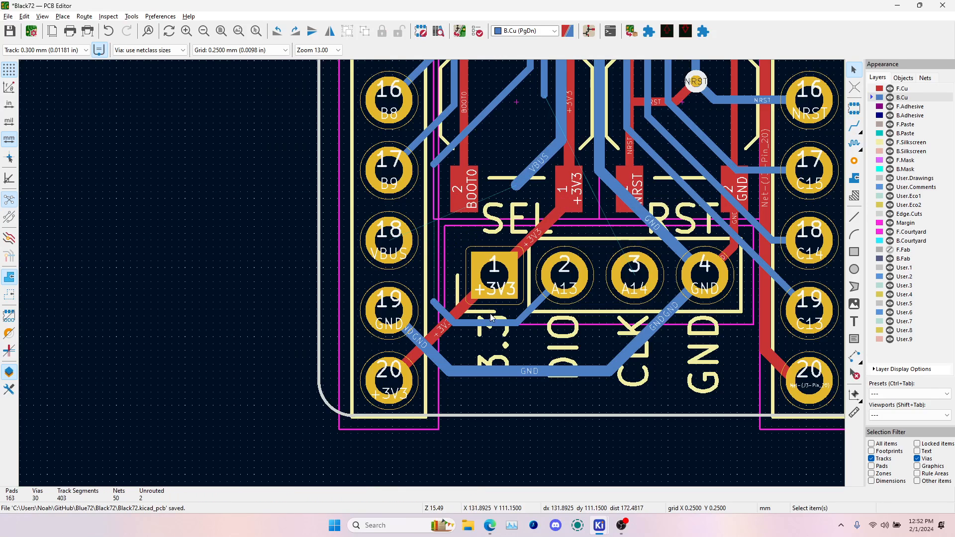
pyautogui.click(441, 311)
pyautogui.press('Delete')
pyautogui.click(490, 323)
pyautogui.press('Delete')
pyautogui.click(533, 307)
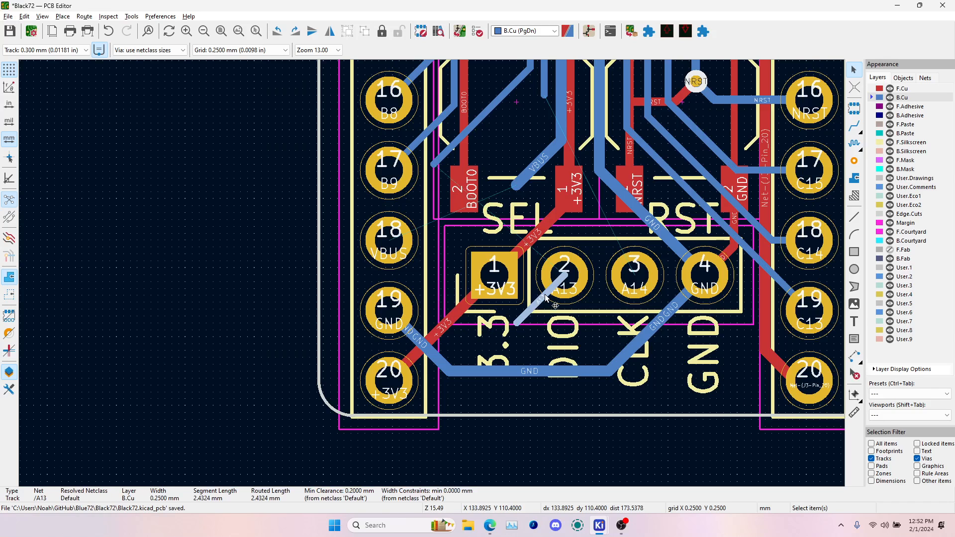
pyautogui.press('Delete')
pyautogui.click(458, 145)
pyautogui.press('Delete')
# - Delete the vertical A13 and A14 tracks beside the VBUS track and their diagonal segments under the microcontroller
pyautogui.scroll(3, 515, 240)
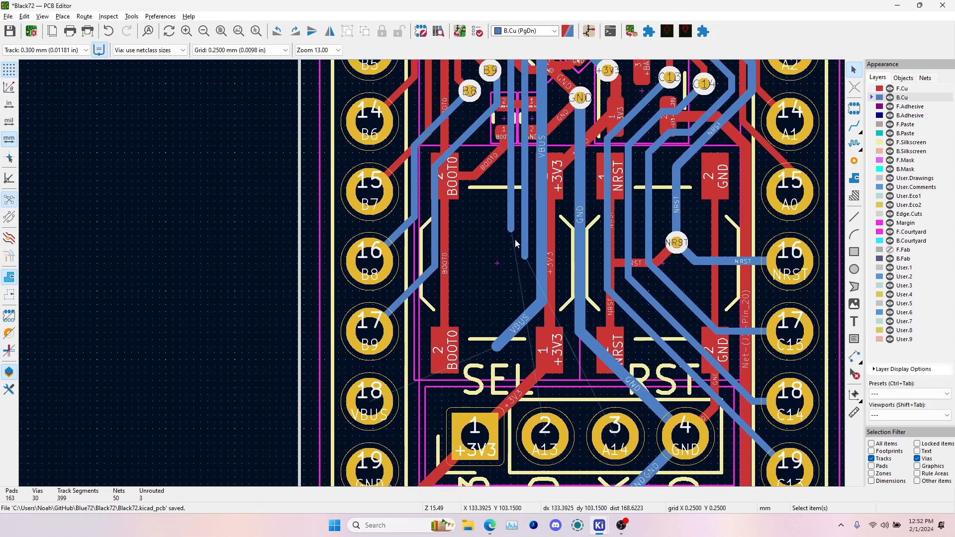
pyautogui.click(511, 175)
pyautogui.press('Delete')
pyautogui.click(525, 199)
pyautogui.press('Delete')
pyautogui.scroll(3, 499, 291)
pyautogui.click(480, 189)
pyautogui.press('Delete')
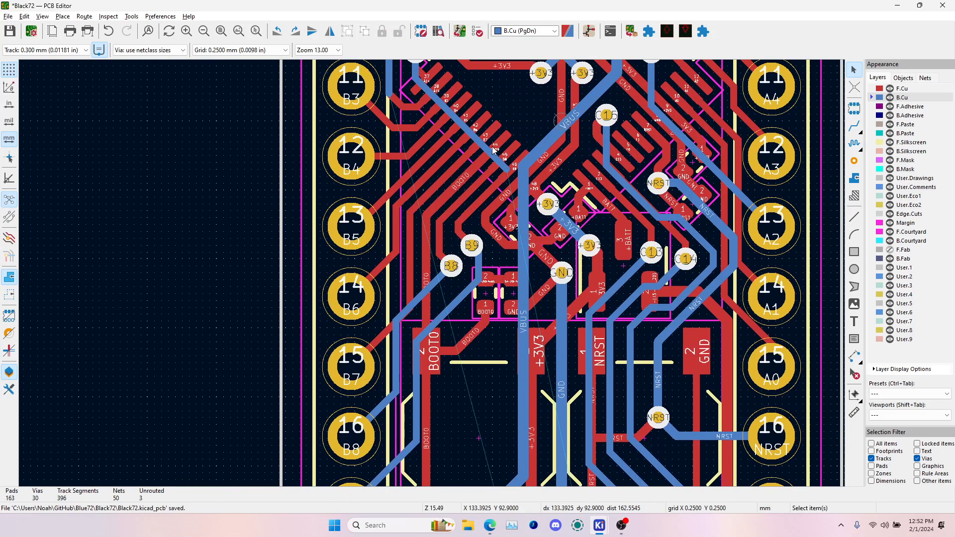
pyautogui.click(494, 156)
pyautogui.press('Delete')
# - Delete the remaining A13 segments on B.Cu from the A13 via around to the vertical run beside pads 10 and 11
pyautogui.scroll(3, 449, 244)
pyautogui.click(462, 137)
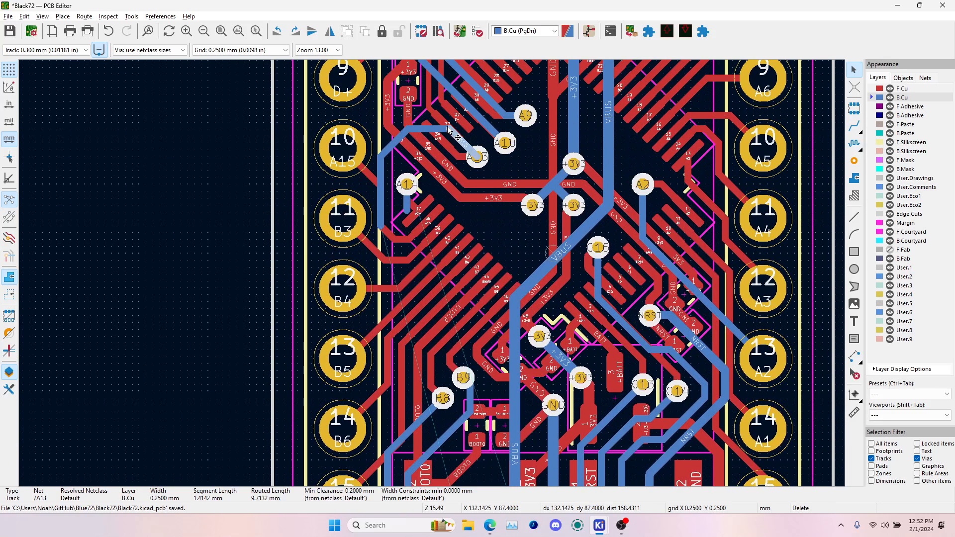
pyautogui.press('Delete')
pyautogui.click(429, 128)
pyautogui.press('Delete')
pyautogui.click(393, 141)
pyautogui.press('Delete')
pyautogui.click(379, 181)
pyautogui.press('Delete')
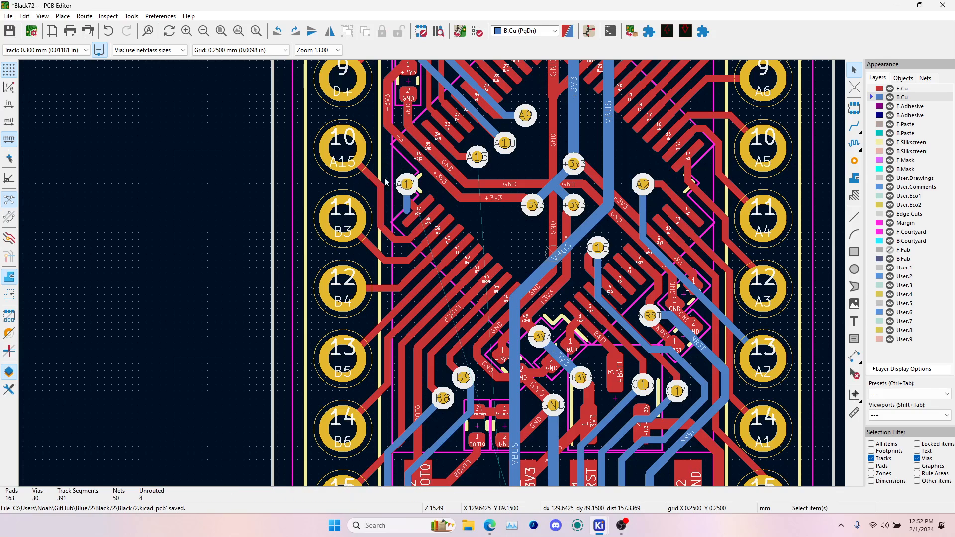
# - Route a 0.25 mm A13 track on B.Cu from the A13 via down alongside VBUS, then diagonally across to beside pad 18
pyautogui.click(850, 128)
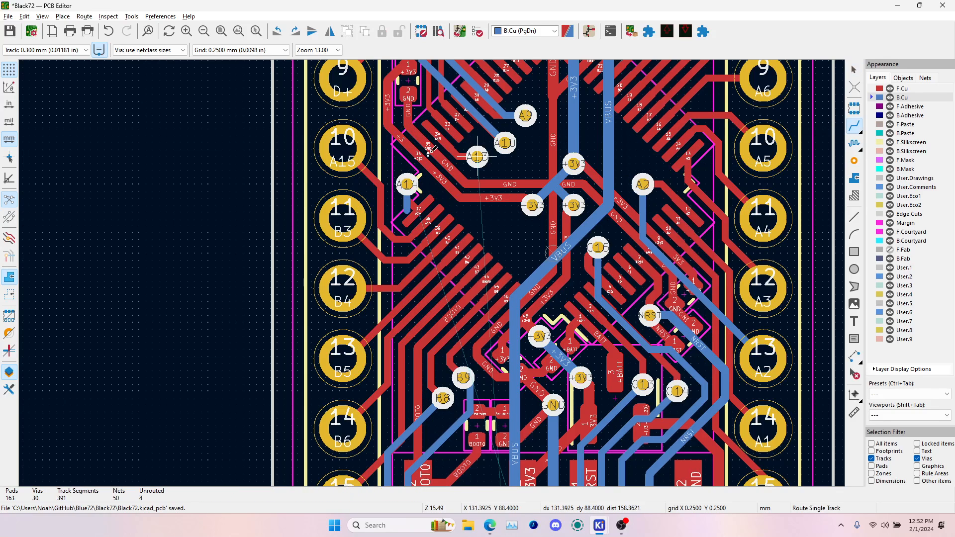
pyautogui.click(490, 157)
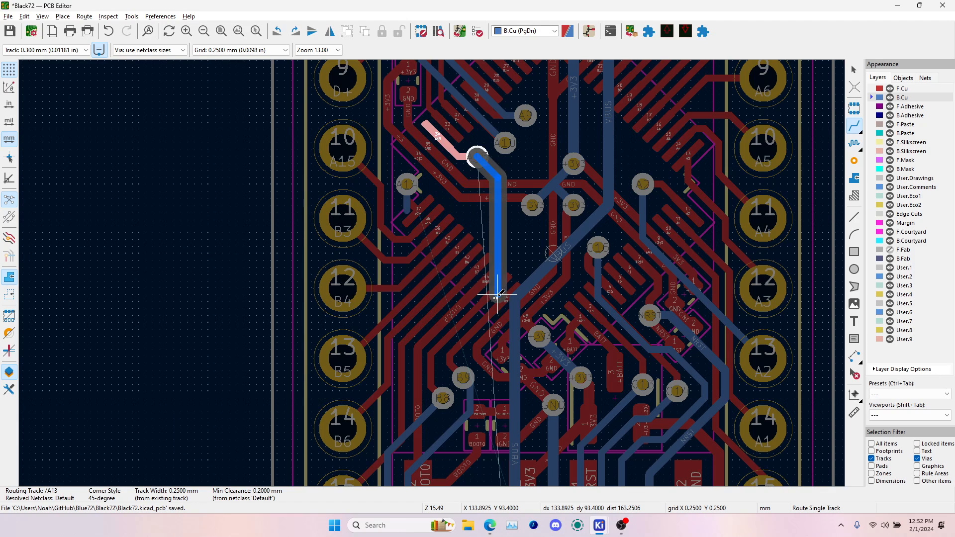
pyautogui.scroll(-5, 493, 348)
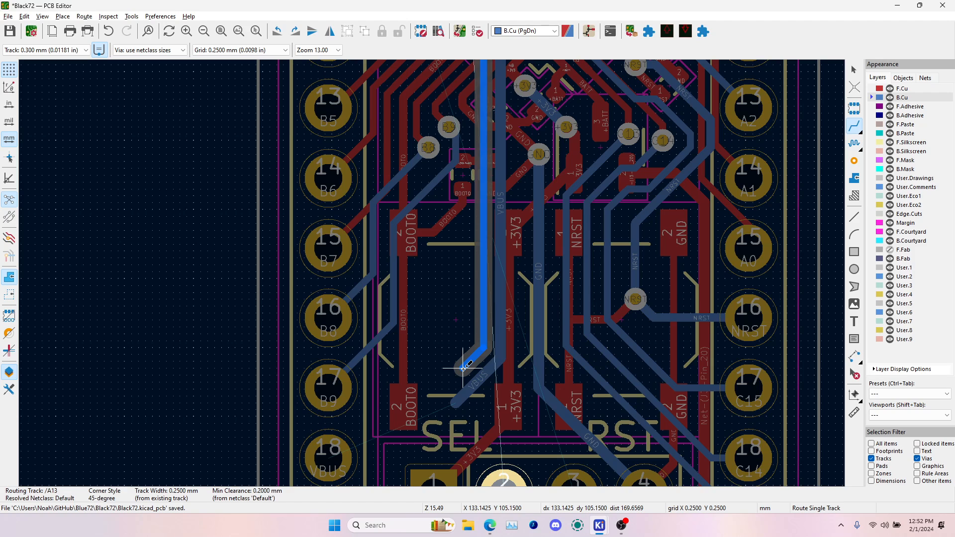
pyautogui.scroll(-4, 463, 368)
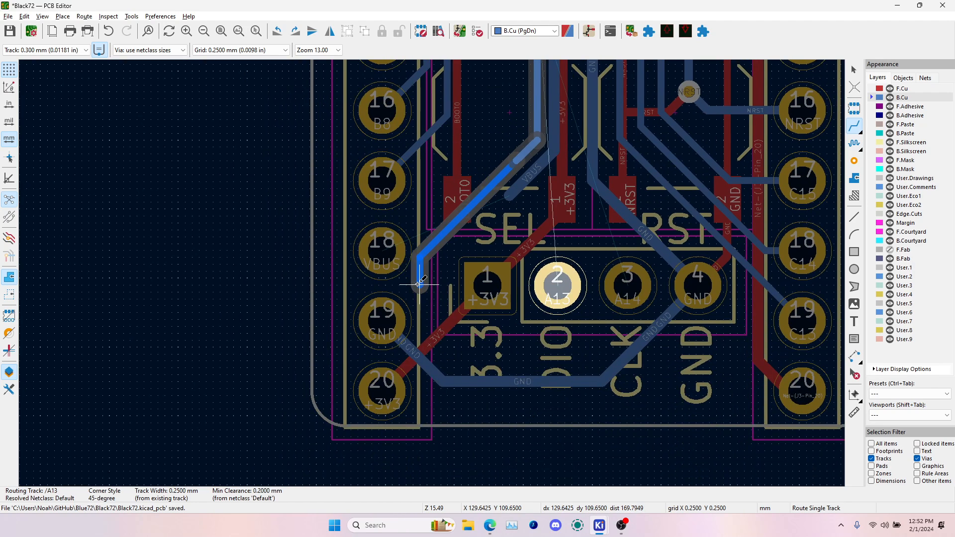
pyautogui.click(419, 284)
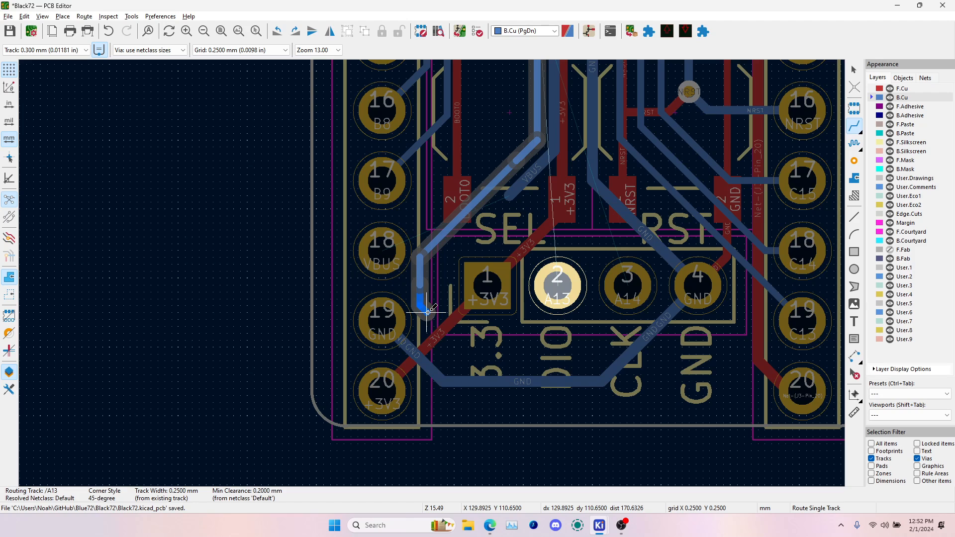
pyautogui.scroll(-3, 428, 313)
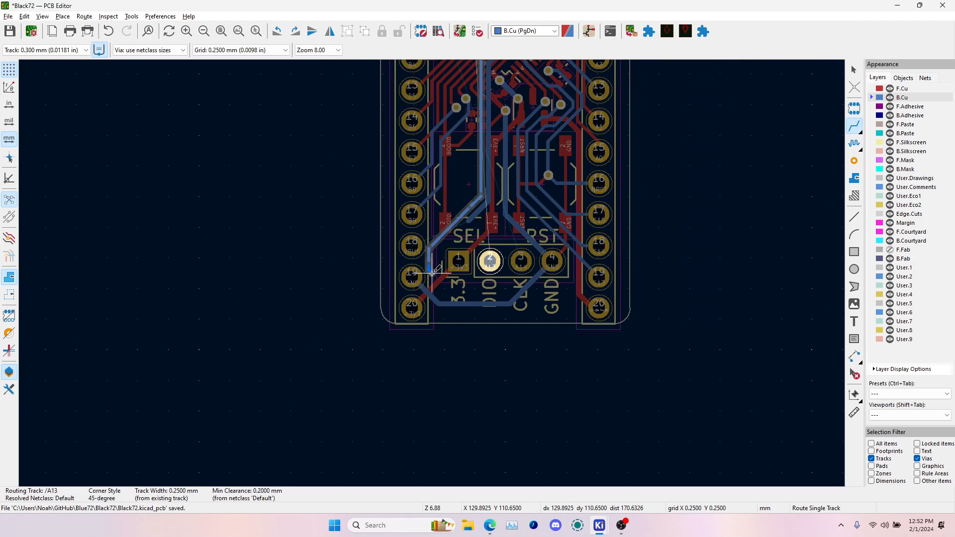
pyautogui.scroll(-3, 431, 273)
pyautogui.scroll(5, 430, 272)
pyautogui.scroll(-3, 432, 273)
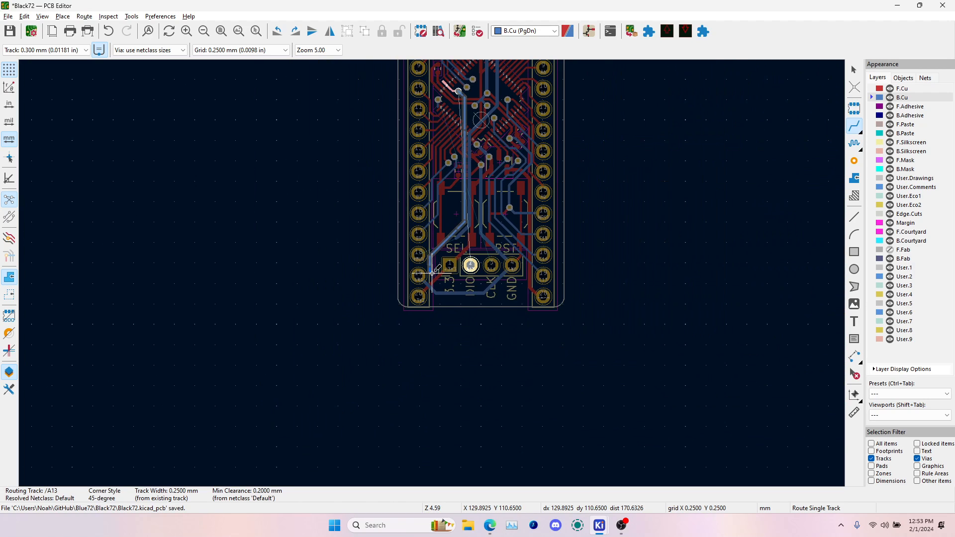
pyautogui.scroll(2, 432, 272)
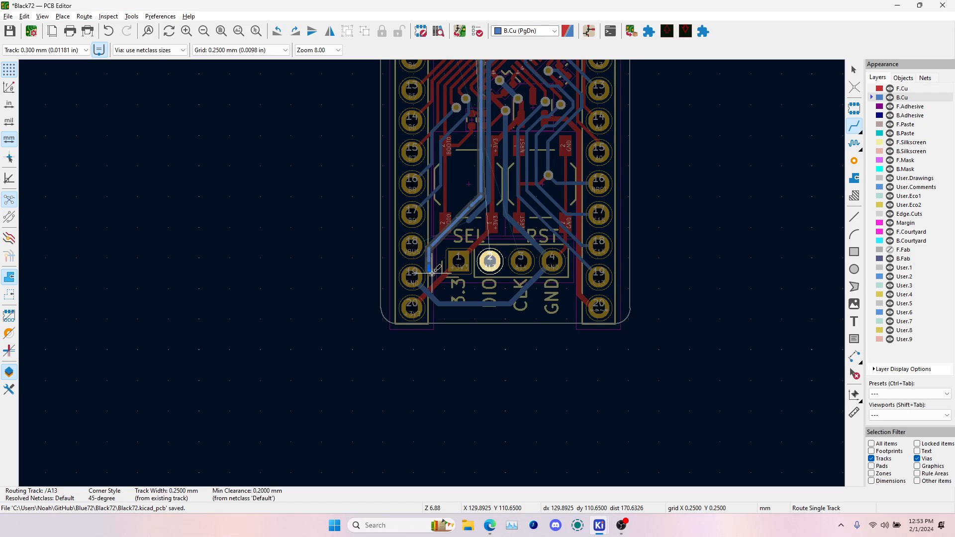
pyautogui.press('Escape')
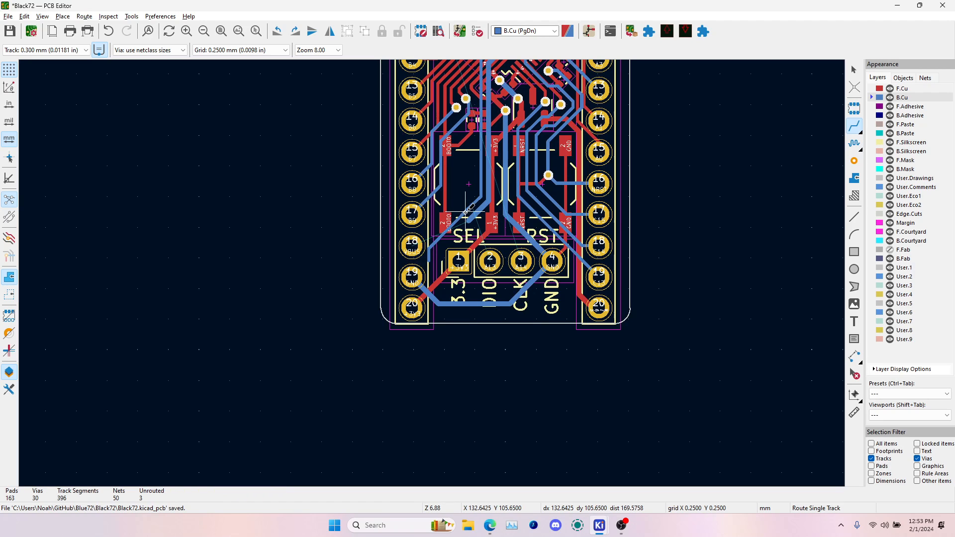
# - Delete the vertical A13 segment beside pad 18 and the diagonal A13 segment crossing the lower BOOT0 pad on B.Cu
pyautogui.scroll(4, 466, 211)
pyautogui.press('Escape')
pyautogui.click(320, 397)
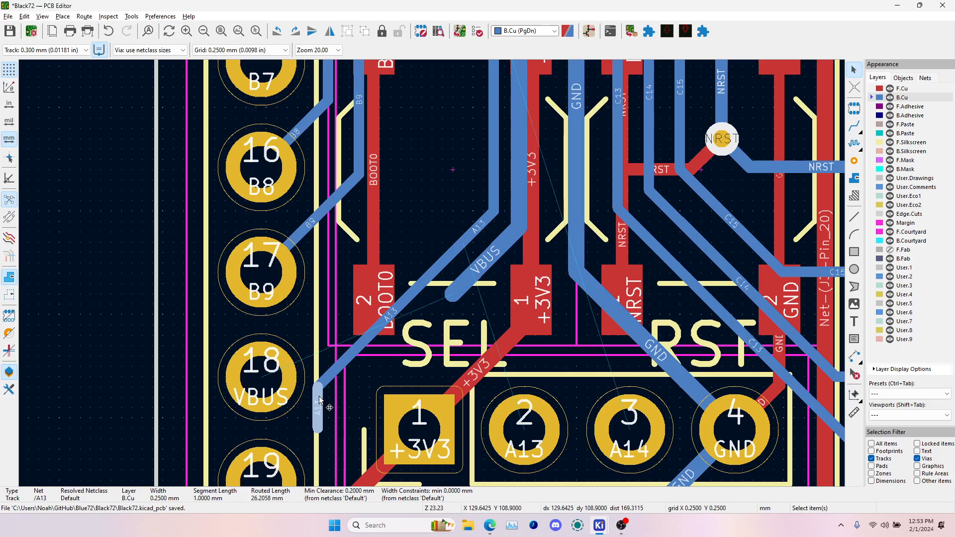
pyautogui.press('Delete')
pyautogui.click(328, 378)
pyautogui.press('Delete')
# - Route VBUS at 0.4 mm on B.Cu to a via beside the SEL label, then on F.Cu to pad 18
pyautogui.click(854, 126)
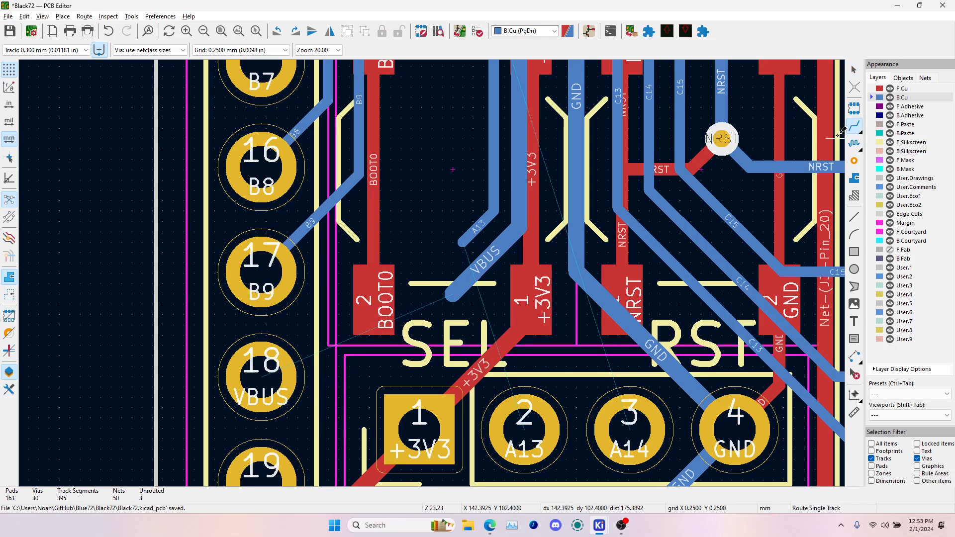
pyautogui.click(473, 242)
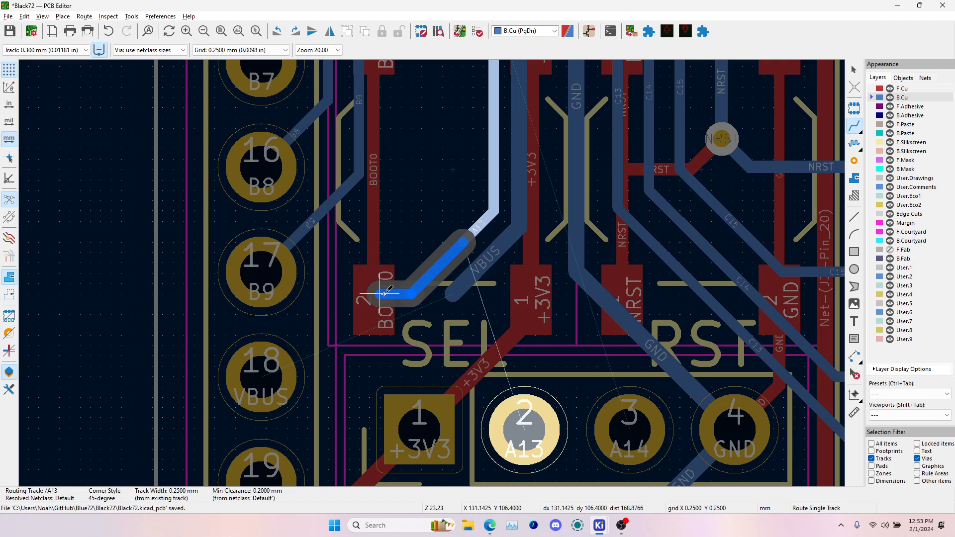
pyautogui.press('Escape')
pyautogui.click(453, 294)
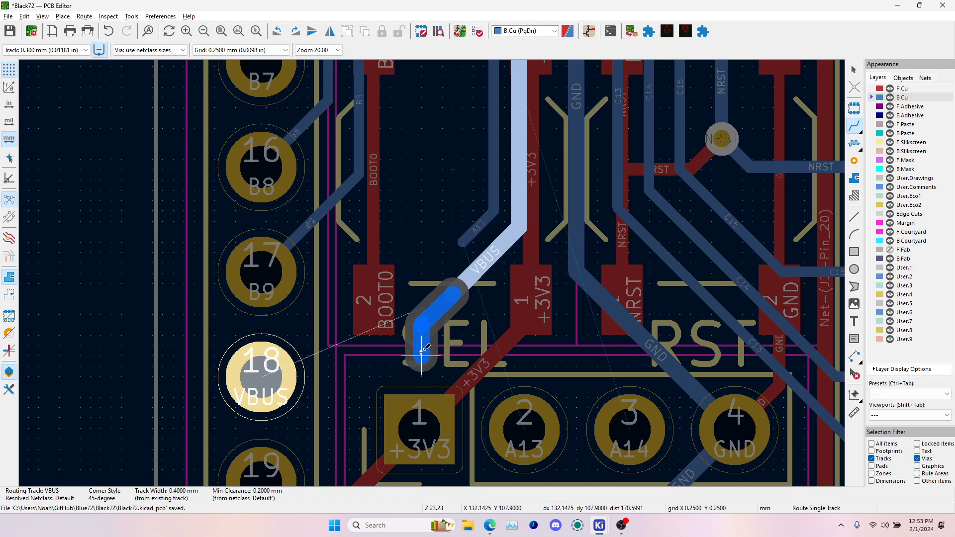
pyautogui.press('v')
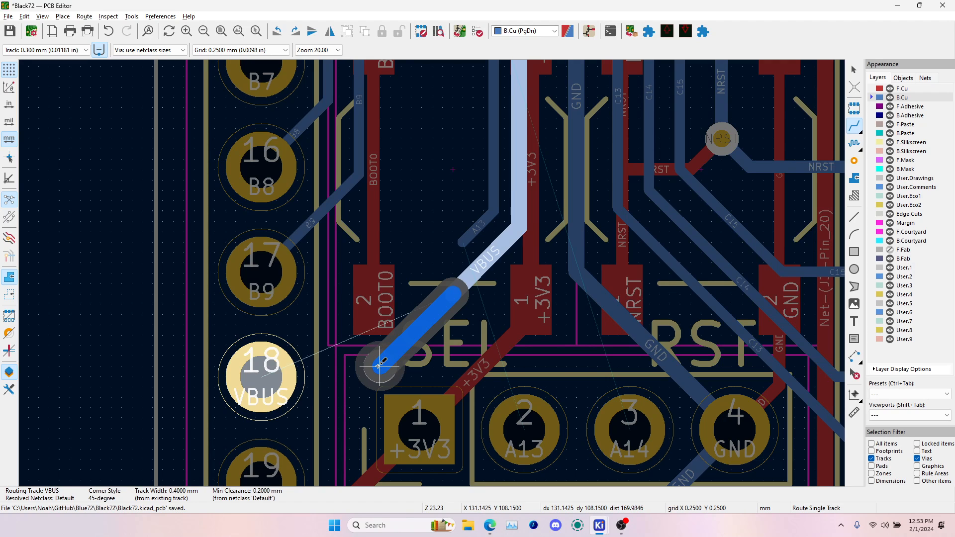
pyautogui.click(380, 366)
pyautogui.click(269, 376)
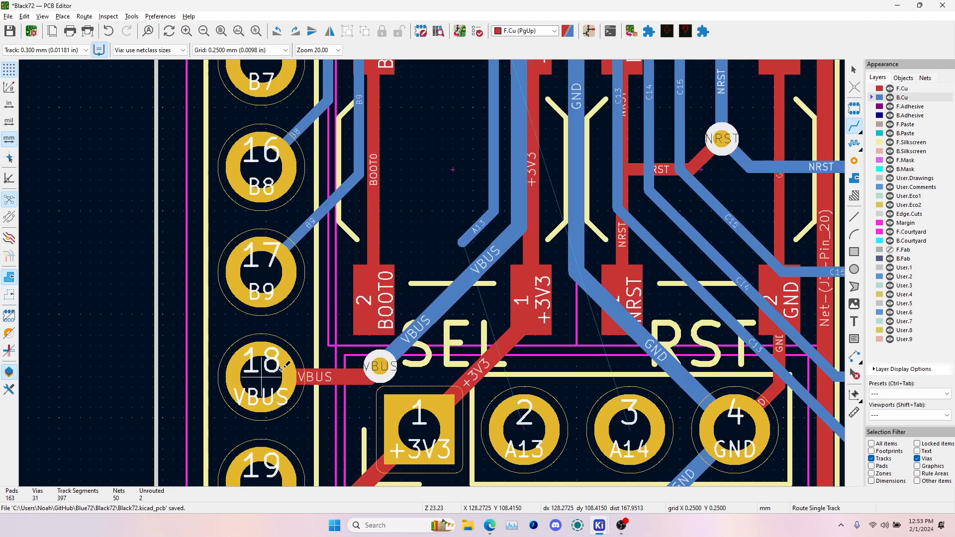
# - Delete the short diagonal A13 stub on B.Cu beside the bend in the VBUS track
pyautogui.click(464, 242)
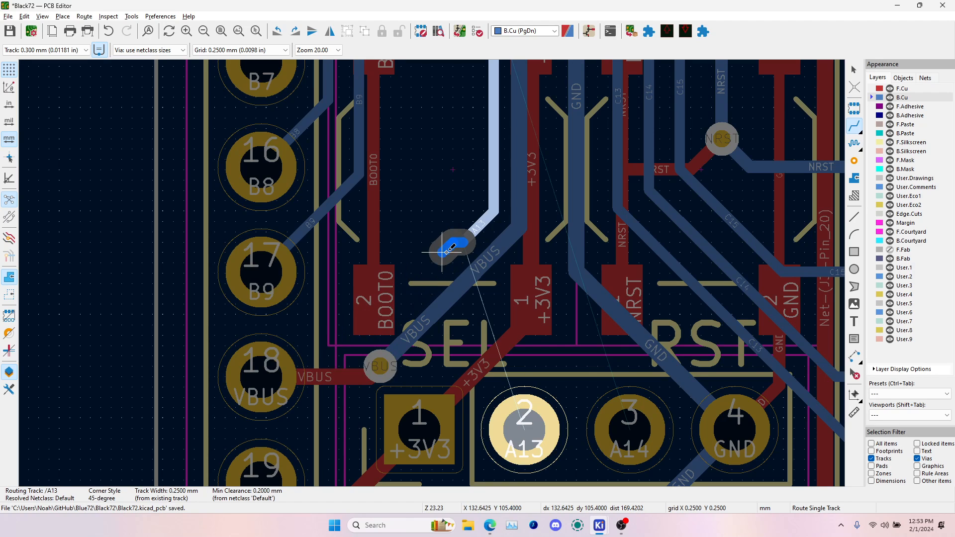
pyautogui.press('Escape')
pyautogui.press('Escape')
pyautogui.click(479, 228)
pyautogui.press('Delete')
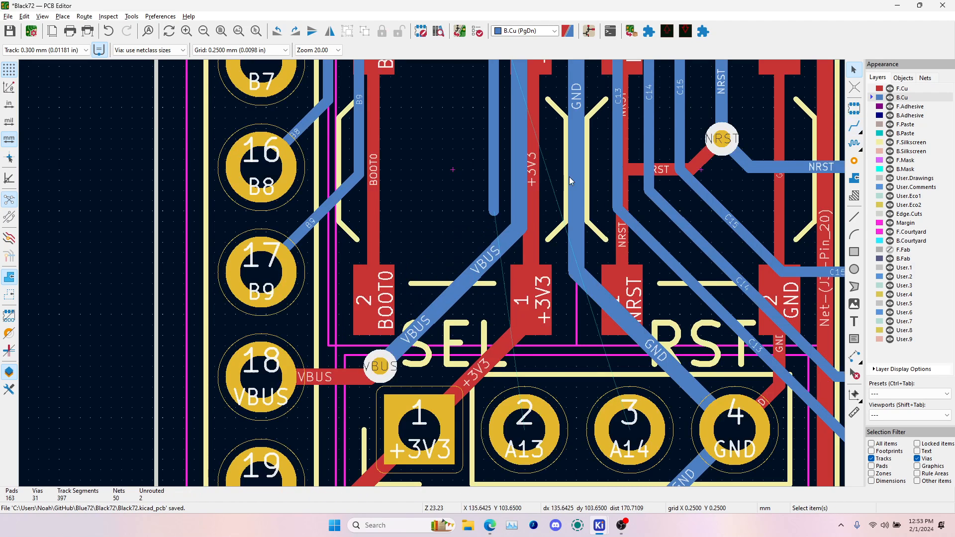
# - Route a 0.25 mm A13 track on B.Cu alongside VBUS, down between pad 18 and the VBUS via, and under +3V3 to header pin 2
pyautogui.click(854, 126)
pyautogui.click(494, 168)
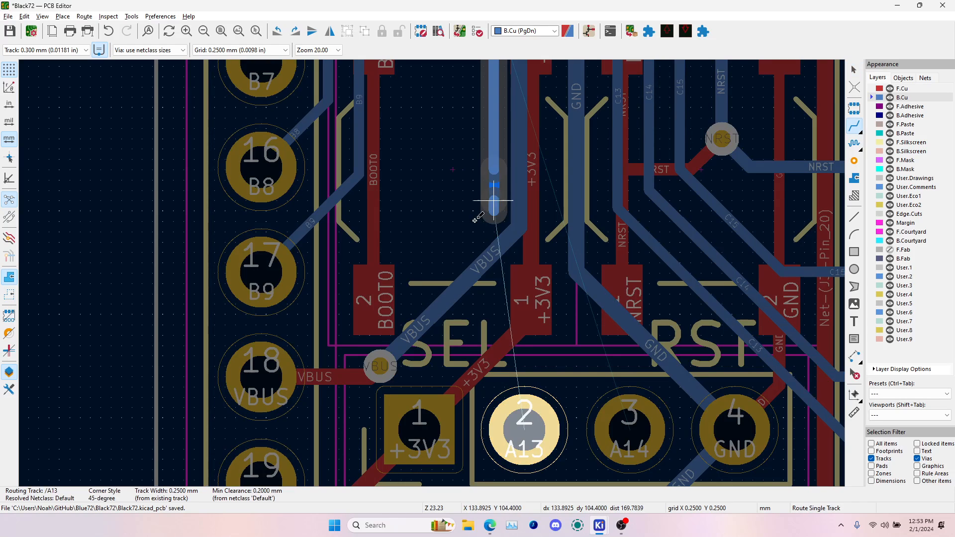
pyautogui.click(357, 341)
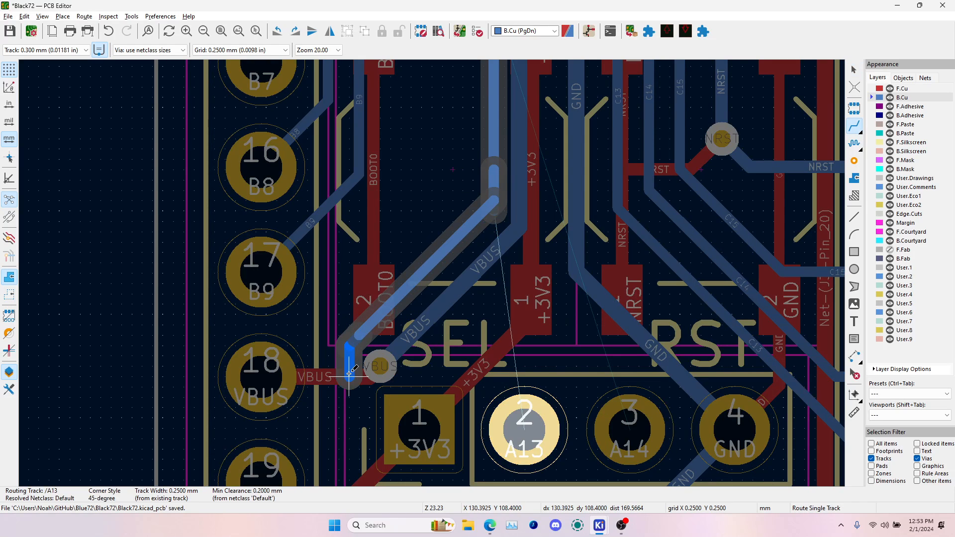
pyautogui.scroll(-5, 351, 373)
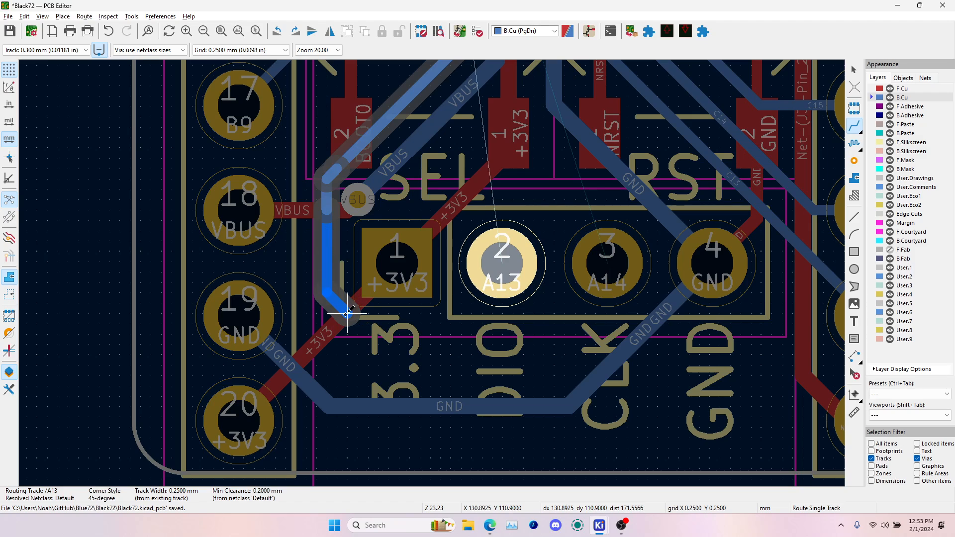
pyautogui.click(502, 262)
pyautogui.scroll(-5, 440, 268)
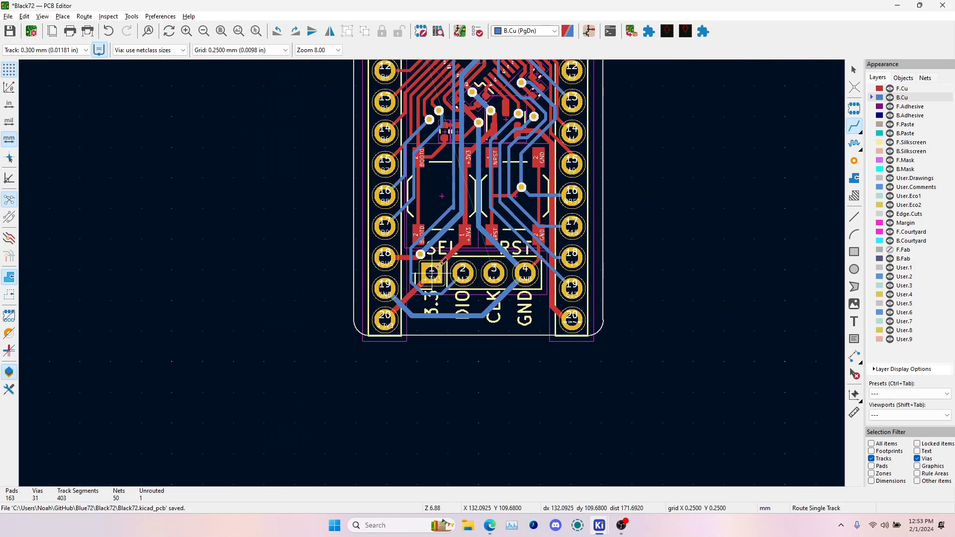
# - Route a 0.25 mm A14 track on B.Cu from the A14 stub beside pad 11, down outside the A13 track, to debug header pin 3
pyautogui.scroll(2, 449, 112)
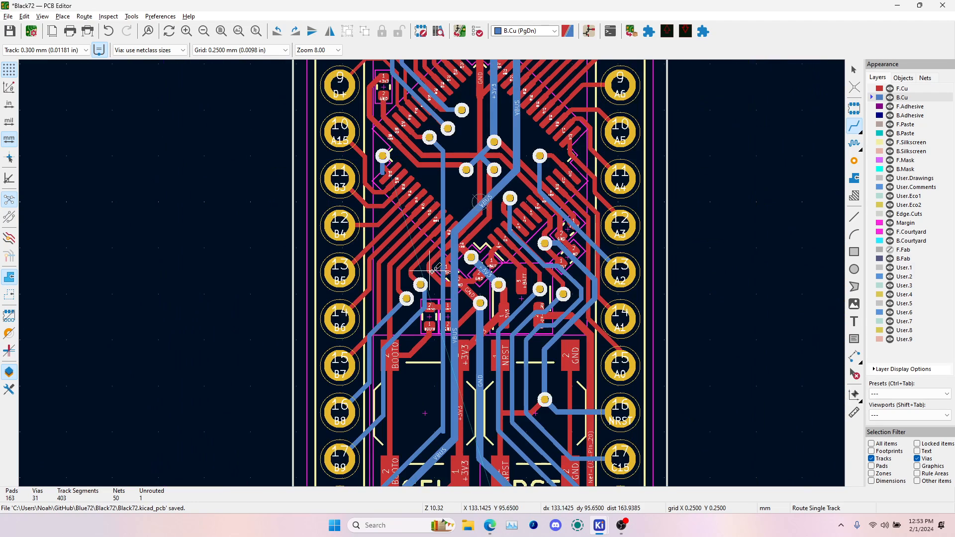
pyautogui.click(382, 173)
pyautogui.scroll(6, 422, 219)
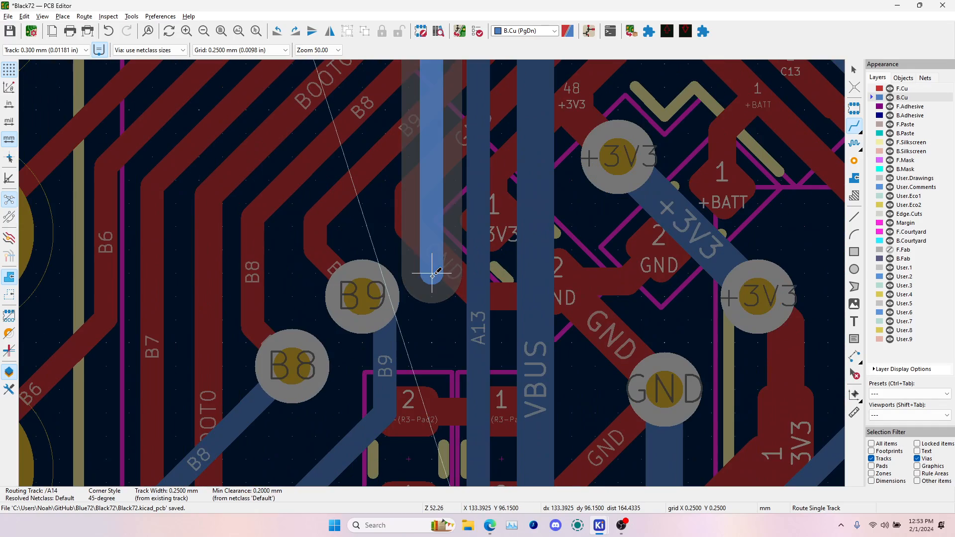
pyautogui.scroll(-8, 432, 275)
pyautogui.scroll(5, 379, 133)
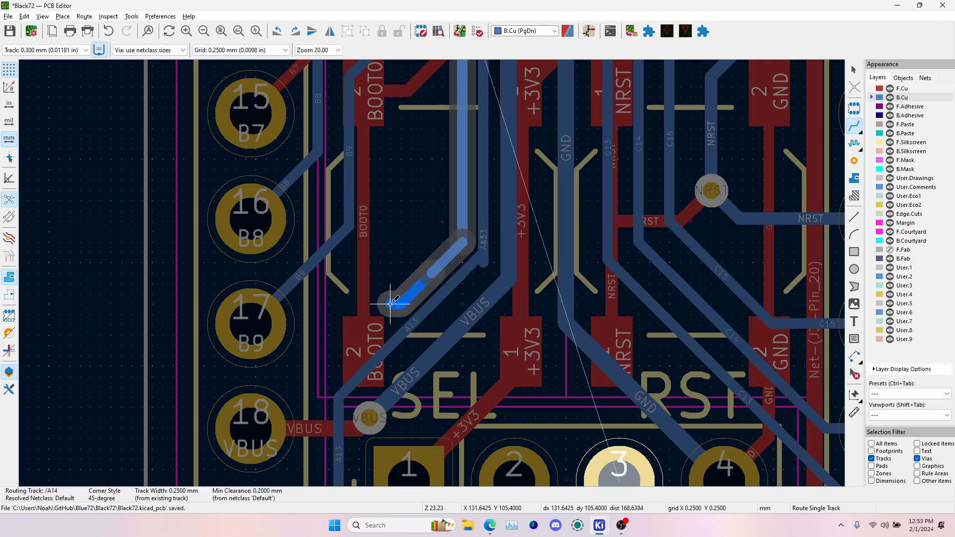
pyautogui.moveTo(370, 325); pyautogui.dragTo(368, 120, button='middle')
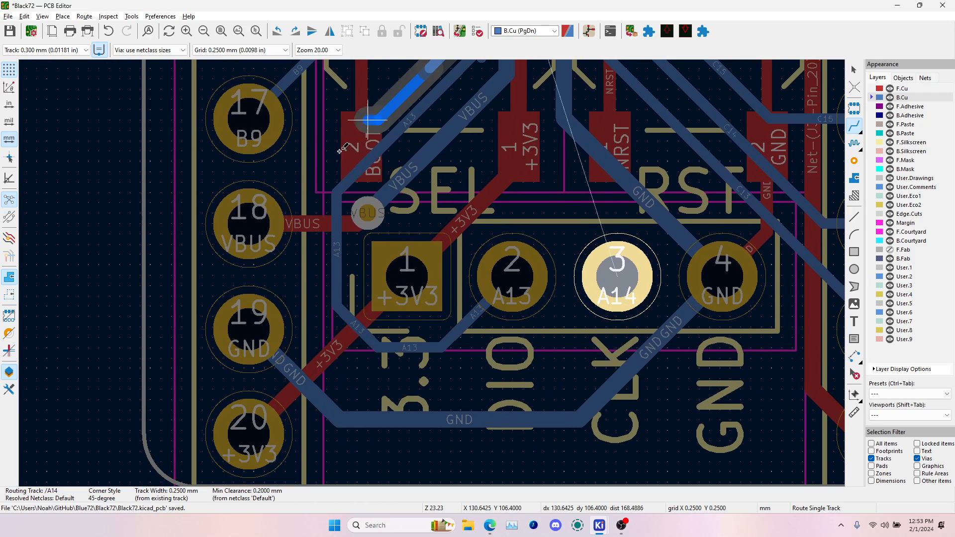
pyautogui.click(304, 244)
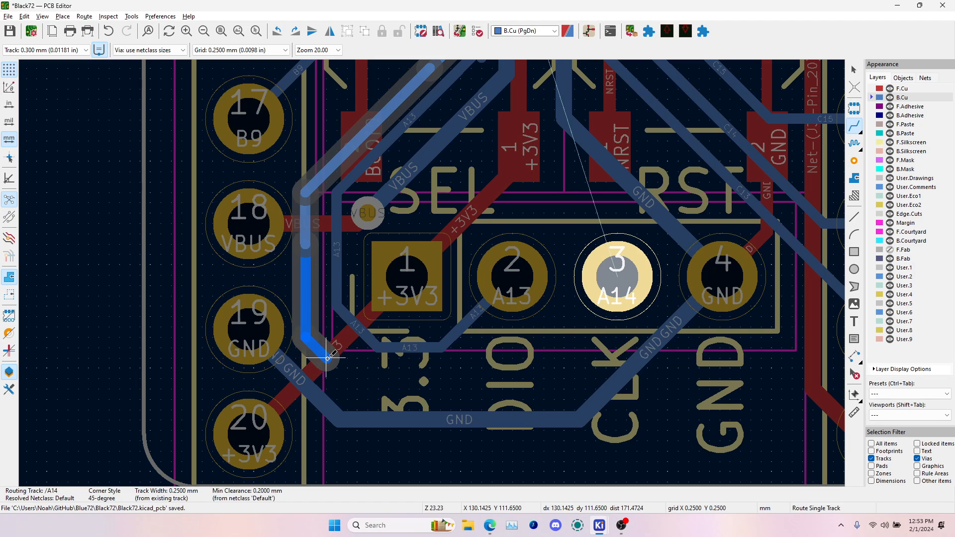
pyautogui.click(343, 378)
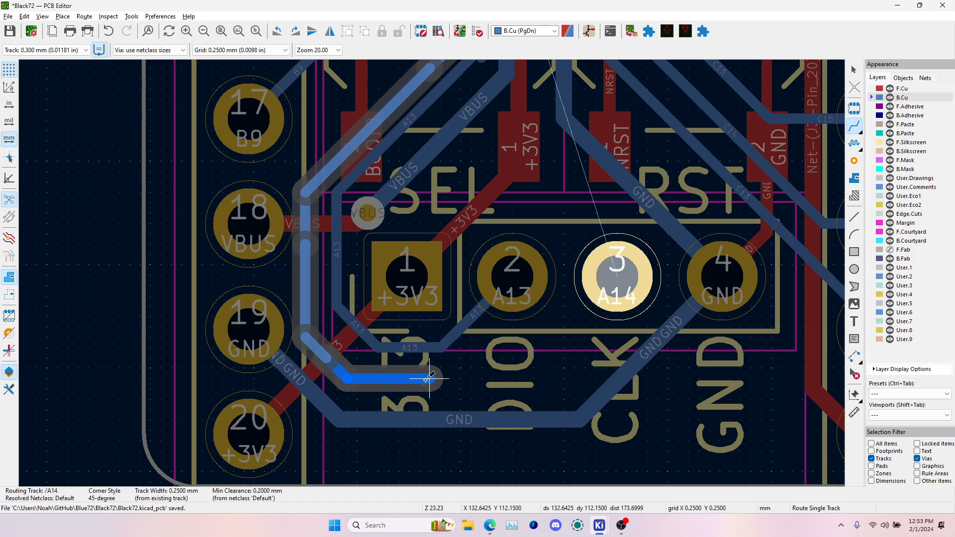
pyautogui.click(435, 379)
pyautogui.click(616, 276)
# - Reroute the A13 track on B.Cu from below header pin 1 up past pad 18, closer to the A14 track
pyautogui.click(512, 276)
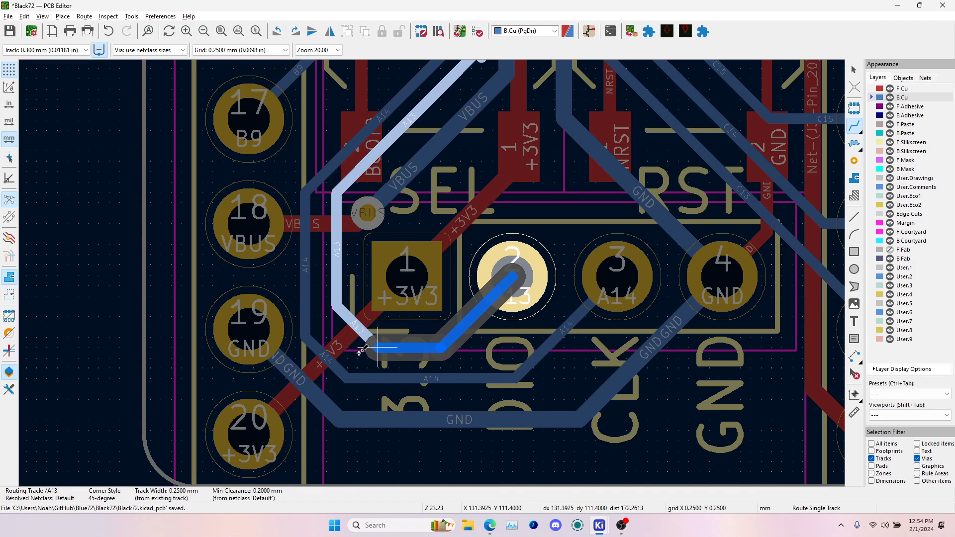
pyautogui.click(360, 352)
pyautogui.click(378, 348)
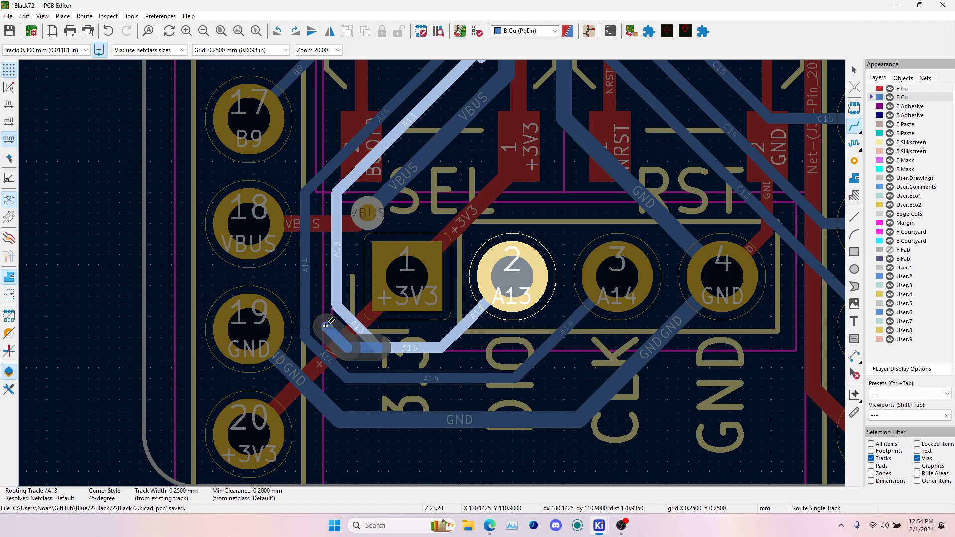
pyautogui.scroll(6, 328, 251)
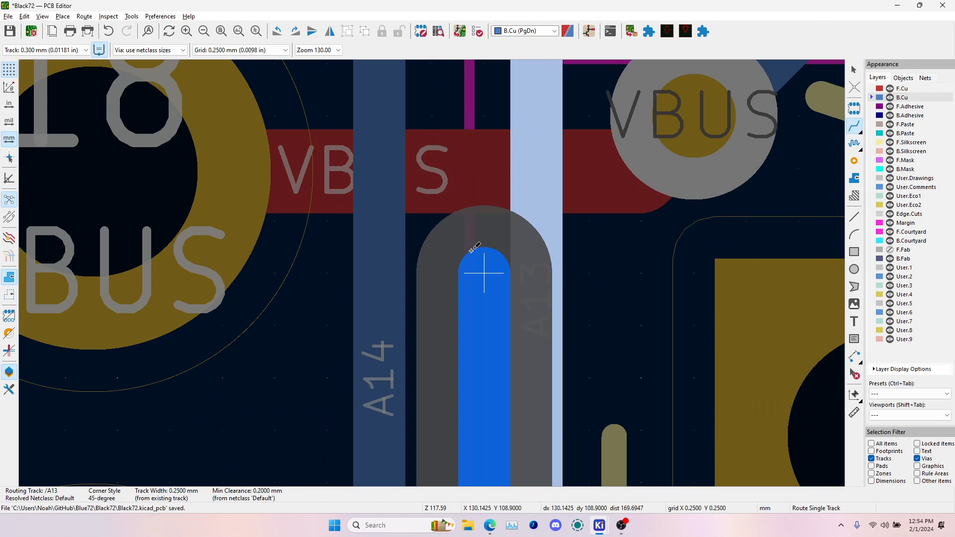
pyautogui.scroll(-7, 472, 251)
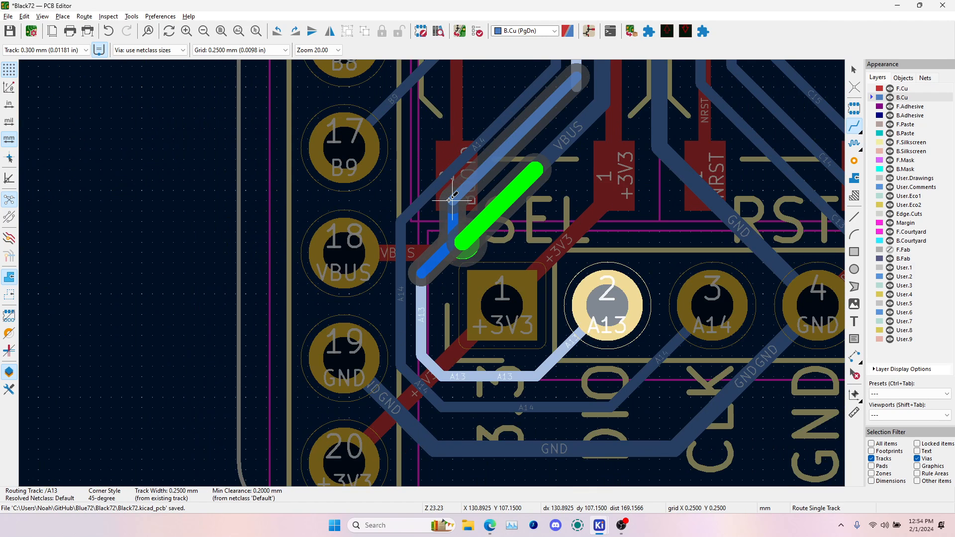
pyautogui.press('Escape')
pyautogui.scroll(3, 488, 217)
pyautogui.press('Escape')
pyautogui.click(437, 278)
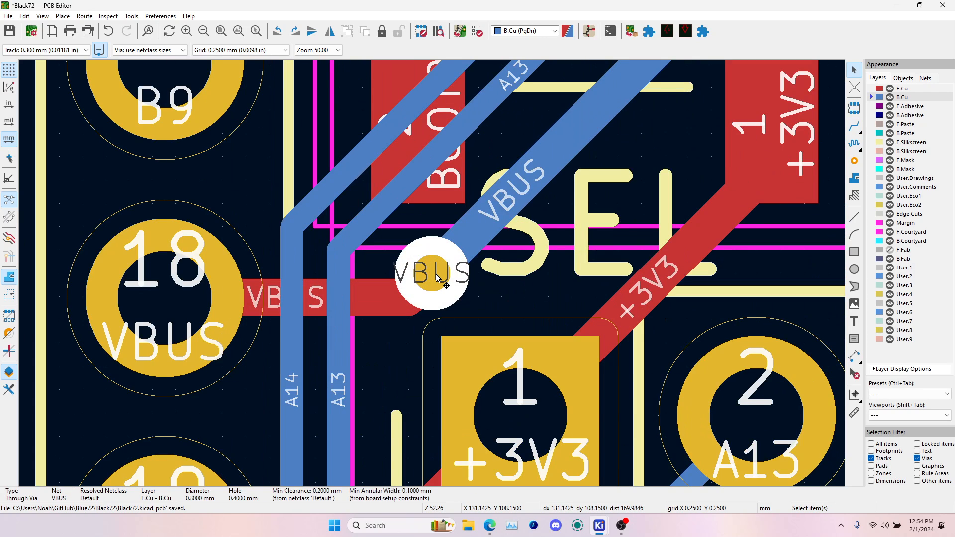
pyautogui.press('d')
pyautogui.press('Escape')
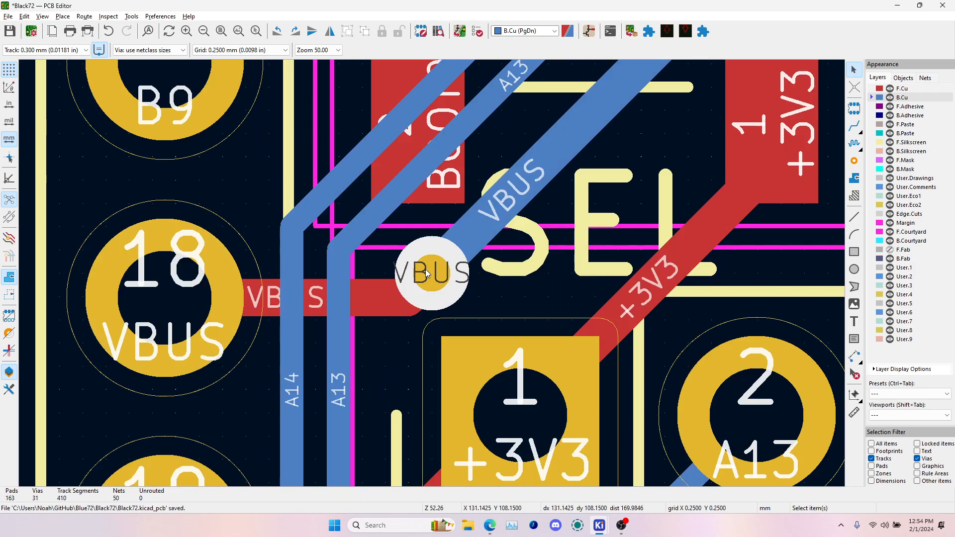
# - Delete the VBUS via beside the SEL label with its F.Cu segments to pad 18 and its diagonal B.Cu segment
pyautogui.click(396, 297)
pyautogui.click(401, 305)
pyautogui.press('Delete')
pyautogui.press('Delete')
pyautogui.click(433, 287)
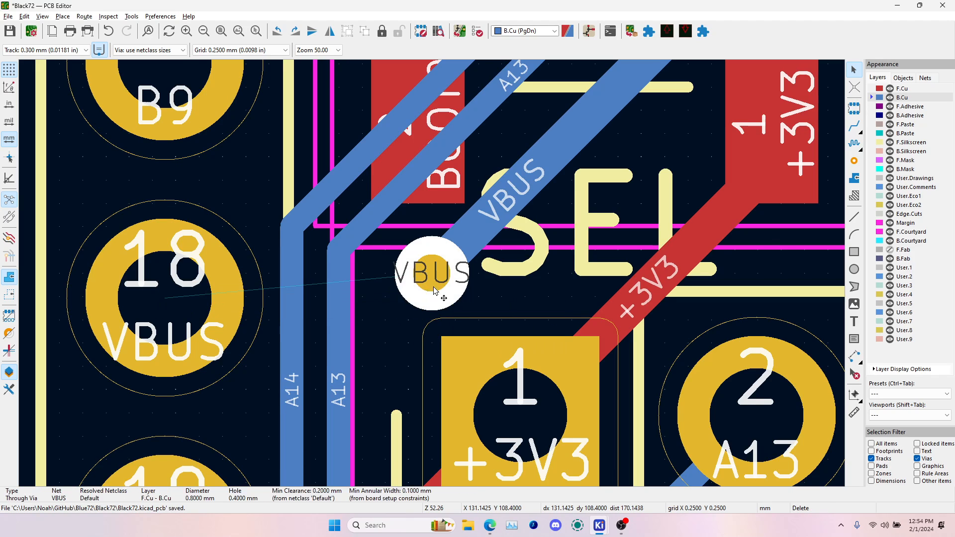
pyautogui.press('Delete')
pyautogui.click(453, 254)
pyautogui.press('Delete')
# - Route VBUS from pad 18 on F.Cu at 0.3 mm to a via beside SEL, then on B.Cu to the existing diagonal VBUS track
pyautogui.click(854, 126)
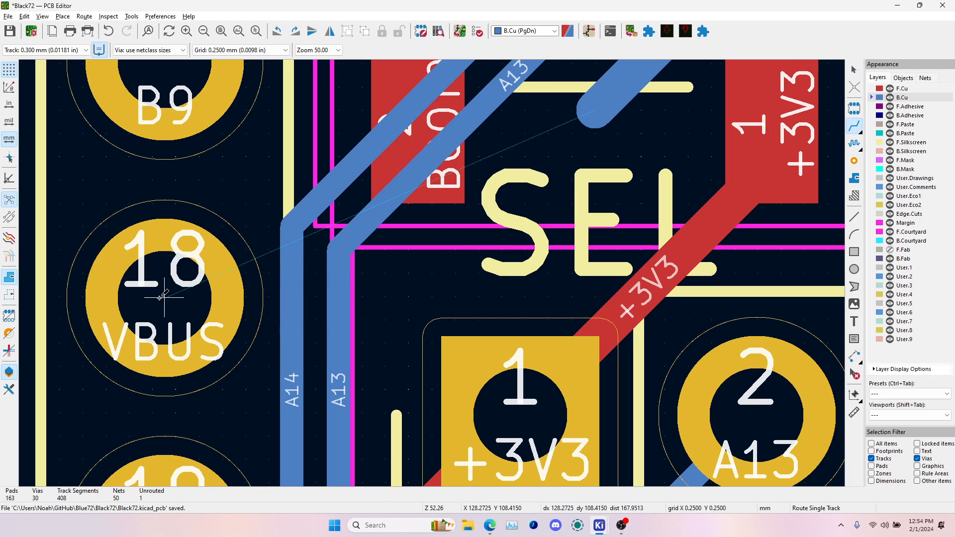
pyautogui.click(160, 298)
pyautogui.scroll(-3, 409, 263)
pyautogui.press('pageup')
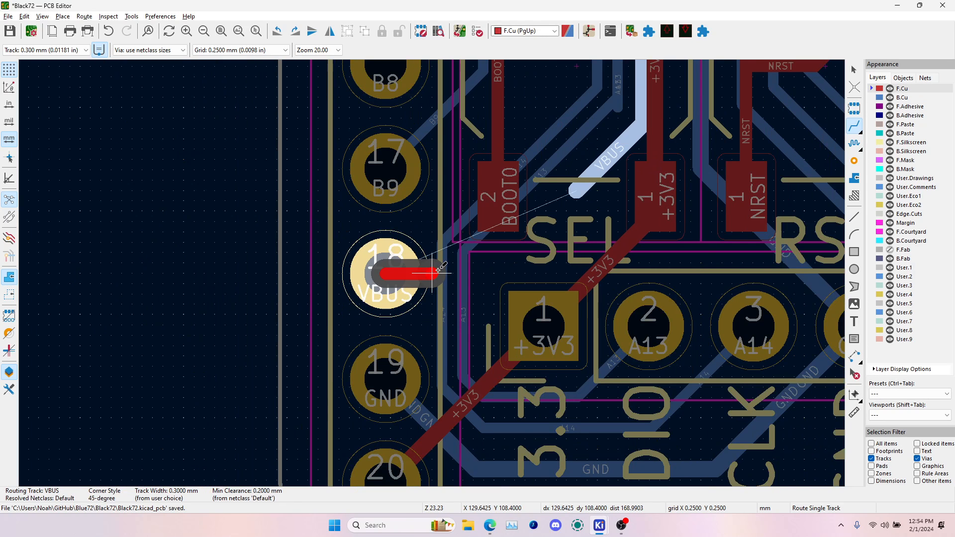
pyautogui.scroll(2, 438, 271)
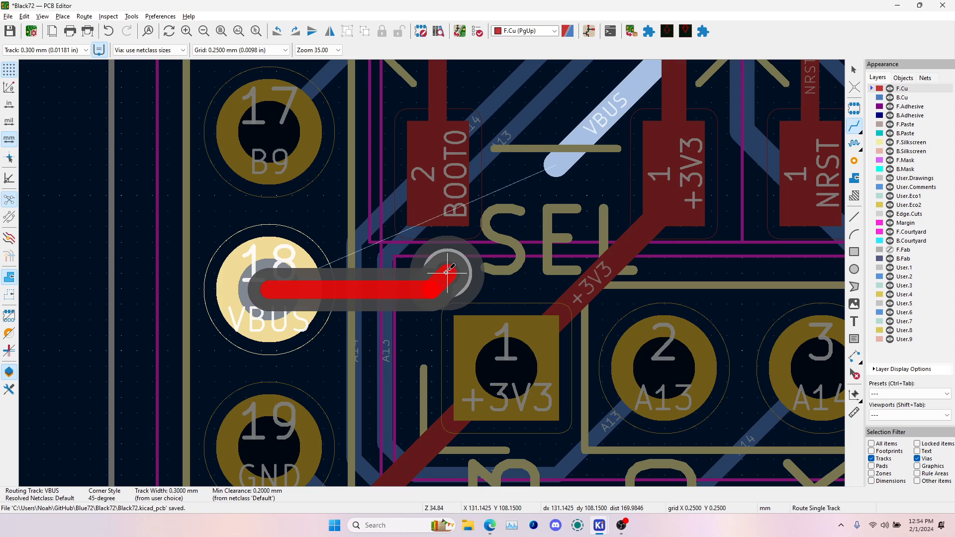
pyautogui.press('v')
pyautogui.scroll(-3, 448, 269)
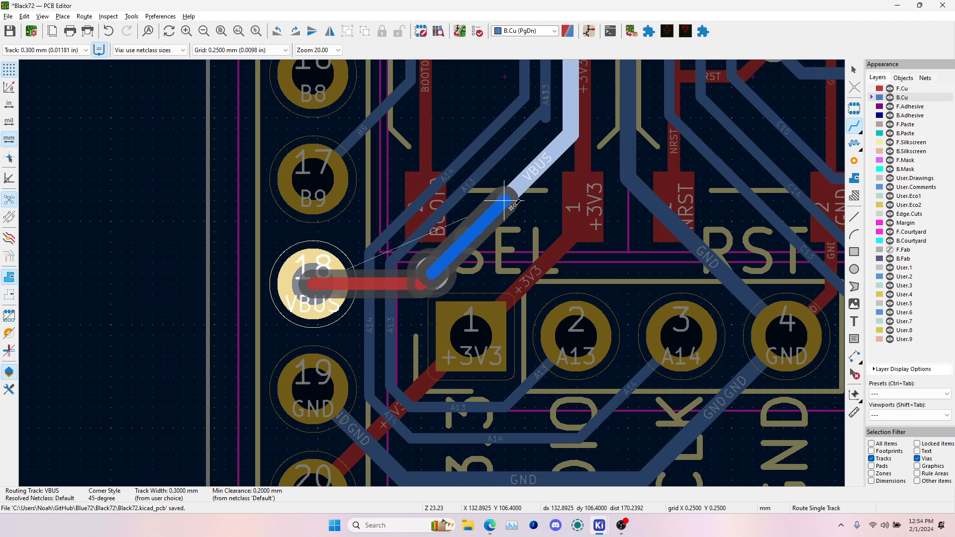
pyautogui.click(513, 201)
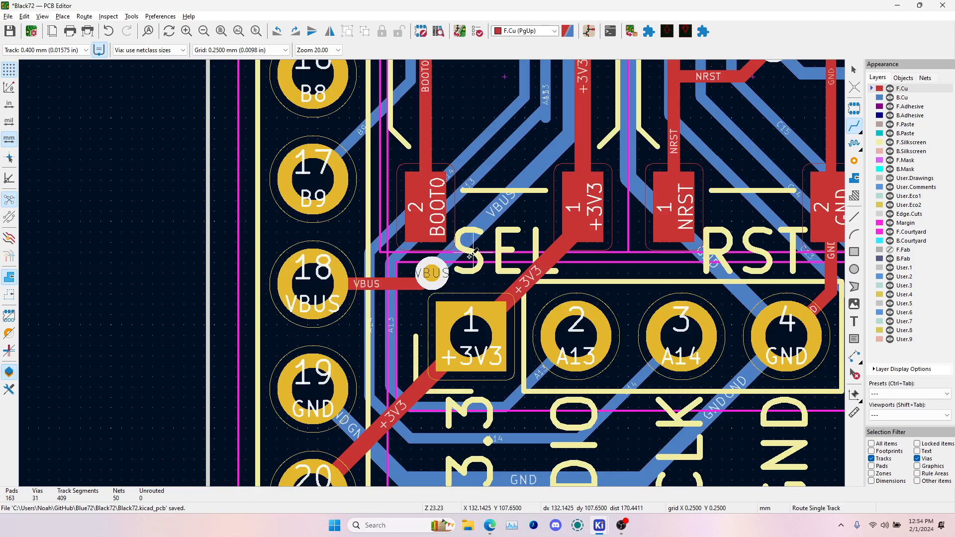
# - Reroute the F.Cu VBUS track between pad 18 and the new via at 0.4 mm width
pyautogui.click(330, 279)
pyautogui.press('w')
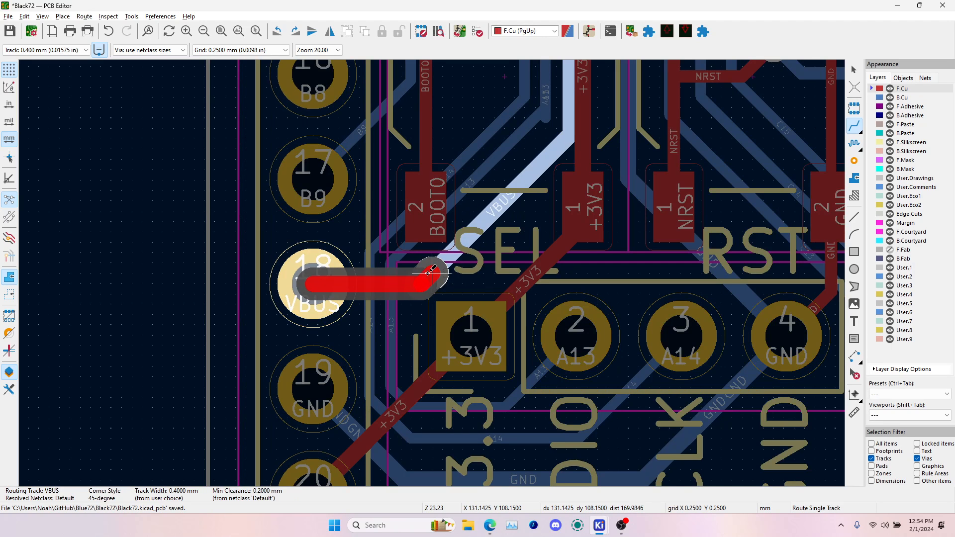
pyautogui.click(434, 272)
pyautogui.press('Escape')
# - Open the 3D view and inspect the SEL, RST and debug header labels from several angles
pyautogui.hotkey('alt', '3')
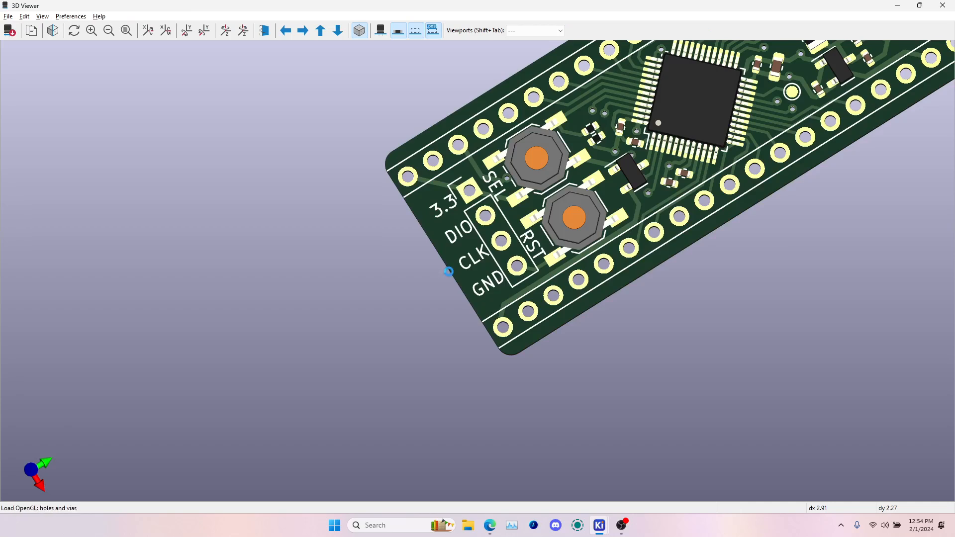
pyautogui.moveTo(548, 213); pyautogui.dragTo(474, 163)
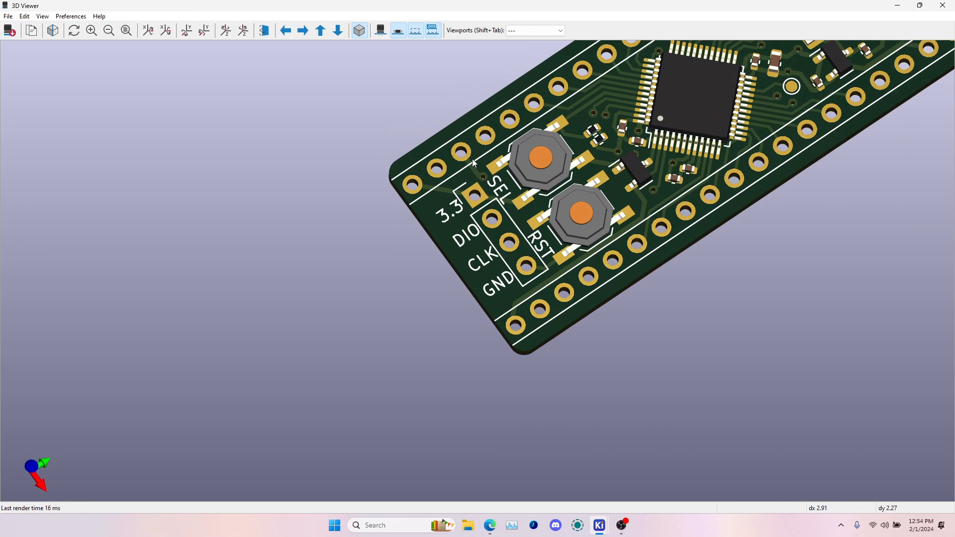
pyautogui.moveTo(580, 210); pyautogui.dragTo(550, 230)
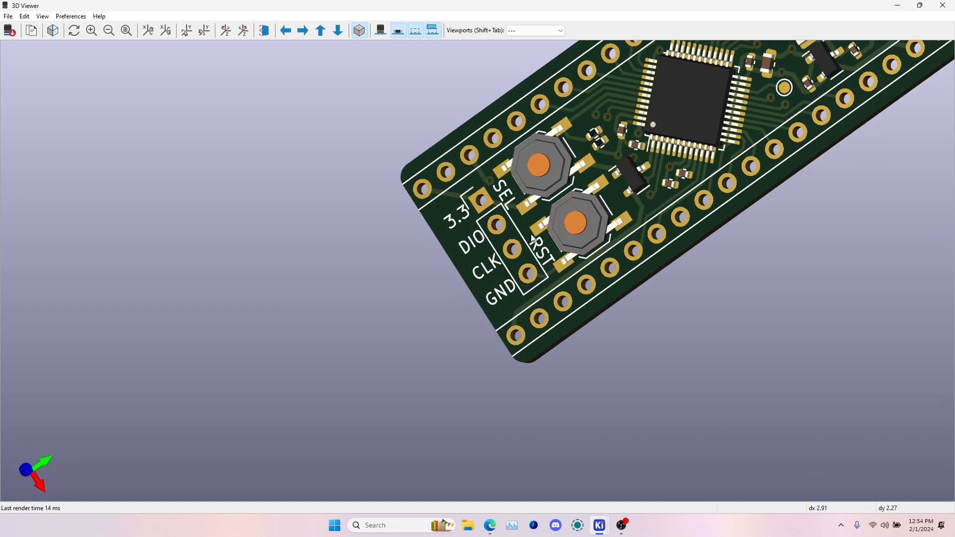
pyautogui.moveTo(619, 198); pyautogui.dragTo(442, 336, button='middle')
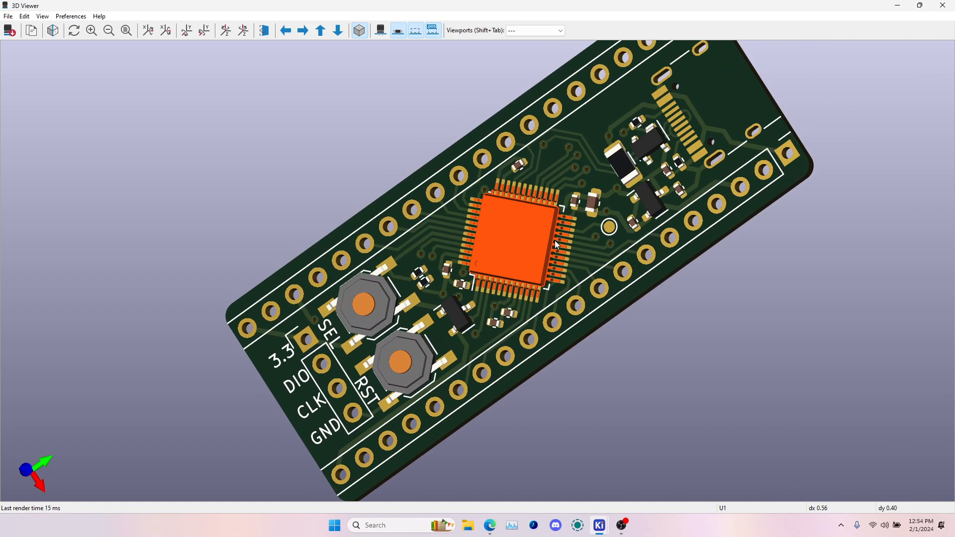
# - Inspect the front and back of the board in the 3D view
pyautogui.hotkey('alt', 'Tab')
pyautogui.scroll(-4, 385, 265)
pyautogui.hotkey('alt', 'Tab')
pyautogui.scroll(-2, 390, 286)
pyautogui.moveTo(390, 285); pyautogui.dragTo(477, 243, button='middle')
pyautogui.moveTo(633, 294); pyautogui.dragTo(458, 156)
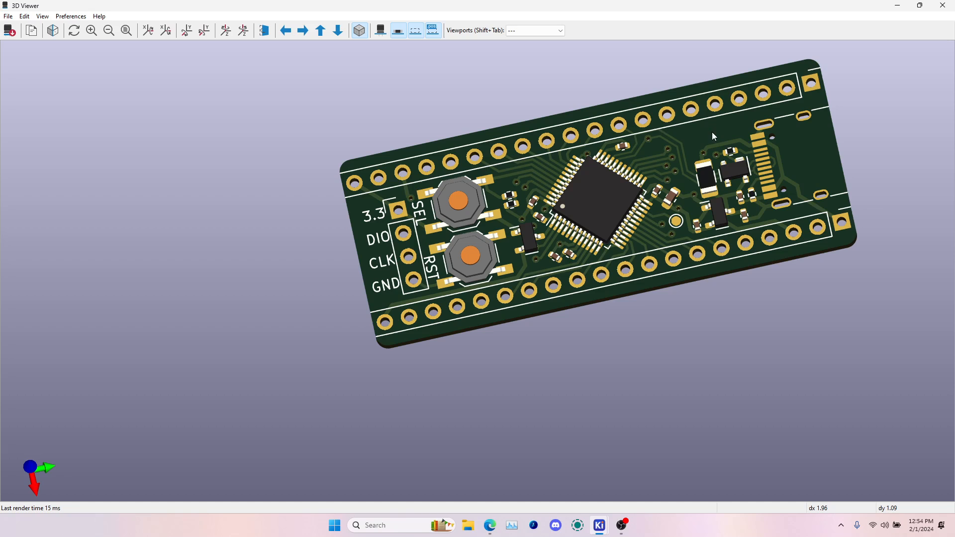
pyautogui.moveTo(478, 236); pyautogui.dragTo(521, 172)
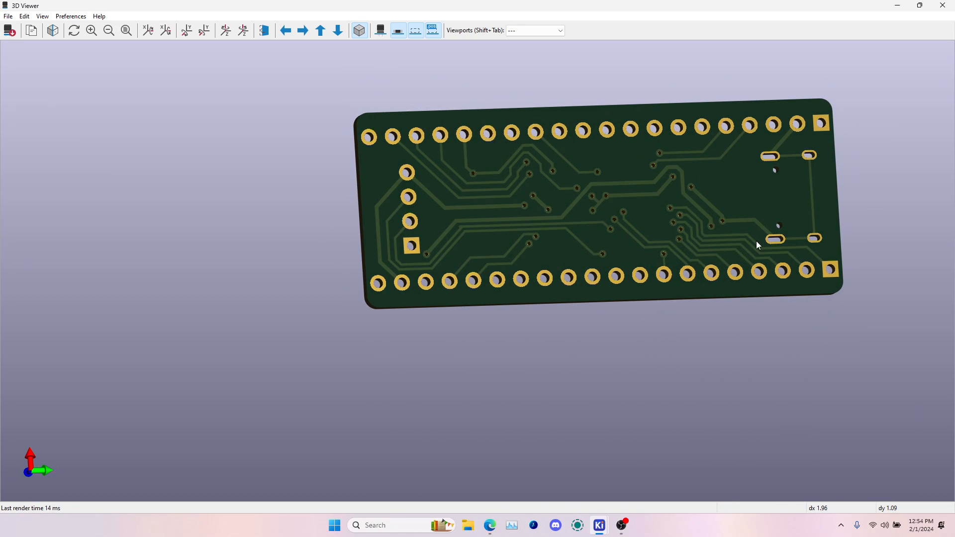
pyautogui.moveTo(756, 243); pyautogui.dragTo(540, 202)
pyautogui.hotkey('alt', 'Tab')
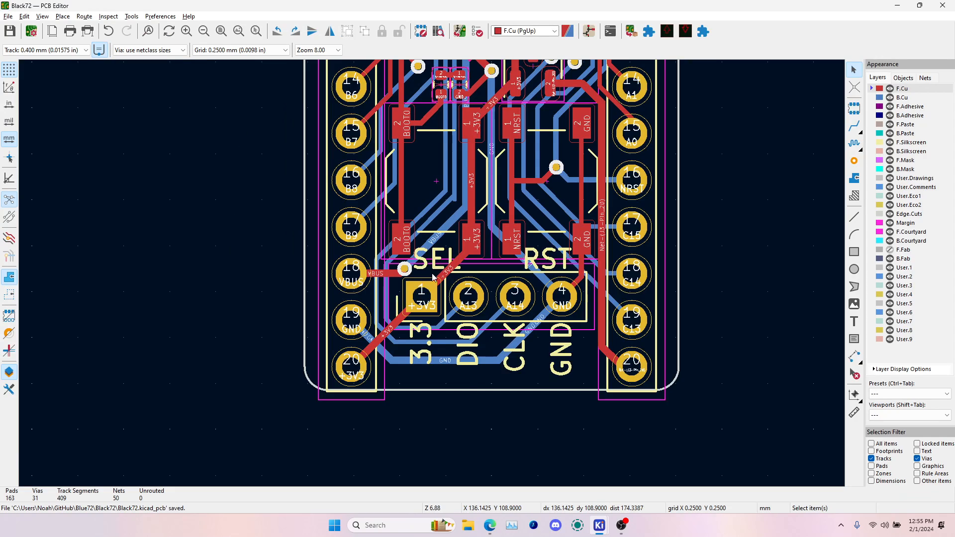
# - Make all item types selectable and open the footprint replacement settings of USB-C connector J1
pyautogui.scroll(-4, 432, 278)
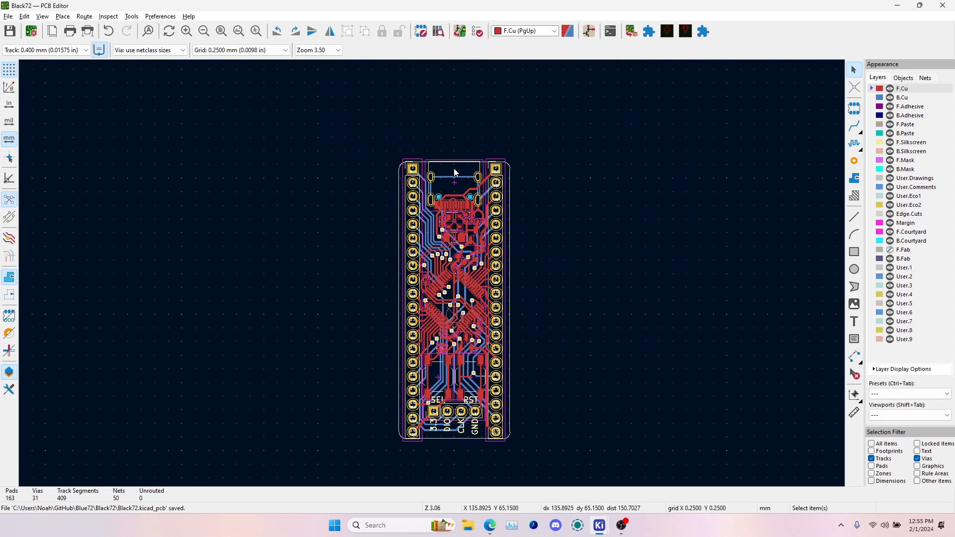
pyautogui.scroll(4, 451, 186)
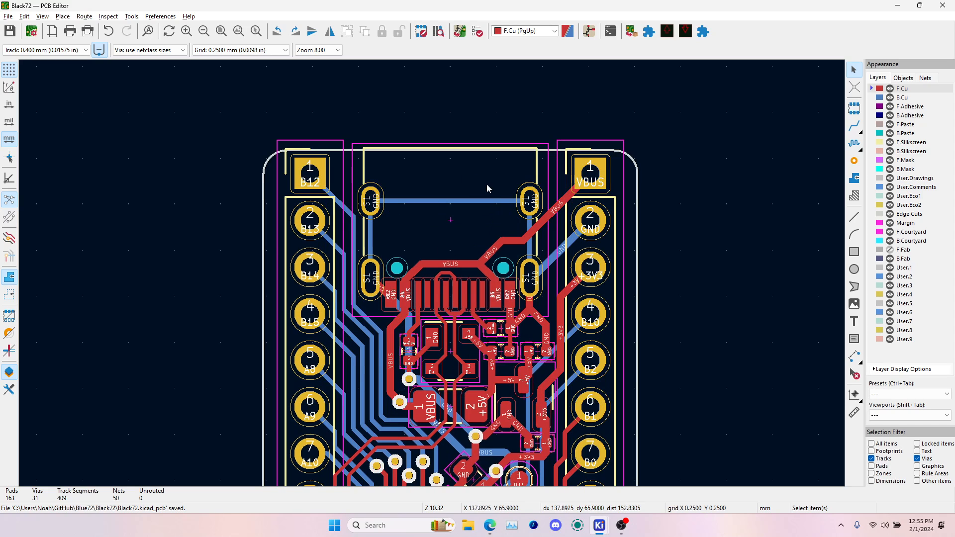
pyautogui.hotkey('alt', 'Tab')
pyautogui.hotkey('alt', 'Tab')
pyautogui.click(872, 443)
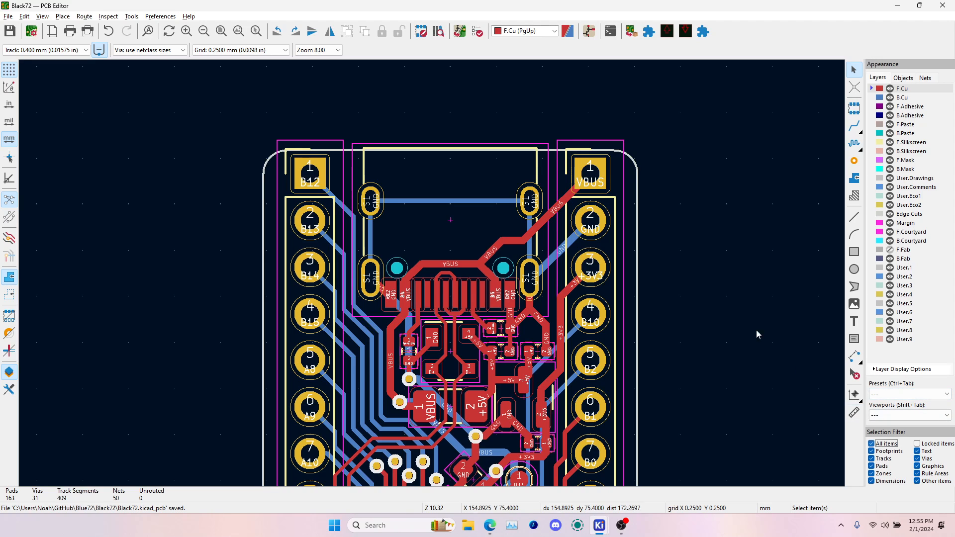
pyautogui.click(510, 228)
pyautogui.doubleClick(490, 223)
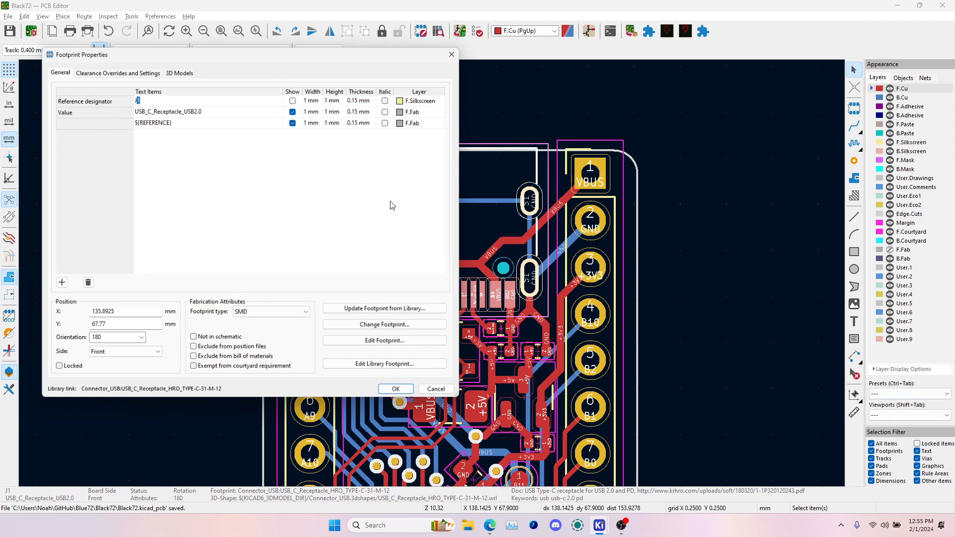
pyautogui.click(368, 328)
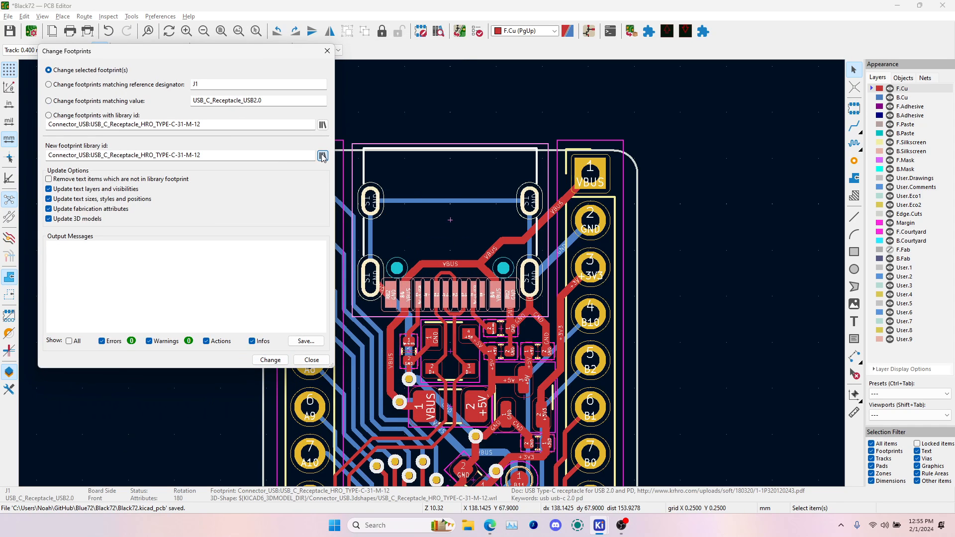
# - Replace J1's footprint with USB_C_Receptacle_HRO_TYPE-C-31-M-12 from the PCM_marbastlib-various library
pyautogui.click(322, 156)
pyautogui.scroll(-4, 140, 255)
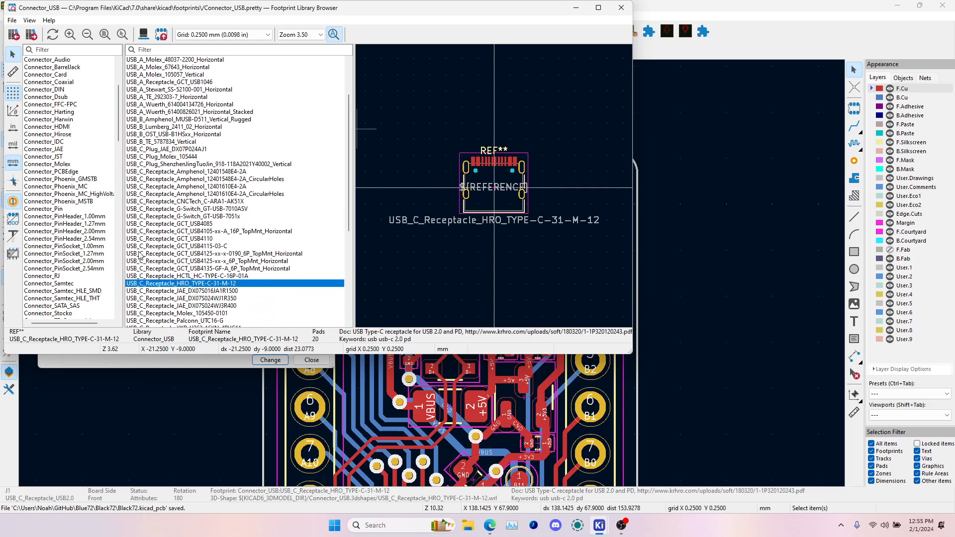
pyautogui.scroll(-3, 182, 254)
pyautogui.scroll(-4, 84, 241)
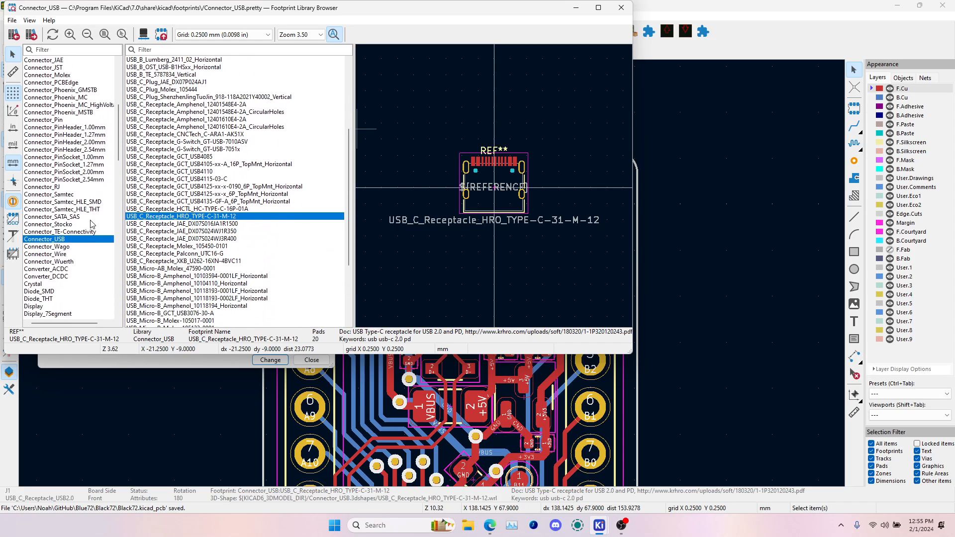
pyautogui.moveTo(118, 141); pyautogui.dragTo(118, 229)
pyautogui.click(80, 224)
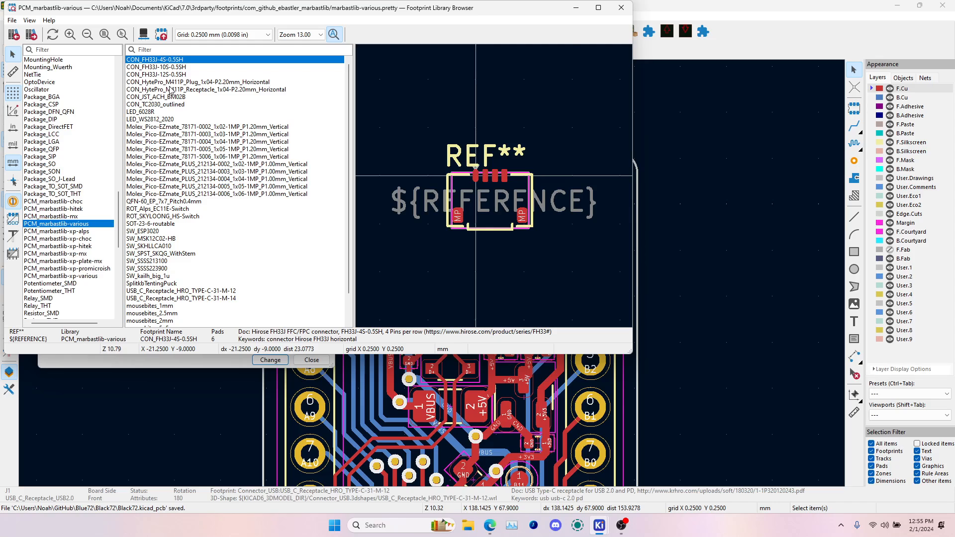
pyautogui.click(169, 82)
pyautogui.click(170, 90)
pyautogui.click(197, 202)
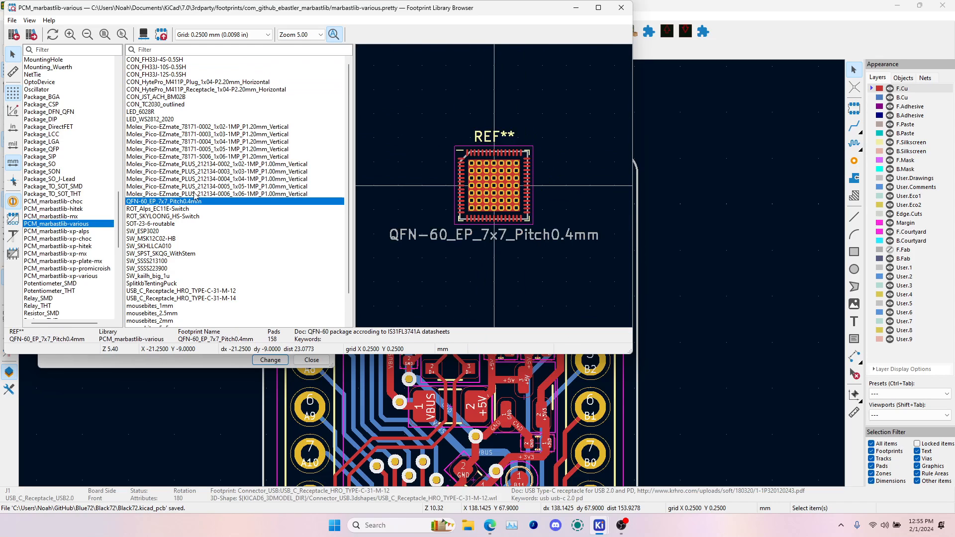
pyautogui.scroll(-2, 196, 196)
pyautogui.click(180, 268)
pyautogui.press('Up')
pyautogui.press('Return')
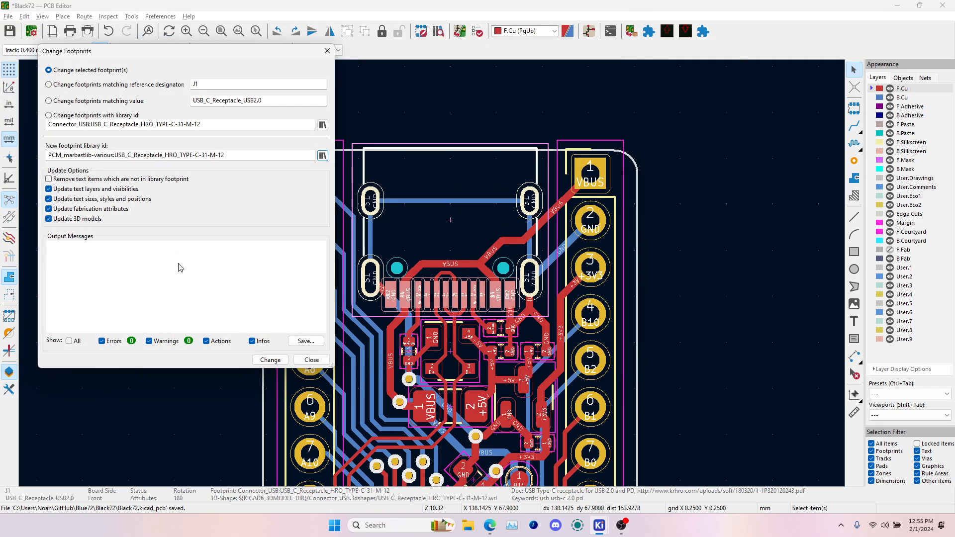
pyautogui.click(270, 359)
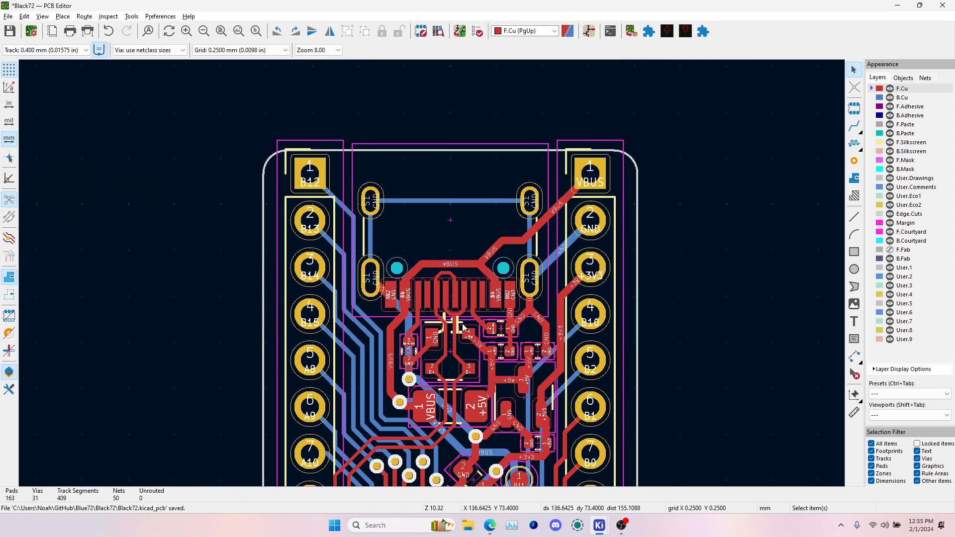
pyautogui.click(458, 327)
# - Inspect the USB-C connector model on the board in 3D
pyautogui.hotkey('alt', '3')
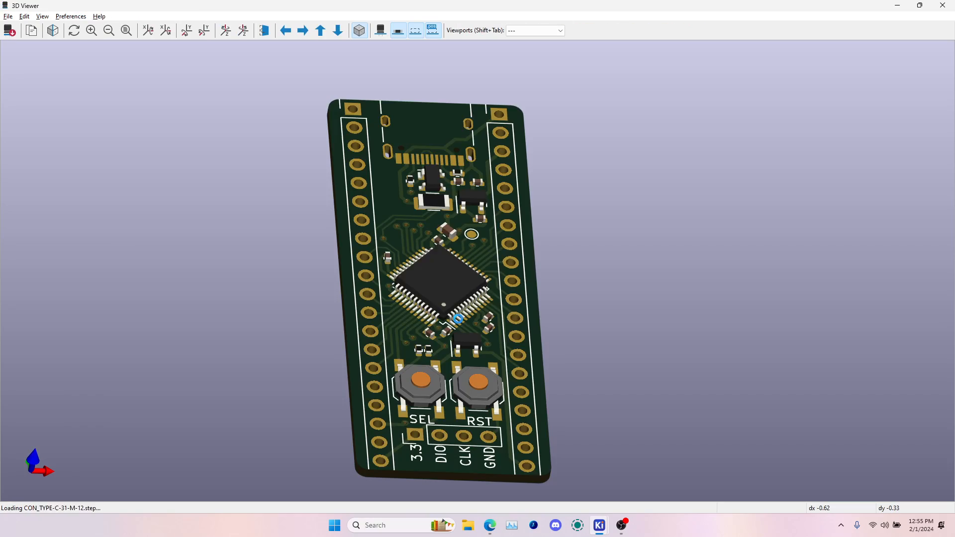
pyautogui.moveTo(435, 332); pyautogui.dragTo(398, 234)
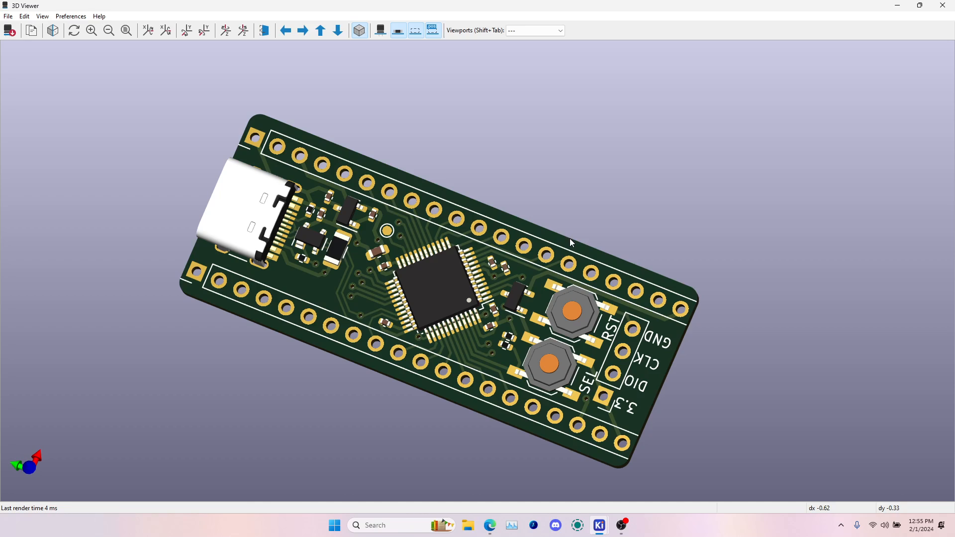
pyautogui.hotkey('alt', 'Tab')
pyautogui.hotkey('alt', 'Tab')
pyautogui.hotkey('alt', 'Tab')
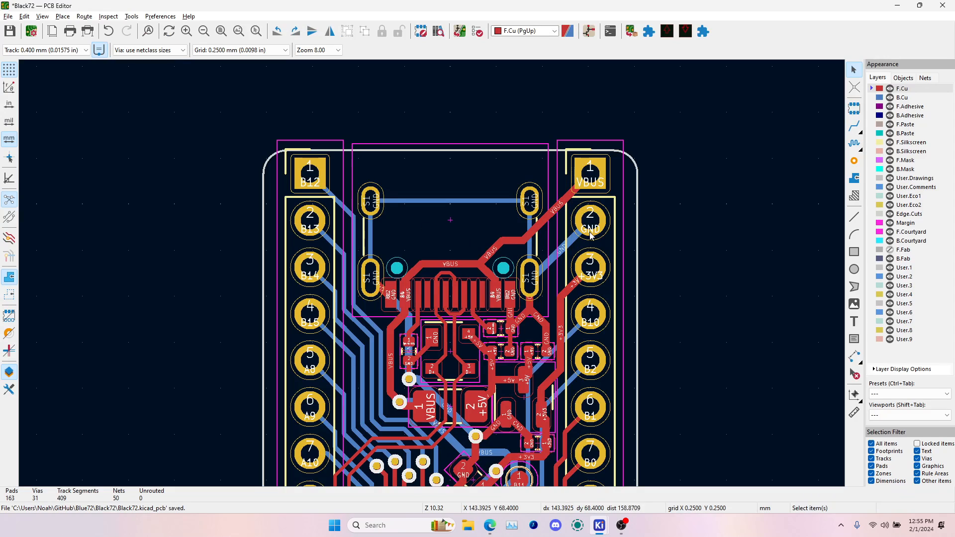
# - Set the grid to 1.27 mm and move the board outline's right edge and top-right corner arc inward by 1.27 mm
pyautogui.click(631, 159)
pyautogui.click(268, 50)
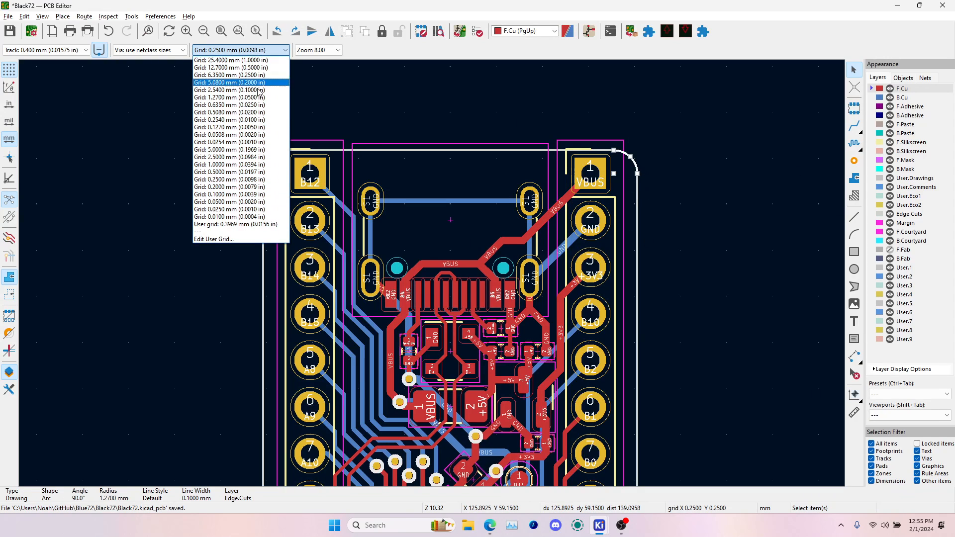
pyautogui.click(253, 98)
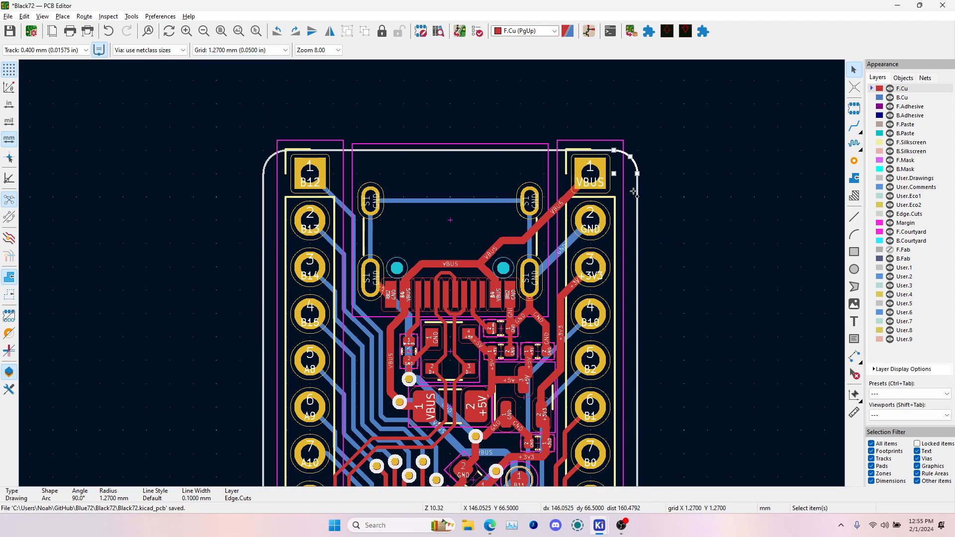
pyautogui.keyDown('shift'); pyautogui.click(634, 171); pyautogui.keyUp('shift')
pyautogui.scroll(2, 616, 156)
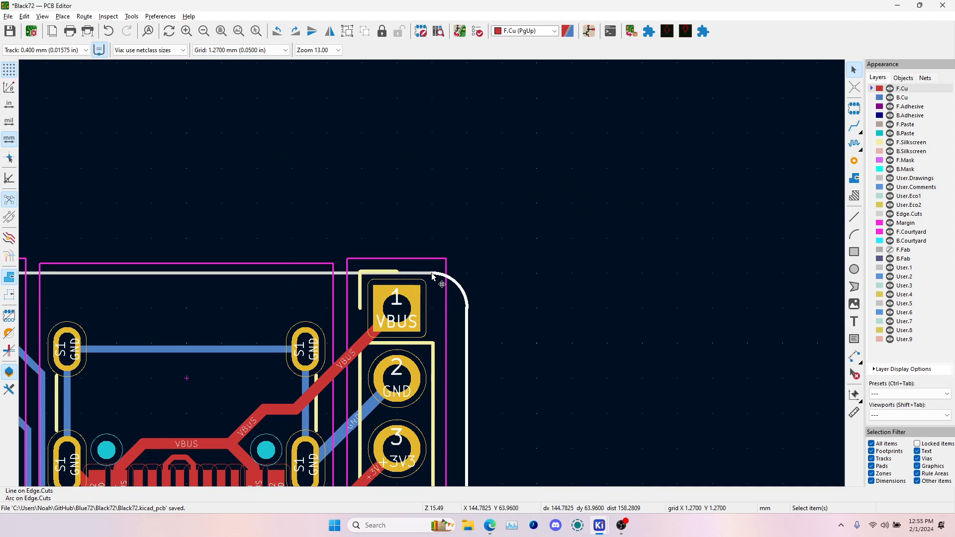
pyautogui.press('m')
pyautogui.click(405, 276)
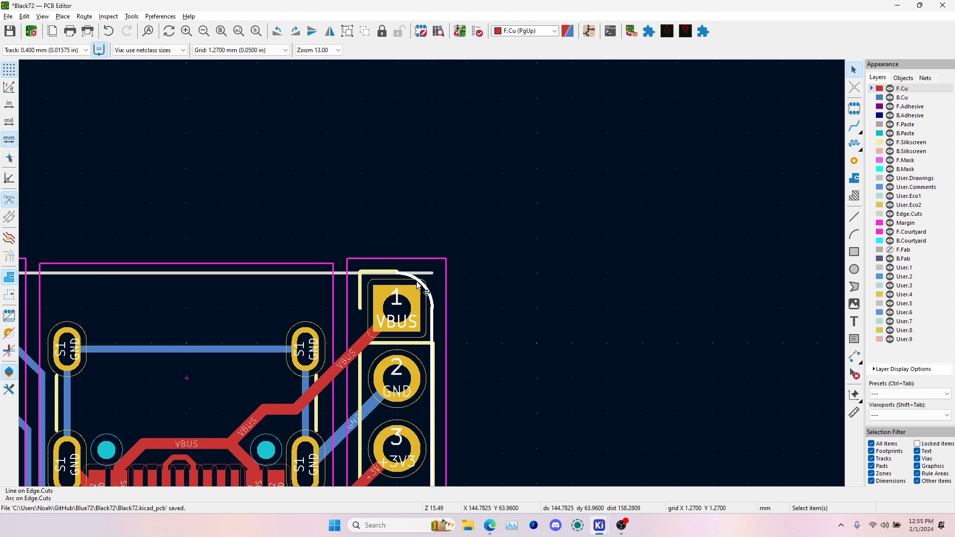
# - Move the board outline's bottom-right corner arc 1.27 mm inward to meet the right edge
pyautogui.scroll(-6, 405, 277)
pyautogui.scroll(5, 454, 348)
pyautogui.click(452, 285)
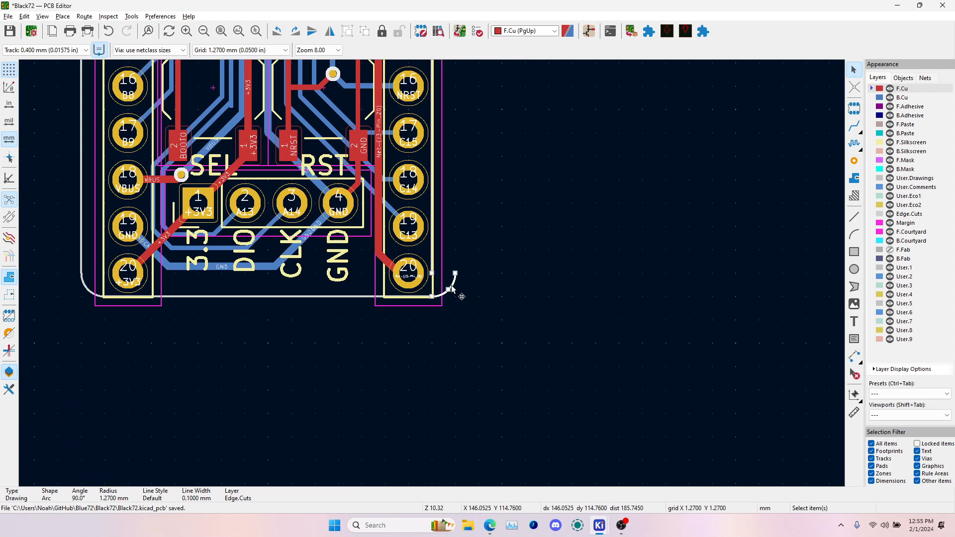
pyautogui.press('m')
pyautogui.click(432, 274)
# - Move the board outline's left edge and bottom-left corner arc 1.27 mm inward
pyautogui.click(82, 258)
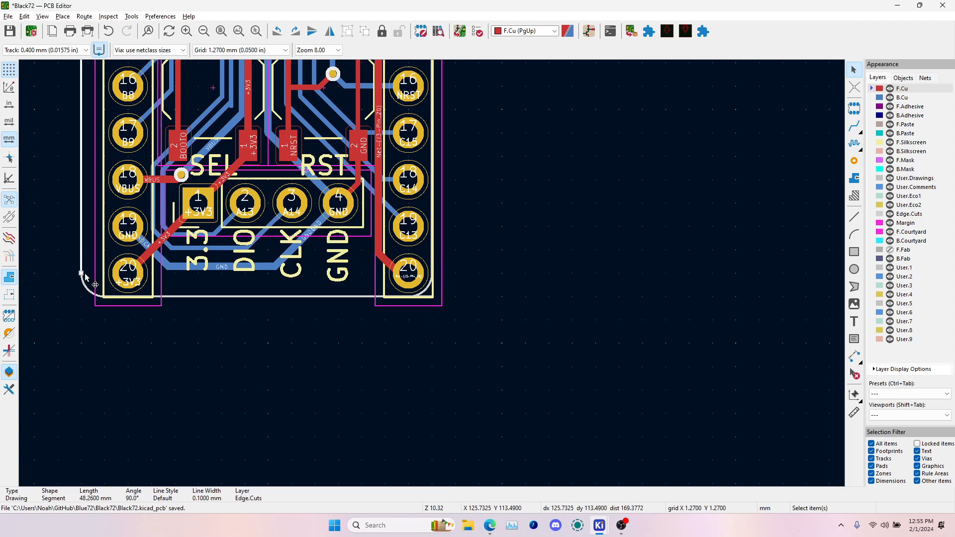
pyautogui.keyDown('shift'); pyautogui.click(84, 285); pyautogui.keyUp('shift')
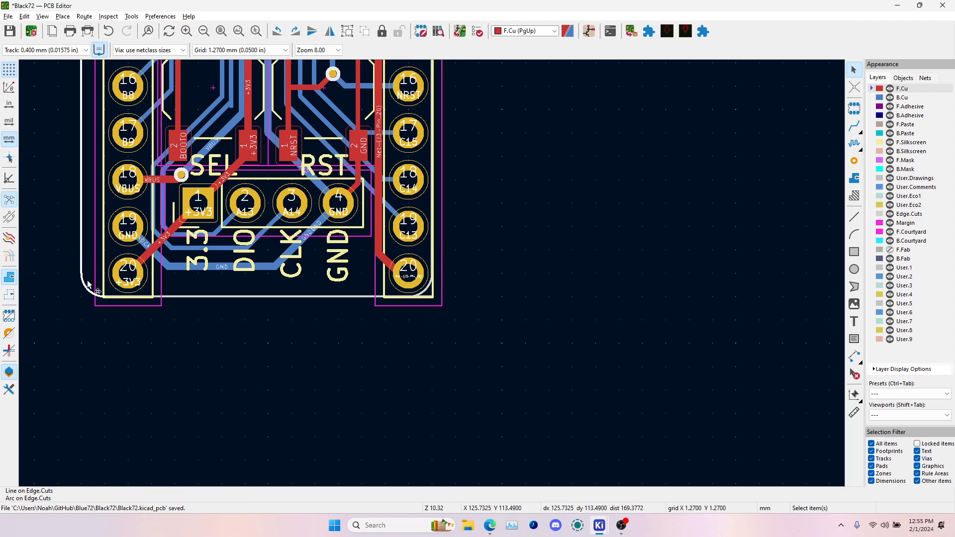
pyautogui.press('m')
pyautogui.click(132, 293)
pyautogui.scroll(-3, 132, 293)
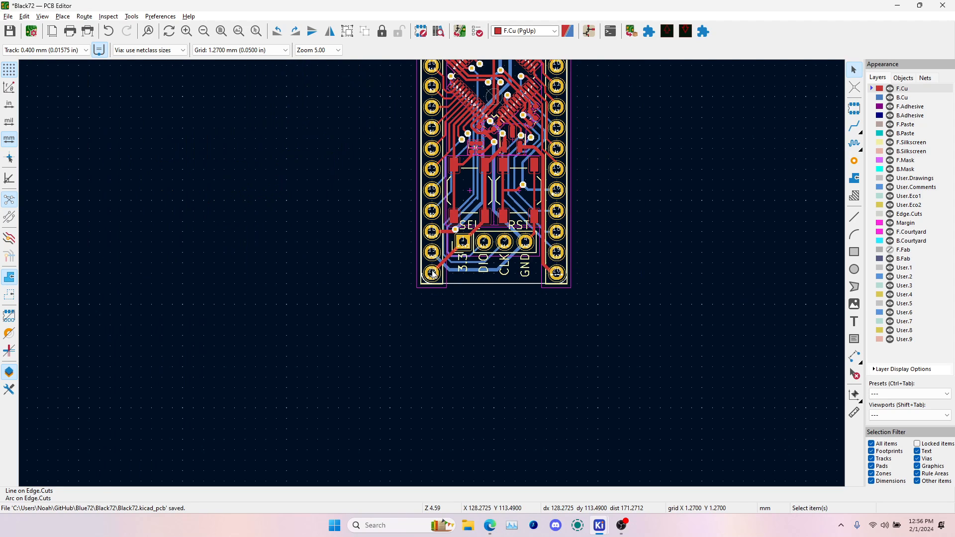
# - Move the board outline's top-left corner arc 1.27 mm inward to meet the left edge
pyautogui.moveTo(432, 271); pyautogui.dragTo(441, 481, button='middle')
pyautogui.scroll(3, 432, 79)
pyautogui.click(411, 285)
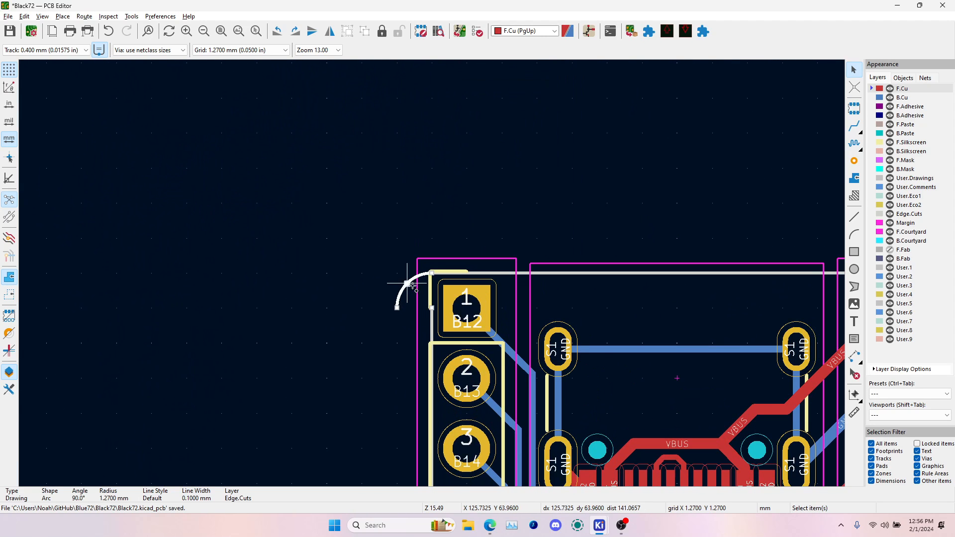
pyautogui.press('m')
pyautogui.click(432, 308)
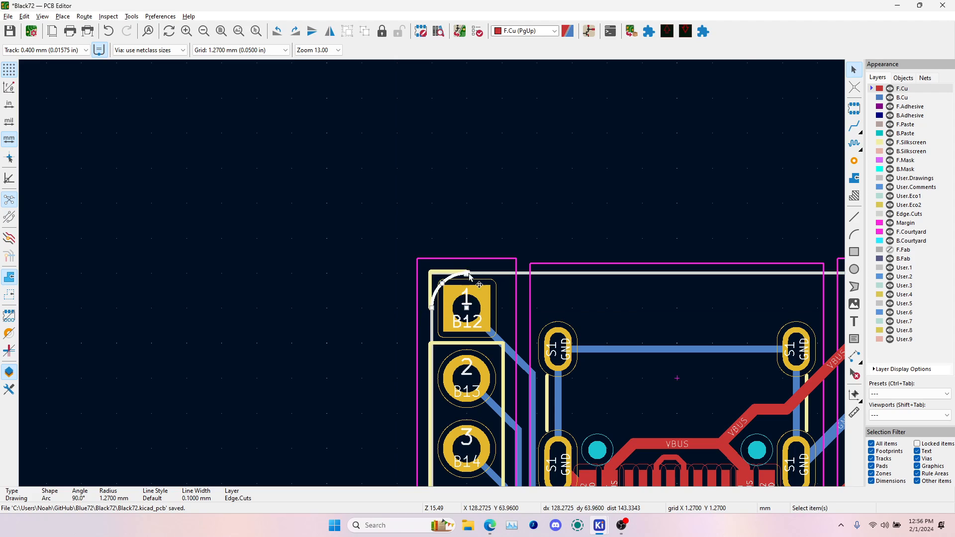
# - Shorten the board outline's top edge to 15.24 mm so both ends meet the corner arcs
pyautogui.click(498, 273)
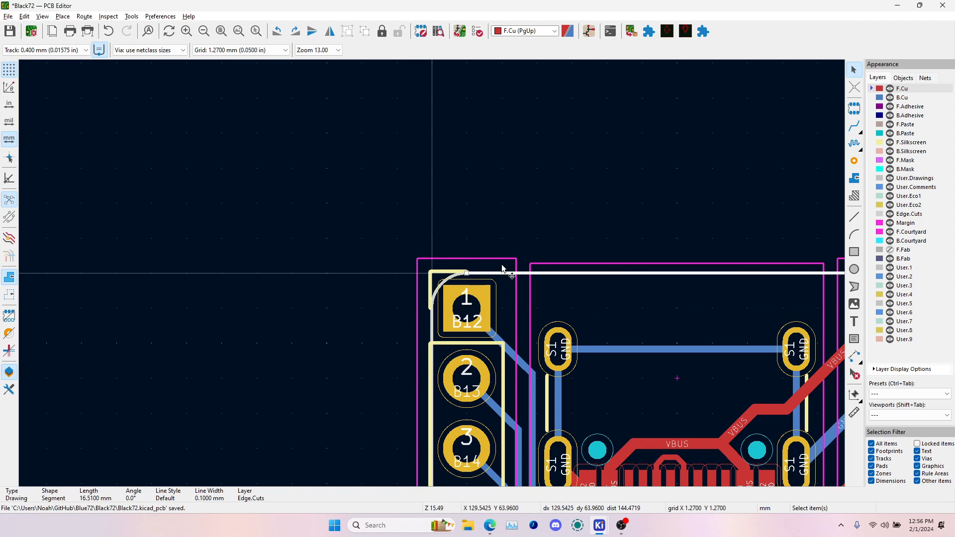
pyautogui.moveTo(502, 269); pyautogui.dragTo(220, 297, button='middle')
pyautogui.moveTo(639, 301); pyautogui.dragTo(606, 302)
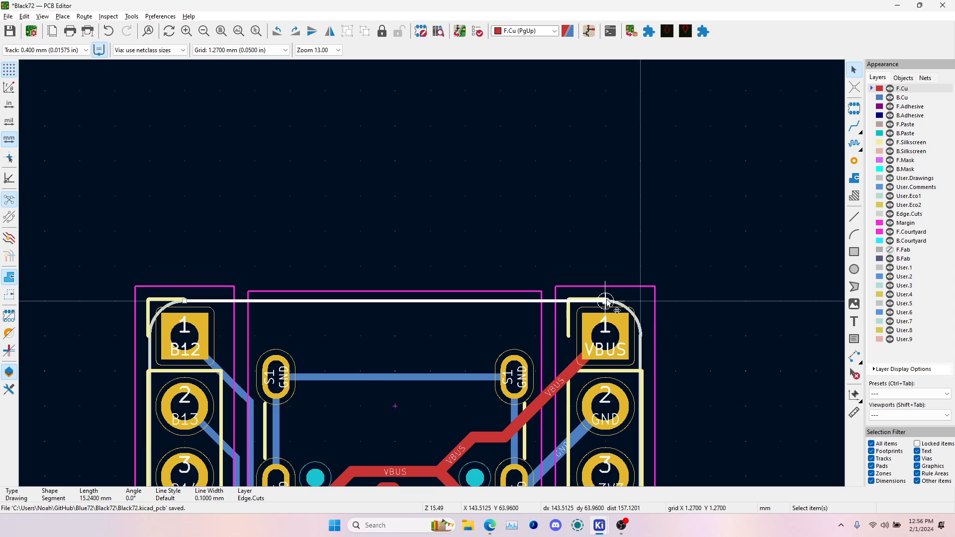
pyautogui.click(433, 277)
# - Shorten the board outline's bottom edge at both ends to meet the corner arcs
pyautogui.scroll(-3, 402, 269)
pyautogui.moveTo(440, 396); pyautogui.dragTo(473, 194, button='middle')
pyautogui.moveTo(496, 288); pyautogui.dragTo(463, 91, button='middle')
pyautogui.scroll(1, 433, 275)
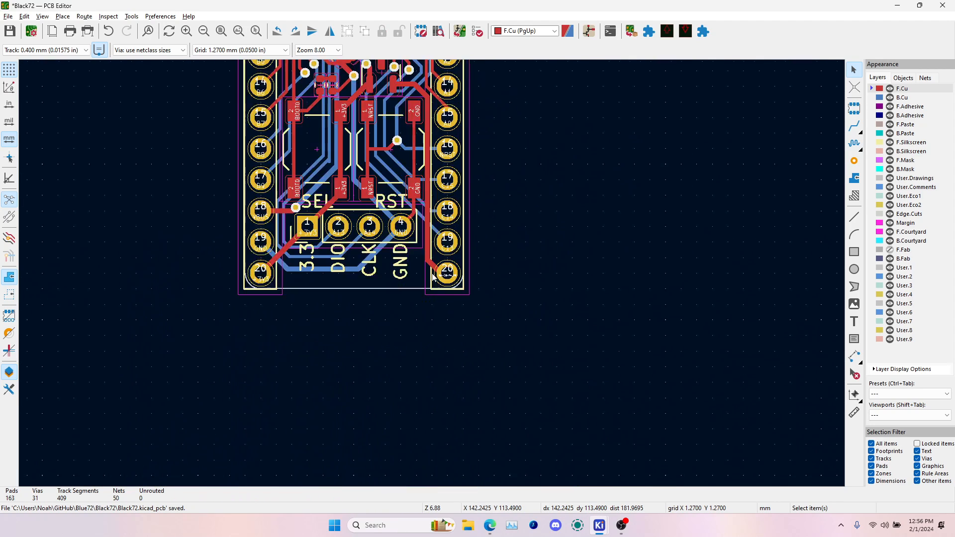
pyautogui.scroll(2, 433, 276)
pyautogui.click(496, 308)
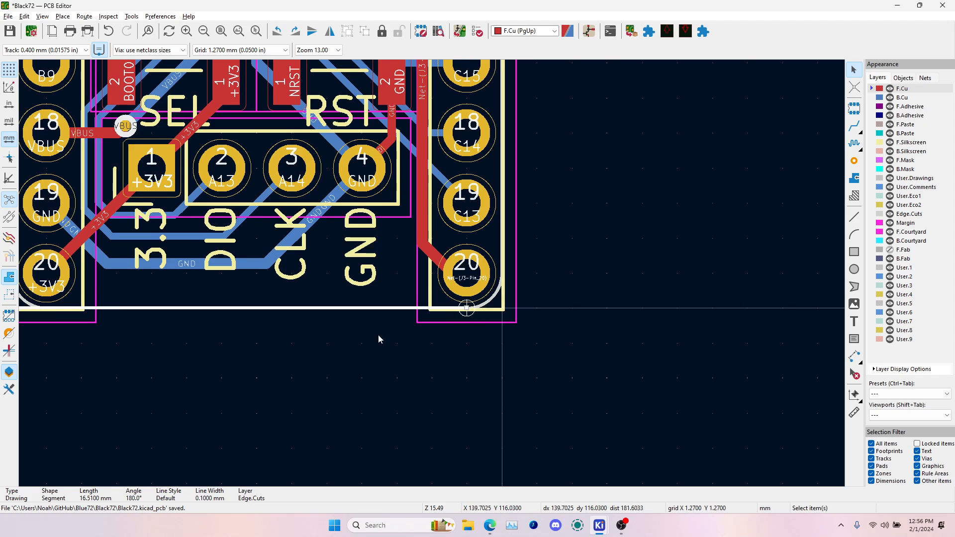
pyautogui.moveTo(96, 314); pyautogui.dragTo(388, 297, button='middle')
pyautogui.moveTo(307, 296); pyautogui.dragTo(348, 300)
pyautogui.click(400, 339)
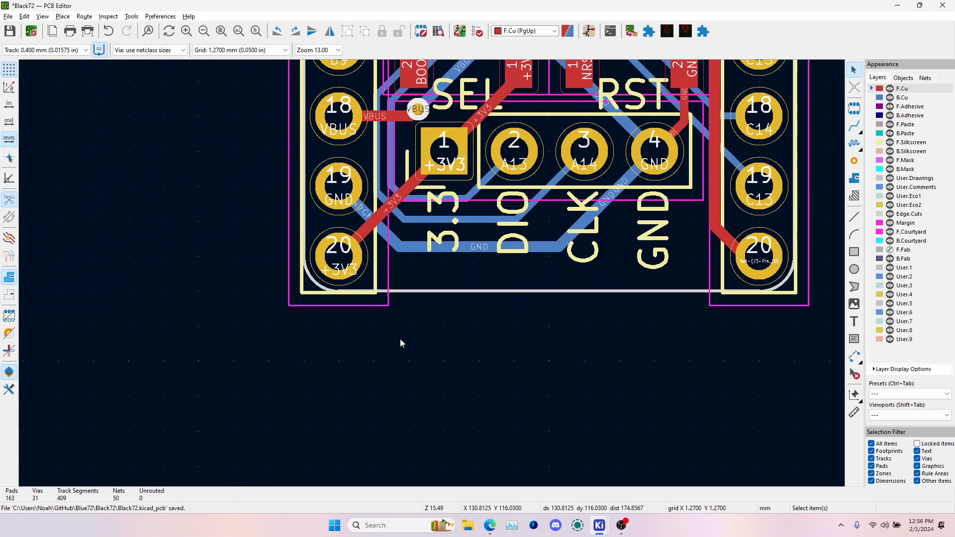
# - Inspect the narrowed board and its USB-C connector in 3D from several angles, including side-on
pyautogui.hotkey('alt', '3')
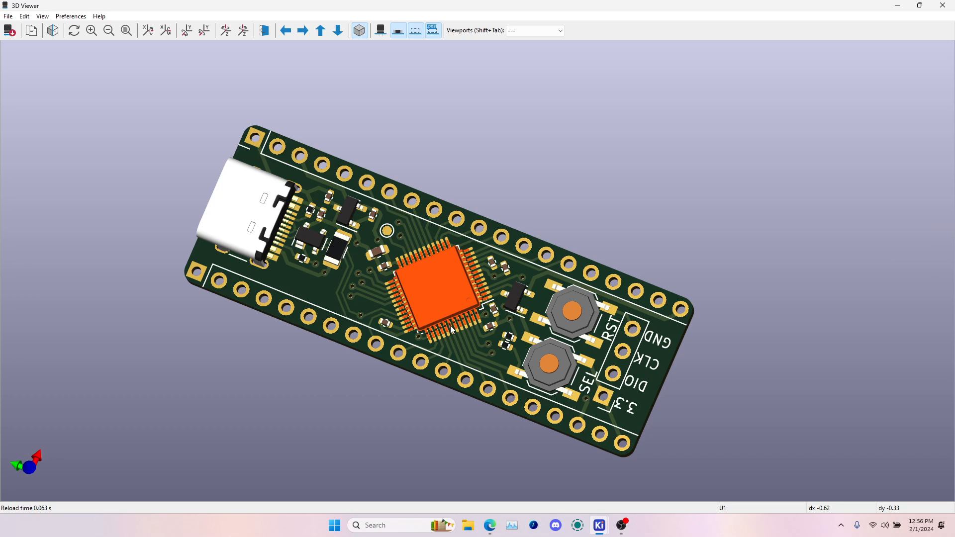
pyautogui.moveTo(288, 324); pyautogui.dragTo(520, 164)
pyautogui.moveTo(248, 253); pyautogui.dragTo(236, 323)
pyautogui.moveTo(278, 259); pyautogui.dragTo(348, 341, button='middle')
pyautogui.scroll(8, 518, 231)
pyautogui.press('z')
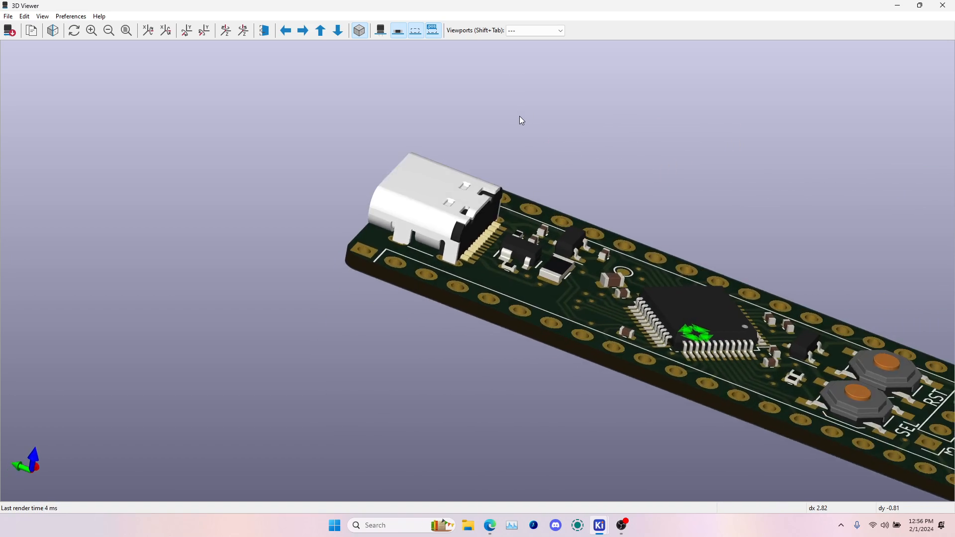
pyautogui.press('x')
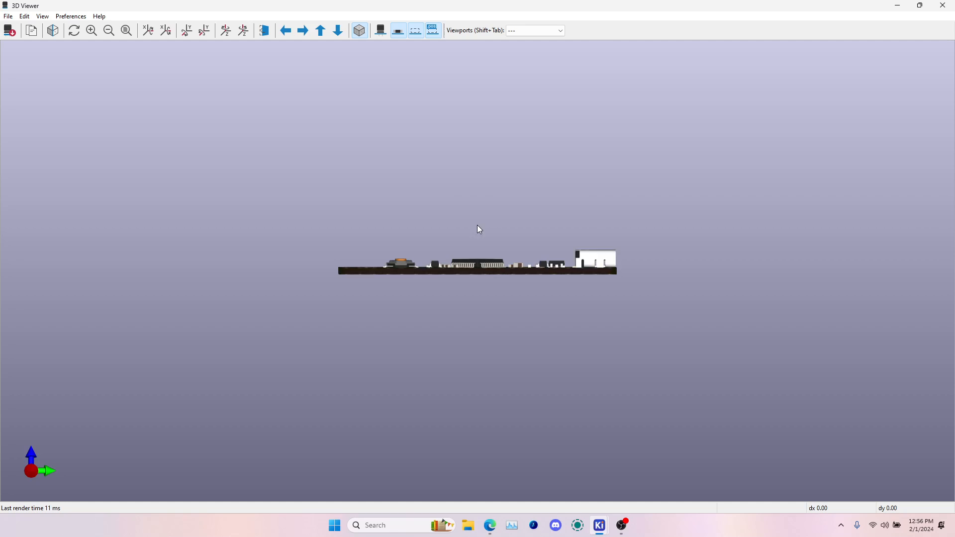
# - Compare the USB-C connector's front with the board edge side-on in 3D, and set the PCB editor grid to 0.2500 mm
pyautogui.moveTo(733, 227); pyautogui.dragTo(458, 263, button='middle')
pyautogui.scroll(2, 477, 266)
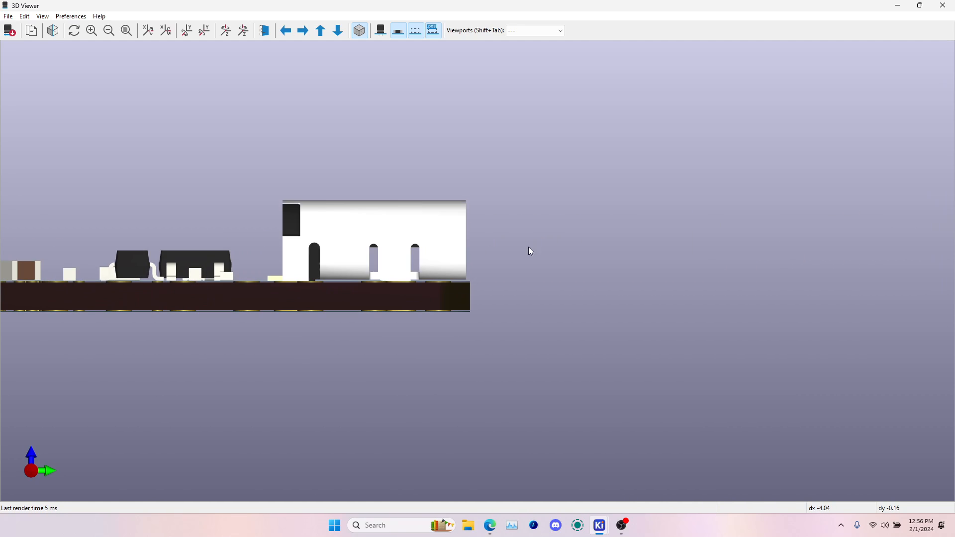
pyautogui.hotkey('alt', 'Tab')
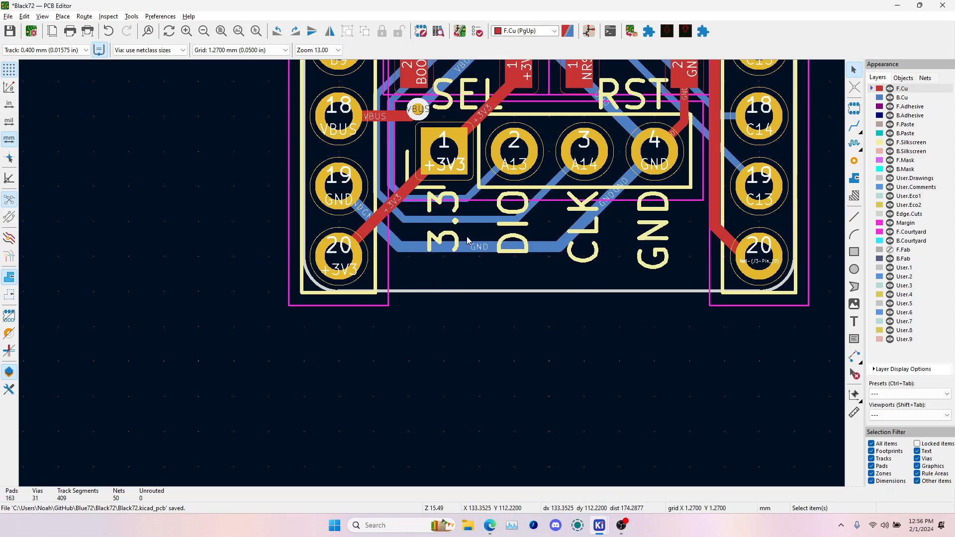
pyautogui.scroll(-6, 417, 286)
pyautogui.moveTo(416, 284); pyautogui.dragTo(377, 442, button='middle')
pyautogui.scroll(5, 411, 212)
pyautogui.scroll(-2, 395, 311)
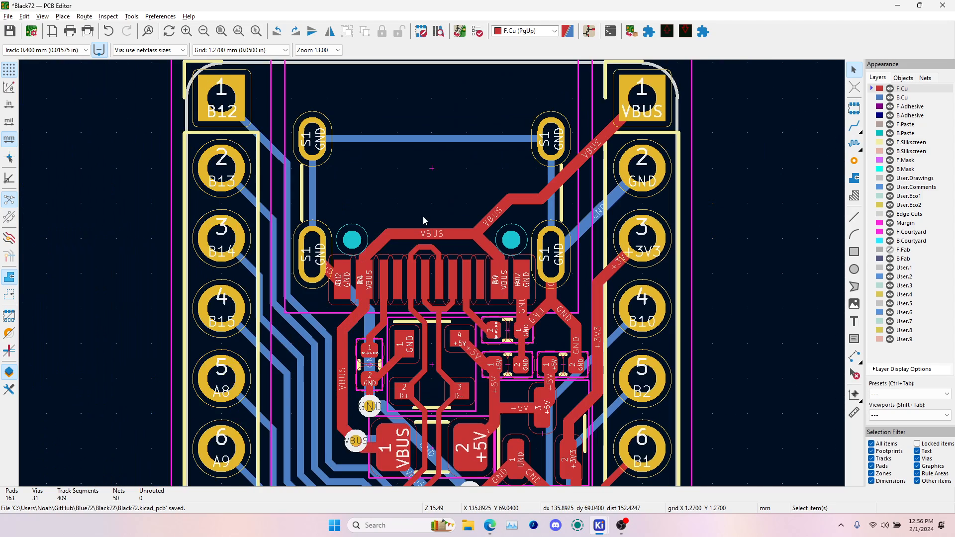
pyautogui.click(239, 49)
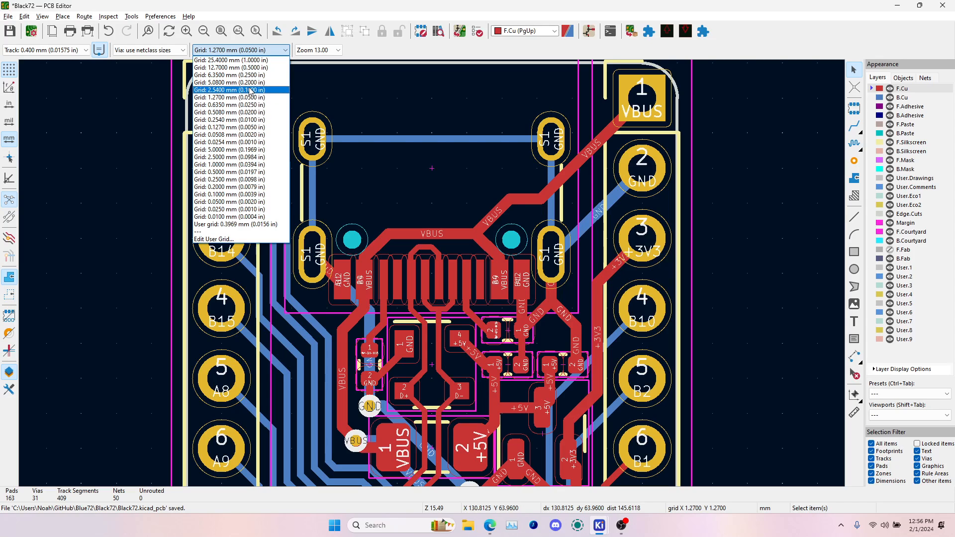
pyautogui.click(257, 180)
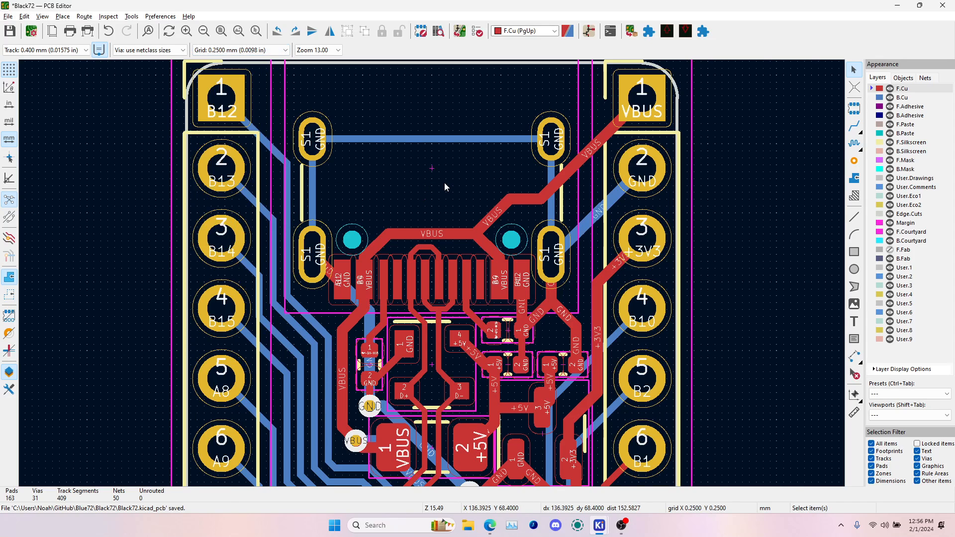
# - Move the USB-C connector and its attached tracks 0.25 mm toward the board's top edge, and check the overhang in 3D
pyautogui.click(444, 184)
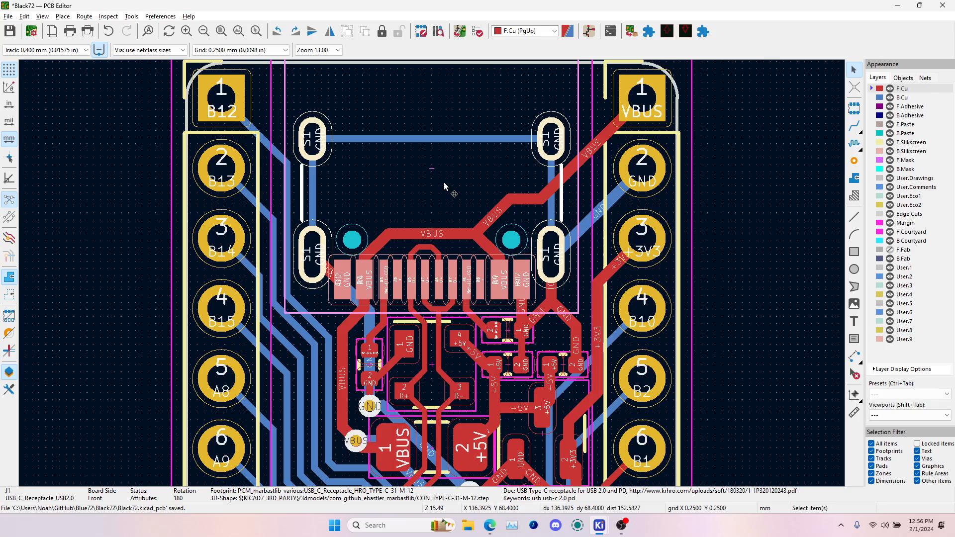
pyautogui.keyDown('shift'); pyautogui.click(381, 241); pyautogui.keyUp('shift')
pyautogui.keyDown('shift'); pyautogui.click(407, 234); pyautogui.keyUp('shift')
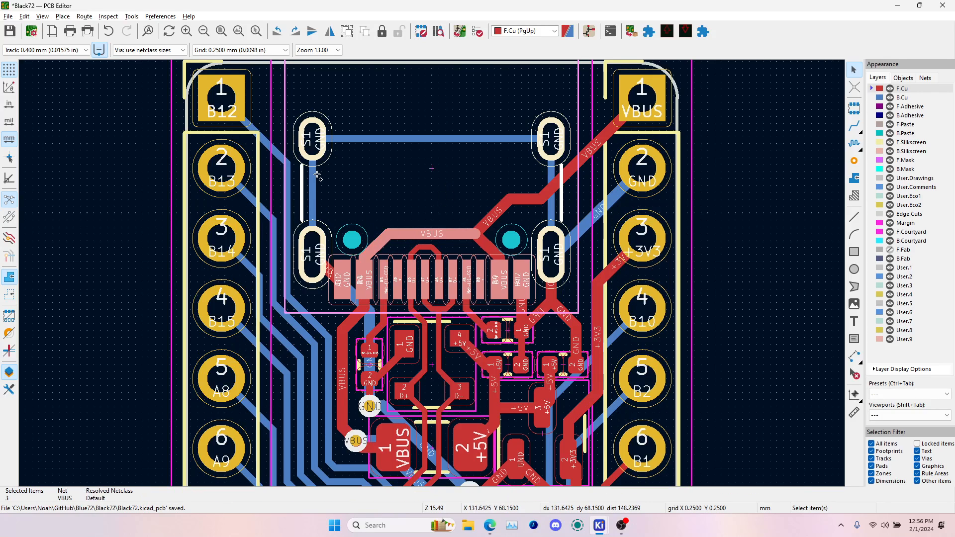
pyautogui.moveTo(327, 175); pyautogui.dragTo(565, 314)
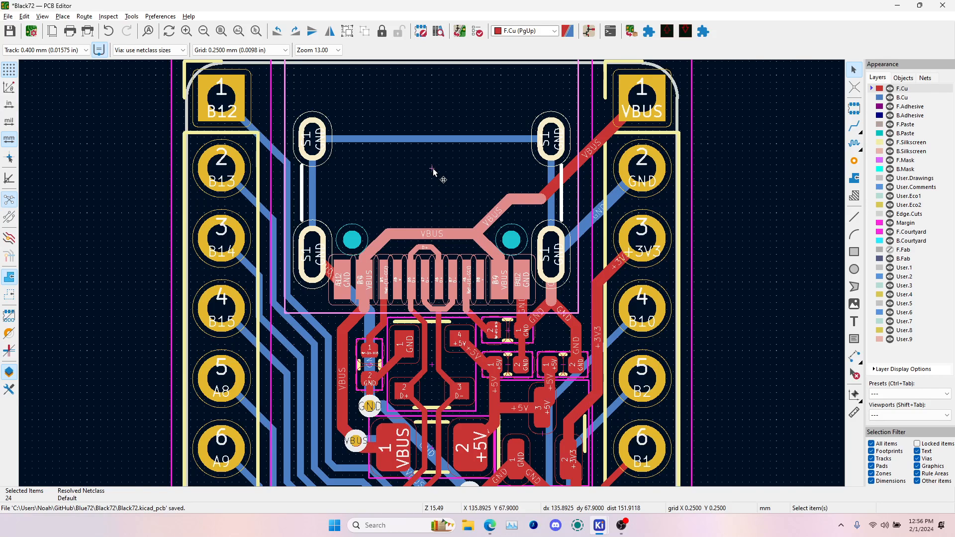
pyautogui.scroll(4, 437, 175)
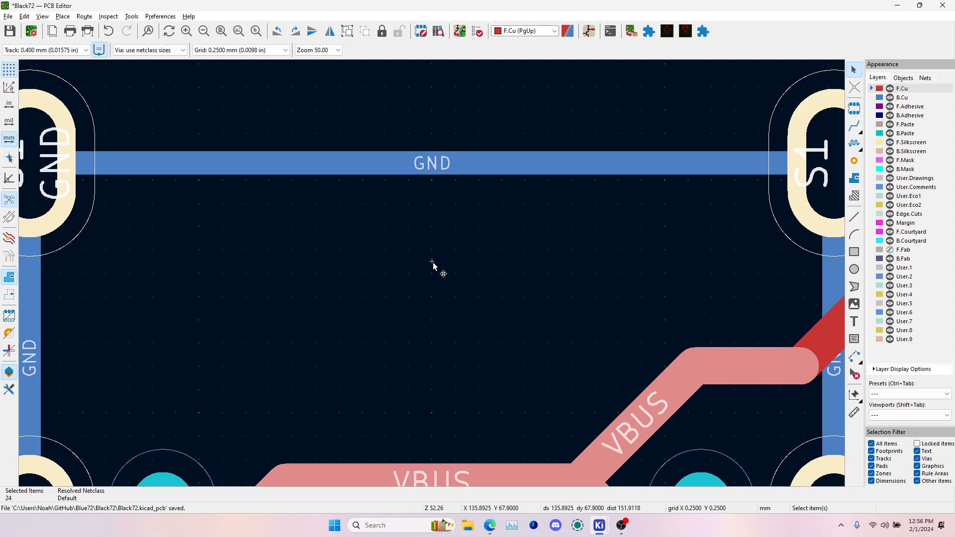
pyautogui.press('m')
pyautogui.scroll(-4, 433, 263)
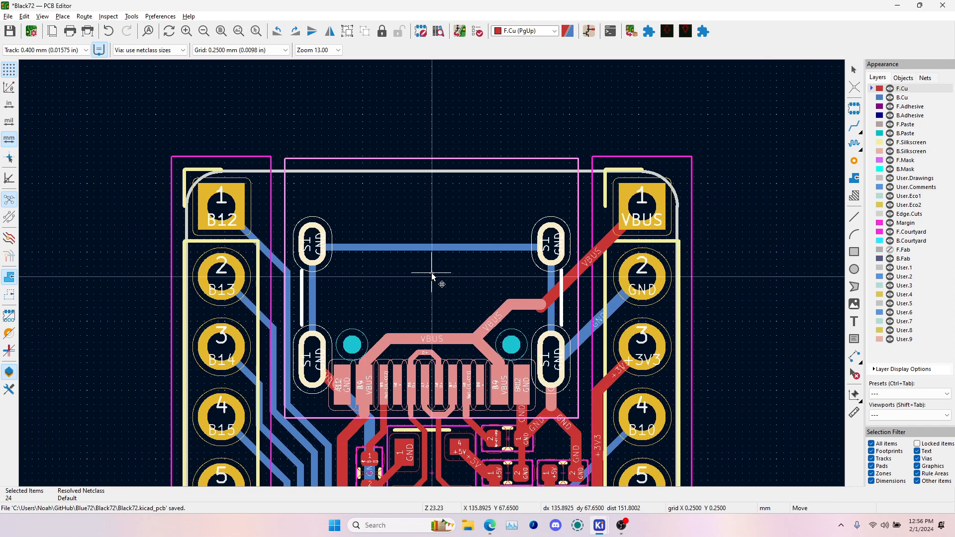
pyautogui.press('Up')
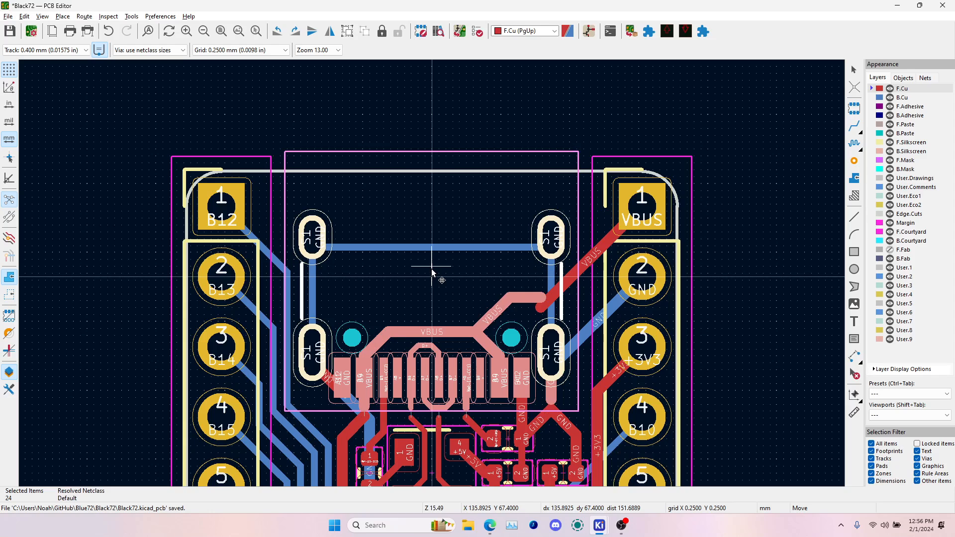
pyautogui.click(432, 271)
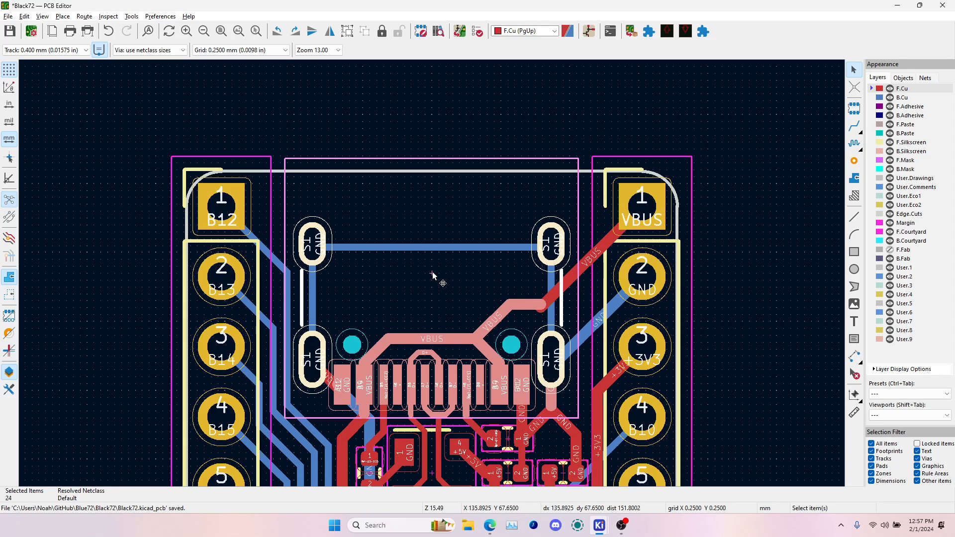
pyautogui.hotkey('alt', 'Tab')
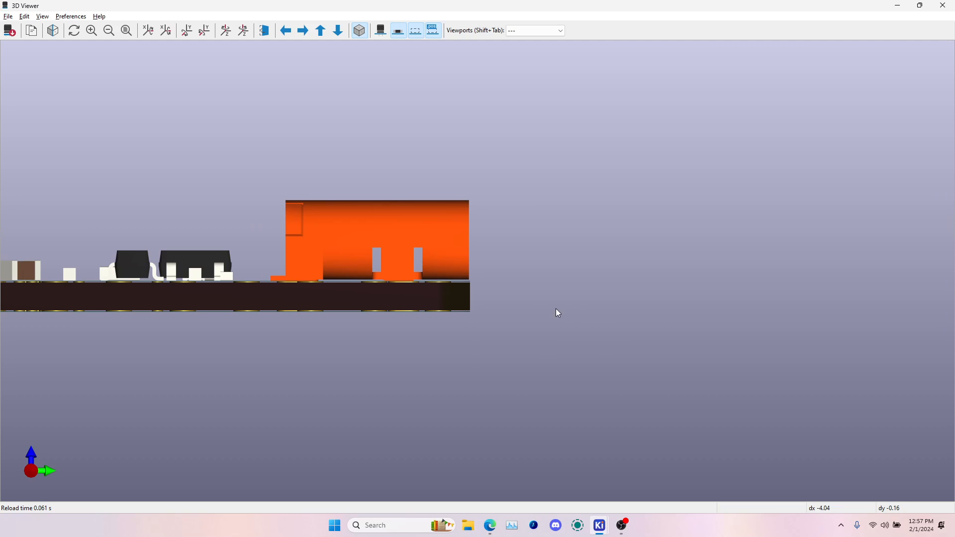
# - Shift the USB-C connector and its tracks another 0.25 mm past the board's top edge, and inspect it in 3D from an angle
pyautogui.hotkey('alt', 'Tab')
pyautogui.press('m')
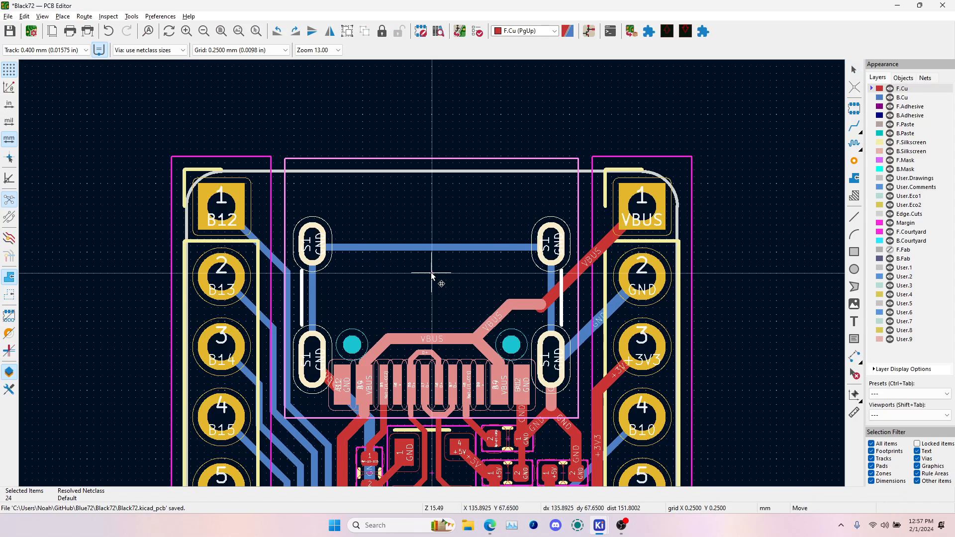
pyautogui.press('Up')
pyautogui.click(432, 267)
pyautogui.hotkey('alt', 'Tab')
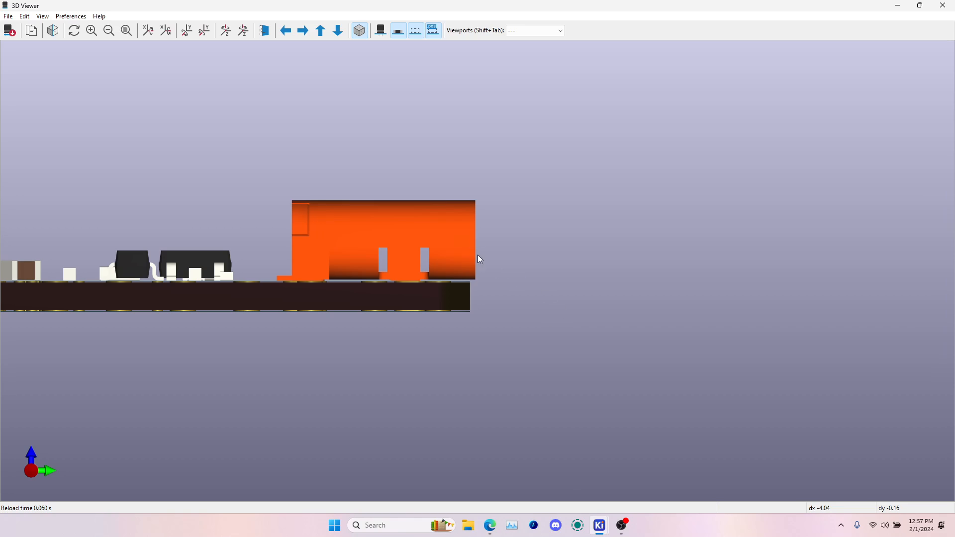
pyautogui.moveTo(478, 256); pyautogui.dragTo(531, 281)
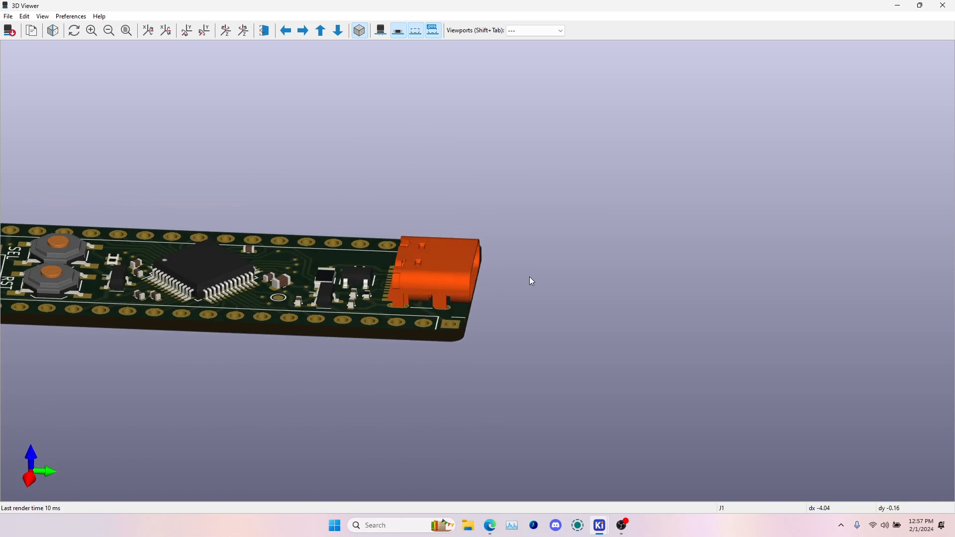
pyautogui.hotkey('alt', 'Tab')
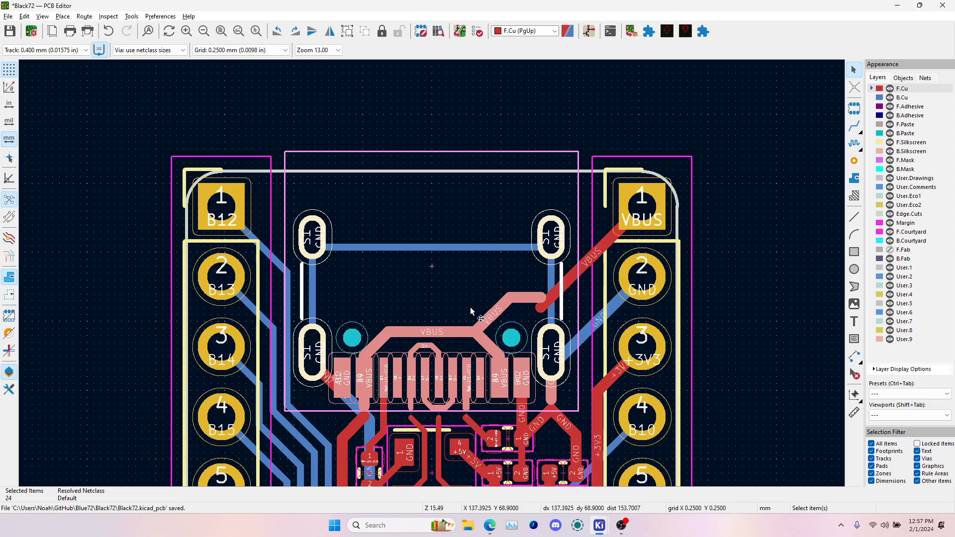
# - Reroute the VBUS track from the shifted connector to the diagonal leading to header pin 1, and delete the leftover stub
pyautogui.click(855, 127)
pyautogui.scroll(4, 540, 297)
pyautogui.click(432, 273)
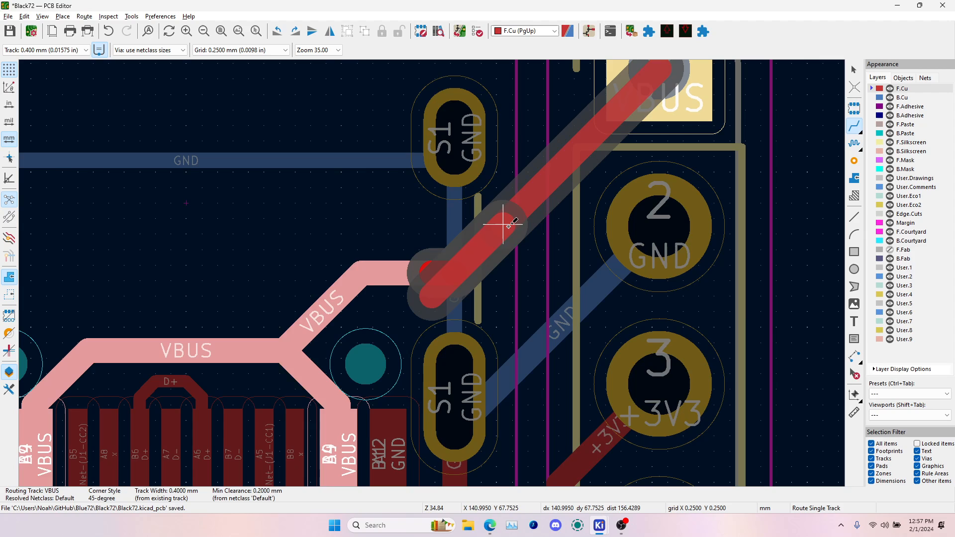
pyautogui.click(505, 224)
pyautogui.press('Escape')
pyautogui.click(433, 294)
pyautogui.press('Delete')
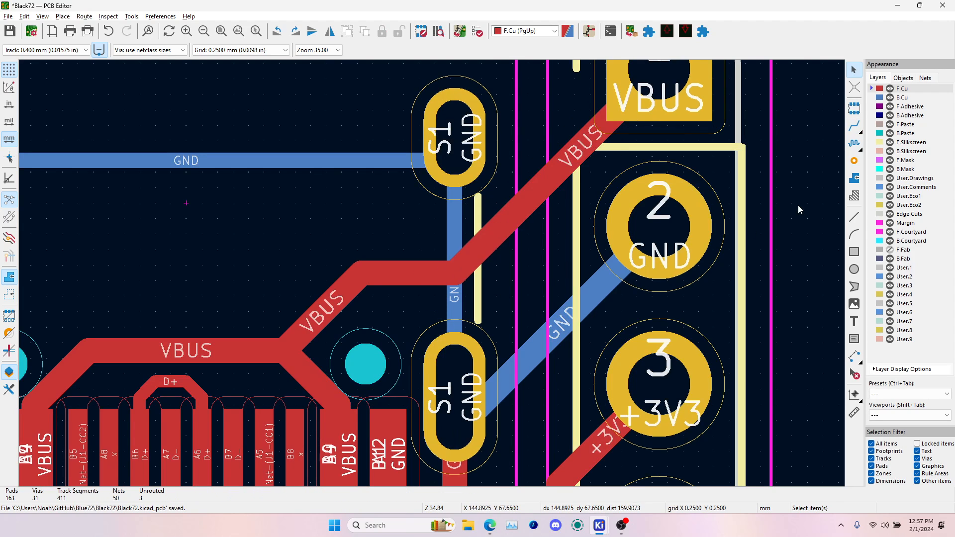
# - Reconnect the broken VBUS, D+, D- and CC1 tracks below the USB-C connector pads on F.Cu
pyautogui.click(859, 126)
pyautogui.scroll(-2, 406, 343)
pyautogui.scroll(2, 231, 348)
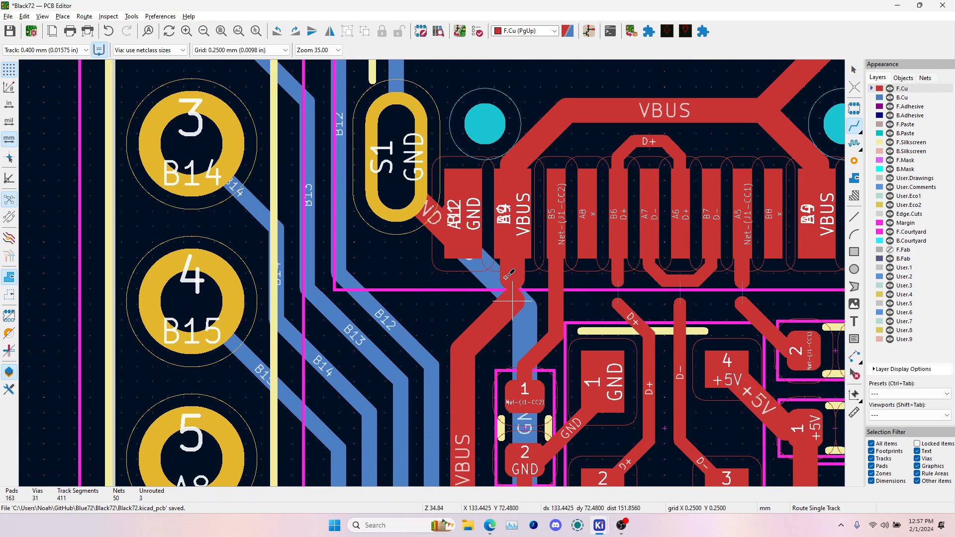
pyautogui.click(512, 277)
pyautogui.click(512, 301)
pyautogui.click(618, 282)
pyautogui.click(618, 302)
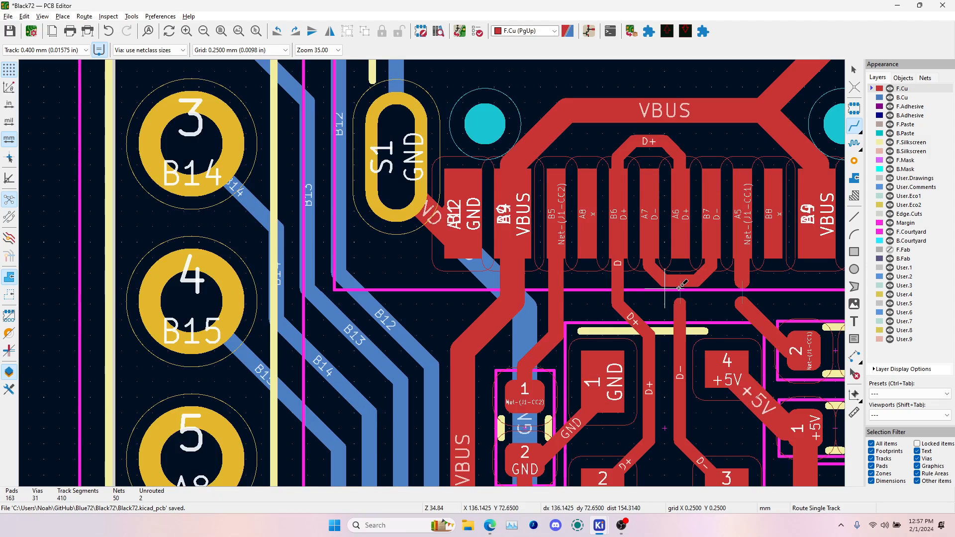
pyautogui.click(680, 301)
pyautogui.click(680, 283)
pyautogui.click(742, 281)
pyautogui.click(742, 300)
pyautogui.scroll(1, 788, 273)
pyautogui.moveTo(789, 274); pyautogui.dragTo(184, 262, button='middle')
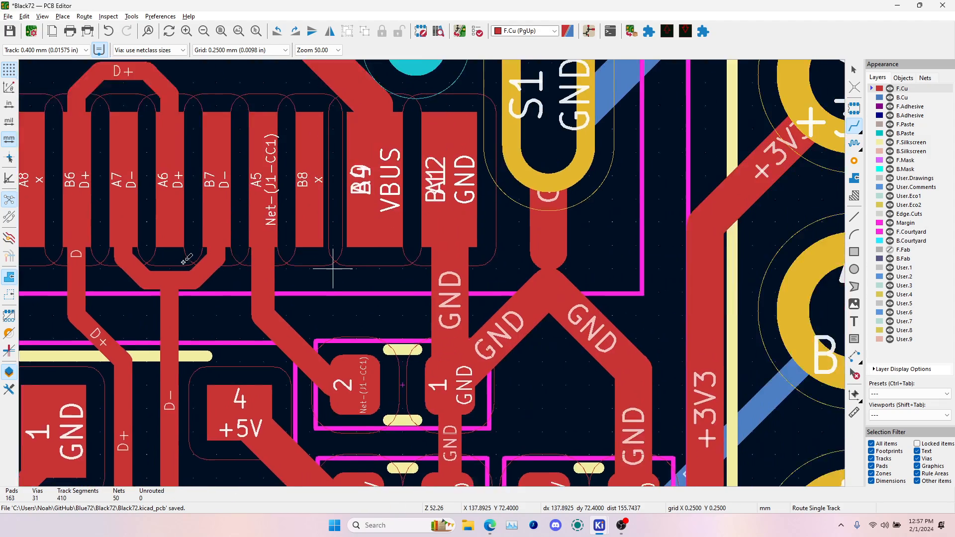
# - Repair the GND tracks below the USB-C connector on F.Cu and save the board
pyautogui.scroll(-5, 414, 257)
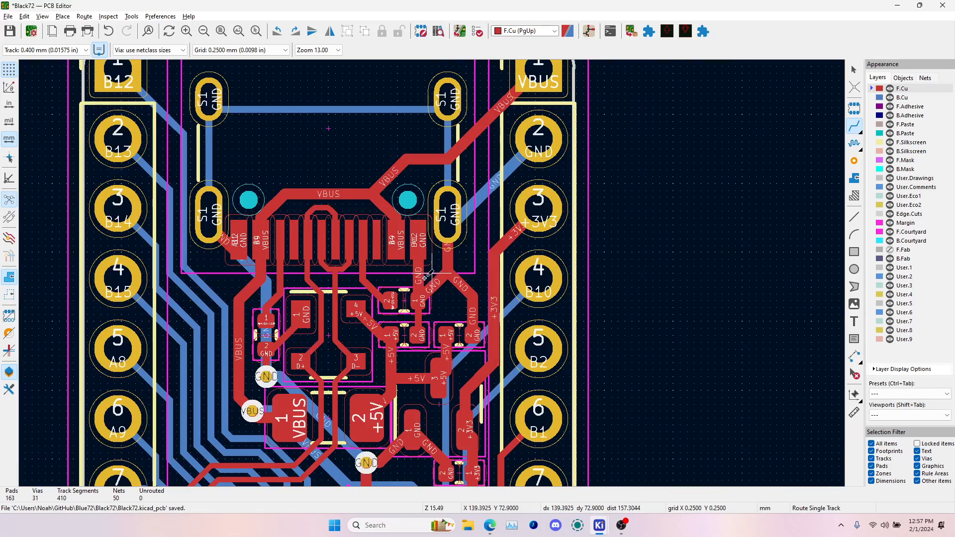
pyautogui.click(423, 273)
pyautogui.scroll(5, 425, 278)
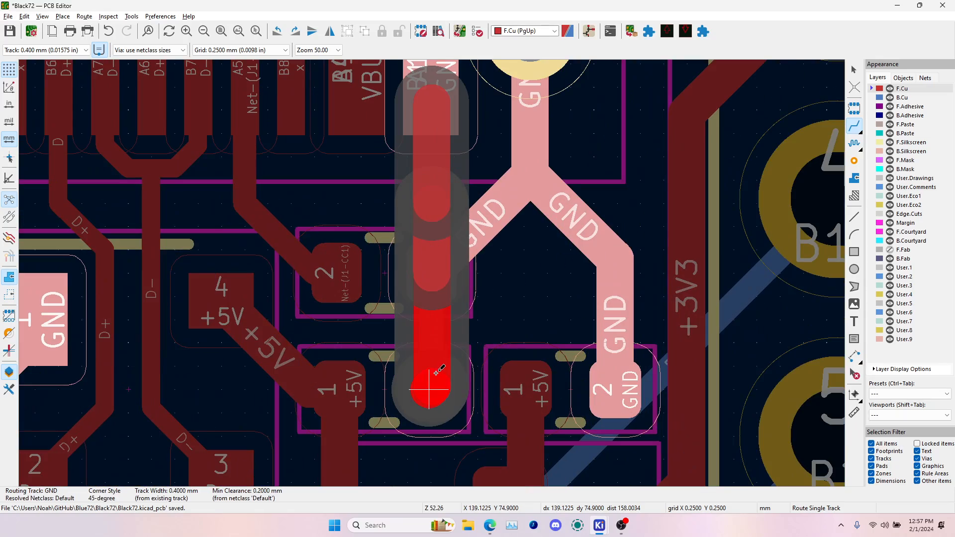
pyautogui.press('Escape')
pyautogui.scroll(-5, 433, 227)
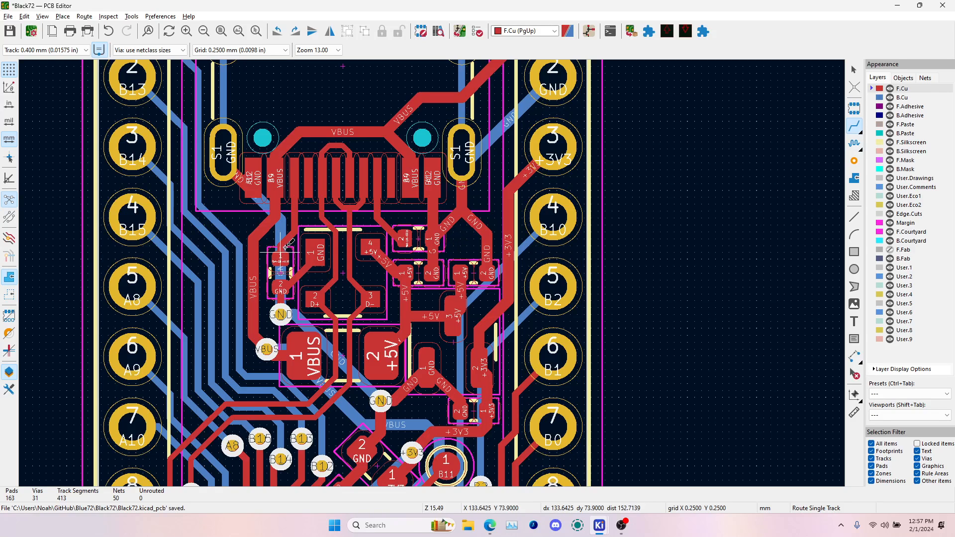
pyautogui.press('Escape')
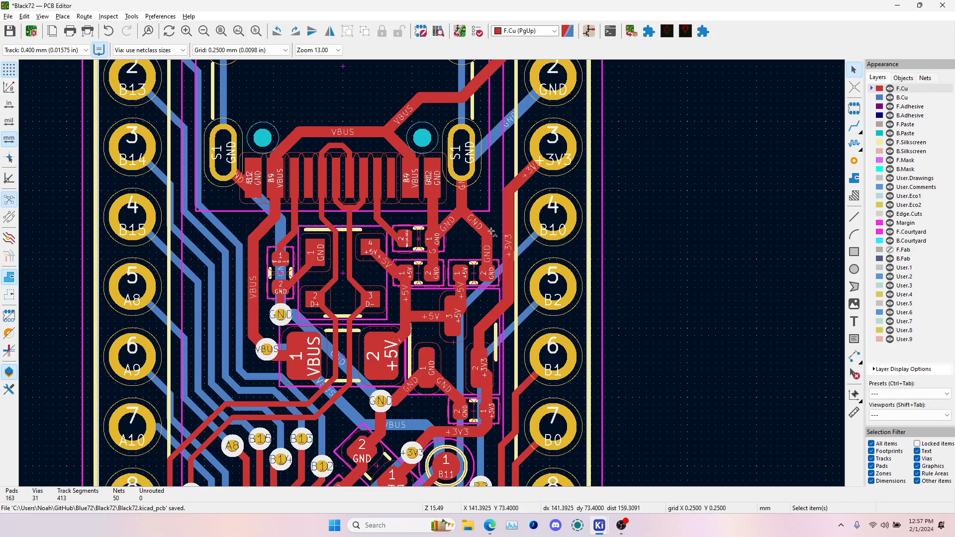
pyautogui.hotkey('ctrl', 's')
# - Highlight the +3V3 net and examine its routing from header pin 3 down the board
pyautogui.click(463, 201)
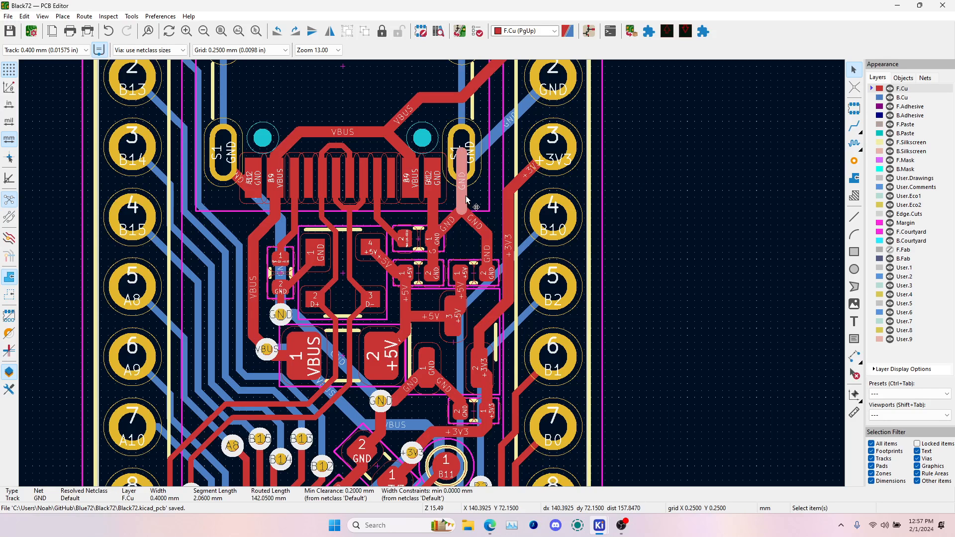
pyautogui.press('`')
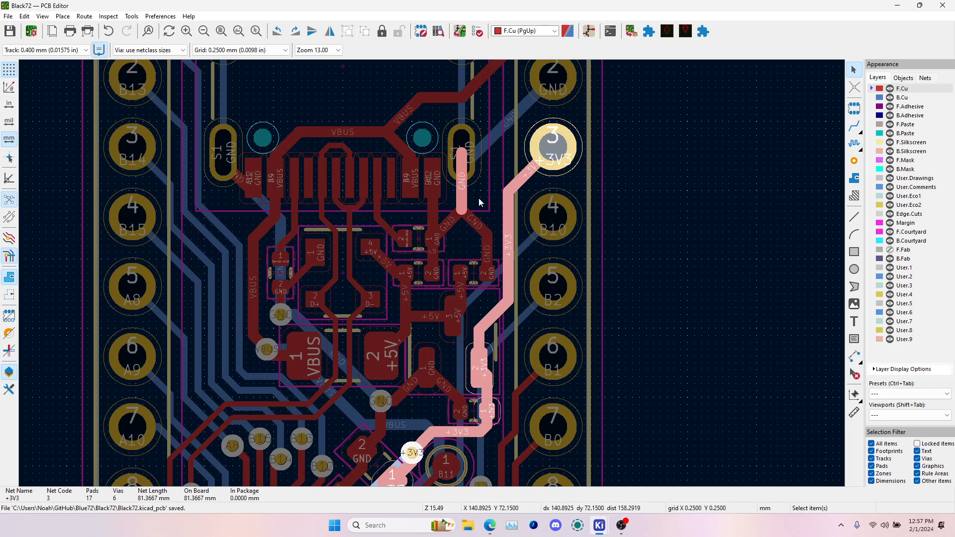
pyautogui.scroll(-4, 432, 273)
pyautogui.scroll(4, 523, 309)
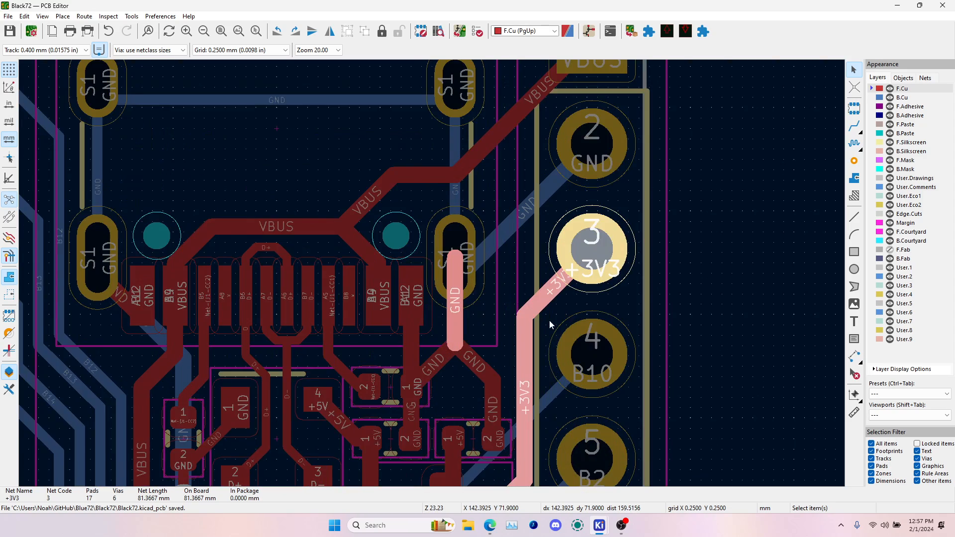
pyautogui.scroll(-4, 444, 311)
pyautogui.scroll(4, 415, 324)
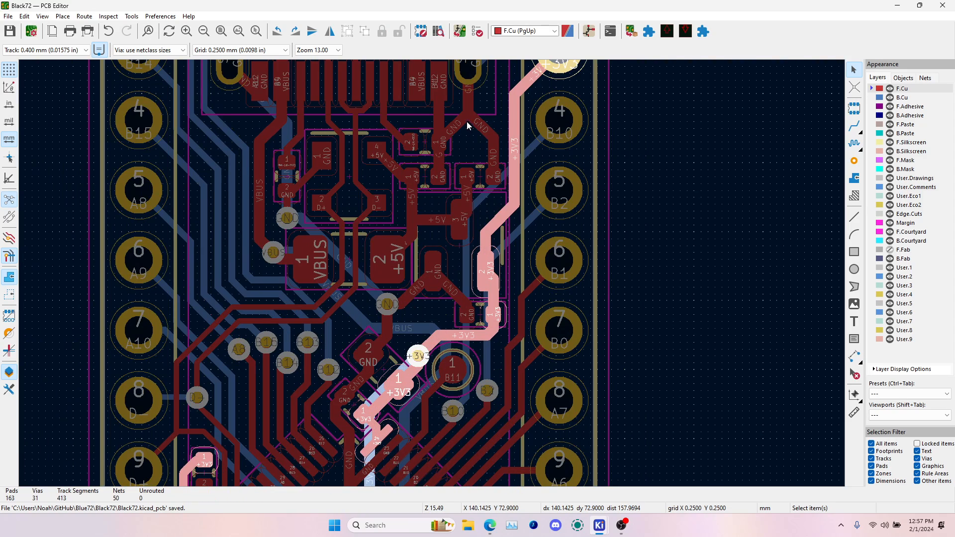
# - Highlight the GND net and examine its routing from the USB-C connector down through the middle of the board
pyautogui.press('`')
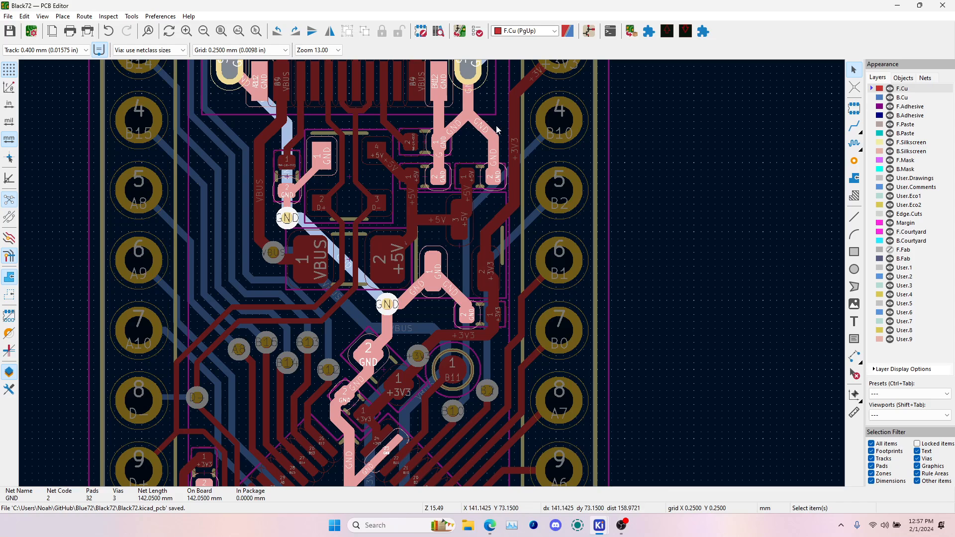
pyautogui.press('`')
pyautogui.press('`')
pyautogui.scroll(-2, 483, 128)
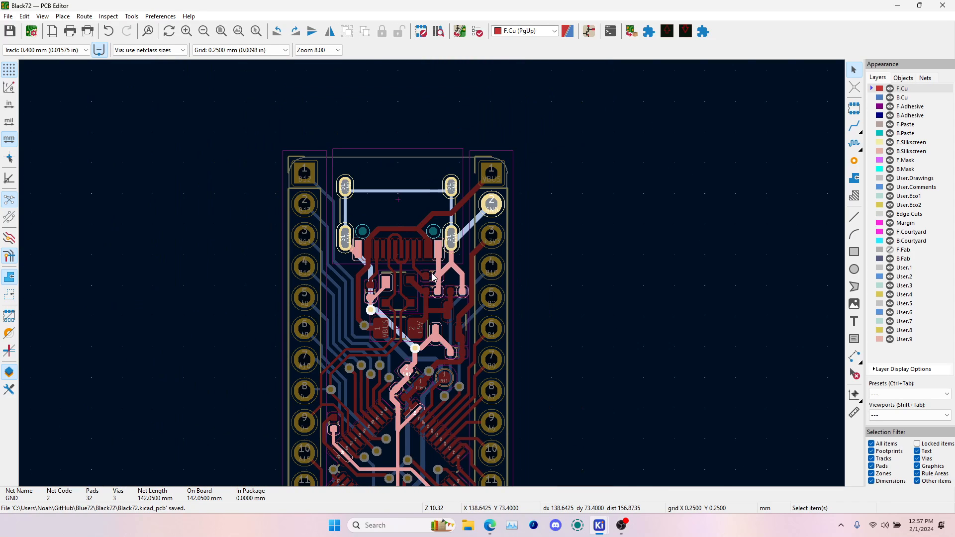
pyautogui.scroll(2, 427, 271)
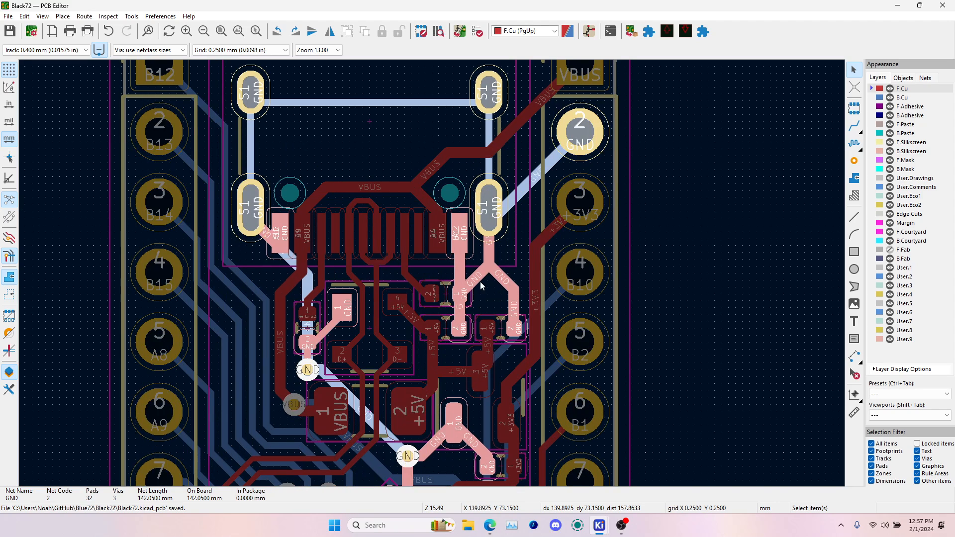
pyautogui.moveTo(373, 200); pyautogui.dragTo(415, 226, button='middle')
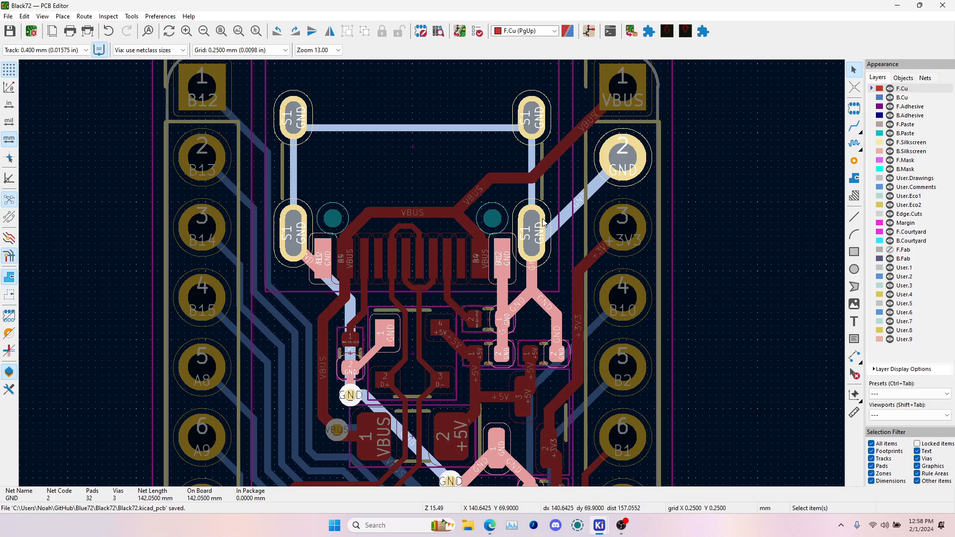
pyautogui.moveTo(380, 347); pyautogui.dragTo(352, 159, button='middle')
pyautogui.scroll(-2, 448, 328)
pyautogui.moveTo(443, 331); pyautogui.dragTo(411, 215, button='middle')
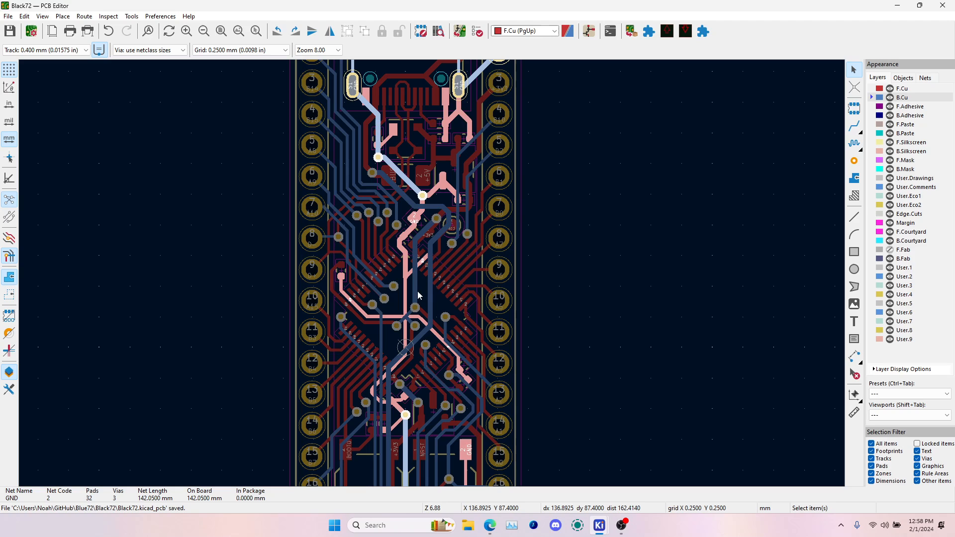
# - Follow the highlighted GND net down to the GND header pin and back up to the USB-C connector on both copper layers
pyautogui.moveTo(413, 245); pyautogui.dragTo(411, 133, button='middle')
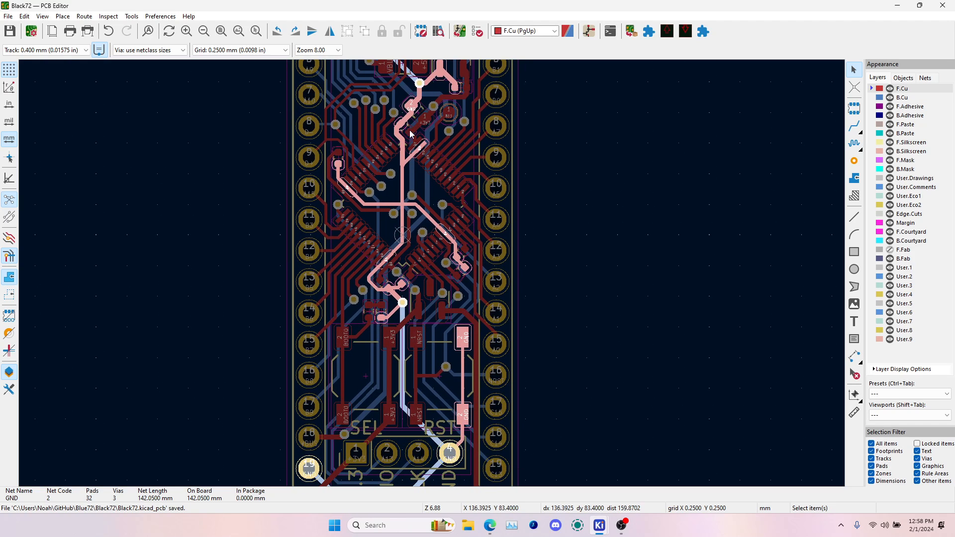
pyautogui.moveTo(414, 362); pyautogui.dragTo(402, 217, button='middle')
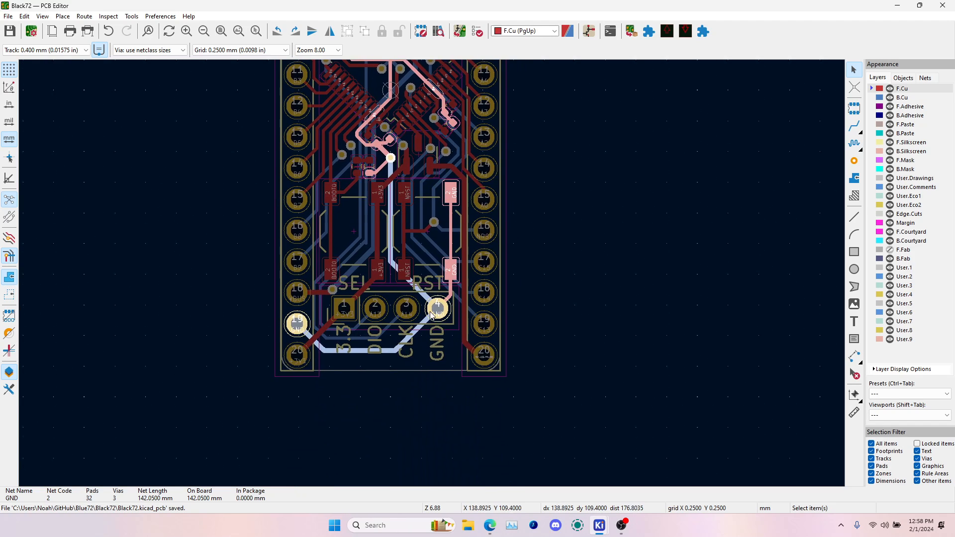
pyautogui.scroll(1, 407, 262)
pyautogui.scroll(3, 357, 167)
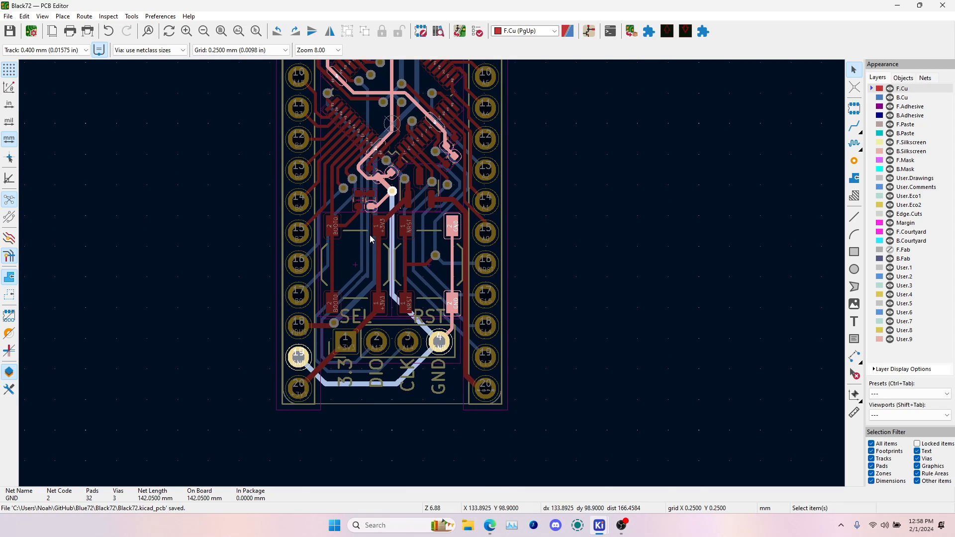
pyautogui.press('v')
pyautogui.press('v')
pyautogui.moveTo(384, 194); pyautogui.dragTo(378, 340, button='middle')
pyautogui.press('v')
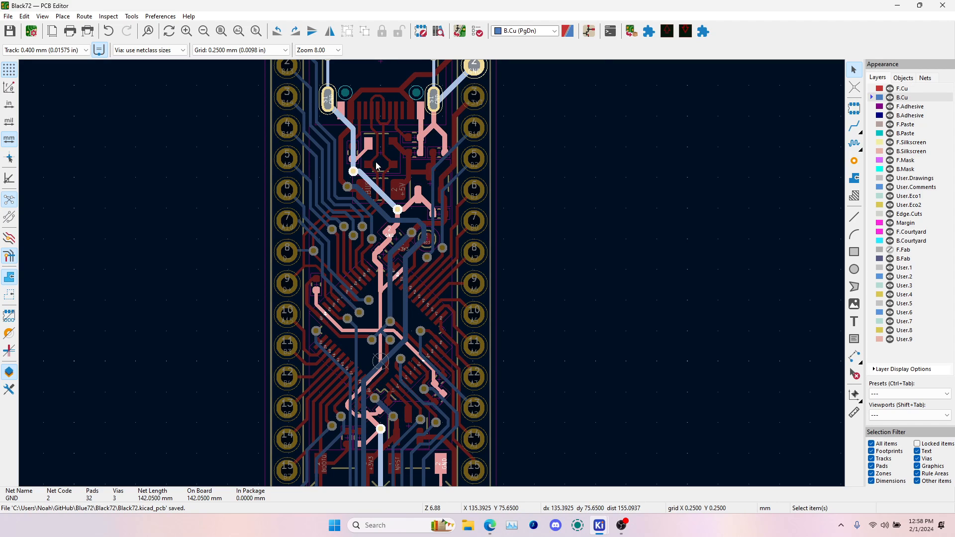
pyautogui.moveTo(376, 166); pyautogui.dragTo(385, 203, button='middle')
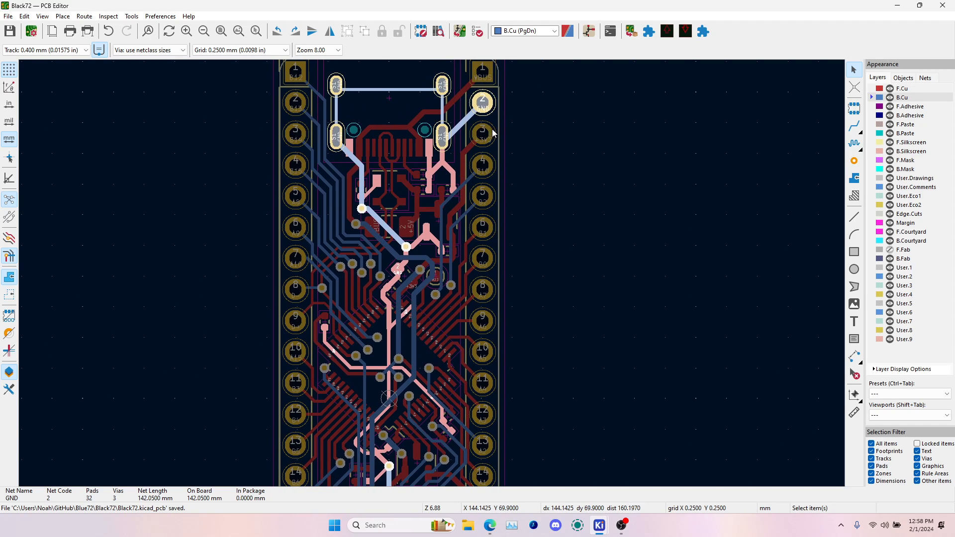
# - Highlight the +3V3 and GND nets alternately to compare their routing through the microcontroller area
pyautogui.press('`')
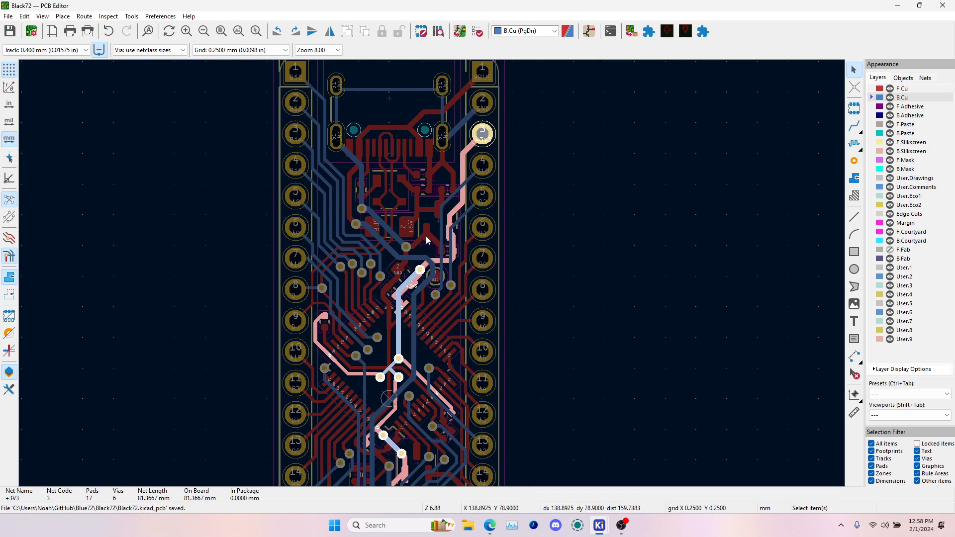
pyautogui.scroll(-3, 427, 240)
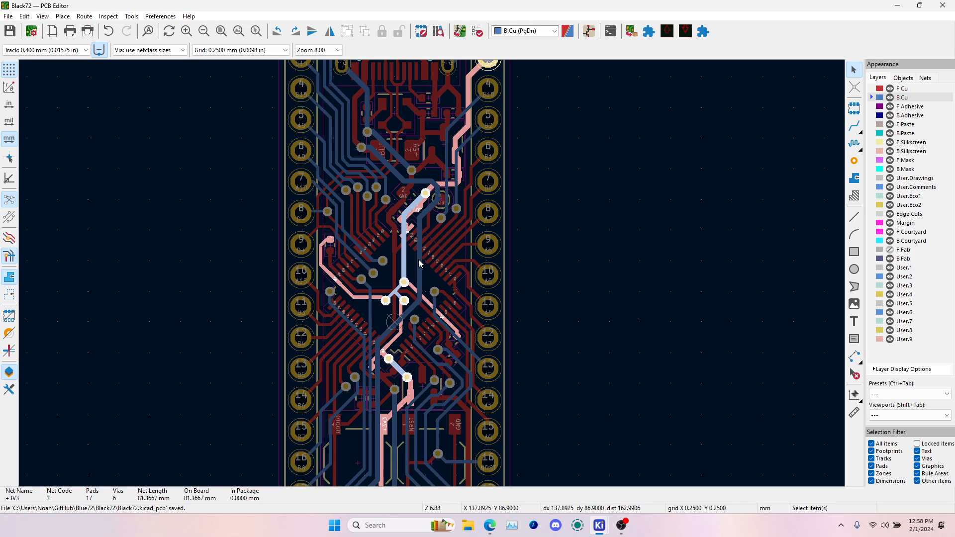
pyautogui.press('`')
pyautogui.press('`')
pyautogui.press('`')
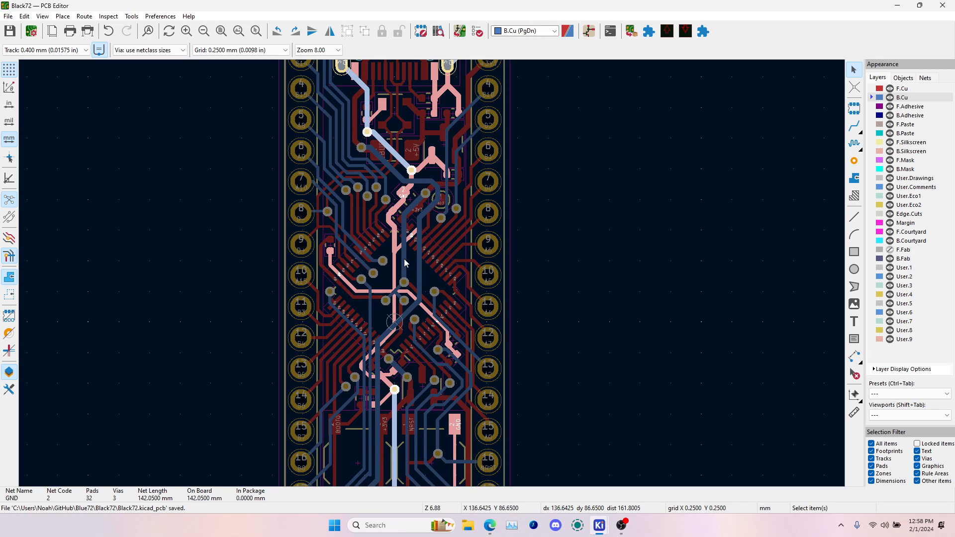
pyautogui.press('`')
pyautogui.press('`')
pyautogui.press('`')
pyautogui.press('`')
pyautogui.press('`')
pyautogui.press('`')
pyautogui.press('`')
pyautogui.press('`')
pyautogui.press('`')
pyautogui.press('`')
pyautogui.press('`')
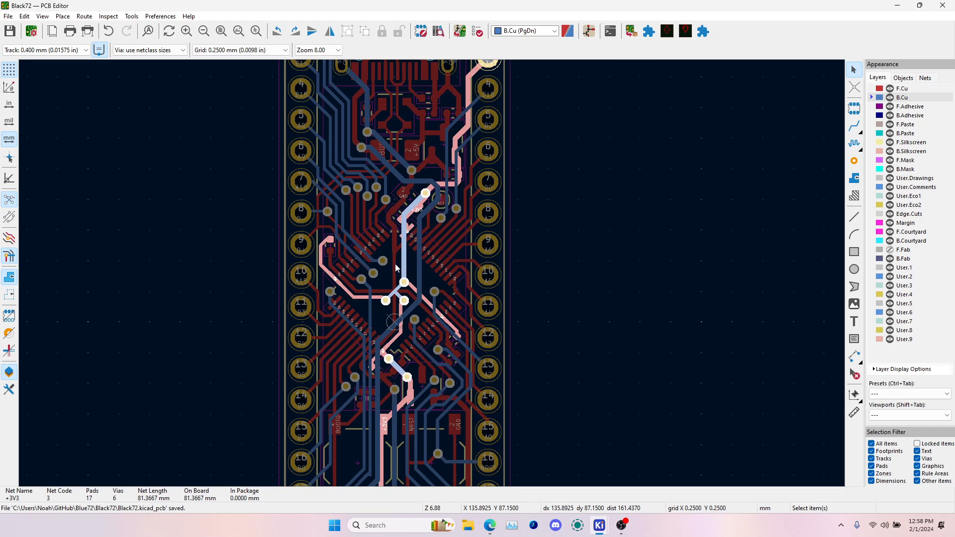
pyautogui.press('`')
pyautogui.press('`')
pyautogui.press('`')
pyautogui.press('`')
pyautogui.press('`')
pyautogui.press('`')
pyautogui.press('`')
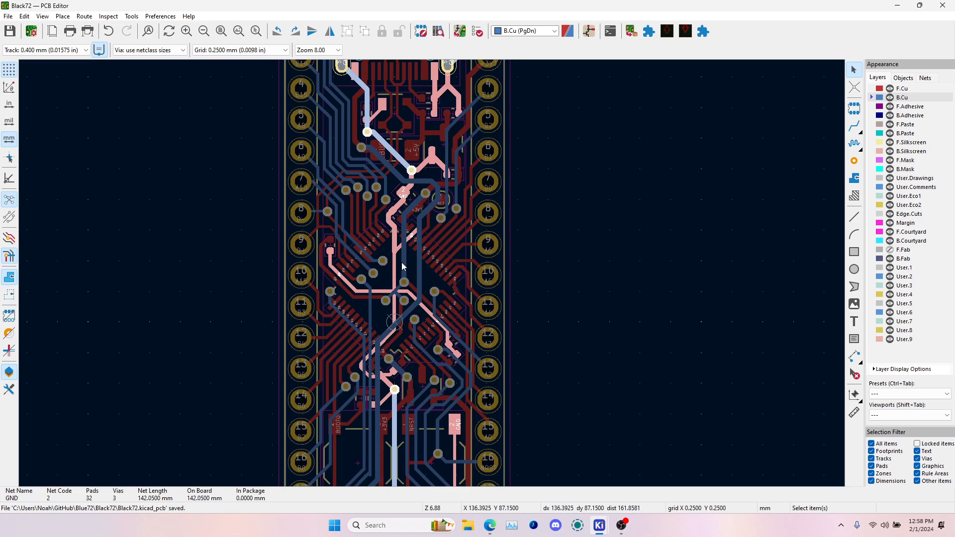
pyautogui.press('`')
pyautogui.press('`')
pyautogui.press('`')
pyautogui.press('`')
pyautogui.press('`')
pyautogui.press('`')
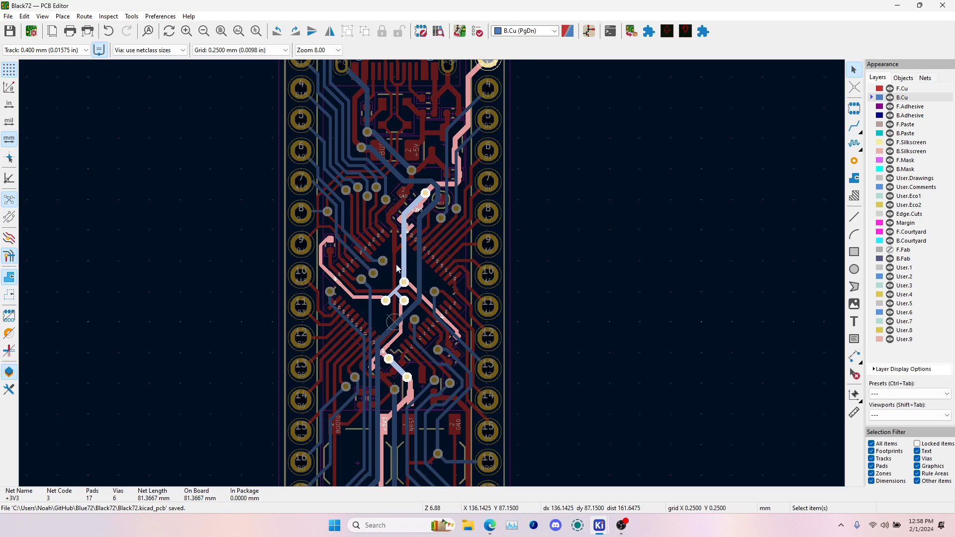
pyautogui.press('`')
pyautogui.press('`')
pyautogui.press('`')
pyautogui.press('`')
pyautogui.press('`')
# - Examine the GND net's lower run toward the four-pin header and clear the net highlighting
pyautogui.moveTo(410, 250); pyautogui.dragTo(413, 233, button='middle')
pyautogui.scroll(-3, 413, 237)
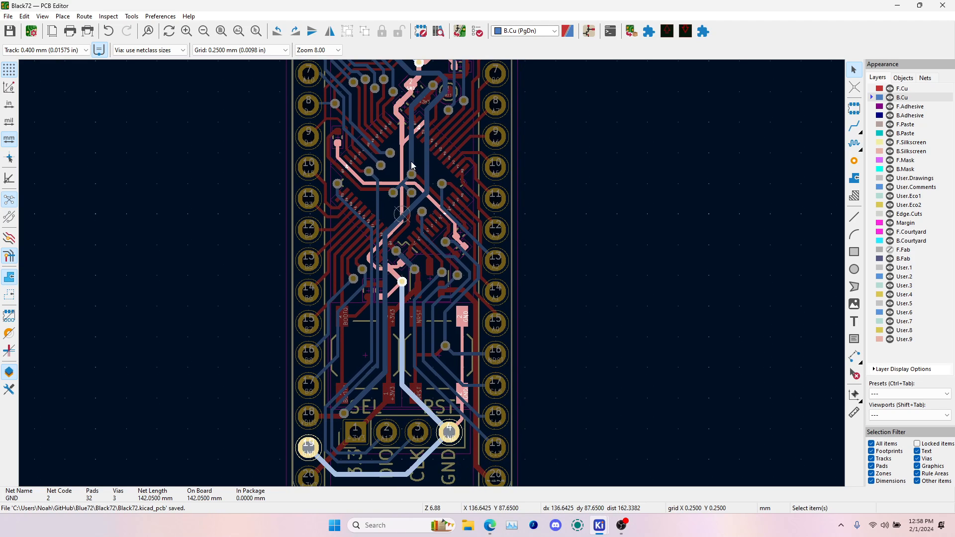
pyautogui.press('`')
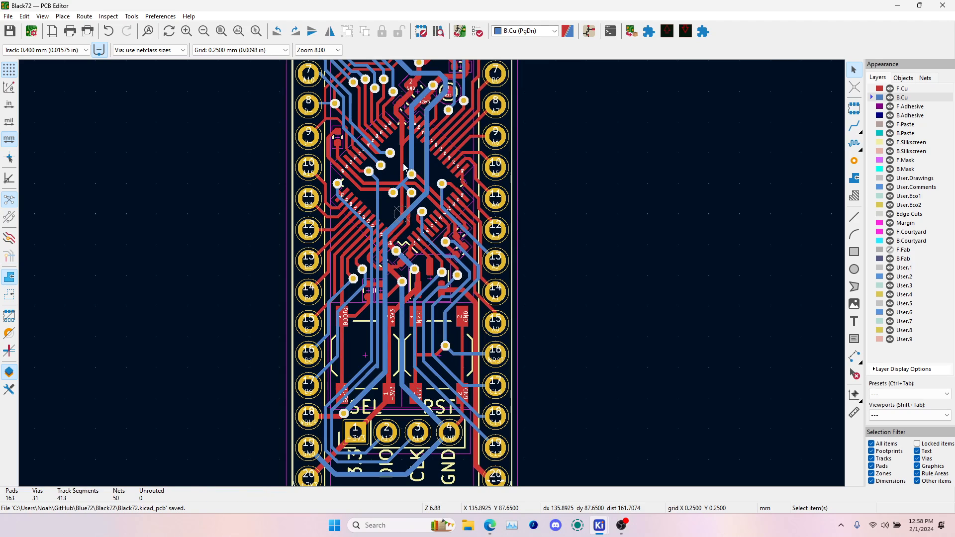
pyautogui.press('`')
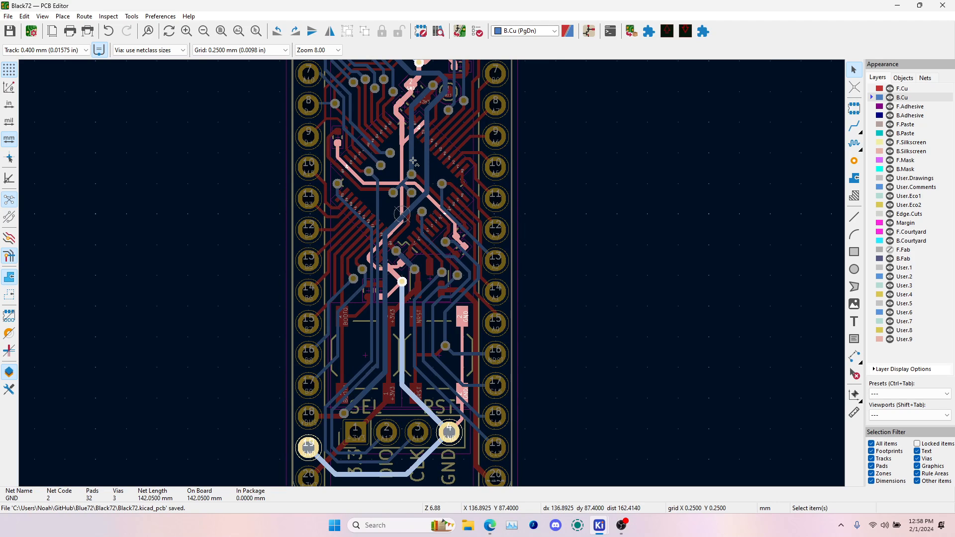
pyautogui.press('Escape')
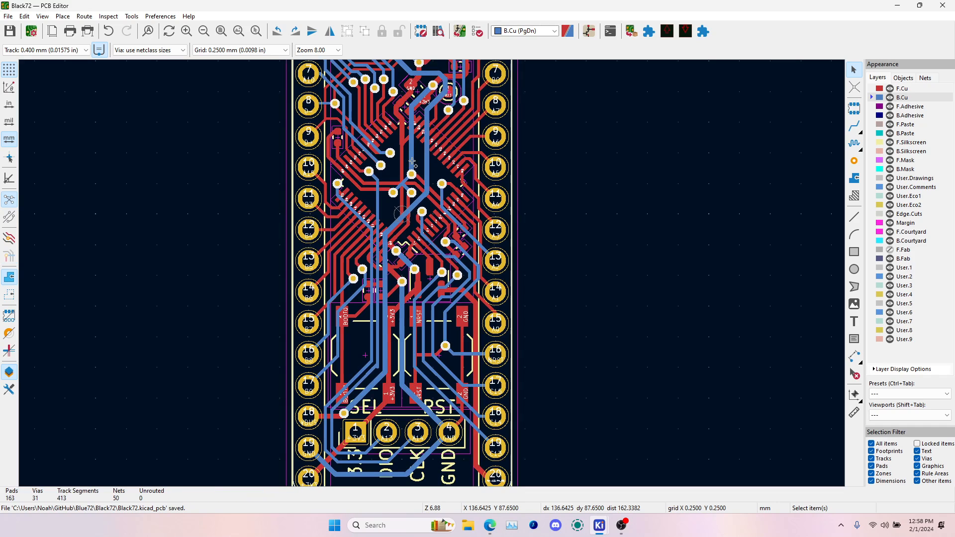
pyautogui.scroll(-3, 428, 277)
pyautogui.scroll(3, 428, 277)
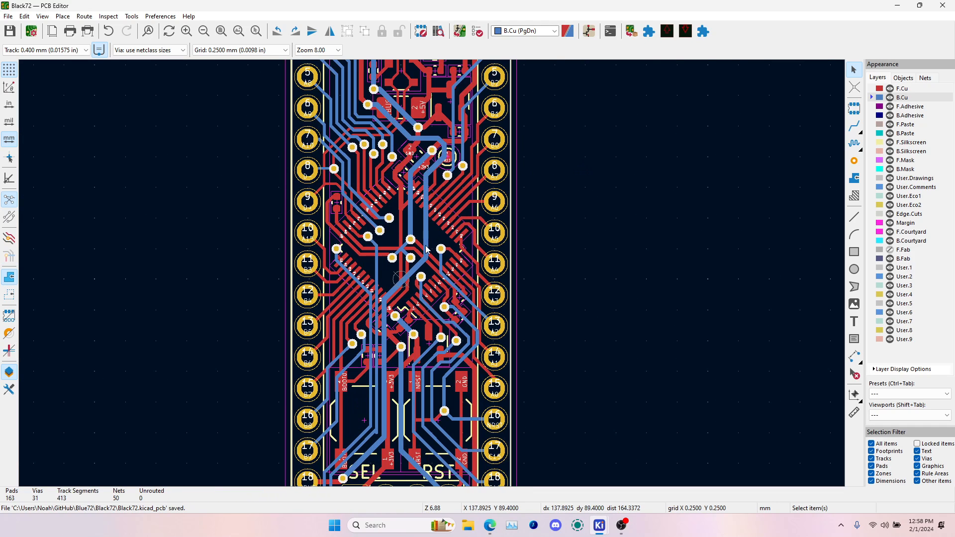
# - Highlight the GND track through the middle of the microcontroller, clear it and look over the routing from the lower header to the USB-C connector
pyautogui.click(404, 228)
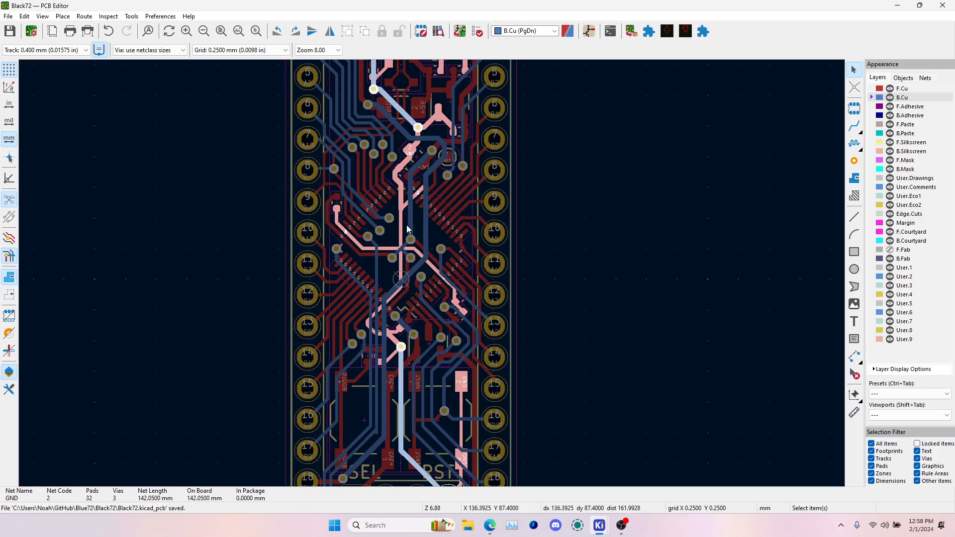
pyautogui.press('`')
pyautogui.press('`')
pyautogui.press('`')
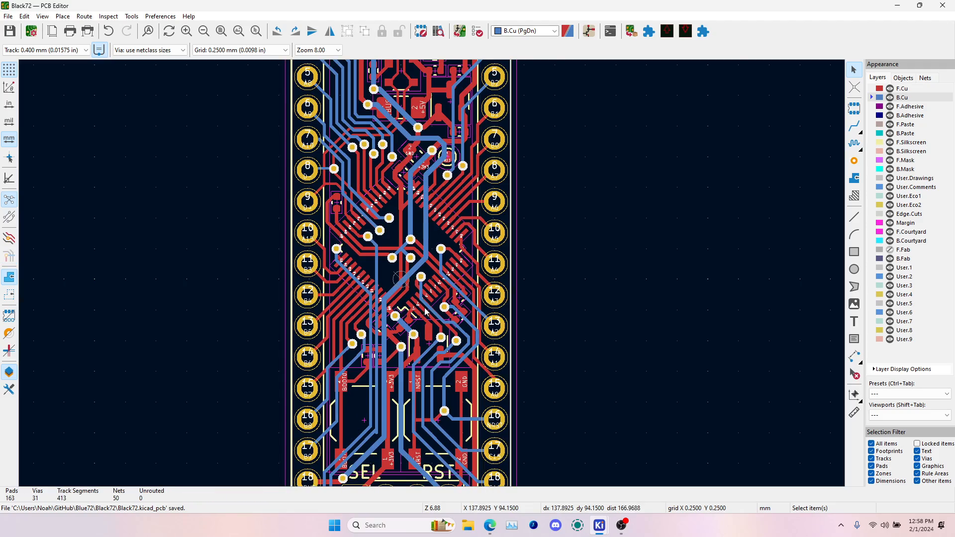
pyautogui.moveTo(425, 311); pyautogui.dragTo(471, 178, button='middle')
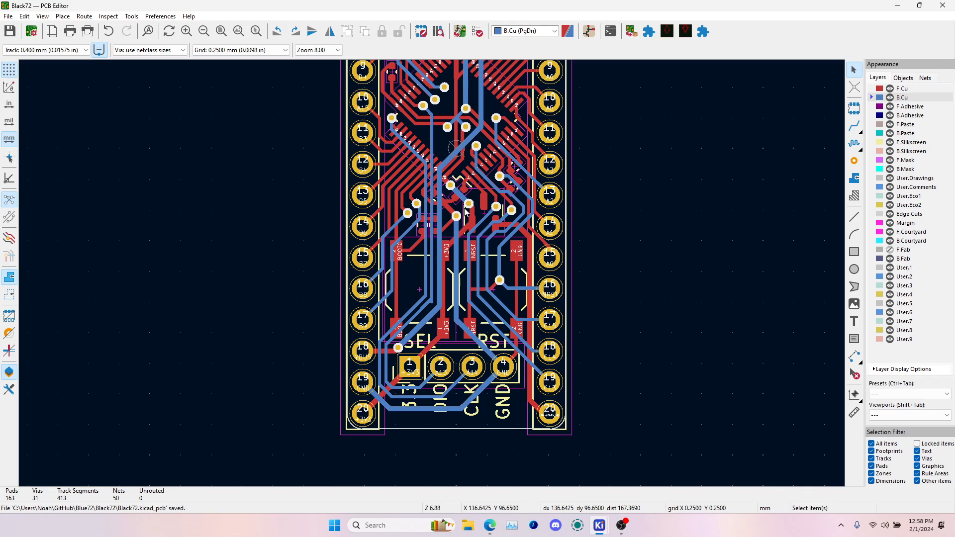
pyautogui.scroll(5, 458, 224)
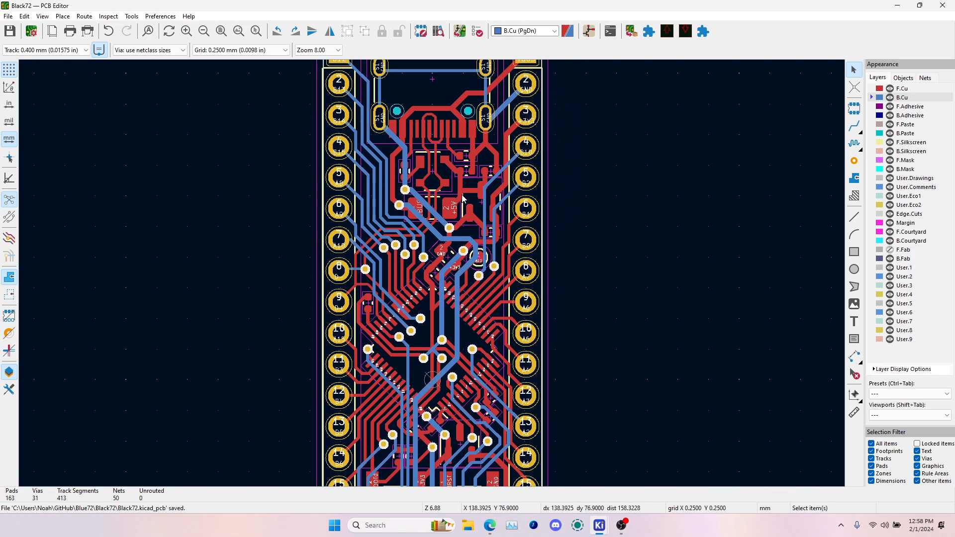
# - Highlight the +5V, GND and VBUS nets in turn below the USB-C connector and view the VBUS route across the full board
pyautogui.press('`')
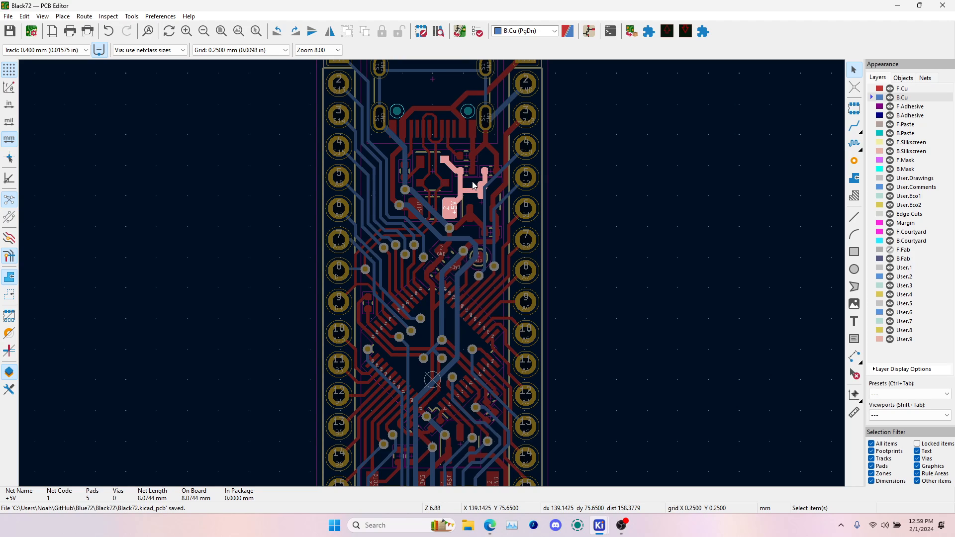
pyautogui.press('`')
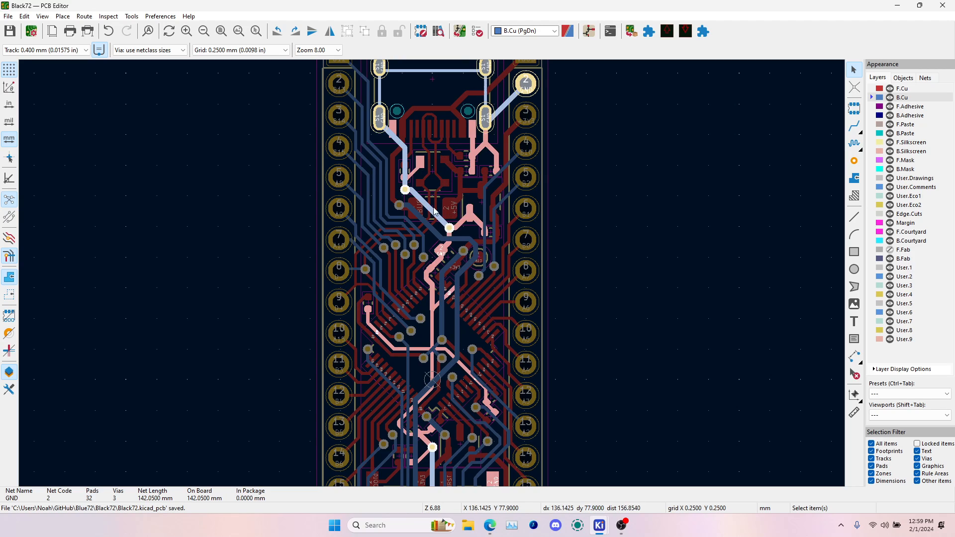
pyautogui.press('`')
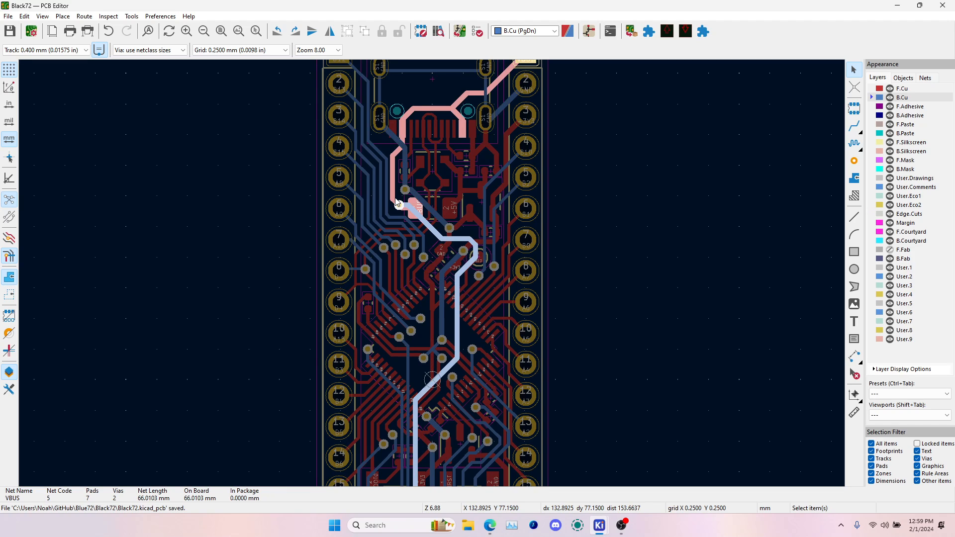
pyautogui.scroll(-3, 429, 328)
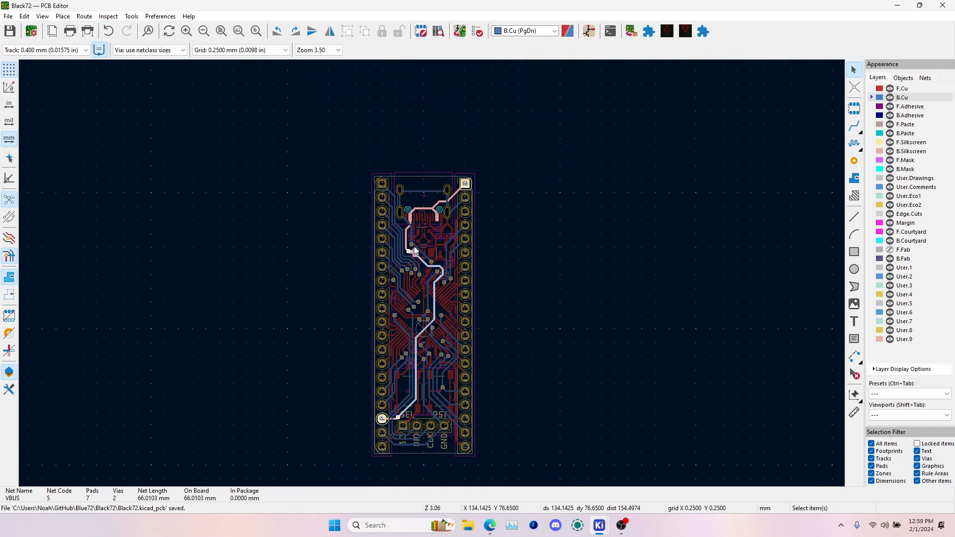
# - Highlight the +5V net below the USB-C connector and the +3V3 net from header pin 3, viewing the latter across the full board
pyautogui.scroll(3, 415, 250)
pyautogui.press('`')
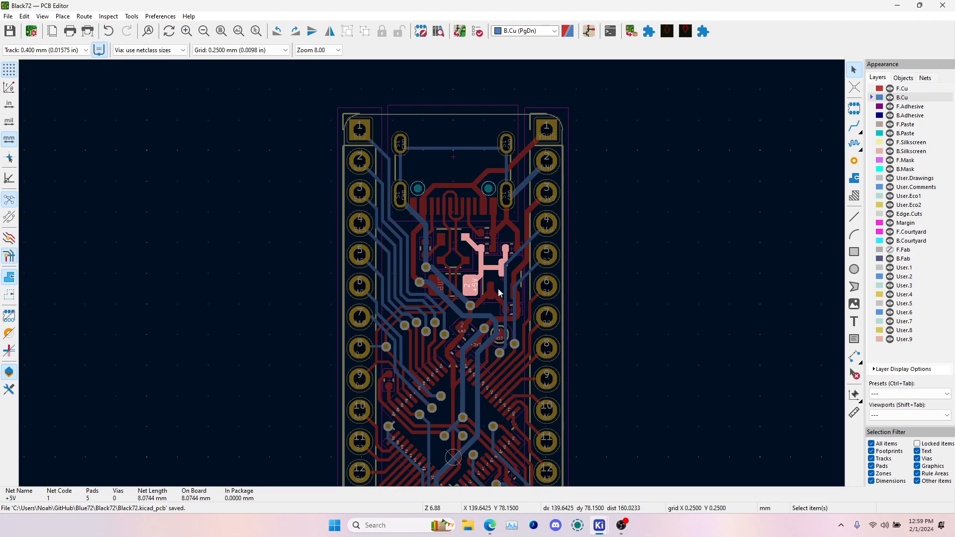
pyautogui.press('`')
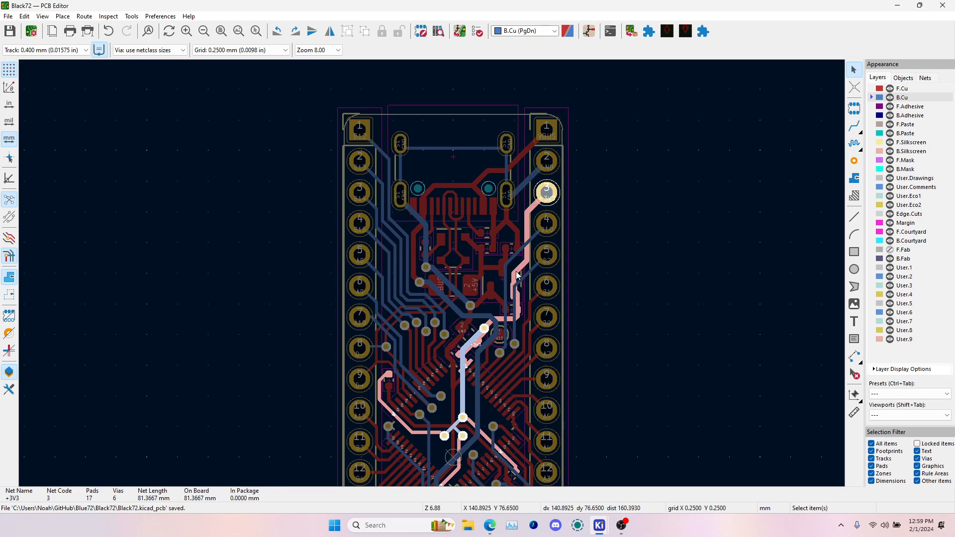
pyautogui.scroll(-2, 493, 286)
pyautogui.scroll(-1, 432, 276)
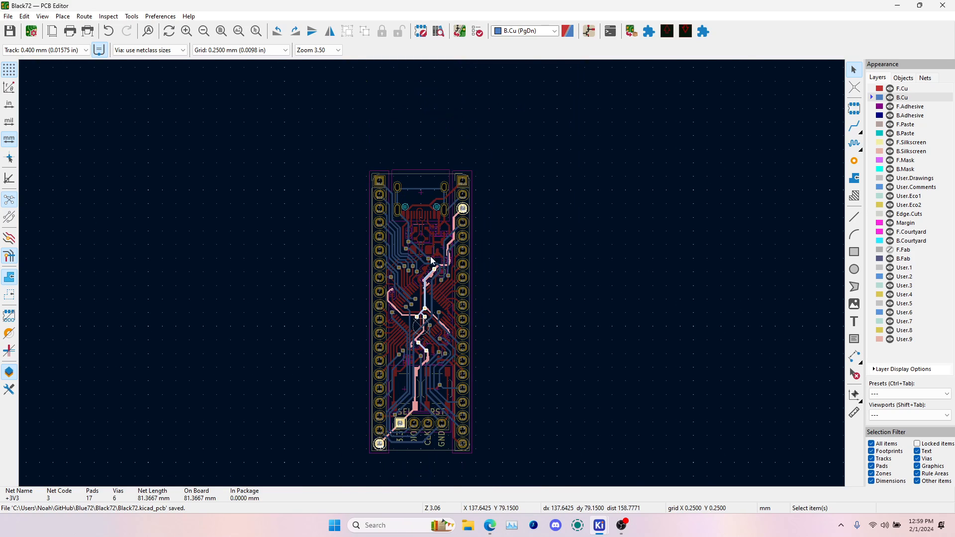
# - Highlight the GND and VBUS nets alternately and follow their routes from the USB-C connector down past the microcontroller
pyautogui.scroll(3, 447, 267)
pyautogui.press('`')
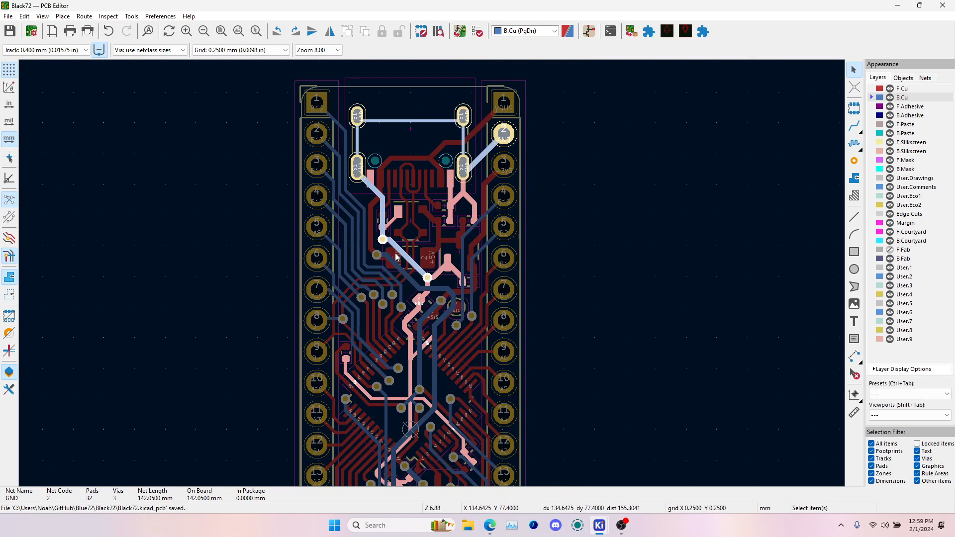
pyautogui.press('`')
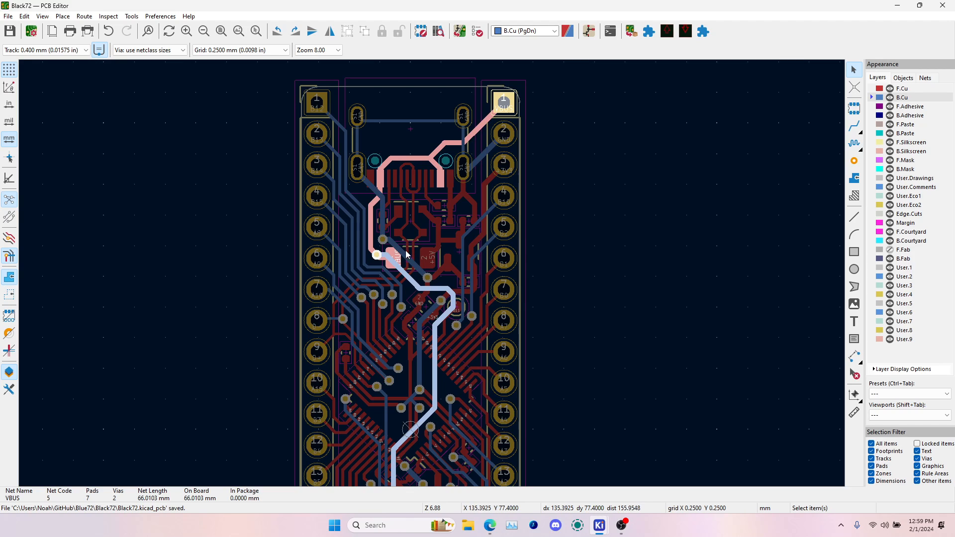
pyautogui.moveTo(429, 274); pyautogui.dragTo(436, 224, button='middle')
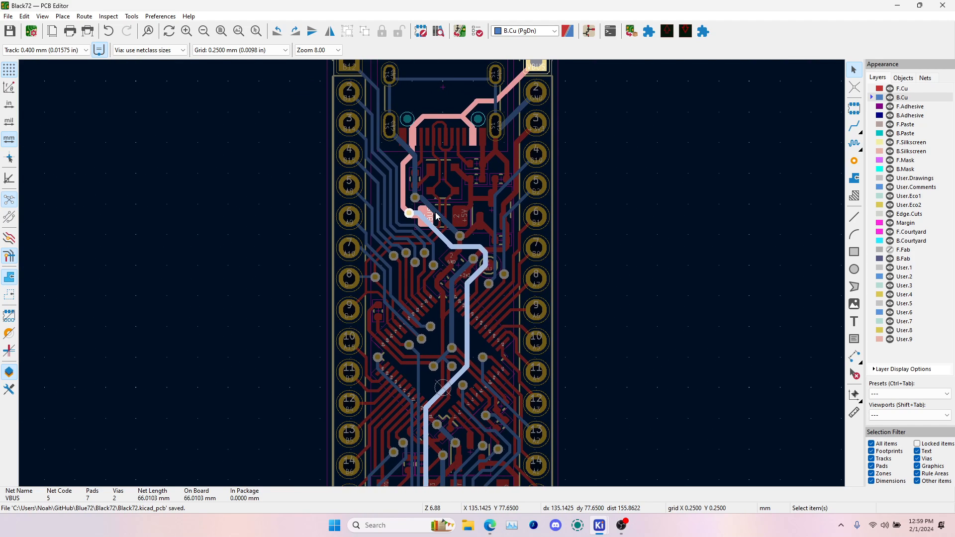
pyautogui.press('`')
pyautogui.press('`')
pyautogui.press('`')
pyautogui.moveTo(449, 267); pyautogui.dragTo(439, 155, button='middle')
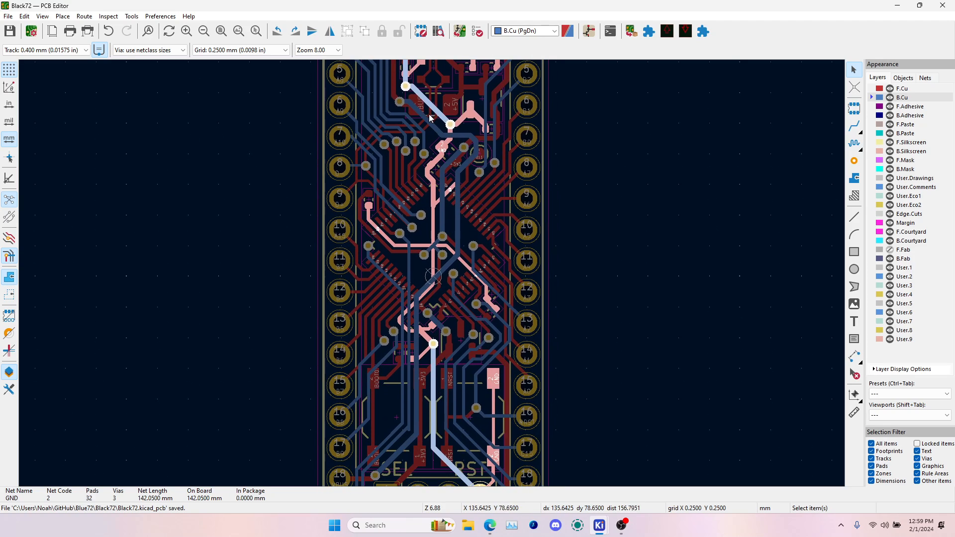
pyautogui.press('`')
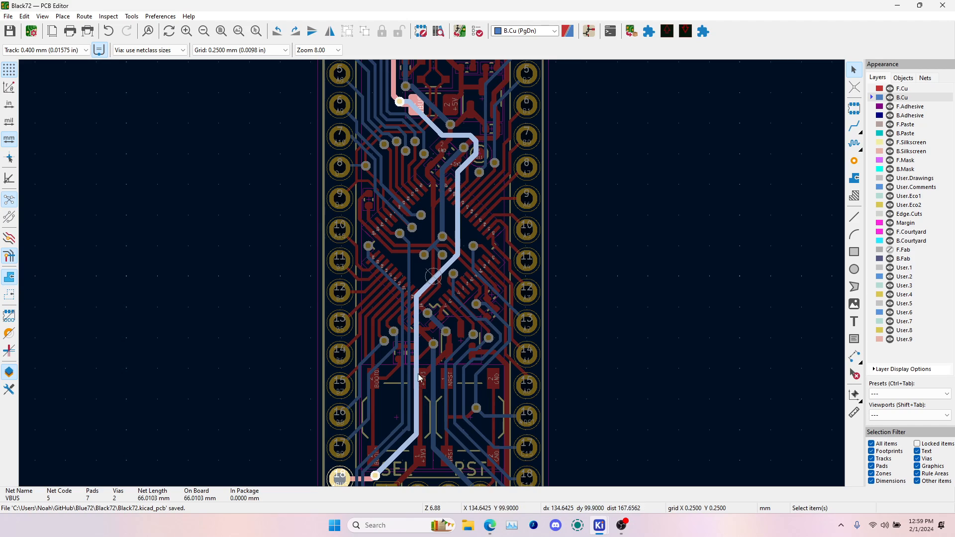
# - Compare the GND and VBUS routes down to the lower header pins by switching the net highlight between them
pyautogui.press('`')
pyautogui.press('`')
pyautogui.press('`')
pyautogui.press('`')
pyautogui.press('`')
pyautogui.press('`')
pyautogui.press('`')
pyautogui.scroll(-3, 431, 476)
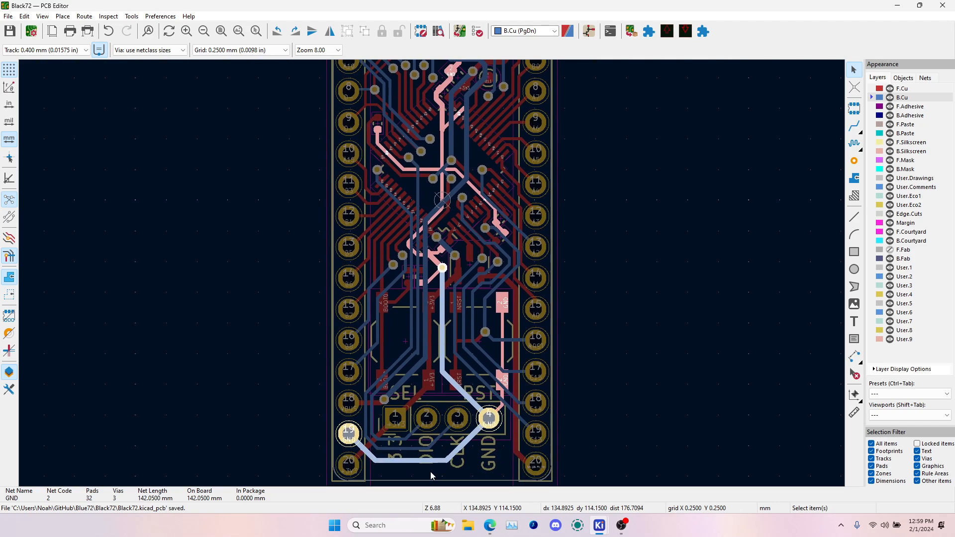
pyautogui.scroll(3, 405, 277)
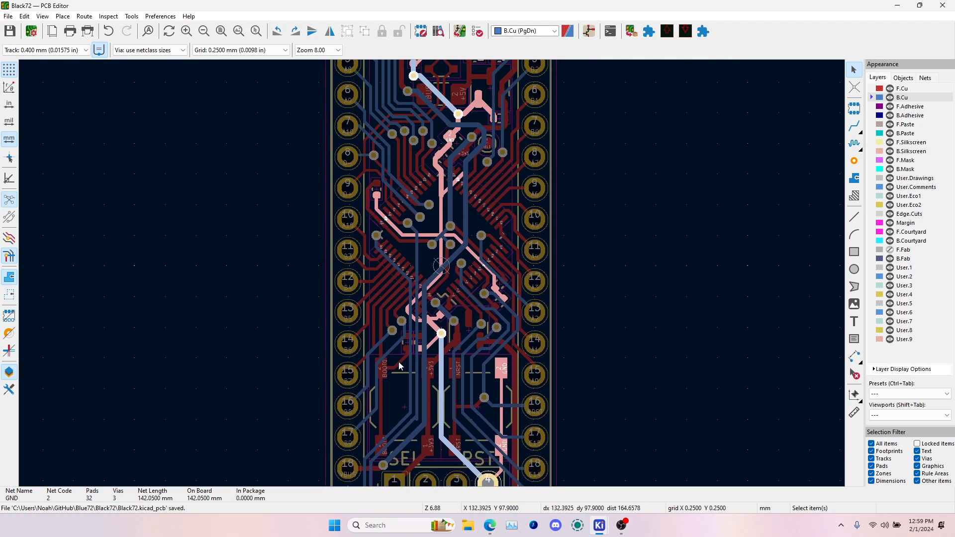
pyautogui.press('`')
pyautogui.press('`')
pyautogui.press('`')
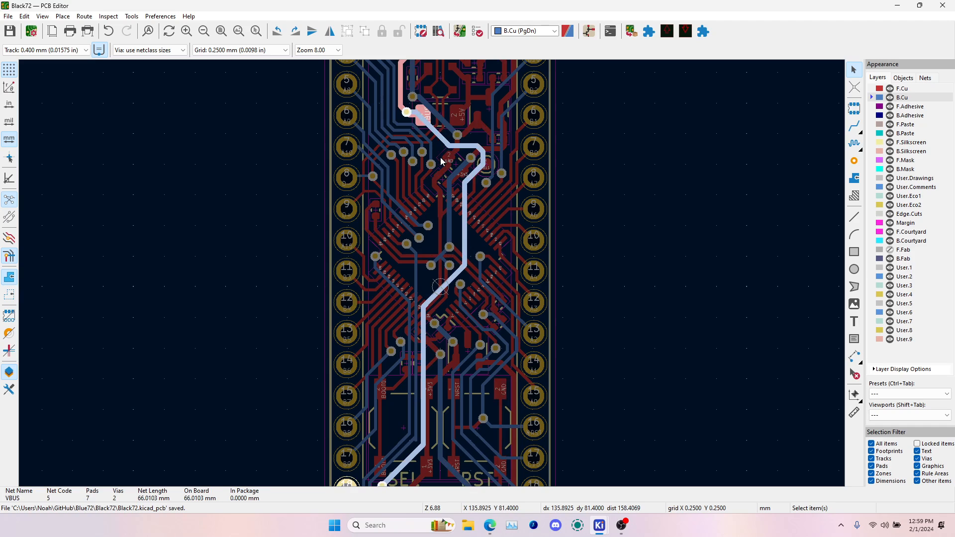
# - Clear the VBUS net highlight and view the routing around the USB-C connector
pyautogui.scroll(-3, 434, 278)
pyautogui.press('`')
pyautogui.scroll(2, 434, 277)
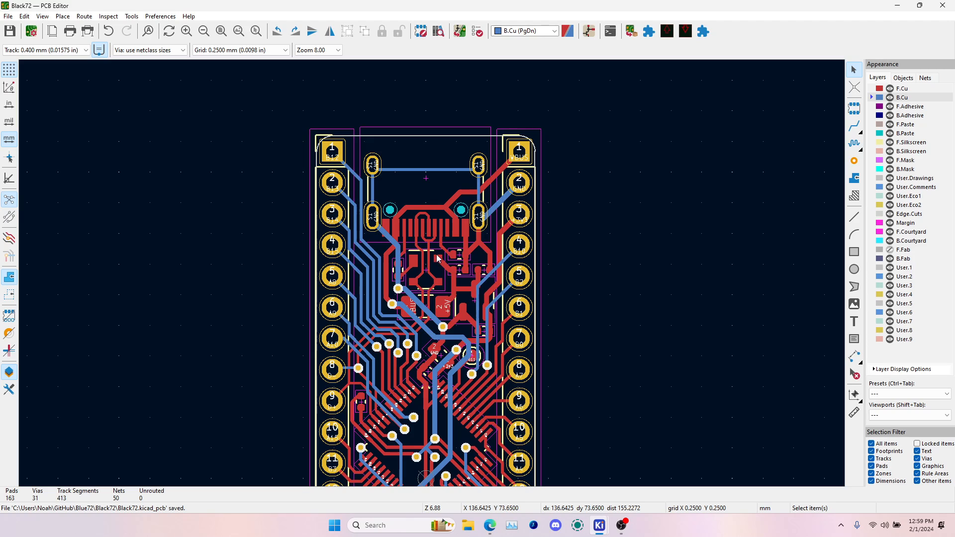
pyautogui.click(621, 526)
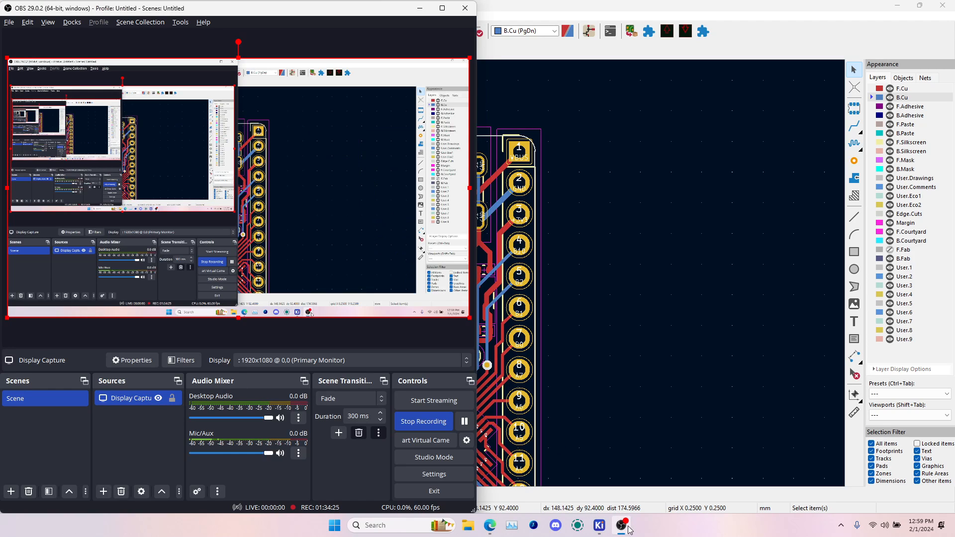
pyautogui.click(426, 9)
# - Open the board in the 3D viewer, rotate it, and inspect its component side and its underside
pyautogui.hotkey('alt', '3')
pyautogui.moveTo(237, 309); pyautogui.dragTo(513, 311, button='middle')
pyautogui.moveTo(512, 310); pyautogui.dragTo(541, 302)
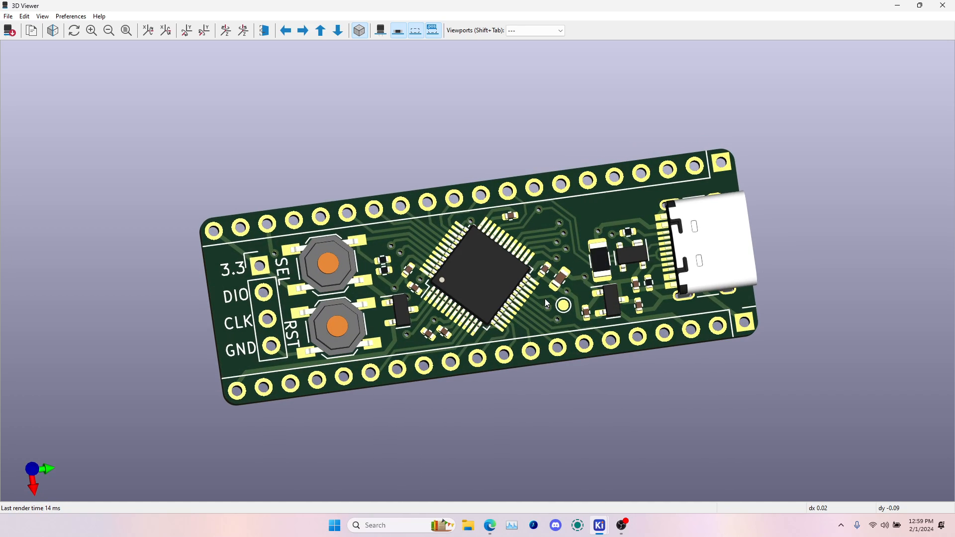
pyautogui.moveTo(640, 225); pyautogui.dragTo(554, 219)
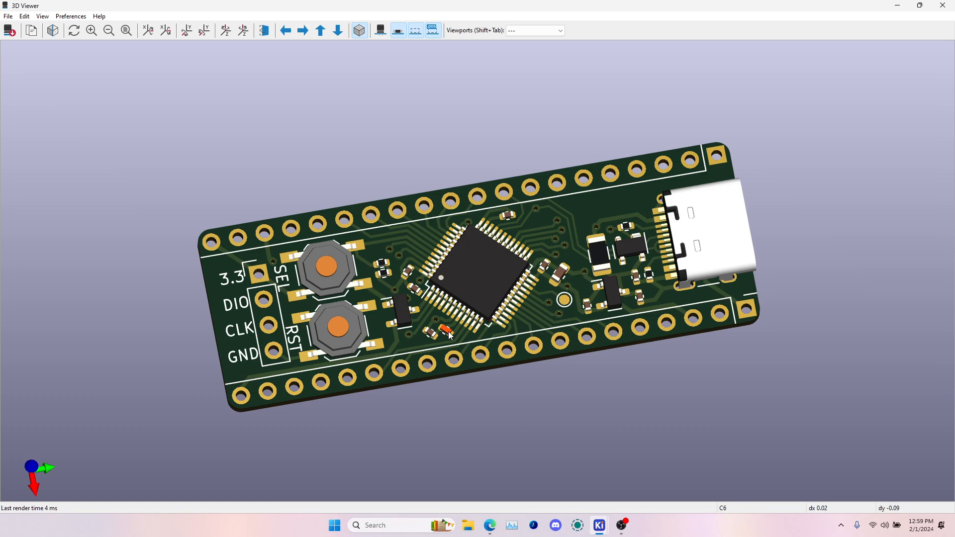
pyautogui.press('z')
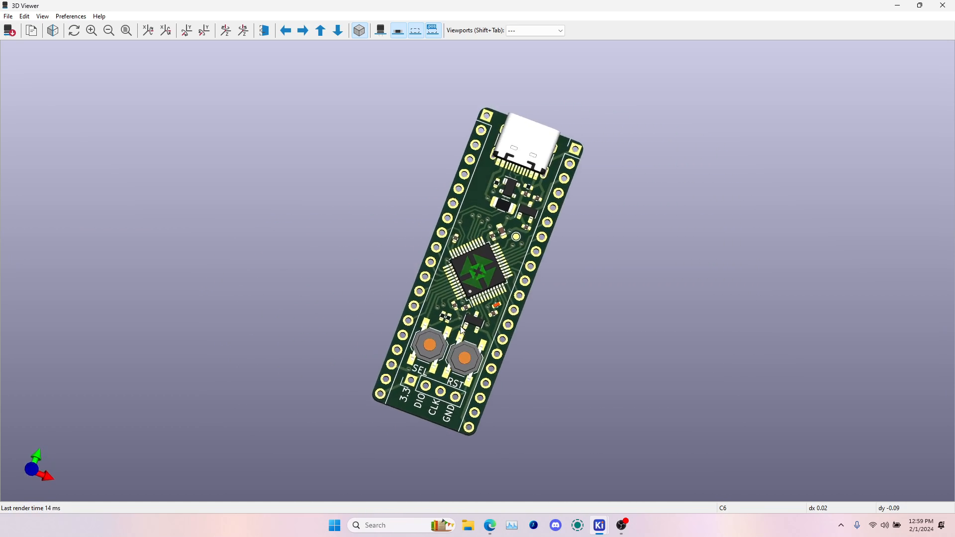
pyautogui.hotkey('shift', 'z')
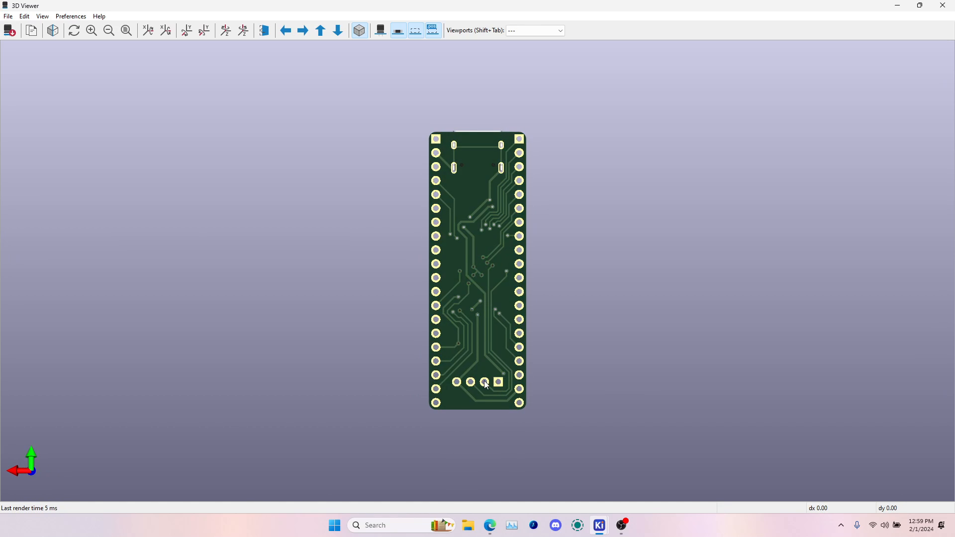
# - Return the 3D view to the component side and examine the assembled board straight on and rotated
pyautogui.hotkey('alt', 'Tab')
pyautogui.hotkey('alt', 'Tab')
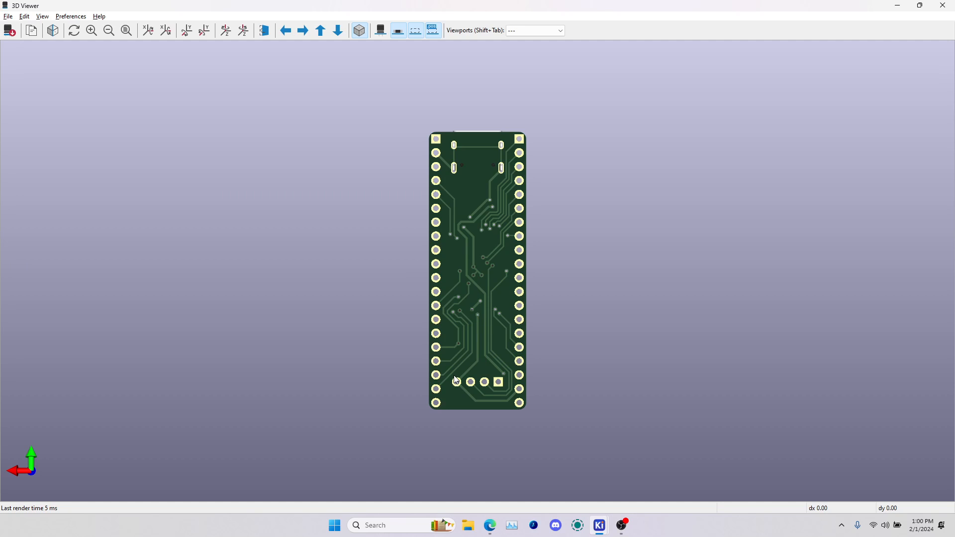
pyautogui.press('z')
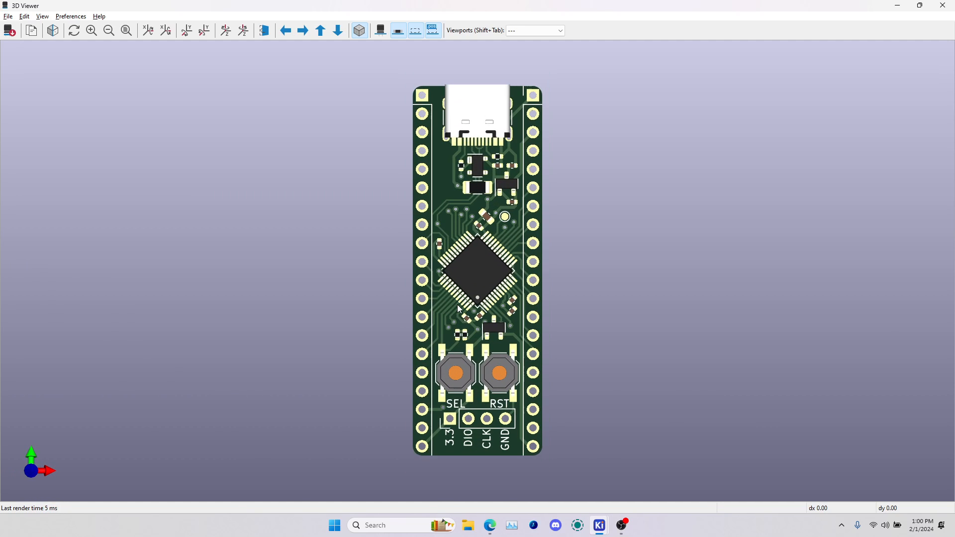
pyautogui.scroll(-2, 474, 354)
pyautogui.scroll(4, 474, 353)
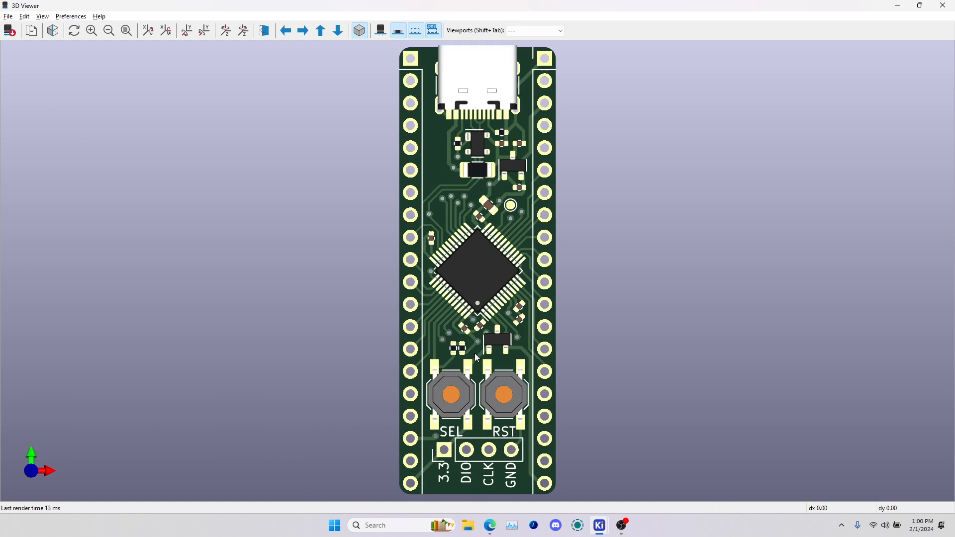
pyautogui.scroll(-2, 475, 353)
pyautogui.moveTo(493, 323); pyautogui.dragTo(382, 337)
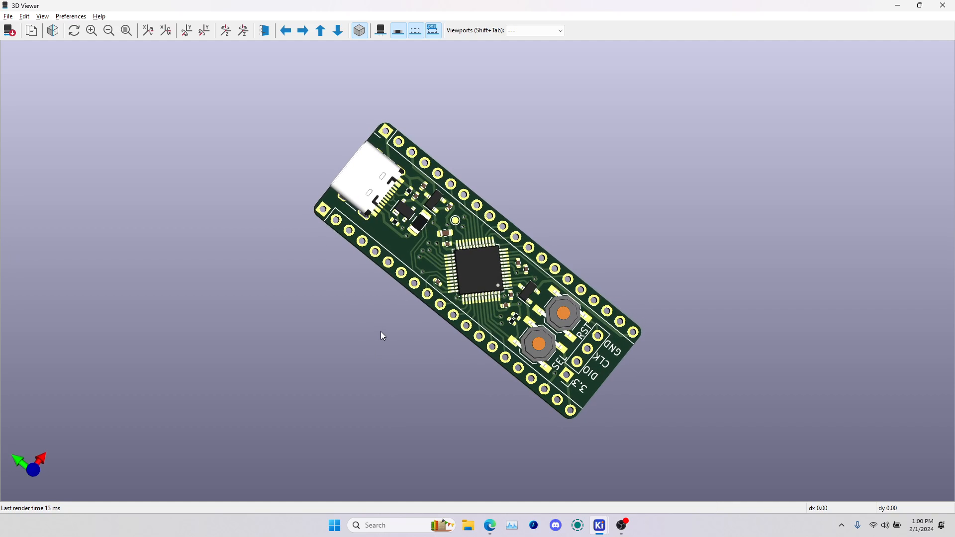
# - Switch to the schematic, deselect the USB-C receptacle, and examine the pin headers and the STM32F072CBT6 pin assignments
pyautogui.hotkey('alt', 'Tab')
pyautogui.scroll(-3, 459, 309)
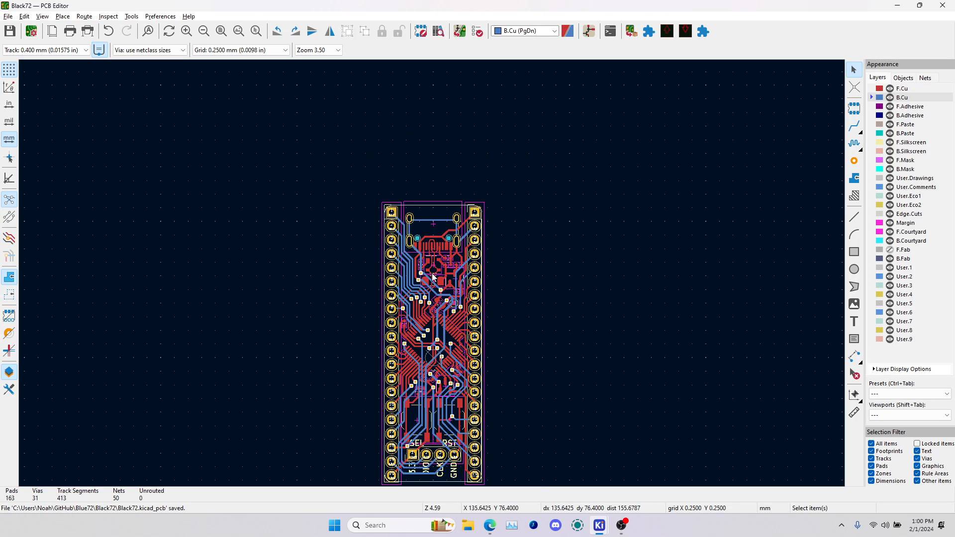
pyautogui.scroll(1, 459, 310)
pyautogui.scroll(-1, 459, 309)
pyautogui.hotkey('alt', 'Tab')
pyautogui.press('Tab')
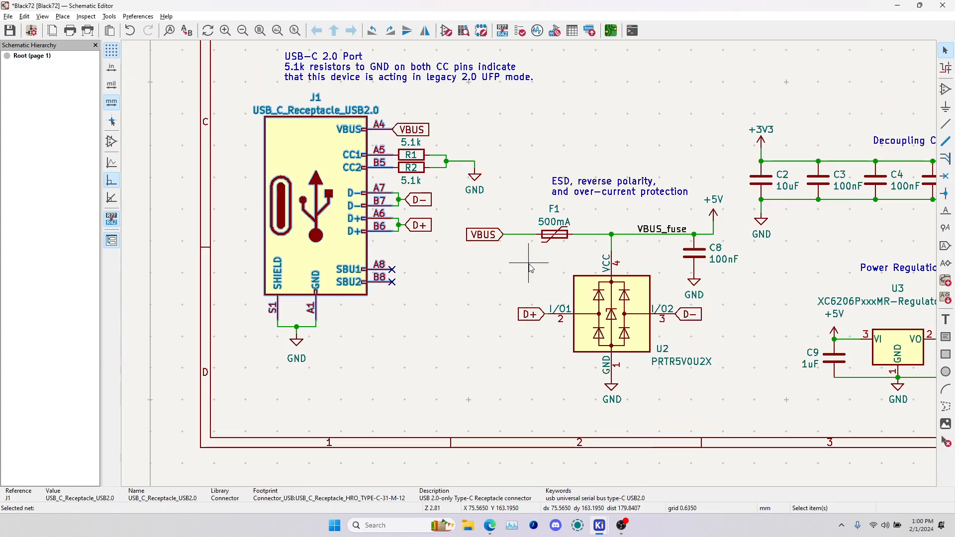
pyautogui.click(493, 253)
pyautogui.scroll(-2, 625, 196)
pyautogui.moveTo(601, 216); pyautogui.dragTo(281, 370, button='middle')
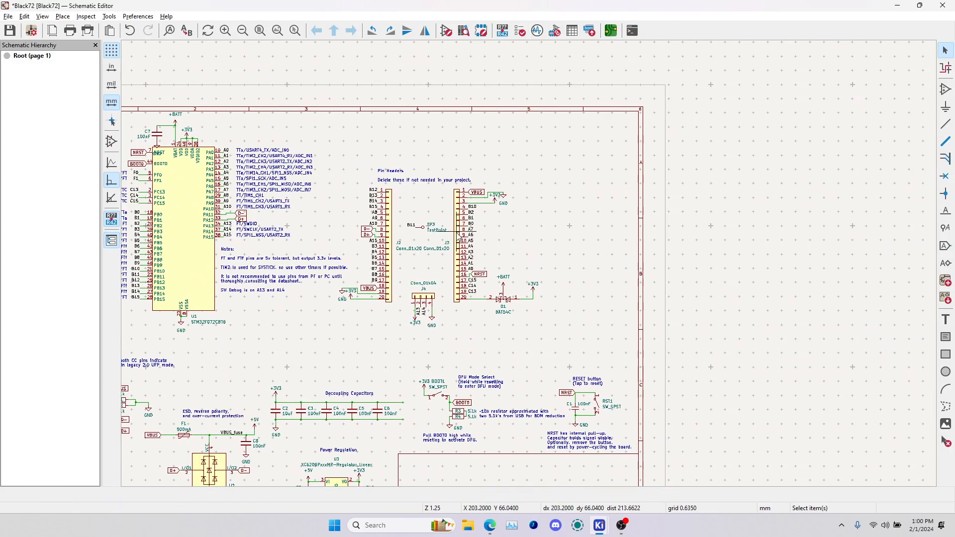
pyautogui.scroll(1, 449, 232)
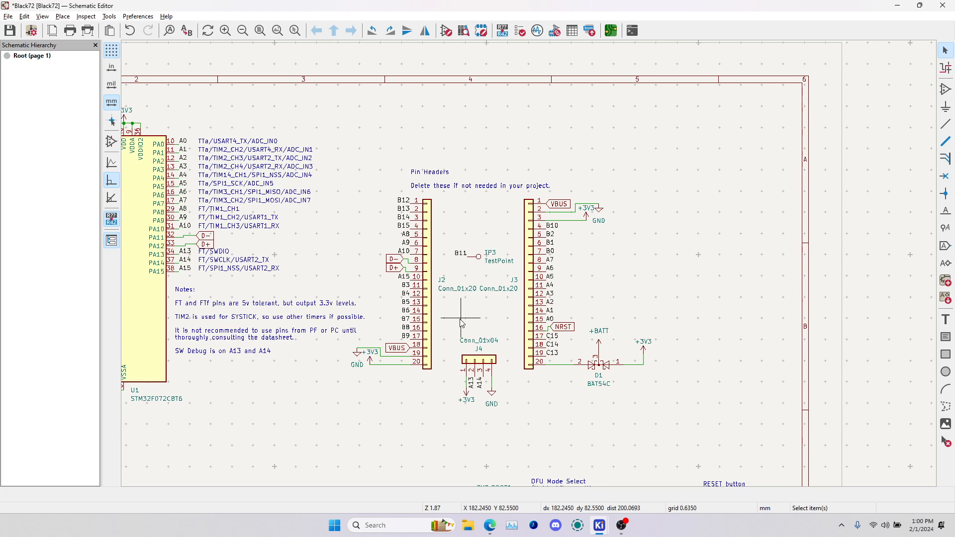
pyautogui.moveTo(489, 292); pyautogui.dragTo(762, 318, button='middle')
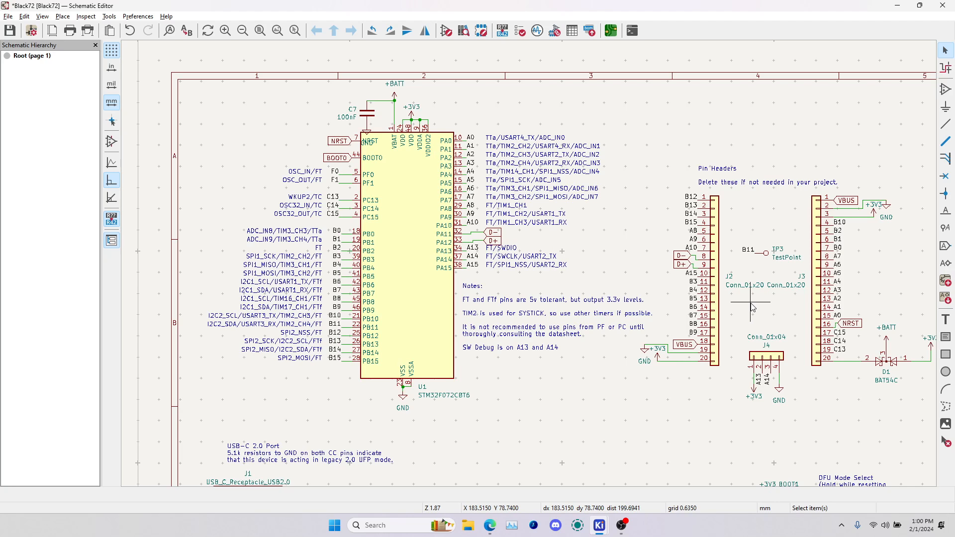
# - Switch back to the board's 3D view and inspect the component side from tilted and rotated angles
pyautogui.hotkey('alt', 'Tab')
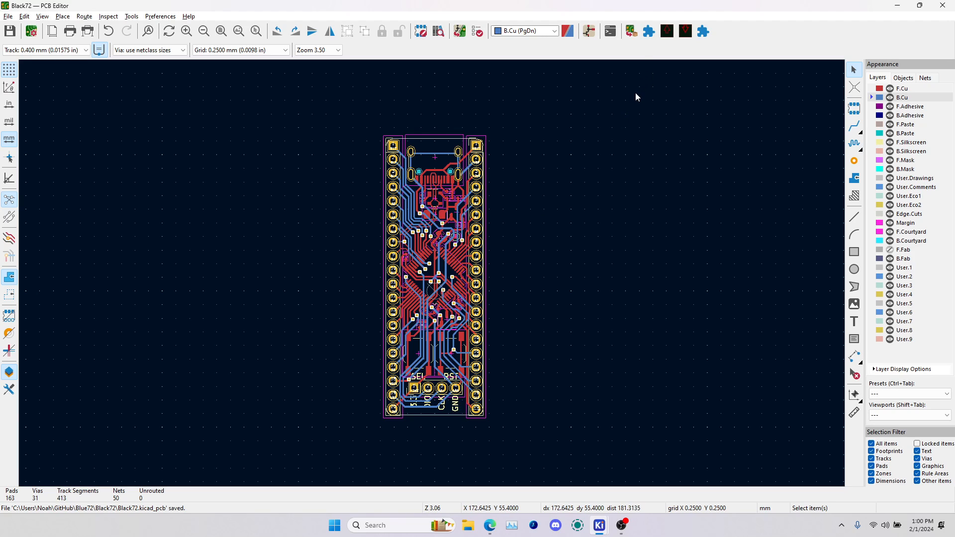
pyautogui.hotkey('alt', '3')
pyautogui.moveTo(540, 296); pyautogui.dragTo(542, 234)
pyautogui.scroll(-2, 499, 240)
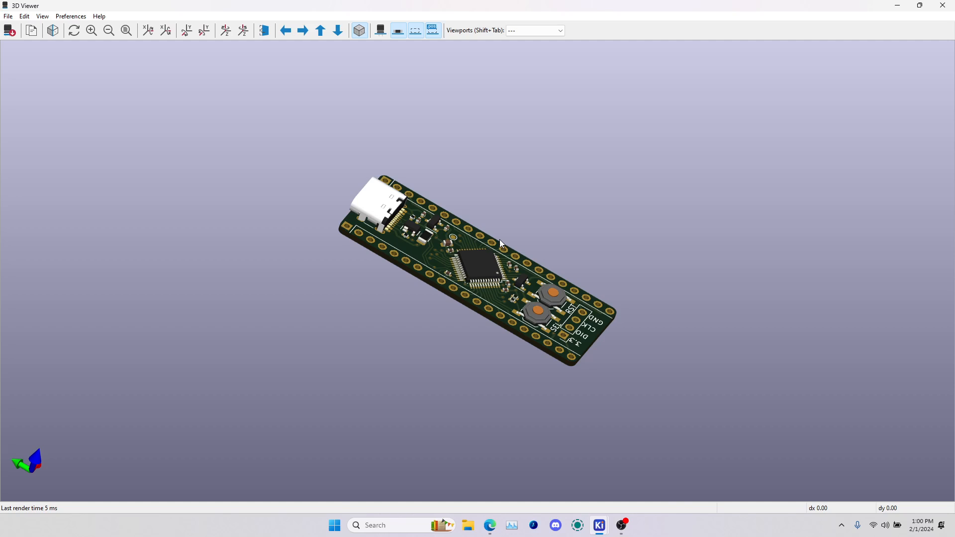
pyautogui.scroll(4, 492, 256)
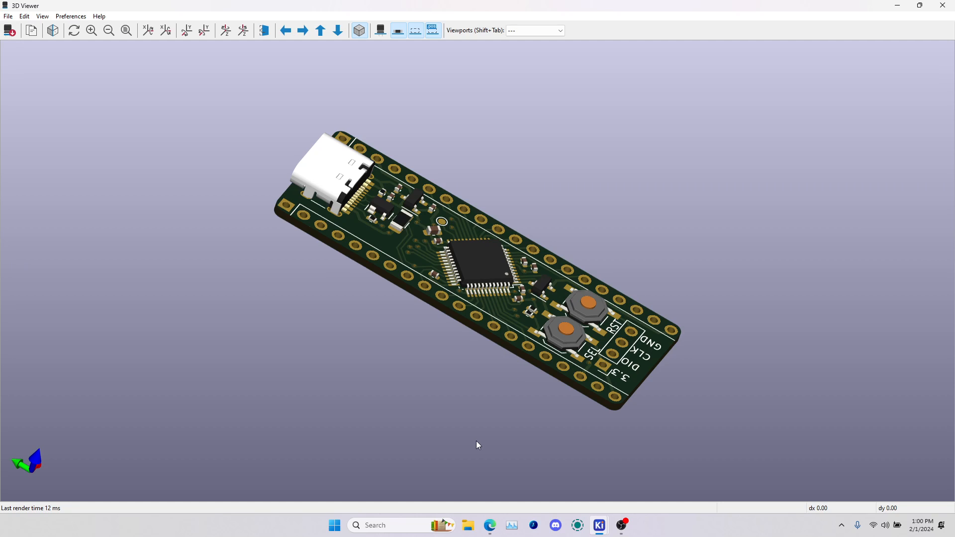
pyautogui.moveTo(476, 442); pyautogui.dragTo(726, 398)
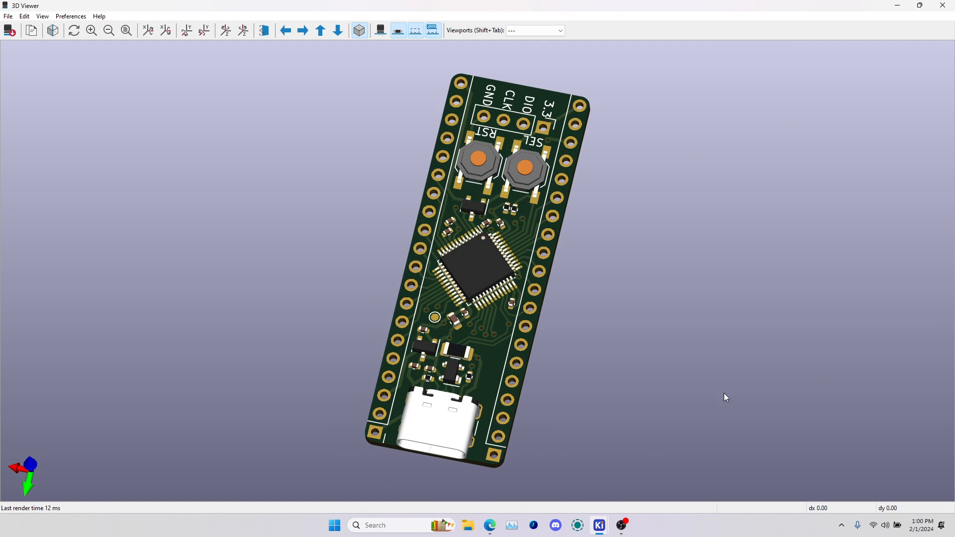